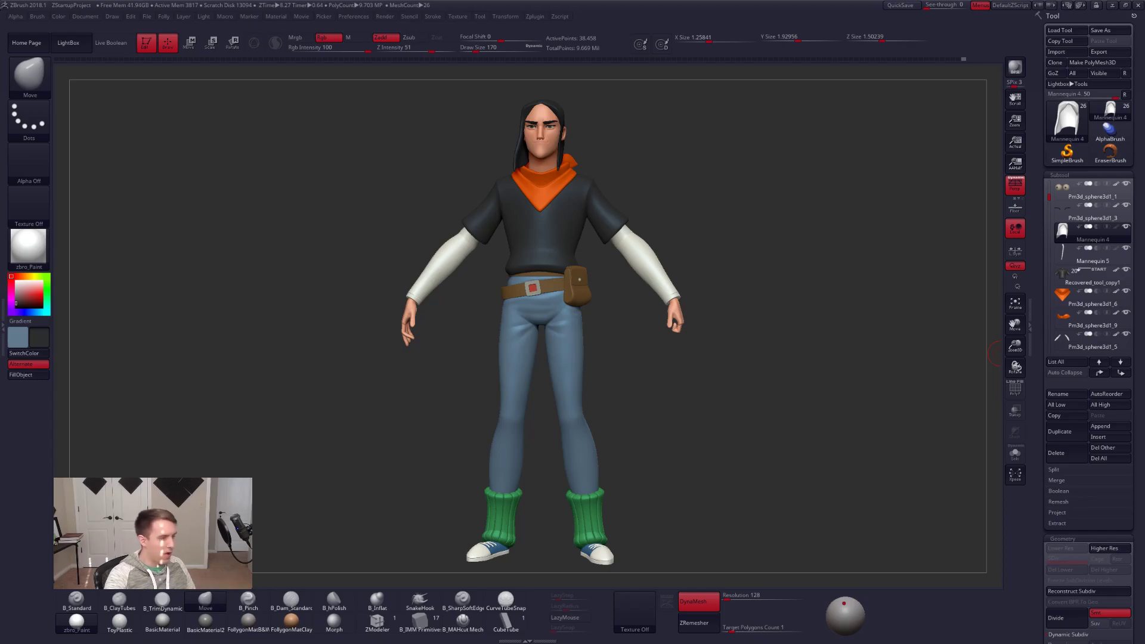
# Compare the full character with the overlaid reference artwork from front and three-quarter views, and inspect the upper body without the overlay.
pyautogui.hotkey('shift', 'z')
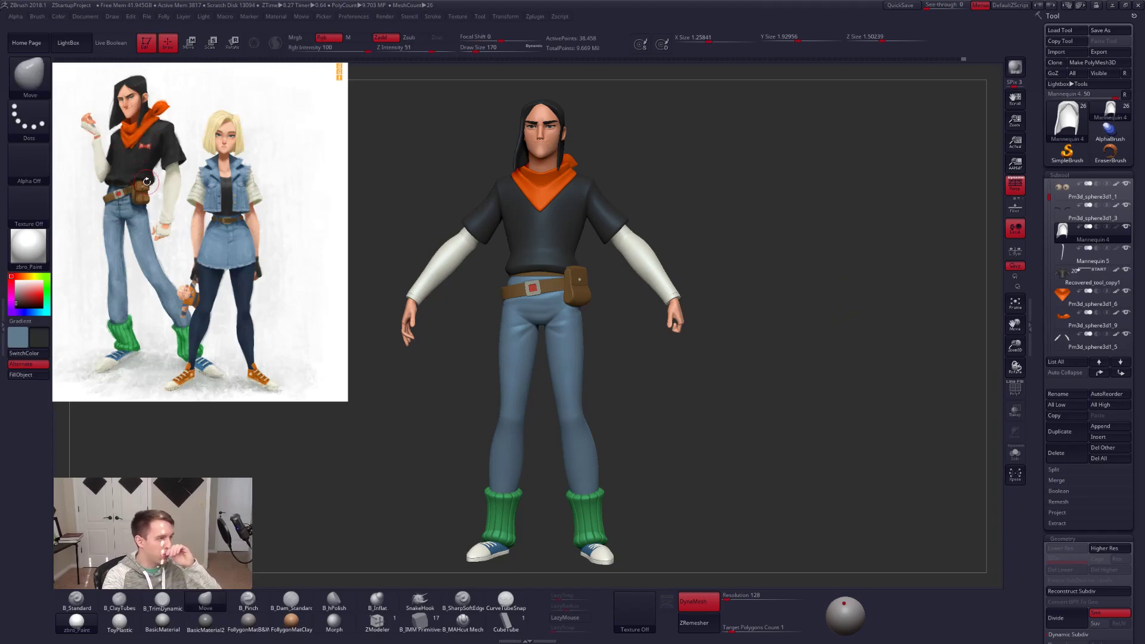
pyautogui.moveTo(663, 335)
pyautogui.mouseDown()
pyautogui.moveTo(620, 352)
pyautogui.moveTo(637, 367)
pyautogui.mouseUp()
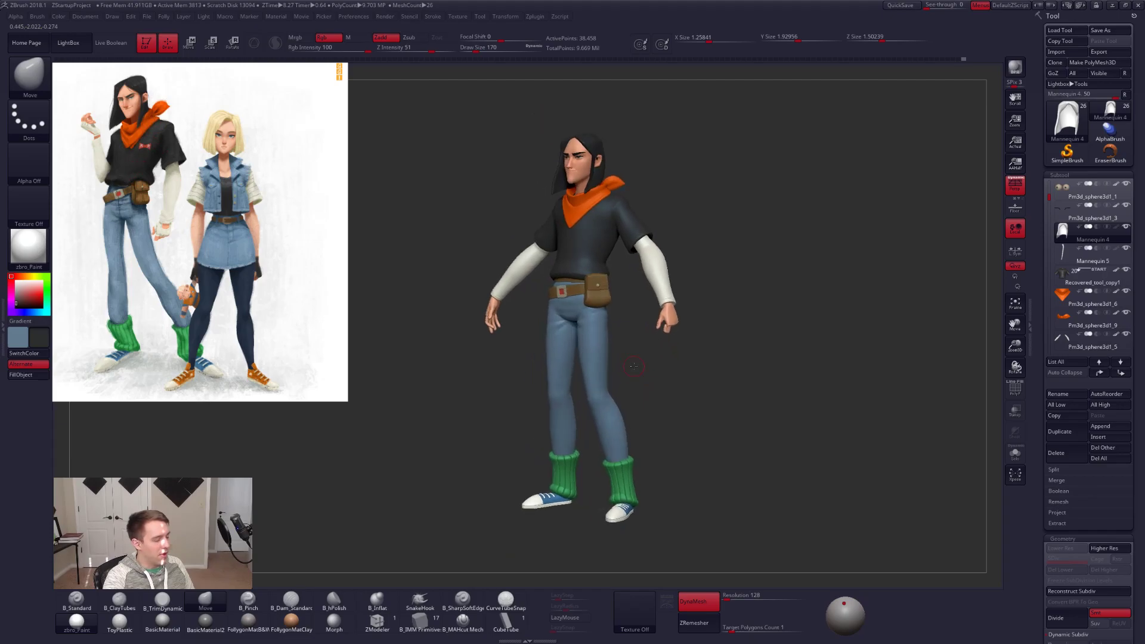
pyautogui.hotkey('ctrl', 'shift', 'f')
pyautogui.moveTo(509, 351); pyautogui.dragTo(700, 373)
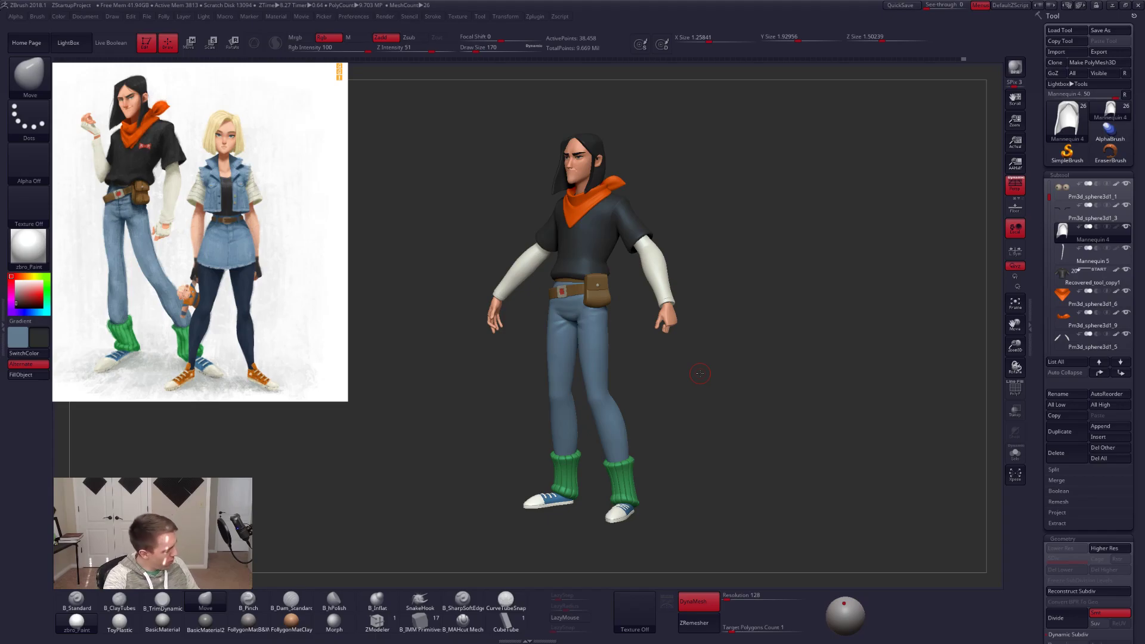
pyautogui.hotkey('shift', 'z')
pyautogui.moveTo(555, 127)
pyautogui.mouseDown(button='right')
pyautogui.moveTo(580, 150)
pyautogui.moveTo(568, 148)
pyautogui.moveTo(601, 233)
pyautogui.mouseUp(button='right')
pyautogui.keyDown('alt'); pyautogui.moveTo(601, 233); pyautogui.dragTo(546, 332, button='right'); pyautogui.keyUp('alt')
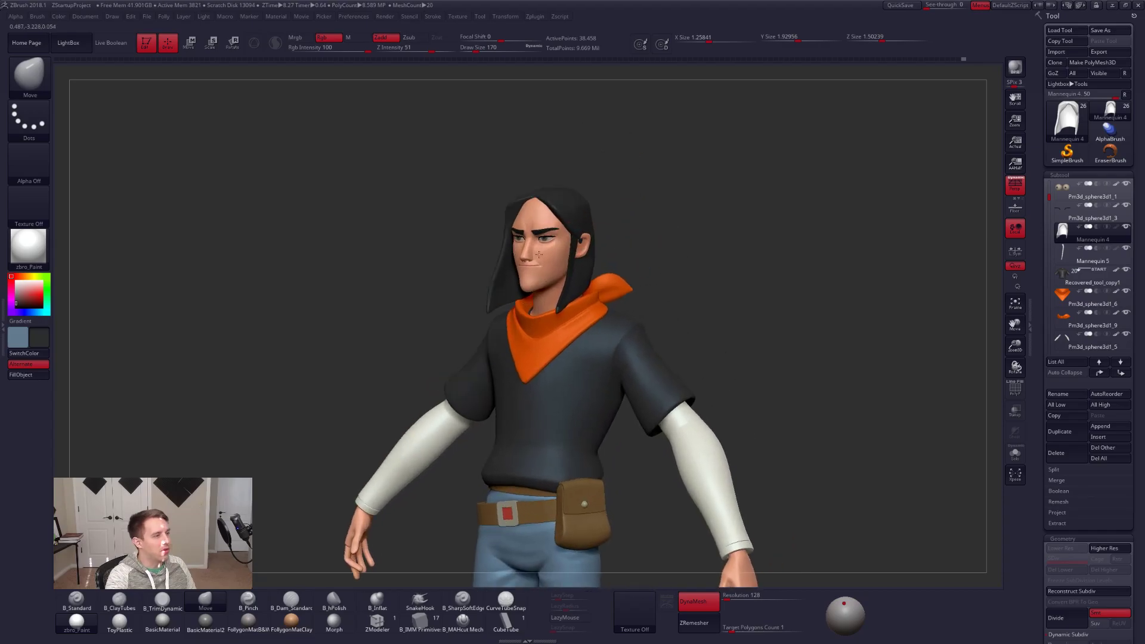
# Set the material to FollygonMatB&W and the active color to white, with the reference artwork overlaid on the viewport.
pyautogui.click(253, 624)
pyautogui.moveTo(19, 298); pyautogui.dragTo(15, 272)
pyautogui.keyDown('alt'); pyautogui.moveTo(483, 217); pyautogui.dragTo(575, 235, button='right'); pyautogui.keyUp('alt')
pyautogui.hotkey('shift', 'z')
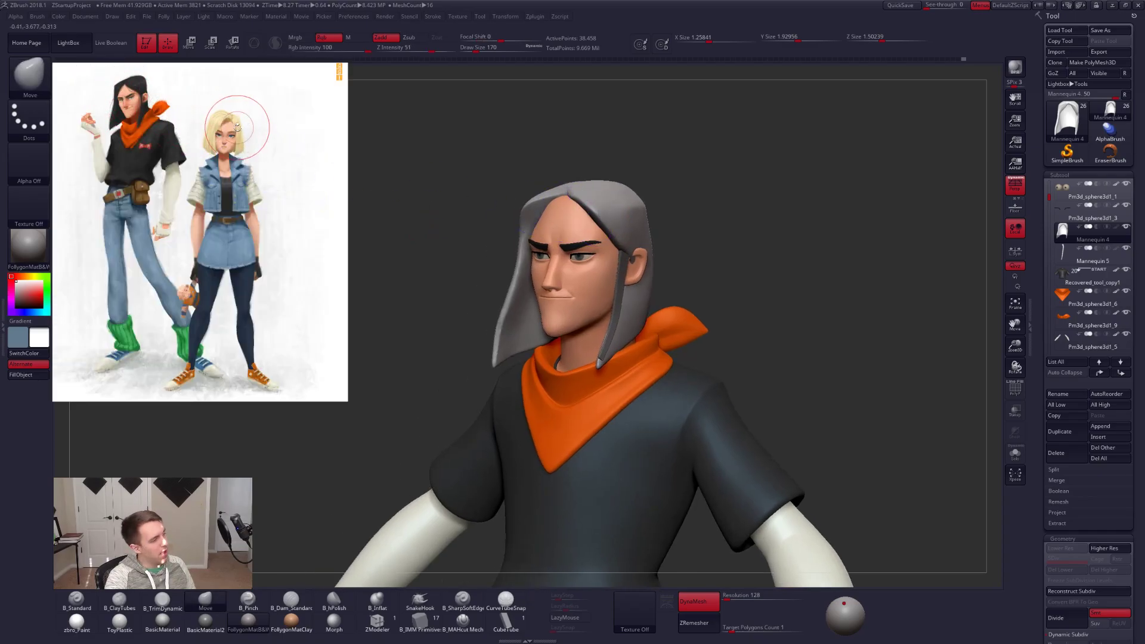
# Inspect the hair from the side and back of the head, and review the whole figure from the front.
pyautogui.moveTo(581, 215)
pyautogui.mouseDown(button='right')
pyautogui.moveTo(623, 201)
pyautogui.moveTo(732, 212)
pyautogui.mouseUp(button='right')
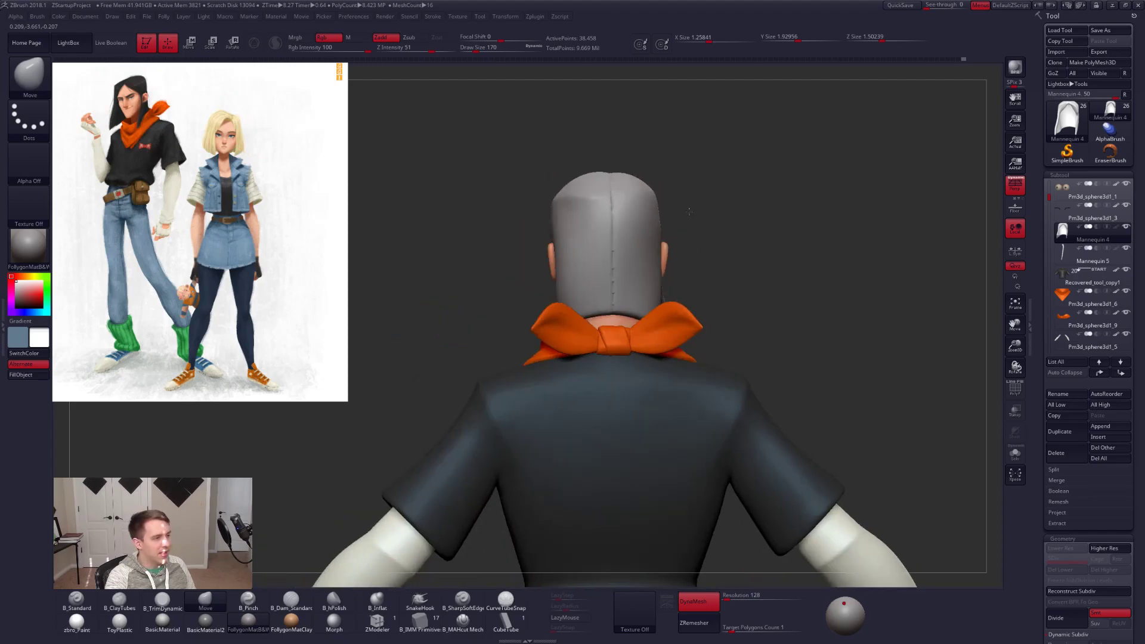
pyautogui.moveTo(621, 256)
pyautogui.keyDown('shift'); pyautogui.mouseDown()
pyautogui.moveTo(611, 278)
pyautogui.moveTo(575, 170)
pyautogui.mouseUp(); pyautogui.keyUp('shift')
pyautogui.moveTo(575, 169); pyautogui.dragTo(623, 167, button='right')
pyautogui.moveTo(529, 222)
pyautogui.mouseDown(button='right')
pyautogui.moveTo(678, 249)
pyautogui.moveTo(675, 335)
pyautogui.moveTo(678, 250)
pyautogui.mouseUp(button='right')
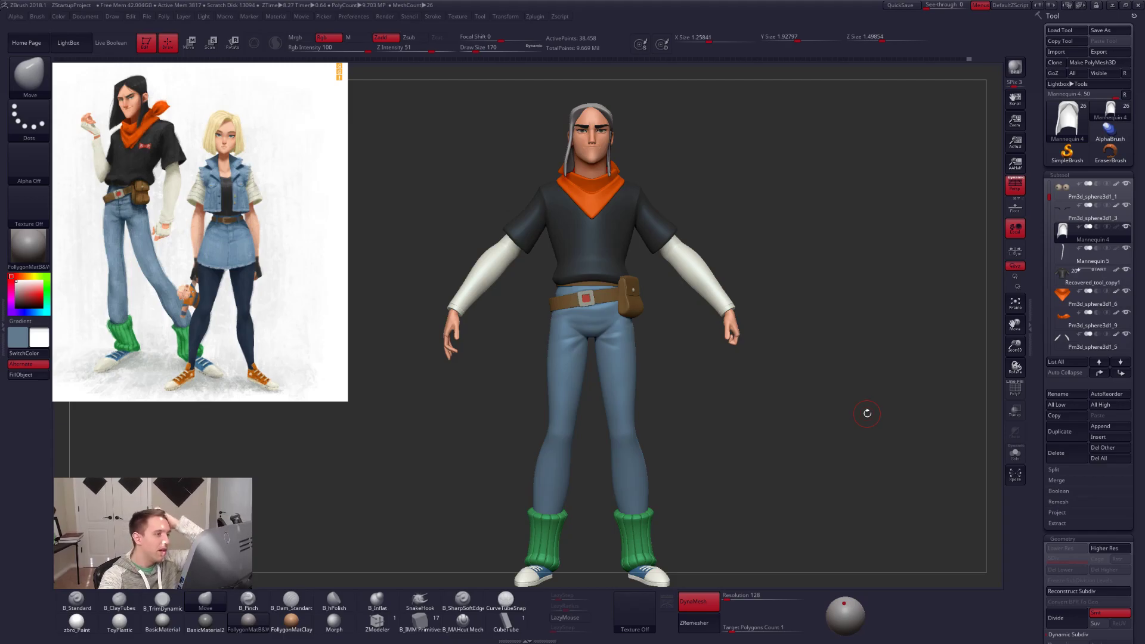
pyautogui.moveTo(694, 381)
pyautogui.mouseDown()
pyautogui.moveTo(590, 382)
pyautogui.moveTo(695, 382)
pyautogui.mouseUp()
pyautogui.hotkey('ctrl', 'f')
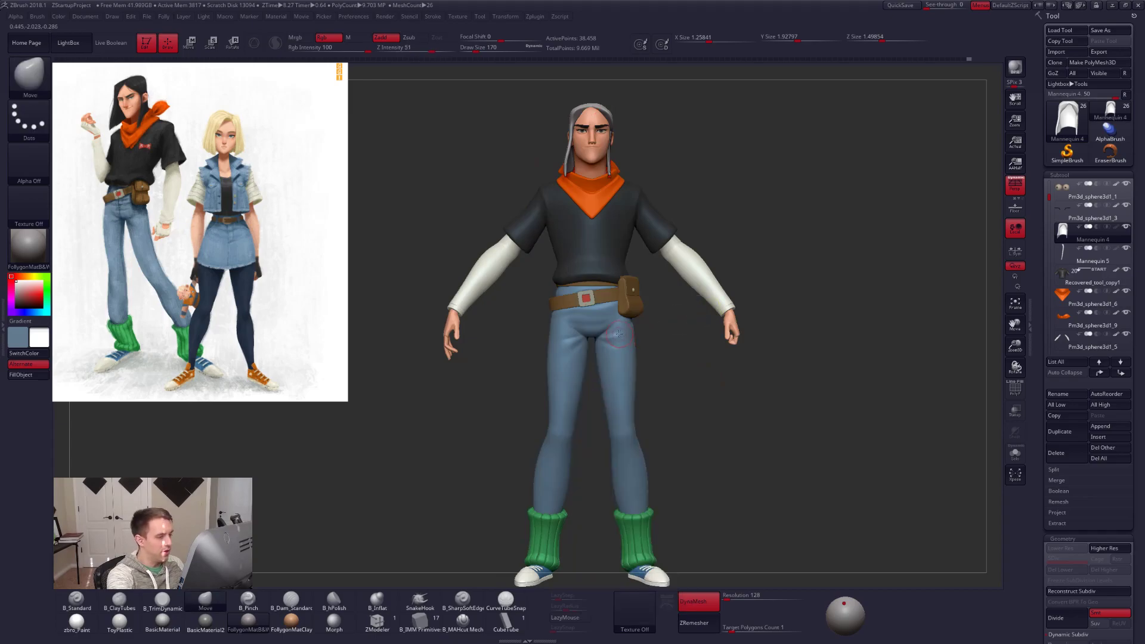
# Select the jeans subtool and set the brush draw size to 121.
pyautogui.keyDown('alt'); pyautogui.click(619, 350); pyautogui.keyUp('alt')
pyautogui.hotkey('shift', 's')
pyautogui.moveTo(602, 299)
pyautogui.keyDown('ctrl'); pyautogui.mouseDown(button='right')
pyautogui.moveTo(603, 420)
pyautogui.moveTo(616, 424)
pyautogui.mouseUp(button='right'); pyautogui.keyUp('ctrl')
pyautogui.press('space')
pyautogui.moveTo(663, 365); pyautogui.dragTo(657, 365)
pyautogui.hotkey('shift', 'f')
pyautogui.hotkey('shift', 'f')
pyautogui.keyDown('ctrl'); pyautogui.moveTo(823, 508); pyautogui.dragTo(795, 539, button='right'); pyautogui.keyUp('ctrl')
pyautogui.hotkey('shift', 's')
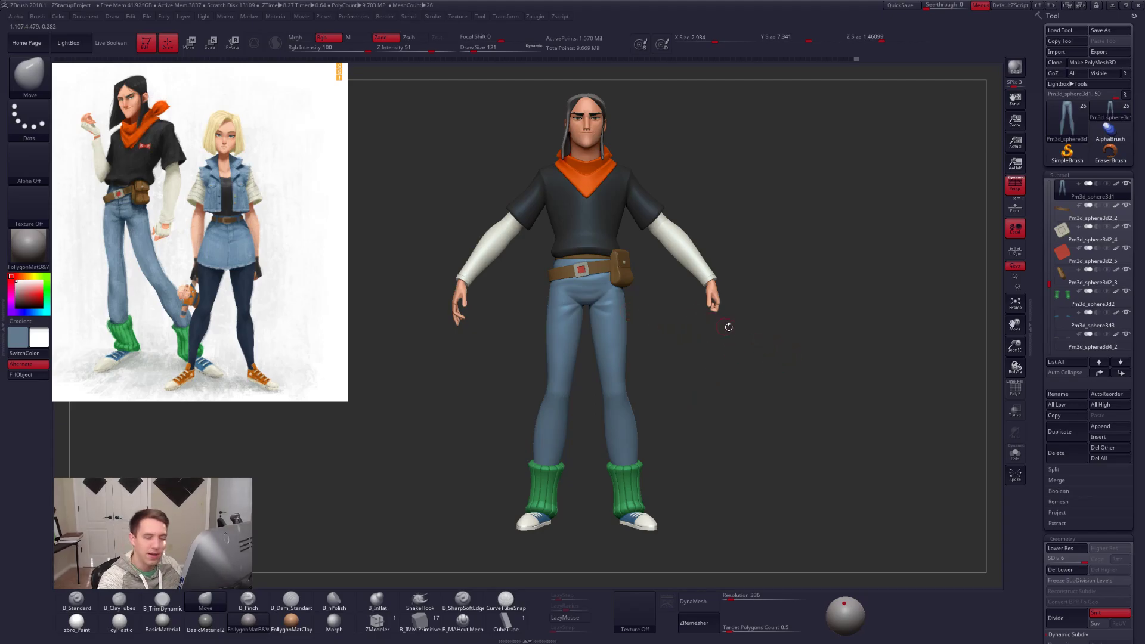
pyautogui.hotkey('ctrl', 'shift', 'f')
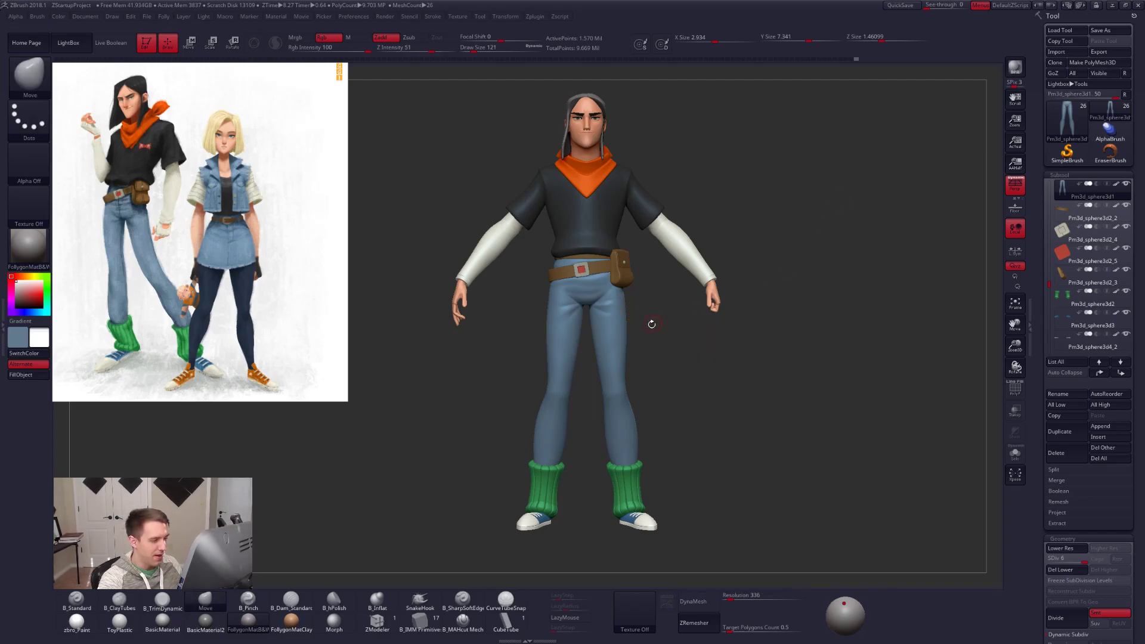
# Select the shirt subtool and lower it to subdivision level 1.
pyautogui.moveTo(654, 322); pyautogui.dragTo(636, 324)
pyautogui.keyDown('alt'); pyautogui.moveTo(703, 298); pyautogui.dragTo(679, 366); pyautogui.keyUp('alt')
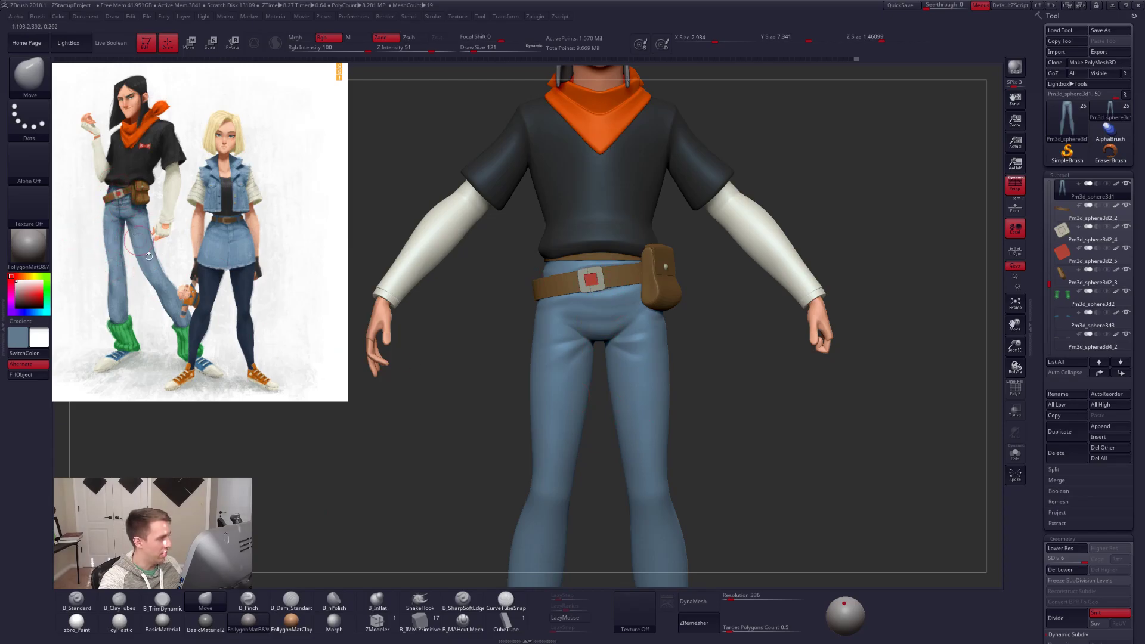
pyautogui.keyDown('alt'); pyautogui.moveTo(485, 312); pyautogui.dragTo(412, 307); pyautogui.keyUp('alt')
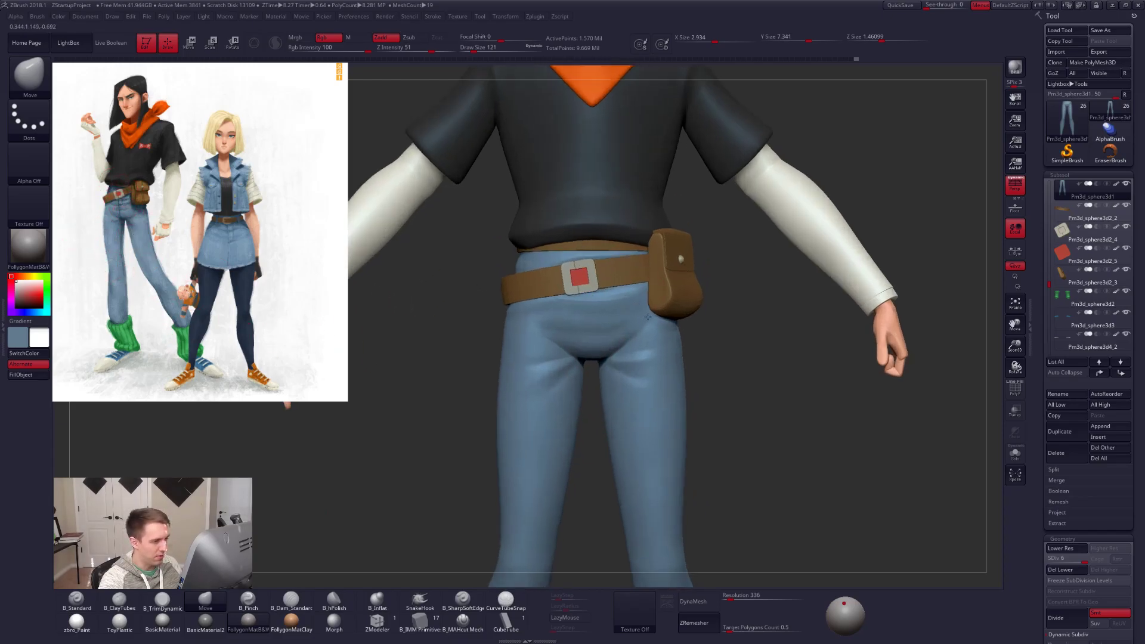
pyautogui.keyDown('alt'); pyautogui.moveTo(647, 316); pyautogui.dragTo(655, 332); pyautogui.keyUp('alt')
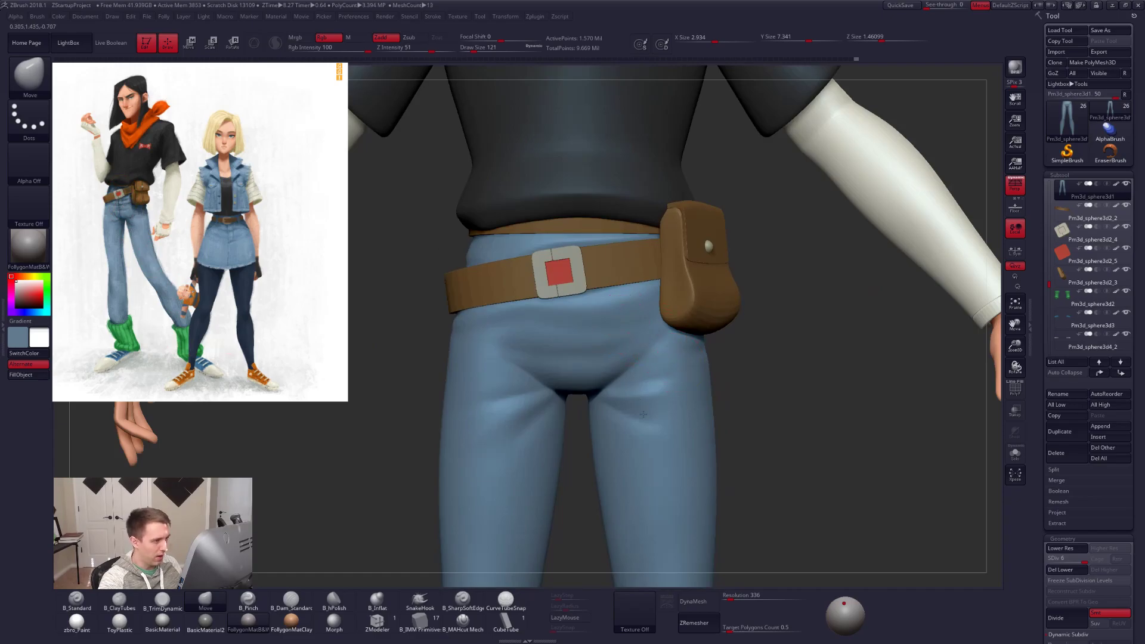
pyautogui.keyDown('alt'); pyautogui.moveTo(643, 413); pyautogui.dragTo(668, 514, button='right'); pyautogui.keyUp('alt')
pyautogui.keyDown('alt'); pyautogui.click(614, 309); pyautogui.keyUp('alt')
pyautogui.keyDown('alt'); pyautogui.moveTo(615, 309); pyautogui.dragTo(599, 344, button='right'); pyautogui.keyUp('alt')
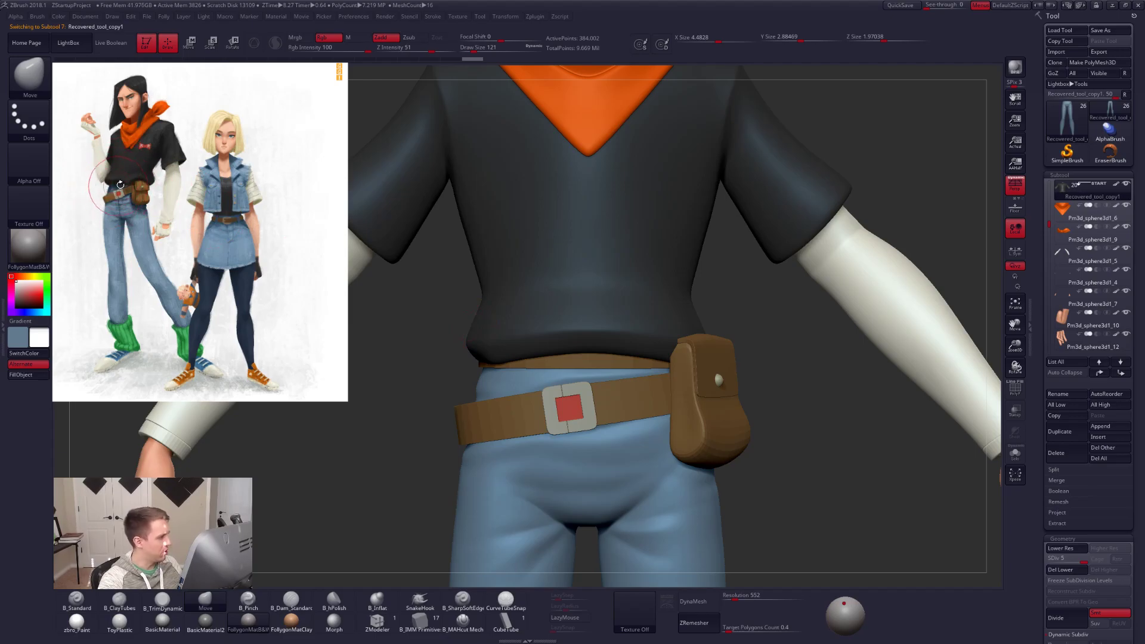
pyautogui.press('space')
pyautogui.moveTo(649, 340); pyautogui.dragTo(665, 339)
pyautogui.moveTo(710, 364); pyautogui.dragTo(641, 385, button='right')
pyautogui.hotkey('shift', 'd')
pyautogui.hotkey('shift', 'd')
pyautogui.hotkey('shift', 'd')
pyautogui.hotkey('shift', 'd')
# Enlarge the Move brush and adjust the shirt's lower edge above the belt pouch.
pyautogui.press('space')
pyautogui.moveTo(694, 345); pyautogui.dragTo(734, 324)
pyautogui.hotkey('alt', 's')
pyautogui.hotkey('alt', 's')
pyautogui.moveTo(739, 325)
pyautogui.mouseDown(button='right')
pyautogui.moveTo(682, 406)
pyautogui.moveTo(685, 390)
pyautogui.mouseUp(button='right')
pyautogui.moveTo(736, 322); pyautogui.dragTo(735, 332)
pyautogui.moveTo(739, 369); pyautogui.dragTo(709, 341, button='right')
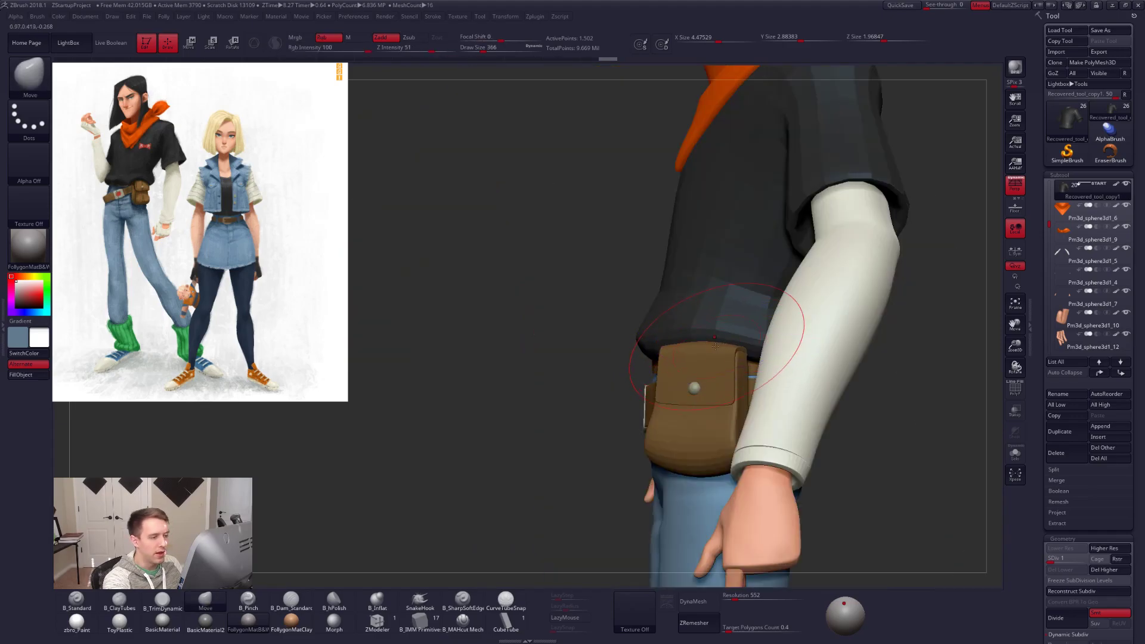
pyautogui.moveTo(786, 339); pyautogui.dragTo(730, 367, button='right')
pyautogui.moveTo(748, 352); pyautogui.dragTo(746, 352)
# Hide the white sleeves, wrist cuffs and hands to expose the side of the shirt and the waist.
pyautogui.moveTo(802, 295)
pyautogui.keyDown('alt'); pyautogui.mouseDown()
pyautogui.moveTo(826, 250)
pyautogui.moveTo(842, 318)
pyautogui.mouseUp(); pyautogui.keyUp('alt')
pyautogui.click(1127, 249)
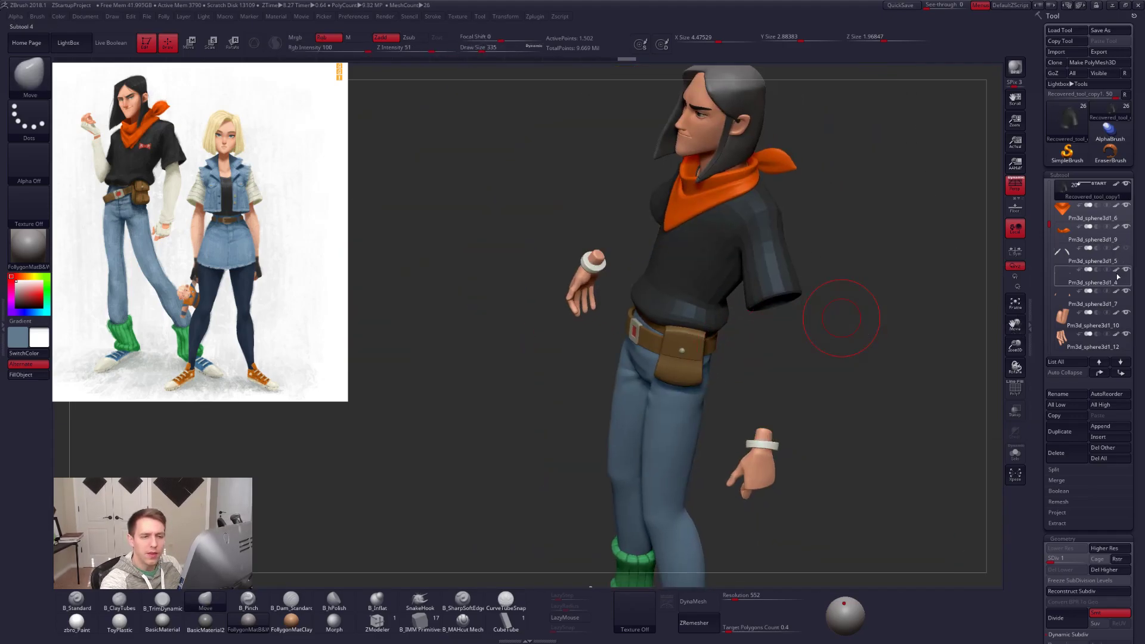
pyautogui.click(1125, 270)
pyautogui.click(1126, 311)
pyautogui.click(1125, 333)
pyautogui.moveTo(719, 362); pyautogui.dragTo(674, 310)
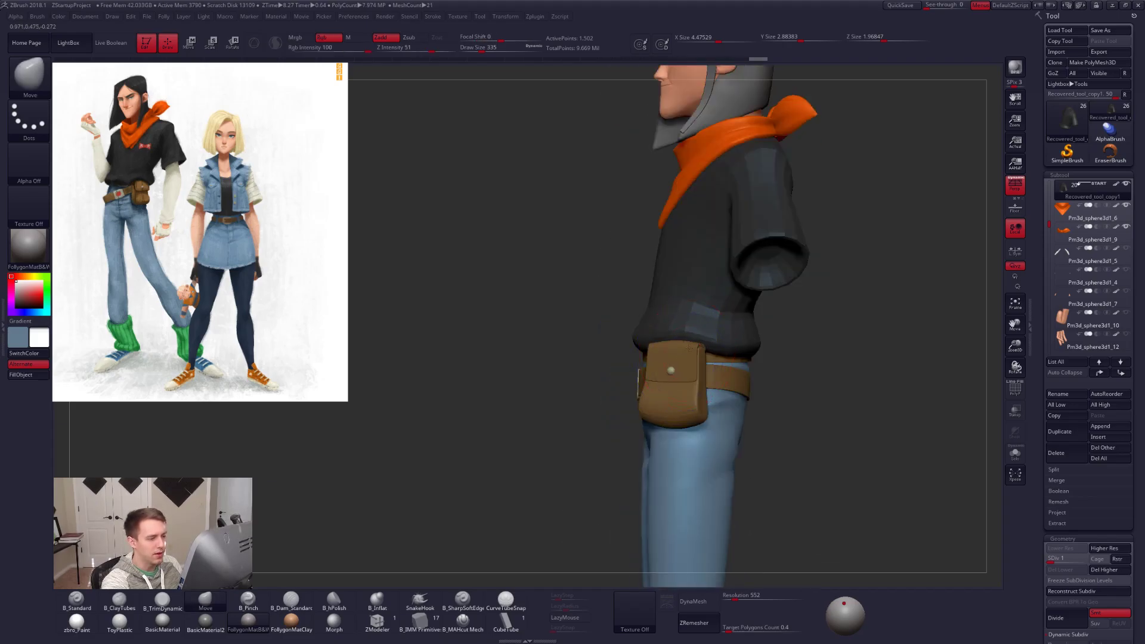
pyautogui.moveTo(704, 357)
pyautogui.mouseDown(button='right')
pyautogui.moveTo(715, 369)
pyautogui.moveTo(694, 349)
pyautogui.mouseUp(button='right')
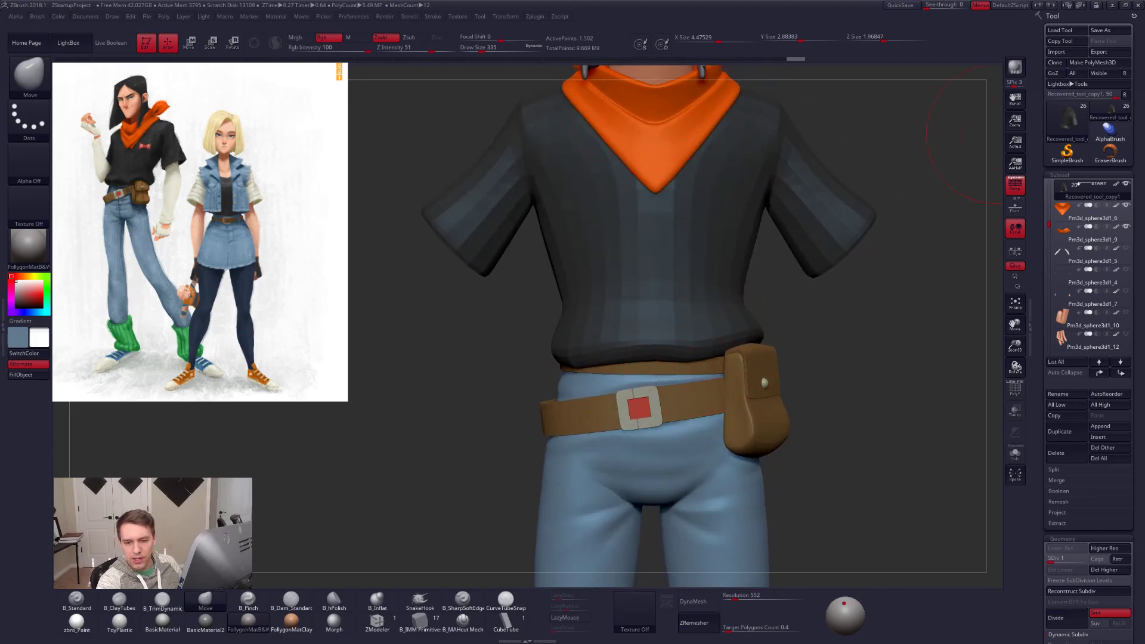
# Switch to pop-gap-sketch132-1.jpg in Photos and examine the shirt hem, belt and pouch up close.
pyautogui.moveTo(1144, 90); pyautogui.dragTo(590, 95)
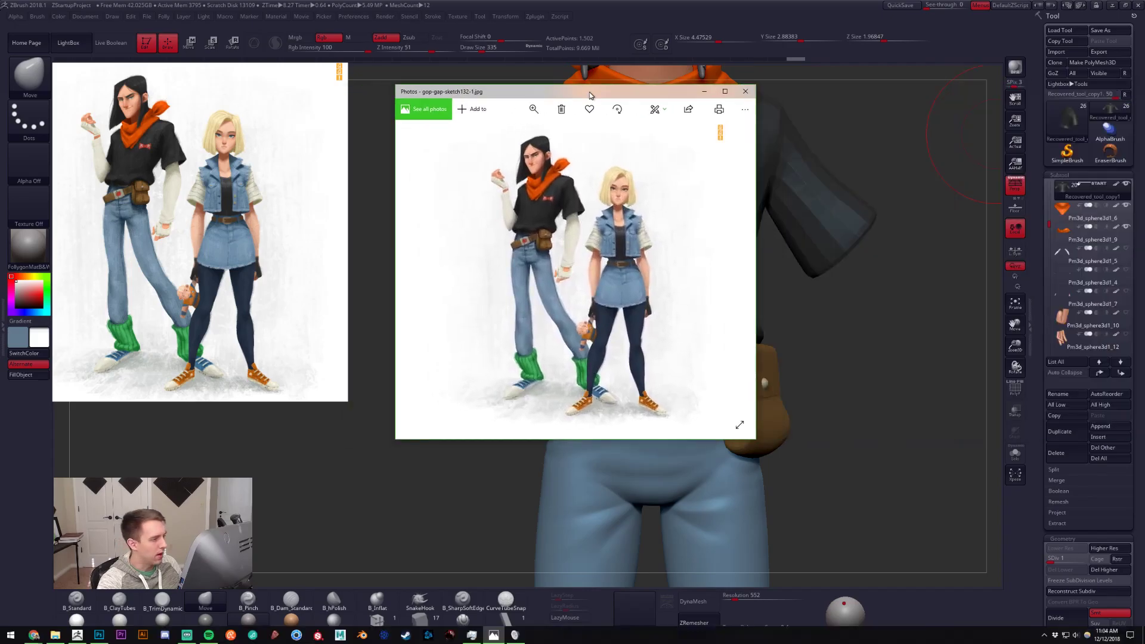
pyautogui.scroll(5, 535, 258)
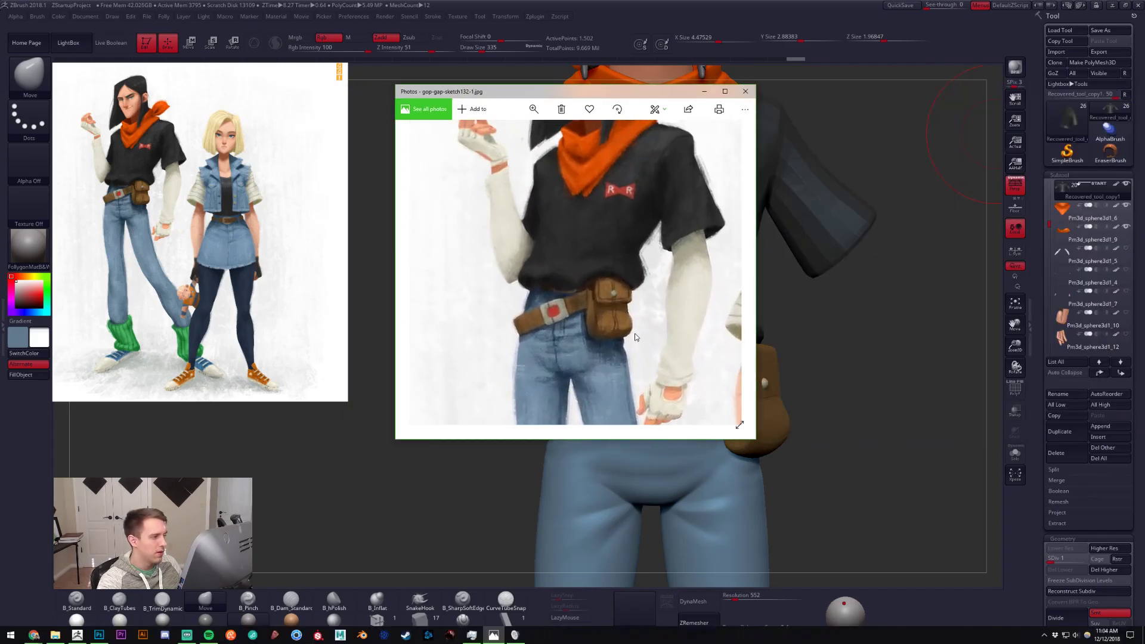
pyautogui.scroll(2, 588, 277)
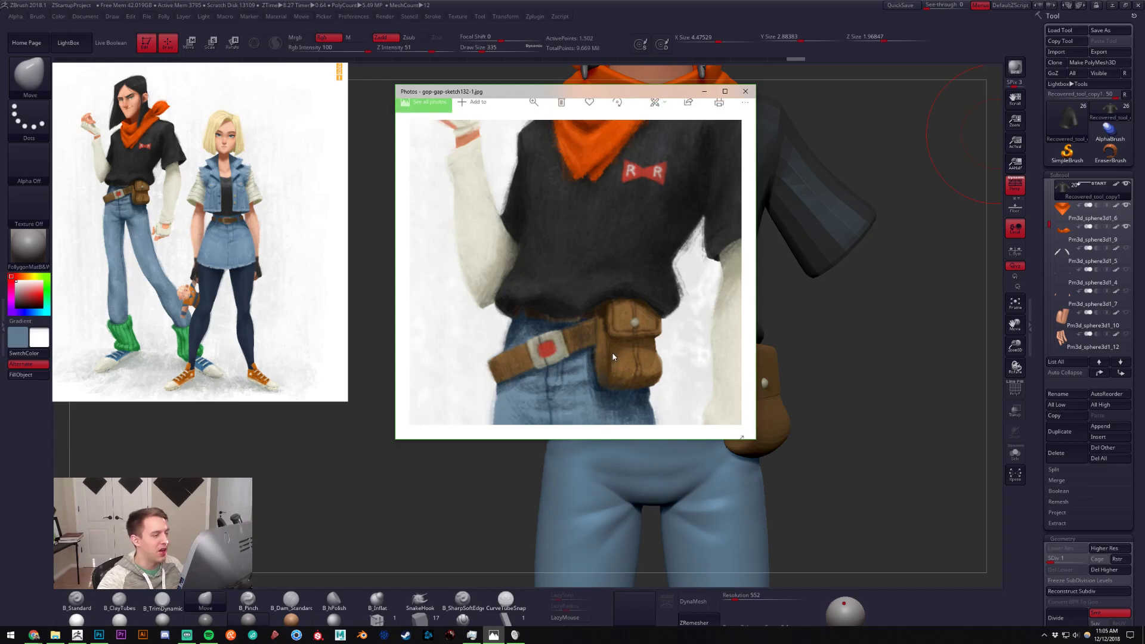
pyautogui.doubleClick(629, 359)
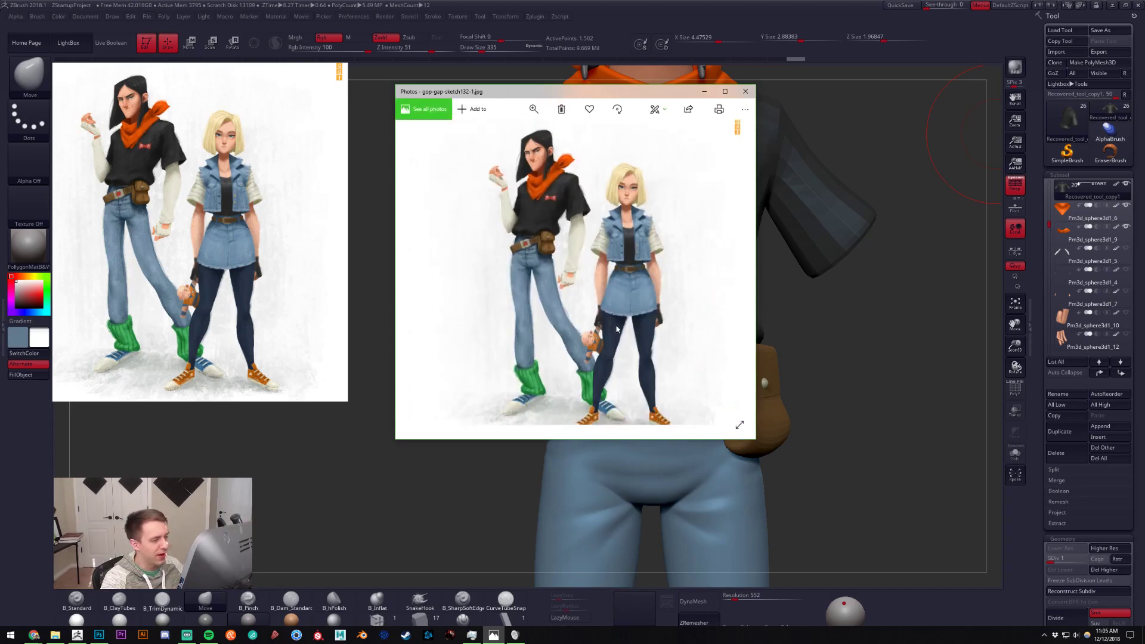
pyautogui.moveTo(617, 94); pyautogui.dragTo(667, 115)
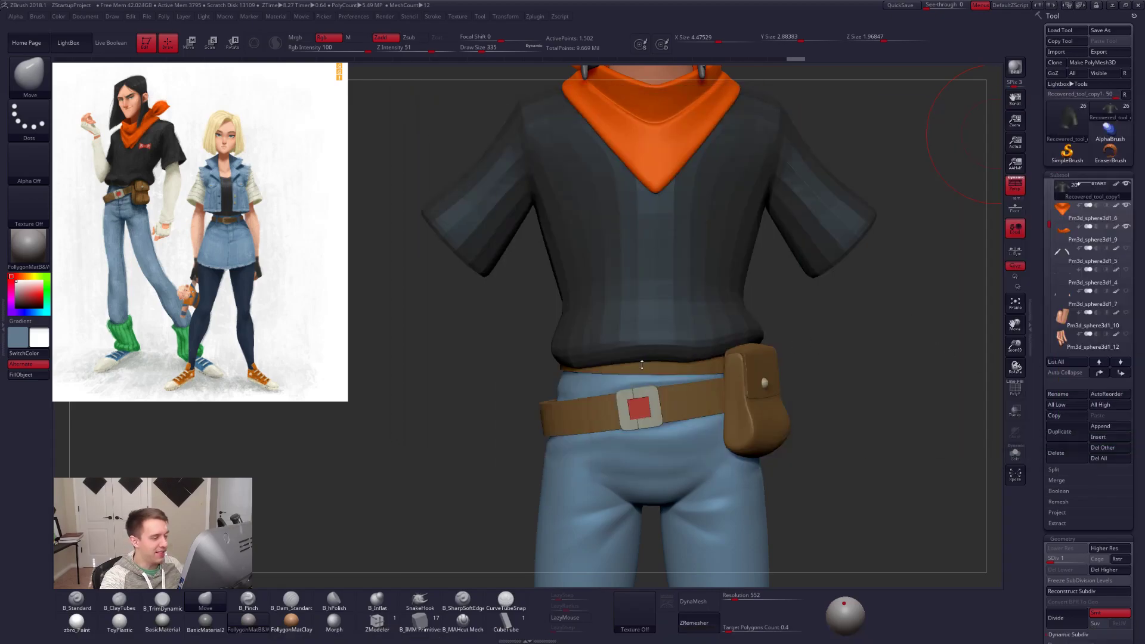
# Push the shirt's hem into shape above the belt pouch with a large Move brush, working from the side and above.
pyautogui.moveTo(931, 352); pyautogui.dragTo(674, 377)
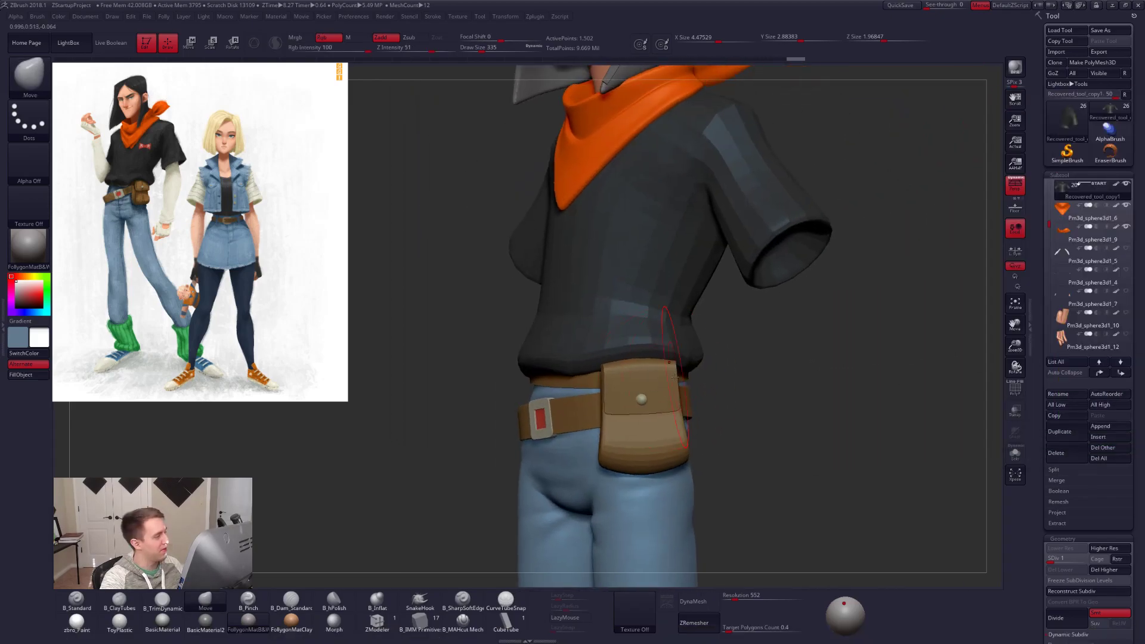
pyautogui.moveTo(847, 388)
pyautogui.mouseDown()
pyautogui.moveTo(787, 400)
pyautogui.moveTo(767, 441)
pyautogui.mouseUp()
pyautogui.moveTo(662, 365); pyautogui.dragTo(672, 386)
pyautogui.press('space')
pyautogui.moveTo(775, 411); pyautogui.dragTo(782, 456)
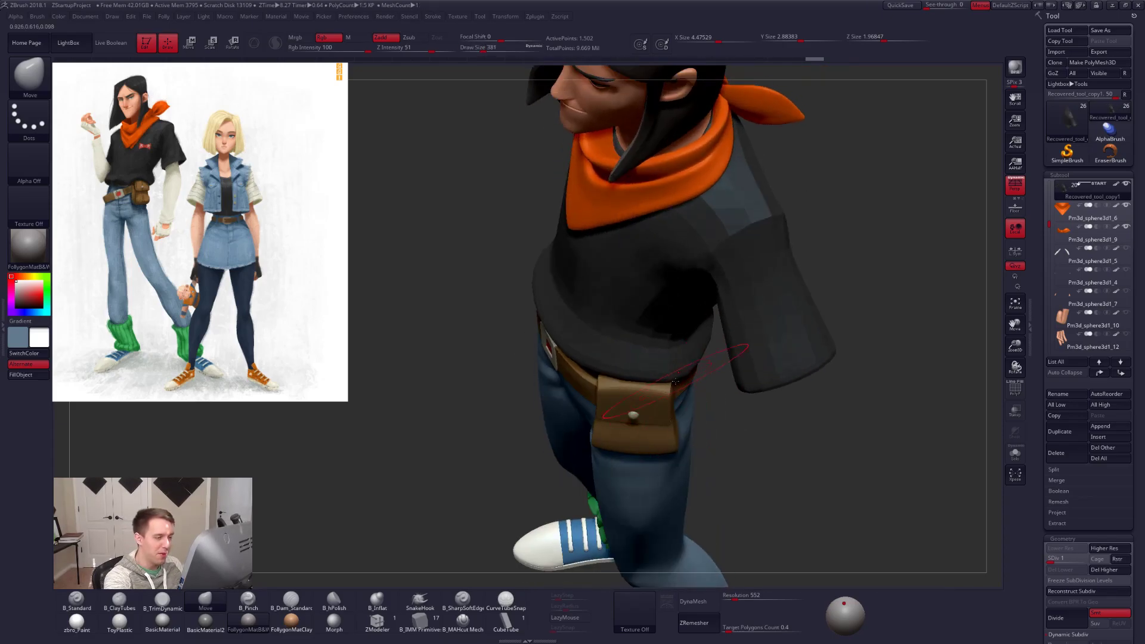
pyautogui.moveTo(675, 383); pyautogui.dragTo(677, 380)
pyautogui.moveTo(757, 417)
pyautogui.mouseDown()
pyautogui.moveTo(802, 430)
pyautogui.moveTo(810, 448)
pyautogui.mouseUp()
pyautogui.press('space')
pyautogui.moveTo(675, 387); pyautogui.dragTo(673, 386)
# Refine the shirt hem beside and behind the pouch with the Move brush, reducing the draw size to 252.
pyautogui.moveTo(775, 412)
pyautogui.mouseDown()
pyautogui.moveTo(704, 429)
pyautogui.moveTo(650, 468)
pyautogui.mouseUp()
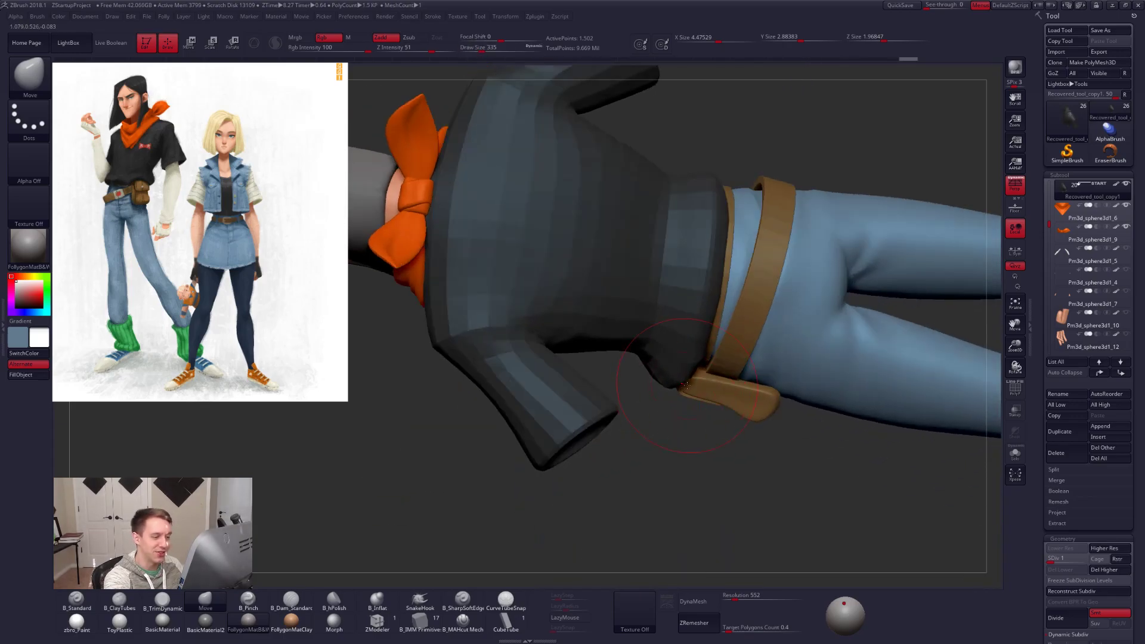
pyautogui.moveTo(679, 388); pyautogui.dragTo(665, 389)
pyautogui.moveTo(656, 439)
pyautogui.mouseDown()
pyautogui.moveTo(691, 427)
pyautogui.moveTo(697, 405)
pyautogui.mouseUp()
pyautogui.moveTo(696, 403); pyautogui.dragTo(676, 388, button='right')
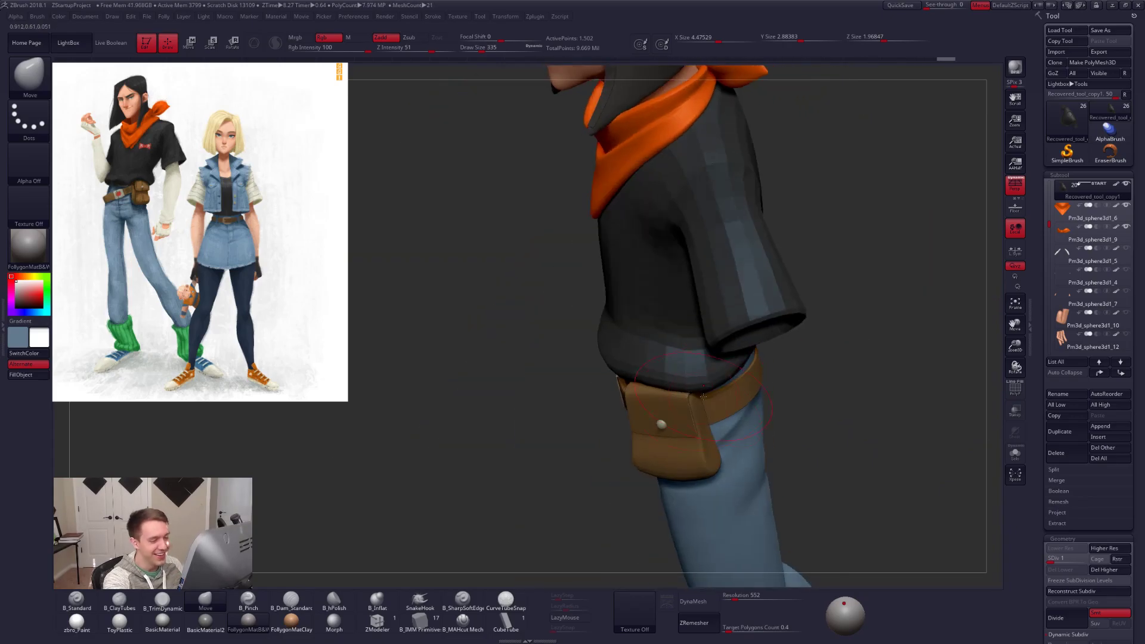
pyautogui.moveTo(752, 384)
pyautogui.mouseDown(button='right')
pyautogui.moveTo(690, 366)
pyautogui.moveTo(734, 376)
pyautogui.mouseUp(button='right')
pyautogui.press('space')
pyautogui.moveTo(699, 395); pyautogui.dragTo(691, 395)
pyautogui.moveTo(694, 373)
pyautogui.keyDown('shift'); pyautogui.mouseDown(button='right')
pyautogui.moveTo(730, 374)
pyautogui.moveTo(707, 396)
pyautogui.moveTo(820, 468)
pyautogui.mouseUp(button='right'); pyautogui.keyUp('shift')
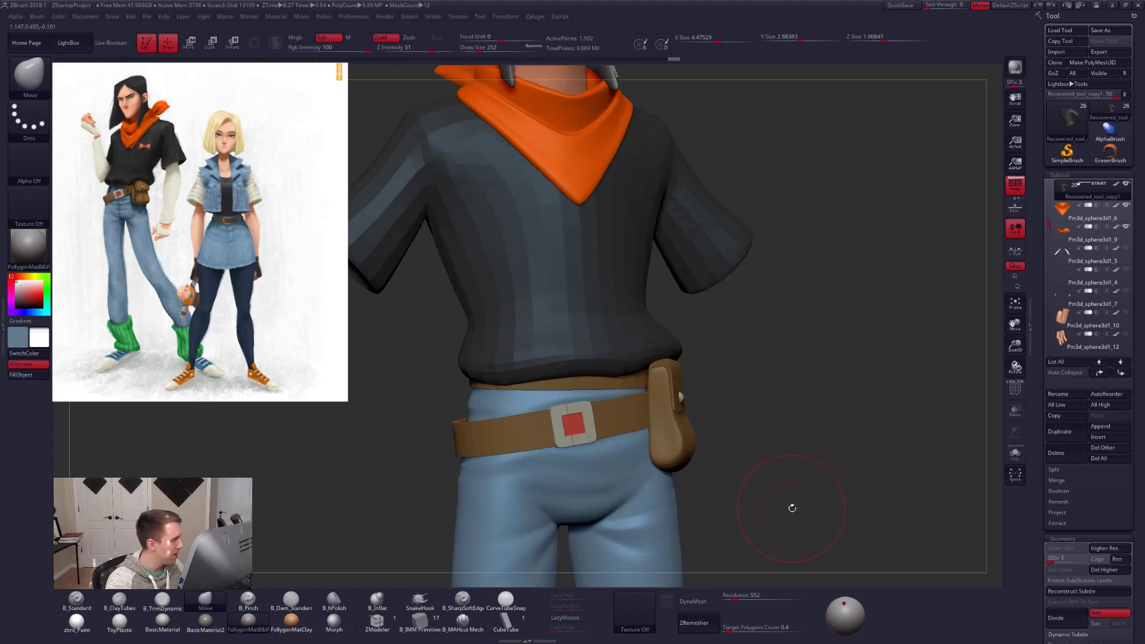
# Select the belt pouch subtool and choose the Move brush for it.
pyautogui.keyDown('alt'); pyautogui.click(675, 438); pyautogui.keyUp('alt')
pyautogui.hotkey('alt', 's')
pyautogui.hotkey('shift', 'f')
pyautogui.moveTo(716, 425); pyautogui.dragTo(675, 410, button='right')
pyautogui.hotkey('shift', 'd')
pyautogui.press('b')
pyautogui.press('m')
pyautogui.press('v')
pyautogui.press('d')
pyautogui.hotkey('shift', 'f')
pyautogui.hotkey('ctrl', 'shift', 's')
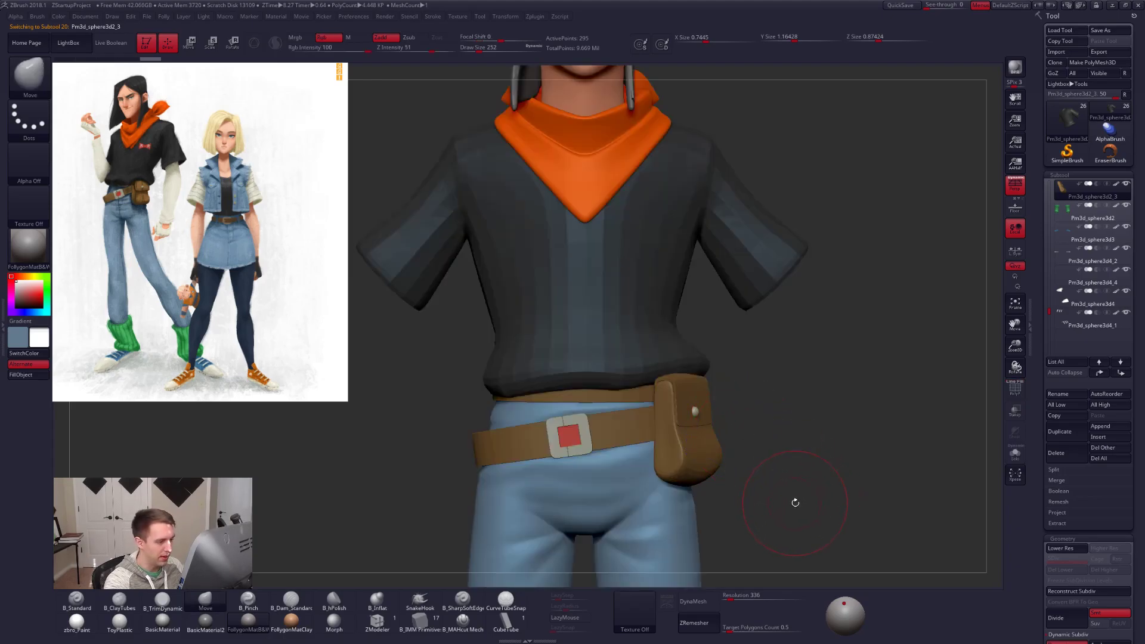
# Isolate the pouch at a low subdivision level with its Polyframe shown, and set the draw size to 160.
pyautogui.hotkey('ctrl', 'shift', 's')
pyautogui.hotkey('shift', 'd')
pyautogui.hotkey('shift', 'f')
pyautogui.keyDown('alt'); pyautogui.moveTo(758, 436); pyautogui.dragTo(760, 471); pyautogui.keyUp('alt')
pyautogui.press('space')
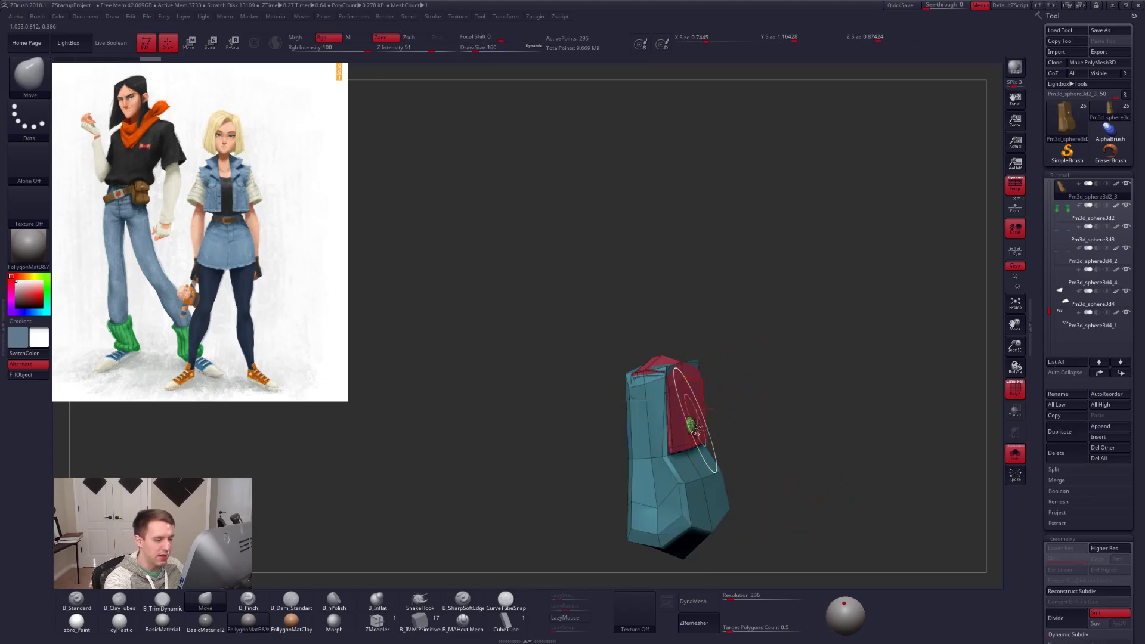
# Mask part of the pouch, move the unmasked part with a Transpose line to slim it, and show the other subtools again.
pyautogui.hotkey('ctrl', 'shift')
pyautogui.moveTo(691, 425)
pyautogui.mouseDown()
pyautogui.moveTo(728, 391)
pyautogui.moveTo(713, 455)
pyautogui.moveTo(737, 433)
pyautogui.mouseUp()
pyautogui.keyDown('ctrl'); pyautogui.click(714, 391); pyautogui.keyUp('ctrl')
pyautogui.press('w')
pyautogui.moveTo(620, 358)
pyautogui.mouseDown()
pyautogui.moveTo(799, 466)
pyautogui.moveTo(764, 445)
pyautogui.mouseUp()
pyautogui.moveTo(733, 488); pyautogui.dragTo(740, 428)
pyautogui.press('d')
pyautogui.keyDown('alt'); pyautogui.moveTo(769, 477); pyautogui.dragTo(738, 492); pyautogui.keyUp('alt')
pyautogui.hotkey('alt', 's')
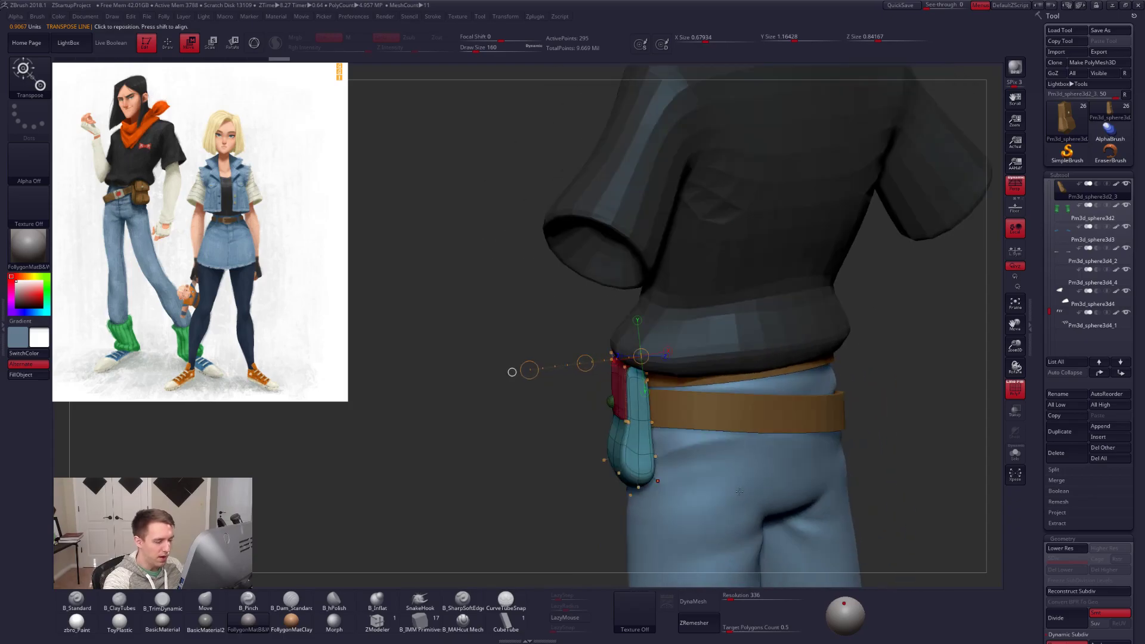
# Hide the shirt subtool and reselect the belt pouch at a lower subdivision level.
pyautogui.press('q')
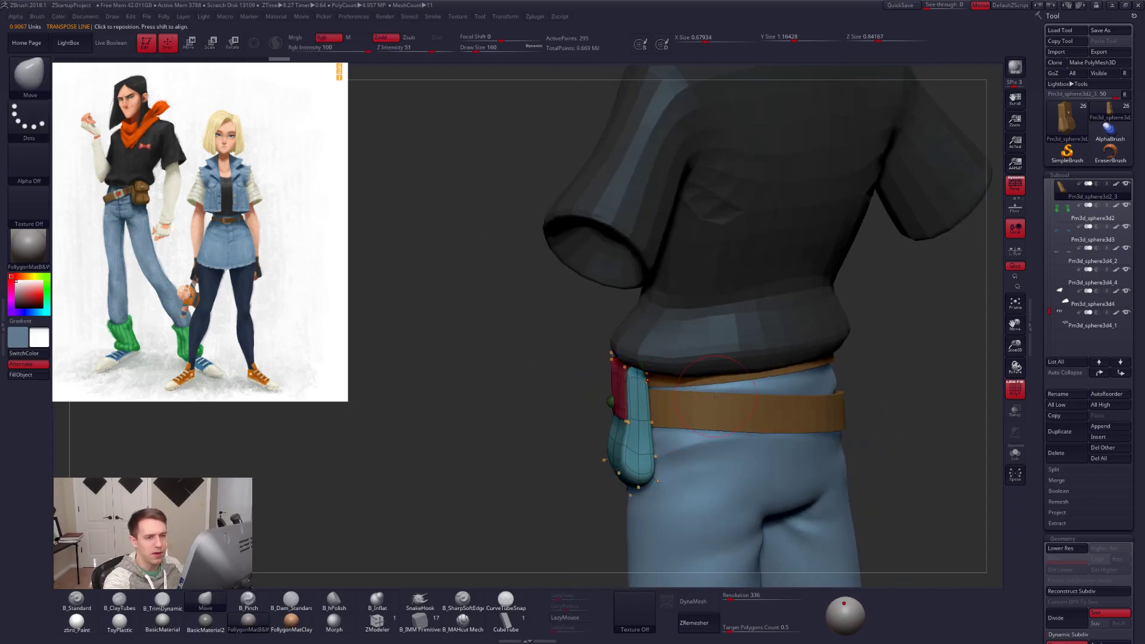
pyautogui.keyDown('alt'); pyautogui.click(770, 265); pyautogui.keyUp('alt')
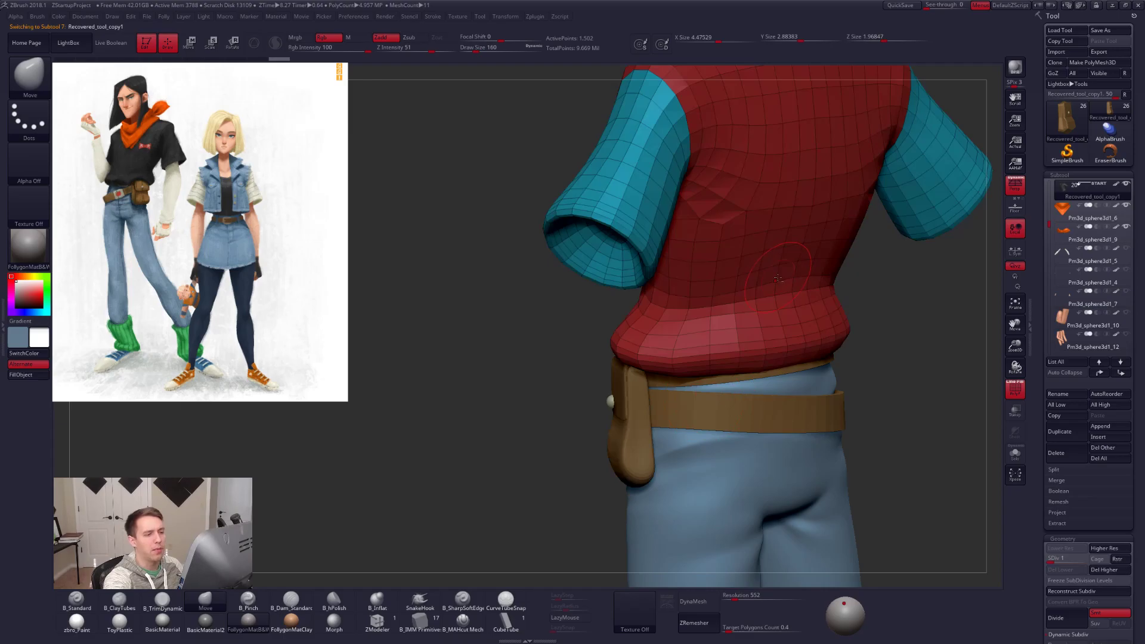
pyautogui.click(1126, 183)
pyautogui.keyDown('alt'); pyautogui.click(632, 439); pyautogui.keyUp('alt')
pyautogui.moveTo(563, 388); pyautogui.dragTo(676, 474)
pyautogui.hotkey('shift', 'd')
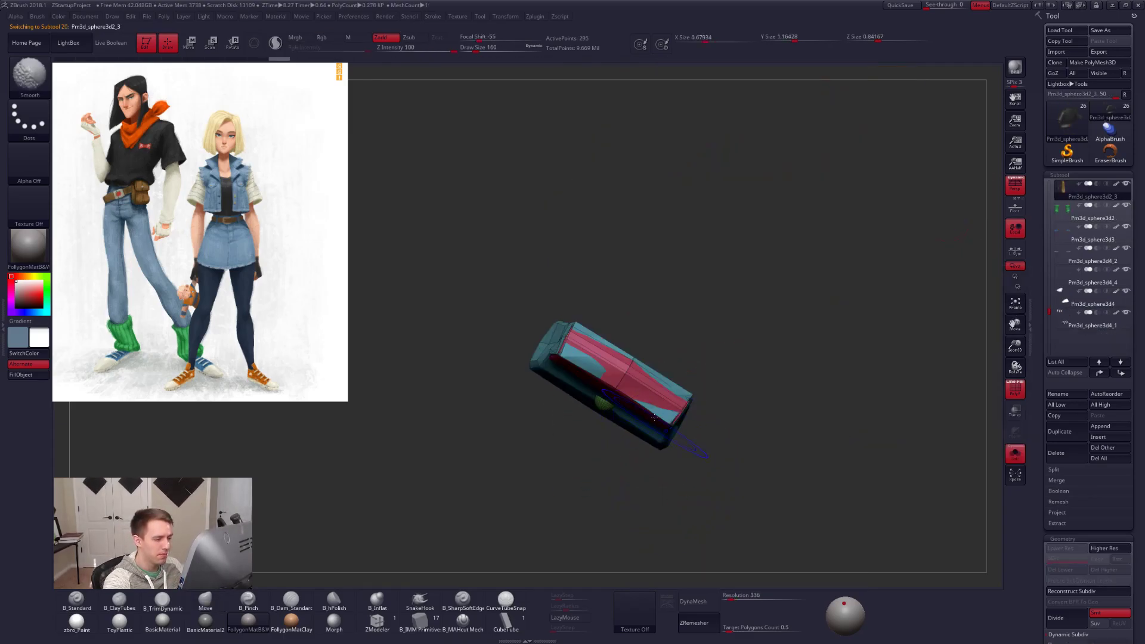
# Mask part of the pouch with a lasso and rotate the unmasked end with a Transpose line to bend it around the hip.
pyautogui.moveTo(658, 348)
pyautogui.keyDown('ctrl'); pyautogui.mouseDown()
pyautogui.moveTo(519, 347)
pyautogui.moveTo(483, 291)
pyautogui.mouseUp(); pyautogui.keyUp('ctrl')
pyautogui.keyDown('alt'); pyautogui.moveTo(659, 300); pyautogui.dragTo(638, 352); pyautogui.keyUp('alt')
pyautogui.press('r')
pyautogui.moveTo(548, 449); pyautogui.dragTo(649, 501)
pyautogui.moveTo(602, 359)
pyautogui.mouseDown()
pyautogui.moveTo(786, 480)
pyautogui.moveTo(778, 463)
pyautogui.moveTo(787, 480)
pyautogui.mouseUp()
pyautogui.press('d')
pyautogui.hotkey('alt', 's')
pyautogui.keyDown('ctrl'); pyautogui.moveTo(850, 431); pyautogui.dragTo(864, 447); pyautogui.keyUp('ctrl')
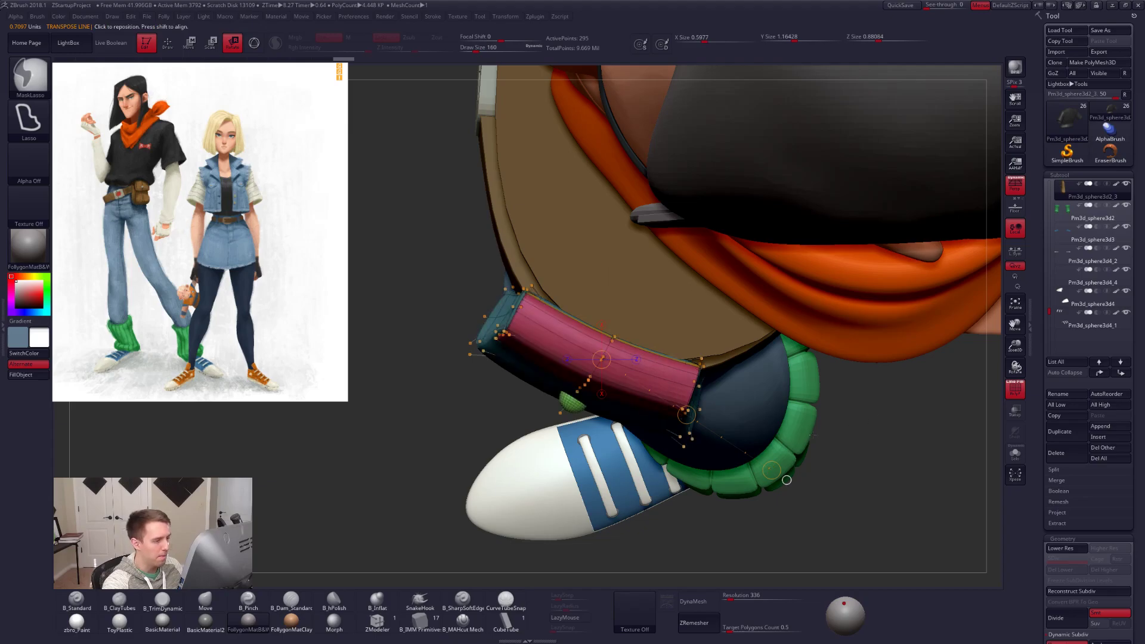
# Mask everything on the pouch except its button, and move the button outward with a Transpose line.
pyautogui.hotkey('shift', 'd')
pyautogui.hotkey('alt', 's')
pyautogui.press('q')
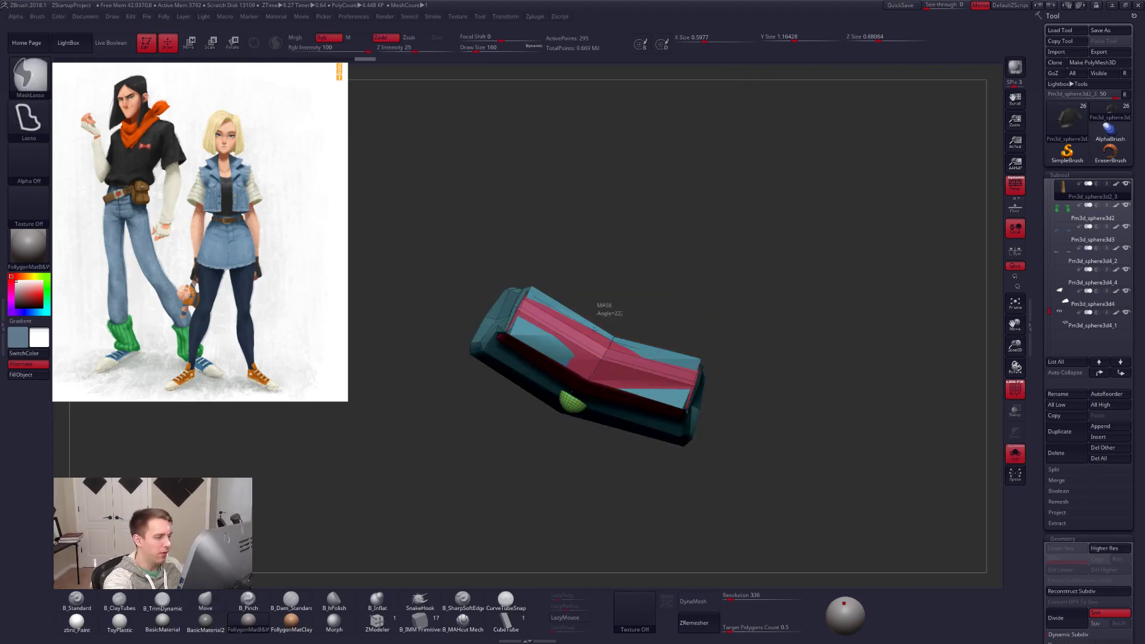
pyautogui.press('d')
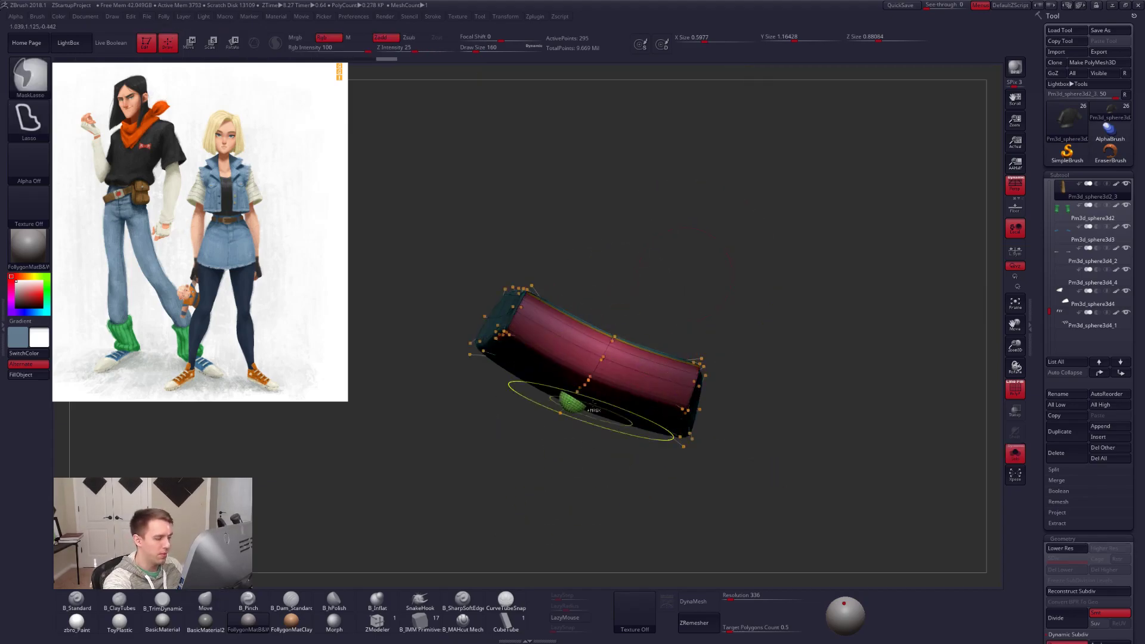
pyautogui.press('w')
pyautogui.hotkey('alt', 's')
pyautogui.moveTo(579, 404); pyautogui.dragTo(573, 412)
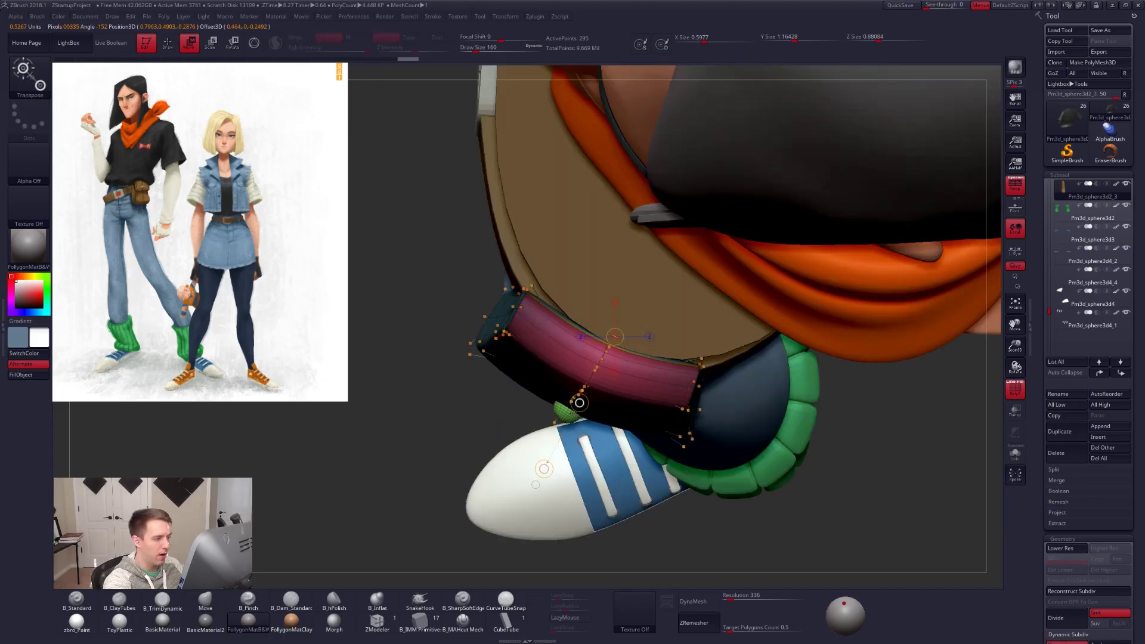
# Clear the mask and rotate the pouch with a Transpose line to follow the curve of the hip.
pyautogui.hotkey('shift', 'd')
pyautogui.press('q')
pyautogui.moveTo(468, 415)
pyautogui.keyDown('ctrl'); pyautogui.mouseDown()
pyautogui.moveTo(582, 381)
pyautogui.moveTo(471, 399)
pyautogui.mouseUp(); pyautogui.keyUp('ctrl')
pyautogui.press('r')
pyautogui.moveTo(597, 365)
pyautogui.mouseDown()
pyautogui.moveTo(669, 450)
pyautogui.moveTo(784, 543)
pyautogui.moveTo(708, 425)
pyautogui.moveTo(706, 328)
pyautogui.mouseUp()
pyautogui.press('d')
pyautogui.press('q')
# Pull the pouch closer to the hip with the Move brush at draw size 181.
pyautogui.moveTo(707, 430)
pyautogui.keyDown('alt'); pyautogui.mouseDown()
pyautogui.moveTo(686, 383)
pyautogui.moveTo(699, 417)
pyautogui.moveTo(673, 387)
pyautogui.mouseUp(); pyautogui.keyUp('alt')
pyautogui.press('space')
pyautogui.hotkey('alt', 's')
pyautogui.moveTo(669, 388); pyautogui.dragTo(662, 402, button='right')
pyautogui.moveTo(662, 402); pyautogui.dragTo(663, 395)
pyautogui.hotkey('alt', 's')
pyautogui.moveTo(677, 392)
pyautogui.mouseDown(button='right')
pyautogui.moveTo(668, 373)
pyautogui.moveTo(669, 383)
pyautogui.moveTo(695, 363)
pyautogui.mouseUp(button='right')
pyautogui.moveTo(701, 357)
pyautogui.mouseDown()
pyautogui.moveTo(693, 352)
pyautogui.moveTo(725, 384)
pyautogui.mouseUp()
# Refine the pouch's back and side profile with small Move brush strokes.
pyautogui.press('space')
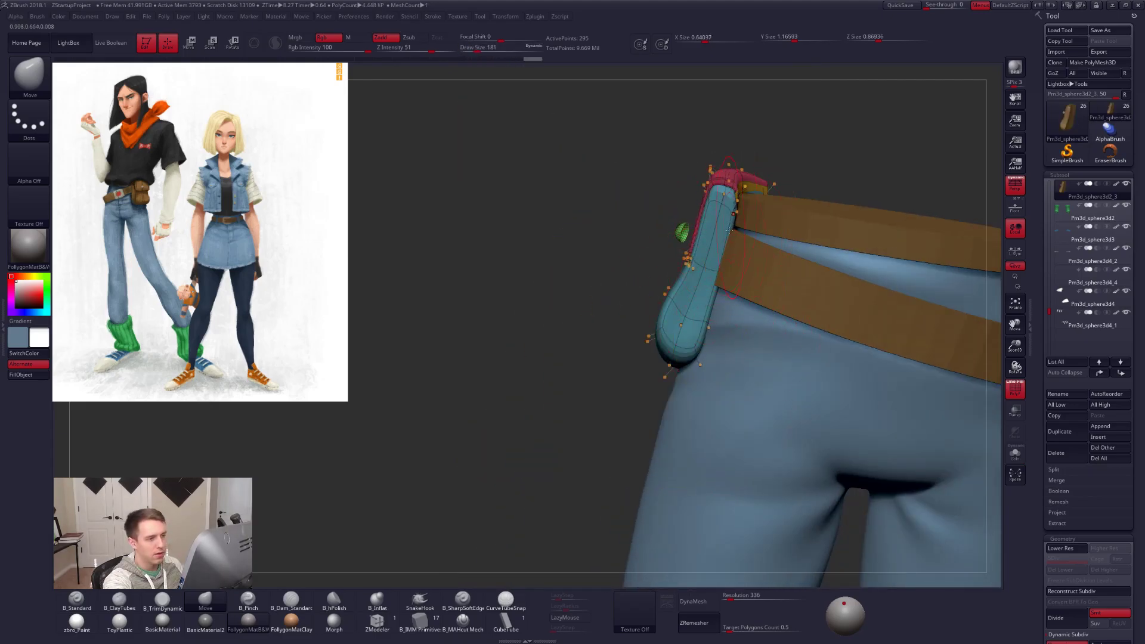
pyautogui.moveTo(724, 242); pyautogui.dragTo(719, 241)
pyautogui.moveTo(572, 271); pyautogui.dragTo(716, 312, button='right')
pyautogui.press('space')
pyautogui.moveTo(651, 346); pyautogui.dragTo(655, 346)
pyautogui.moveTo(599, 273); pyautogui.dragTo(693, 228)
pyautogui.press('w')
pyautogui.press('q')
pyautogui.keyDown('ctrl'); pyautogui.click(678, 249); pyautogui.keyUp('ctrl')
pyautogui.moveTo(610, 242); pyautogui.dragTo(614, 241)
# Isolate the pouch, set the draw size to 321, adjust its curved end with the Move brush, and show the other subtools again.
pyautogui.moveTo(614, 241)
pyautogui.mouseDown(button='right')
pyautogui.moveTo(716, 319)
pyautogui.moveTo(685, 371)
pyautogui.mouseUp(button='right')
pyautogui.press('space')
pyautogui.hotkey('alt', 's')
pyautogui.press('space')
pyautogui.moveTo(685, 371); pyautogui.dragTo(762, 363)
pyautogui.moveTo(631, 394); pyautogui.dragTo(630, 387)
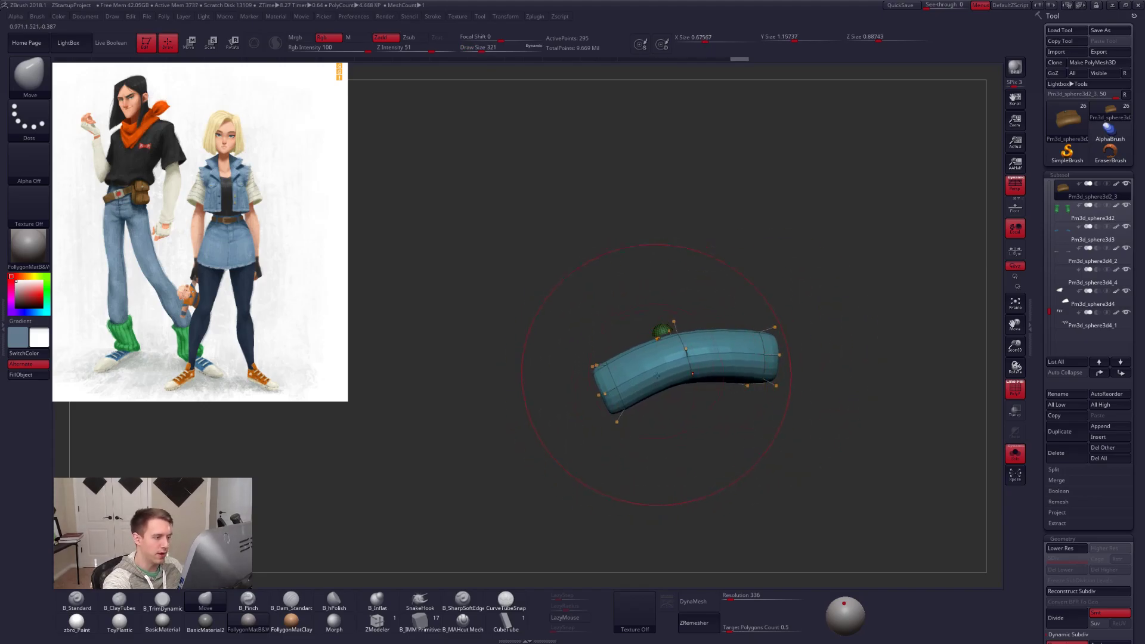
pyautogui.hotkey('alt', 's')
pyautogui.moveTo(720, 342)
pyautogui.mouseDown(button='right')
pyautogui.moveTo(721, 382)
pyautogui.moveTo(710, 379)
pyautogui.mouseUp(button='right')
# Turn off Polyframe, set the draw size to 292, and reshape the pouch's lower corners with the Move brush.
pyautogui.press('space')
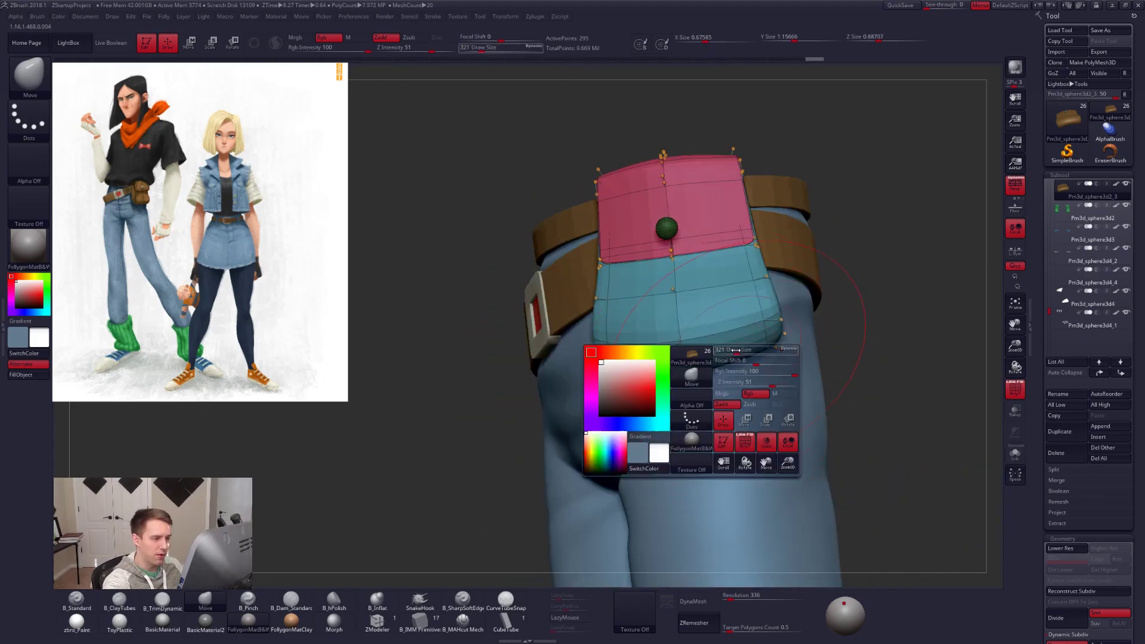
pyautogui.moveTo(743, 356); pyautogui.dragTo(739, 355)
pyautogui.hotkey('shift', 'f')
pyautogui.moveTo(739, 352); pyautogui.dragTo(704, 379, button='right')
pyautogui.press('space')
pyautogui.moveTo(724, 368); pyautogui.dragTo(719, 370)
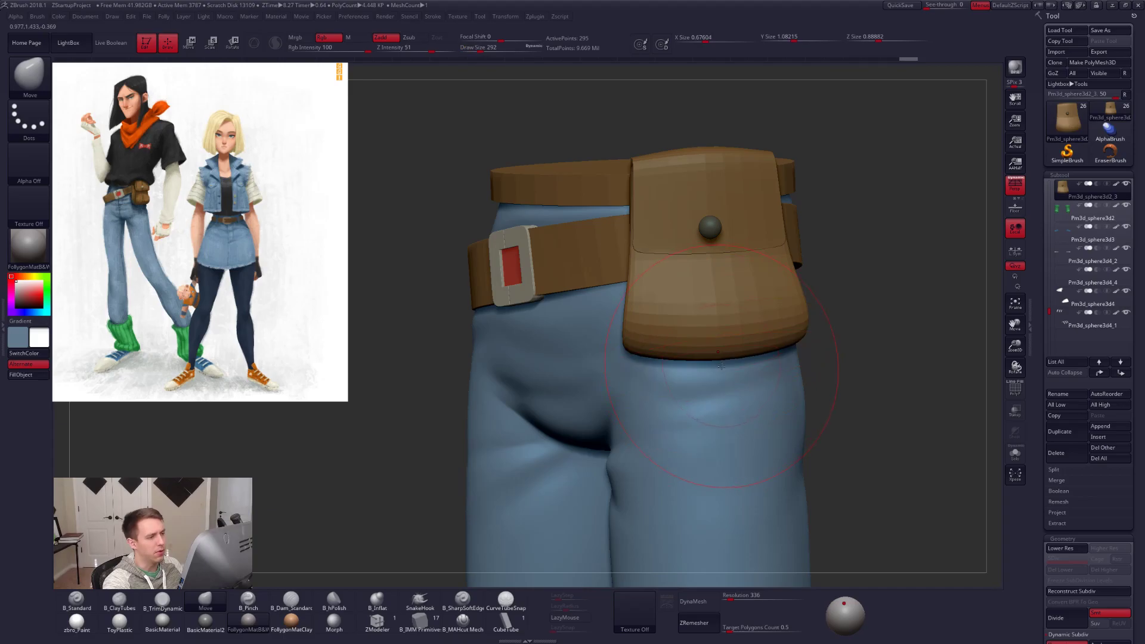
pyautogui.moveTo(638, 371); pyautogui.dragTo(632, 377)
pyautogui.moveTo(789, 348); pyautogui.dragTo(792, 350)
# Isolate the pouch with only its button unmasked, and shift the button with a Transpose line.
pyautogui.keyDown('alt'); pyautogui.moveTo(753, 381); pyautogui.dragTo(744, 403, button='right'); pyautogui.keyUp('alt')
pyautogui.press('space')
pyautogui.click(759, 384)
pyautogui.keyDown('alt'); pyautogui.moveTo(834, 268); pyautogui.dragTo(832, 335, button='right'); pyautogui.keyUp('alt')
pyautogui.keyDown('ctrl'); pyautogui.click(832, 336); pyautogui.keyUp('ctrl')
pyautogui.hotkey('alt', 's')
pyautogui.moveTo(602, 316); pyautogui.dragTo(745, 326, button='right')
pyautogui.moveTo(745, 326)
pyautogui.keyDown('ctrl'); pyautogui.mouseDown(button='right')
pyautogui.moveTo(707, 350)
pyautogui.moveTo(722, 356)
pyautogui.mouseUp(button='right'); pyautogui.keyUp('ctrl')
pyautogui.press('w')
pyautogui.moveTo(688, 320)
pyautogui.mouseDown()
pyautogui.moveTo(763, 377)
pyautogui.moveTo(695, 316)
pyautogui.moveTo(765, 313)
pyautogui.moveTo(698, 326)
pyautogui.mouseUp()
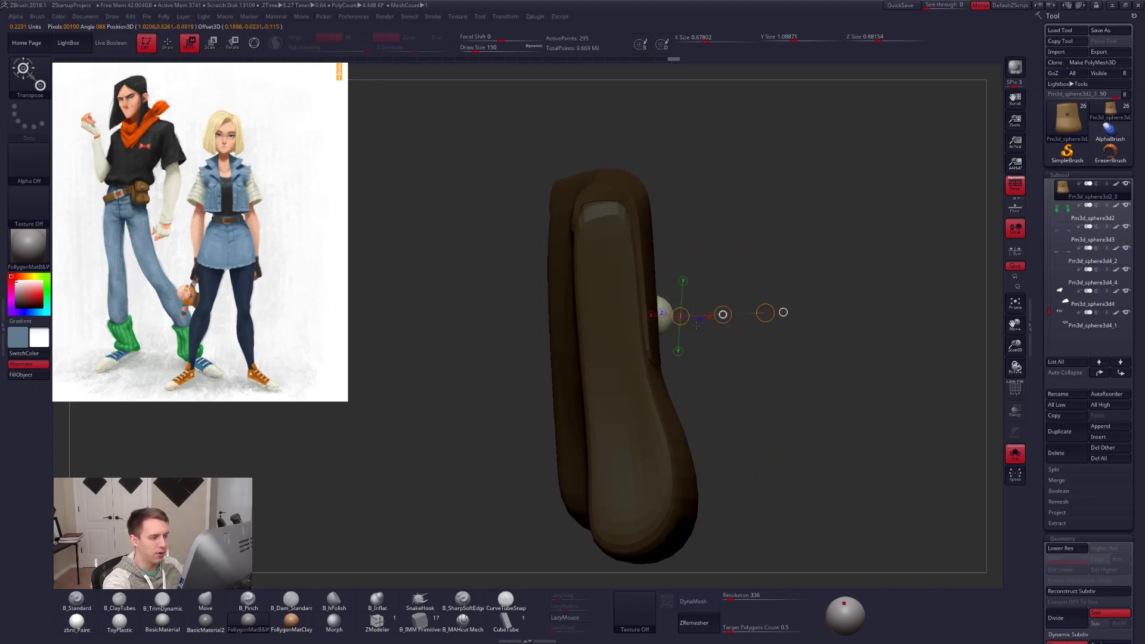
# Adjust the button's angle with a Transpose rotation, clear the mask, and show the other subtools.
pyautogui.moveTo(696, 326); pyautogui.dragTo(693, 408, button='right')
pyautogui.hotkey('shift', 'f')
pyautogui.press('r')
pyautogui.moveTo(696, 390); pyautogui.dragTo(627, 490)
pyautogui.press('q')
pyautogui.moveTo(722, 517)
pyautogui.keyDown('ctrl'); pyautogui.mouseDown(button='right')
pyautogui.moveTo(736, 480)
pyautogui.moveTo(799, 456)
pyautogui.mouseUp(button='right'); pyautogui.keyUp('ctrl')
pyautogui.hotkey('shift', 'f')
pyautogui.keyDown('ctrl'); pyautogui.moveTo(808, 458); pyautogui.dragTo(821, 465); pyautogui.keyUp('ctrl')
pyautogui.hotkey('alt', 's')
pyautogui.moveTo(821, 465); pyautogui.dragTo(841, 387, button='right')
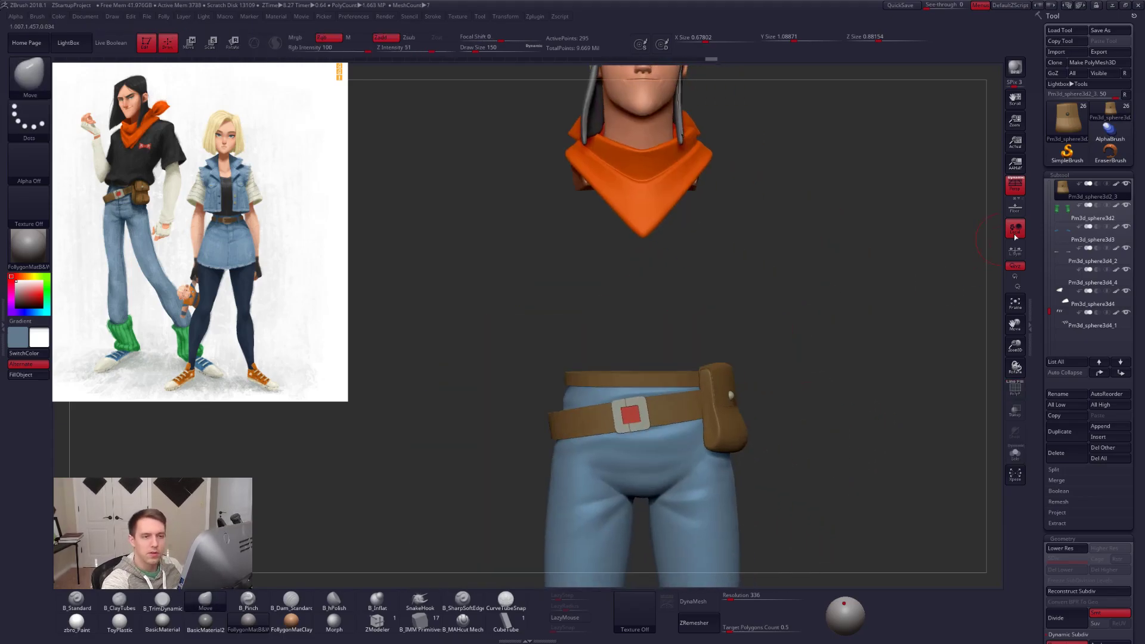
# Select the shirt subtool Recovered_tool_copy1 and adjust its hem above the pouch with the Move brush at draw size 276.
pyautogui.moveTo(1050, 310); pyautogui.dragTo(1051, 211)
pyautogui.click(1065, 231)
pyautogui.moveTo(818, 418); pyautogui.dragTo(680, 434, button='right')
pyautogui.press('space')
pyautogui.moveTo(718, 376); pyautogui.dragTo(667, 374)
pyautogui.press('space')
pyautogui.moveTo(671, 417); pyautogui.dragTo(802, 411, button='right')
pyautogui.keyDown('ctrl'); pyautogui.moveTo(665, 370); pyautogui.dragTo(668, 395, button='right'); pyautogui.keyUp('ctrl')
pyautogui.press('space')
pyautogui.moveTo(667, 394); pyautogui.dragTo(668, 394)
pyautogui.moveTo(650, 379); pyautogui.dragTo(651, 369)
pyautogui.moveTo(671, 394); pyautogui.dragTo(674, 426, button='right')
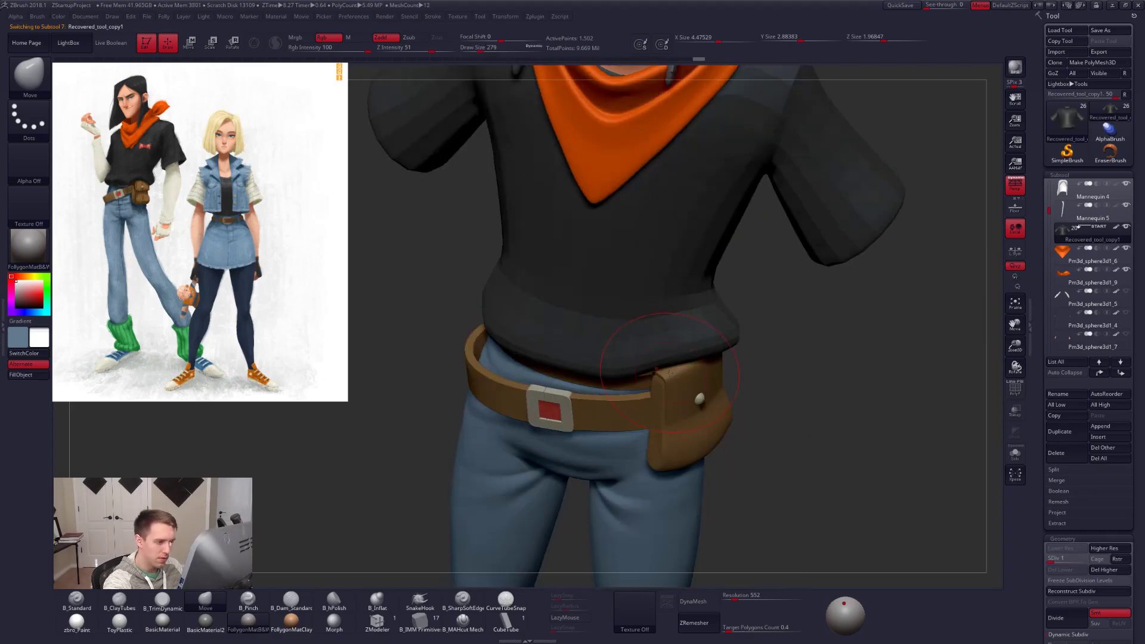
# Set the draw size to 239 and shape the side of the shirt hem around the top of the pouch.
pyautogui.moveTo(647, 379); pyautogui.dragTo(630, 440, button='right')
pyautogui.press('space')
pyautogui.moveTo(677, 375); pyautogui.dragTo(677, 378)
pyautogui.moveTo(680, 382)
pyautogui.mouseDown(button='right')
pyautogui.moveTo(633, 358)
pyautogui.moveTo(483, 328)
pyautogui.mouseUp(button='right')
pyautogui.press('space')
pyautogui.moveTo(683, 384); pyautogui.dragTo(684, 384)
pyautogui.moveTo(722, 323); pyautogui.dragTo(723, 327)
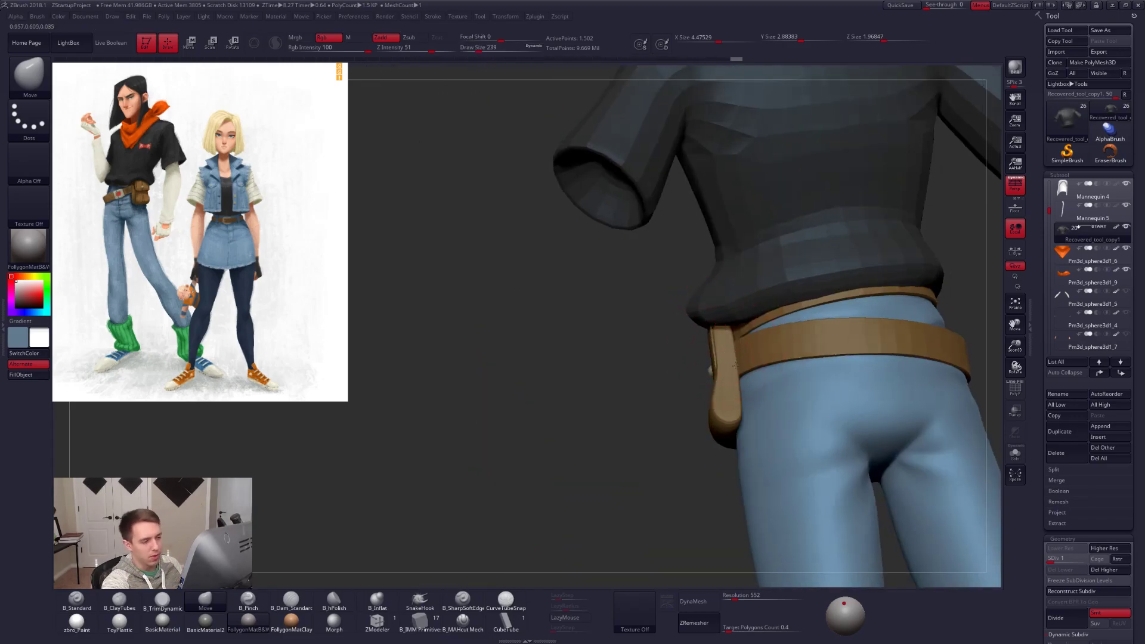
# Increase the draw size to 335 and adjust the back of the shirt hem with the Move brush.
pyautogui.moveTo(733, 363); pyautogui.dragTo(805, 371, button='right')
pyautogui.press('space')
pyautogui.moveTo(723, 385); pyautogui.dragTo(728, 384)
pyautogui.moveTo(673, 382); pyautogui.dragTo(723, 371, button='right')
pyautogui.press('space')
pyautogui.moveTo(722, 384); pyautogui.dragTo(735, 385)
pyautogui.moveTo(724, 373); pyautogui.dragTo(756, 371, button='right')
pyautogui.moveTo(756, 371); pyautogui.dragTo(749, 379)
pyautogui.moveTo(814, 366); pyautogui.dragTo(795, 368)
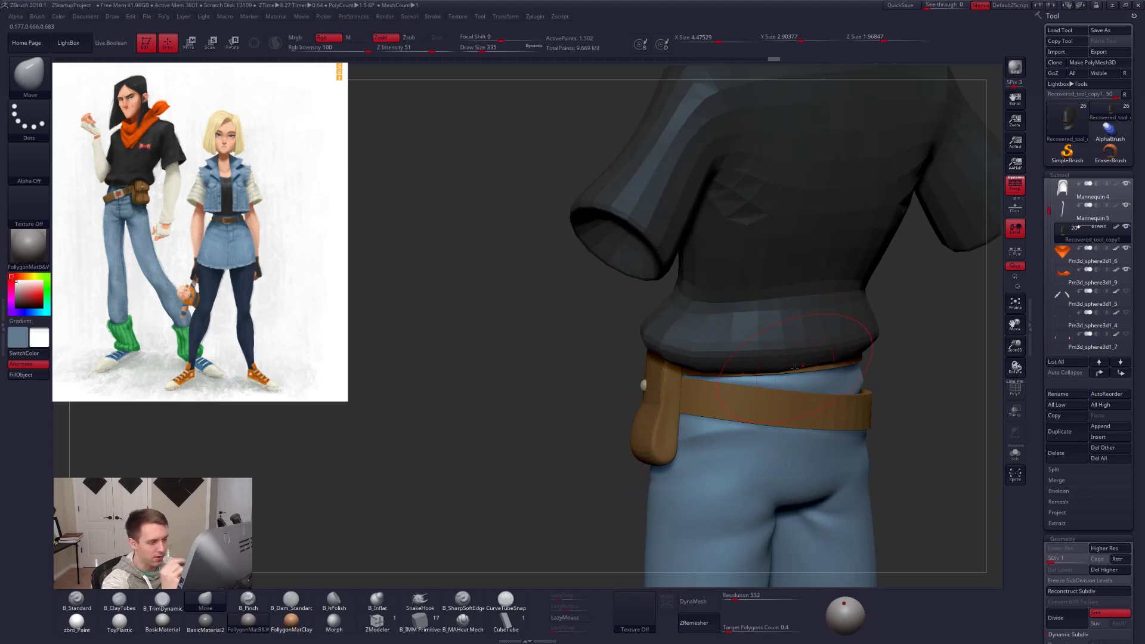
# Set the draw size to 350 and examine the shirt's waist and the pouch from the front, back and side.
pyautogui.moveTo(714, 389); pyautogui.dragTo(830, 454, button='right')
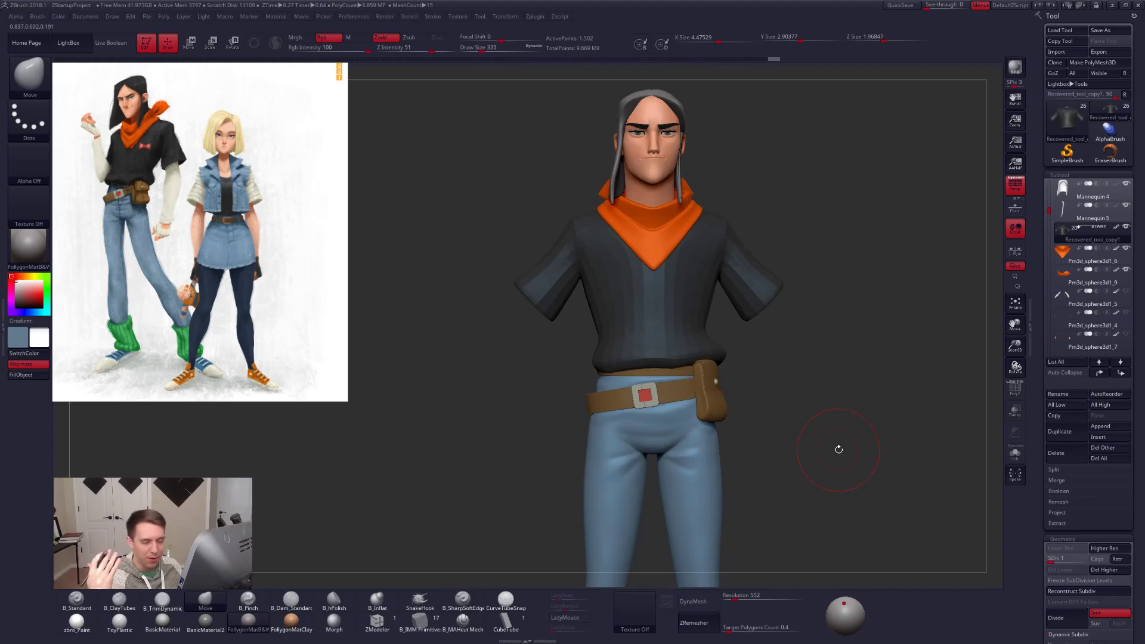
pyautogui.keyDown('alt'); pyautogui.moveTo(729, 369); pyautogui.dragTo(716, 334, button='right'); pyautogui.keyUp('alt')
pyautogui.press('space')
pyautogui.moveTo(716, 326); pyautogui.dragTo(713, 326)
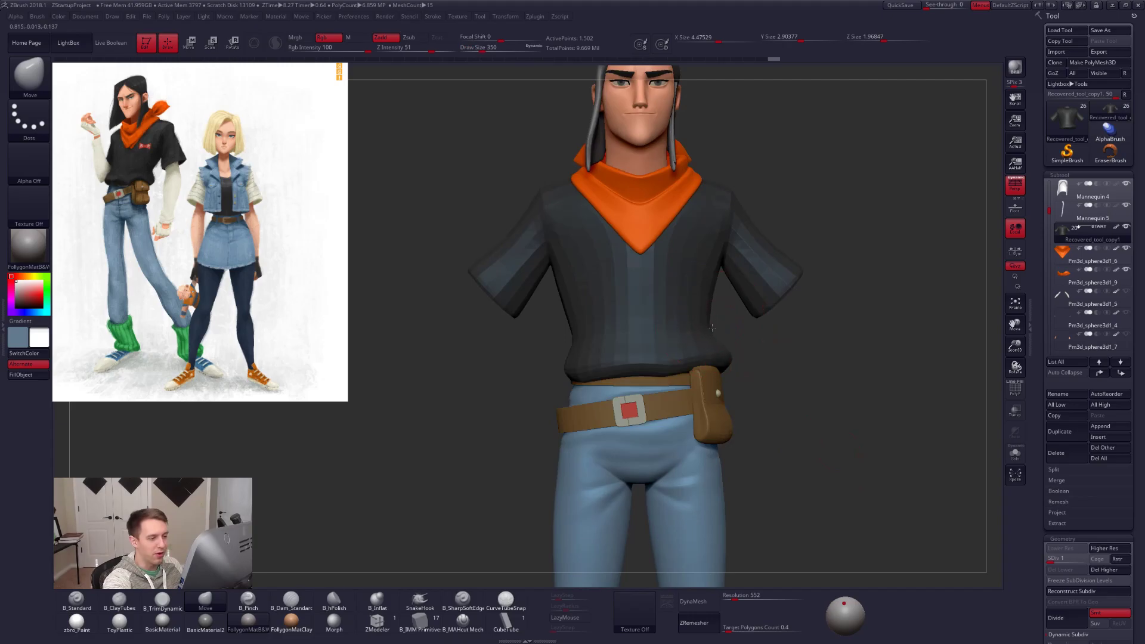
pyautogui.moveTo(709, 326); pyautogui.dragTo(728, 328, button='right')
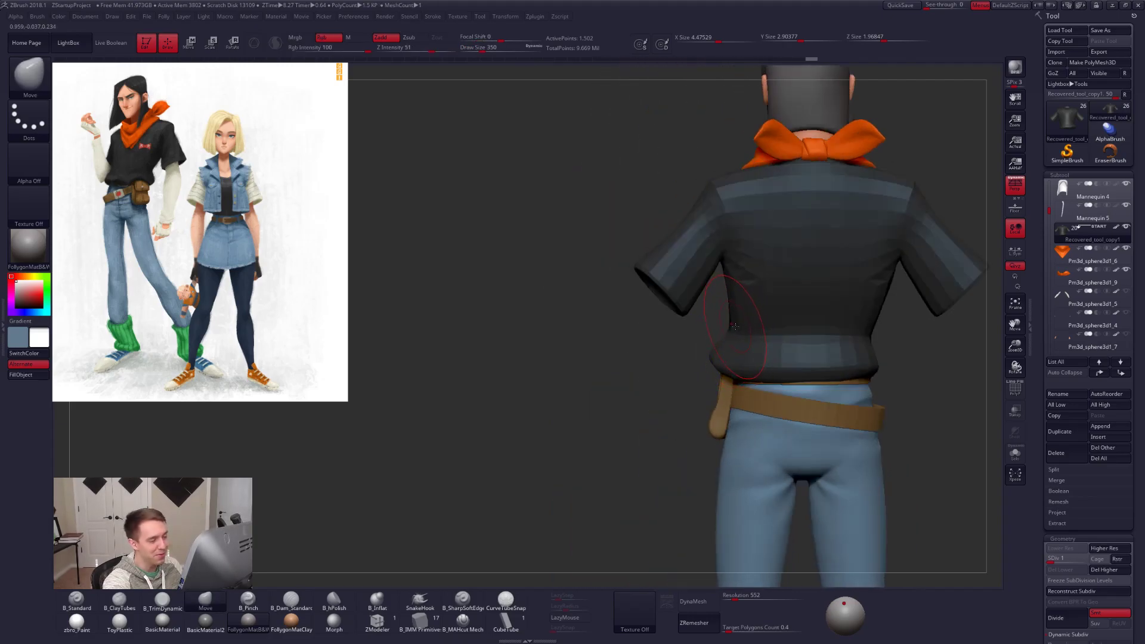
pyautogui.moveTo(737, 326); pyautogui.dragTo(738, 365, button='right')
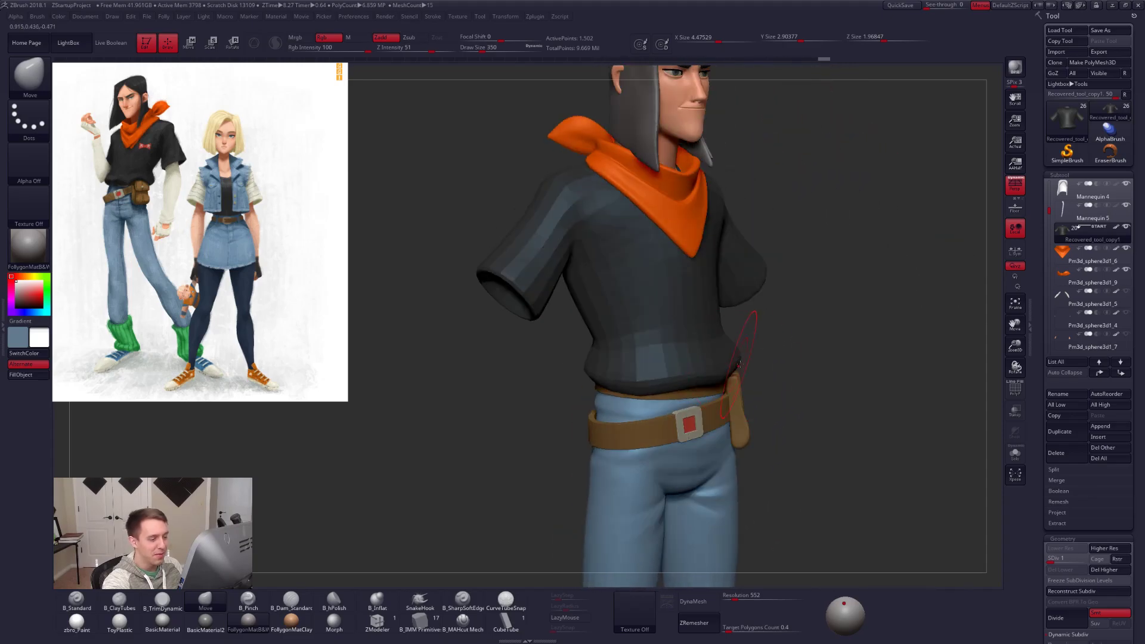
pyautogui.moveTo(802, 419); pyautogui.dragTo(797, 392, button='right')
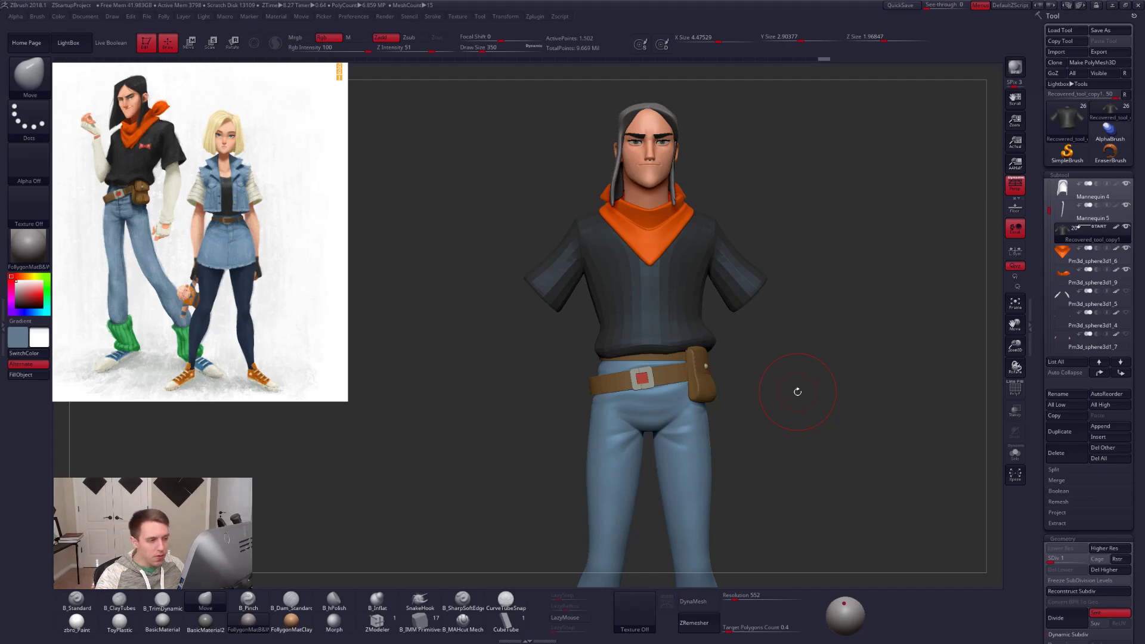
pyautogui.keyDown('alt'); pyautogui.moveTo(798, 392); pyautogui.dragTo(734, 405); pyautogui.keyUp('alt')
# Duplicate the Pm3d_sphere3d4_1 subtool and initialize the copy as a QCube.
pyautogui.moveTo(1049, 210); pyautogui.dragTo(1052, 319)
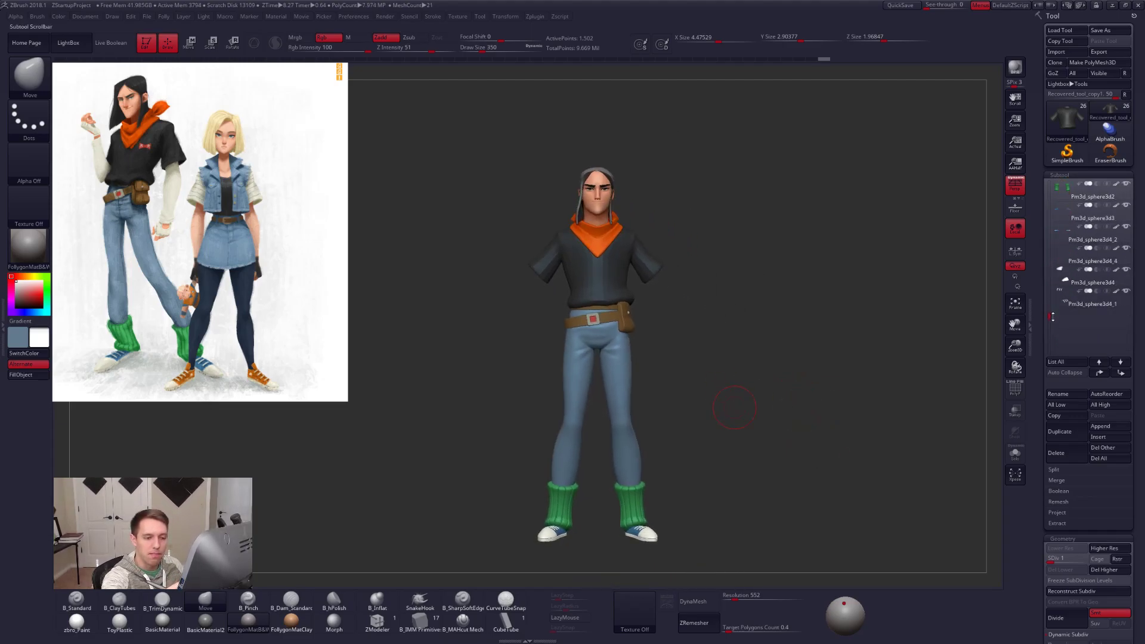
pyautogui.click(1076, 299)
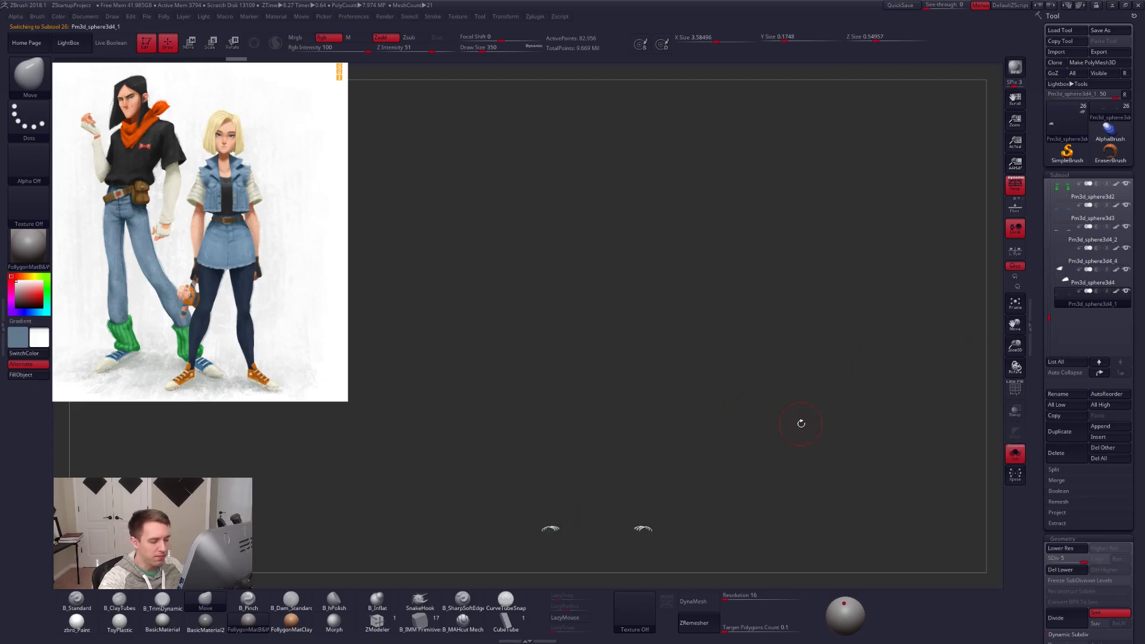
pyautogui.click(1060, 432)
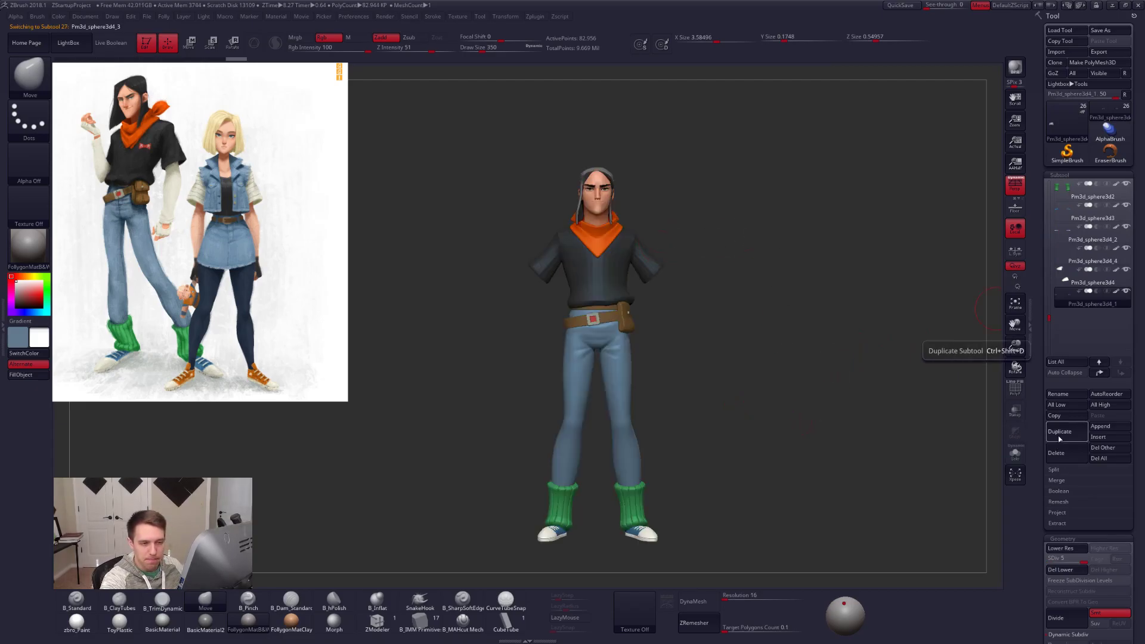
pyautogui.click(1031, 519)
pyautogui.scroll(-10, 1067, 490)
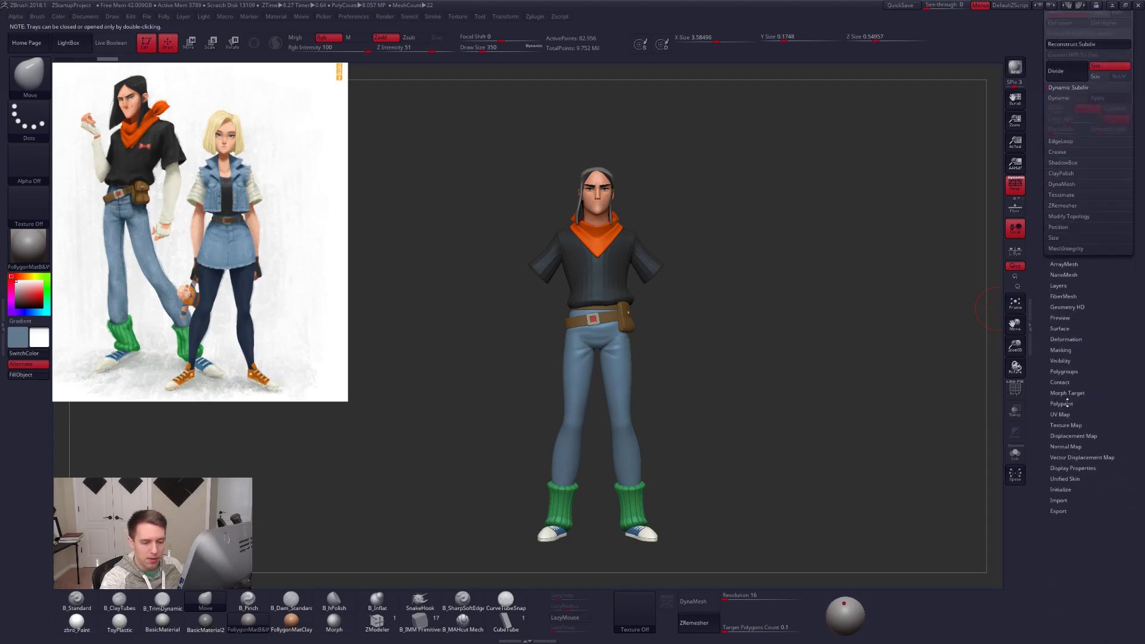
pyautogui.click(1062, 481)
pyautogui.click(1056, 491)
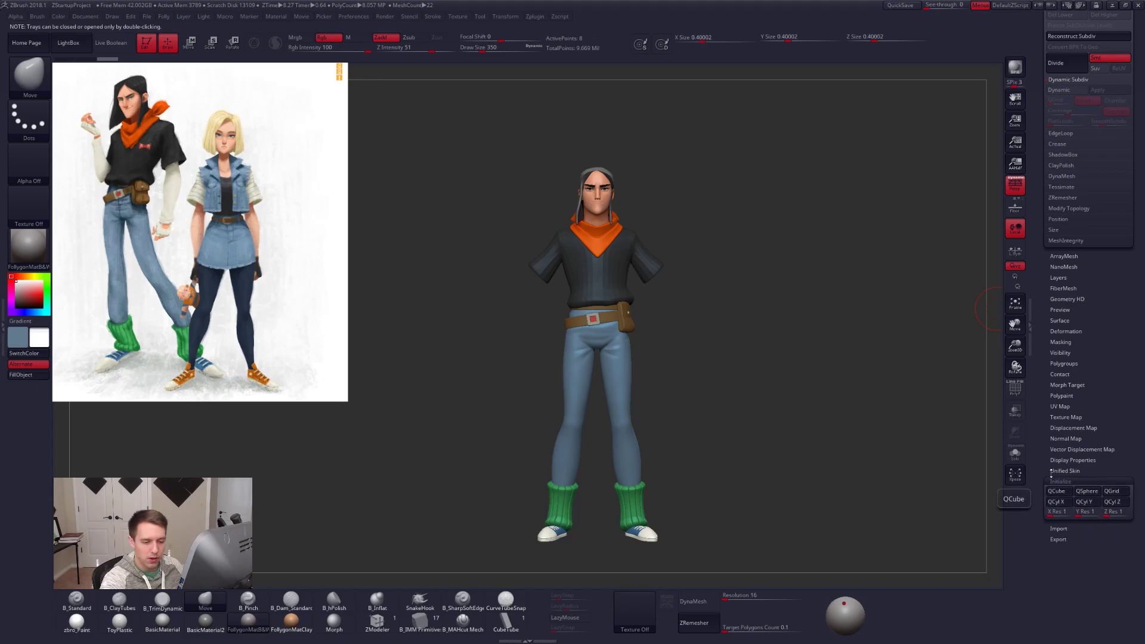
# Isolate the cube with the reference artwork hidden and perspective off, and set the draw size to 130.
pyautogui.click(1015, 454)
pyautogui.hotkey('shift', 'z')
pyautogui.moveTo(606, 286)
pyautogui.mouseDown()
pyautogui.moveTo(746, 378)
pyautogui.moveTo(632, 285)
pyautogui.moveTo(609, 287)
pyautogui.mouseUp()
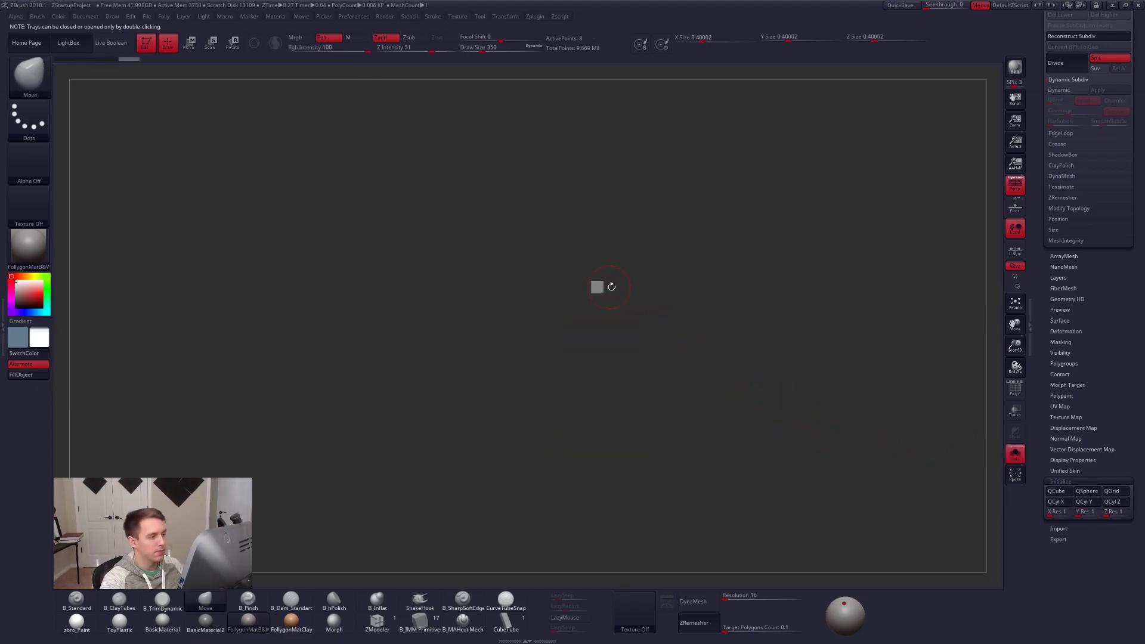
pyautogui.click(1010, 190)
pyautogui.click(1088, 479)
pyautogui.moveTo(1099, 310); pyautogui.dragTo(1034, 519)
pyautogui.moveTo(597, 296)
pyautogui.keyDown('alt'); pyautogui.mouseDown()
pyautogui.moveTo(771, 350)
pyautogui.moveTo(760, 350)
pyautogui.mouseUp(); pyautogui.keyUp('alt')
pyautogui.press('space')
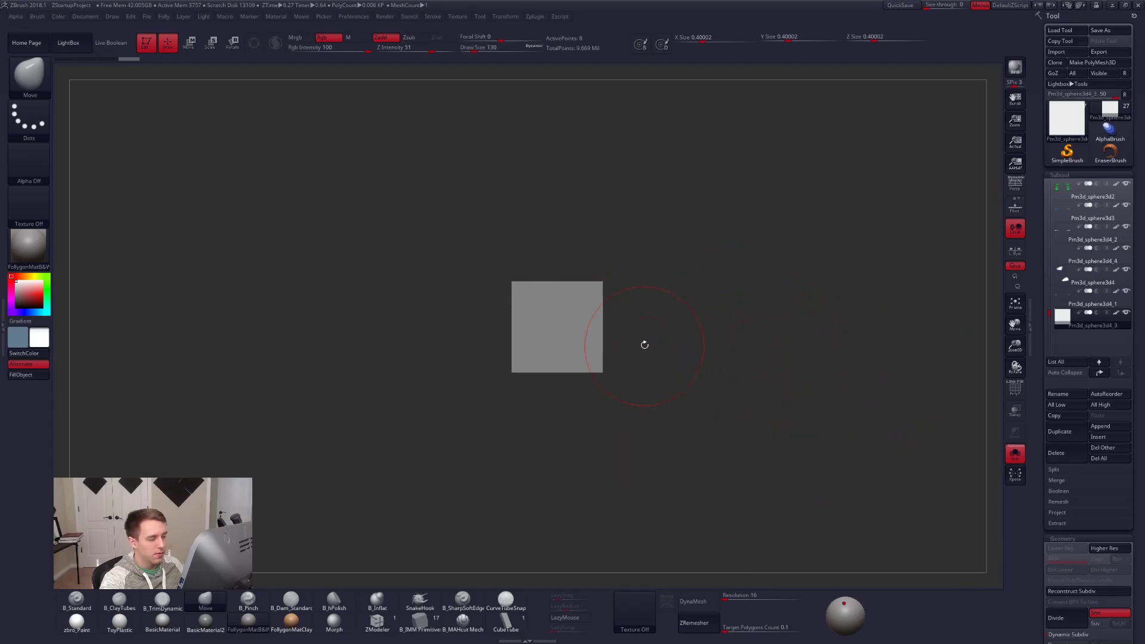
# Draw a vertical Transpose line along one side edge of the cube.
pyautogui.keyDown('alt'); pyautogui.moveTo(644, 345); pyautogui.dragTo(718, 322); pyautogui.keyUp('alt')
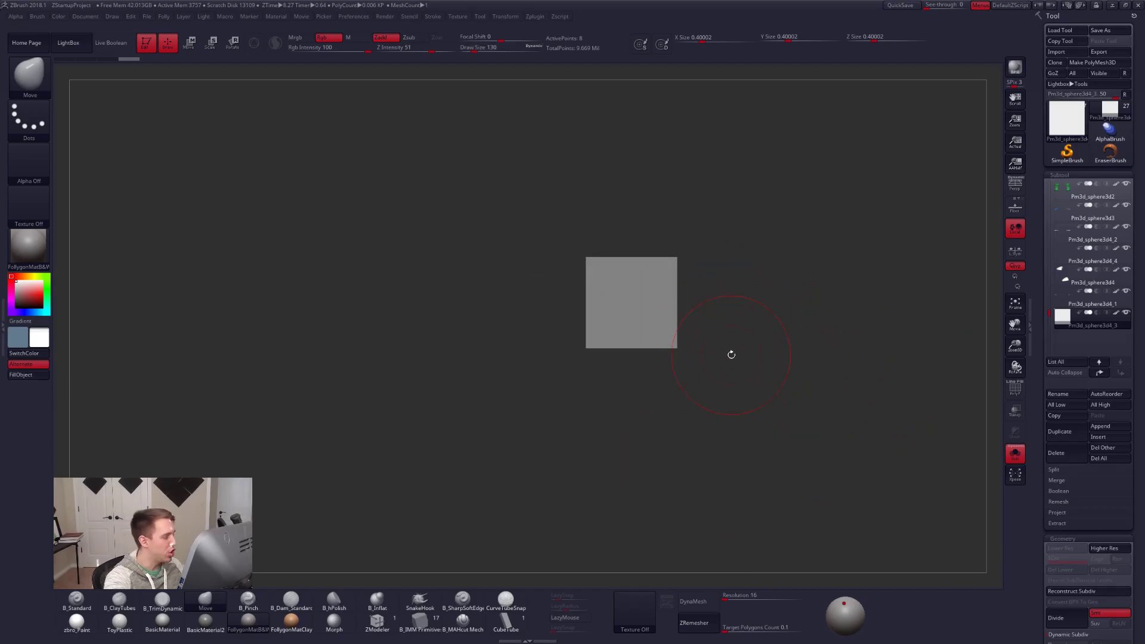
pyautogui.press('e')
pyautogui.keyDown('alt'); pyautogui.moveTo(679, 298); pyautogui.dragTo(647, 350); pyautogui.keyUp('alt')
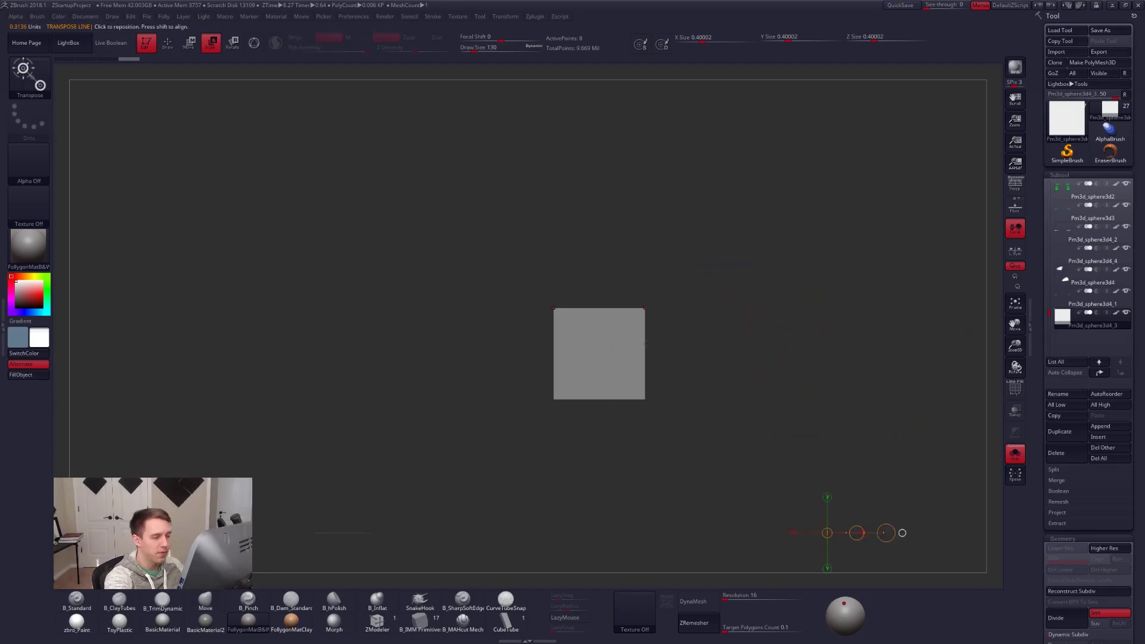
pyautogui.press('w')
pyautogui.keyDown('shift'); pyautogui.moveTo(645, 287); pyautogui.dragTo(646, 498); pyautogui.keyUp('shift')
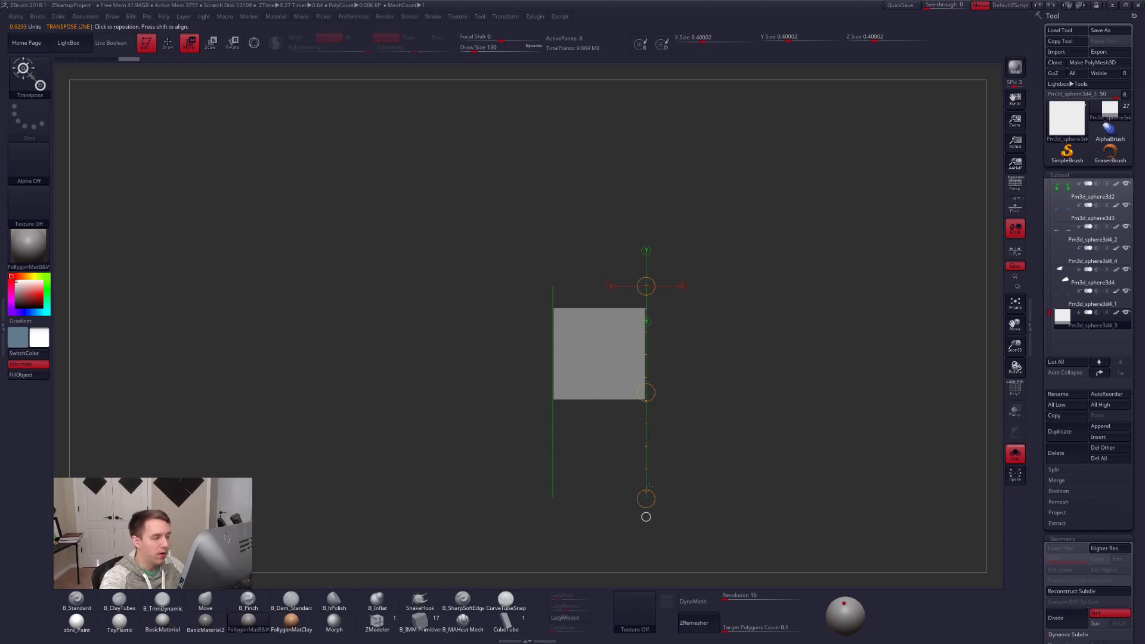
# Set the draw size to 38 and redraw a vertical Transpose line from the cube's upper corner to well below its base.
pyautogui.moveTo(684, 342)
pyautogui.keyDown('alt'); pyautogui.mouseDown()
pyautogui.moveTo(681, 386)
pyautogui.moveTo(722, 314)
pyautogui.moveTo(740, 318)
pyautogui.mouseUp(); pyautogui.keyUp('alt')
pyautogui.press('q')
pyautogui.press('space')
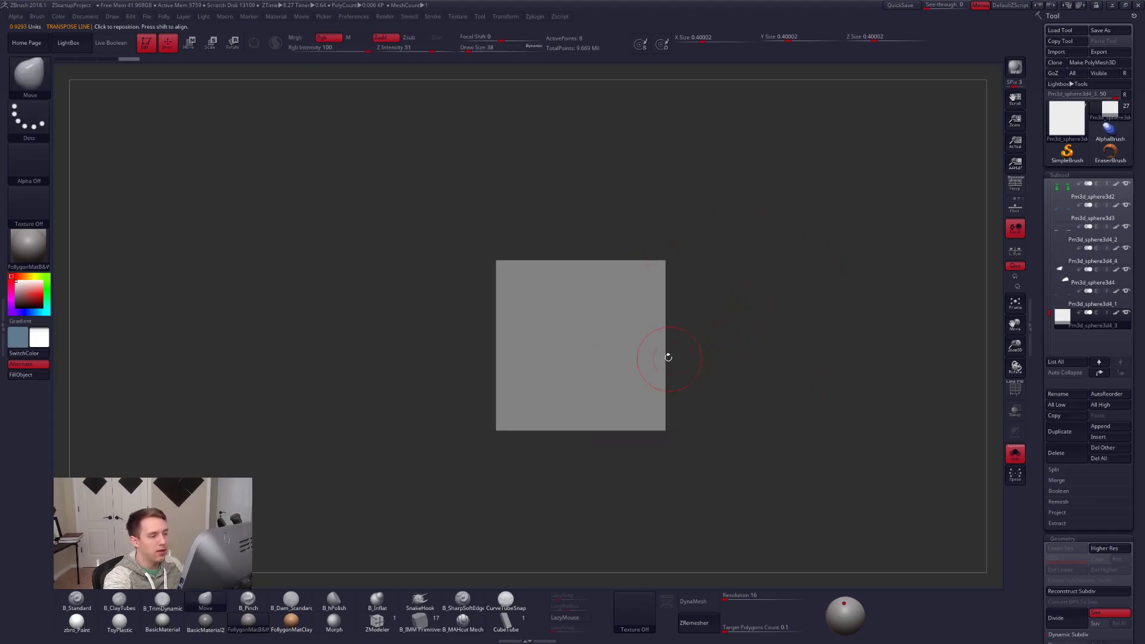
pyautogui.press('w')
pyautogui.keyDown('shift'); pyautogui.moveTo(666, 260); pyautogui.dragTo(666, 484); pyautogui.keyUp('shift')
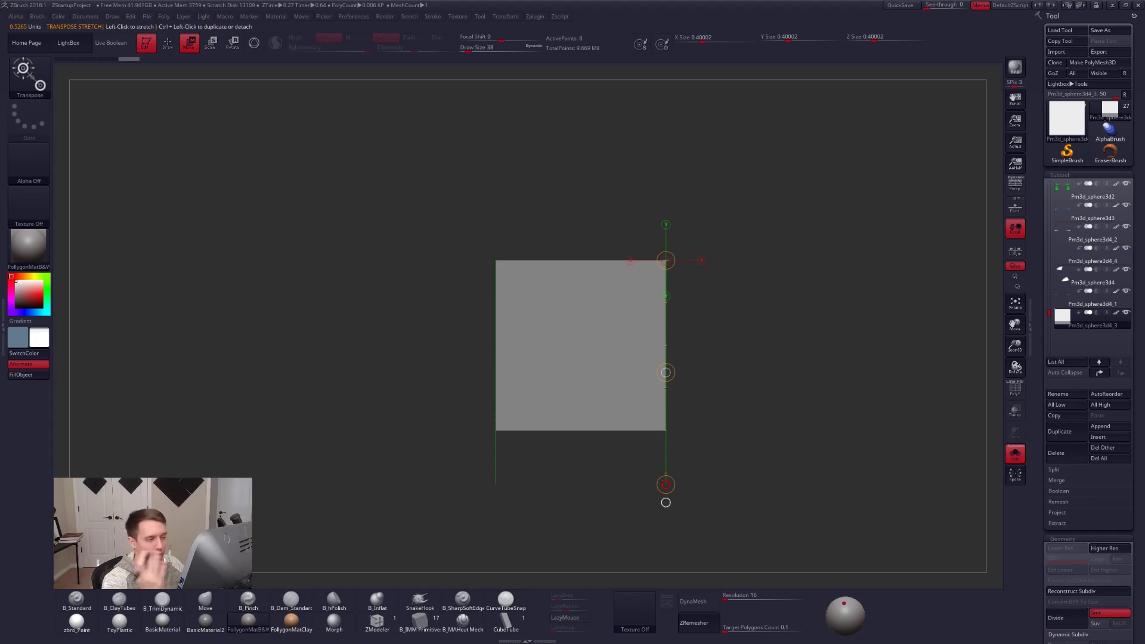
pyautogui.moveTo(669, 372)
pyautogui.mouseDown()
pyautogui.moveTo(597, 362)
pyautogui.moveTo(671, 365)
pyautogui.mouseUp()
pyautogui.moveTo(602, 471)
pyautogui.mouseDown()
pyautogui.moveTo(682, 378)
pyautogui.moveTo(650, 262)
pyautogui.moveTo(670, 259)
pyautogui.mouseUp()
pyautogui.keyDown('shift'); pyautogui.moveTo(565, 258); pyautogui.dragTo(565, 304); pyautogui.keyUp('shift')
pyautogui.keyDown('shift'); pyautogui.moveTo(588, 191); pyautogui.dragTo(588, 579); pyautogui.keyUp('shift')
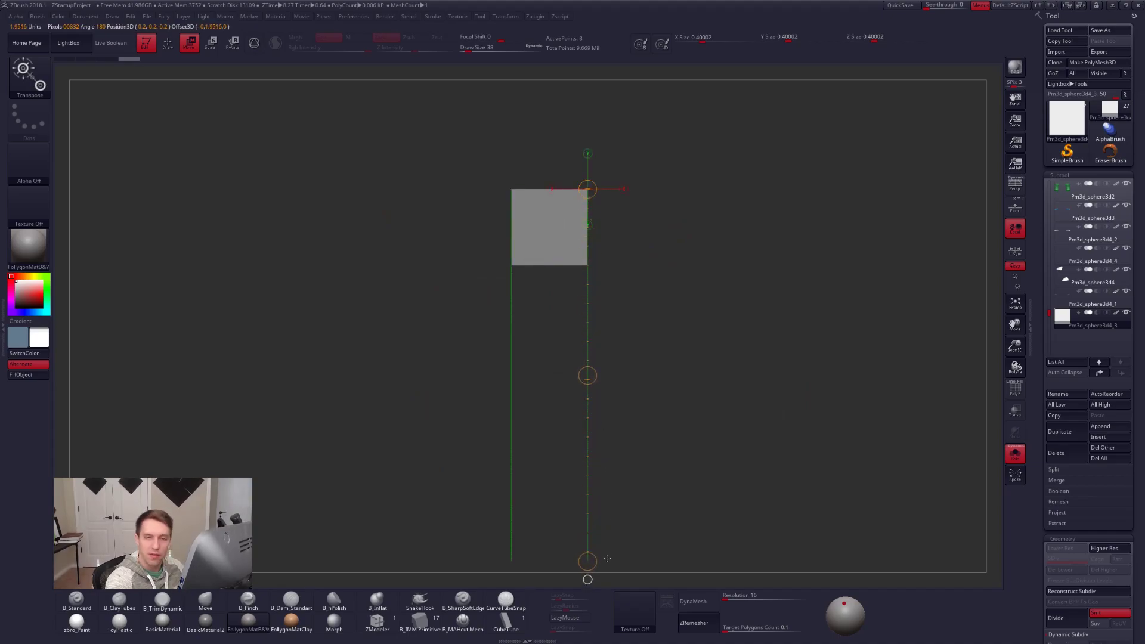
# Narrow the cube's lower edge so that its sides taper evenly inward toward the base.
pyautogui.keyDown('alt'); pyautogui.moveTo(658, 346); pyautogui.dragTo(730, 450); pyautogui.keyUp('alt')
pyautogui.press('q')
pyautogui.keyDown('alt'); pyautogui.moveTo(644, 380); pyautogui.dragTo(618, 402); pyautogui.keyUp('alt')
pyautogui.moveTo(511, 346)
pyautogui.keyDown('ctrl'); pyautogui.keyDown('alt'); pyautogui.mouseDown()
pyautogui.moveTo(612, 447)
pyautogui.moveTo(756, 361)
pyautogui.mouseUp(); pyautogui.keyUp('alt'); pyautogui.keyUp('ctrl')
pyautogui.moveTo(639, 388)
pyautogui.keyDown('alt'); pyautogui.mouseDown()
pyautogui.moveTo(624, 397)
pyautogui.moveTo(725, 363)
pyautogui.mouseUp(); pyautogui.keyUp('alt')
pyautogui.press('w')
pyautogui.click(742, 364)
pyautogui.click(616, 372)
pyautogui.moveTo(665, 373)
pyautogui.mouseDown()
pyautogui.moveTo(726, 372)
pyautogui.moveTo(686, 386)
pyautogui.mouseUp()
pyautogui.press('q')
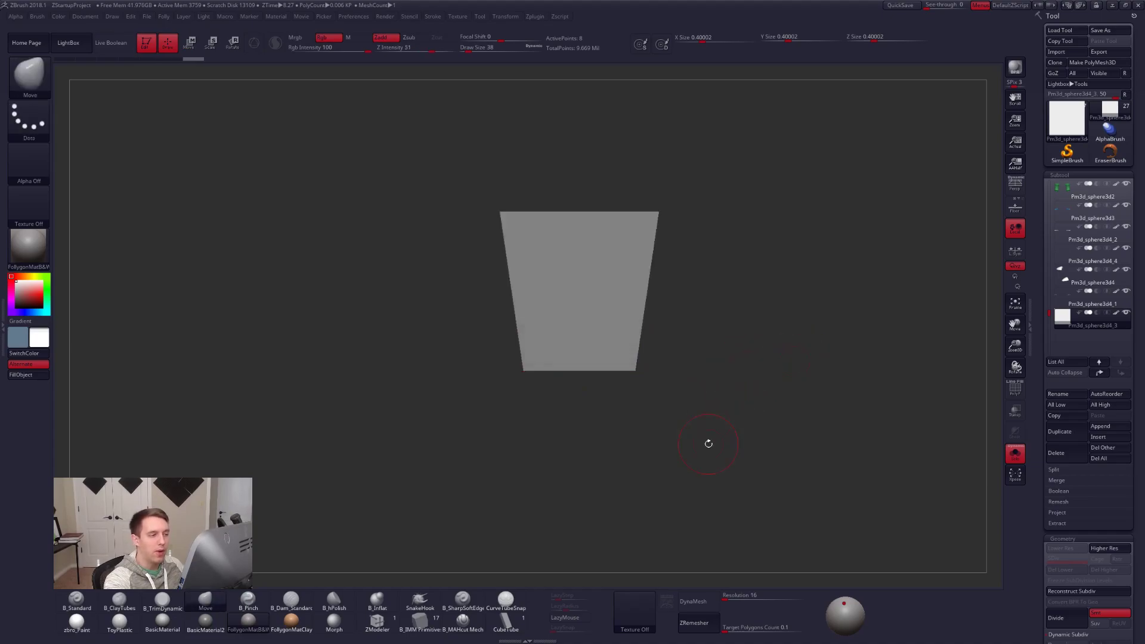
# Draw Transpose lines across the tapered cube's upper and lower edges and along its slanted side past the base.
pyautogui.moveTo(793, 421); pyautogui.dragTo(751, 399)
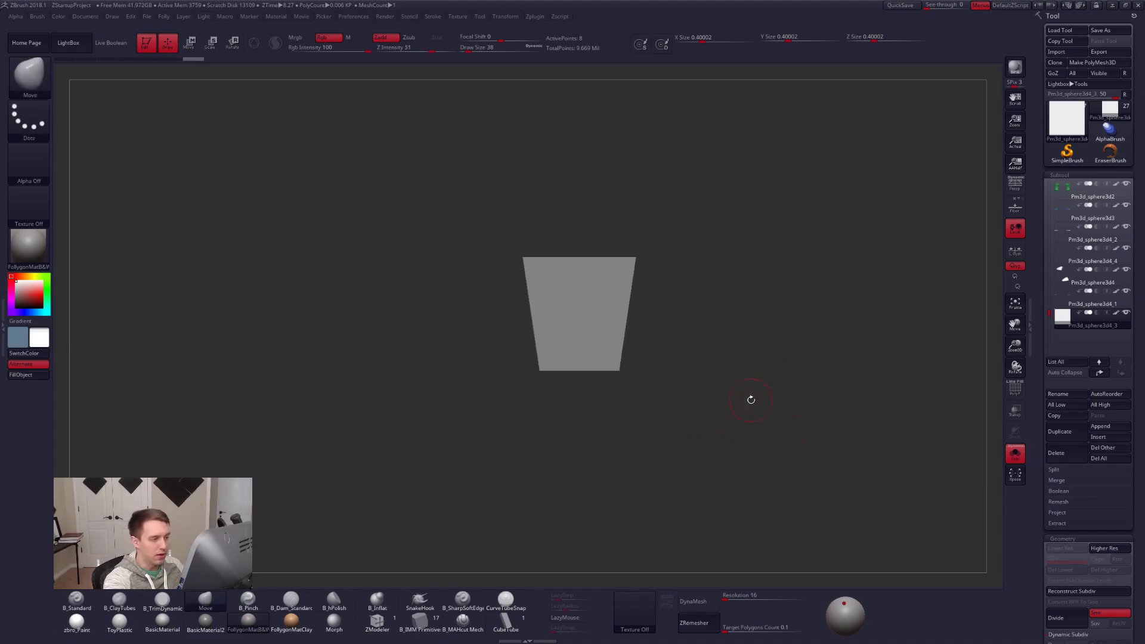
pyautogui.keyDown('alt'); pyautogui.moveTo(644, 299); pyautogui.dragTo(711, 278); pyautogui.keyUp('alt')
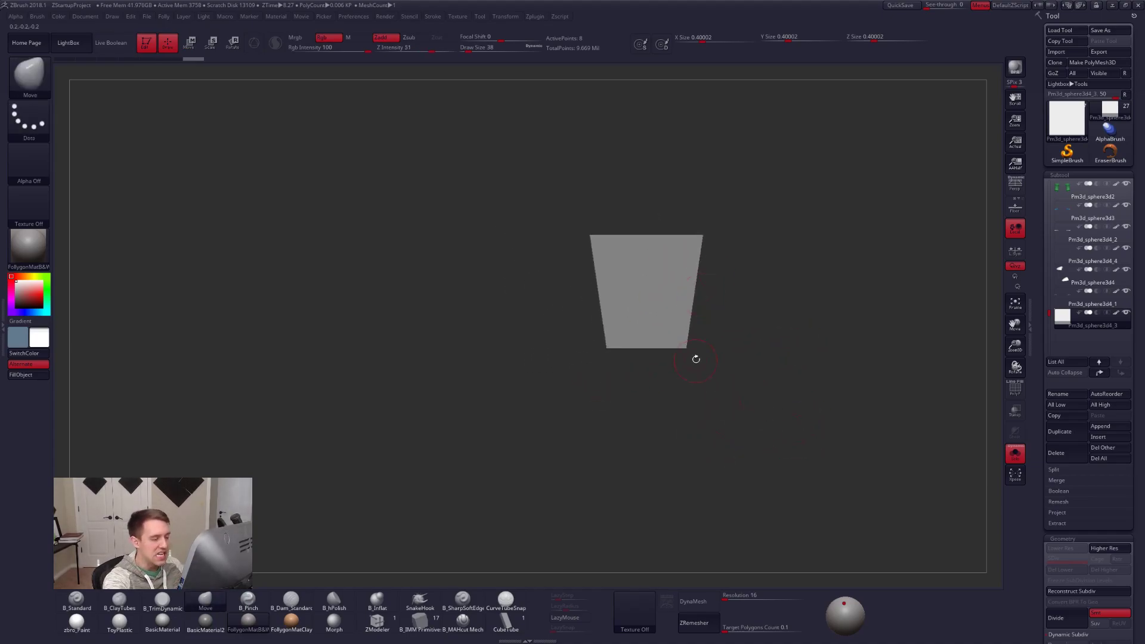
pyautogui.keyDown('alt'); pyautogui.moveTo(696, 361); pyautogui.dragTo(624, 361); pyautogui.keyUp('alt')
pyautogui.press('w')
pyautogui.moveTo(553, 240); pyautogui.dragTo(666, 241)
pyautogui.moveTo(569, 354); pyautogui.dragTo(649, 354)
pyautogui.moveTo(667, 240)
pyautogui.mouseDown()
pyautogui.moveTo(623, 536)
pyautogui.moveTo(656, 455)
pyautogui.moveTo(641, 440)
pyautogui.moveTo(616, 463)
pyautogui.moveTo(604, 522)
pyautogui.mouseUp()
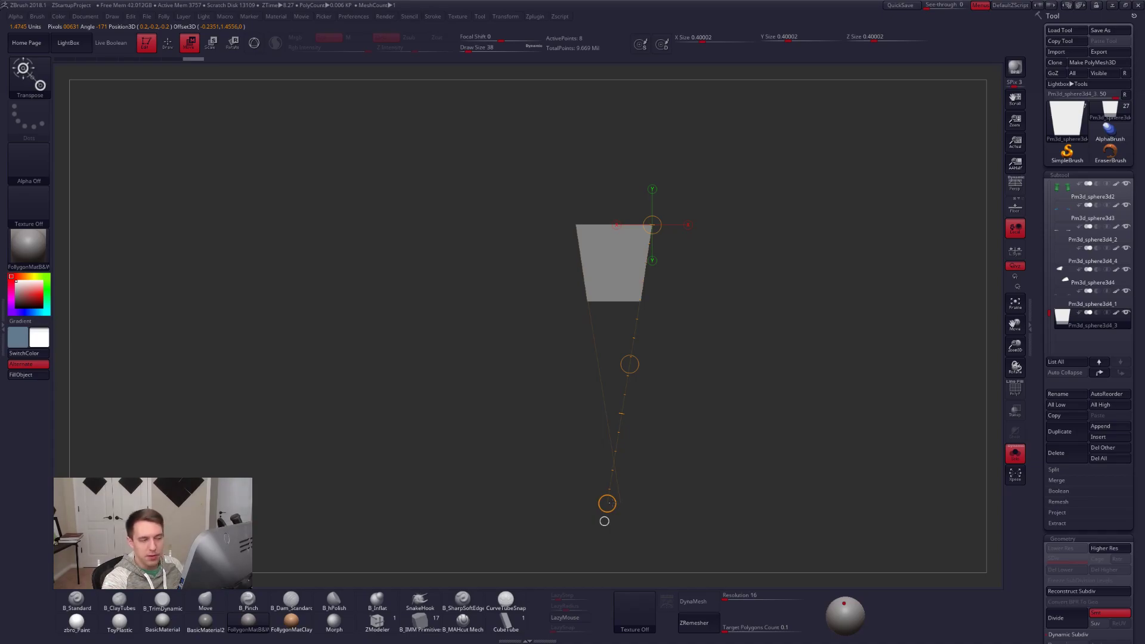
pyautogui.press('q')
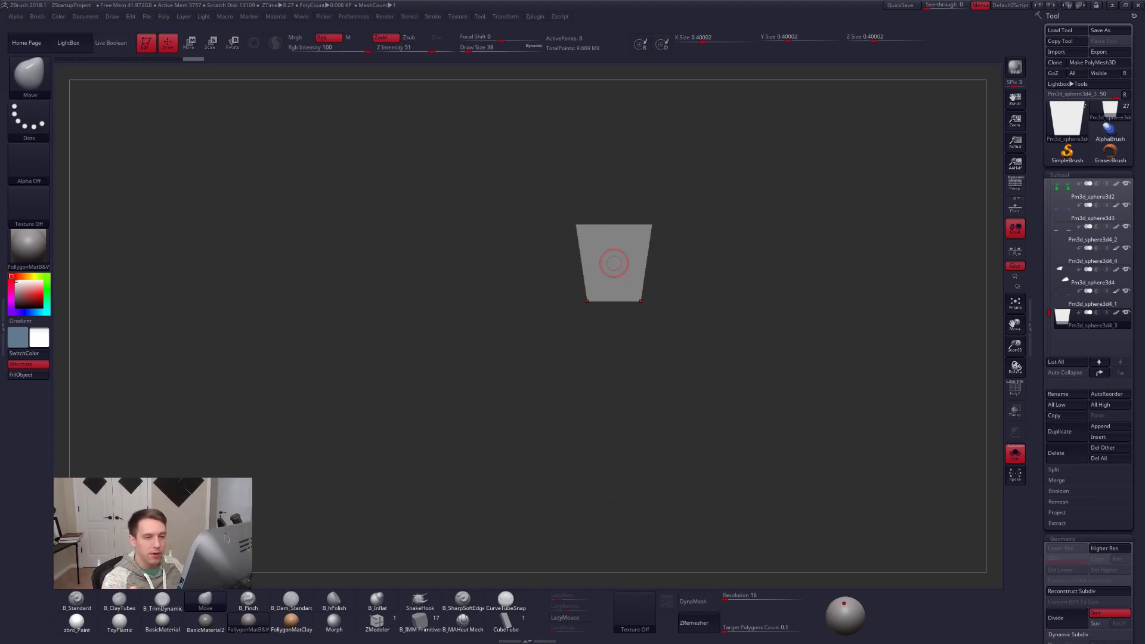
# Select the shirt in isolation and draw a vertical Transpose line from its shoulder to below its hem.
pyautogui.hotkey('shift', 'z')
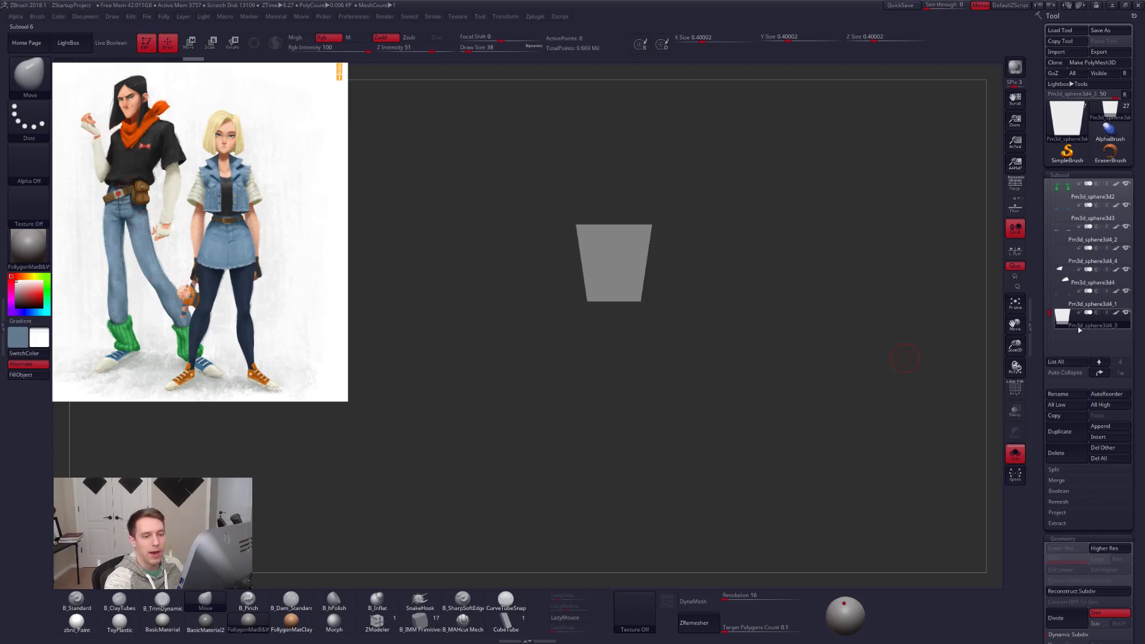
pyautogui.hotkey('shift', 'z')
pyautogui.hotkey('alt', 's')
pyautogui.keyDown('alt'); pyautogui.moveTo(877, 399); pyautogui.dragTo(767, 423); pyautogui.keyUp('alt')
pyautogui.keyDown('alt'); pyautogui.click(669, 370); pyautogui.keyUp('alt')
pyautogui.press('space')
pyautogui.moveTo(669, 370)
pyautogui.mouseDown()
pyautogui.moveTo(690, 373)
pyautogui.moveTo(675, 380)
pyautogui.moveTo(697, 373)
pyautogui.mouseUp()
pyautogui.hotkey('alt', 's')
pyautogui.press('space')
pyautogui.press('w')
pyautogui.moveTo(694, 262); pyautogui.dragTo(694, 545)
pyautogui.hotkey('ctrl', 'z')
pyautogui.press('q')
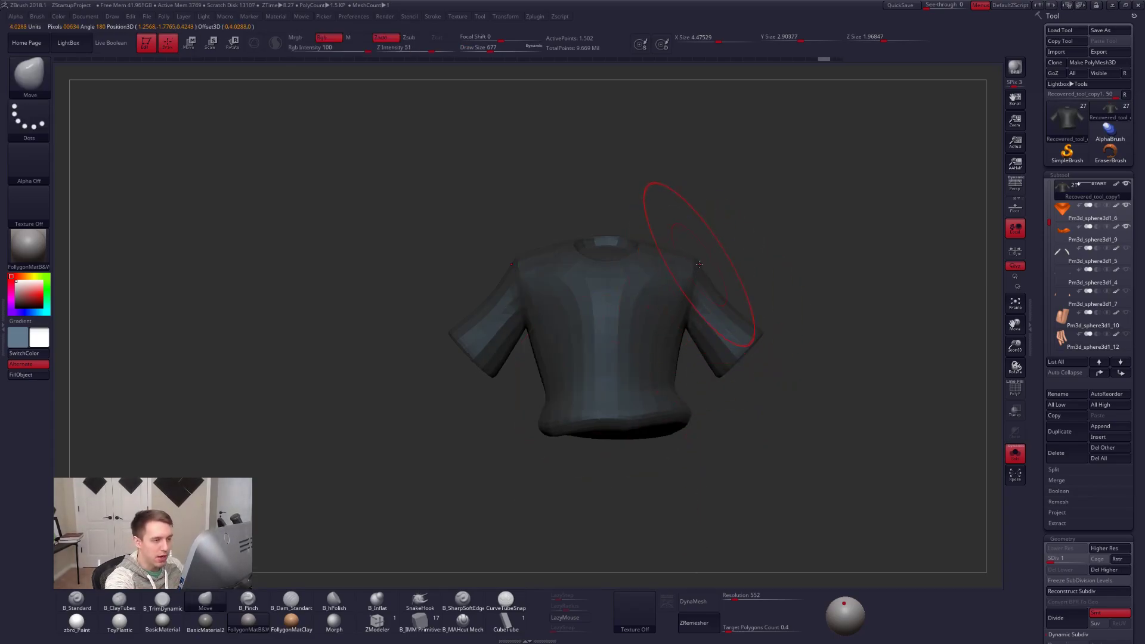
# Draw diagonal Transpose lines from the shirt's waist upward past the shoulder and outward below the flared hem.
pyautogui.press('w')
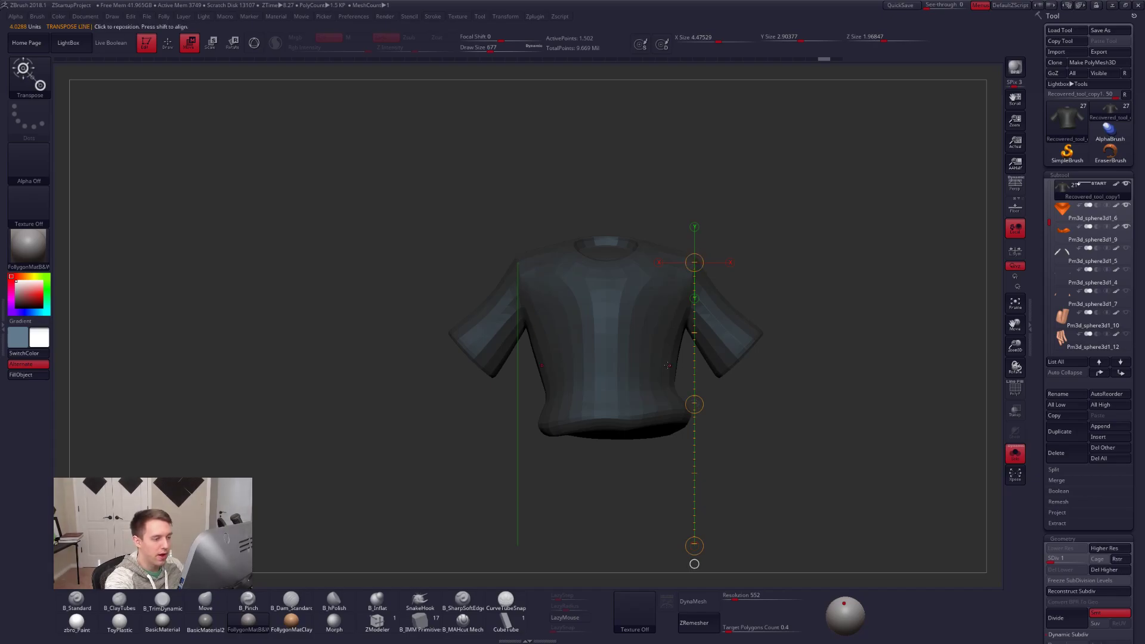
pyautogui.moveTo(668, 384); pyautogui.dragTo(745, 162)
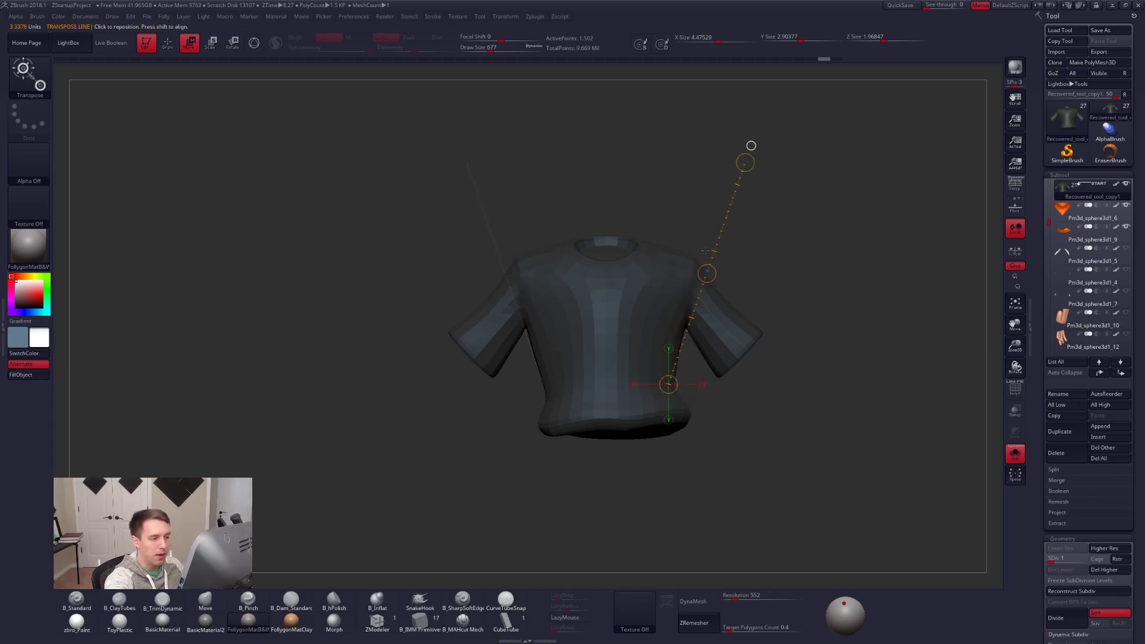
pyautogui.moveTo(678, 395); pyautogui.dragTo(854, 582)
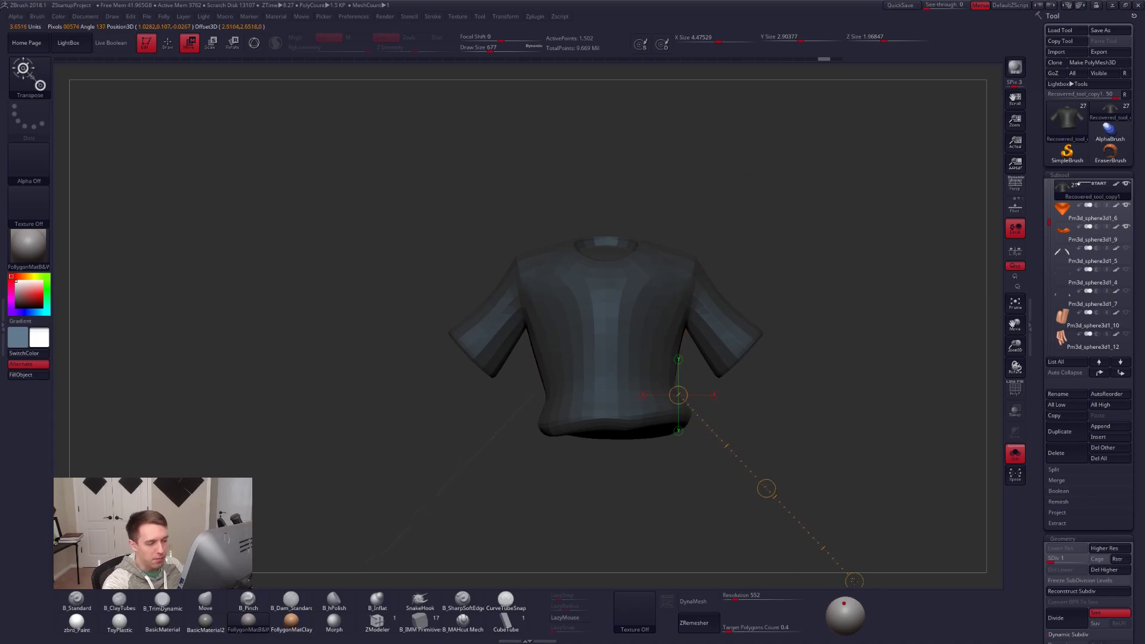
pyautogui.press('q')
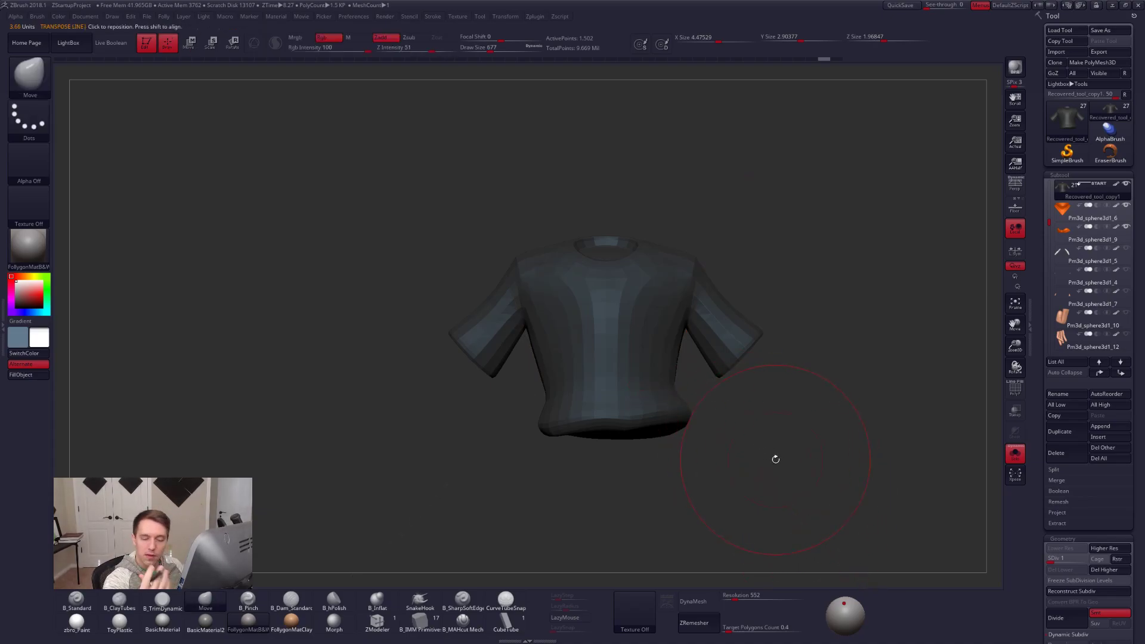
# Select the tapered cube, isolate its base with a mask, and stretch the base downward to lengthen the shape.
pyautogui.moveTo(1045, 230); pyautogui.dragTo(1047, 316)
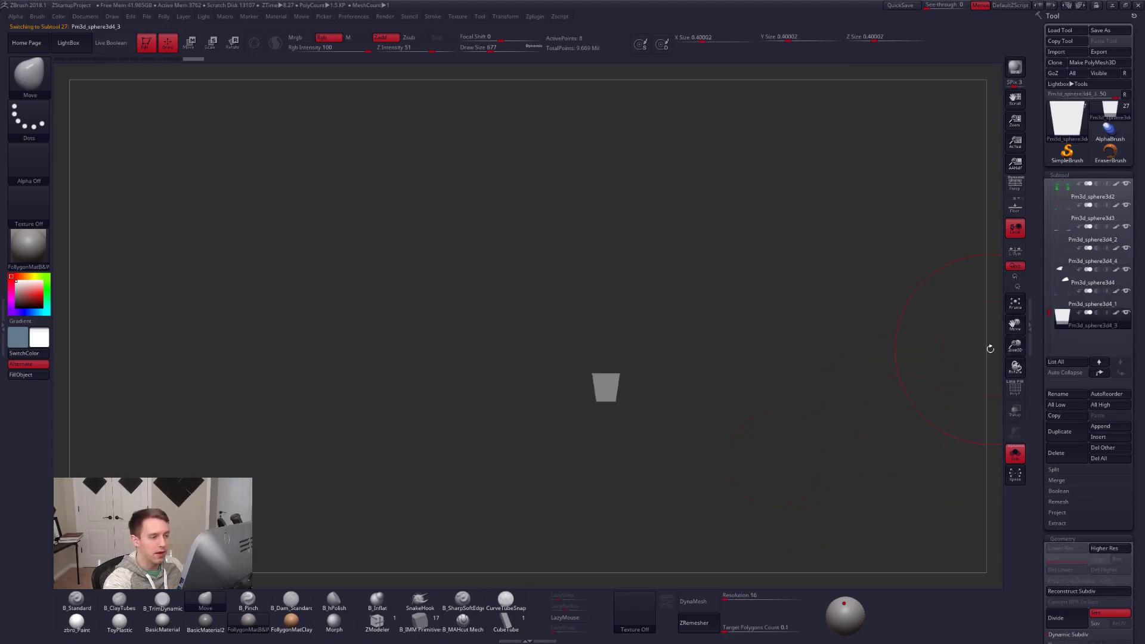
pyautogui.keyDown('alt'); pyautogui.moveTo(677, 418); pyautogui.dragTo(691, 415); pyautogui.keyUp('alt')
pyautogui.press('space')
pyautogui.moveTo(601, 401)
pyautogui.keyDown('alt'); pyautogui.mouseDown()
pyautogui.moveTo(688, 355)
pyautogui.moveTo(703, 410)
pyautogui.moveTo(723, 383)
pyautogui.mouseUp(); pyautogui.keyUp('alt')
pyautogui.press('space')
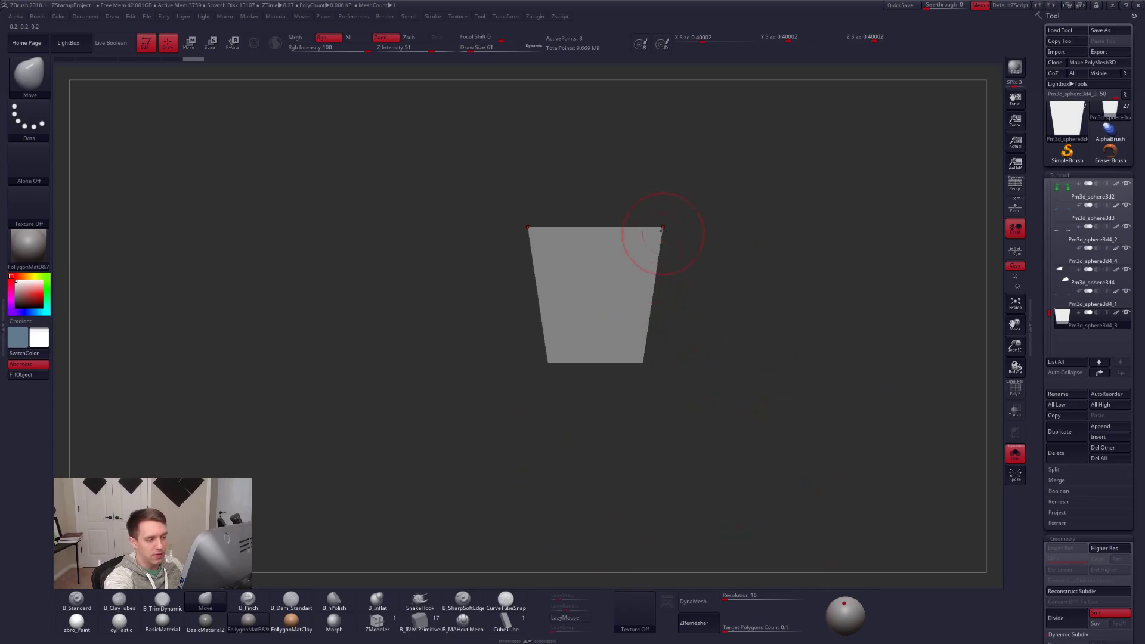
pyautogui.keyDown('shift'); pyautogui.moveTo(642, 397); pyautogui.dragTo(679, 406); pyautogui.keyUp('shift')
pyautogui.keyDown('ctrl'); pyautogui.moveTo(497, 344); pyautogui.dragTo(761, 345); pyautogui.keyUp('ctrl')
pyautogui.keyDown('ctrl'); pyautogui.click(761, 344); pyautogui.keyUp('ctrl')
pyautogui.press('w')
pyautogui.moveTo(574, 362)
pyautogui.keyDown('shift'); pyautogui.mouseDown()
pyautogui.moveTo(716, 363)
pyautogui.moveTo(646, 362)
pyautogui.moveTo(647, 469)
pyautogui.moveTo(624, 446)
pyautogui.mouseUp(); pyautogui.keyUp('shift')
pyautogui.press('q')
pyautogui.moveTo(799, 435)
pyautogui.keyDown('ctrl'); pyautogui.mouseDown()
pyautogui.moveTo(787, 419)
pyautogui.moveTo(785, 471)
pyautogui.moveTo(740, 519)
pyautogui.moveTo(727, 500)
pyautogui.mouseUp(); pyautogui.keyUp('ctrl')
# Widen the cube's upper edge and narrow its base with the Move brush to exaggerate the taper.
pyautogui.hotkey('ctrl', 'd')
pyautogui.hotkey('ctrl', 'd')
pyautogui.hotkey('shift', 'd')
pyautogui.hotkey('shift', 'd')
pyautogui.press('space')
pyautogui.click(632, 305)
pyautogui.moveTo(623, 290)
pyautogui.mouseDown()
pyautogui.moveTo(637, 291)
pyautogui.moveTo(651, 316)
pyautogui.moveTo(619, 276)
pyautogui.mouseUp()
pyautogui.moveTo(652, 370)
pyautogui.keyDown('shift'); pyautogui.mouseDown()
pyautogui.moveTo(618, 362)
pyautogui.moveTo(652, 364)
pyautogui.mouseUp(); pyautogui.keyUp('shift')
pyautogui.press('space')
pyautogui.click(650, 310)
pyautogui.moveTo(635, 446); pyautogui.dragTo(626, 434)
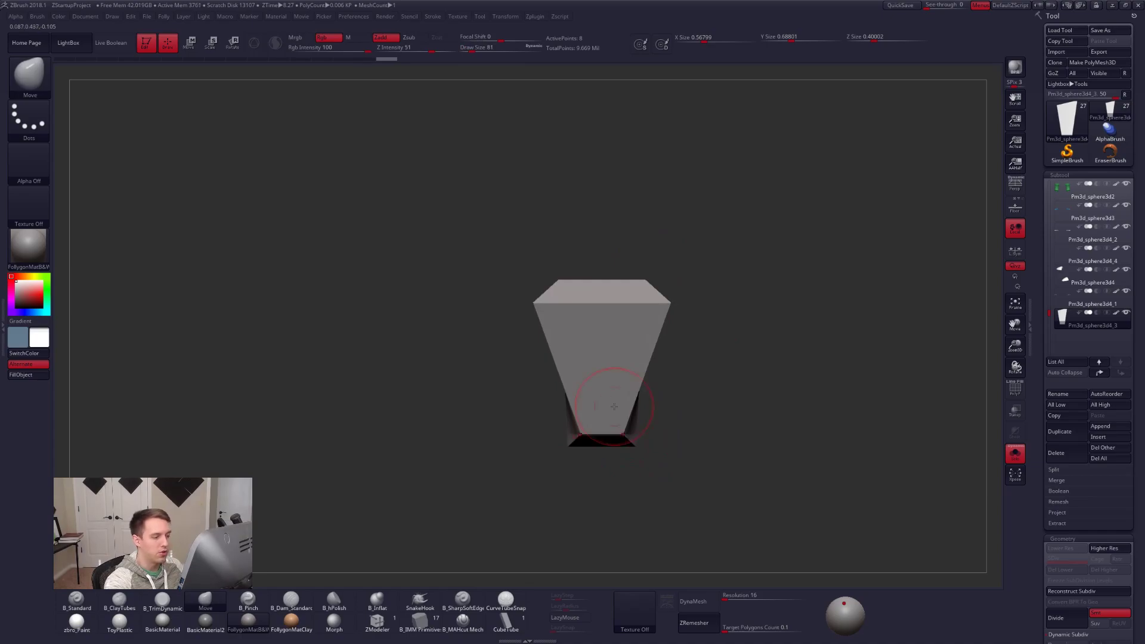
# Delete the tapered demonstration cube from the character's subtools.
pyautogui.moveTo(768, 479); pyautogui.dragTo(799, 463)
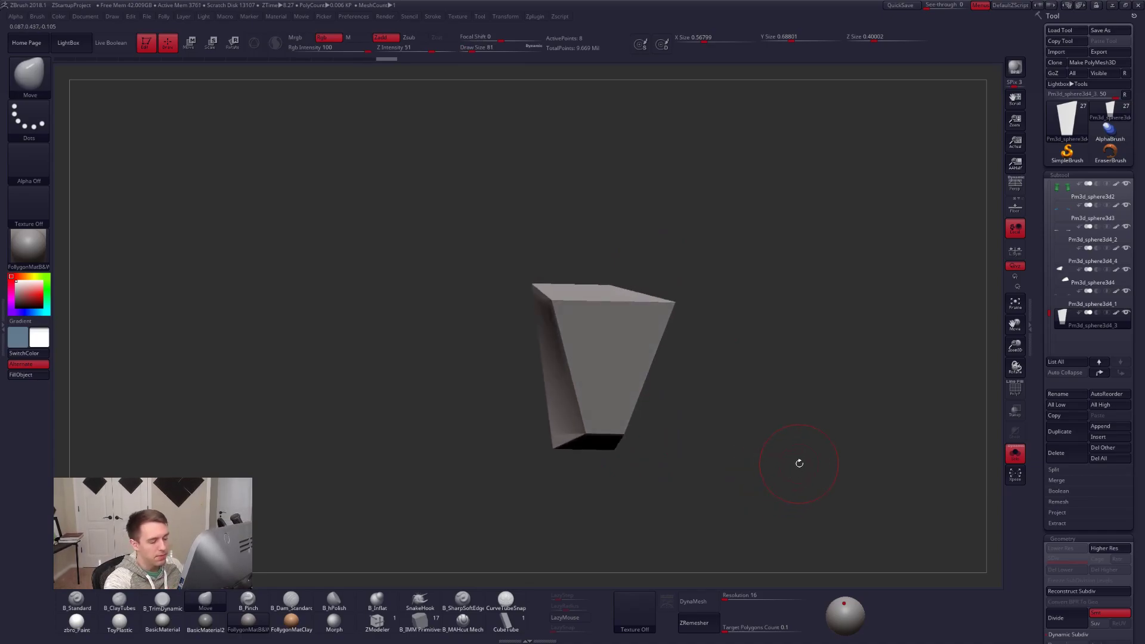
pyautogui.hotkey('ctrl', 'shift', 'g')
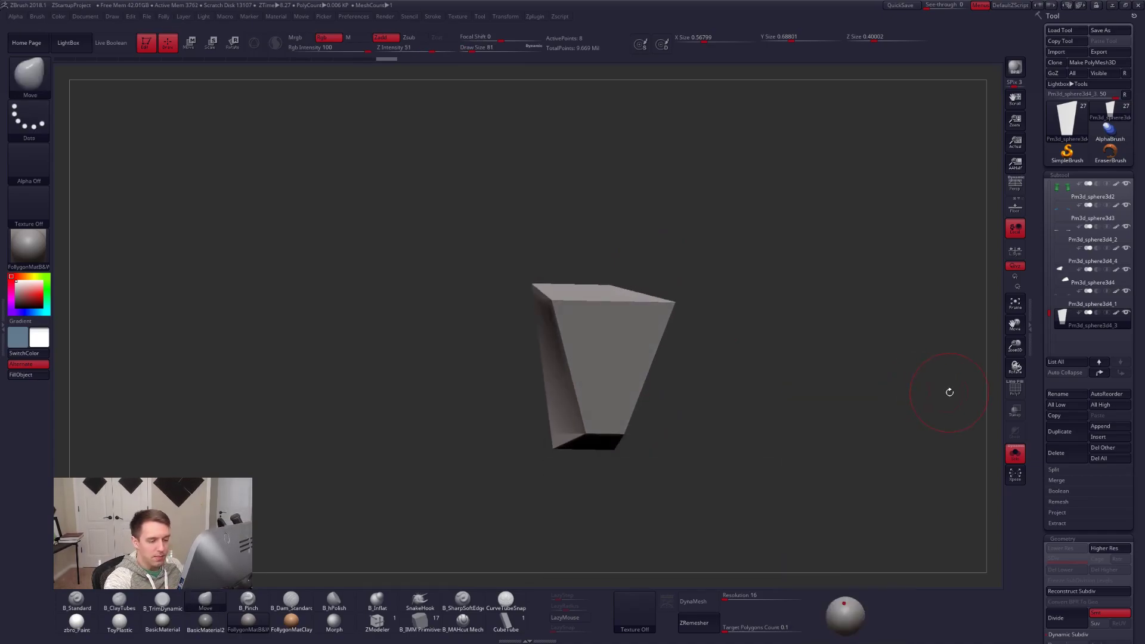
pyautogui.click(1059, 453)
pyautogui.click(979, 472)
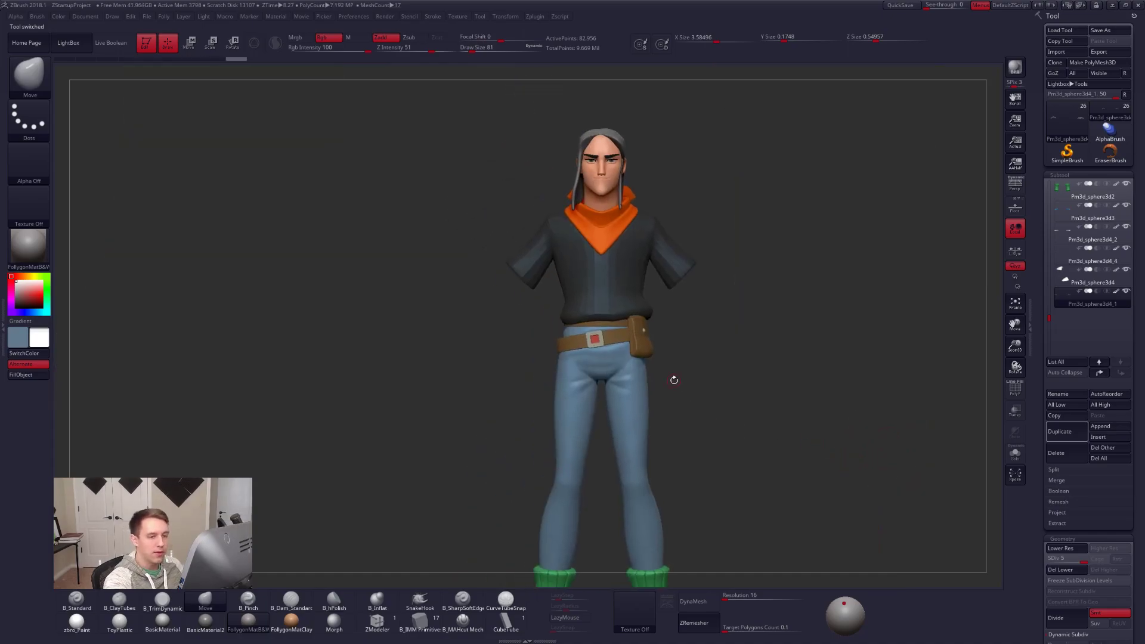
# Display the reference image and adjust the shirt's side and back waist above the hem with the Move brush.
pyautogui.press('space')
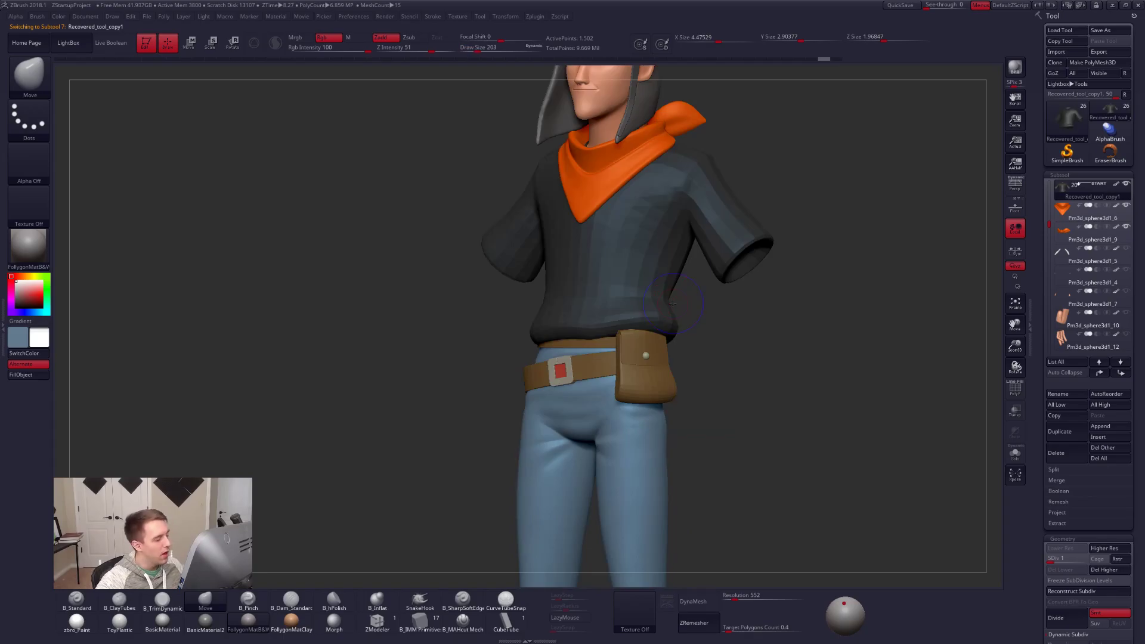
pyautogui.hotkey('shift', 'z')
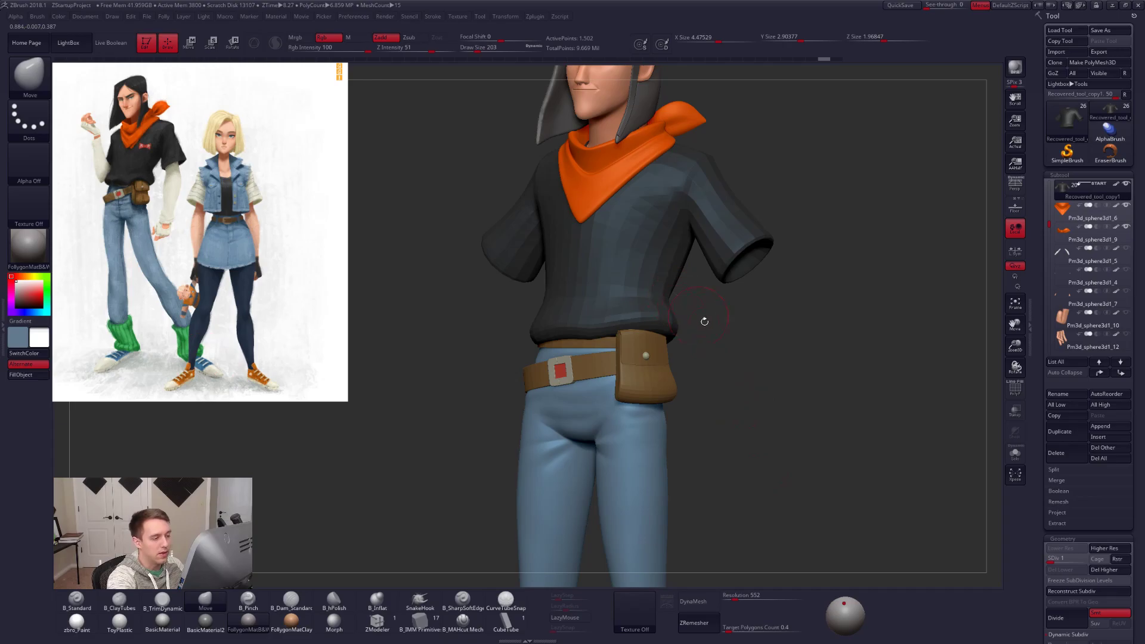
pyautogui.moveTo(698, 316); pyautogui.dragTo(525, 322)
pyautogui.press('space')
pyautogui.moveTo(712, 342); pyautogui.dragTo(716, 342)
pyautogui.moveTo(826, 405); pyautogui.dragTo(826, 370)
pyautogui.press('space')
pyautogui.moveTo(682, 359); pyautogui.dragTo(690, 360)
pyautogui.moveTo(618, 326); pyautogui.dragTo(621, 321)
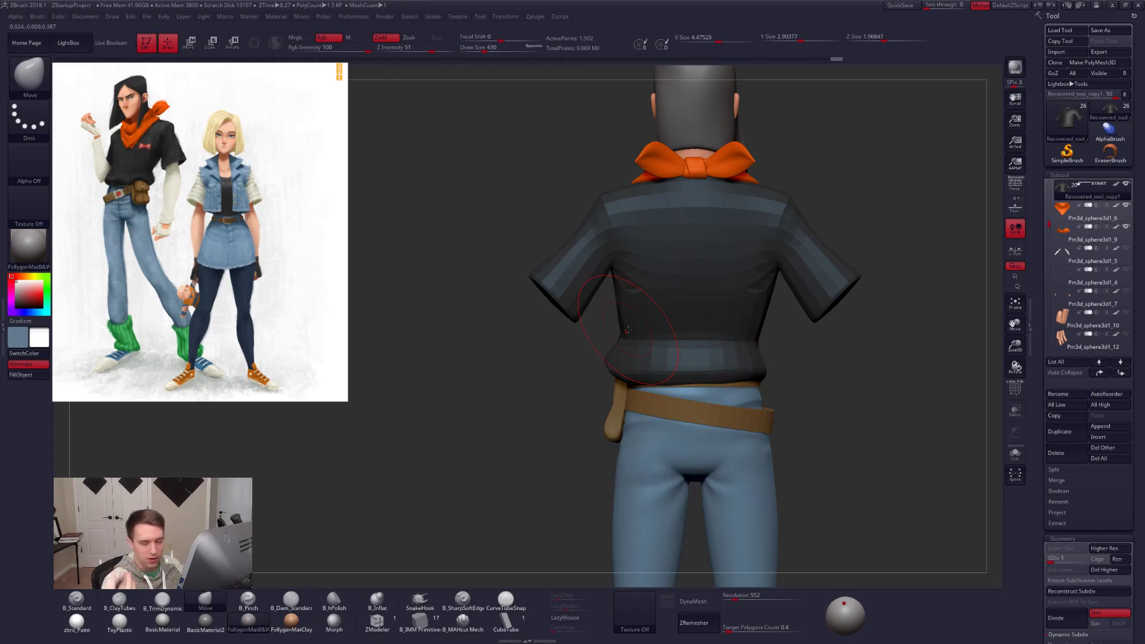
pyautogui.moveTo(569, 369)
pyautogui.mouseDown()
pyautogui.moveTo(684, 396)
pyautogui.moveTo(741, 385)
pyautogui.moveTo(781, 400)
pyautogui.moveTo(802, 441)
pyautogui.moveTo(709, 382)
pyautogui.mouseUp()
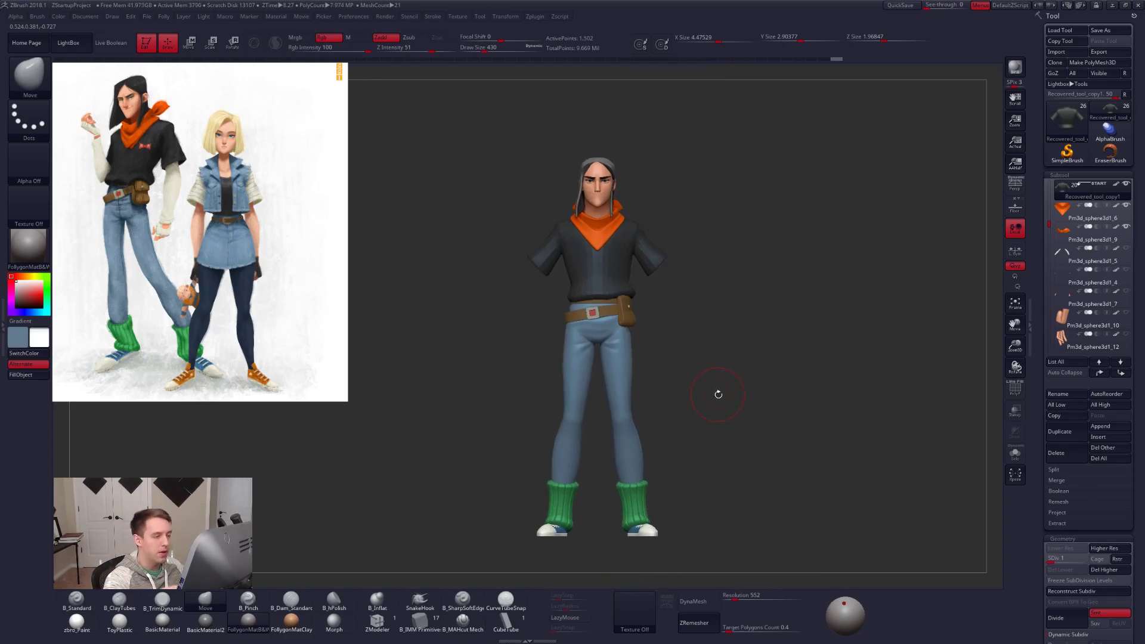
# Turn on perspective and frame the character in a three-quarter view.
pyautogui.click(1013, 191)
pyautogui.moveTo(740, 352); pyautogui.dragTo(647, 334)
pyautogui.moveTo(647, 334)
pyautogui.keyDown('alt'); pyautogui.mouseDown()
pyautogui.moveTo(641, 346)
pyautogui.moveTo(642, 295)
pyautogui.mouseUp(); pyautogui.keyUp('alt')
pyautogui.press('space')
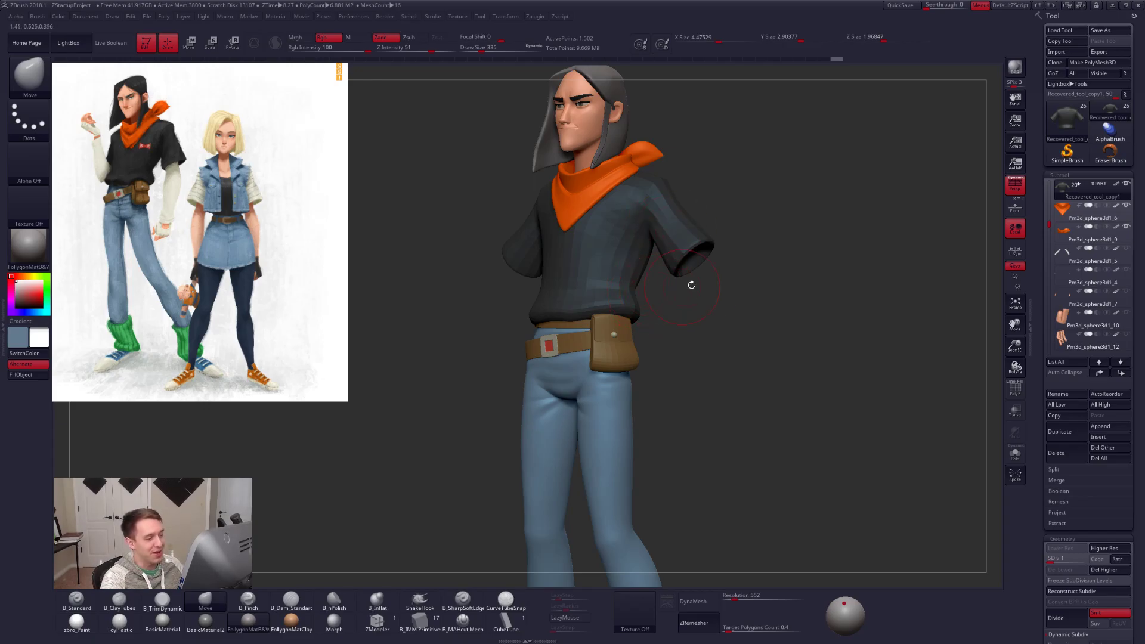
# Switch to Chrome, view the How To ZBrush Supercut product on Gumroad, and return to ZBrush.
pyautogui.hotkey('alt', 'Tab')
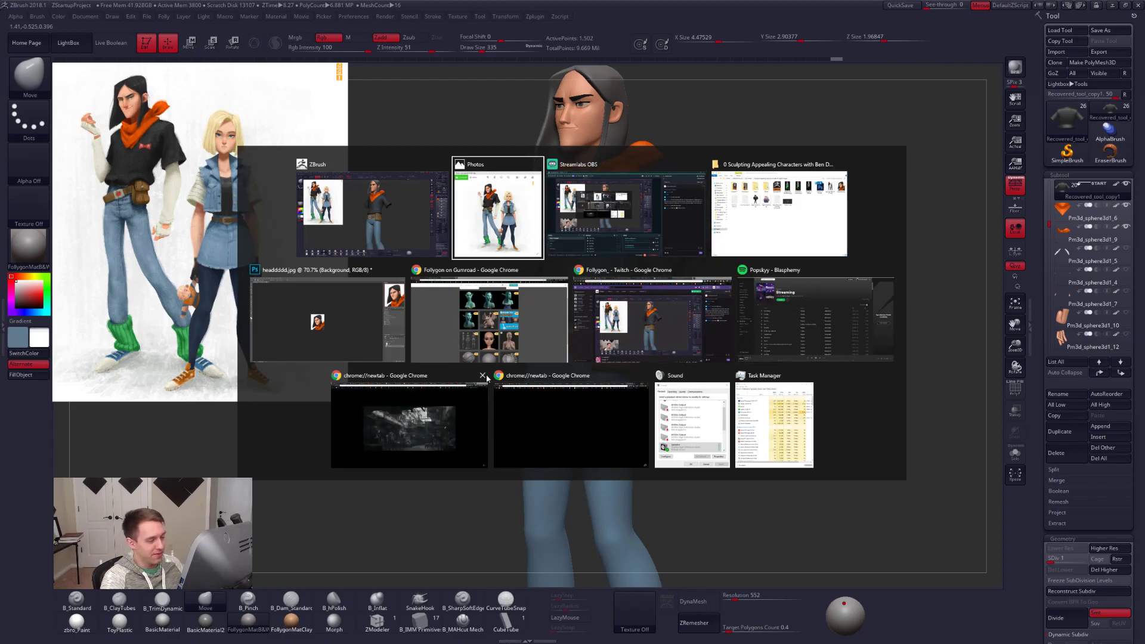
pyautogui.click(552, 322)
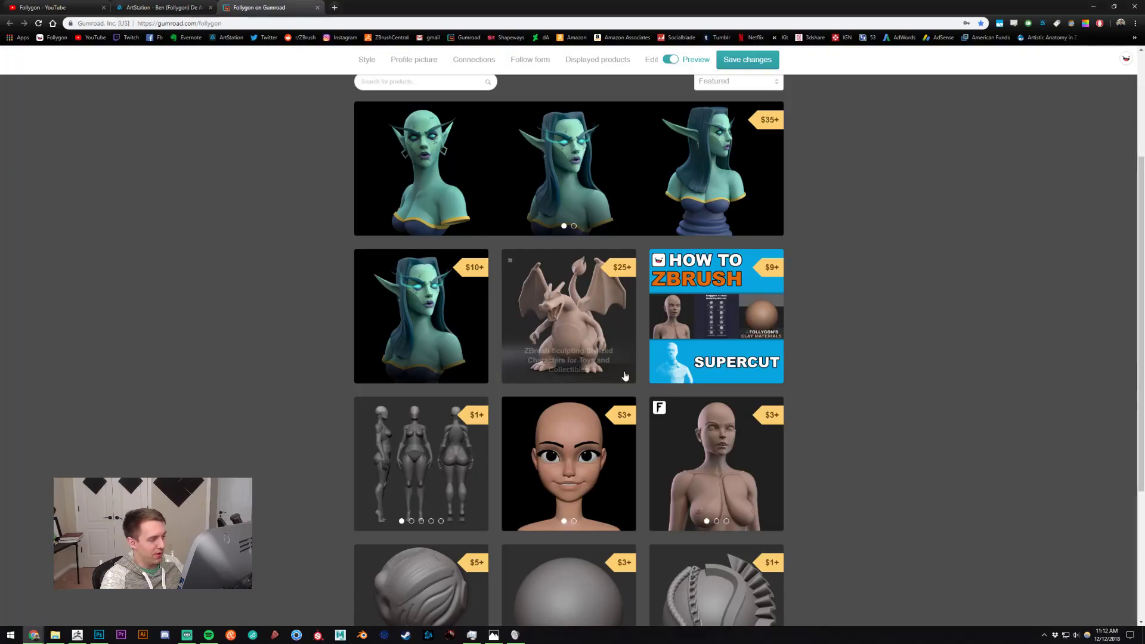
pyautogui.click(726, 312)
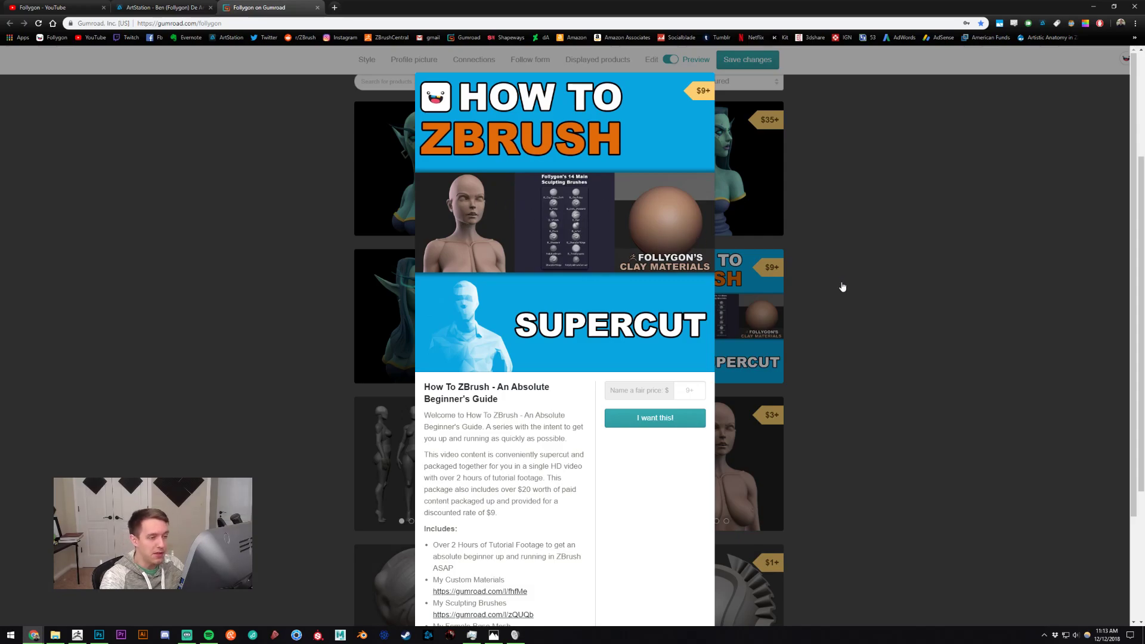
pyautogui.click(819, 283)
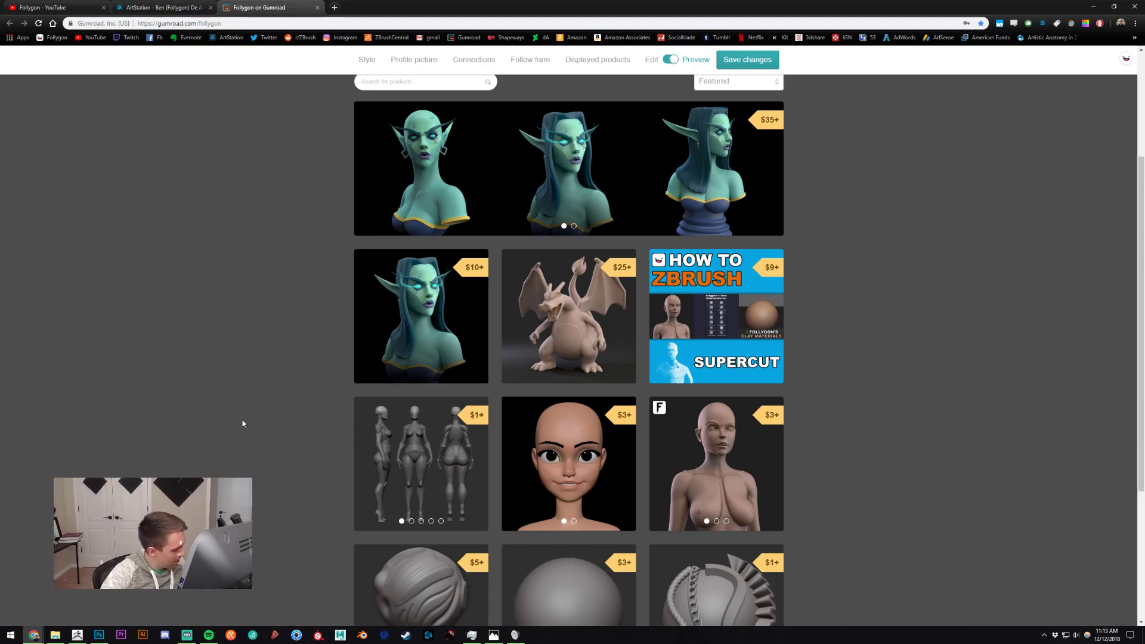
pyautogui.hotkey('alt', 'Tab')
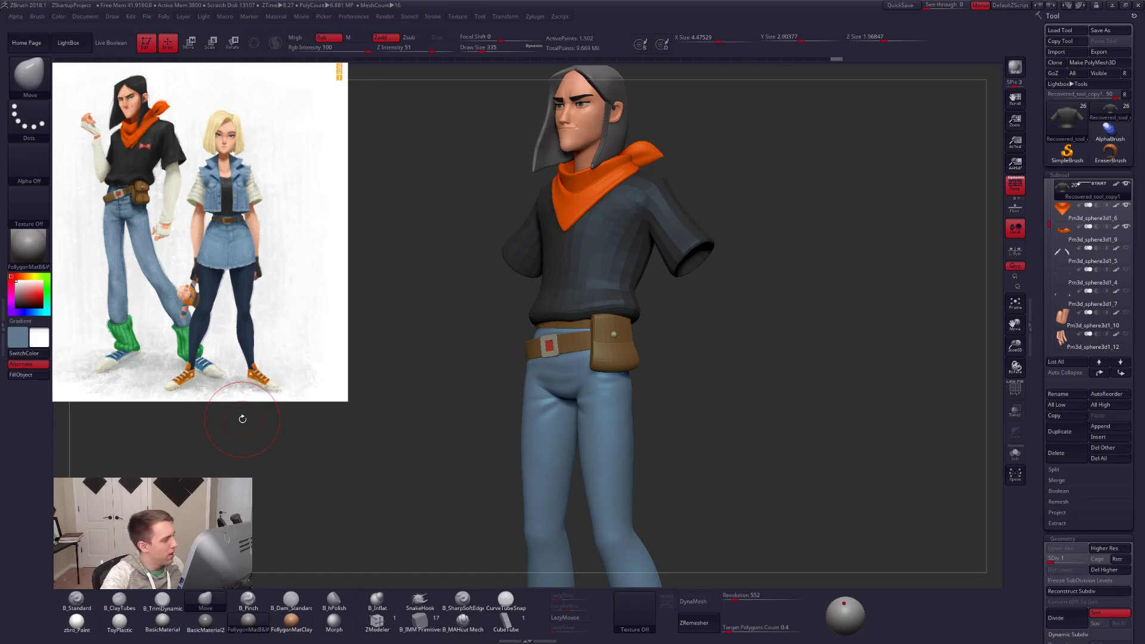
# Nudge the shirt's front hem above the belt pouch using the Move brush.
pyautogui.hotkey('ctrl', 'shift', 'f')
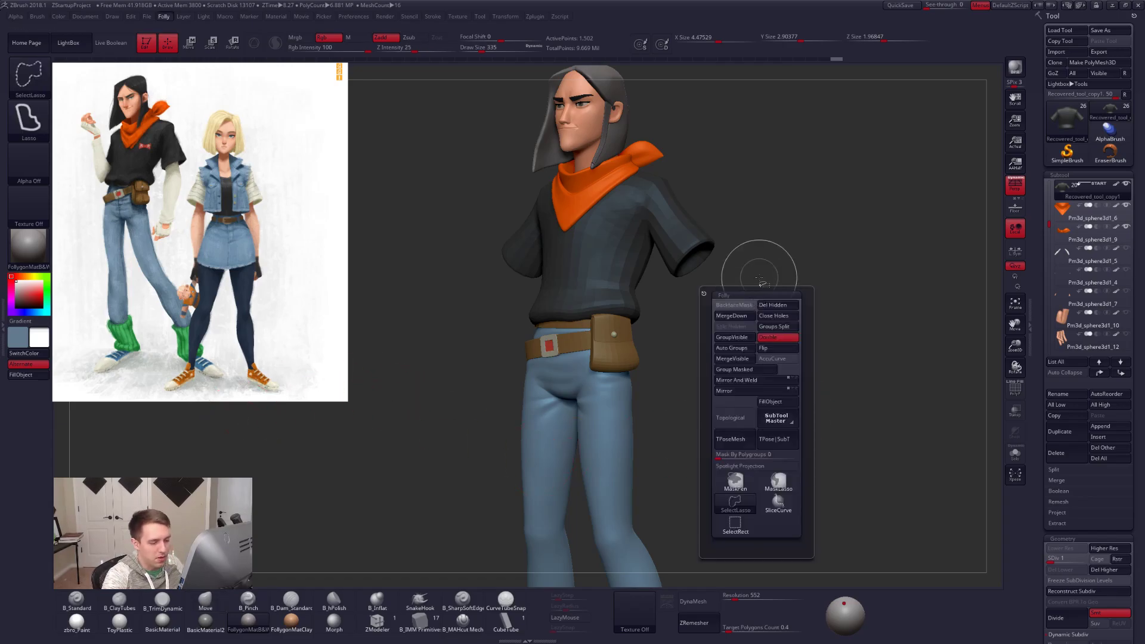
pyautogui.press('b')
pyautogui.press('m')
pyautogui.press('v')
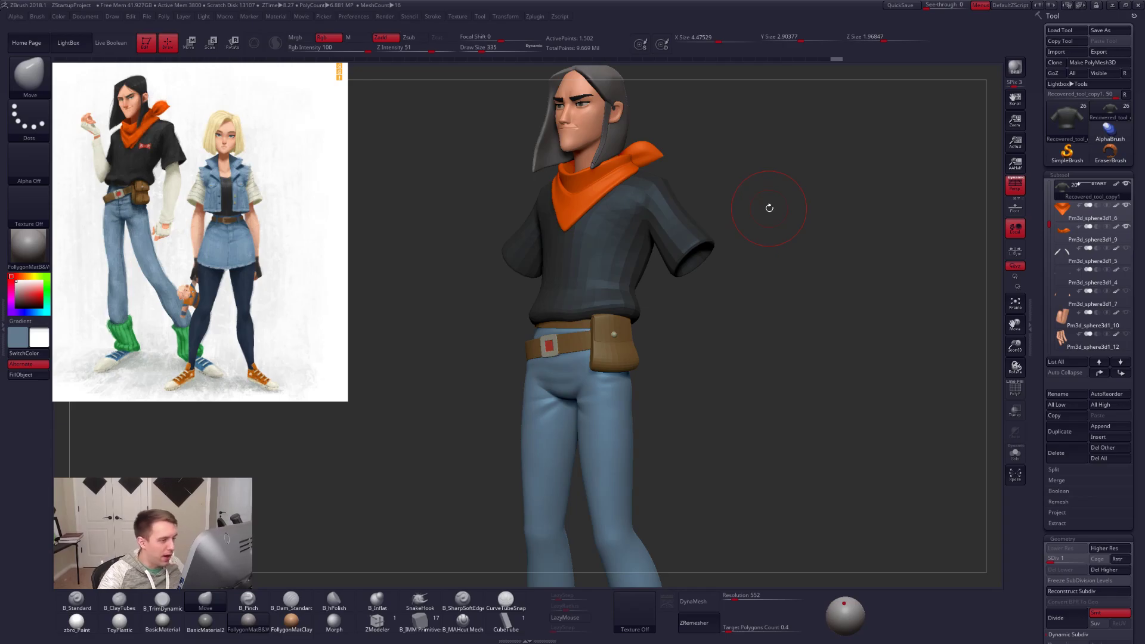
pyautogui.keyDown('alt'); pyautogui.moveTo(552, 321); pyautogui.dragTo(603, 366, button='right'); pyautogui.keyUp('alt')
pyautogui.moveTo(603, 365)
pyautogui.mouseDown(button='right')
pyautogui.moveTo(654, 371)
pyautogui.moveTo(631, 369)
pyautogui.mouseUp(button='right')
pyautogui.press('space')
pyautogui.moveTo(630, 369); pyautogui.dragTo(628, 369)
pyautogui.moveTo(648, 369); pyautogui.dragTo(631, 368, button='right')
pyautogui.moveTo(630, 368); pyautogui.dragTo(632, 374)
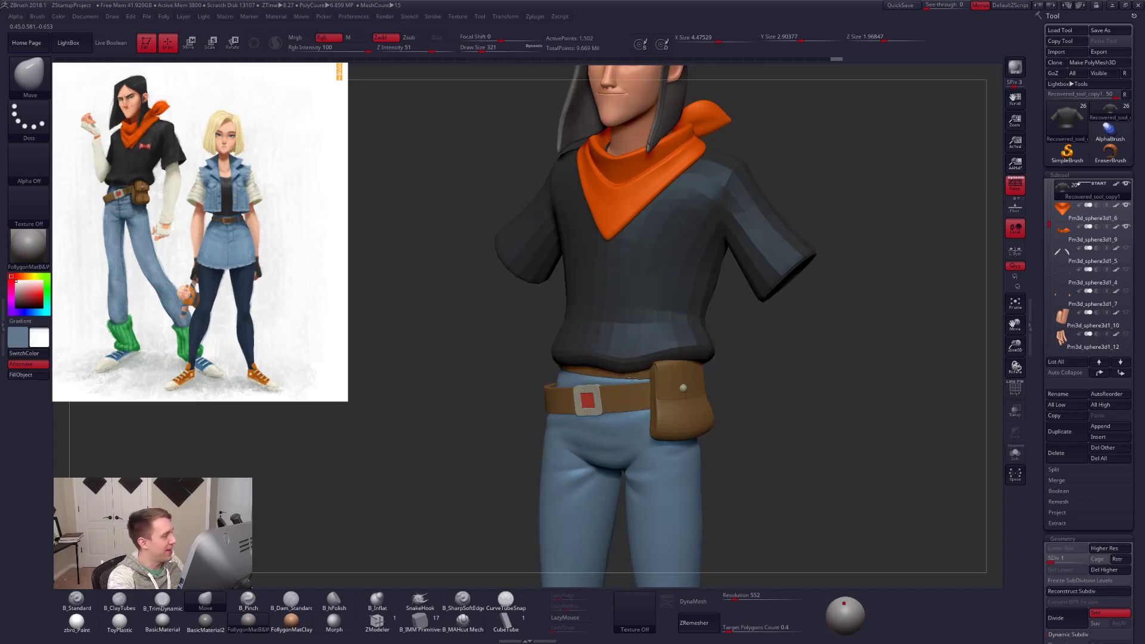
# Reshape the shirt's hem and waist silhouette around the front and sides with the Move brush enlarged to 500.
pyautogui.moveTo(632, 376); pyautogui.dragTo(665, 371, button='right')
pyautogui.press('space')
pyautogui.moveTo(591, 378); pyautogui.dragTo(595, 378)
pyautogui.moveTo(593, 377); pyautogui.dragTo(743, 418, button='right')
pyautogui.keyDown('ctrl'); pyautogui.moveTo(654, 362); pyautogui.dragTo(650, 384, button='right'); pyautogui.keyUp('ctrl')
pyautogui.press('space')
pyautogui.moveTo(624, 368); pyautogui.dragTo(571, 372)
pyautogui.press('space')
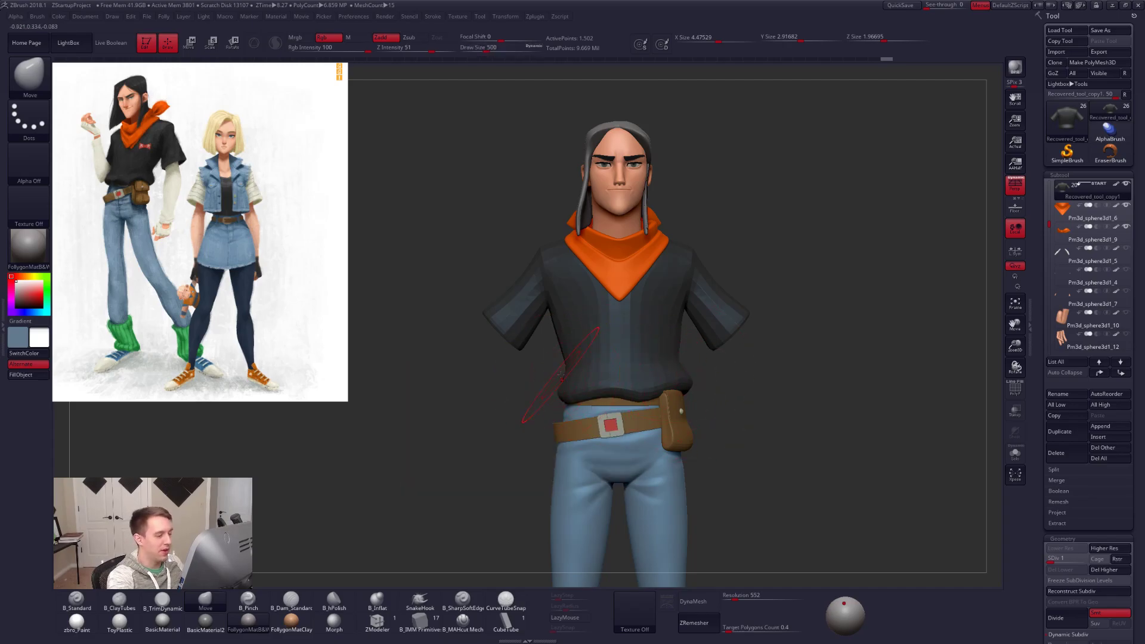
# Push the shirt's waist side with a larger Move brush and raise the shirt to subdivision level 5.
pyautogui.press('space')
pyautogui.moveTo(556, 376); pyautogui.dragTo(574, 376)
pyautogui.press('d')
pyautogui.press('d')
pyautogui.press('d')
pyautogui.press('d')
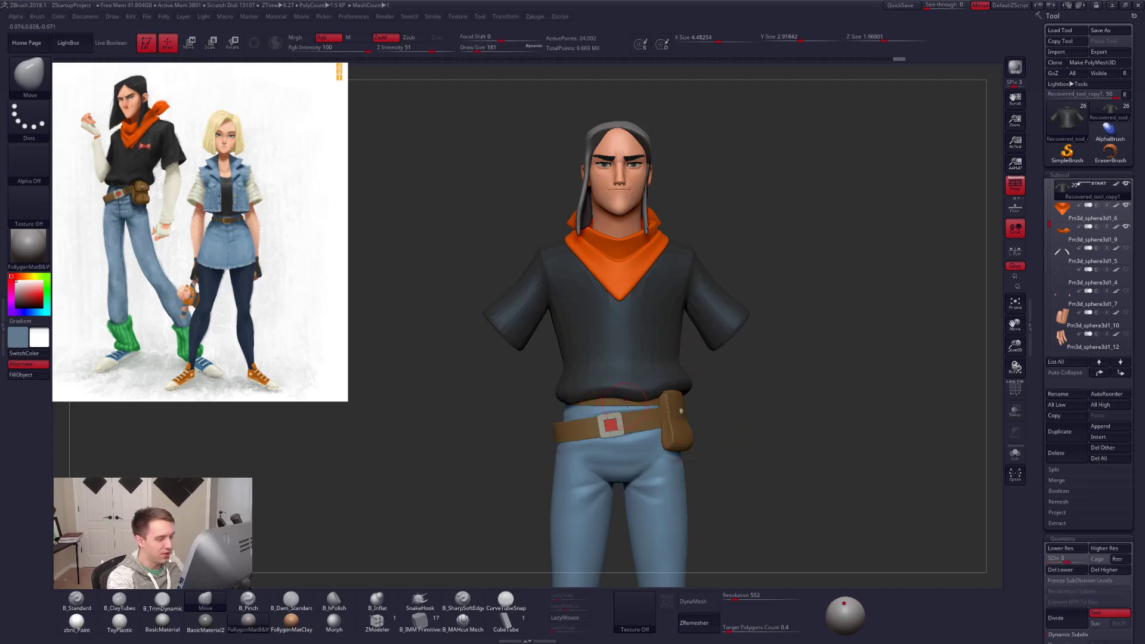
# Tighten the shirt's hem with the Pinch brush at draw size 113 and hide the shirt's polypaint.
pyautogui.moveTo(665, 391)
pyautogui.mouseDown(button='right')
pyautogui.moveTo(584, 390)
pyautogui.moveTo(584, 459)
pyautogui.mouseUp(button='right')
pyautogui.press('5')
pyautogui.press('space')
pyautogui.moveTo(662, 390); pyautogui.dragTo(657, 390)
pyautogui.moveTo(659, 391); pyautogui.dragTo(674, 397, button='right')
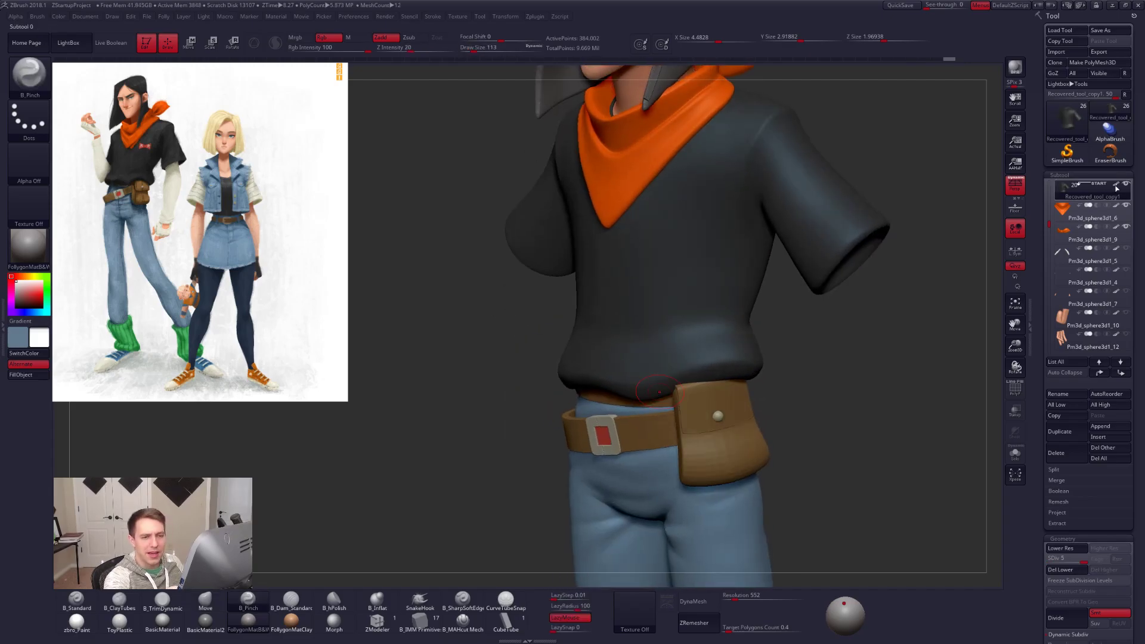
pyautogui.click(1116, 184)
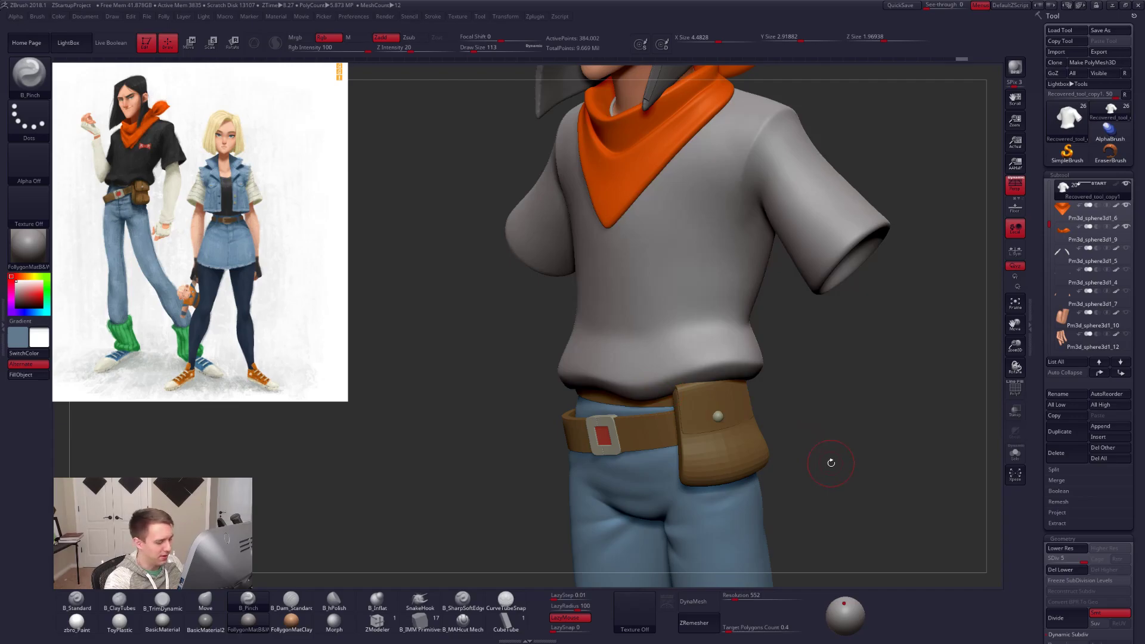
# Lower the shirt to subdivision level 1, lasso-mask its hem band, and invert the mask.
pyautogui.moveTo(667, 461)
pyautogui.mouseDown(button='right')
pyautogui.moveTo(684, 464)
pyautogui.moveTo(690, 378)
pyautogui.mouseUp(button='right')
pyautogui.press('space')
pyautogui.moveTo(690, 378); pyautogui.dragTo(698, 380)
pyautogui.press('shift')
pyautogui.hotkey('shift', 'd')
pyautogui.hotkey('shift', 'd')
pyautogui.hotkey('shift', 'd')
pyautogui.hotkey('shift', 'd')
pyautogui.moveTo(693, 365)
pyautogui.mouseDown(button='right')
pyautogui.moveTo(687, 381)
pyautogui.moveTo(665, 385)
pyautogui.mouseUp(button='right')
pyautogui.moveTo(710, 344)
pyautogui.keyDown('ctrl'); pyautogui.mouseDown()
pyautogui.moveTo(496, 352)
pyautogui.moveTo(680, 502)
pyautogui.moveTo(870, 374)
pyautogui.mouseUp(); pyautogui.keyUp('ctrl')
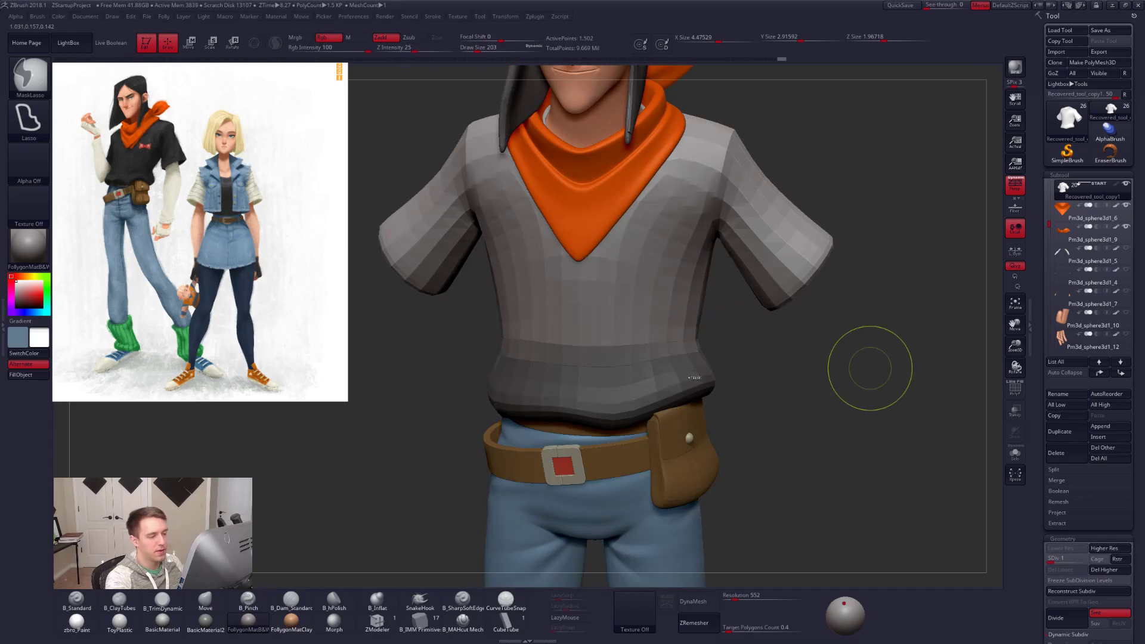
pyautogui.keyDown('ctrl'); pyautogui.click(707, 375); pyautogui.keyUp('ctrl')
# Reshape the unmasked hem band on the pouch side with a large Move brush.
pyautogui.moveTo(708, 374); pyautogui.dragTo(687, 358, button='right')
pyautogui.press('b')
pyautogui.press('m')
pyautogui.press('v')
pyautogui.press('space')
pyautogui.moveTo(688, 359); pyautogui.dragTo(677, 356)
pyautogui.press('space')
pyautogui.moveTo(676, 356)
pyautogui.mouseDown()
pyautogui.moveTo(686, 356)
pyautogui.moveTo(705, 307)
pyautogui.moveTo(836, 177)
pyautogui.moveTo(709, 346)
pyautogui.mouseUp()
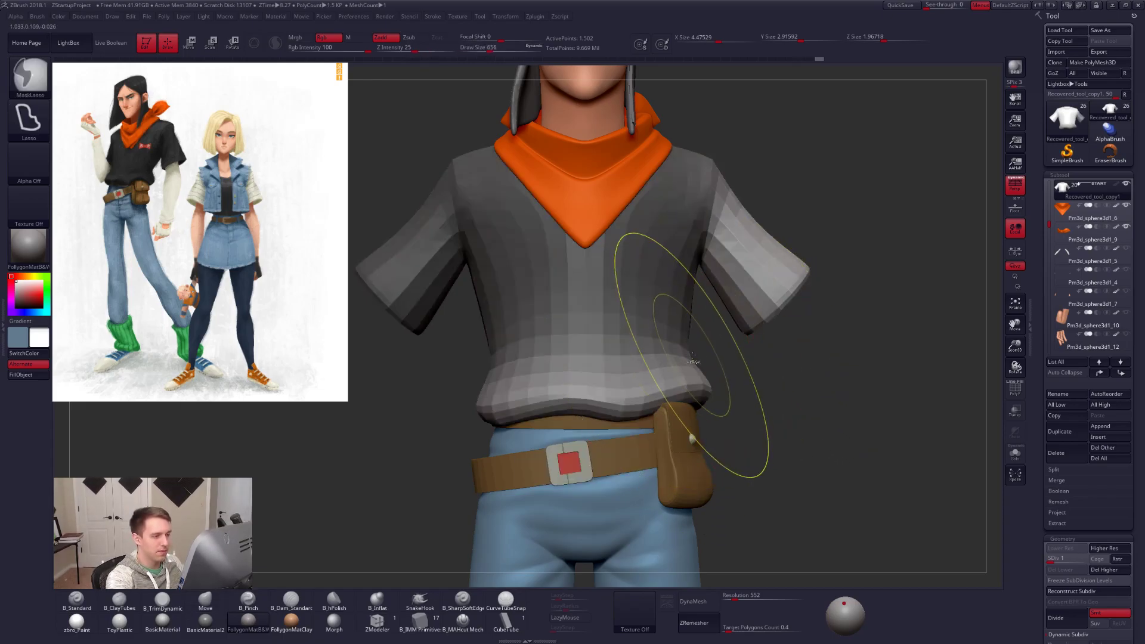
# Even out the hem's bulge along both sides of the waist and raise the shirt to subdivision level 5.
pyautogui.press('space')
pyautogui.moveTo(669, 354); pyautogui.dragTo(682, 355)
pyautogui.moveTo(871, 358); pyautogui.dragTo(572, 358)
pyautogui.moveTo(682, 357); pyautogui.dragTo(690, 359)
pyautogui.moveTo(554, 370); pyautogui.dragTo(743, 382)
pyautogui.press('space')
pyautogui.moveTo(749, 387)
pyautogui.mouseDown()
pyautogui.moveTo(731, 386)
pyautogui.moveTo(792, 387)
pyautogui.mouseUp()
pyautogui.press('d')
pyautogui.press('d')
pyautogui.press('d')
pyautogui.press('d')
# Sharpen the shirt's lower hem fold from the front around to the side with the Pinch brush.
pyautogui.press('space')
pyautogui.moveTo(697, 384); pyautogui.dragTo(690, 386)
pyautogui.press('5')
pyautogui.press('s')
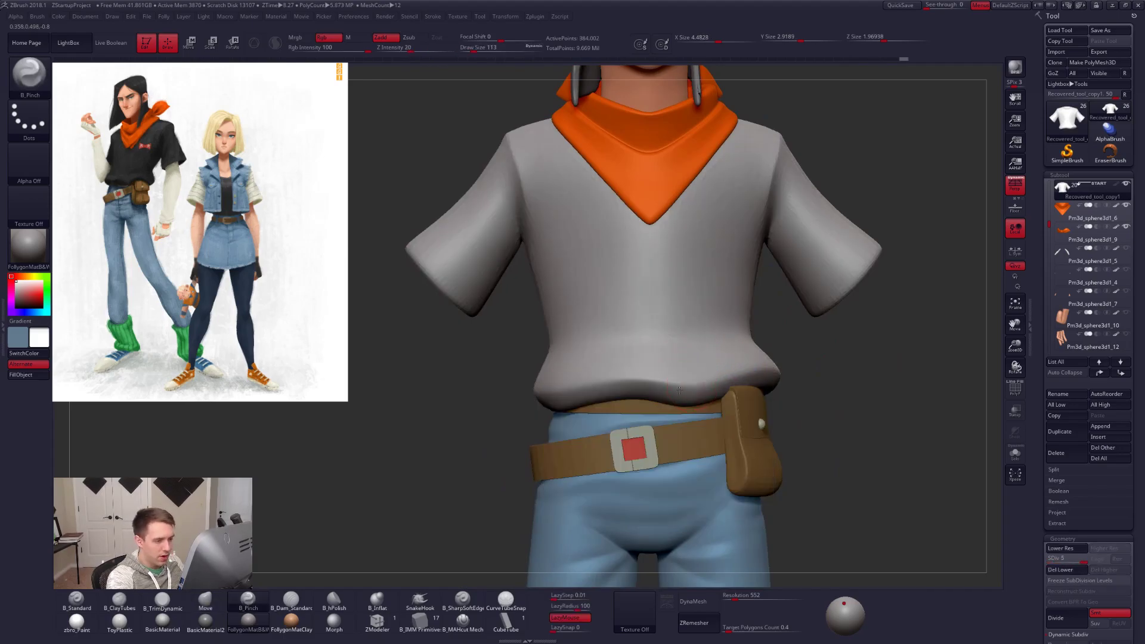
pyautogui.moveTo(690, 385); pyautogui.dragTo(591, 386, button='right')
pyautogui.moveTo(816, 368); pyautogui.dragTo(765, 396, button='right')
pyautogui.press('s')
pyautogui.moveTo(765, 396); pyautogui.dragTo(769, 396)
pyautogui.moveTo(769, 396); pyautogui.dragTo(750, 381, button='right')
pyautogui.press('s')
pyautogui.moveTo(749, 380); pyautogui.dragTo(752, 380)
pyautogui.moveTo(751, 381); pyautogui.dragTo(726, 380, button='right')
# Lower the shirt to subdivision level 2, then smooth and move the side hem above the belt pouch.
pyautogui.press('space')
pyautogui.moveTo(727, 380); pyautogui.dragTo(742, 380)
pyautogui.hotkey('shift', 'd')
pyautogui.hotkey('shift', 'd')
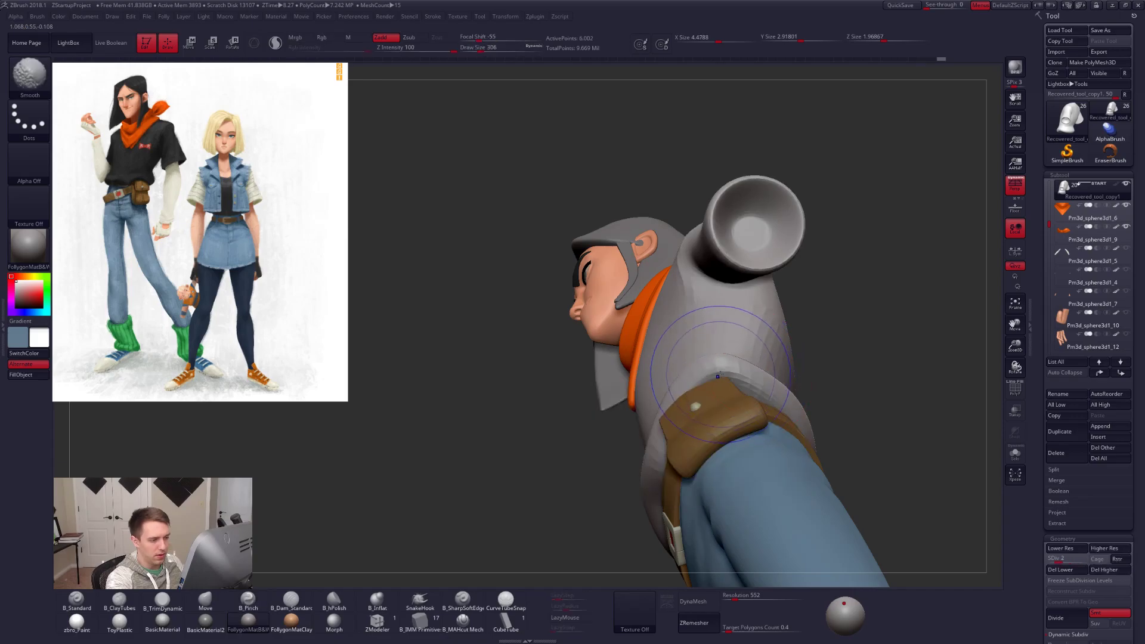
pyautogui.hotkey('shift', 'd')
pyautogui.moveTo(742, 386)
pyautogui.mouseDown(button='right')
pyautogui.moveTo(729, 387)
pyautogui.moveTo(731, 401)
pyautogui.moveTo(756, 400)
pyautogui.mouseUp(button='right')
pyautogui.press('space')
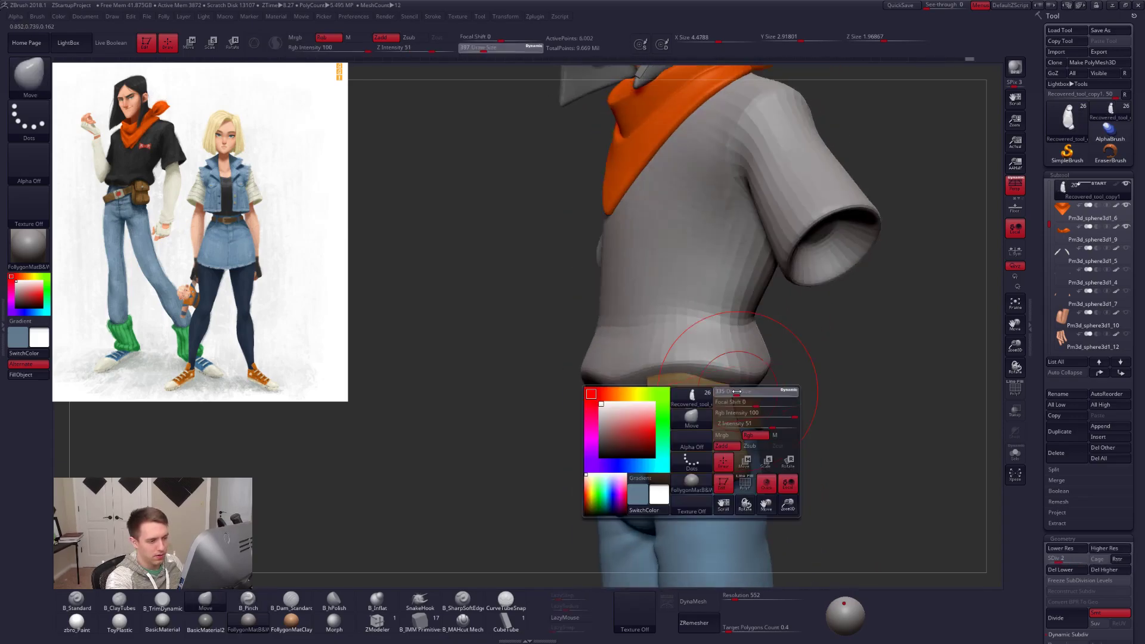
pyautogui.moveTo(756, 401); pyautogui.dragTo(743, 400)
pyautogui.moveTo(743, 401)
pyautogui.mouseDown(button='right')
pyautogui.moveTo(674, 401)
pyautogui.moveTo(774, 401)
pyautogui.moveTo(718, 396)
pyautogui.mouseUp(button='right')
# Return the shirt to subdivision level 5 and pinch the hem edge beside the pouch at draw size 160.
pyautogui.press('d')
pyautogui.press('d')
pyautogui.press('d')
pyautogui.press('5')
pyautogui.press('space')
pyautogui.moveTo(737, 392); pyautogui.dragTo(729, 392)
pyautogui.moveTo(710, 379)
pyautogui.mouseDown(button='right')
pyautogui.moveTo(645, 364)
pyautogui.moveTo(692, 381)
pyautogui.mouseUp(button='right')
pyautogui.moveTo(767, 376)
pyautogui.mouseDown()
pyautogui.moveTo(812, 374)
pyautogui.moveTo(823, 355)
pyautogui.mouseUp()
pyautogui.moveTo(692, 387)
pyautogui.mouseDown(button='right')
pyautogui.moveTo(771, 398)
pyautogui.moveTo(730, 369)
pyautogui.mouseUp(button='right')
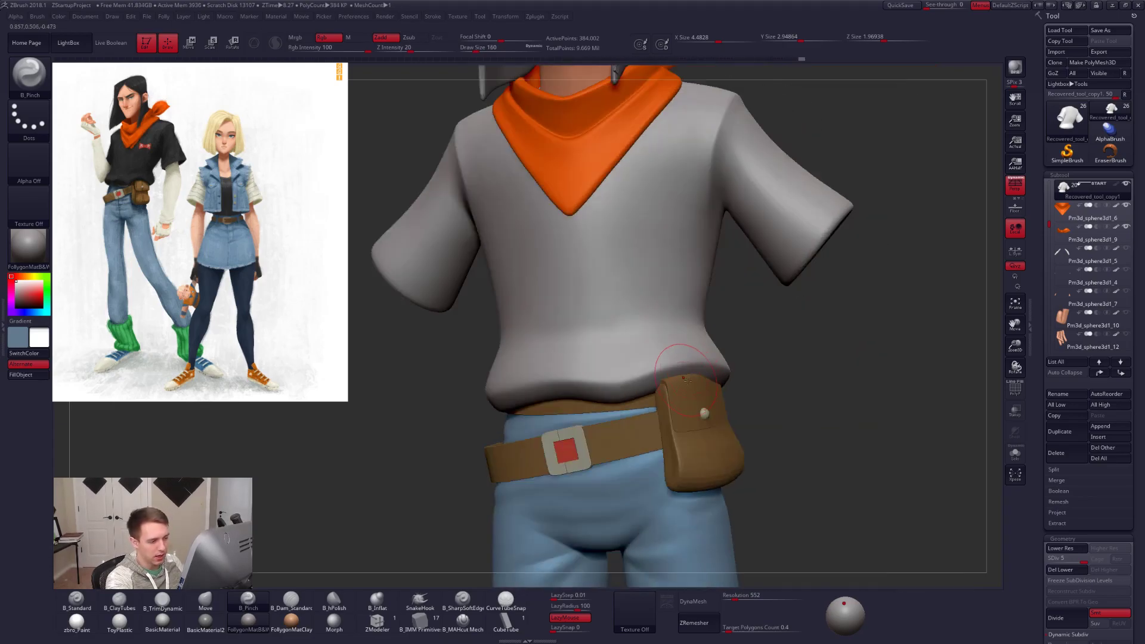
# Reshape the shirt's side hem above the belt pouch with the Move brush.
pyautogui.moveTo(638, 373); pyautogui.dragTo(737, 446, button='right')
pyautogui.moveTo(835, 492); pyautogui.dragTo(685, 376, button='right')
pyautogui.press('b')
pyautogui.press('m')
pyautogui.press('v')
pyautogui.press('space')
pyautogui.moveTo(684, 374)
pyautogui.mouseDown()
pyautogui.moveTo(695, 372)
pyautogui.moveTo(685, 357)
pyautogui.mouseUp()
pyautogui.hotkey('ctrl', 'space')
pyautogui.hotkey('ctrl', 'shift', 'f')
pyautogui.click(768, 435)
# Sharpen the hem fold above the belt pouch with the Pinch brush at draw size 181.
pyautogui.press('b')
pyautogui.press('p')
pyautogui.press('i')
pyautogui.press('space')
pyautogui.moveTo(751, 372); pyautogui.dragTo(742, 373)
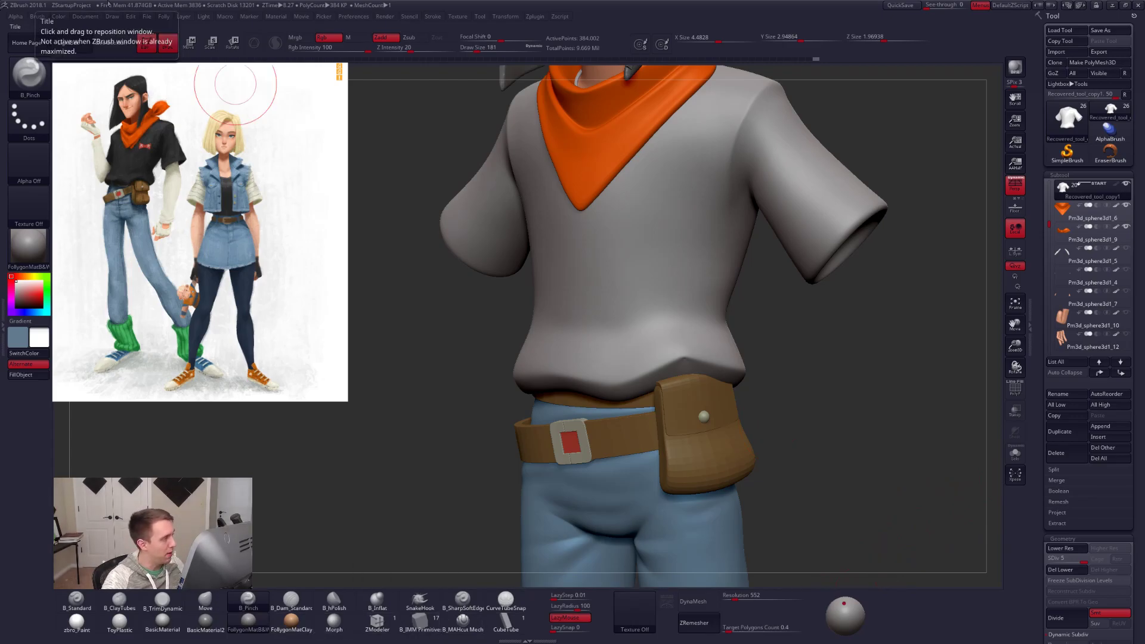
pyautogui.click(138, 15)
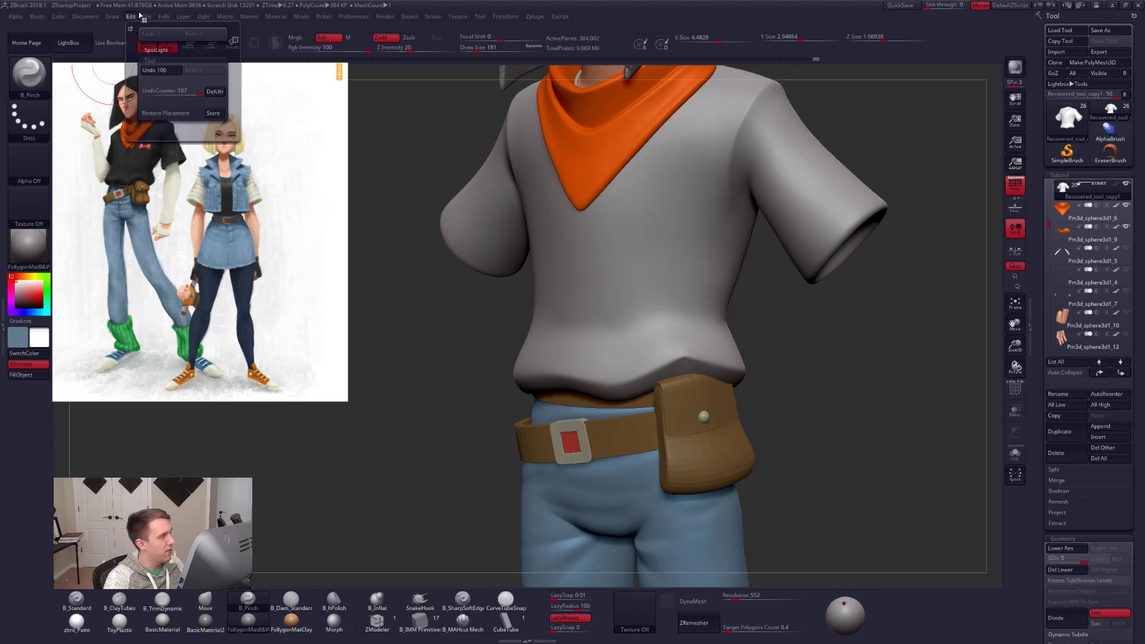
pyautogui.click(164, 16)
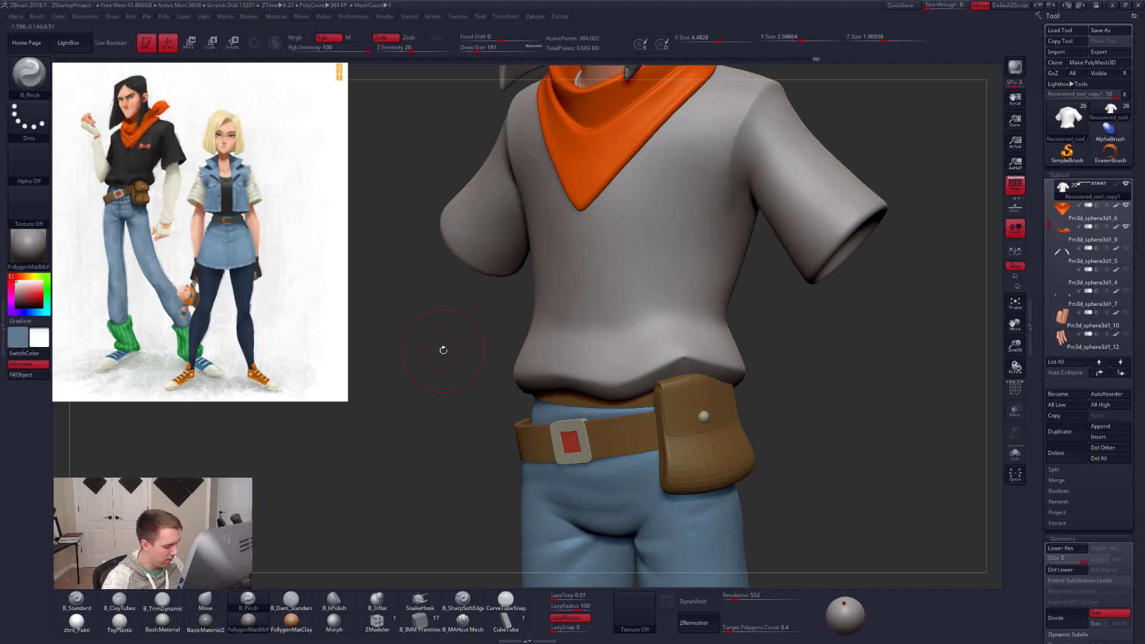
pyautogui.hotkey('ctrl', 'shift', 'f')
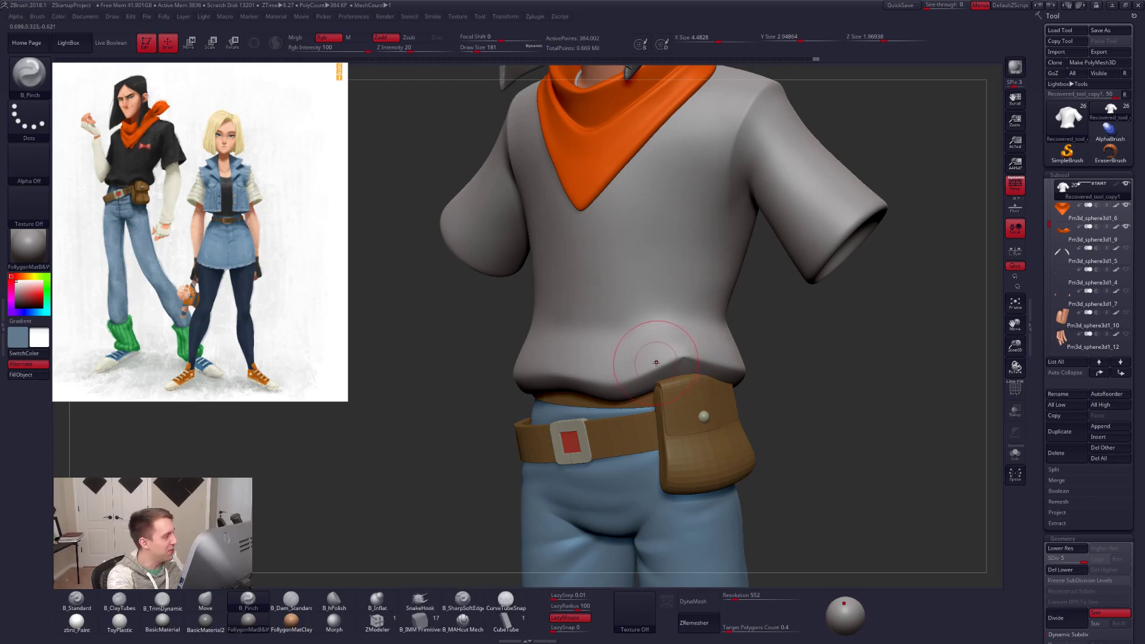
# Pinch the hem crease across the shirt's front at draw size 104.
pyautogui.press('space')
pyautogui.moveTo(668, 372); pyautogui.dragTo(634, 380)
pyautogui.moveTo(540, 382); pyautogui.dragTo(706, 369, button='right')
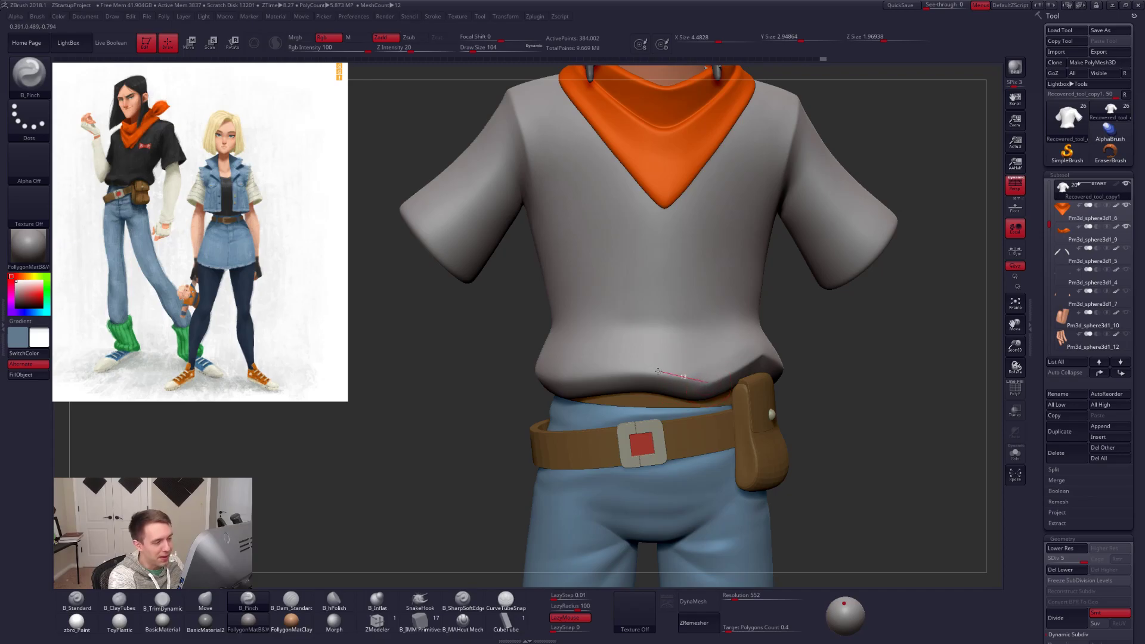
pyautogui.keyDown('alt'); pyautogui.moveTo(625, 372); pyautogui.dragTo(700, 381, button='right'); pyautogui.keyUp('alt')
pyautogui.moveTo(674, 380); pyautogui.dragTo(573, 397)
pyautogui.moveTo(605, 394); pyautogui.dragTo(659, 389, button='right')
pyautogui.press('space')
pyautogui.moveTo(620, 390); pyautogui.dragTo(611, 388)
# Adjust the hem's shape around the side opposite the pouch and the back with the Move brush at draw size 279.
pyautogui.press('b')
pyautogui.press('m')
pyautogui.press('v')
pyautogui.press('space')
pyautogui.hotkey('ctrl', 'f')
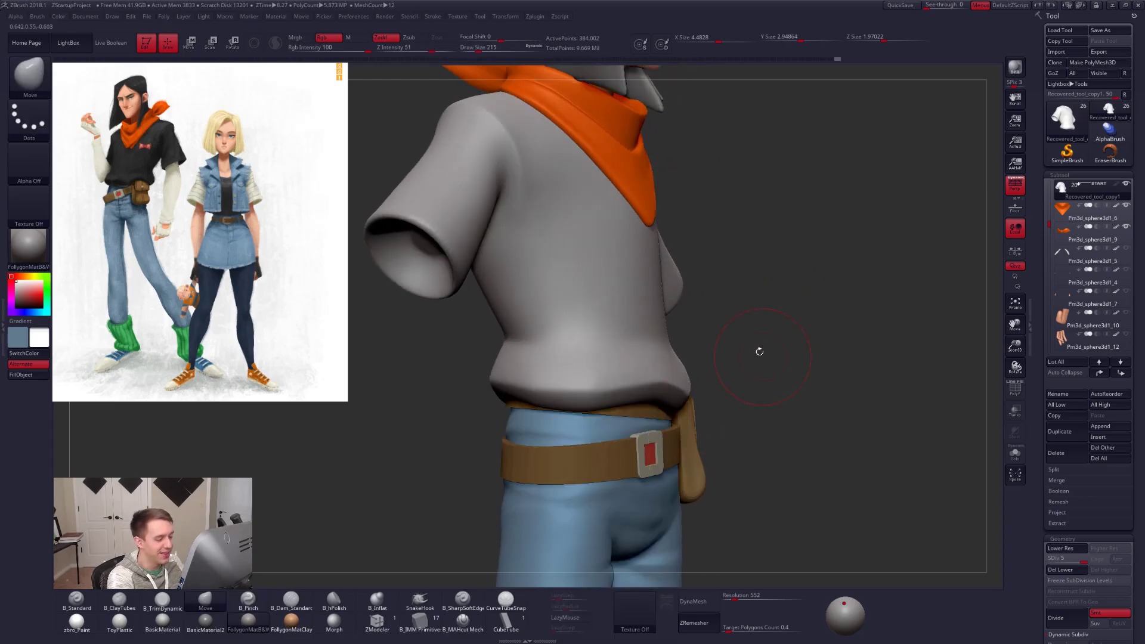
pyautogui.press('space')
pyautogui.moveTo(595, 391); pyautogui.dragTo(600, 402)
pyautogui.keyDown('alt'); pyautogui.moveTo(430, 394); pyautogui.dragTo(587, 409); pyautogui.keyUp('alt')
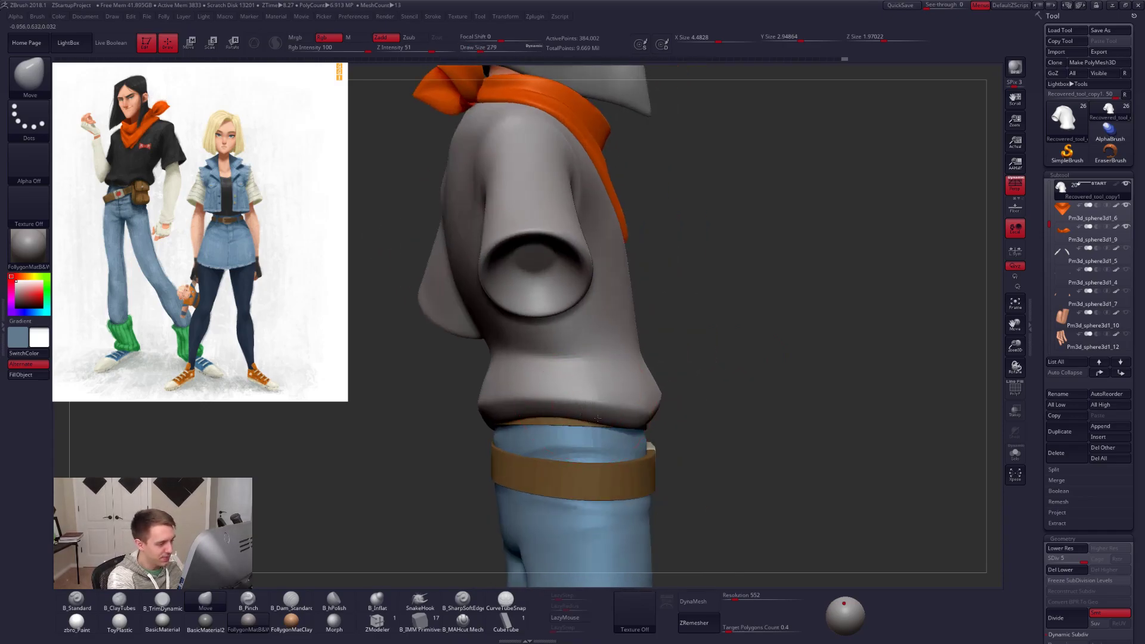
pyautogui.moveTo(465, 408); pyautogui.dragTo(547, 402)
pyautogui.moveTo(550, 409)
pyautogui.mouseDown(button='right')
pyautogui.moveTo(582, 406)
pyautogui.moveTo(556, 427)
pyautogui.mouseUp(button='right')
pyautogui.moveTo(567, 415); pyautogui.dragTo(567, 407)
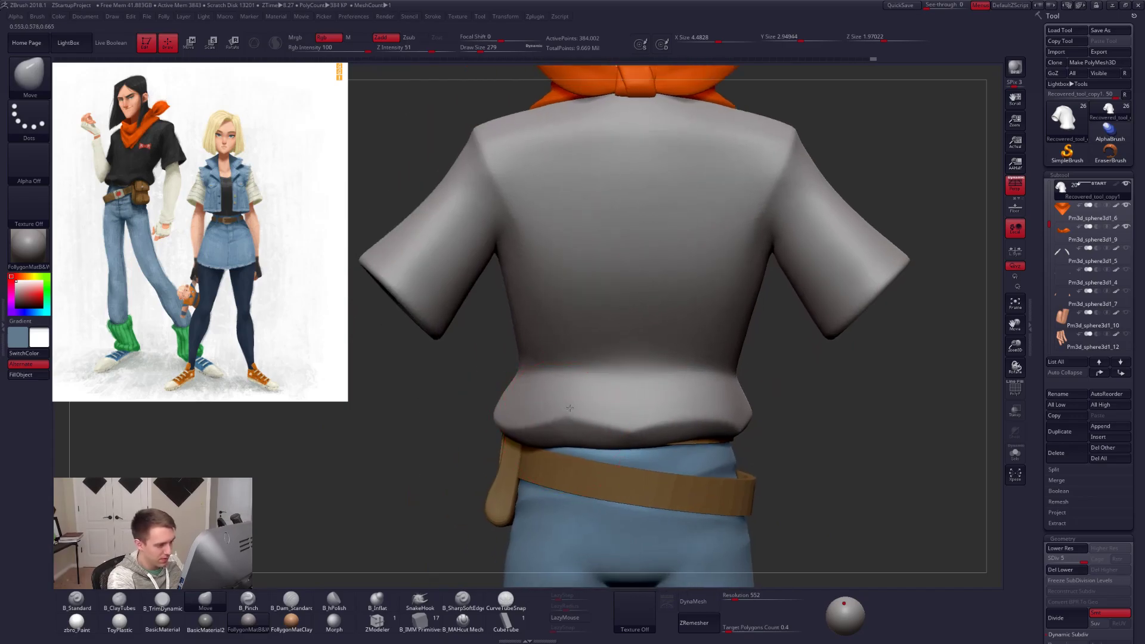
# Sharpen the hem folds across the shirt's back and around to the side with the Pinch brush.
pyautogui.hotkey('ctrl', 'space')
pyautogui.click(603, 443)
pyautogui.press('5')
pyautogui.press('space')
pyautogui.click(562, 455)
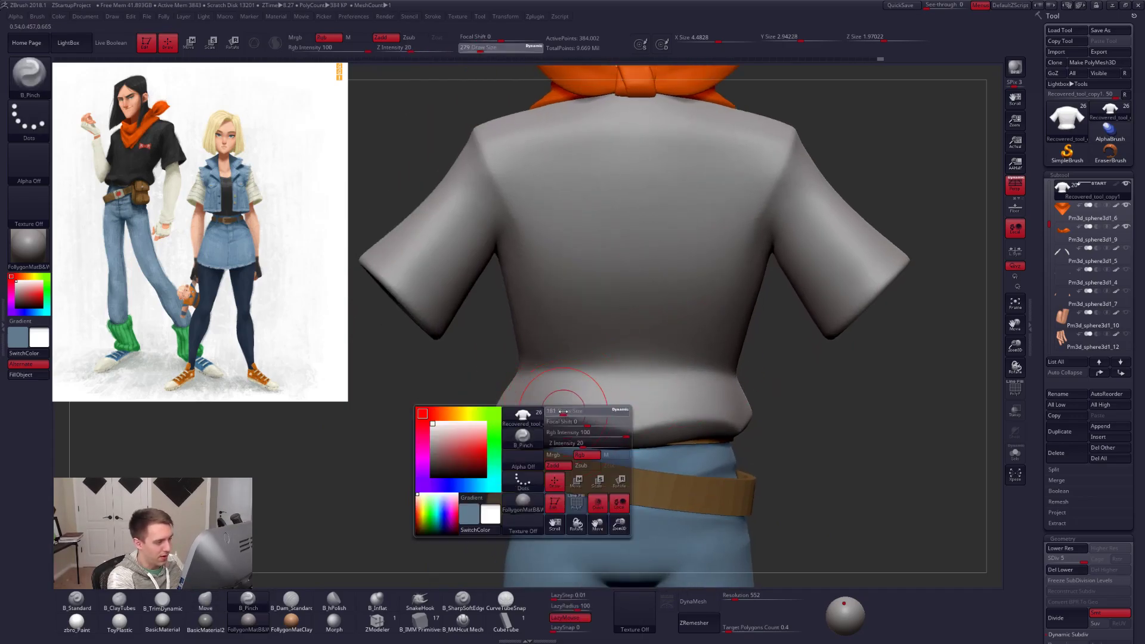
pyautogui.moveTo(586, 412)
pyautogui.mouseDown()
pyautogui.moveTo(617, 412)
pyautogui.moveTo(647, 436)
pyautogui.mouseUp()
pyautogui.moveTo(663, 415); pyautogui.dragTo(573, 417, button='right')
pyautogui.moveTo(642, 429); pyautogui.dragTo(756, 431)
pyautogui.moveTo(719, 428); pyautogui.dragTo(602, 426, button='right')
pyautogui.moveTo(798, 449); pyautogui.dragTo(829, 451)
pyautogui.keyDown('alt'); pyautogui.moveTo(803, 417); pyautogui.dragTo(681, 425, button='right'); pyautogui.keyUp('alt')
pyautogui.moveTo(681, 425); pyautogui.dragTo(813, 458)
pyautogui.moveTo(813, 458); pyautogui.dragTo(919, 453, button='right')
pyautogui.keyDown('shift'); pyautogui.moveTo(665, 430); pyautogui.dragTo(668, 446, button='right'); pyautogui.keyUp('shift')
# Move the back hem's folds into a wavier outline with the Move brush at draw size 170.
pyautogui.press('b')
pyautogui.press('m')
pyautogui.press('v')
pyautogui.press('space')
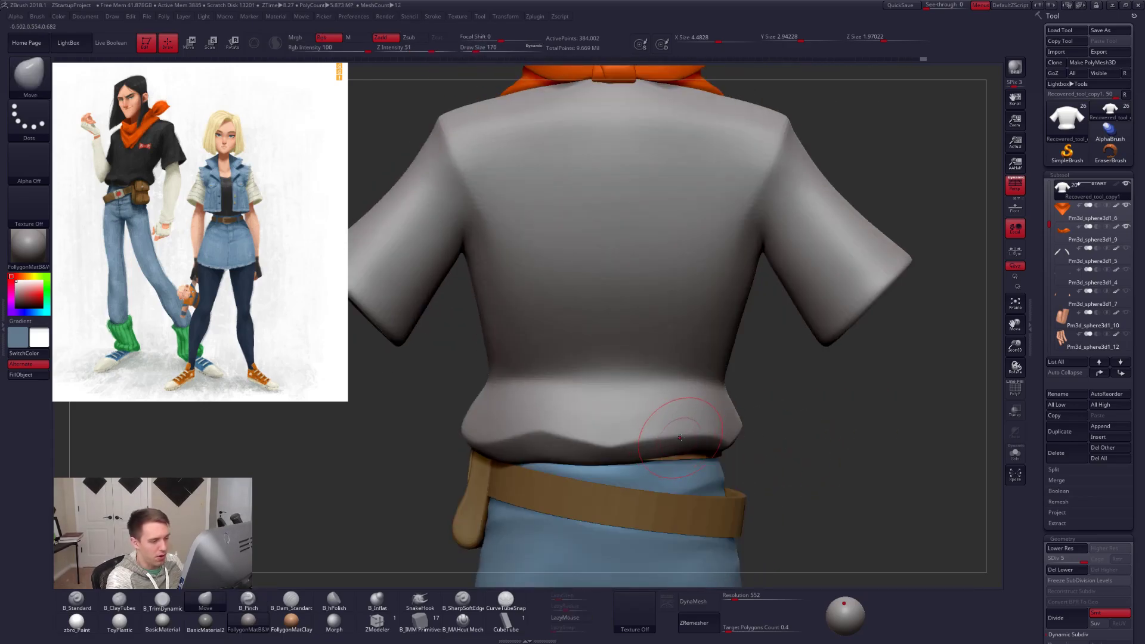
pyautogui.hotkey('ctrl', 'shift', 'f')
pyautogui.click(759, 451)
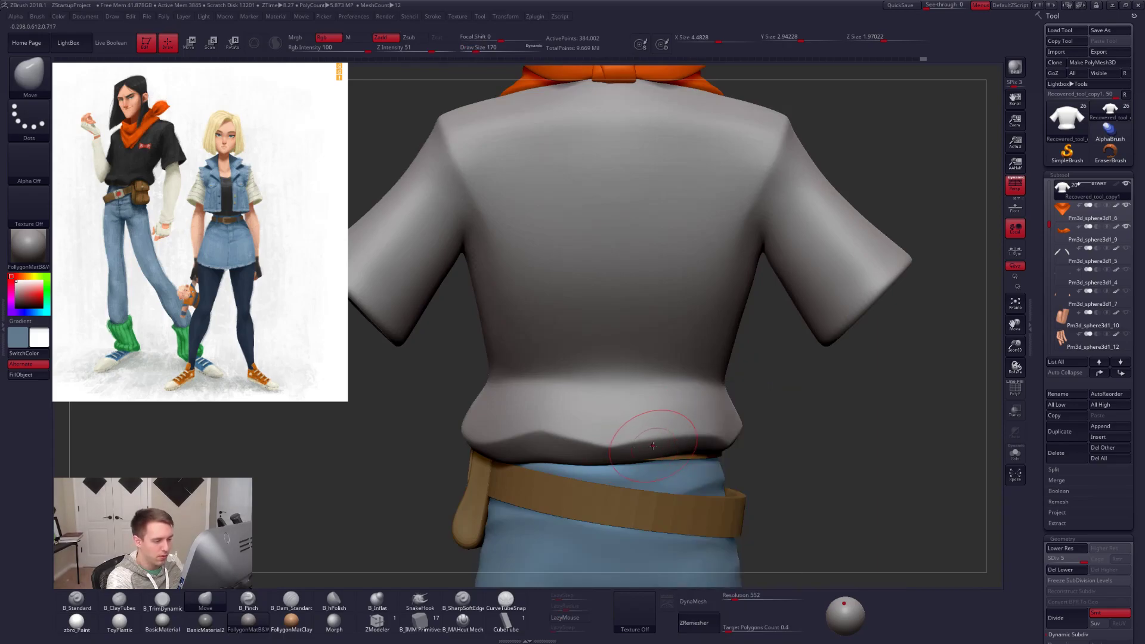
pyautogui.moveTo(694, 428); pyautogui.dragTo(669, 424, button='right')
pyautogui.hotkey('ctrl', 'shift', 'f')
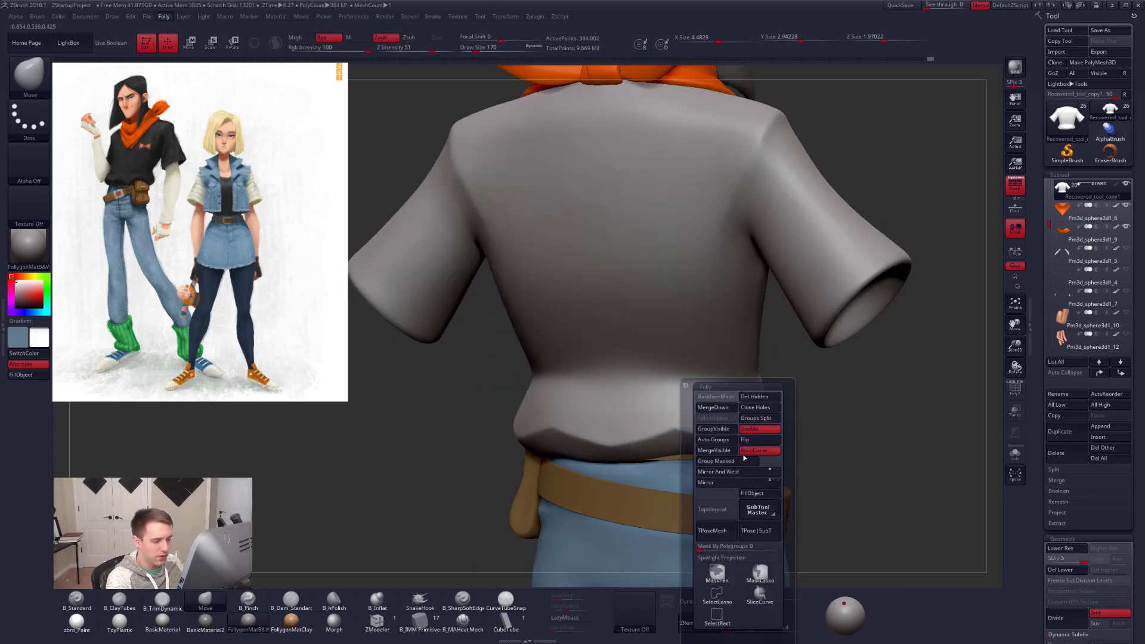
# Pinch the hem crease from the back around to the front beside the pouch, using draw size 96 at the front.
pyautogui.press('b')
pyautogui.press('p')
pyautogui.press('i')
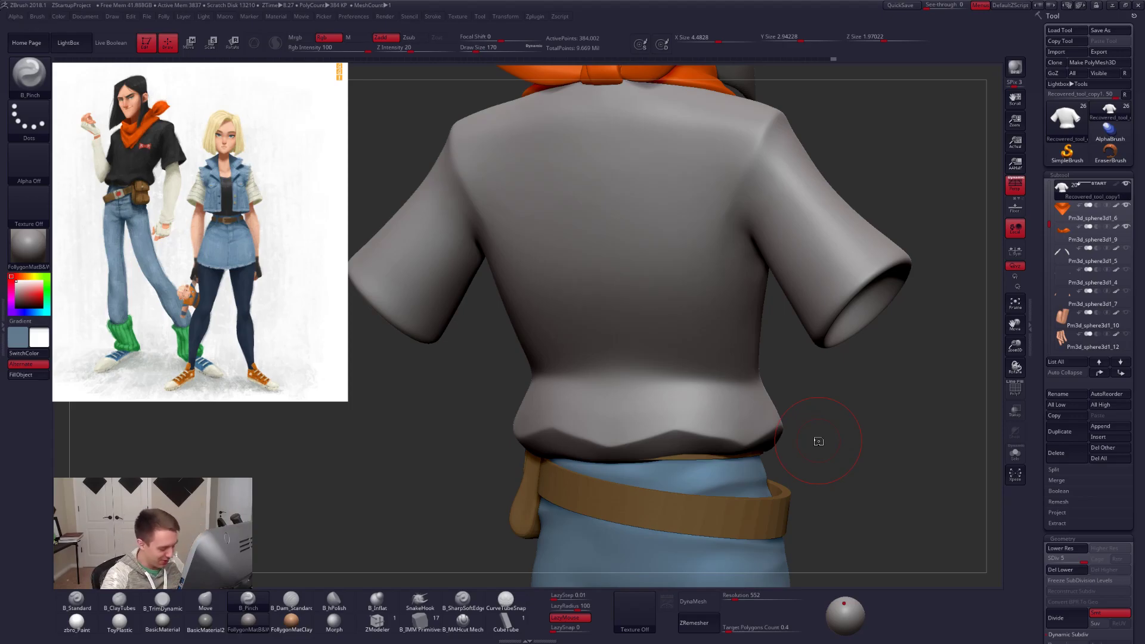
pyautogui.moveTo(818, 441)
pyautogui.mouseDown()
pyautogui.moveTo(661, 405)
pyautogui.moveTo(724, 391)
pyautogui.moveTo(669, 384)
pyautogui.mouseUp()
pyautogui.press('space')
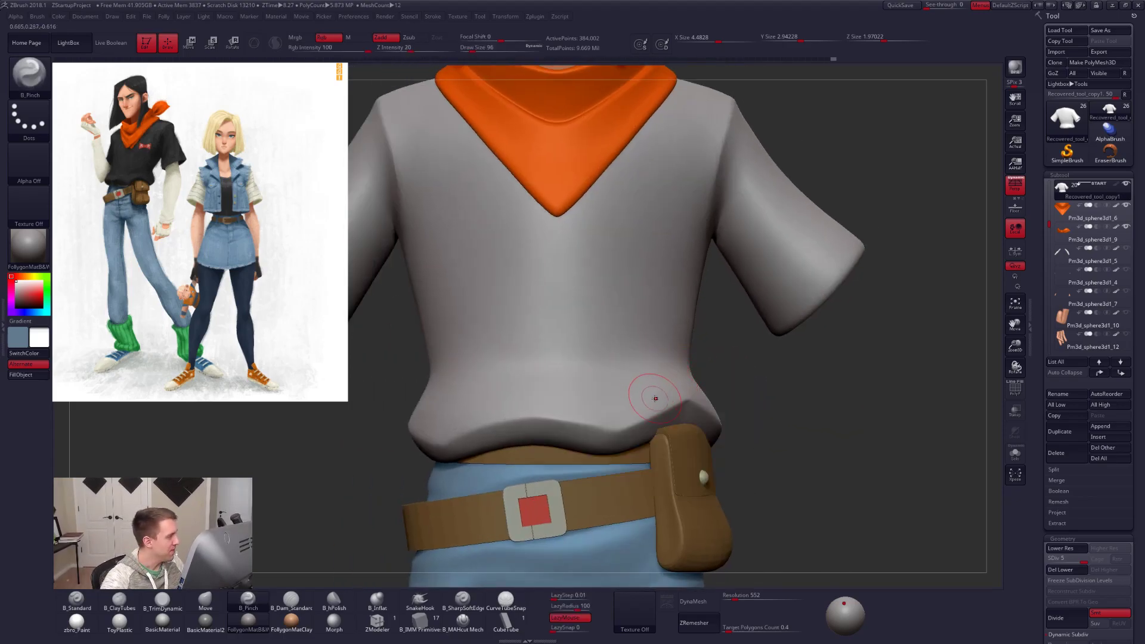
# Examine the male character's shirt hem and belt pouch up close in the reference image in Photos.
pyautogui.moveTo(1144, 86); pyautogui.dragTo(363, 108)
pyautogui.scroll(2, 267, 197)
pyautogui.scroll(3, 268, 195)
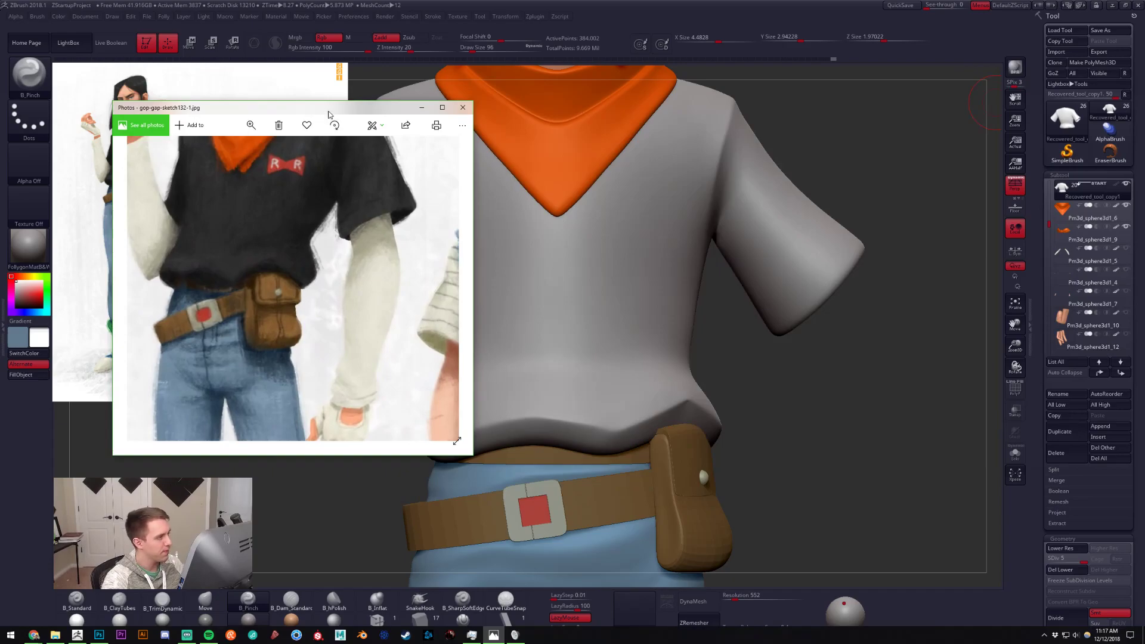
pyautogui.moveTo(329, 114); pyautogui.dragTo(217, 122)
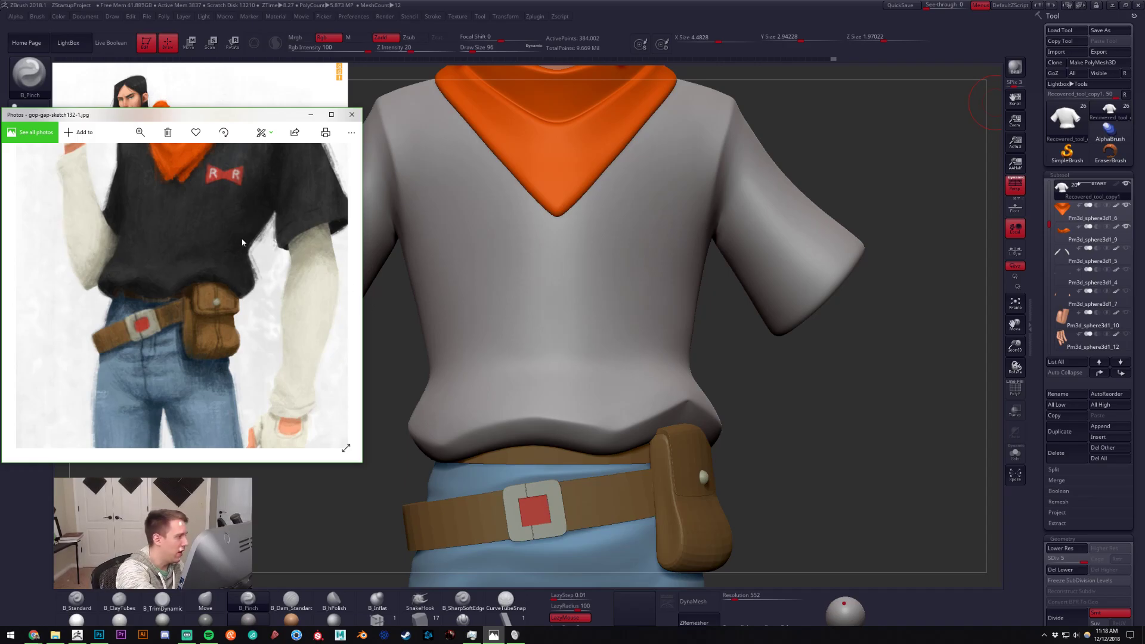
pyautogui.scroll(-3, 258, 236)
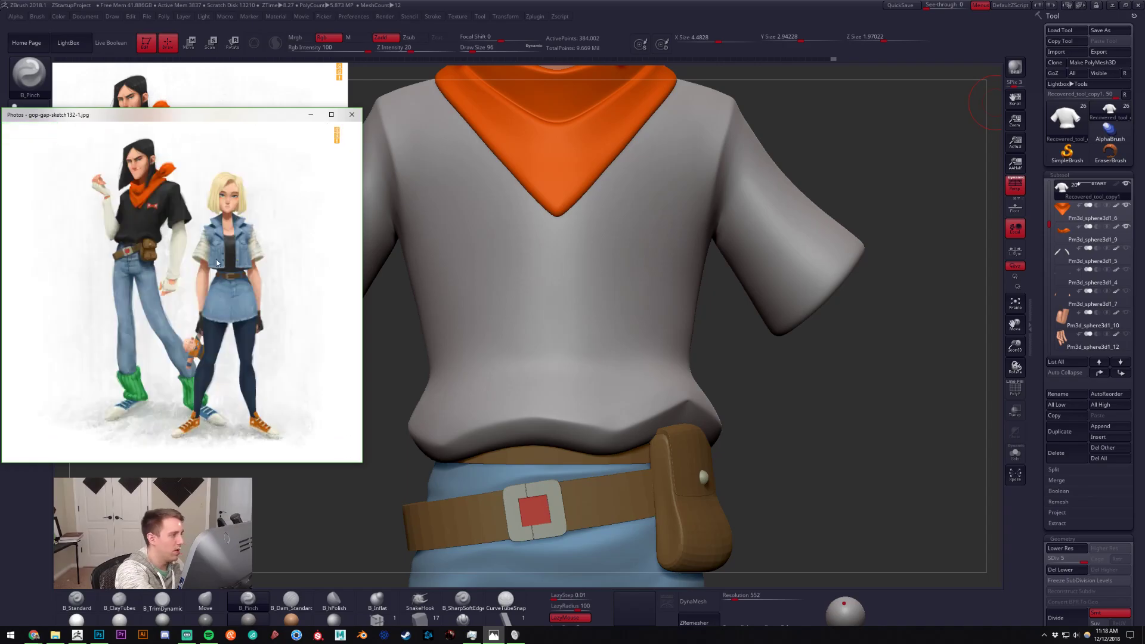
# Isolate the shirt and build up the folds above its front hem with the ClayTubes brush at draw size 227.
pyautogui.moveTo(837, 408); pyautogui.dragTo(780, 410)
pyautogui.hotkey('alt', 's')
pyautogui.press('s')
pyautogui.moveTo(687, 378); pyautogui.dragTo(696, 376)
pyautogui.keyDown('ctrl'); pyautogui.moveTo(695, 376); pyautogui.dragTo(680, 385, button='right'); pyautogui.keyUp('ctrl')
pyautogui.press('2')
pyautogui.press('s')
pyautogui.moveTo(680, 381)
pyautogui.mouseDown()
pyautogui.moveTo(681, 360)
pyautogui.moveTo(624, 360)
pyautogui.mouseUp()
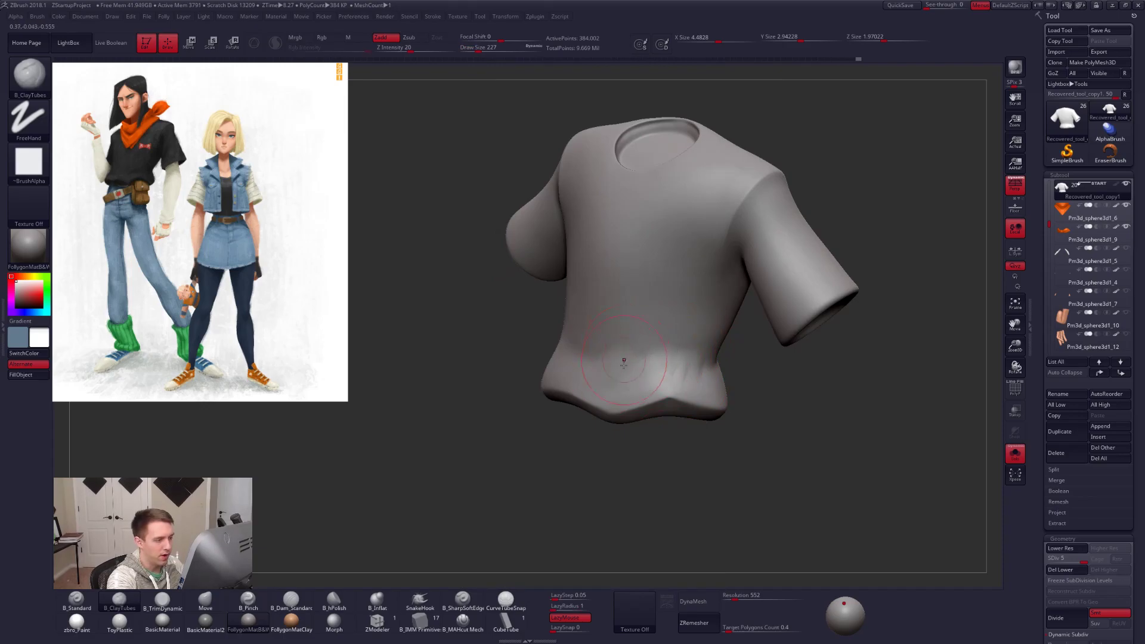
pyautogui.moveTo(624, 360); pyautogui.dragTo(566, 369, button='right')
pyautogui.moveTo(557, 373)
pyautogui.mouseDown()
pyautogui.moveTo(539, 346)
pyautogui.moveTo(577, 359)
pyautogui.mouseUp()
pyautogui.moveTo(580, 369); pyautogui.dragTo(613, 348)
pyautogui.moveTo(590, 405); pyautogui.dragTo(626, 388, button='right')
# Lower the shirt to subdivision level 3 and smooth its waist into a cleaner profile flowing down to the hem.
pyautogui.hotkey('shift', 'd')
pyautogui.hotkey('shift', 'd')
pyautogui.moveTo(659, 378); pyautogui.dragTo(602, 384)
pyautogui.press('ctrl')
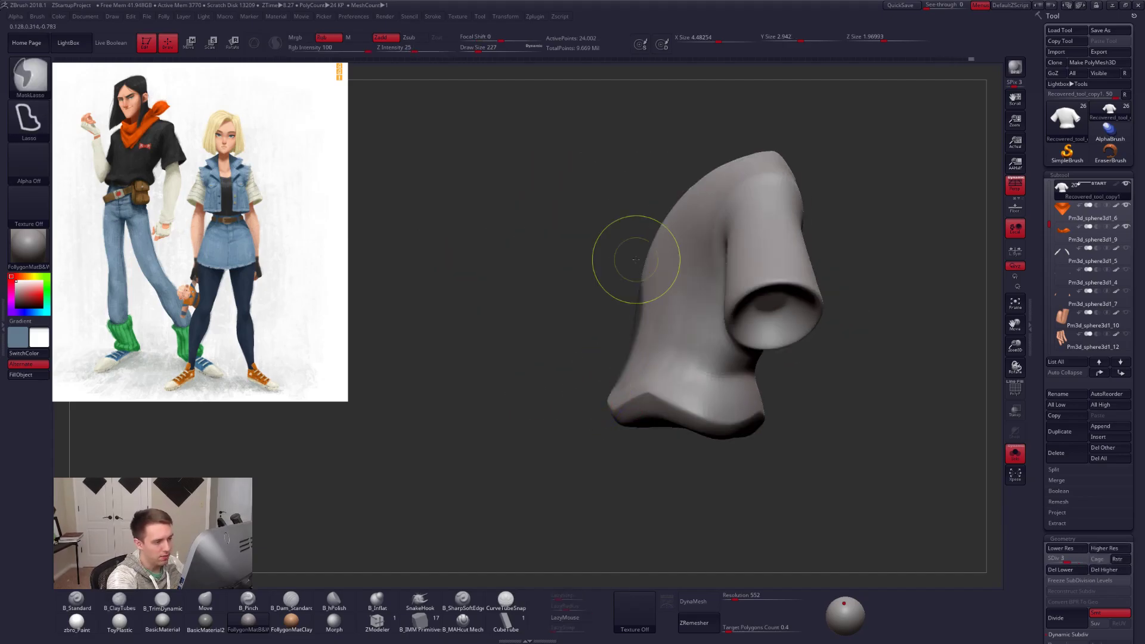
pyautogui.moveTo(605, 394)
pyautogui.keyDown('ctrl'); pyautogui.mouseDown()
pyautogui.moveTo(629, 363)
pyautogui.moveTo(629, 240)
pyautogui.mouseUp(); pyautogui.keyUp('ctrl')
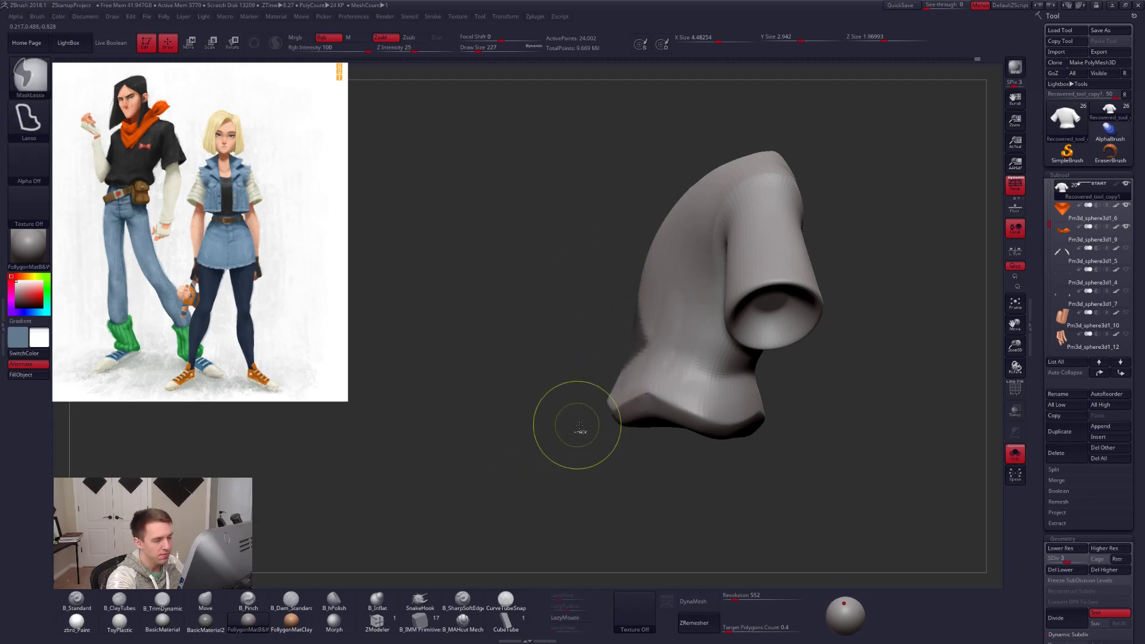
pyautogui.keyDown('ctrl'); pyautogui.moveTo(575, 427); pyautogui.dragTo(571, 455); pyautogui.keyUp('ctrl')
pyautogui.keyDown('alt'); pyautogui.moveTo(759, 376); pyautogui.dragTo(676, 394); pyautogui.keyUp('alt')
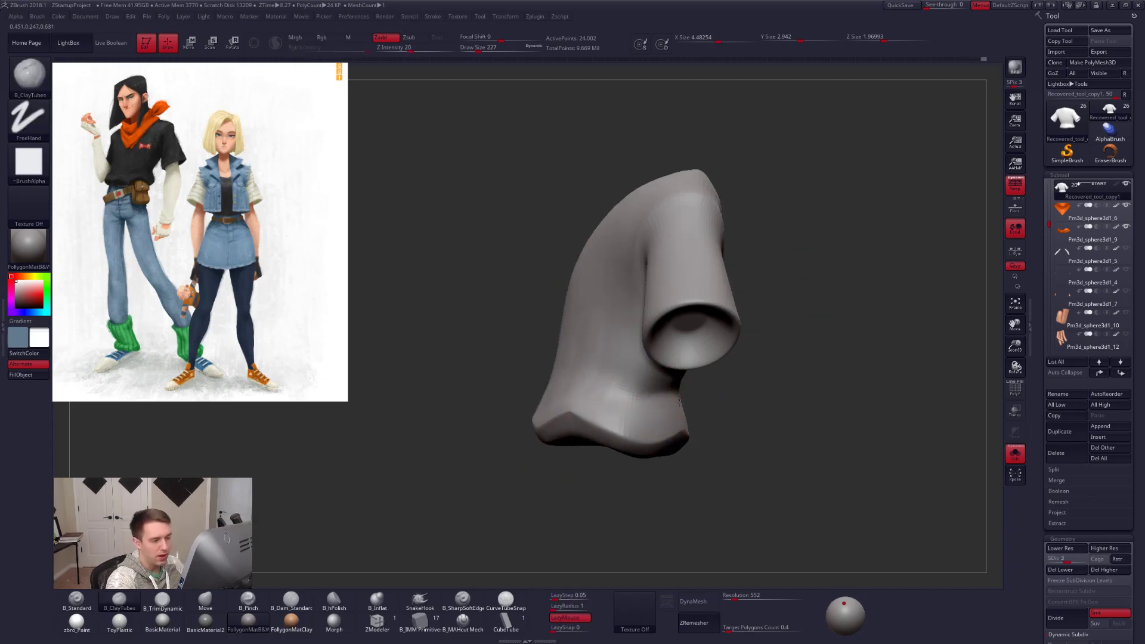
pyautogui.moveTo(679, 409); pyautogui.dragTo(670, 422, button='right')
pyautogui.keyDown('shift'); pyautogui.moveTo(711, 411); pyautogui.dragTo(674, 405); pyautogui.keyUp('shift')
pyautogui.moveTo(647, 404)
pyautogui.mouseDown(button='right')
pyautogui.moveTo(581, 398)
pyautogui.moveTo(703, 399)
pyautogui.moveTo(683, 403)
pyautogui.mouseUp(button='right')
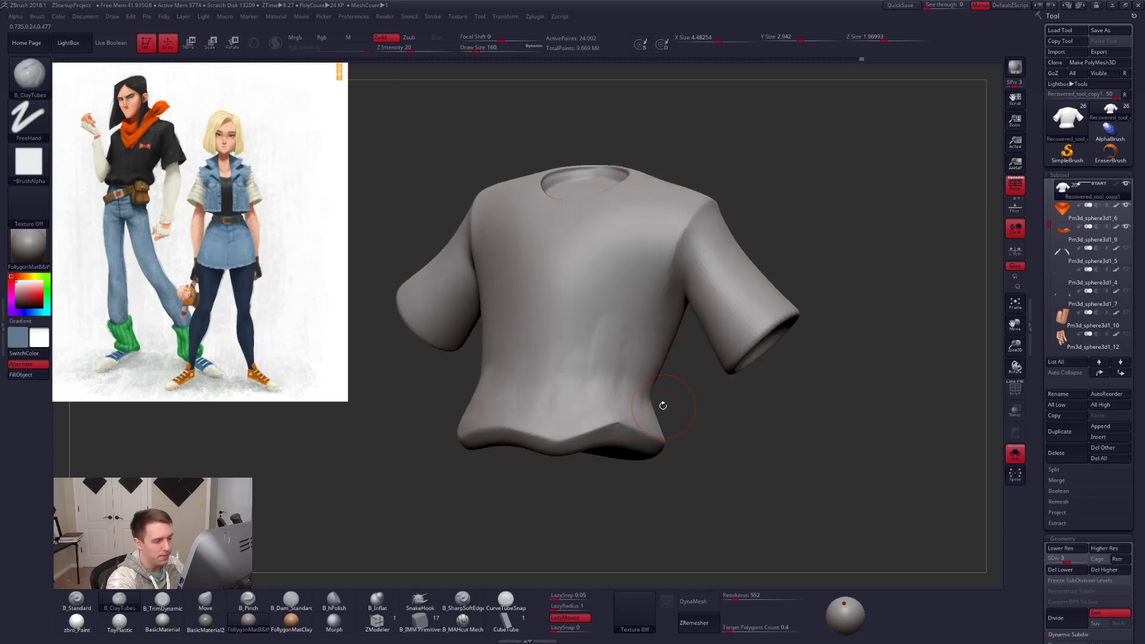
# Even out the shirt's front waist with larger strokes and raise the shirt to subdivision level 4.
pyautogui.press('space')
pyautogui.moveTo(621, 388); pyautogui.dragTo(599, 411)
pyautogui.moveTo(620, 358); pyautogui.dragTo(597, 409)
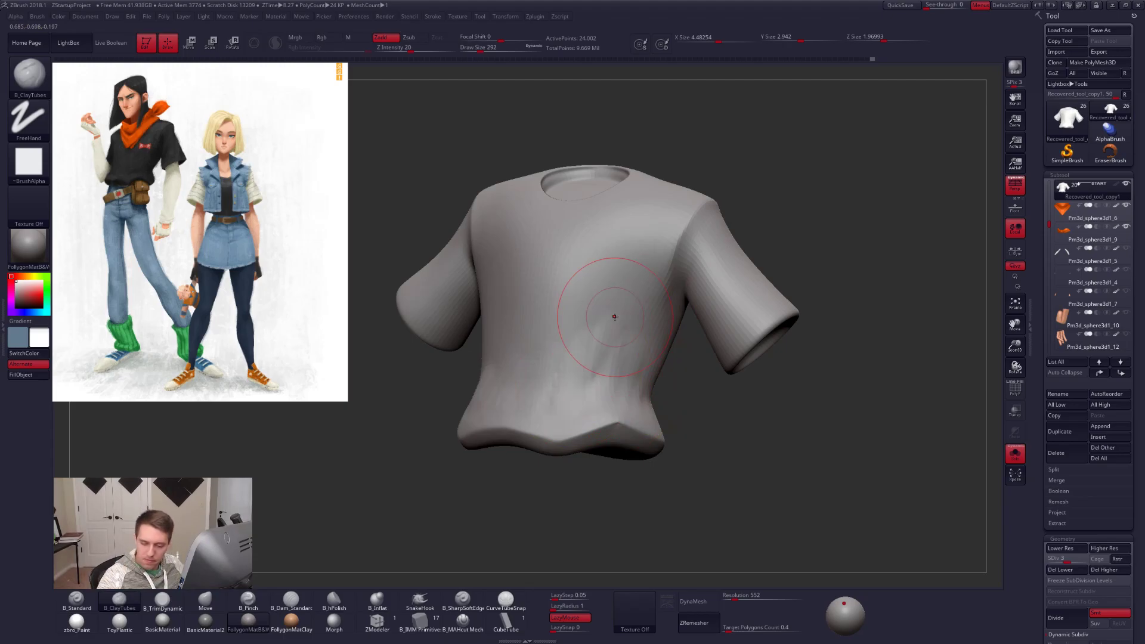
pyautogui.press('d')
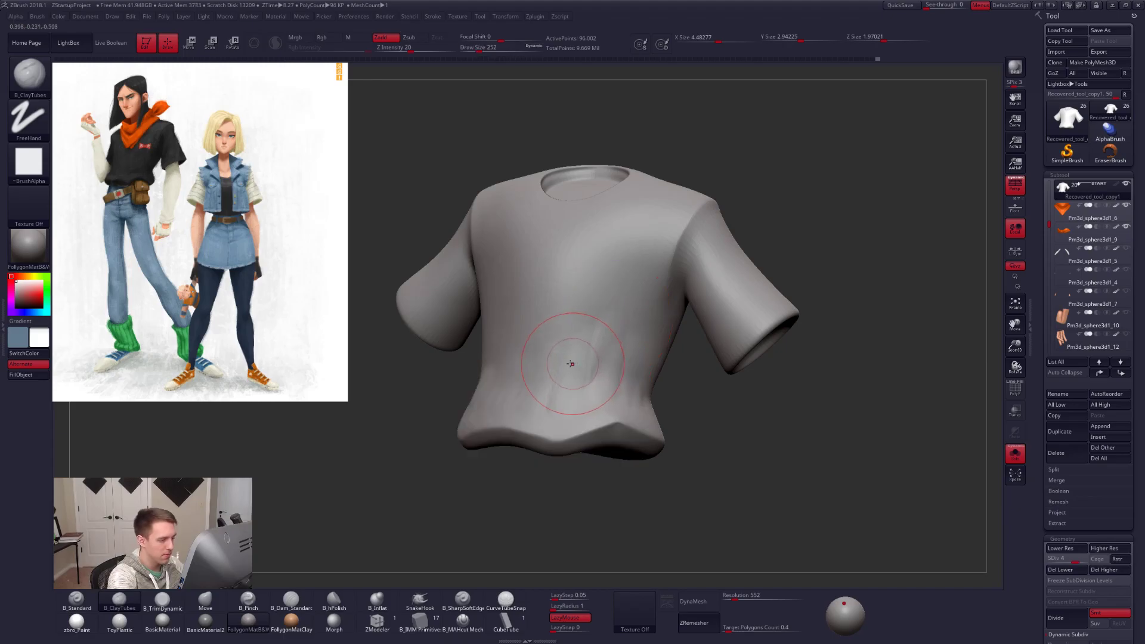
# Flatten the shirt's waist with the TrimDynamic brush and show the rest of the character again.
pyautogui.press('b')
pyautogui.press('t')
pyautogui.press('d')
pyautogui.moveTo(581, 319); pyautogui.dragTo(525, 322, button='right')
pyautogui.moveTo(573, 404)
pyautogui.mouseDown(button='right')
pyautogui.moveTo(615, 371)
pyautogui.moveTo(620, 426)
pyautogui.moveTo(537, 427)
pyautogui.mouseUp(button='right')
pyautogui.hotkey('shift', 's')
pyautogui.press('space')
pyautogui.moveTo(689, 458); pyautogui.dragTo(693, 458)
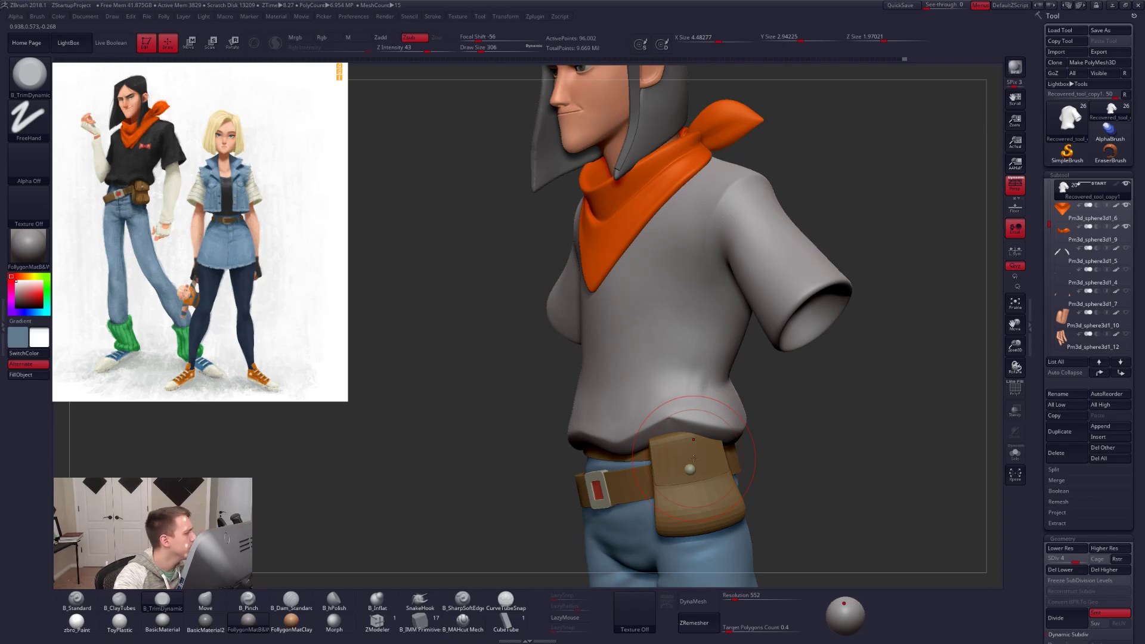
pyautogui.moveTo(694, 458)
pyautogui.mouseDown(button='right')
pyautogui.moveTo(710, 473)
pyautogui.moveTo(689, 457)
pyautogui.moveTo(703, 448)
pyautogui.mouseUp(button='right')
pyautogui.press('space')
pyautogui.moveTo(696, 456); pyautogui.dragTo(690, 456)
pyautogui.moveTo(680, 436)
pyautogui.mouseDown(button='right')
pyautogui.moveTo(686, 456)
pyautogui.moveTo(691, 441)
pyautogui.moveTo(634, 423)
pyautogui.mouseUp(button='right')
# Build up the shirt's lower front and side above the belt pouch with the ClayTubes brush at draw size 150.
pyautogui.hotkey('alt', 's')
pyautogui.press('space')
pyautogui.moveTo(639, 448); pyautogui.dragTo(634, 448)
pyautogui.moveTo(635, 447)
pyautogui.mouseDown(button='right')
pyautogui.moveTo(646, 429)
pyautogui.moveTo(640, 452)
pyautogui.moveTo(664, 436)
pyautogui.moveTo(638, 438)
pyautogui.mouseUp(button='right')
pyautogui.press('b')
pyautogui.press('c')
pyautogui.press('t')
pyautogui.moveTo(606, 453)
pyautogui.mouseDown()
pyautogui.moveTo(695, 415)
pyautogui.moveTo(576, 515)
pyautogui.mouseUp()
pyautogui.moveTo(615, 406)
pyautogui.mouseDown(button='right')
pyautogui.moveTo(568, 430)
pyautogui.moveTo(554, 414)
pyautogui.mouseUp(button='right')
pyautogui.moveTo(643, 429); pyautogui.dragTo(636, 432, button='right')
pyautogui.press('space')
pyautogui.moveTo(659, 405); pyautogui.dragTo(653, 404)
pyautogui.moveTo(710, 403); pyautogui.dragTo(652, 405, button='right')
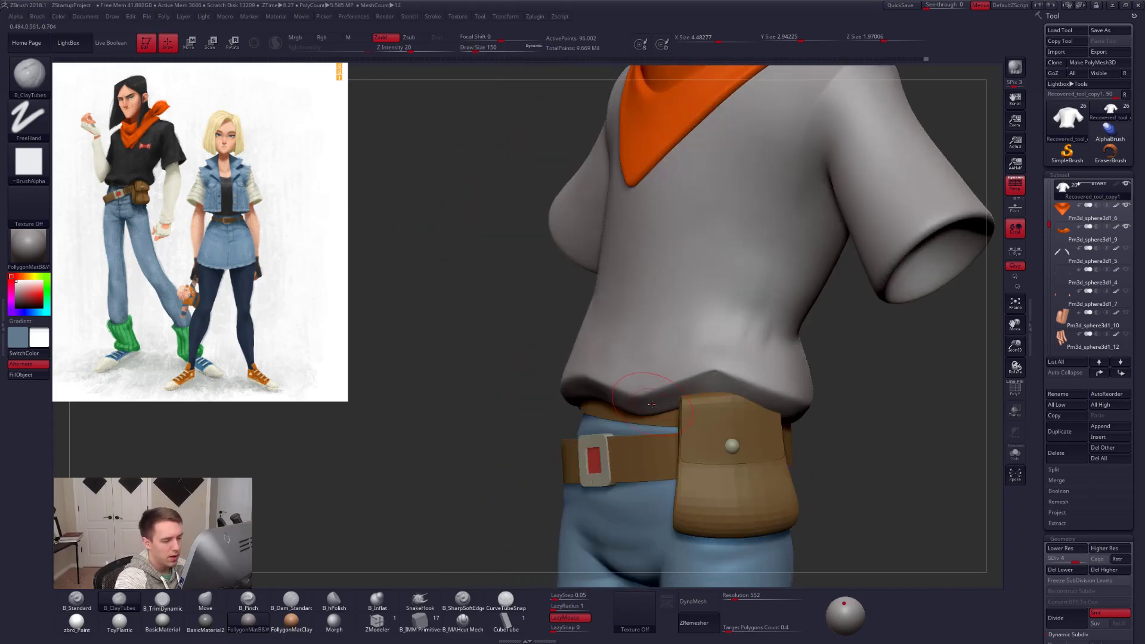
# Smooth the angular hem fold above the belt pouch.
pyautogui.press('ctrl')
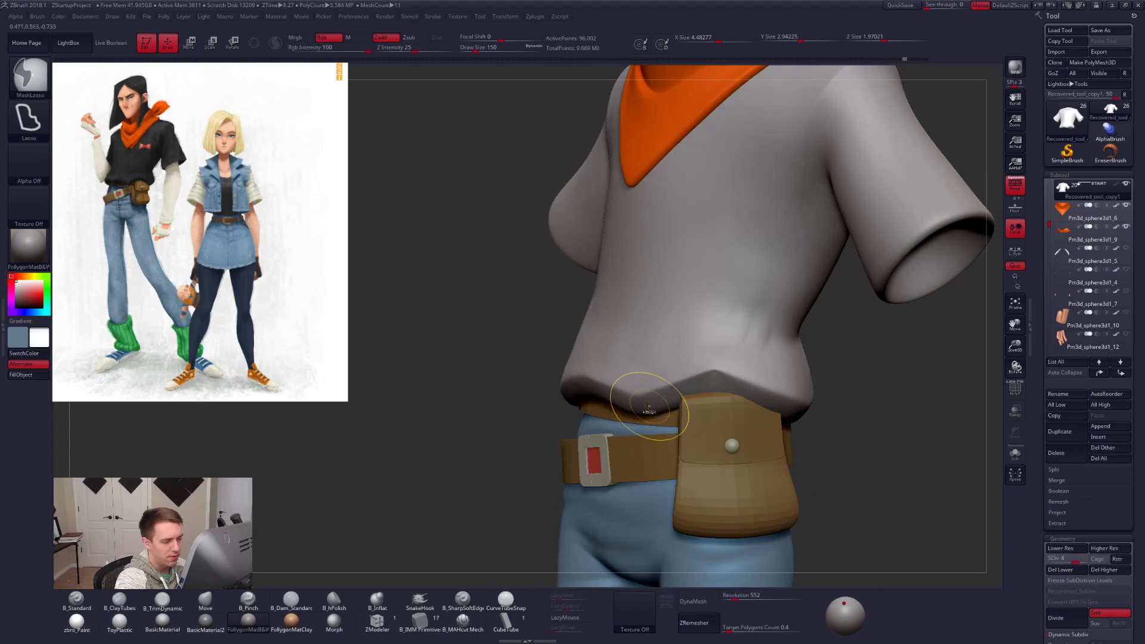
pyautogui.press('shift')
pyautogui.keyDown('shift'); pyautogui.moveTo(768, 394); pyautogui.dragTo(777, 373); pyautogui.keyUp('shift')
pyautogui.keyDown('alt'); pyautogui.moveTo(727, 414); pyautogui.dragTo(665, 415, button='right'); pyautogui.keyUp('alt')
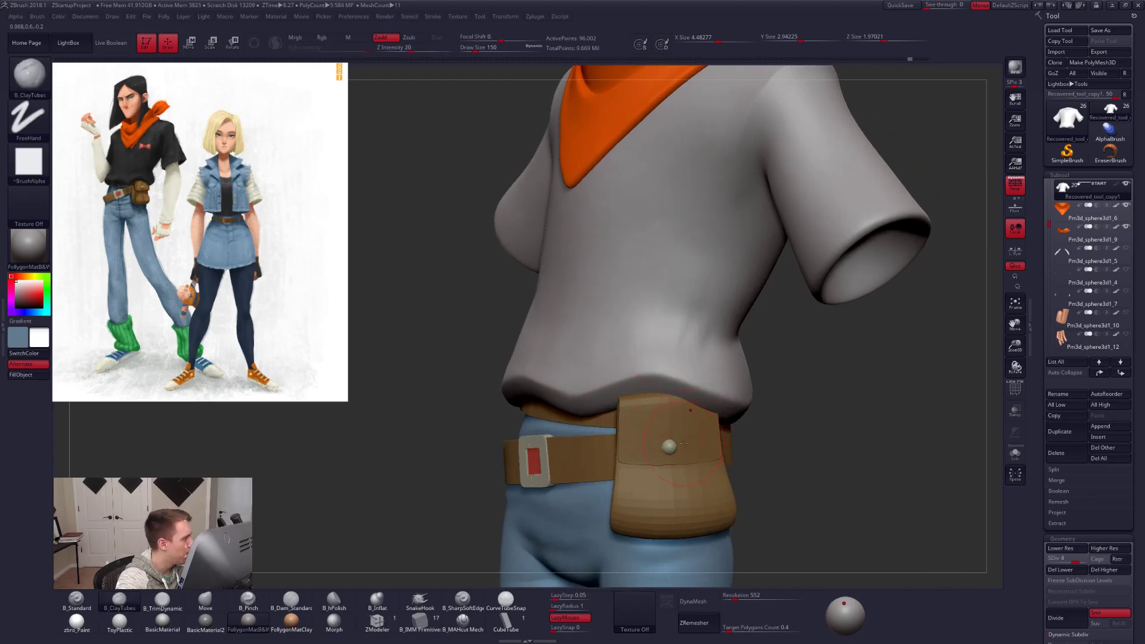
# Adjust the shirt's overall silhouette around the waist with the Move brush at draw size 292.
pyautogui.moveTo(701, 444)
pyautogui.keyDown('ctrl'); pyautogui.mouseDown(button='right')
pyautogui.moveTo(736, 435)
pyautogui.moveTo(644, 448)
pyautogui.mouseUp(button='right'); pyautogui.keyUp('ctrl')
pyautogui.press('space')
pyautogui.moveTo(726, 435); pyautogui.dragTo(746, 431)
pyautogui.press('b')
pyautogui.press('m')
pyautogui.press('v')
pyautogui.moveTo(679, 444)
pyautogui.mouseDown(button='right')
pyautogui.moveTo(780, 449)
pyautogui.moveTo(615, 380)
pyautogui.mouseUp(button='right')
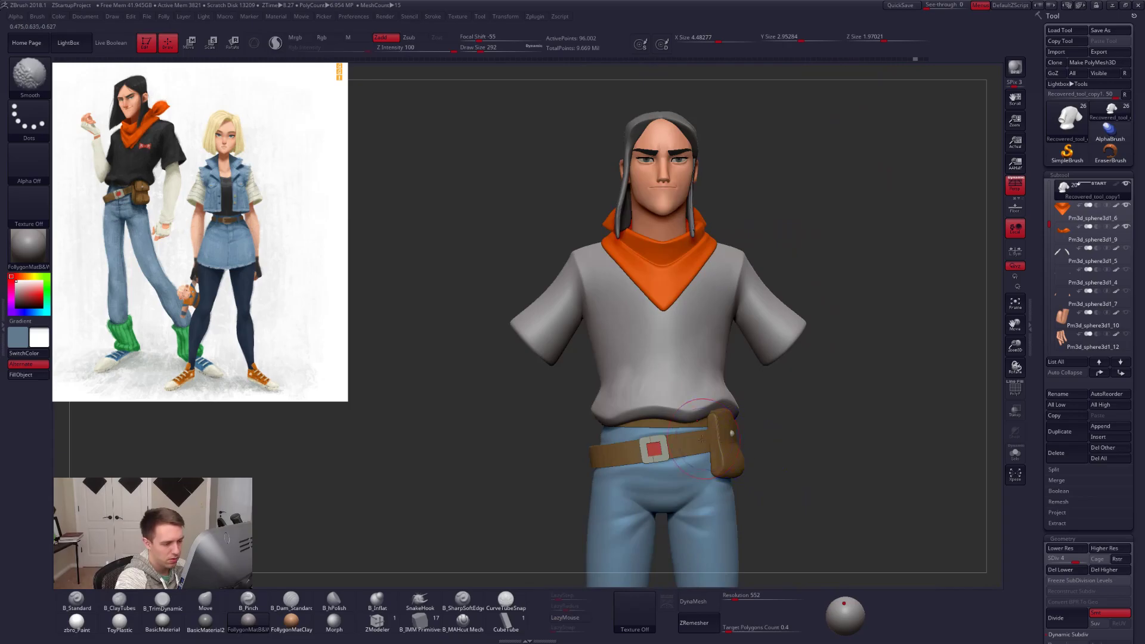
pyautogui.keyDown('ctrl'); pyautogui.moveTo(732, 456); pyautogui.dragTo(680, 449, button='right'); pyautogui.keyUp('ctrl')
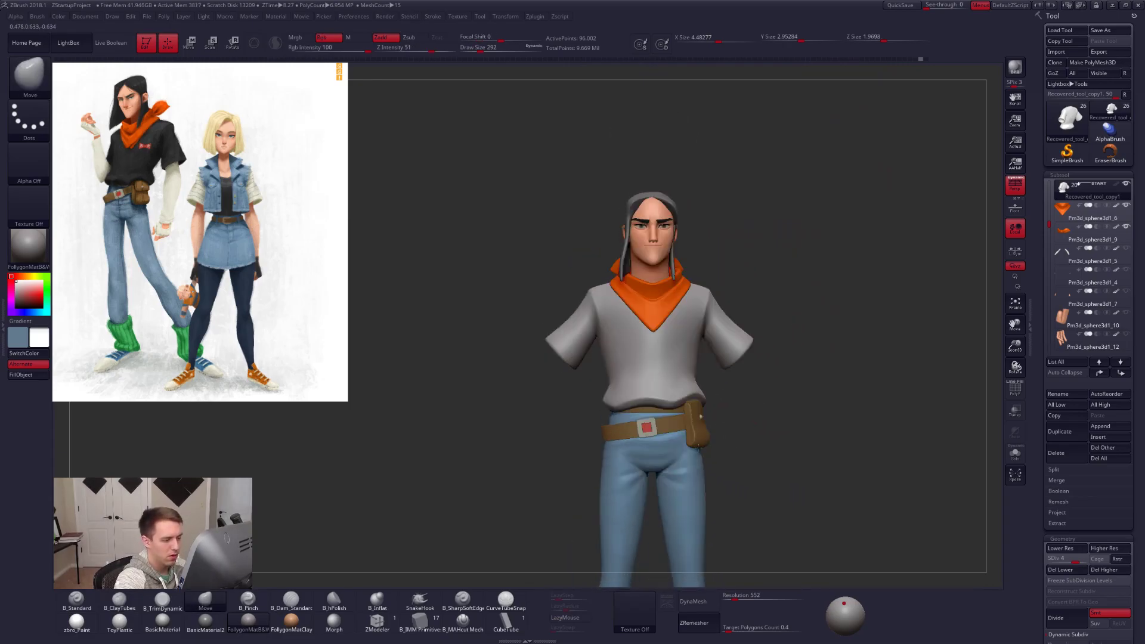
pyautogui.keyDown('ctrl'); pyautogui.moveTo(674, 394); pyautogui.dragTo(649, 420, button='right'); pyautogui.keyUp('ctrl')
pyautogui.moveTo(650, 420); pyautogui.dragTo(711, 425, button='right')
pyautogui.moveTo(618, 438); pyautogui.dragTo(648, 424, button='right')
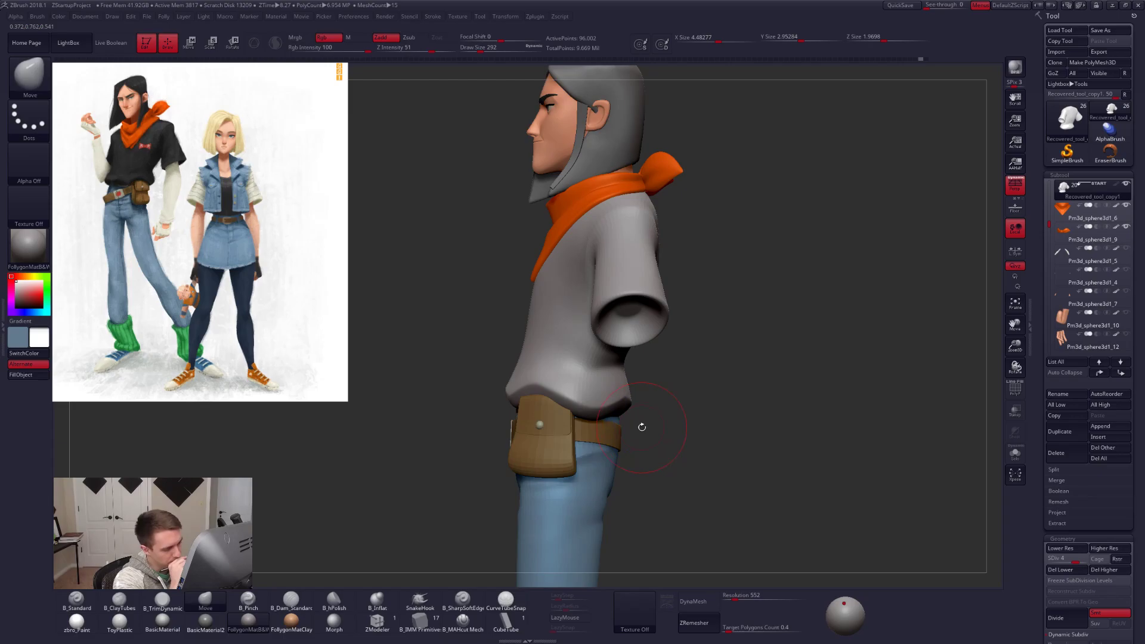
pyautogui.moveTo(638, 422)
pyautogui.mouseDown(button='right')
pyautogui.moveTo(622, 462)
pyautogui.moveTo(652, 445)
pyautogui.moveTo(722, 453)
pyautogui.mouseUp(button='right')
# Shift the shirt's lower front and hem with the Move brush at draw sizes 537 and 414.
pyautogui.press('space')
pyautogui.moveTo(614, 433); pyautogui.dragTo(641, 434)
pyautogui.press('space')
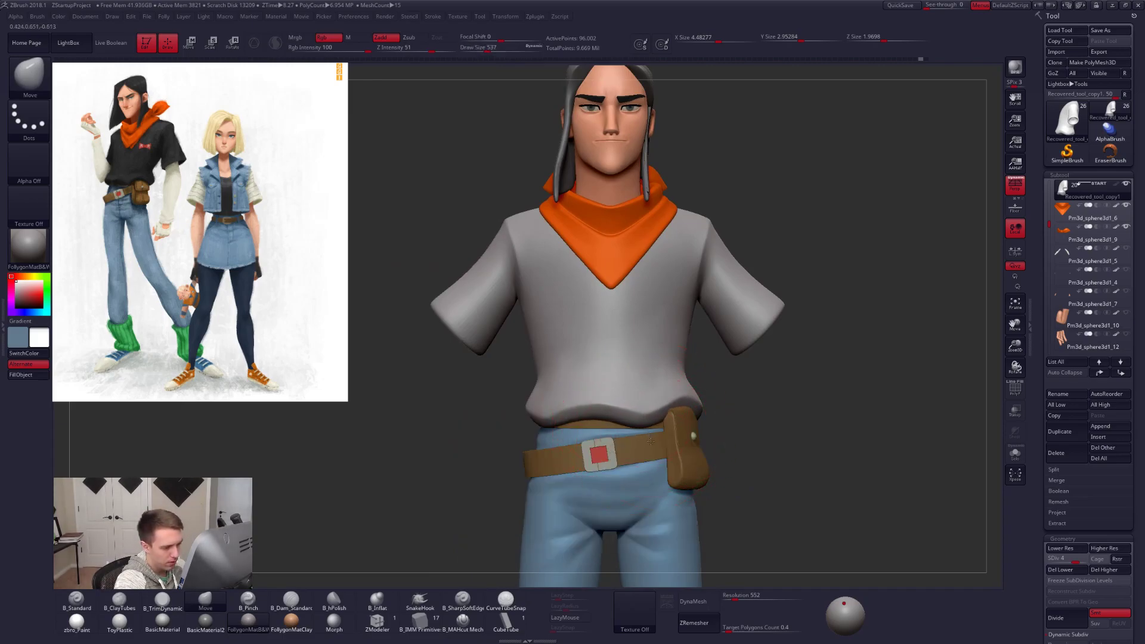
pyautogui.moveTo(651, 442); pyautogui.dragTo(641, 453)
pyautogui.press('space')
pyautogui.moveTo(560, 429); pyautogui.dragTo(561, 433)
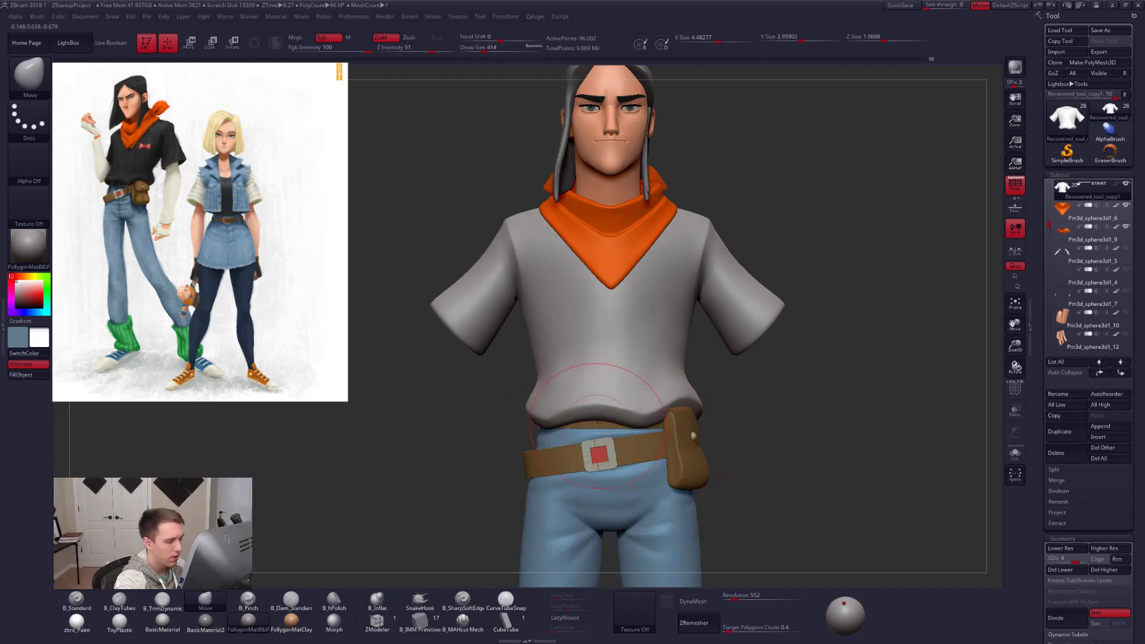
# Fine-tune the hem from the front and side with the Move brush at draw size 181, and raise the shirt to subdivision level 5.
pyautogui.press('space')
pyautogui.moveTo(652, 428); pyautogui.dragTo(646, 428)
pyautogui.moveTo(621, 444)
pyautogui.mouseDown(button='right')
pyautogui.moveTo(642, 434)
pyautogui.moveTo(805, 438)
pyautogui.mouseUp(button='right')
pyautogui.press('space')
pyautogui.moveTo(662, 437); pyautogui.dragTo(668, 437)
pyautogui.moveTo(668, 437); pyautogui.dragTo(665, 439, button='right')
pyautogui.press('space')
pyautogui.moveTo(664, 440); pyautogui.dragTo(655, 440)
pyautogui.moveTo(626, 441); pyautogui.dragTo(764, 445, button='right')
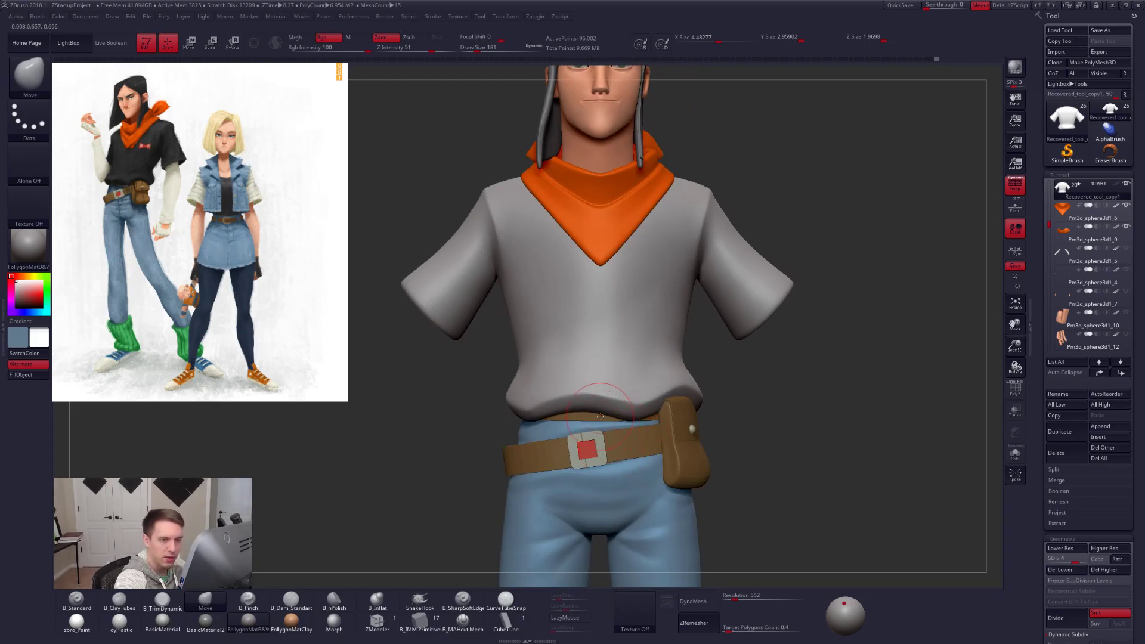
pyautogui.click(1076, 570)
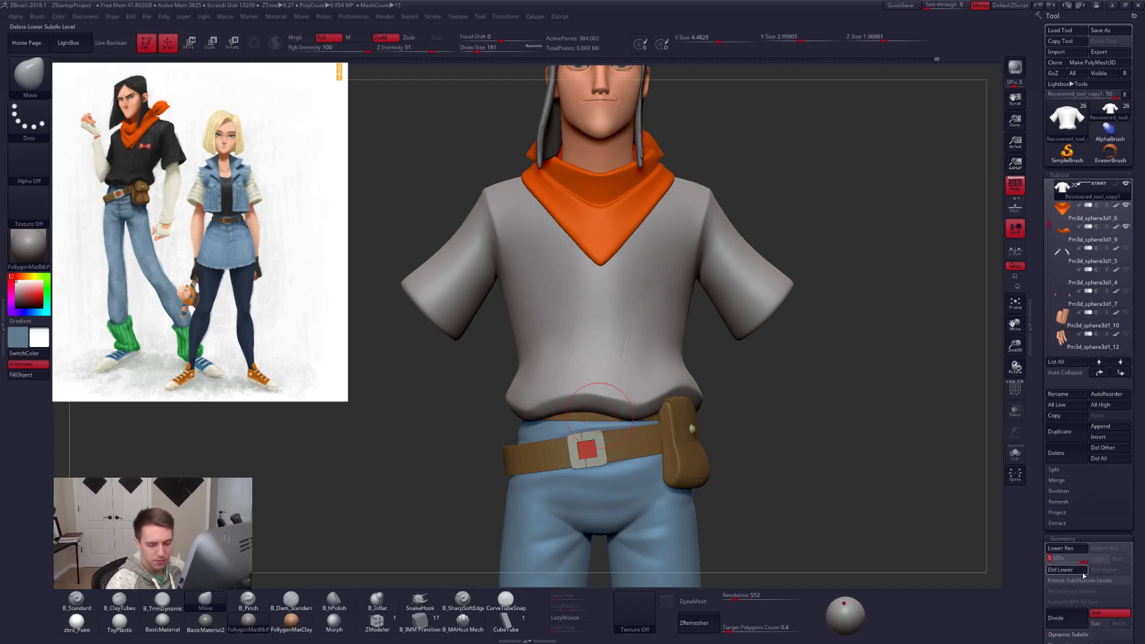
# Delete the shirt's lower subdivision levels and smooth the surface of its lower front.
pyautogui.hotkey('shift', 'f')
pyautogui.hotkey('shift', 'f')
pyautogui.hotkey('alt', 's')
pyautogui.press('shift')
pyautogui.keyDown('shift'); pyautogui.moveTo(617, 345); pyautogui.dragTo(562, 349); pyautogui.keyUp('shift')
pyautogui.hotkey('alt', 's')
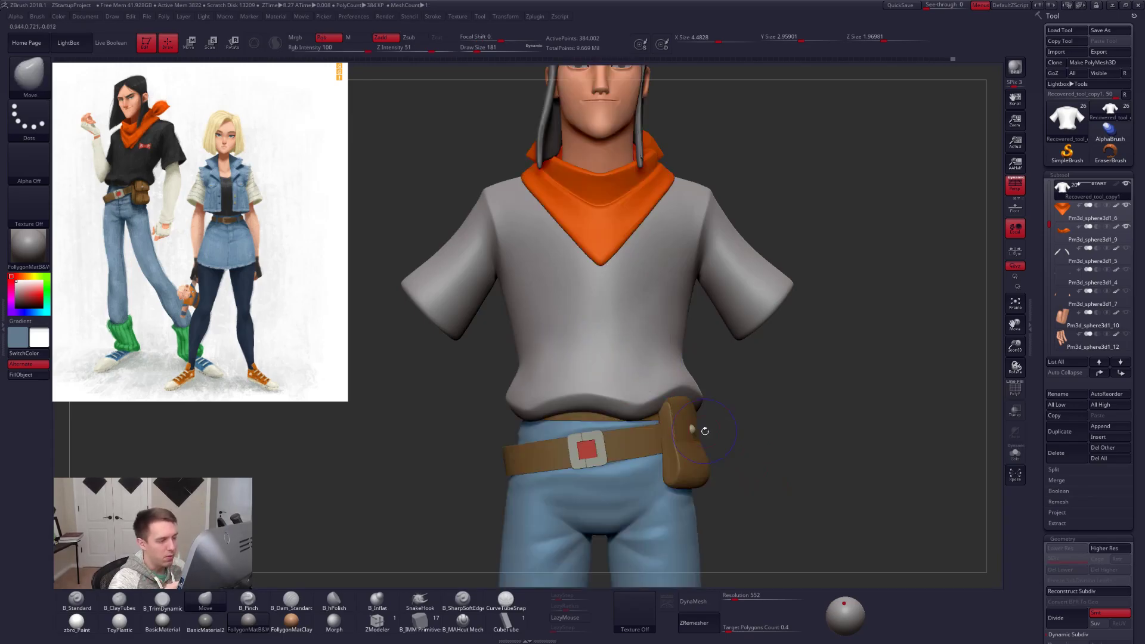
# Hide the reference image and duplicate the thin brown waistband and the jeans subtools.
pyautogui.hotkey('shift', 'z')
pyautogui.keyDown('alt'); pyautogui.moveTo(785, 478); pyautogui.dragTo(759, 466); pyautogui.keyUp('alt')
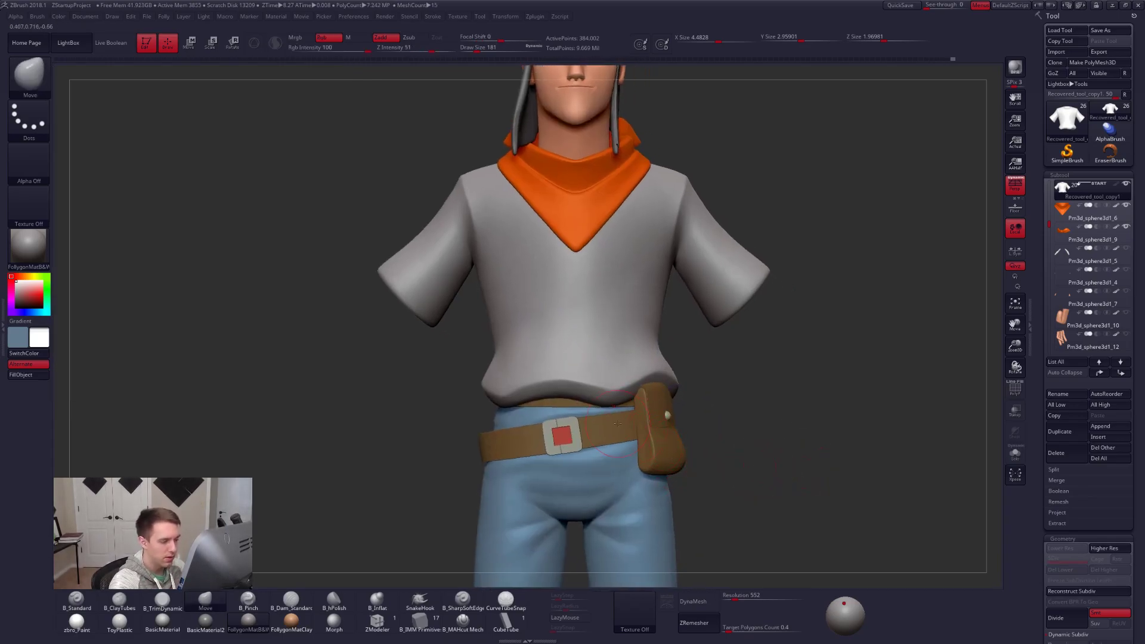
pyautogui.keyDown('alt'); pyautogui.click(564, 408); pyautogui.keyUp('alt')
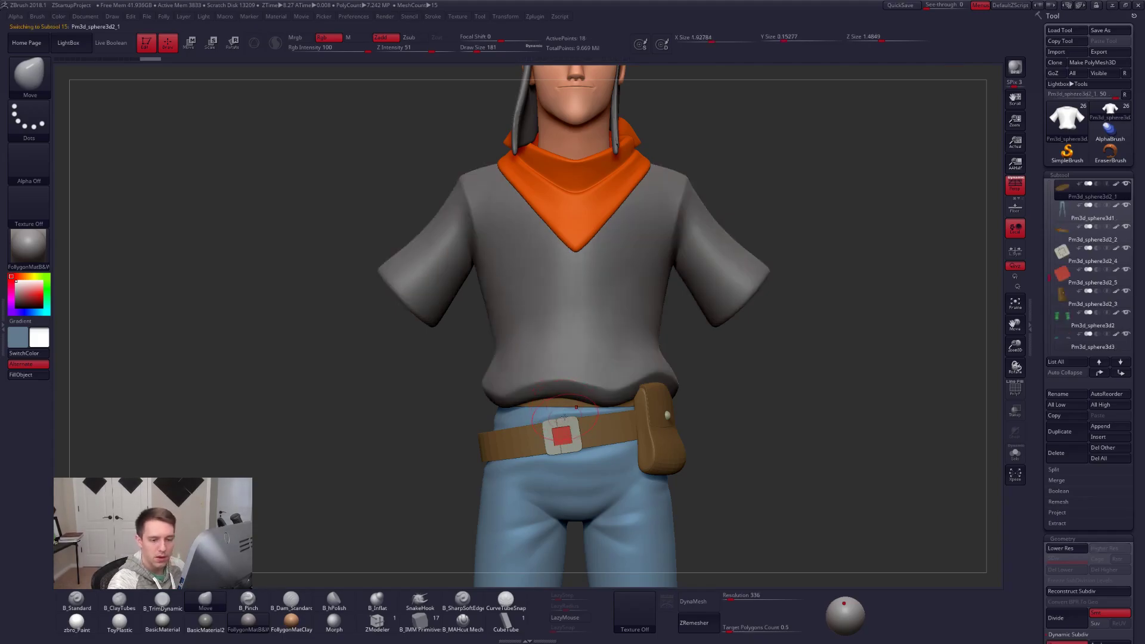
pyautogui.click(1067, 433)
pyautogui.click(1064, 235)
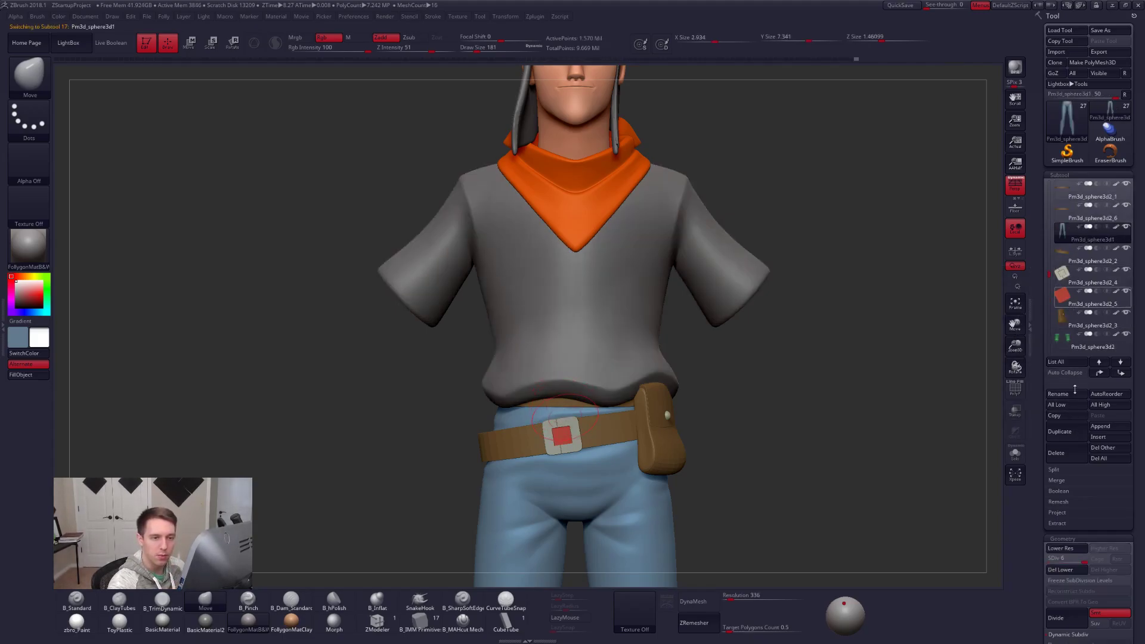
pyautogui.click(1060, 431)
# Merge the duplicated waistband down into the duplicated jeans and isolate the merged mesh.
pyautogui.click(1072, 214)
pyautogui.hotkey('ctrl', 'shift', 'm')
pyautogui.click(953, 312)
pyautogui.click(922, 334)
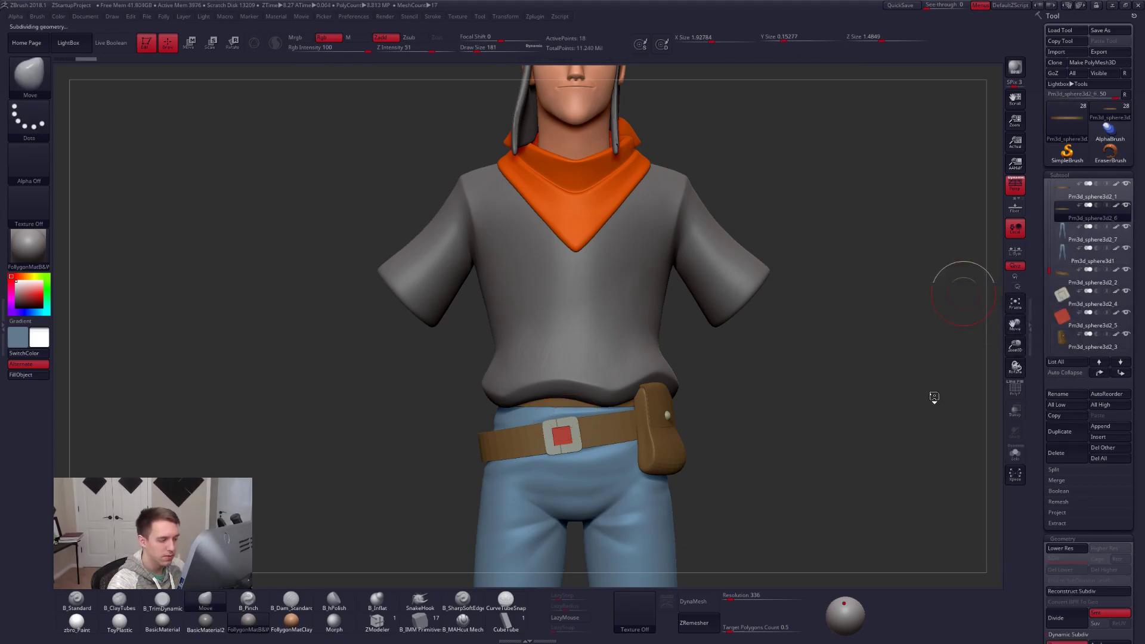
pyautogui.hotkey('shift', 'f')
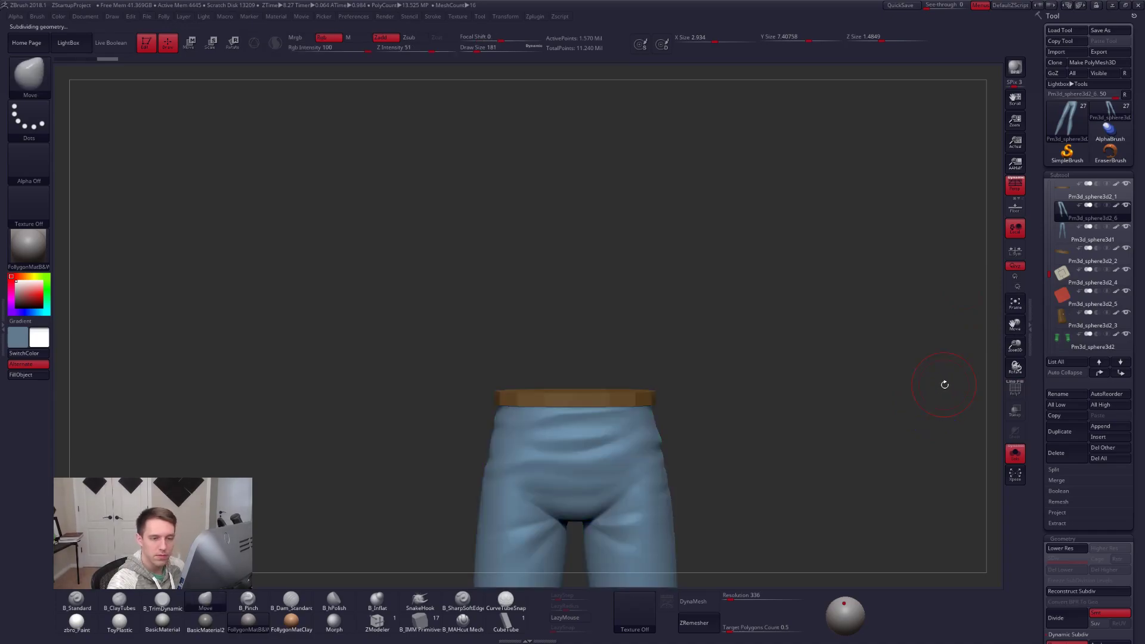
# Isolate the belt pouch and duplicate it, placing the copy directly above the merged jeans copy.
pyautogui.hotkey('shift', 's')
pyautogui.keyDown('alt'); pyautogui.click(658, 414); pyautogui.keyUp('alt')
pyautogui.hotkey('shift', 's')
pyautogui.hotkey('shift', 'f')
pyautogui.hotkey('shift', 'f')
pyautogui.click(1072, 426)
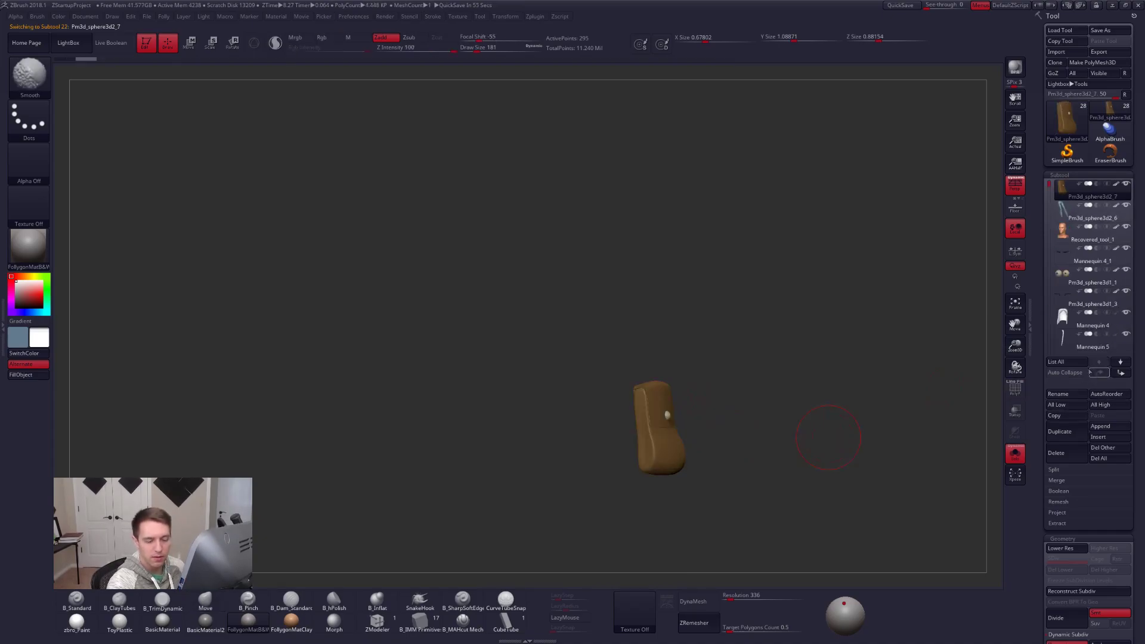
# Merge the duplicated pouch down into the jeans-and-waistband copy.
pyautogui.press('f')
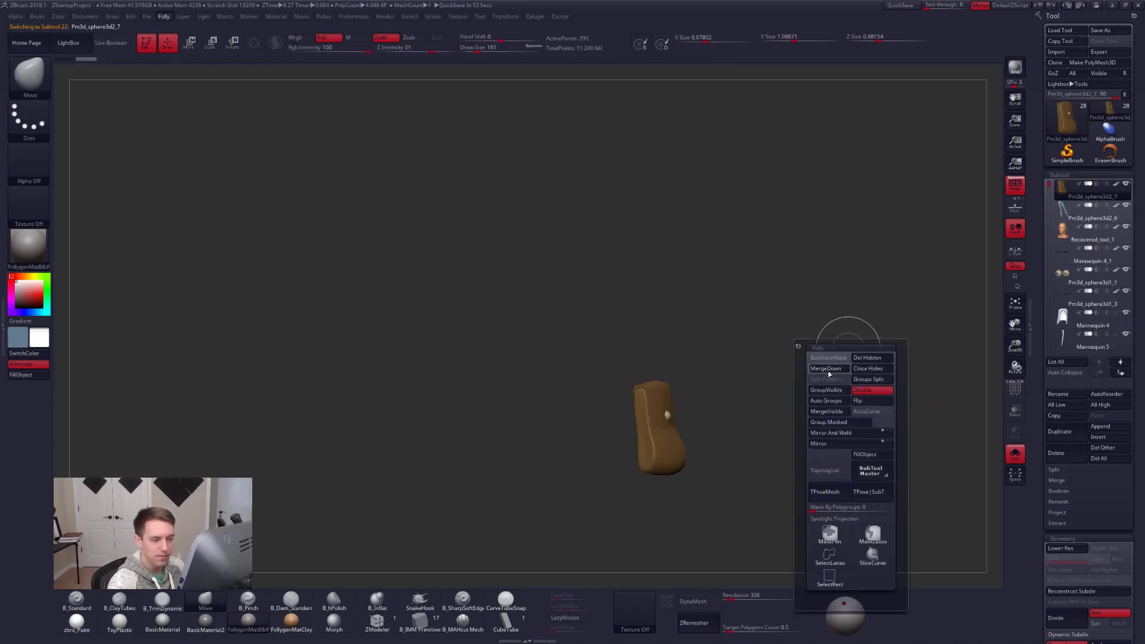
pyautogui.click(827, 374)
pyautogui.click(801, 390)
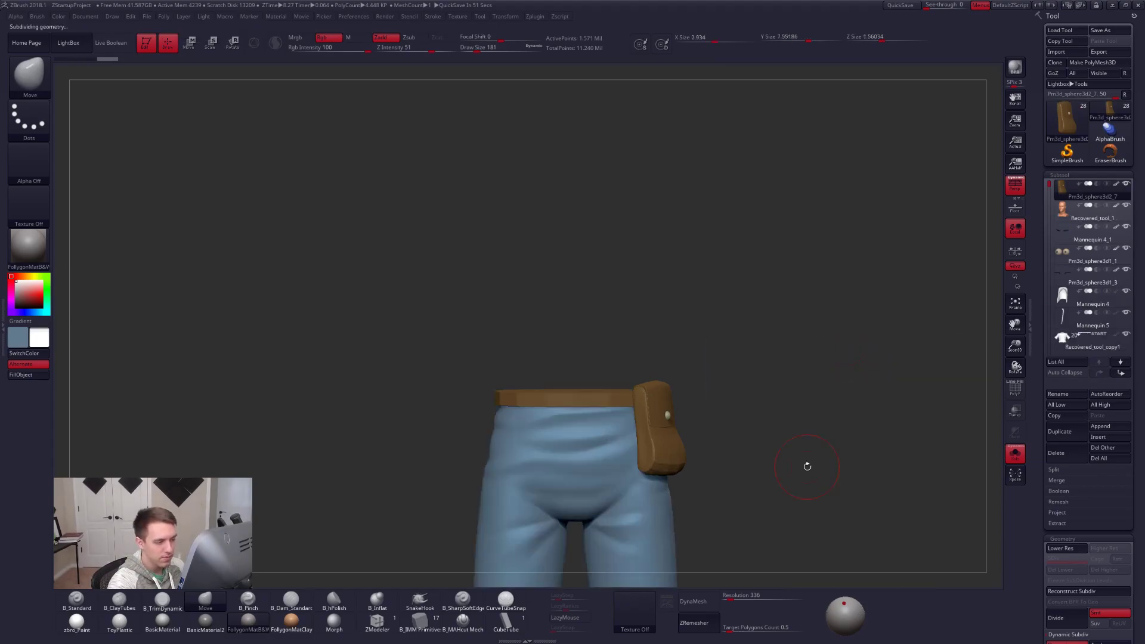
# Subdivide the merged jeans, waistband and pouch copy once and DynaMesh it at resolution 552.
pyautogui.moveTo(792, 424); pyautogui.dragTo(787, 435)
pyautogui.hotkey('shift', 'd')
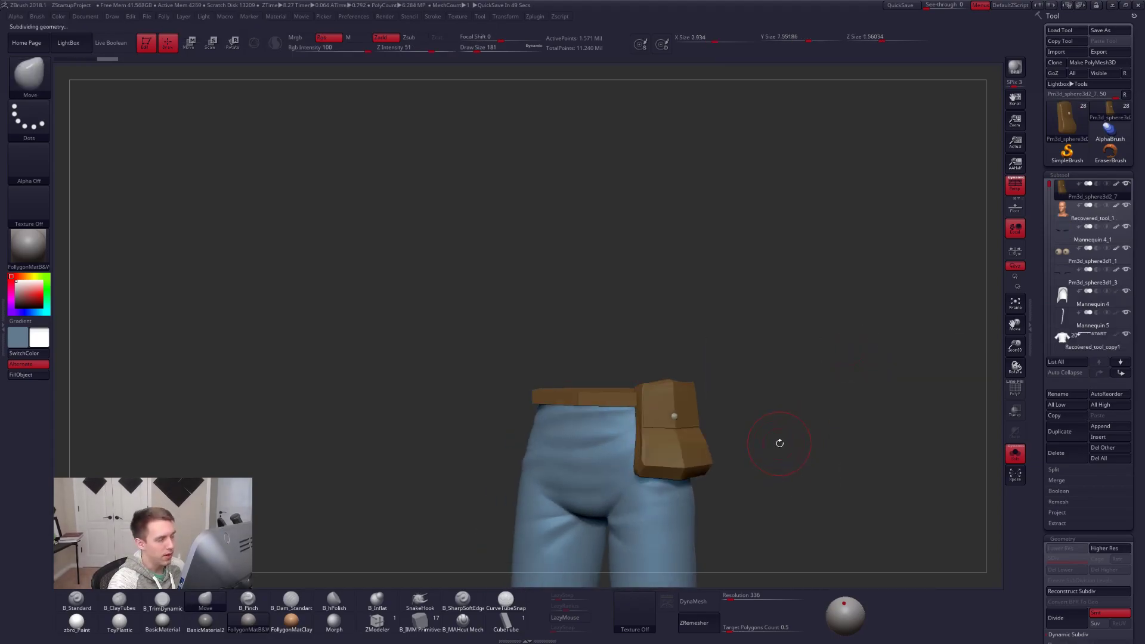
pyautogui.press('d')
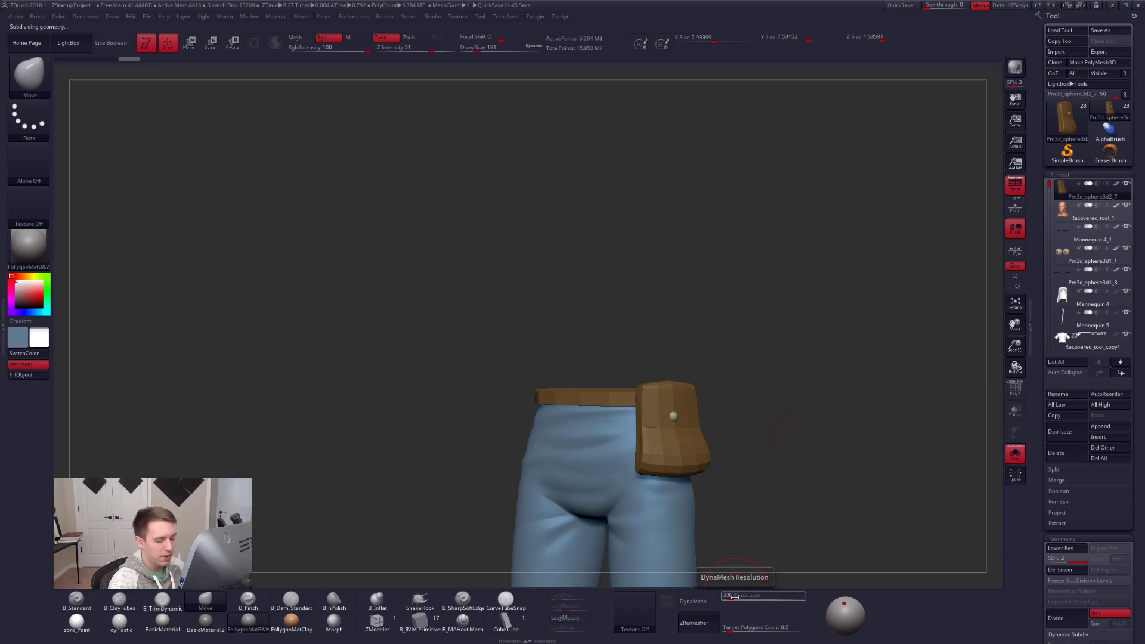
pyautogui.click(709, 602)
pyautogui.click(672, 621)
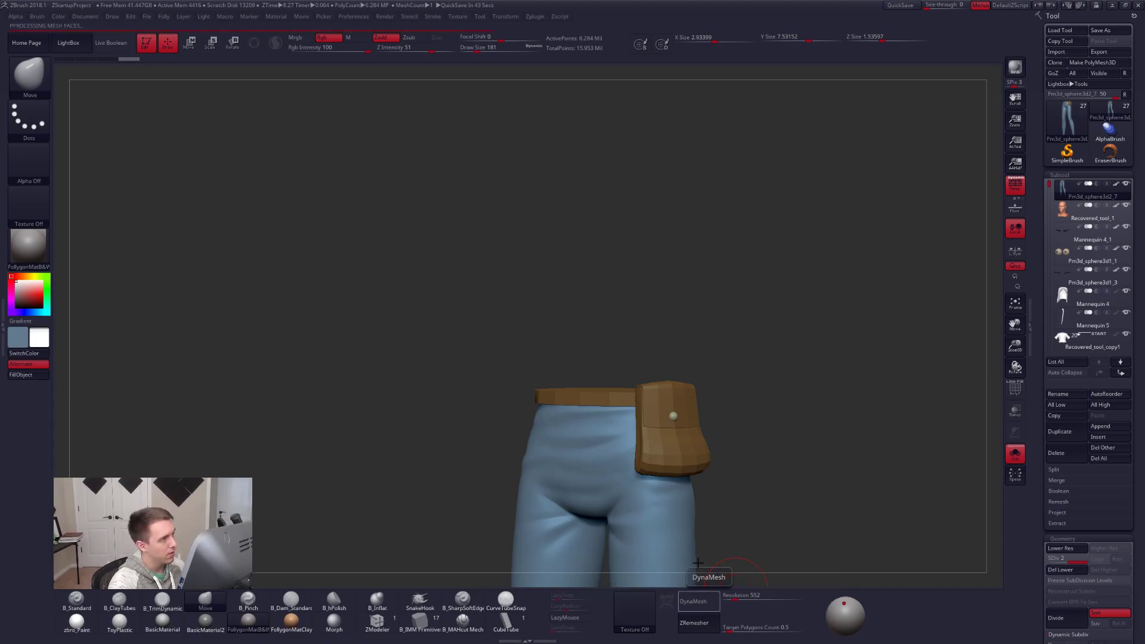
pyautogui.moveTo(767, 454)
pyautogui.mouseDown()
pyautogui.moveTo(782, 457)
pyautogui.moveTo(774, 443)
pyautogui.mouseUp()
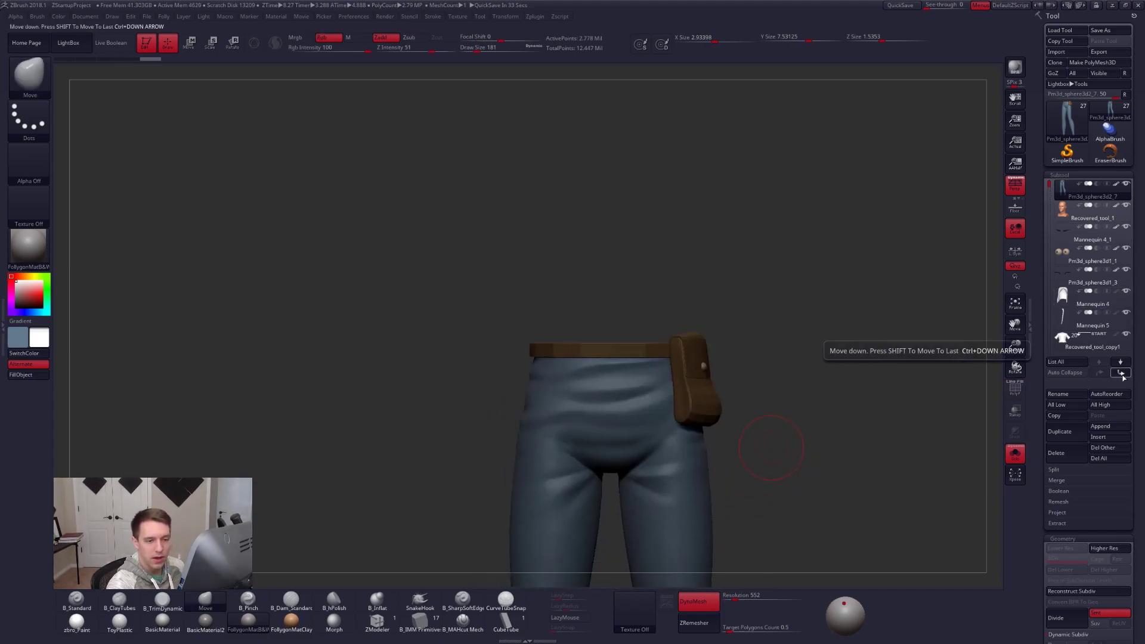
# Reorder the merged jeans copy to directly below the shirt, set it to subtract, and select the shirt.
pyautogui.click(1121, 373)
pyautogui.click(1121, 372)
pyautogui.click(1121, 373)
pyautogui.click(1121, 373)
pyautogui.click(1121, 373)
pyautogui.click(1121, 373)
pyautogui.click(1121, 373)
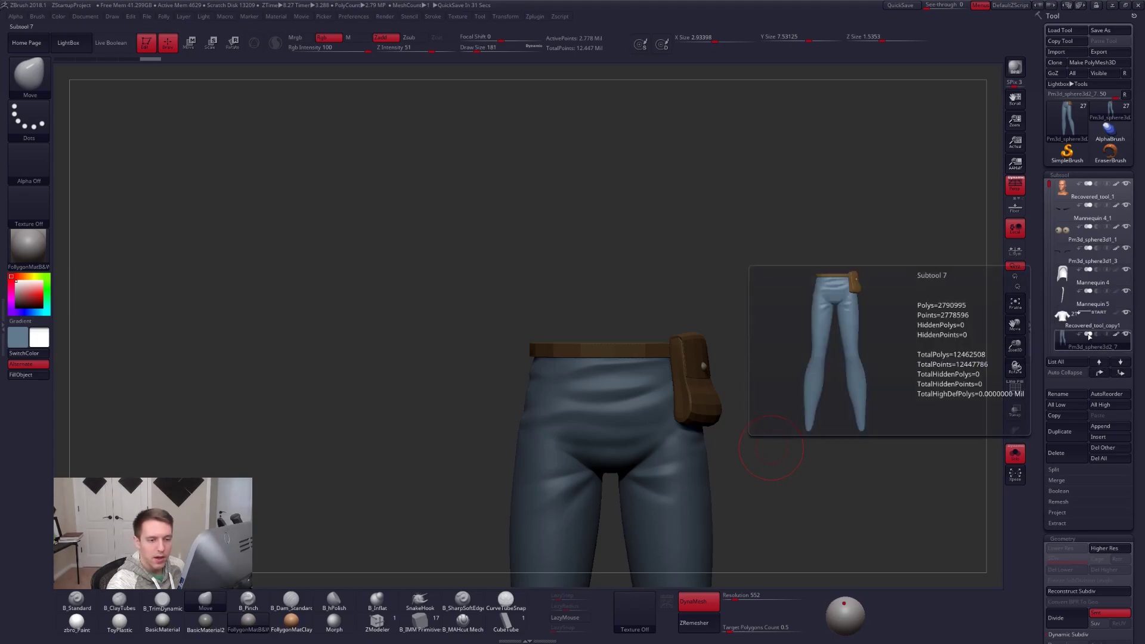
pyautogui.click(1093, 326)
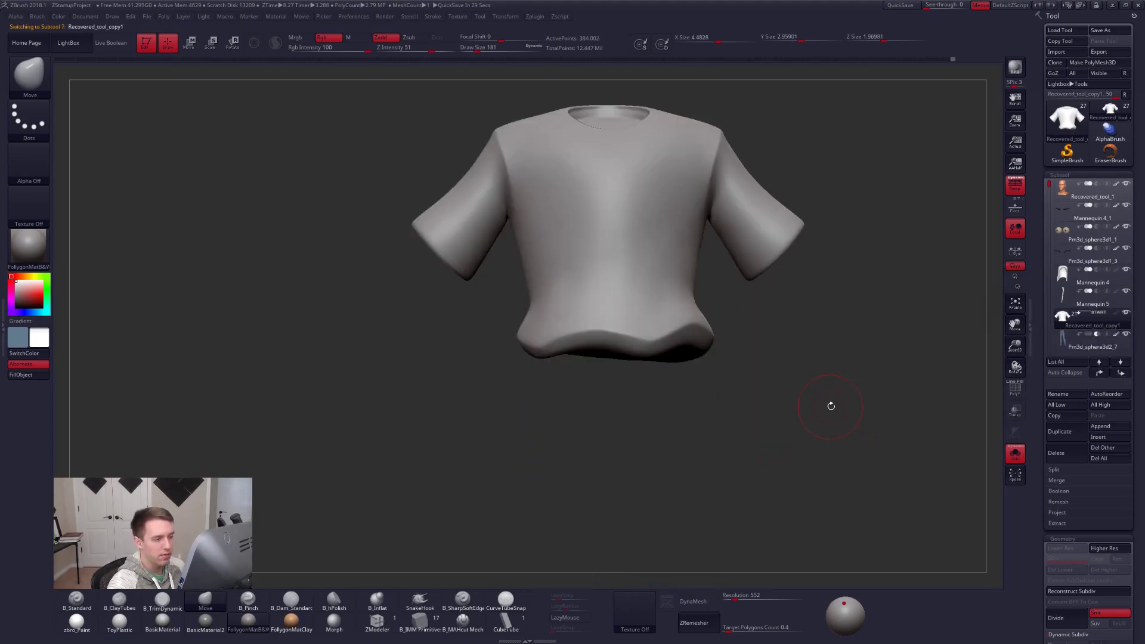
pyautogui.moveTo(853, 411); pyautogui.dragTo(843, 409)
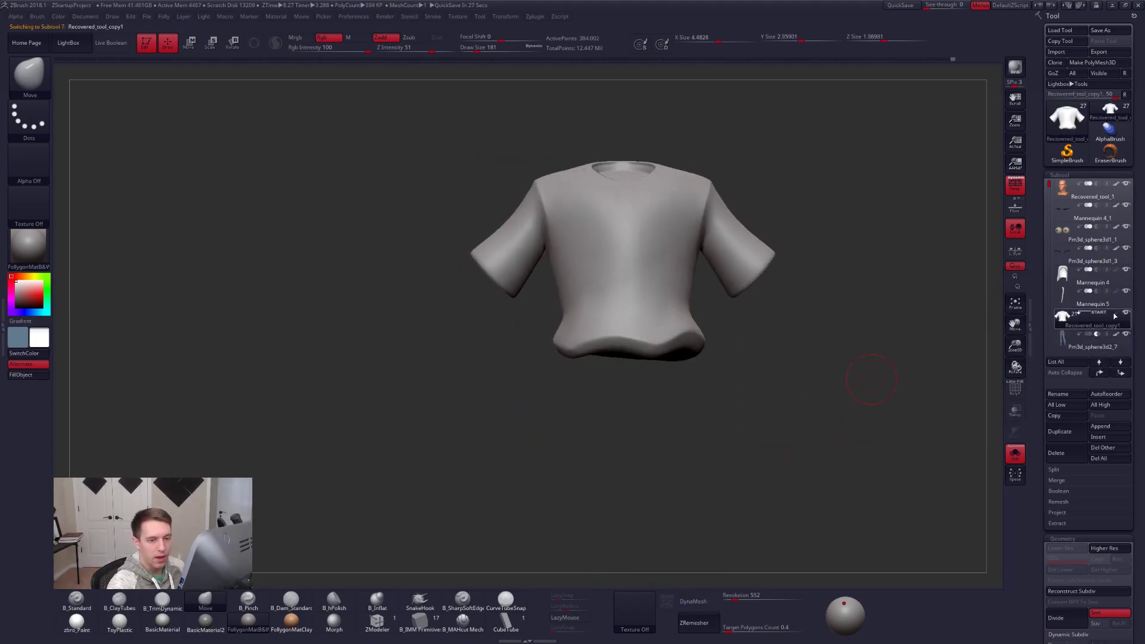
pyautogui.click(1116, 313)
pyautogui.press('v')
pyautogui.press('c')
pyautogui.press('v')
pyautogui.moveTo(809, 398)
pyautogui.keyDown('alt'); pyautogui.mouseDown()
pyautogui.moveTo(764, 401)
pyautogui.moveTo(786, 411)
pyautogui.mouseUp(); pyautogui.keyUp('alt')
pyautogui.click(1115, 314)
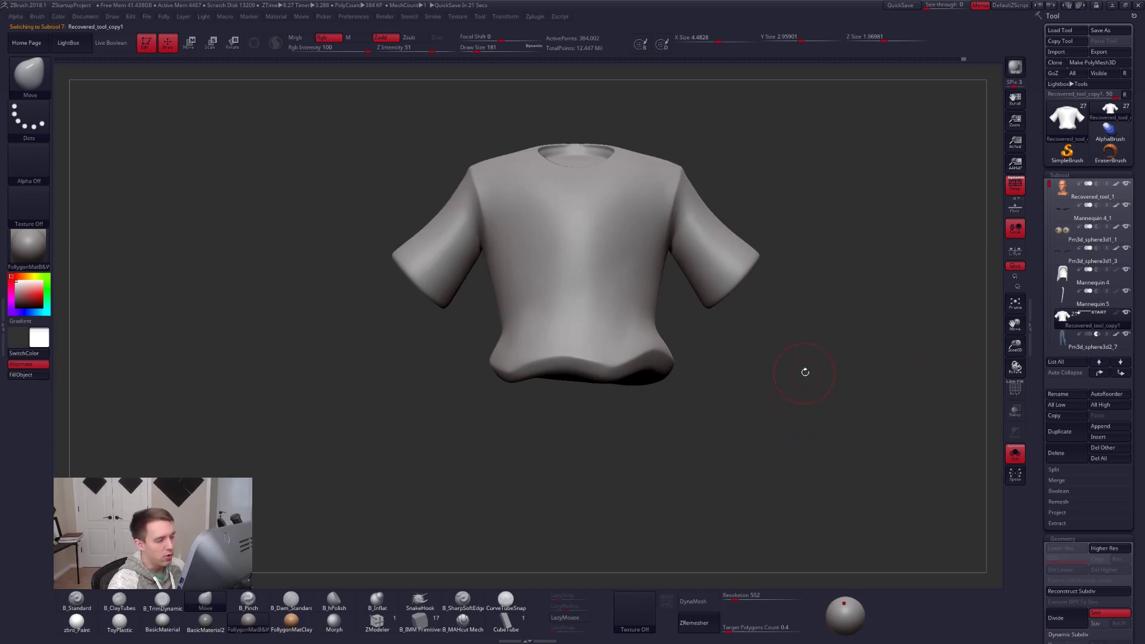
# Merge the shirt down with the subtractive jeans copy and DynaMesh at resolution 552 to cut the overlap away.
pyautogui.hotkey('ctrl', 'shift', 's')
pyautogui.click(793, 394)
pyautogui.click(765, 414)
pyautogui.moveTo(789, 446)
pyautogui.mouseDown()
pyautogui.moveTo(796, 395)
pyautogui.moveTo(779, 435)
pyautogui.mouseUp()
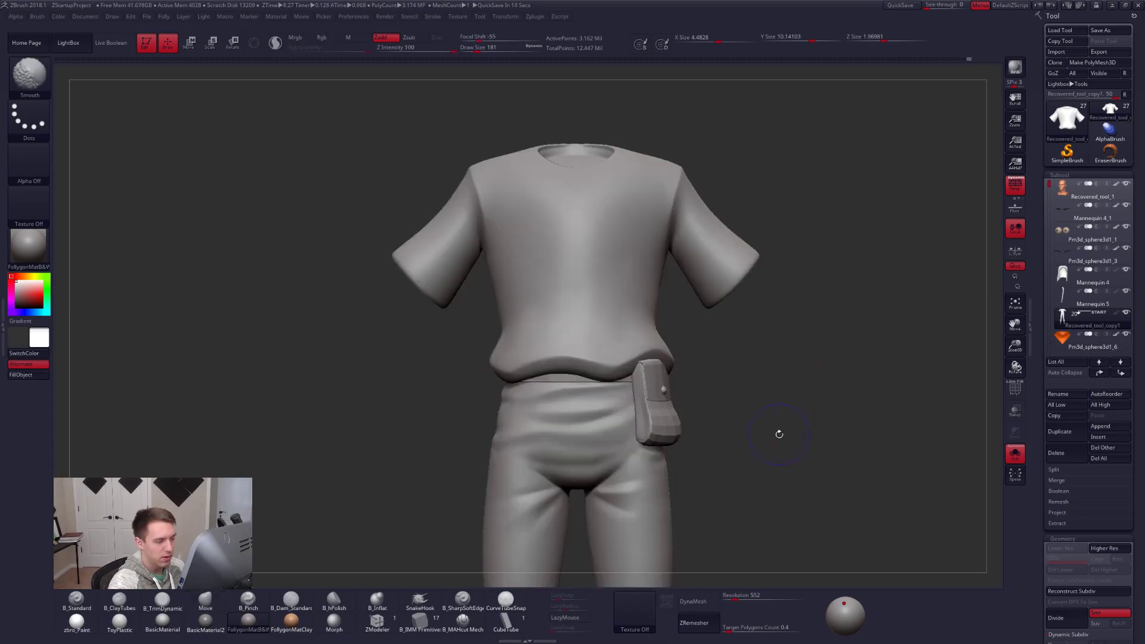
pyautogui.hotkey('shift', 'f')
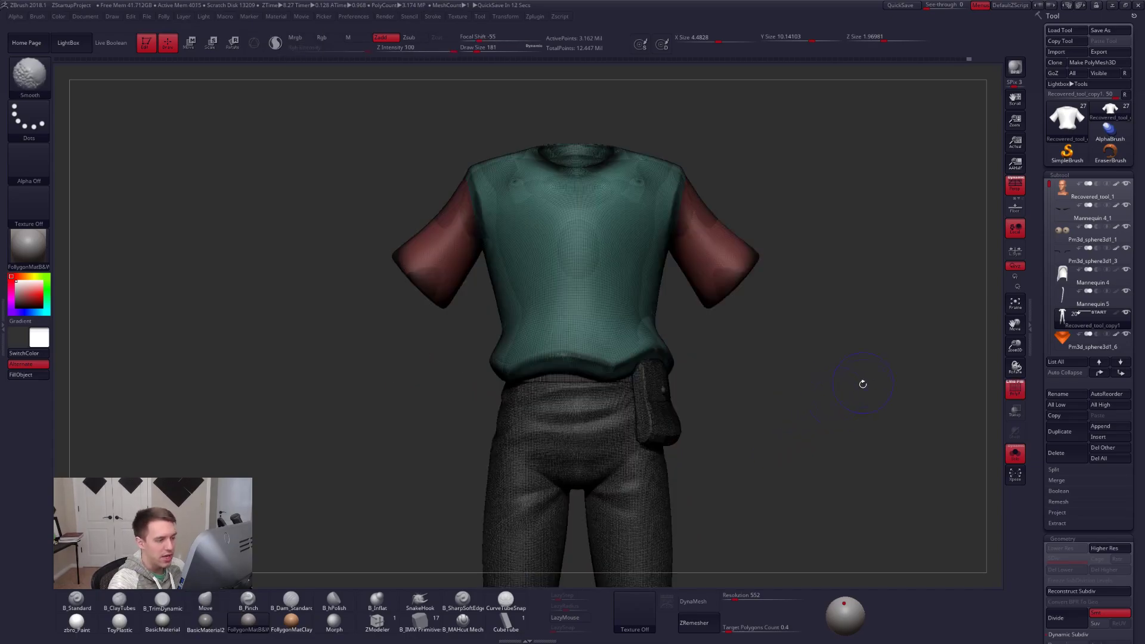
pyautogui.keyDown('alt'); pyautogui.moveTo(818, 414); pyautogui.dragTo(904, 363); pyautogui.keyUp('alt')
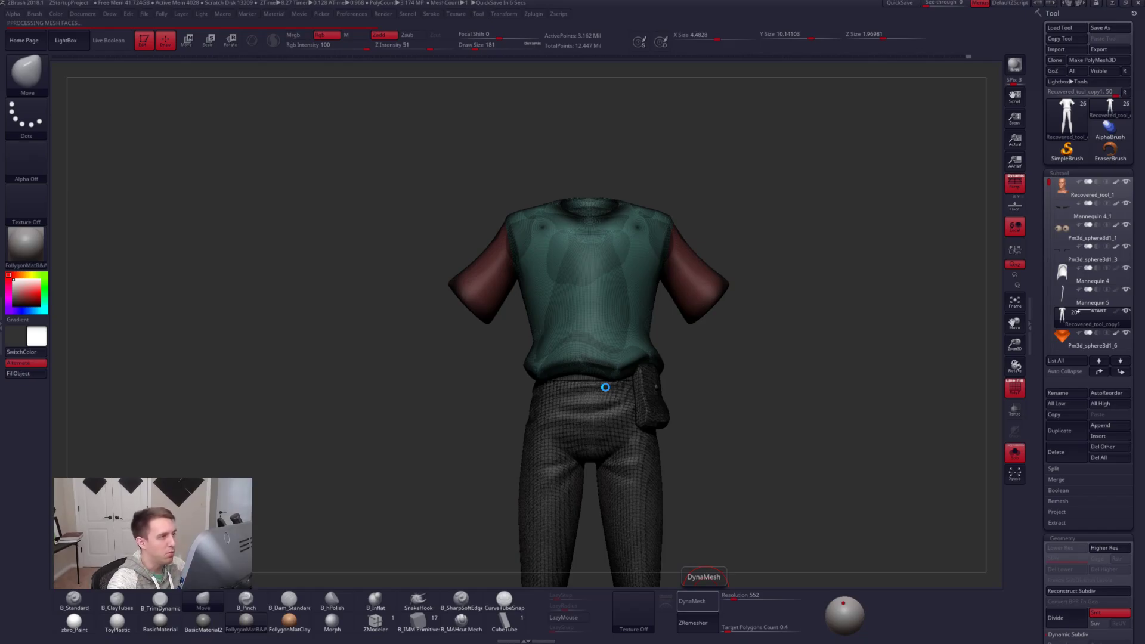
# Isolate the stray sliver on the inner edge of the shirt's bottom opening with SelectLasso and delete it.
pyautogui.moveTo(606, 386); pyautogui.dragTo(647, 391)
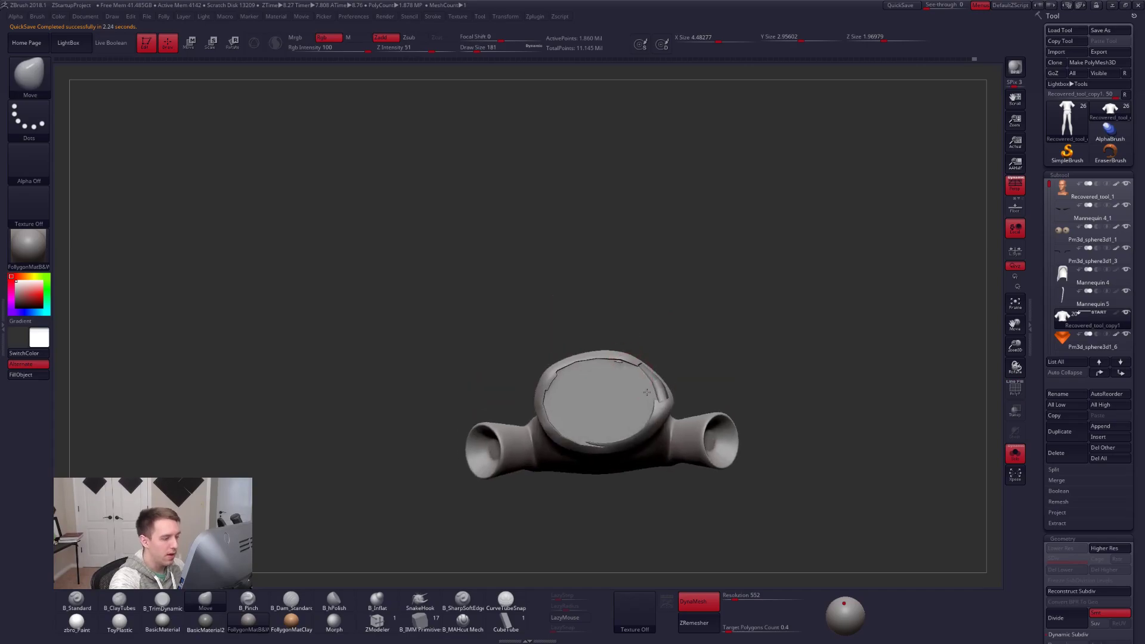
pyautogui.keyDown('ctrl'); pyautogui.moveTo(646, 392); pyautogui.dragTo(656, 413, button='right'); pyautogui.keyUp('ctrl')
pyautogui.press('space')
pyautogui.moveTo(653, 412); pyautogui.dragTo(646, 411)
pyautogui.moveTo(652, 396)
pyautogui.mouseDown(button='right')
pyautogui.moveTo(632, 408)
pyautogui.moveTo(605, 341)
pyautogui.mouseUp(button='right')
pyautogui.keyDown('alt'); pyautogui.moveTo(614, 408); pyautogui.dragTo(623, 448, button='right'); pyautogui.keyUp('alt')
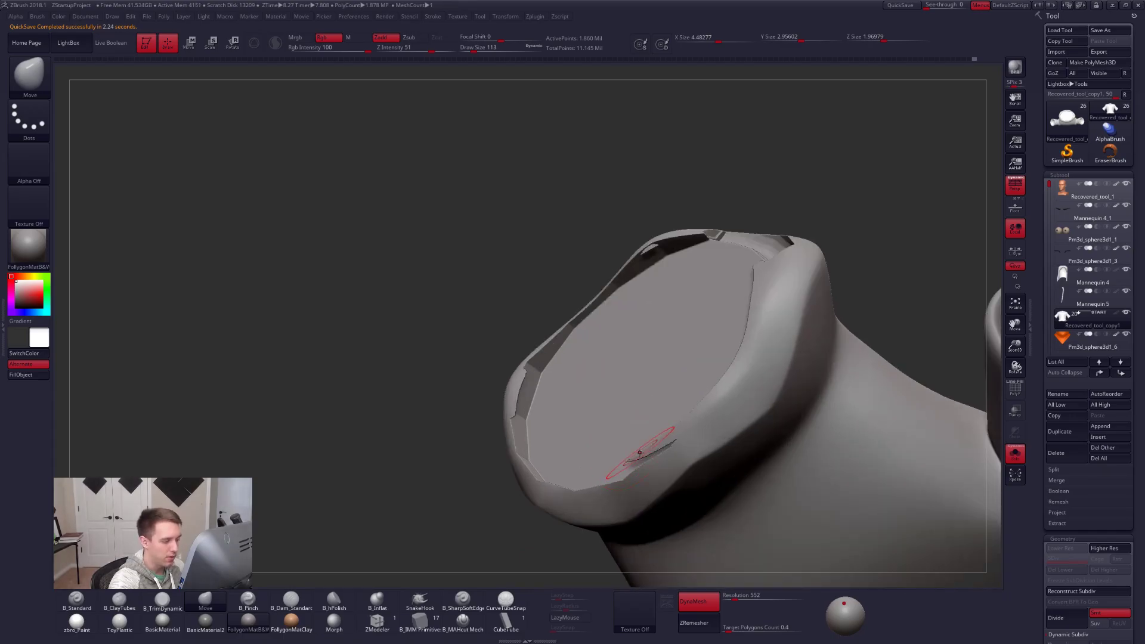
pyautogui.hotkey('ctrl', 'shift')
pyautogui.moveTo(678, 439)
pyautogui.keyDown('ctrl'); pyautogui.keyDown('shift'); pyautogui.mouseDown()
pyautogui.moveTo(615, 465)
pyautogui.moveTo(626, 461)
pyautogui.mouseUp(); pyautogui.keyUp('shift'); pyautogui.keyUp('ctrl')
pyautogui.moveTo(672, 375)
pyautogui.mouseDown(button='right')
pyautogui.moveTo(668, 352)
pyautogui.moveTo(656, 411)
pyautogui.moveTo(674, 424)
pyautogui.moveTo(674, 394)
pyautogui.moveTo(709, 363)
pyautogui.mouseUp(button='right')
pyautogui.keyDown('ctrl'); pyautogui.keyDown('shift'); pyautogui.moveTo(759, 350); pyautogui.dragTo(805, 323); pyautogui.keyUp('shift'); pyautogui.keyUp('ctrl')
pyautogui.moveTo(700, 461); pyautogui.dragTo(698, 419, button='right')
pyautogui.keyDown('ctrl'); pyautogui.keyDown('shift'); pyautogui.moveTo(707, 481); pyautogui.dragTo(768, 465); pyautogui.keyUp('shift'); pyautogui.keyUp('ctrl')
pyautogui.keyDown('ctrl'); pyautogui.keyDown('shift'); pyautogui.moveTo(757, 481); pyautogui.dragTo(799, 440); pyautogui.keyUp('shift'); pyautogui.keyUp('ctrl')
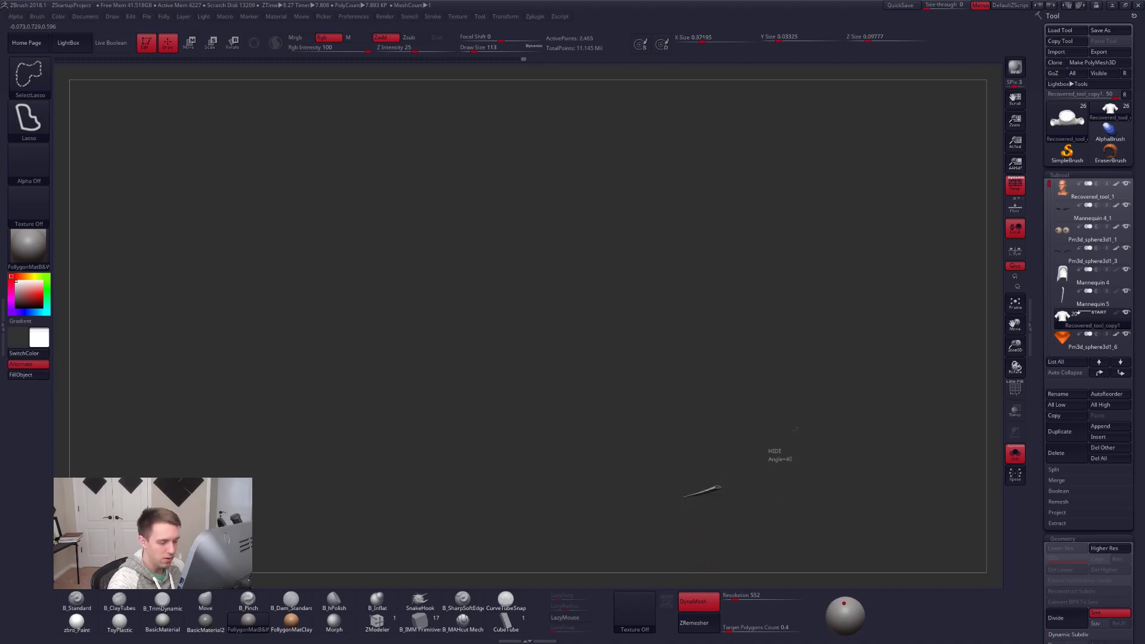
pyautogui.press('1')
pyautogui.click(821, 398)
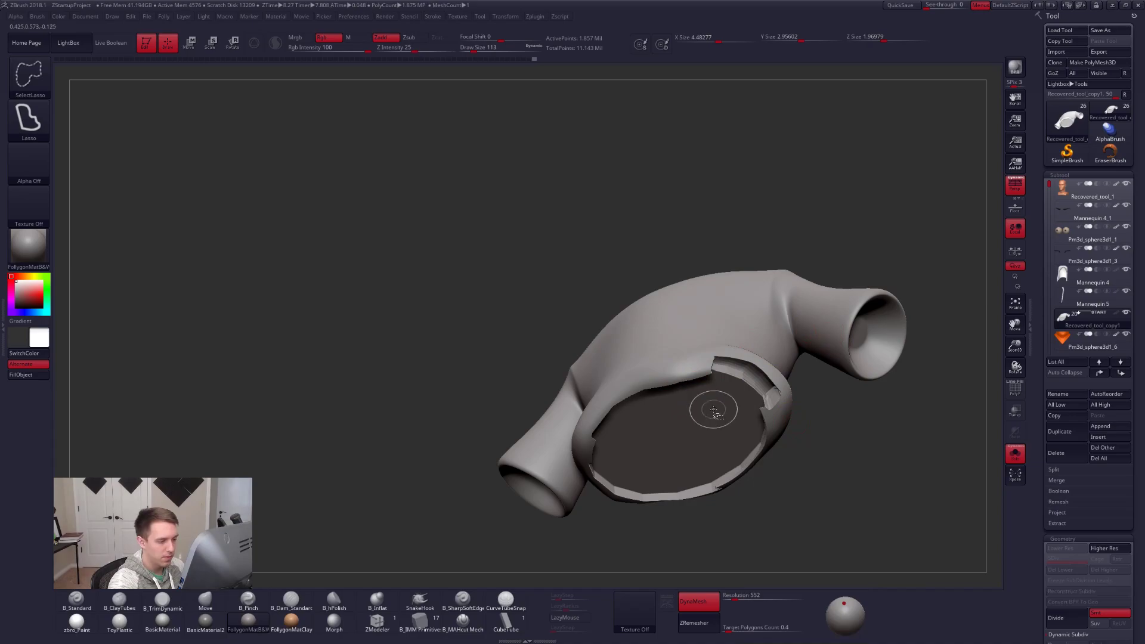
# Clean up and smooth the thin, ragged rim around the shirt's bottom opening with draw size 113.
pyautogui.hotkey('shift', 'f')
pyautogui.click(753, 396)
pyautogui.moveTo(832, 409); pyautogui.dragTo(703, 444)
pyautogui.hotkey('shift', 's')
pyautogui.hotkey('alt', 's')
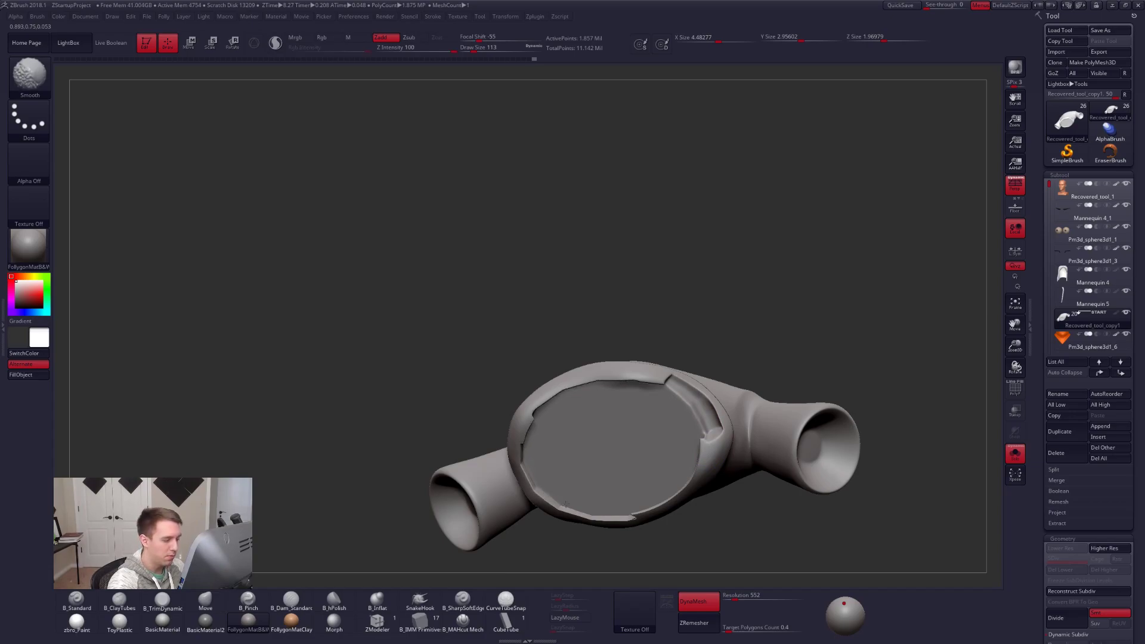
pyautogui.moveTo(643, 504); pyautogui.dragTo(678, 529)
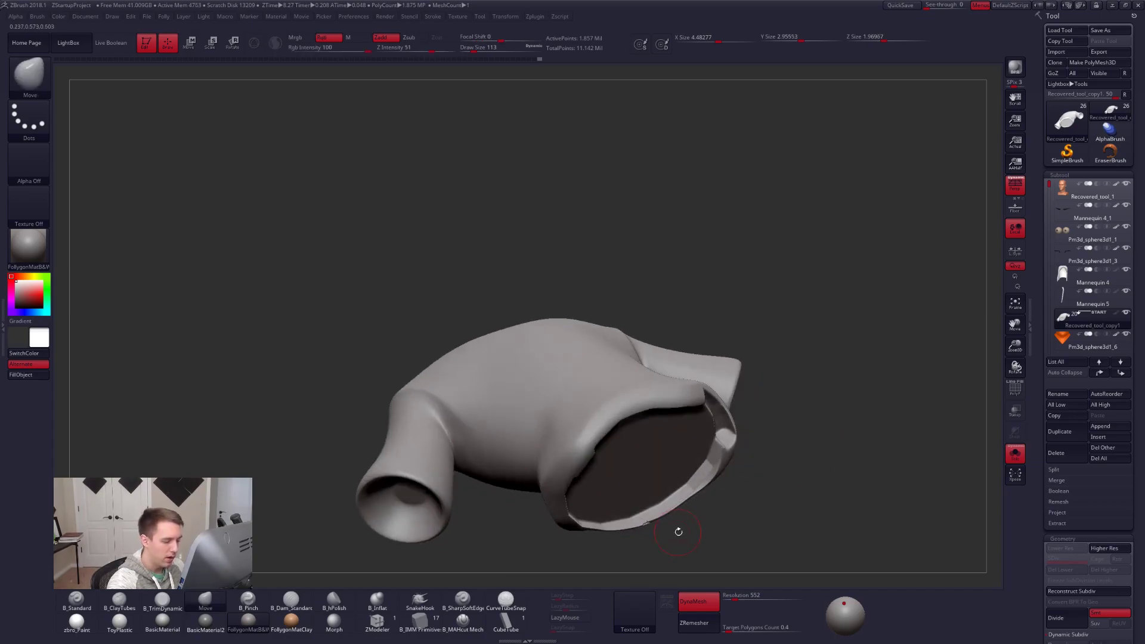
pyautogui.press('ctrl')
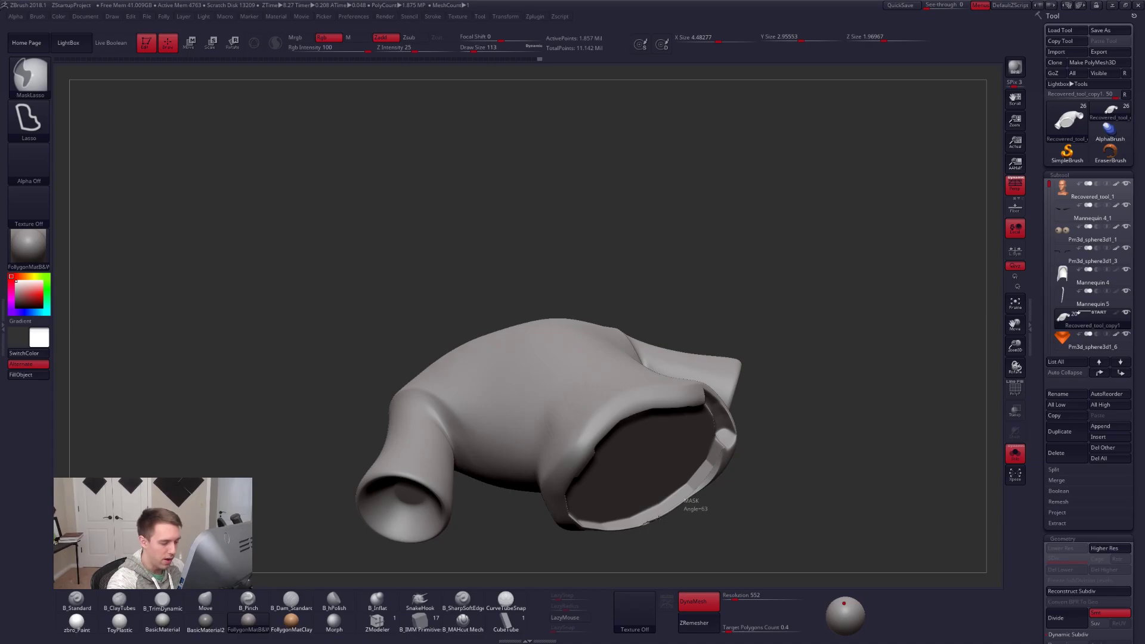
pyautogui.press('shift')
pyautogui.keyDown('shift'); pyautogui.moveTo(690, 483); pyautogui.dragTo(664, 496); pyautogui.keyUp('shift')
pyautogui.hotkey('alt', 's')
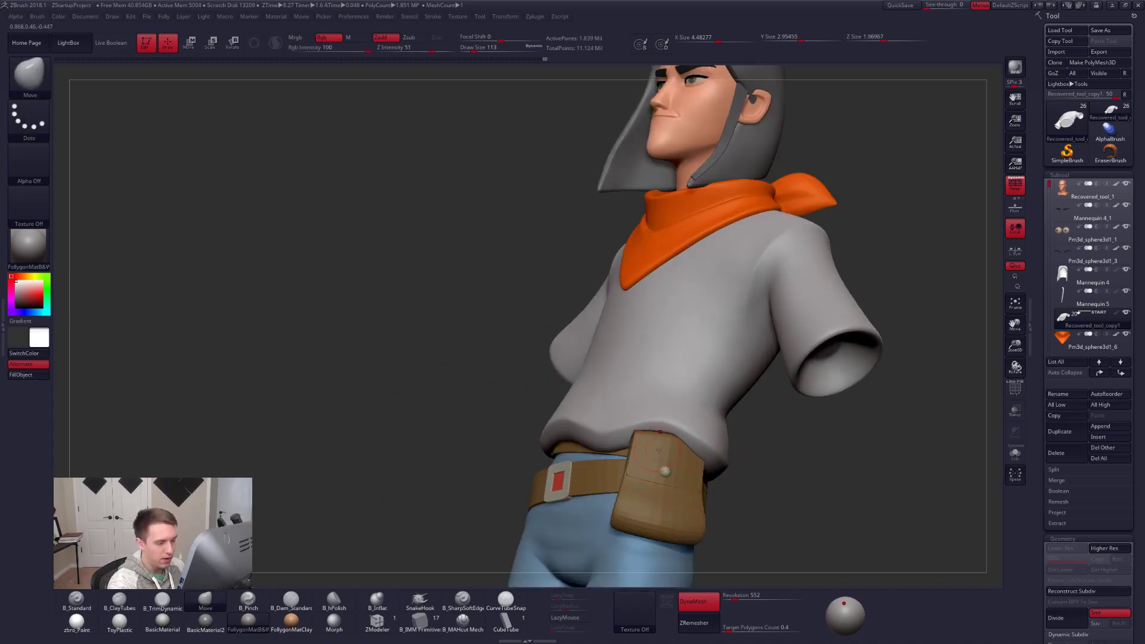
# Soften the pouch-shaped notch in the shirt hem with the Smooth brush at draw size 61.
pyautogui.moveTo(681, 455); pyautogui.dragTo(619, 444)
pyautogui.moveTo(635, 454)
pyautogui.mouseDown(button='right')
pyautogui.moveTo(656, 462)
pyautogui.moveTo(625, 465)
pyautogui.mouseUp(button='right')
pyautogui.hotkey('alt', 's')
pyautogui.press('shift')
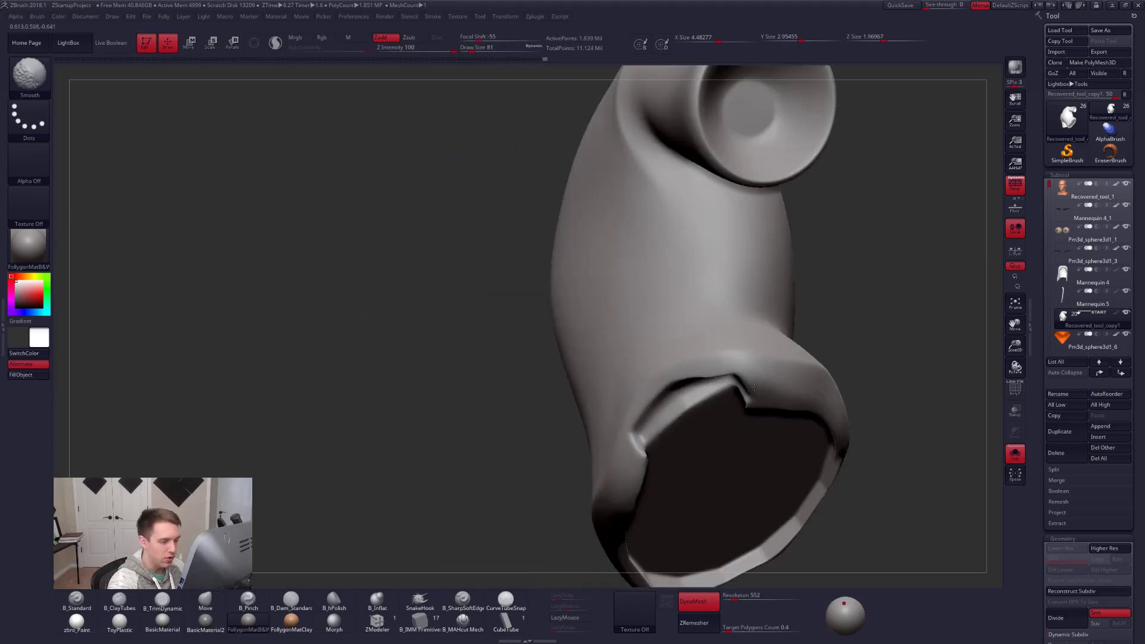
pyautogui.moveTo(754, 411); pyautogui.dragTo(758, 377, button='right')
pyautogui.press('3')
pyautogui.keyDown('shift'); pyautogui.moveTo(753, 356); pyautogui.dragTo(760, 359); pyautogui.keyUp('shift')
# Isolate the leftover spiked sliver on the rim of the shirt's bottom opening with SelectLasso and delete it.
pyautogui.moveTo(765, 359)
pyautogui.mouseDown(button='right')
pyautogui.moveTo(751, 467)
pyautogui.moveTo(791, 445)
pyautogui.moveTo(772, 468)
pyautogui.moveTo(638, 441)
pyautogui.moveTo(789, 371)
pyautogui.moveTo(724, 419)
pyautogui.mouseUp(button='right')
pyautogui.hotkey('alt', 's')
pyautogui.hotkey('alt', 's')
pyautogui.hotkey('ctrl', 'shift', 'f')
pyautogui.hotkey('ctrl', 'shift', 'f')
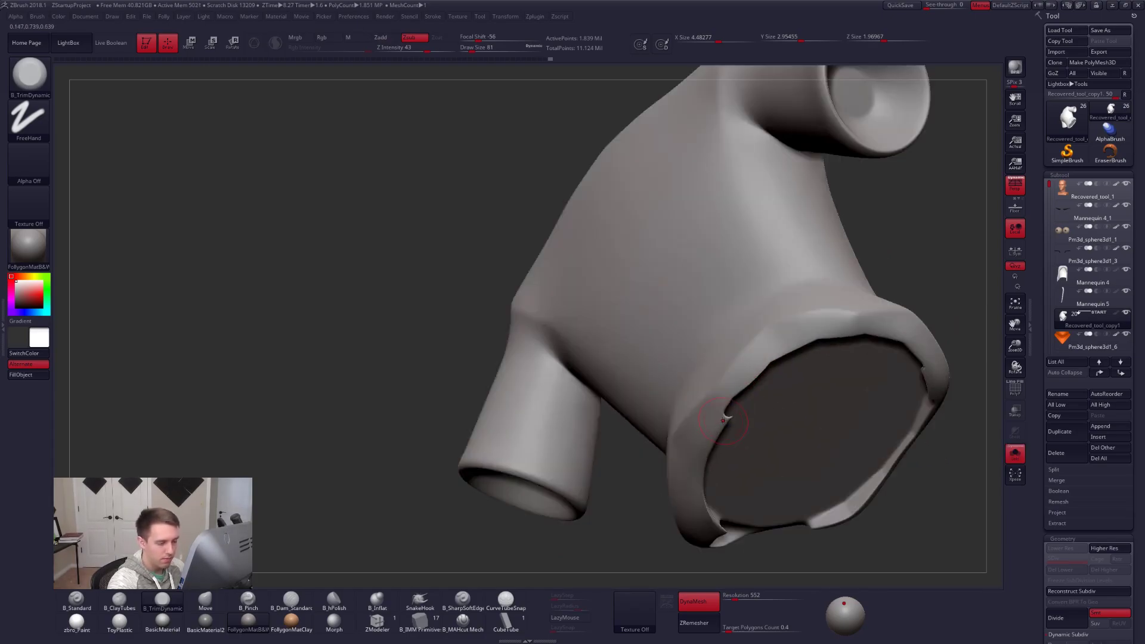
pyautogui.press('f')
pyautogui.hotkey('ctrl', 'shift')
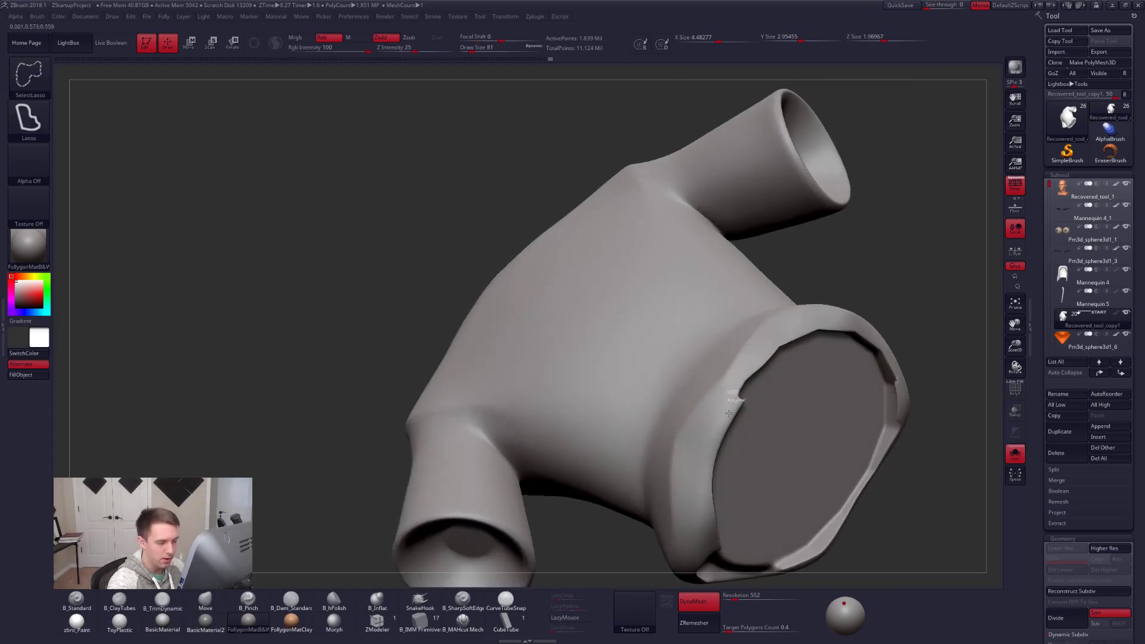
pyautogui.keyDown('ctrl'); pyautogui.keyDown('shift'); pyautogui.moveTo(739, 391); pyautogui.dragTo(738, 388); pyautogui.keyUp('shift'); pyautogui.keyUp('ctrl')
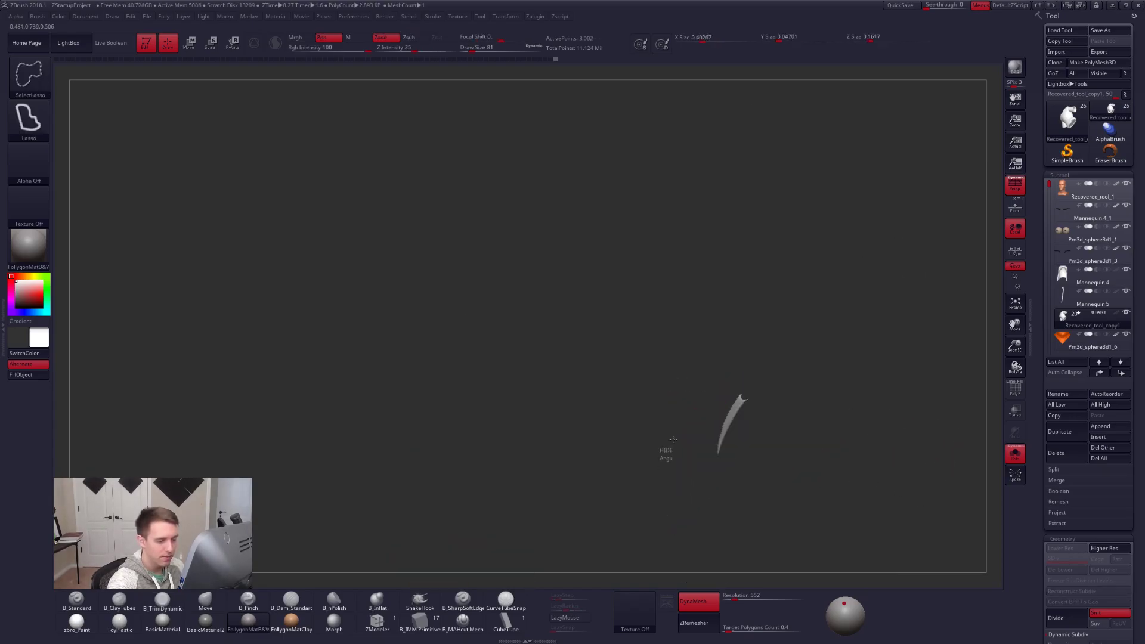
pyautogui.keyDown('ctrl'); pyautogui.keyDown('shift'); pyautogui.moveTo(664, 456); pyautogui.dragTo(672, 418); pyautogui.keyUp('shift'); pyautogui.keyUp('ctrl')
pyautogui.press('space')
pyautogui.click(780, 365)
pyautogui.keyDown('ctrl'); pyautogui.moveTo(572, 416); pyautogui.dragTo(644, 312); pyautogui.keyUp('ctrl')
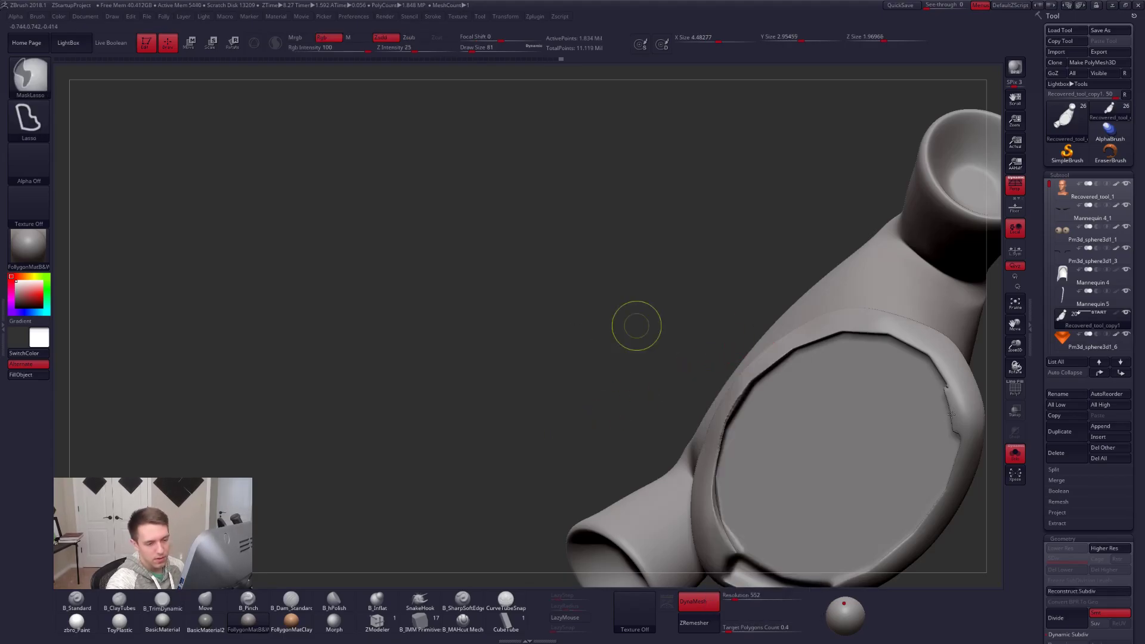
# Smooth the stepped inner edge of the hem where the pouch was cut out.
pyautogui.moveTo(954, 420)
pyautogui.keyDown('alt'); pyautogui.mouseDown(button='right')
pyautogui.moveTo(769, 450)
pyautogui.moveTo(682, 397)
pyautogui.moveTo(719, 471)
pyautogui.moveTo(780, 453)
pyautogui.moveTo(720, 468)
pyautogui.moveTo(679, 434)
pyautogui.mouseUp(button='right'); pyautogui.keyUp('alt')
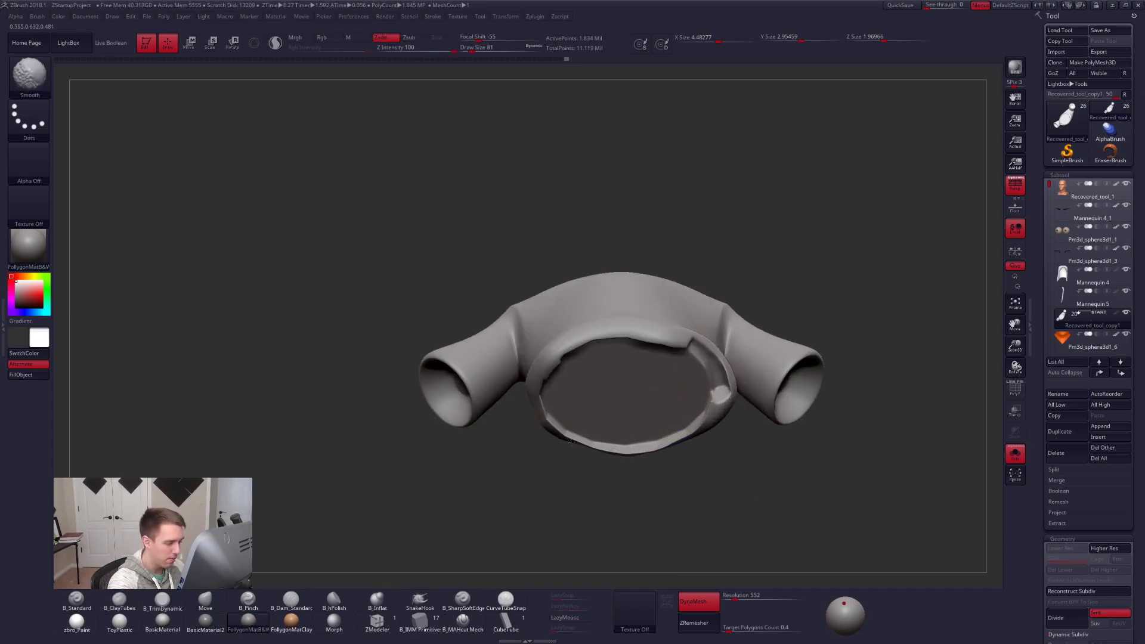
pyautogui.keyDown('shift'); pyautogui.moveTo(692, 345); pyautogui.dragTo(715, 392); pyautogui.keyUp('shift')
pyautogui.keyDown('shift'); pyautogui.moveTo(718, 412); pyautogui.dragTo(721, 467, button='right'); pyautogui.keyUp('shift')
# Check the shirt hem against the whole character, isolate the shirt again and turn off the perspective view.
pyautogui.hotkey('alt', 's')
pyautogui.keyDown('alt'); pyautogui.moveTo(720, 426); pyautogui.dragTo(724, 452, button='right'); pyautogui.keyUp('alt')
pyautogui.press('space')
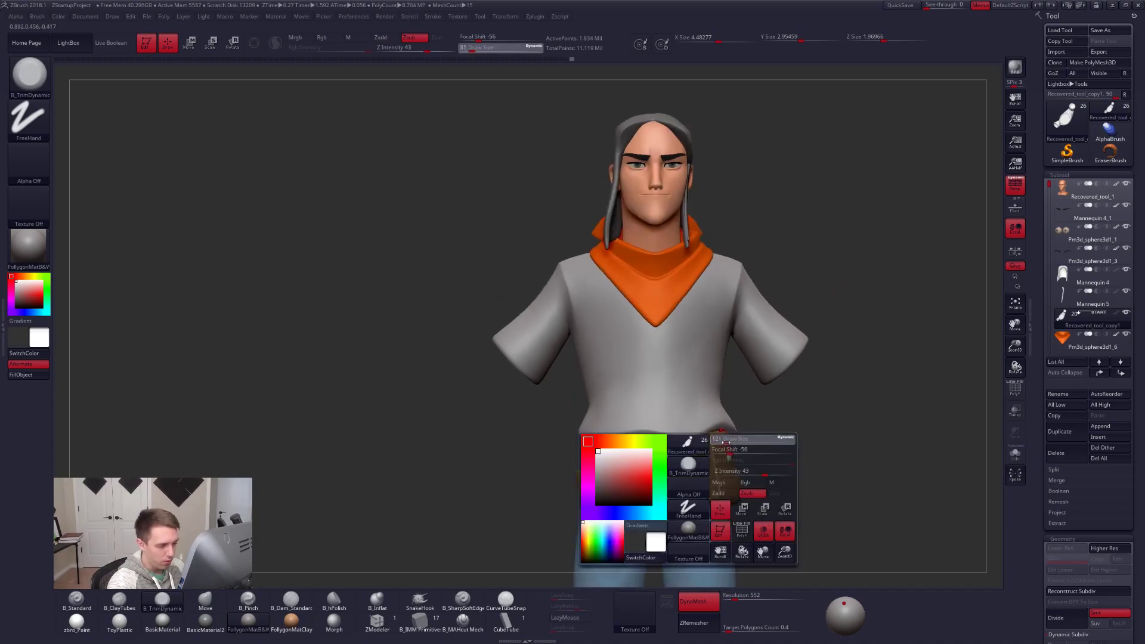
pyautogui.moveTo(723, 441); pyautogui.dragTo(728, 440)
pyautogui.moveTo(754, 444)
pyautogui.mouseDown(button='right')
pyautogui.moveTo(698, 455)
pyautogui.moveTo(719, 458)
pyautogui.moveTo(710, 468)
pyautogui.mouseUp(button='right')
pyautogui.press('space')
pyautogui.moveTo(737, 474); pyautogui.dragTo(743, 474)
pyautogui.hotkey('alt', 's')
pyautogui.moveTo(742, 483)
pyautogui.mouseDown(button='right')
pyautogui.moveTo(753, 445)
pyautogui.moveTo(770, 436)
pyautogui.moveTo(780, 473)
pyautogui.moveTo(724, 427)
pyautogui.moveTo(680, 361)
pyautogui.moveTo(674, 388)
pyautogui.mouseUp(button='right')
pyautogui.click(1012, 192)
# Flatten the lumpy corner of the pouch notch on the shirt hem with TrimDynamic at draw size 81.
pyautogui.press('space')
pyautogui.moveTo(621, 438); pyautogui.dragTo(615, 439)
pyautogui.moveTo(667, 371)
pyautogui.mouseDown()
pyautogui.moveTo(641, 383)
pyautogui.moveTo(650, 381)
pyautogui.mouseUp()
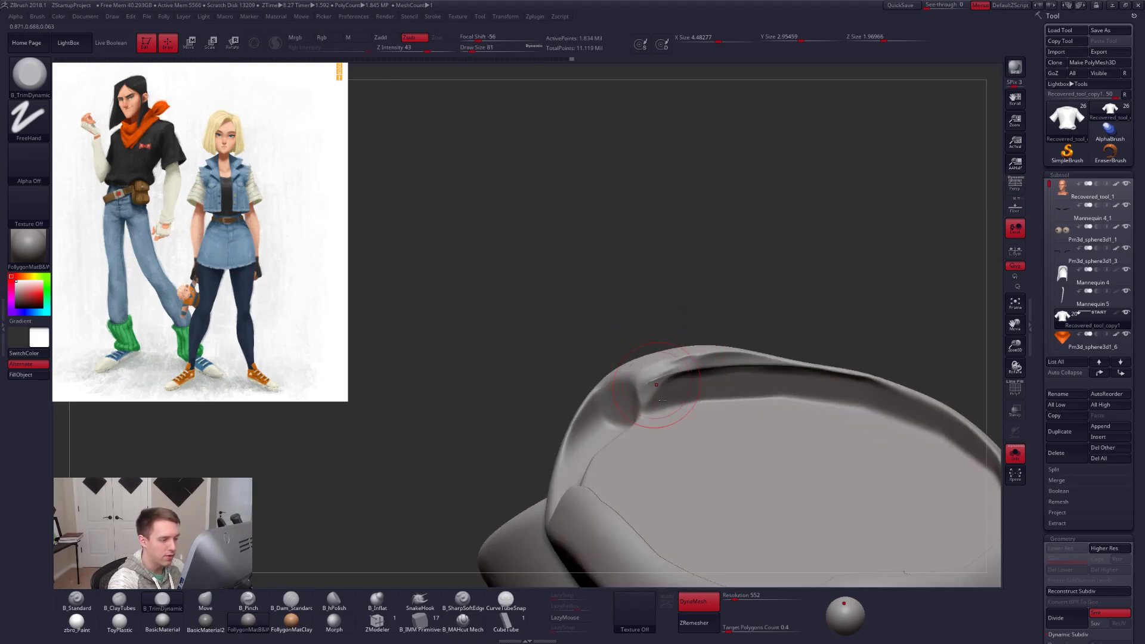
pyautogui.moveTo(666, 385); pyautogui.dragTo(661, 372, button='right')
pyautogui.moveTo(653, 367); pyautogui.dragTo(629, 370)
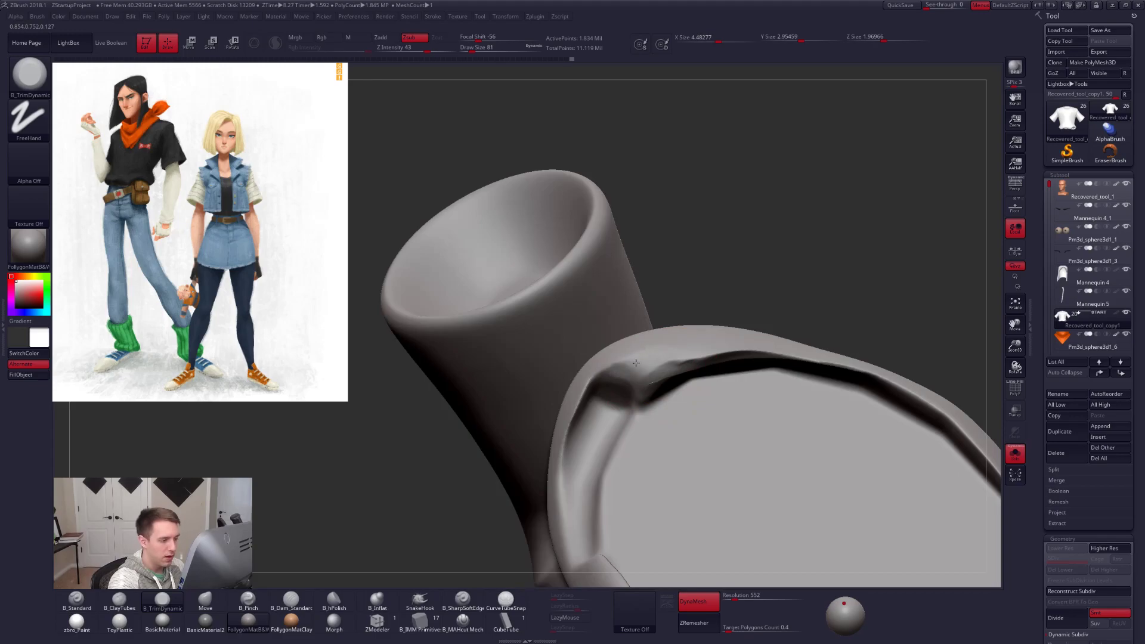
# Trim and smooth the inner rim of the hem beside the pouch notch's corner with TrimDynamic and Smooth.
pyautogui.press('b')
pyautogui.press('c')
pyautogui.press('t')
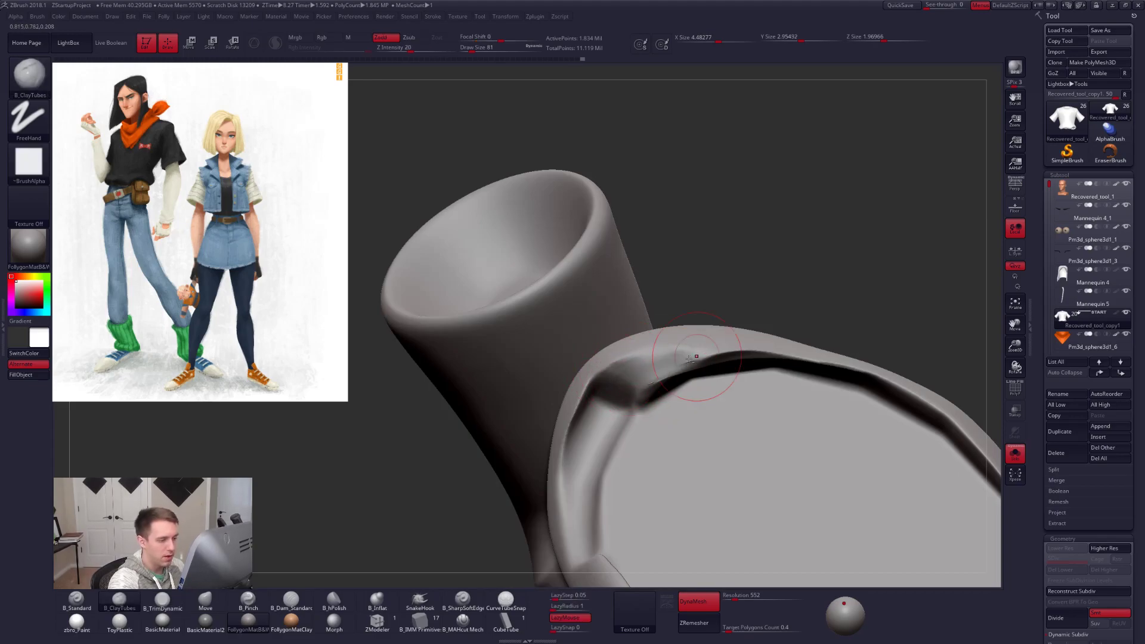
pyautogui.moveTo(661, 371)
pyautogui.mouseDown(button='right')
pyautogui.moveTo(682, 435)
pyautogui.moveTo(723, 348)
pyautogui.moveTo(733, 353)
pyautogui.moveTo(685, 409)
pyautogui.moveTo(635, 436)
pyautogui.mouseUp(button='right')
pyautogui.press('b')
pyautogui.press('t')
pyautogui.press('d')
pyautogui.moveTo(634, 436); pyautogui.dragTo(626, 447)
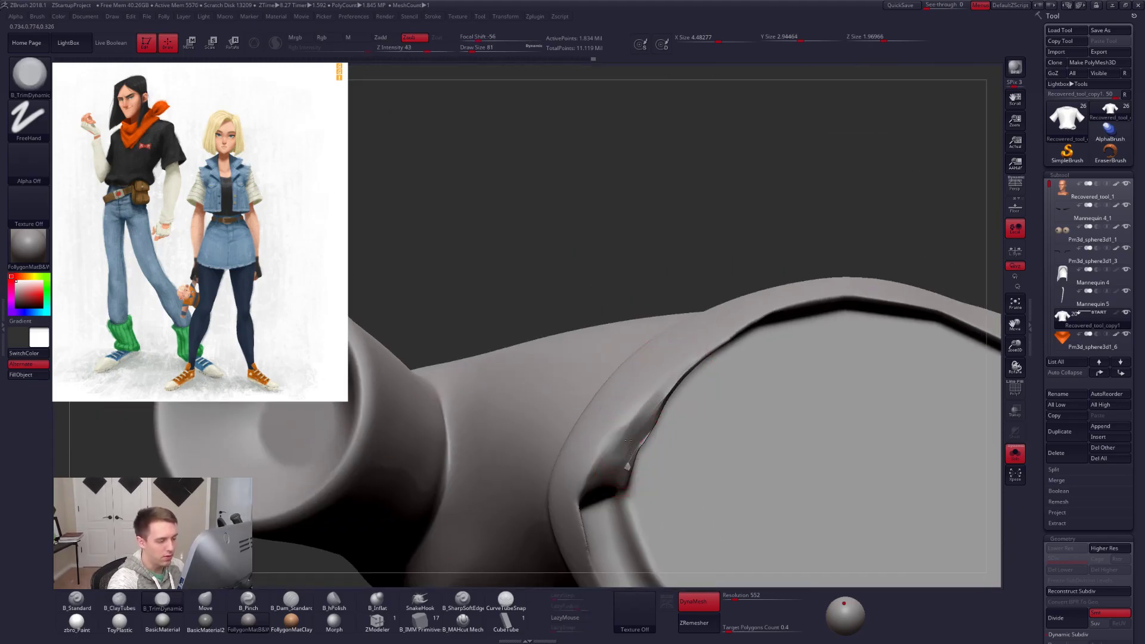
pyautogui.moveTo(688, 369); pyautogui.dragTo(628, 433, button='right')
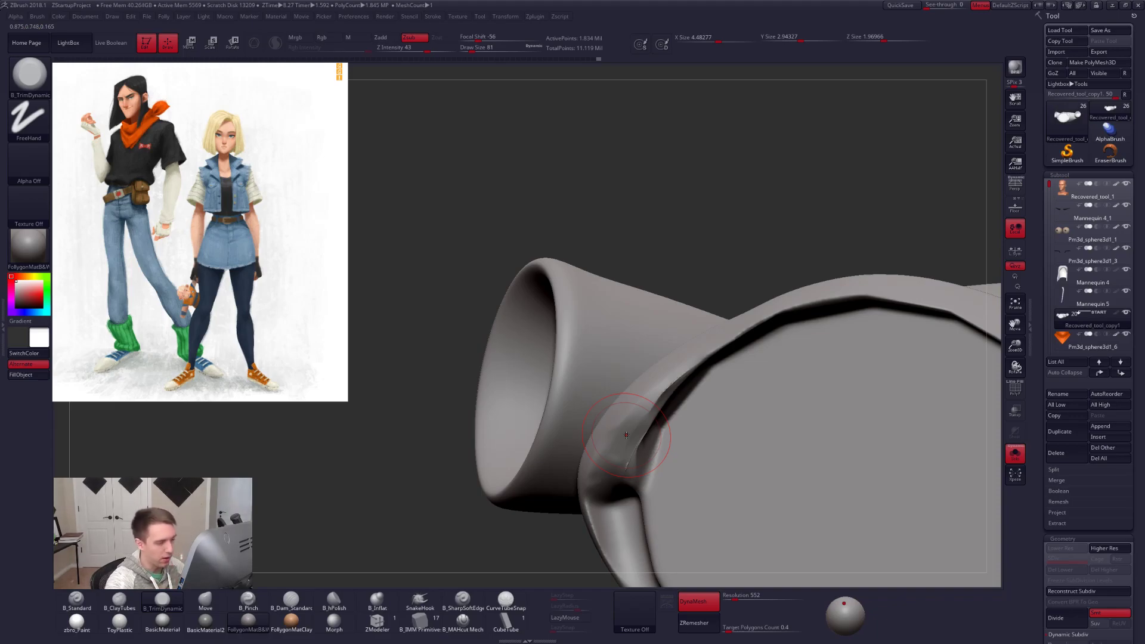
pyautogui.press('shift')
pyautogui.moveTo(631, 443)
pyautogui.keyDown('shift'); pyautogui.mouseDown()
pyautogui.moveTo(675, 377)
pyautogui.moveTo(663, 398)
pyautogui.mouseUp(); pyautogui.keyUp('shift')
# Build up the thin part of the hem rim with ClayTubes and smooth it along the opening.
pyautogui.moveTo(662, 268); pyautogui.dragTo(597, 277)
pyautogui.press('2')
pyautogui.moveTo(665, 409)
pyautogui.mouseDown()
pyautogui.moveTo(702, 369)
pyautogui.moveTo(696, 380)
pyautogui.mouseUp()
pyautogui.moveTo(596, 287); pyautogui.dragTo(652, 283)
pyautogui.moveTo(659, 394)
pyautogui.keyDown('shift'); pyautogui.mouseDown()
pyautogui.moveTo(703, 354)
pyautogui.moveTo(657, 409)
pyautogui.moveTo(736, 346)
pyautogui.moveTo(843, 299)
pyautogui.mouseUp(); pyautogui.keyUp('shift')
pyautogui.moveTo(704, 298)
pyautogui.keyDown('alt'); pyautogui.mouseDown()
pyautogui.moveTo(686, 232)
pyautogui.moveTo(742, 476)
pyautogui.mouseUp(); pyautogui.keyUp('alt')
# Isolate the ragged sliver on the hem rim with SelectLasso, delete it and remesh the shirt with DynaMesh at resolution 552.
pyautogui.moveTo(742, 477); pyautogui.dragTo(741, 423, button='right')
pyautogui.moveTo(672, 433)
pyautogui.mouseDown(button='right')
pyautogui.moveTo(667, 351)
pyautogui.moveTo(662, 420)
pyautogui.moveTo(554, 460)
pyautogui.moveTo(569, 441)
pyautogui.moveTo(567, 346)
pyautogui.mouseUp(button='right')
pyautogui.moveTo(565, 312)
pyautogui.keyDown('ctrl'); pyautogui.keyDown('shift'); pyautogui.mouseDown()
pyautogui.moveTo(495, 325)
pyautogui.moveTo(542, 340)
pyautogui.mouseUp(); pyautogui.keyUp('shift'); pyautogui.keyUp('ctrl')
pyautogui.moveTo(554, 370)
pyautogui.keyDown('ctrl'); pyautogui.mouseDown(button='right')
pyautogui.moveTo(582, 421)
pyautogui.moveTo(459, 393)
pyautogui.moveTo(480, 416)
pyautogui.mouseUp(button='right'); pyautogui.keyUp('ctrl')
pyautogui.moveTo(488, 411)
pyautogui.keyDown('ctrl'); pyautogui.keyDown('shift'); pyautogui.mouseDown()
pyautogui.moveTo(612, 281)
pyautogui.moveTo(527, 411)
pyautogui.mouseUp(); pyautogui.keyUp('shift'); pyautogui.keyUp('ctrl')
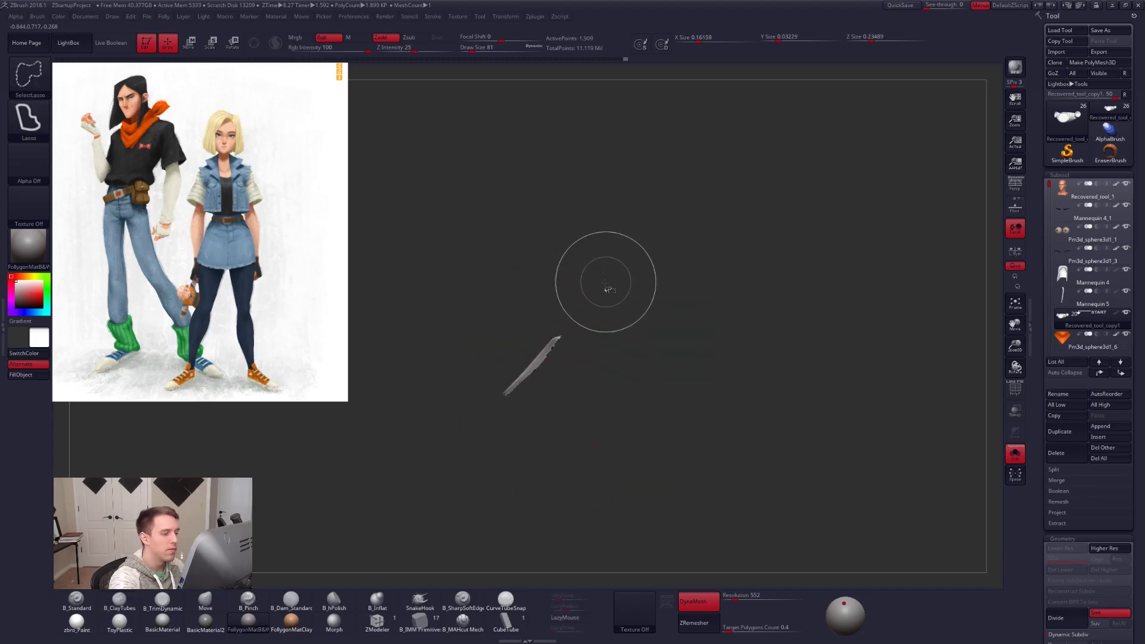
pyautogui.keyDown('ctrl'); pyautogui.keyDown('shift'); pyautogui.click(614, 256); pyautogui.keyUp('shift'); pyautogui.keyUp('ctrl')
pyautogui.press('space')
pyautogui.moveTo(817, 260); pyautogui.dragTo(715, 340, button='right')
pyautogui.moveTo(586, 248)
pyautogui.keyDown('ctrl'); pyautogui.mouseDown()
pyautogui.moveTo(544, 283)
pyautogui.moveTo(528, 368)
pyautogui.mouseUp(); pyautogui.keyUp('ctrl')
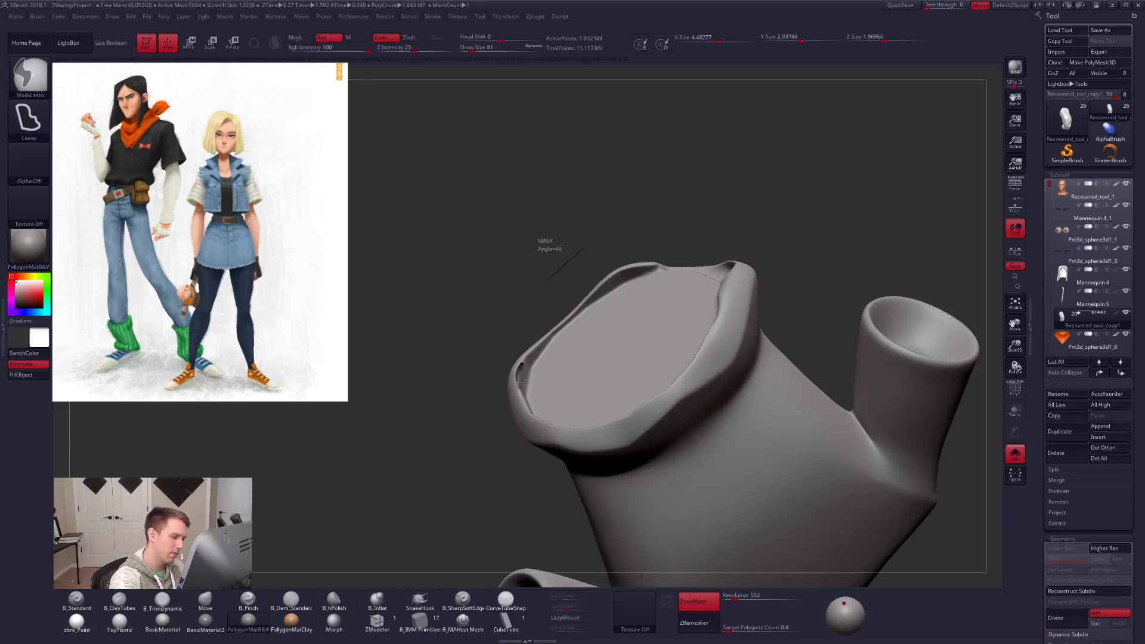
# Smooth the repaired stretch of the hem rim and compare the shirt with the full character.
pyautogui.keyDown('ctrl'); pyautogui.moveTo(527, 375); pyautogui.dragTo(554, 423, button='right'); pyautogui.keyUp('ctrl')
pyautogui.keyDown('shift'); pyautogui.moveTo(519, 361); pyautogui.dragTo(520, 416); pyautogui.keyUp('shift')
pyautogui.keyDown('ctrl'); pyautogui.moveTo(586, 371); pyautogui.dragTo(477, 382, button='right'); pyautogui.keyUp('ctrl')
pyautogui.moveTo(718, 399)
pyautogui.mouseDown(button='right')
pyautogui.moveTo(718, 561)
pyautogui.moveTo(729, 508)
pyautogui.mouseUp(button='right')
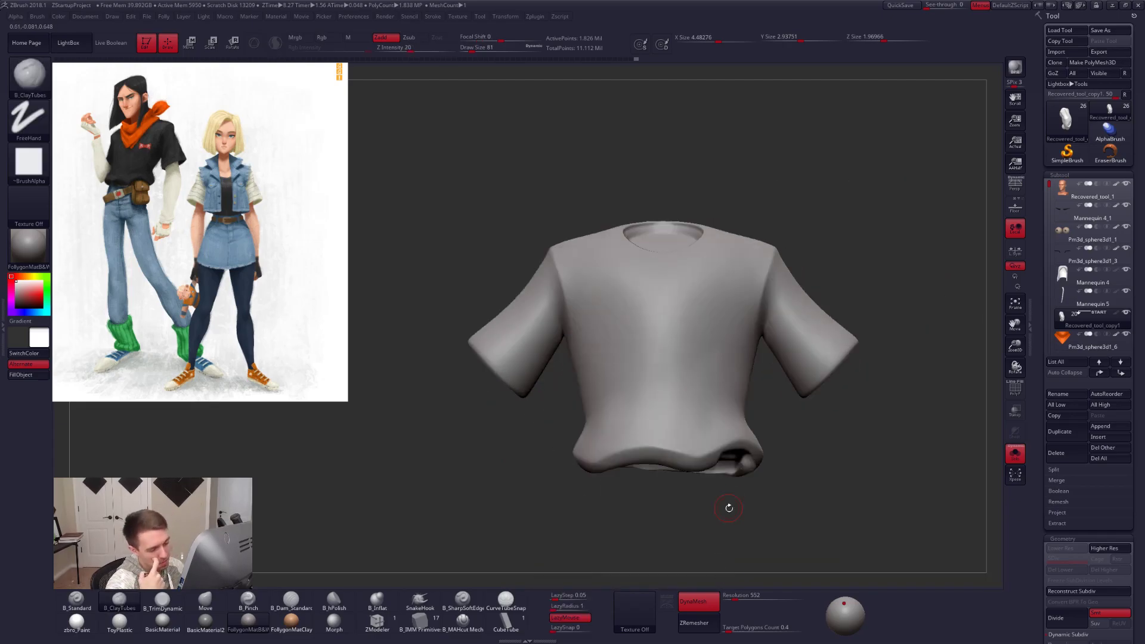
pyautogui.hotkey('alt', 's')
pyautogui.keyDown('alt'); pyautogui.moveTo(783, 466); pyautogui.dragTo(609, 481, button='right'); pyautogui.keyUp('alt')
pyautogui.hotkey('alt', 's')
pyautogui.moveTo(609, 481); pyautogui.dragTo(588, 459, button='right')
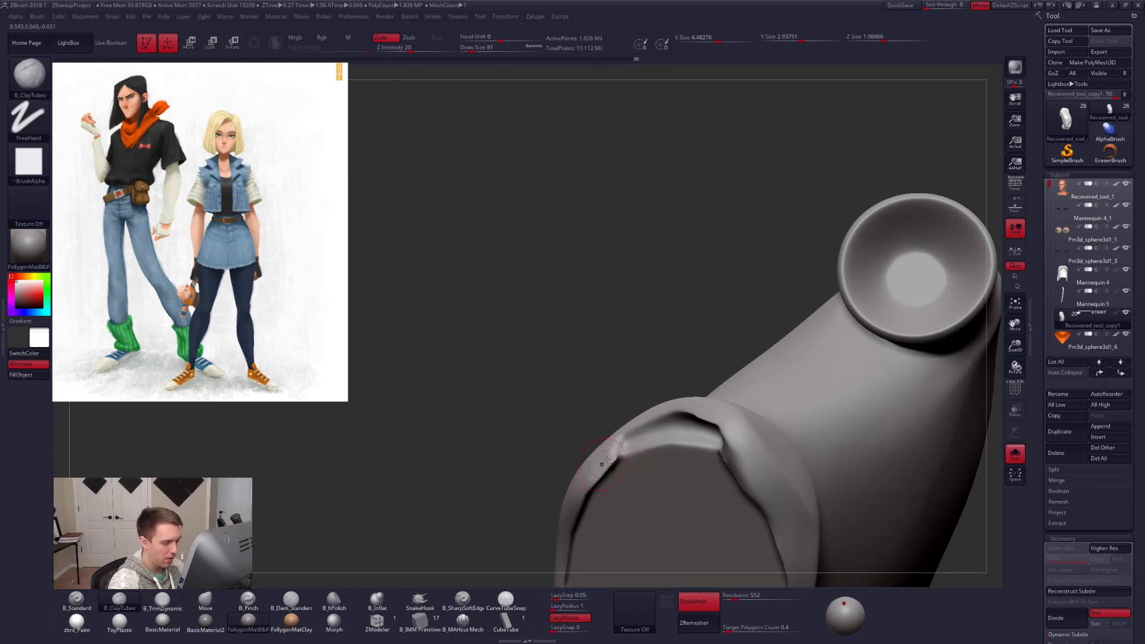
# Cut the rough patch out of the hem's inner rim with SelectLasso and close the gap with DynaMesh.
pyautogui.moveTo(603, 460); pyautogui.dragTo(588, 481)
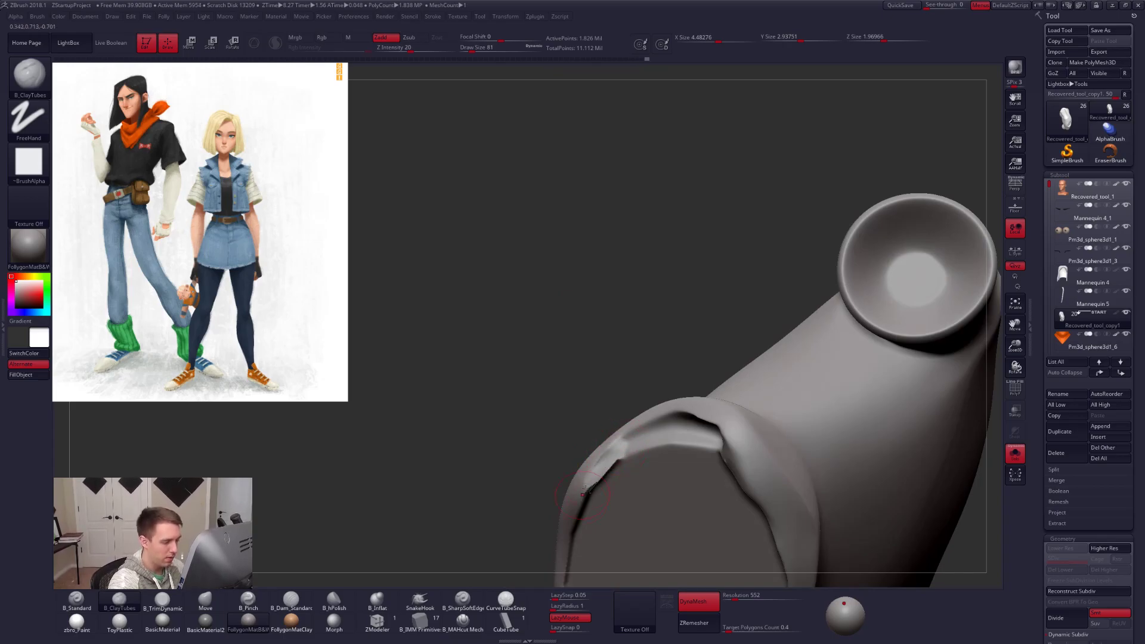
pyautogui.moveTo(581, 501)
pyautogui.mouseDown(button='right')
pyautogui.moveTo(613, 495)
pyautogui.moveTo(580, 428)
pyautogui.moveTo(578, 477)
pyautogui.mouseUp(button='right')
pyautogui.moveTo(567, 465)
pyautogui.keyDown('ctrl'); pyautogui.keyDown('alt'); pyautogui.keyDown('shift'); pyautogui.mouseDown()
pyautogui.moveTo(635, 436)
pyautogui.moveTo(561, 411)
pyautogui.moveTo(560, 442)
pyautogui.moveTo(598, 444)
pyautogui.mouseUp(); pyautogui.keyUp('shift'); pyautogui.keyUp('alt'); pyautogui.keyUp('ctrl')
pyautogui.moveTo(612, 478); pyautogui.dragTo(594, 546, button='right')
pyautogui.moveTo(608, 409)
pyautogui.keyDown('ctrl'); pyautogui.keyDown('alt'); pyautogui.keyDown('shift'); pyautogui.mouseDown()
pyautogui.moveTo(537, 505)
pyautogui.moveTo(607, 407)
pyautogui.mouseUp(); pyautogui.keyUp('shift'); pyautogui.keyUp('alt'); pyautogui.keyUp('ctrl')
pyautogui.keyDown('ctrl'); pyautogui.keyDown('shift'); pyautogui.moveTo(612, 366); pyautogui.dragTo(625, 379); pyautogui.keyUp('shift'); pyautogui.keyUp('ctrl')
pyautogui.moveTo(632, 388); pyautogui.dragTo(727, 428, button='right')
pyautogui.hotkey('ctrl', 'shift', 'd')
pyautogui.click(755, 397)
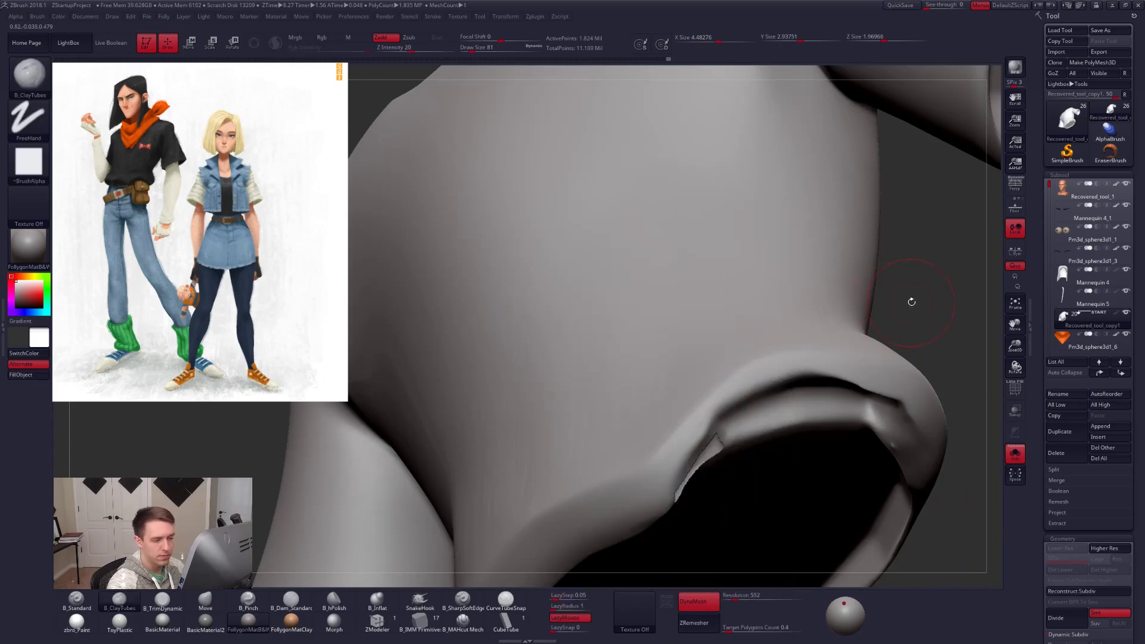
pyautogui.keyDown('ctrl'); pyautogui.moveTo(918, 295); pyautogui.dragTo(956, 270); pyautogui.keyUp('ctrl')
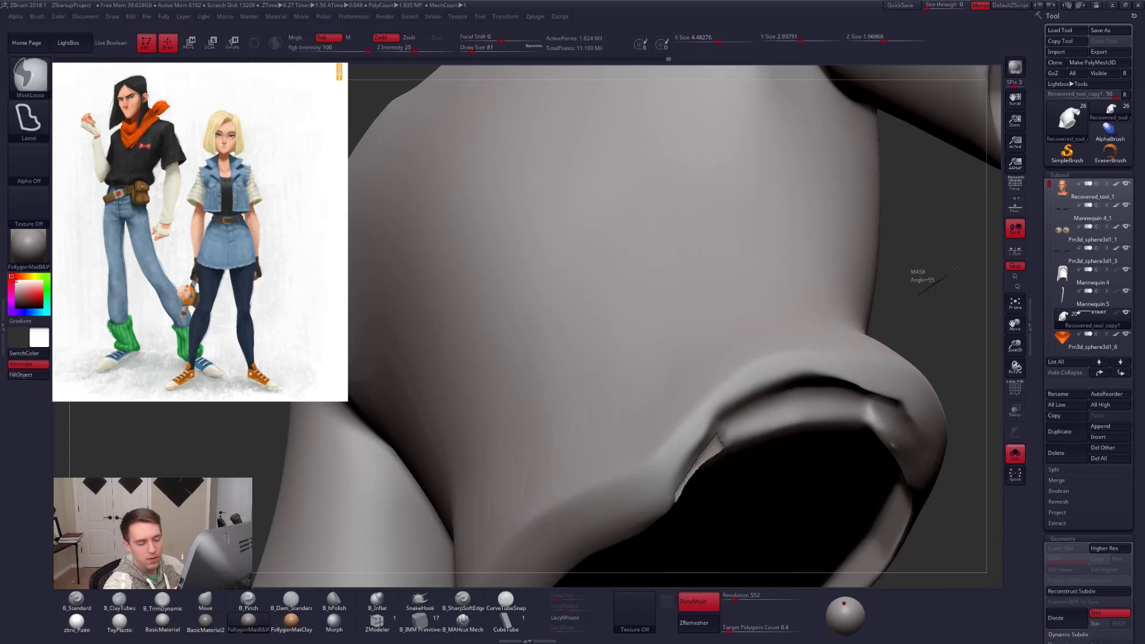
# Blend the patched section of the hem rim beside the notch with Smooth and TrimDynamic.
pyautogui.moveTo(755, 430)
pyautogui.keyDown('shift'); pyautogui.mouseDown()
pyautogui.moveTo(690, 460)
pyautogui.moveTo(675, 507)
pyautogui.mouseUp(); pyautogui.keyUp('shift')
pyautogui.moveTo(835, 459); pyautogui.dragTo(686, 438, button='right')
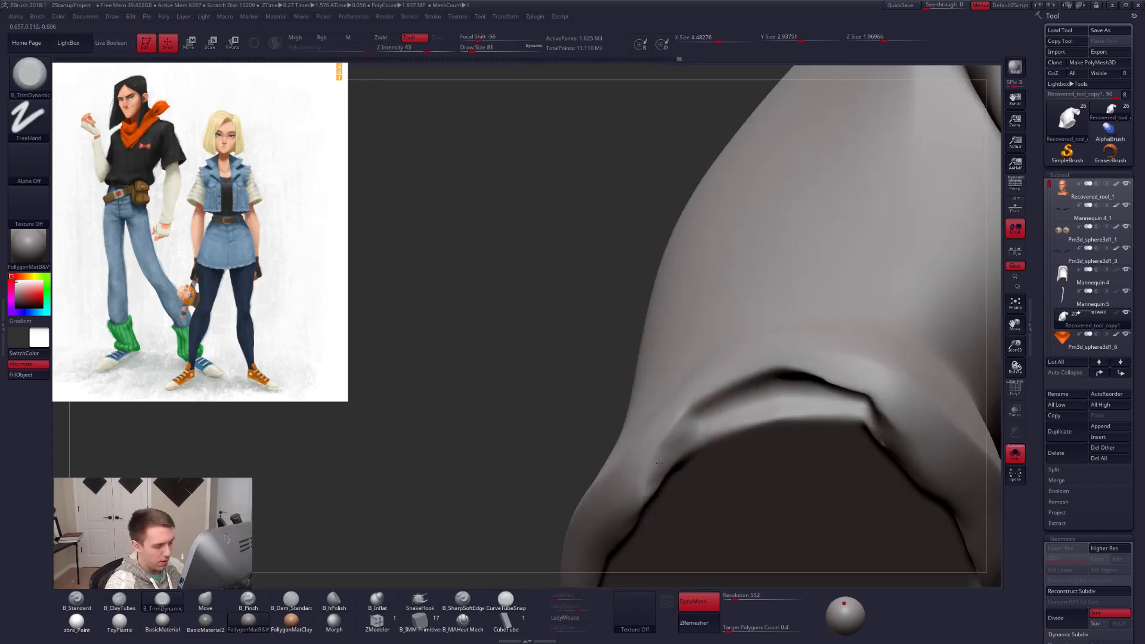
pyautogui.moveTo(656, 475); pyautogui.dragTo(687, 435, button='right')
pyautogui.moveTo(652, 481)
pyautogui.mouseDown()
pyautogui.moveTo(643, 510)
pyautogui.moveTo(648, 485)
pyautogui.mouseUp()
pyautogui.keyDown('alt'); pyautogui.moveTo(648, 483); pyautogui.dragTo(712, 365, button='right'); pyautogui.keyUp('alt')
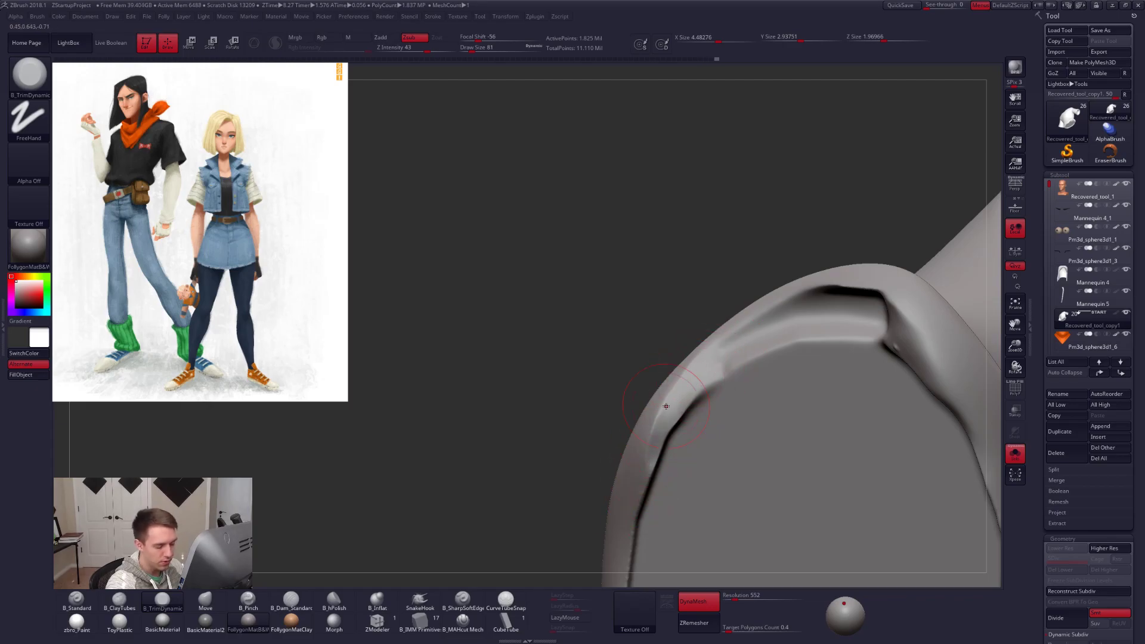
pyautogui.press('shift')
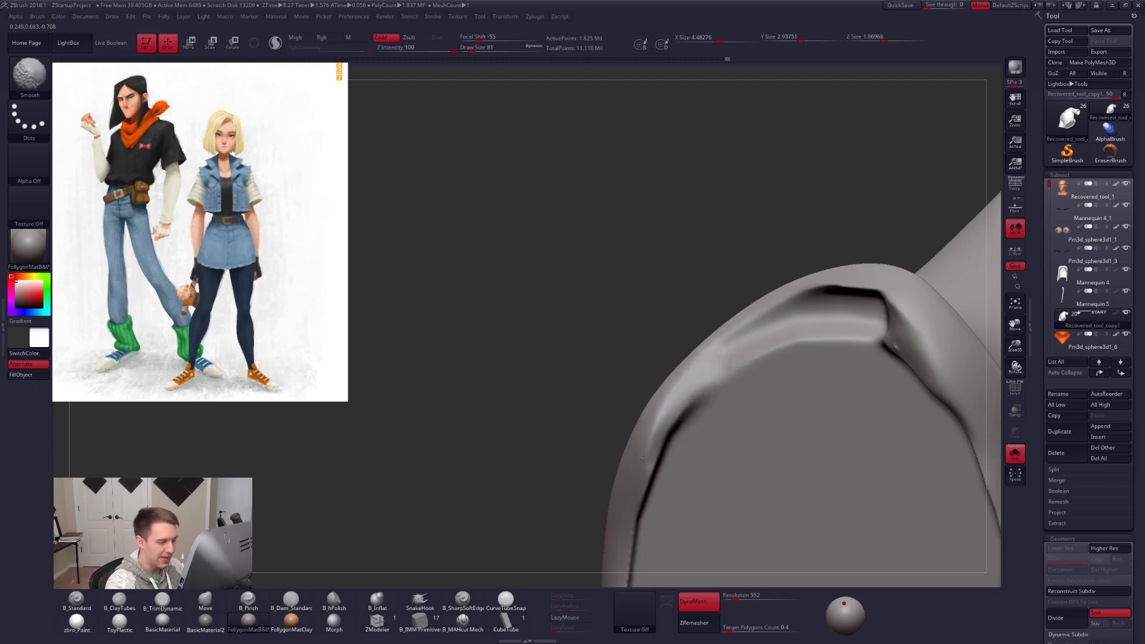
# Refine the front hem edge leading into the pouch notch with TrimDynamic and Smooth at draw size 104.
pyautogui.moveTo(695, 397)
pyautogui.mouseDown(button='right')
pyautogui.moveTo(686, 394)
pyautogui.moveTo(728, 511)
pyautogui.moveTo(775, 480)
pyautogui.moveTo(790, 428)
pyautogui.mouseUp(button='right')
pyautogui.press('f')
pyautogui.hotkey('alt', 's')
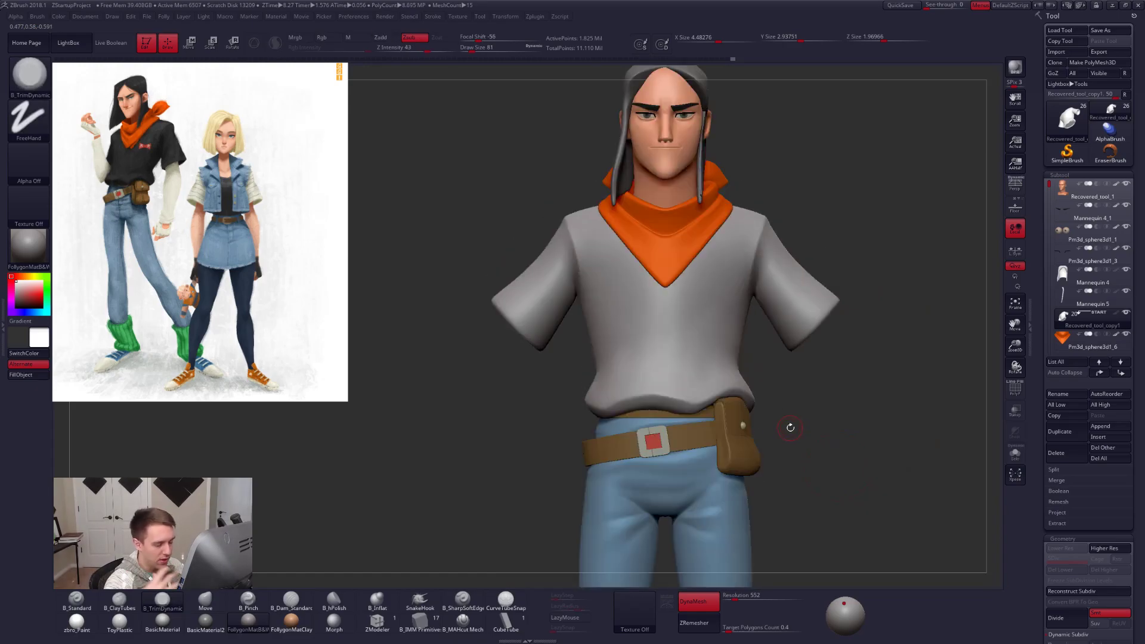
pyautogui.moveTo(710, 414)
pyautogui.mouseDown(button='right')
pyautogui.moveTo(670, 405)
pyautogui.moveTo(656, 377)
pyautogui.moveTo(729, 430)
pyautogui.moveTo(720, 412)
pyautogui.mouseUp(button='right')
pyautogui.hotkey('alt', 's')
pyautogui.press('2')
pyautogui.press('space')
pyautogui.moveTo(720, 412); pyautogui.dragTo(725, 412)
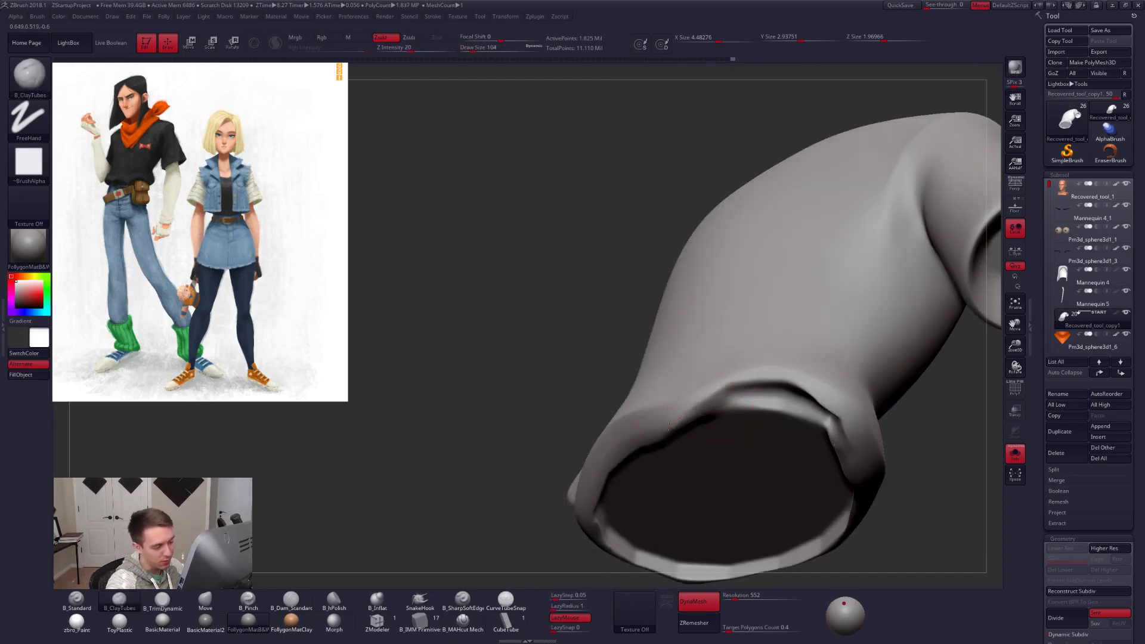
pyautogui.press('b')
pyautogui.press('t')
pyautogui.press('d')
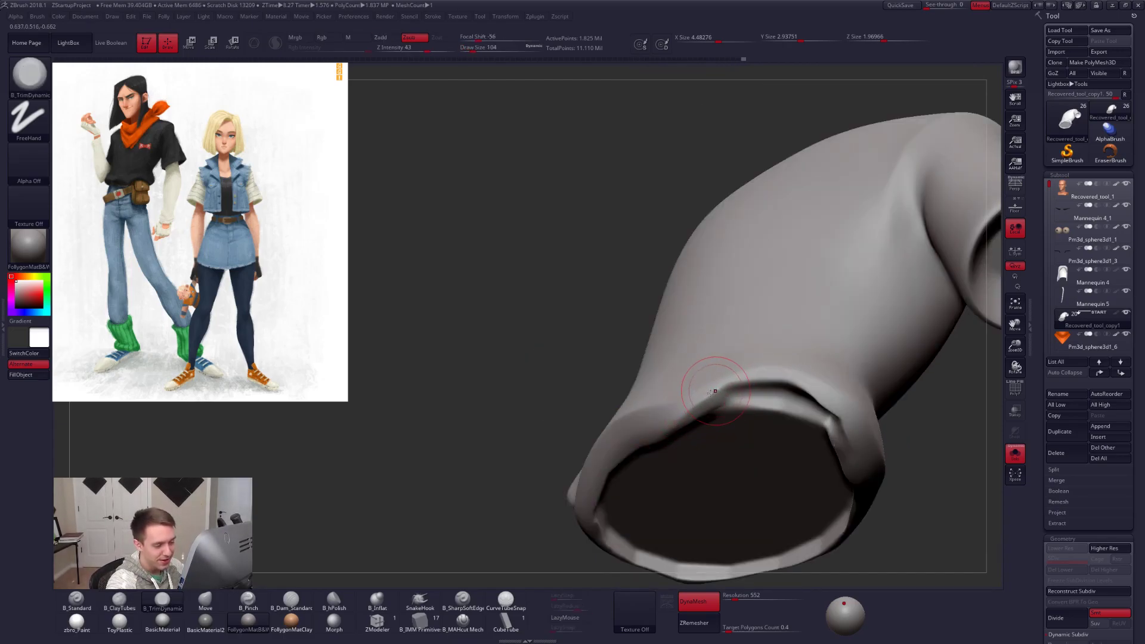
pyautogui.press('shift')
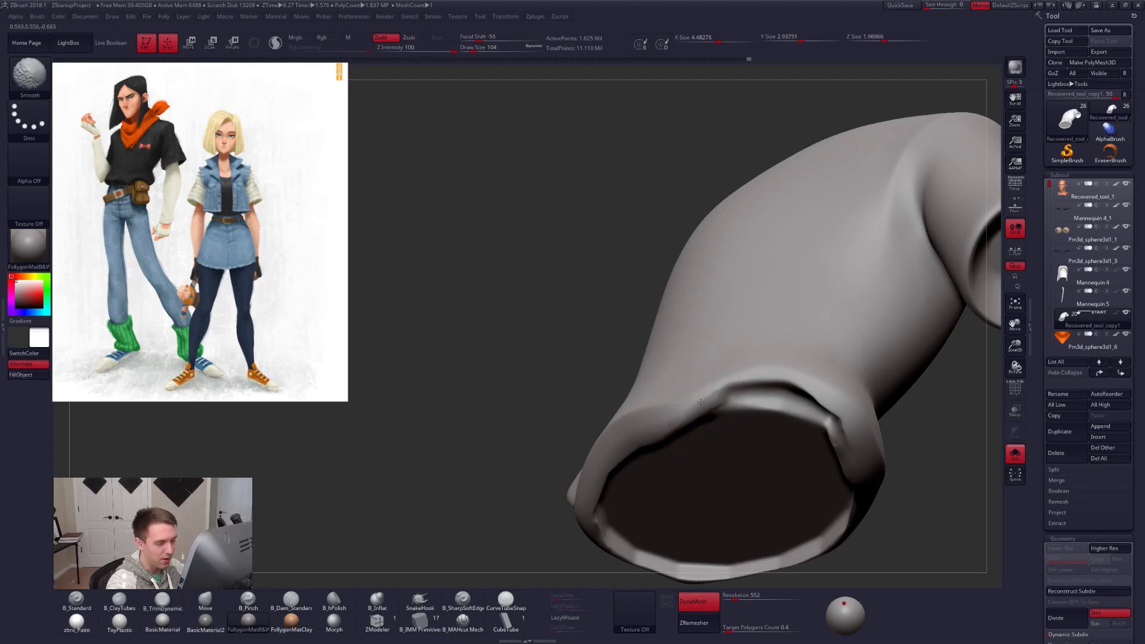
# Examine how the shirt, bandana, belt and pouch fit together on the full character from several angles.
pyautogui.moveTo(681, 420)
pyautogui.mouseDown(button='right')
pyautogui.moveTo(781, 455)
pyautogui.moveTo(744, 386)
pyautogui.moveTo(785, 386)
pyautogui.moveTo(786, 409)
pyautogui.moveTo(739, 467)
pyautogui.moveTo(680, 492)
pyautogui.mouseUp(button='right')
pyautogui.hotkey('alt', 's')
pyautogui.moveTo(619, 394)
pyautogui.mouseDown(button='right')
pyautogui.moveTo(610, 408)
pyautogui.moveTo(635, 402)
pyautogui.moveTo(632, 390)
pyautogui.mouseUp(button='right')
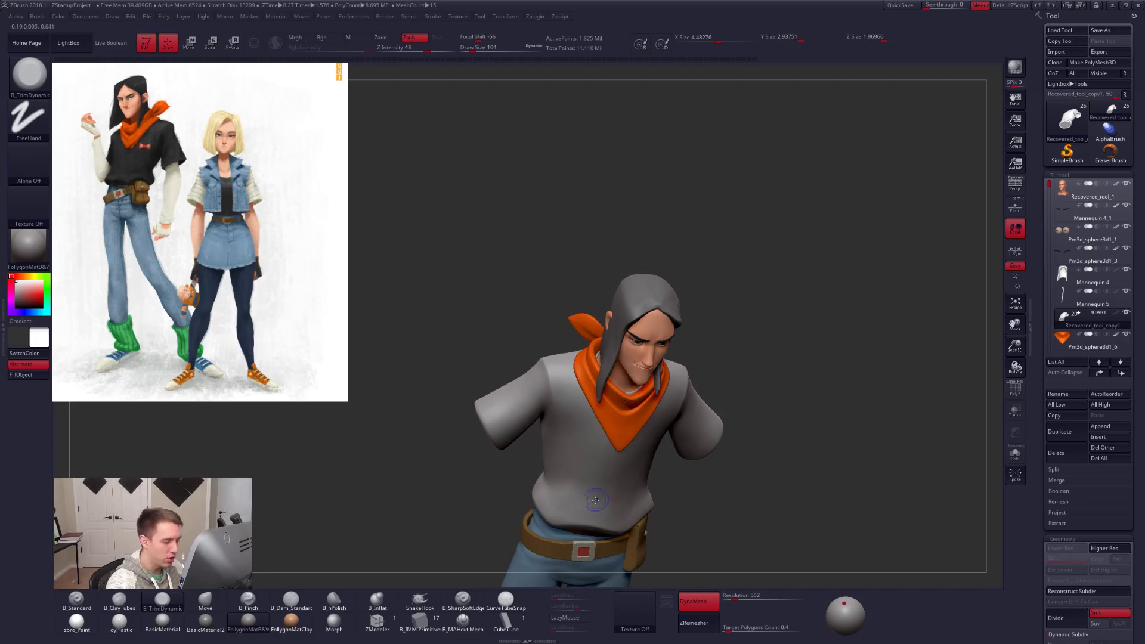
pyautogui.moveTo(614, 417); pyautogui.dragTo(621, 391, button='right')
pyautogui.keyDown('alt'); pyautogui.click(626, 374); pyautogui.keyUp('alt')
pyautogui.hotkey('alt', 's')
pyautogui.moveTo(726, 491); pyautogui.dragTo(685, 465, button='right')
pyautogui.keyDown('ctrl'); pyautogui.moveTo(636, 387); pyautogui.dragTo(654, 427, button='right'); pyautogui.keyUp('ctrl')
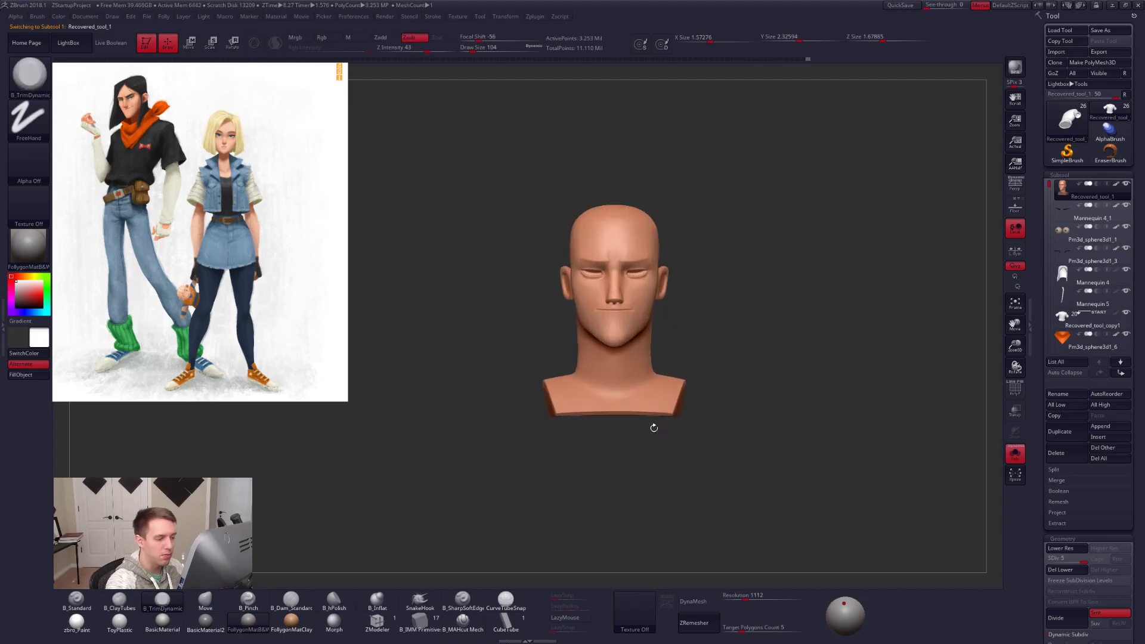
pyautogui.moveTo(742, 488)
pyautogui.mouseDown(button='right')
pyautogui.moveTo(718, 505)
pyautogui.moveTo(752, 469)
pyautogui.moveTo(707, 480)
pyautogui.moveTo(695, 498)
pyautogui.moveTo(611, 385)
pyautogui.mouseUp(button='right')
pyautogui.hotkey('alt', 's')
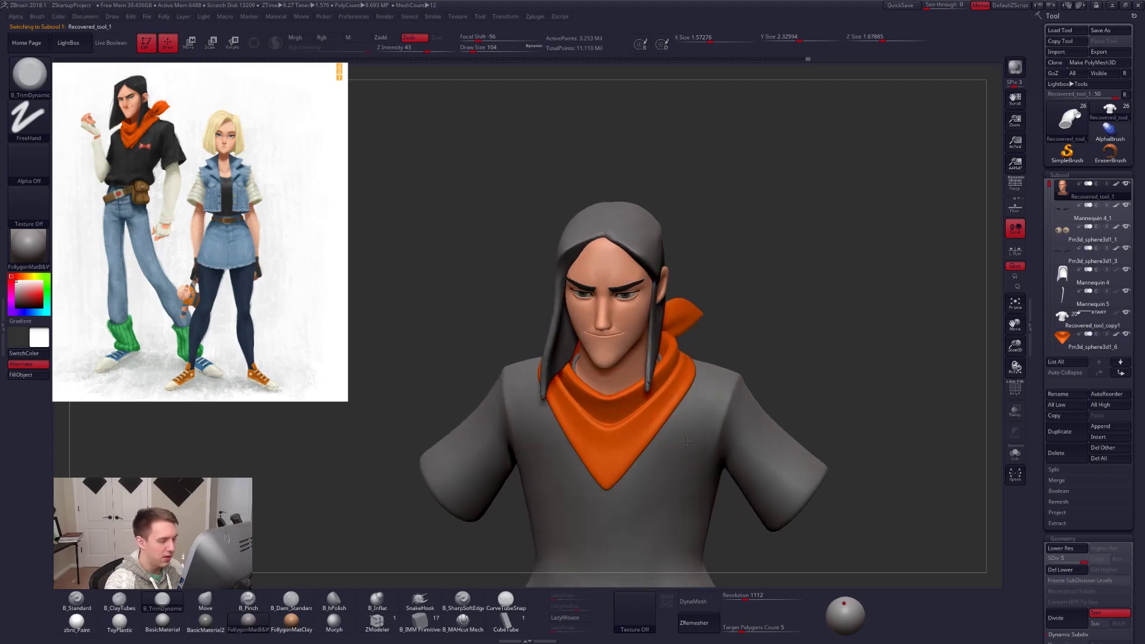
pyautogui.keyDown('ctrl'); pyautogui.moveTo(687, 441); pyautogui.dragTo(683, 412, button='right'); pyautogui.keyUp('ctrl')
pyautogui.keyDown('alt'); pyautogui.click(681, 477); pyautogui.keyUp('alt')
pyautogui.keyDown('shift'); pyautogui.moveTo(704, 500); pyautogui.dragTo(711, 447, button='right'); pyautogui.keyUp('shift')
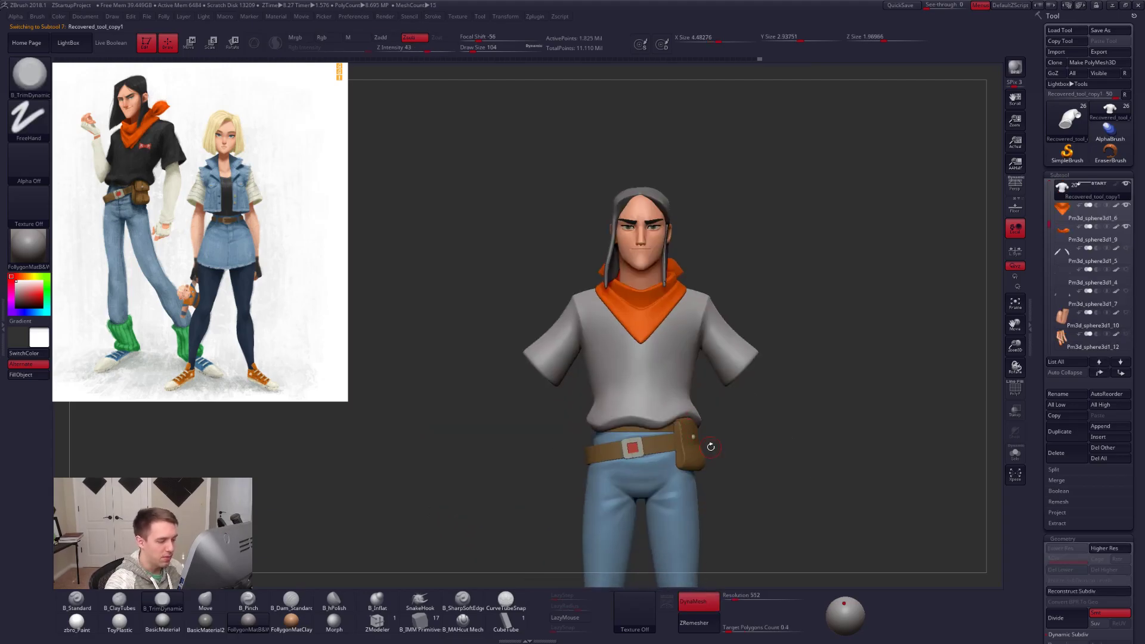
pyautogui.keyDown('ctrl'); pyautogui.moveTo(812, 441); pyautogui.dragTo(817, 429, button='right'); pyautogui.keyUp('ctrl')
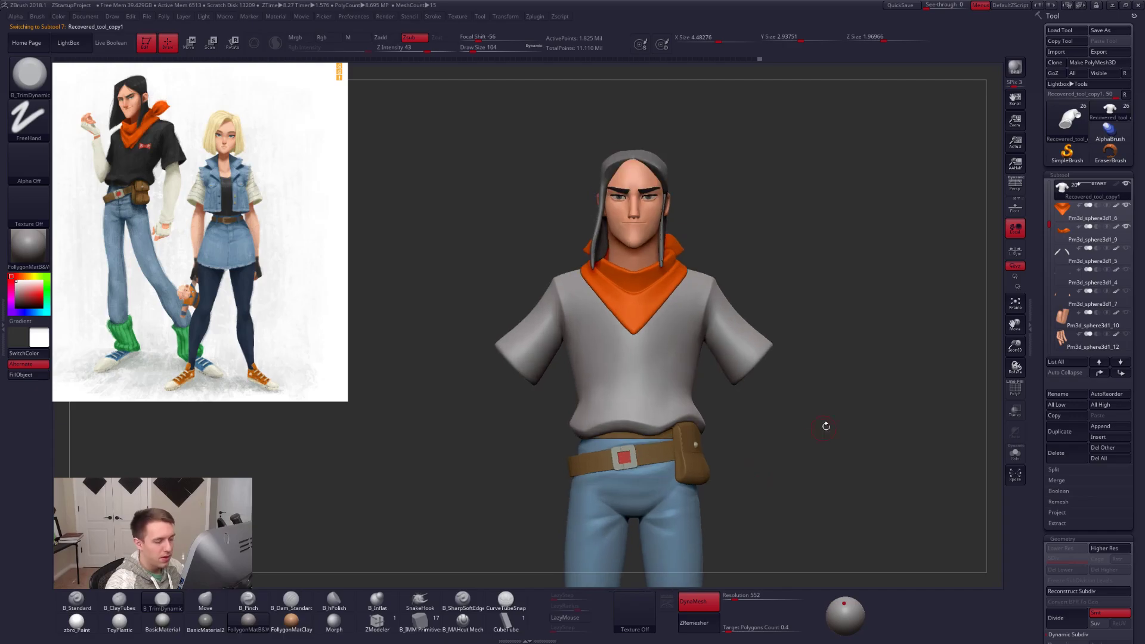
# Hide every subtool except the shirt, duplicate the shirt and reselect the original.
pyautogui.moveTo(1071, 197)
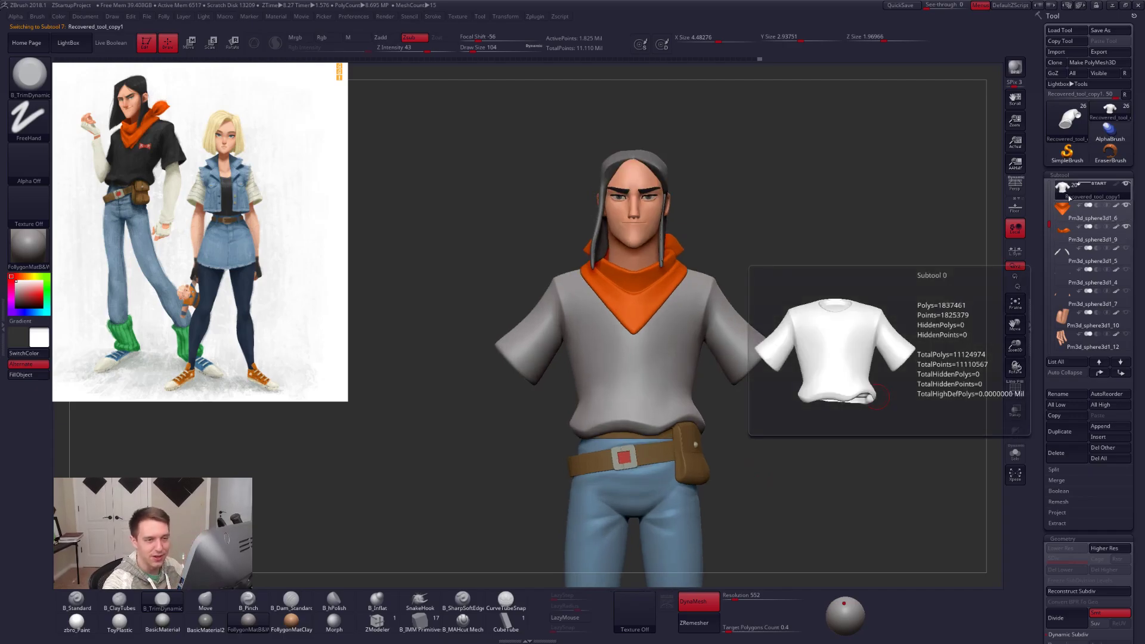
pyautogui.keyDown('shift'); pyautogui.click(1126, 185); pyautogui.keyUp('shift')
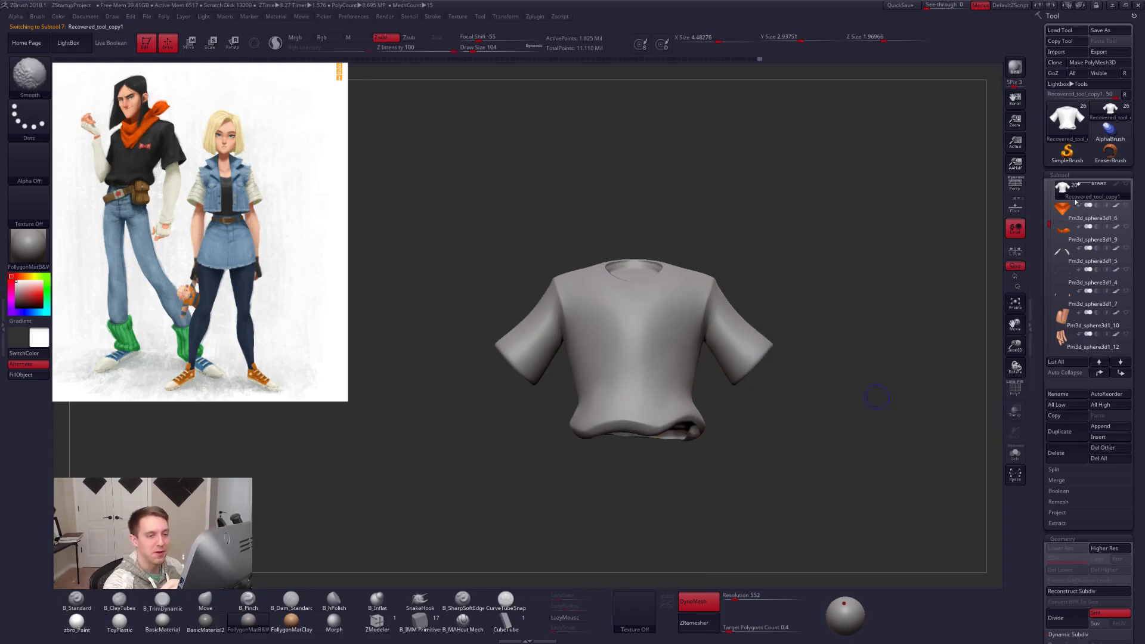
pyautogui.hotkey('ctrl', 'shift', 'd')
pyautogui.click(1067, 192)
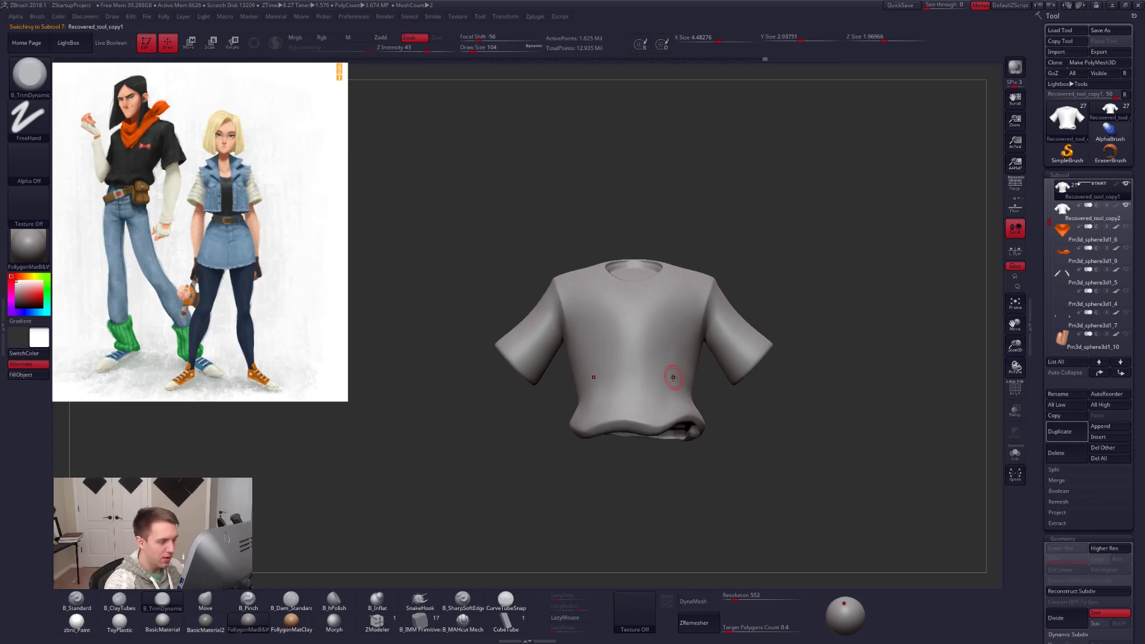
# Retopologize the original shirt with ZRemesher at a target polygon count of 1.
pyautogui.hotkey('shift', 'f')
pyautogui.hotkey('shift', 'f')
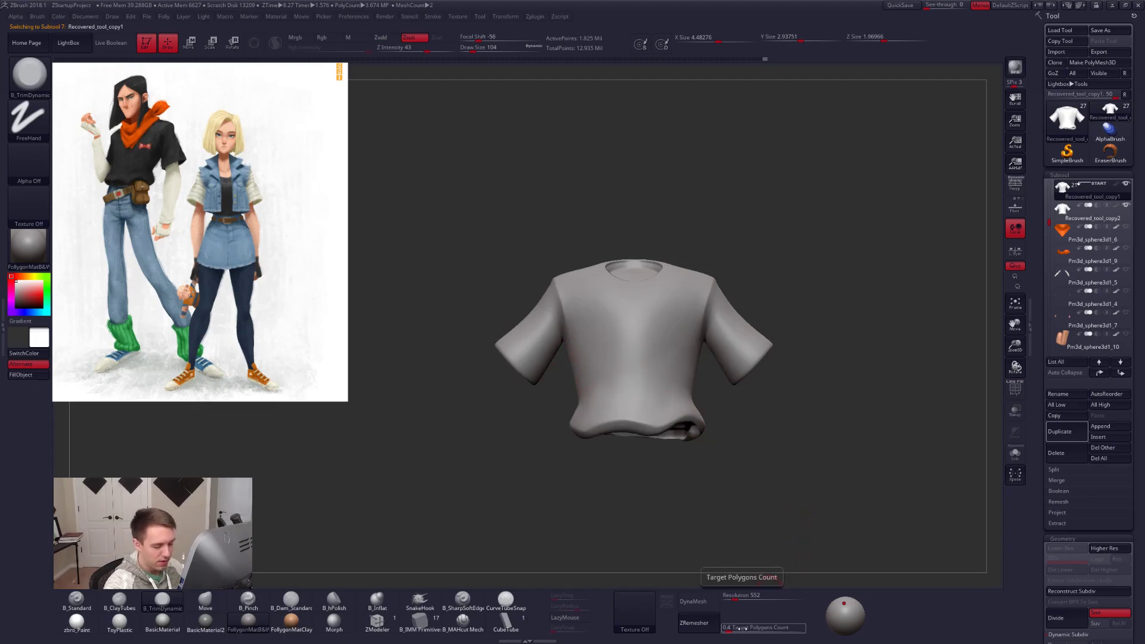
pyautogui.click(728, 628)
pyautogui.write('1')
pyautogui.press('Tab')
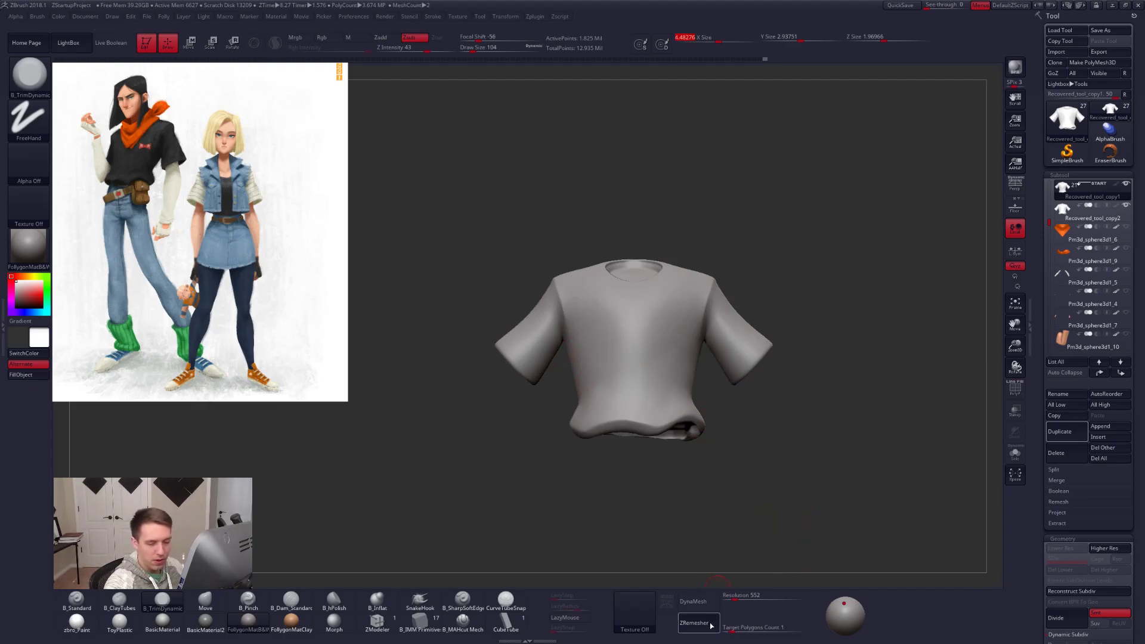
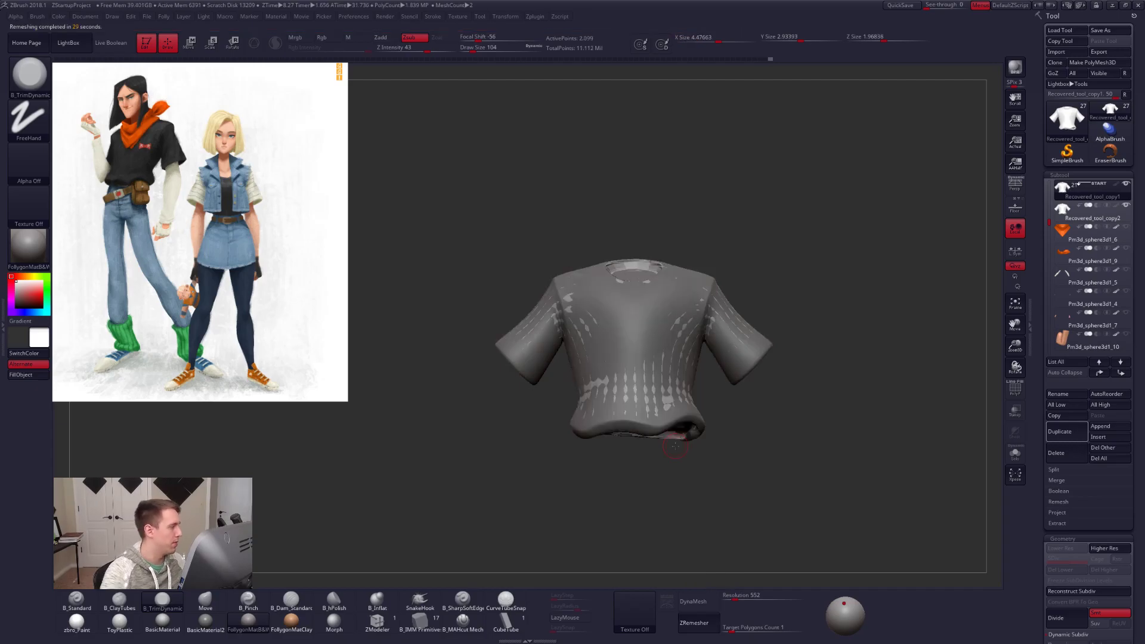
# Inspect the remeshed shirt's topology using the polyframe display and a dynamic subdivision preview.
pyautogui.hotkey('alt', 'shift', 's')
pyautogui.moveTo(690, 449); pyautogui.dragTo(708, 473)
pyautogui.hotkey('shift', 'f')
pyautogui.moveTo(707, 473); pyautogui.dragTo(670, 529, button='right')
pyautogui.press('d')
pyautogui.hotkey('shift', 'f')
pyautogui.hotkey('alt', 's')
pyautogui.hotkey('alt', 's')
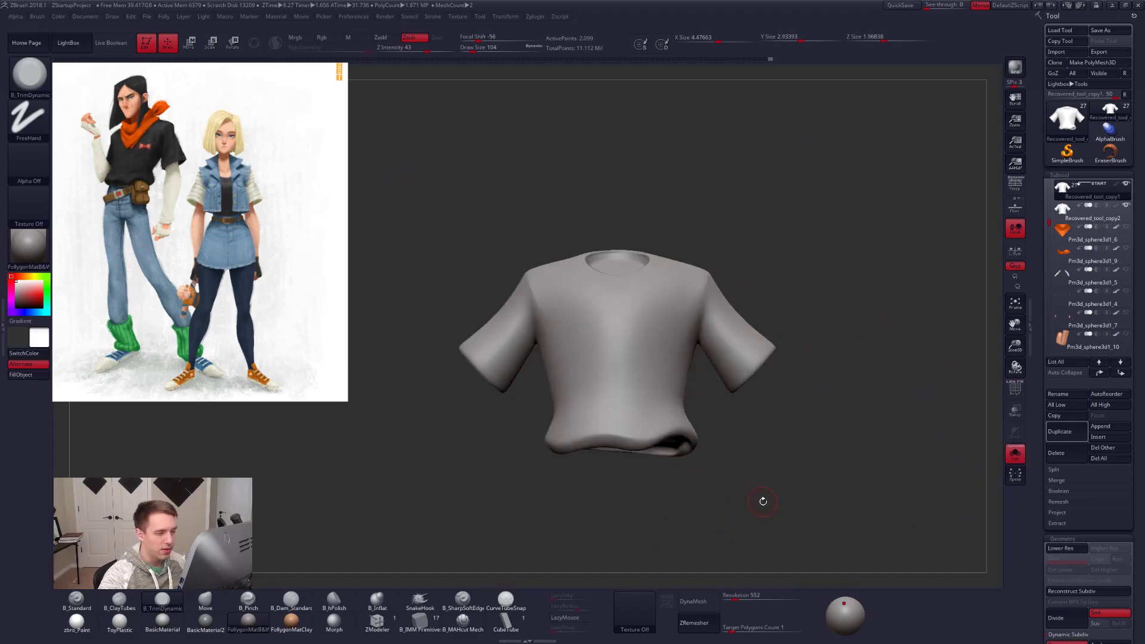
pyautogui.keyDown('ctrl'); pyautogui.moveTo(706, 369); pyautogui.dragTo(708, 414, button='right'); pyautogui.keyUp('ctrl')
pyautogui.hotkey('shift', 'd')
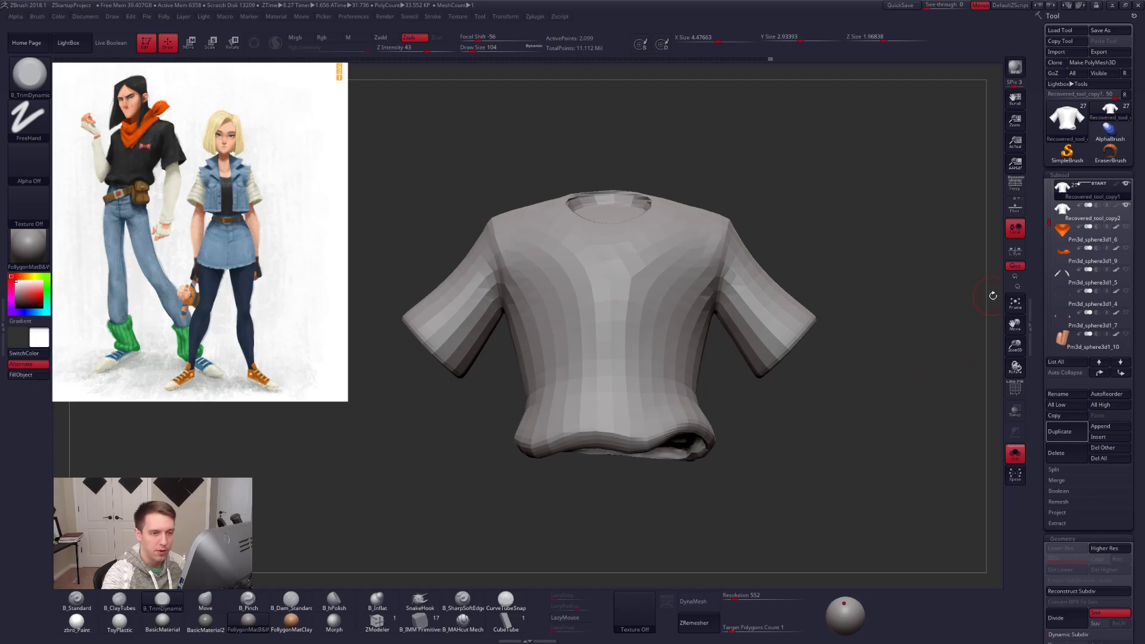
# Subdivide the remeshed shirt up to level 4, projecting the duplicate's detail onto it with ProjectAll after each division.
pyautogui.hotkey('ctrl', 'd')
pyautogui.click(1056, 512)
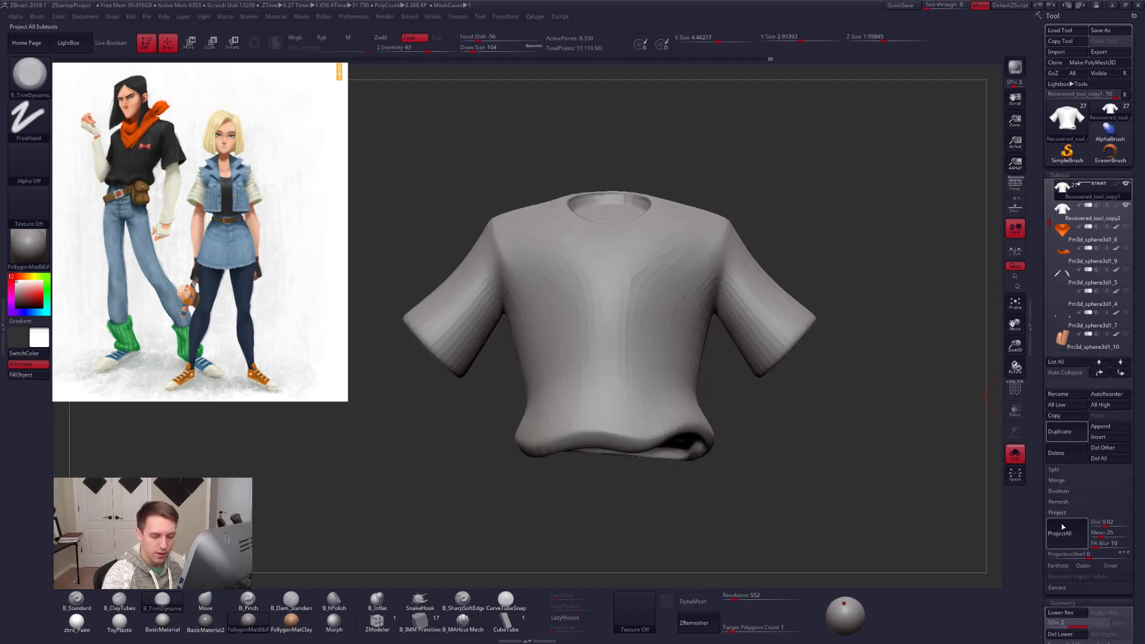
pyautogui.hotkey('ctrl', 'd')
pyautogui.click(1062, 528)
pyautogui.hotkey('ctrl', 'd')
pyautogui.click(1062, 529)
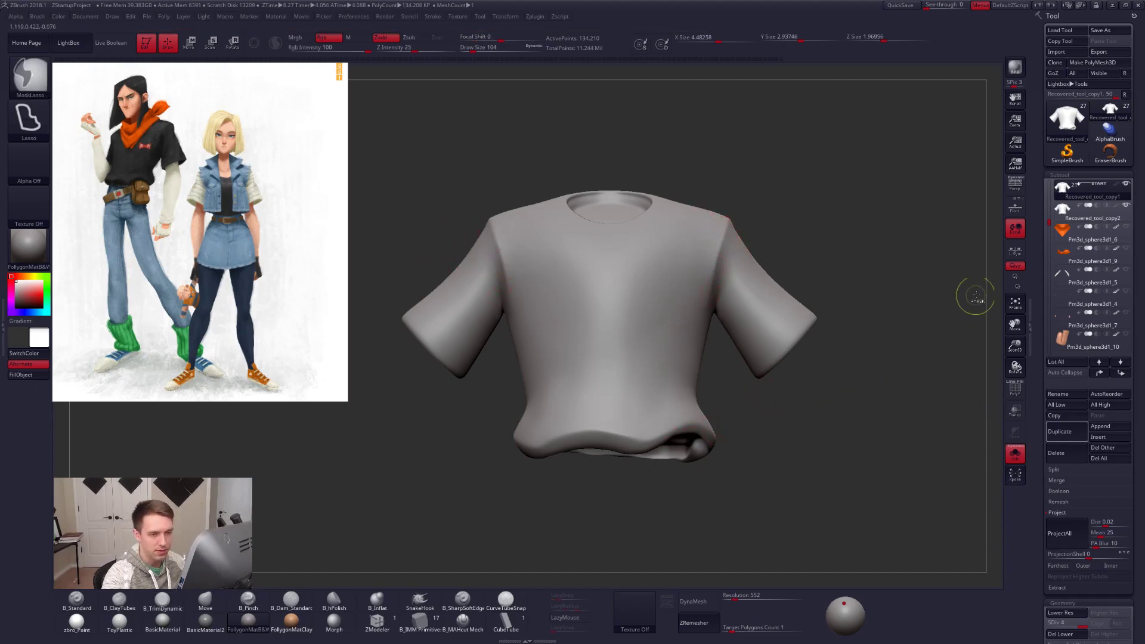
# Delete the duplicate shirt subtool, reselect the remeshed shirt and turn Solo off to show the whole character.
pyautogui.click(1066, 210)
pyautogui.click(1056, 452)
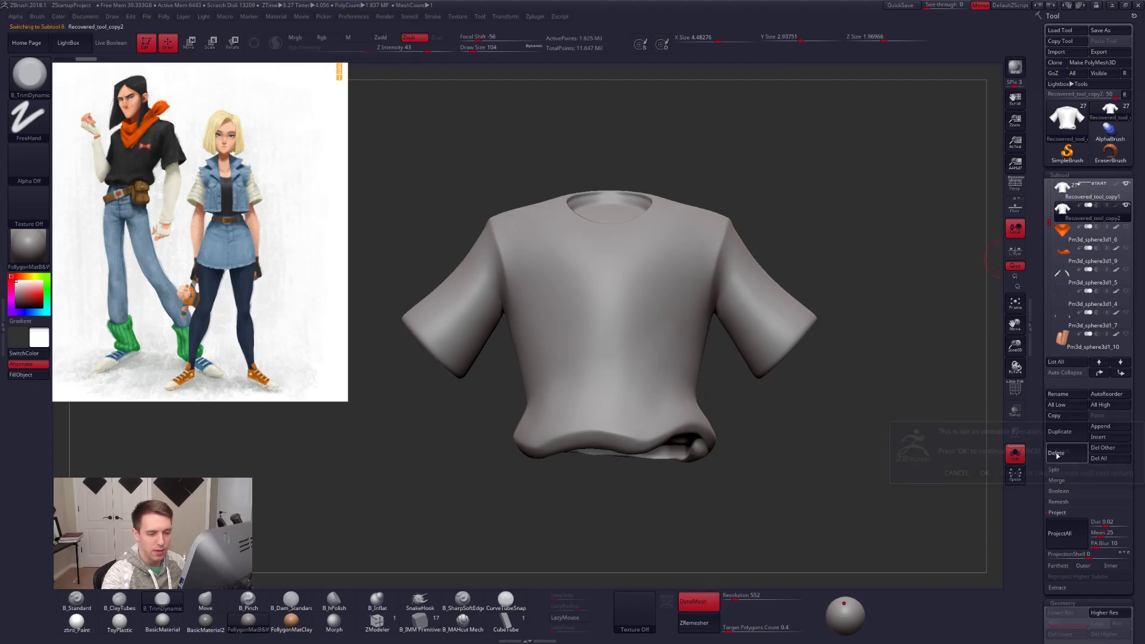
pyautogui.click(960, 474)
pyautogui.click(1061, 199)
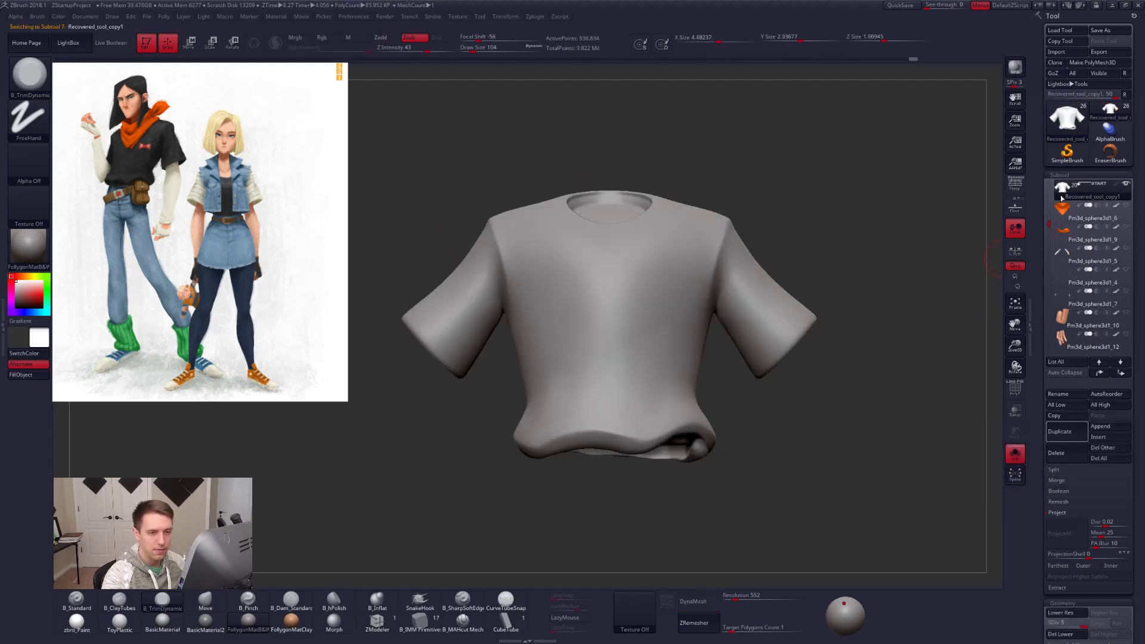
pyautogui.hotkey('alt', 's')
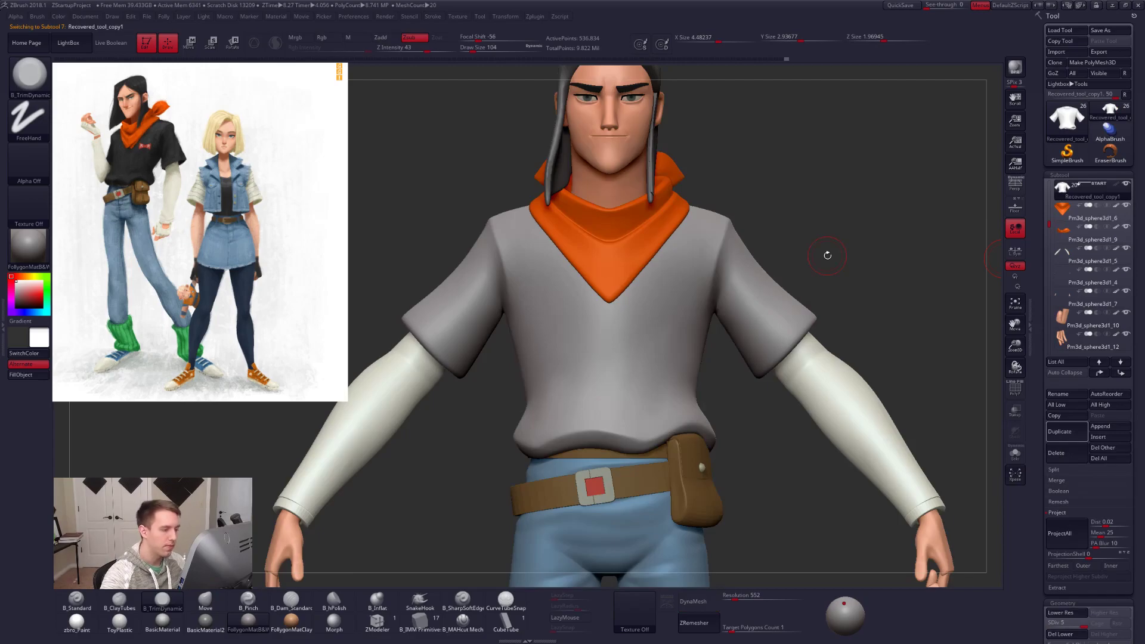
# Isolate the shirt, drop it to subdivision level 3 and smooth the hem's underside.
pyautogui.hotkey('shift', 's')
pyautogui.moveTo(692, 414)
pyautogui.mouseDown(button='right')
pyautogui.moveTo(704, 334)
pyautogui.moveTo(720, 374)
pyautogui.moveTo(706, 434)
pyautogui.moveTo(703, 409)
pyautogui.mouseUp(button='right')
pyautogui.hotkey('shift', 'd')
pyautogui.hotkey('shift', 'd')
pyautogui.keyDown('shift'); pyautogui.moveTo(700, 408); pyautogui.dragTo(685, 382); pyautogui.keyUp('shift')
pyautogui.moveTo(660, 390); pyautogui.dragTo(647, 372, button='right')
# Smooth the jagged inner rim all around the shirt's bottom opening, keeping TrimDynamic as the active brush.
pyautogui.press('b')
pyautogui.press('t')
pyautogui.press('d')
pyautogui.moveTo(532, 387)
pyautogui.keyDown('alt'); pyautogui.mouseDown(button='right')
pyautogui.moveTo(612, 362)
pyautogui.moveTo(656, 313)
pyautogui.mouseUp(button='right'); pyautogui.keyUp('alt')
pyautogui.moveTo(662, 296)
pyautogui.keyDown('shift'); pyautogui.mouseDown()
pyautogui.moveTo(550, 321)
pyautogui.moveTo(502, 369)
pyautogui.mouseUp(); pyautogui.keyUp('shift')
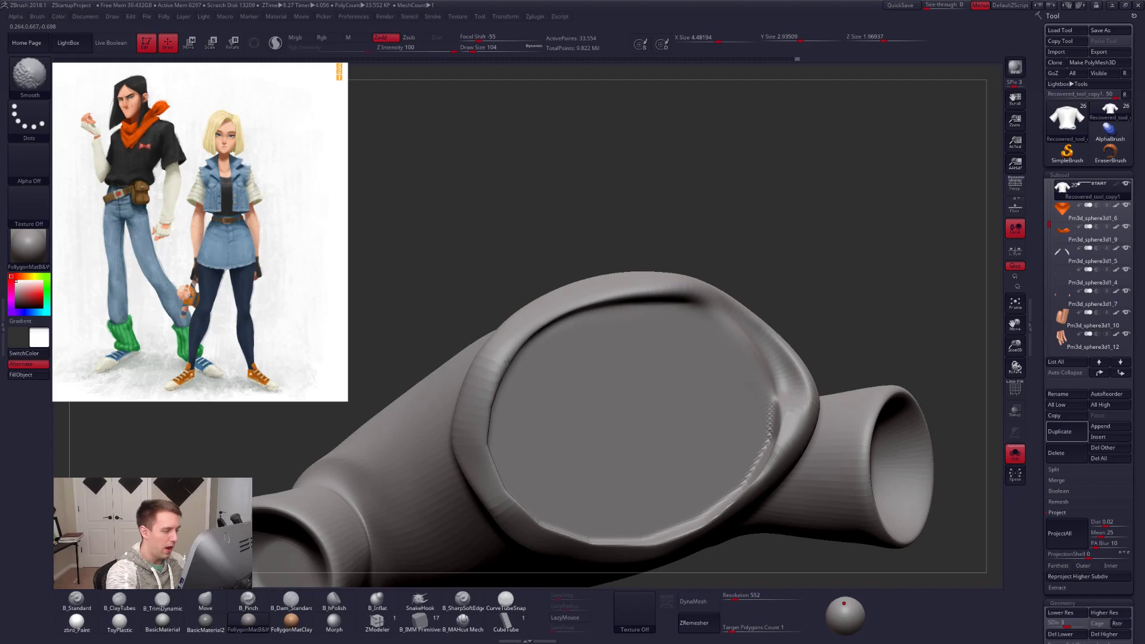
pyautogui.keyDown('shift'); pyautogui.moveTo(487, 446); pyautogui.dragTo(507, 490); pyautogui.keyUp('shift')
pyautogui.keyDown('alt'); pyautogui.moveTo(563, 506); pyautogui.dragTo(555, 459, button='right'); pyautogui.keyUp('alt')
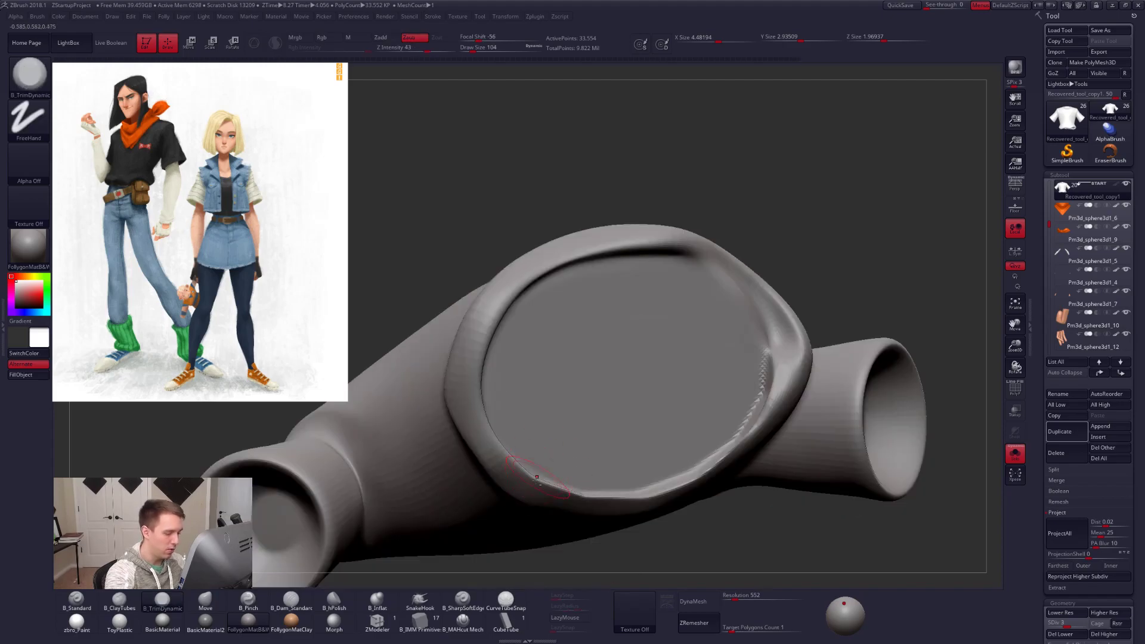
pyautogui.moveTo(521, 470)
pyautogui.keyDown('shift'); pyautogui.mouseDown()
pyautogui.moveTo(620, 500)
pyautogui.moveTo(698, 459)
pyautogui.moveTo(752, 397)
pyautogui.moveTo(749, 374)
pyautogui.mouseUp(); pyautogui.keyUp('shift')
pyautogui.moveTo(700, 314); pyautogui.dragTo(722, 350, button='right')
pyautogui.press('shift')
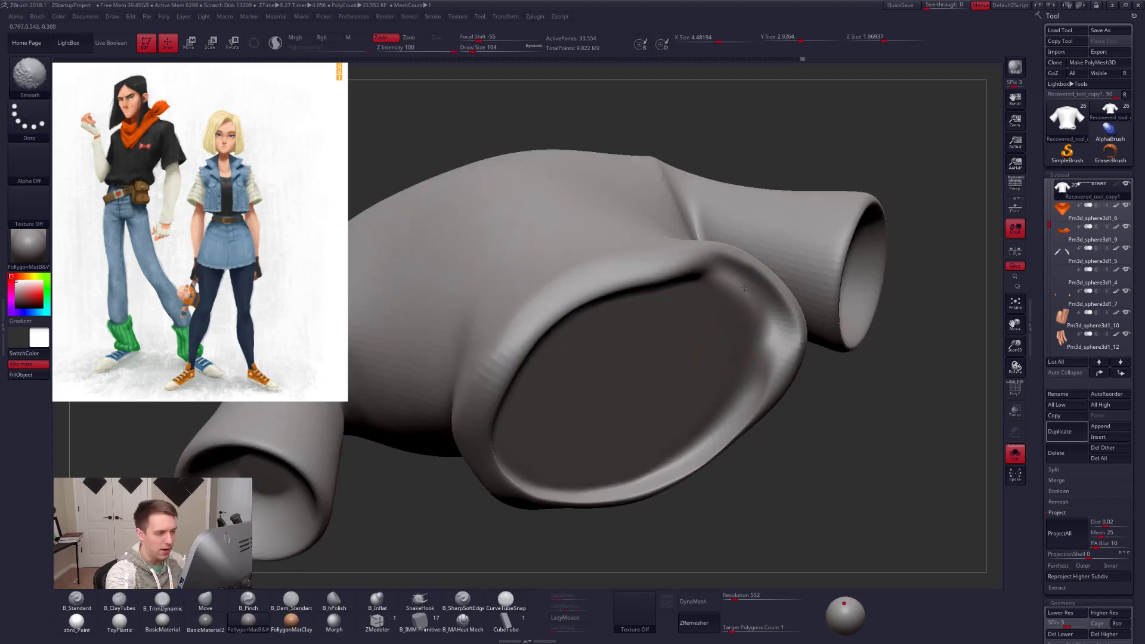
pyautogui.moveTo(712, 264); pyautogui.dragTo(686, 446, button='right')
# Check the smoothed hem against the belt and pouch, and return the shirt to subdivision level 5.
pyautogui.hotkey('shift', 'alt', 's')
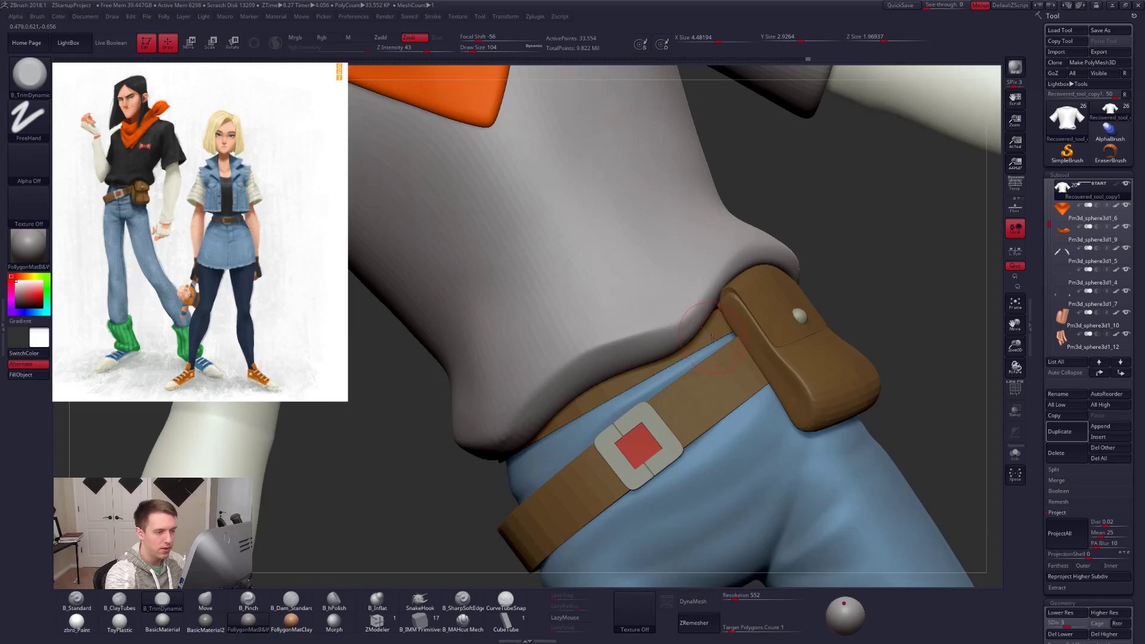
pyautogui.hotkey('shift', 'alt', 's')
pyautogui.moveTo(669, 382); pyautogui.dragTo(690, 306, button='right')
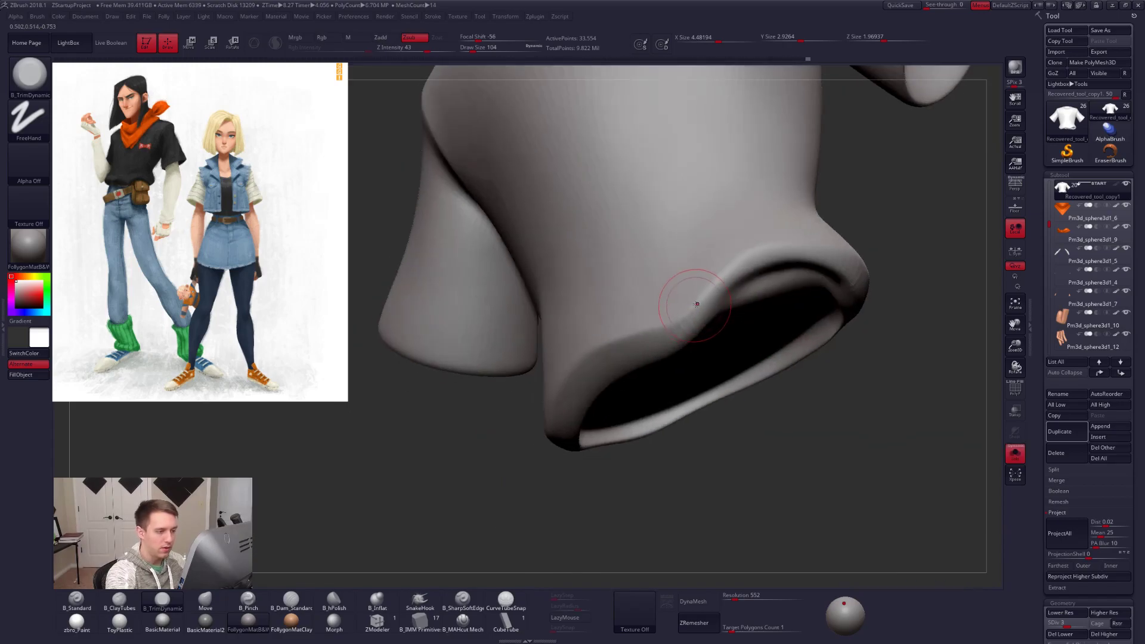
pyautogui.press('d')
pyautogui.press('d')
# Sharpen the shirt's front hem edge near the pouch with the Pinch brush at draw size 61, checking it against the full character.
pyautogui.press('b')
pyautogui.press('p')
pyautogui.press('i')
pyautogui.press('space')
pyautogui.moveTo(702, 301); pyautogui.dragTo(700, 301)
pyautogui.moveTo(700, 292); pyautogui.dragTo(650, 345, button='right')
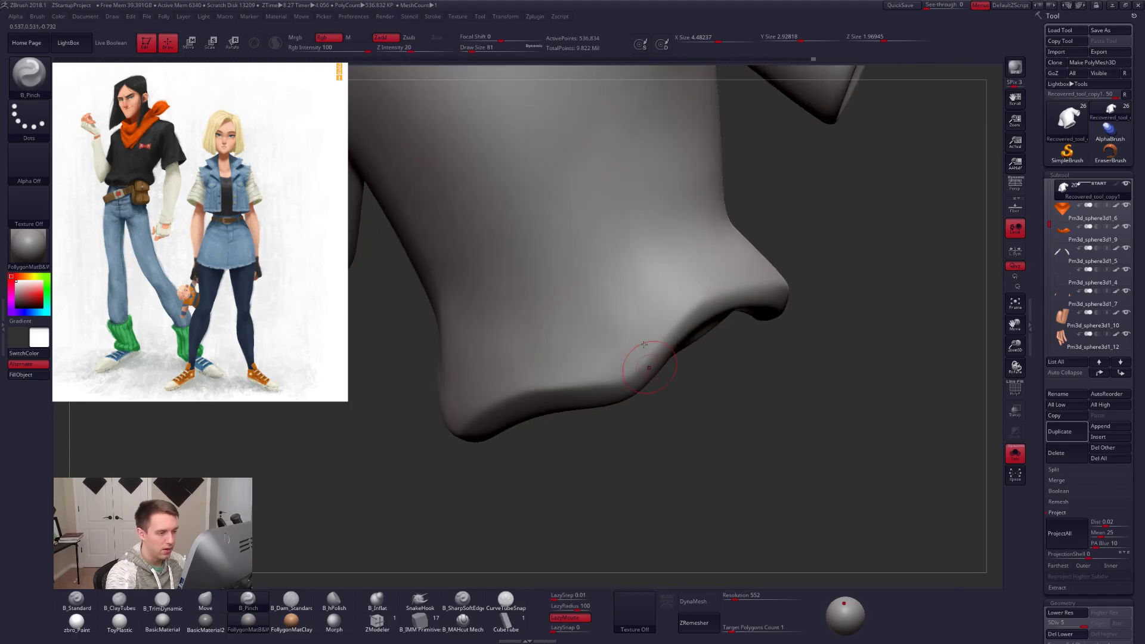
pyautogui.hotkey('shift', 'alt', 's')
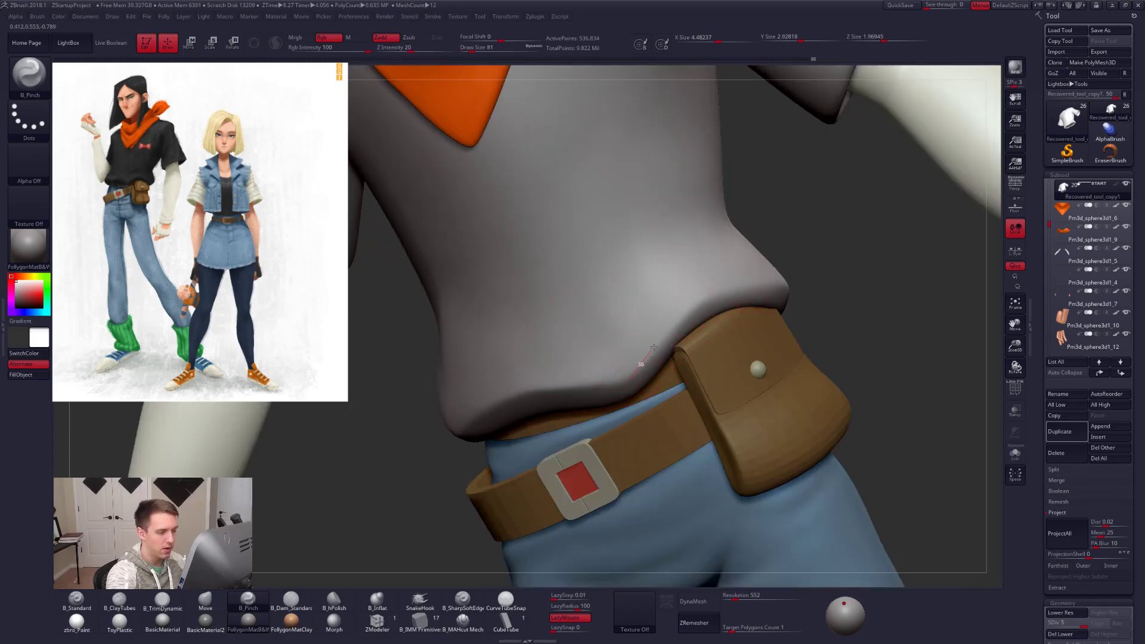
pyautogui.moveTo(711, 285)
pyautogui.mouseDown(button='right')
pyautogui.moveTo(701, 302)
pyautogui.moveTo(787, 305)
pyautogui.moveTo(817, 338)
pyautogui.moveTo(696, 359)
pyautogui.mouseUp(button='right')
pyautogui.hotkey('alt', 'shift', 's')
pyautogui.hotkey('alt', 'shift', 's')
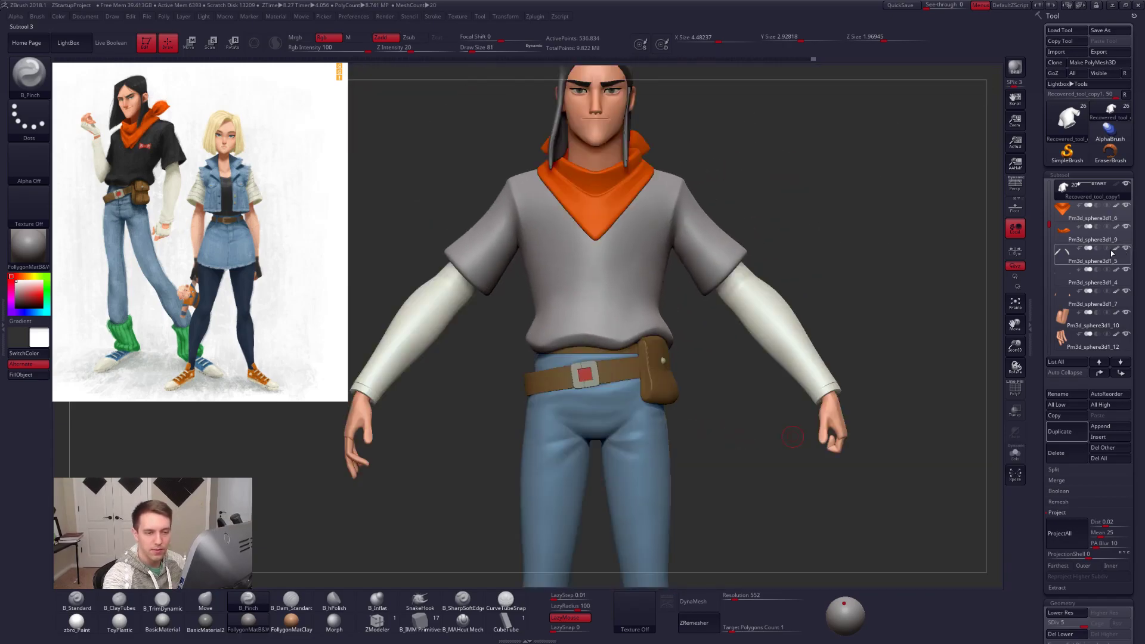
# Hide the white arm sleeve and hand subtools to expose the shirt's sides.
pyautogui.click(1067, 256)
pyautogui.scroll(-2, 1053, 237)
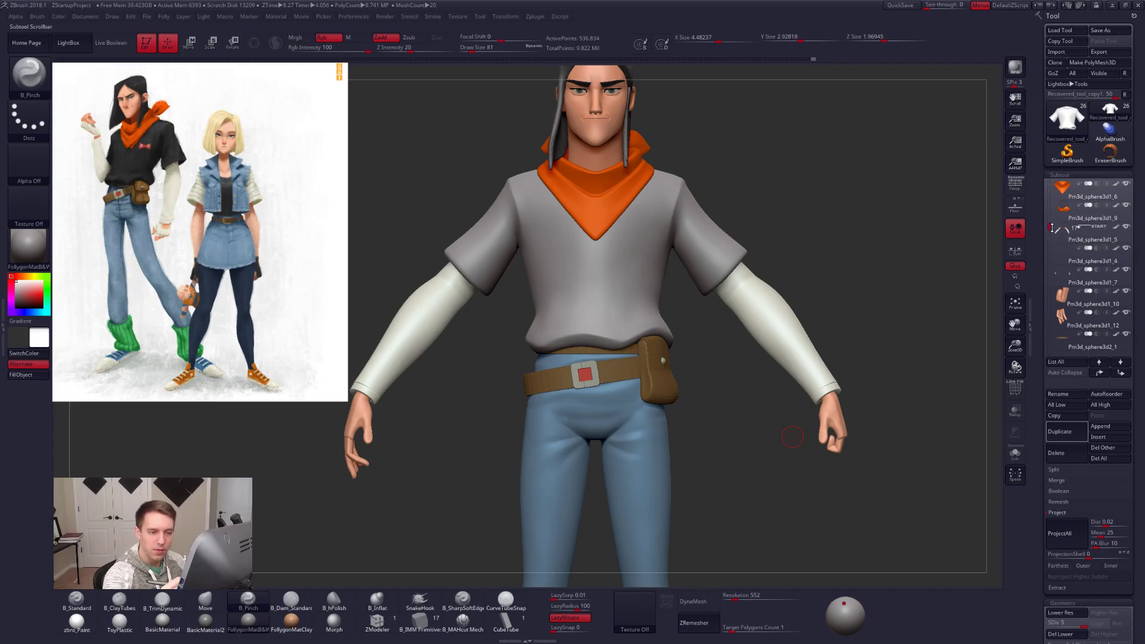
pyautogui.scroll(-1, 1050, 240)
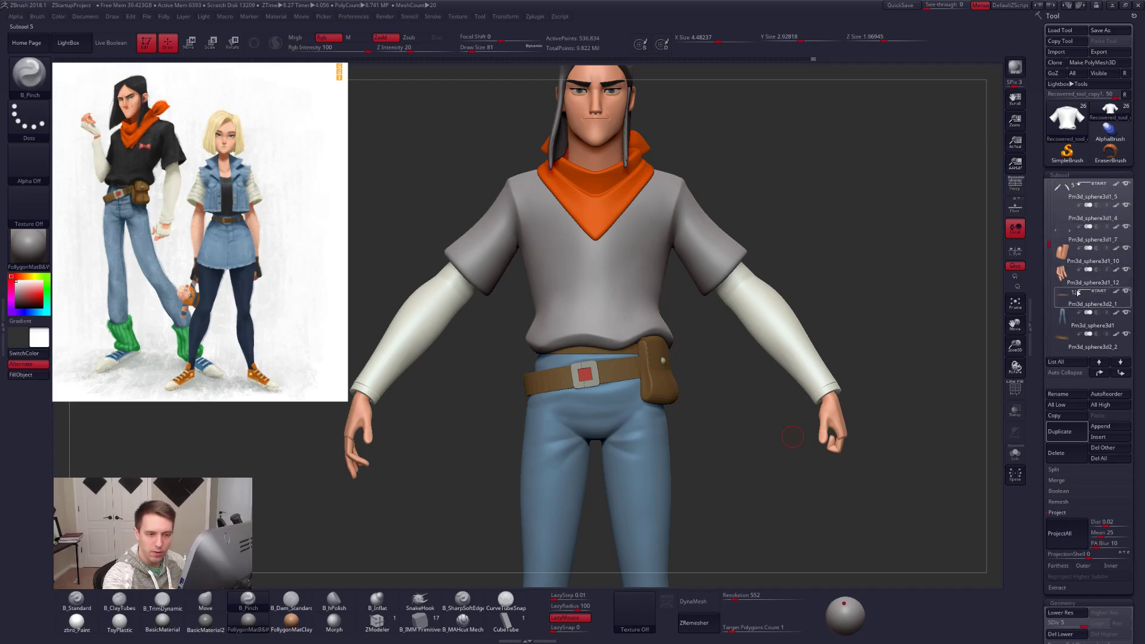
pyautogui.scroll(1, 1050, 239)
pyautogui.click(1125, 207)
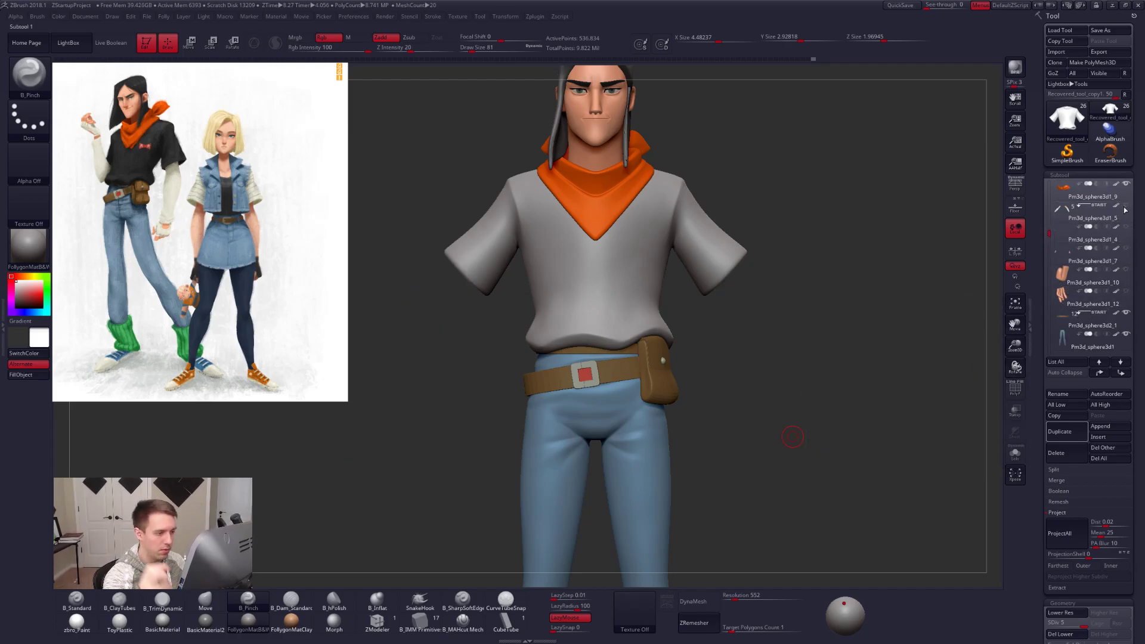
# Adjust the shirt's side hem above the pouch with the Move brush at draw size 170.
pyautogui.moveTo(724, 368); pyautogui.dragTo(669, 379, button='right')
pyautogui.moveTo(670, 379); pyautogui.dragTo(705, 388)
pyautogui.moveTo(714, 378); pyautogui.dragTo(702, 352, button='right')
pyautogui.press('b')
pyautogui.press('m')
pyautogui.press('v')
pyautogui.press('space')
pyautogui.moveTo(665, 353); pyautogui.dragTo(669, 353)
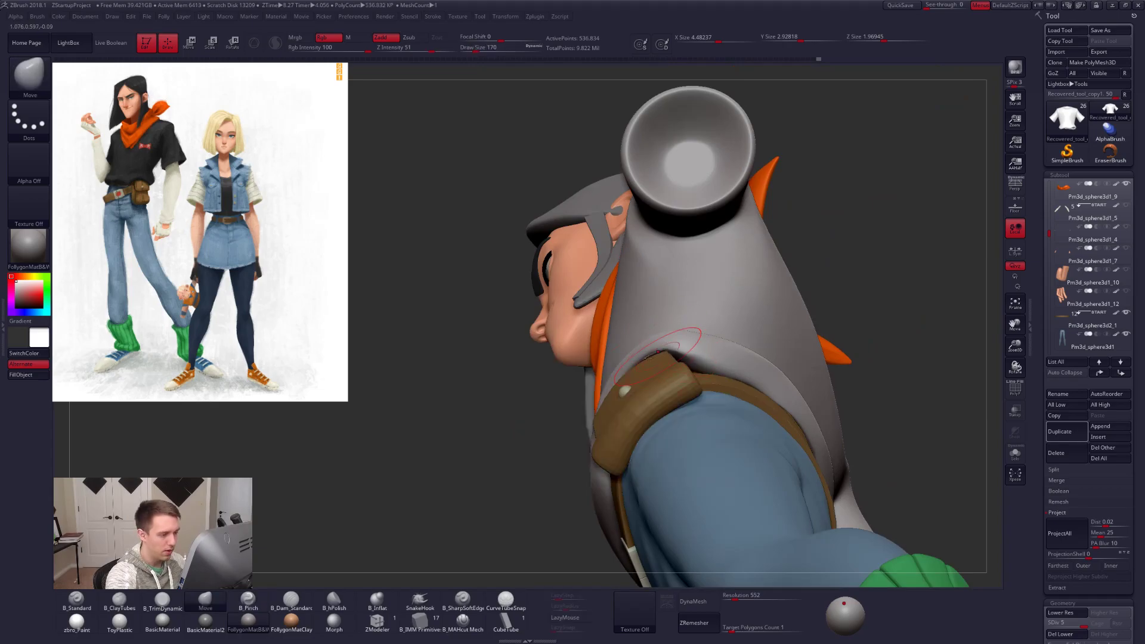
pyautogui.hotkey('ctrl', 'shift', 's')
pyautogui.moveTo(648, 357); pyautogui.dragTo(651, 328, button='right')
# Fill and smooth the inner hem fold at subdivision level 3 using ClayTubes at draw size 96.
pyautogui.press('space')
pyautogui.moveTo(654, 353); pyautogui.dragTo(660, 364)
pyautogui.hotkey('shift', 'd')
pyautogui.hotkey('shift', 'd')
pyautogui.press('b')
pyautogui.press('c')
pyautogui.press('t')
pyautogui.moveTo(661, 364); pyautogui.dragTo(689, 358, button='right')
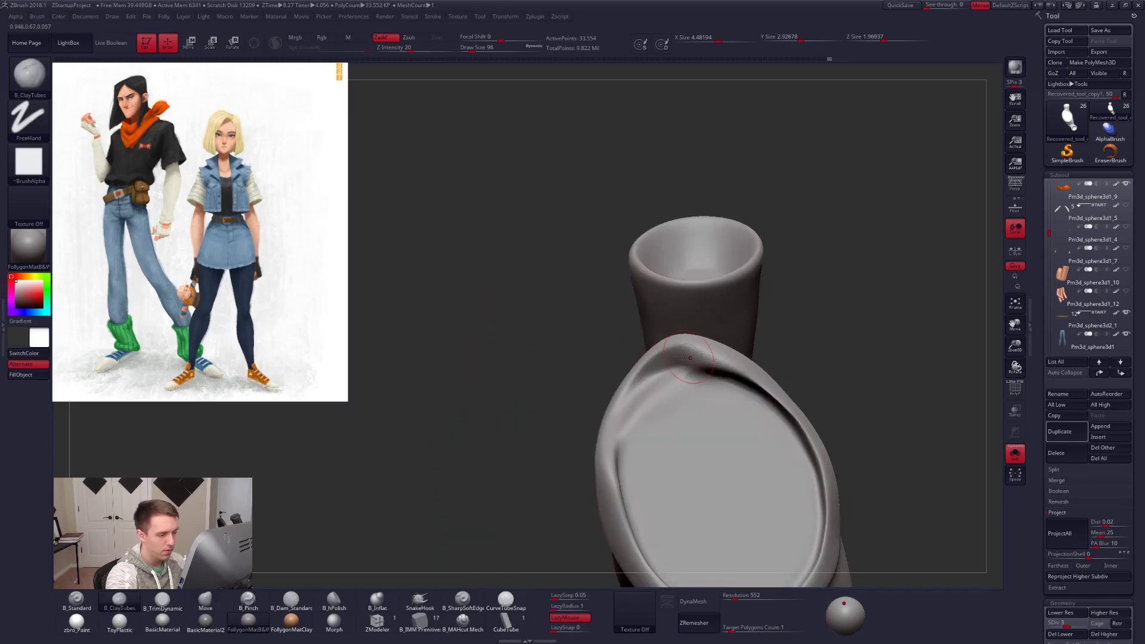
pyautogui.moveTo(646, 403); pyautogui.dragTo(685, 375, button='right')
pyautogui.hotkey('ctrl', 'shift', 's')
pyautogui.hotkey('ctrl', 'shift', 's')
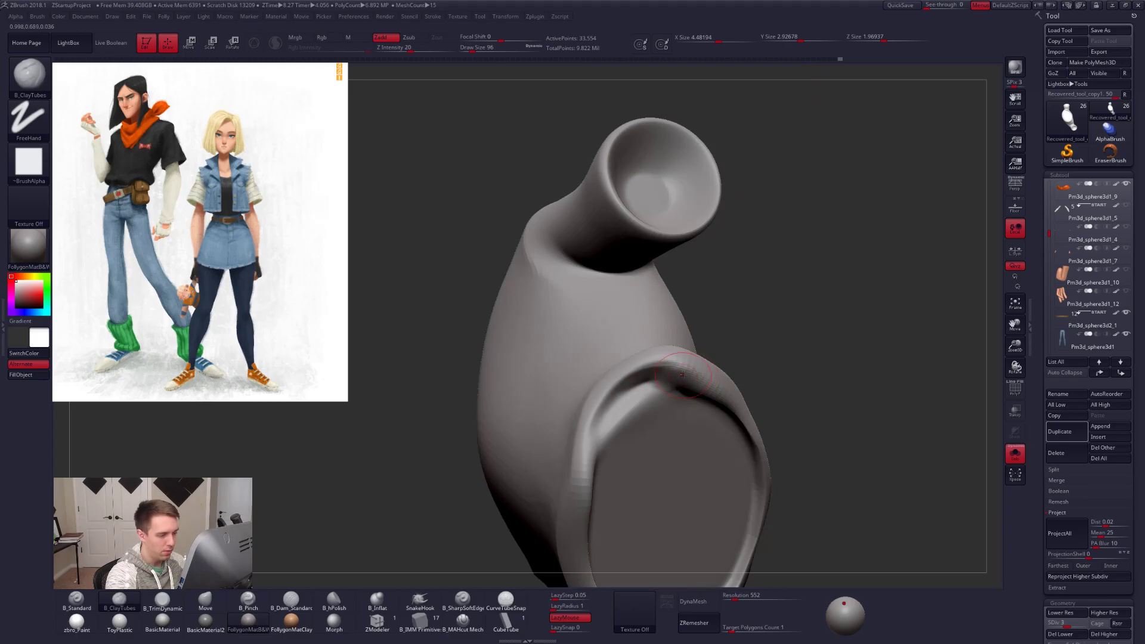
pyautogui.hotkey('ctrl', 'd')
pyautogui.press('shift')
# Restore subdivision level 5 and pinch the hem edge along the shirt's side and back.
pyautogui.moveTo(660, 380)
pyautogui.mouseDown(button='right')
pyautogui.moveTo(645, 378)
pyautogui.moveTo(699, 380)
pyautogui.moveTo(705, 413)
pyautogui.moveTo(686, 442)
pyautogui.moveTo(685, 418)
pyautogui.moveTo(589, 378)
pyautogui.mouseUp(button='right')
pyautogui.press('b')
pyautogui.press('p')
pyautogui.press('i')
pyautogui.press('d')
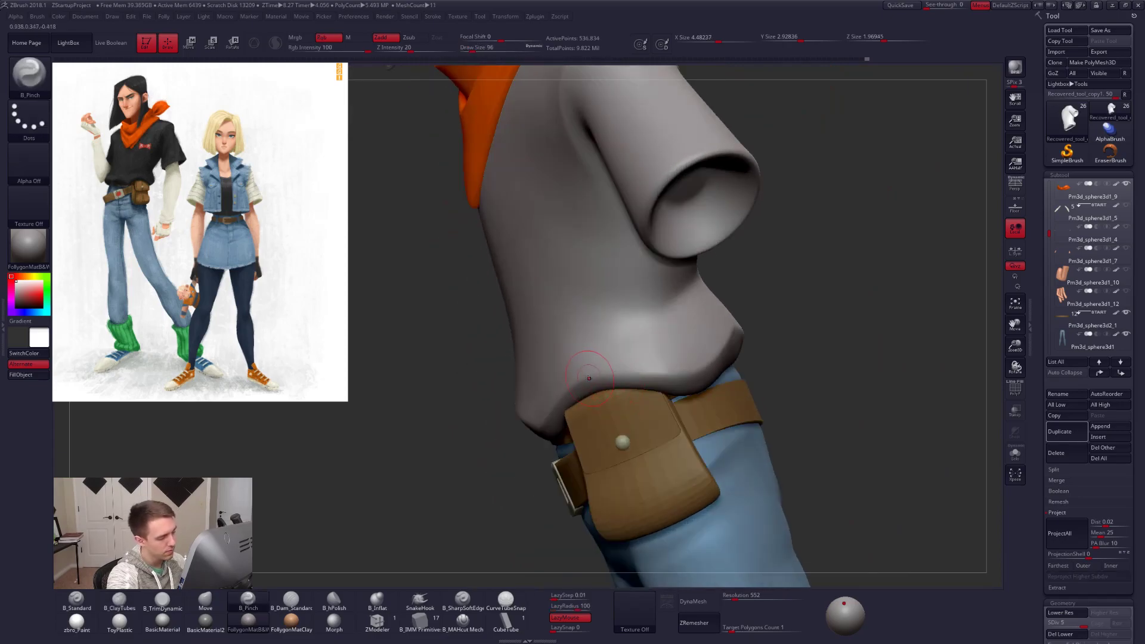
pyautogui.moveTo(714, 374); pyautogui.dragTo(823, 298, button='right')
pyautogui.moveTo(831, 292); pyautogui.dragTo(801, 316)
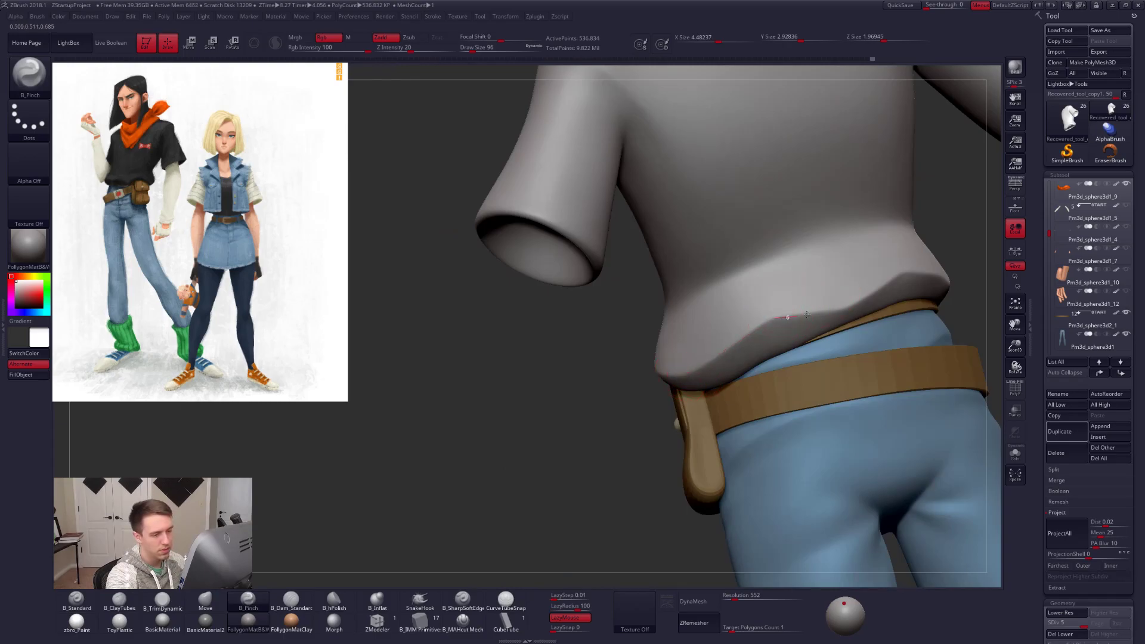
pyautogui.moveTo(859, 310); pyautogui.dragTo(680, 381, button='right')
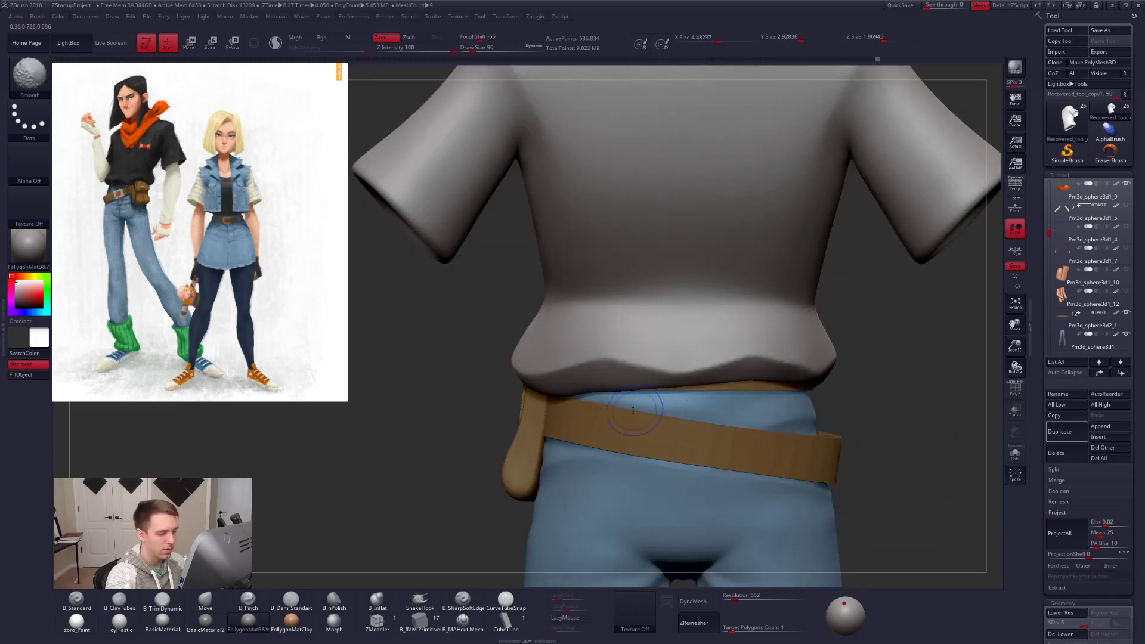
# Reshape the wavy back hem with the Move brush at draw size 140.
pyautogui.press('space')
pyautogui.press('b')
pyautogui.press('m')
pyautogui.press('v')
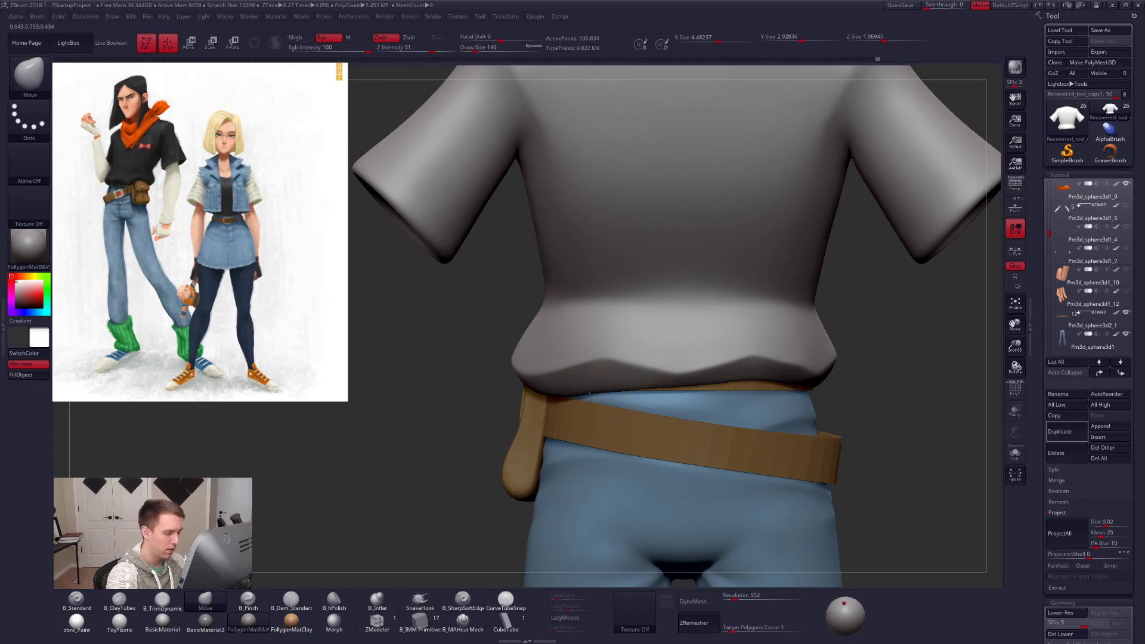
# Pinch the hem edge across the back at draw size 170 and around to the front at size 113.
pyautogui.press('b')
pyautogui.press('p')
pyautogui.press('i')
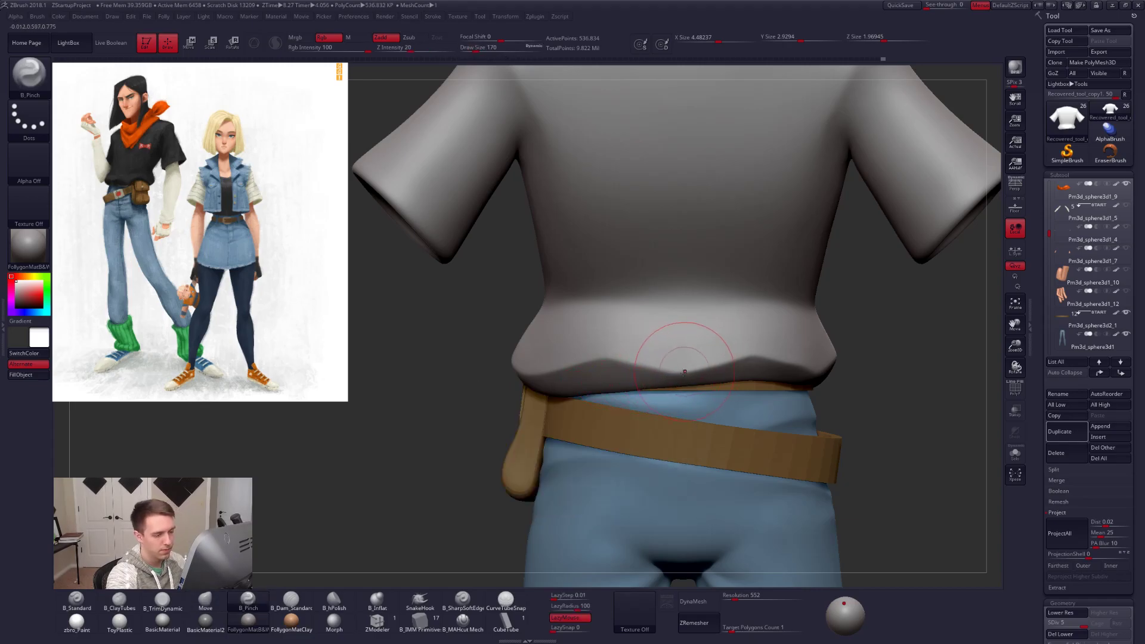
pyautogui.moveTo(754, 349)
pyautogui.mouseDown(button='right')
pyautogui.moveTo(738, 361)
pyautogui.moveTo(768, 356)
pyautogui.mouseUp(button='right')
pyautogui.moveTo(885, 380); pyautogui.dragTo(888, 380)
pyautogui.hotkey('alt', 's')
pyautogui.moveTo(853, 365)
pyautogui.keyDown('alt'); pyautogui.mouseDown(button='right')
pyautogui.moveTo(623, 374)
pyautogui.moveTo(670, 367)
pyautogui.mouseUp(button='right'); pyautogui.keyUp('alt')
pyautogui.press('space')
pyautogui.click(614, 381)
pyautogui.moveTo(754, 369); pyautogui.dragTo(613, 399, button='right')
pyautogui.moveTo(714, 366)
pyautogui.mouseDown(button='right')
pyautogui.moveTo(770, 370)
pyautogui.moveTo(671, 395)
pyautogui.moveTo(671, 424)
pyautogui.moveTo(705, 363)
pyautogui.moveTo(668, 346)
pyautogui.mouseUp(button='right')
pyautogui.hotkey('shift', 's')
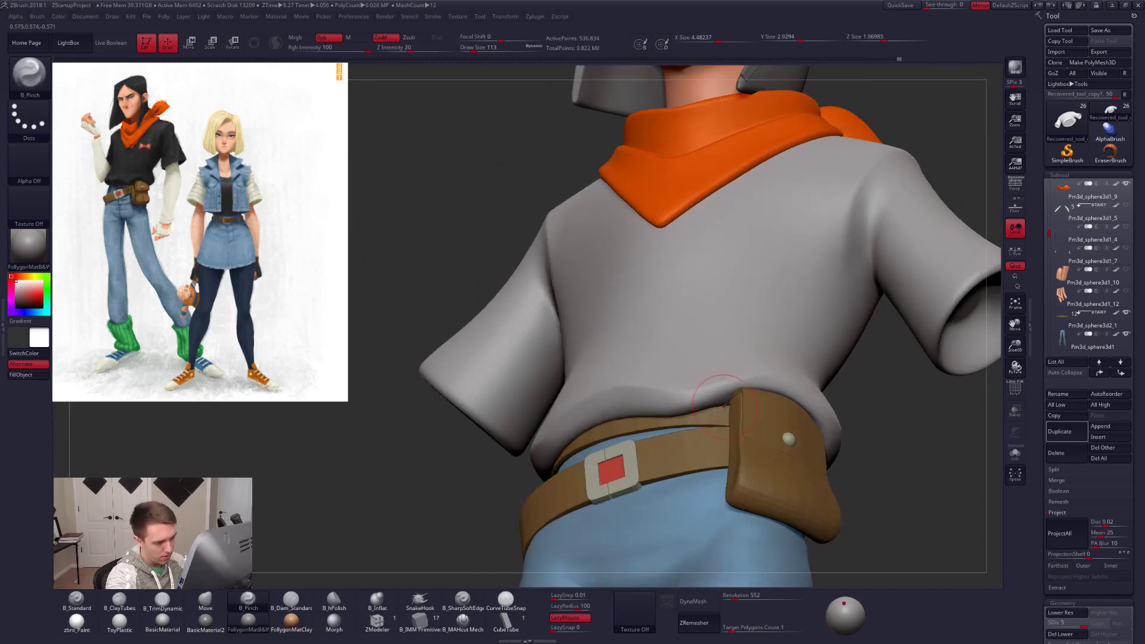
# Reposition the front hem beside the pouch with the Move brush.
pyautogui.moveTo(724, 405); pyautogui.dragTo(710, 345, button='right')
pyautogui.press('space')
pyautogui.moveTo(712, 416)
pyautogui.mouseDown()
pyautogui.moveTo(723, 416)
pyautogui.moveTo(692, 370)
pyautogui.mouseUp()
pyautogui.press('b')
pyautogui.press('m')
pyautogui.press('v')
pyautogui.moveTo(692, 371)
pyautogui.mouseDown(button='right')
pyautogui.moveTo(680, 343)
pyautogui.moveTo(686, 354)
pyautogui.moveTo(685, 333)
pyautogui.moveTo(701, 345)
pyautogui.moveTo(695, 329)
pyautogui.moveTo(673, 349)
pyautogui.moveTo(700, 350)
pyautogui.mouseUp(button='right')
# Fill the gap under the front hem with ClayTubes at subdivision level 3, smooth it and return to level 5.
pyautogui.hotkey('alt', 's')
pyautogui.press('b')
pyautogui.press('c')
pyautogui.press('t')
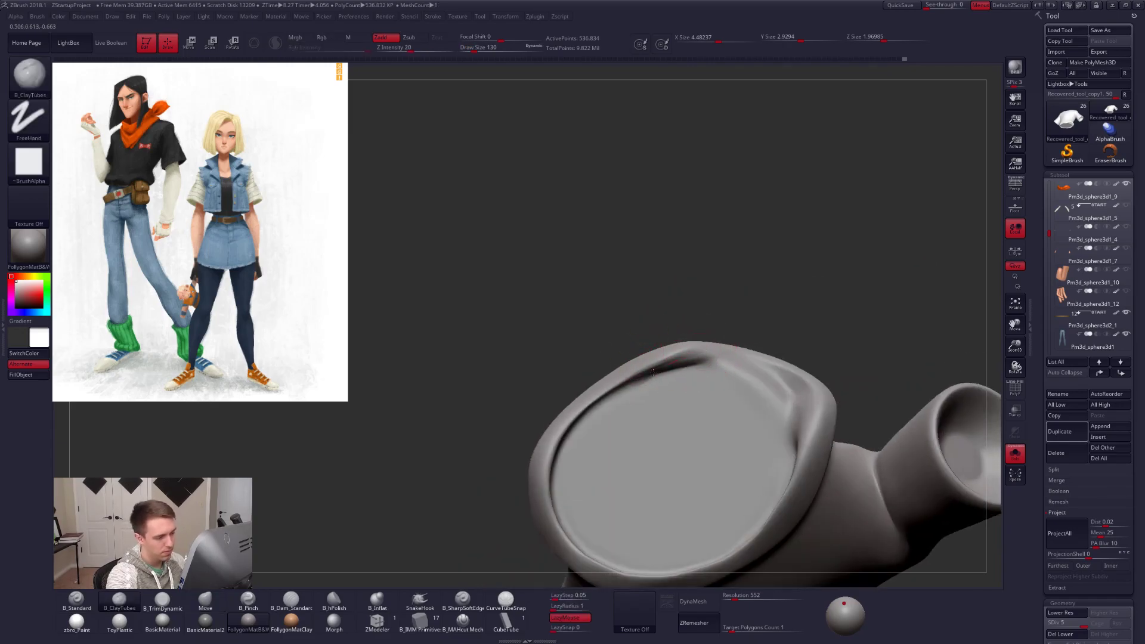
pyautogui.hotkey('shift', 'd')
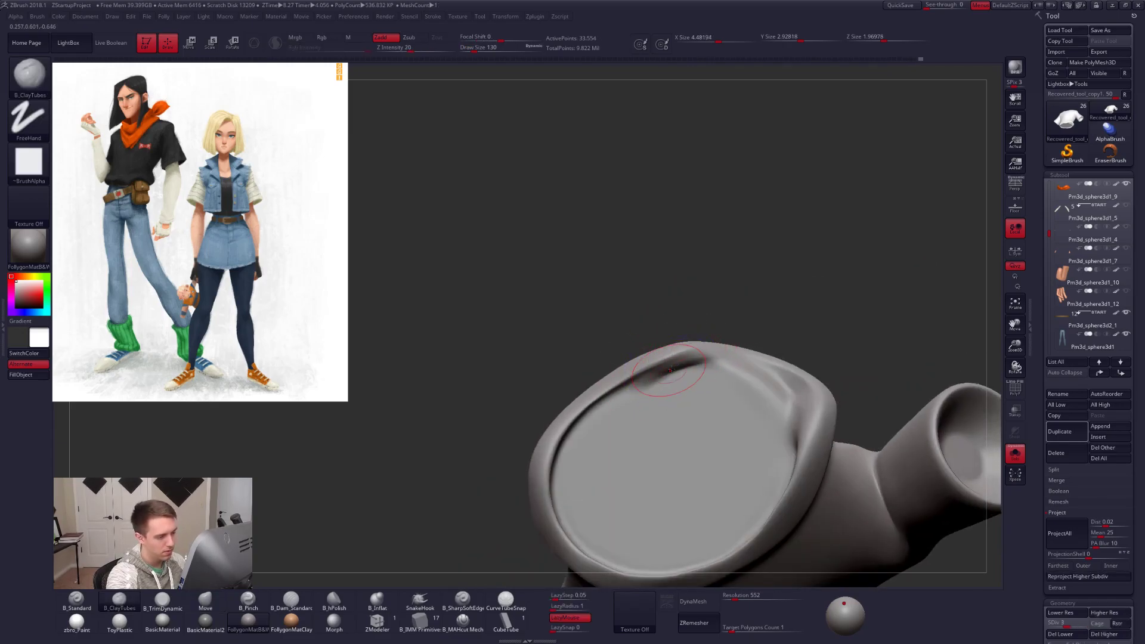
pyautogui.press('space')
pyautogui.moveTo(680, 360)
pyautogui.mouseDown()
pyautogui.moveTo(656, 375)
pyautogui.moveTo(691, 391)
pyautogui.mouseUp()
pyautogui.press('space')
pyautogui.press('space')
pyautogui.press('shift')
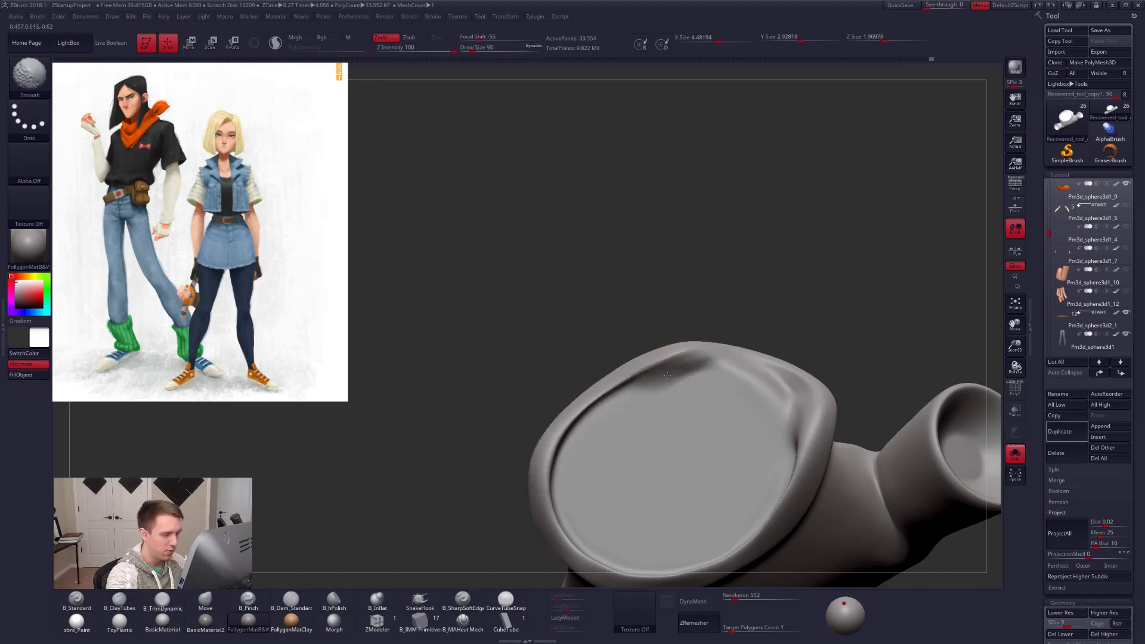
pyautogui.hotkey('ctrl', 'd')
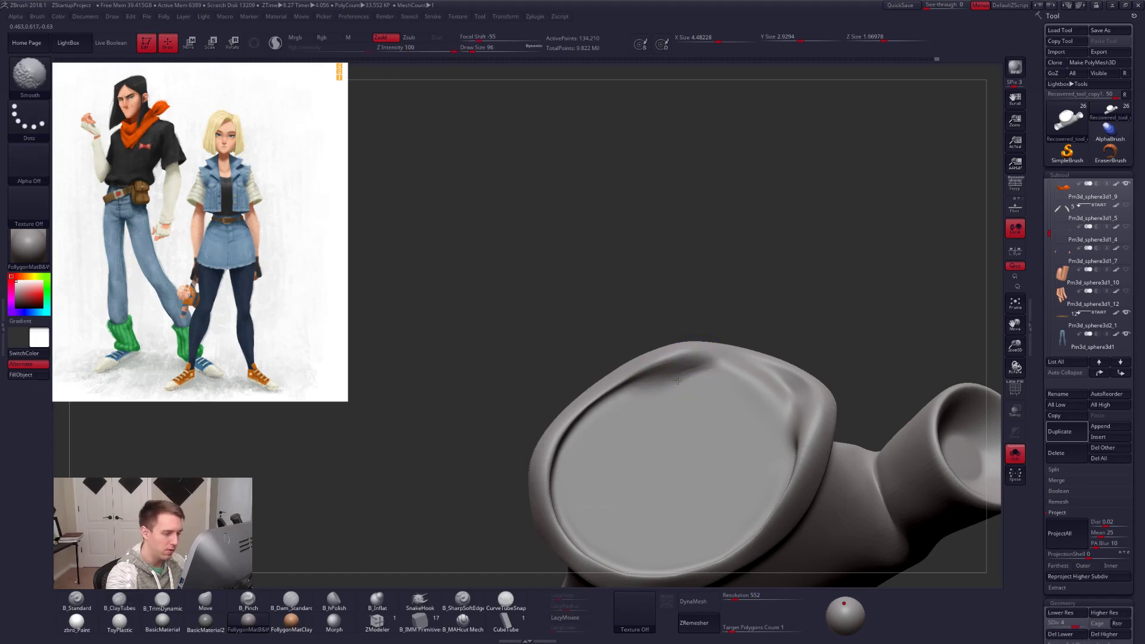
pyautogui.hotkey('ctrl', 'd')
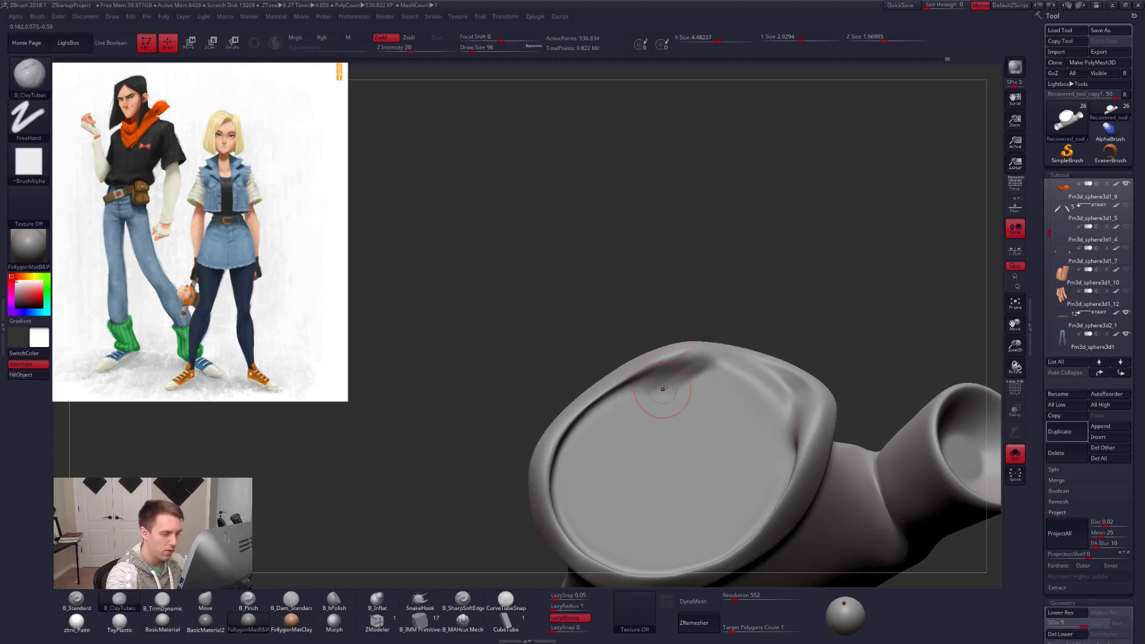
pyautogui.press('shift')
# Examine the hem fold from below and in front, comparing the isolated shirt with the full character.
pyautogui.moveTo(669, 389)
pyautogui.mouseDown(button='right')
pyautogui.moveTo(636, 394)
pyautogui.moveTo(722, 352)
pyautogui.mouseUp(button='right')
pyautogui.hotkey('alt', 's')
pyautogui.hotkey('alt', 's')
pyautogui.moveTo(662, 388); pyautogui.dragTo(670, 405, button='right')
pyautogui.hotkey('alt', 's')
pyautogui.hotkey('shift', 's')
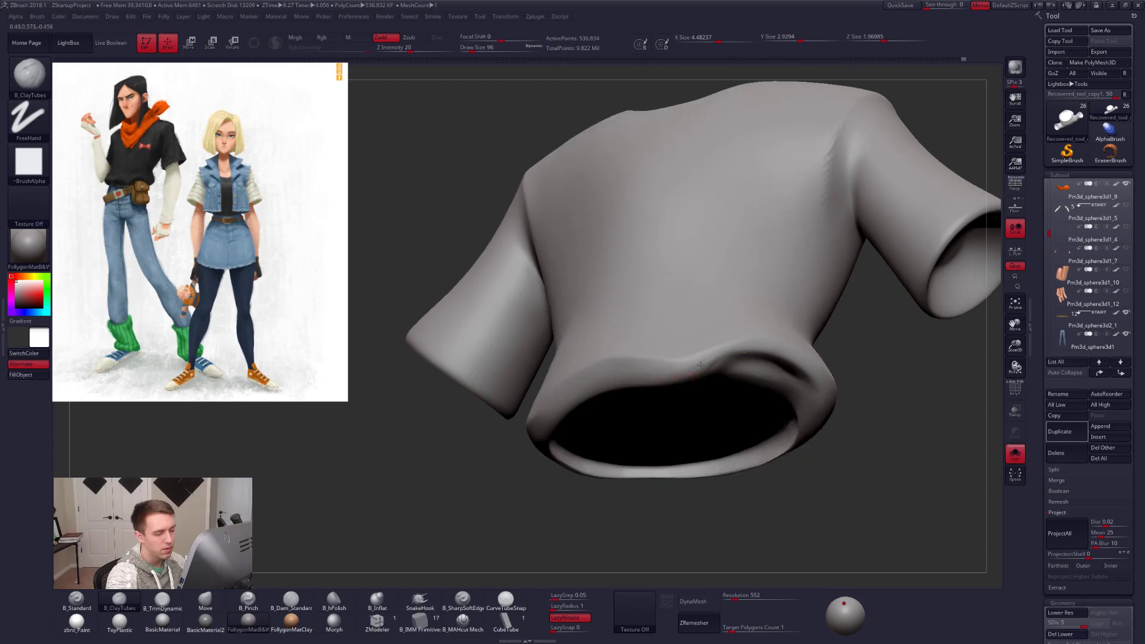
pyautogui.moveTo(701, 362); pyautogui.dragTo(671, 445, button='right')
pyautogui.hotkey('shift', 's')
# Examine the shirt on the full character from several angles and switch to the reference image in Photos.
pyautogui.moveTo(828, 410); pyautogui.dragTo(847, 412, button='right')
pyautogui.press('f')
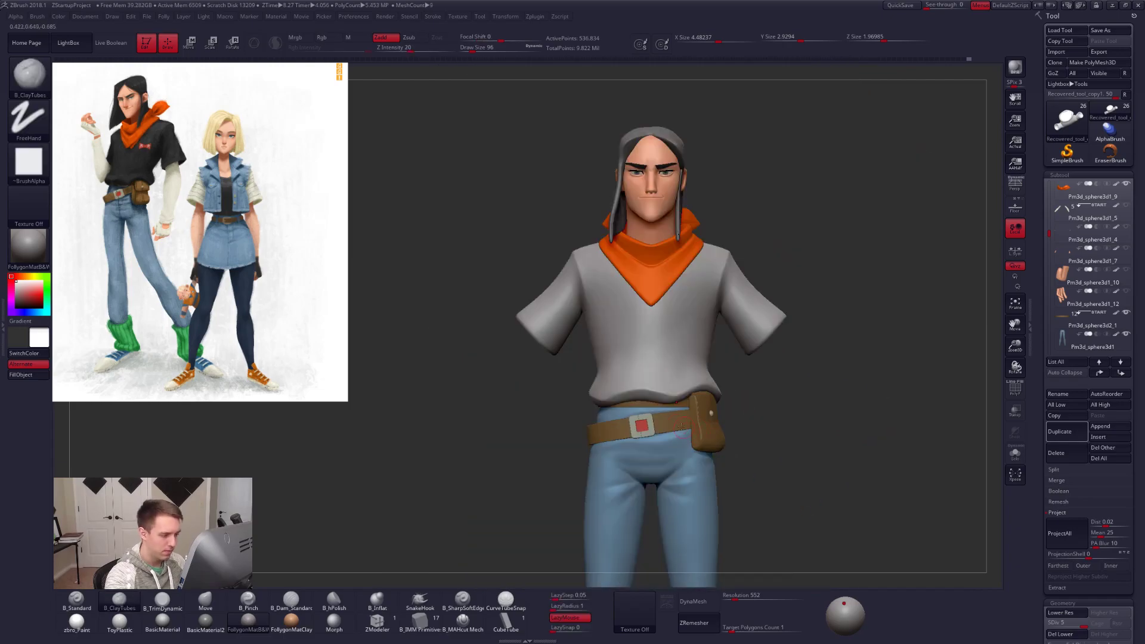
pyautogui.moveTo(634, 428)
pyautogui.mouseDown(button='right')
pyautogui.moveTo(724, 416)
pyautogui.moveTo(682, 393)
pyautogui.moveTo(677, 411)
pyautogui.moveTo(695, 381)
pyautogui.moveTo(715, 435)
pyautogui.mouseUp(button='right')
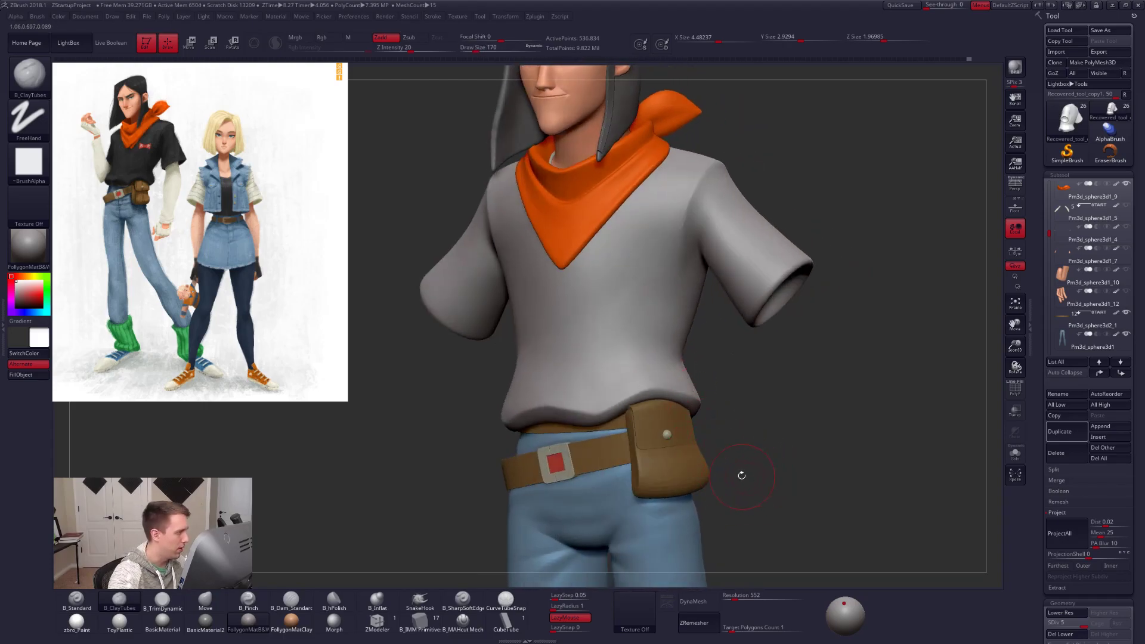
pyautogui.press('space')
pyautogui.moveTo(693, 331); pyautogui.dragTo(695, 330)
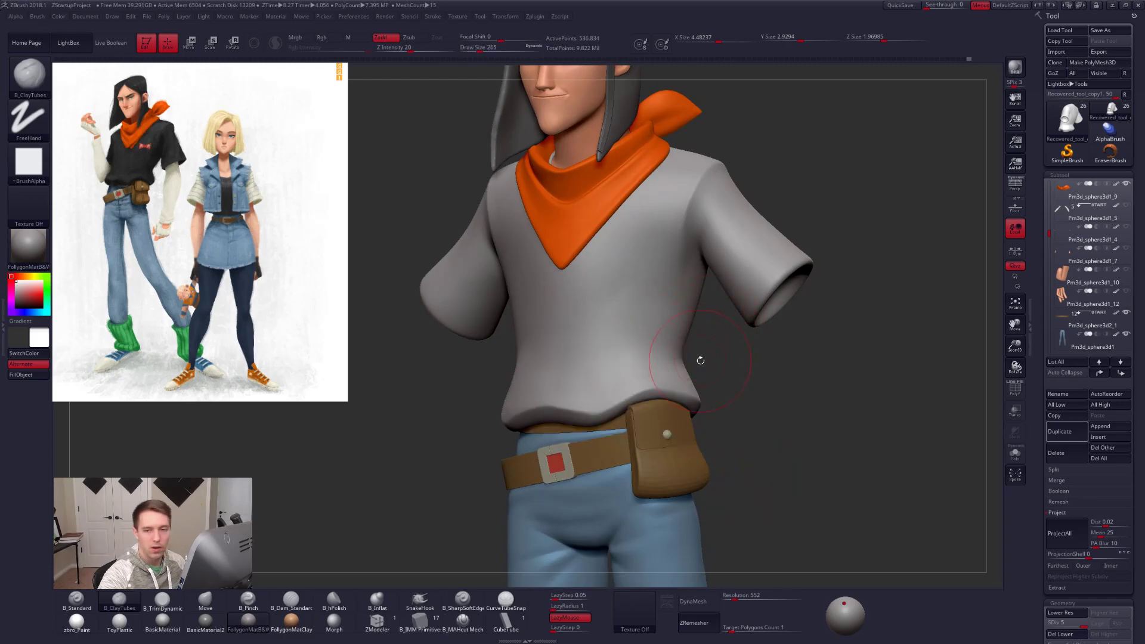
pyautogui.moveTo(713, 358)
pyautogui.keyDown('ctrl'); pyautogui.mouseDown(button='right')
pyautogui.moveTo(629, 361)
pyautogui.moveTo(657, 373)
pyautogui.moveTo(607, 339)
pyautogui.mouseUp(button='right'); pyautogui.keyUp('ctrl')
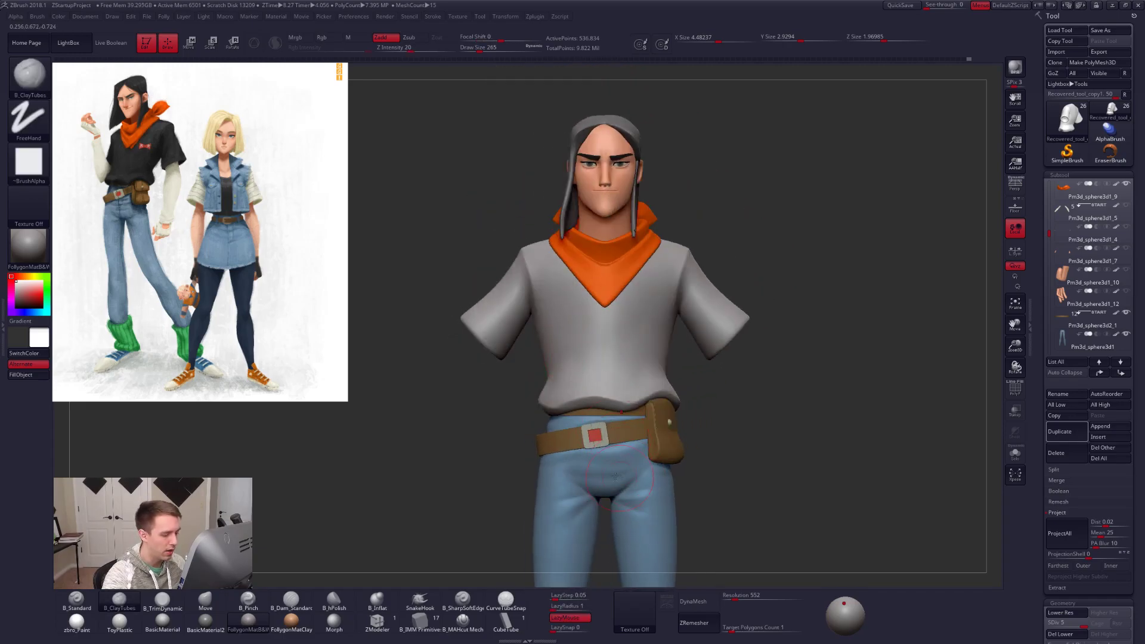
pyautogui.moveTo(601, 477); pyautogui.dragTo(593, 448, button='right')
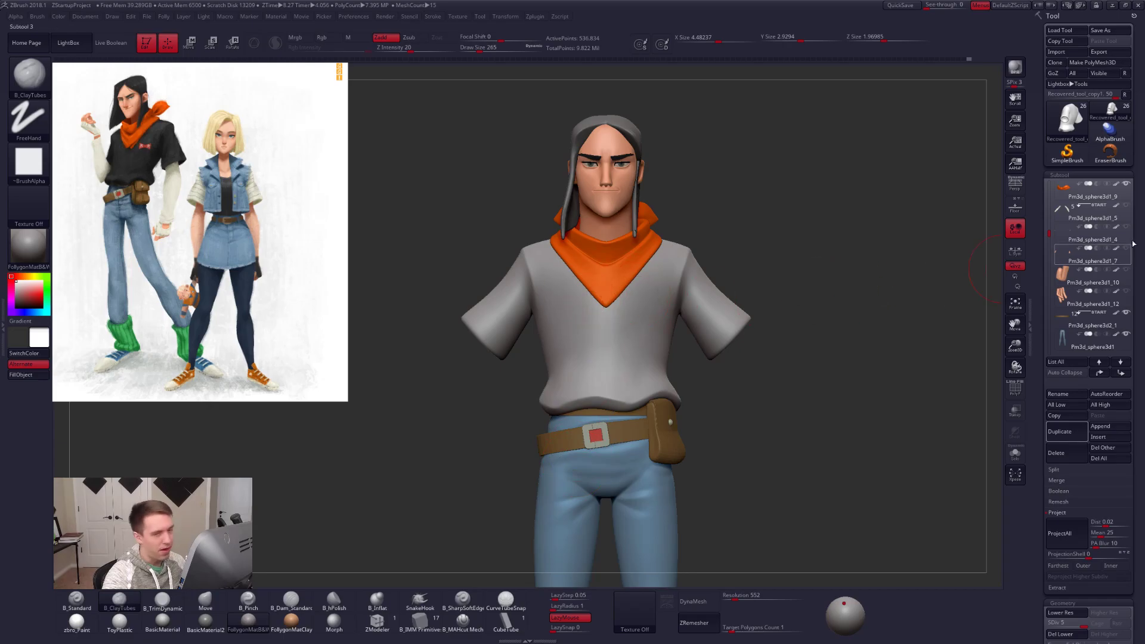
pyautogui.hotkey('alt', 'Tab')
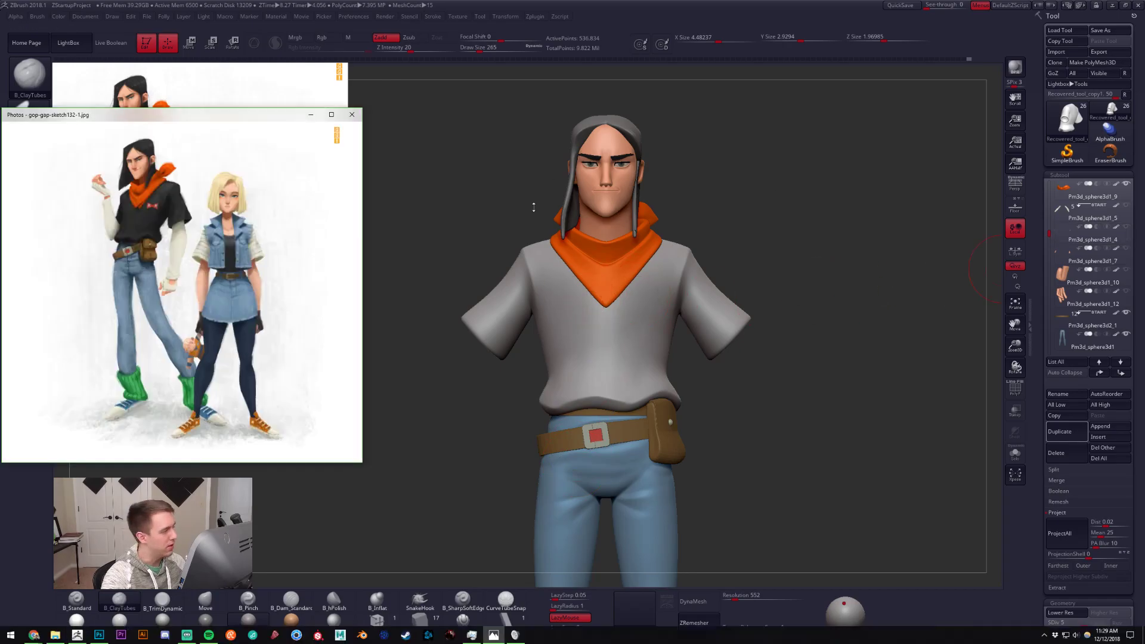
# Examine the black shirt's folds up close in the reference image, and return to ZBrush.
pyautogui.scroll(5, 159, 209)
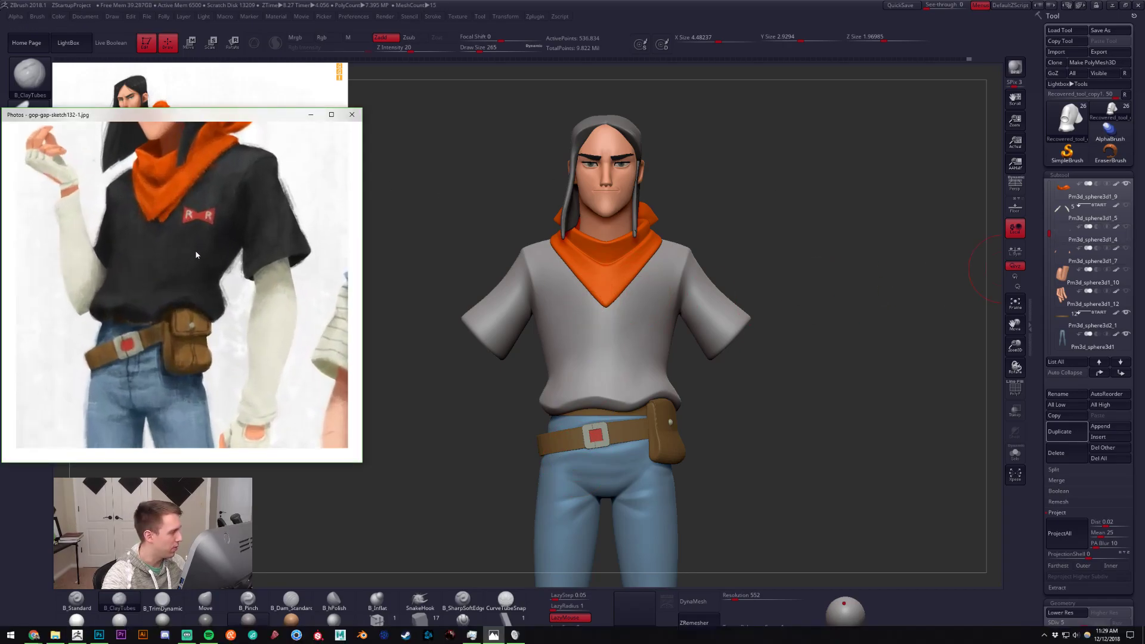
pyautogui.scroll(1, 218, 317)
pyautogui.moveTo(239, 308)
pyautogui.mouseDown()
pyautogui.moveTo(281, 308)
pyautogui.moveTo(237, 304)
pyautogui.moveTo(237, 324)
pyautogui.mouseUp()
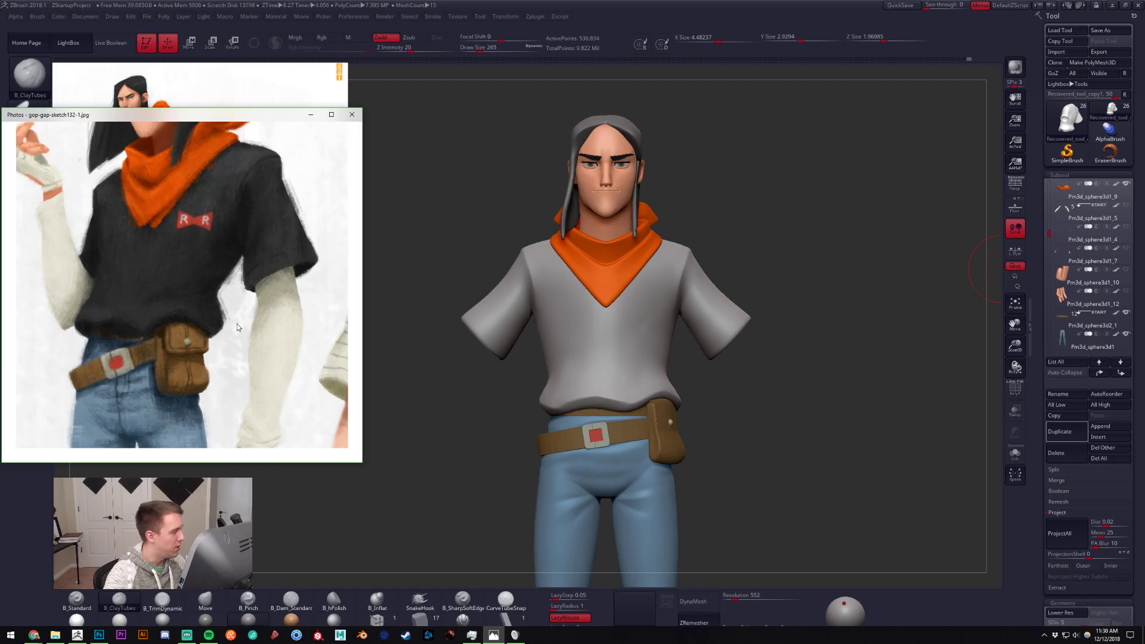
pyautogui.moveTo(237, 324); pyautogui.dragTo(235, 330)
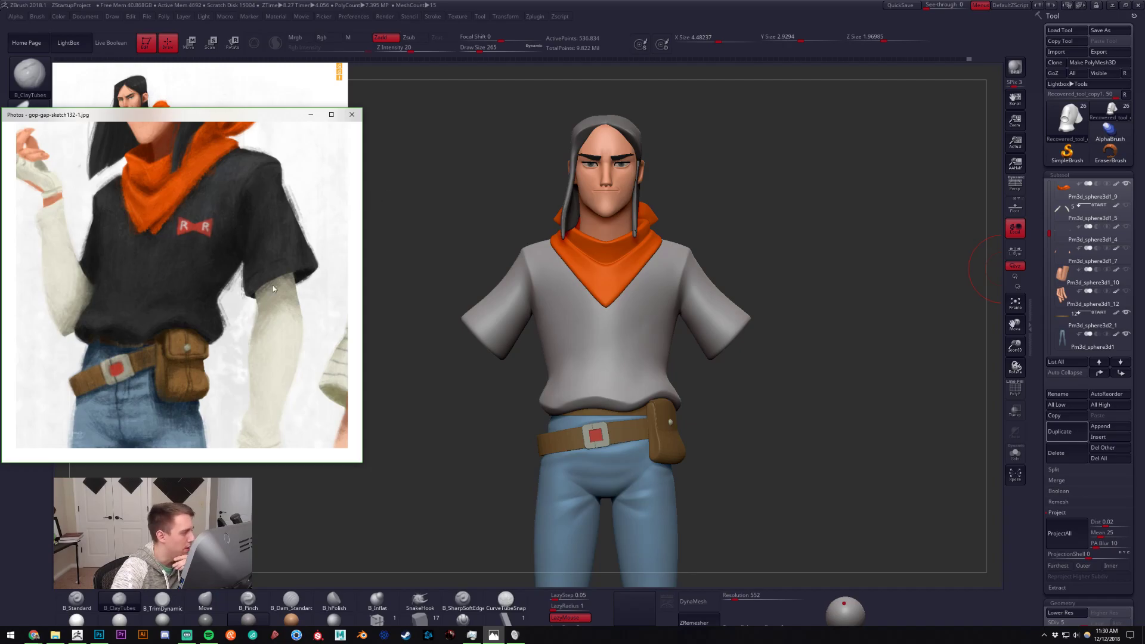
pyautogui.click(390, 235)
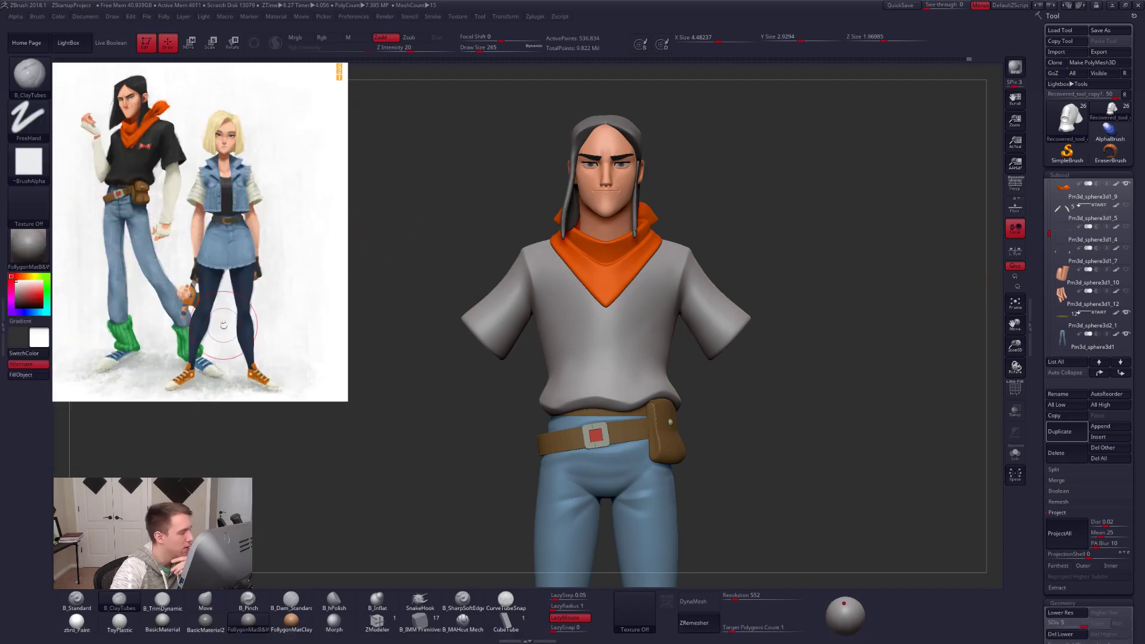
# Build a diagonal fold across the shirt's pouch-side torso with ClayTubes, reducing the draw size to 192.
pyautogui.moveTo(634, 350)
pyautogui.mouseDown(button='right')
pyautogui.moveTo(601, 353)
pyautogui.moveTo(632, 355)
pyautogui.moveTo(638, 369)
pyautogui.mouseUp(button='right')
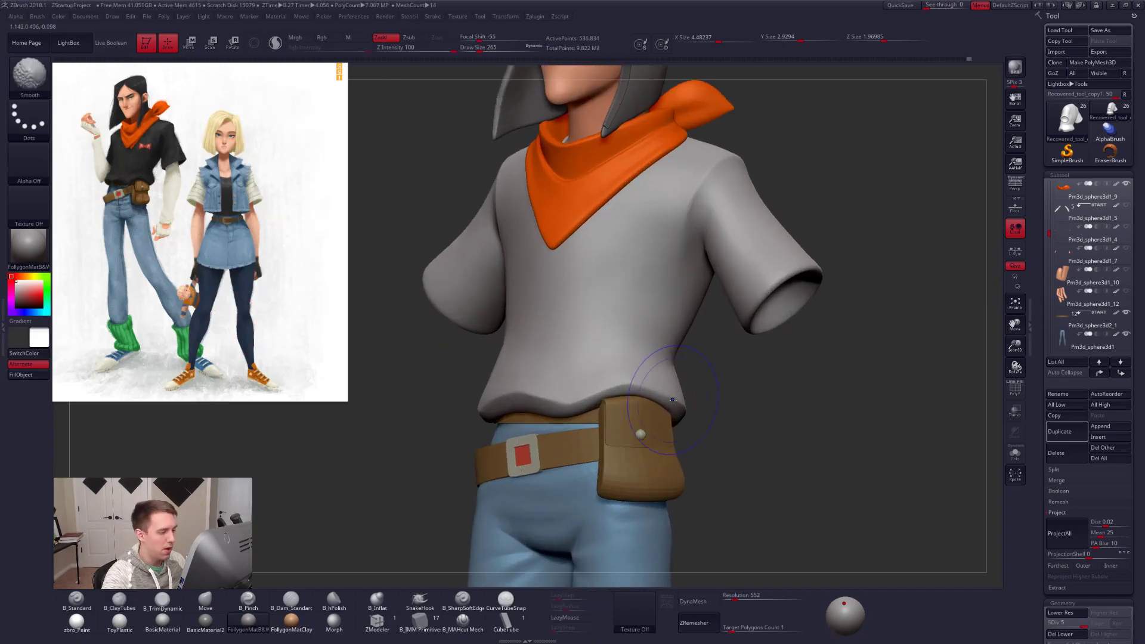
pyautogui.hotkey('shift', 'f')
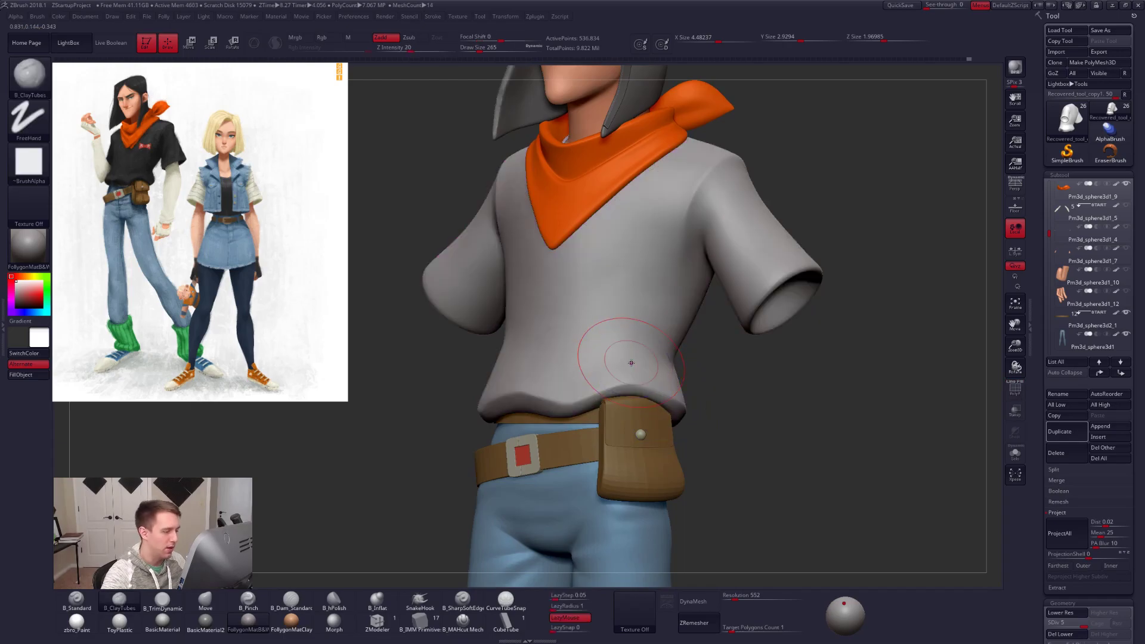
pyautogui.press('space')
pyautogui.moveTo(636, 345); pyautogui.dragTo(630, 344)
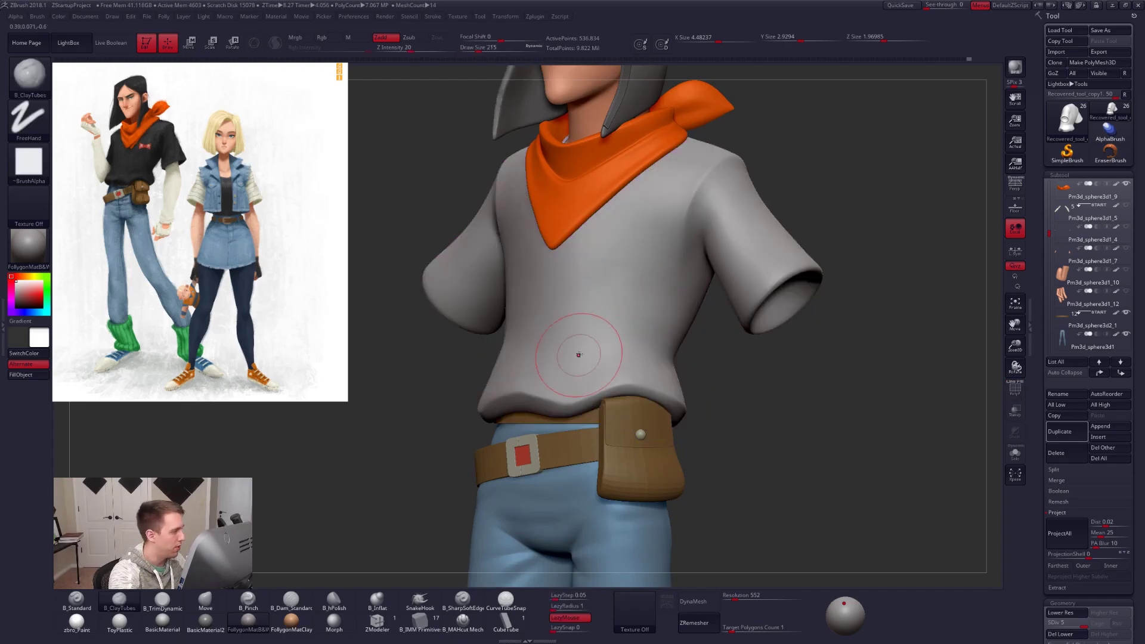
pyautogui.keyDown('alt'); pyautogui.moveTo(584, 328); pyautogui.dragTo(598, 353, button='right'); pyautogui.keyUp('alt')
pyautogui.press('space')
pyautogui.moveTo(607, 353); pyautogui.dragTo(605, 353)
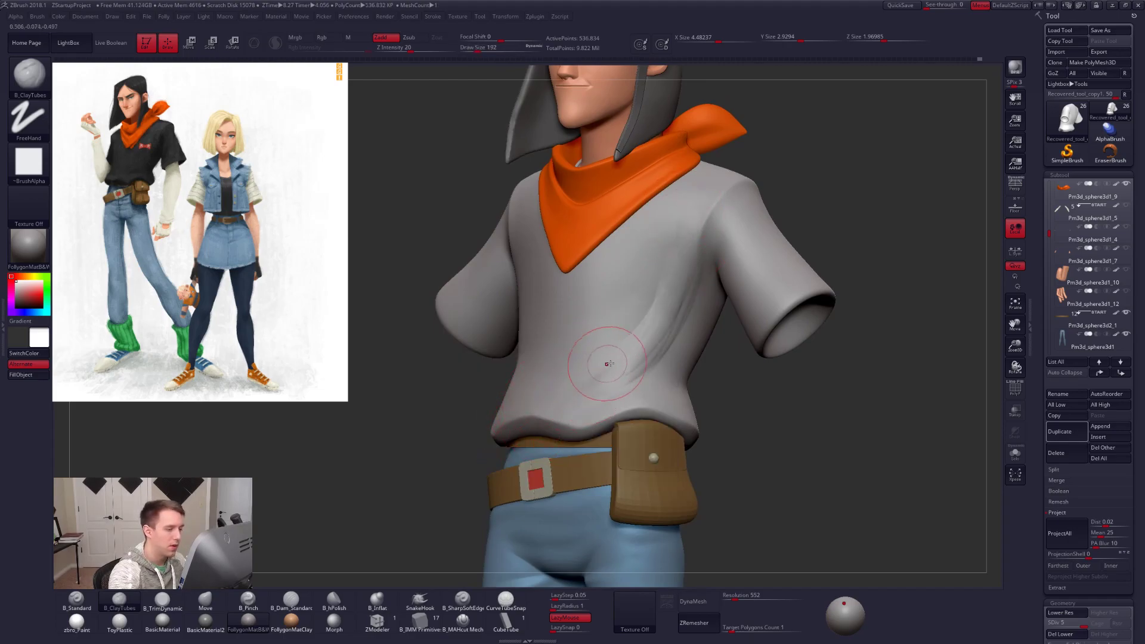
# Extend the diagonal torso folds between the armpit and the waist with ClayTubes, ending at draw size 150.
pyautogui.keyDown('alt'); pyautogui.moveTo(637, 342); pyautogui.dragTo(568, 381, button='right'); pyautogui.keyUp('alt')
pyautogui.keyDown('ctrl'); pyautogui.moveTo(646, 286); pyautogui.dragTo(644, 317, button='right'); pyautogui.keyUp('ctrl')
pyautogui.press('space')
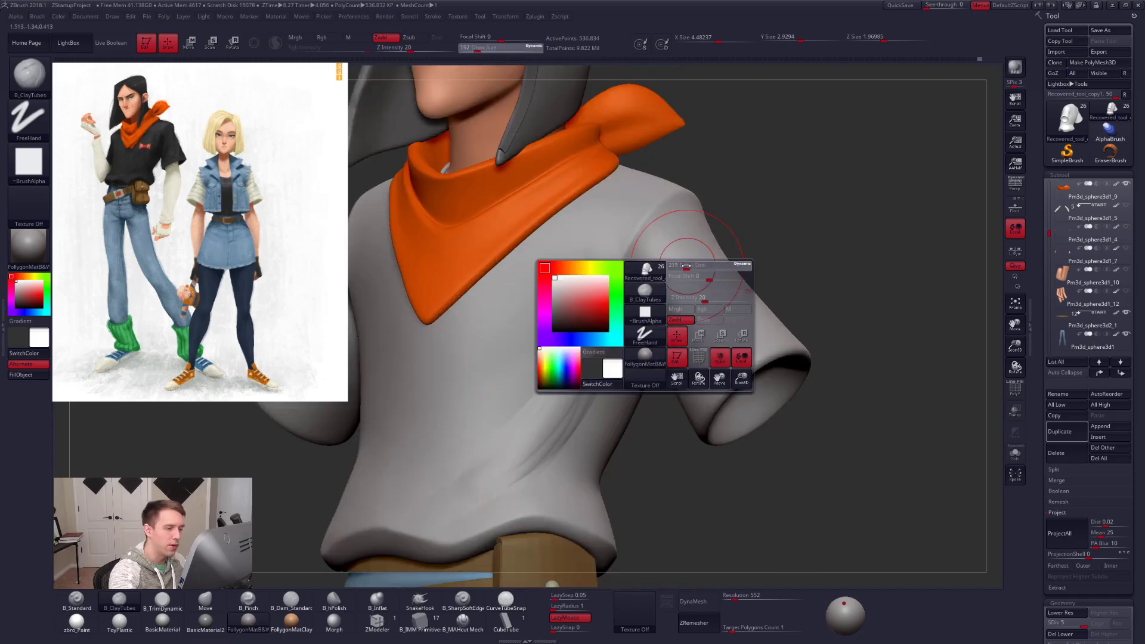
pyautogui.moveTo(688, 266); pyautogui.dragTo(685, 266)
pyautogui.moveTo(685, 266)
pyautogui.mouseDown(button='right')
pyautogui.moveTo(685, 289)
pyautogui.moveTo(693, 281)
pyautogui.mouseUp(button='right')
pyautogui.press('space')
pyautogui.moveTo(693, 281); pyautogui.dragTo(689, 280)
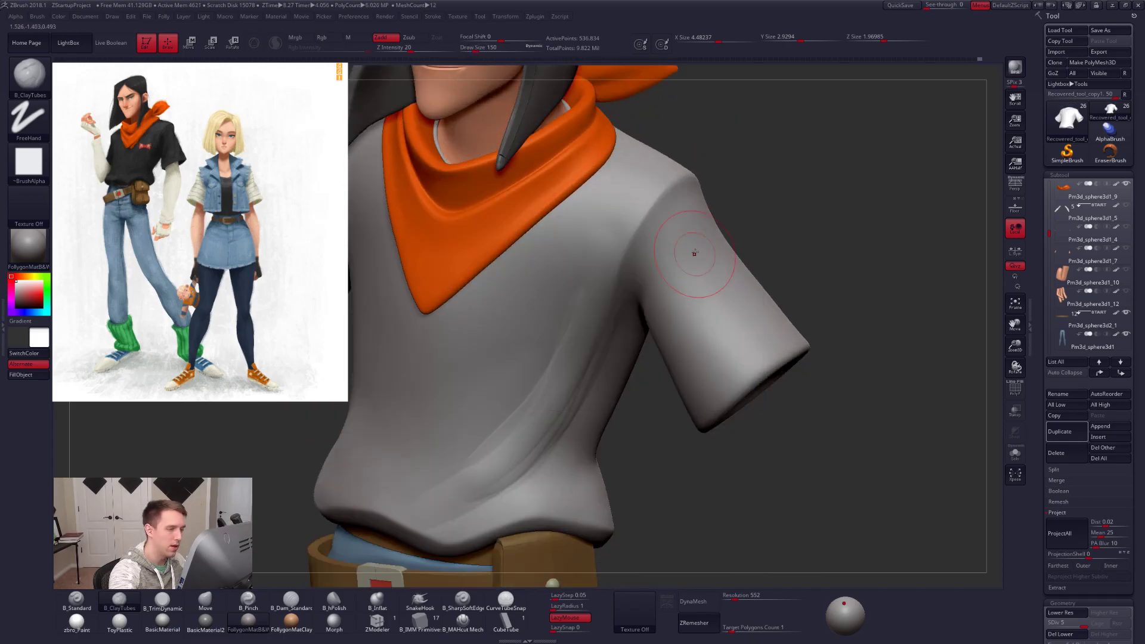
# Sculpt folds running down the front of the pouch-side sleeve with ClayTubes, reducing the draw size to 130.
pyautogui.moveTo(695, 240); pyautogui.dragTo(708, 353)
pyautogui.moveTo(682, 209); pyautogui.dragTo(695, 350)
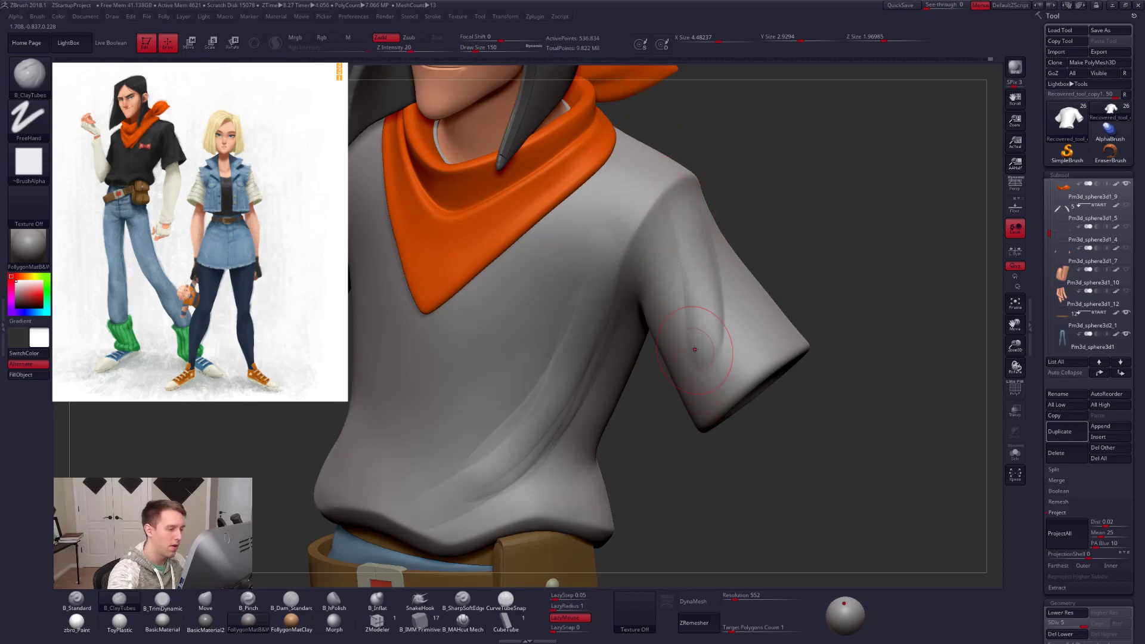
pyautogui.moveTo(703, 333); pyautogui.dragTo(718, 316, button='right')
pyautogui.press('space')
pyautogui.moveTo(704, 315); pyautogui.dragTo(701, 315)
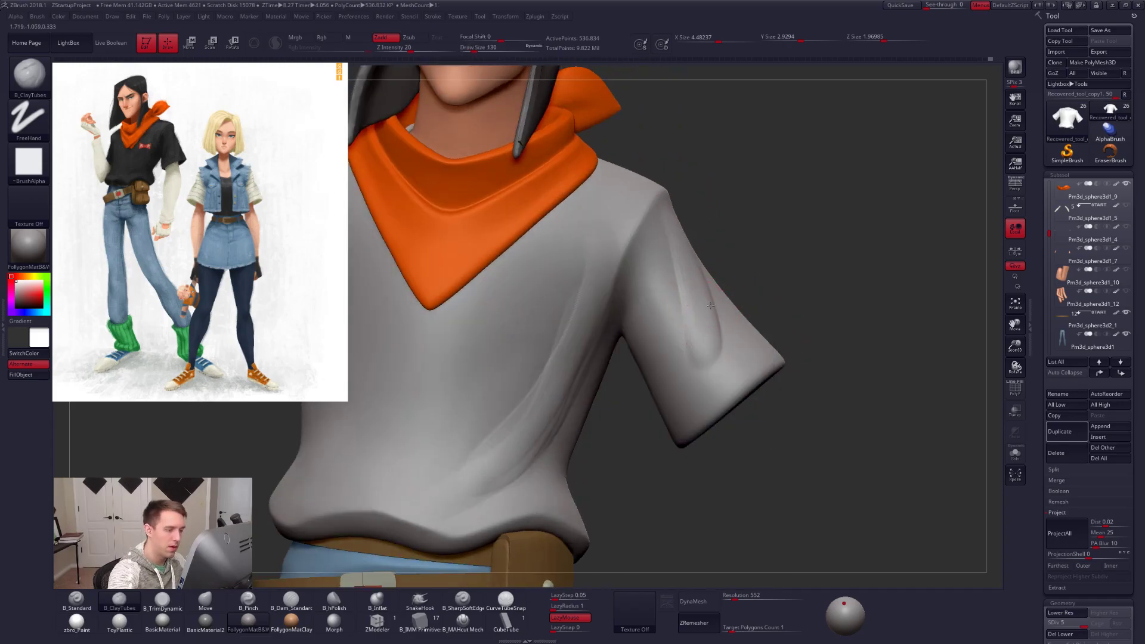
pyautogui.moveTo(624, 295); pyautogui.dragTo(646, 274, button='right')
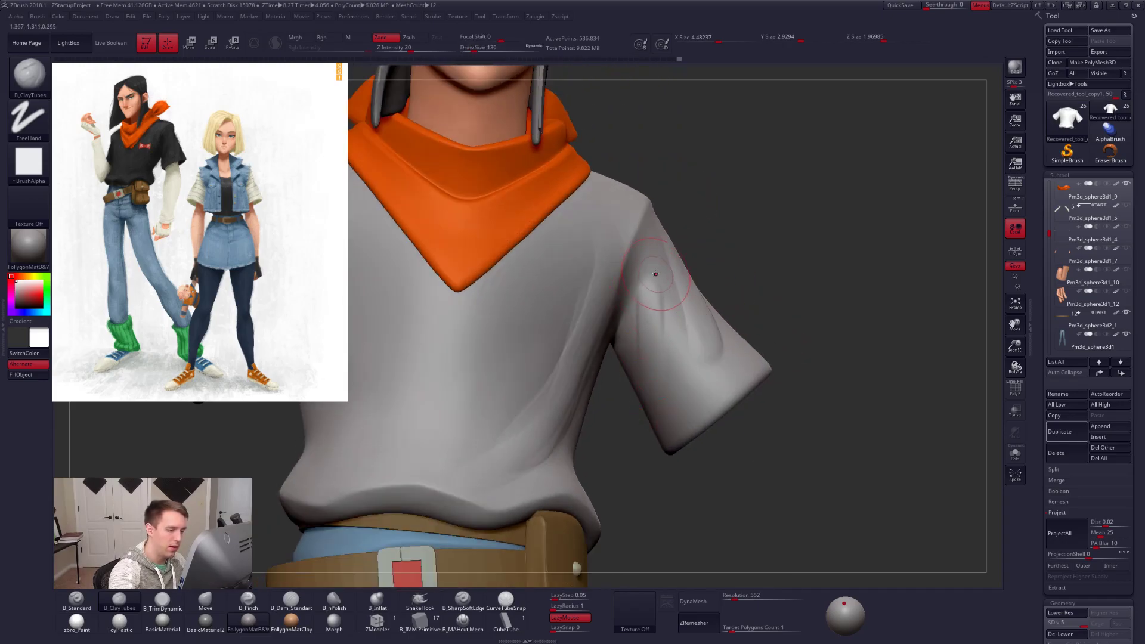
# Isolate the jeans, turn off their painted colour and show the full character again.
pyautogui.keyDown('ctrl'); pyautogui.moveTo(678, 378); pyautogui.dragTo(605, 411, button='right'); pyautogui.keyUp('ctrl')
pyautogui.moveTo(587, 507)
pyautogui.keyDown('alt'); pyautogui.mouseDown(button='right')
pyautogui.moveTo(593, 425)
pyautogui.moveTo(561, 464)
pyautogui.moveTo(609, 454)
pyautogui.moveTo(554, 471)
pyautogui.moveTo(488, 437)
pyautogui.mouseUp(button='right'); pyautogui.keyUp('alt')
pyautogui.keyDown('alt'); pyautogui.click(577, 459); pyautogui.keyUp('alt')
pyautogui.hotkey('alt', 's')
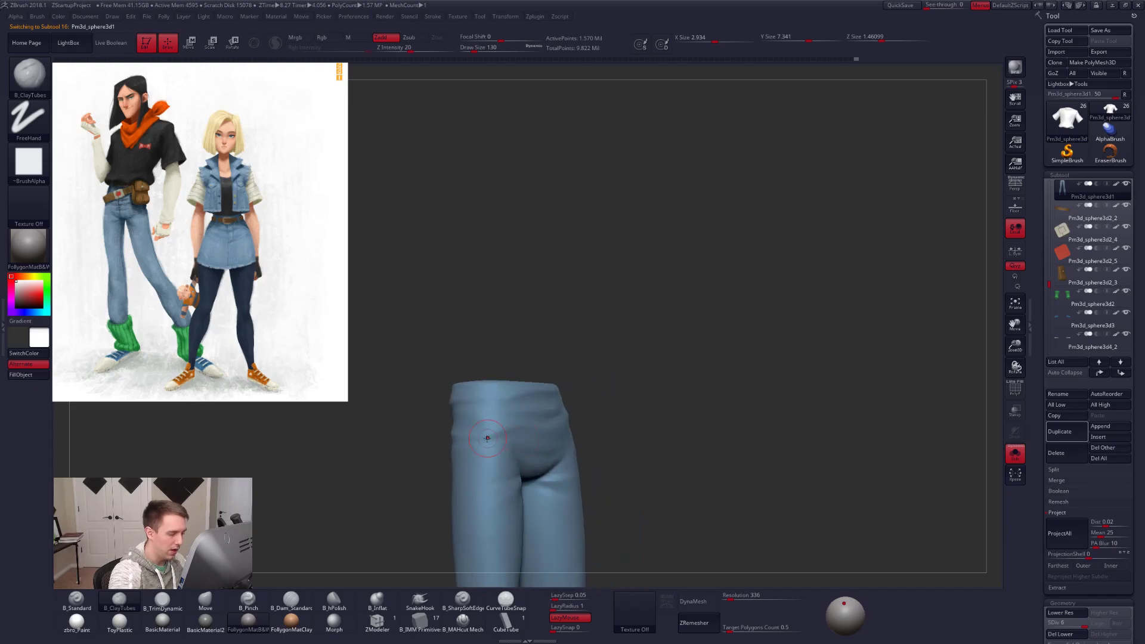
pyautogui.moveTo(471, 477)
pyautogui.keyDown('shift'); pyautogui.mouseDown(button='right')
pyautogui.moveTo(492, 494)
pyautogui.moveTo(546, 374)
pyautogui.mouseUp(button='right'); pyautogui.keyUp('shift')
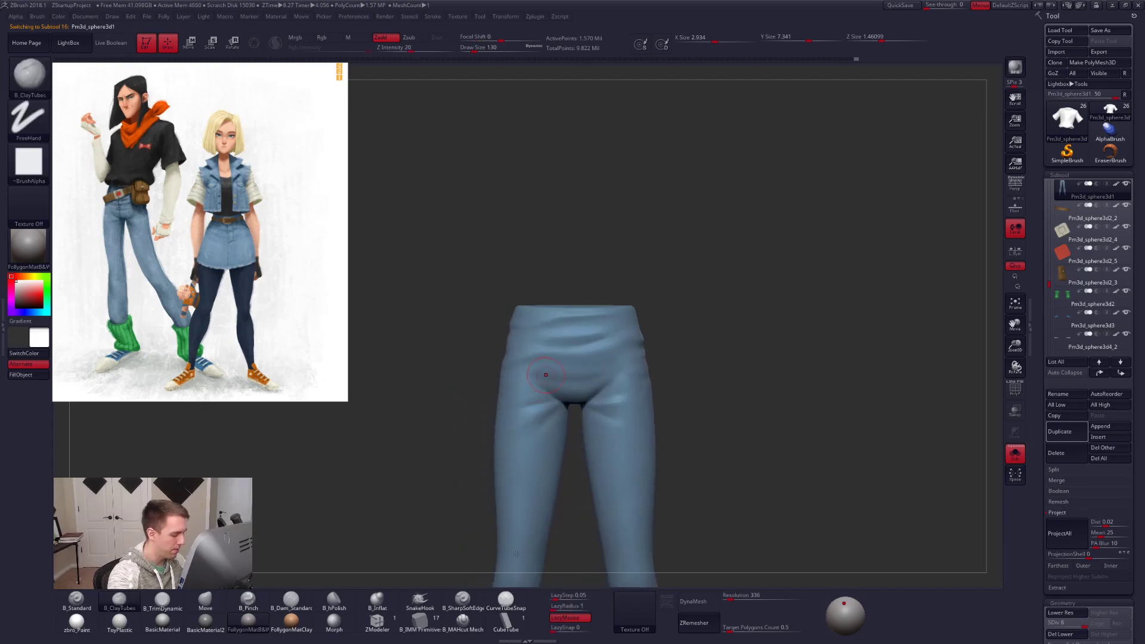
pyautogui.click(1116, 184)
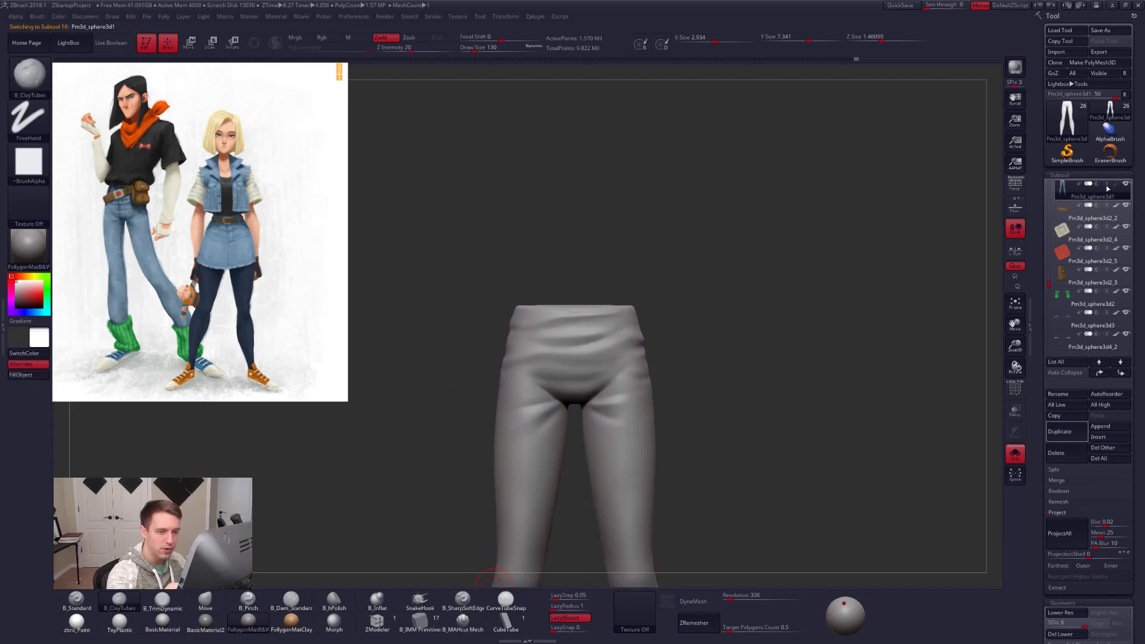
pyautogui.click(1015, 453)
pyautogui.moveTo(635, 397); pyautogui.dragTo(663, 402, button='right')
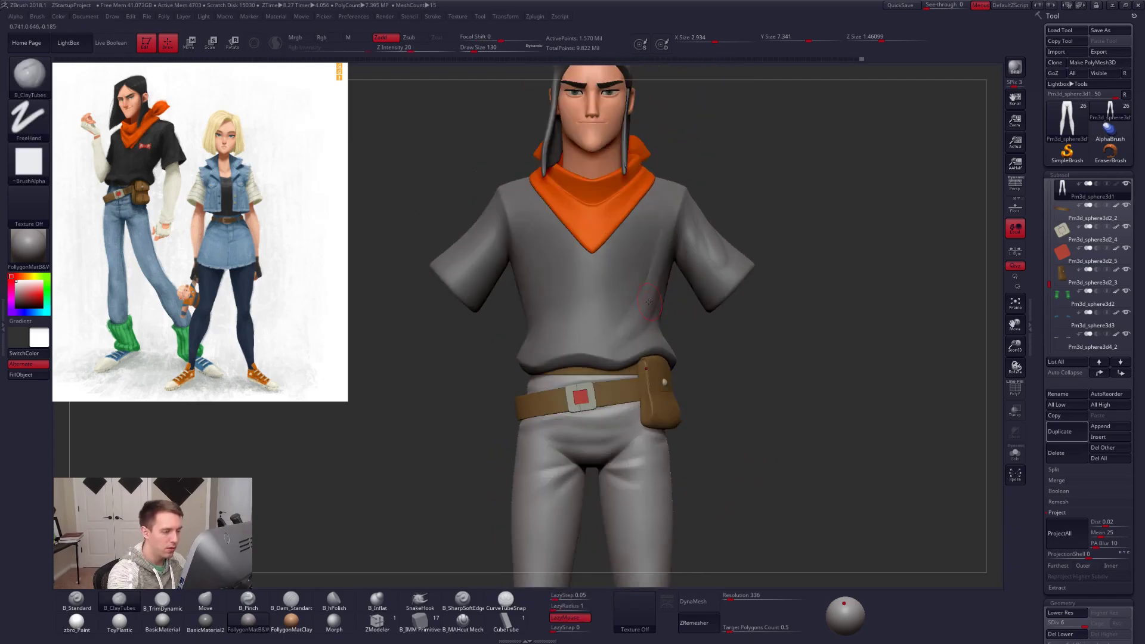
# Reselect the shirt and continue its pouch-side torso and sleeve folds with ClayTubes.
pyautogui.moveTo(612, 301)
pyautogui.keyDown('alt'); pyautogui.mouseDown(button='right')
pyautogui.moveTo(633, 351)
pyautogui.moveTo(624, 349)
pyautogui.moveTo(668, 353)
pyautogui.moveTo(675, 327)
pyautogui.mouseUp(button='right'); pyautogui.keyUp('alt')
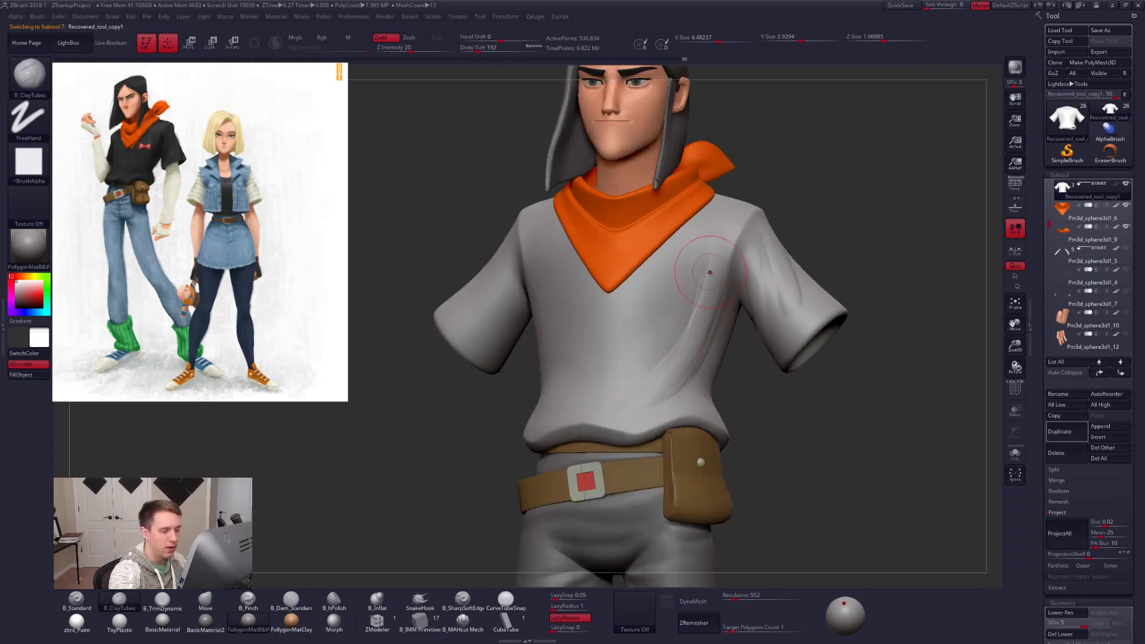
pyautogui.keyDown('alt'); pyautogui.moveTo(629, 395); pyautogui.dragTo(563, 444, button='right'); pyautogui.keyUp('alt')
pyautogui.press('space')
pyautogui.moveTo(741, 342); pyautogui.dragTo(723, 347)
pyautogui.moveTo(723, 348); pyautogui.dragTo(626, 370, button='right')
pyautogui.press('space')
pyautogui.moveTo(775, 363); pyautogui.dragTo(763, 363)
pyautogui.keyDown('alt'); pyautogui.moveTo(709, 342); pyautogui.dragTo(556, 415, button='right'); pyautogui.keyUp('alt')
# Isolate the shirt and work the fold along the outside of the sleeve with ClayTubes at draw sizes 170 and 160.
pyautogui.hotkey('alt', 's')
pyautogui.moveTo(573, 352); pyautogui.dragTo(603, 406, button='right')
pyautogui.press('space')
pyautogui.moveTo(591, 406); pyautogui.dragTo(602, 406)
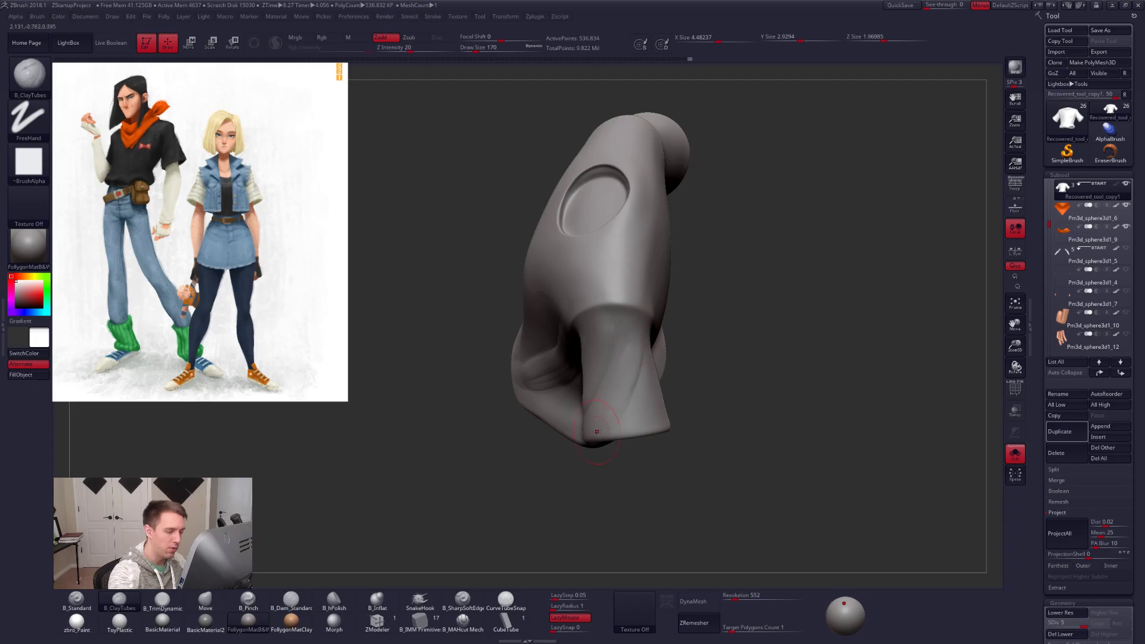
pyautogui.moveTo(597, 432); pyautogui.dragTo(642, 346, button='right')
pyautogui.moveTo(589, 434)
pyautogui.mouseDown(button='right')
pyautogui.moveTo(632, 383)
pyautogui.moveTo(615, 394)
pyautogui.moveTo(585, 370)
pyautogui.mouseUp(button='right')
pyautogui.press('space')
pyautogui.press('space')
pyautogui.moveTo(586, 364); pyautogui.dragTo(581, 362)
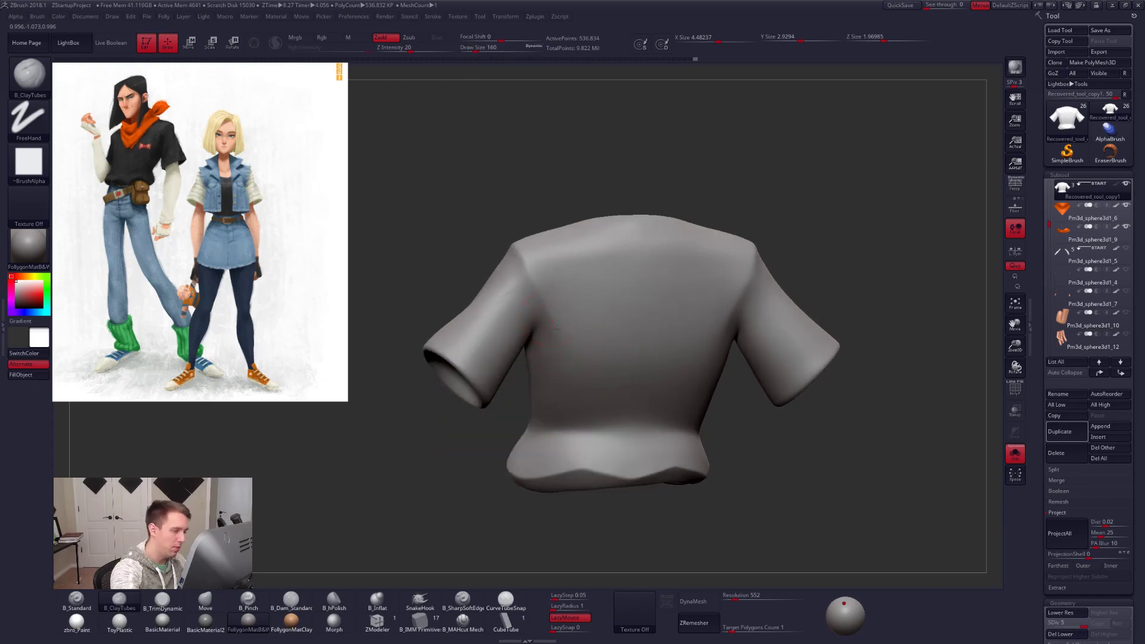
# Build diagonal folds across the shirt's back from both armpits towards the waist with ClayTubes at draw size 181.
pyautogui.moveTo(735, 290); pyautogui.dragTo(728, 290, button='right')
pyautogui.moveTo(706, 322); pyautogui.dragTo(673, 364)
pyautogui.moveTo(647, 468); pyautogui.dragTo(640, 438, button='right')
pyautogui.press('space')
pyautogui.moveTo(670, 396); pyautogui.dragTo(673, 396)
pyautogui.moveTo(659, 379); pyautogui.dragTo(641, 422, button='right')
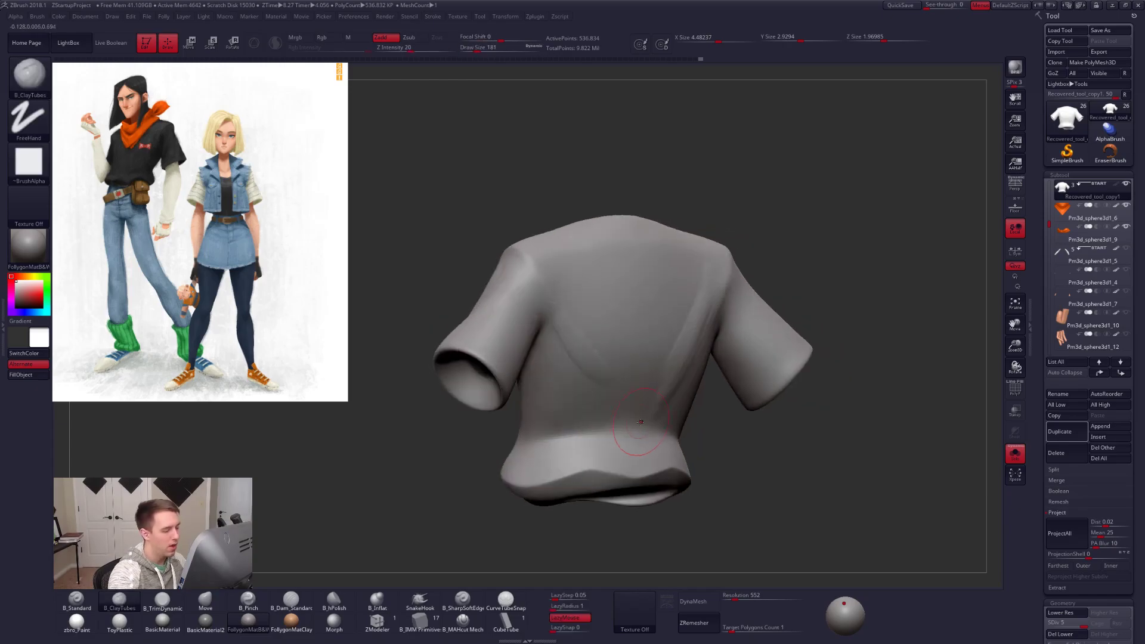
pyautogui.moveTo(567, 459)
pyautogui.mouseDown(button='right')
pyautogui.moveTo(552, 434)
pyautogui.moveTo(626, 417)
pyautogui.mouseUp(button='right')
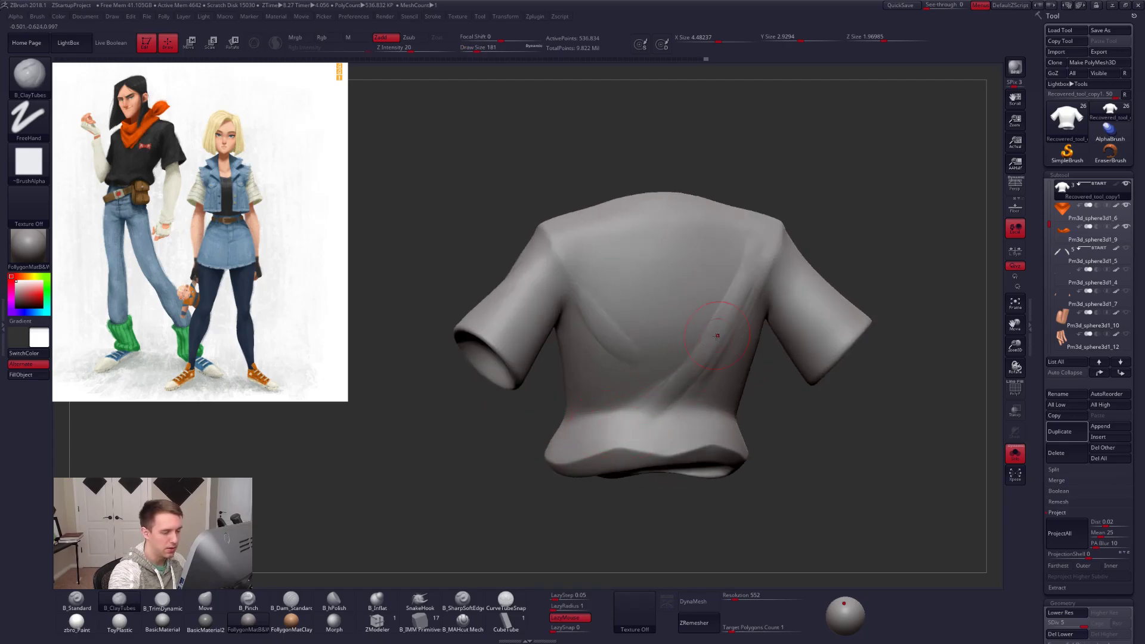
# Soften the back folds at subdivision level 3 with draw size 227, and continue smoothing them at level 4.
pyautogui.hotkey('shift', 'd')
pyautogui.hotkey('shift', 'd')
pyautogui.press('space')
pyautogui.press('shift')
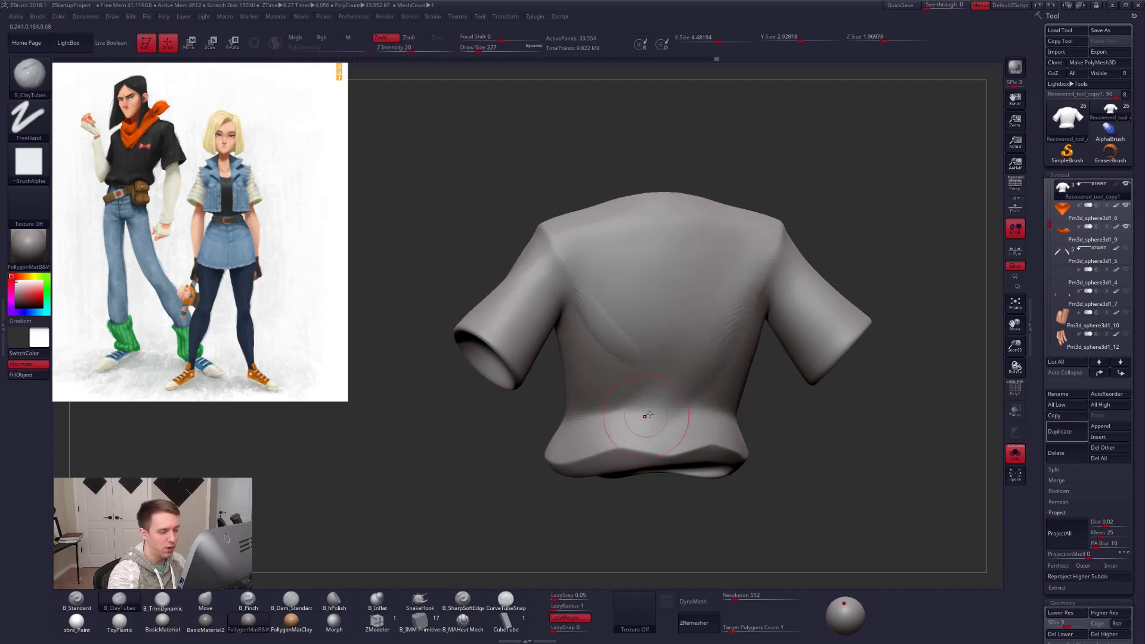
pyautogui.moveTo(663, 375); pyautogui.dragTo(623, 365, button='right')
pyautogui.moveTo(624, 307); pyautogui.dragTo(612, 310, button='right')
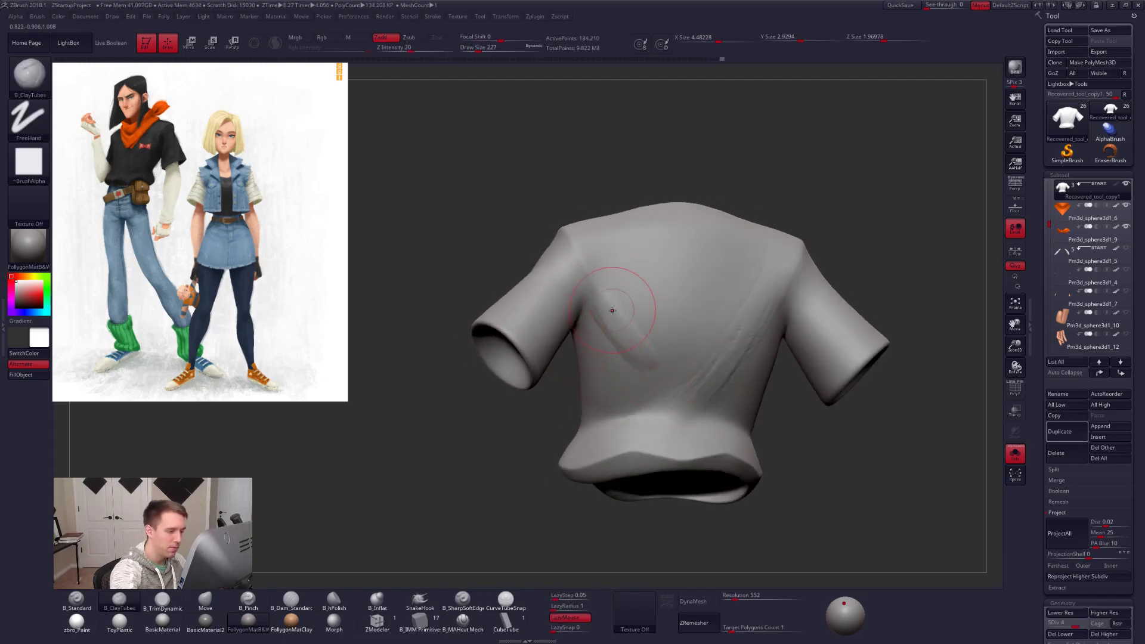
pyautogui.press('shift')
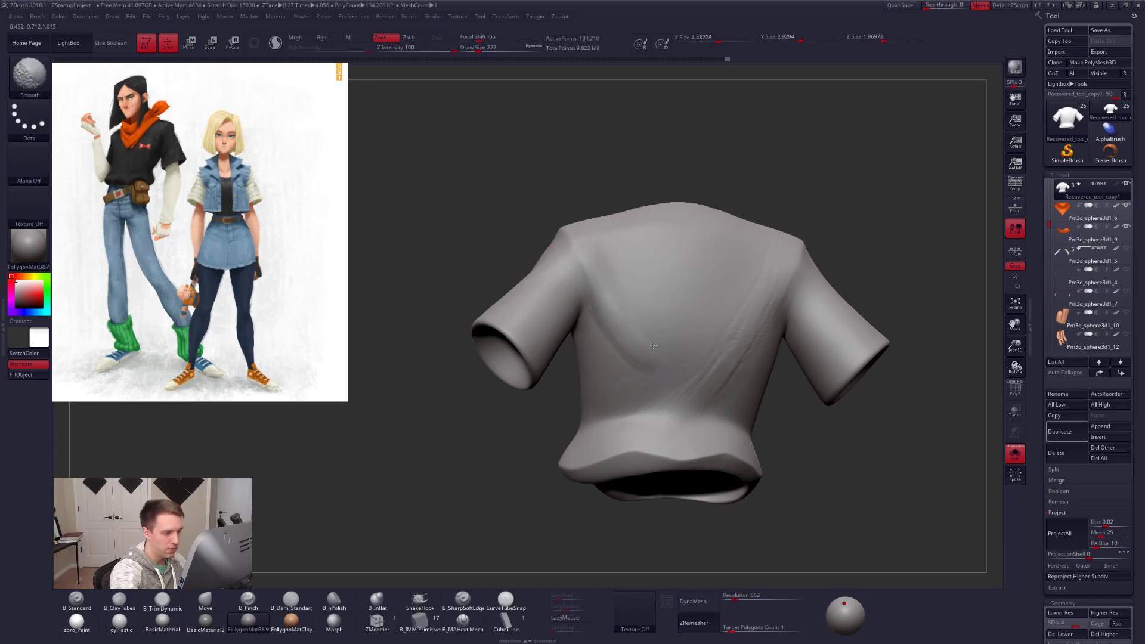
# Smooth the fold along the outside of the sleeve with the draw size reduced to 140.
pyautogui.moveTo(633, 334)
pyautogui.mouseDown(button='right')
pyautogui.moveTo(769, 331)
pyautogui.moveTo(749, 325)
pyautogui.mouseUp(button='right')
pyautogui.press('[')
pyautogui.moveTo(696, 299)
pyautogui.keyDown('alt'); pyautogui.mouseDown(button='right')
pyautogui.moveTo(623, 369)
pyautogui.moveTo(575, 387)
pyautogui.mouseUp(button='right'); pyautogui.keyUp('alt')
pyautogui.keyDown('ctrl'); pyautogui.moveTo(632, 334); pyautogui.dragTo(638, 364, button='right'); pyautogui.keyUp('ctrl')
pyautogui.press('shift')
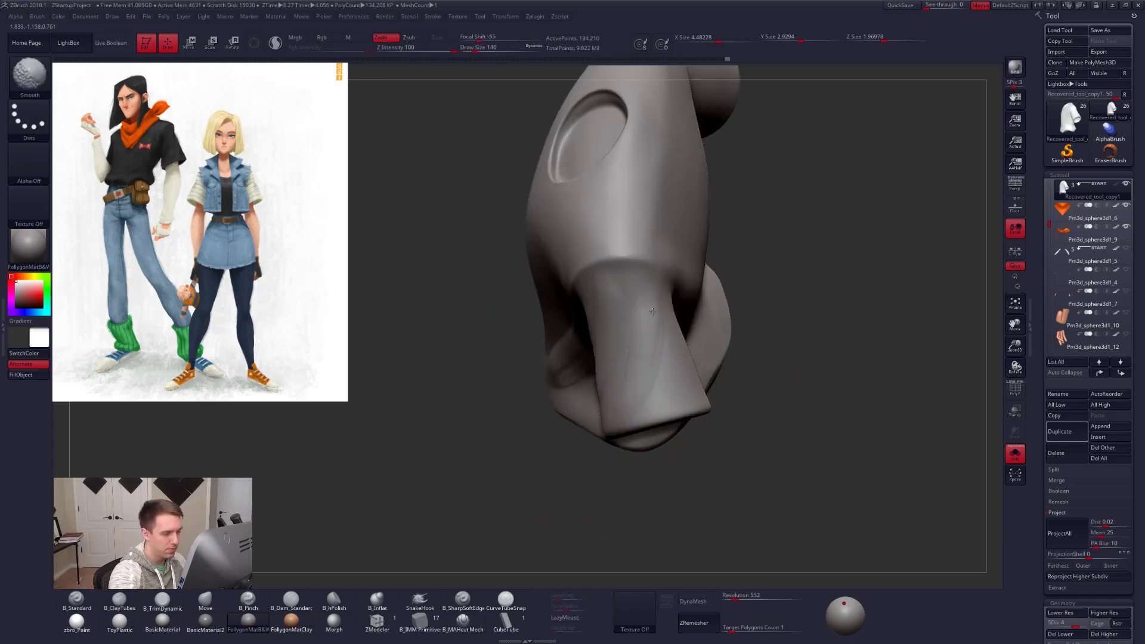
pyautogui.keyDown('shift'); pyautogui.moveTo(642, 320); pyautogui.dragTo(638, 369); pyautogui.keyUp('shift')
pyautogui.moveTo(636, 386); pyautogui.dragTo(695, 385, button='right')
pyautogui.keyDown('shift'); pyautogui.moveTo(644, 381); pyautogui.dragTo(647, 400); pyautogui.keyUp('shift')
# Smooth the sleeve folds from the front and the underside.
pyautogui.moveTo(650, 391)
pyautogui.mouseDown(button='right')
pyautogui.moveTo(639, 413)
pyautogui.moveTo(618, 378)
pyautogui.moveTo(561, 420)
pyautogui.mouseUp(button='right')
pyautogui.press('shift')
pyautogui.press('shift')
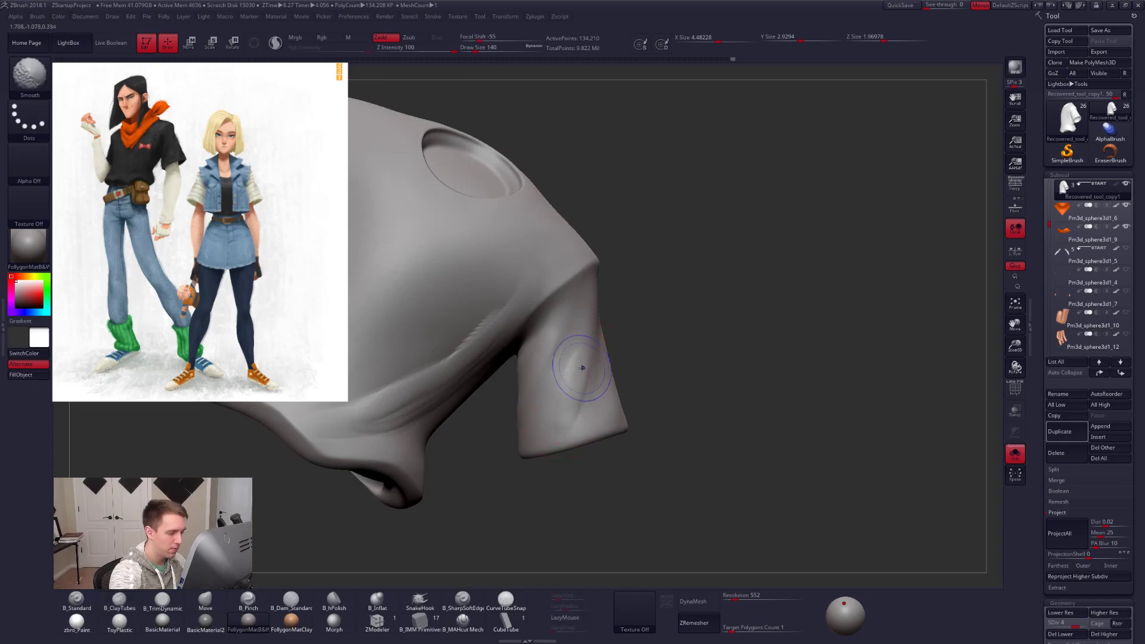
pyautogui.moveTo(574, 376); pyautogui.dragTo(558, 320, button='right')
pyautogui.press('shift')
# Smooth the diagonal folds across the shirt's front, enlarging the draw size to 215.
pyautogui.moveTo(528, 382)
pyautogui.mouseDown(button='right')
pyautogui.moveTo(518, 403)
pyautogui.moveTo(594, 423)
pyautogui.moveTo(693, 380)
pyautogui.mouseUp(button='right')
pyautogui.moveTo(641, 346); pyautogui.dragTo(589, 379, button='right')
pyautogui.press('space')
pyautogui.moveTo(626, 345); pyautogui.dragTo(630, 344)
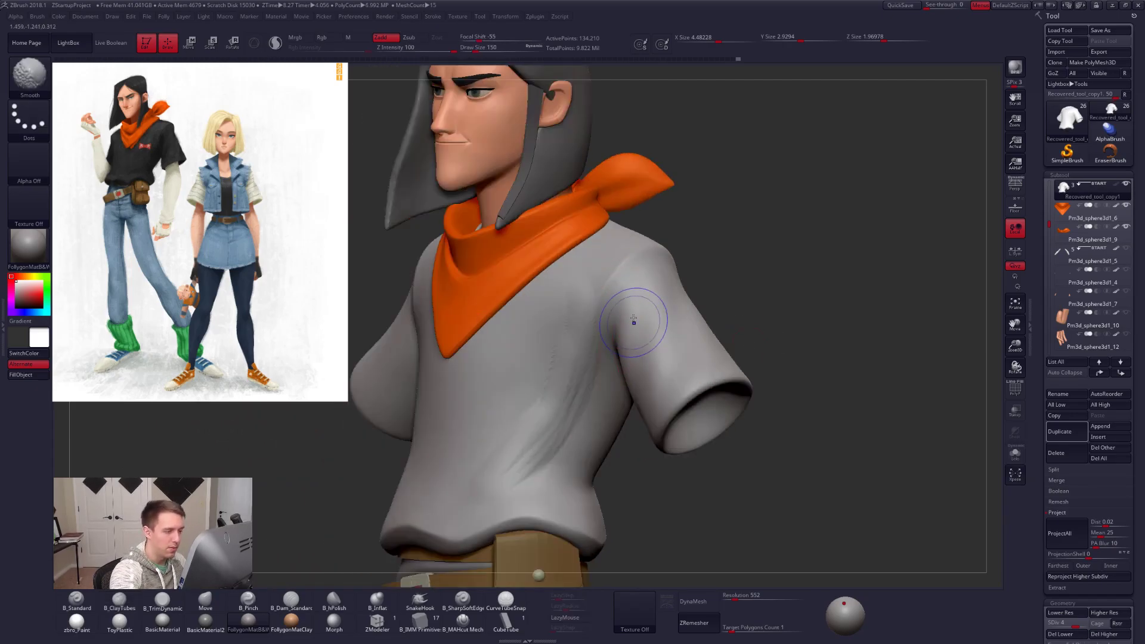
pyautogui.moveTo(561, 365)
pyautogui.keyDown('alt'); pyautogui.mouseDown(button='right')
pyautogui.moveTo(643, 339)
pyautogui.moveTo(652, 255)
pyautogui.mouseUp(button='right'); pyautogui.keyUp('alt')
pyautogui.hotkey('alt', 's')
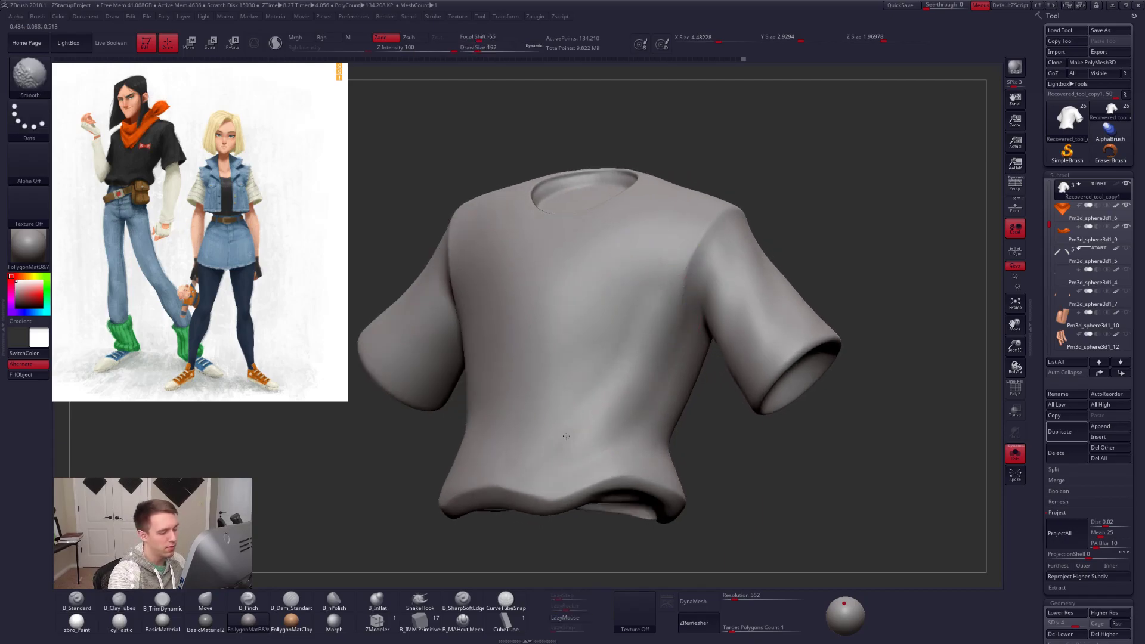
pyautogui.moveTo(656, 328); pyautogui.dragTo(627, 315, button='right')
pyautogui.moveTo(640, 307)
pyautogui.mouseDown()
pyautogui.moveTo(588, 393)
pyautogui.moveTo(607, 393)
pyautogui.mouseUp()
pyautogui.press('space')
pyautogui.press('shift')
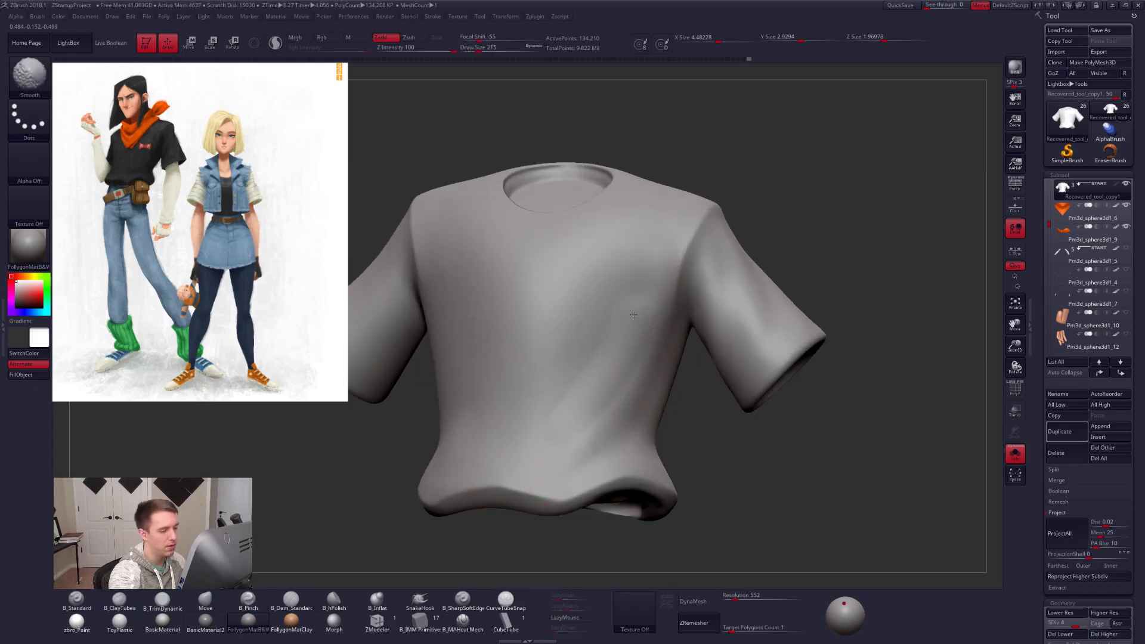
# Flatten the shirt's lower front with TrimDynamic at subdivision level 3, and refine its side fold with ClayTubes and smoothing at level 4.
pyautogui.press('3')
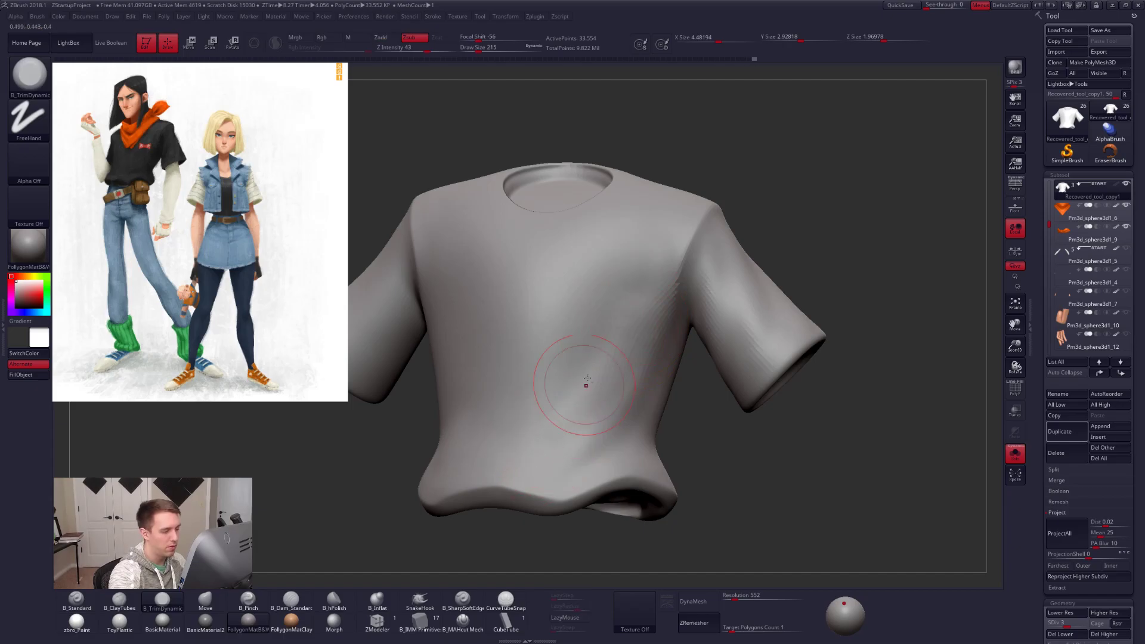
pyautogui.moveTo(569, 401)
pyautogui.mouseDown()
pyautogui.moveTo(562, 408)
pyautogui.moveTo(620, 297)
pyautogui.moveTo(609, 419)
pyautogui.mouseUp()
pyautogui.press('2')
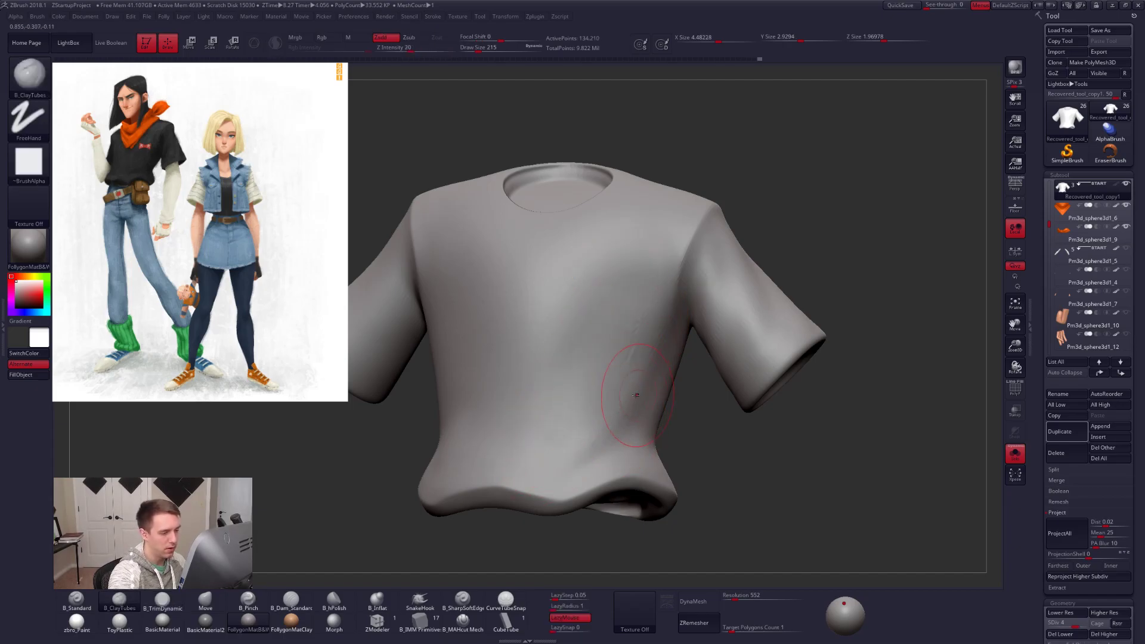
pyautogui.moveTo(637, 396); pyautogui.dragTo(671, 385, button='right')
pyautogui.keyDown('shift'); pyautogui.moveTo(626, 375); pyautogui.dragTo(623, 365); pyautogui.keyUp('shift')
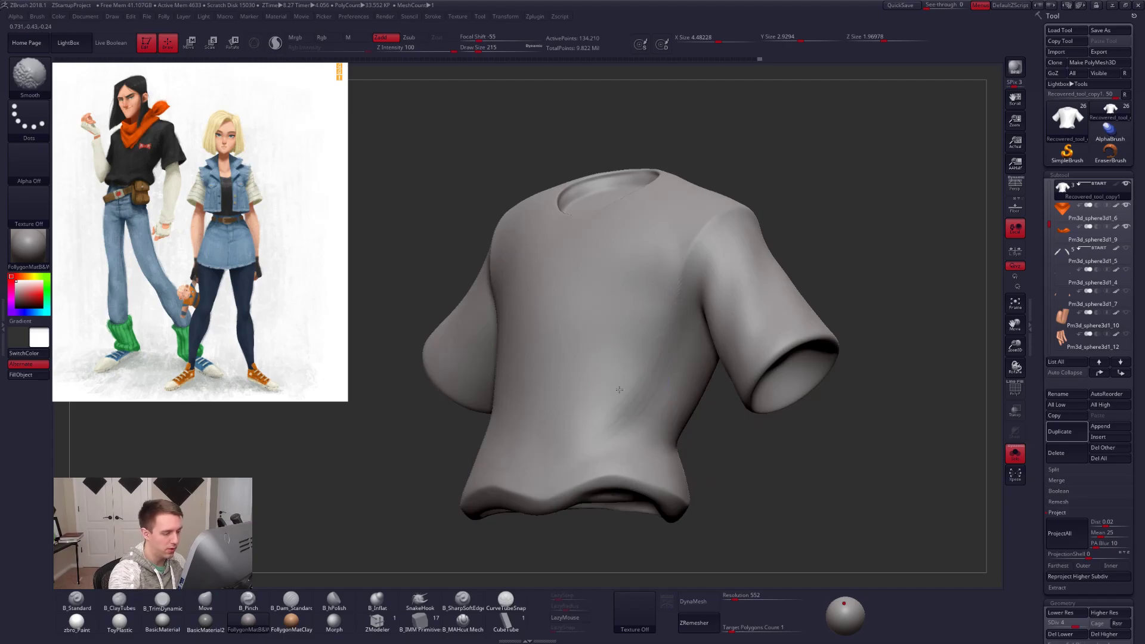
# Show the full character and smooth the rough fold strokes on the shirt's side and back.
pyautogui.keyDown('shift'); pyautogui.moveTo(678, 355); pyautogui.dragTo(671, 450, button='right'); pyautogui.keyUp('shift')
pyautogui.hotkey('alt', 's')
pyautogui.keyDown('shift'); pyautogui.moveTo(743, 348); pyautogui.dragTo(745, 333); pyautogui.keyUp('shift')
pyautogui.moveTo(738, 335)
pyautogui.mouseDown(button='right')
pyautogui.moveTo(622, 417)
pyautogui.moveTo(513, 421)
pyautogui.mouseUp(button='right')
pyautogui.moveTo(686, 441)
pyautogui.keyDown('ctrl'); pyautogui.mouseDown(button='right')
pyautogui.moveTo(702, 477)
pyautogui.moveTo(620, 454)
pyautogui.mouseUp(button='right'); pyautogui.keyUp('ctrl')
pyautogui.rightClick(620, 453)
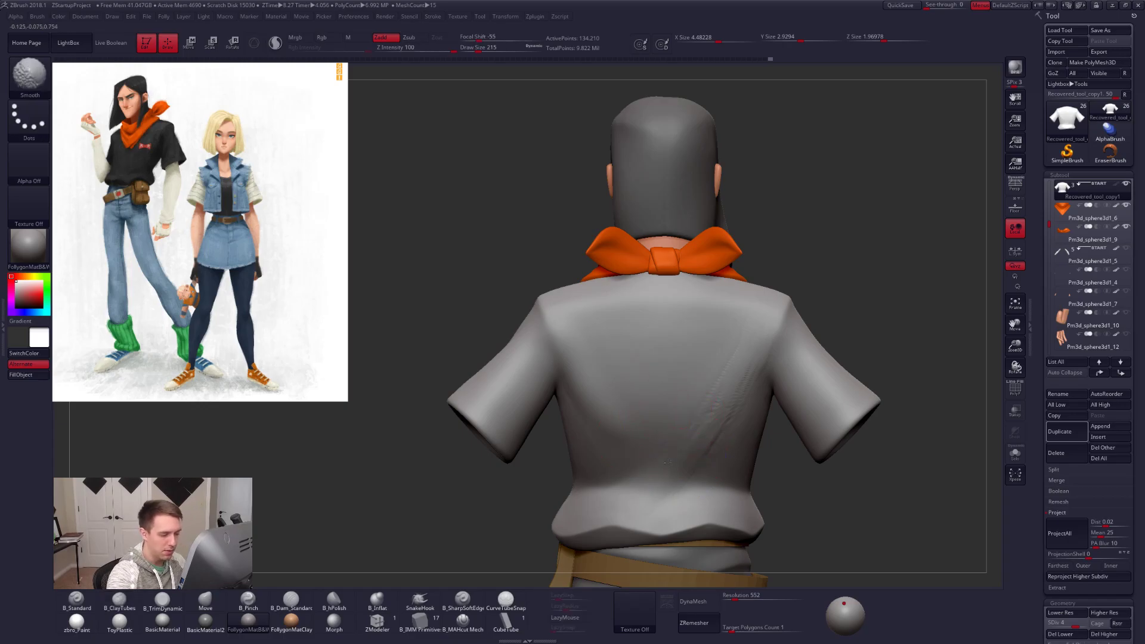
pyautogui.keyDown('shift'); pyautogui.moveTo(730, 370); pyautogui.dragTo(739, 394); pyautogui.keyUp('shift')
pyautogui.keyDown('alt'); pyautogui.moveTo(713, 485); pyautogui.dragTo(663, 446, button='right'); pyautogui.keyUp('alt')
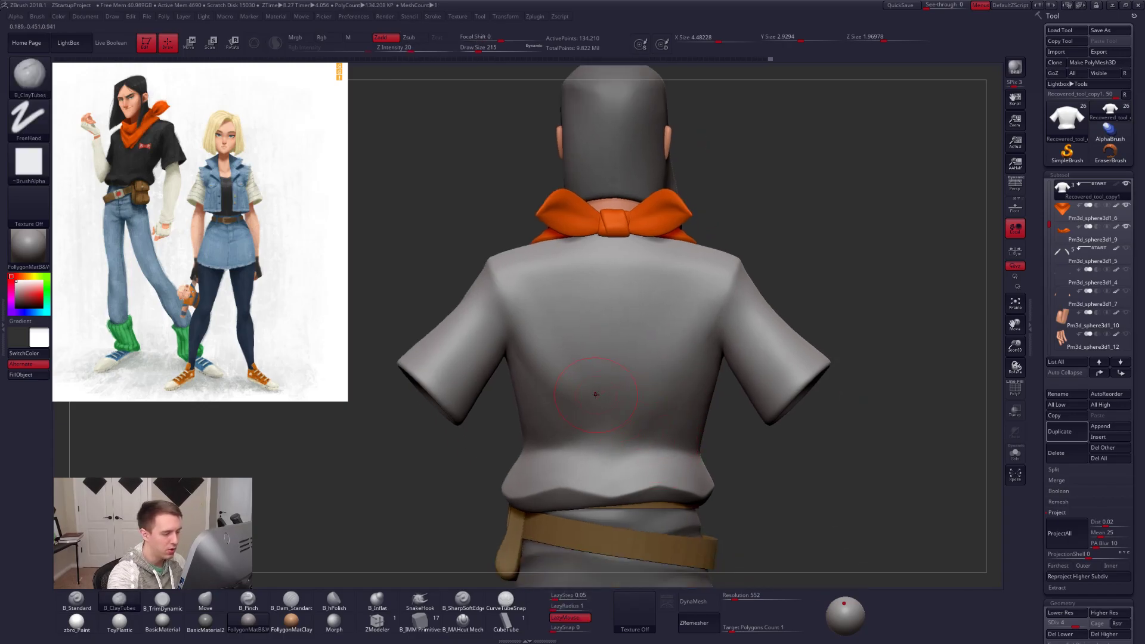
# Flatten the surface of the shirt's back with TrimDynamic.
pyautogui.press('3')
pyautogui.moveTo(570, 385); pyautogui.dragTo(554, 328, button='right')
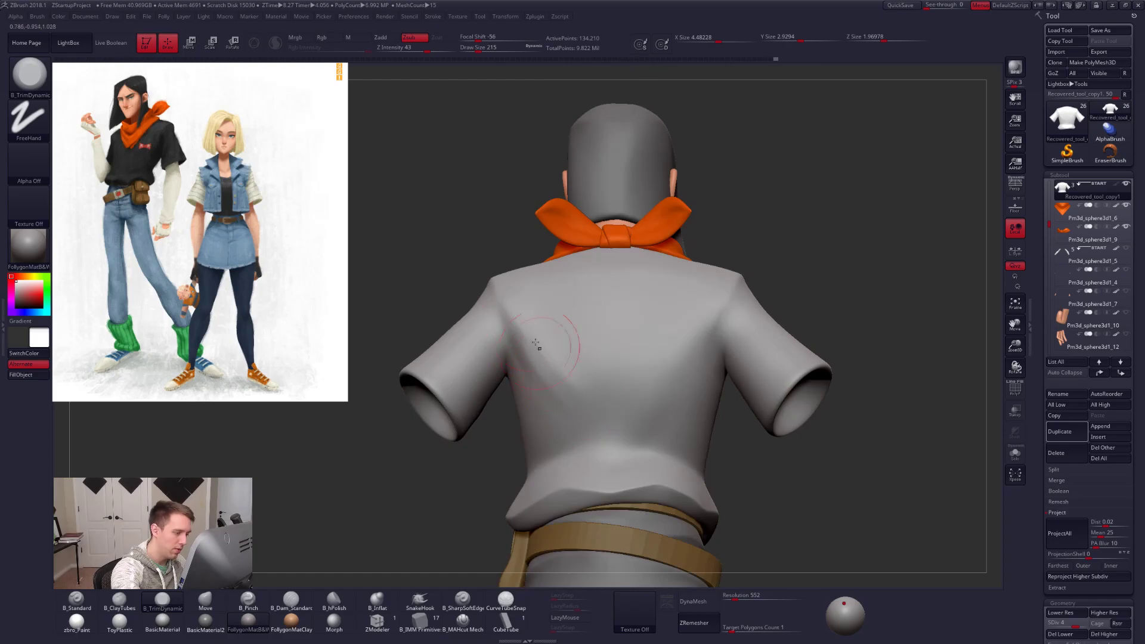
pyautogui.press('shift')
pyautogui.moveTo(623, 407)
pyautogui.mouseDown(button='right')
pyautogui.moveTo(659, 465)
pyautogui.moveTo(682, 470)
pyautogui.mouseUp(button='right')
pyautogui.moveTo(660, 431); pyautogui.dragTo(648, 410)
pyautogui.moveTo(648, 409); pyautogui.dragTo(686, 405, button='right')
# Build up the middle of the shirt's back with ClayTubes at subdivision level 3 and smooth it at draw size 279.
pyautogui.hotkey('shift', 'd')
pyautogui.press('2')
pyautogui.moveTo(569, 256)
pyautogui.mouseDown()
pyautogui.moveTo(573, 316)
pyautogui.moveTo(597, 381)
pyautogui.mouseUp()
pyautogui.press('space')
pyautogui.press('shift')
pyautogui.press('alt')
pyautogui.press('shift')
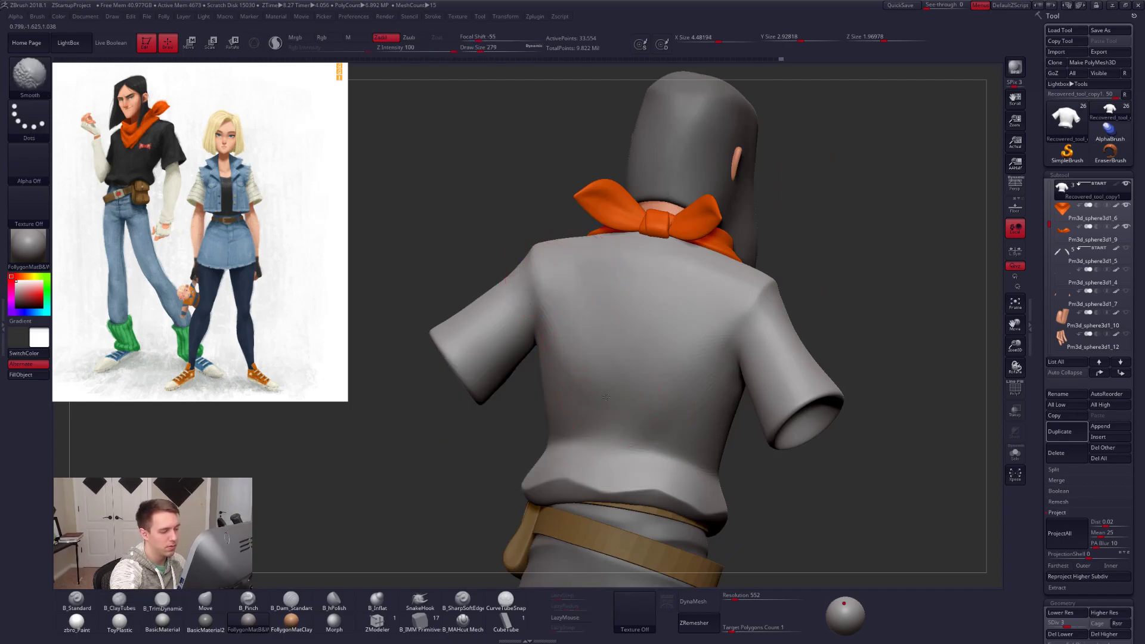
pyautogui.press('shift')
# Isolate the shirt, add diagonal ClayTubes folds across its front at subdivision level 4, and smooth them at draw size 192.
pyautogui.moveTo(613, 393)
pyautogui.mouseDown(button='right')
pyautogui.moveTo(701, 461)
pyautogui.moveTo(787, 460)
pyautogui.moveTo(783, 447)
pyautogui.mouseUp(button='right')
pyautogui.press('d')
pyautogui.press('shift')
pyautogui.moveTo(471, 346); pyautogui.dragTo(623, 376, button='right')
pyautogui.moveTo(540, 375)
pyautogui.mouseDown(button='right')
pyautogui.moveTo(626, 388)
pyautogui.moveTo(622, 351)
pyautogui.mouseUp(button='right')
pyautogui.press('2')
pyautogui.hotkey('shift', 's')
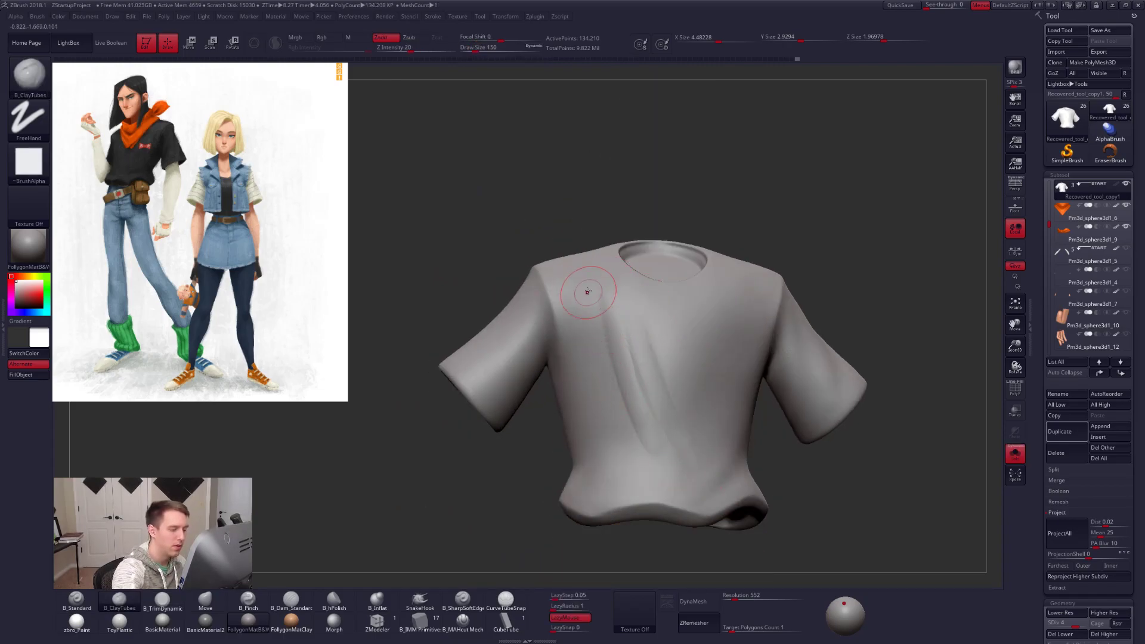
pyautogui.moveTo(611, 390); pyautogui.dragTo(638, 441)
pyautogui.moveTo(590, 281)
pyautogui.mouseDown()
pyautogui.moveTo(627, 382)
pyautogui.moveTo(629, 361)
pyautogui.moveTo(679, 376)
pyautogui.mouseUp()
pyautogui.press('space')
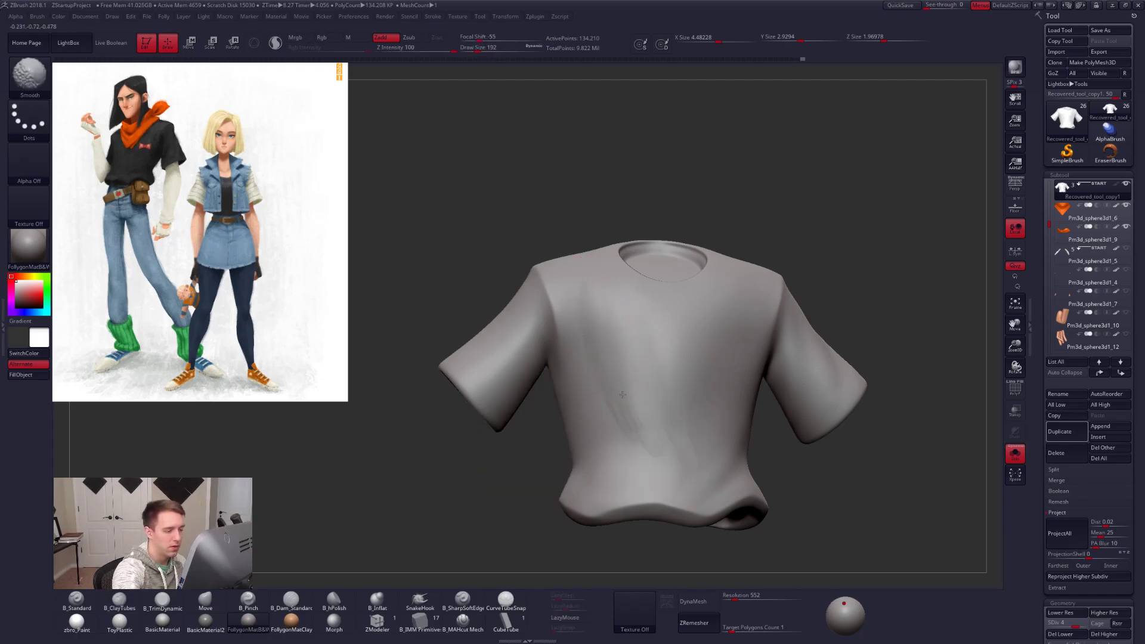
pyautogui.moveTo(677, 455)
pyautogui.mouseDown(button='right')
pyautogui.moveTo(751, 442)
pyautogui.moveTo(655, 450)
pyautogui.mouseUp(button='right')
pyautogui.hotkey('shift', 's')
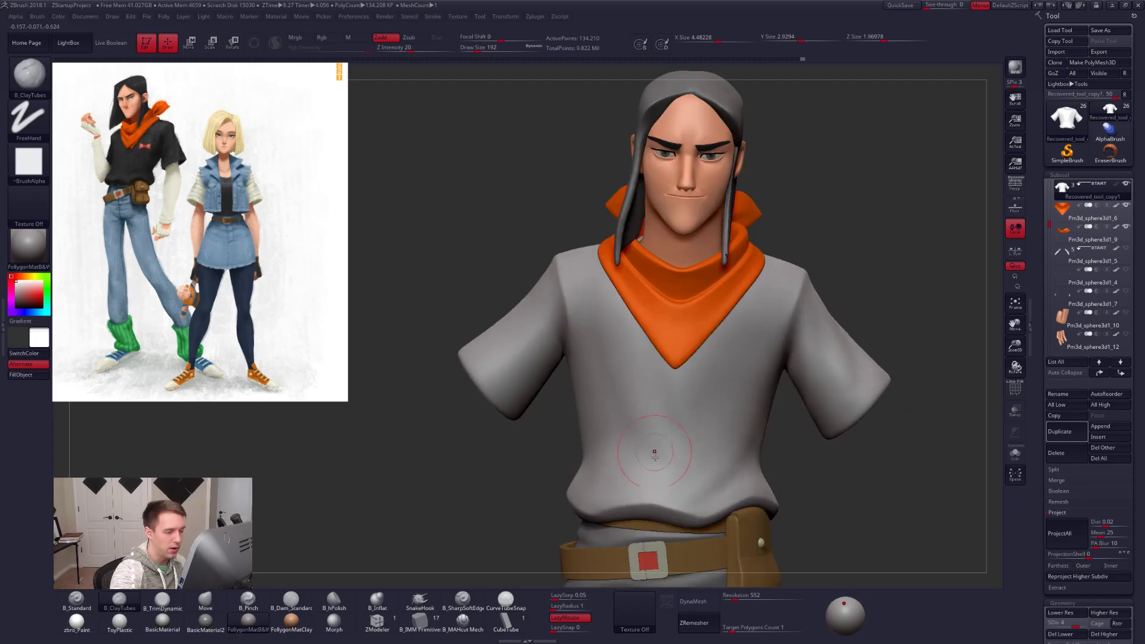
# Refine the folds on the shirt's front and side with ClayTubes at draw size 160, raising the shirt to subdivision level 5.
pyautogui.hotkey('shift', 's')
pyautogui.press('space')
pyautogui.moveTo(621, 362); pyautogui.dragTo(626, 362)
pyautogui.moveTo(630, 361); pyautogui.dragTo(621, 340, button='right')
pyautogui.moveTo(565, 307)
pyautogui.mouseDown(button='right')
pyautogui.moveTo(592, 338)
pyautogui.moveTo(568, 324)
pyautogui.mouseUp(button='right')
pyautogui.press('space')
pyautogui.moveTo(584, 352); pyautogui.dragTo(581, 352)
pyautogui.moveTo(581, 351)
pyautogui.mouseDown(button='right')
pyautogui.moveTo(632, 349)
pyautogui.moveTo(644, 373)
pyautogui.mouseUp(button='right')
pyautogui.moveTo(506, 317)
pyautogui.mouseDown(button='right')
pyautogui.moveTo(550, 329)
pyautogui.moveTo(527, 302)
pyautogui.mouseUp(button='right')
pyautogui.press('space')
pyautogui.moveTo(502, 357)
pyautogui.mouseDown(button='right')
pyautogui.moveTo(529, 343)
pyautogui.moveTo(561, 373)
pyautogui.moveTo(562, 400)
pyautogui.moveTo(574, 378)
pyautogui.moveTo(565, 359)
pyautogui.moveTo(545, 382)
pyautogui.moveTo(589, 379)
pyautogui.moveTo(545, 340)
pyautogui.moveTo(617, 353)
pyautogui.mouseUp(button='right')
pyautogui.press('shift')
pyautogui.keyDown('alt'); pyautogui.moveTo(550, 339); pyautogui.dragTo(662, 389, button='right'); pyautogui.keyUp('alt')
pyautogui.hotkey('shift', 'z')
pyautogui.press('d')
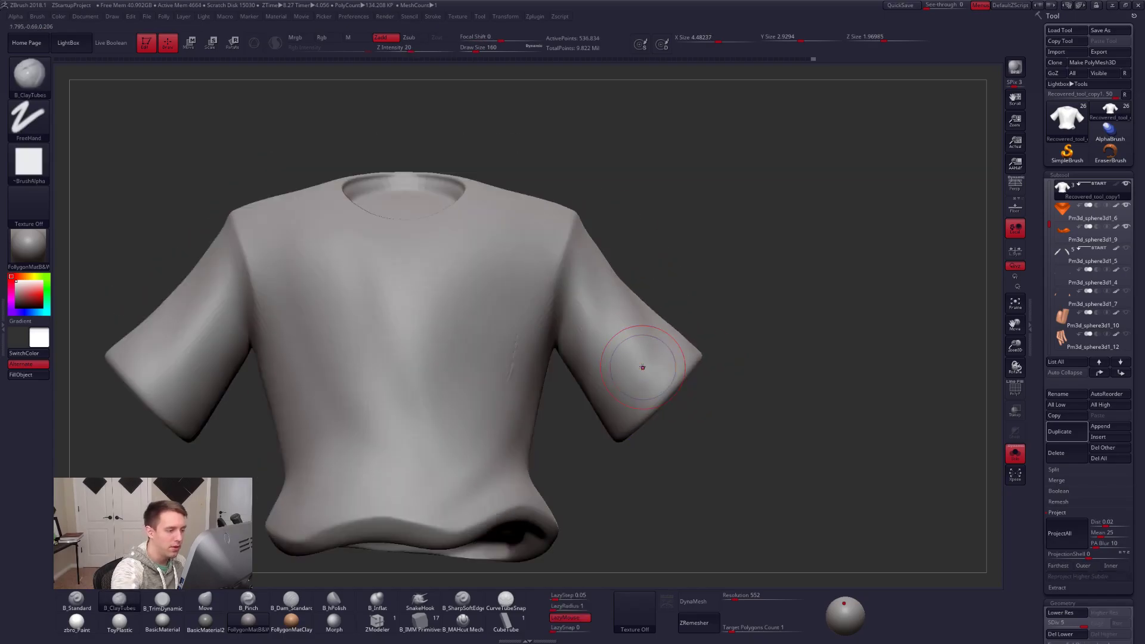
# Mask the sleeve with a lasso and smooth the shirt around the armpit.
pyautogui.moveTo(567, 202)
pyautogui.keyDown('ctrl'); pyautogui.mouseDown()
pyautogui.moveTo(705, 363)
pyautogui.moveTo(620, 445)
pyautogui.moveTo(572, 298)
pyautogui.moveTo(546, 370)
pyautogui.mouseUp(); pyautogui.keyUp('ctrl')
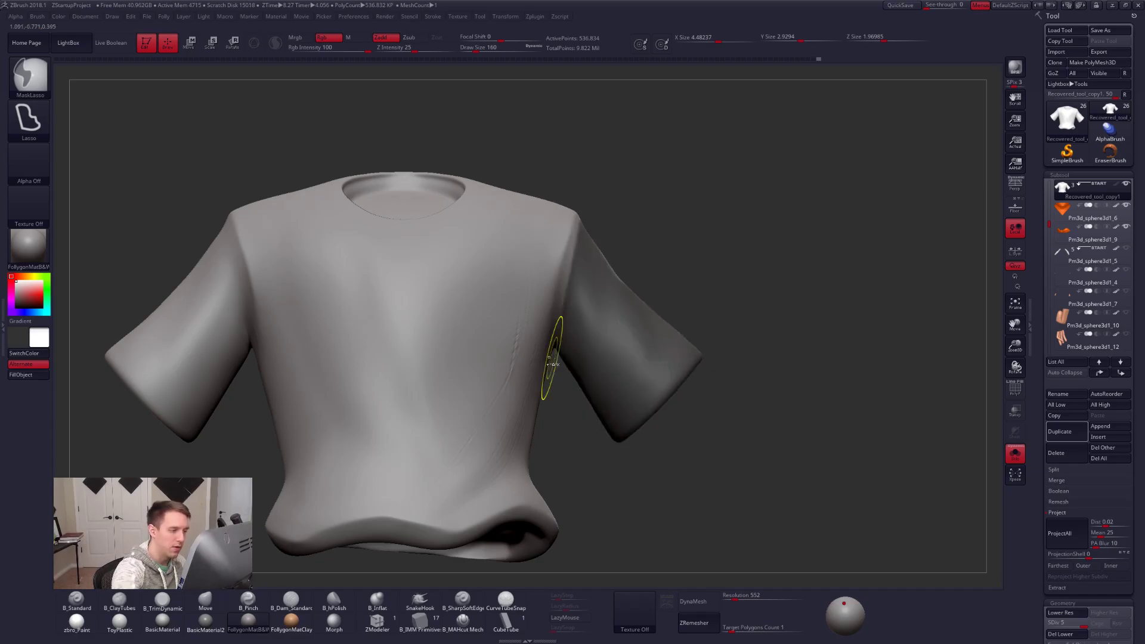
pyautogui.moveTo(785, 486)
pyautogui.mouseDown(button='right')
pyautogui.moveTo(773, 487)
pyautogui.moveTo(769, 508)
pyautogui.moveTo(710, 498)
pyautogui.moveTo(692, 435)
pyautogui.mouseUp(button='right')
pyautogui.moveTo(626, 331); pyautogui.dragTo(623, 359, button='right')
pyautogui.keyDown('shift'); pyautogui.moveTo(620, 319); pyautogui.dragTo(632, 296); pyautogui.keyUp('shift')
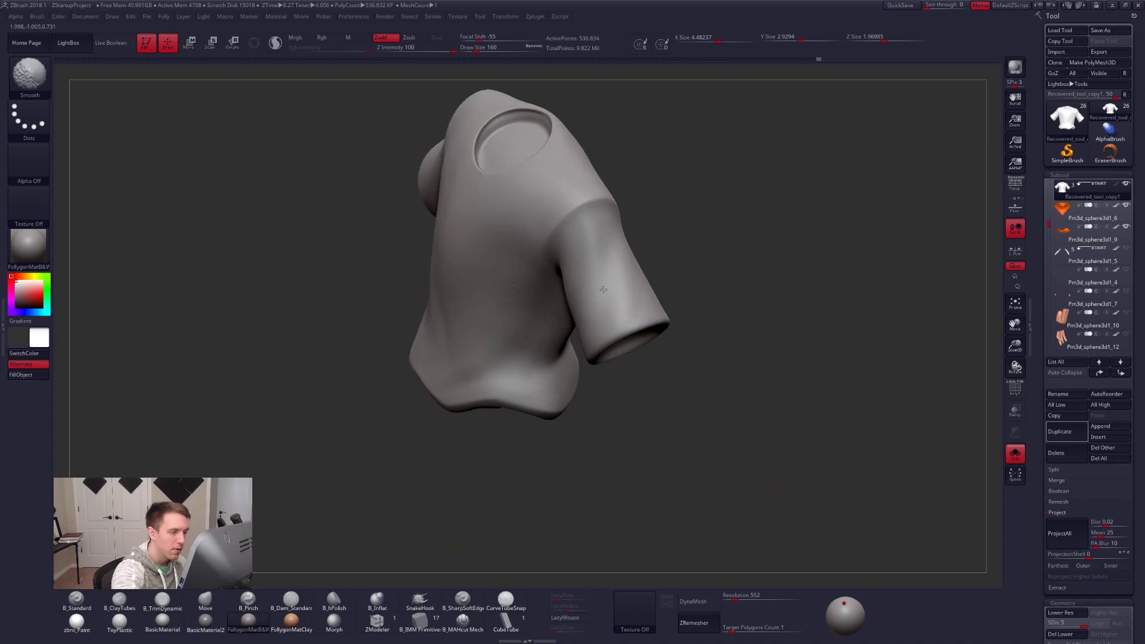
pyautogui.moveTo(433, 296)
pyautogui.mouseDown(button='right')
pyautogui.moveTo(554, 310)
pyautogui.moveTo(576, 324)
pyautogui.mouseUp(button='right')
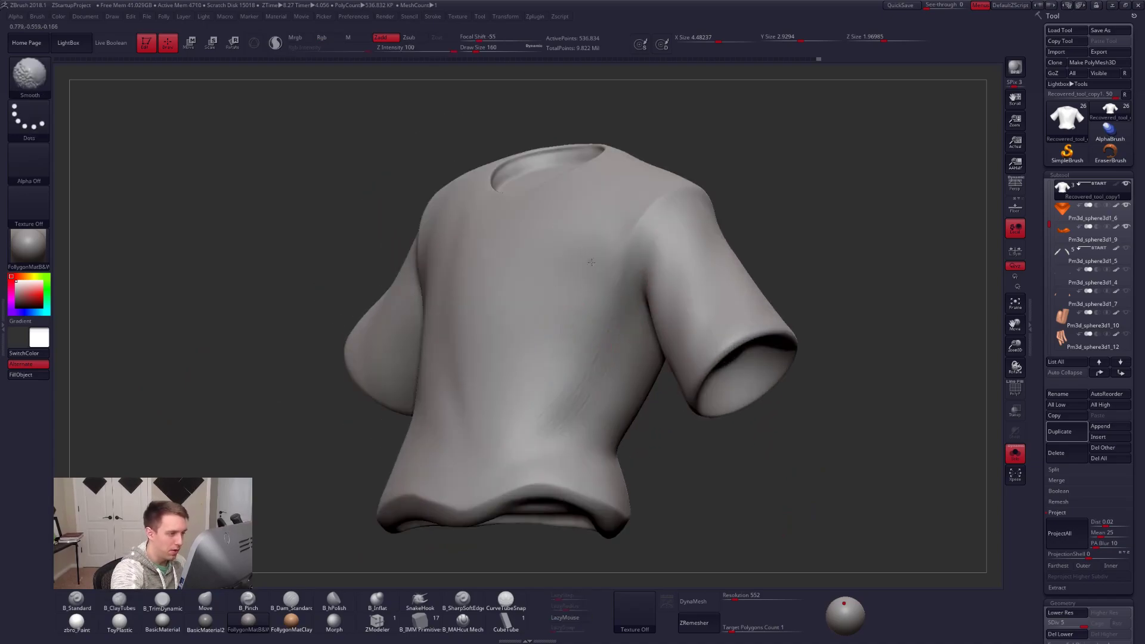
# Smooth the fine fold strokes along the shirt's side and lower front.
pyautogui.keyDown('shift'); pyautogui.moveTo(568, 384); pyautogui.dragTo(534, 396); pyautogui.keyUp('shift')
pyautogui.keyDown('ctrl'); pyautogui.moveTo(535, 398); pyautogui.dragTo(575, 382, button='right'); pyautogui.keyUp('ctrl')
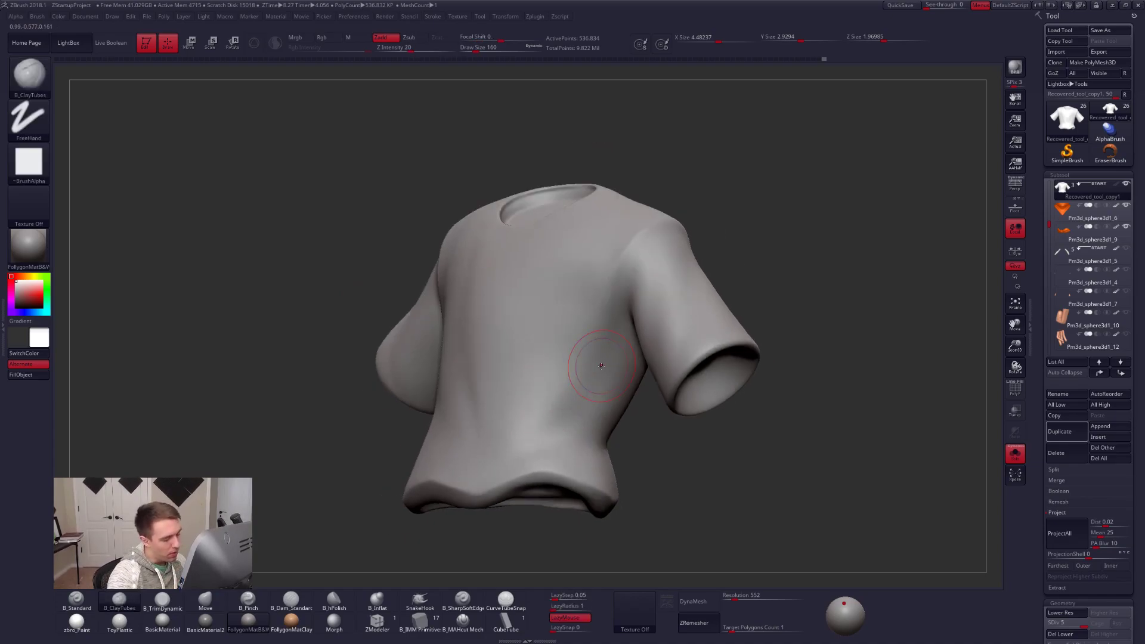
pyautogui.moveTo(601, 365); pyautogui.dragTo(631, 347, button='right')
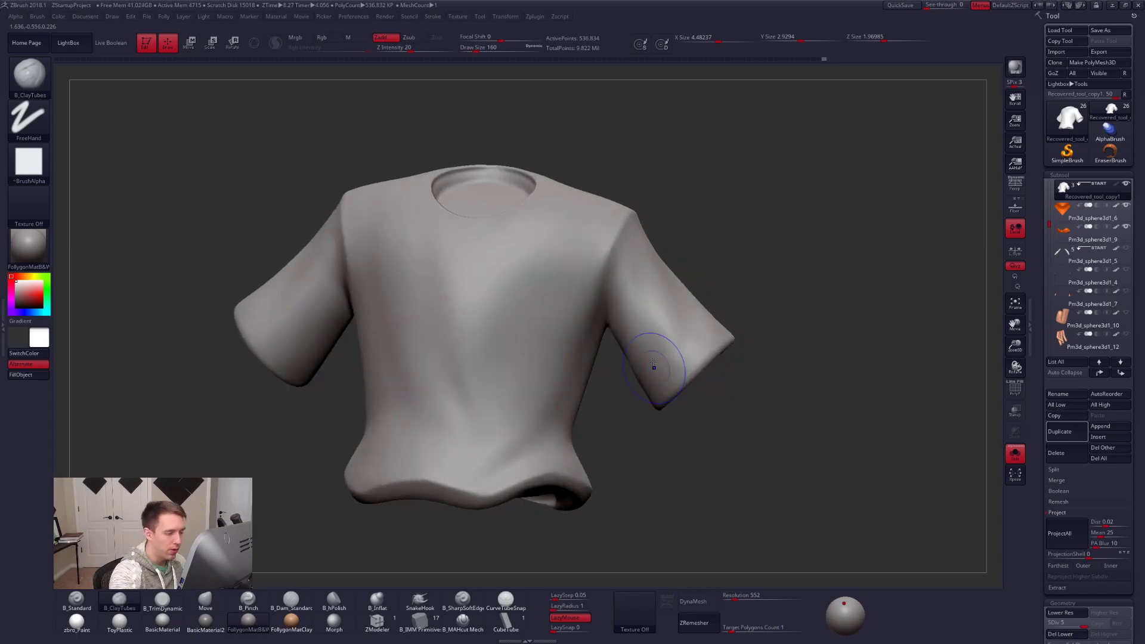
pyautogui.keyDown('alt'); pyautogui.moveTo(593, 430); pyautogui.dragTo(648, 414, button='right'); pyautogui.keyUp('alt')
pyautogui.keyDown('shift'); pyautogui.moveTo(562, 431); pyautogui.dragTo(572, 437); pyautogui.keyUp('shift')
pyautogui.moveTo(569, 475)
pyautogui.keyDown('ctrl'); pyautogui.mouseDown(button='right')
pyautogui.moveTo(565, 448)
pyautogui.moveTo(695, 516)
pyautogui.moveTo(641, 522)
pyautogui.mouseUp(button='right'); pyautogui.keyUp('ctrl')
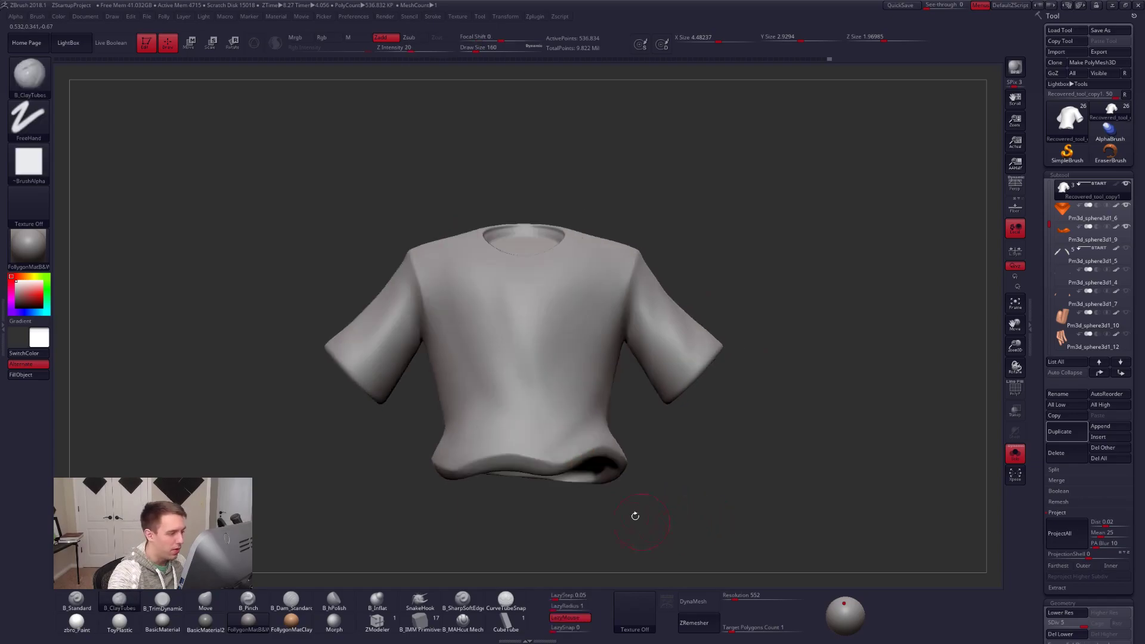
pyautogui.moveTo(410, 249)
pyautogui.keyDown('ctrl'); pyautogui.keyDown('shift'); pyautogui.mouseDown()
pyautogui.moveTo(623, 335)
pyautogui.moveTo(640, 247)
pyautogui.moveTo(674, 404)
pyautogui.moveTo(720, 312)
pyautogui.mouseUp(); pyautogui.keyUp('shift'); pyautogui.keyUp('ctrl')
pyautogui.hotkey('ctrl', 'z')
pyautogui.moveTo(635, 316)
pyautogui.keyDown('ctrl'); pyautogui.mouseDown()
pyautogui.moveTo(646, 360)
pyautogui.moveTo(639, 271)
pyautogui.mouseUp(); pyautogui.keyUp('ctrl')
pyautogui.hotkey('ctrl', 'z')
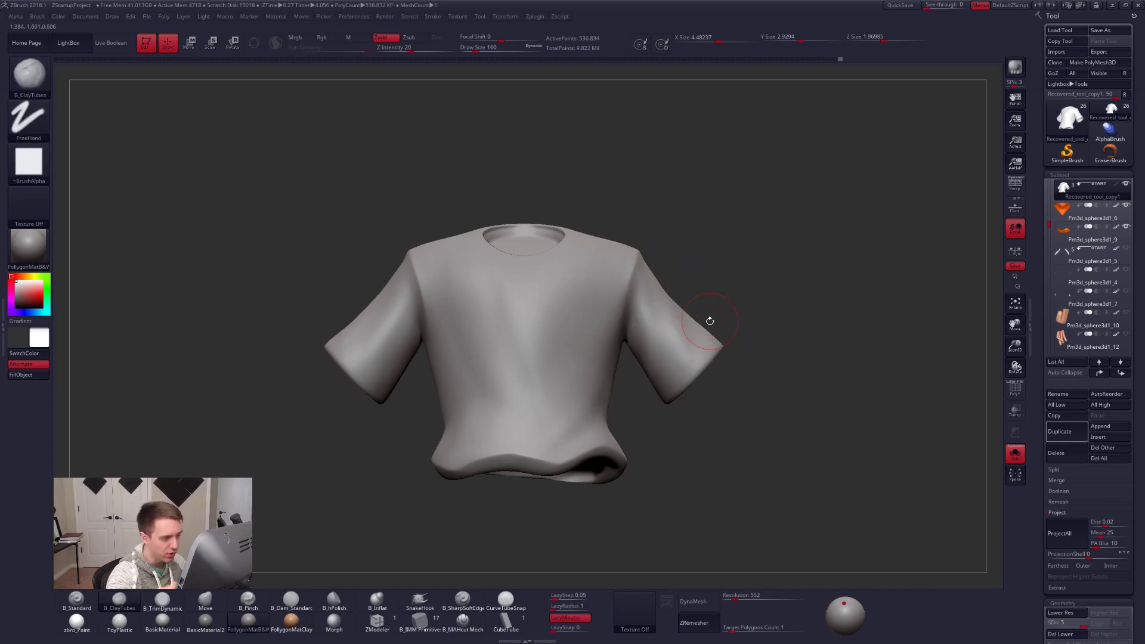
# Add a ClayTubes fold across the chest at draw size 203 and smooth it at subdivision level 4.
pyautogui.moveTo(720, 483); pyautogui.dragTo(706, 489)
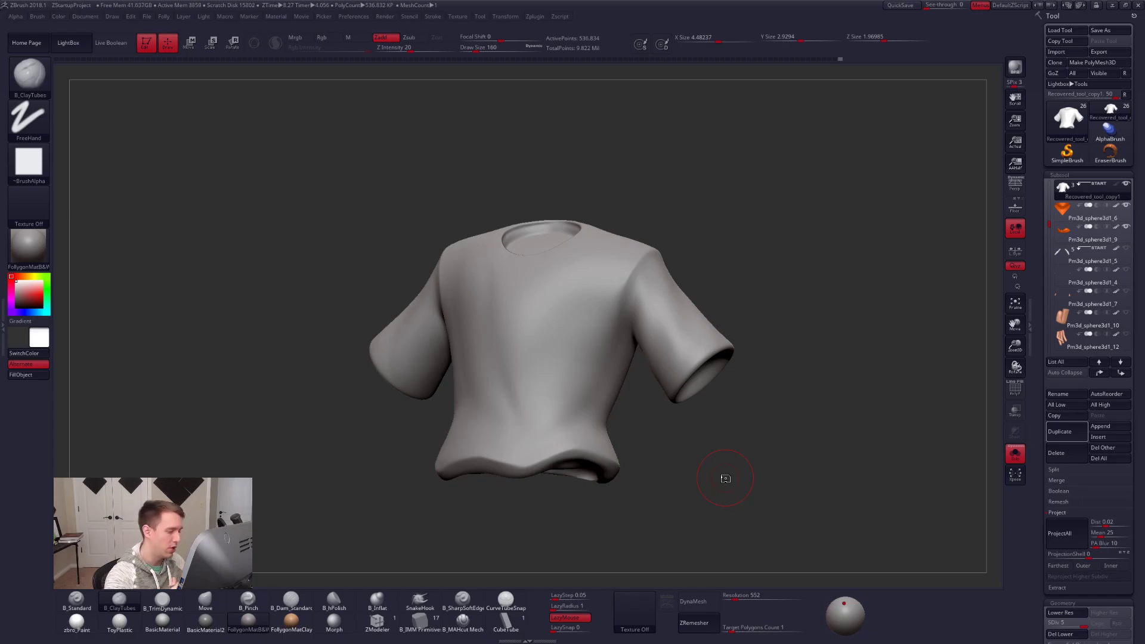
pyautogui.moveTo(551, 371)
pyautogui.keyDown('alt'); pyautogui.mouseDown(button='right')
pyautogui.moveTo(598, 375)
pyautogui.moveTo(585, 391)
pyautogui.mouseUp(button='right'); pyautogui.keyUp('alt')
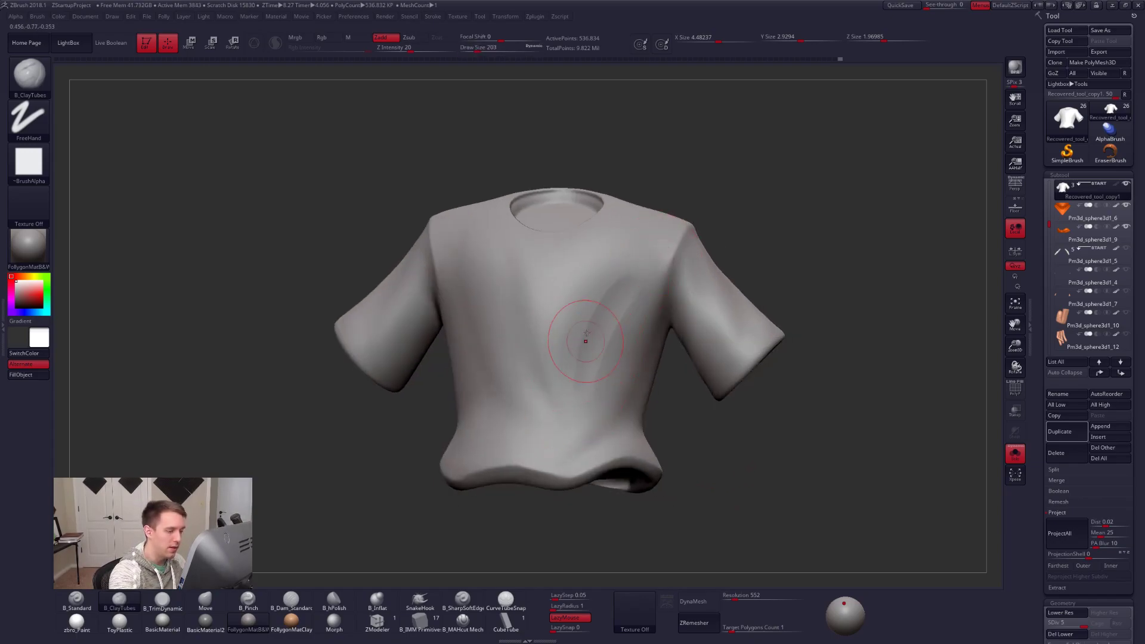
pyautogui.hotkey('shift', 'd')
pyautogui.keyDown('shift'); pyautogui.moveTo(640, 251); pyautogui.dragTo(587, 298); pyautogui.keyUp('shift')
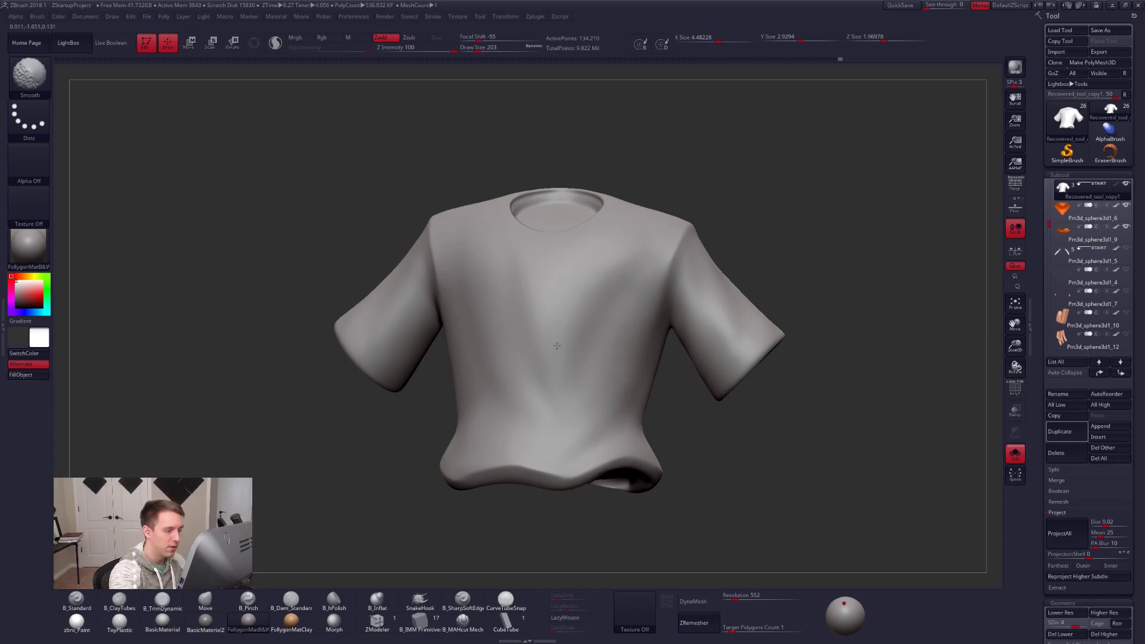
pyautogui.keyDown('shift'); pyautogui.moveTo(563, 329); pyautogui.dragTo(567, 352, button='right'); pyautogui.keyUp('shift')
# Build a broad fold from the armpit down the shirt's front with ClayTubes at draw size 321, and smooth it.
pyautogui.hotkey('alt', 's')
pyautogui.moveTo(618, 379)
pyautogui.keyDown('alt'); pyautogui.mouseDown(button='right')
pyautogui.moveTo(645, 375)
pyautogui.moveTo(578, 416)
pyautogui.mouseUp(button='right'); pyautogui.keyUp('alt')
pyautogui.press('space')
pyautogui.moveTo(613, 374); pyautogui.dragTo(620, 375)
pyautogui.moveTo(621, 375); pyautogui.dragTo(655, 376, button='right')
pyautogui.moveTo(660, 288); pyautogui.dragTo(616, 383)
pyautogui.moveTo(678, 270)
pyautogui.mouseDown()
pyautogui.moveTo(629, 366)
pyautogui.moveTo(685, 259)
pyautogui.moveTo(641, 387)
pyautogui.mouseUp()
pyautogui.moveTo(643, 382); pyautogui.dragTo(655, 325)
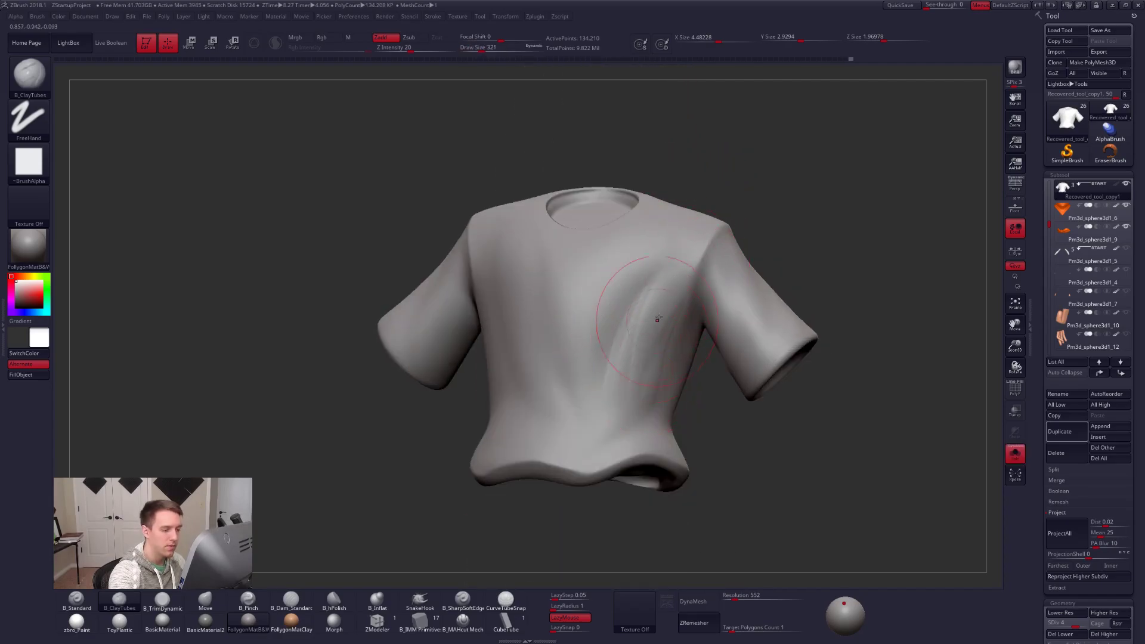
pyautogui.keyDown('shift'); pyautogui.moveTo(626, 427); pyautogui.dragTo(636, 363); pyautogui.keyUp('shift')
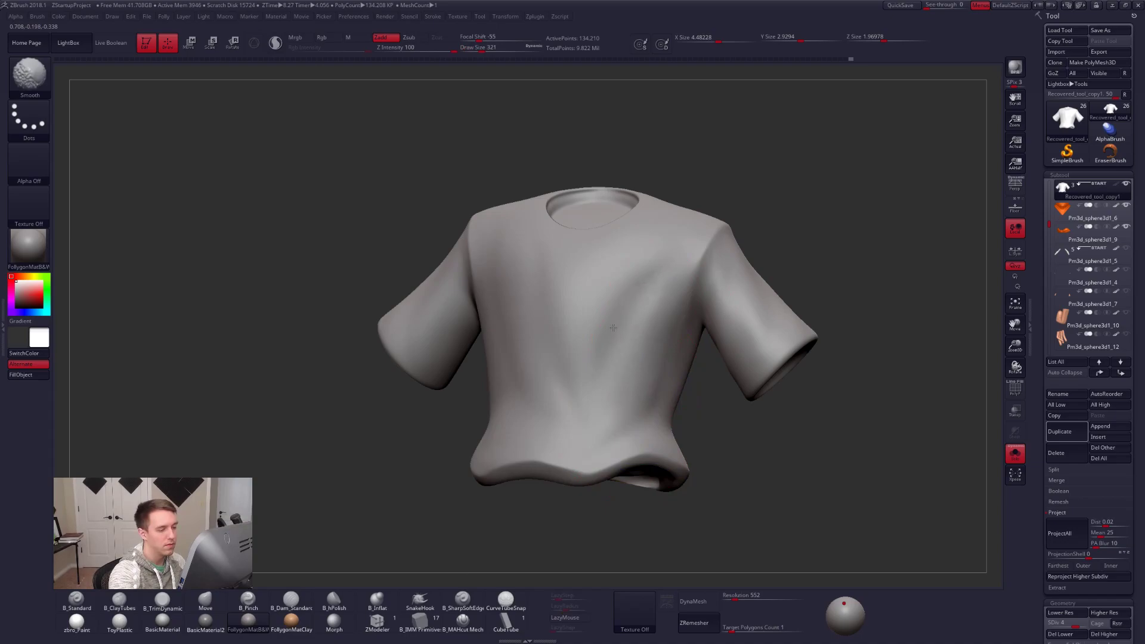
pyautogui.keyDown('shift'); pyautogui.moveTo(615, 291); pyautogui.dragTo(626, 272); pyautogui.keyUp('shift')
# Flatten the shirt's front with TrimDynamic, and smooth its back at subdivision level 5 with the full character shown.
pyautogui.moveTo(576, 358)
pyautogui.mouseDown(button='right')
pyautogui.moveTo(615, 349)
pyautogui.moveTo(580, 375)
pyautogui.mouseUp(button='right')
pyautogui.hotkey('shift', 'd')
pyautogui.press('d')
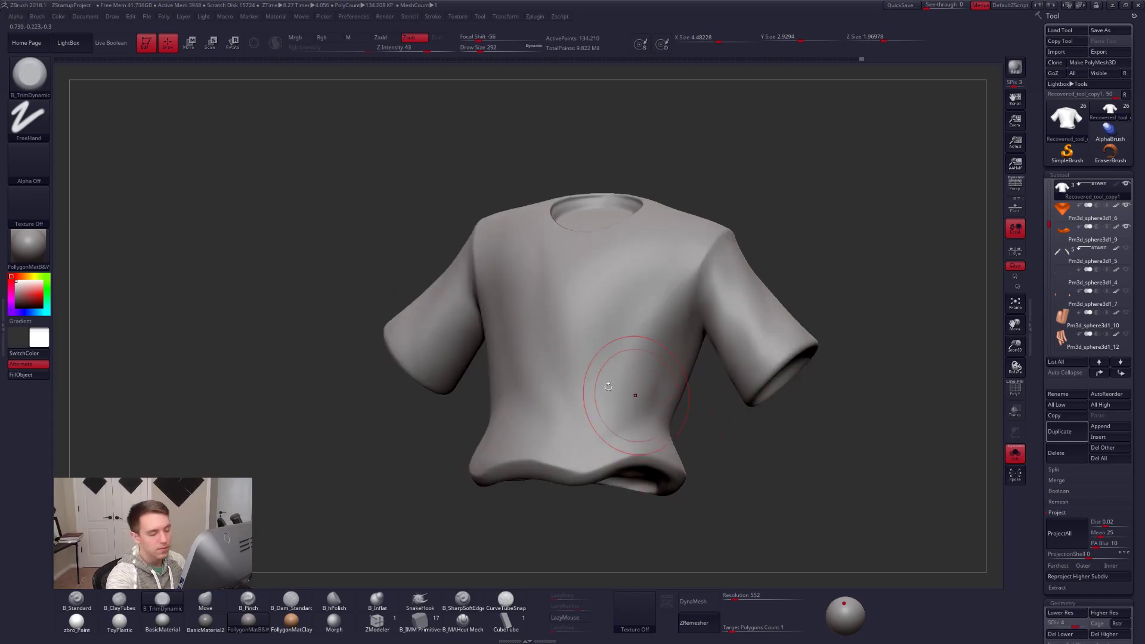
pyautogui.press('d')
pyautogui.press('shift')
pyautogui.moveTo(601, 334); pyautogui.dragTo(614, 325, button='right')
pyautogui.press('space')
pyautogui.moveTo(537, 318)
pyautogui.keyDown('alt'); pyautogui.mouseDown(button='right')
pyautogui.moveTo(593, 327)
pyautogui.moveTo(615, 345)
pyautogui.moveTo(606, 327)
pyautogui.mouseUp(button='right'); pyautogui.keyUp('alt')
pyautogui.hotkey('ctrl', 'shift', 's')
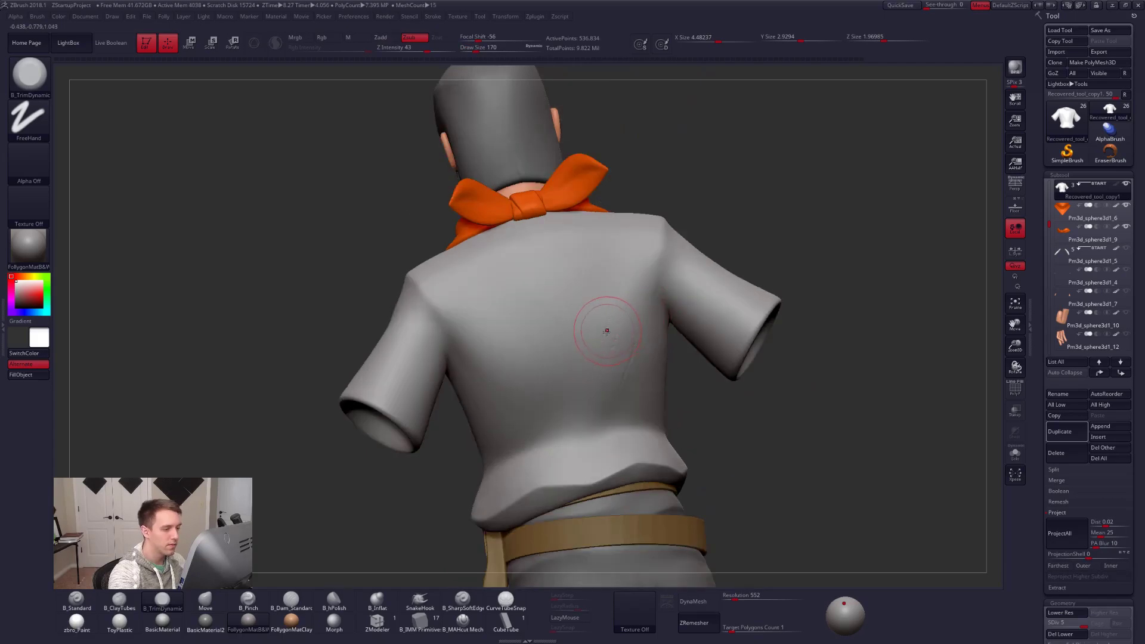
pyautogui.press('shift')
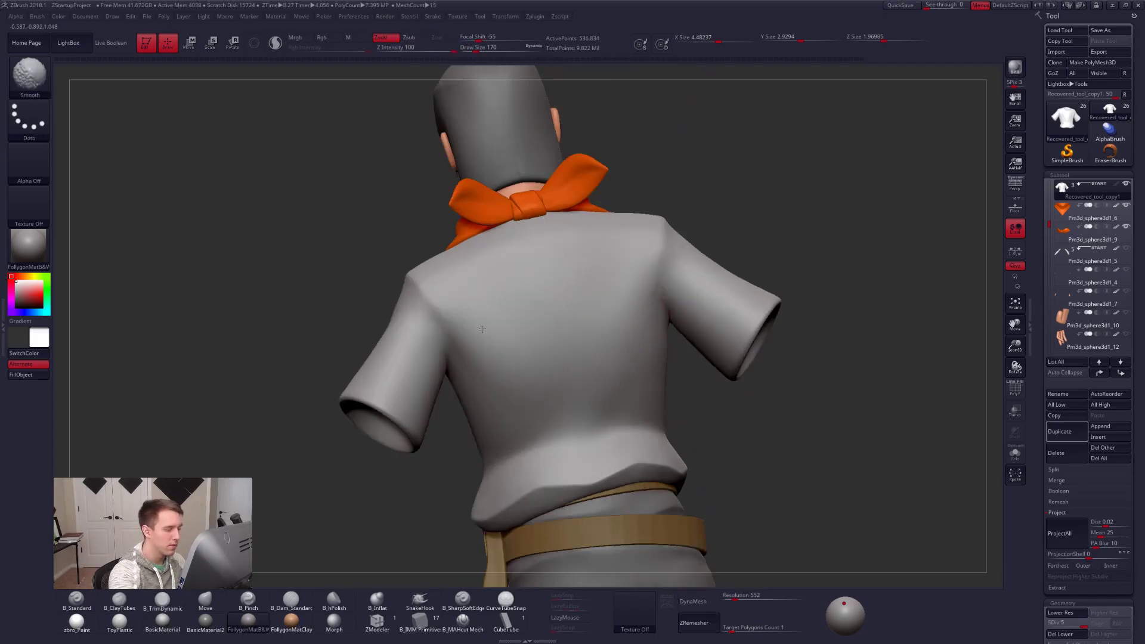
# Isolate the shirt and add ClayTubes folds along the top and back of the sleeves at draw size 181.
pyautogui.moveTo(634, 334); pyautogui.dragTo(596, 343, button='right')
pyautogui.hotkey('ctrl', 'shift', 's')
pyautogui.moveTo(656, 316)
pyautogui.keyDown('alt'); pyautogui.mouseDown(button='right')
pyautogui.moveTo(602, 373)
pyautogui.moveTo(583, 345)
pyautogui.mouseUp(button='right'); pyautogui.keyUp('alt')
pyautogui.press('space')
pyautogui.moveTo(582, 345); pyautogui.dragTo(575, 345)
pyautogui.moveTo(598, 348); pyautogui.dragTo(567, 330, button='right')
pyautogui.press('space')
pyautogui.moveTo(567, 330); pyautogui.dragTo(575, 329)
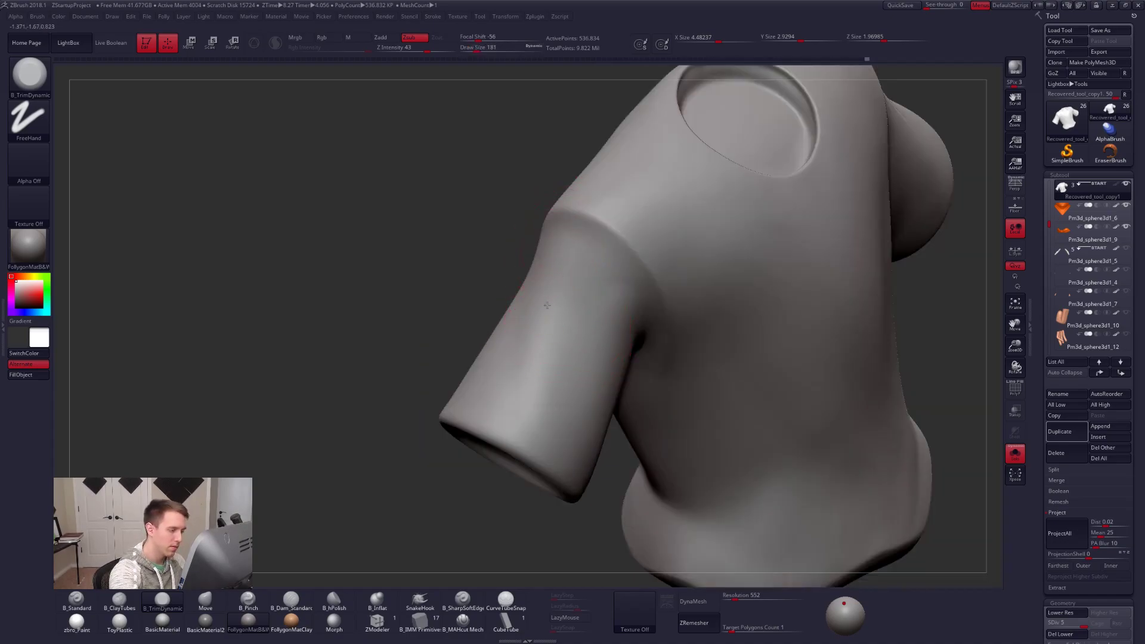
pyautogui.press('b')
pyautogui.press('c')
pyautogui.press('t')
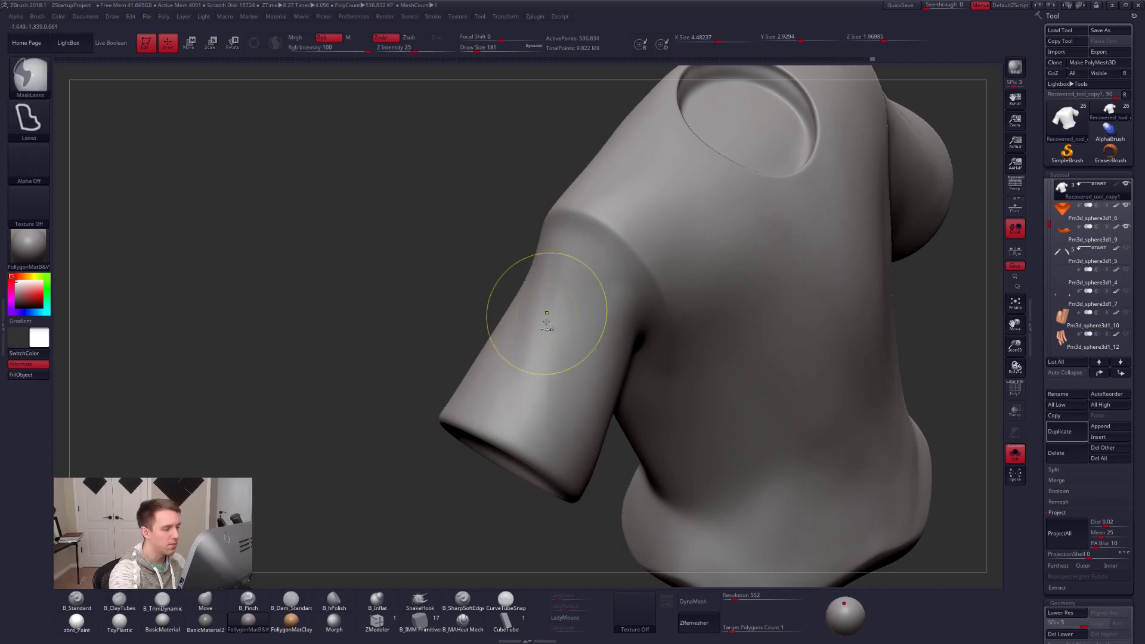
pyautogui.moveTo(563, 362); pyautogui.dragTo(525, 322, button='right')
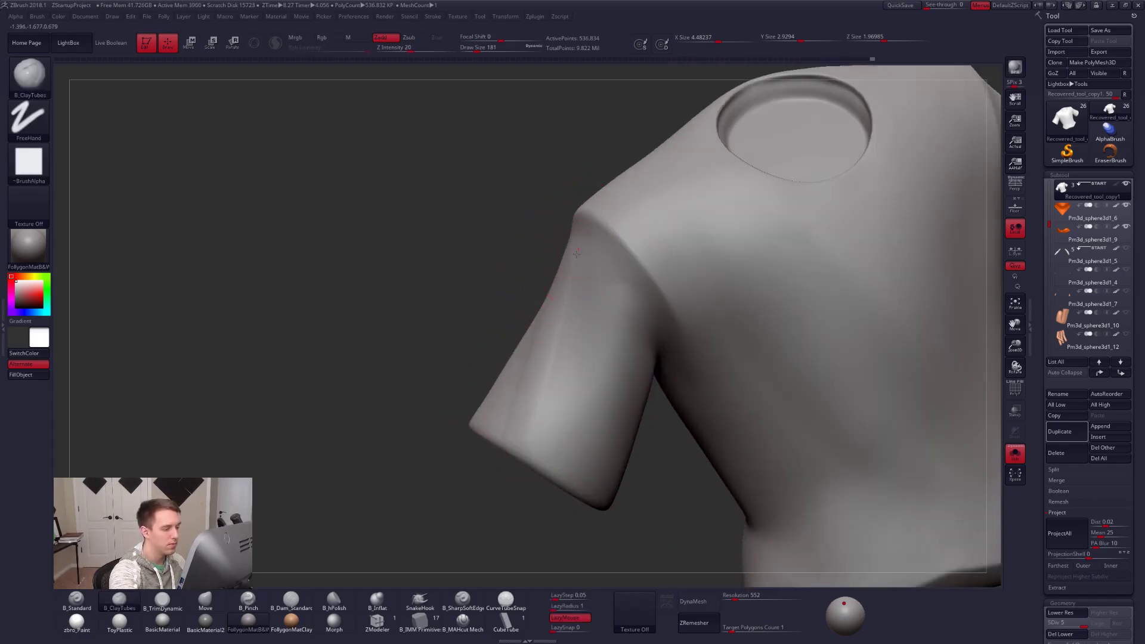
pyautogui.moveTo(541, 464); pyautogui.dragTo(539, 340, button='right')
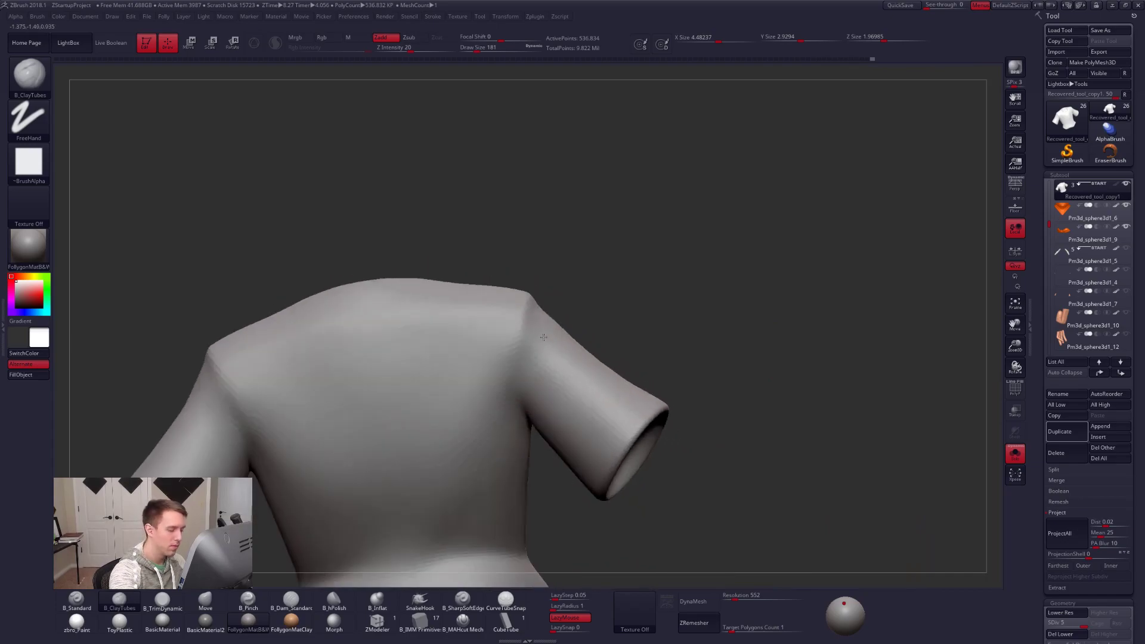
pyautogui.moveTo(585, 471)
pyautogui.mouseDown(button='right')
pyautogui.moveTo(441, 373)
pyautogui.moveTo(442, 417)
pyautogui.mouseUp(button='right')
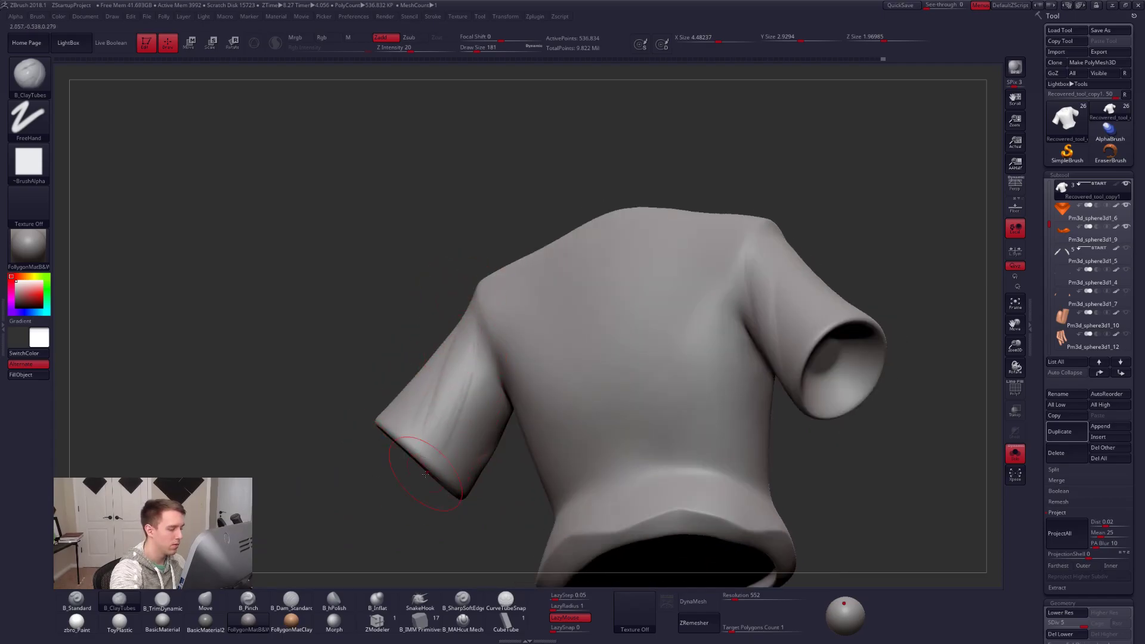
pyautogui.moveTo(425, 473); pyautogui.dragTo(441, 346, button='right')
# Smooth the new folds on the back of the sleeve at subdivision level 4.
pyautogui.press('shift')
pyautogui.hotkey('shift', 'd')
pyautogui.keyDown('shift'); pyautogui.moveTo(453, 340); pyautogui.dragTo(439, 417); pyautogui.keyUp('shift')
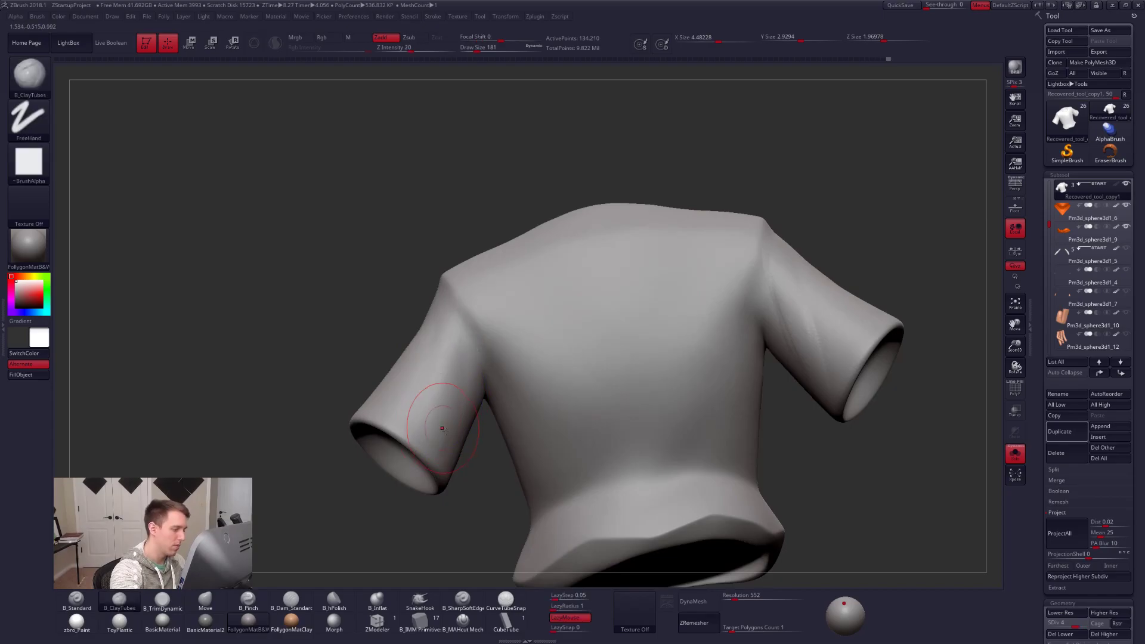
pyautogui.moveTo(440, 421); pyautogui.dragTo(455, 389, button='right')
pyautogui.keyDown('shift'); pyautogui.moveTo(454, 388); pyautogui.dragTo(438, 351); pyautogui.keyUp('shift')
pyautogui.moveTo(439, 350)
pyautogui.mouseDown(button='right')
pyautogui.moveTo(516, 377)
pyautogui.moveTo(654, 360)
pyautogui.mouseUp(button='right')
# Add a ClayTubes fold running down the back of the sleeve beside the armpit and smooth it.
pyautogui.moveTo(640, 442); pyautogui.dragTo(629, 314, button='right')
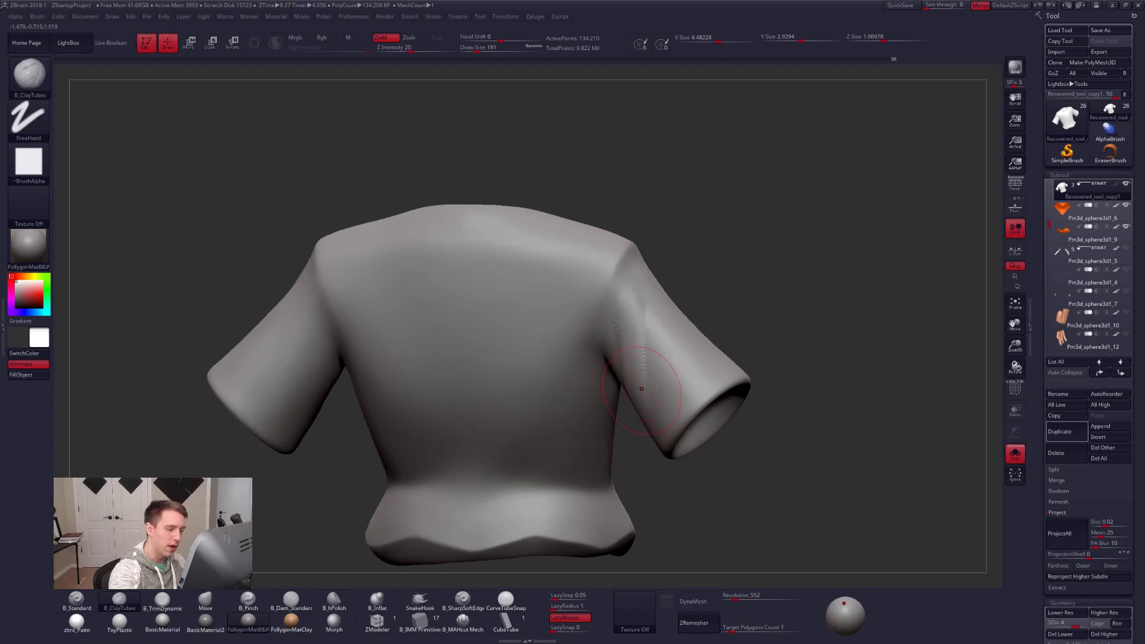
pyautogui.press('shift')
pyautogui.moveTo(639, 393)
pyautogui.keyDown('shift'); pyautogui.mouseDown(button='right')
pyautogui.moveTo(651, 378)
pyautogui.moveTo(627, 446)
pyautogui.moveTo(549, 331)
pyautogui.mouseUp(button='right'); pyautogui.keyUp('shift')
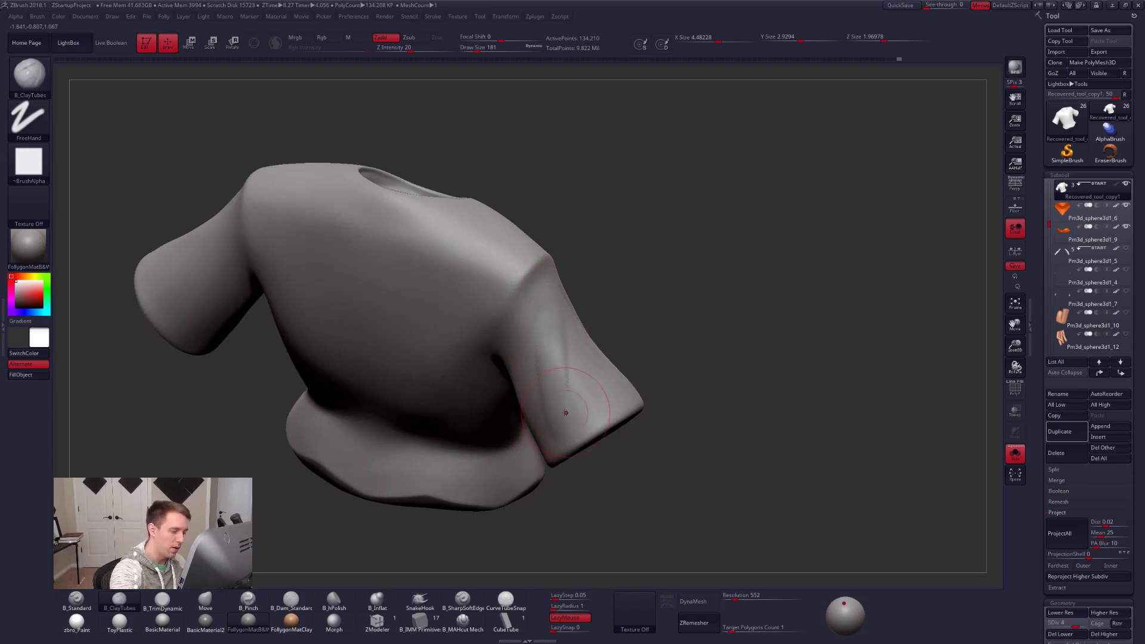
pyautogui.press('shift')
pyautogui.moveTo(562, 391); pyautogui.dragTo(547, 424, button='right')
pyautogui.moveTo(543, 417)
pyautogui.keyDown('shift'); pyautogui.mouseDown()
pyautogui.moveTo(523, 357)
pyautogui.moveTo(552, 397)
pyautogui.mouseUp(); pyautogui.keyUp('shift')
pyautogui.moveTo(559, 406)
pyautogui.mouseDown(button='right')
pyautogui.moveTo(537, 378)
pyautogui.moveTo(549, 391)
pyautogui.mouseUp(button='right')
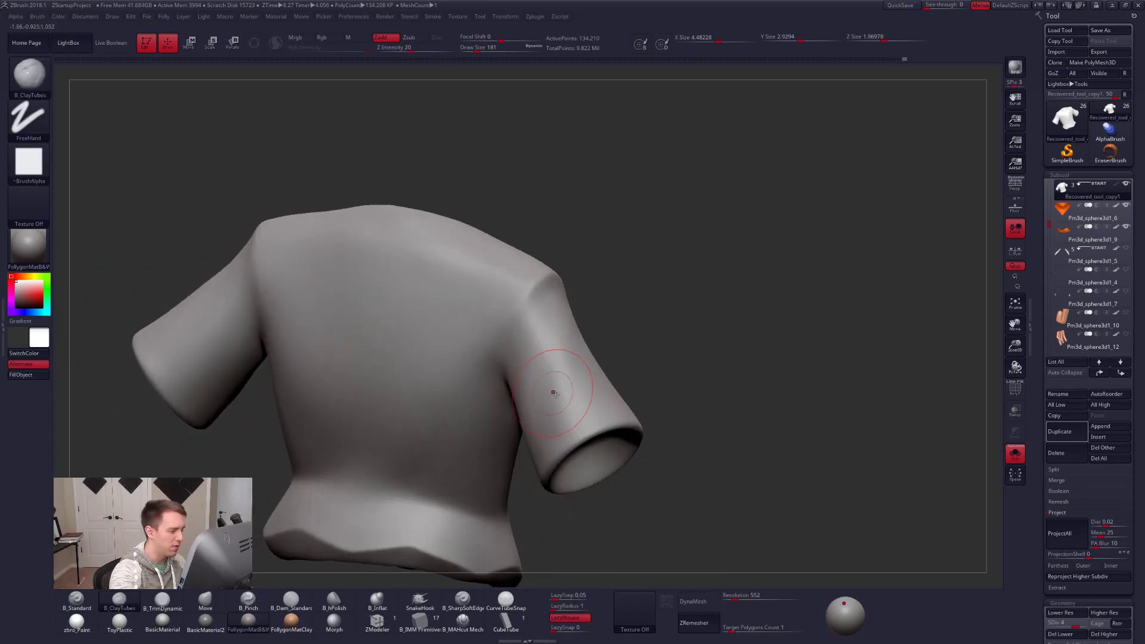
# Smooth the folds on the outer side and front of the sleeve near its cuff.
pyautogui.press('shift')
pyautogui.moveTo(733, 502); pyautogui.dragTo(585, 378, button='right')
pyautogui.press('shift')
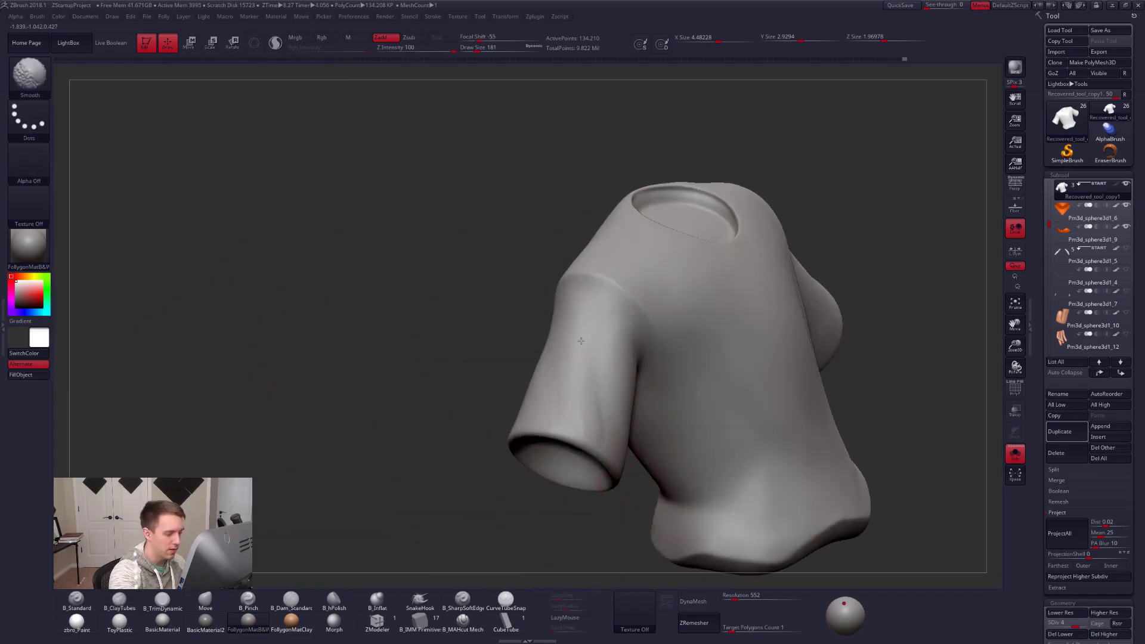
pyautogui.keyDown('shift'); pyautogui.moveTo(591, 413); pyautogui.dragTo(603, 425); pyautogui.keyUp('shift')
pyautogui.moveTo(605, 425); pyautogui.dragTo(555, 387, button='right')
pyautogui.keyDown('shift'); pyautogui.moveTo(596, 387); pyautogui.dragTo(605, 380); pyautogui.keyUp('shift')
pyautogui.moveTo(605, 388); pyautogui.dragTo(573, 417, button='right')
pyautogui.keyDown('shift'); pyautogui.moveTo(603, 423); pyautogui.dragTo(615, 435); pyautogui.keyUp('shift')
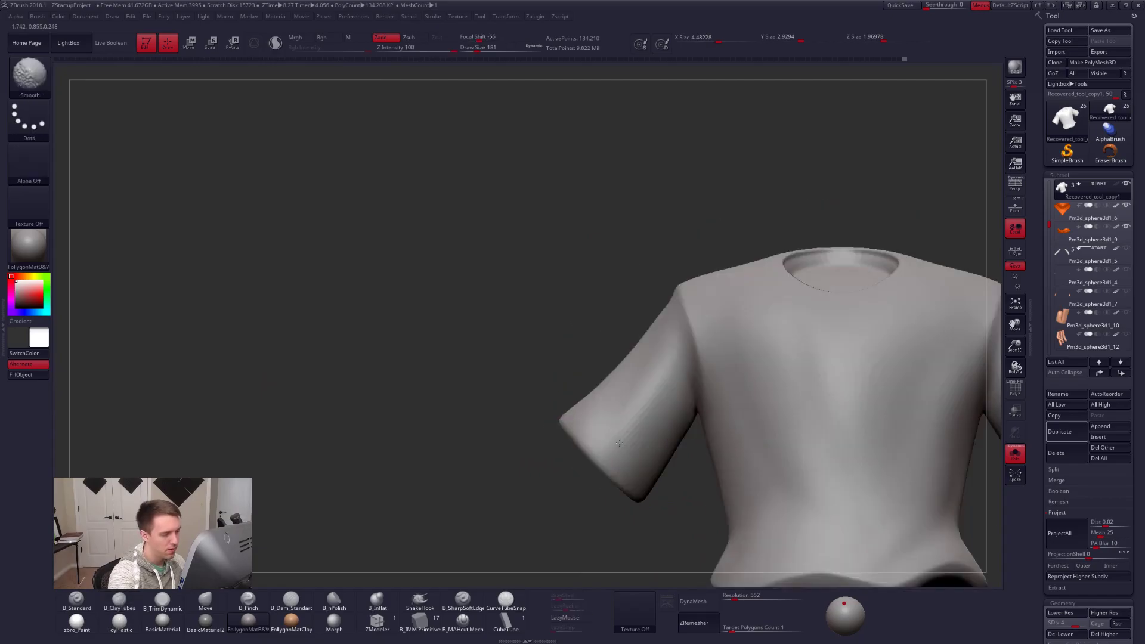
# Raise the shirt to subdivision level 5 and smooth the remaining sleeve folds.
pyautogui.press('d')
pyautogui.moveTo(648, 468); pyautogui.dragTo(576, 417, button='right')
pyautogui.keyDown('shift'); pyautogui.moveTo(563, 405); pyautogui.dragTo(554, 397); pyautogui.keyUp('shift')
pyautogui.moveTo(554, 397); pyautogui.dragTo(527, 346, button='right')
pyautogui.keyDown('shift'); pyautogui.moveTo(528, 346); pyautogui.dragTo(522, 336); pyautogui.keyUp('shift')
pyautogui.moveTo(540, 286)
pyautogui.keyDown('shift'); pyautogui.mouseDown(button='right')
pyautogui.moveTo(704, 400)
pyautogui.moveTo(677, 409)
pyautogui.moveTo(658, 392)
pyautogui.mouseUp(button='right'); pyautogui.keyUp('shift')
# Add a ClayTubes fold down the side front of the shirt's torso at draw size 203 and smooth it at subdivision level 4.
pyautogui.hotkey('alt', 's')
pyautogui.moveTo(558, 411)
pyautogui.mouseDown(button='right')
pyautogui.moveTo(647, 389)
pyautogui.moveTo(548, 446)
pyautogui.mouseUp(button='right')
pyautogui.press('space')
pyautogui.moveTo(586, 386); pyautogui.dragTo(589, 386)
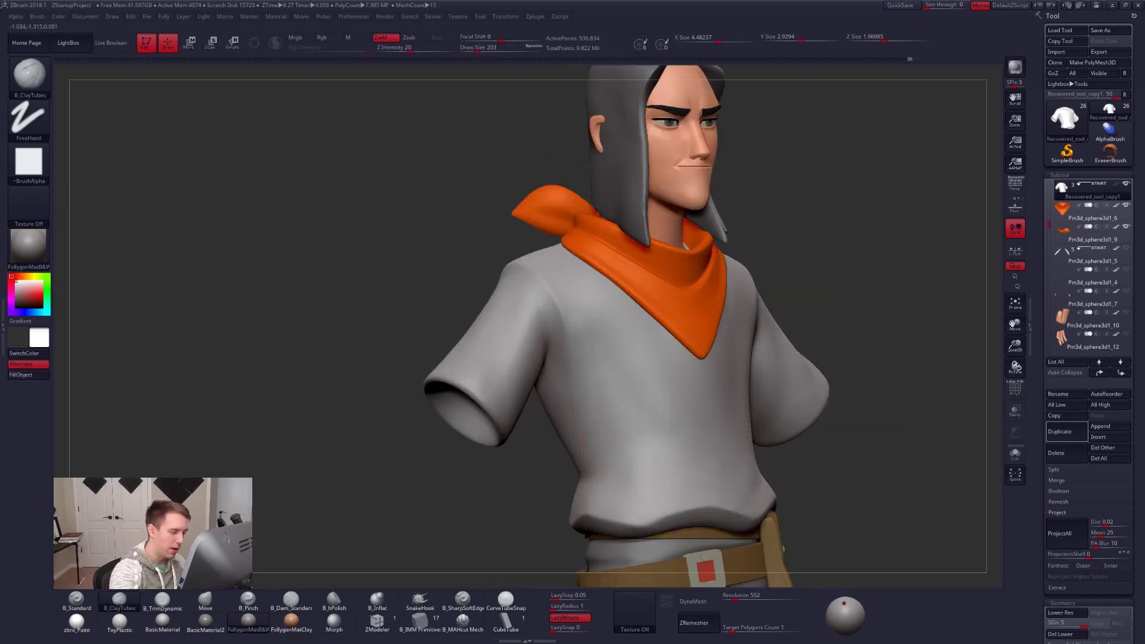
pyautogui.moveTo(589, 386); pyautogui.dragTo(586, 370, button='right')
pyautogui.hotkey('shift', 'alt', 's')
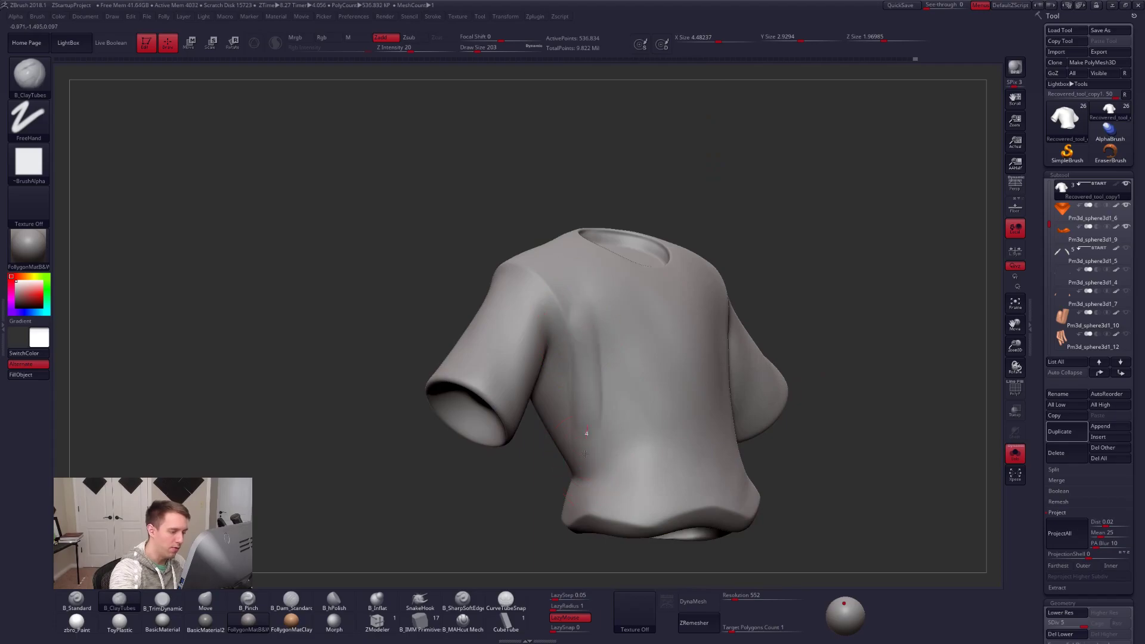
pyautogui.moveTo(585, 448); pyautogui.dragTo(591, 417, button='right')
pyautogui.hotkey('shift', 'd')
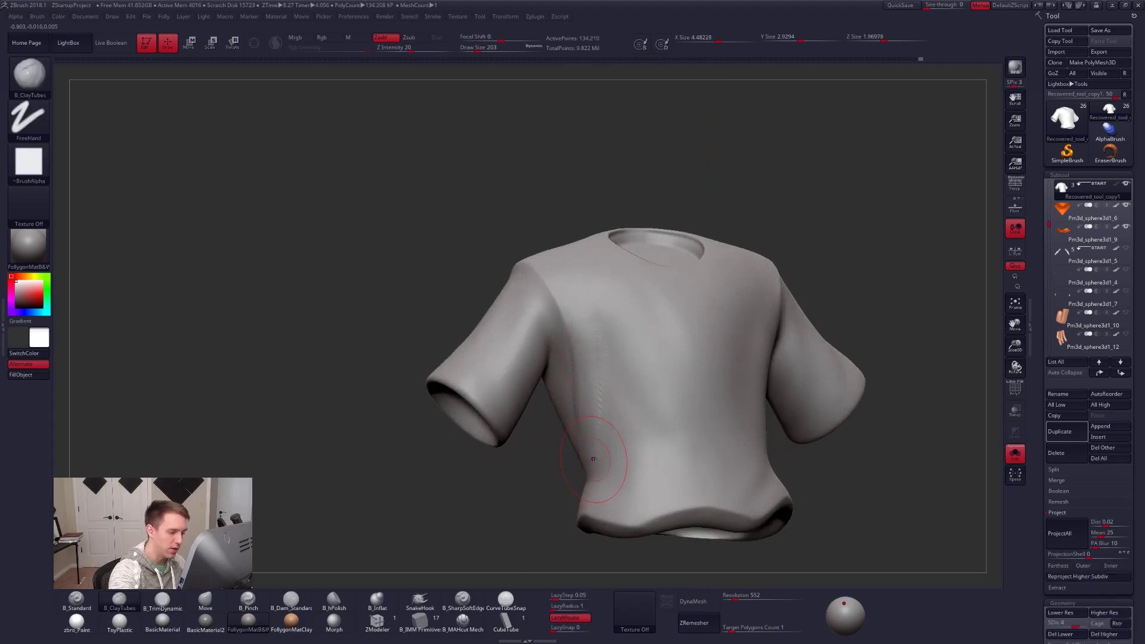
pyautogui.press('shift')
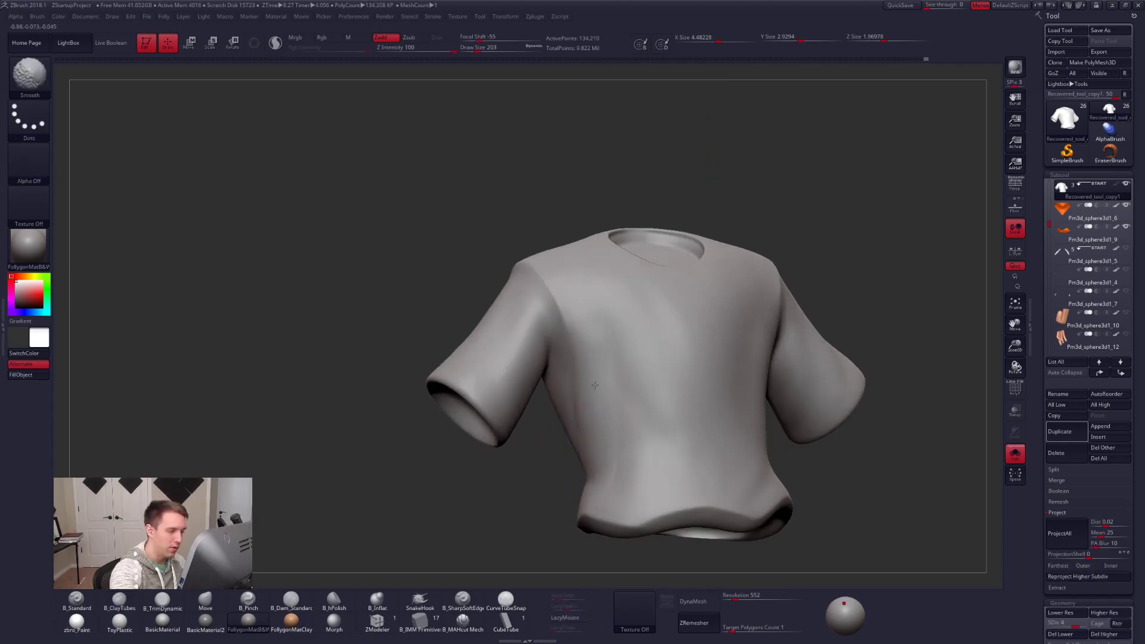
# Examine the shirt's folds from the front and the side against the reference image.
pyautogui.moveTo(533, 260); pyautogui.dragTo(703, 360, button='right')
pyautogui.hotkey('shift', 'z')
pyautogui.hotkey('shift', 'z')
pyautogui.keyDown('shift'); pyautogui.moveTo(639, 335); pyautogui.dragTo(682, 343, button='right'); pyautogui.keyUp('shift')
pyautogui.moveTo(583, 363)
pyautogui.keyDown('alt'); pyautogui.mouseDown(button='right')
pyautogui.moveTo(718, 404)
pyautogui.moveTo(659, 405)
pyautogui.mouseUp(button='right'); pyautogui.keyUp('alt')
pyautogui.keyDown('shift'); pyautogui.moveTo(754, 450); pyautogui.dragTo(756, 481, button='right'); pyautogui.keyUp('shift')
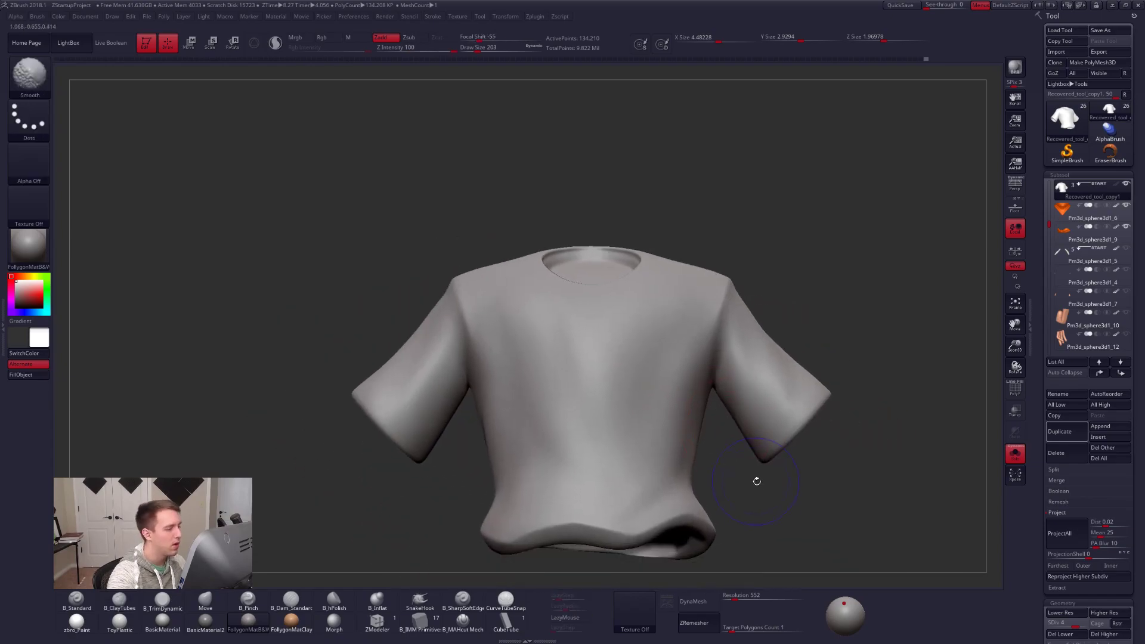
pyautogui.hotkey('shift', 'z')
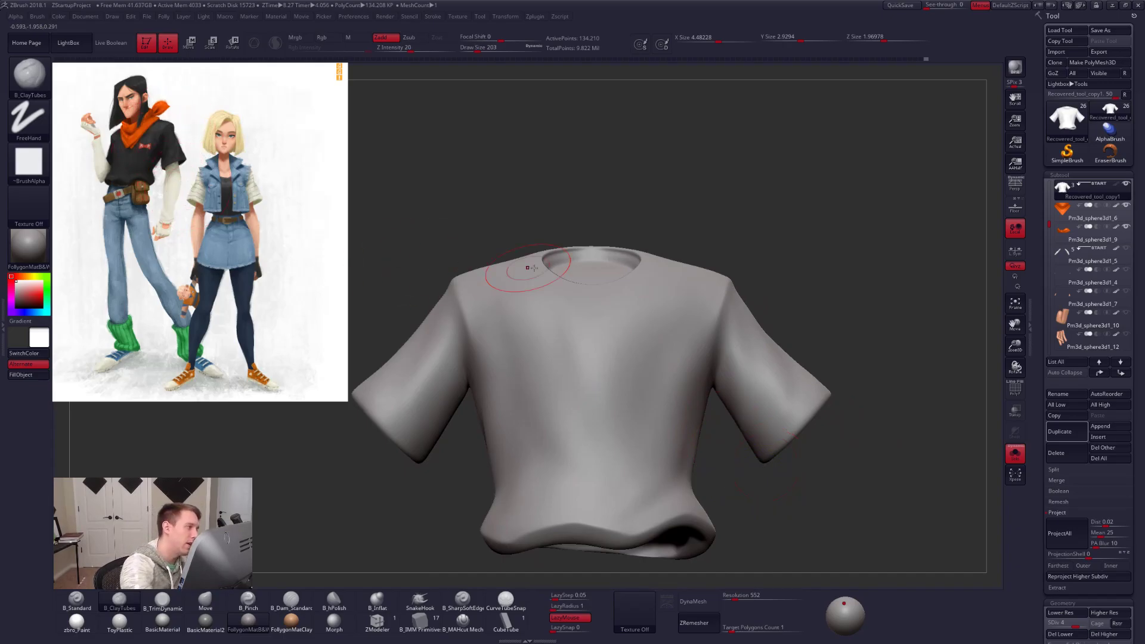
pyautogui.press('s')
pyautogui.moveTo(706, 225); pyautogui.dragTo(702, 225)
pyautogui.hotkey('shift', 'z')
pyautogui.moveTo(703, 257)
pyautogui.mouseDown(button='right')
pyautogui.moveTo(727, 265)
pyautogui.moveTo(676, 293)
pyautogui.moveTo(637, 339)
pyautogui.moveTo(647, 351)
pyautogui.moveTo(680, 279)
pyautogui.moveTo(713, 254)
pyautogui.mouseUp(button='right')
pyautogui.press(']')
pyautogui.keyDown('shift'); pyautogui.moveTo(732, 230); pyautogui.dragTo(711, 267); pyautogui.keyUp('shift')
pyautogui.moveTo(716, 411)
pyautogui.mouseDown(button='right')
pyautogui.moveTo(753, 393)
pyautogui.moveTo(787, 442)
pyautogui.mouseUp(button='right')
pyautogui.hotkey('shift', 'z')
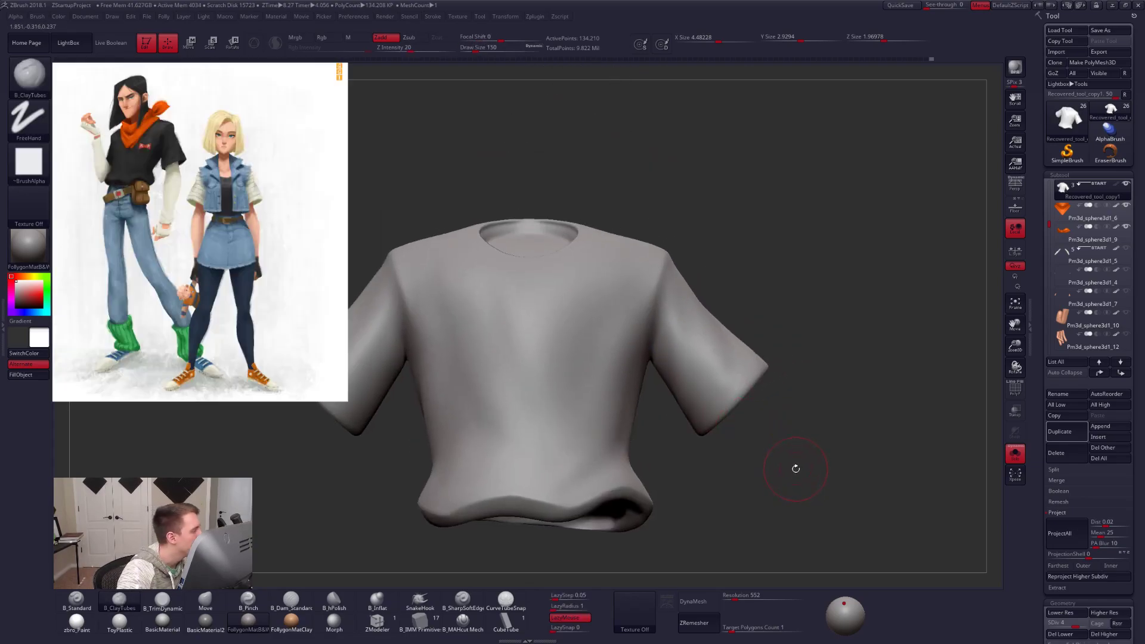
# Build a ClayTubes fold down the torso beside the armpit at level 5 with draw size 181, and soften it at level 4.
pyautogui.moveTo(807, 461)
pyautogui.mouseDown(button='right')
pyautogui.moveTo(767, 465)
pyautogui.moveTo(793, 464)
pyautogui.moveTo(652, 417)
pyautogui.moveTo(679, 481)
pyautogui.moveTo(659, 488)
pyautogui.moveTo(753, 485)
pyautogui.moveTo(704, 496)
pyautogui.mouseUp(button='right')
pyautogui.press('ctrl')
pyautogui.press('d')
pyautogui.moveTo(663, 410); pyautogui.dragTo(616, 412, button='right')
pyautogui.press('shift')
pyautogui.press('space')
pyautogui.moveTo(507, 364); pyautogui.dragTo(515, 364)
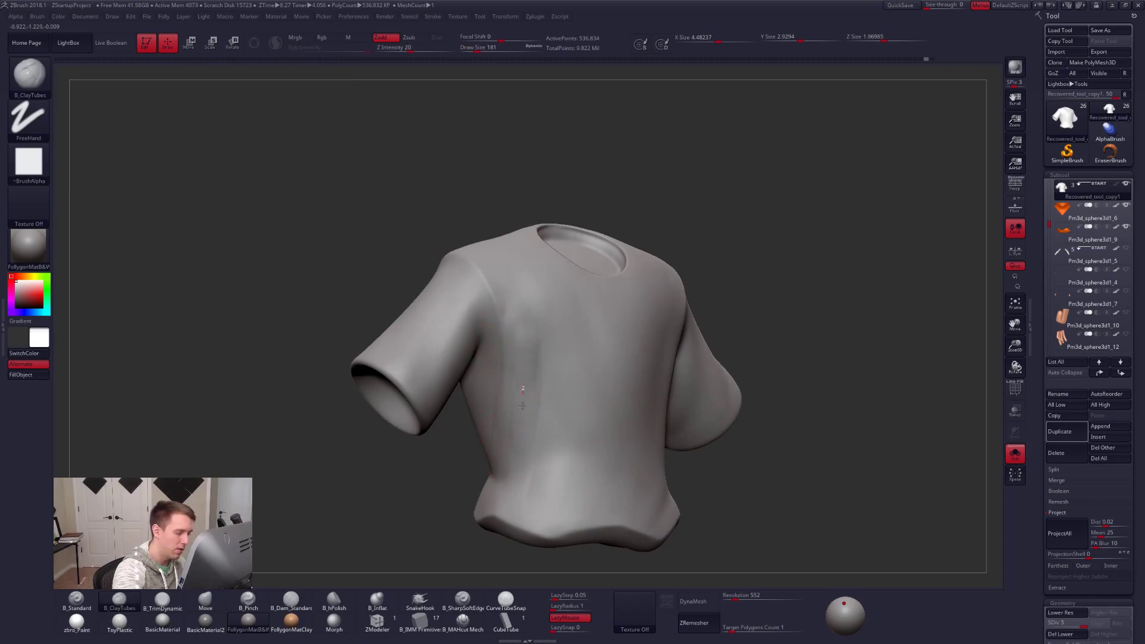
pyautogui.hotkey('shift', 'd')
pyautogui.moveTo(526, 312)
pyautogui.keyDown('shift'); pyautogui.mouseDown()
pyautogui.moveTo(509, 265)
pyautogui.moveTo(529, 334)
pyautogui.mouseUp(); pyautogui.keyUp('shift')
# Flatten the torso fold with TrimDynamic at draw size 215 and smooth it at subdivision levels 3 and 4.
pyautogui.press('space')
pyautogui.press('shift')
pyautogui.hotkey('shift', 'd')
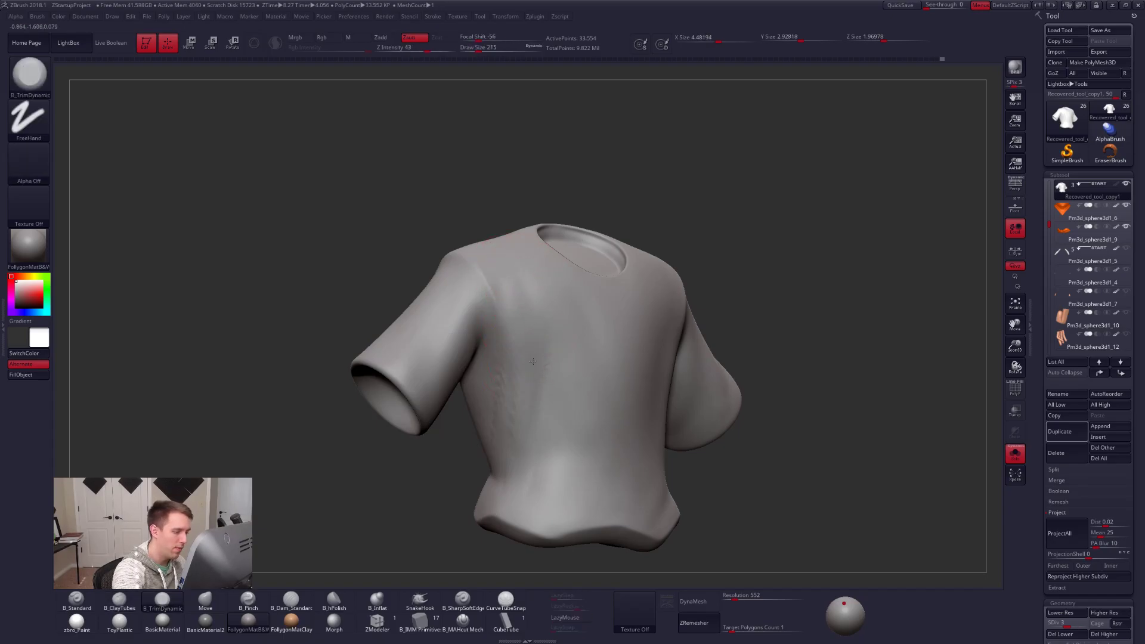
pyautogui.press('shift')
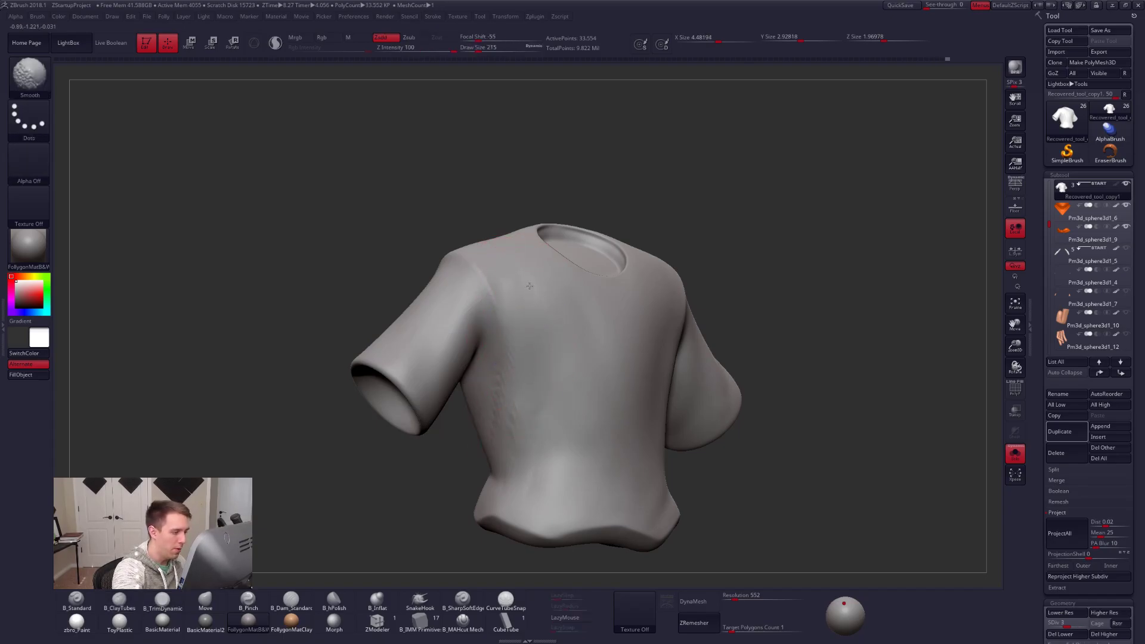
pyautogui.press('d')
pyautogui.press('shift')
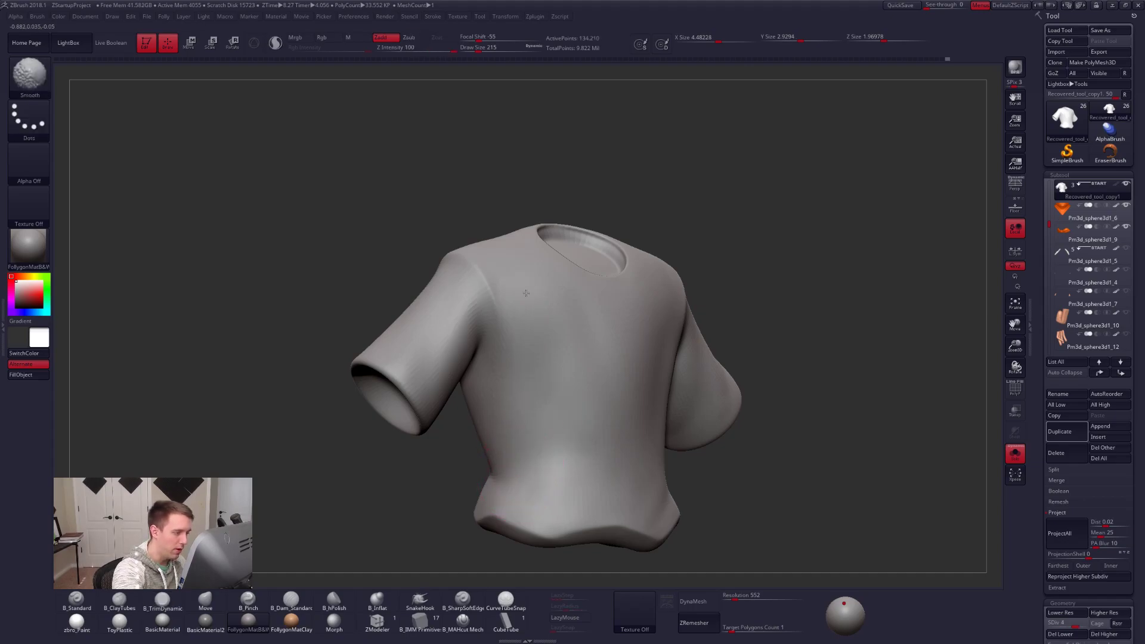
# Add broad ClayTubes volume across the side of the torso at draw size 239 and smooth it into the front.
pyautogui.moveTo(533, 439); pyautogui.dragTo(545, 412, button='right')
pyautogui.press('space')
pyautogui.moveTo(544, 411); pyautogui.dragTo(547, 410)
pyautogui.keyDown('alt'); pyautogui.moveTo(555, 400); pyautogui.dragTo(591, 390, button='right'); pyautogui.keyUp('alt')
pyautogui.press('2')
pyautogui.moveTo(543, 391)
pyautogui.mouseDown()
pyautogui.moveTo(558, 338)
pyautogui.moveTo(573, 335)
pyautogui.moveTo(582, 388)
pyautogui.mouseUp()
pyautogui.moveTo(562, 431); pyautogui.dragTo(641, 423, button='right')
pyautogui.press('shift')
pyautogui.moveTo(579, 337)
pyautogui.mouseDown(button='right')
pyautogui.moveTo(599, 378)
pyautogui.moveTo(555, 375)
pyautogui.moveTo(554, 425)
pyautogui.mouseUp(button='right')
pyautogui.keyDown('shift'); pyautogui.moveTo(566, 418); pyautogui.dragTo(614, 375); pyautogui.keyUp('shift')
pyautogui.moveTo(641, 358)
pyautogui.mouseDown(button='right')
pyautogui.moveTo(668, 352)
pyautogui.moveTo(618, 401)
pyautogui.mouseUp(button='right')
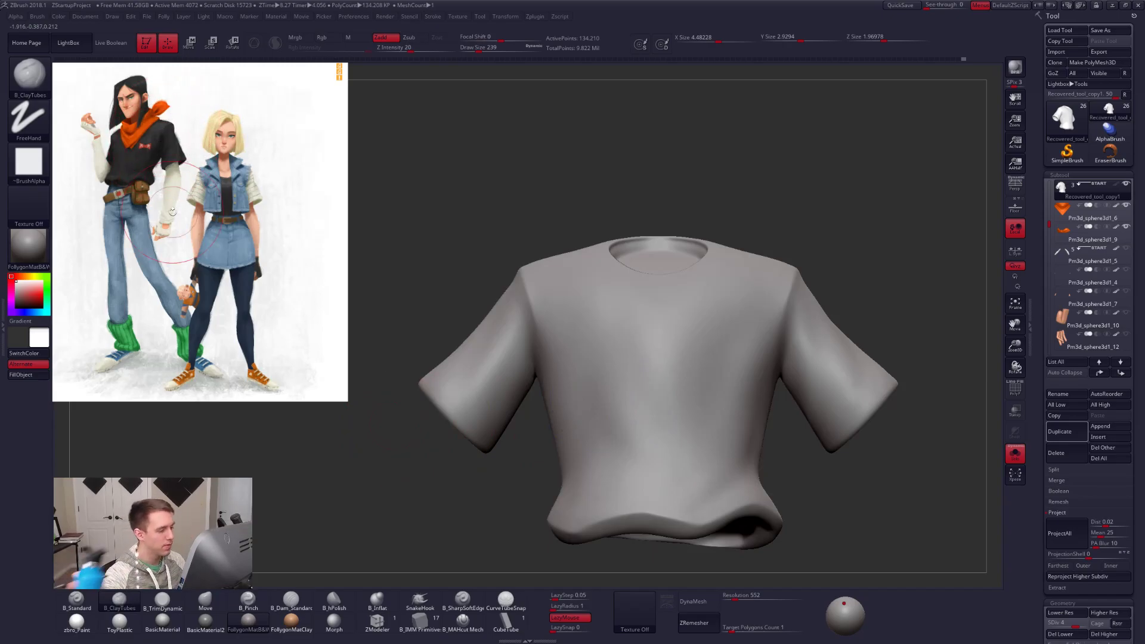
# Show the full character and smooth the side of the shirt's torso at draw size 265, going down to subdivision level 3.
pyautogui.hotkey('alt', 's')
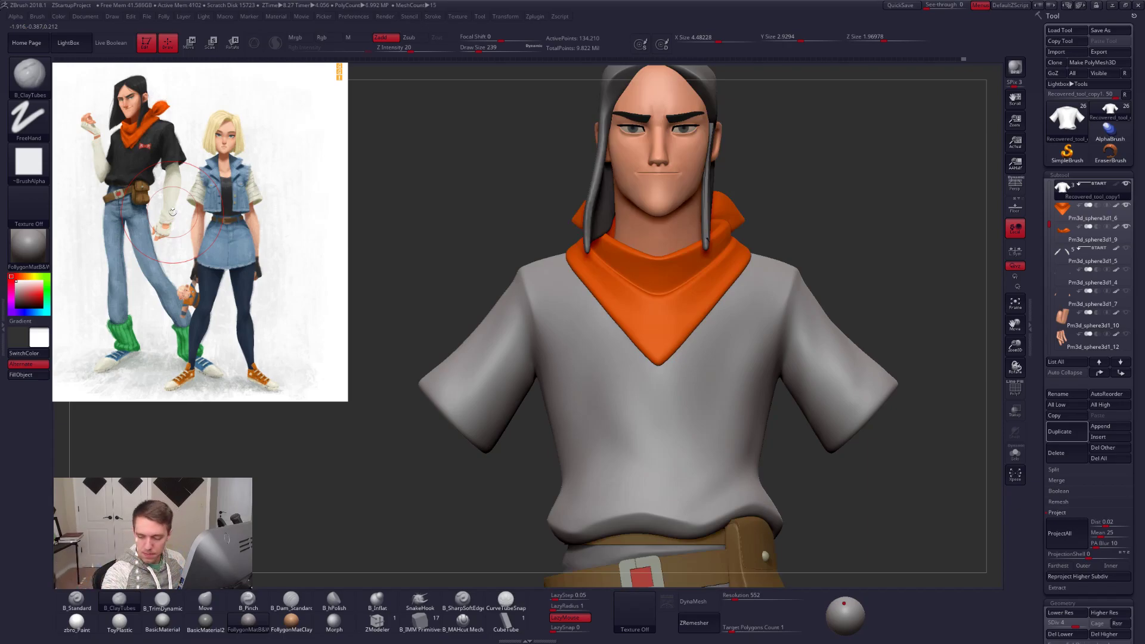
pyautogui.keyDown('alt'); pyautogui.moveTo(814, 477); pyautogui.dragTo(757, 465); pyautogui.keyUp('alt')
pyautogui.moveTo(850, 486); pyautogui.dragTo(728, 481)
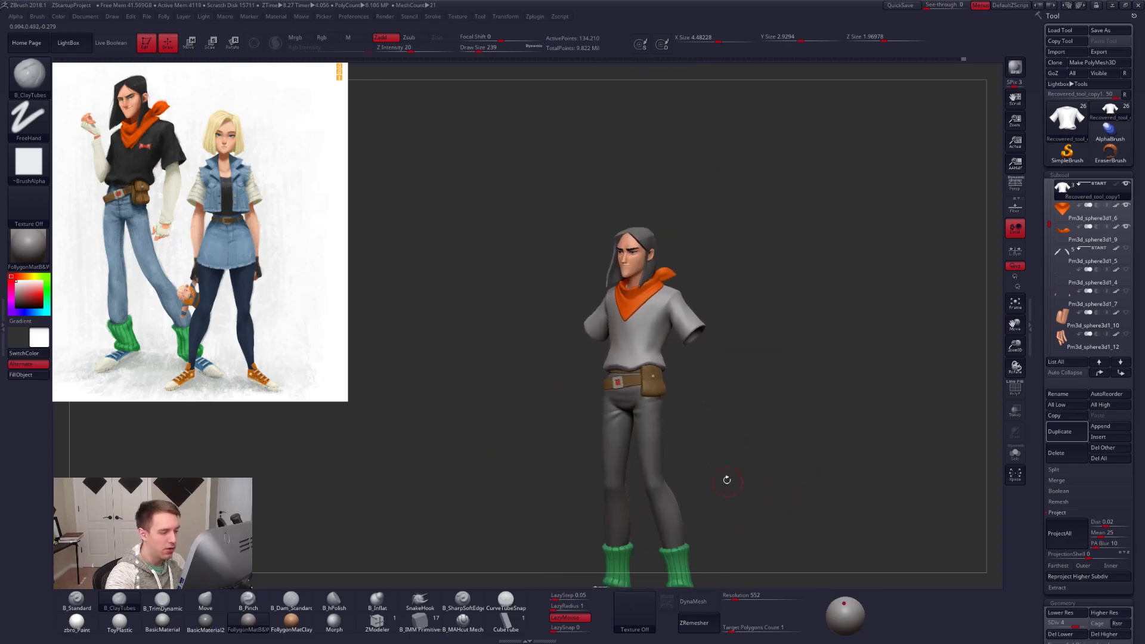
pyautogui.moveTo(649, 356); pyautogui.dragTo(662, 453)
pyautogui.moveTo(757, 453); pyautogui.dragTo(834, 447)
pyautogui.moveTo(567, 348)
pyautogui.mouseDown(button='right')
pyautogui.moveTo(674, 342)
pyautogui.moveTo(650, 382)
pyautogui.mouseUp(button='right')
pyautogui.press('space')
pyautogui.moveTo(540, 325); pyautogui.dragTo(546, 324)
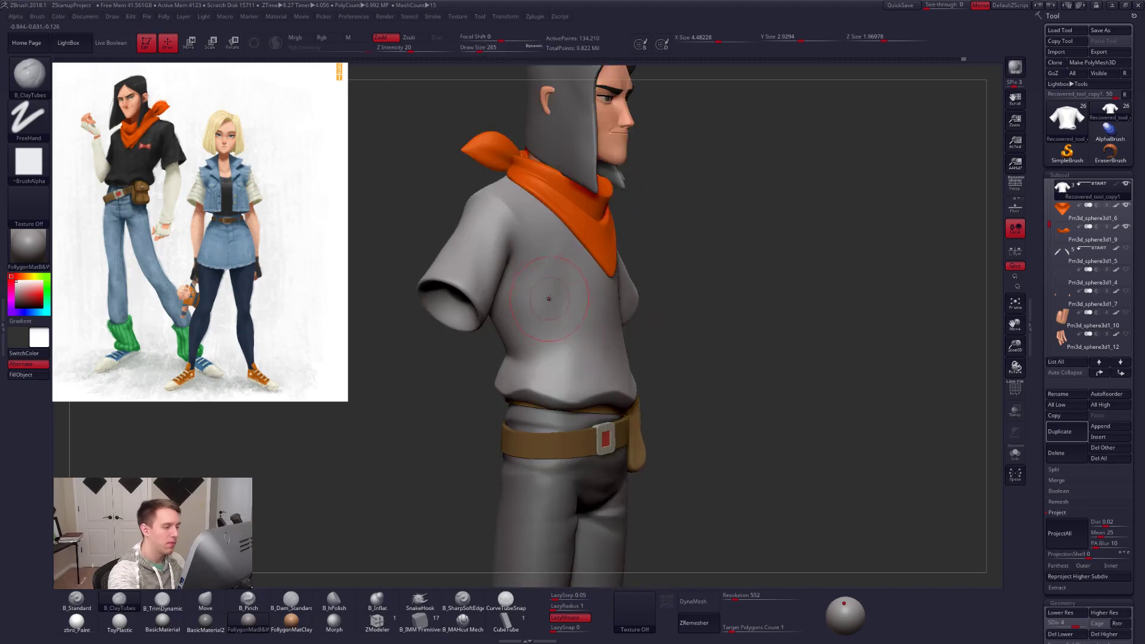
pyautogui.press('shift')
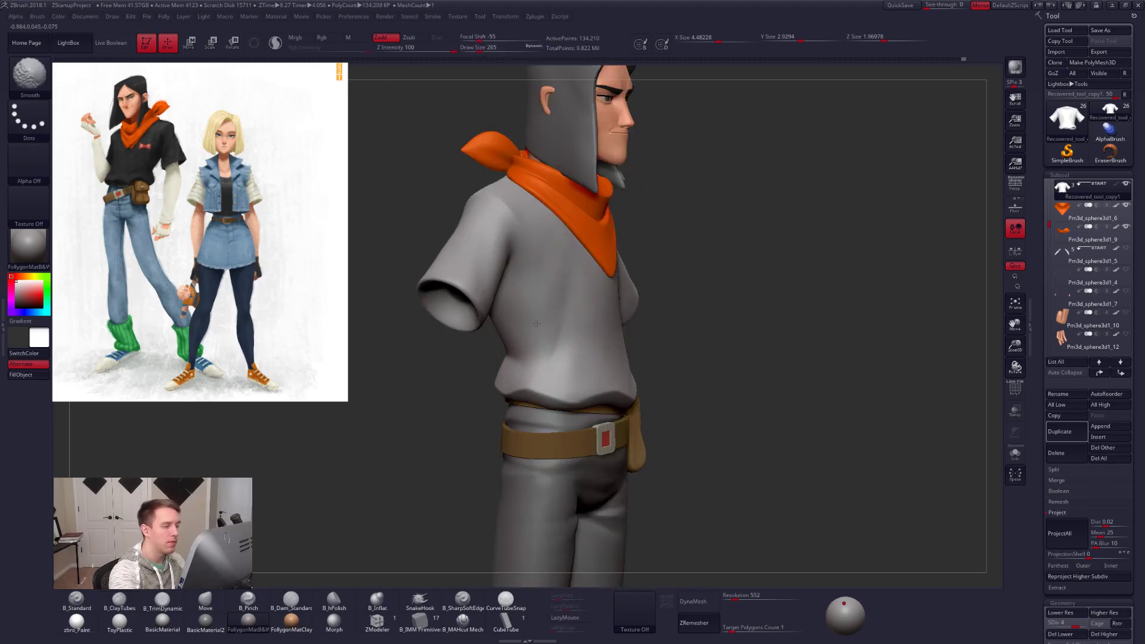
pyautogui.hotkey('shift', 'd')
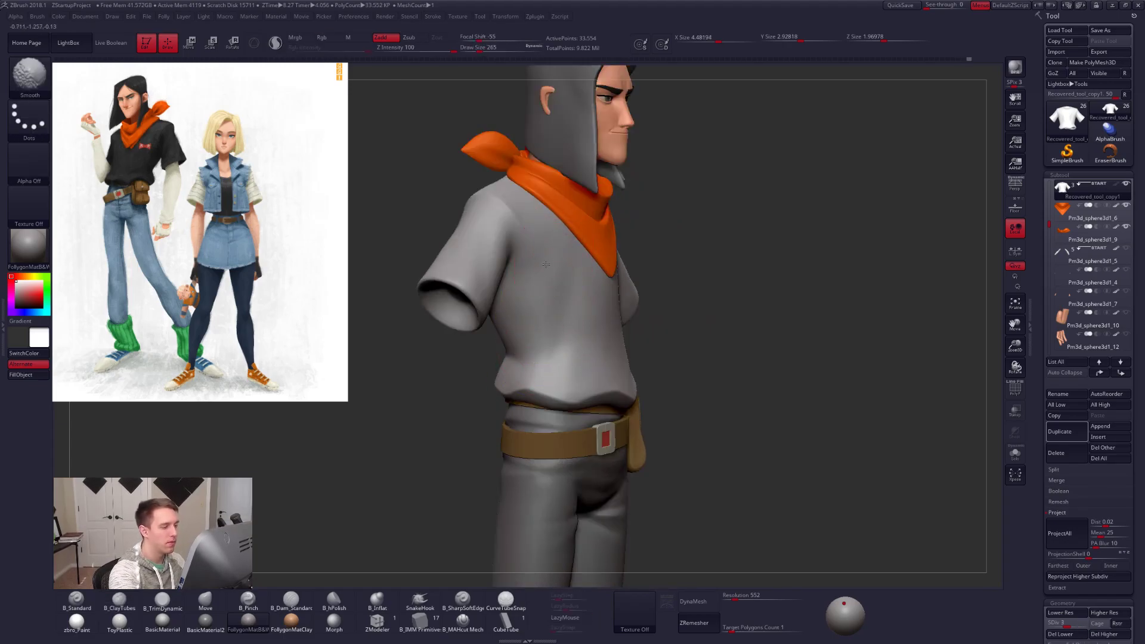
# Isolate the shirt and flatten the middle of its chest down toward the hem with TrimDynamic at draw size 252.
pyautogui.moveTo(626, 322); pyautogui.dragTo(574, 339, button='right')
pyautogui.press('space')
pyautogui.moveTo(577, 341); pyautogui.dragTo(575, 340)
pyautogui.moveTo(574, 338)
pyautogui.mouseDown(button='right')
pyautogui.moveTo(583, 342)
pyautogui.moveTo(562, 347)
pyautogui.mouseUp(button='right')
pyautogui.press('5')
pyautogui.moveTo(643, 339); pyautogui.dragTo(616, 340, button='right')
pyautogui.hotkey('alt', 's')
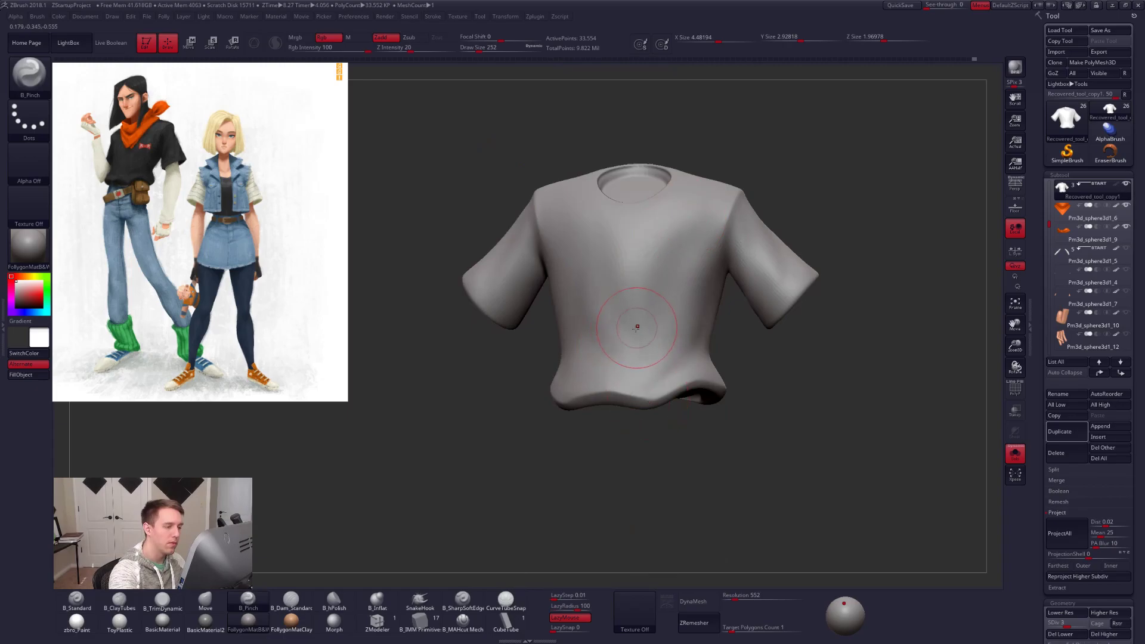
pyautogui.press('3')
pyautogui.moveTo(634, 235)
pyautogui.mouseDown()
pyautogui.moveTo(636, 336)
pyautogui.moveTo(621, 249)
pyautogui.moveTo(614, 334)
pyautogui.mouseUp()
# Show the full character and soften the torso's pouch side, reducing the draw size to 227.
pyautogui.moveTo(613, 337); pyautogui.dragTo(575, 351, button='right')
pyautogui.hotkey('alt', 's')
pyautogui.moveTo(647, 381); pyautogui.dragTo(618, 395, button='right')
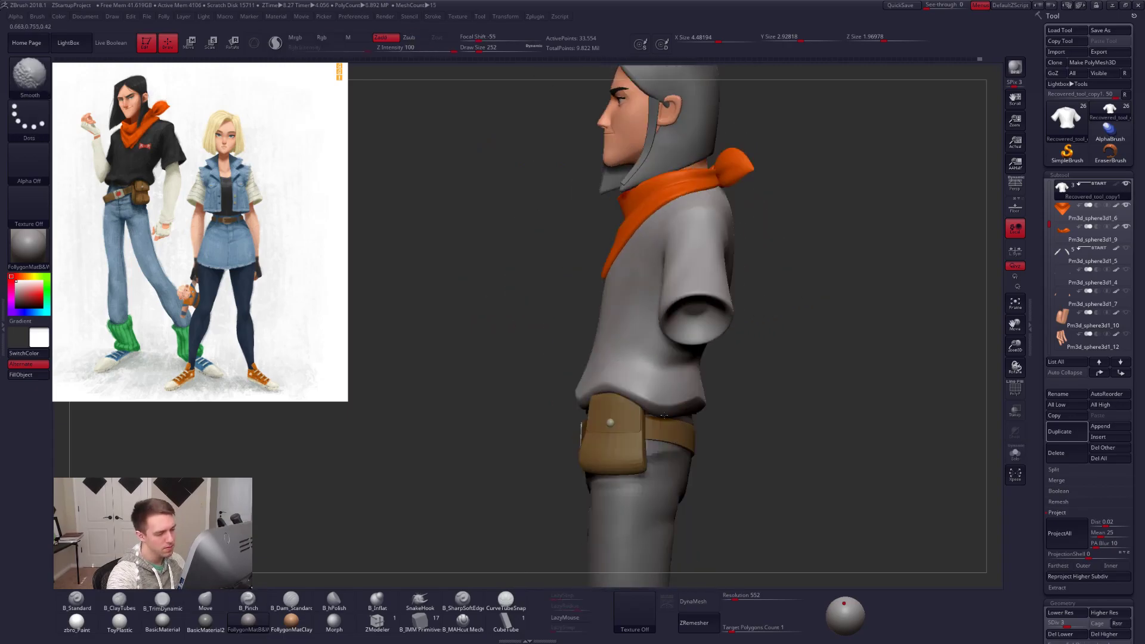
pyautogui.press('space')
pyautogui.moveTo(628, 358); pyautogui.dragTo(634, 358, button='right')
pyautogui.press('[')
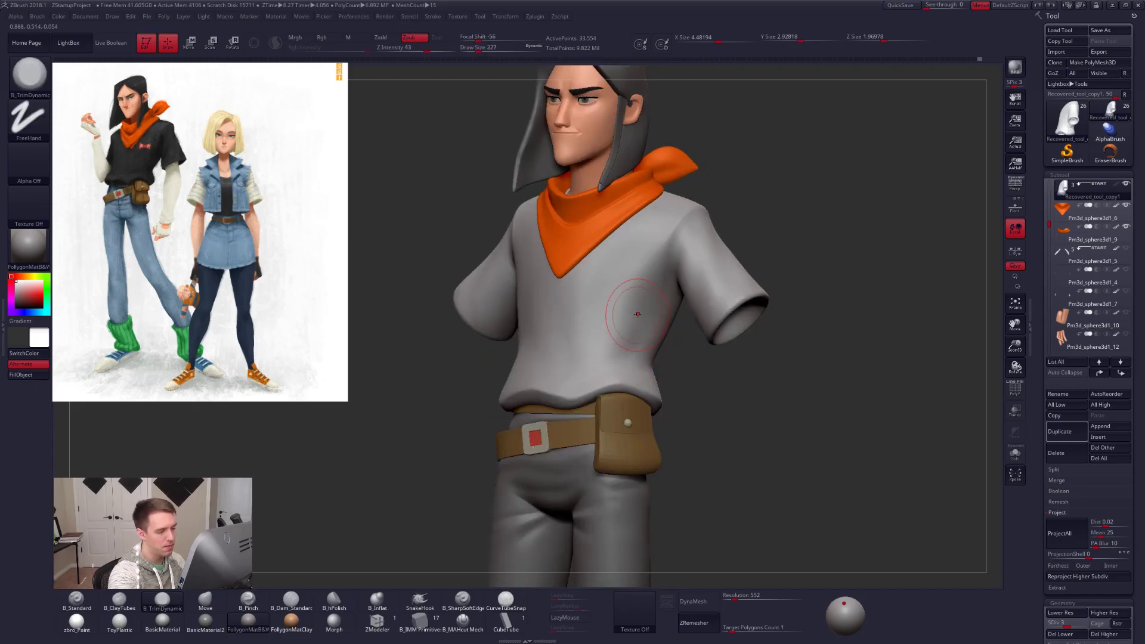
# Isolate the shirt at subdivision level 5 and add a ClayTubes fold from the pouch-side armpit down toward the waist.
pyautogui.hotkey('alt', 's')
pyautogui.press('d')
pyautogui.press('d')
pyautogui.press('2')
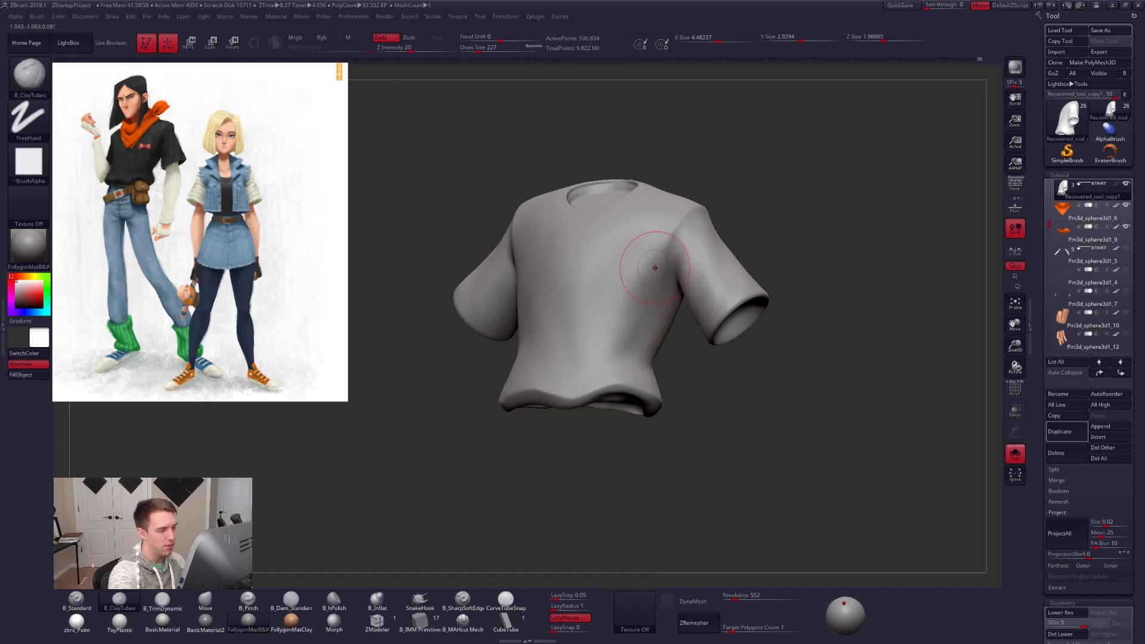
# Extend the armpit-to-waist fold with ClayTubes at draw size 160 and smooth it at level 3 with draw size 215.
pyautogui.hotkey('shift', 'd')
pyautogui.hotkey('shift', 'd')
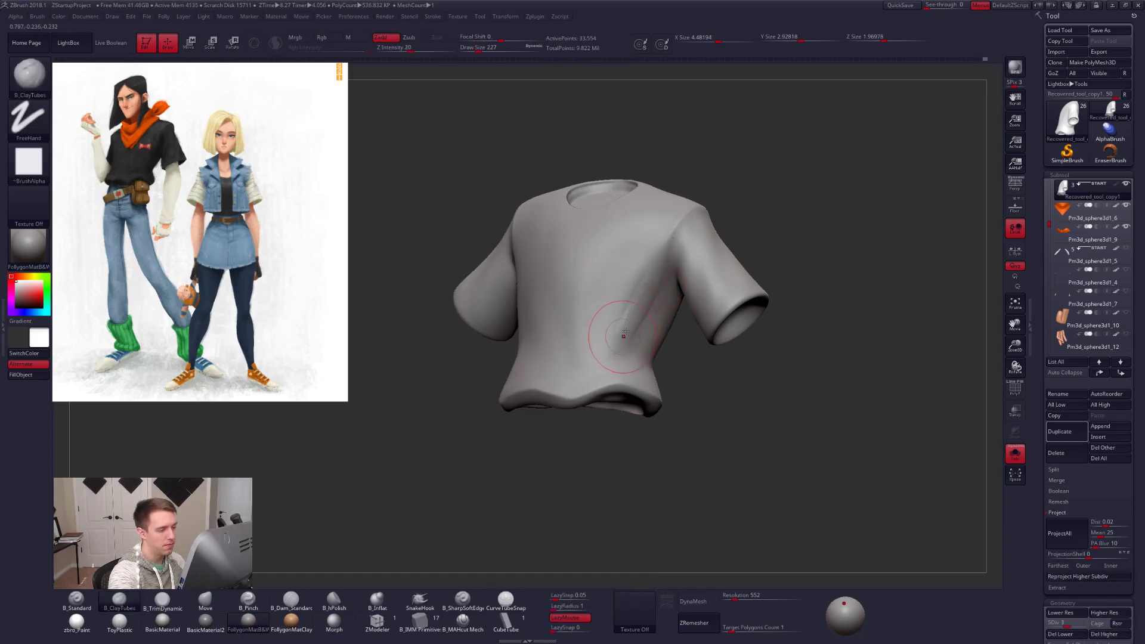
pyautogui.press('space')
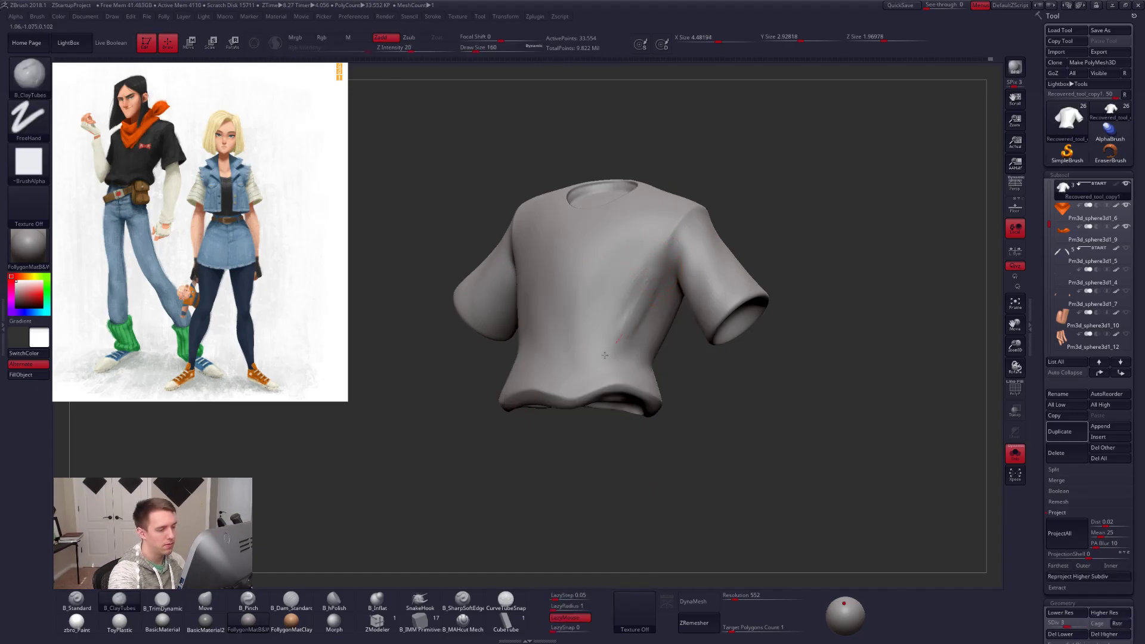
pyautogui.press('shift')
pyautogui.press('space')
pyautogui.press('shift')
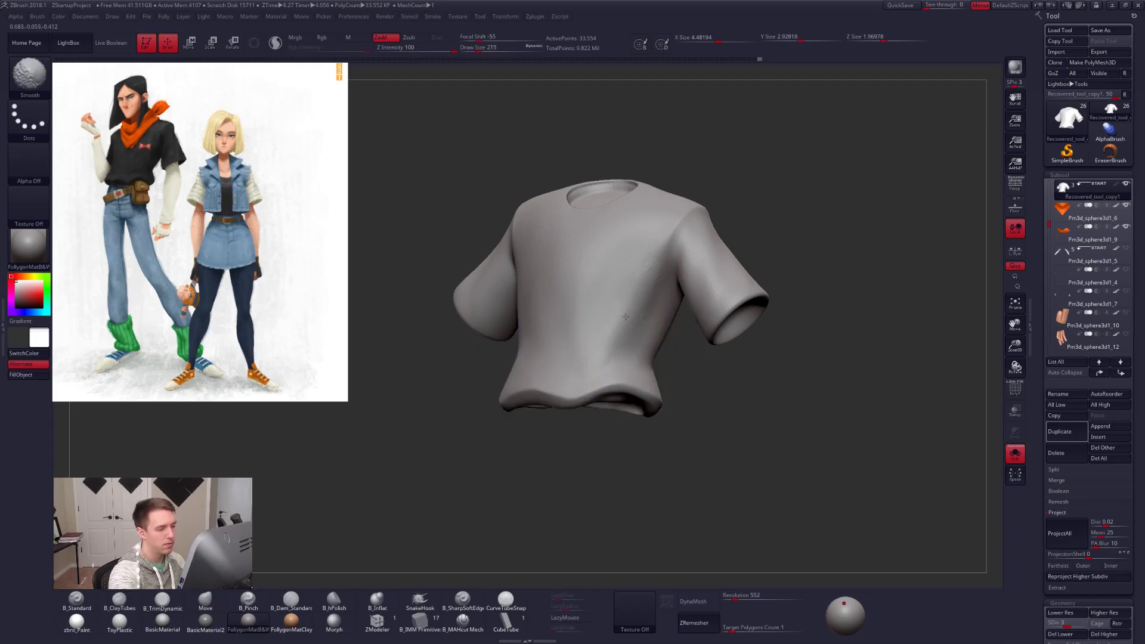
pyautogui.keyDown('shift'); pyautogui.moveTo(630, 308); pyautogui.dragTo(617, 346); pyautogui.keyUp('shift')
pyautogui.moveTo(616, 347)
pyautogui.mouseDown(button='right')
pyautogui.moveTo(647, 351)
pyautogui.moveTo(638, 360)
pyautogui.mouseUp(button='right')
pyautogui.keyDown('shift'); pyautogui.moveTo(602, 357); pyautogui.dragTo(616, 339); pyautogui.keyUp('shift')
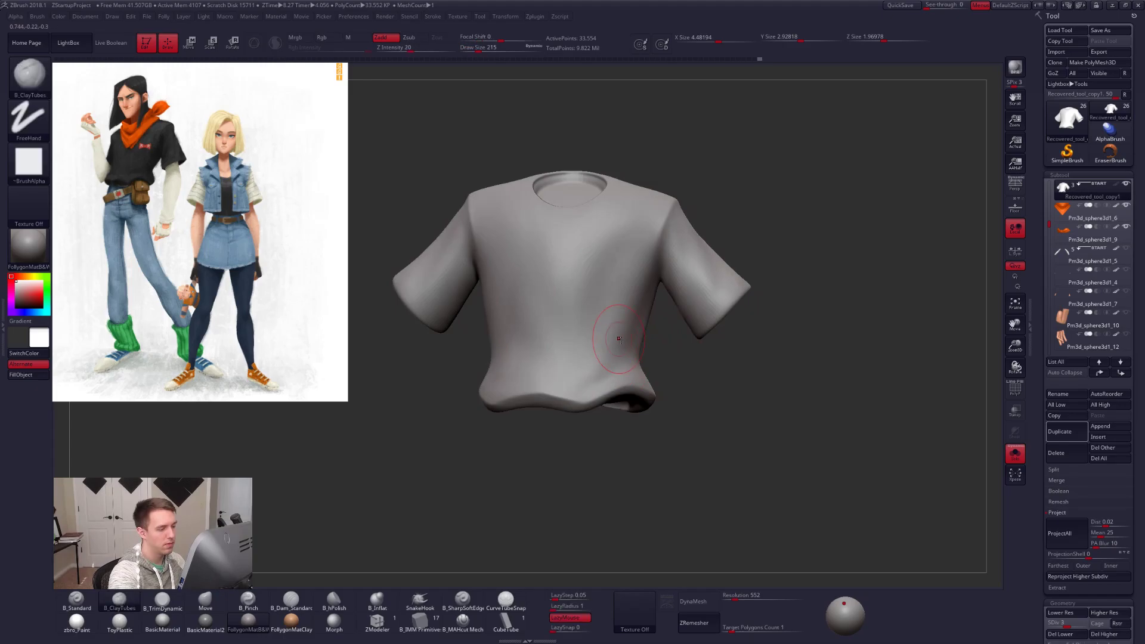
# Raise the shirt to subdivision level 5, smooth its remaining folds and bring back the full character.
pyautogui.press('d')
pyautogui.press('shift')
pyautogui.moveTo(620, 344)
pyautogui.mouseDown(button='right')
pyautogui.moveTo(625, 322)
pyautogui.moveTo(672, 334)
pyautogui.mouseUp(button='right')
pyautogui.press('d')
pyautogui.hotkey('shift', 's')
pyautogui.moveTo(769, 418)
pyautogui.keyDown('shift'); pyautogui.mouseDown(button='right')
pyautogui.moveTo(787, 434)
pyautogui.moveTo(867, 456)
pyautogui.mouseUp(button='right'); pyautogui.keyUp('shift')
pyautogui.keyDown('shift'); pyautogui.moveTo(504, 276); pyautogui.dragTo(519, 299); pyautogui.keyUp('shift')
pyautogui.moveTo(716, 358); pyautogui.dragTo(617, 390, button='right')
# Switch to Photos and zoom gop-gap-sketch132-1.jpg in on the black shirt to study its waist folds.
pyautogui.hotkey('alt', 'Tab')
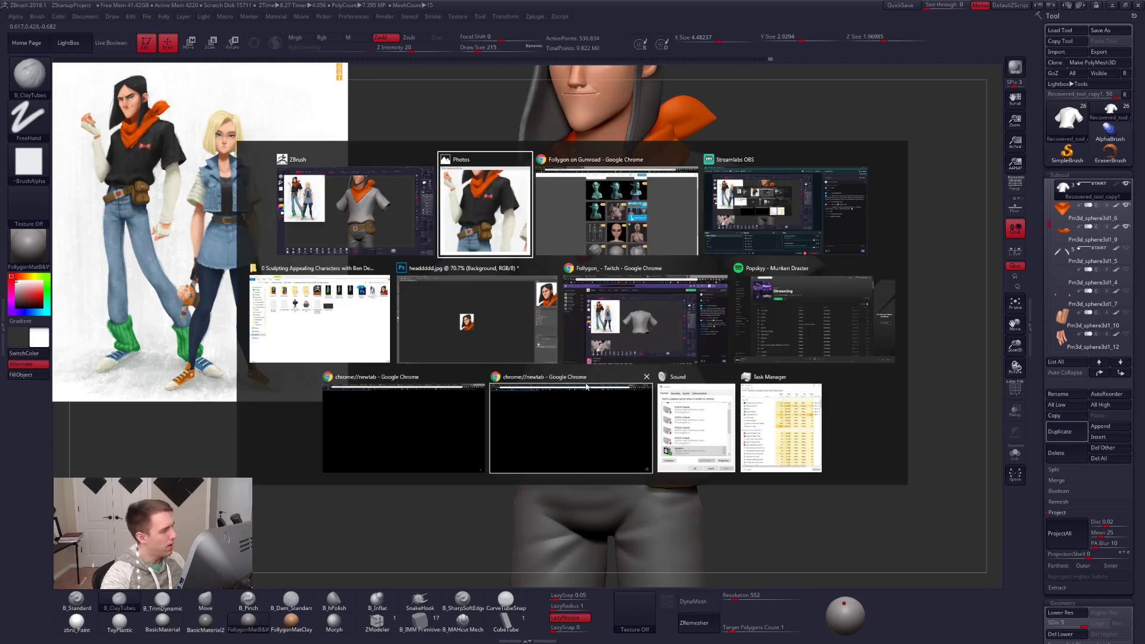
pyautogui.scroll(3, 236, 304)
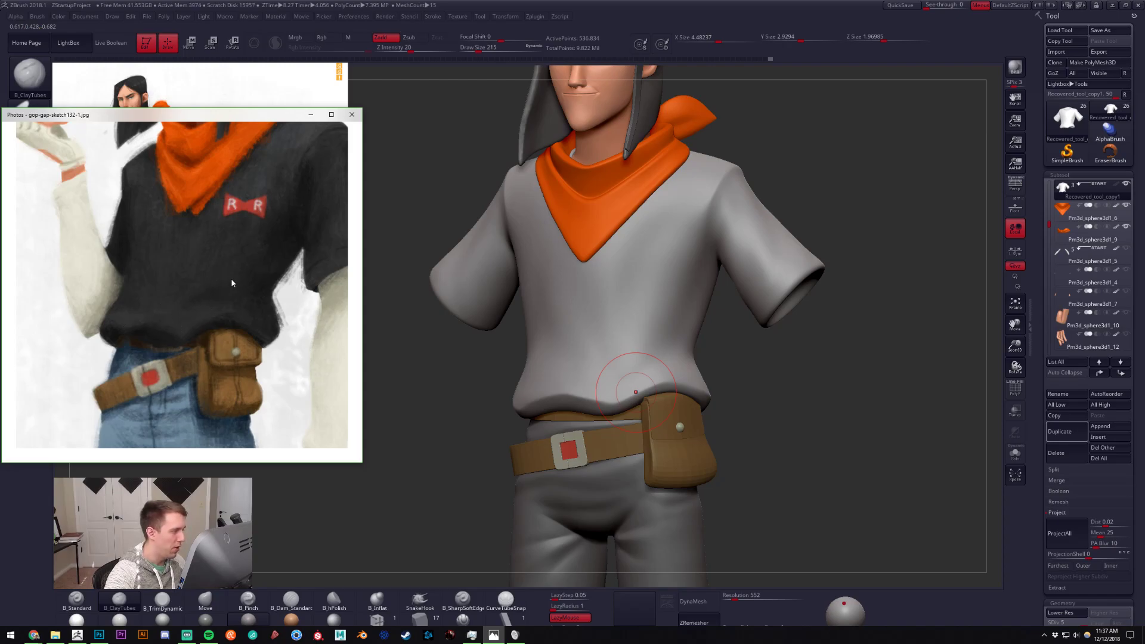
pyautogui.moveTo(198, 300); pyautogui.dragTo(156, 286)
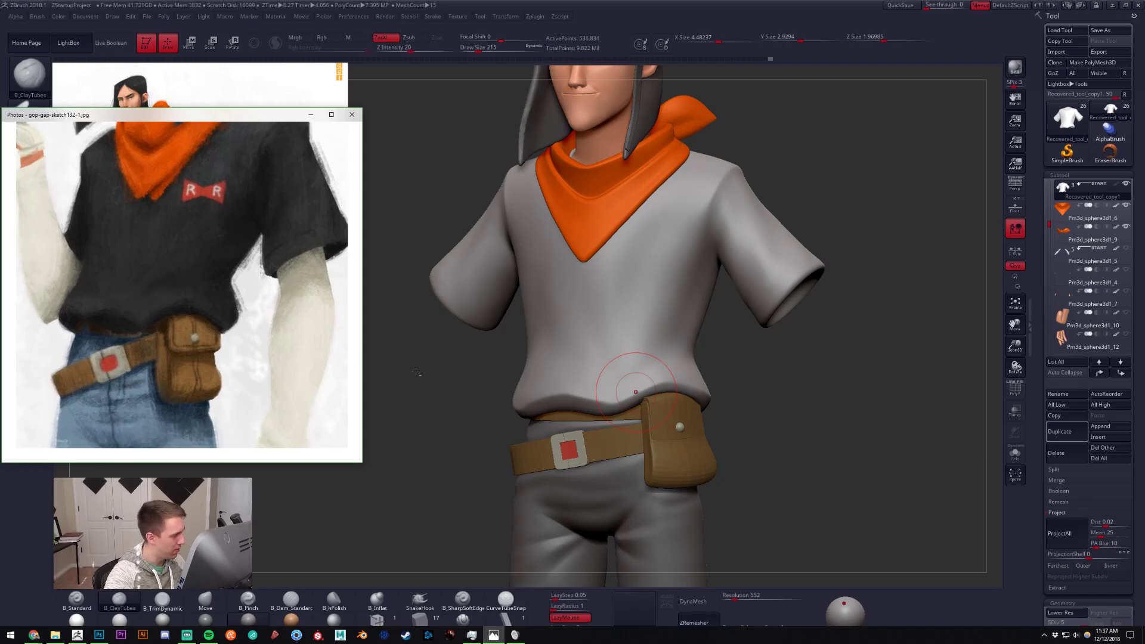
pyautogui.click(416, 371)
# Sculpt diagonal ClayTubes folds rising from the hem above the belt pouch toward the torso's side, starting at draw size 140.
pyautogui.press('space')
pyautogui.moveTo(604, 360); pyautogui.dragTo(598, 361)
pyautogui.moveTo(412, 369); pyautogui.dragTo(426, 383)
pyautogui.moveTo(600, 380); pyautogui.dragTo(644, 323)
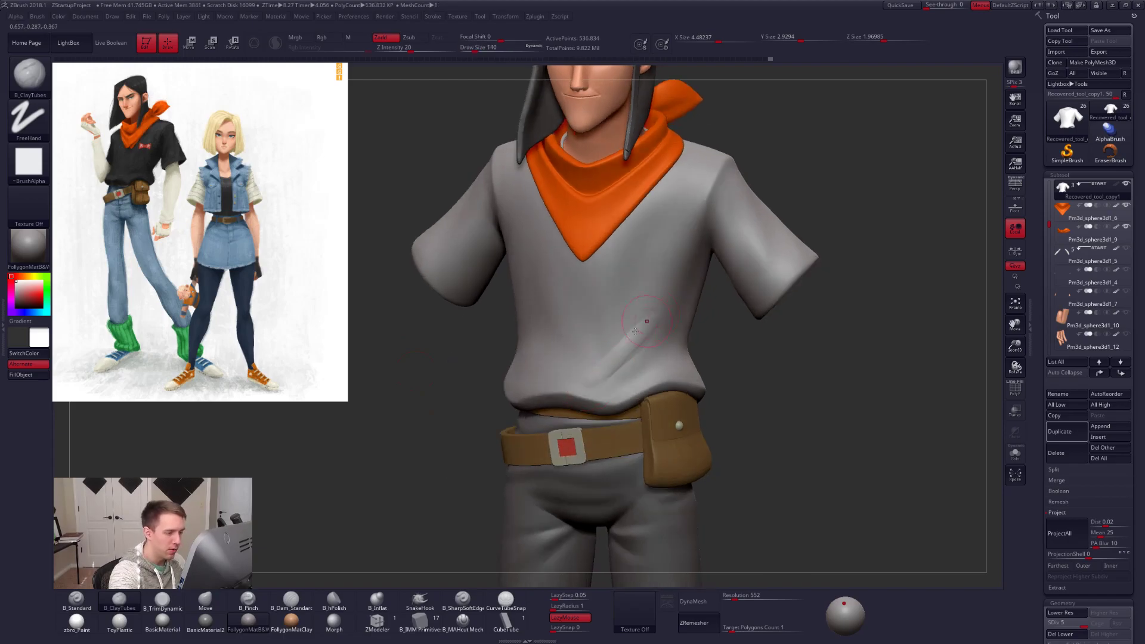
pyautogui.moveTo(595, 382); pyautogui.dragTo(653, 334)
pyautogui.moveTo(447, 379); pyautogui.dragTo(415, 369)
pyautogui.moveTo(640, 352)
pyautogui.mouseDown()
pyautogui.moveTo(616, 376)
pyautogui.moveTo(677, 337)
pyautogui.mouseUp()
# Lower the shirt to subdivision level 3 and smooth the diagonal folds above the belt pouch.
pyautogui.hotkey('shift', 'd')
pyautogui.hotkey('shift', 'd')
pyautogui.keyDown('shift'); pyautogui.moveTo(601, 382); pyautogui.dragTo(675, 319); pyautogui.keyUp('shift')
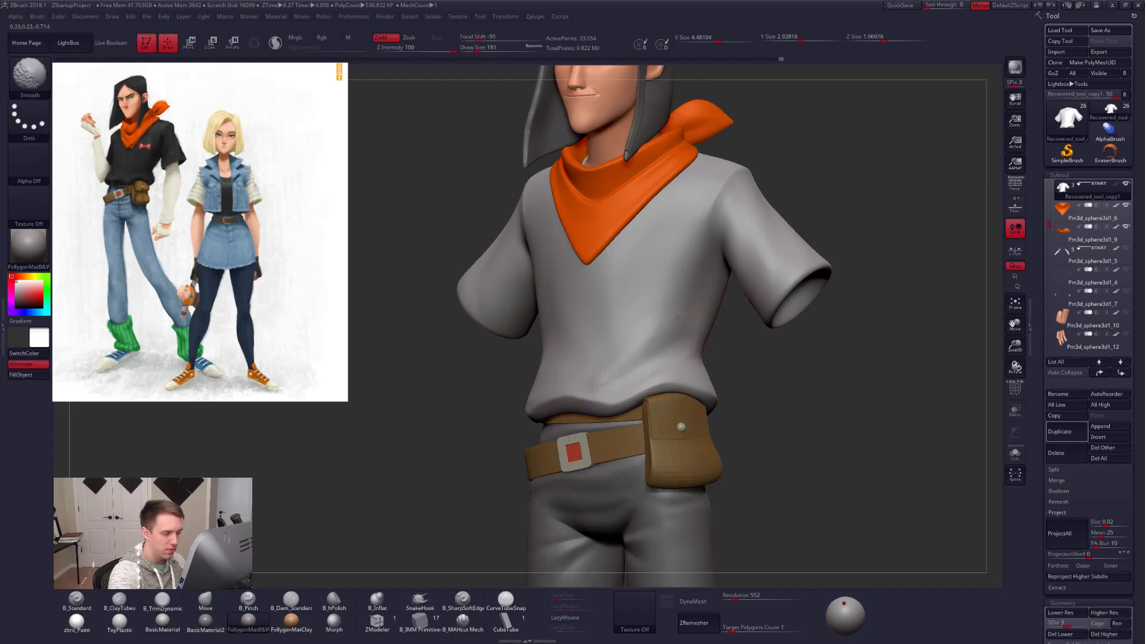
pyautogui.moveTo(468, 375); pyautogui.dragTo(569, 379)
pyautogui.moveTo(680, 358)
pyautogui.mouseDown()
pyautogui.moveTo(585, 381)
pyautogui.moveTo(647, 355)
pyautogui.mouseUp()
pyautogui.moveTo(734, 358); pyautogui.dragTo(644, 365)
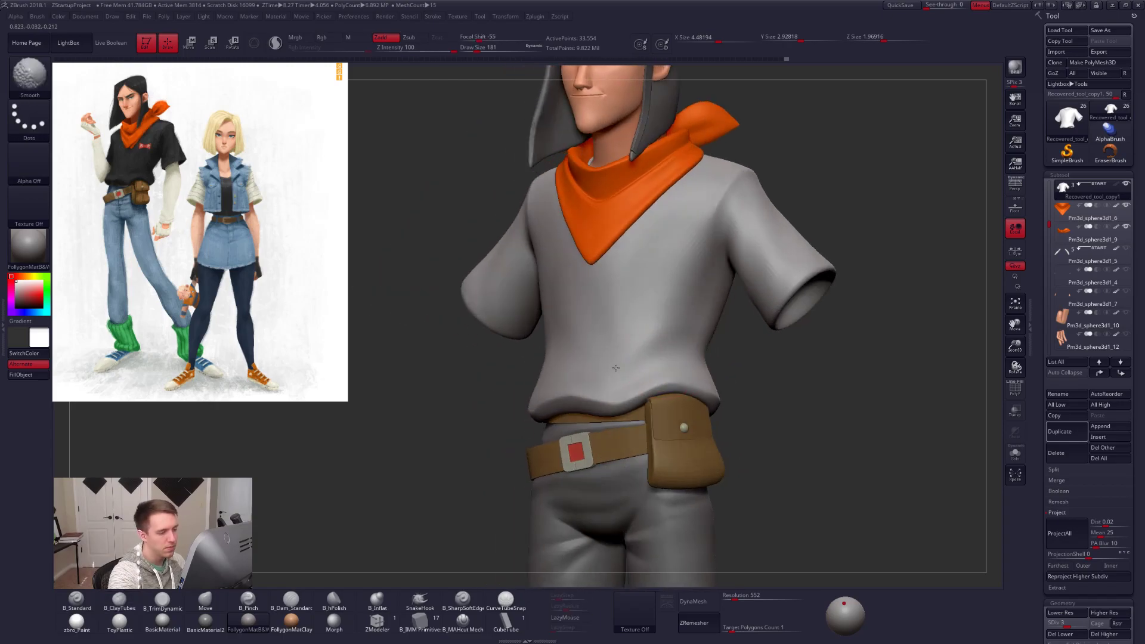
# Recheck the shirt reference in Photos, and rebuild the diagonal waist fold with ClayTubes at subdivision level 4 and smooth it.
pyautogui.hotkey('alt', 'Tab')
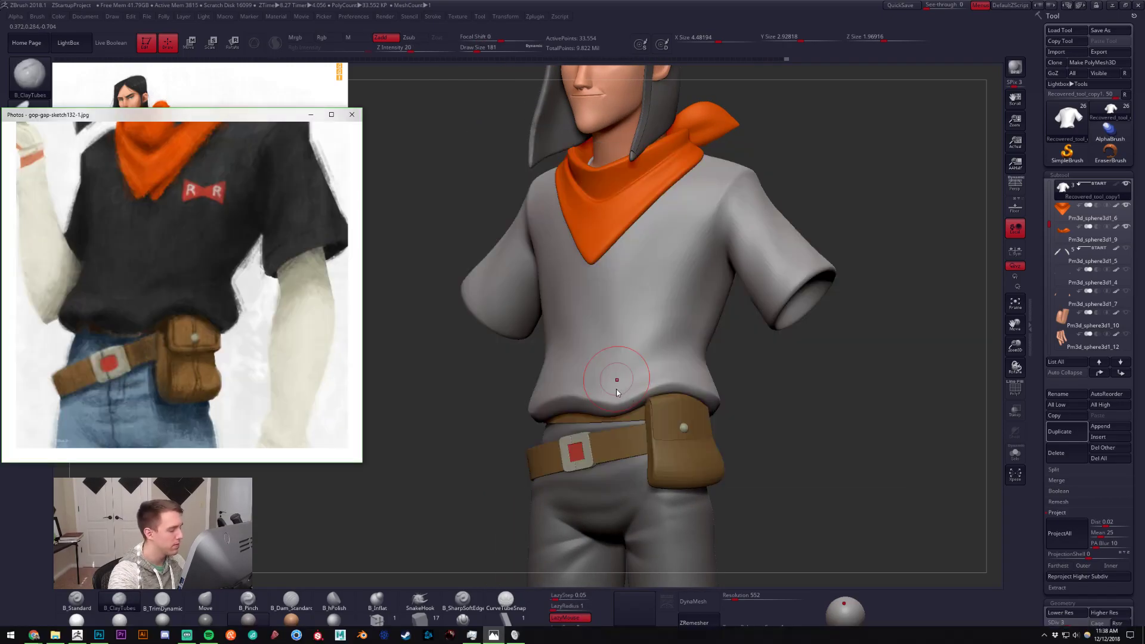
pyautogui.hotkey('alt', 'Tab')
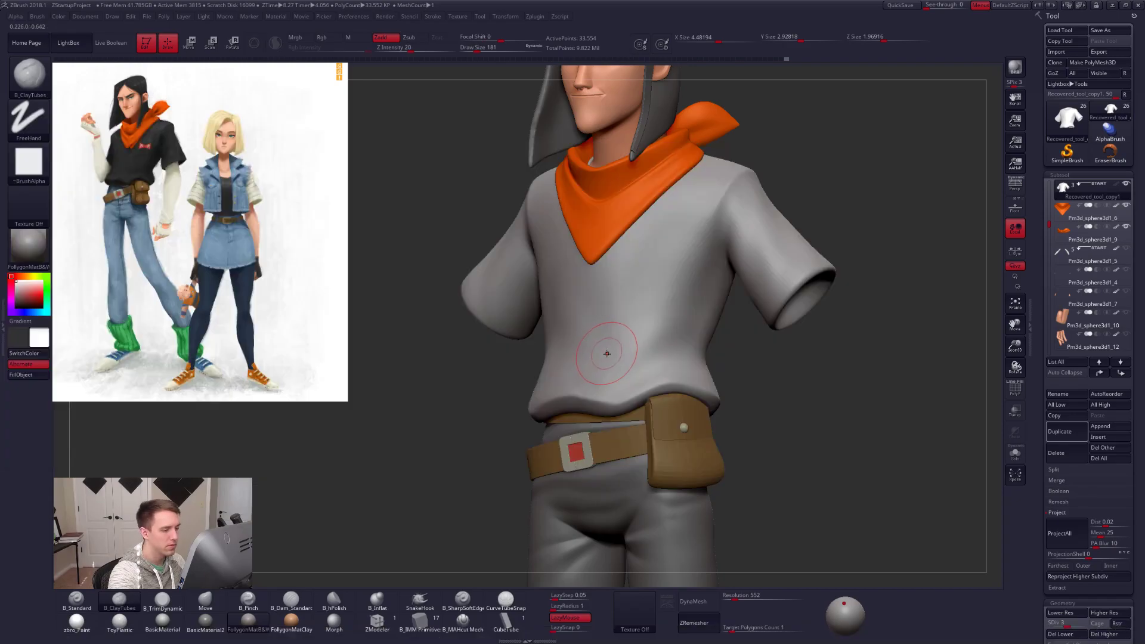
pyautogui.moveTo(614, 358); pyautogui.dragTo(588, 361, button='right')
pyautogui.press('d')
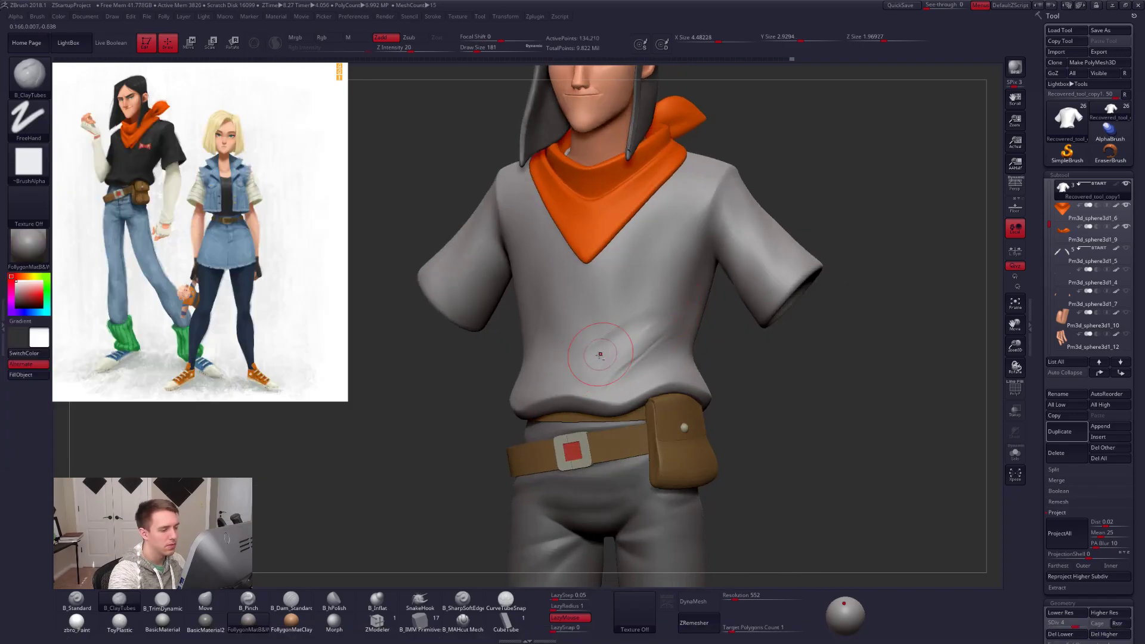
pyautogui.press('shift')
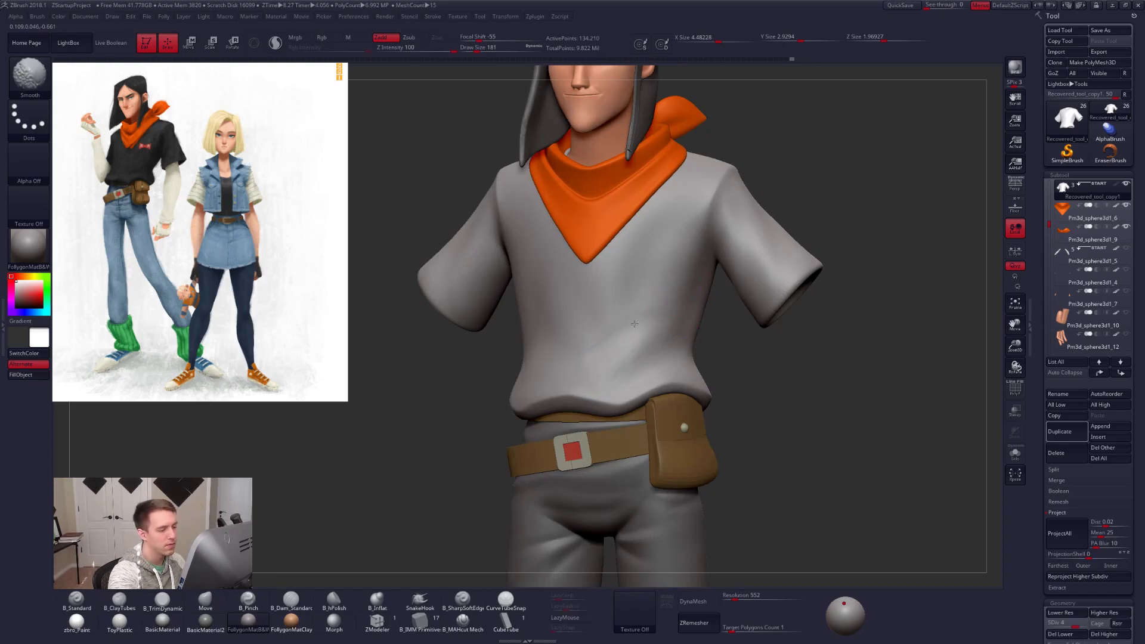
# Smooth the lower front of the shirt above the belt, working at subdivision level 3 and returning to level 4.
pyautogui.moveTo(618, 359)
pyautogui.mouseDown(button='right')
pyautogui.moveTo(674, 366)
pyautogui.moveTo(630, 369)
pyautogui.moveTo(591, 346)
pyautogui.moveTo(645, 341)
pyautogui.moveTo(602, 353)
pyautogui.moveTo(634, 356)
pyautogui.mouseUp(button='right')
pyautogui.moveTo(565, 378); pyautogui.dragTo(601, 369)
pyautogui.moveTo(641, 370); pyautogui.dragTo(592, 382, button='right')
pyautogui.hotkey('shift', 'd')
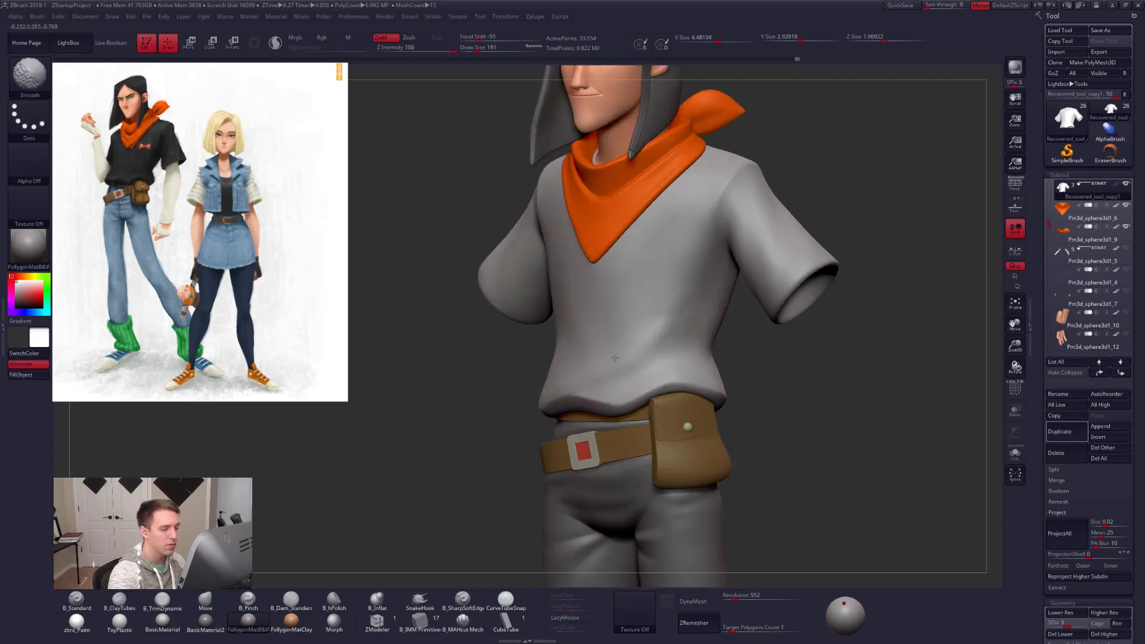
pyautogui.press('d')
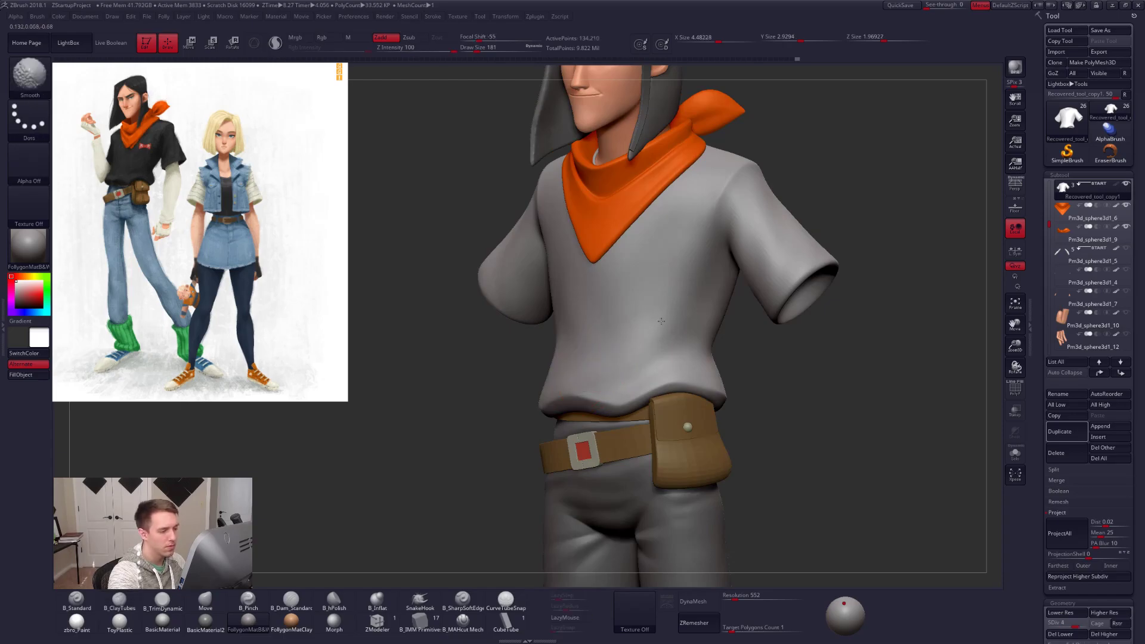
pyautogui.keyDown('shift'); pyautogui.moveTo(606, 373); pyautogui.dragTo(555, 407, button='right'); pyautogui.keyUp('shift')
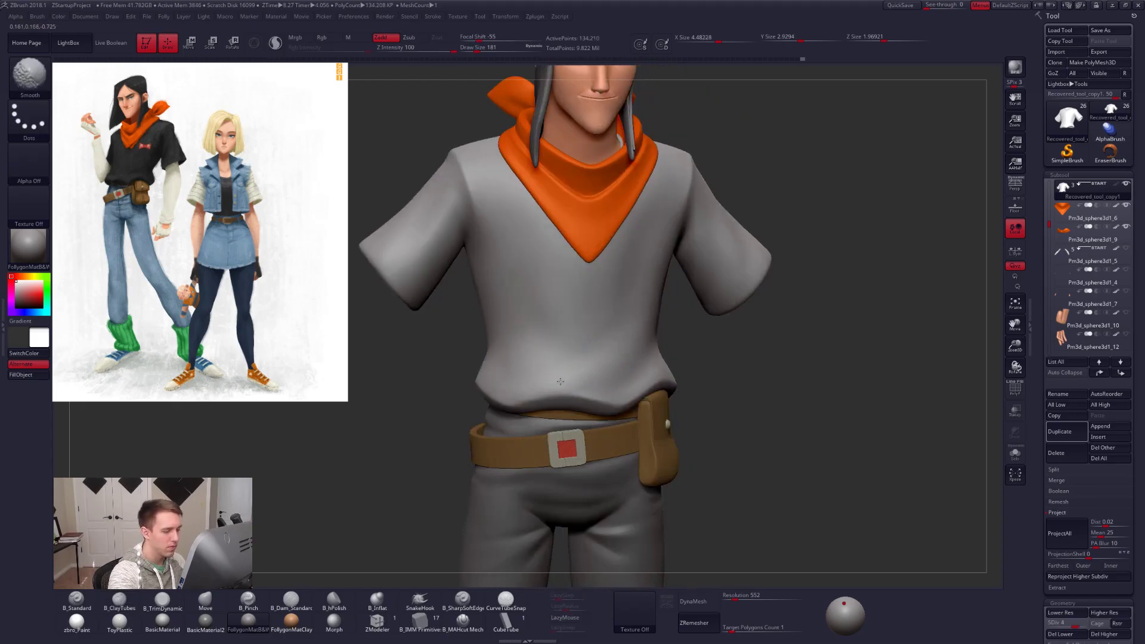
pyautogui.press('shift')
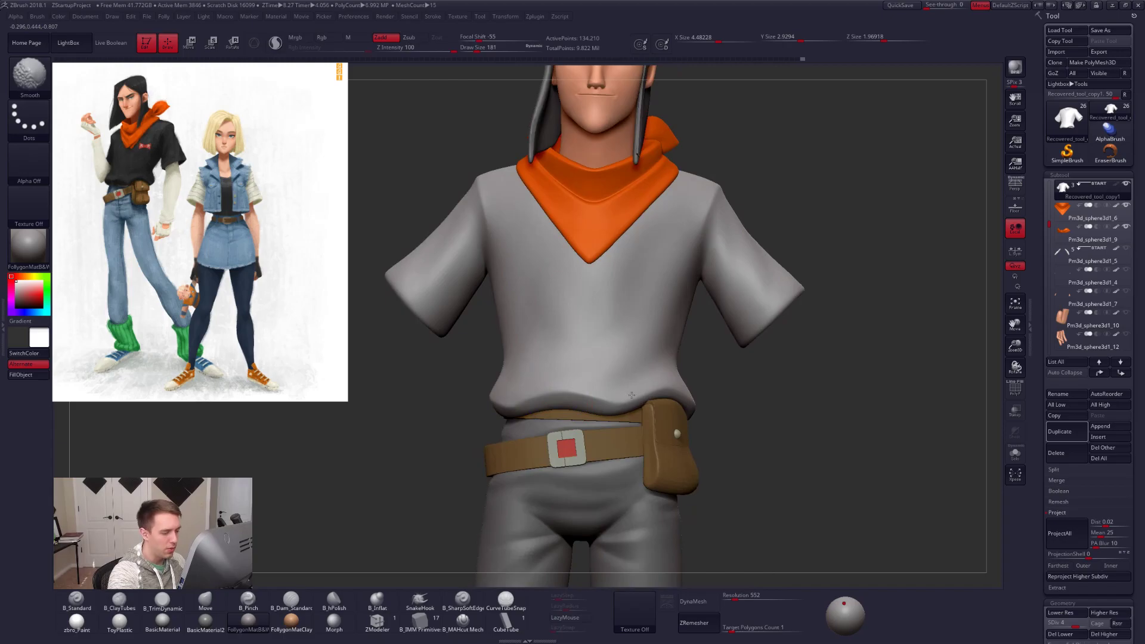
# Inspect the shirt's waist and hem from all around, and compare them with the zoomed shirt reference in Photos.
pyautogui.moveTo(628, 395)
pyautogui.mouseDown(button='right')
pyautogui.moveTo(674, 394)
pyautogui.moveTo(660, 381)
pyautogui.moveTo(595, 383)
pyautogui.mouseUp(button='right')
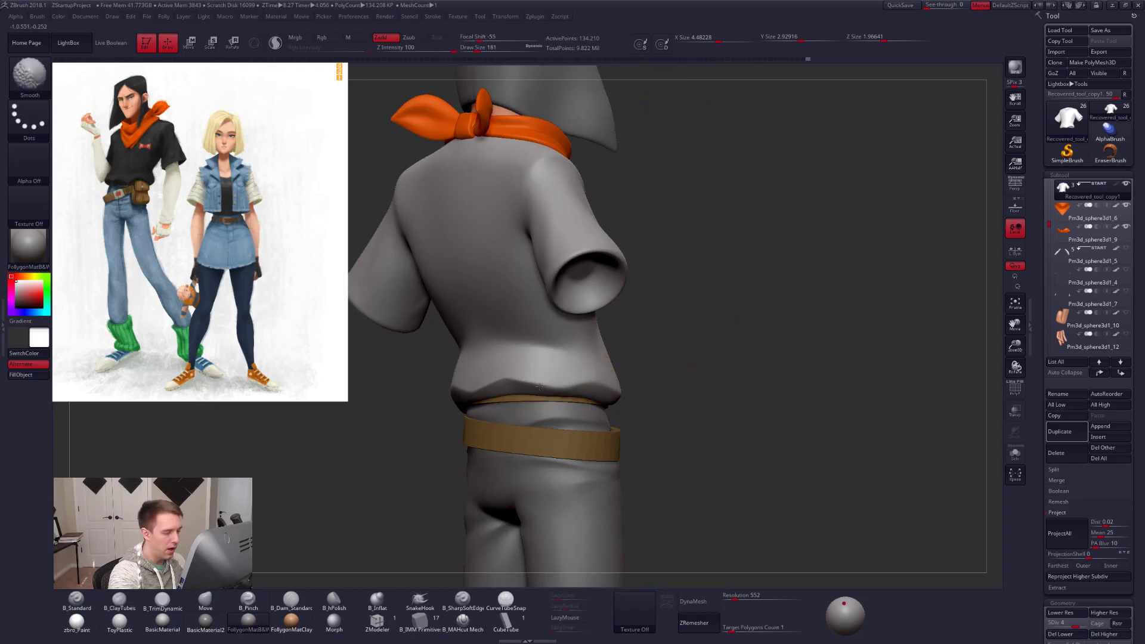
pyautogui.moveTo(490, 403); pyautogui.dragTo(612, 387, button='right')
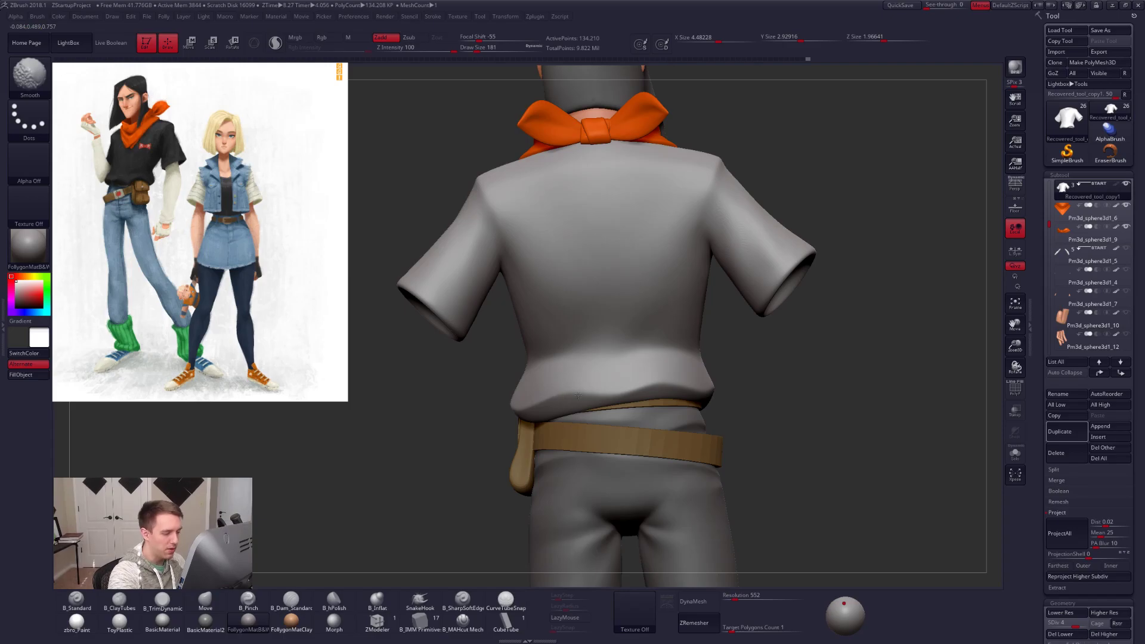
pyautogui.moveTo(576, 391)
pyautogui.mouseDown(button='right')
pyautogui.moveTo(534, 410)
pyautogui.moveTo(670, 404)
pyautogui.mouseUp(button='right')
pyautogui.press('space')
pyautogui.moveTo(663, 406); pyautogui.dragTo(667, 406)
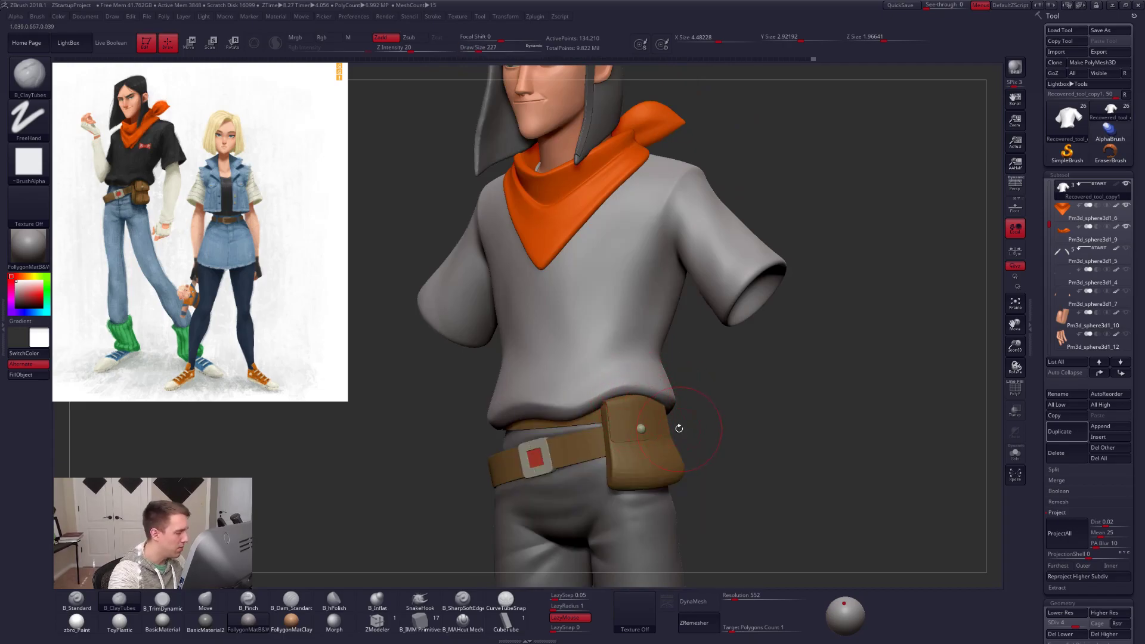
pyautogui.hotkey('alt', 'Tab')
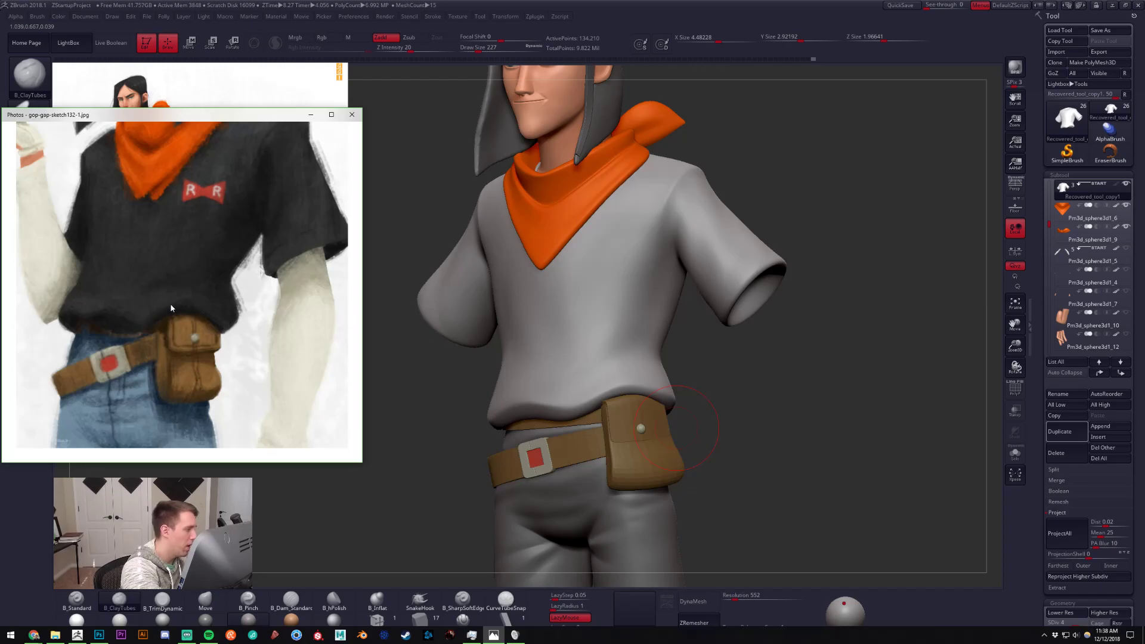
pyautogui.hotkey('alt', 'Tab')
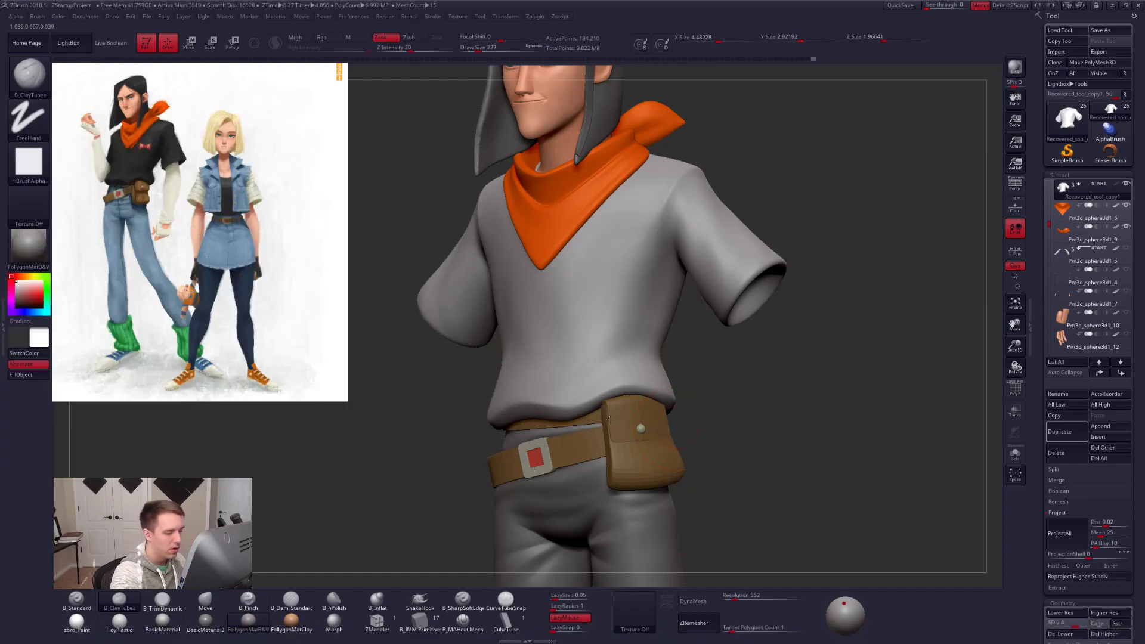
# Isolate the shirt and smooth the raised front hem fold at draw size 113, continuing at subdivision level 3.
pyautogui.keyDown('alt'); pyautogui.moveTo(580, 389); pyautogui.dragTo(561, 463, button='right'); pyautogui.keyUp('alt')
pyautogui.press('space')
pyautogui.moveTo(600, 402); pyautogui.dragTo(596, 400)
pyautogui.hotkey('alt', 's')
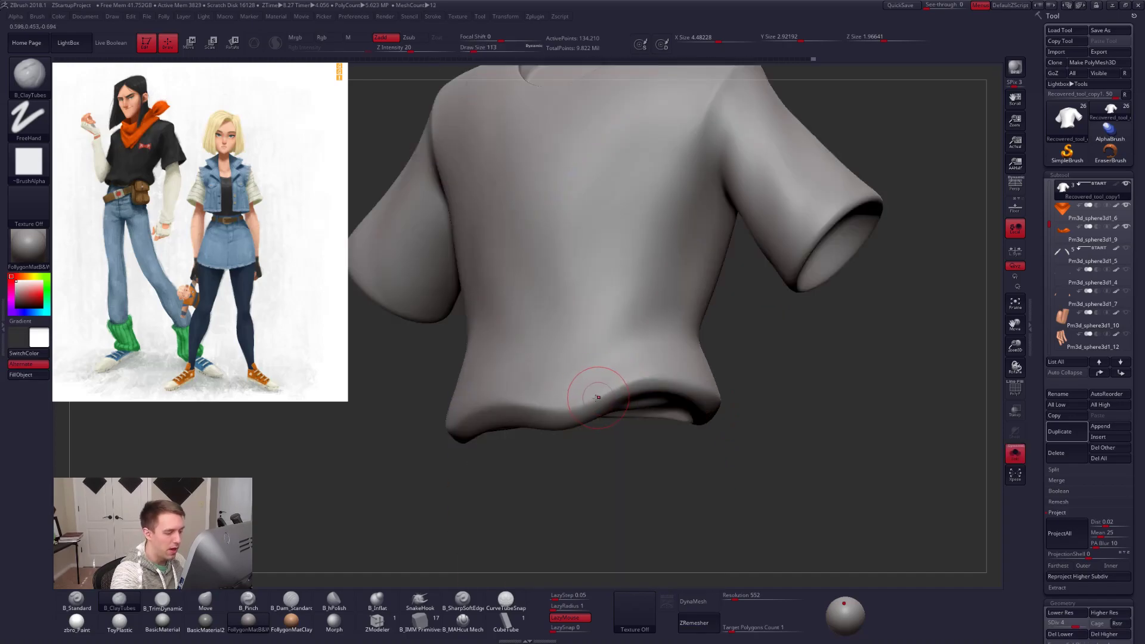
pyautogui.keyDown('shift'); pyautogui.moveTo(687, 383); pyautogui.dragTo(646, 383); pyautogui.keyUp('shift')
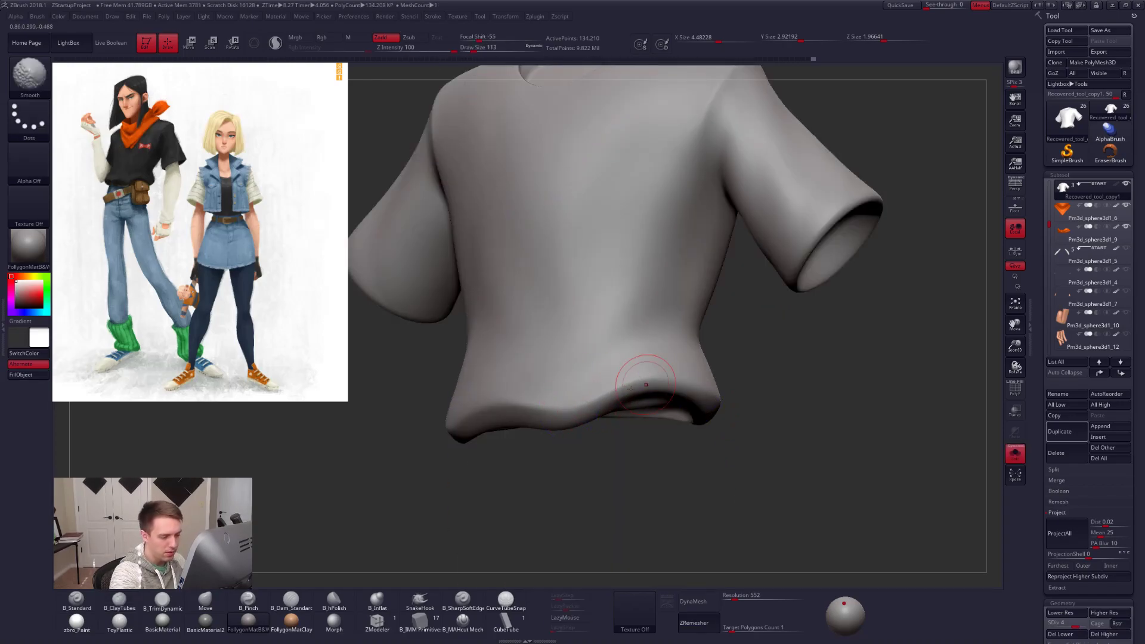
pyautogui.keyDown('alt'); pyautogui.moveTo(597, 385); pyautogui.dragTo(659, 381, button='right'); pyautogui.keyUp('alt')
pyautogui.hotkey('shift', 'd')
pyautogui.keyDown('shift'); pyautogui.moveTo(707, 387); pyautogui.dragTo(683, 380); pyautogui.keyUp('shift')
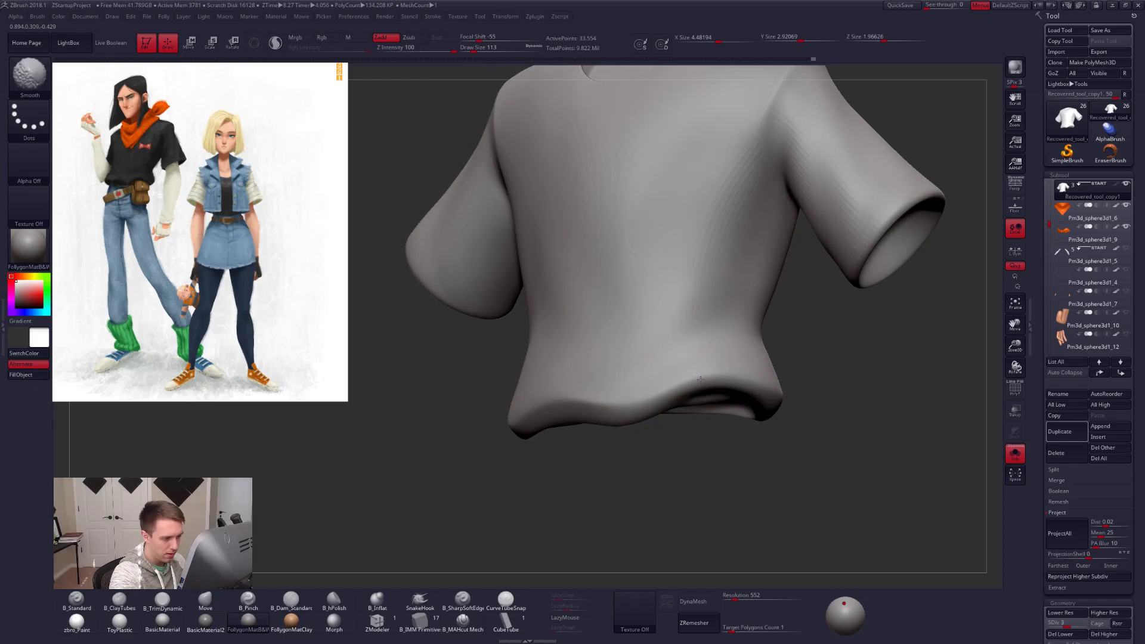
# Smooth the shirt's hem around the back and side at subdivision level 3.
pyautogui.moveTo(590, 402); pyautogui.dragTo(698, 396, button='right')
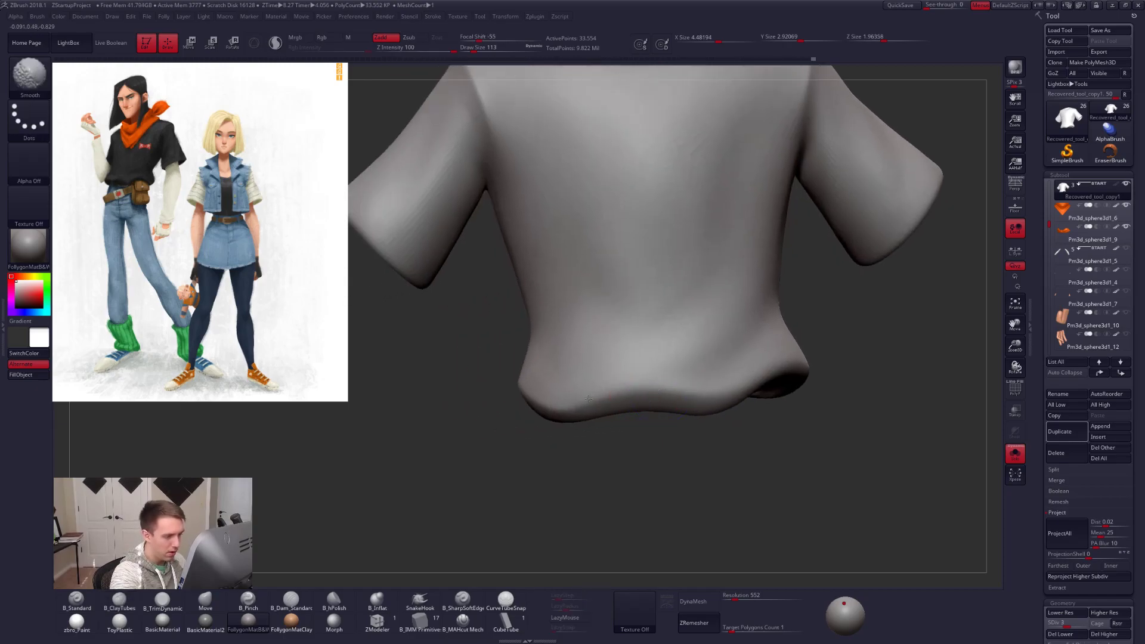
pyautogui.moveTo(543, 408); pyautogui.dragTo(576, 398, button='right')
pyautogui.keyDown('shift'); pyautogui.moveTo(576, 398); pyautogui.dragTo(599, 412); pyautogui.keyUp('shift')
pyautogui.moveTo(584, 411)
pyautogui.mouseDown(button='right')
pyautogui.moveTo(662, 408)
pyautogui.moveTo(623, 396)
pyautogui.mouseUp(button='right')
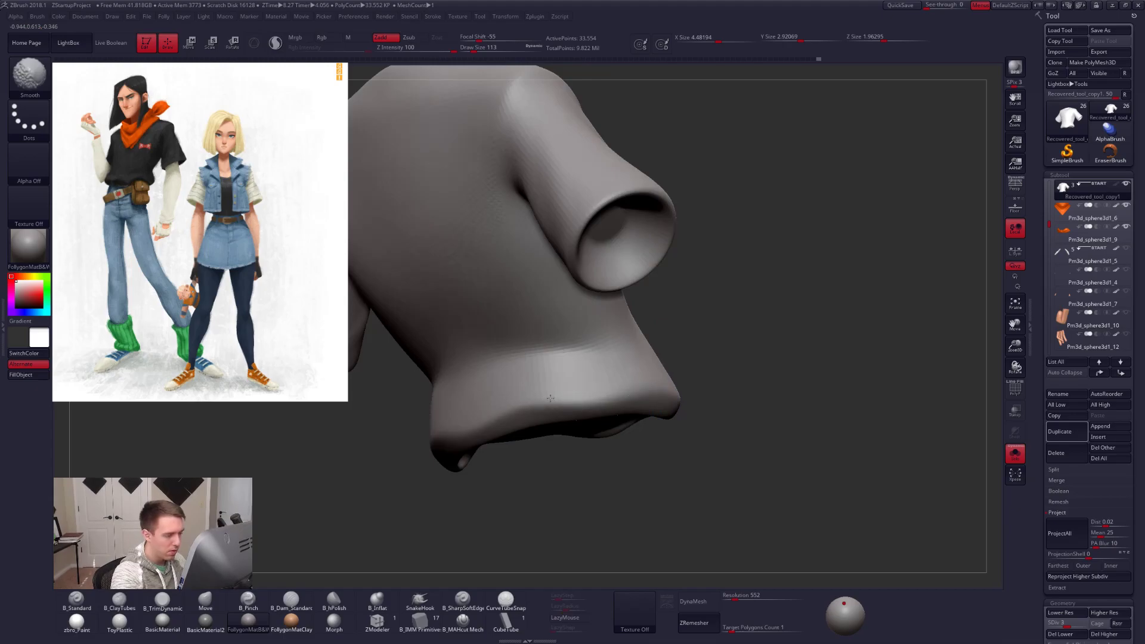
pyautogui.moveTo(541, 398)
pyautogui.mouseDown(button='right')
pyautogui.moveTo(653, 413)
pyautogui.moveTo(634, 395)
pyautogui.mouseUp(button='right')
pyautogui.keyDown('alt'); pyautogui.moveTo(488, 421); pyautogui.dragTo(616, 411, button='right'); pyautogui.keyUp('alt')
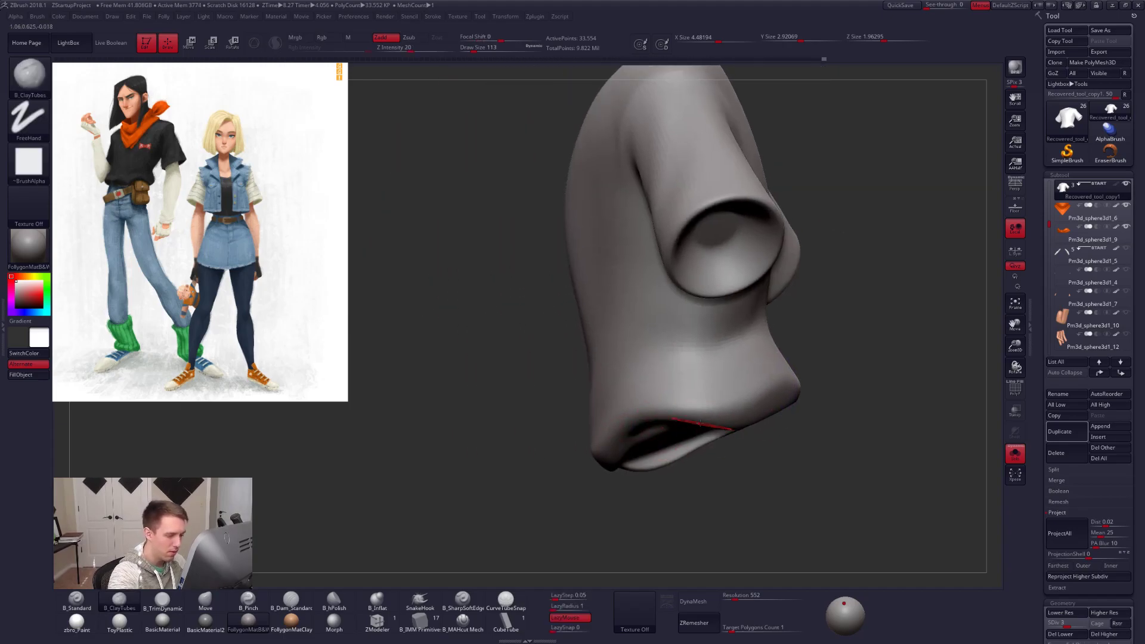
# Show the whole character again and set the ClayTubes draw size to 140 for the back of the shirt's waist.
pyautogui.hotkey('alt', 's')
pyautogui.moveTo(894, 408); pyautogui.dragTo(769, 414, button='right')
pyautogui.press('s')
pyautogui.moveTo(757, 412)
pyautogui.mouseDown()
pyautogui.moveTo(813, 388)
pyautogui.moveTo(740, 399)
pyautogui.moveTo(780, 401)
pyautogui.moveTo(805, 382)
pyautogui.moveTo(770, 395)
pyautogui.mouseUp()
pyautogui.moveTo(790, 383)
pyautogui.mouseDown(button='right')
pyautogui.moveTo(654, 416)
pyautogui.moveTo(655, 383)
pyautogui.moveTo(677, 386)
pyautogui.moveTo(623, 394)
pyautogui.moveTo(707, 374)
pyautogui.mouseUp(button='right')
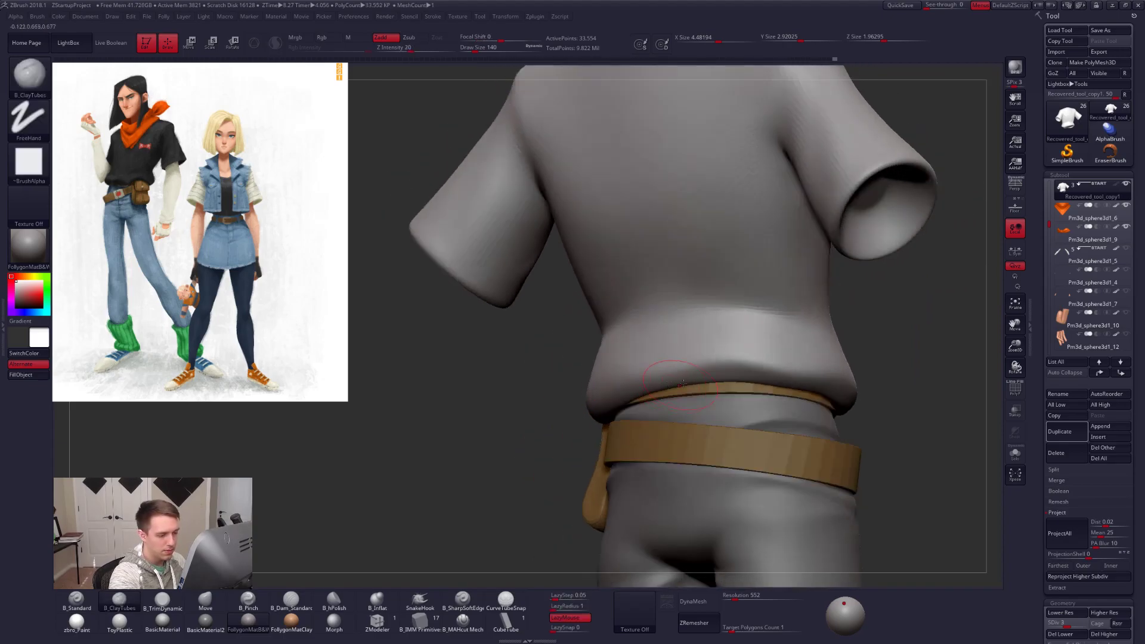
# Isolate the shirt, tighten the back hem's edge with a smaller Pinch brush, and smooth it.
pyautogui.press('3')
pyautogui.press('b')
pyautogui.press('c')
pyautogui.press('t')
pyautogui.press('b')
pyautogui.press('p')
pyautogui.press('i')
pyautogui.press('space')
pyautogui.moveTo(751, 381); pyautogui.dragTo(739, 381)
pyautogui.hotkey('alt', 's')
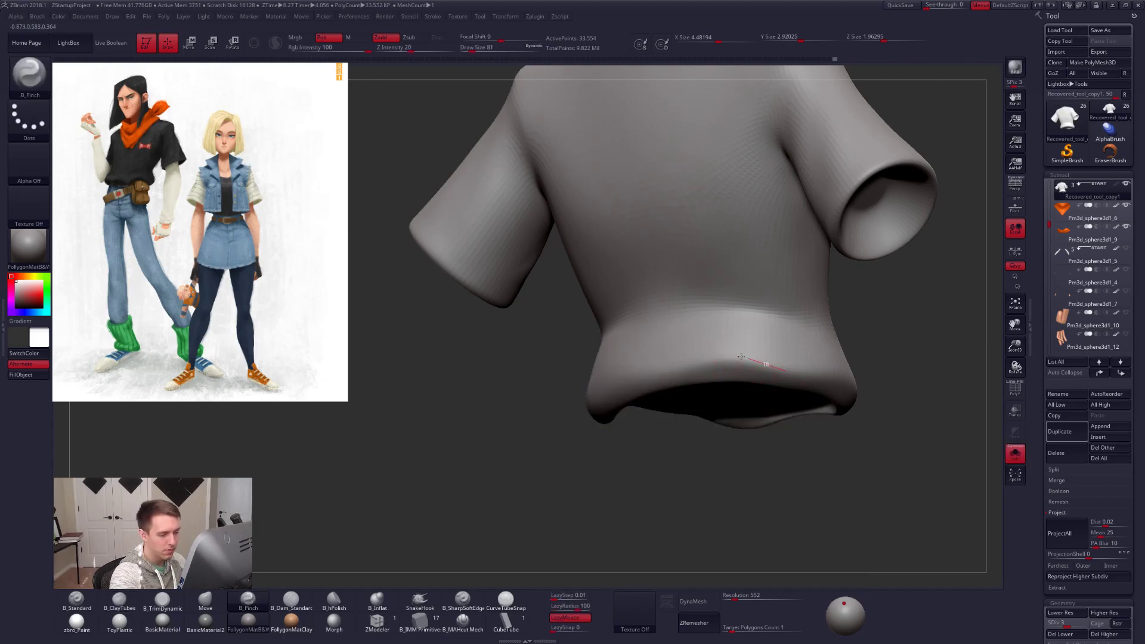
pyautogui.press('shift')
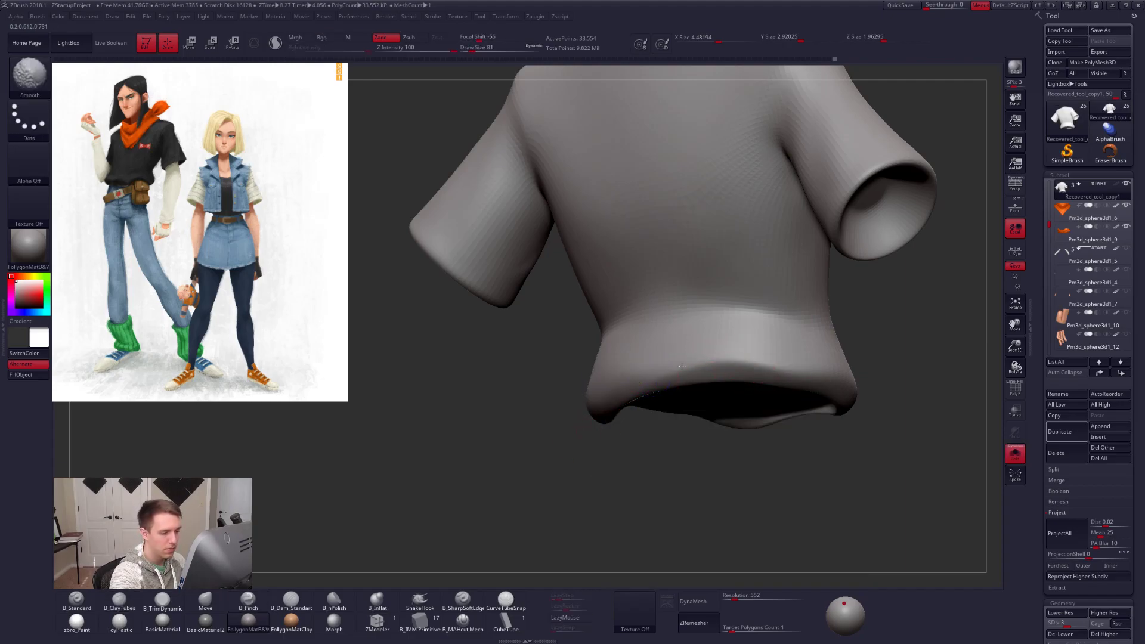
# Sharpen the shirt's side hem fold above the belt pouch with Pinch at draw size 96, using subdivision level 5 and returning to level 4.
pyautogui.moveTo(693, 372); pyautogui.dragTo(739, 418, button='right')
pyautogui.hotkey('alt', 's')
pyautogui.moveTo(682, 384); pyautogui.dragTo(829, 396, button='right')
pyautogui.moveTo(666, 411); pyautogui.dragTo(590, 381, button='right')
pyautogui.press('d')
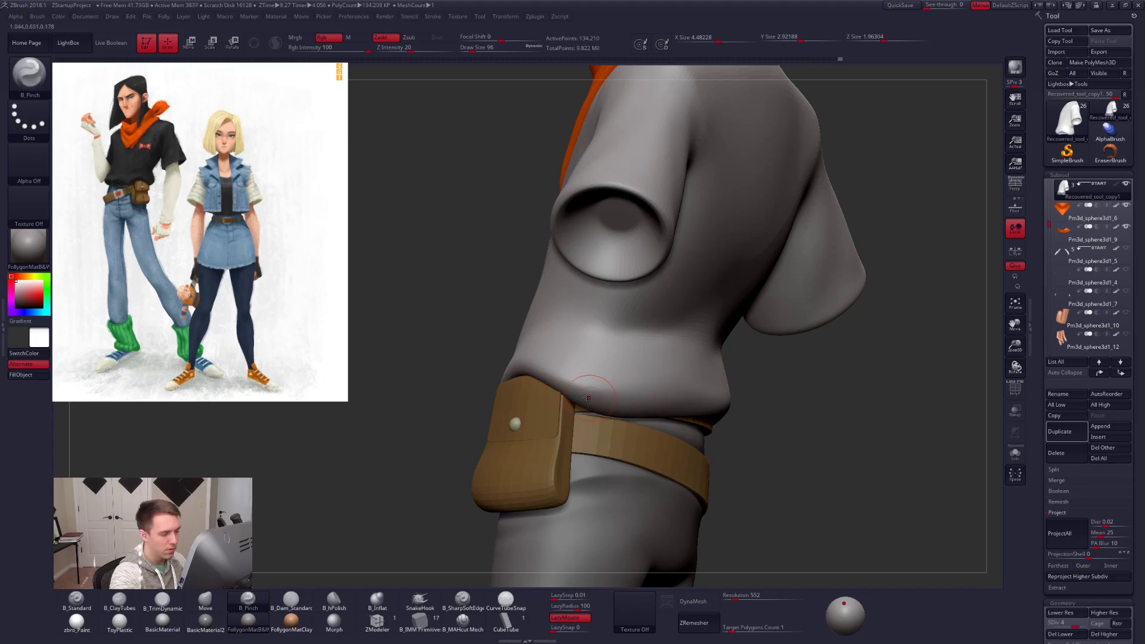
pyautogui.hotkey('alt', 's')
pyautogui.press('d')
pyautogui.keyDown('ctrl'); pyautogui.moveTo(583, 382); pyautogui.dragTo(572, 412, button='right'); pyautogui.keyUp('ctrl')
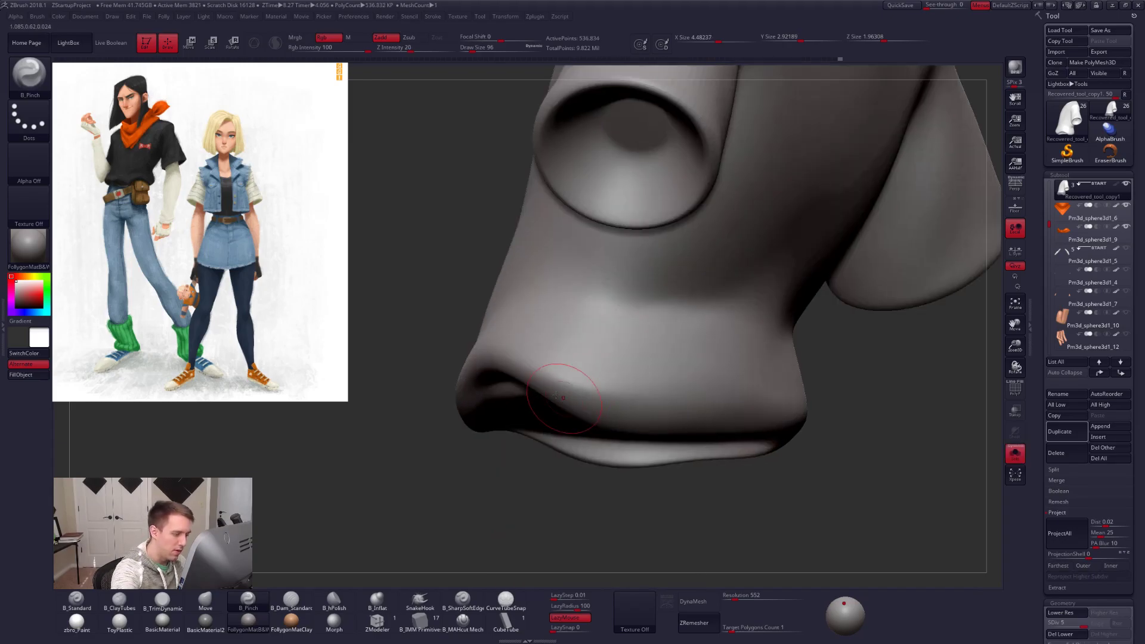
pyautogui.press('shift')
pyautogui.hotkey('shift', 'd')
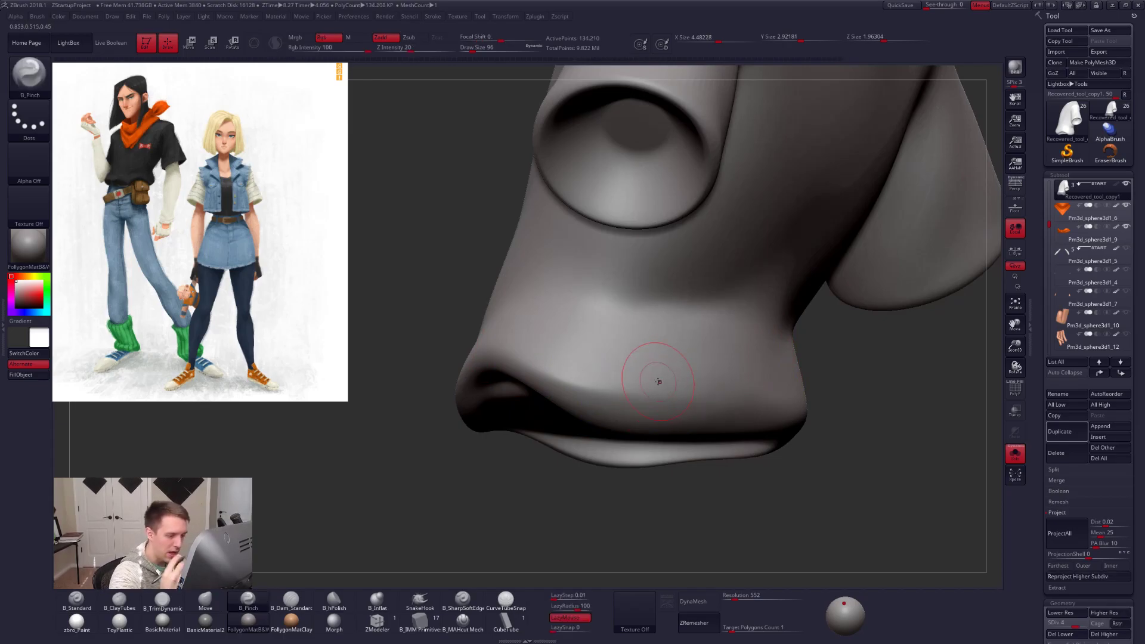
# Raise the shirt's subdivision level by one and smooth the fold just above the hem.
pyautogui.press('d')
pyautogui.moveTo(745, 393)
pyautogui.mouseDown(button='right')
pyautogui.moveTo(602, 408)
pyautogui.moveTo(743, 361)
pyautogui.mouseUp(button='right')
pyautogui.keyDown('shift'); pyautogui.moveTo(751, 370); pyautogui.dragTo(718, 370); pyautogui.keyUp('shift')
pyautogui.moveTo(768, 387)
pyautogui.mouseDown(button='right')
pyautogui.moveTo(715, 440)
pyautogui.moveTo(679, 415)
pyautogui.moveTo(658, 439)
pyautogui.moveTo(540, 381)
pyautogui.moveTo(546, 370)
pyautogui.mouseUp(button='right')
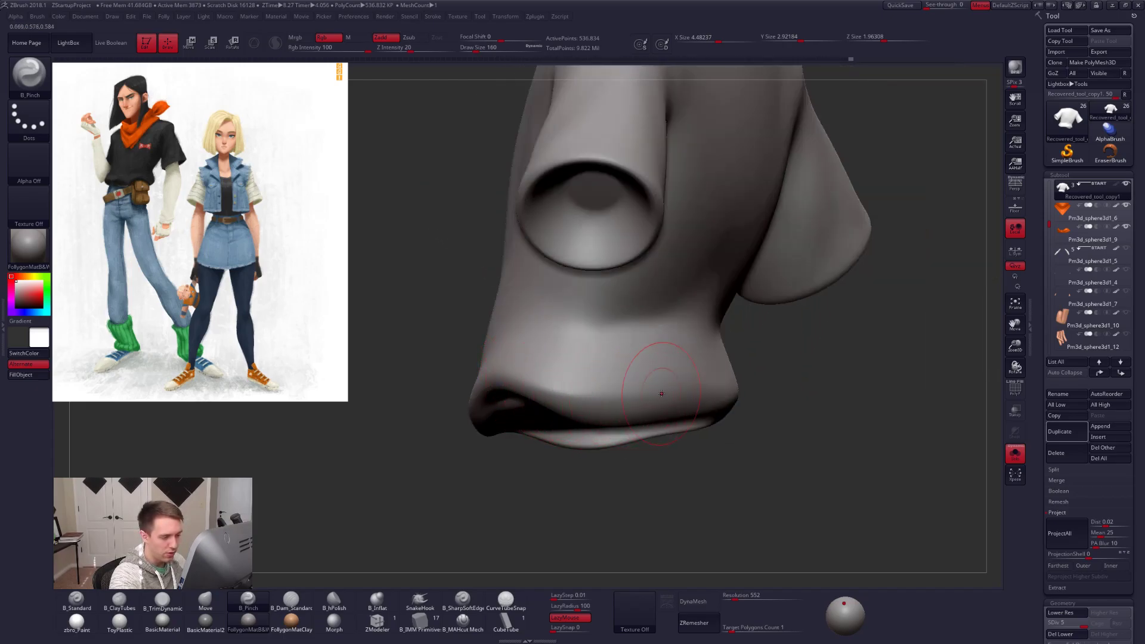
# Flatten and smooth the shirt's rolled bottom hem with the TrimDynamic brush.
pyautogui.press('b')
pyautogui.press('t')
pyautogui.press('d')
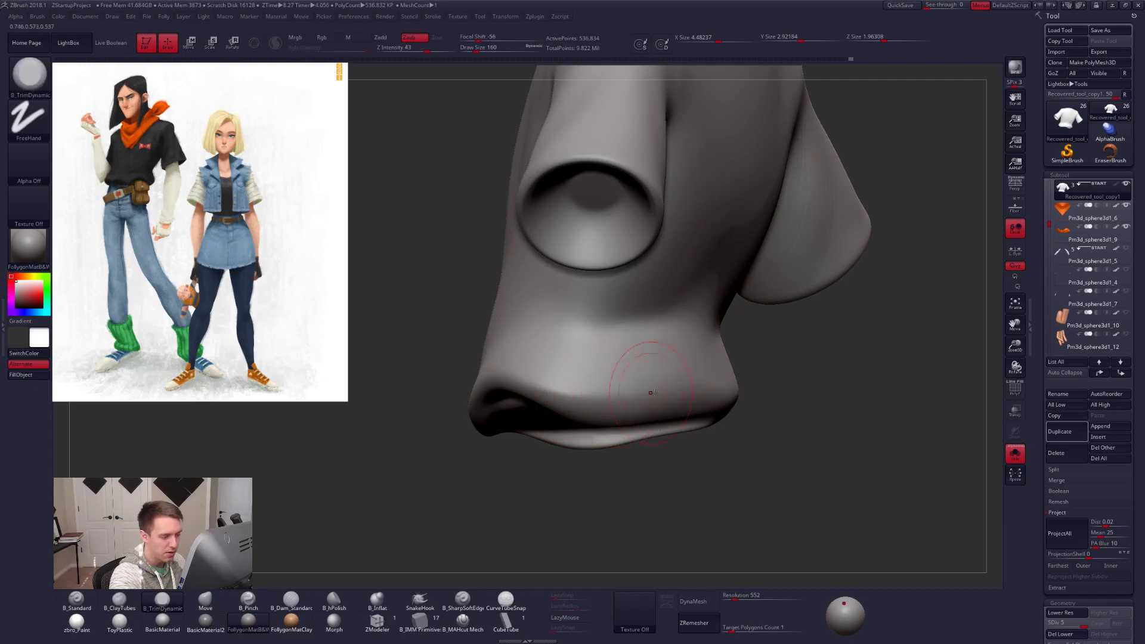
pyautogui.keyDown('shift'); pyautogui.moveTo(511, 408); pyautogui.dragTo(542, 283, button='right'); pyautogui.keyUp('shift')
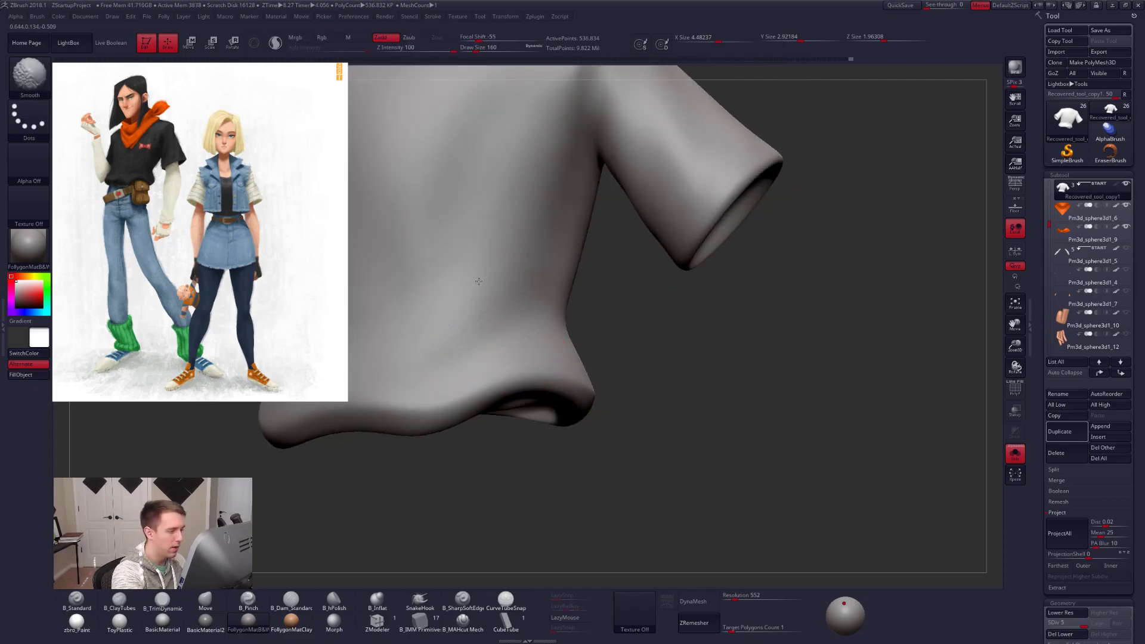
pyautogui.keyDown('ctrl'); pyautogui.moveTo(546, 347); pyautogui.dragTo(616, 370, button='right'); pyautogui.keyUp('ctrl')
pyautogui.keyDown('shift'); pyautogui.moveTo(687, 460); pyautogui.dragTo(731, 378, button='right'); pyautogui.keyUp('shift')
# Show the whole character again and smooth the front of the shirt just above the belt.
pyautogui.hotkey('alt', 's')
pyautogui.moveTo(651, 358); pyautogui.dragTo(728, 339, button='right')
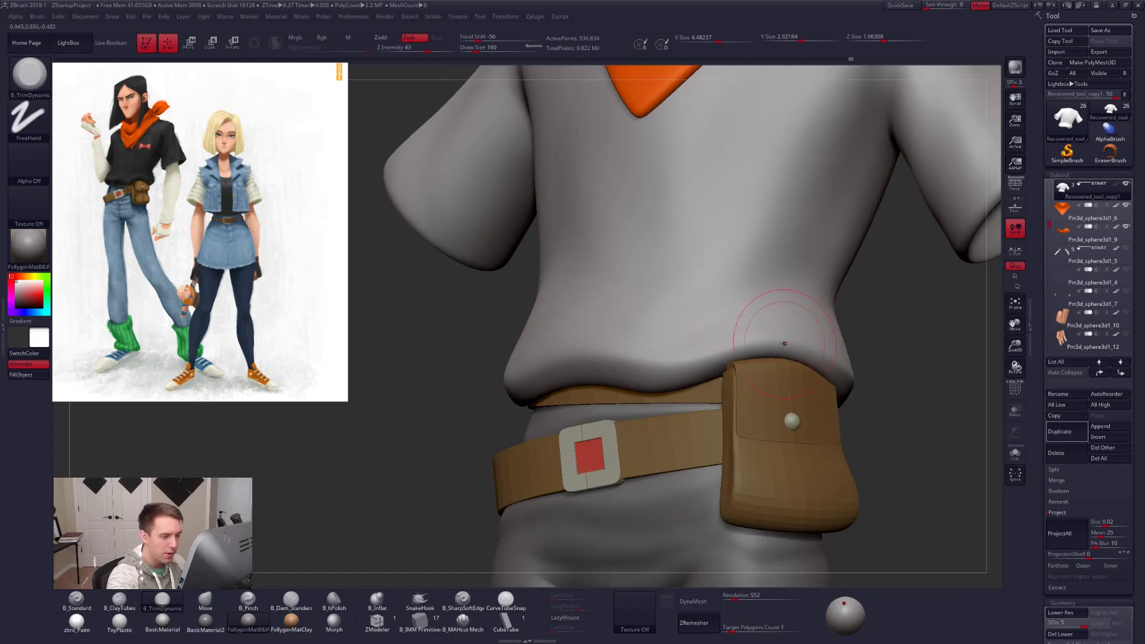
pyautogui.moveTo(592, 332)
pyautogui.mouseDown(button='right')
pyautogui.moveTo(620, 332)
pyautogui.moveTo(653, 369)
pyautogui.moveTo(670, 332)
pyautogui.mouseUp(button='right')
pyautogui.press('shift')
pyautogui.keyDown('shift'); pyautogui.moveTo(604, 368); pyautogui.dragTo(650, 361); pyautogui.keyUp('shift')
pyautogui.moveTo(650, 361)
pyautogui.keyDown('alt'); pyautogui.mouseDown(button='right')
pyautogui.moveTo(632, 348)
pyautogui.moveTo(609, 393)
pyautogui.mouseUp(button='right'); pyautogui.keyUp('alt')
pyautogui.keyDown('shift'); pyautogui.moveTo(608, 394); pyautogui.dragTo(578, 388, button='right'); pyautogui.keyUp('shift')
# Lower the shirt's subdivision by three levels and reshape the front of its waist with a large Move brush.
pyautogui.press('space')
pyautogui.moveTo(653, 388); pyautogui.dragTo(669, 389)
pyautogui.hotkey('shift', 'd')
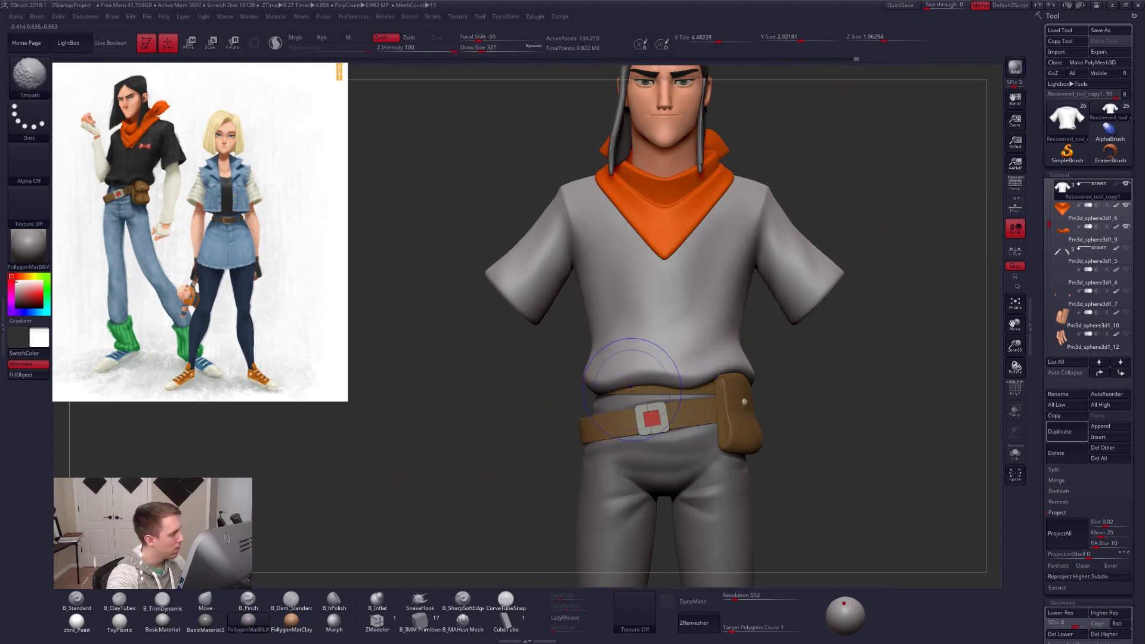
pyautogui.hotkey('shift', 'd')
pyautogui.hotkey('shift', 'd')
pyautogui.press('space')
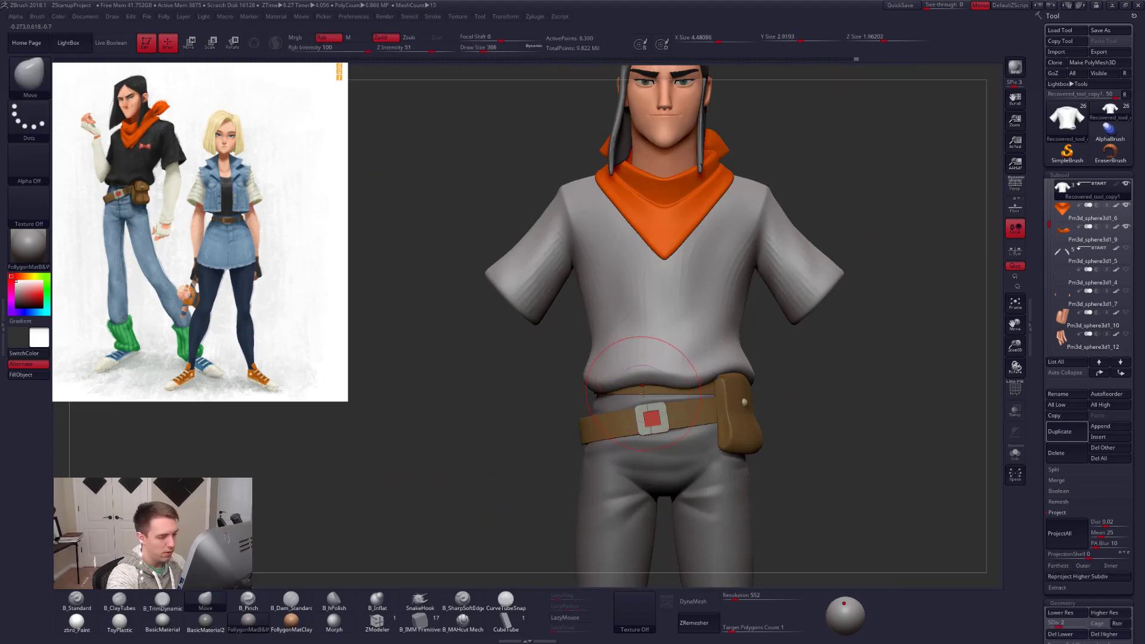
pyautogui.press('space')
pyautogui.moveTo(642, 402); pyautogui.dragTo(649, 402)
pyautogui.moveTo(597, 411)
pyautogui.mouseDown(button='right')
pyautogui.moveTo(669, 400)
pyautogui.moveTo(545, 414)
pyautogui.mouseUp(button='right')
# Adjust the hem's silhouette around the belt with the Move brush, working from several sides.
pyautogui.press('space')
pyautogui.moveTo(526, 412); pyautogui.dragTo(534, 411)
pyautogui.moveTo(535, 411); pyautogui.dragTo(616, 394, button='right')
pyautogui.press('space')
pyautogui.moveTo(616, 398); pyautogui.dragTo(597, 382)
pyautogui.moveTo(594, 387)
pyautogui.mouseDown(button='right')
pyautogui.moveTo(573, 406)
pyautogui.moveTo(513, 378)
pyautogui.mouseUp(button='right')
# Raise the shirt back up three subdivision levels and start a ClayTubes fold across the lower back.
pyautogui.press('d')
pyautogui.press('d')
pyautogui.press('d')
pyautogui.moveTo(715, 377); pyautogui.dragTo(640, 375, button='right')
pyautogui.press('space')
pyautogui.moveTo(641, 375); pyautogui.dragTo(634, 375)
pyautogui.moveTo(620, 376)
pyautogui.mouseDown(button='right')
pyautogui.moveTo(656, 374)
pyautogui.moveTo(667, 353)
pyautogui.mouseUp(button='right')
pyautogui.moveTo(620, 342); pyautogui.dragTo(622, 342)
pyautogui.moveTo(566, 358)
pyautogui.mouseDown(button='right')
pyautogui.moveTo(662, 358)
pyautogui.moveTo(570, 361)
pyautogui.mouseUp(button='right')
pyautogui.press('2')
pyautogui.moveTo(562, 344); pyautogui.dragTo(572, 347)
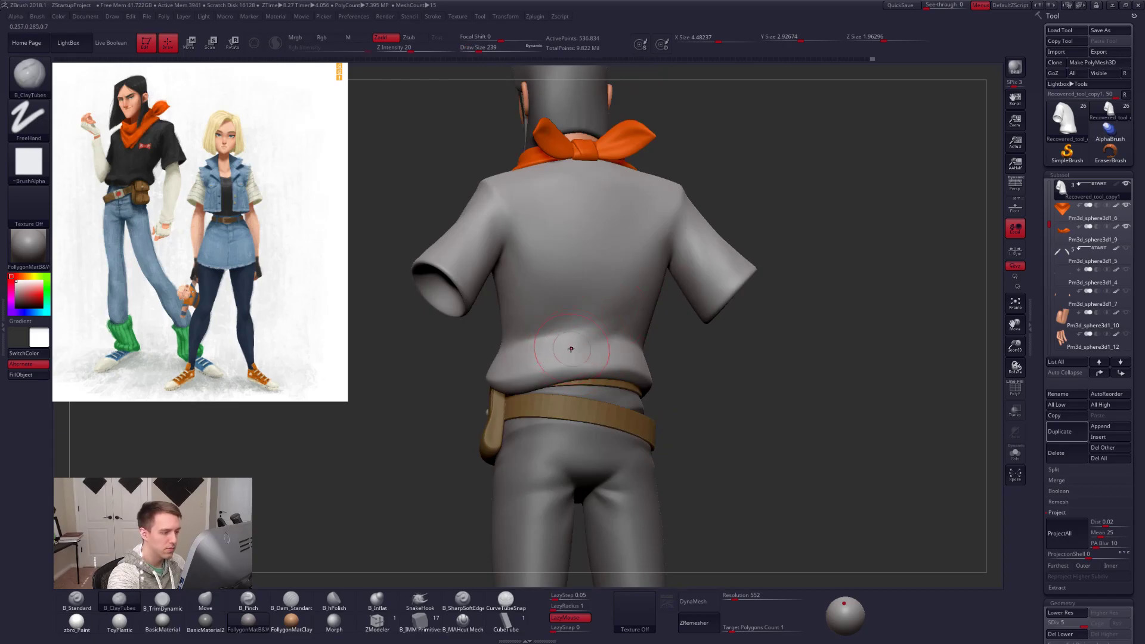
# Lower the shirt by two subdivision levels and build a diagonal fold below the right armpit on the back.
pyautogui.moveTo(601, 341); pyautogui.dragTo(596, 339, button='right')
pyautogui.hotkey('shift', 'd')
pyautogui.hotkey('shift', 'd')
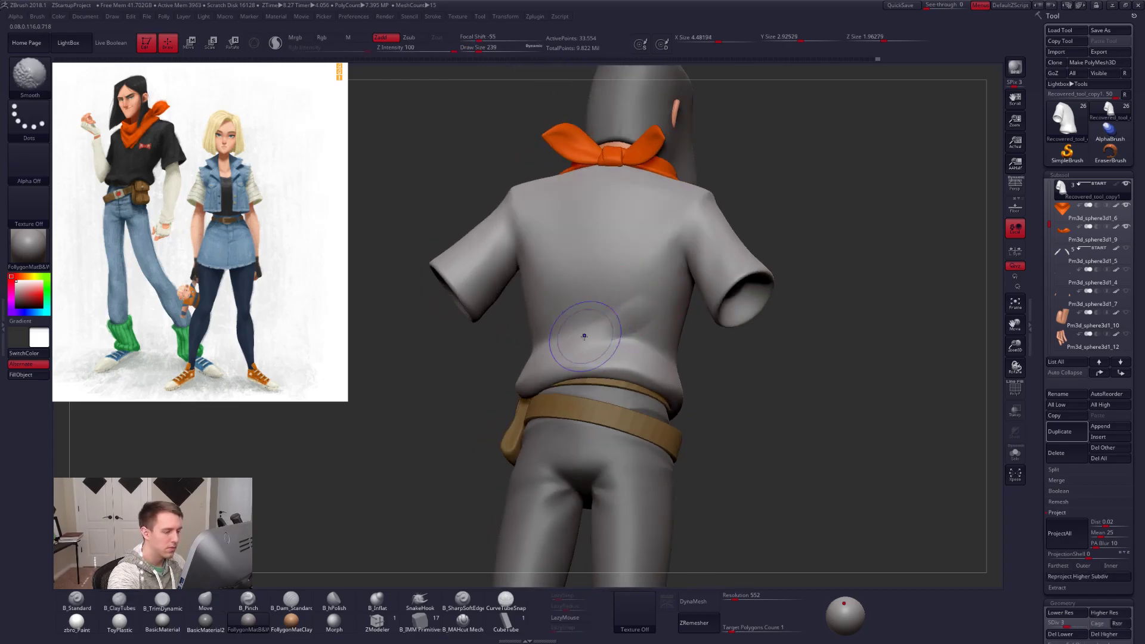
pyautogui.moveTo(593, 329); pyautogui.dragTo(572, 338, button='right')
pyautogui.moveTo(639, 360); pyautogui.dragTo(662, 357, button='right')
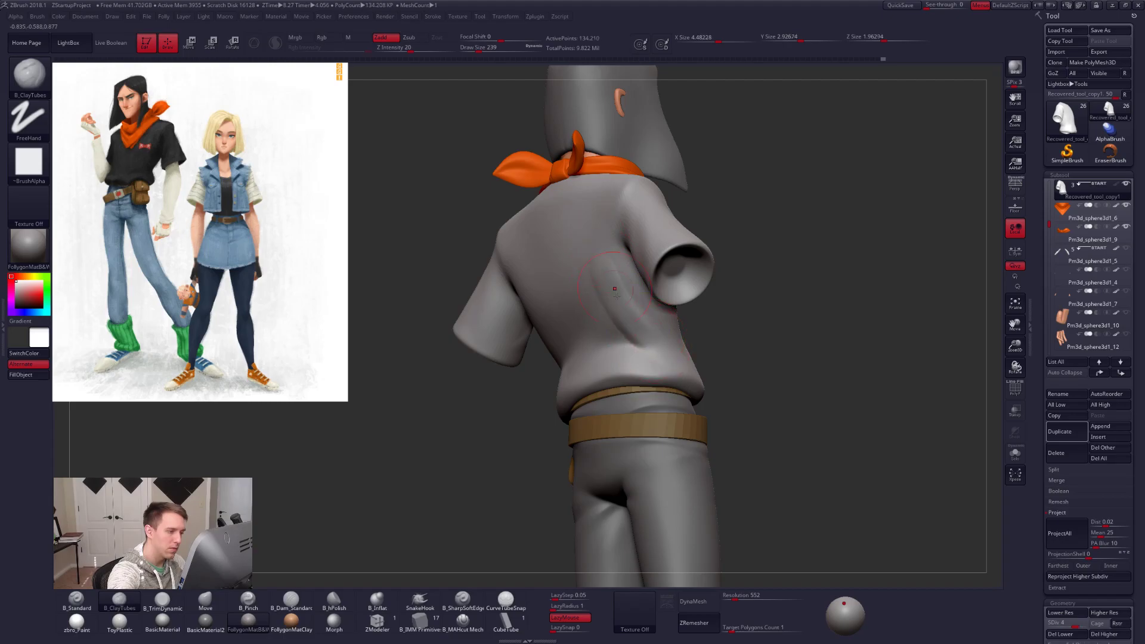
# Adjust the subdivision level and switch to the Pinch brush at the left side of the lower back.
pyautogui.hotkey('shift', 'd')
pyautogui.press('d')
pyautogui.moveTo(635, 325)
pyautogui.mouseDown(button='right')
pyautogui.moveTo(557, 353)
pyautogui.moveTo(601, 381)
pyautogui.moveTo(545, 370)
pyautogui.mouseUp(button='right')
pyautogui.press('5')
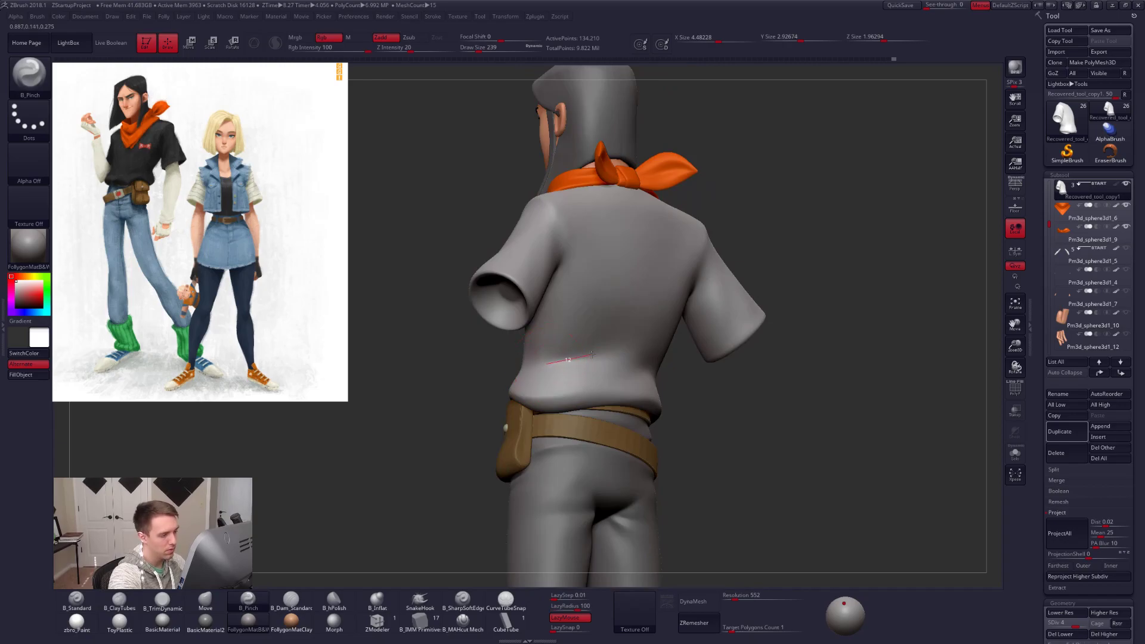
# Build diagonal ClayTubes folds across the lower back near the pouch and smooth them at a lower subdivision level.
pyautogui.press('2')
pyautogui.moveTo(579, 358); pyautogui.dragTo(626, 325)
pyautogui.moveTo(596, 352); pyautogui.dragTo(635, 358, button='right')
pyautogui.moveTo(588, 362); pyautogui.dragTo(553, 375)
pyautogui.hotkey('shift', 'd')
pyautogui.hotkey('shift', 'd')
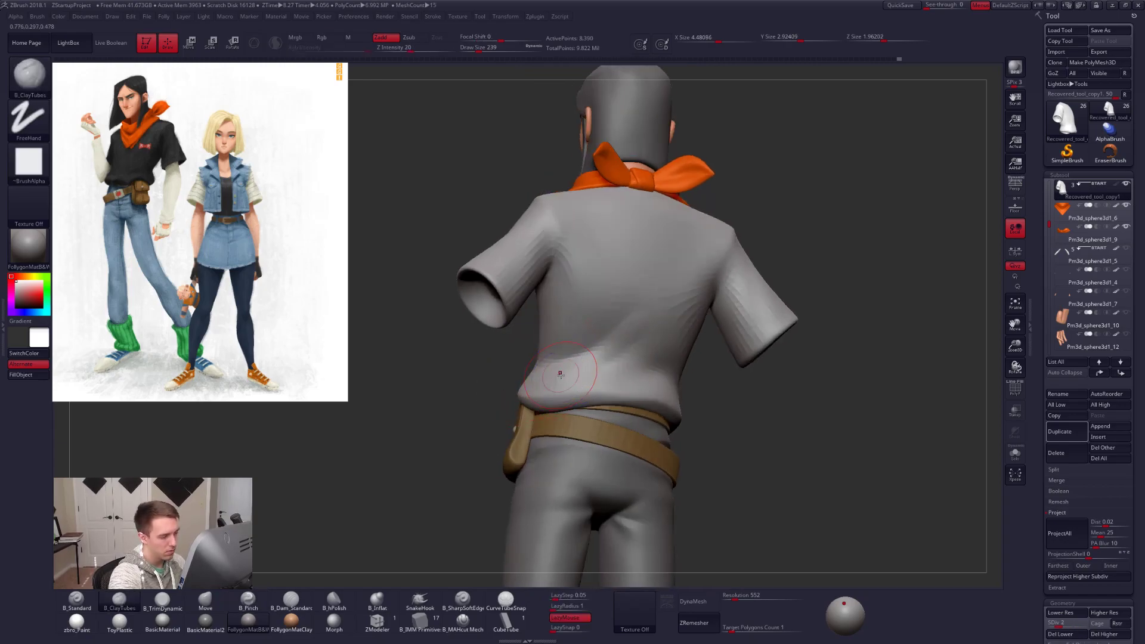
pyautogui.press('shift')
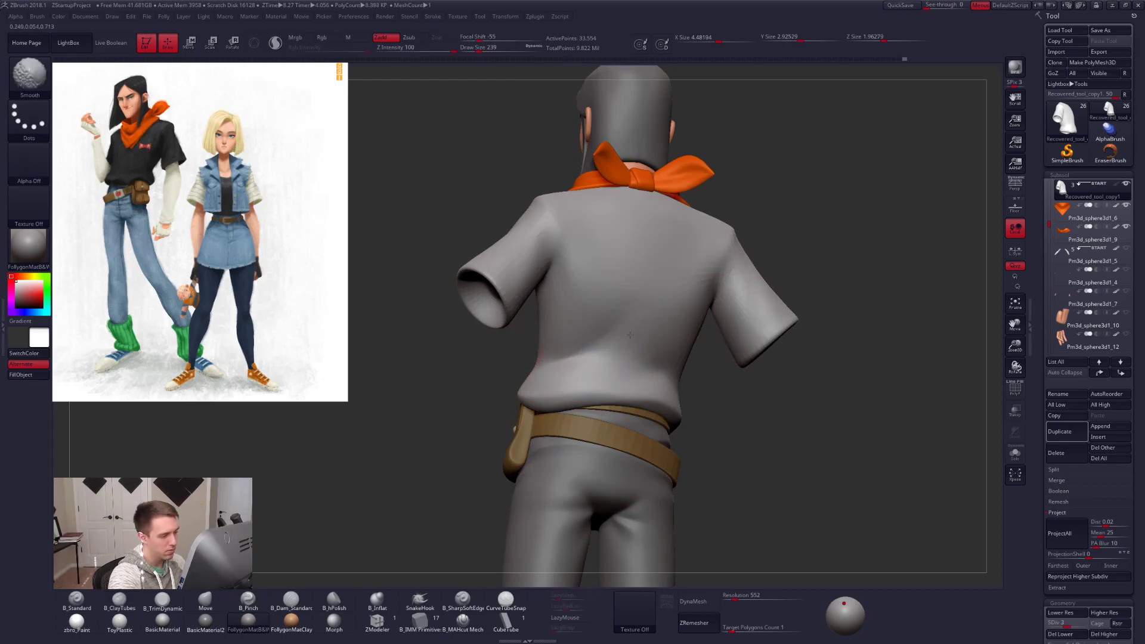
# Refine the shirt's back and waist outline with an enlarged Move brush.
pyautogui.moveTo(592, 325)
pyautogui.mouseDown(button='right')
pyautogui.moveTo(603, 375)
pyautogui.moveTo(648, 374)
pyautogui.moveTo(627, 377)
pyautogui.mouseUp(button='right')
pyautogui.press('space')
pyautogui.moveTo(643, 401); pyautogui.dragTo(651, 401)
pyautogui.press('b')
pyautogui.press('m')
pyautogui.press('v')
pyautogui.moveTo(621, 352)
pyautogui.mouseDown(button='right')
pyautogui.moveTo(609, 338)
pyautogui.moveTo(634, 289)
pyautogui.mouseUp(button='right')
# Lasso a mask around the shirt's left sleeve and soften the mask at a lower subdivision level.
pyautogui.moveTo(633, 297)
pyautogui.keyDown('ctrl'); pyautogui.mouseDown()
pyautogui.moveTo(764, 300)
pyautogui.moveTo(676, 411)
pyautogui.mouseUp(); pyautogui.keyUp('ctrl')
pyautogui.keyDown('ctrl'); pyautogui.click(662, 356); pyautogui.keyUp('ctrl')
pyautogui.hotkey('shift', 'd')
pyautogui.moveTo(662, 356); pyautogui.dragTo(605, 360, button='right')
pyautogui.keyDown('ctrl'); pyautogui.click(602, 360); pyautogui.keyUp('ctrl')
pyautogui.keyDown('ctrl'); pyautogui.click(601, 360); pyautogui.keyUp('ctrl')
pyautogui.keyDown('ctrl'); pyautogui.click(613, 366); pyautogui.keyUp('ctrl')
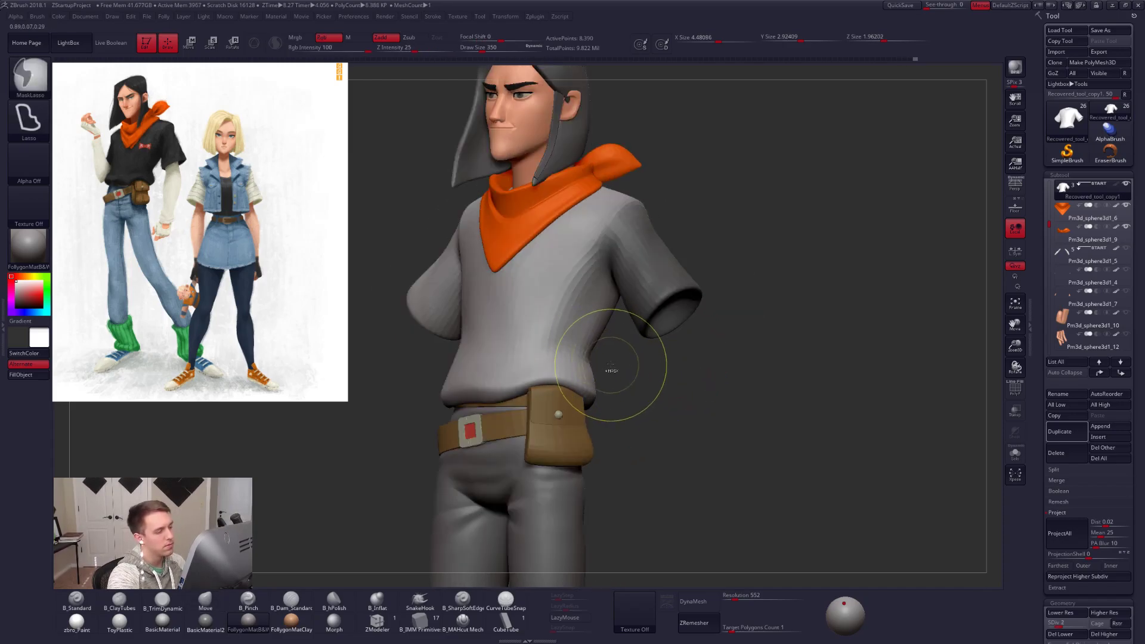
# Reshape the sides of the shirt's torso with the enlarged Move brush.
pyautogui.moveTo(613, 370); pyautogui.dragTo(585, 382, button='right')
pyautogui.press('space')
pyautogui.moveTo(604, 383); pyautogui.dragTo(612, 382)
pyautogui.moveTo(607, 352)
pyautogui.mouseDown(button='right')
pyautogui.moveTo(632, 319)
pyautogui.moveTo(693, 344)
pyautogui.moveTo(617, 382)
pyautogui.moveTo(623, 365)
pyautogui.mouseUp(button='right')
pyautogui.press('space')
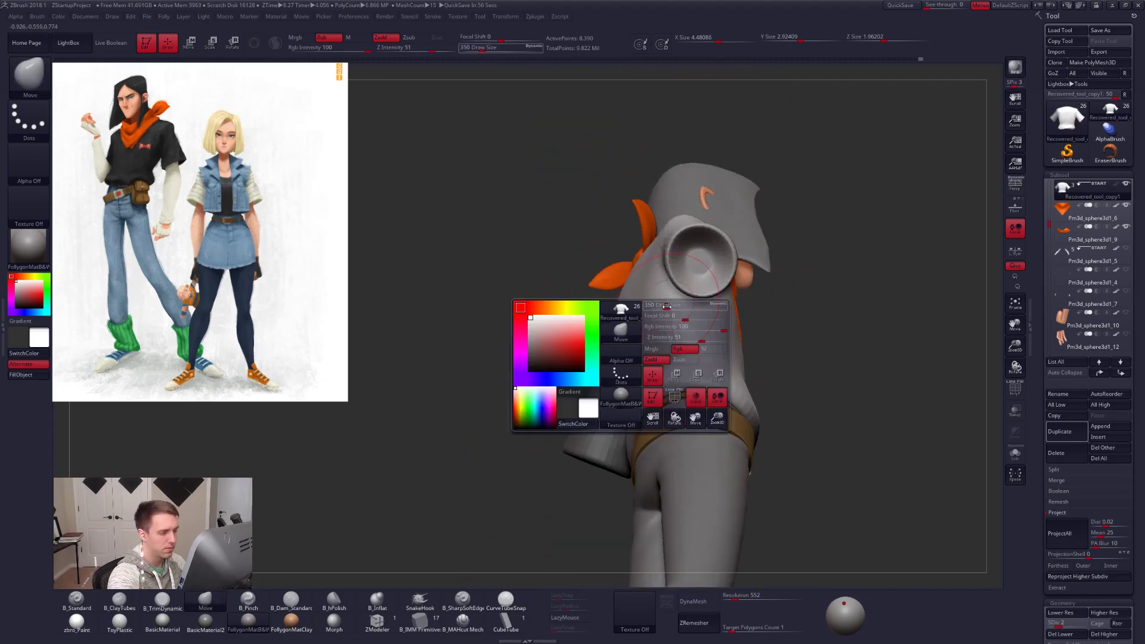
pyautogui.moveTo(672, 348); pyautogui.dragTo(678, 348)
pyautogui.moveTo(663, 293)
pyautogui.mouseDown(button='right')
pyautogui.moveTo(736, 340)
pyautogui.moveTo(757, 340)
pyautogui.moveTo(686, 387)
pyautogui.moveTo(773, 474)
pyautogui.moveTo(838, 474)
pyautogui.mouseUp(button='right')
pyautogui.moveTo(701, 370)
pyautogui.keyDown('ctrl'); pyautogui.mouseDown(button='right')
pyautogui.moveTo(673, 344)
pyautogui.moveTo(753, 346)
pyautogui.moveTo(721, 322)
pyautogui.mouseUp(button='right'); pyautogui.keyUp('ctrl')
# Build a fold down the front of the right sleeve with the ClayTubes brush at draw size 170.
pyautogui.press('2')
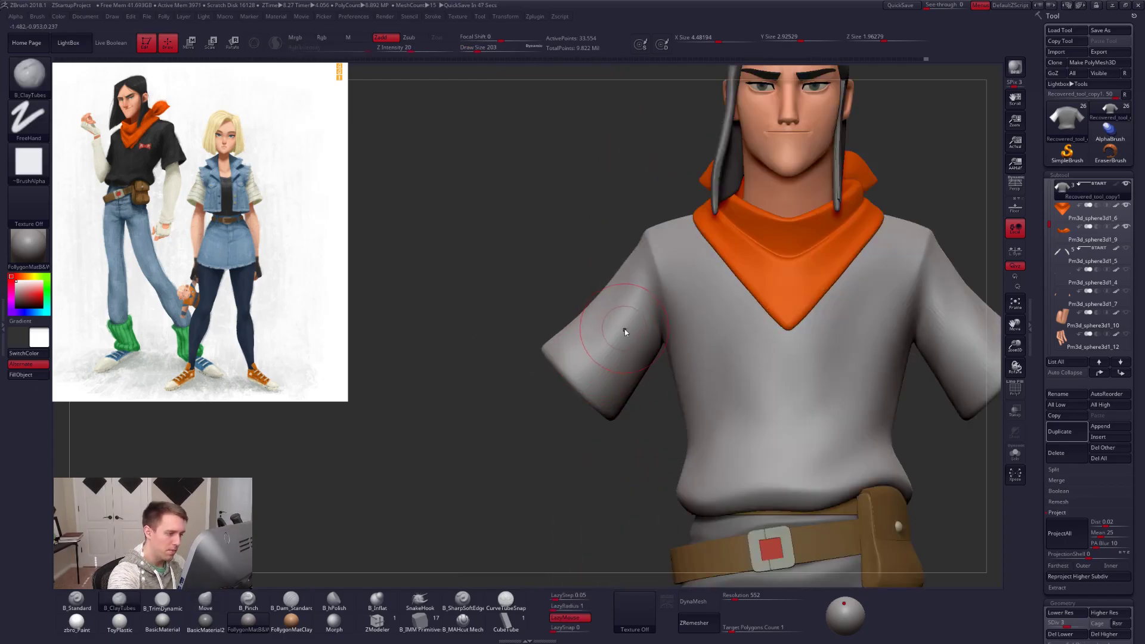
pyautogui.press('space')
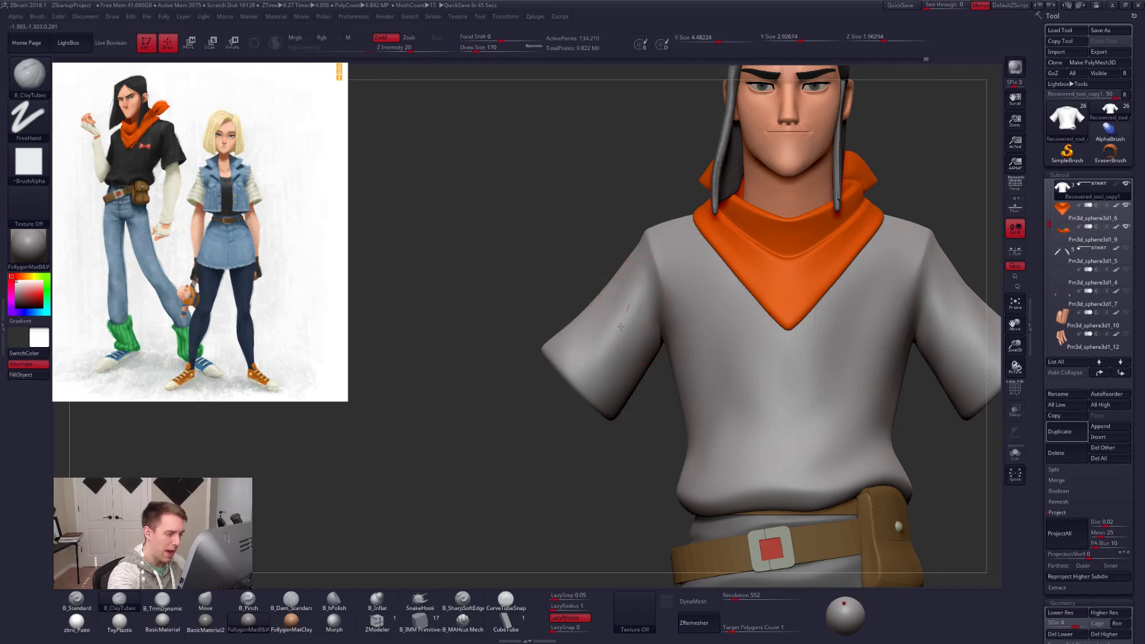
pyautogui.moveTo(624, 316)
pyautogui.mouseDown(button='right')
pyautogui.moveTo(638, 317)
pyautogui.moveTo(612, 391)
pyautogui.moveTo(647, 316)
pyautogui.mouseUp(button='right')
pyautogui.moveTo(634, 286); pyautogui.dragTo(616, 343)
# Pinch the right sleeve's front fold, smooth it and soften its edges with the TrimDynamic brush.
pyautogui.press('5')
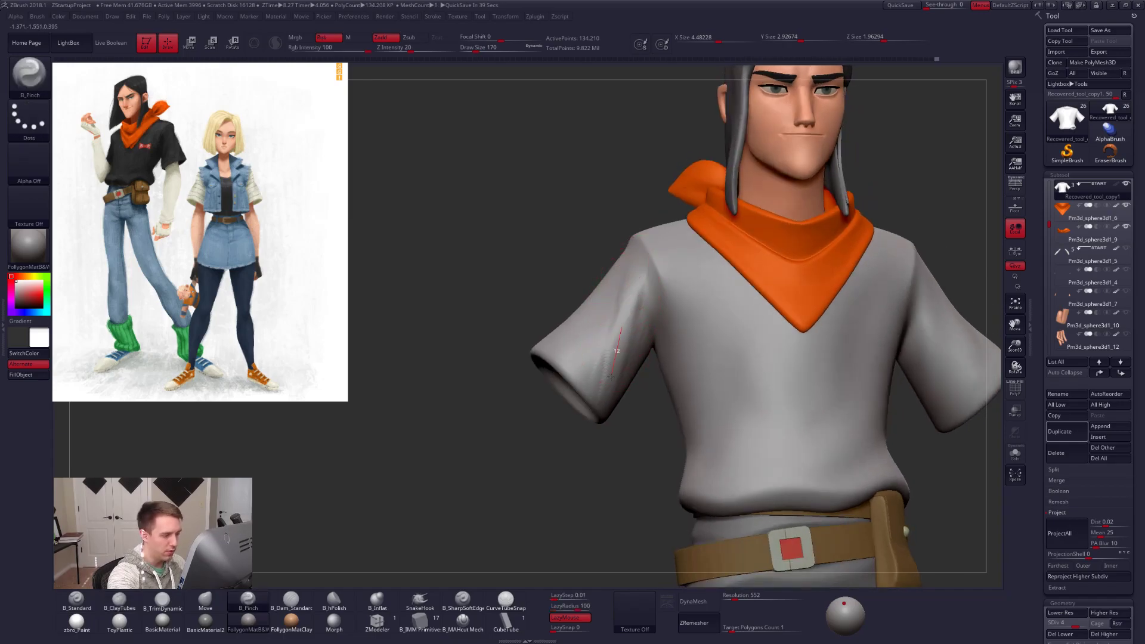
pyautogui.press('shift')
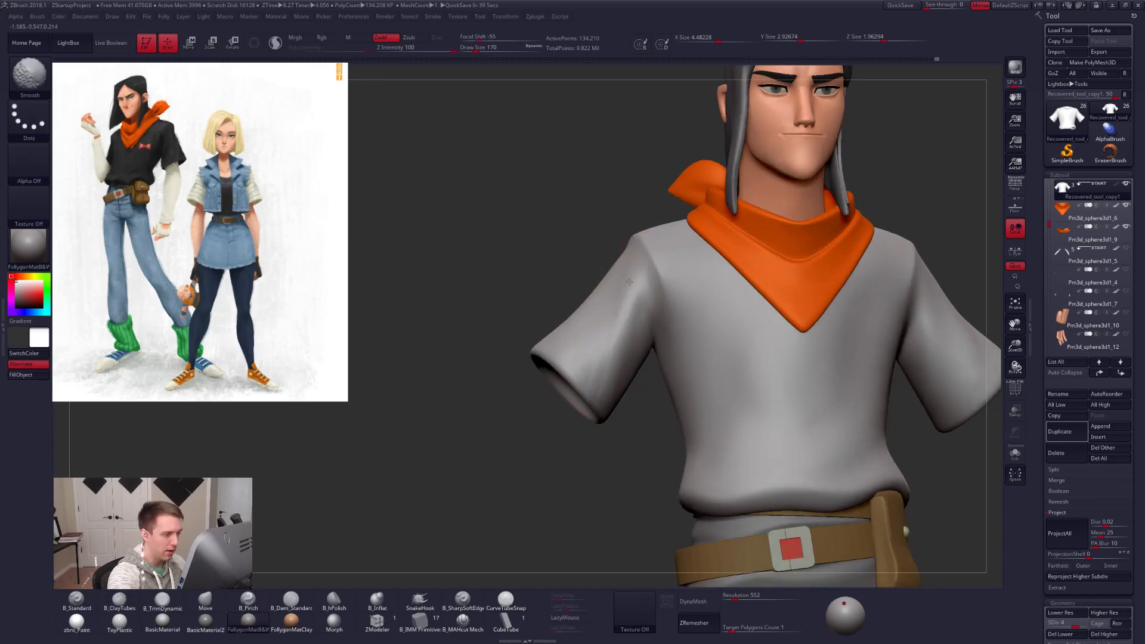
pyautogui.press('3')
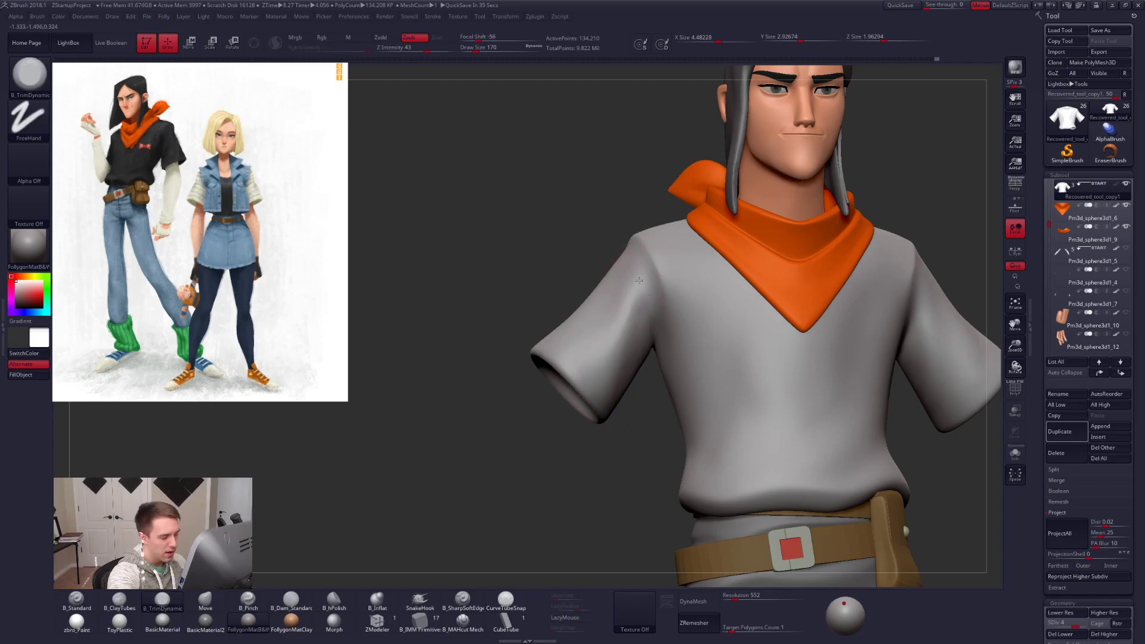
pyautogui.moveTo(621, 348)
pyautogui.mouseDown(button='right')
pyautogui.moveTo(655, 364)
pyautogui.moveTo(621, 368)
pyautogui.moveTo(637, 448)
pyautogui.mouseUp(button='right')
# Raise the subdivision level and add a ClayTubes fold on the outer right sleeve, trimming and smoothing it.
pyautogui.press('d')
pyautogui.press('2')
pyautogui.moveTo(614, 322)
pyautogui.mouseDown()
pyautogui.moveTo(625, 290)
pyautogui.moveTo(617, 347)
pyautogui.mouseUp()
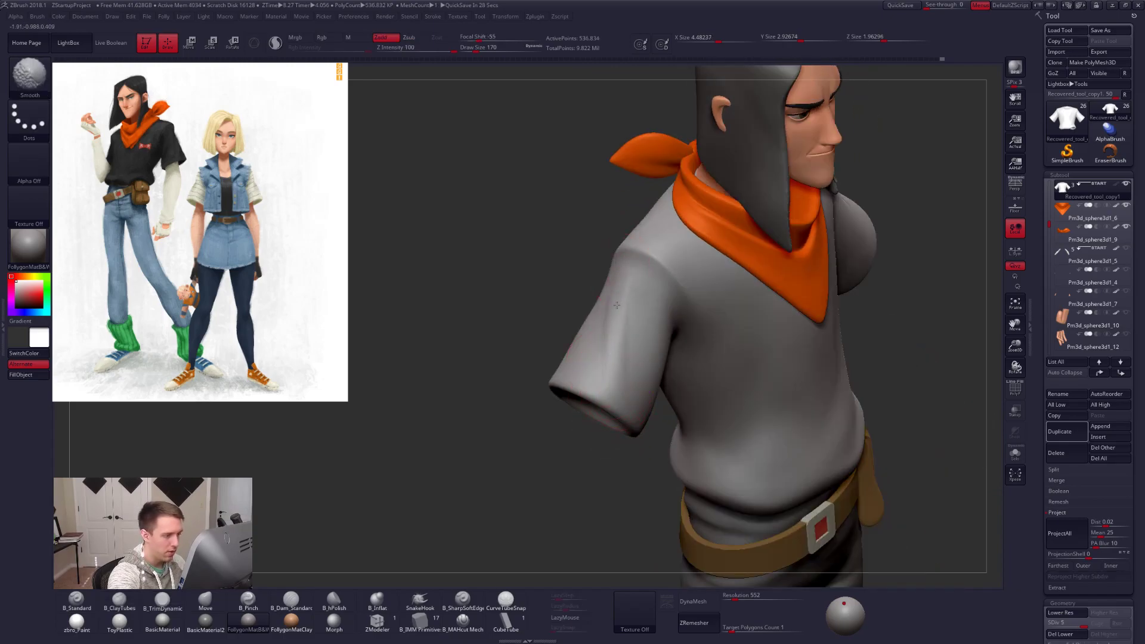
pyautogui.moveTo(573, 310)
pyautogui.mouseDown(button='right')
pyautogui.moveTo(627, 345)
pyautogui.moveTo(633, 315)
pyautogui.mouseUp(button='right')
pyautogui.press('3')
pyautogui.moveTo(633, 315); pyautogui.dragTo(654, 283)
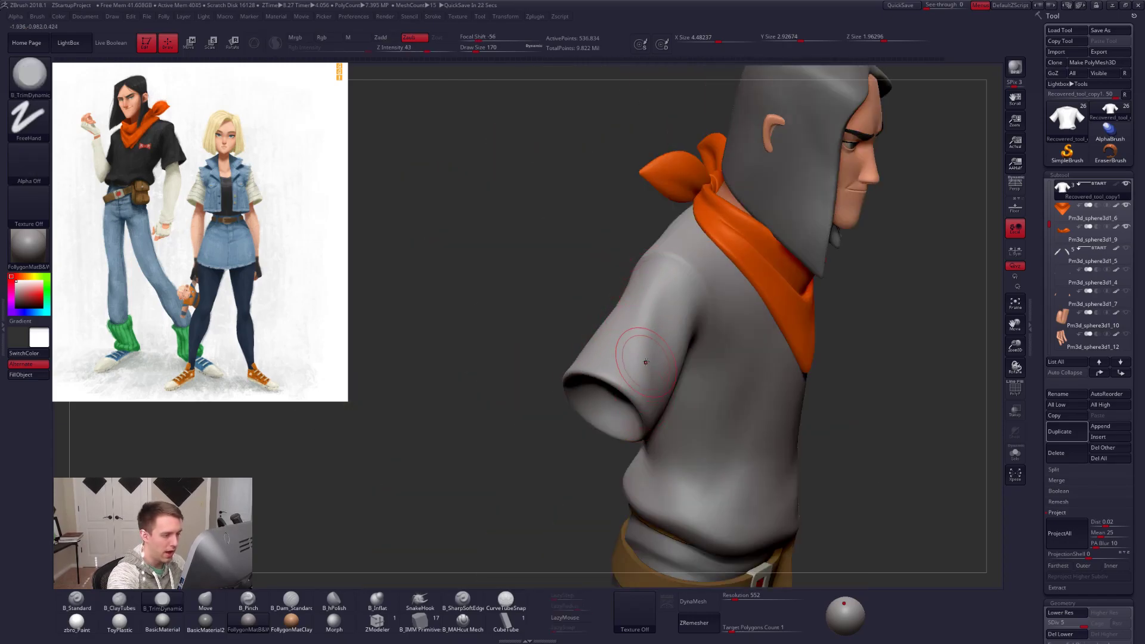
pyautogui.keyDown('shift'); pyautogui.moveTo(646, 363); pyautogui.dragTo(637, 348); pyautogui.keyUp('shift')
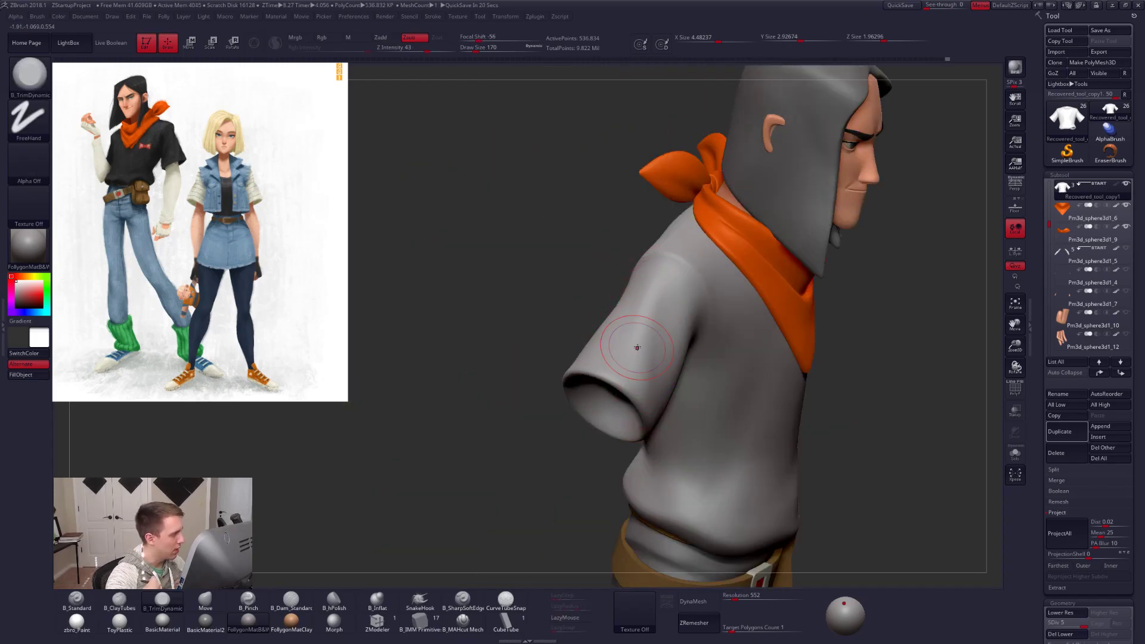
# Smooth the back of the right sleeve and the shirt's lower back.
pyautogui.moveTo(704, 353); pyautogui.dragTo(644, 360, button='right')
pyautogui.keyDown('shift'); pyautogui.moveTo(644, 360); pyautogui.dragTo(642, 367); pyautogui.keyUp('shift')
pyautogui.moveTo(642, 368)
pyautogui.mouseDown(button='right')
pyautogui.moveTo(626, 370)
pyautogui.moveTo(703, 378)
pyautogui.moveTo(661, 367)
pyautogui.mouseUp(button='right')
pyautogui.press('shift')
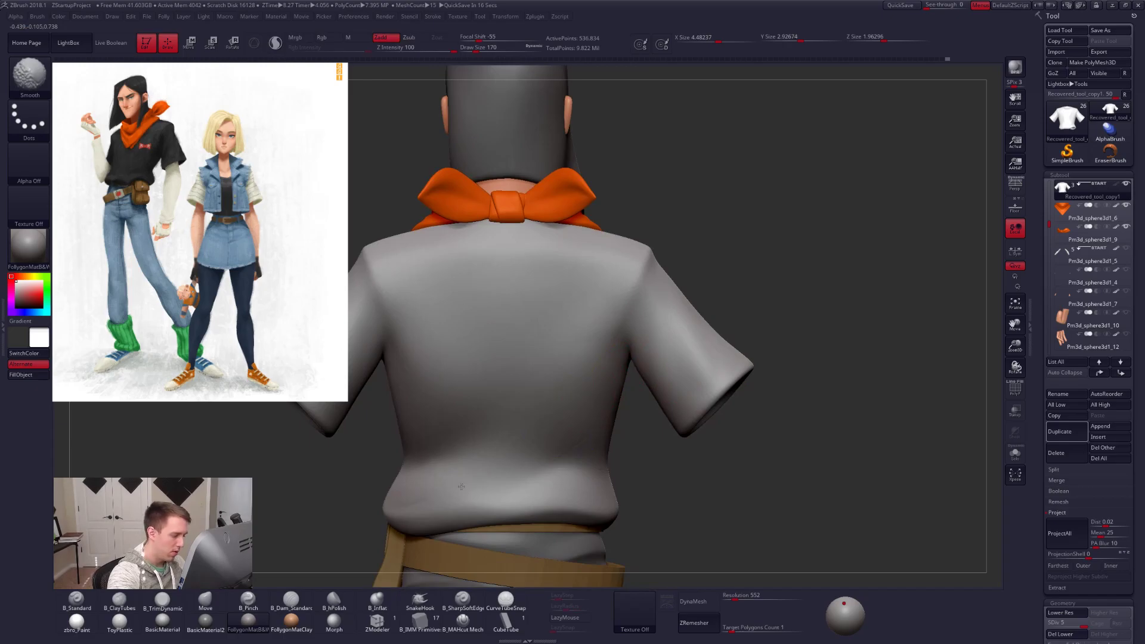
pyautogui.keyDown('shift'); pyautogui.moveTo(508, 407); pyautogui.dragTo(554, 396); pyautogui.keyUp('shift')
pyautogui.press('shift')
# Build a ClayTubes fold down the back of the right sleeve and smooth it two subdivision levels lower.
pyautogui.moveTo(658, 356); pyautogui.dragTo(663, 305, button='right')
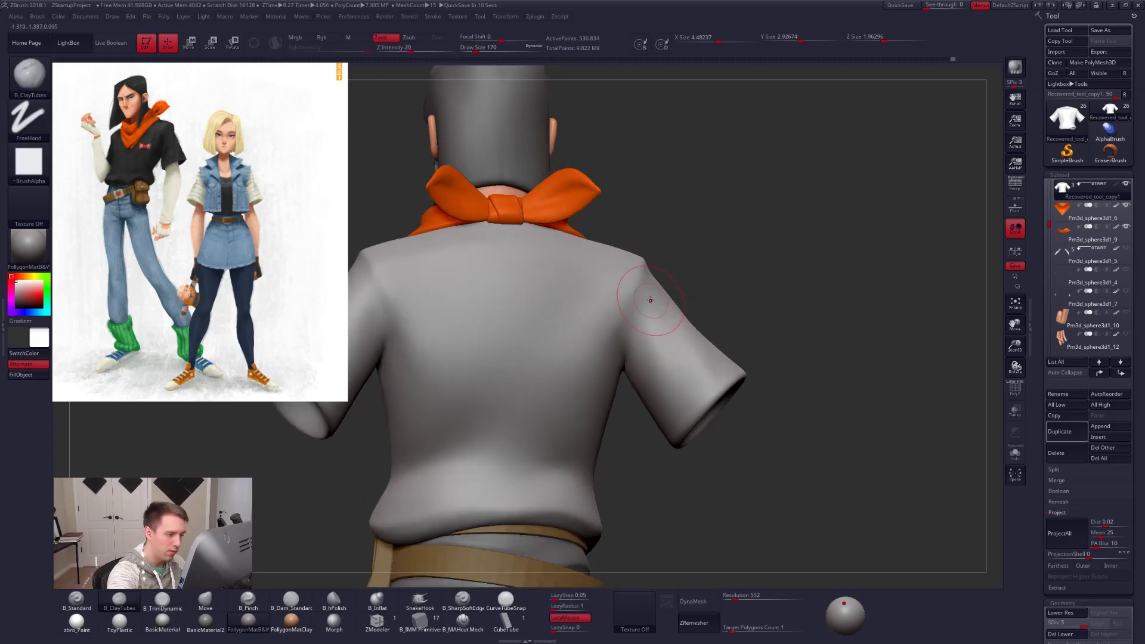
pyautogui.moveTo(653, 290); pyautogui.dragTo(666, 381)
pyautogui.hotkey('shift', 'd')
pyautogui.hotkey('shift', 'd')
pyautogui.moveTo(652, 292); pyautogui.dragTo(654, 329)
pyautogui.press('shift')
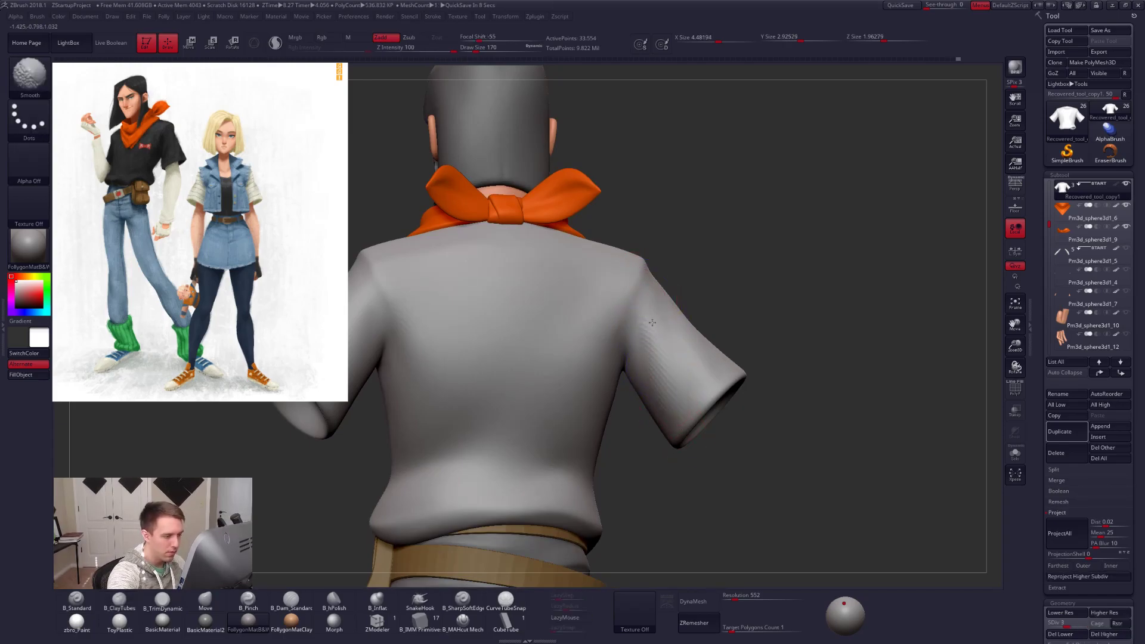
# Raise the subdivision level and smooth the upper back of the right sleeve.
pyautogui.press('d')
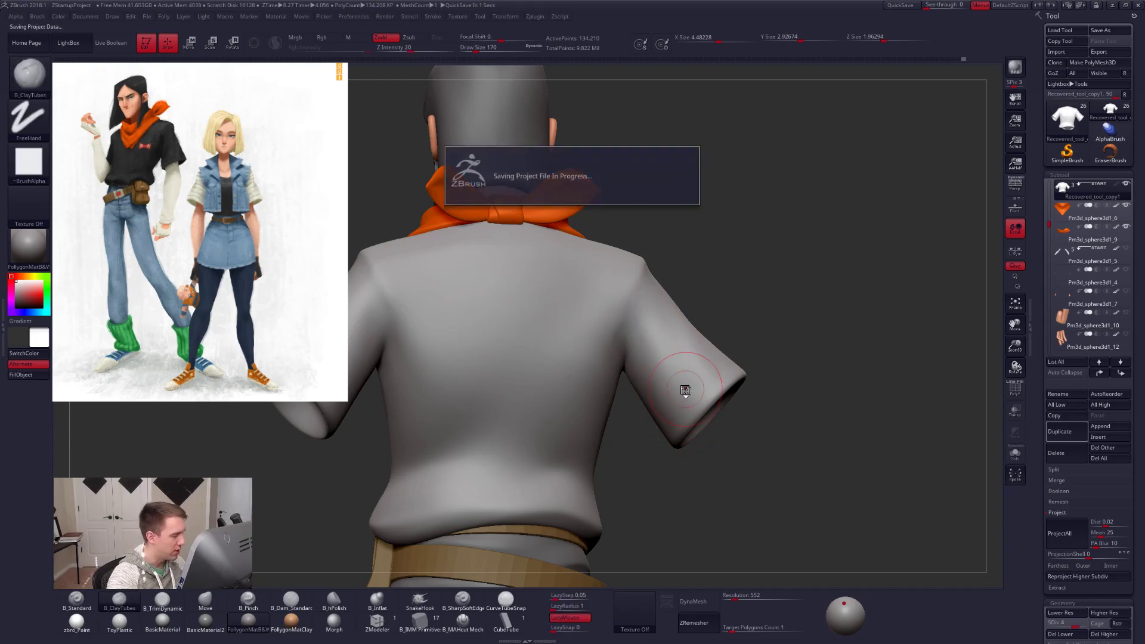
pyautogui.moveTo(742, 468); pyautogui.dragTo(721, 416)
pyautogui.press('d')
pyautogui.keyDown('shift'); pyautogui.moveTo(694, 346); pyautogui.dragTo(667, 348); pyautogui.keyUp('shift')
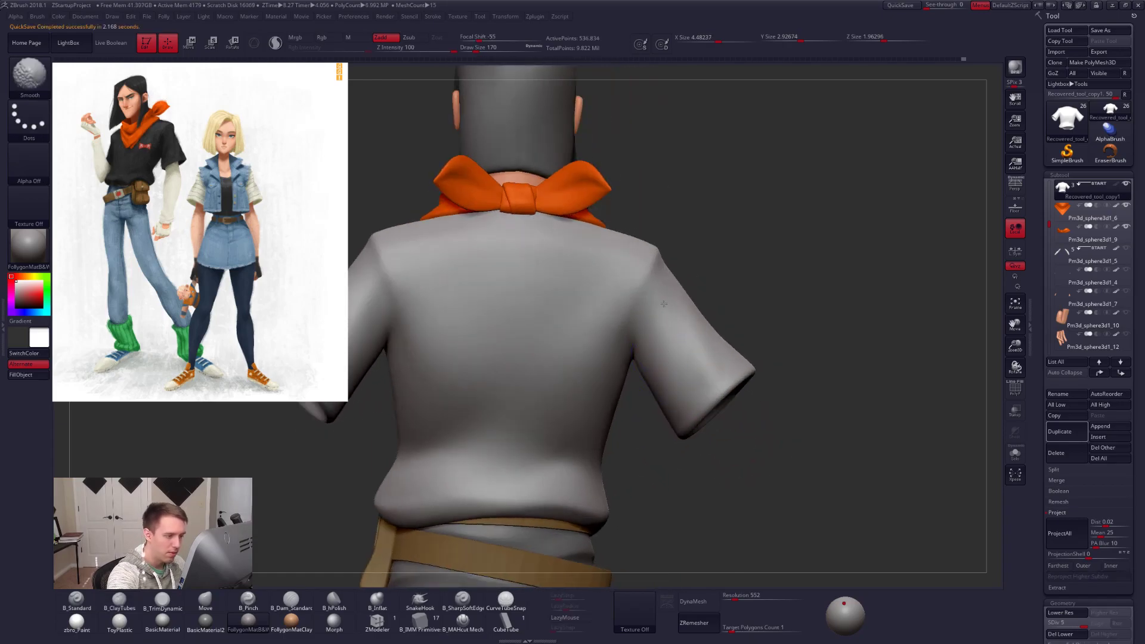
# Lower the subdivision by one level and smooth the right sleeve's folds near the cuff.
pyautogui.moveTo(725, 371)
pyautogui.mouseDown(button='right')
pyautogui.moveTo(702, 361)
pyautogui.moveTo(695, 394)
pyautogui.mouseUp(button='right')
pyautogui.hotkey('shift', 'd')
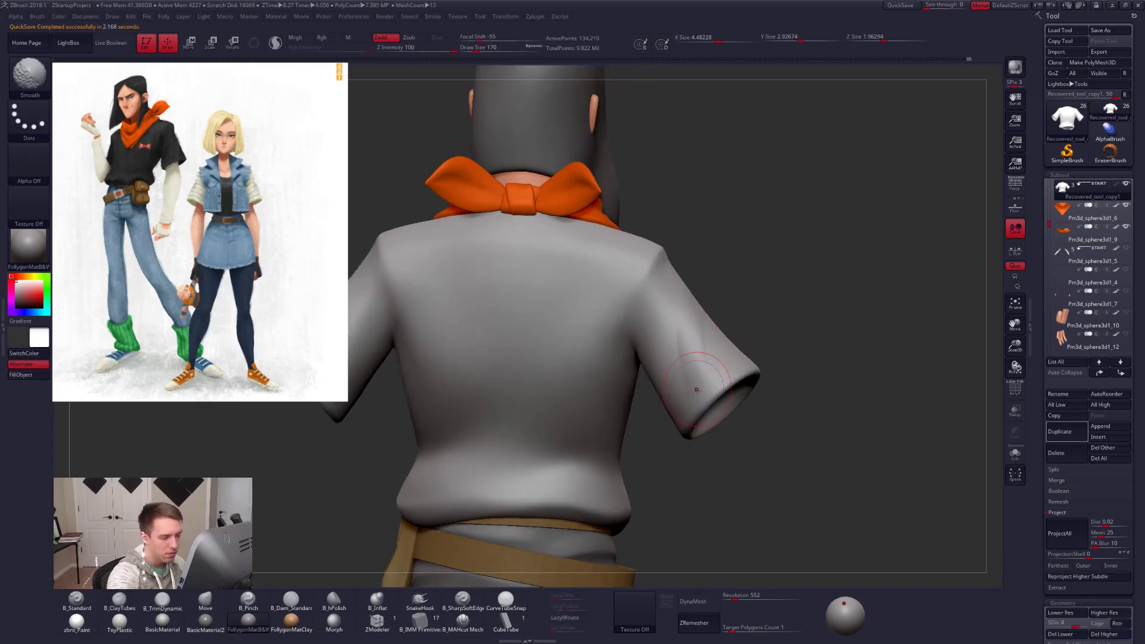
pyautogui.press('shift')
pyautogui.moveTo(695, 347); pyautogui.dragTo(668, 334, button='right')
pyautogui.keyDown('shift'); pyautogui.moveTo(691, 379); pyautogui.dragTo(685, 357, button='right'); pyautogui.keyUp('shift')
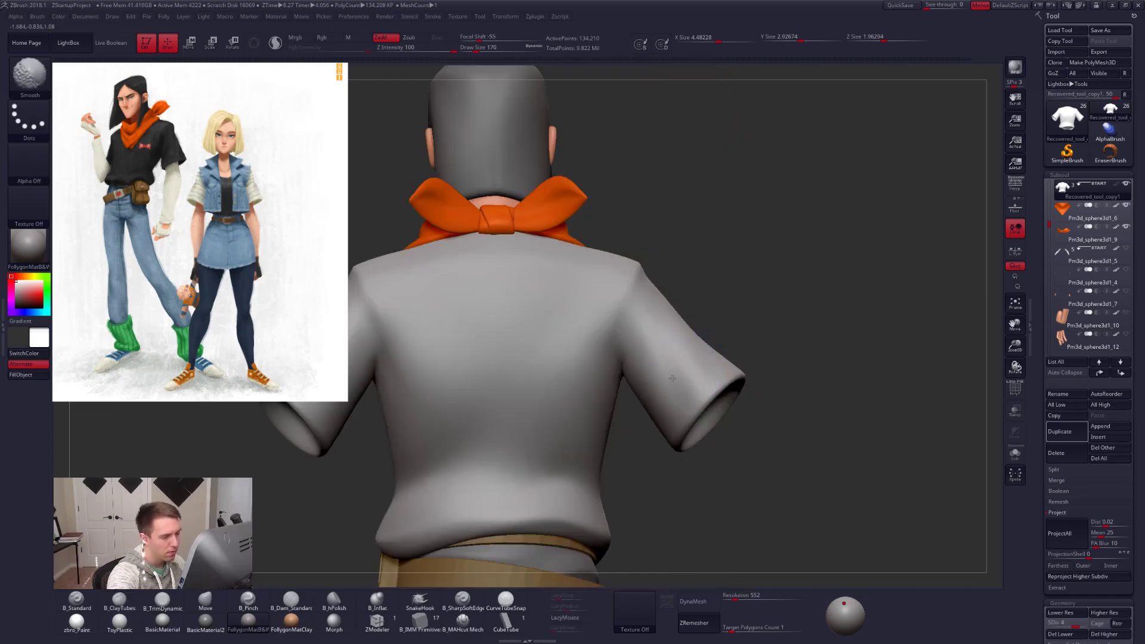
# Enlarge the ClayTubes brush to 181 and build and smooth a fold on the back of the left sleeve near the armpit.
pyautogui.moveTo(679, 445)
pyautogui.mouseDown(button='right')
pyautogui.moveTo(685, 435)
pyautogui.moveTo(654, 417)
pyautogui.moveTo(677, 424)
pyautogui.moveTo(603, 455)
pyautogui.moveTo(581, 334)
pyautogui.moveTo(568, 322)
pyautogui.moveTo(587, 328)
pyautogui.mouseUp(button='right')
pyautogui.press(']')
pyautogui.moveTo(585, 302); pyautogui.dragTo(590, 331)
pyautogui.moveTo(587, 349); pyautogui.dragTo(591, 394, button='right')
pyautogui.press('d')
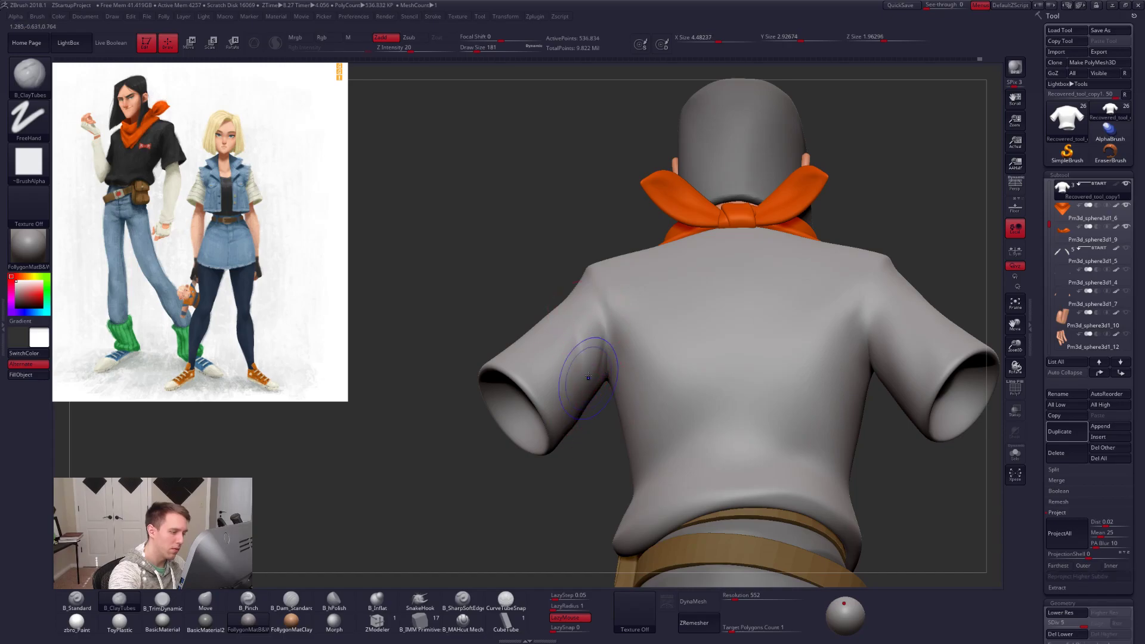
pyautogui.hotkey('shift', 'd')
pyautogui.moveTo(588, 382); pyautogui.dragTo(595, 335, button='right')
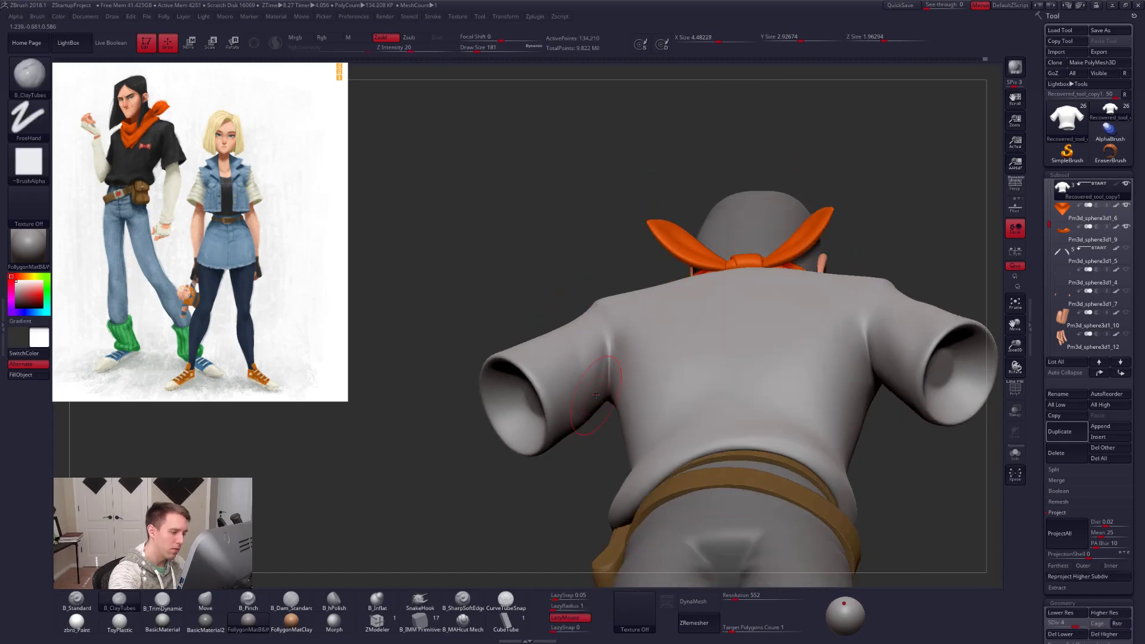
pyautogui.keyDown('shift'); pyautogui.moveTo(590, 416); pyautogui.dragTo(592, 386, button='right'); pyautogui.keyUp('shift')
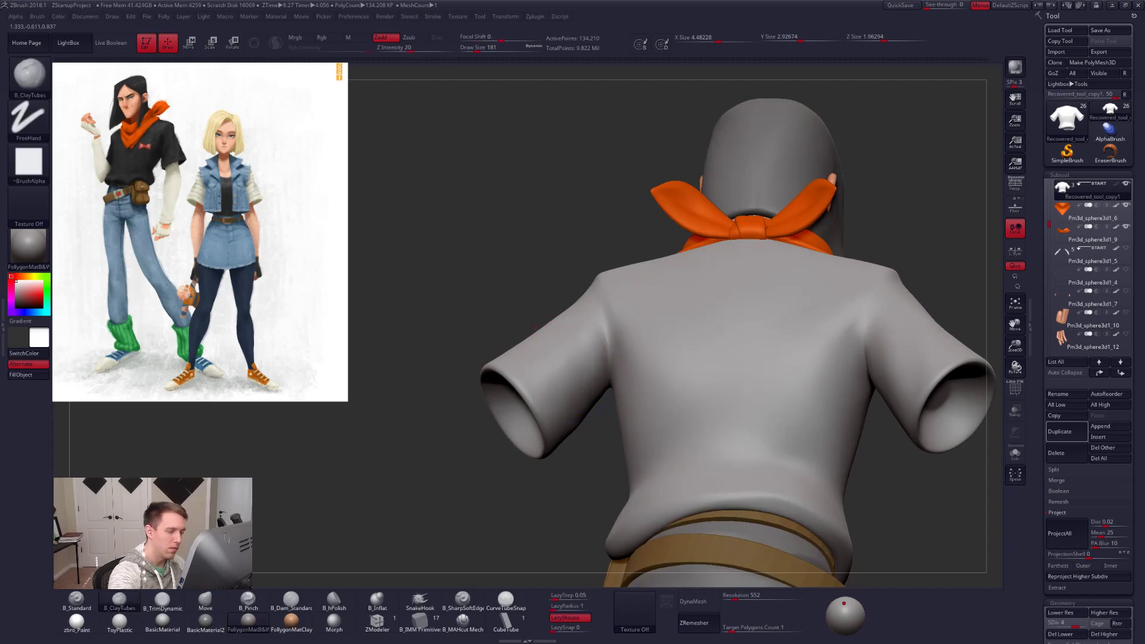
# Pinch the fold where the left sleeve meets the back with a smaller brush, raising the subdivision level.
pyautogui.keyDown('shift'); pyautogui.moveTo(586, 344); pyautogui.dragTo(590, 381, button='right'); pyautogui.keyUp('shift')
pyautogui.keyDown('ctrl'); pyautogui.moveTo(720, 419); pyautogui.dragTo(679, 402, button='right'); pyautogui.keyUp('ctrl')
pyautogui.press('s')
pyautogui.press('s')
pyautogui.moveTo(680, 403)
pyautogui.keyDown('ctrl'); pyautogui.mouseDown(button='right')
pyautogui.moveTo(739, 383)
pyautogui.moveTo(641, 377)
pyautogui.mouseUp(button='right'); pyautogui.keyUp('ctrl')
pyautogui.press('5')
pyautogui.moveTo(605, 352); pyautogui.dragTo(621, 353)
pyautogui.moveTo(641, 378); pyautogui.dragTo(621, 376, button='right')
pyautogui.press('s')
pyautogui.press('space')
pyautogui.press('d')
# Isolate the shirt, switch to the ClayTubes brush at draw size 130 and undo the last stroke.
pyautogui.moveTo(645, 381)
pyautogui.keyDown('shift'); pyautogui.mouseDown(button='right')
pyautogui.moveTo(567, 361)
pyautogui.moveTo(572, 350)
pyautogui.mouseUp(button='right'); pyautogui.keyUp('shift')
pyautogui.press('s')
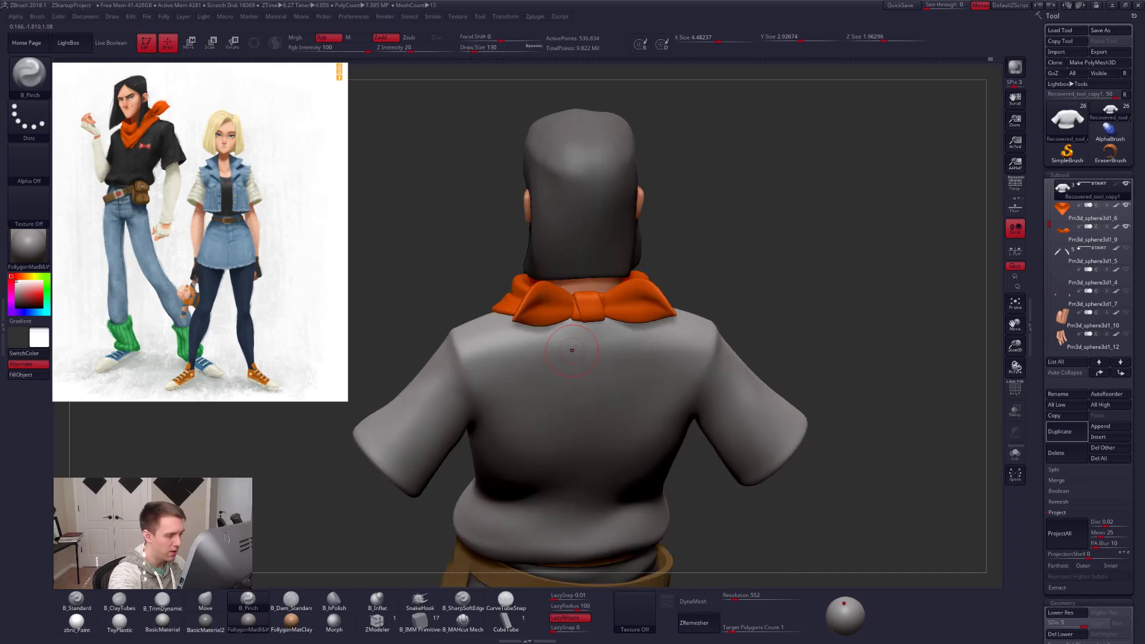
pyautogui.press('b')
pyautogui.press('c')
pyautogui.press('t')
pyautogui.press('s')
pyautogui.moveTo(505, 393); pyautogui.dragTo(525, 360, button='right')
pyautogui.hotkey('ctrl', 'z')
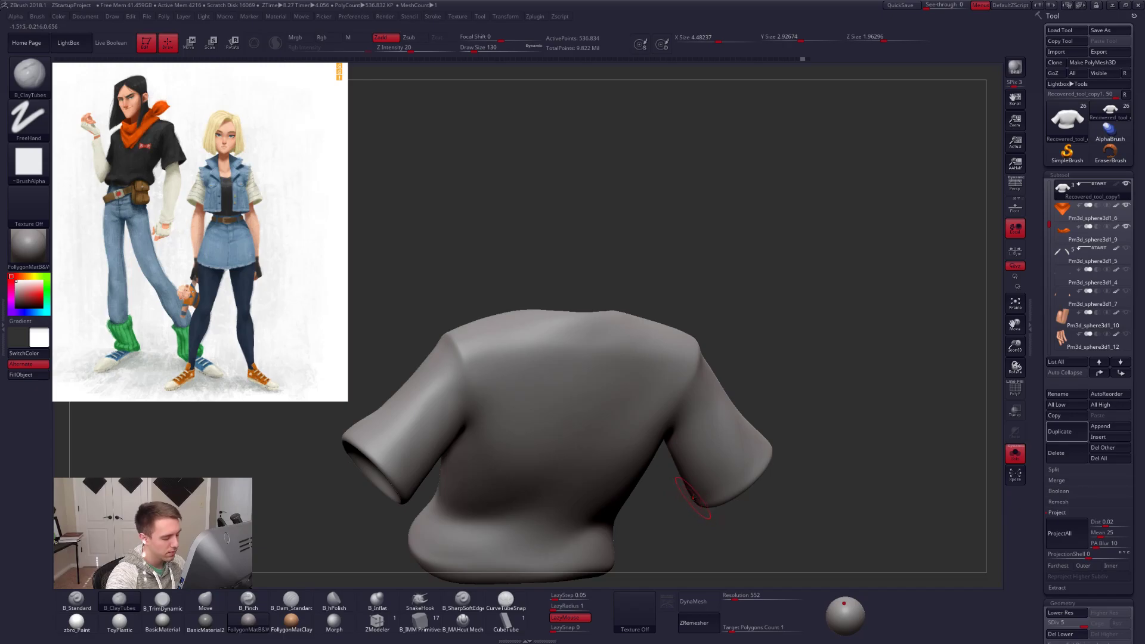
# Draw long diagonal ClayTubes folds from the right shoulder toward the middle of the upper back.
pyautogui.moveTo(730, 416); pyautogui.dragTo(721, 347, button='right')
pyautogui.moveTo(708, 345)
pyautogui.mouseDown()
pyautogui.moveTo(641, 346)
pyautogui.moveTo(691, 363)
pyautogui.moveTo(598, 402)
pyautogui.mouseUp()
pyautogui.moveTo(602, 408); pyautogui.dragTo(602, 358, button='right')
pyautogui.moveTo(730, 371); pyautogui.dragTo(617, 426)
pyautogui.moveTo(716, 356); pyautogui.dragTo(627, 381)
# Draw shorter ClayTubes folds from the left shoulder across the upper back.
pyautogui.moveTo(486, 370)
pyautogui.mouseDown(button='right')
pyautogui.moveTo(488, 382)
pyautogui.moveTo(489, 359)
pyautogui.moveTo(519, 358)
pyautogui.moveTo(494, 388)
pyautogui.mouseUp(button='right')
pyautogui.moveTo(528, 370); pyautogui.dragTo(593, 383)
pyautogui.moveTo(545, 393); pyautogui.dragTo(528, 365, button='right')
pyautogui.moveTo(511, 380)
pyautogui.mouseDown()
pyautogui.moveTo(587, 420)
pyautogui.moveTo(591, 409)
pyautogui.mouseUp()
# Enlarge the brush to 170, lower the subdivision by one level and smooth the right shoulder's folds.
pyautogui.press(']')
pyautogui.moveTo(590, 409)
pyautogui.mouseDown(button='right')
pyautogui.moveTo(635, 400)
pyautogui.moveTo(653, 376)
pyautogui.mouseUp(button='right')
pyautogui.hotkey('shift', 'd')
pyautogui.keyDown('shift'); pyautogui.moveTo(692, 370); pyautogui.dragTo(661, 359); pyautogui.keyUp('shift')
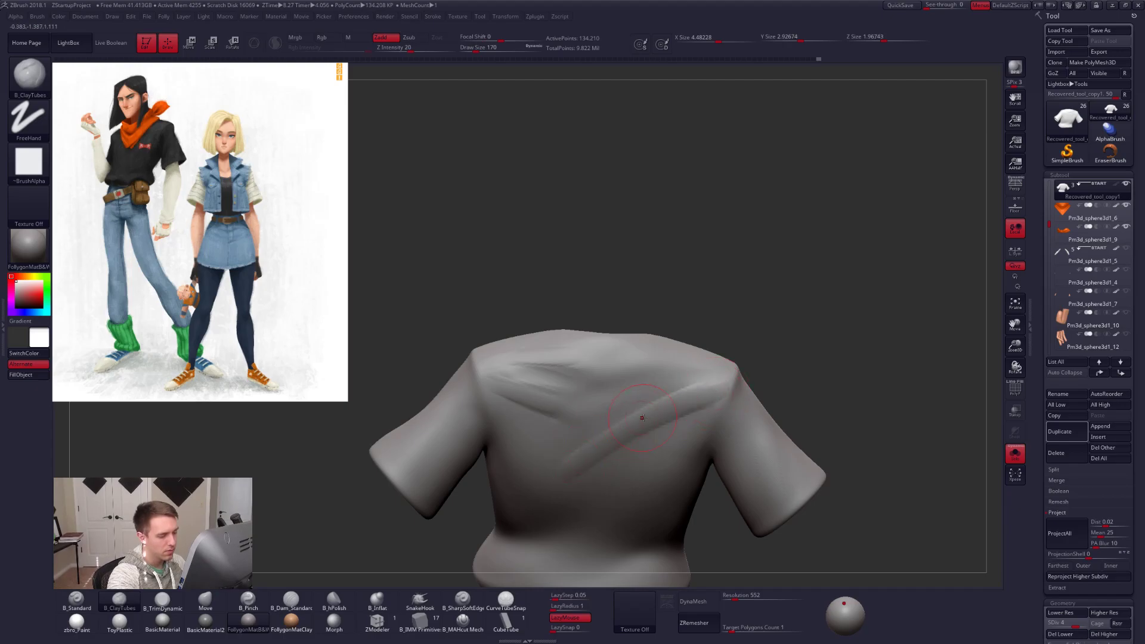
# Reduce the draw size to 160 and smooth the long diagonal fold below the right shoulder on the shirt's back.
pyautogui.press('space')
pyautogui.press('shift')
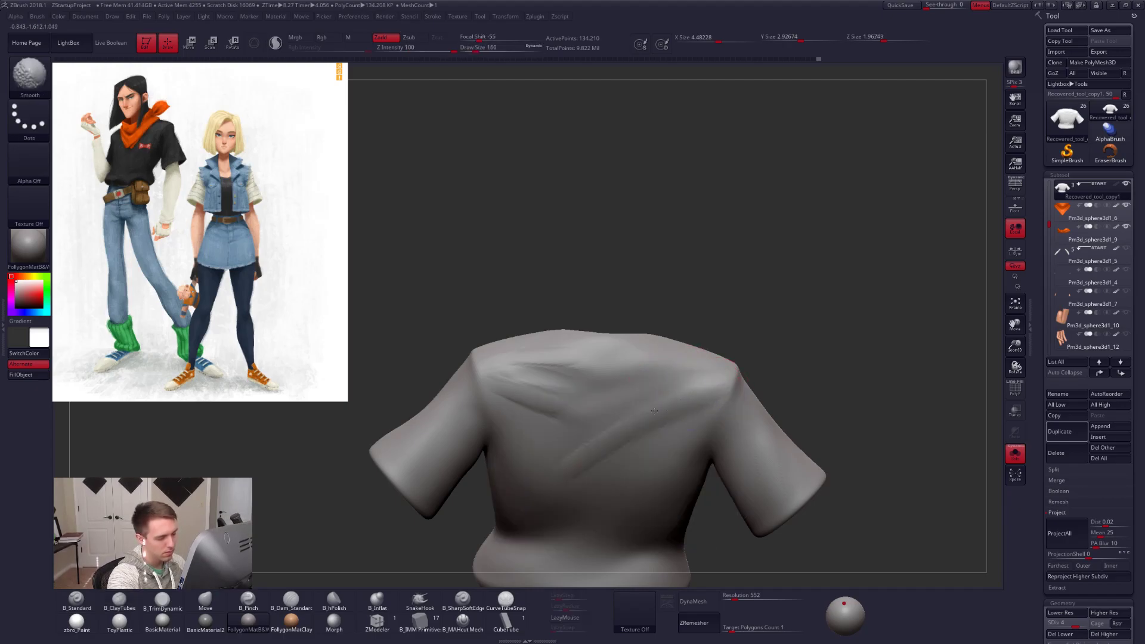
pyautogui.keyDown('shift'); pyautogui.moveTo(665, 405); pyautogui.dragTo(620, 432); pyautogui.keyUp('shift')
pyautogui.moveTo(620, 432)
pyautogui.mouseDown(button='right')
pyautogui.moveTo(706, 456)
pyautogui.moveTo(635, 405)
pyautogui.moveTo(665, 340)
pyautogui.mouseUp(button='right')
# Drop to subdivision level 3, show the whole character, enlarge the brush to 252 and smooth the folds on the upper back.
pyautogui.hotkey('shift', 'd')
pyautogui.press('shift')
pyautogui.hotkey('alt', 's')
pyautogui.press('space')
pyautogui.moveTo(614, 375); pyautogui.dragTo(620, 376)
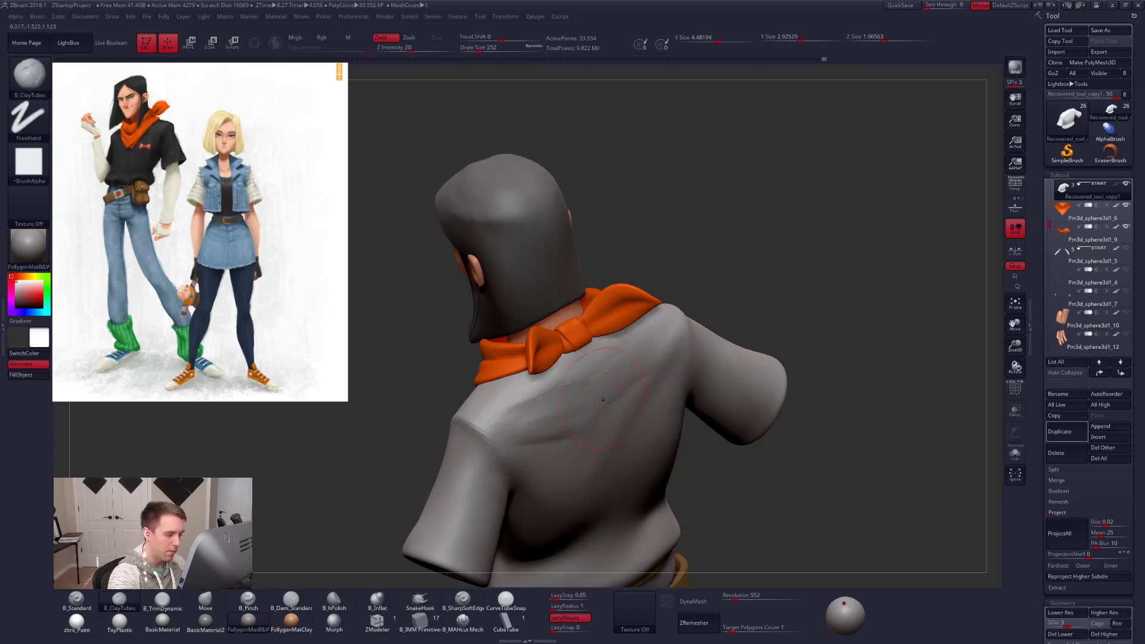
pyautogui.press('shift')
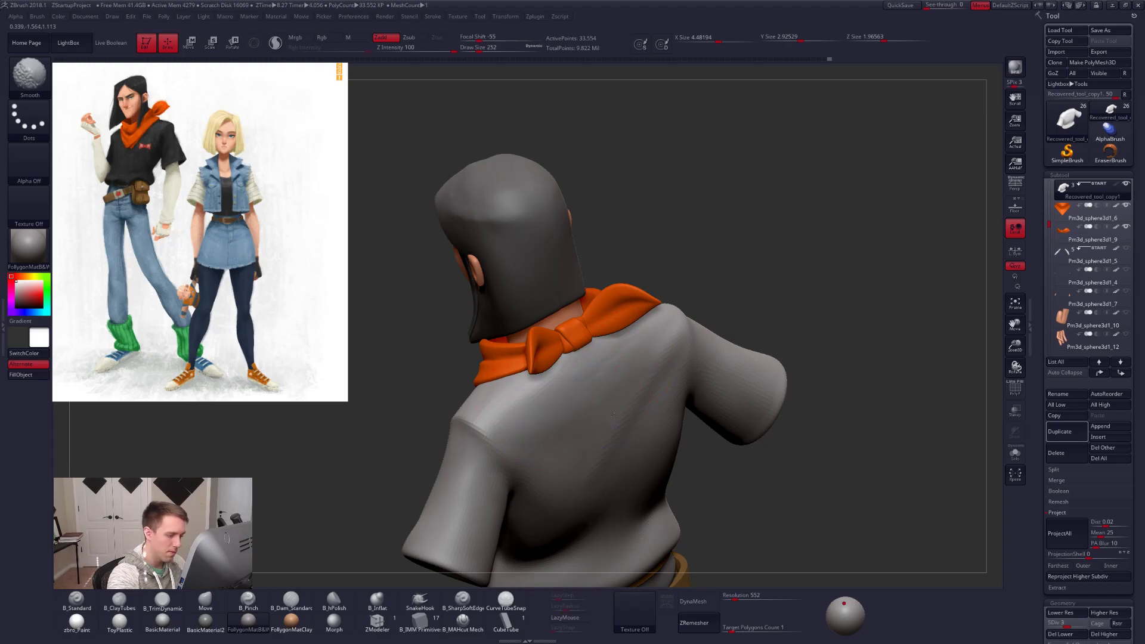
pyautogui.moveTo(595, 467)
pyautogui.mouseDown(button='right')
pyautogui.moveTo(598, 440)
pyautogui.moveTo(654, 412)
pyautogui.moveTo(570, 427)
pyautogui.mouseUp(button='right')
pyautogui.keyDown('shift'); pyautogui.moveTo(570, 427); pyautogui.dragTo(563, 391); pyautogui.keyUp('shift')
pyautogui.moveTo(511, 444)
pyautogui.keyDown('alt'); pyautogui.mouseDown(button='right')
pyautogui.moveTo(613, 395)
pyautogui.moveTo(625, 368)
pyautogui.mouseUp(button='right'); pyautogui.keyUp('alt')
# Raise the shirt to subdivision level 4 and smooth the folds across the upper back and near the right shoulder.
pyautogui.press('d')
pyautogui.press('shift')
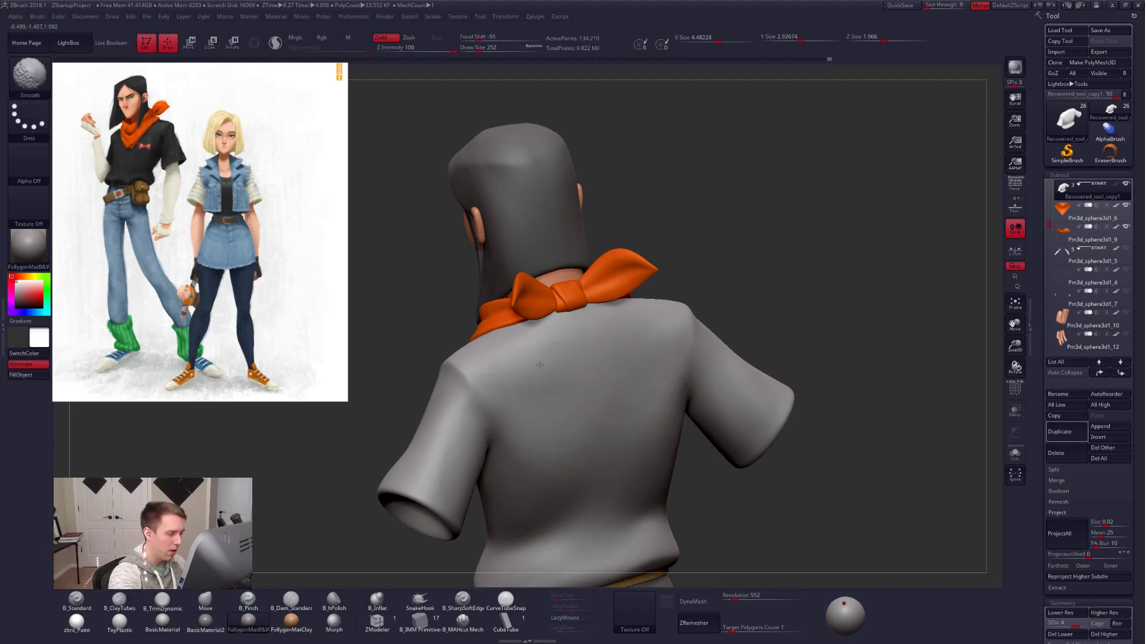
pyautogui.keyDown('shift'); pyautogui.moveTo(534, 369); pyautogui.dragTo(587, 371); pyautogui.keyUp('shift')
pyautogui.moveTo(623, 376)
pyautogui.mouseDown(button='right')
pyautogui.moveTo(686, 379)
pyautogui.moveTo(607, 351)
pyautogui.mouseUp(button='right')
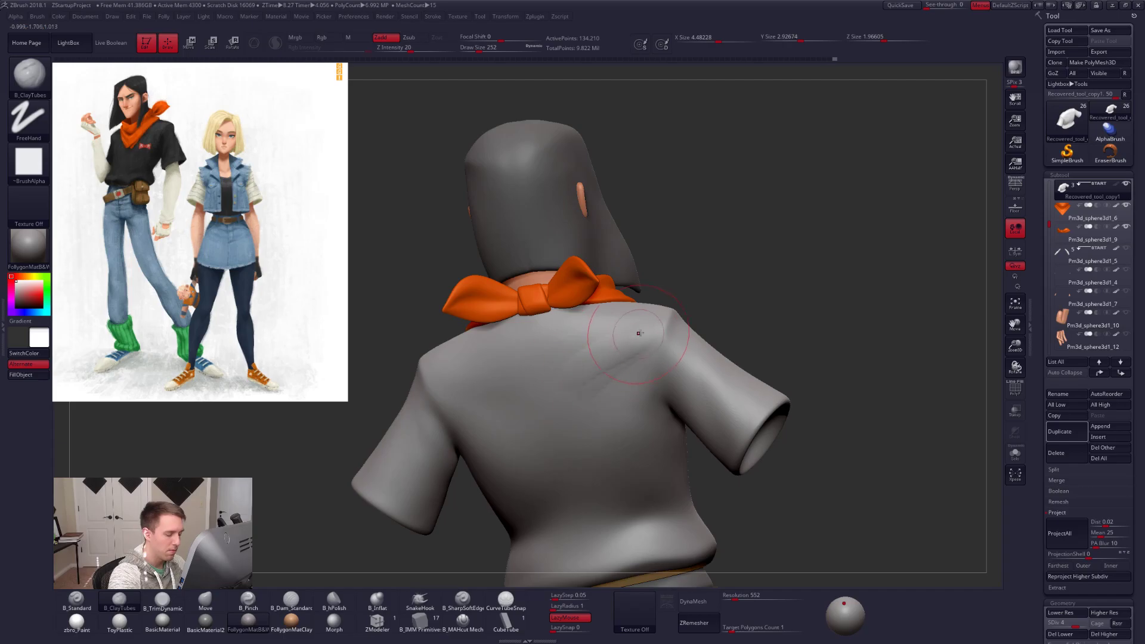
pyautogui.press('shift')
pyautogui.keyDown('shift'); pyautogui.moveTo(572, 382); pyautogui.dragTo(598, 365); pyautogui.keyUp('shift')
# Flatten the area around the right shoulder blade with the TrimDynamic brush and smooth the upper back.
pyautogui.press('3')
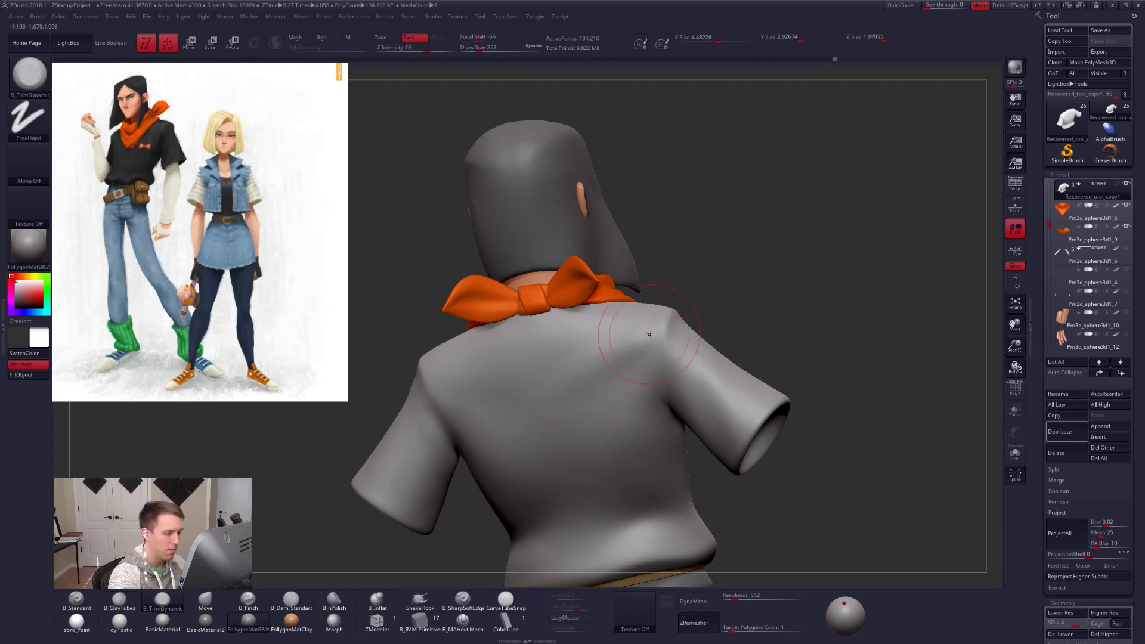
pyautogui.moveTo(598, 374); pyautogui.dragTo(632, 344, button='right')
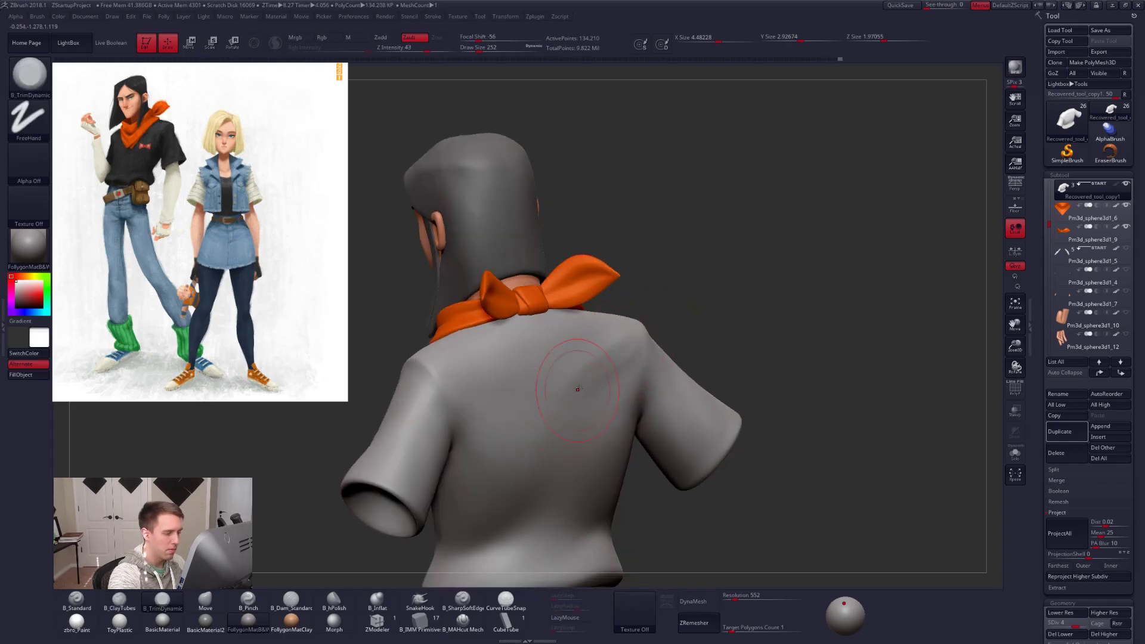
pyautogui.press('5')
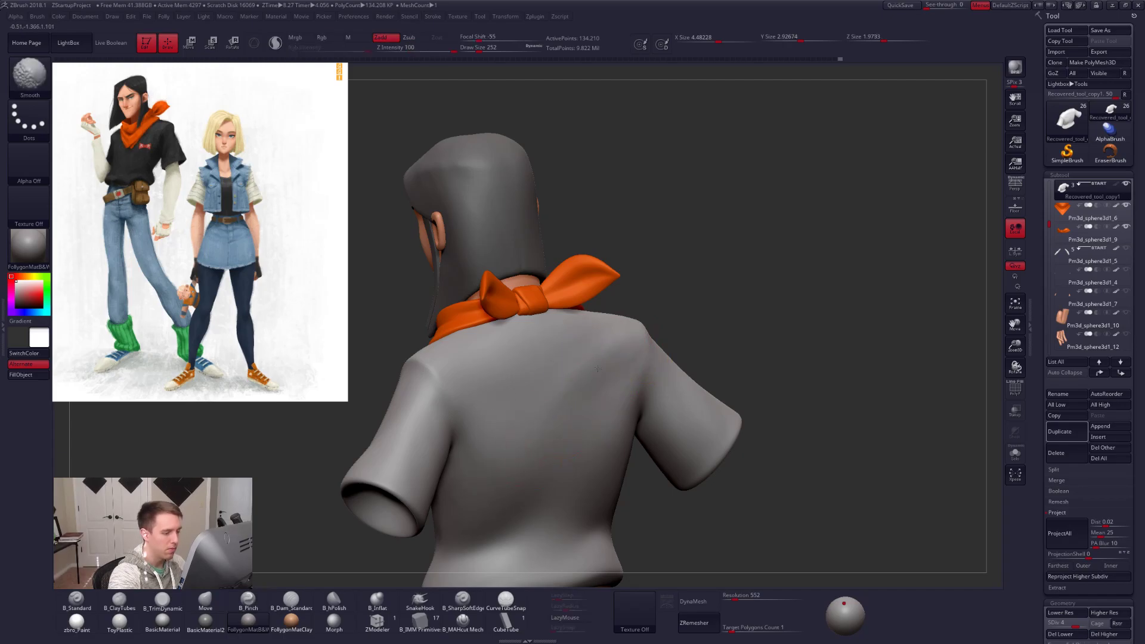
pyautogui.moveTo(547, 432)
pyautogui.keyDown('shift'); pyautogui.mouseDown(button='right')
pyautogui.moveTo(652, 430)
pyautogui.moveTo(626, 426)
pyautogui.moveTo(614, 388)
pyautogui.moveTo(651, 393)
pyautogui.moveTo(576, 379)
pyautogui.mouseUp(button='right'); pyautogui.keyUp('shift')
# Rework the upper back at subdivision level 3 with ClayTubes at draw size 279 and smooth the strokes.
pyautogui.press('b')
pyautogui.press('c')
pyautogui.press('t')
pyautogui.press('shift')
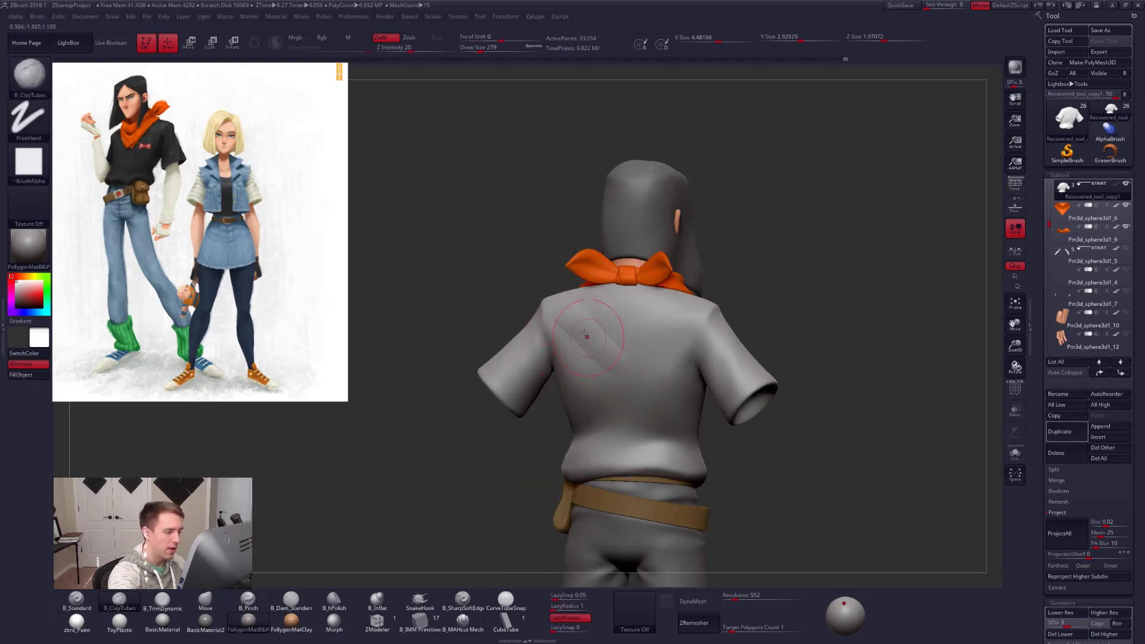
pyautogui.press('shift')
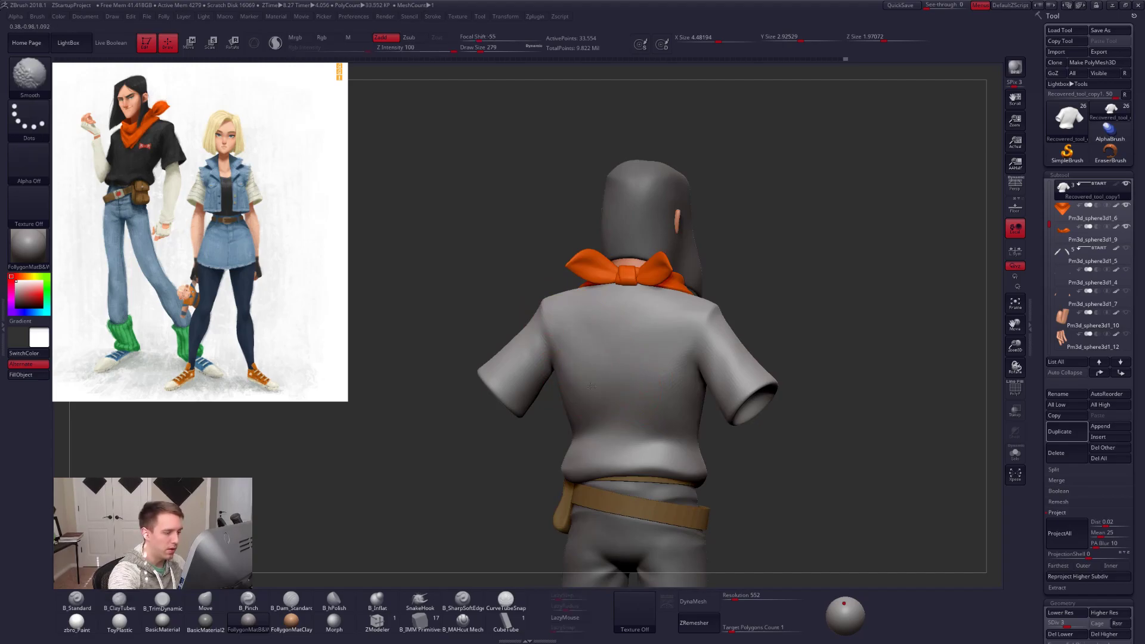
pyautogui.moveTo(588, 377)
pyautogui.mouseDown(button='right')
pyautogui.moveTo(628, 413)
pyautogui.moveTo(736, 382)
pyautogui.moveTo(597, 373)
pyautogui.moveTo(593, 394)
pyautogui.mouseUp(button='right')
pyautogui.press('shift')
pyautogui.moveTo(657, 359)
pyautogui.mouseDown(button='right')
pyautogui.moveTo(681, 352)
pyautogui.moveTo(627, 380)
pyautogui.moveTo(607, 455)
pyautogui.moveTo(695, 419)
pyautogui.moveTo(647, 399)
pyautogui.mouseUp(button='right')
# Raise the shirt to subdivision level 5 and smooth its upper back.
pyautogui.press('d')
pyautogui.press('shift')
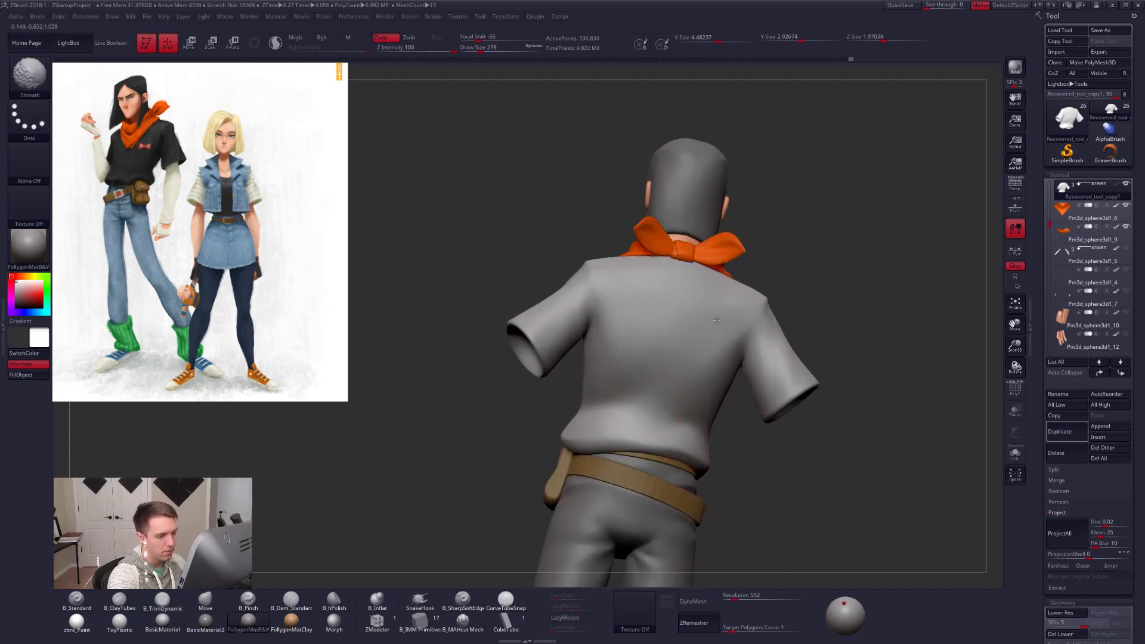
pyautogui.moveTo(627, 314)
pyautogui.mouseDown(button='right')
pyautogui.moveTo(580, 313)
pyautogui.moveTo(632, 370)
pyautogui.moveTo(728, 427)
pyautogui.moveTo(727, 443)
pyautogui.mouseUp(button='right')
pyautogui.moveTo(758, 382)
pyautogui.mouseDown(button='right')
pyautogui.moveTo(697, 370)
pyautogui.moveTo(739, 382)
pyautogui.mouseUp(button='right')
# Sharpen the creases around the character's left shoulder, sleeve and sleeve hem with the Pinch brush at draw size 160.
pyautogui.press('5')
pyautogui.press('space')
pyautogui.moveTo(738, 338); pyautogui.dragTo(729, 338)
pyautogui.moveTo(728, 338); pyautogui.dragTo(711, 283, button='right')
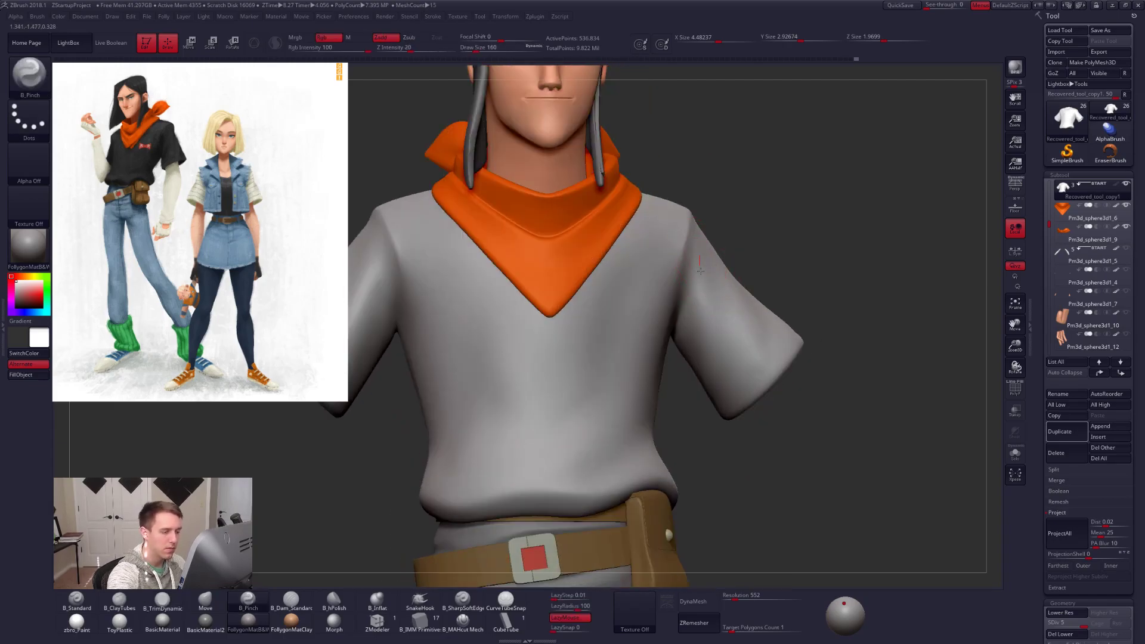
pyautogui.moveTo(700, 388); pyautogui.dragTo(737, 244, button='right')
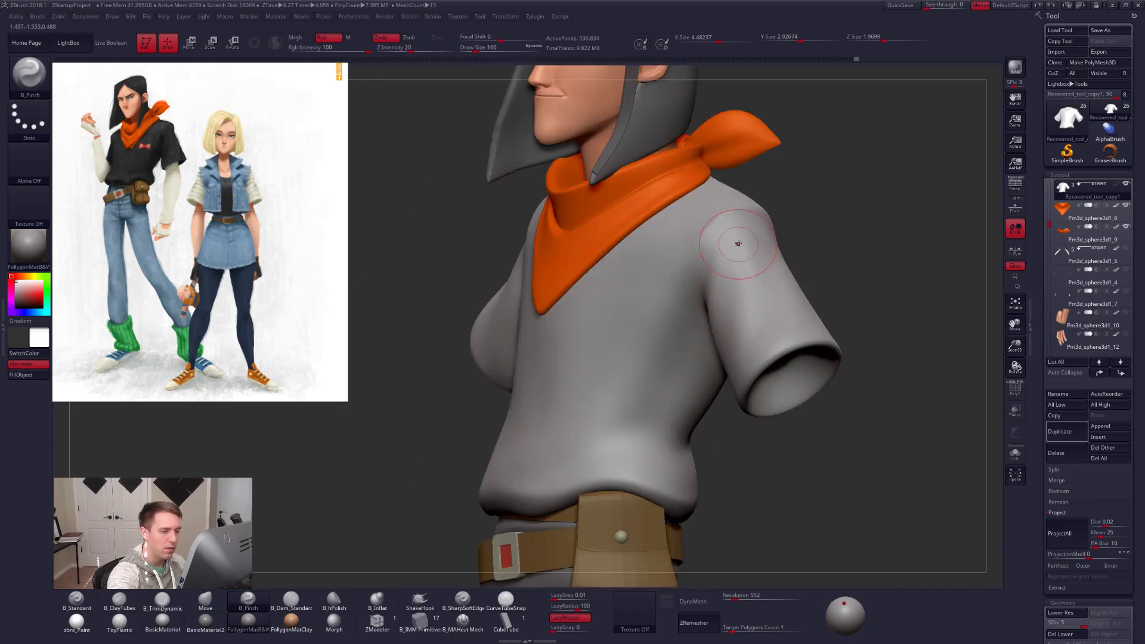
pyautogui.moveTo(727, 392); pyautogui.dragTo(702, 286, button='right')
pyautogui.moveTo(704, 425); pyautogui.dragTo(772, 346, button='right')
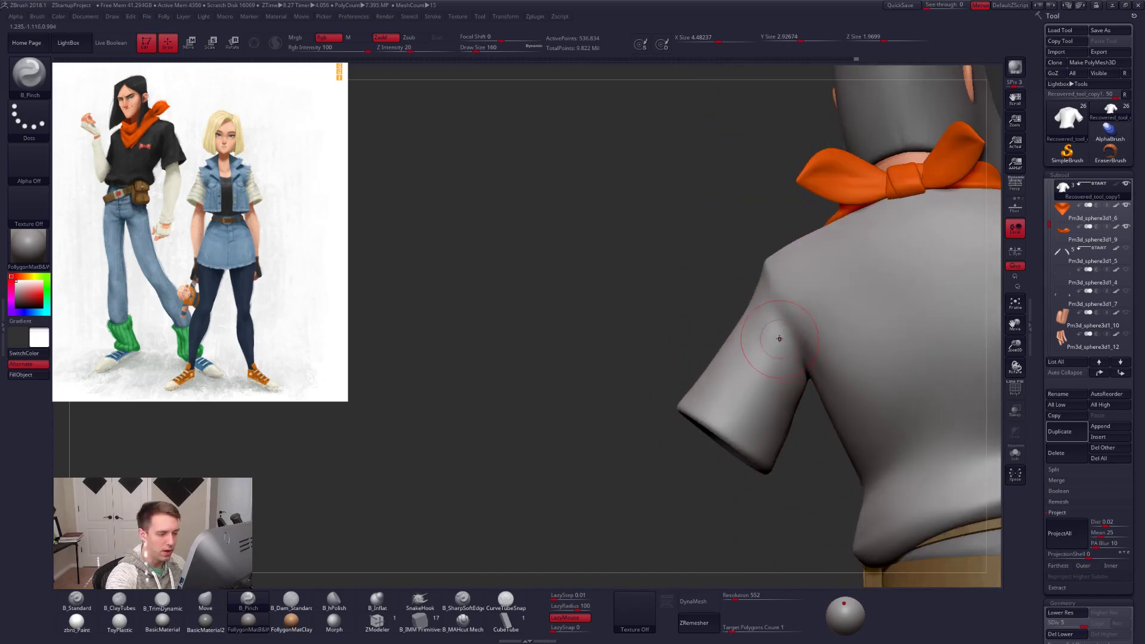
pyautogui.moveTo(766, 473); pyautogui.dragTo(486, 421, button='right')
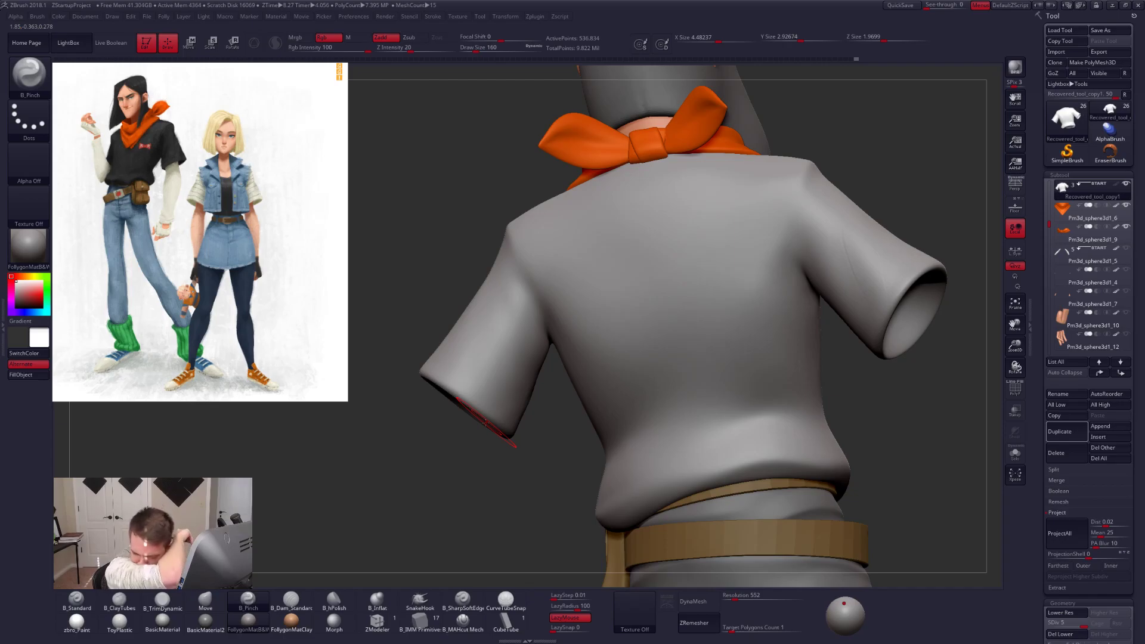
# Pinch the shoulder and sleeve creases on the character's right arm from behind and from the front.
pyautogui.moveTo(486, 421); pyautogui.dragTo(680, 392, button='right')
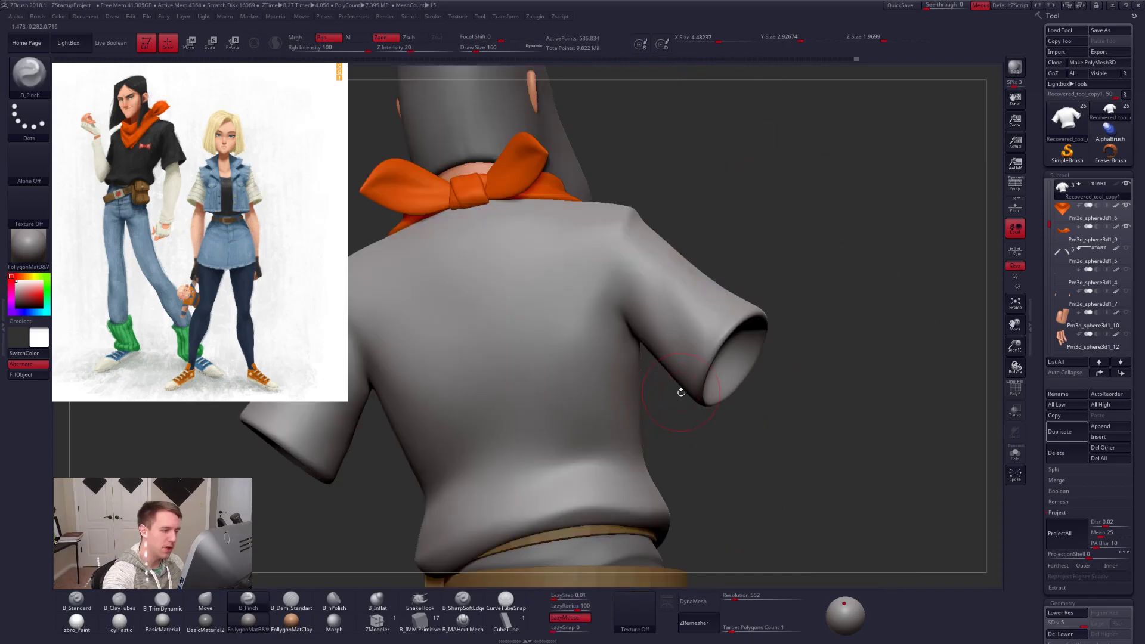
pyautogui.moveTo(666, 293); pyautogui.dragTo(672, 309, button='right')
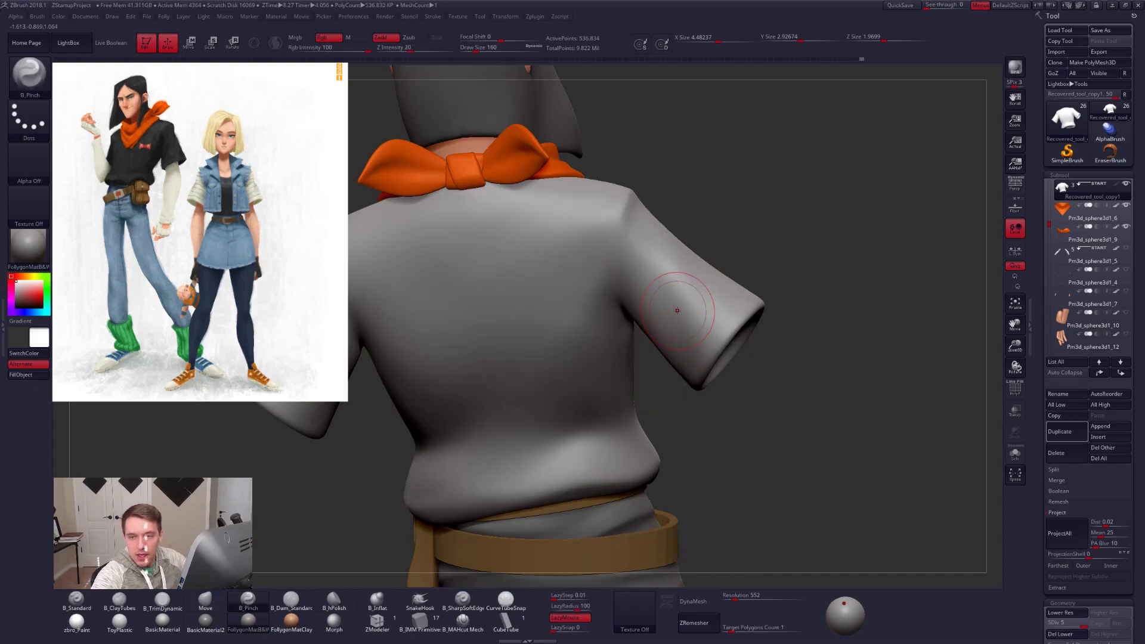
pyautogui.moveTo(677, 310); pyautogui.dragTo(650, 382, button='right')
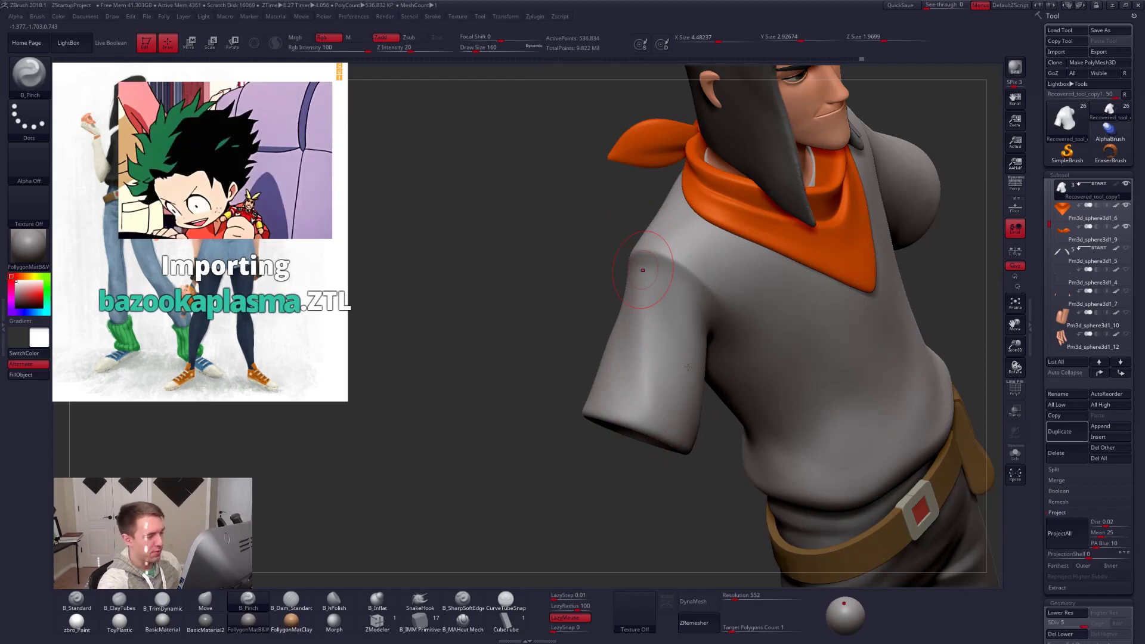
pyautogui.moveTo(642, 270)
pyautogui.mouseDown(button='right')
pyautogui.moveTo(691, 338)
pyautogui.moveTo(702, 412)
pyautogui.moveTo(718, 401)
pyautogui.moveTo(673, 397)
pyautogui.moveTo(691, 382)
pyautogui.moveTo(724, 395)
pyautogui.moveTo(670, 358)
pyautogui.moveTo(645, 282)
pyautogui.mouseUp(button='right')
pyautogui.moveTo(652, 381); pyautogui.dragTo(656, 362, button='right')
# Enlarge the Pinch brush to 203 and sharpen the diagonal folds running from the right shoulder across the back.
pyautogui.moveTo(598, 409)
pyautogui.keyDown('ctrl'); pyautogui.mouseDown(button='right')
pyautogui.moveTo(585, 420)
pyautogui.moveTo(660, 372)
pyautogui.moveTo(652, 332)
pyautogui.moveTo(667, 316)
pyautogui.mouseUp(button='right'); pyautogui.keyUp('ctrl')
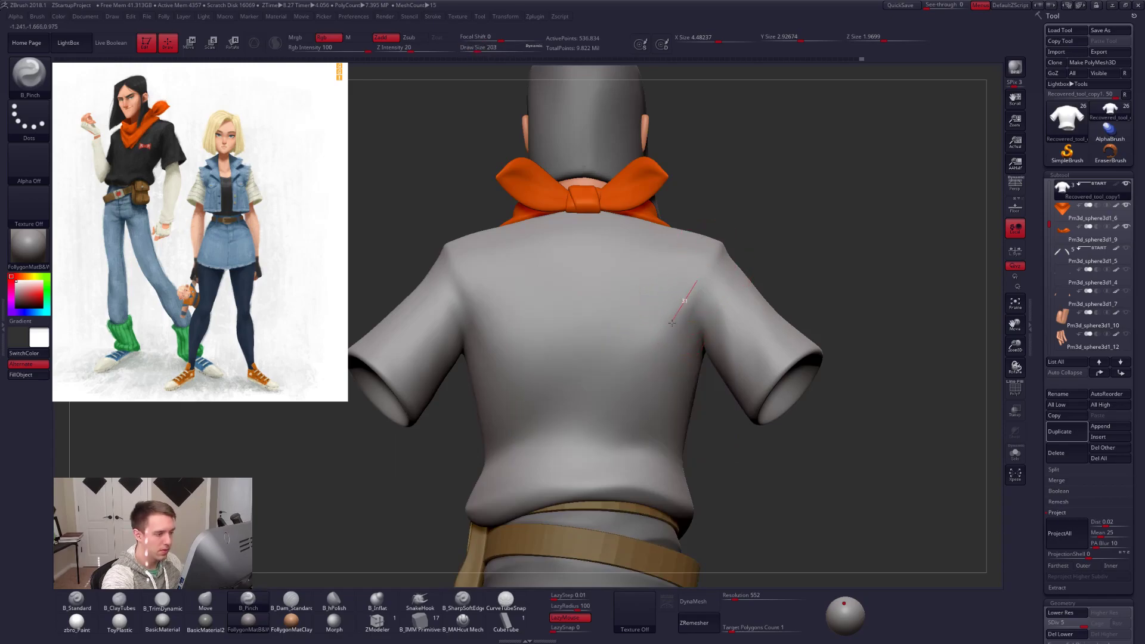
pyautogui.moveTo(606, 416); pyautogui.dragTo(561, 415, button='right')
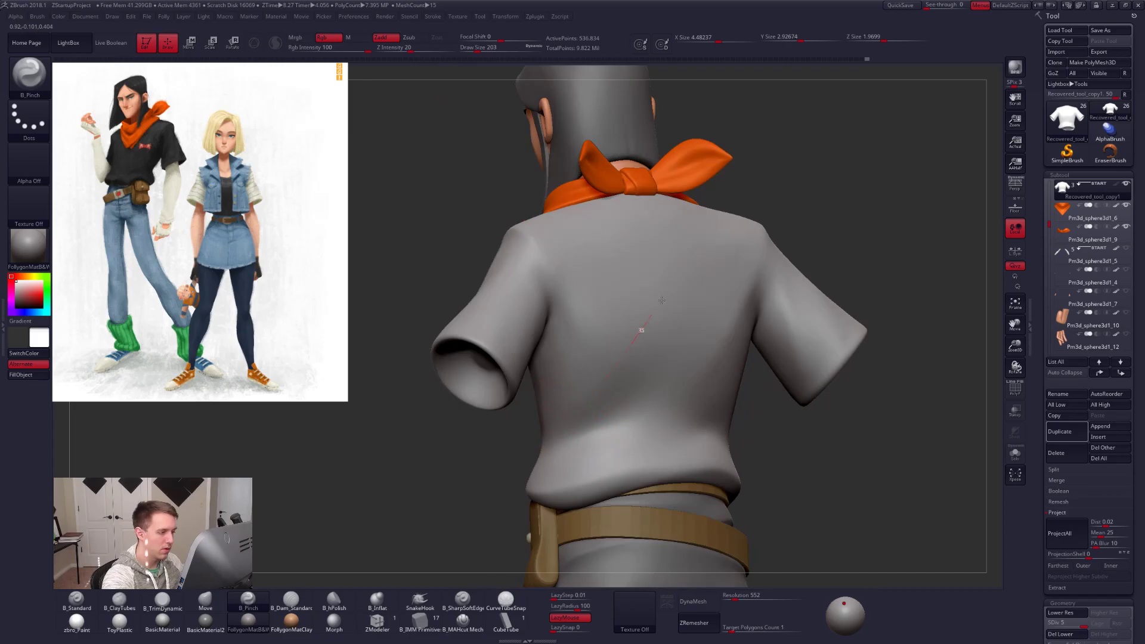
pyautogui.moveTo(650, 413)
pyautogui.keyDown('ctrl'); pyautogui.mouseDown(button='right')
pyautogui.moveTo(657, 431)
pyautogui.moveTo(617, 423)
pyautogui.moveTo(685, 412)
pyautogui.moveTo(615, 443)
pyautogui.mouseUp(button='right'); pyautogui.keyUp('ctrl')
# Isolate the shirt and pinch the folds along the front of the waist and torso.
pyautogui.hotkey('alt', 's')
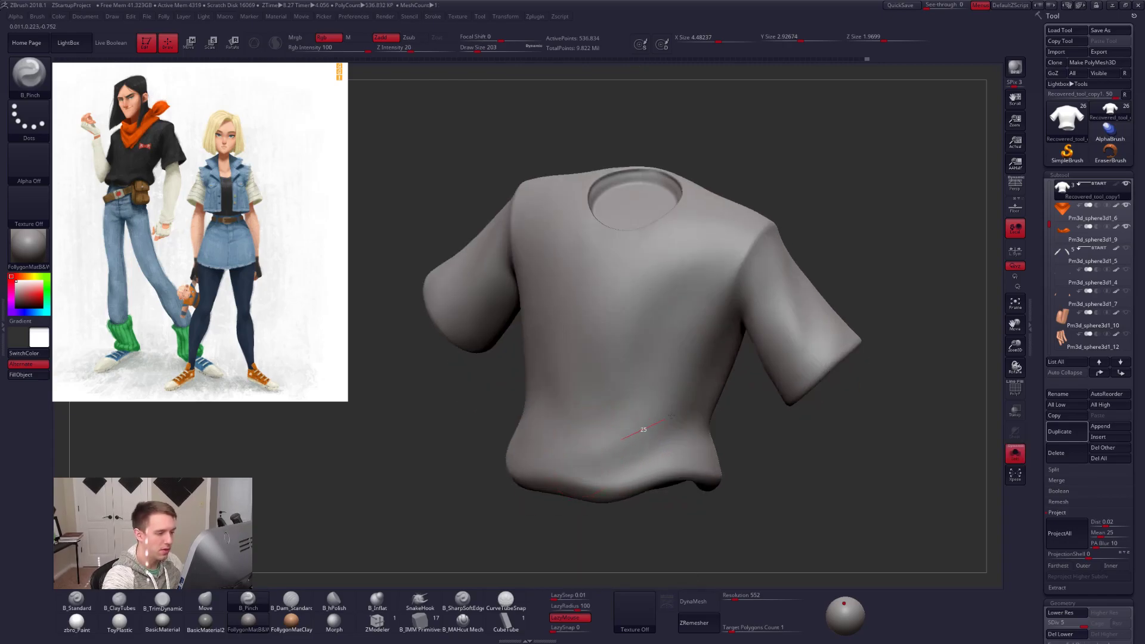
pyautogui.moveTo(713, 279)
pyautogui.mouseDown(button='right')
pyautogui.moveTo(680, 420)
pyautogui.moveTo(650, 427)
pyautogui.mouseUp(button='right')
pyautogui.moveTo(732, 263); pyautogui.dragTo(647, 406, button='right')
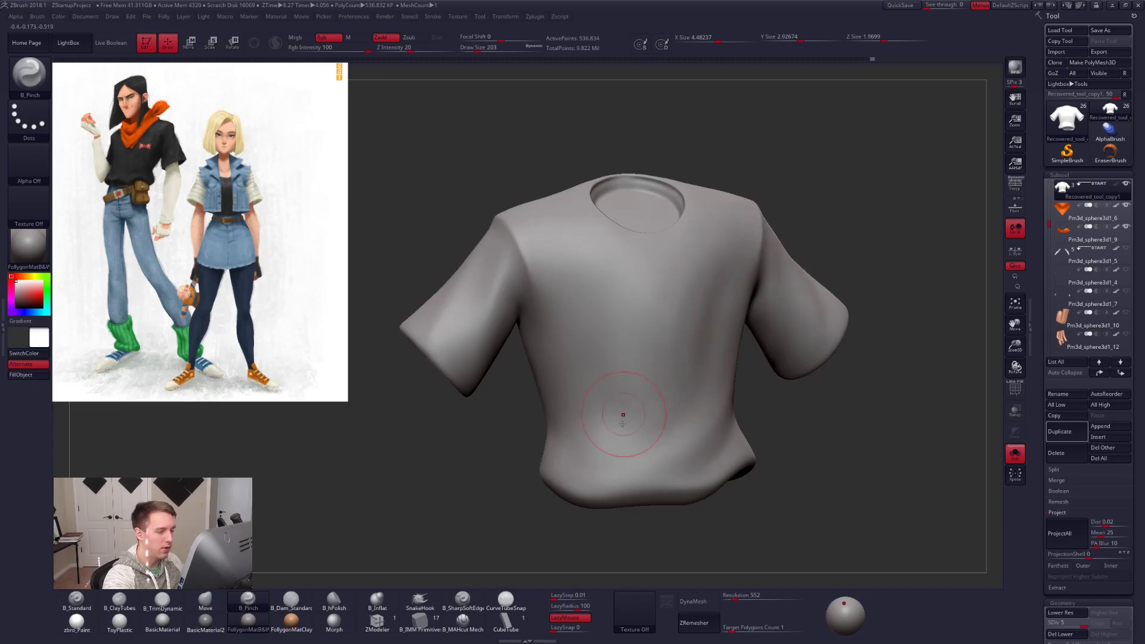
pyautogui.moveTo(524, 328); pyautogui.dragTo(584, 322, button='right')
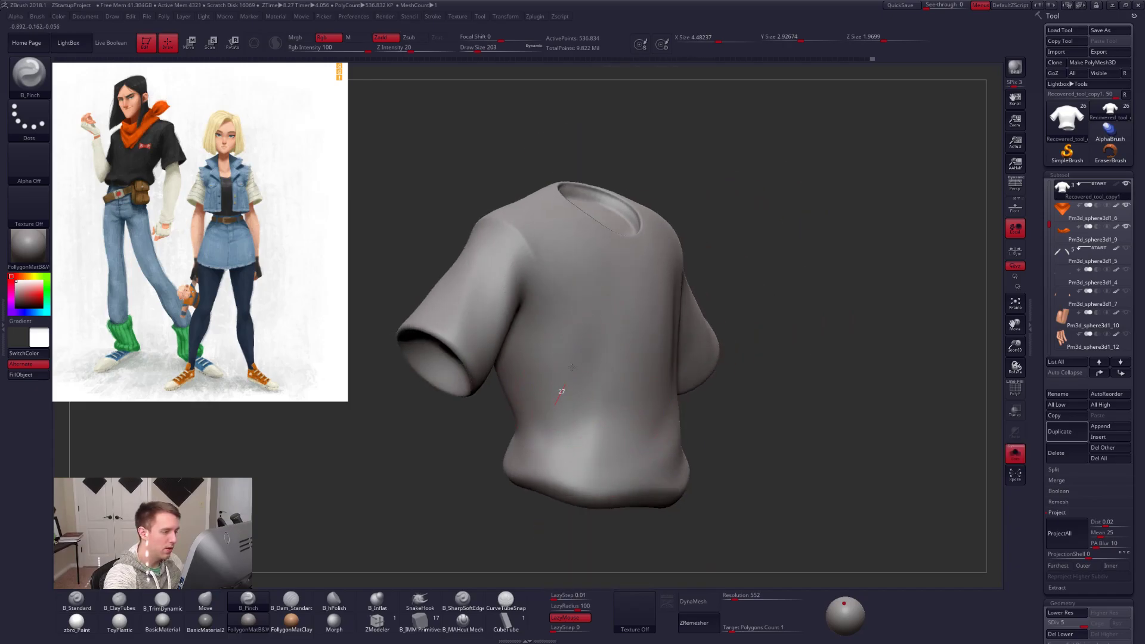
pyautogui.moveTo(559, 232); pyautogui.dragTo(603, 302, button='right')
pyautogui.moveTo(571, 493)
pyautogui.mouseDown(button='right')
pyautogui.moveTo(512, 422)
pyautogui.moveTo(511, 382)
pyautogui.moveTo(595, 341)
pyautogui.mouseUp(button='right')
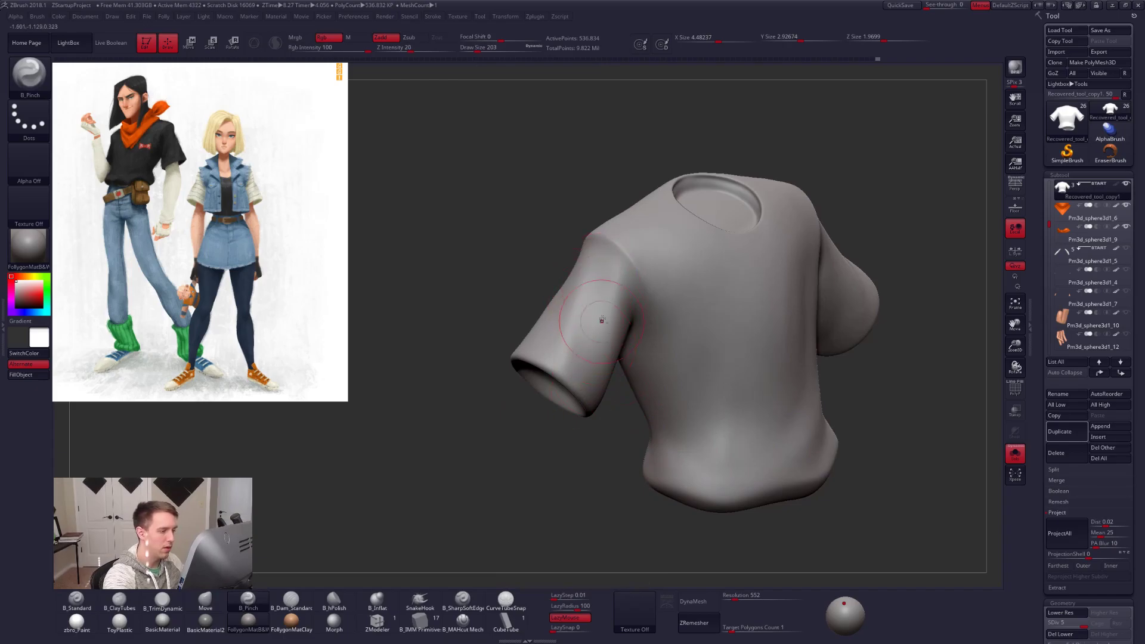
# Pinch the creases on the right sleeve and shoulder of the isolated shirt.
pyautogui.moveTo(595, 415); pyautogui.dragTo(593, 372, button='right')
pyautogui.moveTo(574, 248); pyautogui.dragTo(573, 244)
pyautogui.moveTo(574, 276); pyautogui.dragTo(712, 307, button='right')
pyautogui.moveTo(597, 274)
pyautogui.mouseDown(button='right')
pyautogui.moveTo(662, 310)
pyautogui.moveTo(704, 357)
pyautogui.moveTo(683, 369)
pyautogui.moveTo(704, 364)
pyautogui.mouseUp(button='right')
# Drop to subdivision level 3, enlarge the brush to 321 and smooth the lower back above the hem.
pyautogui.hotkey('shift', 'd')
pyautogui.hotkey('shift', 'd')
pyautogui.press('space')
pyautogui.moveTo(632, 403); pyautogui.dragTo(634, 341, button='right')
pyautogui.press('space')
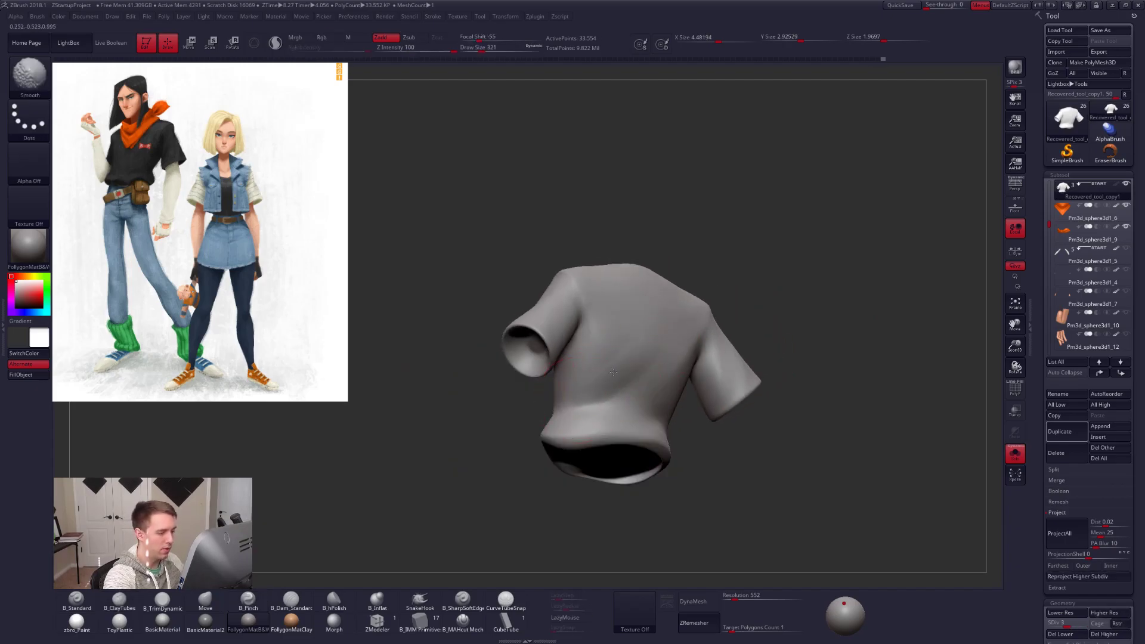
pyautogui.moveTo(607, 378); pyautogui.dragTo(676, 371, button='right')
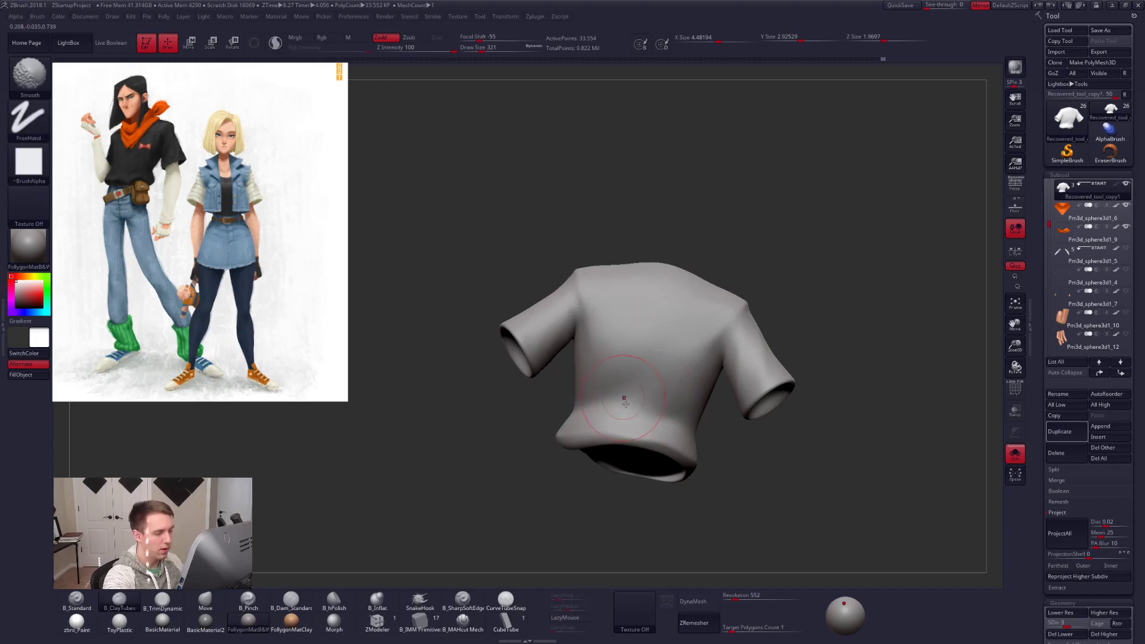
pyautogui.moveTo(624, 404); pyautogui.dragTo(628, 393, button='right')
# Return to subdivision level 4, show the whole character and flatten the lower back with TrimDynamic, smoothing between strokes.
pyautogui.press('d')
pyautogui.keyDown('shift'); pyautogui.moveTo(586, 408); pyautogui.dragTo(587, 409); pyautogui.keyUp('shift')
pyautogui.moveTo(587, 410)
pyautogui.mouseDown(button='right')
pyautogui.moveTo(662, 417)
pyautogui.moveTo(551, 435)
pyautogui.moveTo(621, 453)
pyautogui.moveTo(718, 414)
pyautogui.moveTo(740, 448)
pyautogui.moveTo(683, 440)
pyautogui.moveTo(733, 443)
pyautogui.moveTo(716, 457)
pyautogui.moveTo(718, 443)
pyautogui.mouseUp(button='right')
pyautogui.hotkey('alt', 's')
pyautogui.press('3')
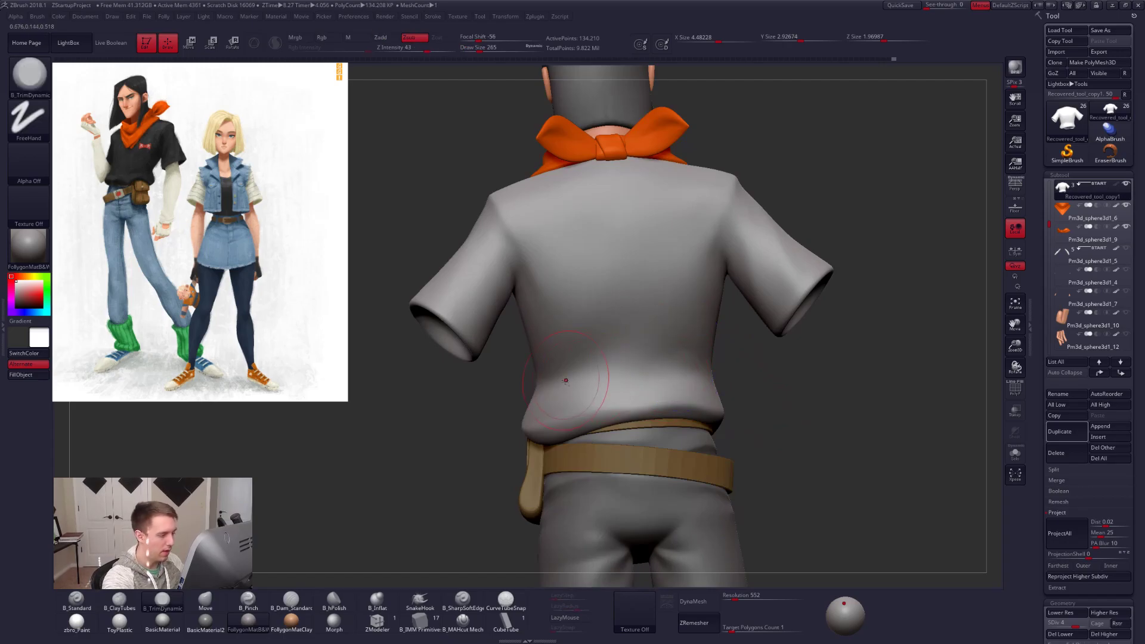
pyautogui.press('shift')
pyautogui.moveTo(592, 349)
pyautogui.mouseDown(button='right')
pyautogui.moveTo(680, 364)
pyautogui.moveTo(647, 383)
pyautogui.moveTo(669, 405)
pyautogui.mouseUp(button='right')
pyautogui.moveTo(630, 354)
pyautogui.mouseDown(button='right')
pyautogui.moveTo(633, 335)
pyautogui.moveTo(606, 377)
pyautogui.mouseUp(button='right')
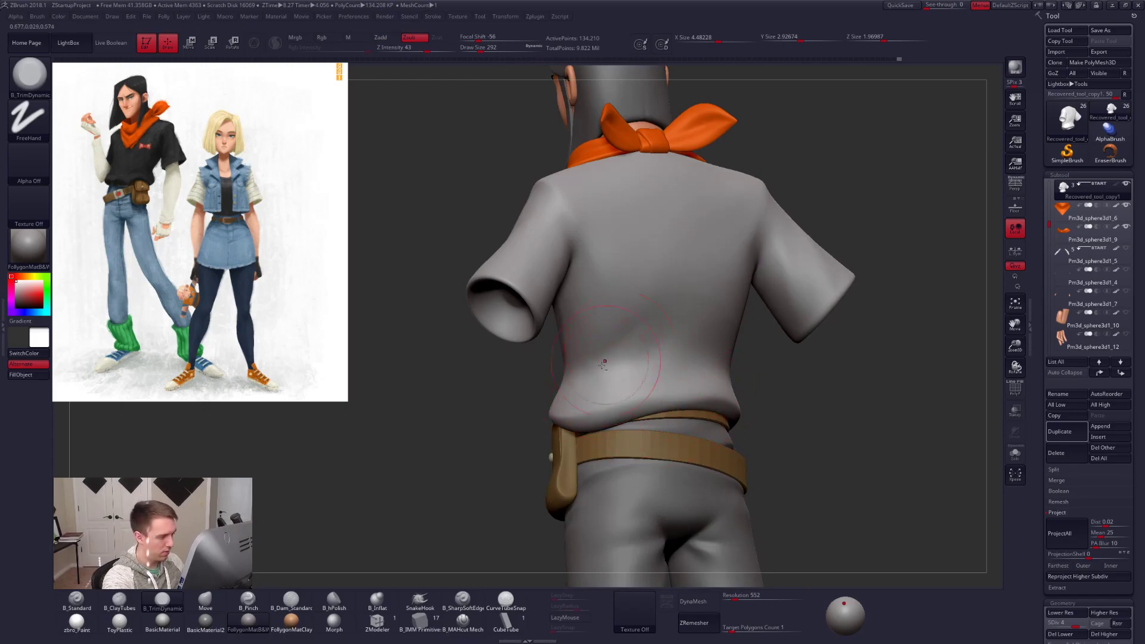
# Shape the lower back's fold with ClayTubes at draw size 292 on subdivision level 3 and smooth it.
pyautogui.hotkey('shift', 'd')
pyautogui.moveTo(616, 355)
pyautogui.mouseDown(button='right')
pyautogui.moveTo(679, 359)
pyautogui.moveTo(604, 365)
pyautogui.mouseUp(button='right')
pyautogui.press('2')
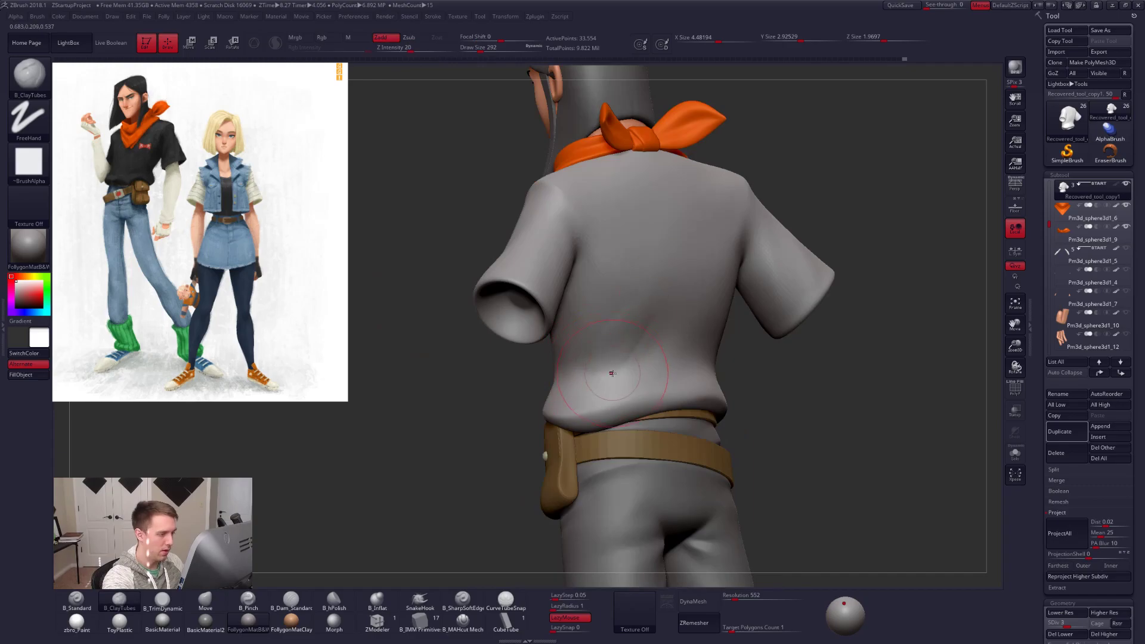
pyautogui.press('shift')
pyautogui.moveTo(622, 328); pyautogui.dragTo(657, 380, button='right')
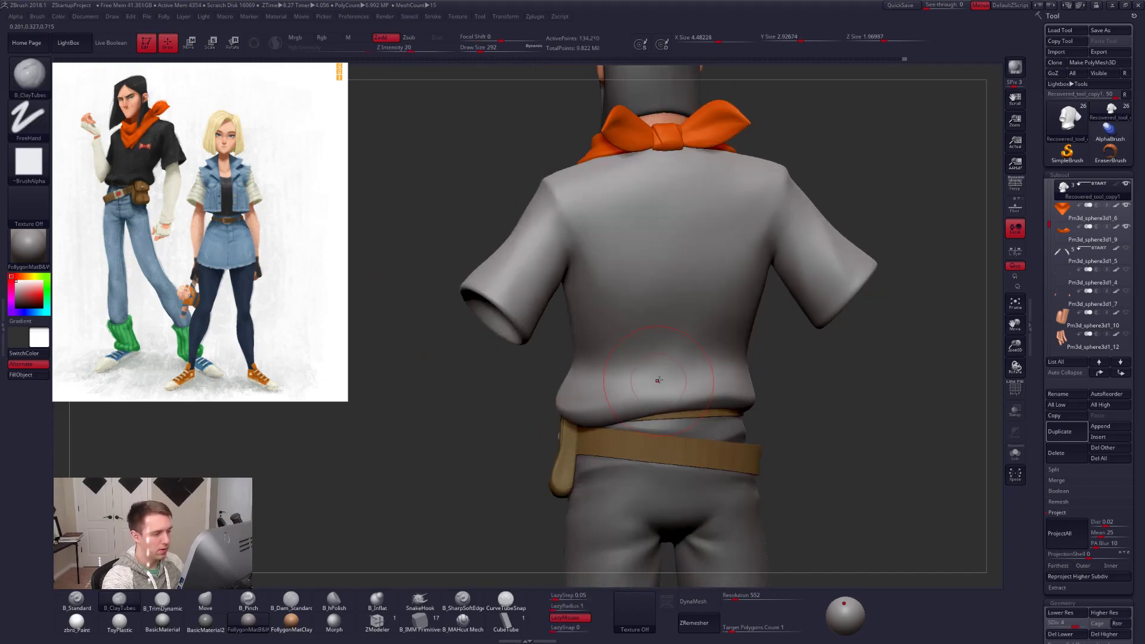
# Pinch the lower-back fold, set the draw size to 227 and smooth the shirt between subdivision levels 3 and 4.
pyautogui.press('5')
pyautogui.moveTo(691, 323)
pyautogui.mouseDown(button='right')
pyautogui.moveTo(674, 322)
pyautogui.moveTo(684, 352)
pyautogui.moveTo(667, 319)
pyautogui.moveTo(655, 364)
pyautogui.moveTo(711, 341)
pyautogui.moveTo(659, 383)
pyautogui.mouseUp(button='right')
pyautogui.press('shift')
pyautogui.hotkey('shift', 'd')
pyautogui.press('space')
pyautogui.press('shift')
pyautogui.press('d')
pyautogui.press('space')
pyautogui.press('shift')
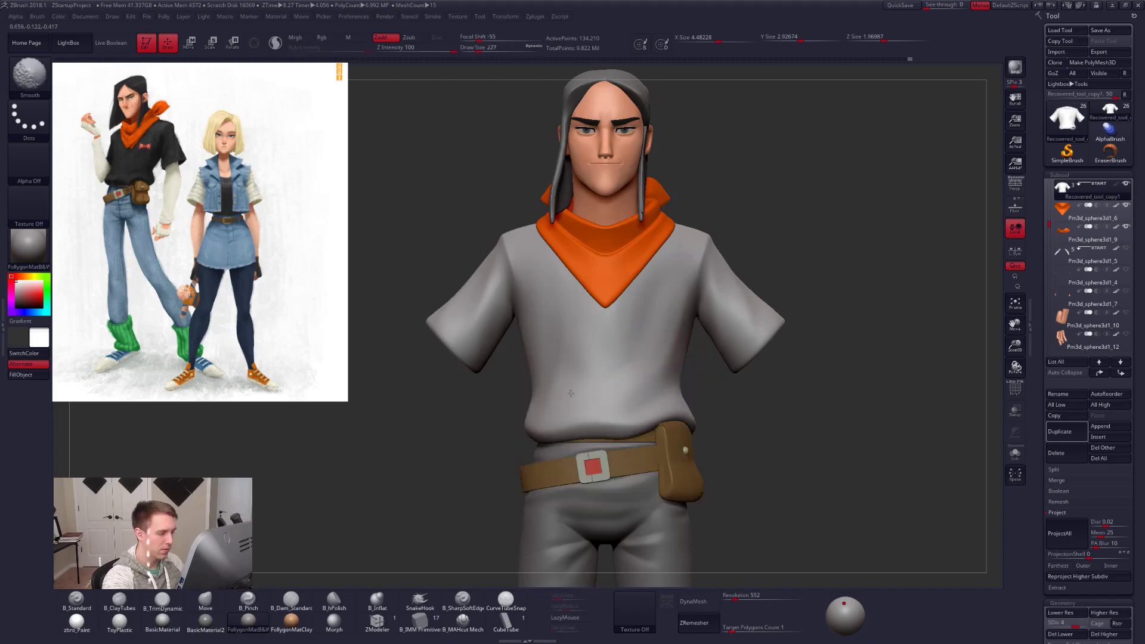
# Smooth the folds on the shirt's front and side above the belt at subdivision levels 4 and 3.
pyautogui.keyDown('shift'); pyautogui.moveTo(567, 320); pyautogui.dragTo(574, 347, button='right'); pyautogui.keyUp('shift')
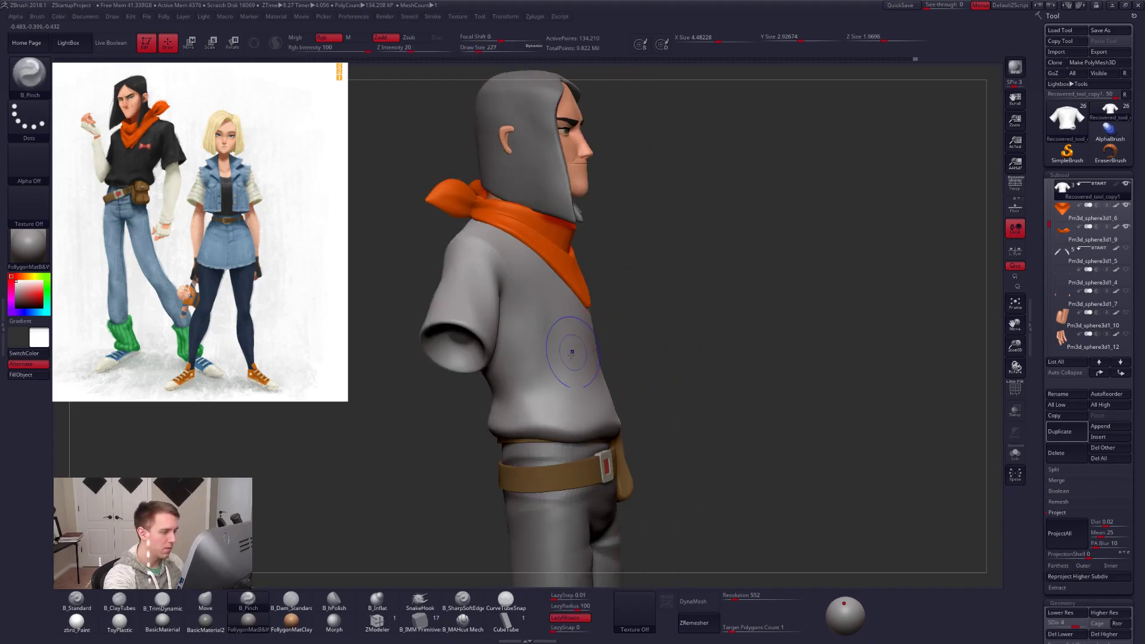
pyautogui.moveTo(590, 411)
pyautogui.keyDown('shift'); pyautogui.mouseDown(button='right')
pyautogui.moveTo(540, 415)
pyautogui.moveTo(662, 382)
pyautogui.mouseUp(button='right'); pyautogui.keyUp('shift')
pyautogui.moveTo(691, 343); pyautogui.dragTo(685, 375, button='right')
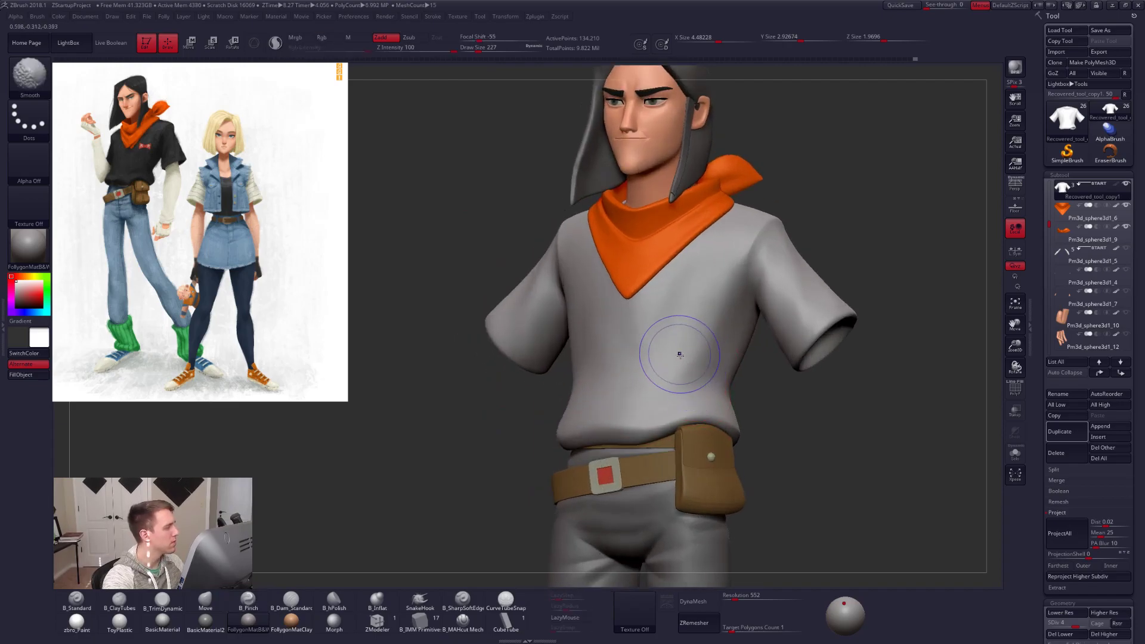
pyautogui.hotkey('shift', 'd')
pyautogui.press('shift')
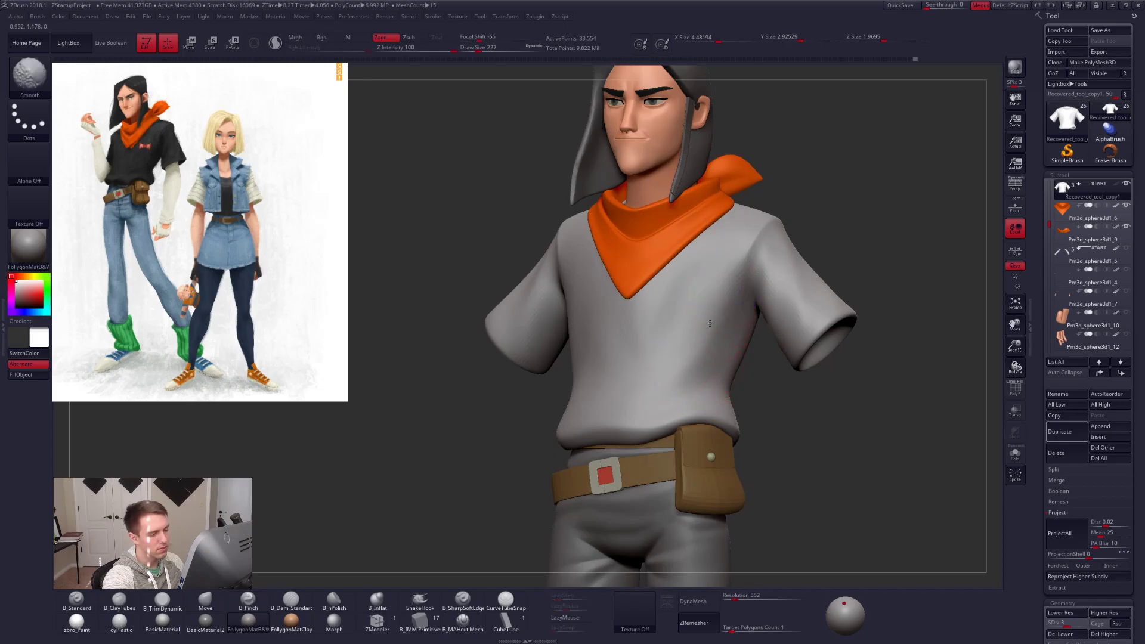
pyautogui.press('d')
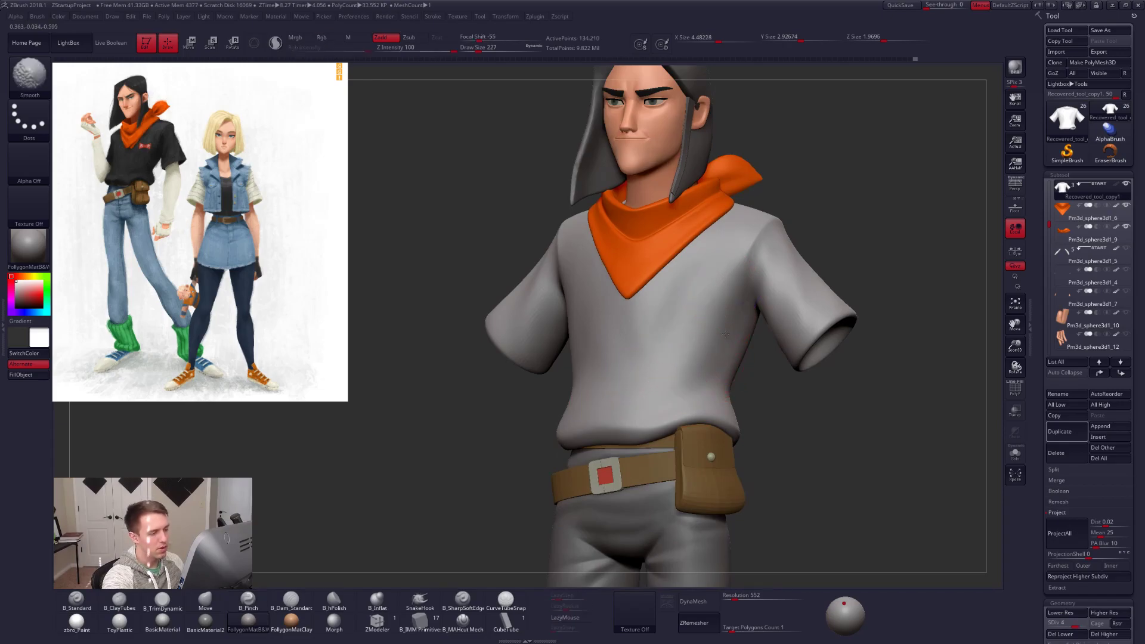
# Smooth the front of the T-shirt at subdivision level 4 and raise it to level 5.
pyautogui.keyDown('shift'); pyautogui.moveTo(693, 377); pyautogui.dragTo(692, 381); pyautogui.keyUp('shift')
pyautogui.moveTo(760, 412); pyautogui.dragTo(804, 414)
pyautogui.keyDown('shift'); pyautogui.moveTo(653, 356); pyautogui.dragTo(660, 371); pyautogui.keyUp('shift')
pyautogui.moveTo(737, 418); pyautogui.dragTo(786, 435)
pyautogui.press('d')
pyautogui.keyDown('alt'); pyautogui.moveTo(843, 468); pyautogui.dragTo(793, 434); pyautogui.keyUp('alt')
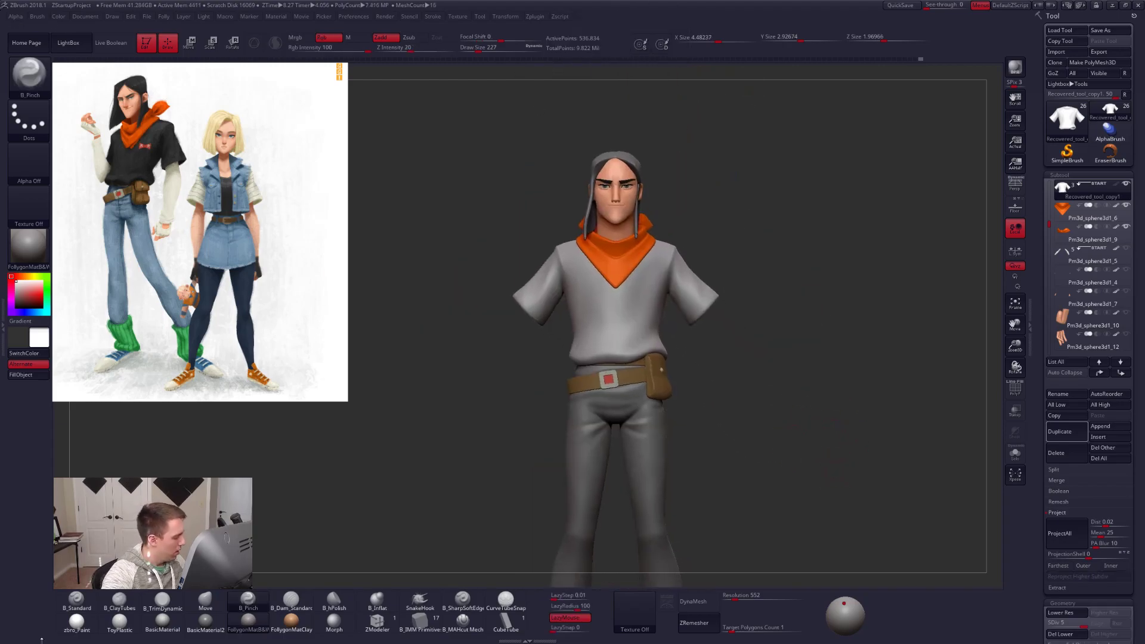
# Apply the zbro_Paint material and fill the T-shirt with the dark, nearly black colour.
pyautogui.click(69, 627)
pyautogui.moveTo(796, 421); pyautogui.dragTo(761, 444)
pyautogui.moveTo(661, 289); pyautogui.dragTo(852, 314)
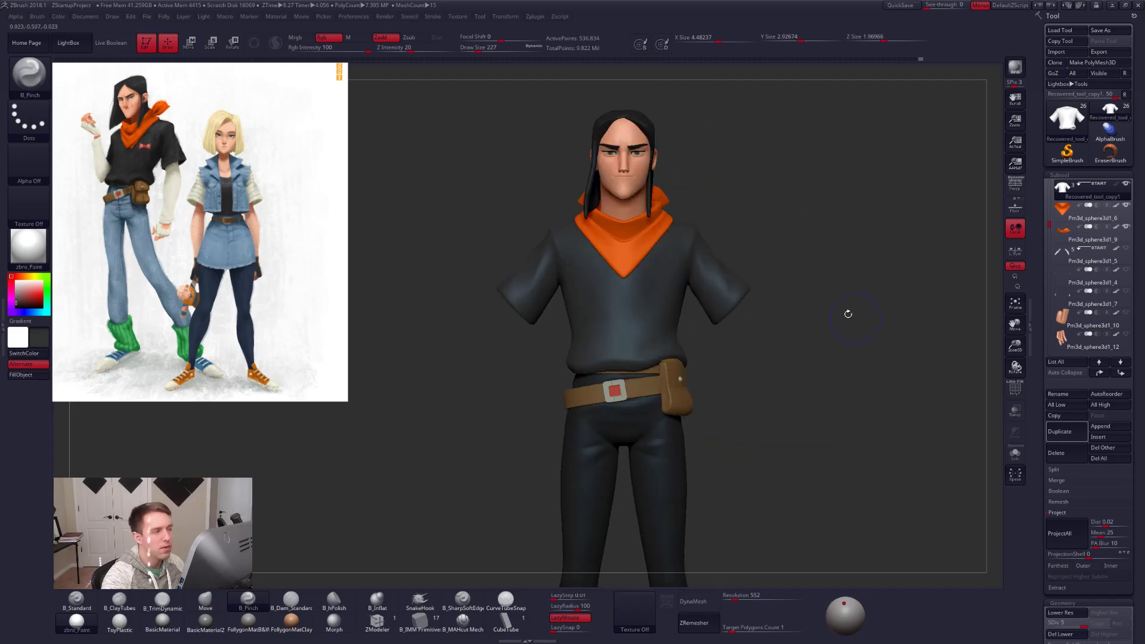
pyautogui.press('1')
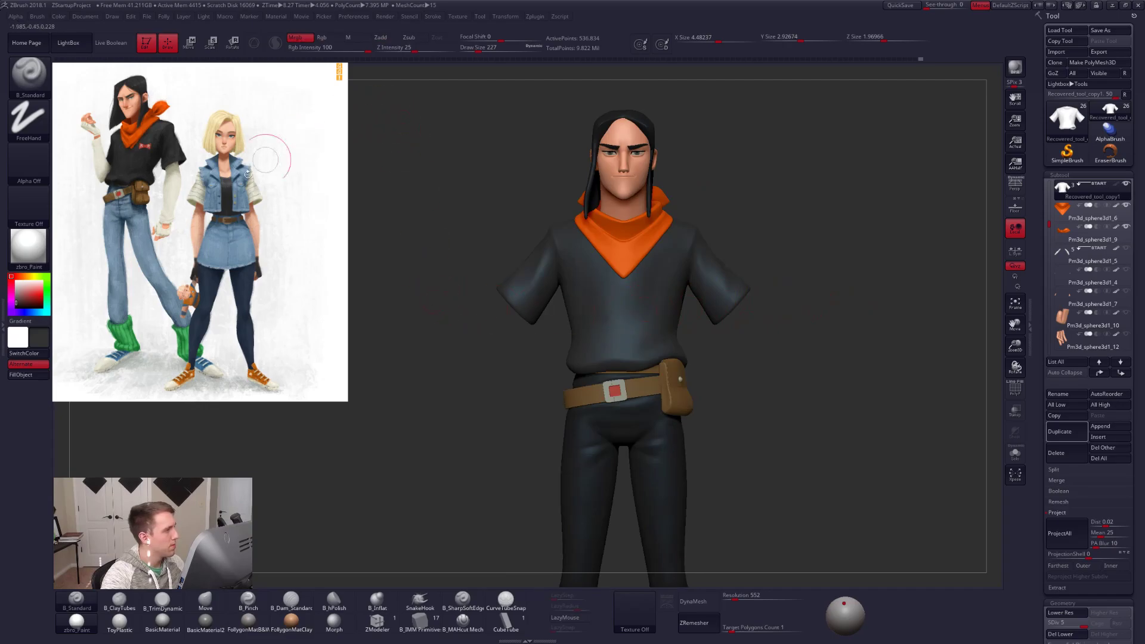
pyautogui.click(45, 374)
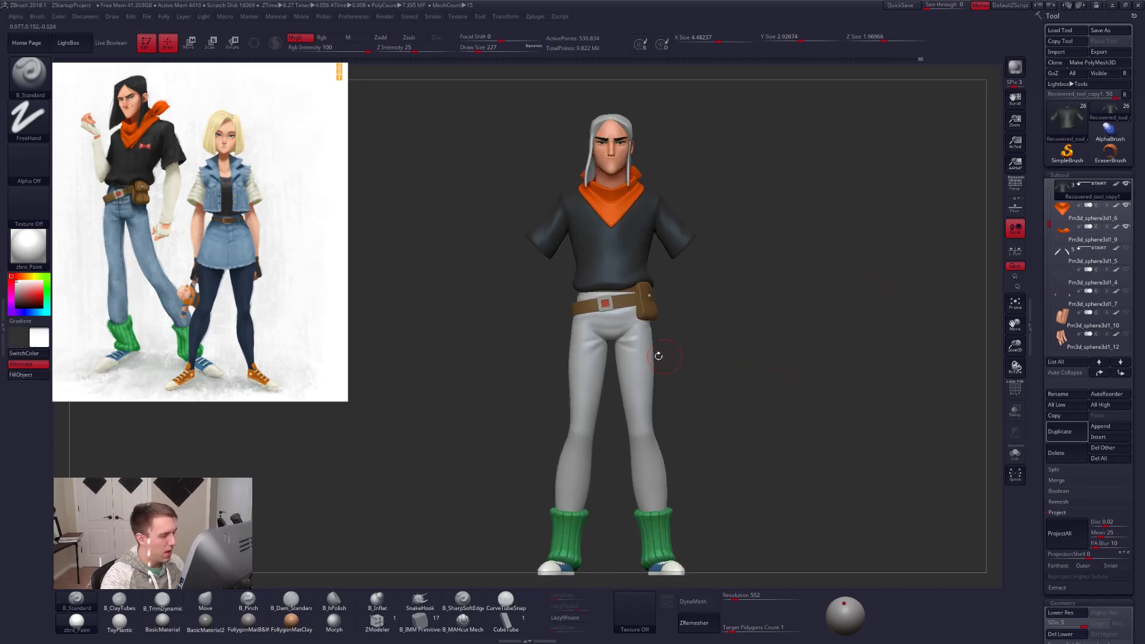
# Select the pants and turn on their polypaint to show the blue denim colour.
pyautogui.keyDown('alt'); pyautogui.click(637, 348); pyautogui.keyUp('alt')
pyautogui.press('z')
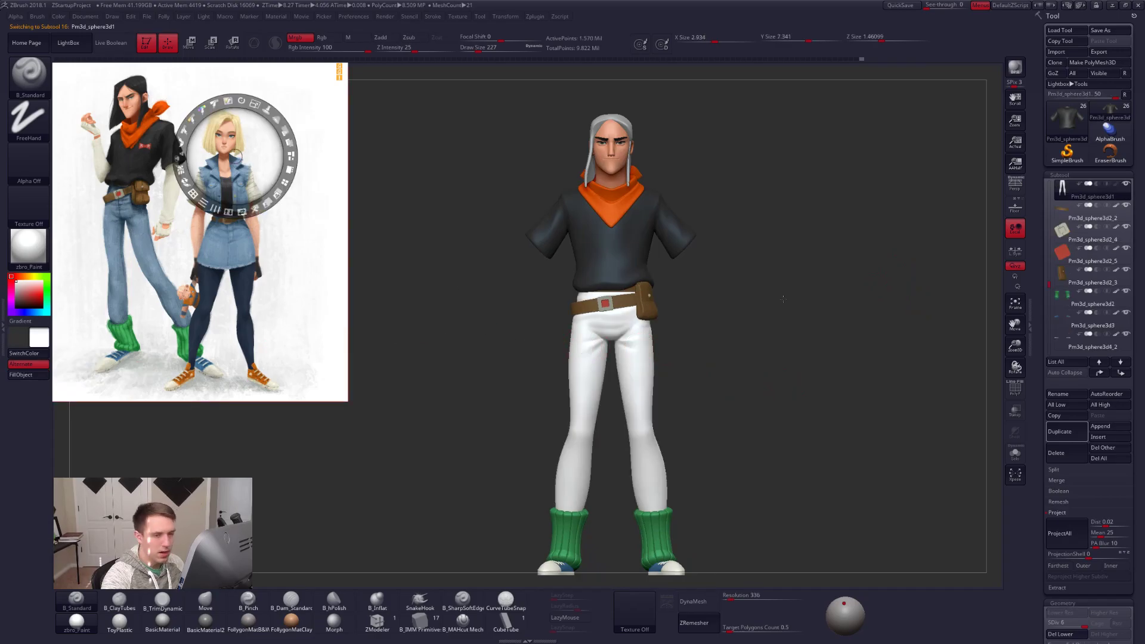
pyautogui.press('z')
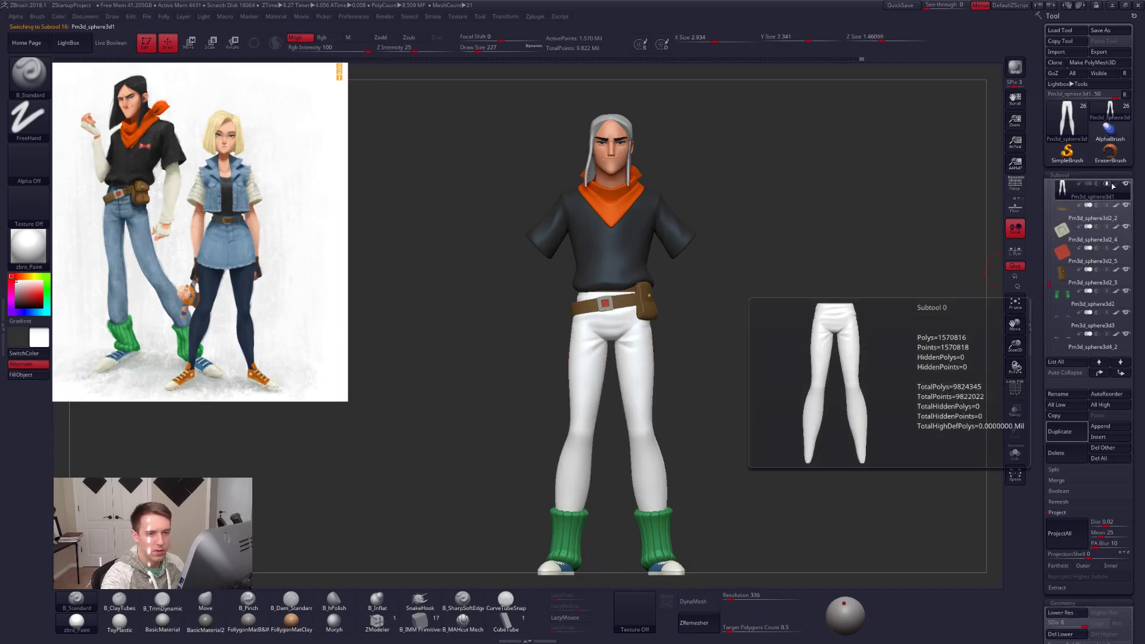
pyautogui.click(1116, 184)
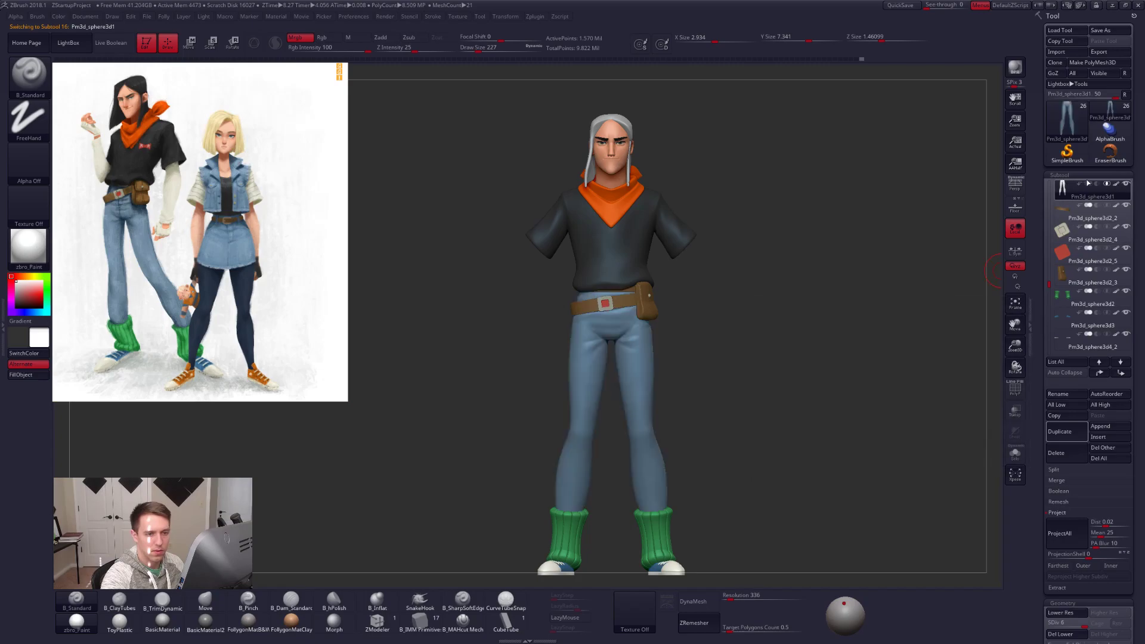
pyautogui.moveTo(766, 288); pyautogui.dragTo(747, 289)
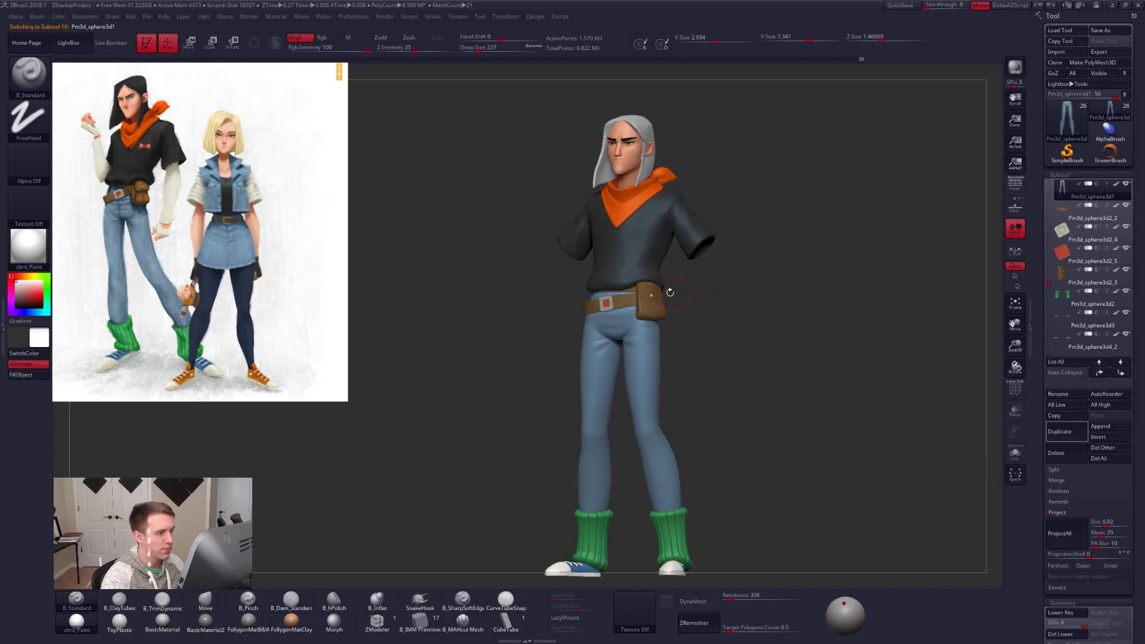
pyautogui.keyDown('shift'); pyautogui.moveTo(667, 292); pyautogui.dragTo(884, 266); pyautogui.keyUp('shift')
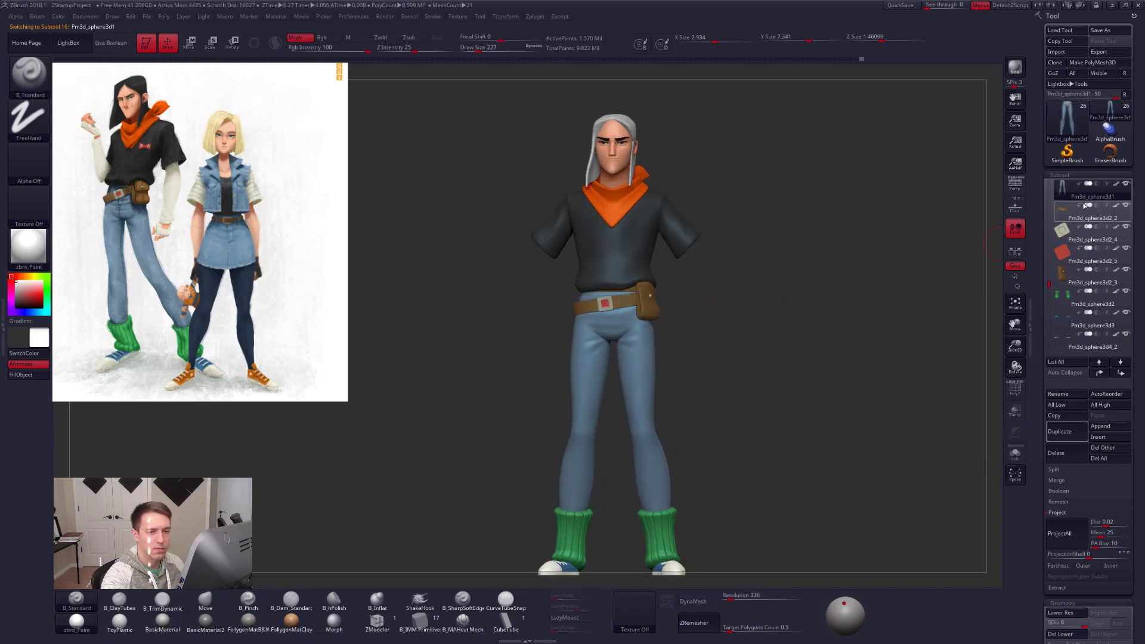
# Show the hidden arms and hands, and inspect the selected T-shirt on the character from the back and front.
pyautogui.keyDown('shift'); pyautogui.click(1126, 184); pyautogui.keyUp('shift')
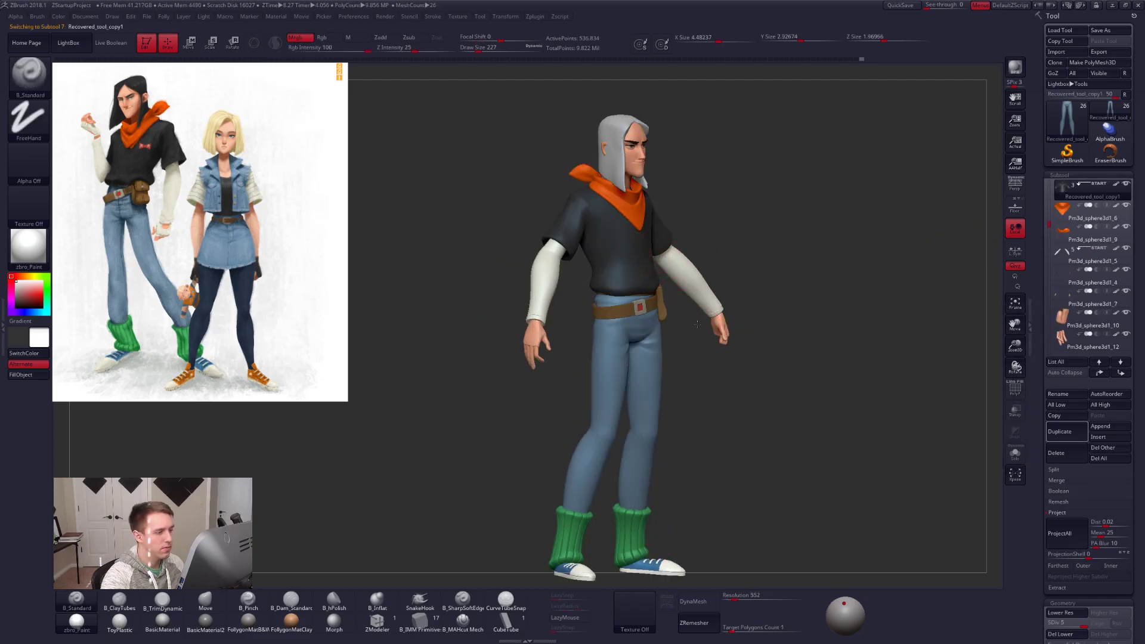
pyautogui.keyDown('shift'); pyautogui.moveTo(697, 324); pyautogui.dragTo(604, 292); pyautogui.keyUp('shift')
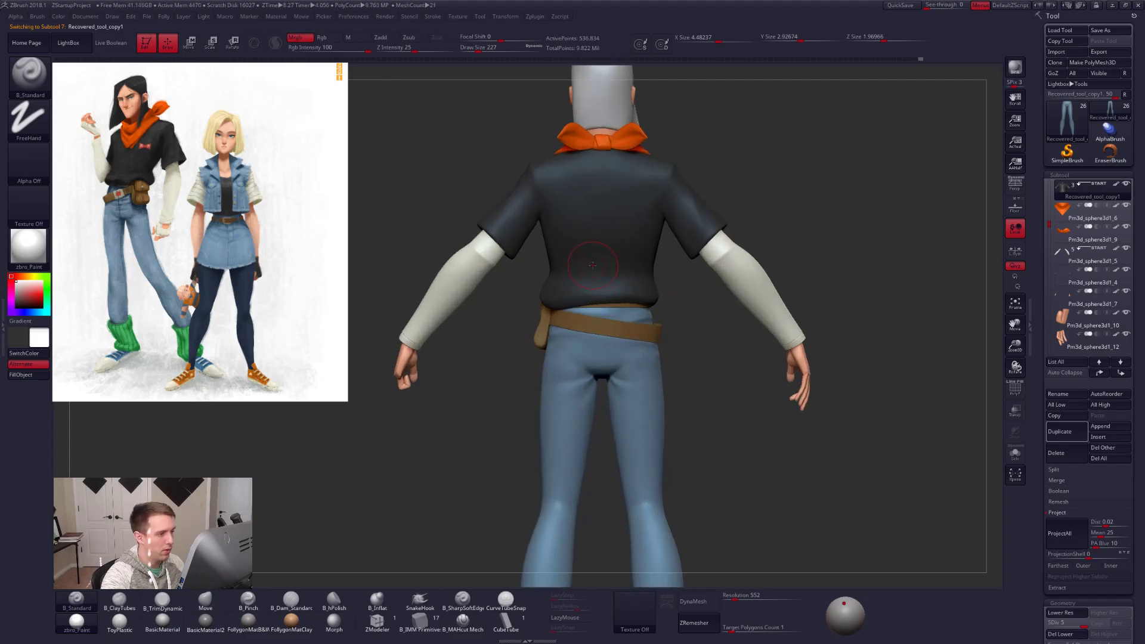
pyautogui.moveTo(536, 262); pyautogui.dragTo(696, 333)
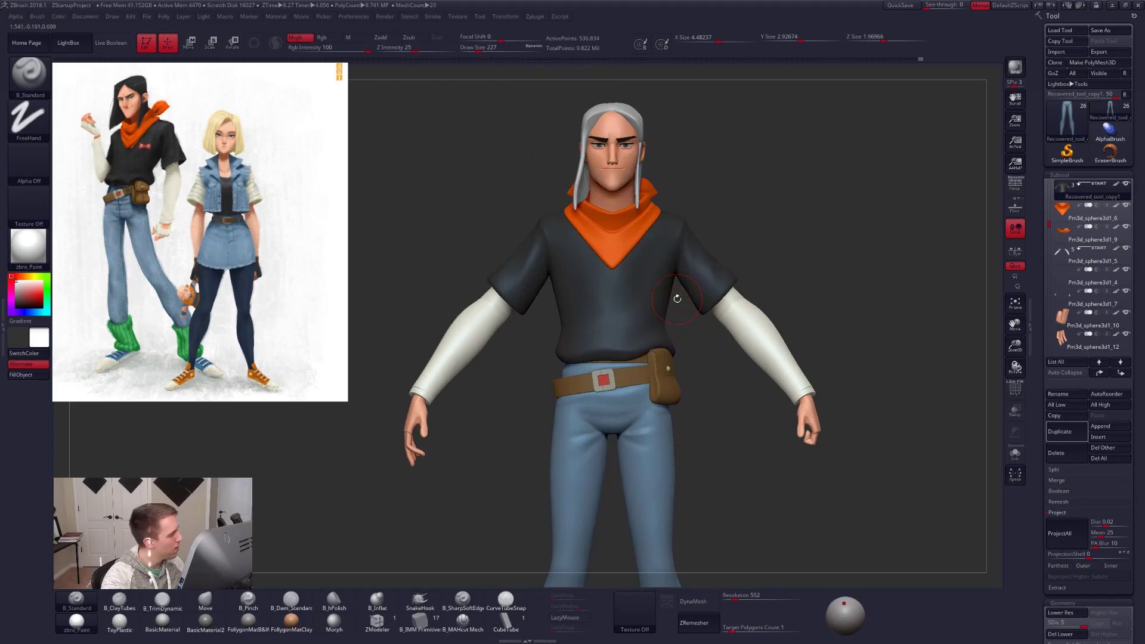
pyautogui.moveTo(677, 298); pyautogui.dragTo(620, 322)
pyautogui.moveTo(622, 321); pyautogui.dragTo(596, 336, button='right')
pyautogui.moveTo(668, 369); pyautogui.dragTo(609, 358, button='right')
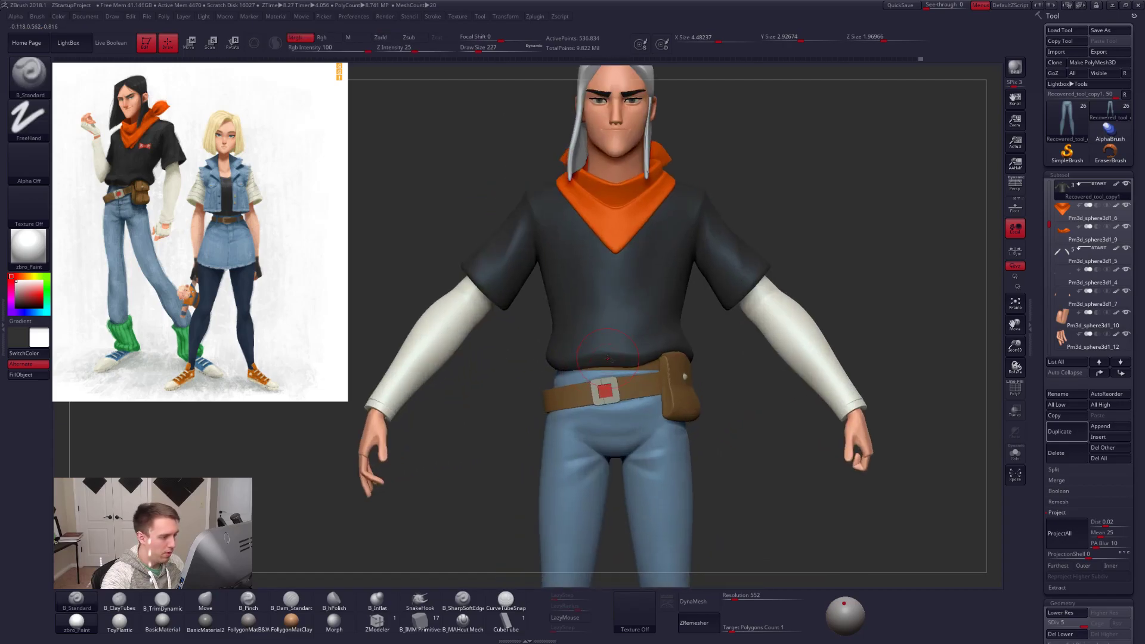
# Drop the T-shirt to subdivision level 2 and reshape its hem above the belt with a large Move brush.
pyautogui.press('b')
pyautogui.press('m')
pyautogui.press('v')
pyautogui.press('space')
pyautogui.moveTo(592, 384); pyautogui.dragTo(599, 382)
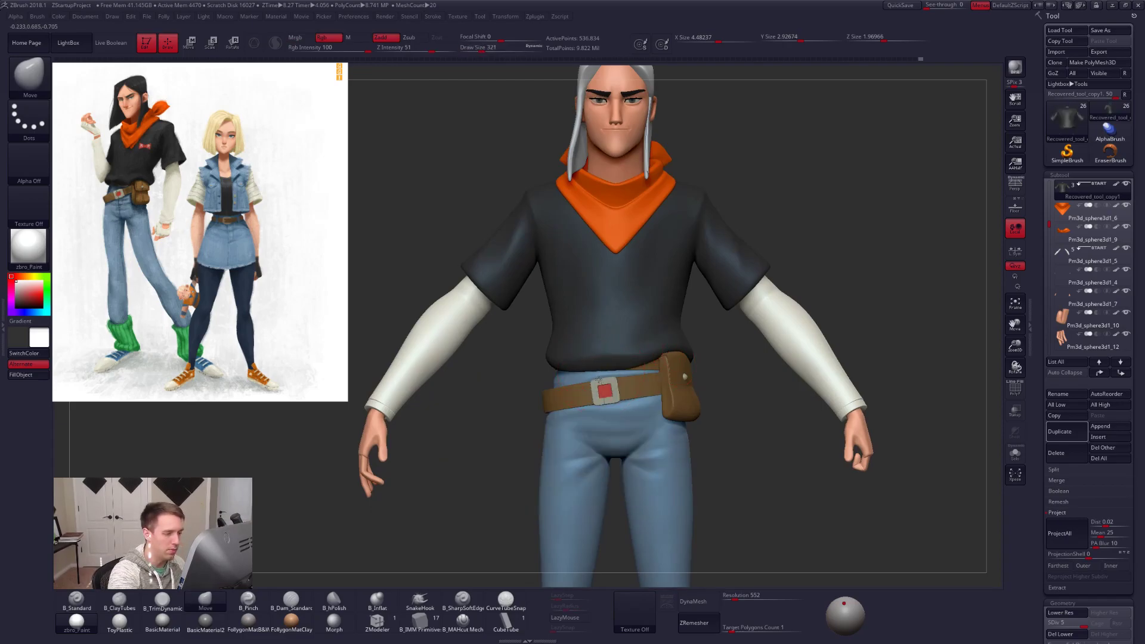
pyautogui.hotkey('shift', 'd')
pyautogui.hotkey('shift', 'd')
pyautogui.hotkey('shift', 'd')
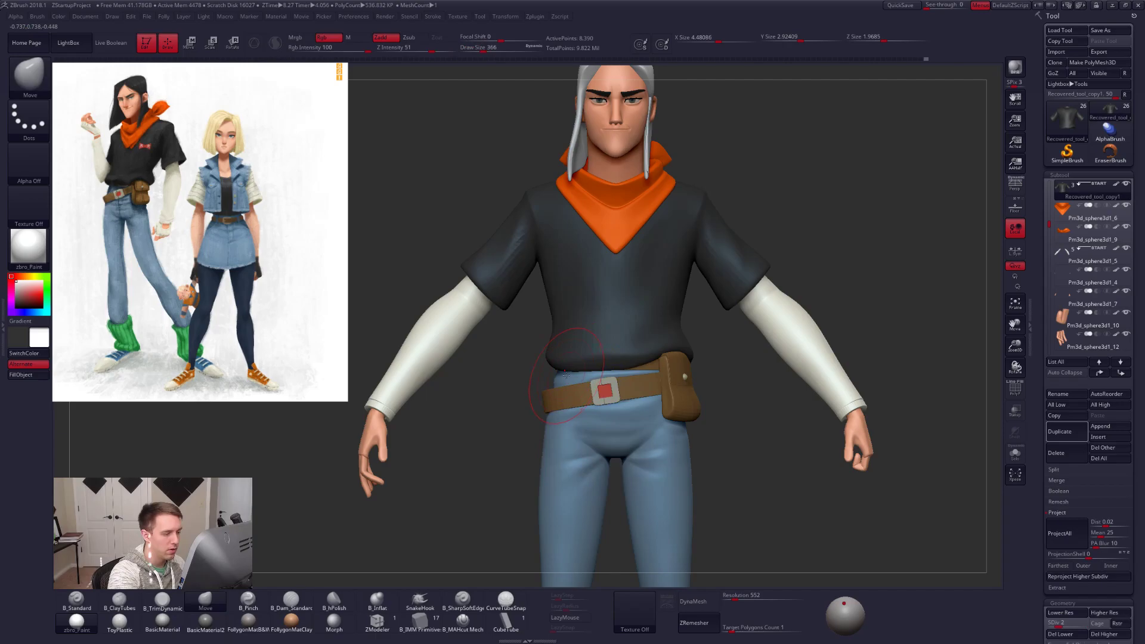
pyautogui.press('ctrl')
pyautogui.keyDown('ctrl'); pyautogui.moveTo(554, 369); pyautogui.dragTo(475, 328); pyautogui.keyUp('ctrl')
pyautogui.keyDown('ctrl'); pyautogui.click(486, 413); pyautogui.keyUp('ctrl')
pyautogui.moveTo(536, 382)
pyautogui.mouseDown()
pyautogui.moveTo(617, 380)
pyautogui.moveTo(556, 364)
pyautogui.mouseUp()
pyautogui.moveTo(457, 382); pyautogui.dragTo(512, 380)
pyautogui.moveTo(532, 365); pyautogui.dragTo(647, 377)
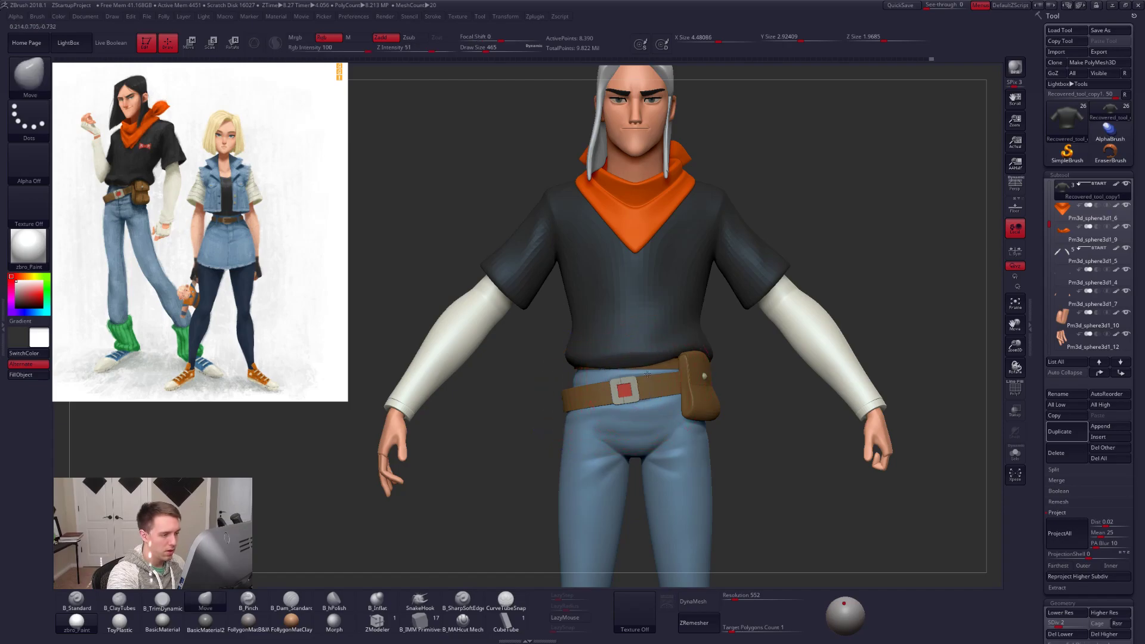
# Adjust the T-shirt's front hem above the belt buckle with the Move brush and set the draw size to 350.
pyautogui.moveTo(647, 373); pyautogui.dragTo(596, 384)
pyautogui.press('space')
pyautogui.click(657, 415)
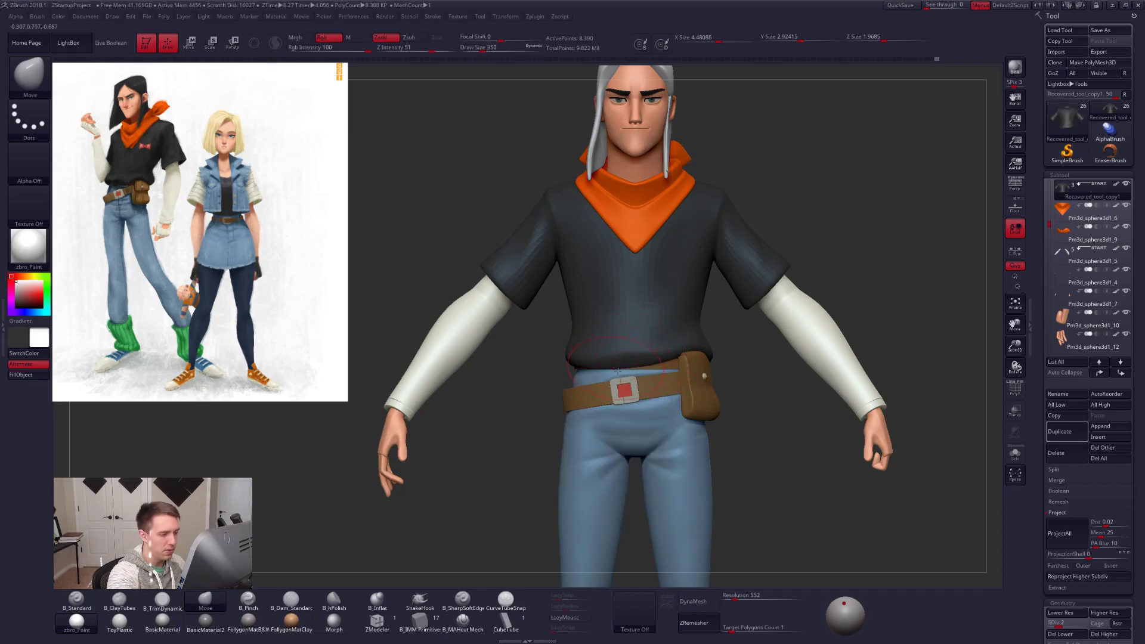
pyautogui.keyDown('alt'); pyautogui.moveTo(655, 411); pyautogui.dragTo(637, 416, button='right'); pyautogui.keyUp('alt')
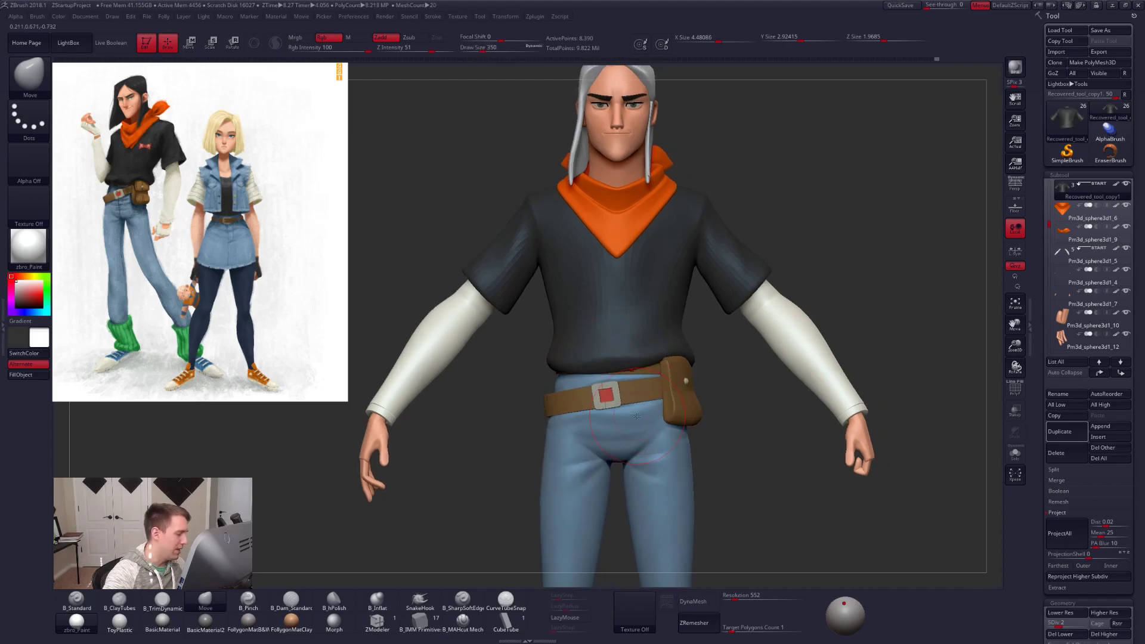
# Return the T-shirt to subdivision level 5 and reduce the draw size to 152.
pyautogui.press('d')
pyautogui.press('d')
pyautogui.press('d')
pyautogui.moveTo(723, 485)
pyautogui.mouseDown()
pyautogui.moveTo(769, 496)
pyautogui.moveTo(777, 481)
pyautogui.moveTo(813, 496)
pyautogui.moveTo(799, 478)
pyautogui.mouseUp()
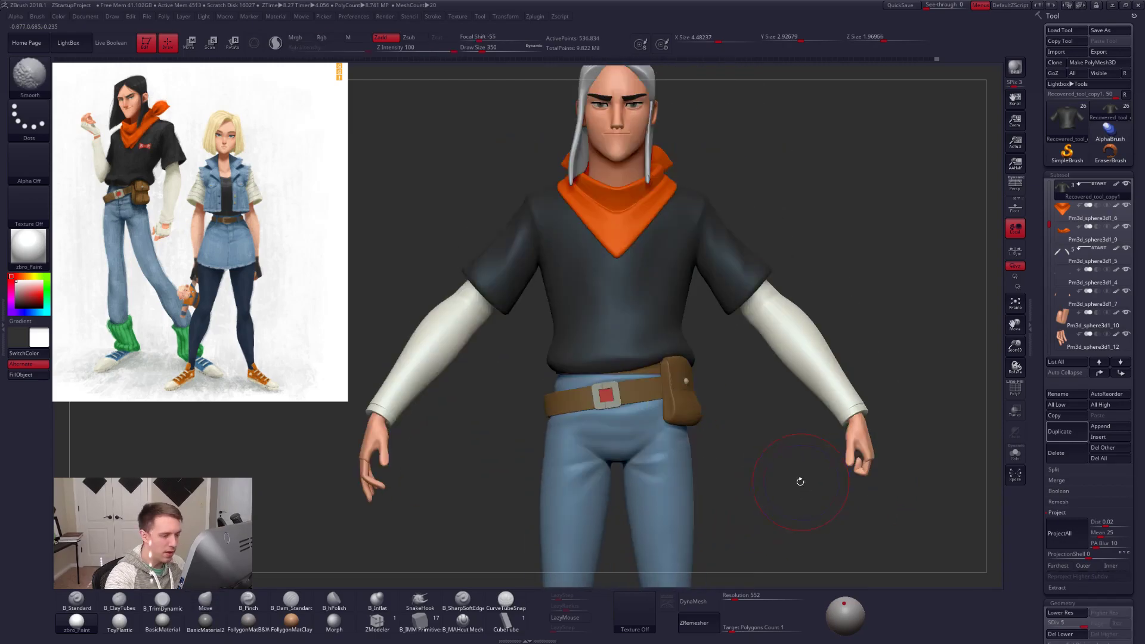
pyautogui.press('[')
pyautogui.press('[')
pyautogui.keyDown('alt'); pyautogui.moveTo(716, 383); pyautogui.dragTo(708, 368); pyautogui.keyUp('alt')
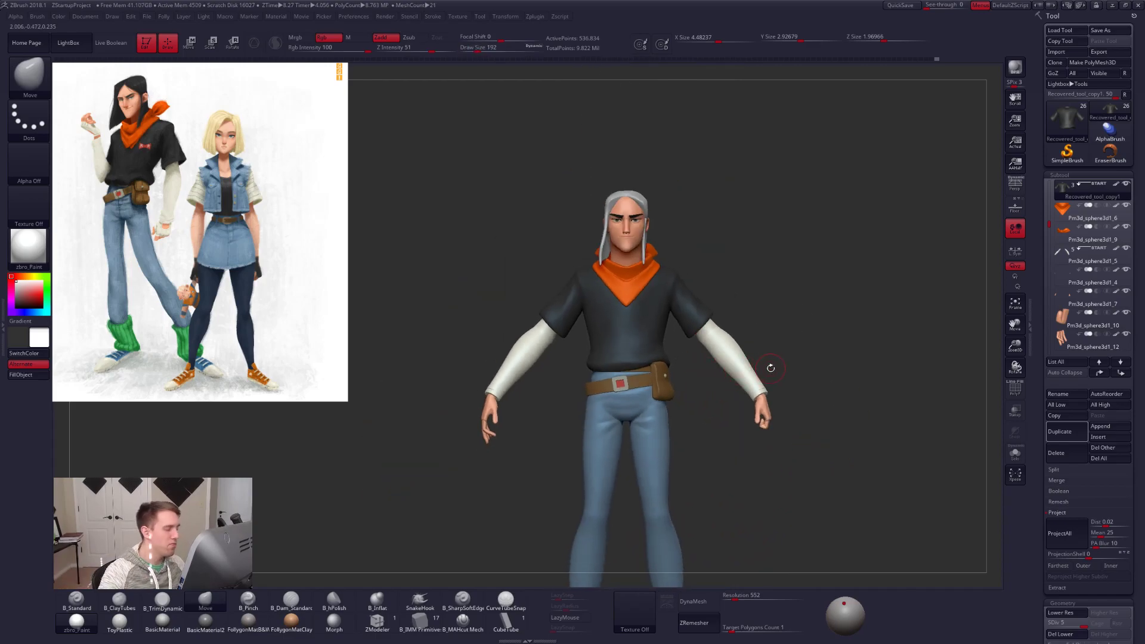
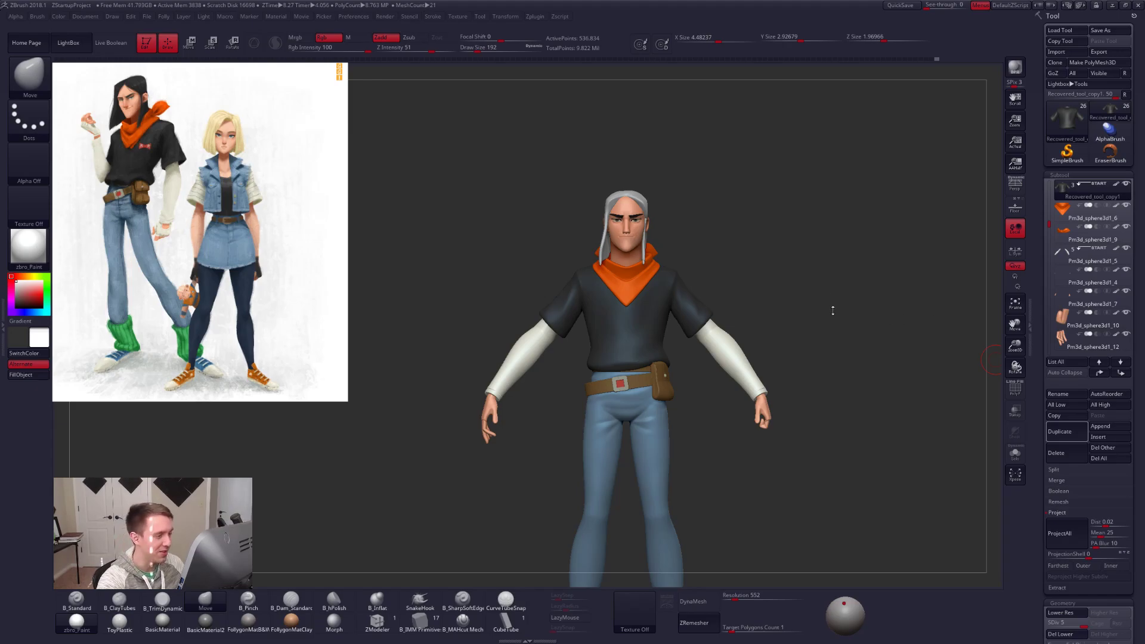
# Select the jeans, isolate them from the other parts and set the draw size to 68.
pyautogui.moveTo(812, 297); pyautogui.dragTo(714, 317, button='right')
pyautogui.moveTo(714, 316); pyautogui.dragTo(715, 299)
pyautogui.keyDown('alt'); pyautogui.click(661, 392); pyautogui.keyUp('alt')
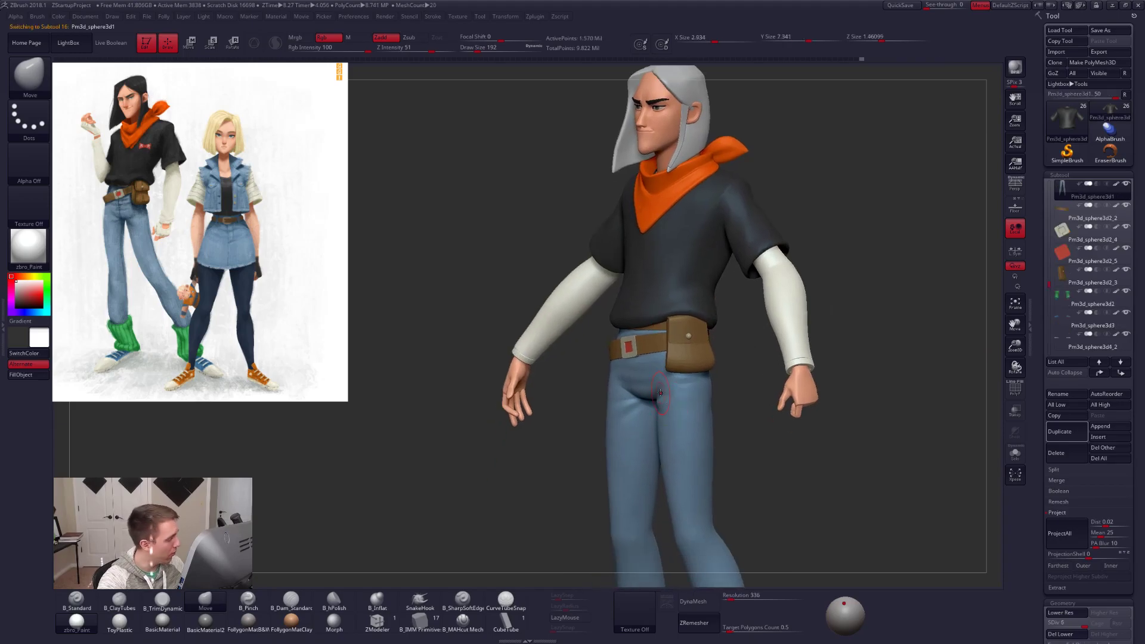
pyautogui.moveTo(715, 227); pyautogui.dragTo(747, 249)
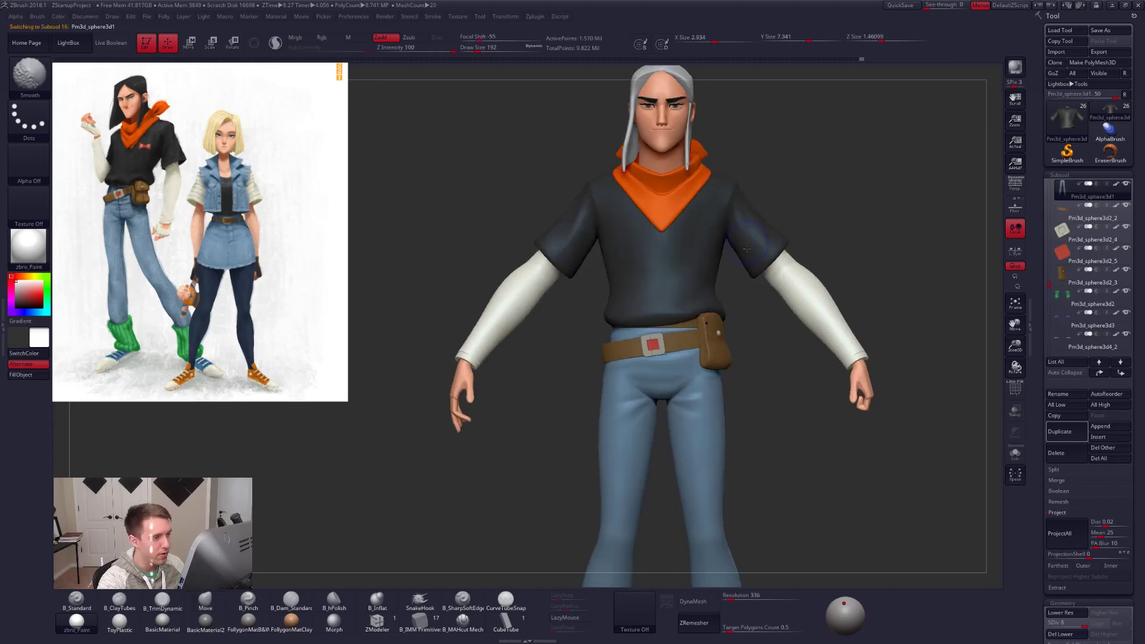
pyautogui.keyDown('ctrl'); pyautogui.moveTo(681, 318); pyautogui.dragTo(735, 324, button='right'); pyautogui.keyUp('ctrl')
pyautogui.hotkey('alt', 'shift', 's')
pyautogui.press('space')
pyautogui.moveTo(723, 317); pyautogui.dragTo(694, 319)
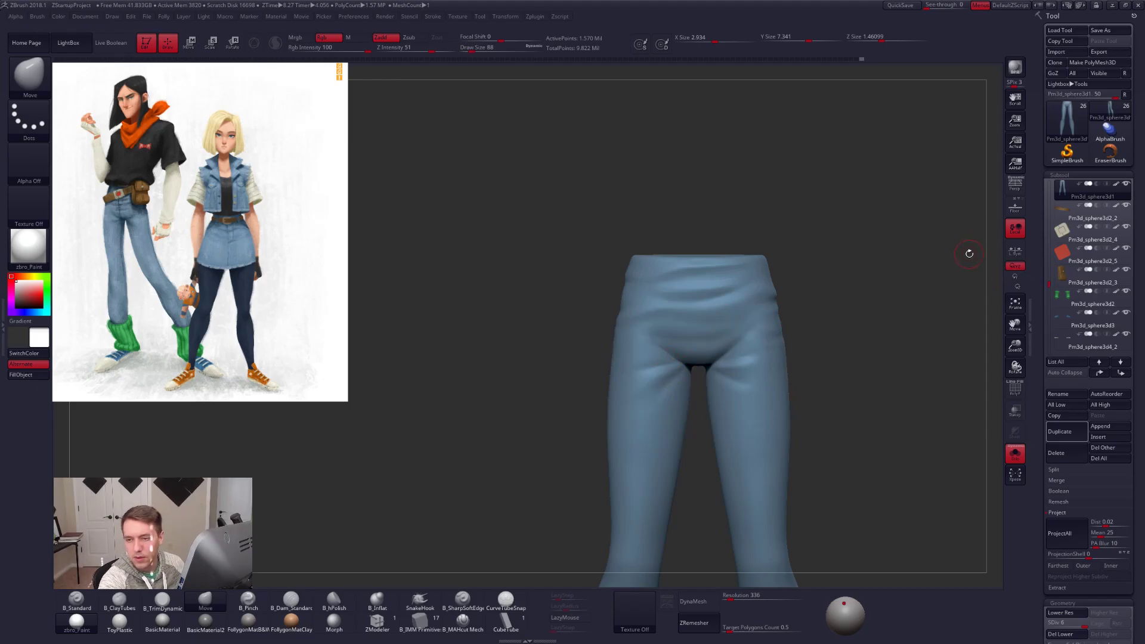
# Switch to the Photos reference image, examine the belt and the jeans' folds up close, and return to ZBrush.
pyautogui.hotkey('alt', 'Tab')
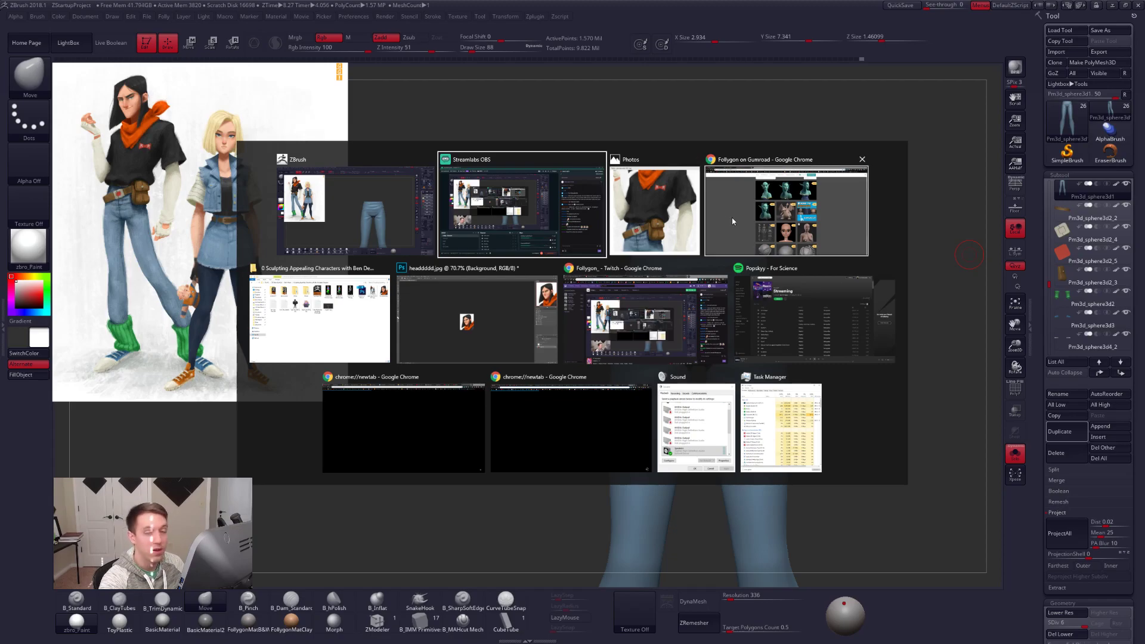
pyautogui.click(655, 212)
pyautogui.moveTo(247, 209); pyautogui.dragTo(285, 164)
pyautogui.moveTo(255, 247); pyautogui.dragTo(239, 188)
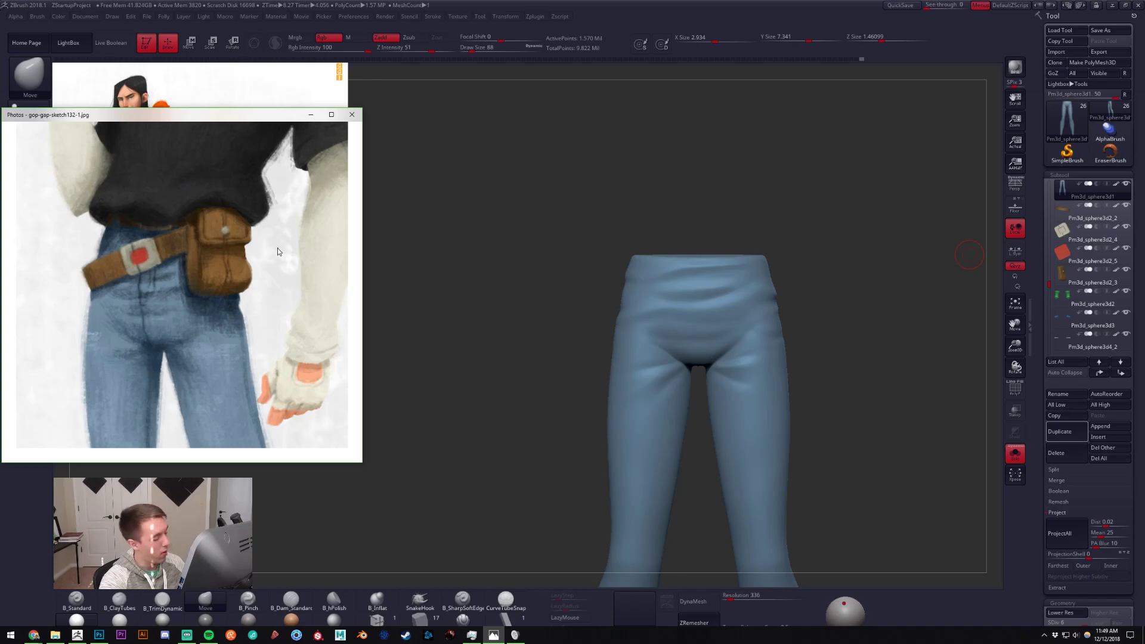
pyautogui.moveTo(238, 309); pyautogui.dragTo(246, 281)
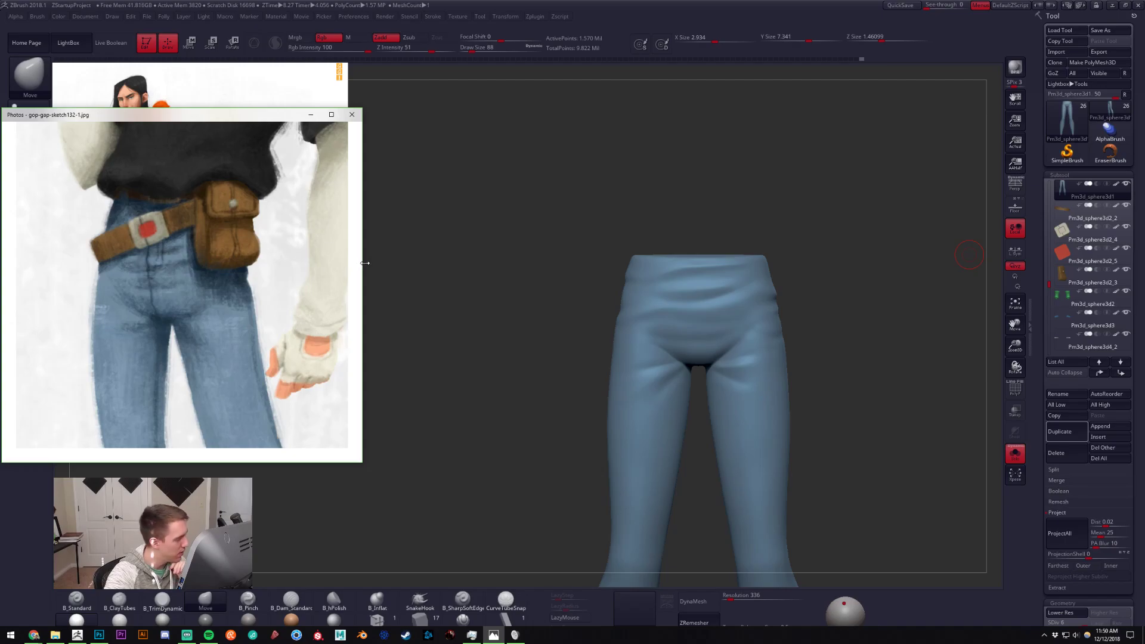
pyautogui.click(471, 248)
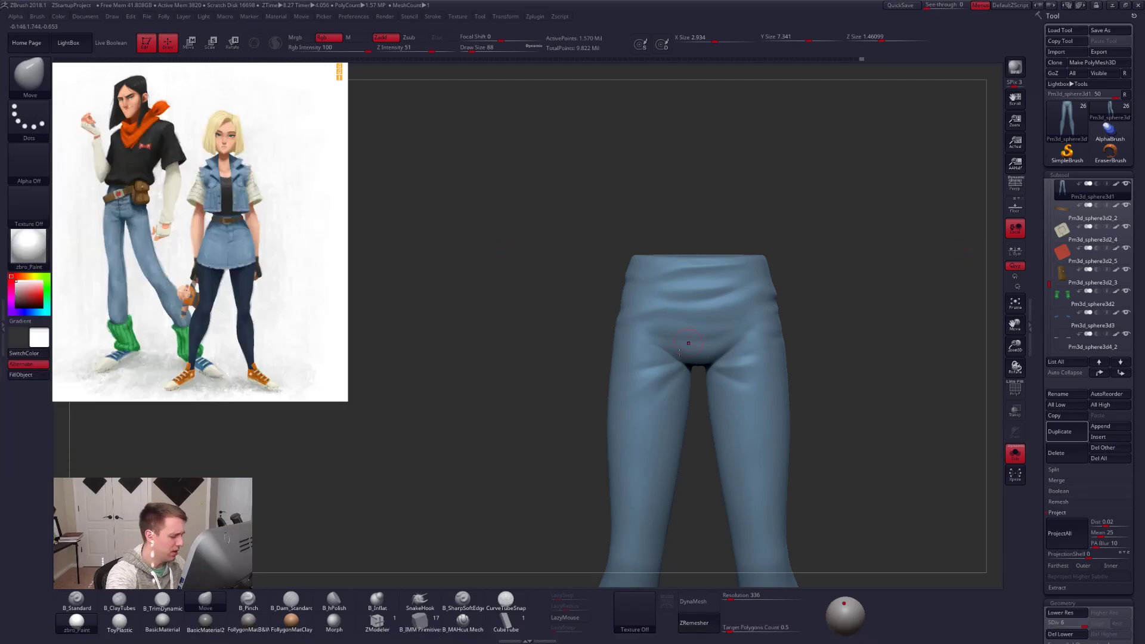
# Try to carve a crease across the jeans' lower front with the MAHcut Mech brush at draw size 113, and undo it.
pyautogui.click(464, 622)
pyautogui.moveTo(716, 304)
pyautogui.keyDown('ctrl'); pyautogui.mouseDown(button='right')
pyautogui.moveTo(720, 344)
pyautogui.moveTo(639, 362)
pyautogui.mouseUp(button='right'); pyautogui.keyUp('ctrl')
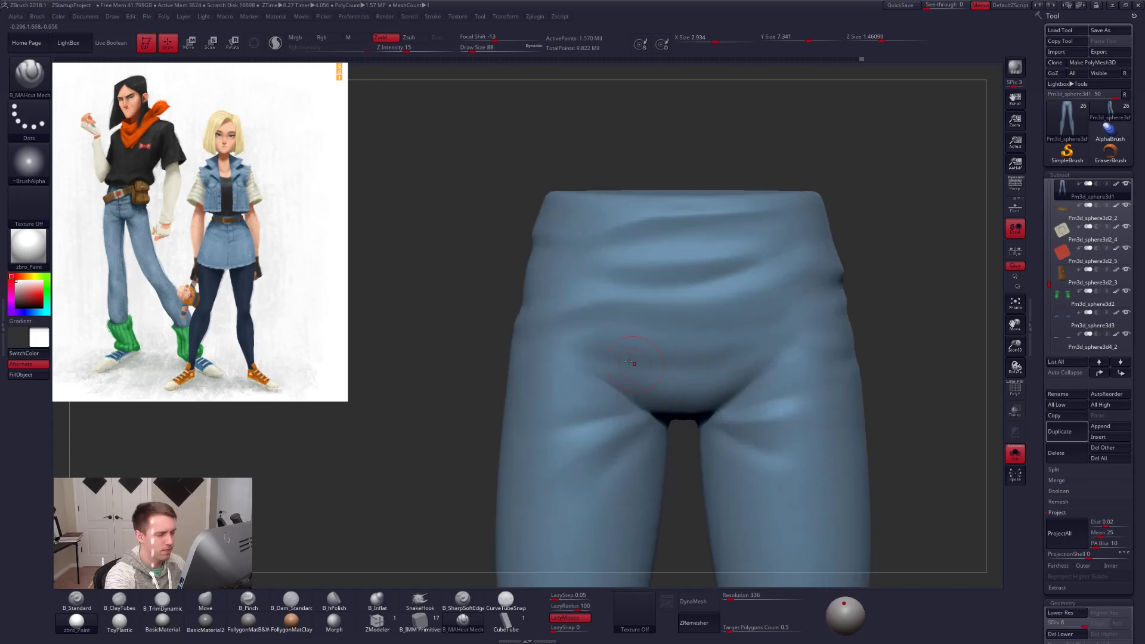
pyautogui.press('space')
pyautogui.moveTo(595, 341); pyautogui.dragTo(599, 342)
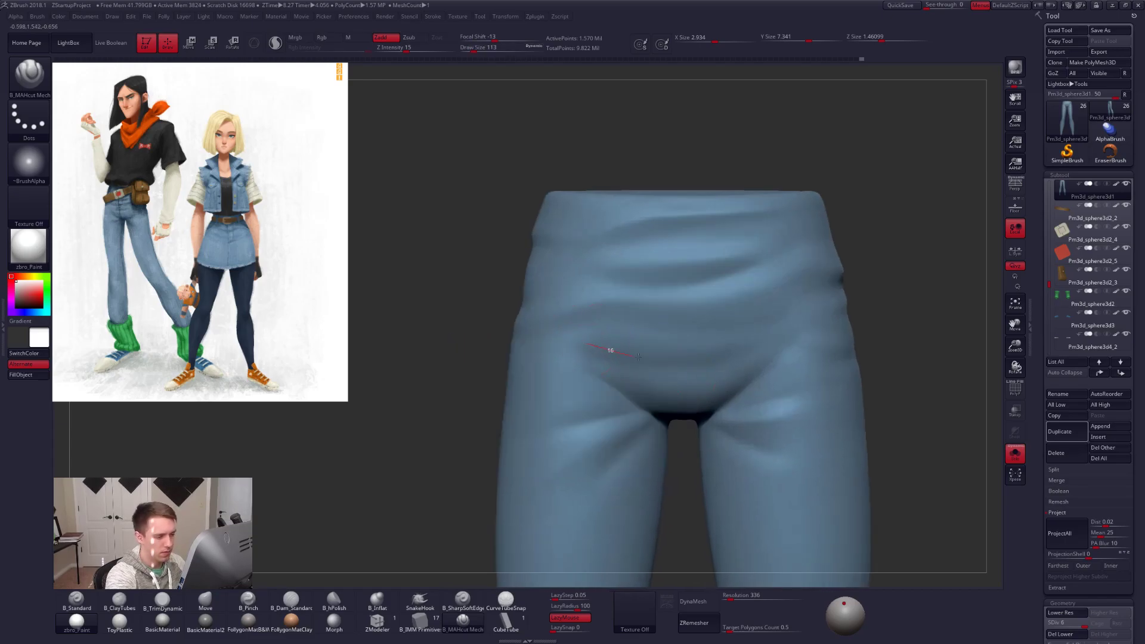
pyautogui.moveTo(742, 351); pyautogui.dragTo(768, 344)
pyautogui.hotkey('ctrl', 'z')
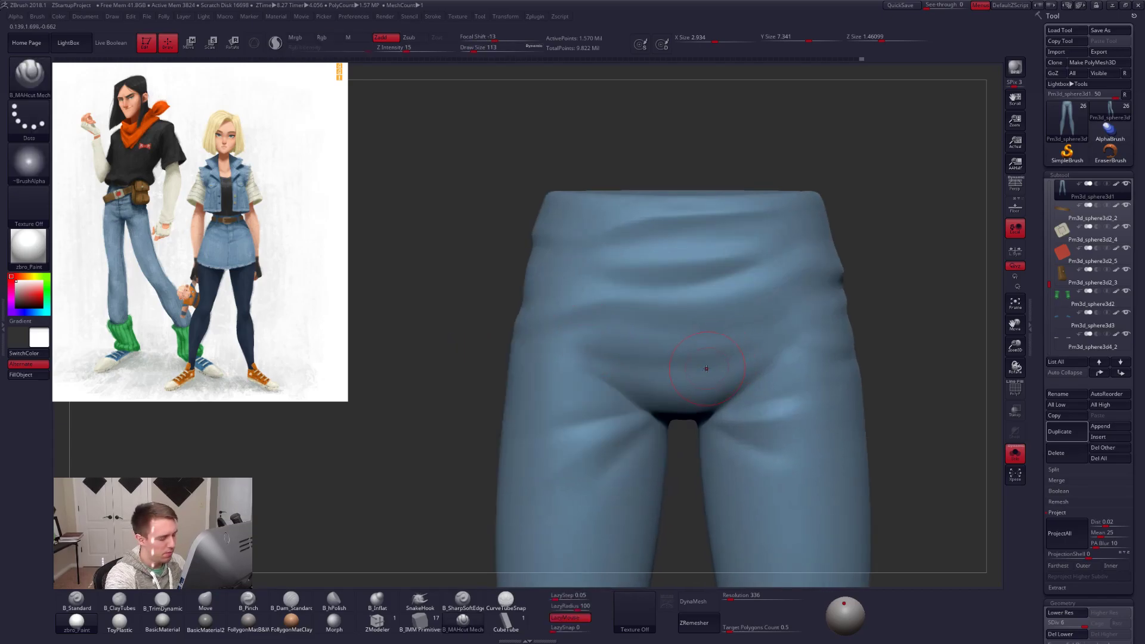
# Sharpen the folds across the front of the jeans' waist and hips with the Pinch brush at draw size 140.
pyautogui.press('5')
pyautogui.press('space')
pyautogui.moveTo(596, 344); pyautogui.dragTo(600, 344)
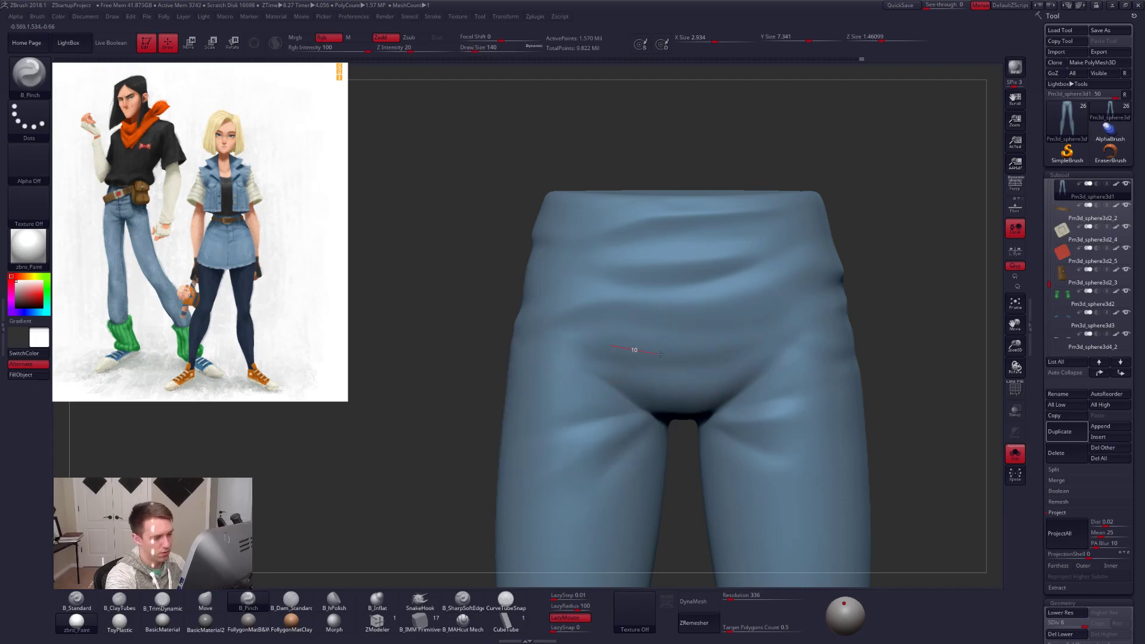
pyautogui.moveTo(797, 329); pyautogui.dragTo(780, 321)
pyautogui.moveTo(595, 345); pyautogui.dragTo(450, 345)
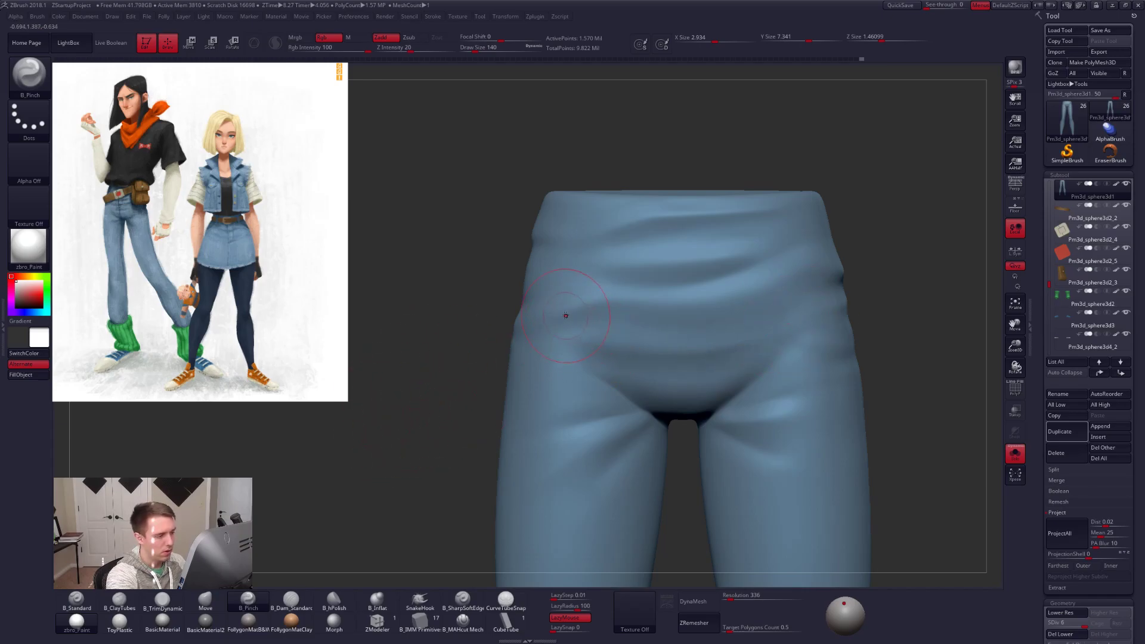
pyautogui.moveTo(656, 295); pyautogui.dragTo(755, 295)
pyautogui.moveTo(844, 238); pyautogui.dragTo(823, 251)
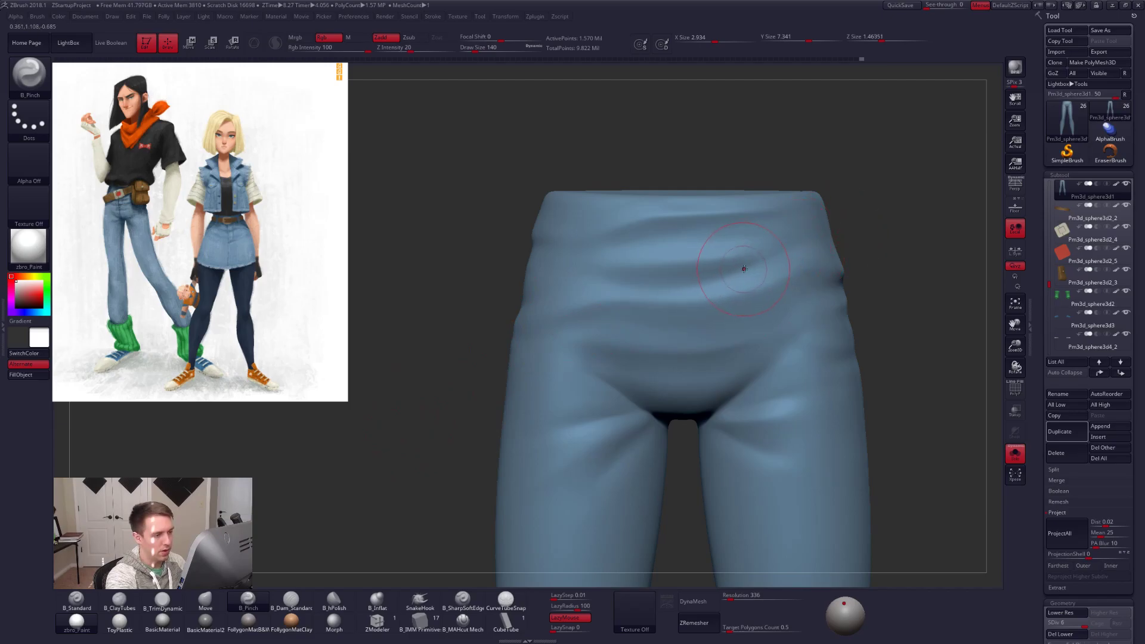
pyautogui.moveTo(699, 282)
pyautogui.mouseDown()
pyautogui.moveTo(584, 279)
pyautogui.moveTo(775, 242)
pyautogui.mouseUp()
# Smooth the pinched folds on the jeans' front and lower the jeans to subdivision level 4.
pyautogui.moveTo(714, 316)
pyautogui.mouseDown(button='right')
pyautogui.moveTo(823, 325)
pyautogui.moveTo(686, 320)
pyautogui.mouseUp(button='right')
pyautogui.keyDown('shift'); pyautogui.moveTo(605, 314); pyautogui.dragTo(589, 316); pyautogui.keyUp('shift')
pyautogui.moveTo(796, 282)
pyautogui.mouseDown(button='right')
pyautogui.moveTo(746, 278)
pyautogui.moveTo(775, 250)
pyautogui.moveTo(727, 237)
pyautogui.mouseUp(button='right')
pyautogui.press('d')
pyautogui.hotkey('shift', 'd')
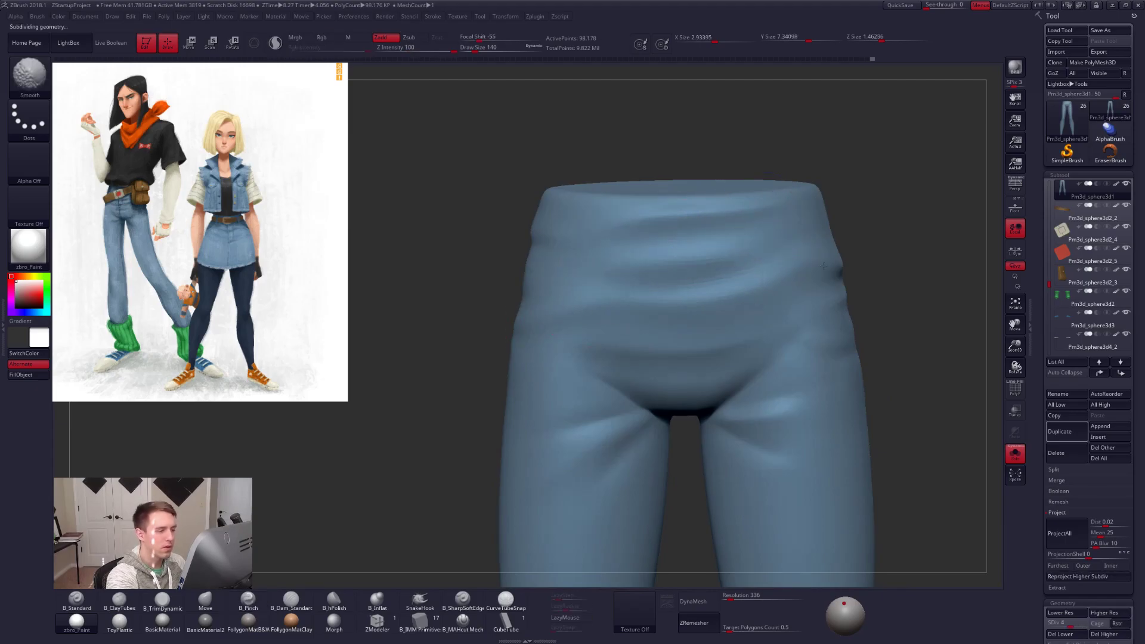
# Smooth the folds across the front of the jeans' hips and upper thighs at subdivision level 4.
pyautogui.keyDown('shift'); pyautogui.moveTo(726, 309); pyautogui.dragTo(774, 298); pyautogui.keyUp('shift')
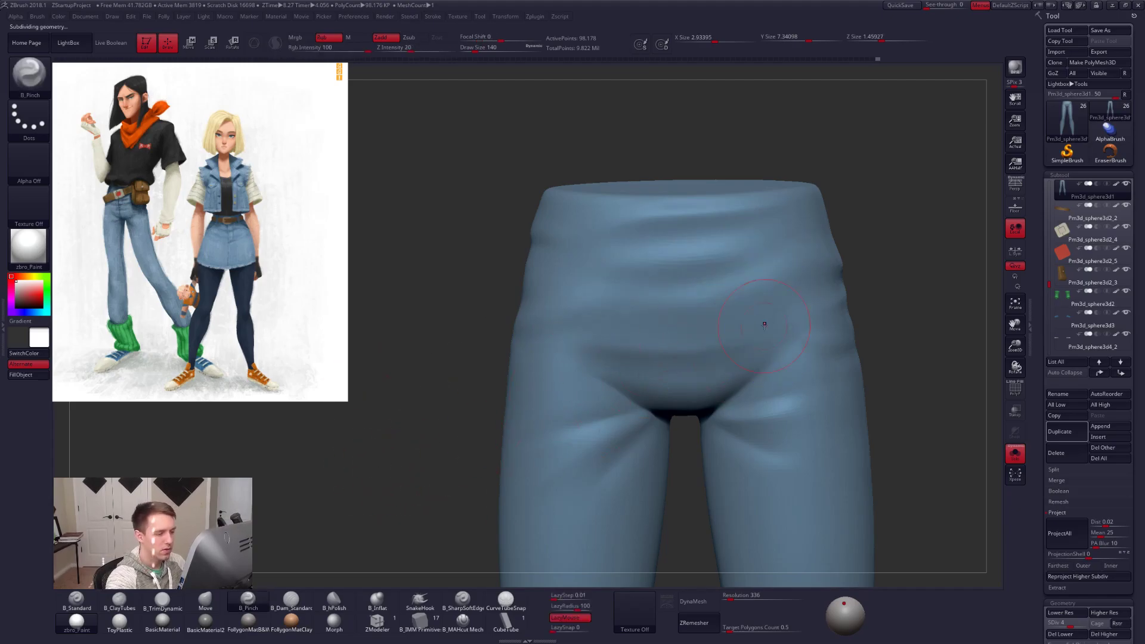
pyautogui.keyDown('shift'); pyautogui.moveTo(757, 358); pyautogui.dragTo(787, 348); pyautogui.keyUp('shift')
pyautogui.moveTo(406, 412)
pyautogui.mouseDown()
pyautogui.moveTo(442, 427)
pyautogui.moveTo(455, 391)
pyautogui.moveTo(472, 423)
pyautogui.mouseUp()
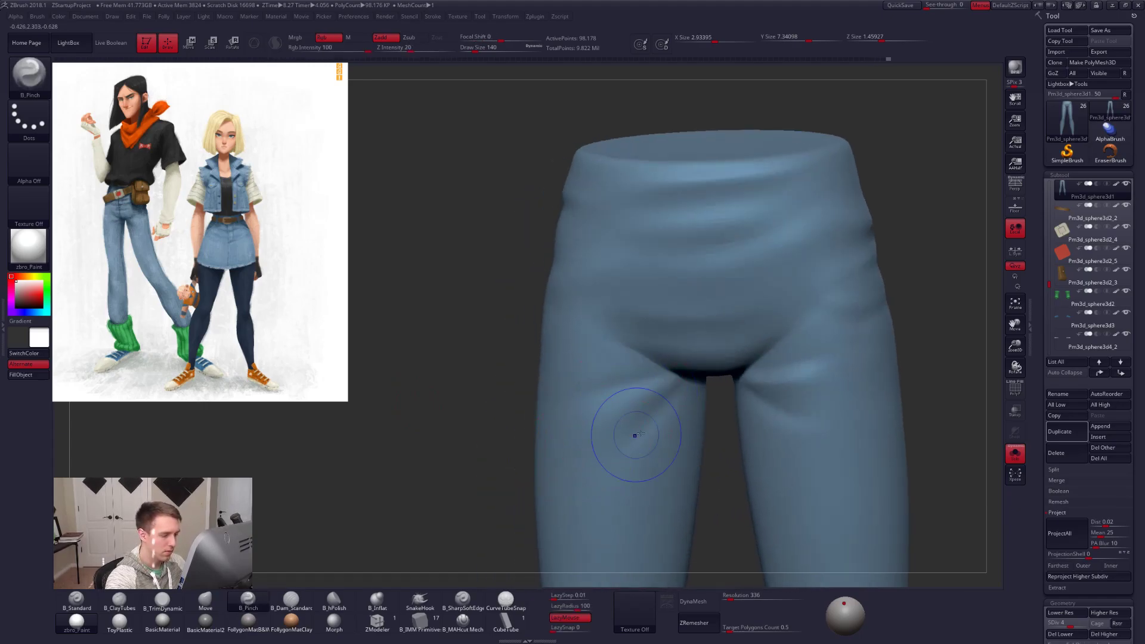
pyautogui.keyDown('shift'); pyautogui.moveTo(785, 388); pyautogui.dragTo(806, 382); pyautogui.keyUp('shift')
pyautogui.moveTo(936, 411); pyautogui.dragTo(966, 415)
pyautogui.moveTo(796, 411)
pyautogui.keyDown('shift'); pyautogui.mouseDown()
pyautogui.moveTo(817, 386)
pyautogui.moveTo(814, 415)
pyautogui.mouseUp(); pyautogui.keyUp('shift')
# Smooth the folds around the side of the jeans' hips and raise the jeans to subdivision level 5.
pyautogui.moveTo(930, 411)
pyautogui.keyDown('alt'); pyautogui.mouseDown()
pyautogui.moveTo(828, 425)
pyautogui.moveTo(737, 382)
pyautogui.moveTo(799, 304)
pyautogui.mouseUp(); pyautogui.keyUp('alt')
pyautogui.keyDown('shift'); pyautogui.moveTo(725, 302); pyautogui.dragTo(751, 283); pyautogui.keyUp('shift')
pyautogui.moveTo(900, 278)
pyautogui.mouseDown()
pyautogui.moveTo(779, 273)
pyautogui.moveTo(797, 281)
pyautogui.mouseUp()
pyautogui.moveTo(798, 280)
pyautogui.keyDown('alt'); pyautogui.mouseDown(button='right')
pyautogui.moveTo(639, 358)
pyautogui.moveTo(569, 370)
pyautogui.mouseUp(button='right'); pyautogui.keyUp('alt')
pyautogui.keyDown('shift'); pyautogui.moveTo(623, 286); pyautogui.dragTo(610, 272); pyautogui.keyUp('shift')
pyautogui.keyDown('alt'); pyautogui.moveTo(610, 272); pyautogui.dragTo(571, 318, button='right'); pyautogui.keyUp('alt')
pyautogui.keyDown('shift'); pyautogui.moveTo(572, 318); pyautogui.dragTo(754, 316); pyautogui.keyUp('shift')
pyautogui.moveTo(754, 316)
pyautogui.keyDown('alt'); pyautogui.mouseDown(button='right')
pyautogui.moveTo(648, 358)
pyautogui.moveTo(689, 341)
pyautogui.mouseUp(button='right'); pyautogui.keyUp('alt')
pyautogui.moveTo(689, 342)
pyautogui.keyDown('shift'); pyautogui.mouseDown()
pyautogui.moveTo(690, 362)
pyautogui.moveTo(608, 352)
pyautogui.moveTo(775, 289)
pyautogui.mouseUp(); pyautogui.keyUp('shift')
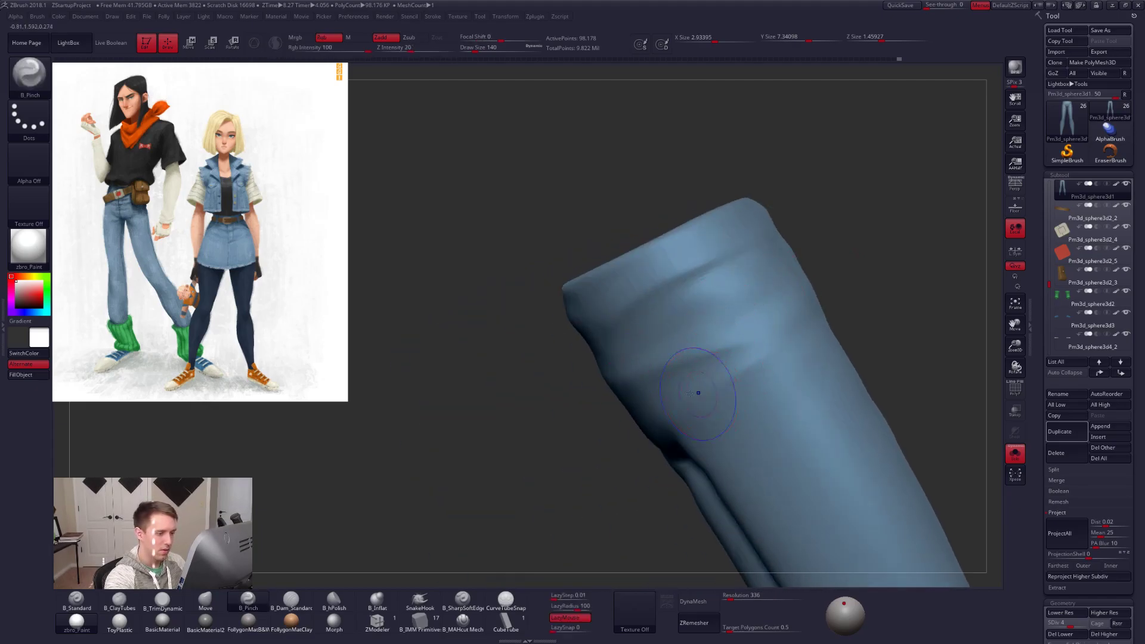
pyautogui.moveTo(698, 392); pyautogui.dragTo(668, 412)
pyautogui.moveTo(739, 382); pyautogui.dragTo(544, 375)
pyautogui.press('d')
pyautogui.moveTo(637, 358)
pyautogui.mouseDown(button='right')
pyautogui.moveTo(621, 360)
pyautogui.moveTo(643, 356)
pyautogui.mouseUp(button='right')
pyautogui.keyDown('alt'); pyautogui.moveTo(731, 376); pyautogui.dragTo(708, 354, button='right'); pyautogui.keyUp('alt')
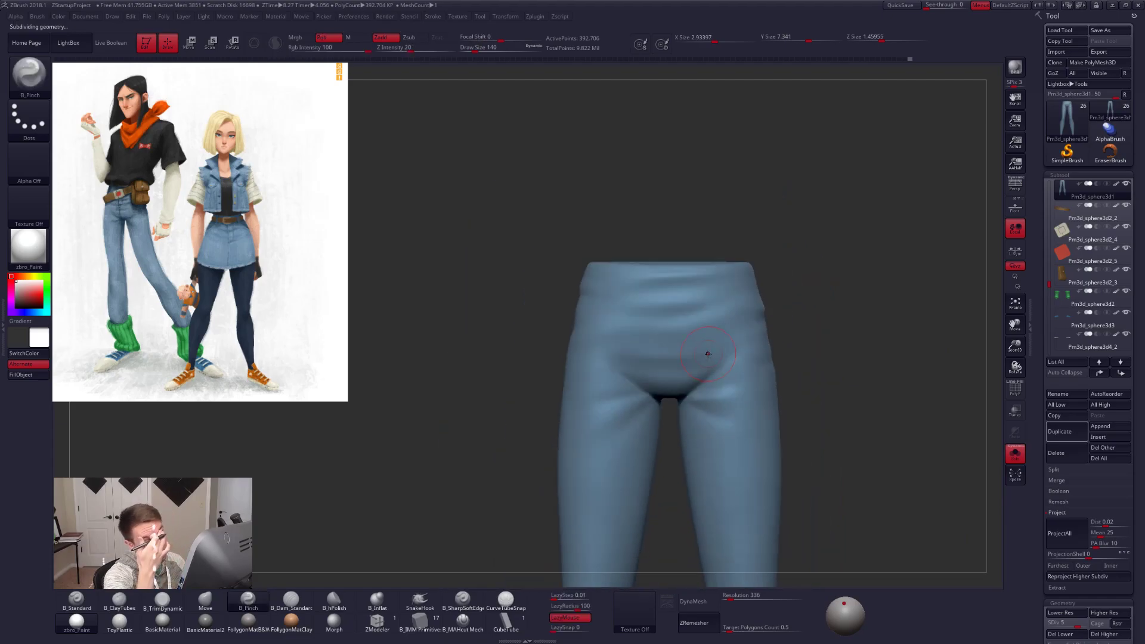
pyautogui.moveTo(664, 350); pyautogui.dragTo(691, 390)
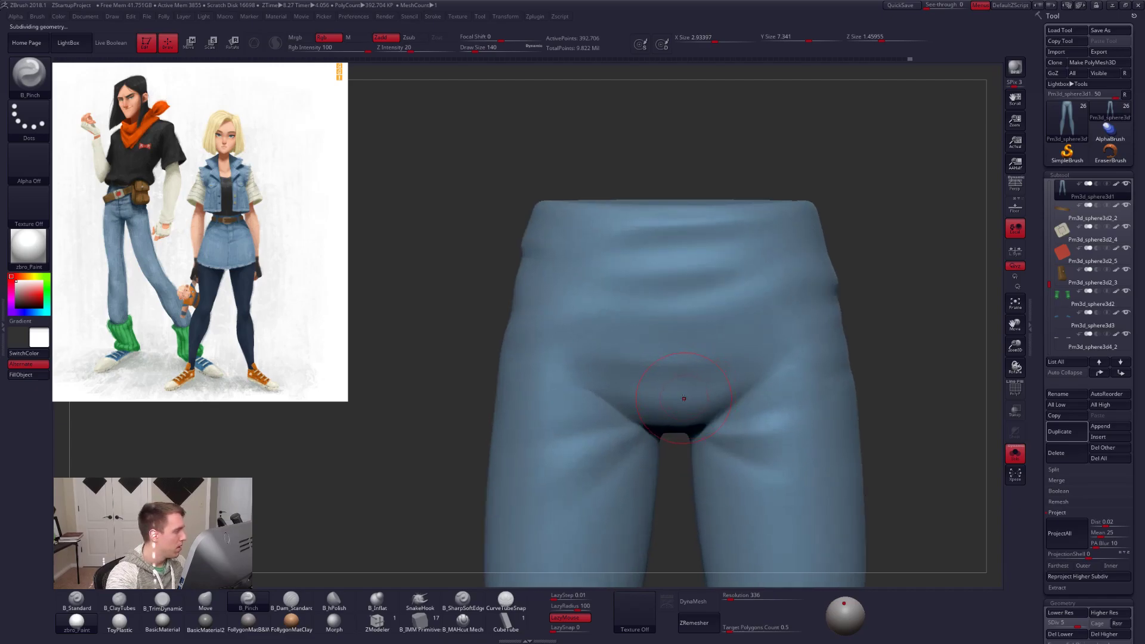
# Flatten the jeans' lower front with the TrimDynamic brush at draw size 113 and raise the jeans to subdivision level 6.
pyautogui.press('space')
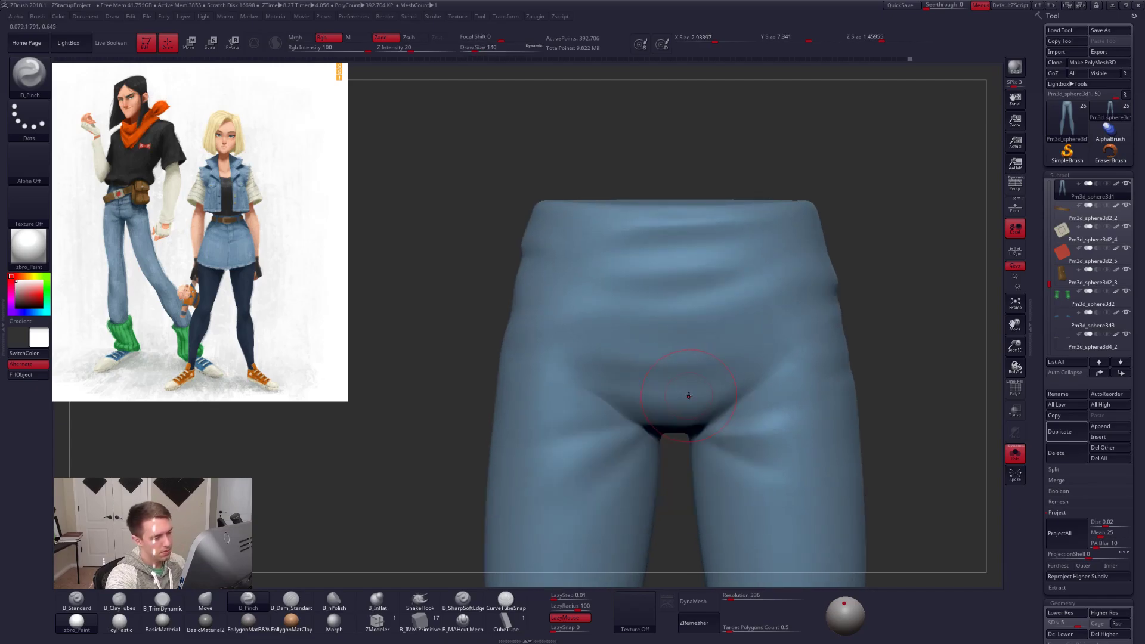
pyautogui.press('3')
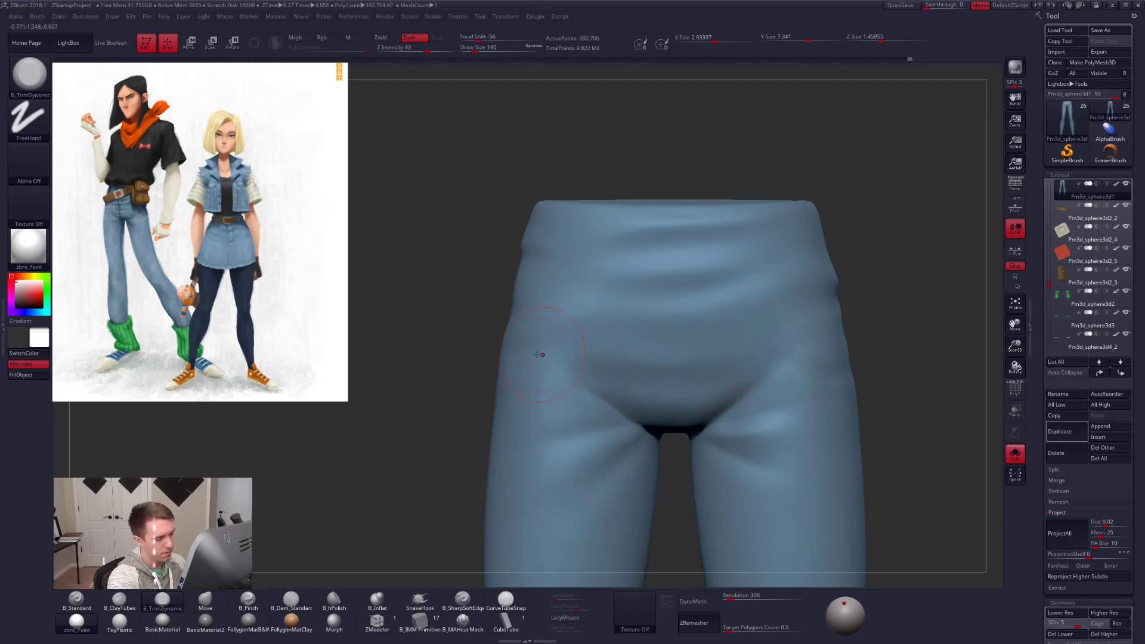
pyautogui.press('space')
pyautogui.moveTo(674, 365); pyautogui.dragTo(668, 365)
pyautogui.moveTo(662, 366)
pyautogui.keyDown('shift'); pyautogui.mouseDown(button='right')
pyautogui.moveTo(731, 381)
pyautogui.moveTo(685, 395)
pyautogui.mouseUp(button='right'); pyautogui.keyUp('shift')
pyautogui.press('d')
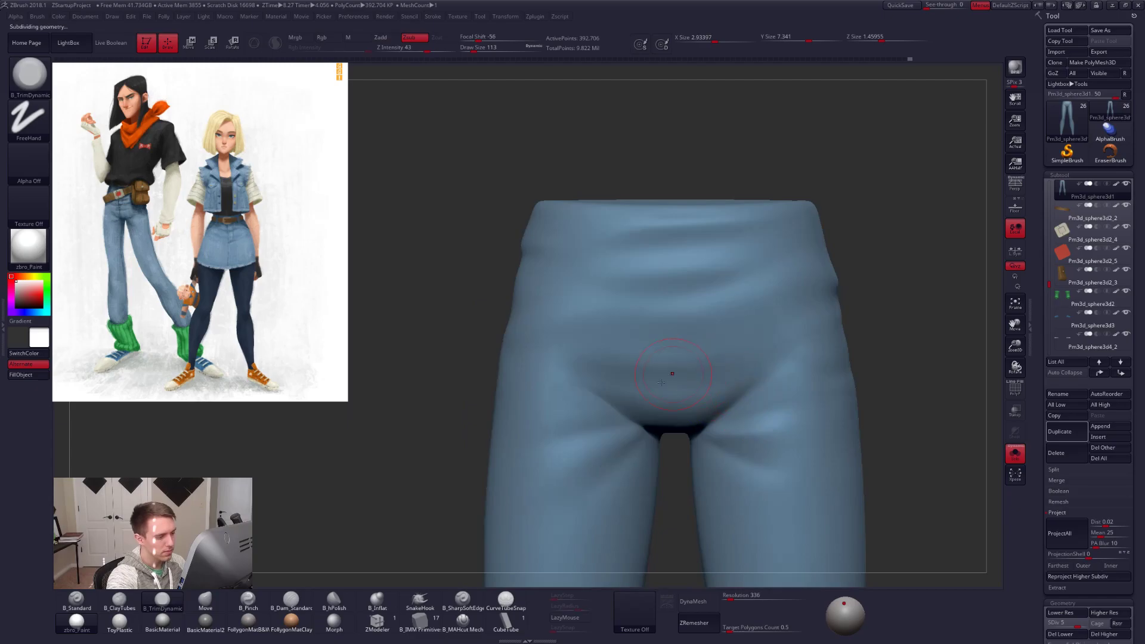
pyautogui.press('5')
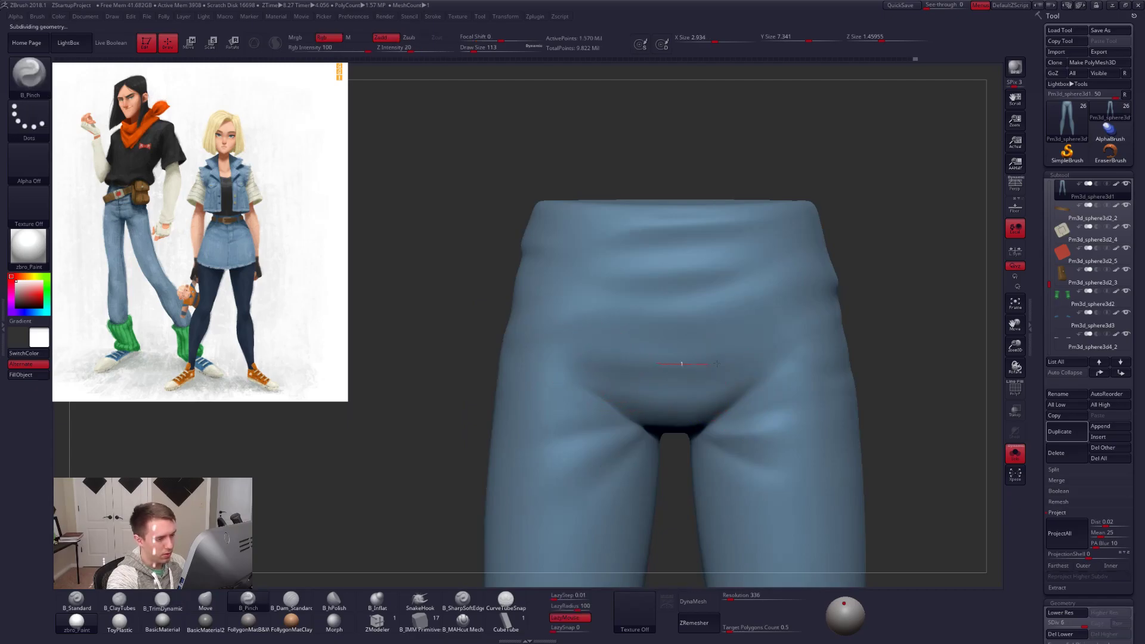
pyautogui.press('shift')
pyautogui.press('shift')
# Mask one half of the jeans' upper front and shift the unmasked half with the Move brush at draw size 381 to form a centre seam.
pyautogui.keyDown('alt'); pyautogui.moveTo(699, 338); pyautogui.dragTo(674, 328, button='right'); pyautogui.keyUp('alt')
pyautogui.moveTo(649, 174)
pyautogui.keyDown('ctrl'); pyautogui.keyDown('shift'); pyautogui.mouseDown()
pyautogui.moveTo(468, 215)
pyautogui.moveTo(601, 512)
pyautogui.moveTo(648, 529)
pyautogui.moveTo(650, 242)
pyautogui.mouseUp(); pyautogui.keyUp('shift'); pyautogui.keyUp('ctrl')
pyautogui.press('space')
pyautogui.press('b')
pyautogui.press('m')
pyautogui.press('v')
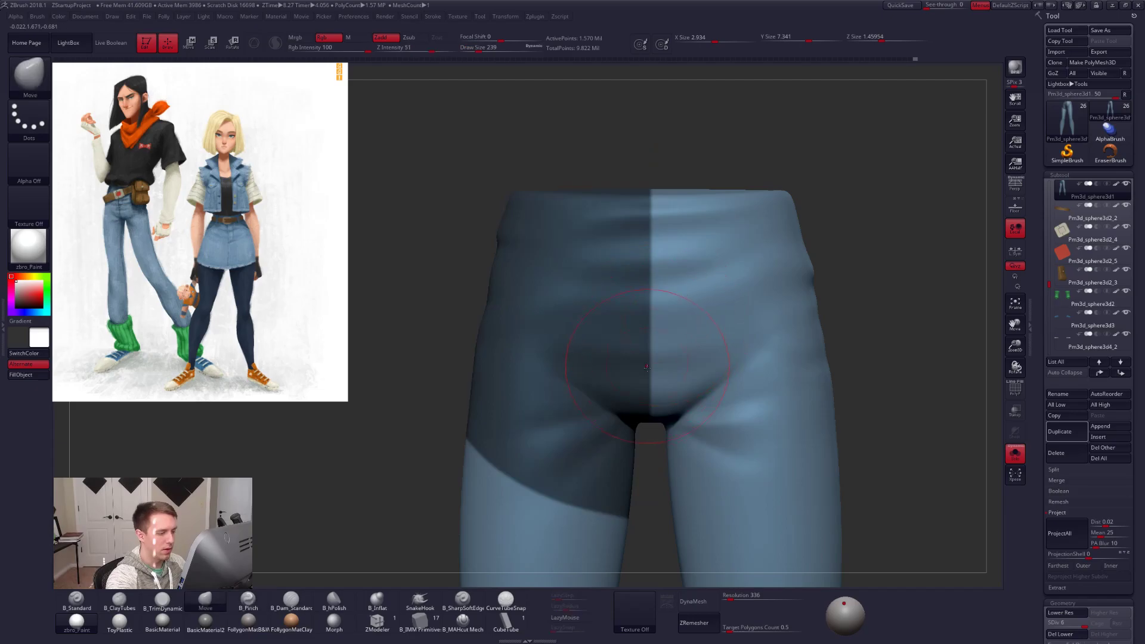
pyautogui.moveTo(650, 389); pyautogui.dragTo(686, 394, button='right')
pyautogui.press('space')
pyautogui.moveTo(638, 365); pyautogui.dragTo(645, 365)
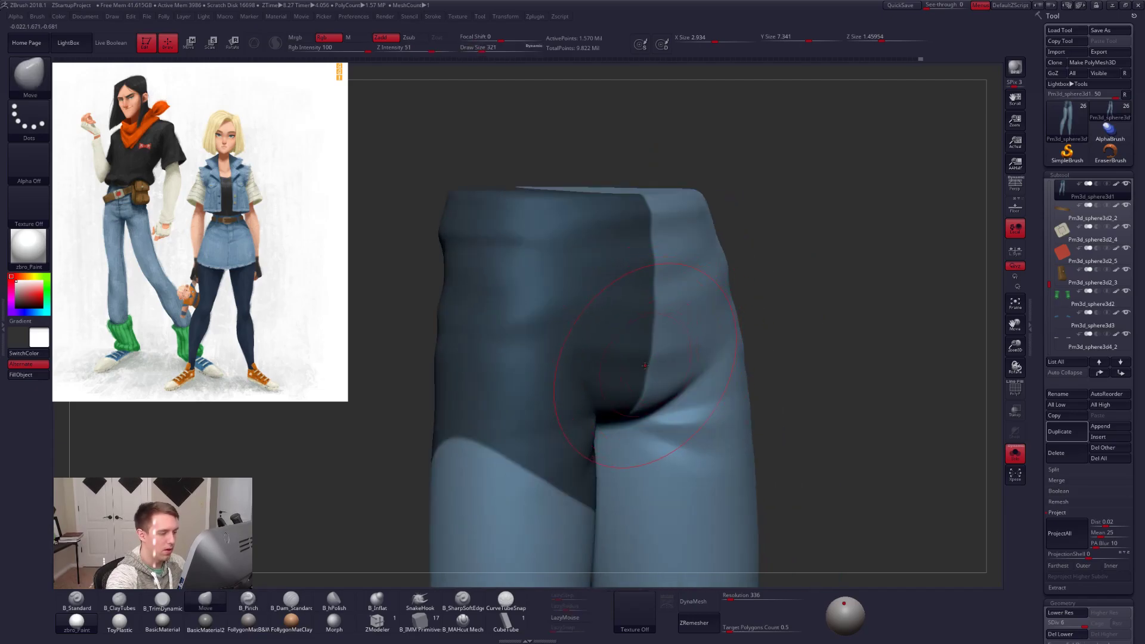
pyautogui.moveTo(648, 357)
pyautogui.mouseDown(button='right')
pyautogui.moveTo(648, 313)
pyautogui.moveTo(617, 359)
pyautogui.mouseUp(button='right')
pyautogui.press('space')
pyautogui.moveTo(657, 310); pyautogui.dragTo(662, 310)
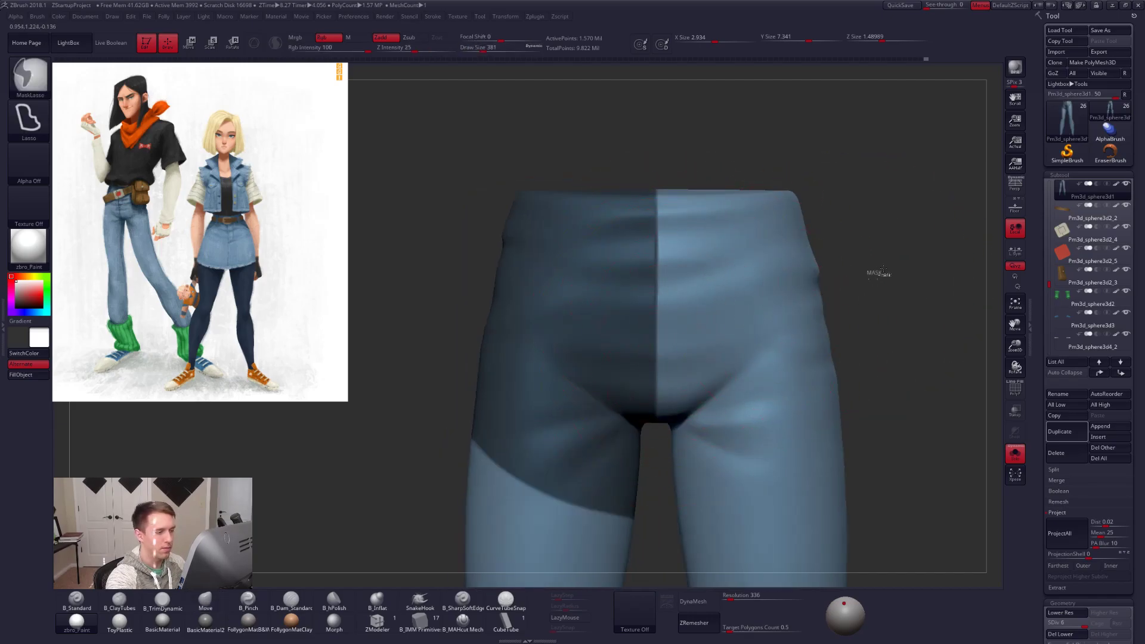
# Clear the mask to inspect the centre seam, and undo the seam together with its mask.
pyautogui.keyDown('ctrl'); pyautogui.moveTo(873, 271); pyautogui.dragTo(888, 287); pyautogui.keyUp('ctrl')
pyautogui.moveTo(792, 423); pyautogui.dragTo(834, 416, button='right')
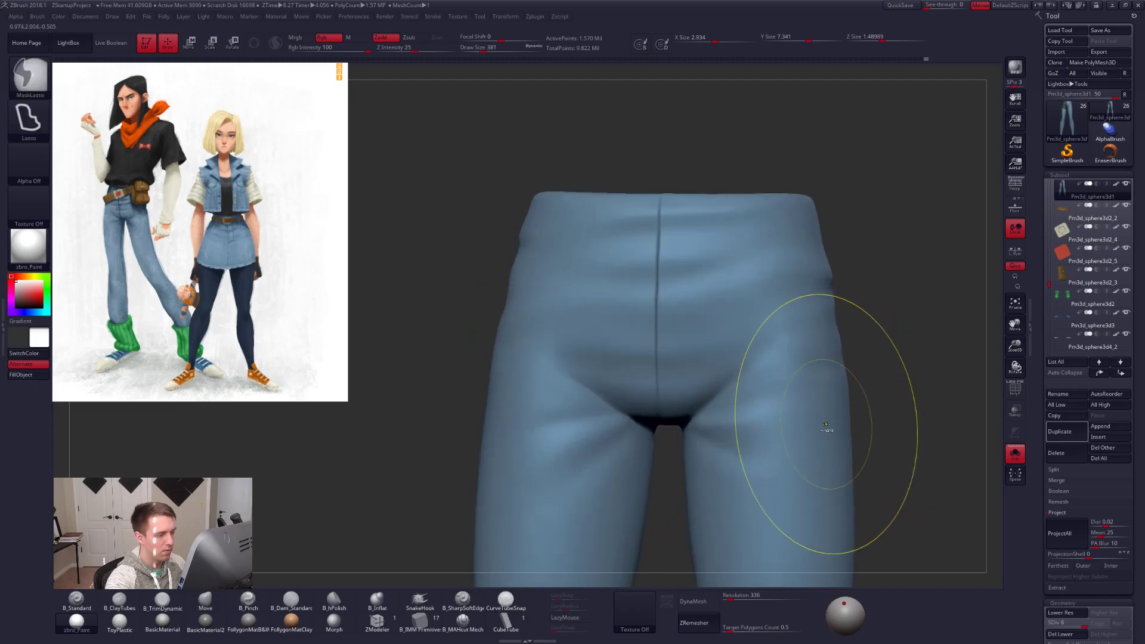
pyautogui.hotkey('ctrl', 'z')
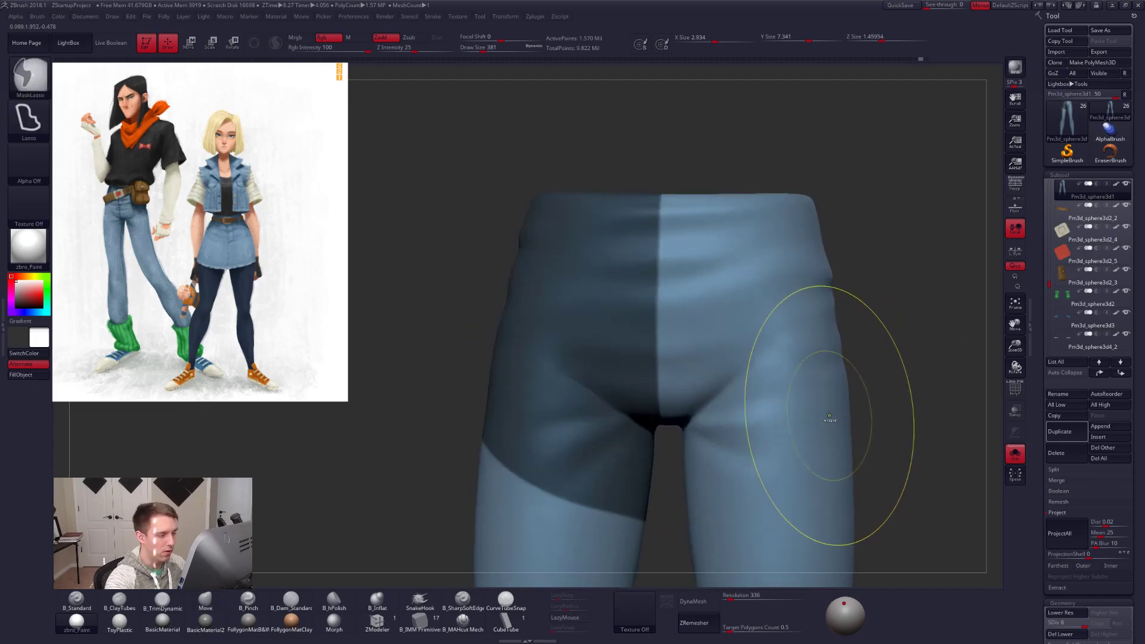
pyautogui.hotkey('ctrl', 'z')
pyautogui.hotkey('ctrl', 'z')
# Smooth the folds at the top of the jeans' front thighs with the Smooth brush at draw size 170.
pyautogui.keyDown('ctrl'); pyautogui.moveTo(853, 416); pyautogui.dragTo(691, 338, button='right'); pyautogui.keyUp('ctrl')
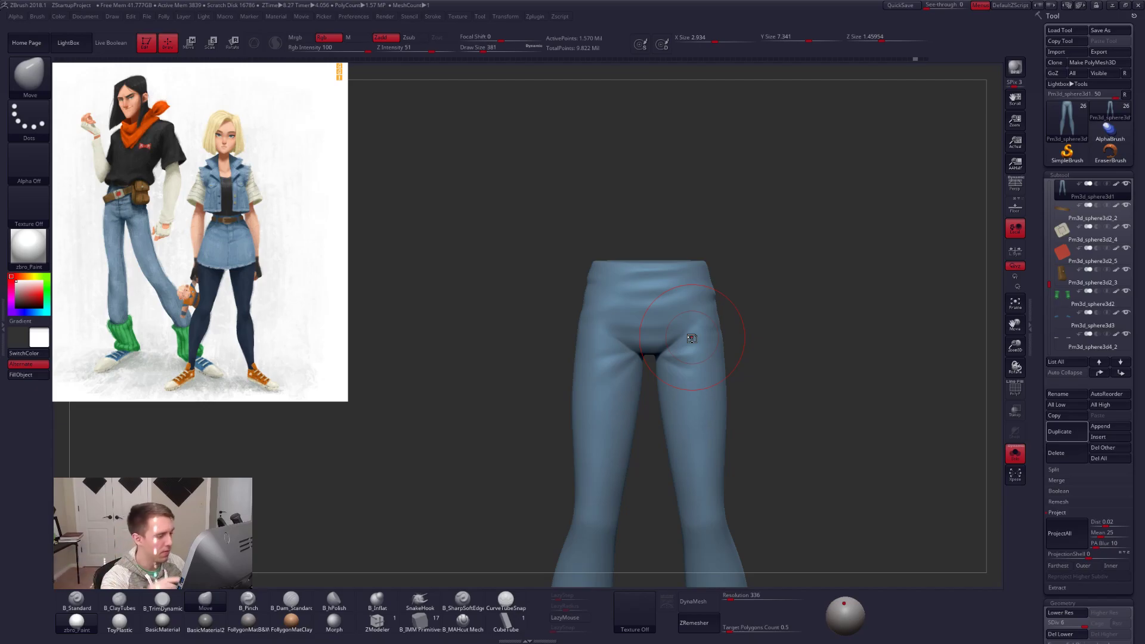
pyautogui.keyDown('alt'); pyautogui.moveTo(708, 335); pyautogui.dragTo(689, 383, button='right'); pyautogui.keyUp('alt')
pyautogui.press('space')
pyautogui.click(692, 384)
pyautogui.keyDown('shift'); pyautogui.moveTo(689, 382); pyautogui.dragTo(686, 372); pyautogui.keyUp('shift')
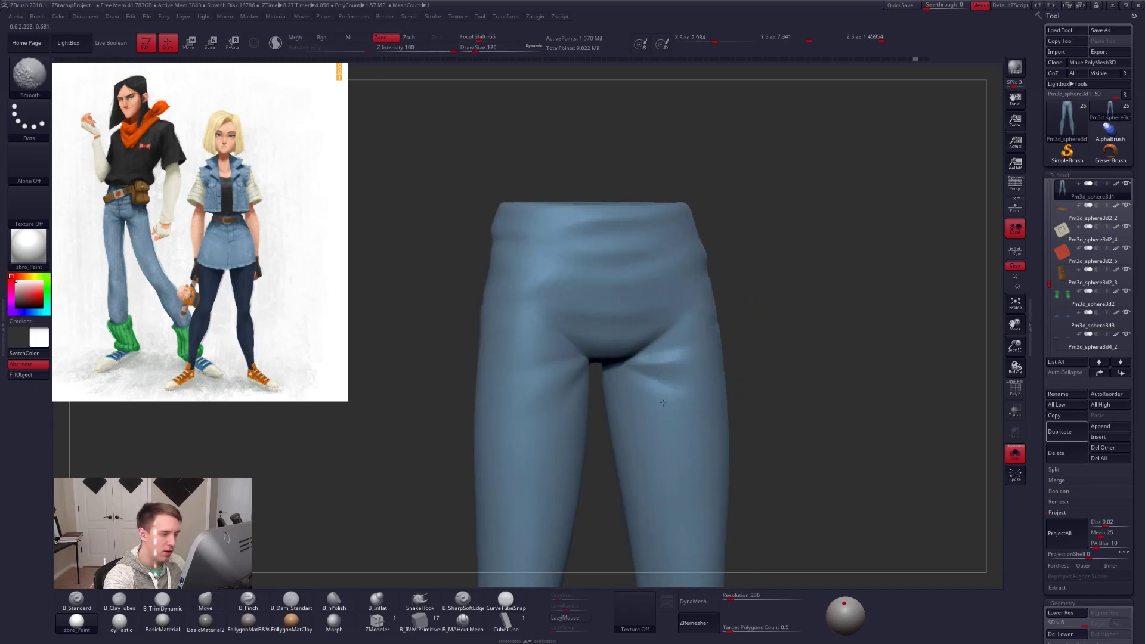
pyautogui.moveTo(720, 384); pyautogui.dragTo(685, 375, button='right')
pyautogui.moveTo(728, 341)
pyautogui.mouseDown(button='right')
pyautogui.moveTo(669, 367)
pyautogui.moveTo(698, 376)
pyautogui.moveTo(698, 341)
pyautogui.moveTo(656, 337)
pyautogui.mouseUp(button='right')
# Sharpen the folds at the side of the jeans' hip with the Pinch brush at draw size 150 and soften them.
pyautogui.press('5')
pyautogui.press('space')
pyautogui.click(687, 382)
pyautogui.press('space')
pyautogui.click(696, 378)
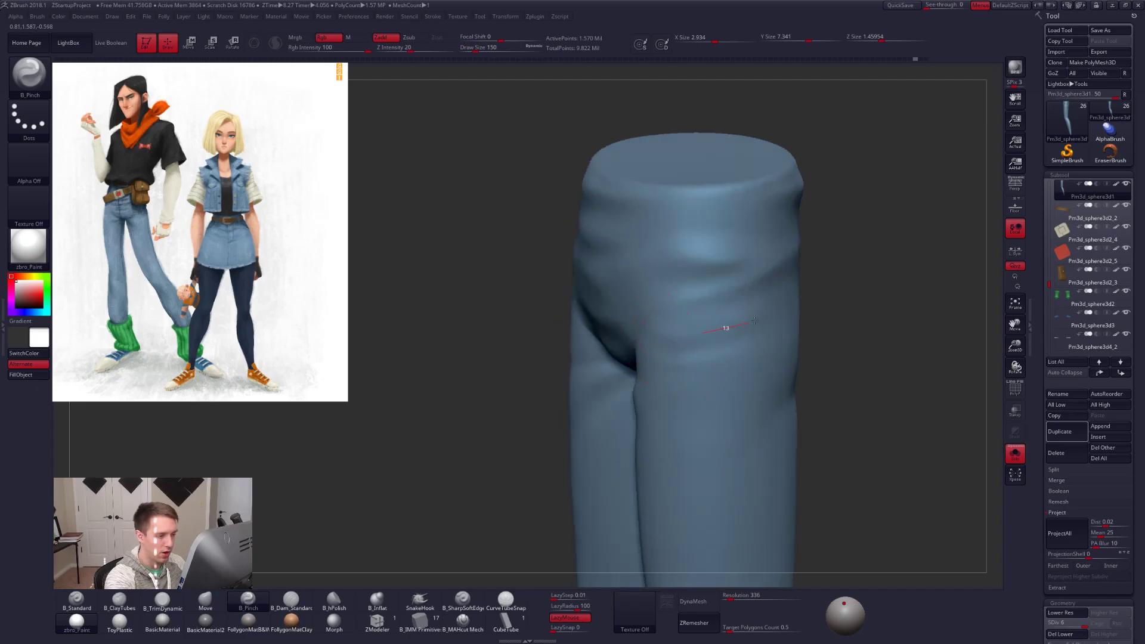
pyautogui.press('shift')
pyautogui.keyDown('shift'); pyautogui.moveTo(676, 377); pyautogui.dragTo(670, 381); pyautogui.keyUp('shift')
# Show the whole character to examine the jeans from behind, and isolate the jeans again.
pyautogui.moveTo(669, 381)
pyautogui.mouseDown(button='right')
pyautogui.moveTo(853, 348)
pyautogui.moveTo(637, 298)
pyautogui.moveTo(632, 335)
pyautogui.moveTo(718, 340)
pyautogui.moveTo(754, 370)
pyautogui.moveTo(798, 470)
pyautogui.mouseUp(button='right')
pyautogui.hotkey('alt', 's')
pyautogui.hotkey('alt', 's')
pyautogui.hotkey('alt', 's')
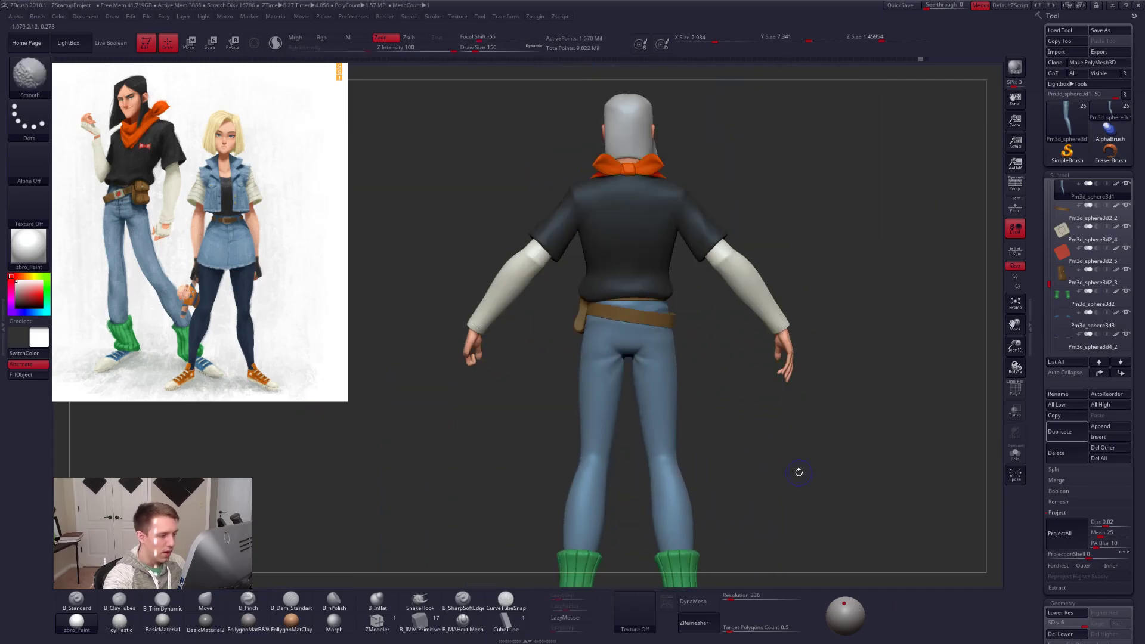
pyautogui.moveTo(737, 437)
pyautogui.keyDown('ctrl'); pyautogui.mouseDown(button='right')
pyautogui.moveTo(633, 364)
pyautogui.moveTo(649, 356)
pyautogui.mouseUp(button='right'); pyautogui.keyUp('ctrl')
pyautogui.hotkey('alt', 's')
# Flatten the folds beneath the jeans' seat with the TrimDynamic brush at draw size 104 and smooth them.
pyautogui.press('s')
pyautogui.moveTo(648, 356); pyautogui.dragTo(632, 340)
pyautogui.moveTo(656, 339)
pyautogui.mouseDown(button='right')
pyautogui.moveTo(633, 359)
pyautogui.moveTo(651, 340)
pyautogui.mouseUp(button='right')
pyautogui.press('alt')
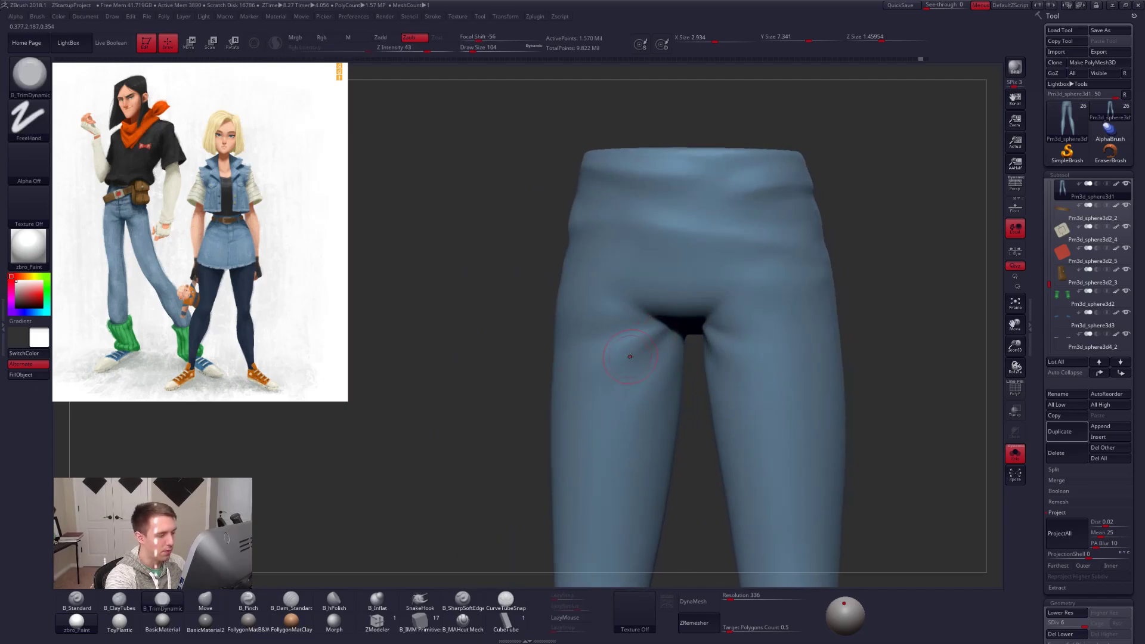
pyautogui.press('shift')
pyautogui.keyDown('shift'); pyautogui.moveTo(653, 359); pyautogui.dragTo(634, 393); pyautogui.keyUp('shift')
pyautogui.moveTo(633, 394)
pyautogui.mouseDown(button='right')
pyautogui.moveTo(686, 389)
pyautogui.moveTo(704, 352)
pyautogui.mouseUp(button='right')
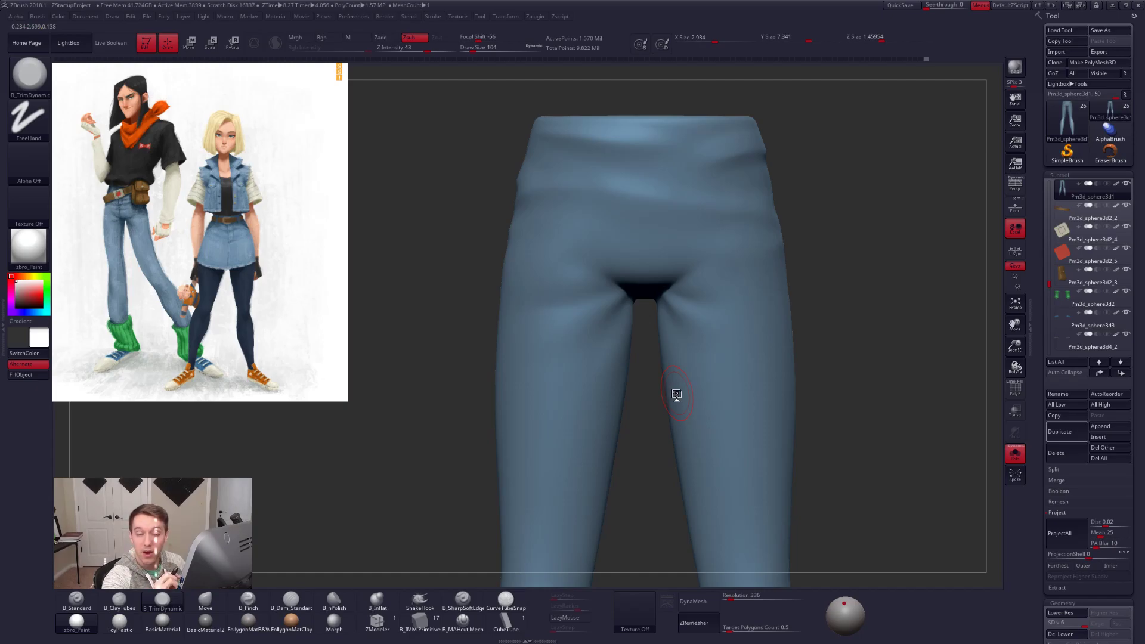
# Smooth the creases where the jeans' seat meets the back of both thighs.
pyautogui.moveTo(677, 394)
pyautogui.mouseDown(button='right')
pyautogui.moveTo(676, 315)
pyautogui.moveTo(573, 333)
pyautogui.mouseUp(button='right')
pyautogui.press('shift')
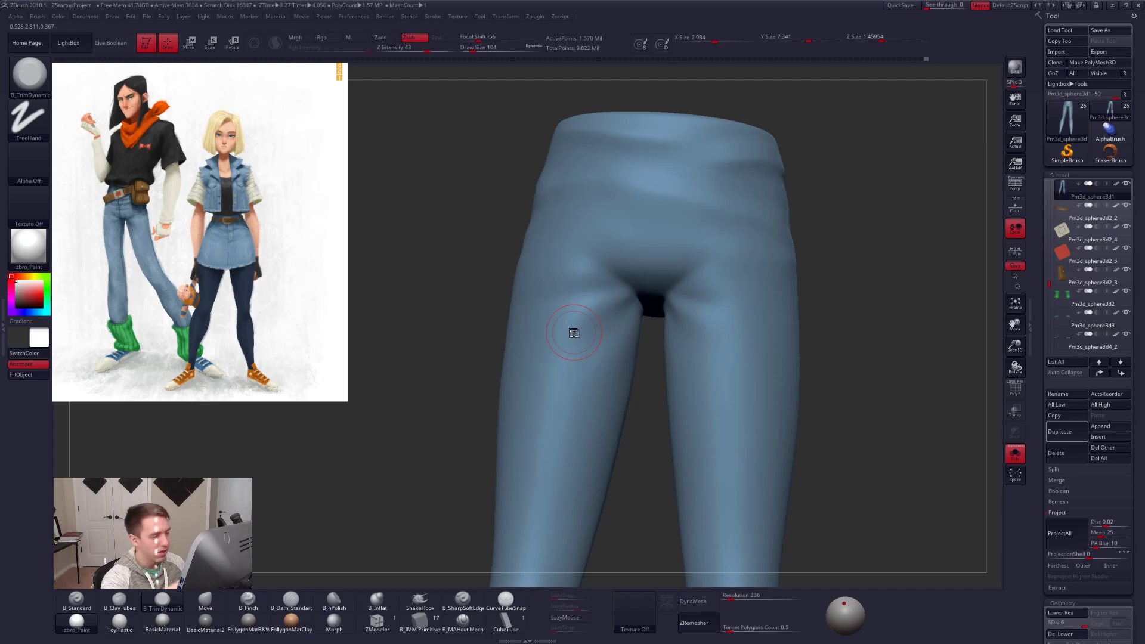
pyautogui.moveTo(574, 332); pyautogui.dragTo(596, 355, button='right')
pyautogui.keyDown('shift'); pyautogui.moveTo(660, 359); pyautogui.dragTo(659, 343); pyautogui.keyUp('shift')
pyautogui.moveTo(659, 342); pyautogui.dragTo(692, 335, button='right')
pyautogui.keyDown('shift'); pyautogui.moveTo(692, 335); pyautogui.dragTo(678, 330); pyautogui.keyUp('shift')
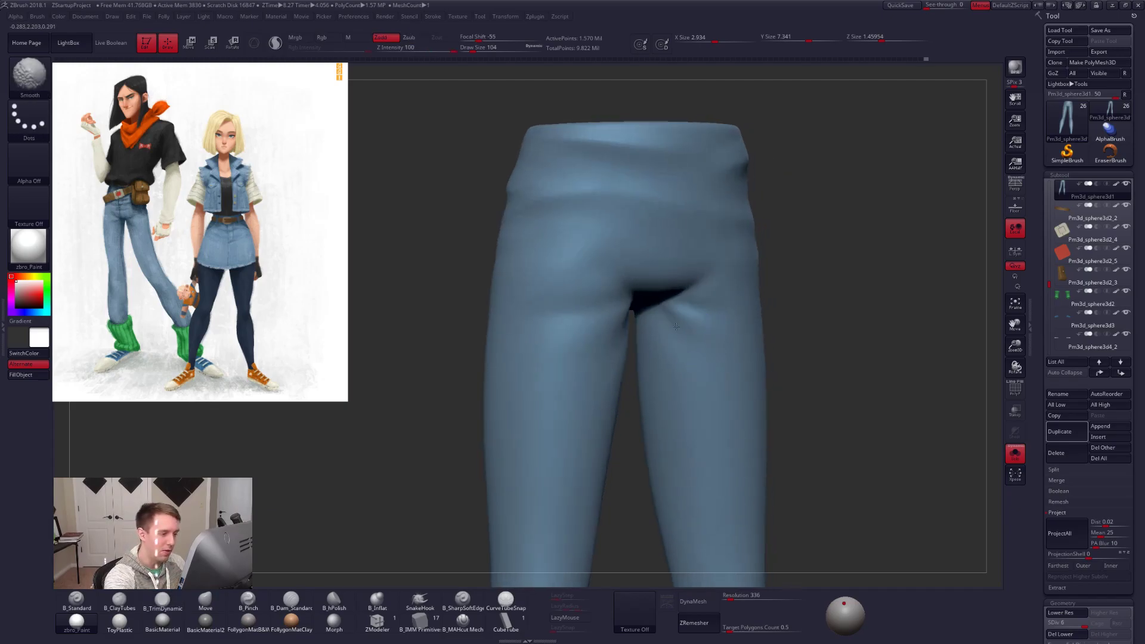
# Smooth the folds around the side of the jeans' waist and hip at draw size 121.
pyautogui.moveTo(709, 336)
pyautogui.mouseDown(button='right')
pyautogui.moveTo(540, 335)
pyautogui.moveTo(565, 397)
pyautogui.mouseUp(button='right')
pyautogui.keyDown('shift'); pyautogui.moveTo(737, 247); pyautogui.dragTo(757, 238); pyautogui.keyUp('shift')
pyautogui.moveTo(758, 239); pyautogui.dragTo(821, 248, button='right')
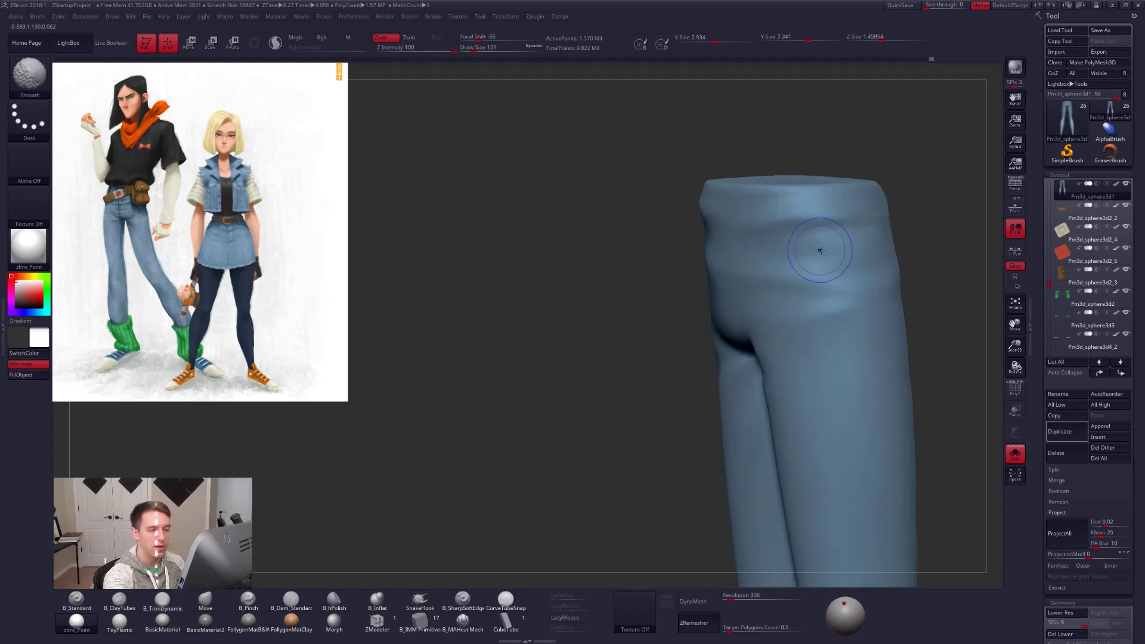
pyautogui.keyDown('shift'); pyautogui.moveTo(796, 295); pyautogui.dragTo(793, 306); pyautogui.keyUp('shift')
pyautogui.moveTo(794, 306)
pyautogui.mouseDown(button='right')
pyautogui.moveTo(730, 308)
pyautogui.moveTo(724, 262)
pyautogui.mouseUp(button='right')
pyautogui.moveTo(796, 311)
pyautogui.keyDown('shift'); pyautogui.mouseDown()
pyautogui.moveTo(804, 329)
pyautogui.moveTo(787, 324)
pyautogui.mouseUp(); pyautogui.keyUp('shift')
pyautogui.moveTo(787, 324); pyautogui.dragTo(852, 343, button='right')
# Sharpen the folds around the side and back of the jeans' waist with the Pinch brush at draw size 160, and smooth them.
pyautogui.press('space')
pyautogui.moveTo(762, 325); pyautogui.dragTo(760, 279)
pyautogui.moveTo(761, 278)
pyautogui.mouseDown(button='right')
pyautogui.moveTo(777, 260)
pyautogui.moveTo(739, 315)
pyautogui.moveTo(759, 318)
pyautogui.moveTo(696, 328)
pyautogui.moveTo(730, 337)
pyautogui.mouseUp(button='right')
pyautogui.hotkey('shift', 's')
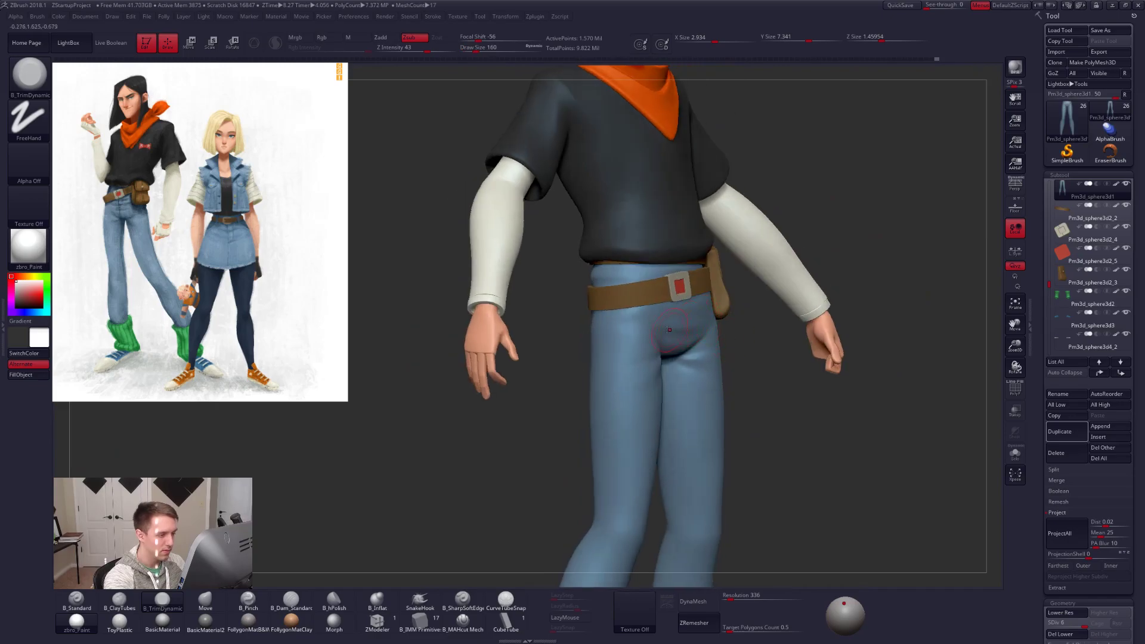
pyautogui.keyDown('ctrl'); pyautogui.moveTo(613, 323); pyautogui.dragTo(614, 334, button='right'); pyautogui.keyUp('ctrl')
pyautogui.hotkey('shift', 's')
pyautogui.moveTo(593, 289)
pyautogui.keyDown('alt'); pyautogui.mouseDown(button='right')
pyautogui.moveTo(657, 345)
pyautogui.moveTo(663, 331)
pyautogui.moveTo(733, 334)
pyautogui.mouseUp(button='right'); pyautogui.keyUp('alt')
pyautogui.press('5')
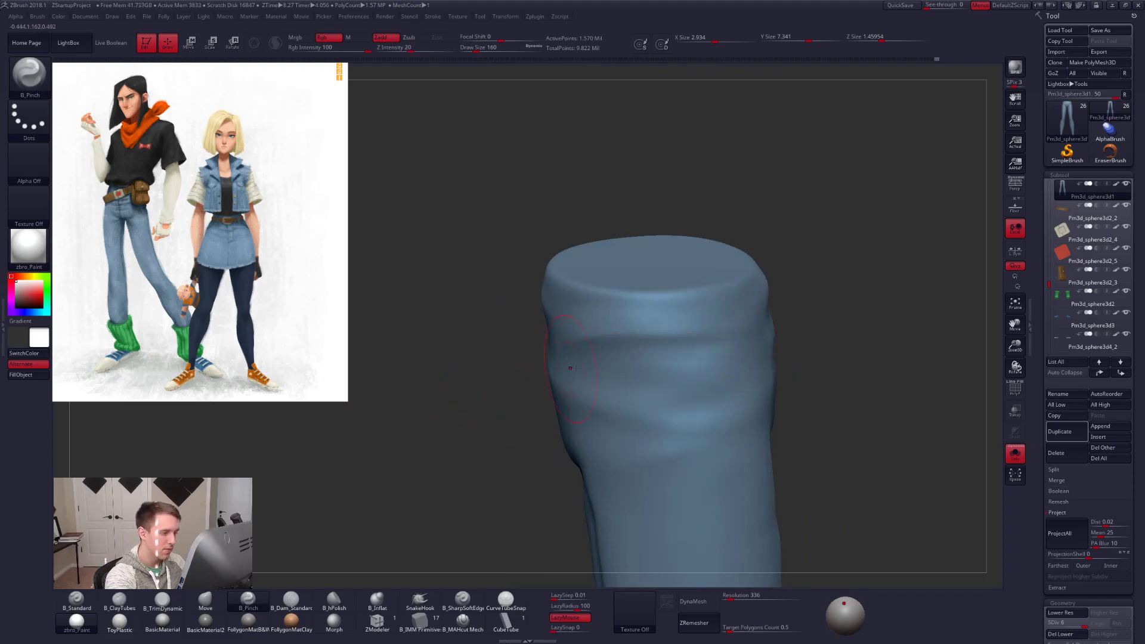
pyautogui.moveTo(566, 369); pyautogui.dragTo(608, 333, button='right')
pyautogui.moveTo(508, 354); pyautogui.dragTo(499, 357)
pyautogui.moveTo(500, 357); pyautogui.dragTo(443, 368, button='right')
pyautogui.keyDown('shift'); pyautogui.moveTo(585, 339); pyautogui.dragTo(617, 334); pyautogui.keyUp('shift')
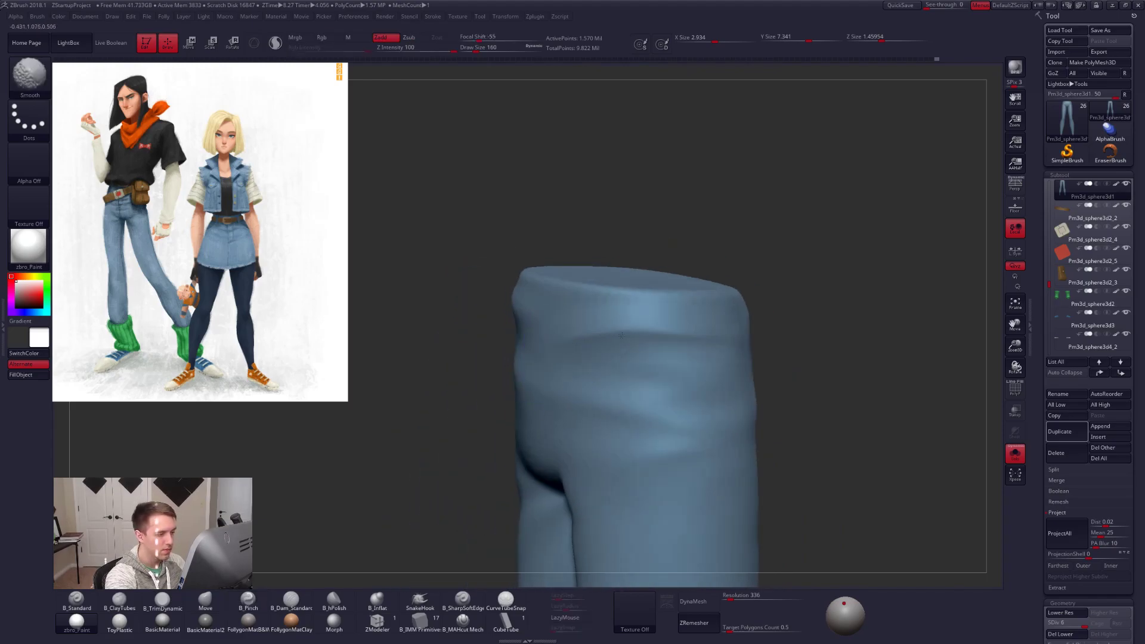
pyautogui.moveTo(724, 342); pyautogui.dragTo(818, 434, button='right')
# Lower the jeans to subdivision level 4 and smooth the folds around the upper back.
pyautogui.hotkey('ctrl', 'shift', 's')
pyautogui.hotkey('ctrl', 'shift', 's')
pyautogui.moveTo(755, 405)
pyautogui.mouseDown(button='right')
pyautogui.moveTo(707, 381)
pyautogui.moveTo(733, 373)
pyautogui.mouseUp(button='right')
pyautogui.hotkey('shift', 'd')
pyautogui.hotkey('shift', 'd')
pyautogui.moveTo(733, 373)
pyautogui.keyDown('shift'); pyautogui.mouseDown()
pyautogui.moveTo(805, 354)
pyautogui.moveTo(786, 352)
pyautogui.mouseUp(); pyautogui.keyUp('shift')
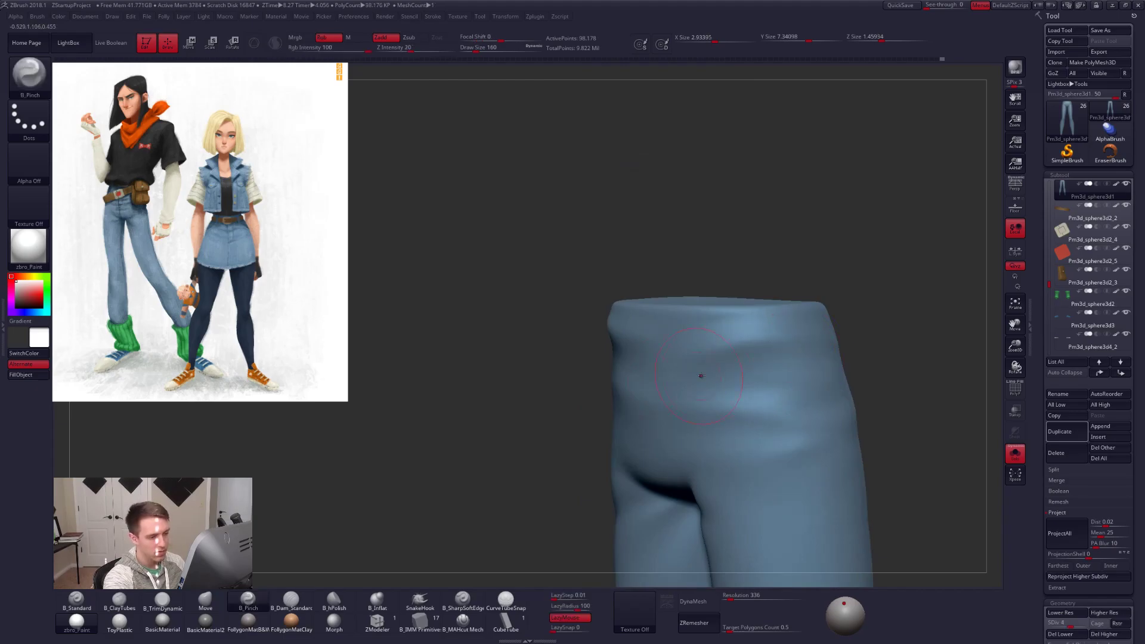
# Return the jeans to subdivision level 6 and show the whole character.
pyautogui.keyDown('shift'); pyautogui.moveTo(728, 365); pyautogui.dragTo(782, 375, button='right'); pyautogui.keyUp('shift')
pyautogui.press('d')
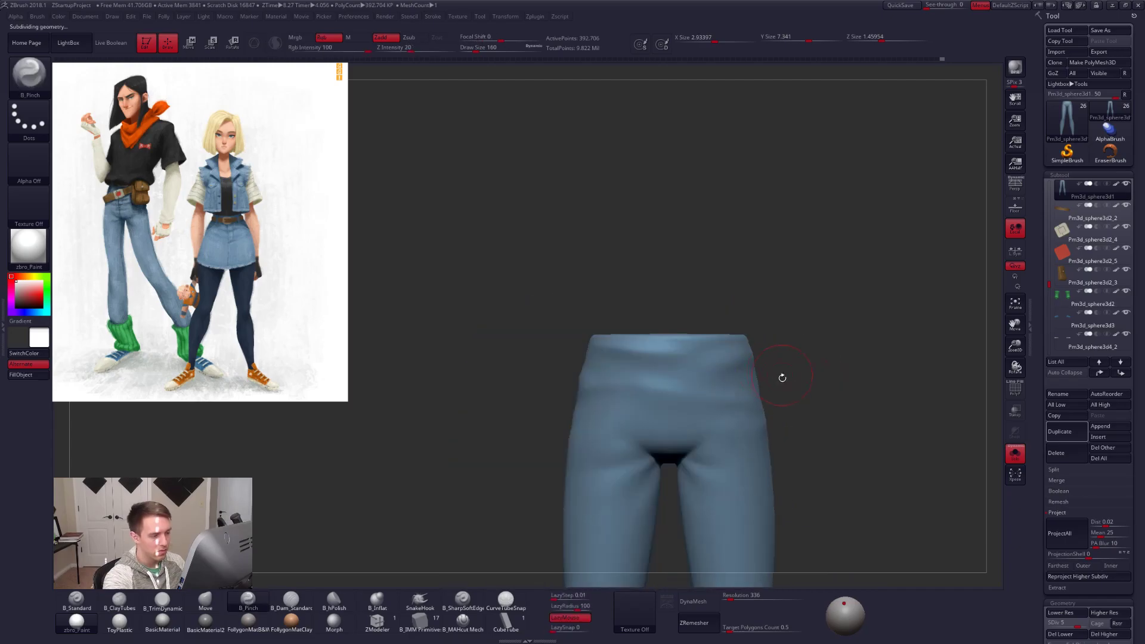
pyautogui.hotkey('alt', 's')
pyautogui.moveTo(728, 401)
pyautogui.mouseDown(button='right')
pyautogui.moveTo(870, 429)
pyautogui.moveTo(669, 374)
pyautogui.moveTo(728, 386)
pyautogui.mouseUp(button='right')
pyautogui.press('d')
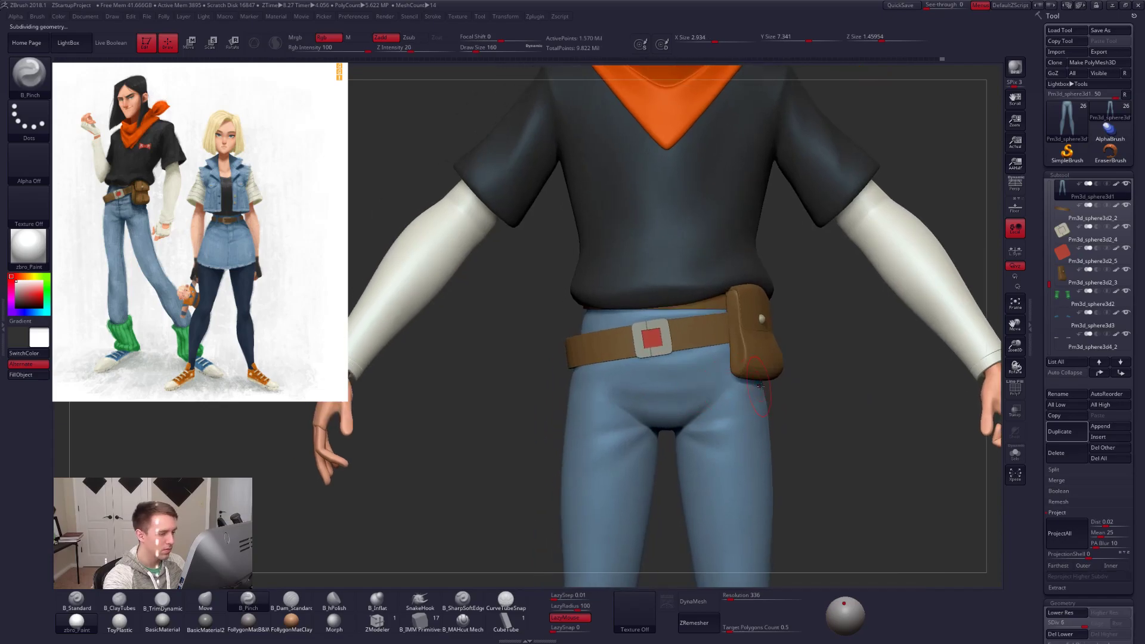
# Select the T-shirt, set the draw size to 130, and examine the character's clothing from the front and side.
pyautogui.keyDown('ctrl'); pyautogui.moveTo(796, 396); pyautogui.dragTo(773, 365, button='right'); pyautogui.keyUp('ctrl')
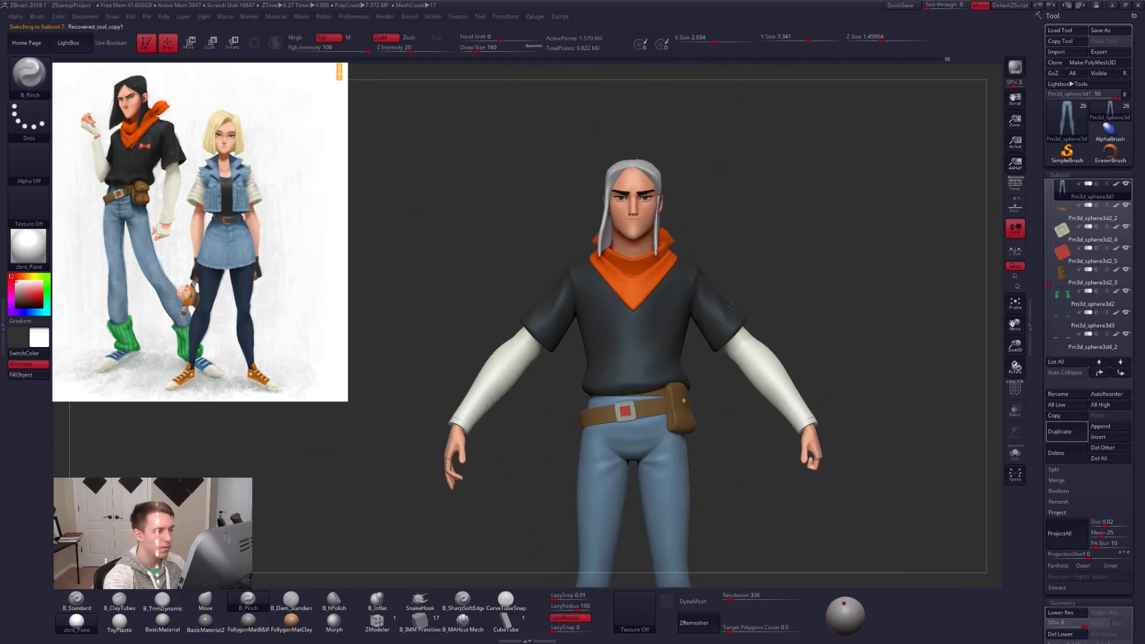
pyautogui.moveTo(728, 417); pyautogui.dragTo(730, 414)
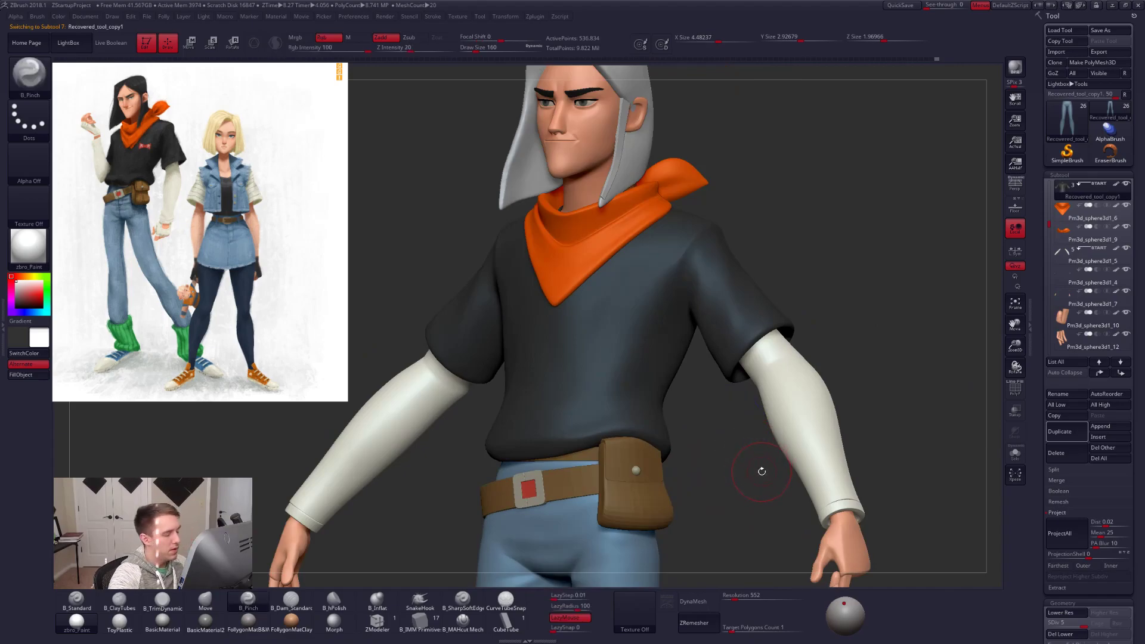
pyautogui.press('space')
pyautogui.moveTo(895, 394); pyautogui.dragTo(892, 395)
pyautogui.moveTo(807, 430)
pyautogui.mouseDown()
pyautogui.moveTo(823, 440)
pyautogui.moveTo(780, 435)
pyautogui.mouseUp()
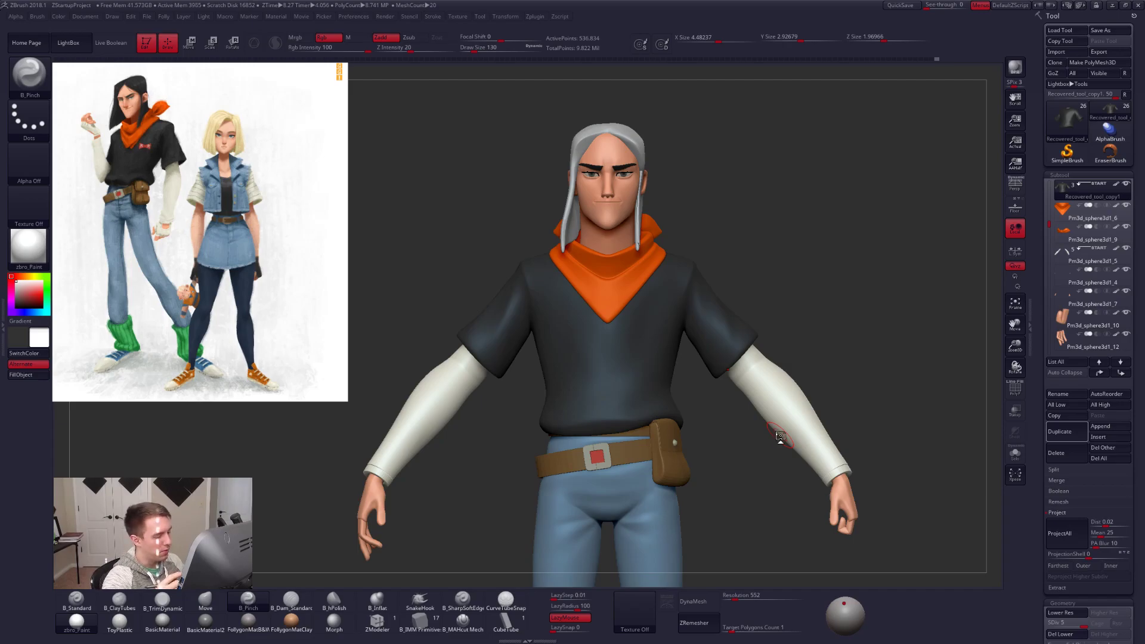
pyautogui.moveTo(780, 435); pyautogui.dragTo(703, 455)
# Select the jeans and bring their subdivision settings into view.
pyautogui.keyDown('alt'); pyautogui.click(690, 469); pyautogui.keyUp('alt')
pyautogui.hotkey('shift', 'f')
pyautogui.hotkey('shift', 'f')
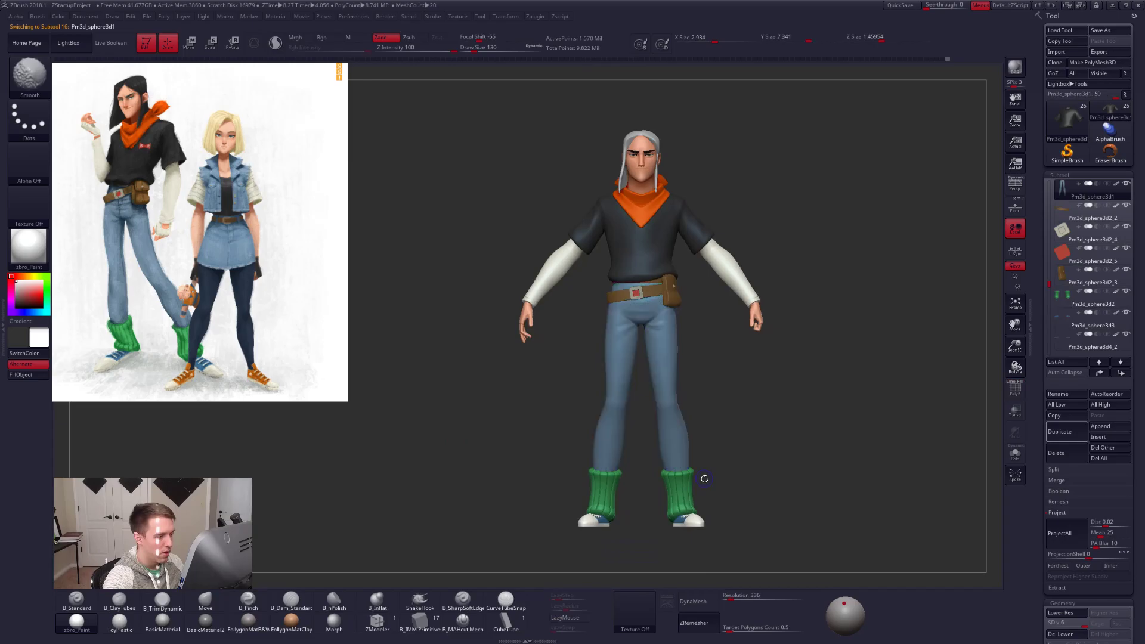
pyautogui.click(1059, 512)
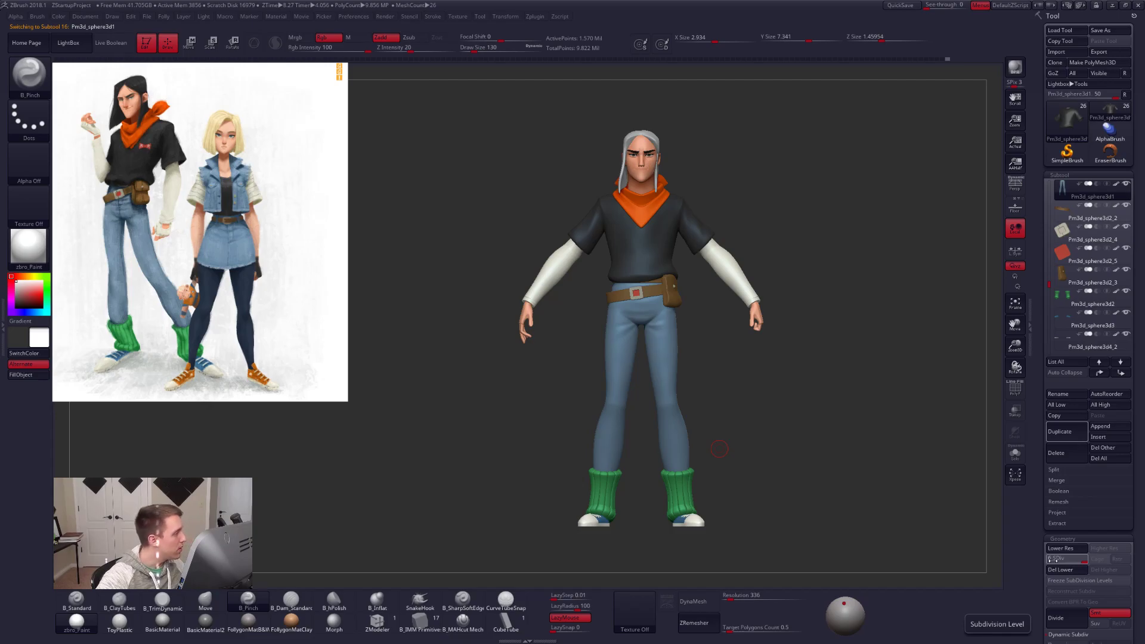
# Switch to the reference sketch in Photos and enlarge the belt and upper jeans to examine their seams.
pyautogui.hotkey('alt', 'Tab')
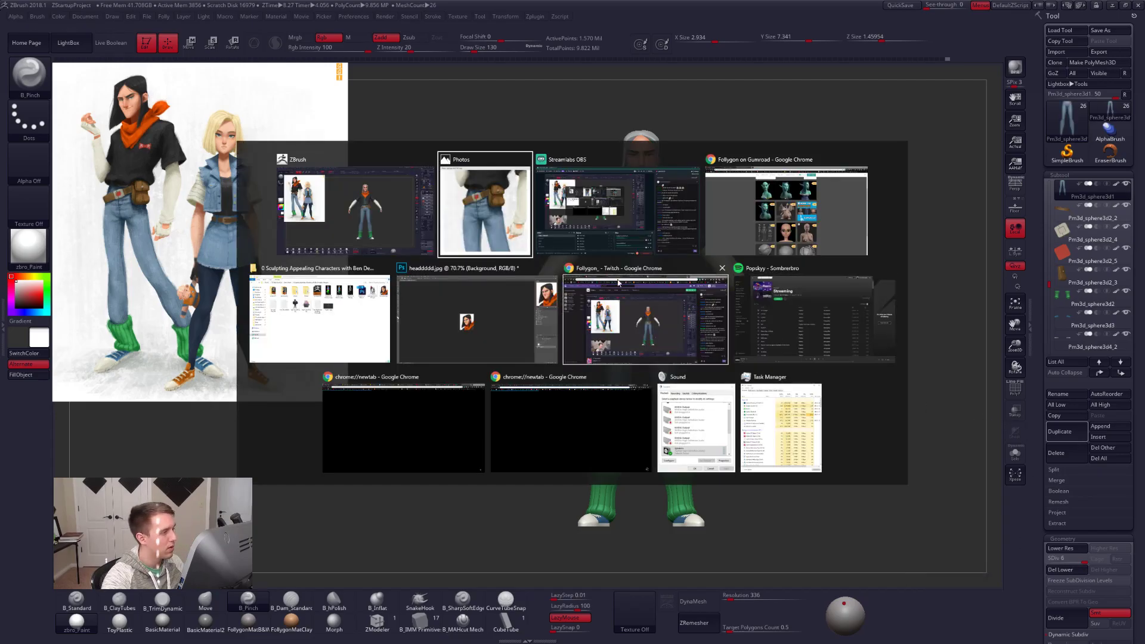
pyautogui.click(495, 220)
pyautogui.scroll(1, 168, 279)
pyautogui.moveTo(168, 279); pyautogui.dragTo(244, 292)
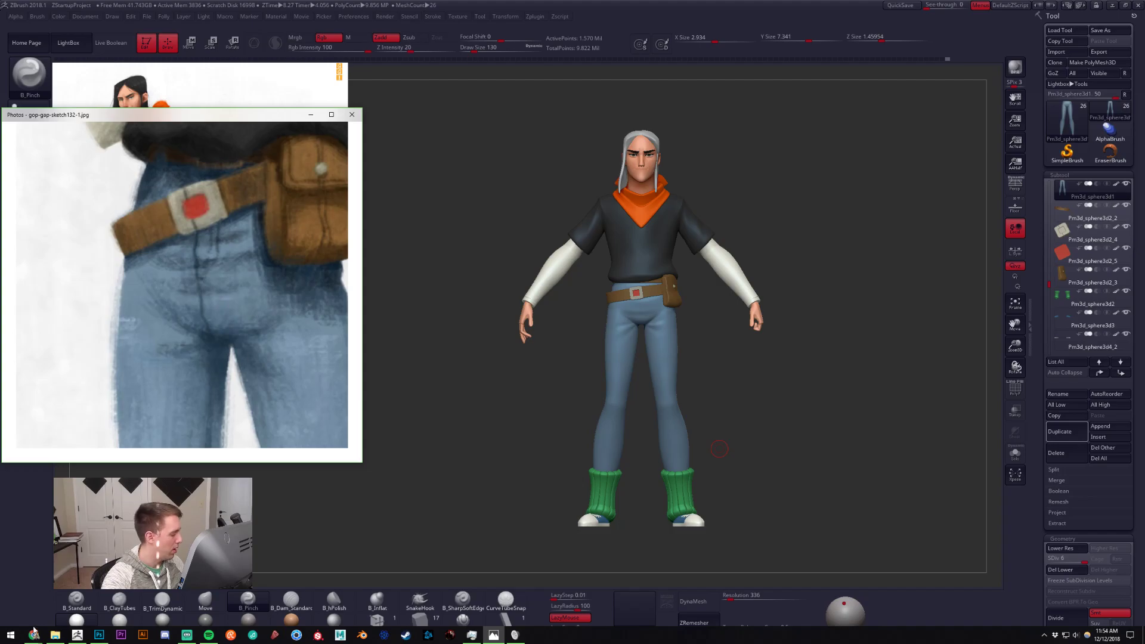
# Switch to Chrome and search the web for "jeans seams".
pyautogui.moveTo(34, 637)
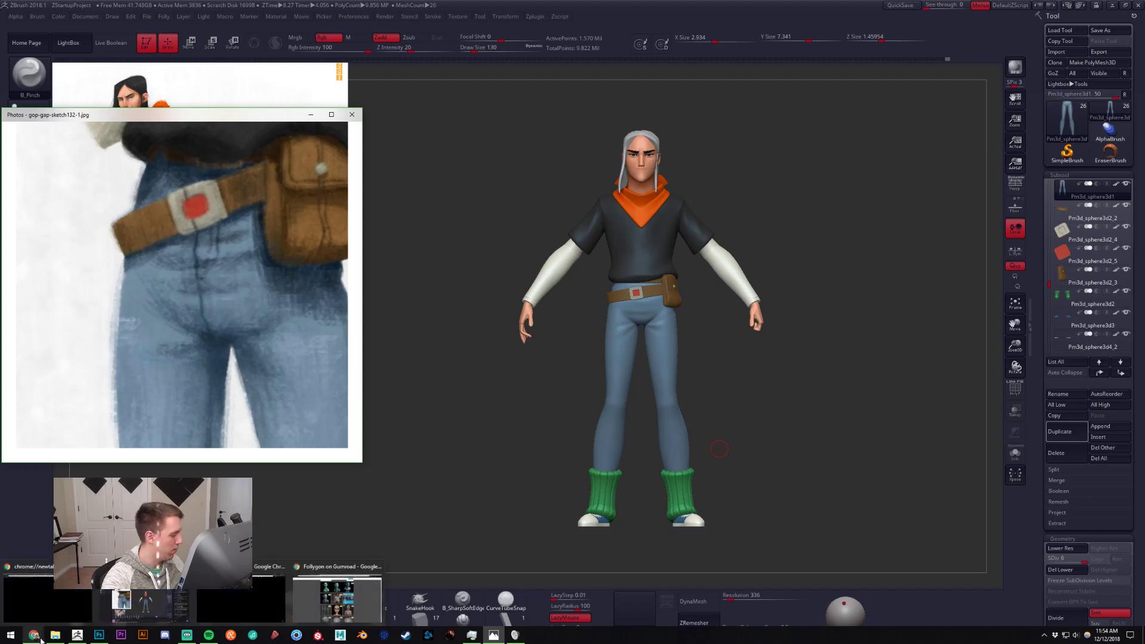
pyautogui.click(337, 599)
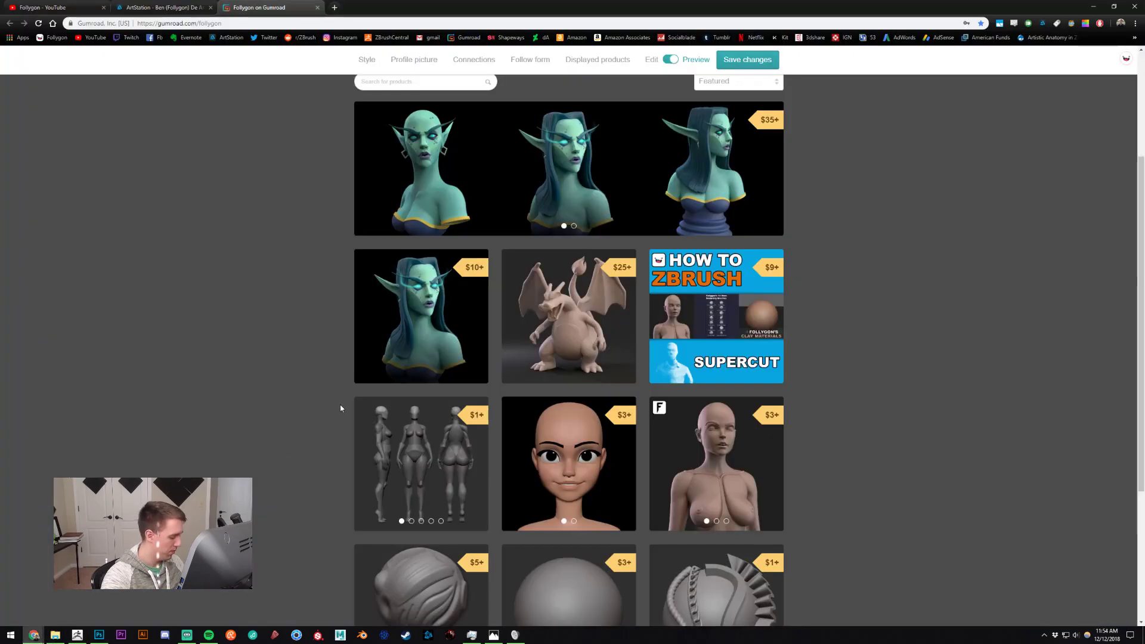
pyautogui.hotkey('ctrl', 't')
pyautogui.write('j')
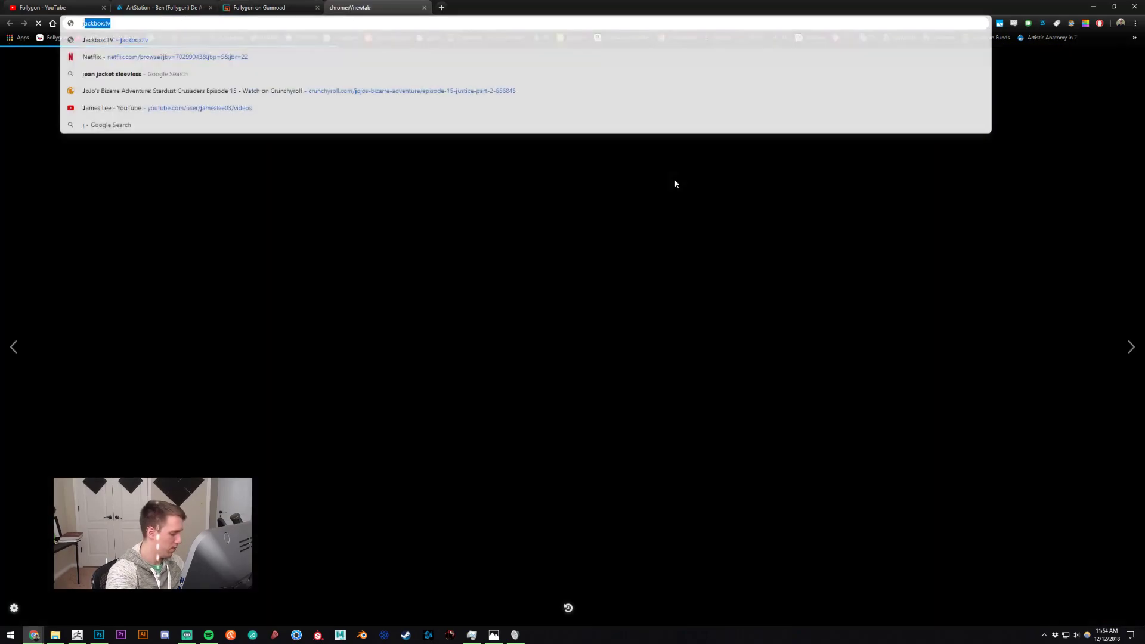
pyautogui.write('eans seams')
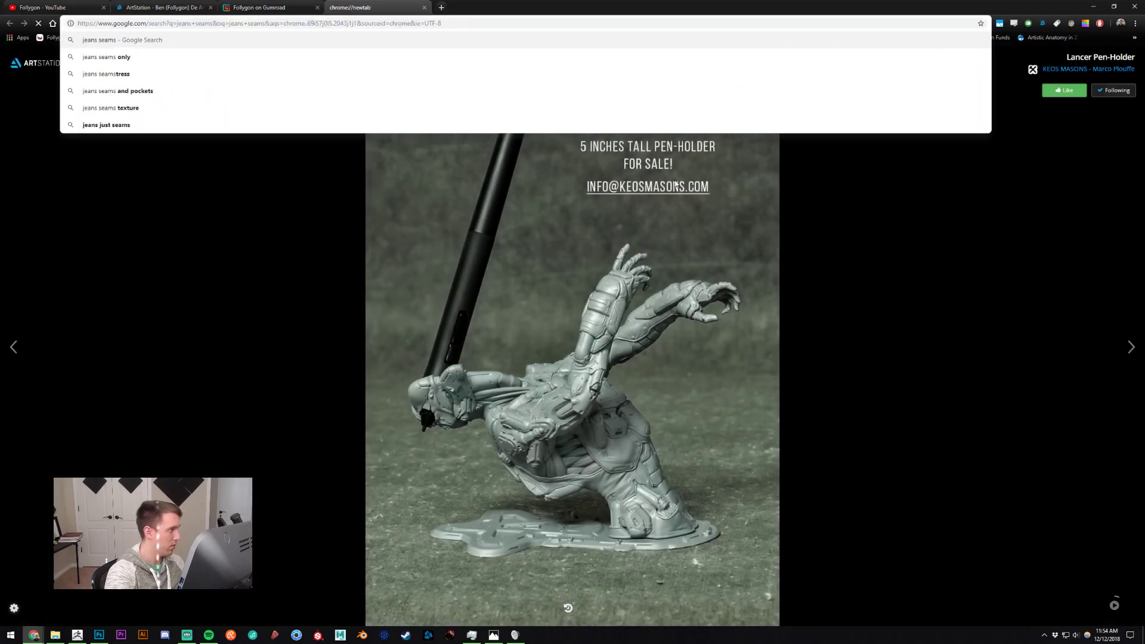
pyautogui.press('Return')
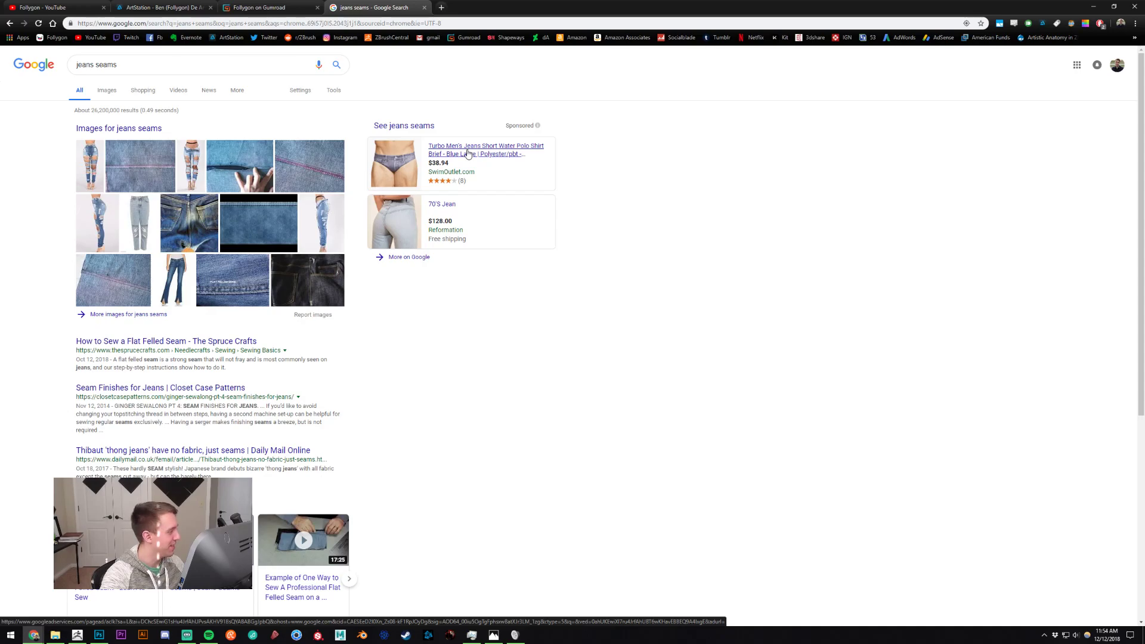
# Search Google Images for "jeans" and open the "Jeans for Women | PacSun" picture to examine the front seams.
pyautogui.click(172, 67)
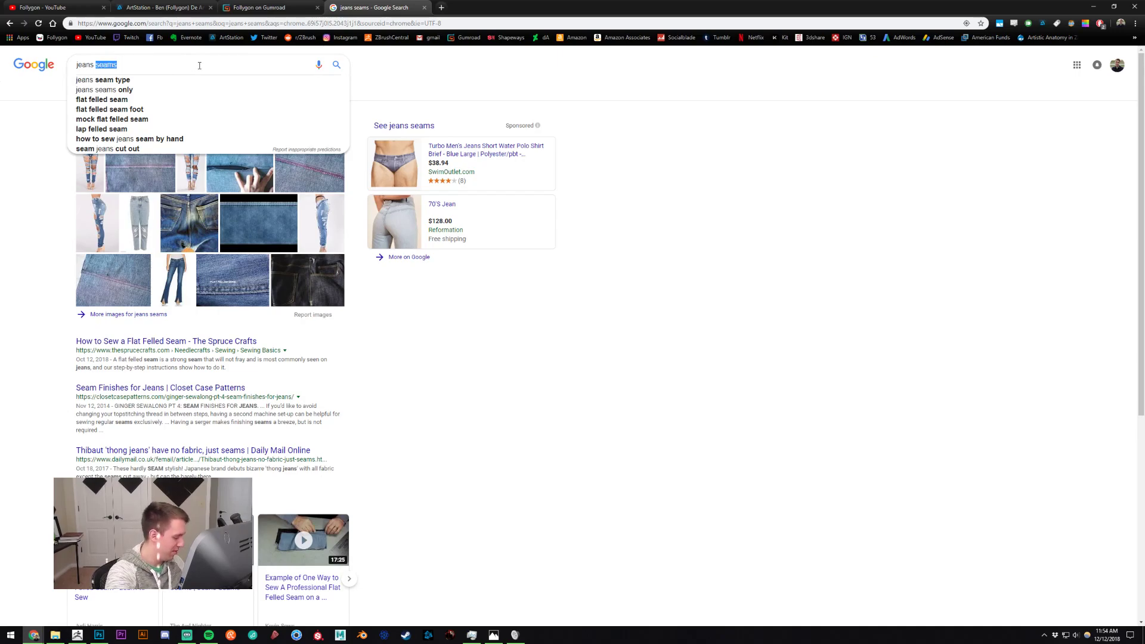
pyautogui.press('BackSpace')
pyautogui.press('Return')
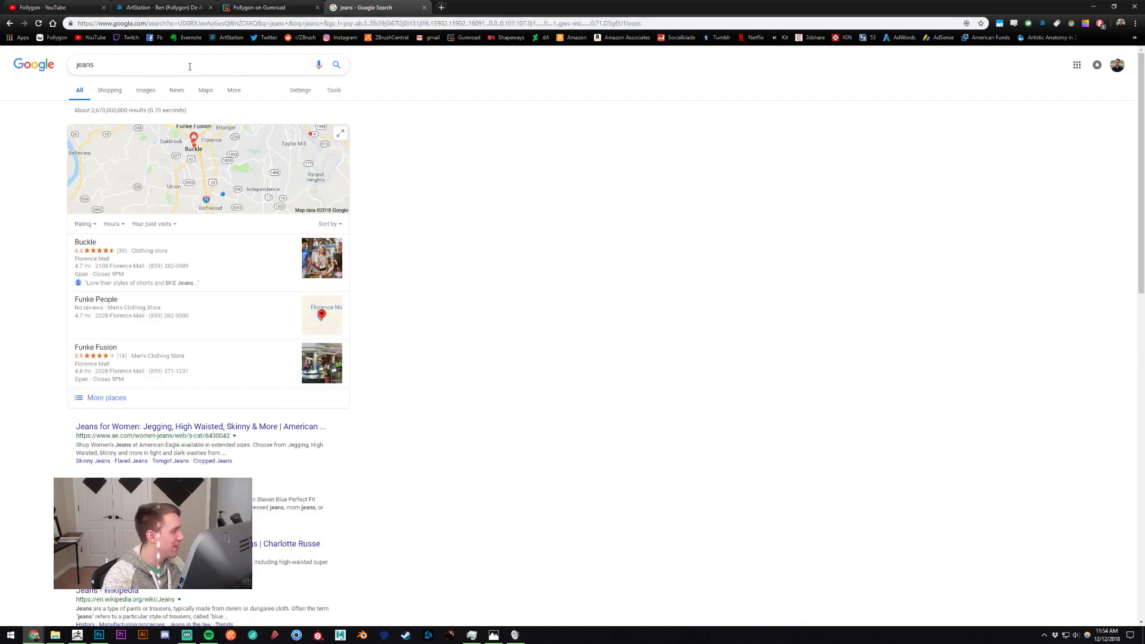
pyautogui.click(143, 94)
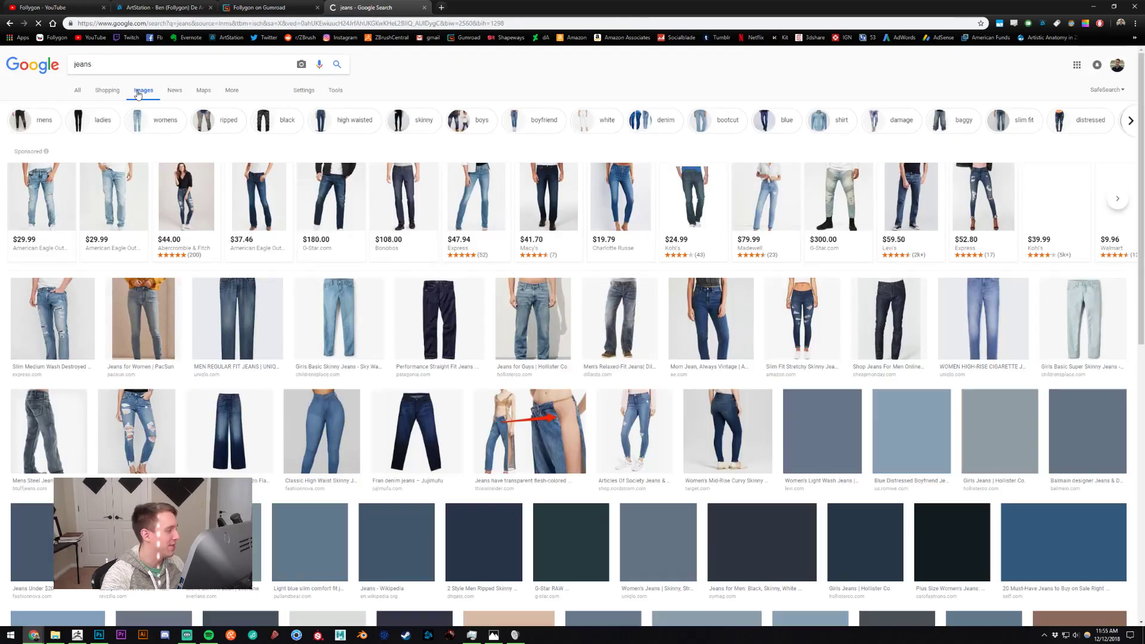
pyautogui.scroll(-2, 251, 189)
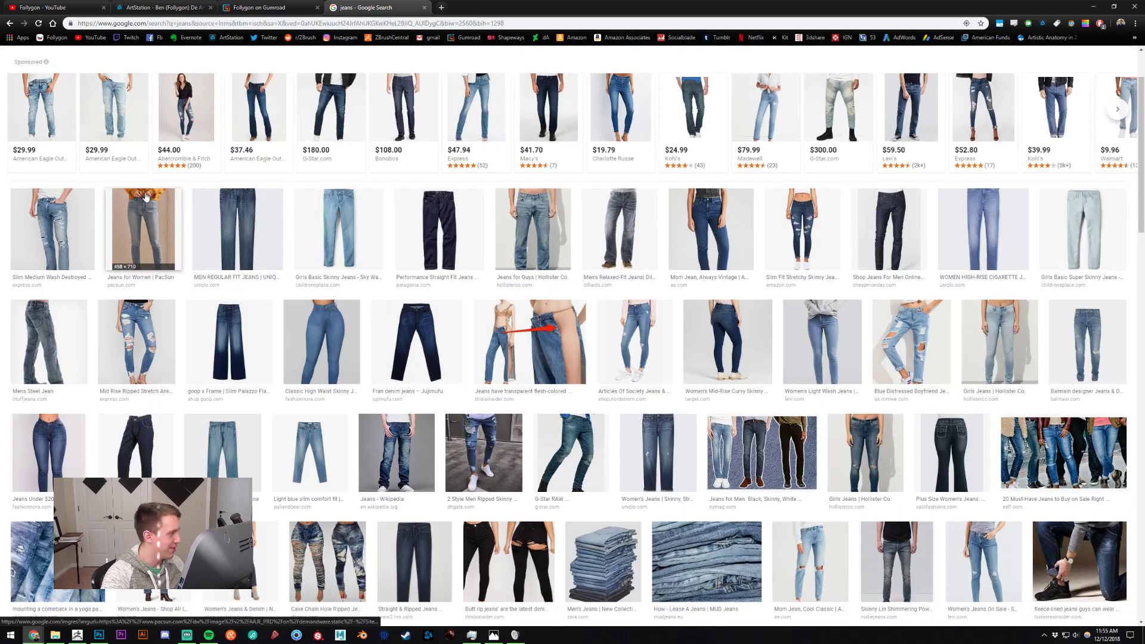
pyautogui.click(146, 196)
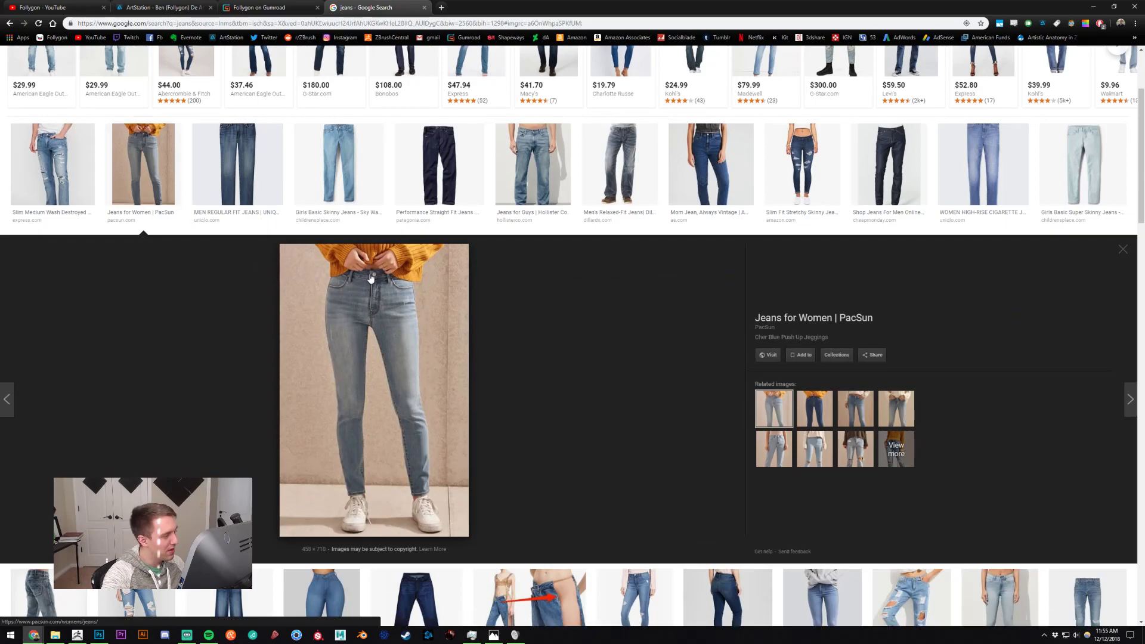
# Compare the jeans photo with the sketched trousers and return to the ZBrush character.
pyautogui.hotkey('alt', 'Tab')
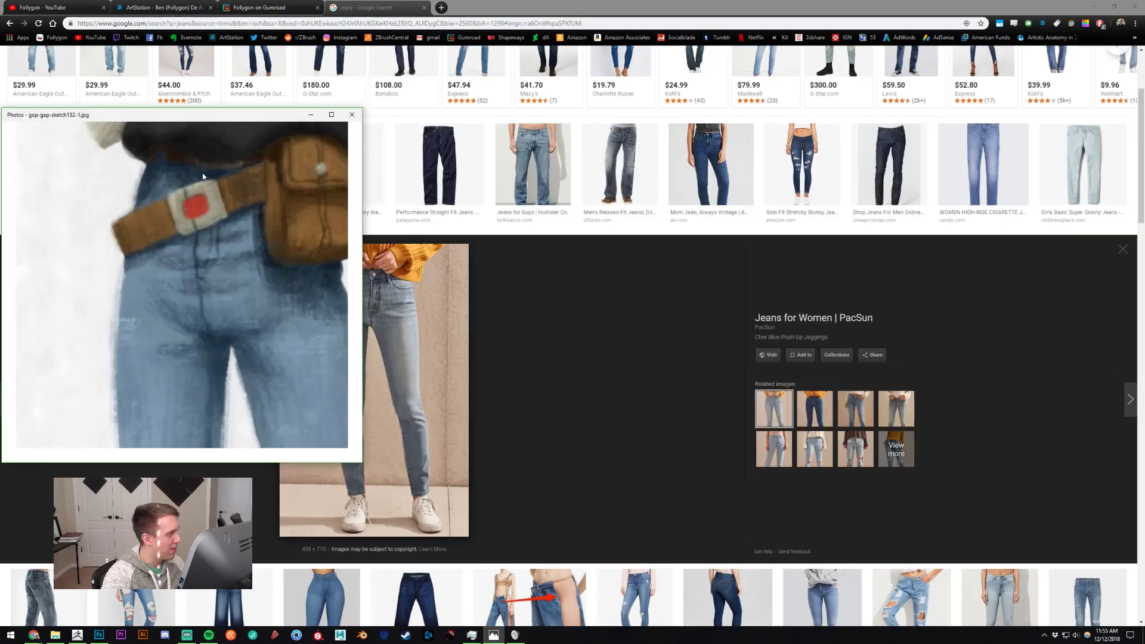
pyautogui.hotkey('alt', 'Tab')
pyautogui.hotkey('alt', 'Tab')
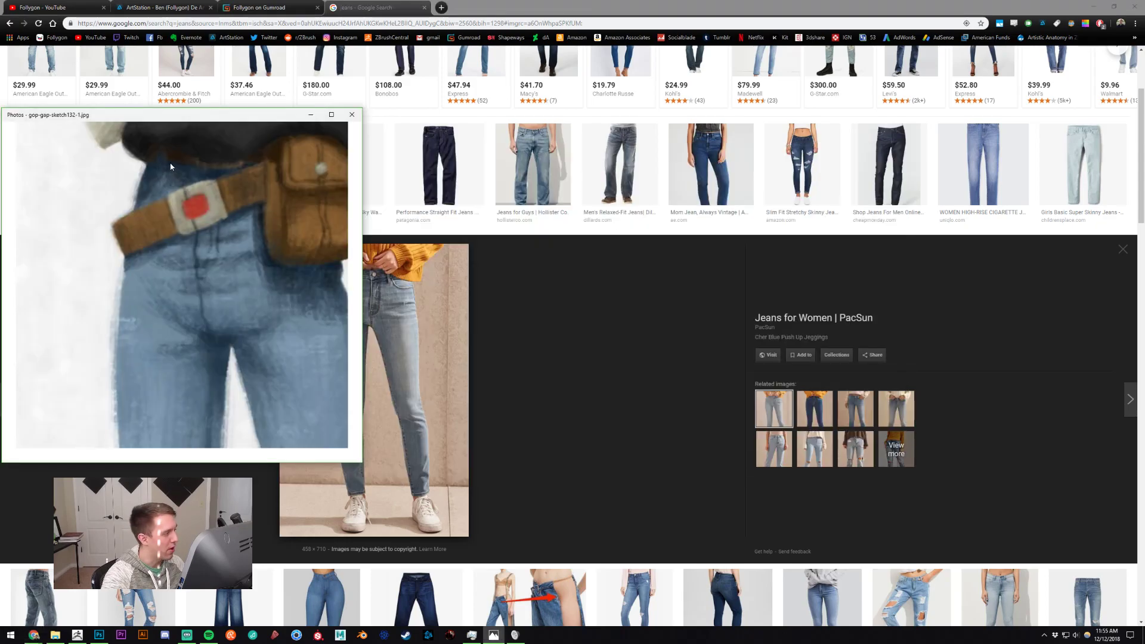
pyautogui.click(76, 636)
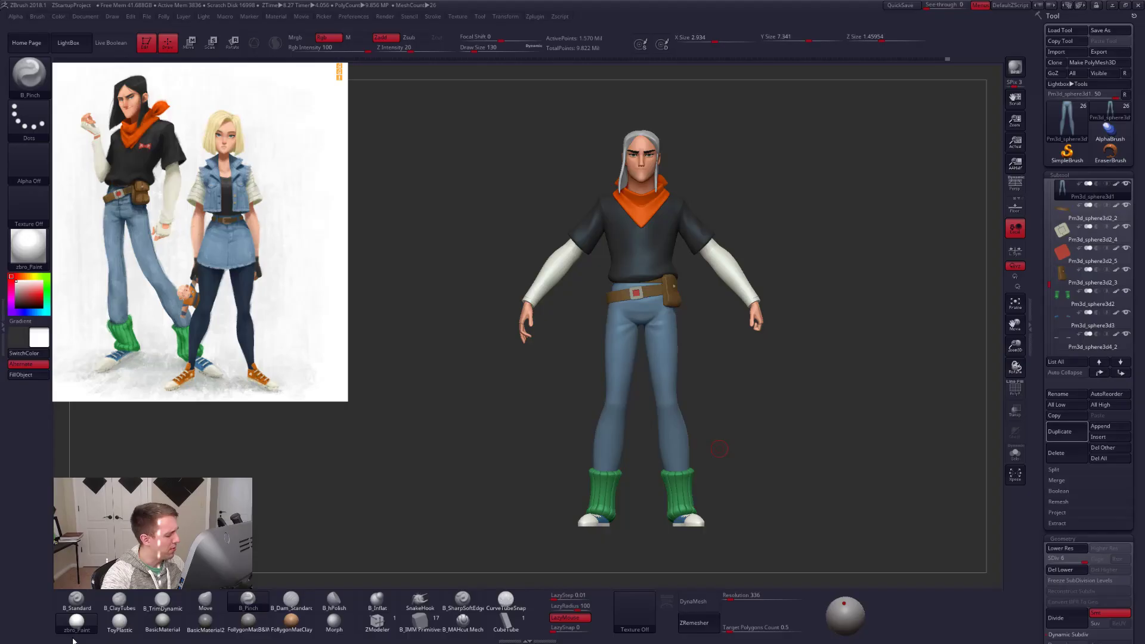
pyautogui.moveTo(656, 388); pyautogui.dragTo(750, 390, button='right')
pyautogui.moveTo(750, 390); pyautogui.dragTo(832, 397)
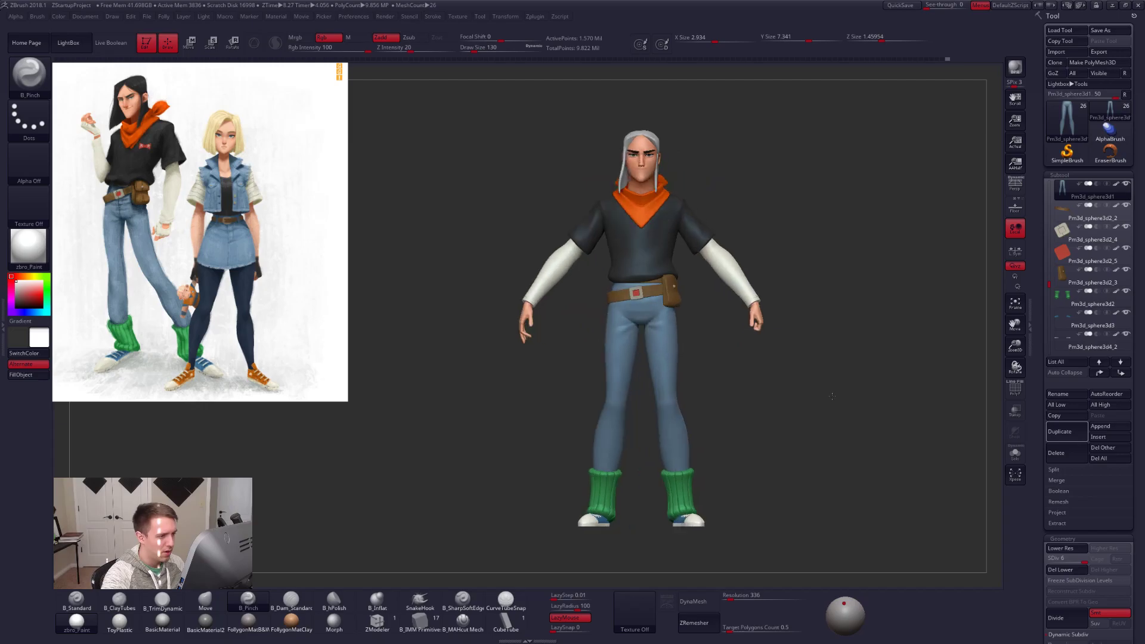
# Search Google Images for "jeans back sie" and examine the back seams in the "Slim Fit Medium Wash" picture, returning to the earlier results.
pyautogui.hotkey('alt', 'Tab')
pyautogui.hotkey('alt', 'Tab')
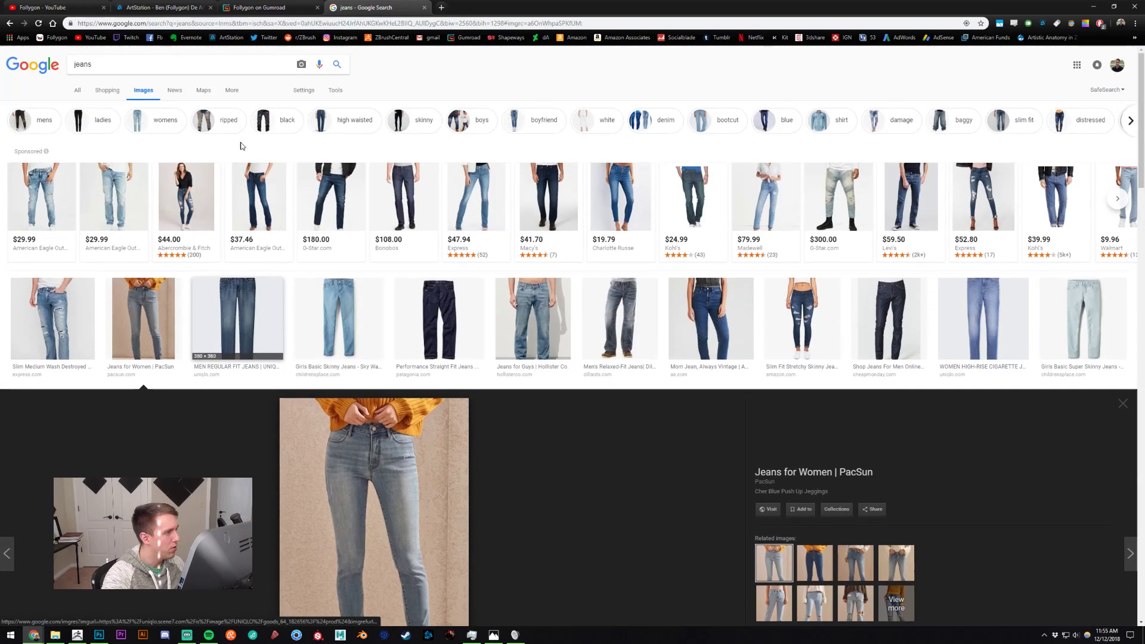
pyautogui.scroll(3, 242, 145)
pyautogui.click(165, 60)
pyautogui.write('back sie')
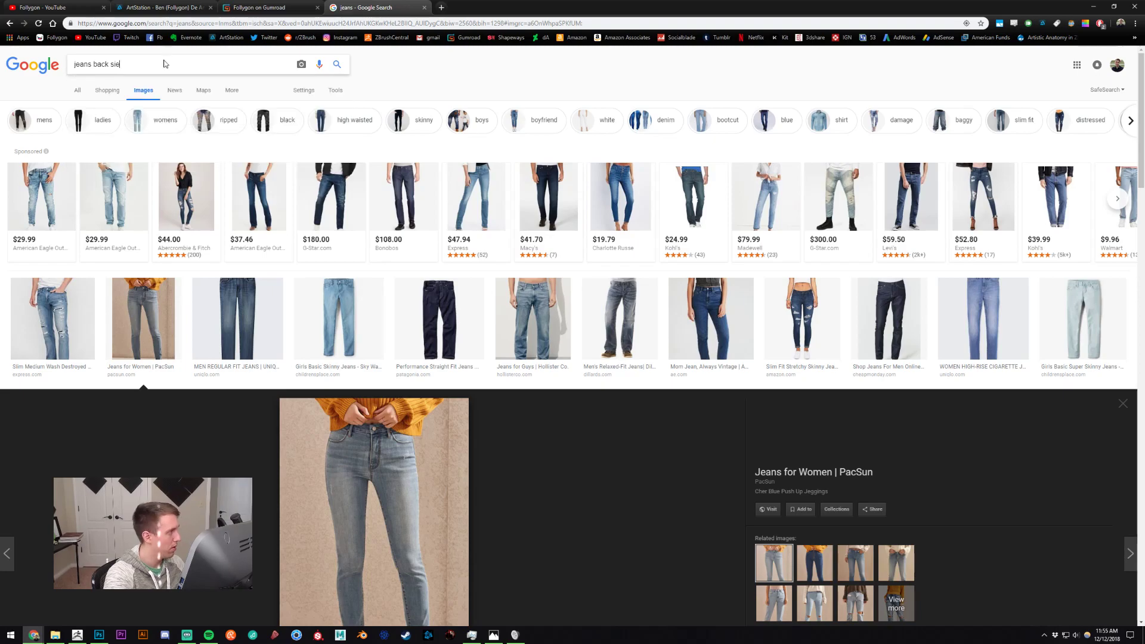
pyautogui.press('Return')
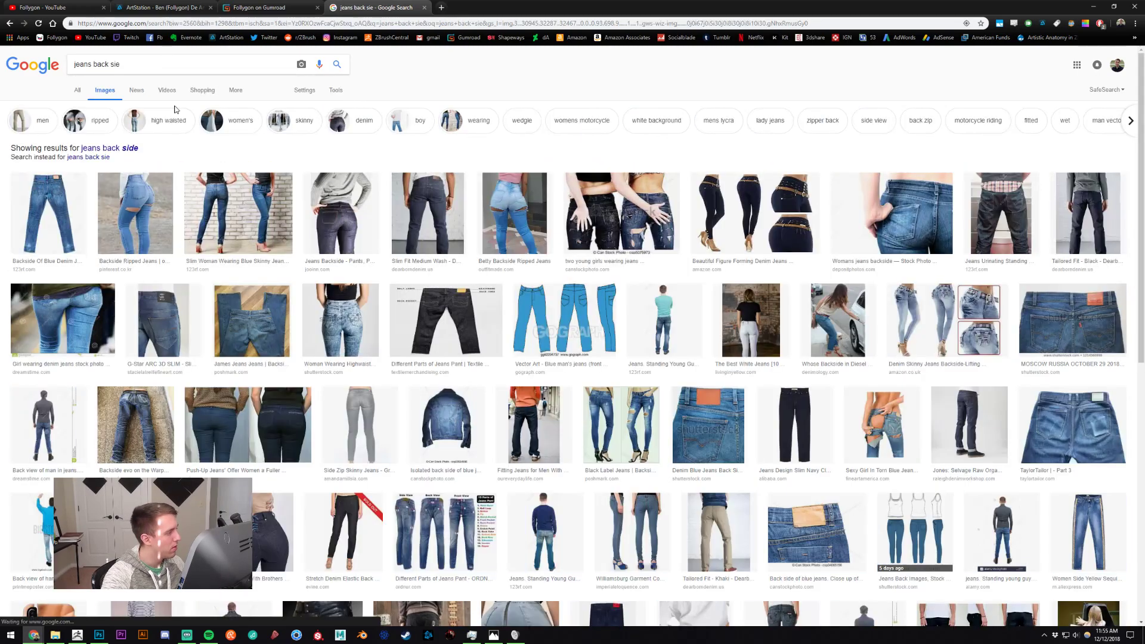
pyautogui.click(417, 208)
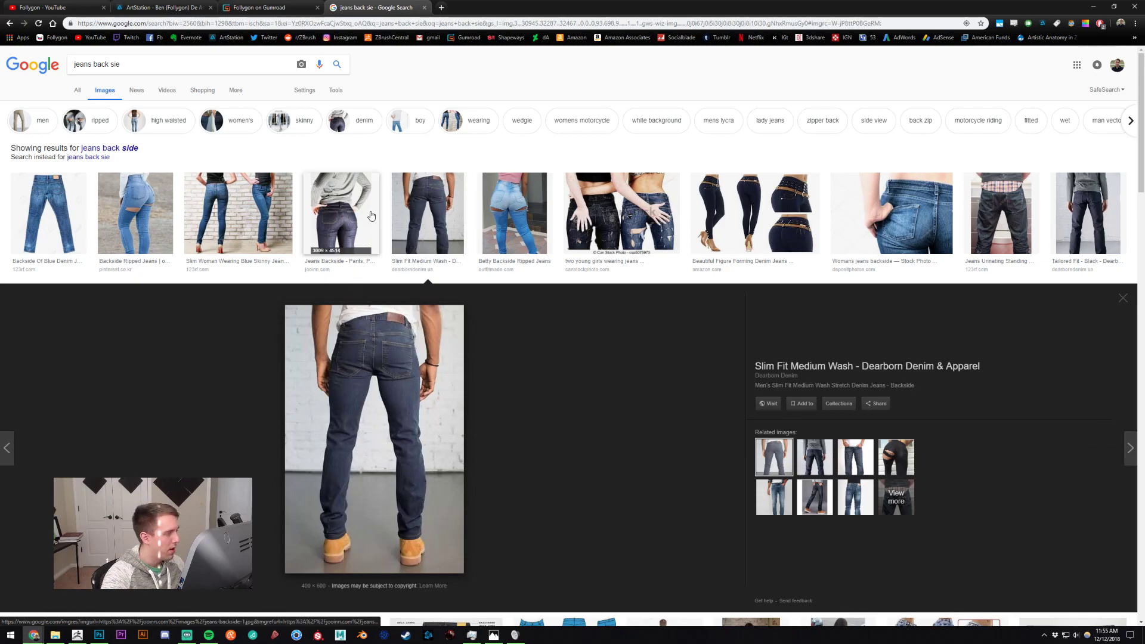
pyautogui.click(11, 24)
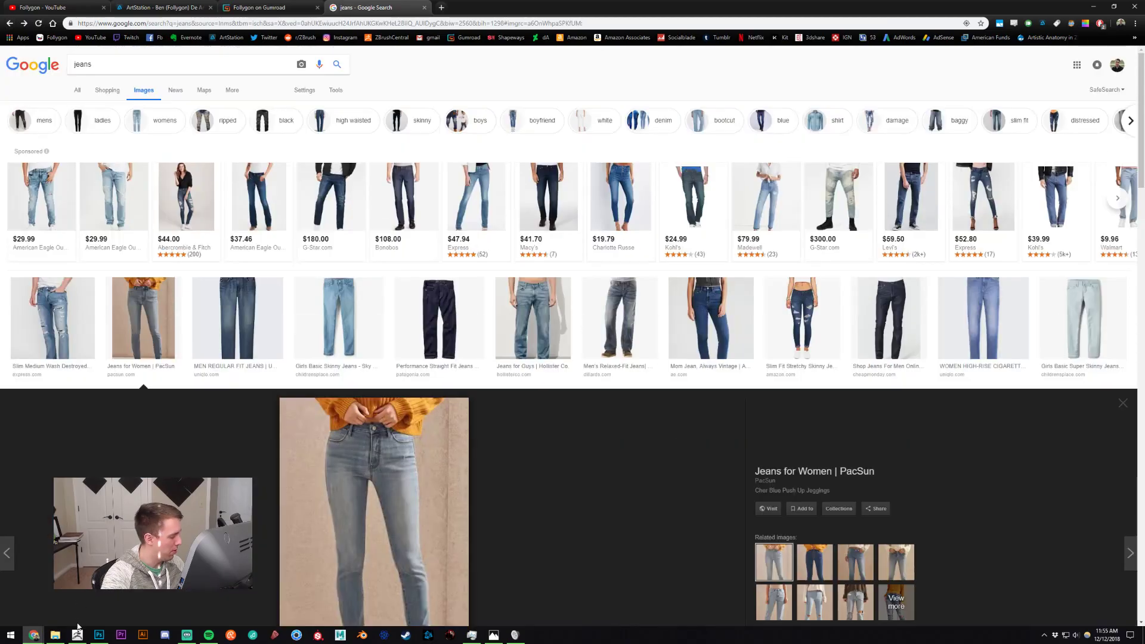
# Return to ZBrush, delete the jeans' lower subdivision levels, and show the jeans alone.
pyautogui.click(77, 634)
pyautogui.keyDown('alt'); pyautogui.moveTo(560, 453); pyautogui.dragTo(501, 446); pyautogui.keyUp('alt')
pyautogui.click(1057, 570)
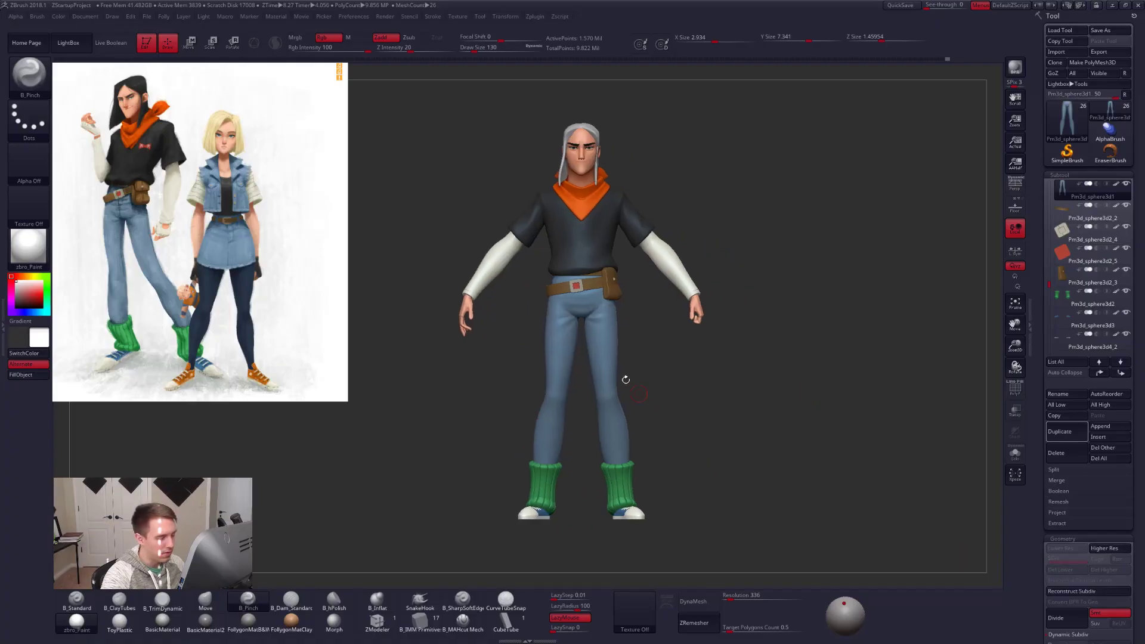
pyautogui.hotkey('ctrl', 'shift', 'space')
pyautogui.hotkey('shift', 's')
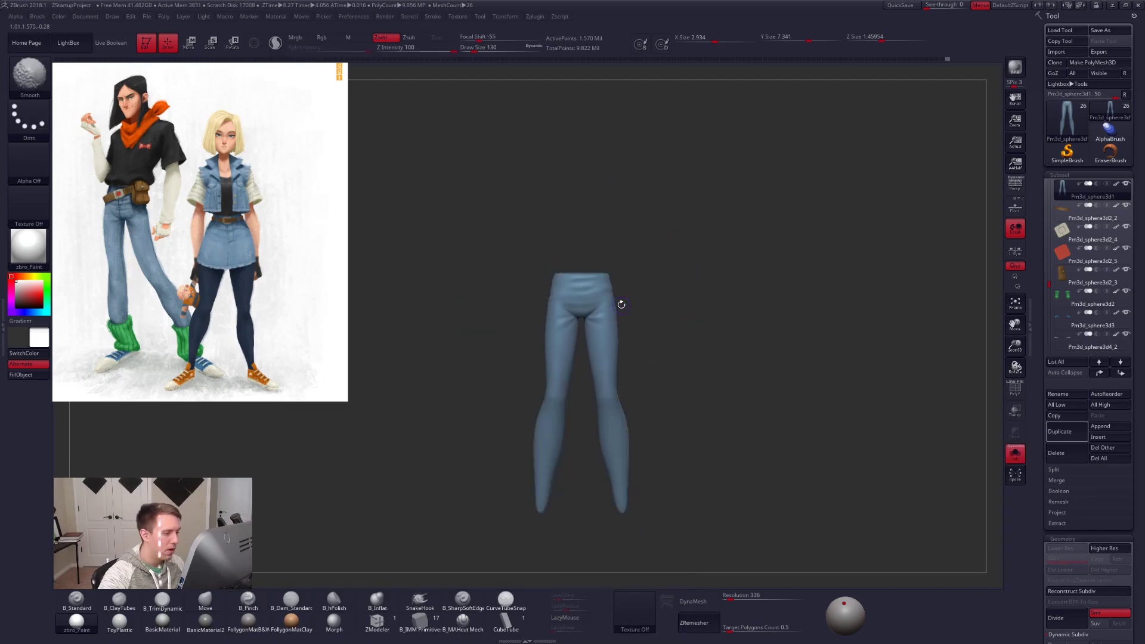
# Slice the jeans vertically down the middle with the SliceCurve brush, using the polygroup display as a guide.
pyautogui.hotkey('shift', 'f')
pyautogui.moveTo(831, 271)
pyautogui.keyDown('alt'); pyautogui.mouseDown()
pyautogui.moveTo(845, 191)
pyautogui.moveTo(841, 262)
pyautogui.mouseUp(); pyautogui.keyUp('alt')
pyautogui.hotkey('shift', 'f')
pyautogui.moveTo(593, 174)
pyautogui.keyDown('alt'); pyautogui.mouseDown()
pyautogui.moveTo(607, 138)
pyautogui.moveTo(605, 520)
pyautogui.mouseUp(); pyautogui.keyUp('alt')
pyautogui.hotkey('shift', 'f')
pyautogui.keyDown('alt'); pyautogui.moveTo(614, 320); pyautogui.dragTo(610, 364); pyautogui.keyUp('alt')
pyautogui.press('space')
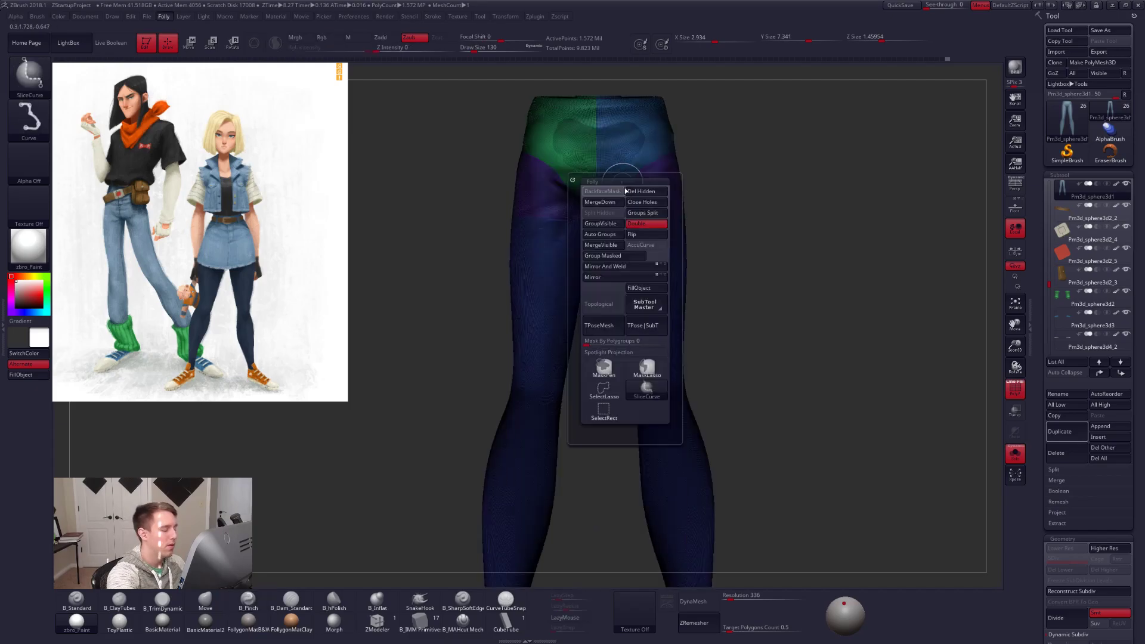
# Isolate the jeans' polygroups with SelectRect to inspect how the hip and legs are divided, and turn off the polygroup display.
pyautogui.click(609, 408)
pyautogui.keyDown('ctrl'); pyautogui.keyDown('shift'); pyautogui.click(657, 126); pyautogui.keyUp('shift'); pyautogui.keyUp('ctrl')
pyautogui.keyDown('ctrl'); pyautogui.keyDown('shift'); pyautogui.moveTo(704, 161); pyautogui.dragTo(718, 182); pyautogui.keyUp('shift'); pyautogui.keyUp('ctrl')
pyautogui.keyDown('ctrl'); pyautogui.keyDown('shift'); pyautogui.click(653, 210); pyautogui.keyUp('shift'); pyautogui.keyUp('ctrl')
pyautogui.keyDown('ctrl'); pyautogui.keyDown('shift'); pyautogui.click(661, 255); pyautogui.keyUp('shift'); pyautogui.keyUp('ctrl')
pyautogui.keyDown('alt'); pyautogui.moveTo(661, 264); pyautogui.dragTo(651, 230); pyautogui.keyUp('alt')
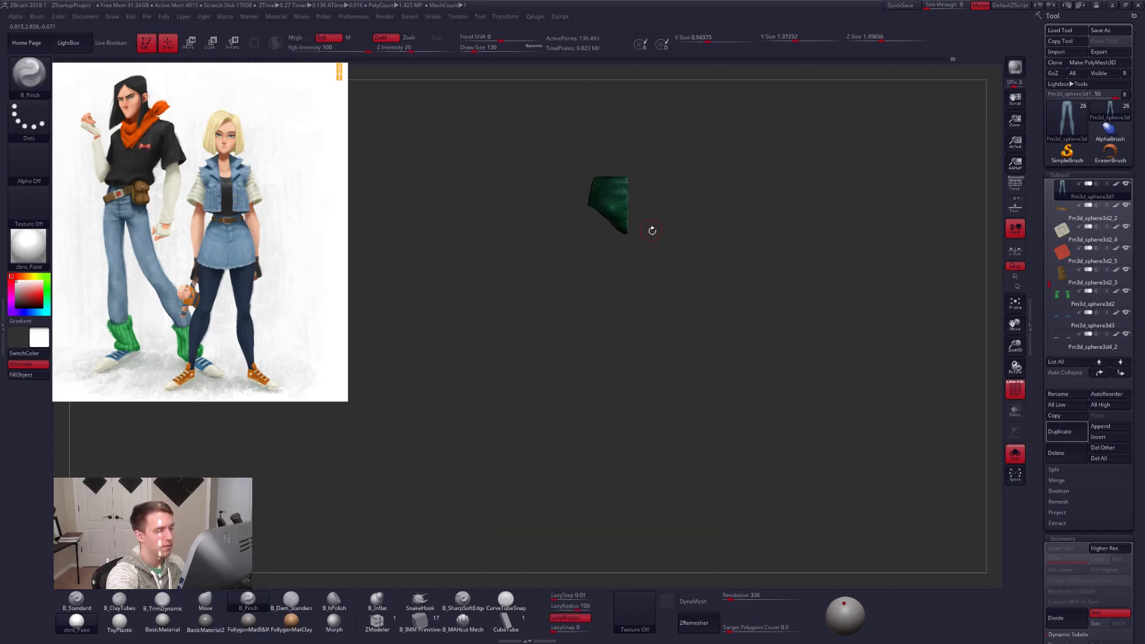
pyautogui.hotkey('shift', 'f')
pyautogui.keyDown('ctrl'); pyautogui.keyDown('shift'); pyautogui.click(706, 250); pyautogui.keyUp('shift'); pyautogui.keyUp('ctrl')
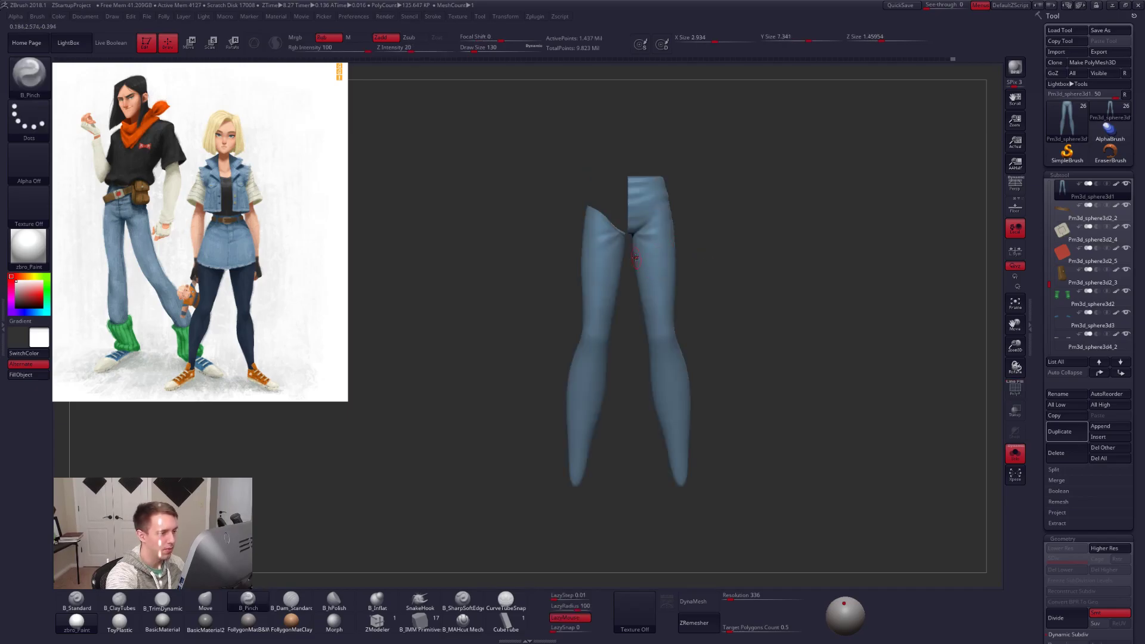
pyautogui.rightClick(633, 245)
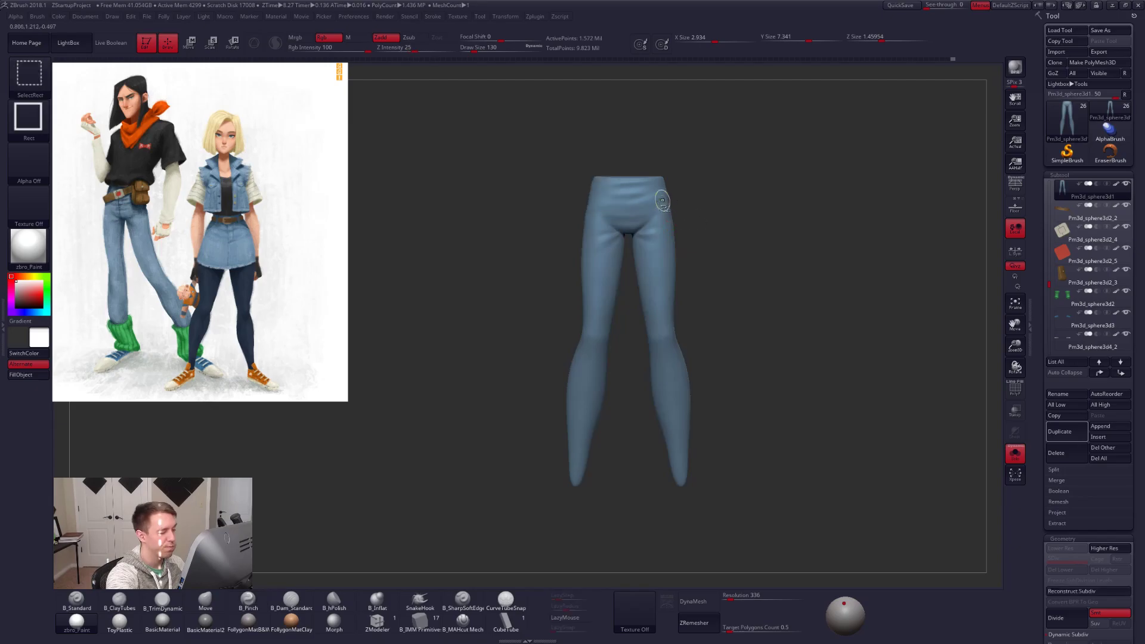
# Hide the hip section on the viewer's right and its adjoining leg, using a SelectLasso selection for the leg.
pyautogui.keyDown('ctrl'); pyautogui.keyDown('shift'); pyautogui.click(677, 216); pyautogui.keyUp('shift'); pyautogui.keyUp('ctrl')
pyautogui.keyDown('ctrl'); pyautogui.keyDown('shift'); pyautogui.click(655, 204); pyautogui.keyUp('shift'); pyautogui.keyUp('ctrl')
pyautogui.keyDown('ctrl'); pyautogui.keyDown('shift'); pyautogui.moveTo(710, 182); pyautogui.dragTo(734, 191); pyautogui.keyUp('shift'); pyautogui.keyUp('ctrl')
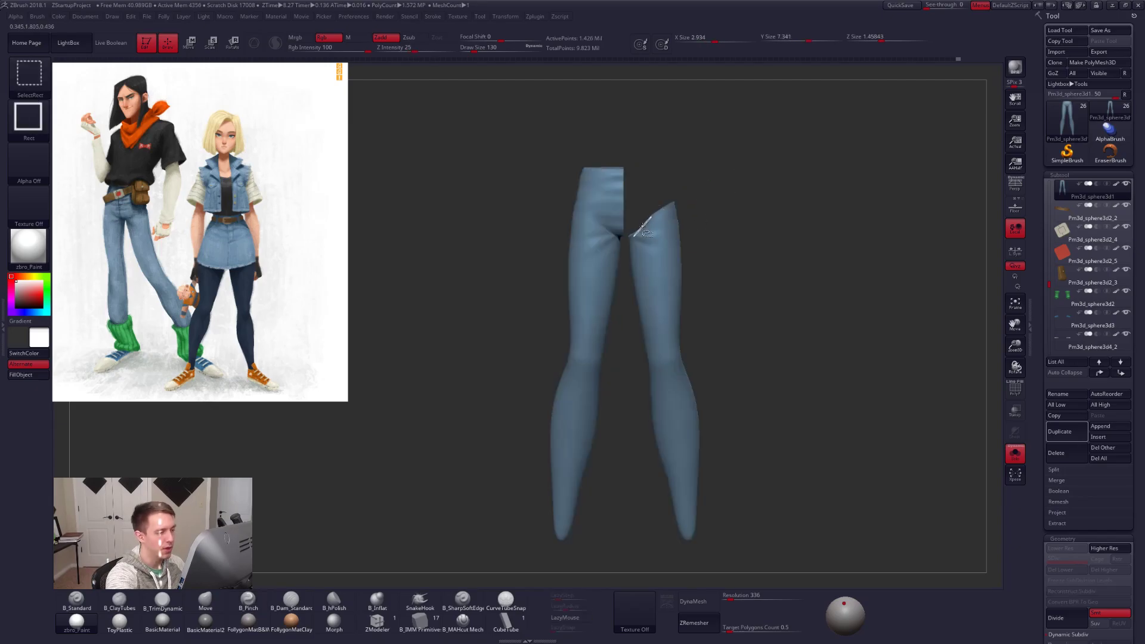
pyautogui.press('space')
pyautogui.click(613, 449)
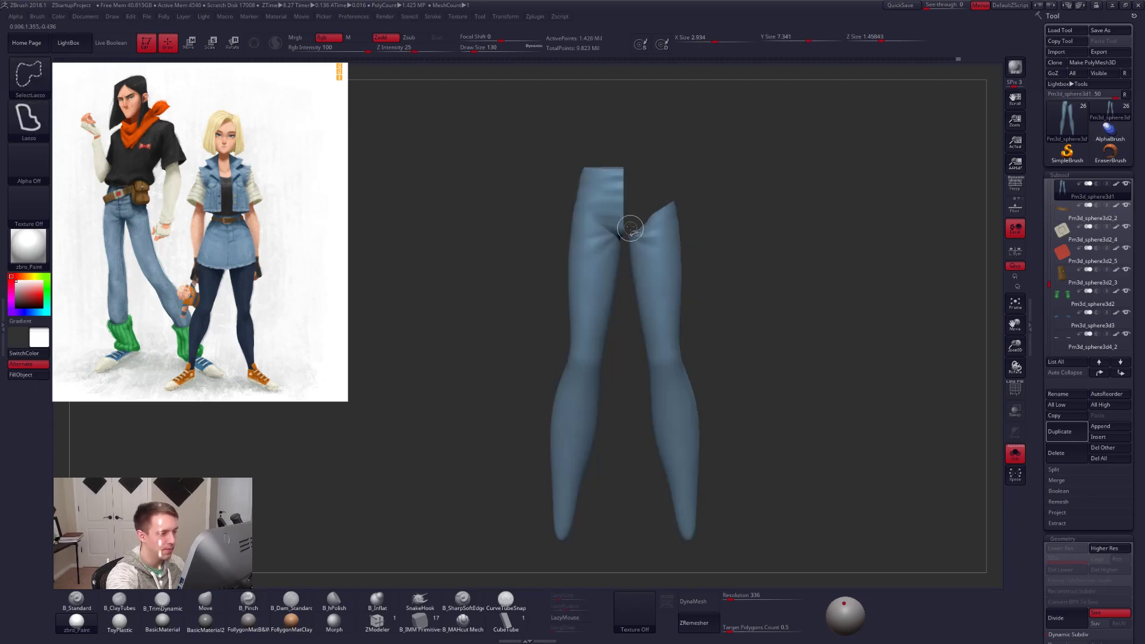
pyautogui.moveTo(619, 303)
pyautogui.keyDown('ctrl'); pyautogui.keyDown('shift'); pyautogui.mouseDown()
pyautogui.moveTo(665, 582)
pyautogui.moveTo(623, 122)
pyautogui.moveTo(703, 179)
pyautogui.mouseUp(); pyautogui.keyUp('shift'); pyautogui.keyUp('ctrl')
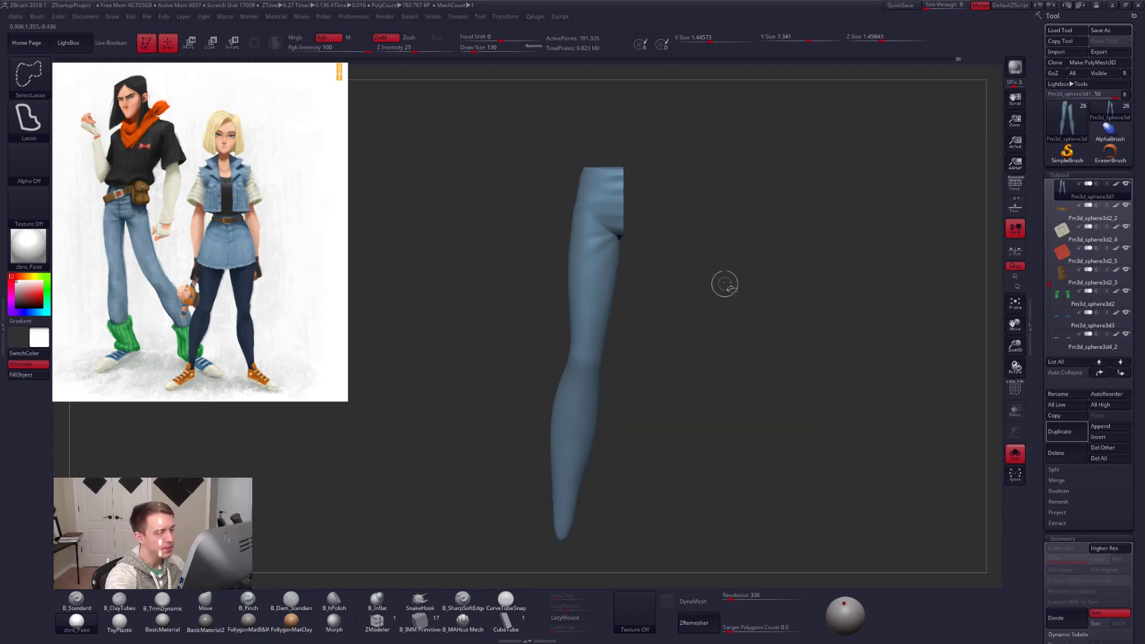
# Invert the visibility and split the hidden half of the jeans into its own subtool.
pyautogui.keyDown('ctrl'); pyautogui.keyDown('shift'); pyautogui.click(782, 258); pyautogui.keyUp('shift'); pyautogui.keyUp('ctrl')
pyautogui.press('space')
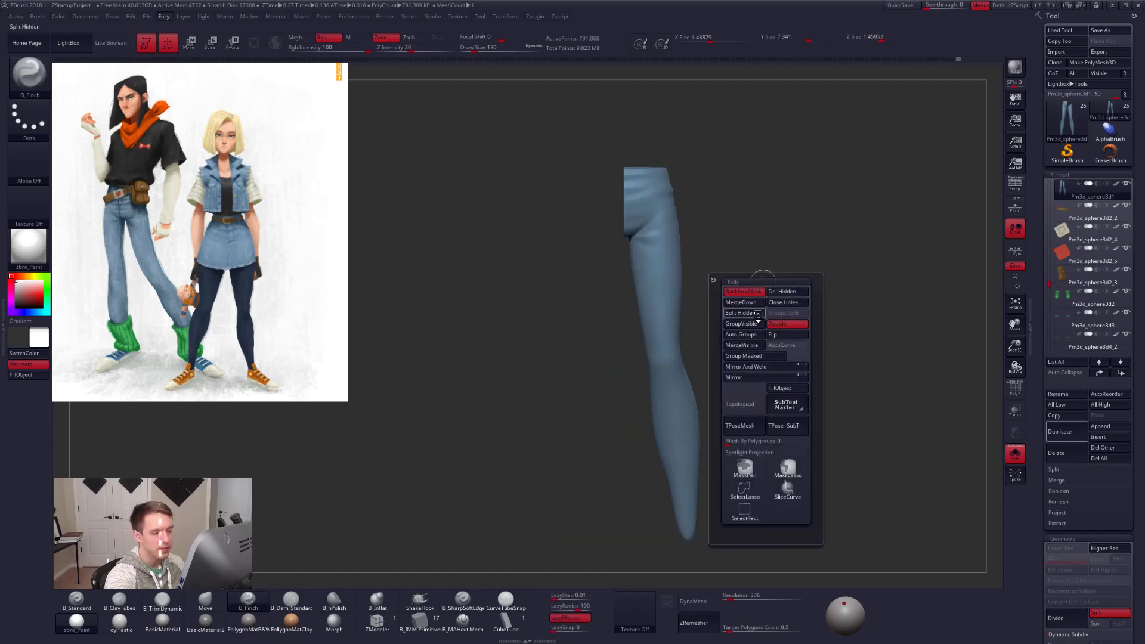
pyautogui.click(757, 314)
# Close the open holes on both split halves of the jeans.
pyautogui.press('space')
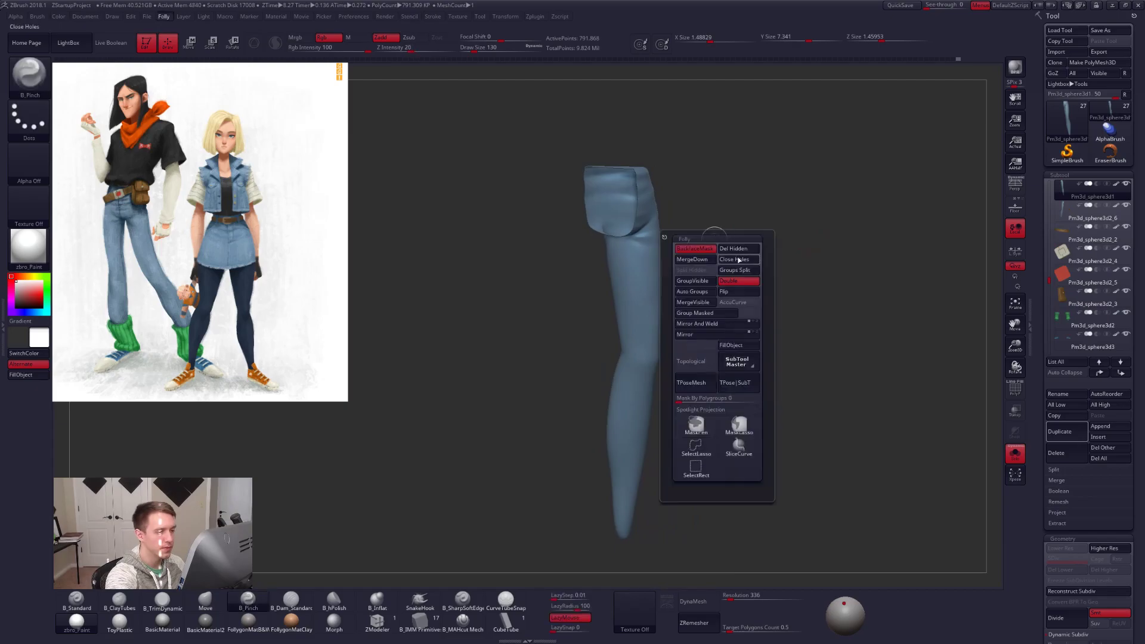
pyautogui.click(738, 259)
pyautogui.hotkey('ctrl', 'z')
pyautogui.press('c')
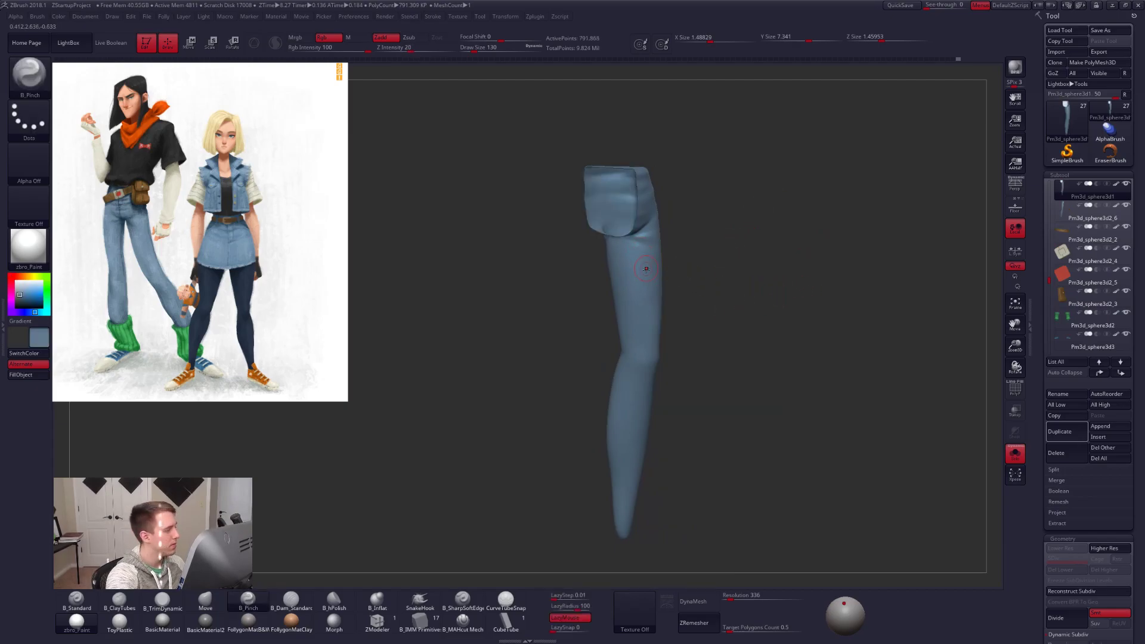
pyautogui.hotkey('ctrl', 'shift', 'f')
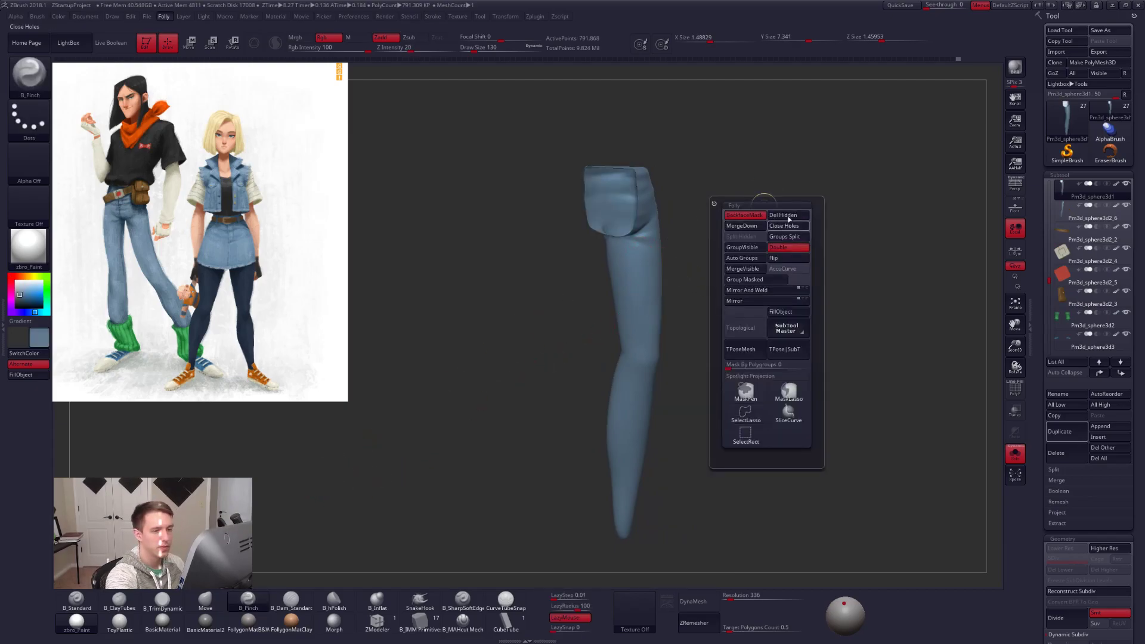
pyautogui.click(786, 223)
pyautogui.click(1082, 214)
pyautogui.press('space')
pyautogui.click(843, 256)
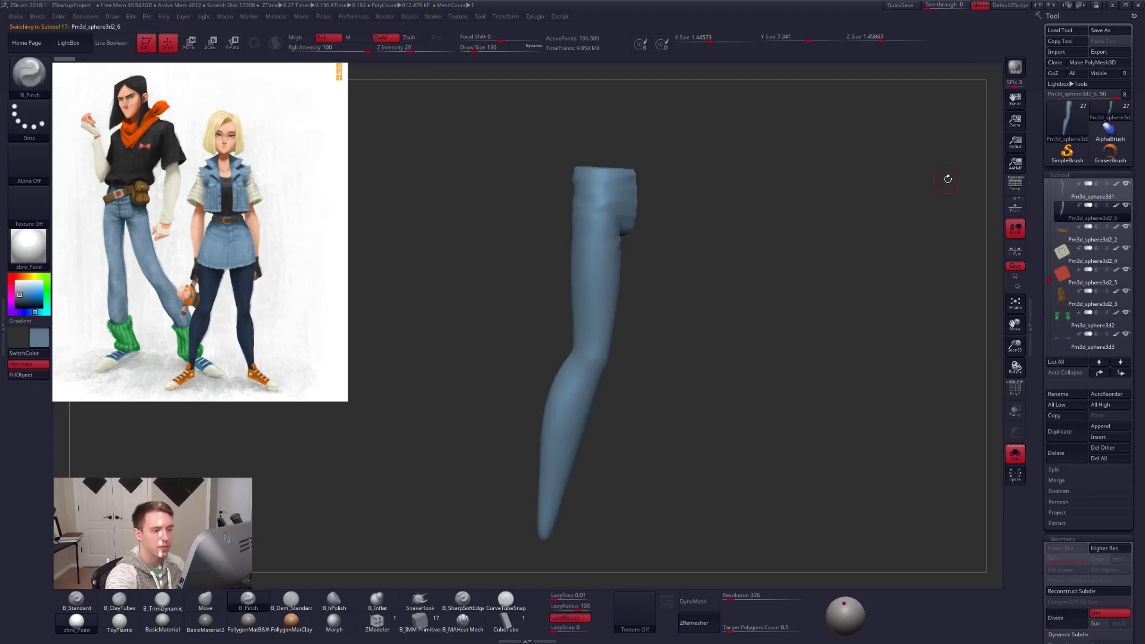
# Leave the solo view and show only the two jeans halves, hiding every other subtool.
pyautogui.hotkey('shift', 's')
pyautogui.moveTo(749, 248); pyautogui.dragTo(703, 299)
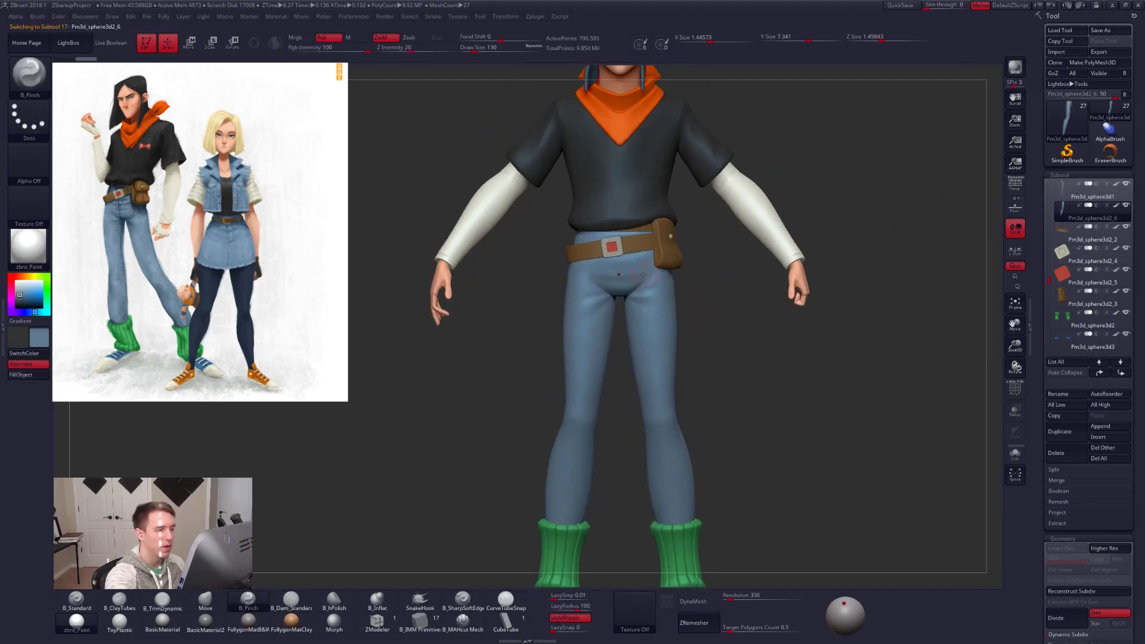
pyautogui.moveTo(1062, 212)
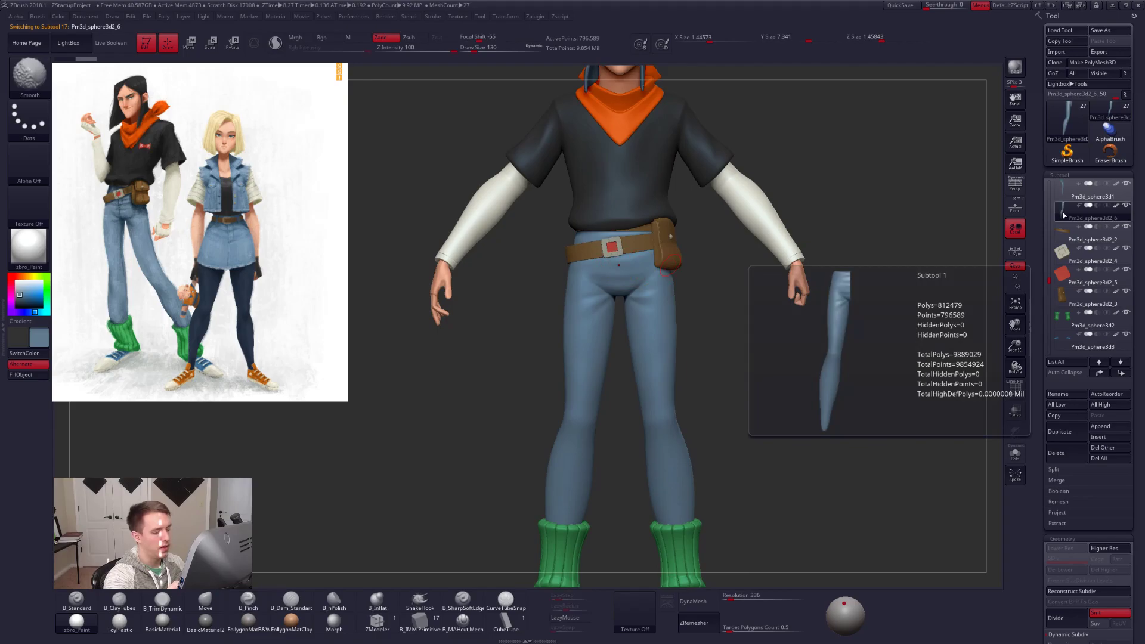
pyautogui.keyDown('shift'); pyautogui.click(1126, 205); pyautogui.keyUp('shift')
# Mask the jeans half on the viewer's right except for a thin strip along its vertical center cut.
pyautogui.click(1077, 192)
pyautogui.moveTo(638, 260)
pyautogui.mouseDown(button='right')
pyautogui.moveTo(694, 257)
pyautogui.moveTo(654, 253)
pyautogui.moveTo(607, 269)
pyautogui.moveTo(631, 238)
pyautogui.mouseUp(button='right')
pyautogui.hotkey('alt', 's')
pyautogui.moveTo(632, 191)
pyautogui.keyDown('ctrl'); pyautogui.mouseDown()
pyautogui.moveTo(588, 358)
pyautogui.moveTo(620, 434)
pyautogui.moveTo(633, 434)
pyautogui.mouseUp(); pyautogui.keyUp('ctrl')
pyautogui.hotkey('ctrl', 'i')
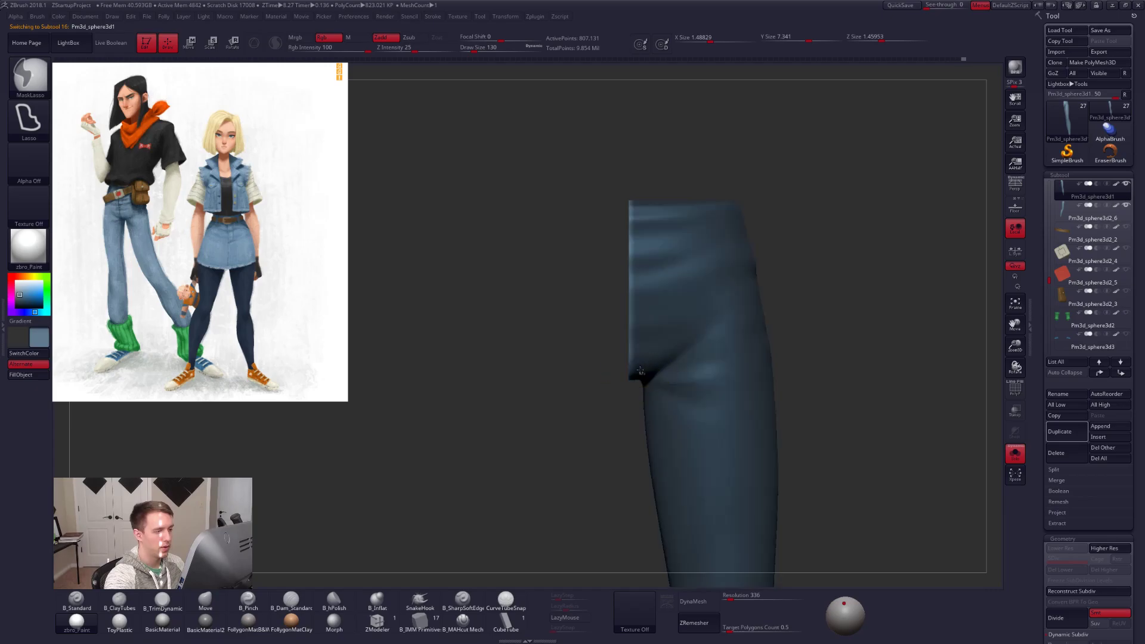
# Scale the unmasked center cut edge up slightly with Transpose and clear the mask.
pyautogui.moveTo(642, 363); pyautogui.dragTo(660, 336, button='right')
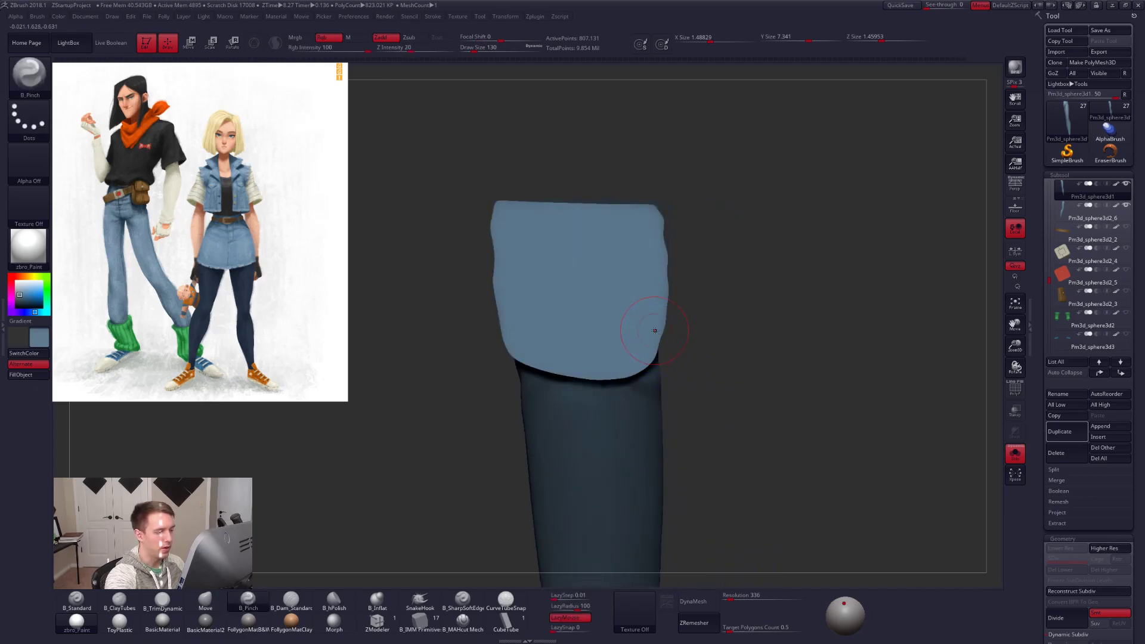
pyautogui.press('w')
pyautogui.moveTo(584, 294)
pyautogui.mouseDown()
pyautogui.moveTo(700, 293)
pyautogui.moveTo(701, 317)
pyautogui.moveTo(685, 322)
pyautogui.mouseUp()
pyautogui.press('e')
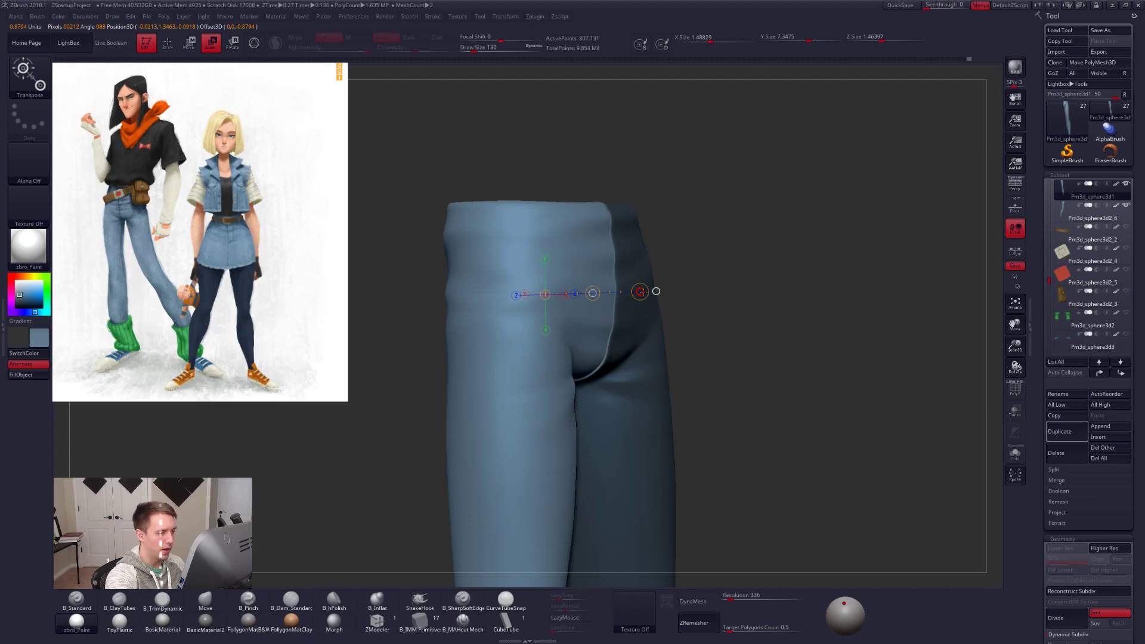
pyautogui.press('q')
pyautogui.moveTo(777, 440)
pyautogui.mouseDown()
pyautogui.moveTo(743, 447)
pyautogui.moveTo(756, 459)
pyautogui.moveTo(795, 457)
pyautogui.moveTo(787, 440)
pyautogui.moveTo(715, 465)
pyautogui.moveTo(785, 464)
pyautogui.mouseUp()
pyautogui.press('ctrl')
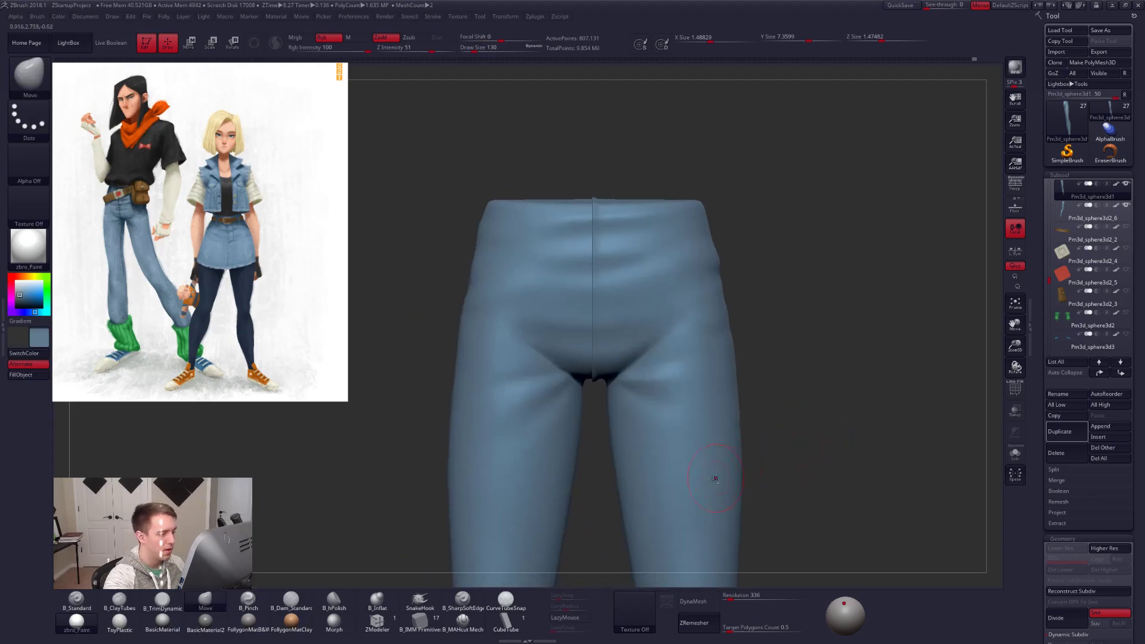
# Try shaping the center cut edge of the isolated half with the B_SharpSoftEdge brush.
pyautogui.press('2')
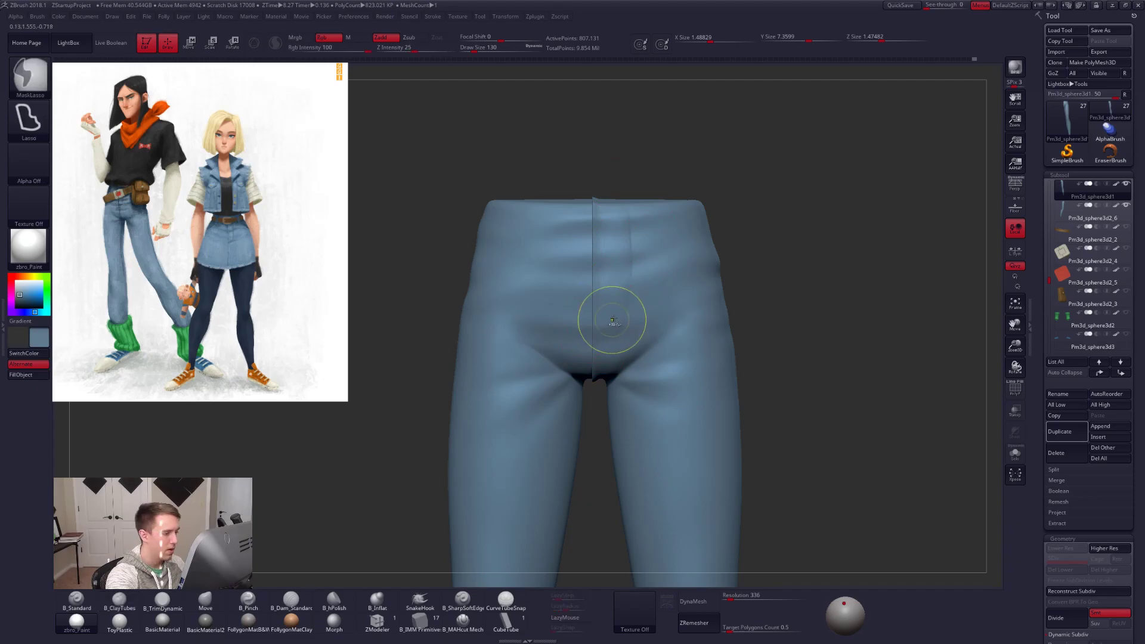
pyautogui.press('space')
pyautogui.moveTo(610, 313); pyautogui.dragTo(608, 317)
pyautogui.keyDown('alt'); pyautogui.moveTo(584, 325); pyautogui.dragTo(548, 424, button='right'); pyautogui.keyUp('alt')
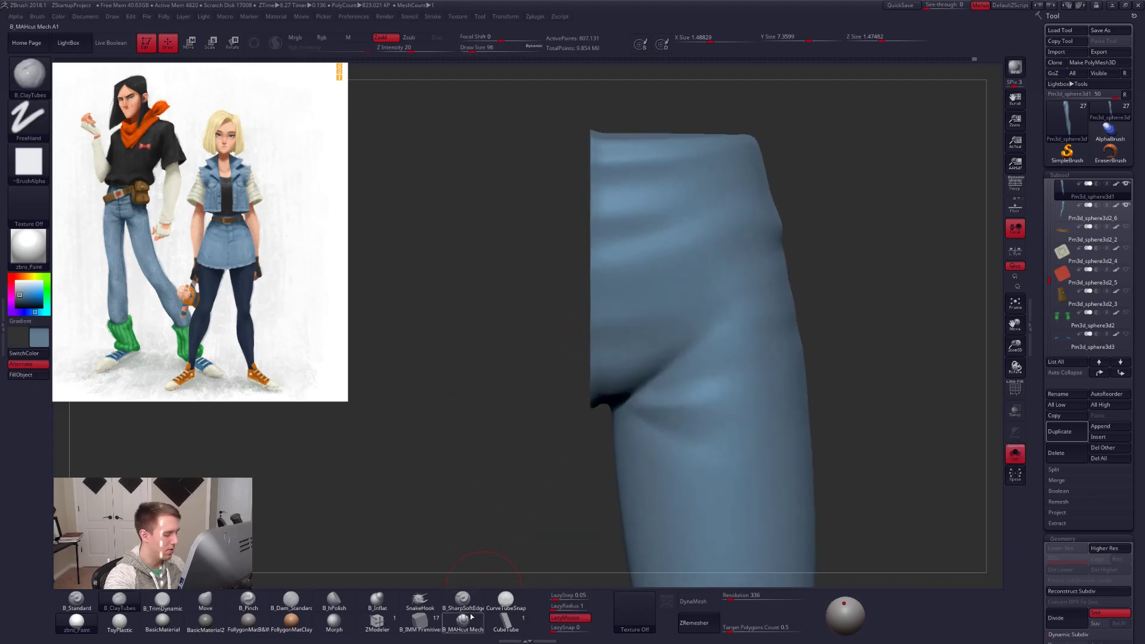
pyautogui.click(463, 598)
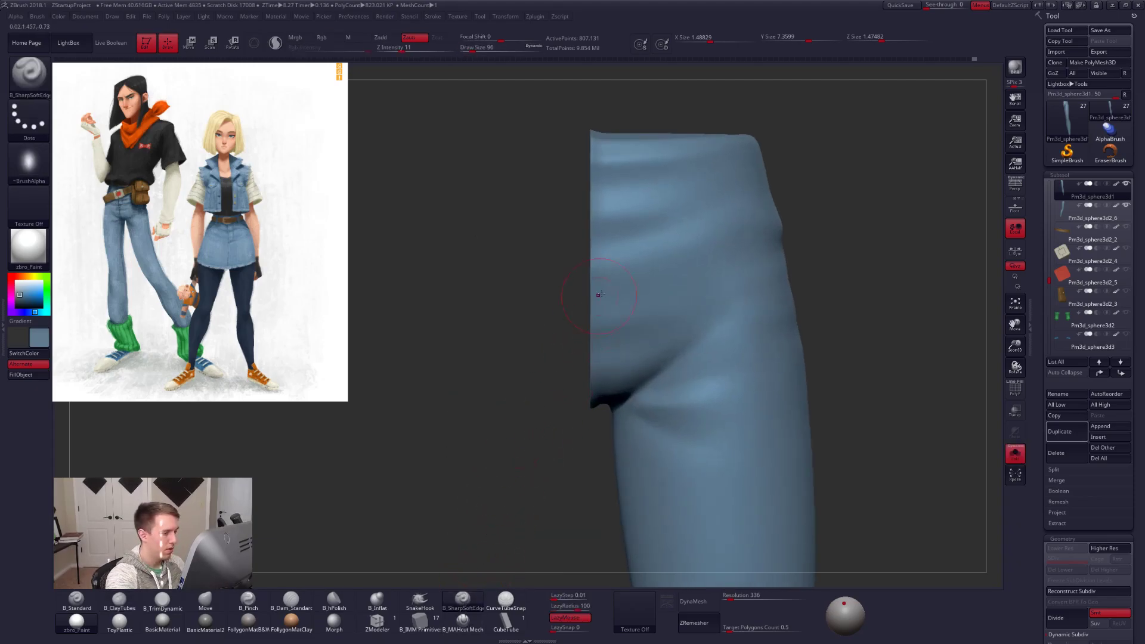
pyautogui.keyDown('alt'); pyautogui.moveTo(596, 299); pyautogui.dragTo(605, 316, button='right'); pyautogui.keyUp('alt')
pyautogui.hotkey('shift', 'f')
pyautogui.hotkey('shift', 'f')
pyautogui.moveTo(591, 320); pyautogui.dragTo(720, 263)
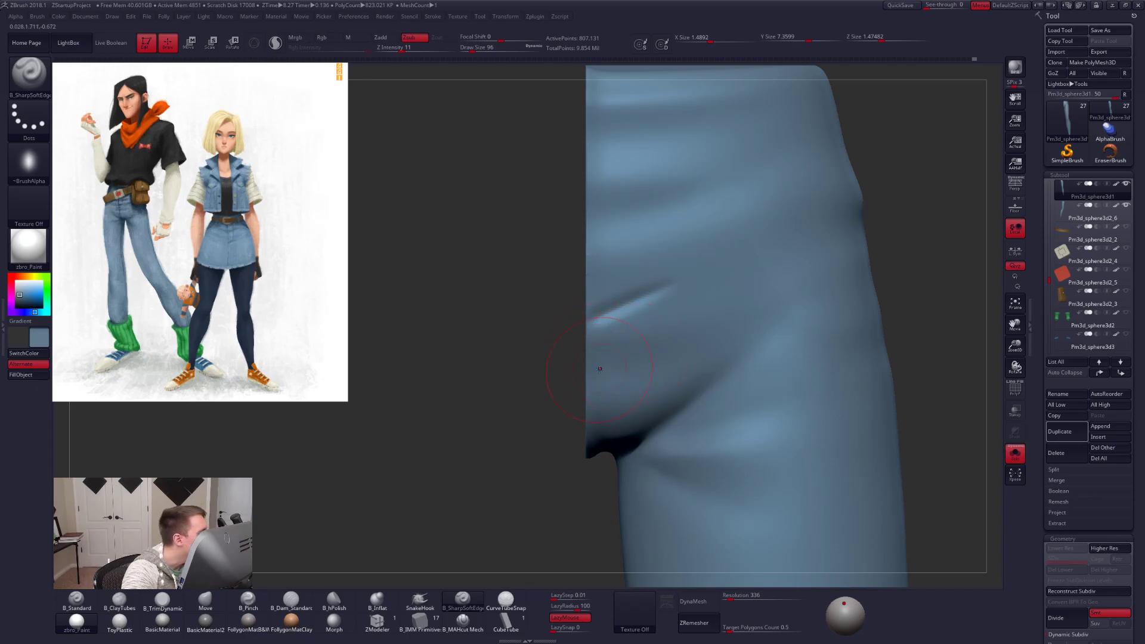
pyautogui.keyDown('shift'); pyautogui.moveTo(637, 374); pyautogui.dragTo(620, 342); pyautogui.keyUp('shift')
# Mask everything on this half except its flat center cut face, with a softened mask border.
pyautogui.moveTo(620, 343)
pyautogui.keyDown('ctrl'); pyautogui.mouseDown(button='right')
pyautogui.moveTo(610, 326)
pyautogui.moveTo(670, 333)
pyautogui.mouseUp(button='right'); pyautogui.keyUp('ctrl')
pyautogui.press('w')
pyautogui.keyDown('ctrl'); pyautogui.click(591, 312); pyautogui.keyUp('ctrl')
pyautogui.press('q')
pyautogui.hotkey('ctrl', 'i')
pyautogui.keyDown('ctrl'); pyautogui.click(589, 329); pyautogui.keyUp('ctrl')
pyautogui.keyDown('ctrl'); pyautogui.click(592, 331); pyautogui.keyUp('ctrl')
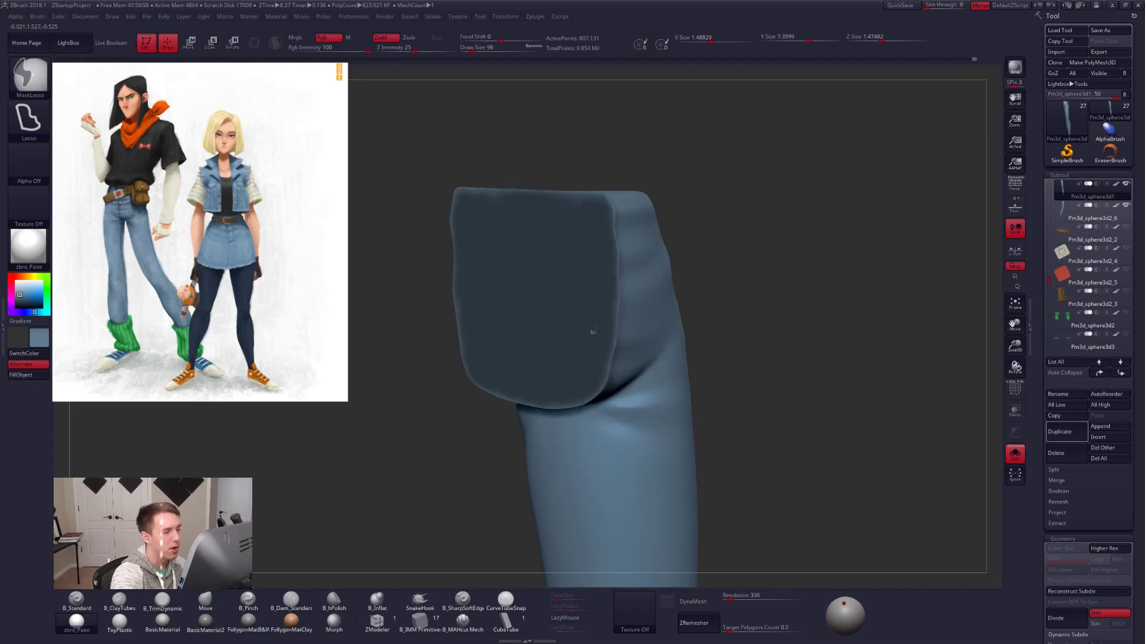
pyautogui.keyDown('ctrl'); pyautogui.click(700, 298); pyautogui.keyUp('ctrl')
# Try to move the unmasked cut face sideways with a horizontal Transpose line beside the center seam.
pyautogui.keyDown('shift'); pyautogui.moveTo(700, 296); pyautogui.dragTo(620, 325, button='right'); pyautogui.keyUp('shift')
pyautogui.press('w')
pyautogui.keyDown('shift'); pyautogui.moveTo(609, 306); pyautogui.dragTo(646, 305); pyautogui.keyUp('shift')
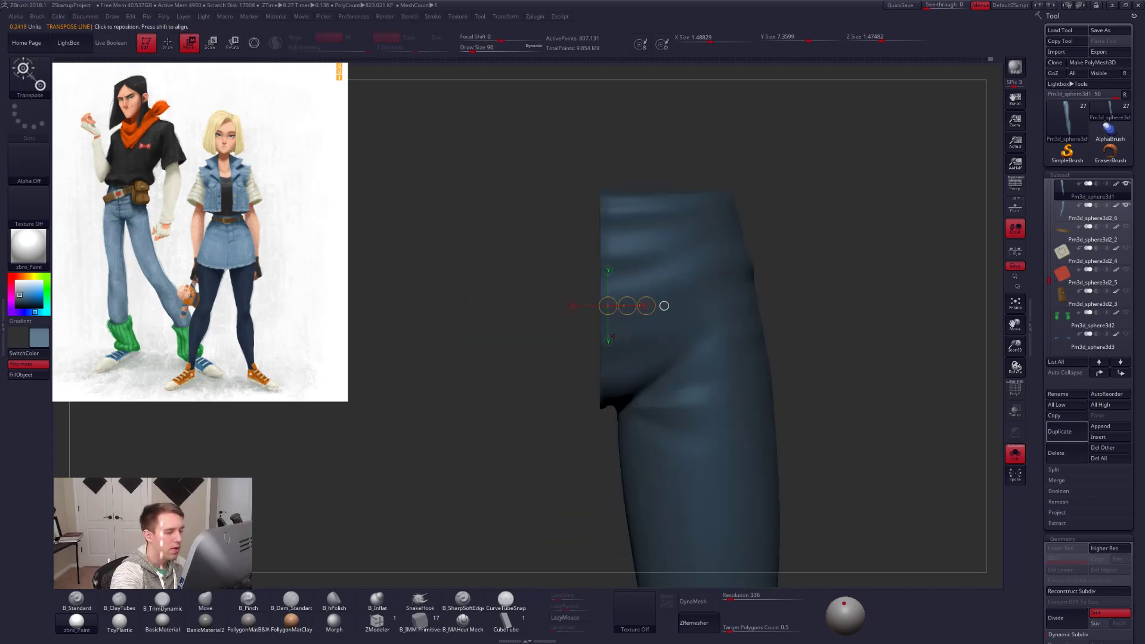
pyautogui.moveTo(611, 336); pyautogui.dragTo(647, 334, button='right')
pyautogui.hotkey('alt', 's')
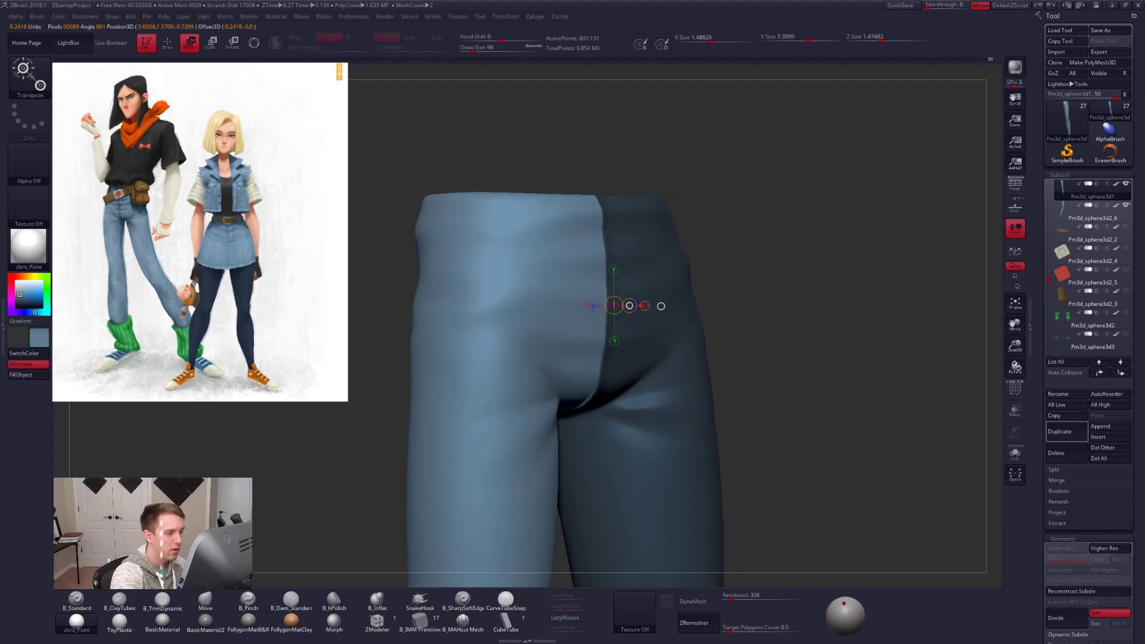
pyautogui.hotkey('alt', 's')
# Try to scale the unmasked cut face down slightly and reposition it with Transpose.
pyautogui.keyDown('ctrl'); pyautogui.moveTo(632, 310); pyautogui.dragTo(603, 338, button='right'); pyautogui.keyUp('ctrl')
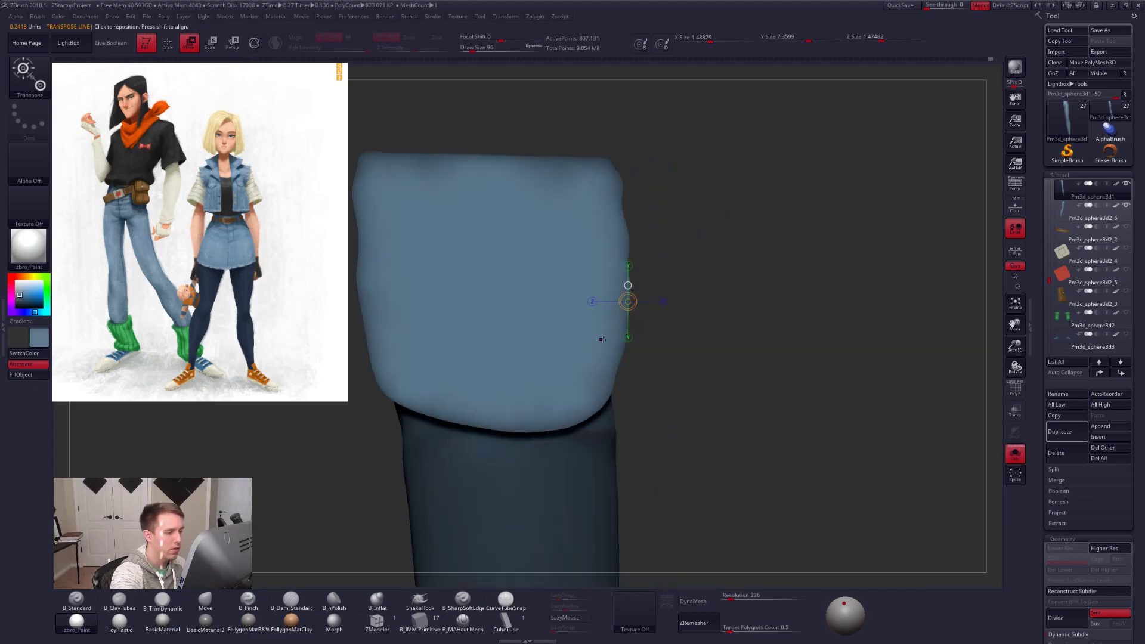
pyautogui.click(625, 301)
pyautogui.press('e')
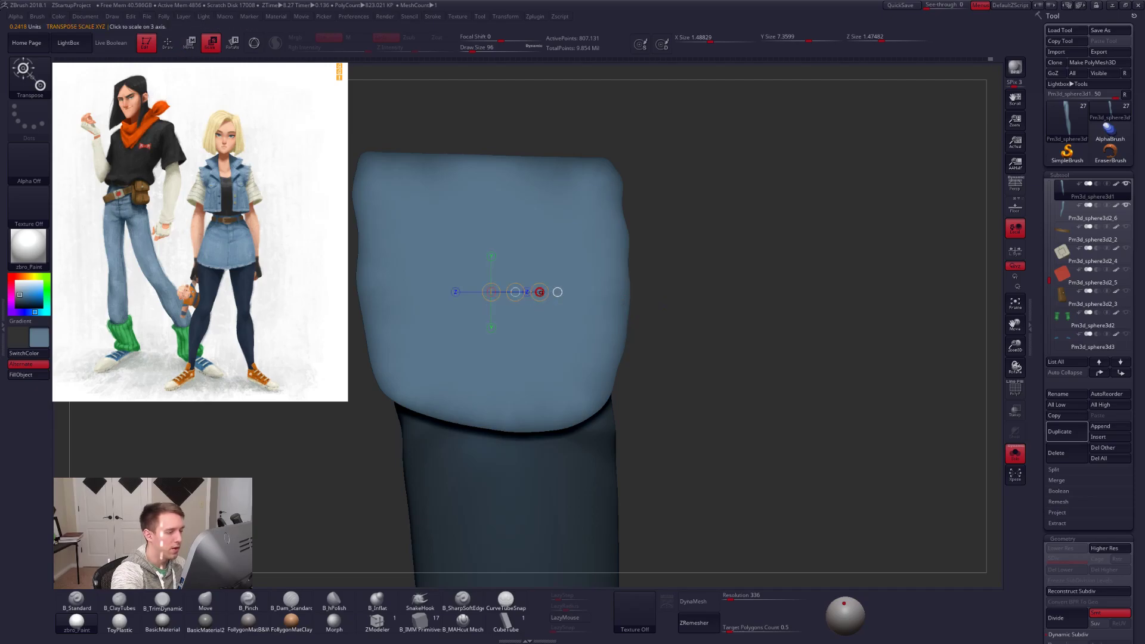
pyautogui.moveTo(531, 294); pyautogui.dragTo(442, 299, button='right')
pyautogui.press('w')
pyautogui.moveTo(570, 338); pyautogui.dragTo(639, 338)
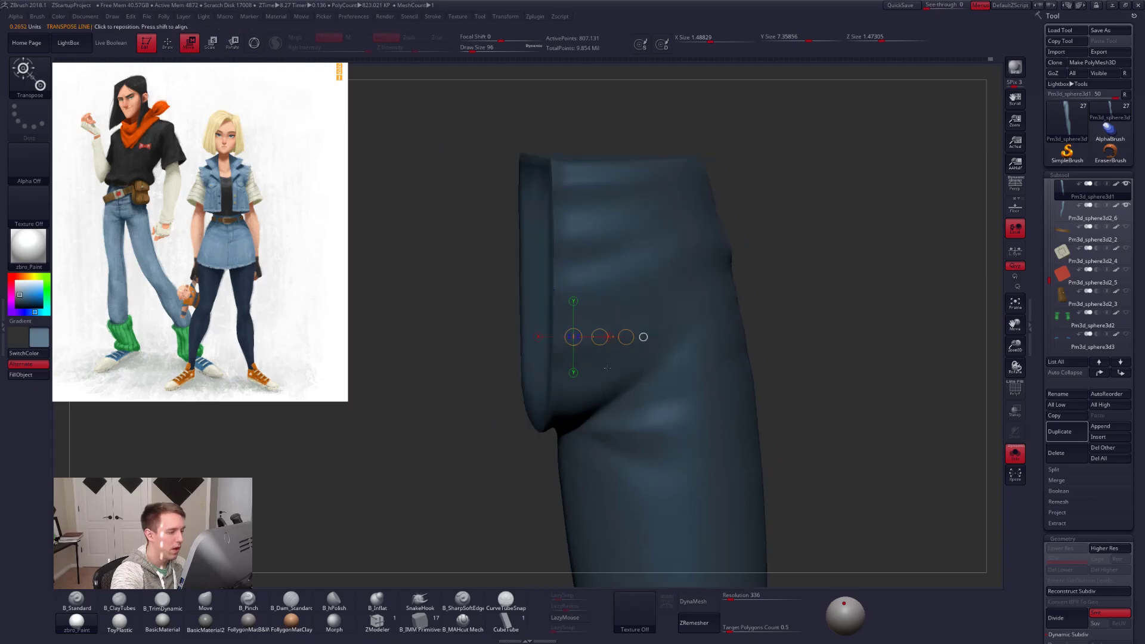
pyautogui.moveTo(600, 367); pyautogui.dragTo(603, 341, button='right')
pyautogui.hotkey('shift', 'f')
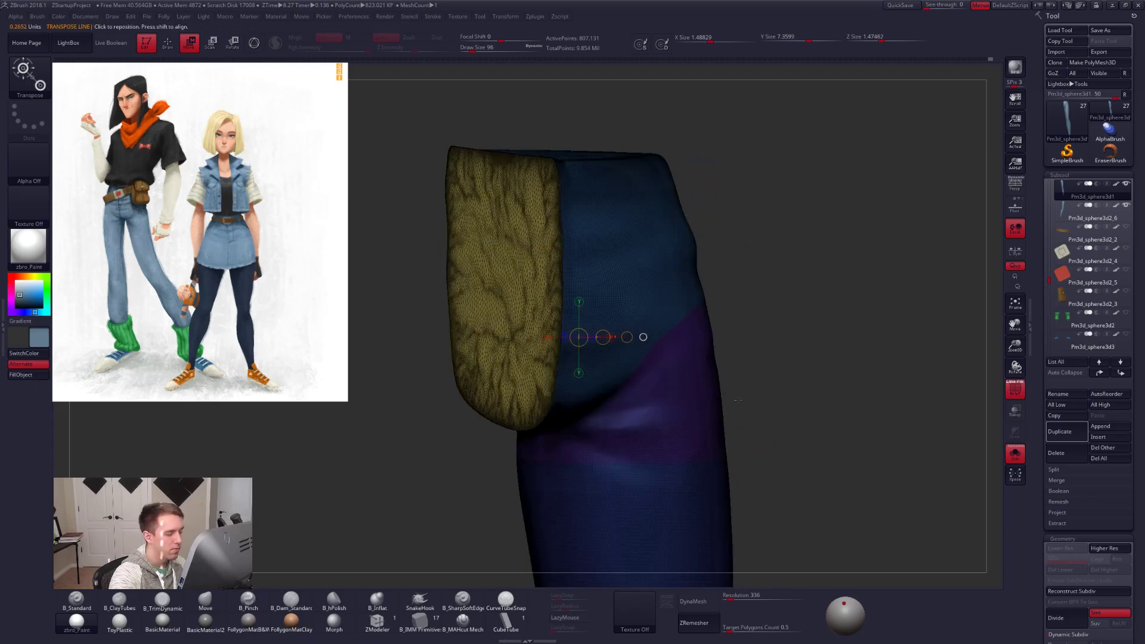
# Give the inner area of the cut face its own polygroup, leaving a thin rim around it, and clear the mask.
pyautogui.press('q')
pyautogui.hotkey('shift', 'f')
pyautogui.press('ctrl')
pyautogui.keyDown('ctrl'); pyautogui.moveTo(777, 427); pyautogui.dragTo(776, 429); pyautogui.keyUp('ctrl')
pyautogui.hotkey('shift', 'f')
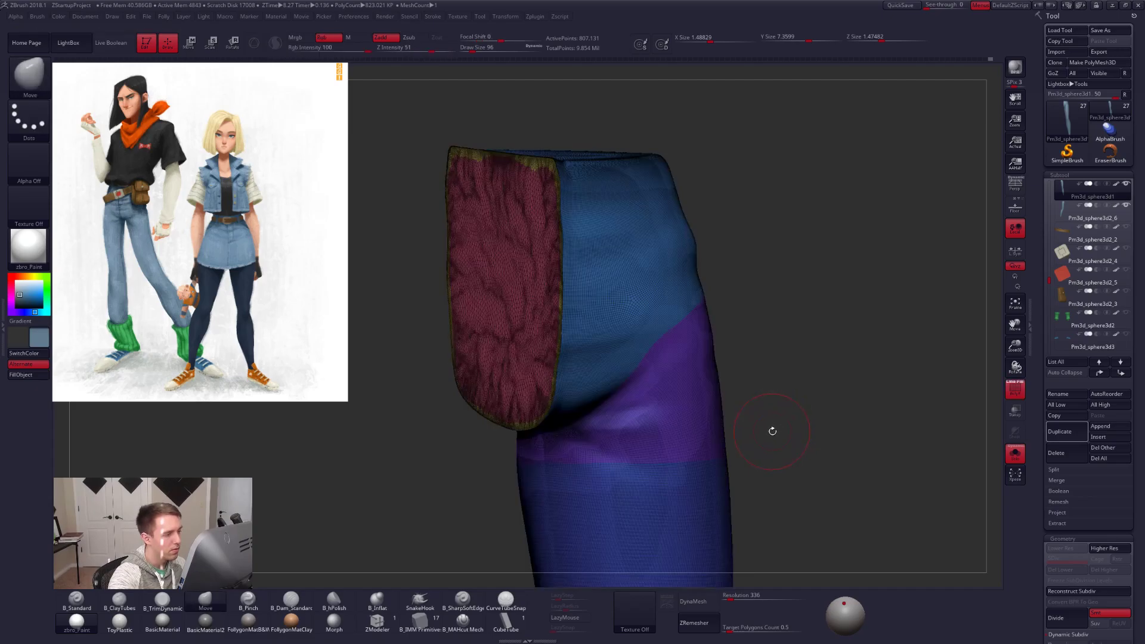
pyautogui.moveTo(773, 430); pyautogui.dragTo(772, 426, button='right')
# Mask the whole half except the inner cut-face polygroup, turn off the polygroup display and soften the mask border.
pyautogui.press('w')
pyautogui.press('q')
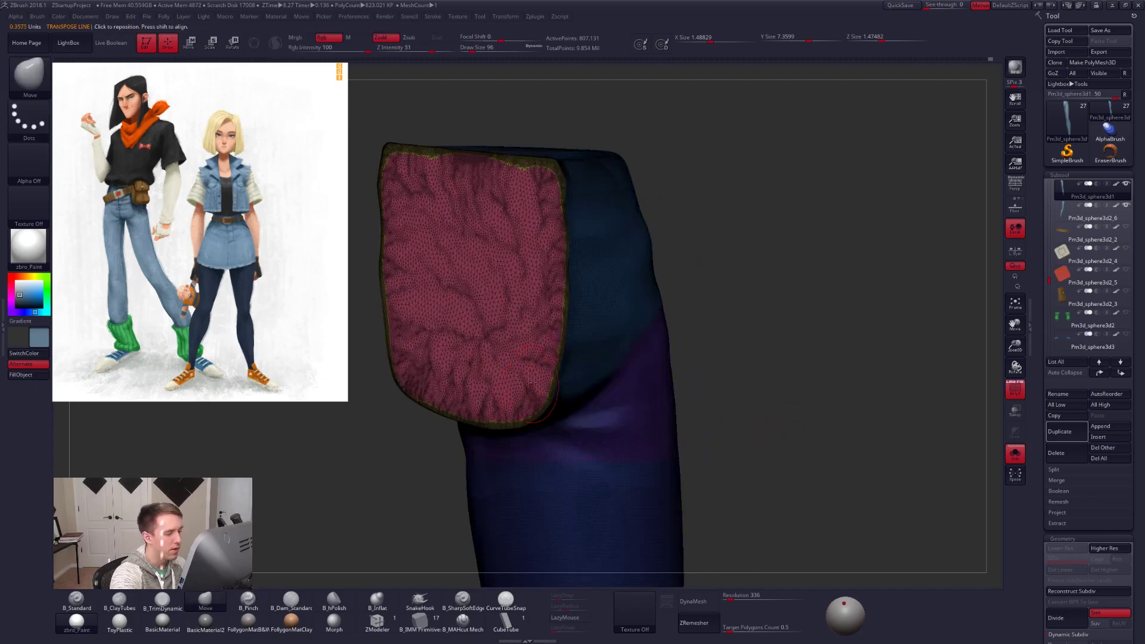
pyautogui.hotkey('shift', 'f')
pyautogui.press('ctrl')
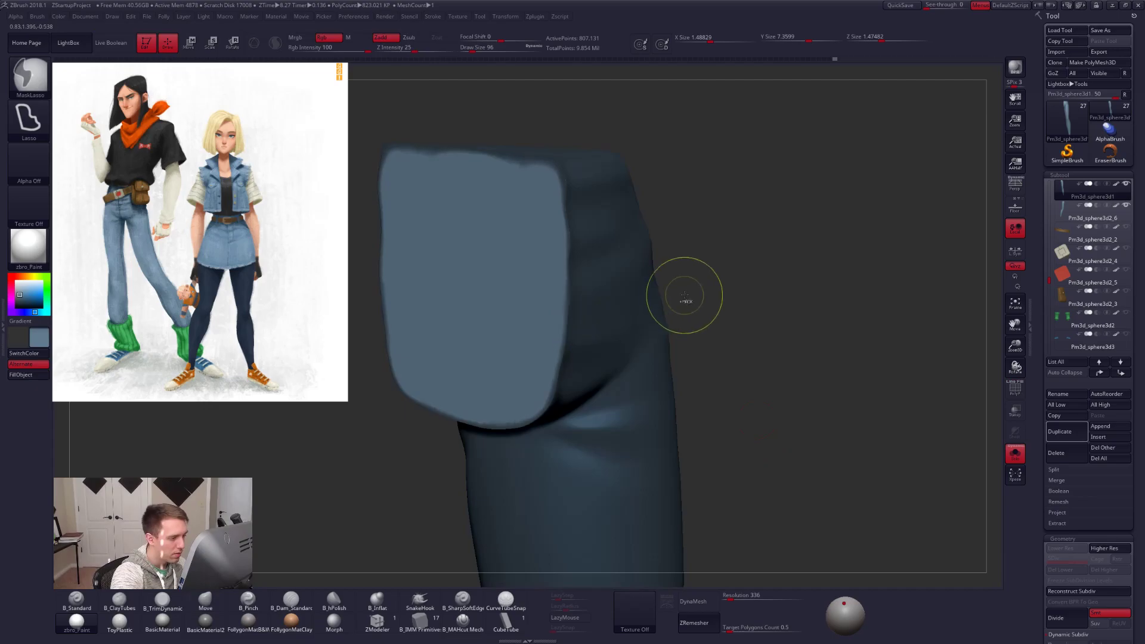
pyautogui.keyDown('ctrl'); pyautogui.click(684, 299); pyautogui.keyUp('ctrl')
pyautogui.keyDown('ctrl'); pyautogui.click(676, 316); pyautogui.keyUp('ctrl')
pyautogui.keyDown('ctrl'); pyautogui.click(678, 314); pyautogui.keyUp('ctrl')
pyautogui.moveTo(677, 314)
pyautogui.mouseDown()
pyautogui.moveTo(598, 332)
pyautogui.moveTo(525, 307)
pyautogui.moveTo(577, 339)
pyautogui.moveTo(650, 333)
pyautogui.mouseUp()
pyautogui.keyDown('ctrl'); pyautogui.click(575, 337); pyautogui.keyUp('ctrl')
pyautogui.press('w')
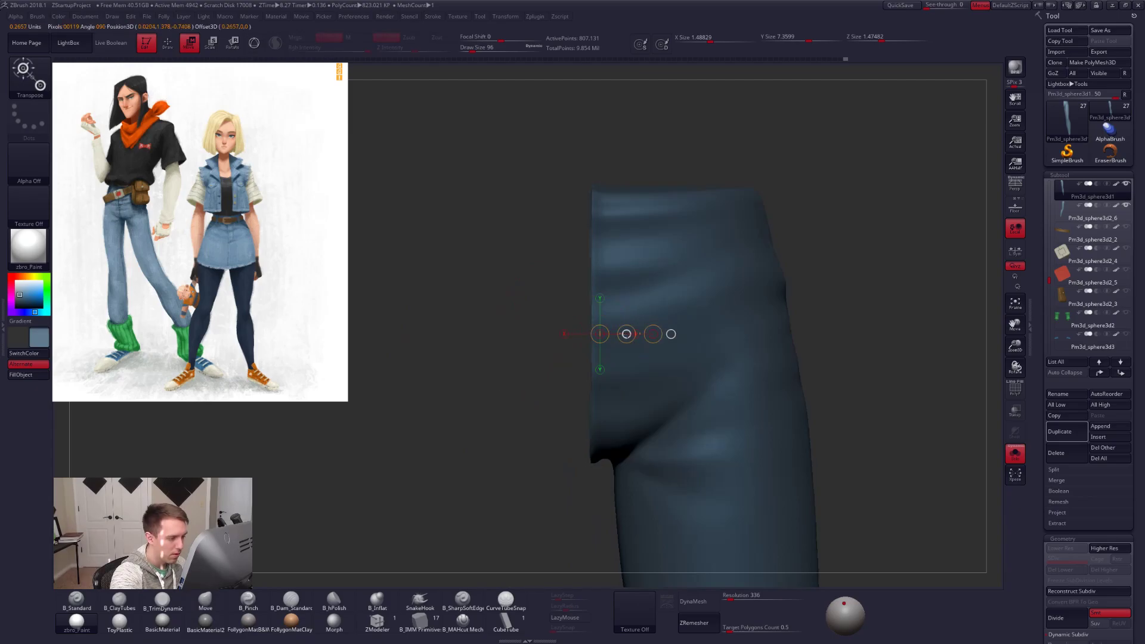
# Move the unmasked inner cut face slightly into the half with Transpose and clear the mask.
pyautogui.moveTo(634, 334); pyautogui.dragTo(635, 334)
pyautogui.moveTo(543, 372); pyautogui.dragTo(759, 382)
pyautogui.click(706, 382)
pyautogui.press('q')
pyautogui.moveTo(664, 356)
pyautogui.mouseDown()
pyautogui.moveTo(676, 356)
pyautogui.moveTo(663, 359)
pyautogui.mouseUp()
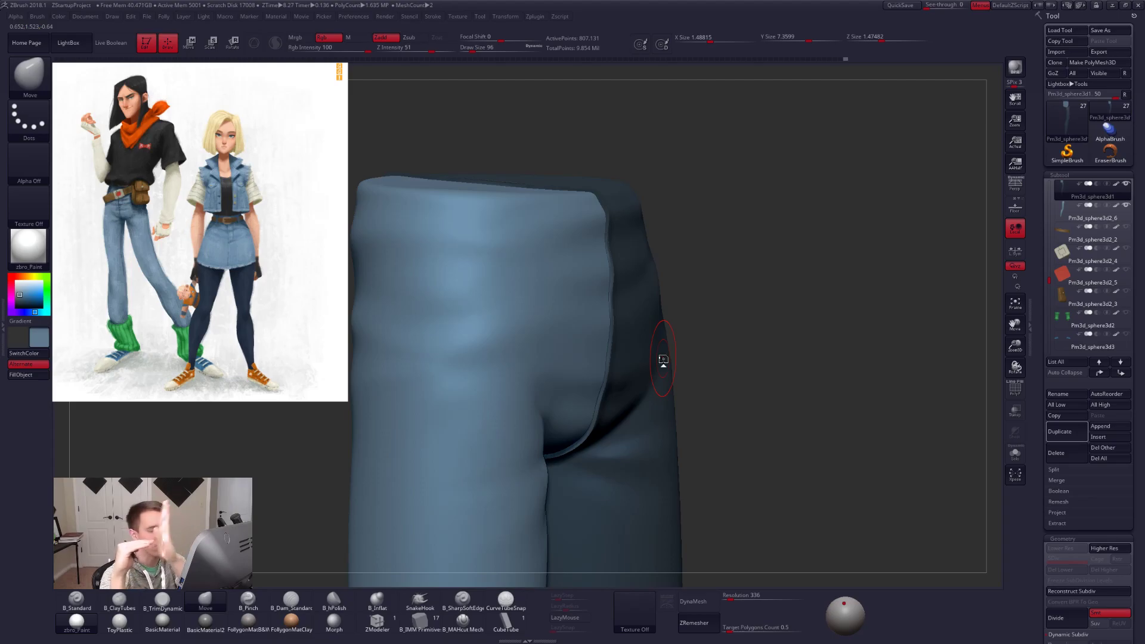
pyautogui.keyDown('ctrl'); pyautogui.moveTo(706, 321); pyautogui.dragTo(668, 322); pyautogui.keyUp('ctrl')
# Try smoothing the front rim of the center cut, then undo the stroke.
pyautogui.hotkey('alt', 's')
pyautogui.keyDown('shift'); pyautogui.moveTo(601, 223); pyautogui.dragTo(596, 414); pyautogui.keyUp('shift')
pyautogui.hotkey('ctrl', 'z')
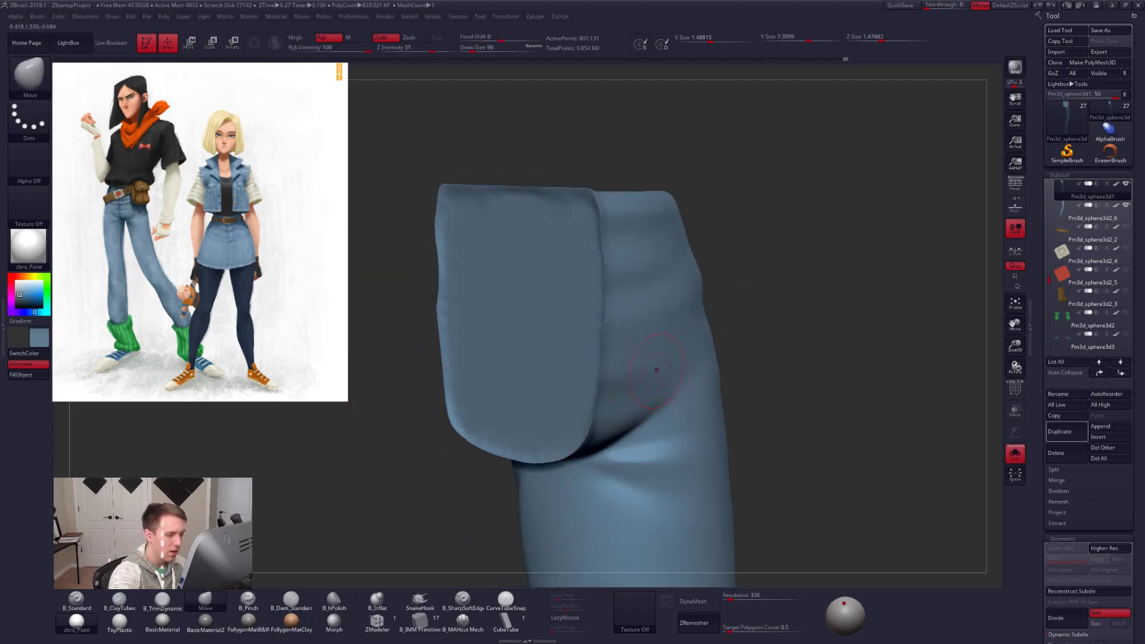
# DynaMesh this half of the jeans at a resolution of 552.
pyautogui.click(740, 599)
pyautogui.write('552')
pyautogui.press('Return')
pyautogui.click(695, 601)
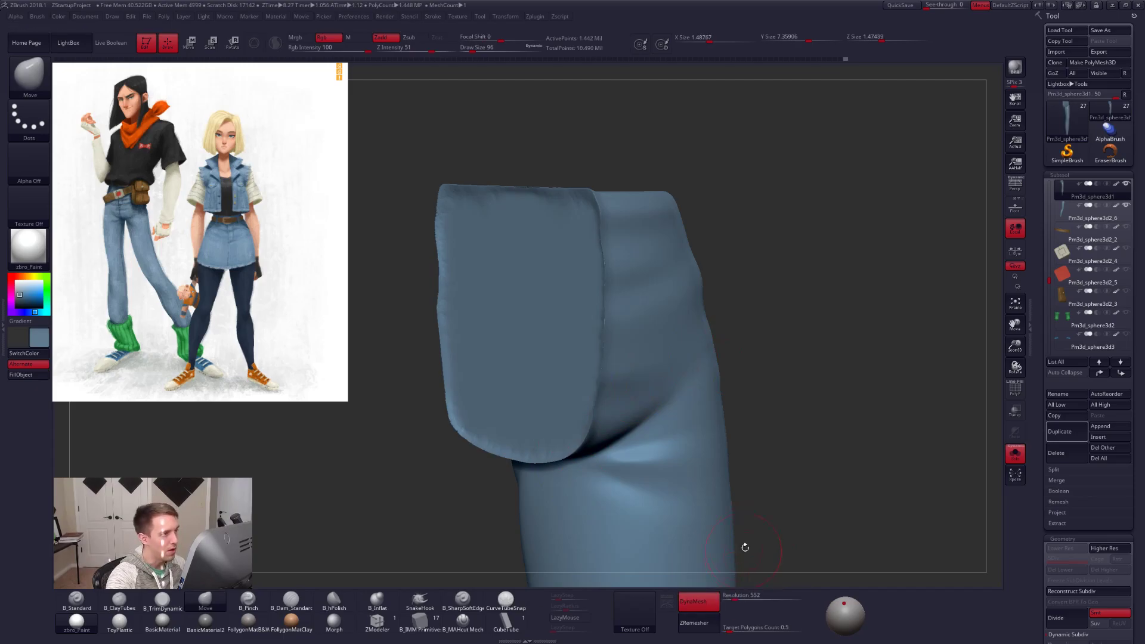
pyautogui.keyDown('ctrl'); pyautogui.moveTo(767, 521); pyautogui.dragTo(770, 524); pyautogui.keyUp('ctrl')
# Smooth the front rim of the center cut and check the seam between the two halves.
pyautogui.press('shift')
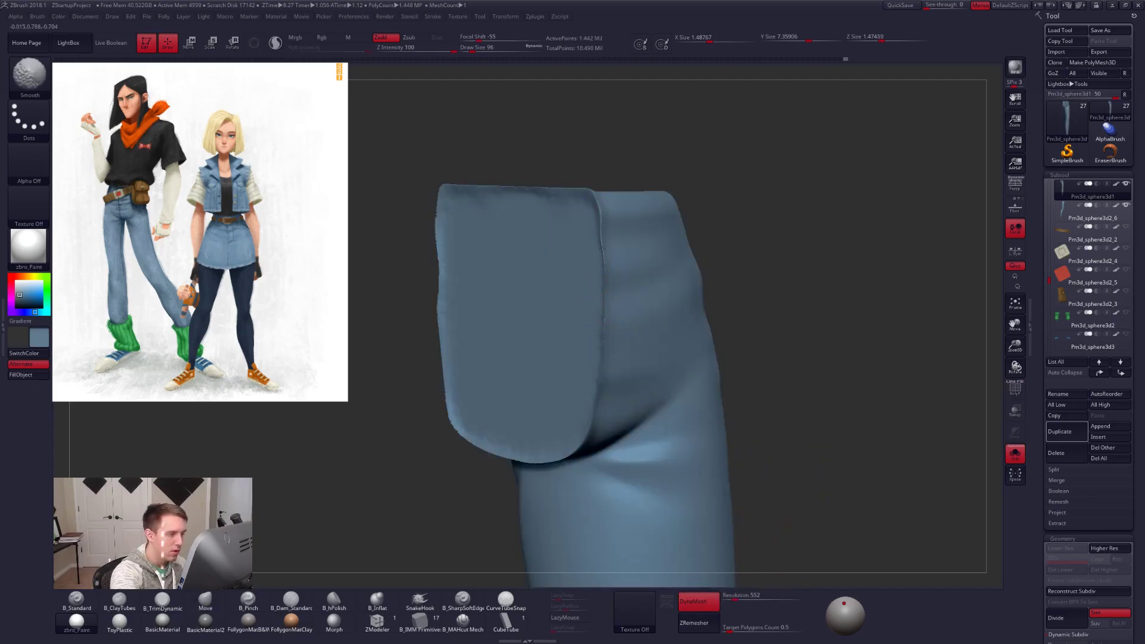
pyautogui.keyDown('shift'); pyautogui.moveTo(606, 317); pyautogui.dragTo(604, 355); pyautogui.keyUp('shift')
pyautogui.hotkey('alt', 's')
pyautogui.moveTo(602, 413); pyautogui.dragTo(647, 405, button='right')
pyautogui.moveTo(632, 350); pyautogui.dragTo(576, 371, button='right')
pyautogui.keyDown('alt'); pyautogui.moveTo(646, 330); pyautogui.dragTo(672, 328, button='right'); pyautogui.keyUp('alt')
pyautogui.moveTo(623, 357); pyautogui.dragTo(636, 375, button='right')
# Mask a thin vertical strip along the center edge of the viewer's-right half and invert the mask.
pyautogui.keyDown('alt'); pyautogui.click(617, 379); pyautogui.keyUp('alt')
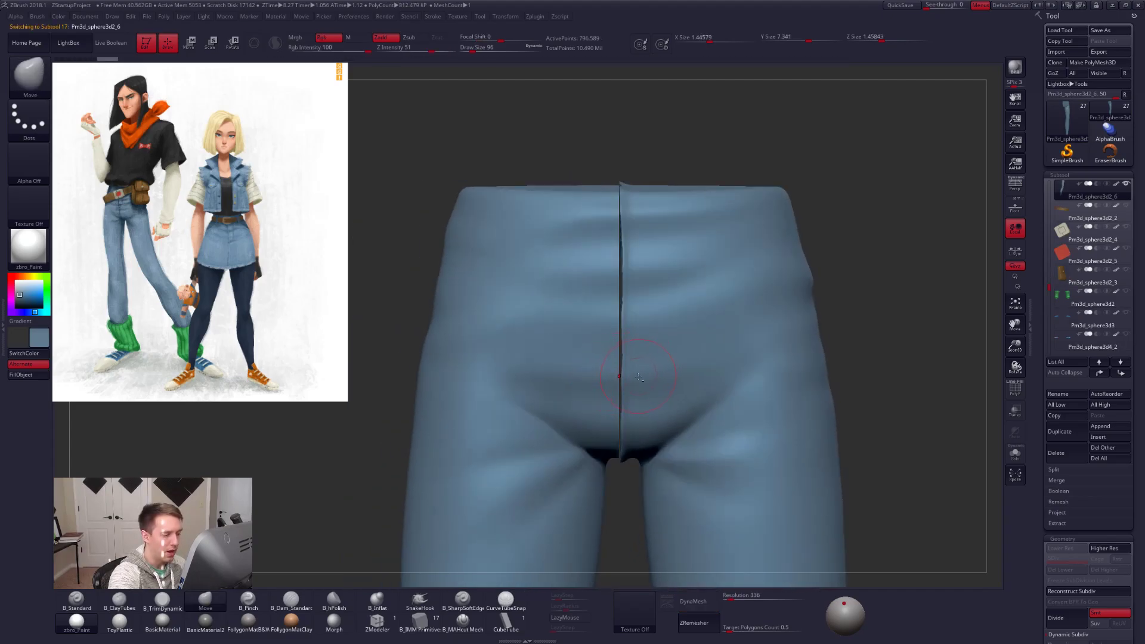
pyautogui.hotkey('shift', 'f')
pyautogui.keyDown('alt'); pyautogui.click(638, 377); pyautogui.keyUp('alt')
pyautogui.hotkey('alt', 's')
pyautogui.hotkey('alt', 's')
pyautogui.keyDown('alt'); pyautogui.moveTo(601, 338); pyautogui.dragTo(609, 286, button='right'); pyautogui.keyUp('alt')
pyautogui.hotkey('shift', 'f')
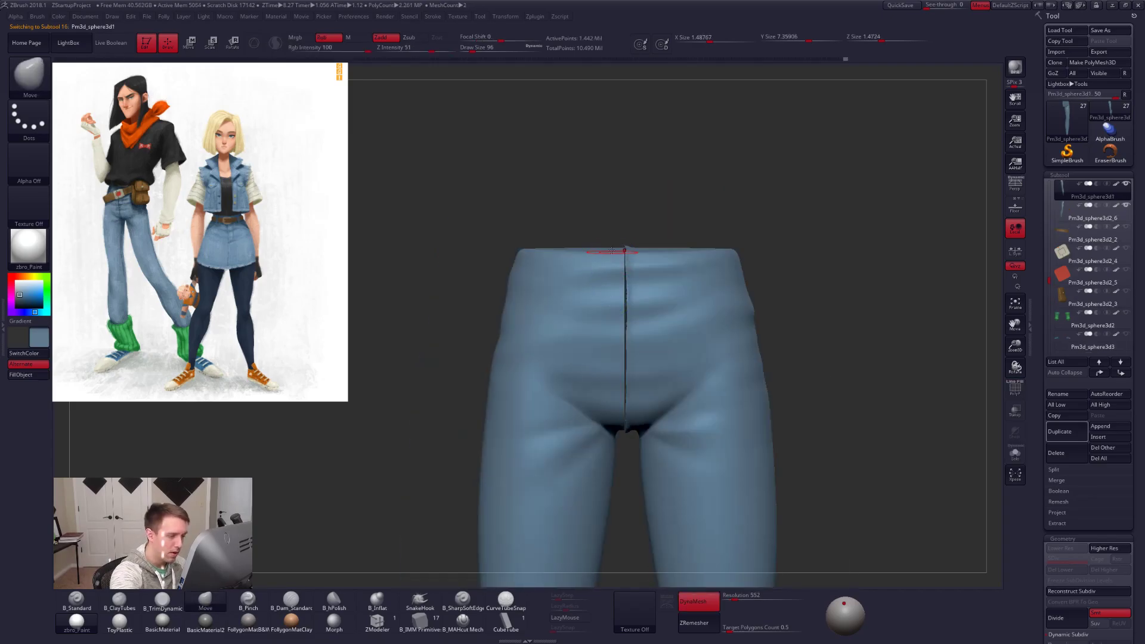
pyautogui.moveTo(629, 238)
pyautogui.keyDown('ctrl'); pyautogui.mouseDown()
pyautogui.moveTo(606, 257)
pyautogui.moveTo(627, 450)
pyautogui.moveTo(630, 242)
pyautogui.mouseUp(); pyautogui.keyUp('ctrl')
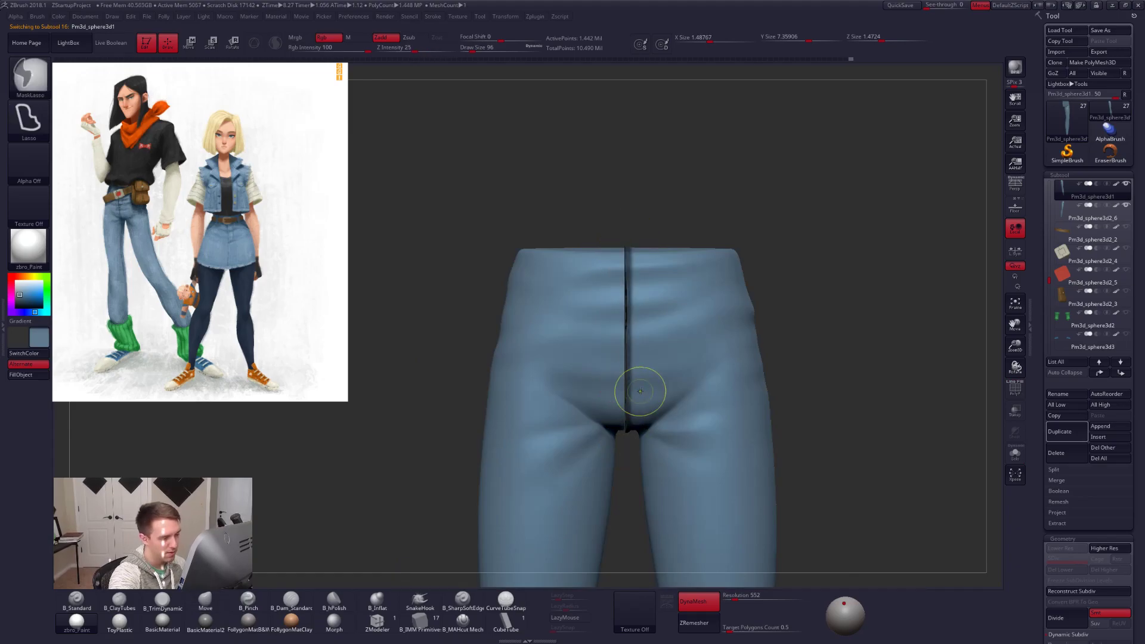
pyautogui.keyDown('ctrl'); pyautogui.click(813, 340); pyautogui.keyUp('ctrl')
# Move the unmasked center strip toward the other half to close the seam gap, and clear the mask.
pyautogui.keyDown('alt'); pyautogui.moveTo(656, 372); pyautogui.dragTo(663, 412, button='right'); pyautogui.keyUp('alt')
pyautogui.press('w')
pyautogui.moveTo(622, 384)
pyautogui.keyDown('shift'); pyautogui.mouseDown()
pyautogui.moveTo(680, 384)
pyautogui.moveTo(639, 385)
pyautogui.mouseUp(); pyautogui.keyUp('shift')
pyautogui.press('q')
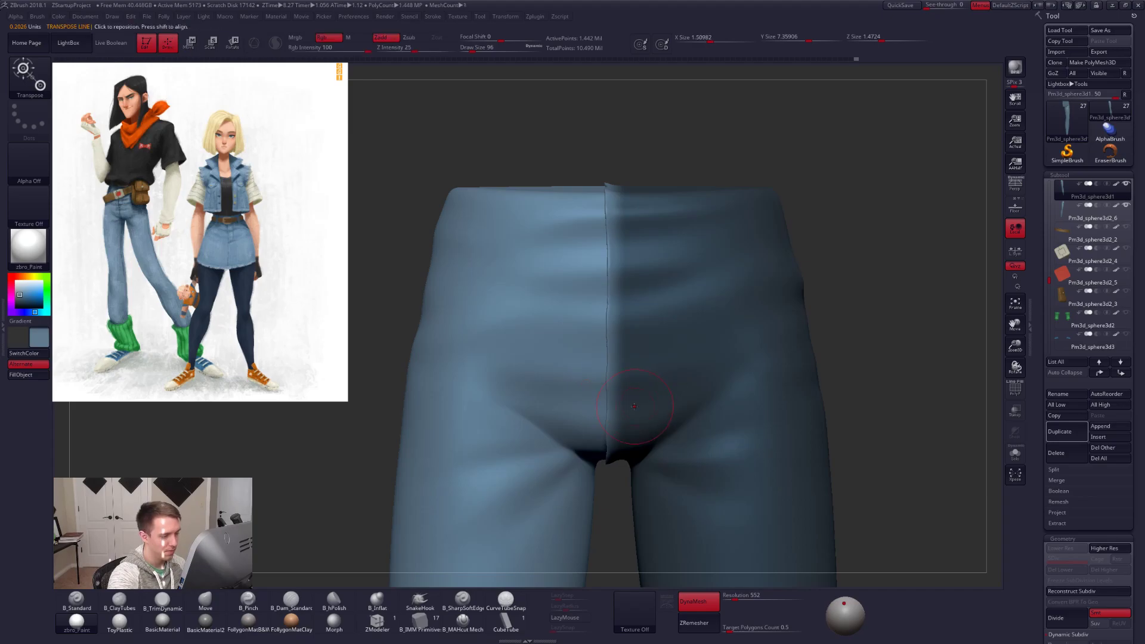
pyautogui.keyDown('ctrl'); pyautogui.moveTo(831, 320); pyautogui.dragTo(840, 329); pyautogui.keyUp('ctrl')
# Update the DynaMesh of the viewer's-right jeans half to even out its stretched center edge.
pyautogui.moveTo(679, 374)
pyautogui.keyDown('alt'); pyautogui.mouseDown(button='right')
pyautogui.moveTo(664, 374)
pyautogui.moveTo(664, 346)
pyautogui.mouseUp(button='right'); pyautogui.keyUp('alt')
pyautogui.moveTo(664, 369); pyautogui.dragTo(663, 398, button='right')
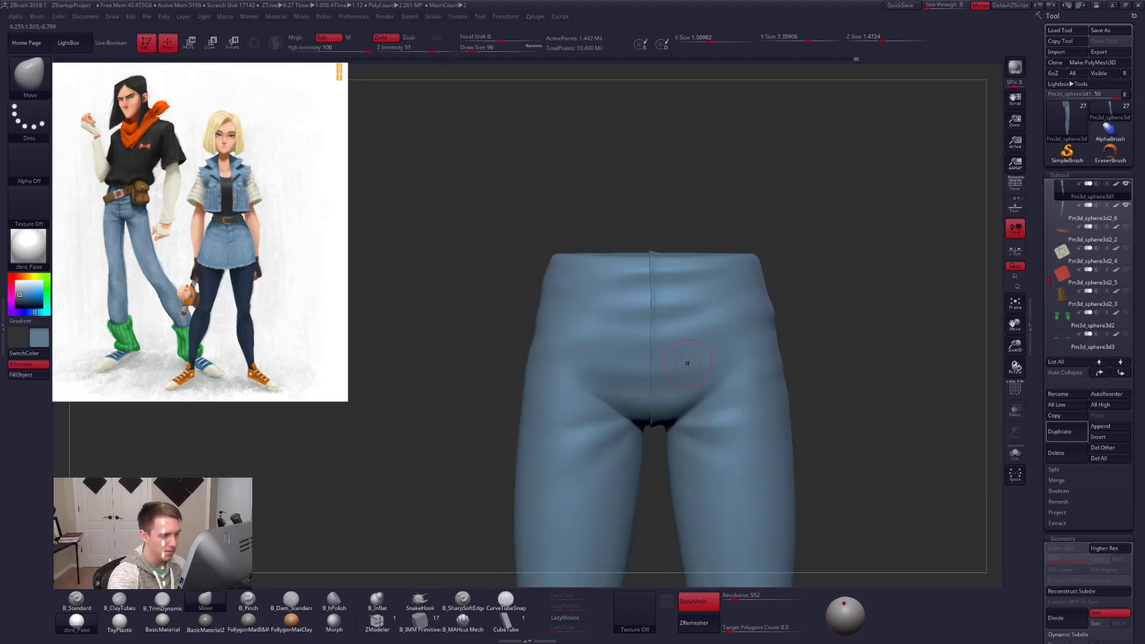
pyautogui.press('ctrl')
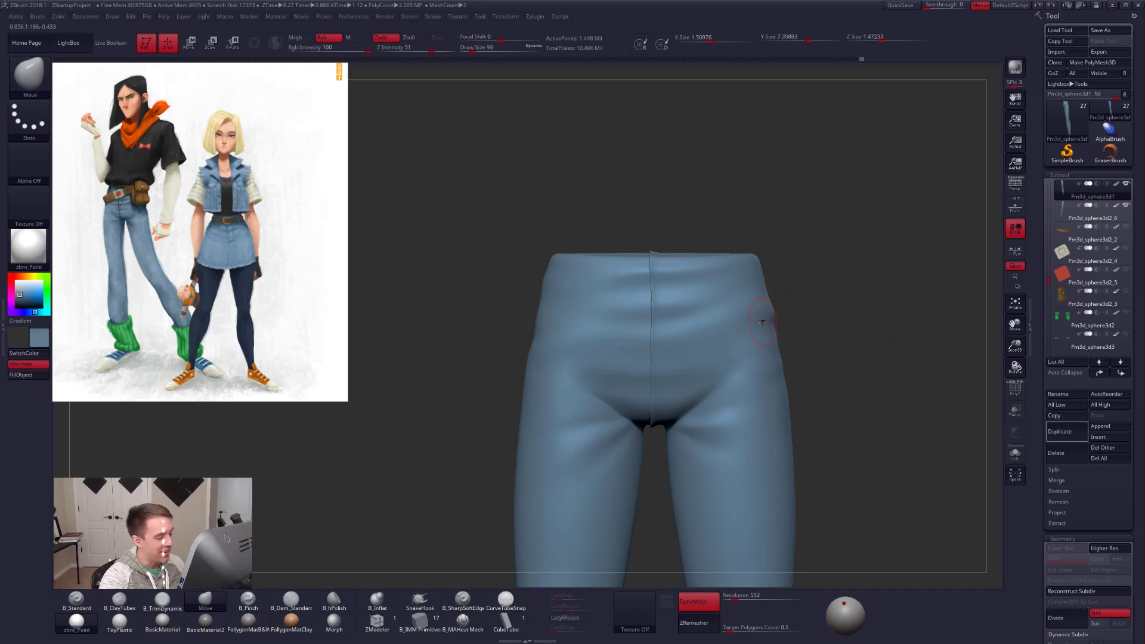
pyautogui.hotkey('ctrl', 'shift', 'space')
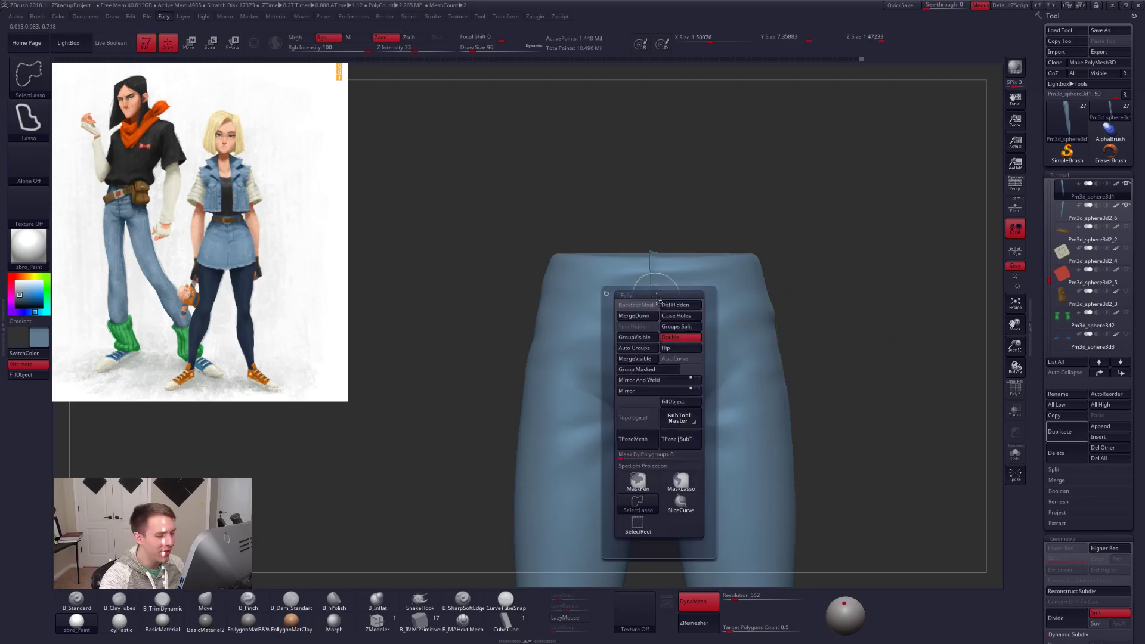
pyautogui.moveTo(648, 335)
pyautogui.keyDown('ctrl'); pyautogui.mouseDown(button='right')
pyautogui.moveTo(640, 350)
pyautogui.moveTo(659, 363)
pyautogui.mouseUp(button='right'); pyautogui.keyUp('ctrl')
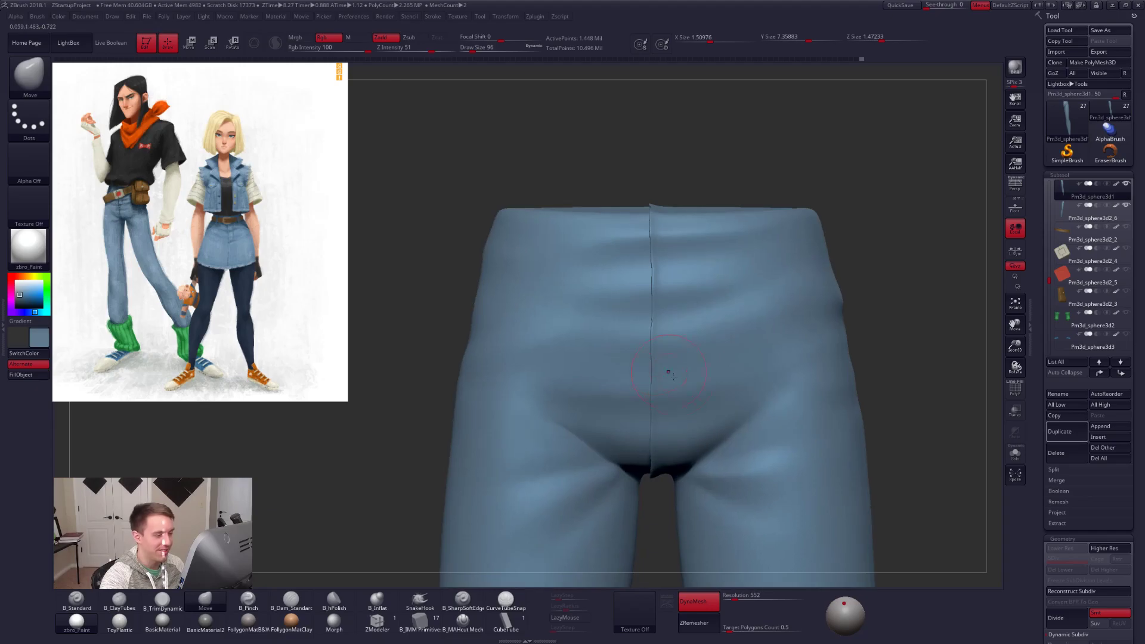
pyautogui.hotkey('shift', 'f')
pyautogui.hotkey('shift', 'f')
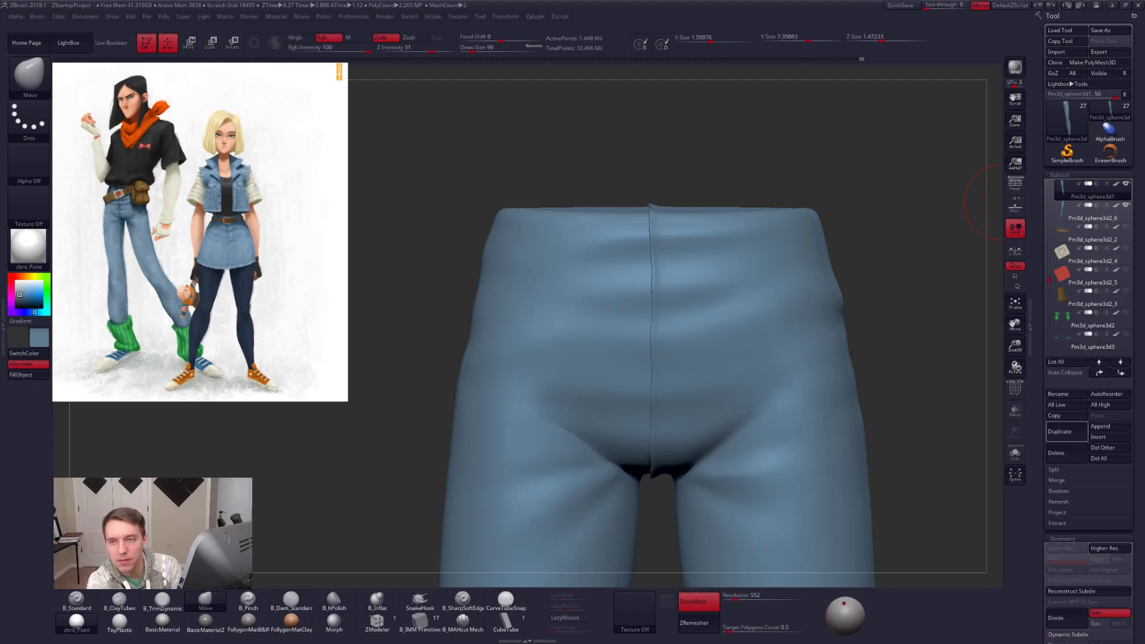
# Switch to the browser, look through the prop artist's ArtStation portfolio and open the Cracked Lava Rocks artwork.
pyautogui.moveTo(1144, 223); pyautogui.dragTo(979, 158)
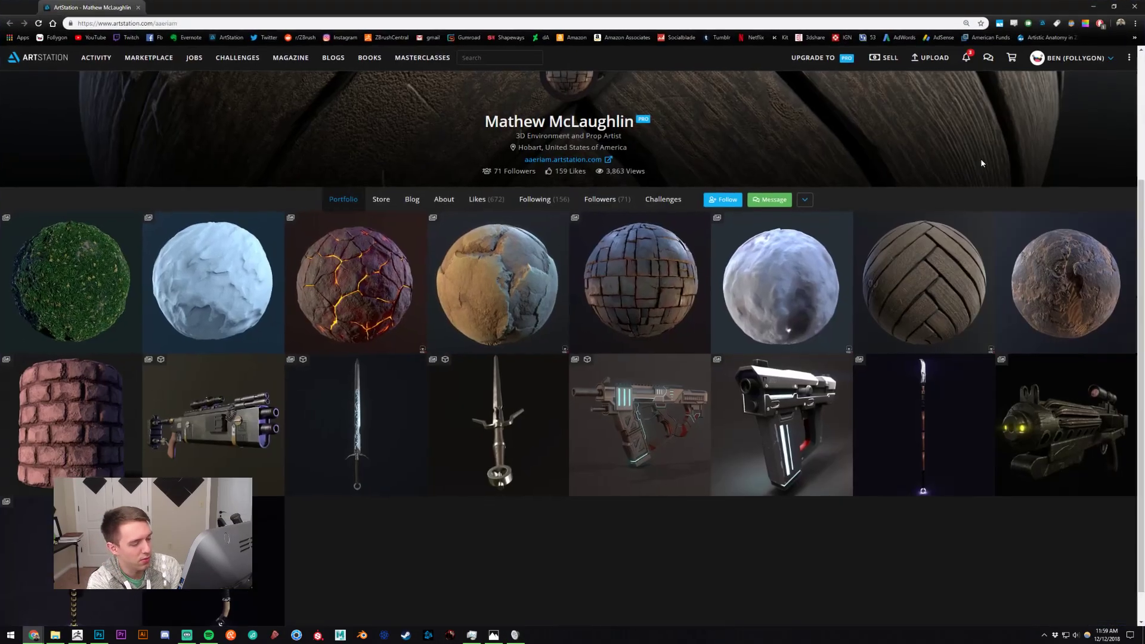
pyautogui.scroll(-1, 706, 326)
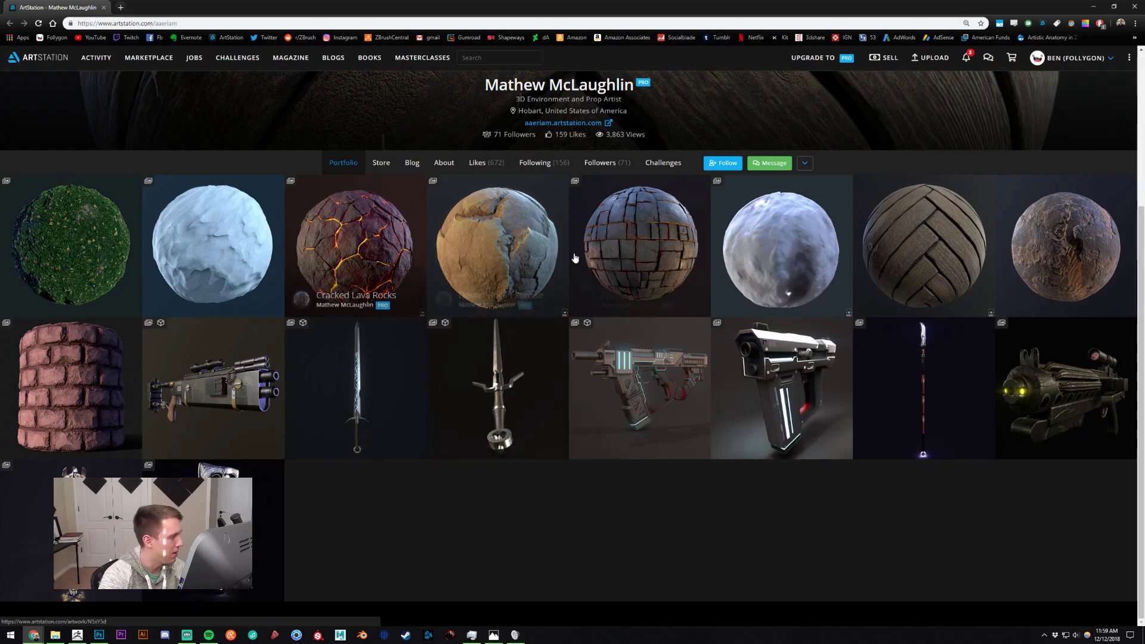
pyautogui.click(351, 246)
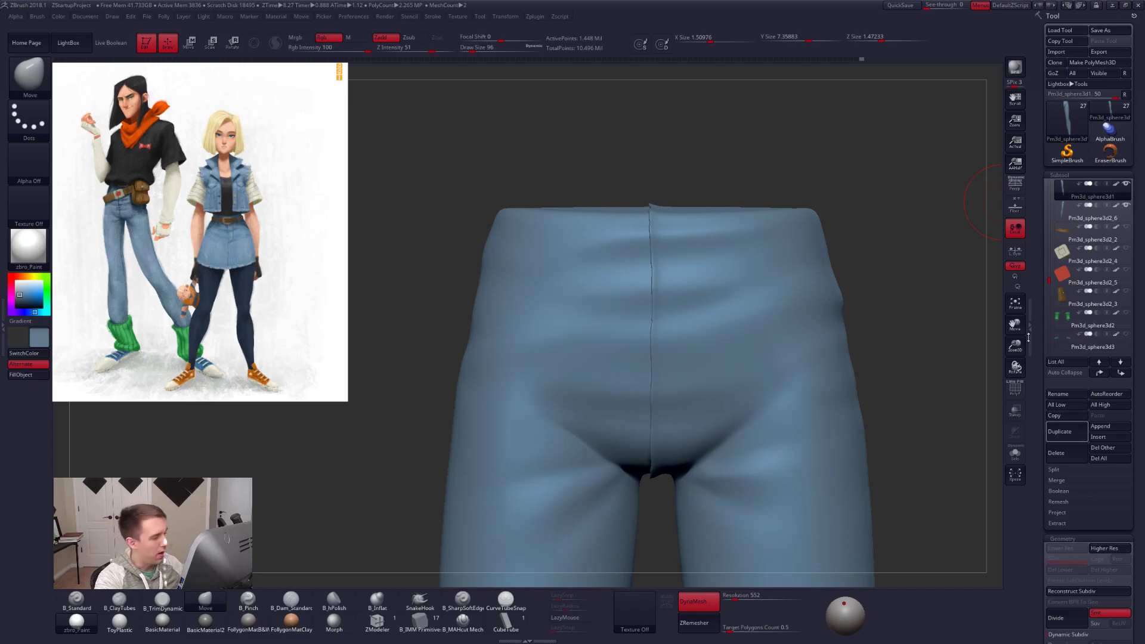
# Isolate the viewer's-right jeans half, smooth the rim around its inner cut face, and show both halves together again.
pyautogui.hotkey('shift', 's')
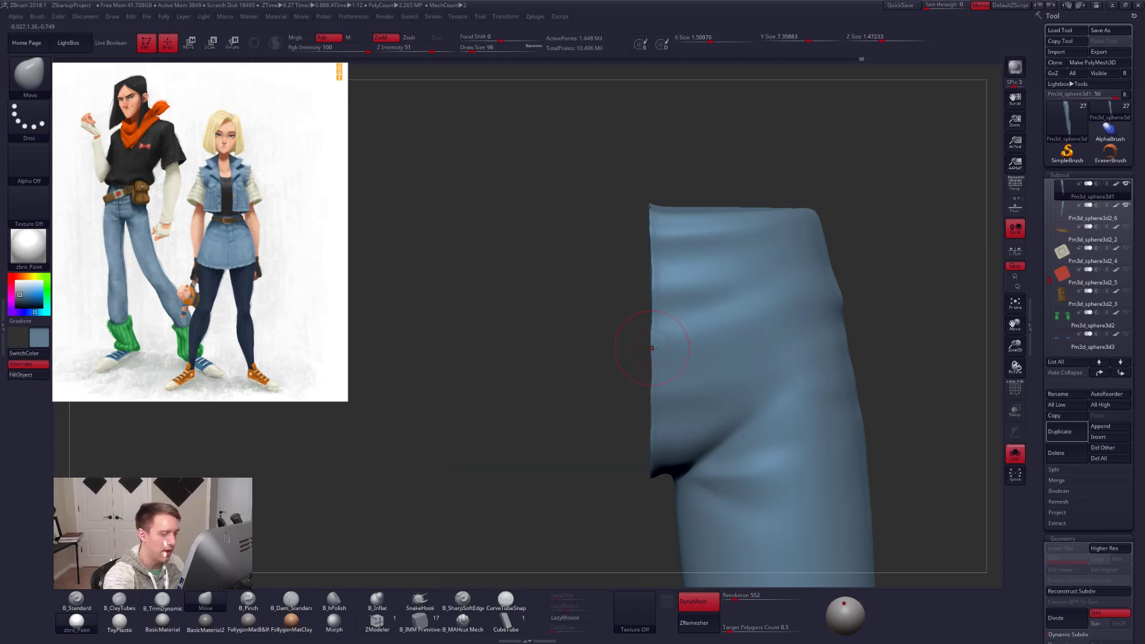
pyautogui.moveTo(602, 320)
pyautogui.mouseDown()
pyautogui.moveTo(668, 310)
pyautogui.moveTo(607, 308)
pyautogui.moveTo(639, 324)
pyautogui.mouseUp()
pyautogui.hotkey('shift', 's')
pyautogui.press('space')
pyautogui.hotkey('shift', 'f')
pyautogui.hotkey('shift', 'f')
pyautogui.hotkey('shift', 's')
pyautogui.press('shift')
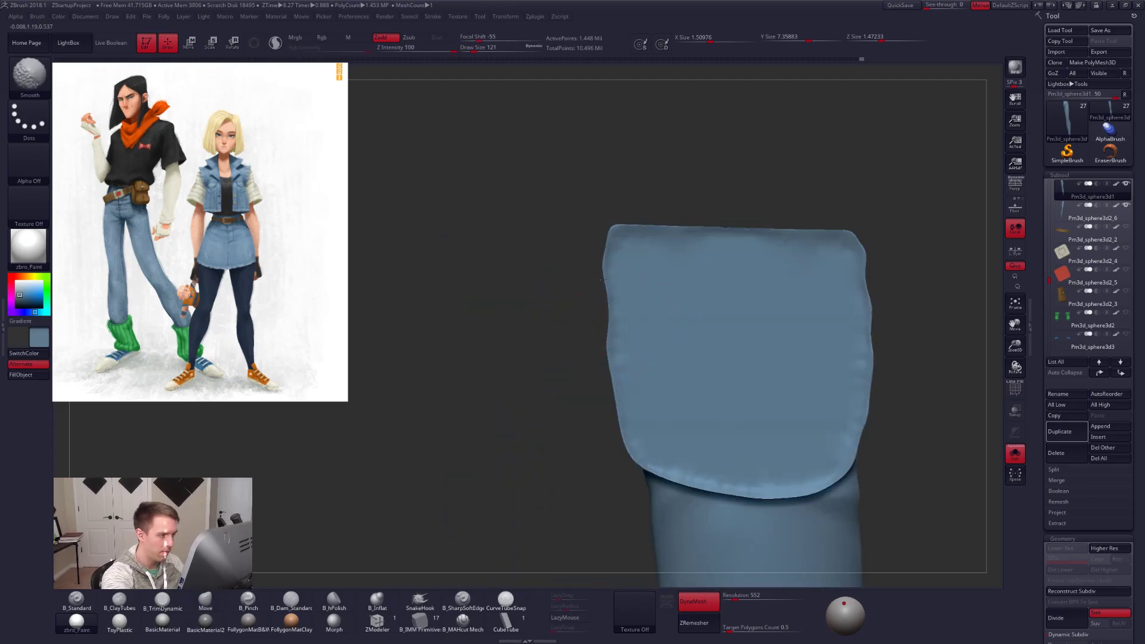
pyautogui.keyDown('shift'); pyautogui.moveTo(867, 310); pyautogui.dragTo(862, 269); pyautogui.keyUp('shift')
pyautogui.keyDown('shift'); pyautogui.moveTo(902, 345); pyautogui.dragTo(832, 376); pyautogui.keyUp('shift')
pyautogui.hotkey('shift', 'alt', 's')
# Inspect the center seam from above, front and back, and compare it with the enlarged jeans sketch in Photos.
pyautogui.moveTo(772, 371)
pyautogui.mouseDown(button='right')
pyautogui.moveTo(796, 378)
pyautogui.moveTo(738, 299)
pyautogui.moveTo(711, 320)
pyautogui.moveTo(711, 412)
pyautogui.moveTo(692, 288)
pyautogui.moveTo(707, 207)
pyautogui.mouseUp(button='right')
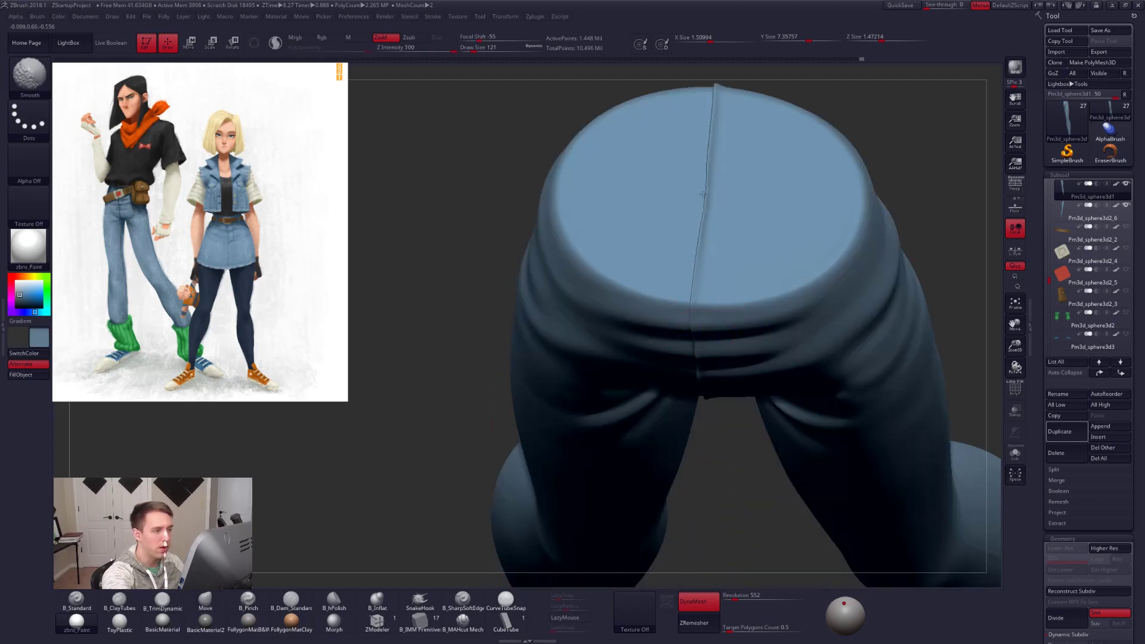
pyautogui.moveTo(706, 161)
pyautogui.mouseDown(button='right')
pyautogui.moveTo(739, 325)
pyautogui.moveTo(694, 191)
pyautogui.mouseUp(button='right')
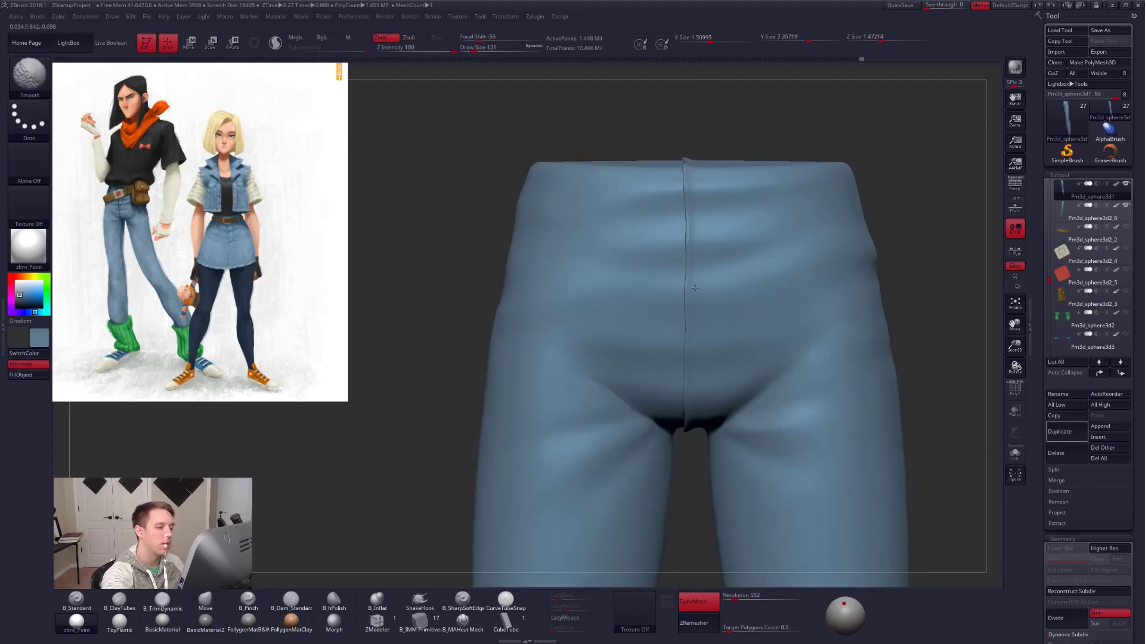
pyautogui.moveTo(694, 457)
pyautogui.mouseDown(button='right')
pyautogui.moveTo(720, 423)
pyautogui.moveTo(805, 400)
pyautogui.mouseUp(button='right')
pyautogui.moveTo(525, 384)
pyautogui.mouseDown(button='right')
pyautogui.moveTo(611, 378)
pyautogui.moveTo(600, 341)
pyautogui.mouseUp(button='right')
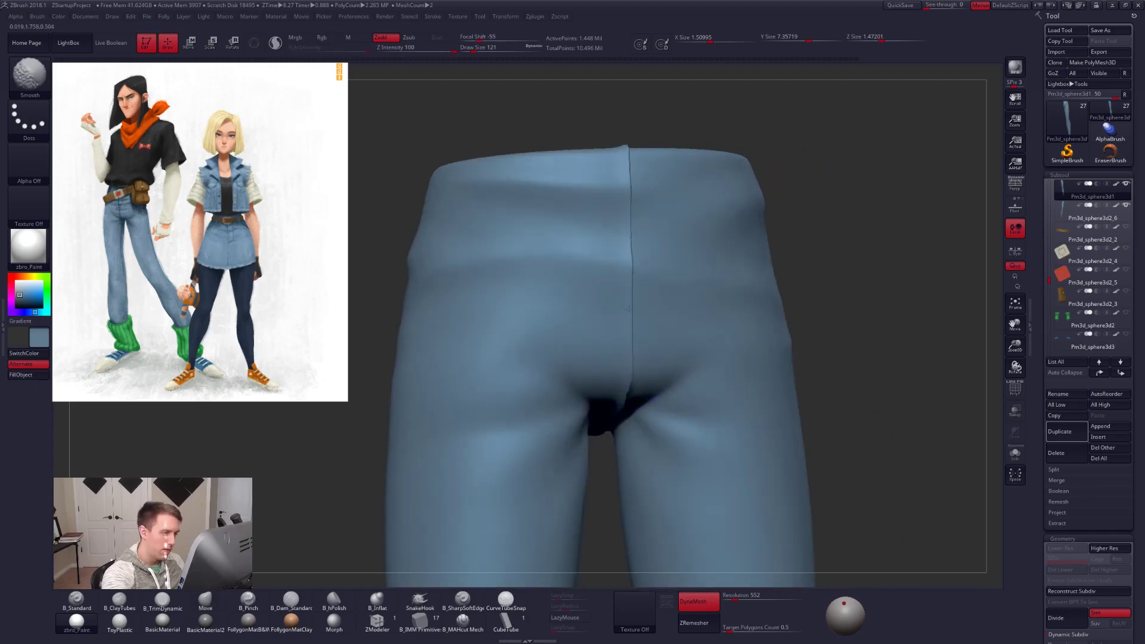
pyautogui.moveTo(623, 166); pyautogui.dragTo(724, 241, button='right')
pyautogui.hotkey('alt', 'Tab')
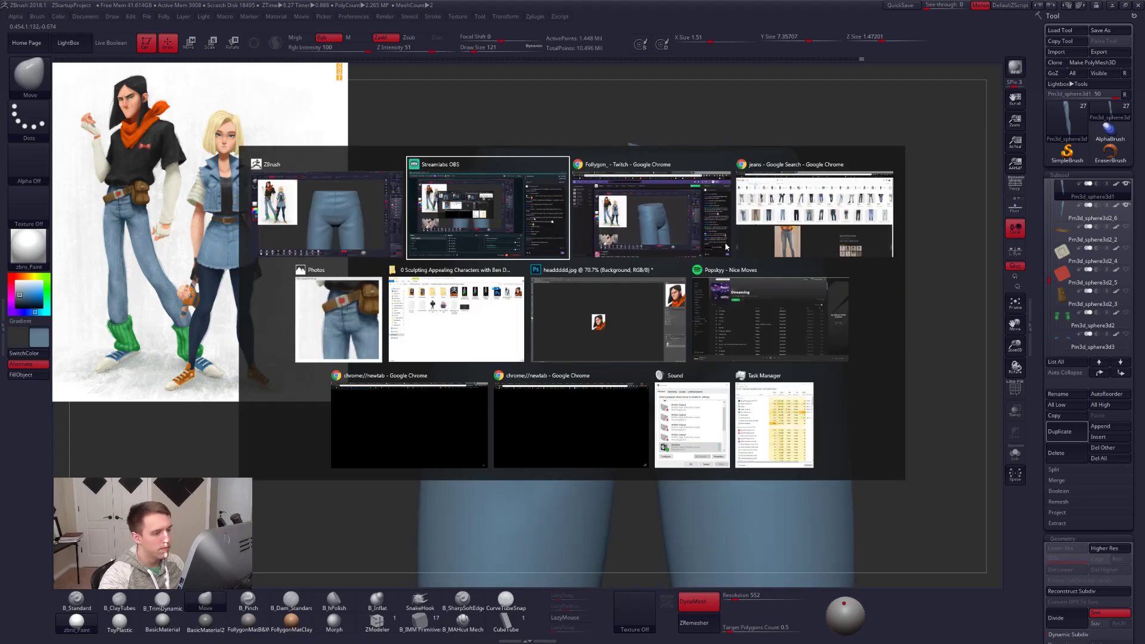
pyautogui.click(338, 314)
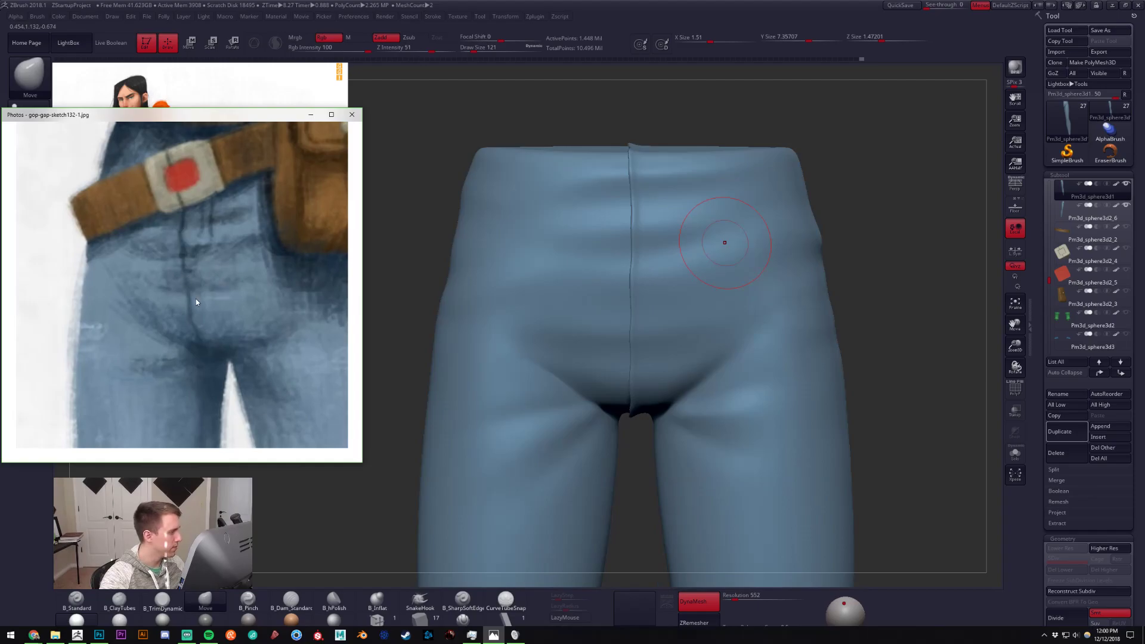
pyautogui.hotkey('alt', 'Tab')
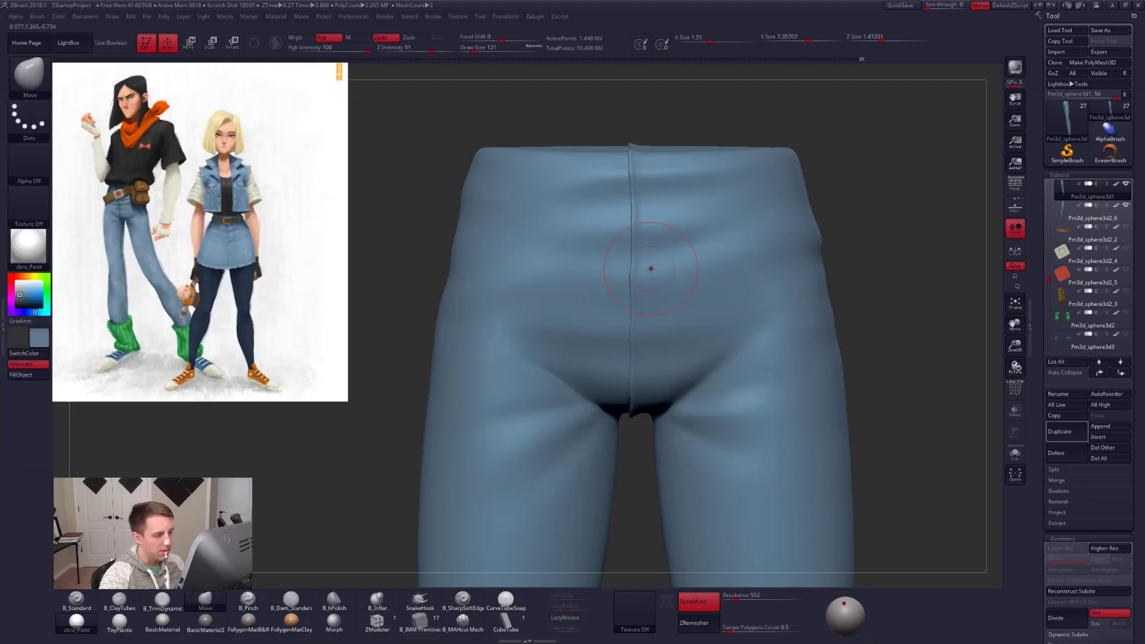
# Set up the Dam_Standard brush with LazyMouse and draw size 43, undoing the diagonal trial strokes on the hip.
pyautogui.press('1')
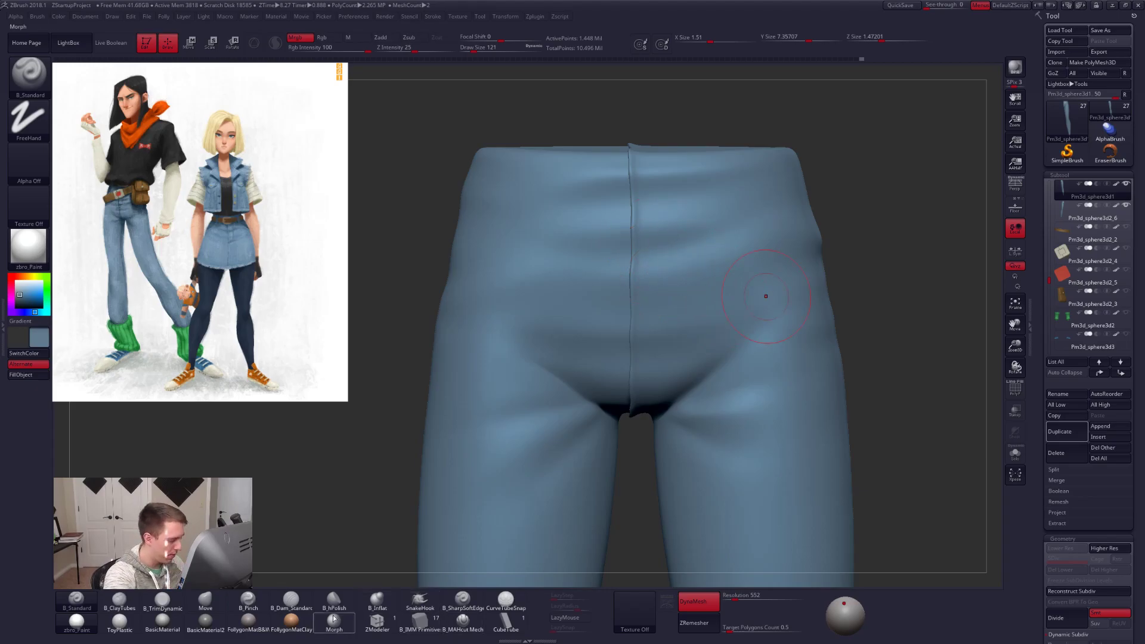
pyautogui.click(290, 608)
pyautogui.moveTo(664, 328); pyautogui.dragTo(776, 232)
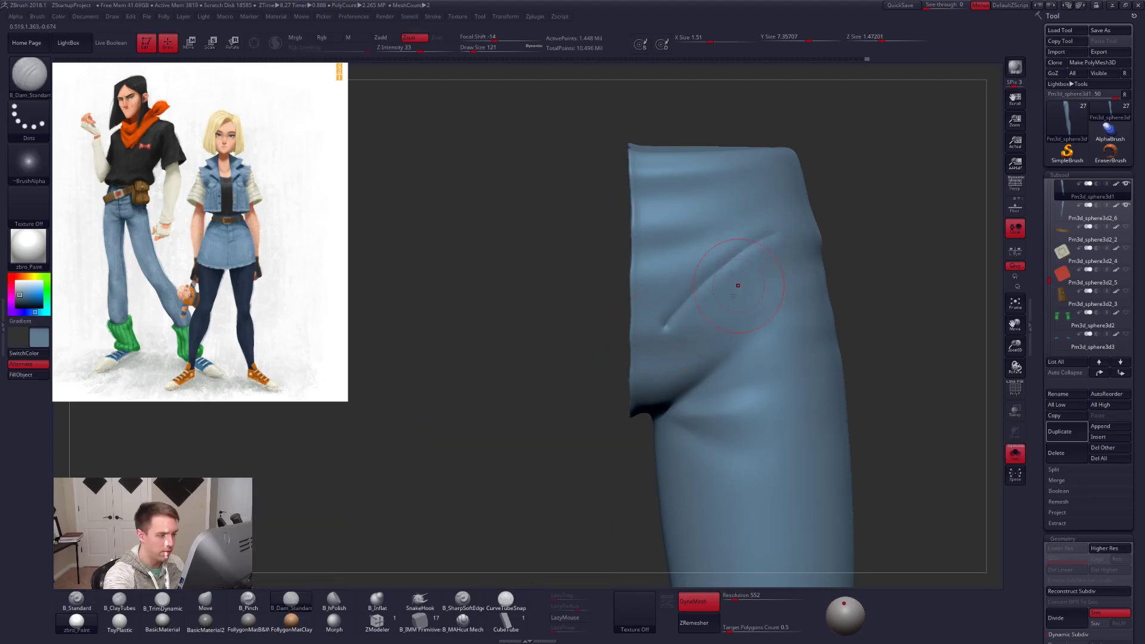
pyautogui.click(567, 618)
pyautogui.press('space')
pyautogui.moveTo(740, 315); pyautogui.dragTo(732, 313)
pyautogui.moveTo(683, 349); pyautogui.dragTo(772, 276)
pyautogui.press('space')
pyautogui.moveTo(756, 337); pyautogui.dragTo(775, 291)
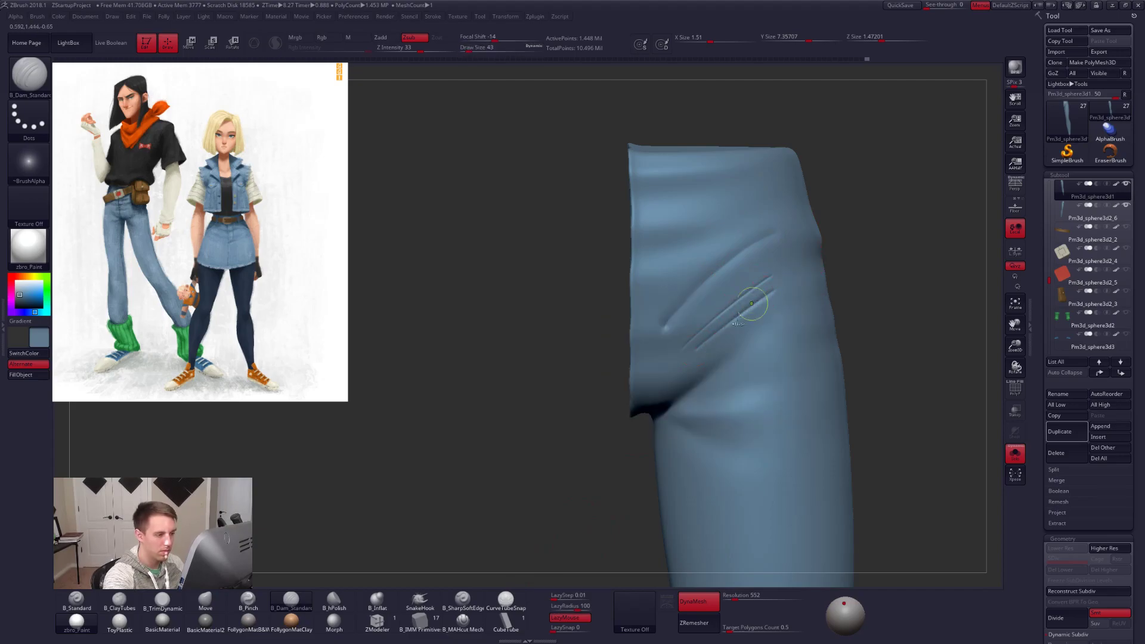
pyautogui.hotkey('ctrl', 'z')
pyautogui.hotkey('ctrl', 'z')
pyautogui.hotkey('ctrl', 'z')
# Carve a J-shaped fly line on the viewer's-right jeans half, curving from the center seam up to the waist.
pyautogui.hotkey('alt', 's')
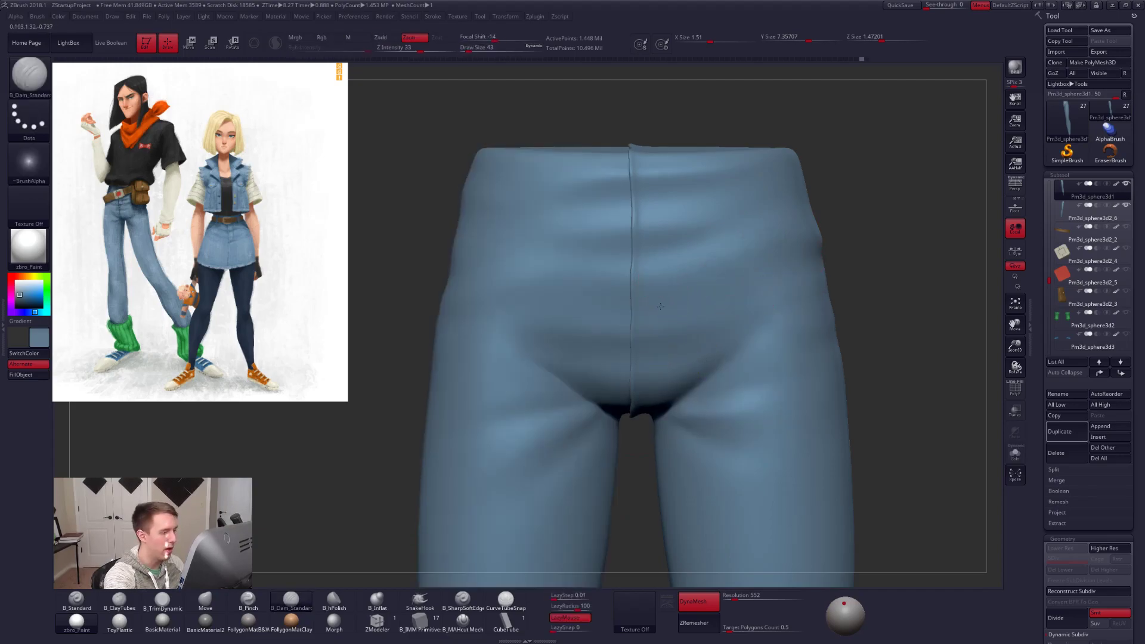
pyautogui.keyDown('alt'); pyautogui.moveTo(652, 278); pyautogui.dragTo(653, 317, button='right'); pyautogui.keyUp('alt')
pyautogui.hotkey('alt', 's')
pyautogui.hotkey('alt', 's')
pyautogui.hotkey('alt', 's')
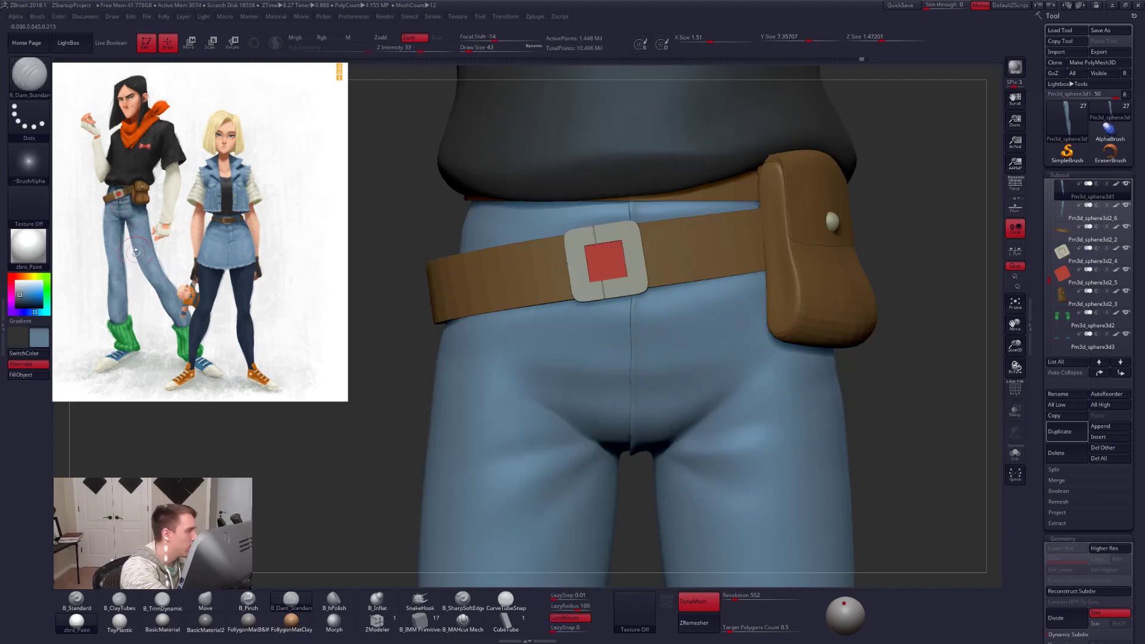
pyautogui.keyDown('ctrl'); pyautogui.moveTo(635, 321); pyautogui.dragTo(633, 350, button='right'); pyautogui.keyUp('ctrl')
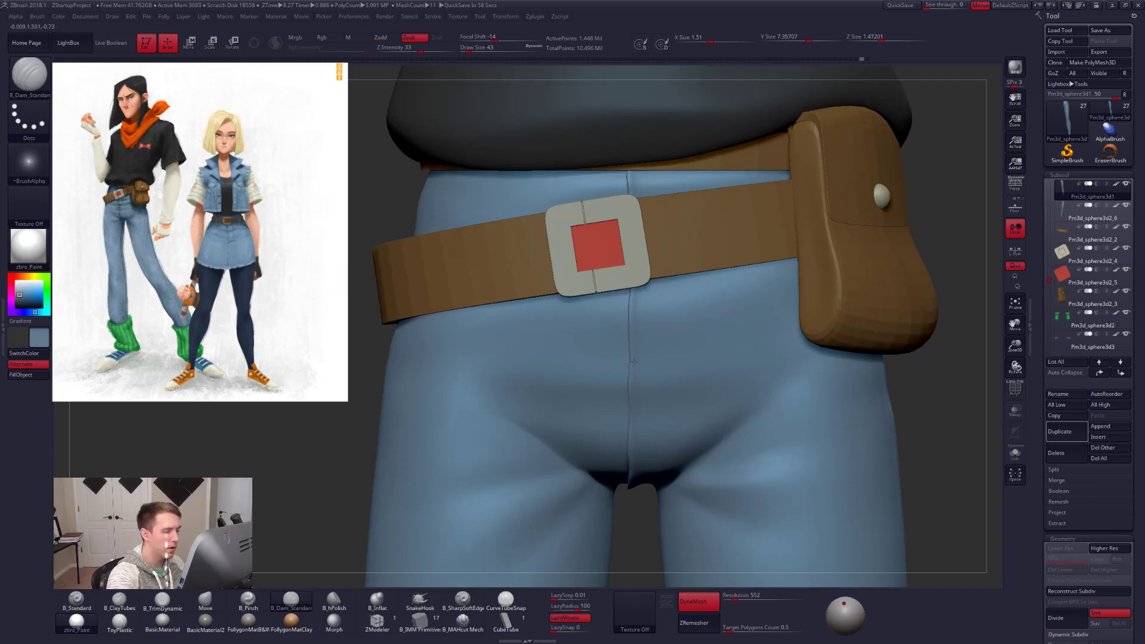
pyautogui.hotkey('alt', 's')
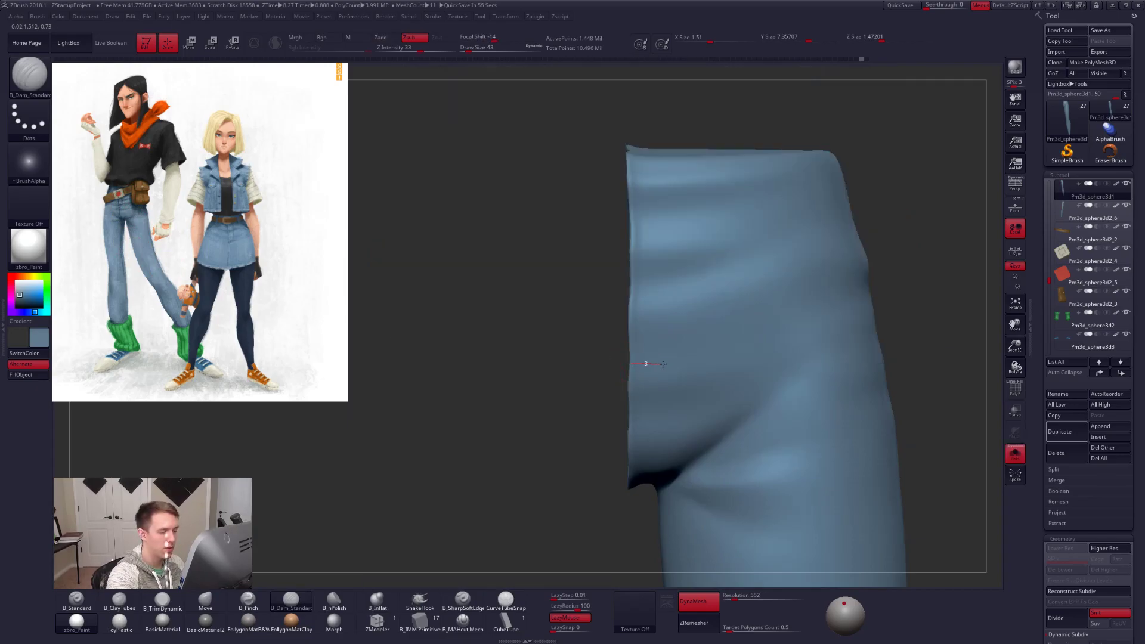
pyautogui.moveTo(675, 362)
pyautogui.mouseDown()
pyautogui.moveTo(705, 302)
pyautogui.moveTo(684, 110)
pyautogui.mouseUp()
pyautogui.hotkey('alt', 's')
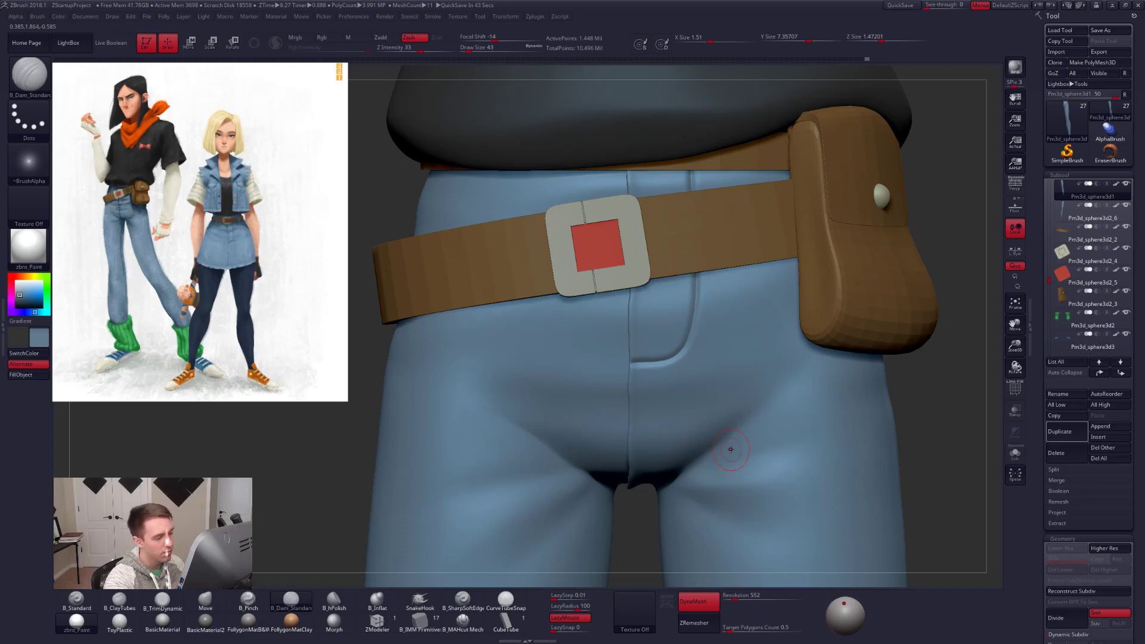
# Compare the fly with the jeans sketch in Photos and the PacSun jeans photo in Google Images in Chrome.
pyautogui.hotkey('alt', 'Tab')
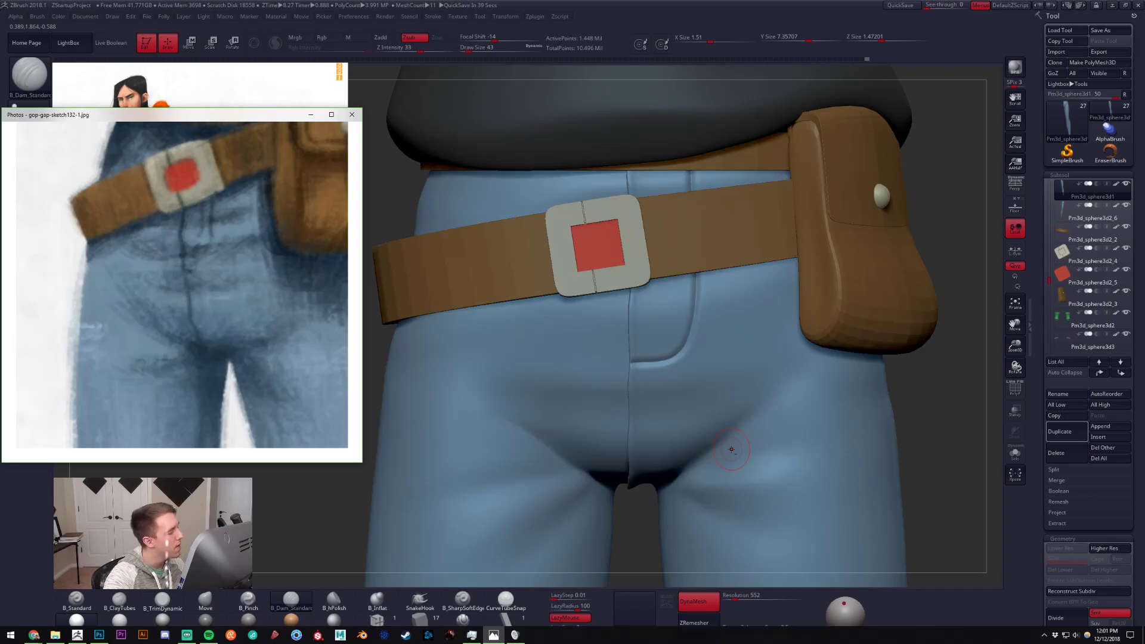
pyautogui.hotkey('alt', 'Tab')
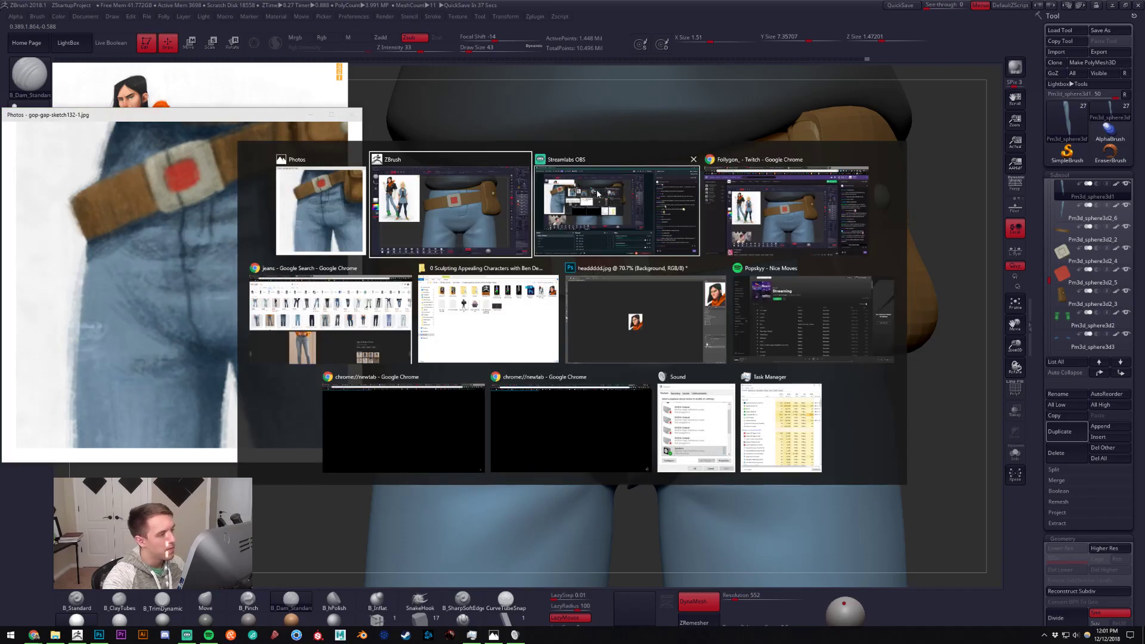
pyautogui.click(375, 299)
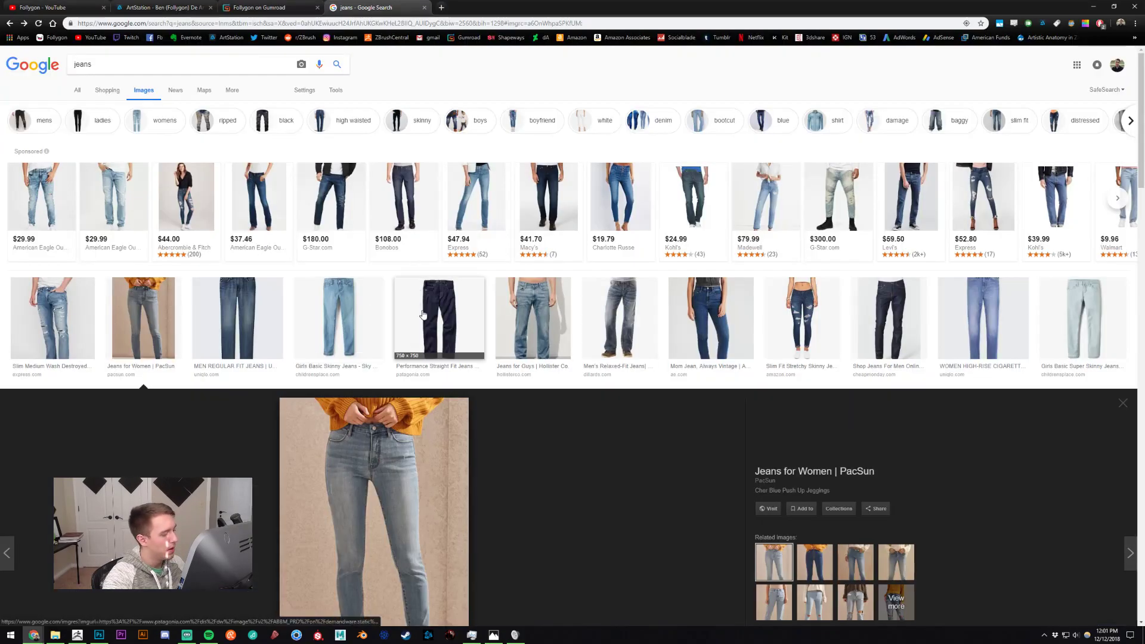
pyautogui.scroll(-2, 375, 322)
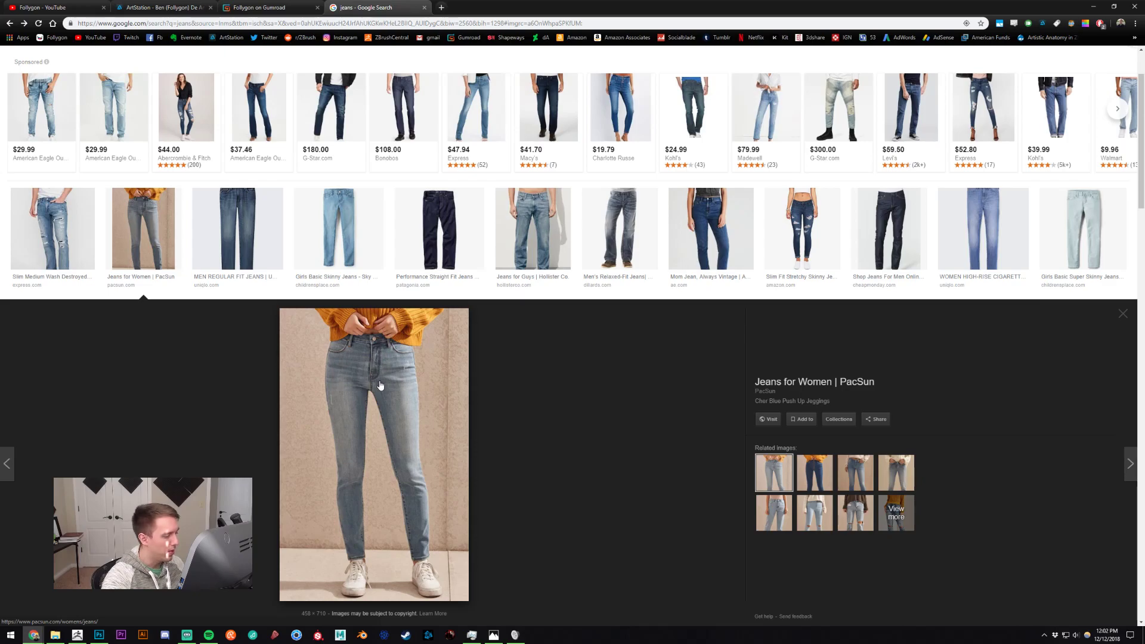
pyautogui.hotkey('alt', 'Tab')
pyautogui.press('Tab')
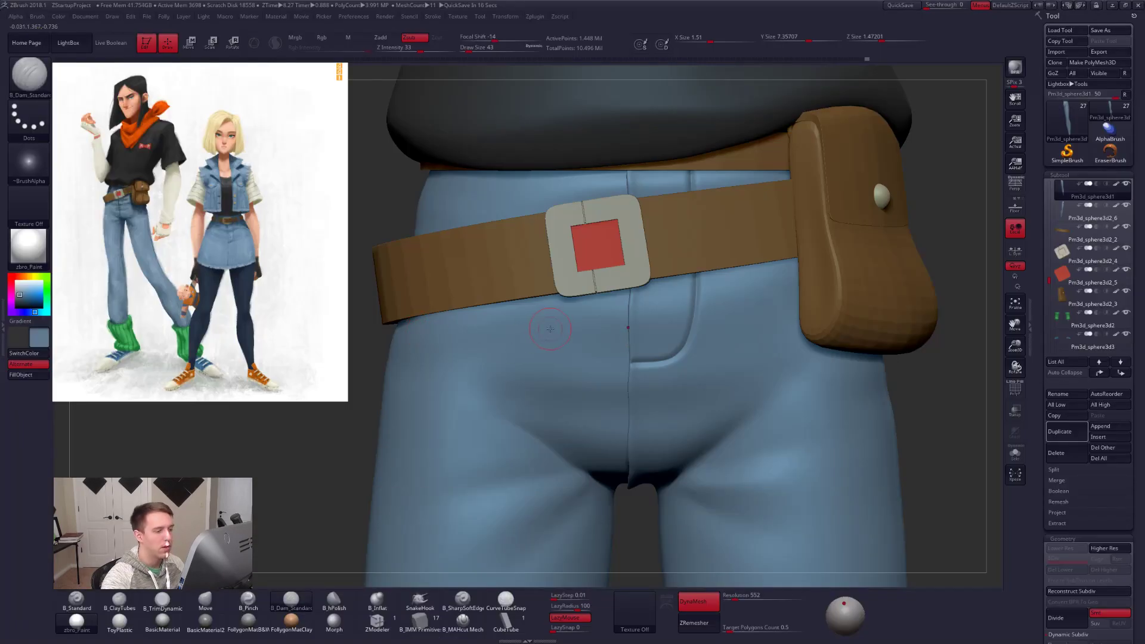
# Choose the StitchBasic brush and turn off its Mrgb painting for stitching the jeans.
pyautogui.hotkey('alt', 's')
pyautogui.hotkey('alt', 's')
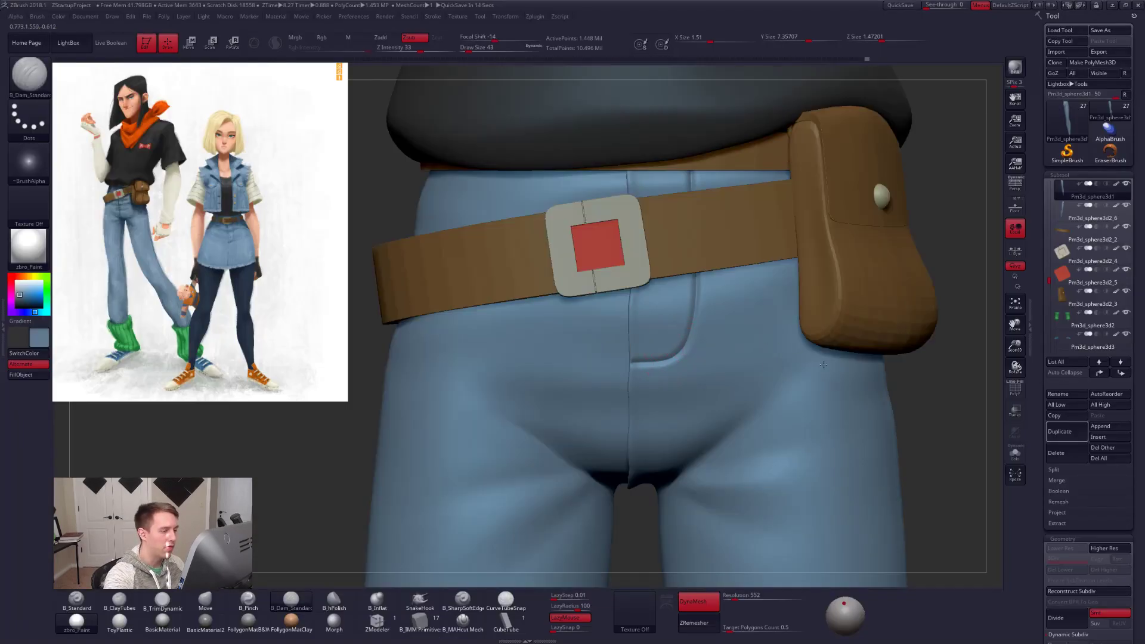
pyautogui.moveTo(948, 453); pyautogui.dragTo(936, 444)
pyautogui.keyDown('alt'); pyautogui.moveTo(936, 512); pyautogui.dragTo(924, 417); pyautogui.keyUp('alt')
pyautogui.moveTo(835, 462); pyautogui.dragTo(705, 396)
pyautogui.press('b')
pyautogui.press('s')
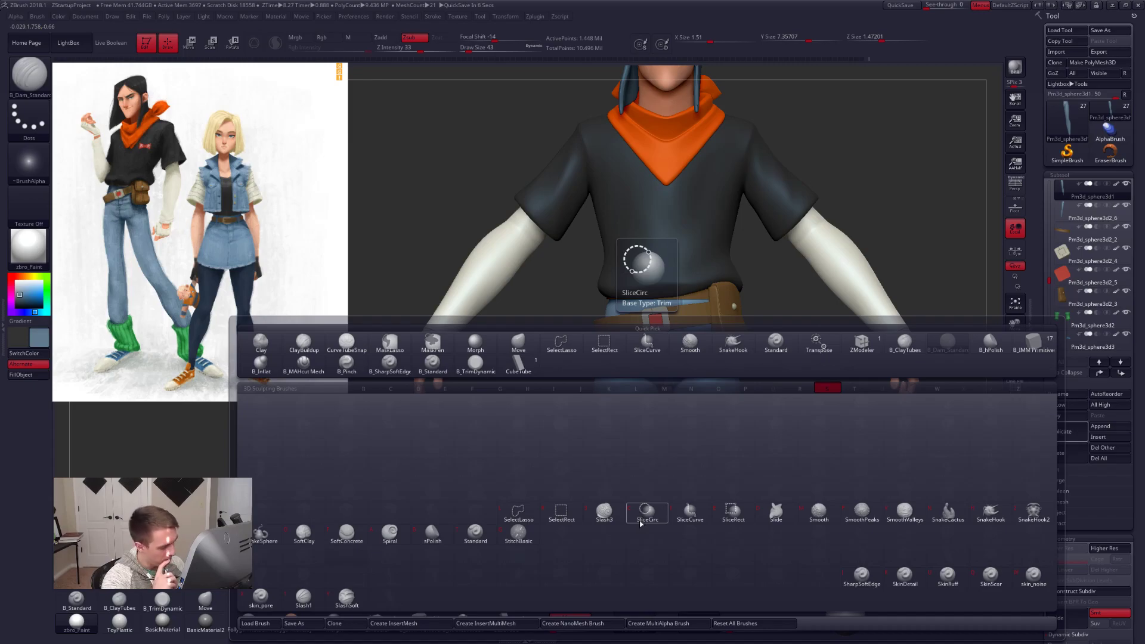
pyautogui.click(518, 534)
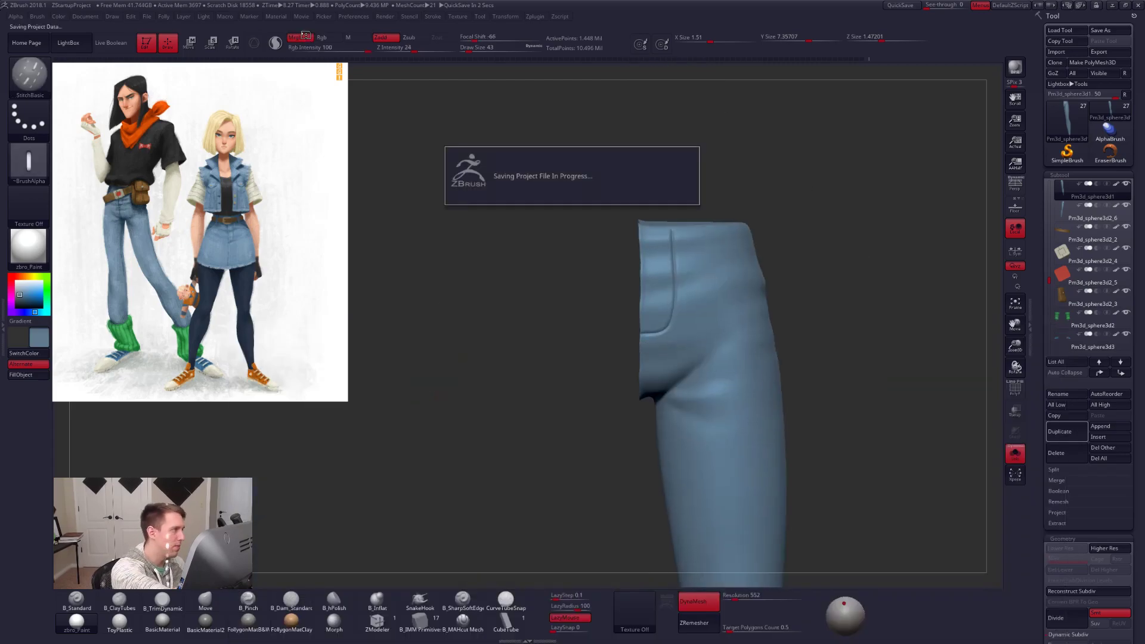
pyautogui.click(305, 41)
# Try diagonal stitch strokes below the fly at draw sizes 18 and 38, and undo them.
pyautogui.keyDown('ctrl'); pyautogui.moveTo(689, 262); pyautogui.dragTo(693, 332, button='right'); pyautogui.keyUp('ctrl')
pyautogui.press('space')
pyautogui.moveTo(684, 270); pyautogui.dragTo(676, 269)
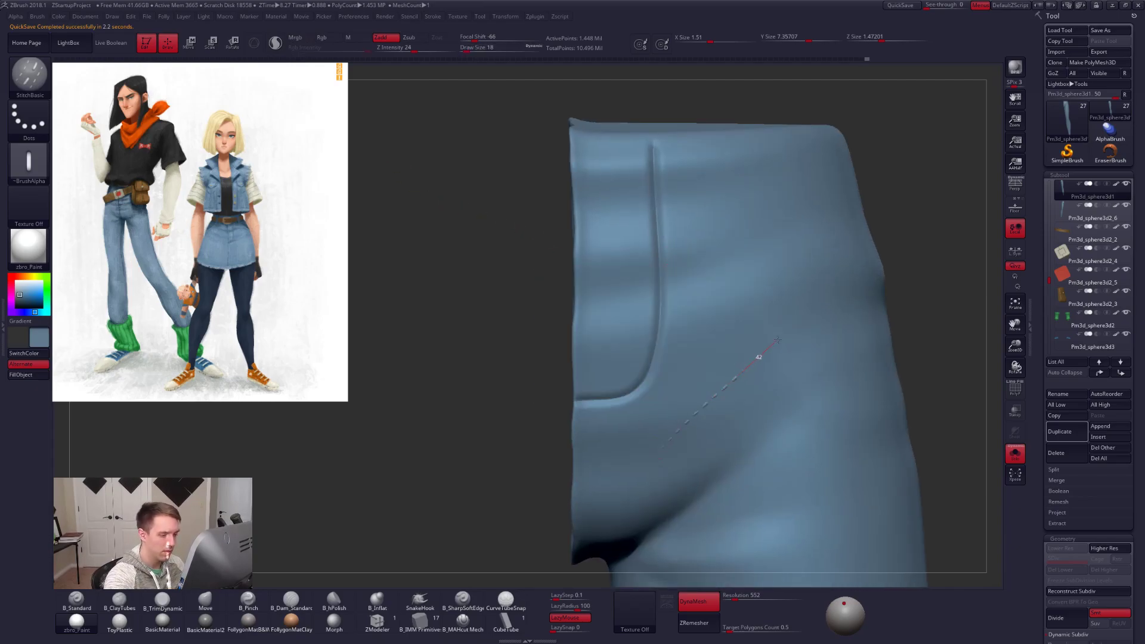
pyautogui.press('space')
pyautogui.moveTo(687, 407); pyautogui.dragTo(702, 407)
pyautogui.moveTo(644, 472)
pyautogui.mouseDown()
pyautogui.moveTo(819, 269)
pyautogui.moveTo(822, 206)
pyautogui.moveTo(733, 271)
pyautogui.moveTo(720, 365)
pyautogui.mouseUp()
pyautogui.press('ctrl')
pyautogui.hotkey('ctrl', 'z')
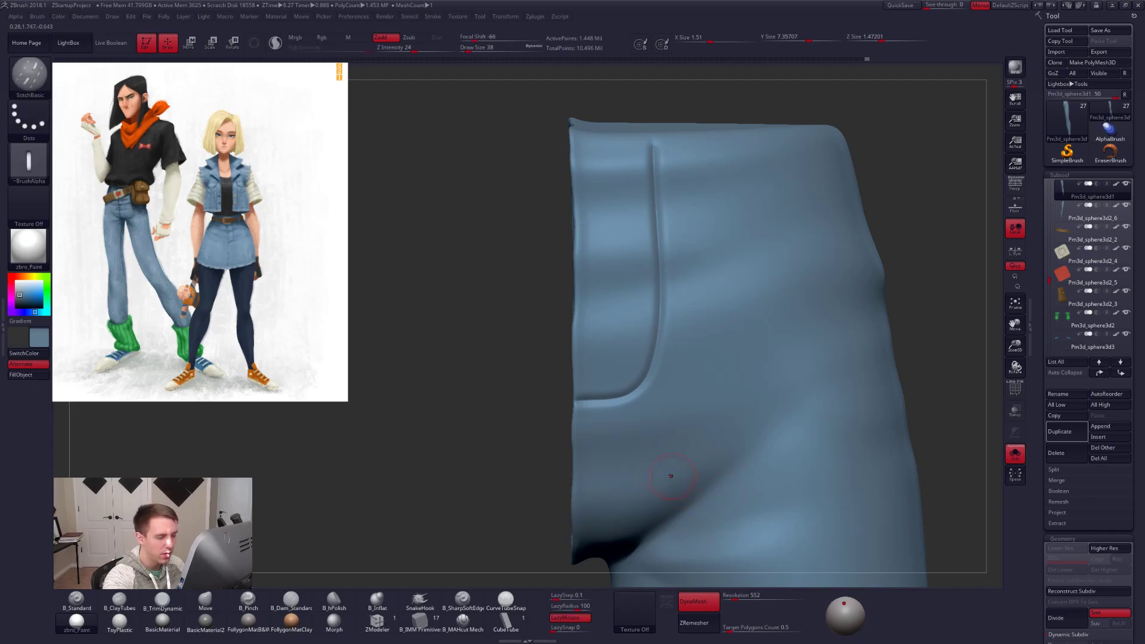
pyautogui.moveTo(647, 492); pyautogui.dragTo(786, 300)
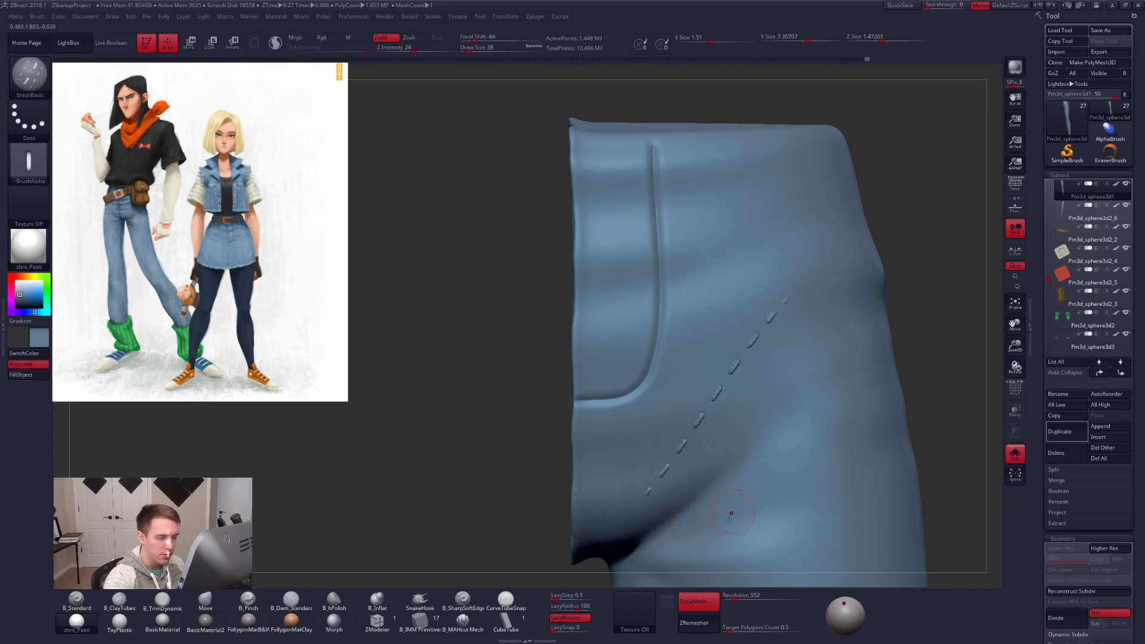
pyautogui.hotkey('ctrl', 'z')
# Set the stitch brush's draw size to 21, test it with a short stroke near the crotch and undo that stroke.
pyautogui.press('space')
pyautogui.moveTo(667, 427); pyautogui.dragTo(665, 427)
pyautogui.moveTo(631, 480); pyautogui.dragTo(704, 439)
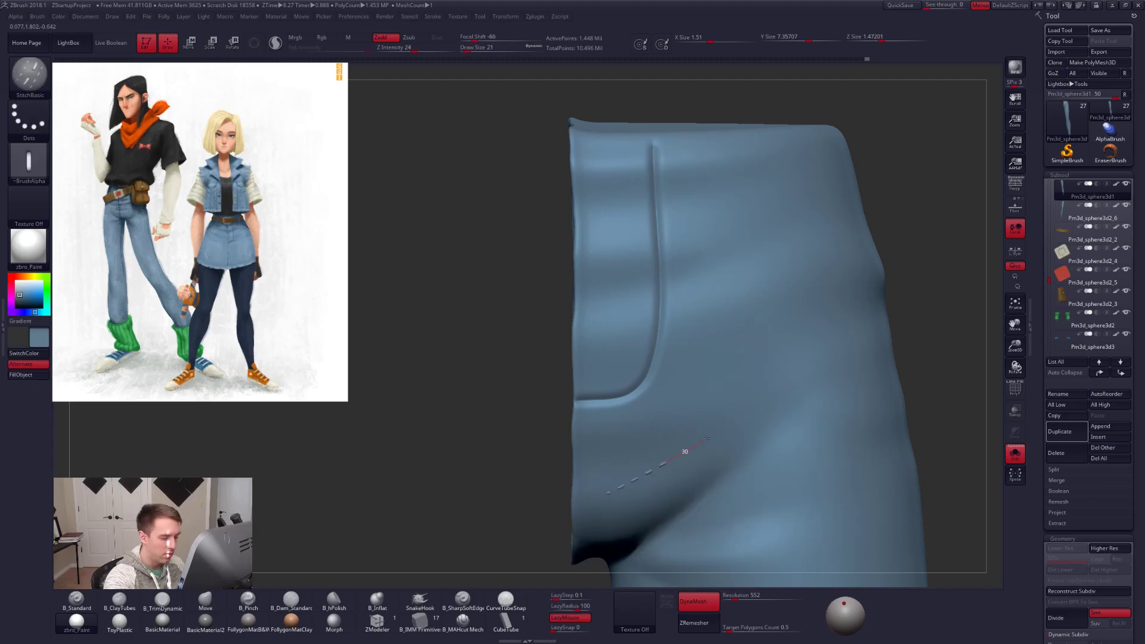
pyautogui.hotkey('ctrl', 'z')
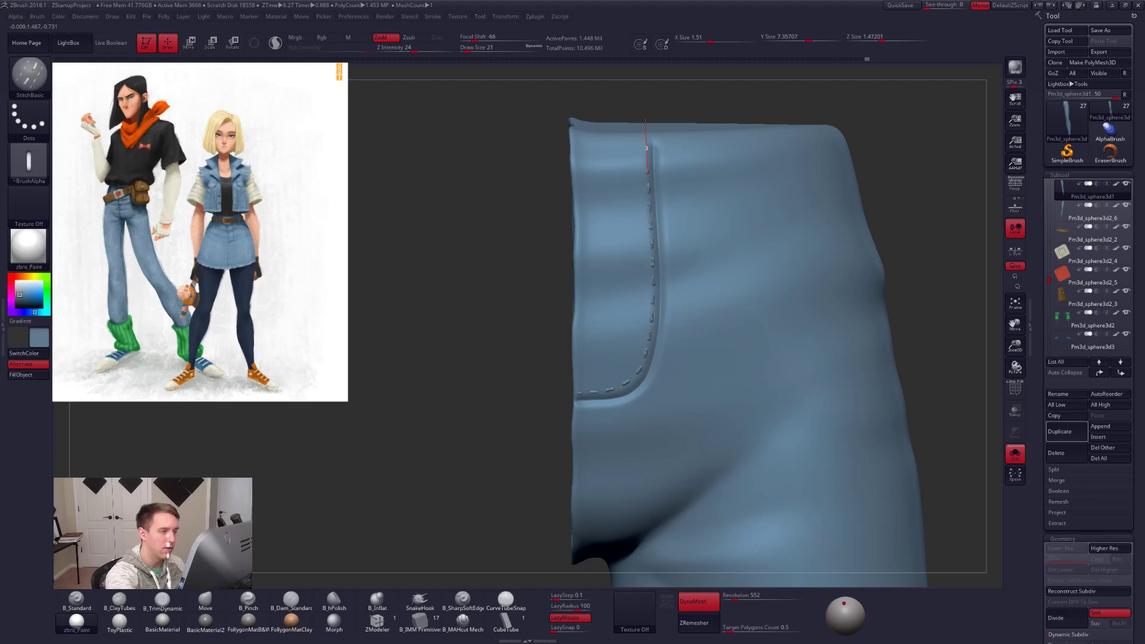
# Check the stitched fly on the full figure, undo the stitching along it, and return to the isolated jeans' front.
pyautogui.keyDown('alt'); pyautogui.moveTo(540, 262); pyautogui.dragTo(602, 221); pyautogui.keyUp('alt')
pyautogui.click(1015, 454)
pyautogui.moveTo(841, 424); pyautogui.dragTo(836, 441)
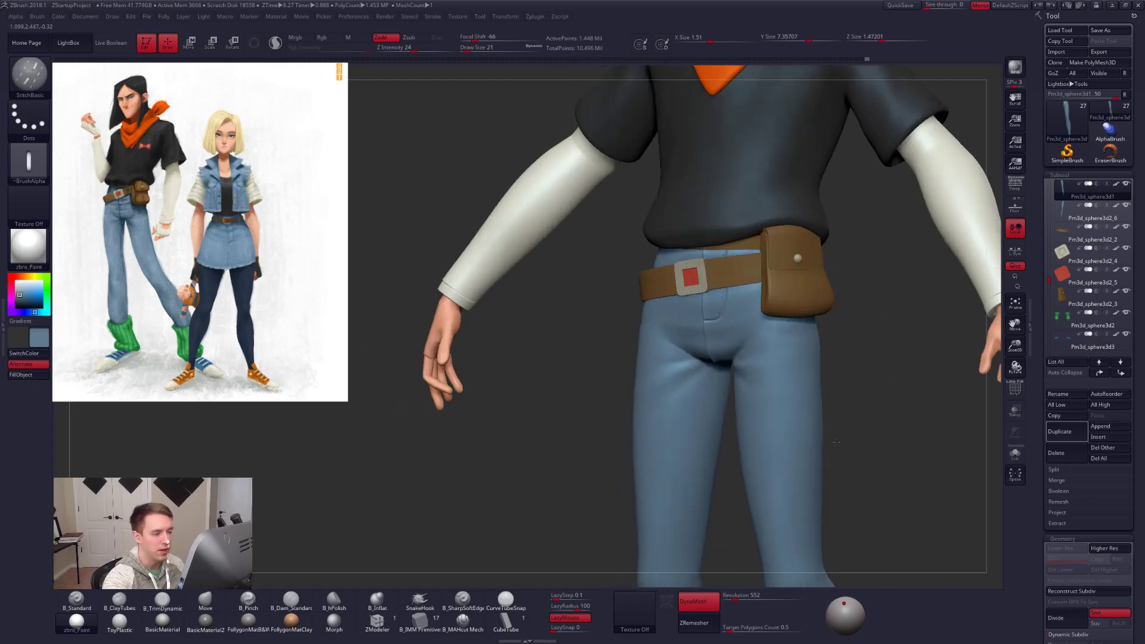
pyautogui.hotkey('ctrl', 'shift', 's')
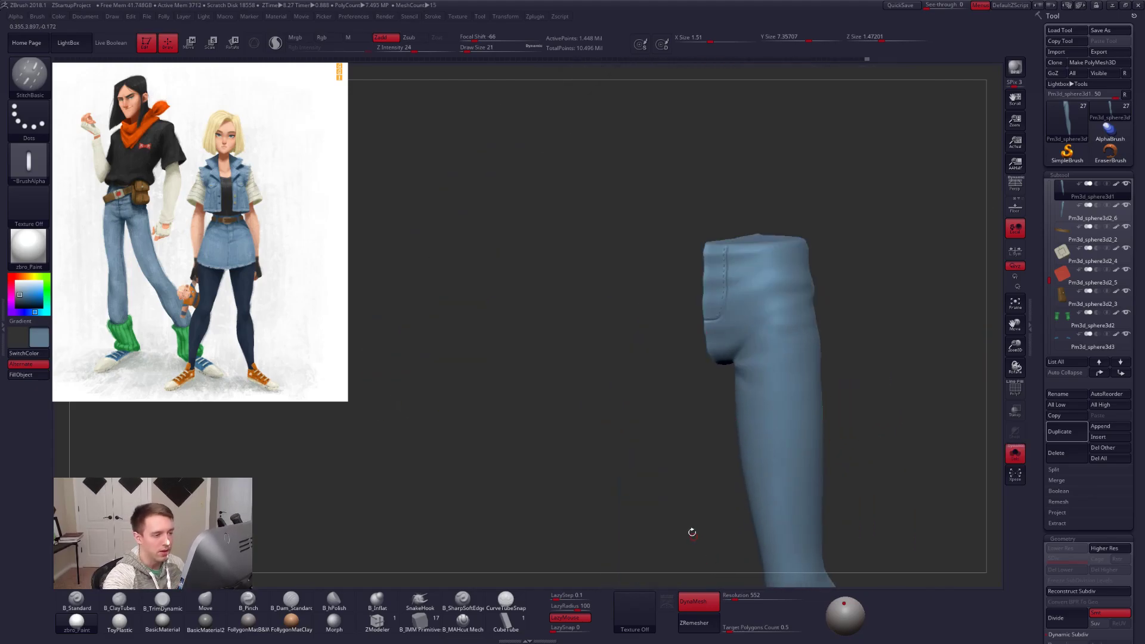
pyautogui.moveTo(711, 401)
pyautogui.keyDown('alt'); pyautogui.mouseDown()
pyautogui.moveTo(740, 410)
pyautogui.moveTo(679, 492)
pyautogui.mouseUp(); pyautogui.keyUp('alt')
pyautogui.hotkey('ctrl', 'z')
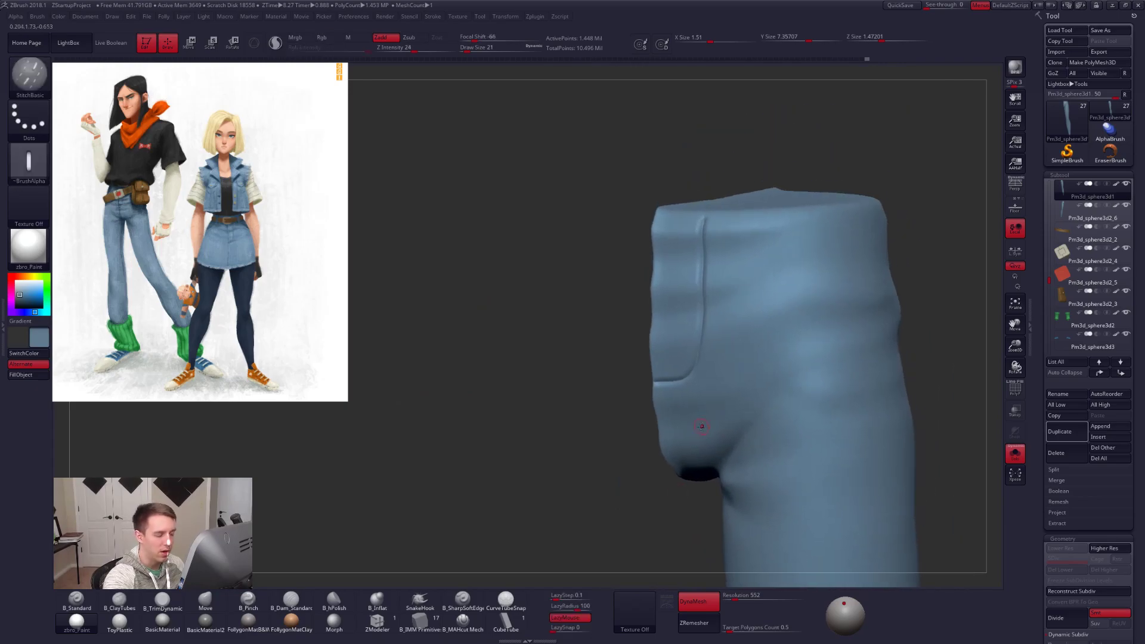
pyautogui.keyDown('shift'); pyautogui.moveTo(701, 425); pyautogui.dragTo(698, 431); pyautogui.keyUp('shift')
pyautogui.keyDown('alt'); pyautogui.moveTo(755, 461); pyautogui.dragTo(741, 470); pyautogui.keyUp('alt')
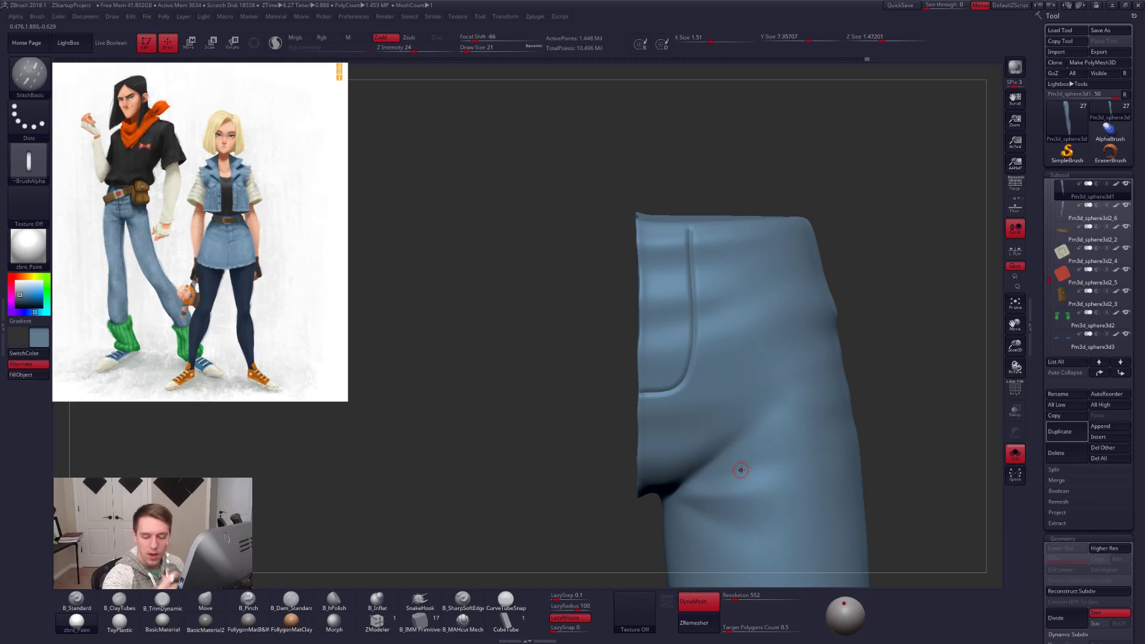
# Choose the Move brush and review the jeans in isolation and on the full figure from the side and front.
pyautogui.press('b')
pyautogui.press('m')
pyautogui.press('v')
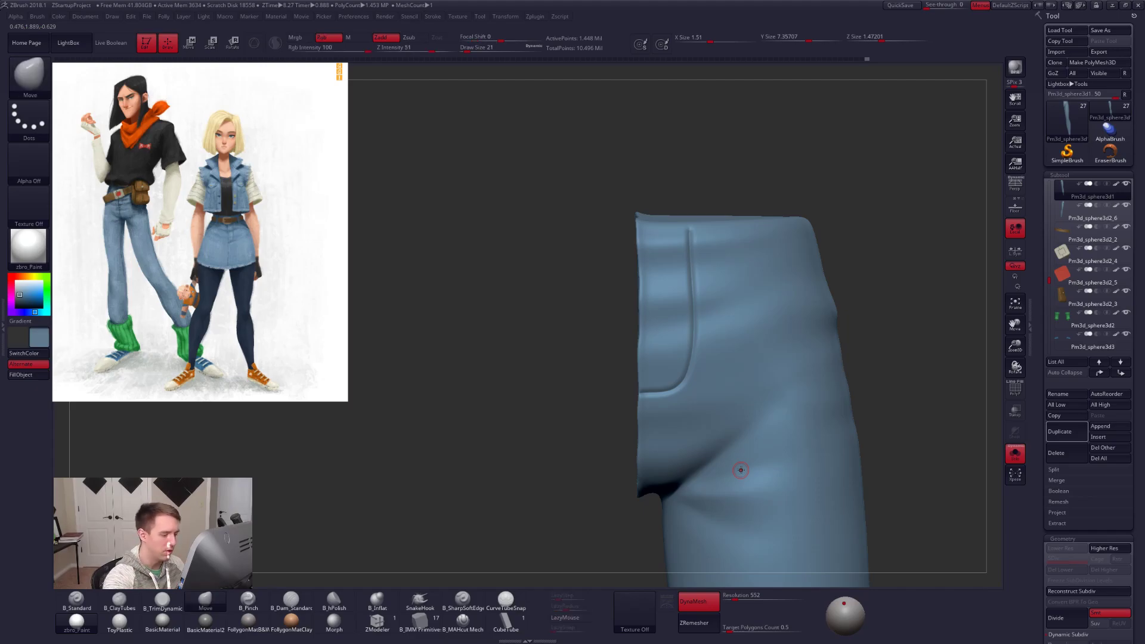
pyautogui.keyDown('alt'); pyautogui.moveTo(878, 429); pyautogui.dragTo(744, 414); pyautogui.keyUp('alt')
pyautogui.hotkey('alt', 'shift', 's')
pyautogui.moveTo(743, 468)
pyautogui.mouseDown()
pyautogui.moveTo(758, 483)
pyautogui.moveTo(808, 488)
pyautogui.moveTo(744, 478)
pyautogui.mouseUp()
pyautogui.moveTo(666, 508); pyautogui.dragTo(695, 499)
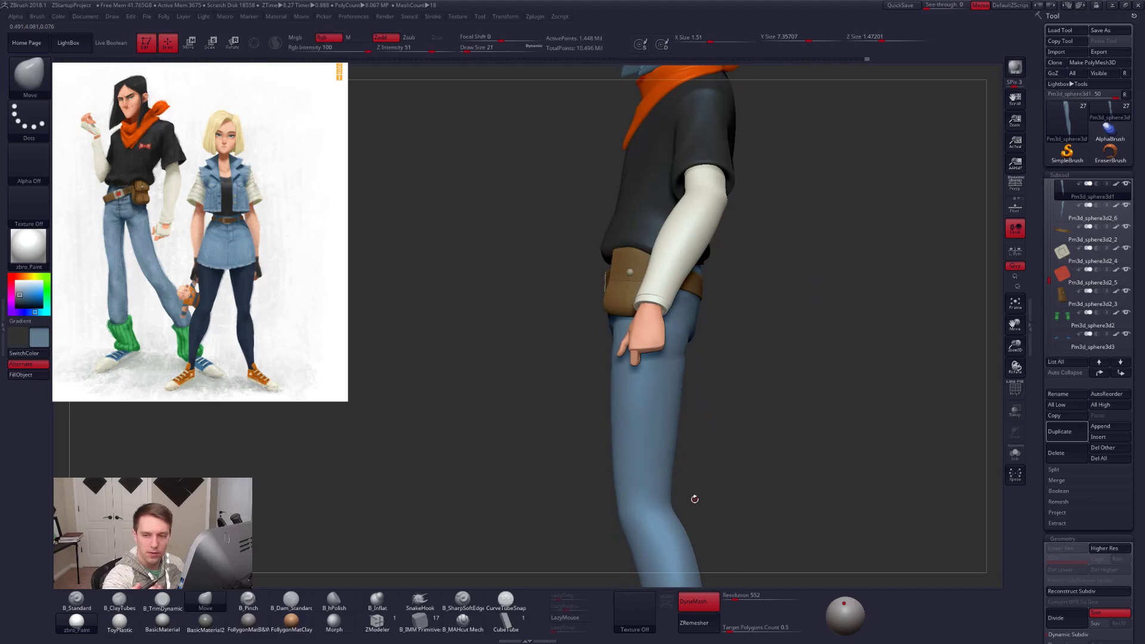
pyautogui.hotkey('alt', 's')
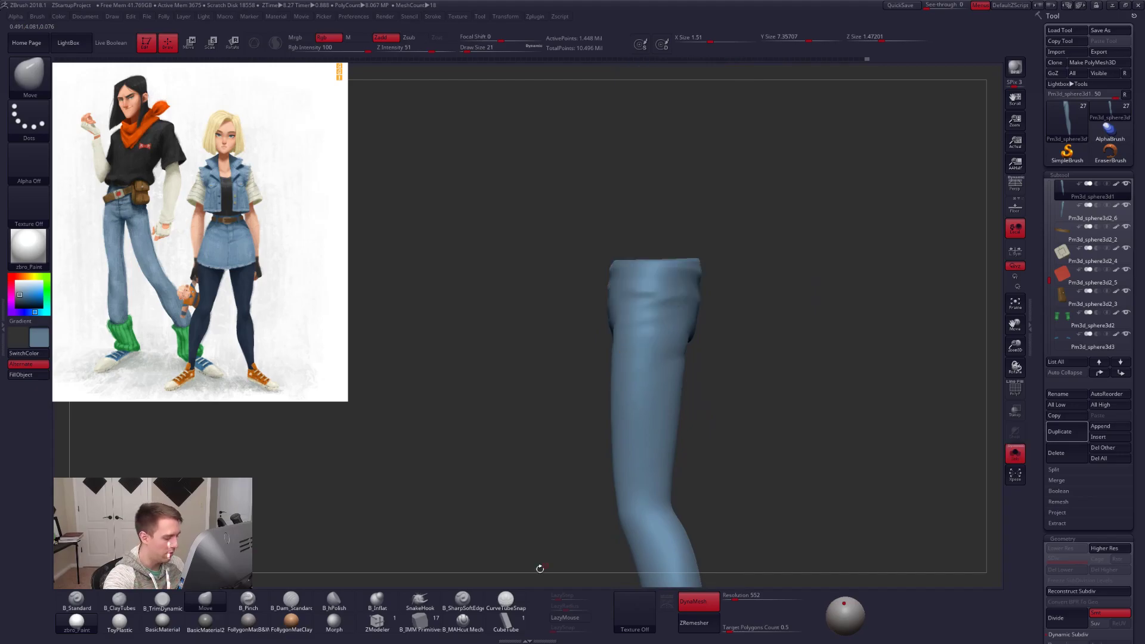
pyautogui.hotkey('alt', 's')
pyautogui.moveTo(672, 546); pyautogui.dragTo(718, 535)
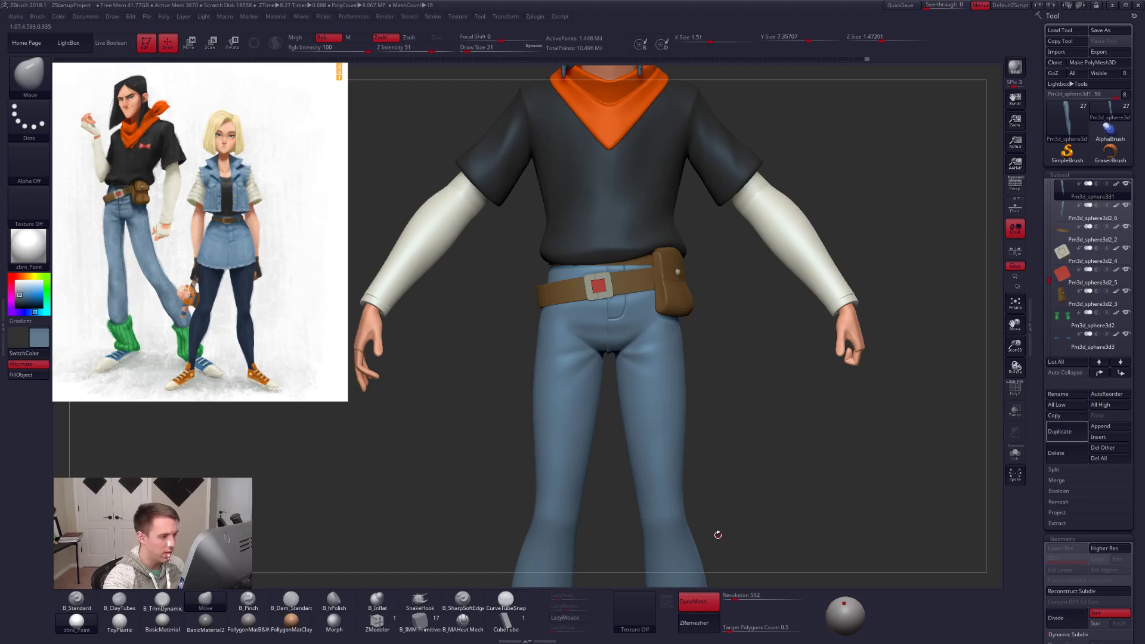
pyautogui.keyDown('alt'); pyautogui.moveTo(780, 452); pyautogui.dragTo(780, 491); pyautogui.keyUp('alt')
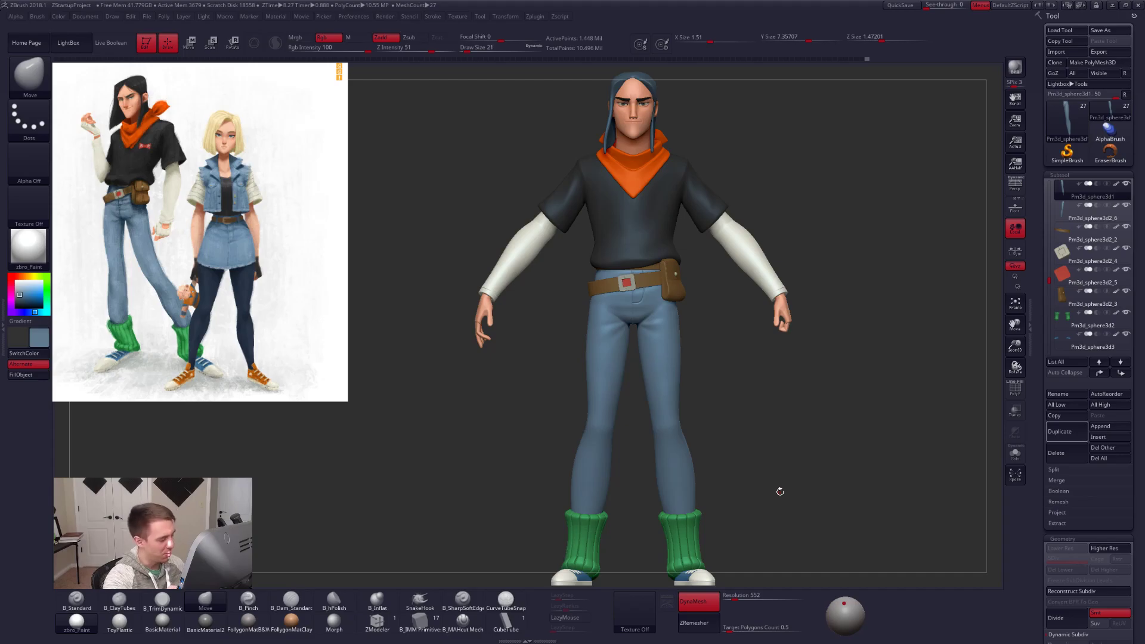
pyautogui.moveTo(778, 488); pyautogui.dragTo(773, 448)
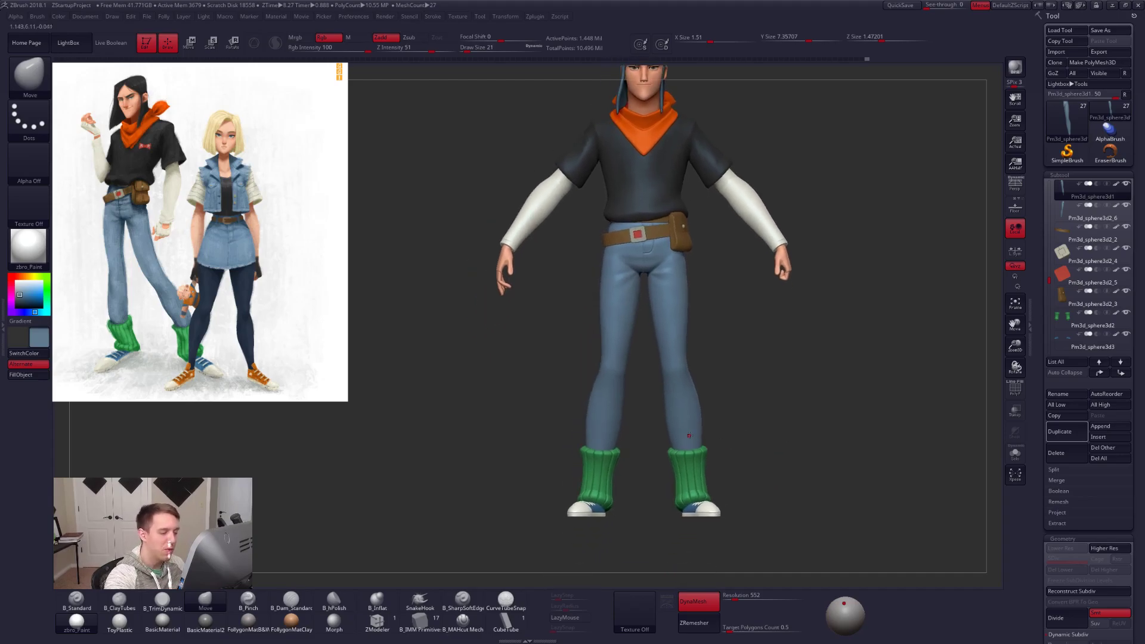
# Examine how the lower legs run inside the green socks, using wireframe and transparency from the front and side.
pyautogui.hotkey('shift', 'f')
pyautogui.hotkey('shift', 'f')
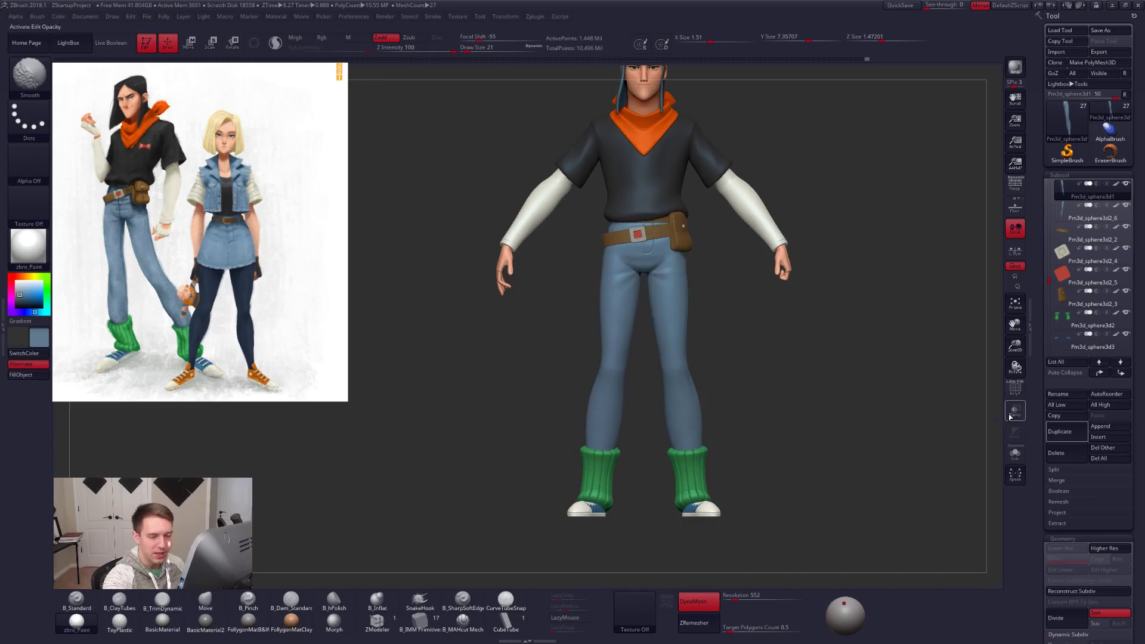
pyautogui.click(1016, 411)
pyautogui.keyDown('alt'); pyautogui.moveTo(742, 473); pyautogui.dragTo(693, 442); pyautogui.keyUp('alt')
pyautogui.click(1016, 412)
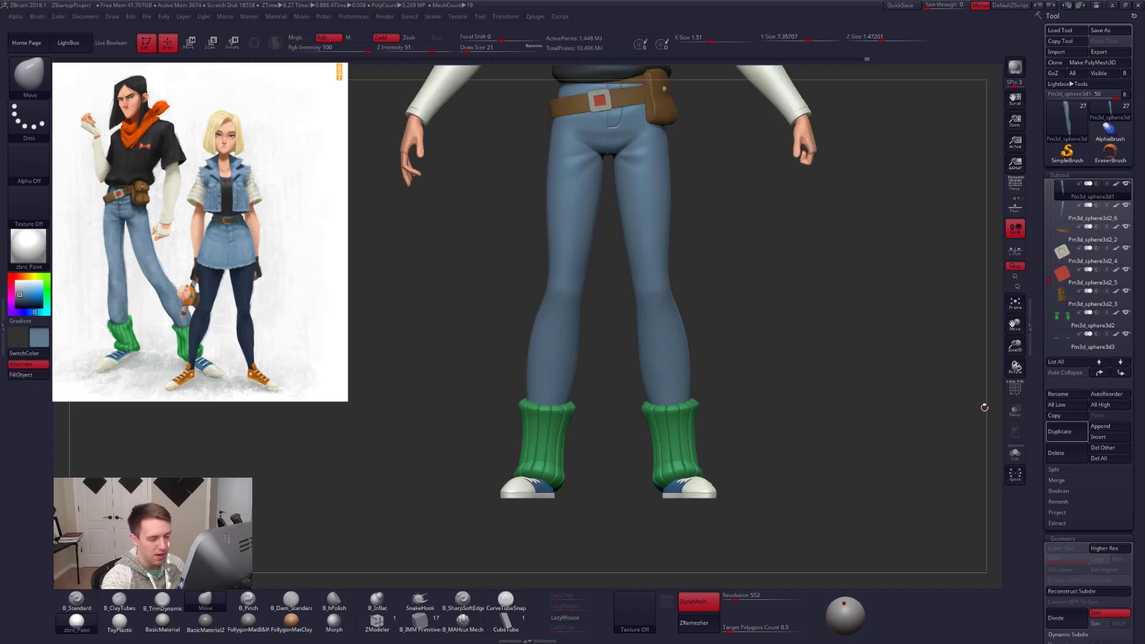
pyautogui.keyDown('shift'); pyautogui.moveTo(984, 404); pyautogui.dragTo(731, 471); pyautogui.keyUp('shift')
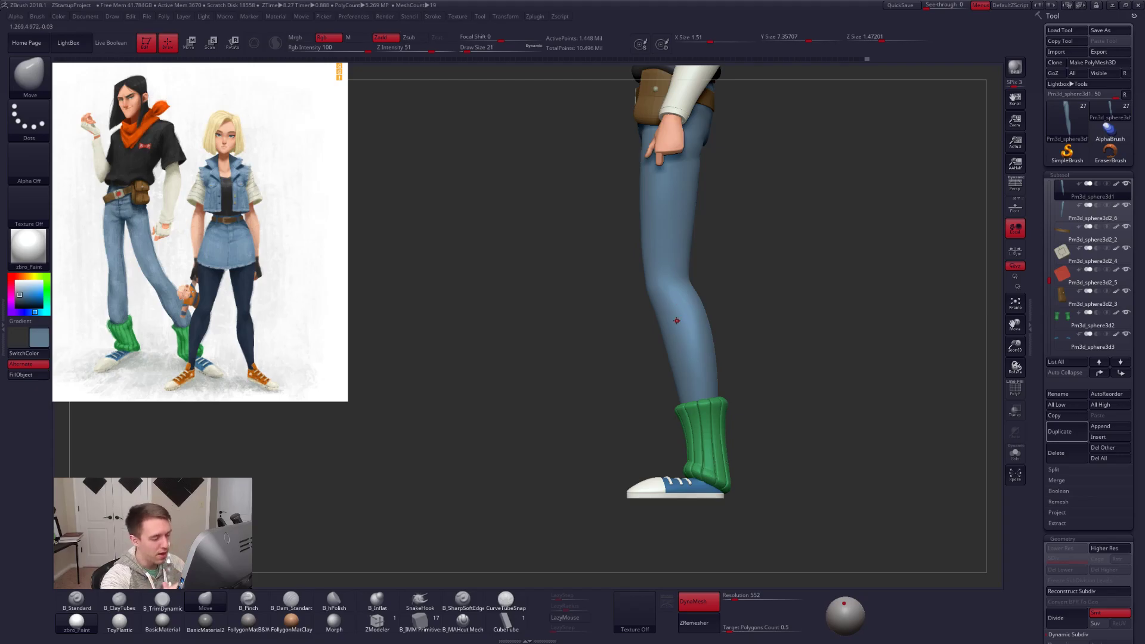
pyautogui.keyDown('ctrl'); pyautogui.moveTo(697, 447); pyautogui.dragTo(718, 505, button='right'); pyautogui.keyUp('ctrl')
pyautogui.hotkey('shift', 'f')
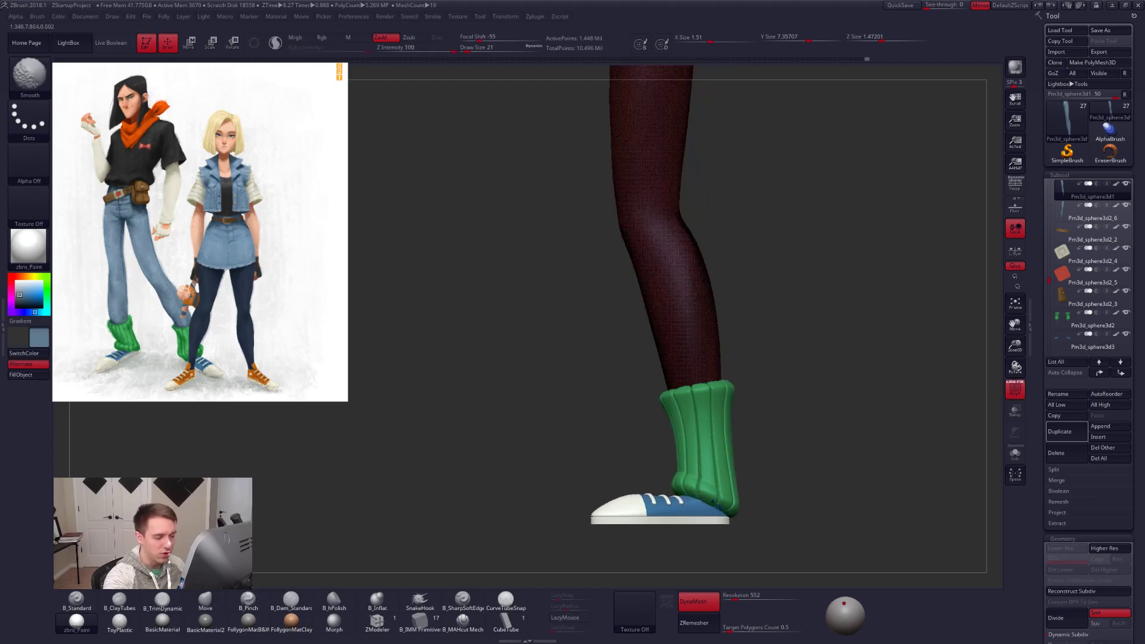
pyautogui.click(1022, 417)
pyautogui.hotkey('shift', 'f')
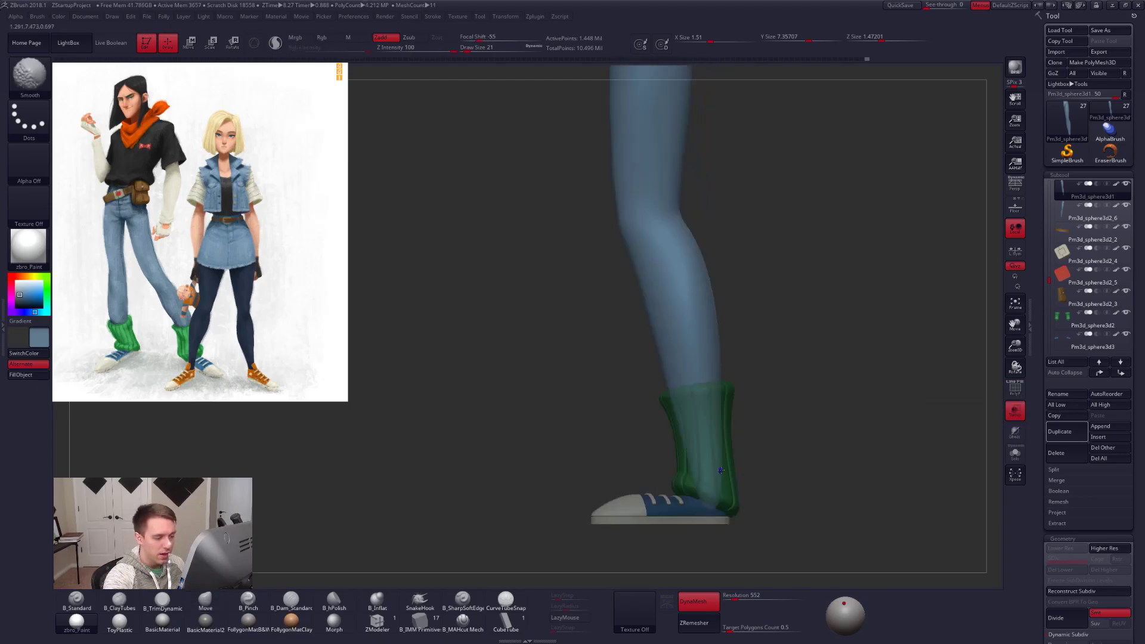
# Try pulling the jeans' ankle backward inside the sock with the Move brush at draw size 519, and undo it.
pyautogui.press('space')
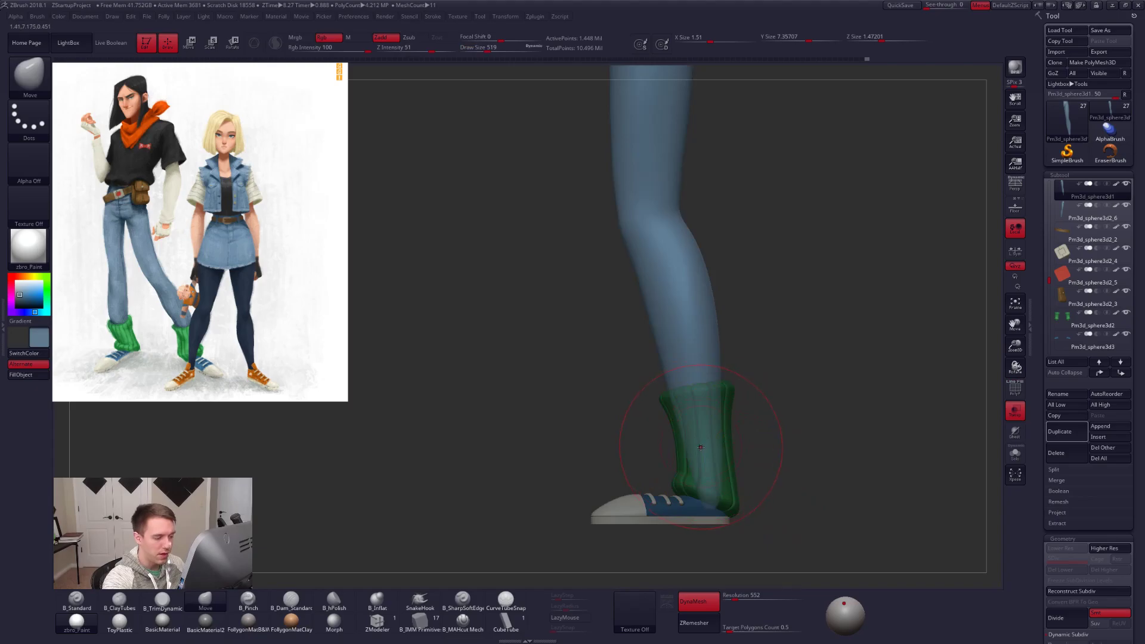
pyautogui.moveTo(699, 449); pyautogui.dragTo(746, 444)
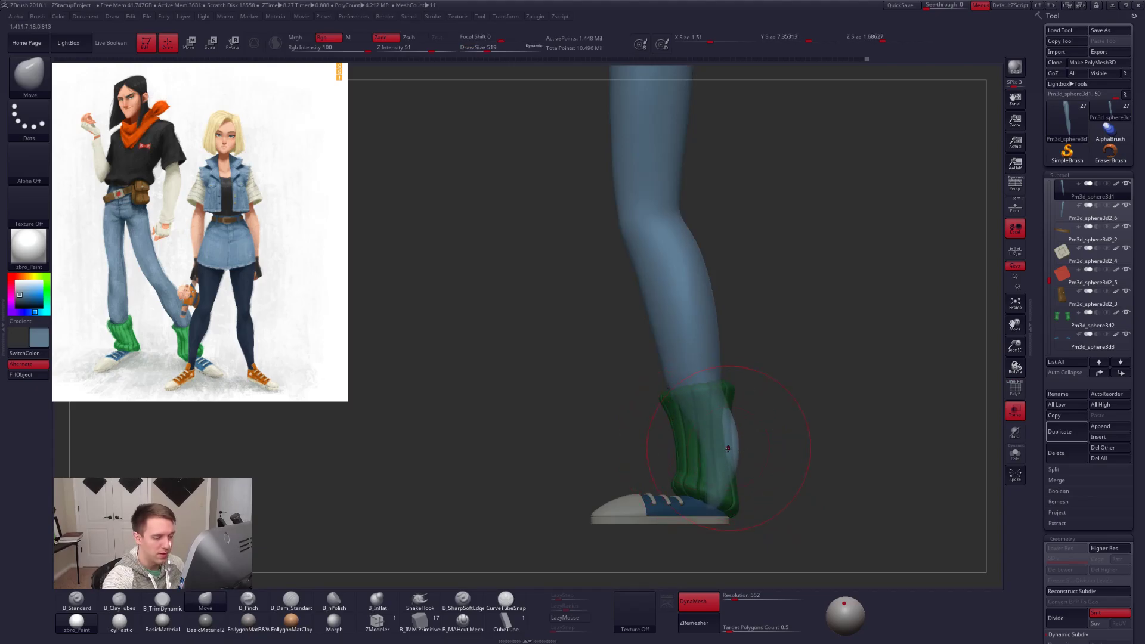
pyautogui.keyDown('alt'); pyautogui.click(712, 464); pyautogui.keyUp('alt')
pyautogui.moveTo(705, 448); pyautogui.dragTo(735, 447)
pyautogui.hotkey('ctrl', 'z')
pyautogui.press('space')
pyautogui.hotkey('ctrl', 'z')
pyautogui.hotkey('ctrl', 'shift', 'z')
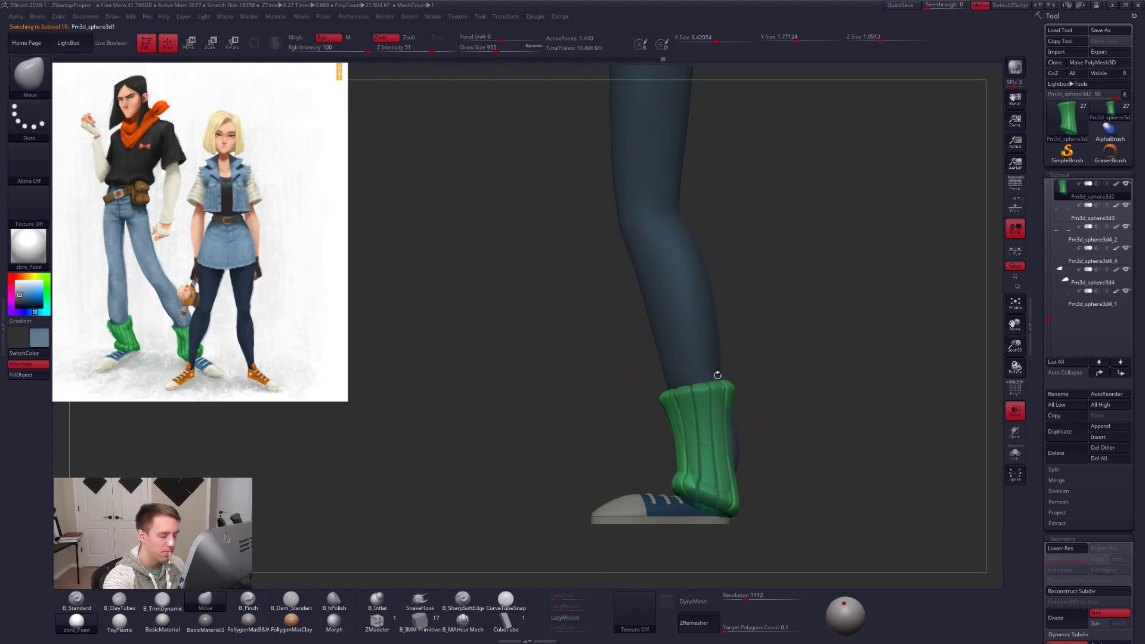
# Reselect the jeans, set the Move brush's draw size to 350 and turn off transparency.
pyautogui.keyDown('alt'); pyautogui.click(714, 372); pyautogui.keyUp('alt')
pyautogui.press('space')
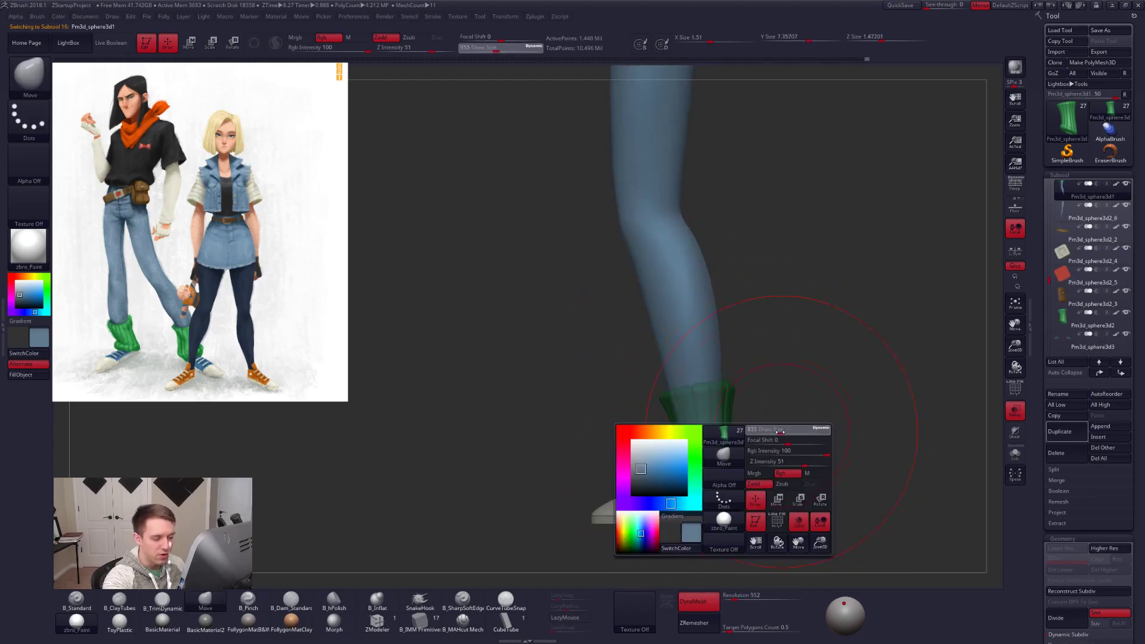
pyautogui.moveTo(771, 433); pyautogui.dragTo(771, 427)
pyautogui.click(1015, 411)
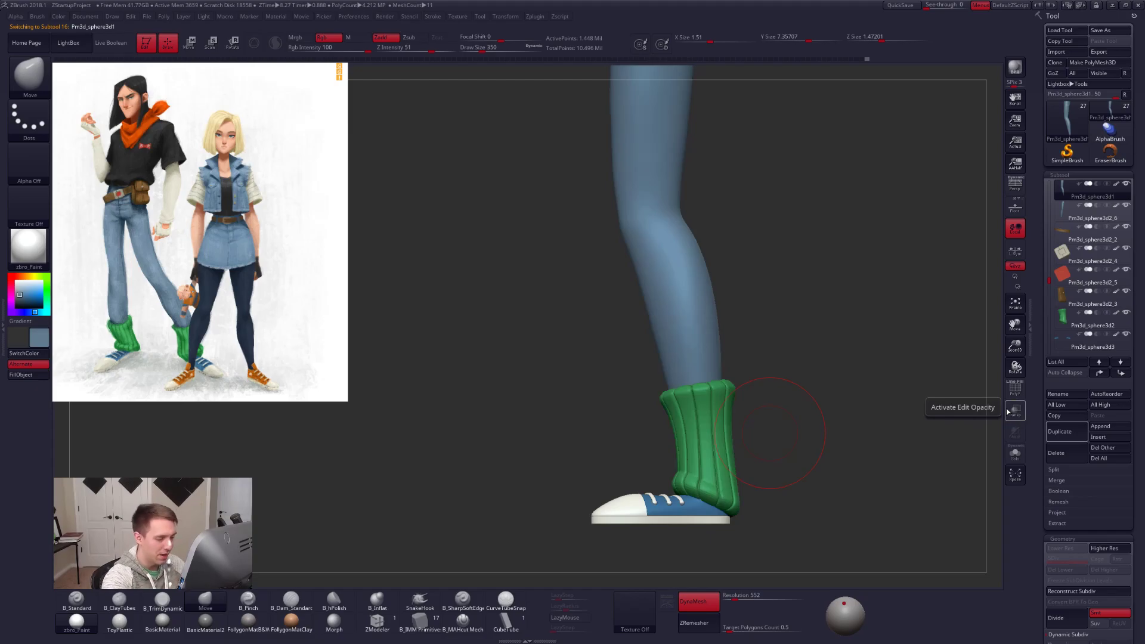
# Select the brown band under the shirt hem, check it in isolation, and set the Move brush's draw size to 113.
pyautogui.moveTo(741, 458); pyautogui.dragTo(679, 492)
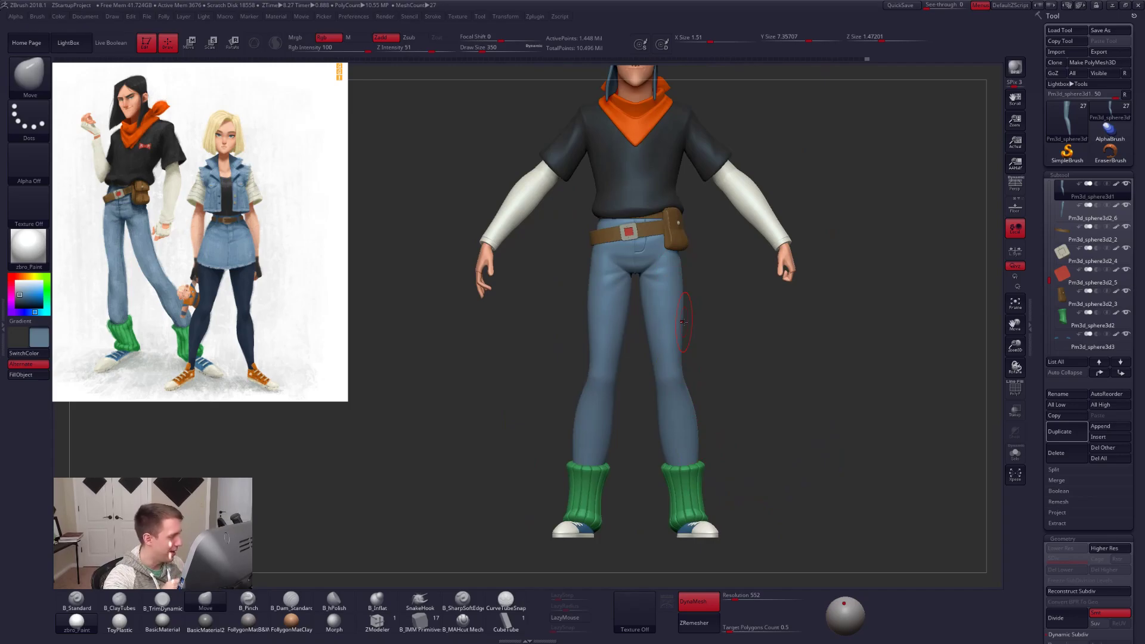
pyautogui.keyDown('alt'); pyautogui.moveTo(725, 352); pyautogui.dragTo(723, 488); pyautogui.keyUp('alt')
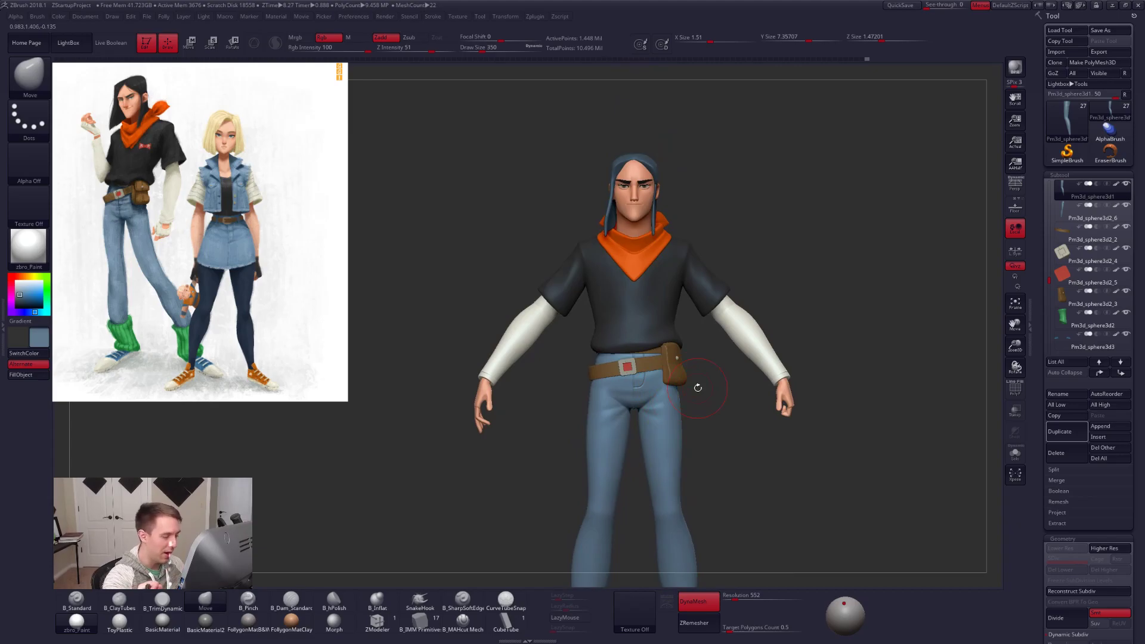
pyautogui.keyDown('alt'); pyautogui.moveTo(663, 360); pyautogui.dragTo(641, 349); pyautogui.keyUp('alt')
pyautogui.hotkey('alt', 's')
pyautogui.press('space')
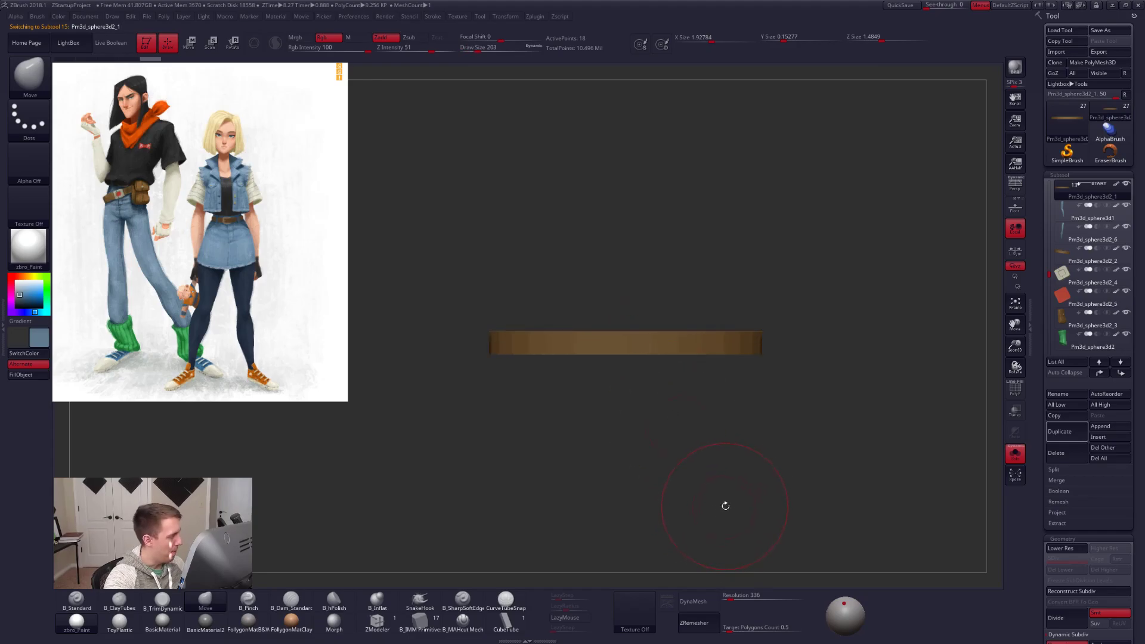
pyautogui.hotkey('alt', 's')
pyautogui.keyDown('alt'); pyautogui.moveTo(680, 356); pyautogui.dragTo(704, 381, button='right'); pyautogui.keyUp('alt')
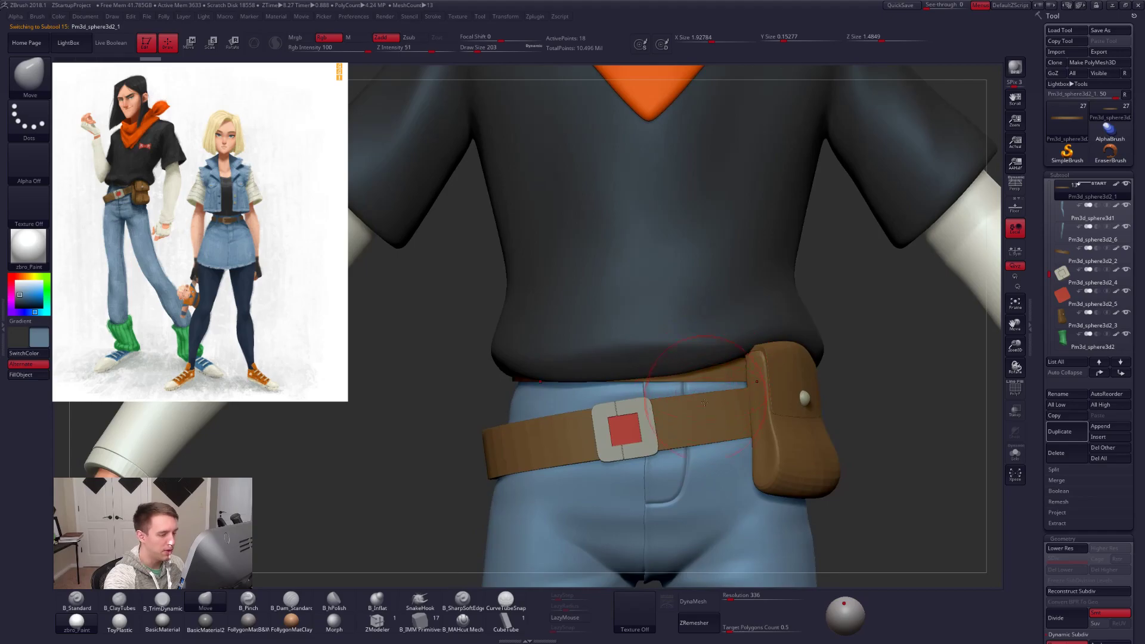
pyautogui.press('space')
pyautogui.moveTo(708, 380); pyautogui.dragTo(704, 382)
# Compare the waist and belt with the jeans sketch in Photos, and return to ZBrush.
pyautogui.hotkey('alt', 'Tab')
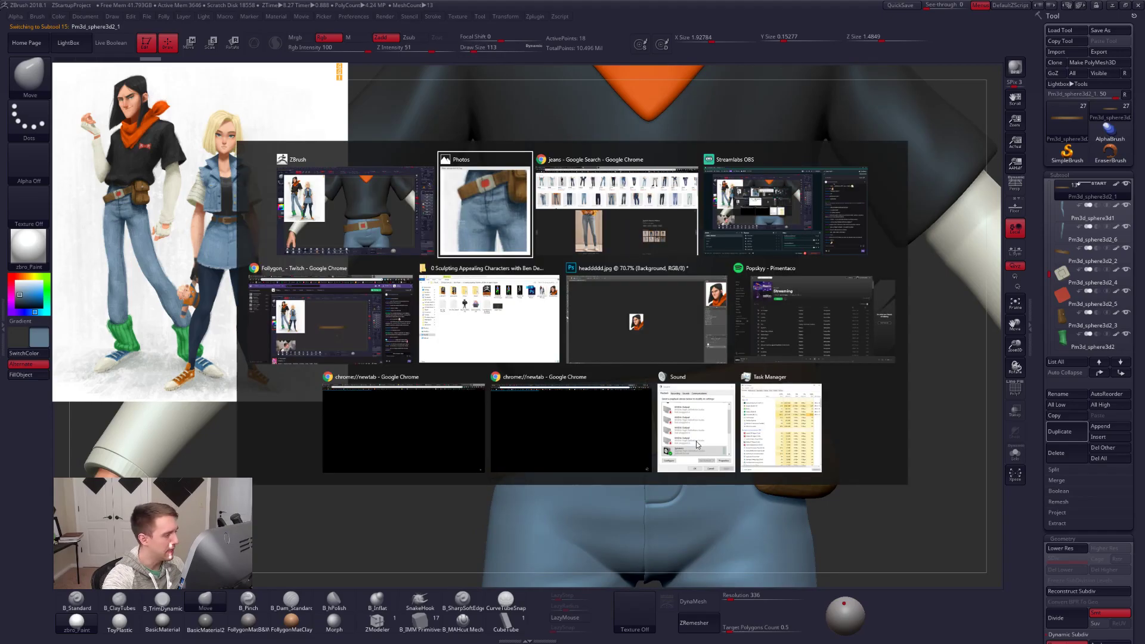
pyautogui.moveTo(293, 353); pyautogui.dragTo(271, 413)
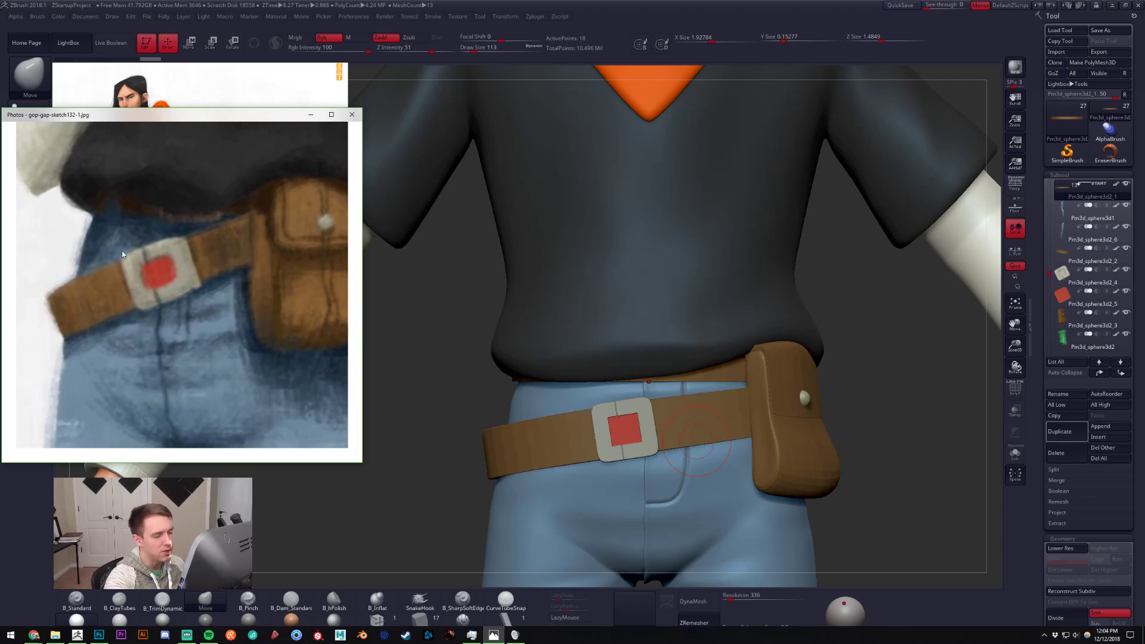
pyautogui.hotkey('alt', 'Tab')
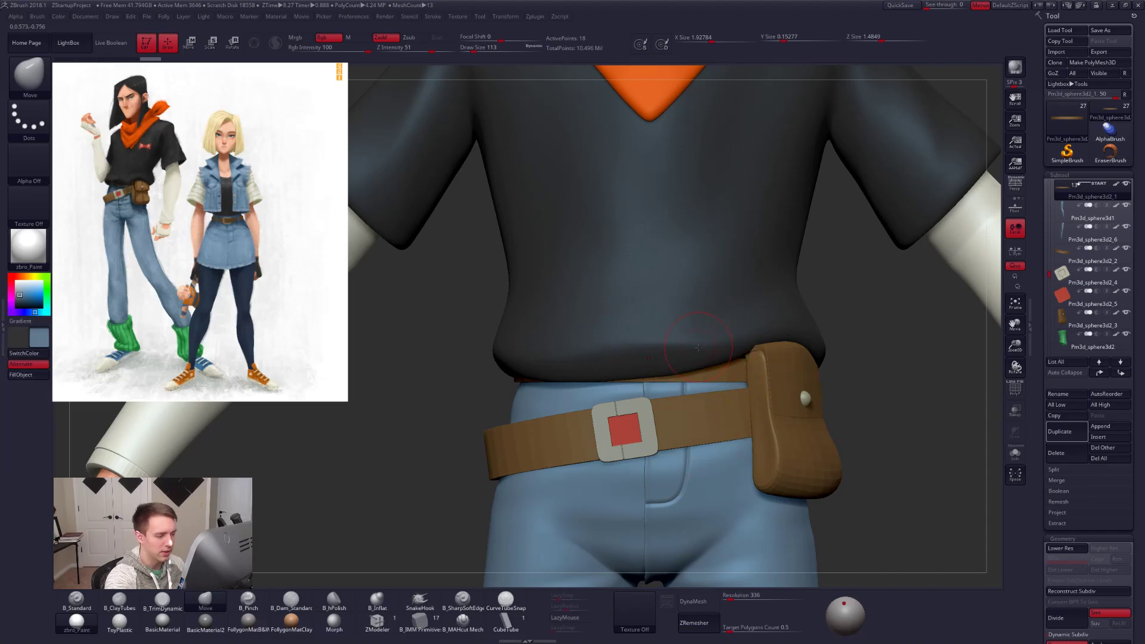
# Hide the black shirt, the sleeved arms and the orange bandana to expose the waist.
pyautogui.keyDown('alt'); pyautogui.click(733, 329); pyautogui.keyUp('alt')
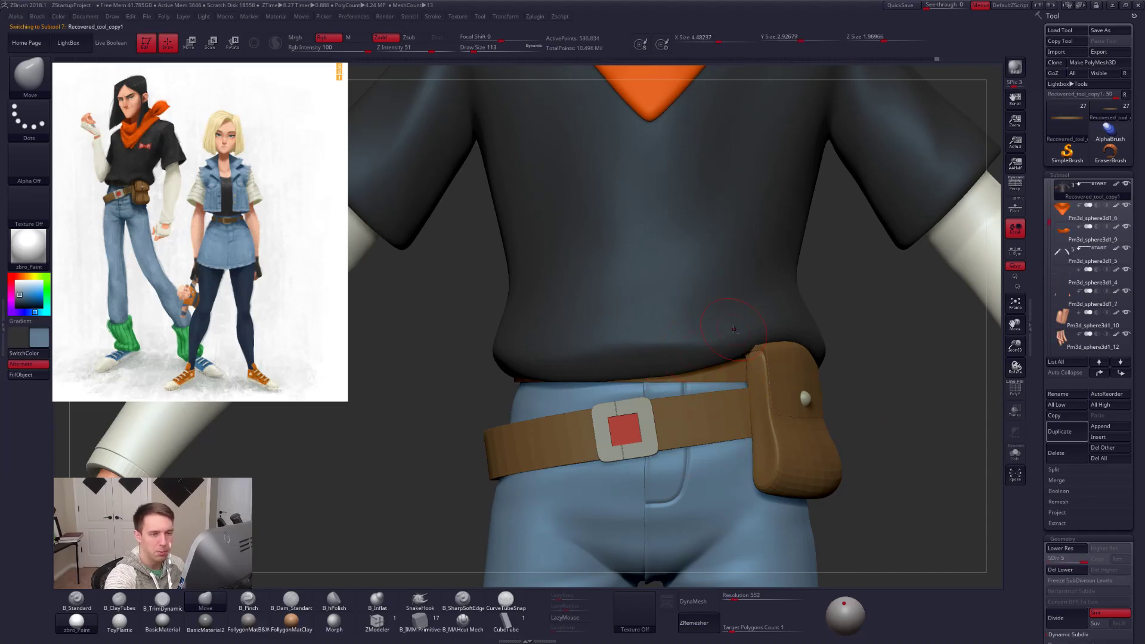
pyautogui.click(1062, 212)
pyautogui.keyDown('alt'); pyautogui.moveTo(894, 415); pyautogui.dragTo(881, 362); pyautogui.keyUp('alt')
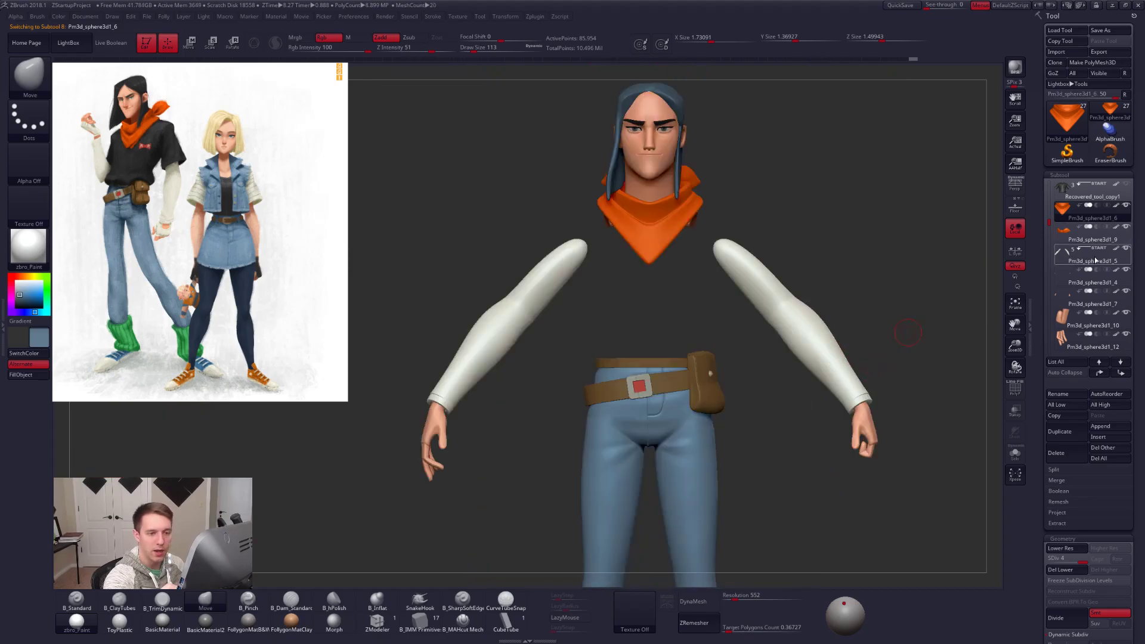
pyautogui.click(1127, 248)
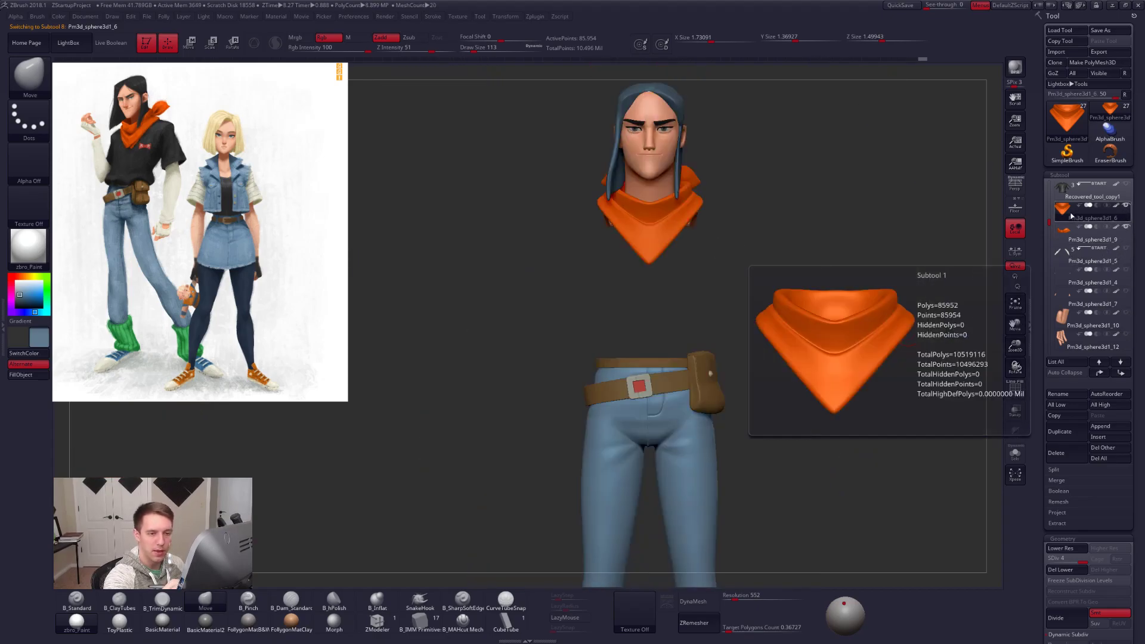
pyautogui.click(1126, 205)
# Select the brown waist band and examine it and its wireframe from above.
pyautogui.keyDown('alt'); pyautogui.click(623, 358); pyautogui.keyUp('alt')
pyautogui.moveTo(622, 356); pyautogui.dragTo(659, 398, button='right')
pyautogui.keyDown('alt'); pyautogui.click(659, 356); pyautogui.keyUp('alt')
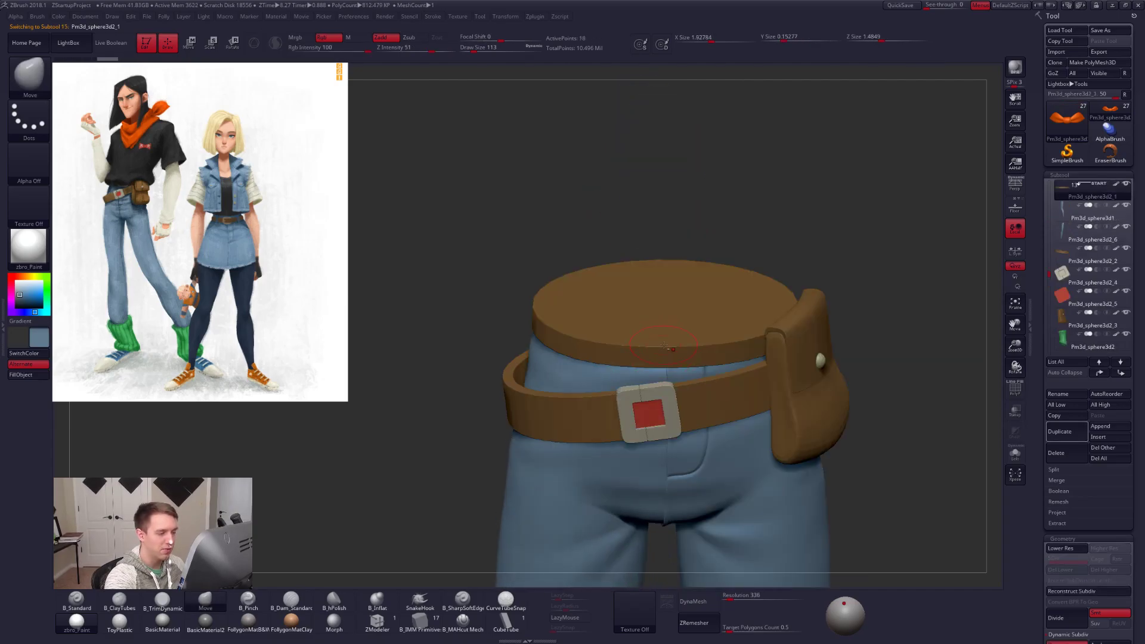
pyautogui.hotkey('shift', 'f')
pyautogui.hotkey('shift', 'f')
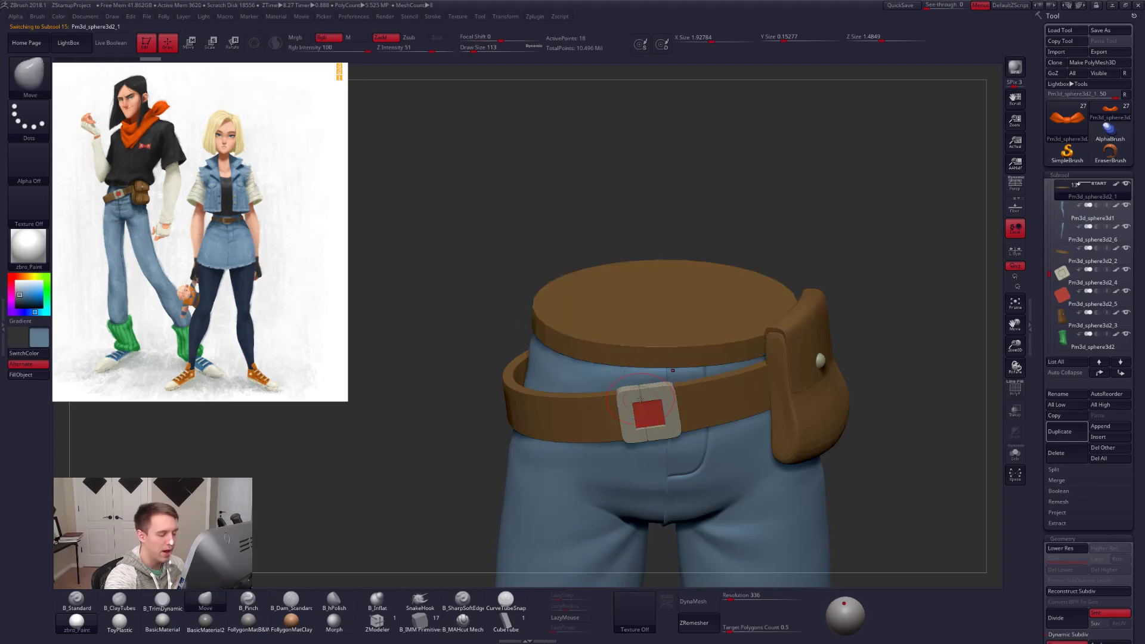
# Select the jeans subtool Pm3d_sphere3d2_6, set the draw size to 91 and duplicate the subtool.
pyautogui.moveTo(640, 399)
pyautogui.keyDown('shift'); pyautogui.mouseDown(button='right')
pyautogui.moveTo(610, 377)
pyautogui.moveTo(630, 399)
pyautogui.mouseUp(button='right'); pyautogui.keyUp('shift')
pyautogui.keyDown('alt'); pyautogui.click(632, 398); pyautogui.keyUp('alt')
pyautogui.press('space')
pyautogui.click(661, 392)
pyautogui.moveTo(1044, 465)
pyautogui.mouseDown()
pyautogui.moveTo(1046, 427)
pyautogui.moveTo(1044, 465)
pyautogui.mouseUp()
pyautogui.click(1068, 432)
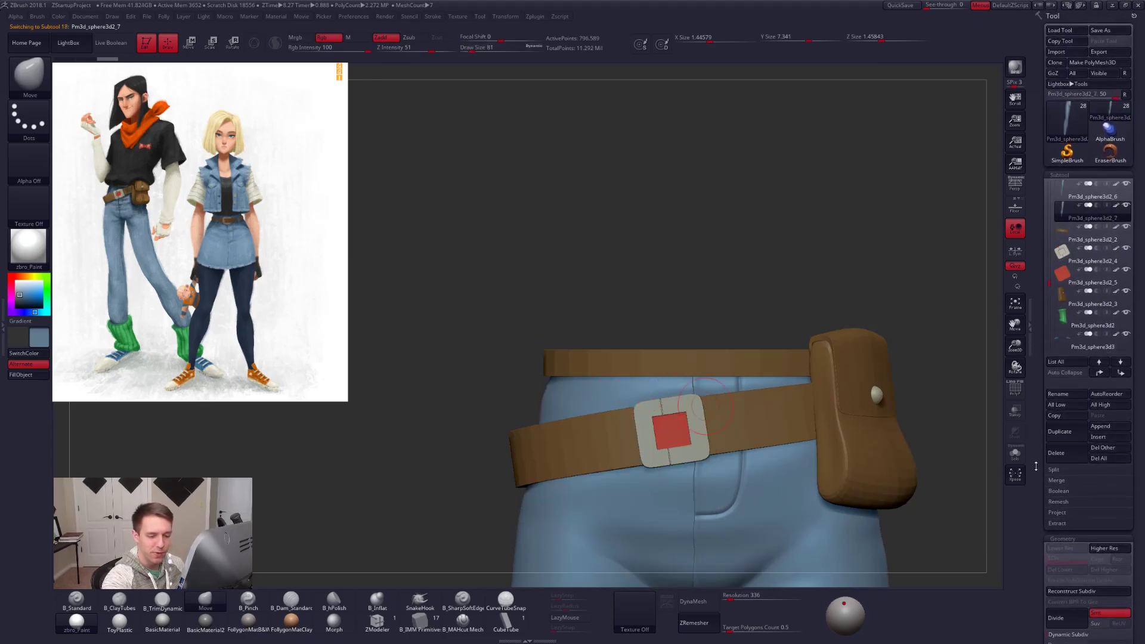
# Initialize the duplicated subtool as a QCube with X, Y and Z resolution set to 1.
pyautogui.click(1067, 387)
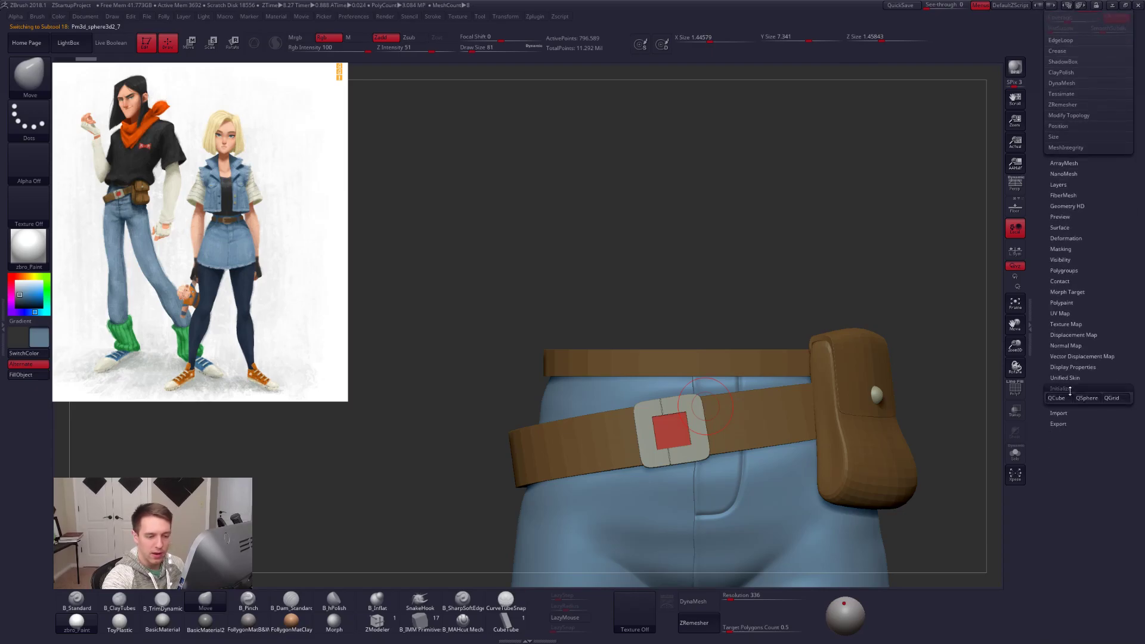
pyautogui.press('Tab')
pyautogui.write('1')
pyautogui.press('Tab')
pyautogui.write('1')
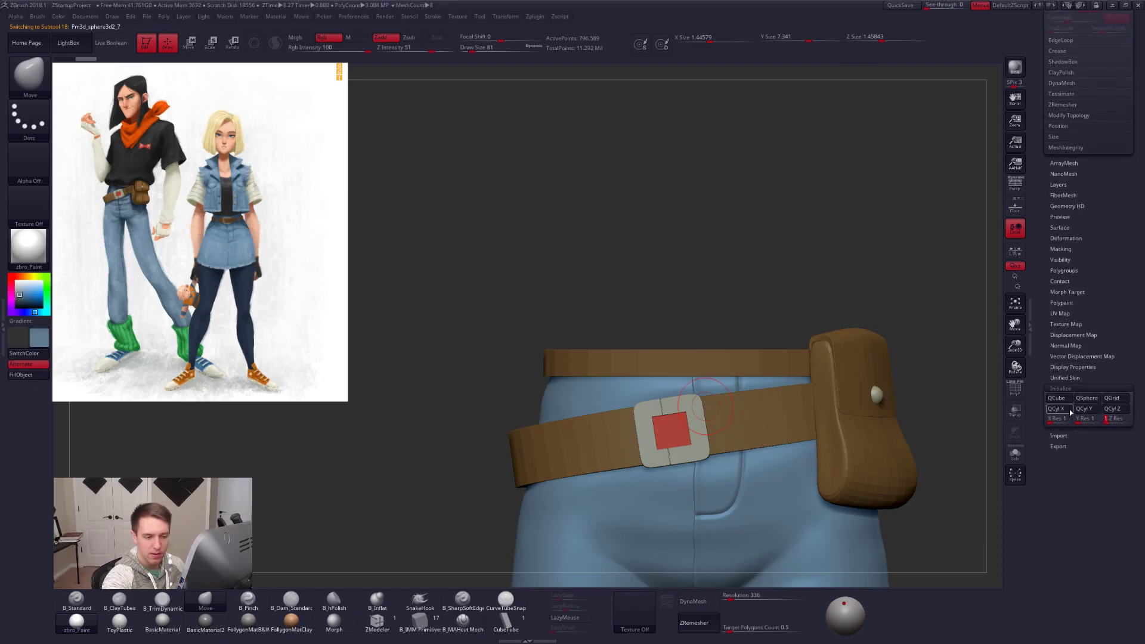
pyautogui.click(1056, 398)
pyautogui.scroll(10, 1049, 530)
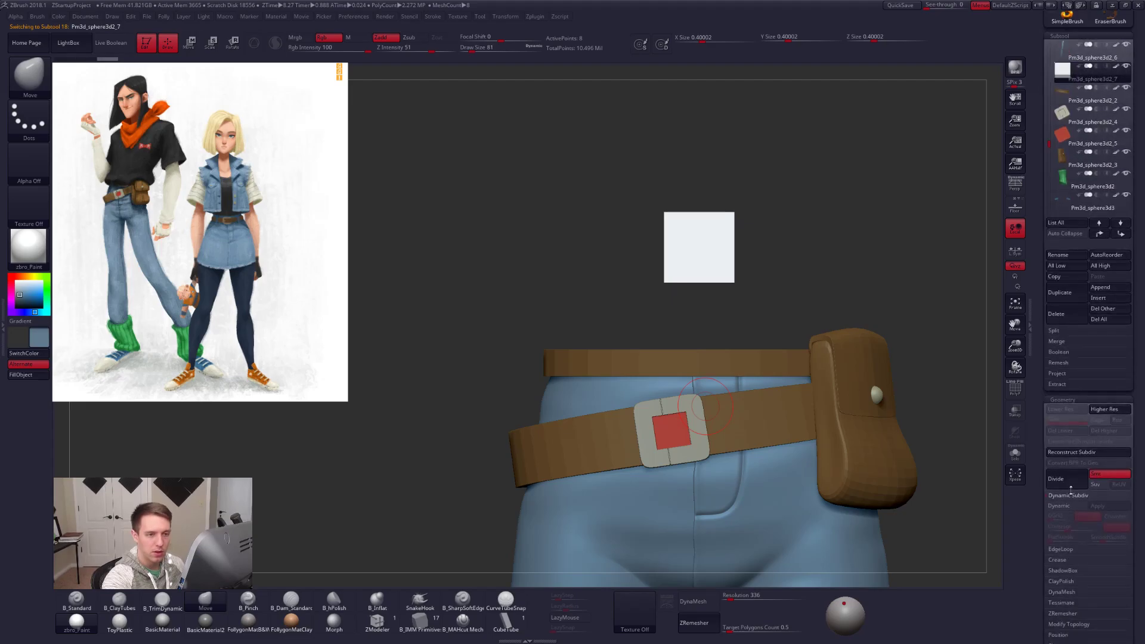
# Isolate the cube with its wireframe and apply Mirror And Weld to divide it down the middle.
pyautogui.press('d')
pyautogui.hotkey('shift', 'd')
pyautogui.keyDown('alt'); pyautogui.moveTo(706, 291); pyautogui.dragTo(694, 314); pyautogui.keyUp('alt')
pyautogui.hotkey('shift', 'f')
pyautogui.hotkey('alt', 's')
pyautogui.keyDown('alt'); pyautogui.moveTo(693, 256); pyautogui.dragTo(666, 332, button='right'); pyautogui.keyUp('alt')
pyautogui.hotkey('ctrl', 'f')
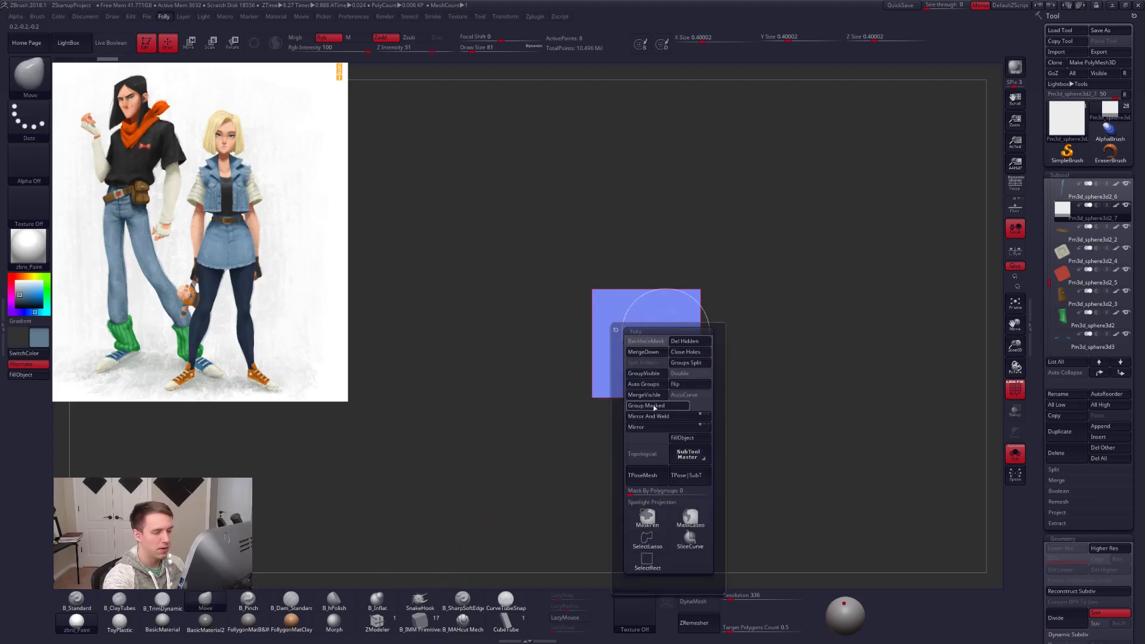
pyautogui.click(661, 417)
pyautogui.press('d')
pyautogui.moveTo(620, 401); pyautogui.dragTo(664, 424, button='right')
pyautogui.hotkey('shift', 'd')
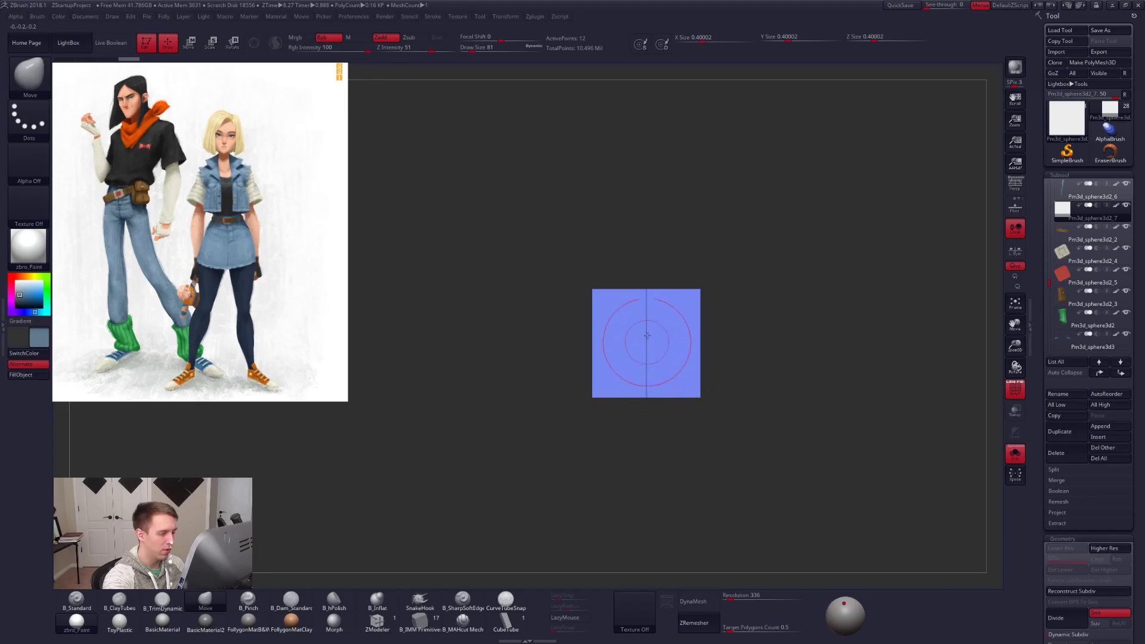
# Insert a vertical edge loop in each half of the cube using ZModeler's Insert Polyloops action.
pyautogui.click(420, 622)
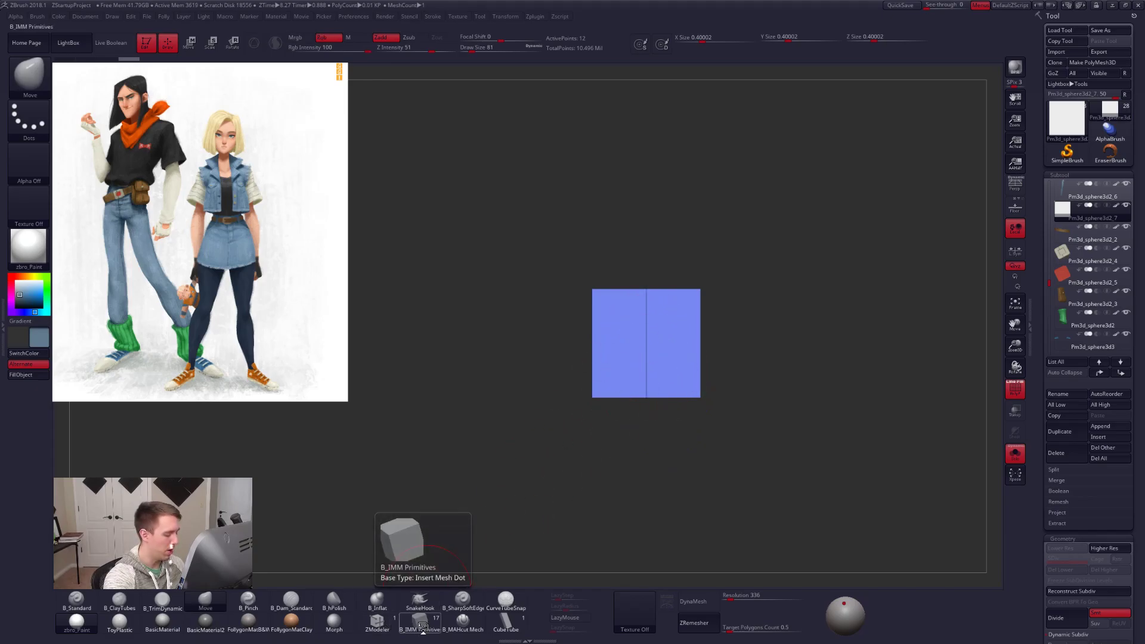
pyautogui.click(377, 621)
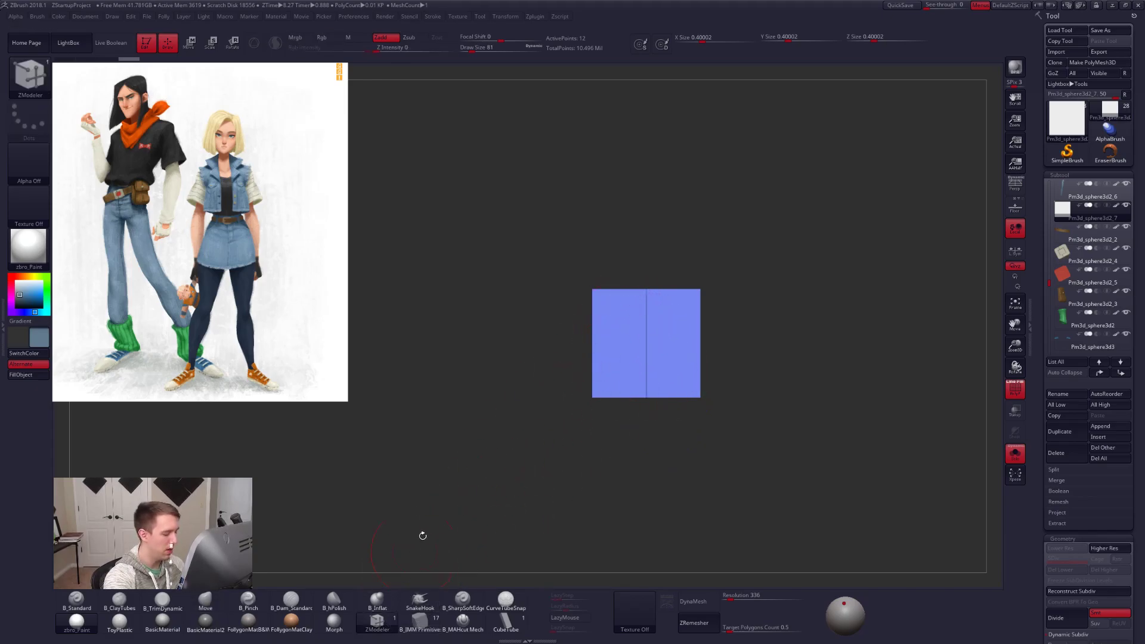
pyautogui.press('space')
pyautogui.click(614, 308)
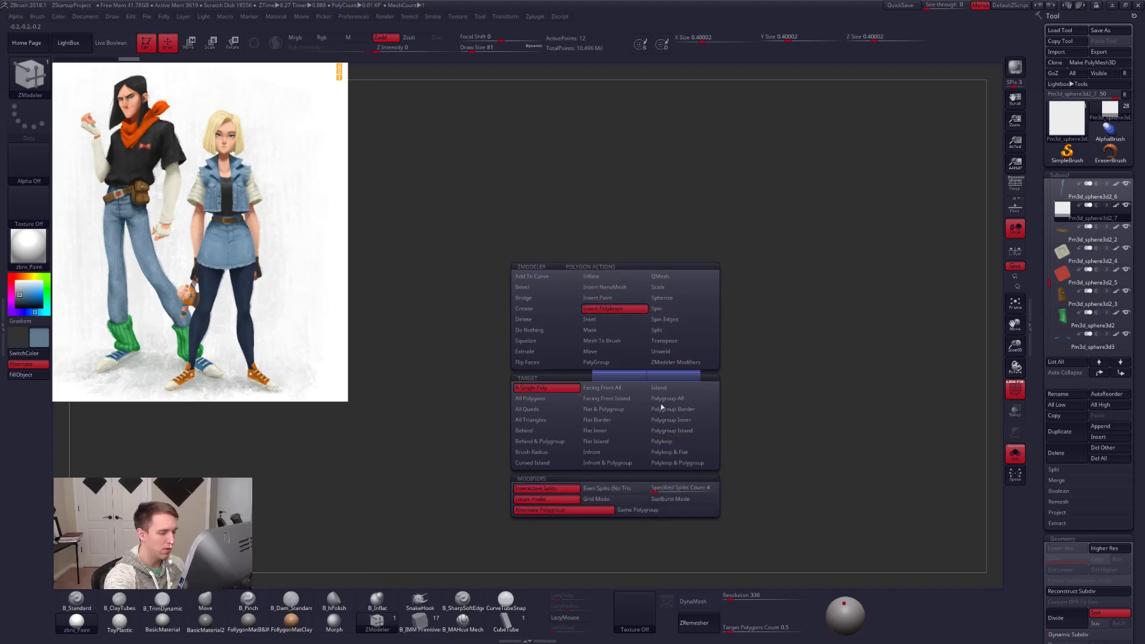
pyautogui.click(622, 316)
pyautogui.click(677, 312)
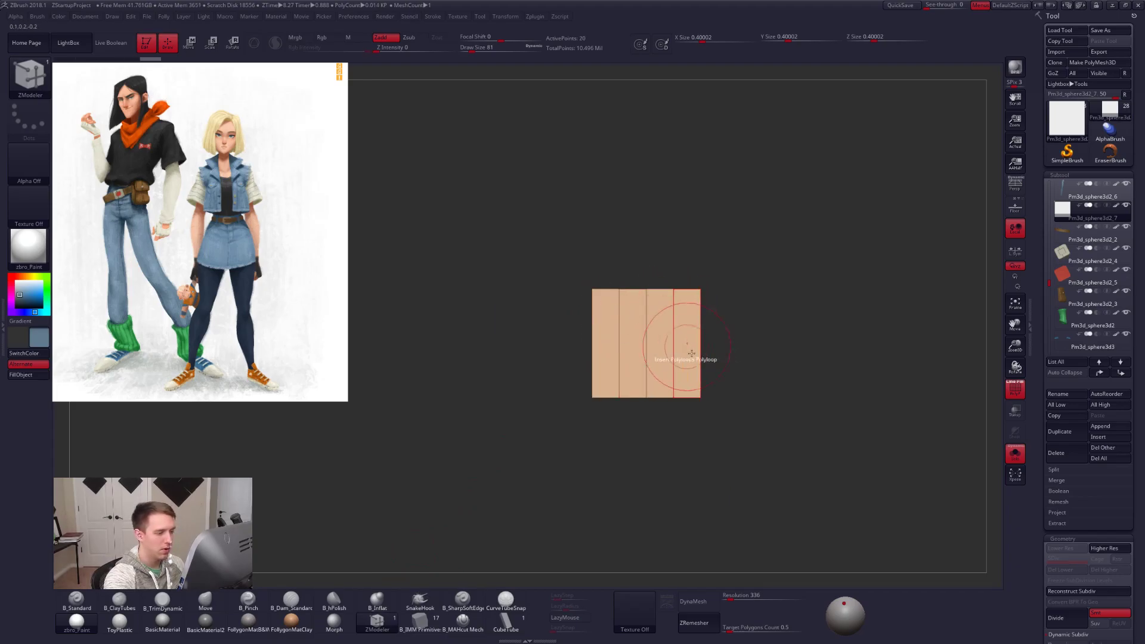
# Scale the cube narrower along X to a width of about 0.235.
pyautogui.press('d')
pyautogui.moveTo(756, 445)
pyautogui.mouseDown()
pyautogui.moveTo(734, 453)
pyautogui.moveTo(752, 471)
pyautogui.moveTo(752, 490)
pyautogui.moveTo(738, 429)
pyautogui.mouseUp()
pyautogui.hotkey('shift', 'd')
pyautogui.press('w')
pyautogui.moveTo(648, 344)
pyautogui.keyDown('shift'); pyautogui.mouseDown()
pyautogui.moveTo(747, 349)
pyautogui.moveTo(706, 348)
pyautogui.mouseUp(); pyautogui.keyUp('shift')
pyautogui.press('d')
pyautogui.moveTo(747, 446)
pyautogui.mouseDown()
pyautogui.moveTo(723, 460)
pyautogui.moveTo(741, 448)
pyautogui.mouseUp()
pyautogui.hotkey('shift', 'f')
pyautogui.hotkey('shift', 'd')
pyautogui.hotkey('shift', 'f')
pyautogui.press('q')
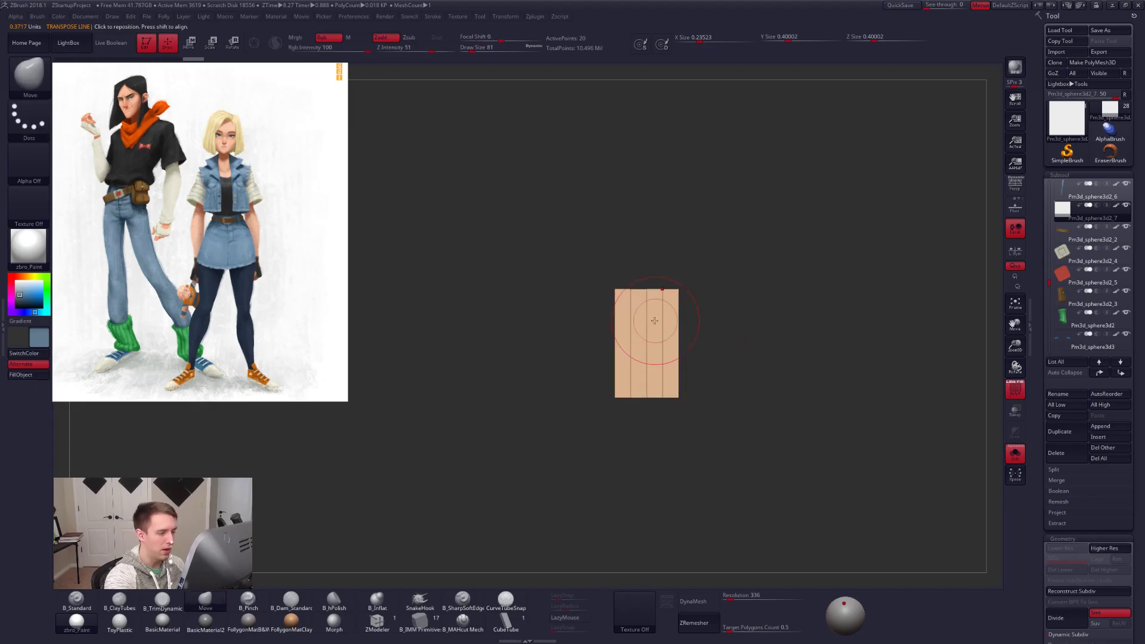
# Insert three horizontal edge loops across the narrowed block with ZModeler.
pyautogui.hotkey('ctrl', 'shift')
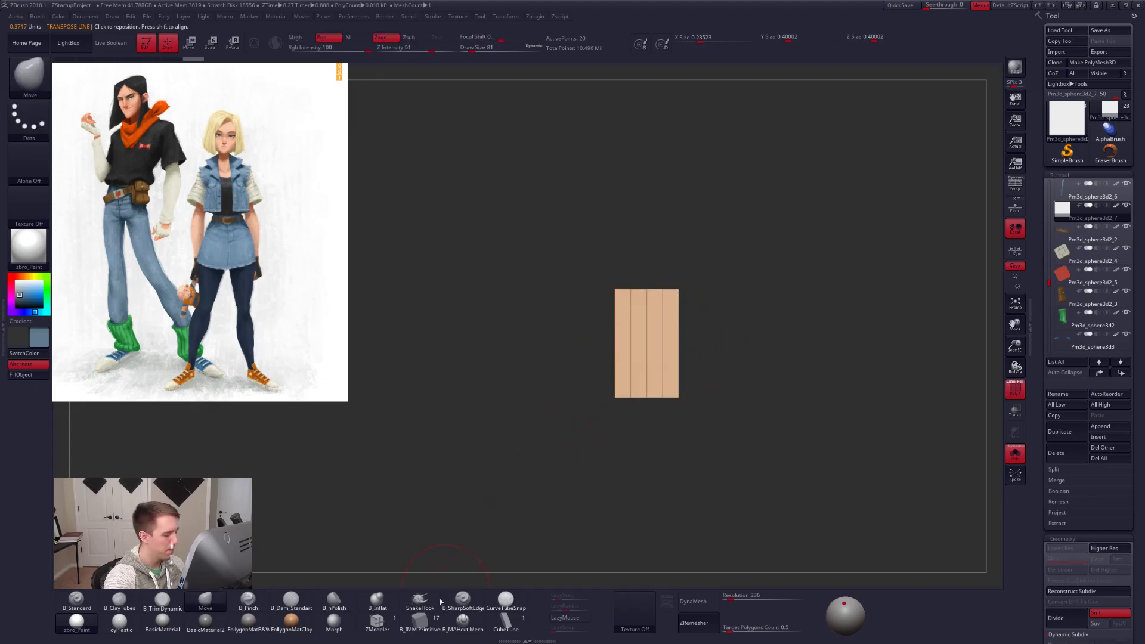
pyautogui.click(376, 621)
pyautogui.keyDown('ctrl'); pyautogui.moveTo(662, 325); pyautogui.dragTo(665, 359, button='right'); pyautogui.keyUp('ctrl')
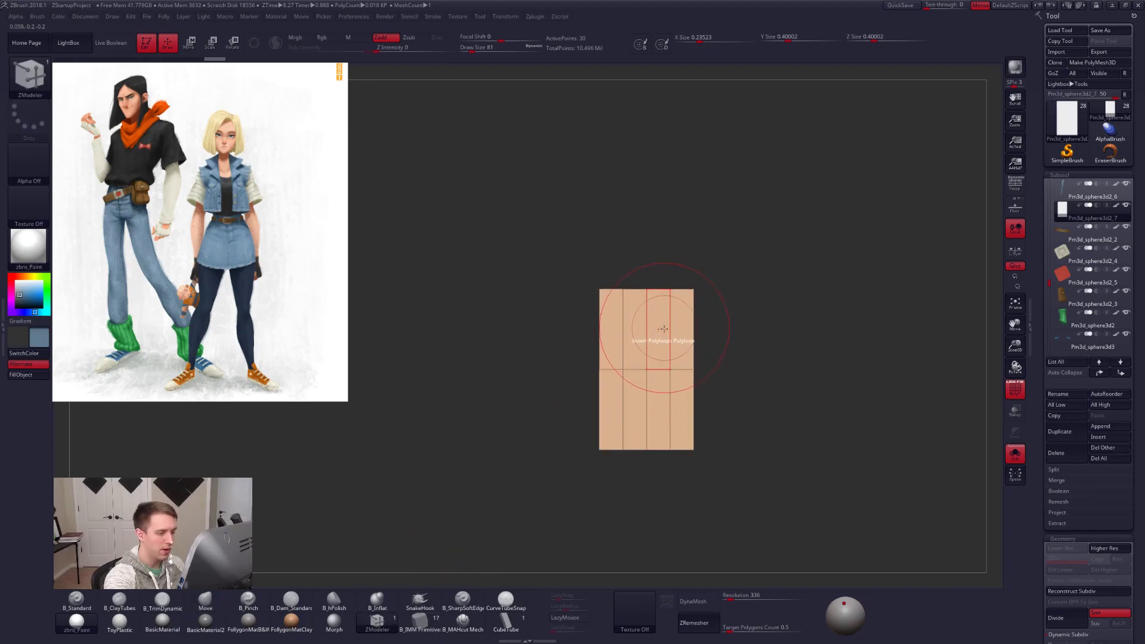
pyautogui.click(662, 416)
# Bring back the rest of the model and move the smoothed block down to just above the waist band.
pyautogui.press('d')
pyautogui.moveTo(728, 424)
pyautogui.mouseDown()
pyautogui.moveTo(771, 464)
pyautogui.moveTo(754, 457)
pyautogui.moveTo(696, 486)
pyautogui.moveTo(726, 435)
pyautogui.mouseUp()
pyautogui.hotkey('shift', 'f')
pyautogui.hotkey('shift', 's')
pyautogui.moveTo(695, 387)
pyautogui.keyDown('alt'); pyautogui.mouseDown()
pyautogui.moveTo(694, 351)
pyautogui.moveTo(699, 386)
pyautogui.moveTo(627, 403)
pyautogui.moveTo(626, 446)
pyautogui.mouseUp(); pyautogui.keyUp('alt')
pyautogui.press('w')
pyautogui.moveTo(621, 262); pyautogui.dragTo(615, 379)
pyautogui.moveTo(605, 448); pyautogui.dragTo(611, 333)
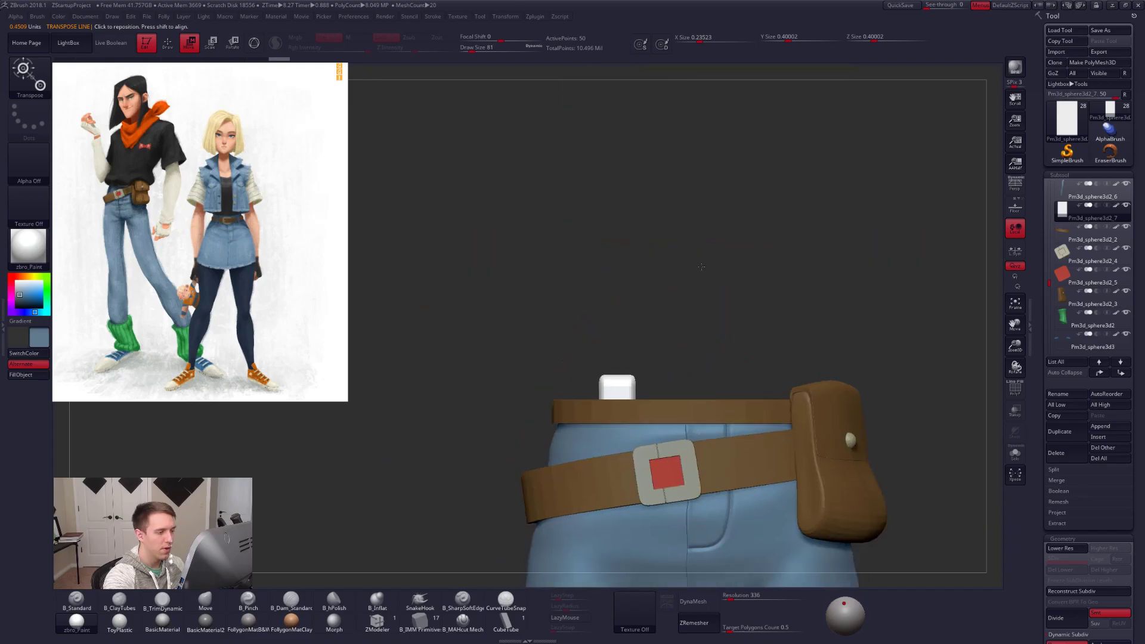
# Hide the head and hair folder, and turn on the new block's blue color.
pyautogui.keyDown('alt'); pyautogui.moveTo(948, 334); pyautogui.dragTo(938, 240); pyautogui.keyUp('alt')
pyautogui.press('q')
pyautogui.moveTo(1049, 283); pyautogui.dragTo(1049, 181)
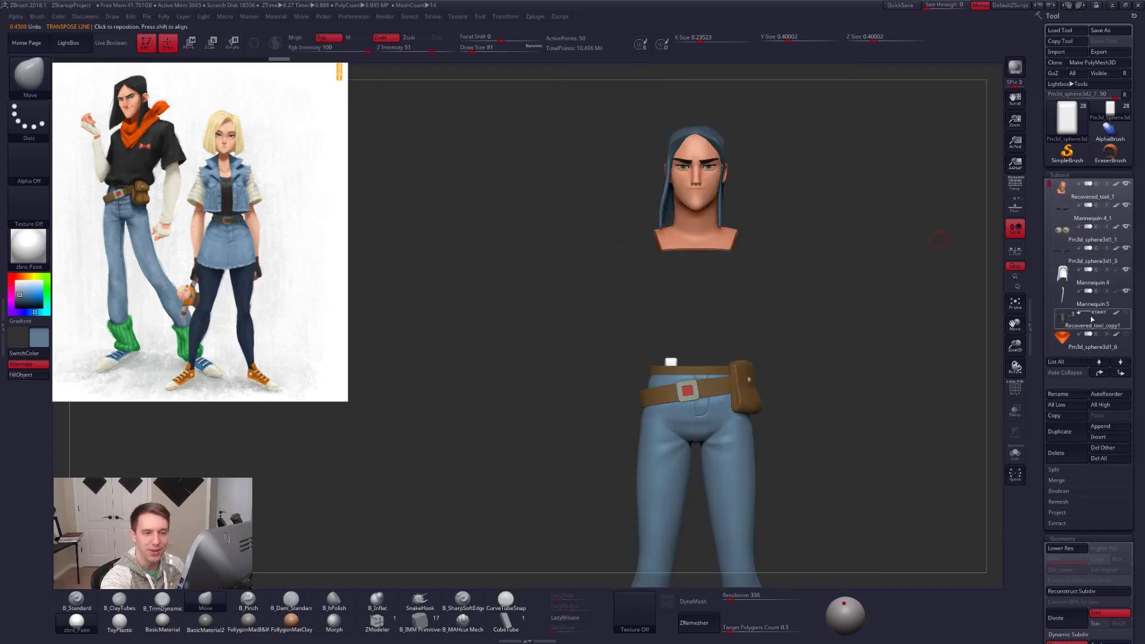
pyautogui.click(1126, 188)
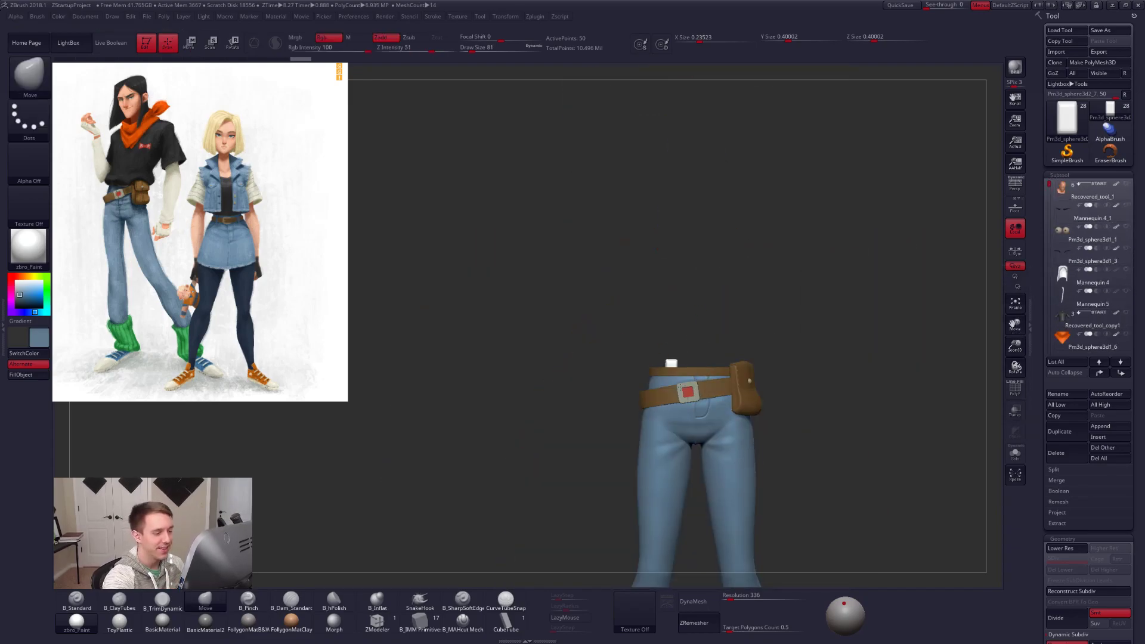
pyautogui.keyDown('alt'); pyautogui.moveTo(835, 281); pyautogui.dragTo(829, 369); pyautogui.keyUp('alt')
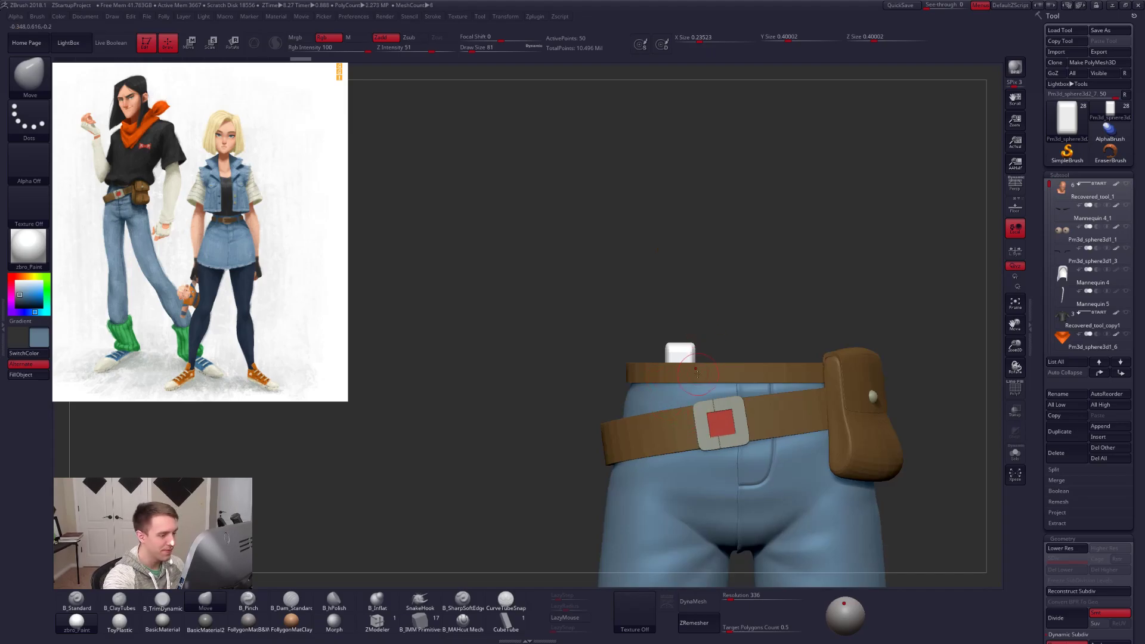
pyautogui.moveTo(1049, 183); pyautogui.dragTo(1051, 260)
pyautogui.click(1116, 270)
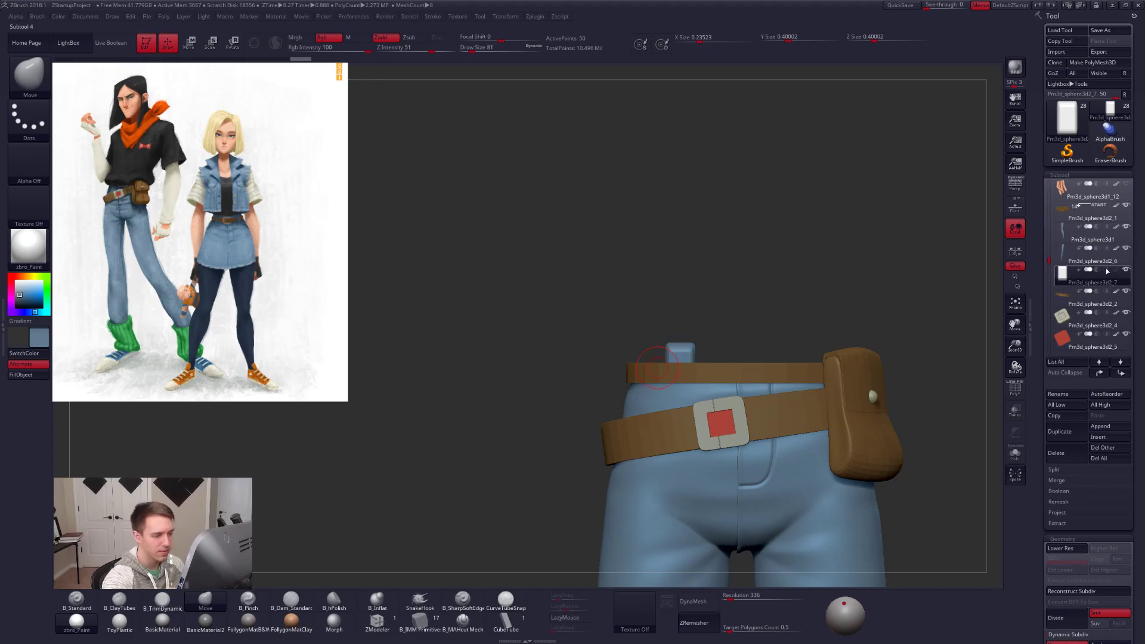
# Move and rotate the block from above to line it up with the front curve of the waist band.
pyautogui.moveTo(677, 251); pyautogui.dragTo(682, 426)
pyautogui.press('w')
pyautogui.moveTo(682, 384); pyautogui.dragTo(674, 447)
pyautogui.press('r')
pyautogui.moveTo(673, 397)
pyautogui.keyDown('shift'); pyautogui.mouseDown()
pyautogui.moveTo(723, 398)
pyautogui.moveTo(717, 427)
pyautogui.moveTo(710, 398)
pyautogui.moveTo(691, 403)
pyautogui.mouseUp(); pyautogui.keyUp('shift')
pyautogui.press('e')
pyautogui.press('w')
# Fit the block over the front of the waist band as a belt loop, checking from the front and side.
pyautogui.moveTo(685, 399); pyautogui.dragTo(669, 369, button='right')
pyautogui.keyDown('shift'); pyautogui.moveTo(662, 383); pyautogui.dragTo(662, 455); pyautogui.keyUp('shift')
pyautogui.moveTo(664, 447); pyautogui.dragTo(638, 443, button='right')
pyautogui.click(661, 471)
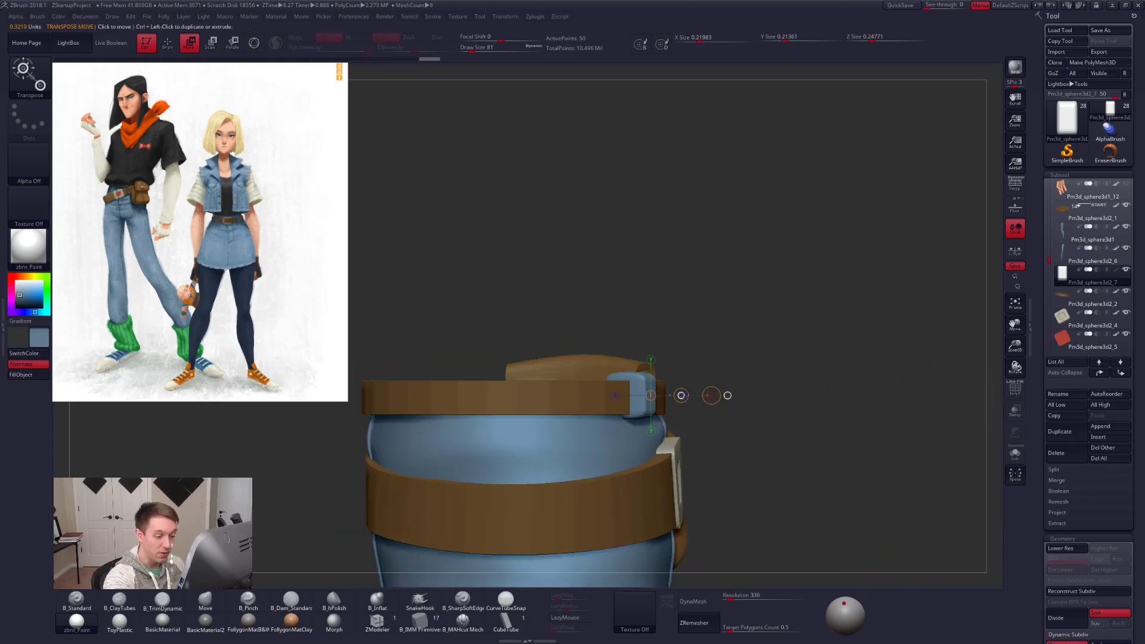
pyautogui.moveTo(668, 398)
pyautogui.mouseDown(button='right')
pyautogui.moveTo(606, 436)
pyautogui.moveTo(634, 361)
pyautogui.moveTo(667, 451)
pyautogui.mouseUp(button='right')
pyautogui.moveTo(645, 396)
pyautogui.keyDown('shift'); pyautogui.mouseDown()
pyautogui.moveTo(645, 466)
pyautogui.moveTo(645, 438)
pyautogui.mouseUp(); pyautogui.keyUp('shift')
pyautogui.moveTo(668, 454)
pyautogui.mouseDown(button='right')
pyautogui.moveTo(681, 390)
pyautogui.moveTo(683, 412)
pyautogui.moveTo(789, 414)
pyautogui.moveTo(771, 477)
pyautogui.moveTo(790, 455)
pyautogui.moveTo(724, 492)
pyautogui.moveTo(668, 477)
pyautogui.moveTo(716, 506)
pyautogui.mouseUp(button='right')
pyautogui.press('q')
# Select the waist band and isolate it as an unsmoothed wireframe, ready for ZModeler.
pyautogui.keyDown('alt'); pyautogui.click(751, 440); pyautogui.keyUp('alt')
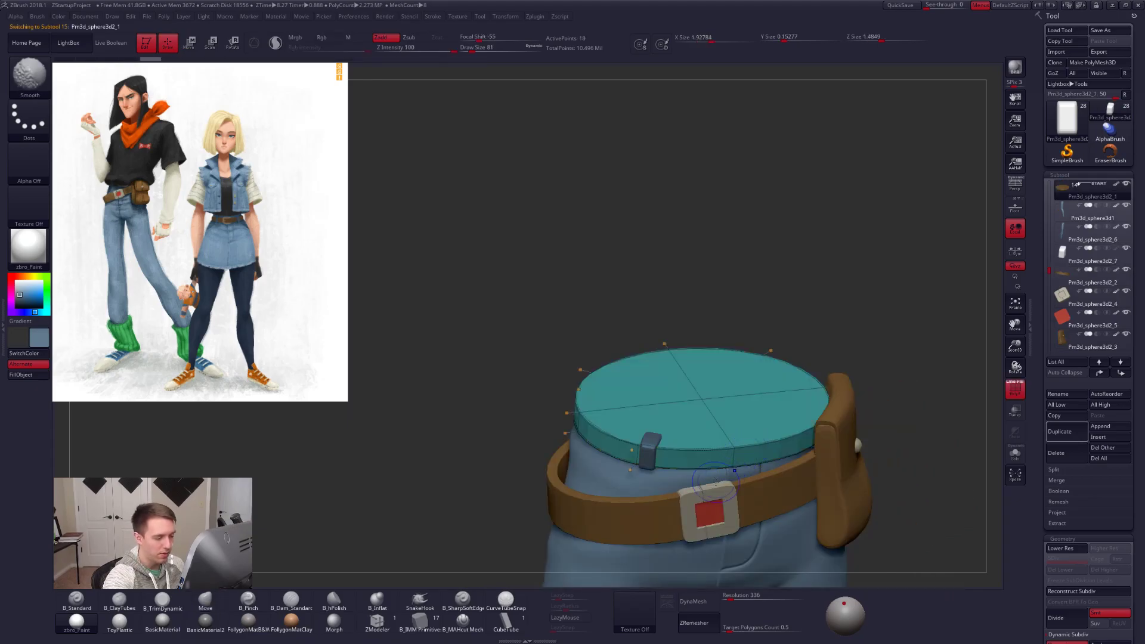
pyautogui.moveTo(750, 440); pyautogui.dragTo(735, 460, button='right')
pyautogui.keyDown('alt'); pyautogui.click(646, 391); pyautogui.keyUp('alt')
pyautogui.keyDown('alt'); pyautogui.click(738, 376); pyautogui.keyUp('alt')
pyautogui.hotkey('alt', 's')
pyautogui.hotkey('shift', 'f')
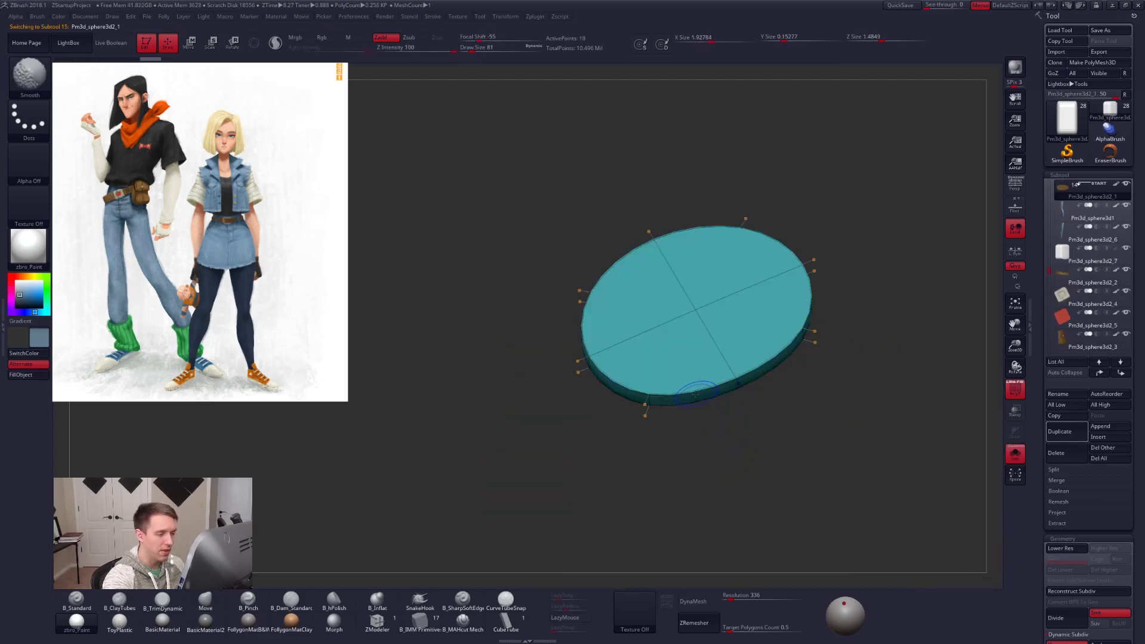
pyautogui.hotkey('shift', 'd')
pyautogui.click(377, 620)
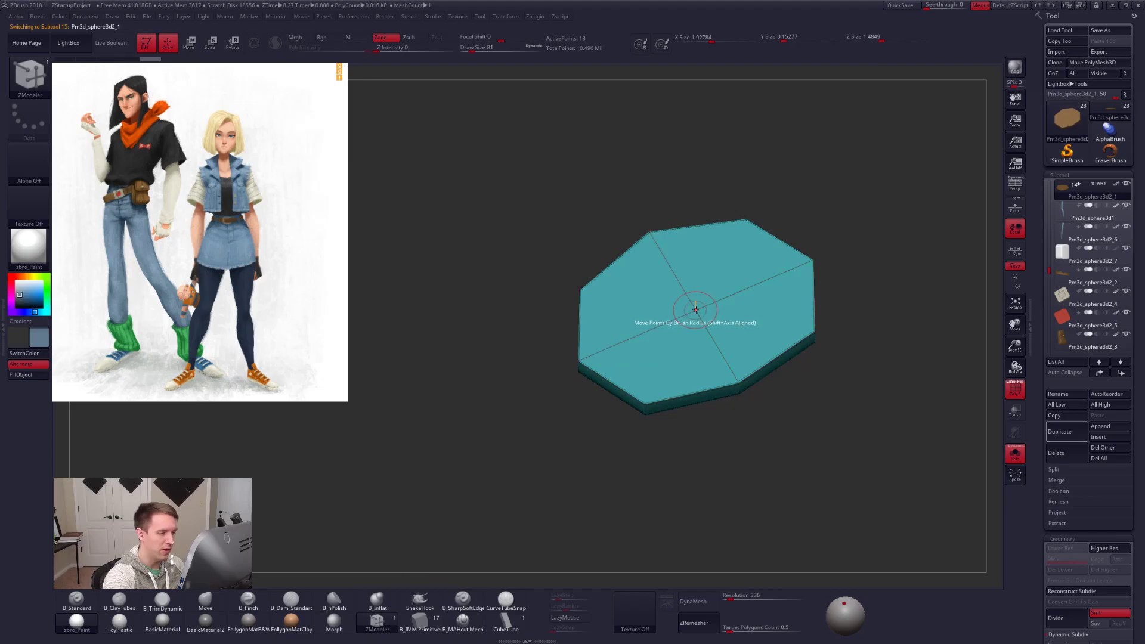
# Try to split the center point of the waist band's top face, and reselect the belt loop block.
pyautogui.press('space')
pyautogui.click(763, 309)
pyautogui.moveTo(695, 311); pyautogui.dragTo(737, 388)
pyautogui.hotkey('ctrl', 'z')
pyautogui.keyDown('shift'); pyautogui.moveTo(703, 427); pyautogui.dragTo(706, 391); pyautogui.keyUp('shift')
pyautogui.hotkey('shift', 'f')
pyautogui.hotkey('alt', 's')
pyautogui.moveTo(676, 340); pyautogui.dragTo(713, 353, button='right')
pyautogui.keyDown('alt'); pyautogui.click(618, 328); pyautogui.keyUp('alt')
pyautogui.keyDown('alt'); pyautogui.moveTo(618, 330); pyautogui.dragTo(666, 382, button='right'); pyautogui.keyUp('alt')
# Compare the full jeans and belt with the sketch in Photos, and return to ZBrush.
pyautogui.hotkey('alt', 'Tab')
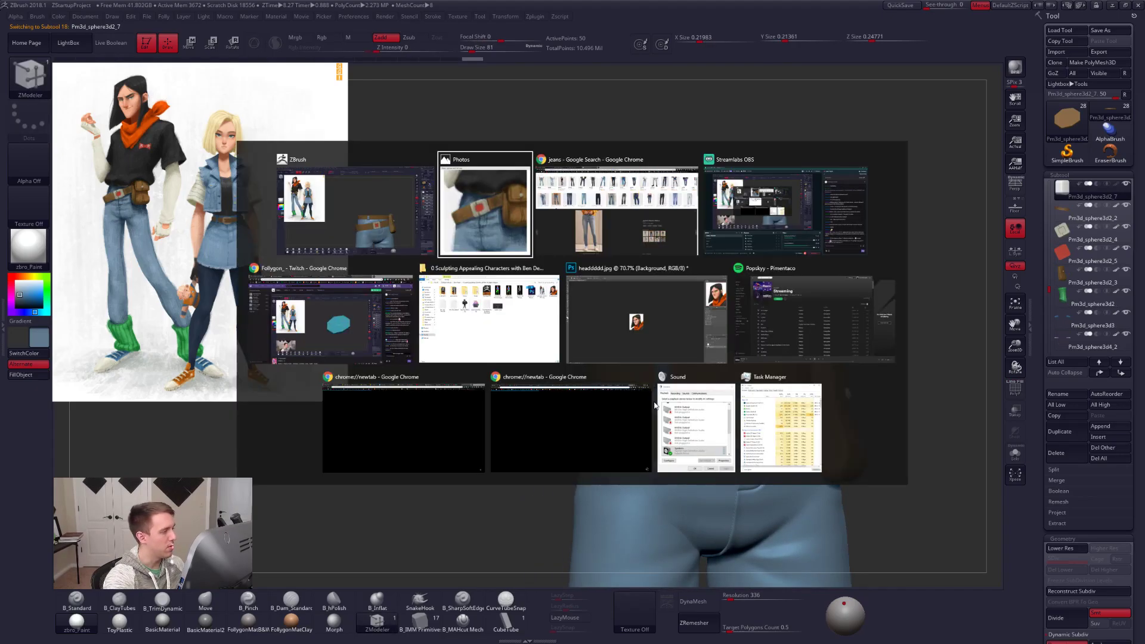
pyautogui.hotkey('alt', 'Tab')
pyautogui.moveTo(670, 435); pyautogui.dragTo(632, 481, button='right')
pyautogui.moveTo(632, 482); pyautogui.dragTo(802, 548, button='right')
pyautogui.keyDown('alt'); pyautogui.moveTo(802, 549); pyautogui.dragTo(794, 422, button='right'); pyautogui.keyUp('alt')
pyautogui.hotkey('alt', 'Tab')
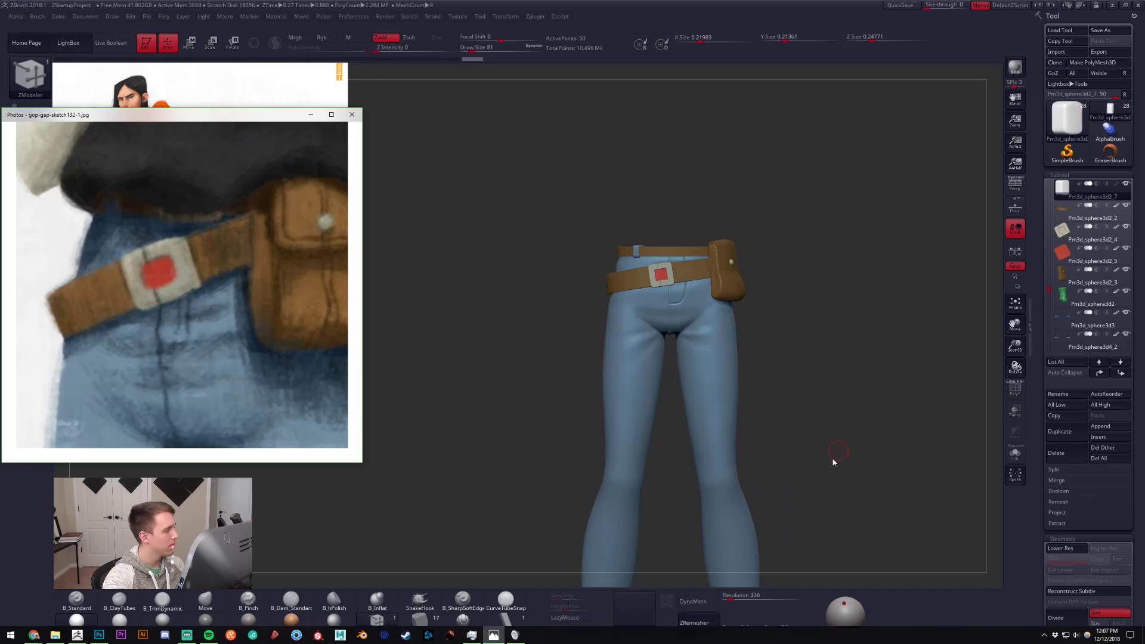
pyautogui.click(707, 351)
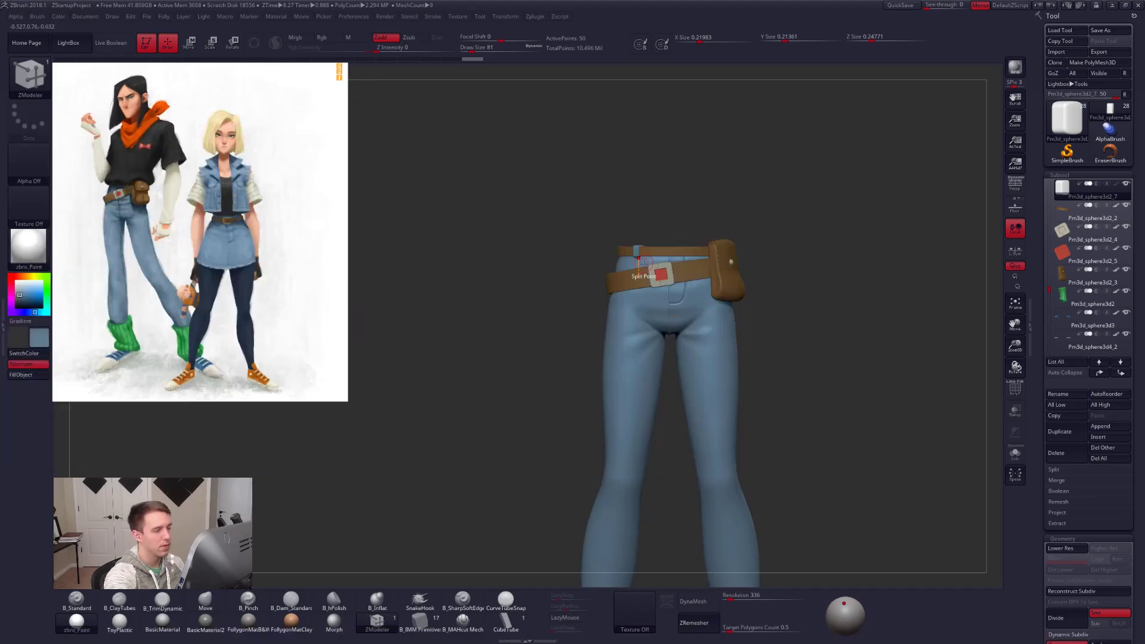
# Isolate the belt loop block with its wireframe and insert a vertical edge loop through its wider side.
pyautogui.keyDown('ctrl'); pyautogui.moveTo(663, 269); pyautogui.dragTo(686, 365, button='right'); pyautogui.keyUp('ctrl')
pyautogui.hotkey('alt', 's')
pyautogui.keyDown('ctrl'); pyautogui.moveTo(633, 334); pyautogui.dragTo(615, 308, button='right'); pyautogui.keyUp('ctrl')
pyautogui.hotkey('shift', 'd')
pyautogui.hotkey('shift', 'f')
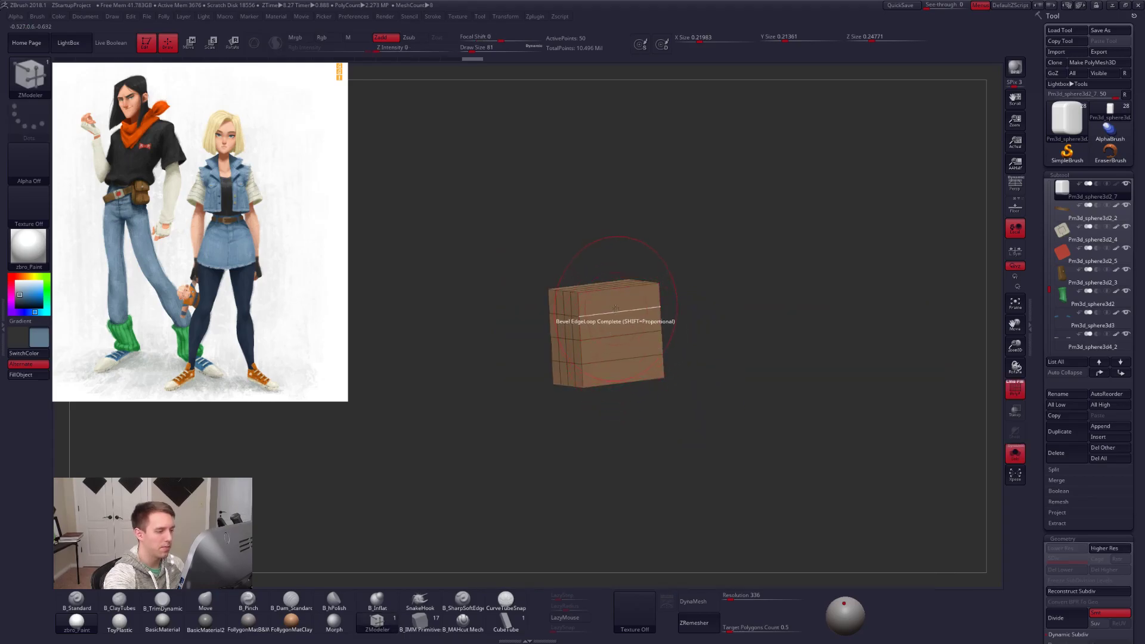
pyautogui.press('d')
pyautogui.hotkey('shift', 'd')
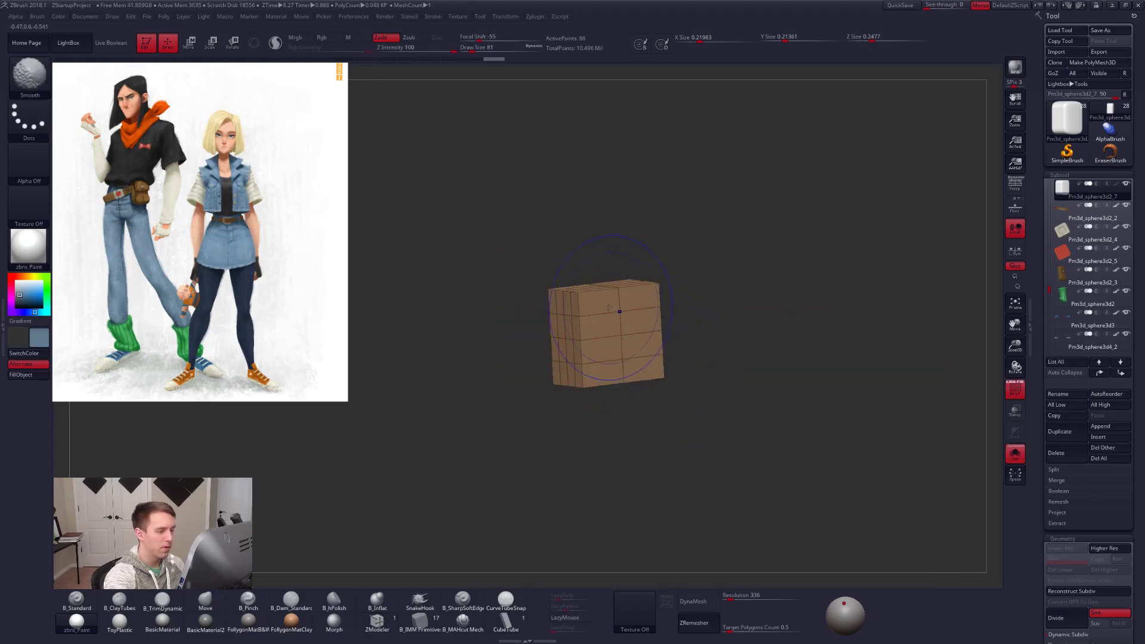
# Insert further edge loops near the belt loop block's ends and show the whole model again.
pyautogui.press('d')
pyautogui.hotkey('shift', 'd')
pyautogui.click(637, 305)
pyautogui.press('d')
pyautogui.hotkey('ctrl', 'z')
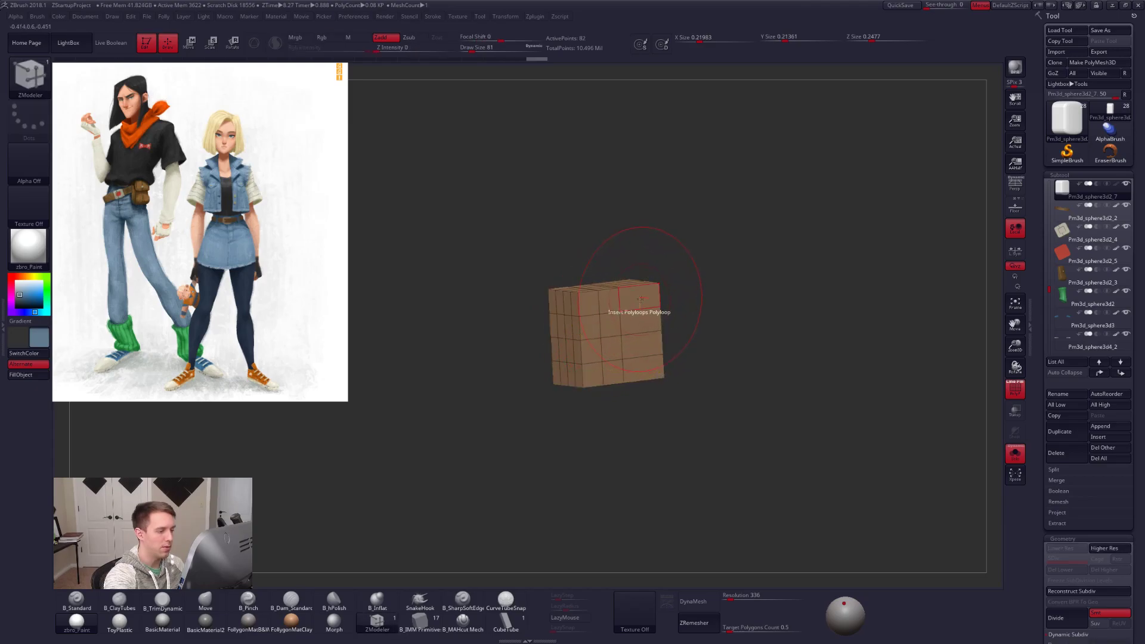
pyautogui.click(639, 300)
pyautogui.press('d')
pyautogui.hotkey('shift', 'f')
pyautogui.hotkey('shift', 's')
pyautogui.moveTo(625, 331); pyautogui.dragTo(606, 383, button='right')
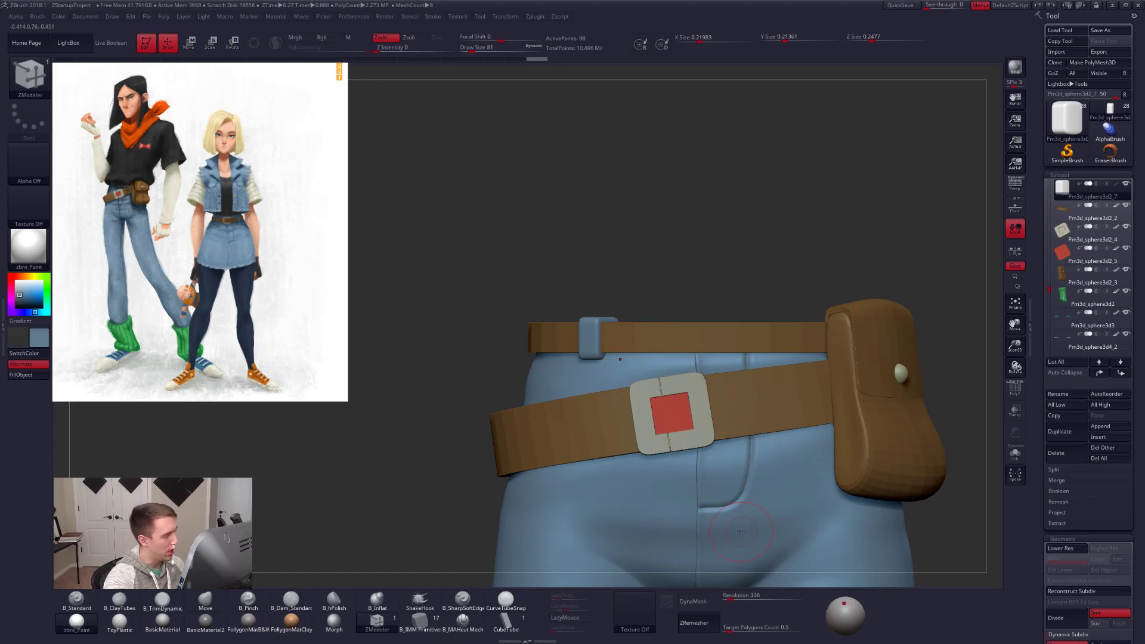
# Duplicate the belt loop from above, and rotate and move the copy to the waist side opposite the pouch.
pyautogui.moveTo(666, 349); pyautogui.dragTo(623, 374, button='right')
pyautogui.press('w')
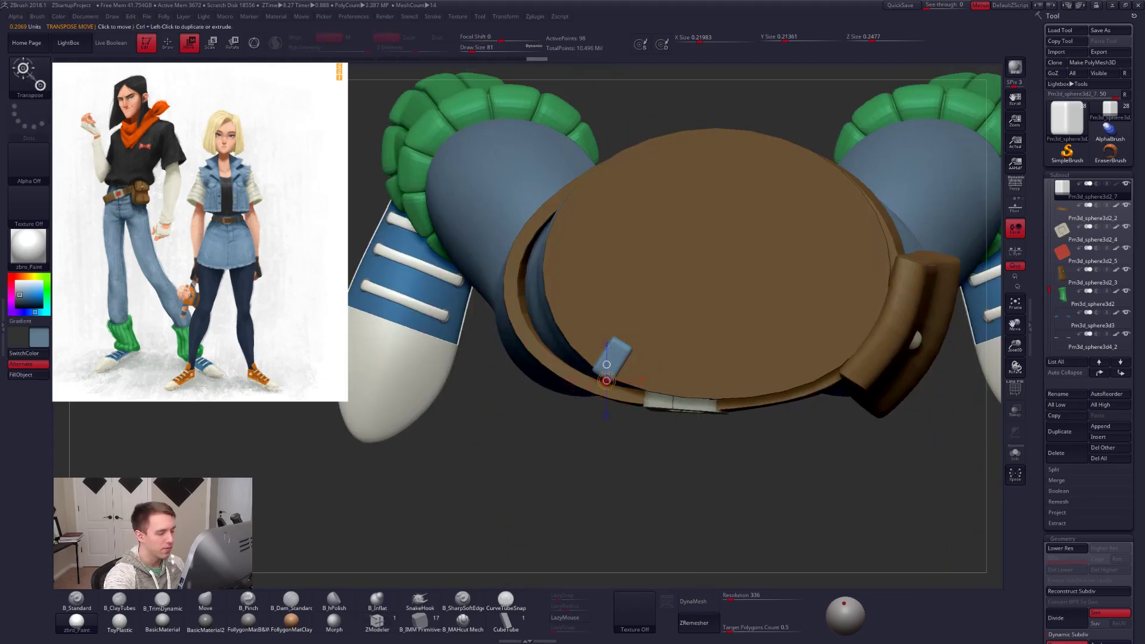
pyautogui.moveTo(618, 395)
pyautogui.keyDown('ctrl'); pyautogui.mouseDown()
pyautogui.moveTo(557, 325)
pyautogui.moveTo(603, 288)
pyautogui.moveTo(634, 288)
pyautogui.moveTo(609, 365)
pyautogui.mouseUp(); pyautogui.keyUp('ctrl')
pyautogui.press('r')
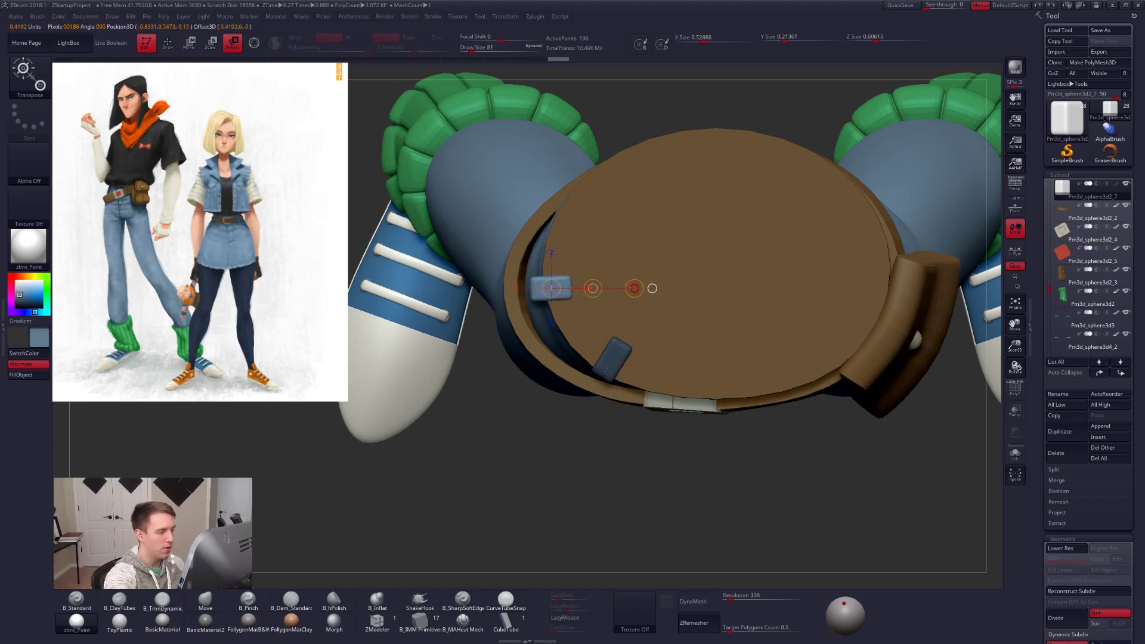
pyautogui.press('w')
pyautogui.moveTo(593, 289); pyautogui.dragTo(597, 276)
# Move the side belt loop so it sits snugly against the waist band, checking from the front and side.
pyautogui.moveTo(567, 427); pyautogui.dragTo(593, 370, button='right')
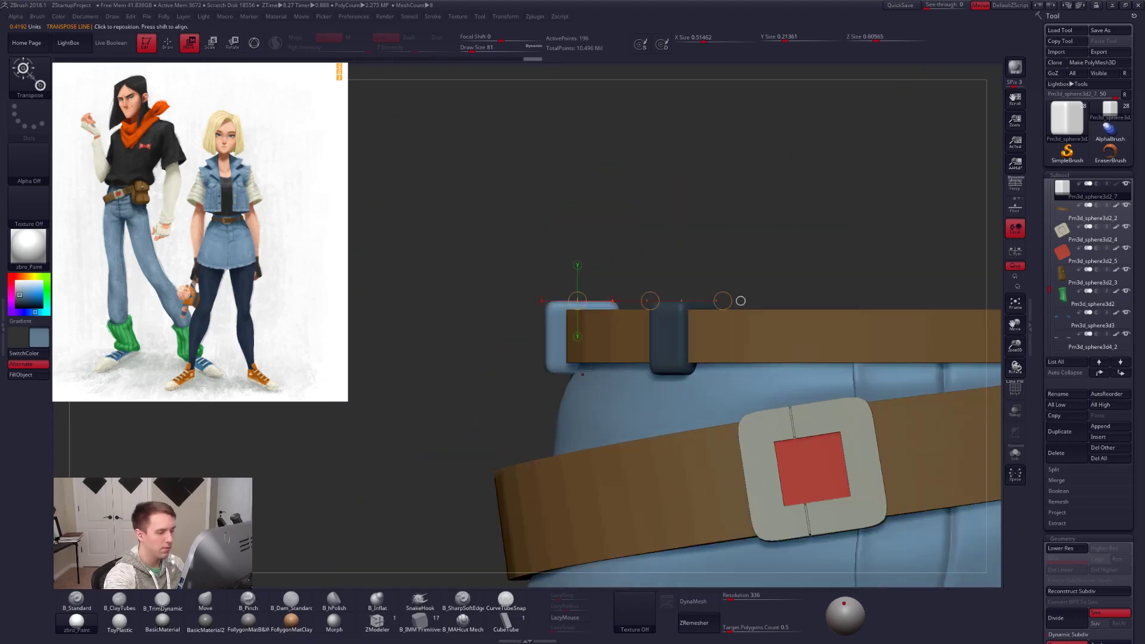
pyautogui.moveTo(555, 341); pyautogui.dragTo(597, 346)
pyautogui.click(594, 339)
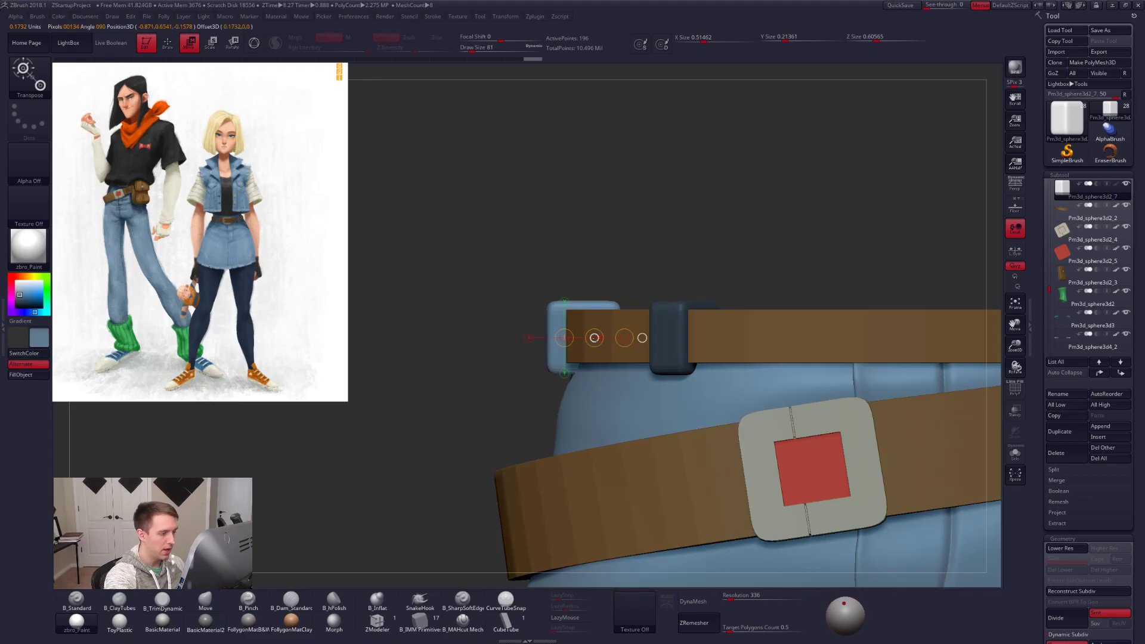
pyautogui.moveTo(605, 341); pyautogui.dragTo(609, 340)
pyautogui.moveTo(471, 364)
pyautogui.mouseDown(button='right')
pyautogui.moveTo(584, 367)
pyautogui.moveTo(575, 353)
pyautogui.moveTo(656, 346)
pyautogui.mouseUp(button='right')
pyautogui.moveTo(649, 355)
pyautogui.keyDown('shift'); pyautogui.mouseDown()
pyautogui.moveTo(711, 355)
pyautogui.moveTo(659, 356)
pyautogui.mouseUp(); pyautogui.keyUp('shift')
pyautogui.moveTo(582, 381); pyautogui.dragTo(659, 365, button='right')
# Duplicate the side belt loop toward the back of the waist, and rotate the copy to follow the band's curve.
pyautogui.moveTo(675, 344)
pyautogui.keyDown('shift'); pyautogui.mouseDown()
pyautogui.moveTo(696, 398)
pyautogui.moveTo(675, 423)
pyautogui.mouseUp(); pyautogui.keyUp('shift')
pyautogui.keyDown('ctrl'); pyautogui.moveTo(675, 384); pyautogui.dragTo(633, 471); pyautogui.keyUp('ctrl')
pyautogui.press('r')
pyautogui.moveTo(642, 425)
pyautogui.keyDown('shift'); pyautogui.mouseDown()
pyautogui.moveTo(749, 425)
pyautogui.moveTo(714, 482)
pyautogui.mouseUp(); pyautogui.keyUp('shift')
pyautogui.press('w')
pyautogui.moveTo(695, 425); pyautogui.dragTo(690, 425)
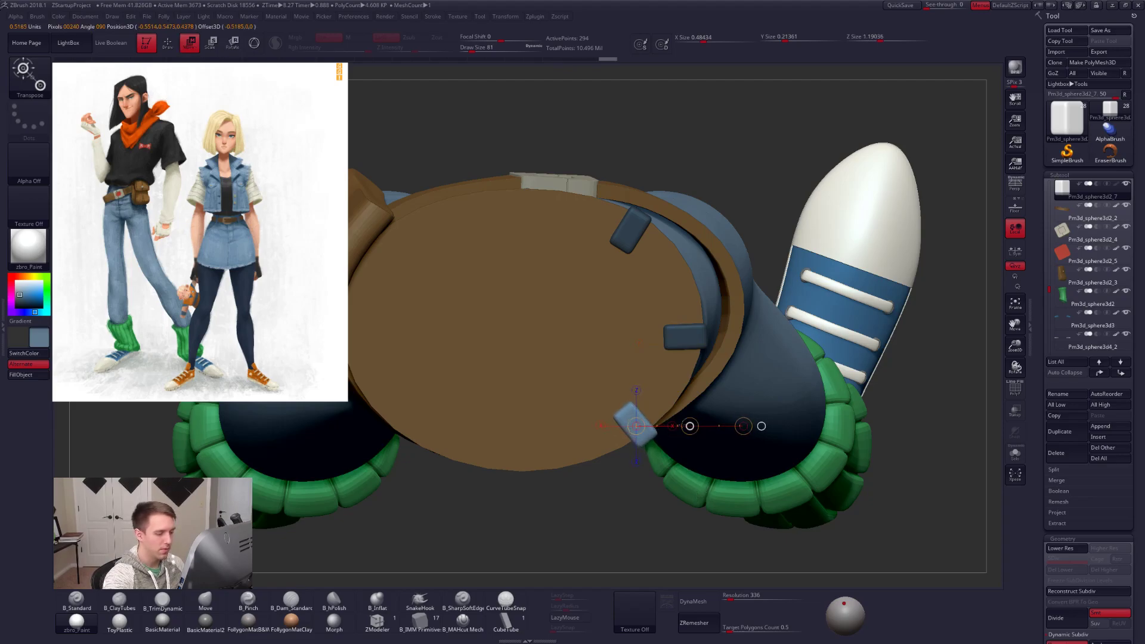
# Adjust the rear belt loop's position against the waist band, checking it from behind and the side.
pyautogui.press('q')
pyautogui.moveTo(596, 519); pyautogui.dragTo(596, 387)
pyautogui.keyDown('alt'); pyautogui.moveTo(793, 441); pyautogui.dragTo(810, 392); pyautogui.keyUp('alt')
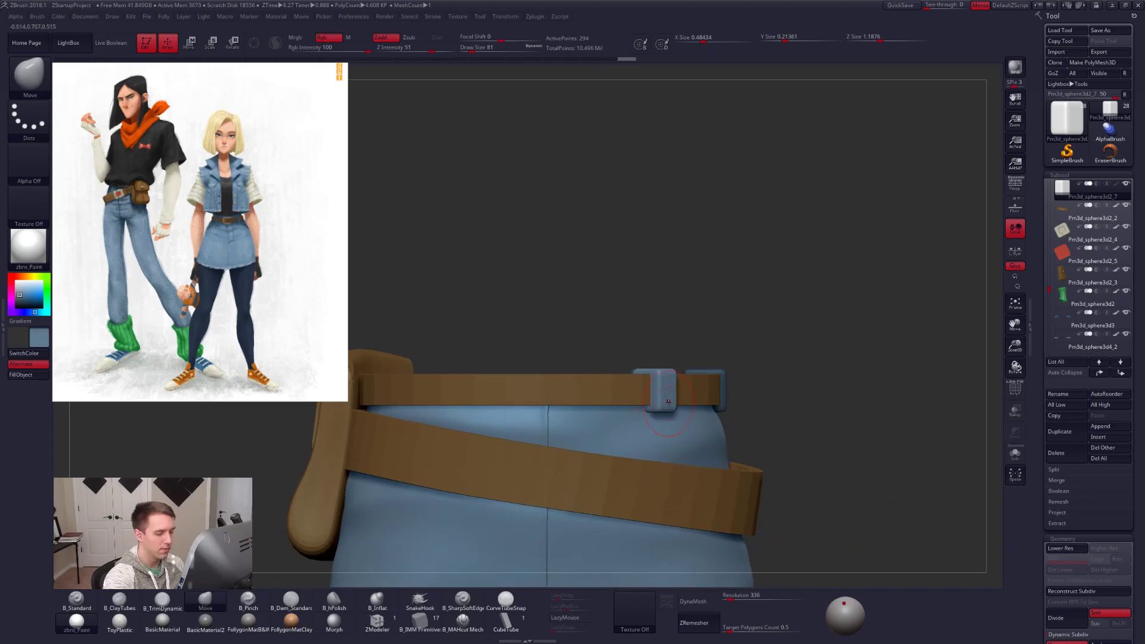
pyautogui.press('w')
pyautogui.moveTo(704, 286); pyautogui.dragTo(708, 381)
pyautogui.moveTo(652, 439); pyautogui.dragTo(674, 358)
pyautogui.moveTo(560, 428)
pyautogui.mouseDown()
pyautogui.moveTo(693, 440)
pyautogui.moveTo(644, 434)
pyautogui.mouseUp()
pyautogui.keyDown('alt'); pyautogui.moveTo(775, 465); pyautogui.dragTo(769, 387); pyautogui.keyUp('alt')
pyautogui.press('q')
pyautogui.moveTo(852, 468); pyautogui.dragTo(756, 471)
pyautogui.keyDown('alt'); pyautogui.moveTo(936, 477); pyautogui.dragTo(656, 433); pyautogui.keyUp('alt')
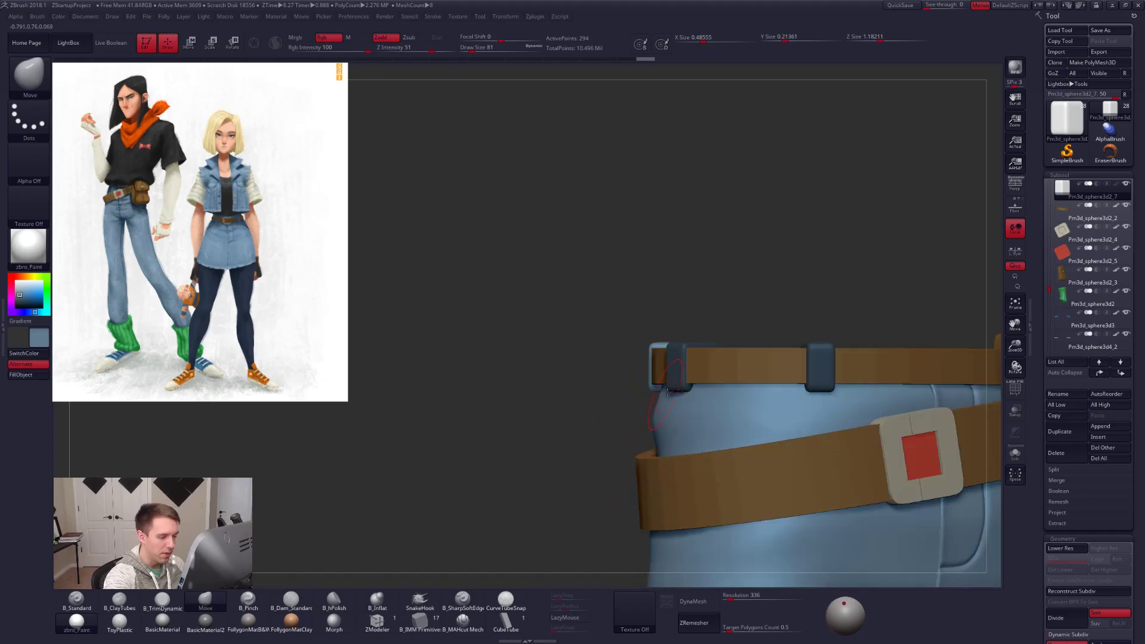
# Clear the mask so all the belt loops are editable again.
pyautogui.keyDown('ctrl'); pyautogui.moveTo(718, 316); pyautogui.dragTo(740, 287); pyautogui.keyUp('ctrl')
pyautogui.press('space')
pyautogui.click(724, 341)
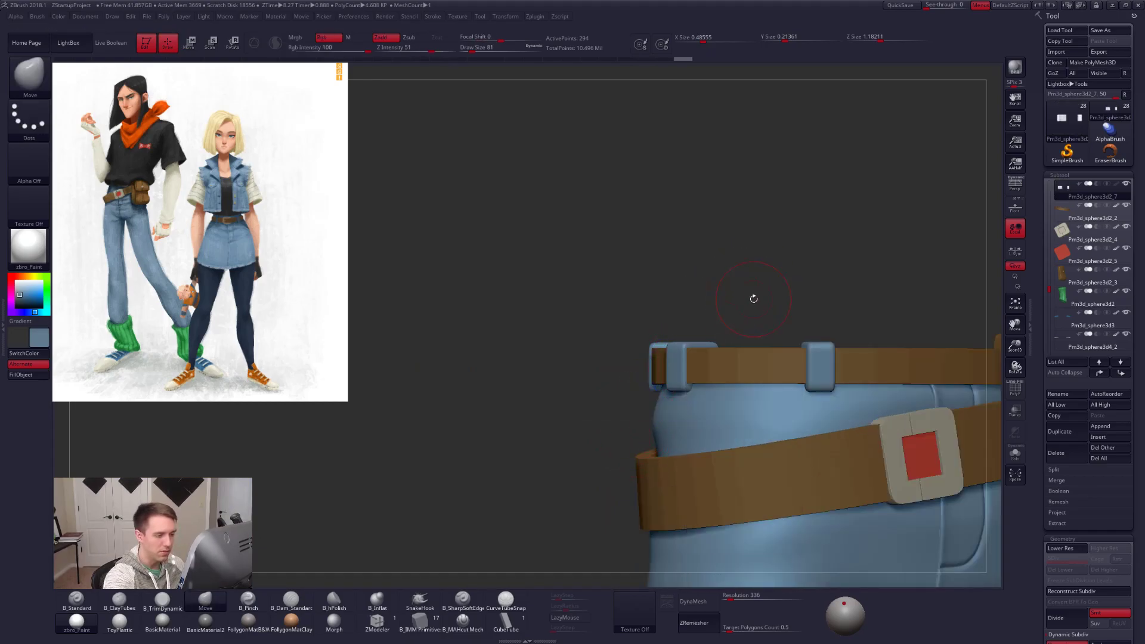
# Show the black shirt briefly to check from the side how the belt loops sit beneath its hem, and hide it again.
pyautogui.moveTo(1050, 289); pyautogui.dragTo(1058, 203)
pyautogui.click(1071, 223)
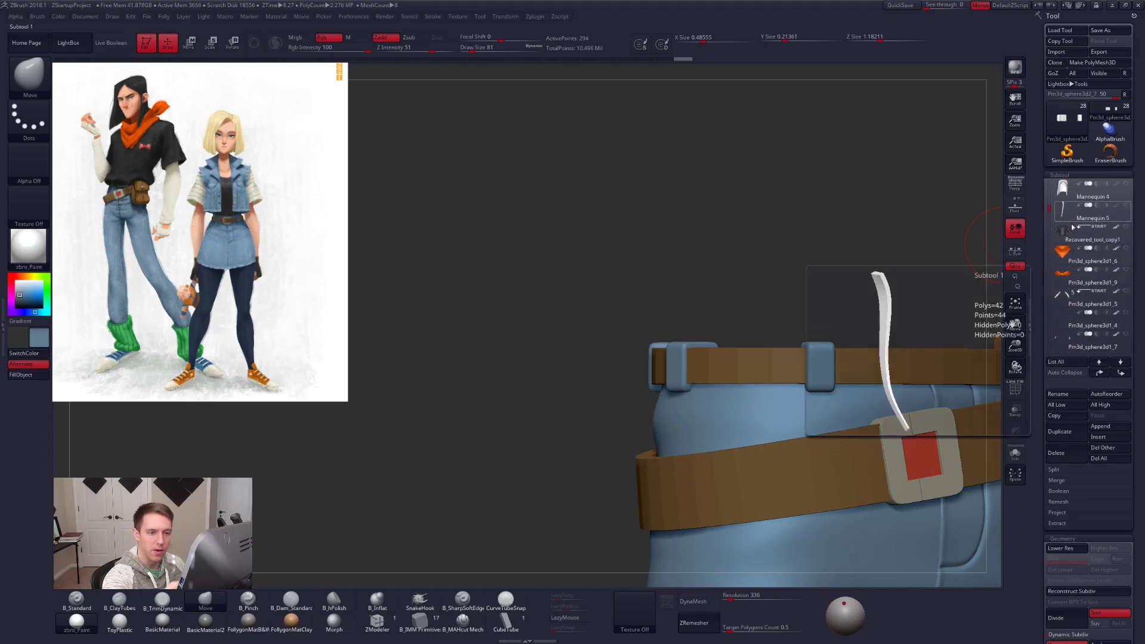
pyautogui.click(1125, 227)
pyautogui.keyDown('alt'); pyautogui.moveTo(572, 429); pyautogui.dragTo(572, 351); pyautogui.keyUp('alt')
pyautogui.keyDown('alt'); pyautogui.moveTo(940, 474); pyautogui.dragTo(834, 486); pyautogui.keyUp('alt')
pyautogui.moveTo(734, 378)
pyautogui.mouseDown()
pyautogui.moveTo(772, 382)
pyautogui.moveTo(737, 384)
pyautogui.moveTo(743, 449)
pyautogui.moveTo(747, 374)
pyautogui.moveTo(747, 451)
pyautogui.mouseUp()
pyautogui.press('w')
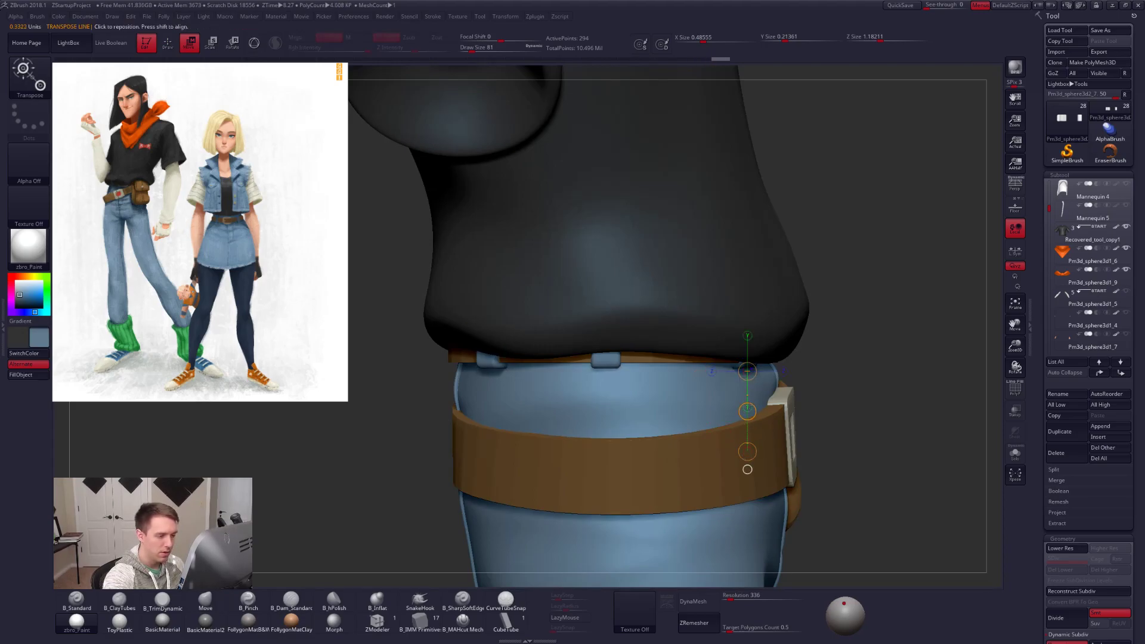
pyautogui.keyDown('ctrl'); pyautogui.keyDown('shift'); pyautogui.click(731, 340); pyautogui.keyUp('shift'); pyautogui.keyUp('ctrl')
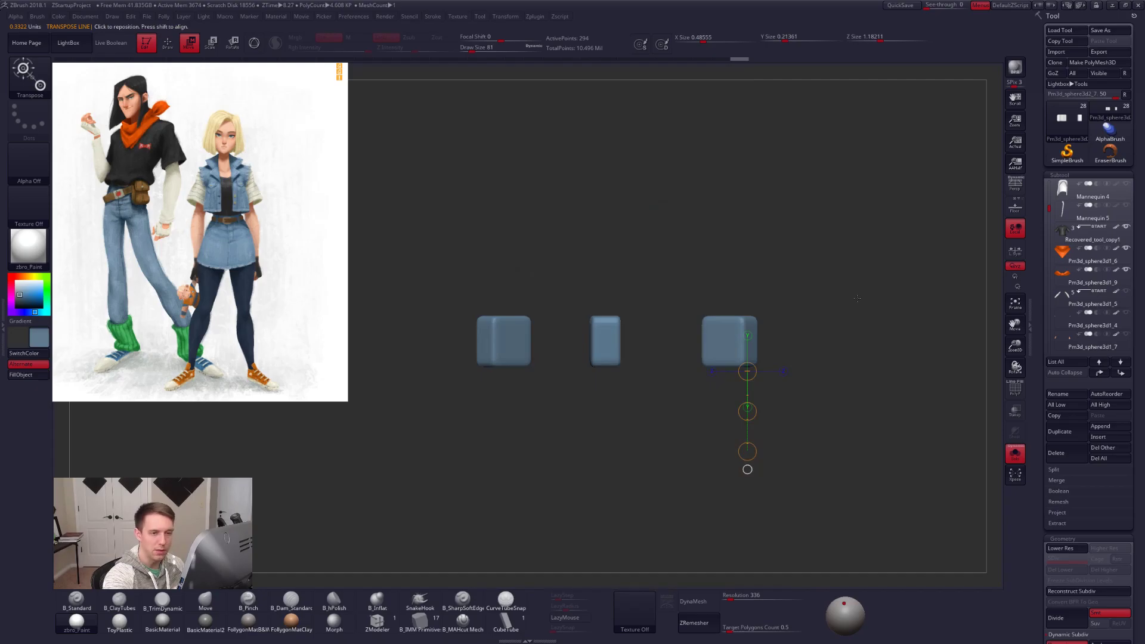
pyautogui.hotkey('alt', 's')
pyautogui.click(1126, 226)
# Mask everything except one belt loop near the front and nudge it against the waist band.
pyautogui.moveTo(746, 337); pyautogui.dragTo(778, 342)
pyautogui.keyDown('ctrl'); pyautogui.click(749, 320); pyautogui.keyUp('ctrl')
pyautogui.click(751, 341)
pyautogui.keyDown('alt'); pyautogui.moveTo(846, 310); pyautogui.dragTo(899, 320); pyautogui.keyUp('alt')
pyautogui.keyDown('ctrl'); pyautogui.click(666, 348); pyautogui.keyUp('ctrl')
pyautogui.click(666, 348)
pyautogui.moveTo(733, 286); pyautogui.dragTo(864, 289)
pyautogui.moveTo(692, 350); pyautogui.dragTo(687, 351)
# Isolate the rear belt loop with a mask, move it snugly against the waist band, and clear the mask.
pyautogui.keyDown('alt'); pyautogui.moveTo(745, 394); pyautogui.dragTo(797, 404); pyautogui.keyUp('alt')
pyautogui.keyDown('ctrl'); pyautogui.click(632, 362); pyautogui.keyUp('ctrl')
pyautogui.moveTo(587, 391); pyautogui.dragTo(647, 401, button='right')
pyautogui.moveTo(675, 365); pyautogui.dragTo(675, 364)
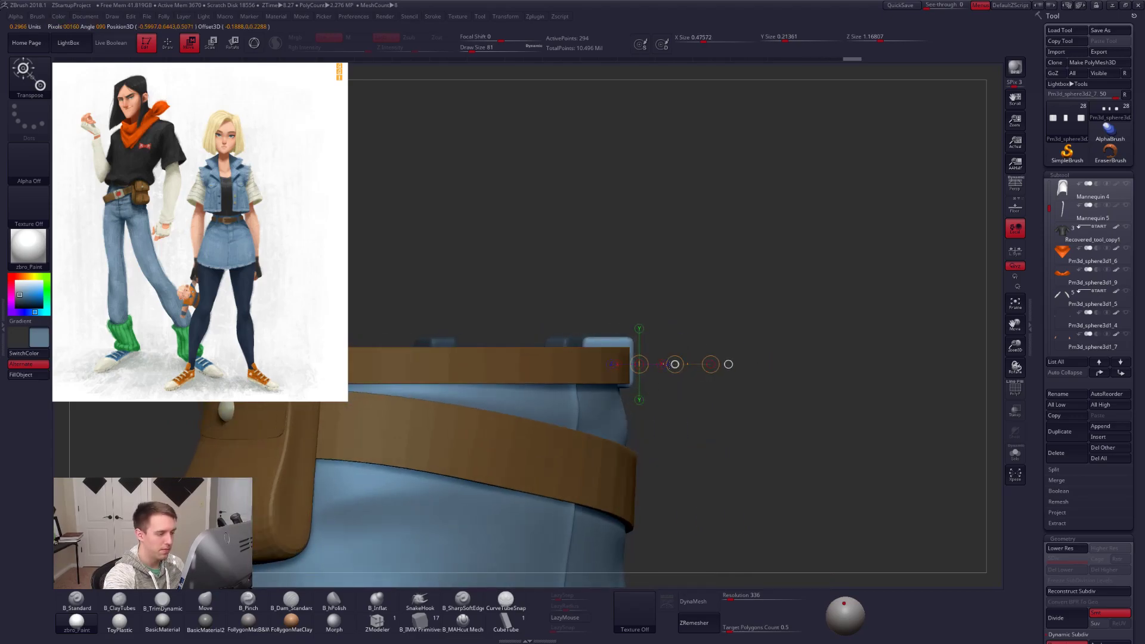
pyautogui.moveTo(644, 391); pyautogui.dragTo(501, 384, button='right')
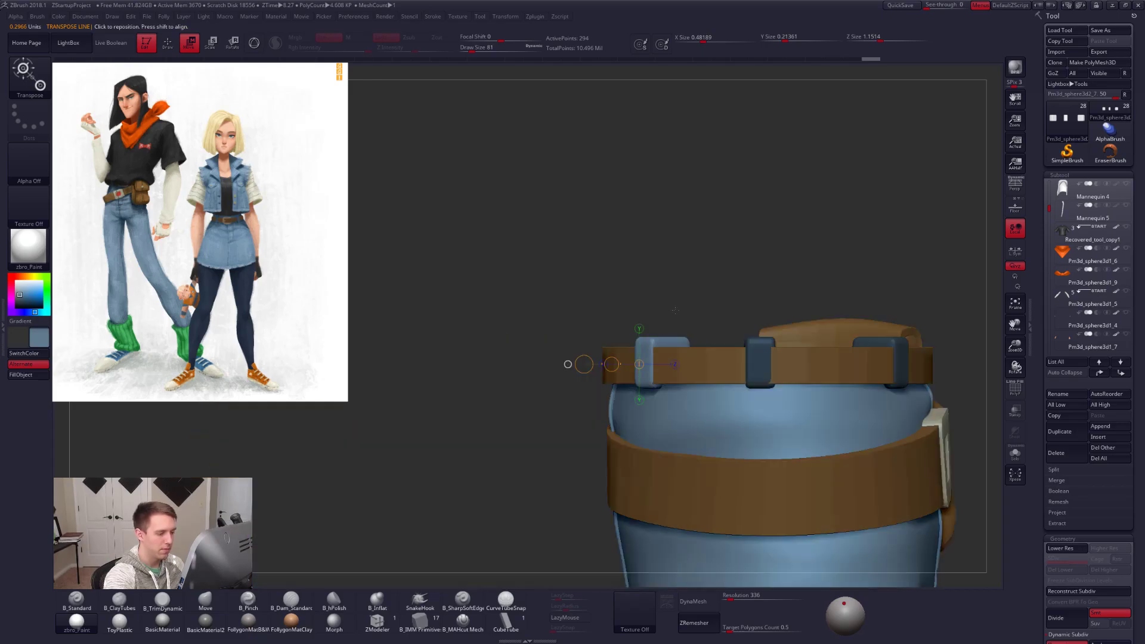
pyautogui.keyDown('ctrl'); pyautogui.moveTo(697, 298); pyautogui.dragTo(708, 318); pyautogui.keyUp('ctrl')
pyautogui.keyDown('ctrl'); pyautogui.moveTo(708, 318); pyautogui.dragTo(867, 412, button='right'); pyautogui.keyUp('ctrl')
pyautogui.press('q')
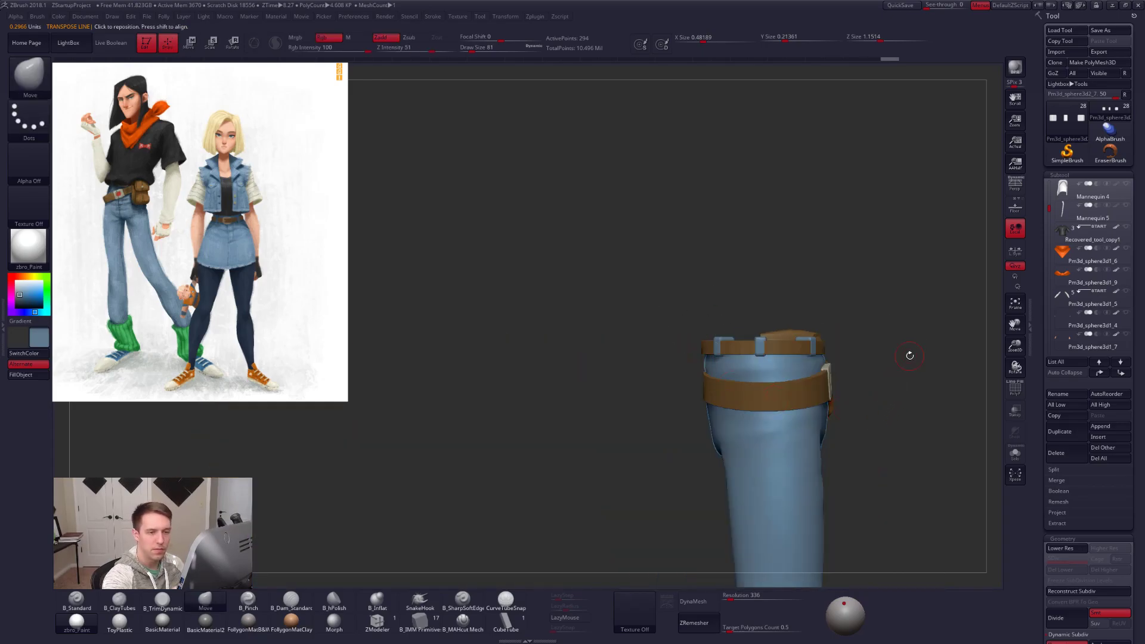
# Mirror the belt loops to the other side of the waist and turn off their smooth subdivision preview.
pyautogui.moveTo(908, 305); pyautogui.dragTo(827, 327, button='right')
pyautogui.press('space')
pyautogui.click(828, 397)
pyautogui.hotkey('shift', 'd')
pyautogui.press('ctrl')
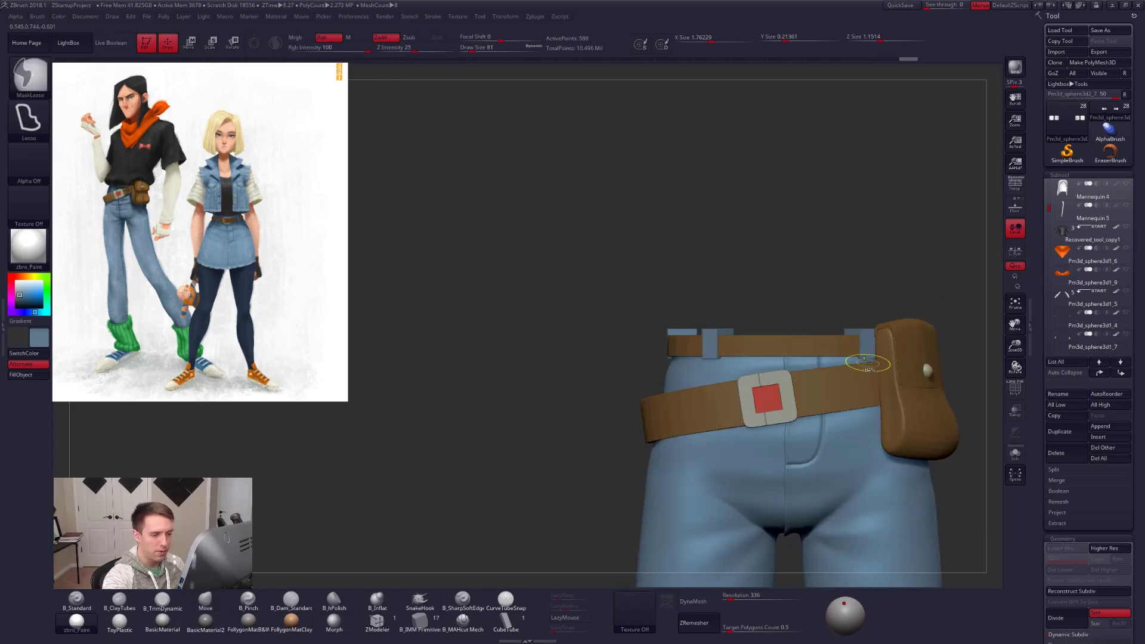
# Subdivide the mirrored belt loops five times.
pyautogui.hotkey('ctrl', 'd')
pyautogui.hotkey('ctrl', 'd')
pyautogui.hotkey('ctrl', 'd')
pyautogui.hotkey('ctrl', 'd')
pyautogui.hotkey('ctrl', 'd')
pyautogui.moveTo(862, 414)
pyautogui.keyDown('ctrl'); pyautogui.mouseDown(button='right')
pyautogui.moveTo(803, 415)
pyautogui.moveTo(702, 375)
pyautogui.mouseUp(button='right'); pyautogui.keyUp('ctrl')
# Show the whole character again, select the belt loops, and fill them with the blue denim colour.
pyautogui.click(1064, 240)
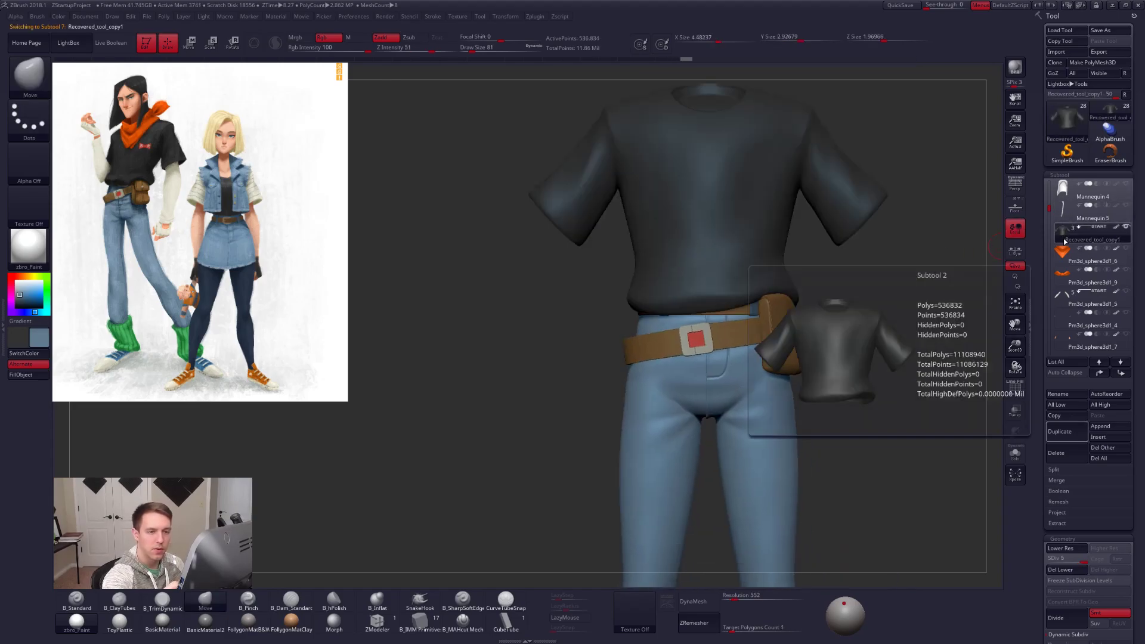
pyautogui.keyDown('ctrl'); pyautogui.keyDown('shift'); pyautogui.click(903, 299); pyautogui.keyUp('shift'); pyautogui.keyUp('ctrl')
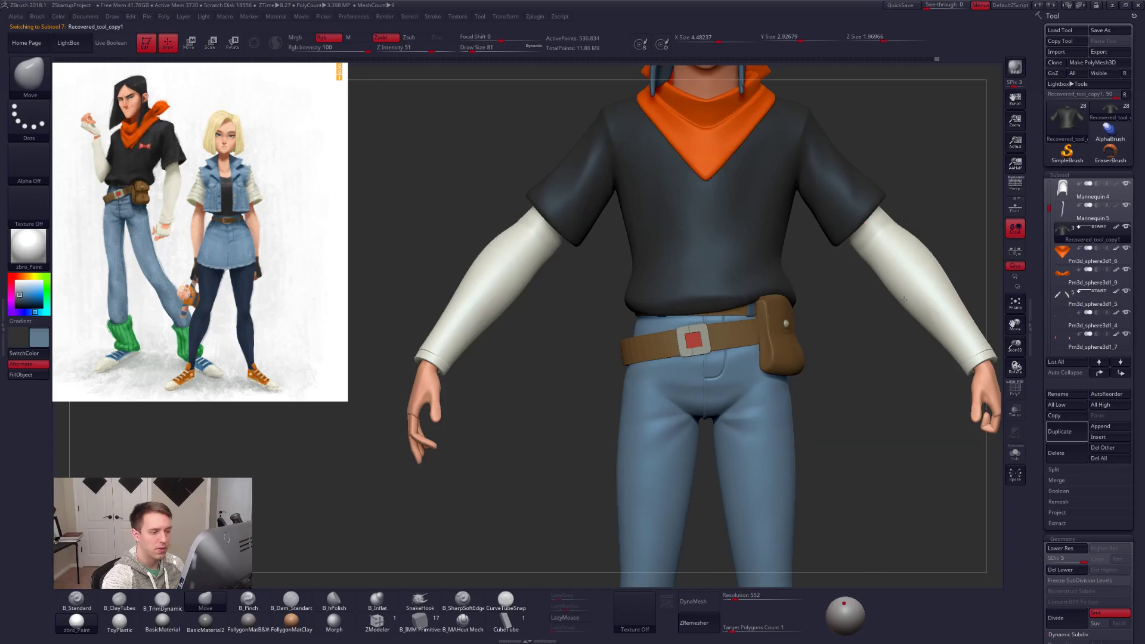
pyautogui.keyDown('ctrl'); pyautogui.moveTo(903, 299); pyautogui.dragTo(847, 304, button='right'); pyautogui.keyUp('ctrl')
pyautogui.keyDown('alt'); pyautogui.click(786, 279); pyautogui.keyUp('alt')
pyautogui.keyDown('alt'); pyautogui.moveTo(757, 352); pyautogui.dragTo(716, 412, button='right'); pyautogui.keyUp('alt')
pyautogui.press('1')
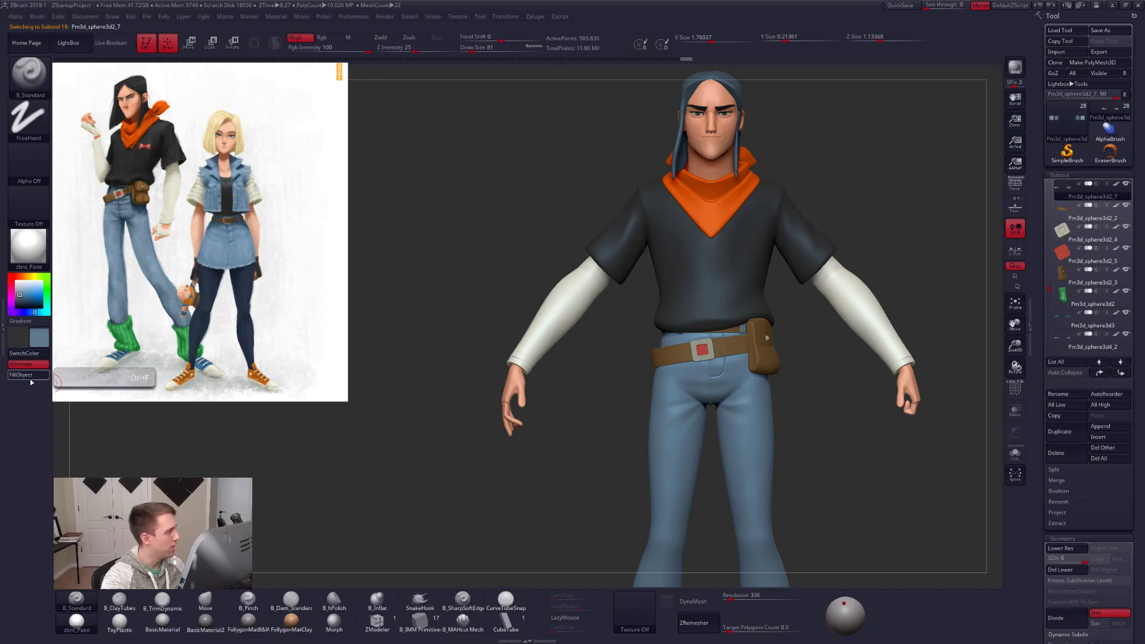
# Study the close-up belt reference in Photos, return to ZBrush, and view the waist from behind.
pyautogui.hotkey('alt', 'Tab')
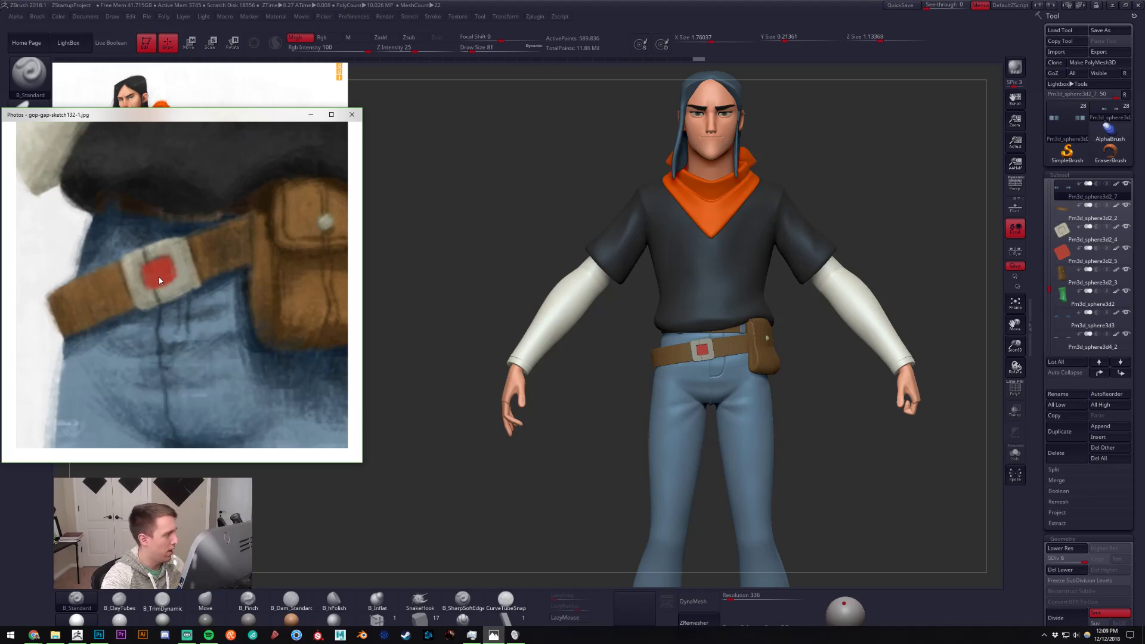
pyautogui.hotkey('alt', 'Tab')
pyautogui.keyDown('ctrl'); pyautogui.moveTo(685, 322); pyautogui.dragTo(741, 368, button='right'); pyautogui.keyUp('ctrl')
pyautogui.moveTo(672, 341)
pyautogui.mouseDown(button='right')
pyautogui.moveTo(733, 342)
pyautogui.moveTo(672, 340)
pyautogui.moveTo(669, 316)
pyautogui.moveTo(604, 352)
pyautogui.moveTo(654, 335)
pyautogui.moveTo(649, 371)
pyautogui.mouseUp(button='right')
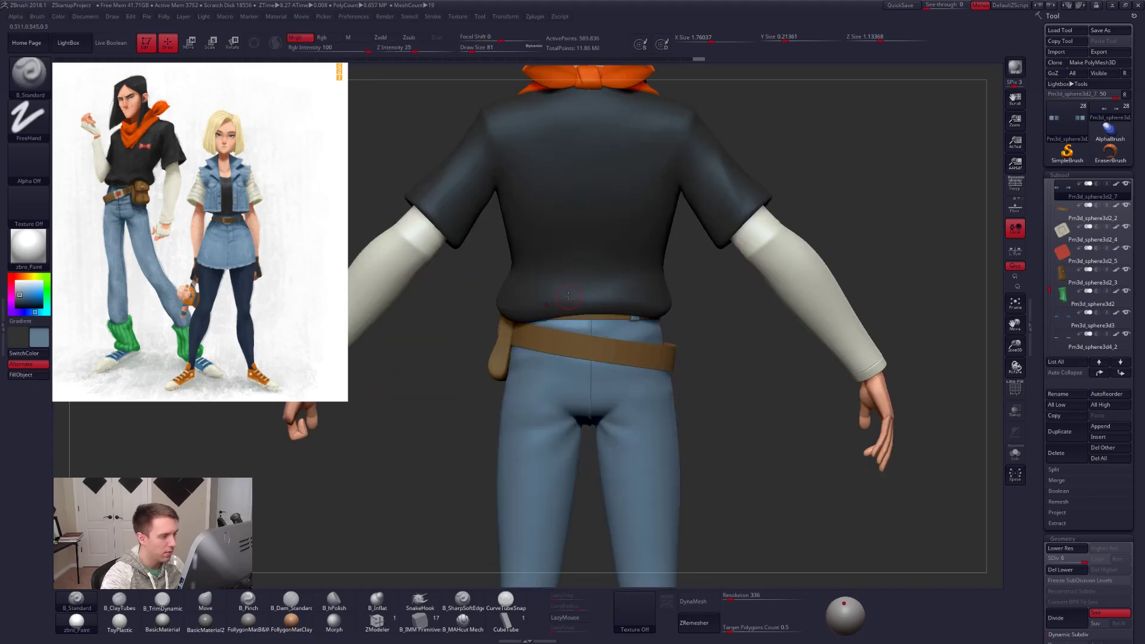
# Activate the Move brush with a draw size of 292 and inspect the belt loop under the shirt's back hem.
pyautogui.keyDown('alt'); pyautogui.click(593, 329); pyautogui.keyUp('alt')
pyautogui.press('b')
pyautogui.press('m')
pyautogui.press('v')
pyautogui.press('space')
pyautogui.click(563, 330)
pyautogui.moveTo(573, 333)
pyautogui.mouseDown(button='right')
pyautogui.moveTo(548, 338)
pyautogui.moveTo(545, 351)
pyautogui.moveTo(648, 340)
pyautogui.moveTo(640, 316)
pyautogui.mouseUp(button='right')
pyautogui.press('space')
pyautogui.click(632, 316)
pyautogui.hotkey('alt', 's')
pyautogui.moveTo(635, 313)
pyautogui.keyDown('alt'); pyautogui.mouseDown(button='right')
pyautogui.moveTo(644, 326)
pyautogui.moveTo(636, 306)
pyautogui.mouseUp(button='right'); pyautogui.keyUp('alt')
pyautogui.hotkey('alt', 's')
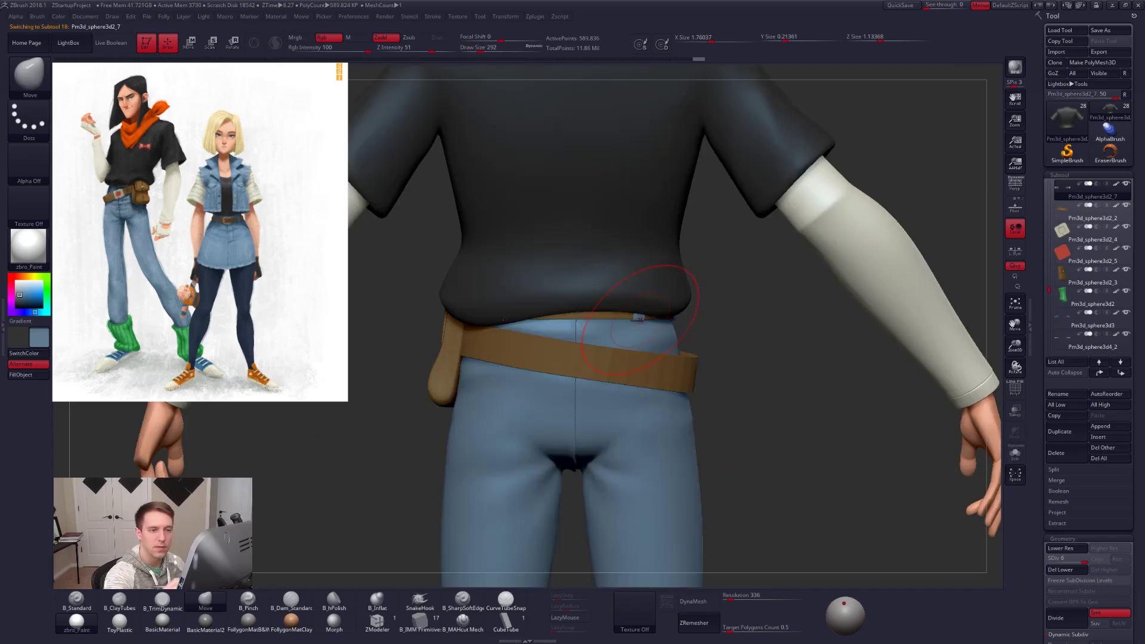
# Select the head subtool and hide the shirt and neckerchief to expose the belt loops from behind.
pyautogui.click(1049, 187)
pyautogui.click(1065, 189)
pyautogui.click(1127, 312)
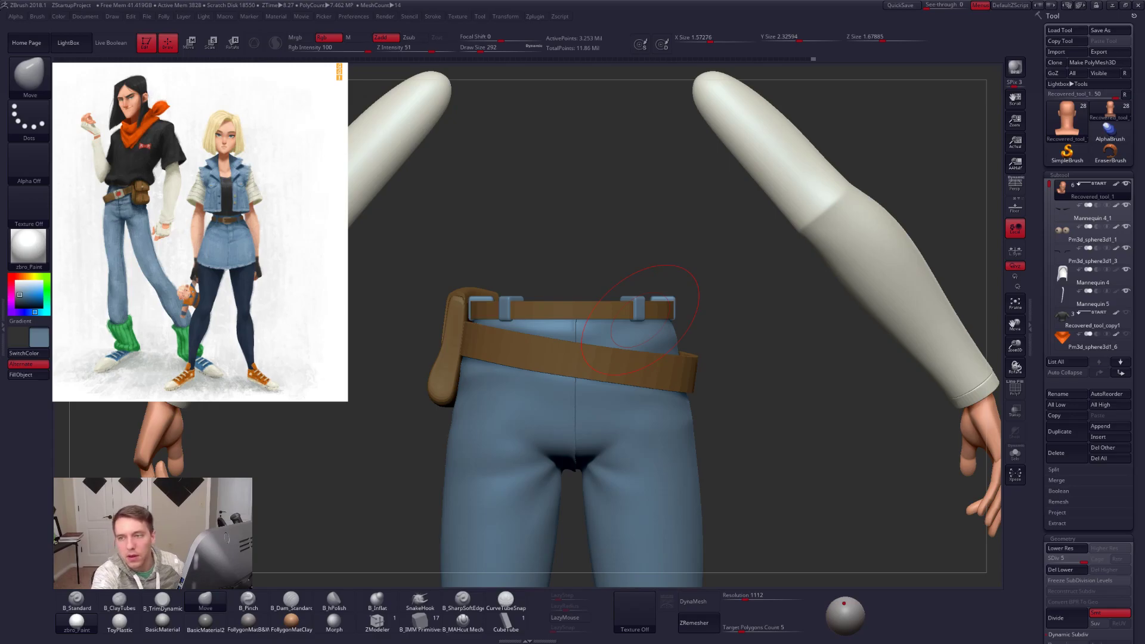
# Switch to the browser and examine the head, back, front and side views of the female avatar sculpt.
pyautogui.hotkey('alt', 'Tab')
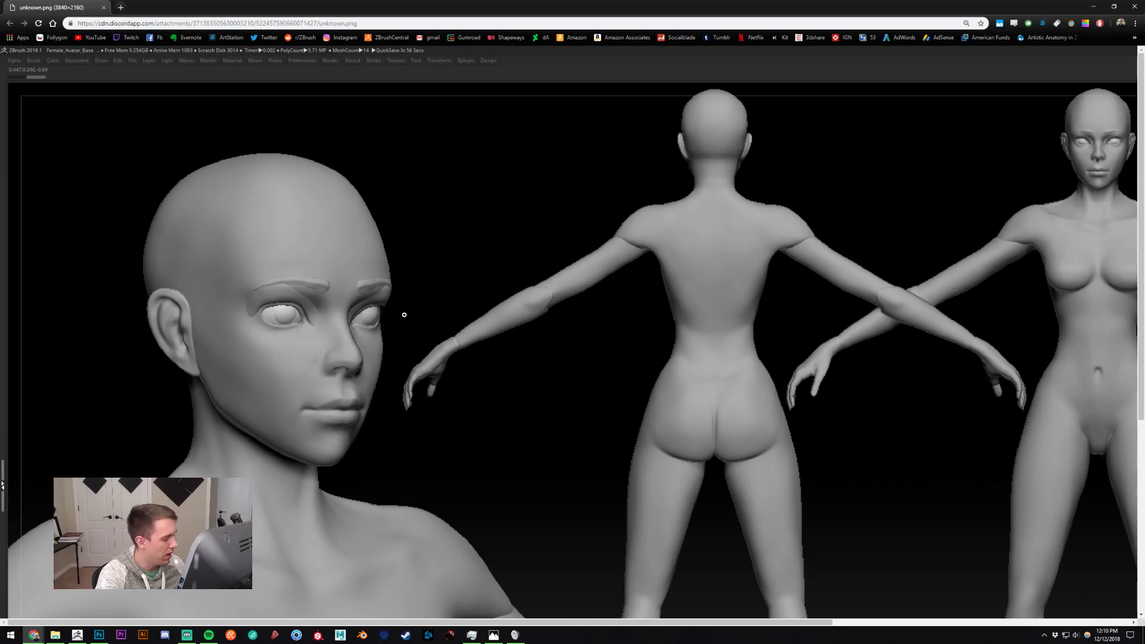
pyautogui.keyDown('ctrl'); pyautogui.scroll(-3, 403, 314); pyautogui.keyUp('ctrl')
pyautogui.keyDown('ctrl'); pyautogui.scroll(2, 361, 303); pyautogui.keyUp('ctrl')
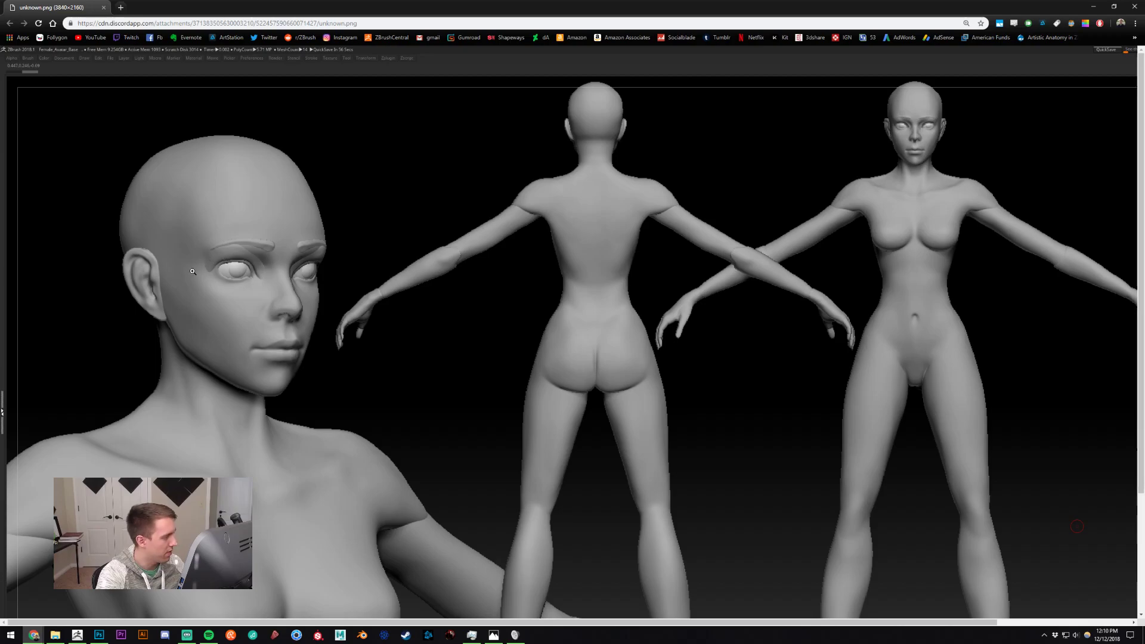
pyautogui.keyDown('ctrl'); pyautogui.scroll(-3, 225, 265); pyautogui.keyUp('ctrl')
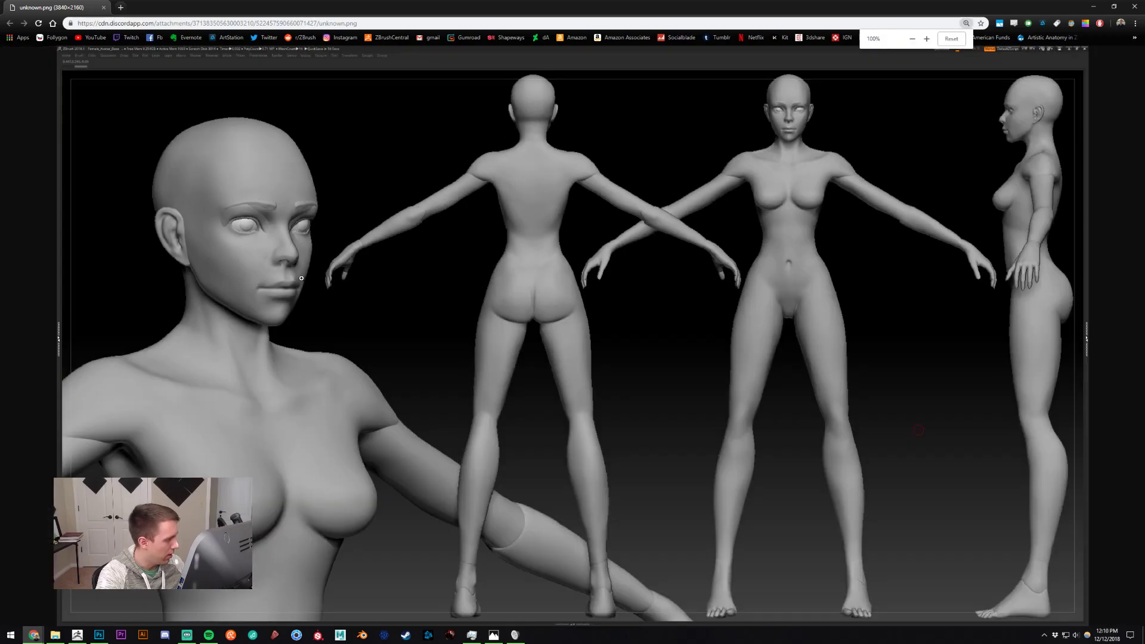
pyautogui.keyDown('ctrl'); pyautogui.scroll(1, 302, 278); pyautogui.keyUp('ctrl')
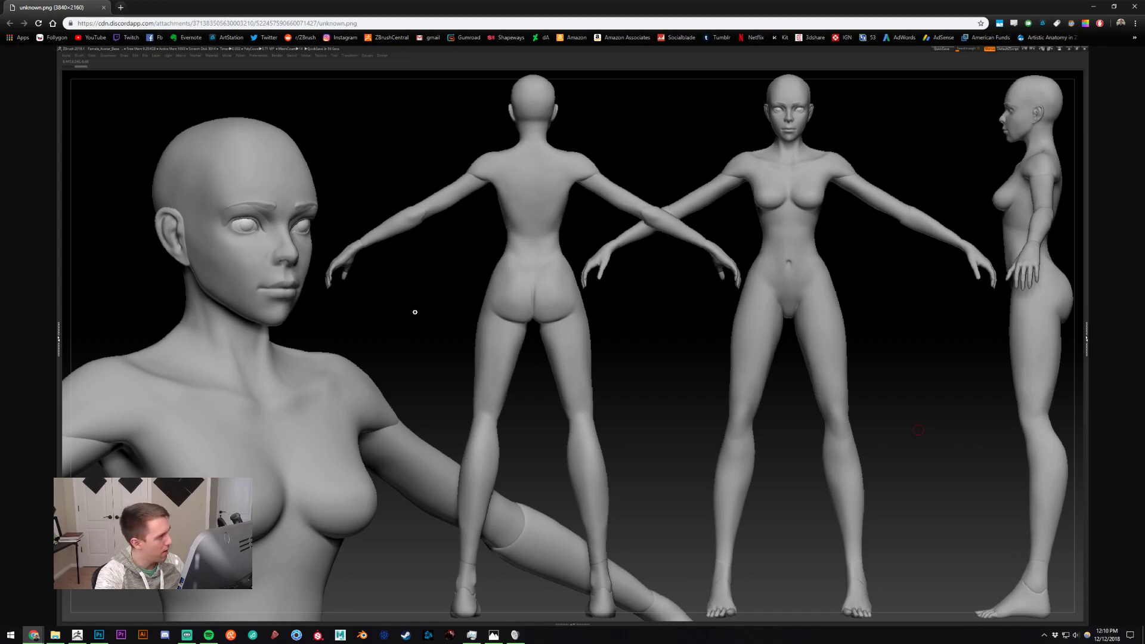
pyautogui.hotkey('alt', 'Tab')
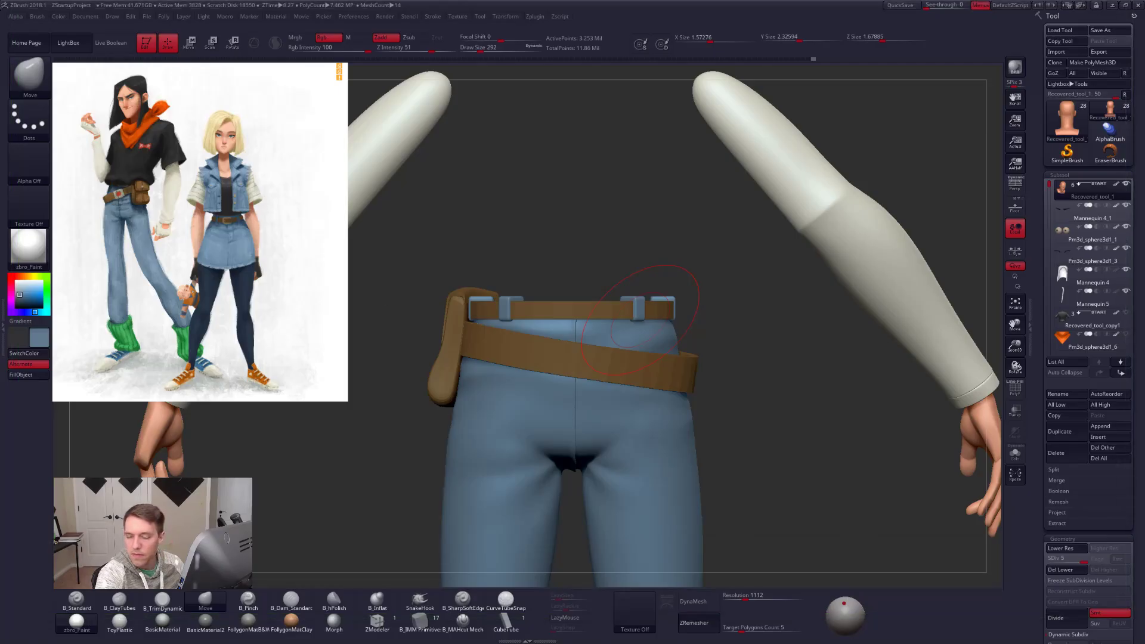
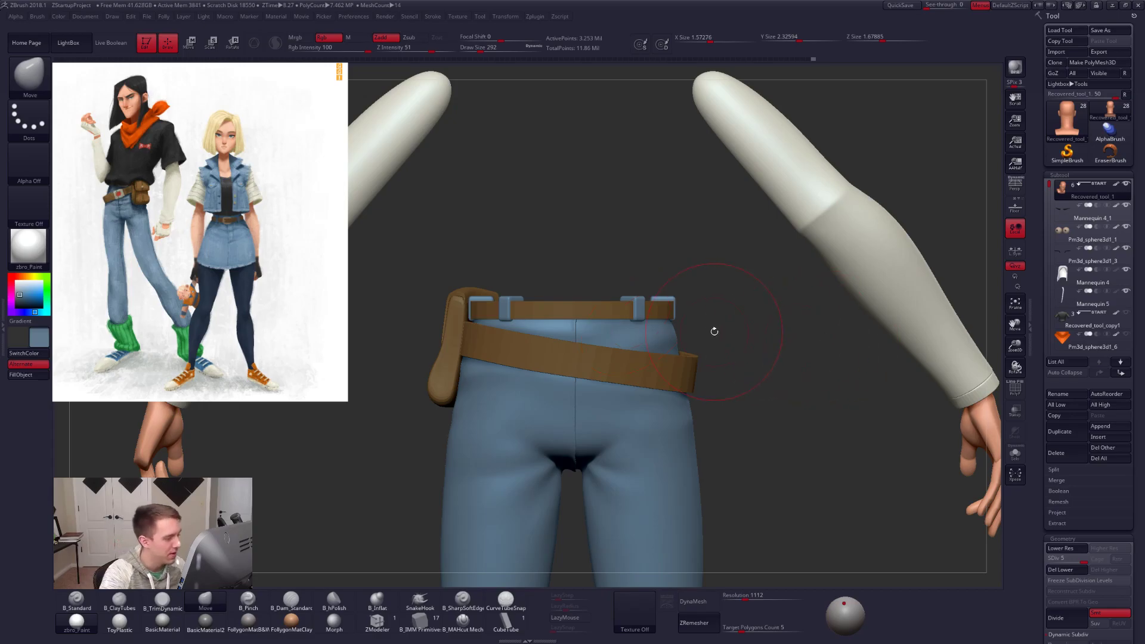
# Frame the whole character from the front and show the shirt and neckerchief again.
pyautogui.keyDown('alt'); pyautogui.moveTo(735, 335); pyautogui.dragTo(883, 346); pyautogui.keyUp('alt')
pyautogui.keyDown('alt'); pyautogui.moveTo(630, 353); pyautogui.dragTo(702, 337); pyautogui.keyUp('alt')
pyautogui.moveTo(660, 352); pyautogui.dragTo(775, 357, button='right')
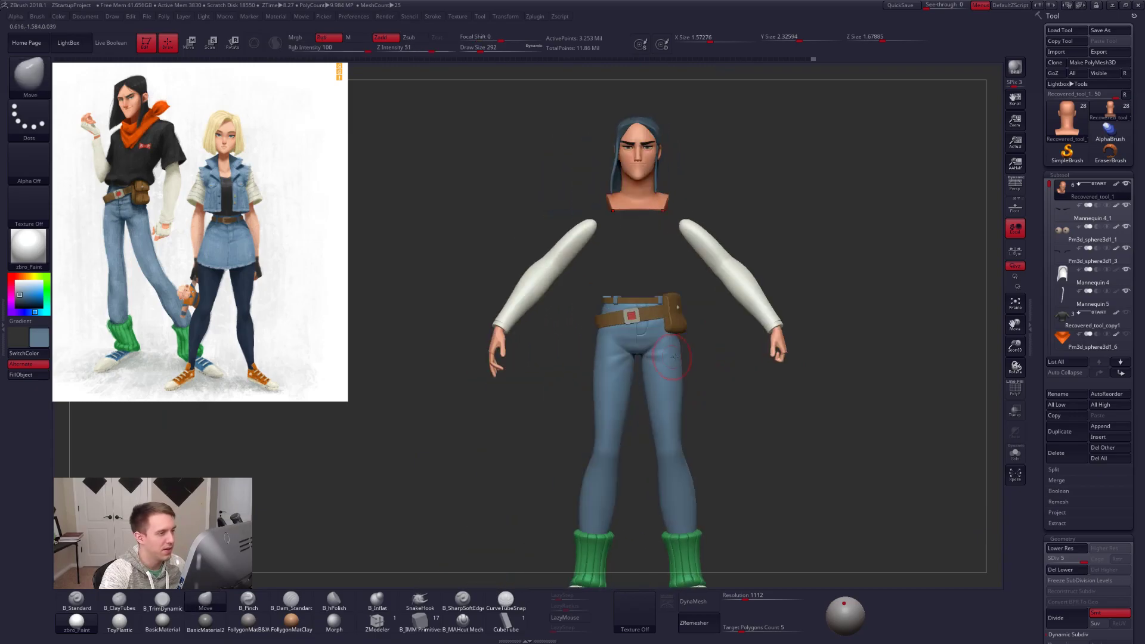
pyautogui.click(1064, 196)
pyautogui.keyDown('shift'); pyautogui.click(1126, 184); pyautogui.keyUp('shift')
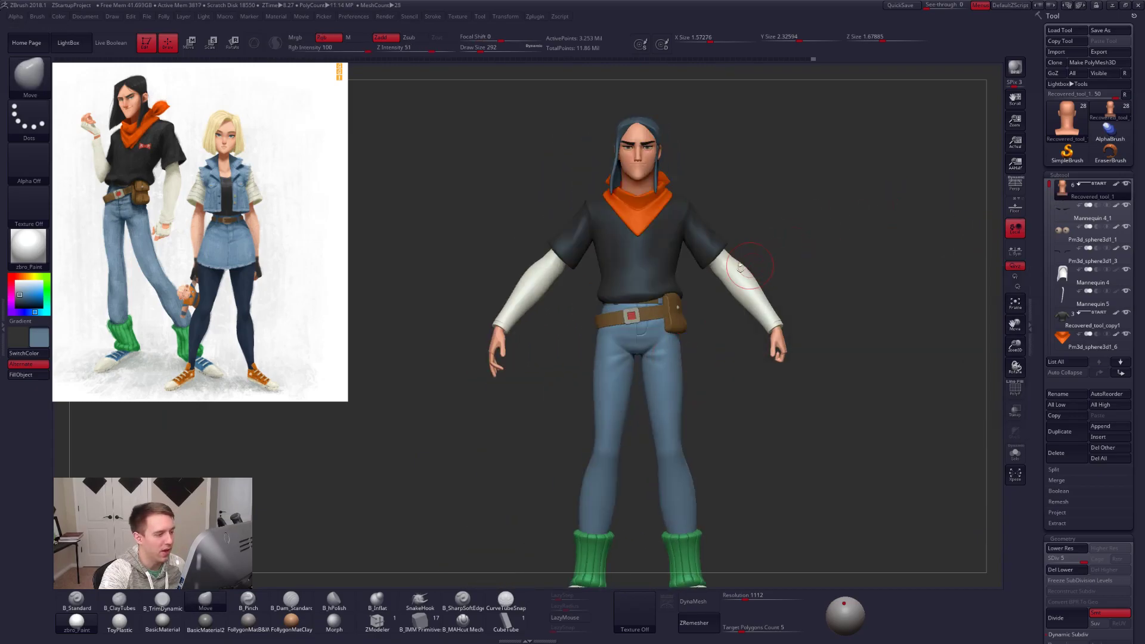
pyautogui.moveTo(634, 277)
pyautogui.keyDown('ctrl'); pyautogui.mouseDown(button='right')
pyautogui.moveTo(646, 309)
pyautogui.moveTo(603, 314)
pyautogui.moveTo(729, 341)
pyautogui.moveTo(729, 317)
pyautogui.mouseUp(button='right'); pyautogui.keyUp('ctrl')
pyautogui.hotkey('ctrl', 'shift', 'space')
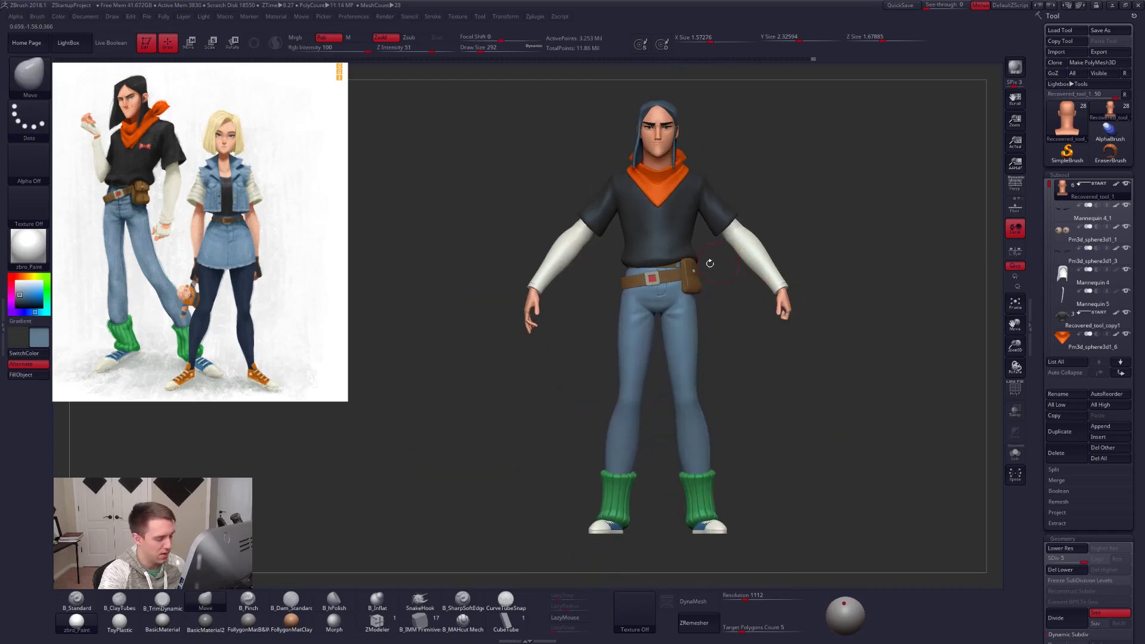
pyautogui.moveTo(718, 263); pyautogui.dragTo(623, 308, button='right')
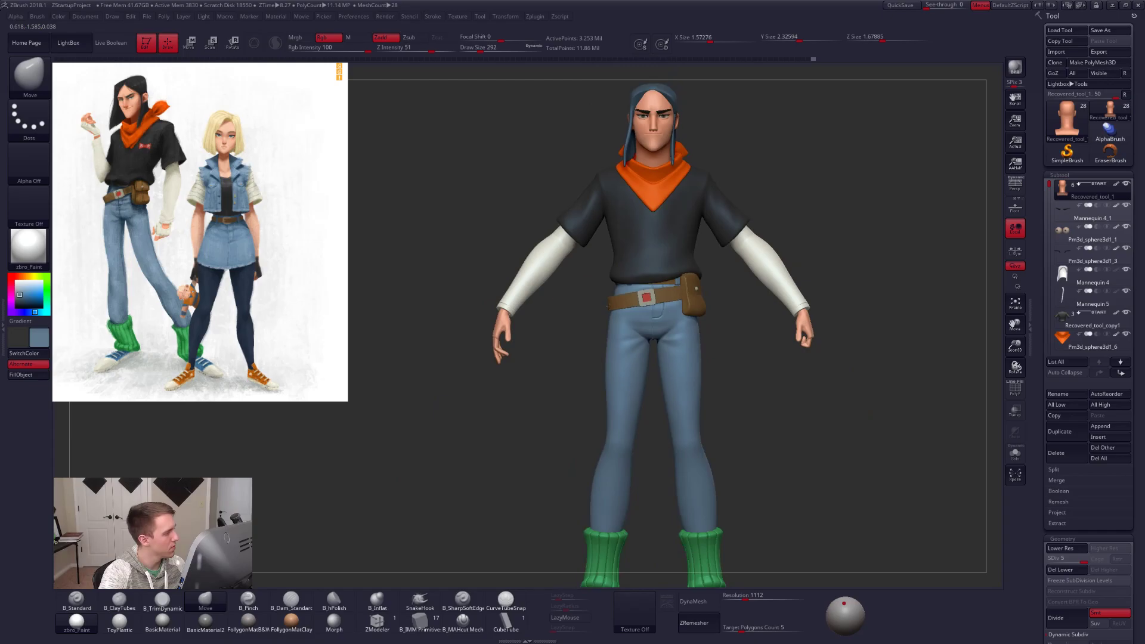
pyautogui.press('z')
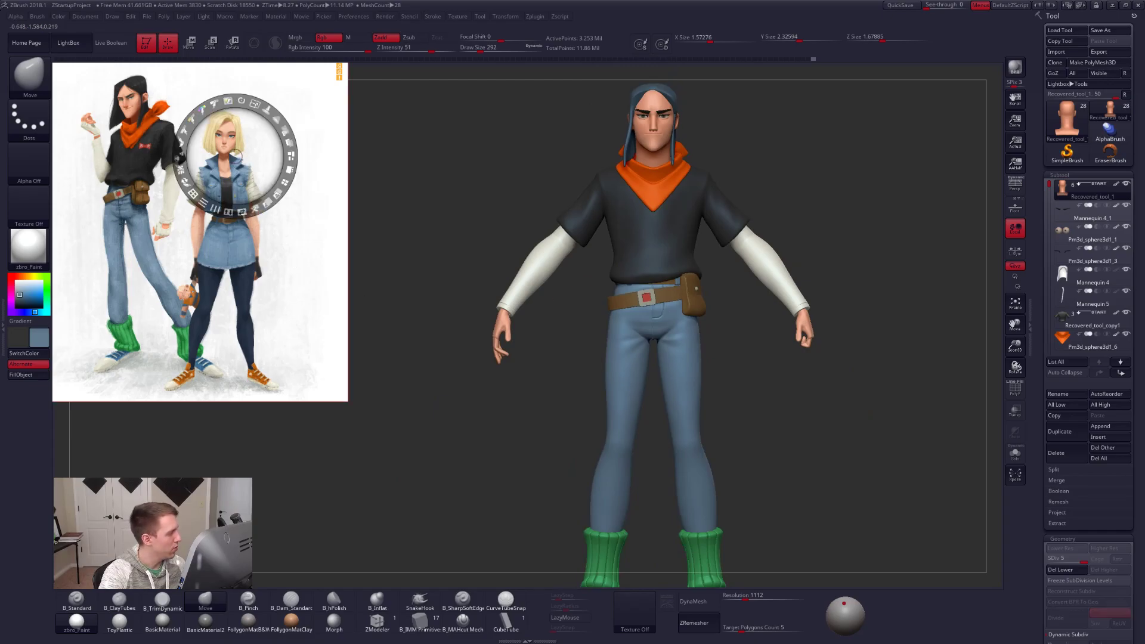
pyautogui.press('z')
# Select one leg of the jeans and examine it in isolation, including its polygroups and wireframe.
pyautogui.keyDown('alt'); pyautogui.click(665, 322); pyautogui.keyUp('alt')
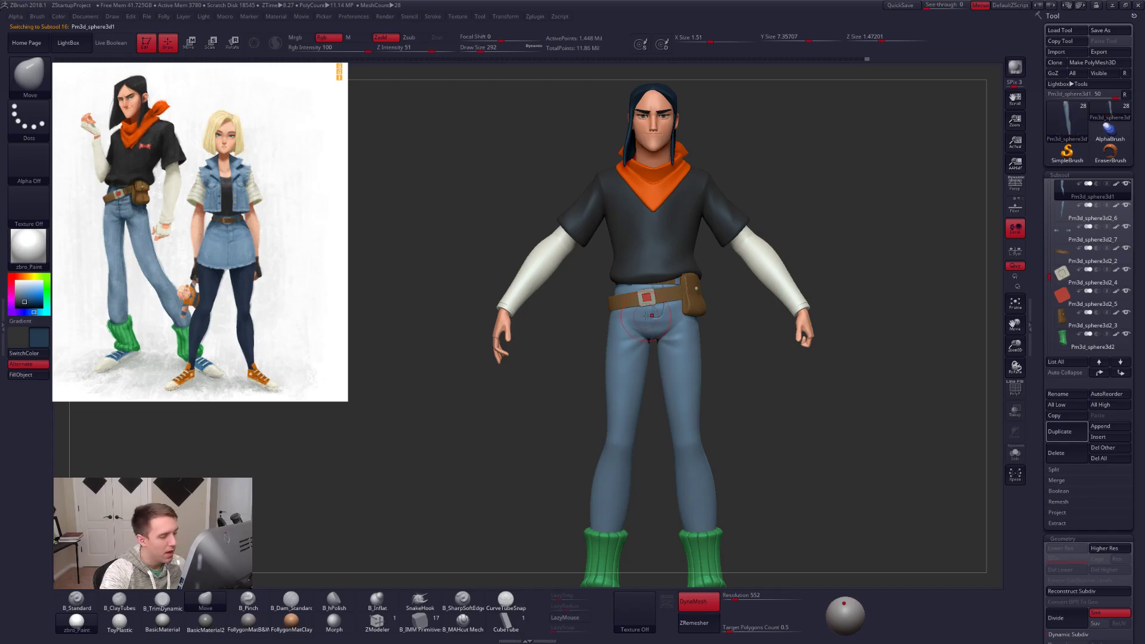
pyautogui.hotkey('alt', 's')
pyautogui.keyDown('alt'); pyautogui.moveTo(645, 315); pyautogui.dragTo(645, 388); pyautogui.keyUp('alt')
pyautogui.hotkey('shift', 'f')
pyautogui.moveTo(566, 412); pyautogui.dragTo(697, 424)
pyautogui.hotkey('shift', 'f')
pyautogui.keyDown('alt'); pyautogui.moveTo(662, 477); pyautogui.dragTo(573, 292); pyautogui.keyUp('alt')
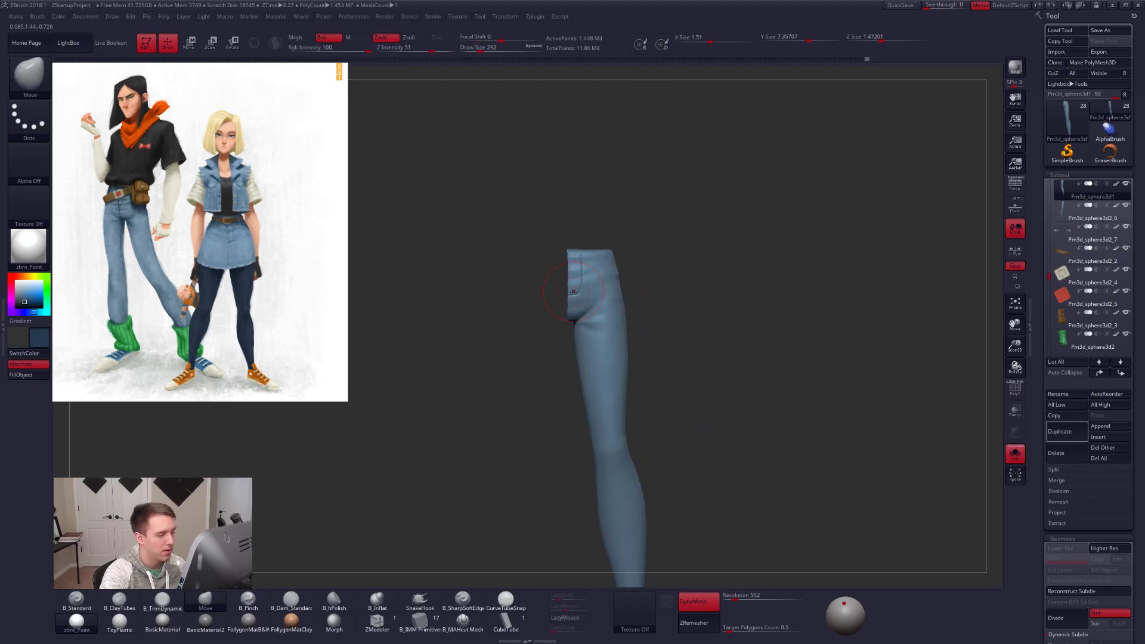
pyautogui.hotkey('alt', 's')
# Tint both legs of the jeans with the dark blue colour at an RGB intensity of 15.
pyautogui.press('1')
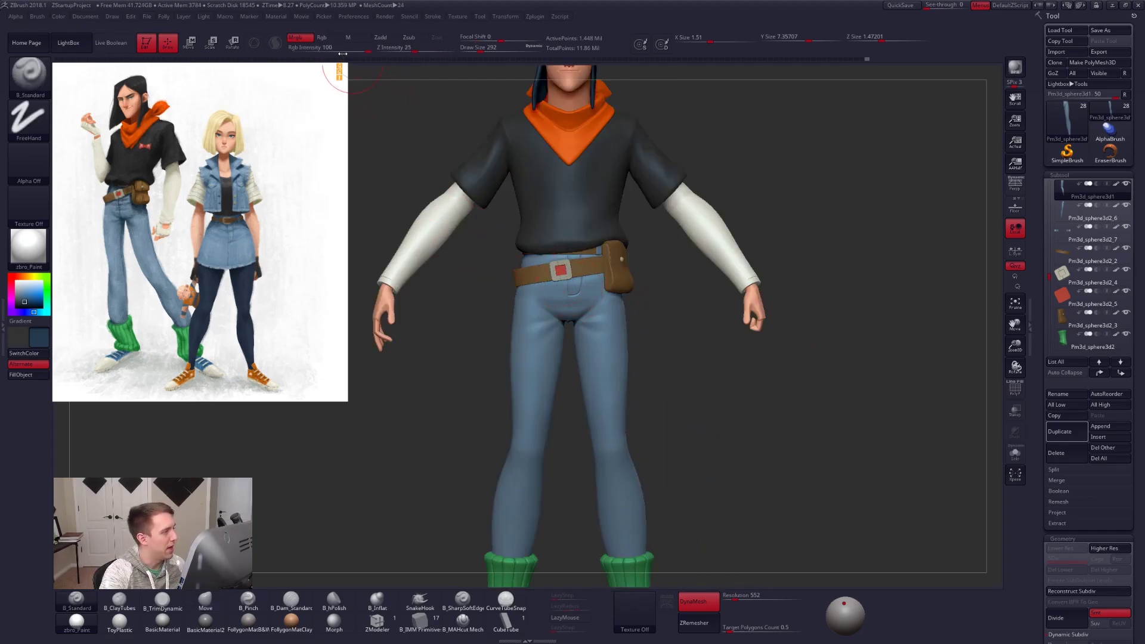
pyautogui.moveTo(338, 45); pyautogui.dragTo(310, 45)
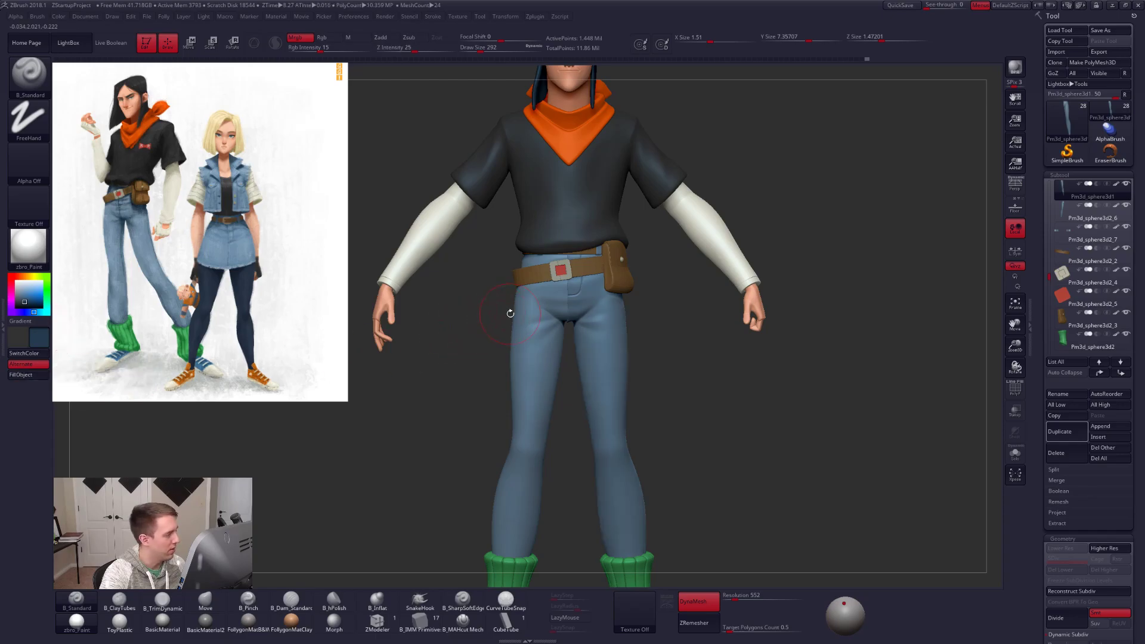
pyautogui.keyDown('alt'); pyautogui.click(512, 314); pyautogui.keyUp('alt')
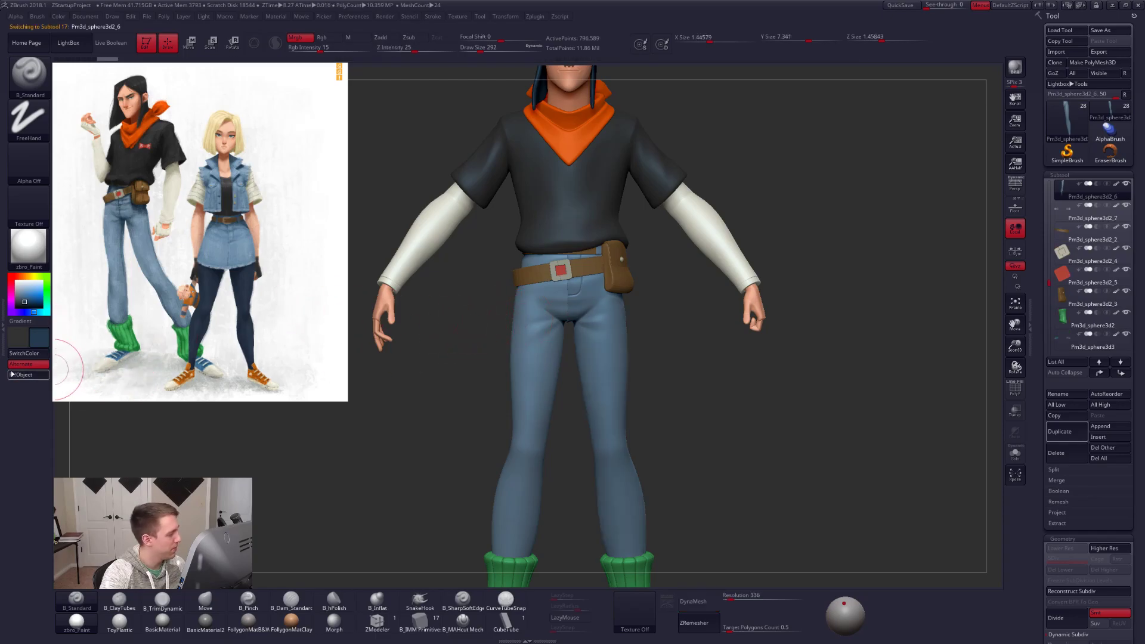
pyautogui.keyDown('alt'); pyautogui.moveTo(398, 390); pyautogui.dragTo(528, 353); pyautogui.keyUp('alt')
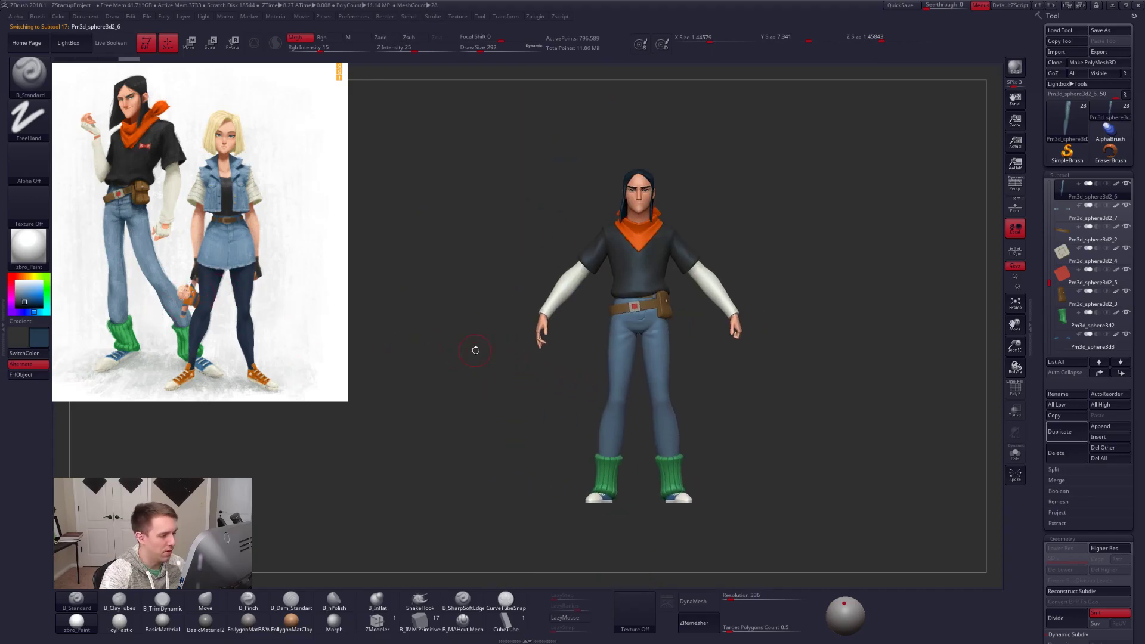
# Set the active colour to white and the active material to the dark grey FolygonMat, checking the character from several angles.
pyautogui.moveTo(21, 297); pyautogui.dragTo(16, 275)
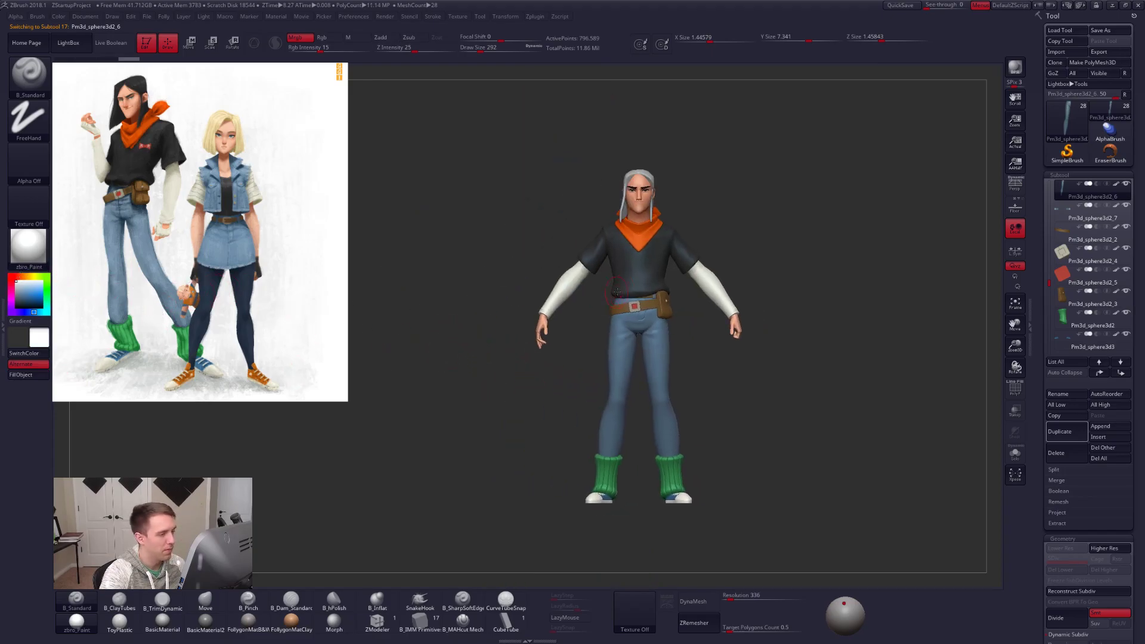
pyautogui.moveTo(561, 221); pyautogui.dragTo(496, 322)
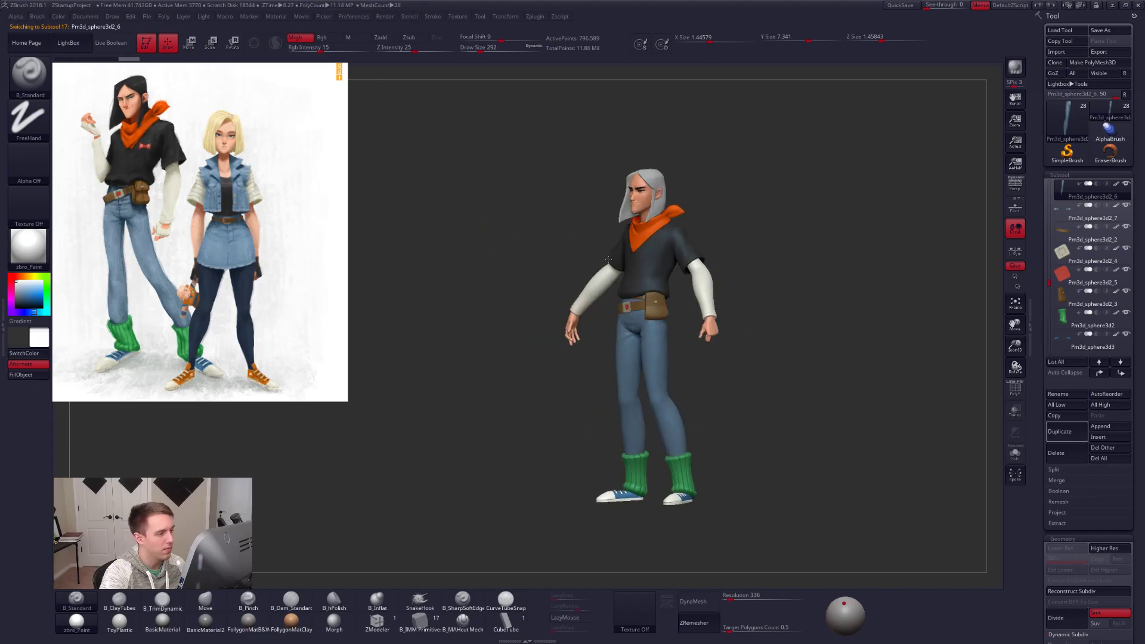
pyautogui.click(248, 621)
pyautogui.moveTo(447, 493); pyautogui.dragTo(632, 388)
pyautogui.keyDown('alt'); pyautogui.moveTo(507, 238); pyautogui.dragTo(596, 359); pyautogui.keyUp('alt')
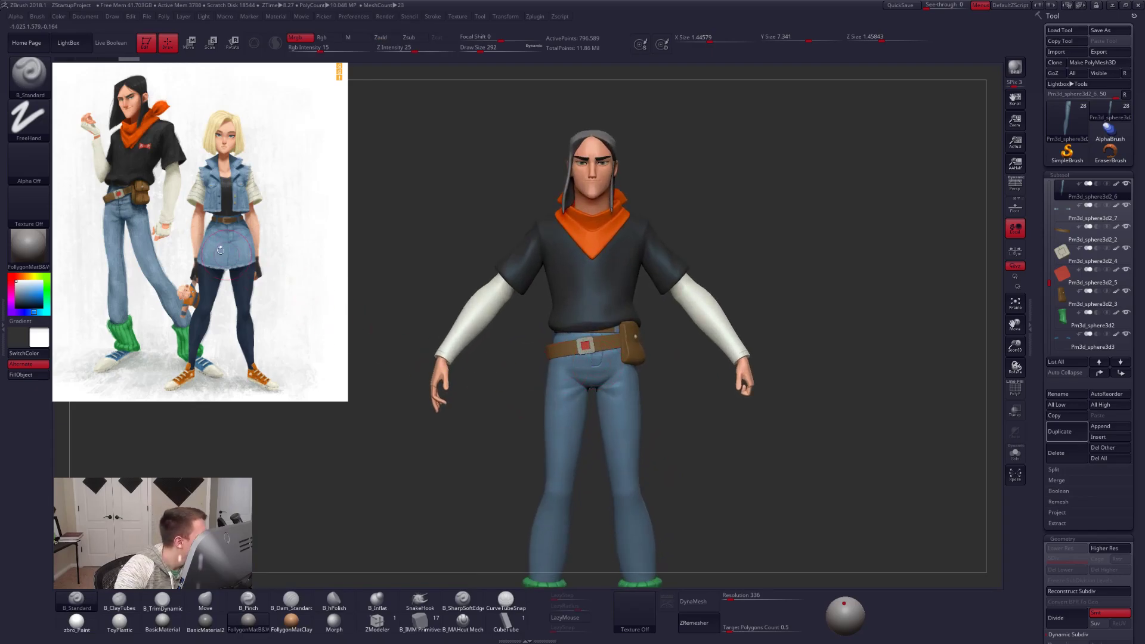
# Select the belt pouch and isolate it with its polygroups and wireframe shown.
pyautogui.keyDown('alt'); pyautogui.click(628, 341); pyautogui.keyUp('alt')
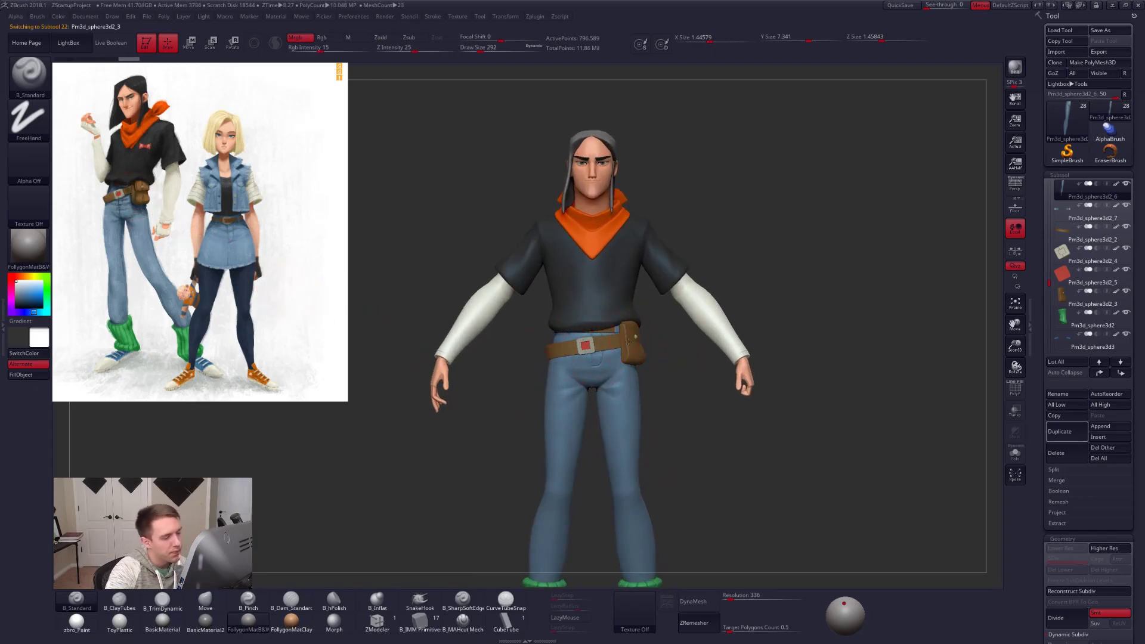
pyautogui.hotkey('alt', 's')
pyautogui.moveTo(686, 357); pyautogui.dragTo(713, 380)
pyautogui.press('space')
pyautogui.hotkey('shift', 'f')
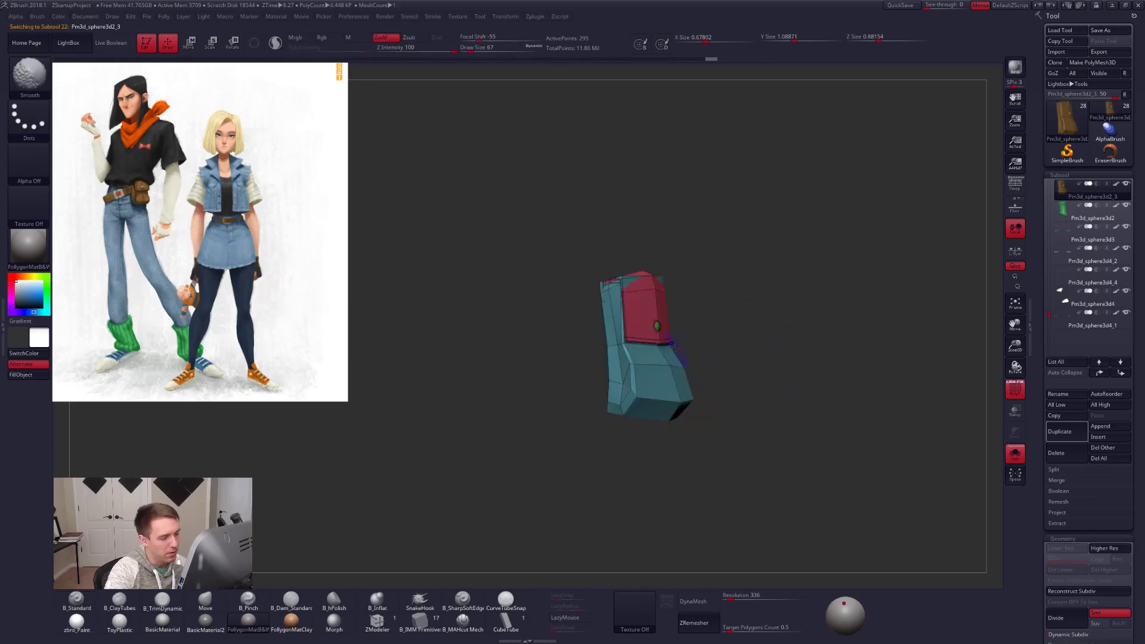
# Isolate the pouch's round button polygroup and split the hidden pouch geometry into a separate subtool.
pyautogui.keyDown('ctrl'); pyautogui.keyDown('shift'); pyautogui.click(657, 328); pyautogui.keyUp('shift'); pyautogui.keyUp('ctrl')
pyautogui.press('space')
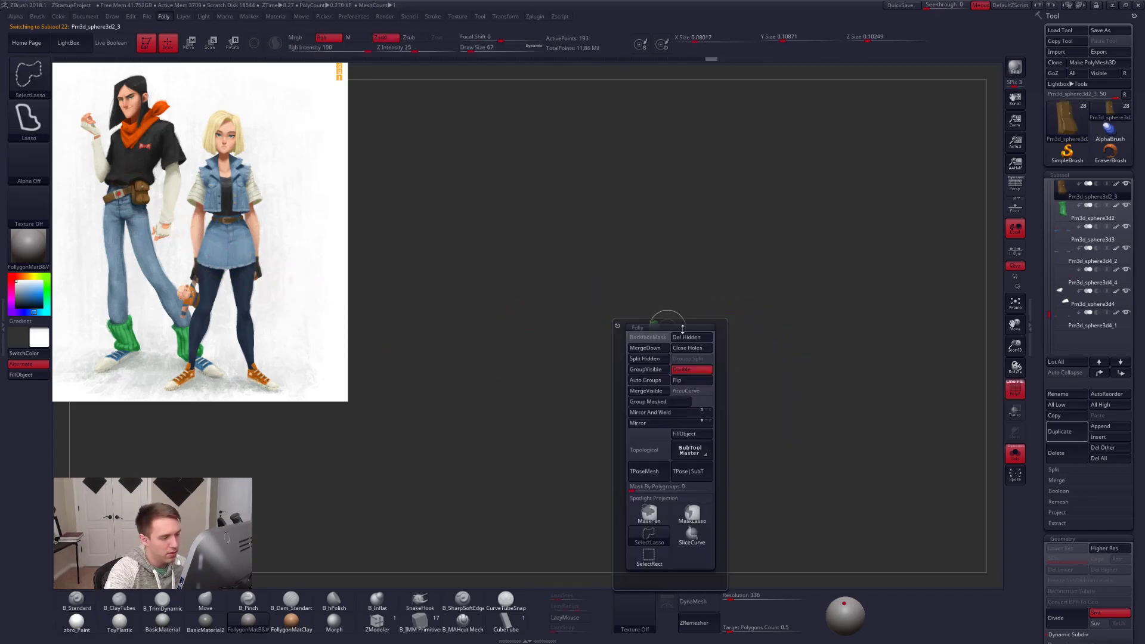
pyautogui.click(644, 358)
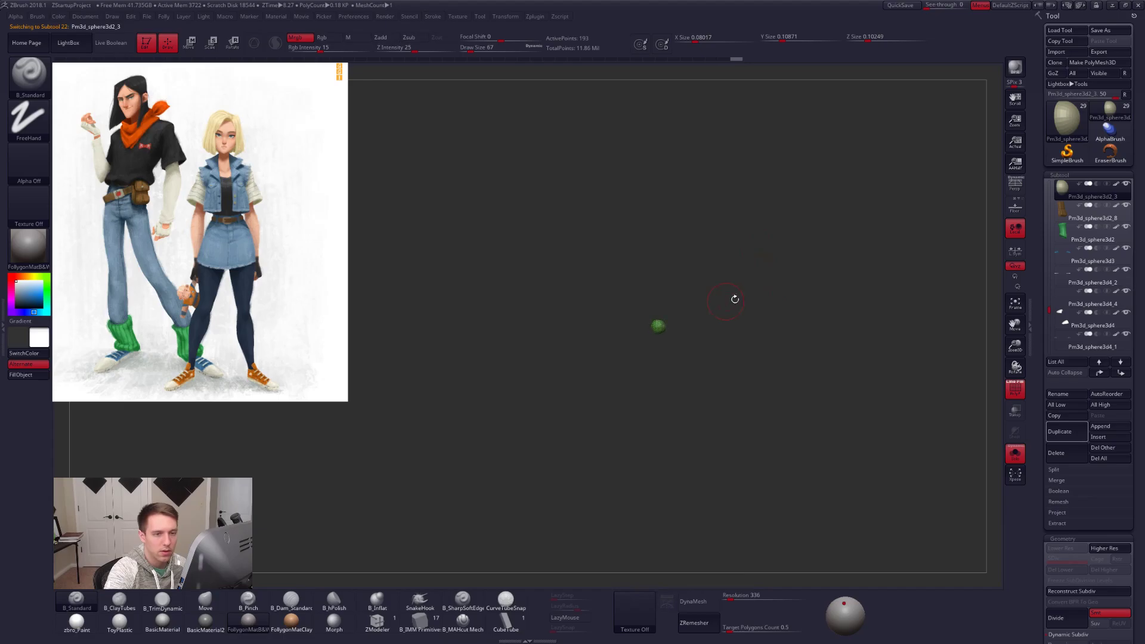
# Bevel the vertical centre edge loop of the pouch body into a narrow strip with ZModeler, after previewing the pouch smoothed.
pyautogui.click(1074, 211)
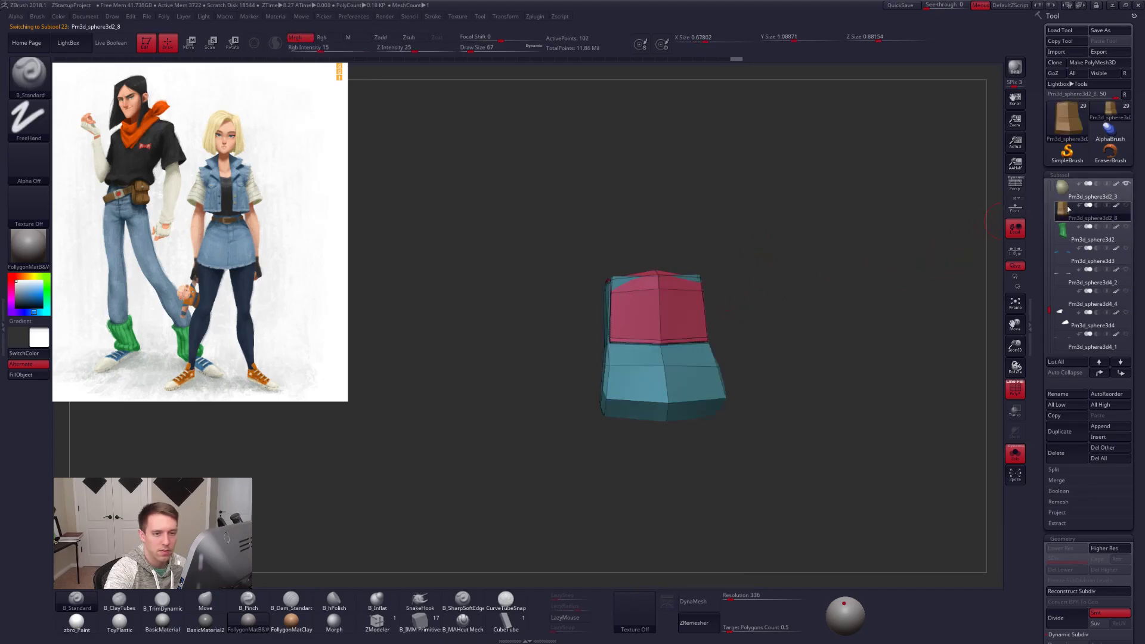
pyautogui.press('d')
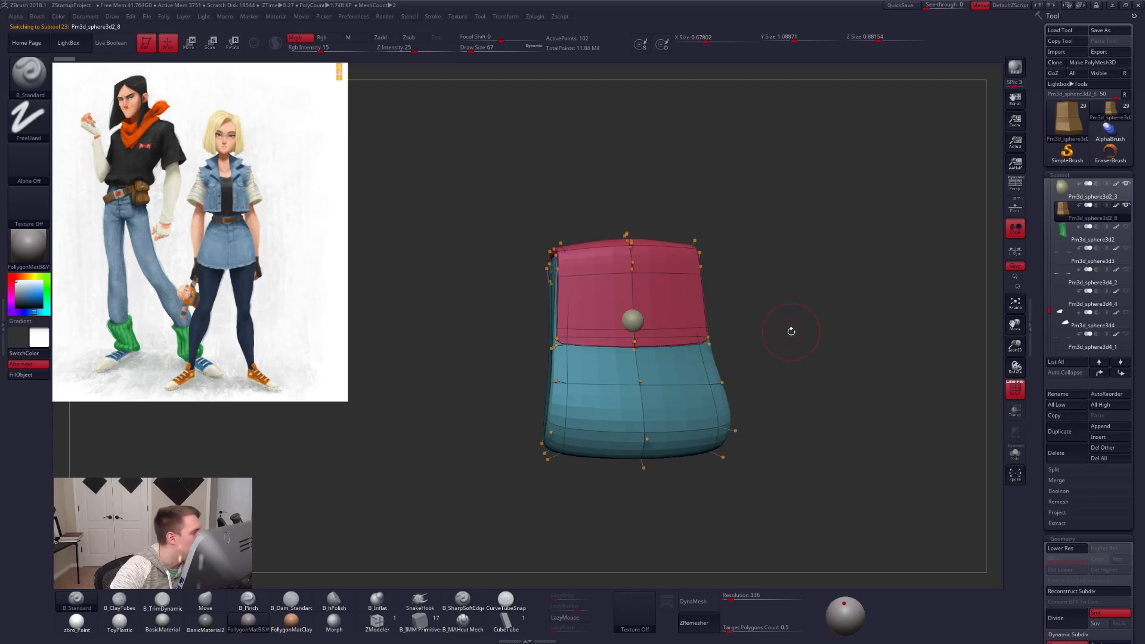
pyautogui.keyDown('ctrl'); pyautogui.moveTo(630, 312); pyautogui.dragTo(633, 340, button='right'); pyautogui.keyUp('ctrl')
pyautogui.rightClick(633, 341)
pyautogui.click(377, 620)
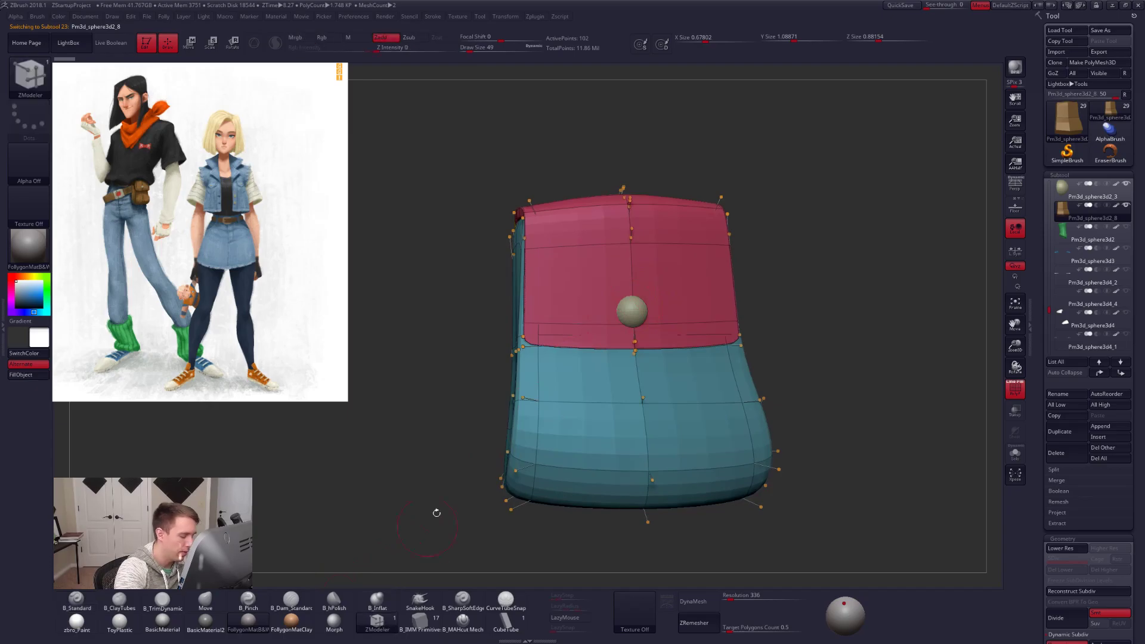
pyautogui.hotkey('shift', 'd')
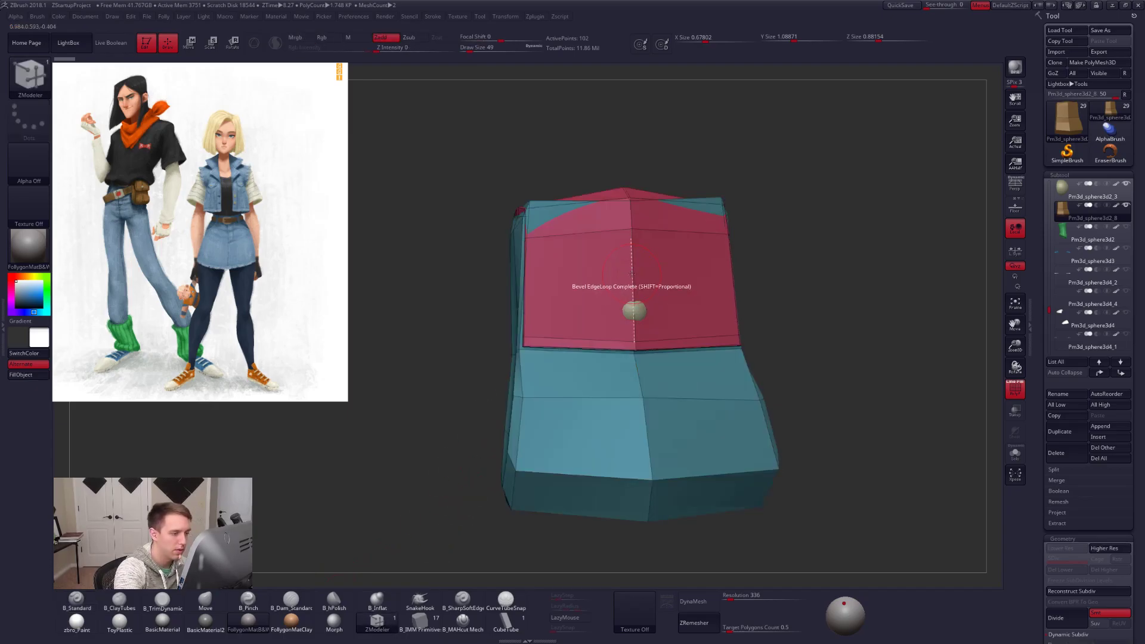
pyautogui.press('space')
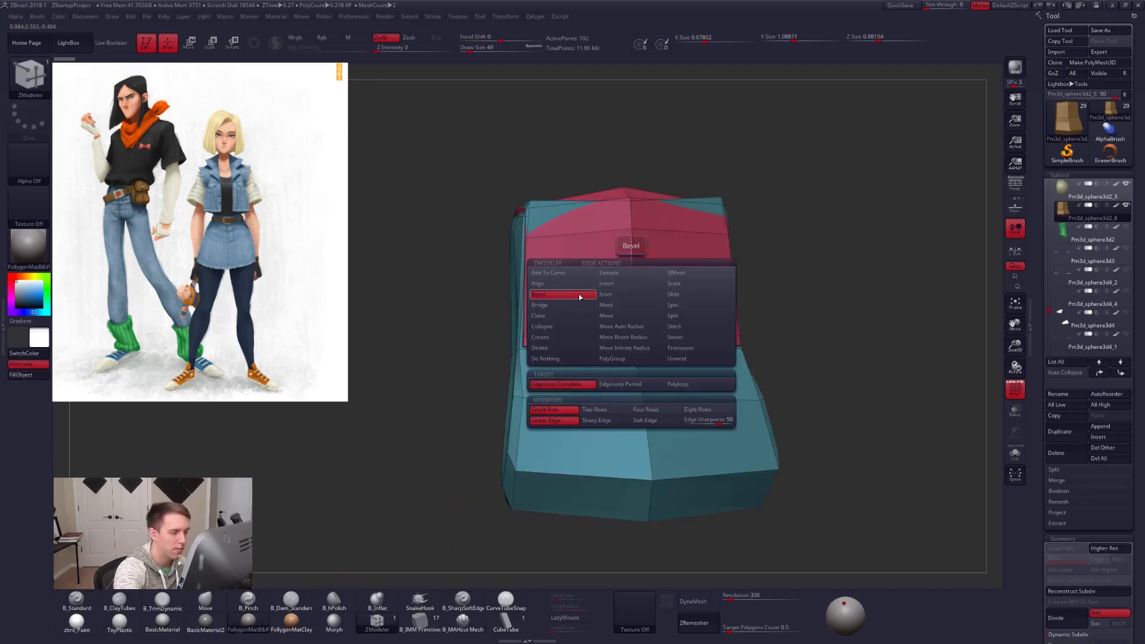
pyautogui.moveTo(639, 387); pyautogui.dragTo(648, 424)
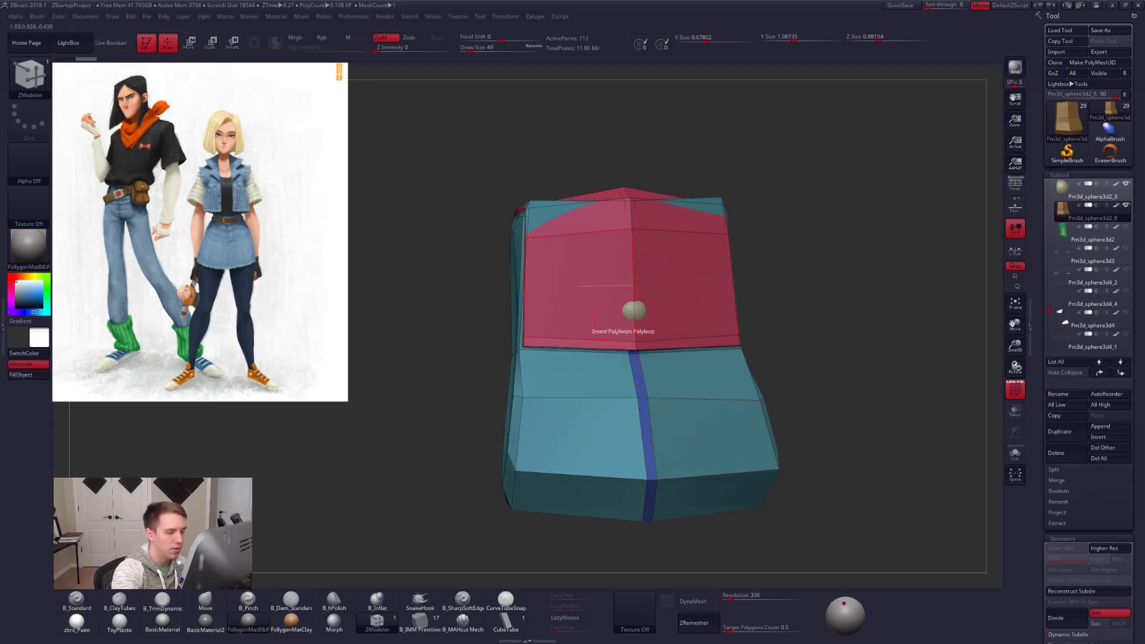
# Try to bevel the vertical centre edge of the pouch flap, then undo the attempts.
pyautogui.click(634, 294)
pyautogui.hotkey('ctrl', 'z')
pyautogui.moveTo(631, 261); pyautogui.dragTo(606, 173, button='right')
pyautogui.click(618, 193)
pyautogui.hotkey('ctrl', 'z')
# Isolate the flap polygroup with the selection brush, examine its centre edge from several angles, and show the whole pouch again.
pyautogui.moveTo(642, 220)
pyautogui.mouseDown(button='right')
pyautogui.moveTo(626, 194)
pyautogui.moveTo(626, 232)
pyautogui.mouseUp(button='right')
pyautogui.hotkey('ctrl', 'shift')
pyautogui.keyDown('ctrl'); pyautogui.keyDown('shift'); pyautogui.click(634, 229); pyautogui.keyUp('shift'); pyautogui.keyUp('ctrl')
pyautogui.press('space')
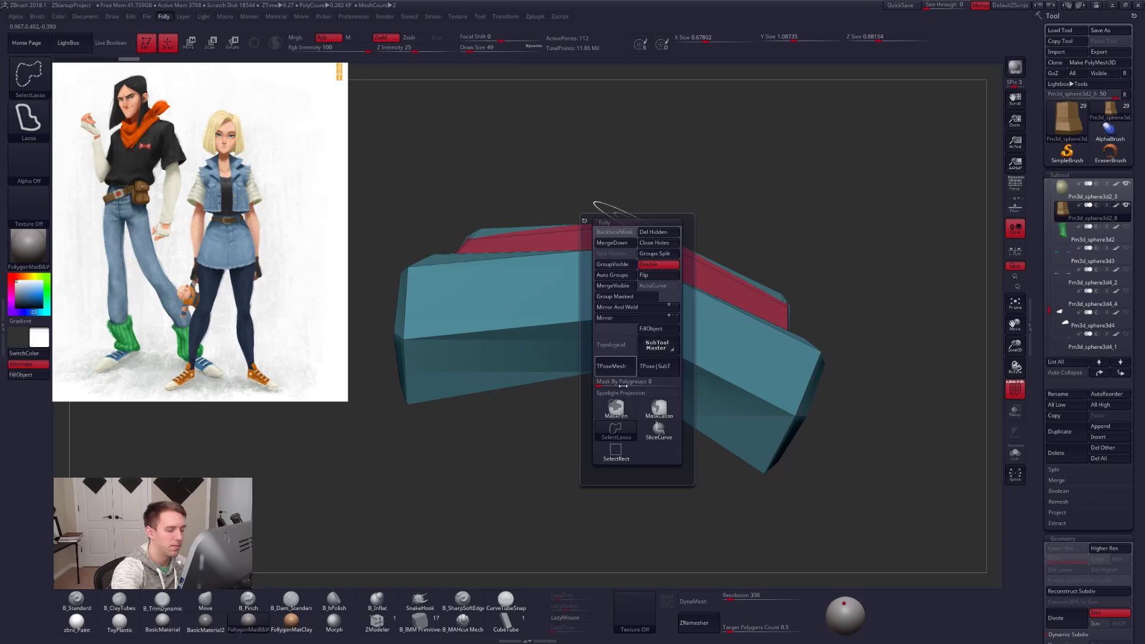
pyautogui.click(624, 438)
pyautogui.press('space')
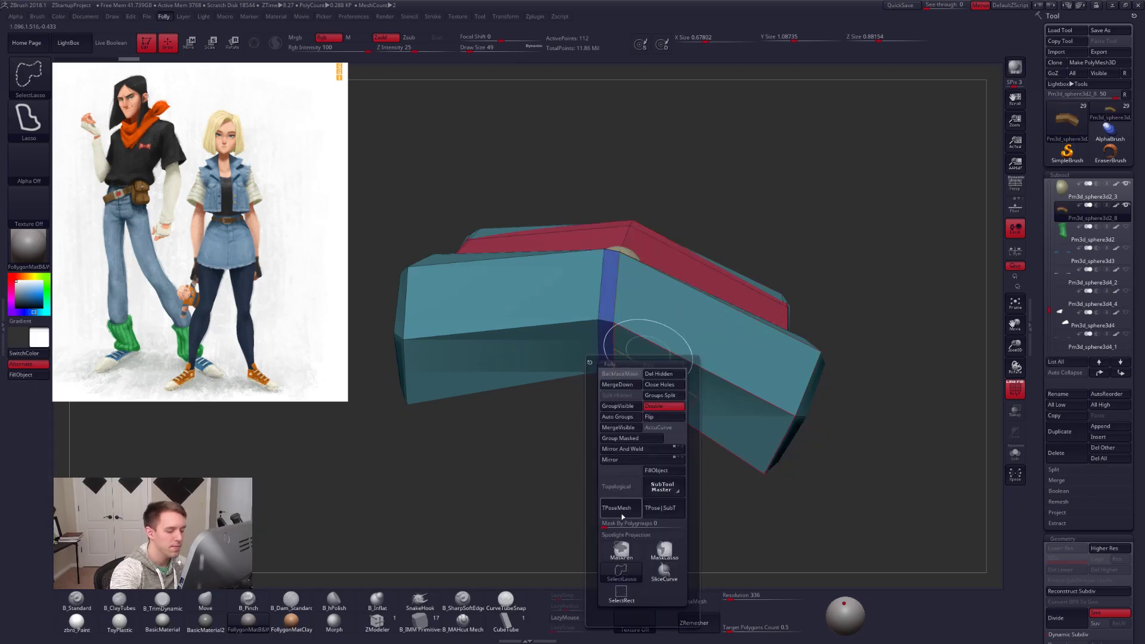
pyautogui.click(621, 577)
pyautogui.keyDown('ctrl'); pyautogui.keyDown('shift'); pyautogui.click(630, 228); pyautogui.keyUp('shift'); pyautogui.keyUp('ctrl')
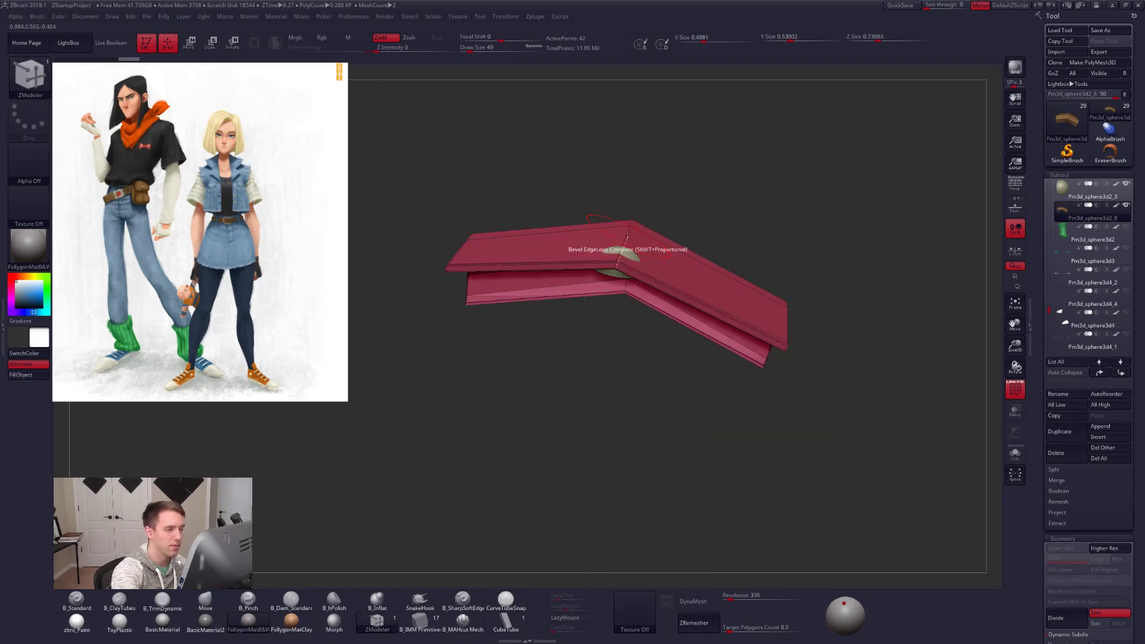
pyautogui.moveTo(621, 231)
pyautogui.mouseDown(button='right')
pyautogui.moveTo(633, 278)
pyautogui.moveTo(627, 236)
pyautogui.mouseUp(button='right')
pyautogui.hotkey('ctrl', 'shift', 'f')
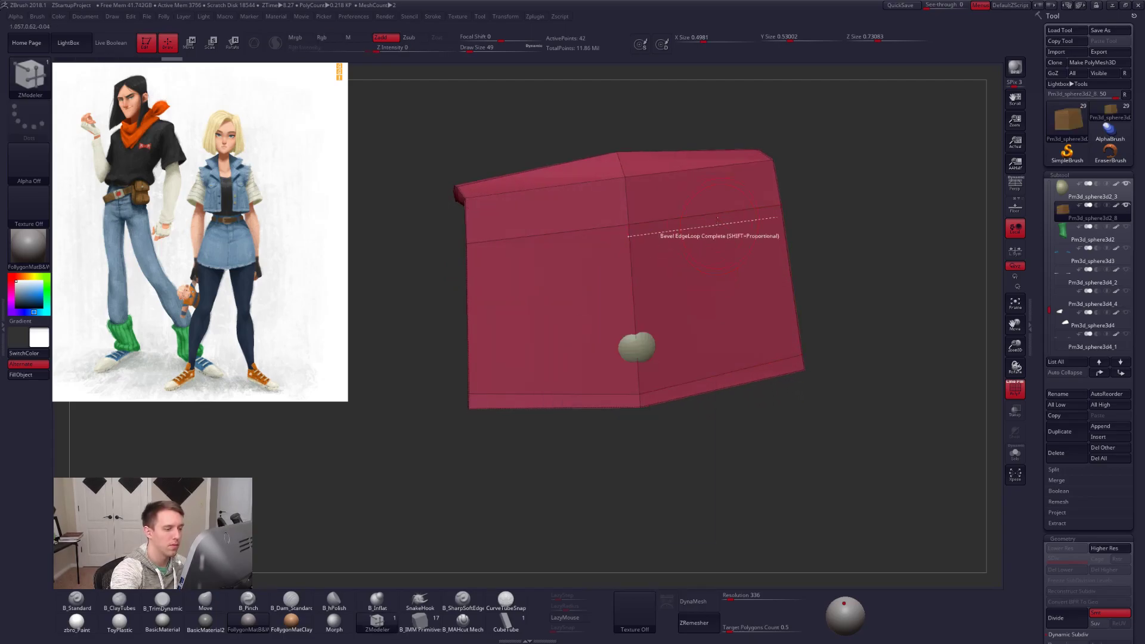
pyautogui.moveTo(628, 286); pyautogui.dragTo(625, 334, button='right')
pyautogui.keyDown('ctrl'); pyautogui.keyDown('shift'); pyautogui.click(640, 376); pyautogui.keyUp('shift'); pyautogui.keyUp('ctrl')
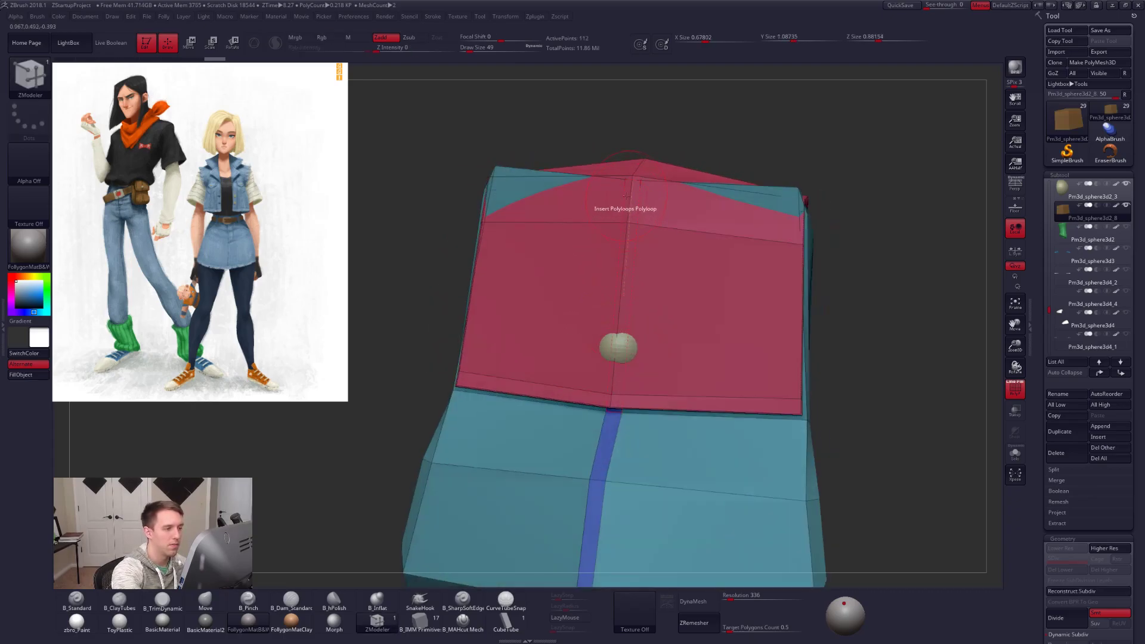
# Bevel the flap's vertical centre edge loop into a narrow strip using a draw size of 9, and preview the pouch smoothed.
pyautogui.click(640, 164)
pyautogui.hotkey('ctrl', 'z')
pyautogui.keyDown('alt'); pyautogui.moveTo(670, 111); pyautogui.dragTo(654, 268, button='right'); pyautogui.keyUp('alt')
pyautogui.press('space')
pyautogui.moveTo(656, 270); pyautogui.dragTo(649, 270)
pyautogui.moveTo(648, 270)
pyautogui.mouseDown(button='right')
pyautogui.moveTo(609, 415)
pyautogui.moveTo(618, 439)
pyautogui.moveTo(625, 364)
pyautogui.mouseUp(button='right')
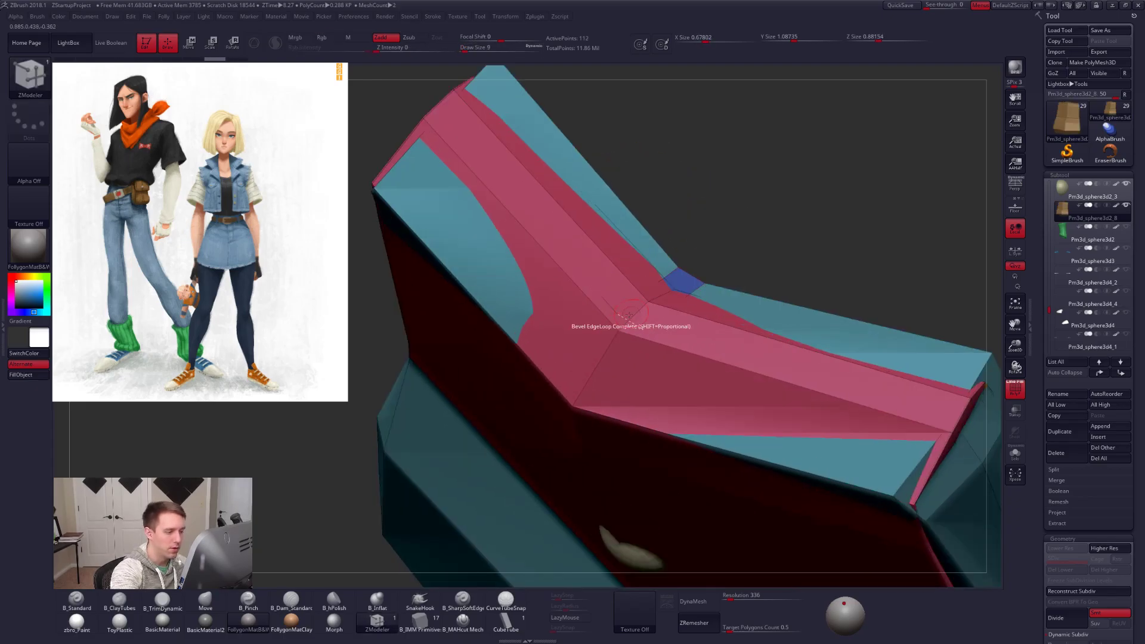
pyautogui.moveTo(628, 314); pyautogui.dragTo(624, 322, button='right')
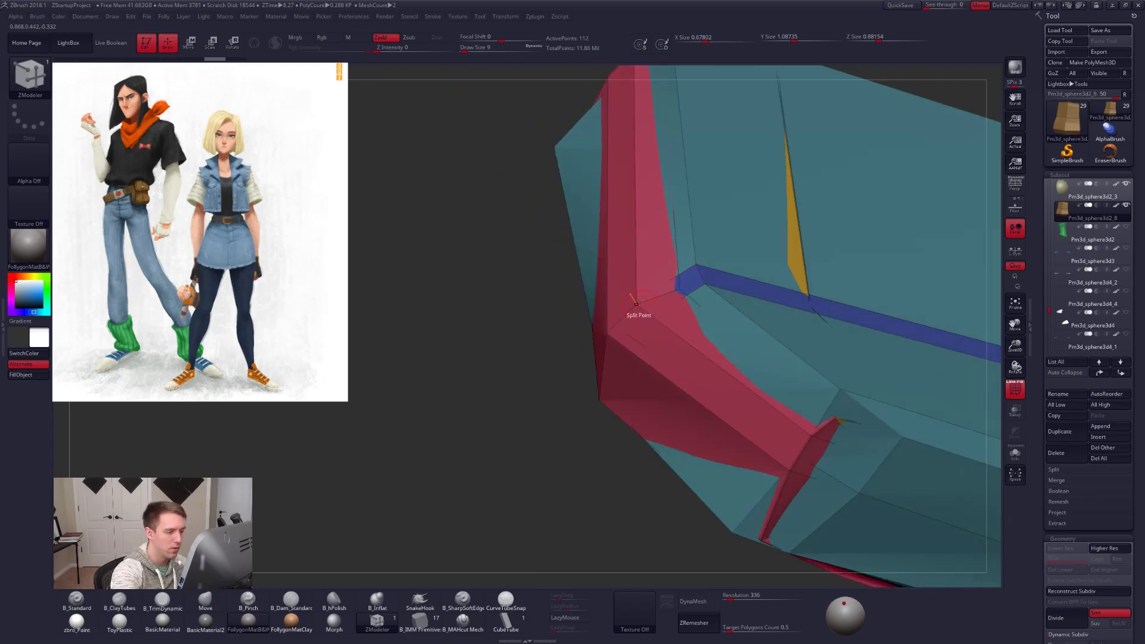
pyautogui.moveTo(626, 313)
pyautogui.mouseDown(button='right')
pyautogui.moveTo(665, 275)
pyautogui.moveTo(673, 397)
pyautogui.moveTo(713, 421)
pyautogui.mouseUp(button='right')
pyautogui.press('d')
pyautogui.keyDown('alt'); pyautogui.moveTo(747, 502); pyautogui.dragTo(758, 450, button='right'); pyautogui.keyUp('alt')
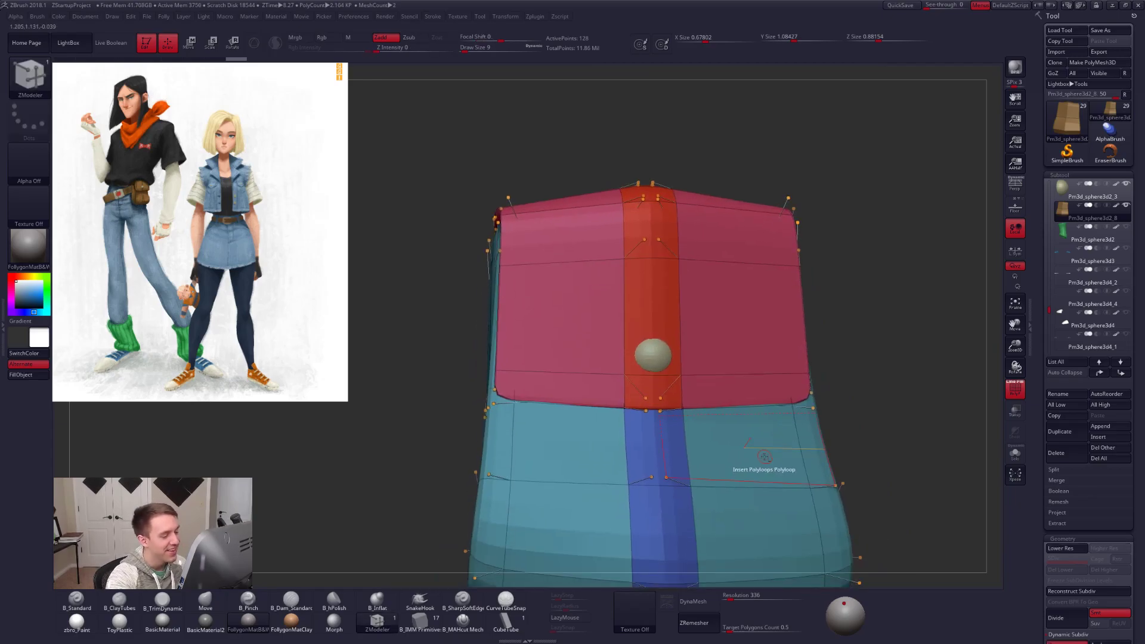
# Insert support edge loops along both sides of the centre strip on the flap and pouch body, and preview the smoothed surface.
pyautogui.hotkey('shift', 'd')
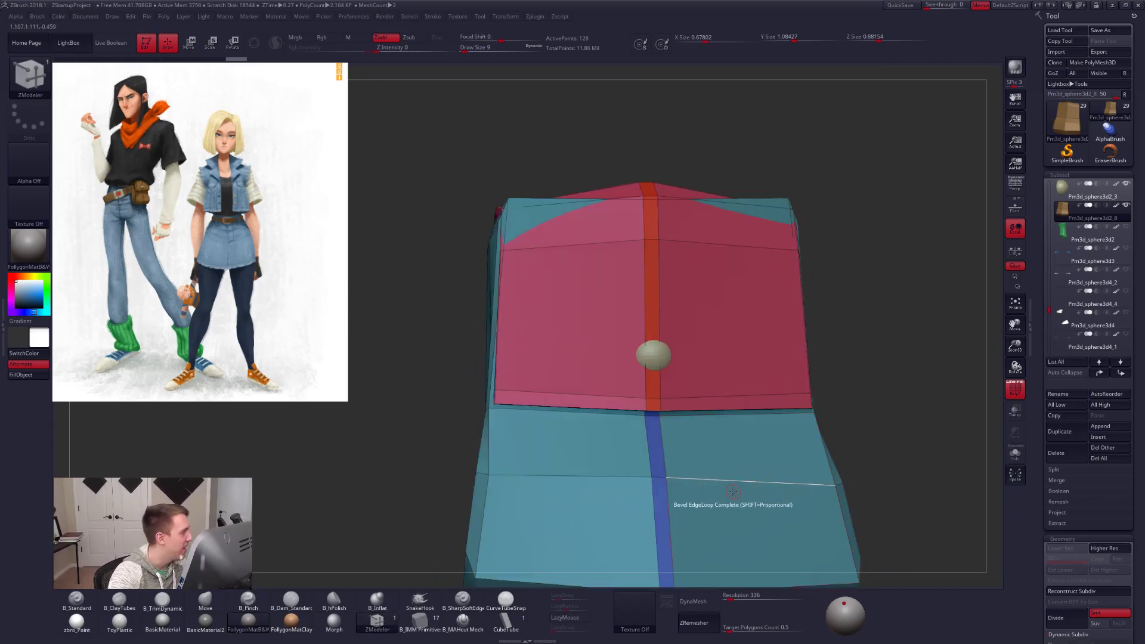
pyautogui.keyDown('ctrl'); pyautogui.moveTo(590, 367); pyautogui.dragTo(598, 424, button='right'); pyautogui.keyUp('ctrl')
pyautogui.moveTo(645, 309); pyautogui.dragTo(646, 322)
pyautogui.click(646, 320)
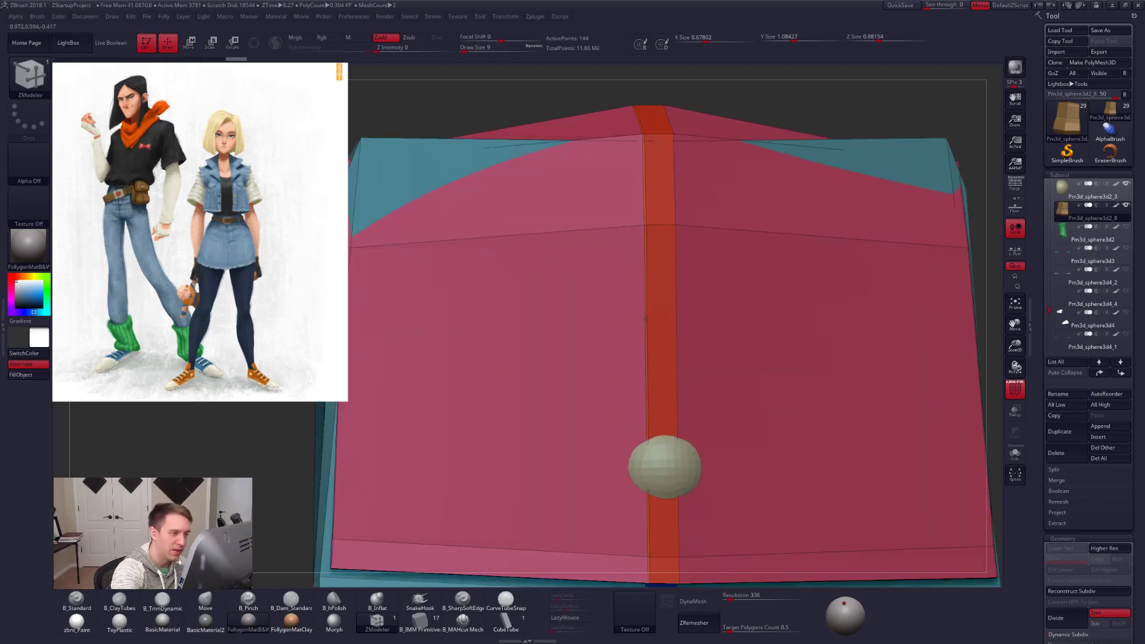
pyautogui.click(676, 365)
pyautogui.keyDown('ctrl'); pyautogui.moveTo(705, 367); pyautogui.dragTo(688, 286, button='right'); pyautogui.keyUp('ctrl')
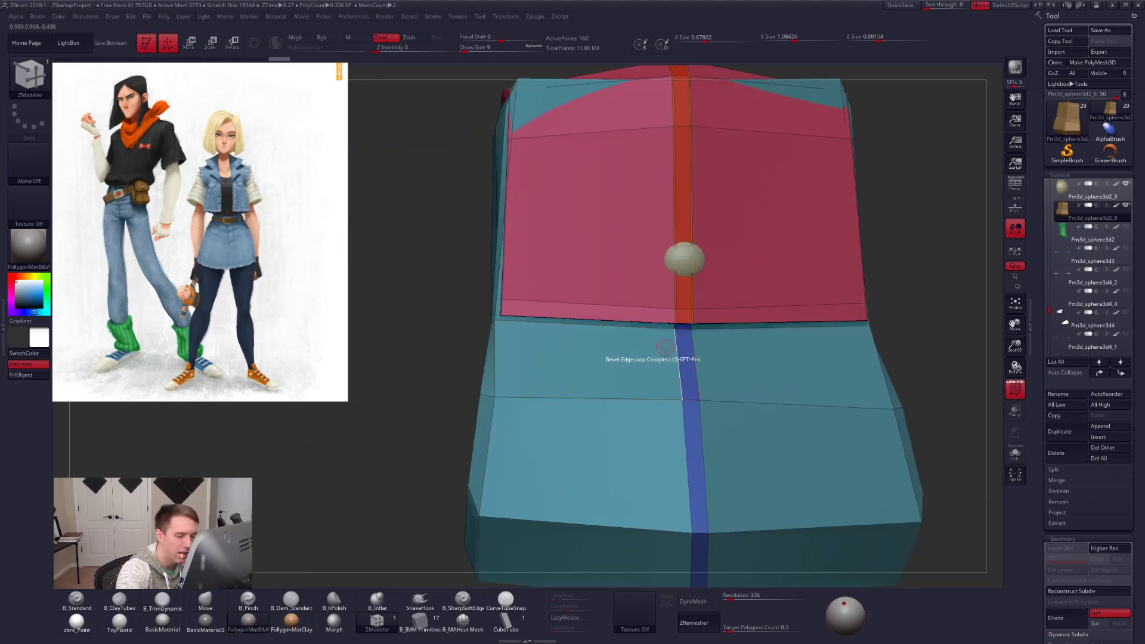
pyautogui.press('d')
pyautogui.hotkey('shift', 'f')
pyautogui.moveTo(759, 414)
pyautogui.keyDown('ctrl'); pyautogui.mouseDown(button='right')
pyautogui.moveTo(725, 363)
pyautogui.moveTo(738, 426)
pyautogui.mouseUp(button='right'); pyautogui.keyUp('ctrl')
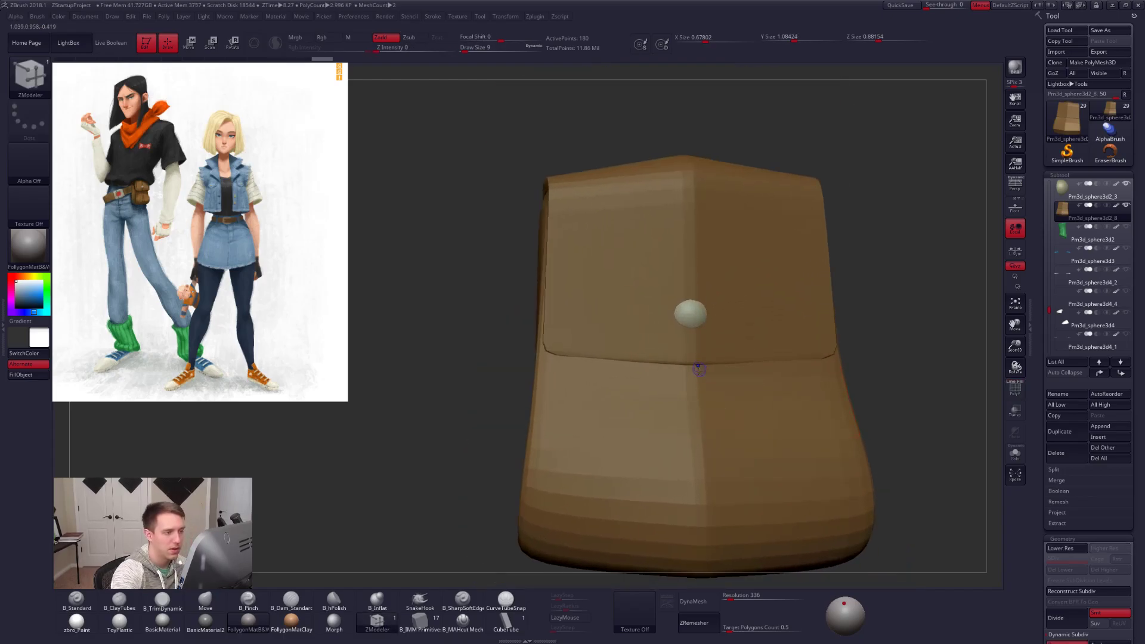
# Turn off the smooth preview and examine the centre strip's support loops up close with the polygroups shown.
pyautogui.hotkey('shift', 'd')
pyautogui.hotkey('shift', 'f')
pyautogui.keyDown('ctrl'); pyautogui.moveTo(681, 365); pyautogui.dragTo(700, 403, button='right'); pyautogui.keyUp('ctrl')
pyautogui.moveTo(700, 403); pyautogui.dragTo(658, 288, button='right')
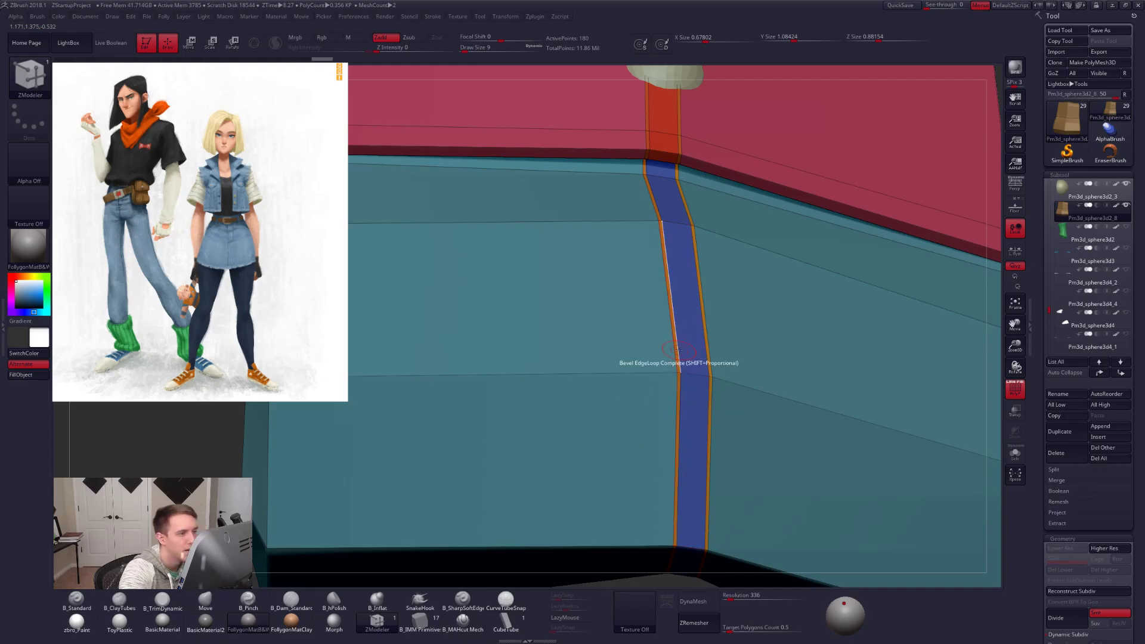
pyautogui.press('f')
pyautogui.keyDown('alt'); pyautogui.moveTo(654, 263); pyautogui.dragTo(669, 337, button='right'); pyautogui.keyUp('alt')
pyautogui.moveTo(602, 286); pyautogui.dragTo(577, 315, button='right')
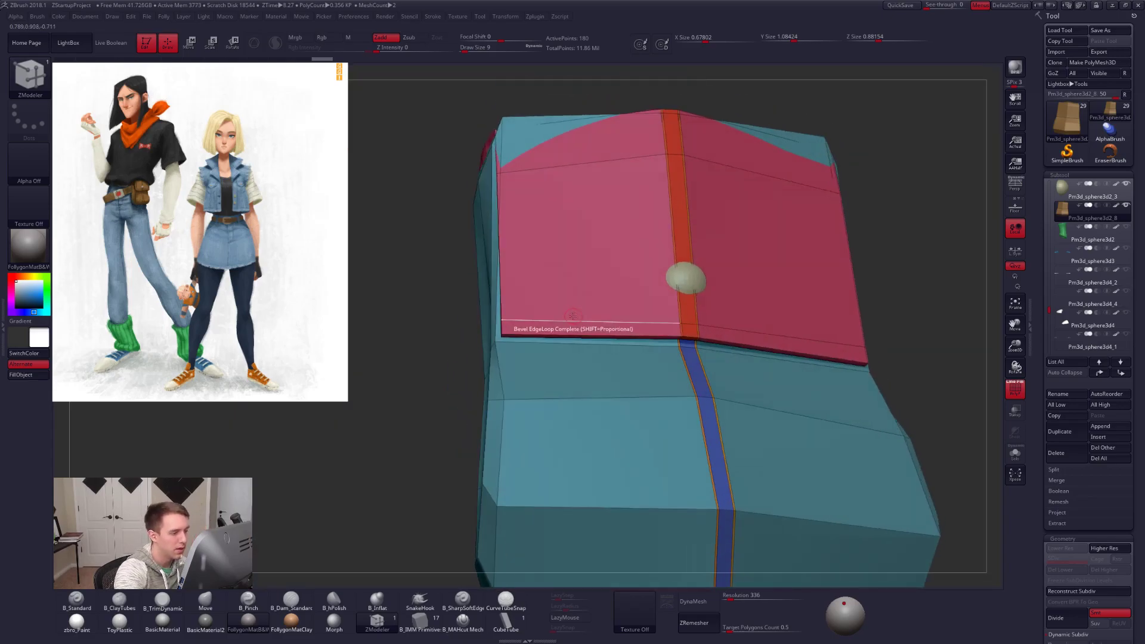
# Regroup the pouch automatically so the flap and the body each form a single polygroup.
pyautogui.keyDown('ctrl'); pyautogui.moveTo(664, 347); pyautogui.dragTo(629, 313, button='right'); pyautogui.keyUp('ctrl')
pyautogui.hotkey('ctrl', 'shift', 'g')
pyautogui.click(665, 360)
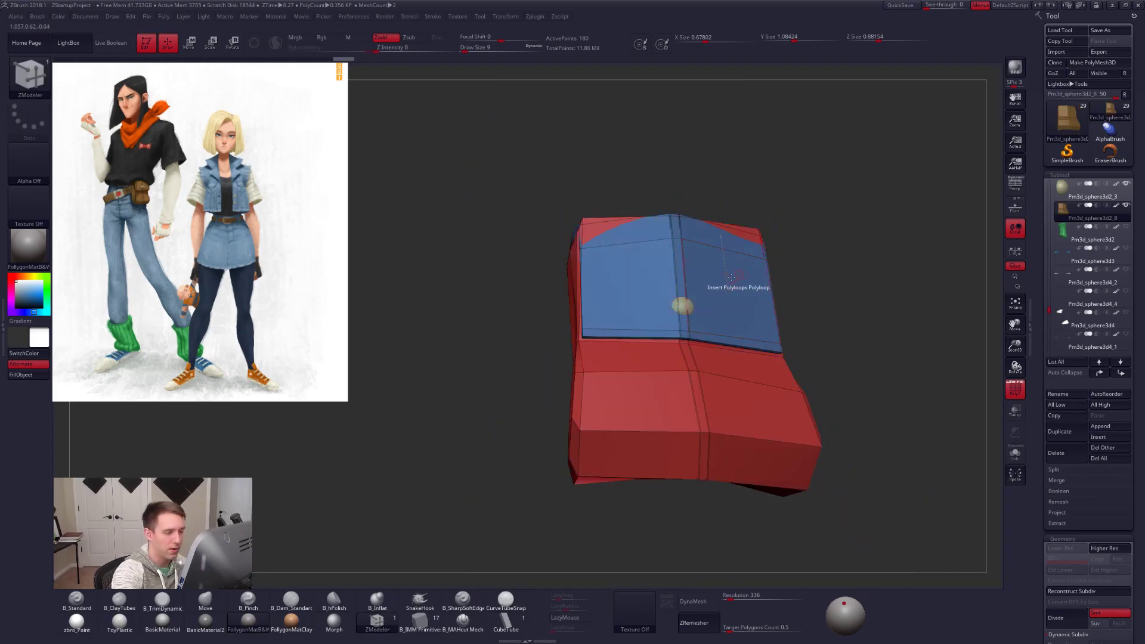
# Isolate the pouch flap's blue polygroup and split it from the rest of the pouch as a separate subtool.
pyautogui.keyDown('ctrl'); pyautogui.keyDown('shift'); pyautogui.click(656, 333); pyautogui.keyUp('shift'); pyautogui.keyUp('ctrl')
pyautogui.rightClick(656, 333)
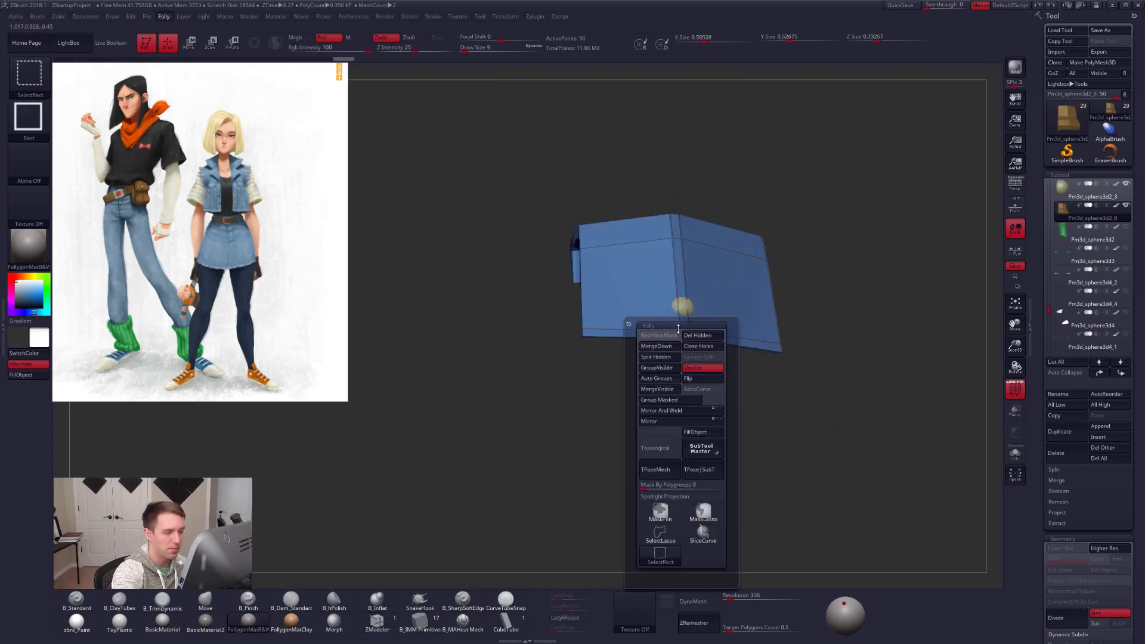
pyautogui.click(659, 356)
pyautogui.keyDown('alt'); pyautogui.click(680, 405); pyautogui.keyUp('alt')
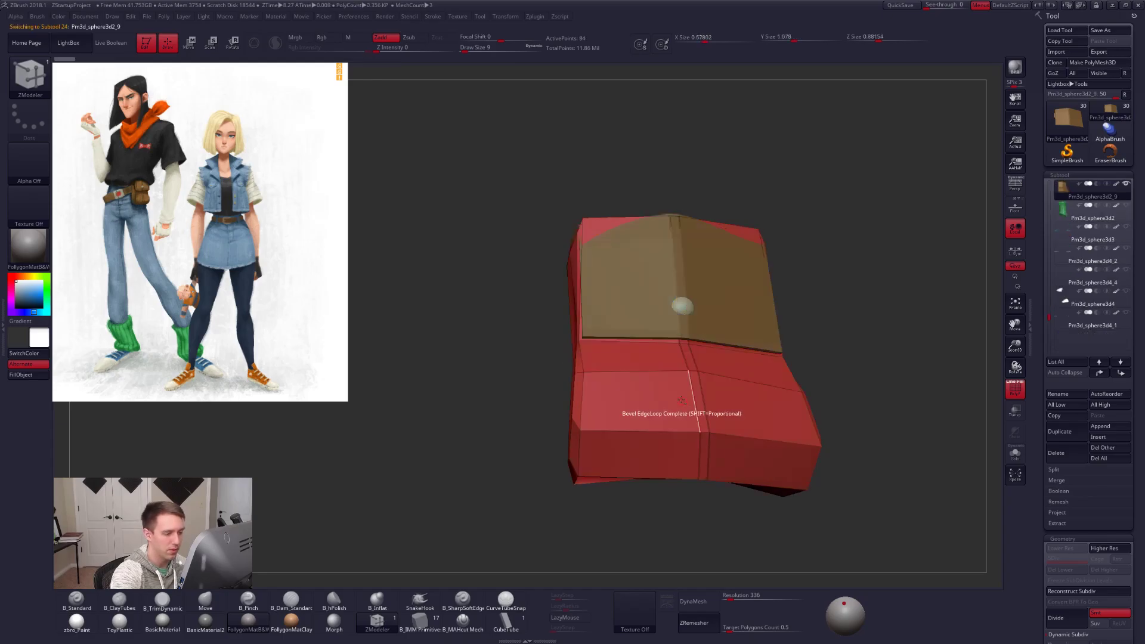
# Make the flap the active subtool and show it alone with its polygroup wireframe.
pyautogui.keyDown('alt'); pyautogui.click(644, 329); pyautogui.keyUp('alt')
pyautogui.press('d')
pyautogui.moveTo(580, 332)
pyautogui.keyDown('ctrl'); pyautogui.mouseDown(button='right')
pyautogui.moveTo(613, 352)
pyautogui.moveTo(604, 379)
pyautogui.mouseUp(button='right'); pyautogui.keyUp('ctrl')
pyautogui.hotkey('shift', 'f')
pyautogui.hotkey('shift', 'd')
pyautogui.hotkey('shift', 'f')
pyautogui.hotkey('alt', 's')
# Insert vertical edge loops through the middle and near the outer side edge of both flap panels.
pyautogui.press('space')
pyautogui.click(647, 328)
pyautogui.click(650, 332)
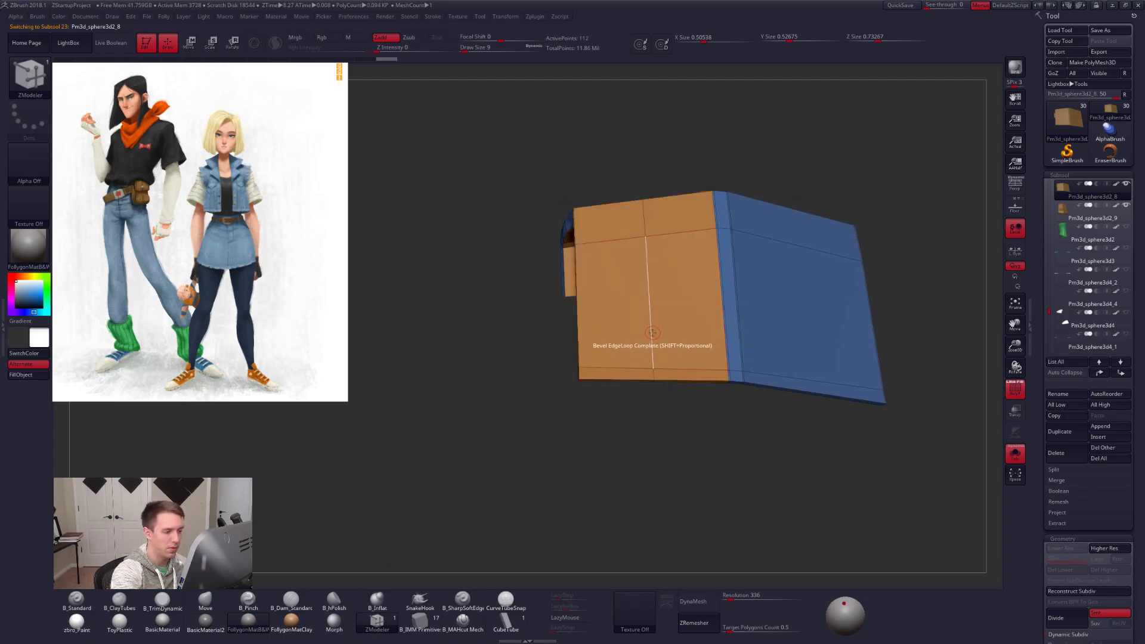
pyautogui.click(807, 337)
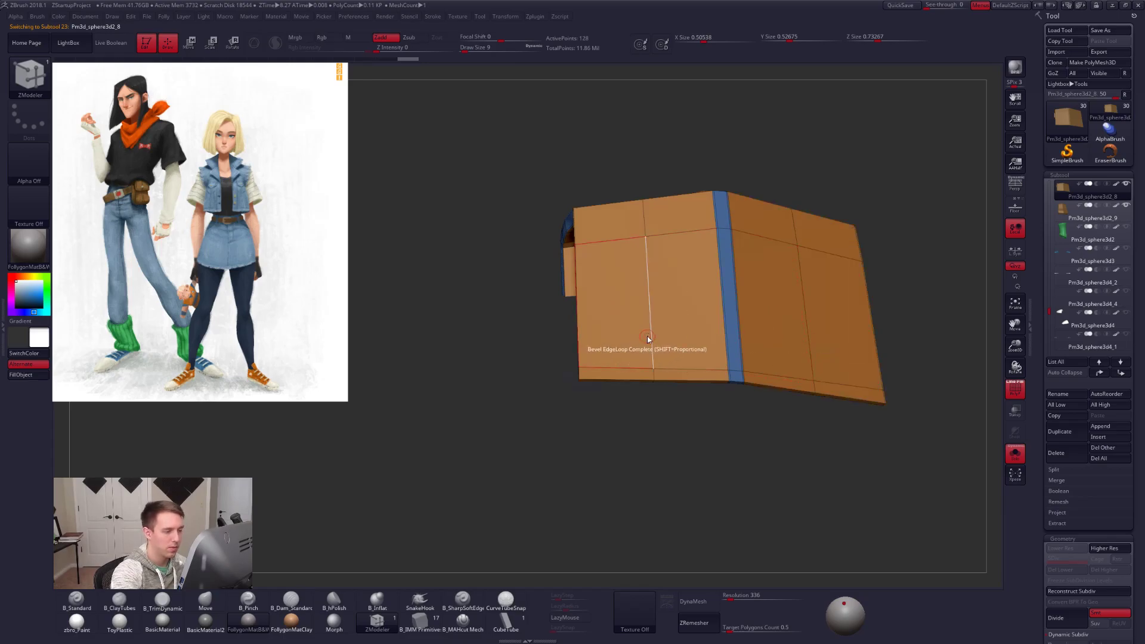
pyautogui.press('space')
pyautogui.click(603, 345)
pyautogui.moveTo(751, 361); pyautogui.dragTo(854, 361, button='right')
pyautogui.click(856, 366)
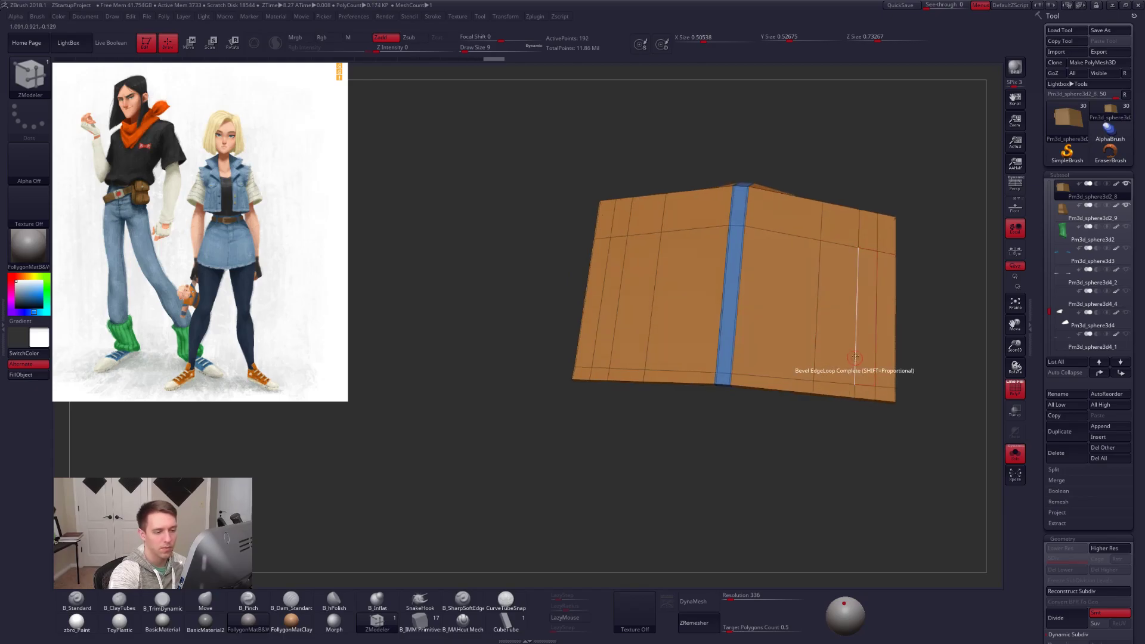
# Delete the surplus vertical edge loops, keeping one close to each outer side edge, and preview the smoothed flap.
pyautogui.press('space')
pyautogui.click(787, 430)
pyautogui.click(854, 350)
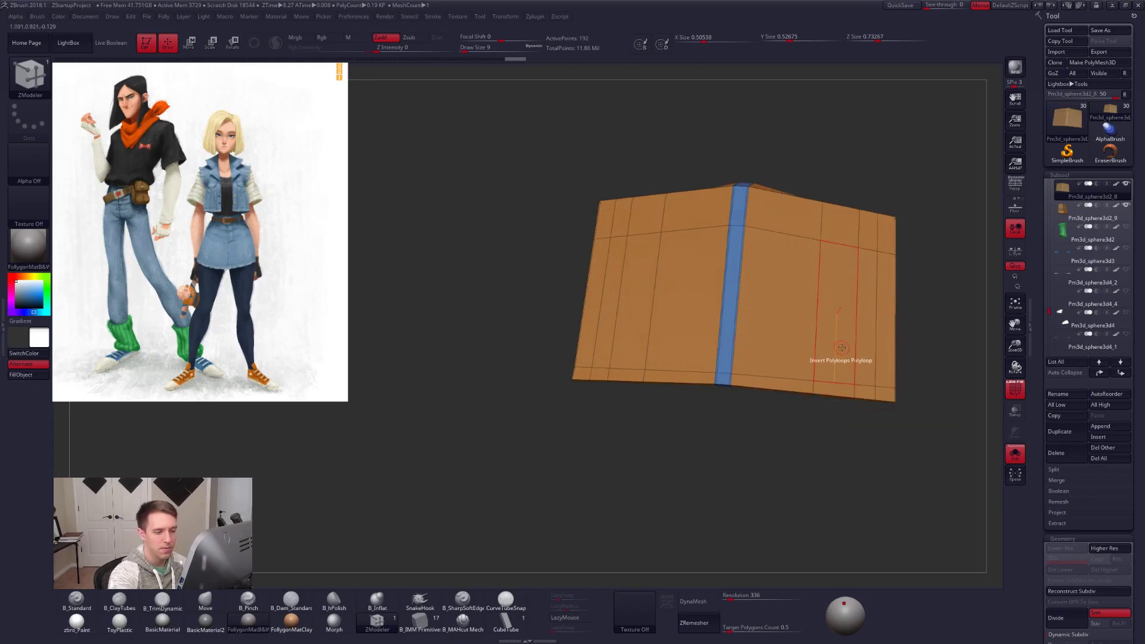
pyautogui.click(816, 350)
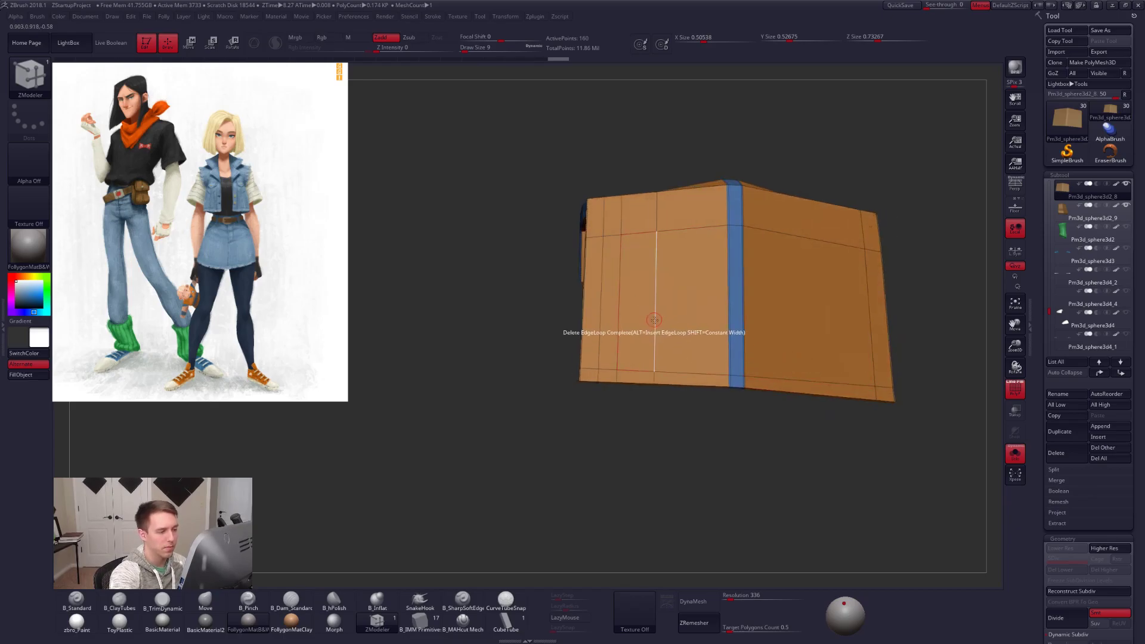
pyautogui.hotkey('ctrl', 'd')
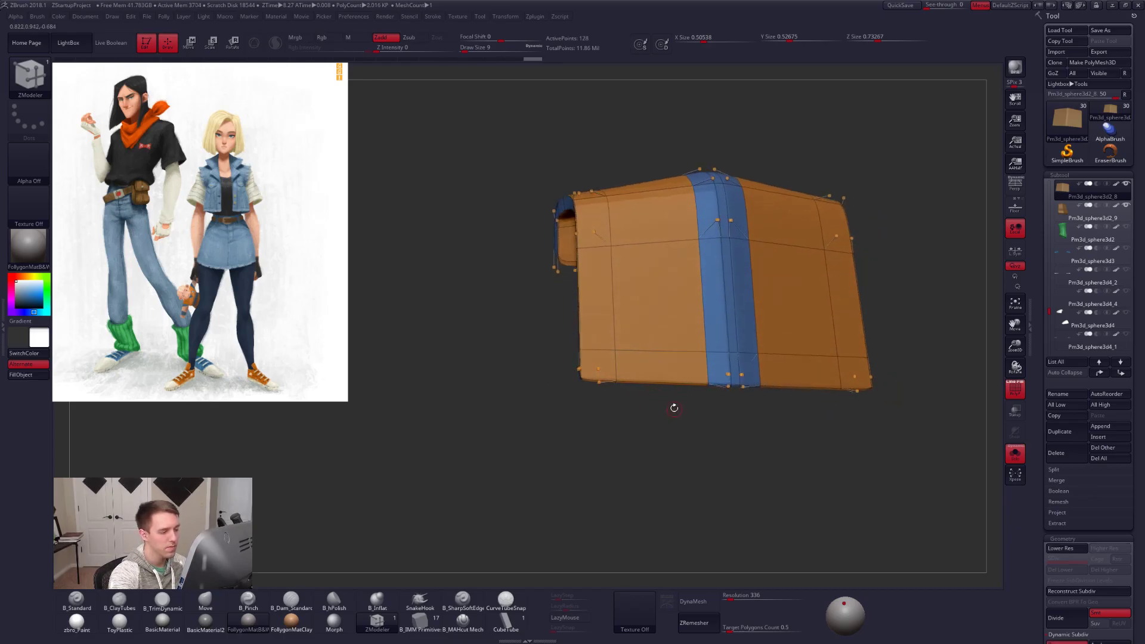
pyautogui.hotkey('shift', 'd')
# Bevel the complete edge loops along the flap's outer sides and lower edge into thin strips.
pyautogui.press('space')
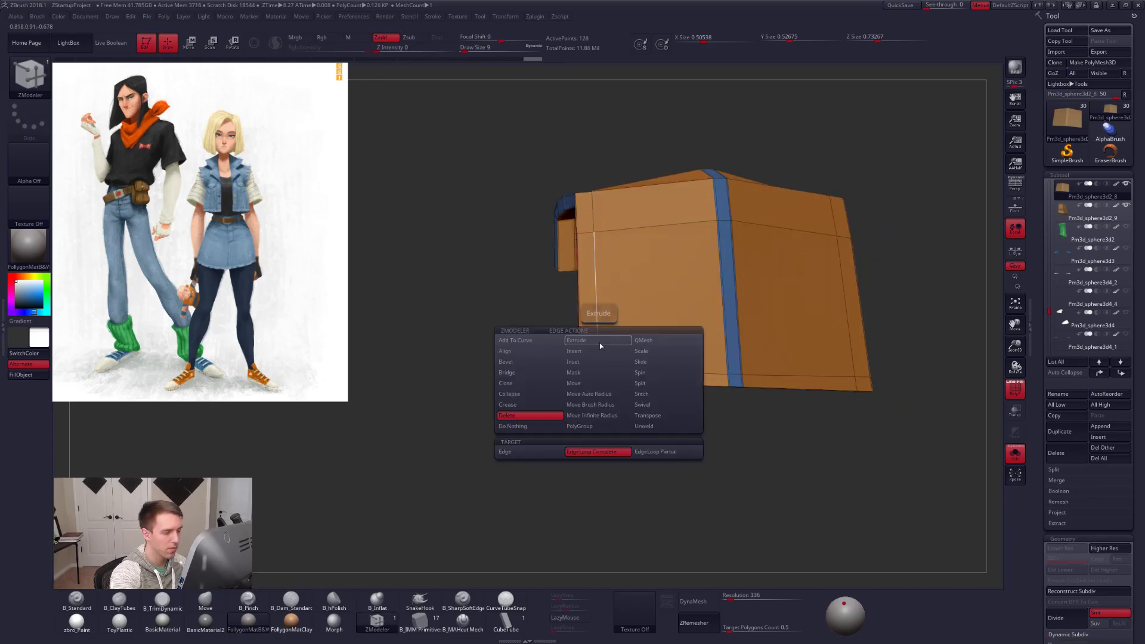
pyautogui.click(549, 363)
pyautogui.moveTo(596, 339); pyautogui.dragTo(599, 340)
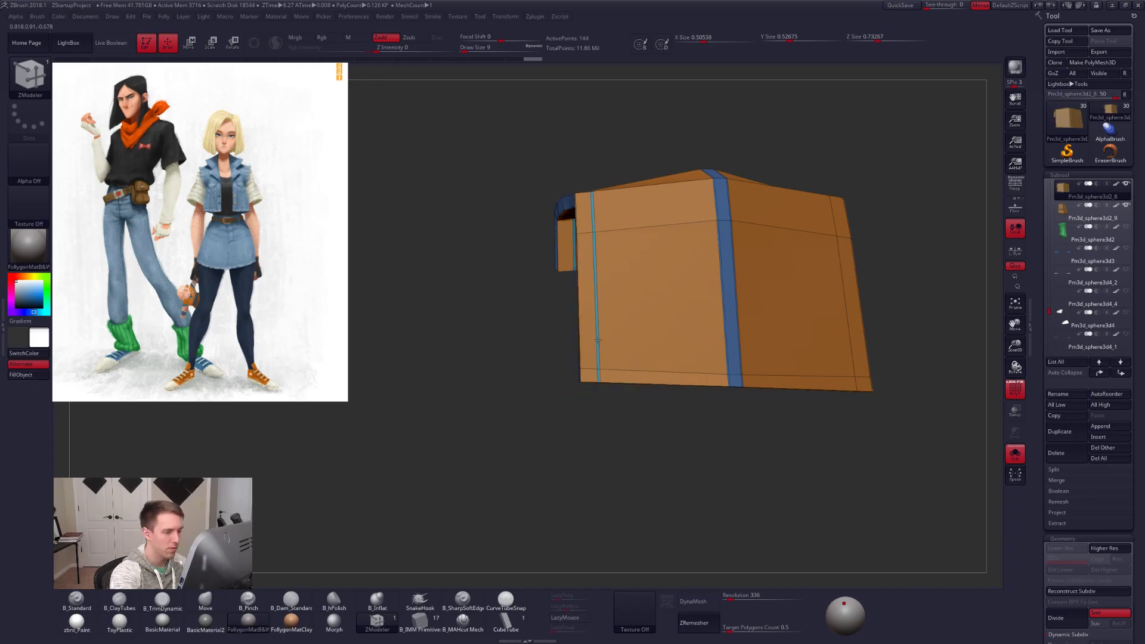
pyautogui.moveTo(641, 382); pyautogui.dragTo(723, 512)
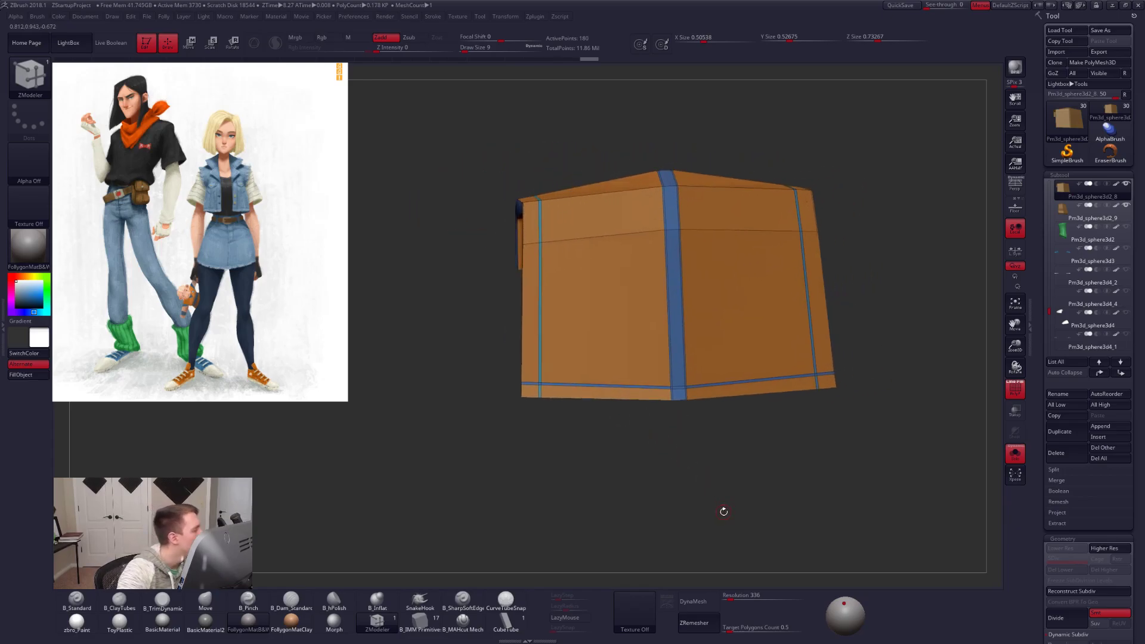
# Compare the flap's rounded corners and strips with dynamic subdivision smoothing on and off.
pyautogui.hotkey('ctrl', 'd')
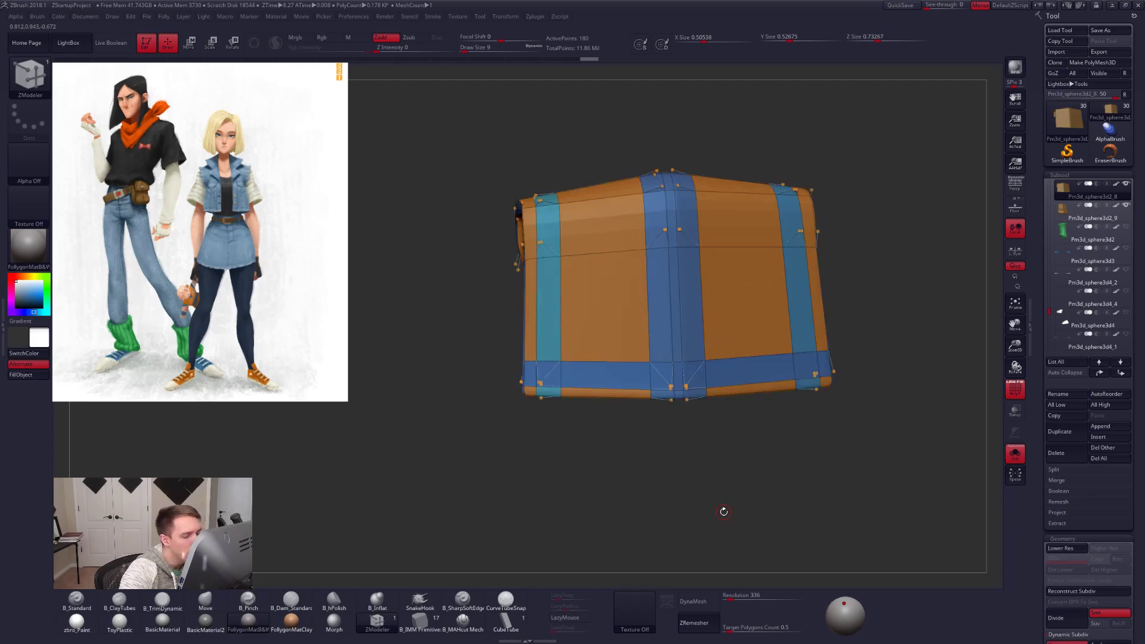
pyautogui.hotkey('shift', 'd')
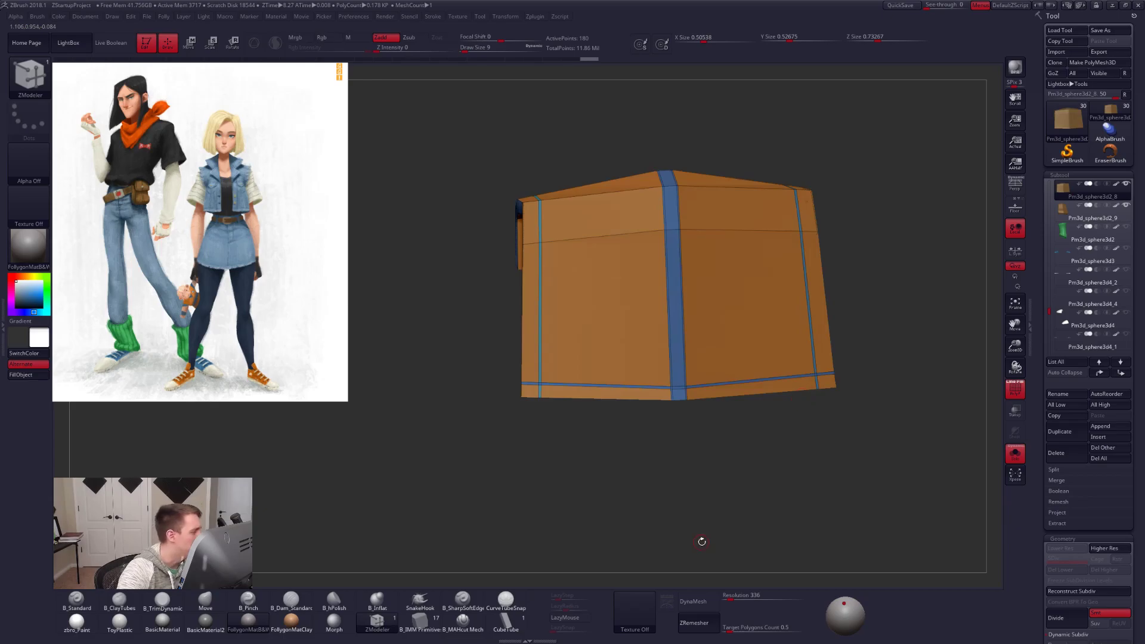
pyautogui.press('d')
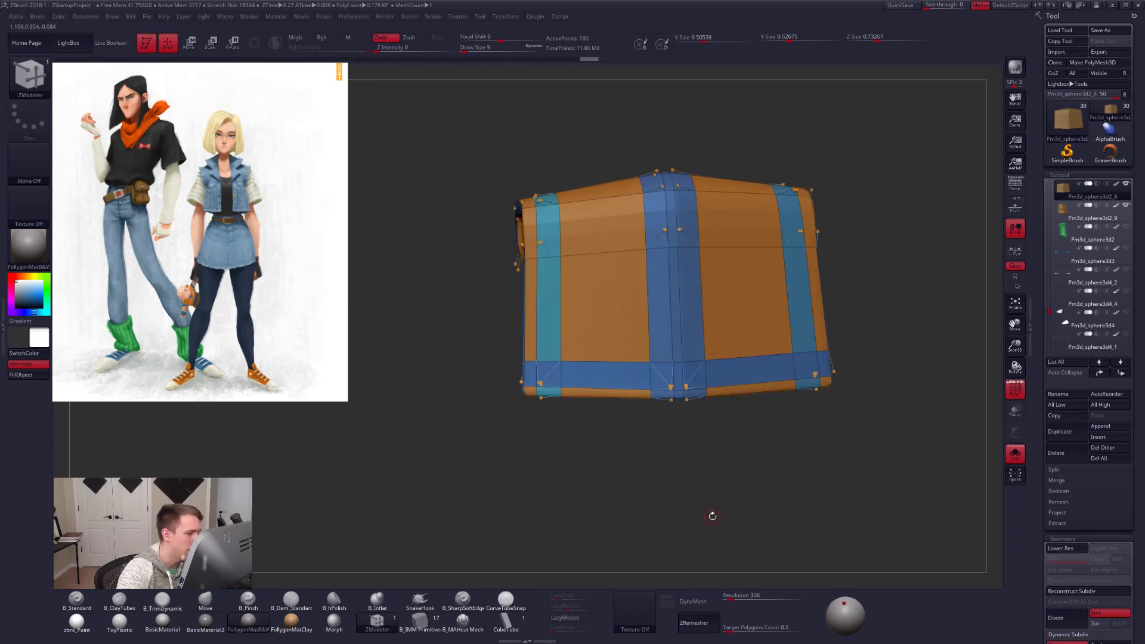
pyautogui.press('shift')
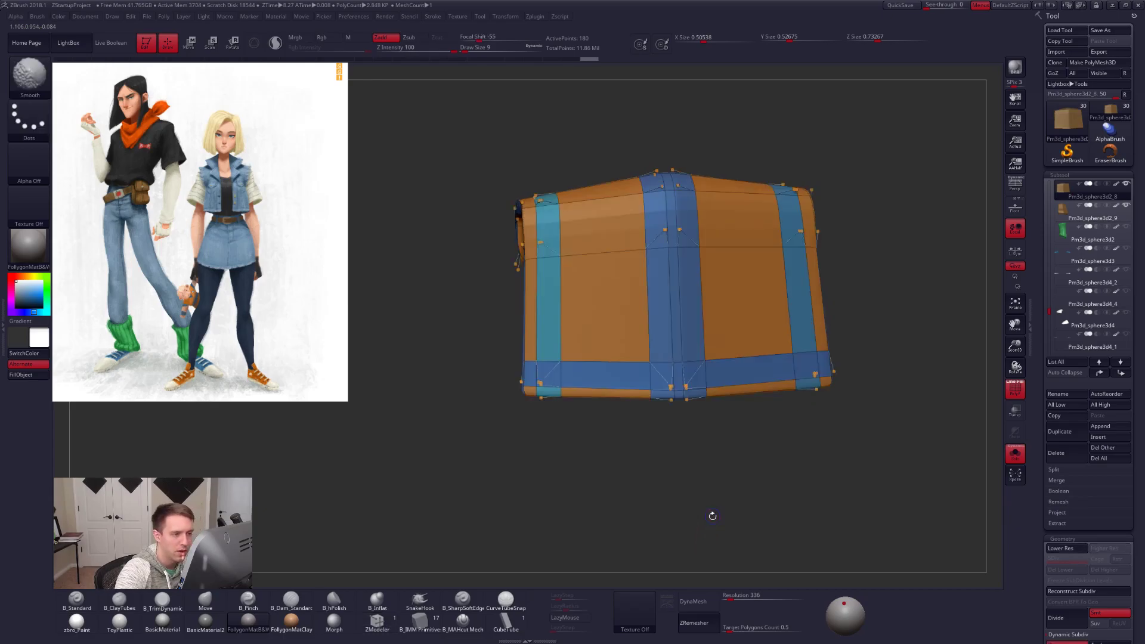
pyautogui.hotkey('shift', 'd')
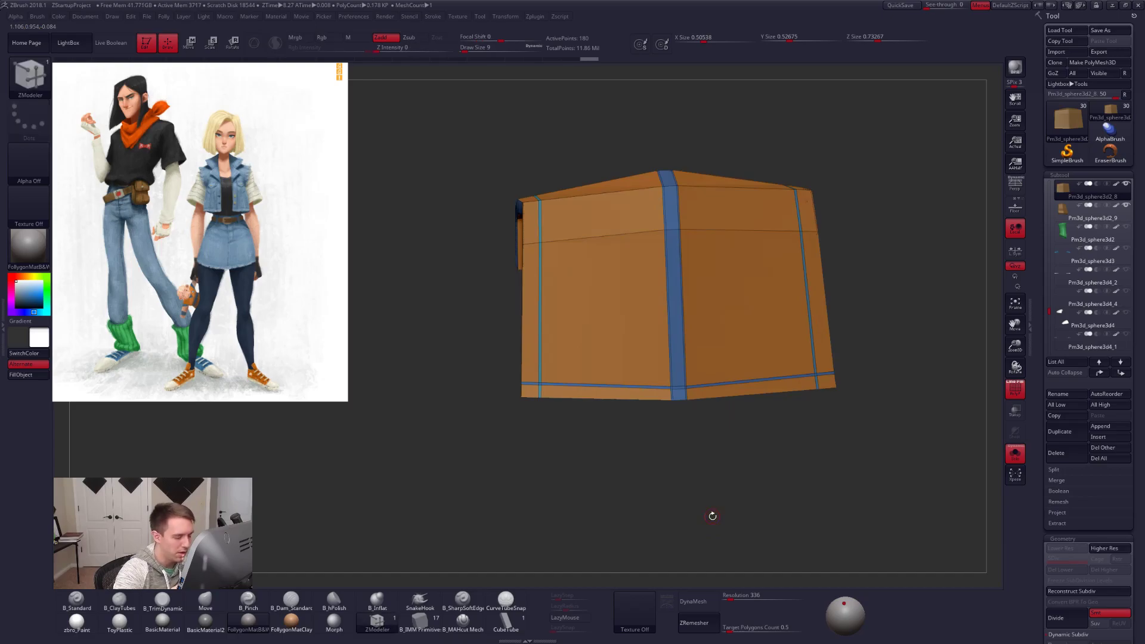
pyautogui.press('d')
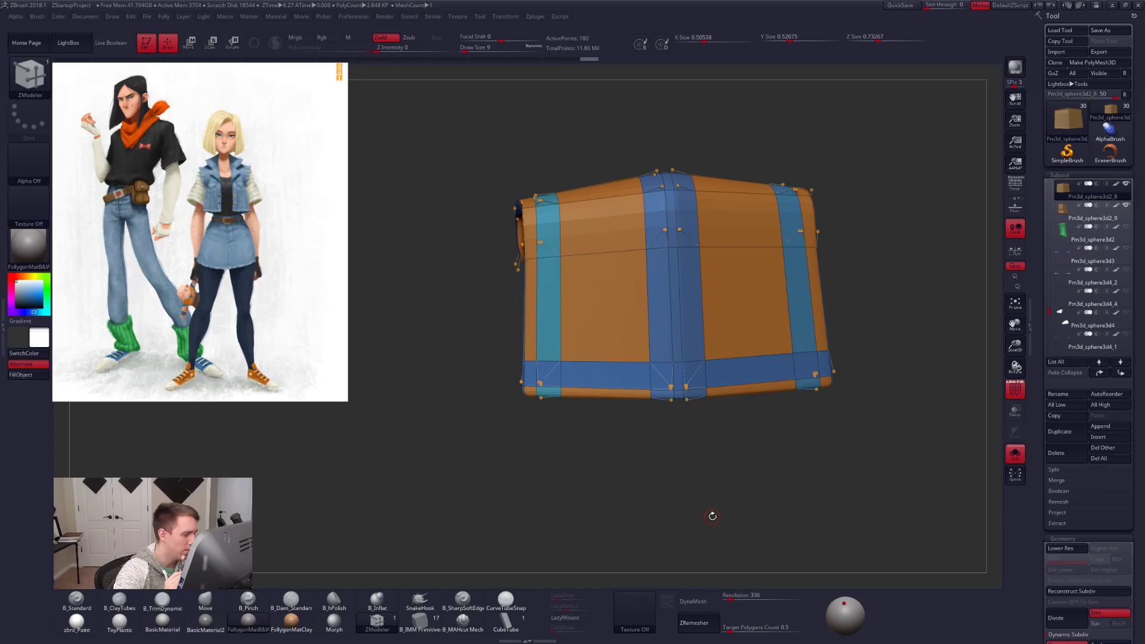
pyautogui.hotkey('shift', 'd')
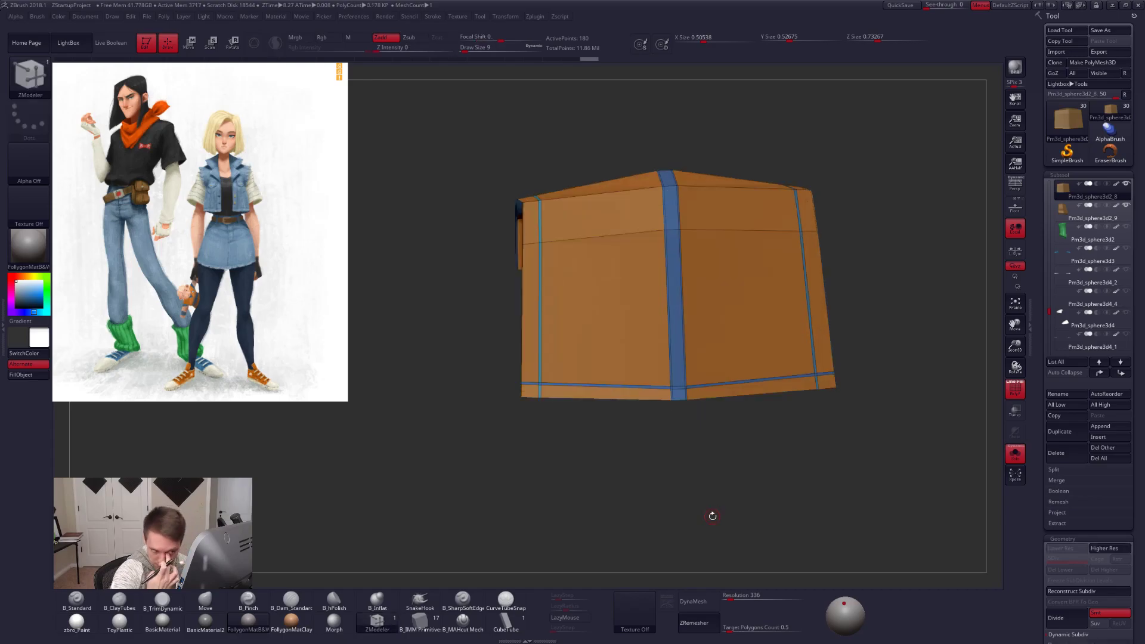
pyautogui.press('d')
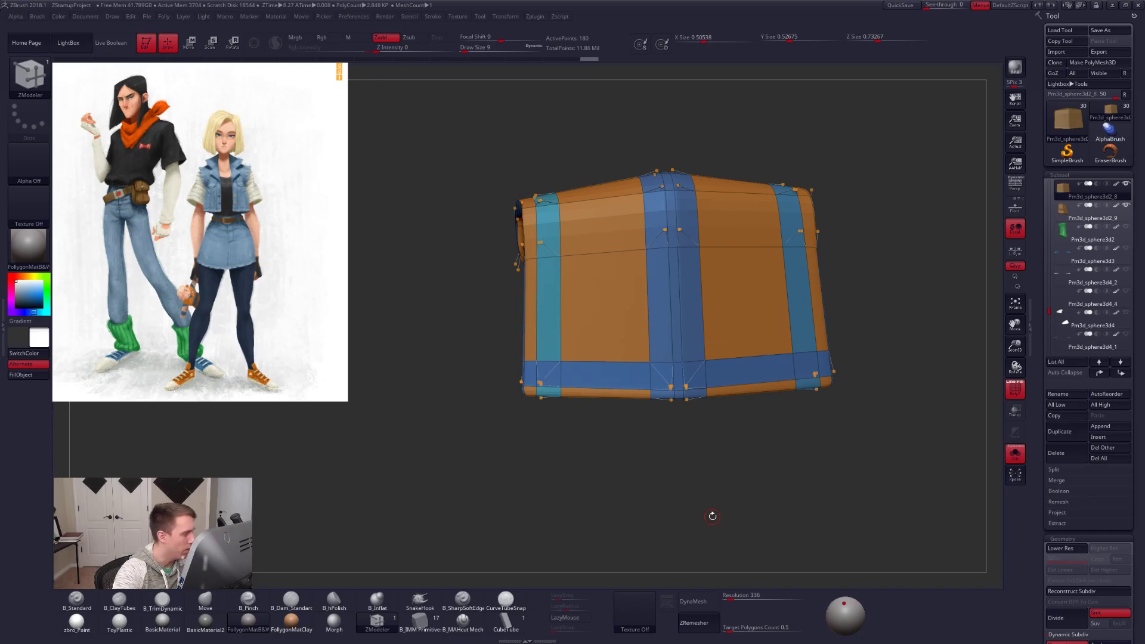
pyautogui.hotkey('shift', 'd')
# Switch to the Photos window with gop-gap-sketch132-1.jpg and examine the belt and pouch seams up close.
pyautogui.moveTo(712, 516); pyautogui.dragTo(711, 435)
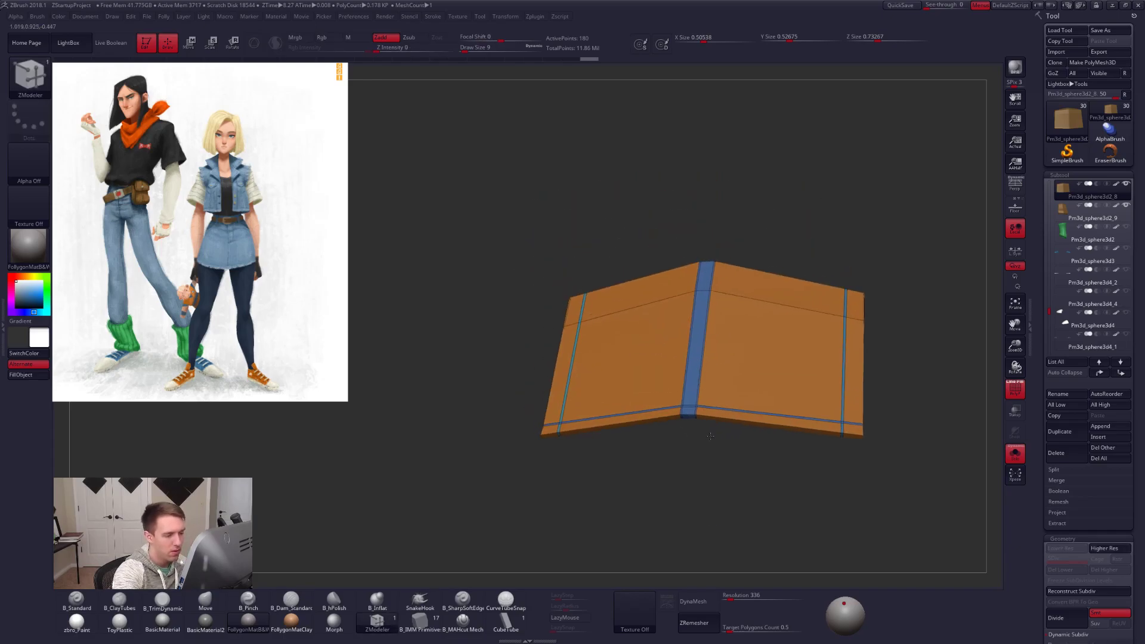
pyautogui.keyDown('ctrl'); pyautogui.moveTo(710, 436); pyautogui.dragTo(684, 433, button='right'); pyautogui.keyUp('ctrl')
pyautogui.keyDown('alt'); pyautogui.moveTo(707, 387); pyautogui.dragTo(652, 426, button='right'); pyautogui.keyUp('alt')
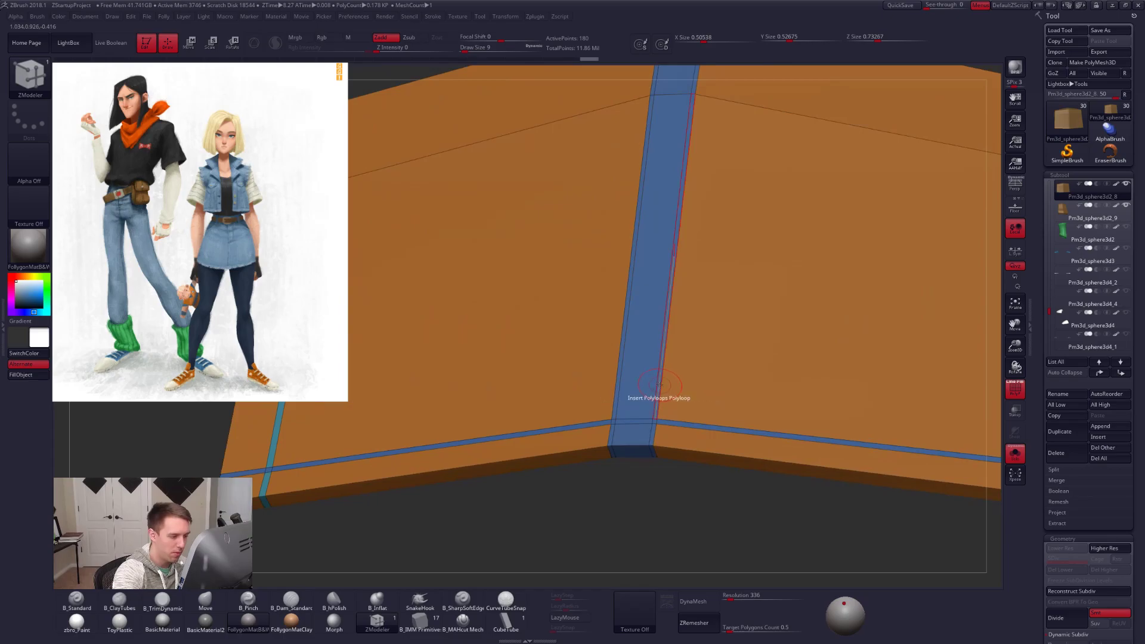
pyautogui.press('space')
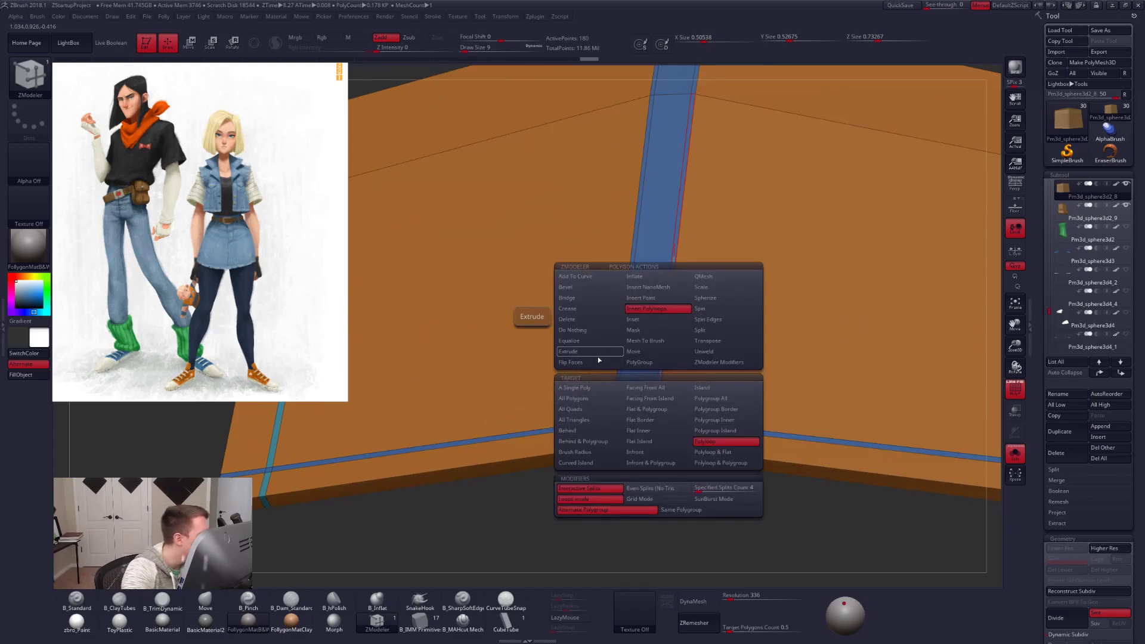
pyautogui.hotkey('alt', 'Tab')
pyautogui.press('Tab')
pyautogui.press('Tab')
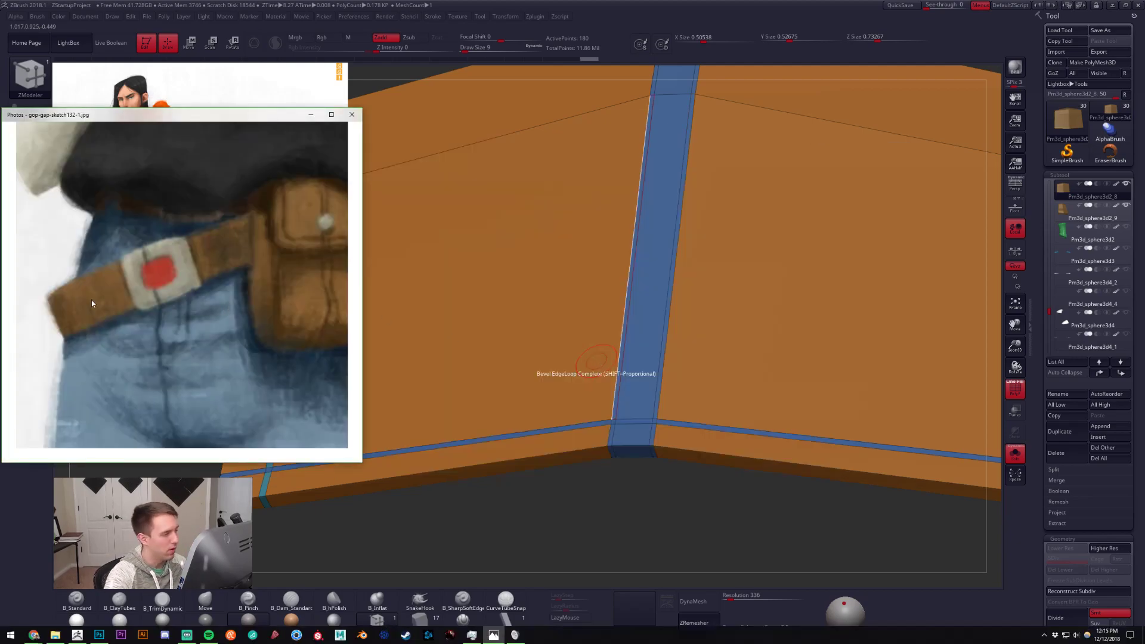
pyautogui.scroll(-2, 102, 298)
pyautogui.scroll(4, 227, 249)
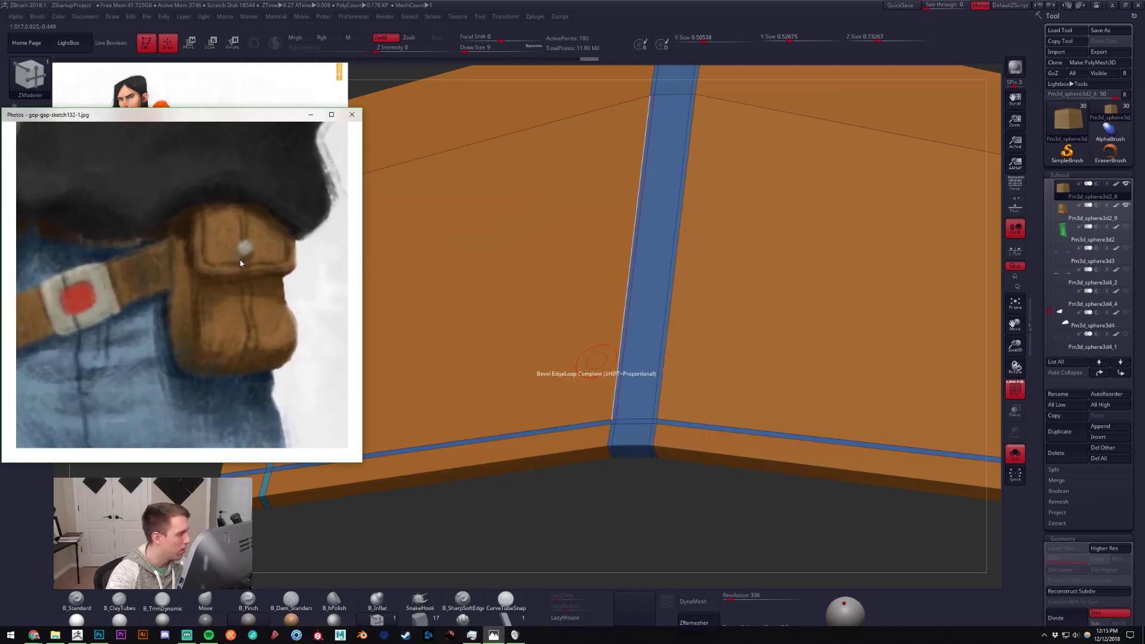
# Insert a vertical edge loop through the flap's left panel and bevel the horizontal loop at the fold into a thin strip.
pyautogui.click(446, 310)
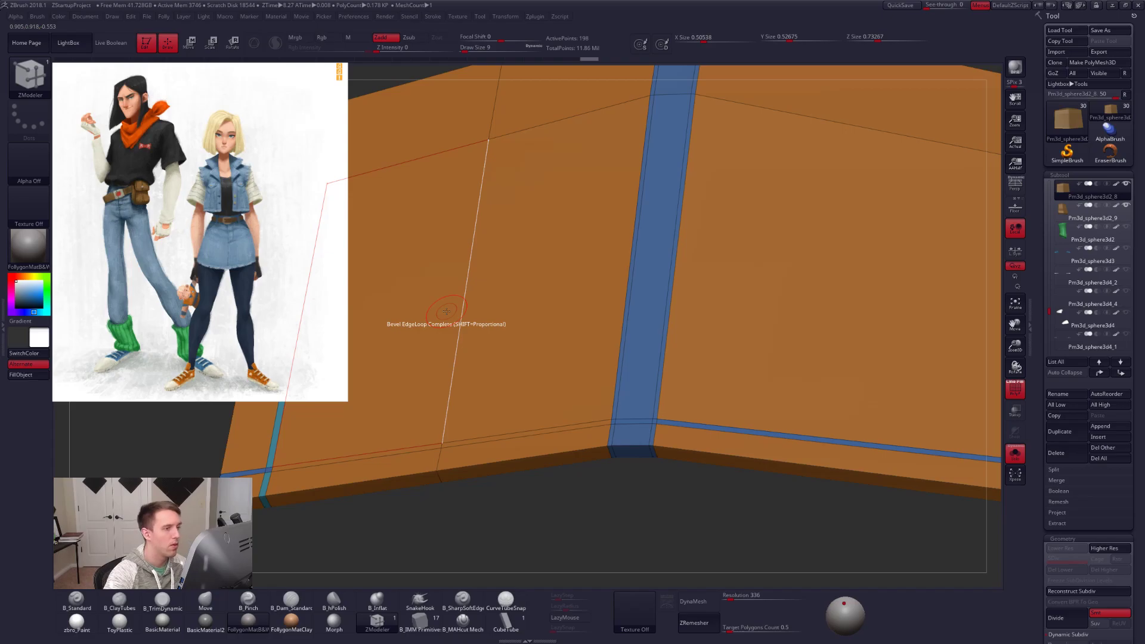
pyautogui.keyDown('ctrl'); pyautogui.moveTo(723, 423); pyautogui.dragTo(675, 448, button='right'); pyautogui.keyUp('ctrl')
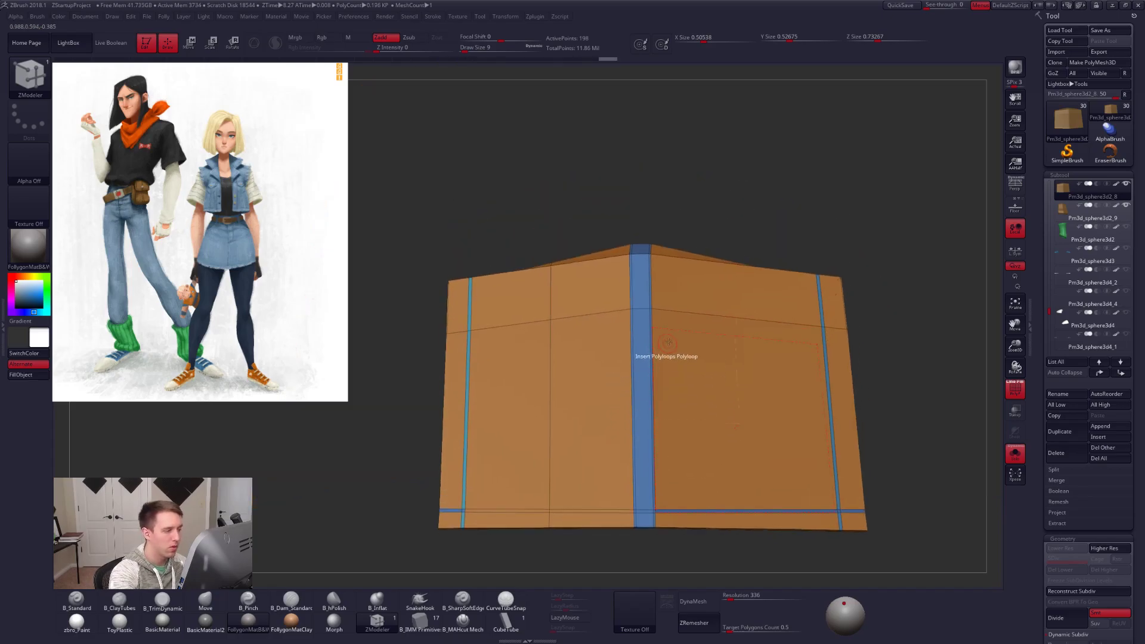
pyautogui.moveTo(666, 345); pyautogui.dragTo(694, 322, button='right')
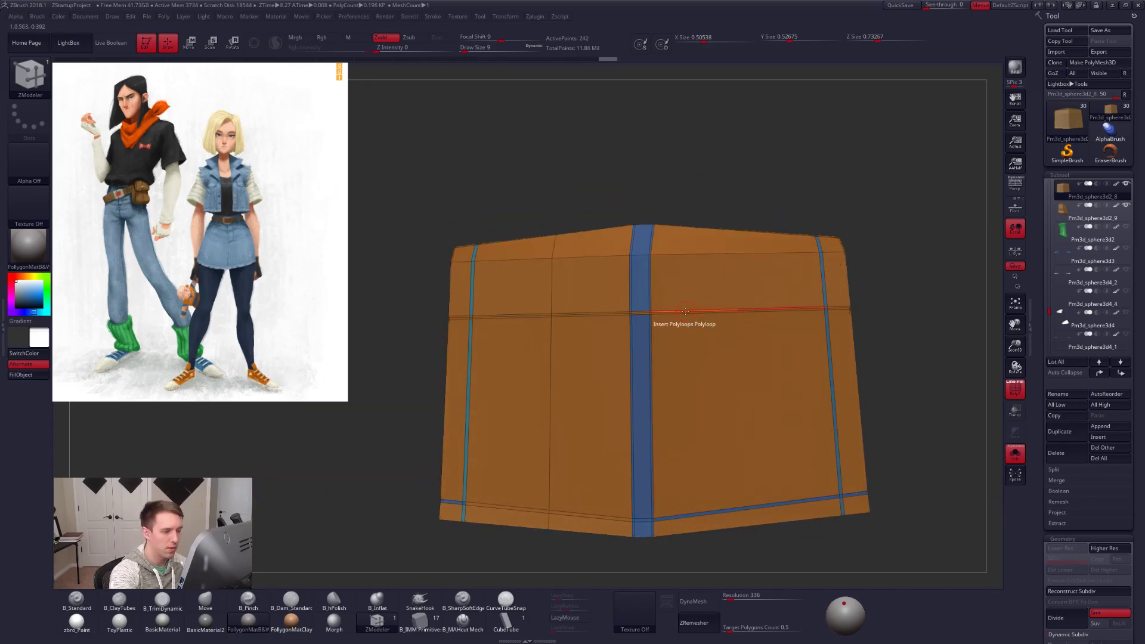
pyautogui.click(685, 350)
# Extrude the narrow polyloop on the right side of the flap's centre band inward to form a seam groove.
pyautogui.moveTo(689, 405); pyautogui.dragTo(639, 429, button='right')
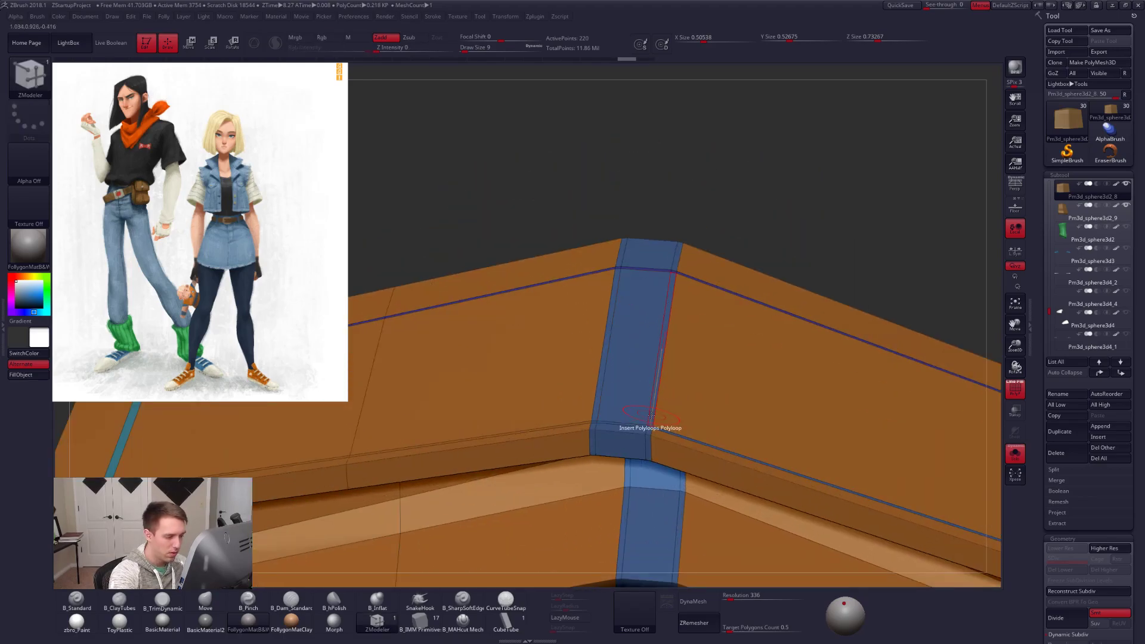
pyautogui.press('space')
pyautogui.click(595, 351)
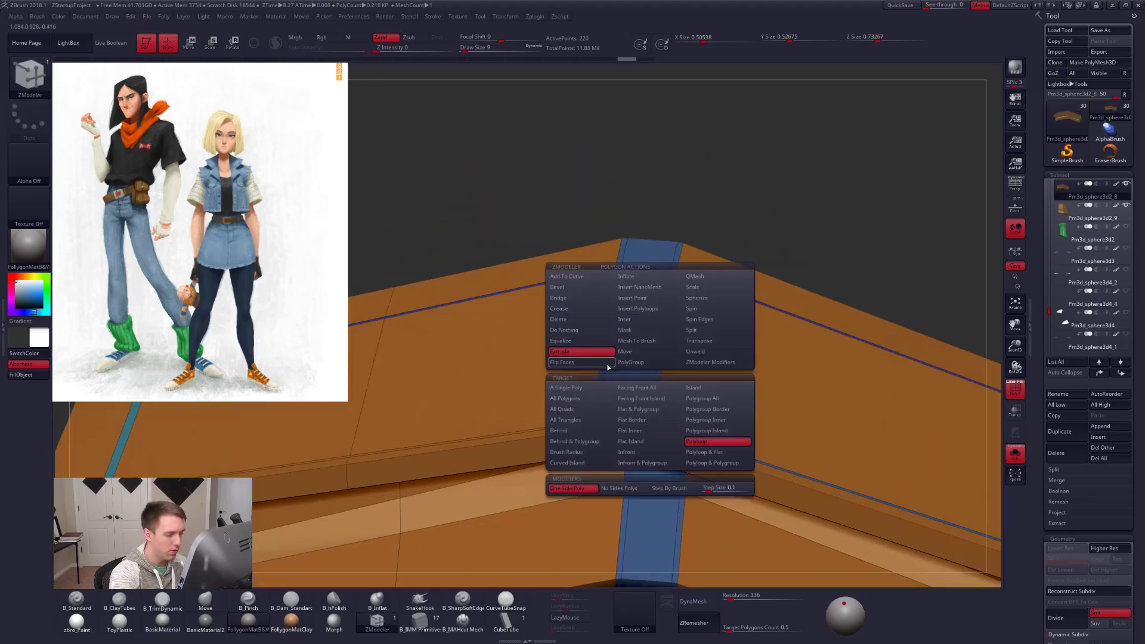
pyautogui.click(700, 448)
pyautogui.moveTo(652, 409); pyautogui.dragTo(651, 413)
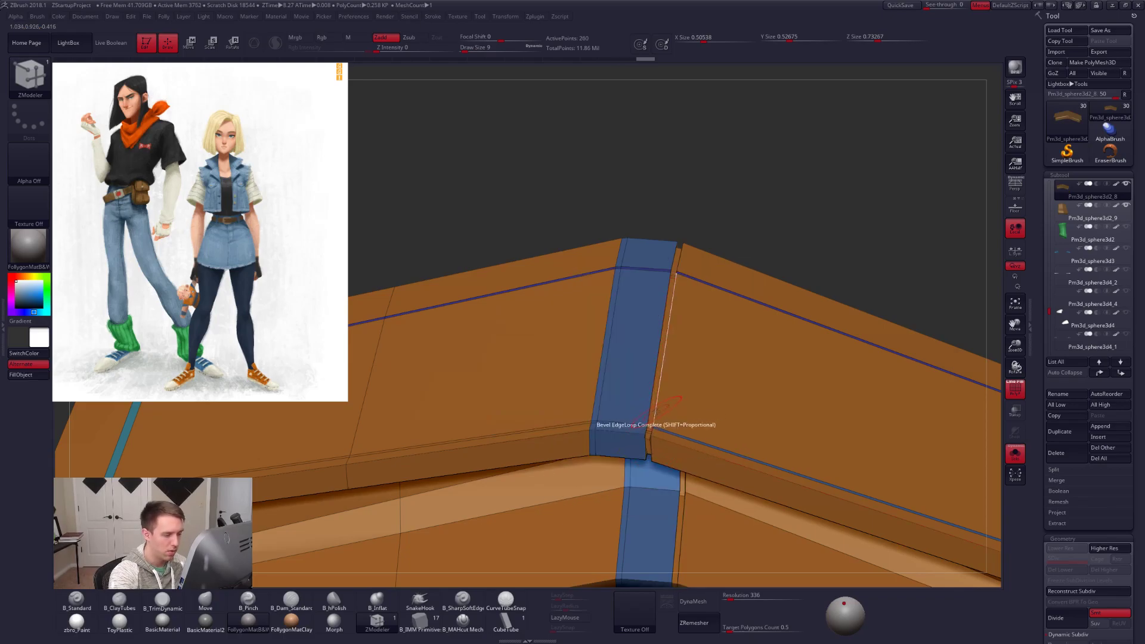
# Extrude the matching narrow polyloop on the left side of the centre band inward and preview the smoothed flap without wireframe.
pyautogui.moveTo(664, 404); pyautogui.dragTo(594, 402, button='right')
pyautogui.press('d')
pyautogui.hotkey('shift', 'd')
pyautogui.moveTo(595, 404); pyautogui.dragTo(597, 410)
pyautogui.keyDown('ctrl'); pyautogui.moveTo(598, 410); pyautogui.dragTo(741, 532, button='right'); pyautogui.keyUp('ctrl')
pyautogui.press('d')
pyautogui.hotkey('shift', 'f')
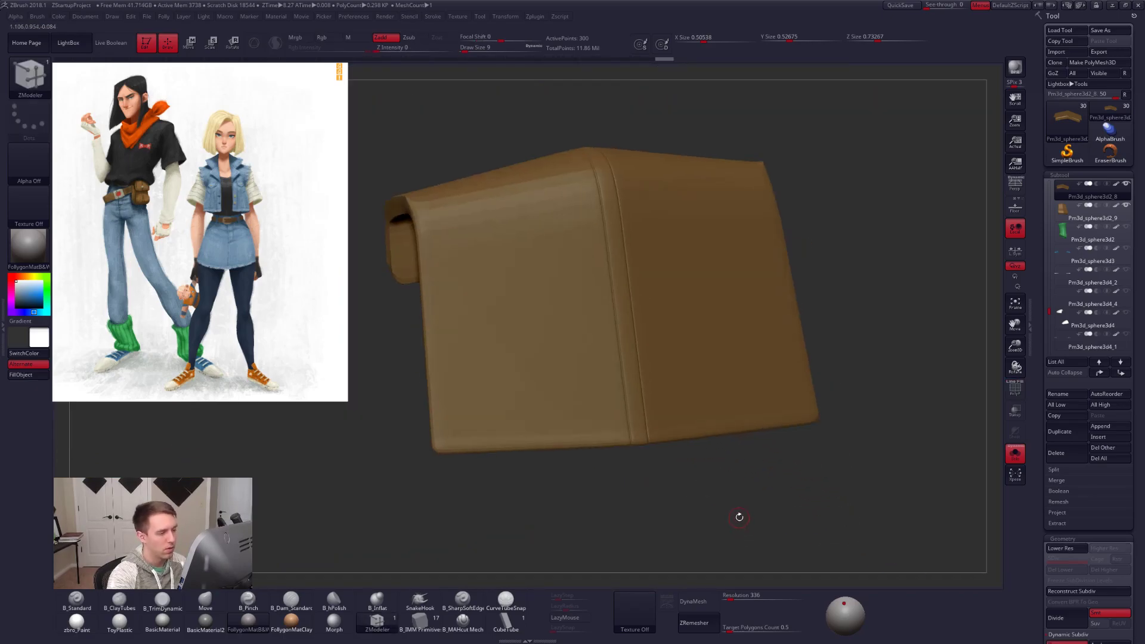
# Examine the smoothed flap in place on the pouch, and by itself with its wireframe and smoothing on and off.
pyautogui.keyDown('alt'); pyautogui.moveTo(673, 464); pyautogui.dragTo(740, 509); pyautogui.keyUp('alt')
pyautogui.moveTo(745, 514)
pyautogui.mouseDown(button='right')
pyautogui.moveTo(805, 507)
pyautogui.moveTo(738, 486)
pyautogui.moveTo(734, 515)
pyautogui.mouseUp(button='right')
pyautogui.keyDown('alt'); pyautogui.moveTo(566, 426); pyautogui.dragTo(627, 366, button='right'); pyautogui.keyUp('alt')
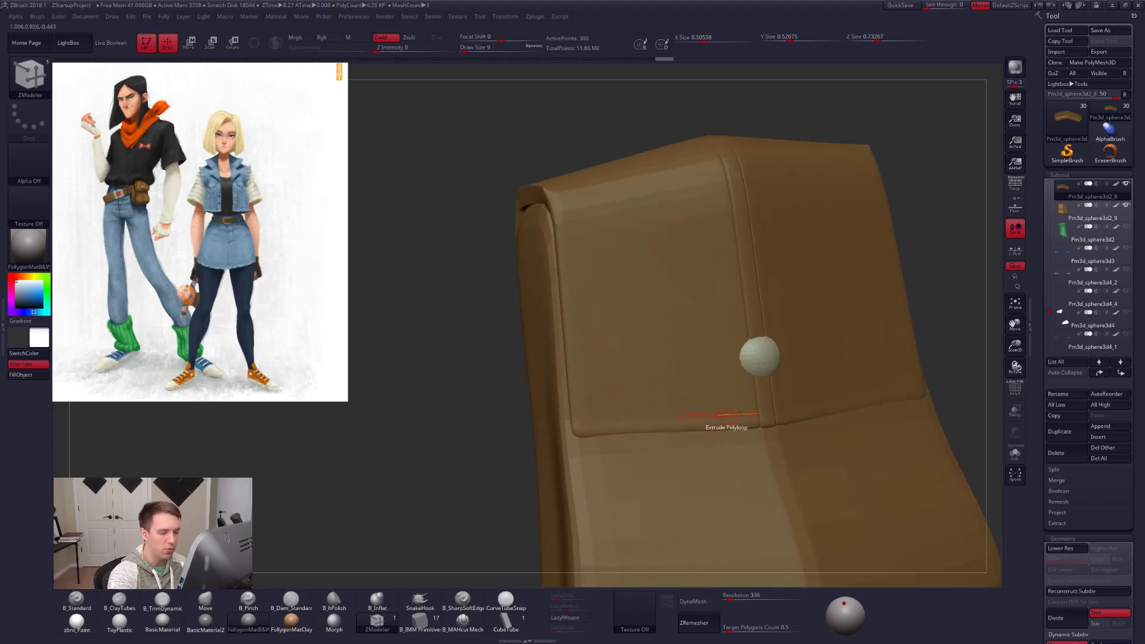
pyautogui.hotkey('alt', 's')
pyautogui.moveTo(575, 319); pyautogui.dragTo(642, 335, button='right')
pyautogui.hotkey('shift', 'f')
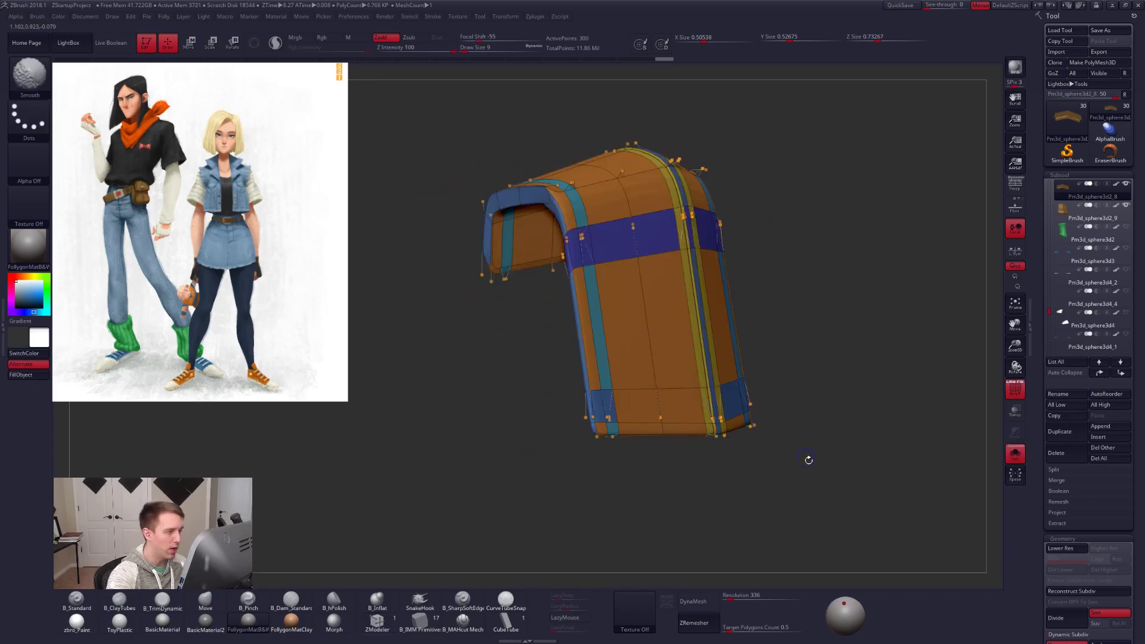
pyautogui.hotkey('shift', 'd')
pyautogui.press('d')
pyautogui.hotkey('shift', 'd')
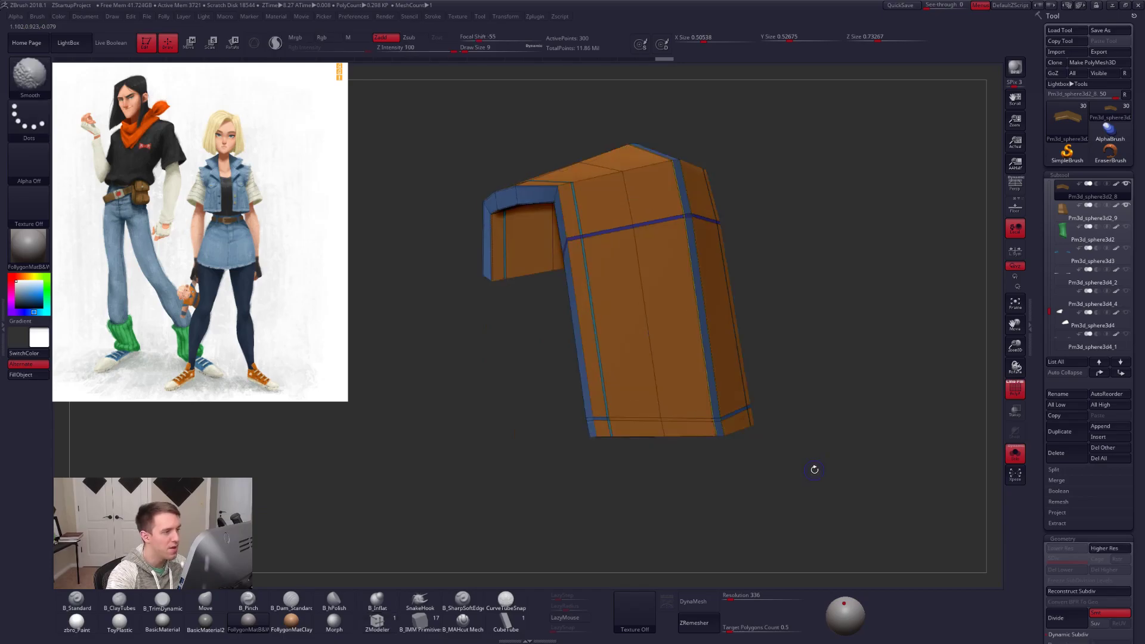
# Mark the narrow border strips along the outer side and bottom of the flap's left panel as a temporary polygroup.
pyautogui.moveTo(644, 430); pyautogui.dragTo(605, 414, button='right')
pyautogui.keyDown('alt'); pyautogui.moveTo(598, 374); pyautogui.dragTo(603, 520, button='right'); pyautogui.keyUp('alt')
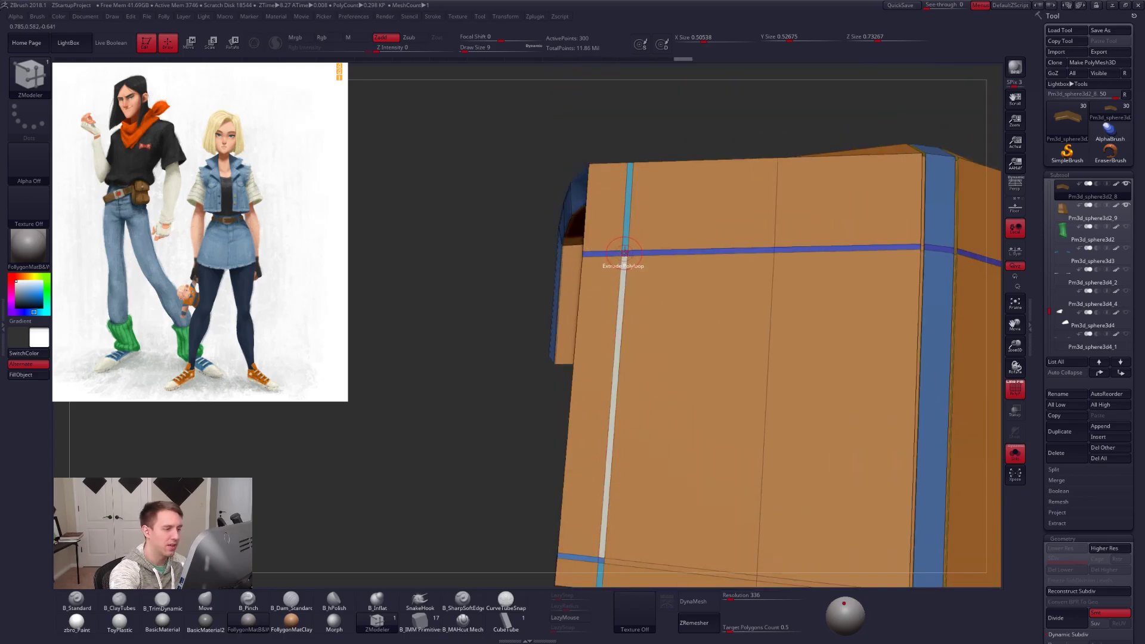
pyautogui.keyDown('alt'); pyautogui.click(625, 238); pyautogui.keyUp('alt')
pyautogui.keyDown('ctrl'); pyautogui.moveTo(719, 390); pyautogui.dragTo(642, 380, button='right'); pyautogui.keyUp('ctrl')
pyautogui.moveTo(724, 361); pyautogui.dragTo(596, 289, button='right')
pyautogui.moveTo(708, 382); pyautogui.dragTo(487, 367, button='right')
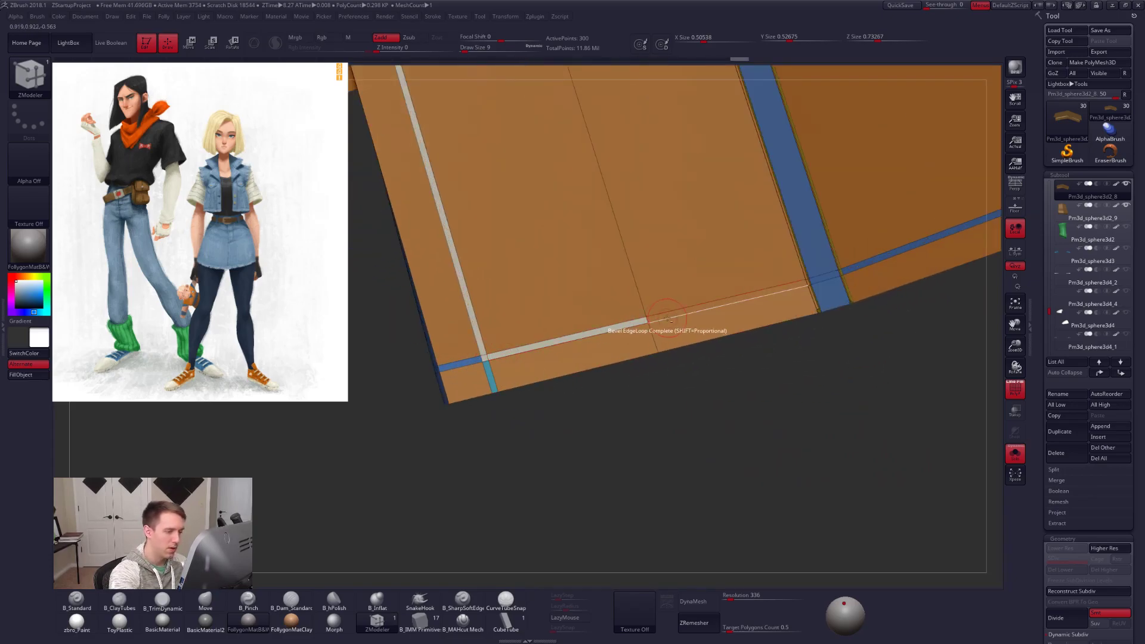
pyautogui.keyDown('alt'); pyautogui.moveTo(710, 341); pyautogui.dragTo(535, 406, button='right'); pyautogui.keyUp('alt')
pyautogui.moveTo(639, 352); pyautogui.dragTo(606, 354, button='right')
pyautogui.keyDown('alt'); pyautogui.click(689, 329); pyautogui.keyUp('alt')
# Add the right panel's bottom and outer side border strips to the temporary polygroup, continuing over the fold.
pyautogui.keyDown('alt'); pyautogui.moveTo(773, 312); pyautogui.dragTo(535, 432, button='right'); pyautogui.keyUp('alt')
pyautogui.moveTo(787, 346); pyautogui.dragTo(700, 383, button='right')
pyautogui.keyDown('alt'); pyautogui.click(749, 323); pyautogui.keyUp('alt')
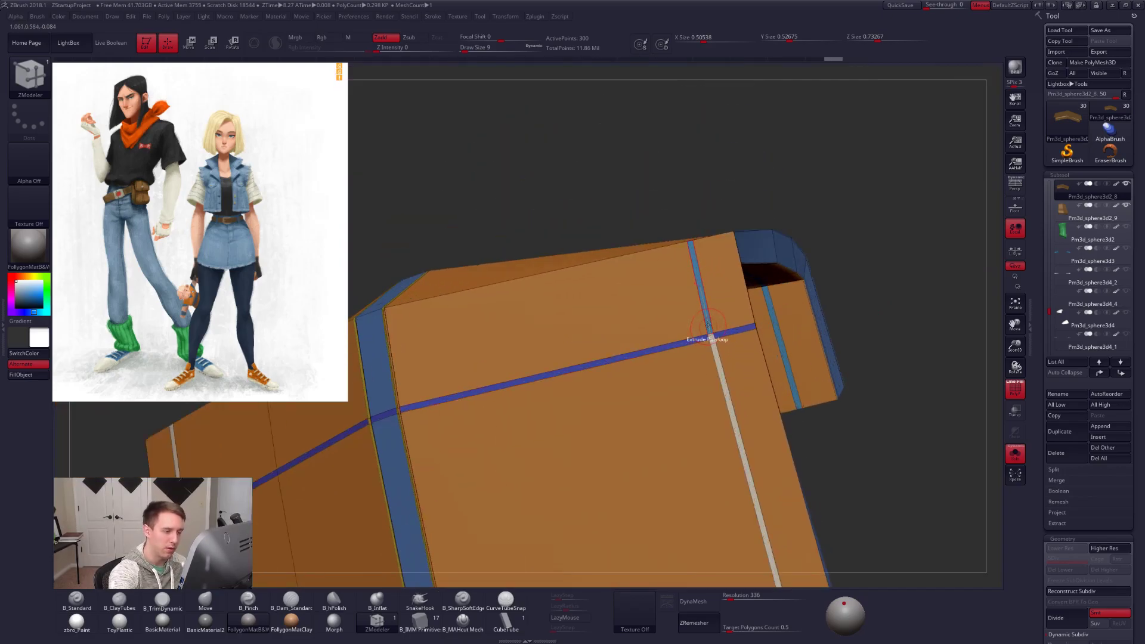
pyautogui.moveTo(704, 328); pyautogui.dragTo(770, 230, button='right')
pyautogui.click(769, 227)
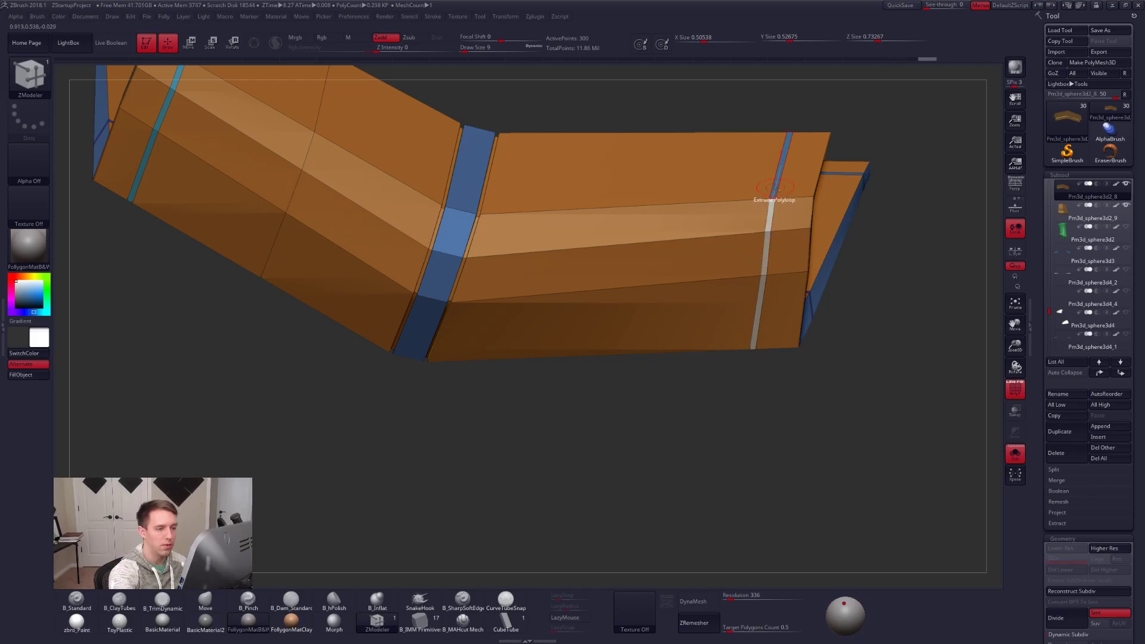
# Continue the marking over the fold on the left side and extrude the marked border strips inward as a groove.
pyautogui.keyDown('ctrl'); pyautogui.moveTo(777, 235); pyautogui.dragTo(555, 322, button='right'); pyautogui.keyUp('ctrl')
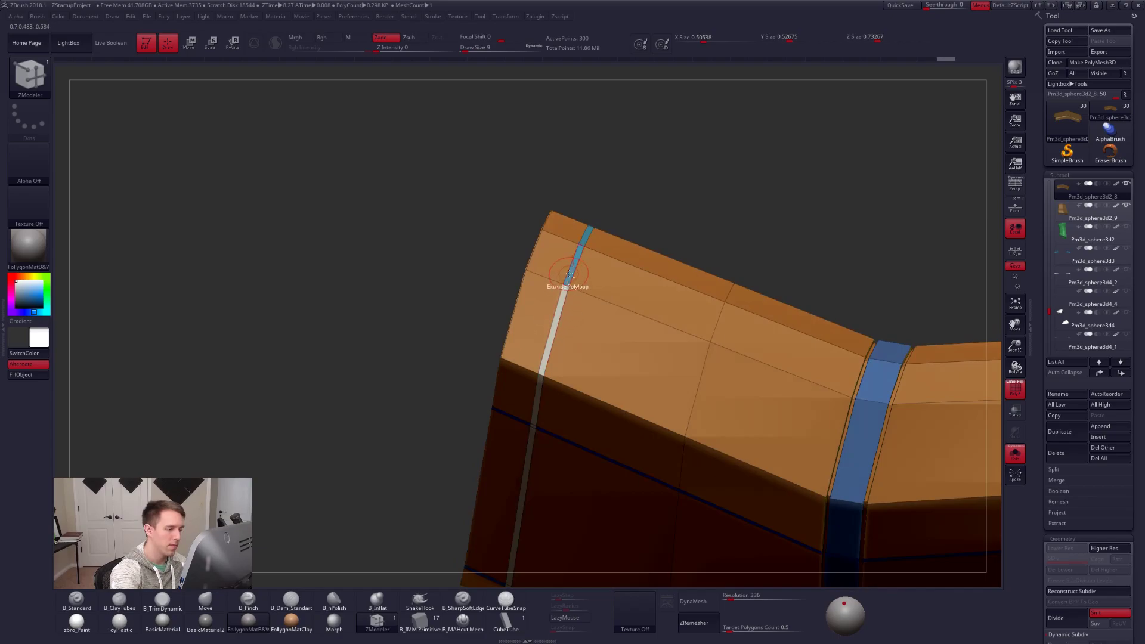
pyautogui.moveTo(572, 215); pyautogui.dragTo(681, 342, button='right')
pyautogui.keyDown('alt'); pyautogui.moveTo(557, 332); pyautogui.dragTo(678, 434, button='right'); pyautogui.keyUp('alt')
pyautogui.press('space')
pyautogui.click(590, 390)
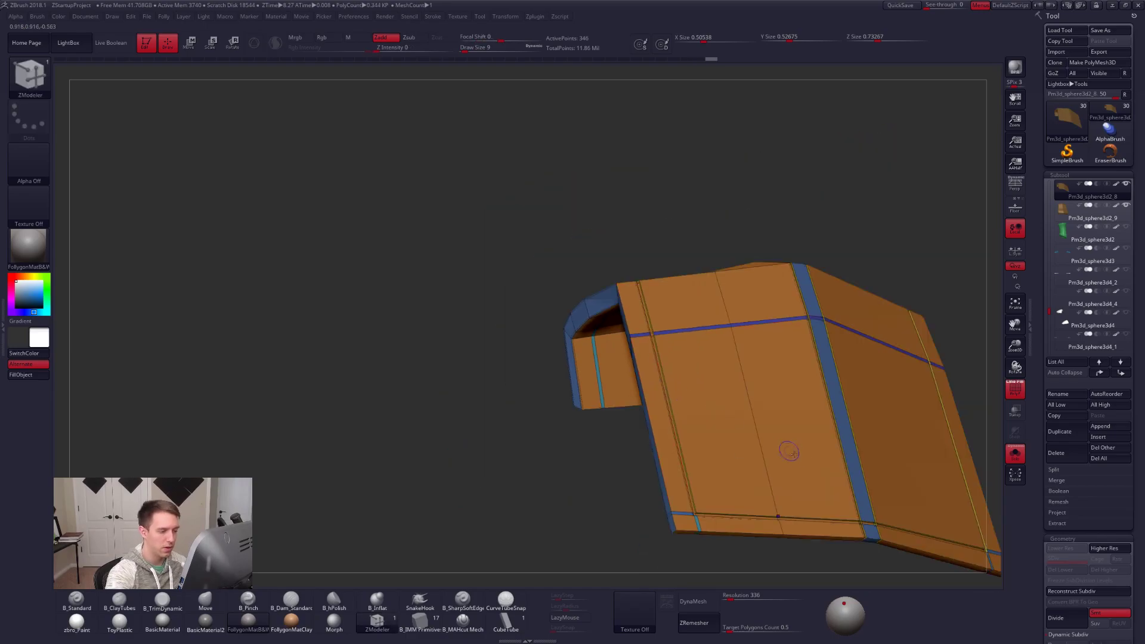
# Examine the smoothed flap's new border groove with and without wireframe, checking its bottom edge and corners.
pyautogui.hotkey('shift', 'f')
pyautogui.moveTo(787, 450); pyautogui.dragTo(817, 477, button='right')
pyautogui.keyDown('alt'); pyautogui.moveTo(888, 569); pyautogui.dragTo(797, 526, button='right'); pyautogui.keyUp('alt')
pyautogui.press('d')
pyautogui.press('d')
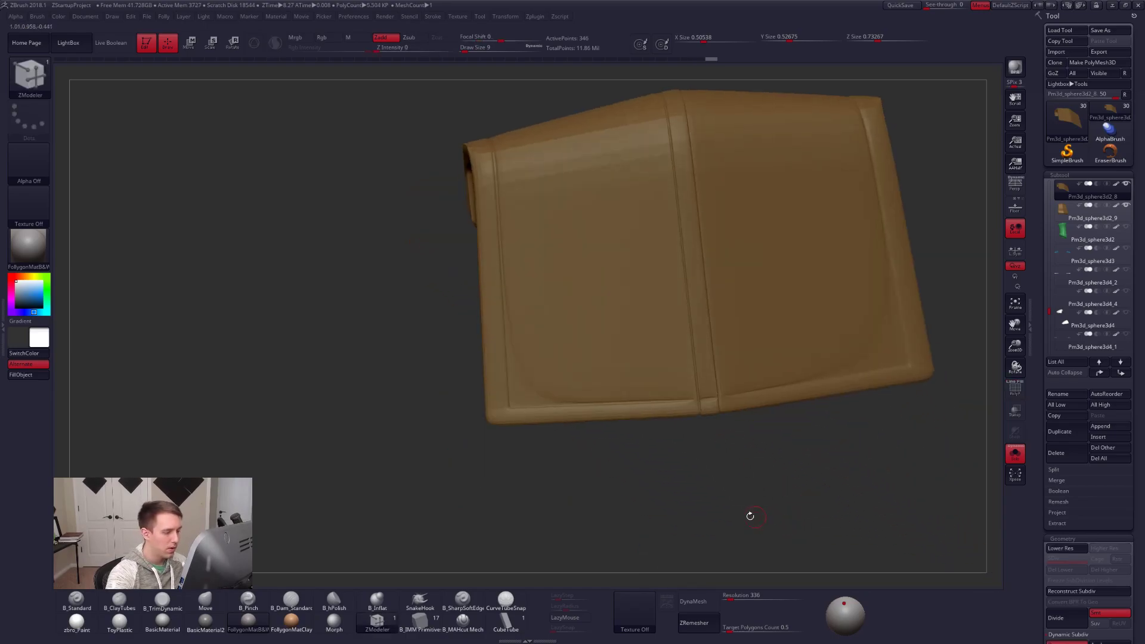
pyautogui.hotkey('shift', 'f')
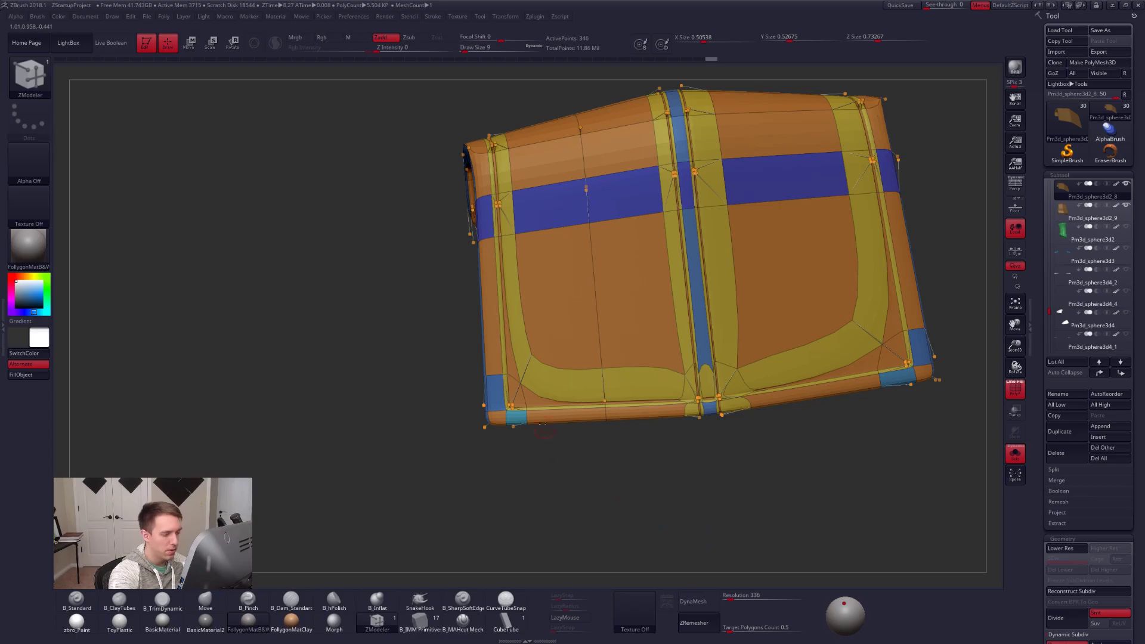
pyautogui.press('shift')
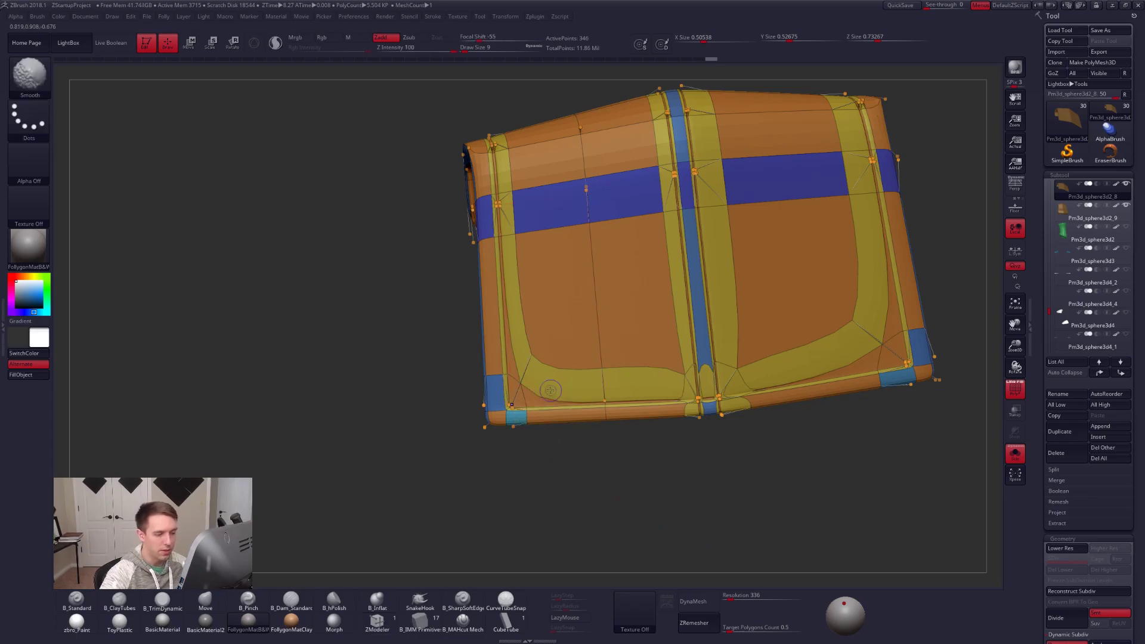
pyautogui.hotkey('shift', 'd')
pyautogui.keyDown('ctrl'); pyautogui.moveTo(643, 398); pyautogui.dragTo(632, 349, button='right'); pyautogui.keyUp('ctrl')
pyautogui.press('d')
pyautogui.hotkey('shift', 'f')
pyautogui.keyDown('alt'); pyautogui.moveTo(673, 406); pyautogui.dragTo(610, 380, button='right'); pyautogui.keyUp('alt')
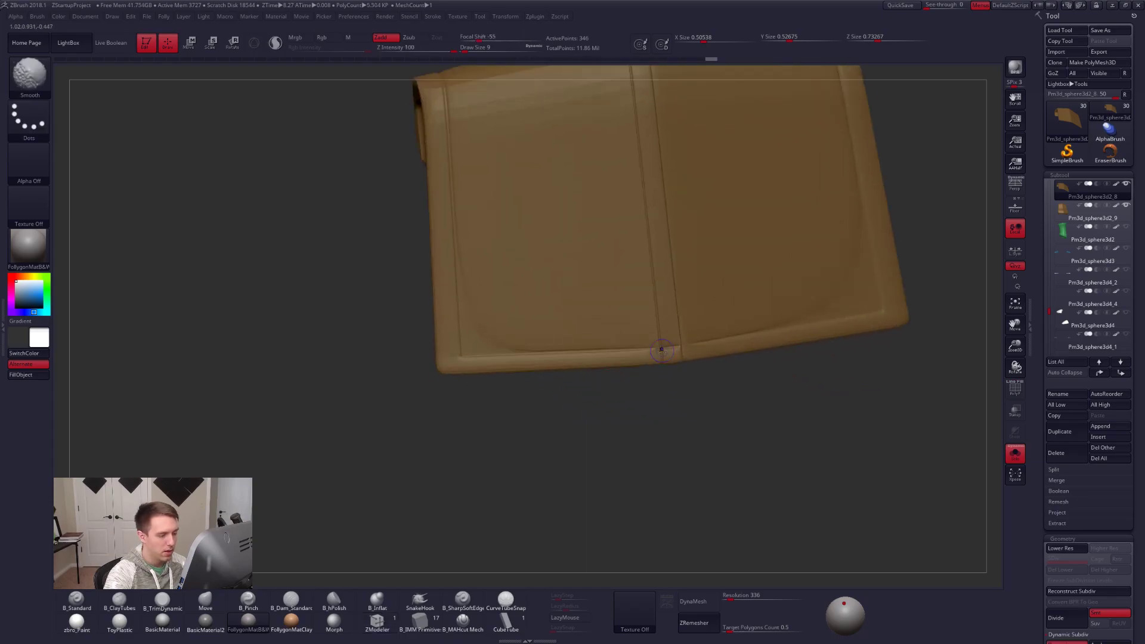
# Undo the border groove and extrude it inward again with the centre band's bottom strip included.
pyautogui.hotkey('shift', 'd')
pyautogui.hotkey('shift', 'f')
pyautogui.moveTo(671, 378); pyautogui.dragTo(656, 357)
pyautogui.keyDown('ctrl'); pyautogui.moveTo(674, 368); pyautogui.dragTo(595, 322, button='right'); pyautogui.keyUp('ctrl')
pyautogui.hotkey('ctrl', 'z')
pyautogui.moveTo(718, 347); pyautogui.dragTo(623, 372, button='right')
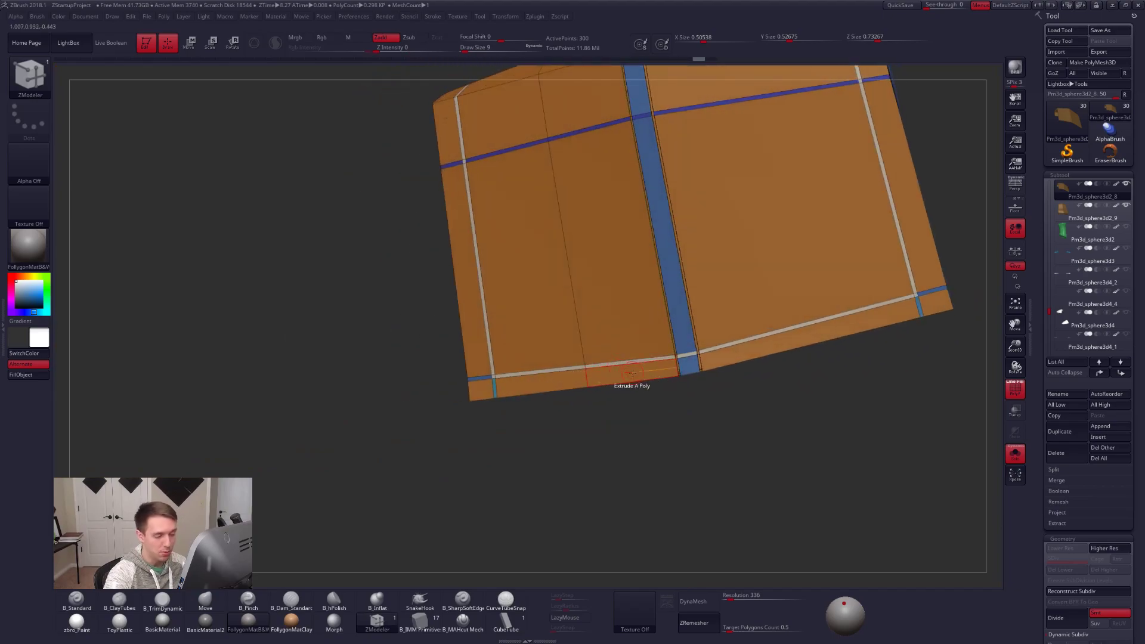
pyautogui.keyDown('ctrl'); pyautogui.moveTo(654, 366); pyautogui.dragTo(669, 358, button='right'); pyautogui.keyUp('ctrl')
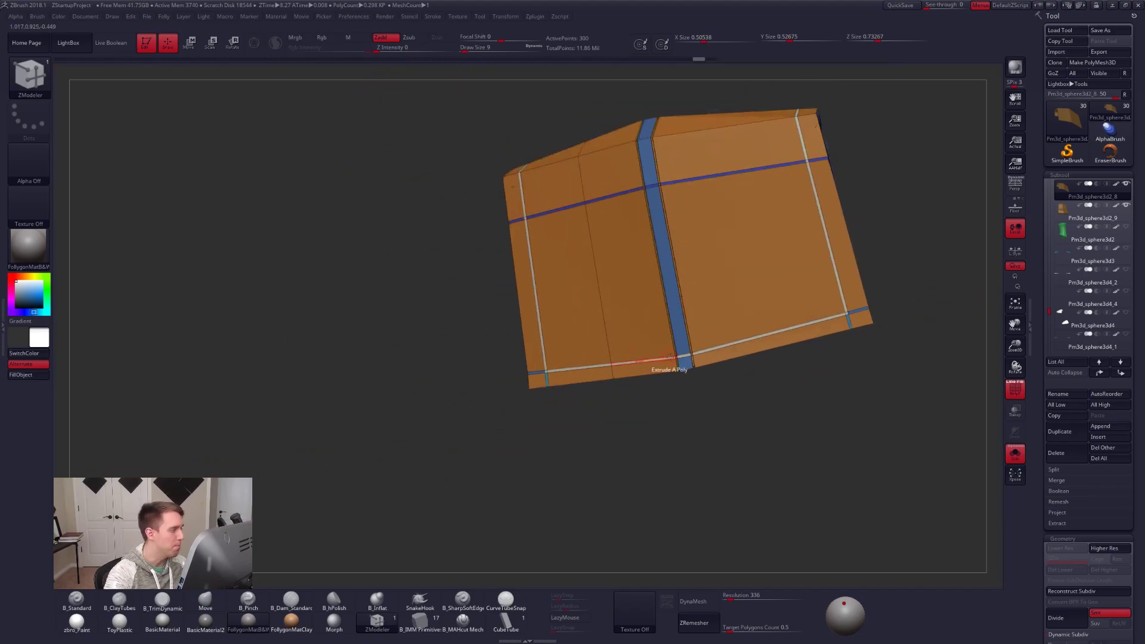
pyautogui.moveTo(835, 247); pyautogui.dragTo(842, 245)
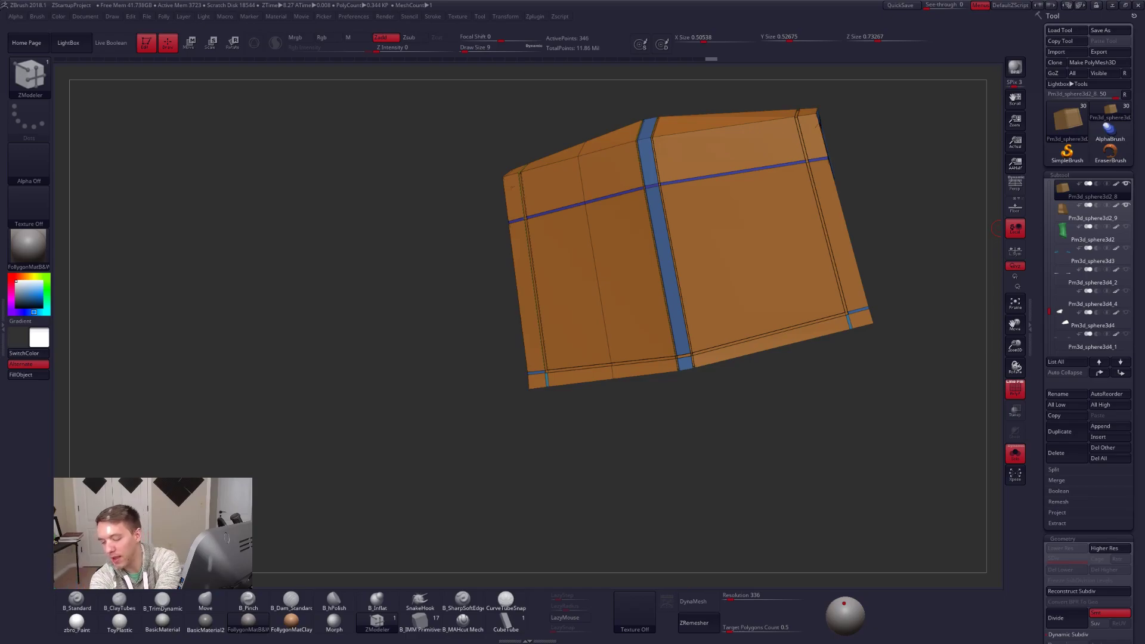
# Examine the smoothed flap and zoom in on where the border groove crosses the centre band's grooves.
pyautogui.moveTo(580, 391); pyautogui.dragTo(687, 436)
pyautogui.press('d')
pyautogui.hotkey('shift', 'f')
pyautogui.hotkey('alt', 's')
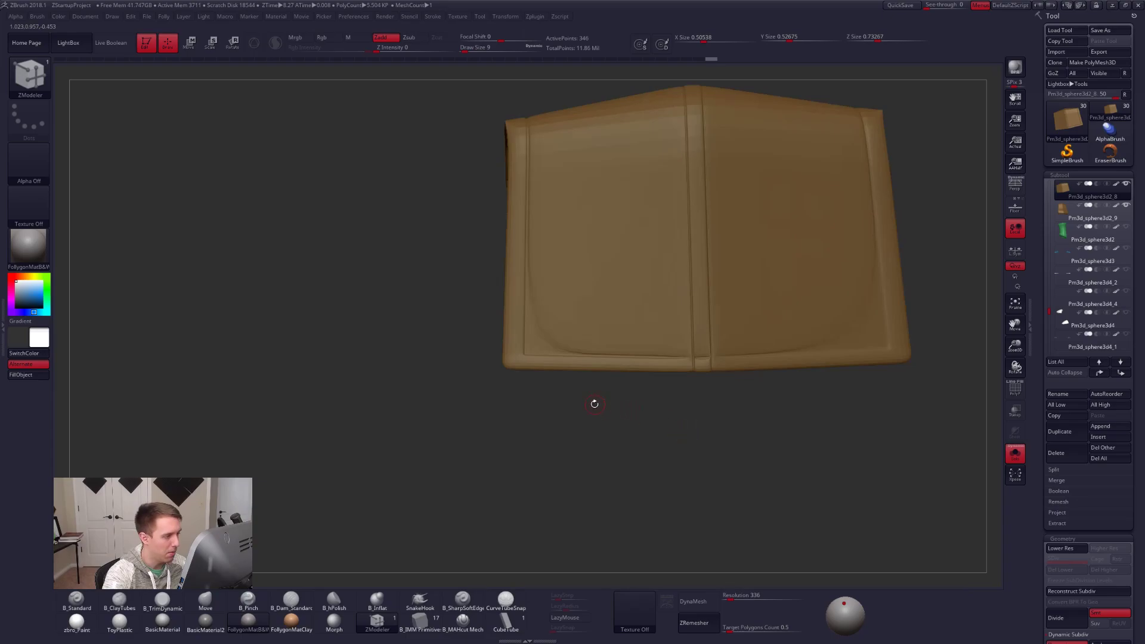
pyautogui.moveTo(550, 337); pyautogui.dragTo(570, 357)
pyautogui.hotkey('shift', 'f')
pyautogui.hotkey('shift', 'd')
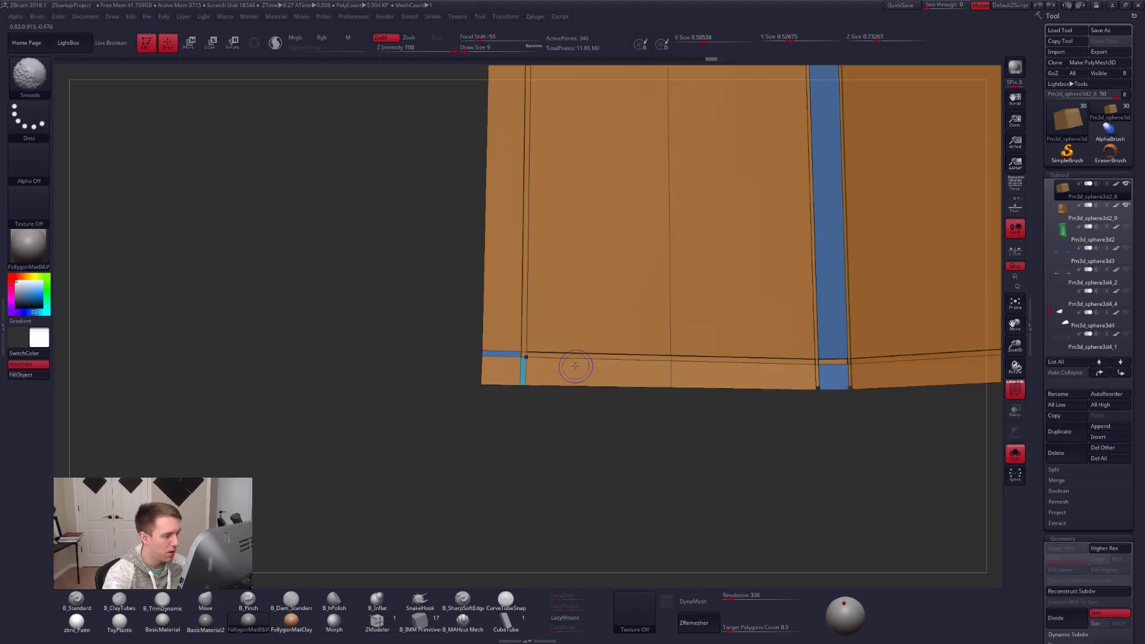
pyautogui.moveTo(573, 364); pyautogui.dragTo(539, 317, button='right')
pyautogui.press('d')
pyautogui.hotkey('shift', 'd')
pyautogui.moveTo(747, 334); pyautogui.dragTo(744, 482, button='right')
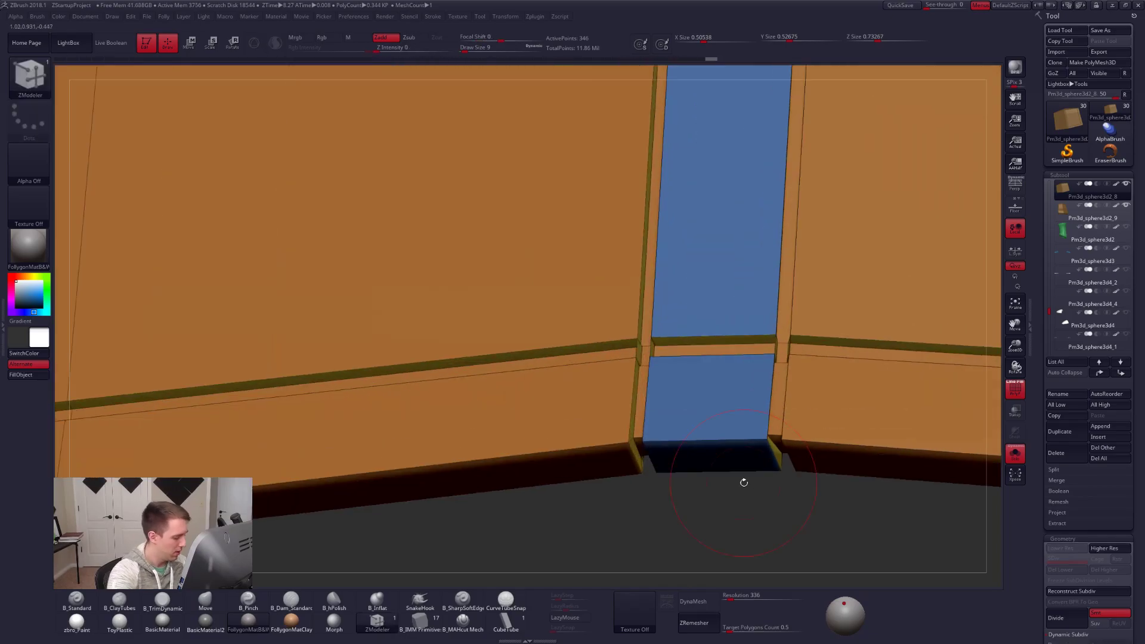
# Try deleting the single polygon where the border groove meets the centre band's left groove, and preview it smoothed.
pyautogui.moveTo(634, 384); pyautogui.dragTo(638, 351, button='right')
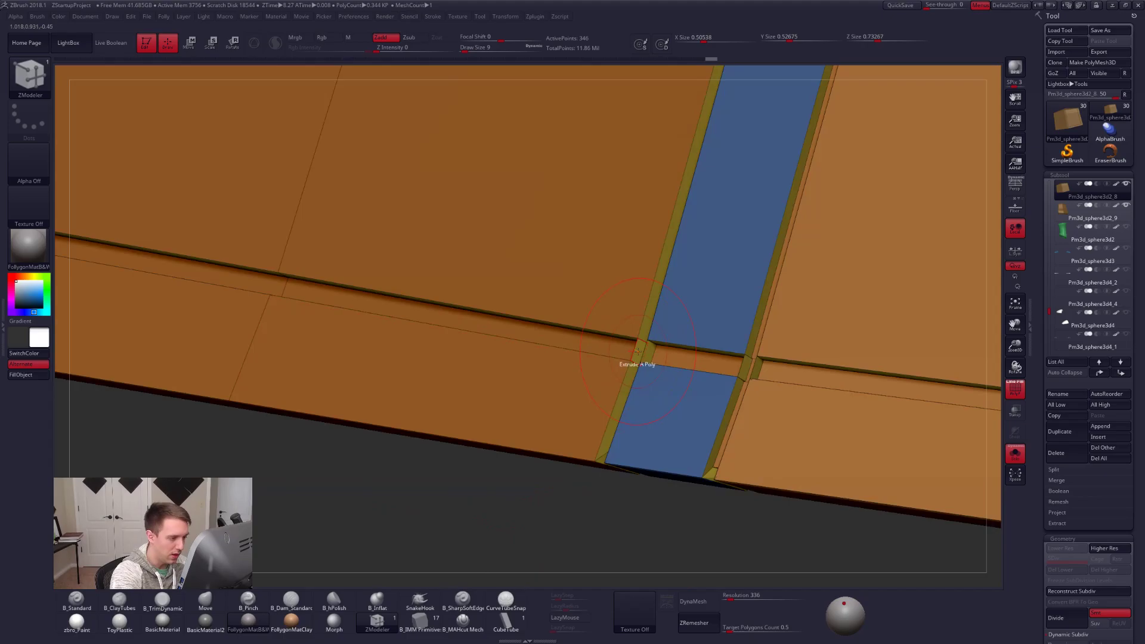
pyautogui.press('space')
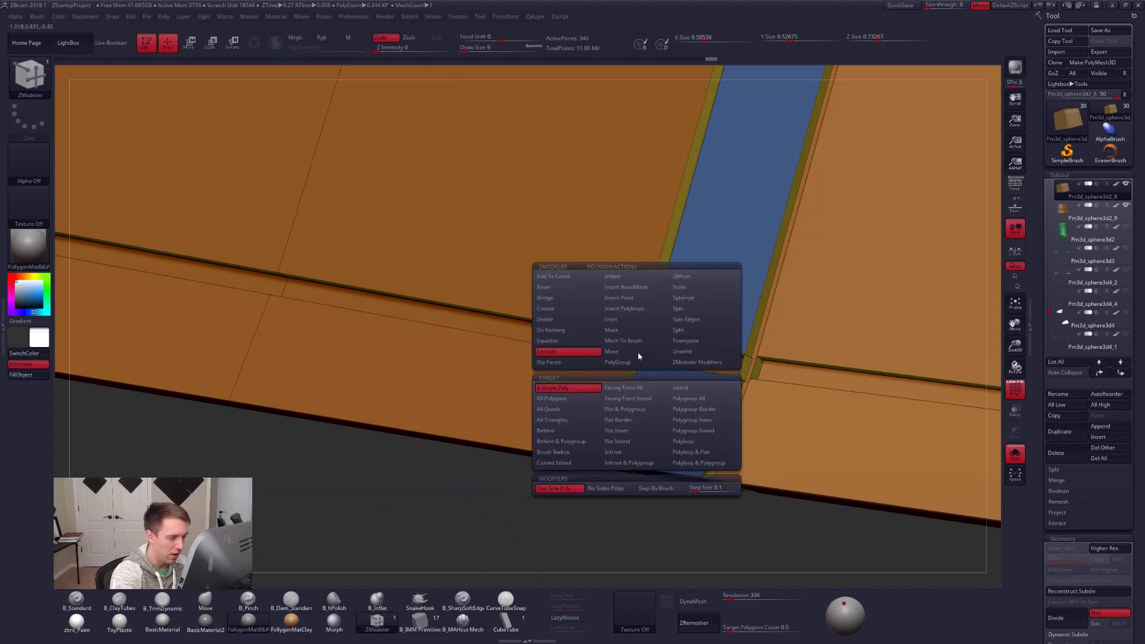
pyautogui.click(574, 320)
pyautogui.click(570, 388)
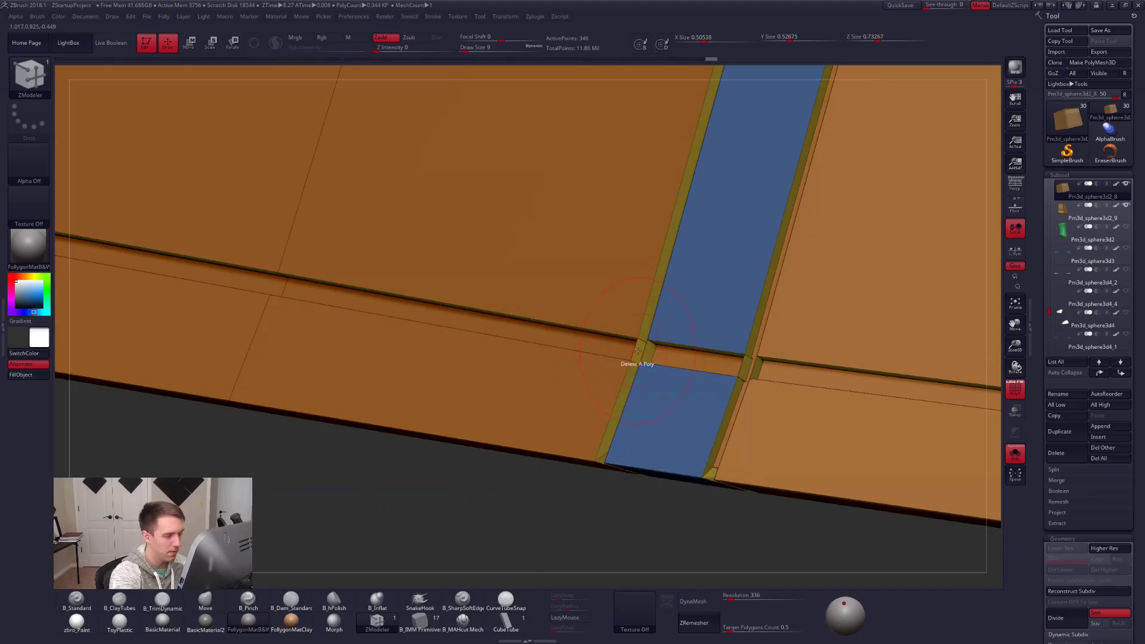
pyautogui.moveTo(636, 356); pyautogui.dragTo(715, 353, button='right')
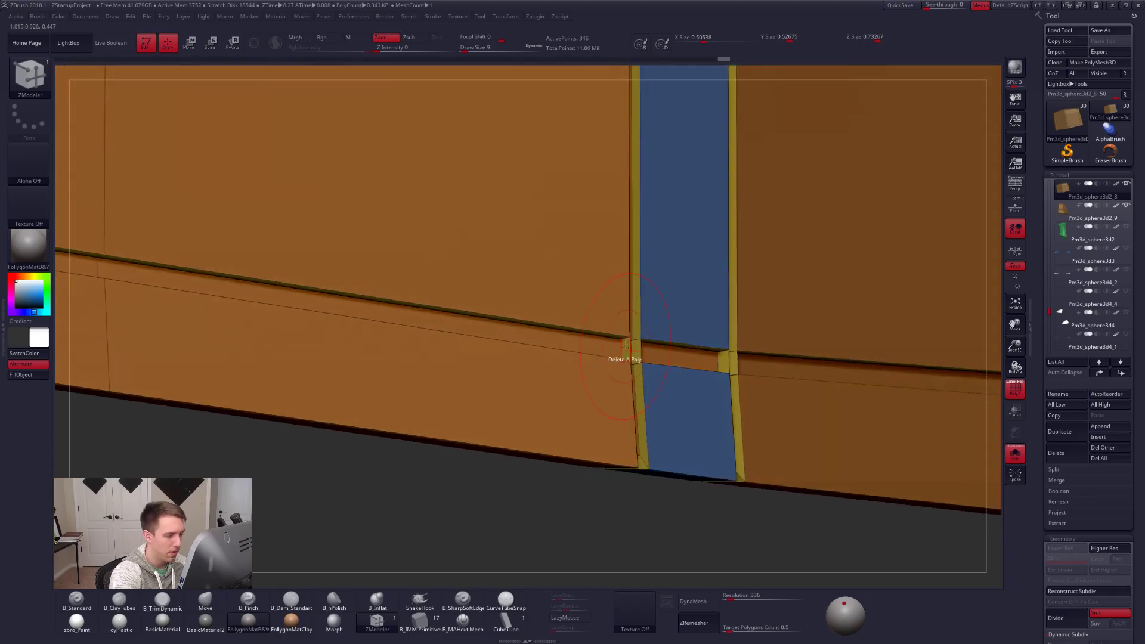
pyautogui.press('d')
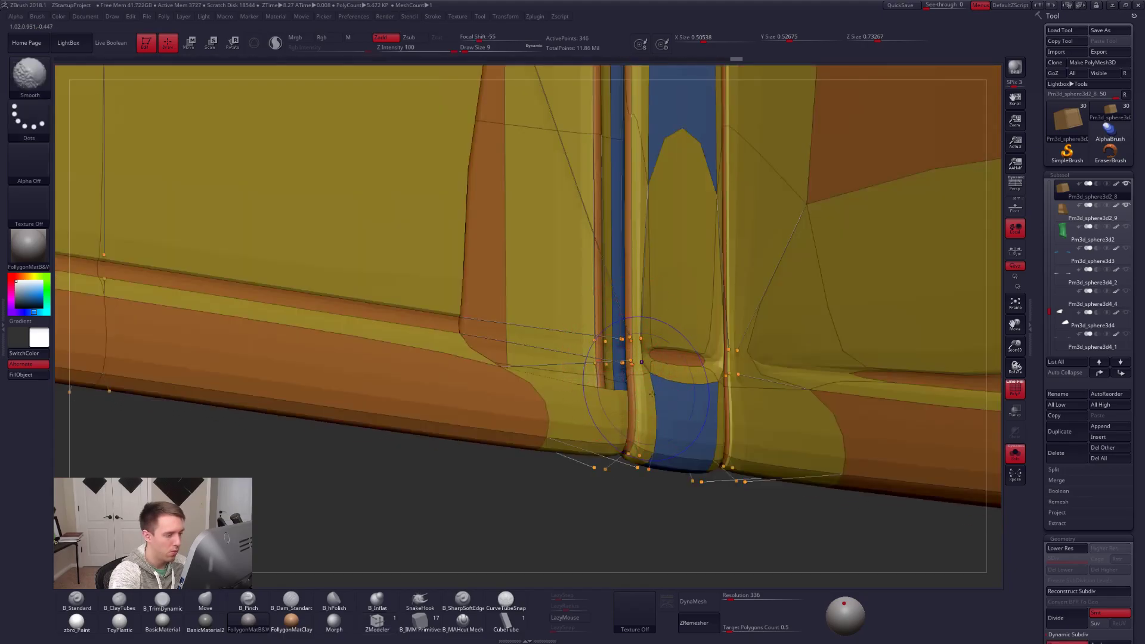
pyautogui.hotkey('shift', 'f')
pyautogui.moveTo(650, 389); pyautogui.dragTo(702, 449, button='right')
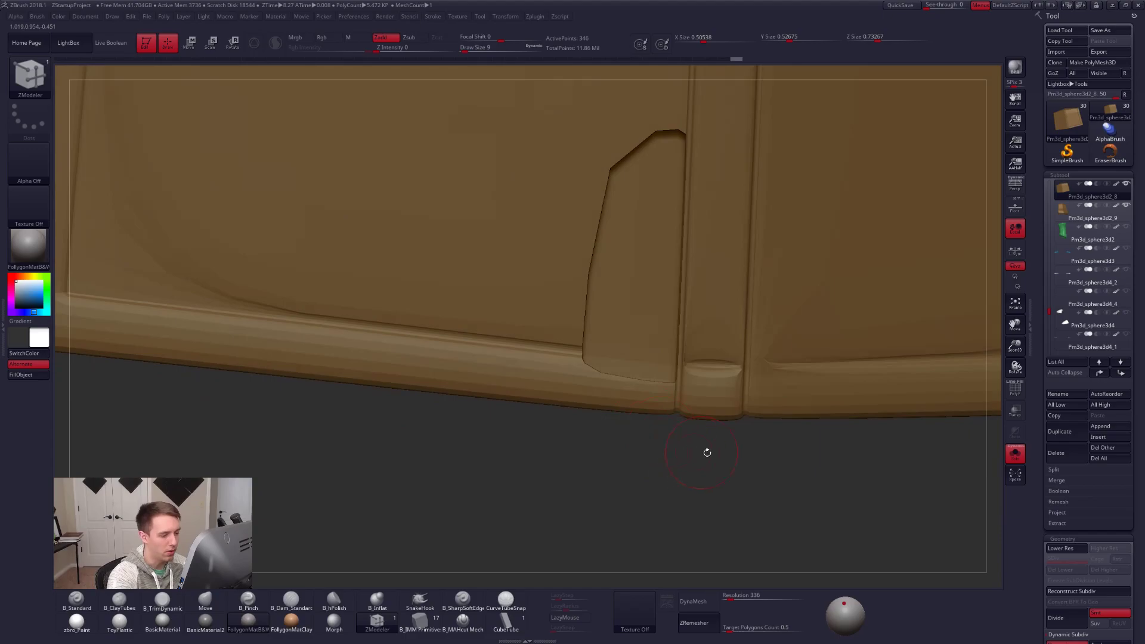
# Undo the polygon deletion and the border groove extrusion, and check the polygon actions for the groove crossing.
pyautogui.hotkey('shift', 'd')
pyautogui.hotkey('ctrl', 'z')
pyautogui.hotkey('ctrl', 'z')
pyautogui.moveTo(731, 501); pyautogui.dragTo(680, 477, button='right')
pyautogui.hotkey('shift', 'f')
pyautogui.moveTo(669, 381)
pyautogui.keyDown('ctrl'); pyautogui.mouseDown(button='right')
pyautogui.moveTo(695, 432)
pyautogui.moveTo(678, 391)
pyautogui.mouseUp(button='right'); pyautogui.keyUp('ctrl')
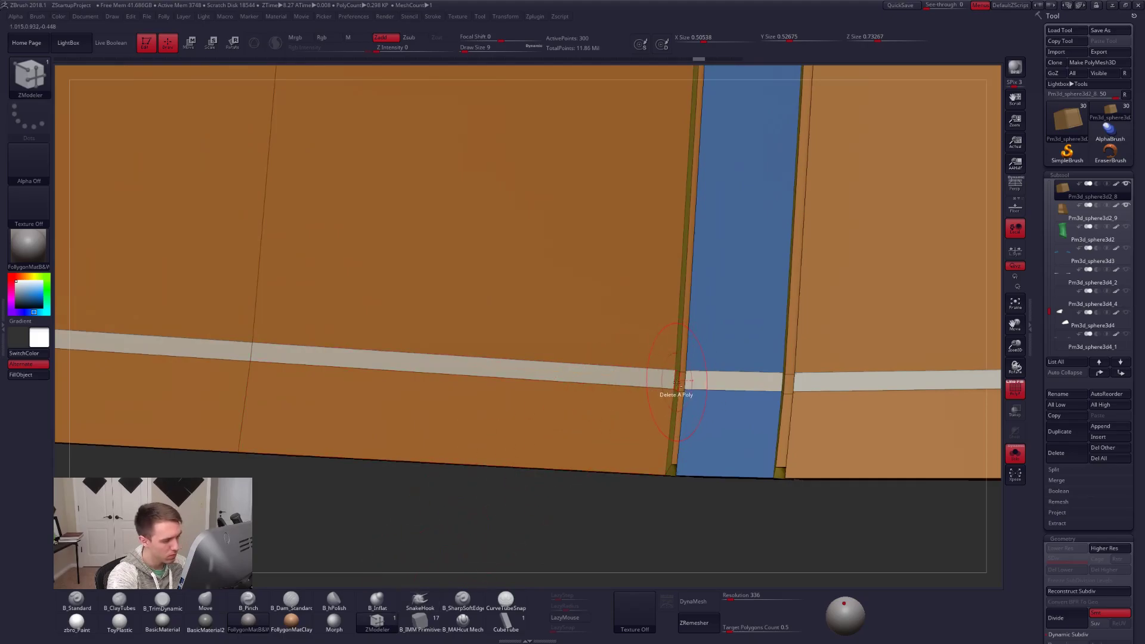
pyautogui.moveTo(770, 378); pyautogui.dragTo(680, 391, button='right')
pyautogui.press('space')
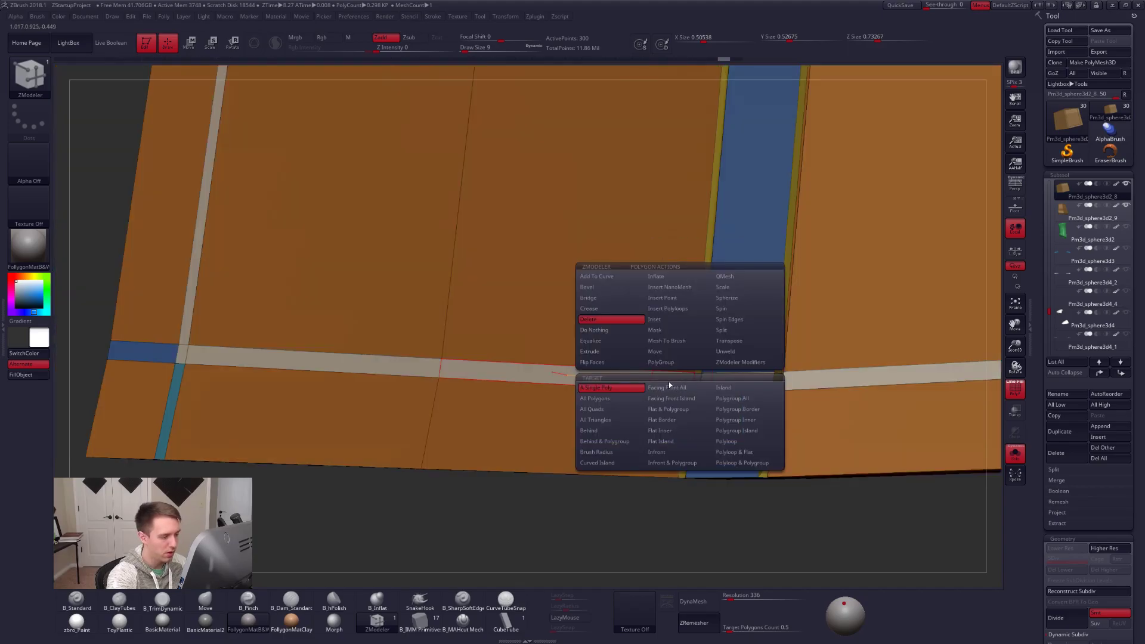
pyautogui.moveTo(803, 466)
pyautogui.keyDown('ctrl'); pyautogui.mouseDown(button='right')
pyautogui.moveTo(782, 447)
pyautogui.moveTo(721, 499)
pyautogui.moveTo(620, 526)
pyautogui.mouseUp(button='right'); pyautogui.keyUp('ctrl')
# Step back through the undo history to the flap without seam grooves and show it smoothed on the whole pouch.
pyautogui.press('ctrl')
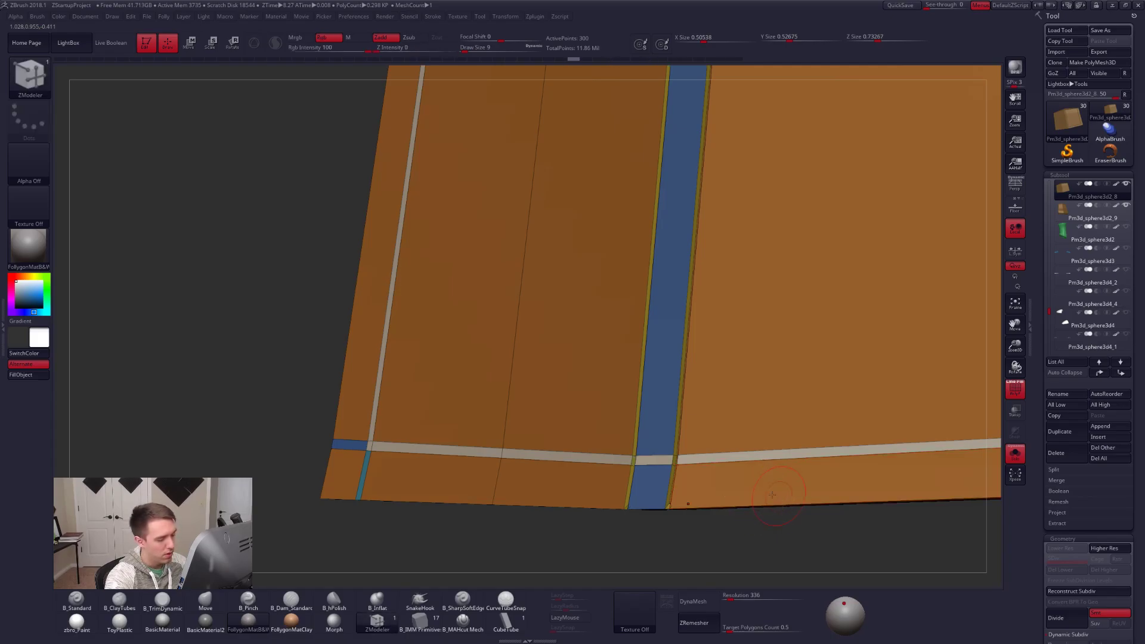
pyautogui.press('f')
pyautogui.press('ctrl')
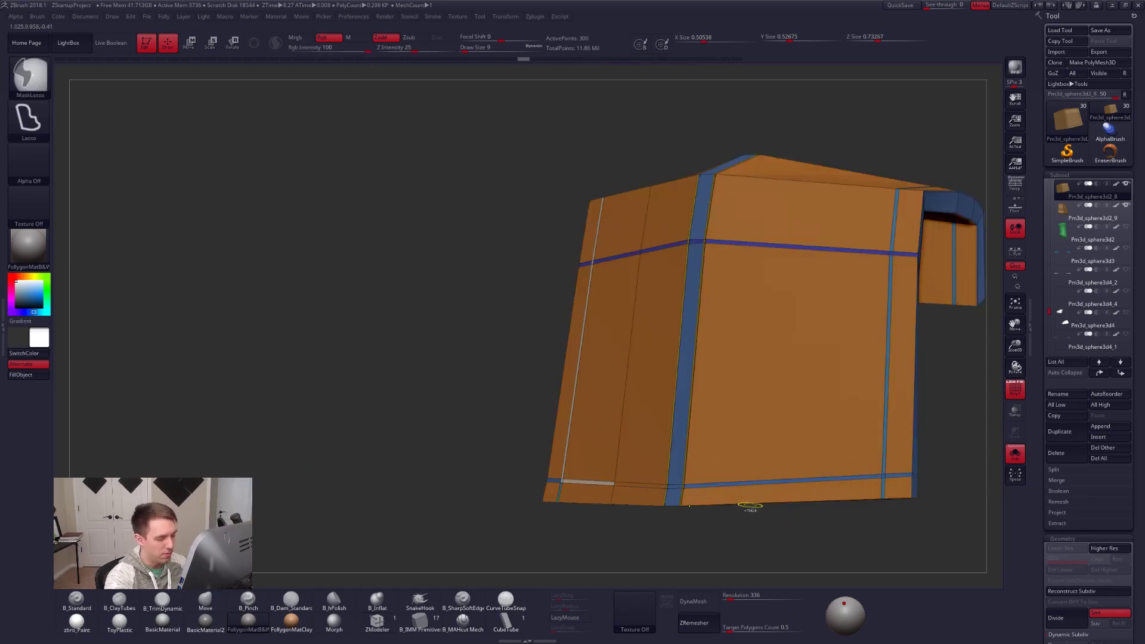
pyautogui.moveTo(743, 493); pyautogui.dragTo(761, 507, button='right')
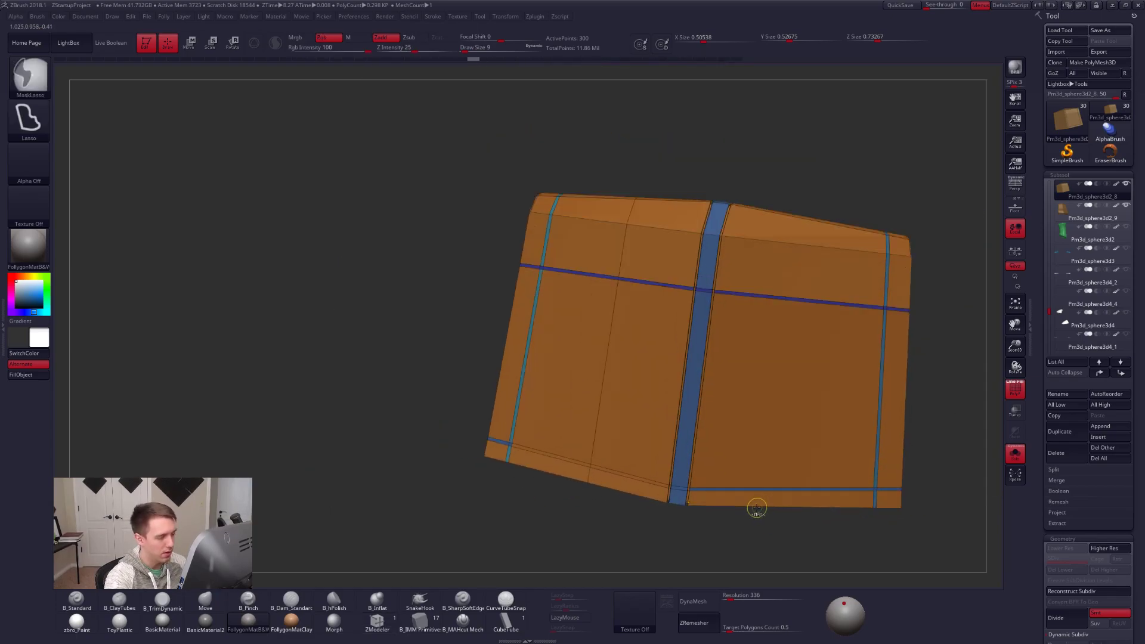
pyautogui.press('ctrl')
pyautogui.moveTo(705, 527); pyautogui.dragTo(746, 488, button='right')
pyautogui.press('d')
pyautogui.hotkey('shift', 'd')
pyautogui.hotkey('shift', 'f')
pyautogui.press('d')
pyautogui.hotkey('shift', 'f')
pyautogui.hotkey('shift', 'f')
pyautogui.hotkey('alt', 's')
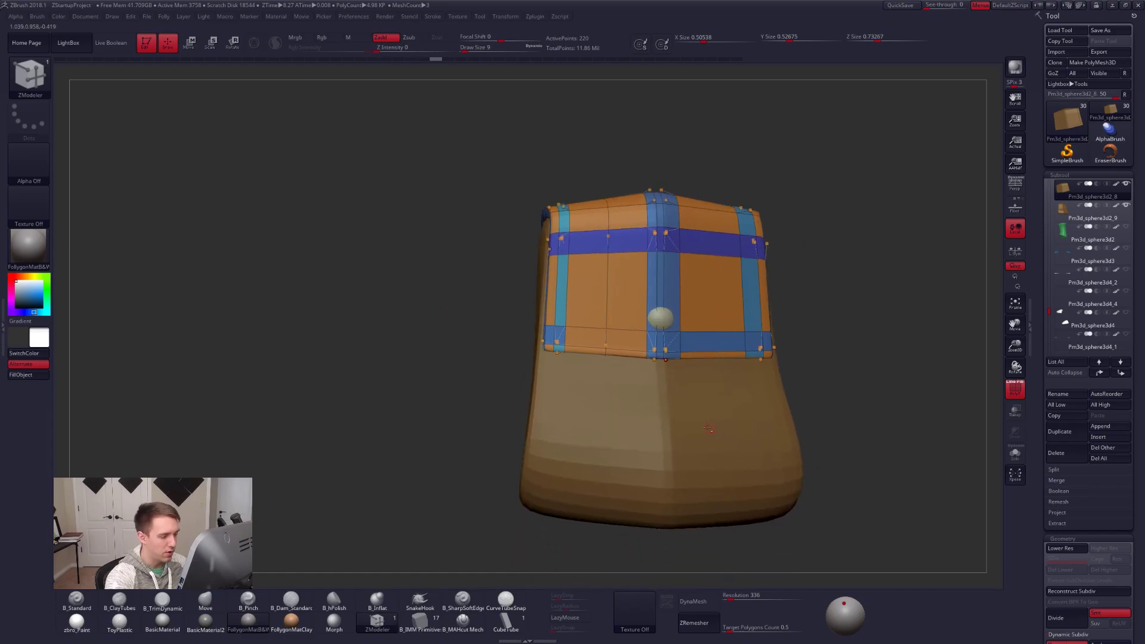
# Check the pouch close-up in the reference image and make the pouch body the active subtool.
pyautogui.hotkey('alt', 'Tab')
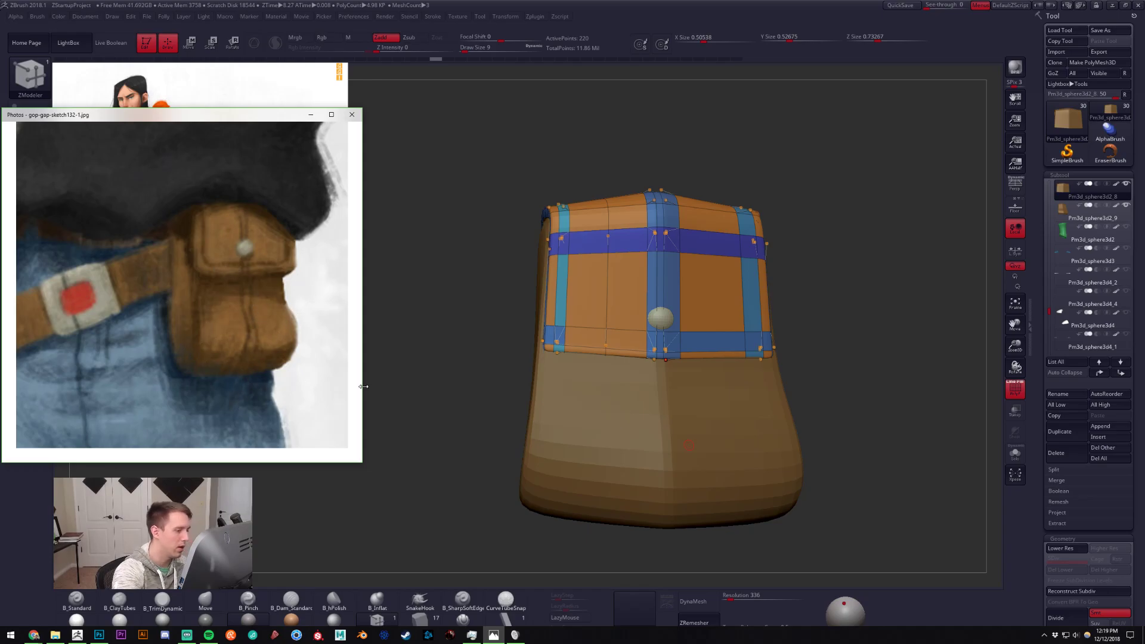
pyautogui.click(508, 421)
pyautogui.keyDown('alt'); pyautogui.click(548, 451); pyautogui.keyUp('alt')
pyautogui.moveTo(465, 505); pyautogui.dragTo(644, 418)
pyautogui.hotkey('shift', 'd')
pyautogui.keyDown('alt'); pyautogui.moveTo(644, 418); pyautogui.dragTo(635, 441, button='right'); pyautogui.keyUp('alt')
pyautogui.press('d')
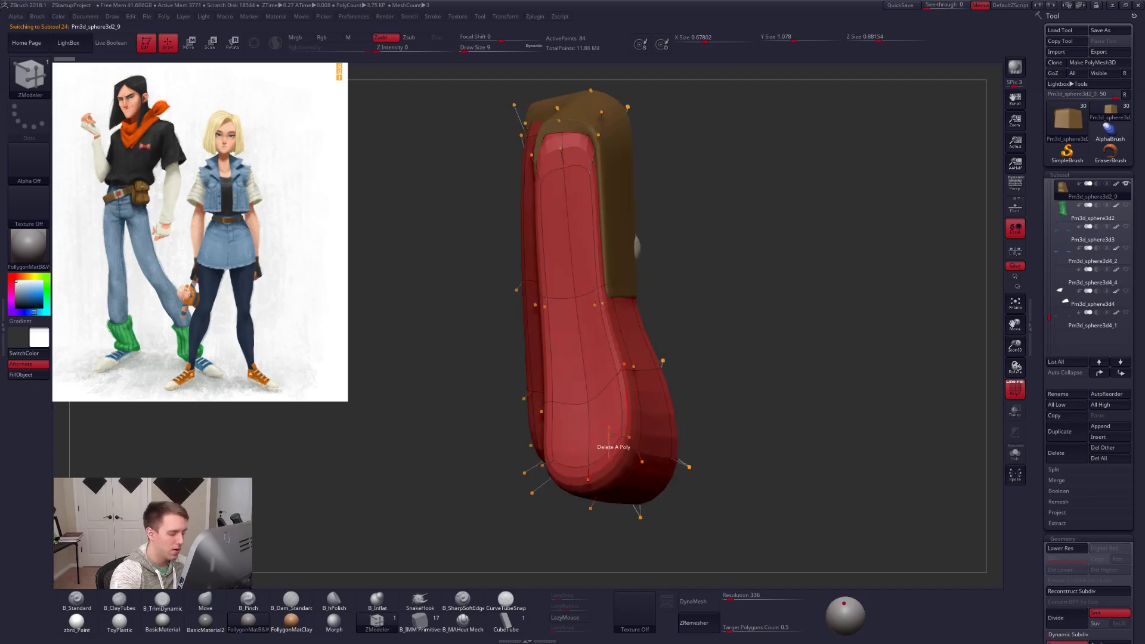
# Bevel the complete edge loop around the pouch body's side panel into a thin strip and preview it smoothed.
pyautogui.keyDown('ctrl'); pyautogui.moveTo(583, 411); pyautogui.dragTo(611, 445, button='right'); pyautogui.keyUp('ctrl')
pyautogui.hotkey('shift', 'd')
pyautogui.press('space')
pyautogui.moveTo(653, 414); pyautogui.dragTo(650, 417)
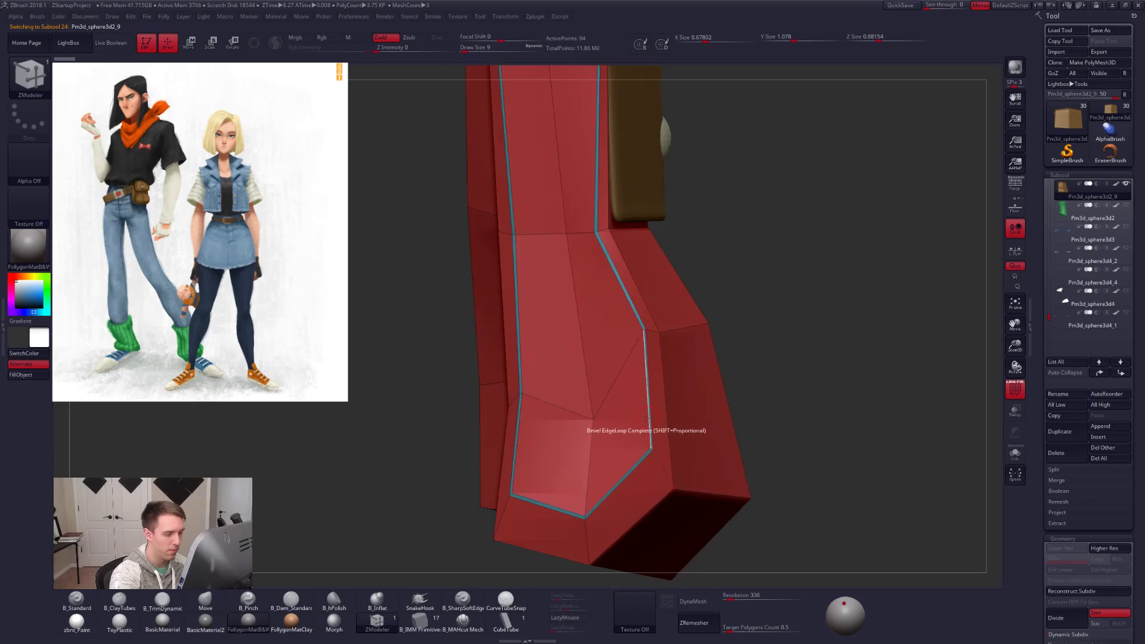
pyautogui.press('d')
pyautogui.hotkey('shift', 'f')
pyautogui.hotkey('shift', 'f')
pyautogui.hotkey('shift', 'd')
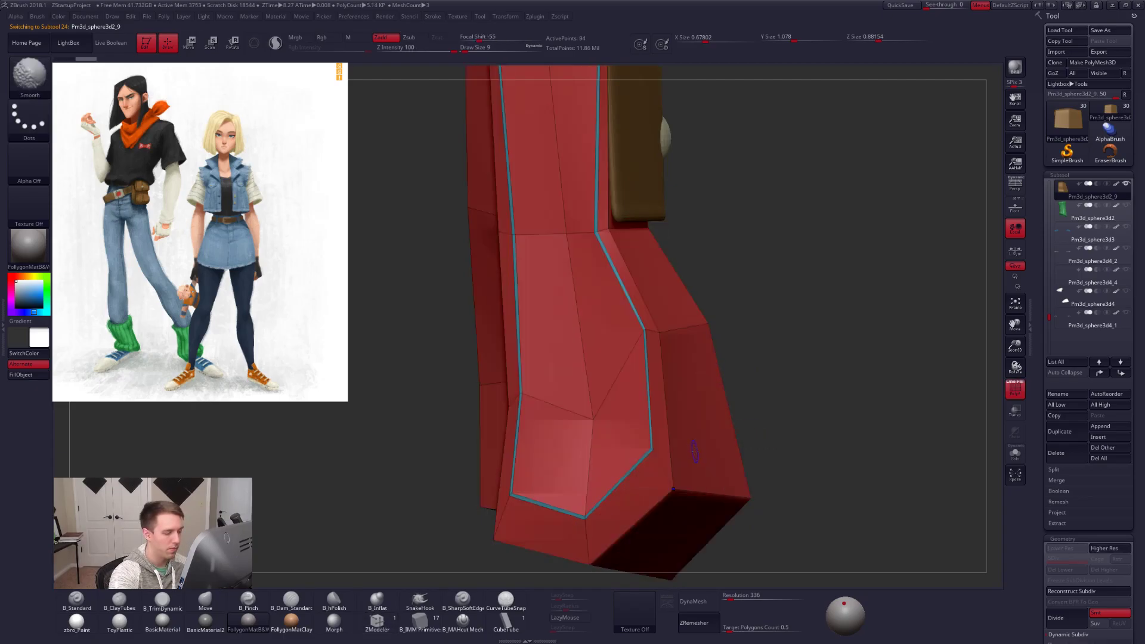
# Bevel the outer edge loop of the side panel's thin strip and preview the smoothed pouch body without wireframe.
pyautogui.press('f')
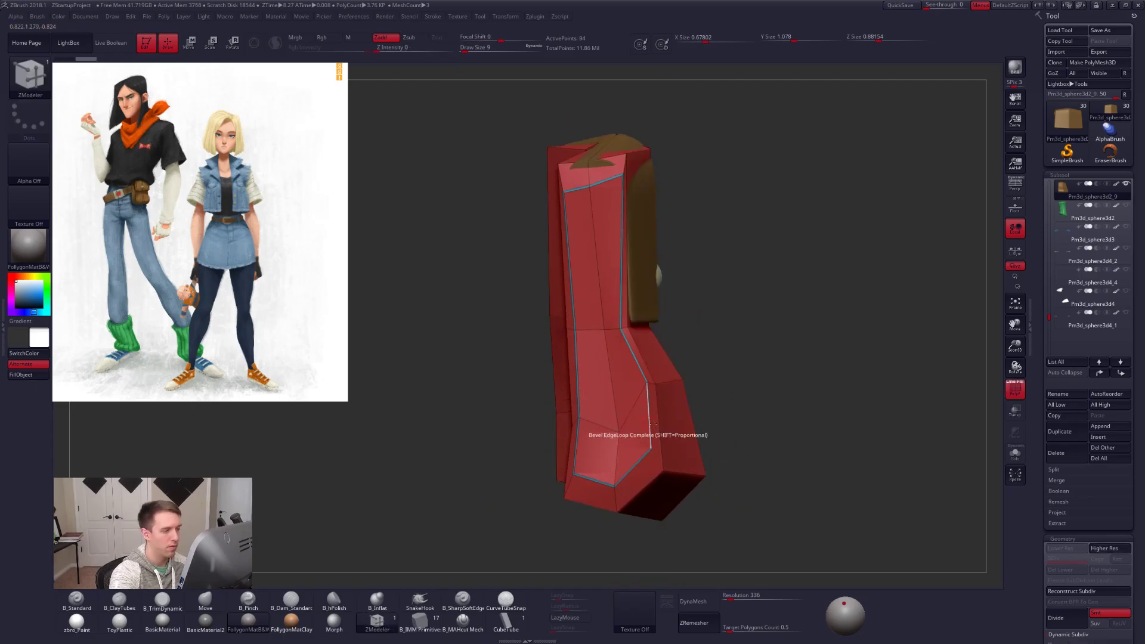
pyautogui.press('d')
pyautogui.moveTo(638, 427); pyautogui.dragTo(642, 408, button='right')
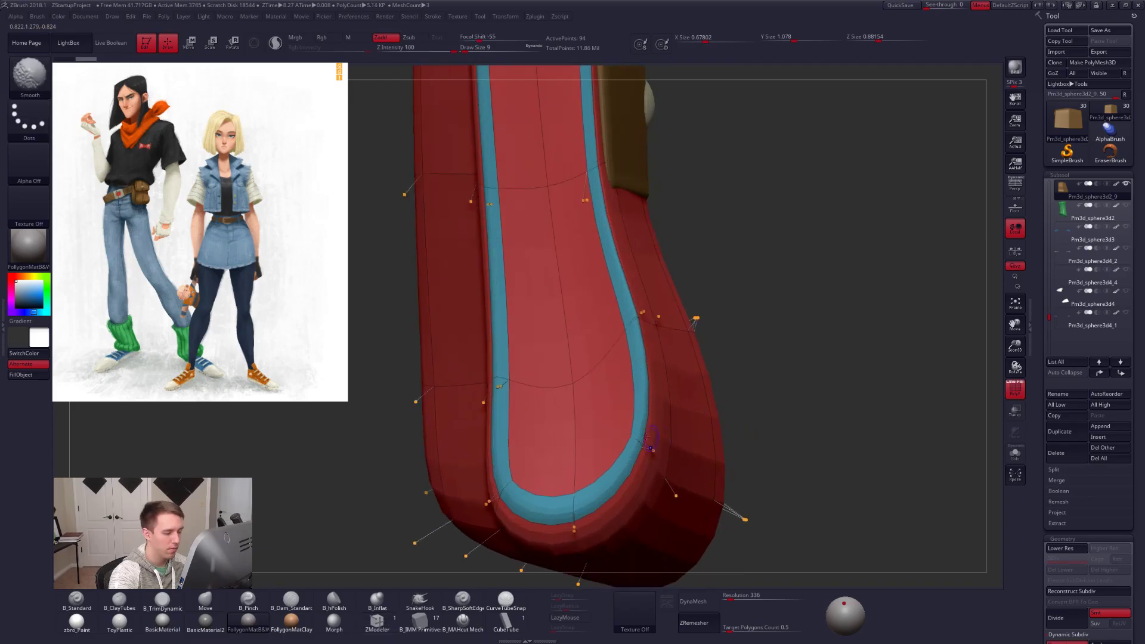
pyautogui.hotkey('shift', 'd')
pyautogui.moveTo(645, 407); pyautogui.dragTo(653, 432)
pyautogui.press('d')
pyautogui.hotkey('shift', 'f')
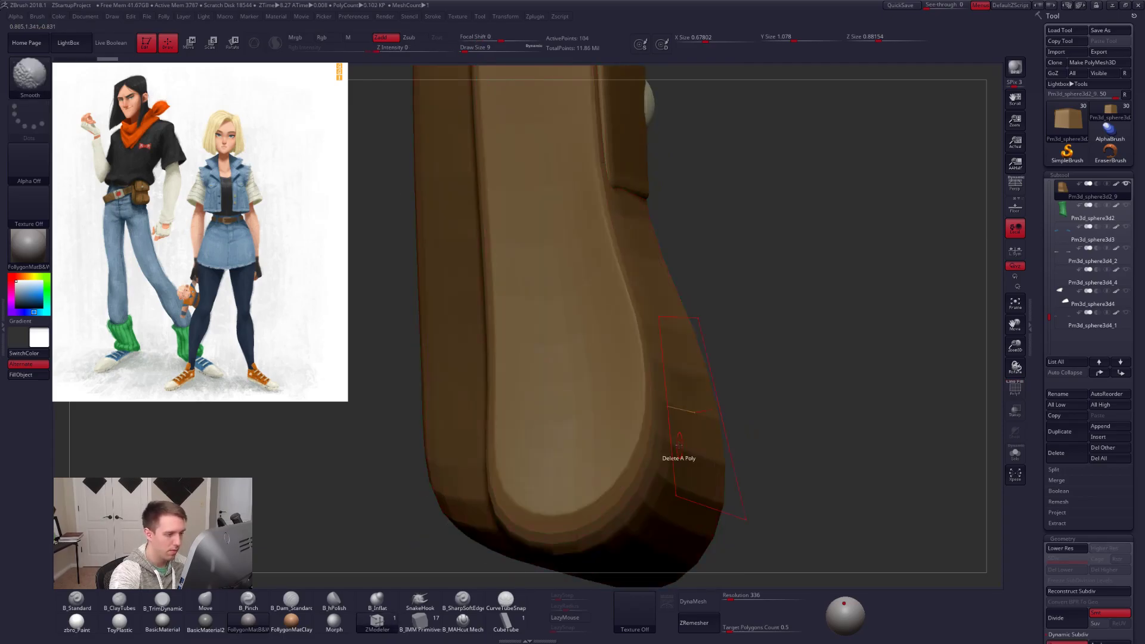
# Undo the edge loop bevels on the pouch body's side panel and inspect the unsmoothed cage with wireframe.
pyautogui.keyDown('ctrl'); pyautogui.moveTo(677, 446); pyautogui.dragTo(640, 424, button='right'); pyautogui.keyUp('ctrl')
pyautogui.hotkey('shift', 'f')
pyautogui.moveTo(755, 477); pyautogui.dragTo(695, 480, button='right')
pyautogui.hotkey('shift', 'f')
pyautogui.moveTo(834, 502)
pyautogui.keyDown('alt'); pyautogui.mouseDown(button='right')
pyautogui.moveTo(749, 492)
pyautogui.moveTo(728, 514)
pyautogui.moveTo(743, 520)
pyautogui.moveTo(759, 485)
pyautogui.mouseUp(button='right'); pyautogui.keyUp('alt')
pyautogui.hotkey('shift', 'f')
pyautogui.hotkey('ctrl', 'z')
pyautogui.press('d')
pyautogui.hotkey('shift', 'd')
pyautogui.moveTo(646, 447); pyautogui.dragTo(638, 476, button='right')
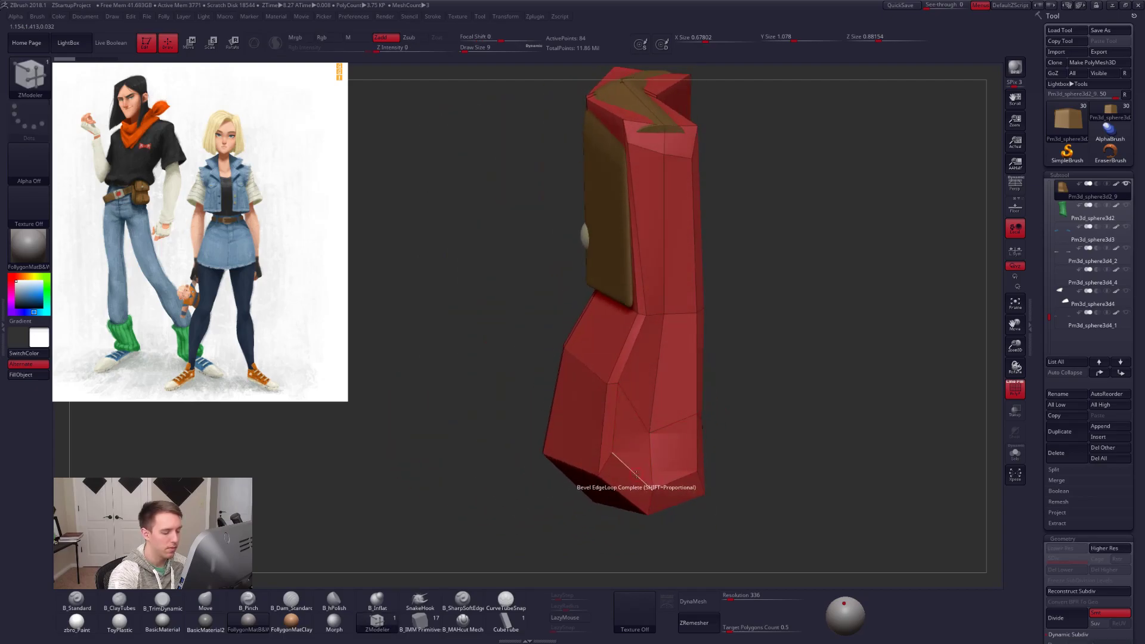
# Redo the side panel's edge loop bevel, preview it smoothed on the pouch, and undo it again.
pyautogui.hotkey('ctrl', 'shift', 'z')
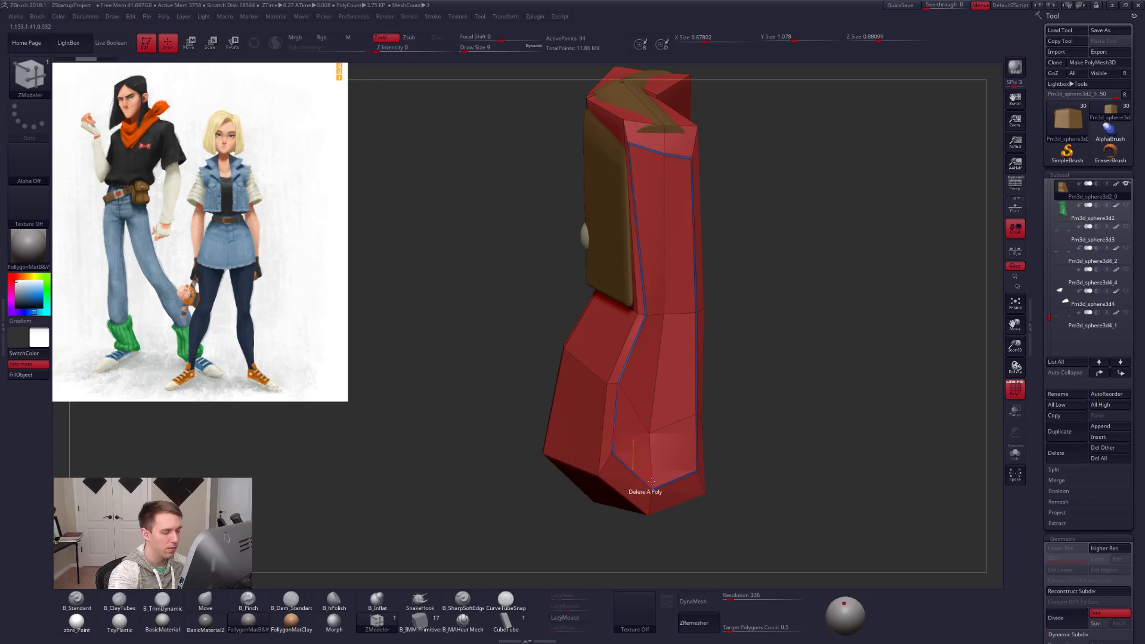
pyautogui.press('d')
pyautogui.moveTo(763, 490); pyautogui.dragTo(821, 503)
pyautogui.hotkey('shift', 'f')
pyautogui.moveTo(735, 473); pyautogui.dragTo(741, 521)
pyautogui.keyDown('ctrl'); pyautogui.moveTo(762, 538); pyautogui.dragTo(750, 529, button='right'); pyautogui.keyUp('ctrl')
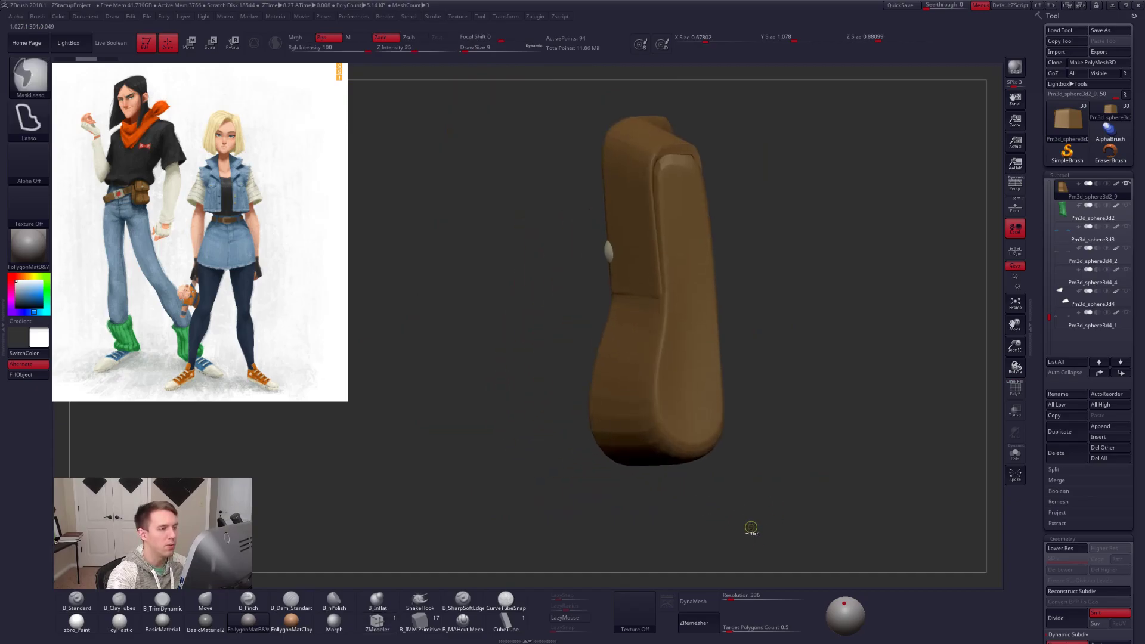
pyautogui.hotkey('ctrl', 'z')
pyautogui.moveTo(744, 519); pyautogui.dragTo(739, 501)
pyautogui.hotkey('shift', 'f')
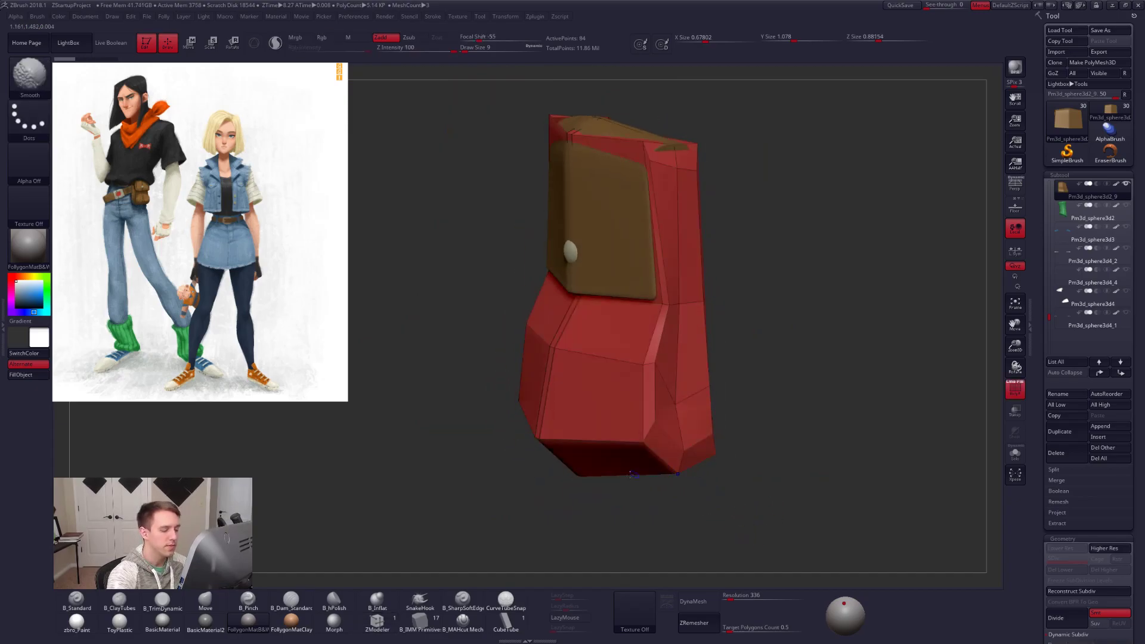
# Make the flap the active subtool and show it alone as an unsmoothed wireframe cage.
pyautogui.hotkey('shift', 'f')
pyautogui.keyDown('alt'); pyautogui.moveTo(618, 331); pyautogui.dragTo(674, 355, button='right'); pyautogui.keyUp('alt')
pyautogui.press('d')
pyautogui.keyDown('alt'); pyautogui.click(680, 325); pyautogui.keyUp('alt')
pyautogui.press('b')
pyautogui.press('m')
pyautogui.press('v')
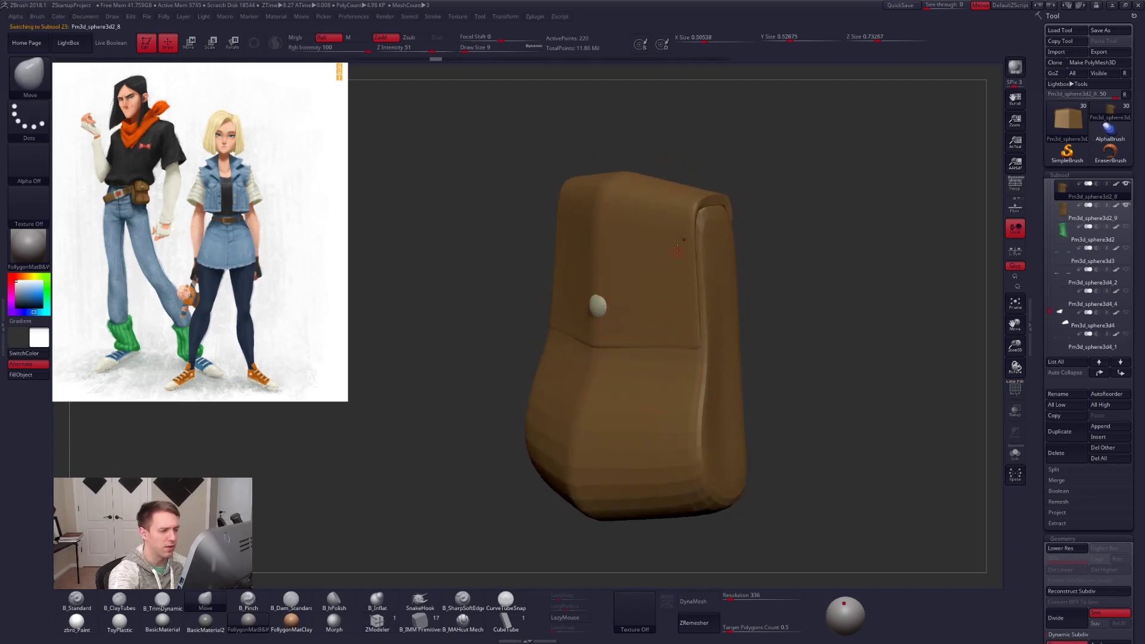
pyautogui.hotkey('alt', 's')
pyautogui.keyDown('ctrl'); pyautogui.moveTo(683, 209); pyautogui.dragTo(695, 250, button='right'); pyautogui.keyUp('ctrl')
pyautogui.hotkey('shift', 'd')
pyautogui.hotkey('shift', 'f')
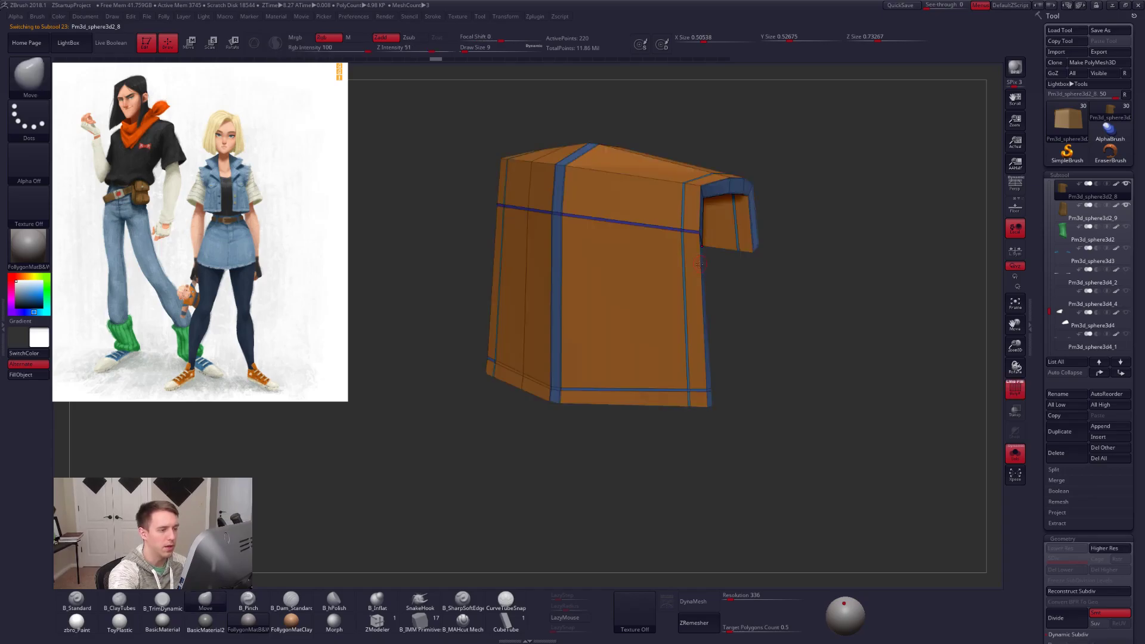
# Switch to the ZModeler brush and preview the smoothed flap together with the pouch body.
pyautogui.moveTo(793, 249); pyautogui.dragTo(671, 257, button='right')
pyautogui.click(385, 622)
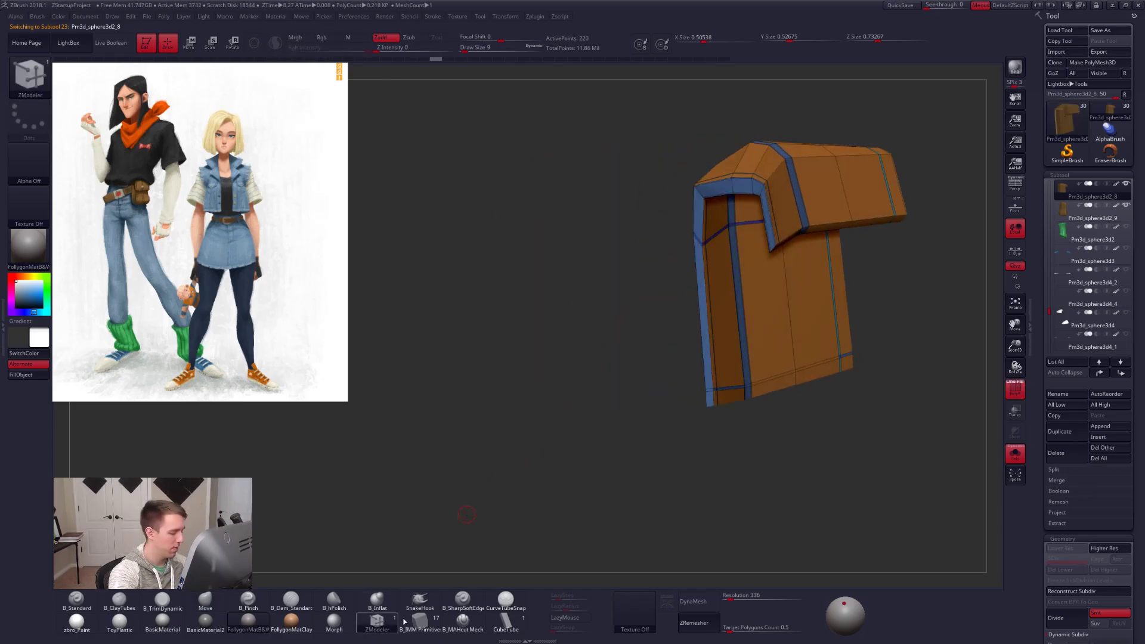
pyautogui.moveTo(697, 203); pyautogui.dragTo(697, 230, button='right')
pyautogui.press('d')
pyautogui.keyDown('ctrl'); pyautogui.moveTo(696, 230); pyautogui.dragTo(650, 216, button='right'); pyautogui.keyUp('ctrl')
pyautogui.click(1015, 453)
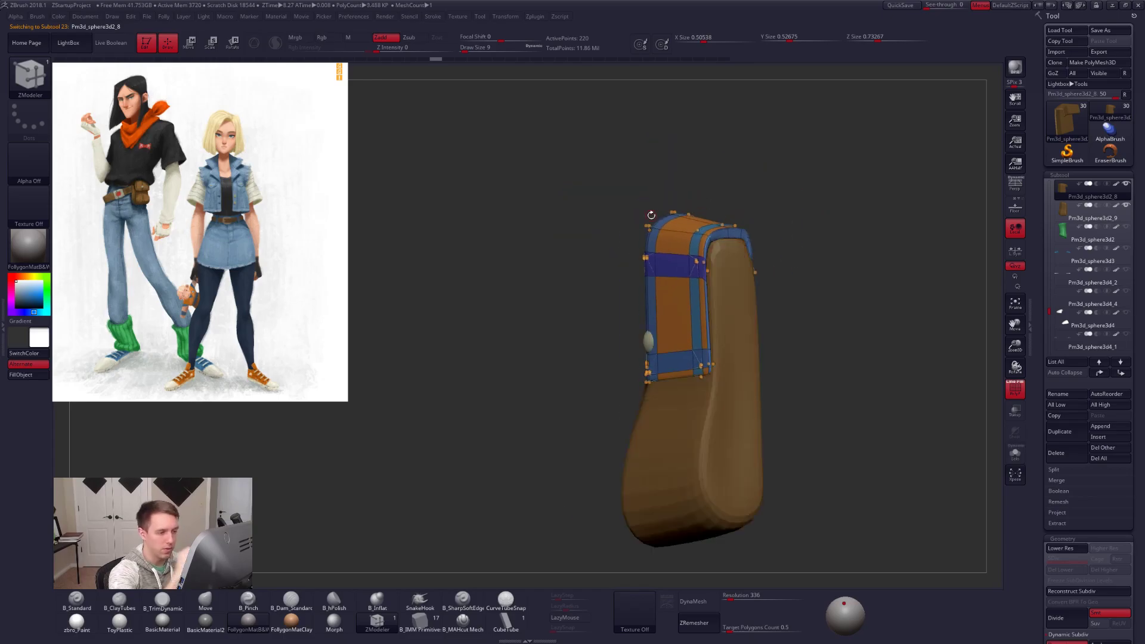
# Isolate the flap, crease complete edge loops along its side rim, and preview it smoothed.
pyautogui.hotkey('shift', 'f')
pyautogui.moveTo(739, 468); pyautogui.dragTo(793, 483, button='right')
pyautogui.hotkey('alt', 's')
pyautogui.keyDown('ctrl'); pyautogui.moveTo(697, 289); pyautogui.dragTo(710, 323, button='right'); pyautogui.keyUp('ctrl')
pyautogui.hotkey('shift', 'd')
pyautogui.hotkey('shift', 'f')
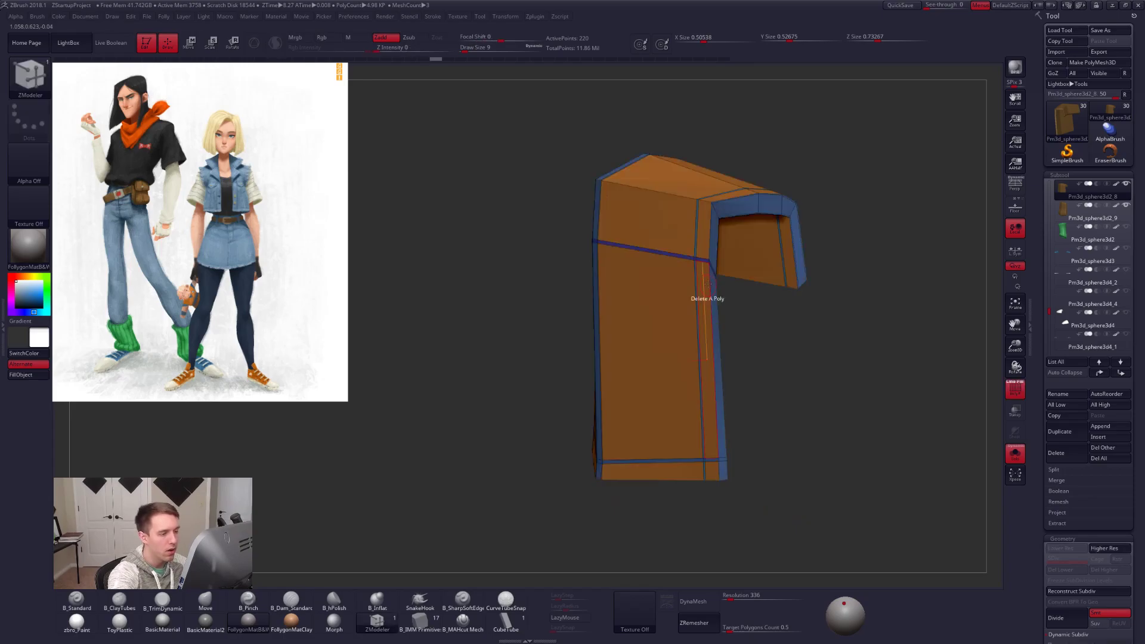
pyautogui.press('space')
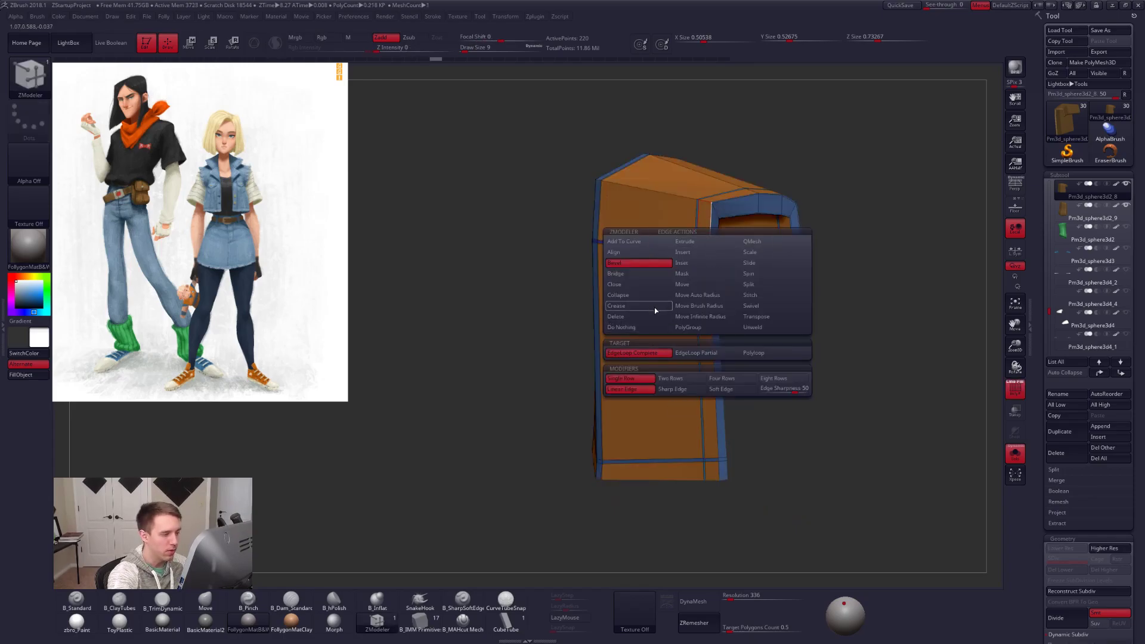
pyautogui.click(654, 310)
pyautogui.moveTo(718, 266); pyautogui.dragTo(637, 320, button='right')
pyautogui.click(660, 307)
pyautogui.press('d')
pyautogui.hotkey('shift', 'd')
pyautogui.click(638, 329)
pyautogui.press('d')
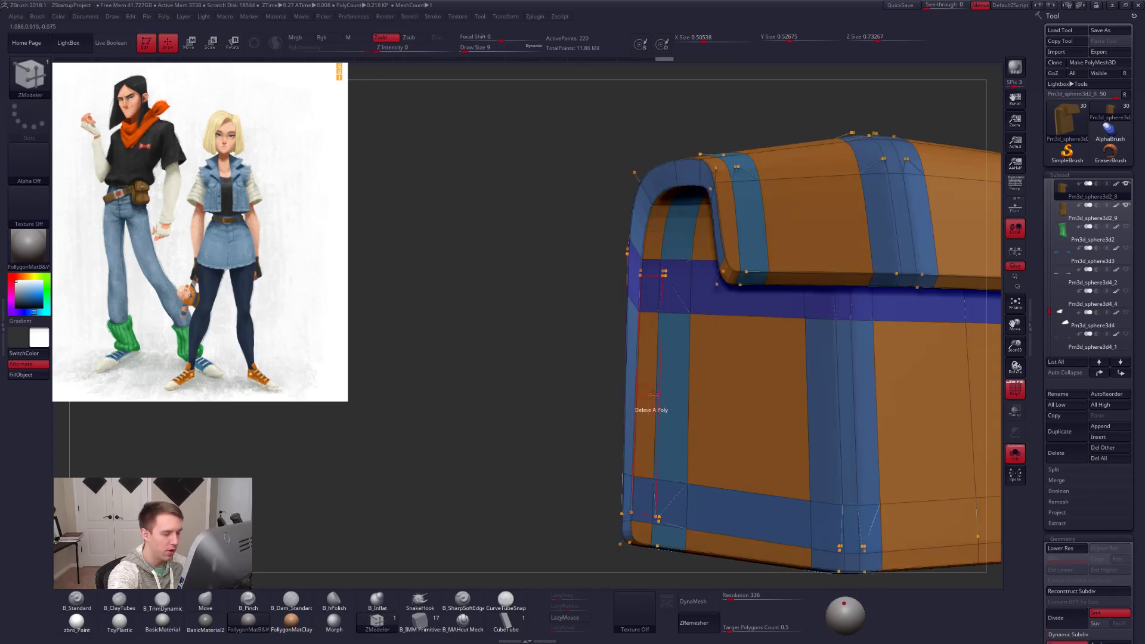
# Examine the creased flap on the smoothed pouch and compare its edges with the pouch close-up in the reference image.
pyautogui.keyDown('alt'); pyautogui.moveTo(644, 424); pyautogui.dragTo(654, 325, button='right'); pyautogui.keyUp('alt')
pyautogui.moveTo(660, 365); pyautogui.dragTo(672, 322, button='right')
pyautogui.keyDown('alt'); pyautogui.moveTo(668, 390); pyautogui.dragTo(766, 430, button='right'); pyautogui.keyUp('alt')
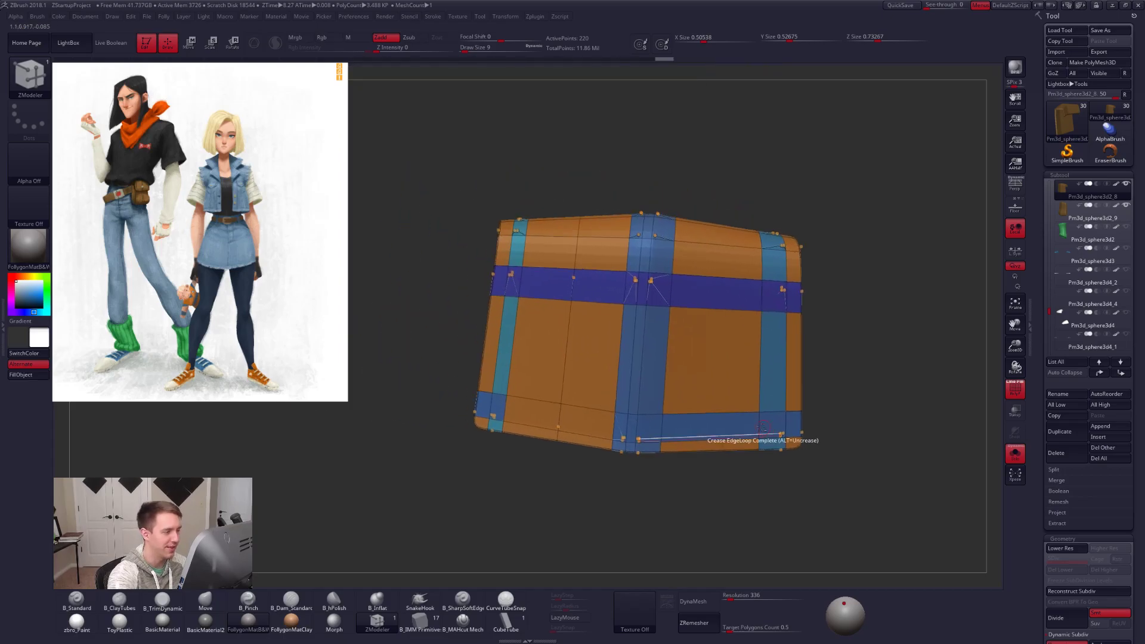
pyautogui.hotkey('shift', 'f')
pyautogui.moveTo(695, 445); pyautogui.dragTo(516, 416, button='right')
pyautogui.hotkey('shift', 'f')
pyautogui.keyDown('ctrl'); pyautogui.moveTo(655, 444); pyautogui.dragTo(651, 406, button='right'); pyautogui.keyUp('ctrl')
pyautogui.hotkey('shift', 'f')
pyautogui.hotkey('shift', 's')
pyautogui.moveTo(777, 509); pyautogui.dragTo(748, 539, button='right')
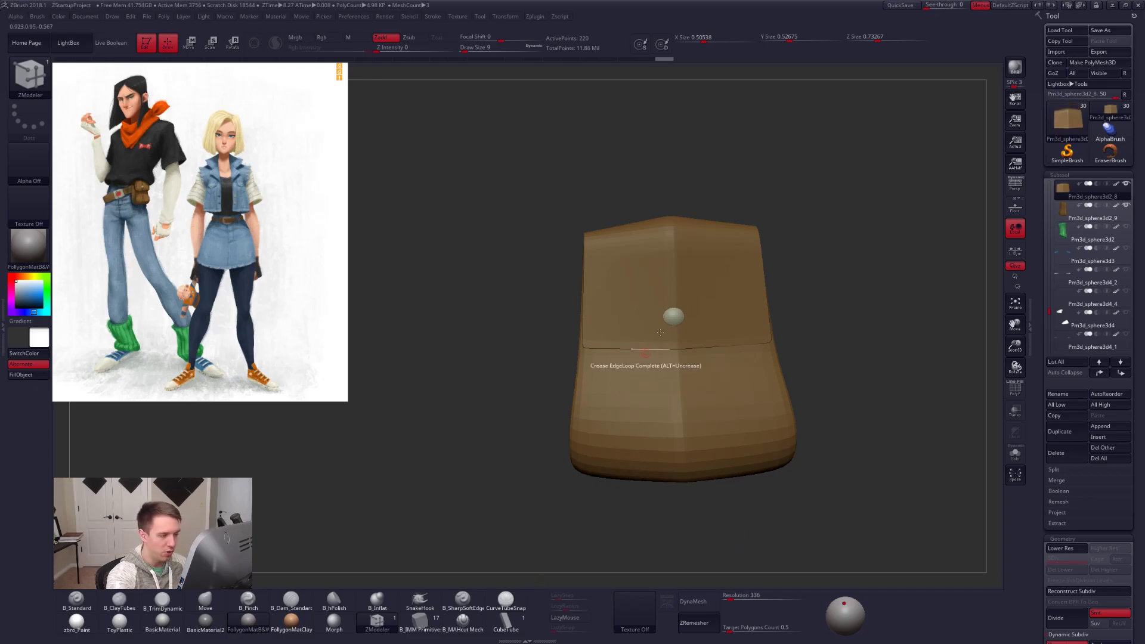
pyautogui.moveTo(694, 353); pyautogui.dragTo(712, 352, button='right')
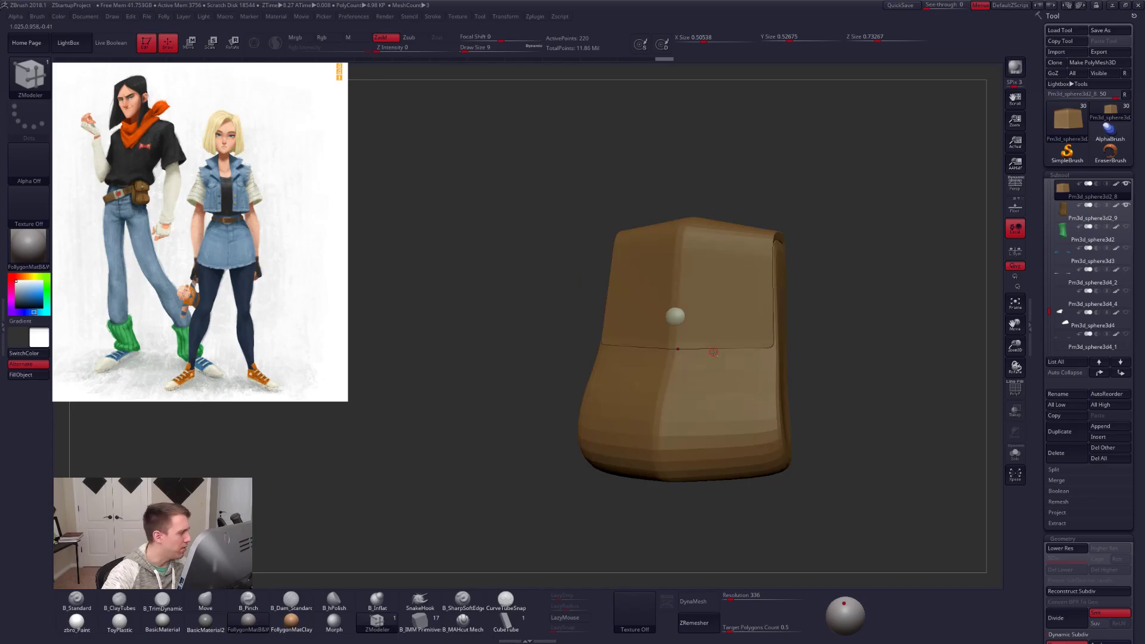
pyautogui.hotkey('alt', 'Tab')
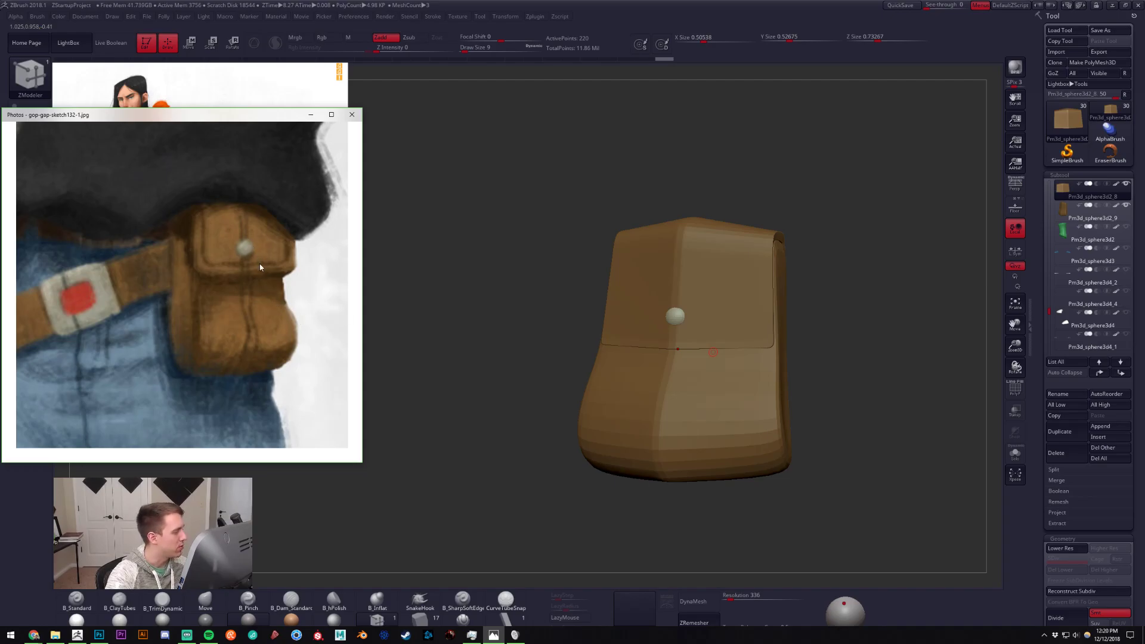
pyautogui.click(528, 280)
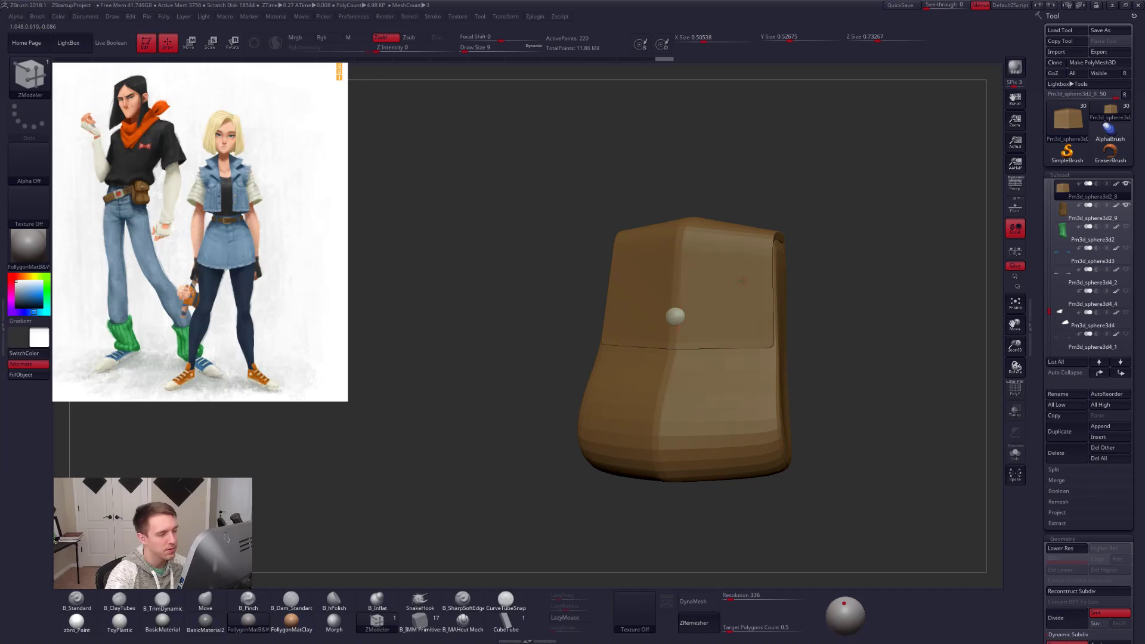
# Isolate the flap's cage and delete the extra complete edge loops along its centre strip.
pyautogui.hotkey('alt', 's')
pyautogui.keyDown('ctrl'); pyautogui.moveTo(684, 258); pyautogui.dragTo(736, 306, button='right'); pyautogui.keyUp('ctrl')
pyautogui.hotkey('shift', 'f')
pyautogui.hotkey('shift', 'd')
pyautogui.press('b')
pyautogui.press('z')
pyautogui.press('m')
pyautogui.keyDown('ctrl'); pyautogui.moveTo(628, 398); pyautogui.dragTo(660, 442, button='right'); pyautogui.keyUp('ctrl')
pyautogui.press('space')
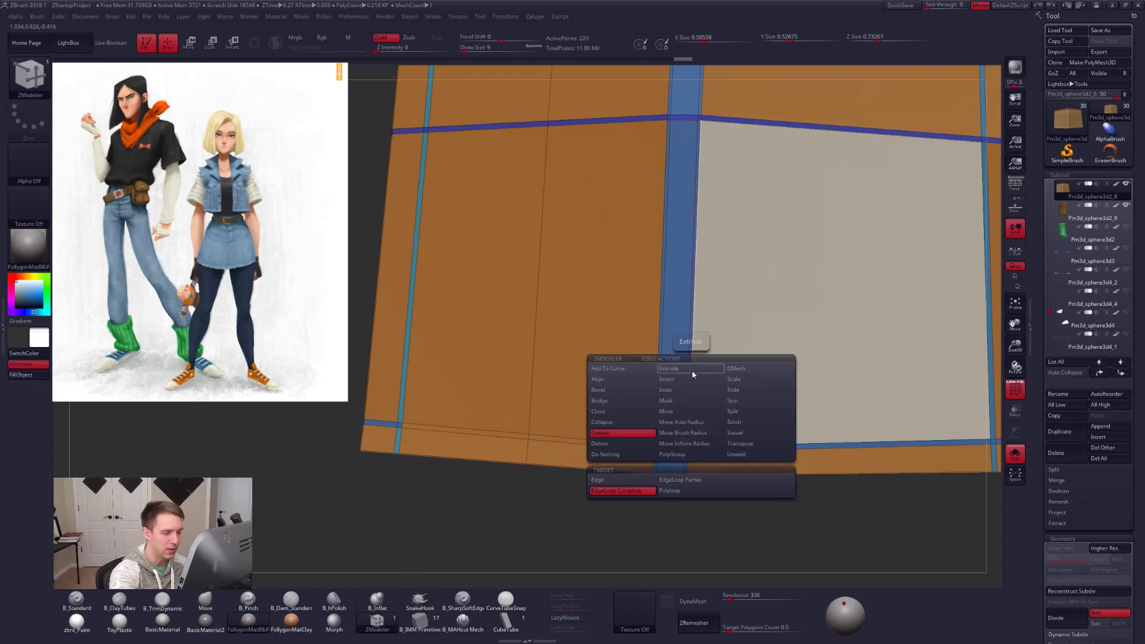
pyautogui.click(625, 444)
pyautogui.click(624, 481)
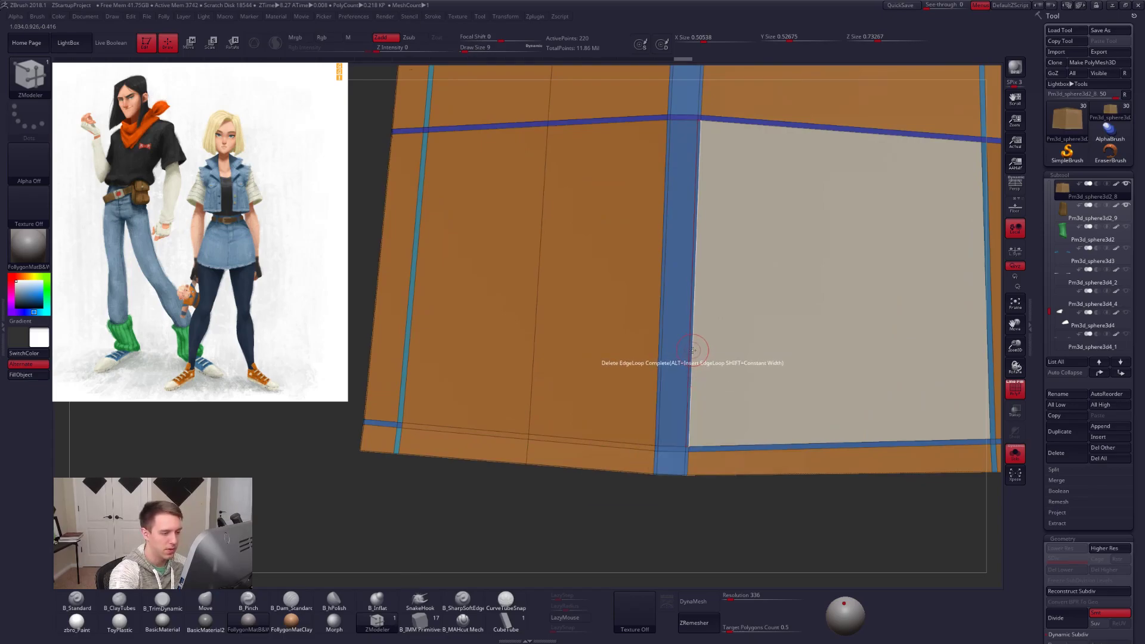
pyautogui.click(668, 380)
# Delete the extra complete edge loops along the flap's outer side strips.
pyautogui.keyDown('ctrl'); pyautogui.moveTo(668, 380); pyautogui.dragTo(614, 411, button='right'); pyautogui.keyUp('ctrl')
pyautogui.hotkey('shift', 'f')
pyautogui.moveTo(525, 427); pyautogui.dragTo(599, 401, button='right')
pyautogui.hotkey('shift', 'd')
pyautogui.hotkey('shift', 'f')
pyautogui.click(550, 386)
pyautogui.moveTo(728, 393); pyautogui.dragTo(793, 402, button='right')
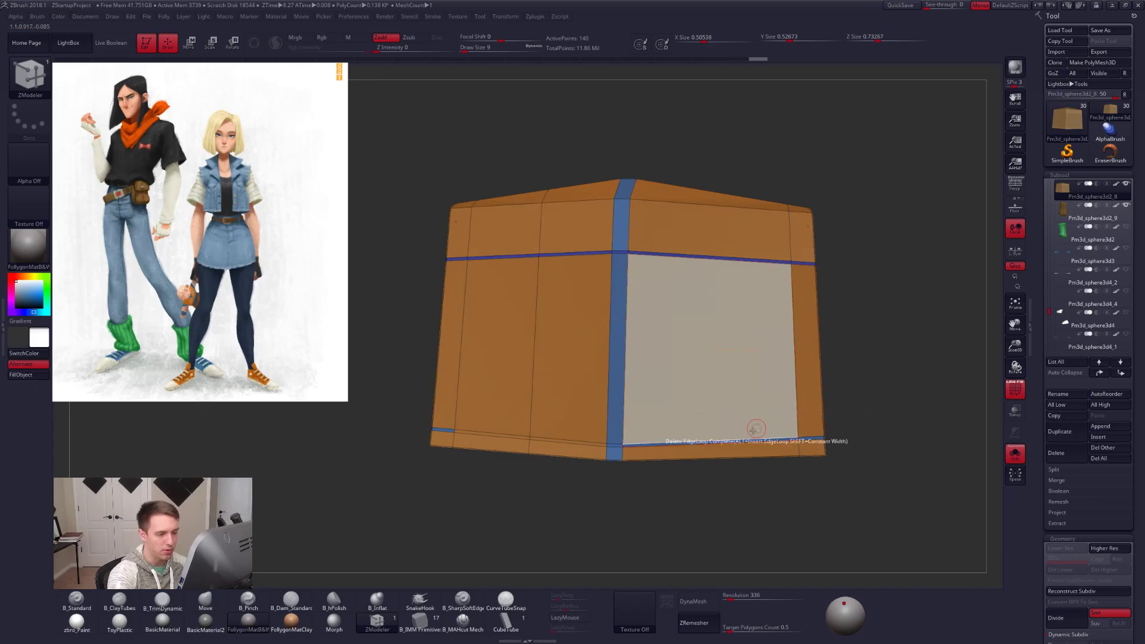
# Try to delete more edge loops around the flap's front faces, comparing the cage with the smoothed preview.
pyautogui.click(714, 437)
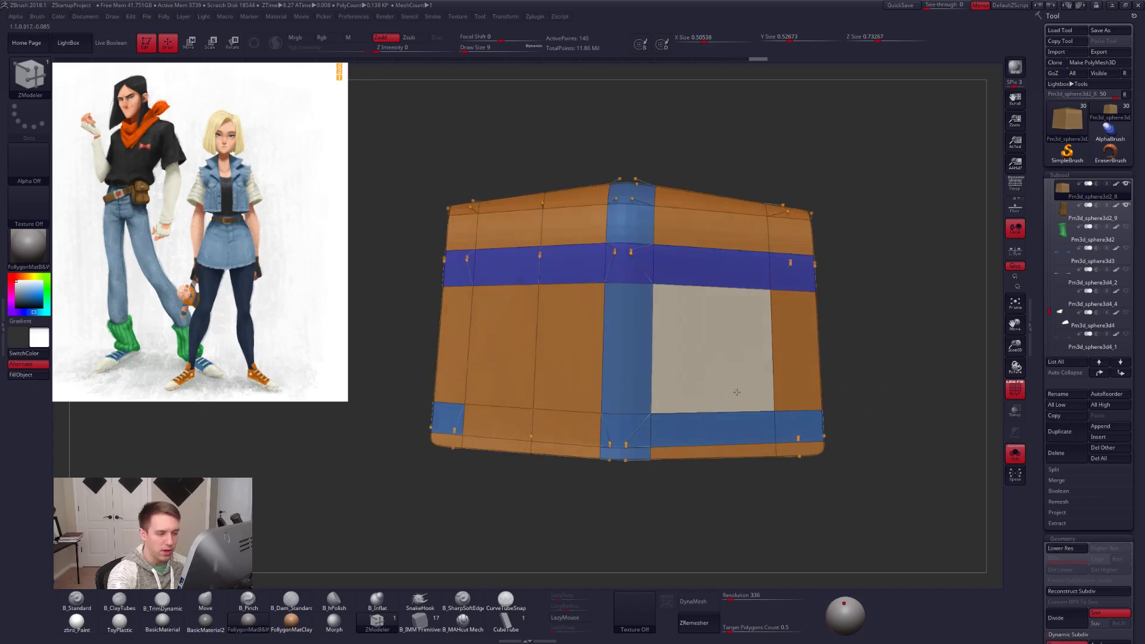
pyautogui.press('d')
pyautogui.click(642, 374)
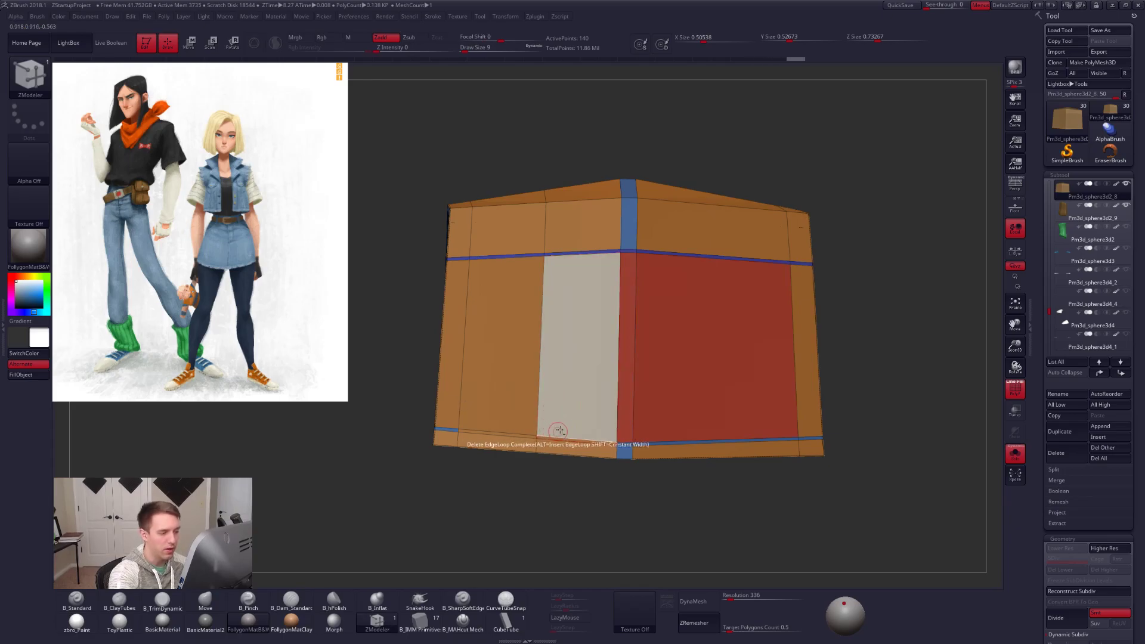
pyautogui.click(715, 234)
pyautogui.moveTo(825, 478); pyautogui.dragTo(728, 554)
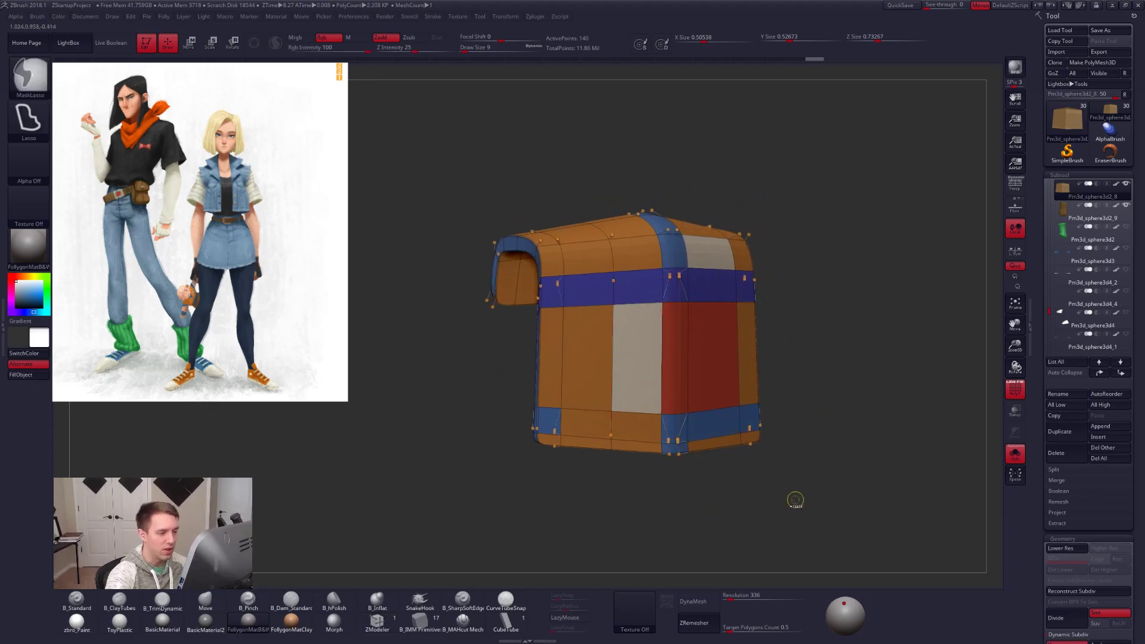
pyautogui.hotkey('shift', 'd')
pyautogui.moveTo(740, 513); pyautogui.dragTo(716, 517)
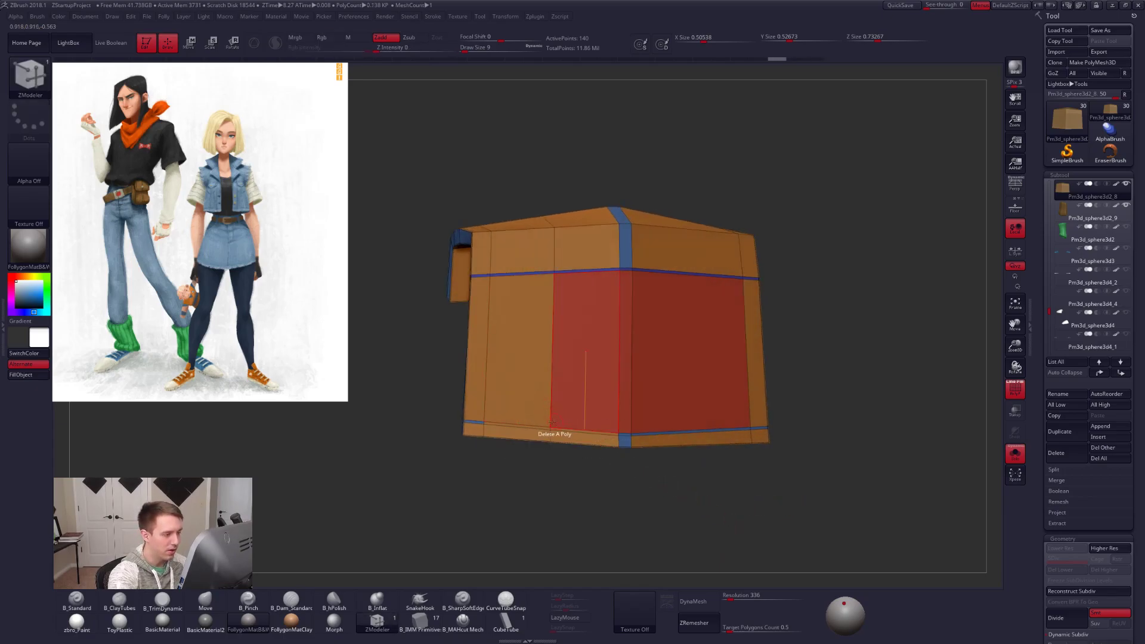
pyautogui.press('d')
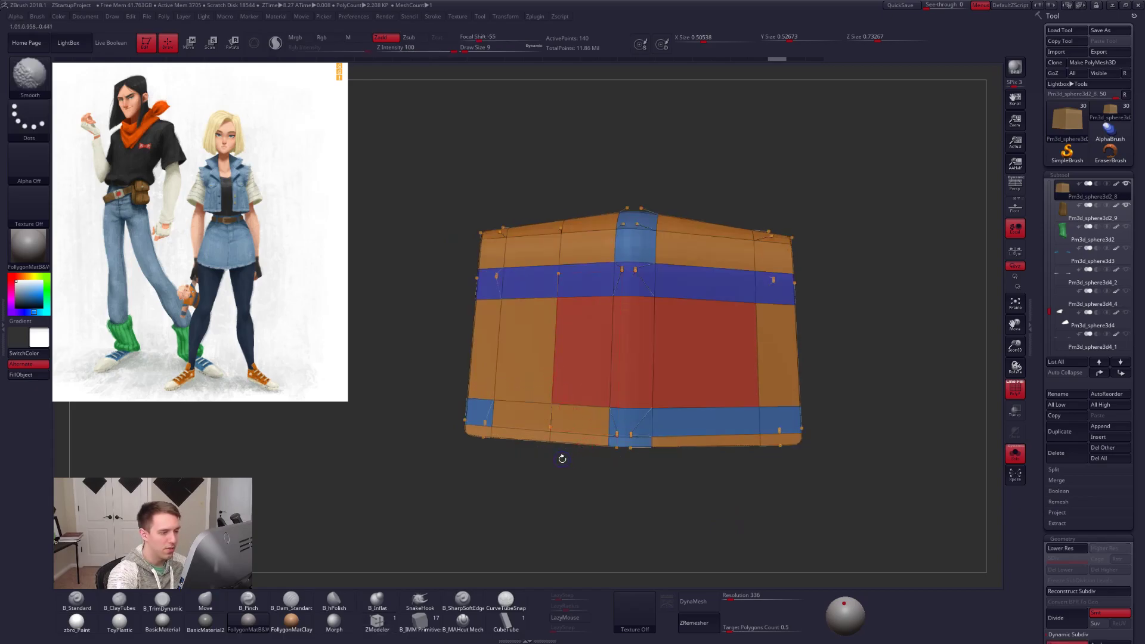
pyautogui.hotkey('shift', 'd')
# Delete the vertical edge loop running through the flap's front face and check the flap smoothed.
pyautogui.click(552, 371)
pyautogui.press('d')
pyautogui.hotkey('shift', 'f')
pyautogui.moveTo(644, 460)
pyautogui.keyDown('alt'); pyautogui.mouseDown()
pyautogui.moveTo(657, 388)
pyautogui.moveTo(650, 453)
pyautogui.mouseUp(); pyautogui.keyUp('alt')
pyautogui.hotkey('shift', 'd')
pyautogui.hotkey('shift', 'f')
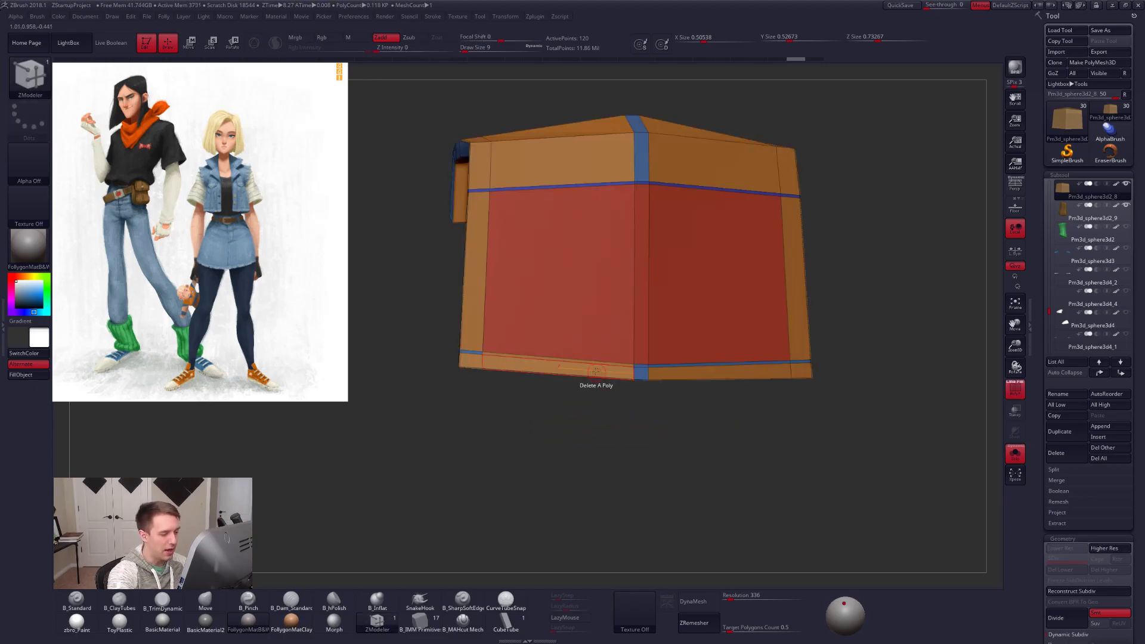
# Delete the extra horizontal edge loop along the flap's lower edge and show the flap's cage with the pouch.
pyautogui.keyDown('alt'); pyautogui.moveTo(603, 406); pyautogui.dragTo(605, 427); pyautogui.keyUp('alt')
pyautogui.click(594, 364)
pyautogui.click(597, 365)
pyautogui.press('d')
pyautogui.hotkey('shift', 'f')
pyautogui.keyDown('alt'); pyautogui.moveTo(594, 393); pyautogui.dragTo(666, 441); pyautogui.keyUp('alt')
pyautogui.hotkey('alt', 's')
pyautogui.moveTo(706, 407)
pyautogui.mouseDown(button='right')
pyautogui.moveTo(695, 430)
pyautogui.moveTo(720, 404)
pyautogui.mouseUp(button='right')
pyautogui.hotkey('shift', 'd')
pyautogui.hotkey('shift', 'f')
pyautogui.keyDown('alt'); pyautogui.moveTo(688, 329); pyautogui.dragTo(688, 326, button='right'); pyautogui.keyUp('alt')
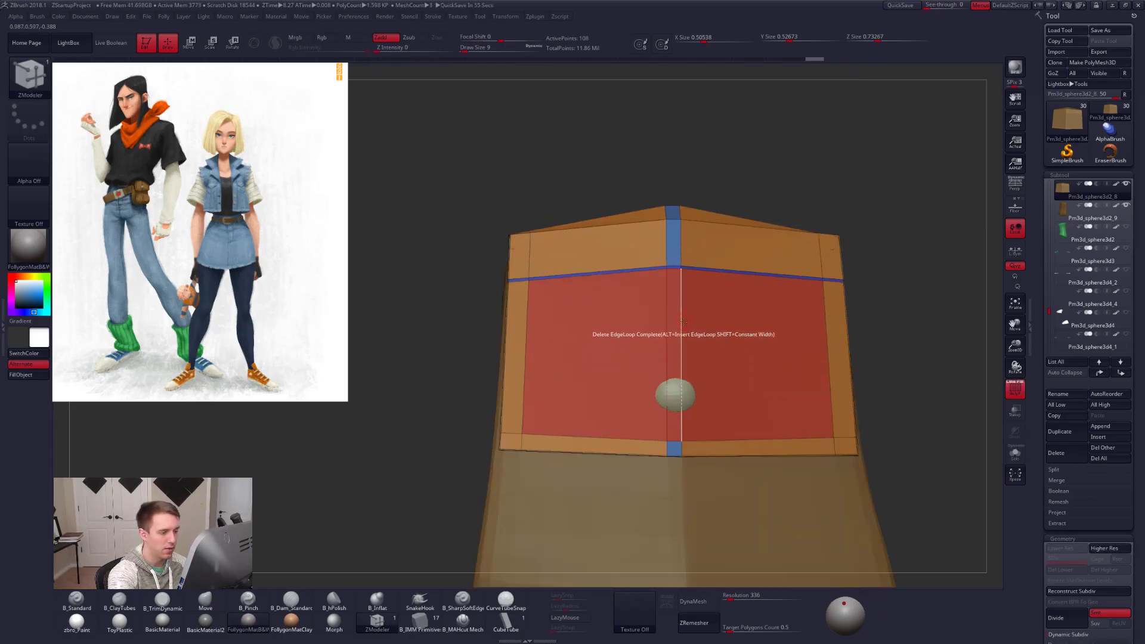
# Try to widen the flap's centre strip by moving its edge loops outward with Move Infinite Radius, and undo the moves.
pyautogui.press('space')
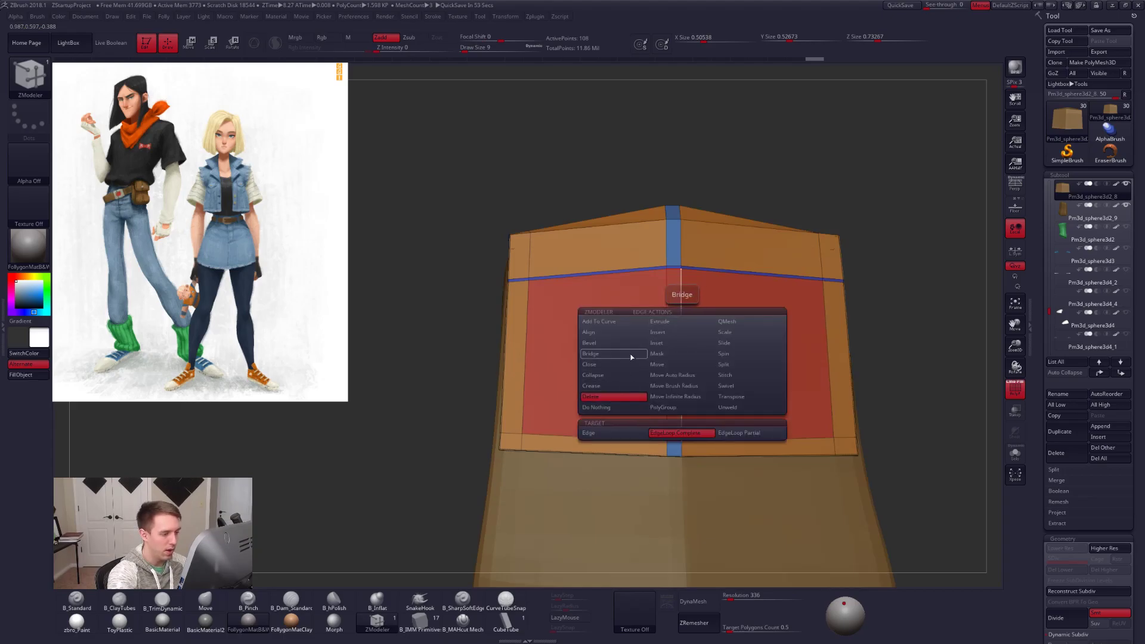
pyautogui.click(614, 343)
pyautogui.click(685, 396)
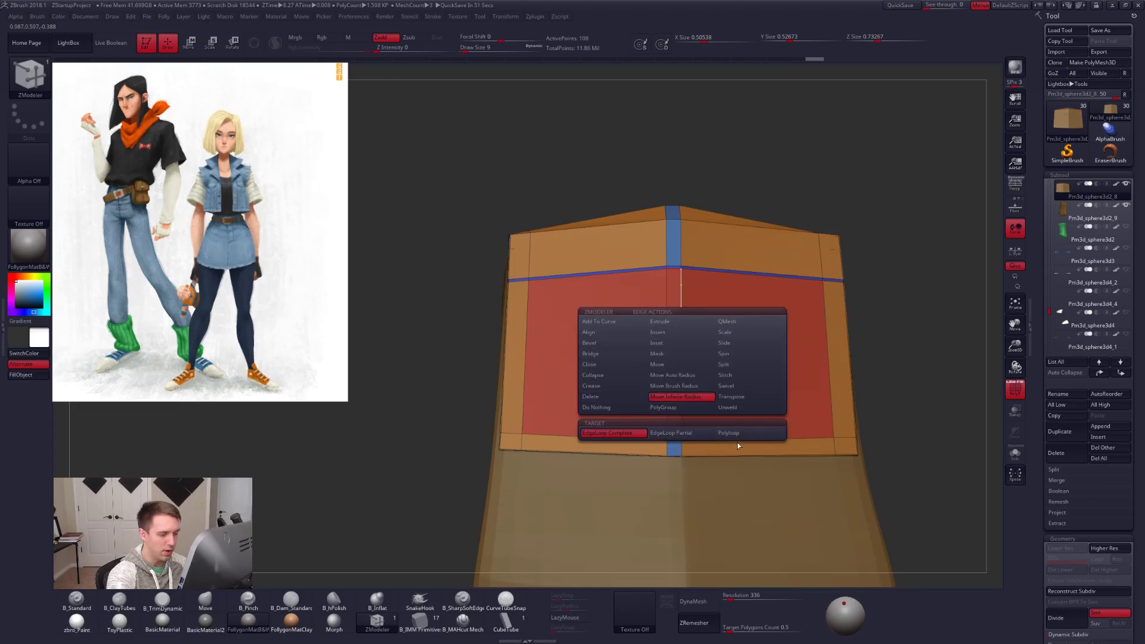
pyautogui.moveTo(681, 350); pyautogui.dragTo(695, 355)
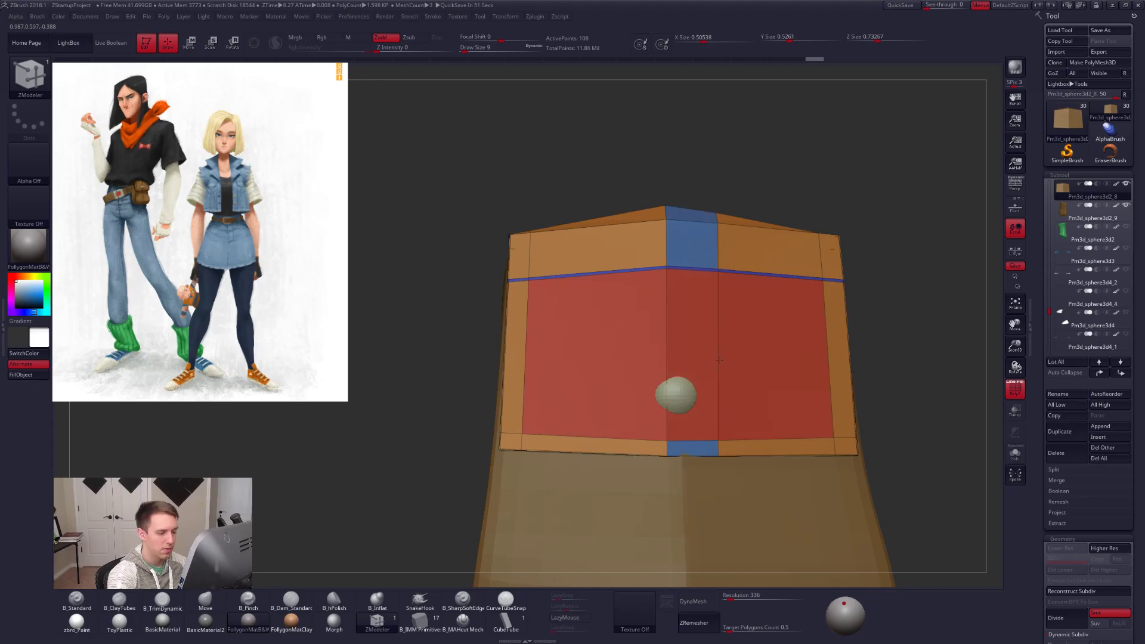
pyautogui.moveTo(664, 361); pyautogui.dragTo(628, 392)
pyautogui.press('d')
pyautogui.keyDown('alt'); pyautogui.moveTo(735, 437); pyautogui.dragTo(728, 421, button='right'); pyautogui.keyUp('alt')
pyautogui.hotkey('ctrl', 'z')
pyautogui.hotkey('ctrl', 'z')
pyautogui.hotkey('ctrl', 'z')
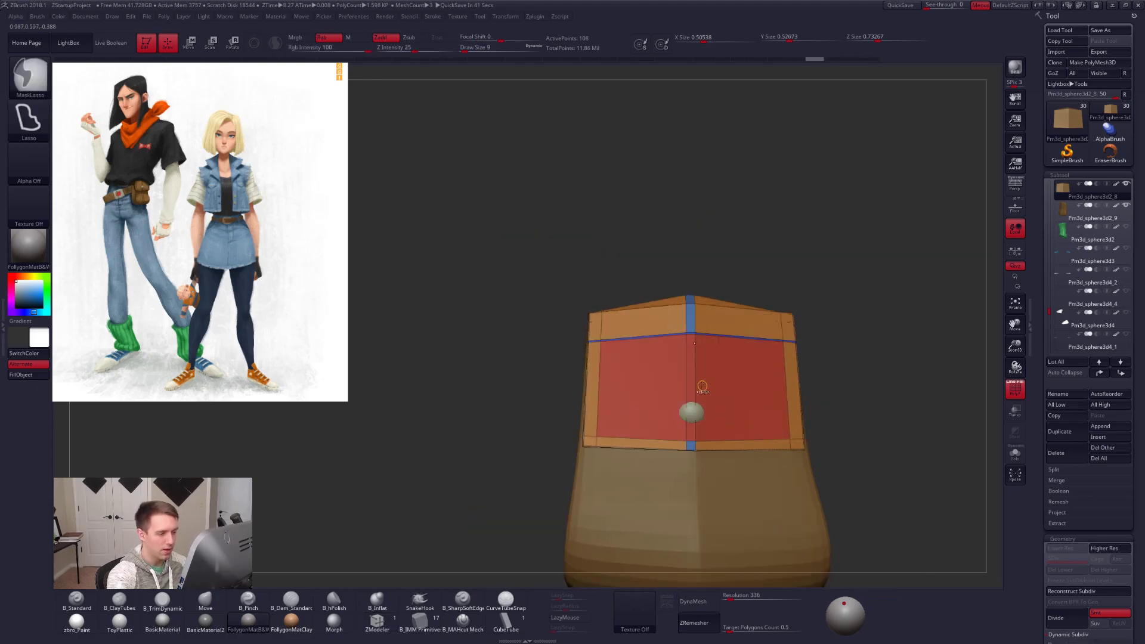
# Insert two vertical polyloops into the flap's front face on each side of the centre strip.
pyautogui.press('b')
pyautogui.press('z')
pyautogui.press('m')
pyautogui.press('space')
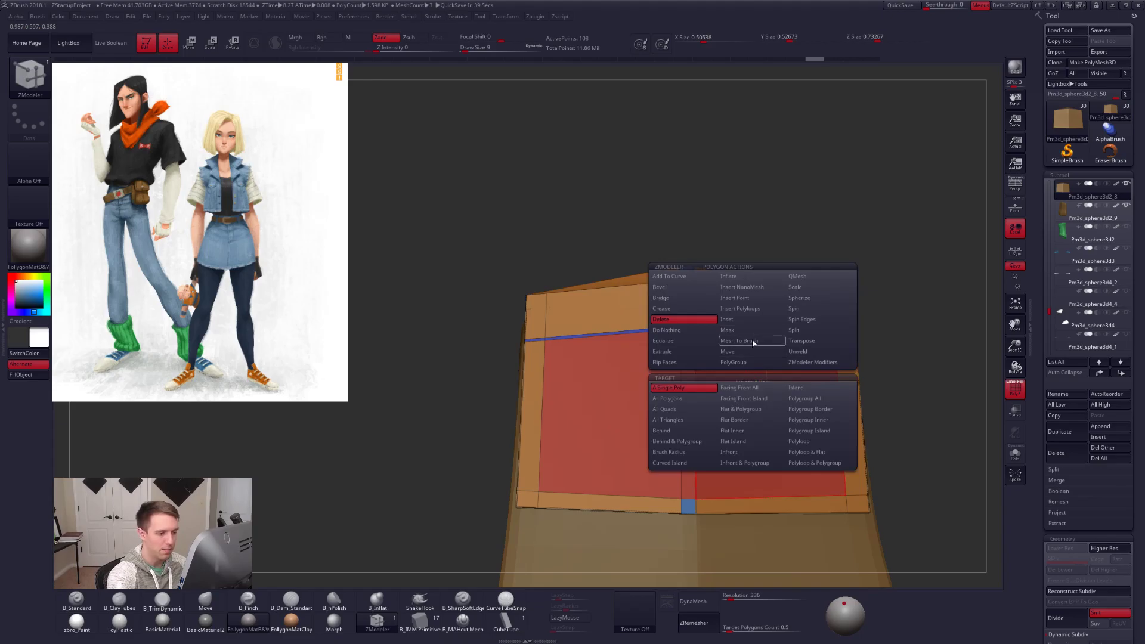
pyautogui.click(753, 309)
pyautogui.click(799, 398)
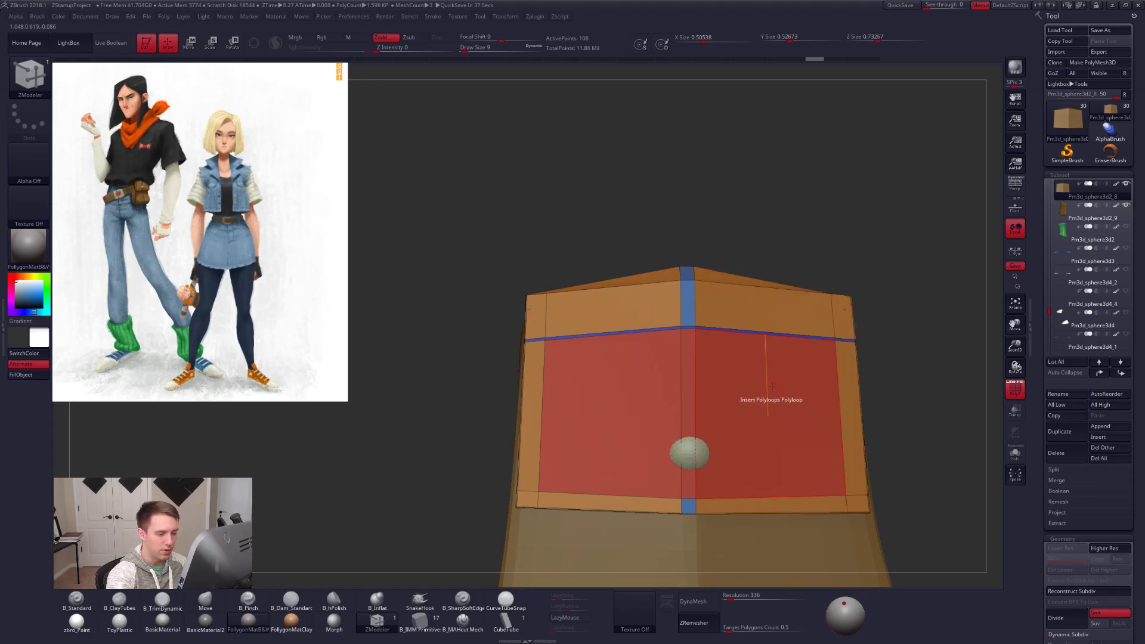
pyautogui.click(772, 387)
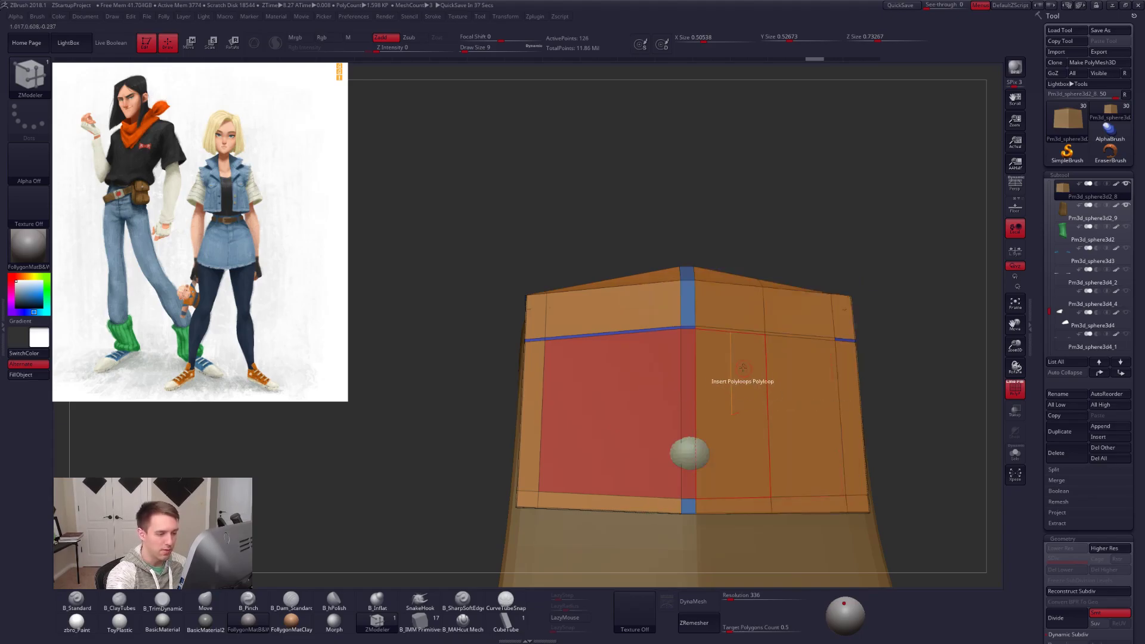
pyautogui.click(617, 369)
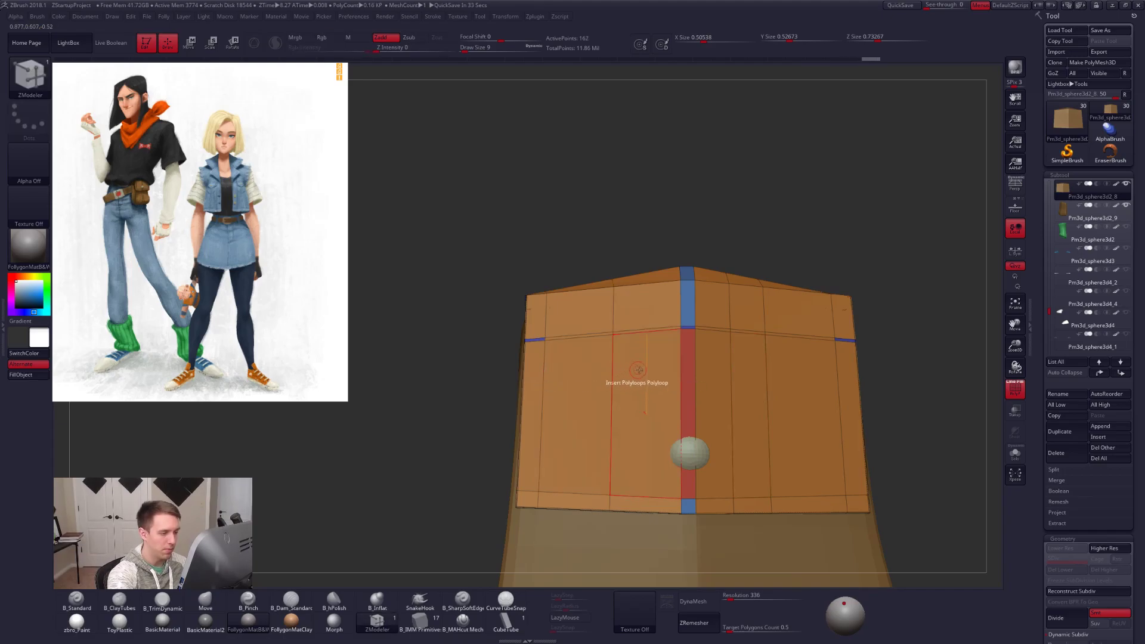
# Insert a centre edge loop into the flap's middle strip, delete the two loops bordering it, and smooth the flap.
pyautogui.press('space')
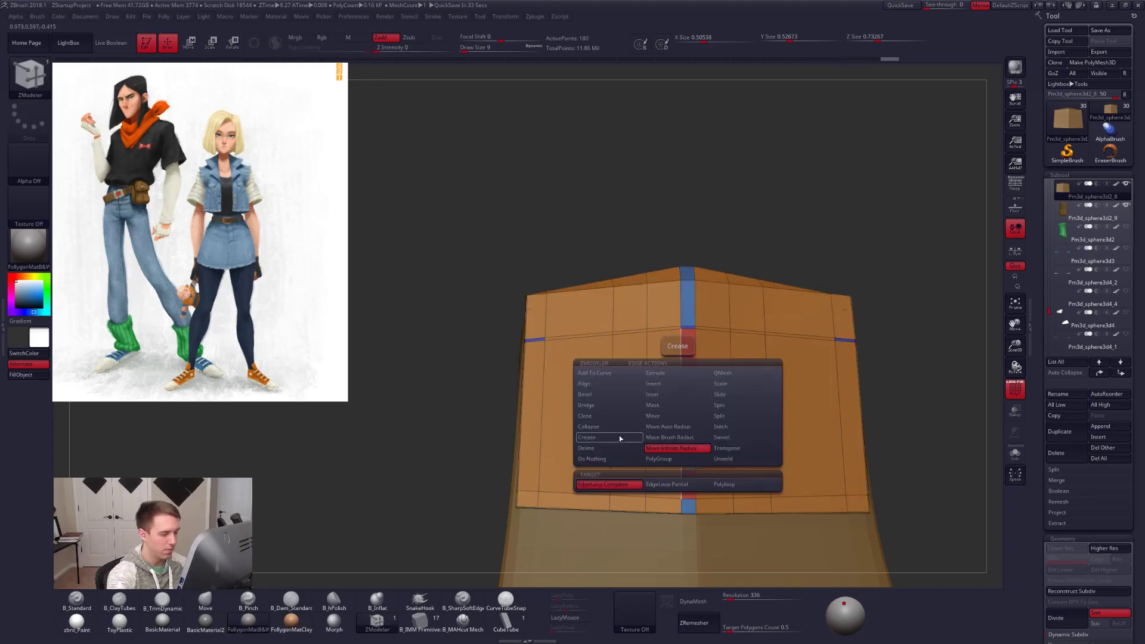
pyautogui.click(654, 384)
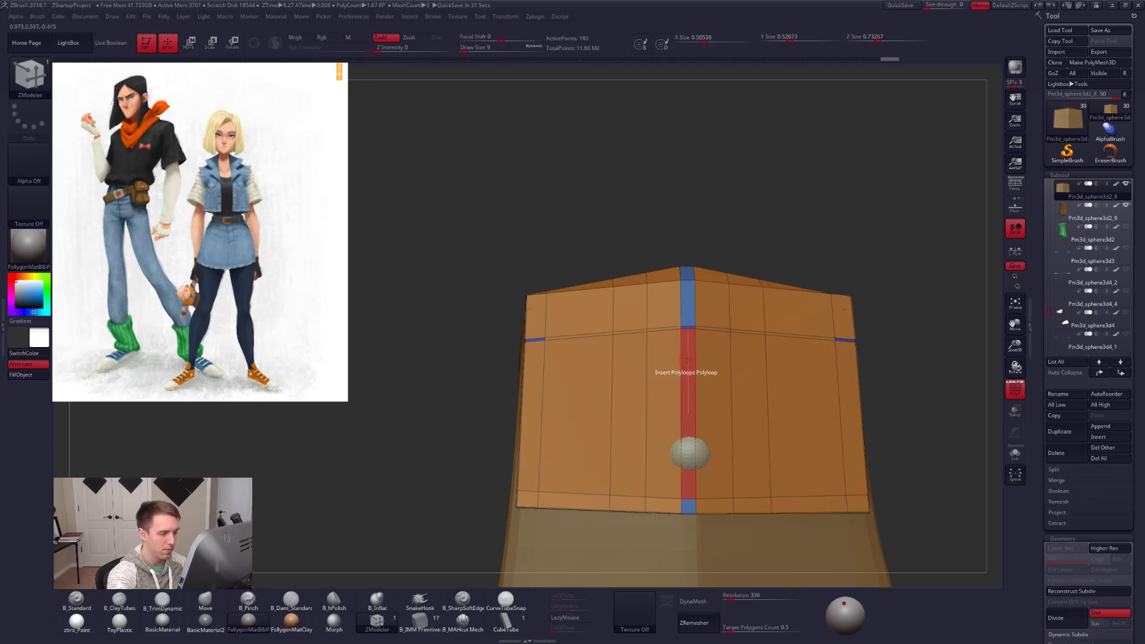
pyautogui.click(684, 370)
pyautogui.press('space')
pyautogui.click(619, 450)
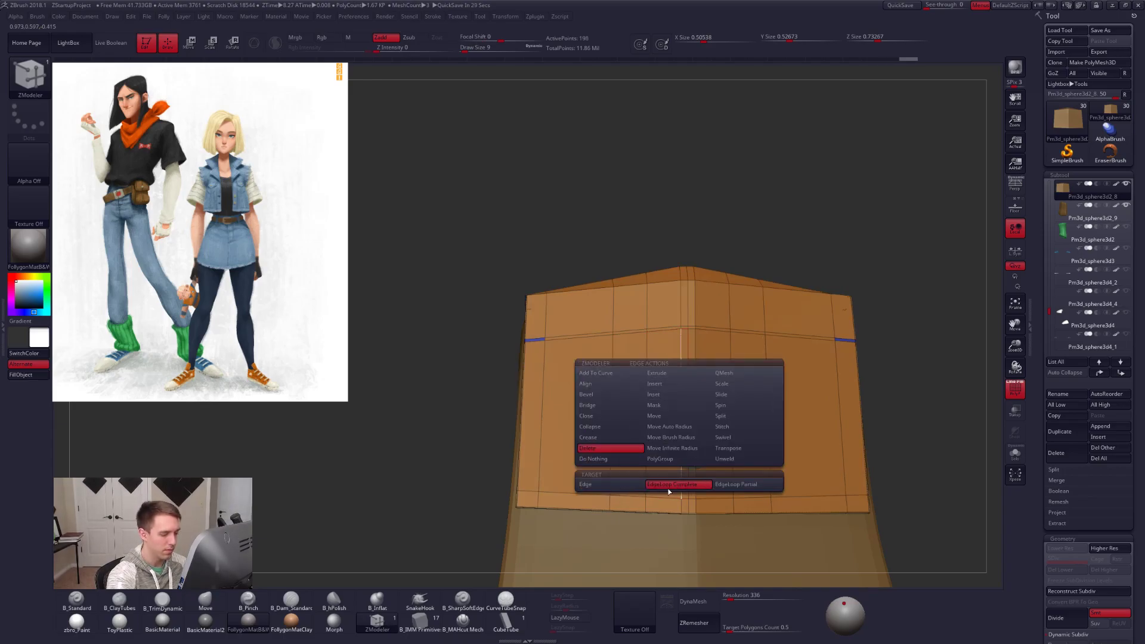
pyautogui.click(685, 396)
pyautogui.click(697, 396)
pyautogui.press('d')
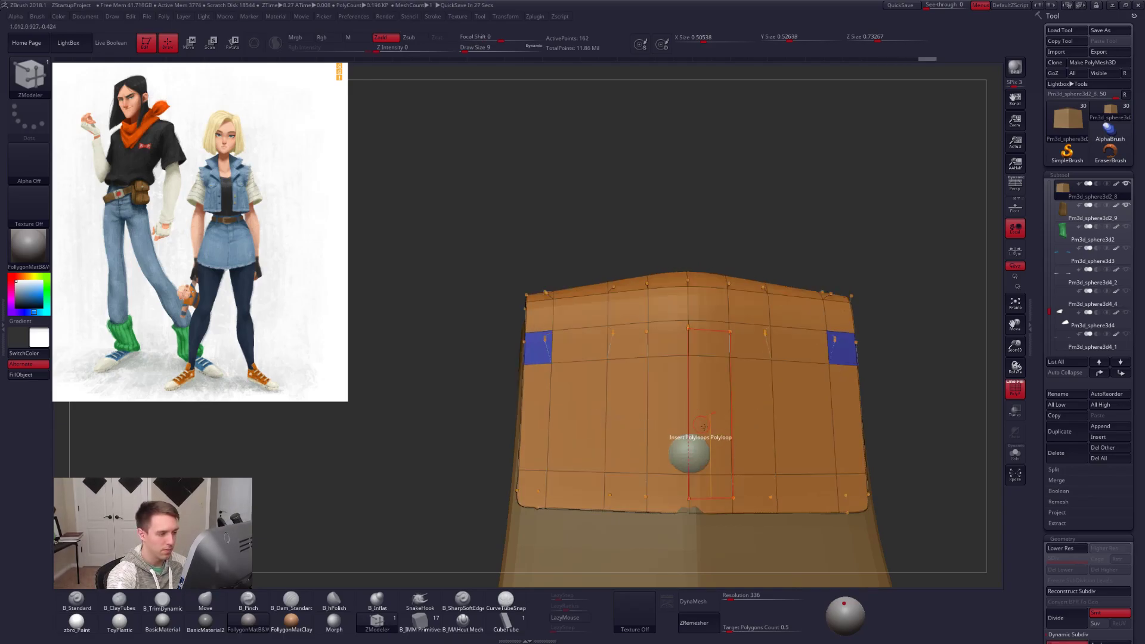
# Adjust the flap's shape with the Move brush at size 150 and return to its unsmoothed cage.
pyautogui.keyDown('alt'); pyautogui.moveTo(720, 483); pyautogui.dragTo(698, 429, button='right'); pyautogui.keyUp('alt')
pyautogui.press('b')
pyautogui.press('m')
pyautogui.press('v')
pyautogui.press('space')
pyautogui.moveTo(711, 391); pyautogui.dragTo(721, 391)
pyautogui.moveTo(723, 498)
pyautogui.mouseDown(button='right')
pyautogui.moveTo(677, 415)
pyautogui.moveTo(601, 441)
pyautogui.mouseUp(button='right')
pyautogui.press('space')
pyautogui.moveTo(601, 441); pyautogui.dragTo(603, 442)
pyautogui.moveTo(604, 443)
pyautogui.mouseDown(button='right')
pyautogui.moveTo(620, 454)
pyautogui.moveTo(678, 424)
pyautogui.moveTo(660, 381)
pyautogui.moveTo(677, 374)
pyautogui.mouseUp(button='right')
pyautogui.hotkey('shift', 'f')
pyautogui.hotkey('shift', 'd')
pyautogui.hotkey('shift', 'f')
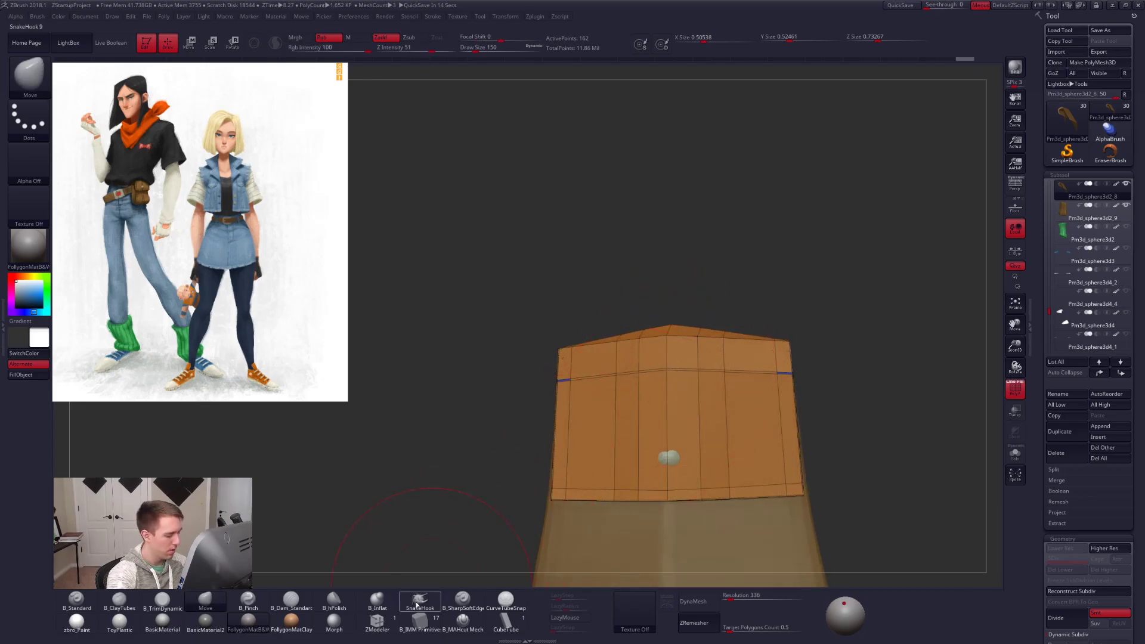
# Delete the flap's centre vertical edge loop with ZModeler and smooth the flap.
pyautogui.click(387, 623)
pyautogui.click(667, 394)
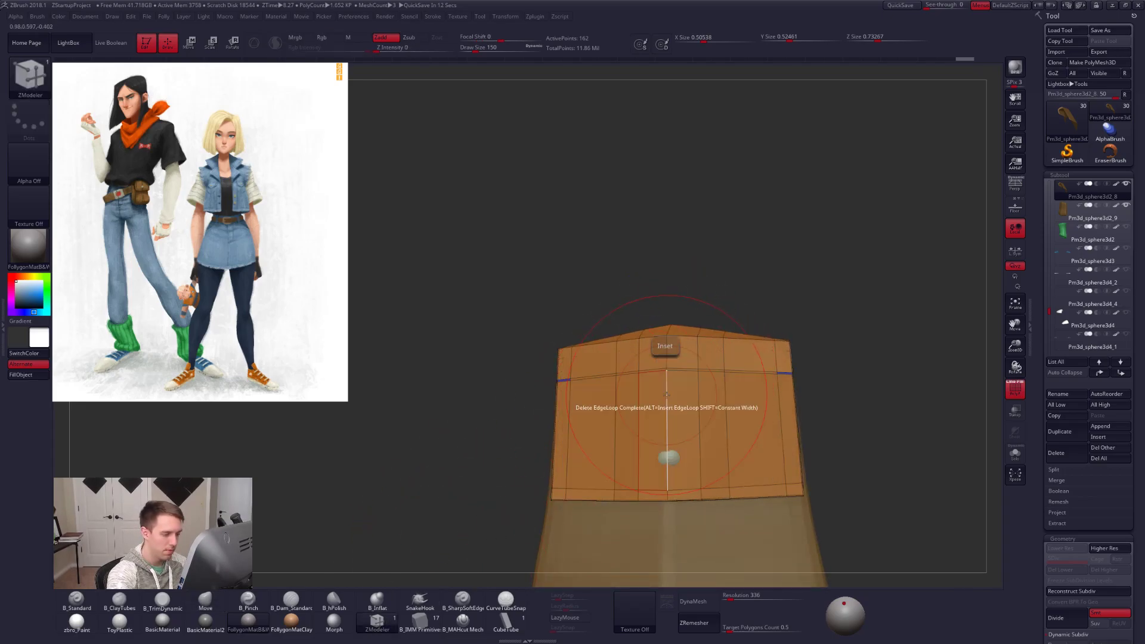
pyautogui.press('d')
pyautogui.moveTo(667, 385); pyautogui.dragTo(679, 373, button='right')
# Reshape the smoothed flap with the Move brush, reducing its size to 67, and isolate the flap.
pyautogui.press('b')
pyautogui.press('m')
pyautogui.press('v')
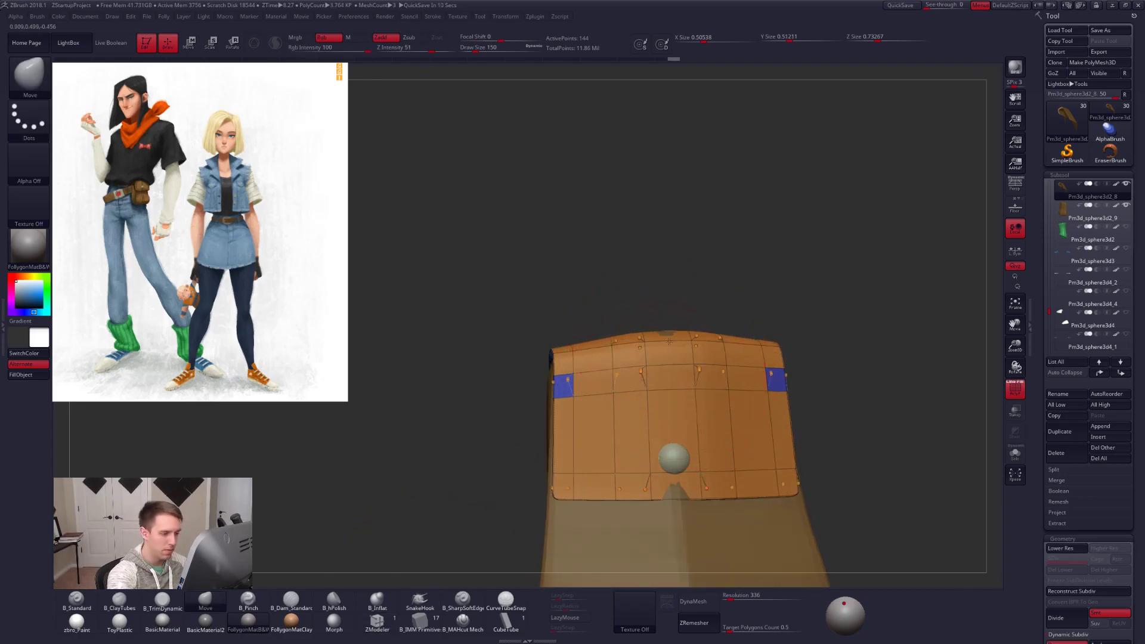
pyautogui.moveTo(677, 487)
pyautogui.mouseDown(button='right')
pyautogui.moveTo(706, 484)
pyautogui.moveTo(722, 423)
pyautogui.moveTo(723, 398)
pyautogui.moveTo(692, 351)
pyautogui.mouseUp(button='right')
pyautogui.hotkey('shift', 'f')
pyautogui.press('space')
pyautogui.moveTo(691, 402); pyautogui.dragTo(681, 401)
pyautogui.hotkey('shift', 'f')
pyautogui.hotkey('alt', 'shift', 's')
pyautogui.moveTo(681, 393); pyautogui.dragTo(680, 355, button='right')
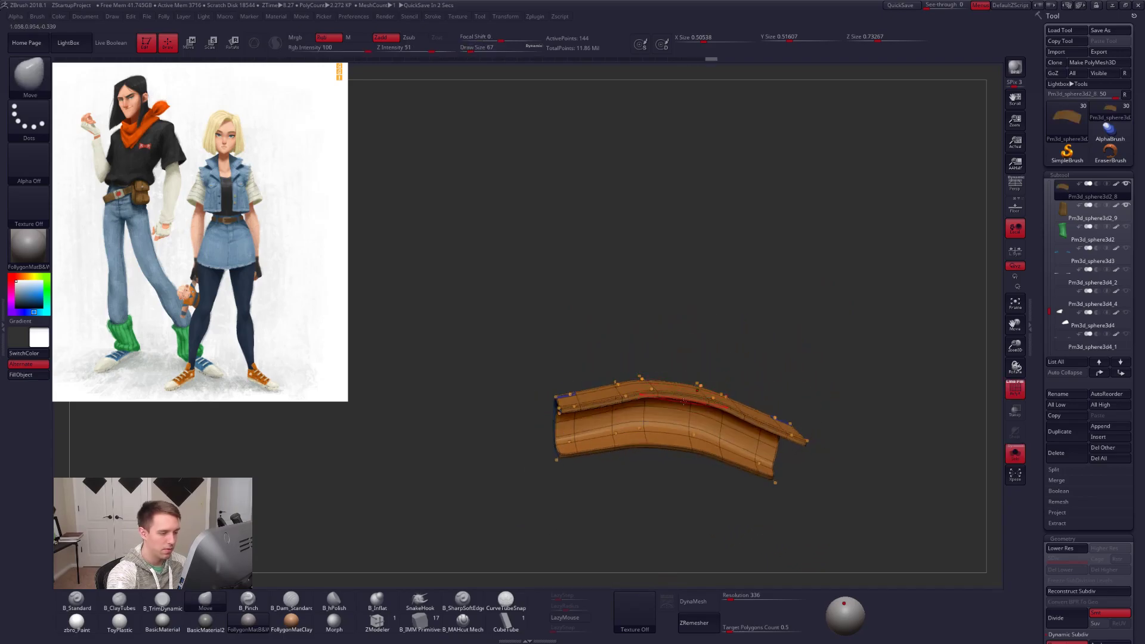
# Set the Move brush size to 160 and show the flap's unsmoothed cage together with the pouch body.
pyautogui.hotkey('ctrl', 'shift')
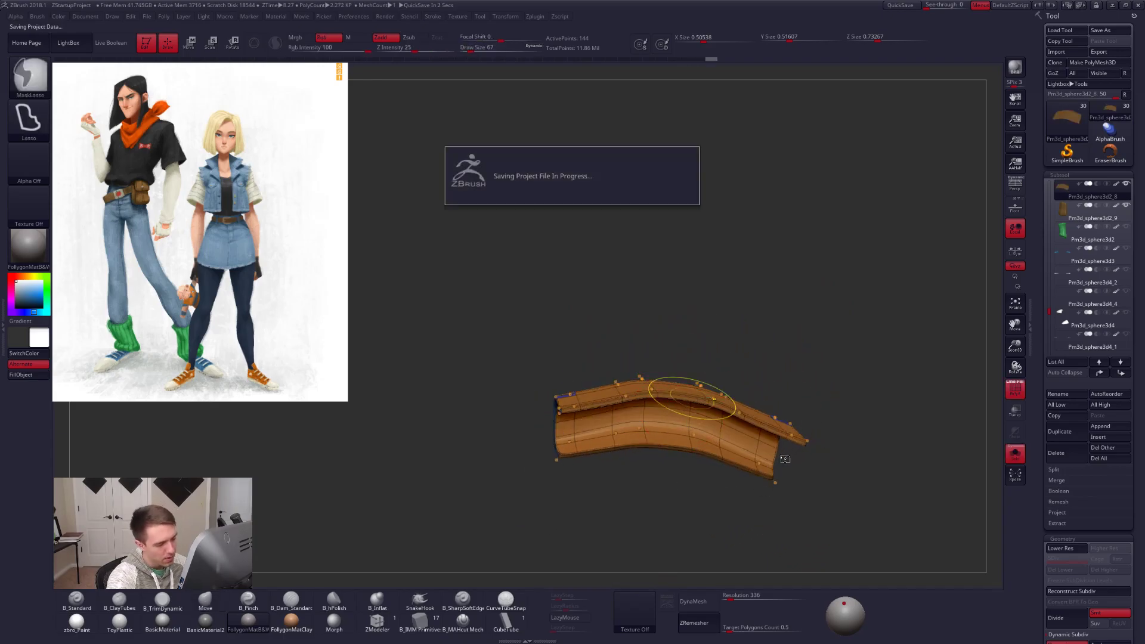
pyautogui.hotkey('ctrl', 'z')
pyautogui.moveTo(790, 467); pyautogui.dragTo(788, 488, button='right')
pyautogui.moveTo(752, 408); pyautogui.dragTo(722, 343, button='right')
pyautogui.press('space')
pyautogui.moveTo(716, 385); pyautogui.dragTo(720, 385)
pyautogui.hotkey('alt', 'shift', 's')
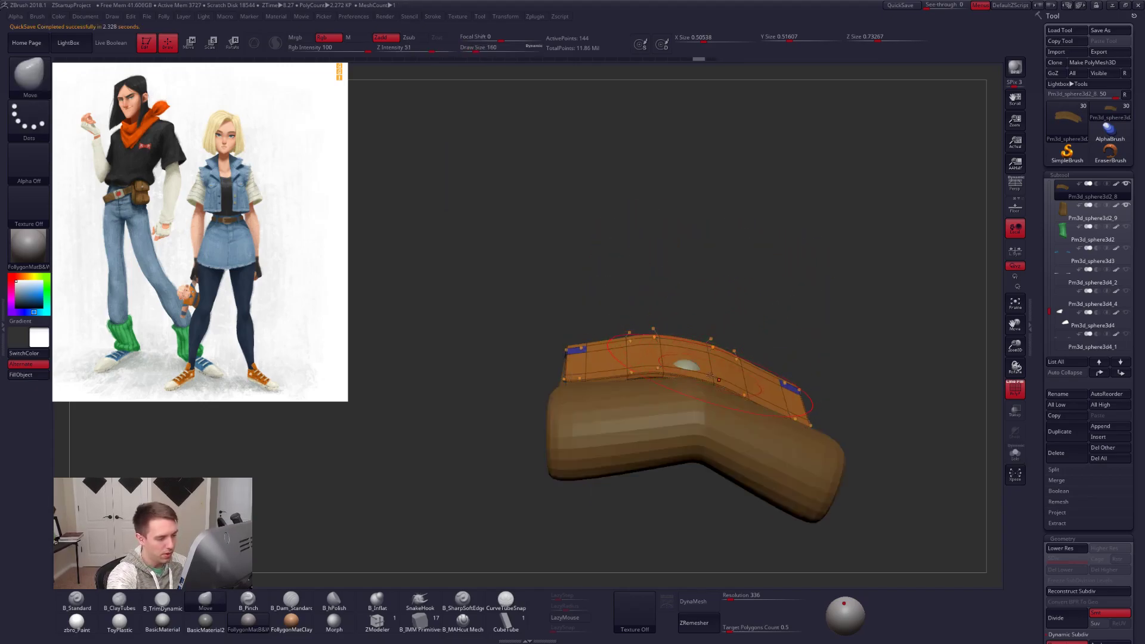
pyautogui.moveTo(716, 370); pyautogui.dragTo(690, 416, button='right')
pyautogui.hotkey('shift', 'd')
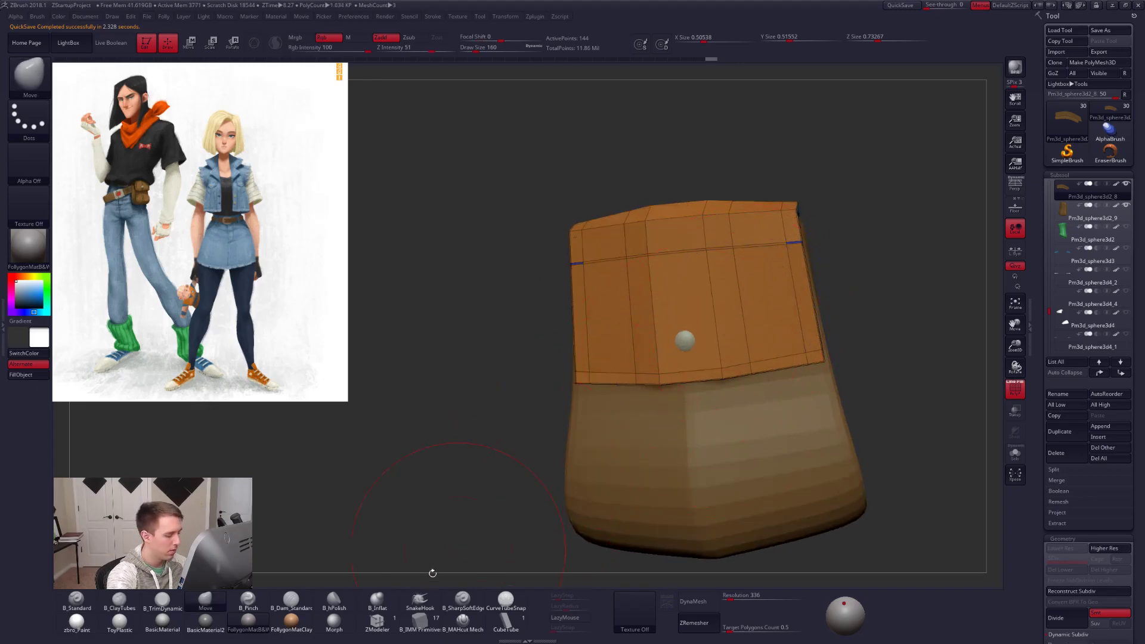
# Delete further vertical edge loops from the flap's front face with ZModeler and smooth the flap.
pyautogui.click(377, 621)
pyautogui.moveTo(739, 297); pyautogui.dragTo(776, 304, button='right')
pyautogui.keyDown('alt'); pyautogui.click(667, 315); pyautogui.keyUp('alt')
pyautogui.press('d')
pyautogui.moveTo(629, 325); pyautogui.dragTo(697, 345, button='right')
# Reshape the smoothed flap around the pouch with the Move brush at size 160.
pyautogui.press('b')
pyautogui.press('m')
pyautogui.press('v')
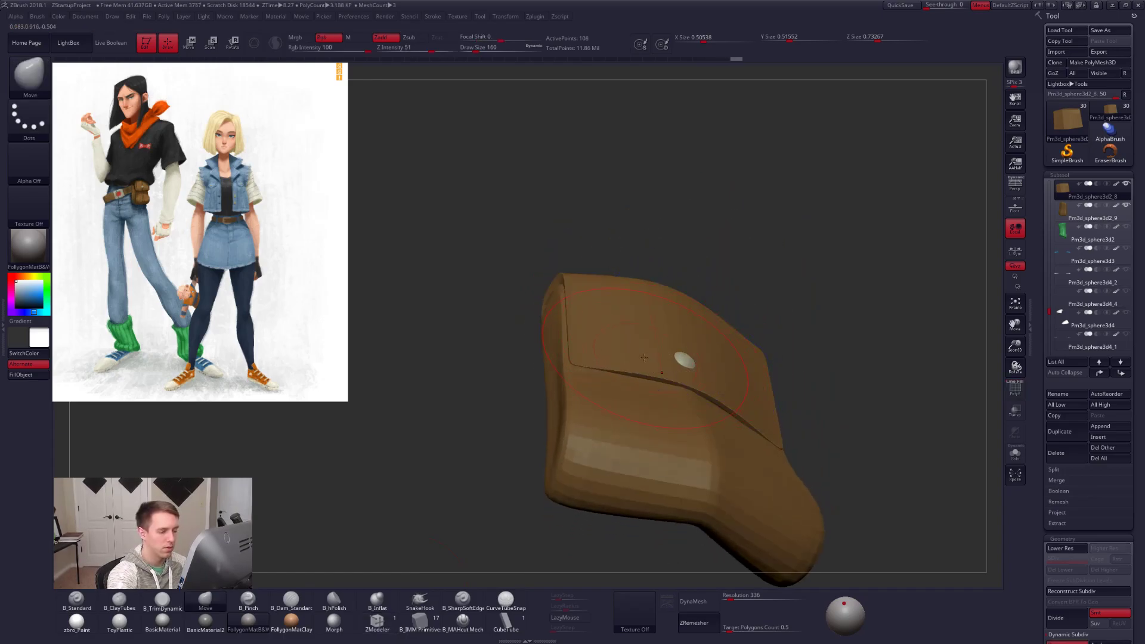
pyautogui.moveTo(755, 401); pyautogui.dragTo(772, 436, button='right')
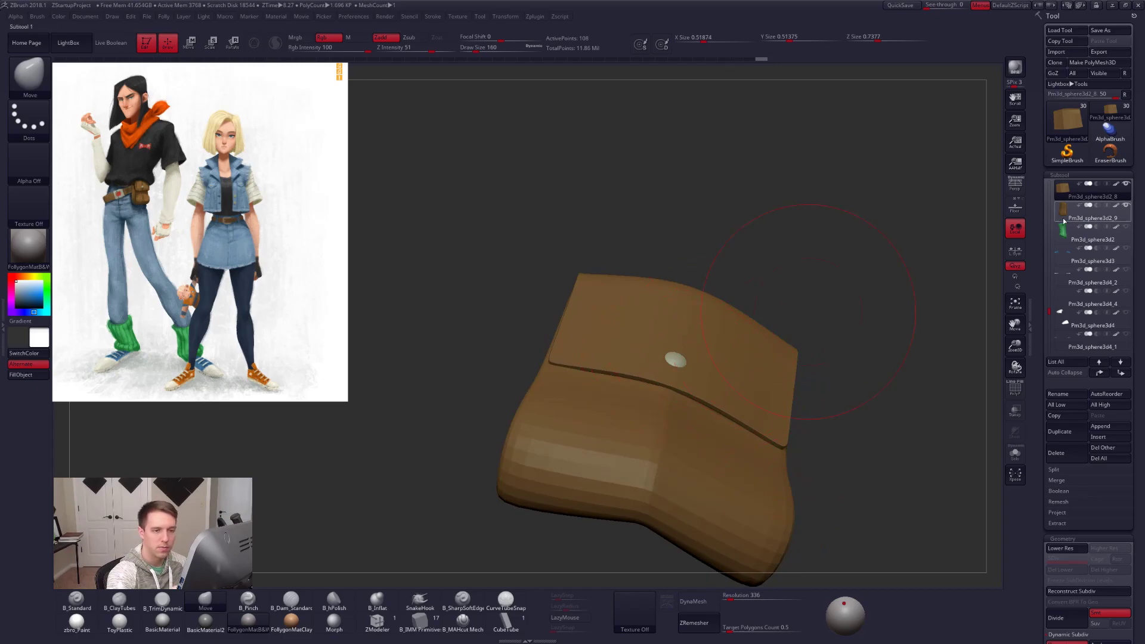
# Make the pouch body the active subtool, show its wireframe, and reduce the Move brush size to 61.
pyautogui.moveTo(1051, 299); pyautogui.dragTo(1050, 288)
pyautogui.click(1076, 213)
pyautogui.moveTo(725, 370)
pyautogui.mouseDown(button='right')
pyautogui.moveTo(752, 357)
pyautogui.moveTo(686, 423)
pyautogui.moveTo(718, 380)
pyautogui.moveTo(674, 393)
pyautogui.moveTo(710, 403)
pyautogui.moveTo(728, 423)
pyautogui.moveTo(740, 396)
pyautogui.mouseUp(button='right')
pyautogui.hotkey('ctrl', 'shift', 'd')
pyautogui.press('w')
pyautogui.click(676, 380)
pyautogui.press('q')
pyautogui.press('space')
pyautogui.keyDown('alt'); pyautogui.click(791, 466); pyautogui.keyUp('alt')
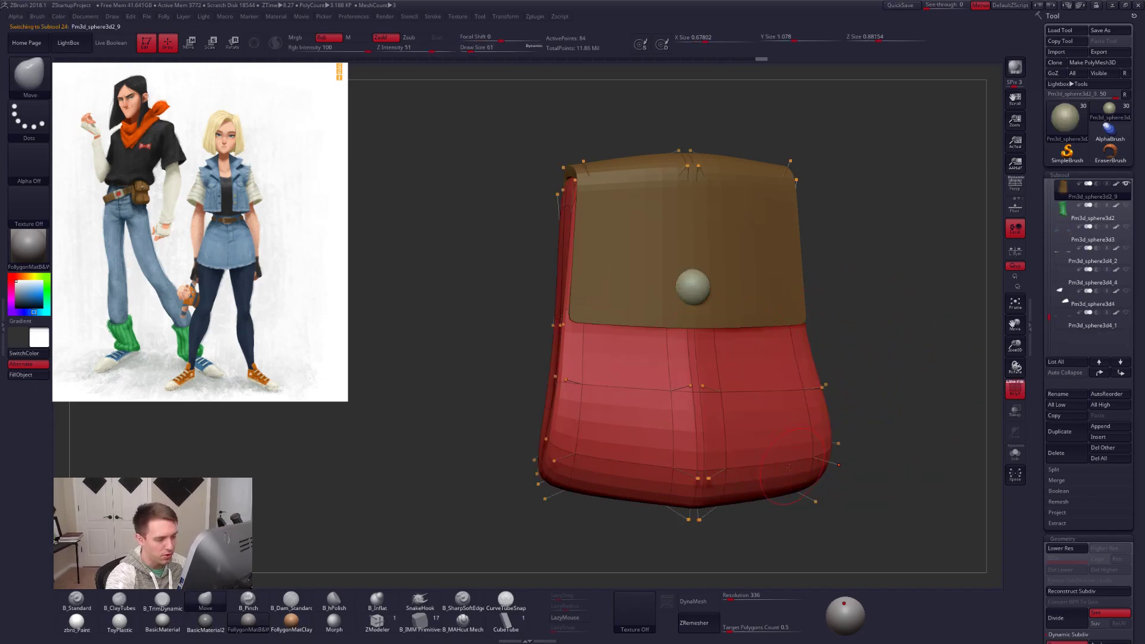
# Isolate the pouch body, delete the vertical edge loops of its centre strip with ZModeler, and smooth it.
pyautogui.hotkey('shift', 'd')
pyautogui.click(382, 621)
pyautogui.hotkey('alt', 's')
pyautogui.moveTo(686, 358)
pyautogui.keyDown('ctrl'); pyautogui.mouseDown(button='right')
pyautogui.moveTo(700, 447)
pyautogui.moveTo(698, 417)
pyautogui.mouseUp(button='right'); pyautogui.keyUp('ctrl')
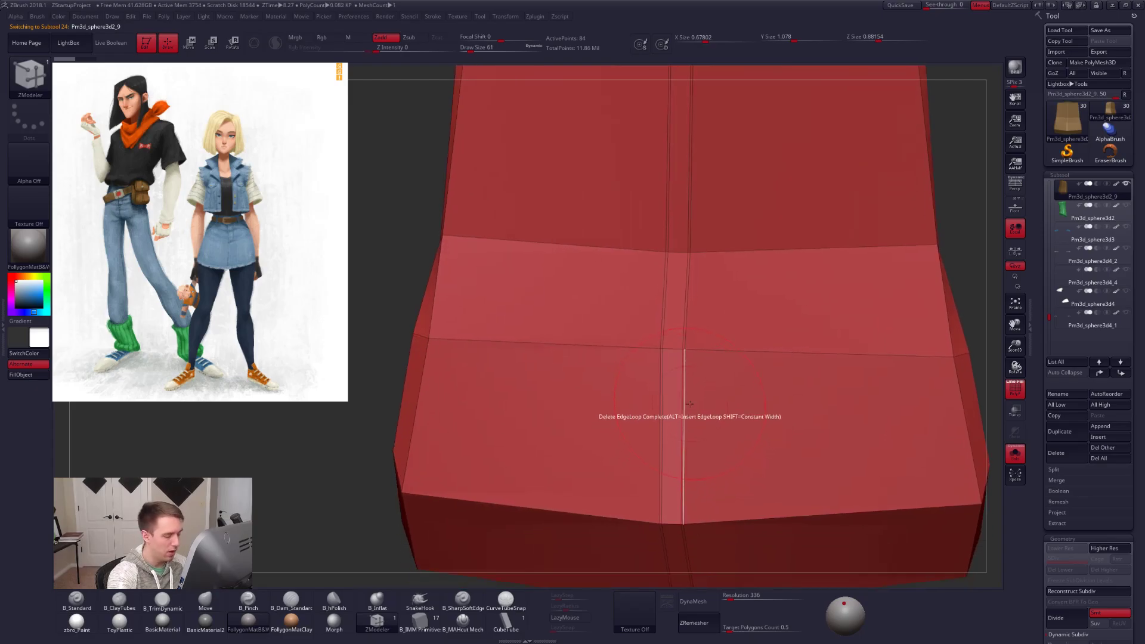
pyautogui.press('space')
pyautogui.click(689, 444)
pyautogui.click(687, 446)
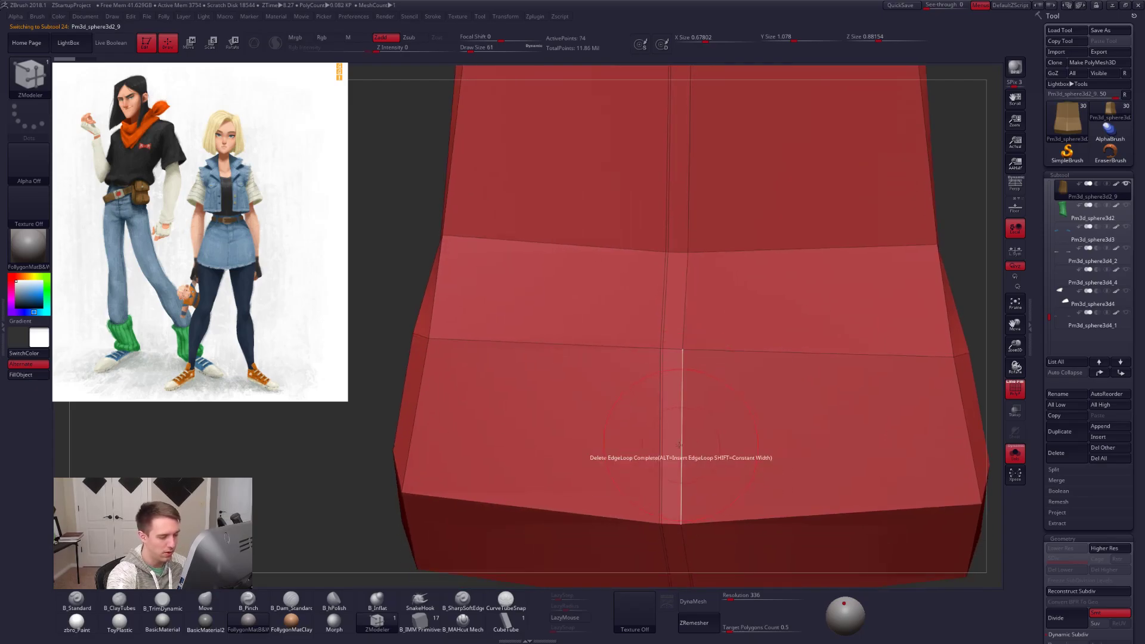
pyautogui.click(657, 439)
pyautogui.press('d')
# Check the pouch body smoothed and as a cage, and undo the deletion of its centre edge loop.
pyautogui.keyDown('ctrl'); pyautogui.moveTo(700, 456); pyautogui.dragTo(721, 385, button='right'); pyautogui.keyUp('ctrl')
pyautogui.hotkey('shift', 'f')
pyautogui.moveTo(805, 474); pyautogui.dragTo(717, 410, button='right')
pyautogui.hotkey('shift', 'f')
pyautogui.hotkey('shift', 'd')
pyautogui.press('d')
pyautogui.hotkey('ctrl', 'z')
pyautogui.press('d')
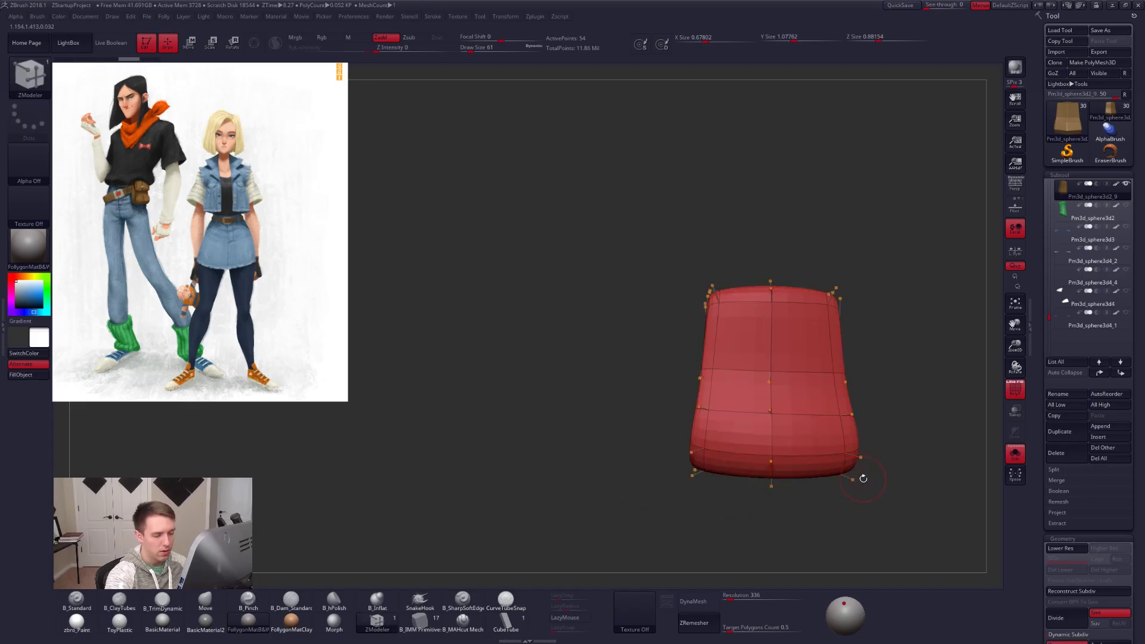
# Redo and undo the pouch body's centre edge loop deletion to compare its shape with and without the loop.
pyautogui.hotkey('shift', 'd')
pyautogui.hotkey('ctrl', 'shift')
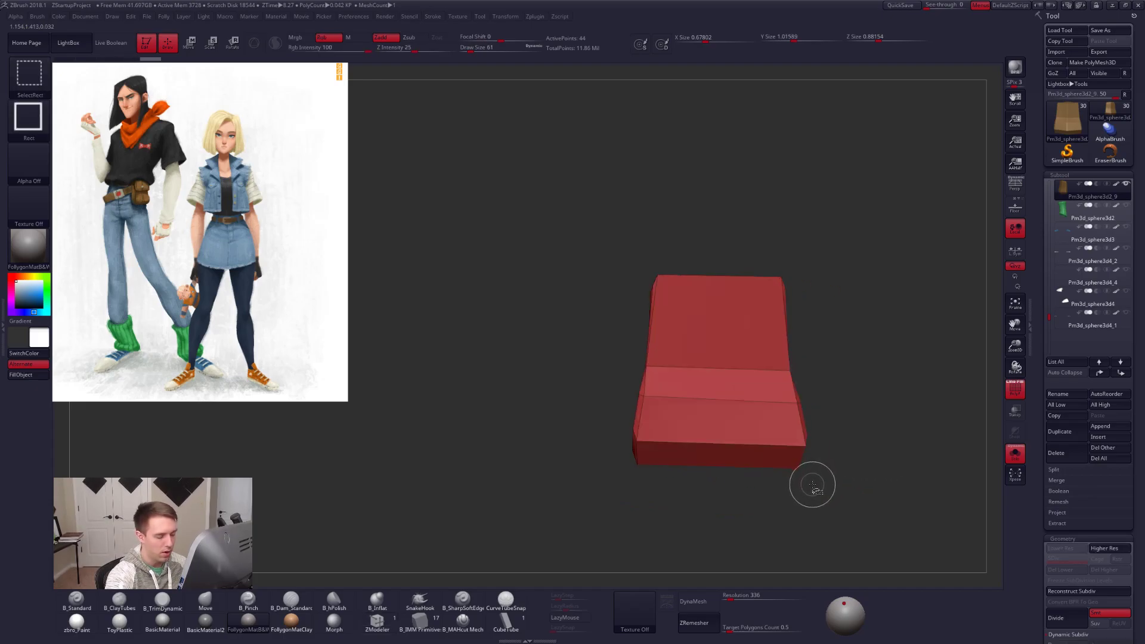
pyautogui.press('d')
pyautogui.hotkey('ctrl', 'shift')
pyautogui.hotkey('shift', 'd')
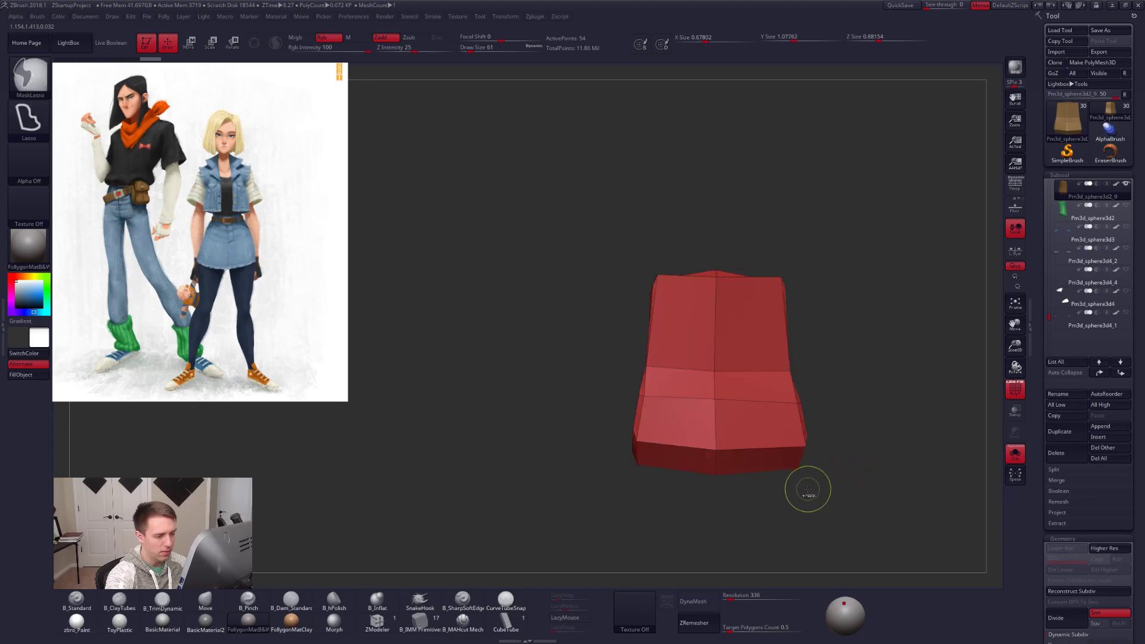
pyautogui.press('d')
# Show the whole pouch without its wireframe and adjust the body's lower part with the Move brush at size 252.
pyautogui.hotkey('shift', 'f')
pyautogui.hotkey('alt', 's')
pyautogui.press('b')
pyautogui.press('m')
pyautogui.press('v')
pyautogui.press('space')
pyautogui.moveTo(735, 412); pyautogui.dragTo(747, 411)
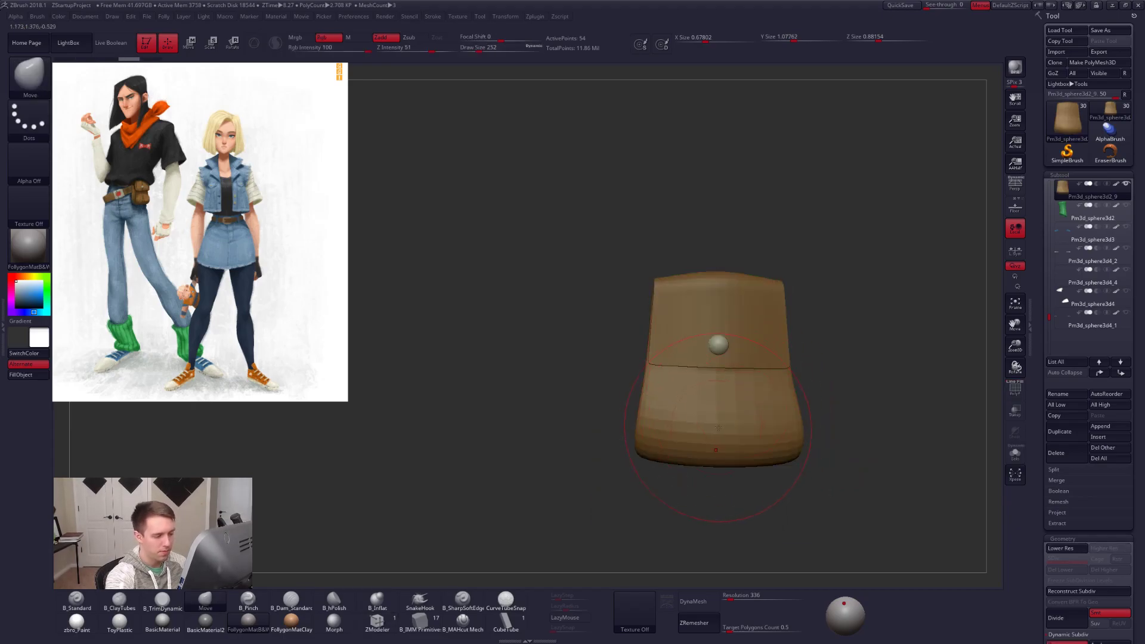
pyautogui.moveTo(724, 430); pyautogui.dragTo(769, 375, button='right')
# Show all of the character's subtools, set the Move brush size to 130, and examine the pouch on the belt.
pyautogui.keyDown('shift'); pyautogui.click(1126, 184); pyautogui.keyUp('shift')
pyautogui.moveTo(930, 334); pyautogui.dragTo(871, 331, button='right')
pyautogui.scroll(3, 1062, 281)
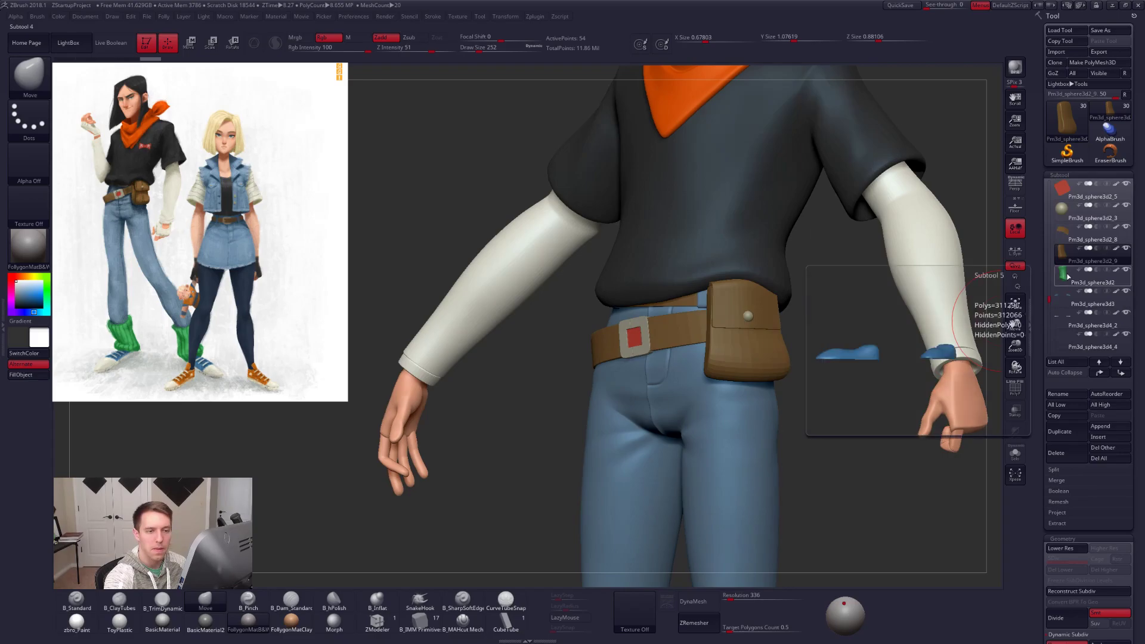
pyautogui.press('space')
pyautogui.moveTo(823, 378); pyautogui.dragTo(800, 387)
pyautogui.moveTo(799, 386)
pyautogui.mouseDown(button='right')
pyautogui.moveTo(789, 387)
pyautogui.moveTo(813, 374)
pyautogui.moveTo(793, 402)
pyautogui.mouseUp(button='right')
pyautogui.press('[')
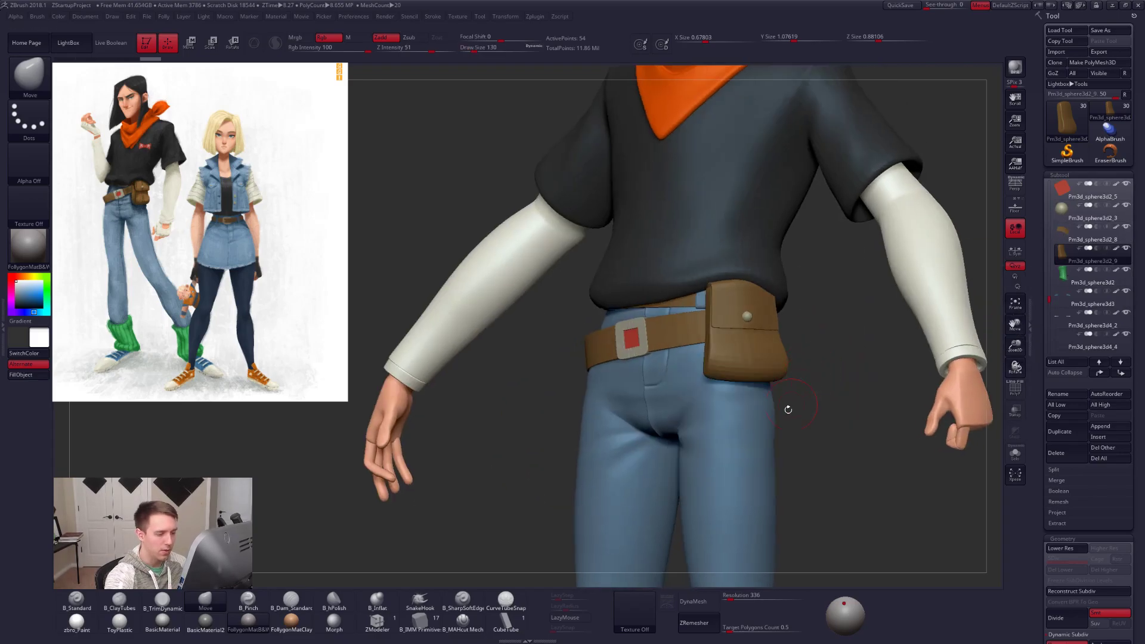
pyautogui.moveTo(783, 493); pyautogui.dragTo(762, 438, button='right')
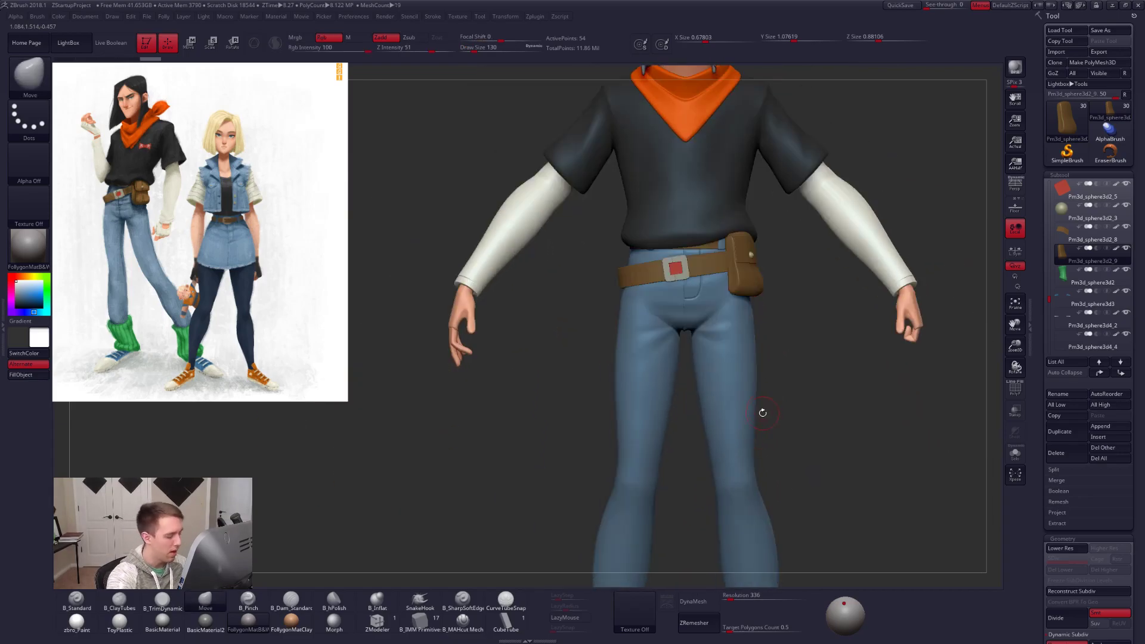
# Draw a wavy tube down the jeans' thigh below the pouch with the CurveTubeSnap brush at size 25.
pyautogui.click(516, 607)
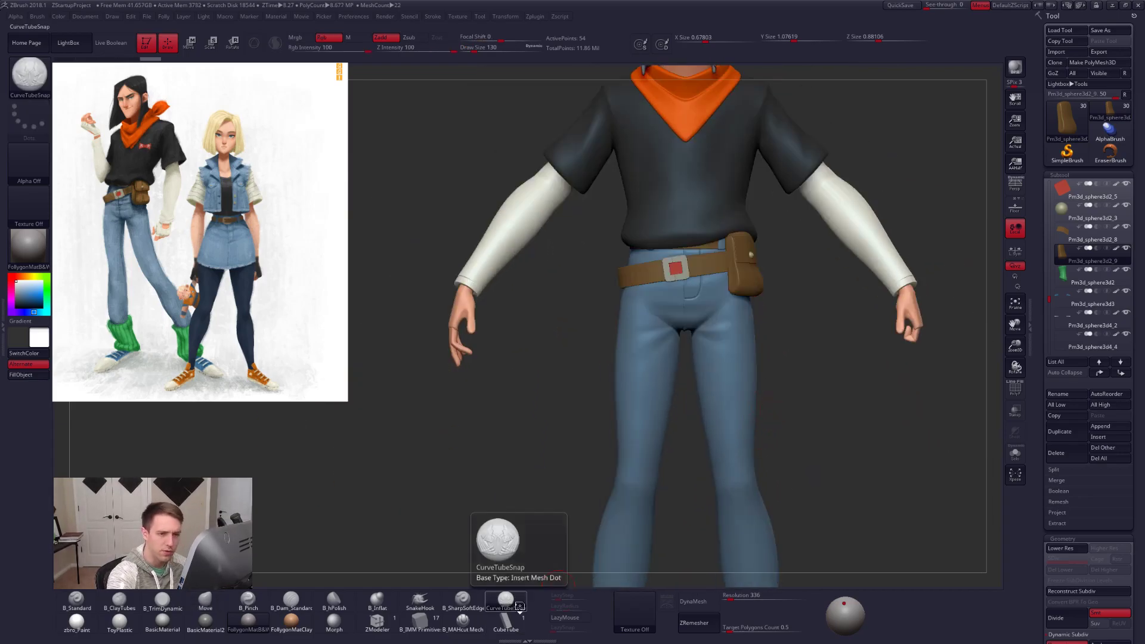
pyautogui.press('space')
pyautogui.click(788, 403)
pyautogui.hotkey('alt', 's')
pyautogui.keyDown('ctrl'); pyautogui.moveTo(716, 343); pyautogui.dragTo(730, 385, button='right'); pyautogui.keyUp('ctrl')
pyautogui.hotkey('alt', 's')
pyautogui.press('space')
pyautogui.click(699, 351)
pyautogui.press('space')
pyautogui.click(737, 514)
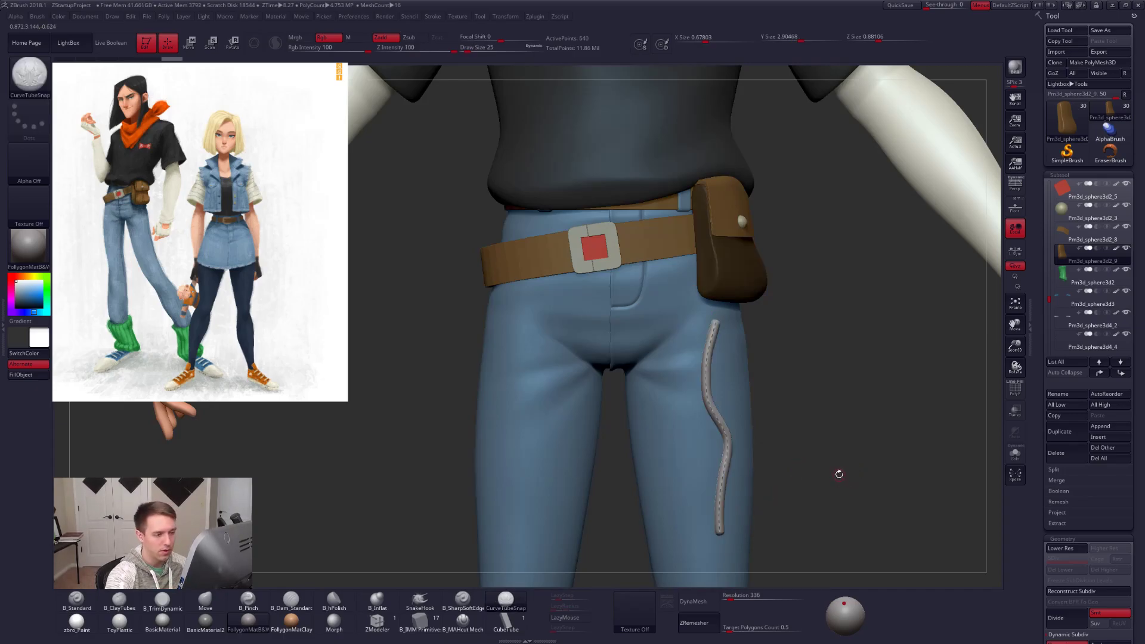
pyautogui.hotkey('alt', 's')
pyautogui.hotkey('alt', 's')
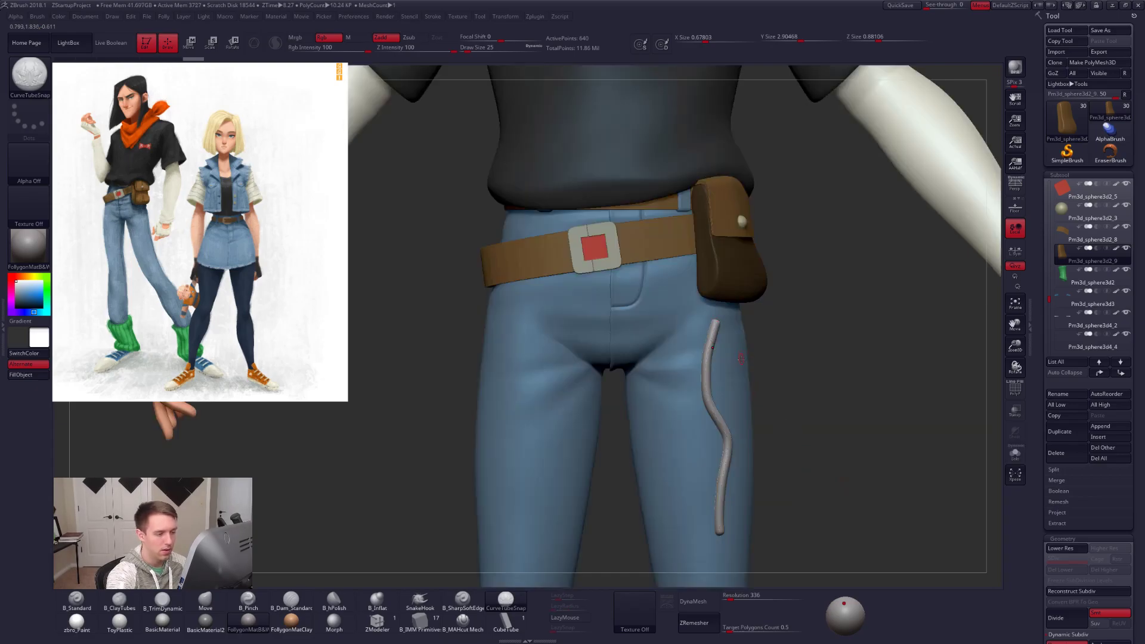
# Split the tube off the pouch body into its own subtool and move it to the end of the subtool list.
pyautogui.hotkey('alt', 's')
pyautogui.moveTo(744, 315)
pyautogui.keyDown('ctrl'); pyautogui.keyDown('shift'); pyautogui.mouseDown()
pyautogui.moveTo(614, 439)
pyautogui.moveTo(653, 548)
pyautogui.mouseUp(); pyautogui.keyUp('shift'); pyautogui.keyUp('ctrl')
pyautogui.press('`')
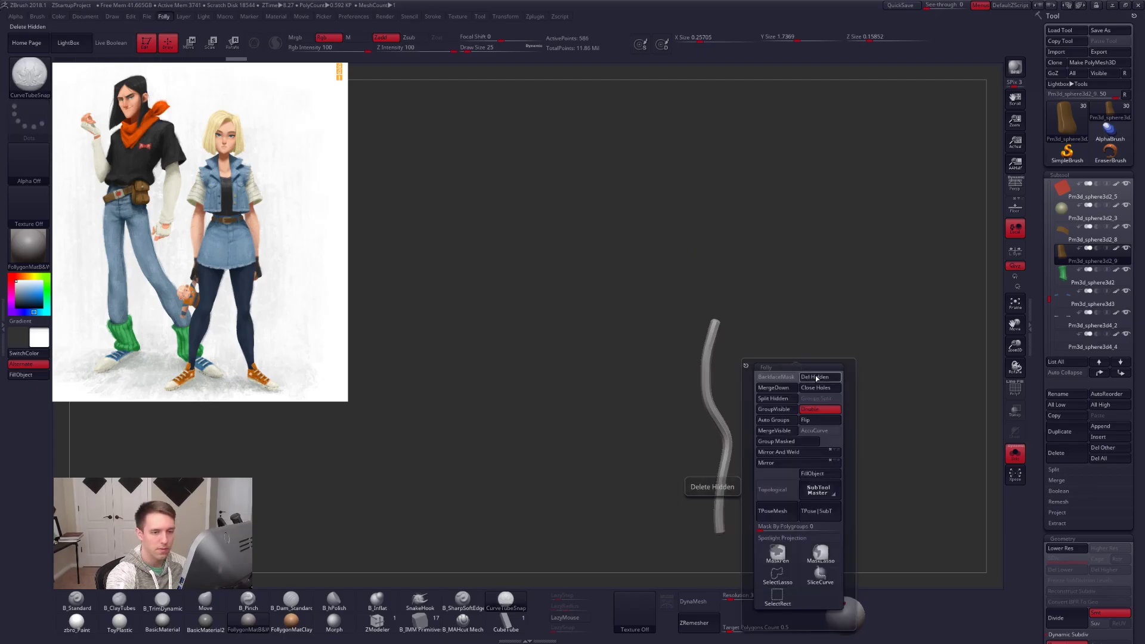
pyautogui.keyDown('ctrl'); pyautogui.keyDown('shift'); pyautogui.moveTo(814, 329); pyautogui.dragTo(830, 331); pyautogui.keyUp('shift'); pyautogui.keyUp('ctrl')
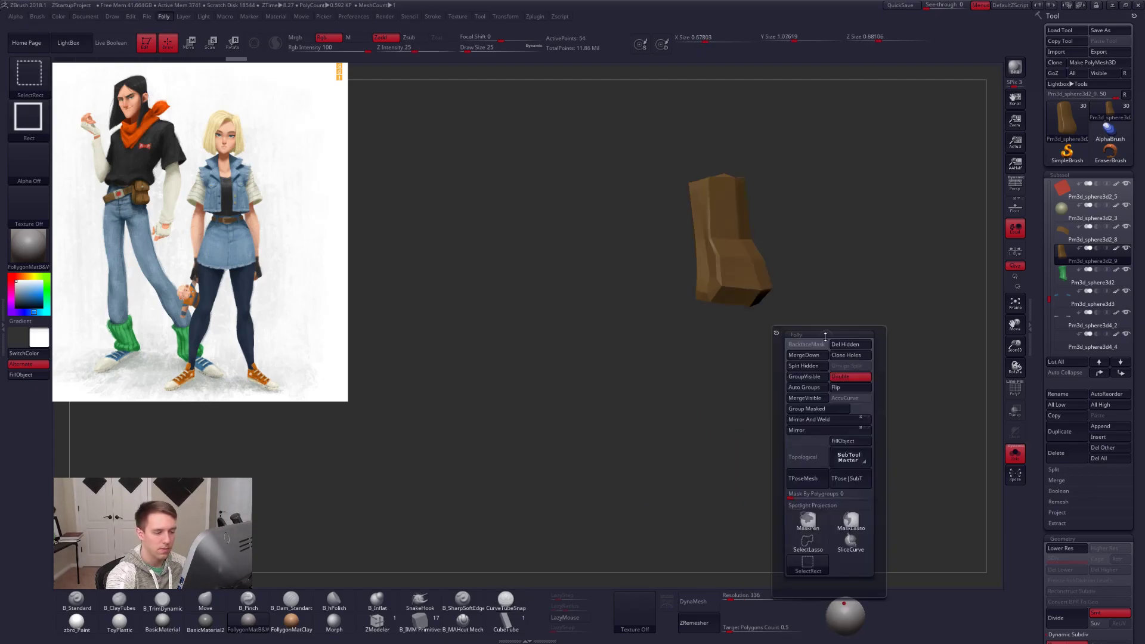
pyautogui.press('1')
pyautogui.click(810, 366)
pyautogui.click(1065, 280)
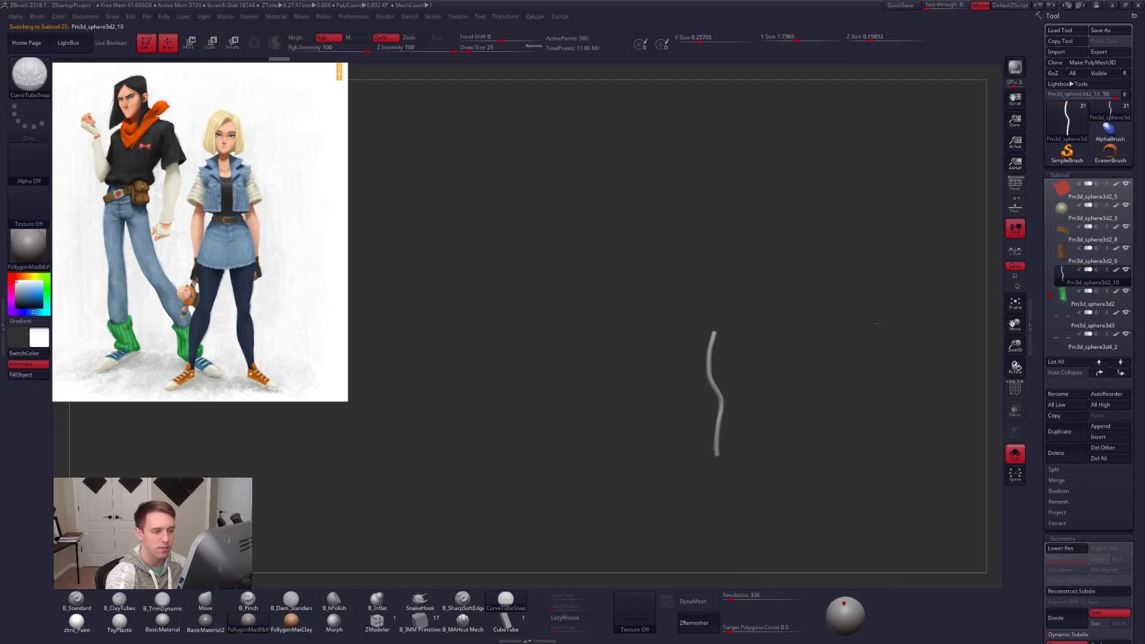
pyautogui.click(1121, 372)
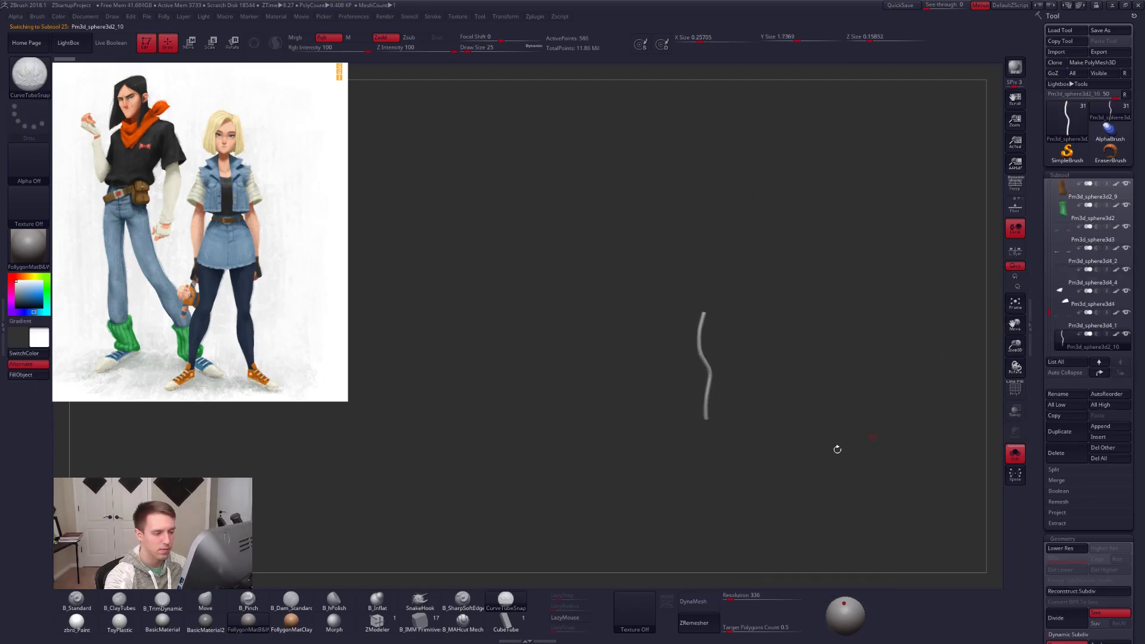
# Set the tube subtool to subtract and turn on Live Boolean with the whole character shown.
pyautogui.hotkey('alt', 's')
pyautogui.click(1096, 334)
pyautogui.click(112, 43)
pyautogui.moveTo(724, 357)
pyautogui.keyDown('alt'); pyautogui.mouseDown()
pyautogui.moveTo(741, 396)
pyautogui.moveTo(714, 369)
pyautogui.mouseUp(); pyautogui.keyUp('alt')
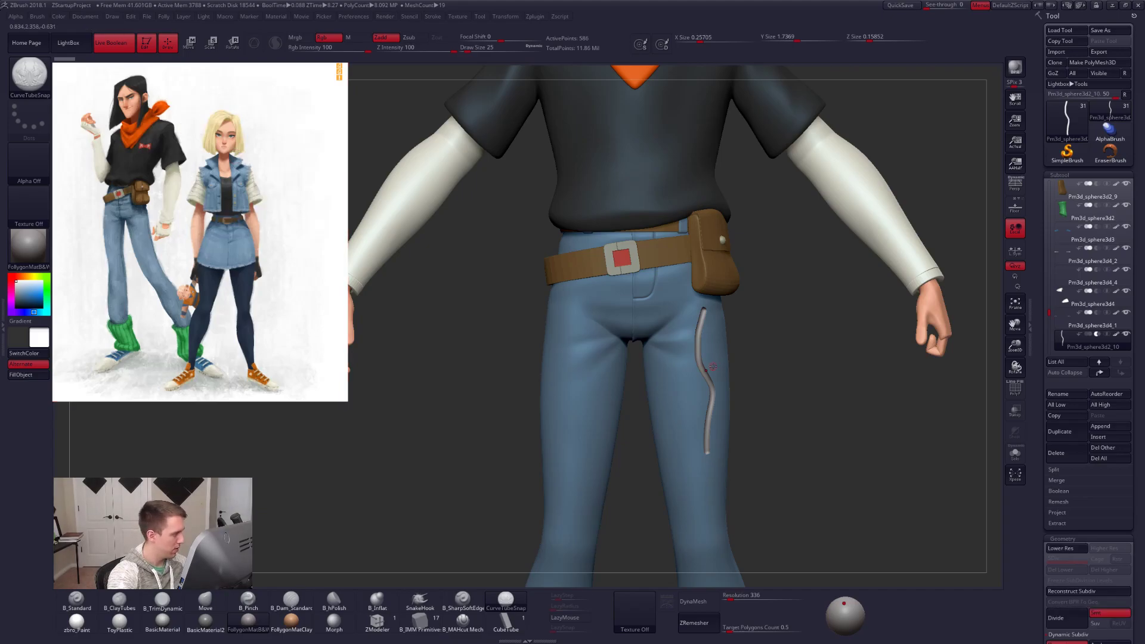
# Sample a dark blue from the jeans in the reference art, choose the zbro_Paint material, and hide the reference.
pyautogui.press('c')
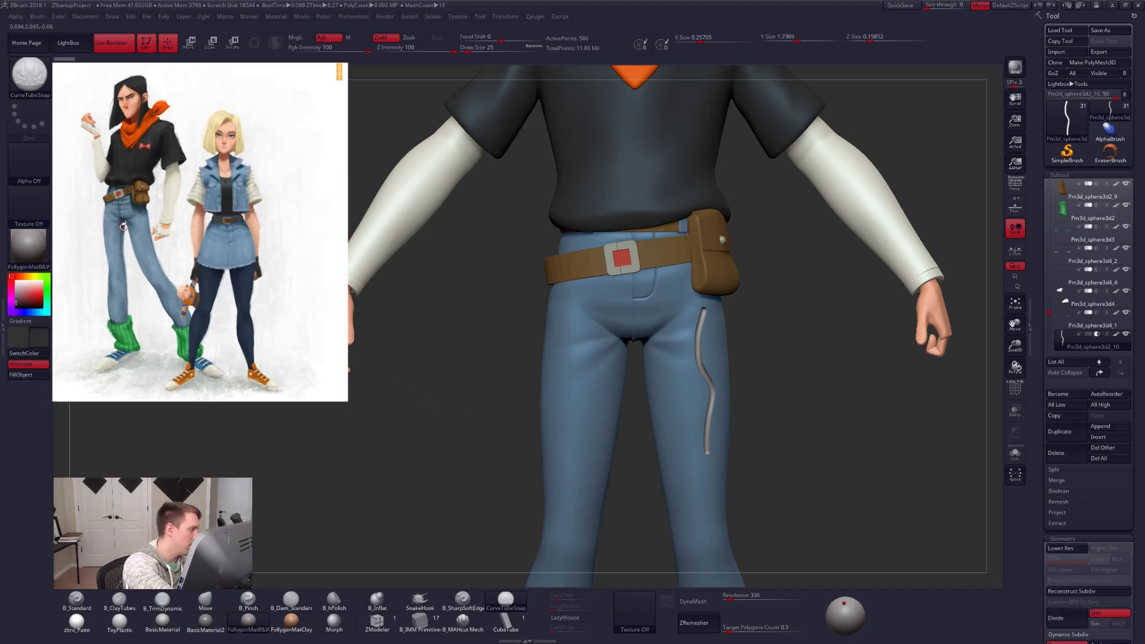
pyautogui.press('z')
pyautogui.press('c')
pyautogui.press('z')
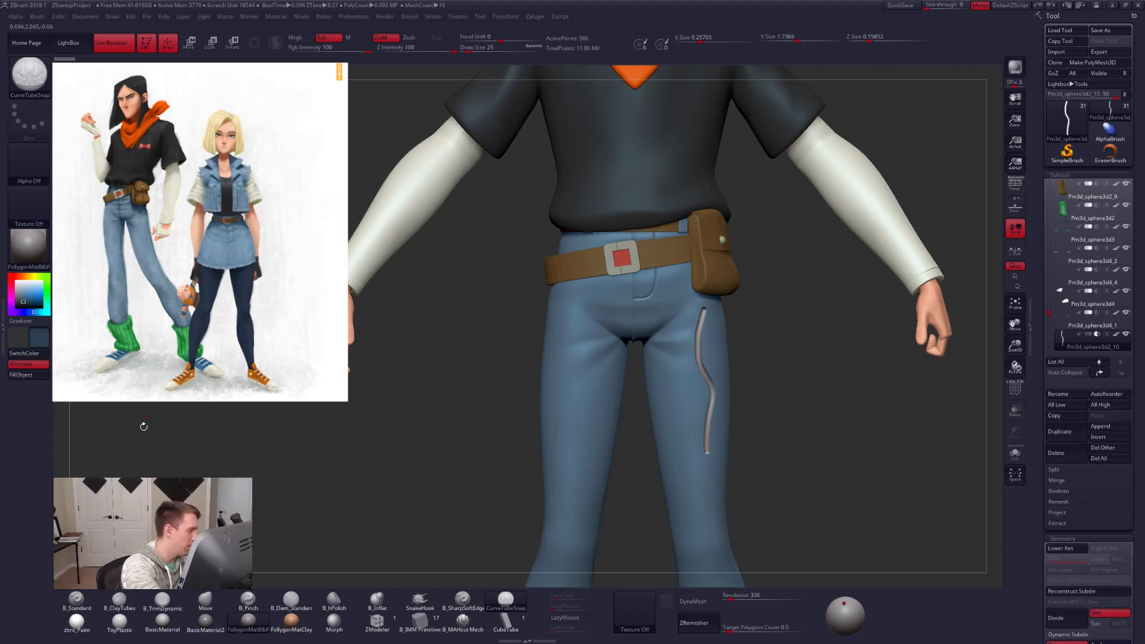
pyautogui.click(77, 623)
pyautogui.hotkey('shift', 'z')
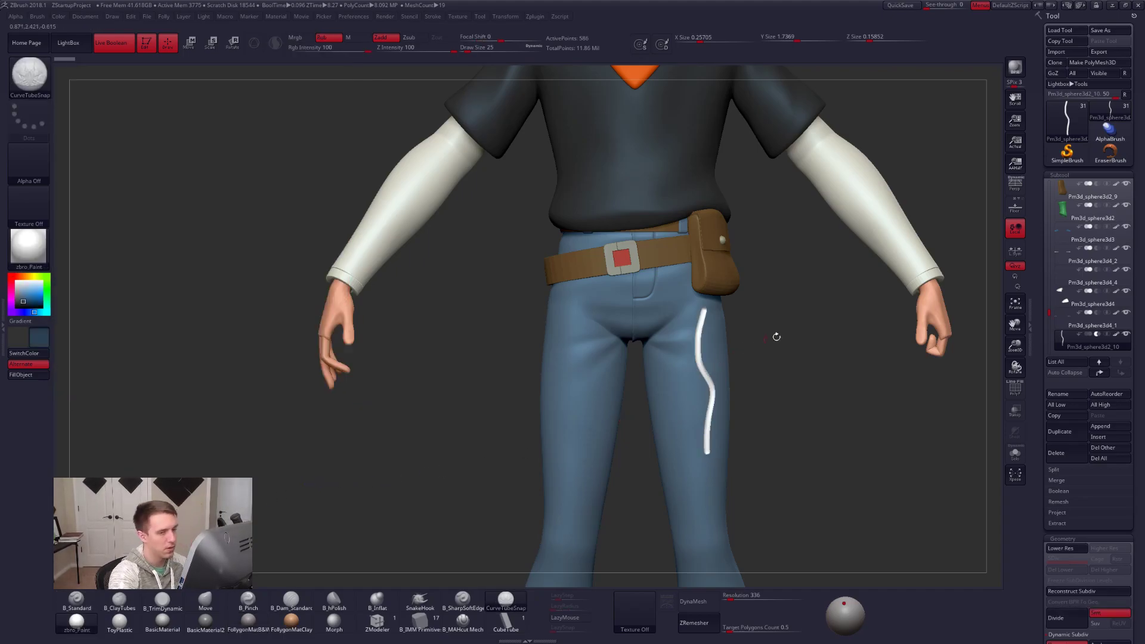
# Switch to the B_Standard brush and turn off the tube's polypaint so the groove takes the sampled dark blue.
pyautogui.press('1')
pyautogui.click(1116, 335)
pyautogui.moveTo(835, 381); pyautogui.dragTo(795, 387)
pyautogui.keyDown('ctrl'); pyautogui.moveTo(746, 413); pyautogui.dragTo(751, 412, button='right'); pyautogui.keyUp('ctrl')
# Deflate the tube with the Inflate deformation to thin the groove it cuts into the jeans.
pyautogui.moveTo(1098, 512); pyautogui.dragTo(1097, 126)
pyautogui.moveTo(1097, 478); pyautogui.dragTo(1097, 398)
pyautogui.click(1073, 419)
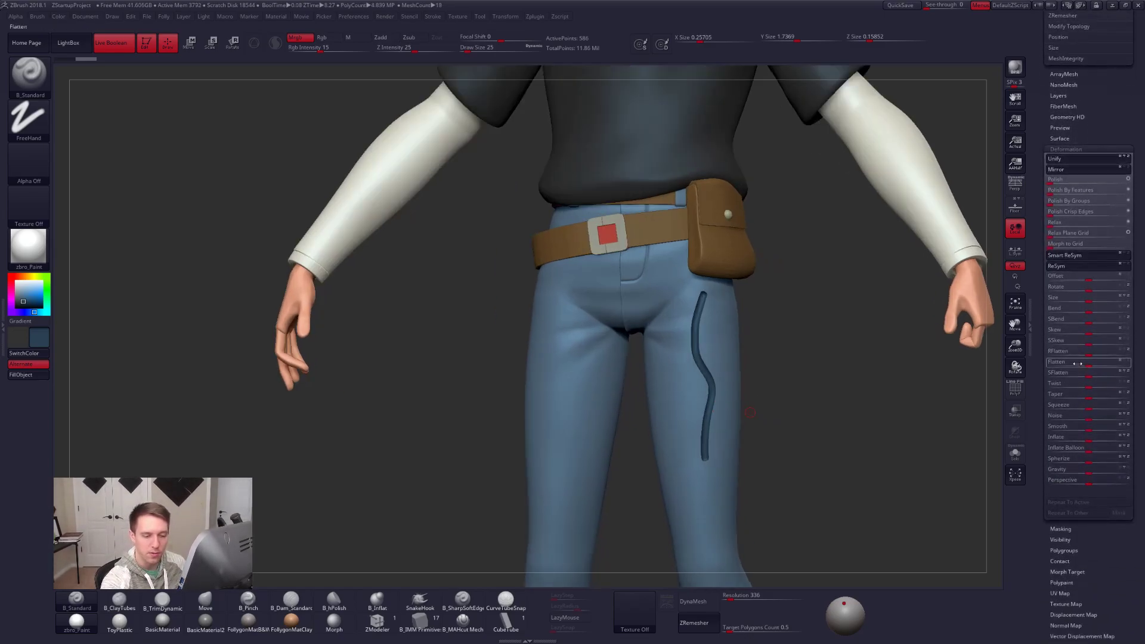
pyautogui.moveTo(1089, 438); pyautogui.dragTo(1080, 441)
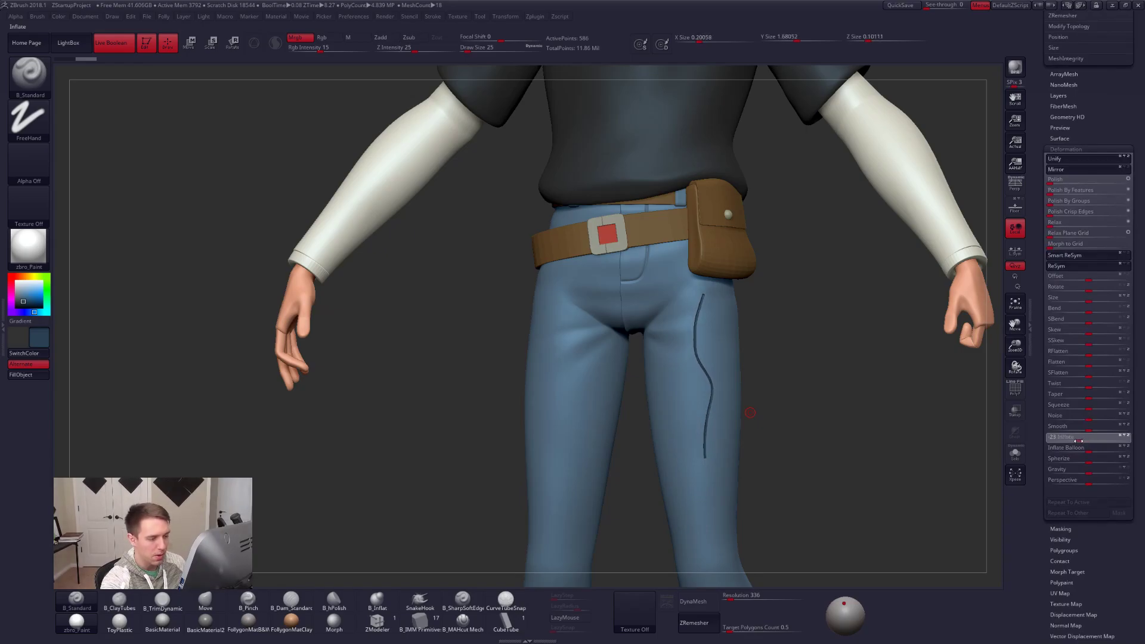
pyautogui.moveTo(1065, 442); pyautogui.dragTo(1061, 442)
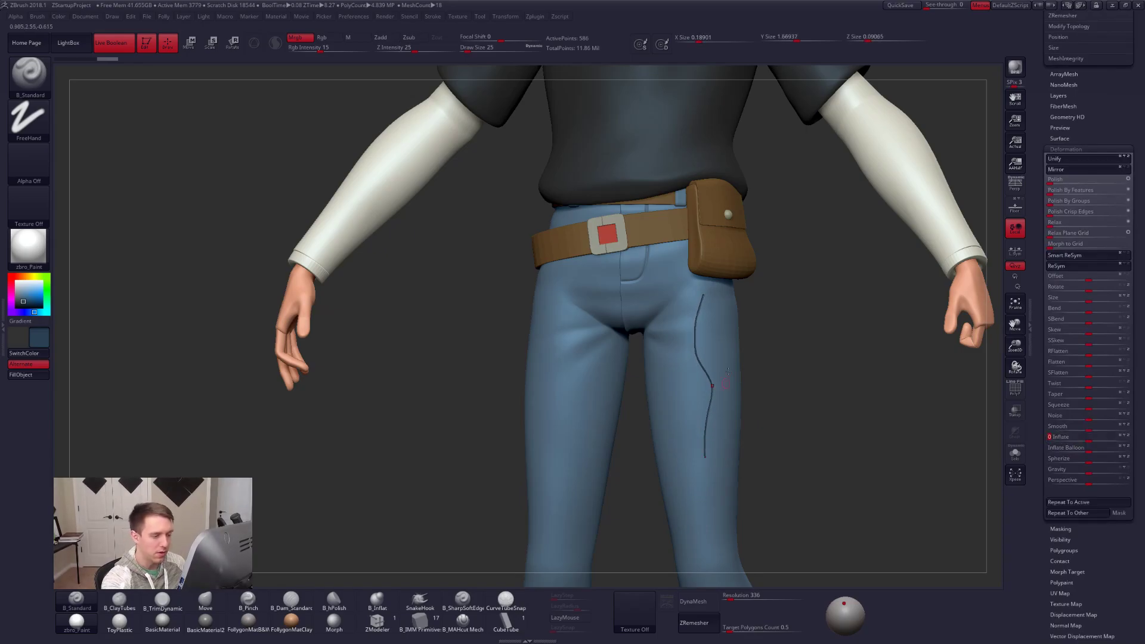
pyautogui.moveTo(749, 444)
pyautogui.mouseDown()
pyautogui.moveTo(668, 447)
pyautogui.moveTo(759, 446)
pyautogui.mouseUp()
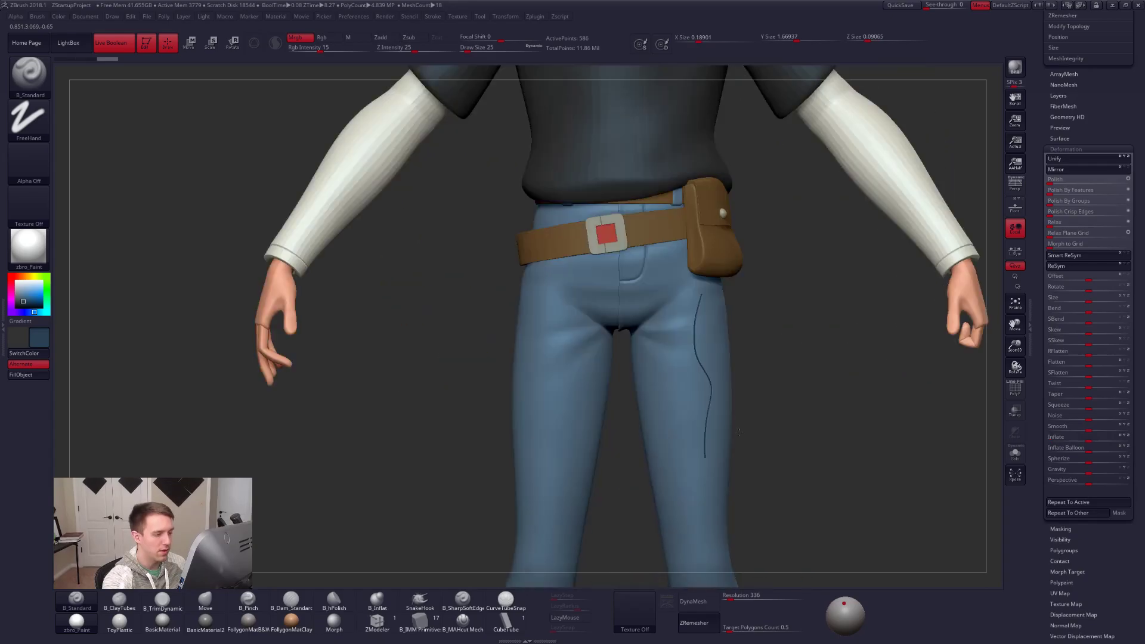
# Adjust the Move brush to a large draw size and reposition the middle of the tube against the thigh.
pyautogui.keyDown('alt'); pyautogui.moveTo(752, 511); pyautogui.dragTo(756, 559); pyautogui.keyUp('alt')
pyautogui.press('b')
pyautogui.press('m')
pyautogui.press('v')
pyautogui.press('space')
pyautogui.moveTo(779, 317); pyautogui.dragTo(788, 325)
pyautogui.press('space')
pyautogui.moveTo(734, 352); pyautogui.dragTo(738, 351)
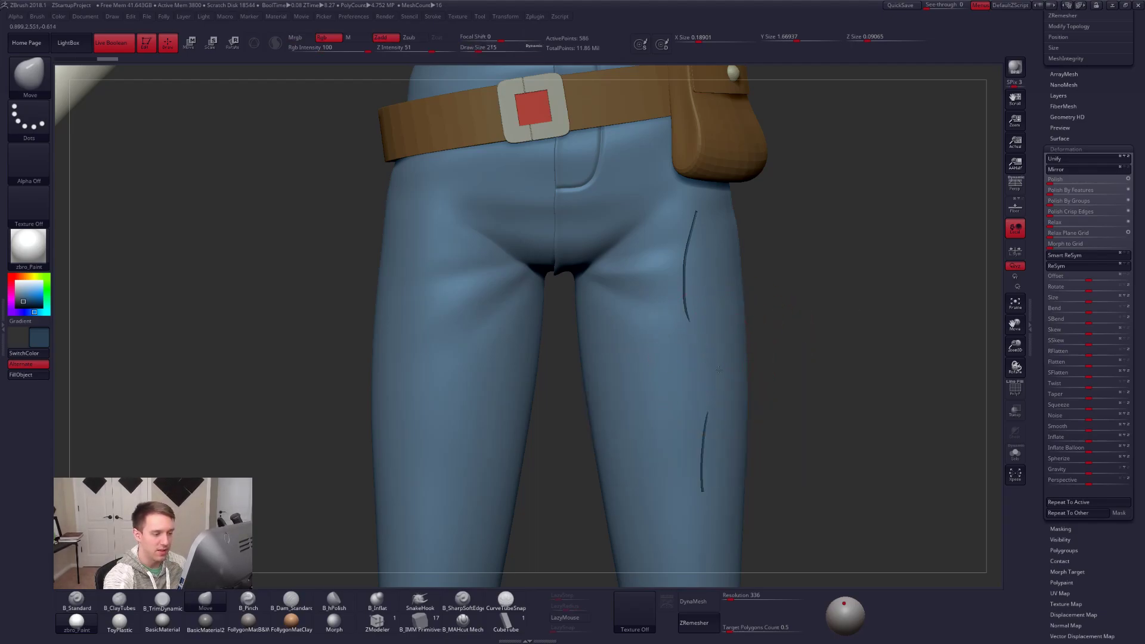
pyautogui.moveTo(719, 368); pyautogui.dragTo(720, 370)
# Set the draw size to 74, isolate the tube with its wireframe, and lasso-mask around its middle bend.
pyautogui.press('space')
pyautogui.moveTo(854, 437); pyautogui.dragTo(847, 437)
pyautogui.hotkey('shift', 's')
pyautogui.keyDown('alt'); pyautogui.moveTo(693, 432); pyautogui.dragTo(741, 478); pyautogui.keyUp('alt')
pyautogui.hotkey('shift', 'f')
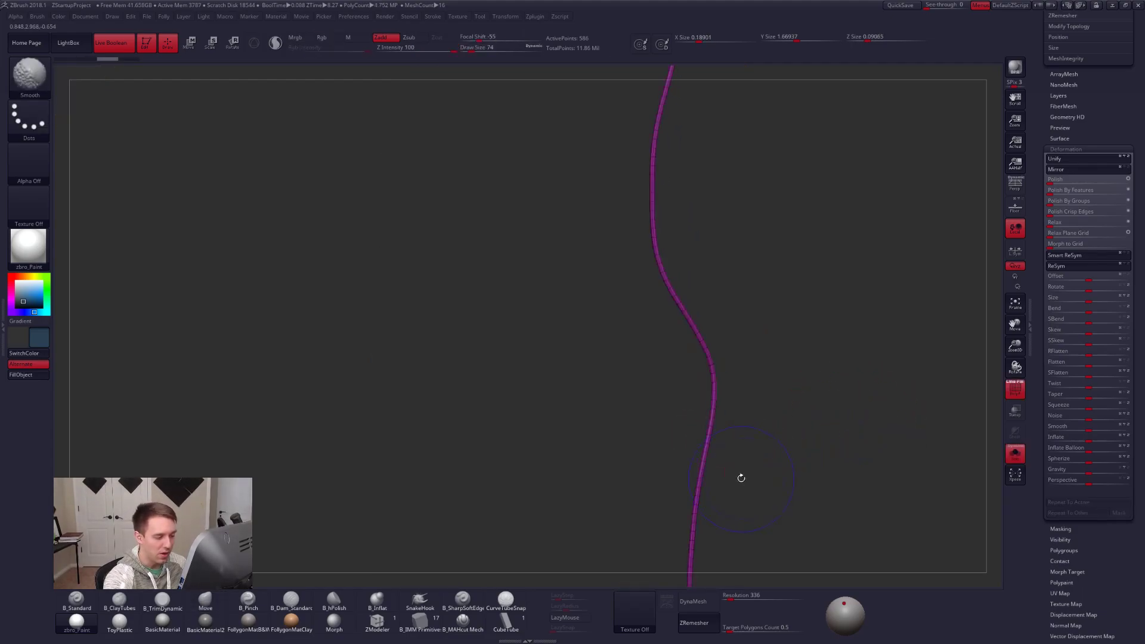
pyautogui.moveTo(703, 396)
pyautogui.keyDown('alt'); pyautogui.mouseDown()
pyautogui.moveTo(721, 419)
pyautogui.moveTo(737, 405)
pyautogui.mouseUp(); pyautogui.keyUp('alt')
pyautogui.keyDown('ctrl'); pyautogui.click(737, 403); pyautogui.keyUp('ctrl')
pyautogui.keyDown('ctrl'); pyautogui.keyDown('alt'); pyautogui.moveTo(702, 365); pyautogui.dragTo(703, 386); pyautogui.keyUp('alt'); pyautogui.keyUp('ctrl')
pyautogui.moveTo(691, 346)
pyautogui.keyDown('ctrl'); pyautogui.keyDown('alt'); pyautogui.mouseDown()
pyautogui.moveTo(685, 307)
pyautogui.moveTo(750, 353)
pyautogui.moveTo(724, 364)
pyautogui.moveTo(773, 375)
pyautogui.moveTo(749, 387)
pyautogui.moveTo(777, 381)
pyautogui.moveTo(780, 398)
pyautogui.mouseUp(); pyautogui.keyUp('alt'); pyautogui.keyUp('ctrl')
pyautogui.press('w')
pyautogui.press('q')
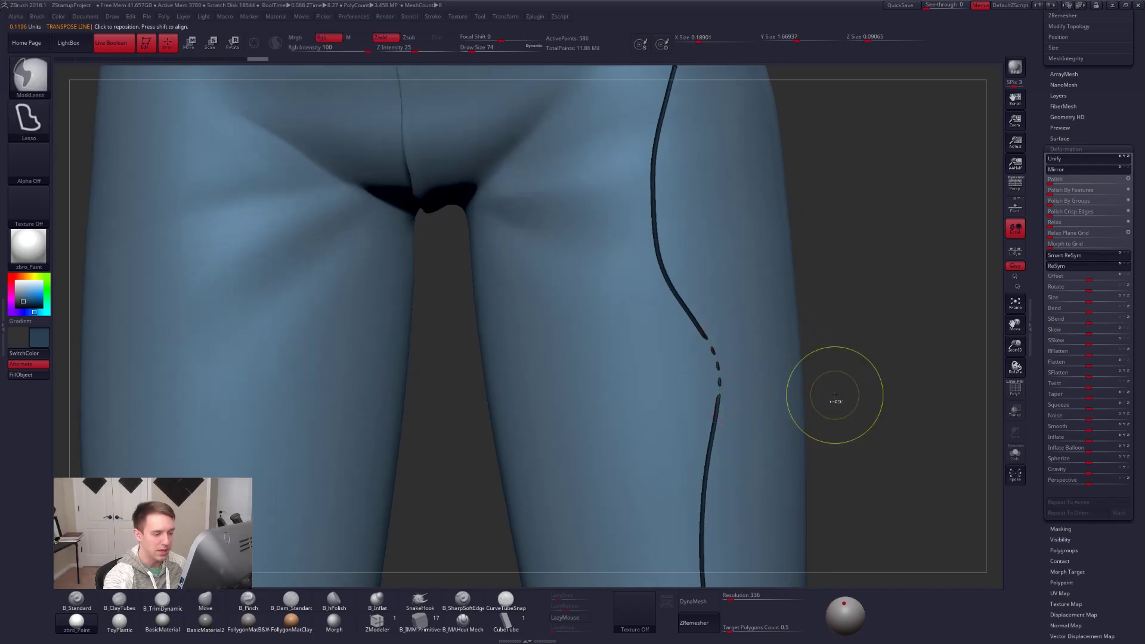
# Delete the tube subtool and bring back the character reference art.
pyautogui.keyDown('alt'); pyautogui.moveTo(849, 461); pyautogui.dragTo(823, 391); pyautogui.keyUp('alt')
pyautogui.moveTo(1044, 311); pyautogui.dragTo(1043, 464)
pyautogui.click(1068, 454)
pyautogui.click(912, 473)
pyautogui.moveTo(894, 512)
pyautogui.keyDown('alt'); pyautogui.mouseDown()
pyautogui.moveTo(823, 465)
pyautogui.moveTo(775, 516)
pyautogui.moveTo(760, 500)
pyautogui.moveTo(732, 514)
pyautogui.mouseUp(); pyautogui.keyUp('alt')
pyautogui.hotkey('alt', 'Tab')
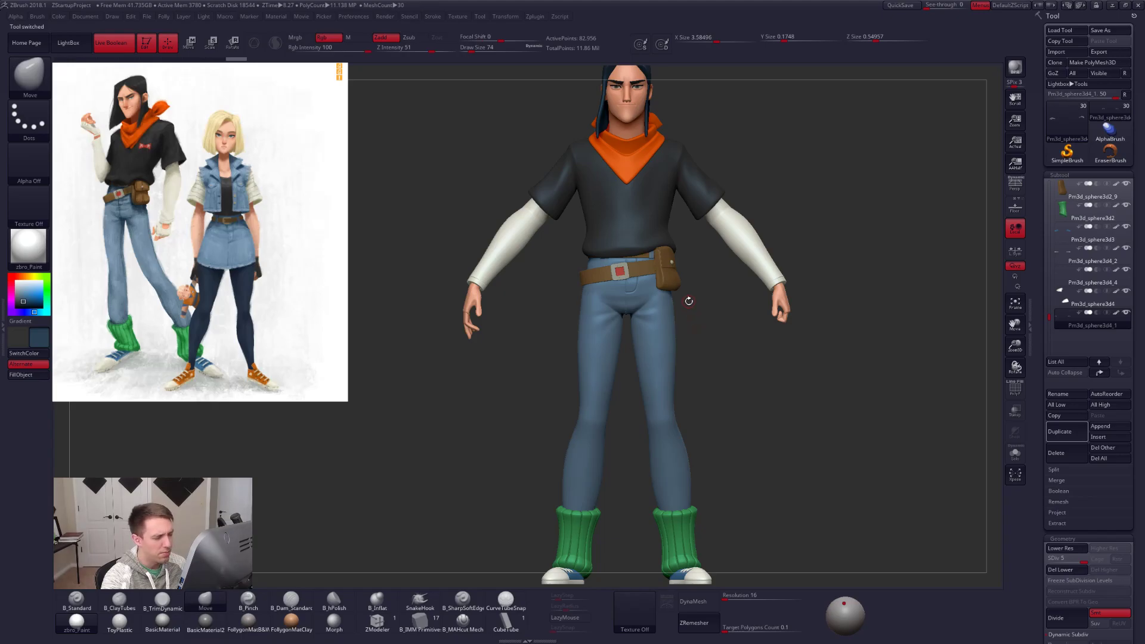
pyautogui.keyDown('alt'); pyautogui.moveTo(728, 252); pyautogui.dragTo(735, 308); pyautogui.keyUp('alt')
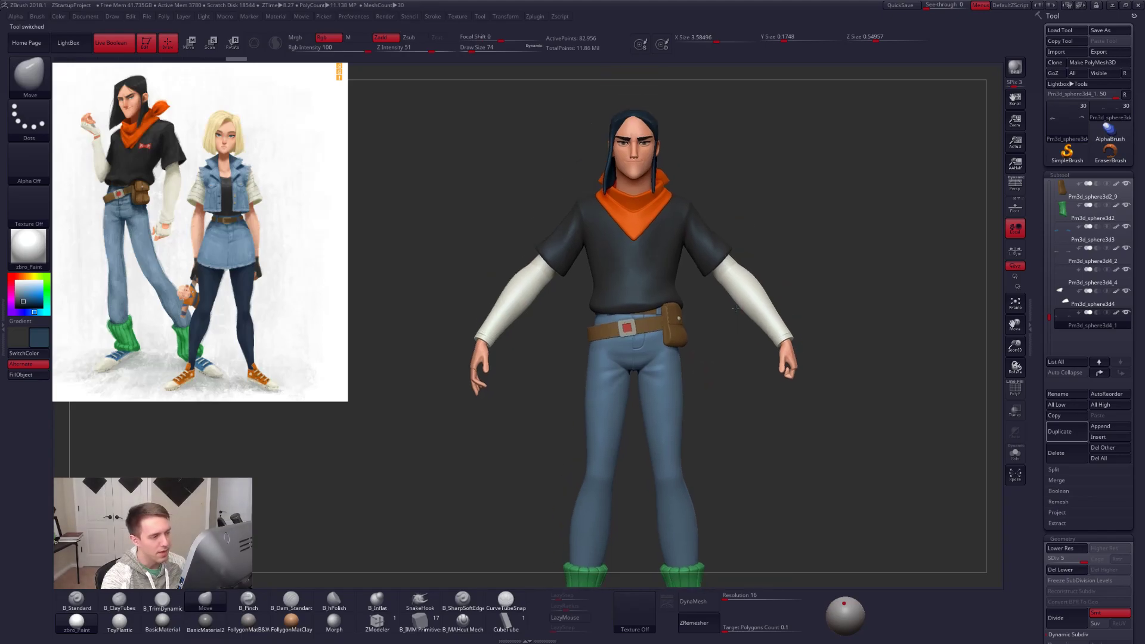
pyautogui.keyDown('alt'); pyautogui.click(660, 263); pyautogui.keyUp('alt')
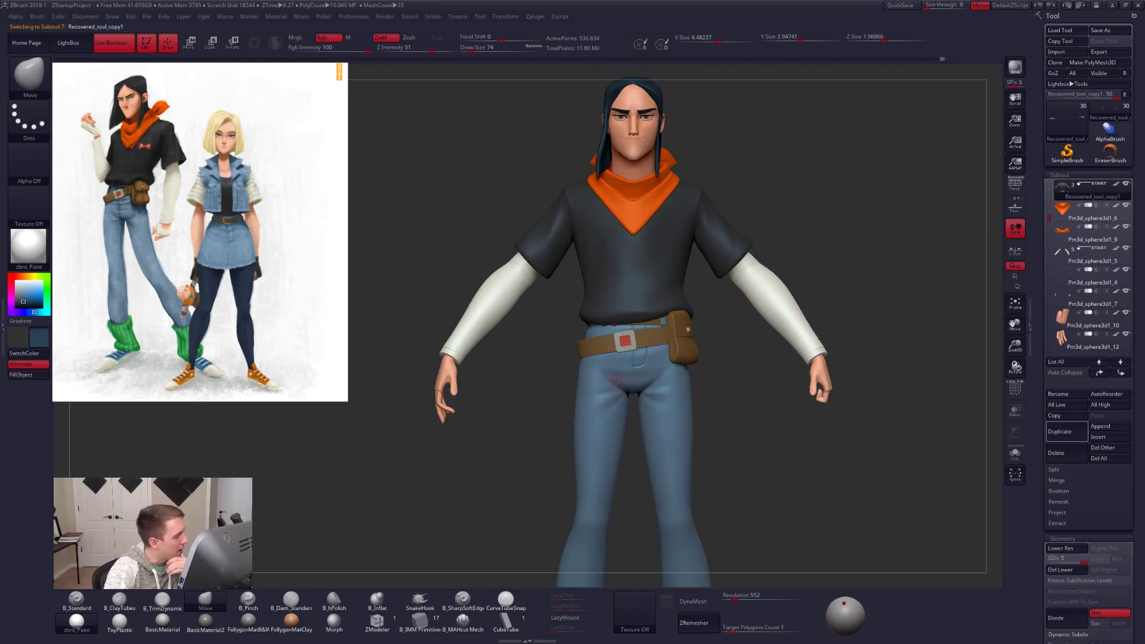
pyautogui.moveTo(655, 332); pyautogui.dragTo(643, 331, button='right')
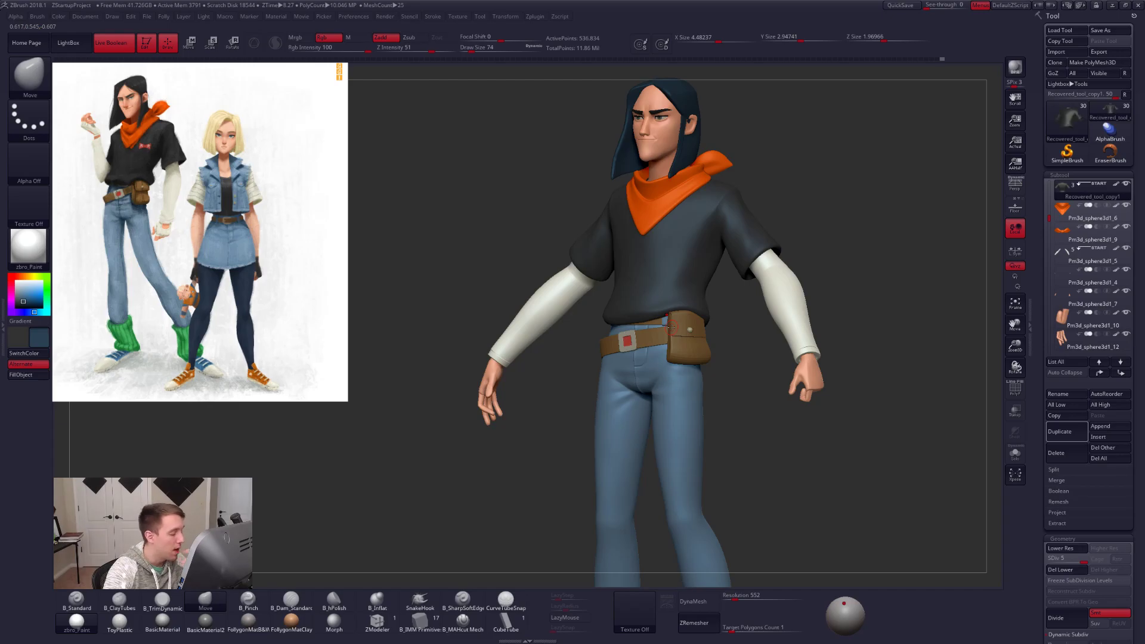
pyautogui.keyDown('shift'); pyautogui.moveTo(650, 330); pyautogui.dragTo(652, 334, button='right'); pyautogui.keyUp('shift')
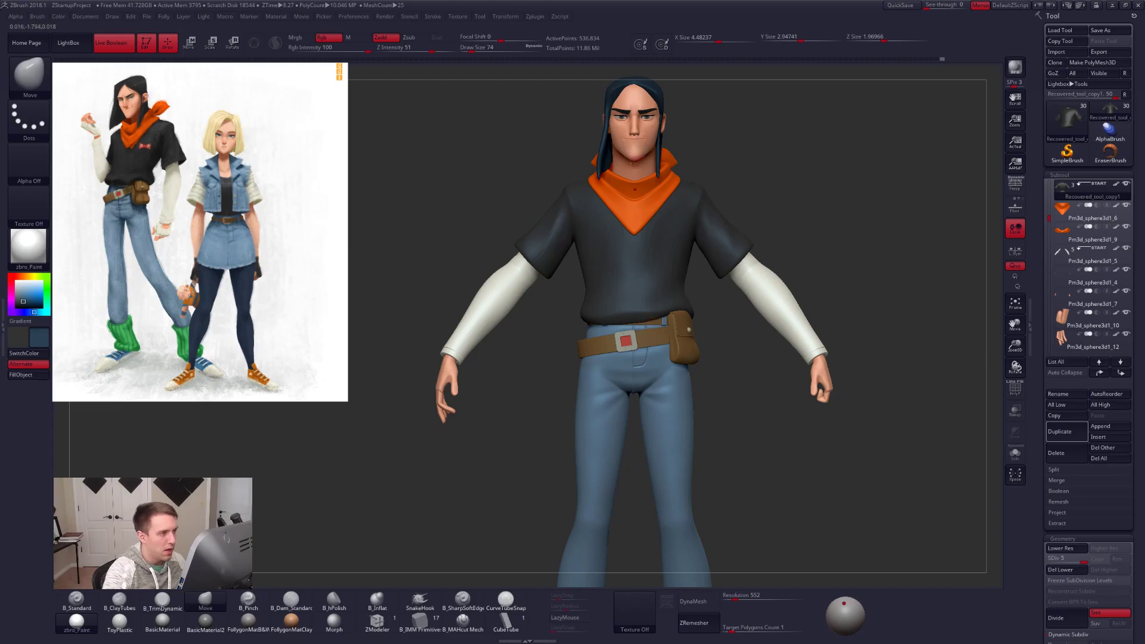
# Isolate the thin upper belt under the shirt hem, show its wireframe, and toggle its smoothed preview.
pyautogui.keyDown('alt'); pyautogui.moveTo(636, 296); pyautogui.dragTo(649, 357, button='right'); pyautogui.keyUp('alt')
pyautogui.keyDown('alt'); pyautogui.click(658, 356); pyautogui.keyUp('alt')
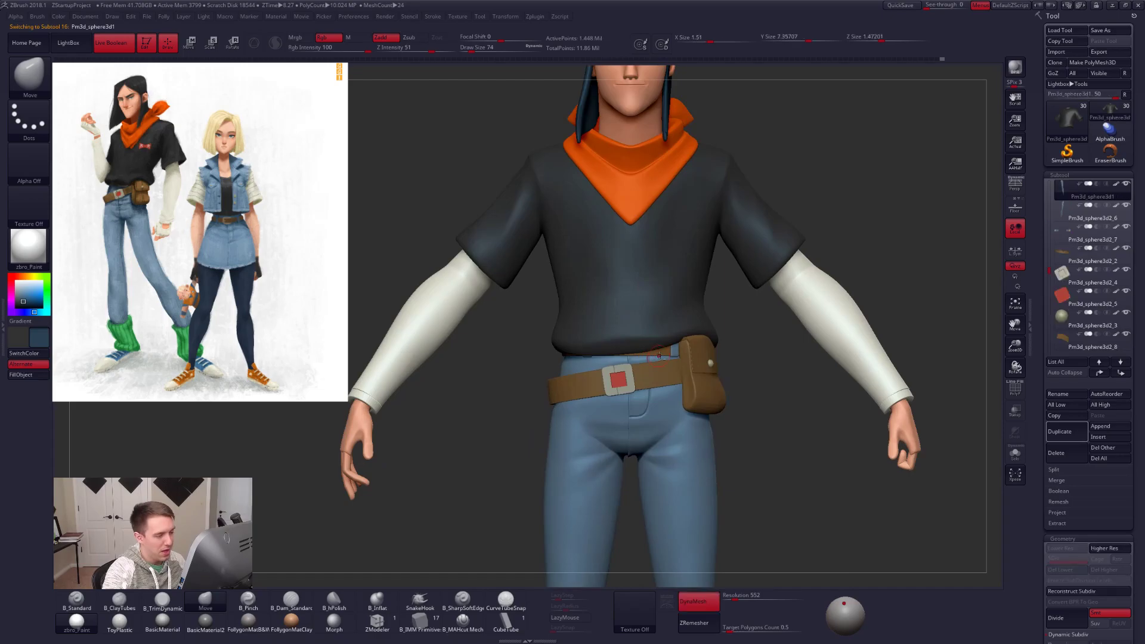
pyautogui.hotkey('alt', 's')
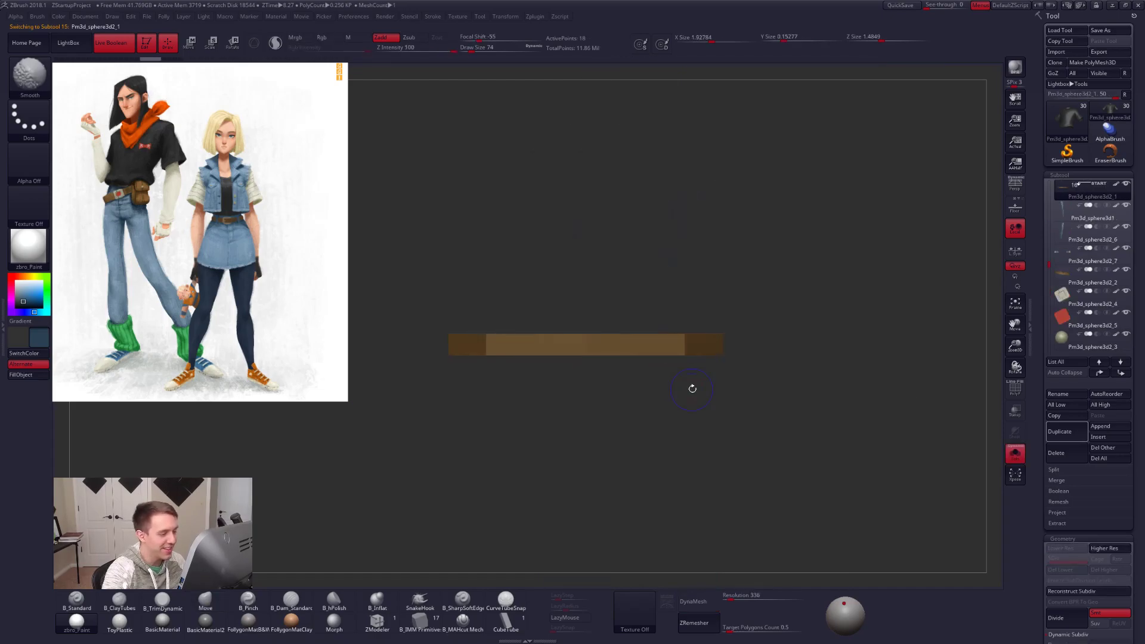
pyautogui.hotkey('shift', 'f')
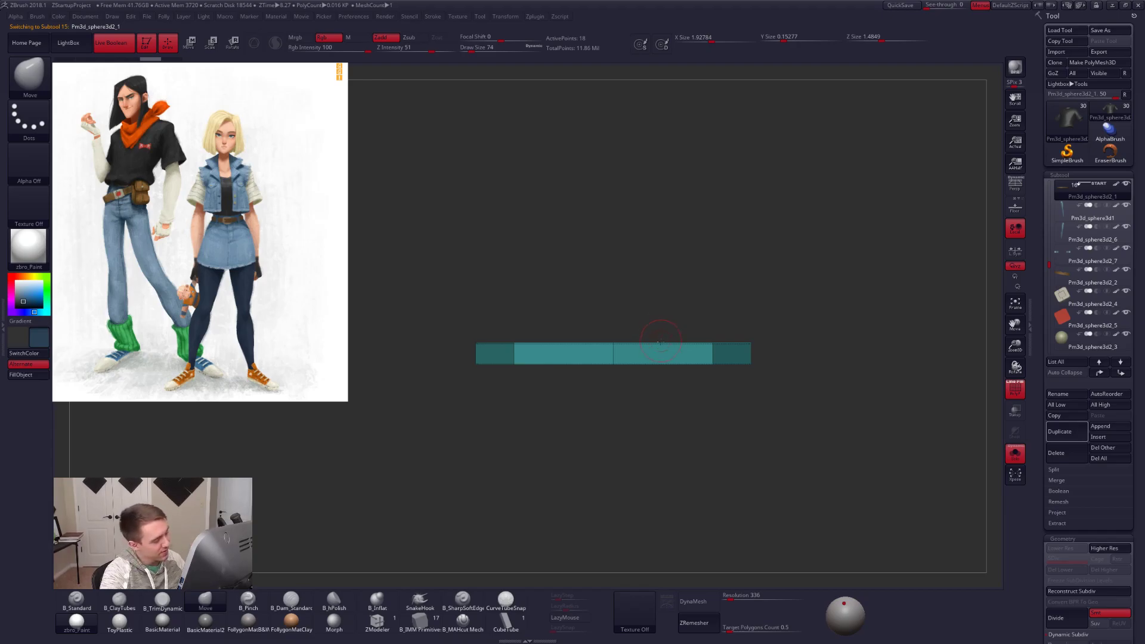
pyautogui.moveTo(641, 360)
pyautogui.keyDown('ctrl'); pyautogui.mouseDown(button='right')
pyautogui.moveTo(651, 417)
pyautogui.moveTo(659, 368)
pyautogui.mouseUp(button='right'); pyautogui.keyUp('ctrl')
pyautogui.press('d')
pyautogui.hotkey('shift', 'd')
# Duplicate the upper belt subtool and reinitialize the duplicate as a QCube.
pyautogui.click(1067, 432)
pyautogui.click(1120, 362)
pyautogui.moveTo(1062, 383); pyautogui.dragTo(1061, 225)
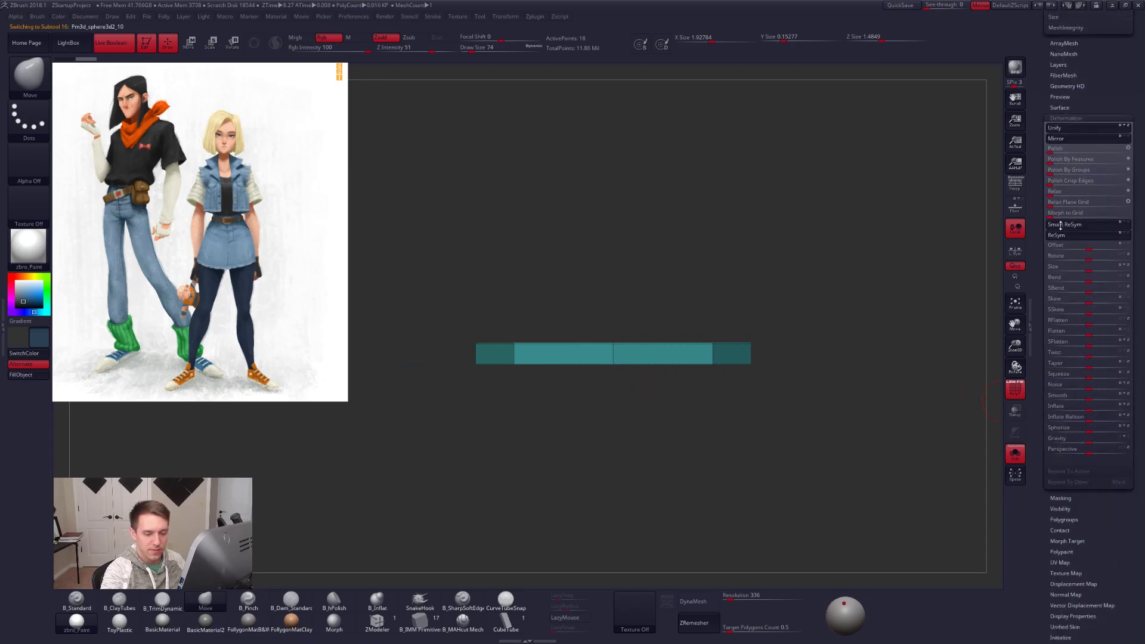
pyautogui.scroll(-5, 1062, 214)
pyautogui.click(1061, 400)
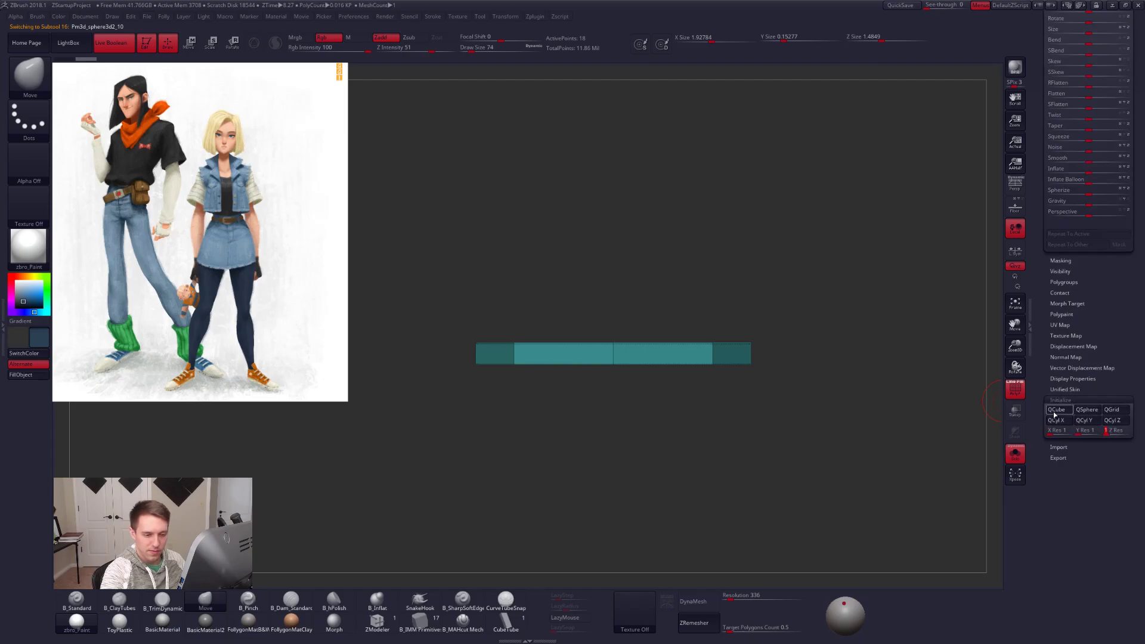
pyautogui.click(1056, 410)
pyautogui.scroll(15, 1055, 589)
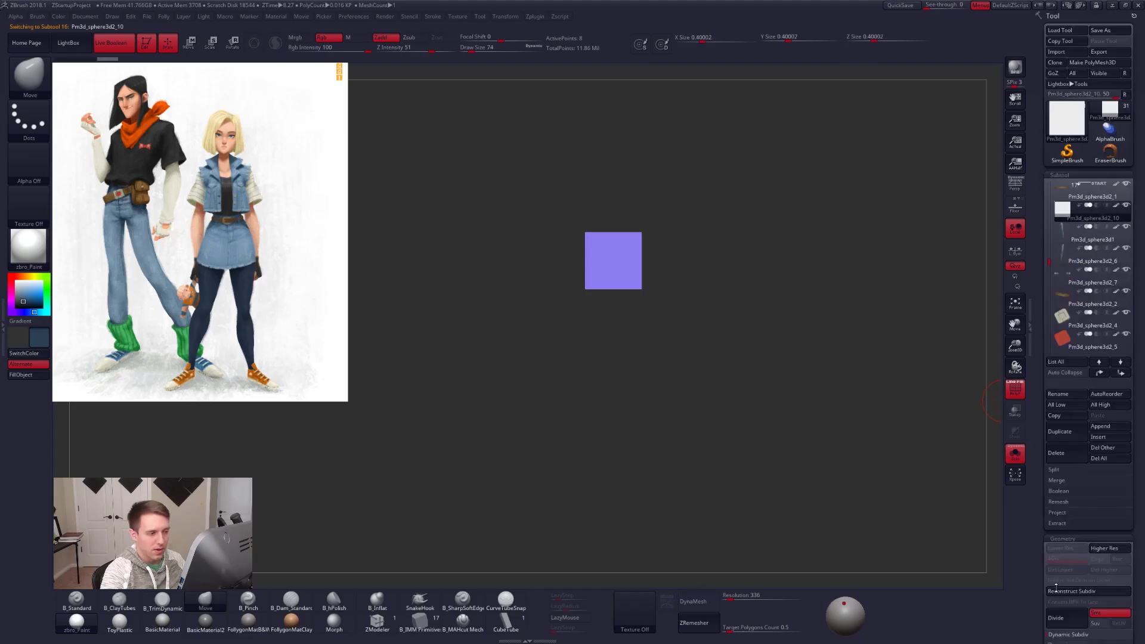
# Show the cube together with the upper belt and subdivide the belt twice.
pyautogui.click(1069, 199)
pyautogui.click(1081, 218)
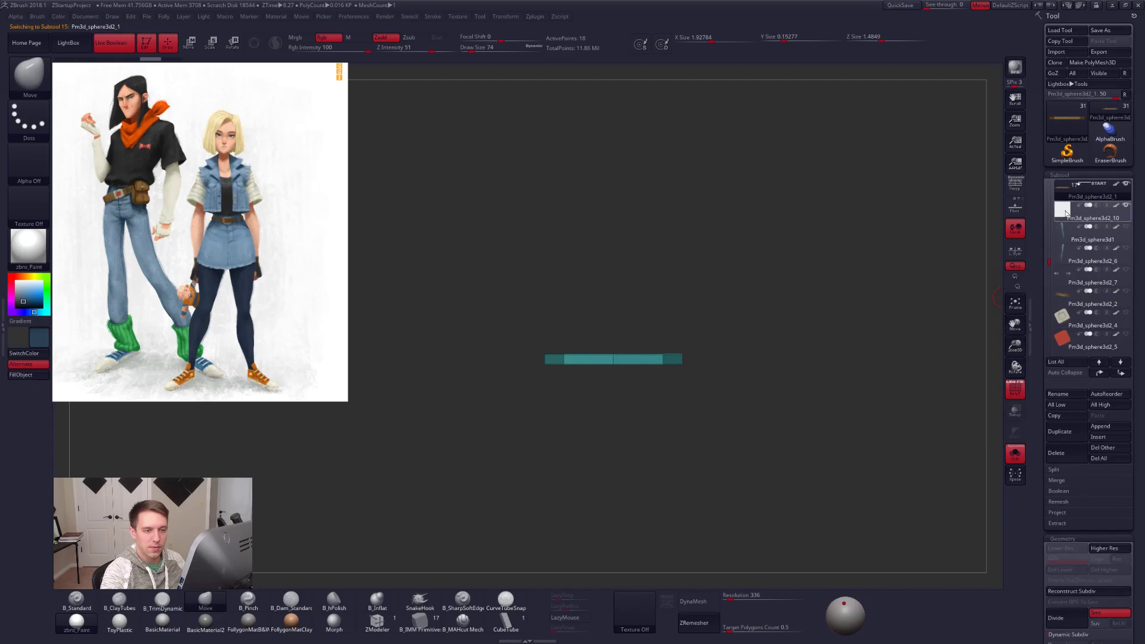
pyautogui.press('w')
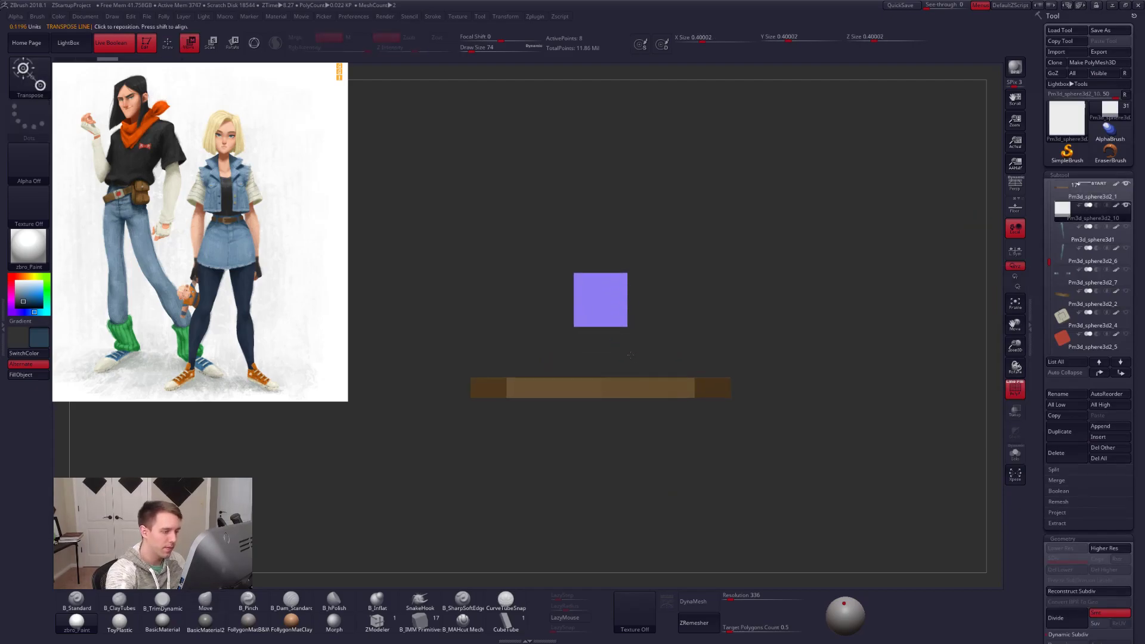
pyautogui.keyDown('alt'); pyautogui.click(684, 388); pyautogui.keyUp('alt')
pyautogui.hotkey('ctrl', 'd')
pyautogui.hotkey('ctrl', 'd')
# Move the cube down onto the front of the upper belt and flatten its depth to about 0.09.
pyautogui.keyDown('alt'); pyautogui.click(614, 309); pyautogui.keyUp('alt')
pyautogui.keyDown('shift'); pyautogui.moveTo(615, 309); pyautogui.dragTo(615, 385); pyautogui.keyUp('shift')
pyautogui.moveTo(615, 347); pyautogui.dragTo(615, 429)
pyautogui.moveTo(507, 426)
pyautogui.mouseDown()
pyautogui.moveTo(648, 388)
pyautogui.moveTo(703, 388)
pyautogui.moveTo(676, 391)
pyautogui.moveTo(685, 365)
pyautogui.moveTo(722, 364)
pyautogui.mouseUp()
pyautogui.moveTo(722, 365)
pyautogui.mouseDown()
pyautogui.moveTo(666, 370)
pyautogui.moveTo(677, 364)
pyautogui.moveTo(648, 456)
pyautogui.moveTo(648, 429)
pyautogui.mouseUp()
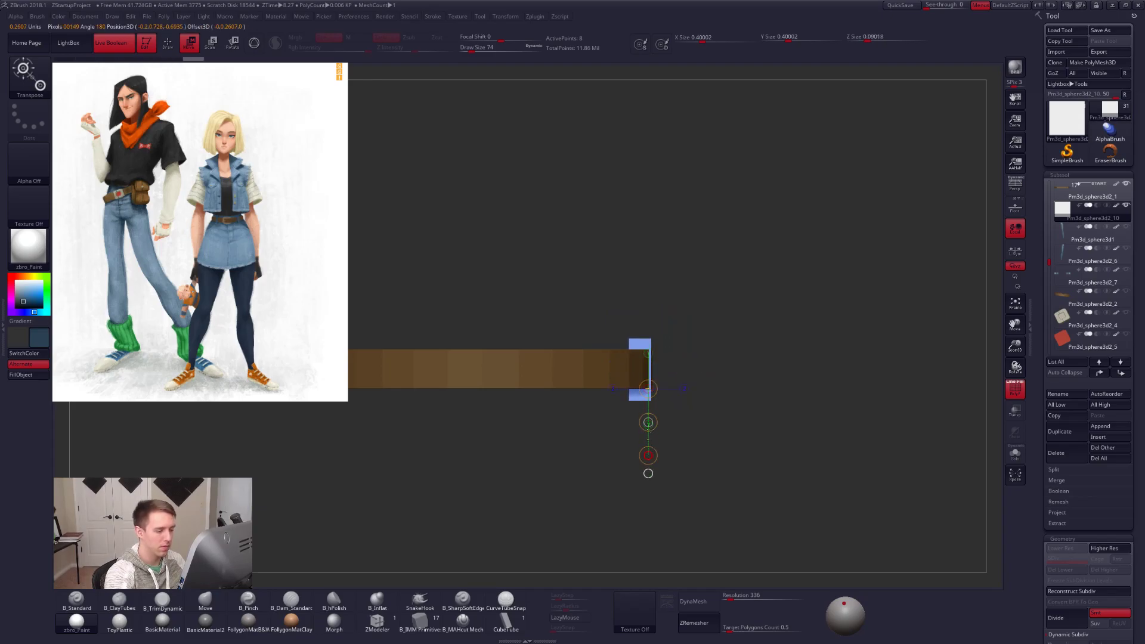
# Scale the cube into a buckle plate about 0.29 wide and 0.18 high, aligned with the belt.
pyautogui.moveTo(787, 412); pyautogui.dragTo(720, 386, button='right')
pyautogui.keyDown('alt'); pyautogui.moveTo(719, 386); pyautogui.dragTo(727, 393, button='right'); pyautogui.keyUp('alt')
pyautogui.keyDown('alt'); pyautogui.moveTo(727, 393); pyautogui.dragTo(642, 391, button='right'); pyautogui.keyUp('alt')
pyautogui.moveTo(603, 362)
pyautogui.keyDown('shift'); pyautogui.mouseDown()
pyautogui.moveTo(693, 362)
pyautogui.moveTo(663, 365)
pyautogui.mouseUp(); pyautogui.keyUp('shift')
pyautogui.keyDown('shift'); pyautogui.moveTo(685, 393); pyautogui.dragTo(757, 396, button='right'); pyautogui.keyUp('shift')
pyautogui.moveTo(643, 378)
pyautogui.keyDown('shift'); pyautogui.mouseDown()
pyautogui.moveTo(687, 378)
pyautogui.moveTo(669, 379)
pyautogui.mouseUp(); pyautogui.keyUp('shift')
pyautogui.keyDown('shift'); pyautogui.moveTo(757, 393); pyautogui.dragTo(676, 385, button='right'); pyautogui.keyUp('shift')
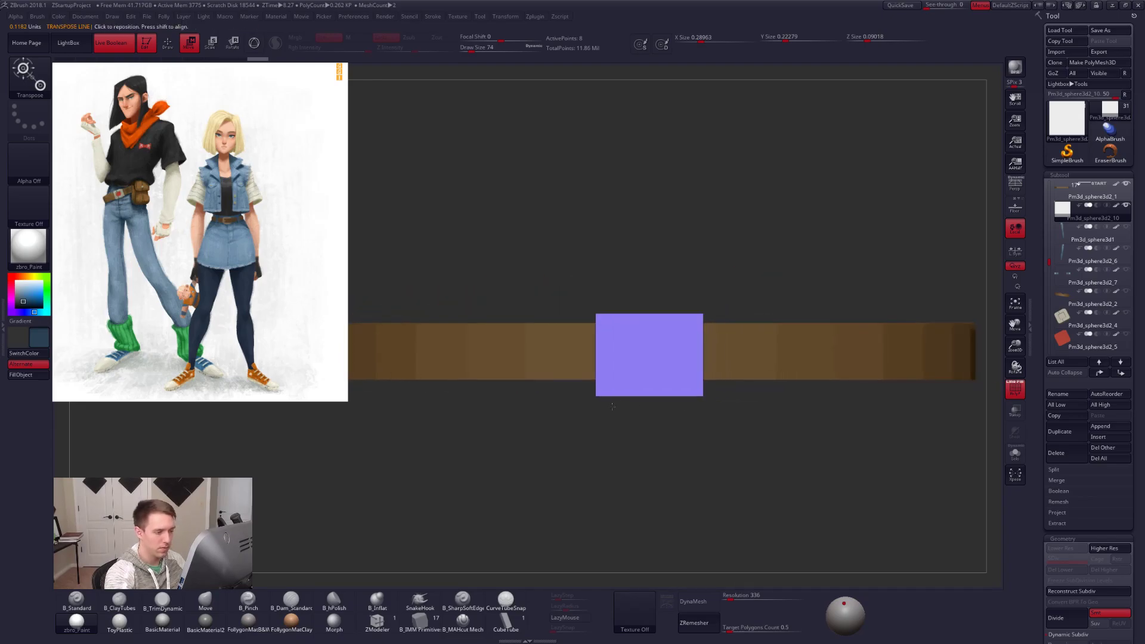
pyautogui.keyDown('shift'); pyautogui.moveTo(691, 345); pyautogui.dragTo(691, 441); pyautogui.keyUp('shift')
pyautogui.moveTo(691, 393); pyautogui.dragTo(691, 399)
pyautogui.moveTo(703, 319)
pyautogui.keyDown('shift'); pyautogui.mouseDown()
pyautogui.moveTo(703, 435)
pyautogui.moveTo(703, 420)
pyautogui.mouseUp(); pyautogui.keyUp('shift')
# Set the Move brush's draw size to 29 and show all subtools again.
pyautogui.moveTo(711, 373)
pyautogui.keyDown('ctrl'); pyautogui.mouseDown(button='right')
pyautogui.moveTo(701, 344)
pyautogui.moveTo(619, 346)
pyautogui.moveTo(631, 353)
pyautogui.mouseUp(button='right'); pyautogui.keyUp('ctrl')
pyautogui.press('q')
pyautogui.press('space')
pyautogui.moveTo(643, 354); pyautogui.dragTo(638, 355)
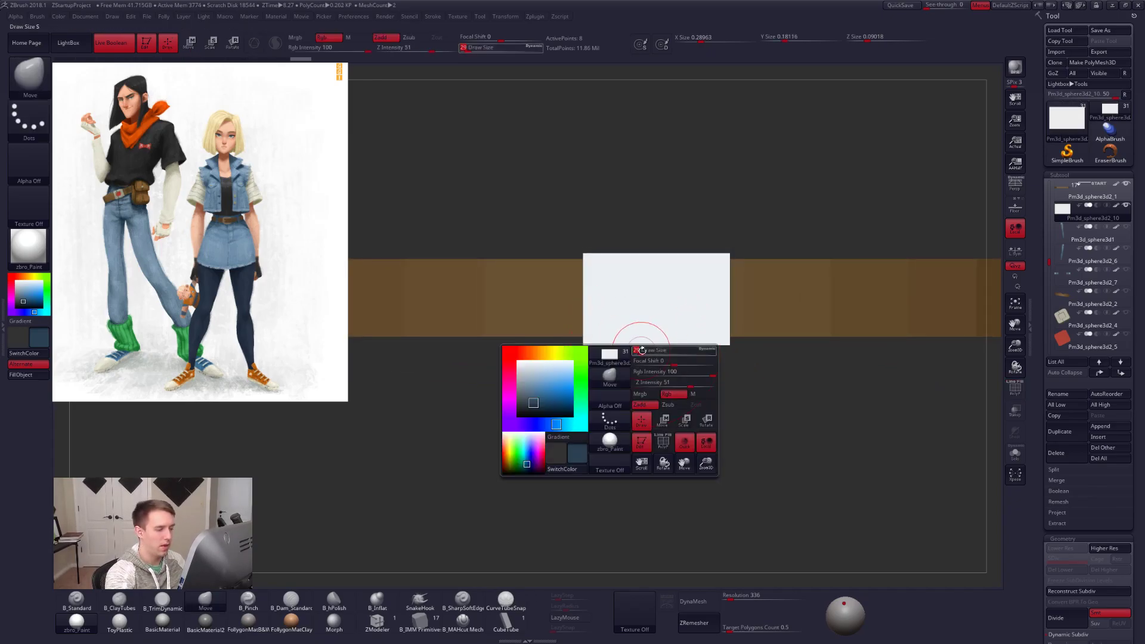
pyautogui.keyDown('ctrl'); pyautogui.moveTo(640, 353); pyautogui.dragTo(637, 334, button='right'); pyautogui.keyUp('ctrl')
pyautogui.keyDown('shift'); pyautogui.click(1126, 205); pyautogui.keyUp('shift')
pyautogui.keyDown('ctrl'); pyautogui.moveTo(718, 411); pyautogui.dragTo(667, 425, button='right'); pyautogui.keyUp('ctrl')
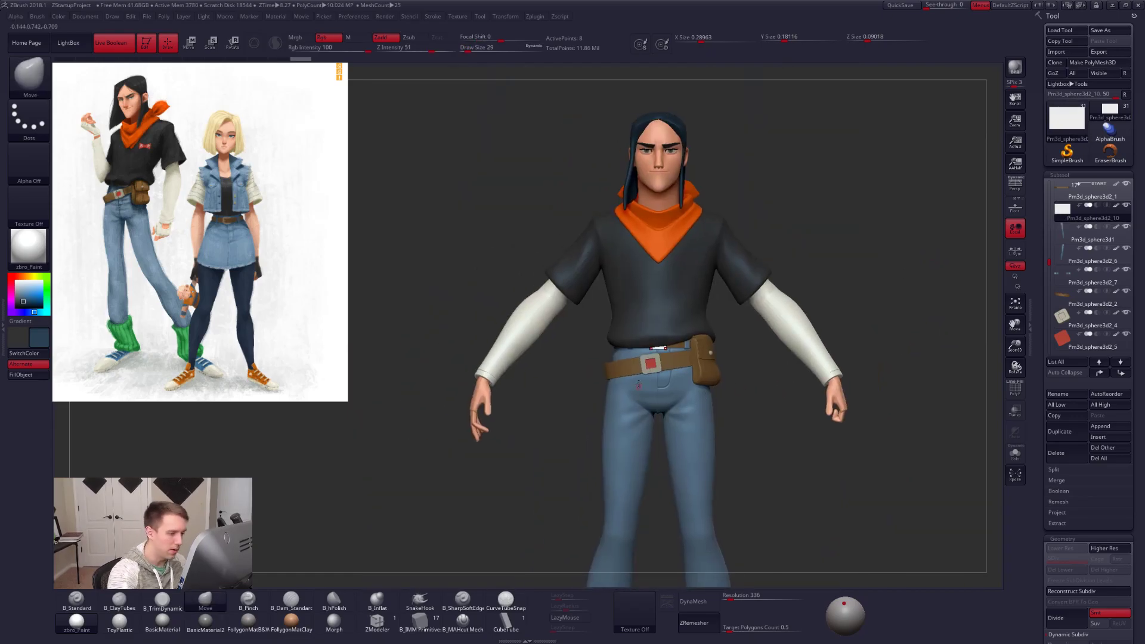
# Sample a light grey and fill the buckle plate with it, using B_Standard in Mrgb mode at RGB intensity 100.
pyautogui.press('z')
pyautogui.press('z')
pyautogui.press('c')
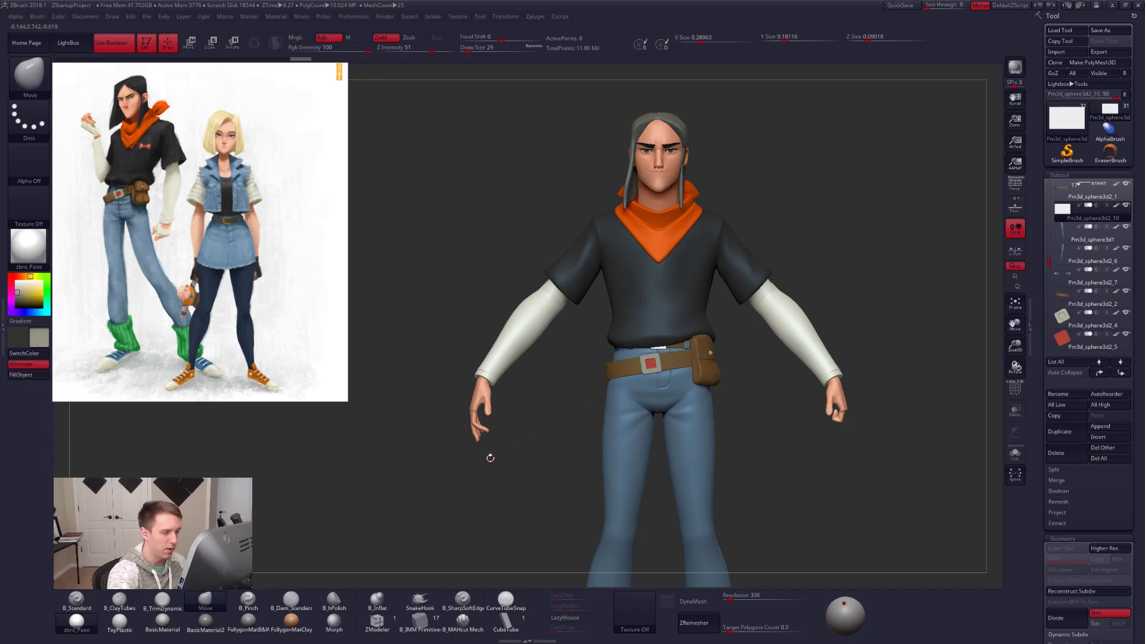
pyautogui.press('1')
pyautogui.moveTo(322, 48); pyautogui.dragTo(371, 48)
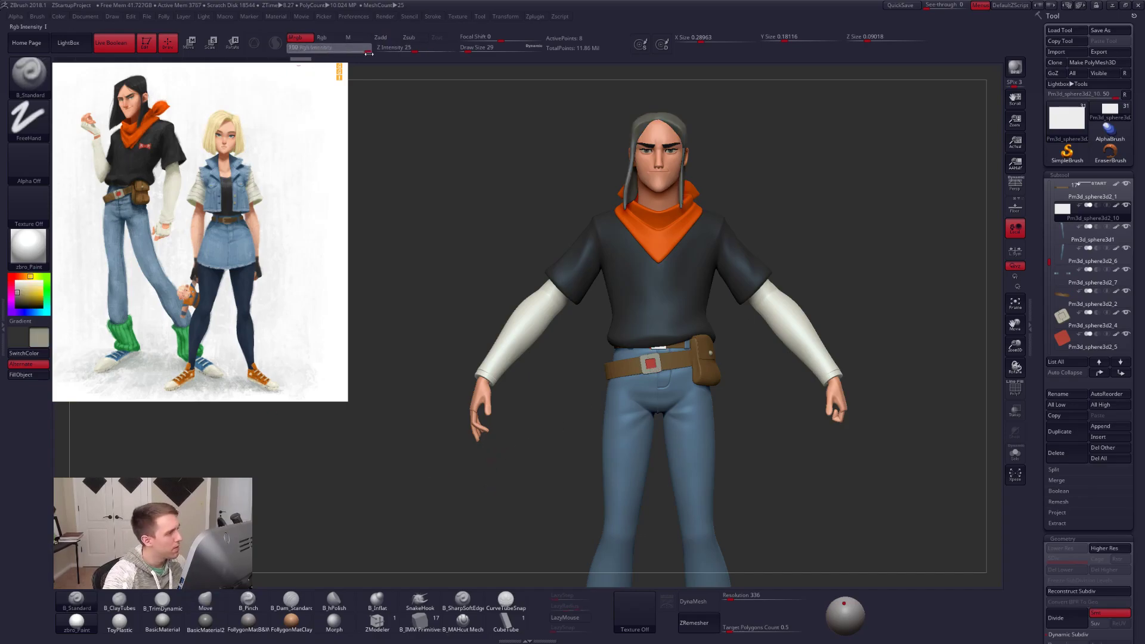
pyautogui.click(9, 376)
pyautogui.keyDown('ctrl'); pyautogui.moveTo(706, 337); pyautogui.dragTo(709, 418, button='right'); pyautogui.keyUp('ctrl')
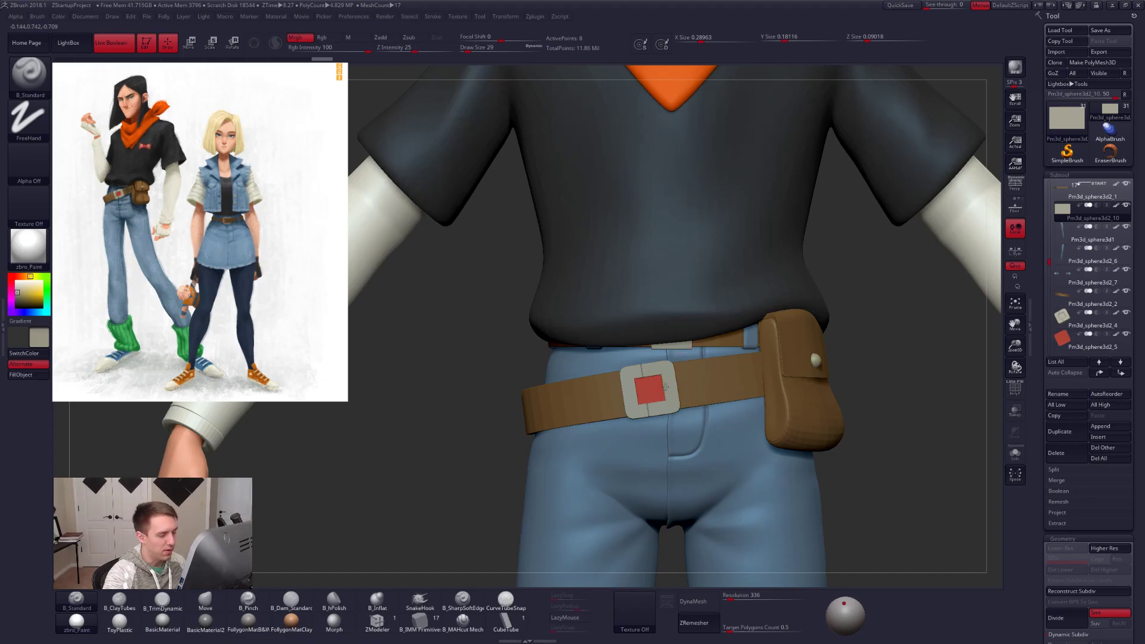
# Select the new buckle plate under the shirt hem and reduce its height to about 0.17.
pyautogui.keyDown('alt'); pyautogui.click(665, 386); pyautogui.keyUp('alt')
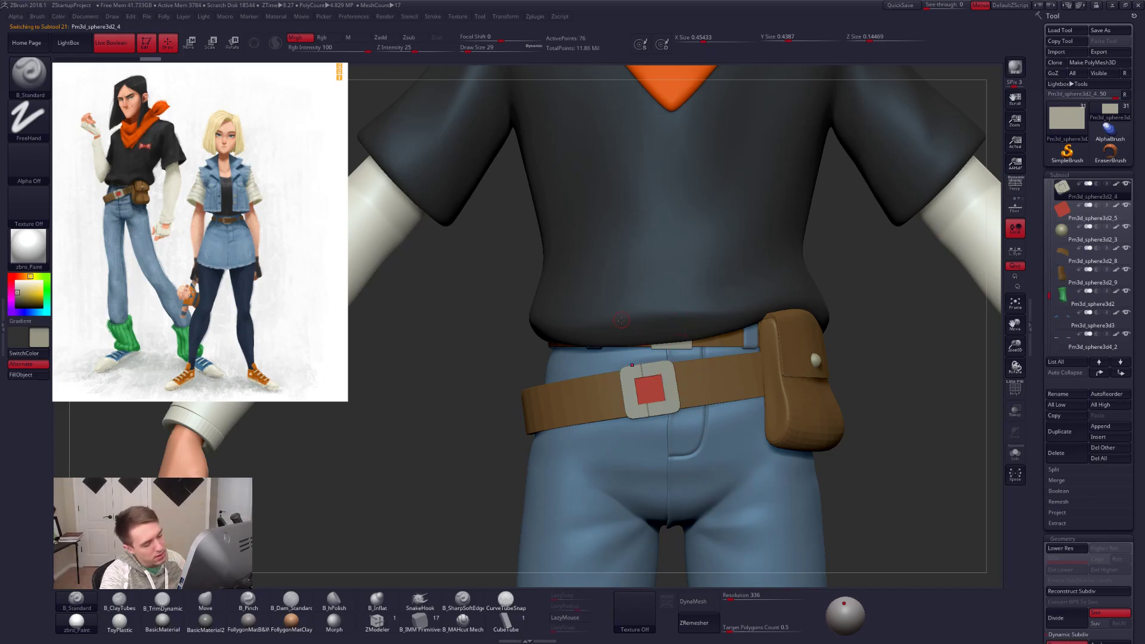
pyautogui.keyDown('alt'); pyautogui.click(685, 345); pyautogui.keyUp('alt')
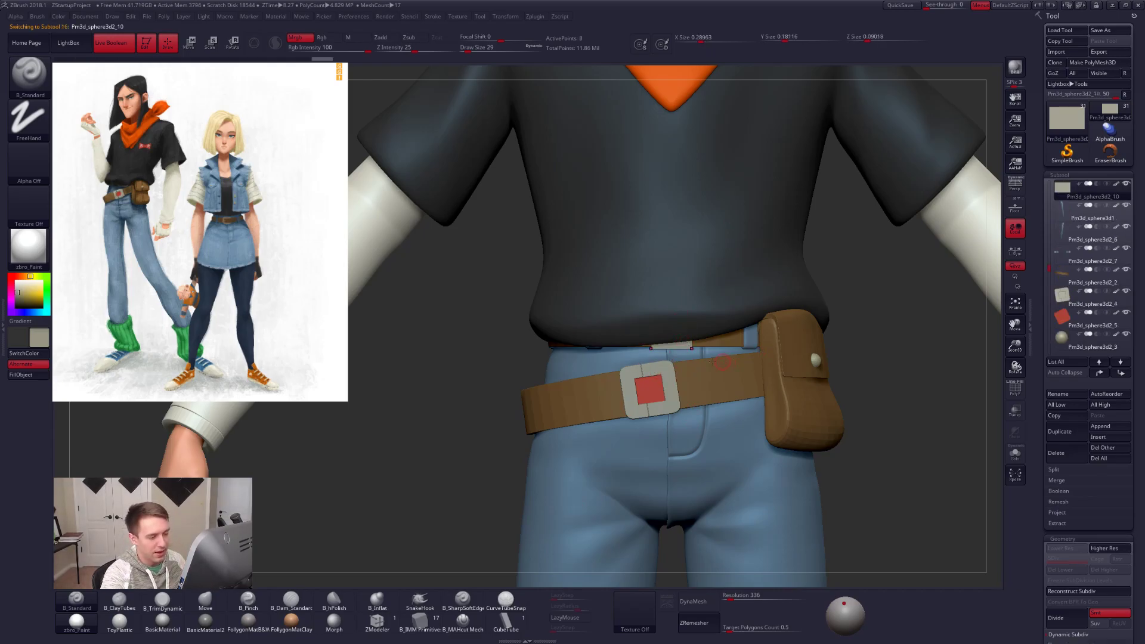
pyautogui.moveTo(722, 362); pyautogui.dragTo(699, 363, button='right')
pyautogui.hotkey('alt', 's')
pyautogui.keyDown('ctrl'); pyautogui.moveTo(732, 257); pyautogui.dragTo(686, 397, button='right'); pyautogui.keyUp('ctrl')
pyautogui.hotkey('alt', 's')
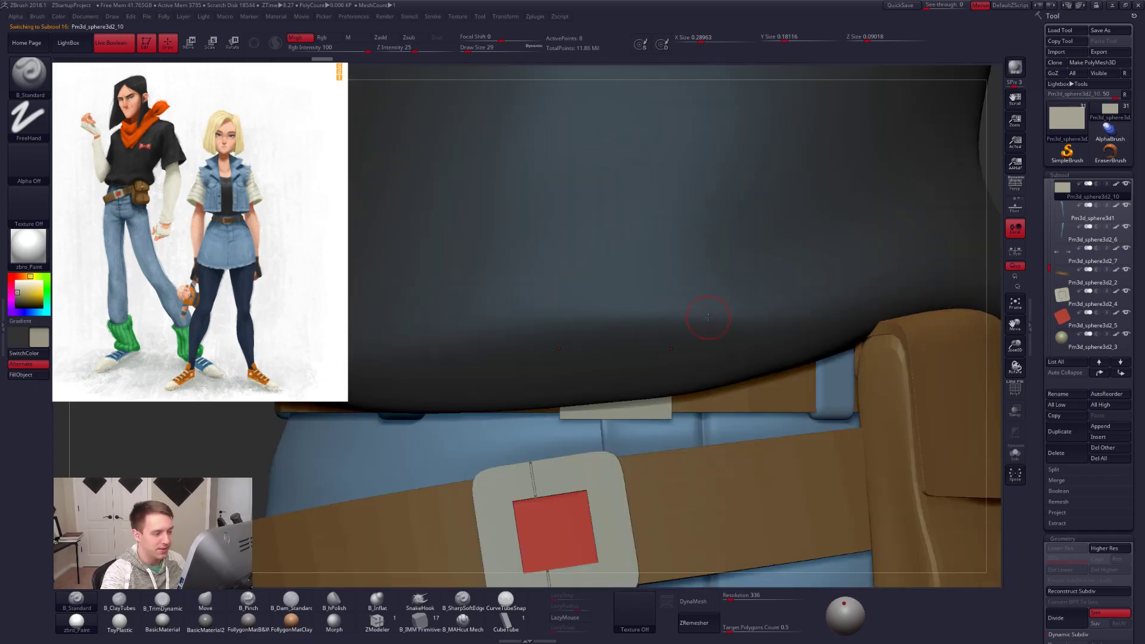
pyautogui.keyDown('alt'); pyautogui.click(724, 325); pyautogui.keyUp('alt')
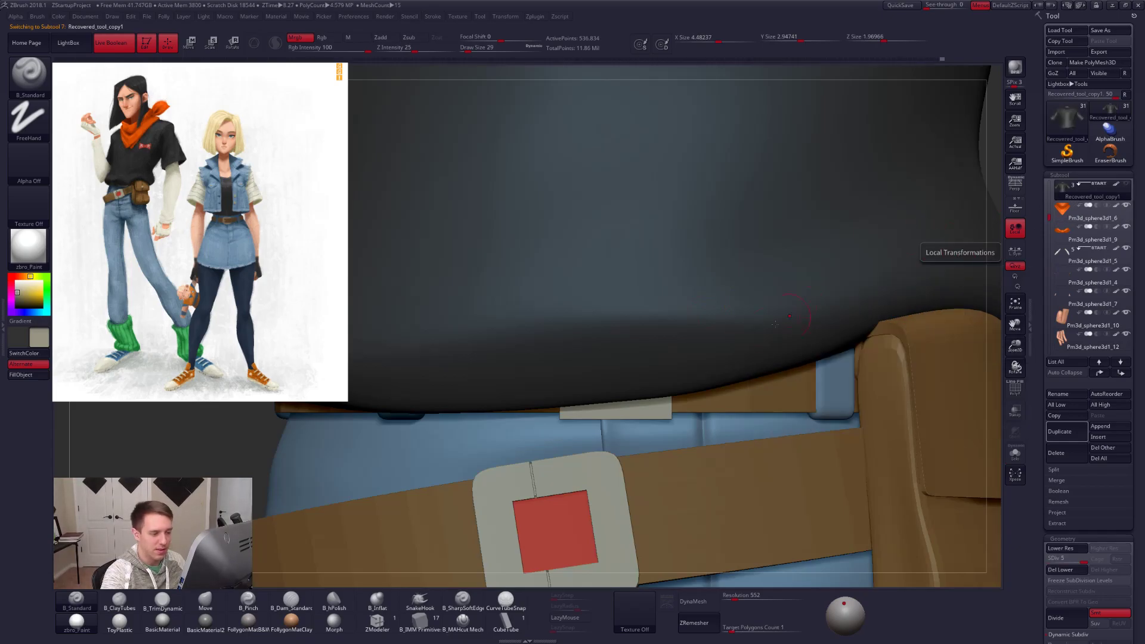
pyautogui.keyDown('alt'); pyautogui.click(666, 408); pyautogui.keyUp('alt')
pyautogui.keyDown('alt'); pyautogui.moveTo(613, 365); pyautogui.dragTo(701, 389, button='right'); pyautogui.keyUp('alt')
pyautogui.press('w')
pyautogui.moveTo(686, 470); pyautogui.dragTo(685, 543)
pyautogui.moveTo(686, 498); pyautogui.dragTo(699, 518)
pyautogui.press('q')
# Isolate the buckle plate with its wireframe shown and assign it a single polygroup.
pyautogui.moveTo(649, 445)
pyautogui.keyDown('alt'); pyautogui.mouseDown(button='right')
pyautogui.moveTo(665, 403)
pyautogui.moveTo(644, 399)
pyautogui.mouseUp(button='right'); pyautogui.keyUp('alt')
pyautogui.press('d')
pyautogui.hotkey('shift', 'd')
pyautogui.hotkey('shift', 'f')
pyautogui.hotkey('alt', 's')
pyautogui.hotkey('ctrl', 'w')
# Use the ZModeler brush to crease the complete edge loop around the buckle plate's end.
pyautogui.click(382, 622)
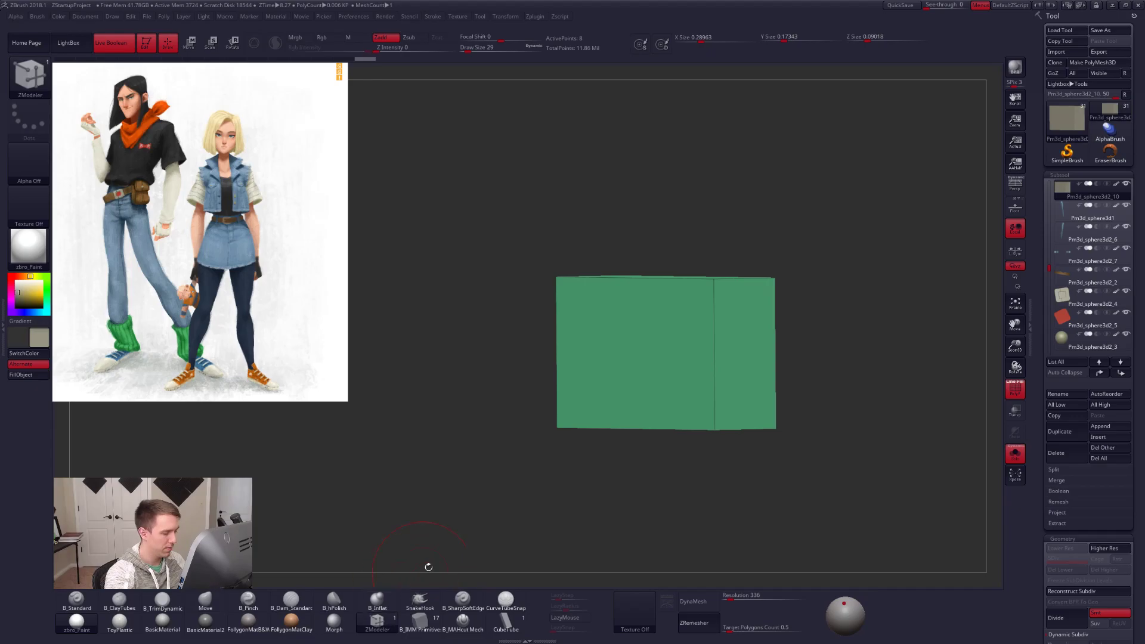
pyautogui.moveTo(714, 342); pyautogui.dragTo(720, 405, button='right')
pyautogui.keyDown('alt'); pyautogui.moveTo(721, 405); pyautogui.dragTo(694, 399, button='right'); pyautogui.keyUp('alt')
pyautogui.click(601, 433)
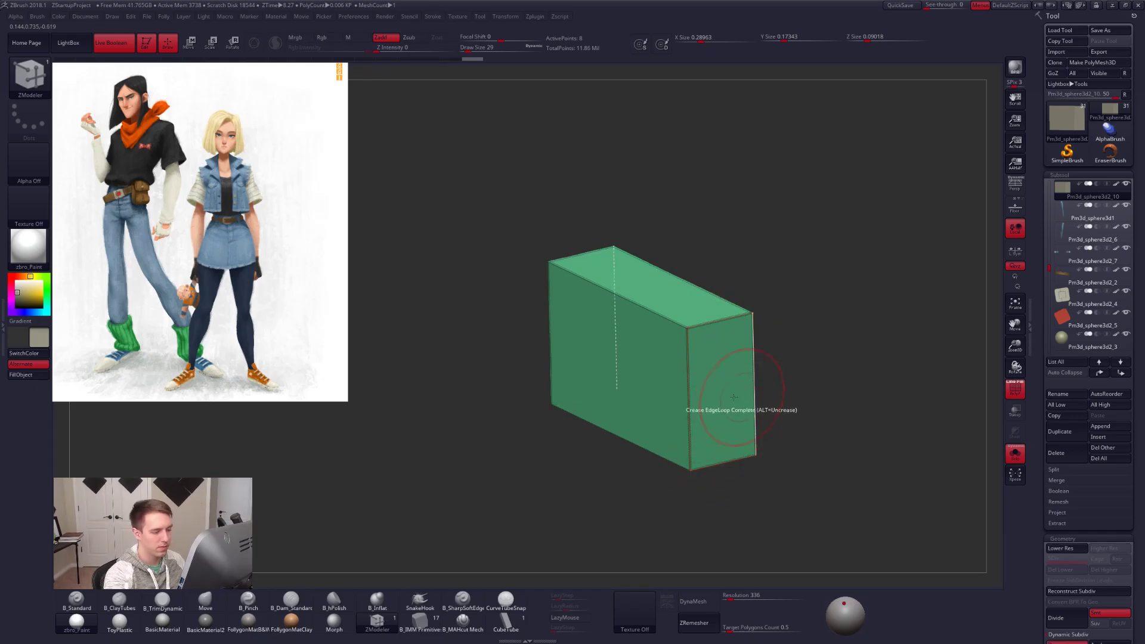
# Mirror and weld the buckle plate to add a central vertical edge, and insert a horizontal edge loop halfway up its height.
pyautogui.keyDown('shift'); pyautogui.moveTo(686, 399); pyautogui.dragTo(690, 391, button='right'); pyautogui.keyUp('shift')
pyautogui.press('space')
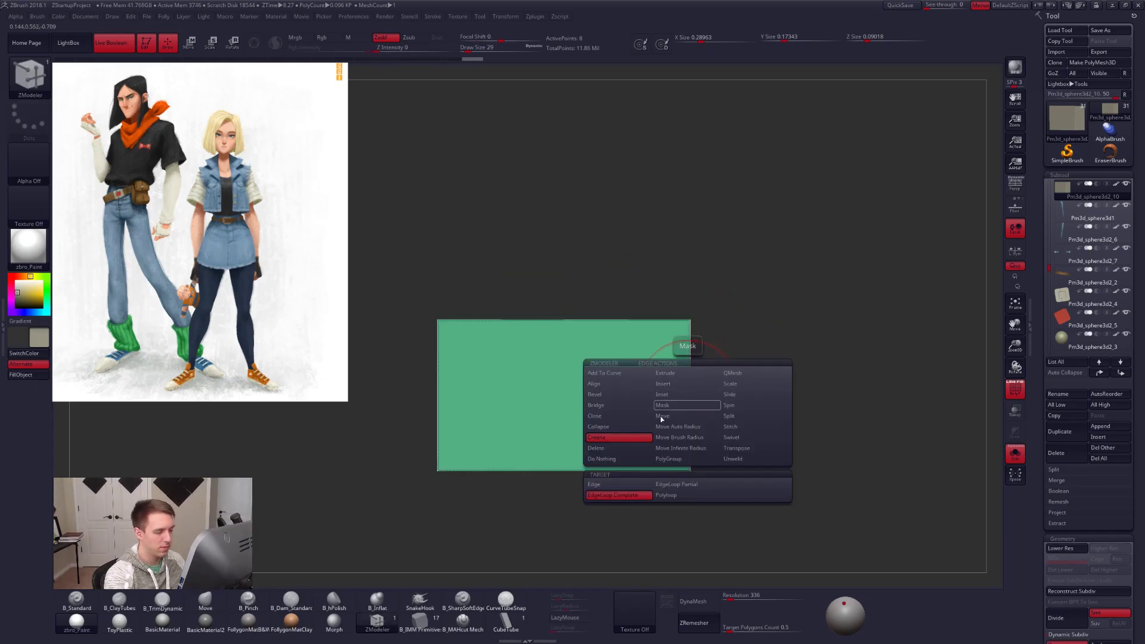
pyautogui.click(619, 405)
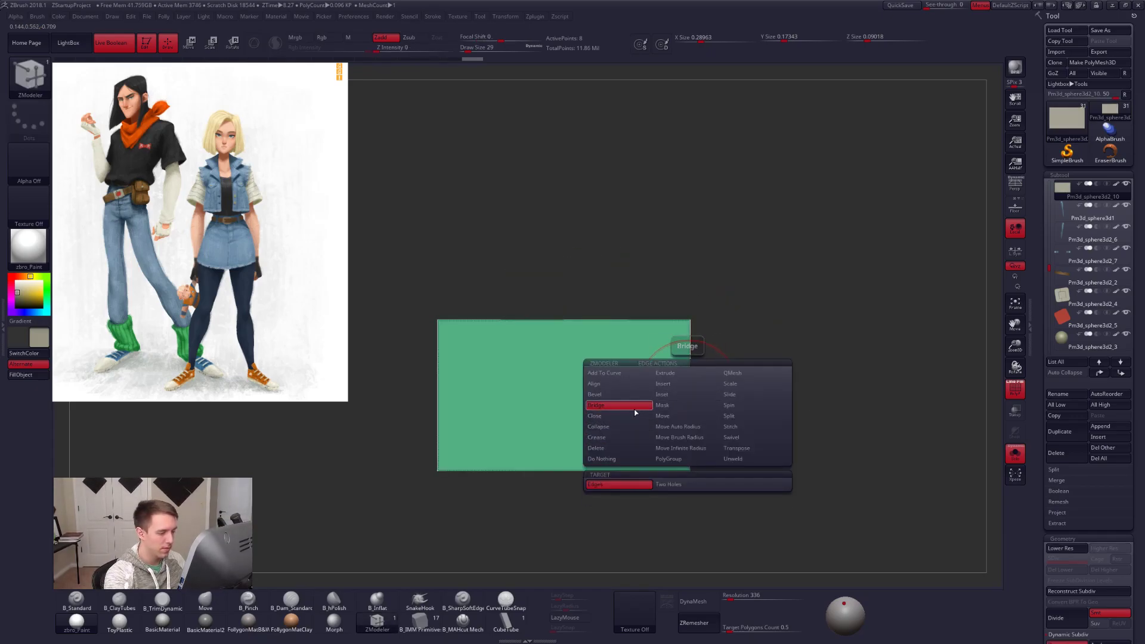
pyautogui.hotkey('ctrl', 'shift', 'f')
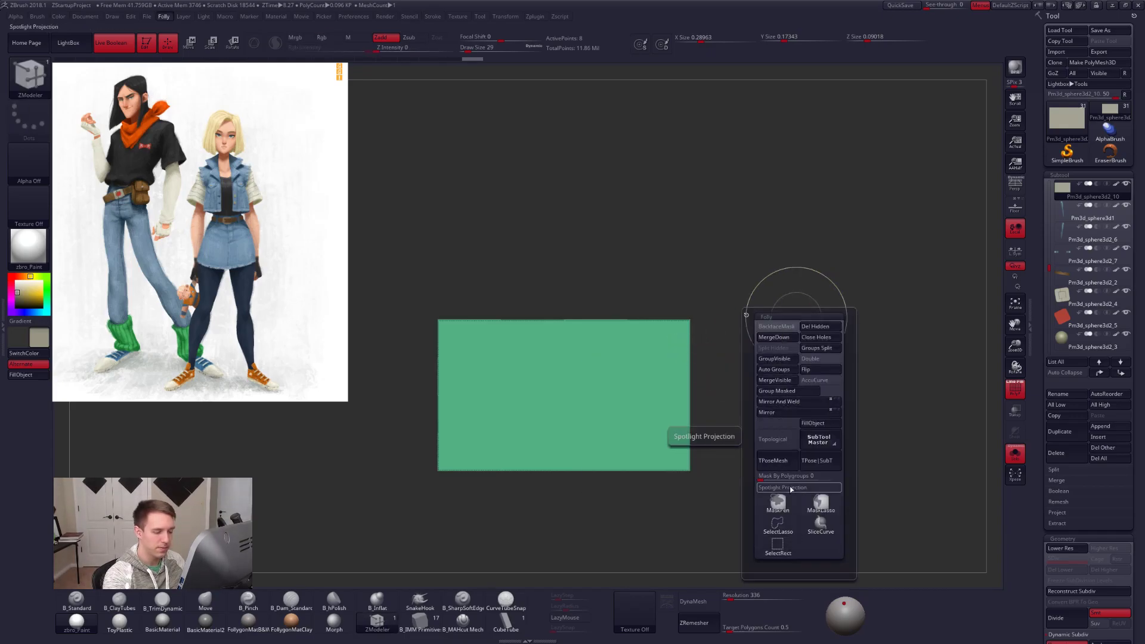
pyautogui.click(778, 401)
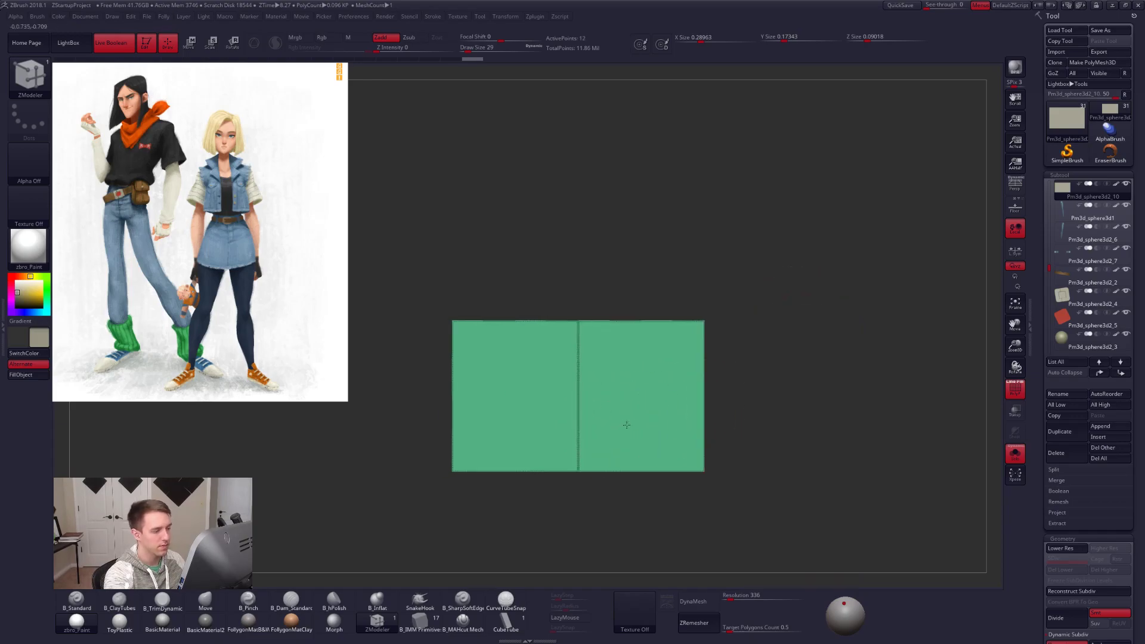
pyautogui.press('space')
pyautogui.click(669, 391)
pyautogui.moveTo(680, 427); pyautogui.dragTo(678, 398, button='right')
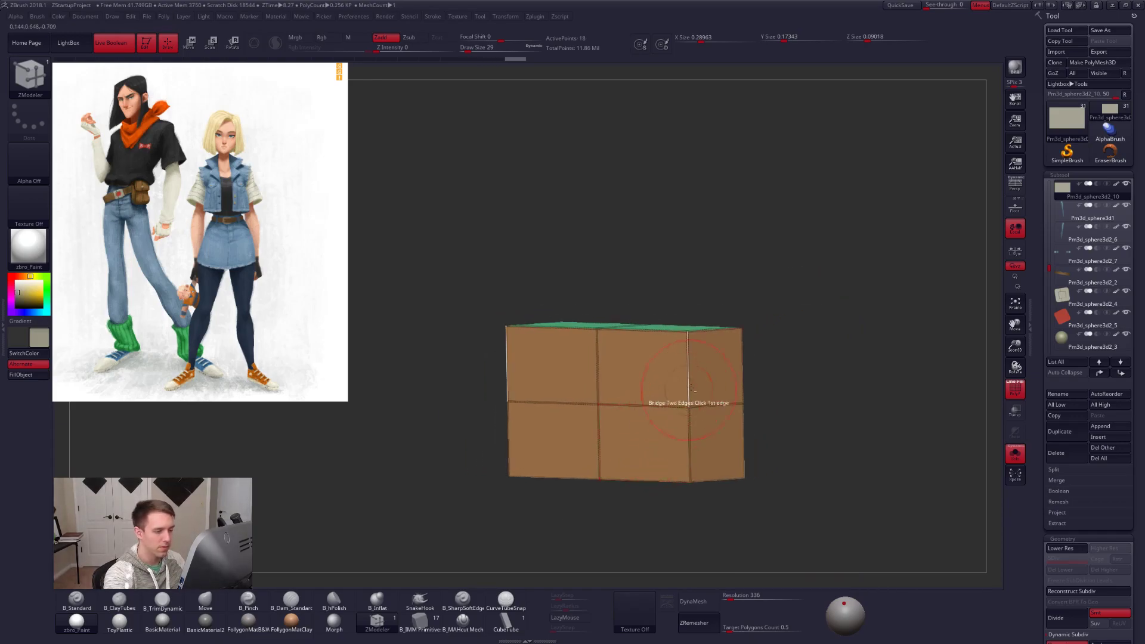
# Try to bevel the edge loop around the buckle plate's upper rim and preview it with dynamic subdivision.
pyautogui.press('space')
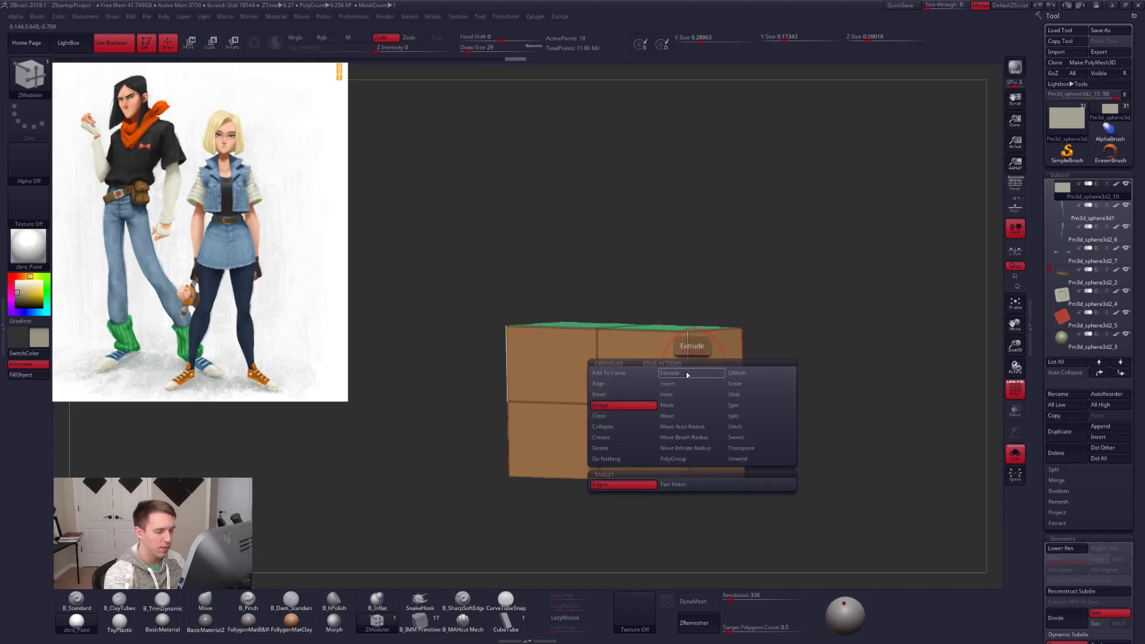
pyautogui.click(639, 395)
pyautogui.press('d')
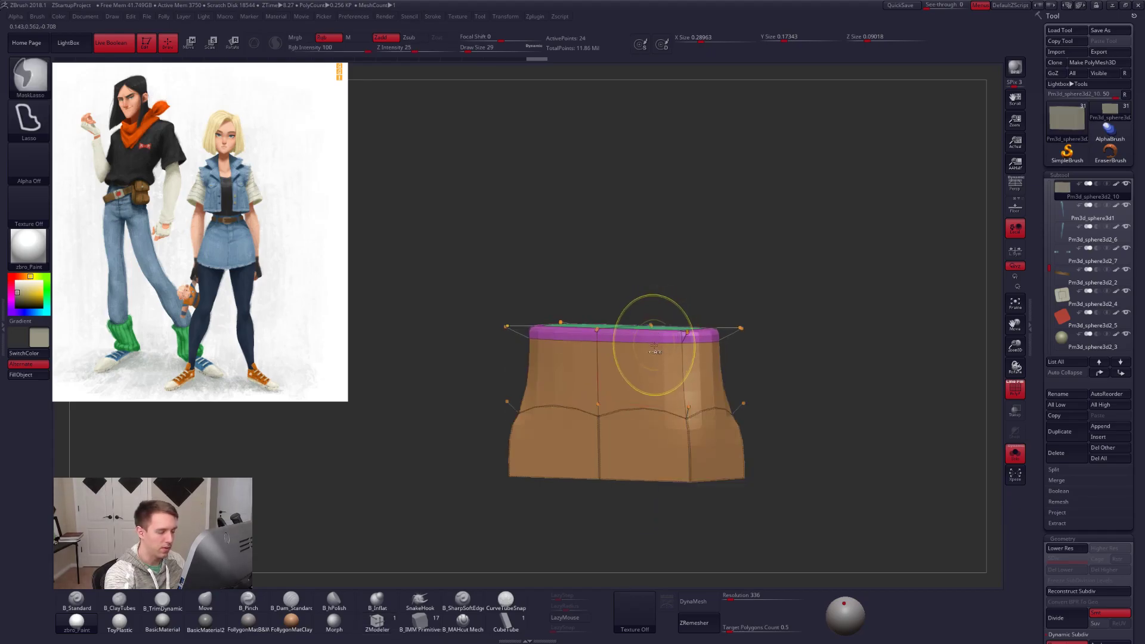
pyautogui.hotkey('shift', 'd')
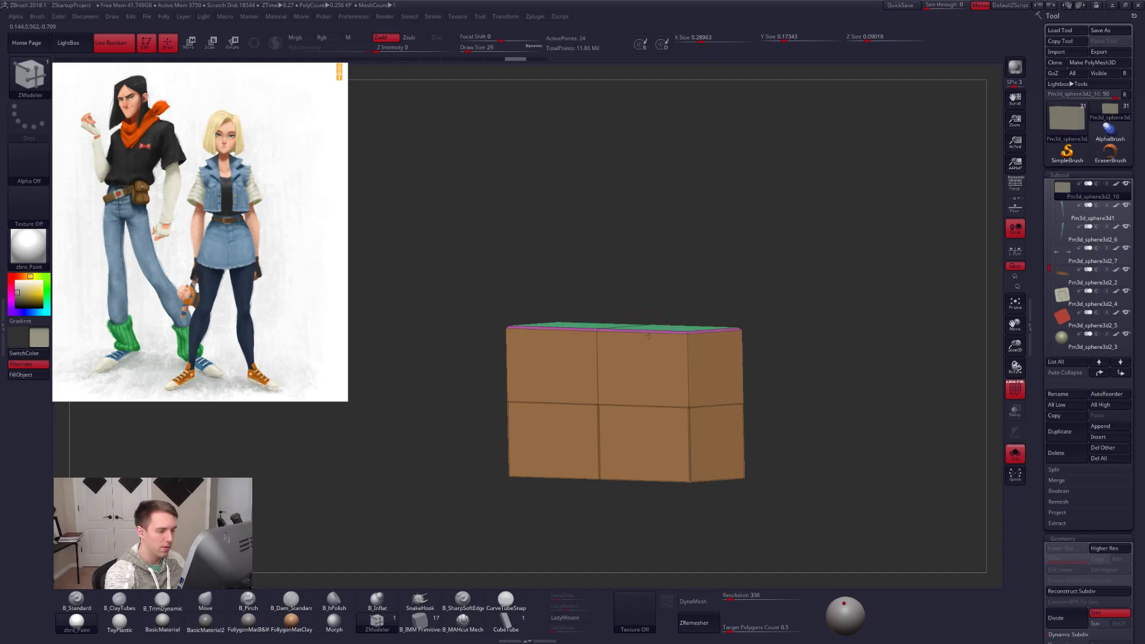
pyautogui.moveTo(649, 342); pyautogui.dragTo(700, 398)
pyautogui.hotkey('ctrl', 'z')
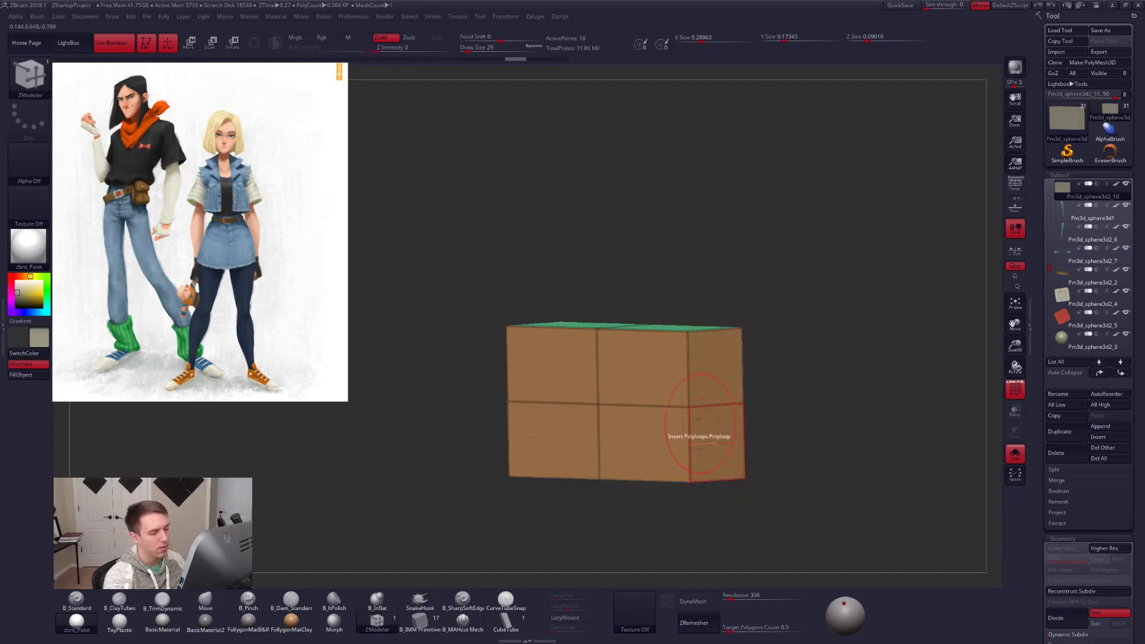
# Bevel the complete edge loop around the buckle plate's front face with a narrow strip.
pyautogui.moveTo(686, 345)
pyautogui.keyDown('shift'); pyautogui.mouseDown()
pyautogui.moveTo(696, 348)
pyautogui.moveTo(693, 380)
pyautogui.mouseUp(); pyautogui.keyUp('shift')
pyautogui.hotkey('ctrl', 'z')
pyautogui.moveTo(692, 380); pyautogui.dragTo(590, 381, button='right')
pyautogui.moveTo(742, 391); pyautogui.dragTo(743, 398)
pyautogui.moveTo(742, 398); pyautogui.dragTo(694, 394, button='right')
# Crease complete edge loops on the buckle plate with ZModeler, preview the subdivided shape, and bring the rest of the figure back.
pyautogui.press('space')
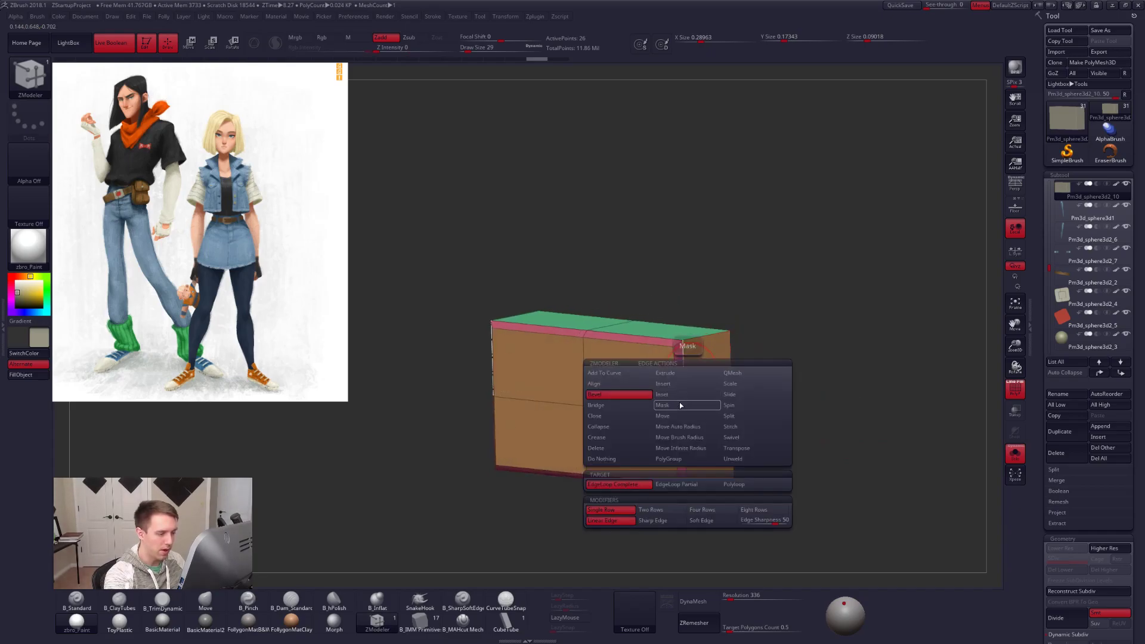
pyautogui.click(619, 437)
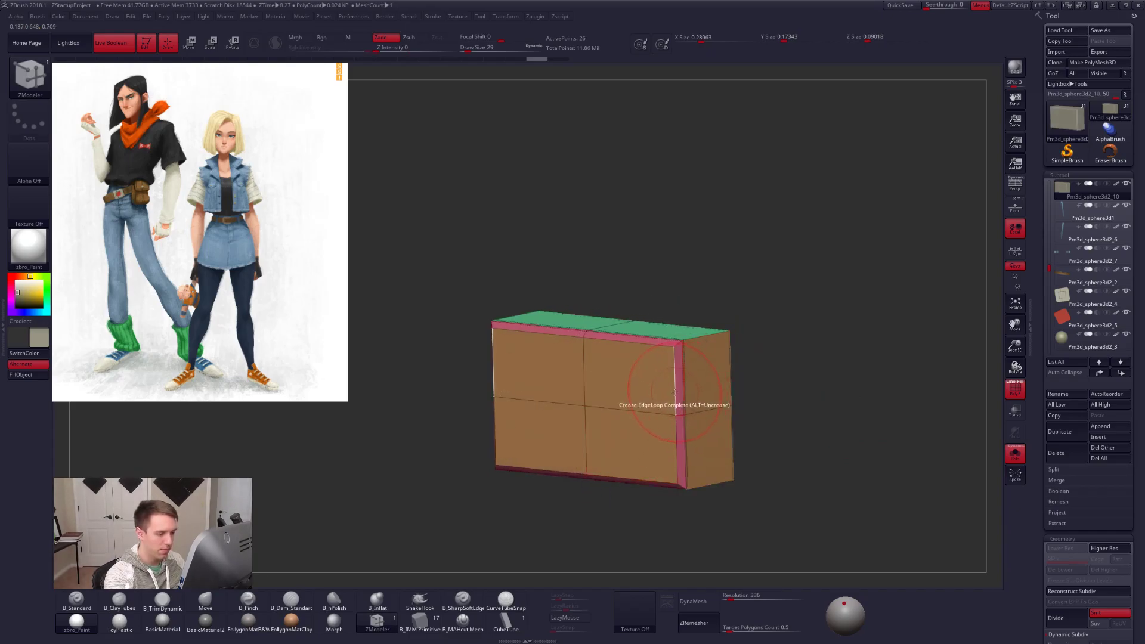
pyautogui.press('d')
pyautogui.hotkey('shift', 'd')
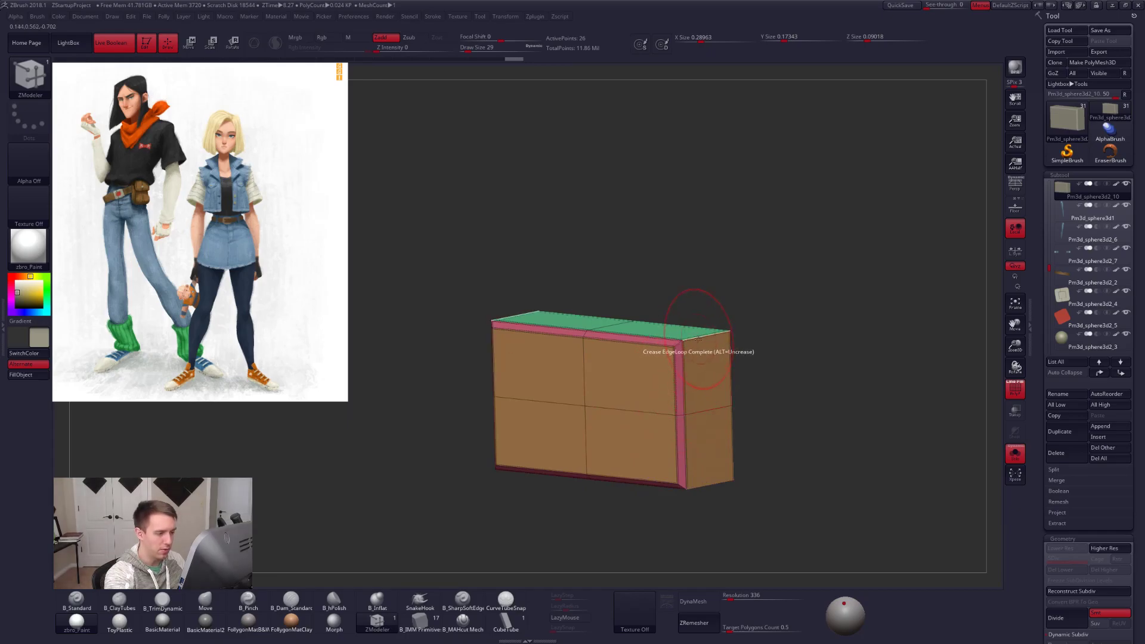
pyautogui.moveTo(703, 484); pyautogui.dragTo(753, 454)
pyautogui.press('d')
pyautogui.hotkey('shift', 's')
# Move the buckle plate slightly inward against the upper belt, working in side view.
pyautogui.keyDown('shift'); pyautogui.moveTo(790, 506); pyautogui.dragTo(675, 457); pyautogui.keyUp('shift')
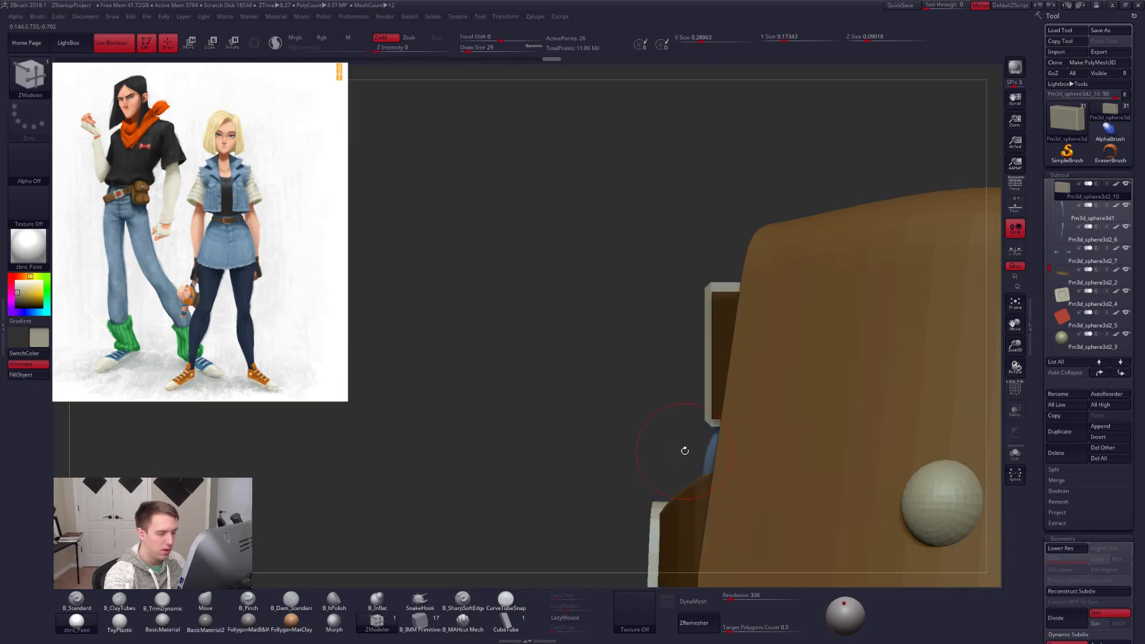
pyautogui.press('w')
pyautogui.moveTo(711, 381)
pyautogui.keyDown('shift'); pyautogui.mouseDown()
pyautogui.moveTo(739, 381)
pyautogui.moveTo(724, 381)
pyautogui.mouseUp(); pyautogui.keyUp('shift')
pyautogui.keyDown('alt'); pyautogui.moveTo(559, 322); pyautogui.dragTo(529, 262); pyautogui.keyUp('alt')
pyautogui.press('q')
pyautogui.moveTo(495, 334); pyautogui.dragTo(662, 340)
pyautogui.keyDown('alt'); pyautogui.moveTo(692, 382); pyautogui.dragTo(683, 335); pyautogui.keyUp('alt')
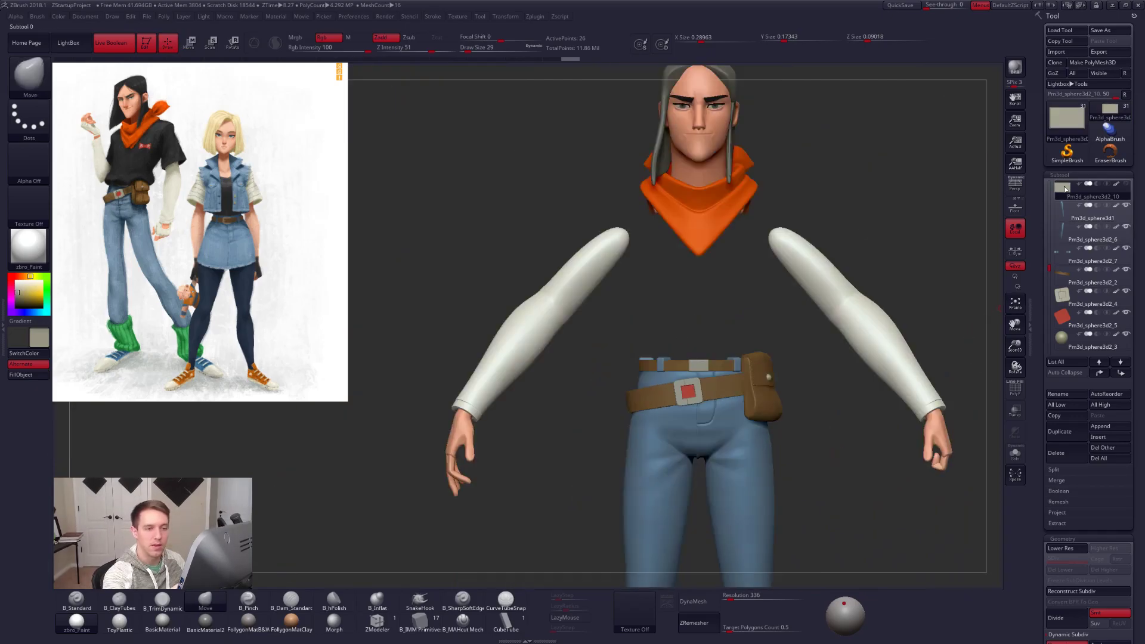
# Make the hidden shirt visible again and isolate the buckle plate in front view with its wireframe shown.
pyautogui.click(1126, 183)
pyautogui.keyDown('alt'); pyautogui.moveTo(894, 470); pyautogui.dragTo(809, 404); pyautogui.keyUp('alt')
pyautogui.press('f')
pyautogui.click(1015, 454)
pyautogui.moveTo(755, 440)
pyautogui.keyDown('shift'); pyautogui.mouseDown()
pyautogui.moveTo(665, 359)
pyautogui.moveTo(695, 350)
pyautogui.moveTo(686, 433)
pyautogui.mouseUp(); pyautogui.keyUp('shift')
pyautogui.hotkey('shift', 'd')
pyautogui.hotkey('shift', 'f')
# Mask along the buckle plate's middle, invert the mask, scale the unmasked area, and check the plate on the full figure.
pyautogui.moveTo(696, 265)
pyautogui.keyDown('ctrl'); pyautogui.mouseDown()
pyautogui.moveTo(655, 480)
pyautogui.moveTo(700, 522)
pyautogui.mouseUp(); pyautogui.keyUp('ctrl')
pyautogui.keyDown('ctrl'); pyautogui.click(695, 513); pyautogui.keyUp('ctrl')
pyautogui.keyDown('shift'); pyautogui.moveTo(671, 459); pyautogui.dragTo(739, 394); pyautogui.keyUp('shift')
pyautogui.press('e')
pyautogui.moveTo(627, 350)
pyautogui.mouseDown()
pyautogui.moveTo(823, 350)
pyautogui.moveTo(713, 427)
pyautogui.moveTo(630, 425)
pyautogui.moveTo(696, 427)
pyautogui.moveTo(785, 457)
pyautogui.mouseUp()
pyautogui.press('q')
pyautogui.hotkey('shift', 'f')
pyautogui.hotkey('alt', 's')
pyautogui.moveTo(797, 503); pyautogui.dragTo(714, 531)
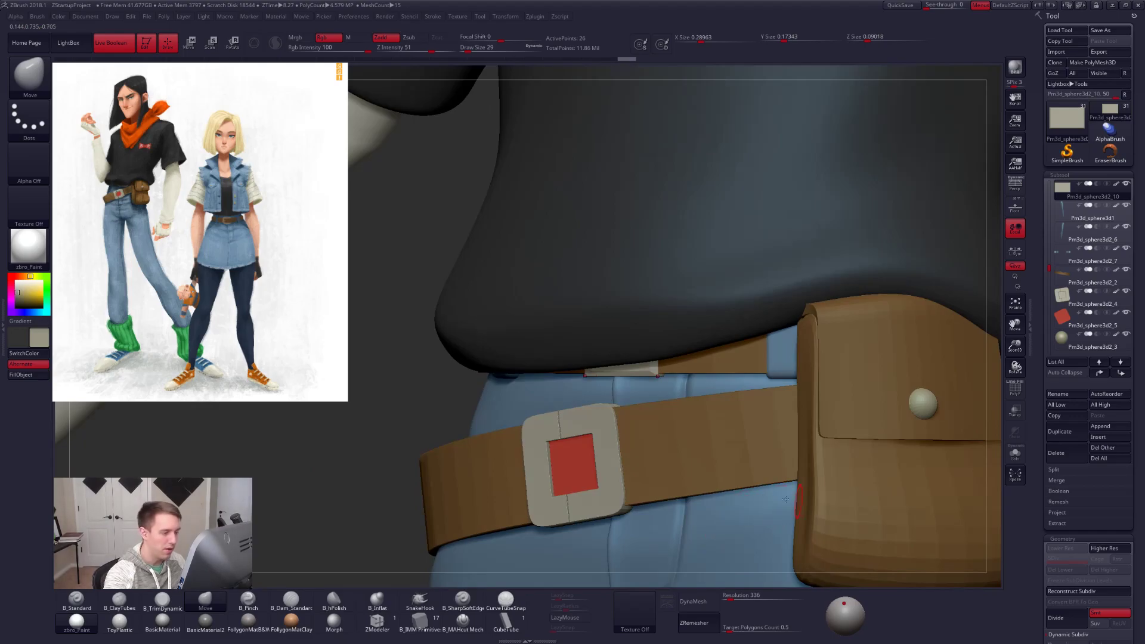
pyautogui.keyDown('alt'); pyautogui.moveTo(792, 501); pyautogui.dragTo(709, 374); pyautogui.keyUp('alt')
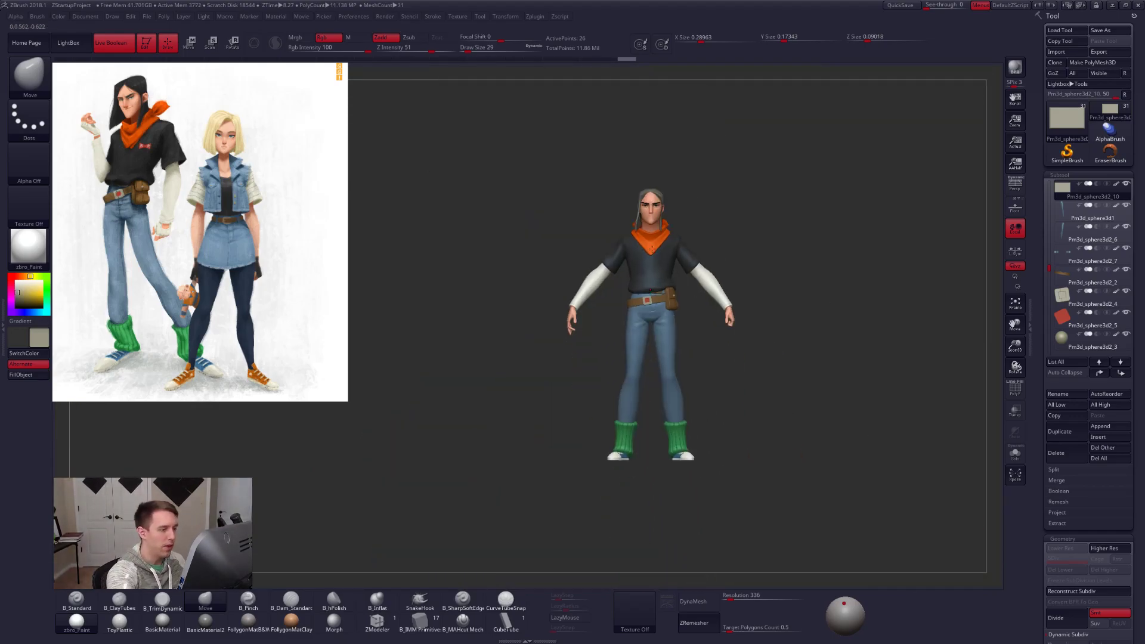
# Select the black shirt and set the B_ClayTubes brush to Z Intensity 41 and Draw Size 61.
pyautogui.keyDown('alt'); pyautogui.click(665, 271); pyautogui.keyUp('alt')
pyautogui.hotkey('ctrl', 'shift', 'd')
pyautogui.keyDown('ctrl'); pyautogui.moveTo(680, 276); pyautogui.dragTo(684, 349, button='right'); pyautogui.keyUp('ctrl')
pyautogui.hotkey('shift', 'z')
pyautogui.keyDown('alt'); pyautogui.moveTo(689, 284); pyautogui.dragTo(697, 241, button='right'); pyautogui.keyUp('alt')
pyautogui.press('2')
pyautogui.press('space')
pyautogui.moveTo(865, 270); pyautogui.dragTo(872, 270)
pyautogui.moveTo(620, 282)
pyautogui.keyDown('ctrl'); pyautogui.mouseDown(button='right')
pyautogui.moveTo(618, 296)
pyautogui.moveTo(618, 280)
pyautogui.mouseUp(button='right'); pyautogui.keyUp('ctrl')
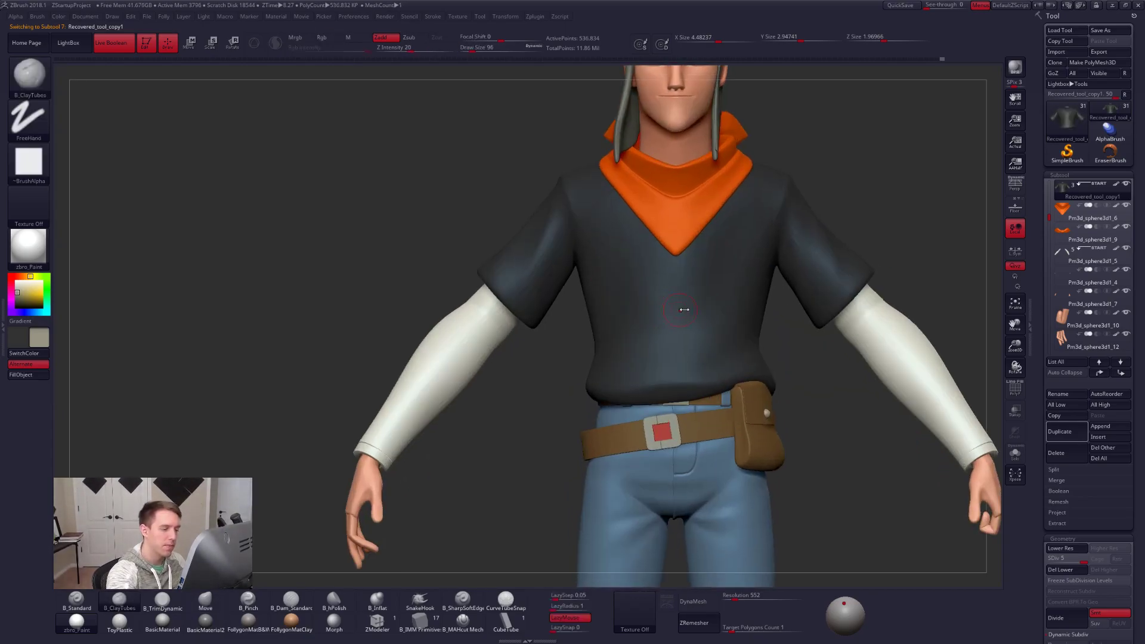
pyautogui.press('space')
pyautogui.moveTo(703, 345); pyautogui.dragTo(720, 345)
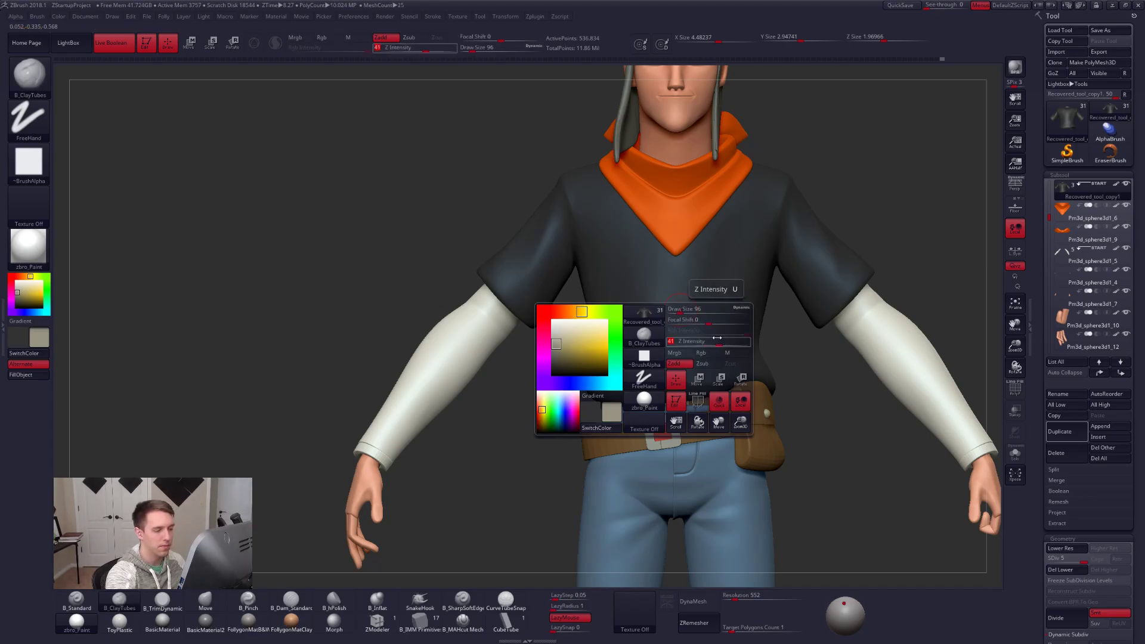
pyautogui.press('space')
pyautogui.moveTo(844, 204); pyautogui.dragTo(841, 204)
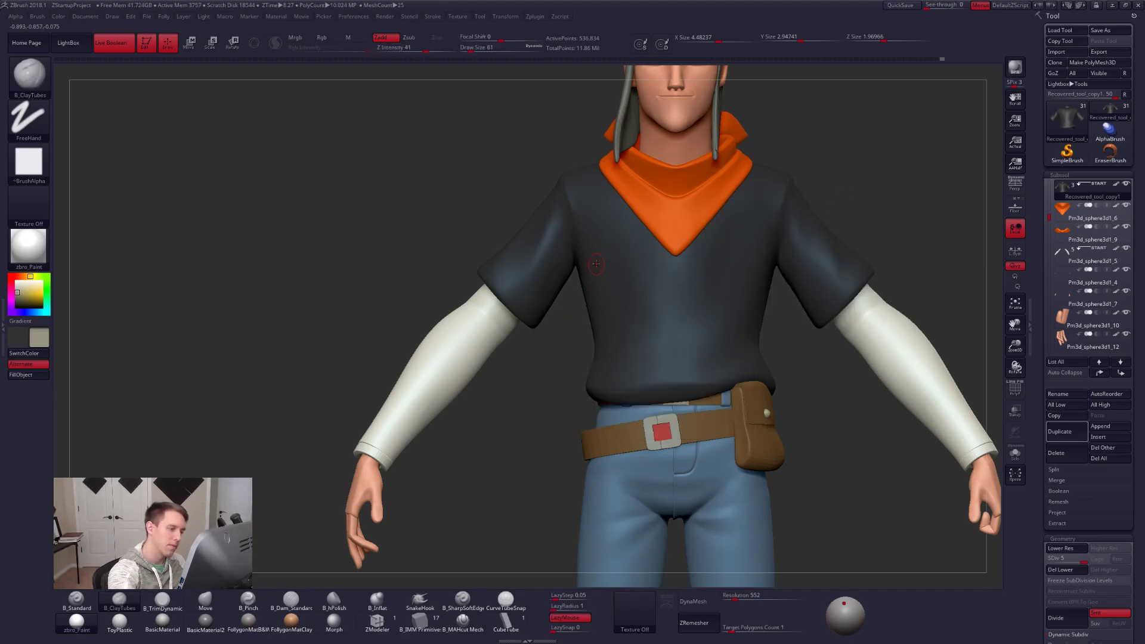
# Sculpt rough test strokes across the shirt's chest with B_ClayTubes.
pyautogui.moveTo(600, 275)
pyautogui.mouseDown()
pyautogui.moveTo(642, 279)
pyautogui.moveTo(618, 340)
pyautogui.mouseUp()
pyautogui.moveTo(663, 273); pyautogui.dragTo(668, 335)
pyautogui.moveTo(661, 279)
pyautogui.mouseDown()
pyautogui.moveTo(670, 266)
pyautogui.moveTo(703, 334)
pyautogui.mouseUp()
pyautogui.moveTo(718, 262); pyautogui.dragTo(720, 337)
# Turn on perspective distortion and inspect the full figure from several angles.
pyautogui.keyDown('alt'); pyautogui.moveTo(838, 365); pyautogui.dragTo(763, 443); pyautogui.keyUp('alt')
pyautogui.click(1014, 187)
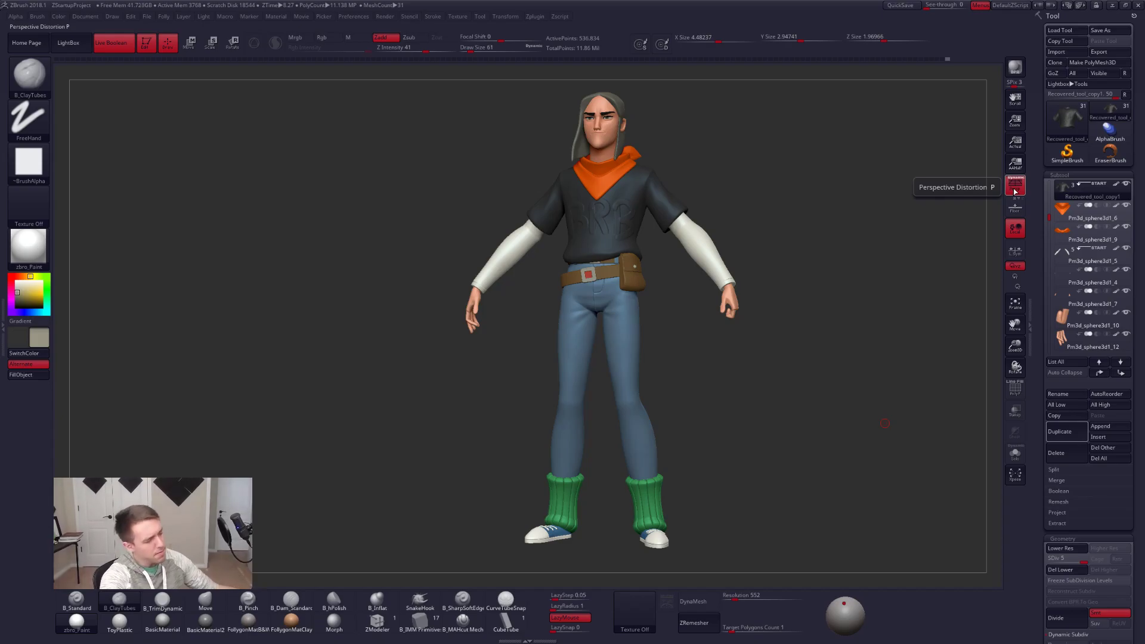
pyautogui.moveTo(547, 230); pyautogui.dragTo(728, 223, button='right')
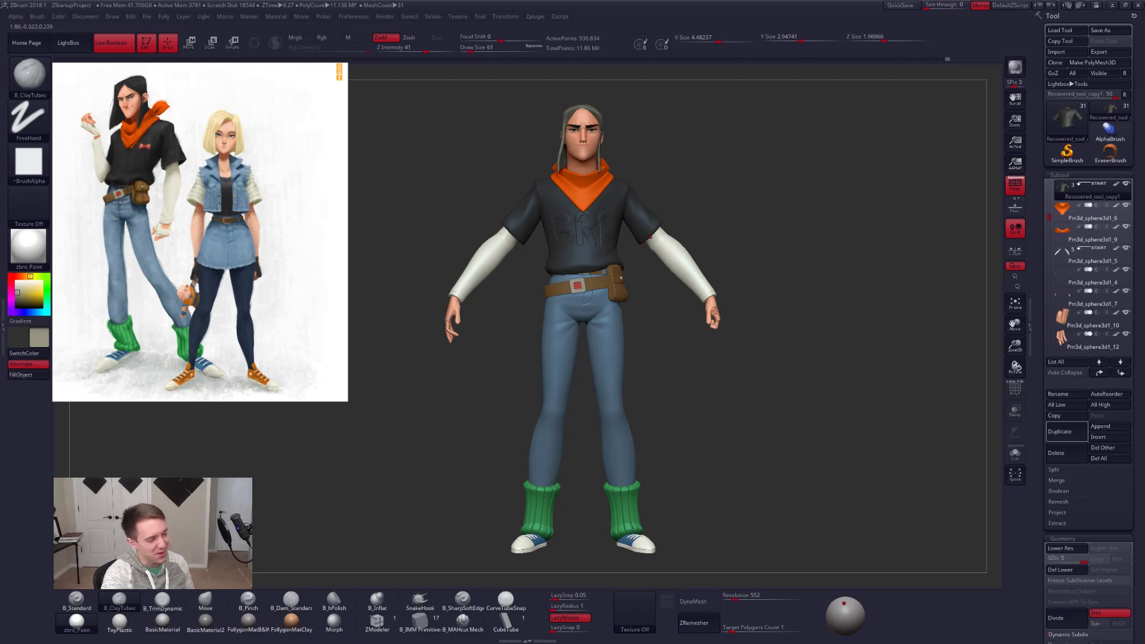
pyautogui.moveTo(681, 349); pyautogui.dragTo(662, 354, button='right')
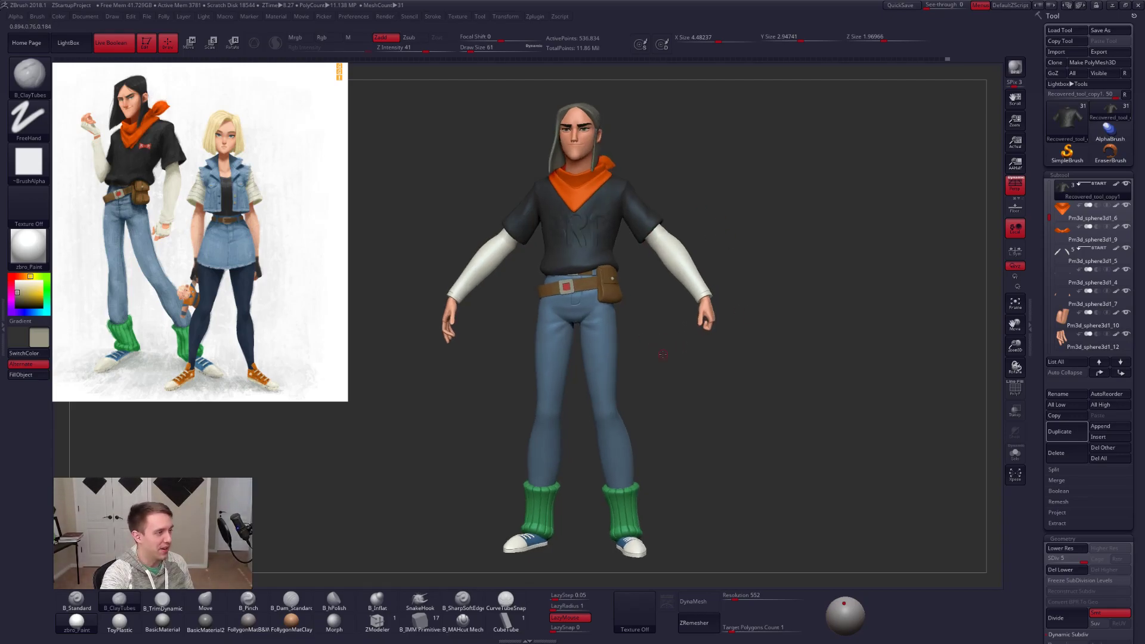
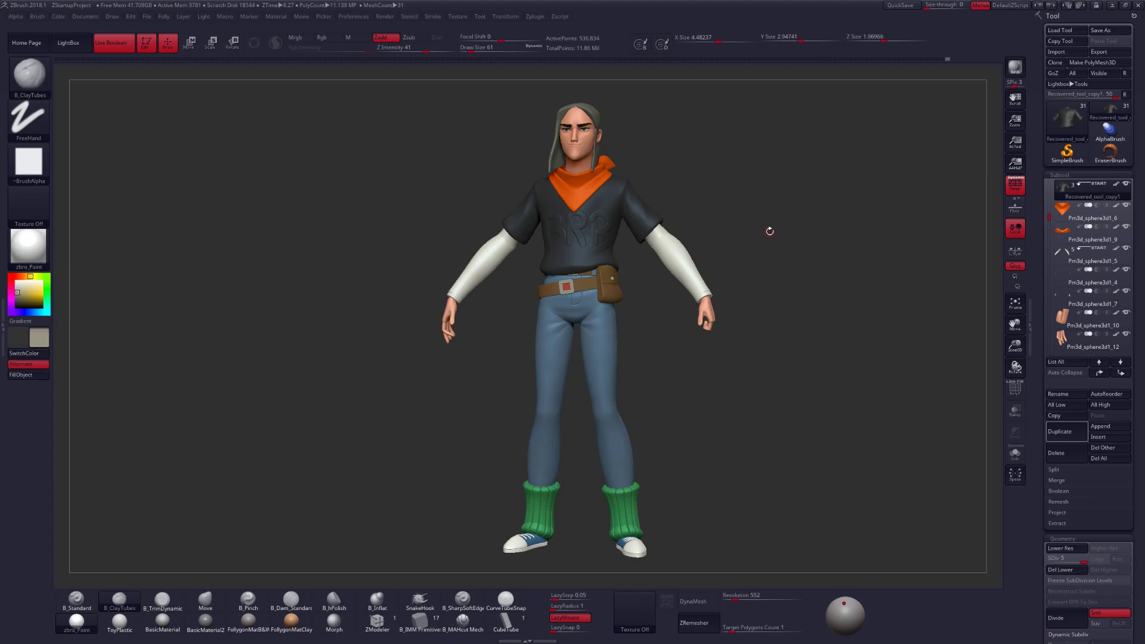
# Undo the test strokes on the shirt's chest.
pyautogui.moveTo(1086, 319)
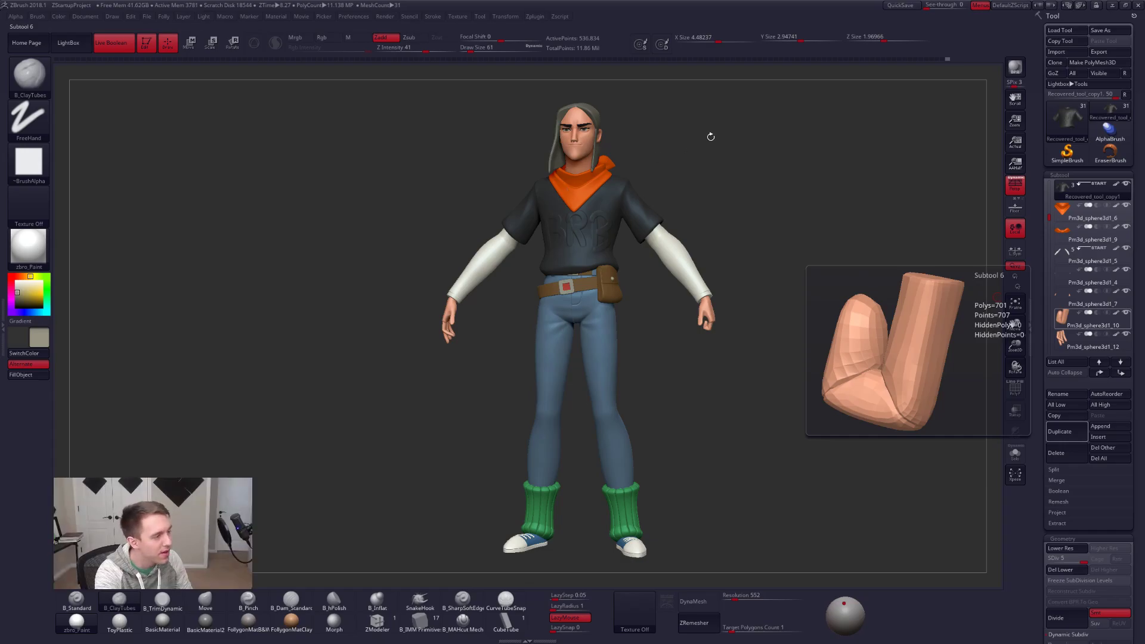
pyautogui.keyDown('shift'); pyautogui.moveTo(743, 191); pyautogui.dragTo(766, 179); pyautogui.keyUp('shift')
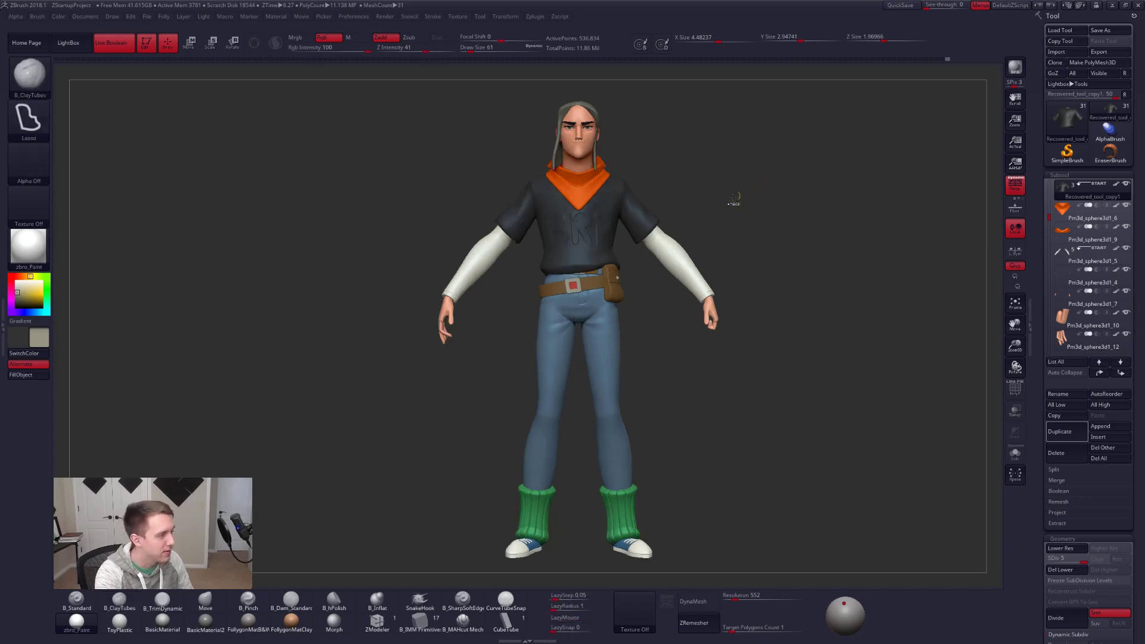
pyautogui.moveTo(736, 240)
pyautogui.mouseDown()
pyautogui.moveTo(723, 236)
pyautogui.moveTo(537, 340)
pyautogui.moveTo(724, 253)
pyautogui.mouseUp()
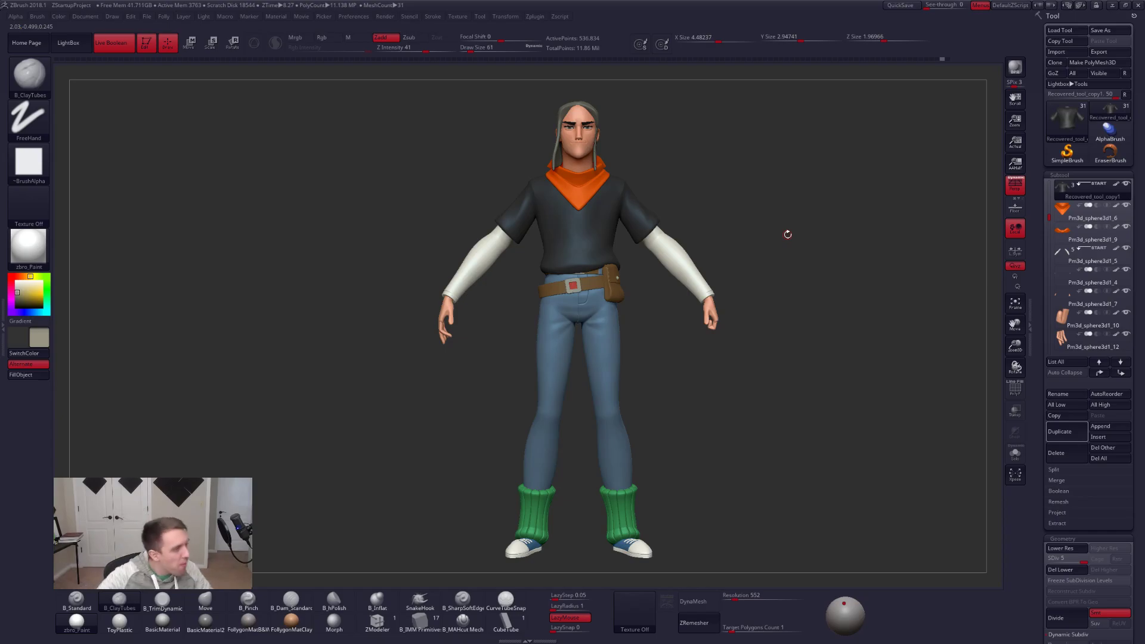
# Show the reference image, compare the full figure with it, and switch off Live Boolean.
pyautogui.hotkey('shift', 'z')
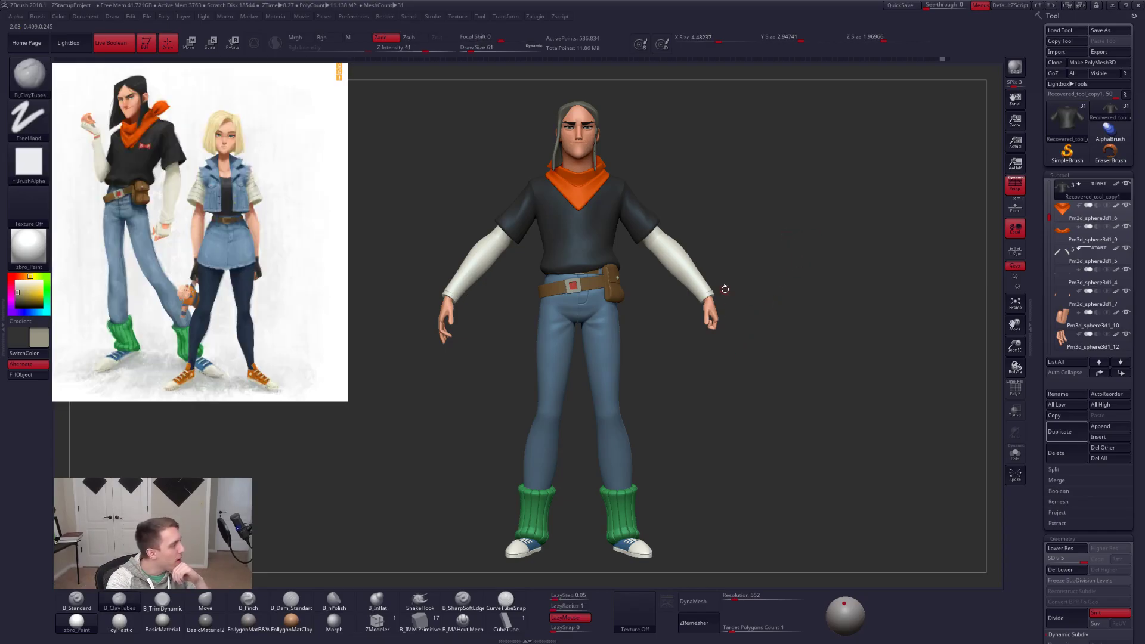
pyautogui.moveTo(669, 422); pyautogui.dragTo(680, 477)
pyautogui.moveTo(671, 377); pyautogui.dragTo(504, 387)
pyautogui.moveTo(560, 421); pyautogui.dragTo(592, 385)
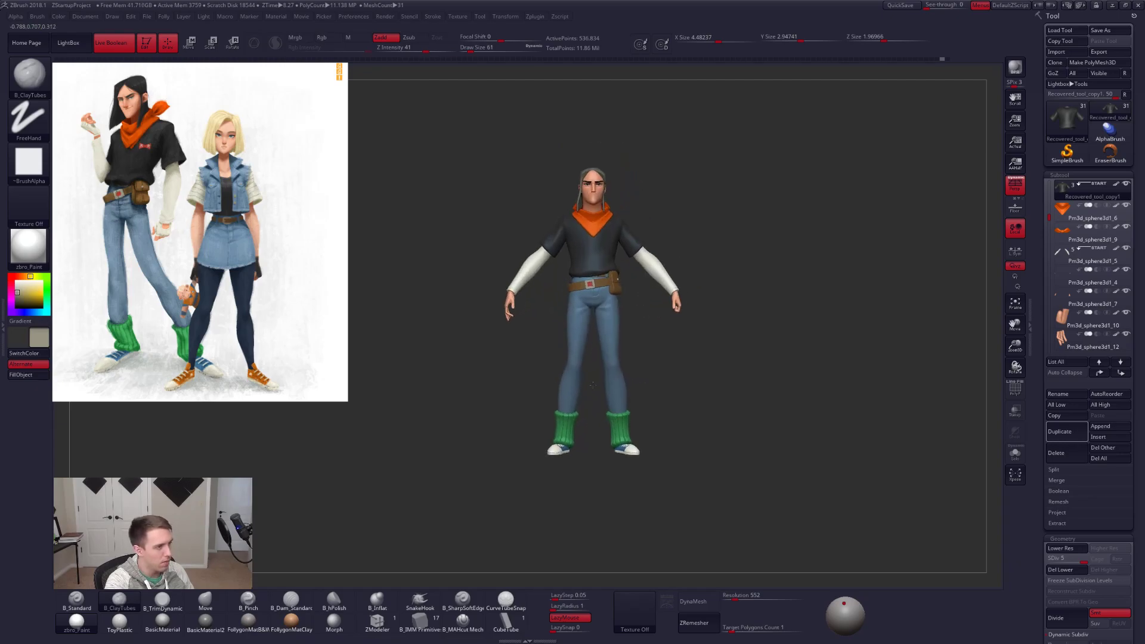
pyautogui.keyDown('ctrl'); pyautogui.moveTo(618, 291); pyautogui.dragTo(625, 291, button='right'); pyautogui.keyUp('ctrl')
pyautogui.keyDown('alt'); pyautogui.moveTo(638, 241); pyautogui.dragTo(639, 299, button='right'); pyautogui.keyUp('alt')
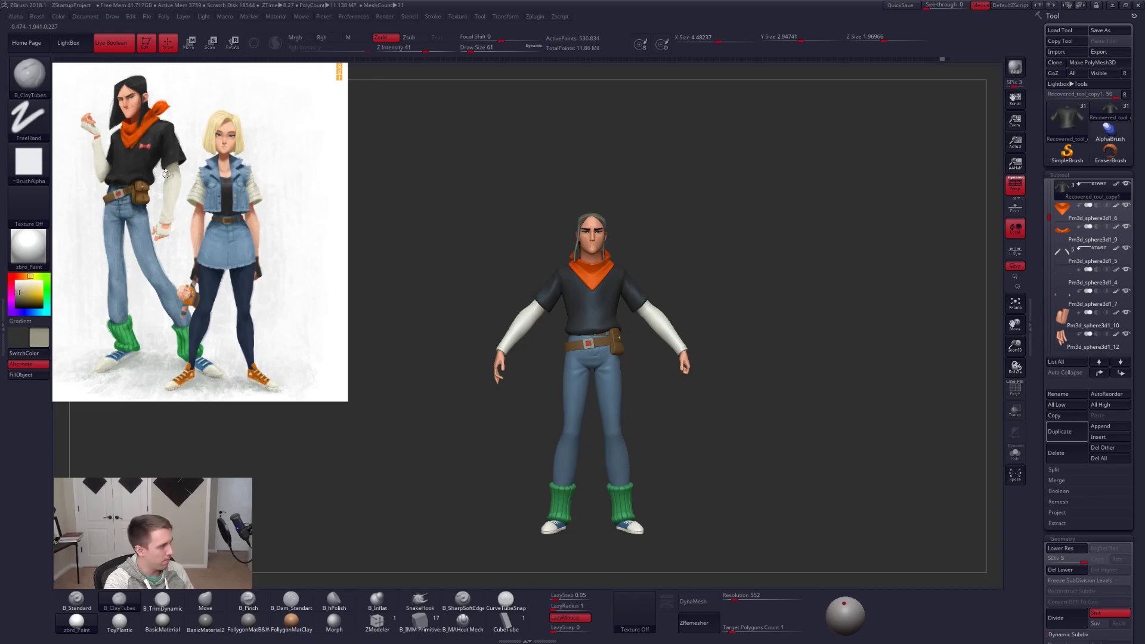
pyautogui.click(113, 43)
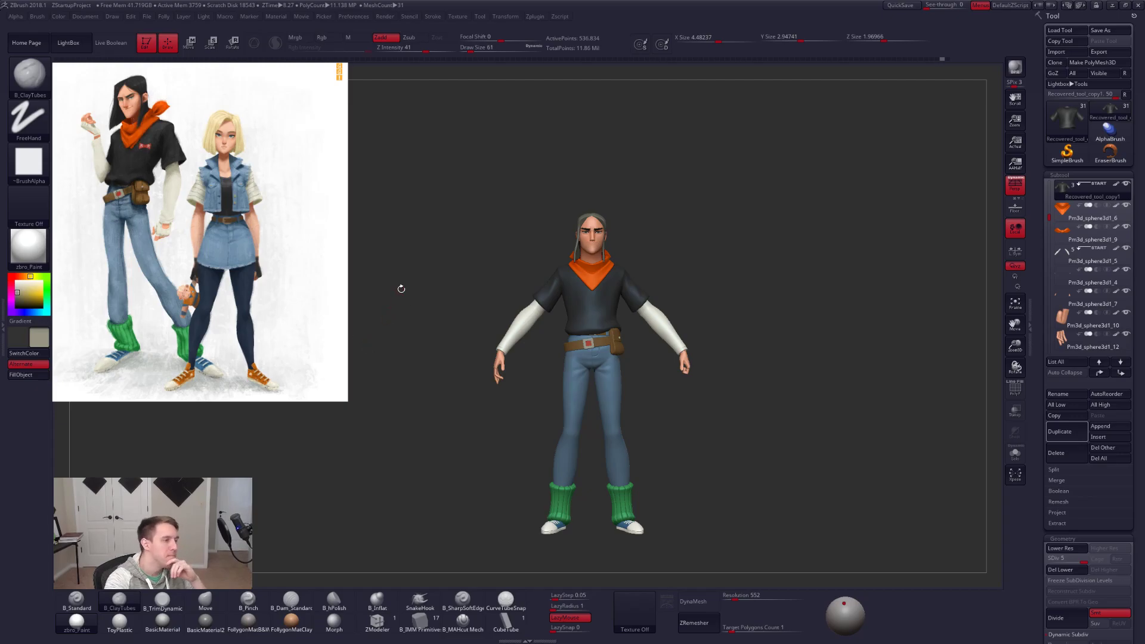
pyautogui.moveTo(505, 320); pyautogui.dragTo(508, 390)
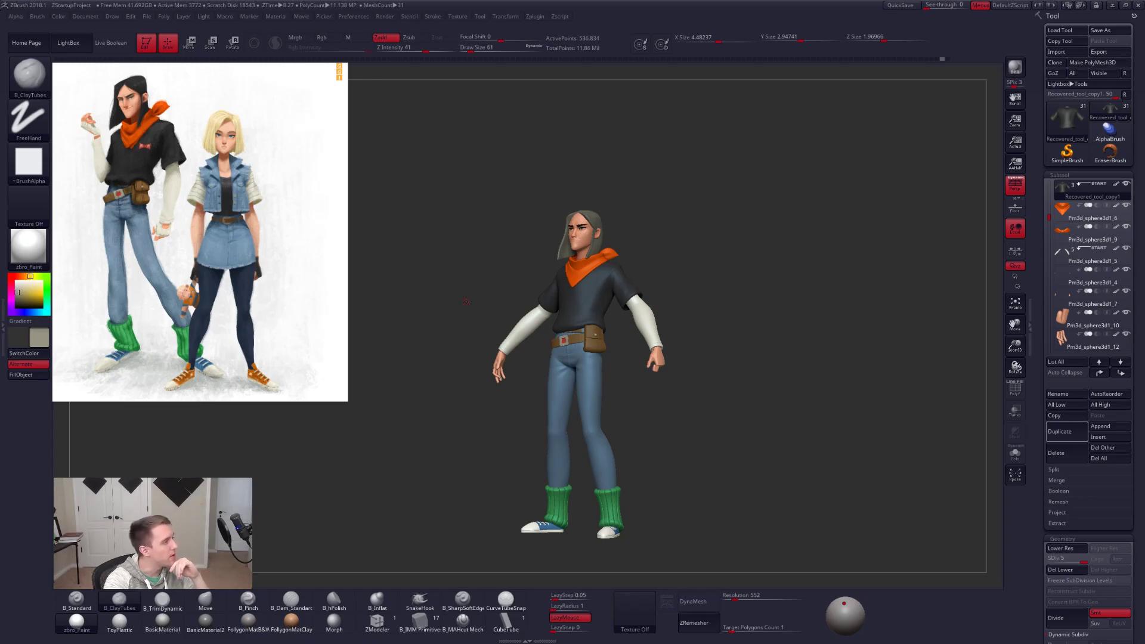
# Select and isolate the head, and turn off perspective distortion to examine its side profile.
pyautogui.keyDown('alt'); pyautogui.click(581, 239); pyautogui.keyUp('alt')
pyautogui.hotkey('alt', 's')
pyautogui.keyDown('ctrl'); pyautogui.moveTo(580, 239); pyautogui.dragTo(572, 307, button='right'); pyautogui.keyUp('ctrl')
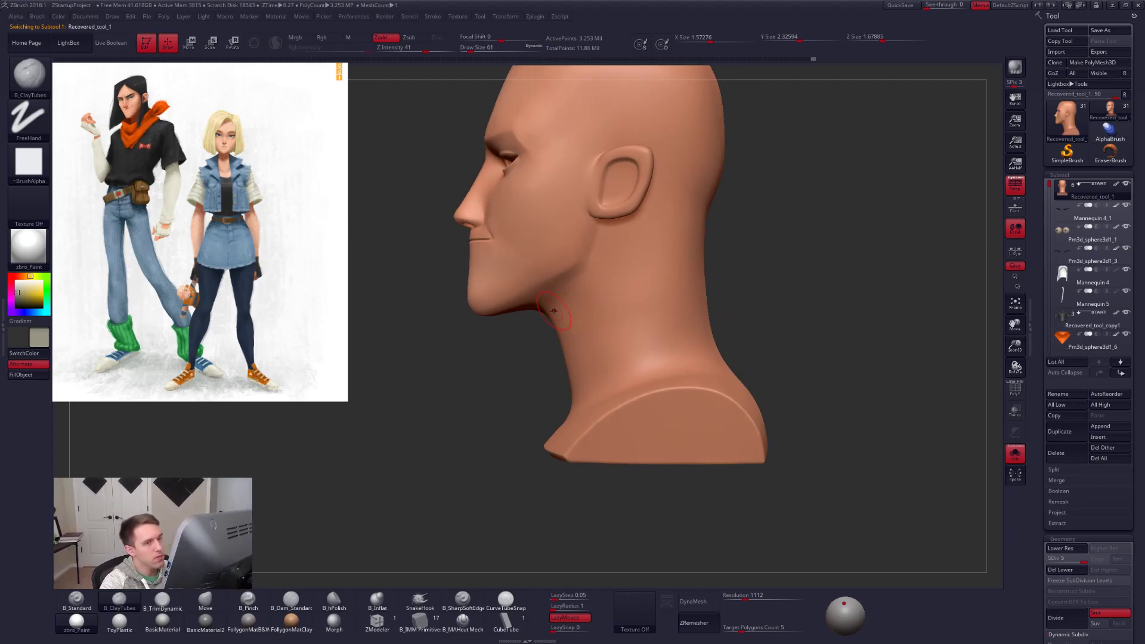
pyautogui.click(1014, 191)
pyautogui.keyDown('alt'); pyautogui.moveTo(618, 322); pyautogui.dragTo(659, 418, button='right'); pyautogui.keyUp('alt')
# Mask the neck between the jaw and shoulders, and lower the head to subdivision level 1.
pyautogui.moveTo(555, 411)
pyautogui.keyDown('ctrl'); pyautogui.mouseDown()
pyautogui.moveTo(798, 302)
pyautogui.moveTo(793, 555)
pyautogui.moveTo(483, 519)
pyautogui.moveTo(489, 441)
pyautogui.moveTo(471, 397)
pyautogui.mouseUp(); pyautogui.keyUp('ctrl')
pyautogui.moveTo(644, 448)
pyautogui.keyDown('ctrl'); pyautogui.keyDown('alt'); pyautogui.mouseDown()
pyautogui.moveTo(807, 433)
pyautogui.moveTo(518, 564)
pyautogui.mouseUp(); pyautogui.keyUp('alt'); pyautogui.keyUp('ctrl')
pyautogui.moveTo(525, 441)
pyautogui.keyDown('alt'); pyautogui.mouseDown()
pyautogui.moveTo(530, 507)
pyautogui.moveTo(723, 420)
pyautogui.moveTo(632, 411)
pyautogui.mouseUp(); pyautogui.keyUp('alt')
pyautogui.hotkey('shift', 'd')
pyautogui.hotkey('shift', 'd')
pyautogui.hotkey('shift', 'd')
pyautogui.hotkey('shift', 'd')
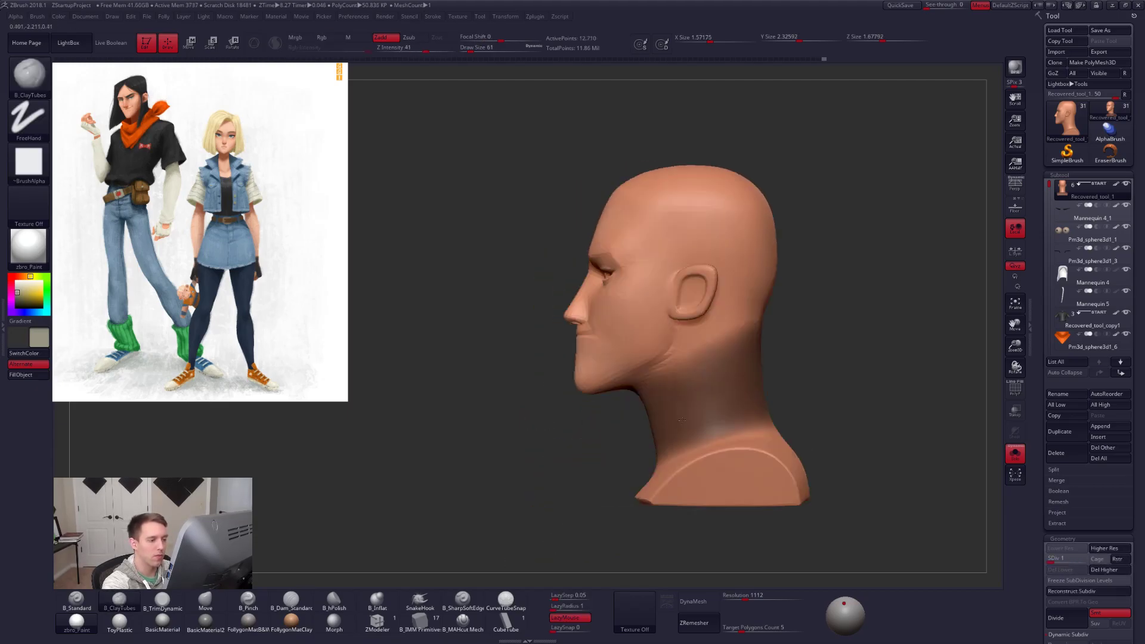
# Invert the mask to leave only the neck editable and raise the brush Draw Size to 279.
pyautogui.keyDown('ctrl'); pyautogui.click(768, 389); pyautogui.keyUp('ctrl')
pyautogui.keyDown('ctrl'); pyautogui.click(744, 397); pyautogui.keyUp('ctrl')
pyautogui.press('space')
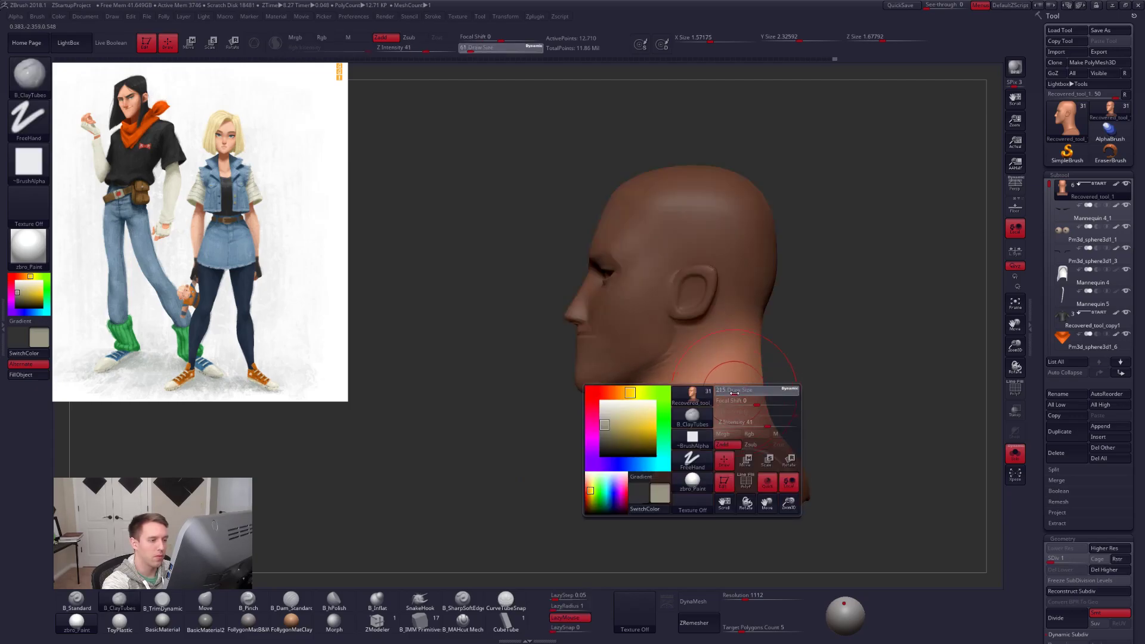
pyautogui.moveTo(725, 417)
pyautogui.keyDown('alt'); pyautogui.mouseDown(button='right')
pyautogui.moveTo(687, 415)
pyautogui.moveTo(719, 409)
pyautogui.mouseUp(button='right'); pyautogui.keyUp('alt')
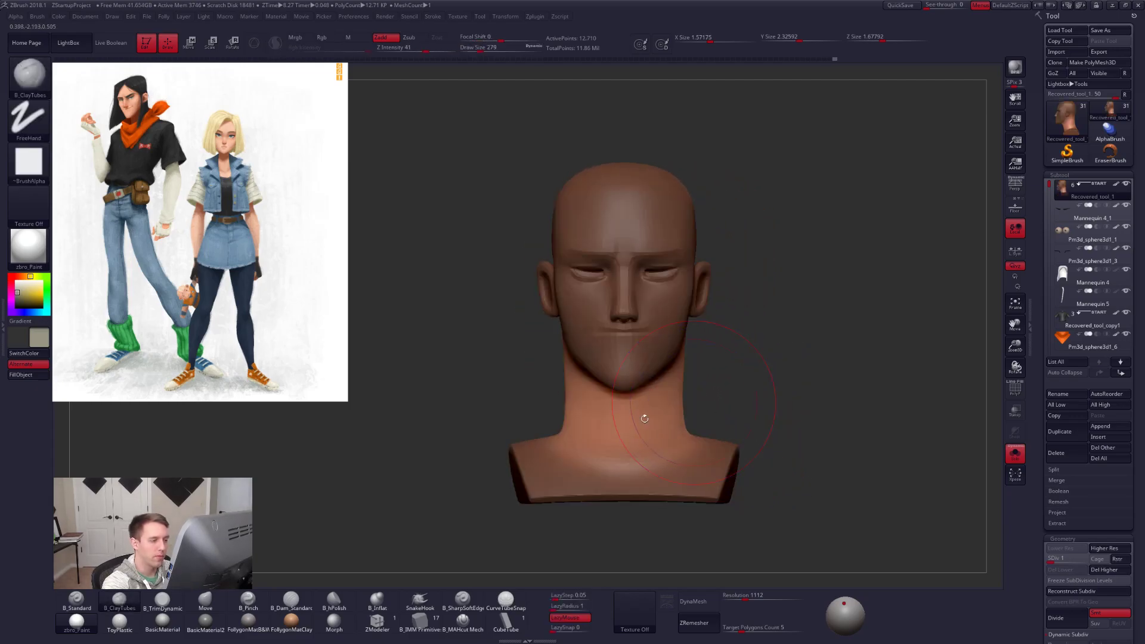
# Switch to the Move brush and reshape the unmasked neck's sides below the jaw.
pyautogui.press('w')
pyautogui.keyDown('shift'); pyautogui.moveTo(628, 415); pyautogui.dragTo(725, 415); pyautogui.keyUp('shift')
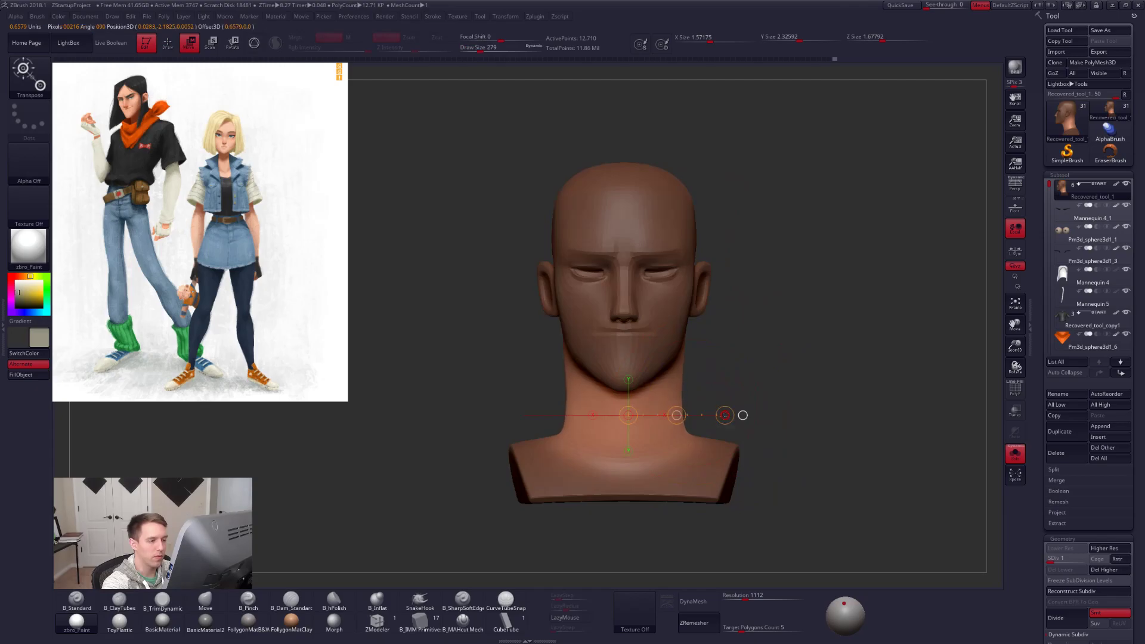
pyautogui.press('q')
pyautogui.press('b')
pyautogui.press('m')
pyautogui.press('v')
pyautogui.moveTo(682, 368); pyautogui.dragTo(612, 352, button='right')
pyautogui.moveTo(535, 362); pyautogui.dragTo(652, 365, button='right')
pyautogui.moveTo(683, 386); pyautogui.dragTo(669, 384)
pyautogui.moveTo(659, 380); pyautogui.dragTo(689, 376, button='right')
# Compare the neck with the full outfit, clear its mask, and narrow it with the Move brush at Draw Size 160.
pyautogui.moveTo(689, 376)
pyautogui.keyDown('shift'); pyautogui.mouseDown()
pyautogui.moveTo(703, 382)
pyautogui.moveTo(680, 396)
pyautogui.mouseUp(); pyautogui.keyUp('shift')
pyautogui.press('space')
pyautogui.hotkey('alt', 's')
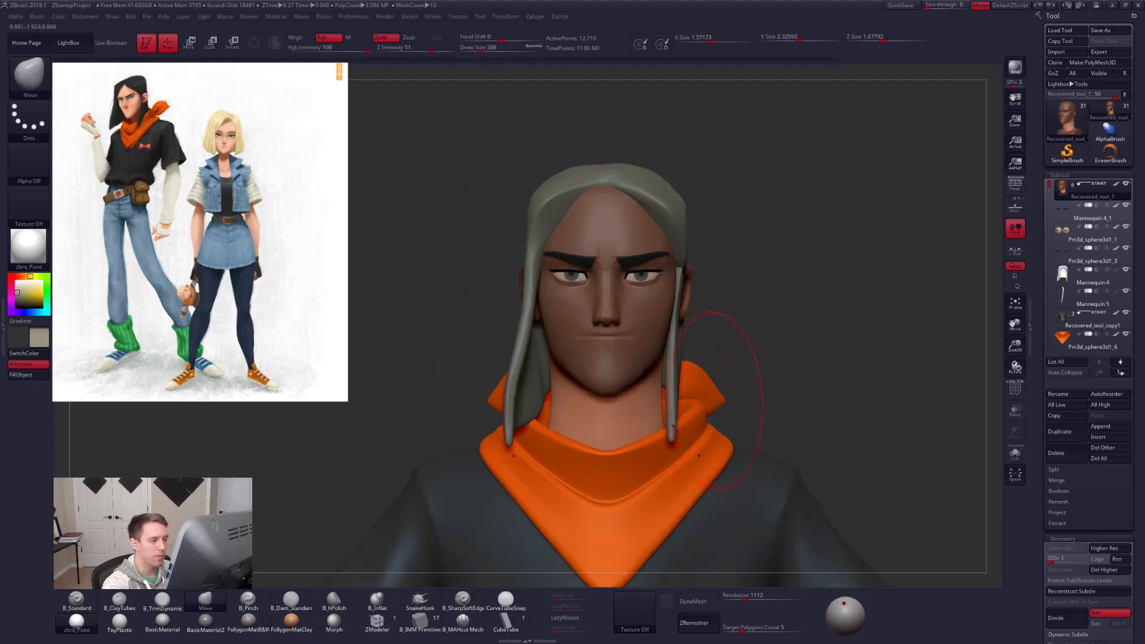
pyautogui.hotkey('alt', 's')
pyautogui.press('space')
pyautogui.moveTo(657, 397); pyautogui.dragTo(660, 397)
pyautogui.press('space')
pyautogui.moveTo(659, 439)
pyautogui.mouseDown()
pyautogui.moveTo(678, 403)
pyautogui.moveTo(561, 393)
pyautogui.mouseUp()
pyautogui.press('space')
pyautogui.moveTo(668, 385); pyautogui.dragTo(652, 385)
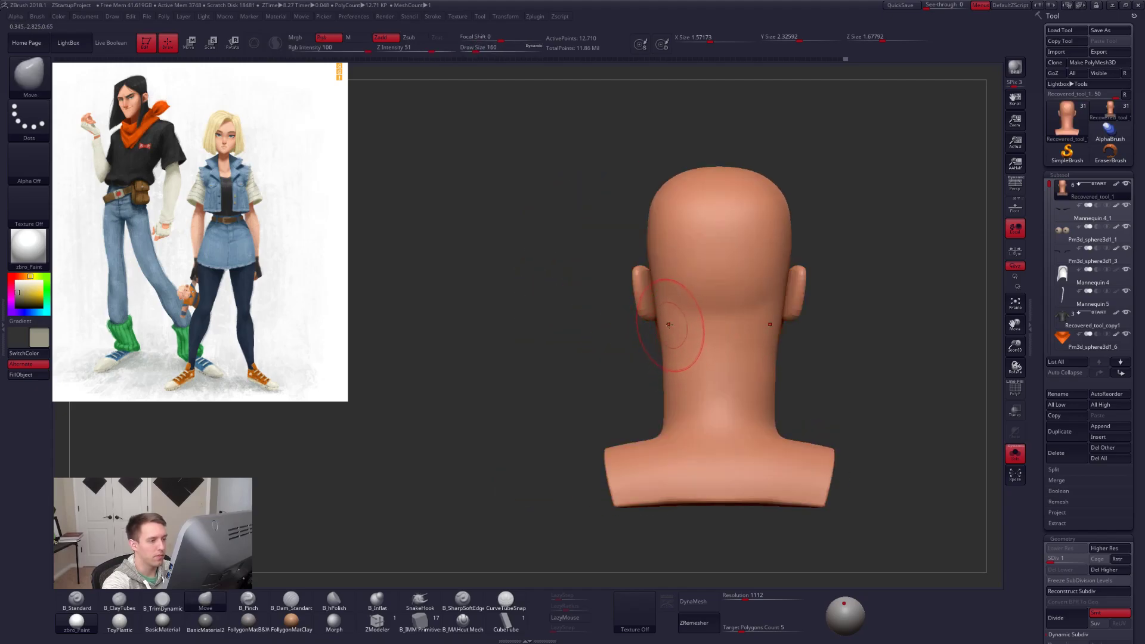
# Smooth the back of the neck below the ears and broaden the Move brush to Draw Size 239.
pyautogui.keyDown('shift'); pyautogui.moveTo(669, 335); pyautogui.dragTo(657, 370); pyautogui.keyUp('shift')
pyautogui.moveTo(652, 367)
pyautogui.keyDown('shift'); pyautogui.mouseDown(button='right')
pyautogui.moveTo(659, 343)
pyautogui.moveTo(652, 376)
pyautogui.moveTo(626, 384)
pyautogui.mouseUp(button='right'); pyautogui.keyUp('shift')
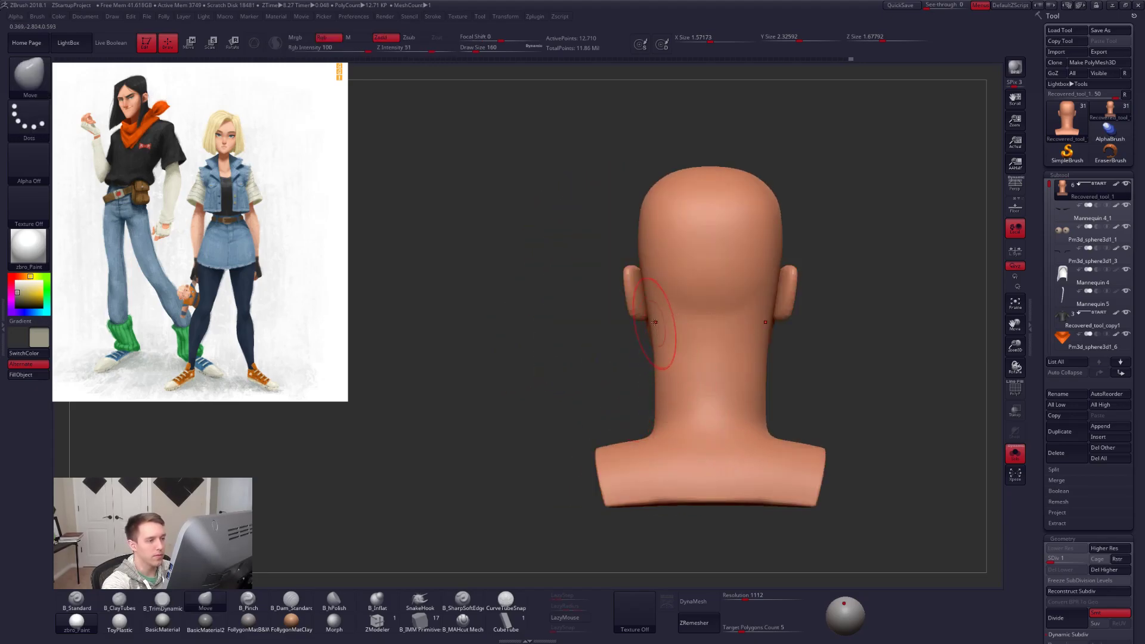
pyautogui.press('space')
pyautogui.moveTo(661, 349); pyautogui.dragTo(666, 349)
pyautogui.moveTo(662, 358)
pyautogui.mouseDown(button='right')
pyautogui.moveTo(707, 370)
pyautogui.moveTo(790, 428)
pyautogui.moveTo(834, 432)
pyautogui.mouseUp(button='right')
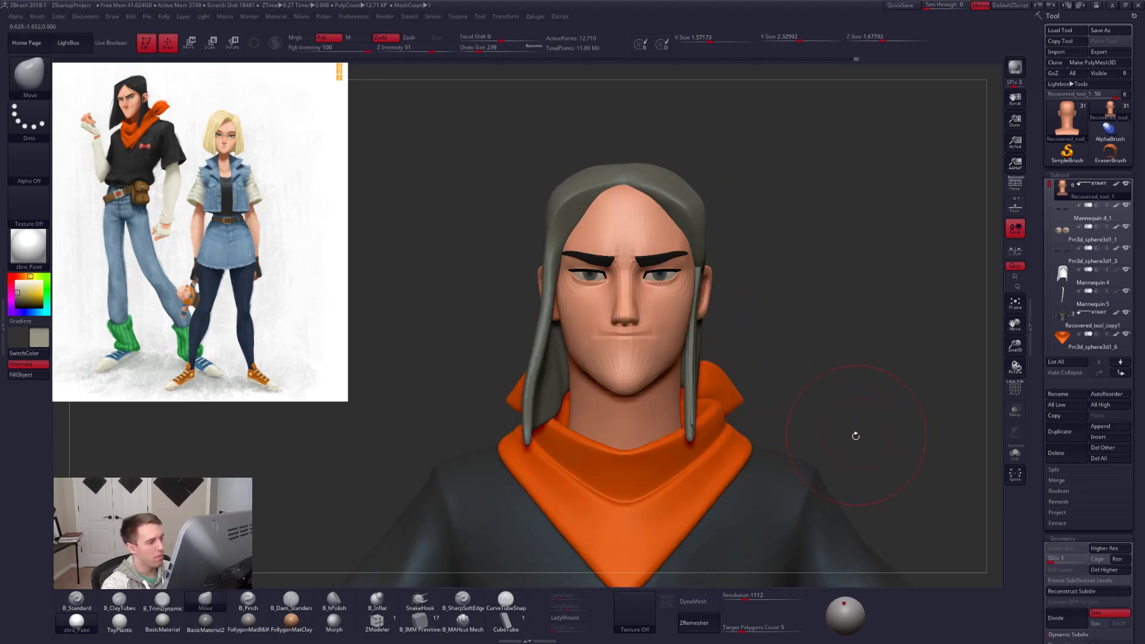
# Isolate the head, refine the neck's side contour at Draw Size 170, and bring the other parts back into view.
pyautogui.hotkey('alt', 's')
pyautogui.press('space')
pyautogui.click(680, 398)
pyautogui.moveTo(681, 388); pyautogui.dragTo(554, 399, button='right')
pyautogui.press('space')
pyautogui.click(681, 396)
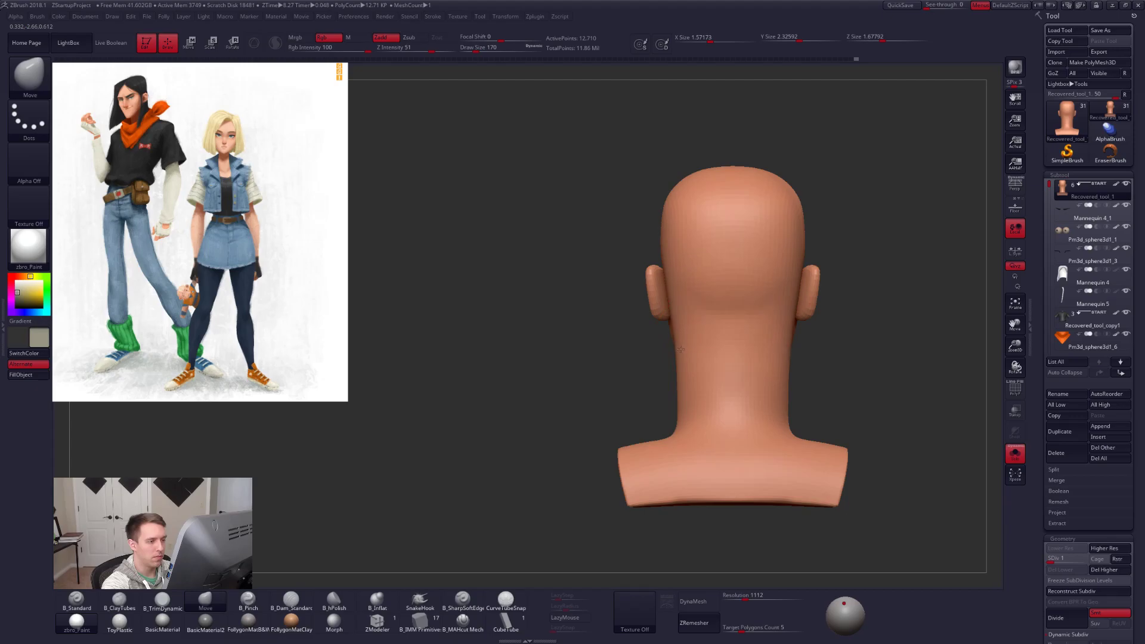
pyautogui.moveTo(681, 407)
pyautogui.mouseDown(button='right')
pyautogui.moveTo(702, 431)
pyautogui.moveTo(732, 436)
pyautogui.mouseUp(button='right')
pyautogui.hotkey('alt', 's')
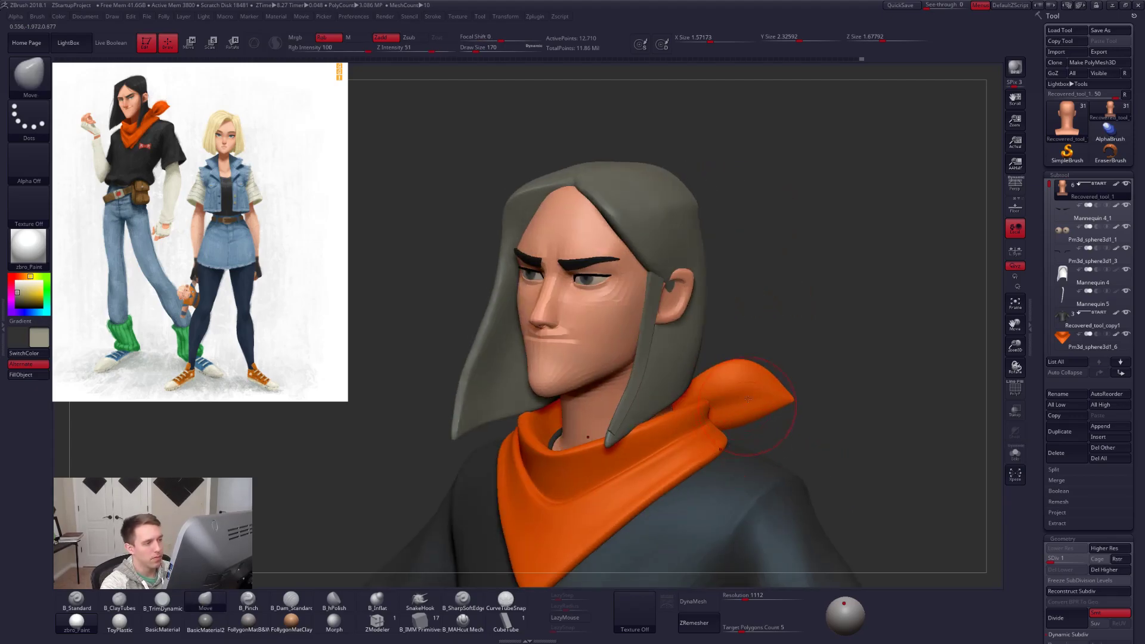
# Raise the head to subdivision level 5, check the neck from the front, and set the Draw Size to 96.
pyautogui.press('d')
pyautogui.press('d')
pyautogui.press('d')
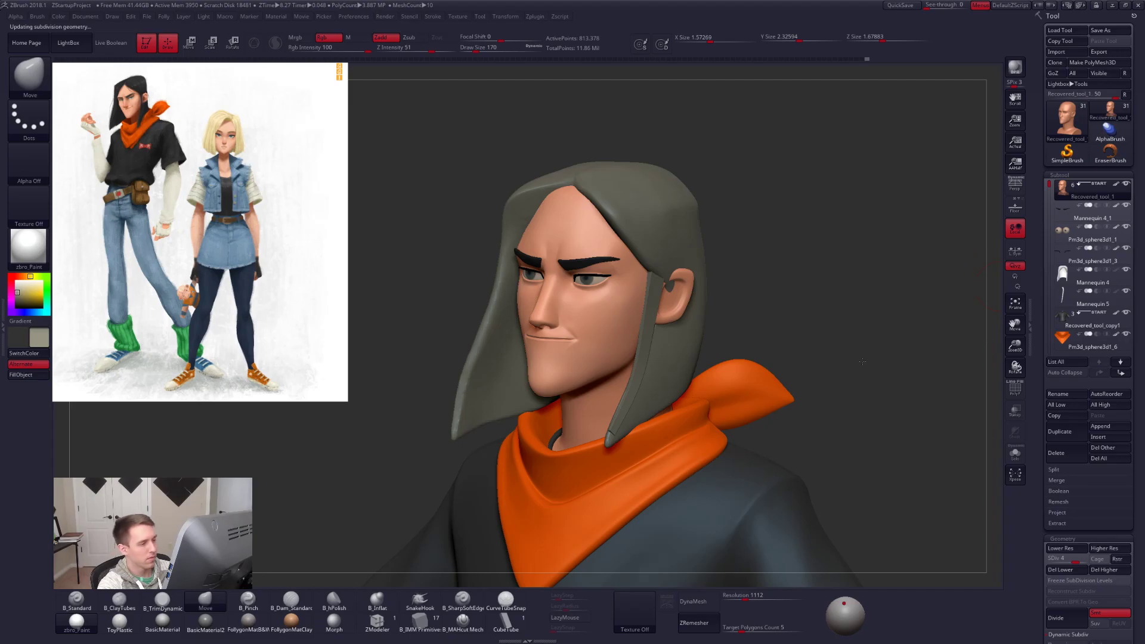
pyautogui.moveTo(672, 411)
pyautogui.mouseDown()
pyautogui.moveTo(749, 468)
pyautogui.moveTo(754, 518)
pyautogui.moveTo(759, 485)
pyautogui.moveTo(779, 485)
pyautogui.moveTo(741, 504)
pyautogui.moveTo(823, 501)
pyautogui.moveTo(862, 429)
pyautogui.moveTo(836, 422)
pyautogui.moveTo(841, 434)
pyautogui.mouseUp()
pyautogui.hotkey('alt', 's')
pyautogui.press('d')
pyautogui.hotkey('alt', 's')
pyautogui.press('s')
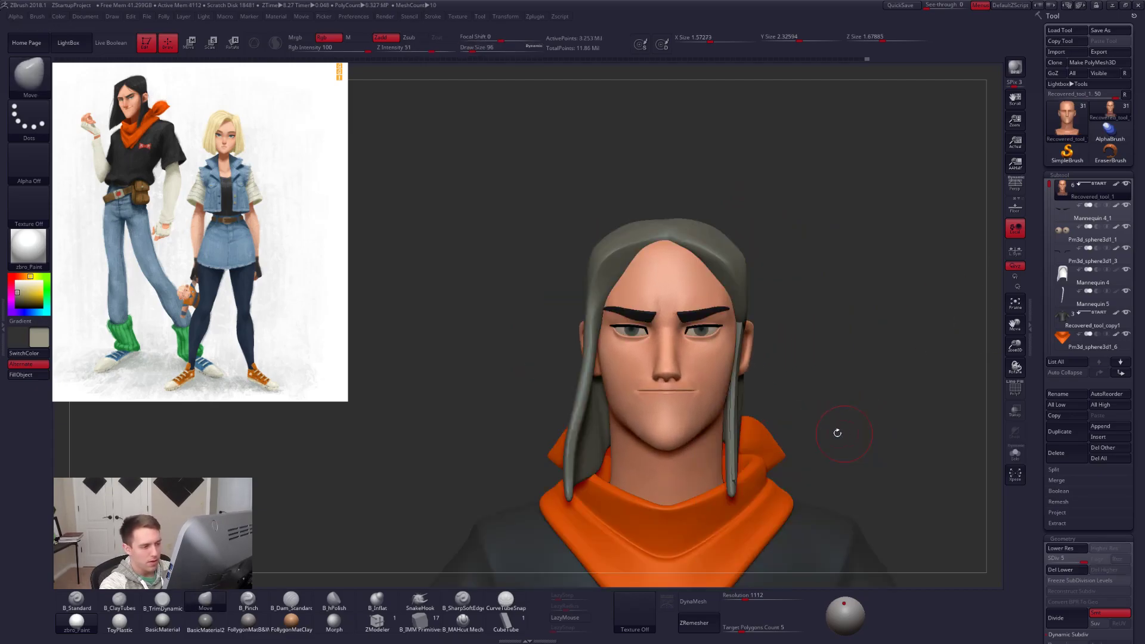
# Choose the FollygonMatB&W material with white as the colour, and select the hair subtool.
pyautogui.click(248, 620)
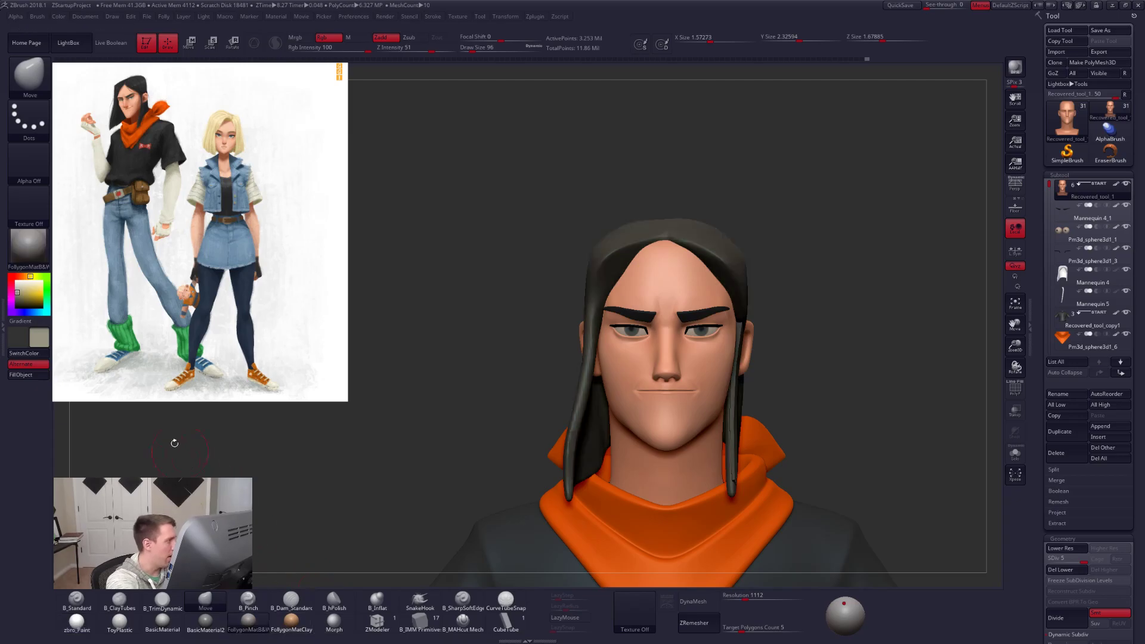
pyautogui.press('c')
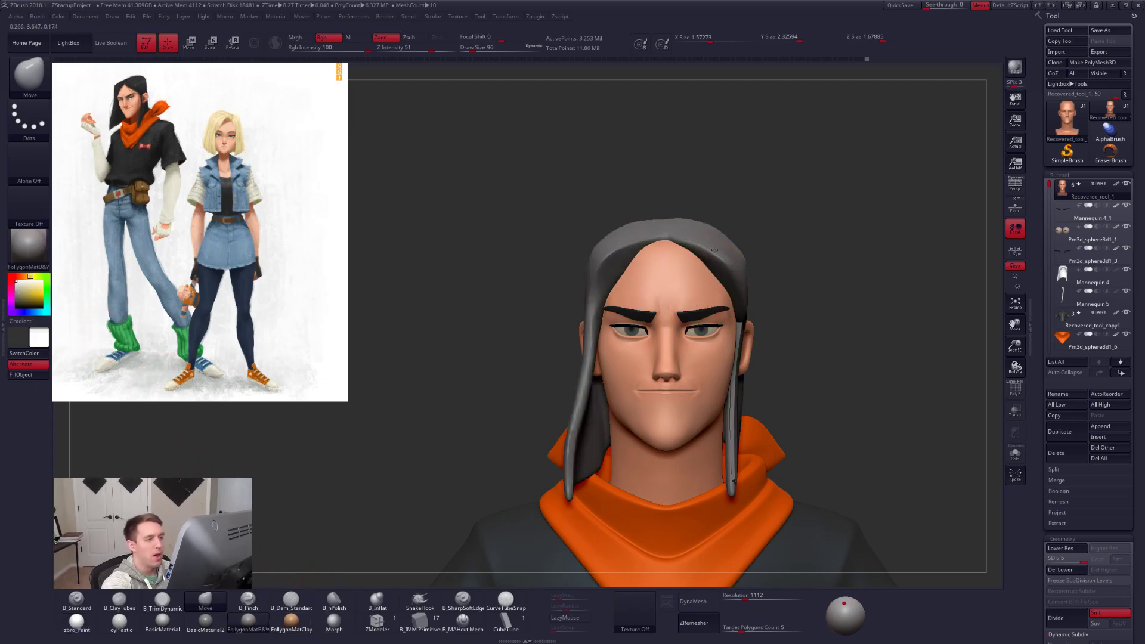
pyautogui.keyDown('alt'); pyautogui.click(734, 269); pyautogui.keyUp('alt')
pyautogui.moveTo(738, 268); pyautogui.dragTo(680, 280, button='right')
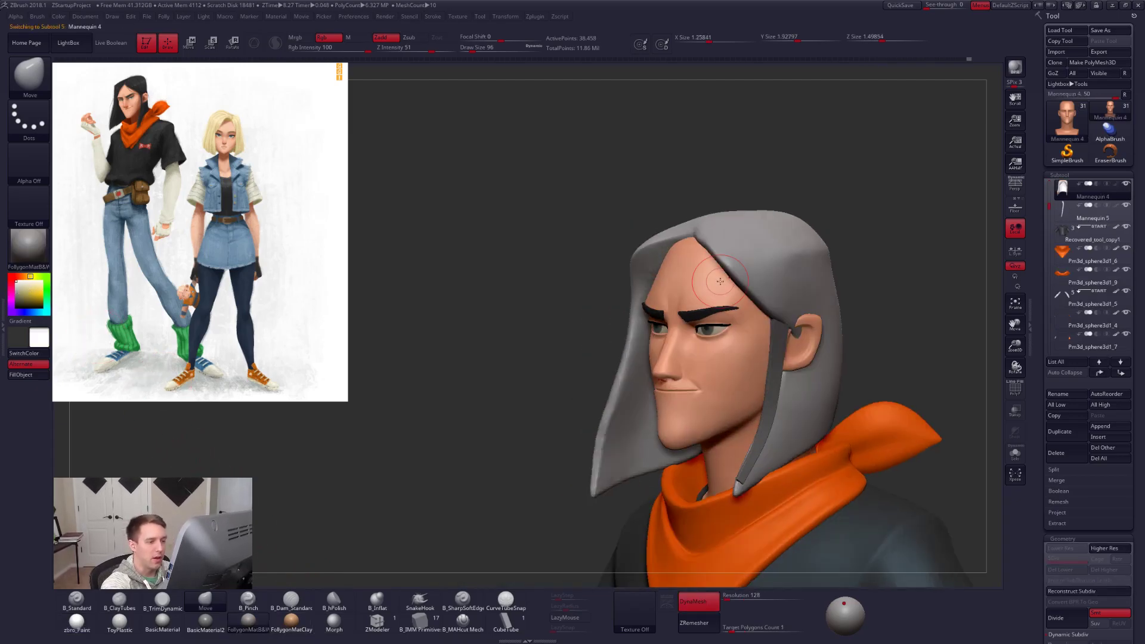
# Reshape the hair around the forehead, ear and back of the head with the Move brush.
pyautogui.press('space')
pyautogui.moveTo(682, 333); pyautogui.dragTo(690, 332)
pyautogui.keyDown('alt'); pyautogui.moveTo(768, 361); pyautogui.dragTo(747, 450, button='right'); pyautogui.keyUp('alt')
pyautogui.press('space')
pyautogui.moveTo(748, 451); pyautogui.dragTo(751, 452)
pyautogui.moveTo(751, 454)
pyautogui.mouseDown(button='right')
pyautogui.moveTo(773, 460)
pyautogui.moveTo(727, 486)
pyautogui.moveTo(694, 477)
pyautogui.mouseUp(button='right')
pyautogui.press('space')
pyautogui.moveTo(718, 422); pyautogui.dragTo(714, 417)
pyautogui.press('space')
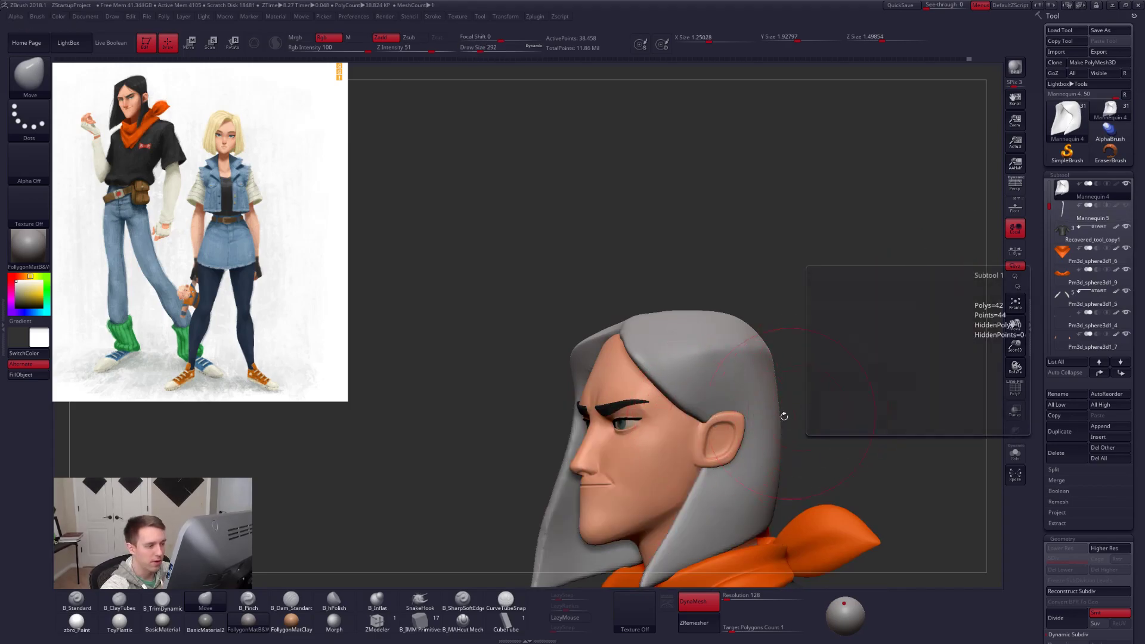
pyautogui.moveTo(789, 409); pyautogui.dragTo(786, 443, button='right')
pyautogui.press('space')
pyautogui.moveTo(786, 444); pyautogui.dragTo(778, 440)
# Isolate the hair and adjust and smooth its front opening near the parting at Draw Size 104.
pyautogui.hotkey('alt', 's')
pyautogui.press('space')
pyautogui.moveTo(614, 360); pyautogui.dragTo(612, 359)
pyautogui.moveTo(685, 369); pyautogui.dragTo(623, 362, button='right')
pyautogui.press('space')
pyautogui.moveTo(621, 362); pyautogui.dragTo(622, 362)
pyautogui.moveTo(623, 362); pyautogui.dragTo(647, 391, button='right')
pyautogui.keyDown('shift'); pyautogui.moveTo(623, 385); pyautogui.dragTo(628, 371); pyautogui.keyUp('shift')
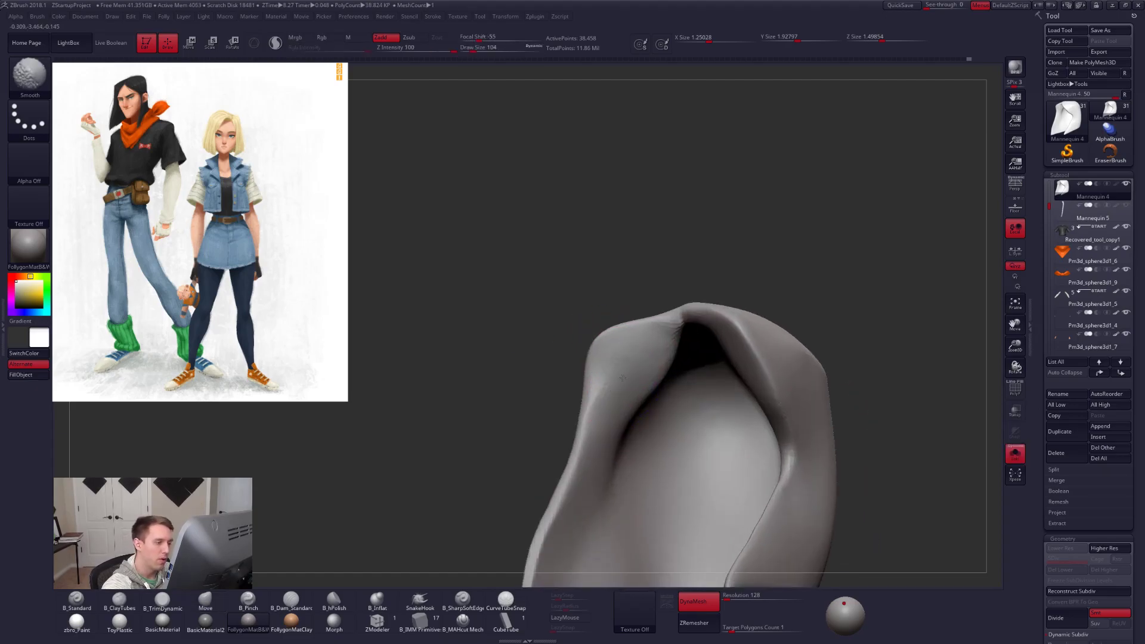
# Show the whole character, smooth the hair near the temple at Draw Size 170, and check the figure's silhouette.
pyautogui.moveTo(655, 352); pyautogui.dragTo(694, 382, button='right')
pyautogui.keyDown('ctrl'); pyautogui.moveTo(694, 382); pyautogui.dragTo(703, 396, button='right'); pyautogui.keyUp('ctrl')
pyautogui.hotkey('alt', 's')
pyautogui.press('space')
pyautogui.moveTo(760, 367); pyautogui.dragTo(722, 368, button='right')
pyautogui.press('2')
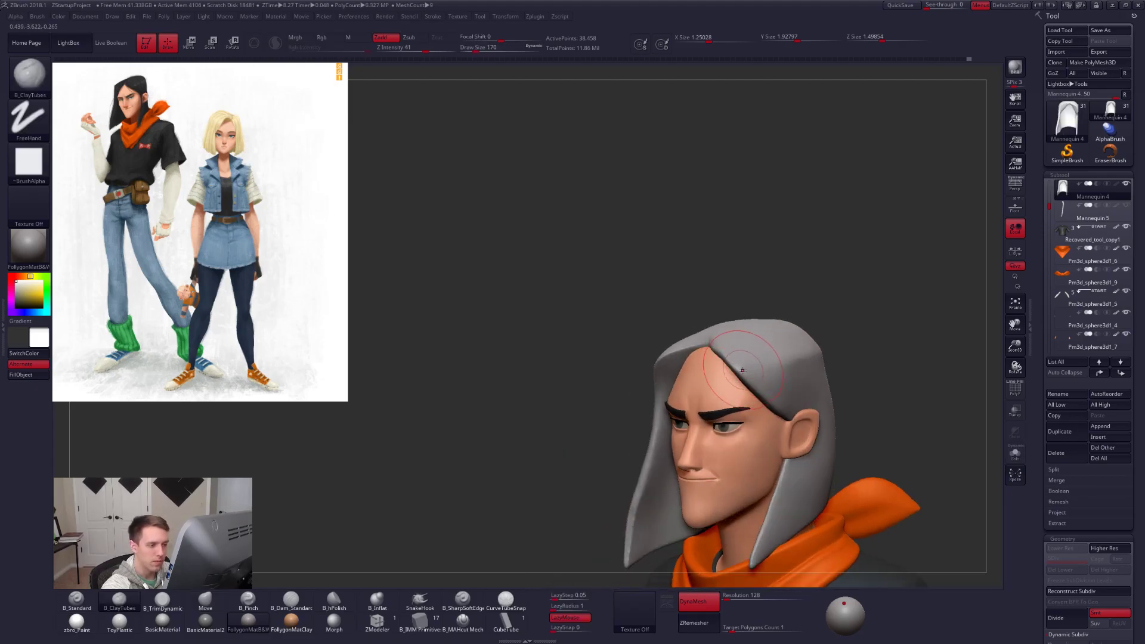
pyautogui.press('shift')
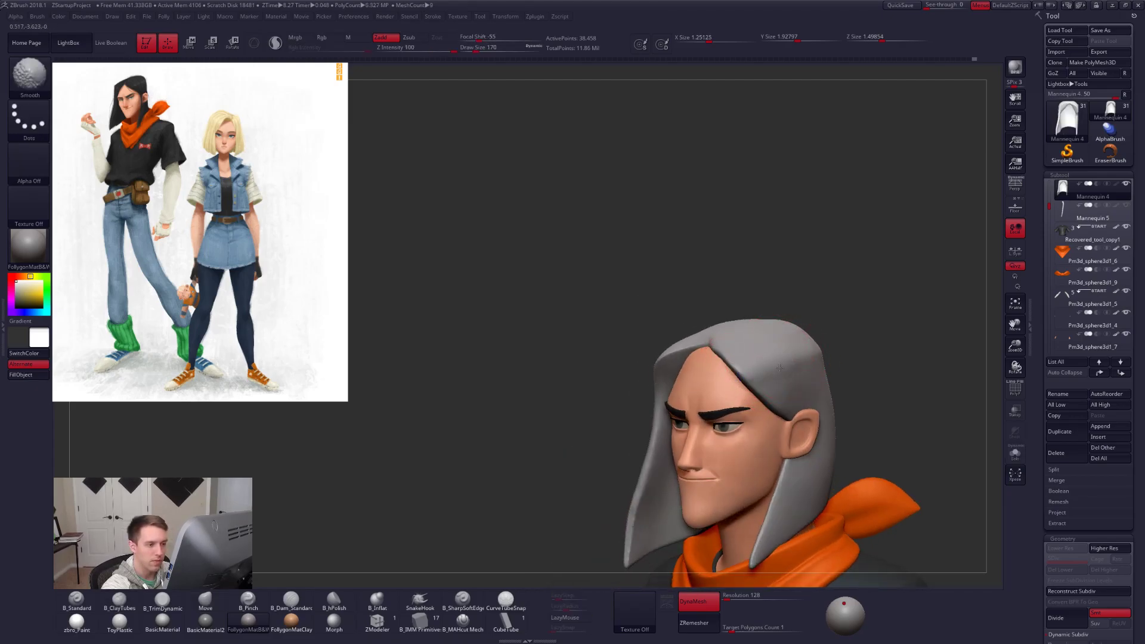
pyautogui.moveTo(786, 361)
pyautogui.mouseDown(button='right')
pyautogui.moveTo(845, 418)
pyautogui.moveTo(800, 423)
pyautogui.moveTo(833, 442)
pyautogui.moveTo(795, 439)
pyautogui.moveTo(787, 475)
pyautogui.moveTo(810, 471)
pyautogui.moveTo(805, 446)
pyautogui.mouseUp(button='right')
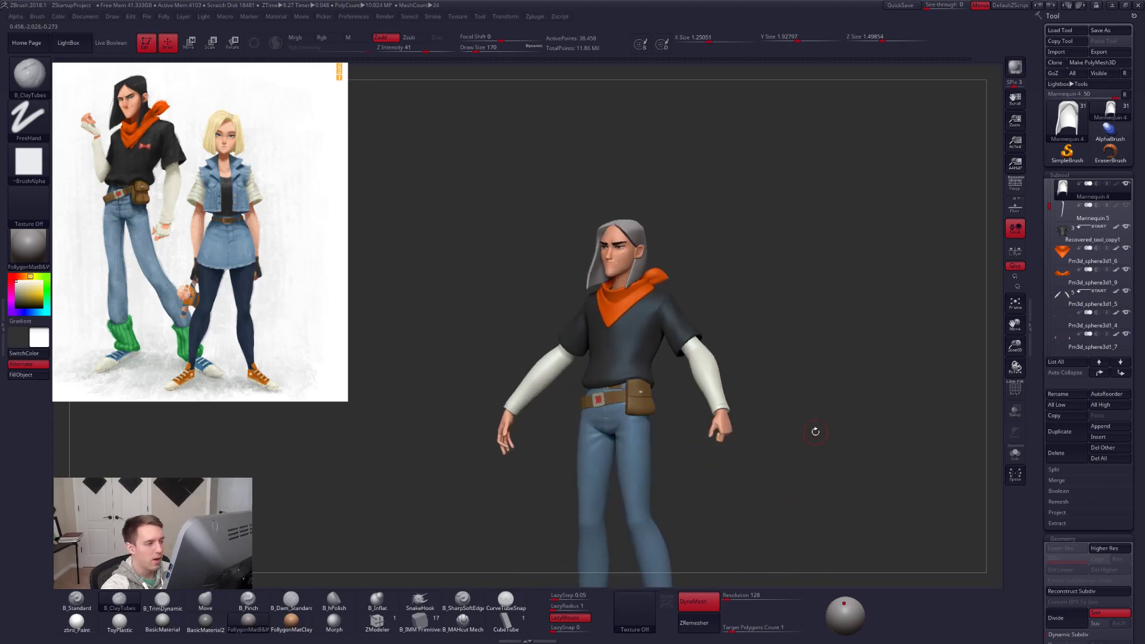
# Hide the clothing, belt, arm and leg subtools, leaving only the head, facial features and hair visible.
pyautogui.moveTo(1048, 207); pyautogui.dragTo(1055, 253)
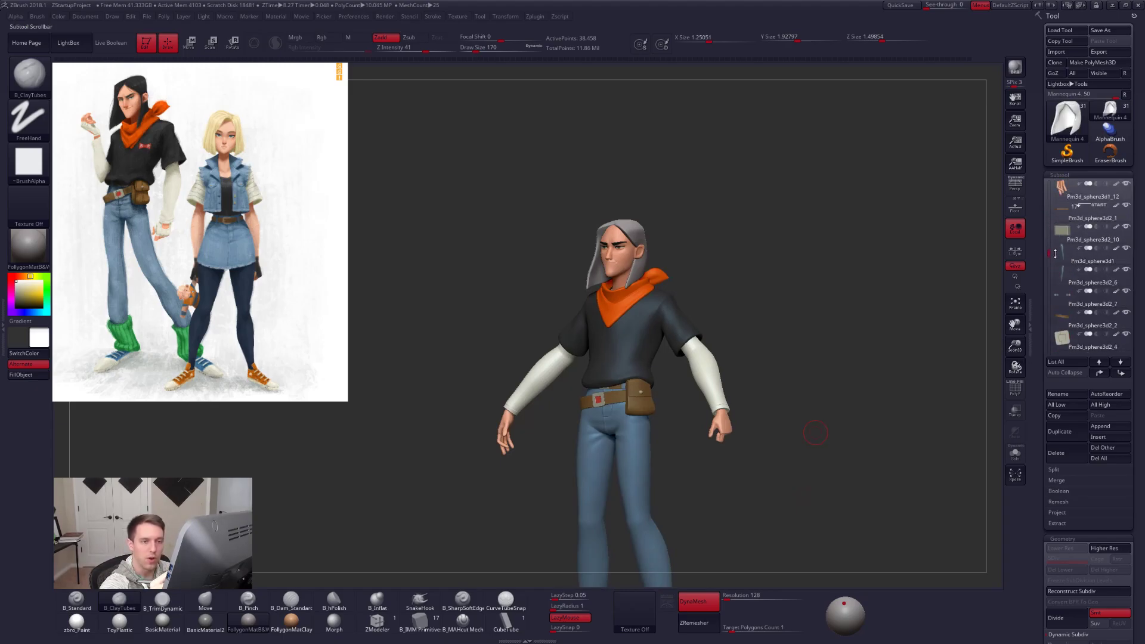
pyautogui.click(1056, 217)
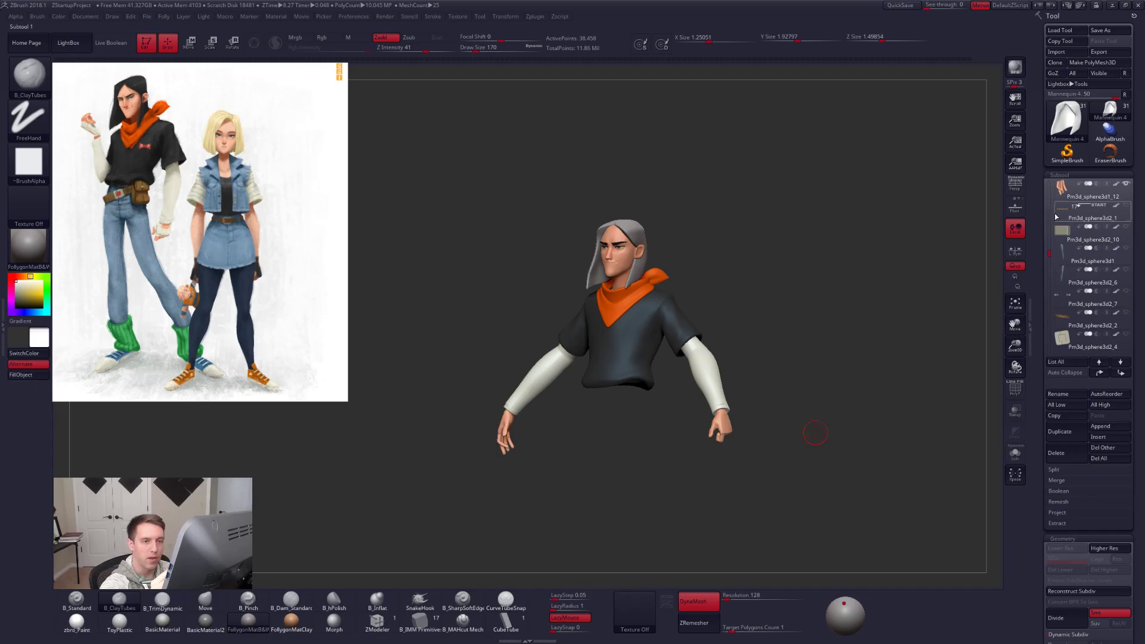
pyautogui.keyDown('alt'); pyautogui.moveTo(927, 298); pyautogui.dragTo(941, 234); pyautogui.keyUp('alt')
pyautogui.moveTo(1054, 250); pyautogui.dragTo(1050, 183)
pyautogui.click(1125, 227)
pyautogui.click(1125, 248)
pyautogui.keyDown('alt'); pyautogui.moveTo(687, 324); pyautogui.dragTo(731, 449); pyautogui.keyUp('alt')
pyautogui.keyDown('alt'); pyautogui.moveTo(616, 392); pyautogui.dragTo(673, 434); pyautogui.keyUp('alt')
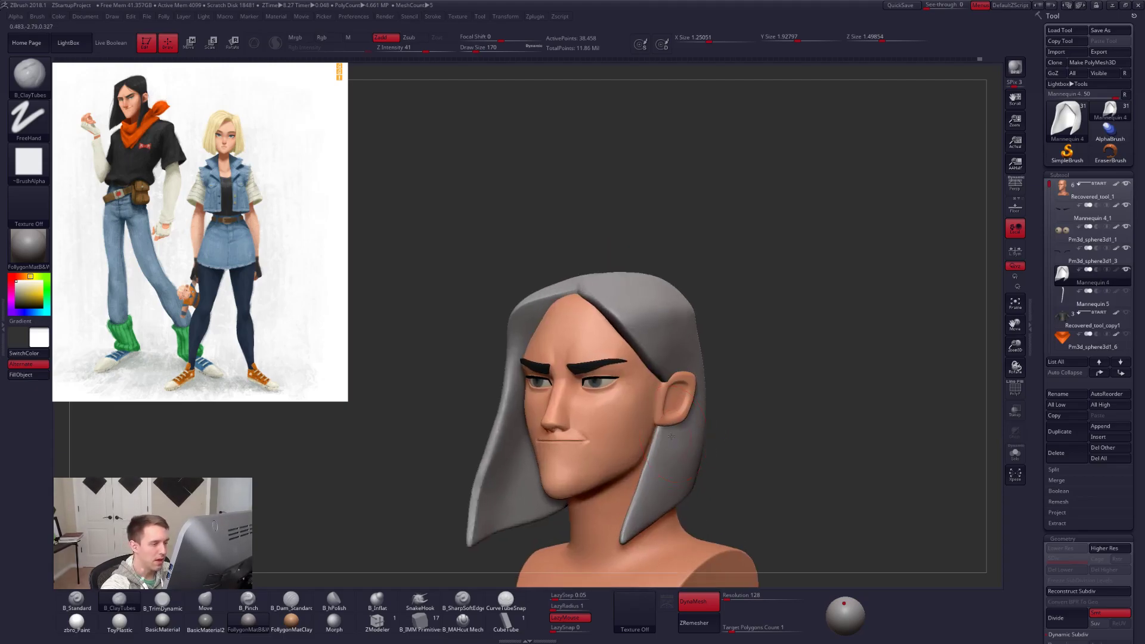
# Switch to the Move brush and refine the hair's shape above the forehead in side view.
pyautogui.keyDown('shift'); pyautogui.moveTo(672, 434); pyautogui.dragTo(644, 417, button='right'); pyautogui.keyUp('shift')
pyautogui.press('b')
pyautogui.press('m')
pyautogui.press('v')
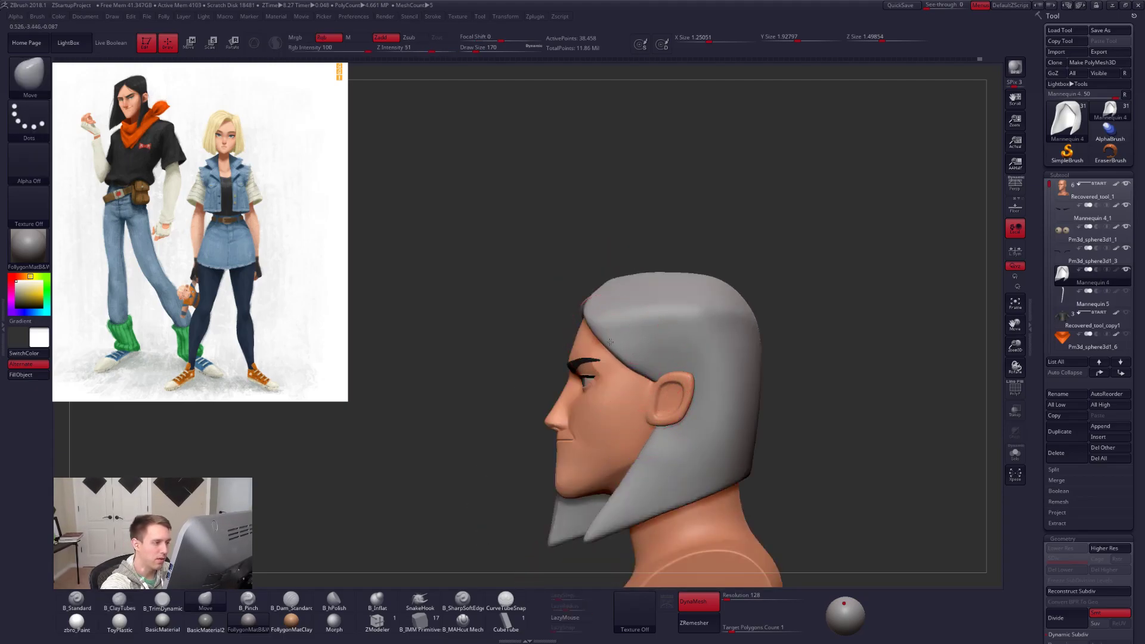
pyautogui.moveTo(610, 341)
pyautogui.keyDown('shift'); pyautogui.mouseDown(button='right')
pyautogui.moveTo(666, 380)
pyautogui.moveTo(635, 373)
pyautogui.moveTo(620, 406)
pyautogui.mouseUp(button='right'); pyautogui.keyUp('shift')
# Set up the B_Pinch brush at Draw Size 96 and subdivide the hair to level 3.
pyautogui.press('s')
pyautogui.press('b')
pyautogui.press('p')
pyautogui.press('i')
pyautogui.press('space')
pyautogui.moveTo(659, 350); pyautogui.dragTo(654, 351)
pyautogui.press('d')
pyautogui.press('d')
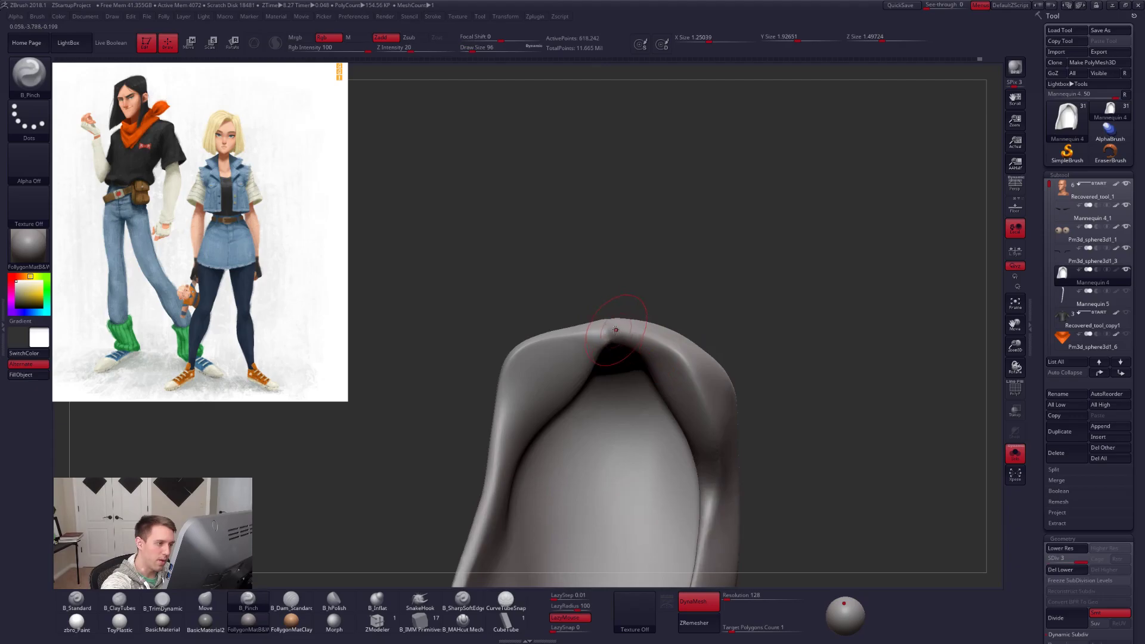
# Pinch the hair's front edge around the parting and raise the Draw Size to 150.
pyautogui.moveTo(721, 446); pyautogui.dragTo(723, 457)
pyautogui.moveTo(769, 450)
pyautogui.mouseDown(button='right')
pyautogui.moveTo(703, 455)
pyautogui.moveTo(764, 445)
pyautogui.mouseUp(button='right')
pyautogui.moveTo(620, 394)
pyautogui.keyDown('alt'); pyautogui.mouseDown(button='right')
pyautogui.moveTo(735, 385)
pyautogui.moveTo(725, 398)
pyautogui.mouseUp(button='right'); pyautogui.keyUp('alt')
pyautogui.press('s')
pyautogui.press('space')
pyautogui.moveTo(662, 369); pyautogui.dragTo(692, 365)
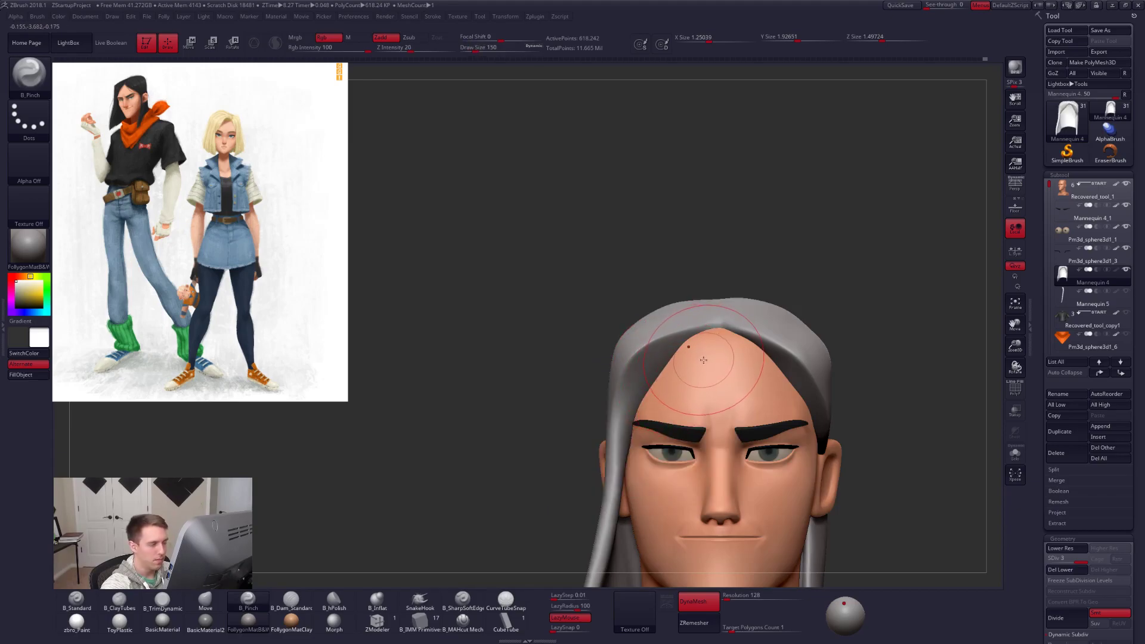
# Mask one half of the hair along the centre parting and lower it to subdivision level 1.
pyautogui.moveTo(701, 367); pyautogui.dragTo(722, 280, button='right')
pyautogui.moveTo(721, 282)
pyautogui.keyDown('ctrl'); pyautogui.mouseDown()
pyautogui.moveTo(721, 369)
pyautogui.moveTo(873, 499)
pyautogui.moveTo(770, 286)
pyautogui.mouseUp(); pyautogui.keyUp('ctrl')
pyautogui.moveTo(674, 334); pyautogui.dragTo(720, 370, button='right')
pyautogui.hotkey('shift', 'd')
pyautogui.hotkey('shift', 'd')
# Reshape the unmasked half of the hair around the parting and hairline with the Move brush at Draw Size 104.
pyautogui.press('space')
pyautogui.moveTo(678, 361); pyautogui.dragTo(674, 352)
pyautogui.press('b')
pyautogui.press('m')
pyautogui.press('v')
pyautogui.press('space')
pyautogui.moveTo(663, 351); pyautogui.dragTo(670, 361, button='right')
pyautogui.press('space')
pyautogui.moveTo(670, 363); pyautogui.dragTo(674, 362)
pyautogui.moveTo(674, 363); pyautogui.dragTo(727, 393, button='right')
pyautogui.press('space')
pyautogui.moveTo(727, 394); pyautogui.dragTo(722, 393)
pyautogui.moveTo(723, 392)
pyautogui.keyDown('alt'); pyautogui.mouseDown(button='right')
pyautogui.moveTo(696, 367)
pyautogui.moveTo(646, 352)
pyautogui.mouseUp(button='right'); pyautogui.keyUp('alt')
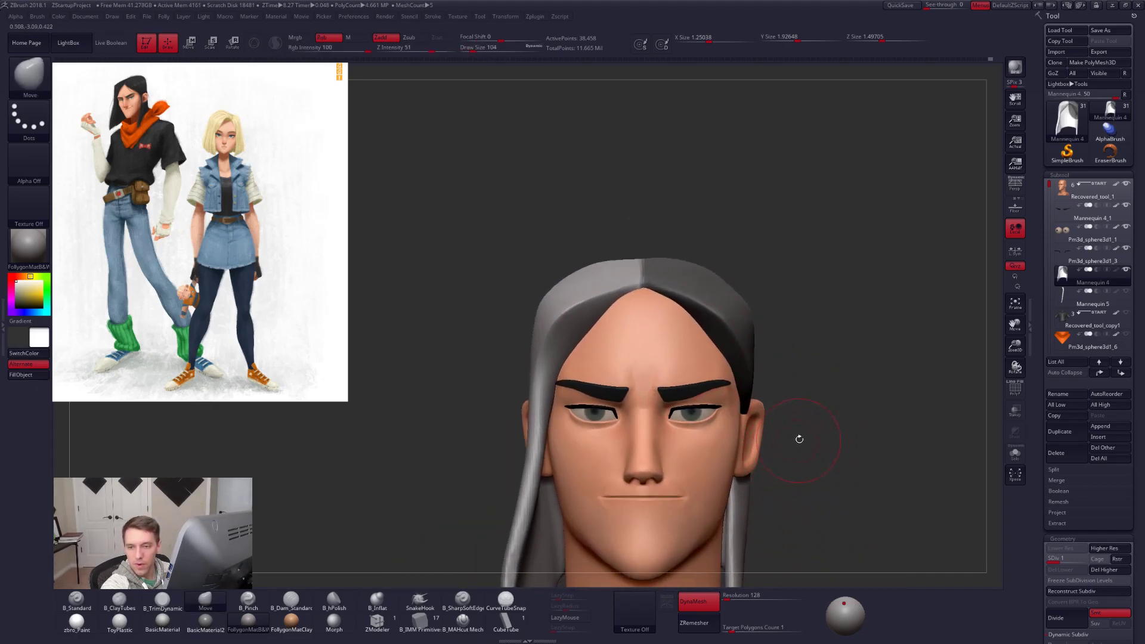
# Raise the hair to subdivision level 3, isolate it, and sharpen its front edge with B_Pinch.
pyautogui.keyDown('alt'); pyautogui.moveTo(795, 443); pyautogui.dragTo(878, 490, button='right'); pyautogui.keyUp('alt')
pyautogui.press('5')
pyautogui.press('d')
pyautogui.press('d')
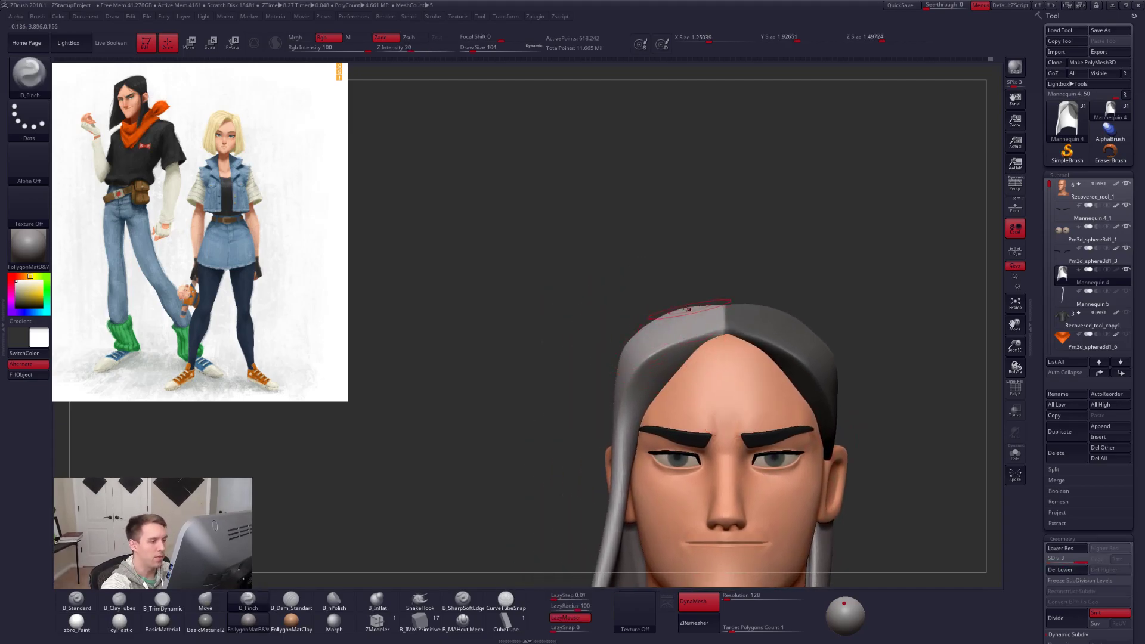
pyautogui.hotkey('alt', 's')
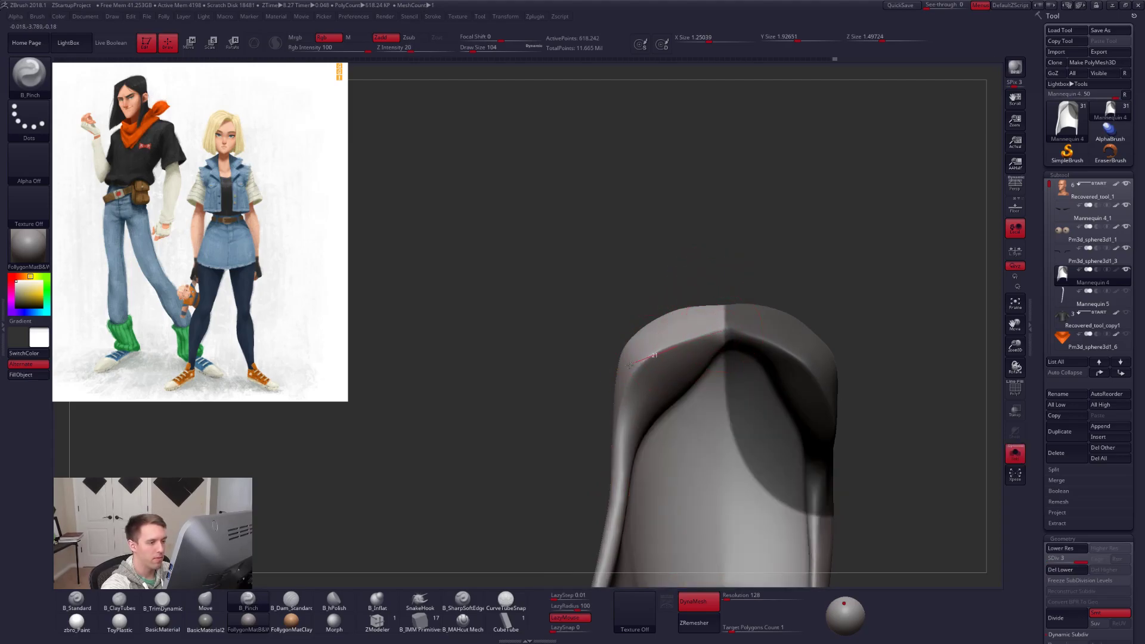
pyautogui.moveTo(548, 447)
pyautogui.mouseDown(button='right')
pyautogui.moveTo(601, 455)
pyautogui.moveTo(600, 411)
pyautogui.mouseUp(button='right')
pyautogui.press('space')
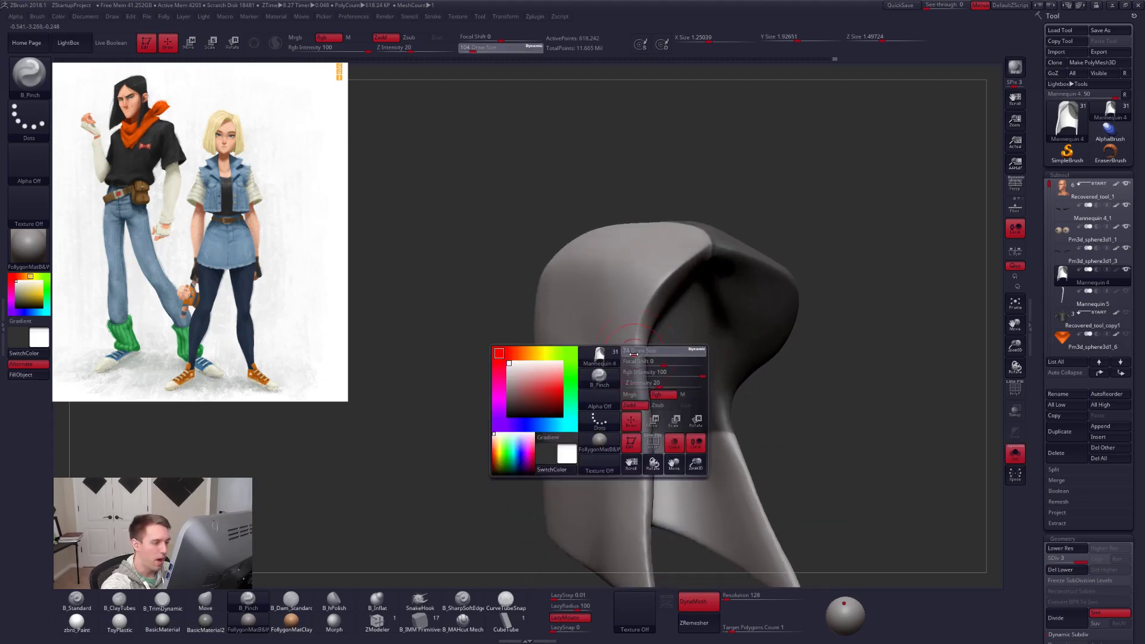
pyautogui.moveTo(635, 378); pyautogui.dragTo(631, 378)
pyautogui.moveTo(642, 508); pyautogui.dragTo(642, 511)
# Pinch the hair's long side edge down to the tip at Draw Size 88, and show the head again.
pyautogui.keyDown('alt'); pyautogui.moveTo(639, 504); pyautogui.dragTo(642, 378, button='right'); pyautogui.keyUp('alt')
pyautogui.press('space')
pyautogui.moveTo(639, 368); pyautogui.dragTo(642, 368)
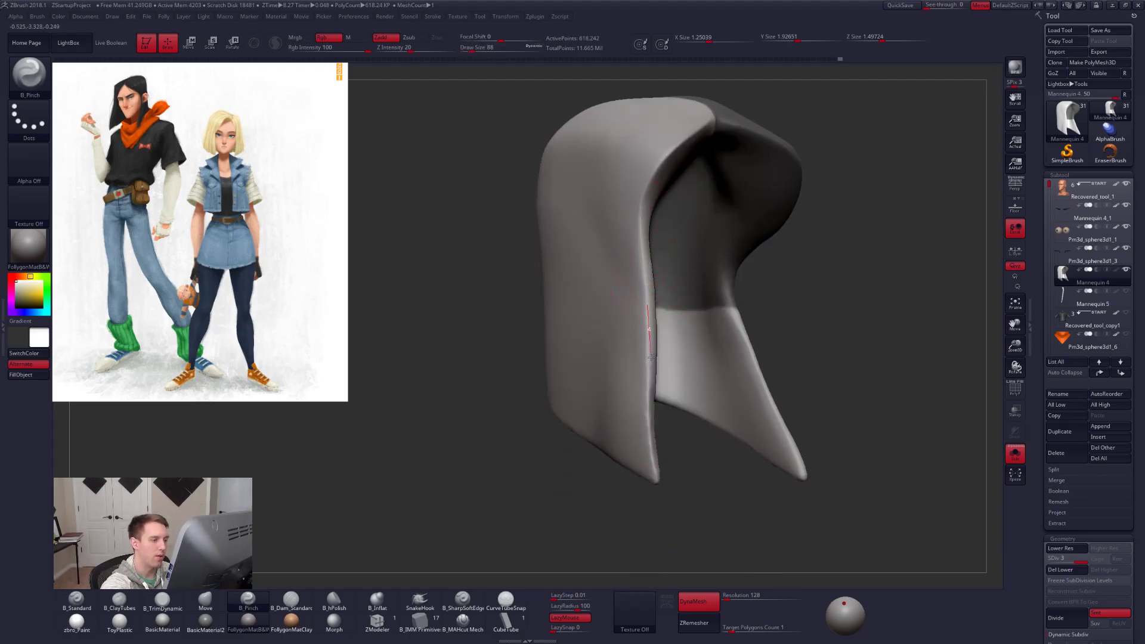
pyautogui.moveTo(654, 473); pyautogui.dragTo(655, 449, button='right')
pyautogui.keyDown('alt'); pyautogui.moveTo(780, 440); pyautogui.dragTo(732, 448, button='right'); pyautogui.keyUp('alt')
pyautogui.click(1015, 454)
pyautogui.keyDown('alt'); pyautogui.moveTo(835, 459); pyautogui.dragTo(771, 479, button='right'); pyautogui.keyUp('alt')
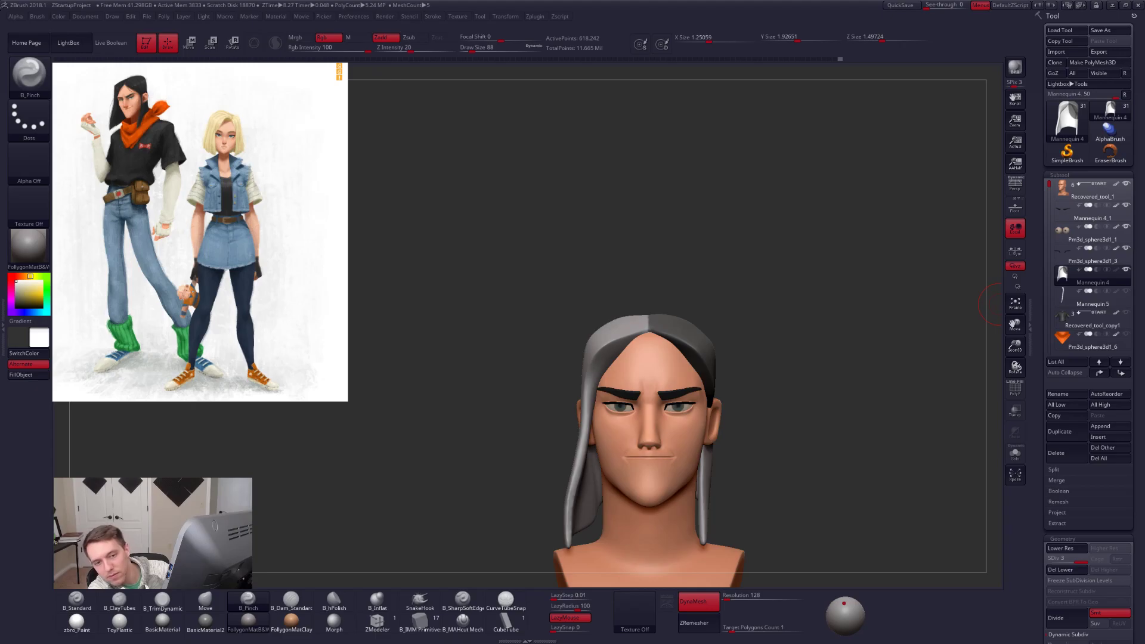
# Switch to the browser, examine the Imgur hair WIP wireframe image, and return to ZBrush.
pyautogui.moveTo(1144, 188); pyautogui.dragTo(862, 0)
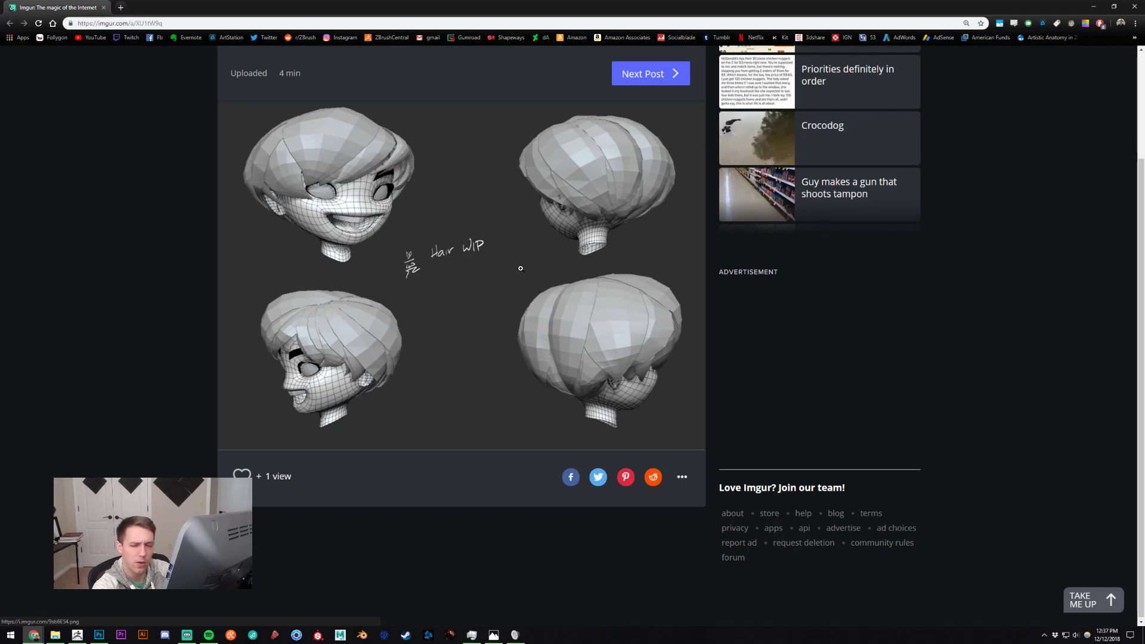
pyautogui.hotkey('alt', 'Tab')
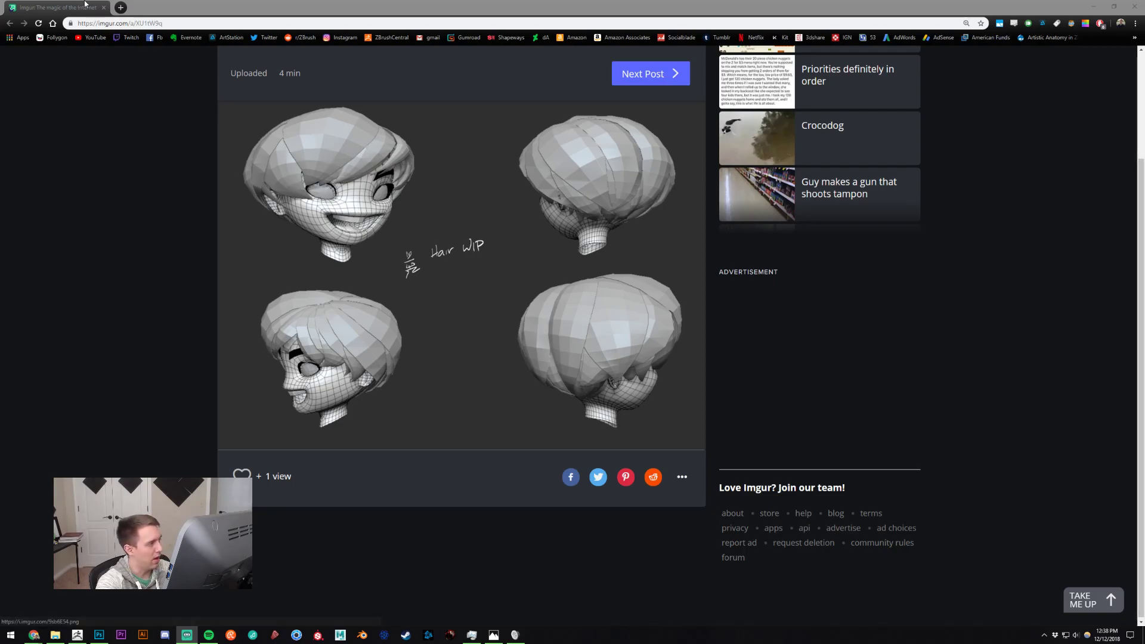
pyautogui.hotkey('alt', 'Tab')
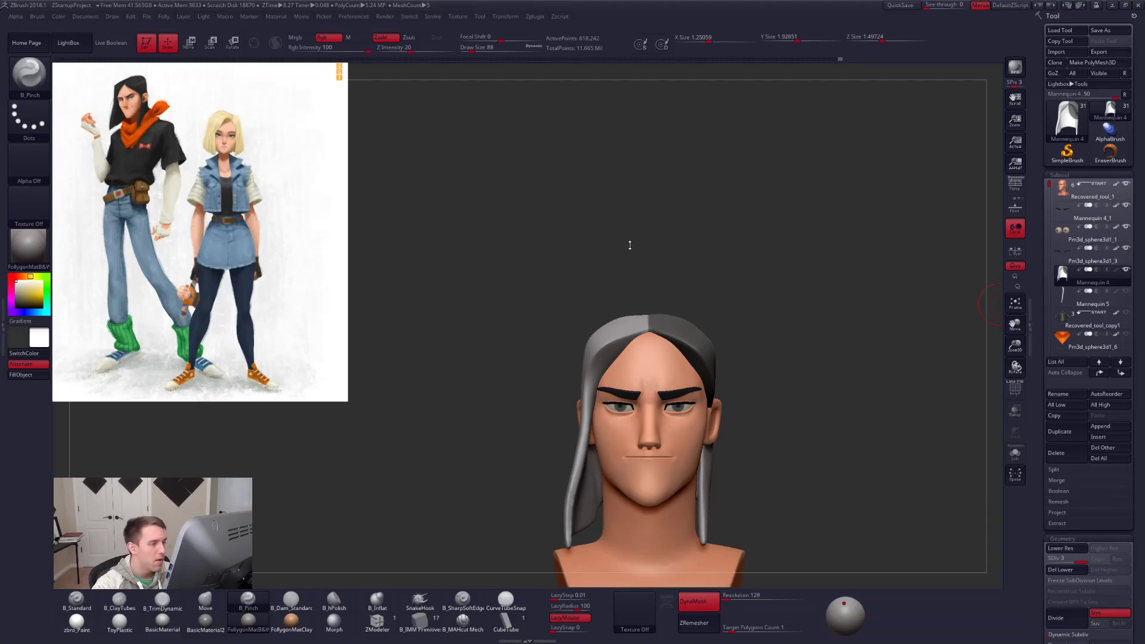
# Try B_Pinch strokes across the top and side of the hair, and undo them.
pyautogui.moveTo(549, 370)
pyautogui.mouseDown()
pyautogui.moveTo(709, 382)
pyautogui.moveTo(637, 374)
pyautogui.moveTo(641, 356)
pyautogui.mouseUp()
pyautogui.press('space')
pyautogui.moveTo(471, 381)
pyautogui.mouseDown()
pyautogui.moveTo(630, 408)
pyautogui.moveTo(667, 325)
pyautogui.moveTo(608, 358)
pyautogui.mouseUp()
pyautogui.hotkey('ctrl', 'z')
pyautogui.press('space')
pyautogui.moveTo(664, 325); pyautogui.dragTo(579, 383)
pyautogui.hotkey('ctrl', 'z')
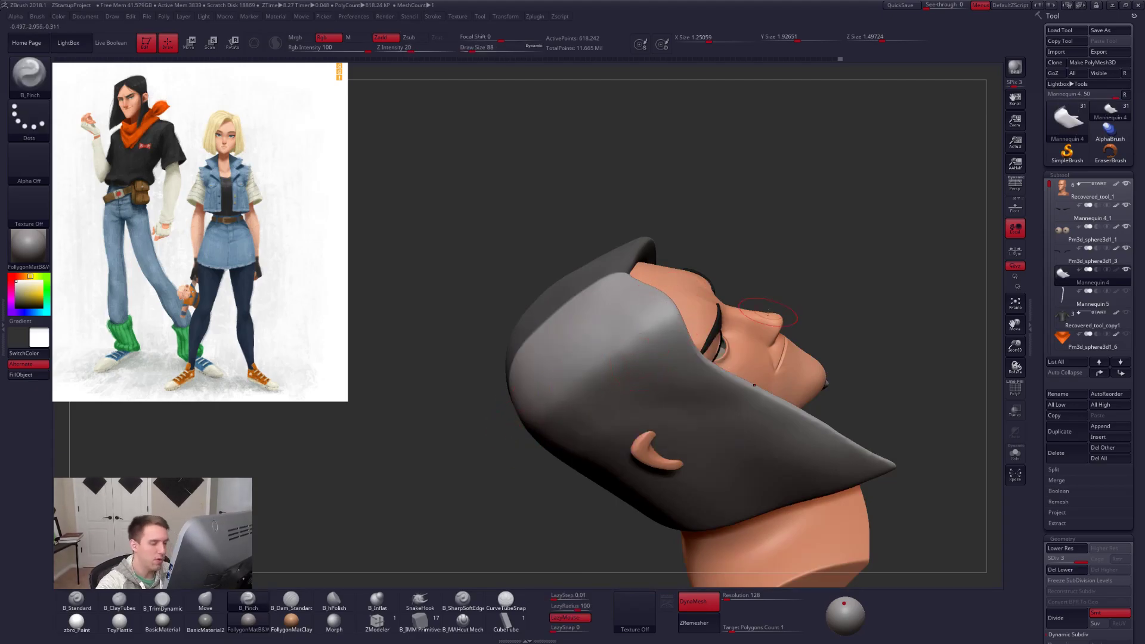
pyautogui.moveTo(598, 388); pyautogui.dragTo(587, 395)
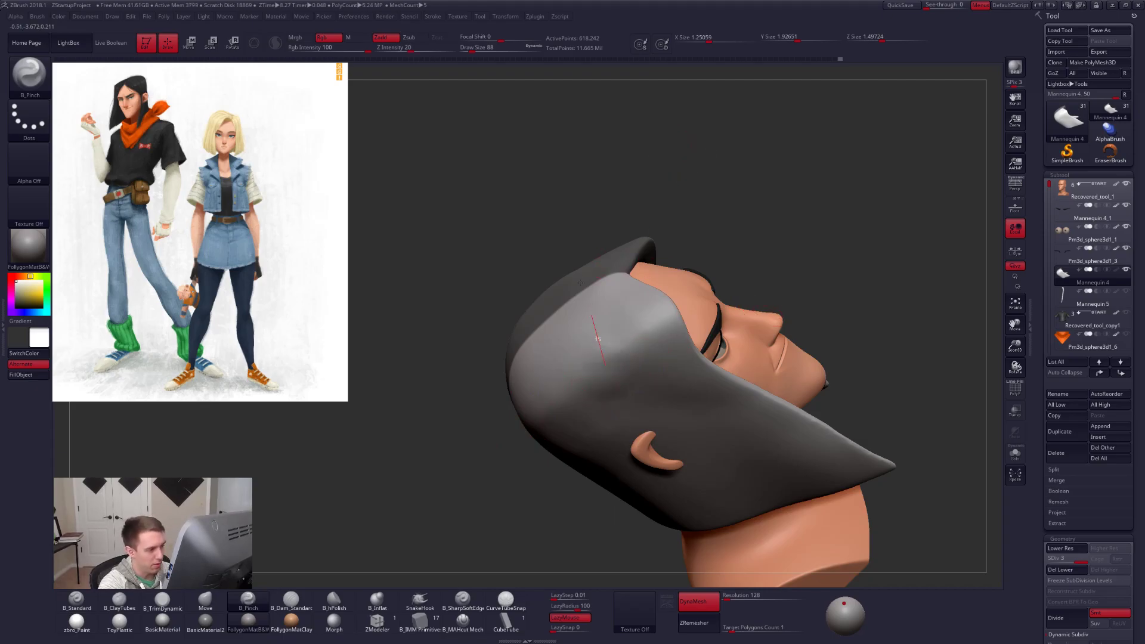
pyautogui.hotkey('ctrl', 'z')
pyautogui.moveTo(626, 347); pyautogui.dragTo(652, 351, button='right')
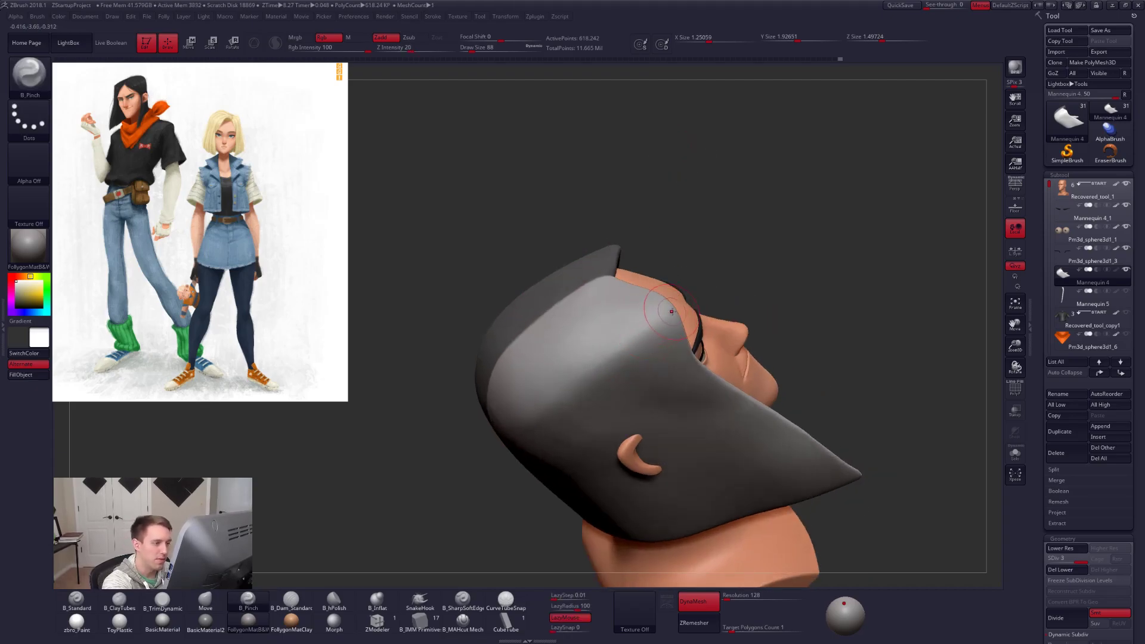
# Sharpen the ridge along the hair's side with B_Pinch at Draw Size 121.
pyautogui.press('space')
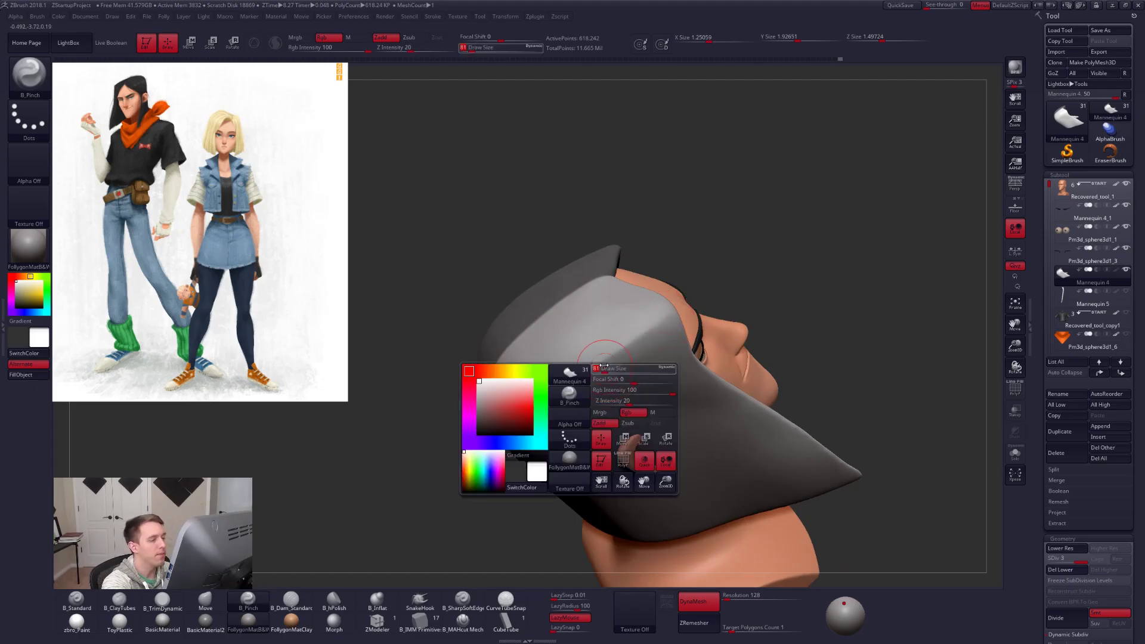
pyautogui.moveTo(662, 321)
pyautogui.mouseDown()
pyautogui.moveTo(599, 363)
pyautogui.moveTo(608, 369)
pyautogui.mouseUp()
pyautogui.press('space')
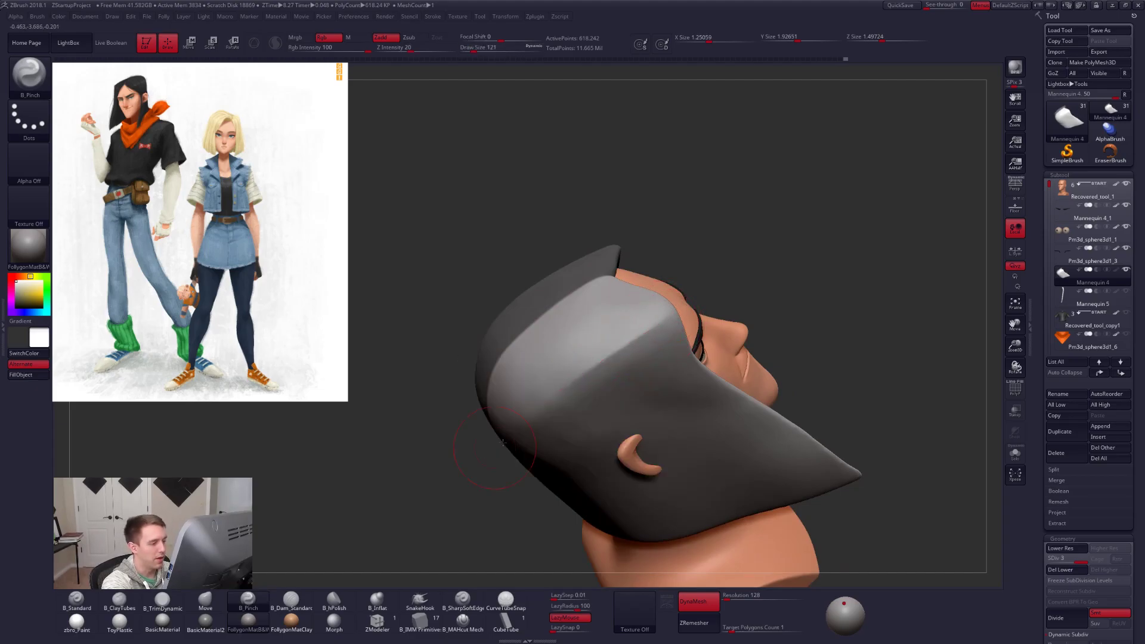
pyautogui.moveTo(495, 448); pyautogui.dragTo(606, 345, button='right')
# Turn on perspective for the head and hair.
pyautogui.moveTo(556, 427); pyautogui.dragTo(664, 382, button='right')
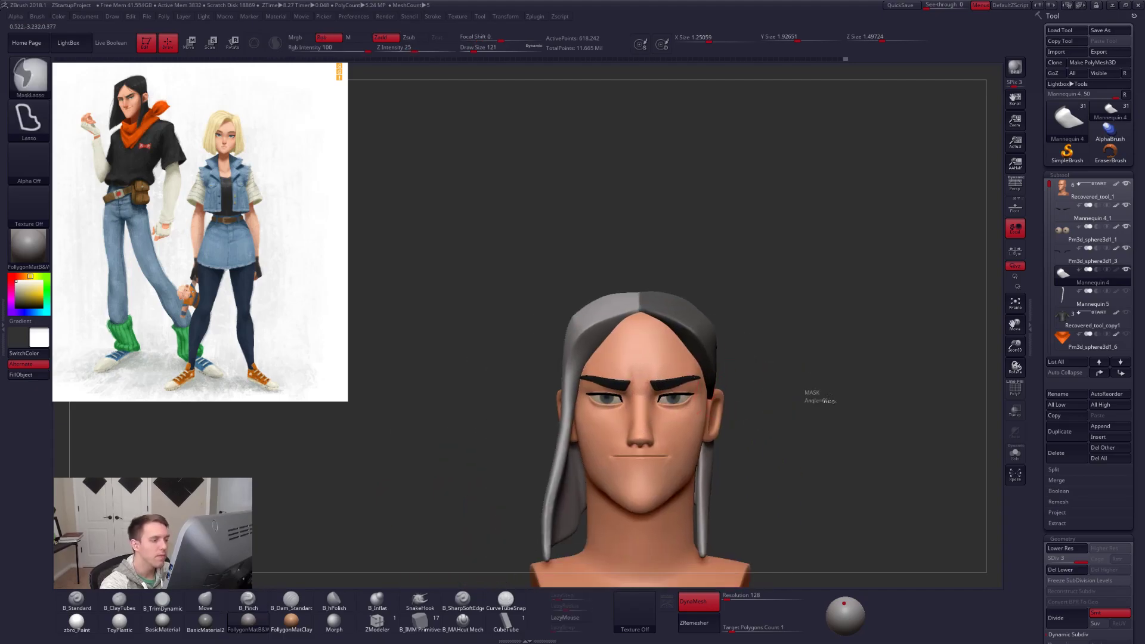
pyautogui.keyDown('ctrl'); pyautogui.moveTo(812, 396); pyautogui.dragTo(841, 440); pyautogui.keyUp('ctrl')
pyautogui.keyDown('alt'); pyautogui.moveTo(841, 440); pyautogui.dragTo(809, 386, button='right'); pyautogui.keyUp('alt')
pyautogui.click(1016, 187)
pyautogui.moveTo(868, 436)
pyautogui.mouseDown(button='right')
pyautogui.moveTo(913, 440)
pyautogui.moveTo(866, 440)
pyautogui.mouseUp(button='right')
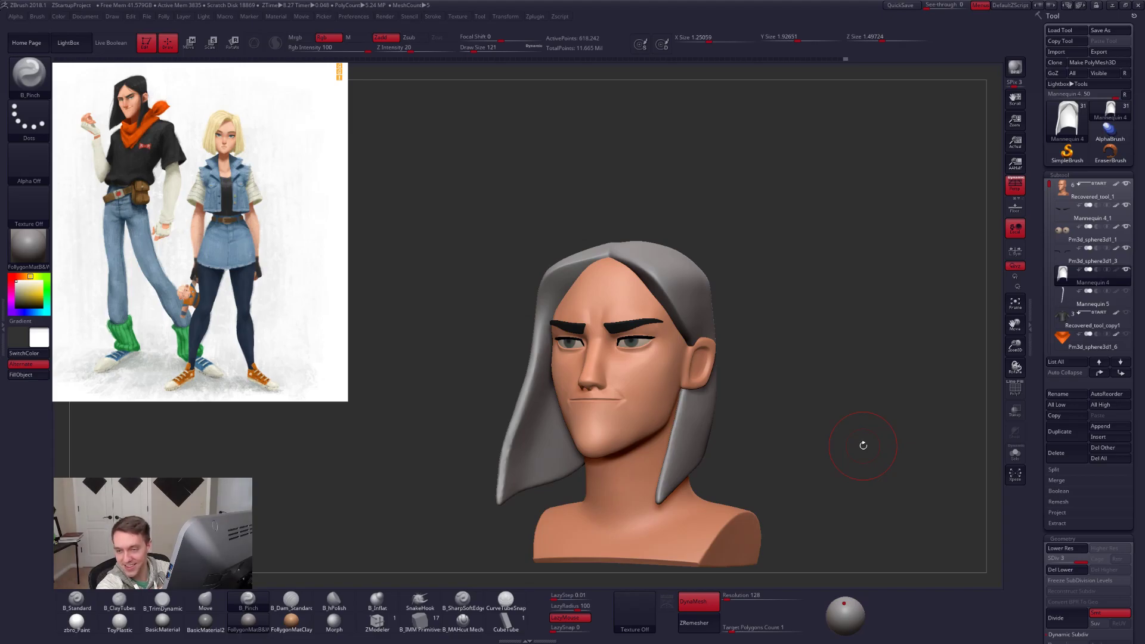
# Isolate the hair and pinch the longer lock's front edge upward from its tip with B_Pinch at Draw Size 74.
pyautogui.keyDown('alt'); pyautogui.moveTo(864, 445); pyautogui.dragTo(912, 410); pyautogui.keyUp('alt')
pyautogui.hotkey('alt', 's')
pyautogui.moveTo(537, 382)
pyautogui.mouseDown()
pyautogui.moveTo(577, 338)
pyautogui.moveTo(477, 382)
pyautogui.moveTo(489, 453)
pyautogui.mouseUp()
pyautogui.press('s')
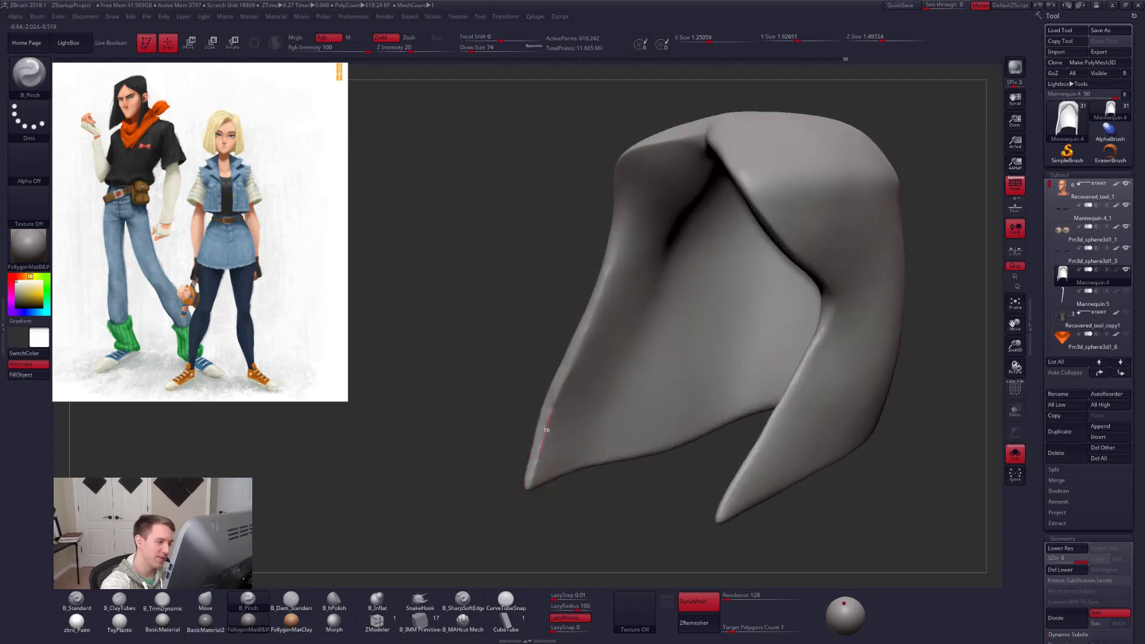
pyautogui.moveTo(573, 358); pyautogui.dragTo(603, 298)
pyautogui.moveTo(630, 222); pyautogui.dragTo(644, 200)
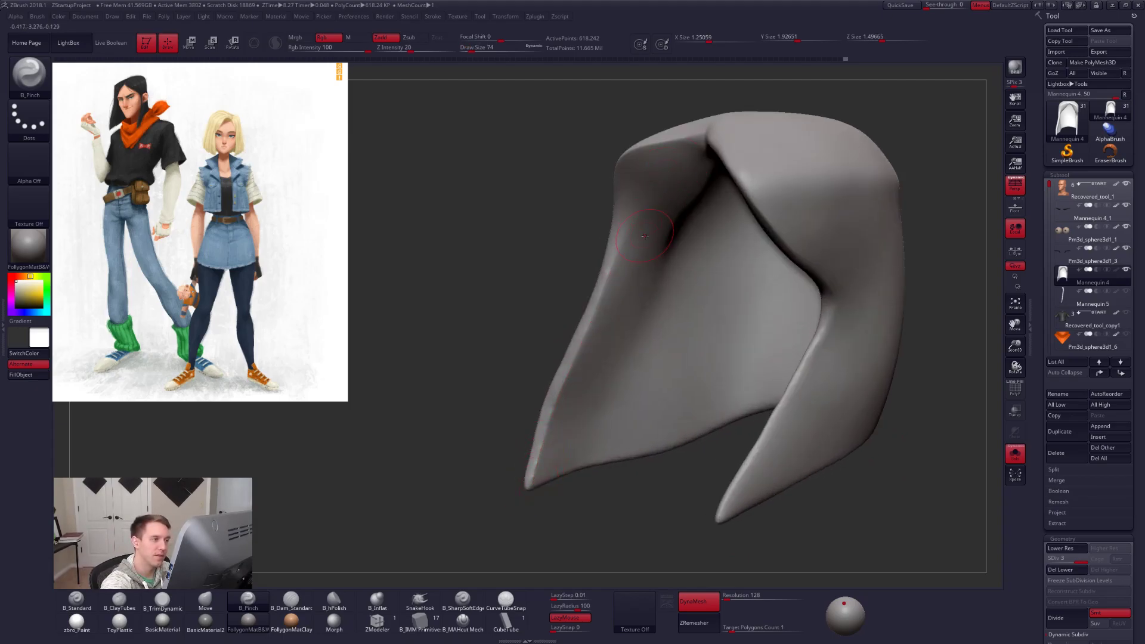
pyautogui.moveTo(573, 287); pyautogui.dragTo(638, 262, button='right')
pyautogui.moveTo(639, 334)
pyautogui.mouseDown(button='right')
pyautogui.moveTo(639, 287)
pyautogui.moveTo(577, 342)
pyautogui.moveTo(714, 159)
pyautogui.moveTo(659, 427)
pyautogui.moveTo(563, 324)
pyautogui.moveTo(602, 327)
pyautogui.mouseUp(button='right')
# Lower the hair to subdivision level 1 and flatten its inner surface behind the forehead parting with B_TrimDynamic at Draw Size 121.
pyautogui.hotkey('shift', 'd')
pyautogui.hotkey('shift', 'd')
pyautogui.press('space')
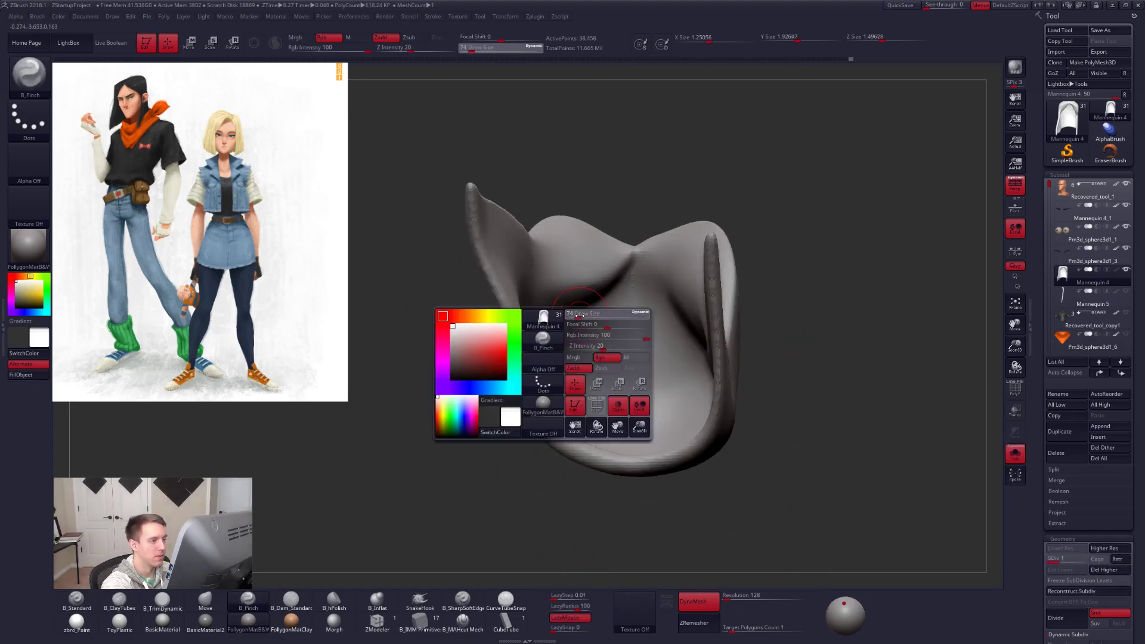
pyautogui.moveTo(577, 331); pyautogui.dragTo(581, 331)
pyautogui.press('3')
pyautogui.moveTo(626, 258); pyautogui.dragTo(583, 288)
pyautogui.moveTo(606, 287); pyautogui.dragTo(546, 287, button='right')
pyautogui.moveTo(614, 267)
pyautogui.mouseDown()
pyautogui.moveTo(552, 282)
pyautogui.moveTo(602, 277)
pyautogui.mouseUp()
pyautogui.moveTo(605, 279)
pyautogui.mouseDown(button='right')
pyautogui.moveTo(671, 280)
pyautogui.moveTo(626, 280)
pyautogui.mouseUp(button='right')
# Build up the hair's inner surface below the front rim with B_ClayTubes at Draw Size 121.
pyautogui.press('2')
pyautogui.moveTo(620, 262)
pyautogui.mouseDown()
pyautogui.moveTo(604, 281)
pyautogui.moveTo(559, 272)
pyautogui.moveTo(560, 298)
pyautogui.moveTo(589, 273)
pyautogui.mouseUp()
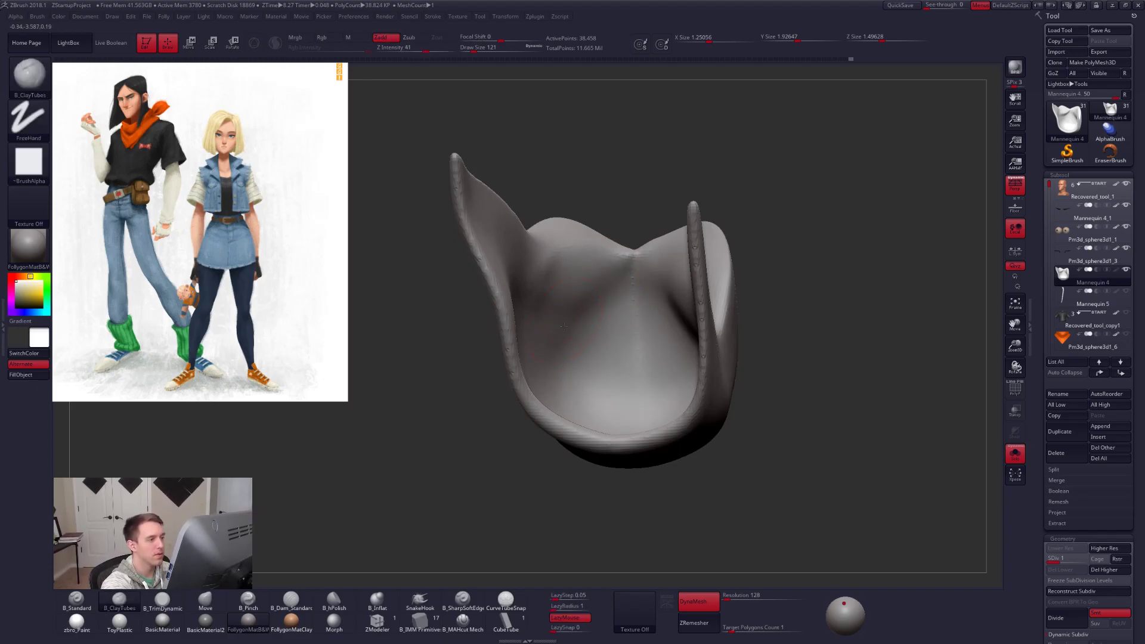
pyautogui.moveTo(577, 270); pyautogui.dragTo(573, 256, button='right')
pyautogui.moveTo(570, 249)
pyautogui.mouseDown()
pyautogui.moveTo(596, 283)
pyautogui.moveTo(575, 258)
pyautogui.moveTo(555, 302)
pyautogui.mouseUp()
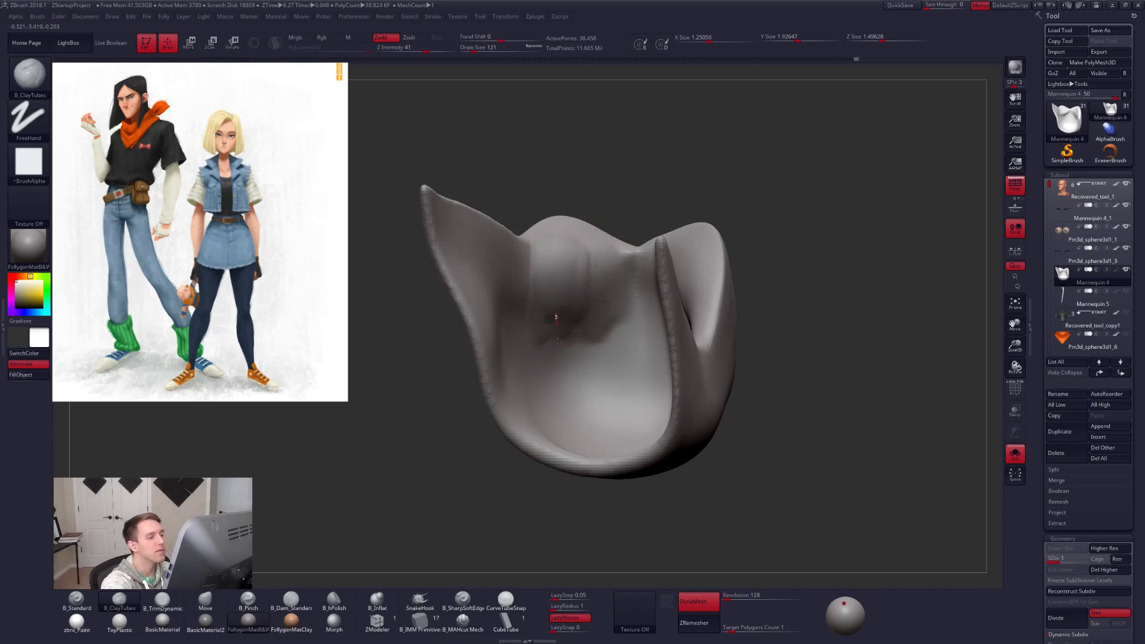
pyautogui.moveTo(557, 330); pyautogui.dragTo(557, 281, button='right')
pyautogui.moveTo(560, 245)
pyautogui.mouseDown()
pyautogui.moveTo(536, 281)
pyautogui.moveTo(566, 355)
pyautogui.mouseUp()
pyautogui.moveTo(566, 356); pyautogui.dragTo(594, 324, button='right')
# Add a B_ClayTubes stroke near the inner center at Draw Size 130 and smooth the built-up area.
pyautogui.press('space')
pyautogui.moveTo(562, 353); pyautogui.dragTo(565, 353)
pyautogui.moveTo(593, 253)
pyautogui.mouseDown()
pyautogui.moveTo(607, 335)
pyautogui.moveTo(615, 319)
pyautogui.mouseUp()
pyautogui.moveTo(644, 313)
pyautogui.mouseDown(button='right')
pyautogui.moveTo(595, 330)
pyautogui.moveTo(641, 328)
pyautogui.mouseUp(button='right')
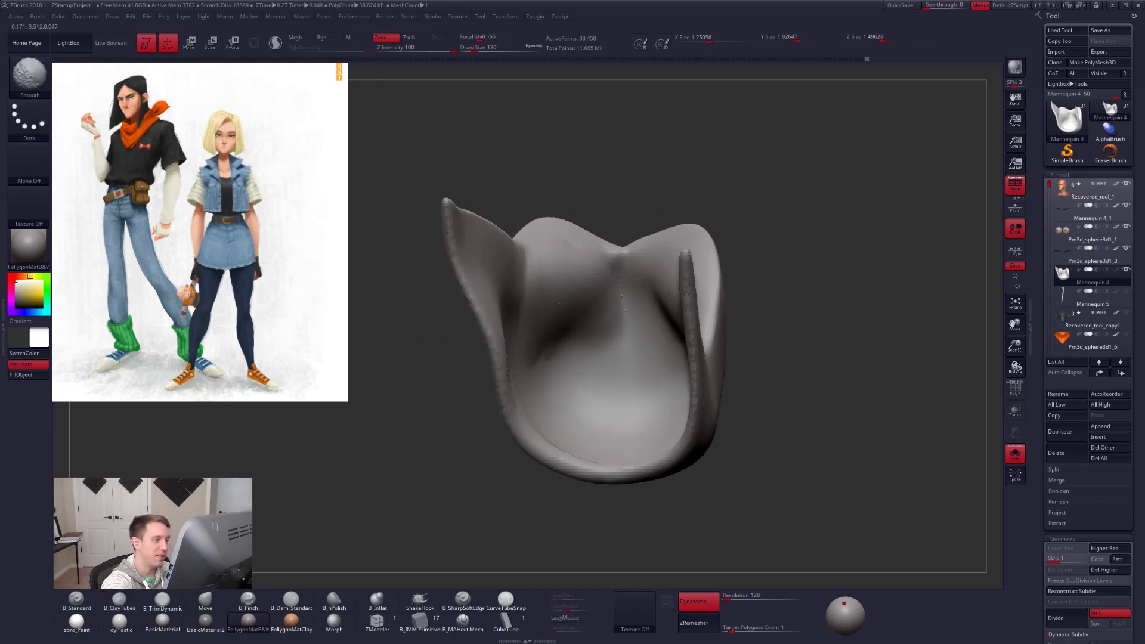
pyautogui.moveTo(538, 342); pyautogui.dragTo(533, 298, button='right')
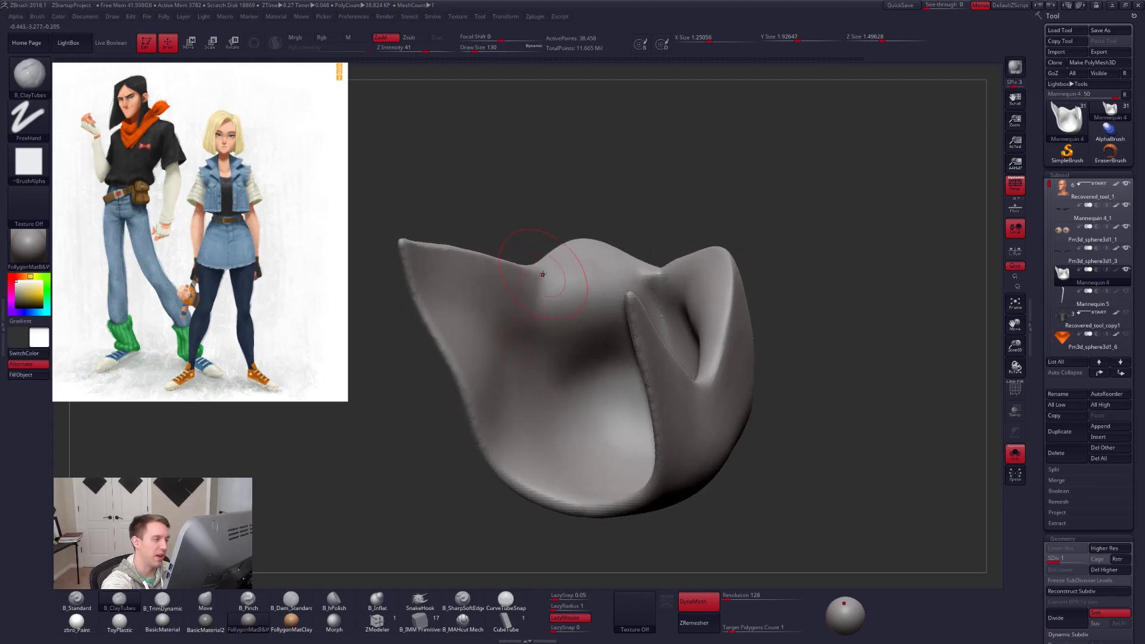
# Fill the hollow on the hair's inner side wall with repeated B_ClayTubes strokes.
pyautogui.moveTo(525, 281)
pyautogui.mouseDown()
pyautogui.moveTo(522, 371)
pyautogui.moveTo(527, 357)
pyautogui.mouseUp()
pyautogui.press('space')
pyautogui.moveTo(534, 301); pyautogui.dragTo(522, 389)
pyautogui.moveTo(536, 349); pyautogui.dragTo(526, 387)
pyautogui.moveTo(557, 293); pyautogui.dragTo(542, 381)
pyautogui.press(']')
pyautogui.moveTo(539, 302); pyautogui.dragTo(528, 370)
pyautogui.moveTo(554, 399)
pyautogui.mouseDown(button='right')
pyautogui.moveTo(602, 385)
pyautogui.moveTo(553, 384)
pyautogui.mouseUp(button='right')
pyautogui.press('space')
pyautogui.moveTo(585, 329); pyautogui.dragTo(581, 334)
pyautogui.keyDown('shift'); pyautogui.moveTo(582, 342); pyautogui.dragTo(586, 334, button='right'); pyautogui.keyUp('shift')
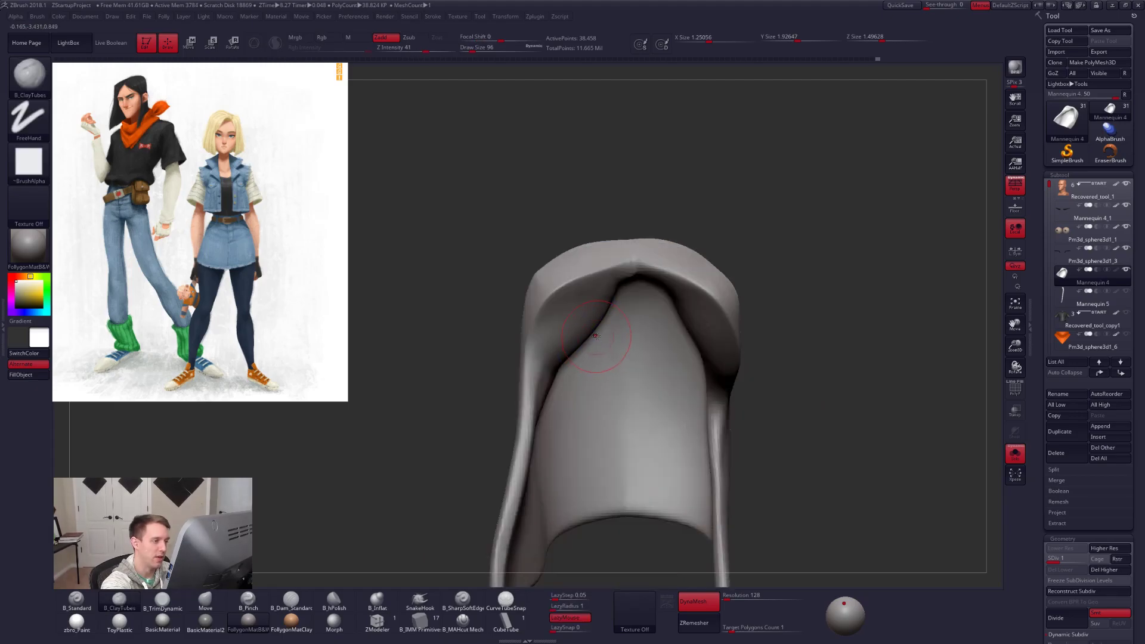
# Show the head again and raise the hair to subdivision level 3.
pyautogui.hotkey('alt', 's')
pyautogui.moveTo(813, 469)
pyautogui.keyDown('alt'); pyautogui.mouseDown(button='right')
pyautogui.moveTo(814, 501)
pyautogui.moveTo(777, 478)
pyautogui.moveTo(711, 466)
pyautogui.mouseUp(button='right'); pyautogui.keyUp('alt')
pyautogui.press('d')
pyautogui.press('d')
# Pinch the ridge between the hair's top and side toward the back with B_Pinch at Draw Size 150.
pyautogui.press('5')
pyautogui.press('space')
pyautogui.moveTo(647, 374); pyautogui.dragTo(653, 374)
pyautogui.moveTo(647, 373); pyautogui.dragTo(626, 399, button='right')
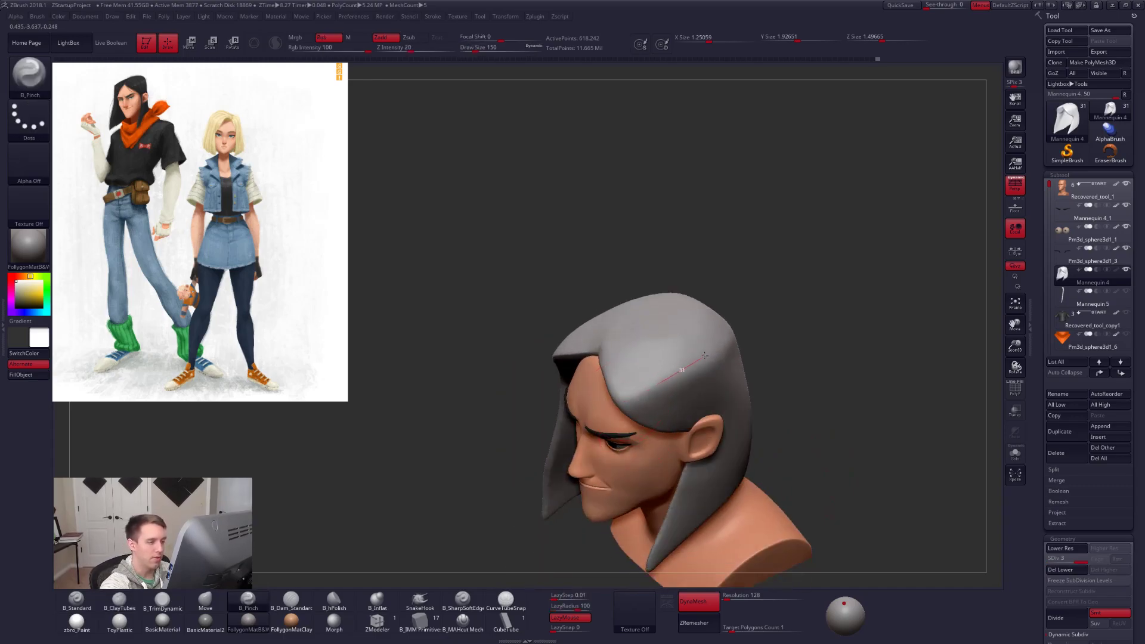
pyautogui.moveTo(698, 357); pyautogui.dragTo(660, 380, button='right')
pyautogui.moveTo(753, 326); pyautogui.dragTo(767, 320)
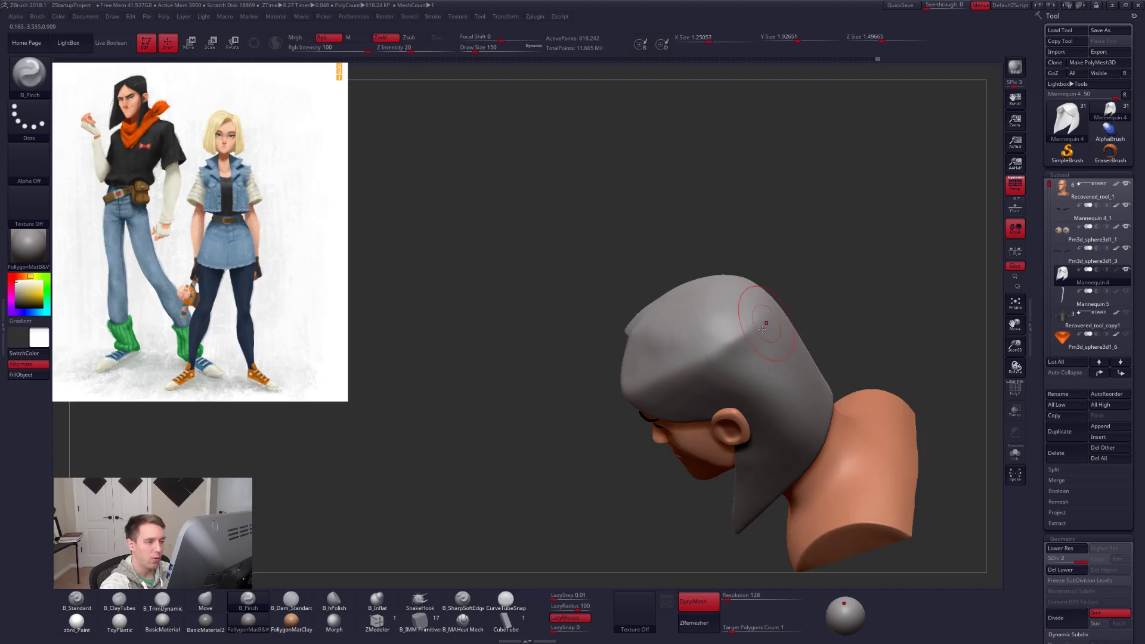
pyautogui.moveTo(746, 310); pyautogui.dragTo(710, 370, button='right')
# Pinch the ridge around the back of the crown with B_Pinch at Draw Size 192.
pyautogui.press('space')
pyautogui.moveTo(692, 402); pyautogui.dragTo(698, 401)
pyautogui.moveTo(686, 382); pyautogui.dragTo(593, 428, button='right')
pyautogui.moveTo(712, 375); pyautogui.dragTo(724, 324, button='right')
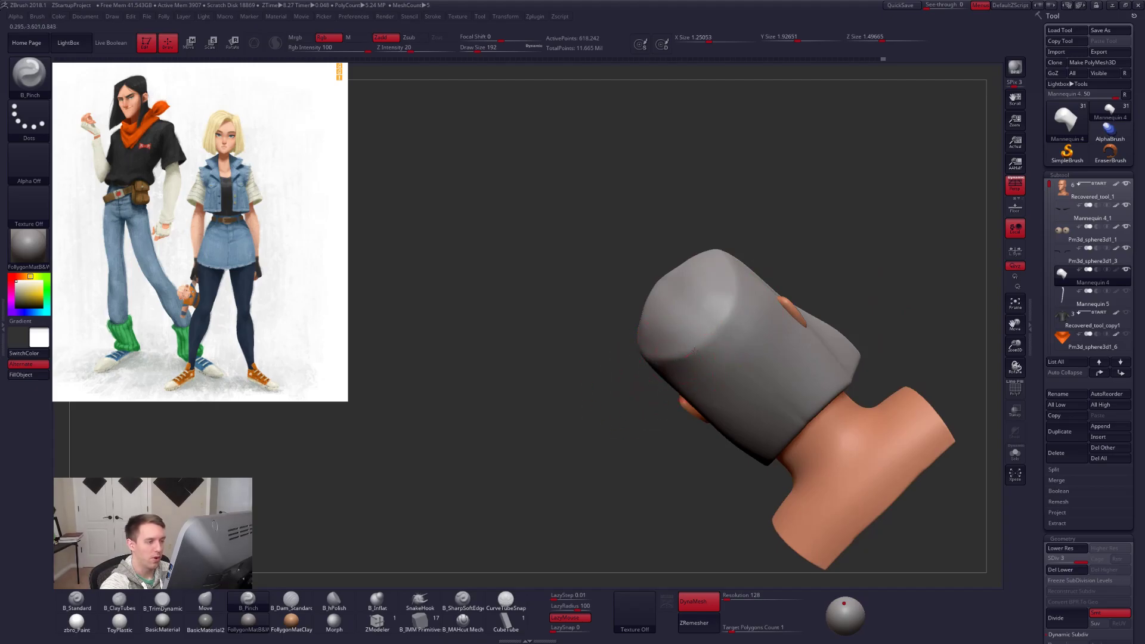
pyautogui.moveTo(583, 384)
pyautogui.mouseDown(button='right')
pyautogui.moveTo(678, 377)
pyautogui.moveTo(655, 401)
pyautogui.moveTo(672, 378)
pyautogui.moveTo(664, 409)
pyautogui.moveTo(648, 385)
pyautogui.mouseUp(button='right')
# Flatten the top of the hair with B_TrimDynamic at Draw Size 192.
pyautogui.press('3')
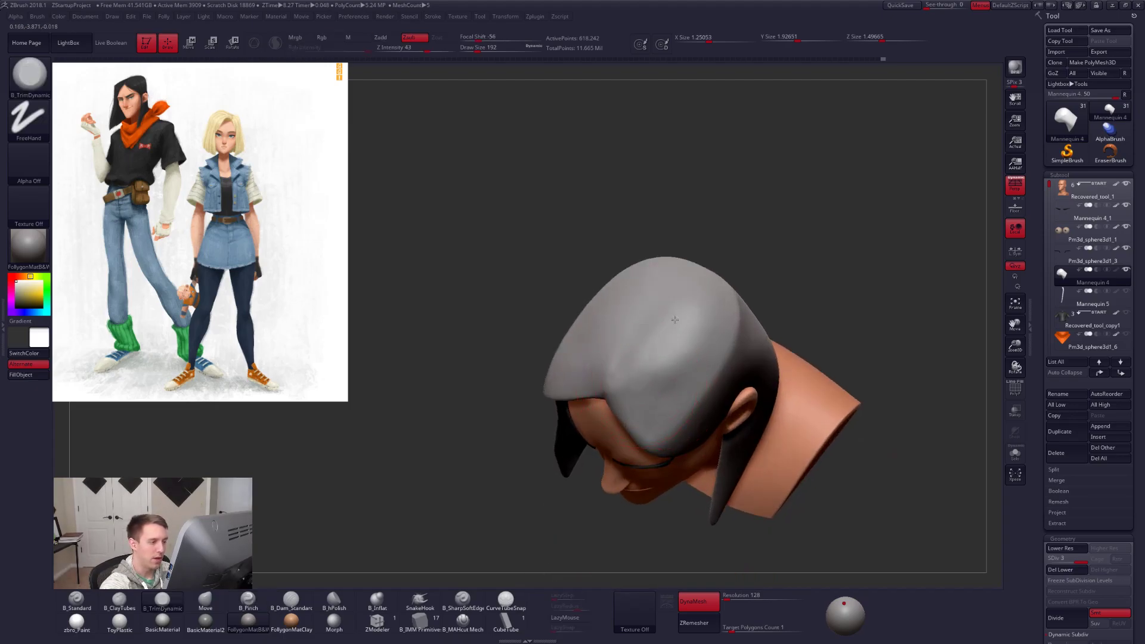
pyautogui.moveTo(656, 378); pyautogui.dragTo(713, 310)
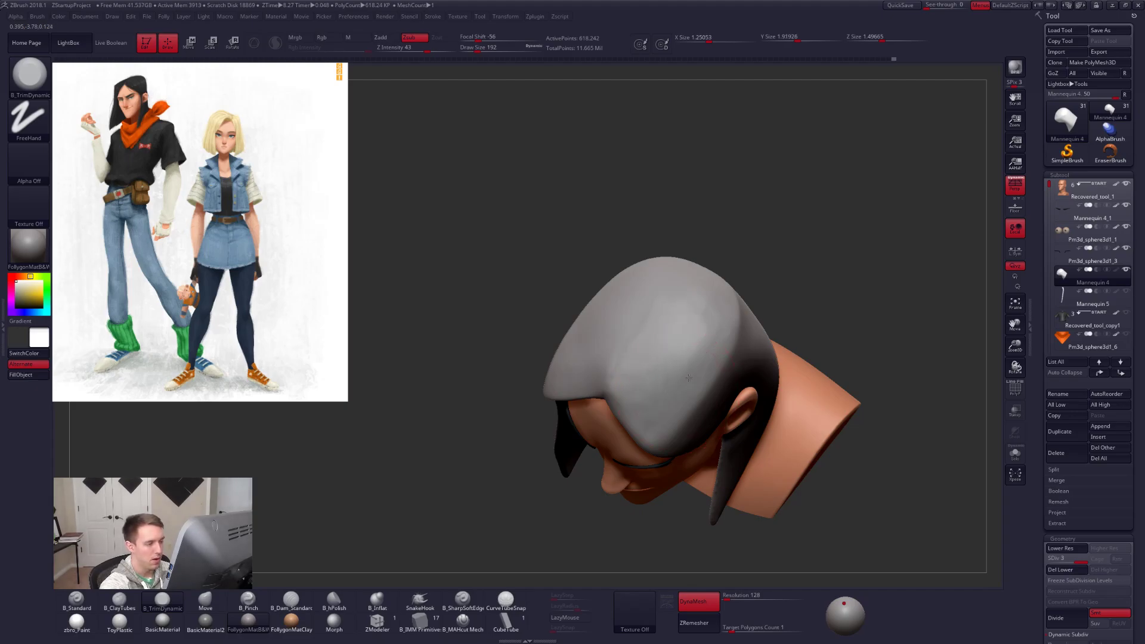
pyautogui.keyDown('shift'); pyautogui.moveTo(688, 378); pyautogui.dragTo(730, 411, button='right'); pyautogui.keyUp('shift')
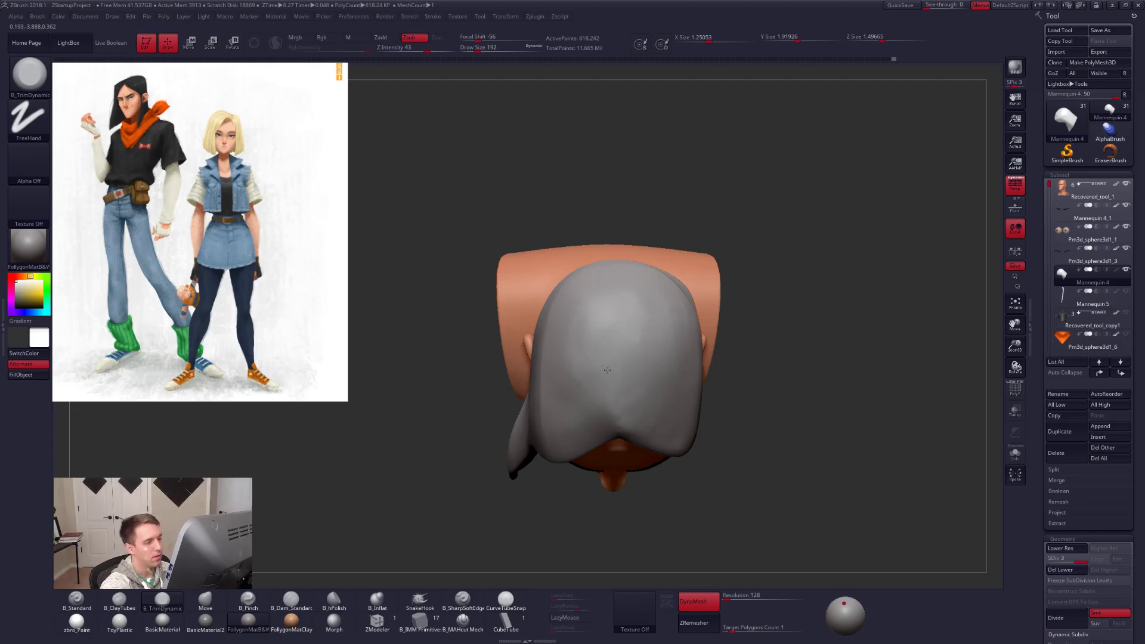
pyautogui.moveTo(655, 372)
pyautogui.keyDown('shift'); pyautogui.mouseDown(button='right')
pyautogui.moveTo(688, 356)
pyautogui.moveTo(766, 436)
pyautogui.moveTo(721, 391)
pyautogui.moveTo(713, 348)
pyautogui.mouseUp(button='right'); pyautogui.keyUp('shift')
# Adjust the hair's overall shape around the head with the Move brush at Draw Size 265.
pyautogui.press('space')
pyautogui.moveTo(654, 298); pyautogui.dragTo(671, 270)
pyautogui.press('b')
pyautogui.press('m')
pyautogui.press('v')
pyautogui.moveTo(742, 361); pyautogui.dragTo(683, 364, button='right')
pyautogui.press('space')
pyautogui.moveTo(739, 333); pyautogui.dragTo(735, 333)
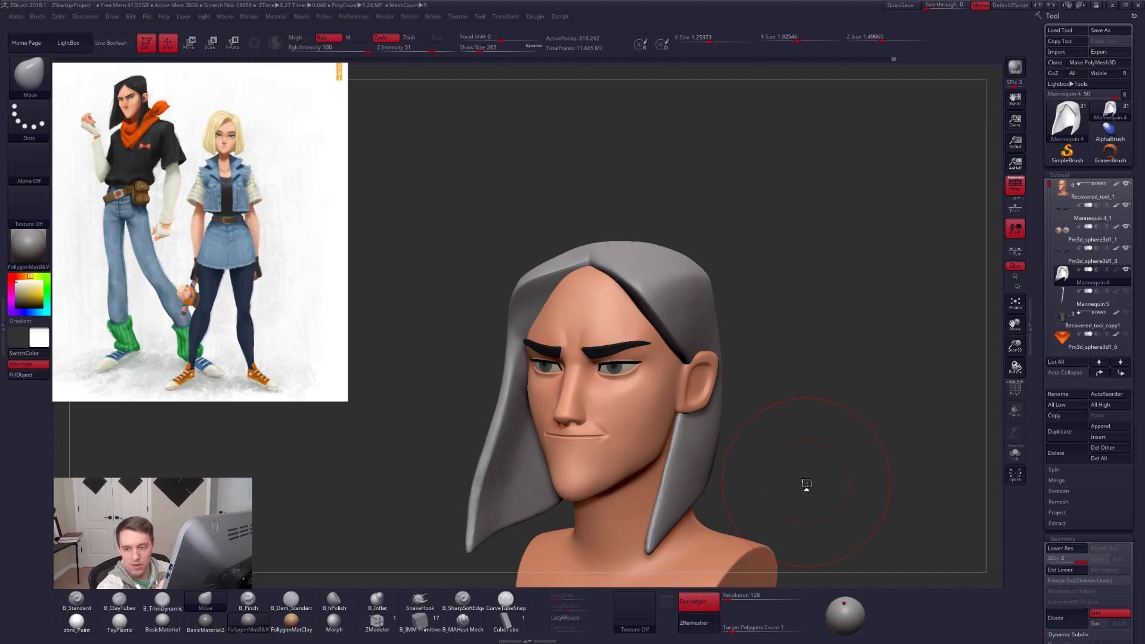
# Nudge the hair's front edge beside the forehead with the Move brush at Draw Size 113.
pyautogui.press('space')
pyautogui.moveTo(549, 317); pyautogui.dragTo(536, 317)
pyautogui.keyDown('alt'); pyautogui.moveTo(553, 358); pyautogui.dragTo(625, 380, button='right'); pyautogui.keyUp('alt')
pyautogui.press('space')
pyautogui.moveTo(601, 333); pyautogui.dragTo(604, 332)
pyautogui.moveTo(603, 332); pyautogui.dragTo(660, 342, button='right')
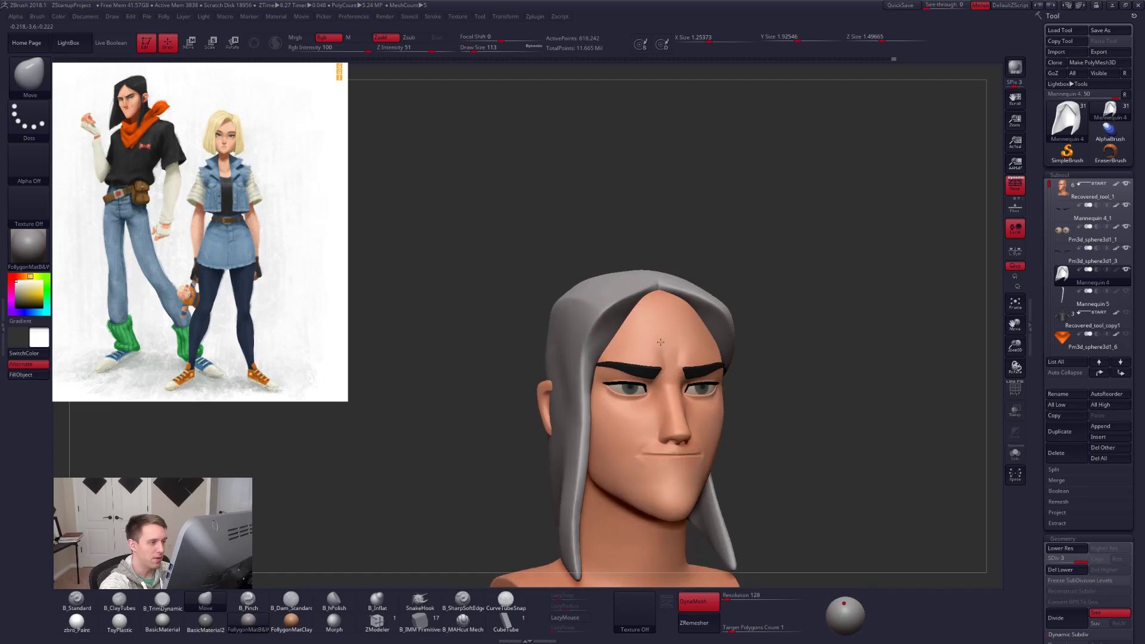
pyautogui.moveTo(661, 342); pyautogui.dragTo(665, 348)
pyautogui.moveTo(513, 361); pyautogui.dragTo(638, 382)
# Flatten the side plane of the hair around the ear with B_TrimDynamic at Draw Sizes 113 and 150.
pyautogui.press('space')
pyautogui.press('3')
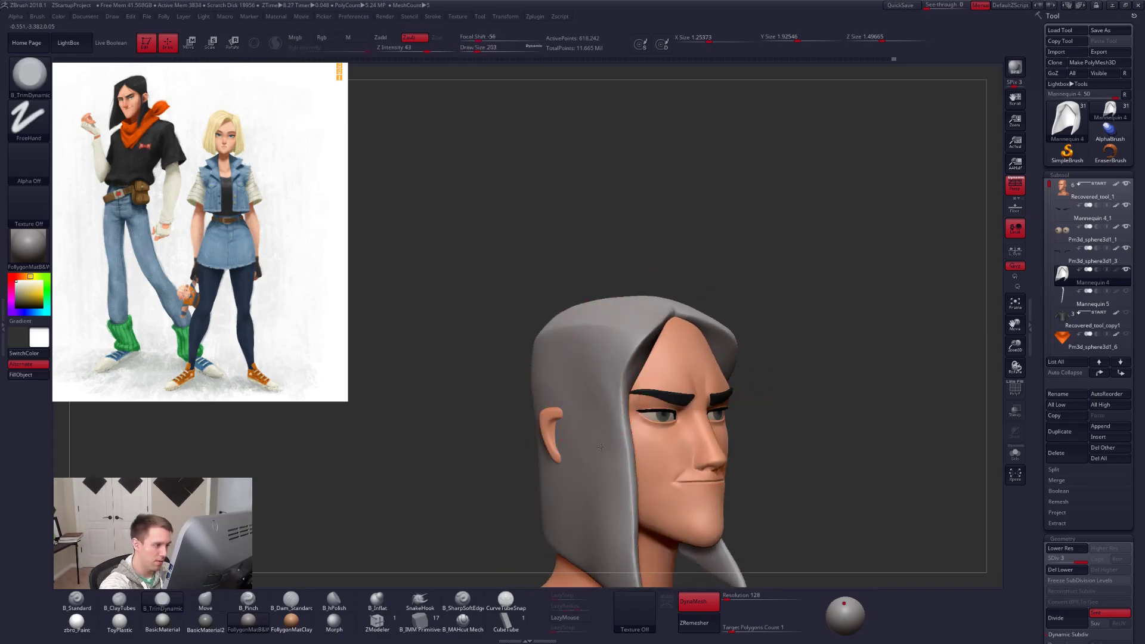
pyautogui.hotkey('alt', 'shift', 's')
pyautogui.keyDown('shift'); pyautogui.moveTo(601, 388); pyautogui.dragTo(724, 386, button='right'); pyautogui.keyUp('shift')
pyautogui.hotkey('alt', 'shift', 's')
pyautogui.press('space')
pyautogui.moveTo(613, 356); pyautogui.dragTo(606, 356)
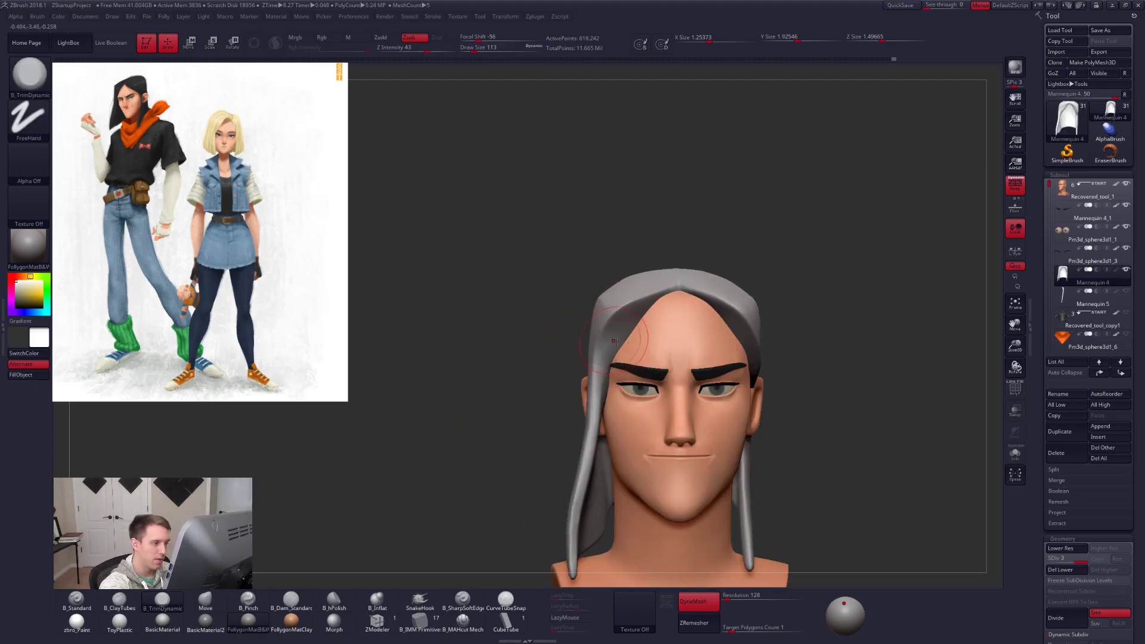
pyautogui.moveTo(498, 353); pyautogui.dragTo(588, 359, button='right')
pyautogui.press('space')
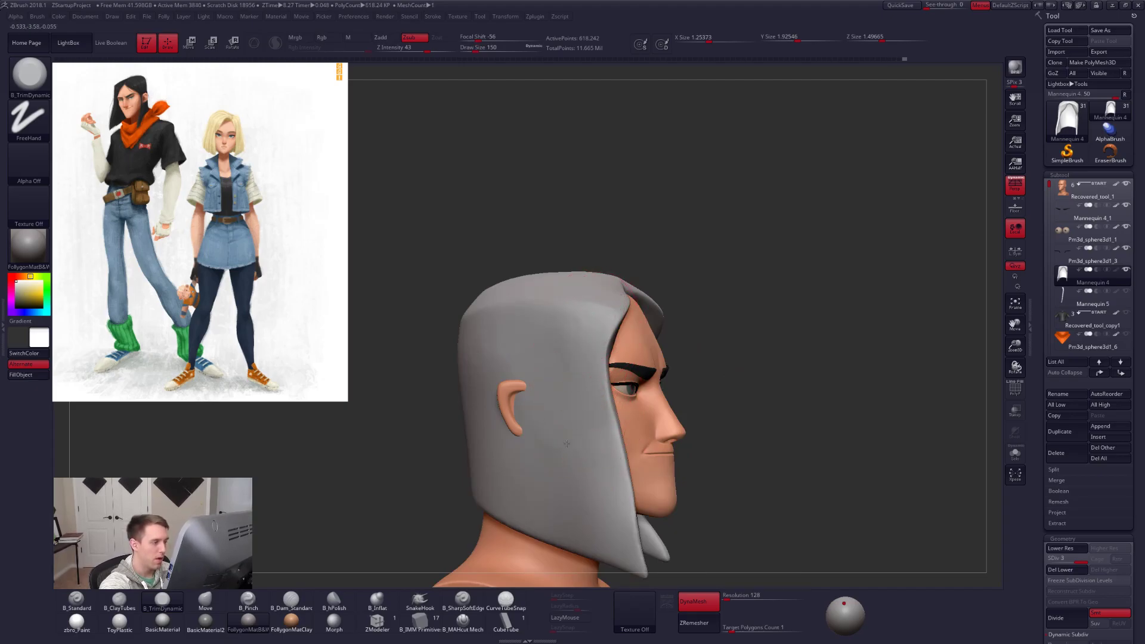
pyautogui.moveTo(541, 462); pyautogui.dragTo(454, 459, button='right')
# Isolate the hair and pinch the longer lock's edge down from its tip with B_Pinch at Draw Size 43.
pyautogui.moveTo(504, 519)
pyautogui.keyDown('alt'); pyautogui.mouseDown(button='right')
pyautogui.moveTo(604, 334)
pyautogui.moveTo(605, 384)
pyautogui.moveTo(585, 456)
pyautogui.mouseUp(button='right'); pyautogui.keyUp('alt')
pyautogui.hotkey('alt', 's')
pyautogui.press('space')
pyautogui.moveTo(632, 410); pyautogui.dragTo(627, 410)
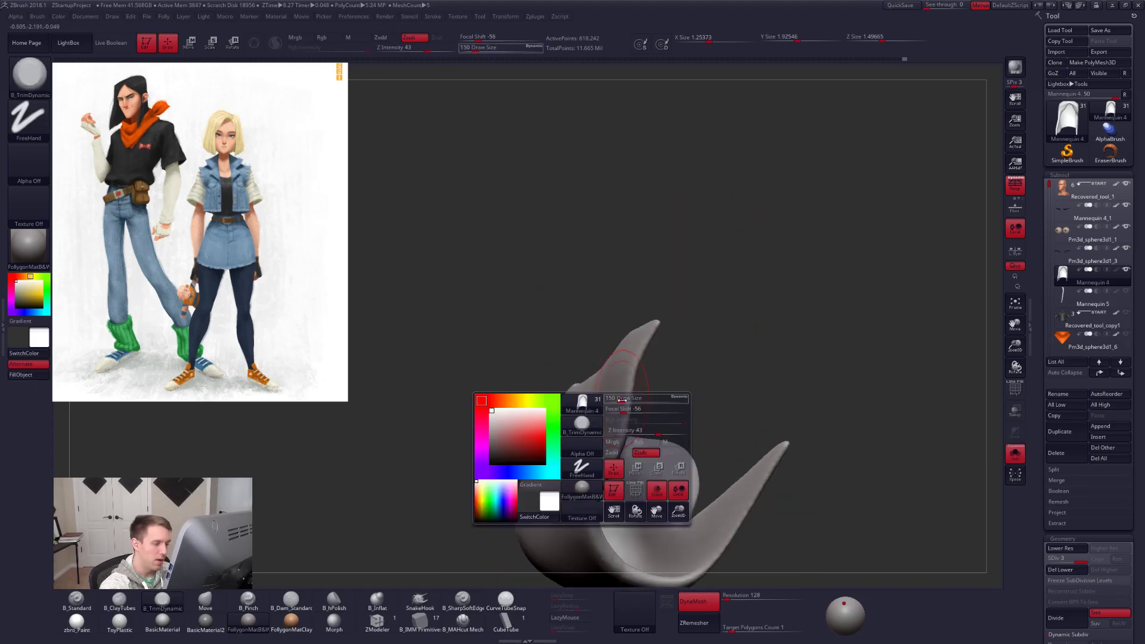
pyautogui.press('b')
pyautogui.press('p')
pyautogui.press('i')
pyautogui.moveTo(616, 387); pyautogui.dragTo(594, 424, button='right')
pyautogui.press('space')
pyautogui.moveTo(635, 381); pyautogui.dragTo(628, 380)
pyautogui.moveTo(631, 364); pyautogui.dragTo(651, 329, button='right')
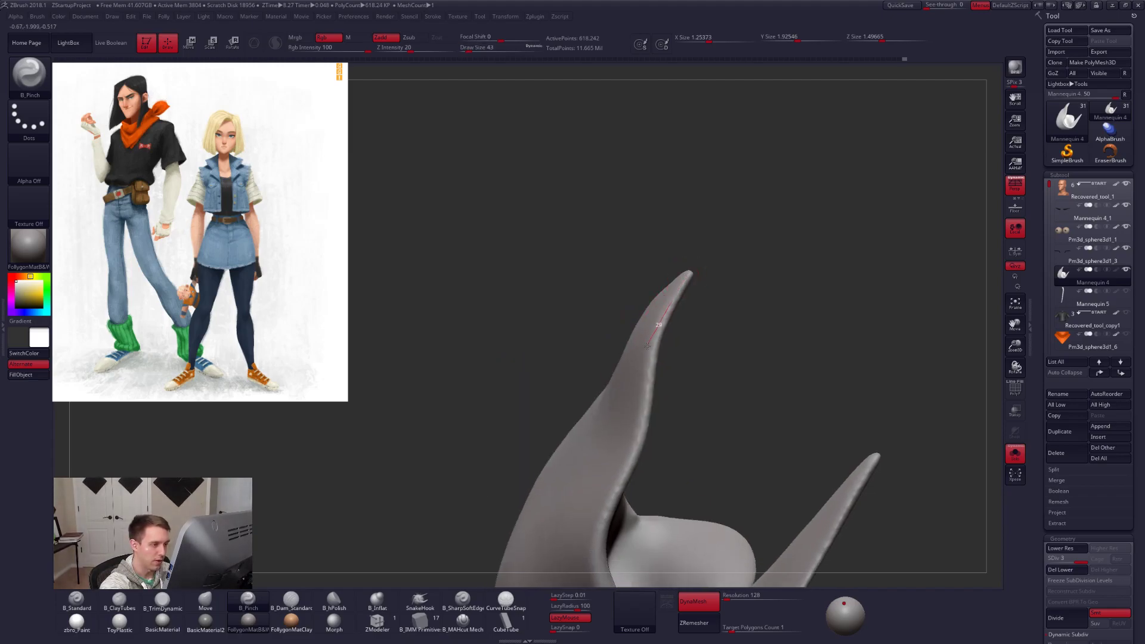
pyautogui.moveTo(648, 344); pyautogui.dragTo(642, 373)
pyautogui.moveTo(574, 543); pyautogui.dragTo(642, 392, button='right')
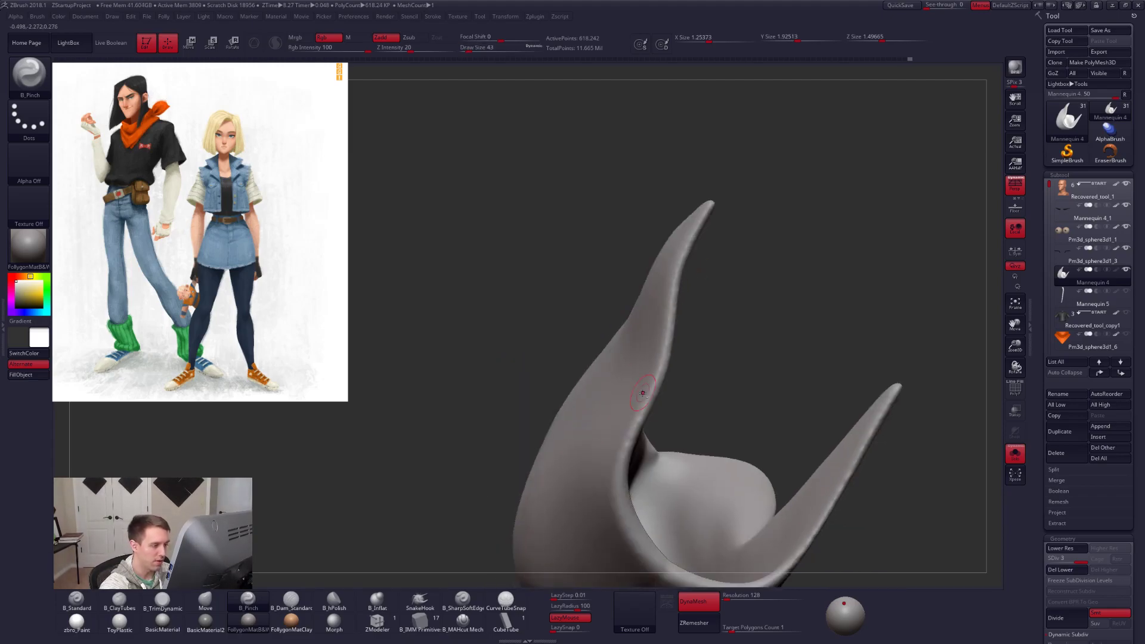
# Pinch the edge of the opposite lock from its tip toward the neckline at Draw Size 43.
pyautogui.moveTo(663, 605); pyautogui.dragTo(667, 610)
pyautogui.keyDown('alt'); pyautogui.moveTo(620, 477); pyautogui.dragTo(528, 232, button='right'); pyautogui.keyUp('alt')
pyautogui.moveTo(611, 341)
pyautogui.keyDown('alt'); pyautogui.mouseDown(button='right')
pyautogui.moveTo(638, 411)
pyautogui.moveTo(635, 510)
pyautogui.moveTo(622, 514)
pyautogui.mouseUp(button='right'); pyautogui.keyUp('alt')
pyautogui.moveTo(764, 291); pyautogui.dragTo(706, 375)
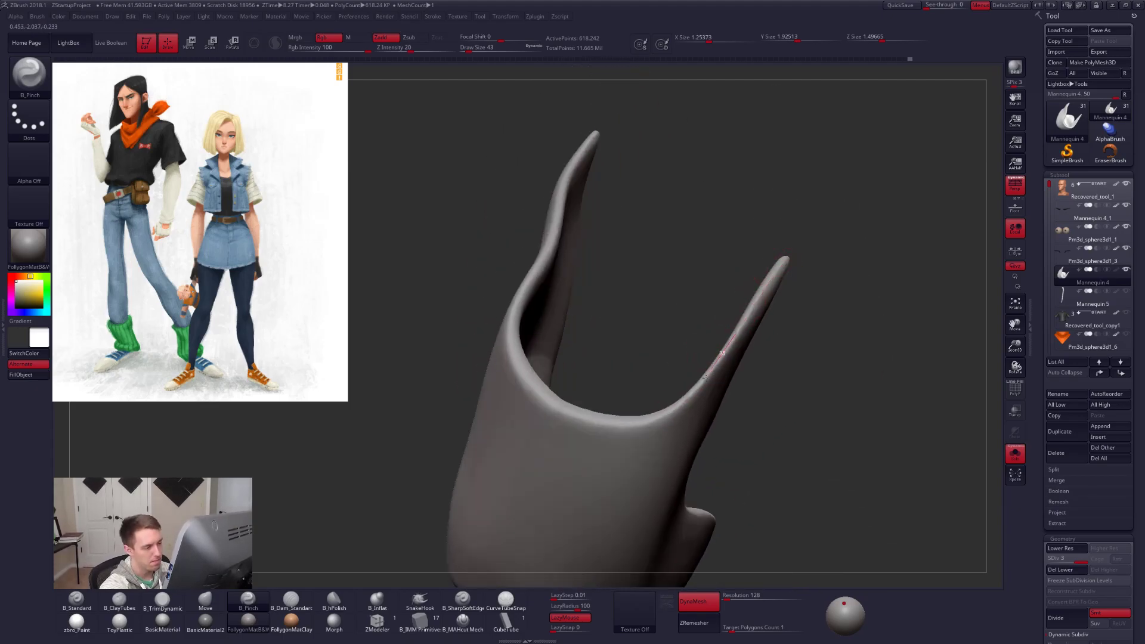
# Refine the shorter lock's tip and edge with the Move brush at Draw Size 160.
pyautogui.press('b')
pyautogui.press('m')
pyautogui.press('v')
pyautogui.moveTo(609, 434); pyautogui.dragTo(668, 466, button='right')
pyautogui.press('space')
pyautogui.moveTo(698, 419); pyautogui.dragTo(703, 419)
pyautogui.moveTo(725, 316); pyautogui.dragTo(708, 370, button='right')
pyautogui.press(']')
pyautogui.press('space')
pyautogui.click(707, 309)
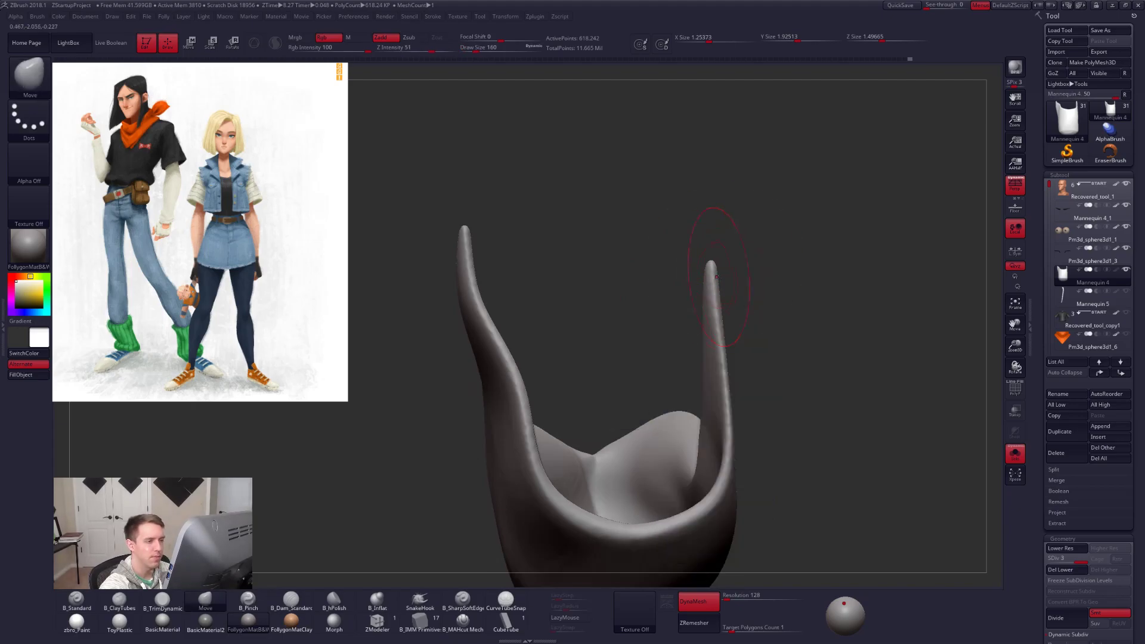
pyautogui.keyDown('shift'); pyautogui.moveTo(717, 285); pyautogui.dragTo(713, 298); pyautogui.keyUp('shift')
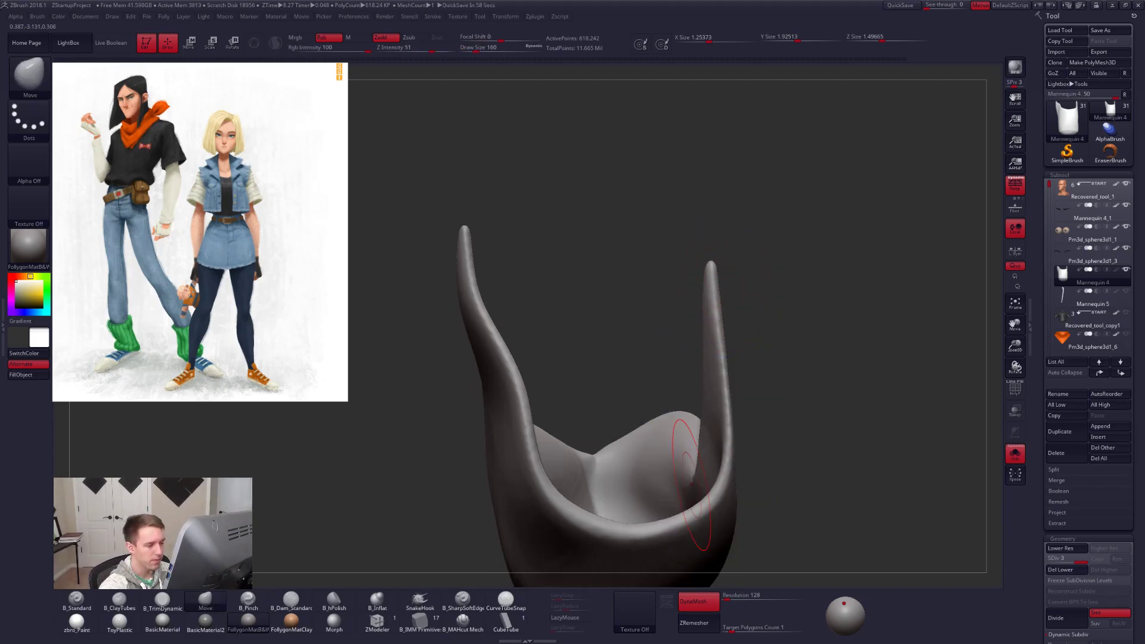
pyautogui.moveTo(720, 343); pyautogui.dragTo(723, 344)
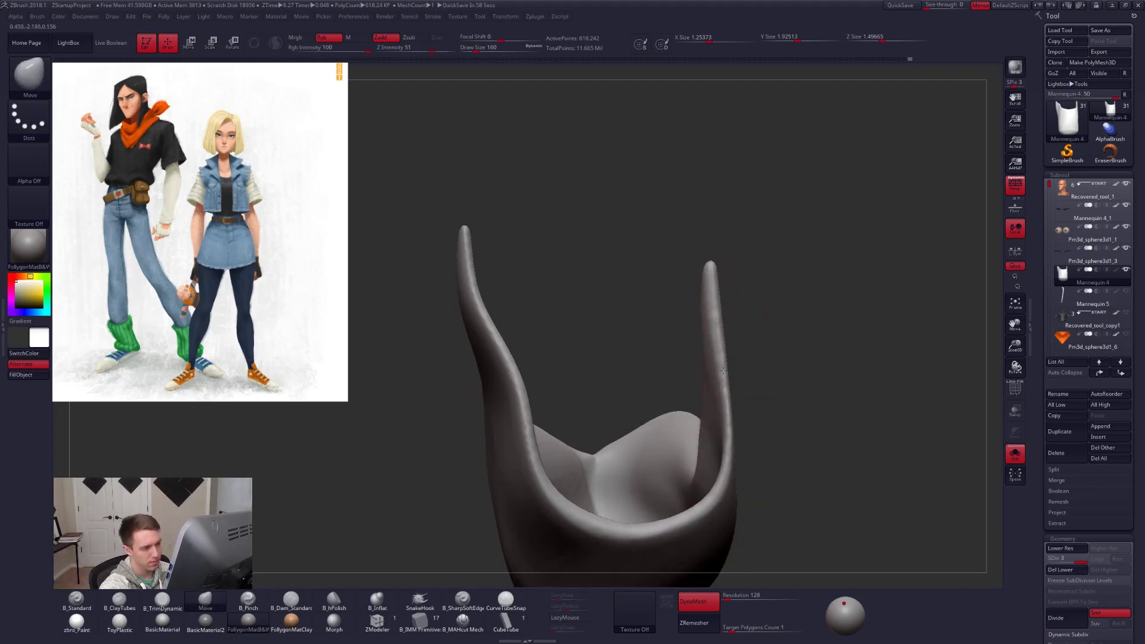
pyautogui.moveTo(726, 431); pyautogui.dragTo(728, 433)
# Frame the hair and examine its polygon wireframe.
pyautogui.moveTo(730, 474); pyautogui.dragTo(788, 525)
pyautogui.press('f')
pyautogui.click(577, 388)
pyautogui.hotkey('shift', 'f')
pyautogui.hotkey('shift', 'f')
# Thicken the hair's inner surface beneath the front rim with B_ClayTubes strokes.
pyautogui.moveTo(828, 418)
pyautogui.mouseDown()
pyautogui.moveTo(735, 486)
pyautogui.moveTo(788, 513)
pyautogui.moveTo(782, 450)
pyautogui.moveTo(751, 478)
pyautogui.moveTo(729, 348)
pyautogui.mouseUp()
pyautogui.moveTo(823, 465)
pyautogui.mouseDown()
pyautogui.moveTo(793, 459)
pyautogui.moveTo(796, 498)
pyautogui.mouseUp()
pyautogui.press('2')
pyautogui.press('space')
pyautogui.moveTo(654, 311); pyautogui.dragTo(647, 345)
pyautogui.moveTo(790, 495); pyautogui.dragTo(778, 450)
pyautogui.moveTo(654, 307)
pyautogui.mouseDown()
pyautogui.moveTo(641, 347)
pyautogui.moveTo(663, 307)
pyautogui.moveTo(651, 356)
pyautogui.mouseUp()
pyautogui.moveTo(757, 480); pyautogui.dragTo(802, 477)
# Extend the B_ClayTubes buildup across the inner surface toward the center parting at Draw Size 113.
pyautogui.press('space')
pyautogui.click(628, 379)
pyautogui.moveTo(672, 312)
pyautogui.mouseDown()
pyautogui.moveTo(655, 368)
pyautogui.moveTo(675, 367)
pyautogui.mouseUp()
pyautogui.moveTo(796, 471); pyautogui.dragTo(799, 498)
pyautogui.moveTo(689, 313); pyautogui.dragTo(677, 375)
pyautogui.moveTo(703, 314); pyautogui.dragTo(685, 380)
pyautogui.moveTo(713, 316)
pyautogui.mouseDown()
pyautogui.moveTo(699, 385)
pyautogui.moveTo(668, 379)
pyautogui.moveTo(702, 393)
pyautogui.mouseUp()
pyautogui.moveTo(825, 426)
pyautogui.mouseDown()
pyautogui.moveTo(775, 447)
pyautogui.moveTo(826, 438)
pyautogui.mouseUp()
# Smooth the built-up inner surface, lowering the hair to subdivision level 1.
pyautogui.moveTo(700, 316)
pyautogui.keyDown('shift'); pyautogui.mouseDown()
pyautogui.moveTo(683, 343)
pyautogui.moveTo(725, 317)
pyautogui.moveTo(699, 341)
pyautogui.mouseUp(); pyautogui.keyUp('shift')
pyautogui.hotkey('shift', 'd')
pyautogui.hotkey('shift', 'd')
pyautogui.moveTo(834, 429); pyautogui.dragTo(775, 405)
pyautogui.keyDown('shift'); pyautogui.moveTo(692, 328); pyautogui.dragTo(686, 307); pyautogui.keyUp('shift')
# Pinch the hair's inner center line with B_Pinch at subdivision level 3 and show the head again.
pyautogui.press('5')
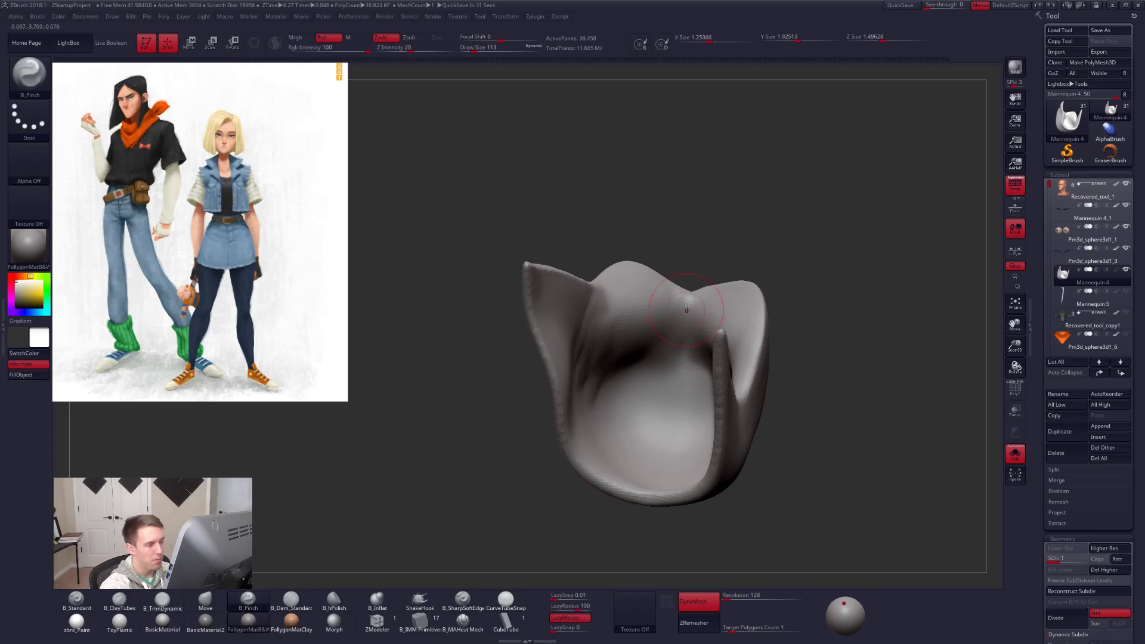
pyautogui.press('d')
pyautogui.press('d')
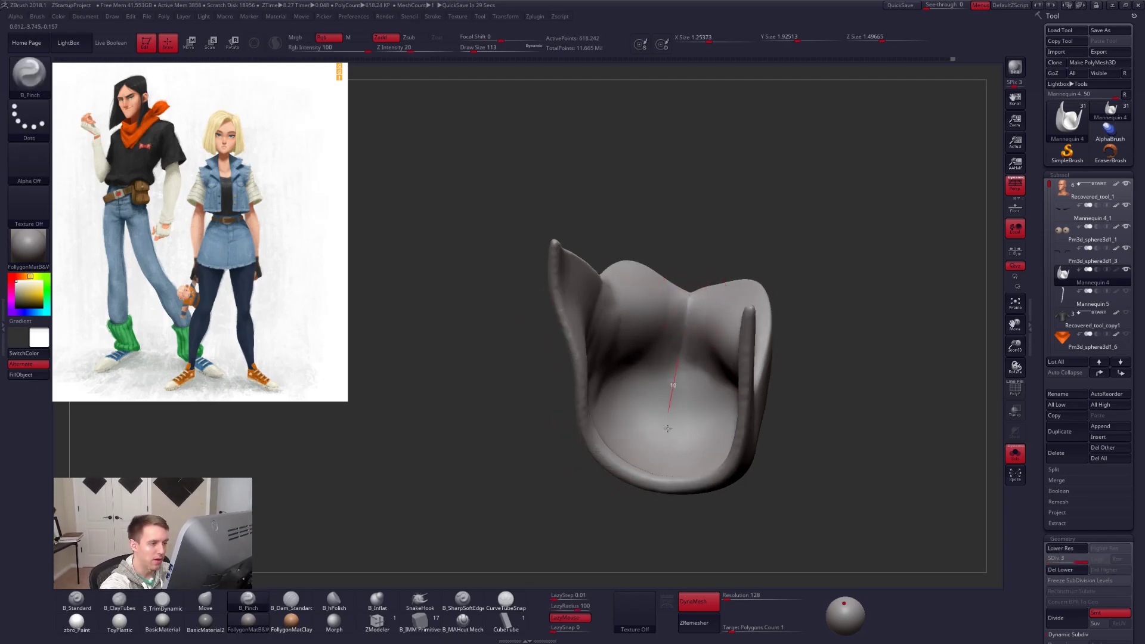
pyautogui.press('shift')
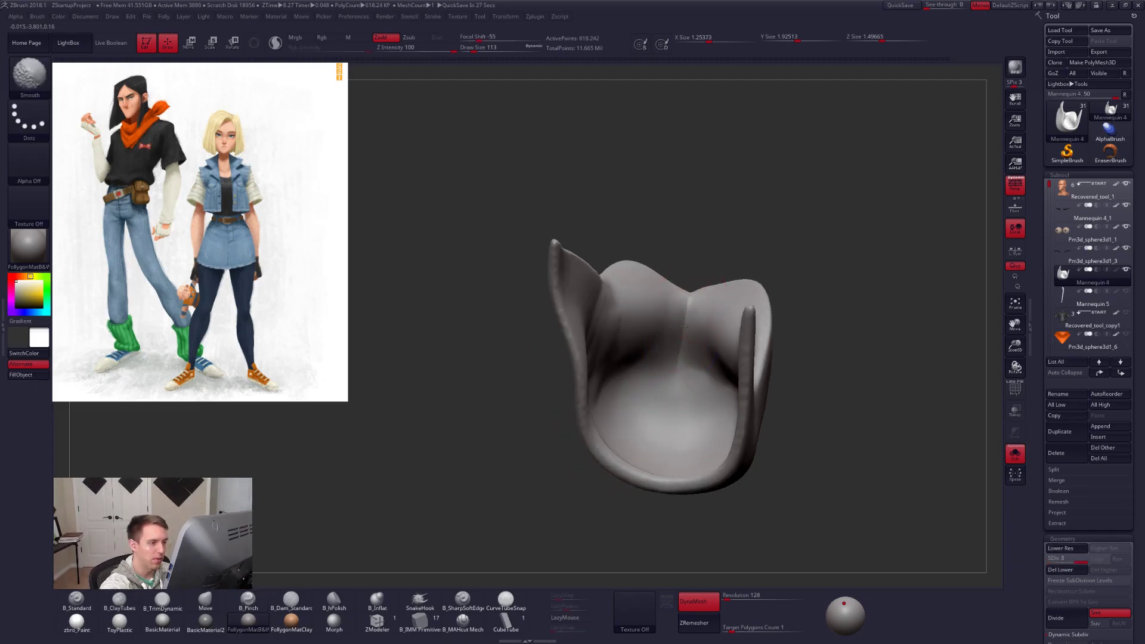
pyautogui.keyDown('shift'); pyautogui.moveTo(811, 438); pyautogui.dragTo(787, 435); pyautogui.keyUp('shift')
pyautogui.hotkey('alt', 's')
pyautogui.moveTo(784, 483); pyautogui.dragTo(797, 444)
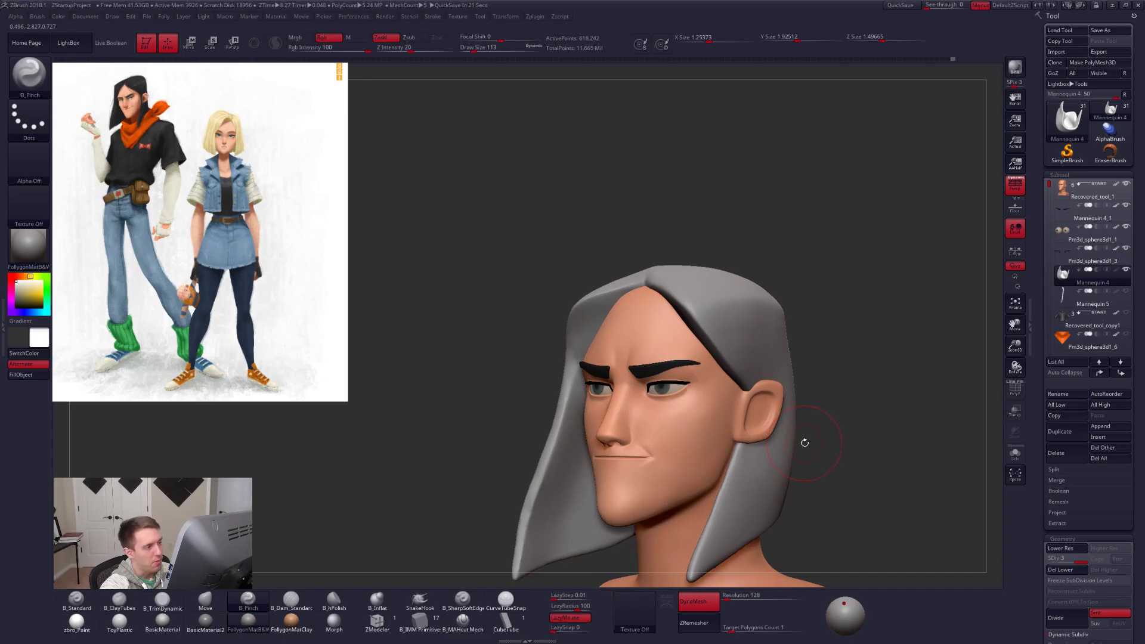
# Flatten the crown and side planes of the isolated hair with B_TrimDynamic strokes, and show the head again.
pyautogui.hotkey('shift', 's')
pyautogui.moveTo(805, 436)
pyautogui.mouseDown()
pyautogui.moveTo(870, 435)
pyautogui.moveTo(858, 507)
pyautogui.mouseUp()
pyautogui.press('3')
pyautogui.moveTo(681, 390); pyautogui.dragTo(693, 357, button='right')
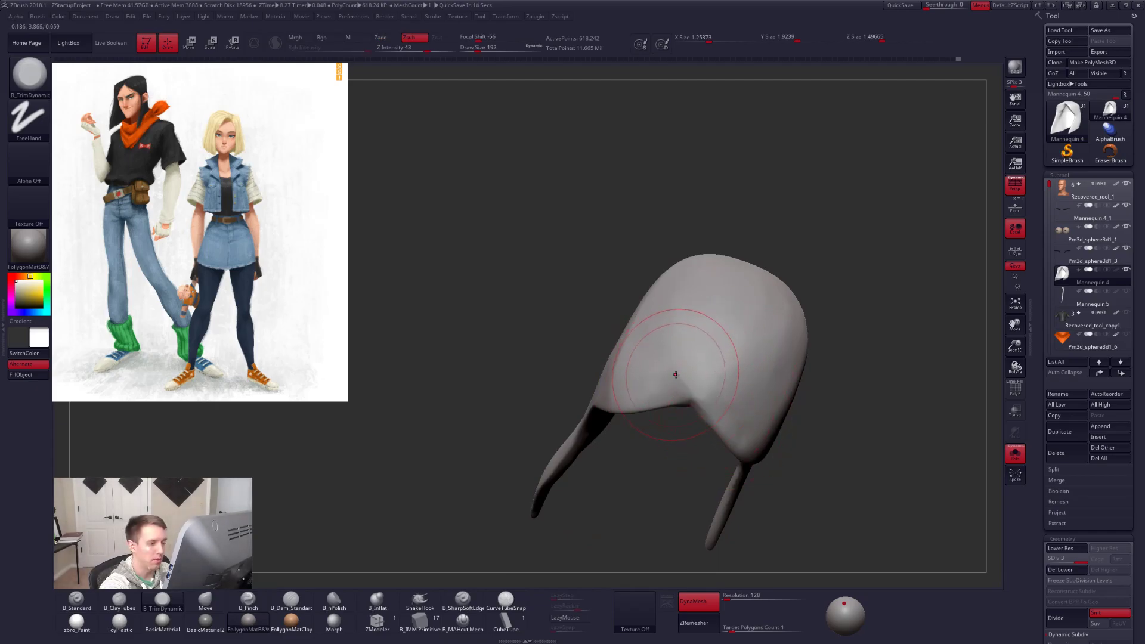
pyautogui.moveTo(718, 340); pyautogui.dragTo(746, 426)
pyautogui.press('space')
pyautogui.moveTo(729, 365); pyautogui.dragTo(723, 365)
pyautogui.moveTo(689, 325); pyautogui.dragTo(696, 367)
pyautogui.moveTo(696, 366)
pyautogui.mouseDown(button='right')
pyautogui.moveTo(710, 350)
pyautogui.moveTo(667, 403)
pyautogui.mouseUp(button='right')
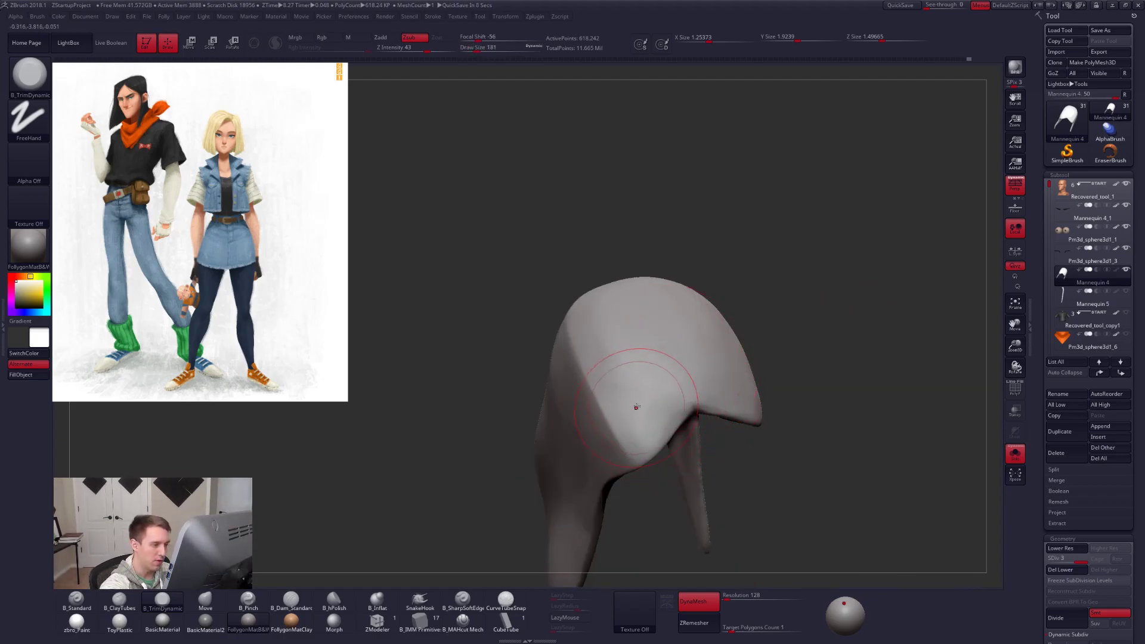
pyautogui.keyDown('shift'); pyautogui.moveTo(634, 396); pyautogui.dragTo(715, 418, button='right'); pyautogui.keyUp('shift')
pyautogui.moveTo(775, 441)
pyautogui.keyDown('ctrl'); pyautogui.mouseDown(button='right')
pyautogui.moveTo(818, 482)
pyautogui.moveTo(799, 435)
pyautogui.moveTo(812, 485)
pyautogui.moveTo(818, 447)
pyautogui.moveTo(779, 489)
pyautogui.mouseUp(button='right'); pyautogui.keyUp('ctrl')
pyautogui.hotkey('shift', 's')
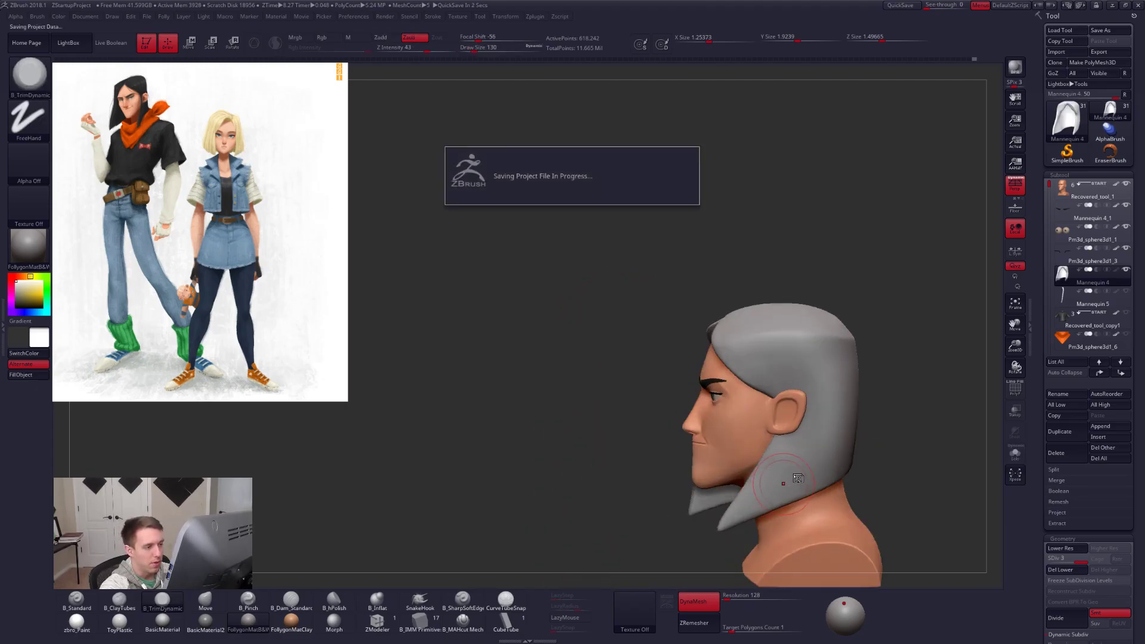
# Reshape the hair's side length and front edge with Move brush strokes.
pyautogui.moveTo(783, 484)
pyautogui.mouseDown(button='right')
pyautogui.moveTo(832, 467)
pyautogui.moveTo(781, 468)
pyautogui.moveTo(771, 454)
pyautogui.mouseUp(button='right')
pyautogui.keyDown('ctrl'); pyautogui.moveTo(570, 479); pyautogui.dragTo(591, 471, button='right'); pyautogui.keyUp('ctrl')
pyautogui.press('space')
pyautogui.press('b')
pyautogui.press('m')
pyautogui.press('v')
pyautogui.moveTo(603, 482); pyautogui.dragTo(616, 446)
pyautogui.press('space')
pyautogui.moveTo(614, 449); pyautogui.dragTo(573, 483, button='right')
pyautogui.press('space')
pyautogui.moveTo(601, 454)
pyautogui.mouseDown()
pyautogui.moveTo(608, 419)
pyautogui.moveTo(632, 398)
pyautogui.mouseUp()
pyautogui.press('space')
pyautogui.press('space')
pyautogui.moveTo(633, 343)
pyautogui.mouseDown()
pyautogui.moveTo(642, 315)
pyautogui.moveTo(632, 365)
pyautogui.mouseUp()
# Isolate the hair, check its wireframe, and retopologize it with ZRemesher at a target polygon count of 1.
pyautogui.hotkey('alt', 's')
pyautogui.moveTo(608, 365); pyautogui.dragTo(665, 355, button='right')
pyautogui.hotkey('shift', 'f')
pyautogui.hotkey('shift', 'f')
pyautogui.keyDown('ctrl'); pyautogui.moveTo(851, 452); pyautogui.dragTo(811, 454, button='right'); pyautogui.keyUp('ctrl')
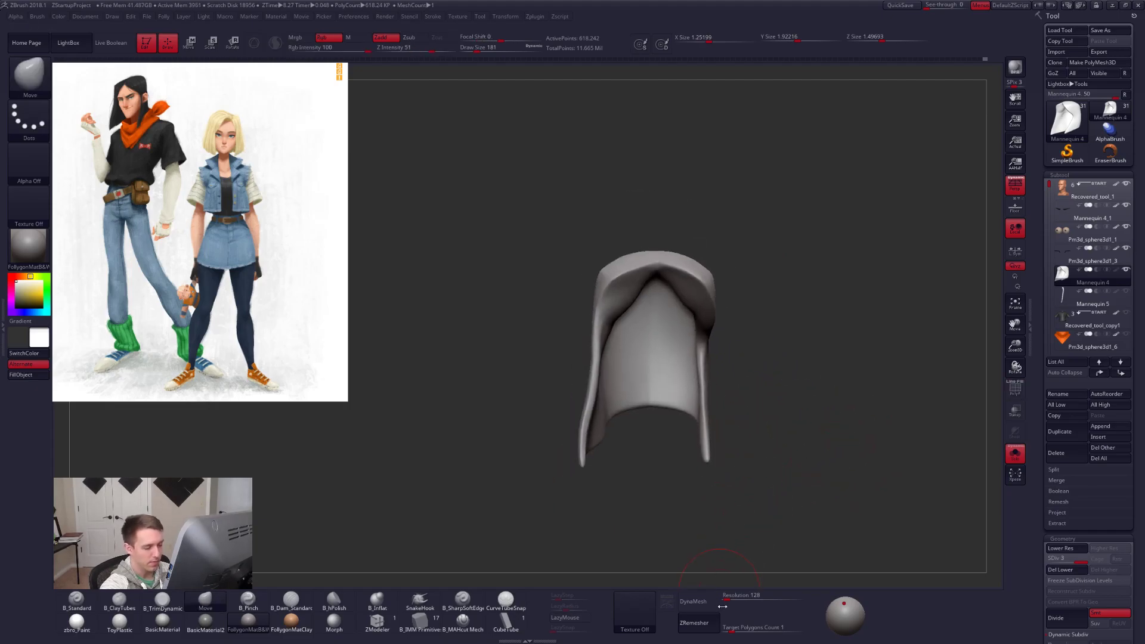
pyautogui.click(703, 620)
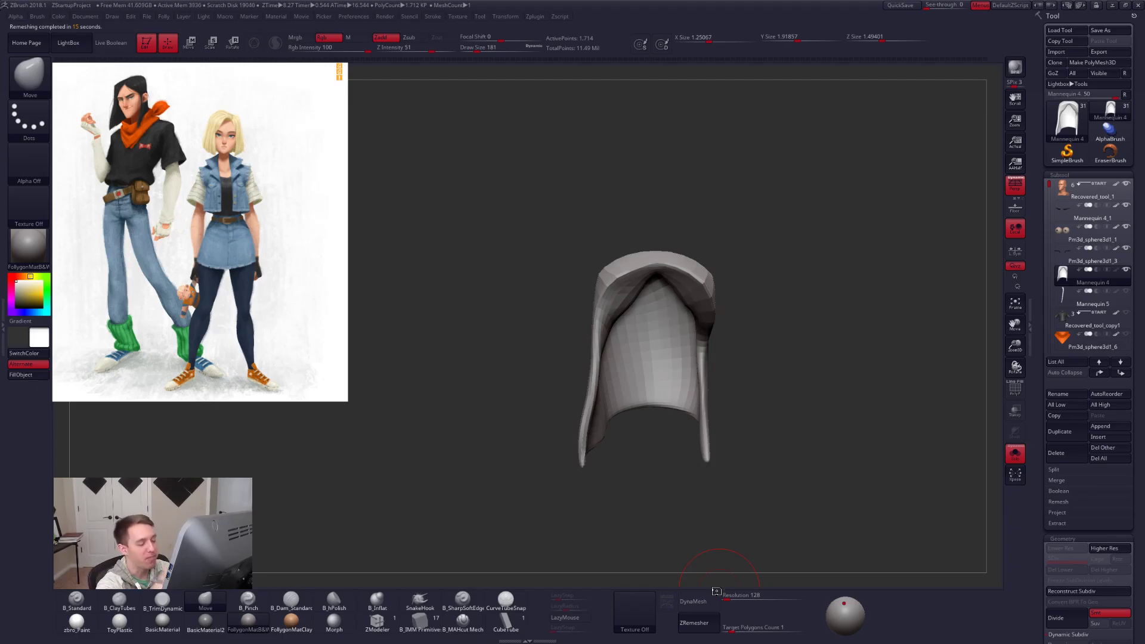
# Examine the remeshed hair's interior and rim, and show the head again.
pyautogui.moveTo(687, 343)
pyautogui.mouseDown(button='right')
pyautogui.moveTo(603, 350)
pyautogui.moveTo(622, 335)
pyautogui.moveTo(641, 358)
pyautogui.moveTo(683, 289)
pyautogui.moveTo(706, 307)
pyautogui.mouseUp(button='right')
pyautogui.press('space')
pyautogui.moveTo(714, 277); pyautogui.dragTo(711, 277)
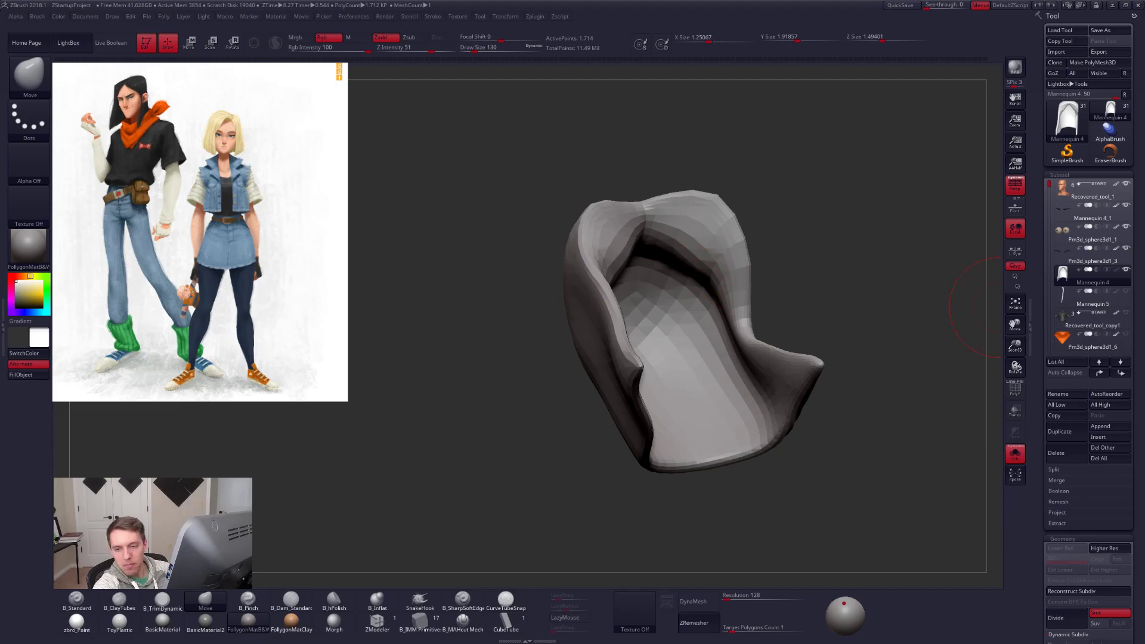
pyautogui.moveTo(868, 236)
pyautogui.mouseDown(button='right')
pyautogui.moveTo(761, 310)
pyautogui.moveTo(675, 252)
pyautogui.moveTo(685, 282)
pyautogui.moveTo(666, 357)
pyautogui.mouseUp(button='right')
pyautogui.hotkey('alt', 's')
pyautogui.press('space')
pyautogui.moveTo(655, 365); pyautogui.dragTo(660, 366)
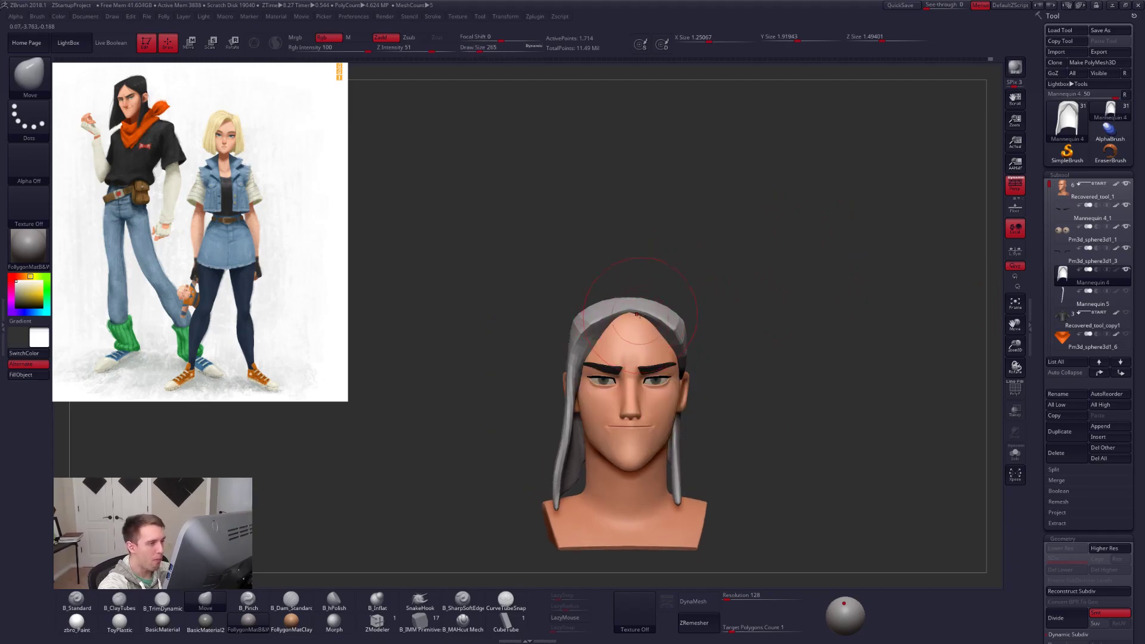
# Adjust the hair's front rim around the forehead with the Move brush at Draw Size 215.
pyautogui.moveTo(630, 309); pyautogui.dragTo(616, 329, button='right')
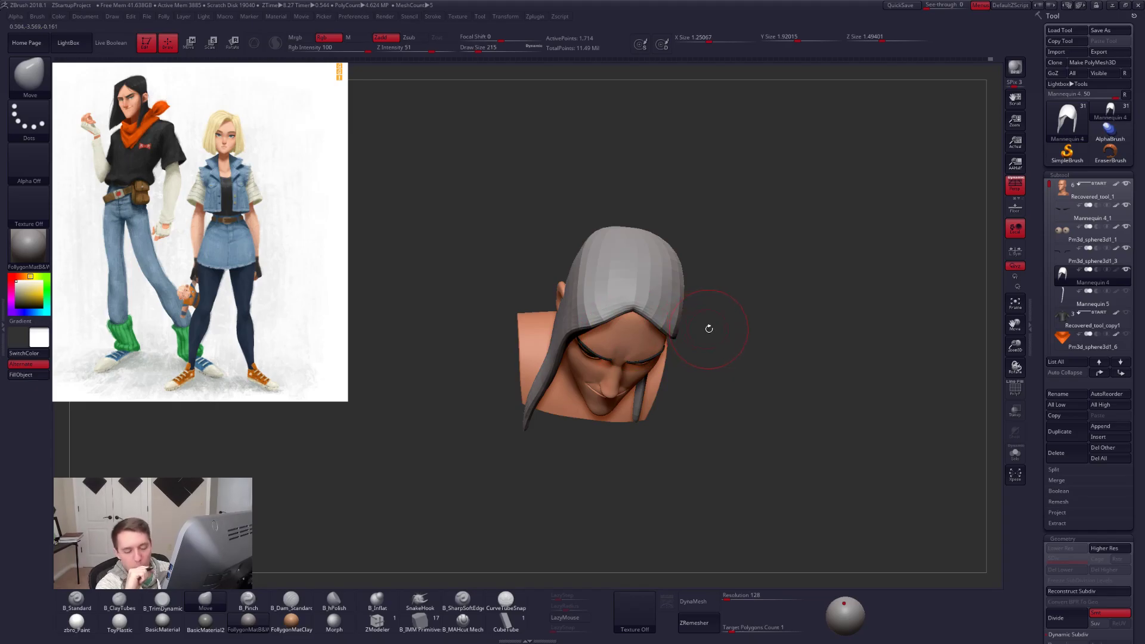
pyautogui.moveTo(721, 327)
pyautogui.mouseDown(button='right')
pyautogui.moveTo(623, 342)
pyautogui.moveTo(657, 342)
pyautogui.moveTo(690, 411)
pyautogui.mouseUp(button='right')
pyautogui.press('[')
pyautogui.moveTo(590, 398); pyautogui.dragTo(635, 395, button='right')
pyautogui.press('space')
pyautogui.moveTo(634, 395); pyautogui.dragTo(638, 396)
pyautogui.moveTo(603, 390); pyautogui.dragTo(653, 382, button='right')
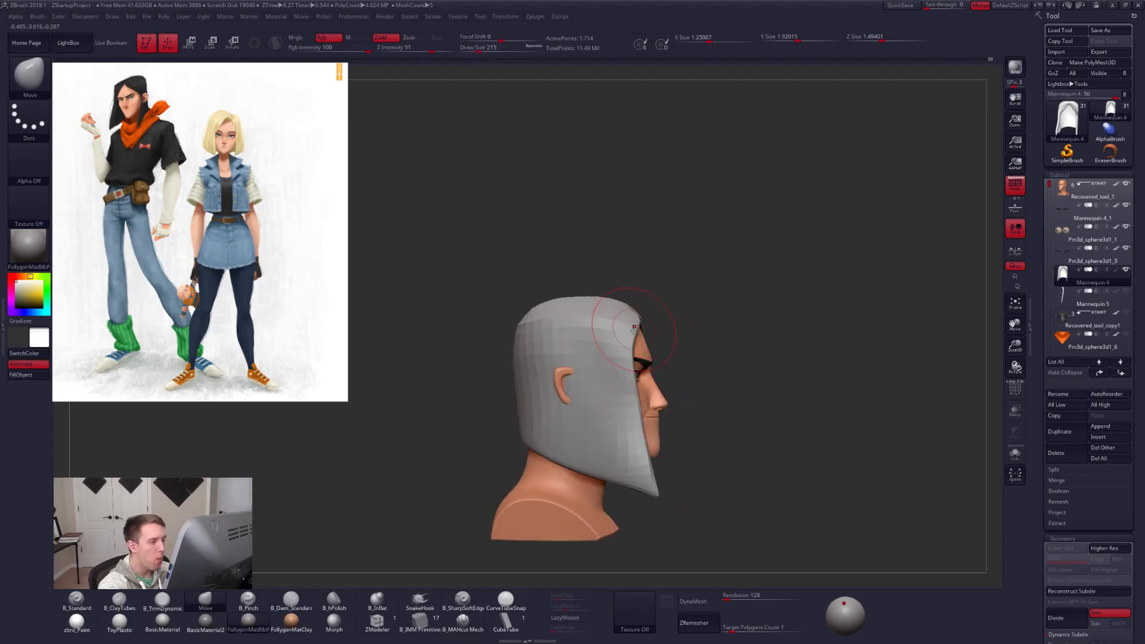
# Smooth the hair's front corner and move its front edge forward in profile at Draw Size 265.
pyautogui.moveTo(641, 348)
pyautogui.mouseDown(button='right')
pyautogui.moveTo(686, 347)
pyautogui.moveTo(643, 346)
pyautogui.mouseUp(button='right')
pyautogui.keyDown('shift'); pyautogui.moveTo(641, 312); pyautogui.dragTo(638, 320); pyautogui.keyUp('shift')
pyautogui.press('space')
pyautogui.moveTo(640, 381); pyautogui.dragTo(643, 382)
pyautogui.moveTo(636, 384); pyautogui.dragTo(637, 385)
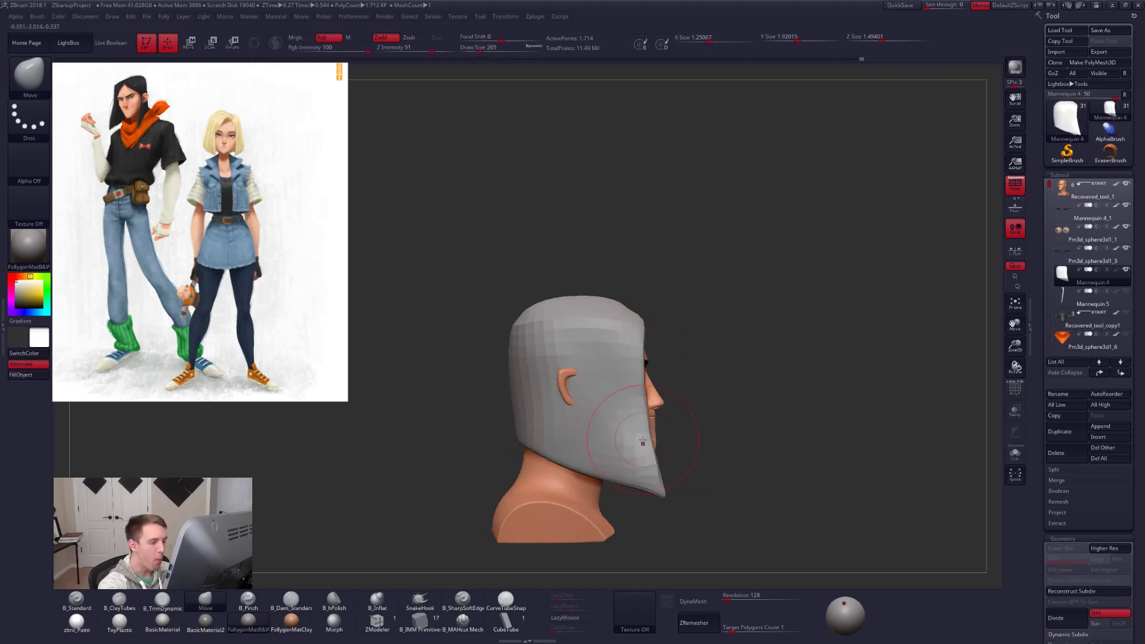
pyautogui.moveTo(641, 430)
pyautogui.mouseDown(button='right')
pyautogui.moveTo(659, 440)
pyautogui.moveTo(660, 350)
pyautogui.mouseUp(button='right')
pyautogui.press('space')
pyautogui.moveTo(659, 401); pyautogui.dragTo(665, 402)
pyautogui.moveTo(642, 441)
pyautogui.mouseDown(button='right')
pyautogui.moveTo(638, 392)
pyautogui.moveTo(632, 421)
pyautogui.moveTo(685, 400)
pyautogui.mouseUp(button='right')
# Select the head mesh, check its wireframe, and hide its shoulders so only the head and neck remain.
pyautogui.keyDown('alt'); pyautogui.click(630, 424); pyautogui.keyUp('alt')
pyautogui.hotkey('shift', 'f')
pyautogui.hotkey('shift', 'f')
pyautogui.keyDown('ctrl'); pyautogui.keyDown('alt'); pyautogui.keyDown('shift'); pyautogui.moveTo(684, 394); pyautogui.dragTo(529, 457); pyautogui.keyUp('shift'); pyautogui.keyUp('alt'); pyautogui.keyUp('ctrl')
pyautogui.press('f')
pyautogui.click(675, 594)
pyautogui.moveTo(679, 405)
pyautogui.keyDown('ctrl'); pyautogui.keyDown('alt'); pyautogui.keyDown('shift'); pyautogui.mouseDown()
pyautogui.moveTo(751, 495)
pyautogui.moveTo(794, 430)
pyautogui.mouseUp(); pyautogui.keyUp('shift'); pyautogui.keyUp('alt'); pyautogui.keyUp('ctrl')
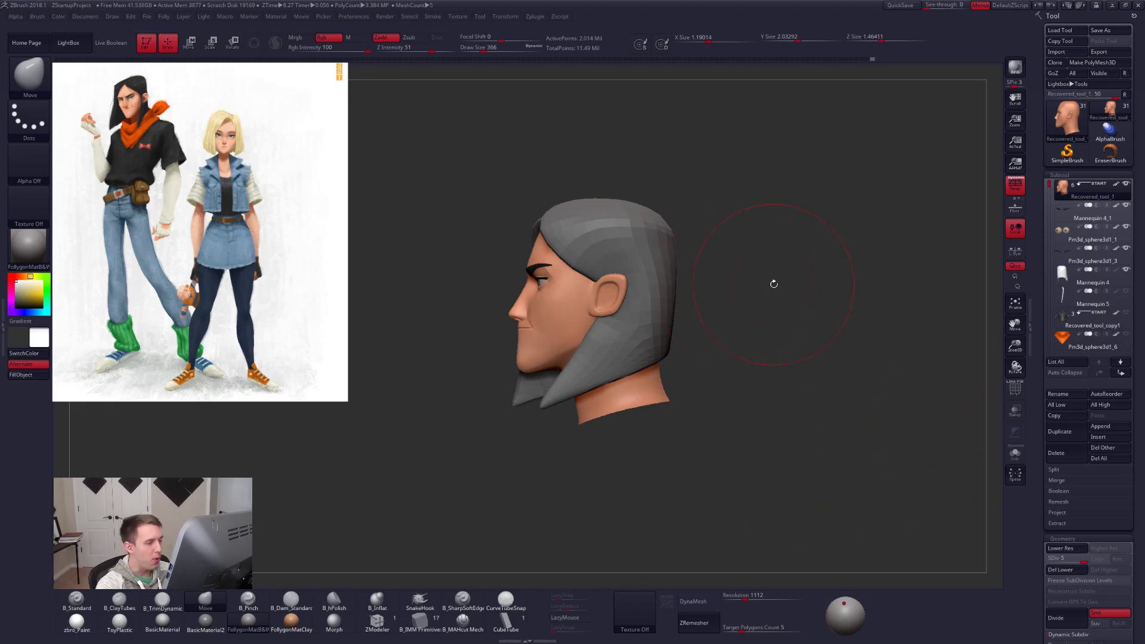
# Clean up the neck's lower cut on the head mesh and check it in isolation.
pyautogui.moveTo(668, 388); pyautogui.dragTo(706, 385)
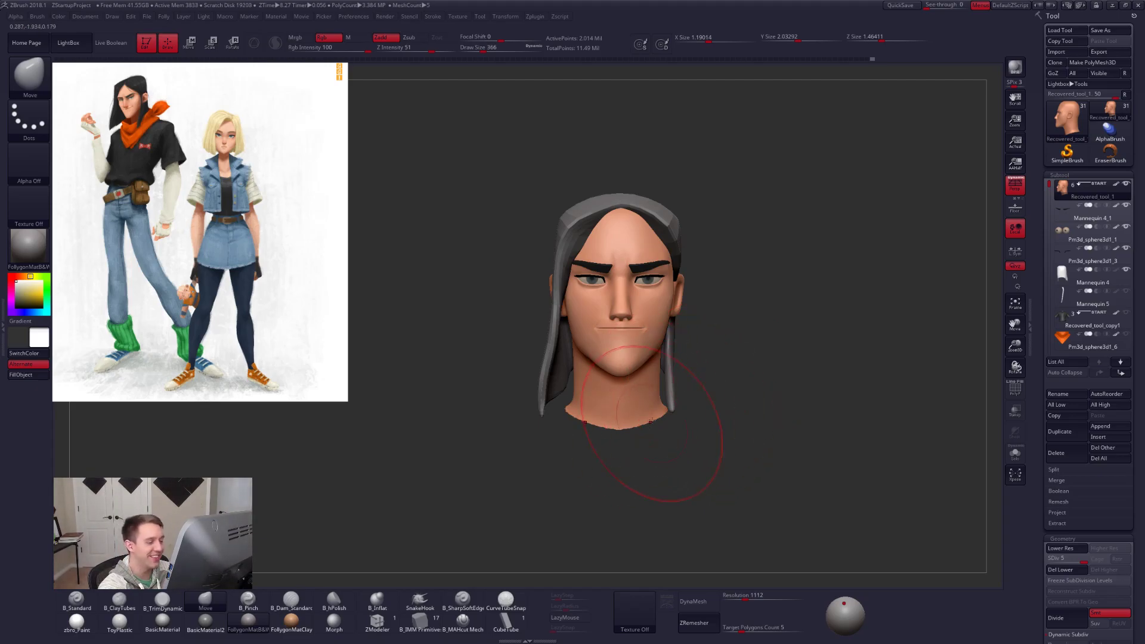
pyautogui.press('space')
pyautogui.click(678, 403)
pyautogui.moveTo(678, 403)
pyautogui.mouseDown()
pyautogui.moveTo(636, 417)
pyautogui.moveTo(666, 431)
pyautogui.moveTo(664, 407)
pyautogui.moveTo(508, 501)
pyautogui.moveTo(708, 424)
pyautogui.moveTo(657, 421)
pyautogui.moveTo(689, 426)
pyautogui.moveTo(636, 434)
pyautogui.moveTo(655, 443)
pyautogui.moveTo(636, 443)
pyautogui.mouseUp()
pyautogui.hotkey('alt', 's')
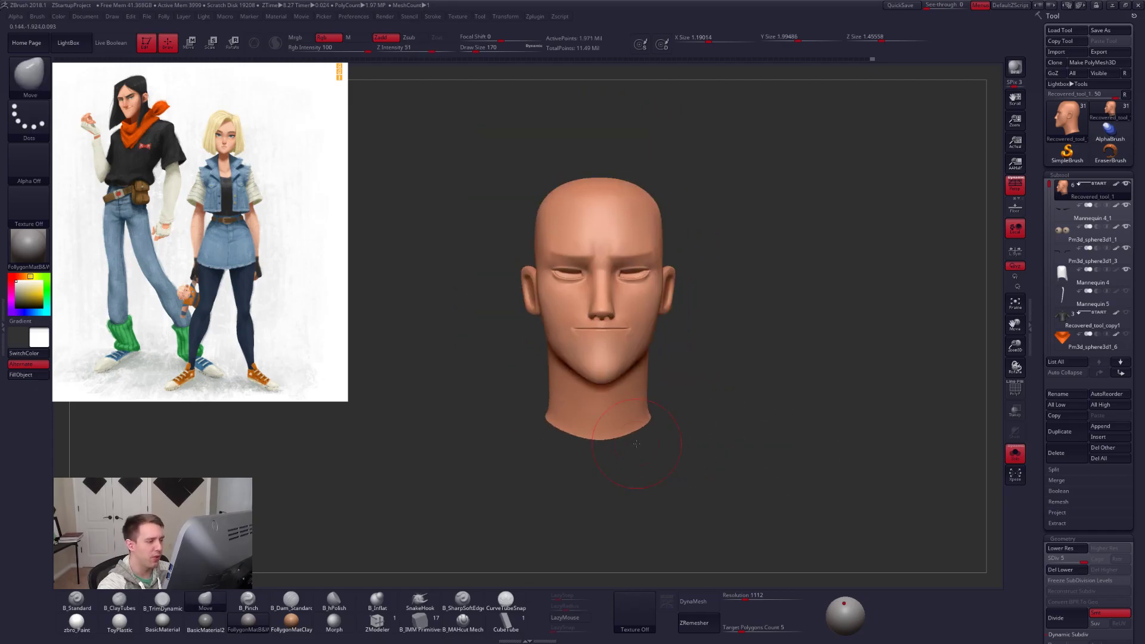
pyautogui.hotkey('alt', 's')
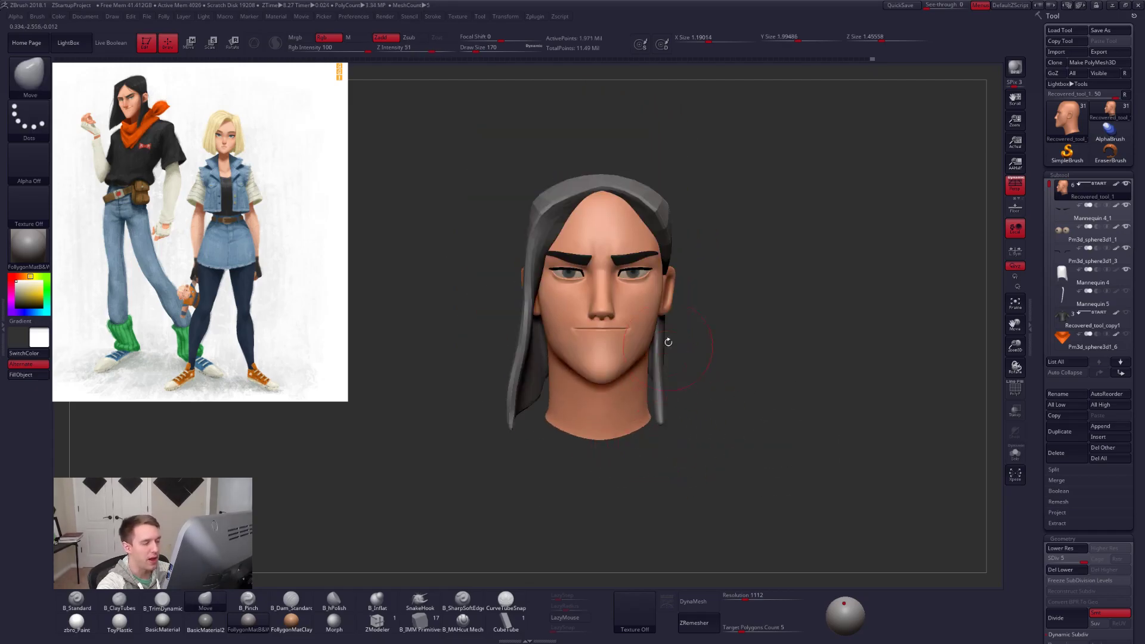
# Select the hair and pull its outer side closer to the head with the Move brush from the front.
pyautogui.keyDown('alt'); pyautogui.click(650, 203); pyautogui.keyUp('alt')
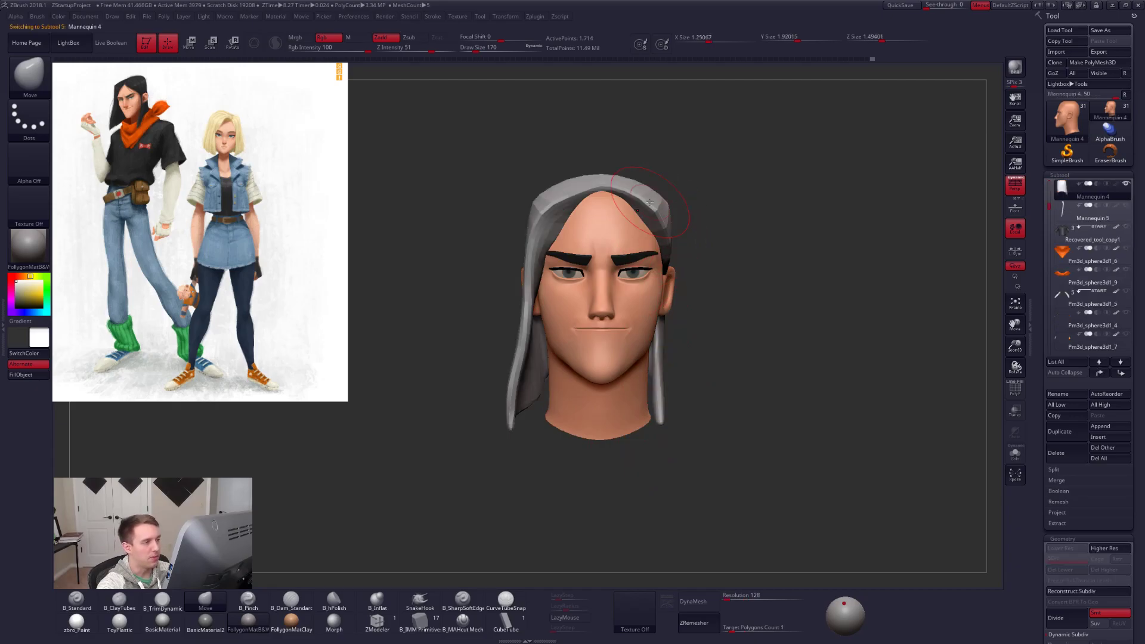
pyautogui.keyDown('alt'); pyautogui.moveTo(650, 202); pyautogui.dragTo(644, 253); pyautogui.keyUp('alt')
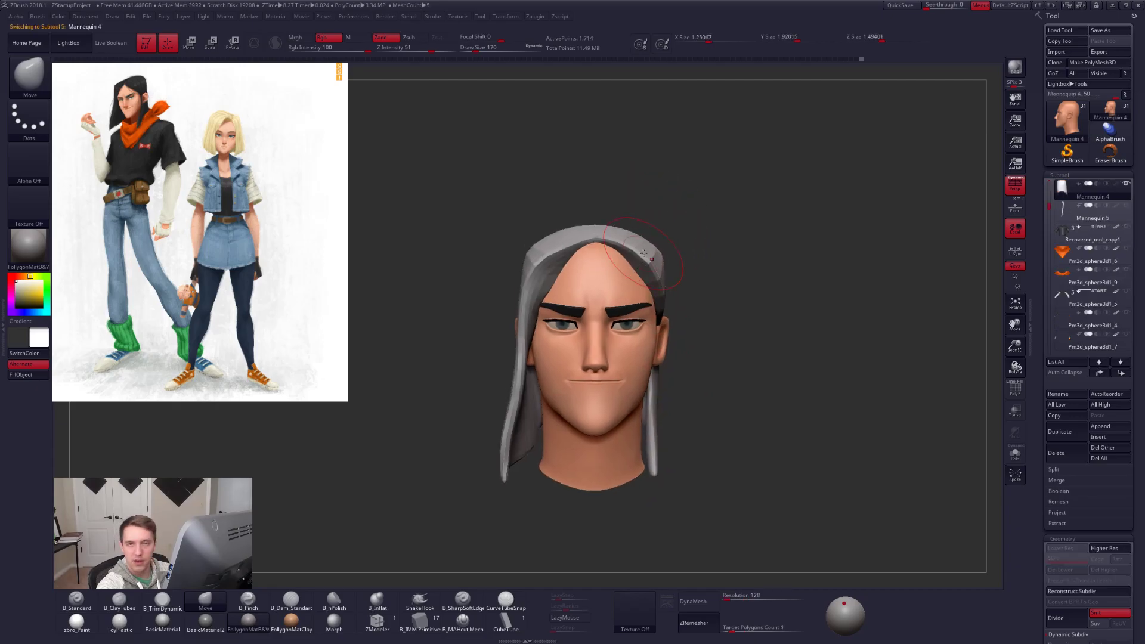
pyautogui.keyDown('alt'); pyautogui.moveTo(496, 307); pyautogui.dragTo(539, 313); pyautogui.keyUp('alt')
pyautogui.press('space')
pyautogui.moveTo(597, 359); pyautogui.dragTo(618, 360)
pyautogui.press('space')
pyautogui.moveTo(611, 434); pyautogui.dragTo(607, 434)
pyautogui.moveTo(561, 381)
pyautogui.mouseDown()
pyautogui.moveTo(572, 382)
pyautogui.moveTo(587, 330)
pyautogui.mouseUp()
pyautogui.press('space')
pyautogui.moveTo(426, 345); pyautogui.dragTo(598, 355)
# Refine the long front side lock's flow with large Move brush strokes, checking from front and profile.
pyautogui.press('space')
pyautogui.moveTo(660, 354); pyautogui.dragTo(613, 356, button='right')
pyautogui.moveTo(632, 357); pyautogui.dragTo(637, 357)
pyautogui.moveTo(668, 358); pyautogui.dragTo(635, 358, button='right')
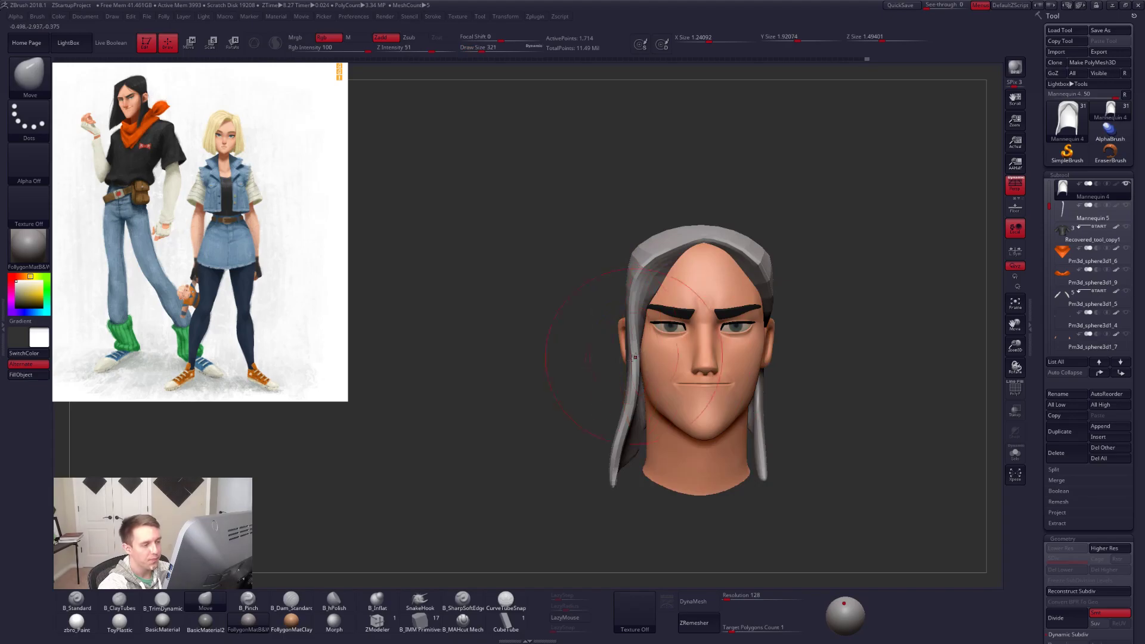
pyautogui.moveTo(635, 357)
pyautogui.mouseDown()
pyautogui.moveTo(658, 412)
pyautogui.moveTo(633, 410)
pyautogui.moveTo(630, 398)
pyautogui.moveTo(620, 419)
pyautogui.mouseUp()
pyautogui.press('space')
pyautogui.press('space')
pyautogui.moveTo(626, 365); pyautogui.dragTo(634, 388)
pyautogui.press('space')
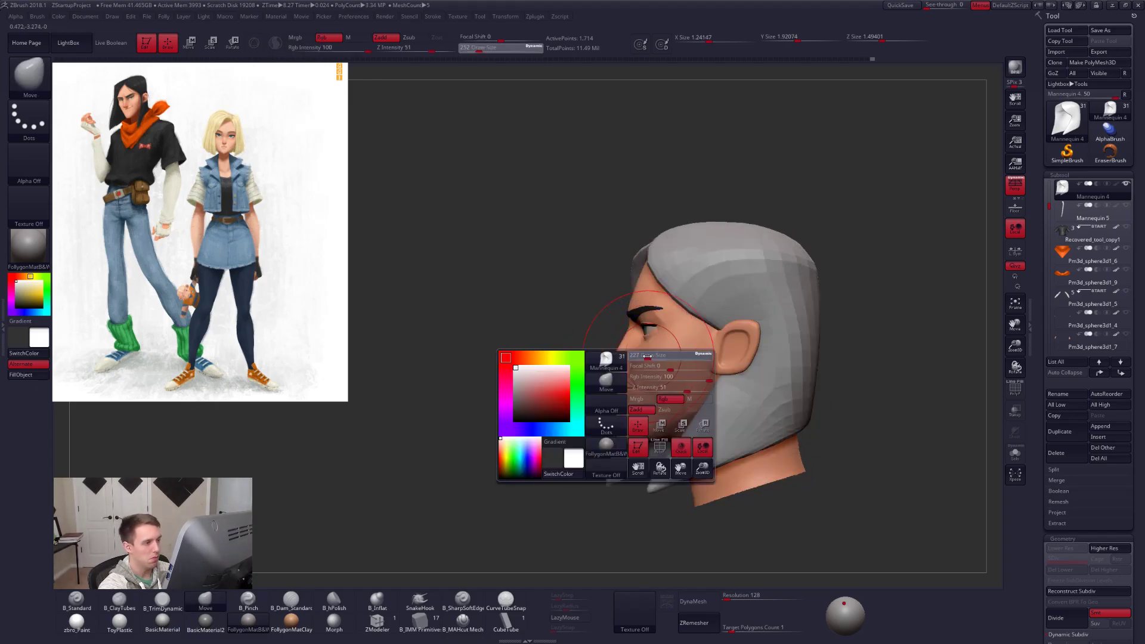
pyautogui.moveTo(587, 381); pyautogui.dragTo(643, 380, button='right')
pyautogui.keyDown('alt'); pyautogui.moveTo(535, 365); pyautogui.dragTo(585, 382); pyautogui.keyUp('alt')
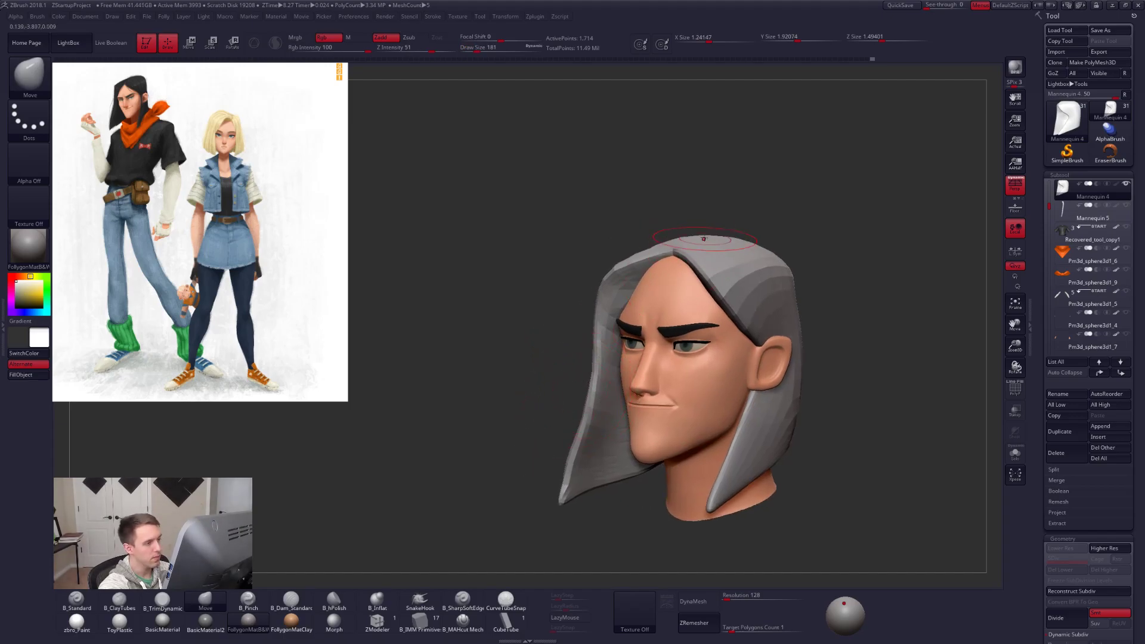
# Turn on Dynamic Subdiv for the hair and adjust its front edge above the temple with the Move brush.
pyautogui.press('d')
pyautogui.press('[')
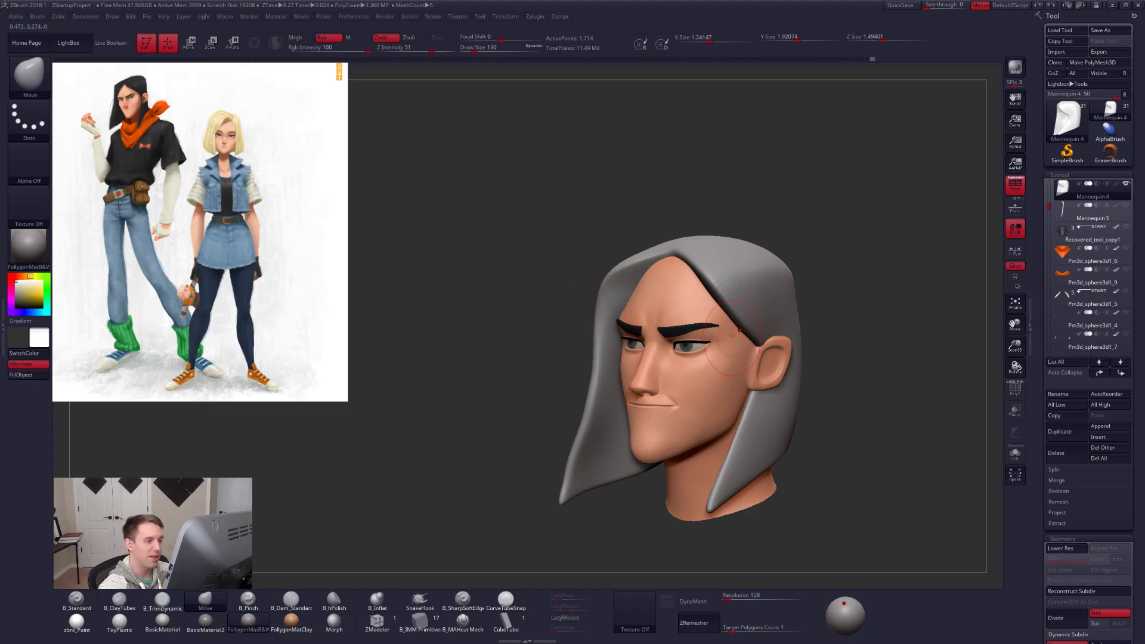
pyautogui.press('space')
pyautogui.keyDown('shift'); pyautogui.moveTo(823, 432); pyautogui.dragTo(865, 434); pyautogui.keyUp('shift')
pyautogui.press('space')
pyautogui.moveTo(732, 324)
pyautogui.mouseDown()
pyautogui.moveTo(744, 322)
pyautogui.moveTo(723, 308)
pyautogui.mouseUp()
pyautogui.press('space')
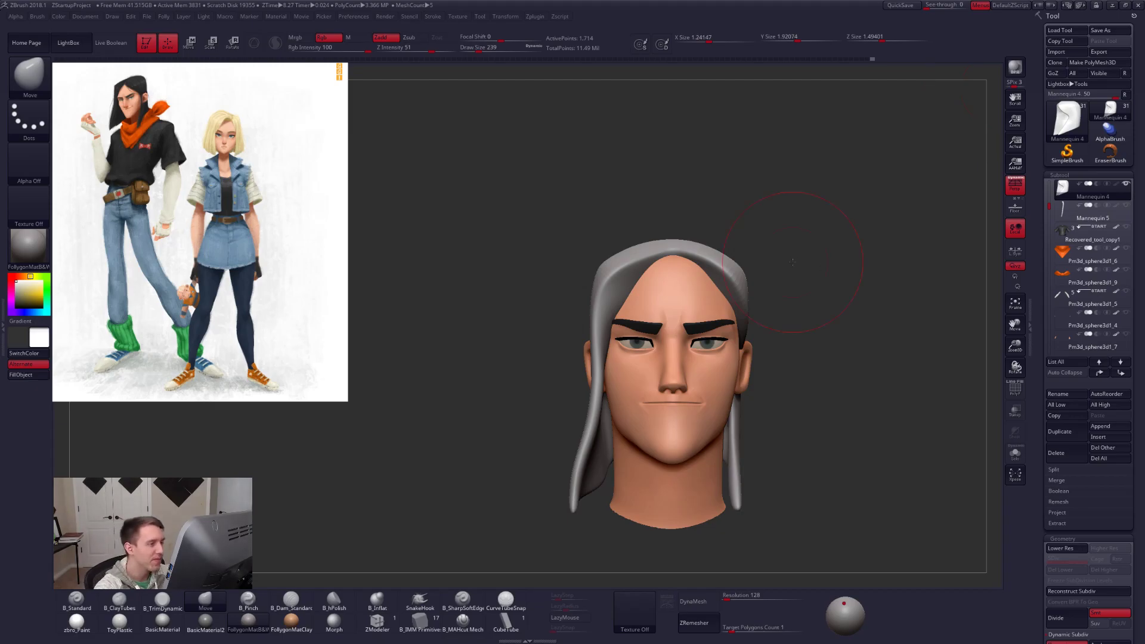
# Reshape the hairline peak at the forehead parting and the adjacent front sweep with the Move brush.
pyautogui.keyDown('alt'); pyautogui.moveTo(775, 309); pyautogui.dragTo(770, 387); pyautogui.keyUp('alt')
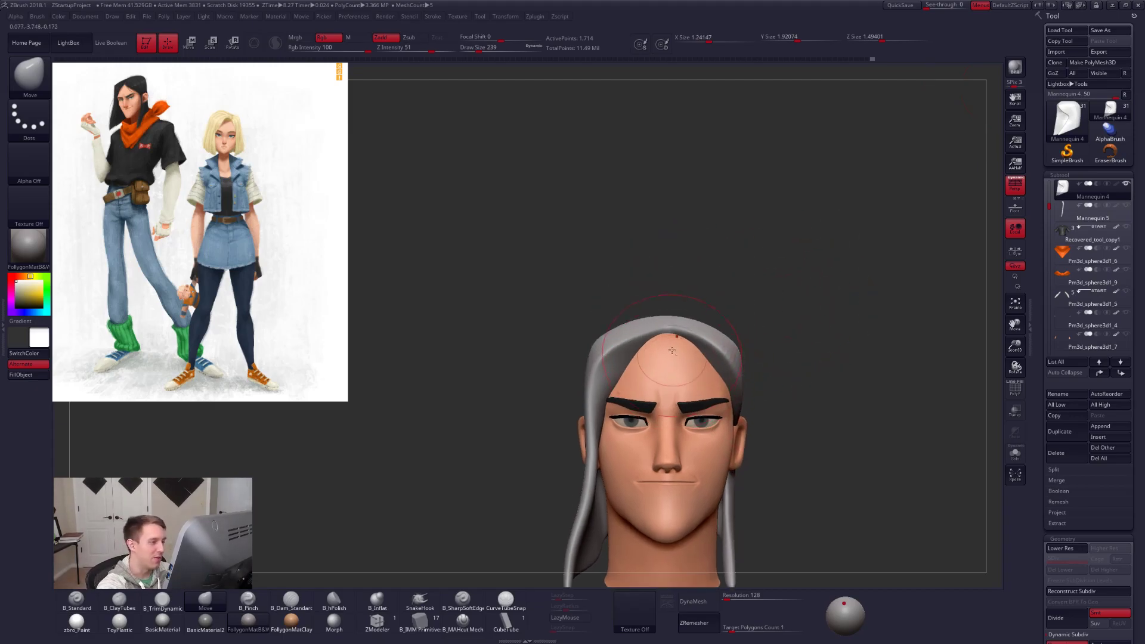
pyautogui.moveTo(667, 334); pyautogui.dragTo(675, 358)
pyautogui.press('space')
pyautogui.moveTo(809, 458)
pyautogui.mouseDown()
pyautogui.moveTo(770, 449)
pyautogui.moveTo(709, 407)
pyautogui.mouseUp()
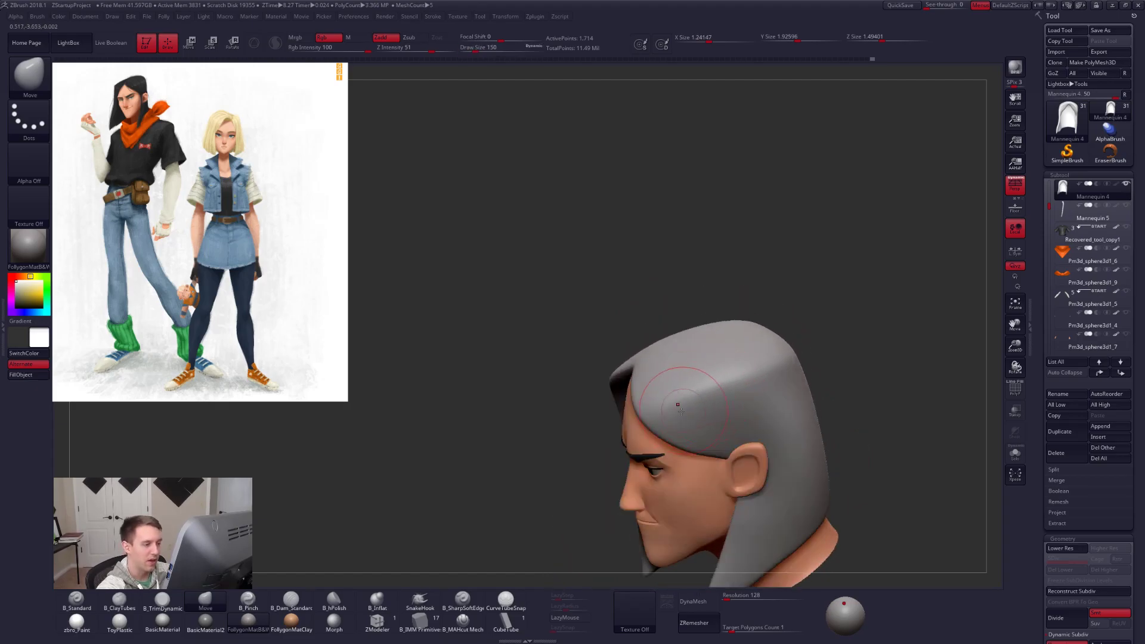
pyautogui.press('ctrl')
pyautogui.press('alt')
pyautogui.press('space')
pyautogui.moveTo(699, 396); pyautogui.dragTo(704, 396)
pyautogui.moveTo(843, 461)
pyautogui.mouseDown()
pyautogui.moveTo(805, 444)
pyautogui.moveTo(754, 349)
pyautogui.moveTo(777, 353)
pyautogui.mouseUp()
pyautogui.press('space')
# Make the hair transparent to compare it with the skull, reshape the crown with the Move brush, and turn transparency off.
pyautogui.click(1014, 411)
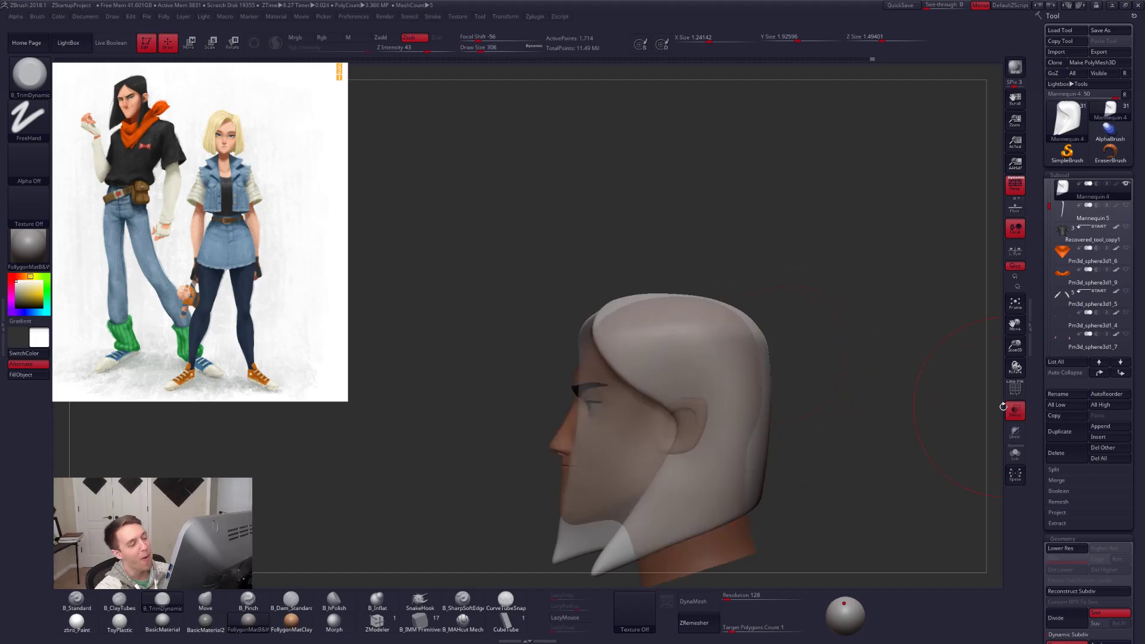
pyautogui.press('b')
pyautogui.press('m')
pyautogui.press('v')
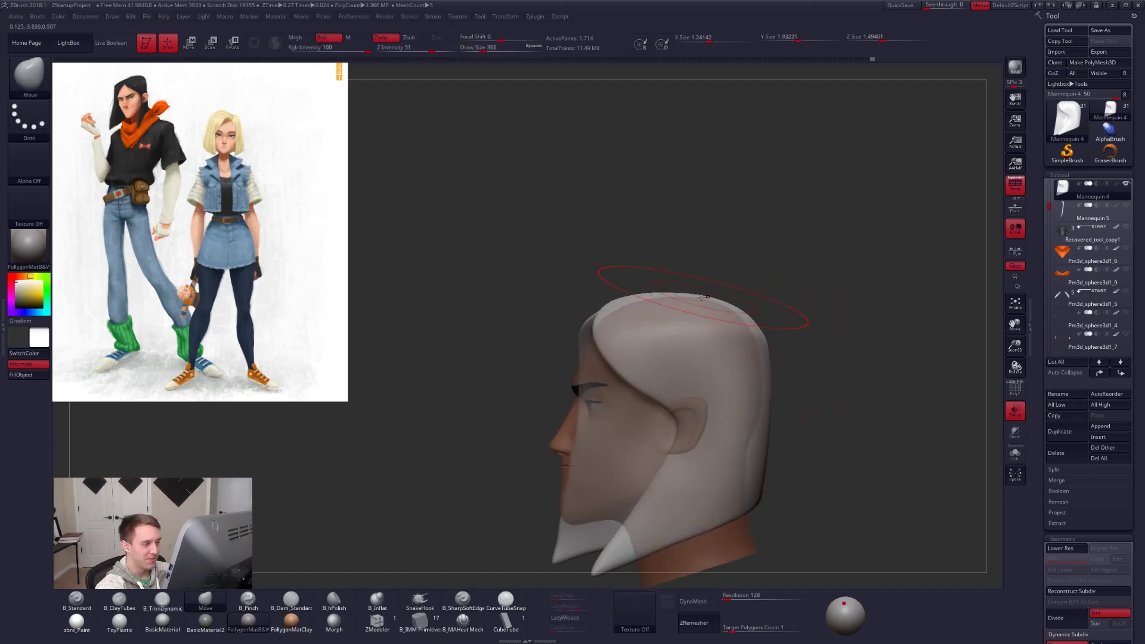
pyautogui.click(1014, 410)
pyautogui.moveTo(864, 411); pyautogui.dragTo(966, 411)
pyautogui.press('space')
pyautogui.moveTo(723, 375); pyautogui.dragTo(863, 412)
pyautogui.moveTo(678, 373)
pyautogui.keyDown('alt'); pyautogui.mouseDown(button='right')
pyautogui.moveTo(669, 322)
pyautogui.moveTo(614, 354)
pyautogui.mouseUp(button='right'); pyautogui.keyUp('alt')
# Isolate the hair, build up its hollow inner front surface with B_ClayTubes strokes, and show the head again.
pyautogui.hotkey('shift', 's')
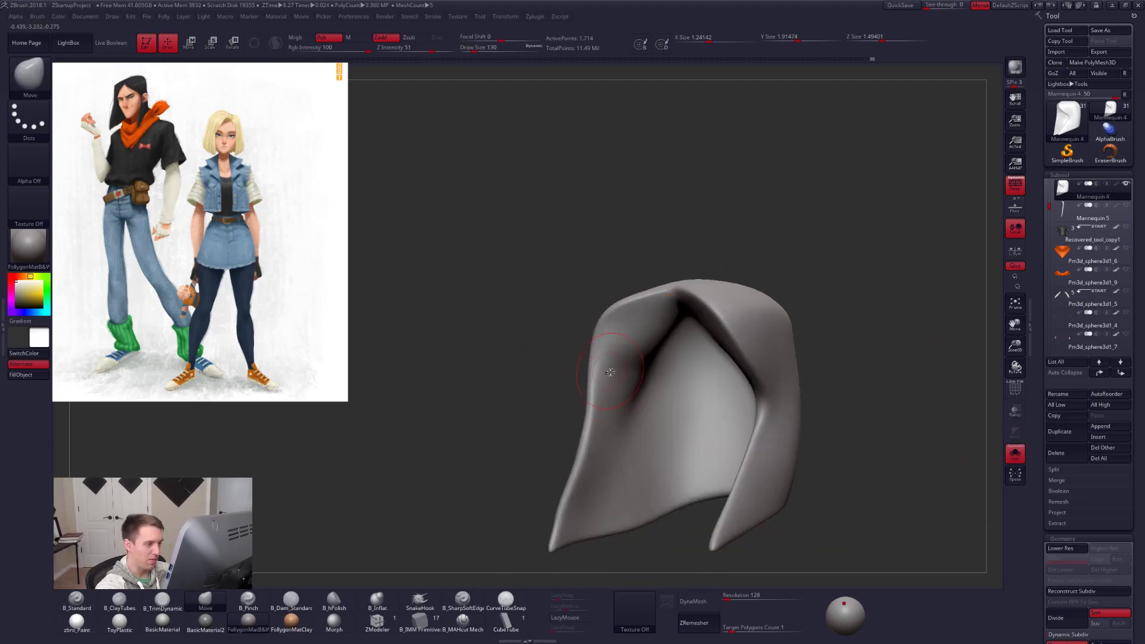
pyautogui.press('space')
pyautogui.press('b')
pyautogui.press('c')
pyautogui.press('t')
pyautogui.moveTo(620, 402); pyautogui.dragTo(625, 356, button='right')
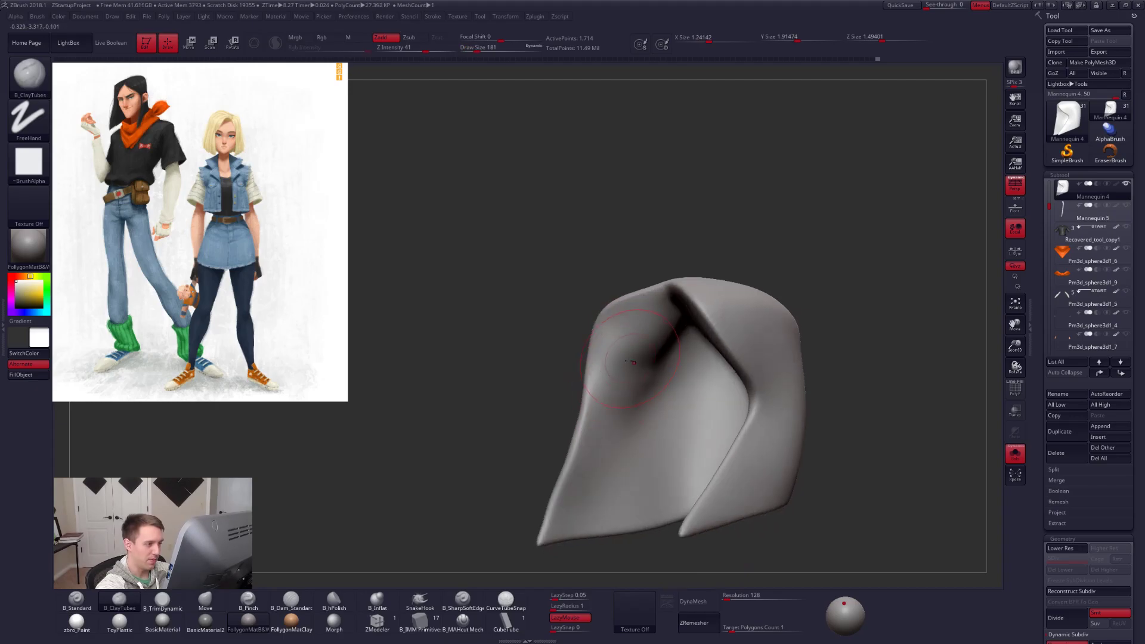
pyautogui.moveTo(632, 402); pyautogui.dragTo(658, 350, button='right')
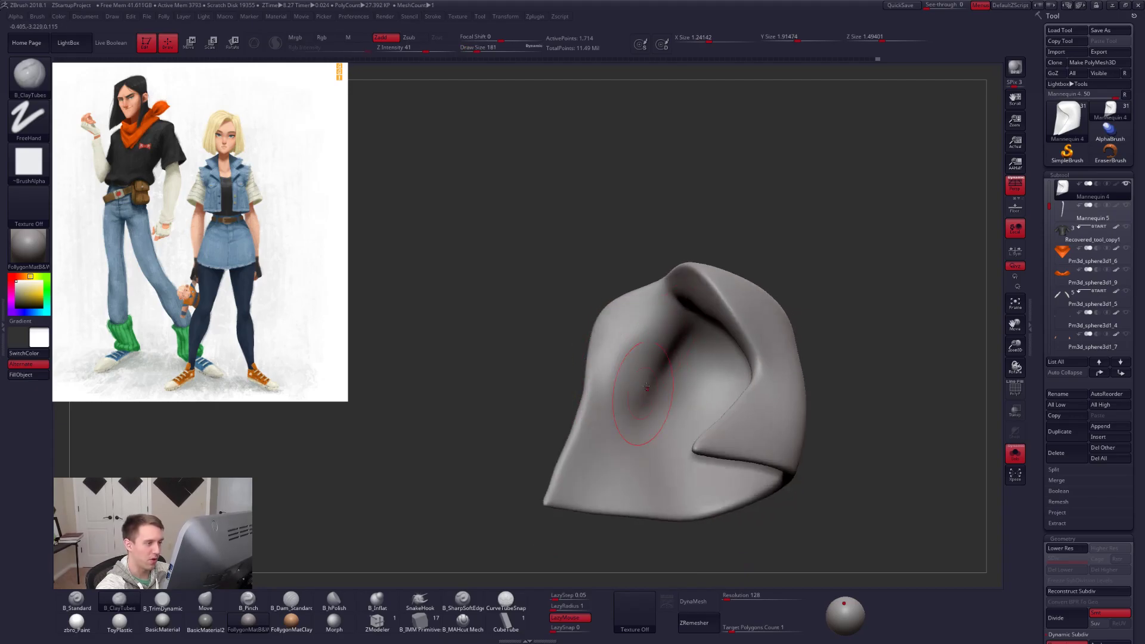
pyautogui.moveTo(643, 402); pyautogui.dragTo(656, 363)
pyautogui.moveTo(690, 330)
pyautogui.mouseDown(button='right')
pyautogui.moveTo(661, 341)
pyautogui.moveTo(685, 334)
pyautogui.mouseUp(button='right')
pyautogui.moveTo(686, 334); pyautogui.dragTo(655, 422)
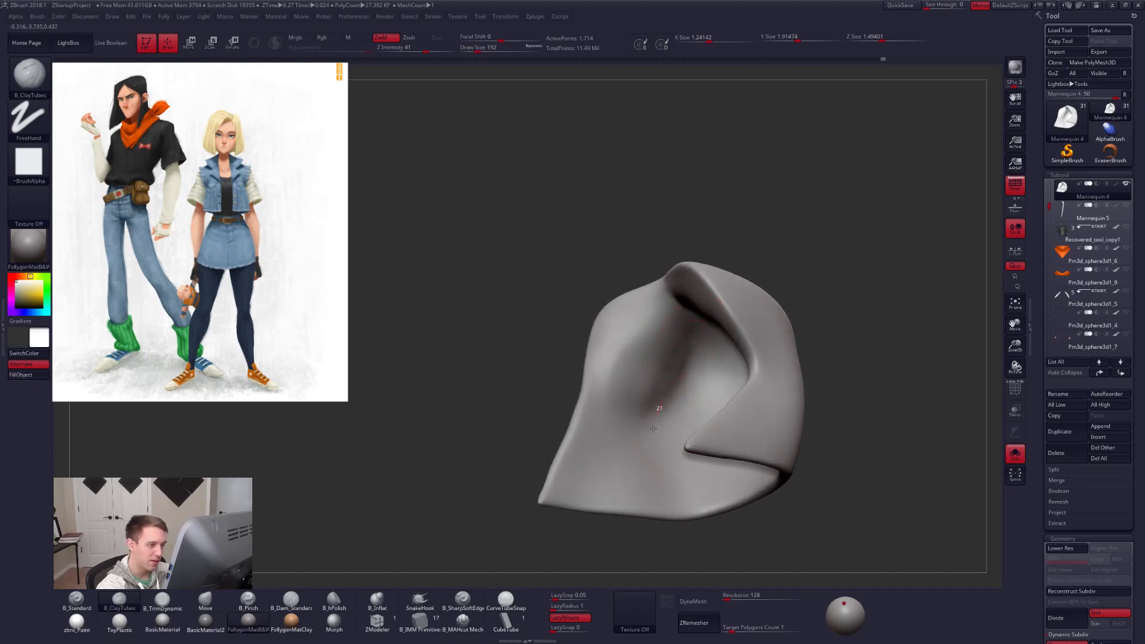
pyautogui.moveTo(664, 419)
pyautogui.mouseDown(button='right')
pyautogui.moveTo(638, 353)
pyautogui.moveTo(662, 382)
pyautogui.moveTo(703, 382)
pyautogui.moveTo(635, 348)
pyautogui.mouseUp(button='right')
pyautogui.hotkey('alt', 's')
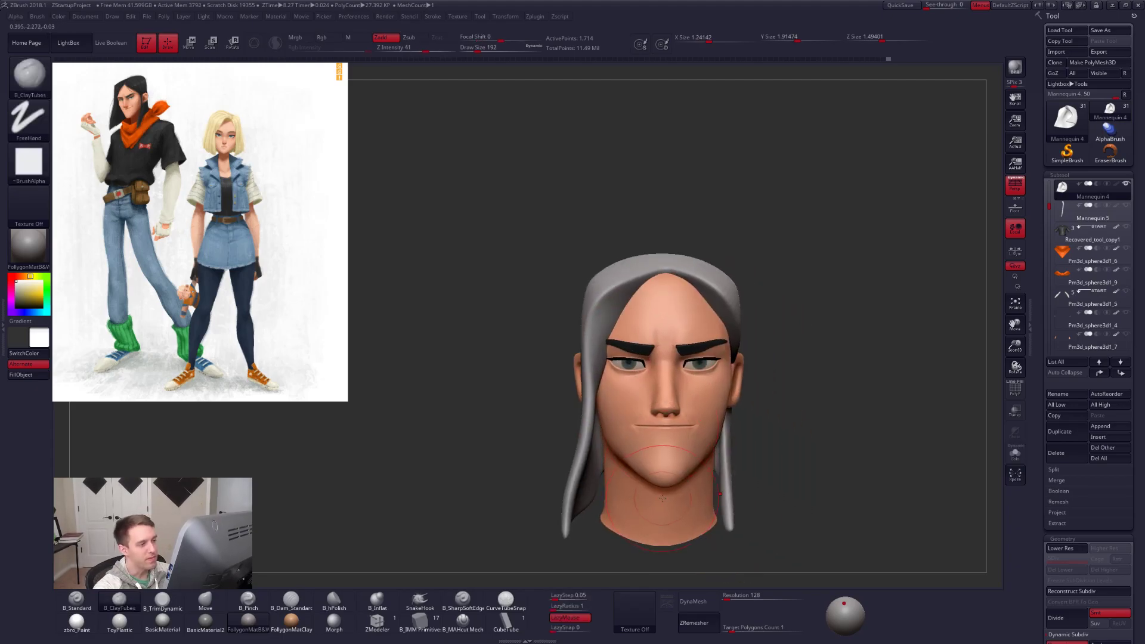
# Lasso-mask the inner front hair beside the brow with MaskLasso, and invert the mask.
pyautogui.hotkey('shift', 's')
pyautogui.hotkey('shift', 's')
pyautogui.keyDown('alt'); pyautogui.moveTo(590, 368); pyautogui.dragTo(597, 425, button='right'); pyautogui.keyUp('alt')
pyautogui.keyDown('ctrl'); pyautogui.moveTo(596, 391); pyautogui.dragTo(595, 340); pyautogui.keyUp('ctrl')
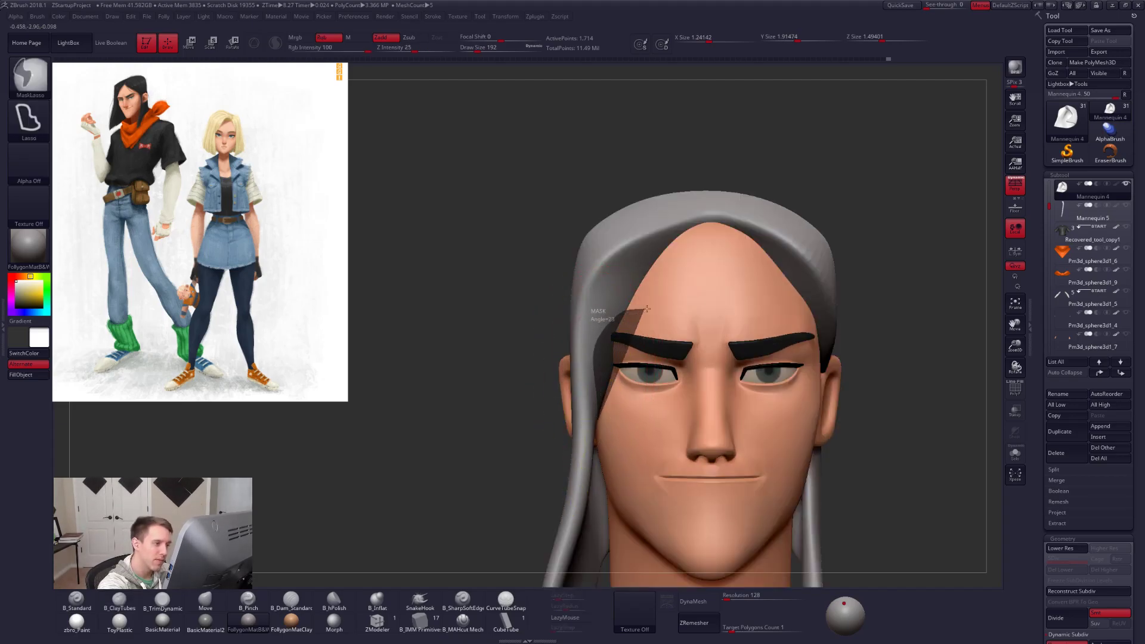
pyautogui.keyDown('ctrl'); pyautogui.moveTo(661, 394); pyautogui.dragTo(626, 408); pyautogui.keyUp('ctrl')
pyautogui.hotkey('shift', 's')
pyautogui.moveTo(659, 385); pyautogui.dragTo(611, 371, button='right')
pyautogui.keyDown('ctrl'); pyautogui.moveTo(543, 390); pyautogui.dragTo(576, 376); pyautogui.keyUp('ctrl')
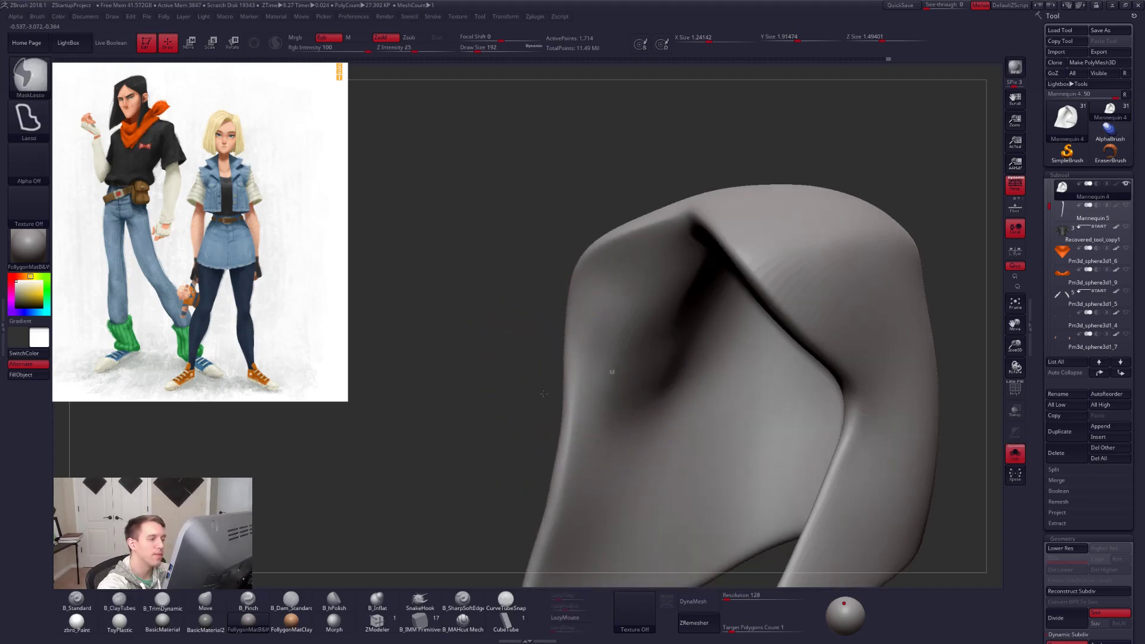
pyautogui.keyDown('ctrl'); pyautogui.click(541, 394); pyautogui.keyUp('ctrl')
# Smooth the isolated hair's inner front surface beside the temple, and show the head again.
pyautogui.moveTo(609, 383)
pyautogui.mouseDown(button='right')
pyautogui.moveTo(647, 387)
pyautogui.moveTo(619, 357)
pyautogui.moveTo(554, 381)
pyautogui.mouseUp(button='right')
pyautogui.rightClick(611, 378)
pyautogui.hotkey('shift', 's')
pyautogui.hotkey('shift', 's')
pyautogui.keyDown('ctrl'); pyautogui.click(519, 409); pyautogui.keyUp('ctrl')
pyautogui.press('2')
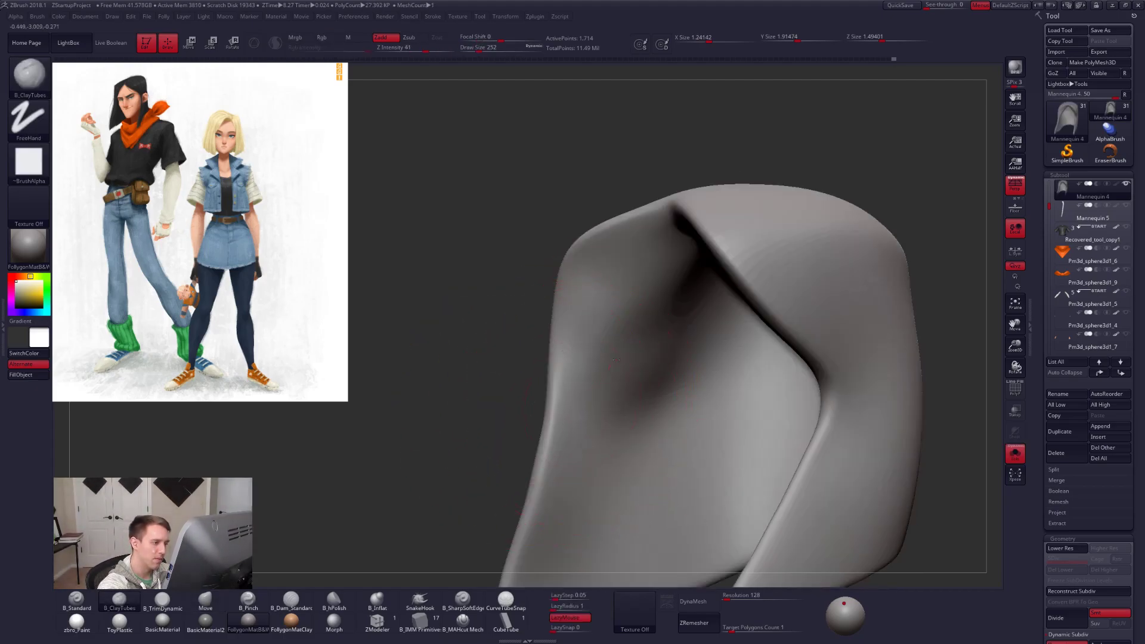
pyautogui.moveTo(625, 391); pyautogui.dragTo(656, 360, button='right')
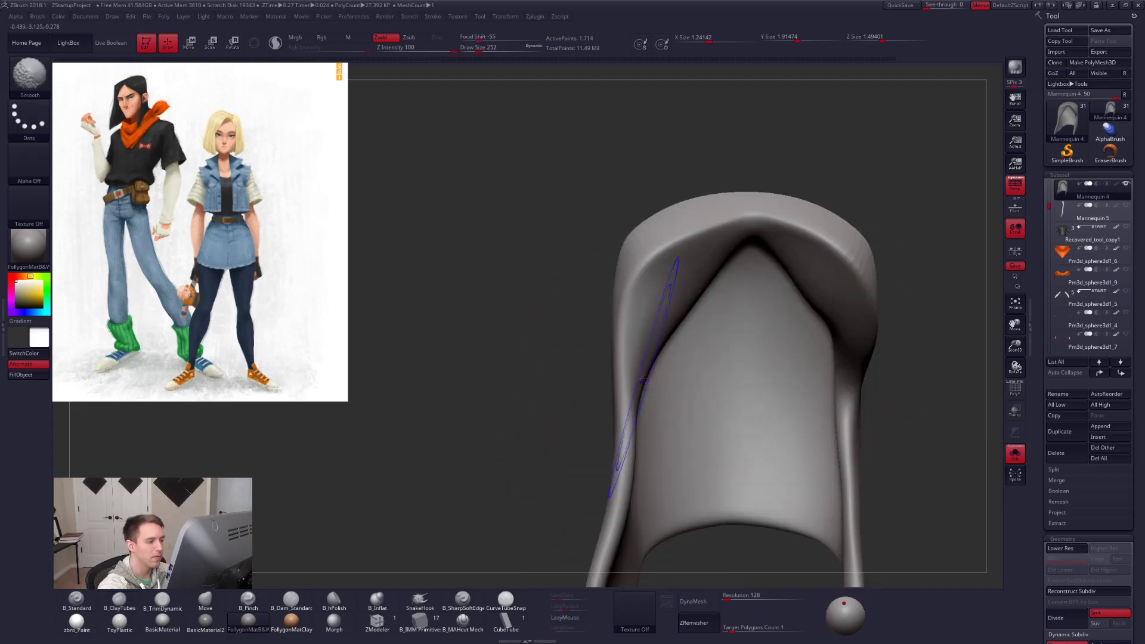
pyautogui.hotkey('shift', 's')
pyautogui.moveTo(749, 375)
pyautogui.keyDown('ctrl'); pyautogui.mouseDown(button='right')
pyautogui.moveTo(781, 405)
pyautogui.moveTo(749, 392)
pyautogui.mouseUp(button='right'); pyautogui.keyUp('ctrl')
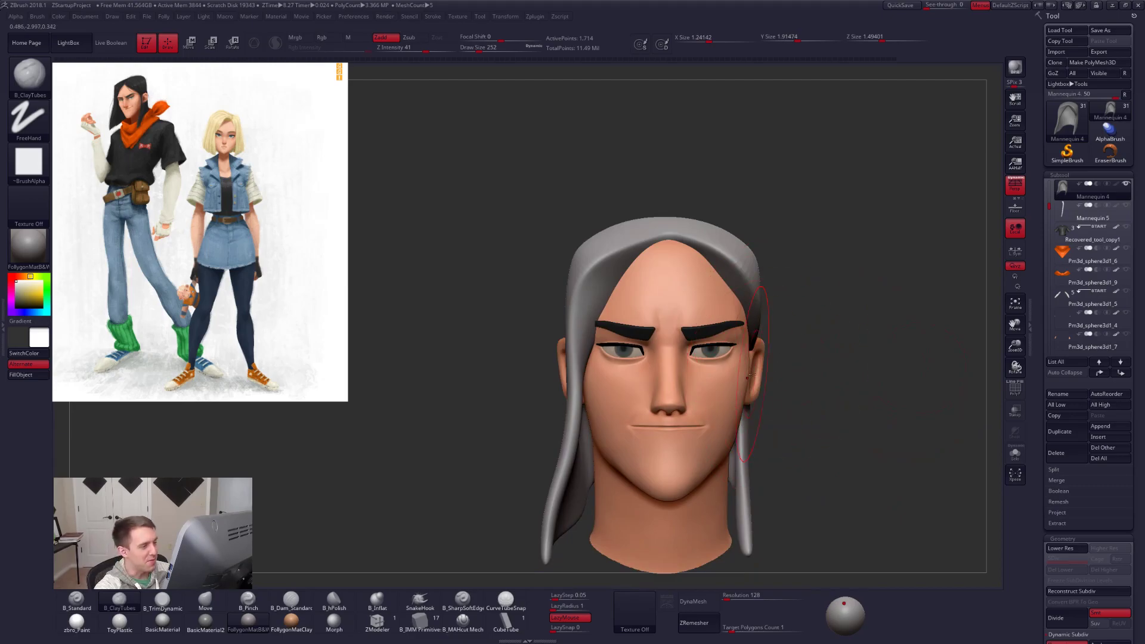
# Switch to the Move brush, preview the hair at its lower and smoothed display, and isolate the hair.
pyautogui.press('space')
pyautogui.moveTo(751, 375); pyautogui.dragTo(745, 376)
pyautogui.press('b')
pyautogui.press('m')
pyautogui.press('v')
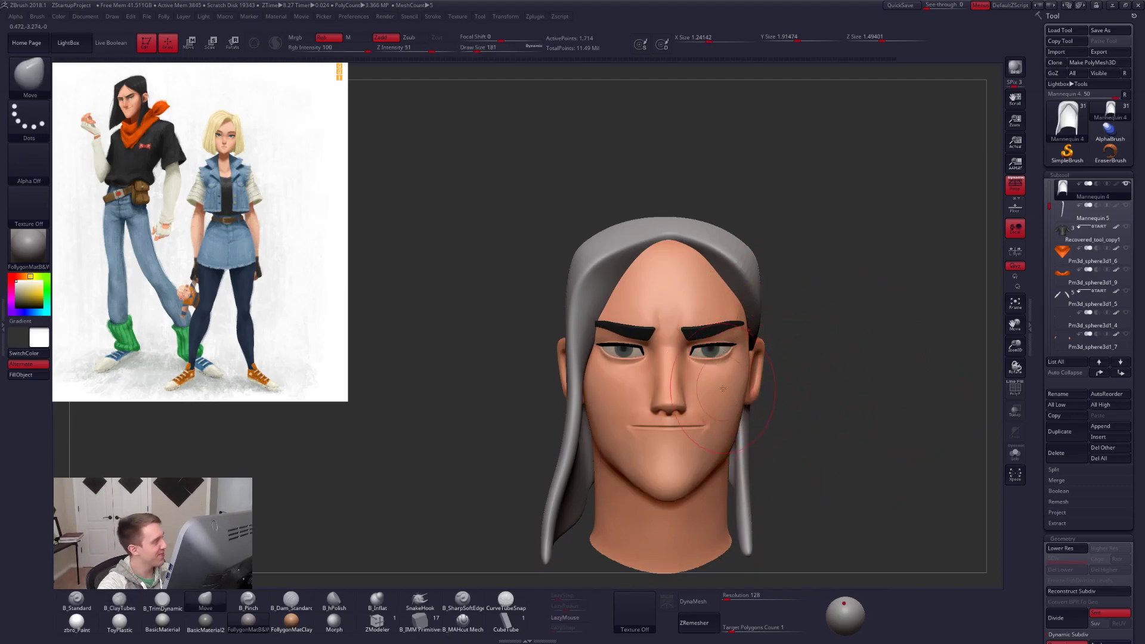
pyautogui.keyDown('alt'); pyautogui.moveTo(490, 334); pyautogui.dragTo(496, 381); pyautogui.keyUp('alt')
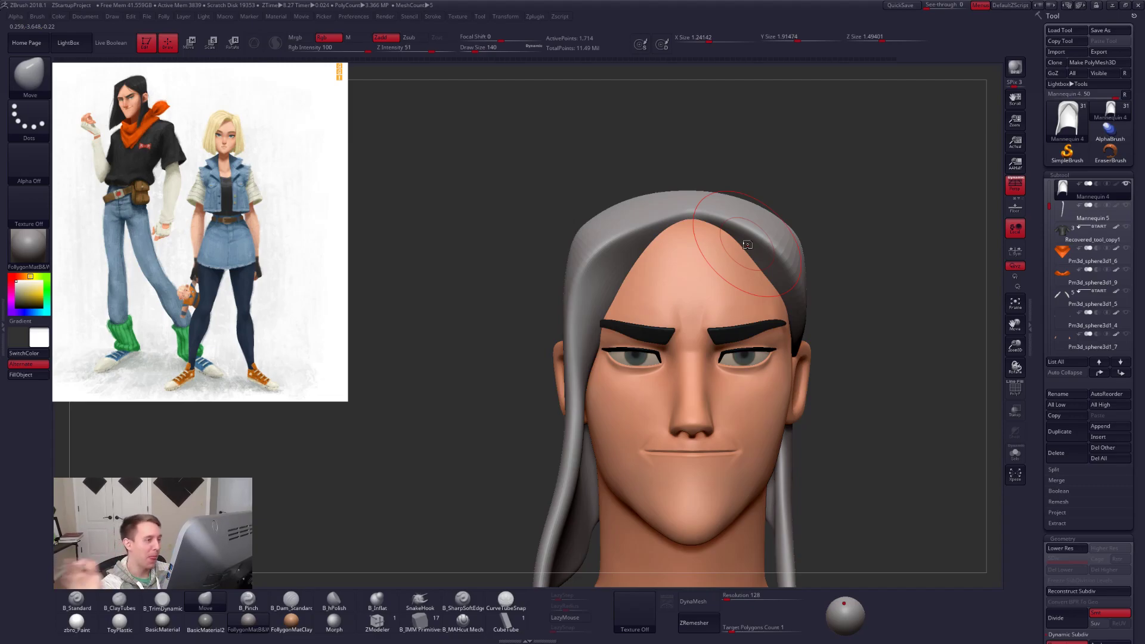
pyautogui.hotkey('shift', 'd')
pyautogui.hotkey('shift', 'f')
pyautogui.hotkey('alt', 's')
pyautogui.keyDown('alt'); pyautogui.moveTo(833, 429); pyautogui.dragTo(765, 452); pyautogui.keyUp('alt')
pyautogui.press('d')
pyautogui.hotkey('shift', 'f')
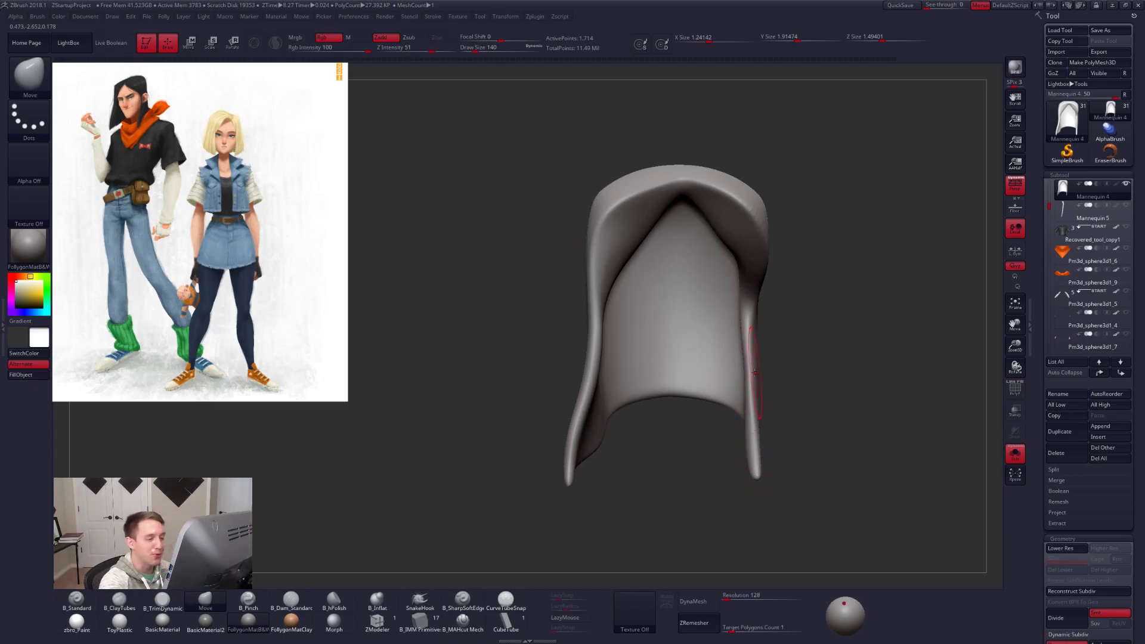
# Reshape the isolated hair's side lock below the temple with the Move brush at Draw Size 203.
pyautogui.press('space')
pyautogui.moveTo(748, 365); pyautogui.dragTo(780, 383)
pyautogui.hotkey('ctrl', 'f')
pyautogui.press('space')
pyautogui.moveTo(780, 383); pyautogui.dragTo(750, 411, button='right')
pyautogui.moveTo(746, 352)
pyautogui.mouseDown(button='right')
pyautogui.moveTo(701, 356)
pyautogui.moveTo(762, 366)
pyautogui.mouseUp(button='right')
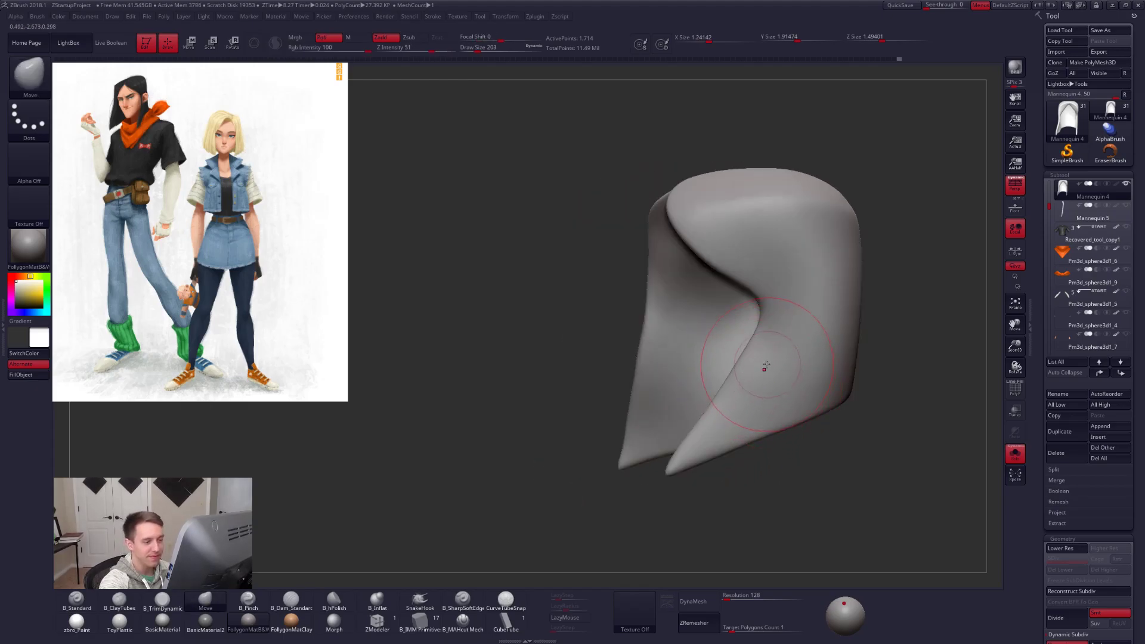
# Show the head again and lengthen the hair's pointed side locks beside the jaw with the Move brush at Draw Size 321.
pyautogui.hotkey('shift', 's')
pyautogui.hotkey('ctrl', 'shift', 'f')
pyautogui.moveTo(765, 325); pyautogui.dragTo(716, 327, button='right')
pyautogui.moveTo(707, 418); pyautogui.dragTo(695, 444)
pyautogui.press('space')
pyautogui.moveTo(650, 520); pyautogui.dragTo(651, 532)
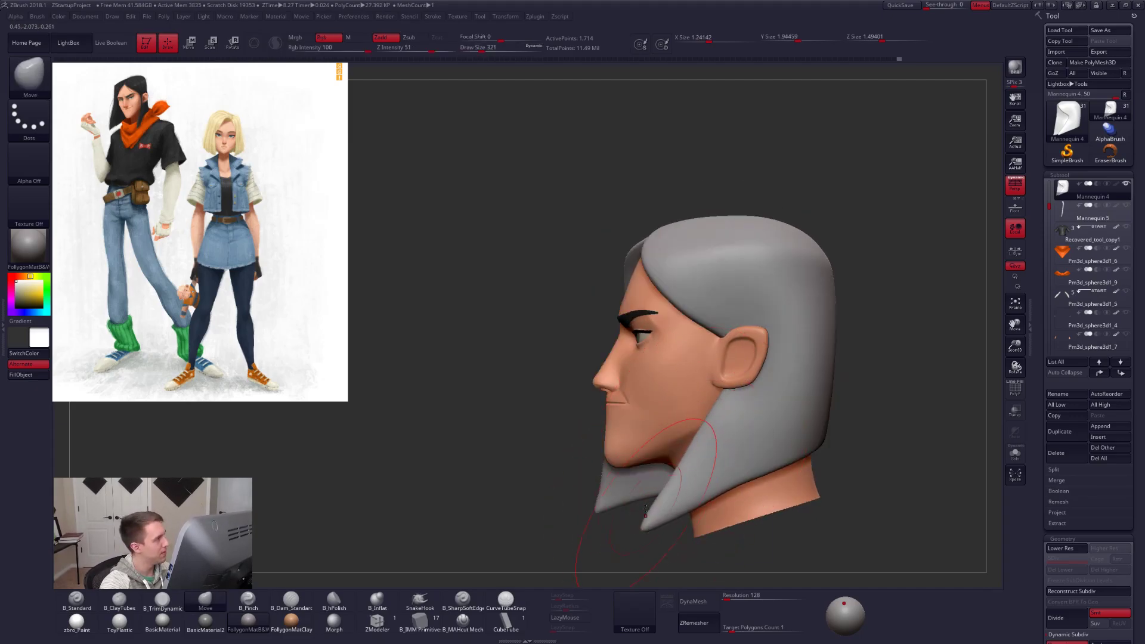
pyautogui.moveTo(645, 514); pyautogui.dragTo(710, 511, button='right')
pyautogui.press('space')
pyautogui.moveTo(680, 479)
pyautogui.mouseDown()
pyautogui.moveTo(670, 497)
pyautogui.moveTo(666, 478)
pyautogui.mouseUp()
pyautogui.press('space')
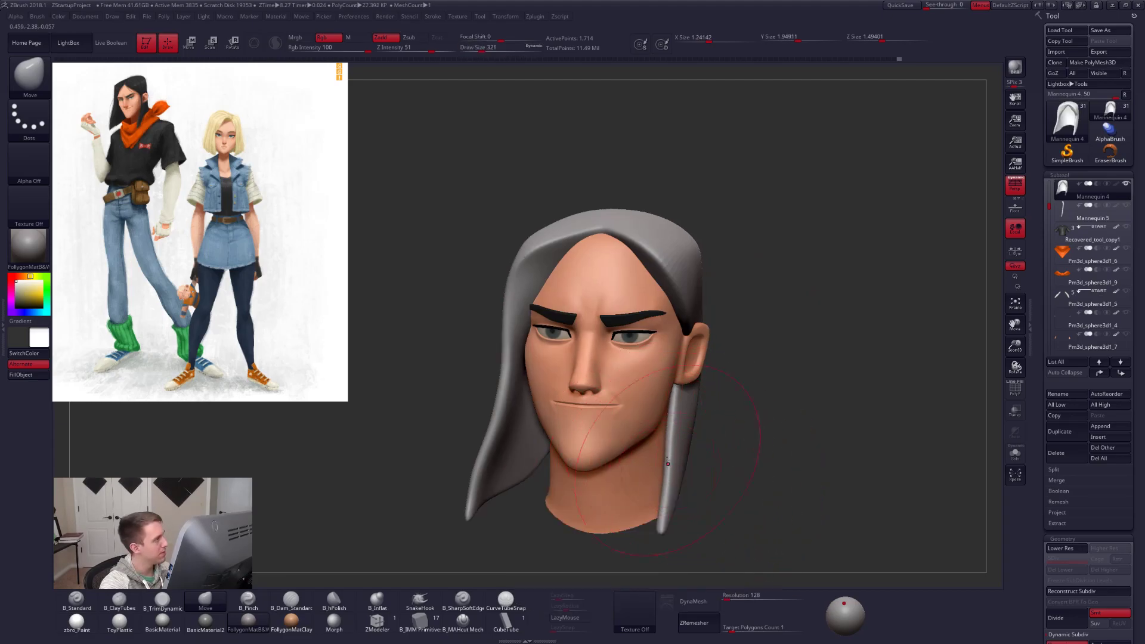
# Return the hair to its base mesh, isolate it, and mask all but a lower side lock with a softened edge.
pyautogui.hotkey('shift', 'd')
pyautogui.moveTo(672, 469); pyautogui.dragTo(684, 482, button='right')
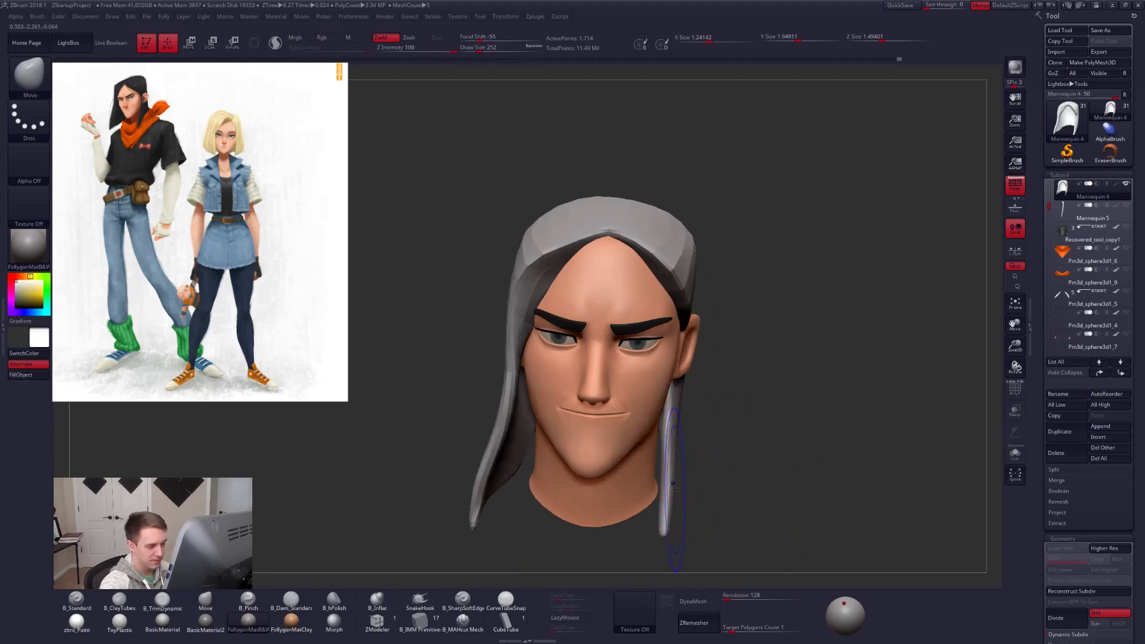
pyautogui.hotkey('shift', 'f')
pyautogui.hotkey('alt', 's')
pyautogui.moveTo(684, 464)
pyautogui.keyDown('ctrl'); pyautogui.mouseDown()
pyautogui.moveTo(645, 461)
pyautogui.moveTo(684, 501)
pyautogui.mouseUp(); pyautogui.keyUp('ctrl')
pyautogui.moveTo(692, 519)
pyautogui.mouseDown(button='right')
pyautogui.moveTo(670, 519)
pyautogui.moveTo(660, 471)
pyautogui.moveTo(658, 481)
pyautogui.mouseUp(button='right')
pyautogui.keyDown('ctrl'); pyautogui.click(657, 465); pyautogui.keyUp('ctrl')
pyautogui.keyDown('ctrl'); pyautogui.click(688, 460); pyautogui.keyUp('ctrl')
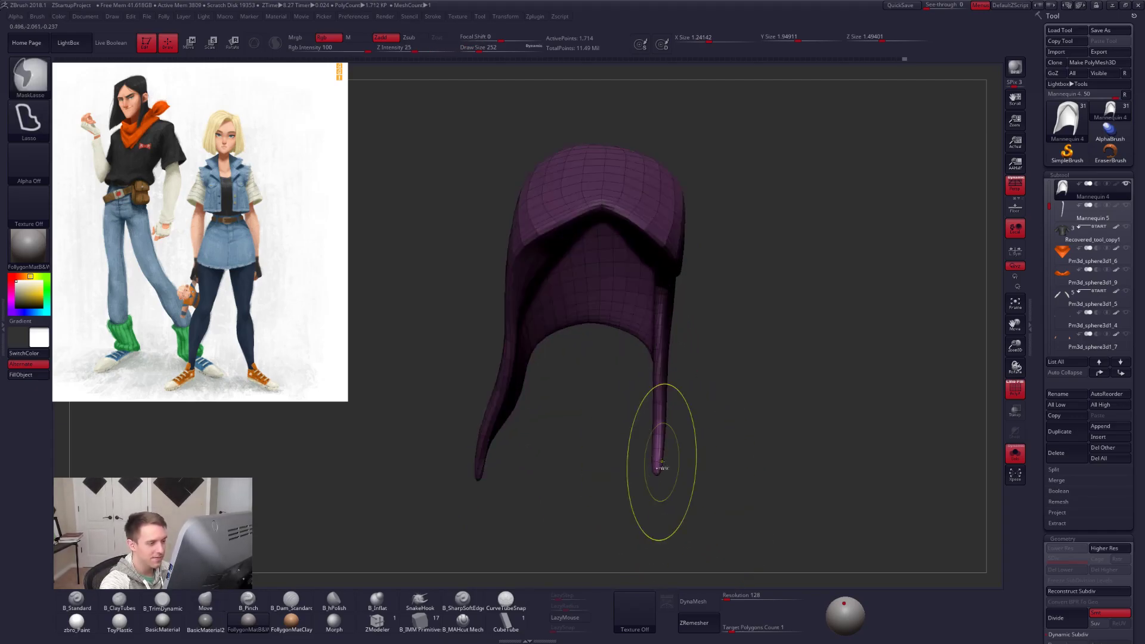
# Adjust the unmasked lower side lock with Transpose Rotate and the Move brush, and clear the mask.
pyautogui.press('r')
pyautogui.moveTo(639, 444); pyautogui.dragTo(658, 433)
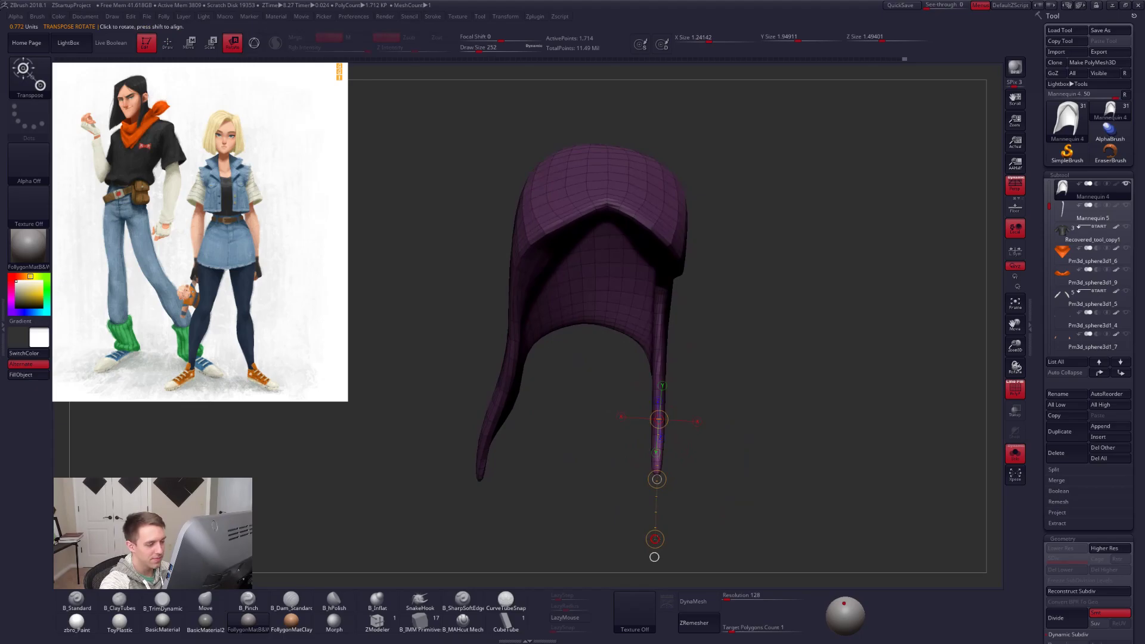
pyautogui.press('q')
pyautogui.moveTo(661, 437); pyautogui.dragTo(667, 435)
pyautogui.moveTo(682, 426)
pyautogui.keyDown('ctrl'); pyautogui.mouseDown()
pyautogui.moveTo(691, 436)
pyautogui.moveTo(679, 394)
pyautogui.moveTo(638, 394)
pyautogui.mouseUp(); pyautogui.keyUp('ctrl')
# Show the smoothed hair with the head and reshape its front outline around the forehead and temple with the Move brush.
pyautogui.hotkey('shift', 's')
pyautogui.hotkey('shift', 'f')
pyautogui.press('d')
pyautogui.press('space')
pyautogui.moveTo(695, 346); pyautogui.dragTo(681, 345)
pyautogui.moveTo(525, 310)
pyautogui.mouseDown()
pyautogui.moveTo(534, 325)
pyautogui.moveTo(511, 394)
pyautogui.mouseUp()
pyautogui.moveTo(441, 369); pyautogui.dragTo(575, 386)
pyautogui.press('space')
pyautogui.moveTo(612, 326); pyautogui.dragTo(619, 326)
pyautogui.keyDown('alt'); pyautogui.moveTo(539, 328); pyautogui.dragTo(590, 337); pyautogui.keyUp('alt')
pyautogui.press('space')
pyautogui.moveTo(540, 388); pyautogui.dragTo(496, 388)
# Smooth the isolated hair's inner front surface beside the temple at Draw Size 130, and undo the last stroke.
pyautogui.hotkey('alt', 's')
pyautogui.moveTo(507, 370)
pyautogui.keyDown('alt'); pyautogui.mouseDown(button='right')
pyautogui.moveTo(525, 379)
pyautogui.moveTo(514, 365)
pyautogui.moveTo(534, 358)
pyautogui.mouseUp(button='right'); pyautogui.keyUp('alt')
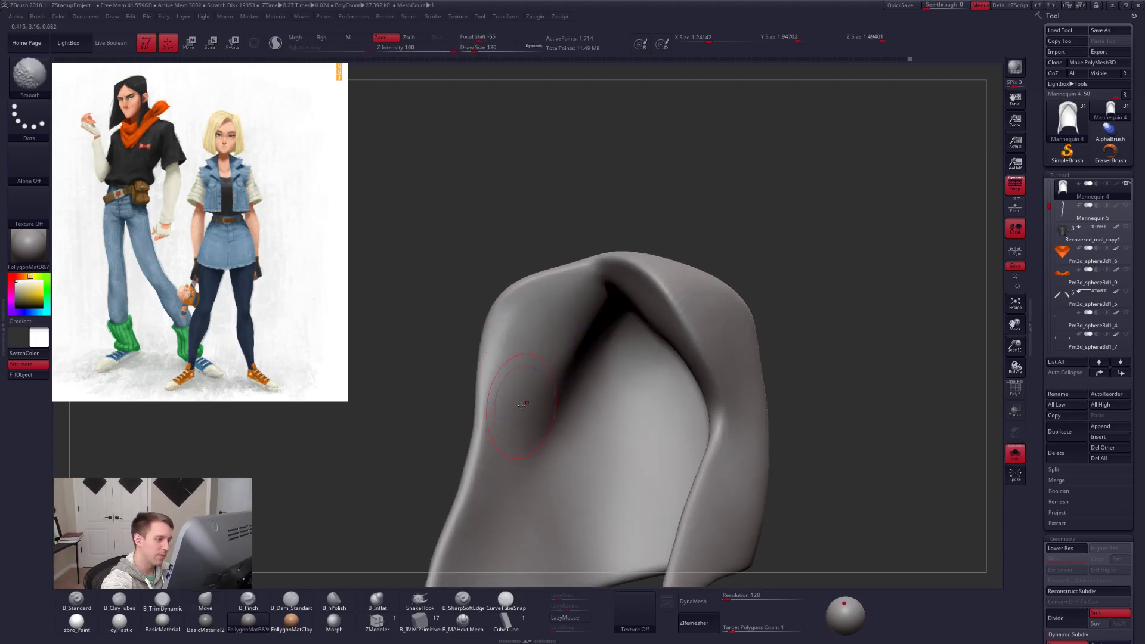
pyautogui.keyDown('shift'); pyautogui.moveTo(532, 413); pyautogui.dragTo(532, 418); pyautogui.keyUp('shift')
pyautogui.moveTo(532, 418); pyautogui.dragTo(591, 450, button='right')
pyautogui.hotkey('alt', 's')
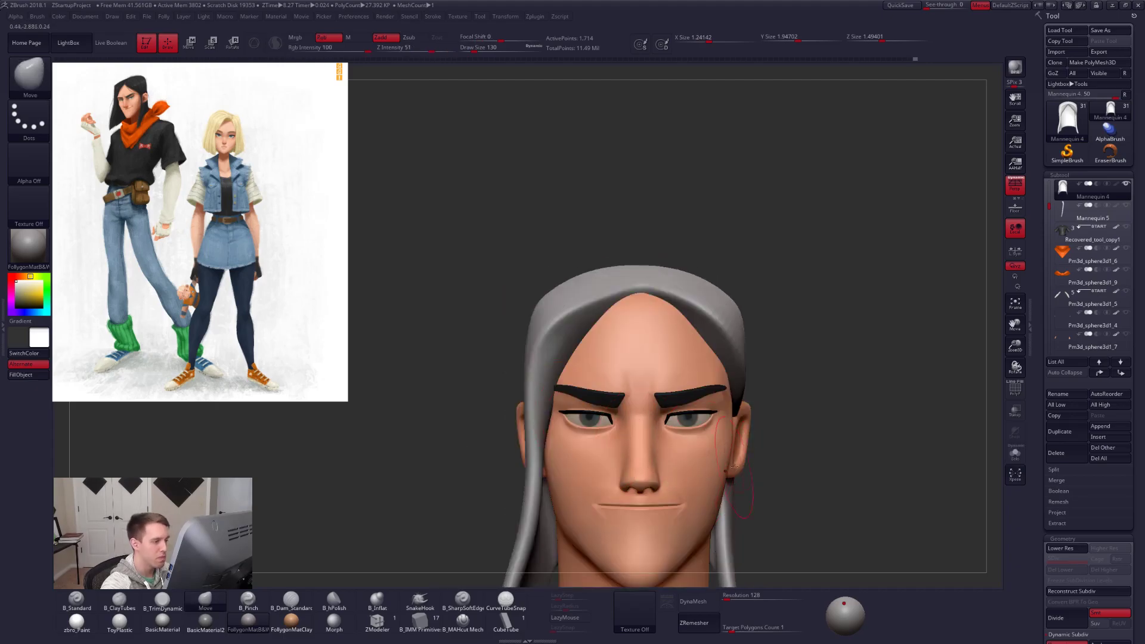
pyautogui.hotkey('alt', 's')
pyautogui.moveTo(550, 407); pyautogui.dragTo(558, 365, button='right')
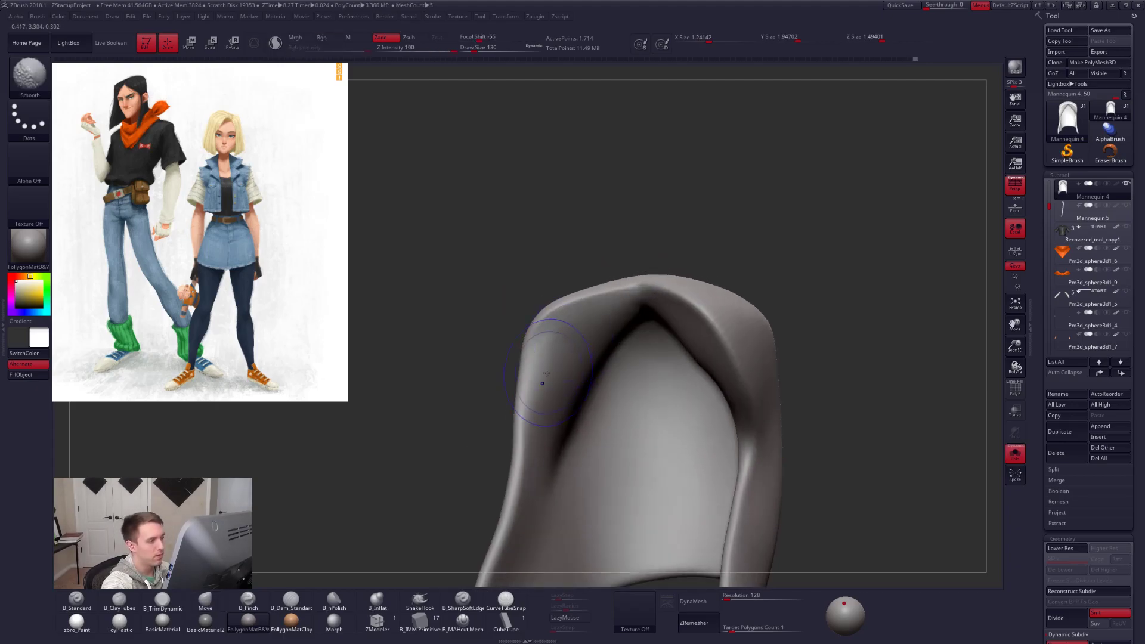
pyautogui.hotkey('ctrl', 'z')
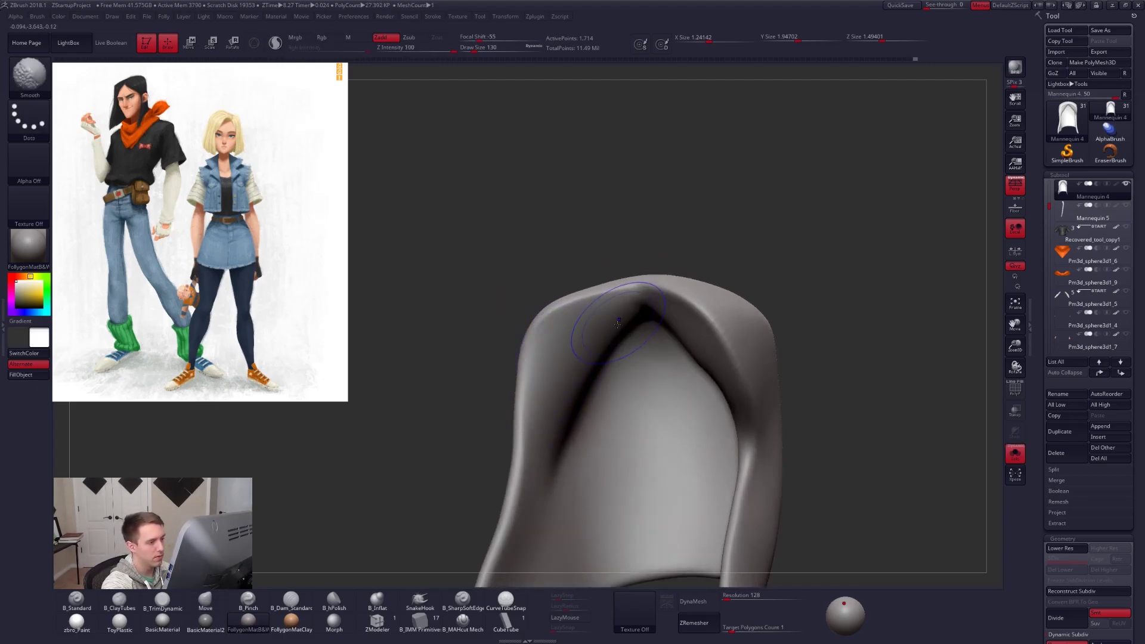
# Straighten the isolated hair's front side edge with the Move brush at Draw Size 279, and show the head again.
pyautogui.moveTo(557, 404); pyautogui.dragTo(580, 359, button='right')
pyautogui.moveTo(512, 426)
pyautogui.mouseDown(button='right')
pyautogui.moveTo(528, 471)
pyautogui.moveTo(559, 371)
pyautogui.moveTo(607, 358)
pyautogui.mouseUp(button='right')
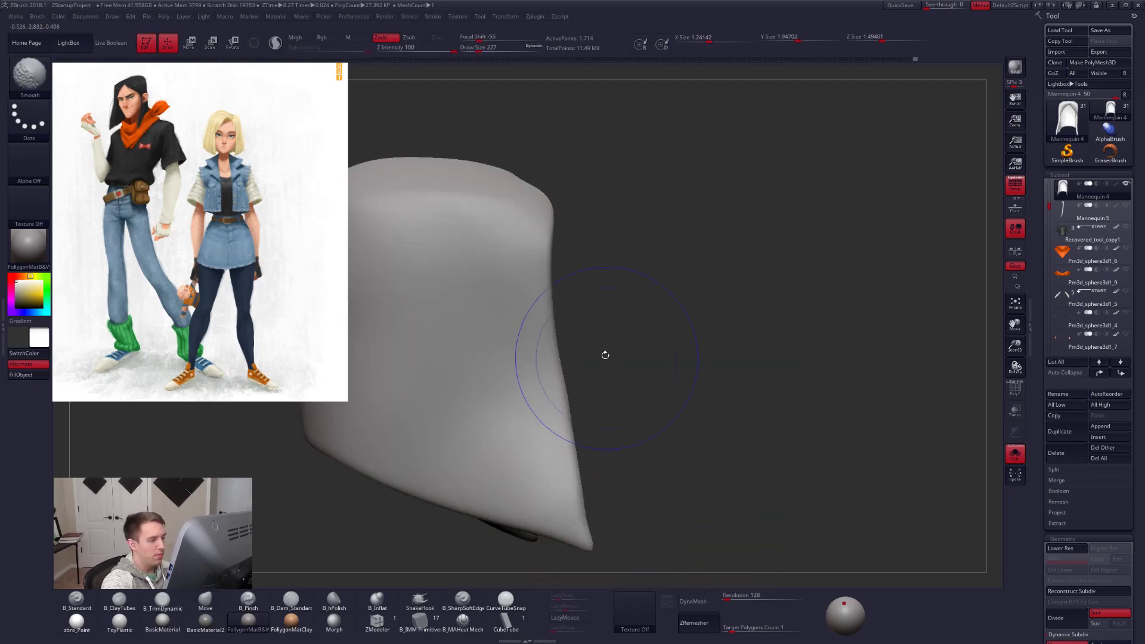
pyautogui.press(']')
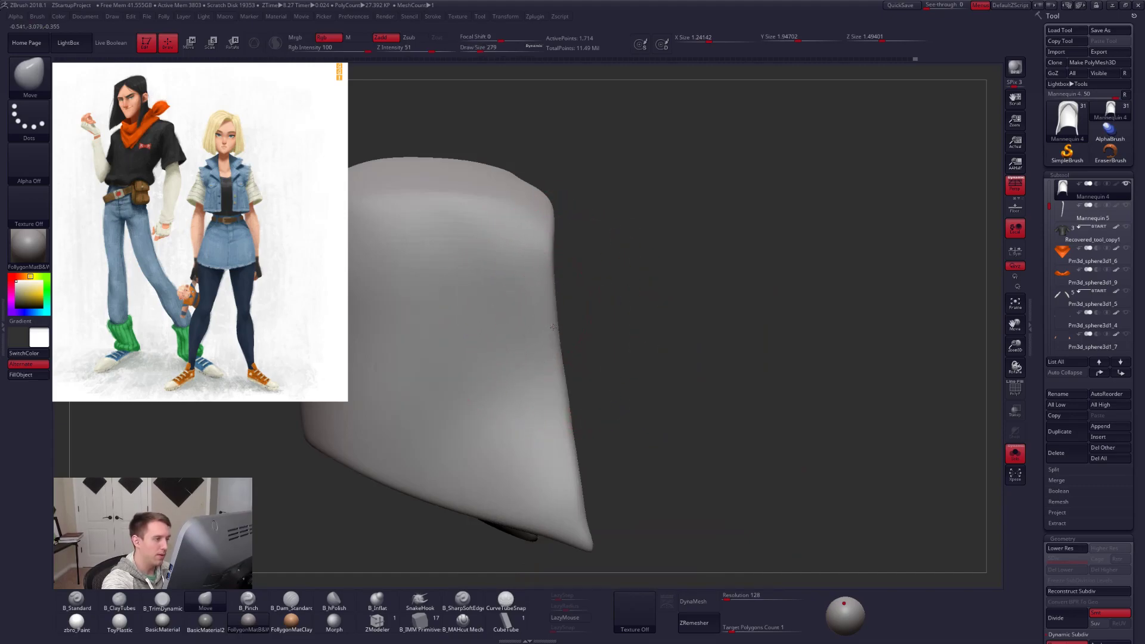
pyautogui.moveTo(569, 373); pyautogui.dragTo(557, 396, button='right')
pyautogui.hotkey('alt', 's')
# Lasso-mask the front section of the hair with MaskLasso, then invert and soften the mask on the base mesh.
pyautogui.moveTo(785, 465); pyautogui.dragTo(737, 476, button='right')
pyautogui.moveTo(528, 404)
pyautogui.mouseDown(button='right')
pyautogui.moveTo(570, 408)
pyautogui.moveTo(554, 439)
pyautogui.mouseUp(button='right')
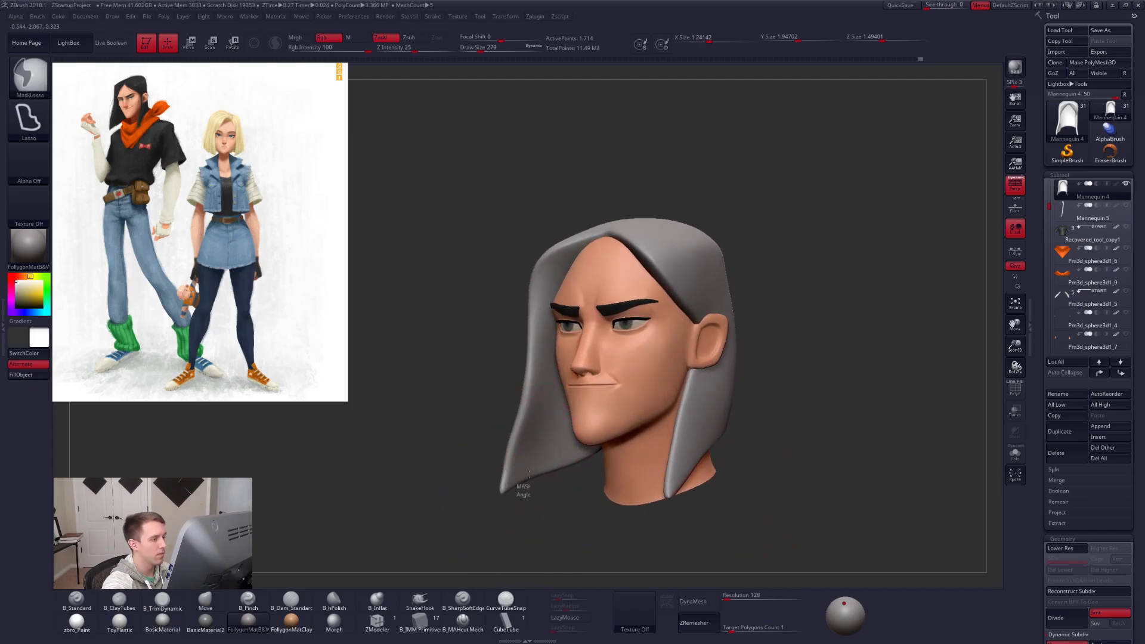
pyautogui.moveTo(608, 222)
pyautogui.keyDown('ctrl'); pyautogui.mouseDown()
pyautogui.moveTo(416, 561)
pyautogui.moveTo(447, 531)
pyautogui.mouseUp(); pyautogui.keyUp('ctrl')
pyautogui.hotkey('shift', 'd')
pyautogui.keyDown('ctrl'); pyautogui.click(560, 408); pyautogui.keyUp('ctrl')
pyautogui.moveTo(560, 408); pyautogui.dragTo(620, 395, button='right')
pyautogui.keyDown('ctrl'); pyautogui.click(607, 392); pyautogui.keyUp('ctrl')
pyautogui.keyDown('ctrl'); pyautogui.click(566, 391); pyautogui.keyUp('ctrl')
# Pull the unmasked front hair back toward the ears with Transpose Move, and clear the mask.
pyautogui.press('w')
pyautogui.keyDown('shift'); pyautogui.moveTo(579, 390); pyautogui.dragTo(661, 381); pyautogui.keyUp('shift')
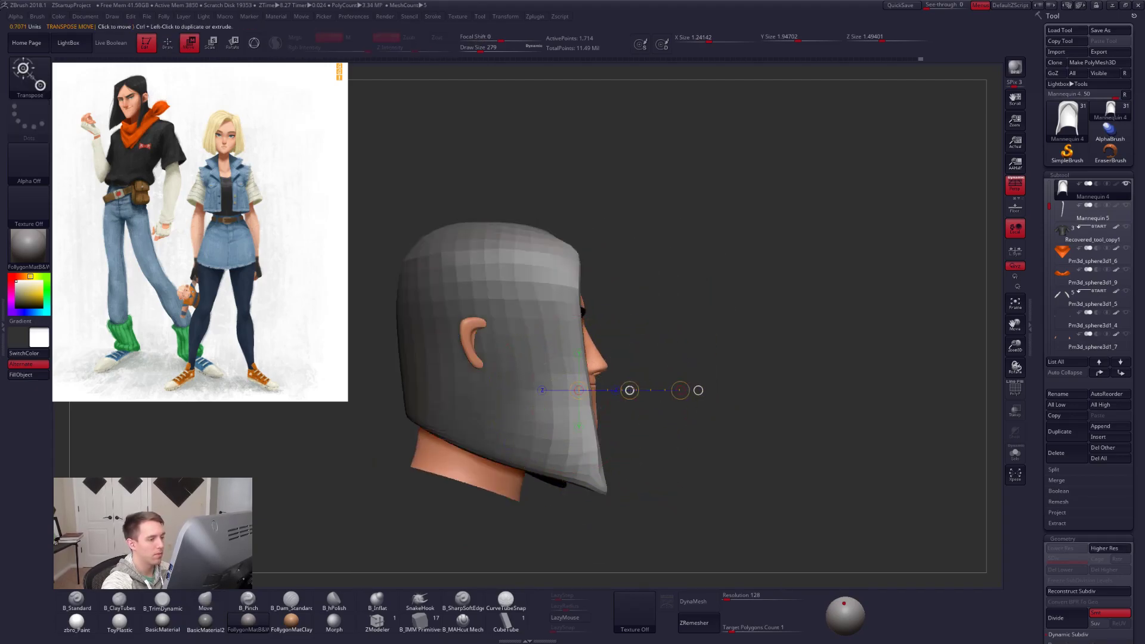
pyautogui.moveTo(620, 396); pyautogui.dragTo(524, 411, button='right')
pyautogui.moveTo(710, 506)
pyautogui.mouseDown(button='right')
pyautogui.moveTo(754, 486)
pyautogui.moveTo(846, 400)
pyautogui.moveTo(733, 404)
pyautogui.moveTo(644, 481)
pyautogui.moveTo(691, 418)
pyautogui.mouseUp(button='right')
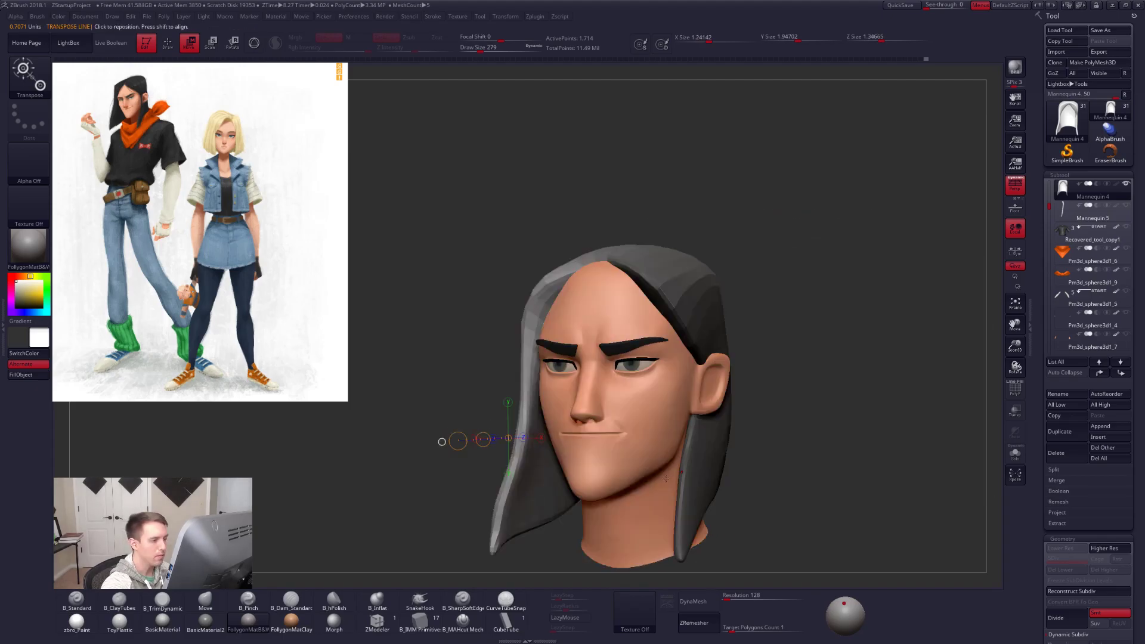
pyautogui.press('q')
pyautogui.rightClick(690, 419)
pyautogui.keyDown('ctrl'); pyautogui.moveTo(759, 373); pyautogui.dragTo(767, 381); pyautogui.keyUp('ctrl')
# Reshape the hairline above the forehead with the Move brush at Draw Size 181.
pyautogui.moveTo(767, 381); pyautogui.dragTo(850, 391, button='right')
pyautogui.moveTo(637, 343); pyautogui.dragTo(641, 396, button='right')
pyautogui.rightClick(650, 275)
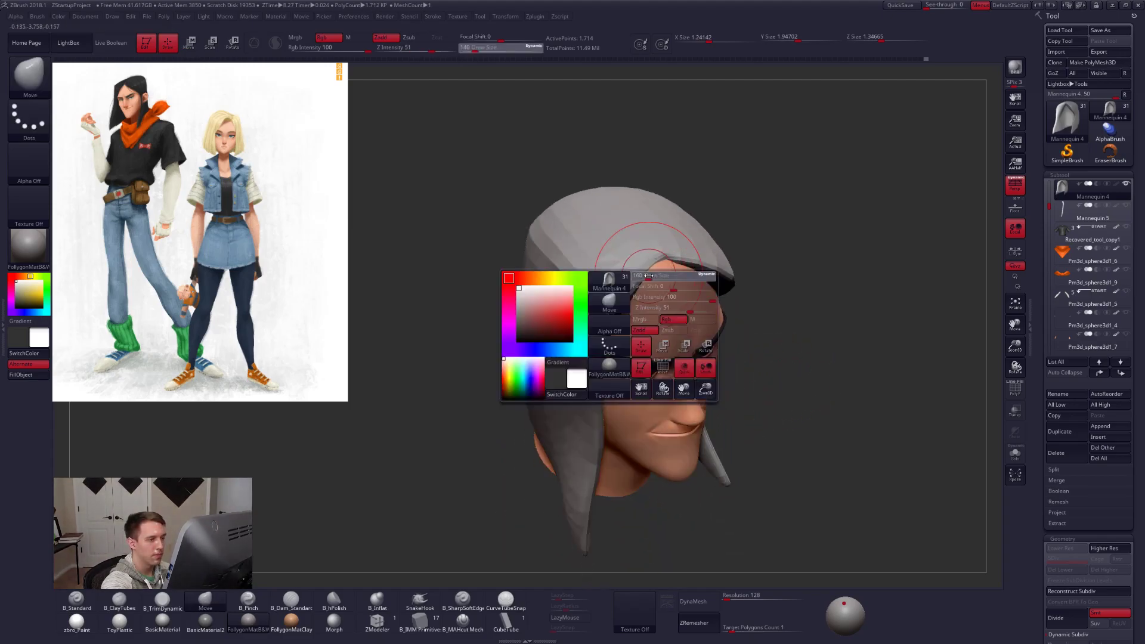
pyautogui.press(']')
pyautogui.press(']')
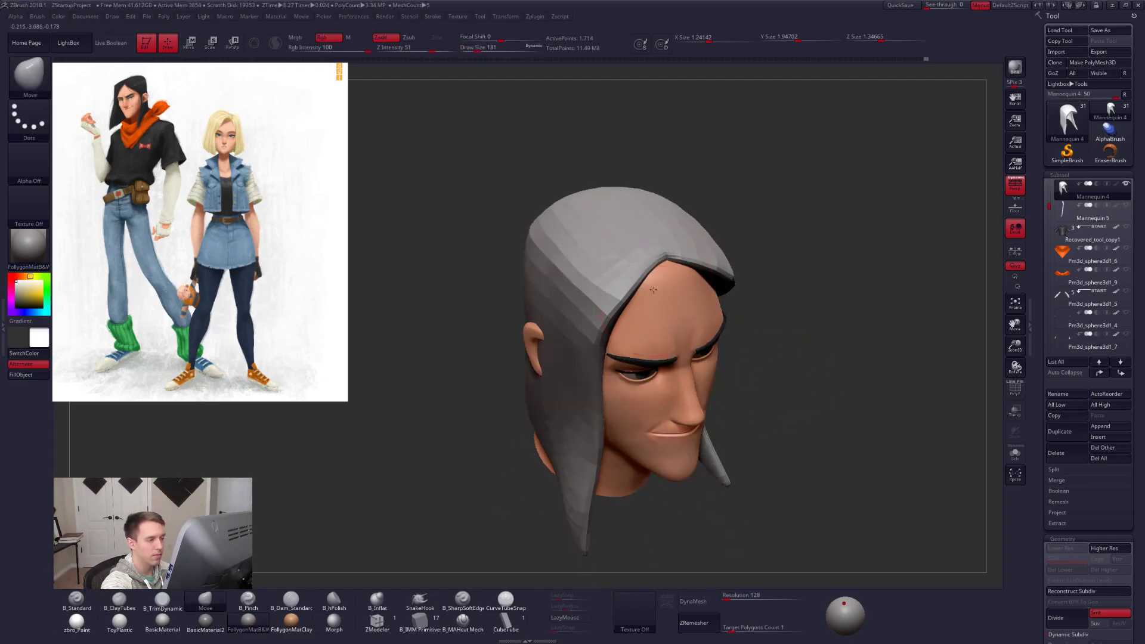
pyautogui.moveTo(653, 290); pyautogui.dragTo(626, 325, button='right')
# Divide the hair to subdivision level 5 and sharpen its isolated front hairline edge with B_Pinch strokes.
pyautogui.hotkey('ctrl', 'd')
pyautogui.rightClick(590, 357)
pyautogui.press('5')
pyautogui.hotkey('alt', 's')
pyautogui.moveTo(620, 299); pyautogui.dragTo(619, 290, button='right')
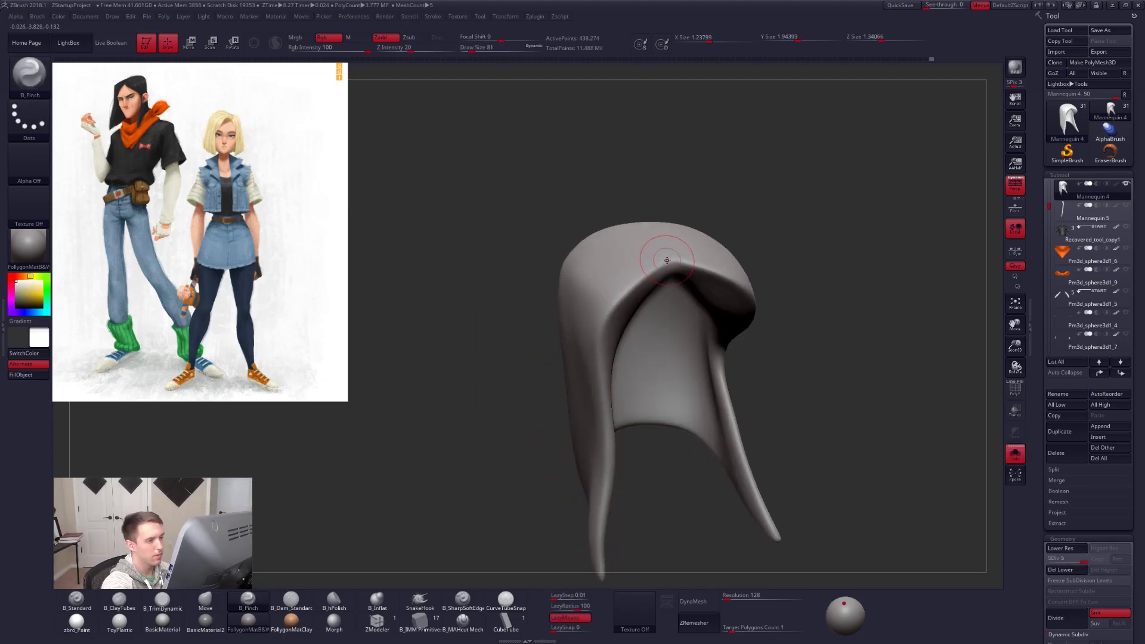
pyautogui.moveTo(666, 260); pyautogui.dragTo(608, 308)
pyautogui.moveTo(604, 323); pyautogui.dragTo(561, 349, button='right')
# Nudge the hair's front edge beside the brow with the Move brush at Draw Size 121, and show the head again.
pyautogui.press('4')
pyautogui.rightClick(607, 321)
pyautogui.moveTo(608, 321); pyautogui.dragTo(611, 319)
pyautogui.press('`')
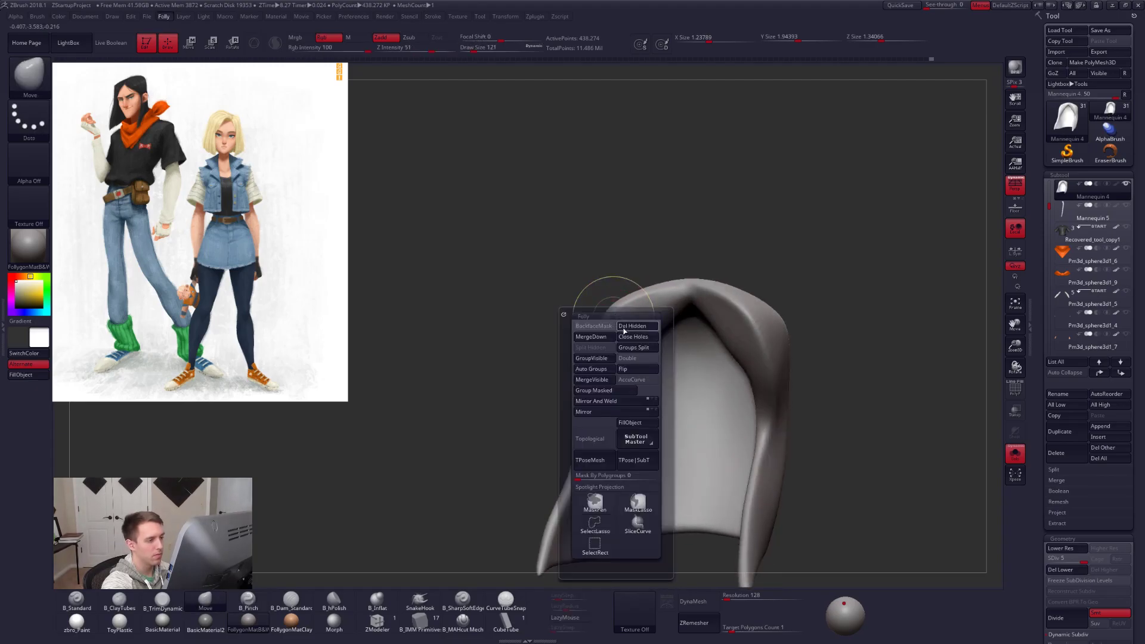
pyautogui.hotkey('alt', 's')
pyautogui.moveTo(663, 322); pyautogui.dragTo(537, 331, button='right')
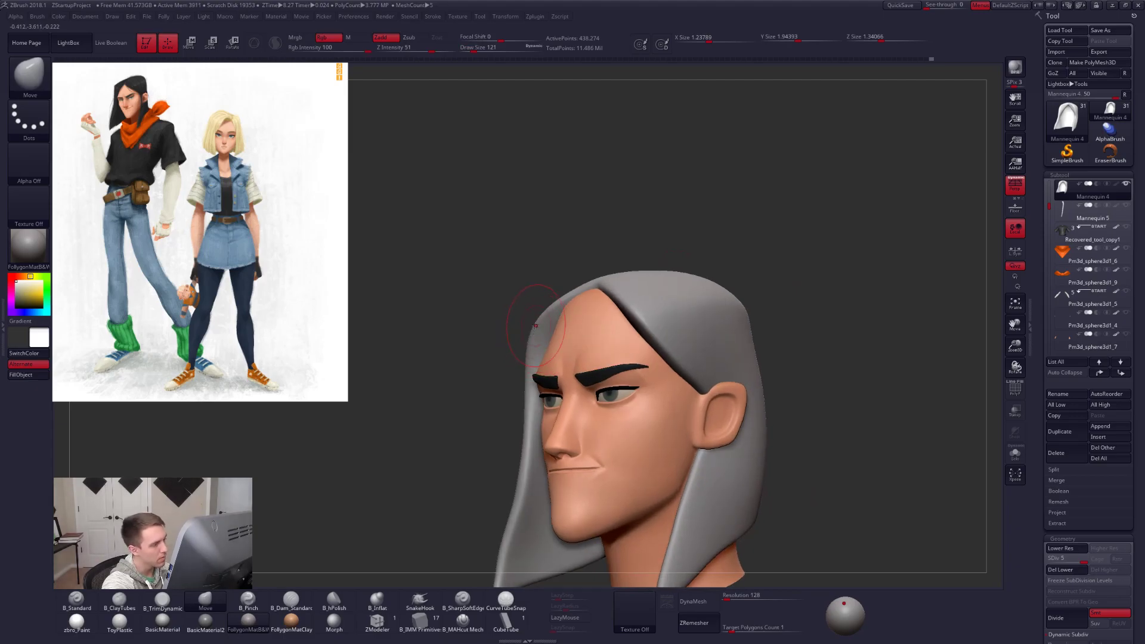
pyautogui.moveTo(600, 359)
pyautogui.mouseDown(button='right')
pyautogui.moveTo(552, 328)
pyautogui.moveTo(644, 343)
pyautogui.moveTo(638, 334)
pyautogui.moveTo(605, 337)
pyautogui.moveTo(631, 367)
pyautogui.mouseUp(button='right')
pyautogui.press('b')
pyautogui.press('m')
pyautogui.press('v')
pyautogui.hotkey('ctrl', 'f')
pyautogui.click(639, 406)
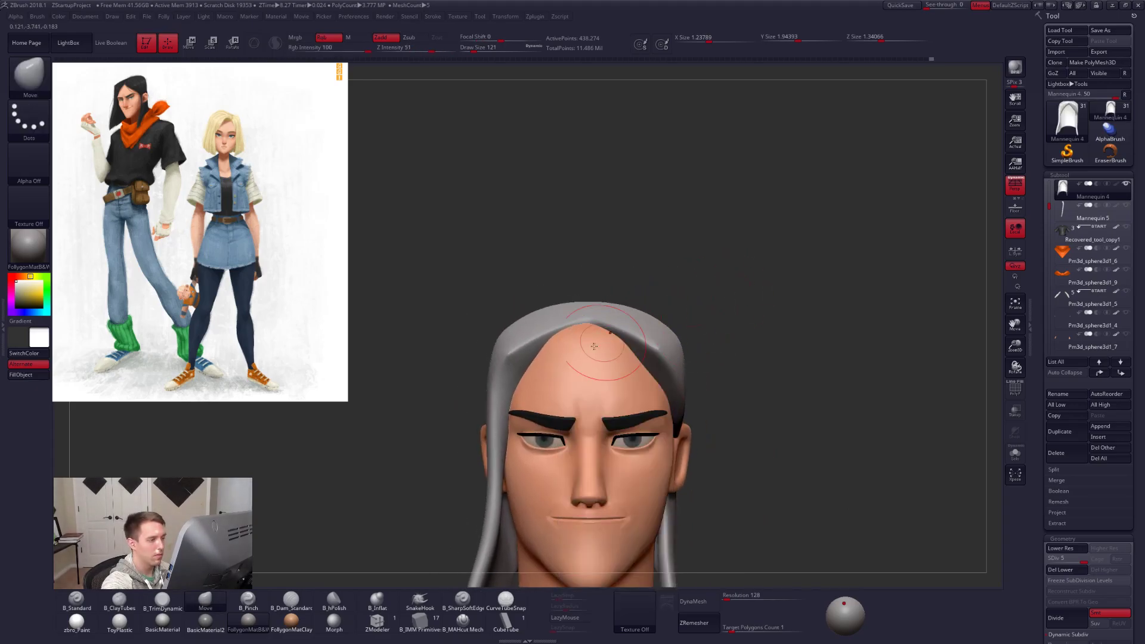
# Lower the hair to subdivision level 2 and reshape the hairline's peak above the forehead with the Move brush.
pyautogui.press('space')
pyautogui.moveTo(573, 357); pyautogui.dragTo(585, 356)
pyautogui.moveTo(588, 354); pyautogui.dragTo(628, 435, button='right')
pyautogui.hotkey('shift', 'd')
pyautogui.hotkey('shift', 'd')
pyautogui.hotkey('shift', 'd')
pyautogui.moveTo(594, 373); pyautogui.dragTo(577, 316, button='right')
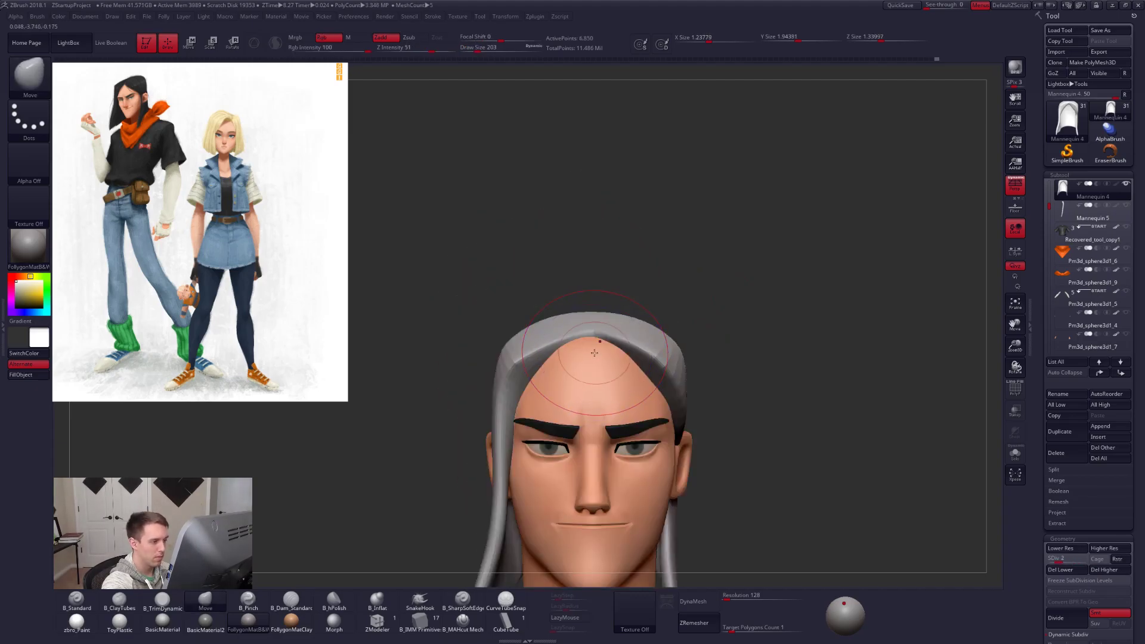
pyautogui.press('[')
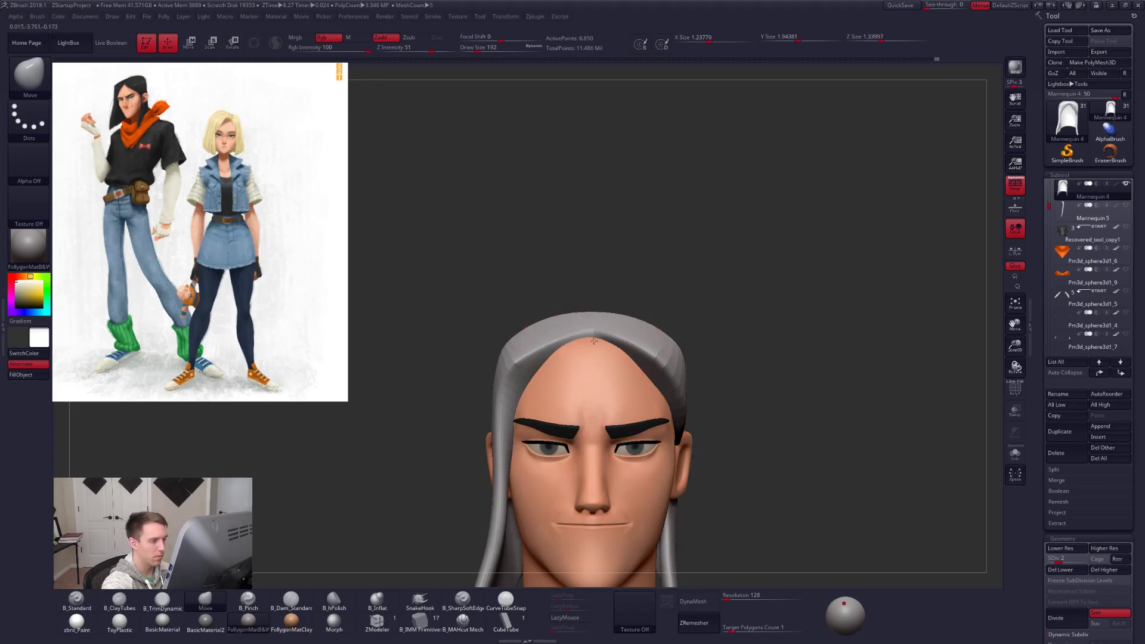
# Select the head at subdivision level 1 and mask everything except the upper cranium with a softened MaskLasso mask.
pyautogui.keyDown('alt'); pyautogui.click(605, 379); pyautogui.keyUp('alt')
pyautogui.moveTo(600, 379); pyautogui.dragTo(632, 395, button='right')
pyautogui.hotkey('shift', 'd')
pyautogui.hotkey('shift', 'd')
pyautogui.hotkey('shift', 'd')
pyautogui.press('ctrl')
pyautogui.moveTo(511, 425)
pyautogui.keyDown('ctrl'); pyautogui.mouseDown()
pyautogui.moveTo(787, 340)
pyautogui.moveTo(739, 368)
pyautogui.mouseUp(); pyautogui.keyUp('ctrl')
pyautogui.keyDown('ctrl'); pyautogui.click(604, 387); pyautogui.keyUp('ctrl')
pyautogui.keyDown('ctrl'); pyautogui.click(631, 389); pyautogui.keyUp('ctrl')
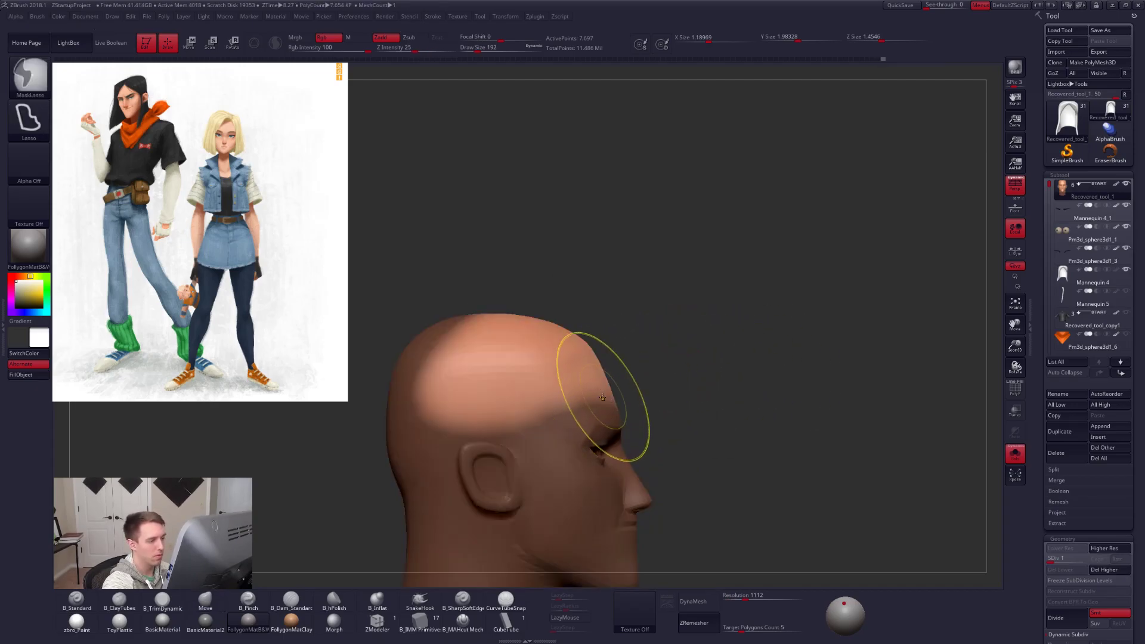
# Reshape the unmasked forehead and cranium with the Move brush at Draw Size 252, comparing the head with the hair shown and hidden.
pyautogui.press('w')
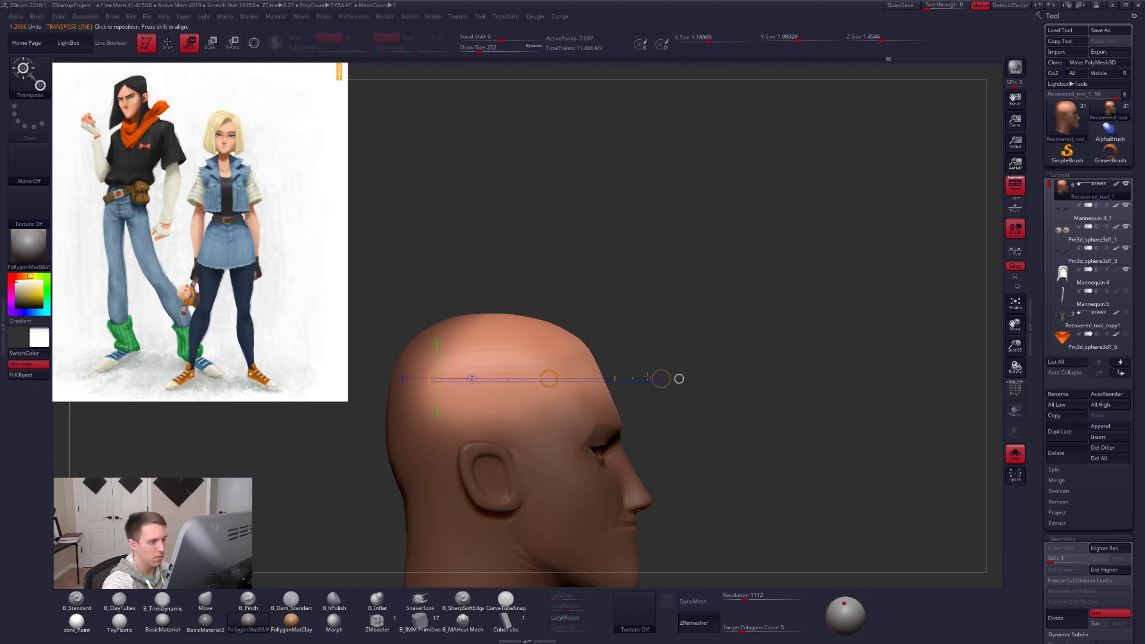
pyautogui.press('q')
pyautogui.press('space')
pyautogui.moveTo(586, 403); pyautogui.dragTo(590, 403)
pyautogui.moveTo(578, 344); pyautogui.dragTo(582, 336)
pyautogui.moveTo(620, 361); pyautogui.dragTo(510, 361, button='right')
pyautogui.moveTo(673, 333); pyautogui.dragTo(602, 329, button='right')
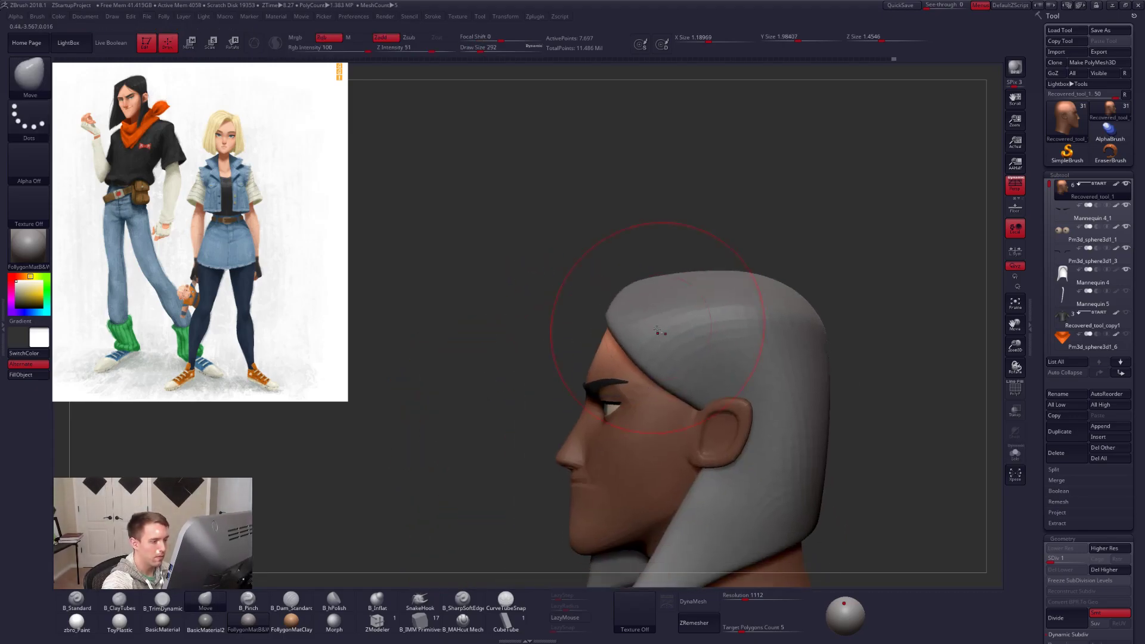
pyautogui.hotkey('alt', 's')
pyautogui.press('space')
pyautogui.moveTo(629, 376); pyautogui.dragTo(620, 376)
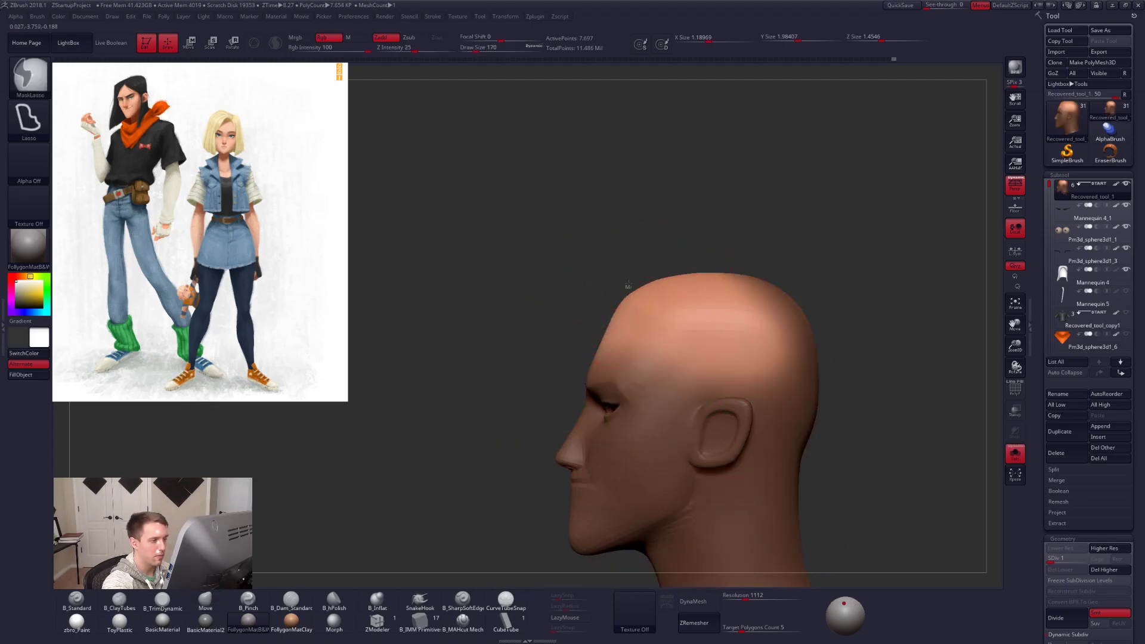
# Clear the head's mask, raise it to subdivision level 2, and refine the sides of the forehead with the Move brush.
pyautogui.keyDown('ctrl'); pyautogui.moveTo(618, 284); pyautogui.dragTo(604, 294); pyautogui.keyUp('ctrl')
pyautogui.press('space')
pyautogui.moveTo(602, 331)
pyautogui.mouseDown(button='right')
pyautogui.moveTo(626, 334)
pyautogui.moveTo(603, 337)
pyautogui.moveTo(624, 317)
pyautogui.moveTo(580, 360)
pyautogui.moveTo(631, 351)
pyautogui.mouseUp(button='right')
pyautogui.press('d')
pyautogui.press('space')
pyautogui.moveTo(662, 358); pyautogui.dragTo(650, 358)
pyautogui.keyDown('alt'); pyautogui.moveTo(649, 352); pyautogui.dragTo(558, 379, button='right'); pyautogui.keyUp('alt')
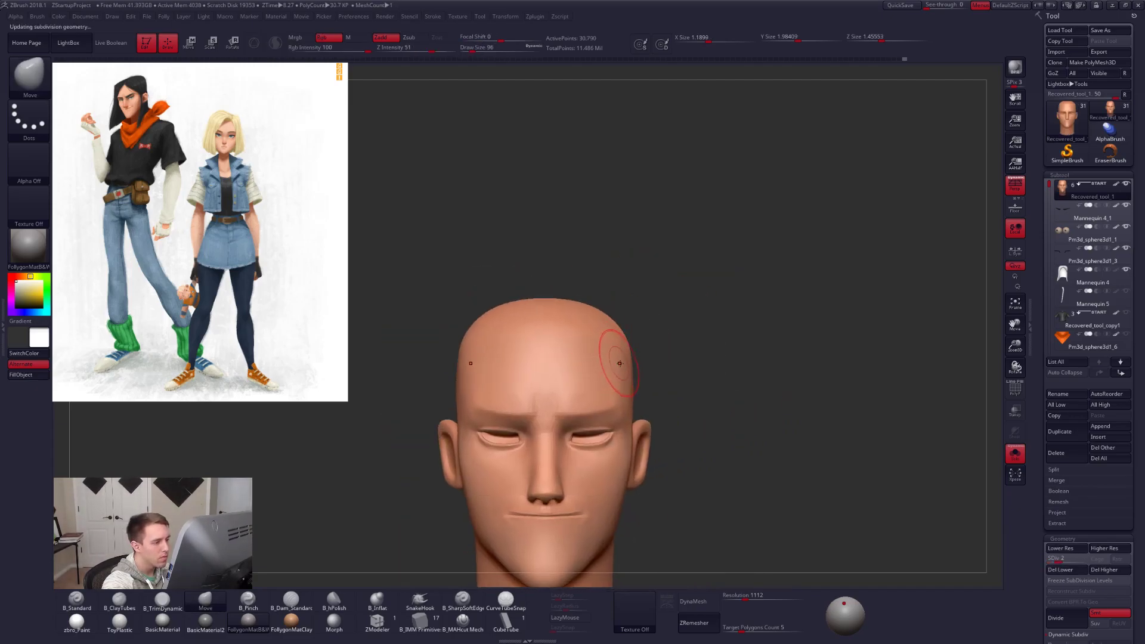
# Select the hair and reshape its crown and upper front corners with the Move brush.
pyautogui.keyDown('alt'); pyautogui.click(621, 338); pyautogui.keyUp('alt')
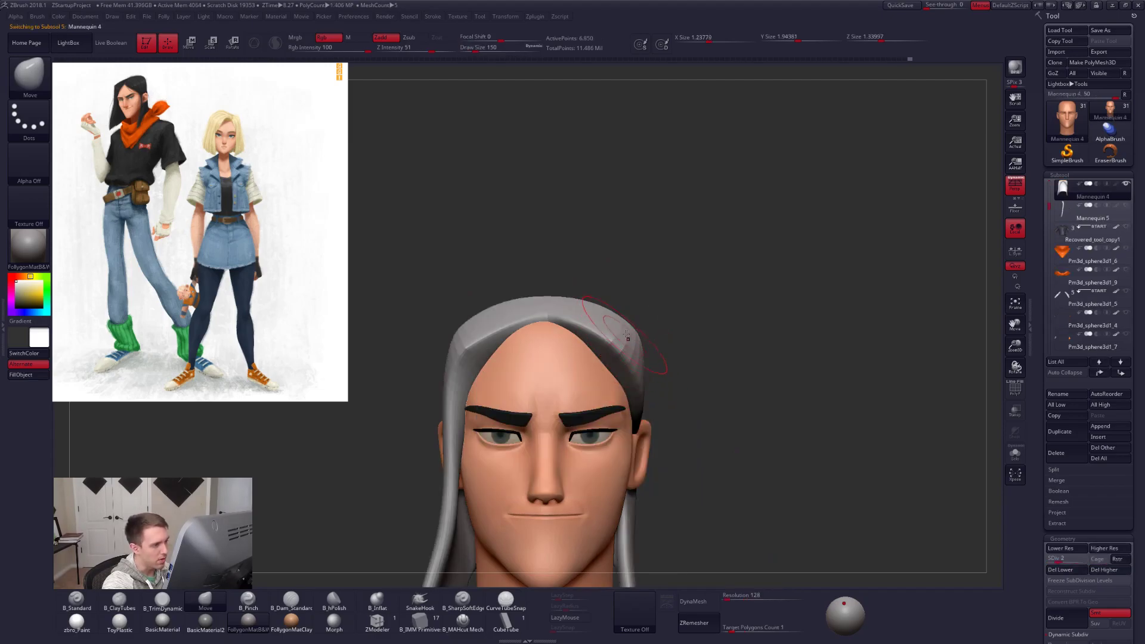
pyautogui.press('space')
pyautogui.moveTo(643, 334); pyautogui.dragTo(640, 334)
pyautogui.keyDown('alt'); pyautogui.moveTo(535, 335); pyautogui.dragTo(613, 344, button='right'); pyautogui.keyUp('alt')
pyautogui.press('space')
pyautogui.moveTo(610, 344); pyautogui.dragTo(618, 345)
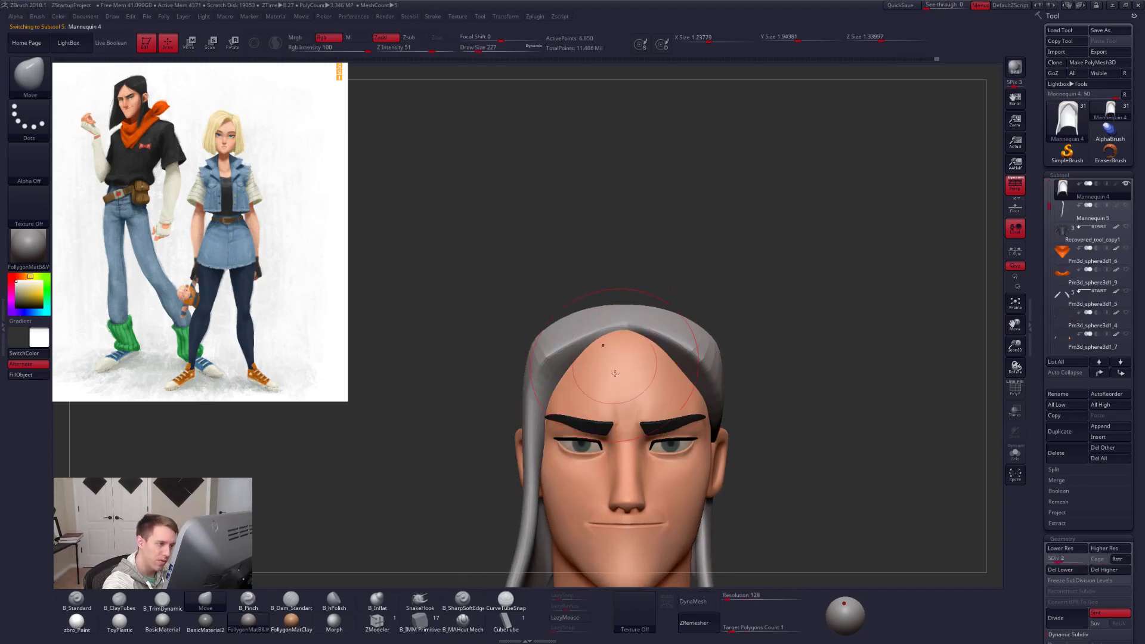
pyautogui.press('space')
pyautogui.moveTo(695, 365); pyautogui.dragTo(687, 366)
pyautogui.moveTo(799, 441); pyautogui.dragTo(748, 492)
# Raise the hair to subdivision level 5 and sharpen its upper front edges with the B_Pinch brush at Draw Size 140.
pyautogui.press('d')
pyautogui.press('space')
pyautogui.press('5')
pyautogui.moveTo(599, 365); pyautogui.dragTo(599, 364)
pyautogui.press('space')
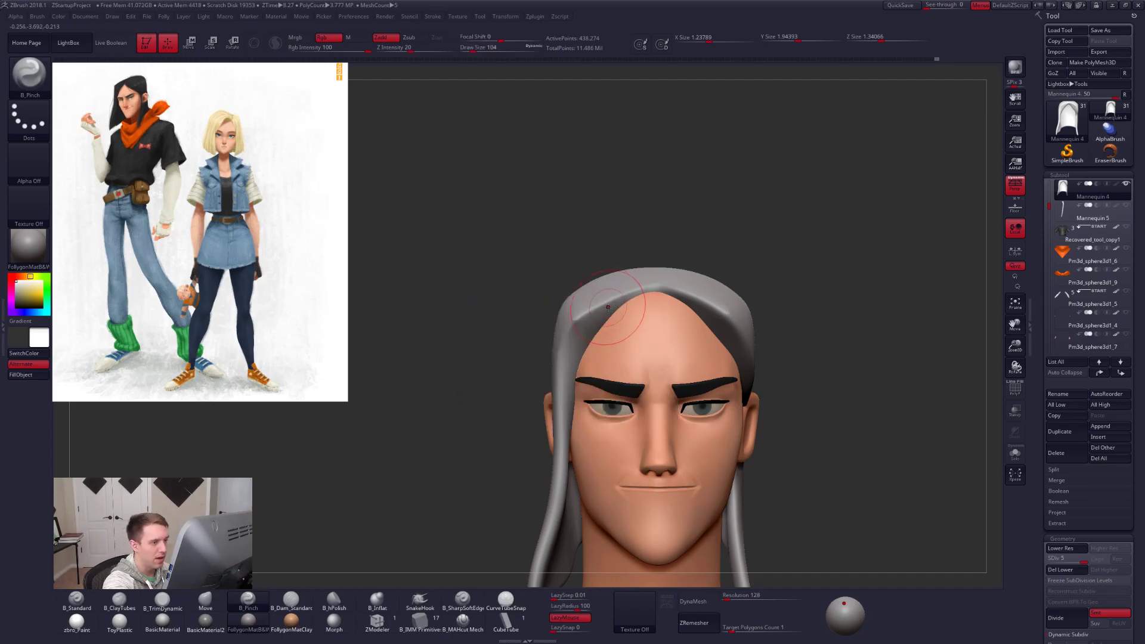
pyautogui.press('s')
pyautogui.moveTo(507, 353); pyautogui.dragTo(653, 357)
pyautogui.press('space')
pyautogui.moveTo(577, 337)
pyautogui.mouseDown()
pyautogui.moveTo(621, 268)
pyautogui.moveTo(562, 272)
pyautogui.moveTo(558, 328)
pyautogui.mouseUp()
pyautogui.keyDown('alt'); pyautogui.moveTo(506, 379); pyautogui.dragTo(636, 278, button='right'); pyautogui.keyUp('alt')
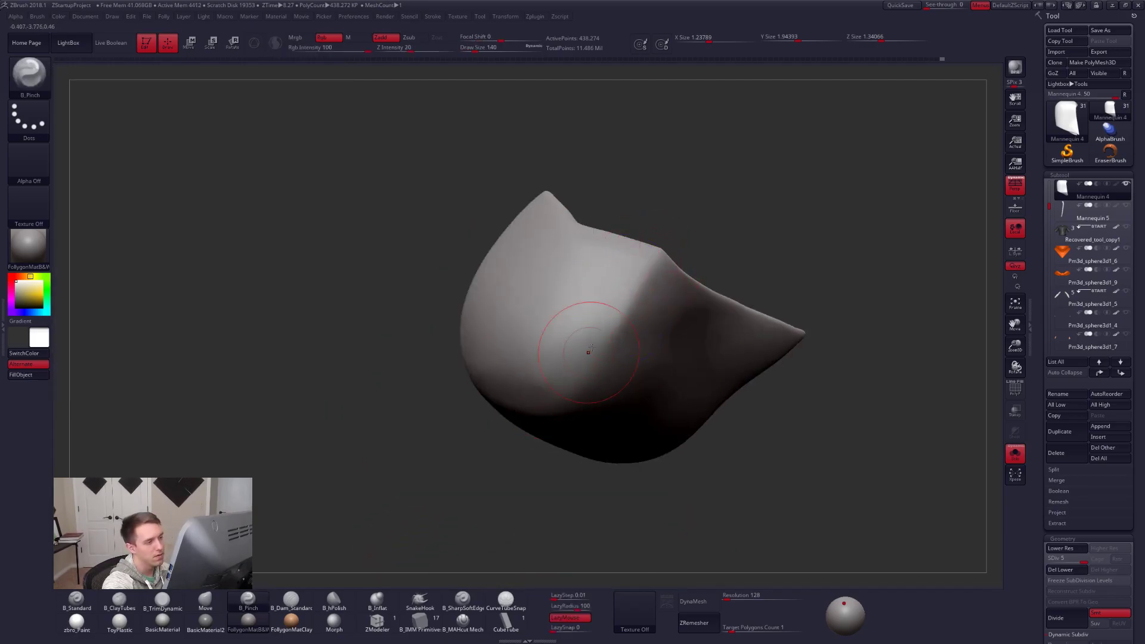
pyautogui.moveTo(613, 348); pyautogui.dragTo(510, 451)
pyautogui.moveTo(511, 451); pyautogui.dragTo(603, 391, button='right')
pyautogui.hotkey('shift', 's')
pyautogui.moveTo(710, 499)
pyautogui.keyDown('alt'); pyautogui.mouseDown(button='right')
pyautogui.moveTo(715, 439)
pyautogui.moveTo(870, 454)
pyautogui.moveTo(779, 464)
pyautogui.mouseUp(button='right'); pyautogui.keyUp('alt')
pyautogui.hotkey('shift', 'z')
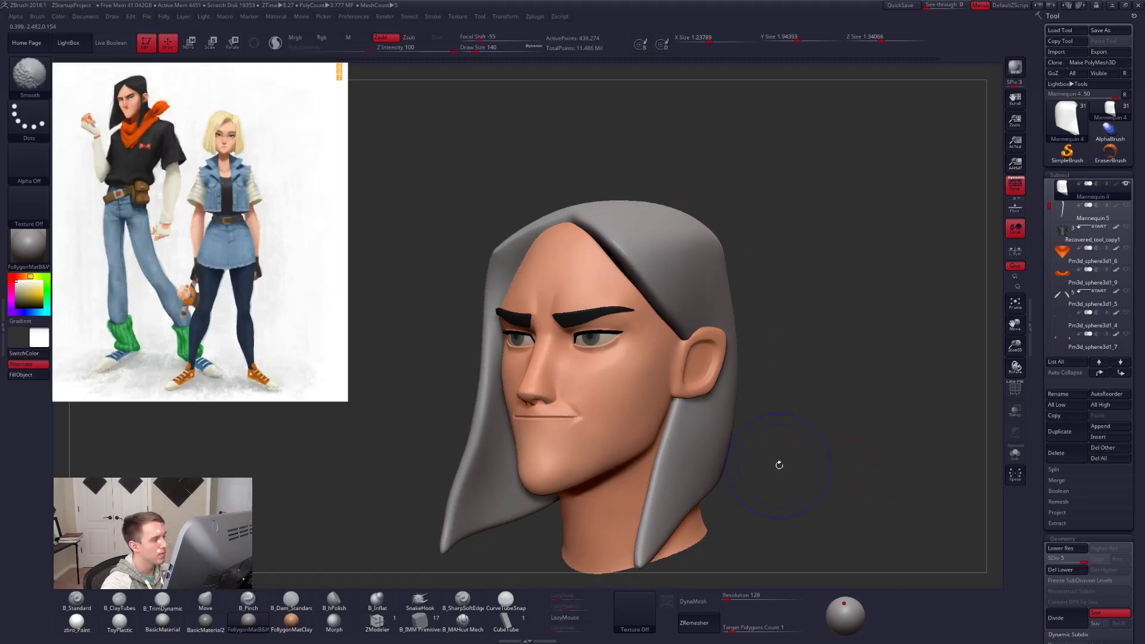
# Lower the hair to subdivision level 1 and reshape its upper front corner with the Move brush at Draw Sizes 203 and 140.
pyautogui.hotkey('shift', 'z')
pyautogui.press('b')
pyautogui.press('m')
pyautogui.press('v')
pyautogui.press('space')
pyautogui.moveTo(497, 260); pyautogui.dragTo(504, 260)
pyautogui.hotkey('shift', 'd')
pyautogui.hotkey('shift', 'd')
pyautogui.hotkey('shift', 'd')
pyautogui.hotkey('shift', 'd')
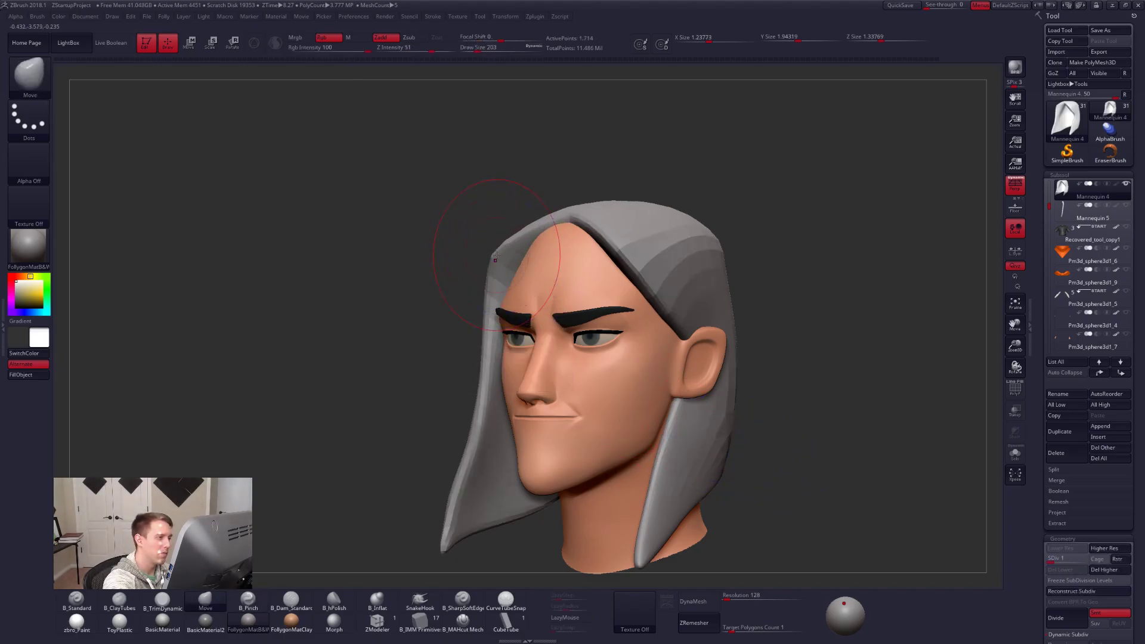
pyautogui.moveTo(519, 250); pyautogui.dragTo(626, 248, button='right')
pyautogui.press('space')
pyautogui.moveTo(634, 246); pyautogui.dragTo(627, 246)
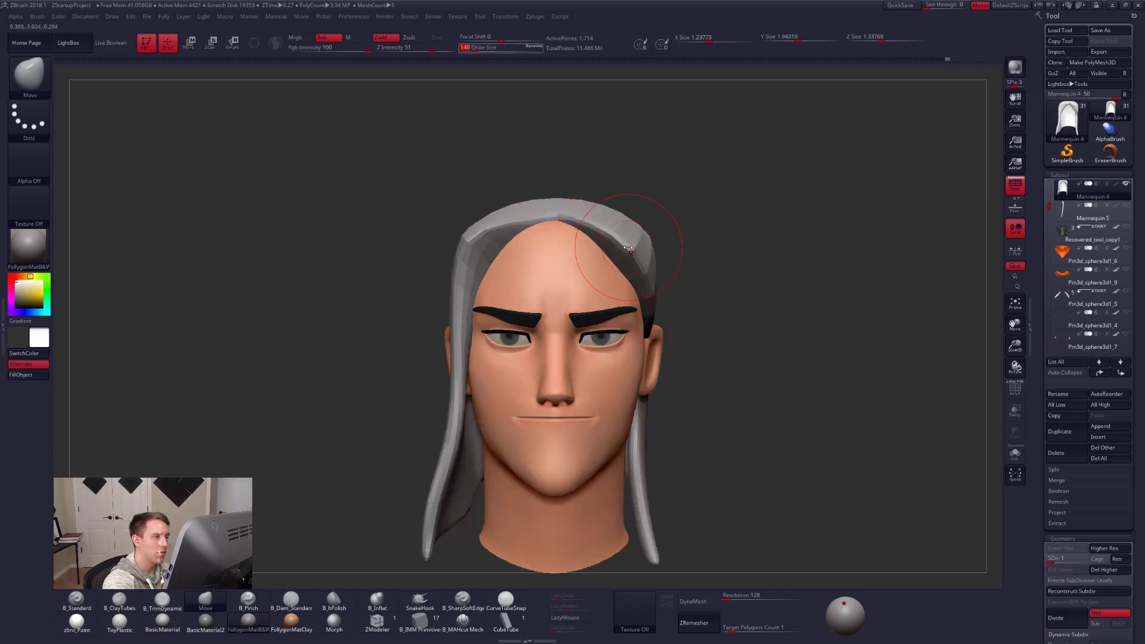
# Raise the hair to subdivision level 2 and refine its front corners with the Move brush, checking from both sides.
pyautogui.press('d')
pyautogui.moveTo(641, 229); pyautogui.dragTo(656, 274, button='right')
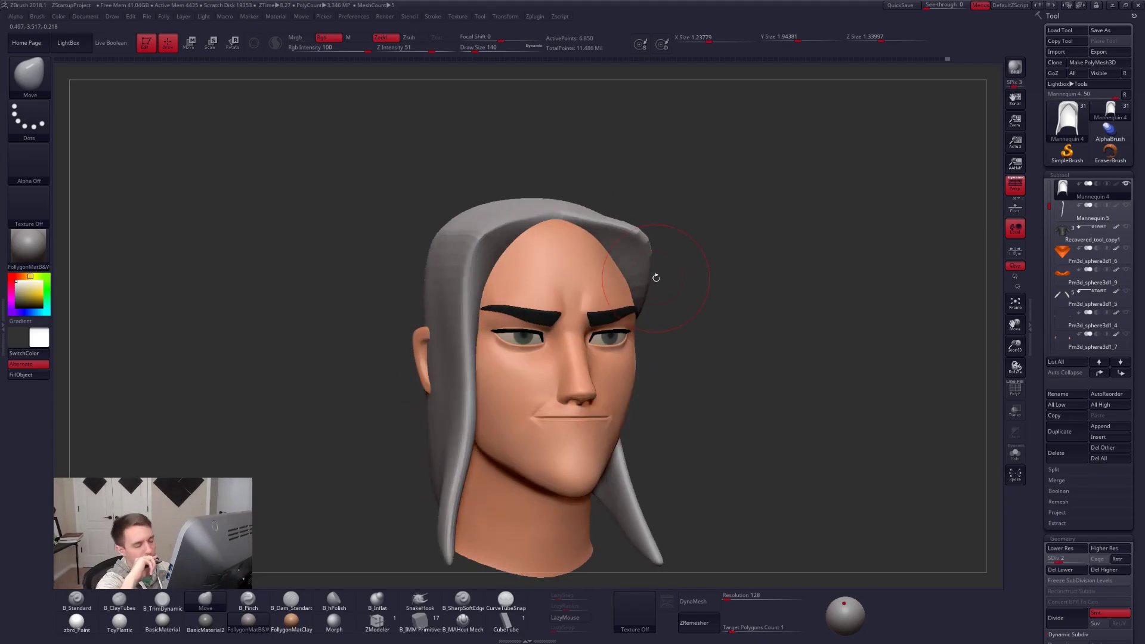
pyautogui.moveTo(656, 278); pyautogui.dragTo(567, 283, button='right')
pyautogui.press(']')
pyautogui.moveTo(657, 272)
pyautogui.mouseDown(button='right')
pyautogui.moveTo(675, 285)
pyautogui.moveTo(667, 262)
pyautogui.mouseUp(button='right')
pyautogui.press('s')
pyautogui.moveTo(646, 260); pyautogui.dragTo(638, 233)
pyautogui.moveTo(662, 250); pyautogui.dragTo(623, 260, button='right')
# Return the hair to subdivision level 1 and adjust its upper side with the Move brush at Draw Size 279.
pyautogui.press('s')
pyautogui.hotkey('shift', 'd')
pyautogui.moveTo(627, 259); pyautogui.dragTo(636, 259)
pyautogui.press('s')
pyautogui.moveTo(645, 248); pyautogui.dragTo(754, 253, button='right')
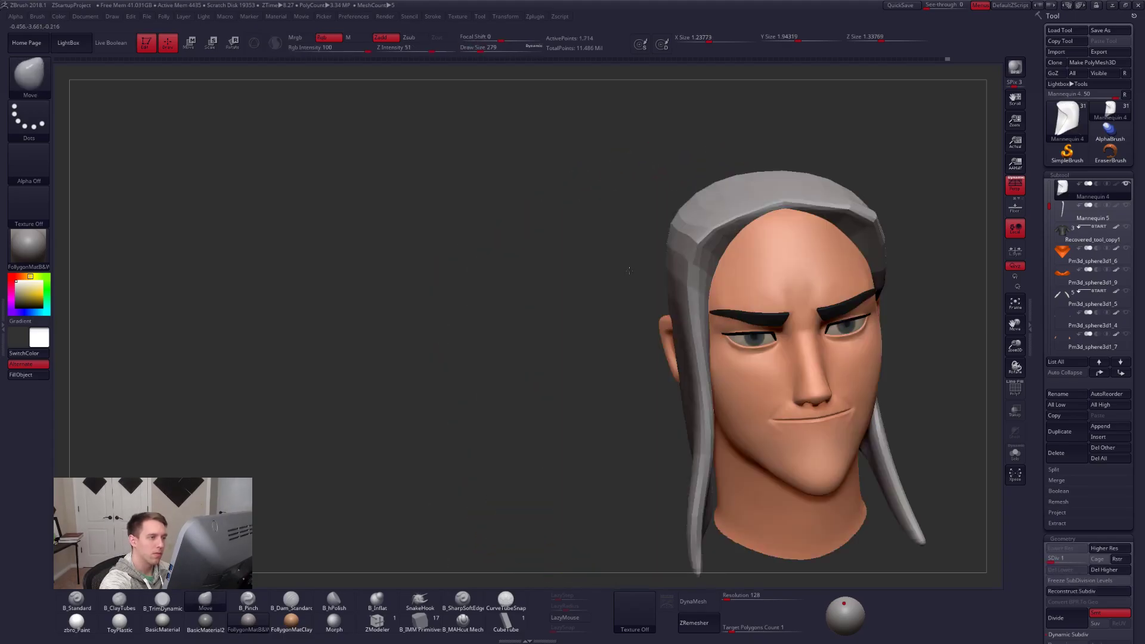
pyautogui.moveTo(705, 328)
pyautogui.mouseDown(button='right')
pyautogui.moveTo(792, 453)
pyautogui.moveTo(781, 493)
pyautogui.moveTo(772, 463)
pyautogui.moveTo(803, 461)
pyautogui.moveTo(759, 475)
pyautogui.moveTo(741, 445)
pyautogui.mouseUp(button='right')
# Raise the hair to subdivision level 5, refine it with the Move brush at Draw Size 140, and compare its silhouette with the reference.
pyautogui.press('d')
pyautogui.press('space')
pyautogui.moveTo(629, 310); pyautogui.dragTo(637, 312)
pyautogui.hotkey('shift', 'z')
pyautogui.keyDown('alt'); pyautogui.moveTo(637, 320); pyautogui.dragTo(683, 383, button='right'); pyautogui.keyUp('alt')
pyautogui.press('space')
pyautogui.moveTo(614, 350); pyautogui.dragTo(612, 358)
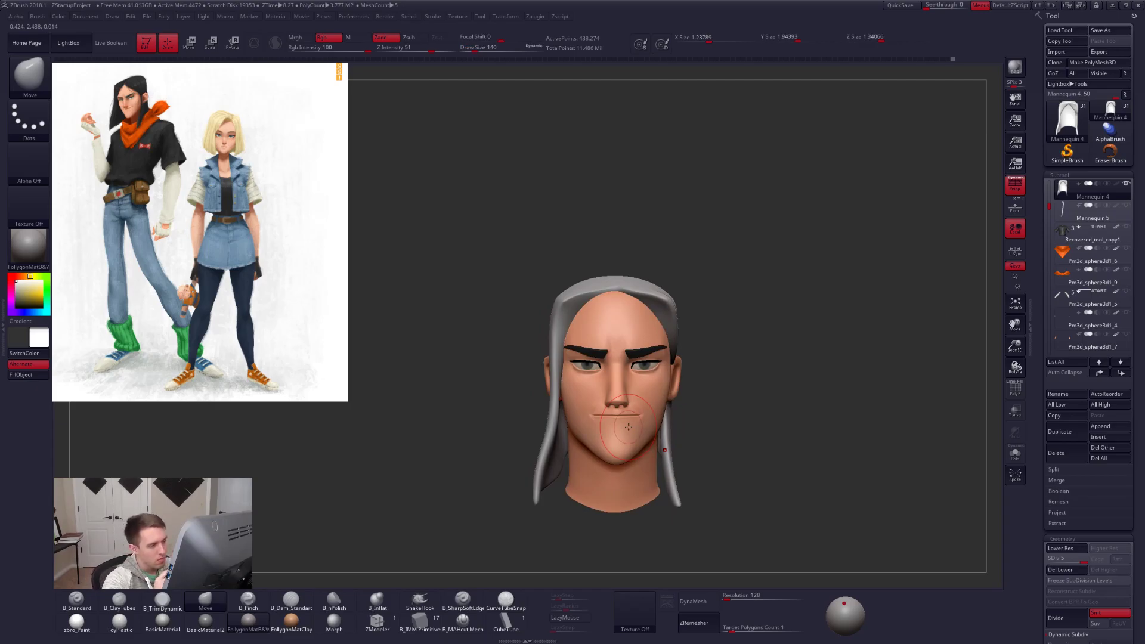
pyautogui.moveTo(783, 460); pyautogui.dragTo(784, 476)
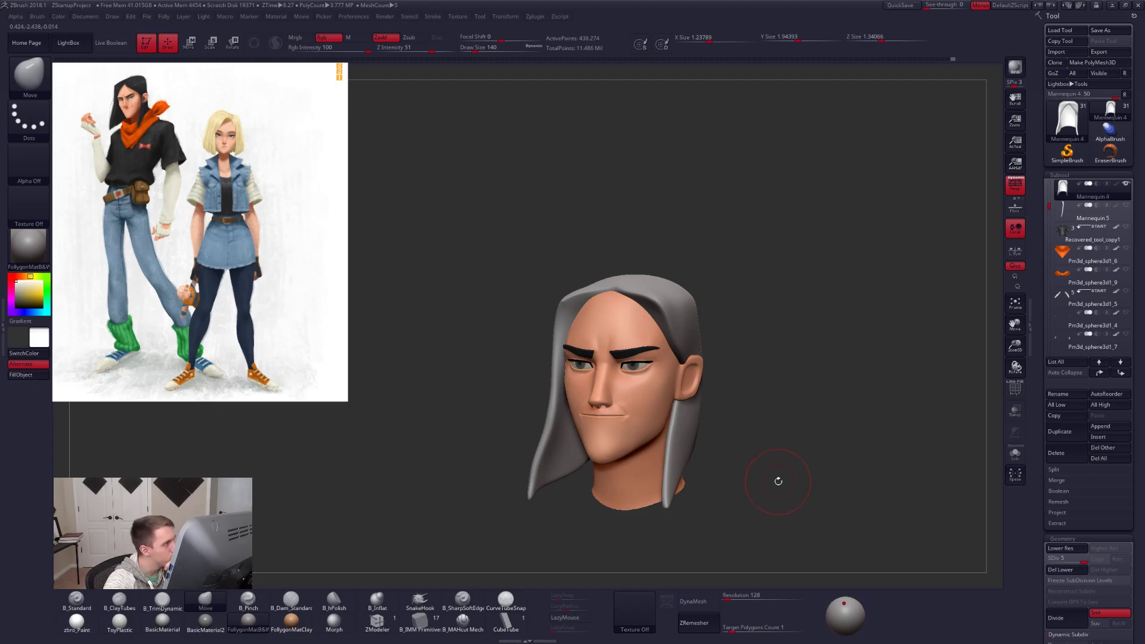
pyautogui.moveTo(780, 478); pyautogui.dragTo(779, 476)
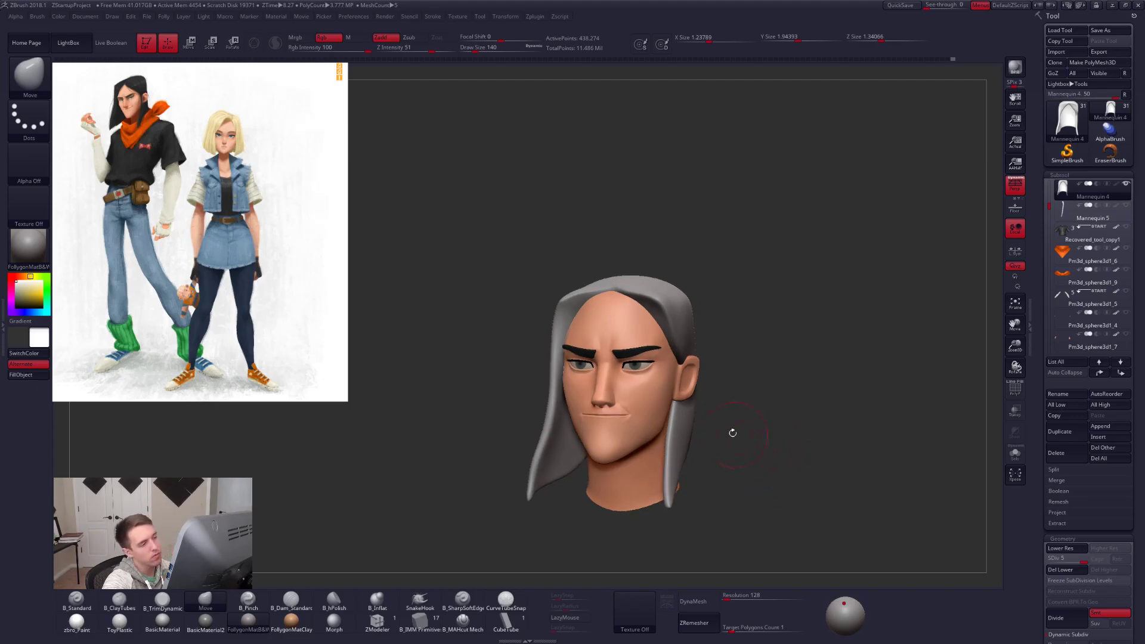
pyautogui.moveTo(631, 318); pyautogui.dragTo(676, 319, button='right')
pyautogui.keyDown('ctrl'); pyautogui.moveTo(602, 292); pyautogui.dragTo(600, 332, button='right'); pyautogui.keyUp('ctrl')
pyautogui.press('space')
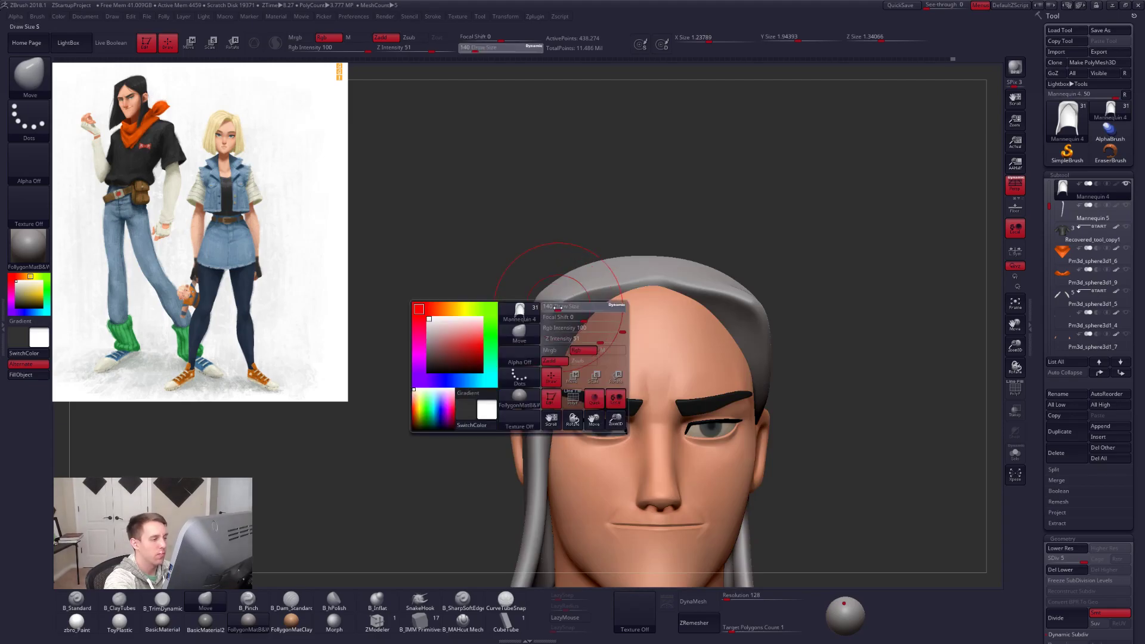
pyautogui.hotkey('ctrl', 'shift', 'space')
pyautogui.click(595, 373)
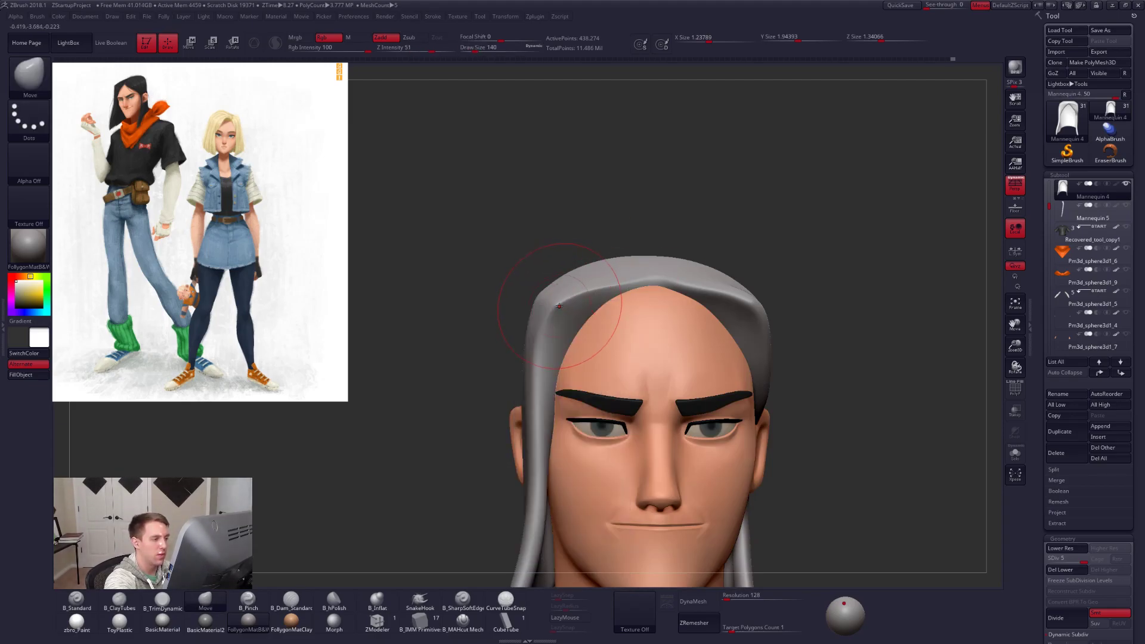
pyautogui.hotkey('ctrl', 'shift', 'space')
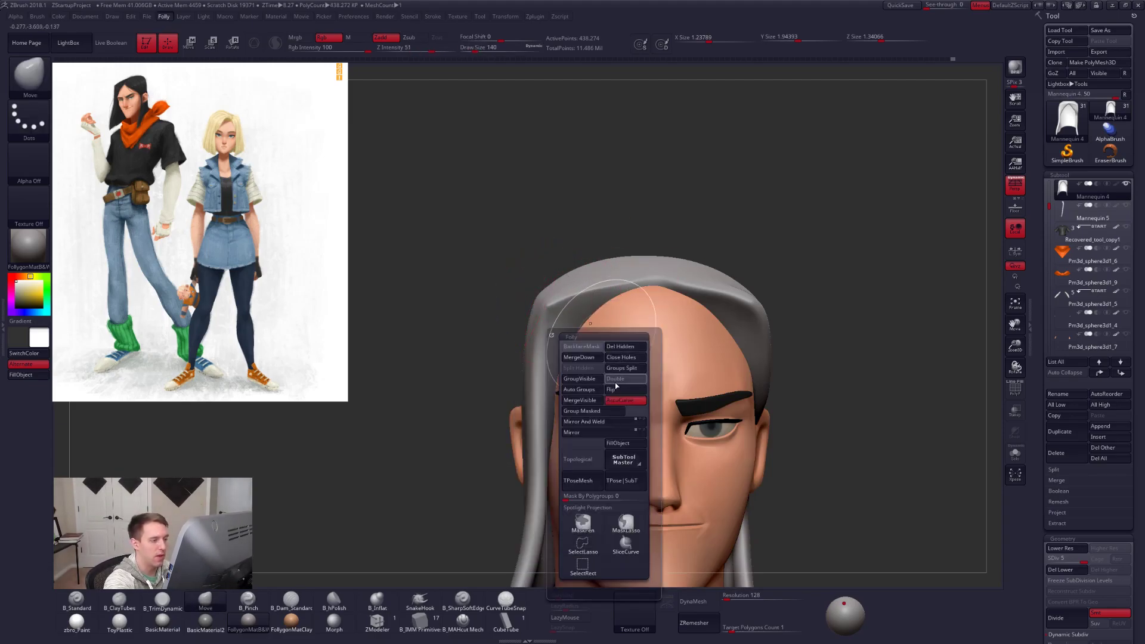
# Switch to the reference painting in Photos and bring the dark-haired character's head into view.
pyautogui.hotkey('alt', 'Tab')
pyautogui.hotkey('alt', 'Tab')
pyautogui.hotkey('alt', 'Tab')
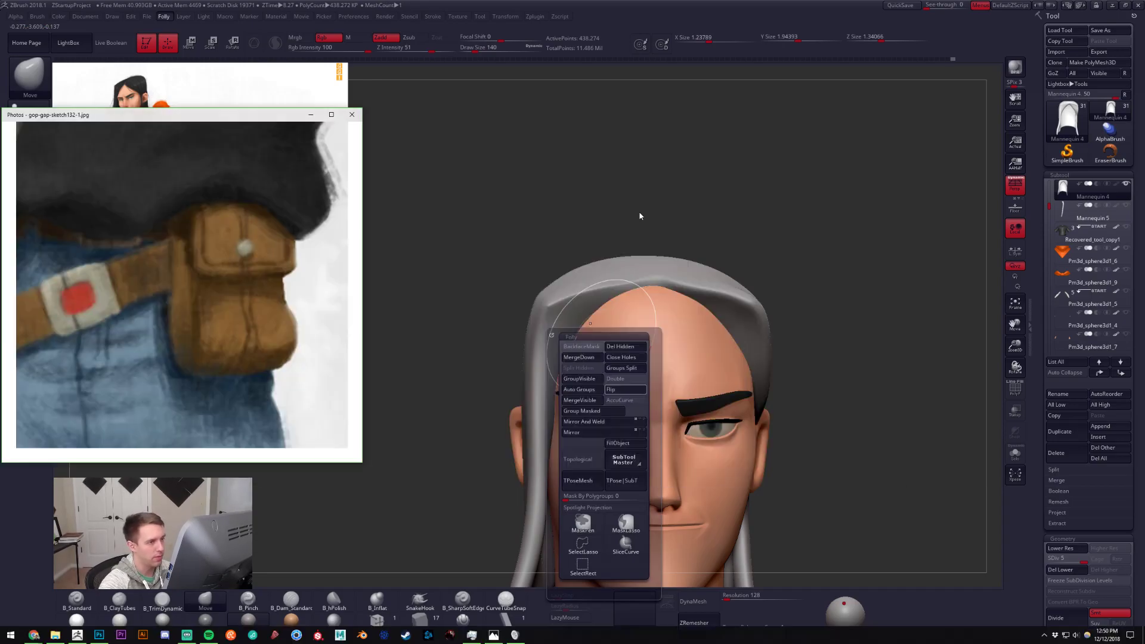
pyautogui.scroll(15, 268, 257)
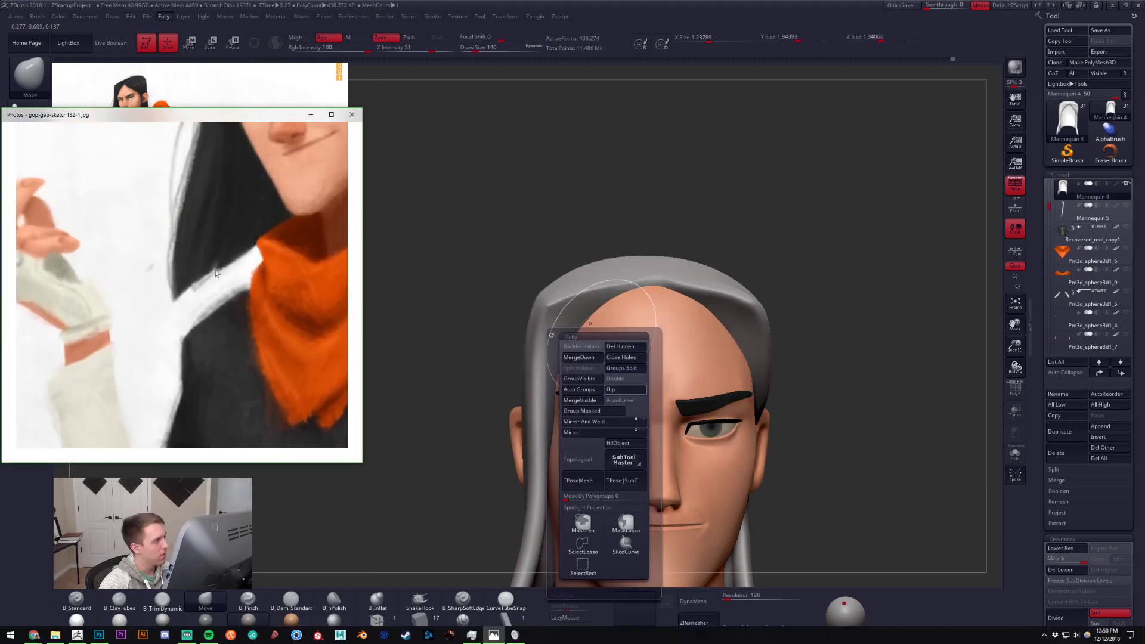
pyautogui.scroll(-1, 195, 278)
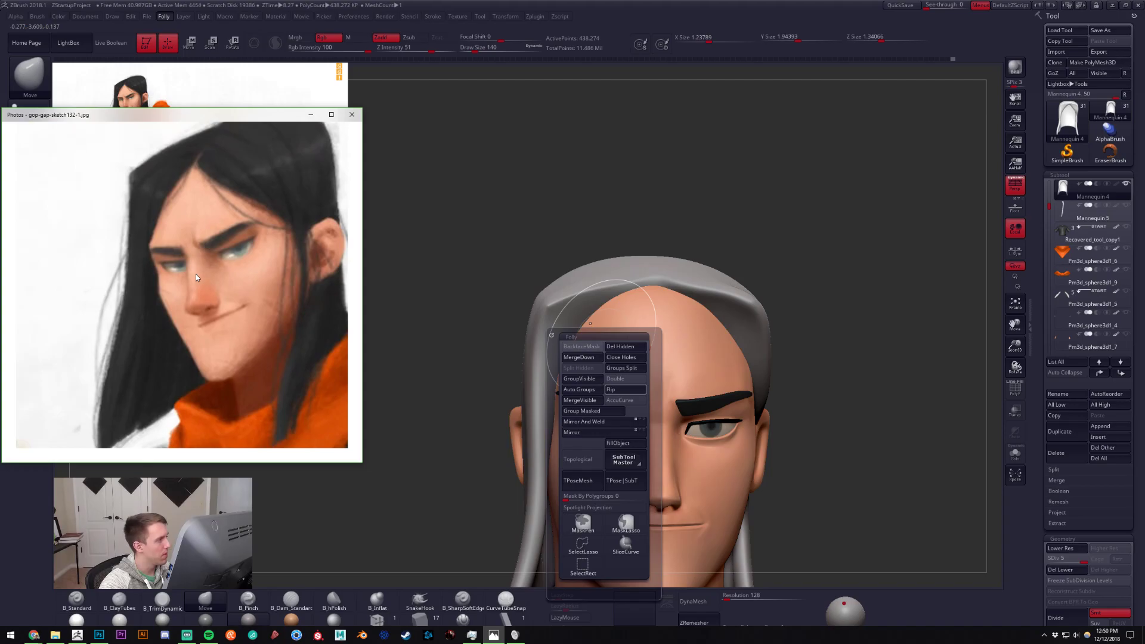
# Switch to Photoshop and examine the painted head with the guide lines of Layer 1 shown.
pyautogui.click(99, 636)
pyautogui.keyDown('alt'); pyautogui.moveTo(547, 307); pyautogui.dragTo(590, 343); pyautogui.keyUp('alt')
pyautogui.click(994, 490)
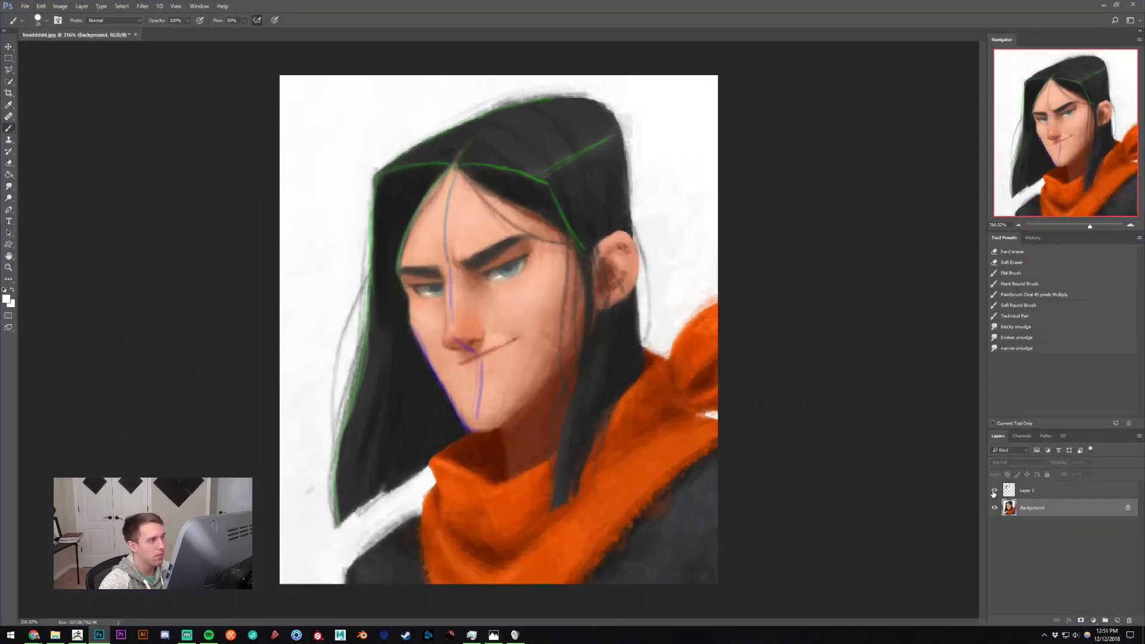
pyautogui.keyDown('ctrl'); pyautogui.moveTo(462, 227); pyautogui.dragTo(482, 245); pyautogui.keyUp('ctrl')
pyautogui.moveTo(462, 254); pyautogui.dragTo(476, 313)
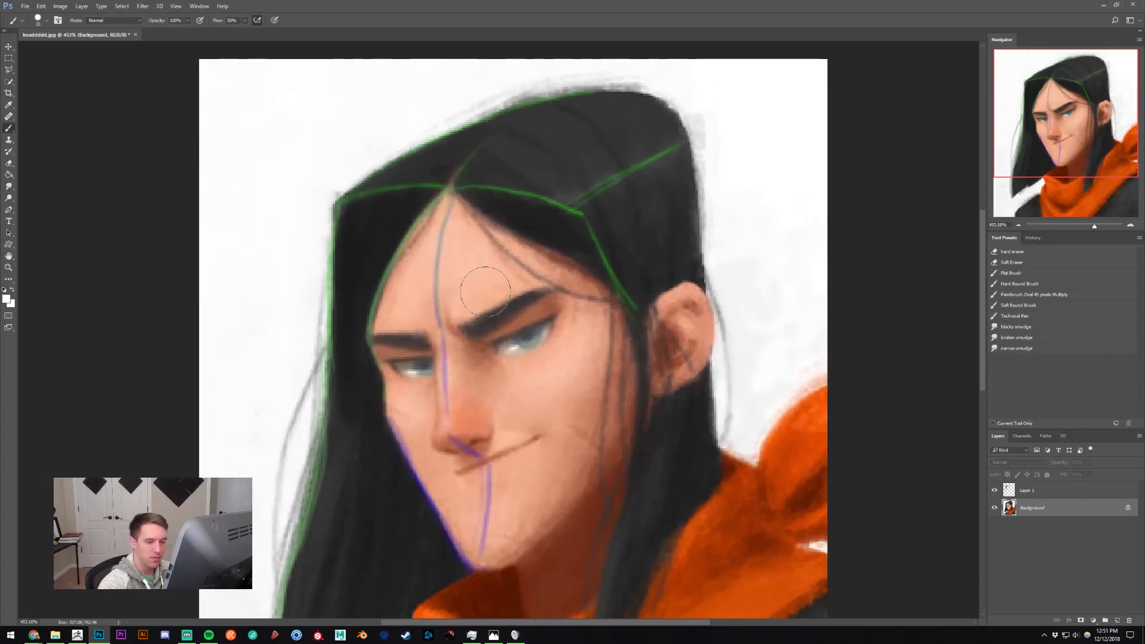
# Select Layer 1, set the foreground colour to bright green, and shrink the brush to a thin line width.
pyautogui.click(1041, 490)
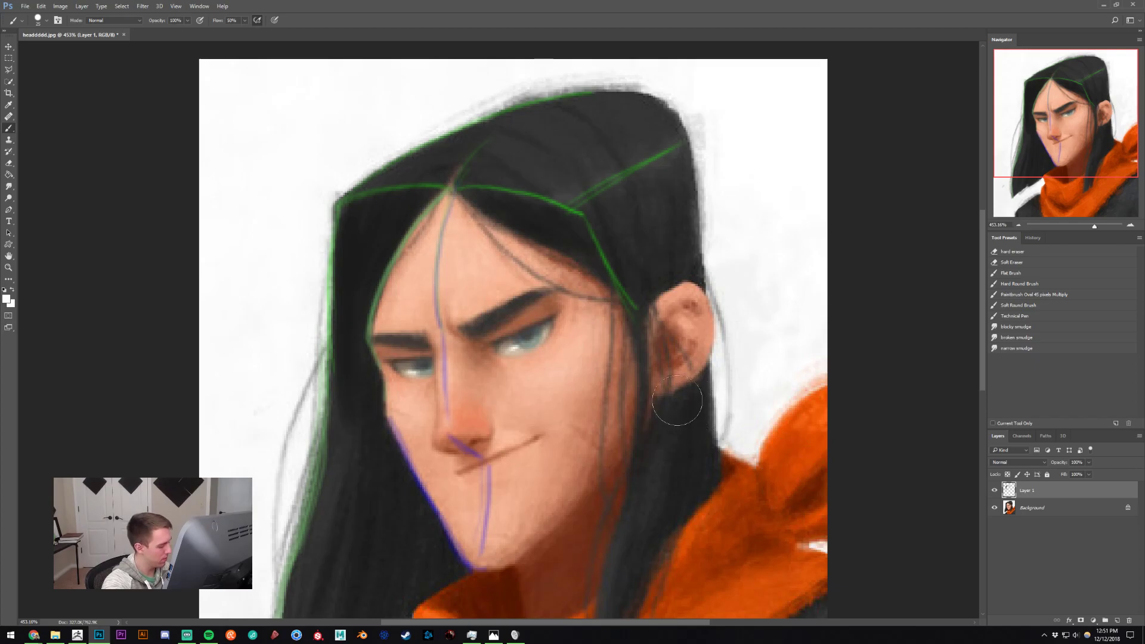
pyautogui.click(8, 300)
pyautogui.click(931, 432)
pyautogui.moveTo(901, 402); pyautogui.dragTo(906, 366)
pyautogui.click(1009, 351)
pyautogui.press('[')
pyautogui.press('[')
pyautogui.press('[')
pyautogui.press('[')
pyautogui.press('[')
pyautogui.press('[')
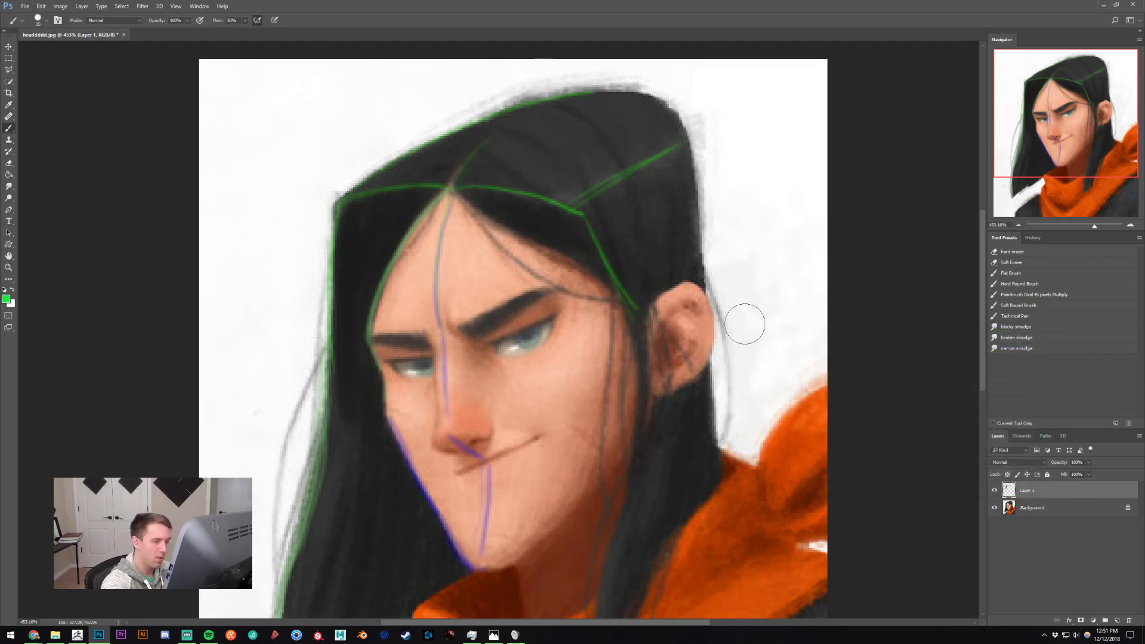
pyautogui.moveTo(759, 272)
pyautogui.mouseDown()
pyautogui.moveTo(754, 349)
pyautogui.moveTo(797, 362)
pyautogui.mouseUp()
pyautogui.hotkey('ctrl', 'z')
pyautogui.press('f')
pyautogui.press('f')
pyautogui.press('f')
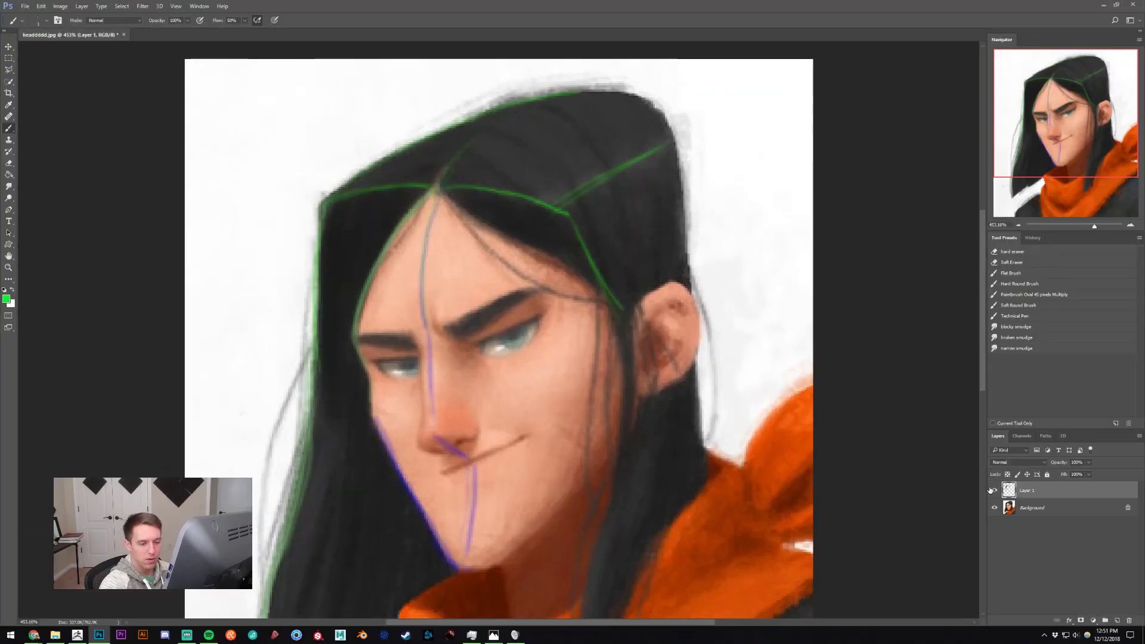
# Hide Layer 1 and add a new empty layer directly above Background.
pyautogui.click(994, 490)
pyautogui.click(1037, 509)
pyautogui.hotkey('ctrl', 'alt', 'shift', 'n')
pyautogui.press('g')
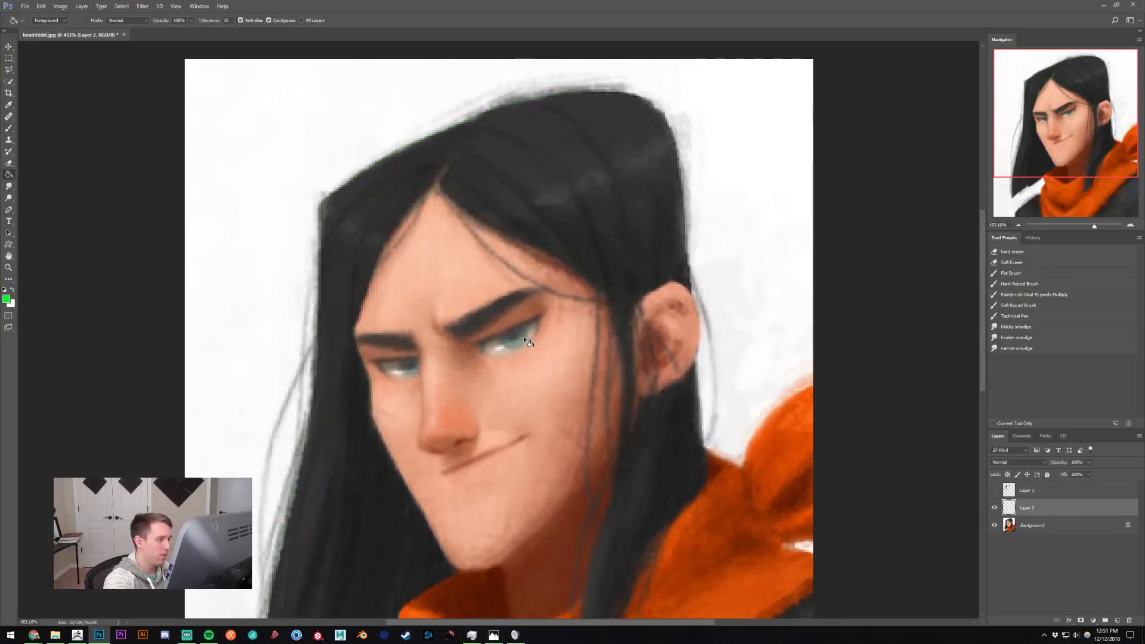
pyautogui.click(565, 381)
pyautogui.hotkey('ctrl', 'z')
pyautogui.press('b')
# Show the painting full screen and trace the hair's upper front silhouette and its long outer edge beside the face in green.
pyautogui.press('f')
pyautogui.press('f')
pyautogui.moveTo(525, 323); pyautogui.dragTo(564, 375)
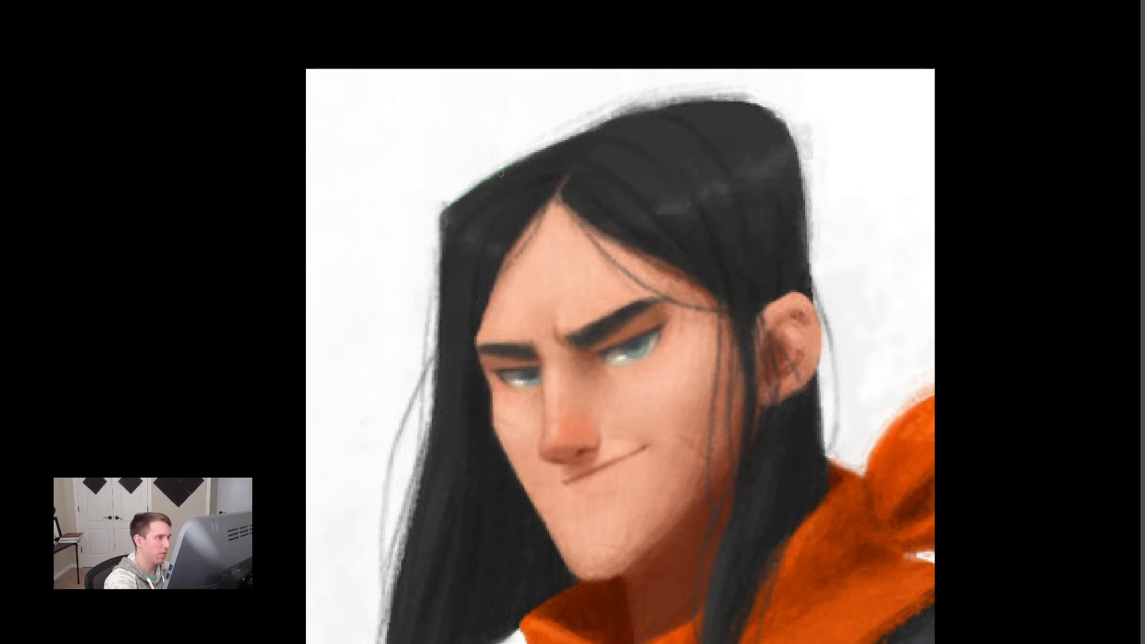
pyautogui.moveTo(444, 209); pyautogui.dragTo(653, 116)
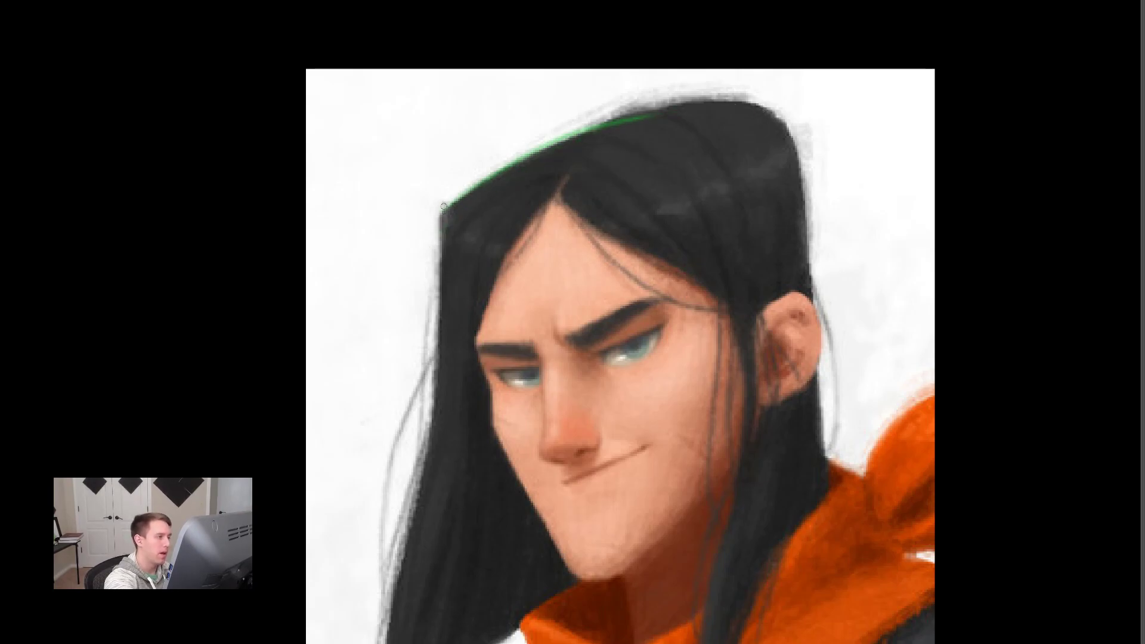
pyautogui.moveTo(440, 316); pyautogui.dragTo(394, 626)
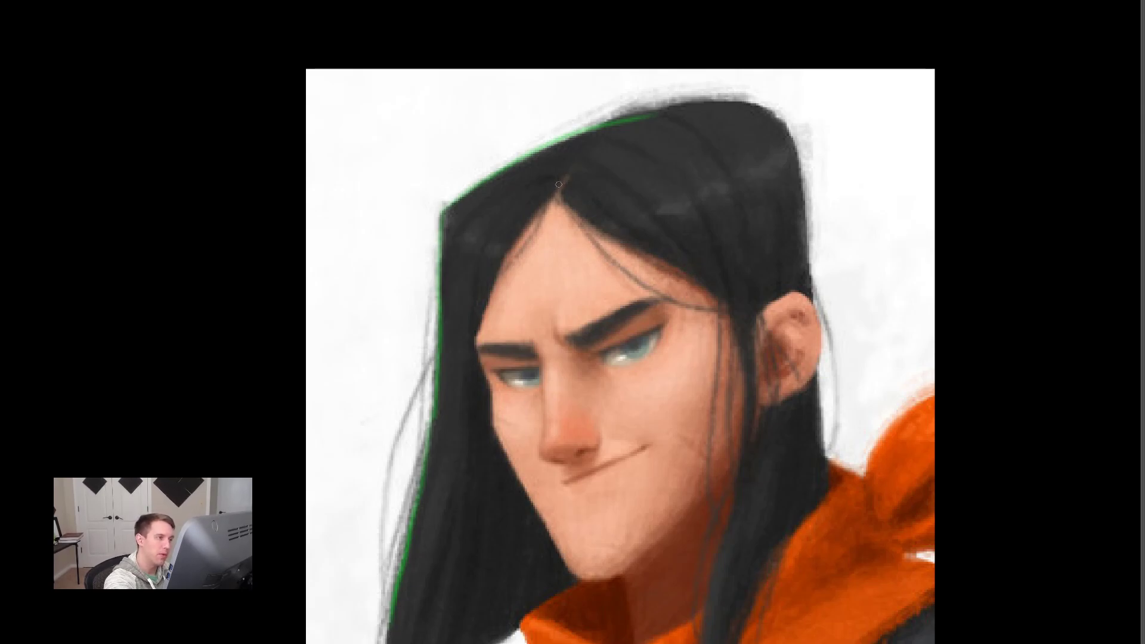
# Draw green guide lines along the hairline and through the middle of the front hair mass from the parting.
pyautogui.moveTo(549, 198)
pyautogui.mouseDown()
pyautogui.moveTo(480, 309)
pyautogui.moveTo(471, 352)
pyautogui.moveTo(598, 169)
pyautogui.mouseUp()
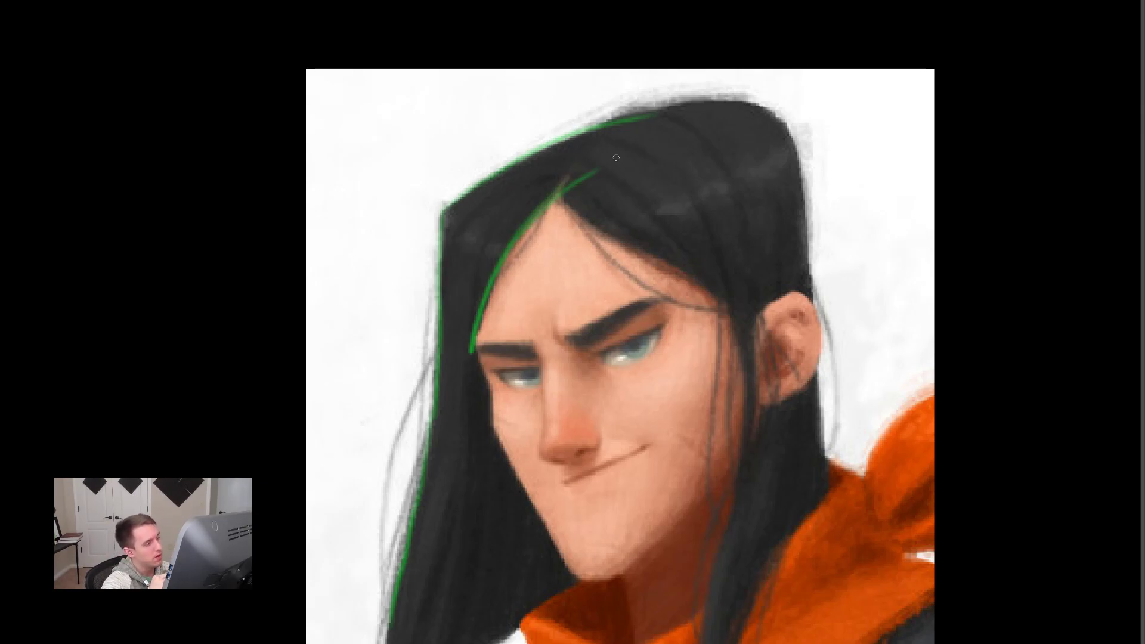
pyautogui.moveTo(443, 213)
pyautogui.mouseDown()
pyautogui.moveTo(499, 262)
pyautogui.moveTo(516, 198)
pyautogui.moveTo(561, 164)
pyautogui.mouseUp()
pyautogui.moveTo(470, 248); pyautogui.dragTo(448, 365)
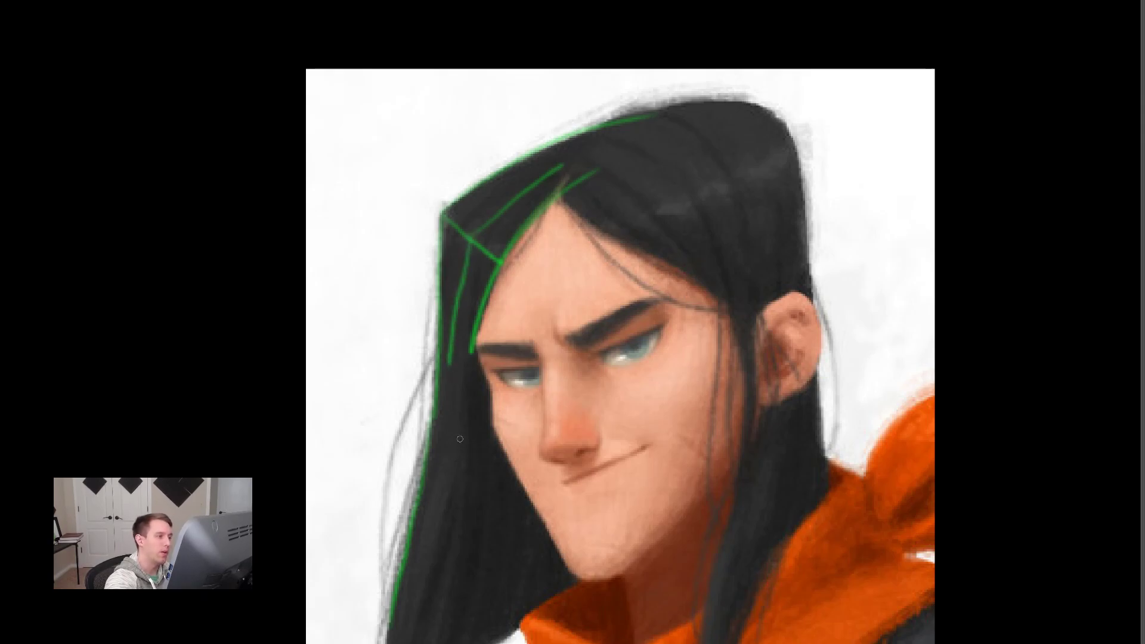
pyautogui.hotkey('ctrl', 'z')
pyautogui.moveTo(453, 355); pyautogui.dragTo(469, 241)
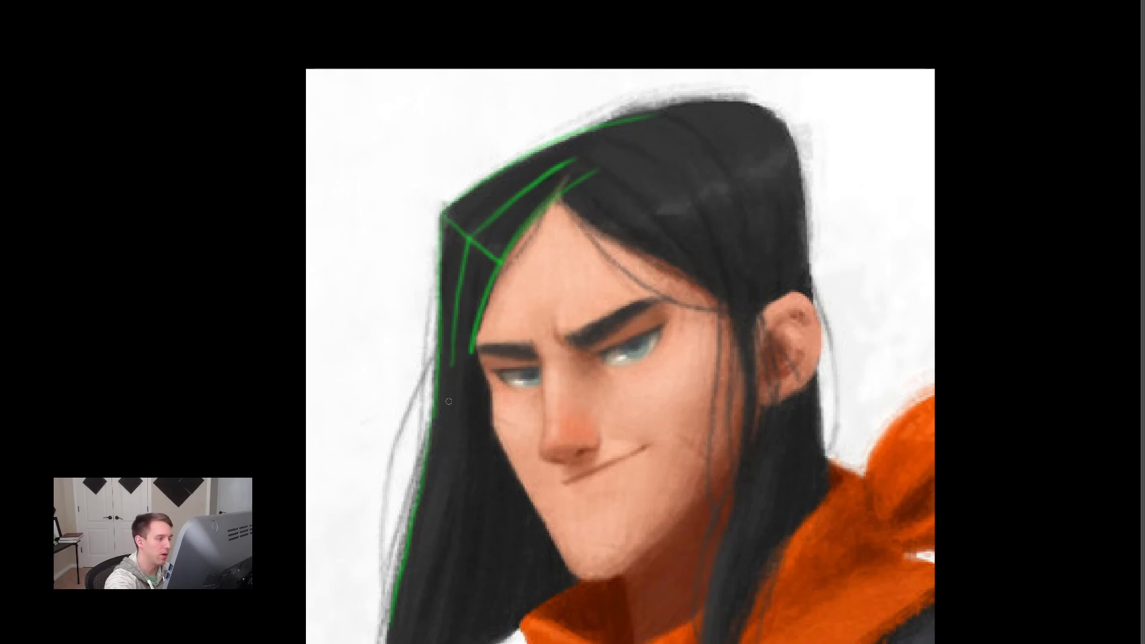
# Add green cross-contour strokes over the front hair to form a grid from the parting to the eyebrow.
pyautogui.moveTo(475, 353); pyautogui.dragTo(435, 370)
pyautogui.moveTo(596, 170); pyautogui.dragTo(558, 144)
pyautogui.moveTo(471, 191); pyautogui.dragTo(515, 229)
pyautogui.moveTo(505, 172); pyautogui.dragTo(544, 211)
pyautogui.moveTo(530, 151); pyautogui.dragTo(566, 194)
pyautogui.moveTo(447, 255)
pyautogui.mouseDown()
pyautogui.moveTo(498, 282)
pyautogui.moveTo(487, 313)
pyautogui.mouseUp()
pyautogui.moveTo(440, 341); pyautogui.dragTo(471, 338)
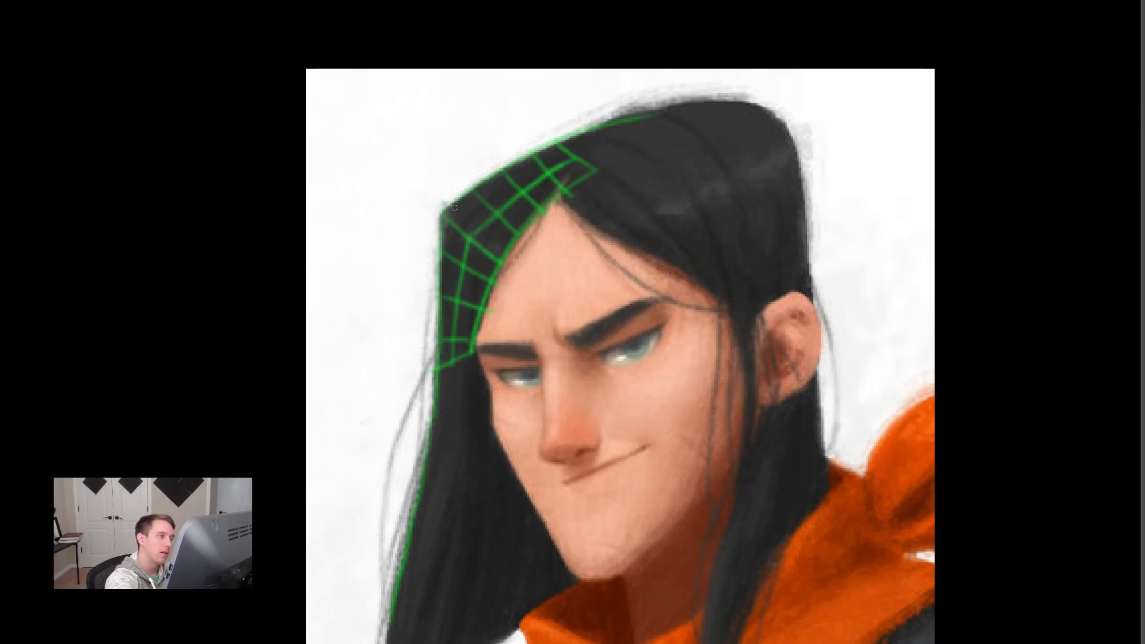
pyautogui.moveTo(441, 211)
pyautogui.mouseDown()
pyautogui.moveTo(661, 169)
pyautogui.moveTo(759, 191)
pyautogui.moveTo(796, 217)
pyautogui.mouseUp()
pyautogui.hotkey('ctrl', 'z')
pyautogui.moveTo(795, 156)
pyautogui.mouseDown()
pyautogui.moveTo(627, 153)
pyautogui.moveTo(492, 191)
pyautogui.moveTo(441, 220)
pyautogui.mouseUp()
pyautogui.moveTo(796, 154); pyautogui.dragTo(638, 229)
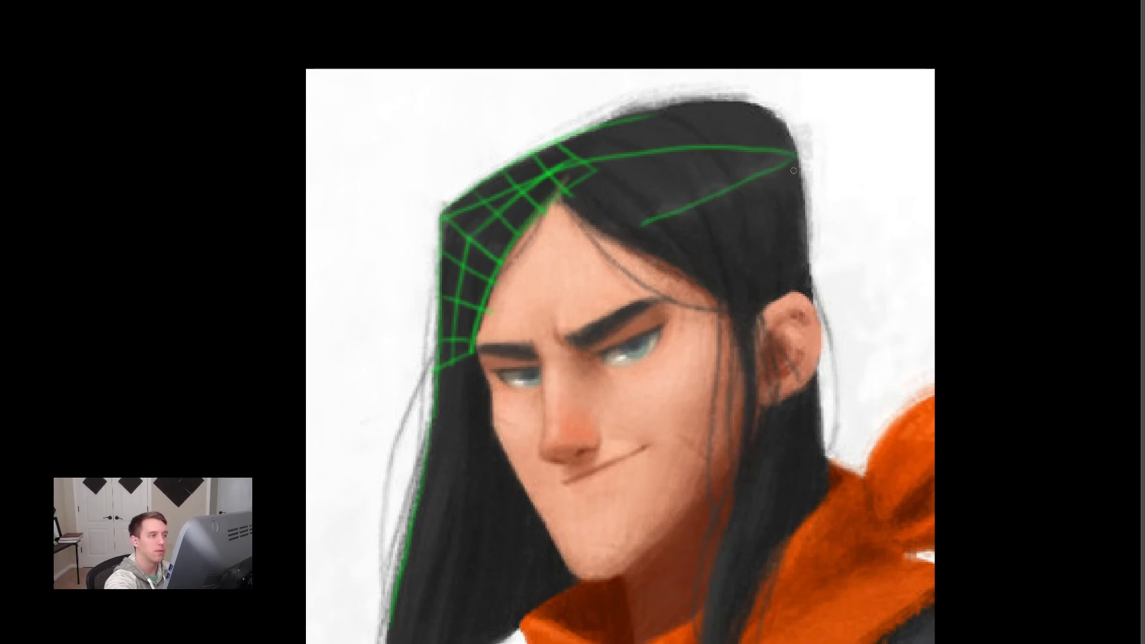
pyautogui.hotkey('ctrl', 'z')
pyautogui.hotkey('ctrl', 'shift', 'z')
pyautogui.hotkey('ctrl', 'z')
pyautogui.hotkey('ctrl', 'z')
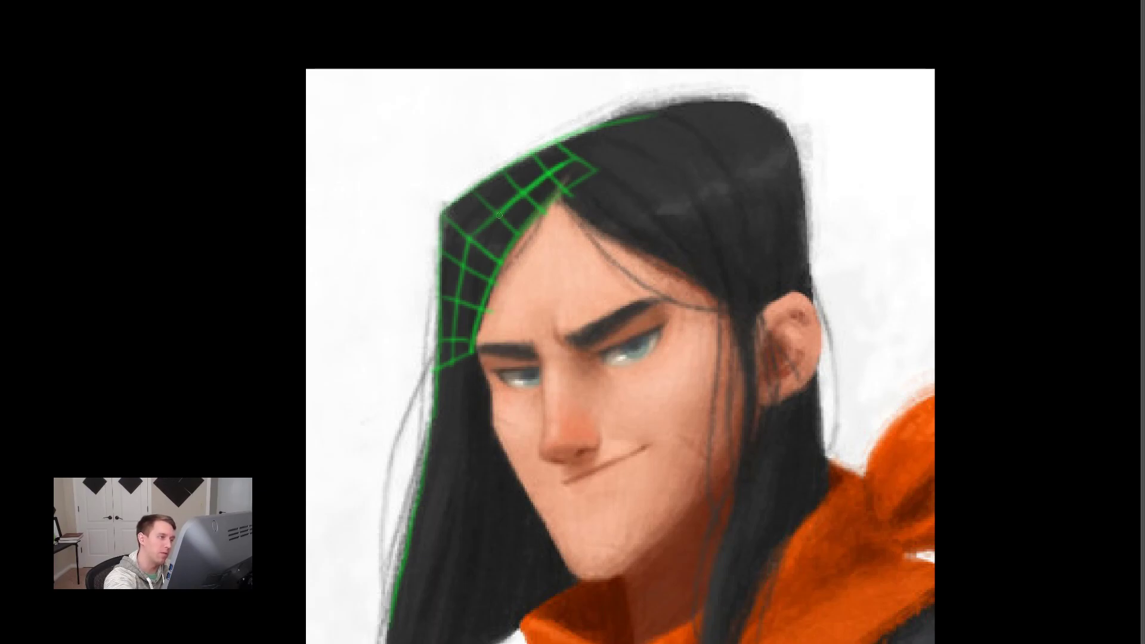
# Retrace the centre guide line beside the temple and draw a small curved arrow in the white area beside the hair.
pyautogui.moveTo(476, 232); pyautogui.dragTo(448, 364)
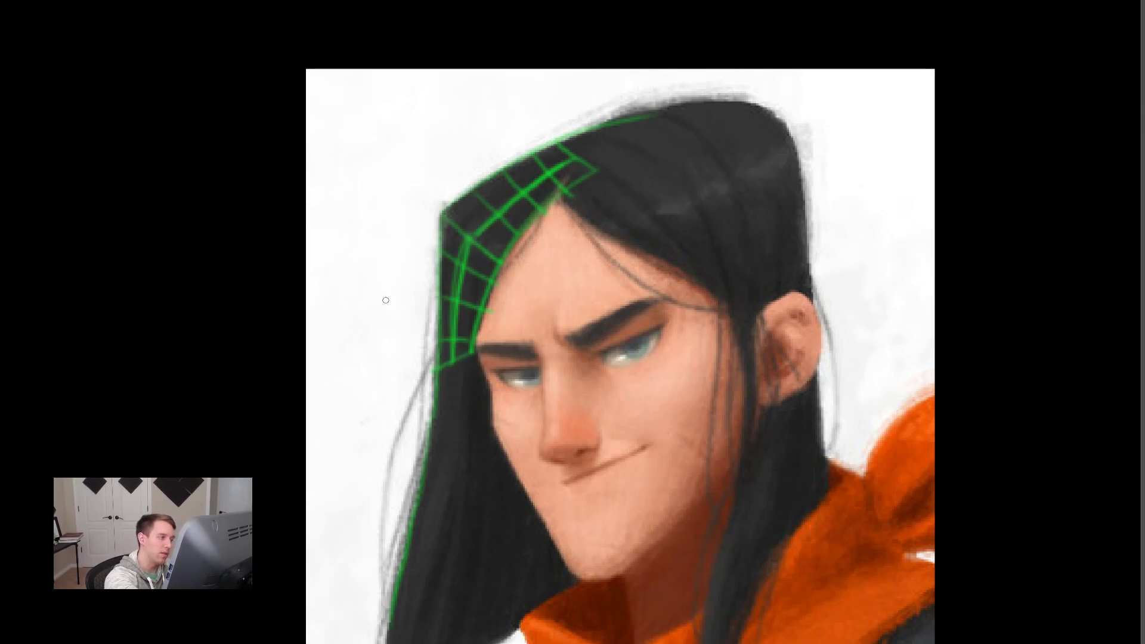
pyautogui.moveTo(366, 328)
pyautogui.mouseDown()
pyautogui.moveTo(368, 359)
pyautogui.moveTo(390, 358)
pyautogui.moveTo(402, 377)
pyautogui.mouseUp()
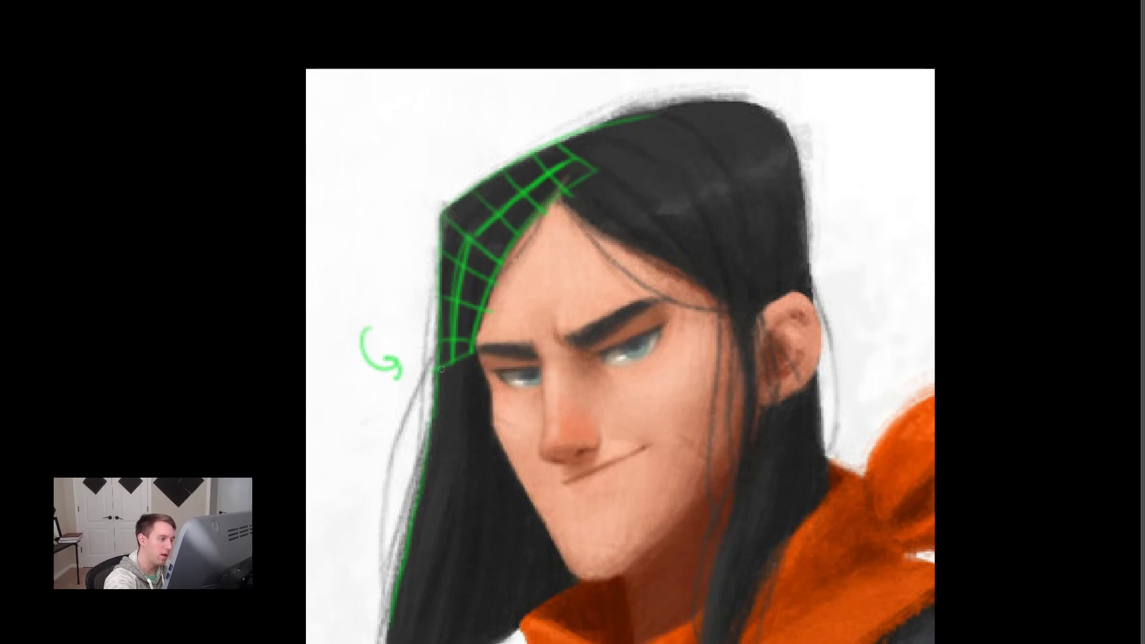
# Extend the green grid down the long side hair with lengthwise lines and horizontal cross strokes.
pyautogui.moveTo(437, 382); pyautogui.dragTo(425, 457)
pyautogui.moveTo(477, 347)
pyautogui.mouseDown()
pyautogui.moveTo(453, 615)
pyautogui.moveTo(450, 385)
pyautogui.moveTo(422, 577)
pyautogui.mouseUp()
pyautogui.moveTo(438, 408); pyautogui.dragTo(470, 406)
pyautogui.moveTo(431, 444); pyautogui.dragTo(480, 449)
pyautogui.moveTo(426, 480); pyautogui.dragTo(471, 482)
pyautogui.moveTo(421, 496); pyautogui.dragTo(460, 511)
pyautogui.moveTo(410, 539); pyautogui.dragTo(497, 558)
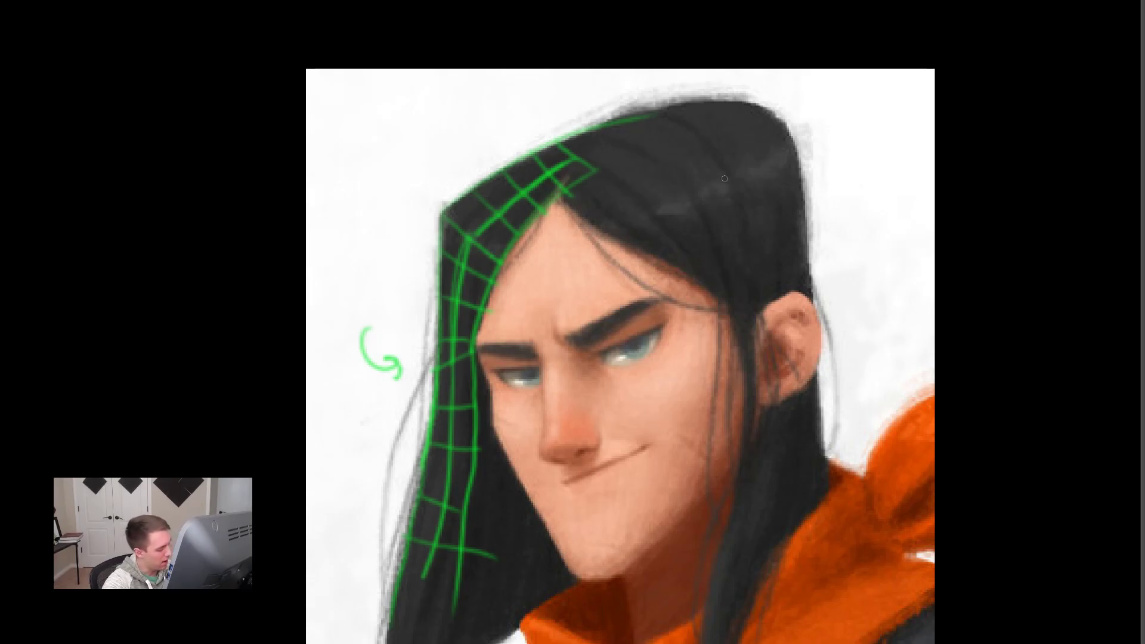
# Switch to ZBrush and reduce the Move brush's draw size to 67.
pyautogui.press('f')
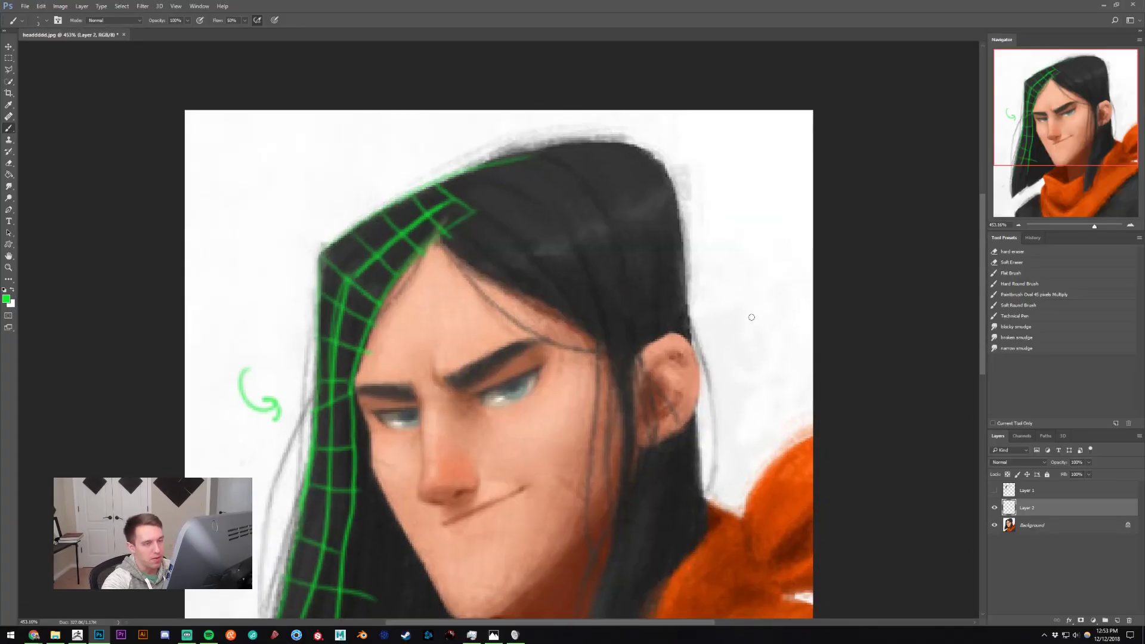
pyautogui.hotkey('alt', 'Tab')
pyautogui.hotkey('alt', 'Tab')
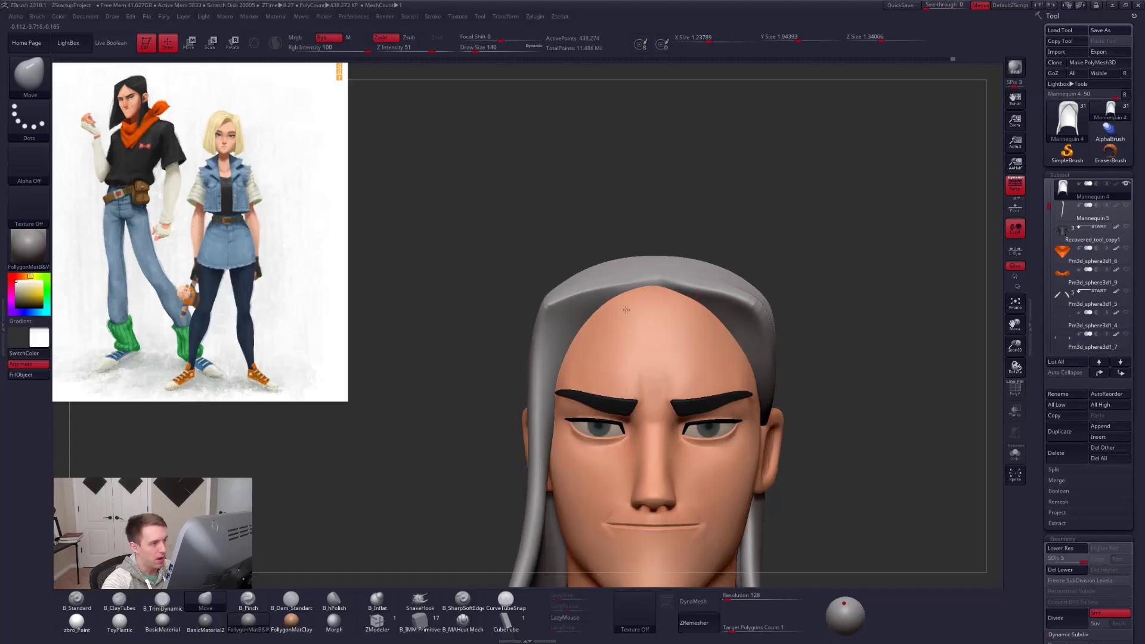
pyautogui.press('space')
pyautogui.moveTo(646, 204); pyautogui.dragTo(638, 203)
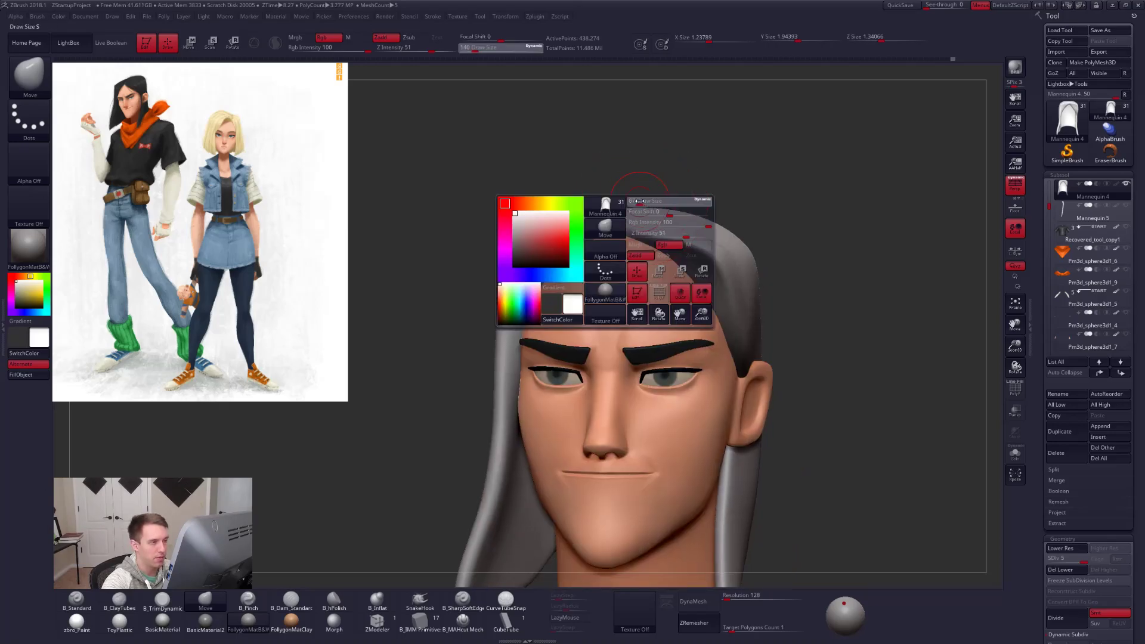
pyautogui.moveTo(639, 214)
pyautogui.keyDown('ctrl'); pyautogui.mouseDown(button='right')
pyautogui.moveTo(628, 217)
pyautogui.moveTo(607, 175)
pyautogui.mouseUp(button='right'); pyautogui.keyUp('ctrl')
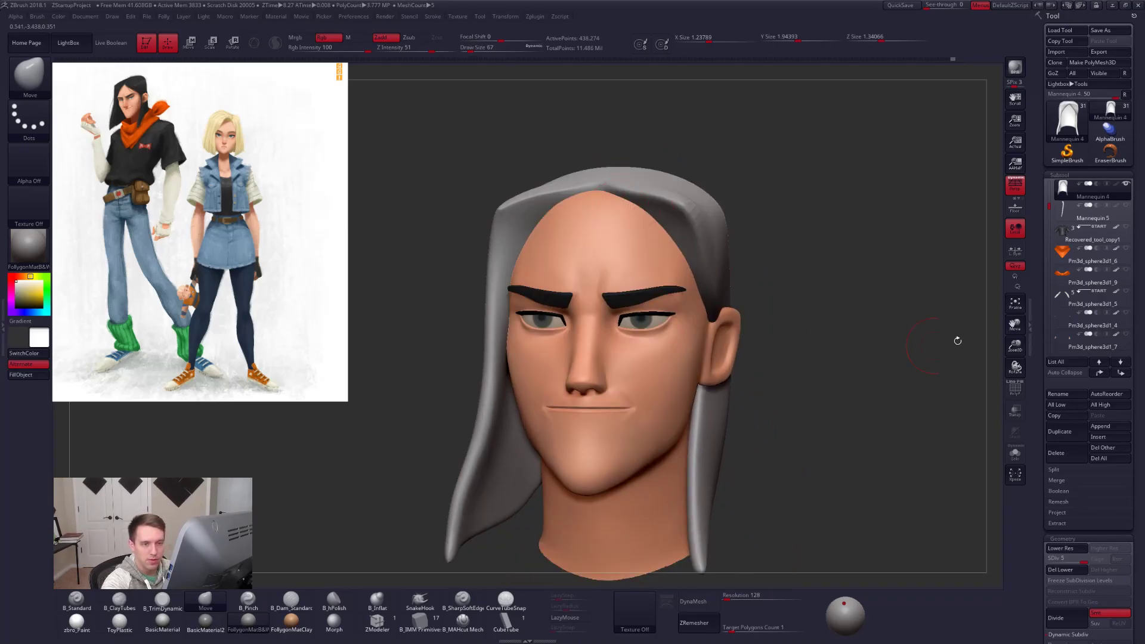
# Duplicate the Mannequin 4 hair subtool, choose the CubeTube brush for the copy and hide the original.
pyautogui.click(1061, 432)
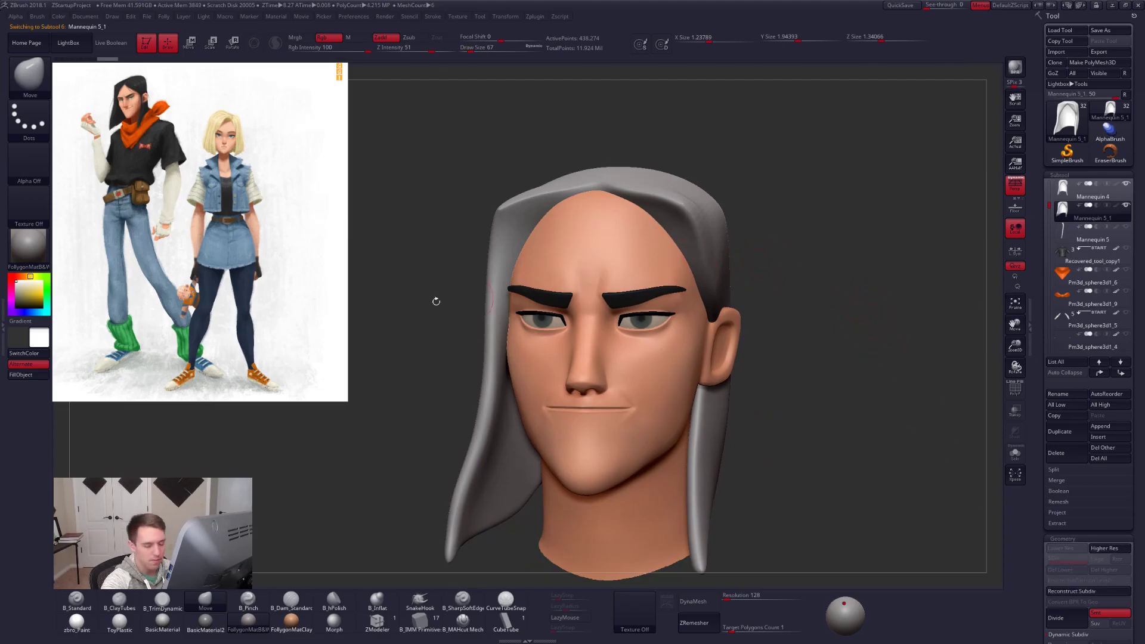
pyautogui.click(505, 620)
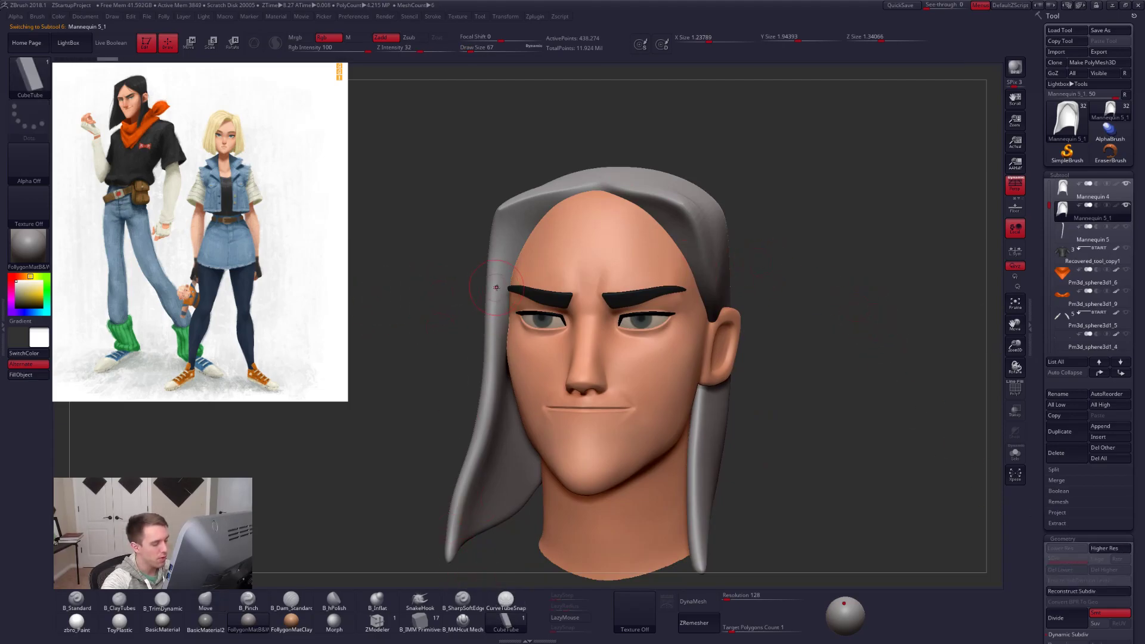
pyautogui.keyDown('alt'); pyautogui.moveTo(501, 290); pyautogui.dragTo(542, 345, button='right'); pyautogui.keyUp('alt')
pyautogui.click(1125, 184)
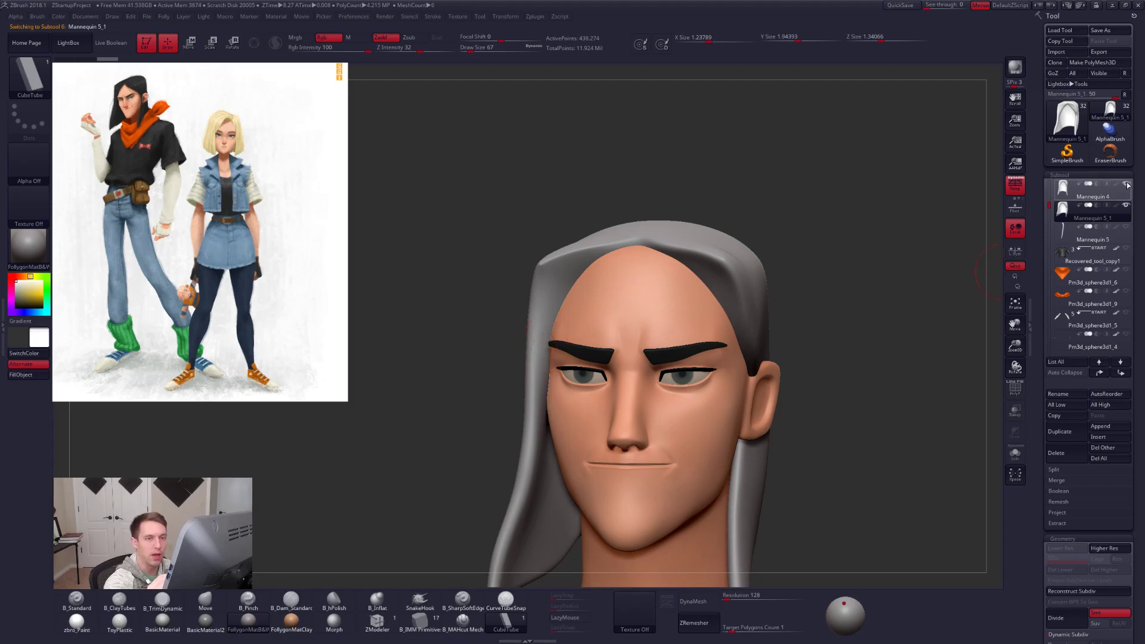
# Draw a CubeTube strip along the hairline from the central parting down to beside the eye.
pyautogui.moveTo(853, 291); pyautogui.dragTo(924, 293)
pyautogui.press('space')
pyautogui.moveTo(602, 298); pyautogui.dragTo(598, 297)
pyautogui.moveTo(572, 296); pyautogui.dragTo(605, 295, button='right')
pyautogui.press('space')
pyautogui.moveTo(601, 283)
pyautogui.mouseDown()
pyautogui.moveTo(612, 262)
pyautogui.moveTo(548, 412)
pyautogui.mouseUp()
pyautogui.moveTo(598, 429); pyautogui.dragTo(587, 388, button='right')
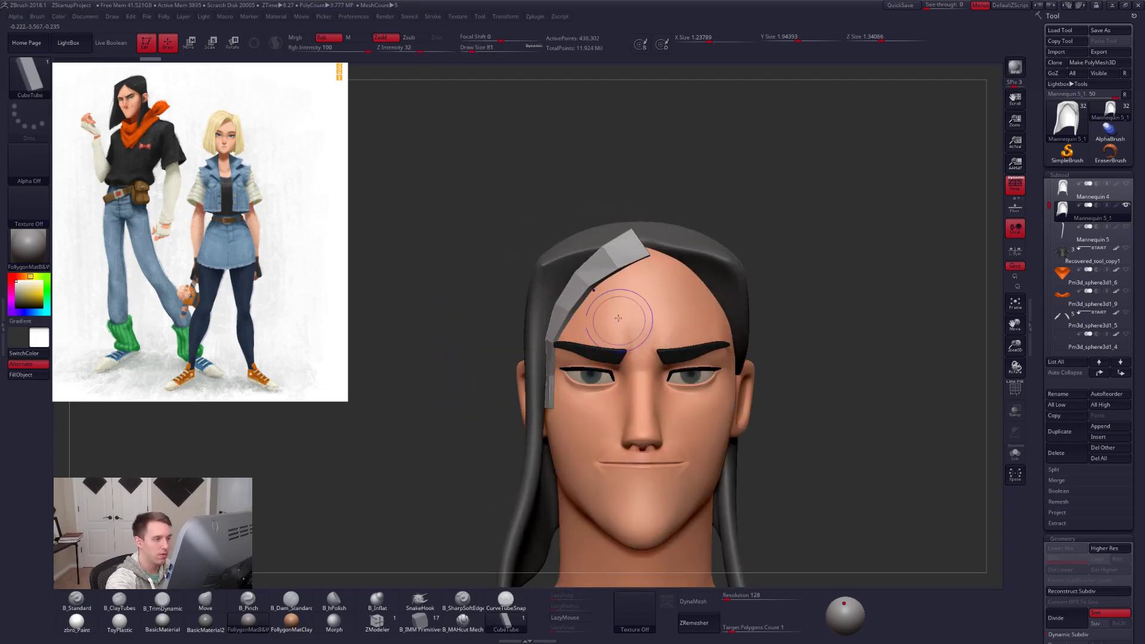
# Isolate the new tube by its polygroups, delete the hidden duplicate hair mesh and regroup the tube as one polygroup.
pyautogui.hotkey('shift', 'f')
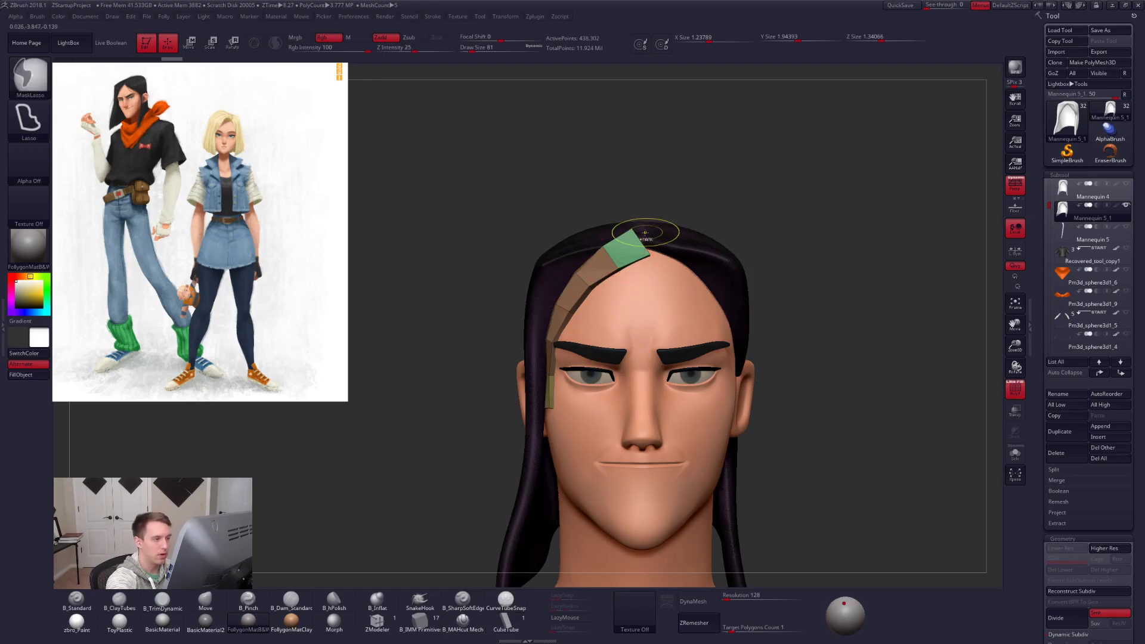
pyautogui.hotkey('alt', 's')
pyautogui.hotkey('ctrl', 'w')
pyautogui.keyDown('ctrl'); pyautogui.keyDown('shift'); pyautogui.click(675, 287); pyautogui.keyUp('shift'); pyautogui.keyUp('ctrl')
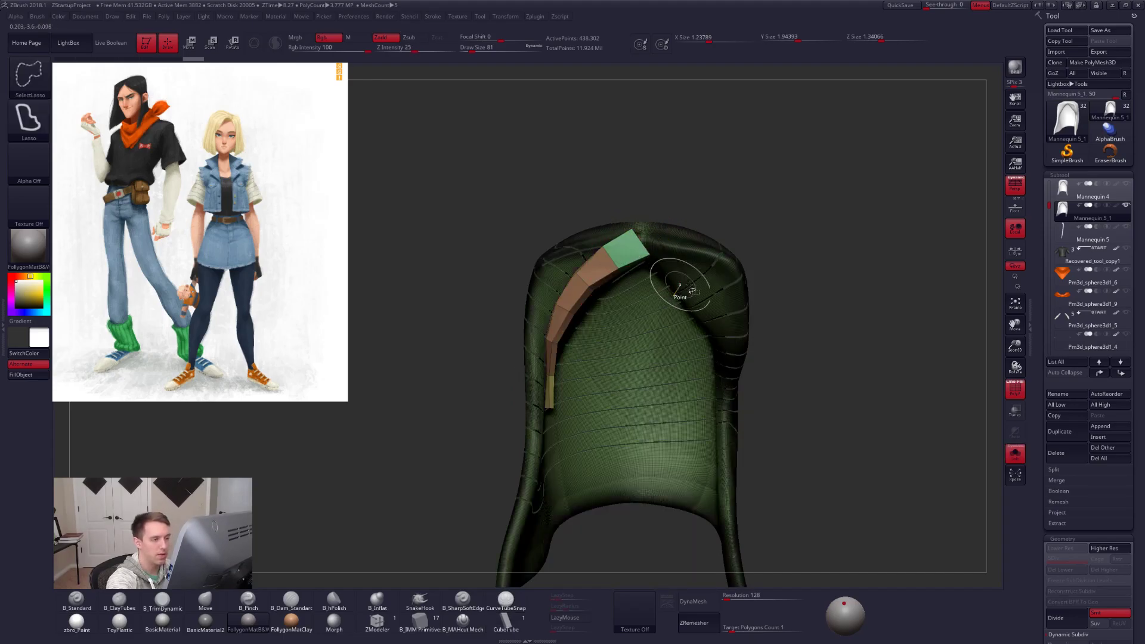
pyautogui.keyDown('ctrl'); pyautogui.keyDown('shift'); pyautogui.click(742, 297); pyautogui.keyUp('shift'); pyautogui.keyUp('ctrl')
pyautogui.press('space')
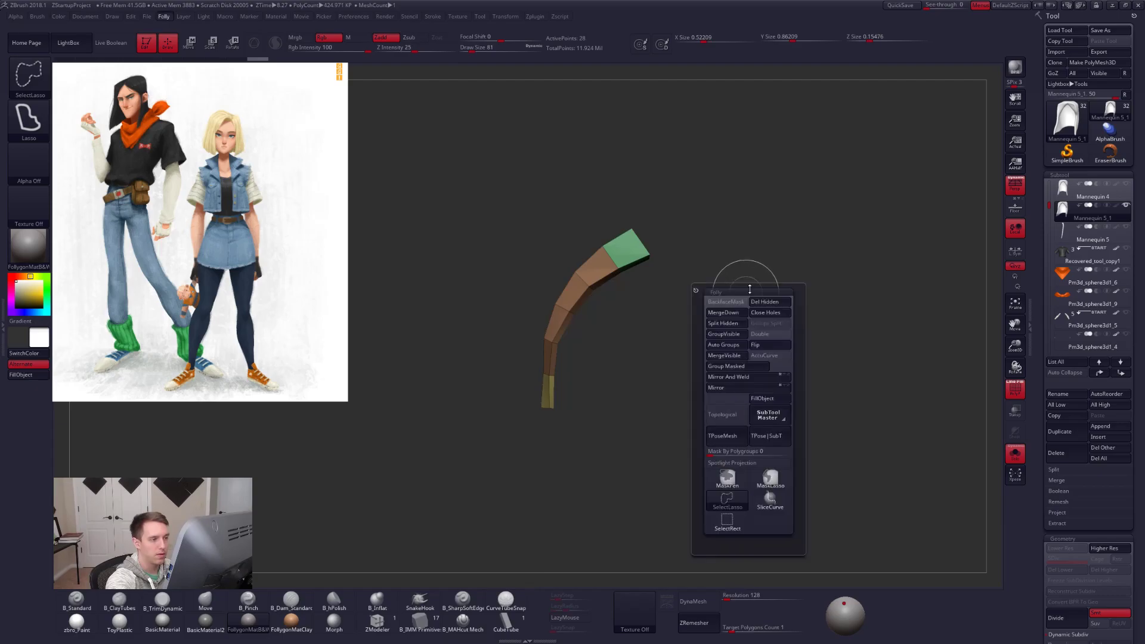
pyautogui.click(769, 302)
pyautogui.hotkey('ctrl', 'w')
pyautogui.hotkey('alt', 's')
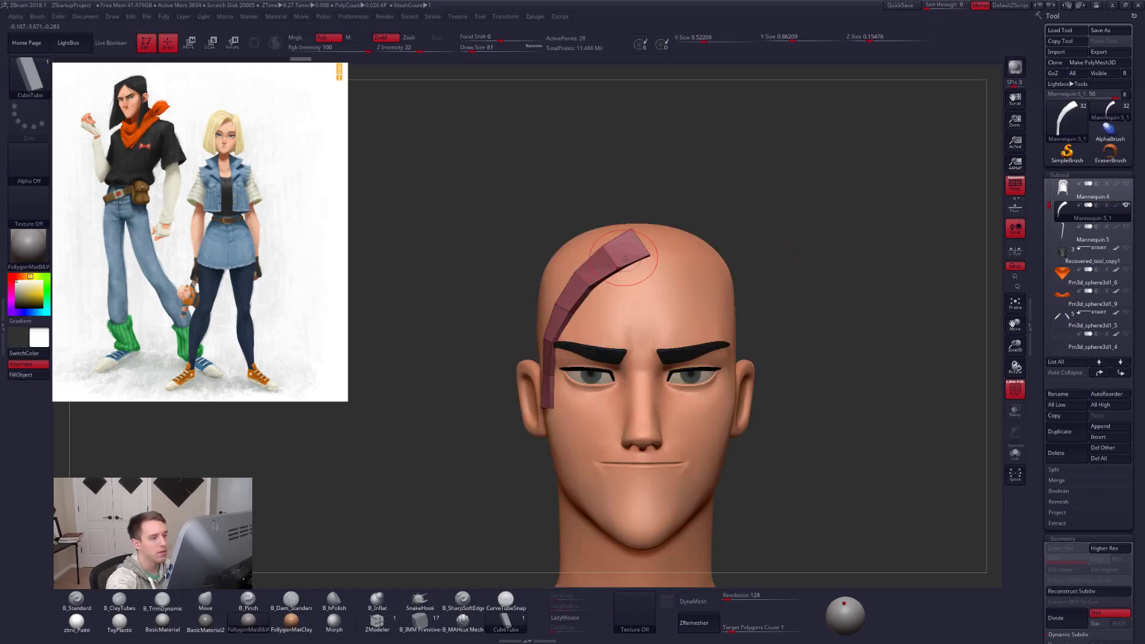
# Activate the Move brush and isolate the hairline tube from the other subtools.
pyautogui.keyDown('alt'); pyautogui.moveTo(593, 312); pyautogui.dragTo(621, 320, button='right'); pyautogui.keyUp('alt')
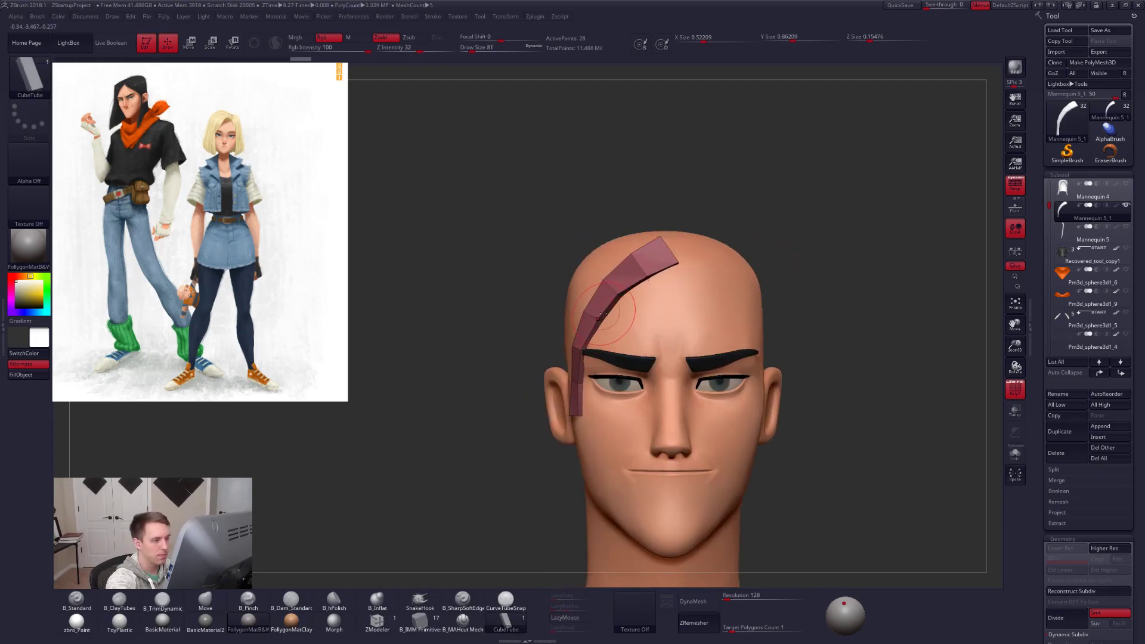
pyautogui.press('b')
pyautogui.press('m')
pyautogui.press('v')
pyautogui.hotkey('alt', 's')
# Hide unwanted faces of the hairline tube with lasso selections and delete the hidden geometry.
pyautogui.moveTo(634, 271); pyautogui.dragTo(640, 276)
pyautogui.moveTo(617, 304)
pyautogui.mouseDown(button='right')
pyautogui.moveTo(653, 307)
pyautogui.moveTo(625, 293)
pyautogui.mouseUp(button='right')
pyautogui.keyDown('ctrl'); pyautogui.keyDown('alt'); pyautogui.keyDown('shift'); pyautogui.moveTo(585, 200); pyautogui.dragTo(622, 215); pyautogui.keyUp('shift'); pyautogui.keyUp('alt'); pyautogui.keyUp('ctrl')
pyautogui.moveTo(616, 267)
pyautogui.keyDown('ctrl'); pyautogui.keyDown('alt'); pyautogui.keyDown('shift'); pyautogui.mouseDown()
pyautogui.moveTo(602, 271)
pyautogui.moveTo(652, 282)
pyautogui.mouseUp(); pyautogui.keyUp('shift'); pyautogui.keyUp('alt'); pyautogui.keyUp('ctrl')
pyautogui.moveTo(617, 275); pyautogui.dragTo(632, 287, button='right')
pyautogui.keyDown('ctrl'); pyautogui.keyDown('shift'); pyautogui.moveTo(634, 289); pyautogui.dragTo(642, 296); pyautogui.keyUp('shift'); pyautogui.keyUp('ctrl')
pyautogui.keyDown('ctrl'); pyautogui.keyDown('shift'); pyautogui.click(634, 294); pyautogui.keyUp('shift'); pyautogui.keyUp('ctrl')
pyautogui.moveTo(634, 294); pyautogui.dragTo(661, 297)
pyautogui.moveTo(587, 231)
pyautogui.keyDown('ctrl'); pyautogui.keyDown('alt'); pyautogui.keyDown('shift'); pyautogui.mouseDown()
pyautogui.moveTo(566, 214)
pyautogui.moveTo(568, 229)
pyautogui.mouseUp(); pyautogui.keyUp('shift'); pyautogui.keyUp('alt'); pyautogui.keyUp('ctrl')
pyautogui.moveTo(573, 281)
pyautogui.mouseDown()
pyautogui.moveTo(592, 286)
pyautogui.moveTo(587, 210)
pyautogui.moveTo(586, 255)
pyautogui.mouseUp()
pyautogui.moveTo(537, 292)
pyautogui.mouseDown()
pyautogui.moveTo(600, 317)
pyautogui.moveTo(621, 281)
pyautogui.moveTo(588, 261)
pyautogui.moveTo(595, 253)
pyautogui.mouseUp()
pyautogui.press('space')
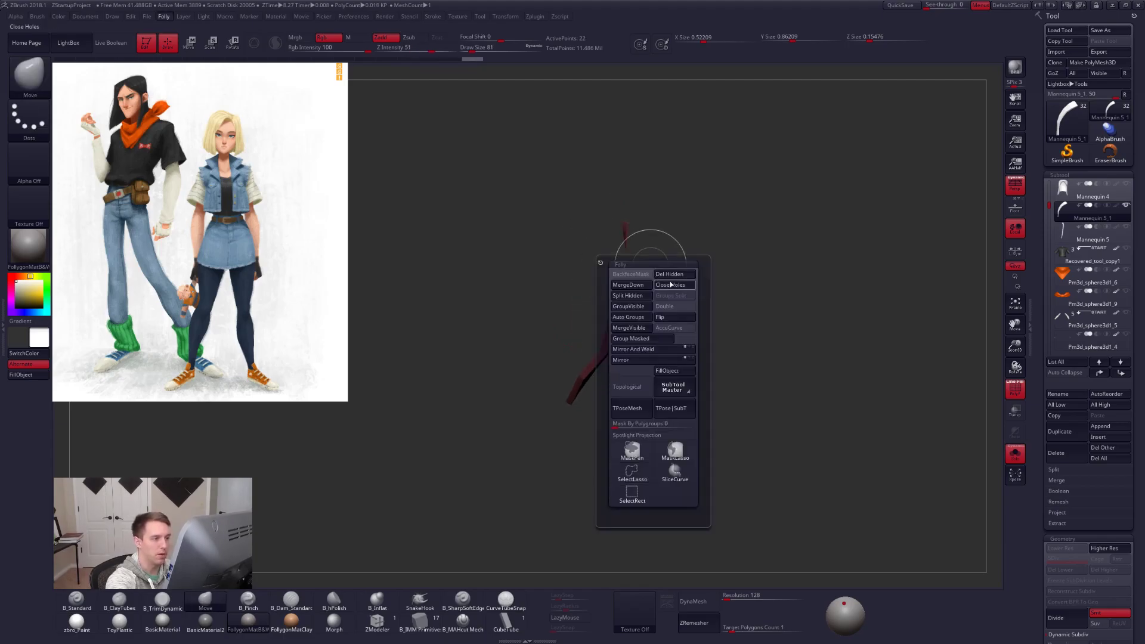
pyautogui.click(670, 308)
# Hide the tube's remaining extra faces, delete them to leave a single-sided strip, and show the other subtools again.
pyautogui.moveTo(702, 231); pyautogui.dragTo(692, 243)
pyautogui.moveTo(620, 310)
pyautogui.keyDown('ctrl'); pyautogui.keyDown('alt'); pyautogui.keyDown('shift'); pyautogui.mouseDown()
pyautogui.moveTo(606, 294)
pyautogui.moveTo(626, 292)
pyautogui.mouseUp(); pyautogui.keyUp('shift'); pyautogui.keyUp('alt'); pyautogui.keyUp('ctrl')
pyautogui.moveTo(662, 275); pyautogui.dragTo(698, 235)
pyautogui.keyDown('ctrl'); pyautogui.keyDown('alt'); pyautogui.keyDown('shift'); pyautogui.moveTo(615, 347); pyautogui.dragTo(613, 341); pyautogui.keyUp('shift'); pyautogui.keyUp('alt'); pyautogui.keyUp('ctrl')
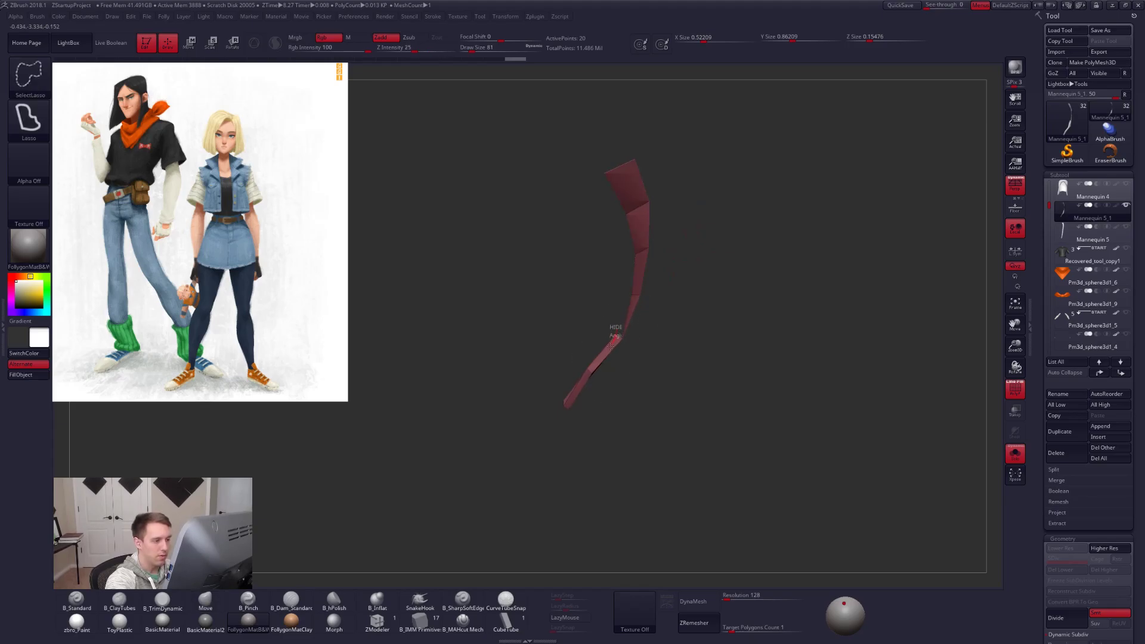
pyautogui.moveTo(562, 414)
pyautogui.keyDown('ctrl'); pyautogui.keyDown('alt'); pyautogui.keyDown('shift'); pyautogui.mouseDown()
pyautogui.moveTo(590, 332)
pyautogui.moveTo(695, 262)
pyautogui.moveTo(662, 333)
pyautogui.mouseUp(); pyautogui.keyUp('shift'); pyautogui.keyUp('alt'); pyautogui.keyUp('ctrl')
pyautogui.press('space')
pyautogui.click(726, 322)
pyautogui.hotkey('shift', 'alt', 's')
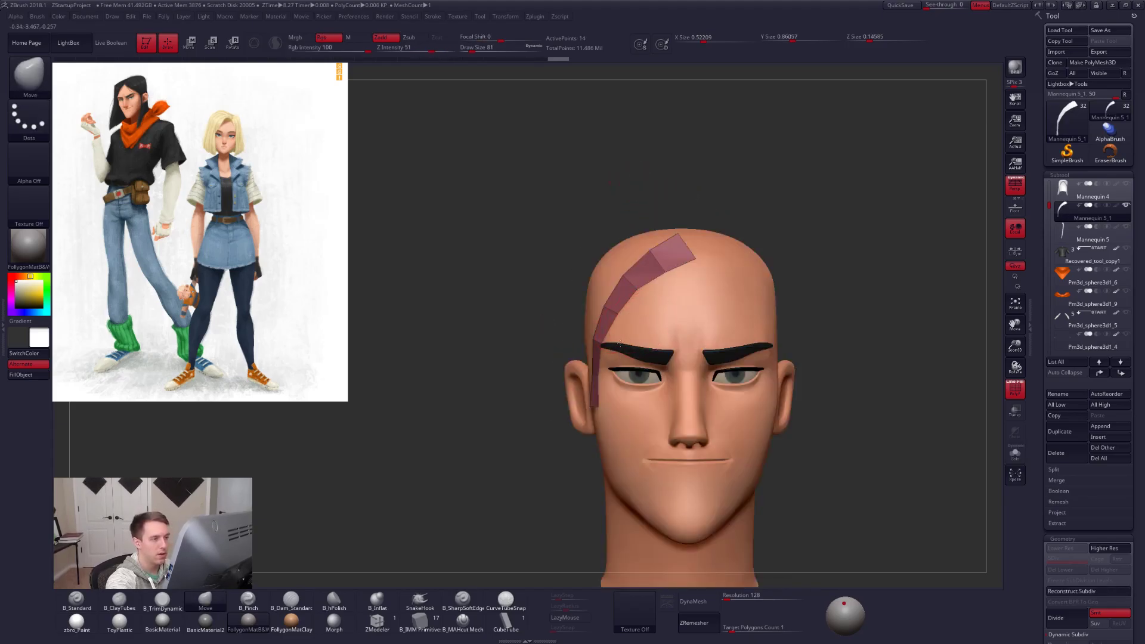
# Show the Mannequin 4 hair again, reselect the strip subtool Mannequin 5_1 and turn off the polyframe display.
pyautogui.keyDown('alt'); pyautogui.moveTo(654, 318); pyautogui.dragTo(635, 335, button='right'); pyautogui.keyUp('alt')
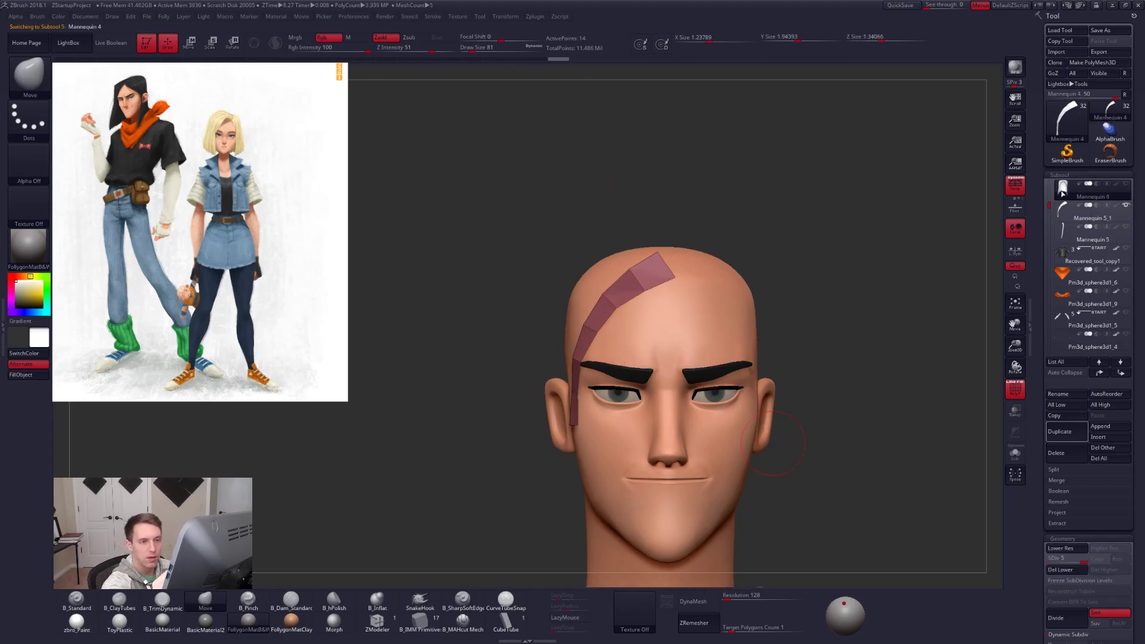
pyautogui.click(1068, 192)
pyautogui.click(1069, 213)
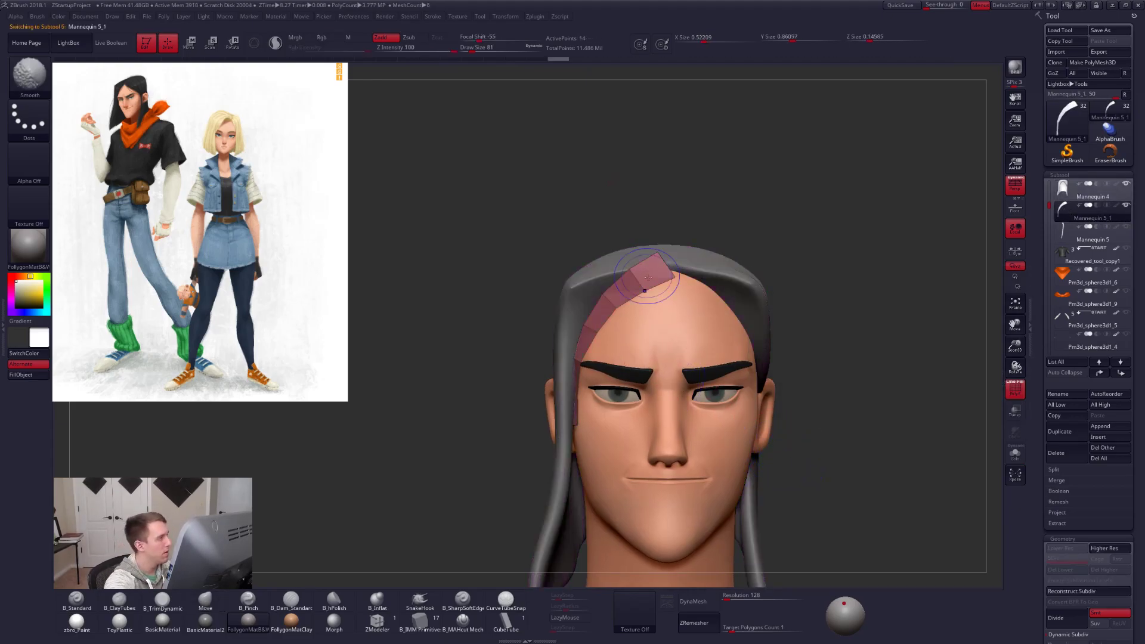
pyautogui.hotkey('shift', 'f')
# Set the draw size to 121 and pull the strip's upper end to the central parting.
pyautogui.moveTo(674, 293); pyautogui.dragTo(617, 298, button='right')
pyautogui.press('space')
pyautogui.moveTo(673, 253); pyautogui.dragTo(705, 259)
pyautogui.moveTo(700, 266); pyautogui.dragTo(753, 272, button='right')
pyautogui.moveTo(677, 278); pyautogui.dragTo(678, 271)
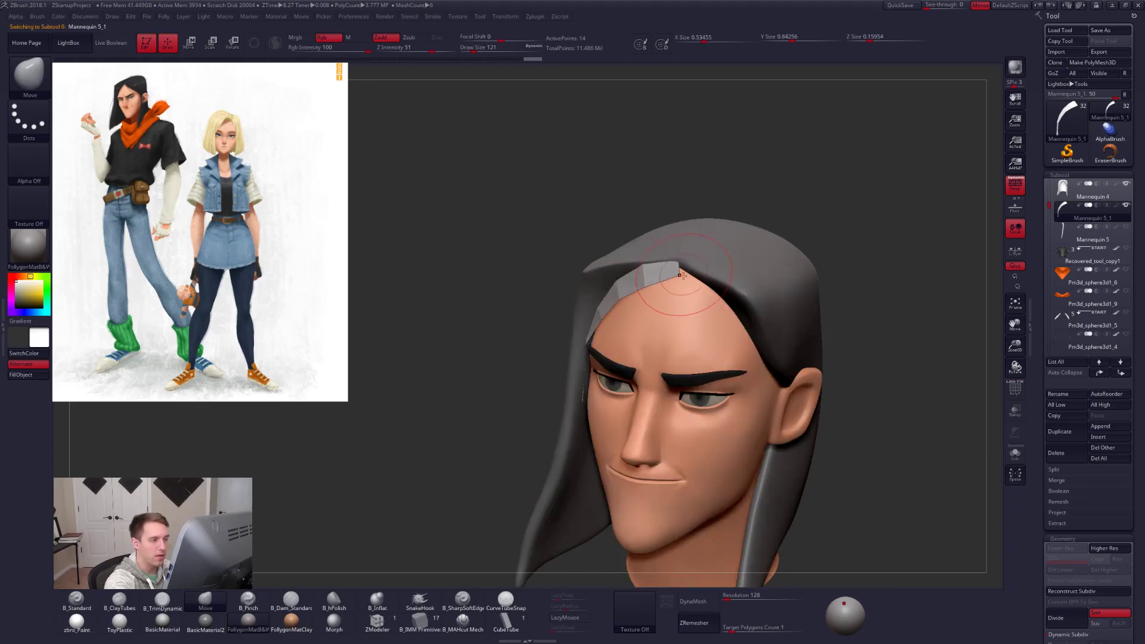
# Reduce the brush size, stretch the strip's outer edge to the hair's front corner, and turn the polyframe display on.
pyautogui.moveTo(679, 271); pyautogui.dragTo(656, 322, button='right')
pyautogui.press('s')
pyautogui.moveTo(654, 322); pyautogui.dragTo(621, 323)
pyautogui.moveTo(673, 264); pyautogui.dragTo(672, 261)
pyautogui.press('space')
pyautogui.moveTo(638, 304); pyautogui.dragTo(641, 304)
pyautogui.moveTo(646, 269); pyautogui.dragTo(626, 224, button='right')
pyautogui.press('space')
pyautogui.moveTo(622, 261); pyautogui.dragTo(597, 246)
pyautogui.moveTo(598, 247)
pyautogui.mouseDown(button='right')
pyautogui.moveTo(592, 237)
pyautogui.moveTo(633, 275)
pyautogui.mouseUp(button='right')
pyautogui.press('shift')
pyautogui.hotkey('shift', 'f')
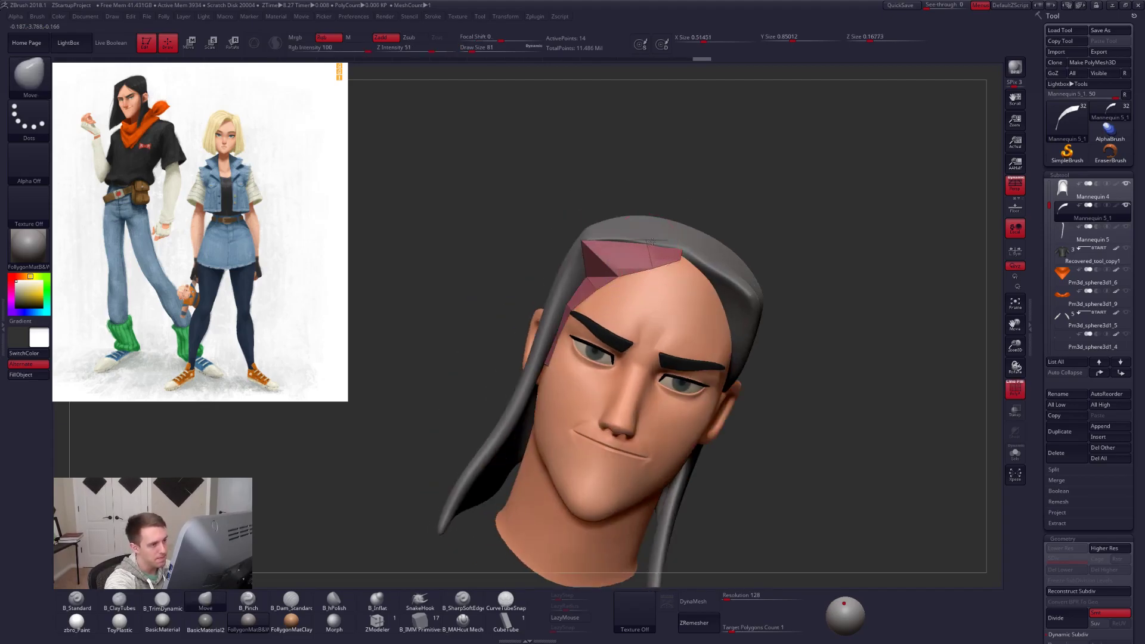
# Adjust the strip's parting end and pull its side edge outward at the temple below the hair corner.
pyautogui.moveTo(651, 242); pyautogui.dragTo(685, 249, button='right')
pyautogui.moveTo(699, 247); pyautogui.dragTo(700, 245)
pyautogui.moveTo(549, 284); pyautogui.dragTo(644, 298, button='right')
pyautogui.hotkey('alt', 's')
pyautogui.moveTo(595, 297); pyautogui.dragTo(568, 292)
pyautogui.hotkey('alt', 's')
pyautogui.hotkey('alt', 's')
pyautogui.moveTo(591, 328)
pyautogui.mouseDown(button='right')
pyautogui.moveTo(568, 332)
pyautogui.moveTo(585, 326)
pyautogui.mouseUp(button='right')
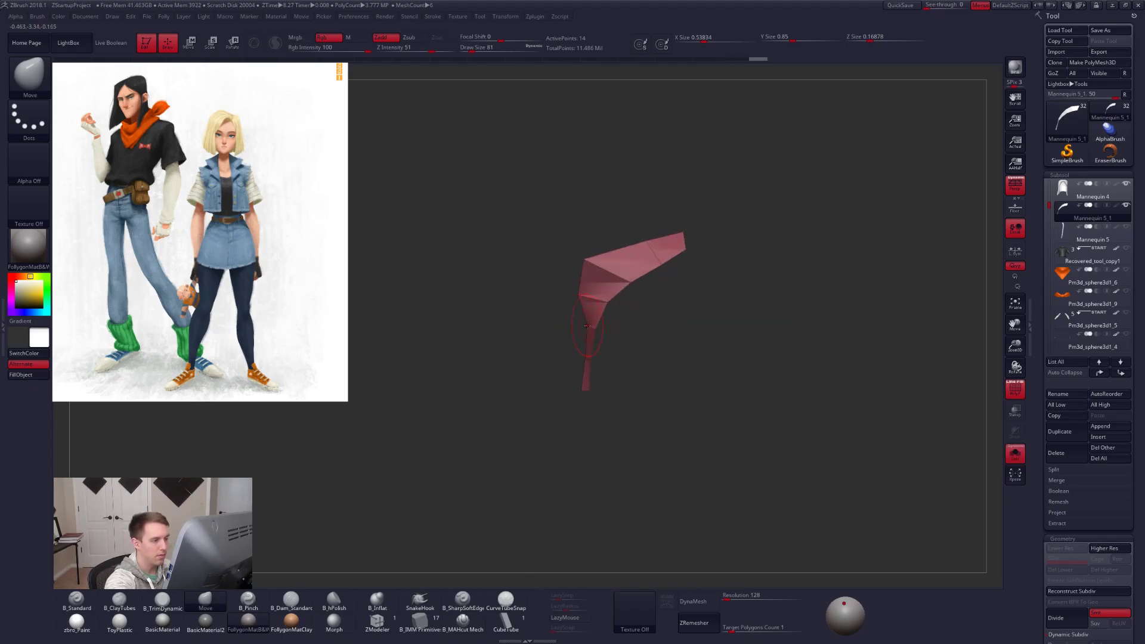
# Mask the upper part of the strip, rotate its lower end with a vertical transpose line, and clear the mask.
pyautogui.moveTo(589, 320)
pyautogui.keyDown('ctrl'); pyautogui.keyDown('alt'); pyautogui.mouseDown()
pyautogui.moveTo(623, 404)
pyautogui.moveTo(604, 335)
pyautogui.mouseUp(); pyautogui.keyUp('alt'); pyautogui.keyUp('ctrl')
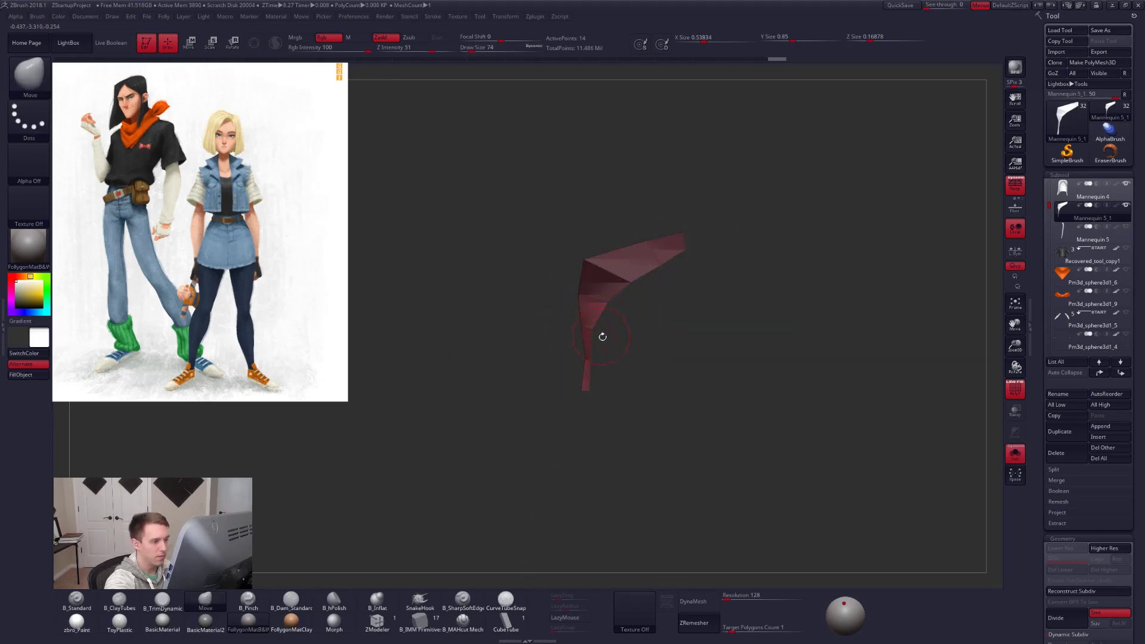
pyautogui.keyDown('ctrl'); pyautogui.moveTo(601, 333); pyautogui.dragTo(592, 381, button='right'); pyautogui.keyUp('ctrl')
pyautogui.press('r')
pyautogui.keyDown('shift'); pyautogui.moveTo(588, 310); pyautogui.dragTo(588, 459); pyautogui.keyUp('shift')
pyautogui.moveTo(588, 385); pyautogui.dragTo(576, 65)
pyautogui.press('q')
pyautogui.keyDown('ctrl'); pyautogui.moveTo(640, 325); pyautogui.dragTo(634, 380); pyautogui.keyUp('ctrl')
# Set the draw size to 54 and nudge the edge of the strip's lower segments.
pyautogui.hotkey('alt', 's')
pyautogui.hotkey('alt', 's')
pyautogui.press('space')
pyautogui.moveTo(551, 386); pyautogui.dragTo(548, 385)
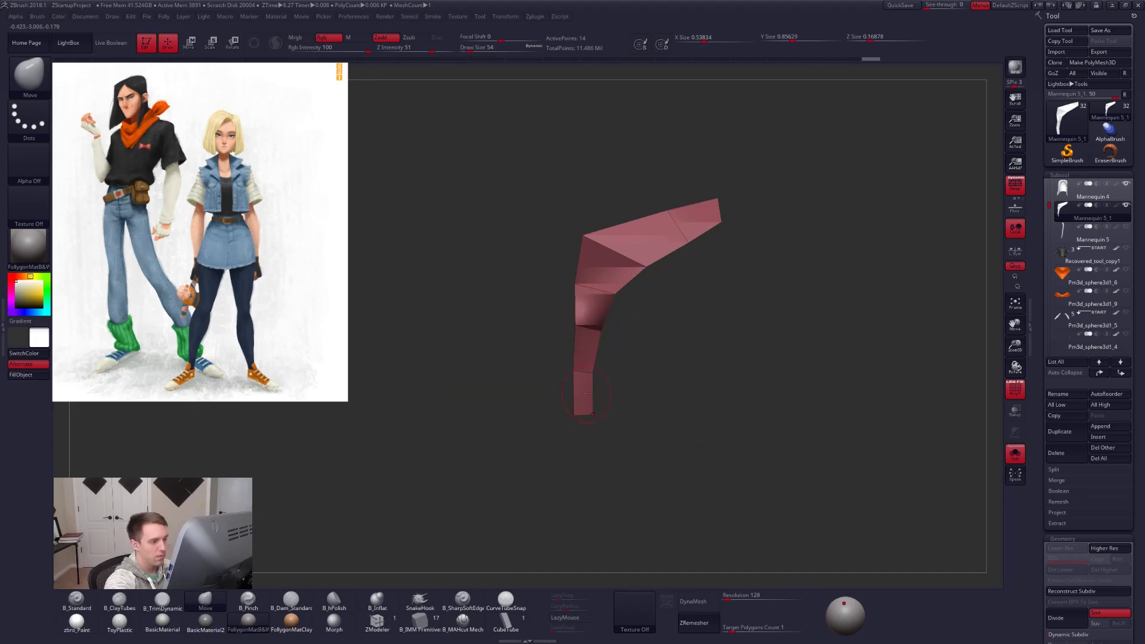
pyautogui.moveTo(573, 336); pyautogui.dragTo(575, 335)
pyautogui.moveTo(835, 468); pyautogui.dragTo(745, 479)
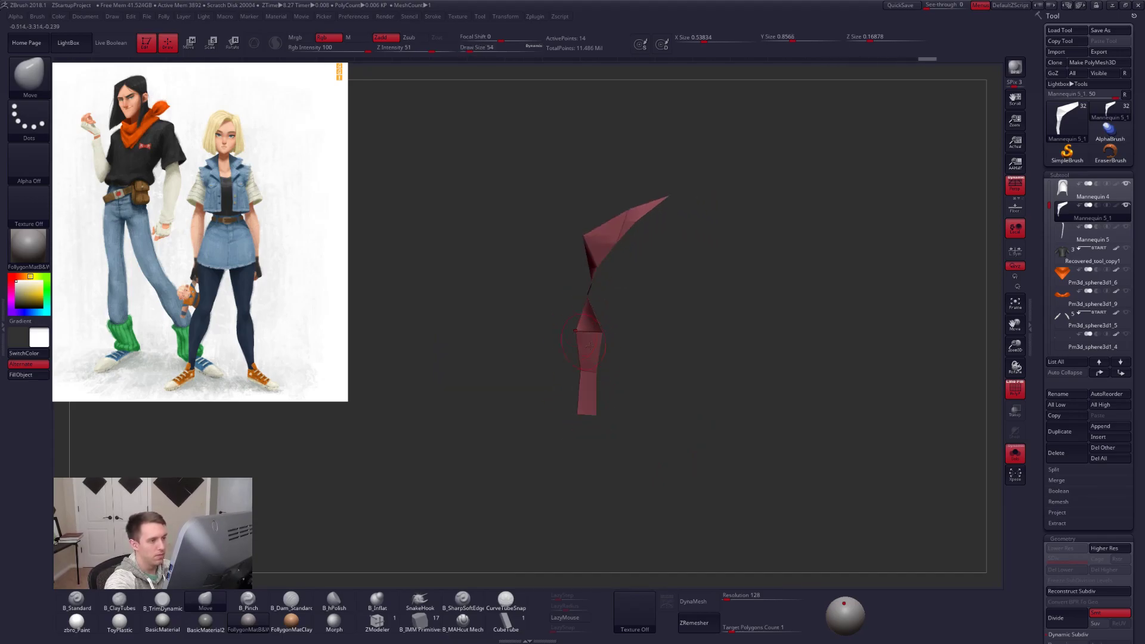
# Reduce the draw size to 25 and reposition the points at the strip's parting end.
pyautogui.hotkey('shift', 'alt', 's')
pyautogui.hotkey('alt', 'shift', 's')
pyautogui.press('space')
pyautogui.moveTo(608, 248); pyautogui.dragTo(603, 248)
pyautogui.moveTo(703, 334); pyautogui.dragTo(647, 335)
pyautogui.moveTo(629, 239); pyautogui.dragTo(661, 261)
pyautogui.hotkey('shift', 'alt', 's')
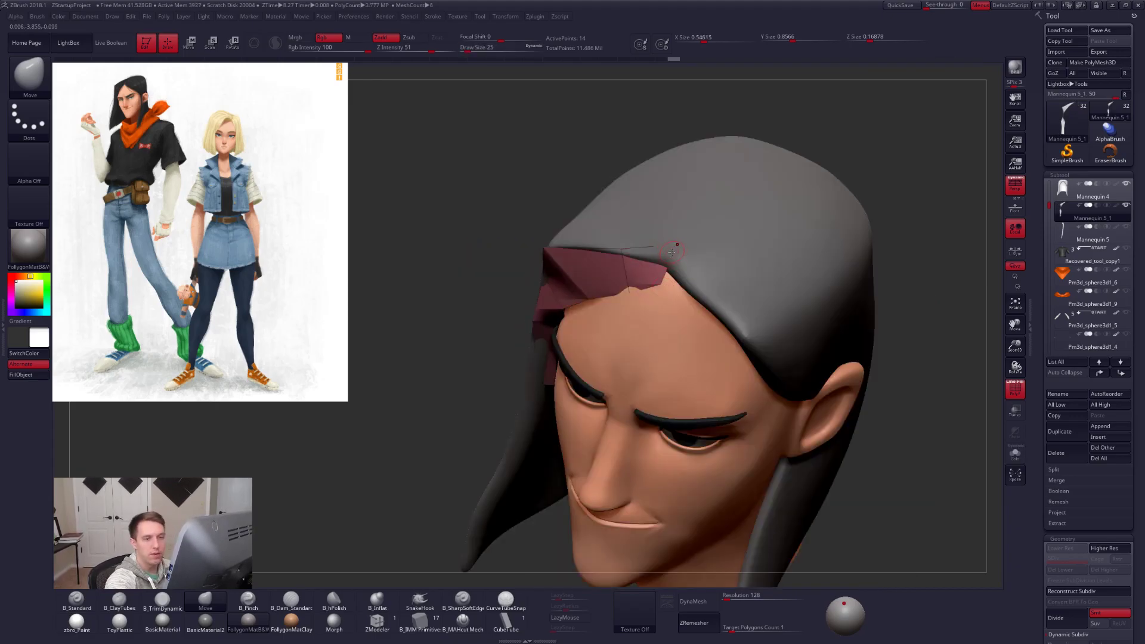
# Hide the Mannequin 4 hair and move the strip's parting-end points into place against the scalp.
pyautogui.click(1125, 184)
pyautogui.moveTo(676, 246)
pyautogui.mouseDown()
pyautogui.moveTo(722, 222)
pyautogui.moveTo(661, 257)
pyautogui.mouseUp()
pyautogui.moveTo(677, 271)
pyautogui.mouseDown()
pyautogui.moveTo(652, 344)
pyautogui.moveTo(661, 254)
pyautogui.mouseUp()
pyautogui.moveTo(655, 301); pyautogui.dragTo(581, 362, button='right')
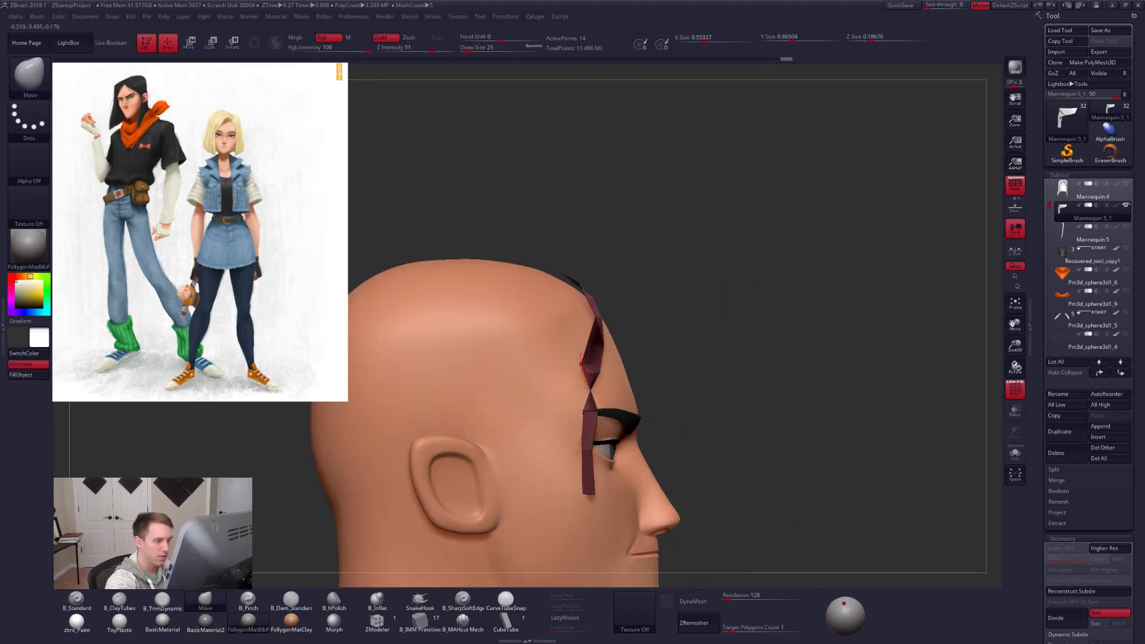
# Isolate the strip, nudge the points at its middle bend outward, and show the head again.
pyautogui.hotkey('shift', 's')
pyautogui.moveTo(588, 364); pyautogui.dragTo(595, 363)
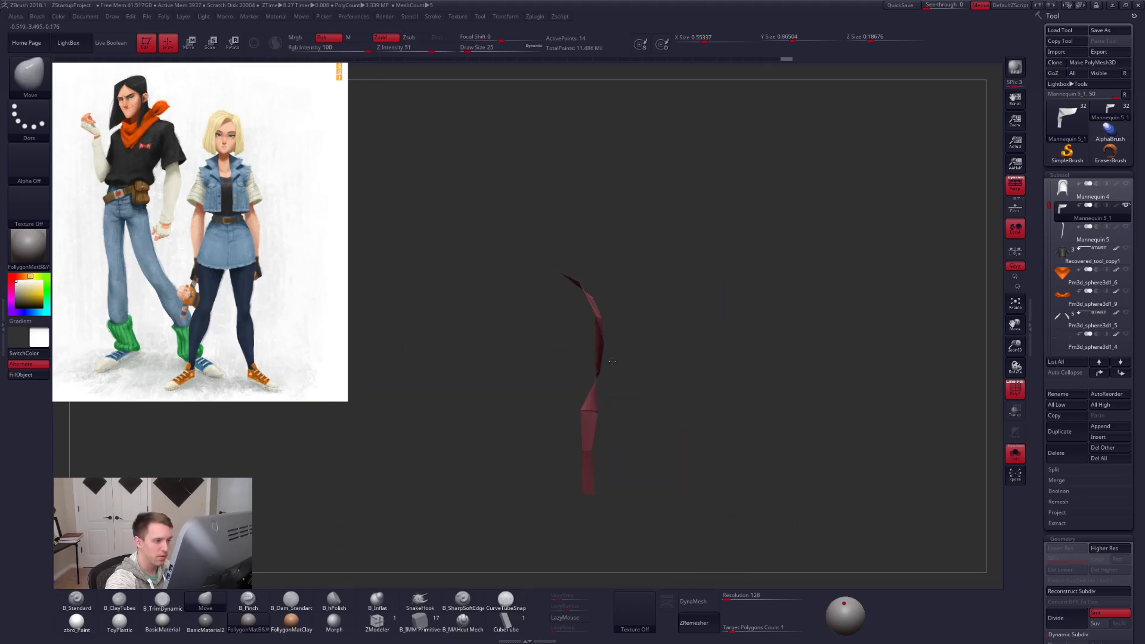
pyautogui.moveTo(615, 359); pyautogui.dragTo(575, 379, button='right')
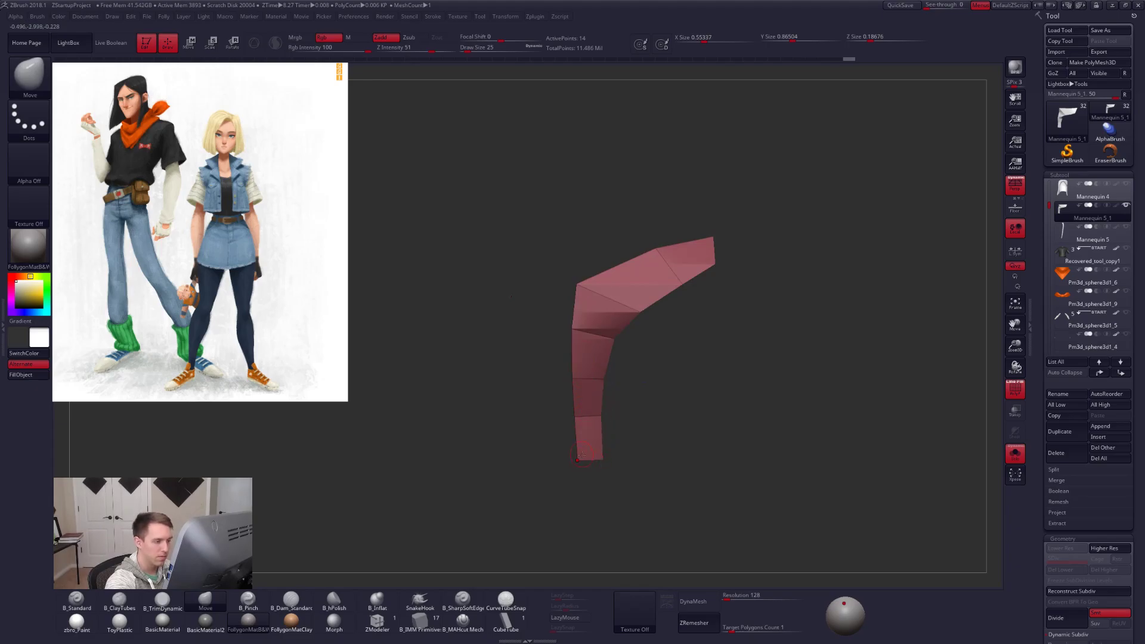
pyautogui.moveTo(574, 425); pyautogui.dragTo(638, 390, button='right')
pyautogui.keyDown('ctrl'); pyautogui.moveTo(638, 391); pyautogui.dragTo(635, 325, button='right'); pyautogui.keyUp('ctrl')
pyautogui.press('s')
pyautogui.keyDown('alt'); pyautogui.moveTo(809, 531); pyautogui.dragTo(759, 488, button='right'); pyautogui.keyUp('alt')
pyautogui.keyDown('alt'); pyautogui.moveTo(665, 457); pyautogui.dragTo(706, 471, button='right'); pyautogui.keyUp('alt')
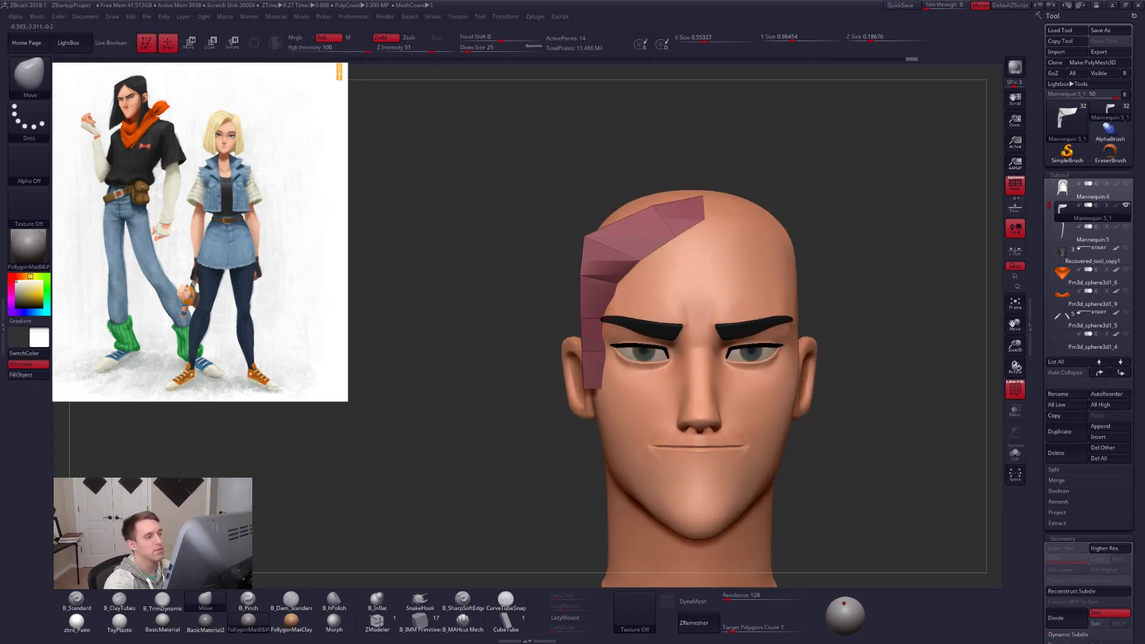
# Mask everything except the strip's lower end, twist that end with a vertical transpose line, and clear the mask.
pyautogui.keyDown('ctrl'); pyautogui.moveTo(623, 277); pyautogui.dragTo(604, 319, button='right'); pyautogui.keyUp('ctrl')
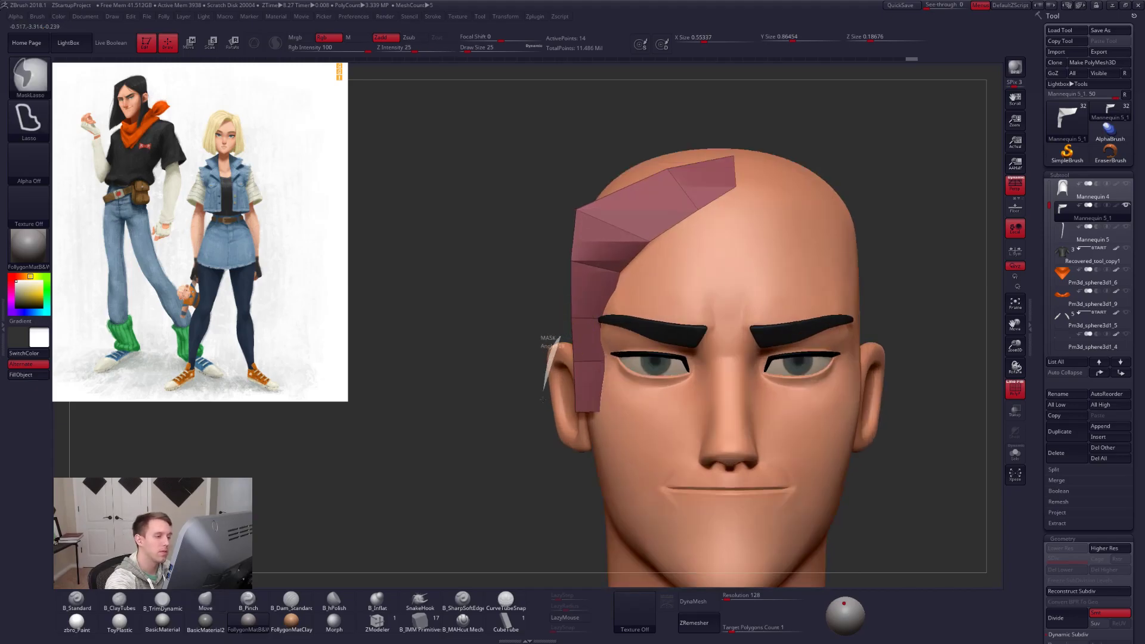
pyautogui.keyDown('ctrl'); pyautogui.moveTo(548, 346); pyautogui.dragTo(664, 340); pyautogui.keyUp('ctrl')
pyautogui.keyDown('ctrl'); pyautogui.click(693, 344); pyautogui.keyUp('ctrl')
pyautogui.press('s')
pyautogui.press('r')
pyautogui.keyDown('shift'); pyautogui.moveTo(586, 323); pyautogui.dragTo(586, 492); pyautogui.keyUp('shift')
pyautogui.moveTo(588, 408); pyautogui.dragTo(590, 360)
pyautogui.moveTo(599, 311); pyautogui.dragTo(600, 303)
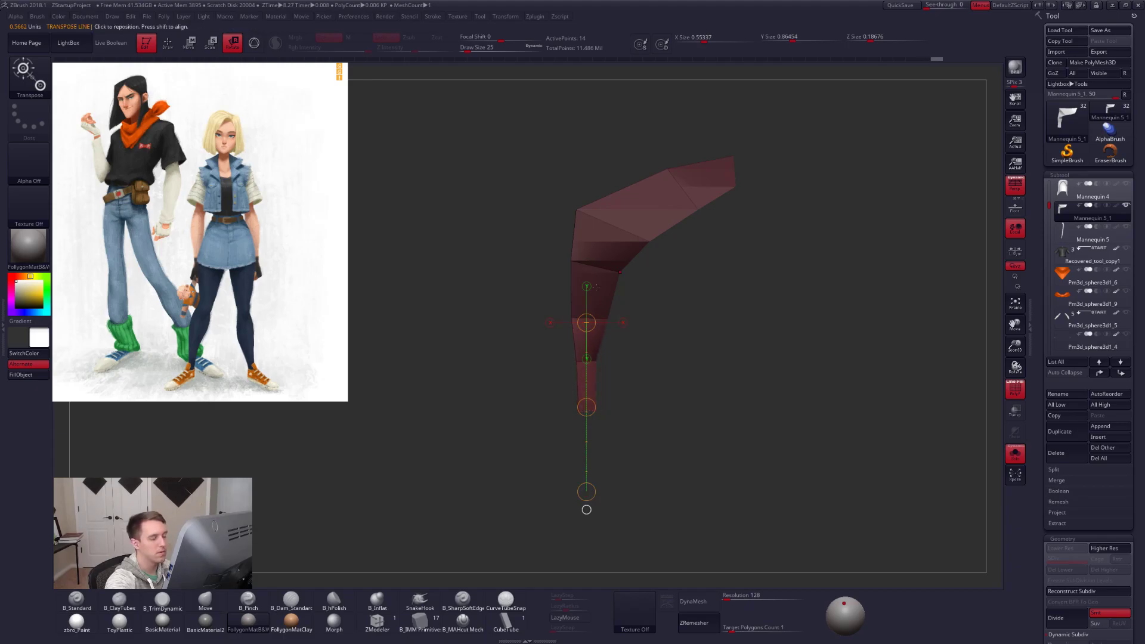
pyautogui.press('q')
pyautogui.keyDown('ctrl'); pyautogui.moveTo(656, 363); pyautogui.dragTo(670, 393); pyautogui.keyUp('ctrl')
# Compare the strip at a three-quarter view with the green grid paint-over in Photoshop, then return to ZBrush.
pyautogui.moveTo(673, 465)
pyautogui.keyDown('ctrl'); pyautogui.mouseDown(button='right')
pyautogui.moveTo(662, 424)
pyautogui.moveTo(691, 470)
pyautogui.moveTo(655, 460)
pyautogui.moveTo(665, 436)
pyautogui.moveTo(655, 424)
pyautogui.mouseUp(button='right'); pyautogui.keyUp('ctrl')
pyautogui.press('s')
pyautogui.keyDown('alt'); pyautogui.moveTo(655, 425); pyautogui.dragTo(656, 511, button='right'); pyautogui.keyUp('alt')
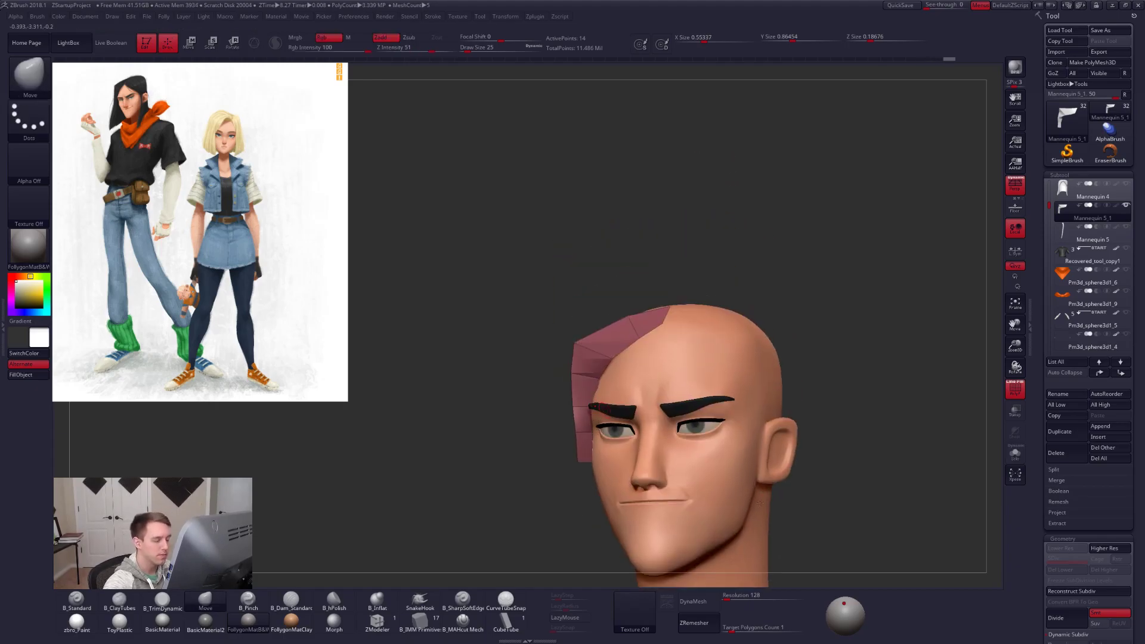
pyautogui.hotkey('alt', 'Tab')
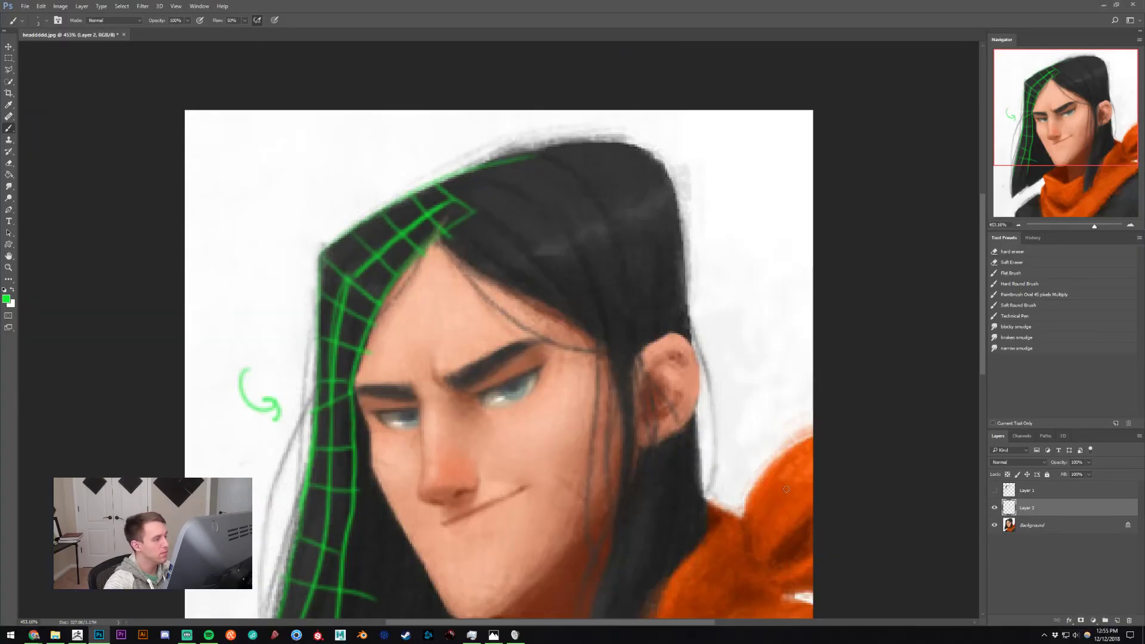
pyautogui.keyDown('ctrl'); pyautogui.moveTo(757, 480); pyautogui.dragTo(744, 436); pyautogui.keyUp('ctrl')
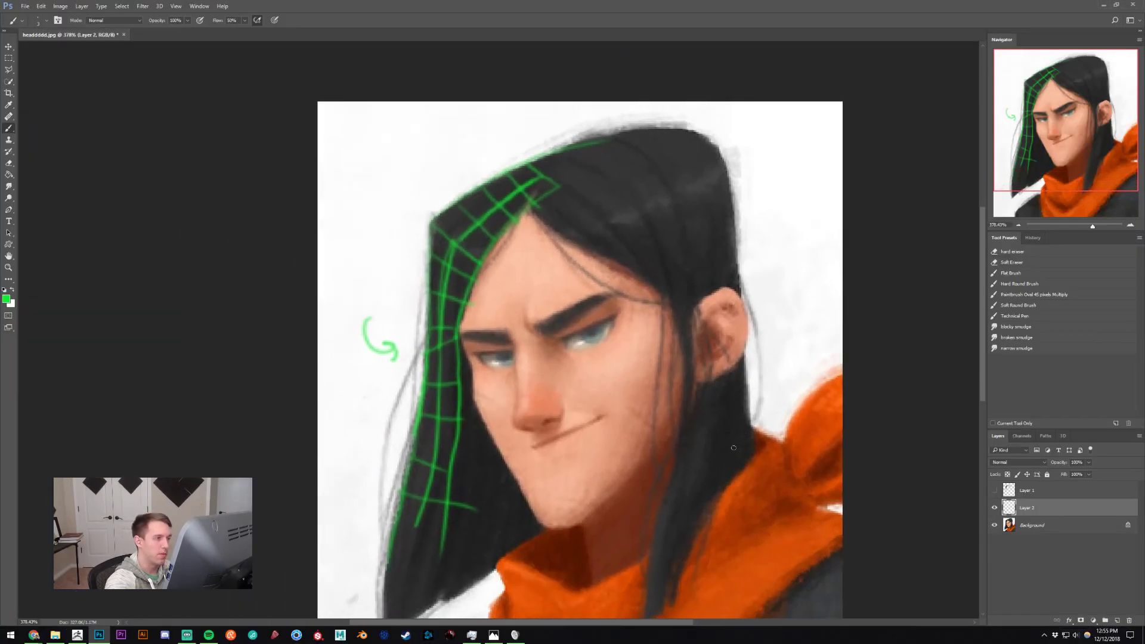
pyautogui.hotkey('alt', 'Tab')
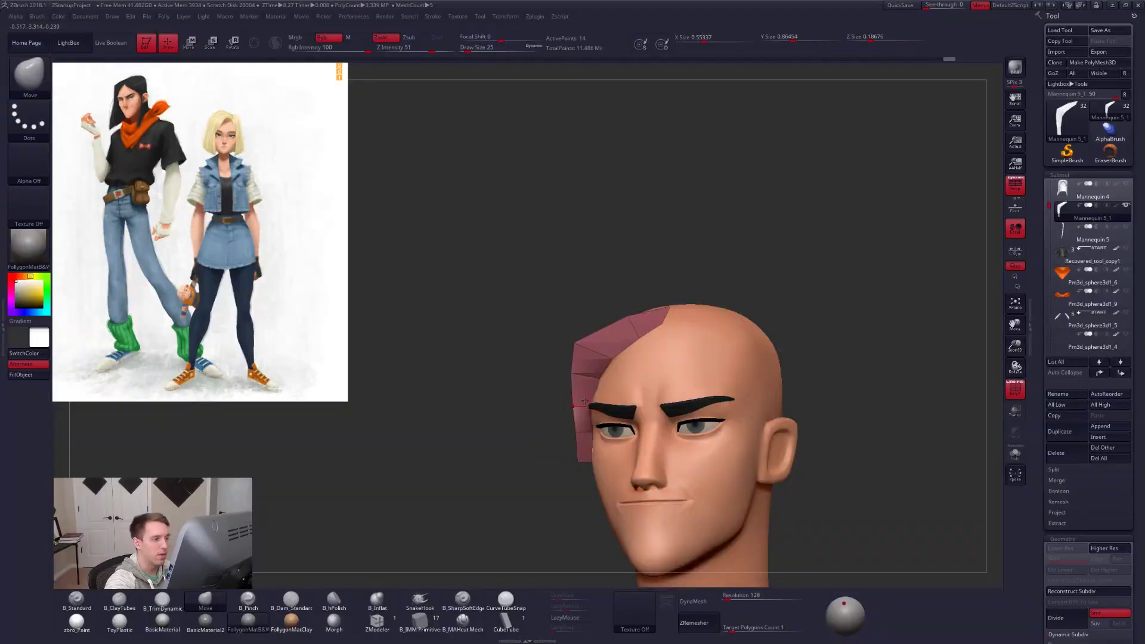
# Isolate the strip and insert a lengthwise edge loop down its middle with ZModeler.
pyautogui.keyDown('shift'); pyautogui.moveTo(563, 414); pyautogui.dragTo(568, 417); pyautogui.keyUp('shift')
pyautogui.moveTo(473, 468); pyautogui.dragTo(488, 484)
pyautogui.hotkey('alt', 'shift', 's')
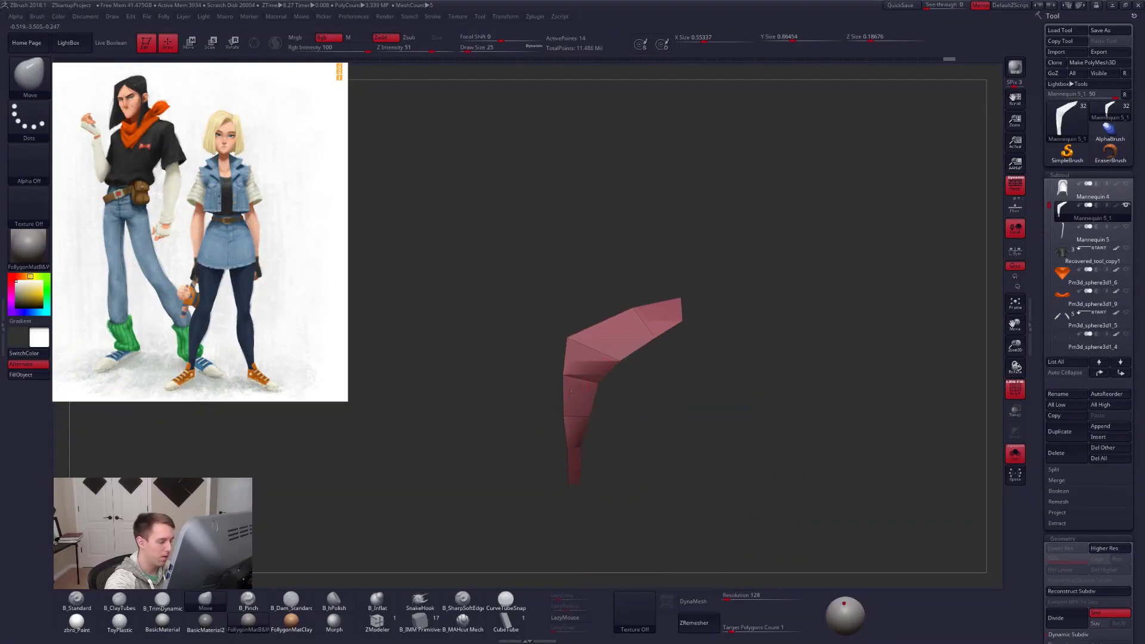
pyautogui.click(376, 622)
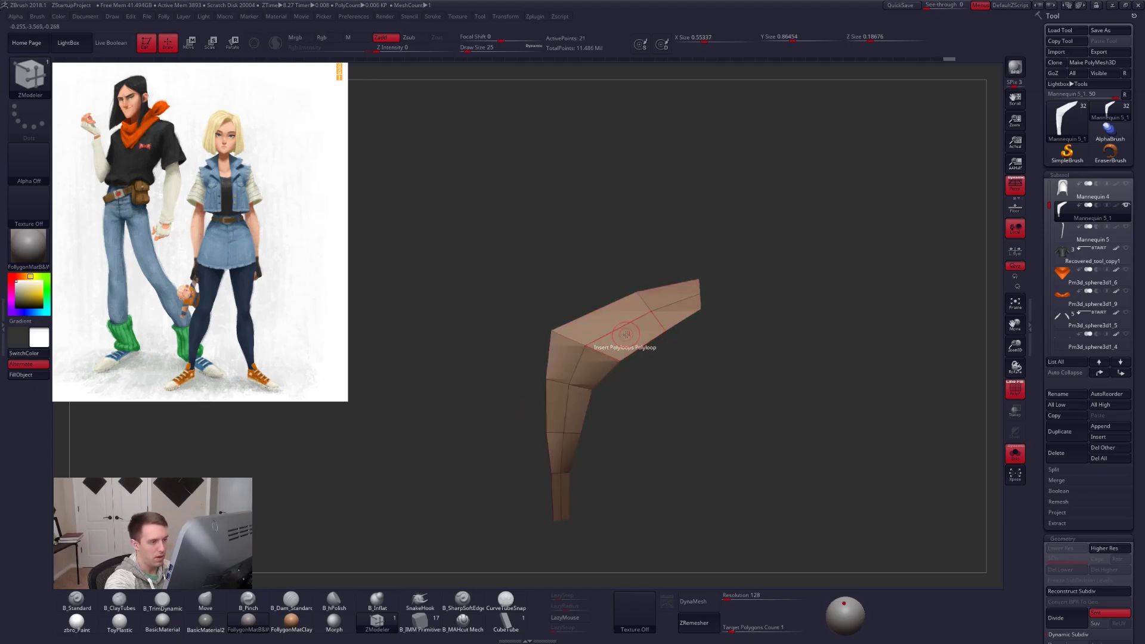
# Pull the strip's centre edge outward with the Move brush to give the hair a raised ridge.
pyautogui.press('b')
pyautogui.press('m')
pyautogui.press('v')
pyautogui.keyDown('alt'); pyautogui.moveTo(586, 346); pyautogui.dragTo(587, 329); pyautogui.keyUp('alt')
pyautogui.moveTo(597, 384)
pyautogui.mouseDown()
pyautogui.moveTo(615, 356)
pyautogui.moveTo(640, 353)
pyautogui.moveTo(601, 357)
pyautogui.mouseUp()
pyautogui.keyDown('alt'); pyautogui.moveTo(635, 306); pyautogui.dragTo(637, 297); pyautogui.keyUp('alt')
pyautogui.moveTo(656, 357); pyautogui.dragTo(640, 293)
pyautogui.moveTo(568, 345); pyautogui.dragTo(606, 399)
pyautogui.hotkey('alt', 's')
pyautogui.moveTo(607, 398); pyautogui.dragTo(584, 323, button='right')
pyautogui.moveTo(584, 322); pyautogui.dragTo(593, 324)
pyautogui.moveTo(627, 289); pyautogui.dragTo(633, 291)
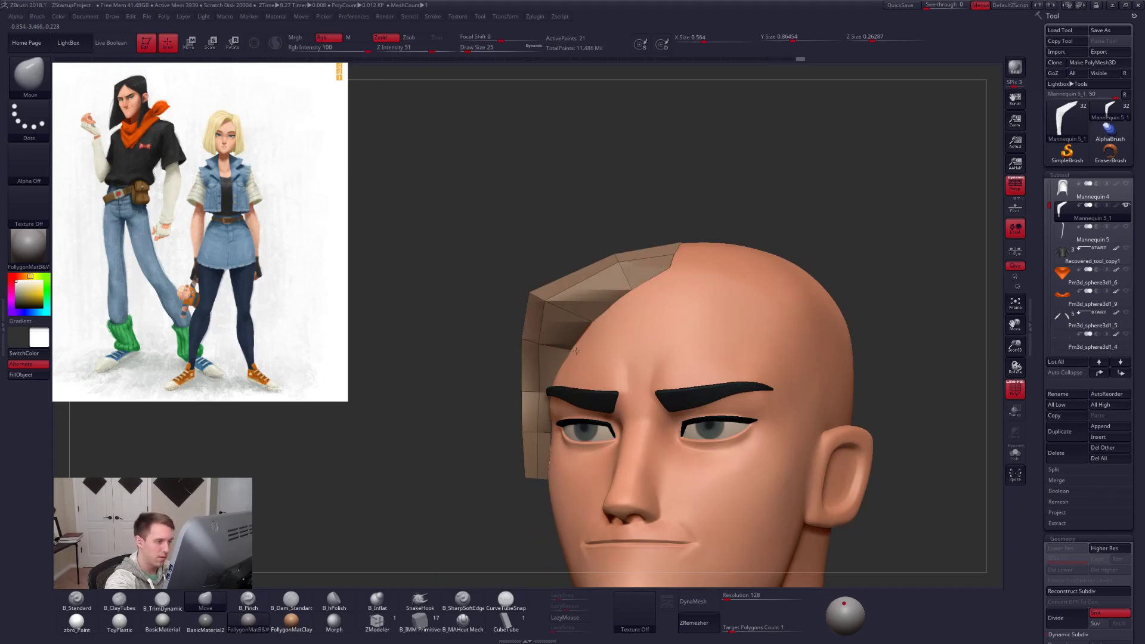
# Raise the draw size to 104 and reposition the strip's lower segments beside the temple.
pyautogui.press('space')
pyautogui.moveTo(548, 397); pyautogui.dragTo(547, 401)
pyautogui.moveTo(554, 401); pyautogui.dragTo(587, 410, button='right')
pyautogui.press('space')
pyautogui.press('space')
pyautogui.moveTo(534, 478); pyautogui.dragTo(545, 396)
pyautogui.moveTo(538, 480); pyautogui.dragTo(543, 480)
pyautogui.moveTo(793, 513); pyautogui.dragTo(674, 525)
pyautogui.keyDown('alt'); pyautogui.moveTo(799, 572); pyautogui.dragTo(758, 507); pyautogui.keyUp('alt')
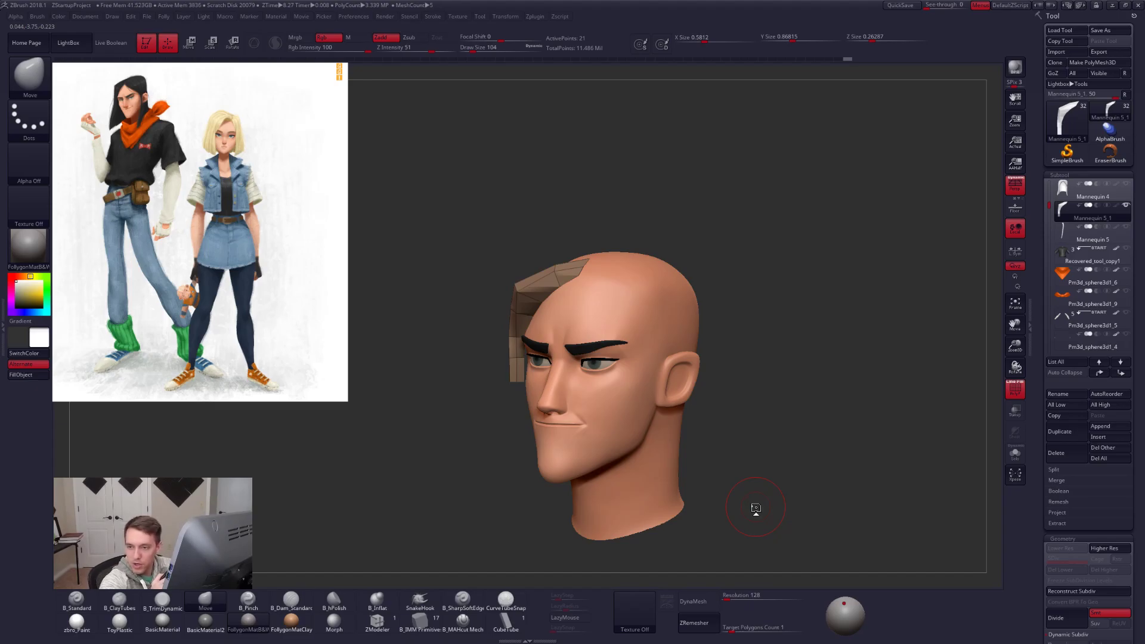
# Study the reference head in Photoshop with the green grid on Layer 2 hidden and shown, then return to ZBrush.
pyautogui.hotkey('alt', 'Tab')
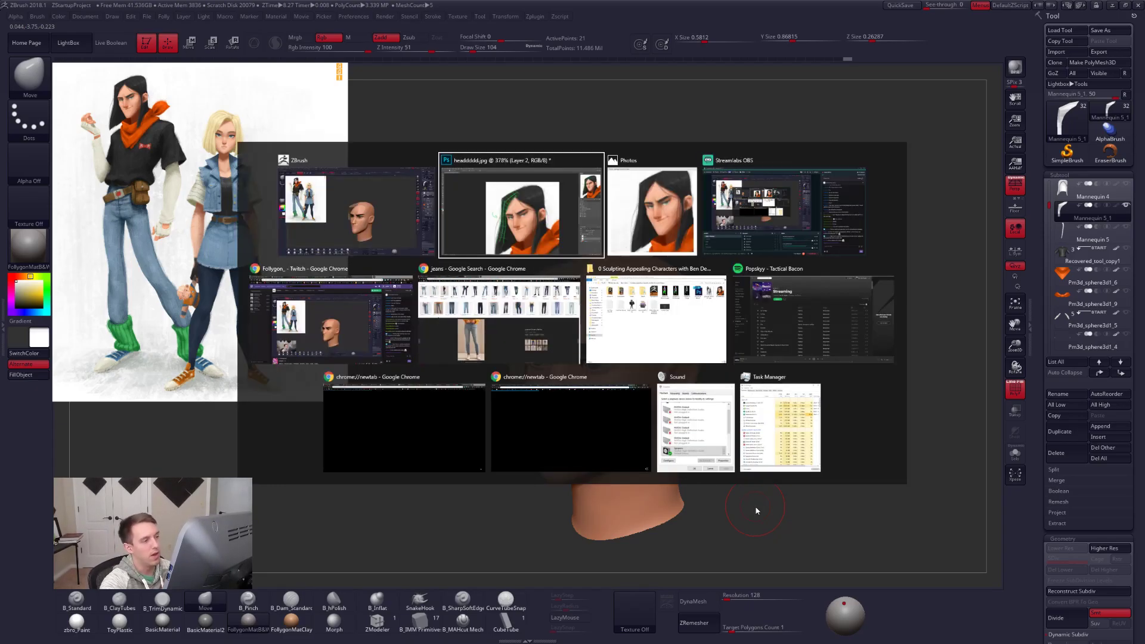
pyautogui.moveTo(449, 365); pyautogui.dragTo(442, 361)
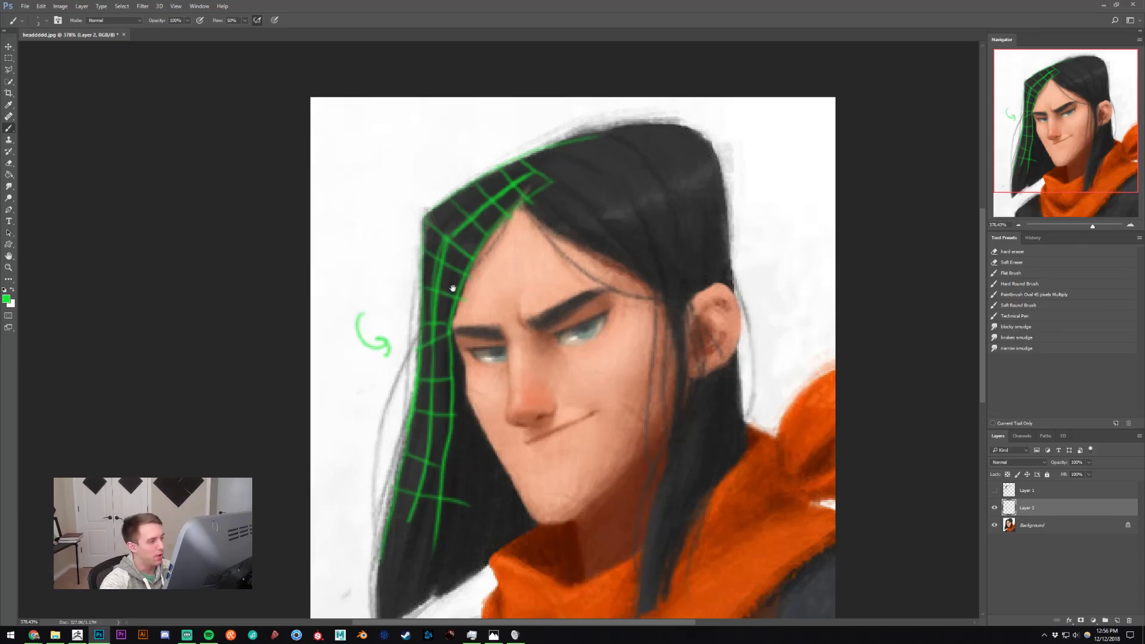
pyautogui.click(993, 508)
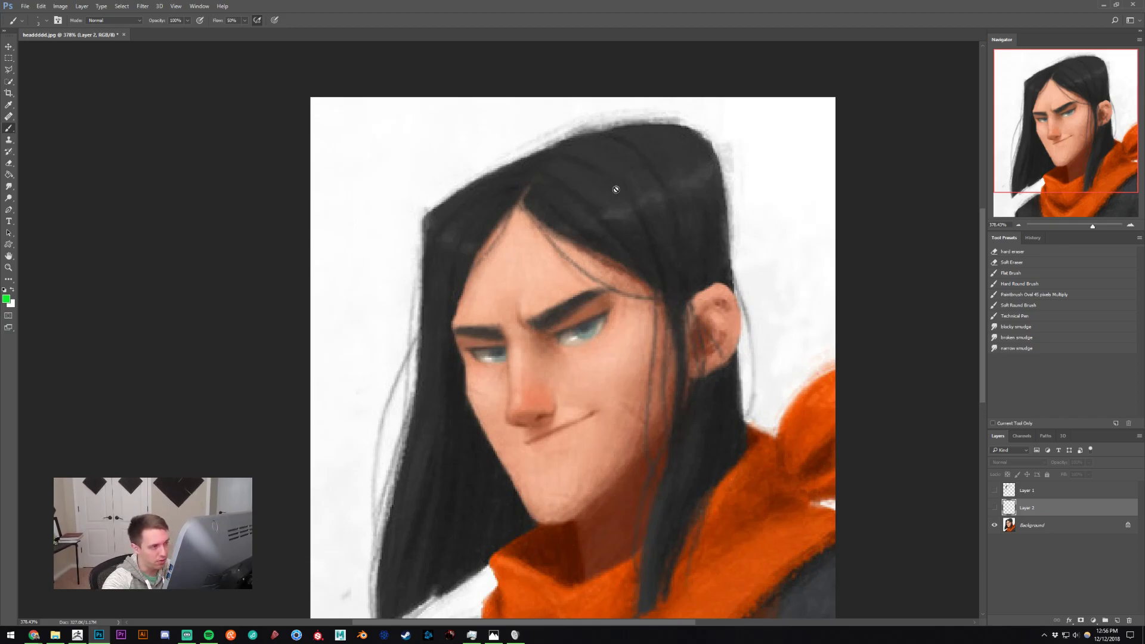
pyautogui.click(994, 507)
pyautogui.click(995, 508)
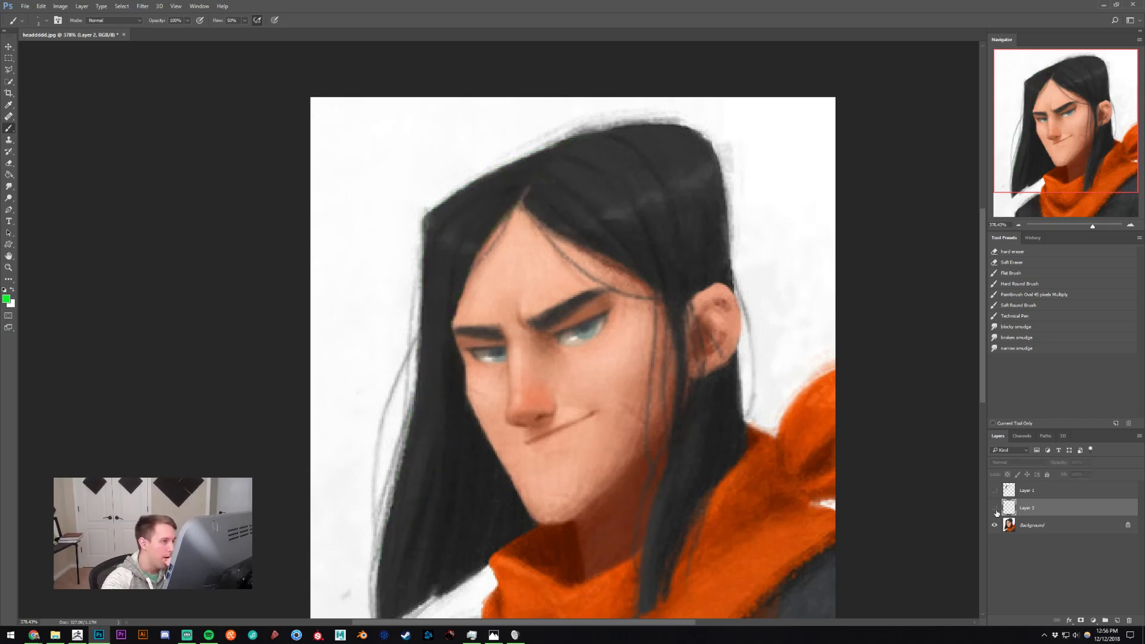
pyautogui.click(994, 508)
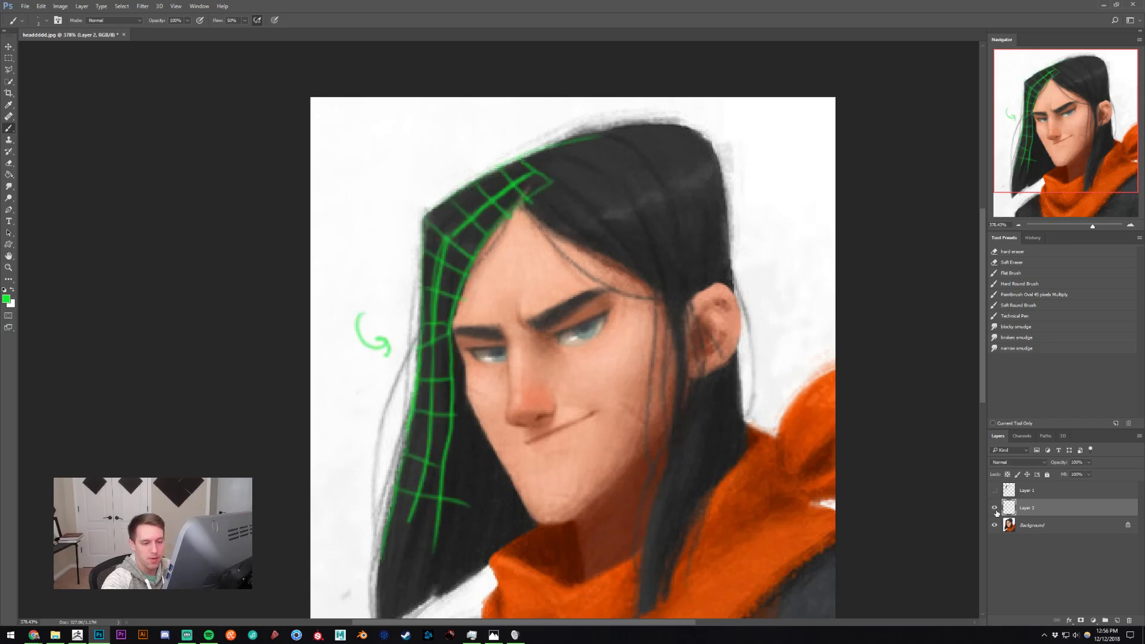
pyautogui.hotkey('alt', 'Tab')
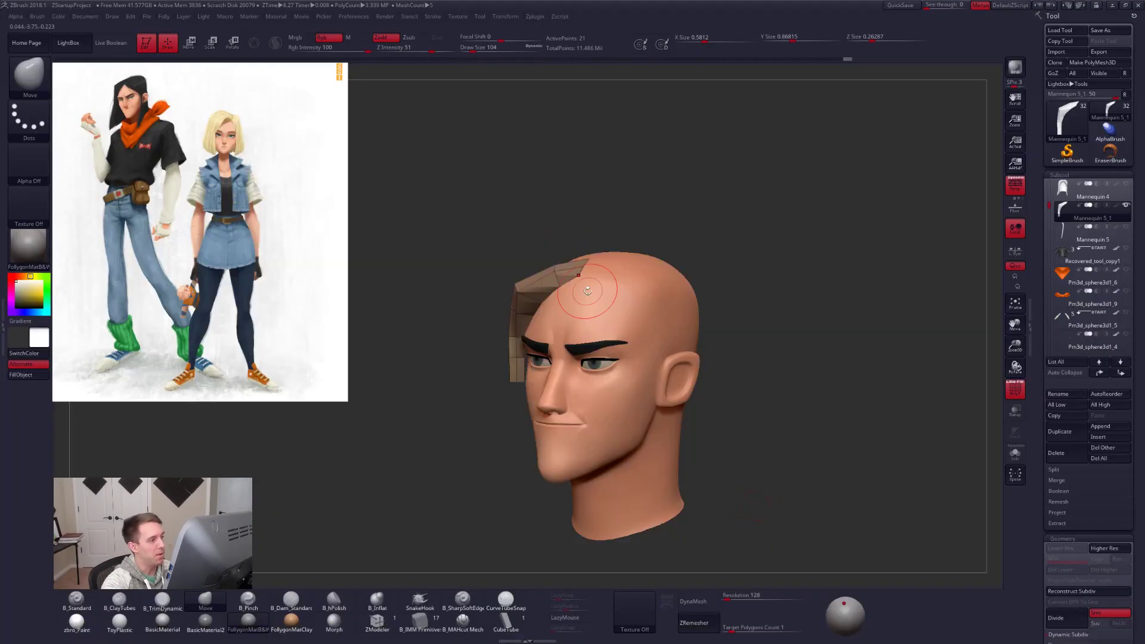
# Turn off the polyframe display and show the Mannequin 4 hair again.
pyautogui.hotkey('shift', 'f')
pyautogui.moveTo(595, 317)
pyautogui.mouseDown()
pyautogui.moveTo(724, 321)
pyautogui.moveTo(624, 318)
pyautogui.mouseUp()
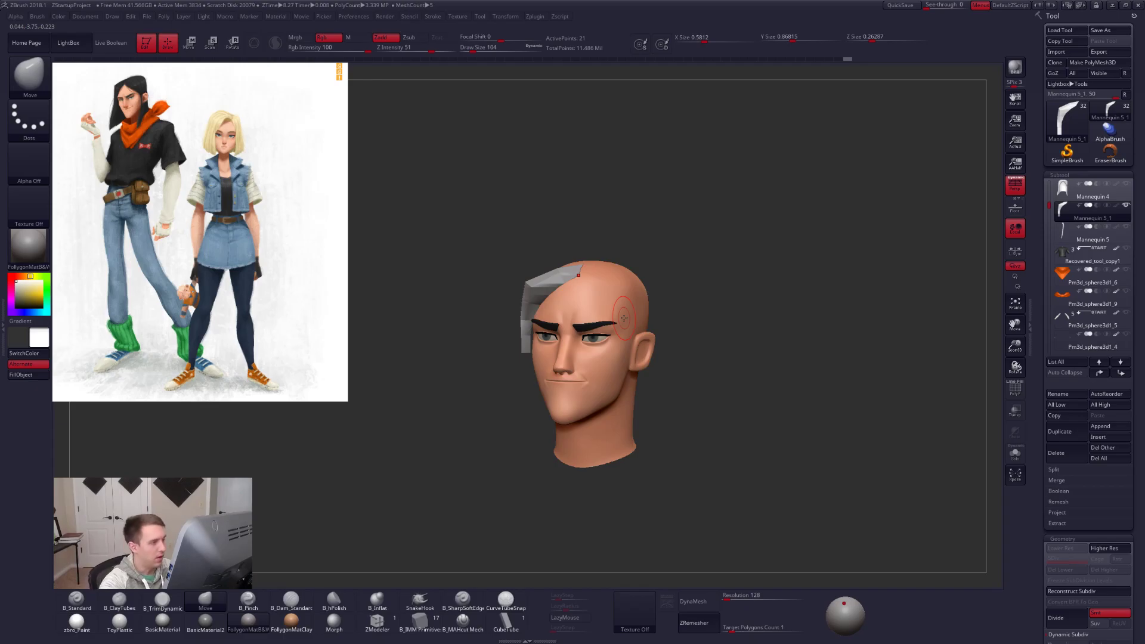
pyautogui.keyDown('alt'); pyautogui.moveTo(552, 373); pyautogui.dragTo(562, 329); pyautogui.keyUp('alt')
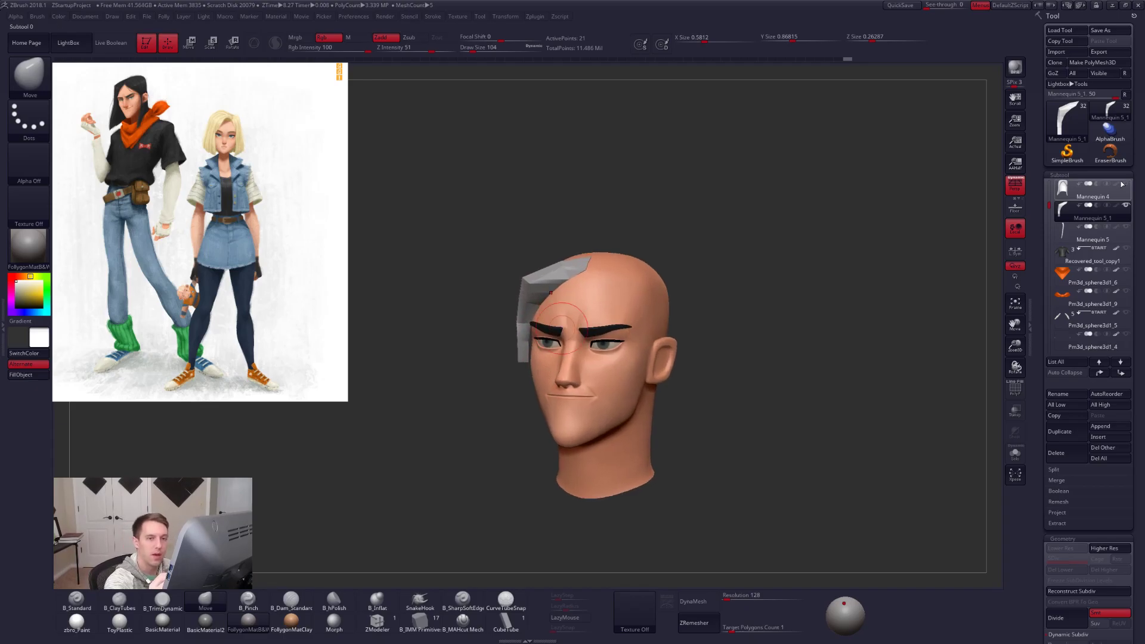
pyautogui.click(1126, 184)
pyautogui.moveTo(843, 460); pyautogui.dragTo(886, 454)
# Set the draw size to 67 and shift the strip's outer edge to fit against the Mannequin 4 hair.
pyautogui.moveTo(648, 363); pyautogui.dragTo(542, 299)
pyautogui.moveTo(457, 338); pyautogui.dragTo(499, 338)
pyautogui.press('space')
pyautogui.moveTo(534, 289); pyautogui.dragTo(529, 288)
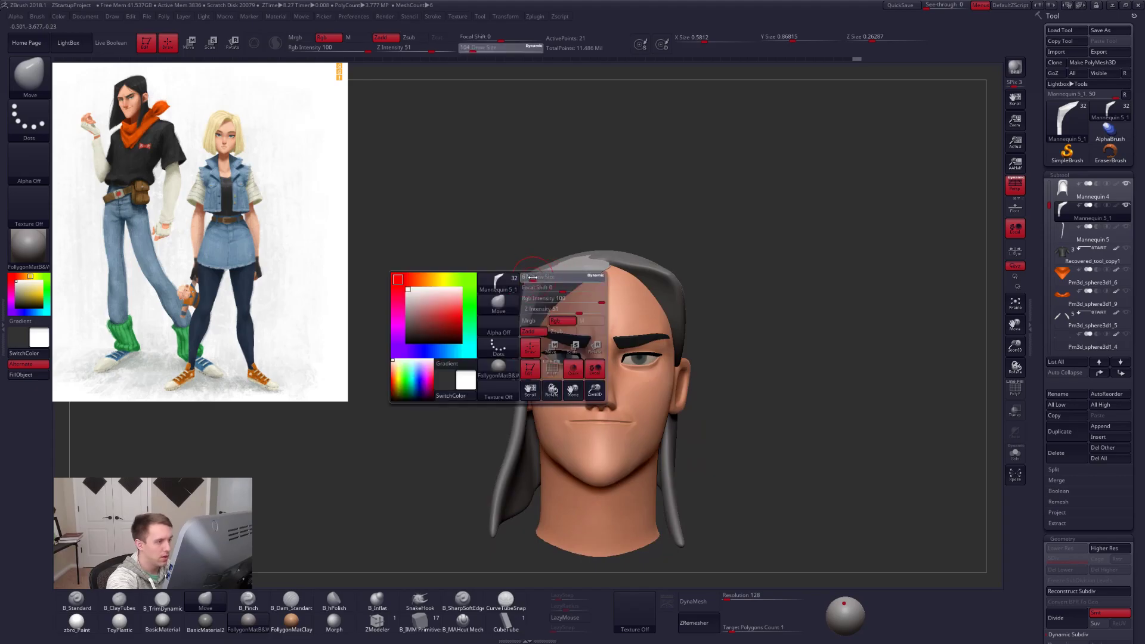
pyautogui.moveTo(524, 273)
pyautogui.keyDown('ctrl'); pyautogui.mouseDown(button='right')
pyautogui.moveTo(587, 308)
pyautogui.moveTo(564, 251)
pyautogui.moveTo(530, 277)
pyautogui.mouseUp(button='right'); pyautogui.keyUp('ctrl')
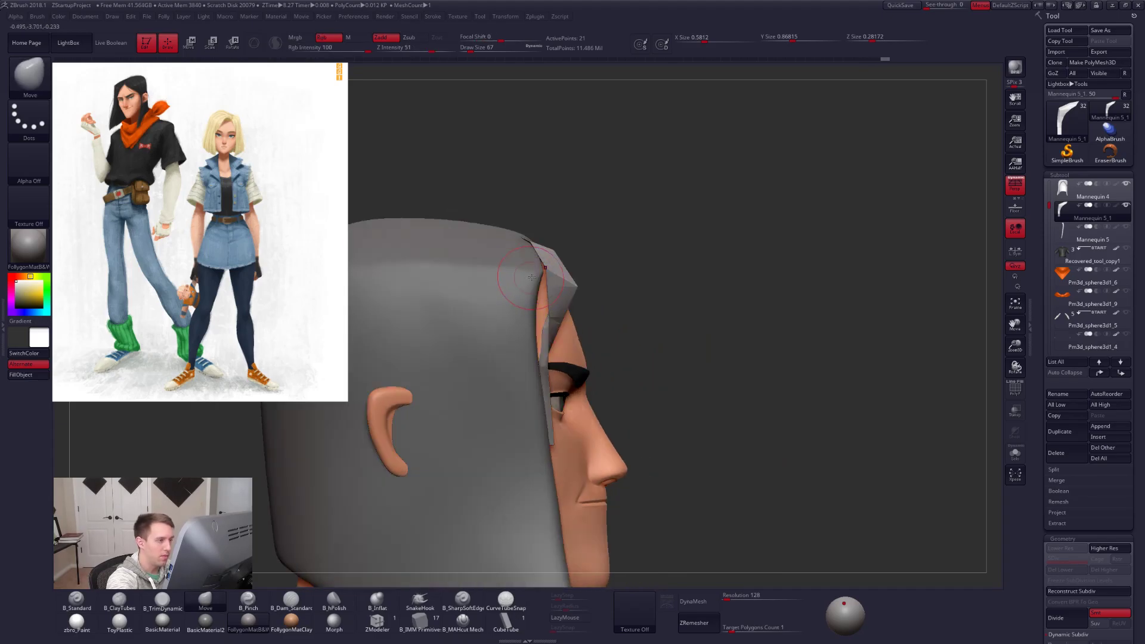
pyautogui.press('space')
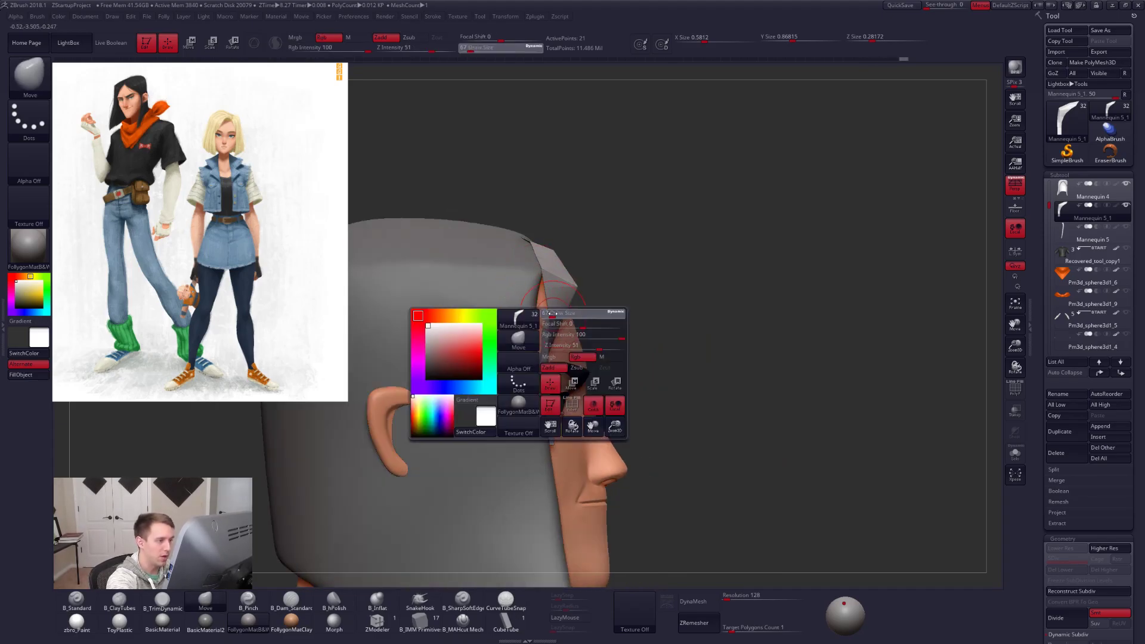
pyautogui.hotkey('shift', 's')
pyautogui.moveTo(542, 322); pyautogui.dragTo(538, 322)
pyautogui.moveTo(644, 357)
pyautogui.mouseDown()
pyautogui.moveTo(501, 351)
pyautogui.moveTo(498, 319)
pyautogui.mouseUp()
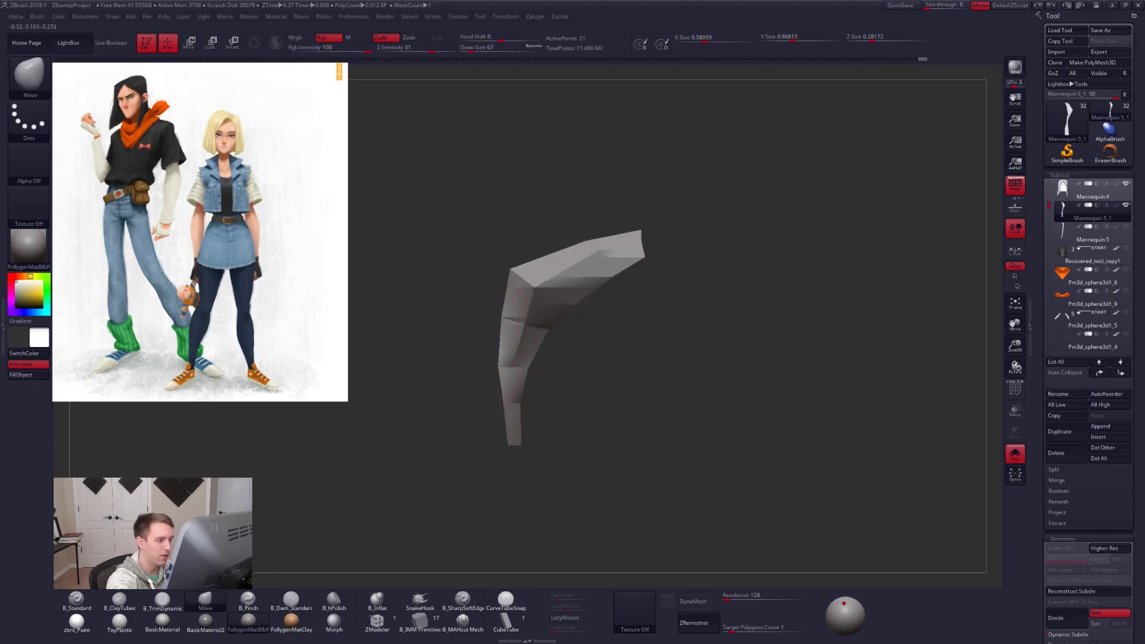
# Show the polyframe and slice across the strip's lower end with SliceCurve to give it a separate polygroup.
pyautogui.hotkey('shift', 'f')
pyautogui.keyDown('alt'); pyautogui.moveTo(497, 436); pyautogui.dragTo(530, 362, button='right'); pyautogui.keyUp('alt')
pyautogui.hotkey('ctrl', 'shift', 'space')
pyautogui.keyDown('ctrl'); pyautogui.keyDown('shift'); pyautogui.click(582, 547); pyautogui.keyUp('shift'); pyautogui.keyUp('ctrl')
pyautogui.keyDown('ctrl'); pyautogui.keyDown('shift'); pyautogui.moveTo(513, 357); pyautogui.dragTo(603, 356); pyautogui.keyUp('shift'); pyautogui.keyUp('ctrl')
pyautogui.keyDown('ctrl'); pyautogui.moveTo(614, 382); pyautogui.dragTo(546, 436, button='right'); pyautogui.keyUp('ctrl')
# Mask the strip's upper part and stretch its lower end far downward with a vertical transpose move line.
pyautogui.press('w')
pyautogui.moveTo(546, 460); pyautogui.dragTo(545, 555)
pyautogui.click(538, 372)
pyautogui.moveTo(538, 372); pyautogui.dragTo(538, 457)
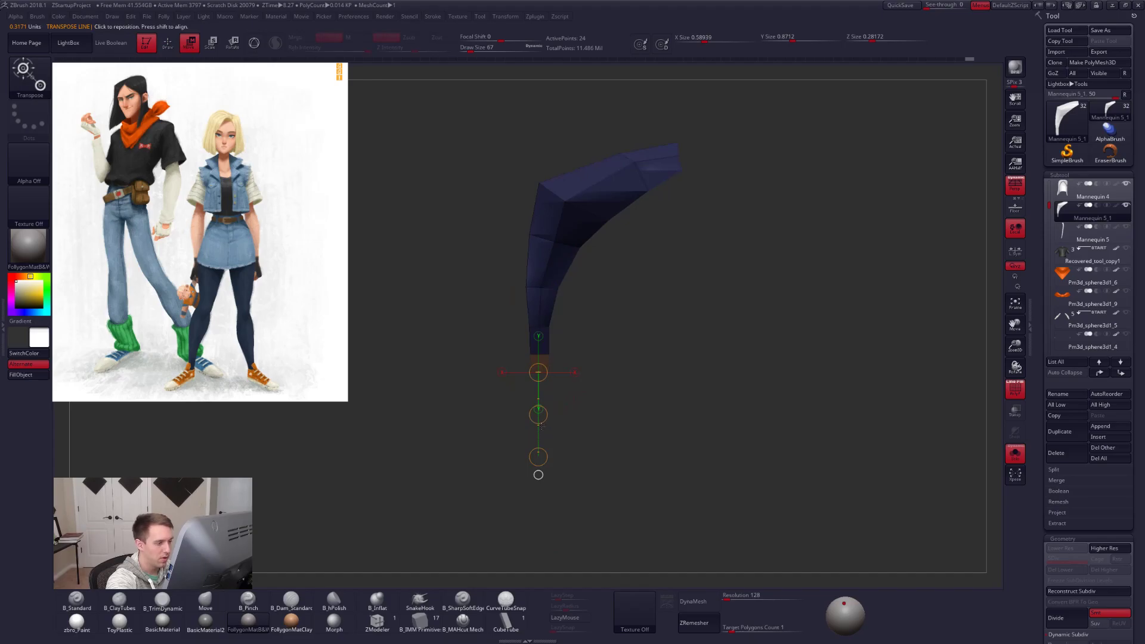
pyautogui.moveTo(542, 573); pyautogui.dragTo(541, 576)
pyautogui.keyDown('ctrl'); pyautogui.moveTo(580, 480); pyautogui.dragTo(573, 444, button='right'); pyautogui.keyUp('ctrl')
pyautogui.press('q')
# Slice the strip's extended lower part into several segments with SliceCurve and merge everything into one polygroup.
pyautogui.hotkey('alt', 's')
pyautogui.hotkey('alt', 's')
pyautogui.hotkey('ctrl', 'shift')
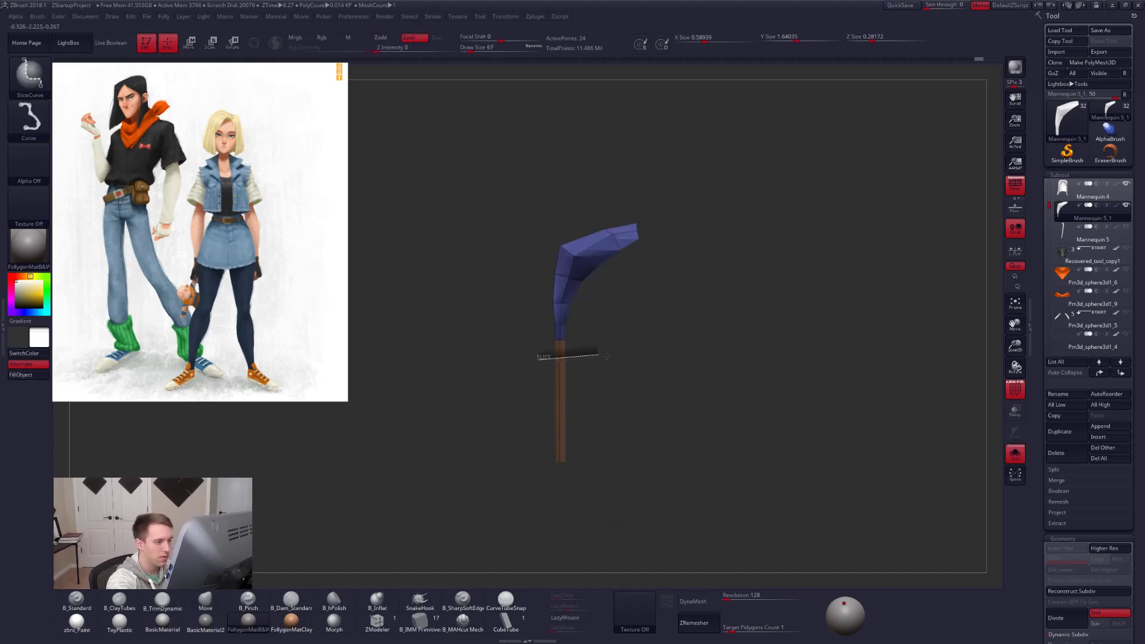
pyautogui.keyDown('ctrl'); pyautogui.keyDown('shift'); pyautogui.moveTo(525, 441); pyautogui.dragTo(610, 434); pyautogui.keyUp('shift'); pyautogui.keyUp('ctrl')
pyautogui.hotkey('ctrl', 'w')
pyautogui.moveTo(595, 402); pyautogui.dragTo(542, 403, button='right')
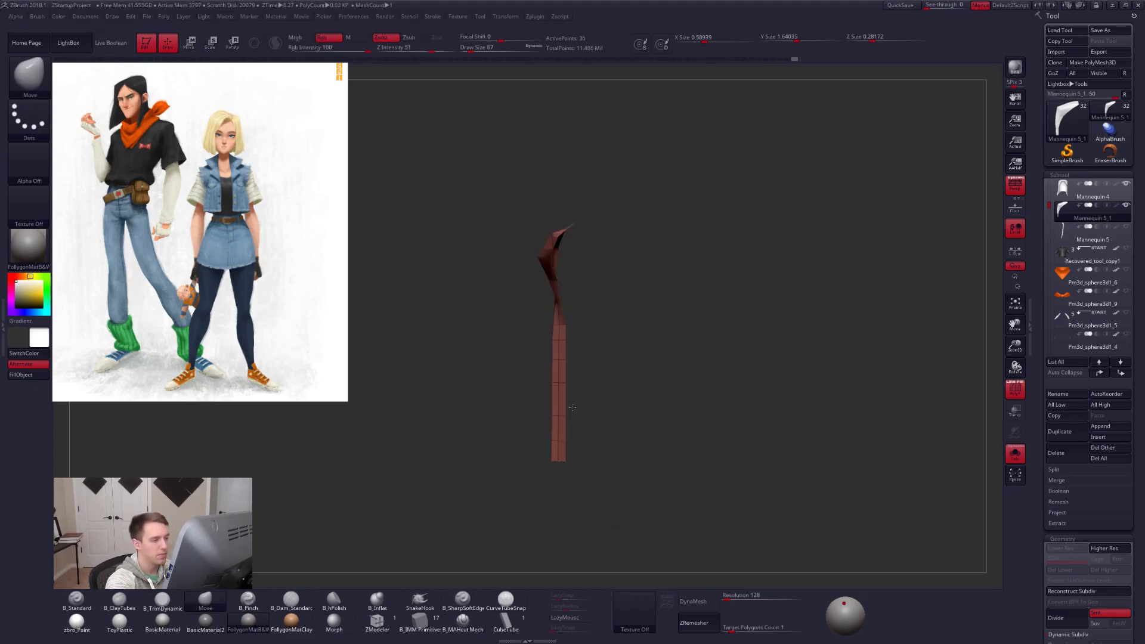
# Enlarge the draw size and pull the strip's long lower end to follow the side hair.
pyautogui.hotkey('alt', 's')
pyautogui.press('space')
pyautogui.moveTo(576, 402); pyautogui.dragTo(580, 403)
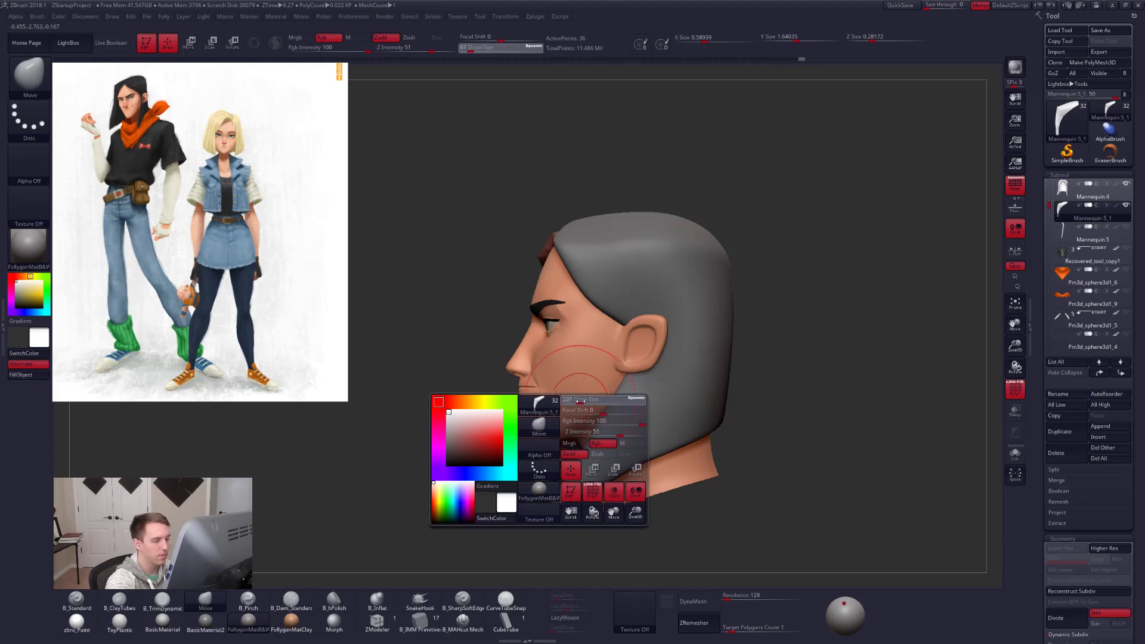
pyautogui.moveTo(553, 459); pyautogui.dragTo(518, 495)
pyautogui.moveTo(517, 495); pyautogui.dragTo(574, 492, button='right')
pyautogui.moveTo(532, 481); pyautogui.dragTo(516, 482)
# Shape the strip's middle and upper segments against the hair from several angles, bringing the draw size down to 68.
pyautogui.press('space')
pyautogui.moveTo(536, 406); pyautogui.dragTo(533, 406)
pyautogui.moveTo(541, 332); pyautogui.dragTo(545, 331)
pyautogui.moveTo(556, 343); pyautogui.dragTo(527, 342, button='right')
pyautogui.press('space')
pyautogui.moveTo(564, 307); pyautogui.dragTo(561, 306)
pyautogui.moveTo(571, 275)
pyautogui.keyDown('alt'); pyautogui.mouseDown(button='right')
pyautogui.moveTo(593, 378)
pyautogui.moveTo(583, 331)
pyautogui.mouseUp(button='right'); pyautogui.keyUp('alt')
pyautogui.press('space')
pyautogui.moveTo(587, 326); pyautogui.dragTo(540, 314)
pyautogui.moveTo(549, 309); pyautogui.dragTo(545, 387, button='right')
pyautogui.press('space')
pyautogui.moveTo(545, 388); pyautogui.dragTo(542, 388)
# Try smoothing the isolated strip's middle segments and undo the stroke.
pyautogui.hotkey('alt', 's')
pyautogui.moveTo(559, 347); pyautogui.dragTo(563, 386, button='right')
pyautogui.keyDown('shift'); pyautogui.moveTo(561, 380); pyautogui.dragTo(563, 413); pyautogui.keyUp('shift')
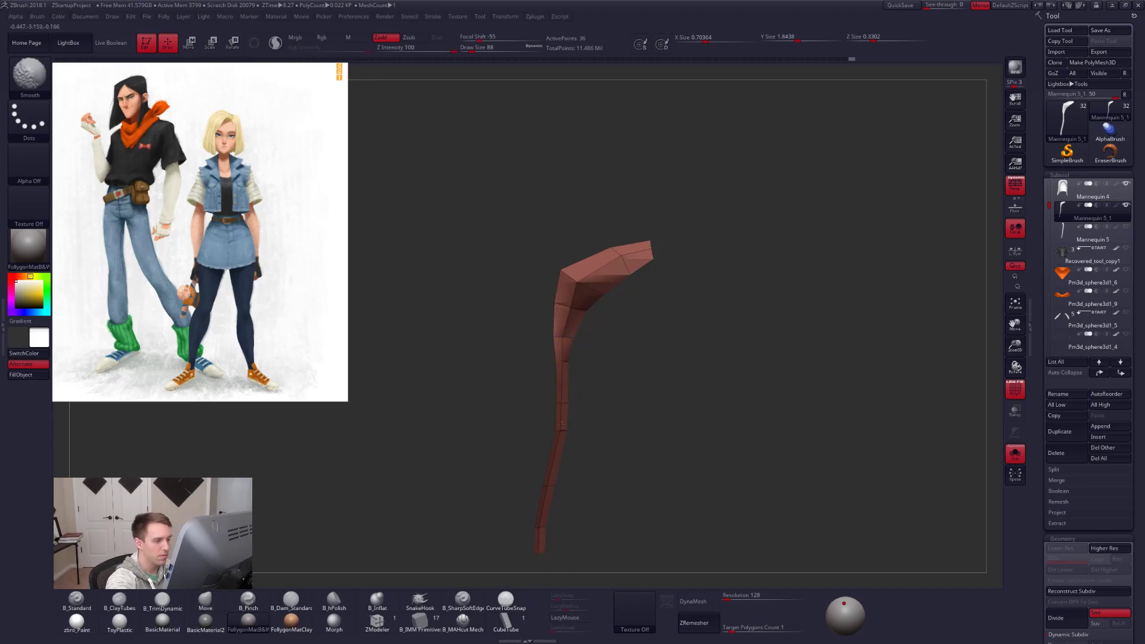
pyautogui.hotkey('ctrl', 'z')
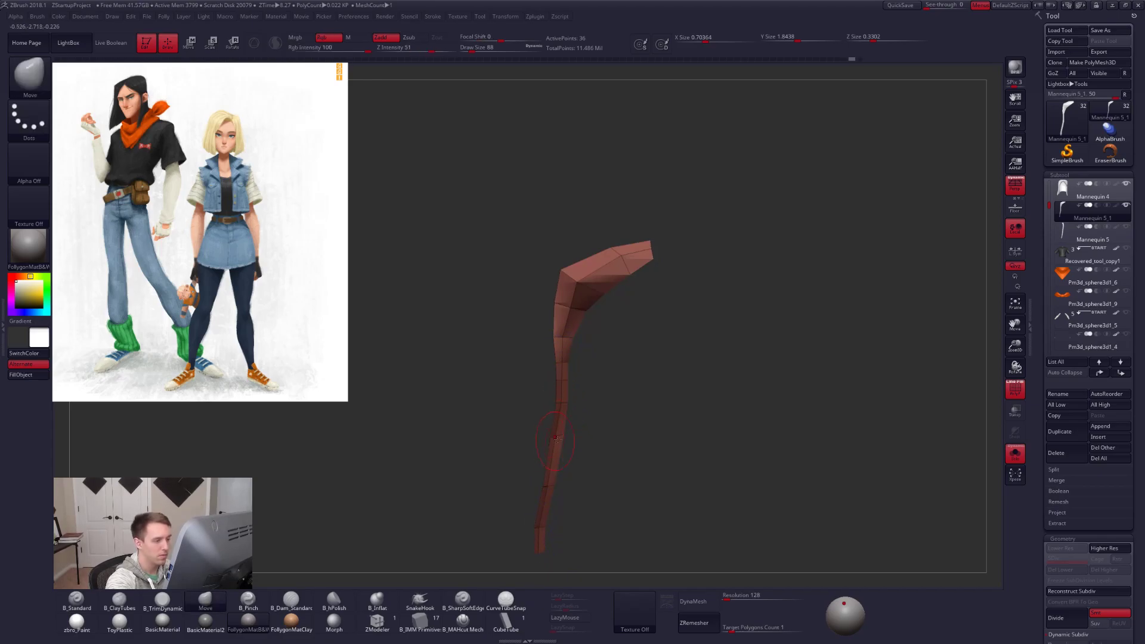
# Examine the strip's shape from the side and front, both isolated and together with the head and hair.
pyautogui.hotkey('alt', 's')
pyautogui.moveTo(561, 425)
pyautogui.mouseDown(button='right')
pyautogui.moveTo(525, 423)
pyautogui.moveTo(600, 424)
pyautogui.moveTo(576, 436)
pyautogui.mouseUp(button='right')
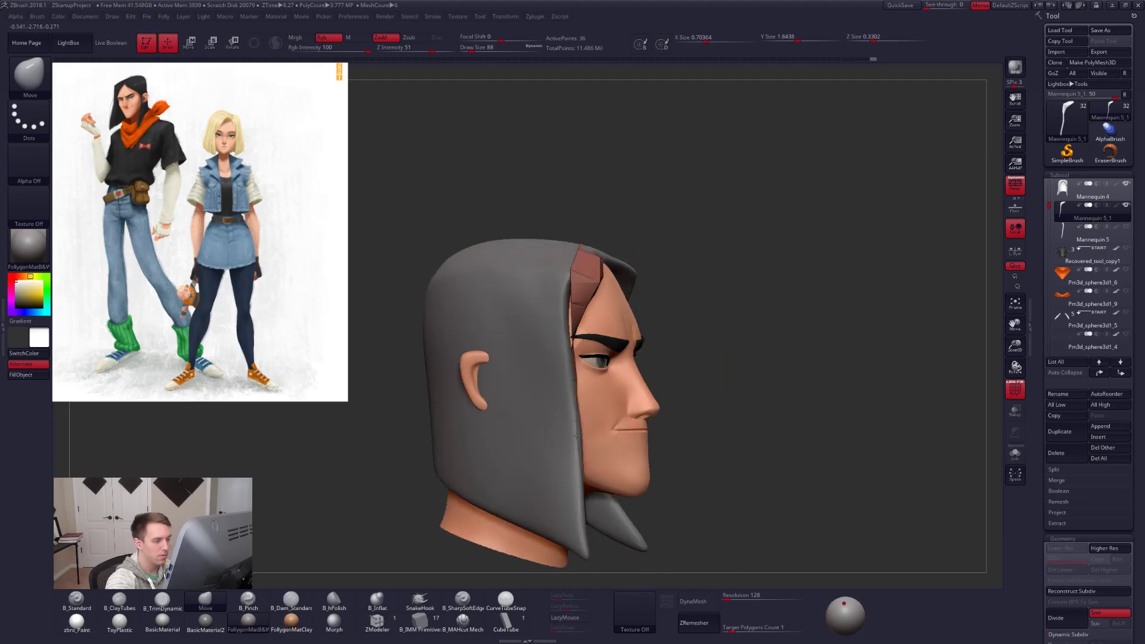
pyautogui.hotkey('shift', 'alt', 's')
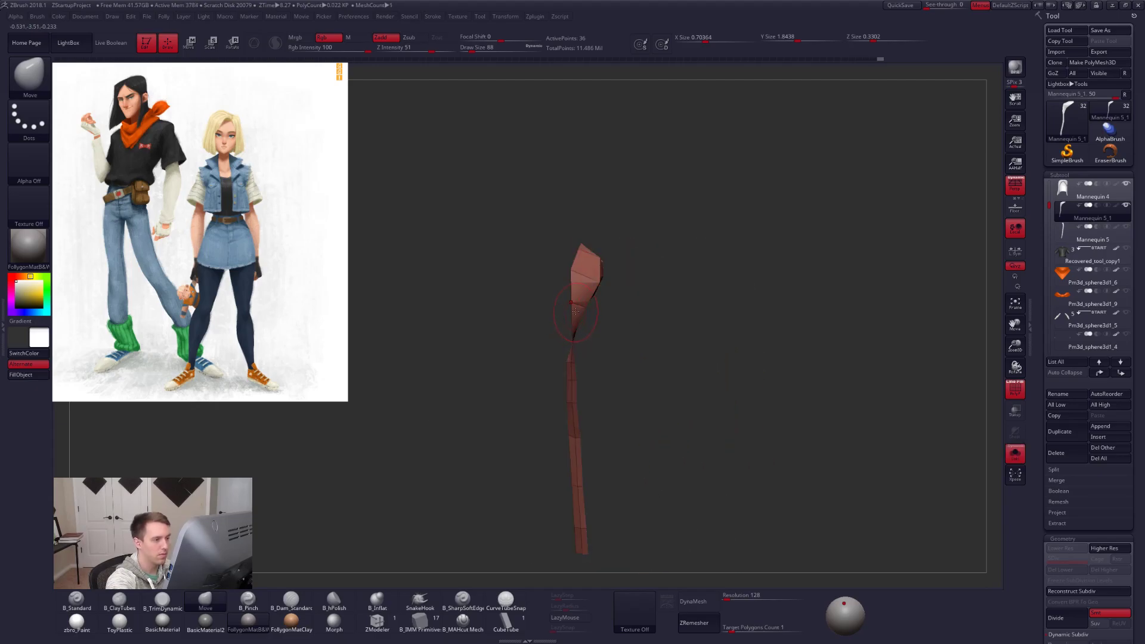
pyautogui.moveTo(574, 337); pyautogui.dragTo(597, 362, button='right')
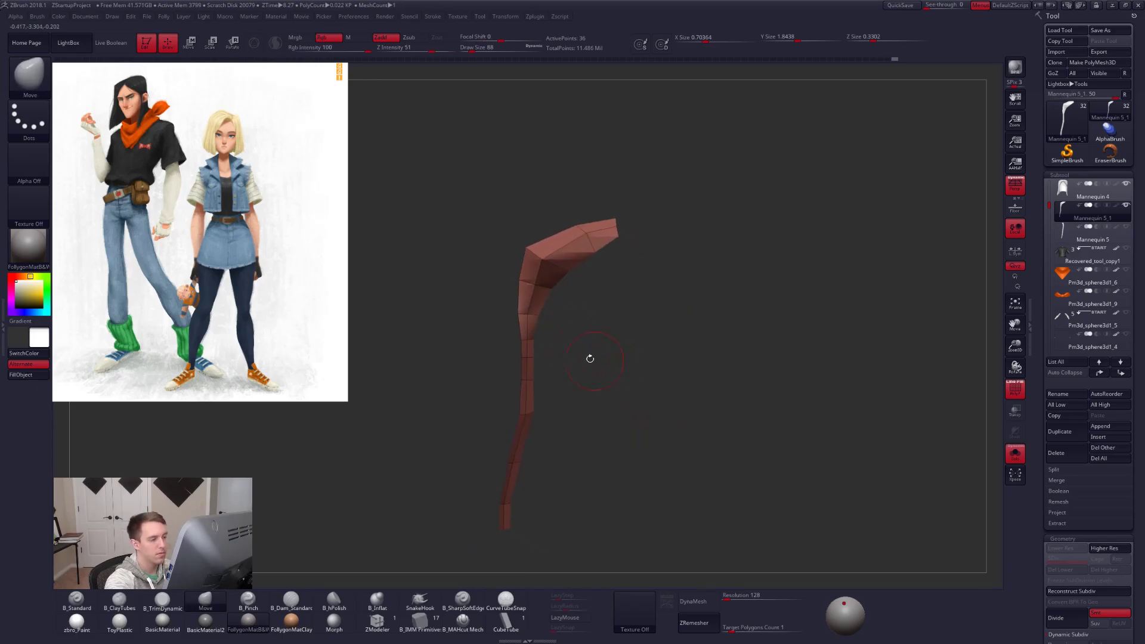
pyautogui.hotkey('shift', 'alt', 's')
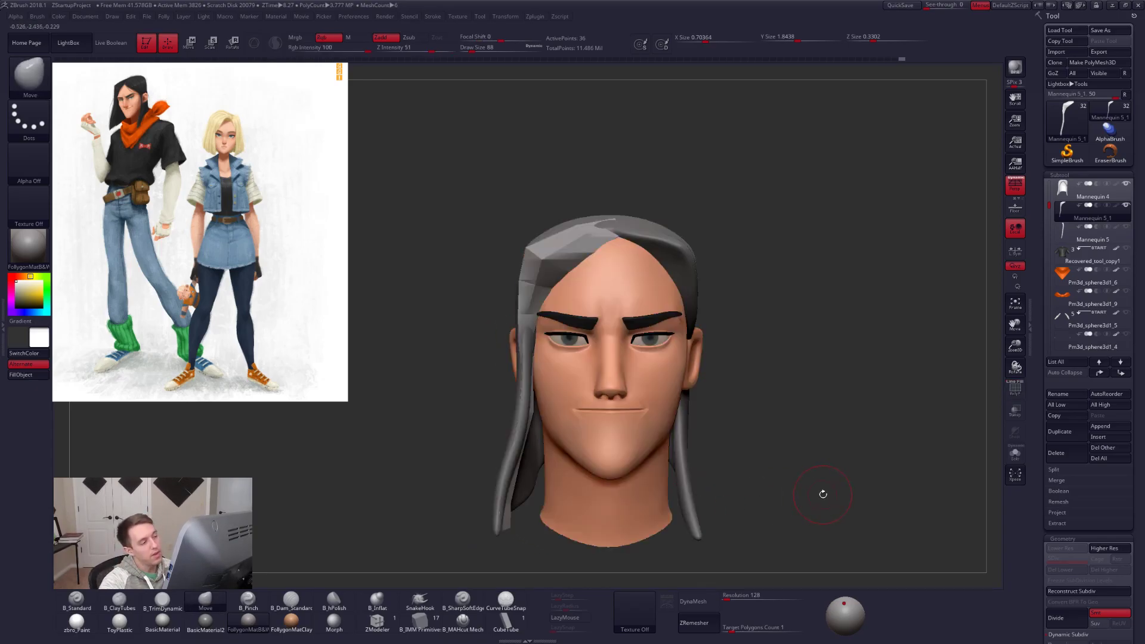
# Set the Move brush's draw size to 74 while viewing the hair strip from the front.
pyautogui.moveTo(838, 465); pyautogui.dragTo(816, 481)
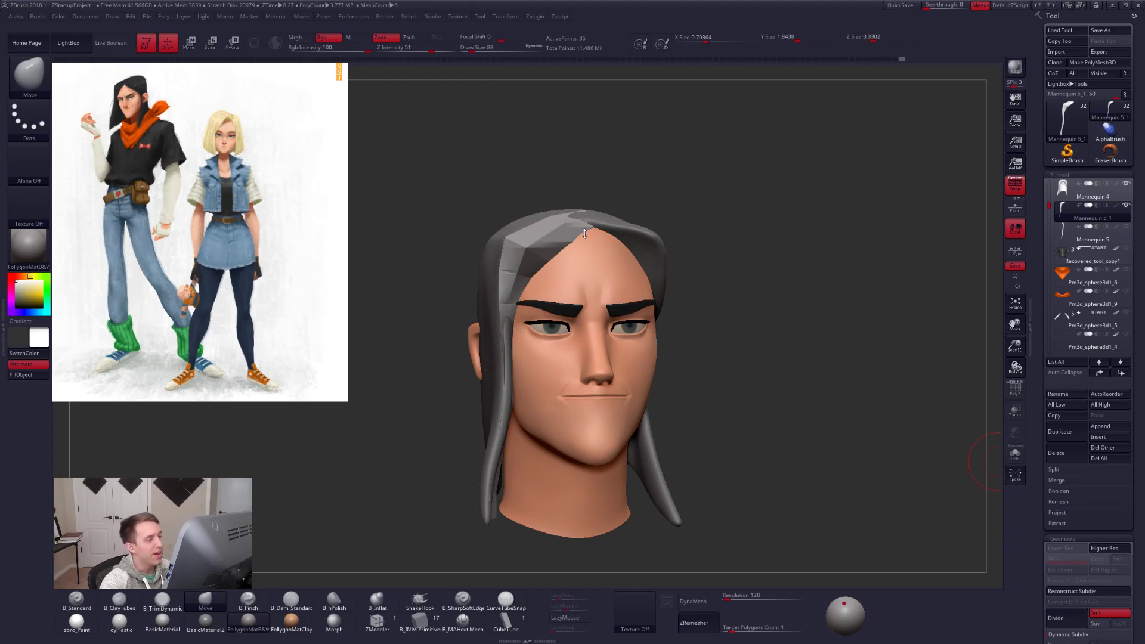
pyautogui.keyDown('shift'); pyautogui.moveTo(686, 312); pyautogui.dragTo(684, 311); pyautogui.keyUp('shift')
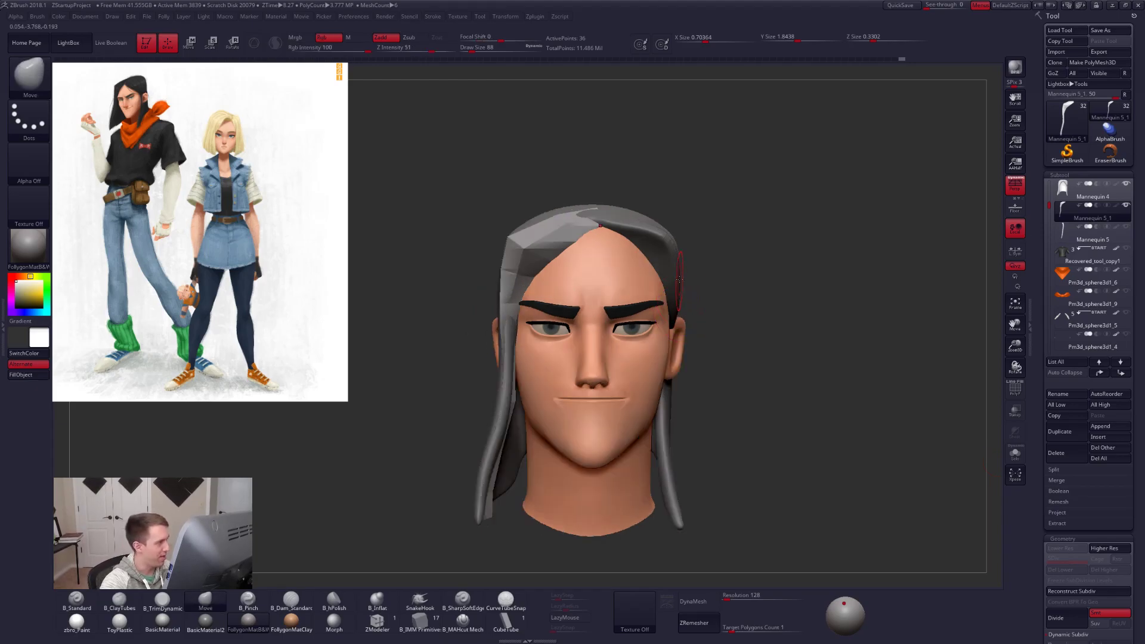
pyautogui.press('space')
pyautogui.moveTo(724, 276); pyautogui.dragTo(728, 277)
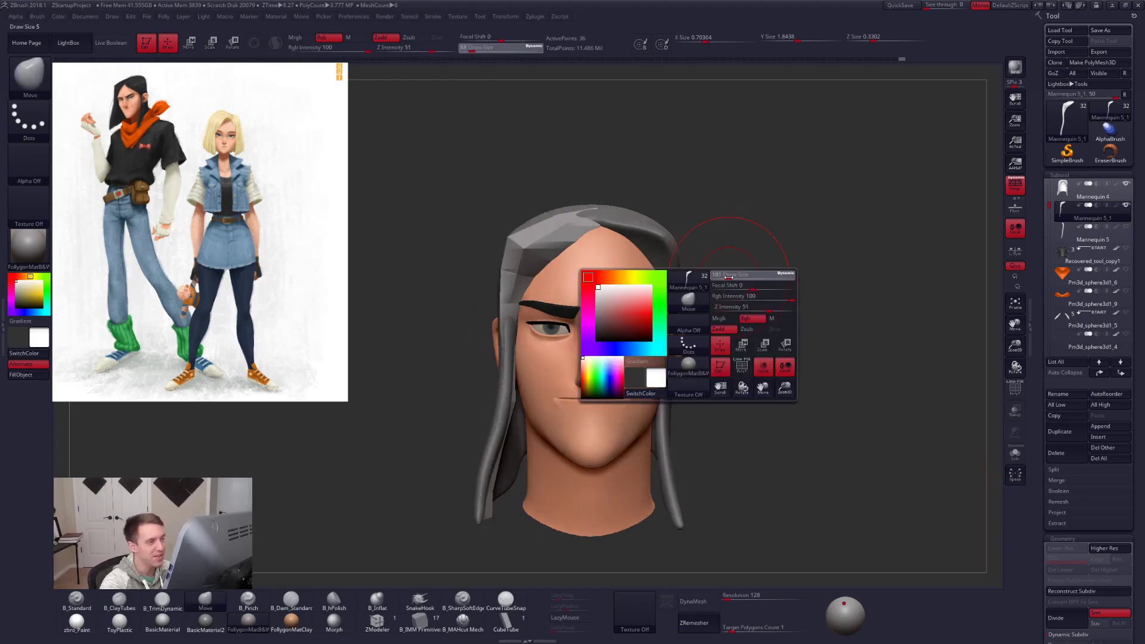
pyautogui.hotkey('ctrl', 'shift', 'f')
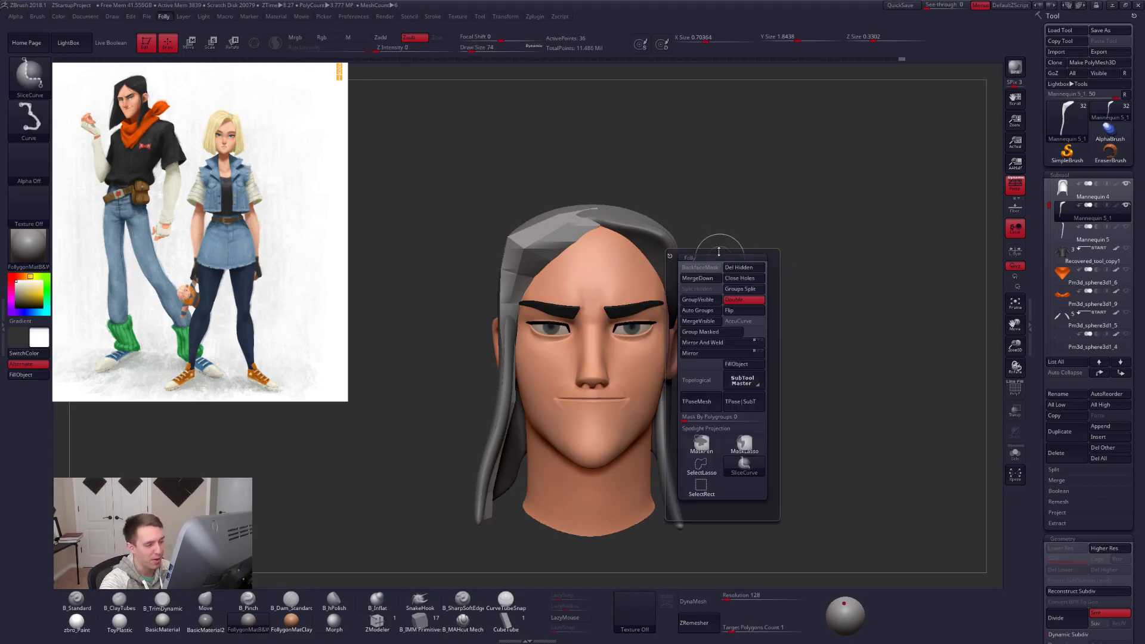
pyautogui.keyDown('ctrl'); pyautogui.keyDown('shift'); pyautogui.click(706, 460); pyautogui.keyUp('shift'); pyautogui.keyUp('ctrl')
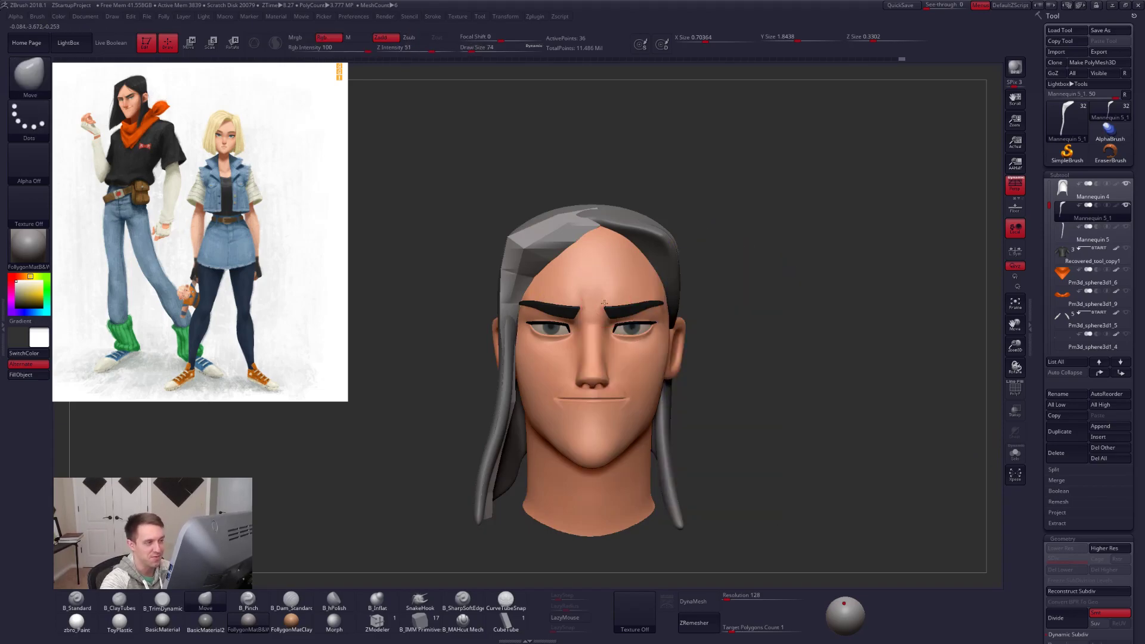
pyautogui.keyDown('alt'); pyautogui.moveTo(655, 233); pyautogui.dragTo(648, 231); pyautogui.keyUp('alt')
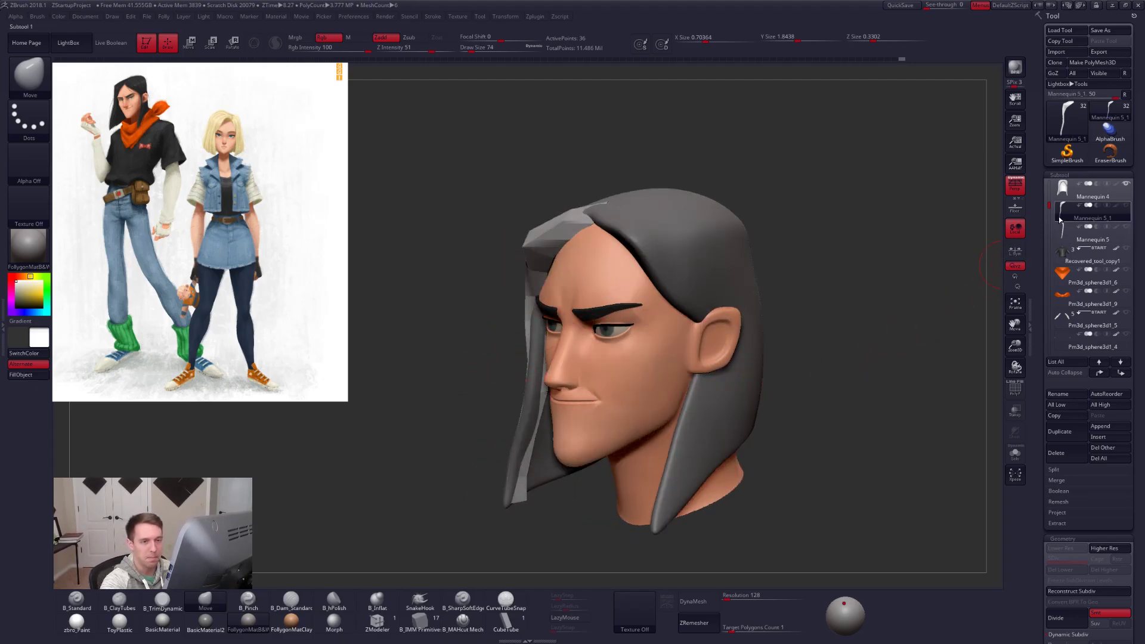
# Show all subtools again and bring the whole character into a front view.
pyautogui.keyDown('alt'); pyautogui.moveTo(899, 263); pyautogui.dragTo(906, 223); pyautogui.keyUp('alt')
pyautogui.keyDown('shift'); pyautogui.click(1126, 204); pyautogui.keyUp('shift')
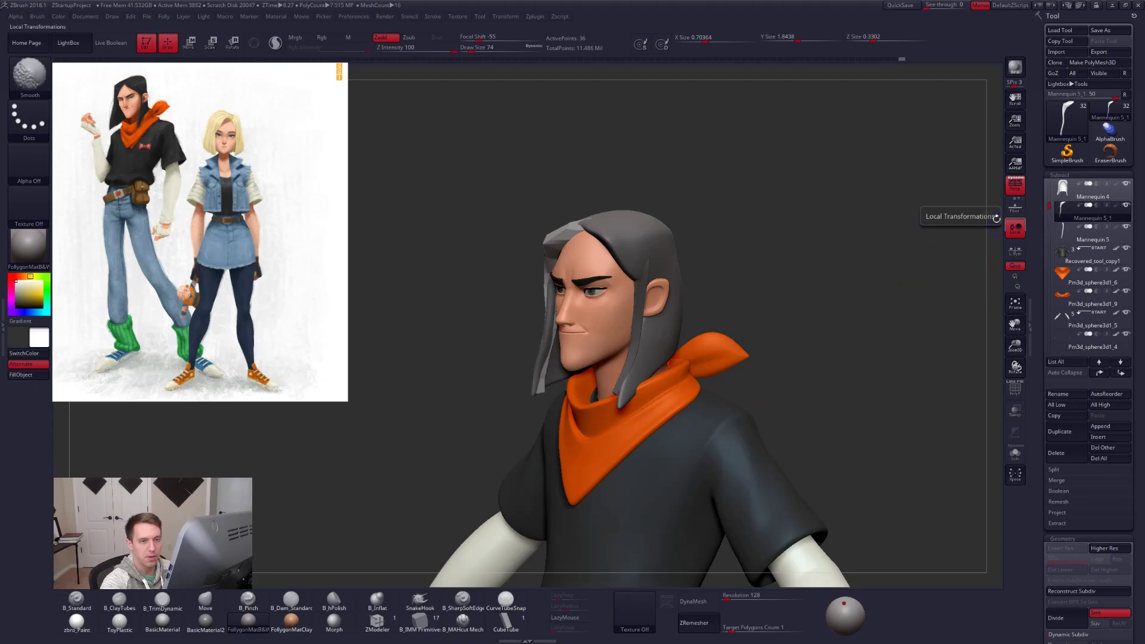
pyautogui.moveTo(730, 226)
pyautogui.mouseDown()
pyautogui.moveTo(742, 319)
pyautogui.moveTo(770, 310)
pyautogui.moveTo(740, 238)
pyautogui.mouseUp()
pyautogui.moveTo(477, 382); pyautogui.dragTo(698, 403)
pyautogui.keyDown('alt'); pyautogui.moveTo(659, 460); pyautogui.dragTo(656, 411); pyautogui.keyUp('alt')
# Select the green socks subtool, isolate it and examine its wireframe with and without dynamic subdivision.
pyautogui.keyDown('alt'); pyautogui.click(600, 478); pyautogui.keyUp('alt')
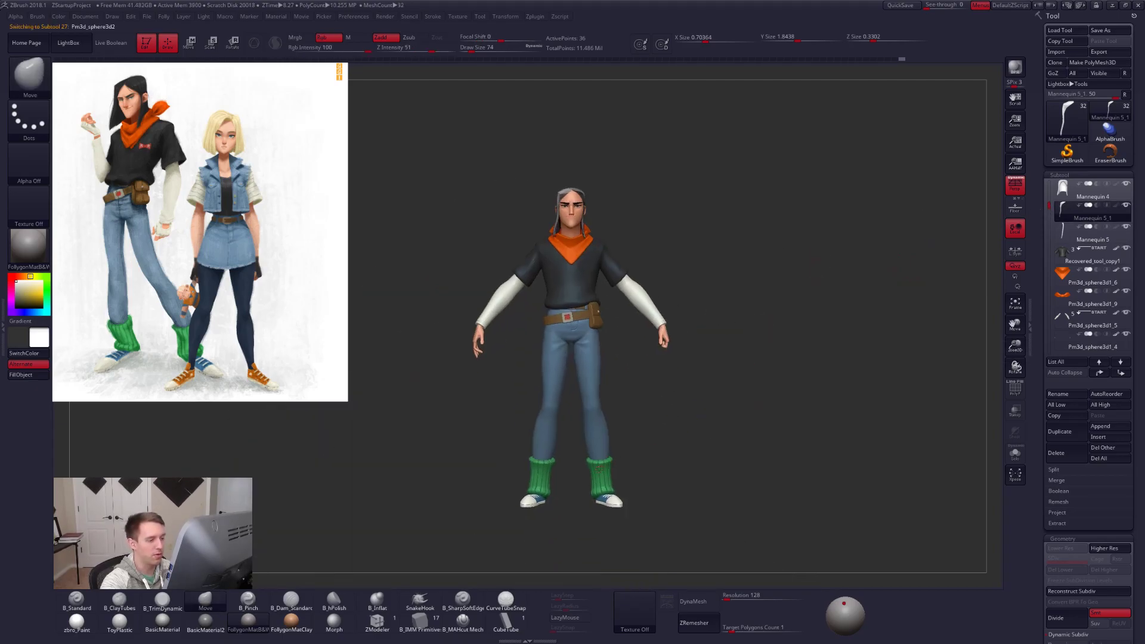
pyautogui.keyDown('alt'); pyautogui.moveTo(647, 465); pyautogui.dragTo(634, 522); pyautogui.keyUp('alt')
pyautogui.hotkey('shift', 'f')
pyautogui.hotkey('alt', 's')
pyautogui.press('f')
pyautogui.hotkey('shift', 'f')
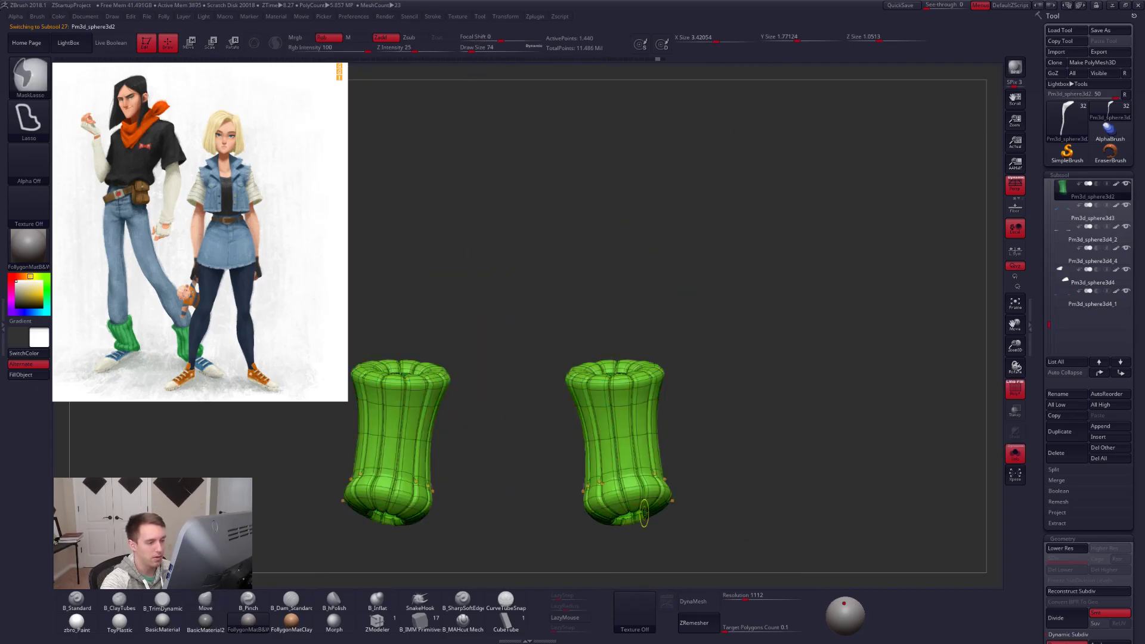
pyautogui.hotkey('shift', 'd')
pyautogui.moveTo(644, 513); pyautogui.dragTo(588, 424, button='right')
pyautogui.press('d')
pyautogui.hotkey('shift', 'f')
pyautogui.hotkey('ctrl', 'z')
pyautogui.hotkey('shift', 'f')
pyautogui.hotkey('alt', 's')
# Reselect the front hair strip and reduce the draw size to 38.
pyautogui.keyDown('alt'); pyautogui.moveTo(686, 391); pyautogui.dragTo(682, 523, button='right'); pyautogui.keyUp('alt')
pyautogui.keyDown('alt'); pyautogui.click(563, 220); pyautogui.keyUp('alt')
pyautogui.keyDown('alt'); pyautogui.moveTo(659, 236); pyautogui.dragTo(678, 325, button='right'); pyautogui.keyUp('alt')
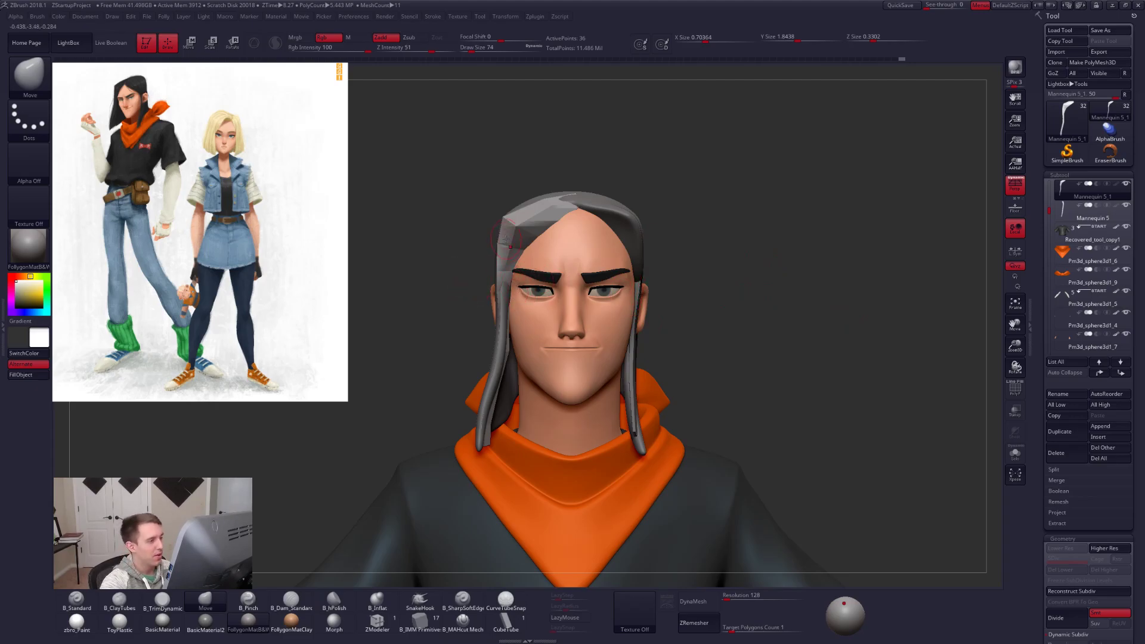
pyautogui.keyDown('ctrl'); pyautogui.moveTo(522, 259); pyautogui.dragTo(645, 288, button='right'); pyautogui.keyUp('ctrl')
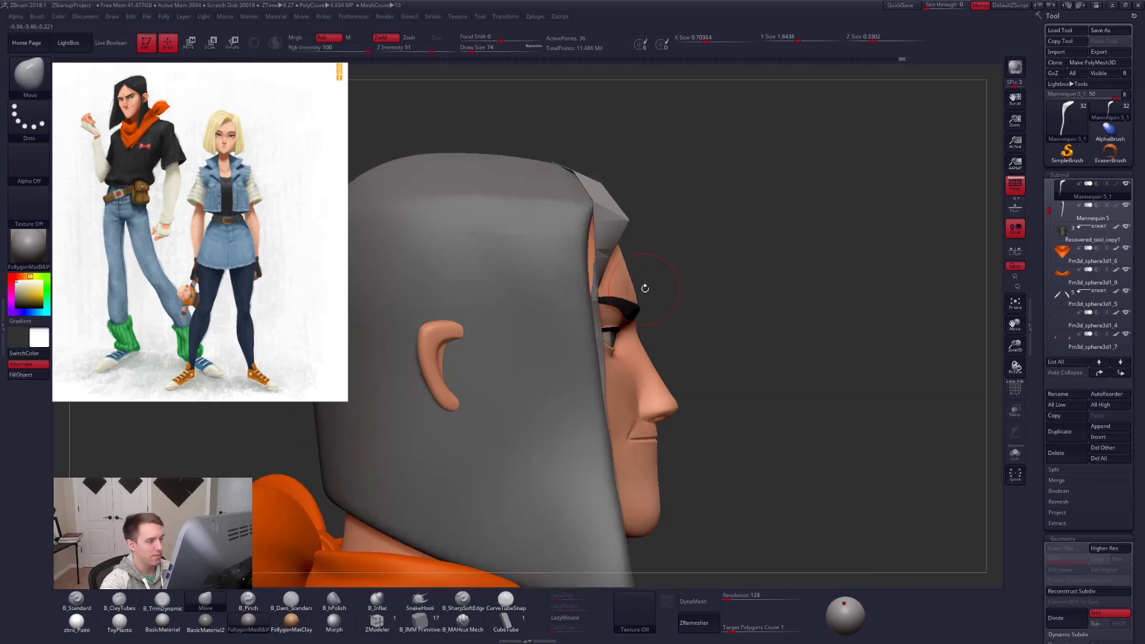
pyautogui.press('space')
pyautogui.click(591, 257)
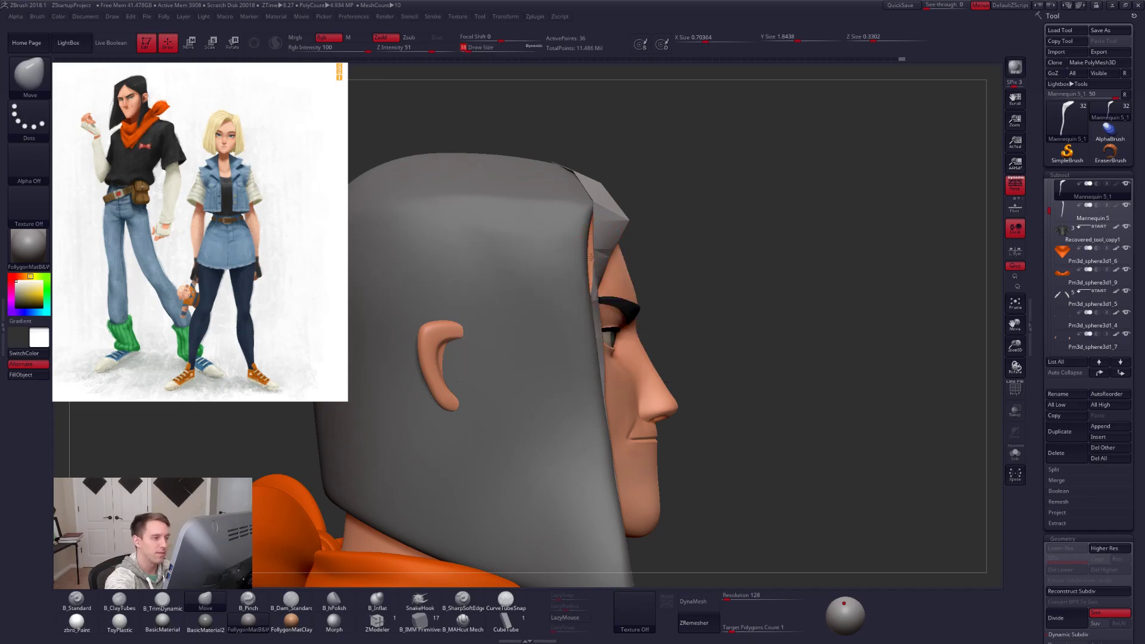
# Isolate the strip, give it thickness with a ZModeler extrusion of all polygons, and preview it with dynamic subdivision.
pyautogui.hotkey('alt', 's')
pyautogui.moveTo(577, 258)
pyautogui.mouseDown()
pyautogui.moveTo(585, 301)
pyautogui.moveTo(635, 304)
pyautogui.mouseUp()
pyautogui.moveTo(582, 350)
pyautogui.mouseDown()
pyautogui.moveTo(632, 352)
pyautogui.moveTo(596, 349)
pyautogui.moveTo(606, 342)
pyautogui.mouseUp()
pyautogui.moveTo(567, 358)
pyautogui.mouseDown()
pyautogui.moveTo(519, 375)
pyautogui.moveTo(567, 395)
pyautogui.moveTo(578, 518)
pyautogui.mouseUp()
pyautogui.click(376, 622)
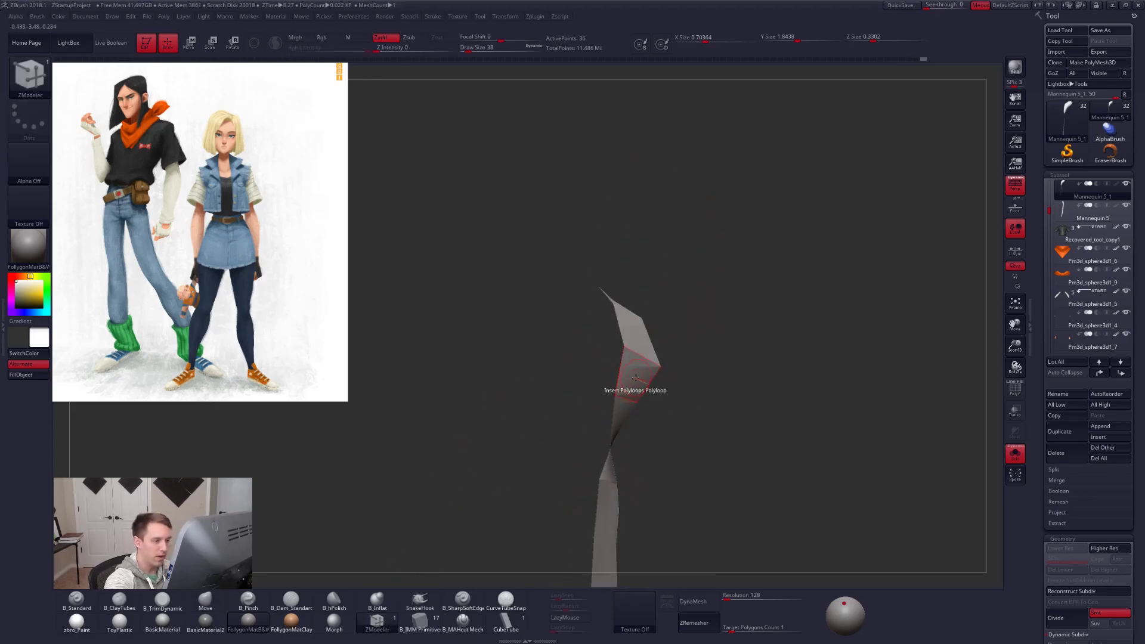
pyautogui.press('space')
pyautogui.click(566, 351)
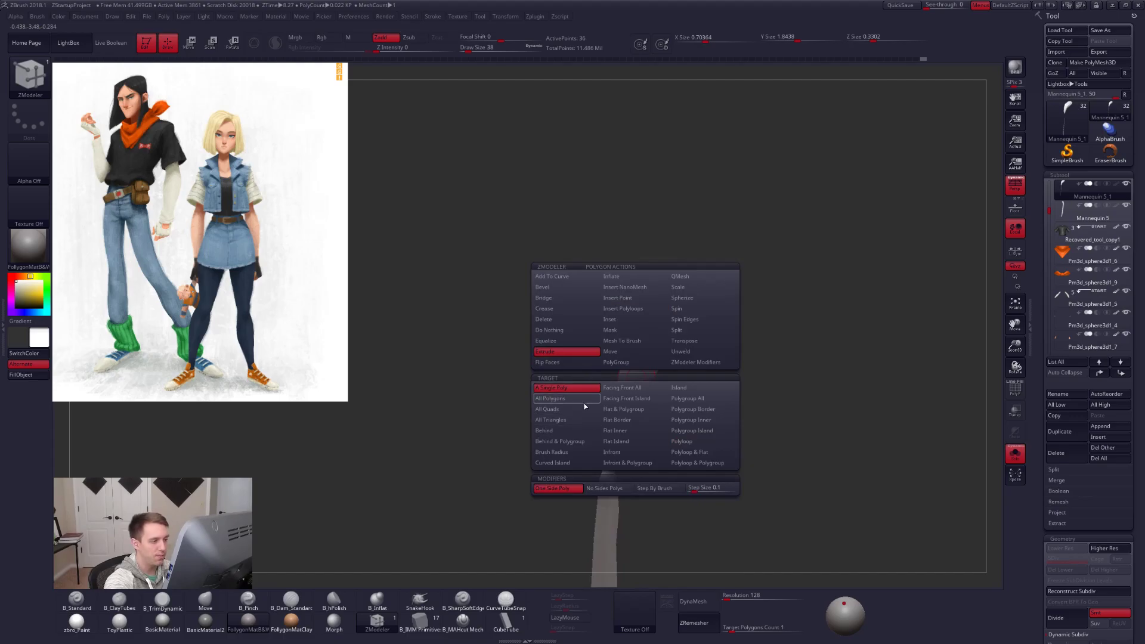
pyautogui.click(566, 399)
pyautogui.moveTo(660, 332)
pyautogui.mouseDown()
pyautogui.moveTo(615, 374)
pyautogui.moveTo(669, 415)
pyautogui.moveTo(629, 345)
pyautogui.moveTo(751, 496)
pyautogui.mouseUp()
pyautogui.press('d')
pyautogui.hotkey('shift', 'd')
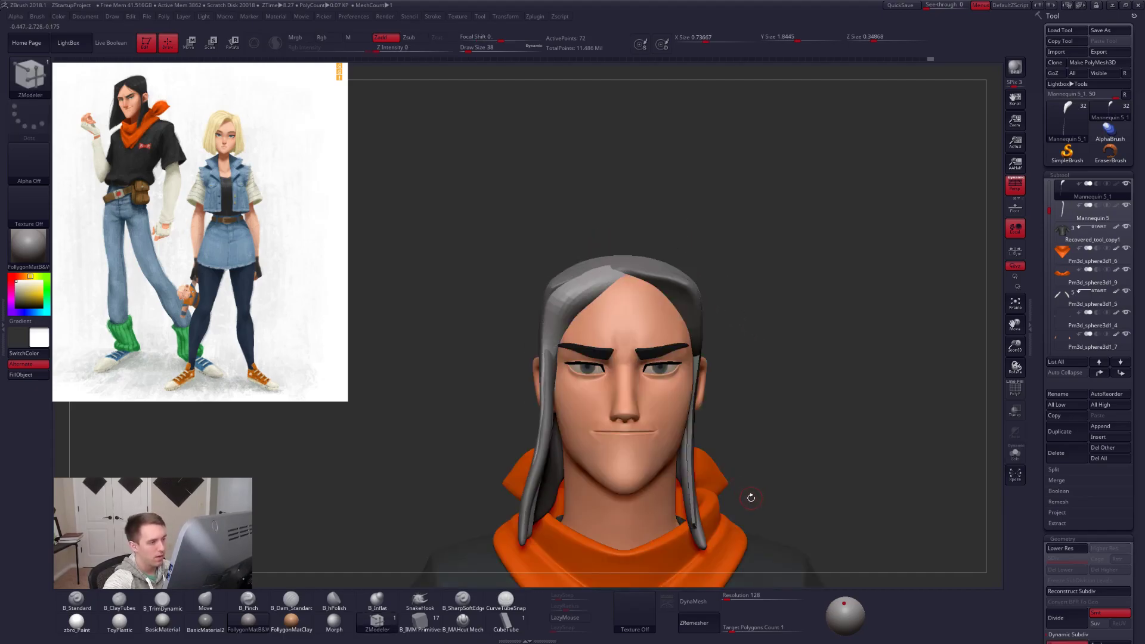
# Add an edge loop across the bend in the strip's upper part with ZModeler.
pyautogui.hotkey('shift', 'd')
pyautogui.hotkey('alt', 's')
pyautogui.keyDown('ctrl'); pyautogui.moveTo(567, 305); pyautogui.dragTo(601, 322, button='right'); pyautogui.keyUp('ctrl')
pyautogui.hotkey('shift', 'f')
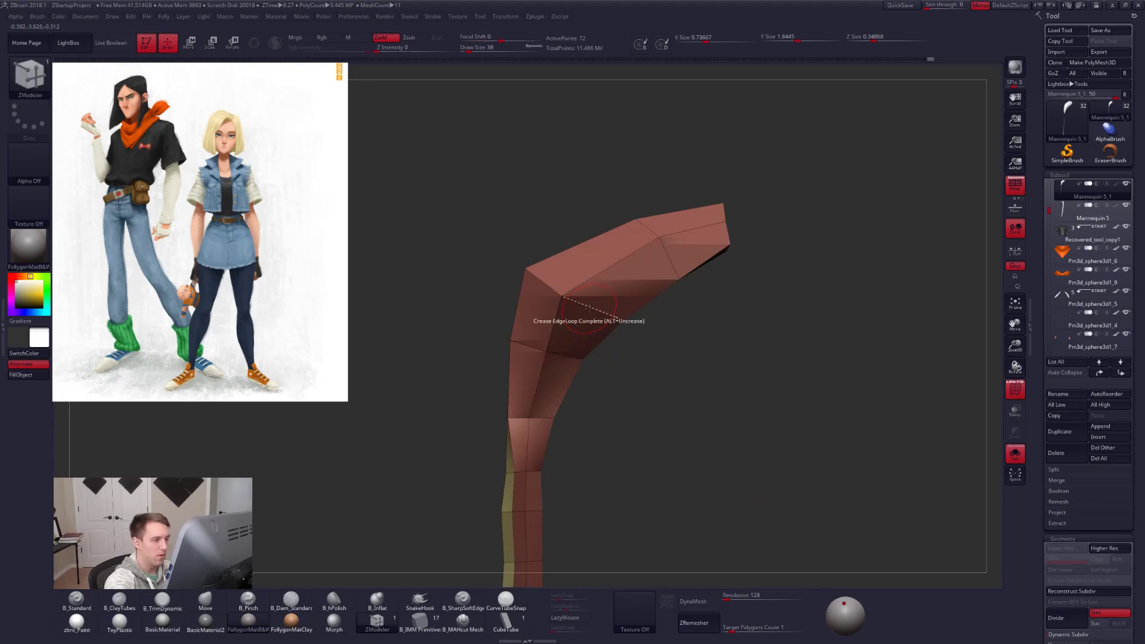
pyautogui.press('space')
pyautogui.click(521, 328)
pyautogui.moveTo(598, 316); pyautogui.dragTo(593, 330)
pyautogui.keyDown('ctrl'); pyautogui.moveTo(593, 331); pyautogui.dragTo(595, 360, button='right'); pyautogui.keyUp('ctrl')
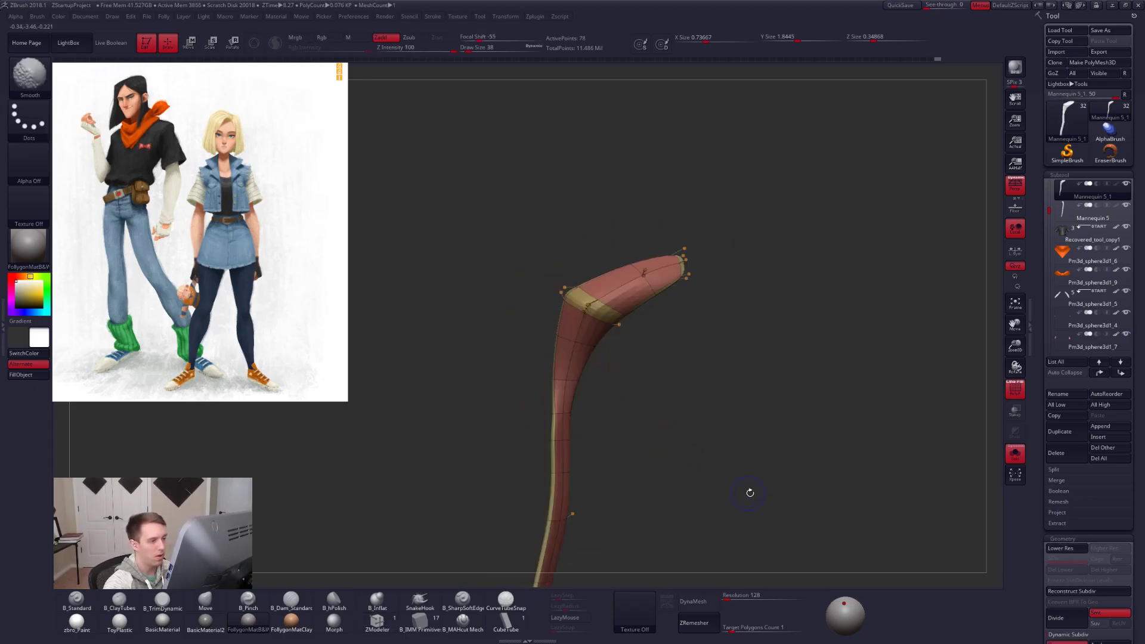
# Set the Move brush's draw size to 292 and pull the strip's middle and lower end along the face.
pyautogui.hotkey('shift', 'f')
pyautogui.press('d')
pyautogui.hotkey('alt', 's')
pyautogui.moveTo(758, 513)
pyautogui.mouseDown(button='right')
pyautogui.moveTo(743, 526)
pyautogui.moveTo(835, 531)
pyautogui.mouseUp(button='right')
pyautogui.moveTo(721, 531)
pyautogui.keyDown('ctrl'); pyautogui.mouseDown(button='right')
pyautogui.moveTo(708, 477)
pyautogui.moveTo(718, 413)
pyautogui.mouseUp(button='right'); pyautogui.keyUp('ctrl')
pyautogui.press('b')
pyautogui.press('m')
pyautogui.press('v')
pyautogui.press('space')
pyautogui.moveTo(592, 403)
pyautogui.mouseDown()
pyautogui.moveTo(604, 405)
pyautogui.moveTo(590, 417)
pyautogui.mouseUp()
pyautogui.moveTo(588, 424); pyautogui.dragTo(516, 433, button='right')
pyautogui.moveTo(591, 430); pyautogui.dragTo(596, 433)
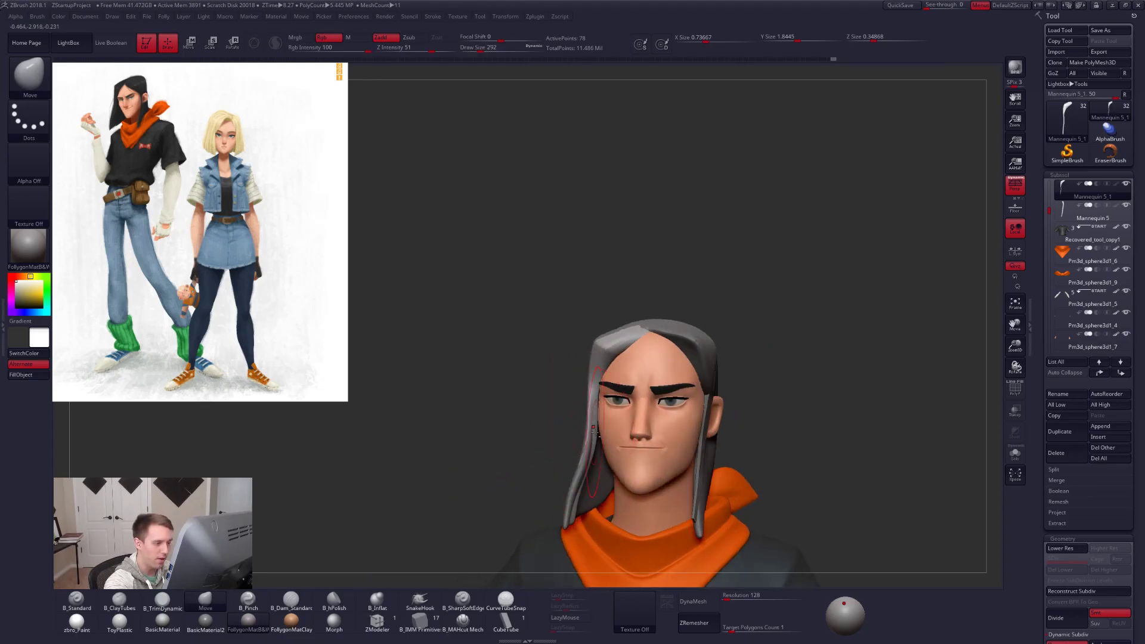
pyautogui.moveTo(565, 478); pyautogui.dragTo(583, 482, button='right')
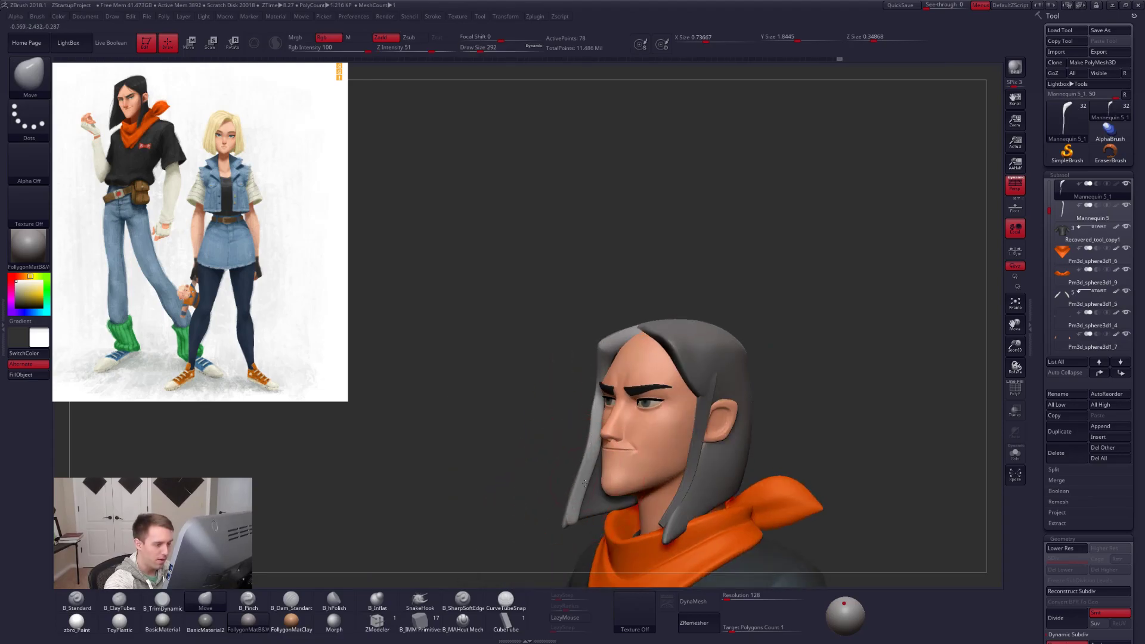
pyautogui.moveTo(569, 525); pyautogui.dragTo(573, 528)
# Reduce the draw size to 160 and show the isolated strip unsmoothed with its wireframe.
pyautogui.moveTo(500, 506); pyautogui.dragTo(545, 479, button='right')
pyautogui.press('space')
pyautogui.moveTo(591, 421); pyautogui.dragTo(586, 420)
pyautogui.hotkey('alt', 's')
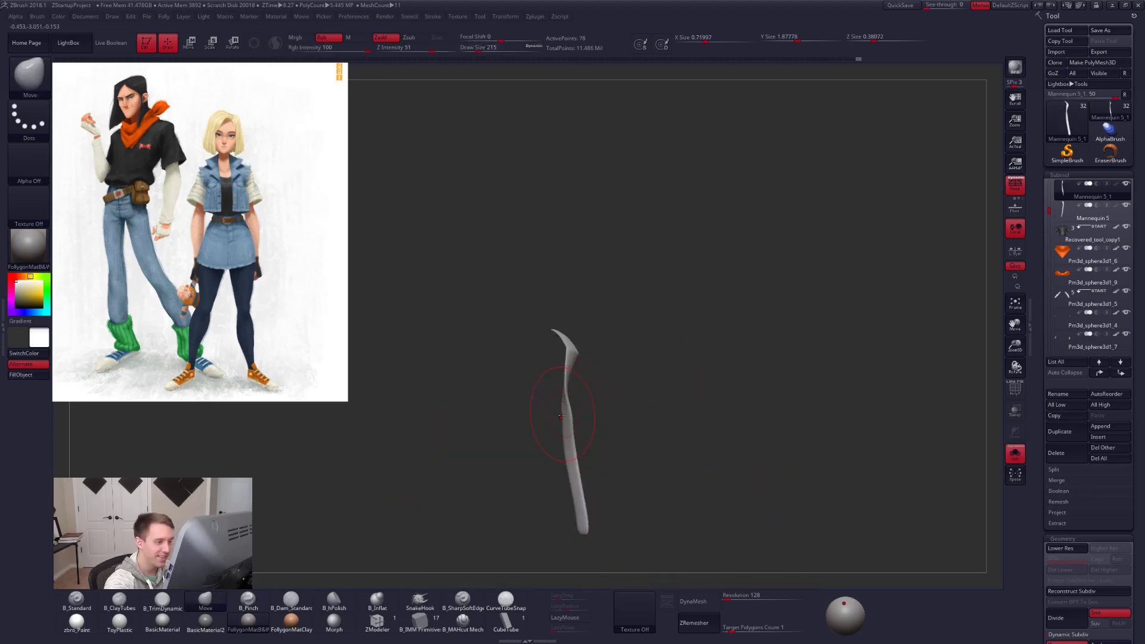
pyautogui.keyDown('ctrl'); pyautogui.moveTo(584, 390); pyautogui.dragTo(583, 430, button='right'); pyautogui.keyUp('ctrl')
pyautogui.hotkey('shift', 'd')
pyautogui.hotkey('shift', 'd')
pyautogui.press('space')
pyautogui.moveTo(587, 426); pyautogui.dragTo(584, 427)
pyautogui.hotkey('shift', 'f')
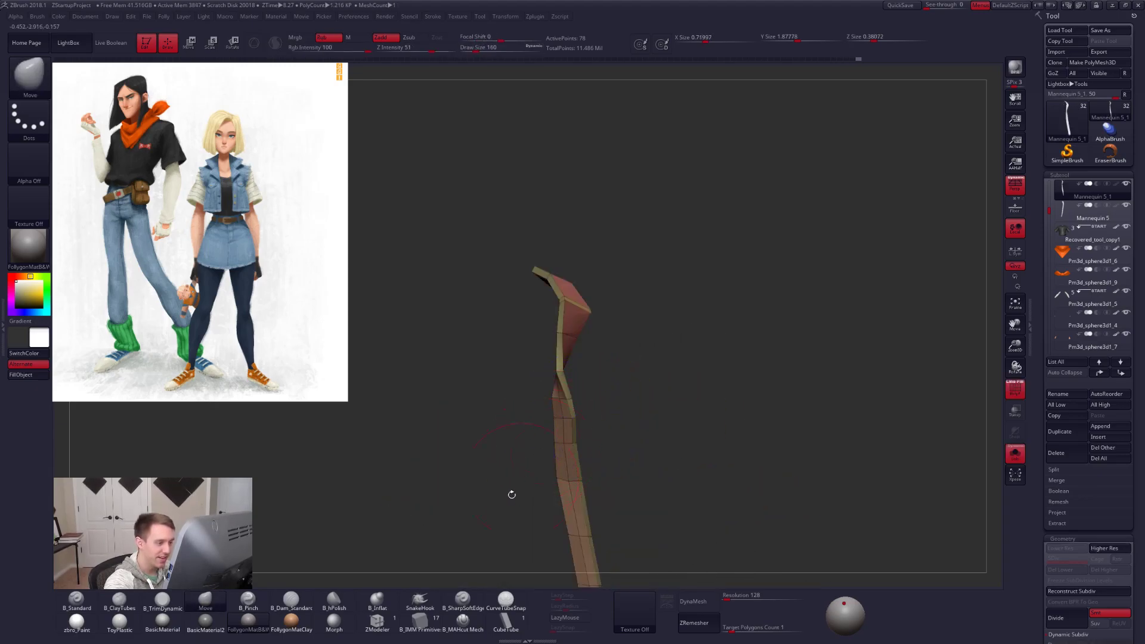
# Delete one complete edge loop across the strip's middle with ZModeler.
pyautogui.click(377, 620)
pyautogui.press('space')
pyautogui.click(502, 451)
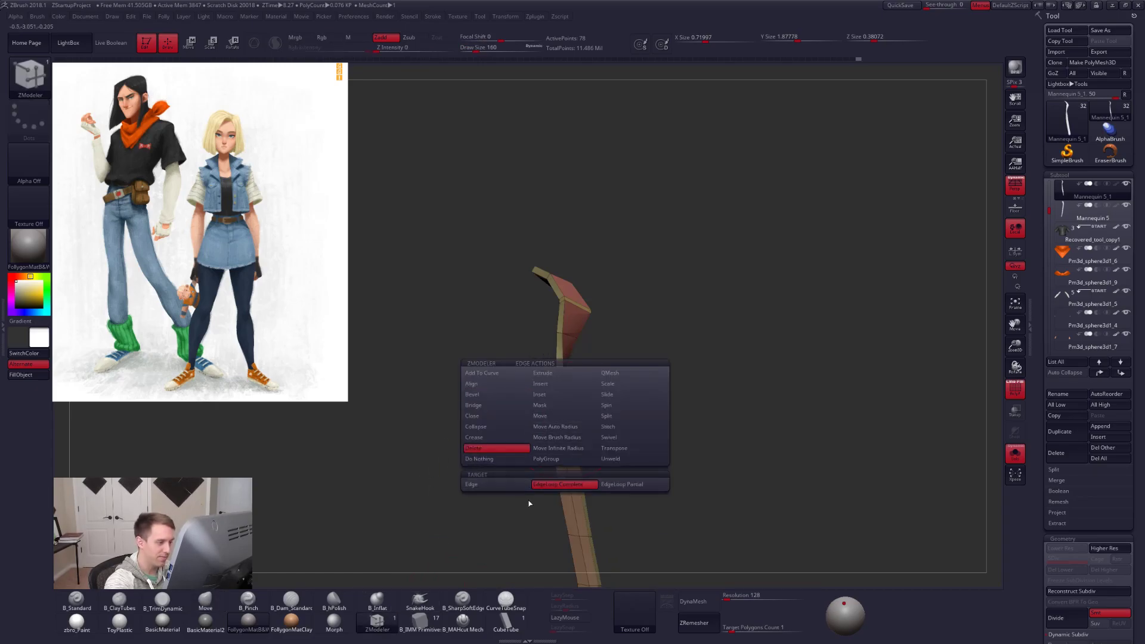
pyautogui.click(574, 452)
pyautogui.moveTo(576, 455)
pyautogui.mouseDown(button='right')
pyautogui.moveTo(474, 460)
pyautogui.moveTo(603, 435)
pyautogui.mouseUp(button='right')
# Set the Move brush's draw size to 140 and reshape the strip's upper part around the parting.
pyautogui.press('b')
pyautogui.press('m')
pyautogui.press('v')
pyautogui.hotkey('alt', 's')
pyautogui.moveTo(516, 420)
pyautogui.mouseDown(button='right')
pyautogui.moveTo(576, 407)
pyautogui.moveTo(528, 430)
pyautogui.moveTo(501, 426)
pyautogui.mouseUp(button='right')
pyautogui.hotkey('shift', 'f')
pyautogui.moveTo(526, 334)
pyautogui.mouseDown(button='right')
pyautogui.moveTo(532, 324)
pyautogui.moveTo(526, 370)
pyautogui.mouseUp(button='right')
pyautogui.press('space')
pyautogui.moveTo(526, 371); pyautogui.dragTo(518, 375)
pyautogui.moveTo(518, 375)
pyautogui.mouseDown(button='right')
pyautogui.moveTo(518, 362)
pyautogui.moveTo(548, 388)
pyautogui.mouseUp(button='right')
pyautogui.press('space')
pyautogui.moveTo(515, 382); pyautogui.dragTo(522, 380)
pyautogui.moveTo(560, 313); pyautogui.dragTo(574, 286)
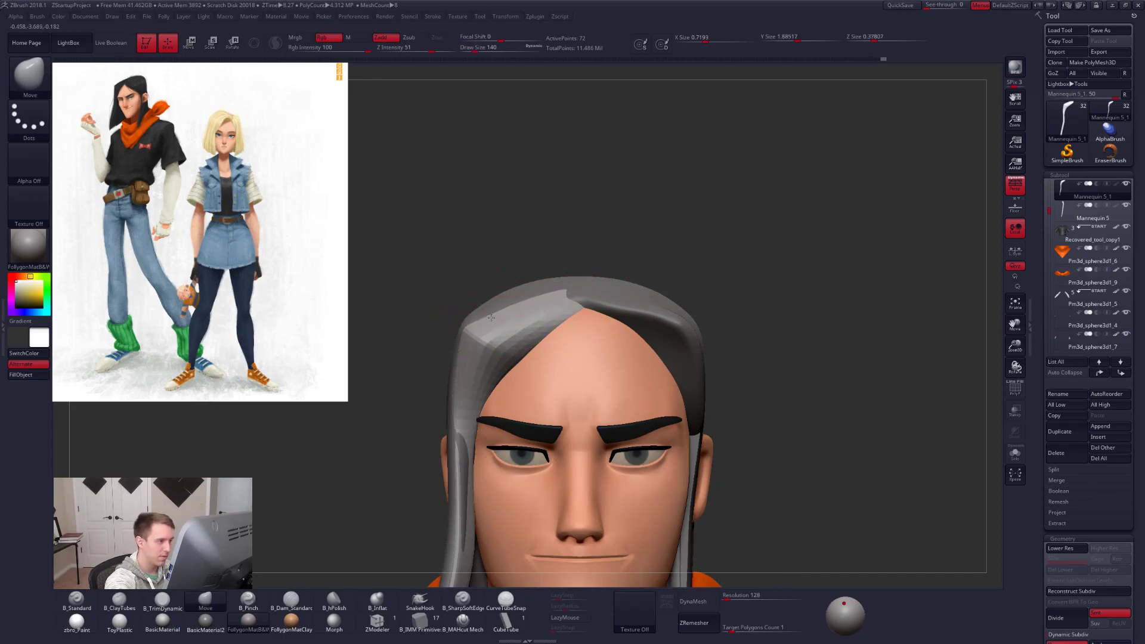
pyautogui.moveTo(508, 348); pyautogui.dragTo(486, 300, button='right')
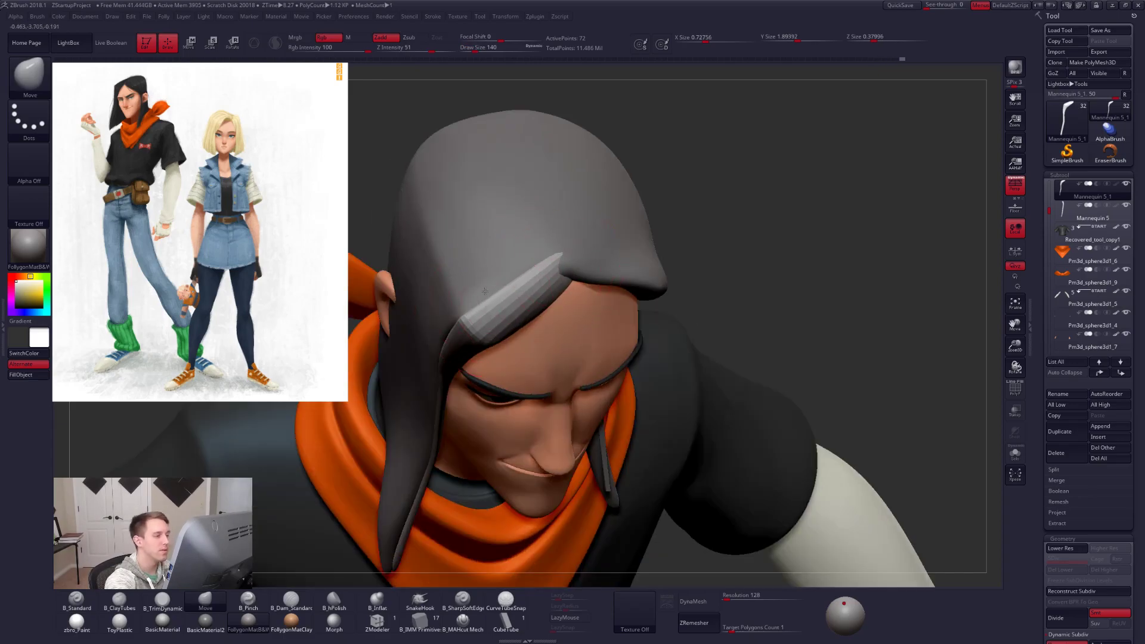
# Raise the Move brush's draw size to 215 while checking the strip from the three-quarter view.
pyautogui.keyDown('shift'); pyautogui.moveTo(485, 291); pyautogui.dragTo(705, 278, button='right'); pyautogui.keyUp('shift')
pyautogui.moveTo(660, 310)
pyautogui.keyDown('ctrl'); pyautogui.mouseDown(button='right')
pyautogui.moveTo(659, 288)
pyautogui.moveTo(708, 284)
pyautogui.moveTo(727, 261)
pyautogui.mouseUp(button='right'); pyautogui.keyUp('ctrl')
pyautogui.keyDown('alt'); pyautogui.moveTo(778, 500); pyautogui.dragTo(753, 512, button='right'); pyautogui.keyUp('alt')
pyautogui.press('space')
pyautogui.moveTo(544, 312); pyautogui.dragTo(551, 312)
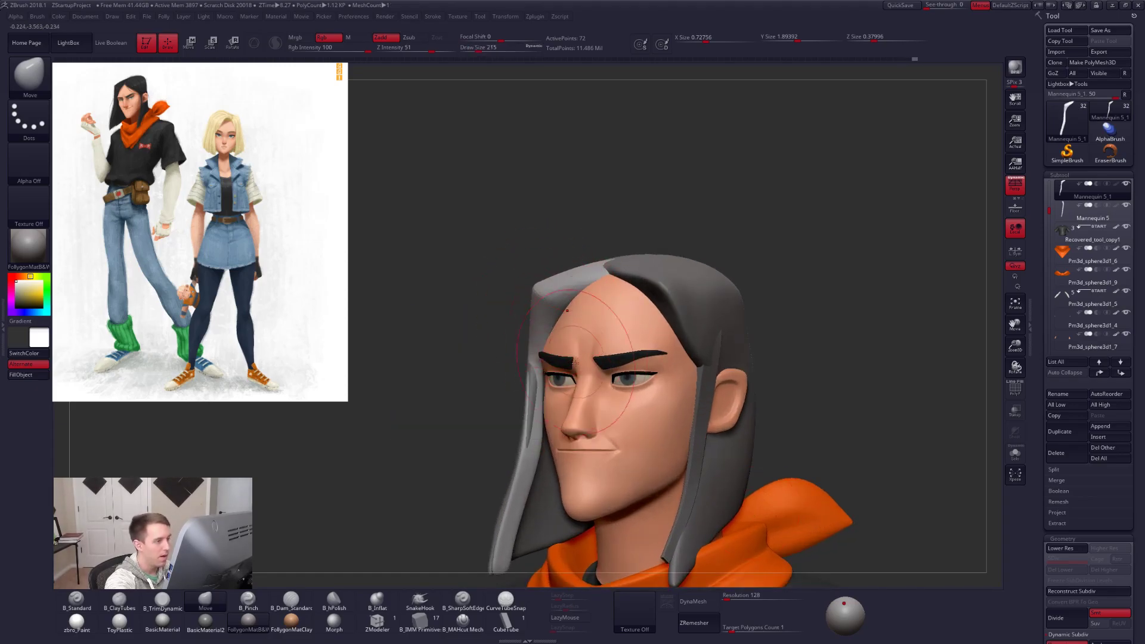
pyautogui.press('space')
pyautogui.moveTo(561, 297); pyautogui.dragTo(542, 294)
pyautogui.press('space')
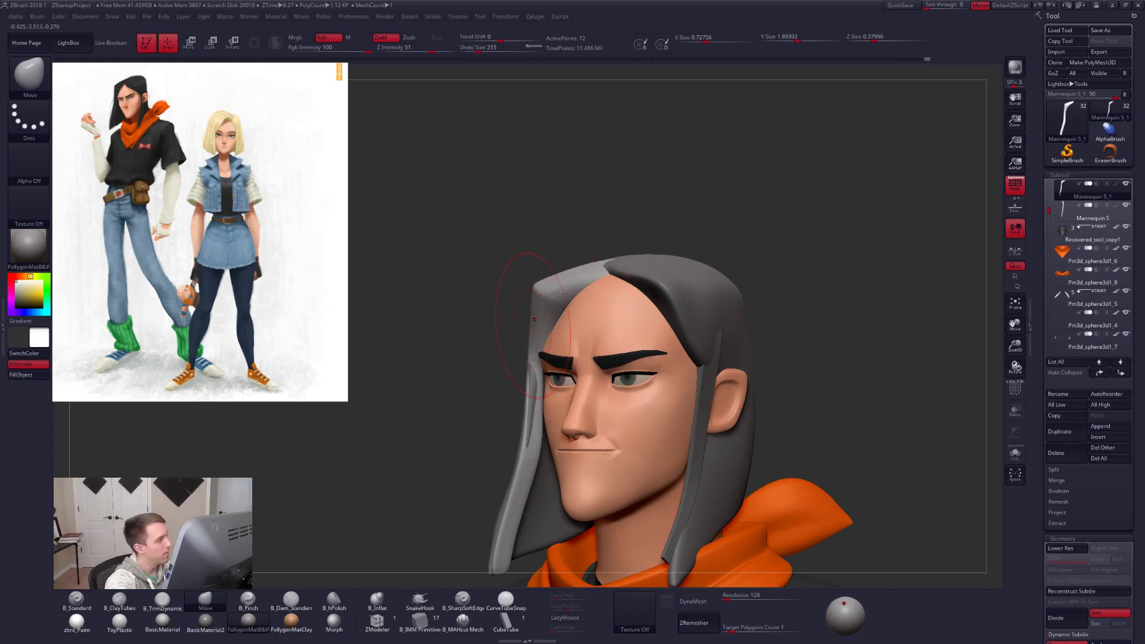
# Duplicate the hair strip subtool and mirror the copy to the other side of the head.
pyautogui.moveTo(757, 332)
pyautogui.keyDown('shift'); pyautogui.mouseDown()
pyautogui.moveTo(769, 336)
pyautogui.moveTo(738, 355)
pyautogui.moveTo(754, 356)
pyautogui.moveTo(687, 357)
pyautogui.mouseUp(); pyautogui.keyUp('shift')
pyautogui.moveTo(772, 381)
pyautogui.keyDown('alt'); pyautogui.mouseDown()
pyautogui.moveTo(761, 384)
pyautogui.moveTo(792, 334)
pyautogui.mouseUp(); pyautogui.keyUp('alt')
pyautogui.hotkey('ctrl', 'shift', 'f')
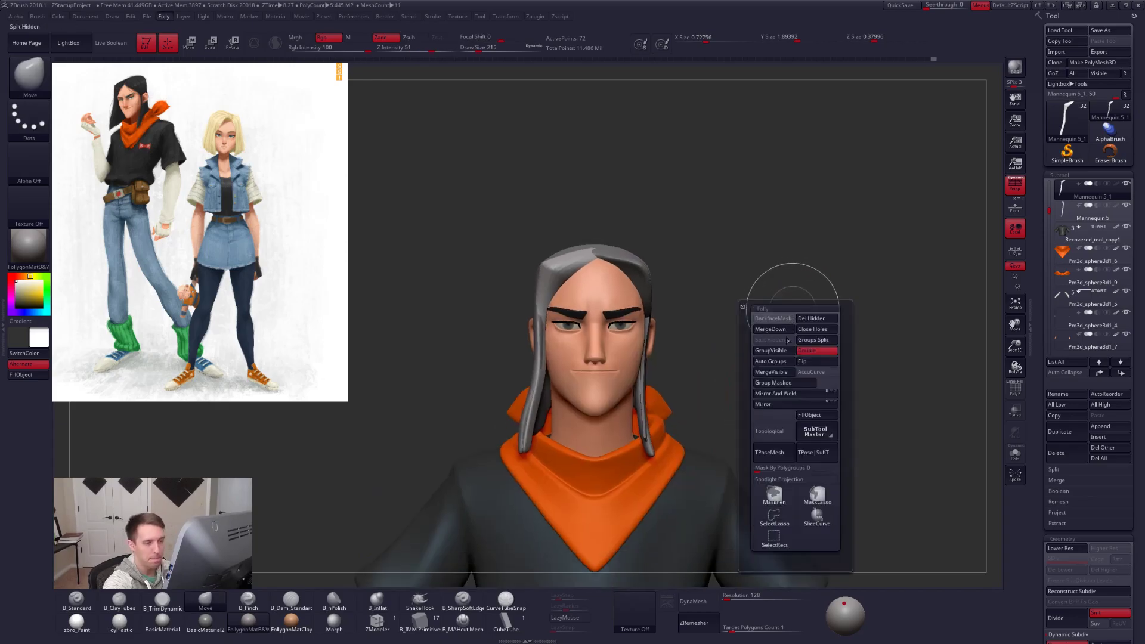
pyautogui.click(832, 392)
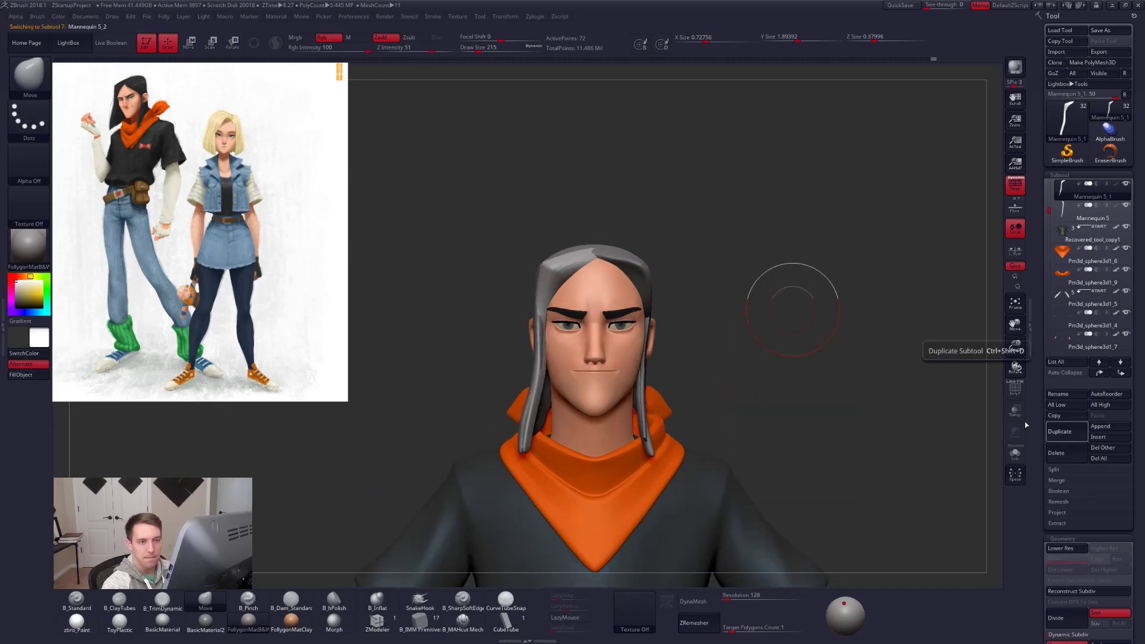
pyautogui.press('f')
pyautogui.click(796, 412)
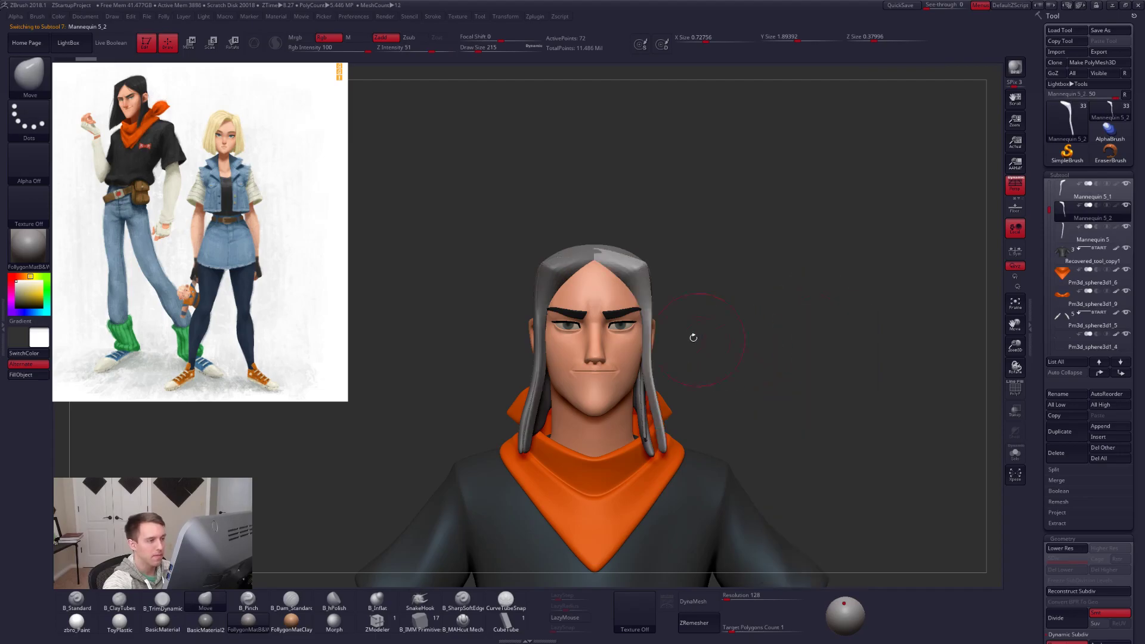
# Set the draw size to 350 and move the mirrored strip in side view to follow the hair near the ear.
pyautogui.moveTo(699, 337)
pyautogui.mouseDown()
pyautogui.moveTo(650, 284)
pyautogui.moveTo(477, 304)
pyautogui.mouseUp()
pyautogui.press('space')
pyautogui.moveTo(634, 328)
pyautogui.mouseDown()
pyautogui.moveTo(637, 349)
pyautogui.moveTo(651, 345)
pyautogui.mouseUp()
pyautogui.moveTo(630, 396); pyautogui.dragTo(655, 400)
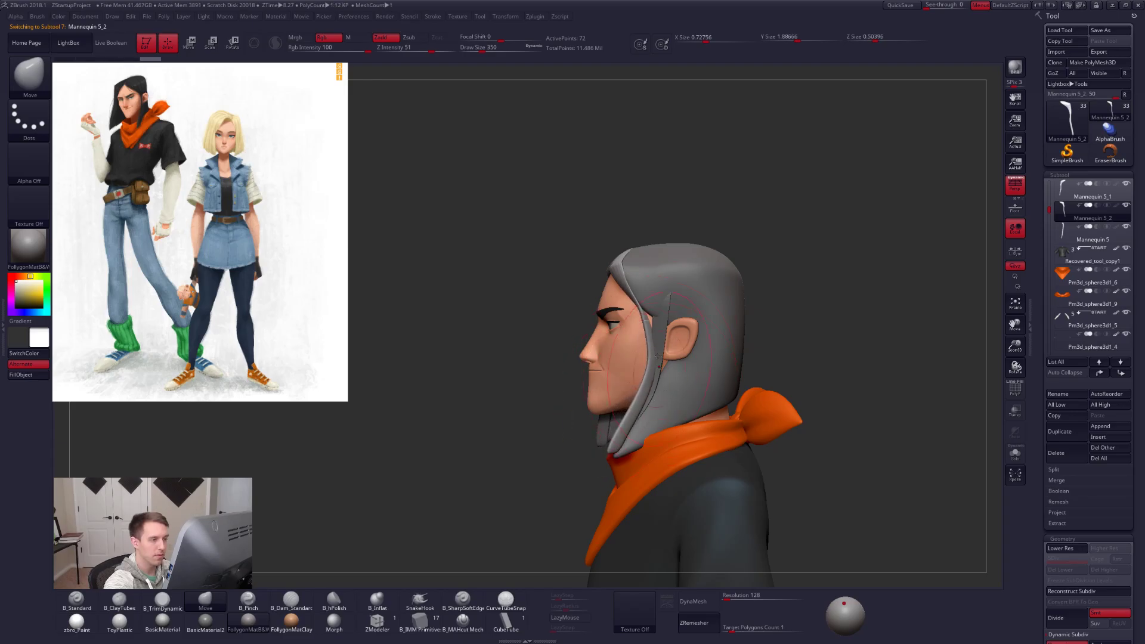
# Reselect the mirrored strip, set the draw size to 181 and adjust its shape against the head.
pyautogui.keyDown('alt'); pyautogui.click(667, 324); pyautogui.keyUp('alt')
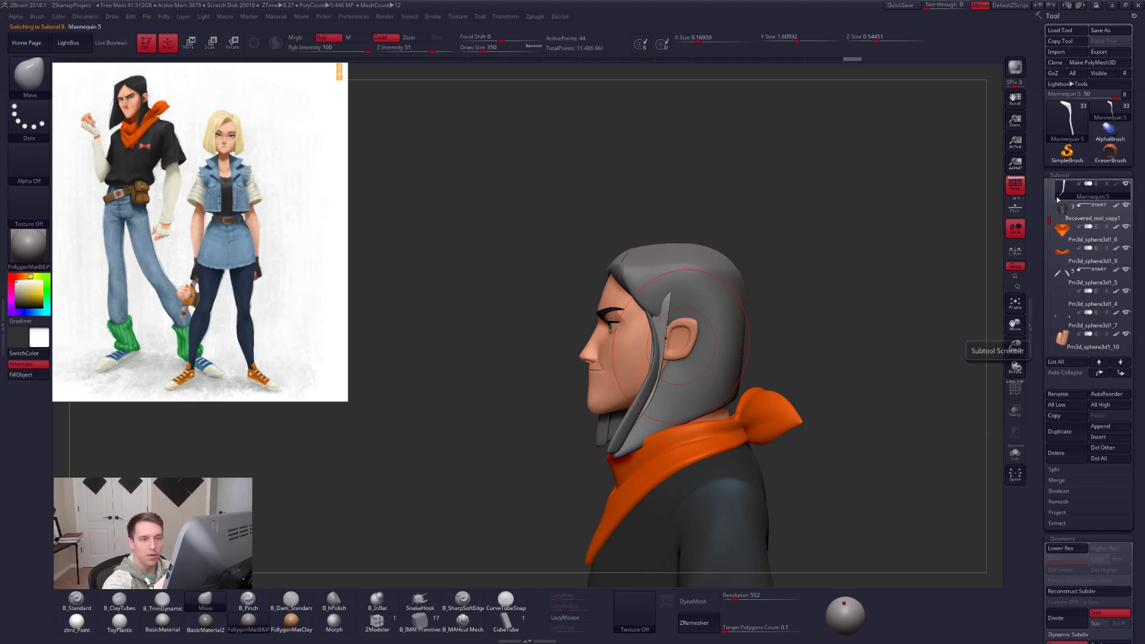
pyautogui.scroll(3, 1066, 286)
pyautogui.click(1065, 236)
pyautogui.press('space')
pyautogui.moveTo(642, 325)
pyautogui.mouseDown()
pyautogui.moveTo(631, 325)
pyautogui.moveTo(664, 342)
pyautogui.moveTo(654, 325)
pyautogui.mouseUp()
pyautogui.moveTo(554, 342); pyautogui.dragTo(734, 334)
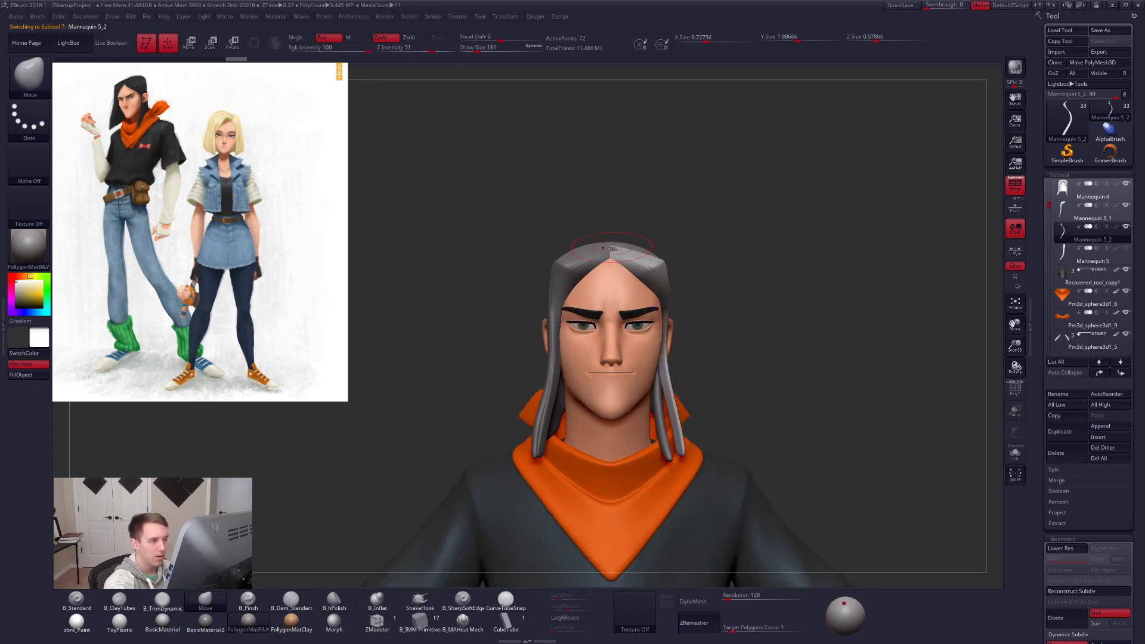
pyautogui.moveTo(823, 455)
pyautogui.mouseDown(button='right')
pyautogui.moveTo(861, 459)
pyautogui.moveTo(811, 463)
pyautogui.moveTo(826, 461)
pyautogui.mouseUp(button='right')
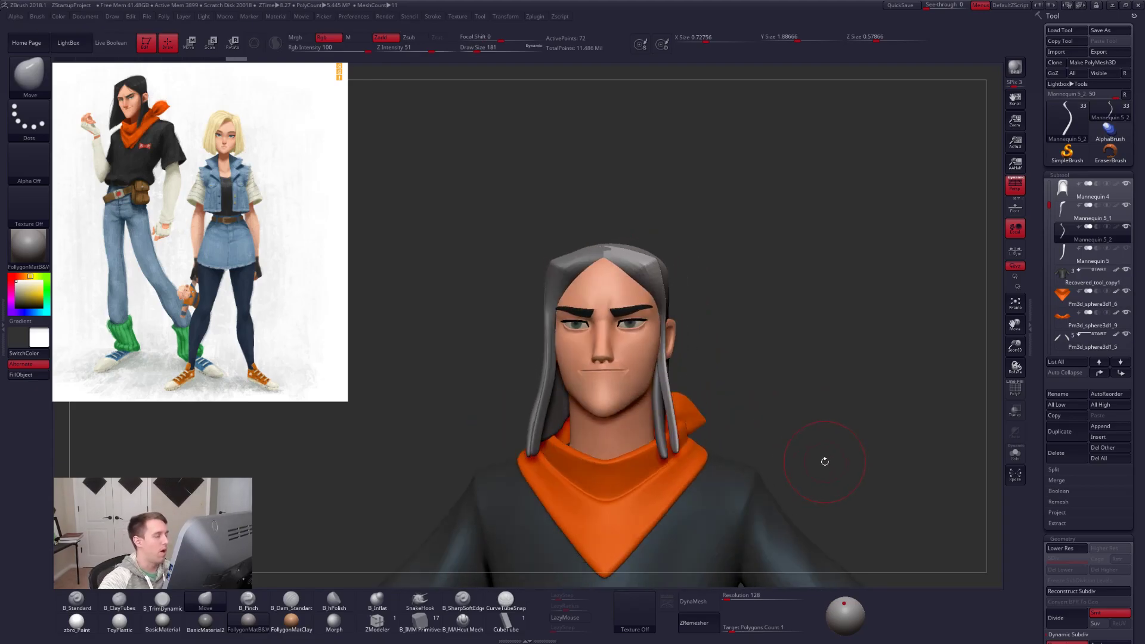
# Switch to Chrome, search Google Images for "android 17" and open the frontal face close-up to study the hair.
pyautogui.hotkey('alt', 'Tab')
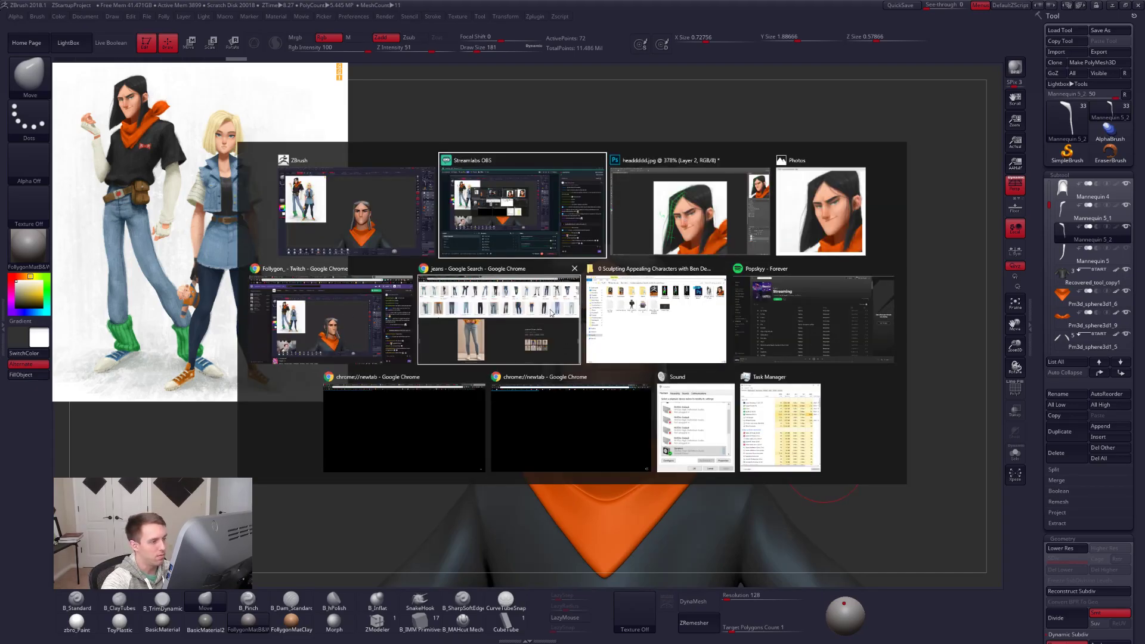
pyautogui.click(550, 312)
pyautogui.scroll(2, 179, 179)
pyautogui.doubleClick(88, 67)
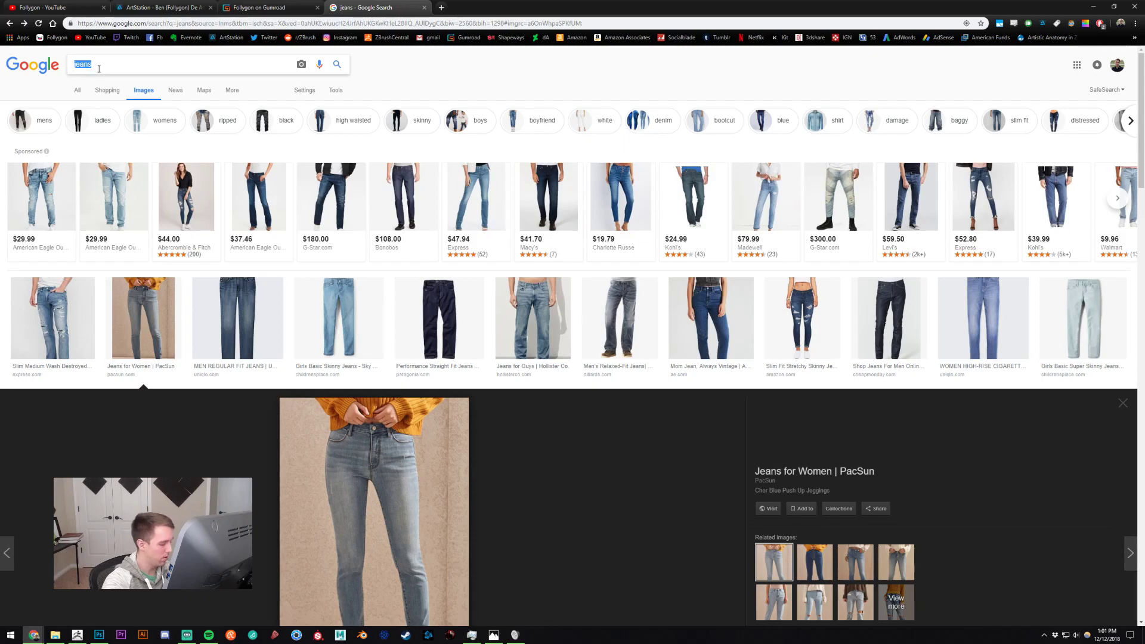
pyautogui.write('andro')
pyautogui.click(123, 78)
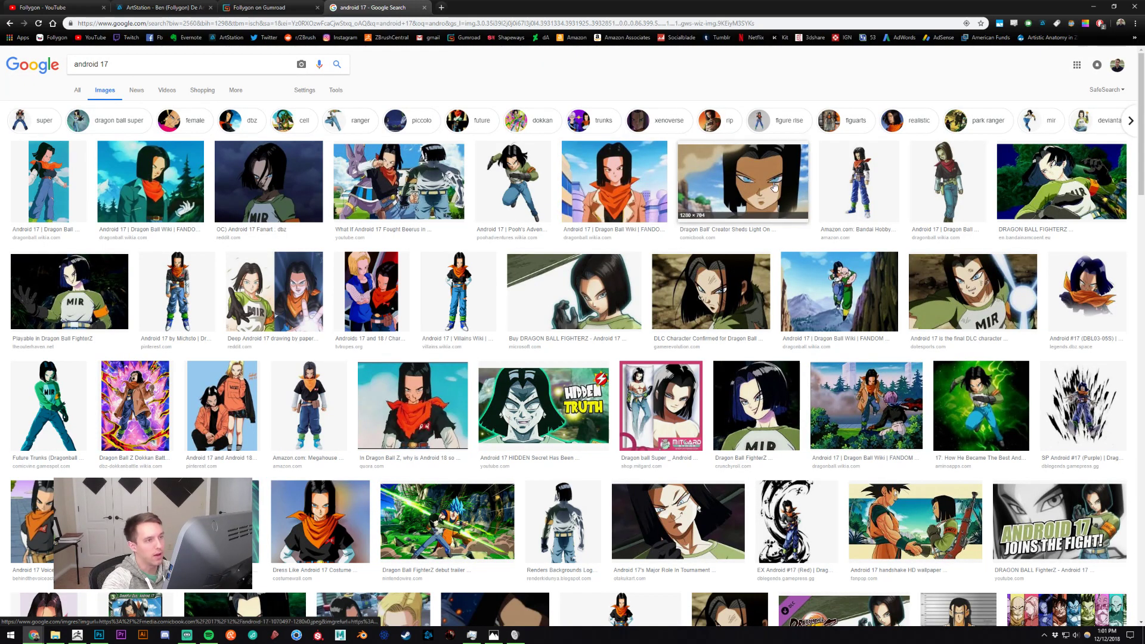
pyautogui.click(743, 182)
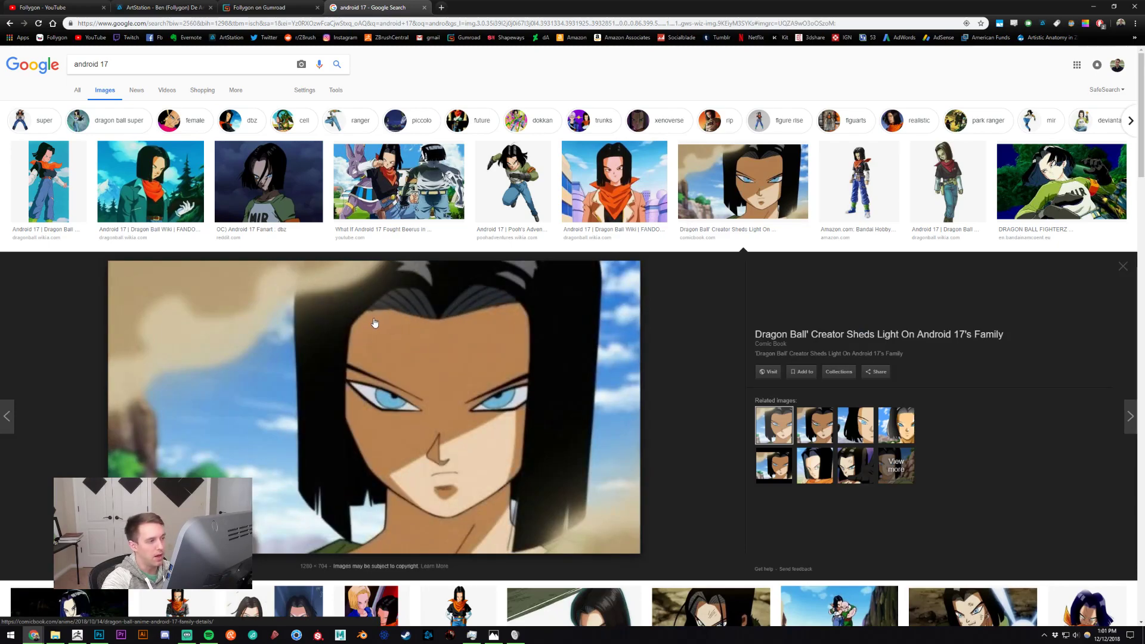
# Look at the green hair paint-over in Photoshop and return to ZBrush with the head in front view.
pyautogui.hotkey('alt', 'Tab')
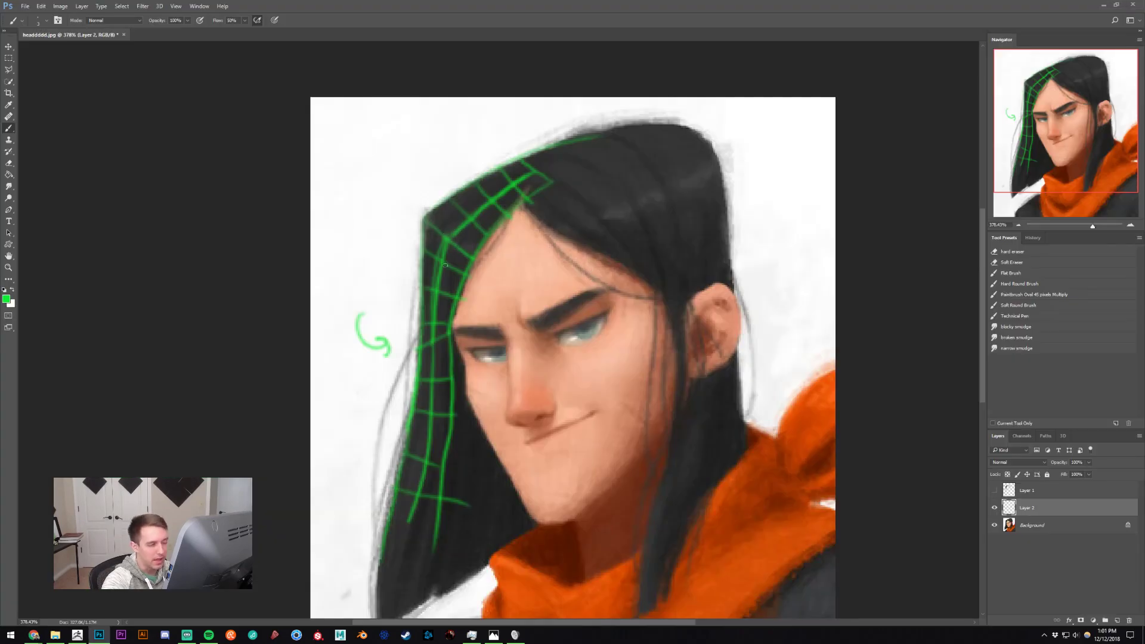
pyautogui.hotkey('alt', 'Tab')
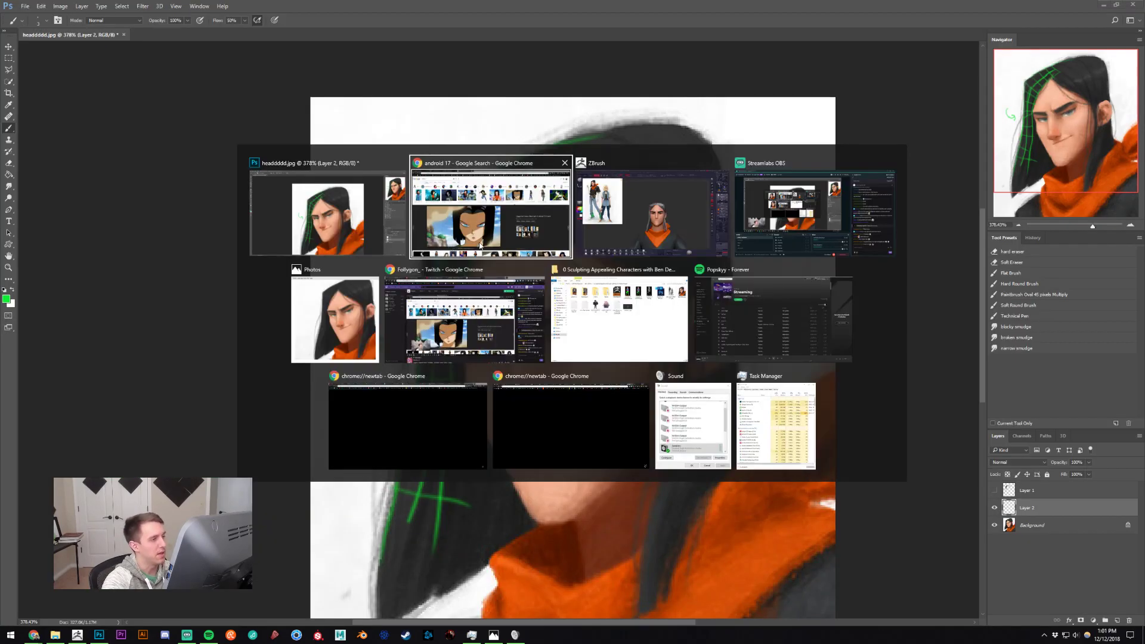
pyautogui.moveTo(533, 304)
pyautogui.mouseDown(button='right')
pyautogui.moveTo(492, 302)
pyautogui.moveTo(553, 307)
pyautogui.moveTo(538, 308)
pyautogui.moveTo(561, 273)
pyautogui.mouseUp(button='right')
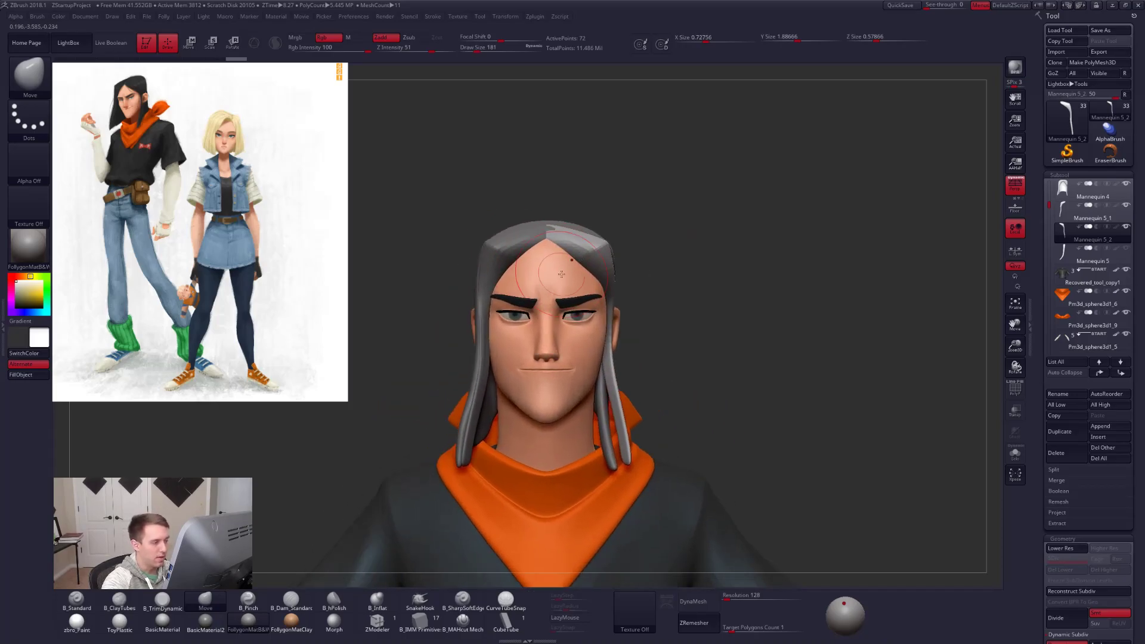
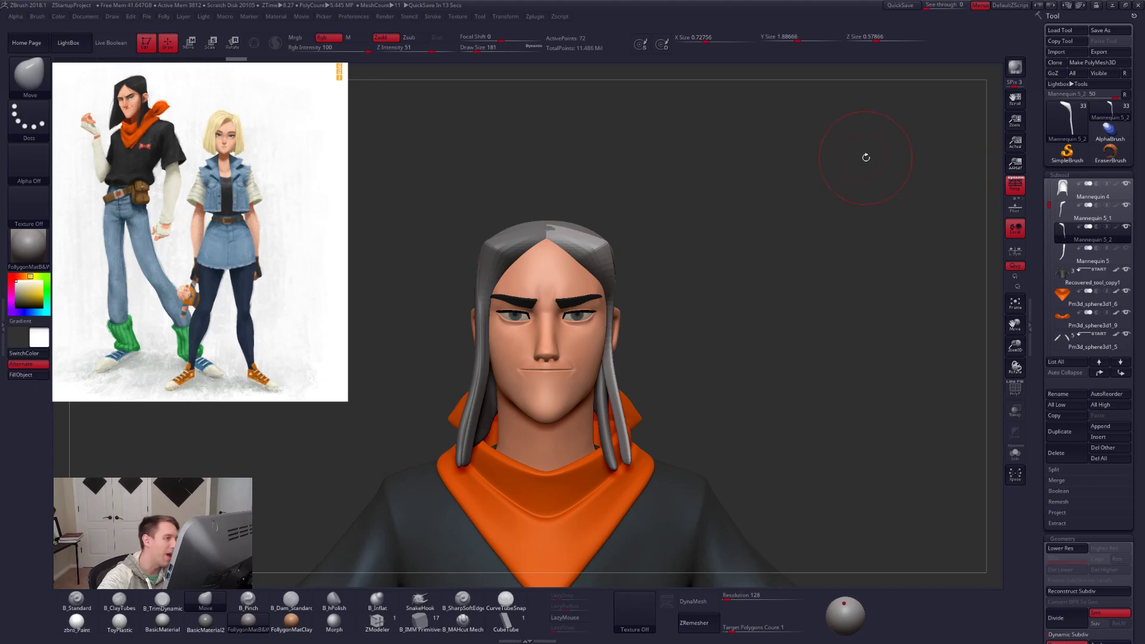
# Select the original hair strip, isolate it at its lowest subdivision level with polyframe on, and set the draw size to 104.
pyautogui.keyDown('alt'); pyautogui.click(493, 226); pyautogui.keyUp('alt')
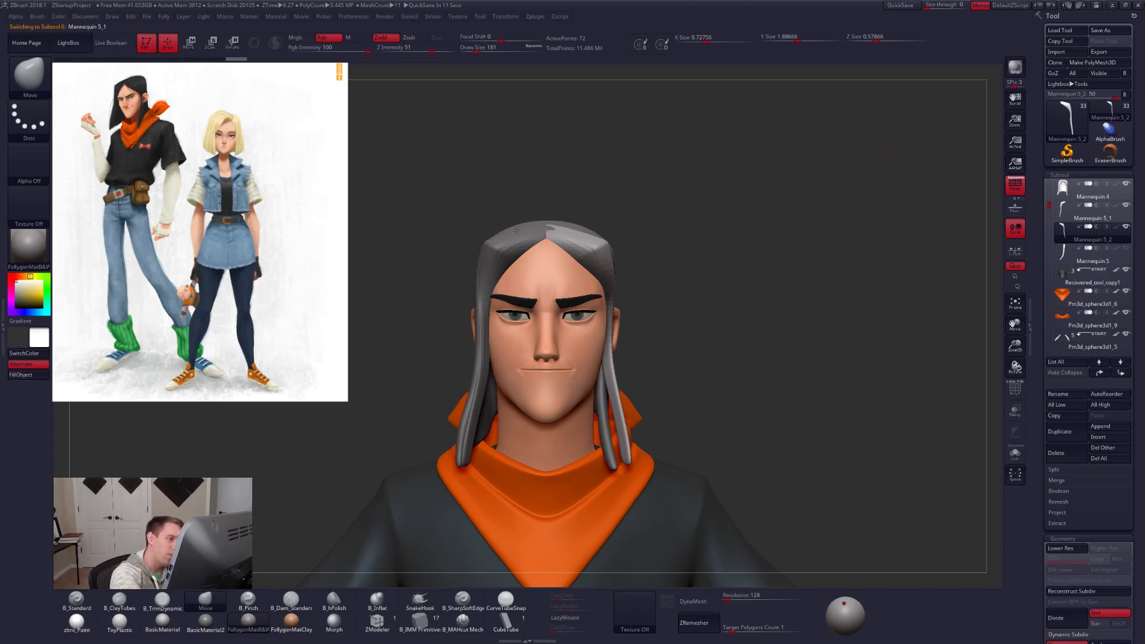
pyautogui.keyDown('alt'); pyautogui.moveTo(608, 295); pyautogui.dragTo(658, 325, button='right'); pyautogui.keyUp('alt')
pyautogui.press('space')
pyautogui.moveTo(526, 374); pyautogui.dragTo(535, 375)
pyautogui.moveTo(477, 369)
pyautogui.mouseDown(button='right')
pyautogui.moveTo(550, 325)
pyautogui.moveTo(539, 341)
pyautogui.mouseUp(button='right')
pyautogui.hotkey('shift', 's')
pyautogui.press('space')
pyautogui.moveTo(534, 371); pyautogui.dragTo(529, 358)
pyautogui.hotkey('shift', 'f')
pyautogui.hotkey('shift', 'd')
pyautogui.press('space')
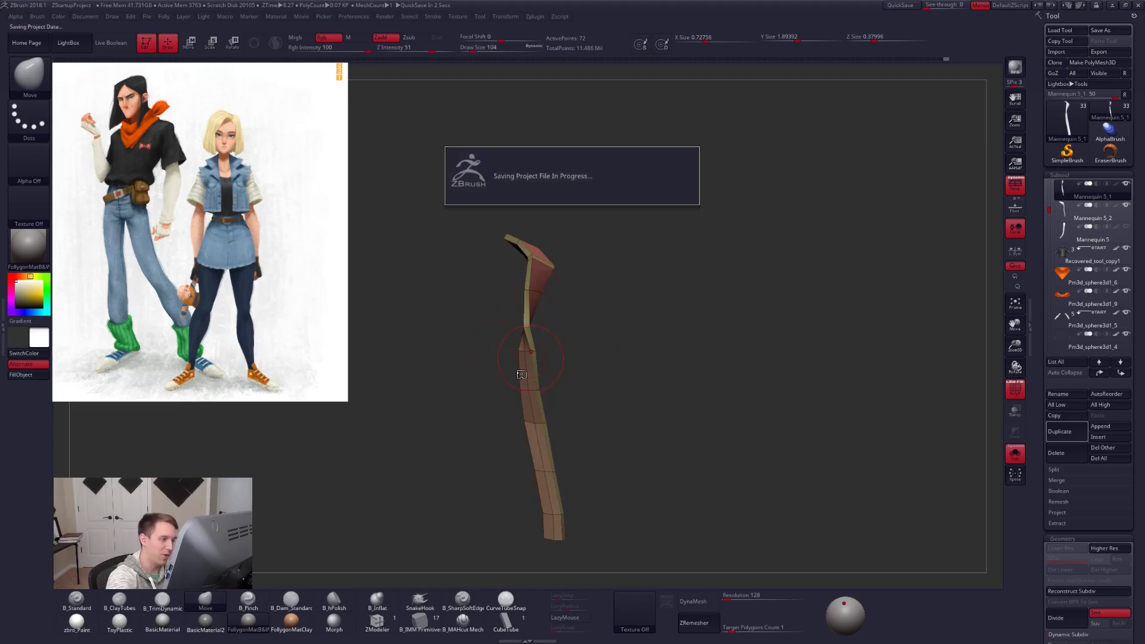
# Mask part of the isolated strip and place a Move transpose line along its middle, then return to draw mode.
pyautogui.moveTo(509, 346)
pyautogui.keyDown('ctrl'); pyautogui.mouseDown()
pyautogui.moveTo(562, 356)
pyautogui.moveTo(524, 378)
pyautogui.mouseUp(); pyautogui.keyUp('ctrl')
pyautogui.keyDown('ctrl'); pyautogui.click(556, 376); pyautogui.keyUp('ctrl')
pyautogui.press('w')
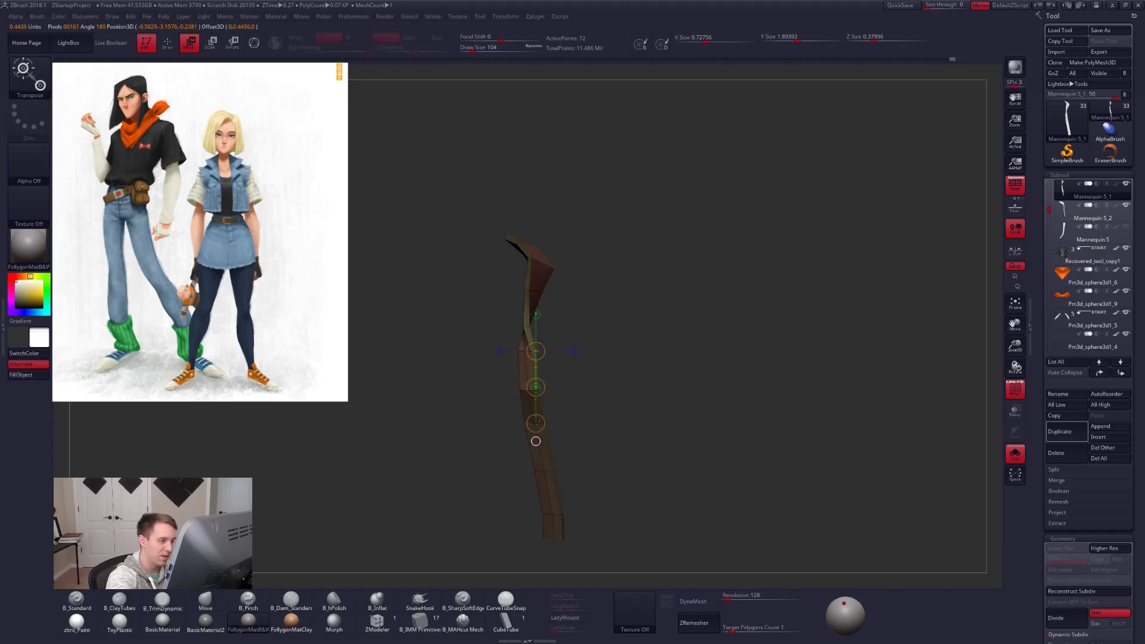
pyautogui.press('q')
pyautogui.moveTo(572, 373)
pyautogui.mouseDown()
pyautogui.moveTo(593, 363)
pyautogui.moveTo(528, 339)
pyautogui.mouseUp()
# Show the whole head again, restore the strip's subdivision and nudge it beside the face with draw size 192.
pyautogui.press('space')
pyautogui.moveTo(541, 419)
pyautogui.mouseDown()
pyautogui.moveTo(561, 426)
pyautogui.moveTo(561, 474)
pyautogui.mouseUp()
pyautogui.hotkey('shift', 's')
pyautogui.press('d')
pyautogui.moveTo(556, 393)
pyautogui.mouseDown()
pyautogui.moveTo(526, 400)
pyautogui.moveTo(551, 413)
pyautogui.mouseUp()
pyautogui.press('space')
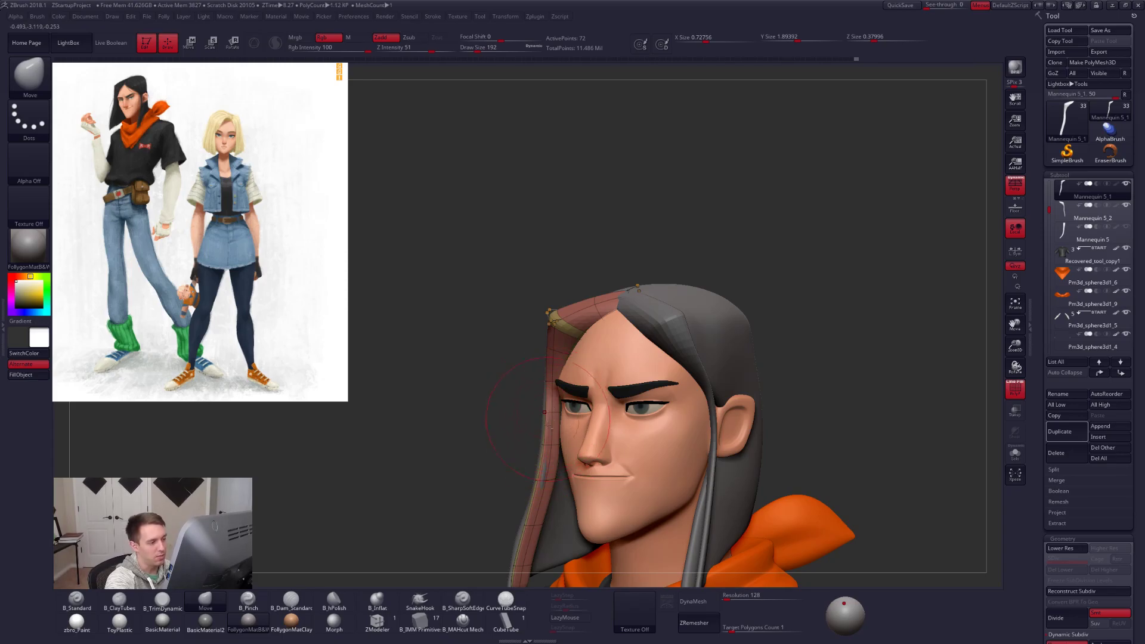
# Select the main hair mass and set the Move brush's draw size to 140 in front view.
pyautogui.moveTo(823, 450); pyautogui.dragTo(866, 460)
pyautogui.keyDown('alt'); pyautogui.click(537, 315); pyautogui.keyUp('alt')
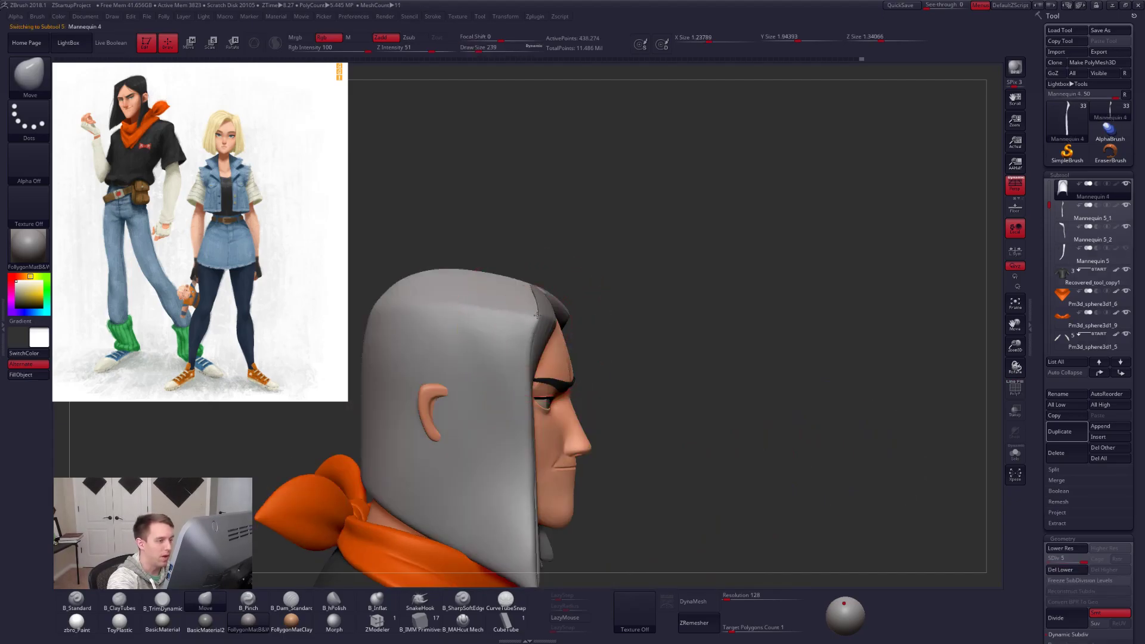
pyautogui.press('space')
pyautogui.moveTo(531, 322); pyautogui.dragTo(524, 322)
pyautogui.moveTo(733, 370)
pyautogui.mouseDown()
pyautogui.moveTo(667, 394)
pyautogui.moveTo(638, 382)
pyautogui.mouseUp()
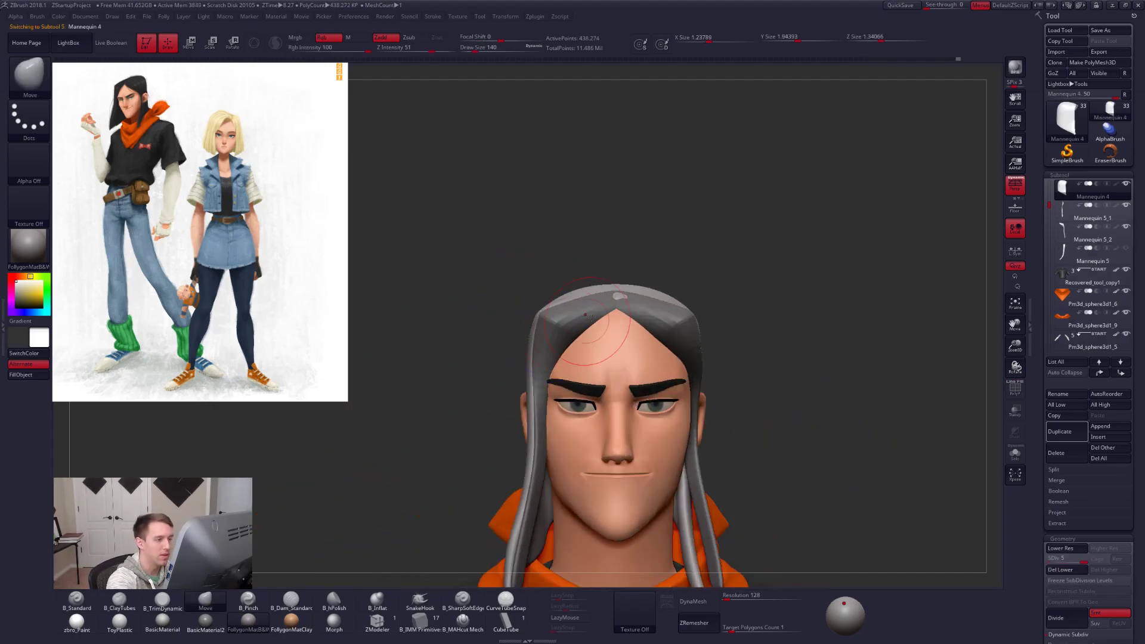
pyautogui.moveTo(646, 309)
pyautogui.keyDown('alt'); pyautogui.mouseDown(button='right')
pyautogui.moveTo(581, 386)
pyautogui.moveTo(795, 585)
pyautogui.moveTo(799, 626)
pyautogui.moveTo(582, 359)
pyautogui.moveTo(615, 386)
pyautogui.mouseUp(button='right'); pyautogui.keyUp('alt')
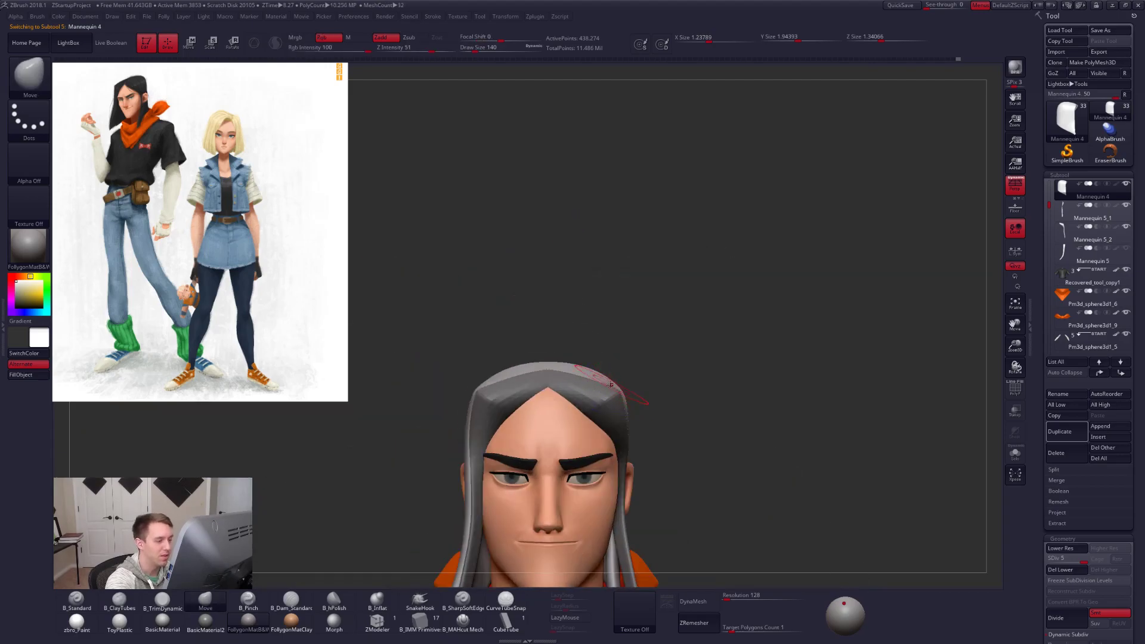
# Select the mirrored strip, set the draw size to 203 and nudge it near the parting.
pyautogui.keyDown('alt'); pyautogui.click(579, 386); pyautogui.keyUp('alt')
pyautogui.press('space')
pyautogui.moveTo(570, 386); pyautogui.dragTo(574, 387)
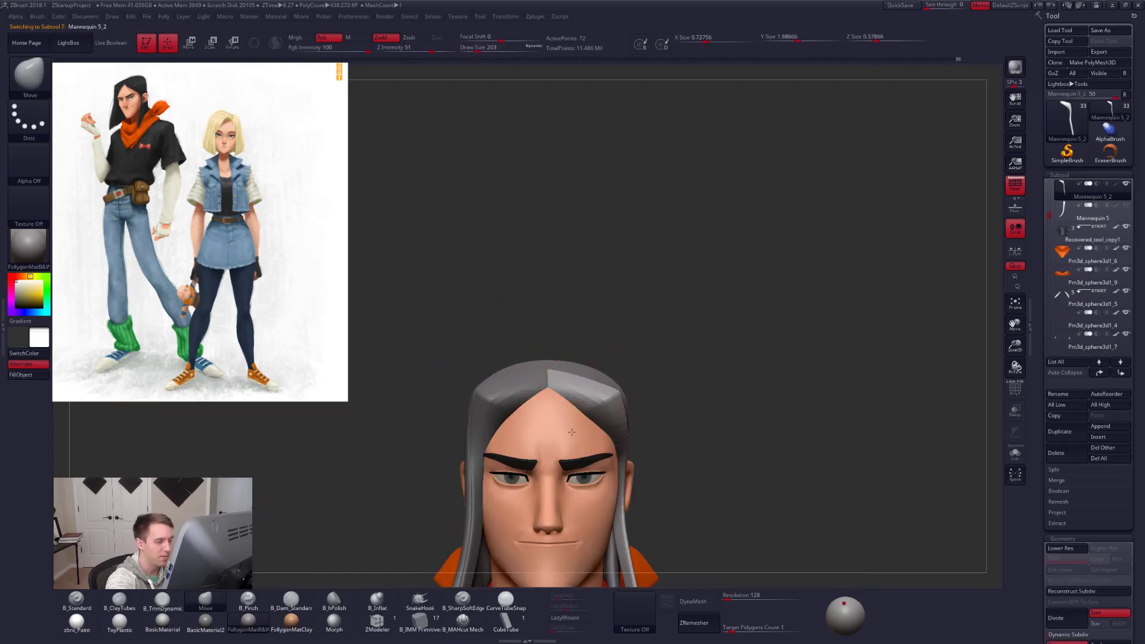
pyautogui.moveTo(537, 334); pyautogui.dragTo(540, 372, button='right')
pyautogui.moveTo(555, 374); pyautogui.dragTo(555, 369)
# Select the main hair mass and examine its outline from the three-quarter and side views.
pyautogui.keyDown('alt'); pyautogui.click(574, 351); pyautogui.keyUp('alt')
pyautogui.moveTo(572, 346)
pyautogui.mouseDown(button='right')
pyautogui.moveTo(591, 343)
pyautogui.moveTo(749, 424)
pyautogui.moveTo(530, 305)
pyautogui.mouseUp(button='right')
pyautogui.press('ctrl')
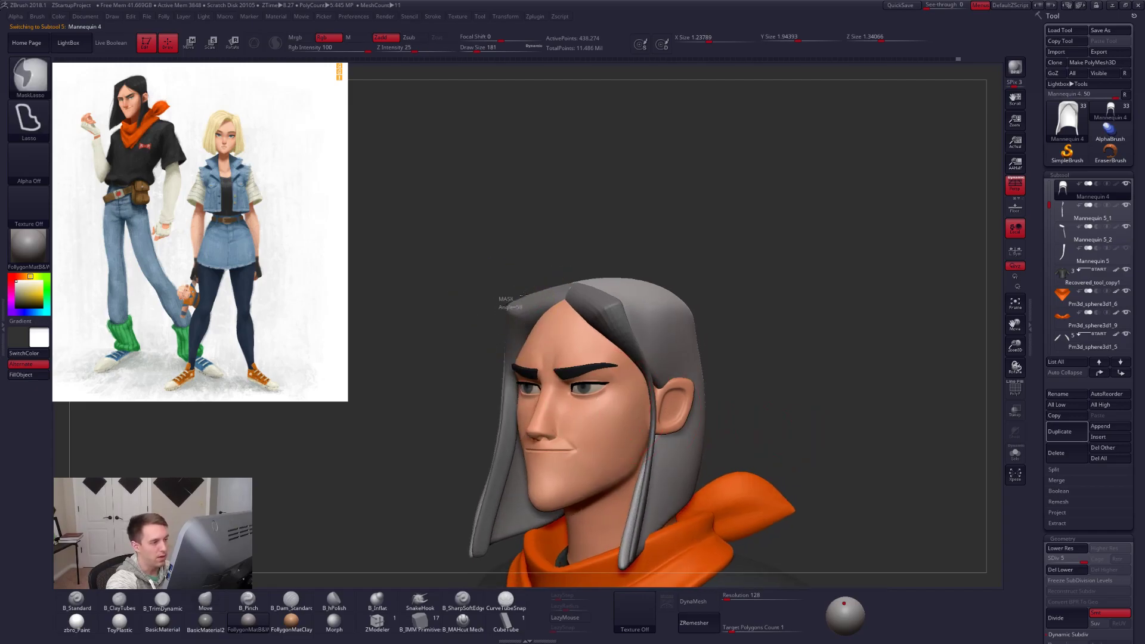
pyautogui.moveTo(758, 293)
pyautogui.keyDown('ctrl'); pyautogui.mouseDown(button='right')
pyautogui.moveTo(851, 493)
pyautogui.moveTo(828, 462)
pyautogui.moveTo(849, 479)
pyautogui.moveTo(882, 476)
pyautogui.moveTo(840, 480)
pyautogui.moveTo(883, 476)
pyautogui.moveTo(781, 466)
pyautogui.mouseUp(button='right'); pyautogui.keyUp('ctrl')
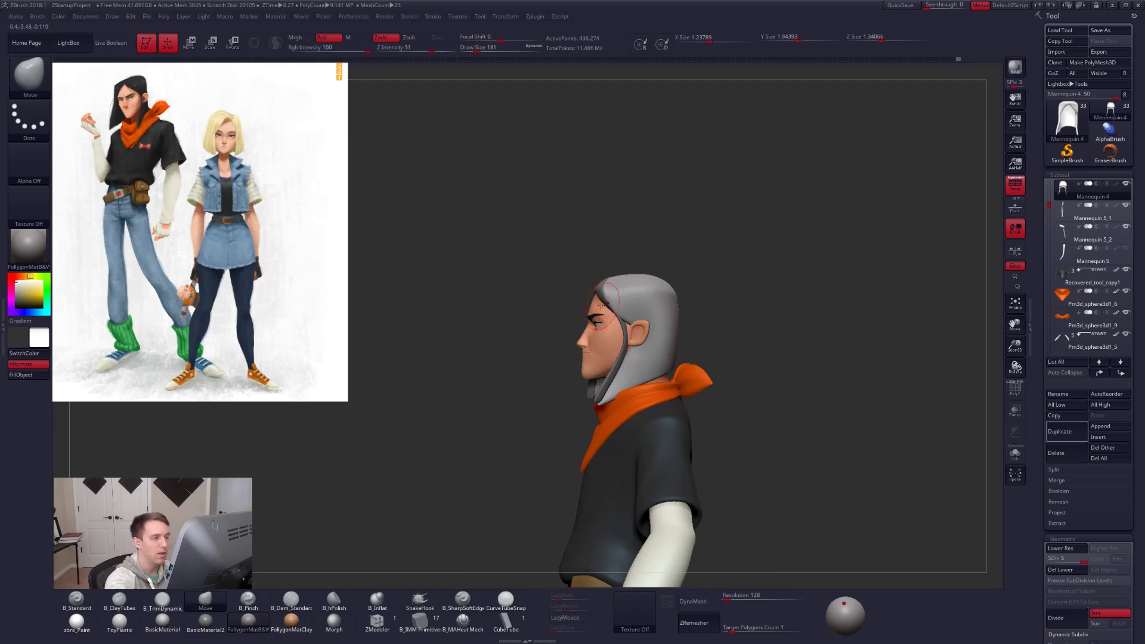
# Reselect the mirrored strip, drop it to its lowest subdivision level and set the draw size to 203.
pyautogui.keyDown('alt'); pyautogui.click(617, 339); pyautogui.keyUp('alt')
pyautogui.keyDown('ctrl'); pyautogui.moveTo(602, 339); pyautogui.dragTo(577, 383, button='right'); pyautogui.keyUp('ctrl')
pyautogui.press('space')
pyautogui.moveTo(617, 325); pyautogui.dragTo(616, 321)
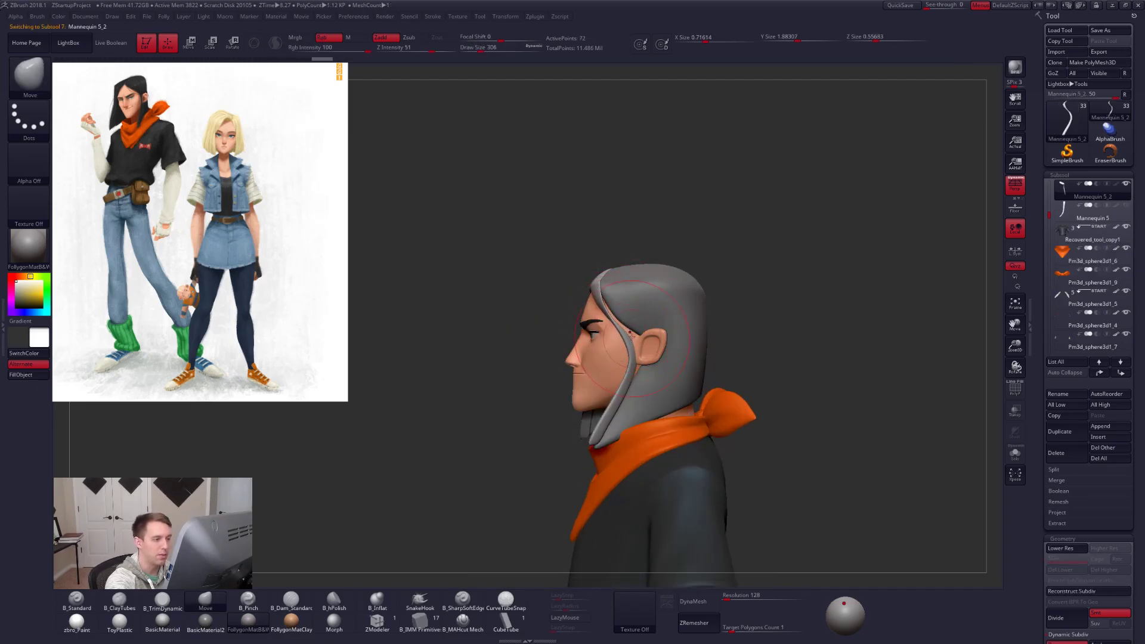
pyautogui.hotkey('shift', 'd')
pyautogui.hotkey('shift', 'd')
pyautogui.hotkey('shift', 'd')
pyautogui.hotkey('shift', 'd')
pyautogui.hotkey('shift', 'd')
pyautogui.hotkey('shift', 'd')
pyautogui.press('space')
pyautogui.moveTo(616, 313); pyautogui.dragTo(614, 312)
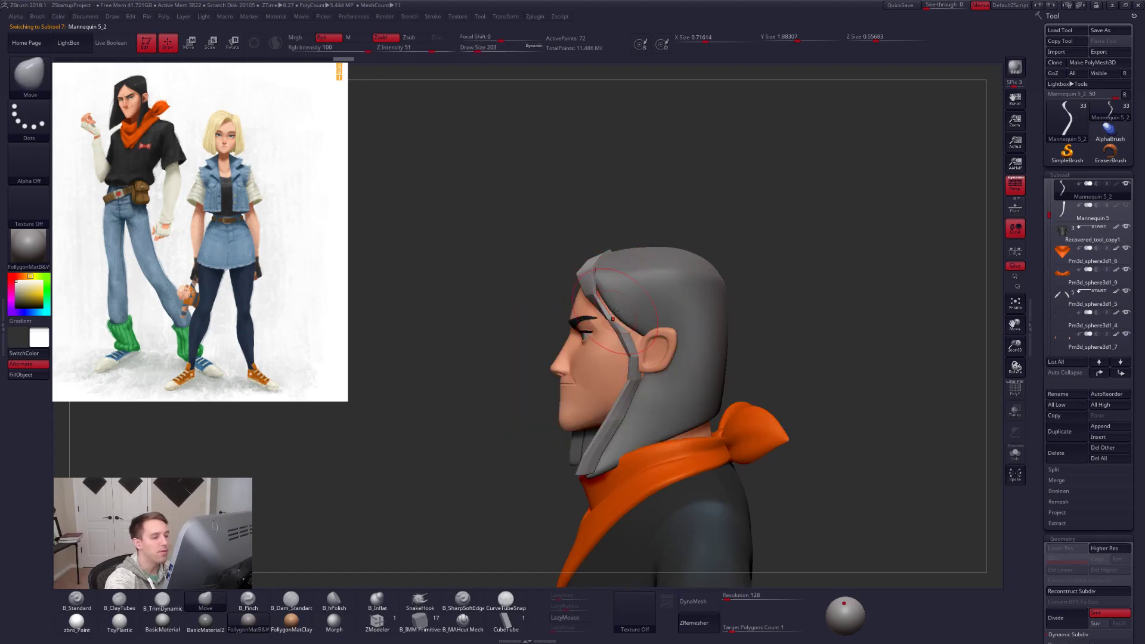
# Isolate the mirrored strip, set the draw size to 81 and reshape its bends with the Move brush.
pyautogui.moveTo(648, 308); pyautogui.dragTo(733, 313, button='right')
pyautogui.hotkey('alt', 's')
pyautogui.press('space')
pyautogui.moveTo(623, 339); pyautogui.dragTo(616, 341)
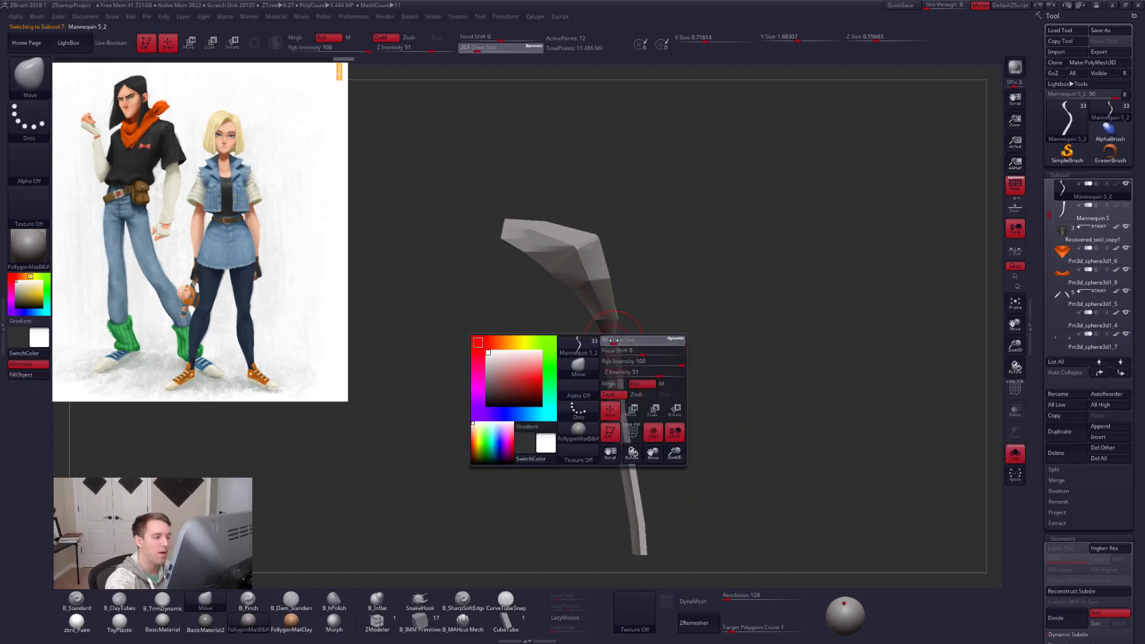
pyautogui.moveTo(616, 341); pyautogui.dragTo(627, 344, button='right')
pyautogui.moveTo(619, 383); pyautogui.dragTo(629, 411)
pyautogui.moveTo(614, 376); pyautogui.dragTo(626, 371, button='right')
pyautogui.moveTo(599, 344); pyautogui.dragTo(597, 345)
pyautogui.moveTo(594, 416); pyautogui.dragTo(596, 416)
pyautogui.moveTo(525, 364)
pyautogui.mouseDown()
pyautogui.moveTo(588, 359)
pyautogui.moveTo(537, 352)
pyautogui.mouseUp()
pyautogui.press('d')
pyautogui.hotkey('shift', 'd')
pyautogui.moveTo(631, 314); pyautogui.dragTo(620, 347)
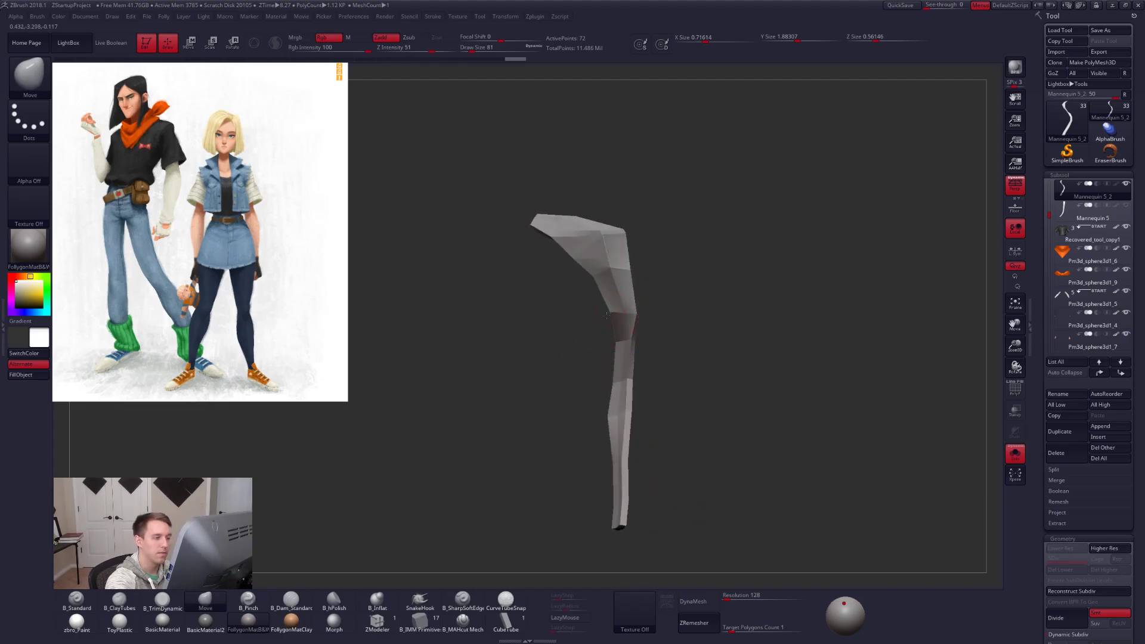
# Restore the strip's subdivision, show the whole head without polyframe and set the draw size to 265.
pyautogui.press('d')
pyautogui.hotkey('shift', 'f')
pyautogui.moveTo(620, 354)
pyautogui.keyDown('ctrl'); pyautogui.mouseDown(button='right')
pyautogui.moveTo(747, 483)
pyautogui.moveTo(725, 477)
pyautogui.moveTo(740, 477)
pyautogui.mouseUp(button='right'); pyautogui.keyUp('ctrl')
pyautogui.hotkey('shift', 's')
pyautogui.hotkey('shift', 'f')
pyautogui.press('space')
pyautogui.moveTo(634, 342); pyautogui.dragTo(641, 341)
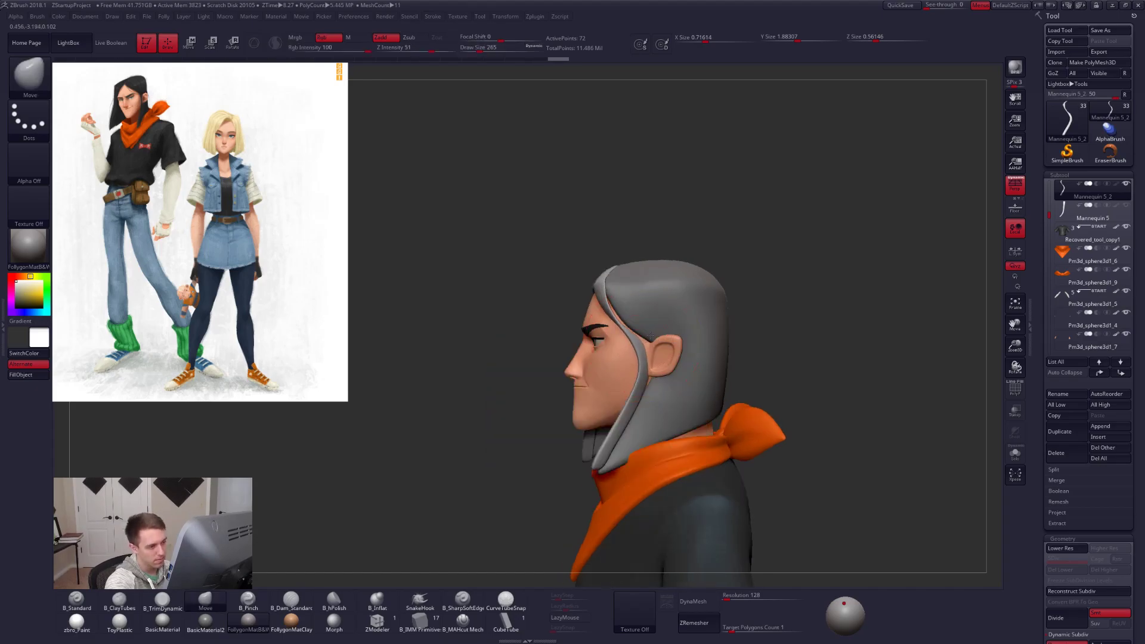
# Reselect the mirrored strip after the main hair mass and move it toward the ear in side view.
pyautogui.keyDown('alt'); pyautogui.click(625, 305); pyautogui.keyUp('alt')
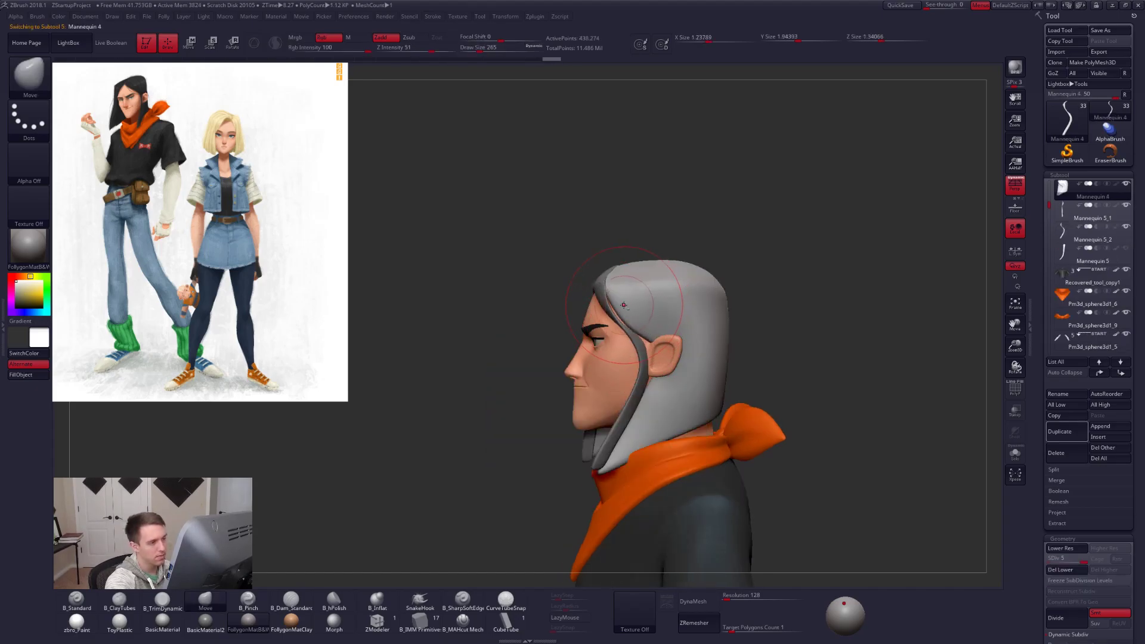
pyautogui.keyDown('alt'); pyautogui.click(644, 355); pyautogui.keyUp('alt')
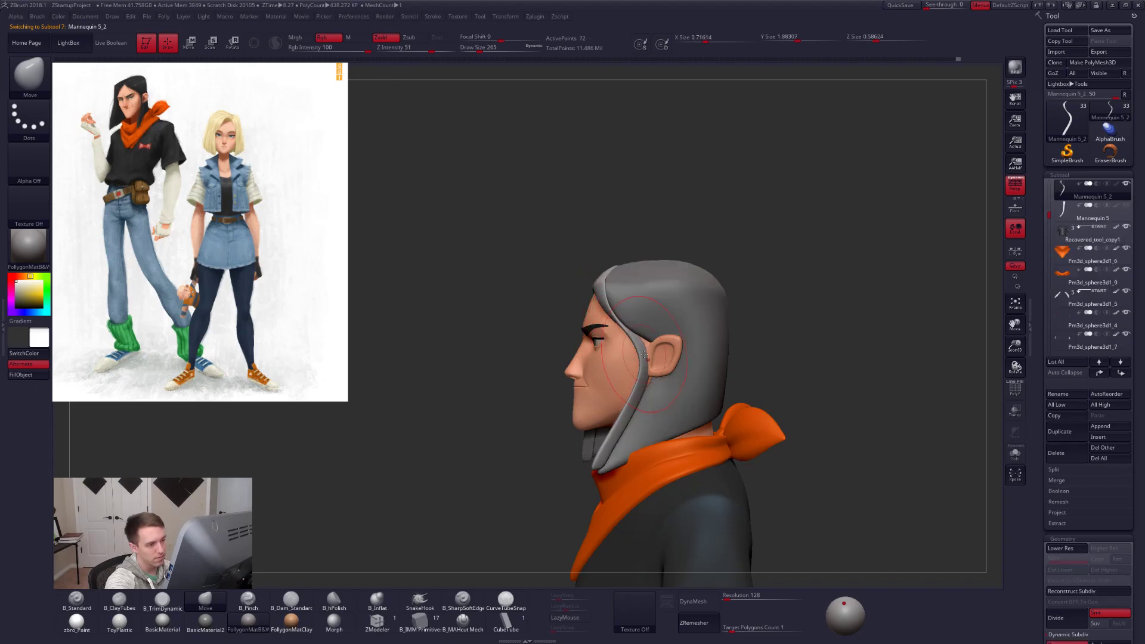
pyautogui.moveTo(649, 355); pyautogui.dragTo(655, 353)
pyautogui.keyDown('shift'); pyautogui.moveTo(513, 369); pyautogui.dragTo(623, 385); pyautogui.keyUp('shift')
pyautogui.press('space')
pyautogui.moveTo(664, 354)
pyautogui.mouseDown()
pyautogui.moveTo(675, 333)
pyautogui.moveTo(647, 364)
pyautogui.moveTo(654, 394)
pyautogui.mouseUp()
# Inspect the mirrored strip in isolation at its lowest level, then bring back the head and the higher subdivision.
pyautogui.hotkey('alt', 's')
pyautogui.hotkey('shift', 'd')
pyautogui.hotkey('shift', 'd')
pyautogui.hotkey('alt', 's')
pyautogui.press('d')
pyautogui.press('d')
pyautogui.moveTo(776, 487)
pyautogui.mouseDown()
pyautogui.moveTo(757, 465)
pyautogui.moveTo(770, 468)
pyautogui.mouseUp()
# Set the draw size to 227 and nudge the mirrored strip's bend in front of the ear.
pyautogui.press('space')
pyautogui.moveTo(624, 434); pyautogui.dragTo(631, 434)
pyautogui.moveTo(668, 377); pyautogui.dragTo(674, 362)
pyautogui.press('space')
pyautogui.press('space')
pyautogui.hotkey('ctrl', 'shift', 'f')
pyautogui.moveTo(677, 357)
pyautogui.mouseDown(button='right')
pyautogui.moveTo(681, 338)
pyautogui.moveTo(655, 341)
pyautogui.mouseUp(button='right')
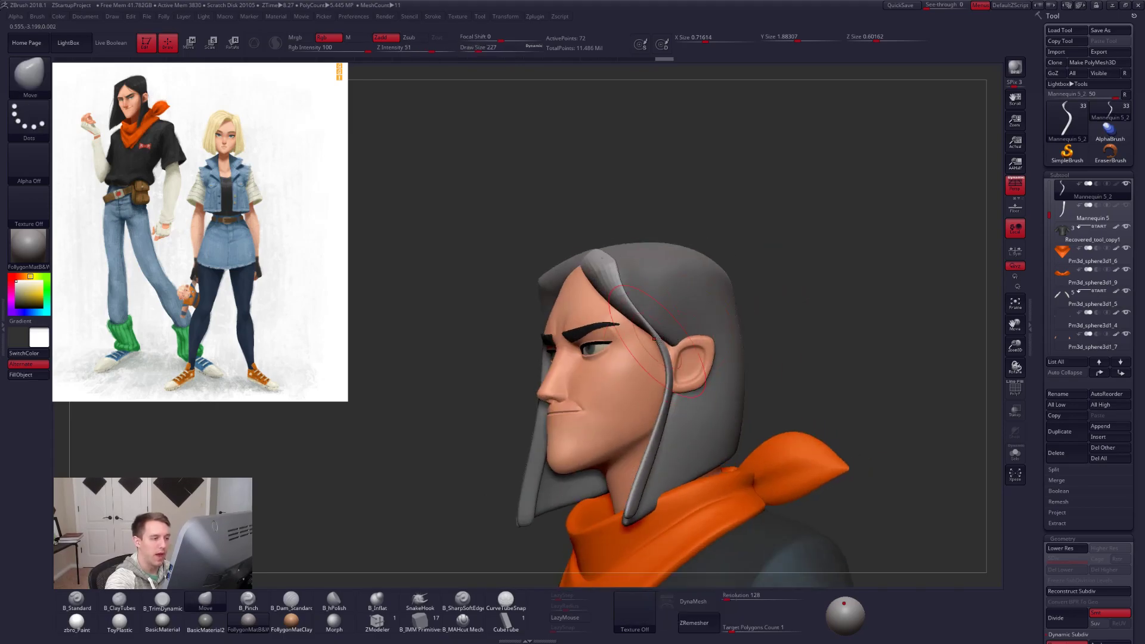
# At the lowest subdivision level, turn off double-sided display for the mirrored strip and flip its normals.
pyautogui.hotkey('shift', 'd')
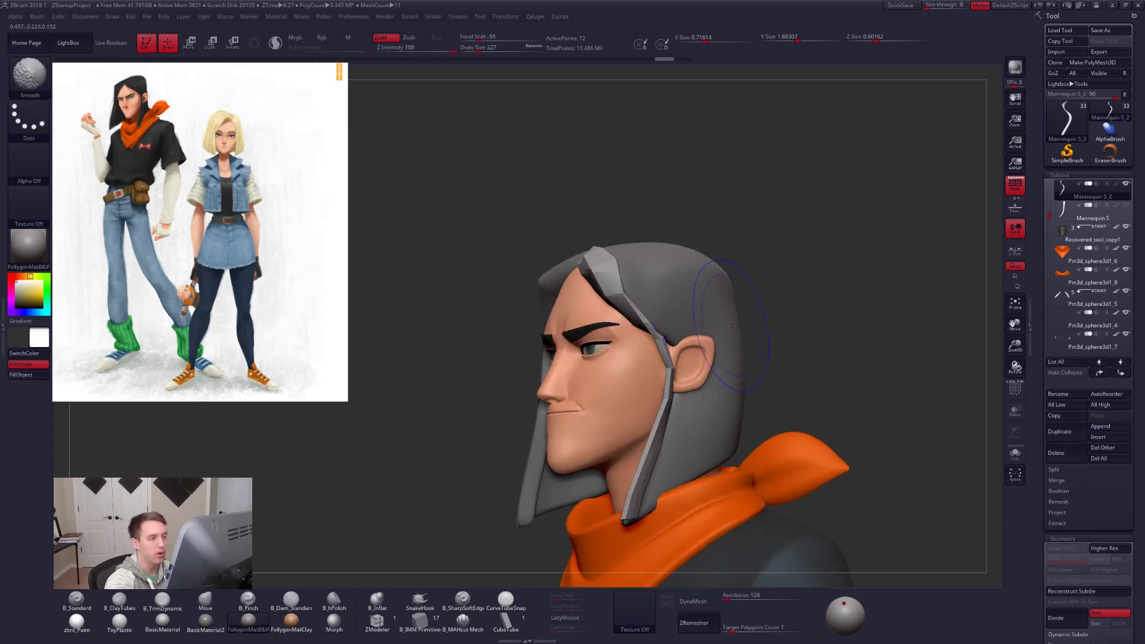
pyautogui.hotkey('shift', 'f')
pyautogui.hotkey('ctrl', 'shift', 'f')
pyautogui.click(794, 372)
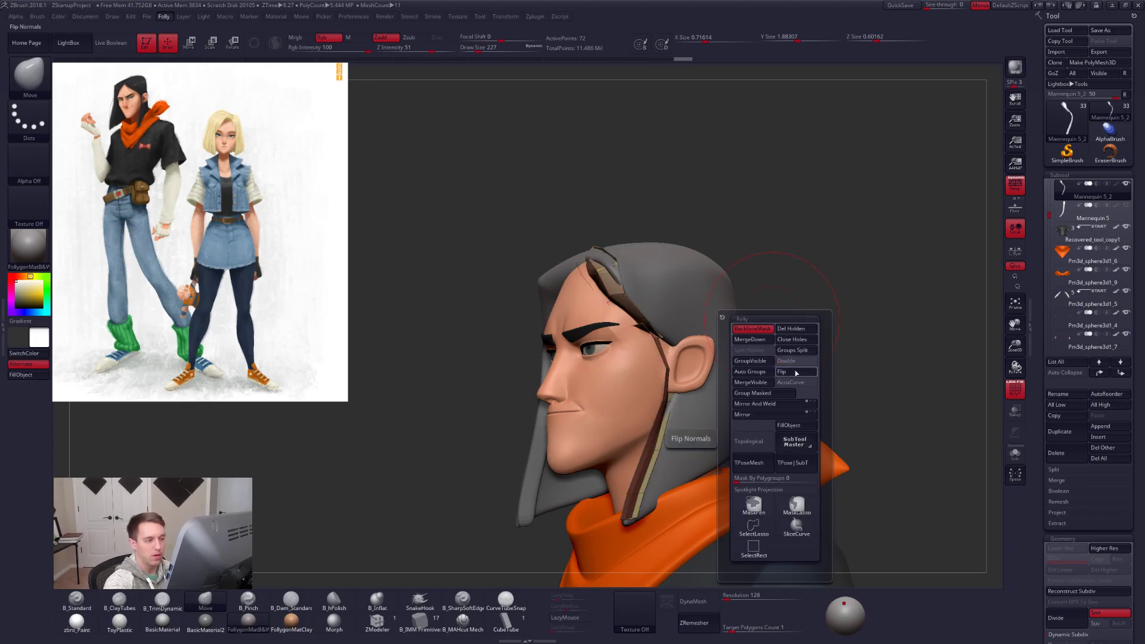
pyautogui.click(793, 374)
pyautogui.hotkey('shift', 'f')
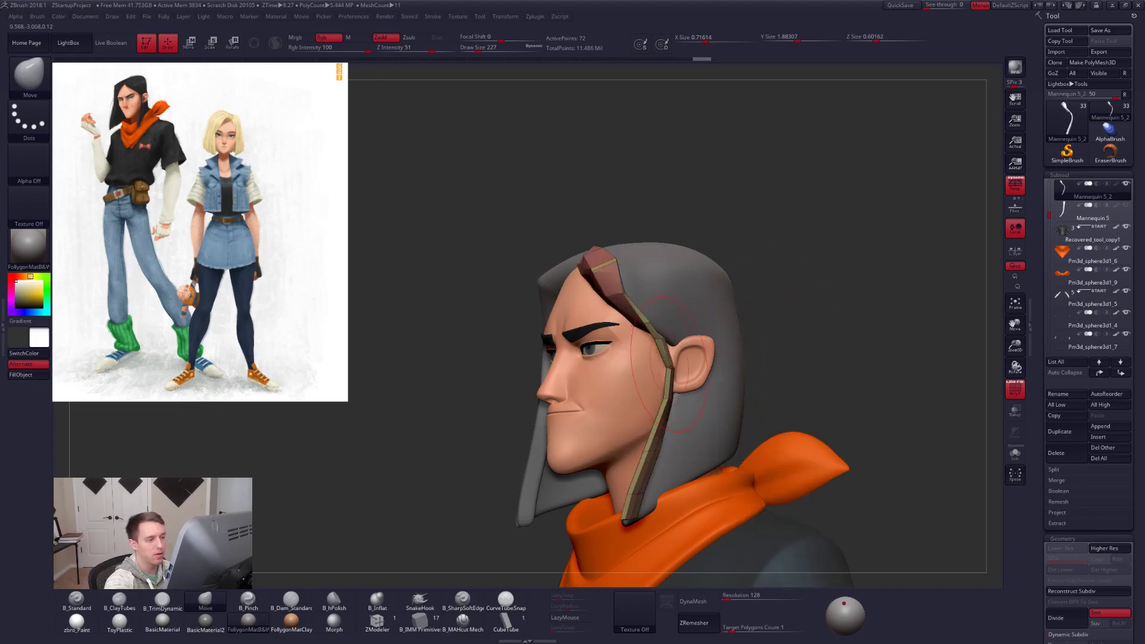
# Raise the mirrored strip's subdivision, adjust its curve around the ear and temple, and turn polyframe off.
pyautogui.press('d')
pyautogui.moveTo(671, 356); pyautogui.dragTo(673, 368)
pyautogui.moveTo(663, 413); pyautogui.dragTo(626, 267, button='right')
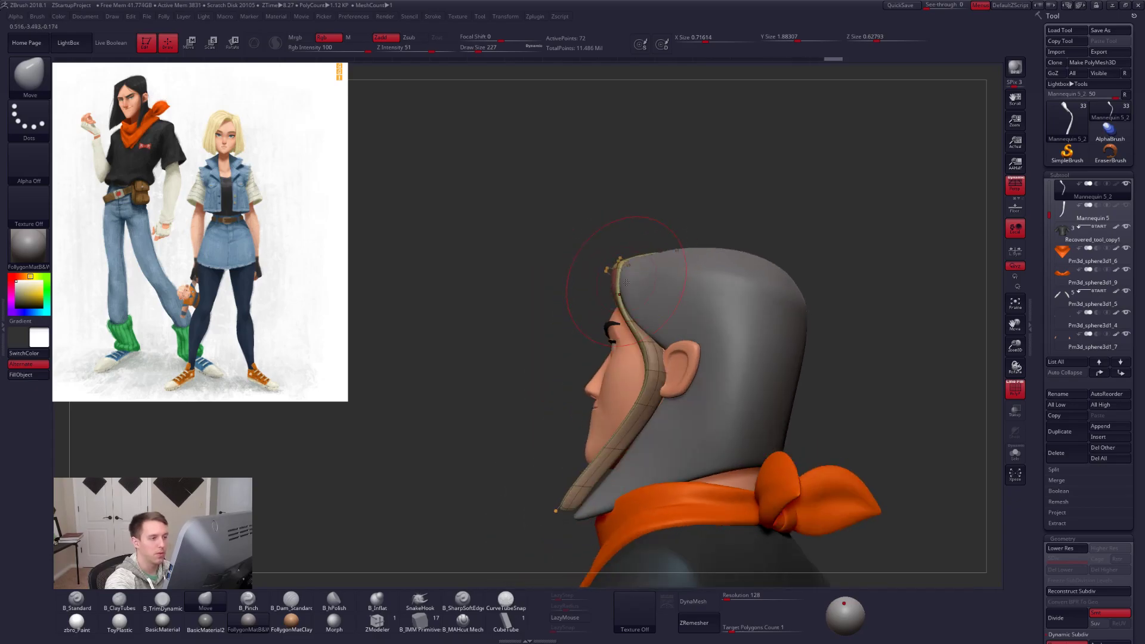
pyautogui.moveTo(636, 320); pyautogui.dragTo(631, 322)
pyautogui.moveTo(537, 280)
pyautogui.mouseDown(button='right')
pyautogui.moveTo(602, 269)
pyautogui.moveTo(642, 317)
pyautogui.moveTo(697, 314)
pyautogui.mouseUp(button='right')
pyautogui.hotkey('shift', 'f')
pyautogui.press('space')
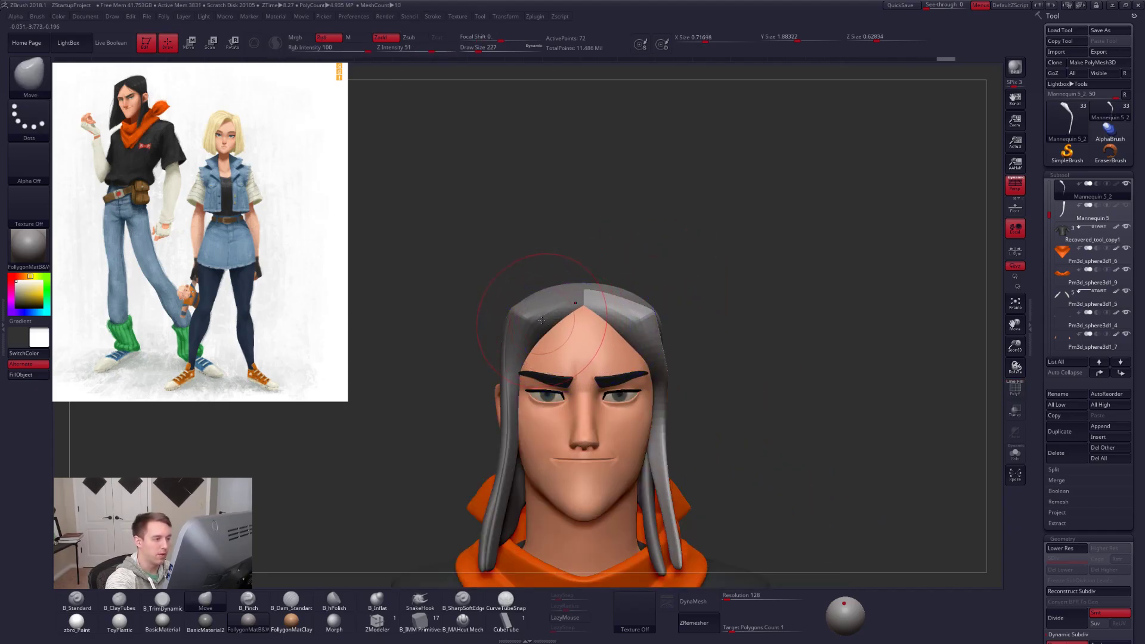
# Select the original strip, isolate it to turn off its double-sided display, then restore its subdivision and the whole head.
pyautogui.keyDown('alt'); pyautogui.click(541, 323); pyautogui.keyUp('alt')
pyautogui.hotkey('alt', 's')
pyautogui.keyDown('alt'); pyautogui.moveTo(617, 318); pyautogui.dragTo(696, 328, button='right'); pyautogui.keyUp('alt')
pyautogui.hotkey('shift', 'd')
pyautogui.hotkey('shift', 'f')
pyautogui.hotkey('ctrl', 'shift', 'f')
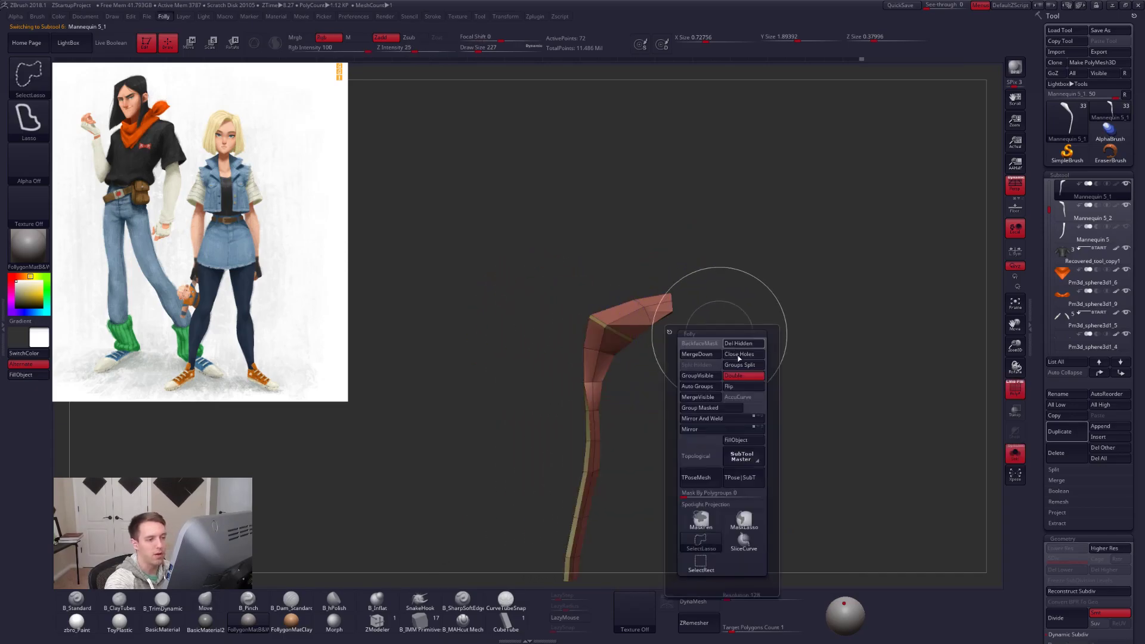
pyautogui.click(745, 379)
pyautogui.press('d')
pyautogui.hotkey('shift', 'f')
pyautogui.keyDown('ctrl'); pyautogui.moveTo(757, 363); pyautogui.dragTo(654, 330, button='right'); pyautogui.keyUp('ctrl')
pyautogui.hotkey('alt', 's')
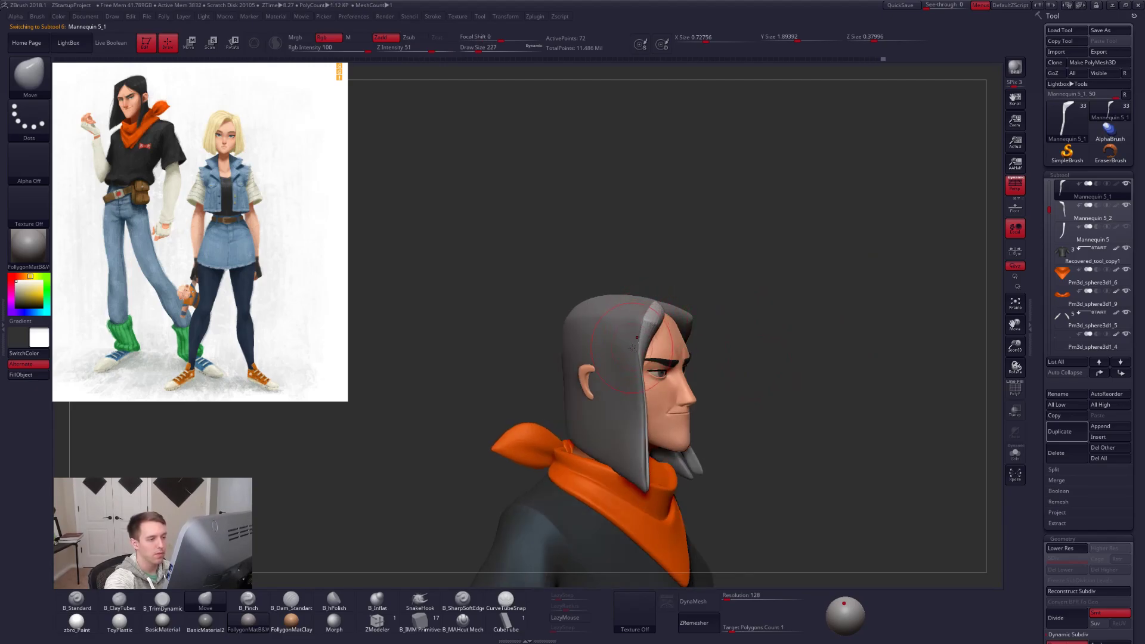
# Select the main hair cap and carve a centre parting groove from the forehead back over the crown with the B_MAHcut Mech brush.
pyautogui.keyDown('alt'); pyautogui.click(632, 347); pyautogui.keyUp('alt')
pyautogui.moveTo(602, 441); pyautogui.dragTo(490, 550, button='right')
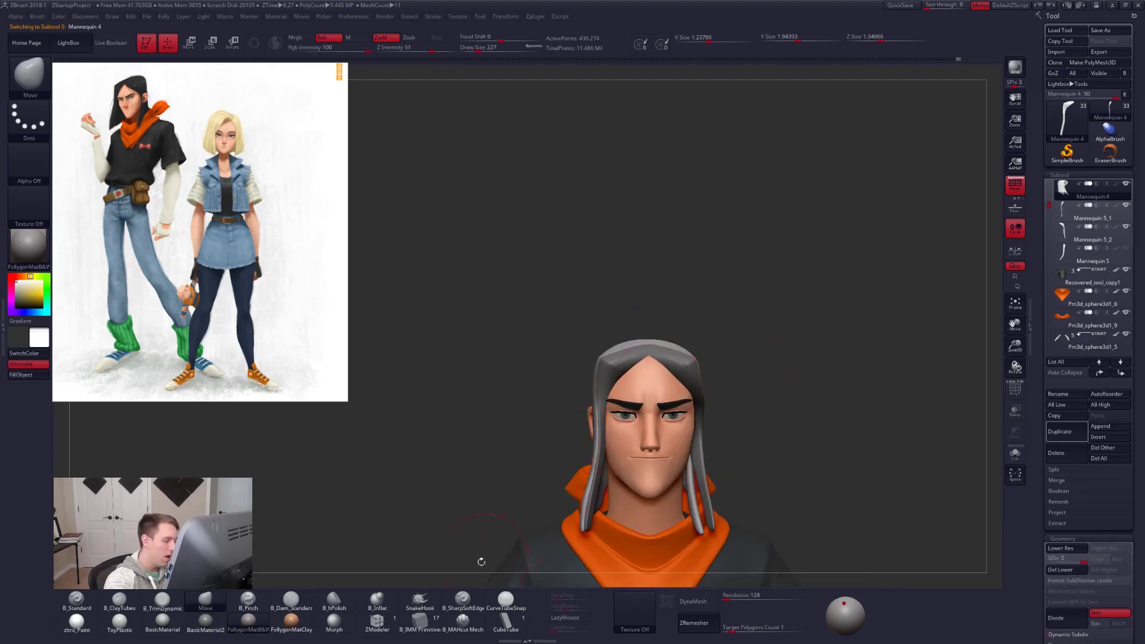
pyautogui.click(469, 593)
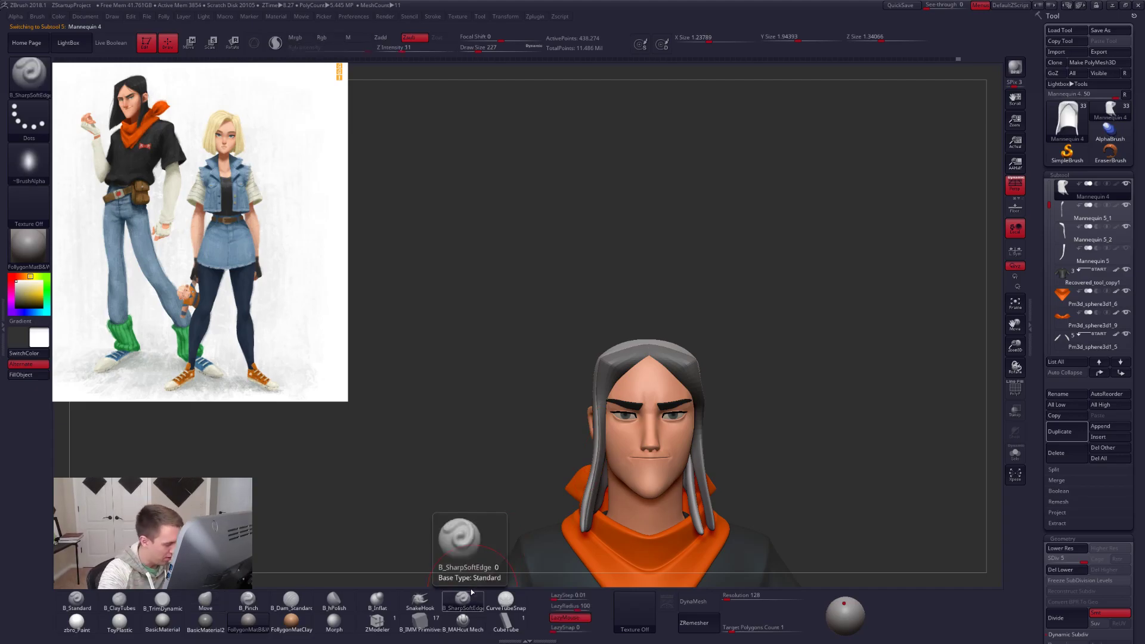
pyautogui.click(470, 620)
pyautogui.moveTo(647, 411)
pyautogui.mouseDown(button='right')
pyautogui.moveTo(651, 371)
pyautogui.moveTo(654, 417)
pyautogui.moveTo(652, 370)
pyautogui.mouseUp(button='right')
pyautogui.press('space')
pyautogui.moveTo(654, 342); pyautogui.dragTo(647, 340)
pyautogui.keyDown('alt'); pyautogui.moveTo(650, 334); pyautogui.dragTo(628, 436, button='right'); pyautogui.keyUp('alt')
pyautogui.moveTo(628, 435); pyautogui.dragTo(628, 407)
pyautogui.moveTo(640, 352); pyautogui.dragTo(643, 335)
pyautogui.moveTo(644, 316); pyautogui.dragTo(640, 365, button='right')
pyautogui.moveTo(624, 440); pyautogui.dragTo(642, 339)
pyautogui.moveTo(621, 441); pyautogui.dragTo(660, 226)
# Switch to the Move brush at draw size 306 and reshape the hair cap's front around the parting.
pyautogui.moveTo(656, 371)
pyautogui.mouseDown(button='right')
pyautogui.moveTo(652, 360)
pyautogui.moveTo(683, 409)
pyautogui.moveTo(704, 374)
pyautogui.moveTo(686, 370)
pyautogui.mouseUp(button='right')
pyautogui.hotkey('alt', 's')
pyautogui.press('space')
pyautogui.moveTo(665, 396); pyautogui.dragTo(643, 387)
pyautogui.press('b')
pyautogui.press('m')
pyautogui.press('v')
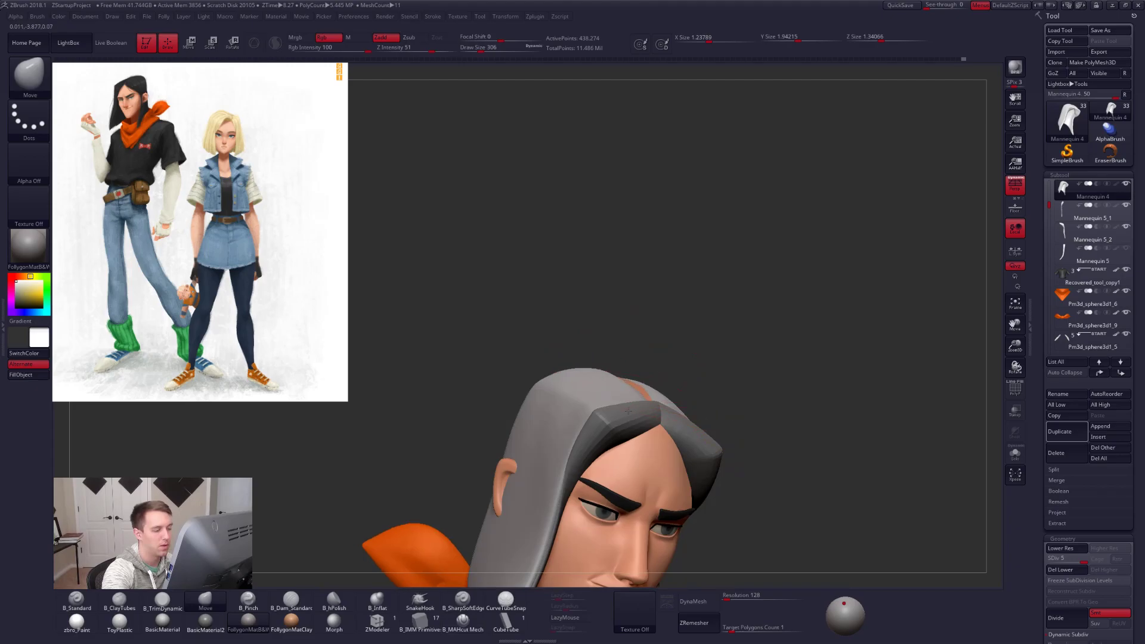
pyautogui.moveTo(633, 406); pyautogui.dragTo(651, 380, button='right')
pyautogui.moveTo(650, 379); pyautogui.dragTo(654, 382)
# Reduce the Move brush size and refine the hair cap's top contour beside the parting from the front.
pyautogui.moveTo(654, 381); pyautogui.dragTo(658, 350, button='right')
pyautogui.press('space')
pyautogui.moveTo(660, 405); pyautogui.dragTo(654, 404)
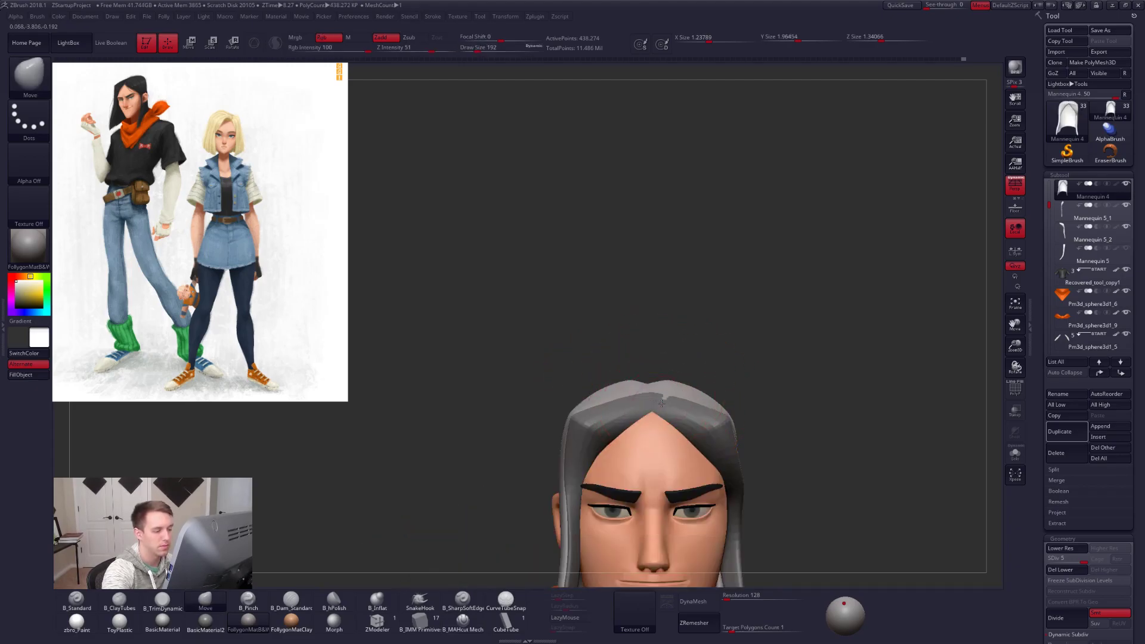
pyautogui.moveTo(656, 412)
pyautogui.mouseDown(button='right')
pyautogui.moveTo(674, 429)
pyautogui.moveTo(647, 411)
pyautogui.mouseUp(button='right')
pyautogui.keyDown('alt'); pyautogui.moveTo(647, 411); pyautogui.dragTo(643, 307, button='right'); pyautogui.keyUp('alt')
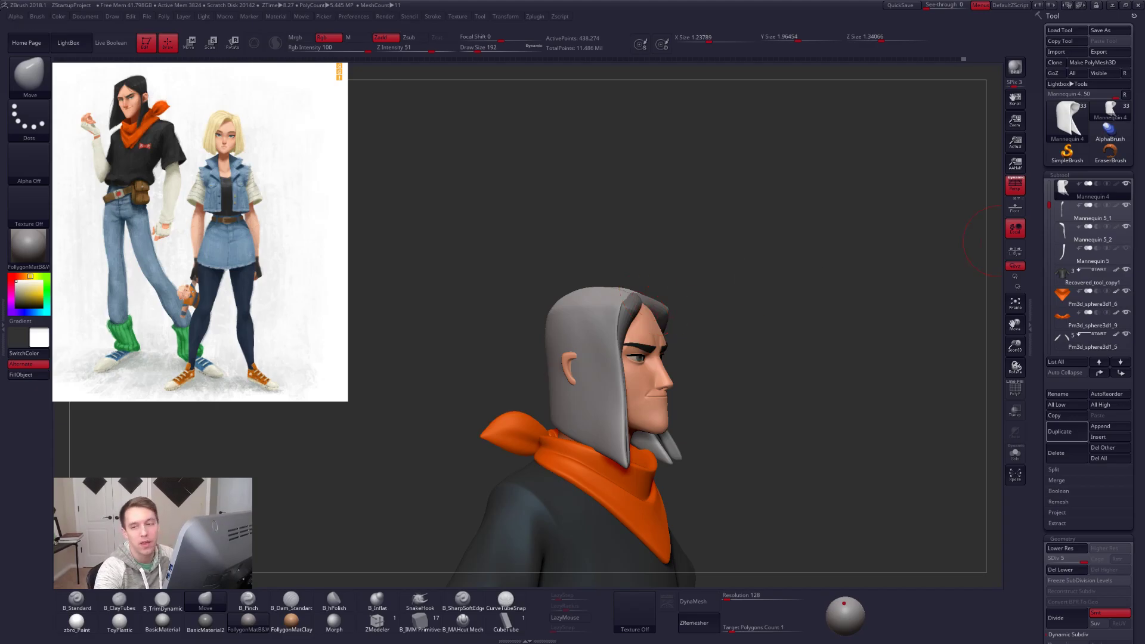
# Select the original front hair strip and nudge its upper end near the parting, using Move brush draw sizes 170 and 203.
pyautogui.moveTo(763, 284); pyautogui.dragTo(653, 291)
pyautogui.keyDown('alt'); pyautogui.click(623, 310); pyautogui.keyUp('alt')
pyautogui.keyDown('ctrl'); pyautogui.moveTo(651, 324); pyautogui.dragTo(661, 336, button='right'); pyautogui.keyUp('ctrl')
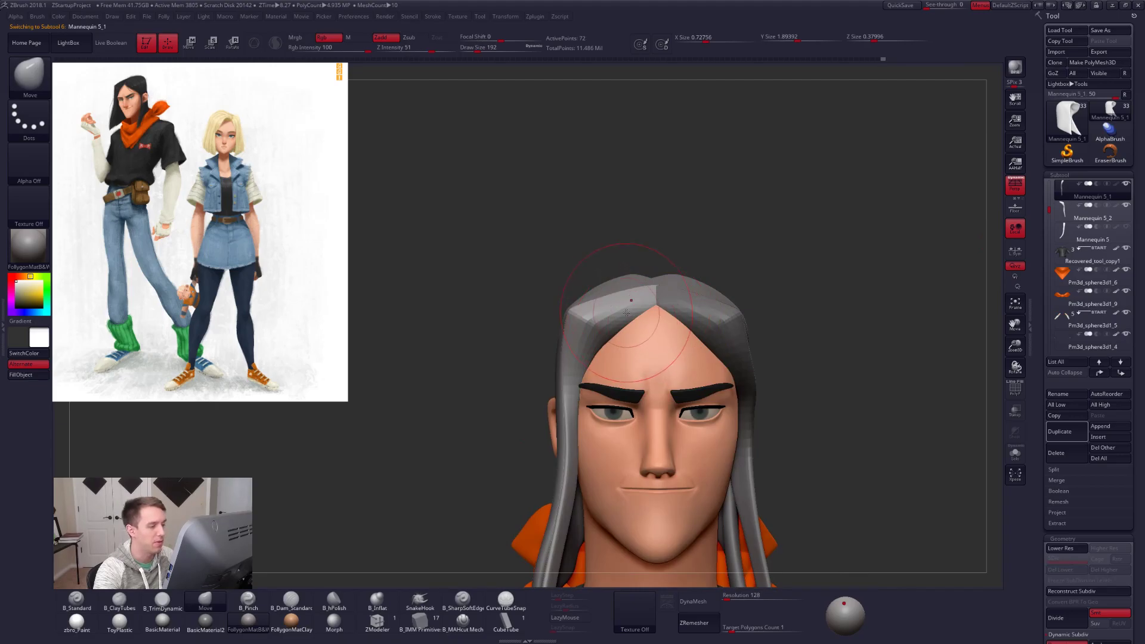
pyautogui.press('space')
pyautogui.moveTo(613, 351); pyautogui.dragTo(610, 352)
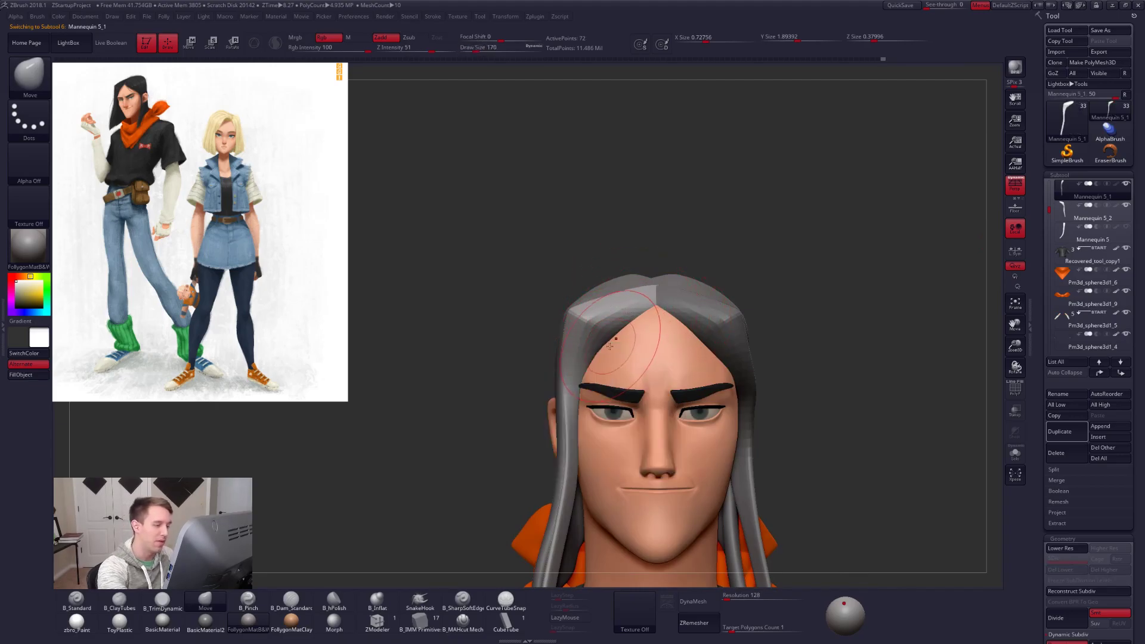
pyautogui.press('space')
pyautogui.moveTo(625, 298); pyautogui.dragTo(658, 367, button='right')
pyautogui.press('space')
pyautogui.moveTo(660, 273); pyautogui.dragTo(663, 273)
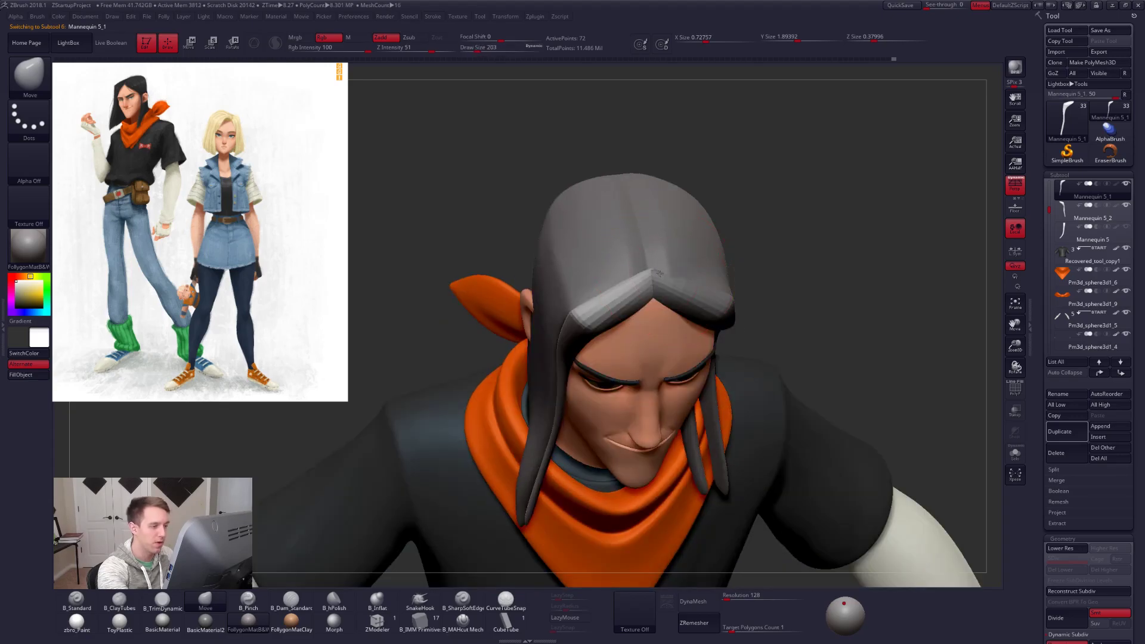
# Isolate the hair cap and sharpen the ridge around its crown with the B_Pinch brush at draw size 181.
pyautogui.keyDown('alt'); pyautogui.click(616, 261); pyautogui.keyUp('alt')
pyautogui.moveTo(616, 261)
pyautogui.mouseDown(button='right')
pyautogui.moveTo(663, 289)
pyautogui.moveTo(638, 285)
pyautogui.moveTo(654, 299)
pyautogui.moveTo(606, 330)
pyautogui.moveTo(636, 289)
pyautogui.moveTo(701, 291)
pyautogui.moveTo(717, 257)
pyautogui.mouseUp(button='right')
pyautogui.press('5')
pyautogui.hotkey('alt', 's')
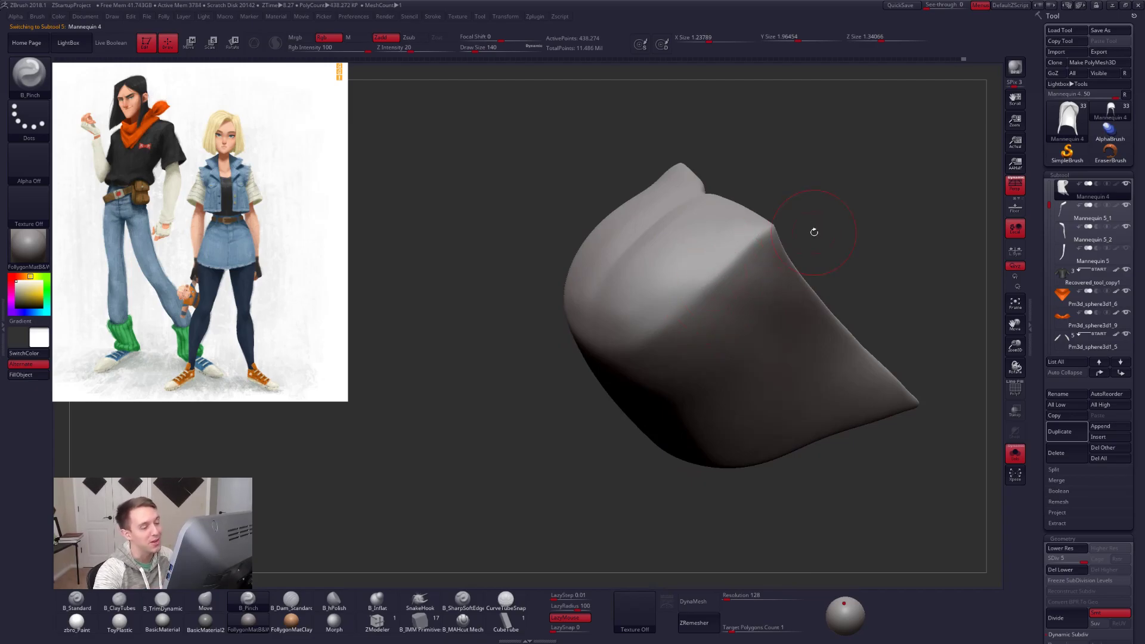
pyautogui.press('space')
pyautogui.moveTo(751, 251); pyautogui.dragTo(721, 279)
pyautogui.moveTo(605, 381)
pyautogui.mouseDown(button='right')
pyautogui.moveTo(658, 330)
pyautogui.moveTo(608, 355)
pyautogui.moveTo(597, 322)
pyautogui.mouseUp(button='right')
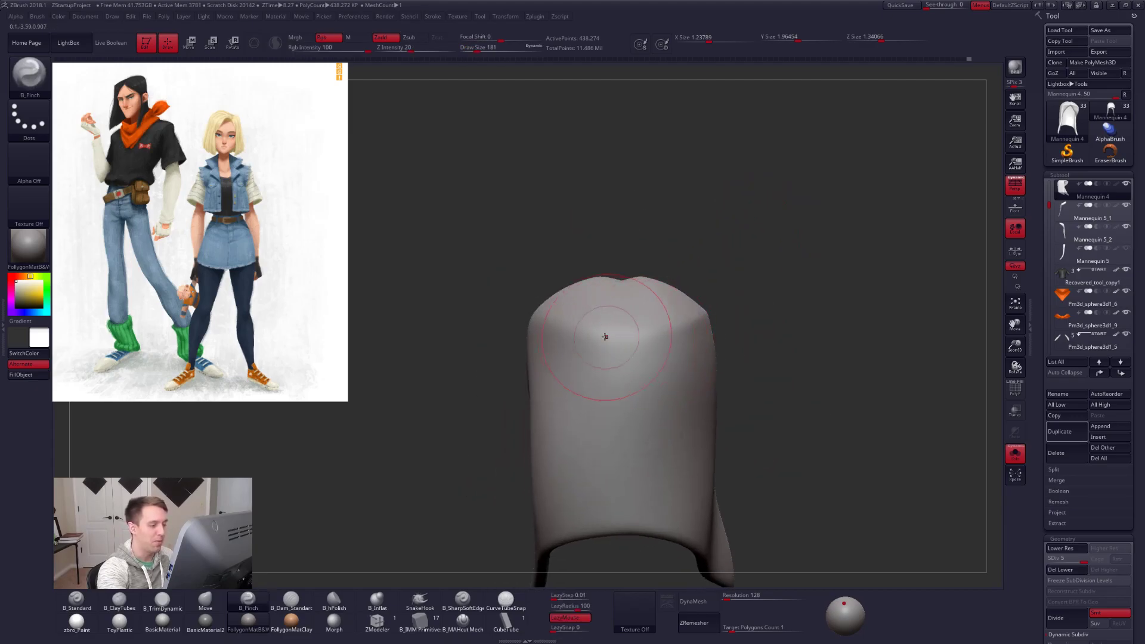
pyautogui.moveTo(612, 338); pyautogui.dragTo(737, 318)
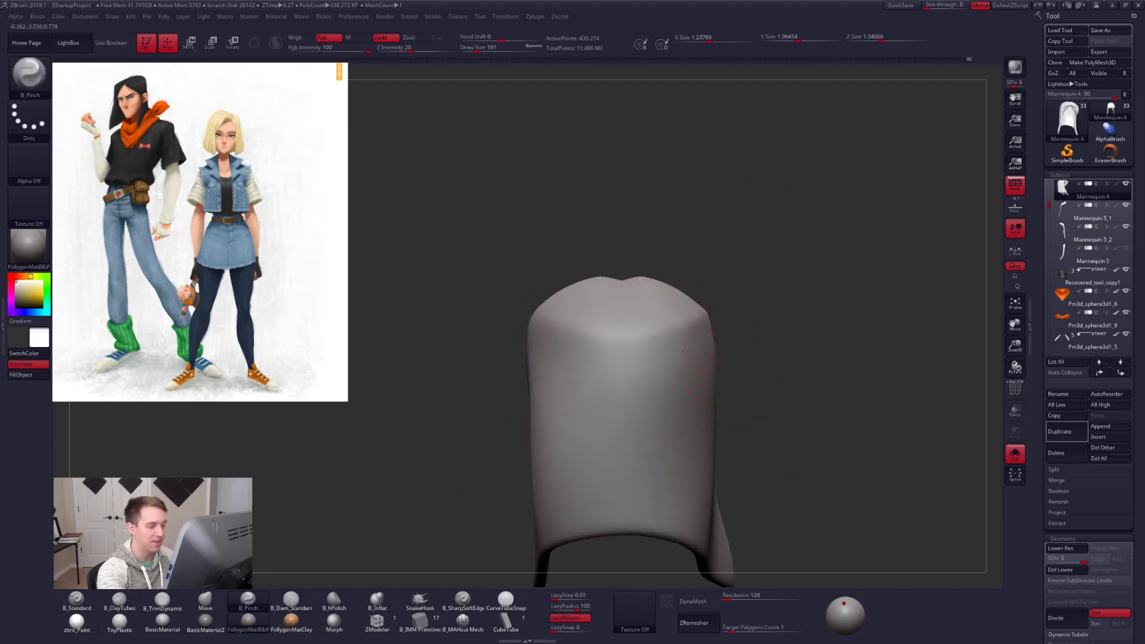
pyautogui.moveTo(690, 340); pyautogui.dragTo(638, 339, button='right')
pyautogui.moveTo(774, 337); pyautogui.dragTo(815, 300, button='right')
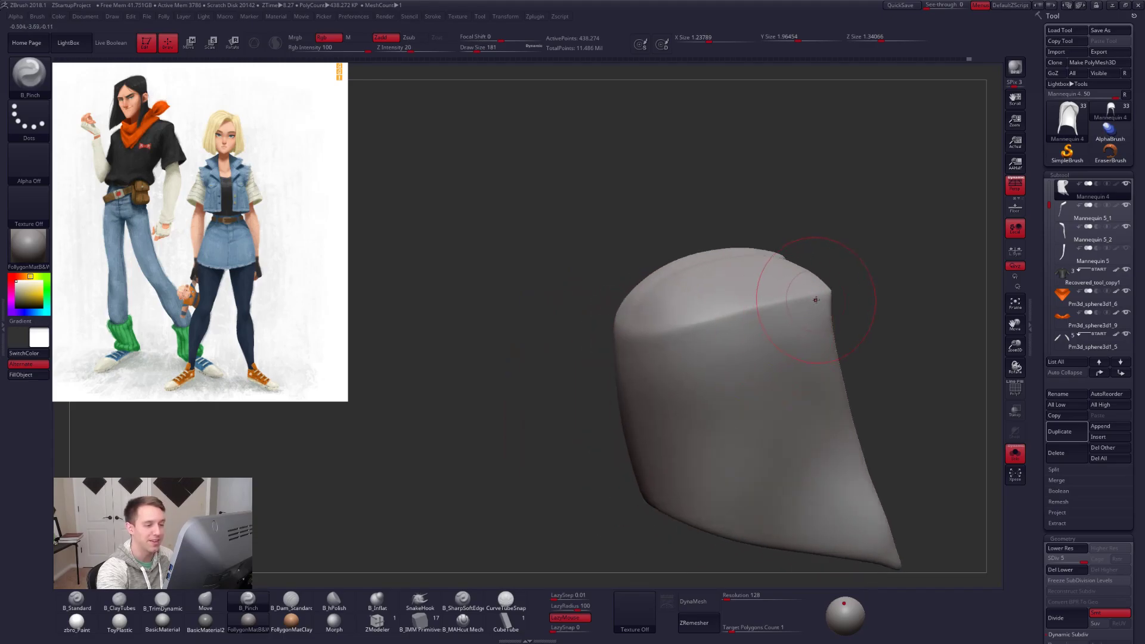
# Continue pinching the hair cap's side ridge at draw size 160, and bring back the whole head.
pyautogui.moveTo(587, 357); pyautogui.dragTo(641, 356, button='right')
pyautogui.press('space')
pyautogui.moveTo(682, 342); pyautogui.dragTo(677, 342)
pyautogui.moveTo(679, 340); pyautogui.dragTo(638, 345, button='right')
pyautogui.hotkey('alt', 'shift', 's')
pyautogui.moveTo(750, 361)
pyautogui.mouseDown(button='right')
pyautogui.moveTo(726, 363)
pyautogui.moveTo(763, 370)
pyautogui.moveTo(694, 341)
pyautogui.mouseUp(button='right')
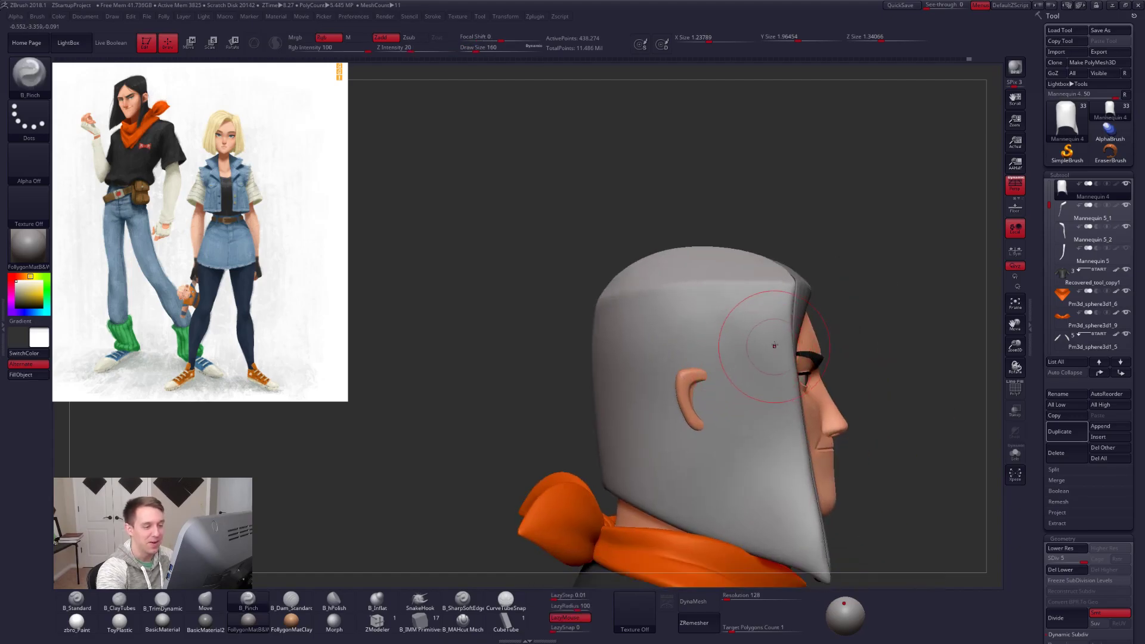
# Adjust the hair cap's side contour in front of the ear with the Move brush at draw size 227.
pyautogui.press('b')
pyautogui.press('m')
pyautogui.press('v')
pyautogui.moveTo(835, 364); pyautogui.dragTo(728, 356, button='right')
pyautogui.press('space')
pyautogui.click(721, 360)
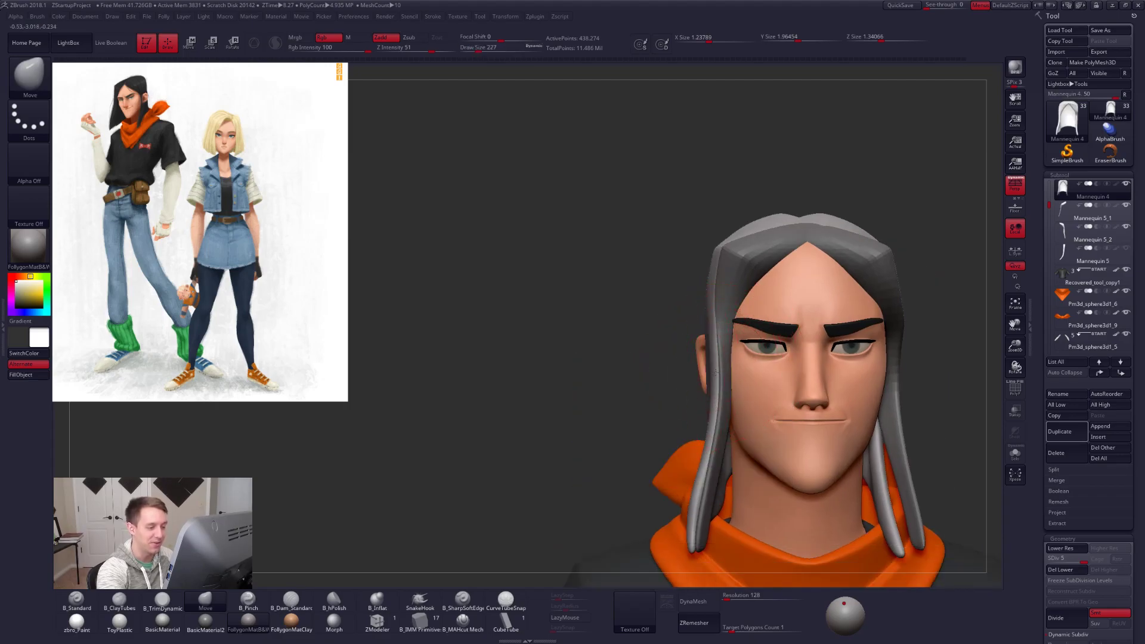
pyautogui.press('shift')
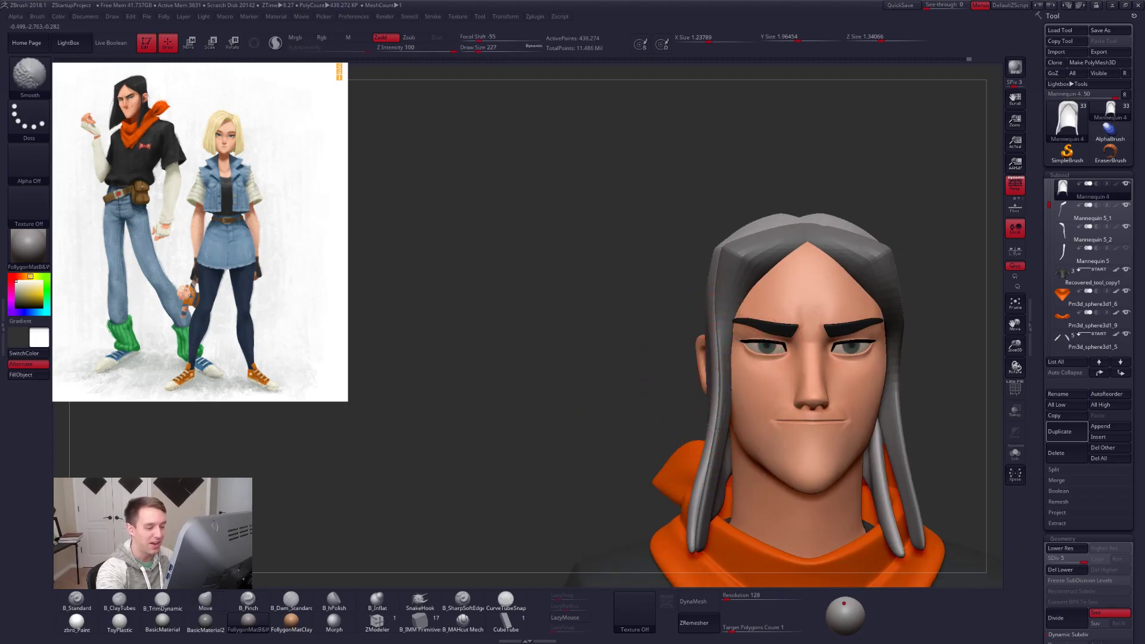
pyautogui.moveTo(662, 381); pyautogui.dragTo(710, 366, button='right')
pyautogui.rightClick(710, 366)
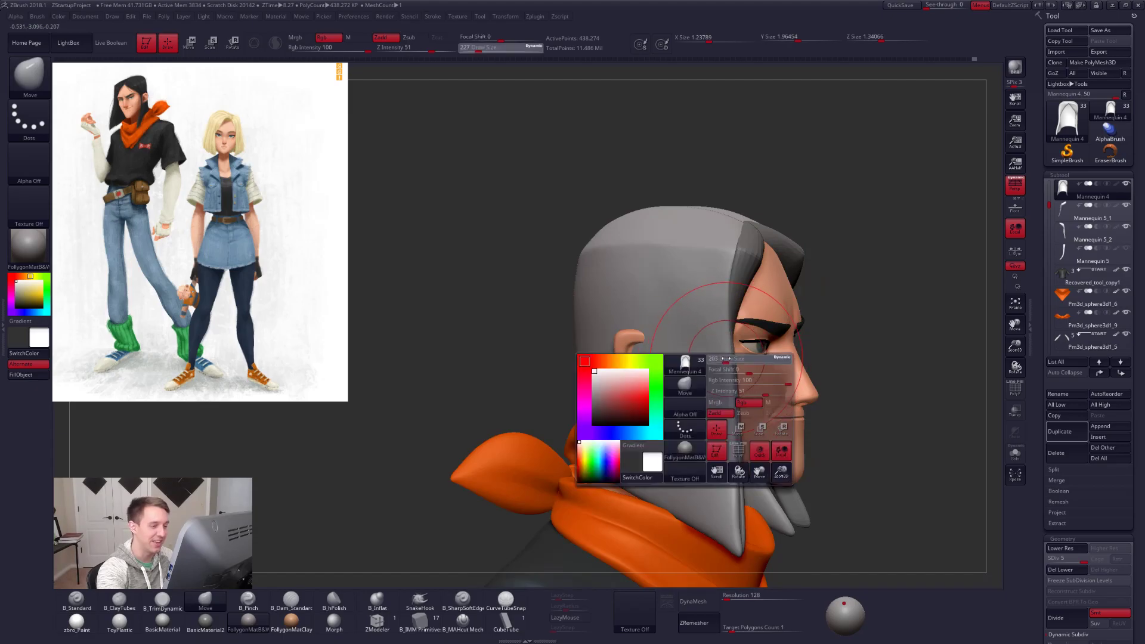
# Choose the B_TrimDynamic brush at draw size 160 and isolate the hair cap.
pyautogui.press('3')
pyautogui.keyDown('alt'); pyautogui.moveTo(695, 312); pyautogui.dragTo(620, 276, button='right'); pyautogui.keyUp('alt')
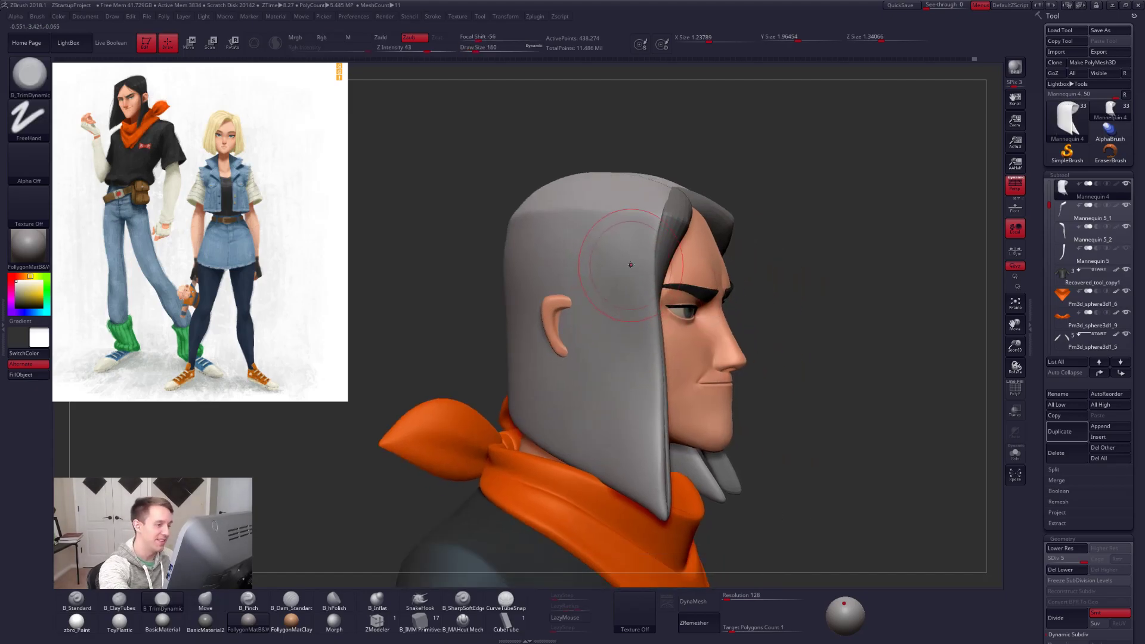
pyautogui.hotkey('alt', 's')
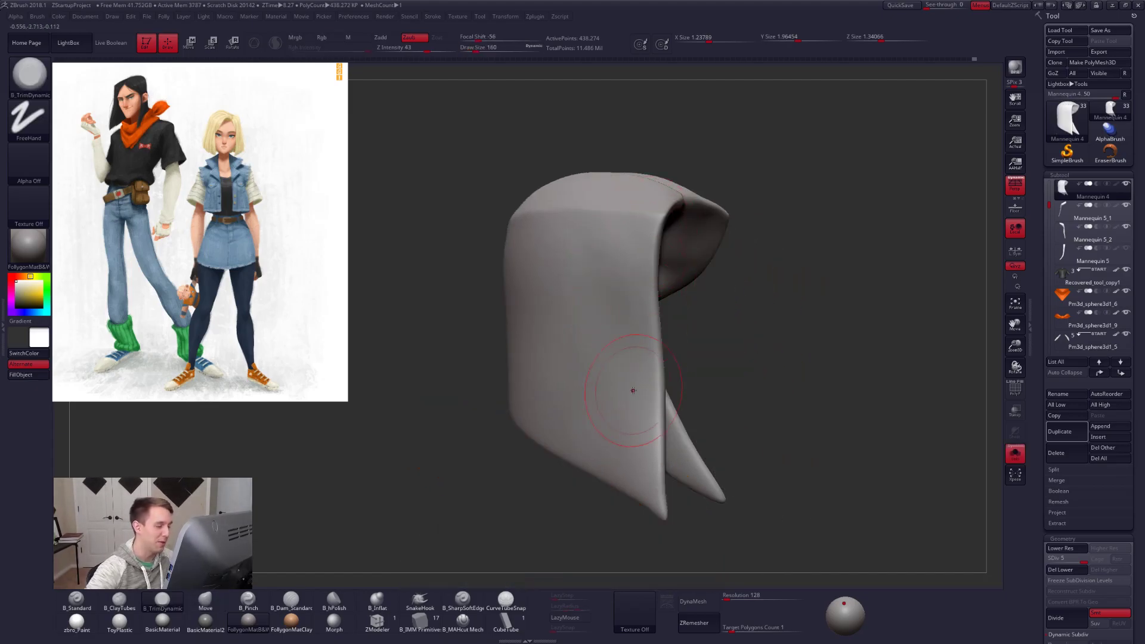
# Switch to the Chrome browser, search Google Images for "one punch man" and preview the Saitama OK drawing.
pyautogui.hotkey('alt', 'Tab')
pyautogui.hotkey('alt', 'Tab')
pyautogui.hotkey('alt', 'Tab')
pyautogui.hotkey('alt', 'Tab')
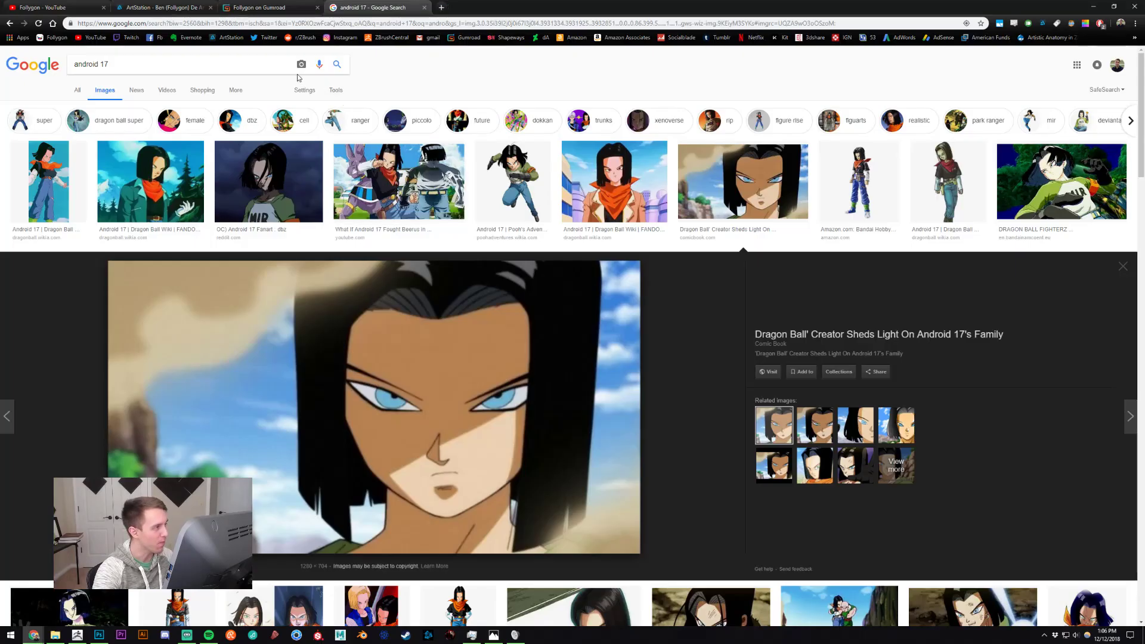
pyautogui.doubleClick(266, 67)
pyautogui.hotkey('ctrl', 'a')
pyautogui.write('one punch man')
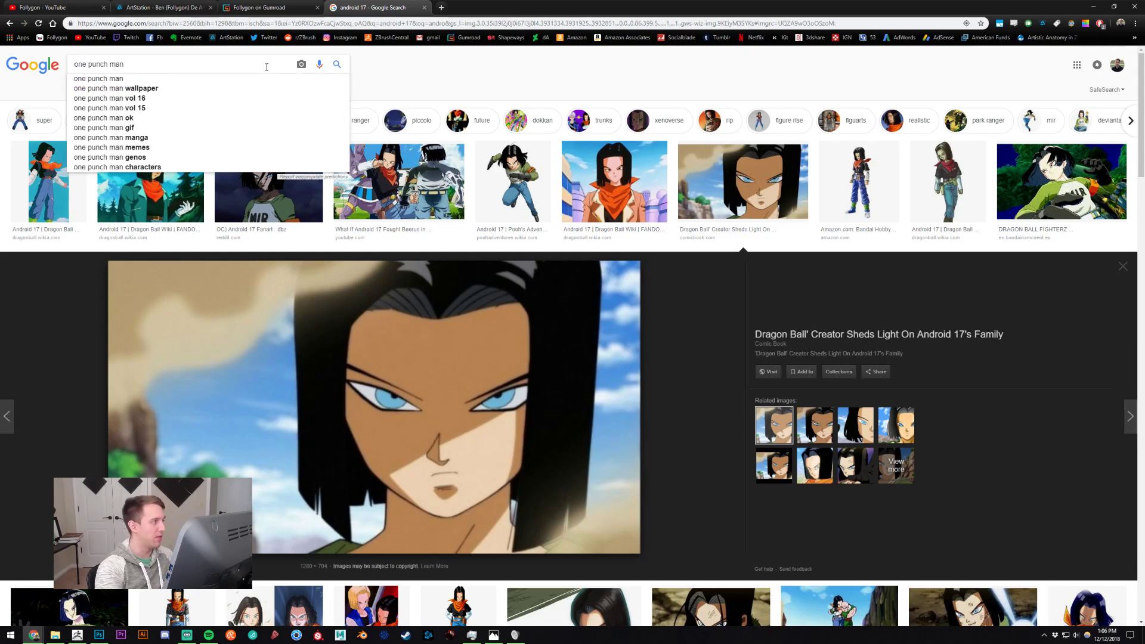
pyautogui.press('Return')
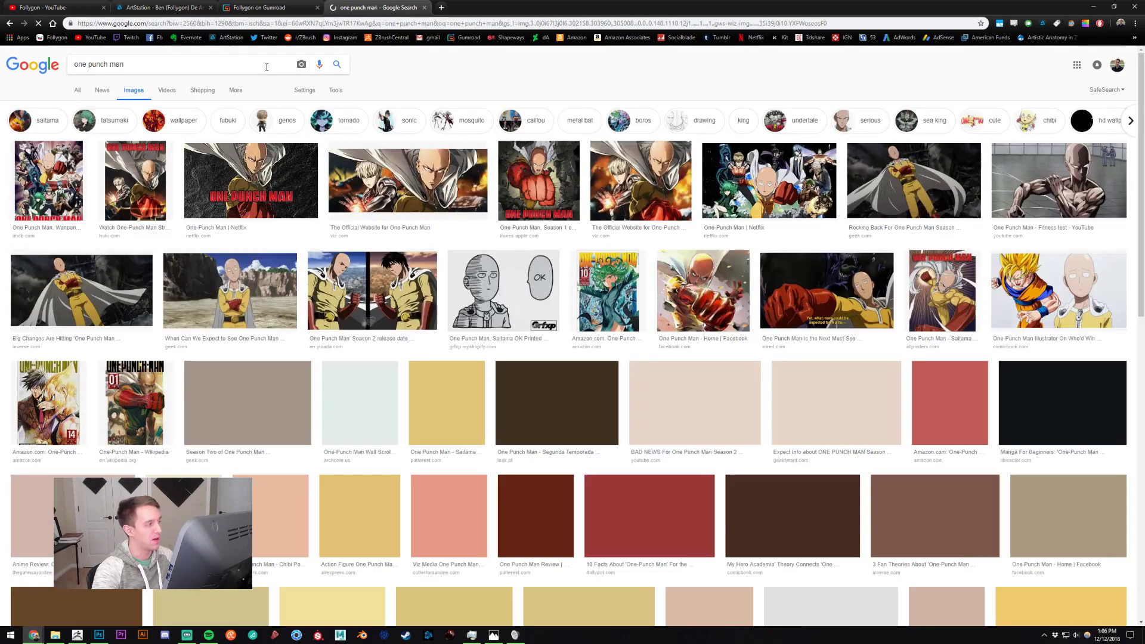
pyautogui.click(515, 276)
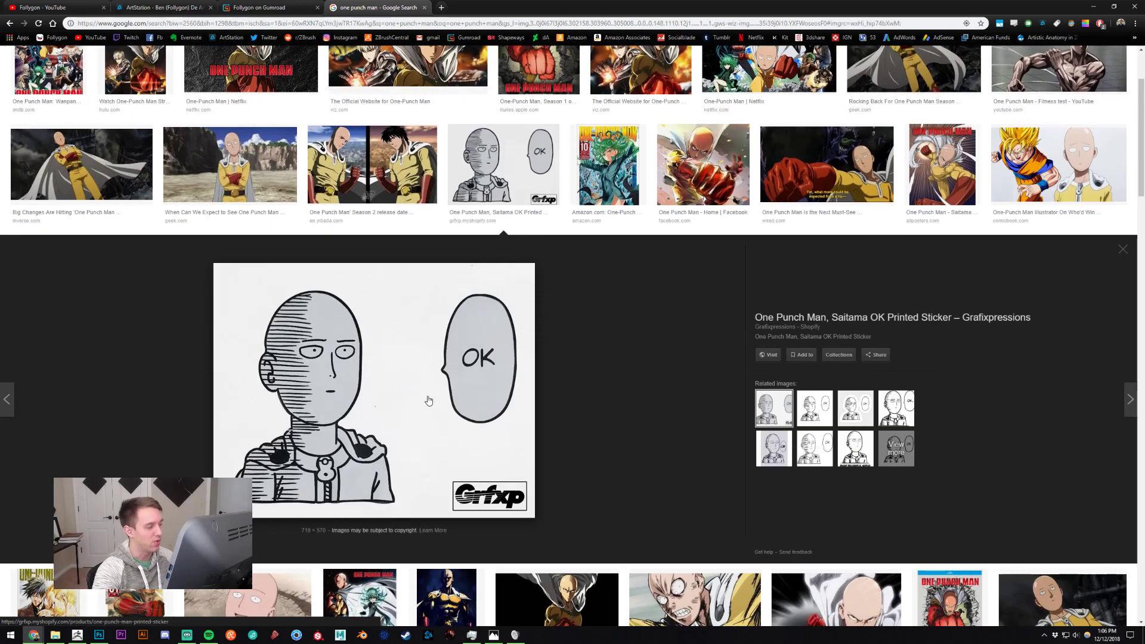
pyautogui.scroll(2, 402, 344)
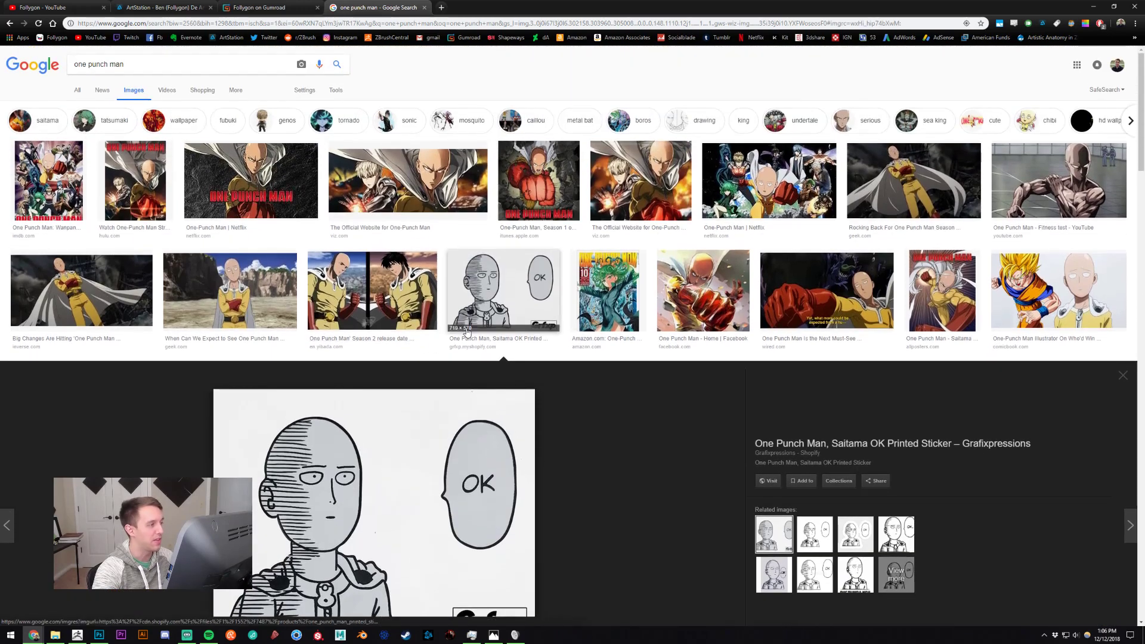
# Search Google Images for "one punch man original" and preview the original versus remake comparison.
pyautogui.click(175, 71)
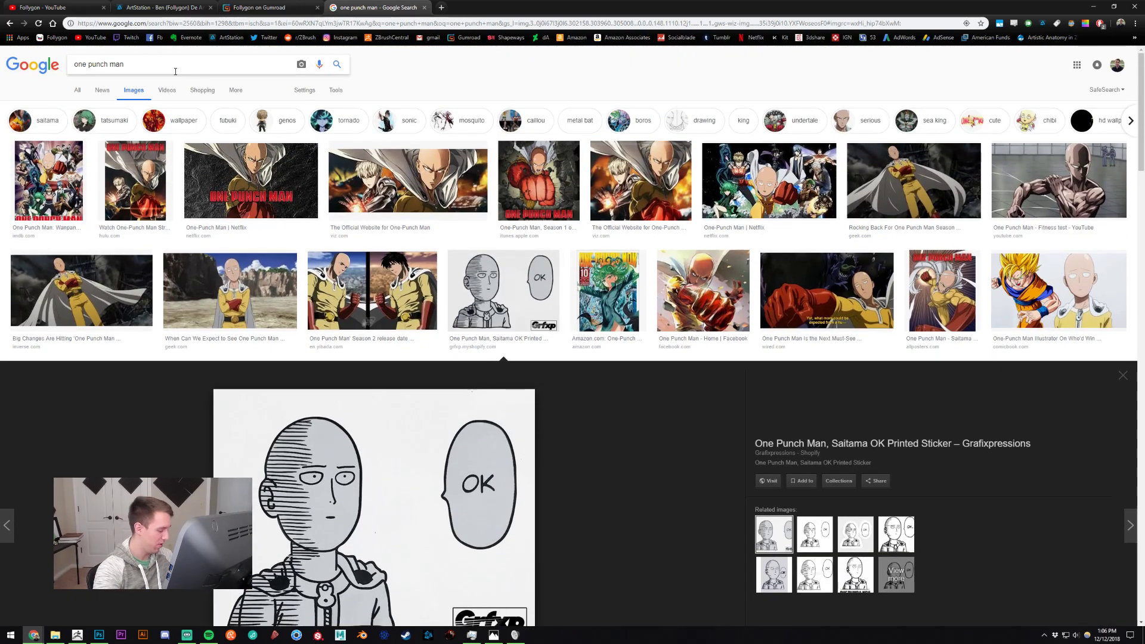
pyautogui.write('original')
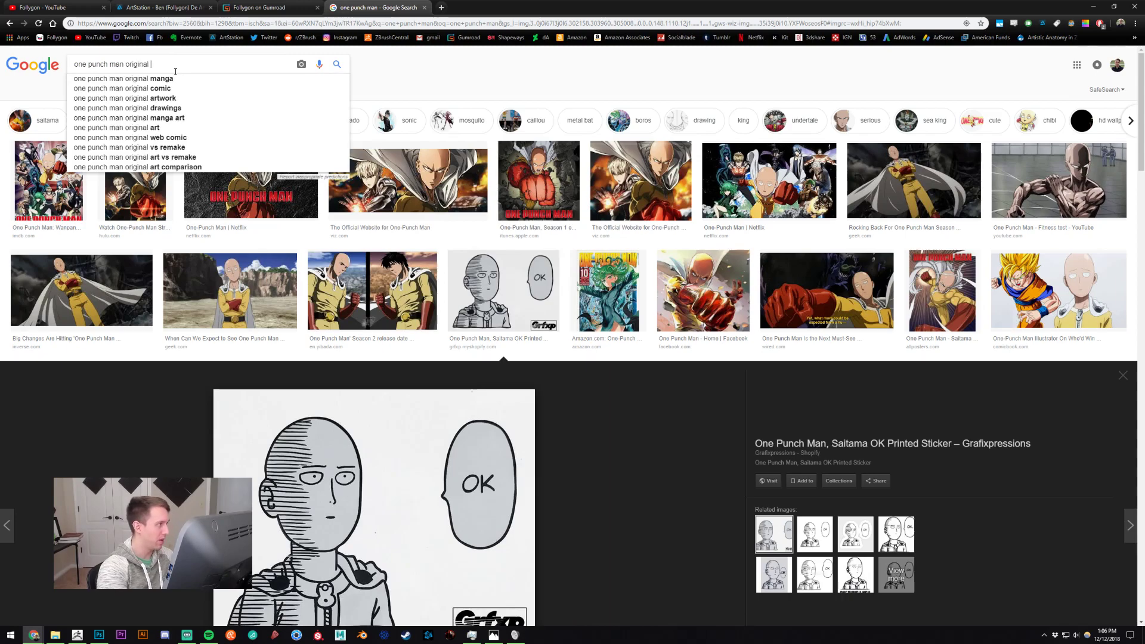
pyautogui.press('Return')
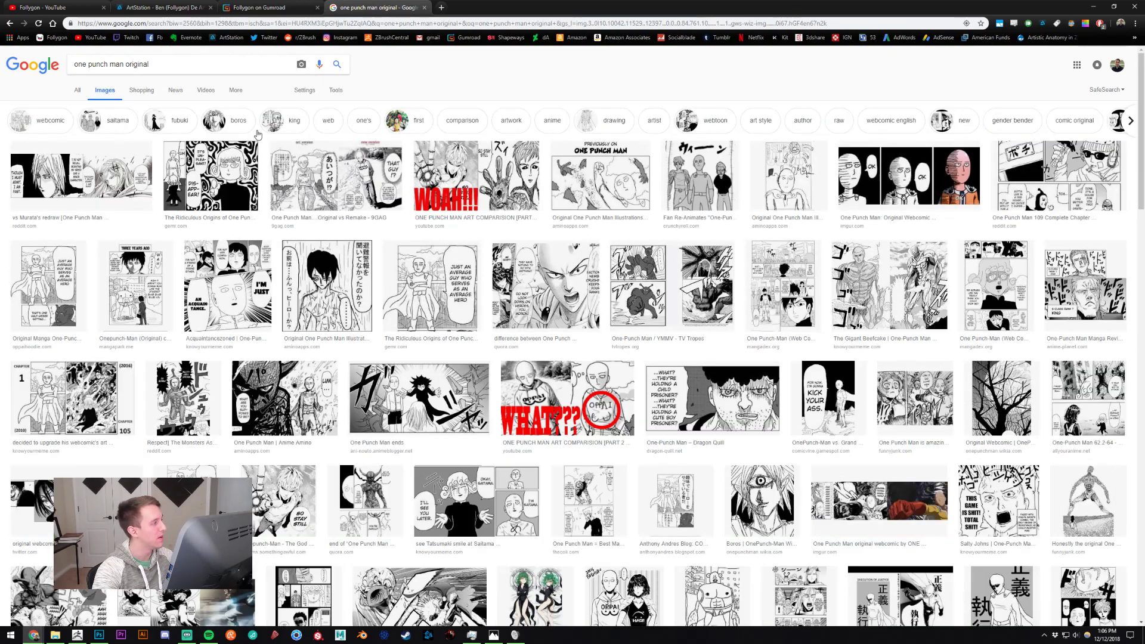
pyautogui.click(297, 191)
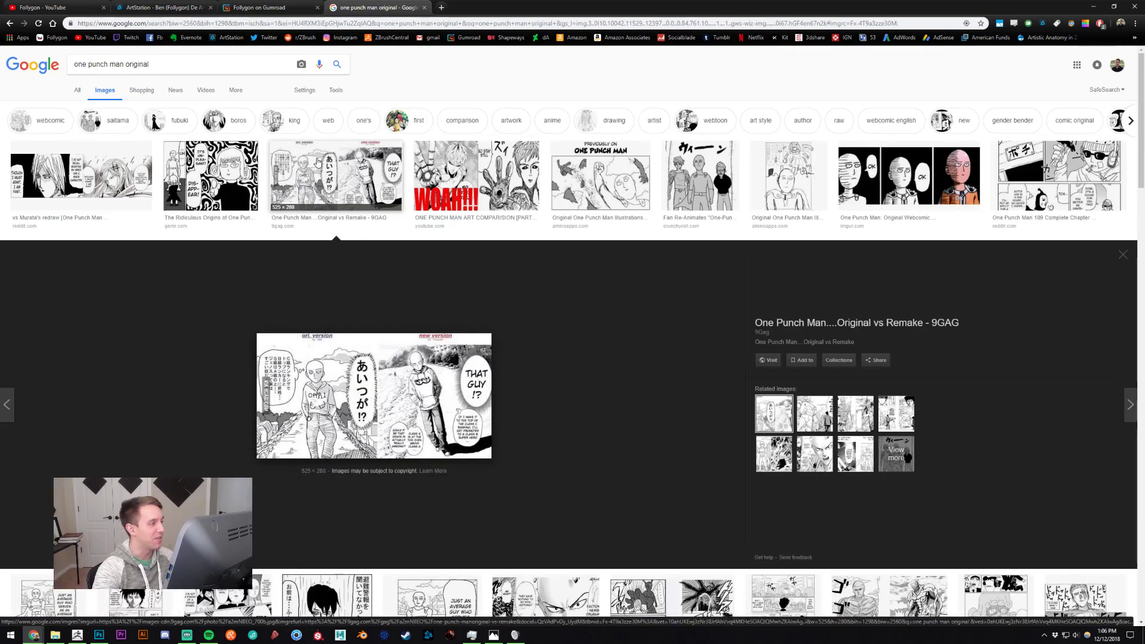
pyautogui.scroll(-2, 378, 296)
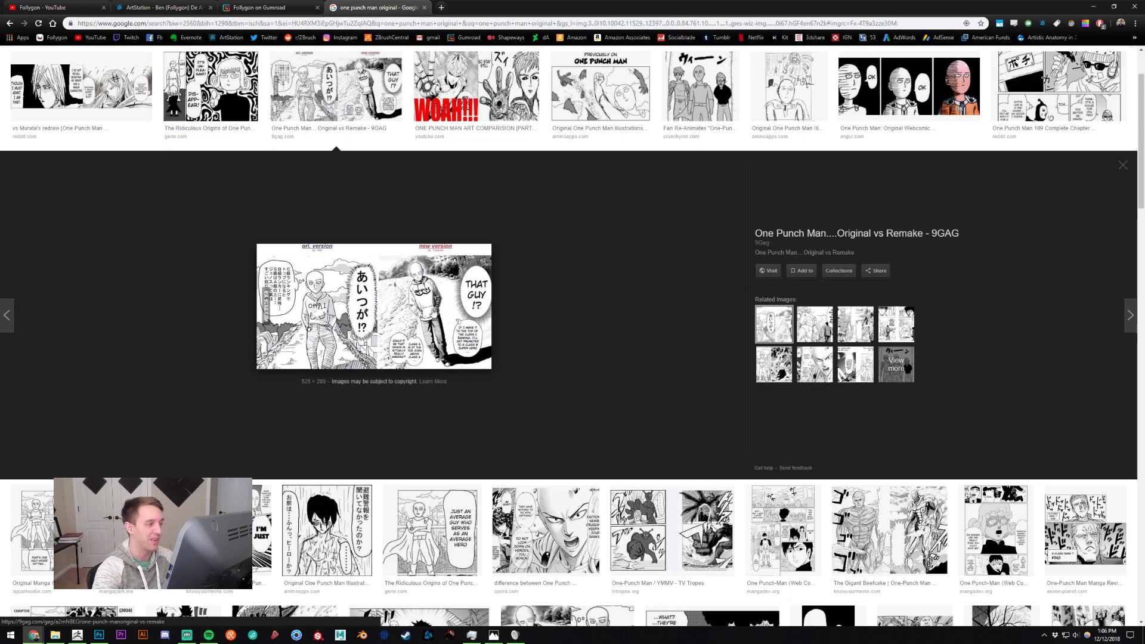
pyautogui.scroll(2, 510, 267)
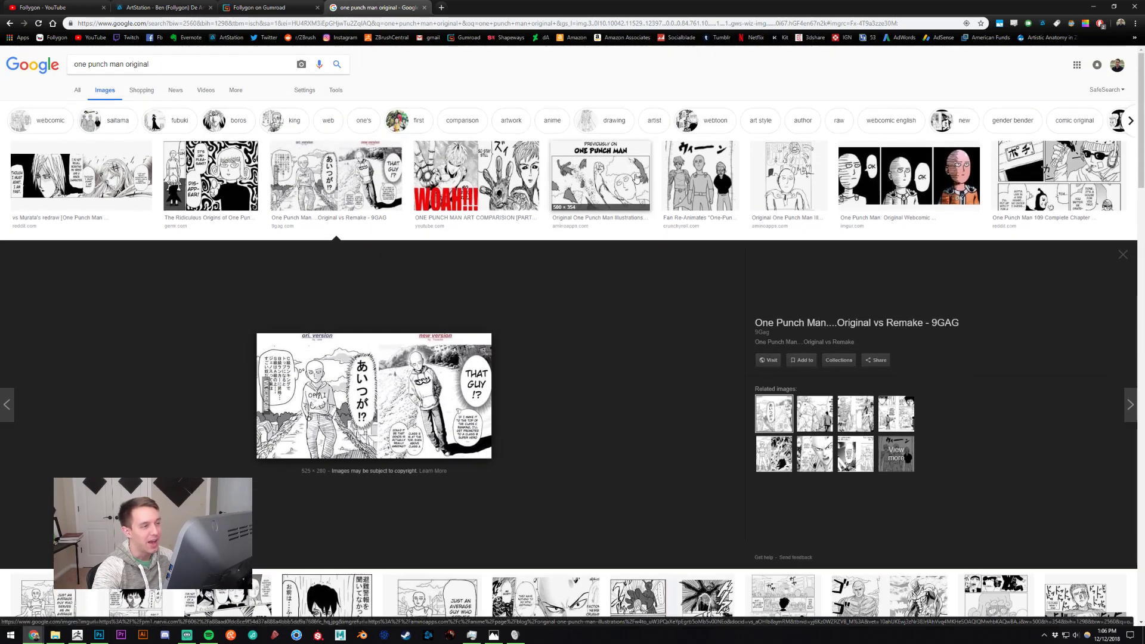
# Preview several original One Punch Man illustrations and the redrawn manga panel to compare drawing styles, and close the preview.
pyautogui.click(699, 179)
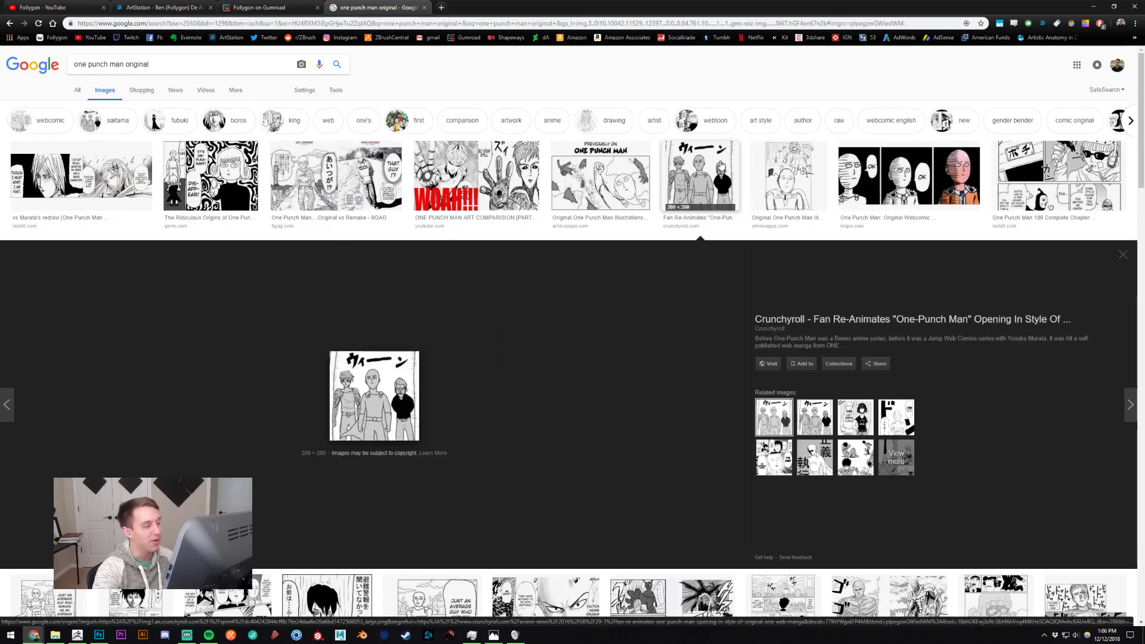
pyautogui.click(769, 182)
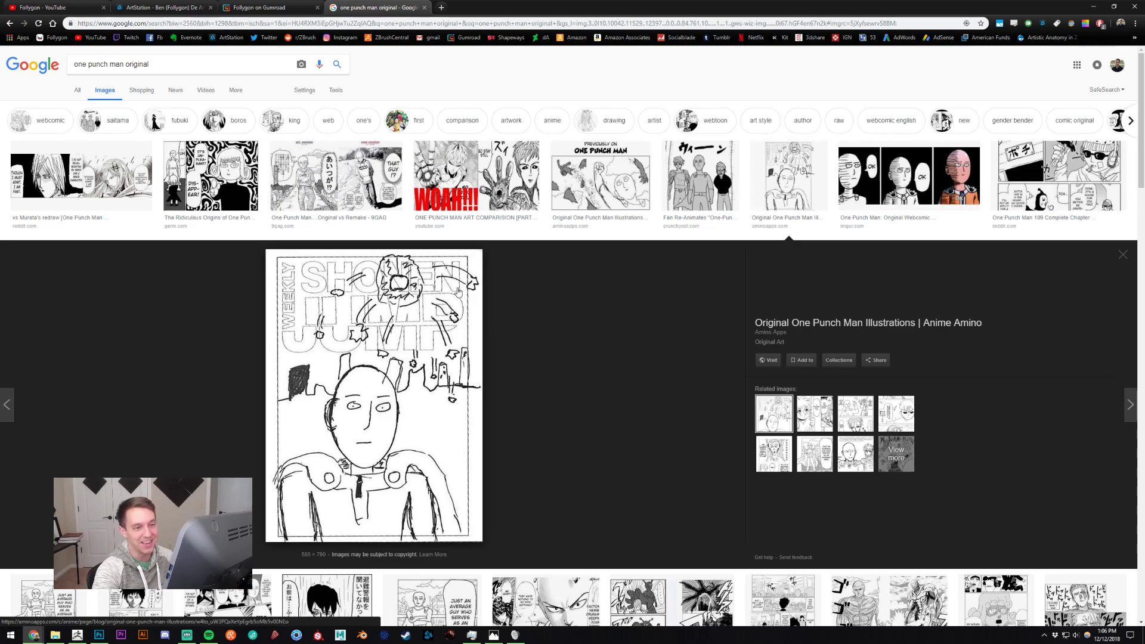
pyautogui.scroll(-3, 458, 292)
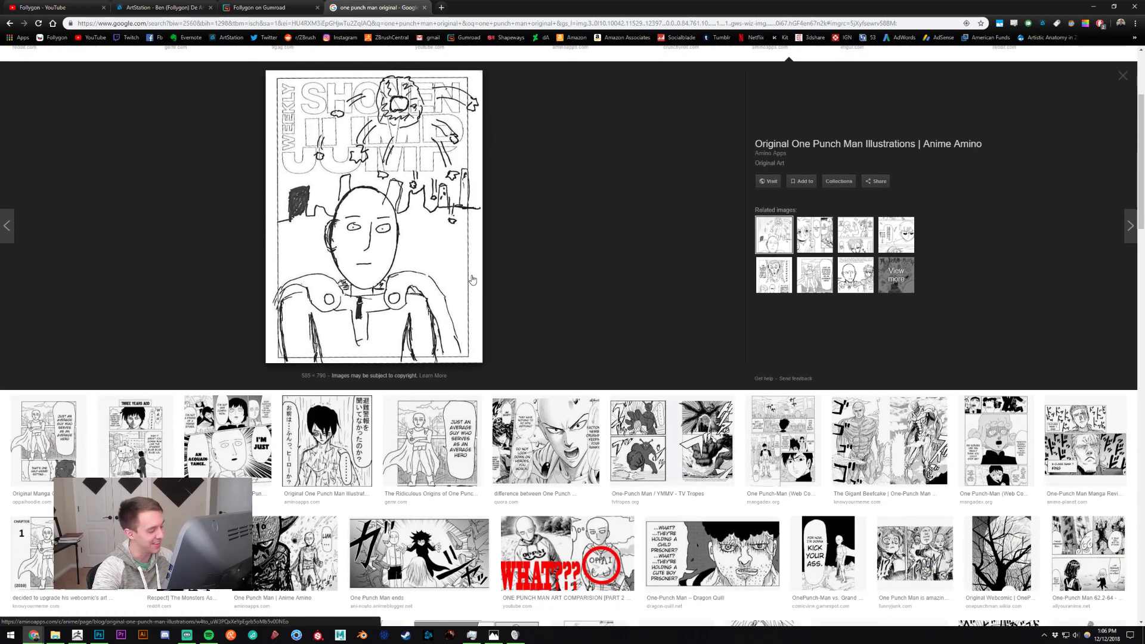
pyautogui.click(338, 416)
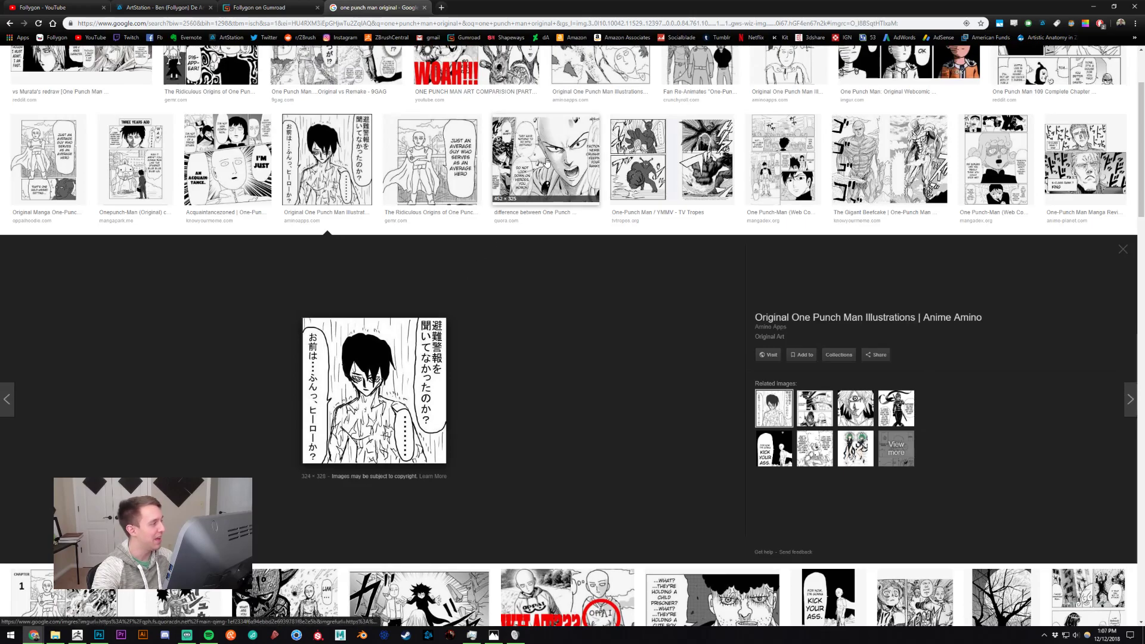
pyautogui.click(547, 161)
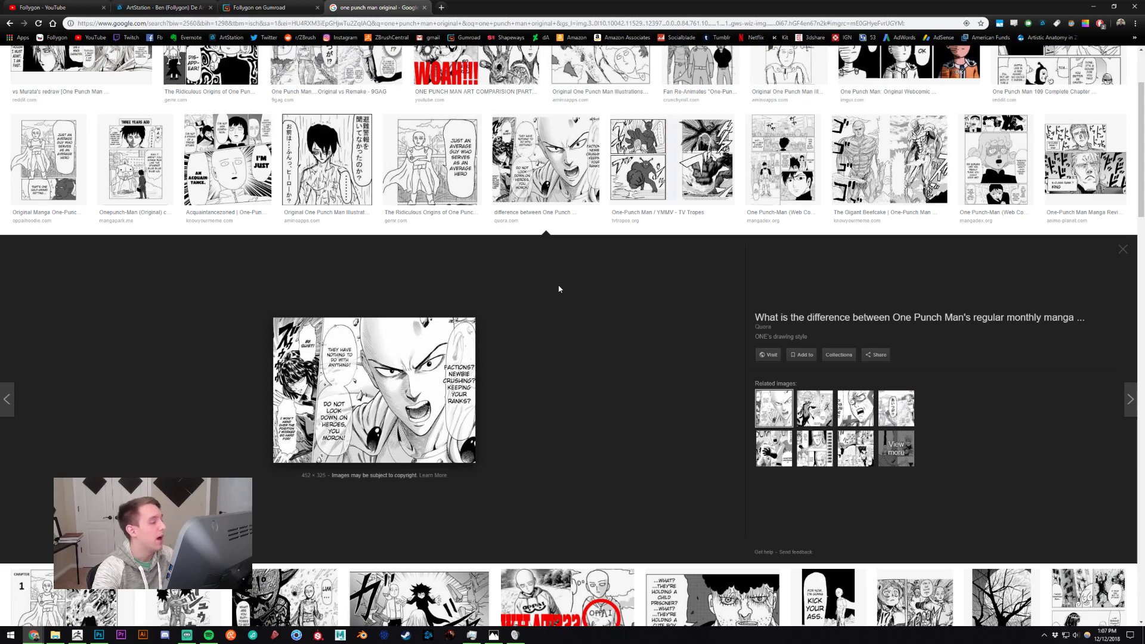
pyautogui.click(535, 197)
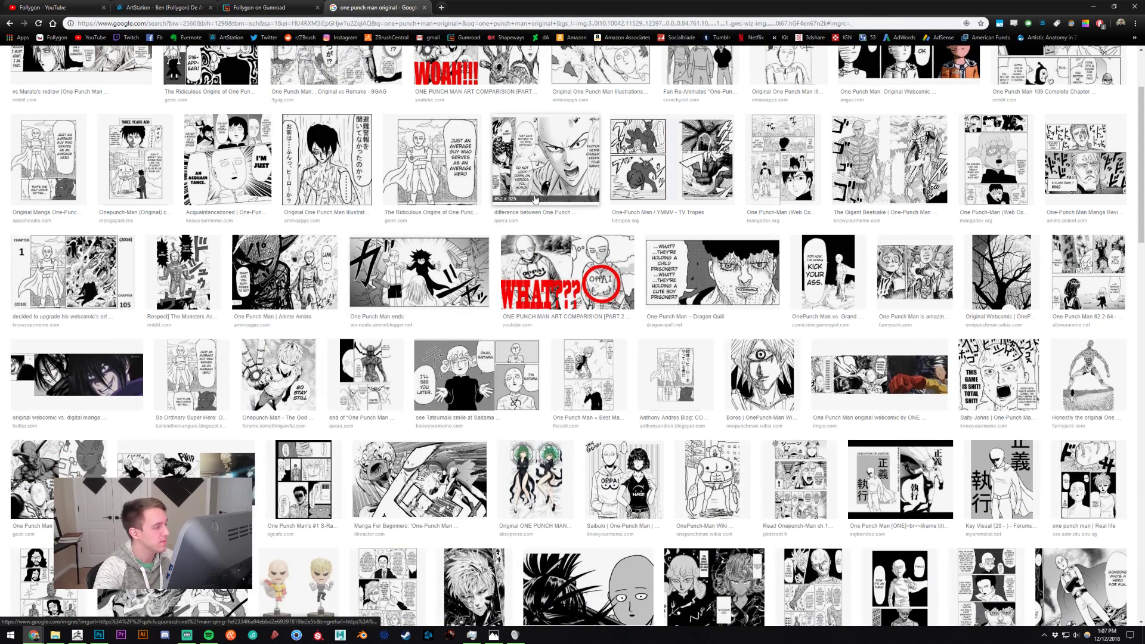
# Preview the comparison of ONE's original and Murata's redraw, close the image search and switch back to ZBrush.
pyautogui.scroll(-2, 534, 198)
pyautogui.scroll(5, 535, 199)
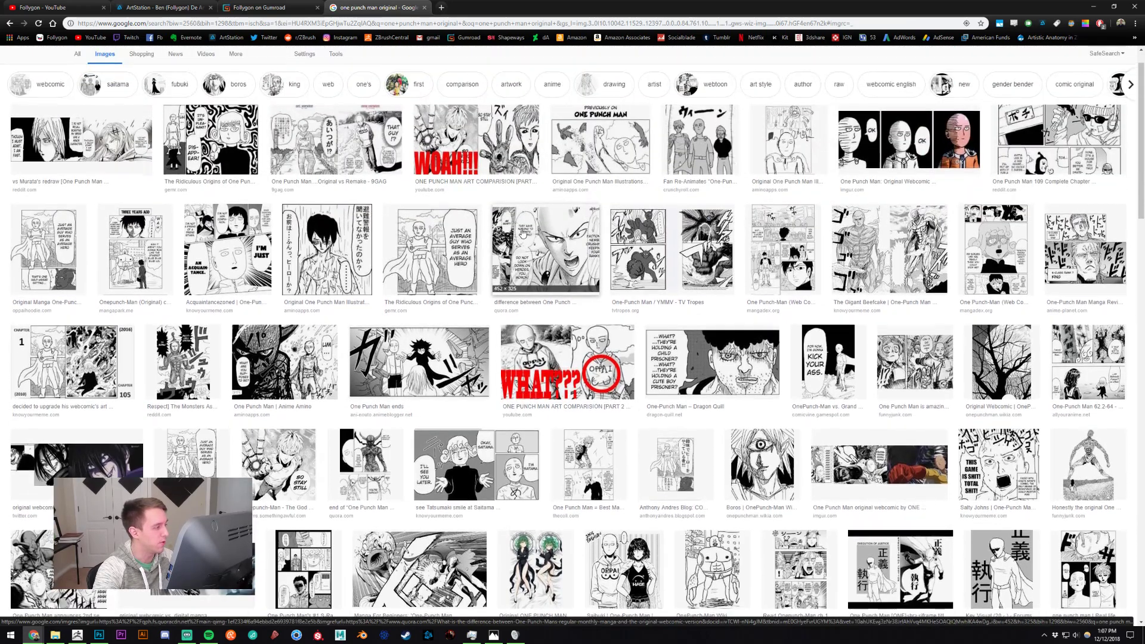
pyautogui.click(138, 169)
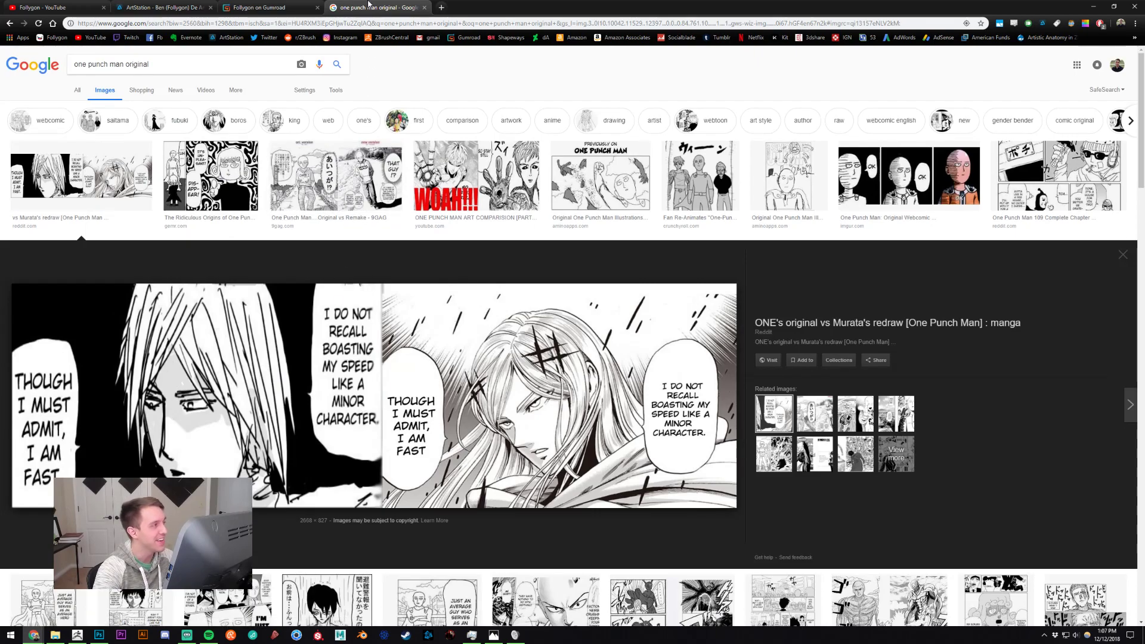
pyautogui.middleClick(369, 6)
pyautogui.click(77, 636)
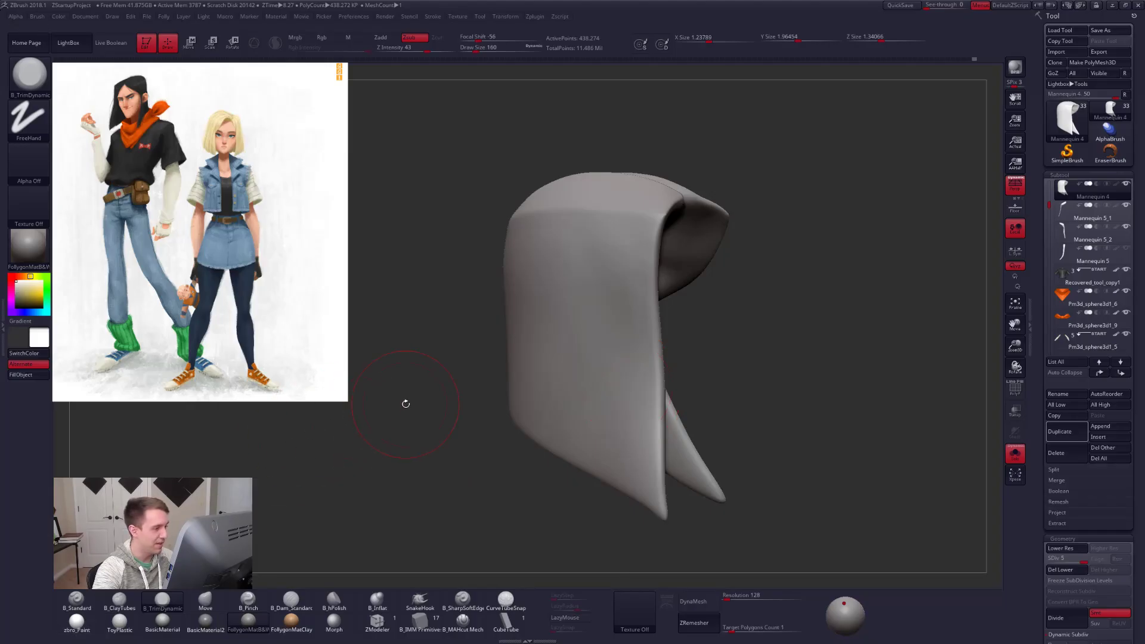
# Show the full character and flatten the hair cap's back and sides with the B_TrimDynamic brush at varied draw sizes.
pyautogui.moveTo(406, 403); pyautogui.dragTo(580, 432)
pyautogui.hotkey('alt', 's')
pyautogui.press('space')
pyautogui.moveTo(637, 243); pyautogui.dragTo(634, 244)
pyautogui.keyDown('alt'); pyautogui.moveTo(507, 203); pyautogui.dragTo(509, 269); pyautogui.keyUp('alt')
pyautogui.moveTo(508, 269); pyautogui.dragTo(679, 268)
pyautogui.moveTo(414, 411)
pyautogui.mouseDown()
pyautogui.moveTo(587, 412)
pyautogui.moveTo(626, 321)
pyautogui.moveTo(600, 316)
pyautogui.moveTo(642, 319)
pyautogui.moveTo(597, 334)
pyautogui.mouseUp()
pyautogui.press('space')
pyautogui.moveTo(604, 328); pyautogui.dragTo(612, 327)
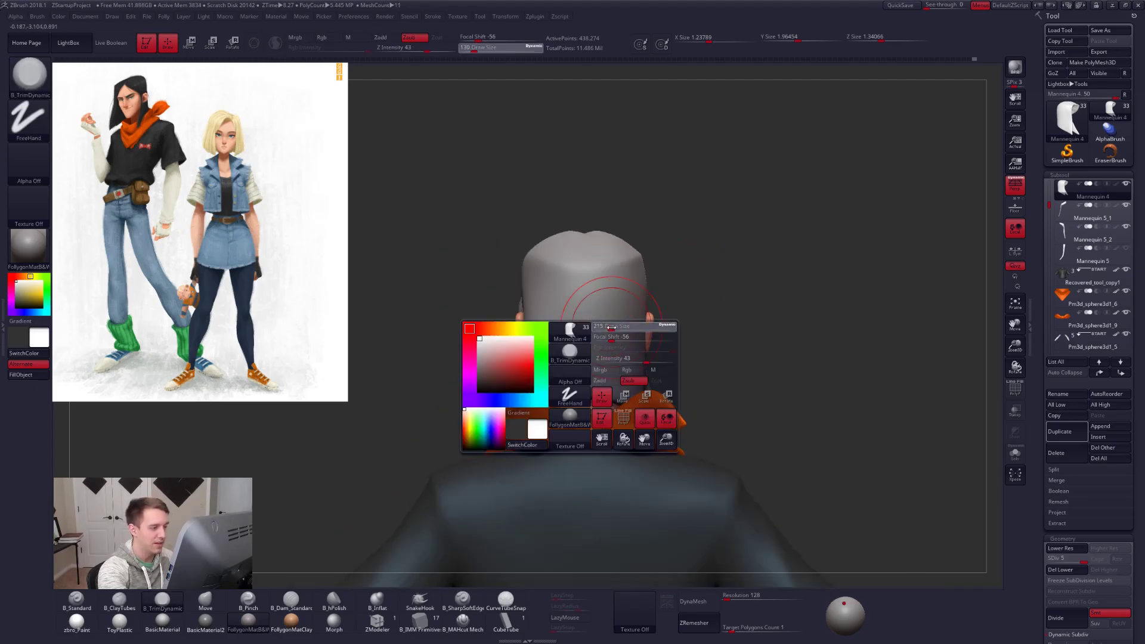
pyautogui.moveTo(612, 325); pyautogui.dragTo(643, 320, button='right')
pyautogui.press('space')
pyautogui.moveTo(640, 319); pyautogui.dragTo(645, 319)
pyautogui.hotkey('alt', 's')
# Adjust the hair cap's back and side silhouette with the Move brush at draw size 335.
pyautogui.moveTo(645, 320)
pyautogui.mouseDown(button='right')
pyautogui.moveTo(664, 339)
pyautogui.moveTo(662, 320)
pyautogui.moveTo(671, 343)
pyautogui.moveTo(692, 344)
pyautogui.mouseUp(button='right')
pyautogui.hotkey('alt', 's')
pyautogui.press('space')
pyautogui.moveTo(689, 341); pyautogui.dragTo(694, 341)
pyautogui.press('b')
pyautogui.press('m')
pyautogui.press('v')
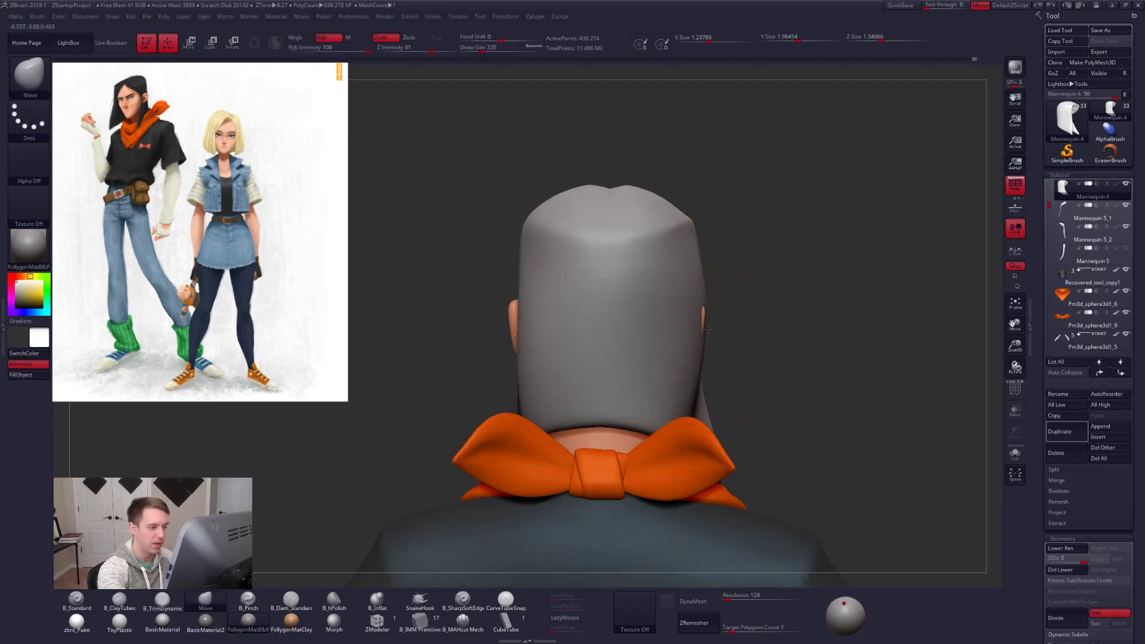
pyautogui.moveTo(714, 329); pyautogui.dragTo(743, 356, button='right')
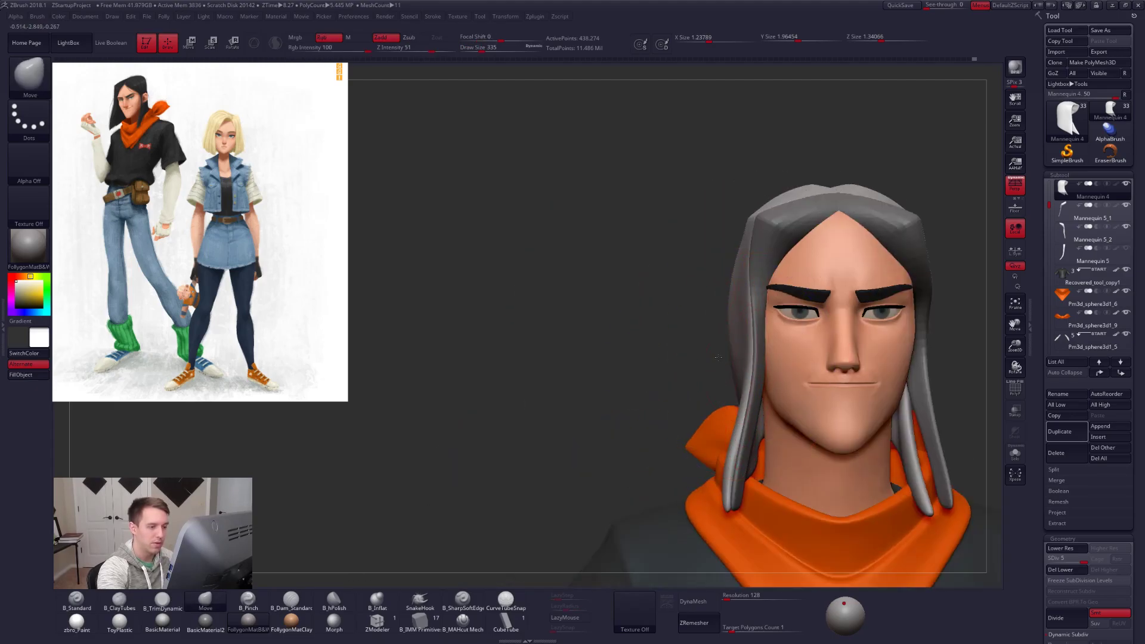
pyautogui.press('space')
pyautogui.moveTo(742, 356); pyautogui.dragTo(741, 355)
pyautogui.moveTo(668, 353); pyautogui.dragTo(724, 356, button='right')
# Drop the hair cap to its lowest subdivision level, smooth its side and raise it to level 2.
pyautogui.press('5')
pyautogui.hotkey('shift', 'd')
pyautogui.hotkey('shift', 'd')
pyautogui.hotkey('shift', 'd')
pyautogui.hotkey('shift', 'd')
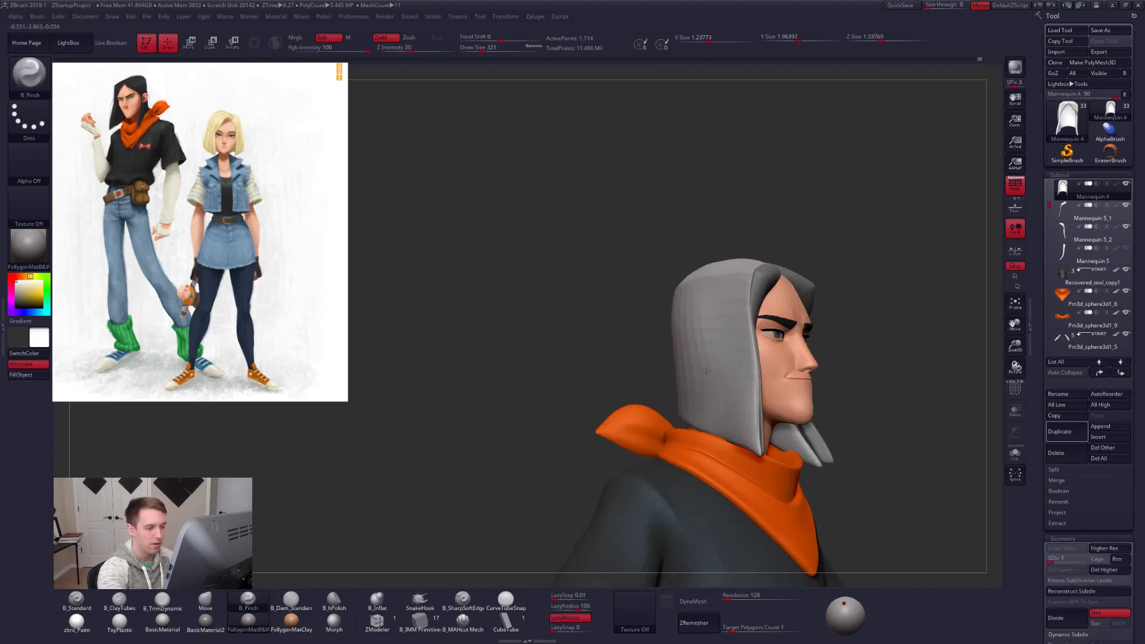
pyautogui.press('2')
pyautogui.keyDown('shift'); pyautogui.moveTo(724, 417); pyautogui.dragTo(719, 382); pyautogui.keyUp('shift')
pyautogui.press('d')
# Reshape the hair cap's back and side edges with the Move brush, enlarging the draw size to 430.
pyautogui.moveTo(724, 365)
pyautogui.mouseDown(button='right')
pyautogui.moveTo(703, 363)
pyautogui.moveTo(808, 386)
pyautogui.mouseUp(button='right')
pyautogui.press('4')
pyautogui.press('space')
pyautogui.moveTo(680, 349); pyautogui.dragTo(684, 349)
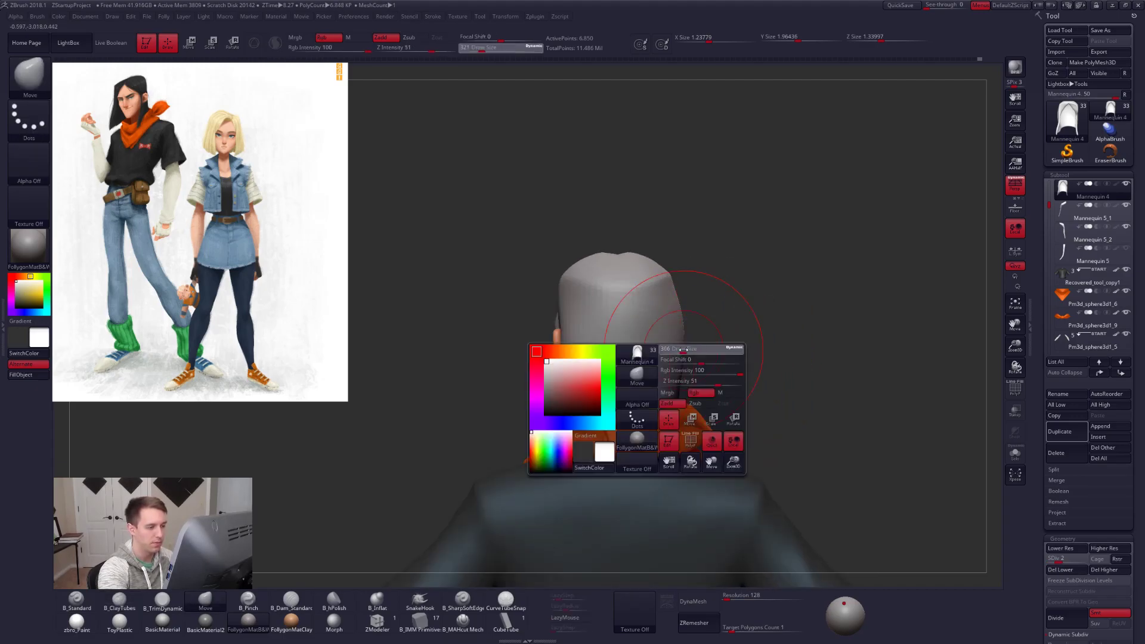
pyautogui.moveTo(763, 358); pyautogui.dragTo(692, 366, button='right')
pyautogui.hotkey('shift', 's')
pyautogui.press('space')
pyautogui.moveTo(694, 446); pyautogui.dragTo(704, 446)
pyautogui.moveTo(733, 394); pyautogui.dragTo(719, 382, button='right')
pyautogui.moveTo(709, 420); pyautogui.dragTo(698, 417)
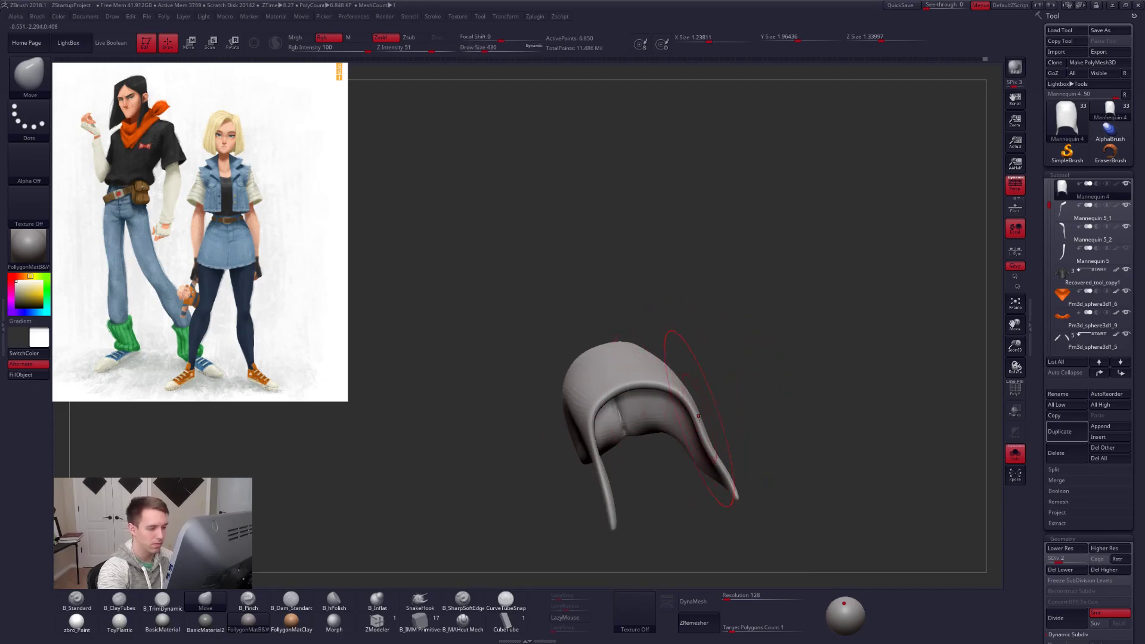
# Shape and smooth the lower back of the hair cap at draw size 252 with the full character visible.
pyautogui.moveTo(698, 416); pyautogui.dragTo(696, 412, button='right')
pyautogui.hotkey('shift', 's')
pyautogui.press('space')
pyautogui.moveTo(707, 349); pyautogui.dragTo(704, 344)
pyautogui.moveTo(708, 340); pyautogui.dragTo(653, 334, button='right')
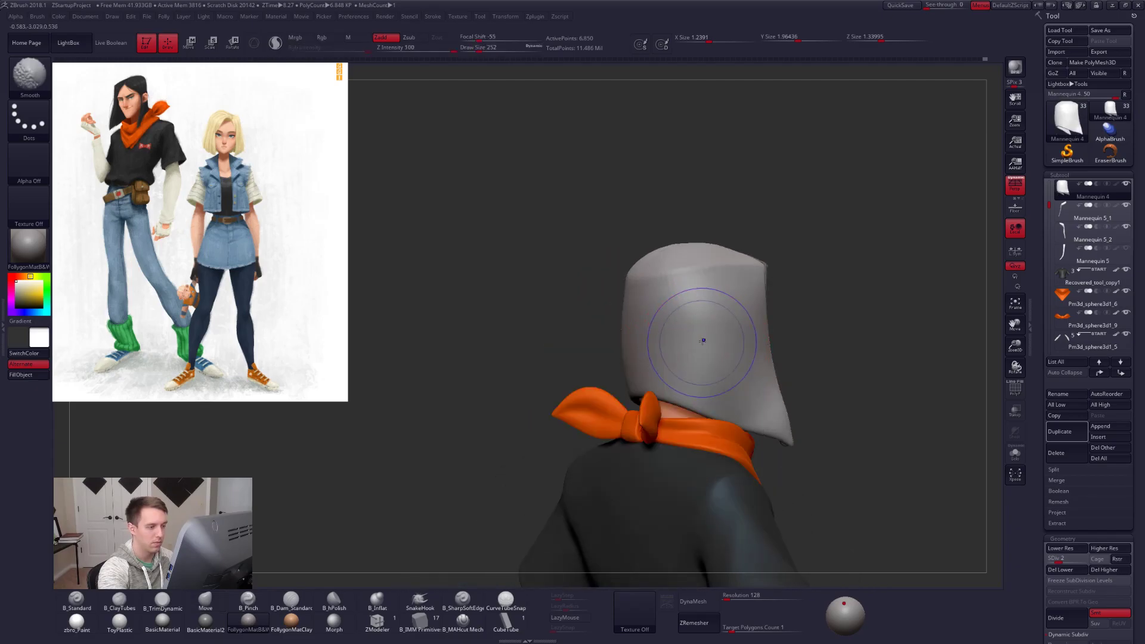
# Raise the hair cap to subdivision level 5 and sharpen its side ridges with the B_Pinch brush at draw size 160.
pyautogui.press('5')
pyautogui.moveTo(716, 395); pyautogui.dragTo(759, 342, button='right')
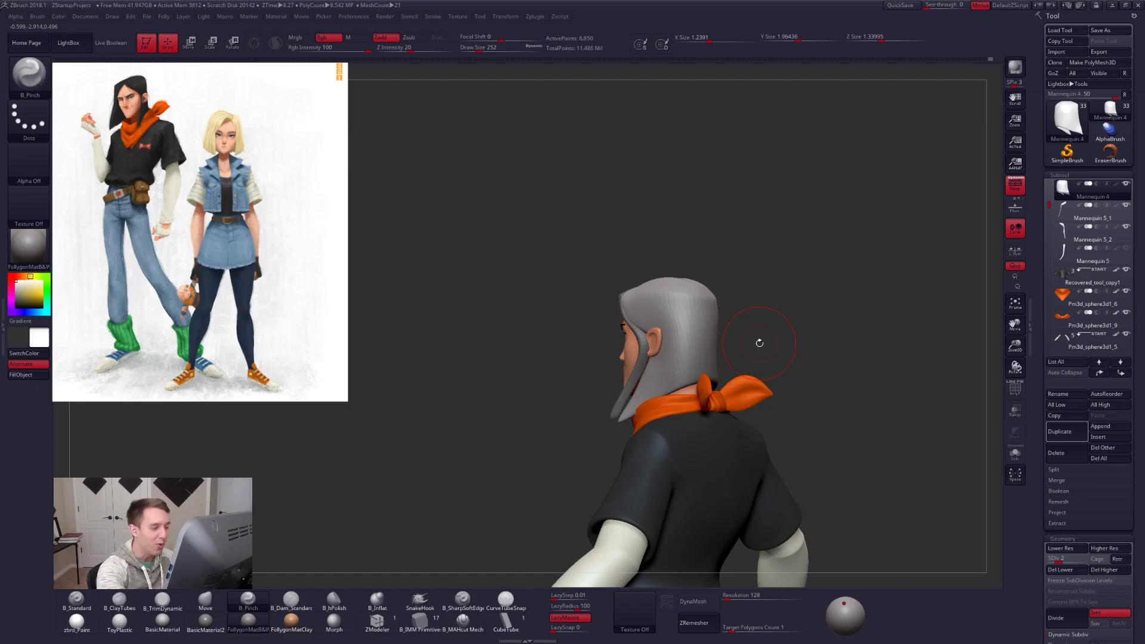
pyautogui.moveTo(759, 343)
pyautogui.mouseDown(button='right')
pyautogui.moveTo(686, 303)
pyautogui.moveTo(656, 325)
pyautogui.mouseUp(button='right')
pyautogui.hotkey('alt', 's')
pyautogui.press('d')
pyautogui.press('d')
pyautogui.press('space')
pyautogui.moveTo(636, 295); pyautogui.dragTo(633, 295)
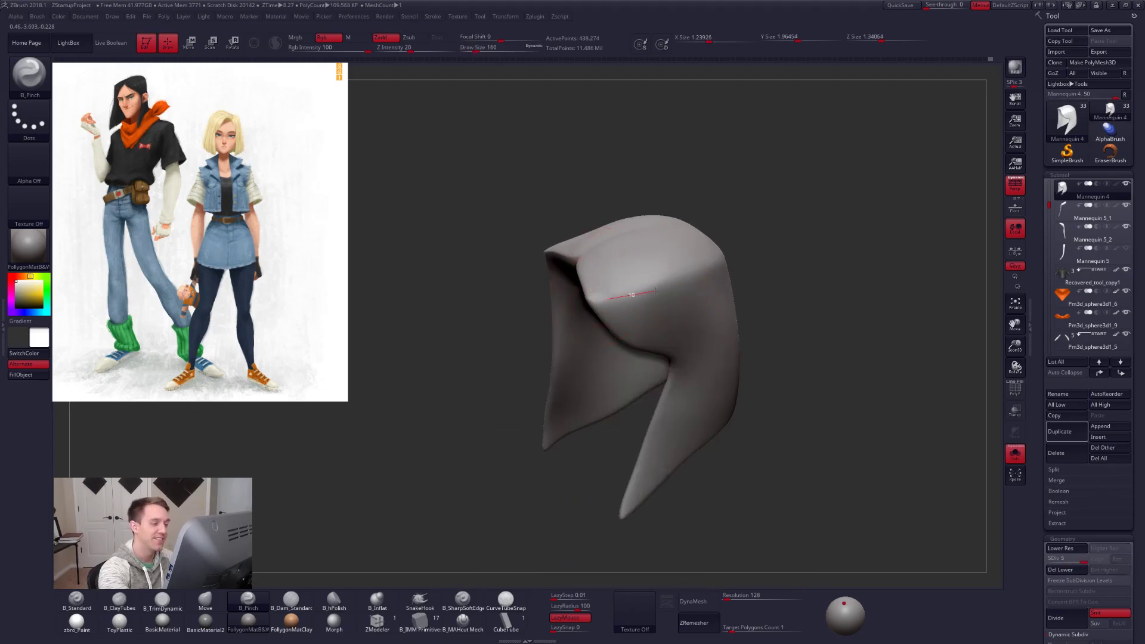
pyautogui.moveTo(723, 266); pyautogui.dragTo(659, 308, button='right')
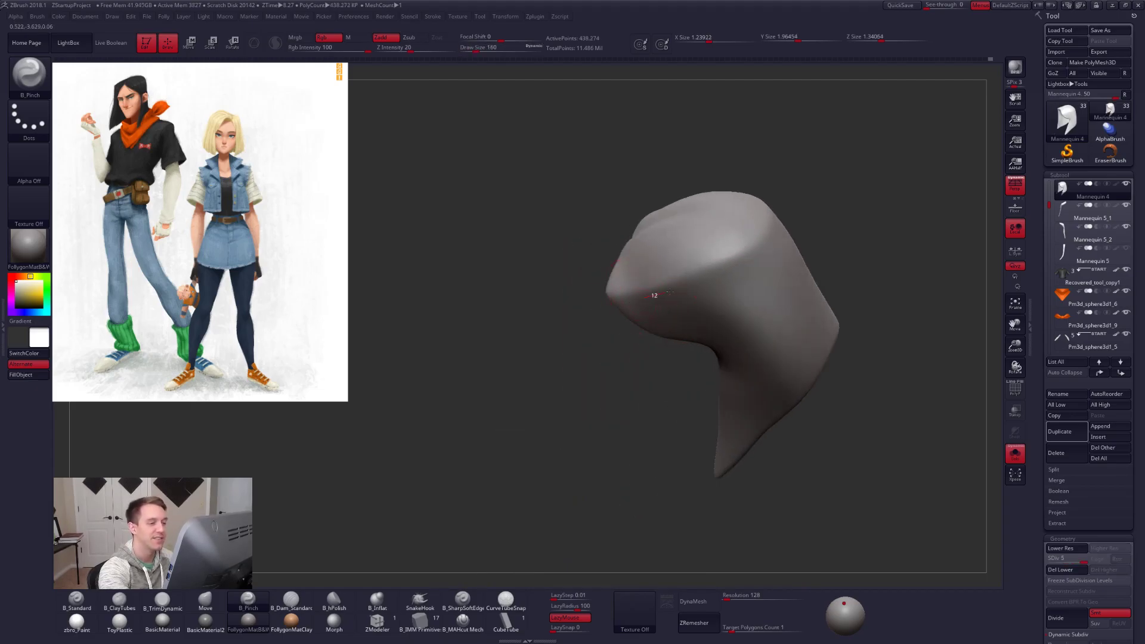
pyautogui.moveTo(778, 225); pyautogui.dragTo(718, 414, button='right')
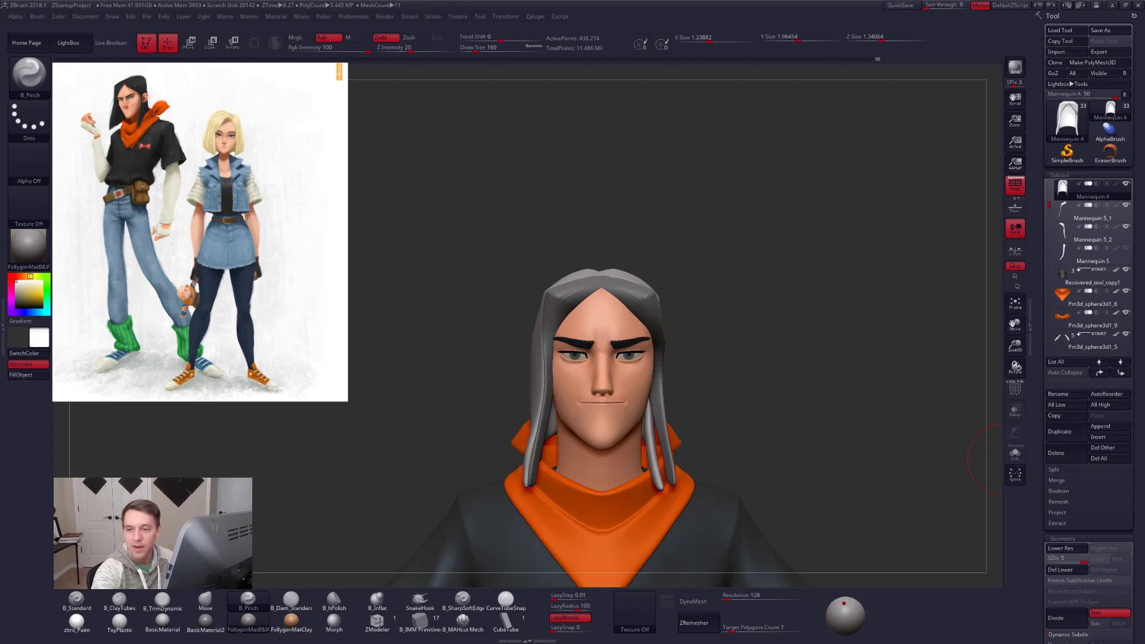
# Select the front hair strip on the character's left and reposition it with a large Move brush.
pyautogui.keyDown('alt'); pyautogui.moveTo(674, 300); pyautogui.dragTo(672, 323); pyautogui.keyUp('alt')
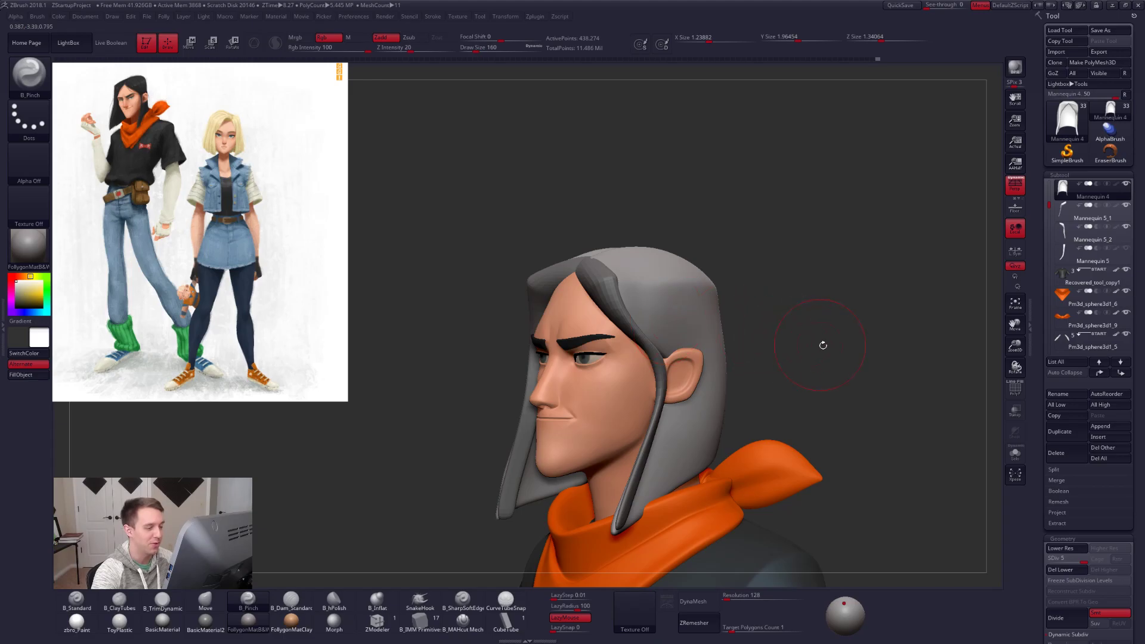
pyautogui.keyDown('alt'); pyautogui.click(642, 448); pyautogui.keyUp('alt')
pyautogui.moveTo(643, 448); pyautogui.dragTo(644, 389, button='right')
pyautogui.press('b')
pyautogui.press('m')
pyautogui.press('v')
pyautogui.press('space')
pyautogui.moveTo(674, 395)
pyautogui.mouseDown()
pyautogui.moveTo(685, 395)
pyautogui.moveTo(677, 424)
pyautogui.mouseUp()
pyautogui.moveTo(704, 417); pyautogui.dragTo(672, 416, button='right')
pyautogui.moveTo(670, 416); pyautogui.dragTo(673, 414)
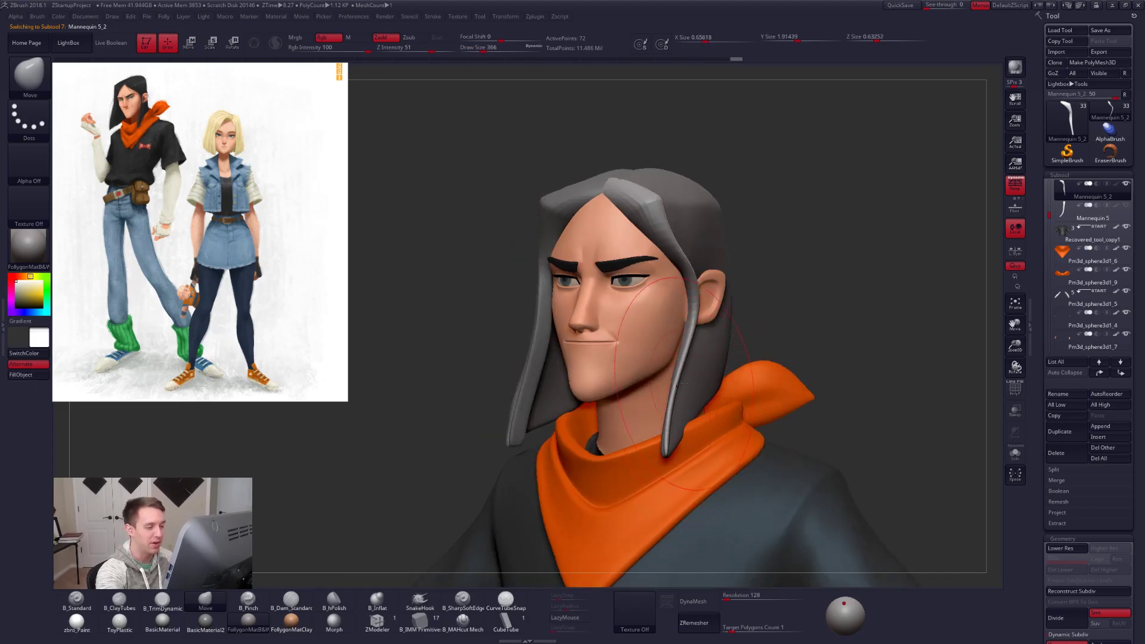
# Fit the left hair strip along the ear and jaw with the Move brush at draw sizes 160 and 239.
pyautogui.press('space')
pyautogui.moveTo(679, 347); pyautogui.dragTo(705, 313, button='right')
pyautogui.moveTo(708, 324); pyautogui.dragTo(706, 323)
pyautogui.press('space')
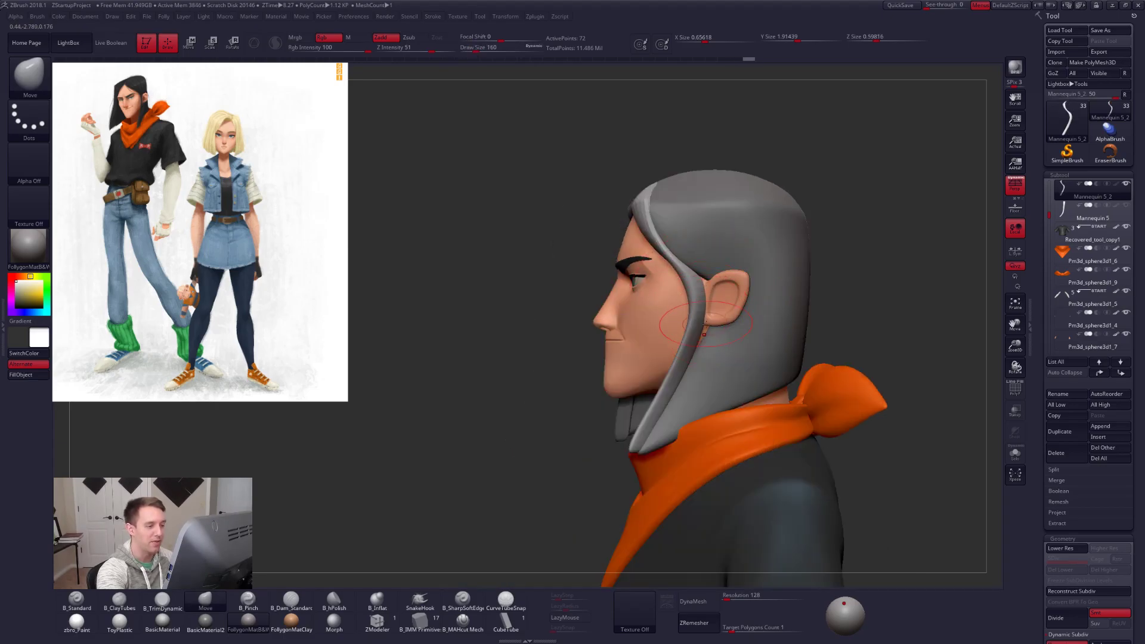
pyautogui.moveTo(708, 318); pyautogui.dragTo(732, 321, button='right')
pyautogui.press('space')
pyautogui.moveTo(709, 347); pyautogui.dragTo(713, 347)
pyautogui.hotkey('ctrl', 'shift', 'space')
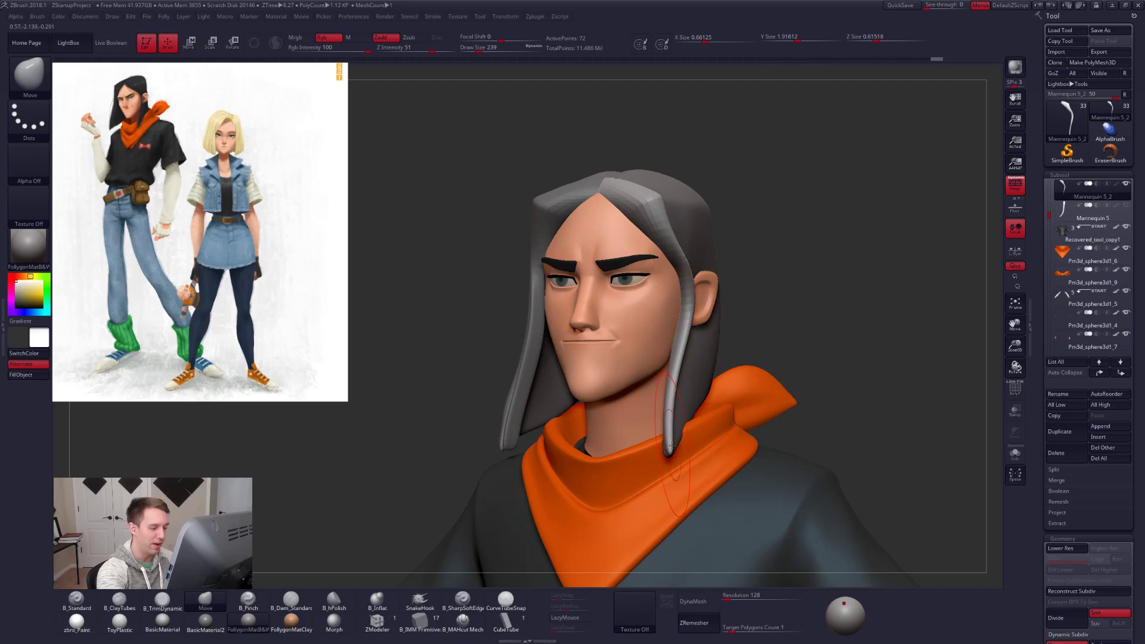
pyautogui.moveTo(676, 353)
pyautogui.mouseDown(button='right')
pyautogui.moveTo(692, 286)
pyautogui.moveTo(724, 262)
pyautogui.moveTo(707, 294)
pyautogui.moveTo(688, 279)
pyautogui.mouseUp(button='right')
# Select the hair cap and adjust its upper front edge with the Move brush at draw size 160.
pyautogui.press('space')
pyautogui.keyDown('alt'); pyautogui.click(726, 233); pyautogui.keyUp('alt')
pyautogui.press('space')
pyautogui.moveTo(692, 284); pyautogui.dragTo(688, 284)
pyautogui.press(']')
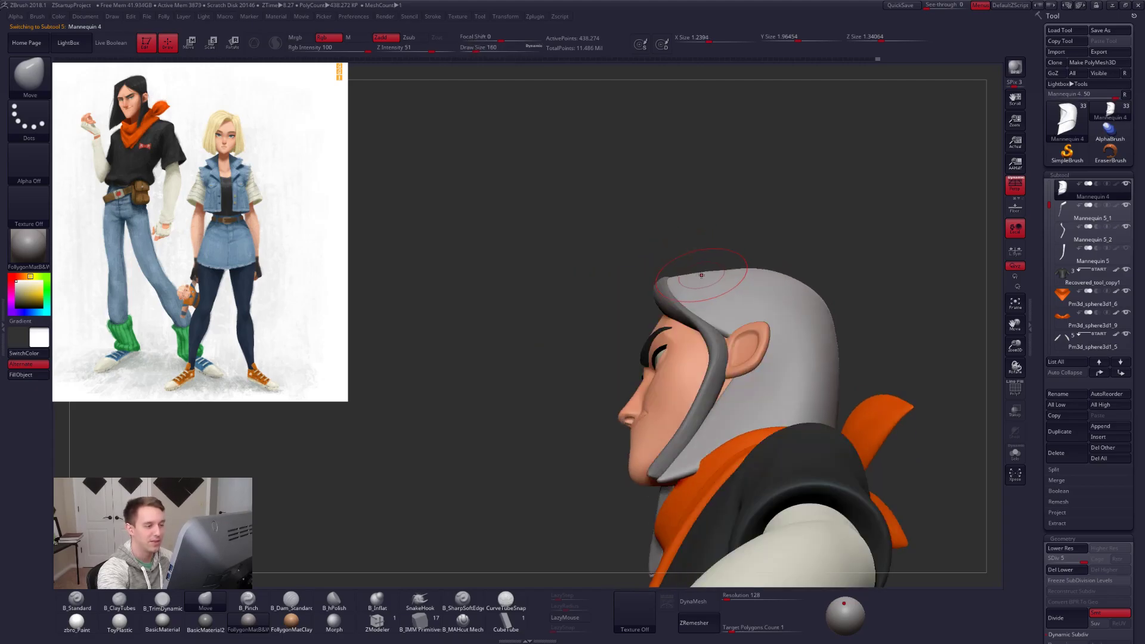
pyautogui.moveTo(710, 275)
pyautogui.mouseDown(button='right')
pyautogui.moveTo(735, 272)
pyautogui.moveTo(758, 295)
pyautogui.mouseUp(button='right')
# Isolate the hair cap and tighten its front edge and side ridge with the B_Pinch brush, starting at draw size 104.
pyautogui.press('5')
pyautogui.press('space')
pyautogui.moveTo(704, 284); pyautogui.dragTo(699, 285)
pyautogui.hotkey('alt', 's')
pyautogui.moveTo(700, 285); pyautogui.dragTo(670, 280, button='right')
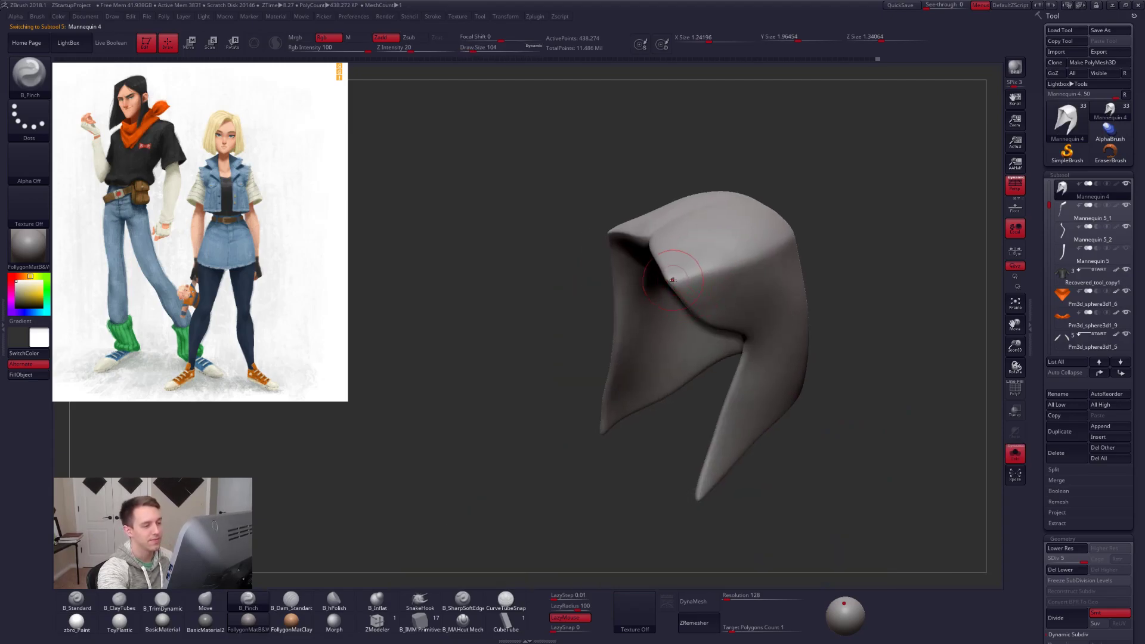
pyautogui.press('space')
pyautogui.moveTo(735, 246); pyautogui.dragTo(743, 246)
pyautogui.hotkey('alt', 's')
# Select the left front hair strip and adjust it near the parting with the Move brush at draw size 227.
pyautogui.moveTo(650, 317)
pyautogui.mouseDown(button='right')
pyautogui.moveTo(698, 316)
pyautogui.moveTo(704, 332)
pyautogui.mouseUp(button='right')
pyautogui.keyDown('ctrl'); pyautogui.moveTo(776, 343); pyautogui.dragTo(822, 411, button='right'); pyautogui.keyUp('ctrl')
pyautogui.moveTo(710, 220)
pyautogui.keyDown('alt'); pyautogui.mouseDown(button='right')
pyautogui.moveTo(704, 327)
pyautogui.moveTo(642, 325)
pyautogui.moveTo(596, 307)
pyautogui.moveTo(640, 330)
pyautogui.moveTo(573, 334)
pyautogui.moveTo(627, 338)
pyautogui.moveTo(626, 316)
pyautogui.moveTo(611, 314)
pyautogui.moveTo(683, 300)
pyautogui.mouseUp(button='right'); pyautogui.keyUp('alt')
pyautogui.keyDown('alt'); pyautogui.click(616, 312); pyautogui.keyUp('alt')
pyautogui.press('b')
pyautogui.press('m')
pyautogui.press('v')
pyautogui.keyDown('alt'); pyautogui.click(623, 320); pyautogui.keyUp('alt')
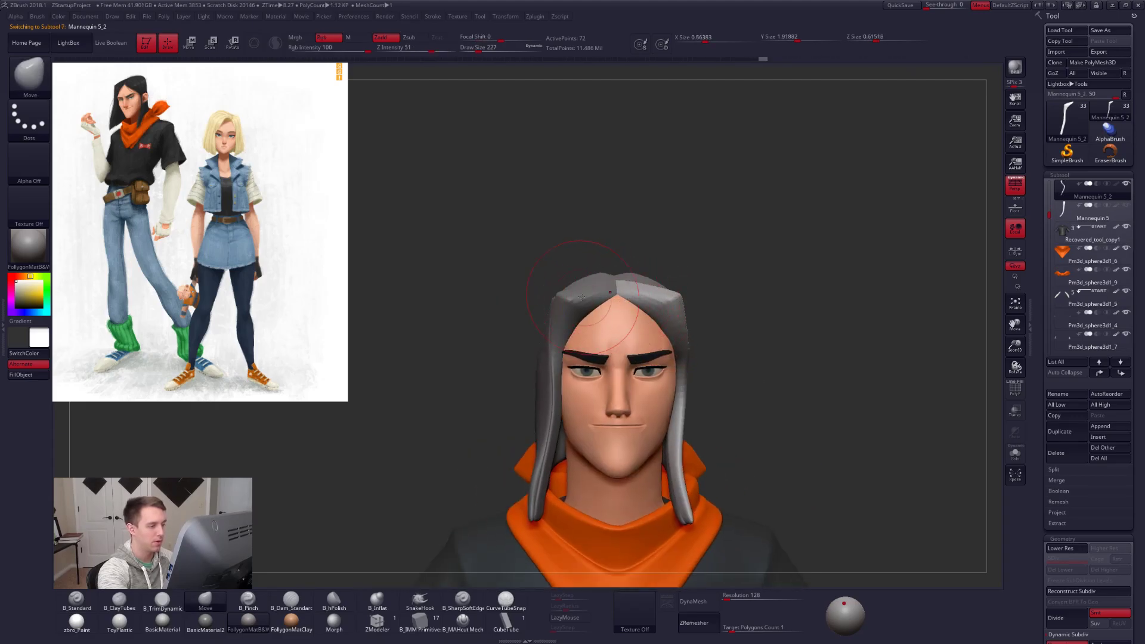
# Select the hair cap, drop it to subdivision level 3 and reshape its front with the Move brush at draw size 181.
pyautogui.keyDown('alt'); pyautogui.click(601, 289); pyautogui.keyUp('alt')
pyautogui.moveTo(602, 291); pyautogui.dragTo(628, 330, button='right')
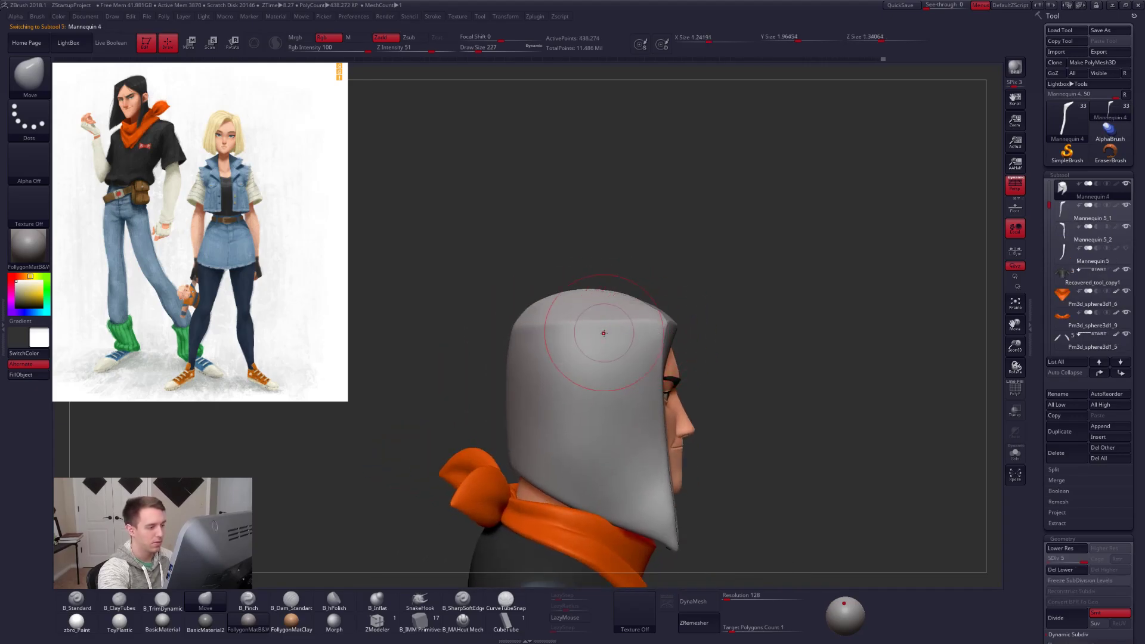
pyautogui.moveTo(604, 335); pyautogui.dragTo(575, 348, button='right')
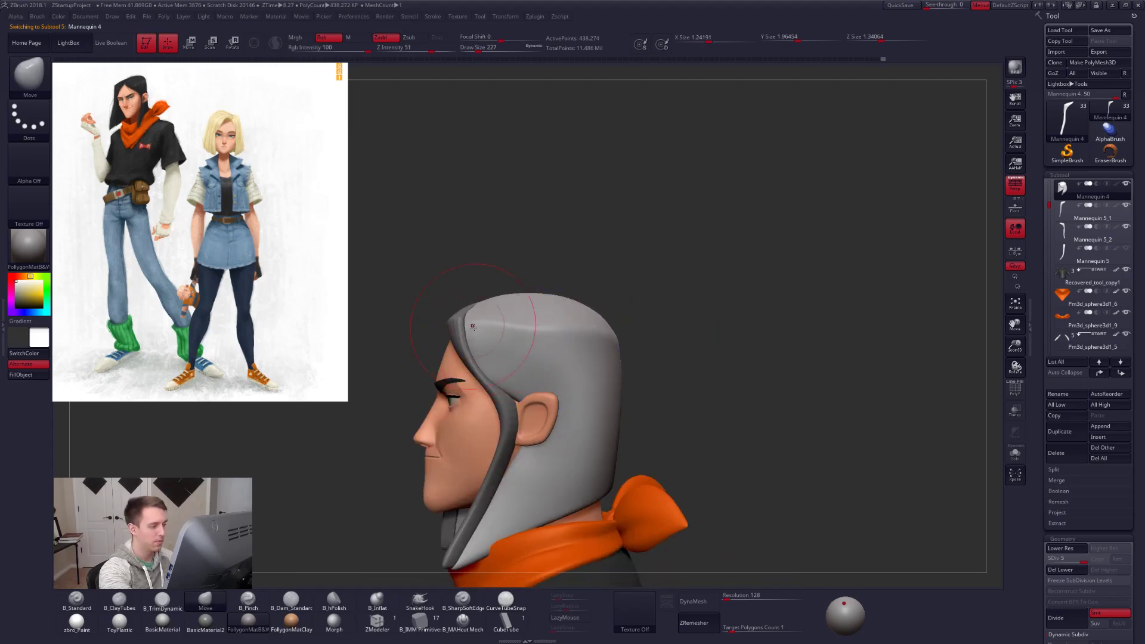
pyautogui.keyDown('alt'); pyautogui.moveTo(540, 335); pyautogui.dragTo(586, 343, button='right'); pyautogui.keyUp('alt')
pyautogui.hotkey('shift', 'd')
pyautogui.hotkey('shift', 'd')
pyautogui.press('space')
pyautogui.moveTo(616, 351); pyautogui.dragTo(595, 345)
pyautogui.moveTo(595, 345)
pyautogui.mouseDown(button='right')
pyautogui.moveTo(544, 337)
pyautogui.moveTo(595, 340)
pyautogui.mouseUp(button='right')
pyautogui.moveTo(526, 331)
pyautogui.mouseDown(button='right')
pyautogui.moveTo(639, 337)
pyautogui.moveTo(597, 348)
pyautogui.mouseUp(button='right')
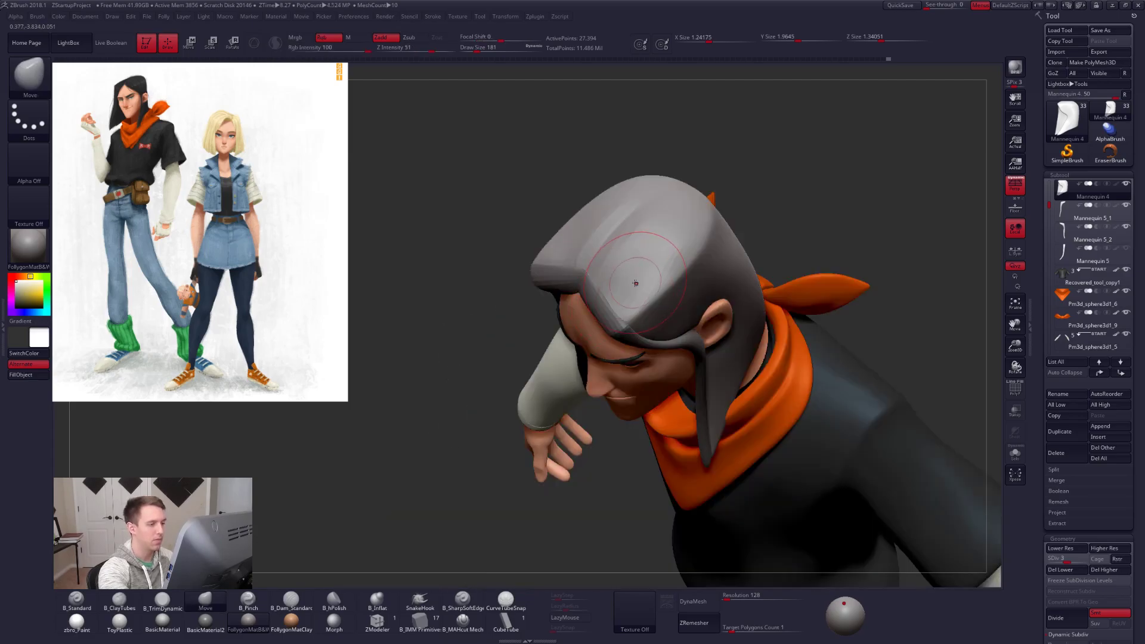
# Isolate the hair cap, raise it to subdivision level 4 and build up its crown with the B_ClayTubes brush.
pyautogui.hotkey('alt', 's')
pyautogui.moveTo(634, 280); pyautogui.dragTo(632, 304, button='right')
pyautogui.press('2')
pyautogui.press('d')
pyautogui.moveTo(622, 301)
pyautogui.mouseDown()
pyautogui.moveTo(633, 270)
pyautogui.moveTo(620, 261)
pyautogui.moveTo(601, 300)
pyautogui.moveTo(641, 224)
pyautogui.moveTo(647, 271)
pyautogui.mouseUp()
pyautogui.moveTo(623, 246)
pyautogui.keyDown('alt'); pyautogui.mouseDown(button='right')
pyautogui.moveTo(649, 346)
pyautogui.moveTo(604, 324)
pyautogui.mouseUp(button='right'); pyautogui.keyUp('alt')
pyautogui.moveTo(604, 324)
pyautogui.keyDown('ctrl'); pyautogui.mouseDown()
pyautogui.moveTo(662, 309)
pyautogui.moveTo(647, 350)
pyautogui.mouseUp(); pyautogui.keyUp('ctrl')
# Refine the hair cap's front hairline with the Move brush and set the draw size to 160.
pyautogui.hotkey('alt', 's')
pyautogui.press('b')
pyautogui.press('m')
pyautogui.press('v')
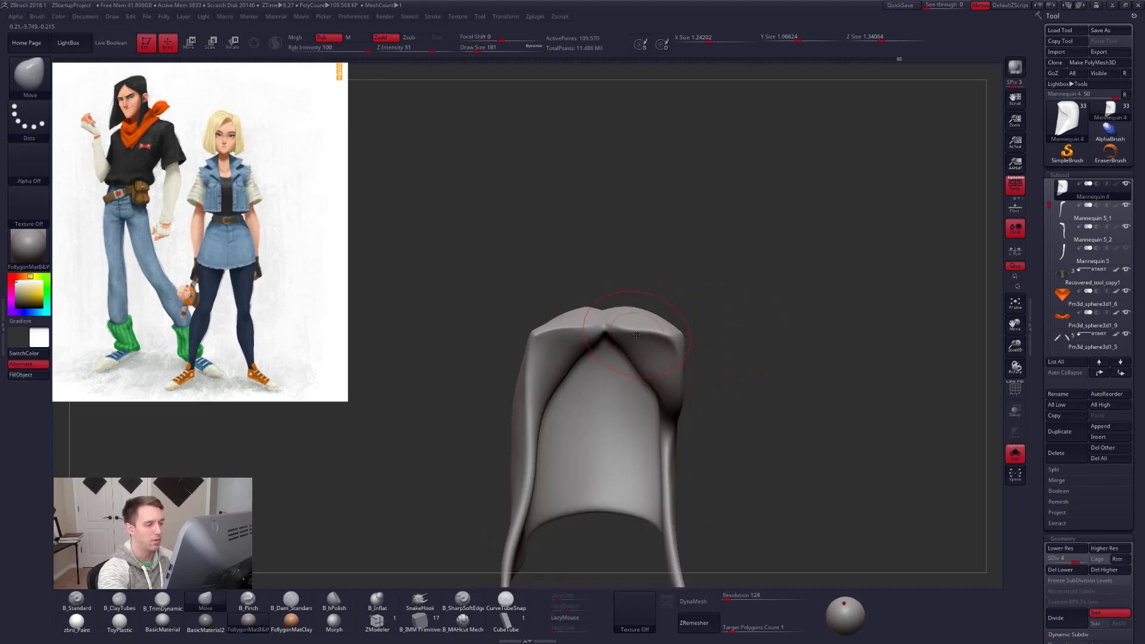
pyautogui.hotkey('shift', 's')
pyautogui.press('s')
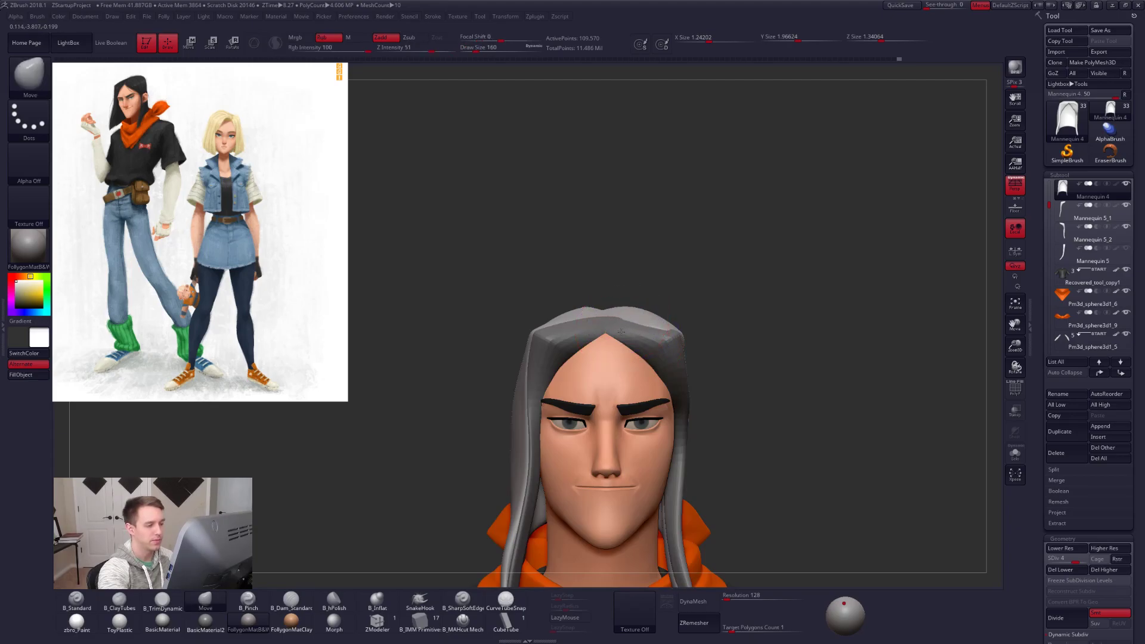
# Isolate the hair cap, build up its crown beside the parting with B_ClayTubes and show the full character again.
pyautogui.moveTo(565, 329)
pyautogui.mouseDown(button='right')
pyautogui.moveTo(596, 358)
pyautogui.moveTo(805, 340)
pyautogui.mouseUp(button='right')
pyautogui.hotkey('alt', 's')
pyautogui.keyDown('alt'); pyautogui.moveTo(552, 295); pyautogui.dragTo(549, 395, button='right'); pyautogui.keyUp('alt')
pyautogui.press('b')
pyautogui.press('c')
pyautogui.press('t')
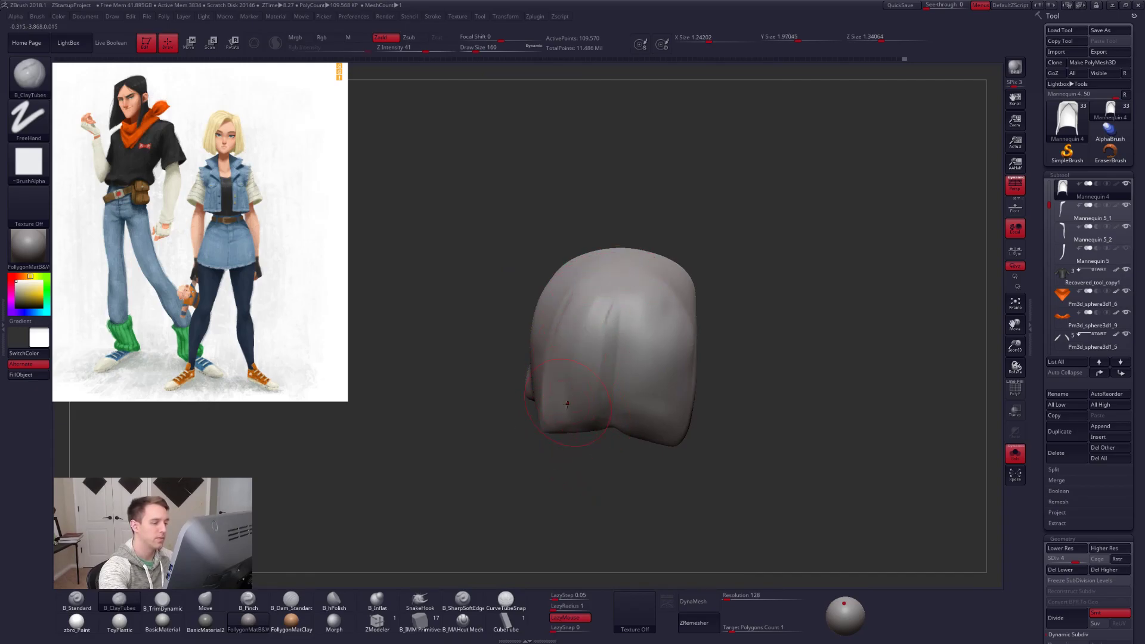
pyautogui.moveTo(603, 298); pyautogui.dragTo(661, 358, button='right')
pyautogui.hotkey('shift', 's')
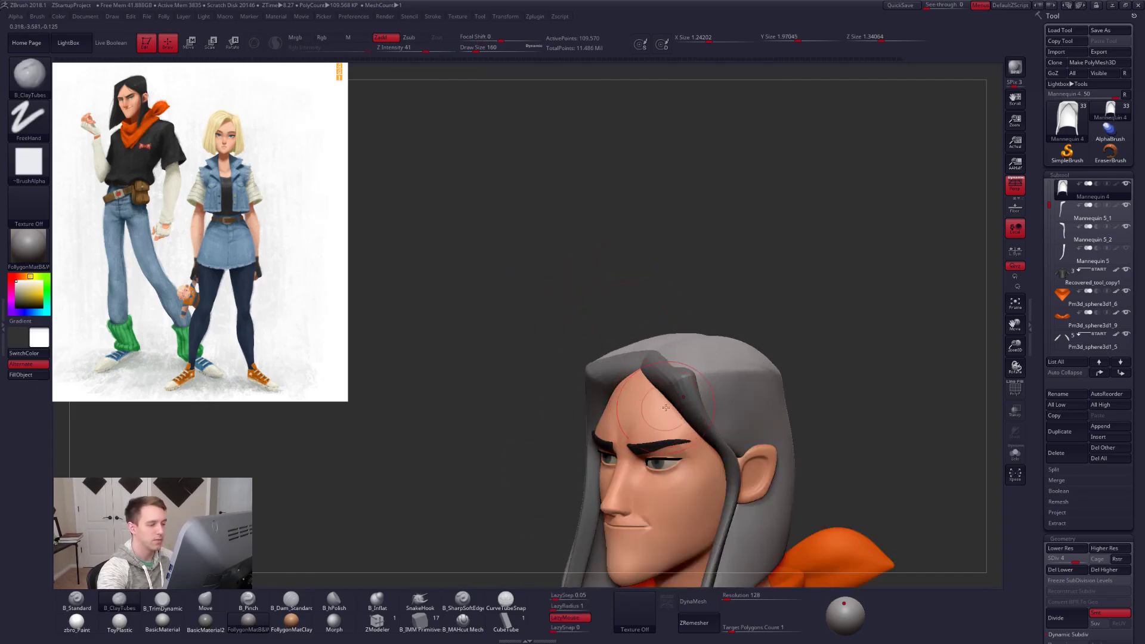
# Select the left front hair strip and fit its upper end to the hairline with the Move brush.
pyautogui.keyDown('alt'); pyautogui.click(688, 398); pyautogui.keyUp('alt')
pyautogui.press('b')
pyautogui.press('m')
pyautogui.press('v')
pyautogui.press('space')
pyautogui.moveTo(631, 373); pyautogui.dragTo(634, 372)
pyautogui.moveTo(634, 373); pyautogui.dragTo(662, 374, button='right')
pyautogui.moveTo(659, 387); pyautogui.dragTo(660, 383)
pyautogui.moveTo(663, 387); pyautogui.dragTo(638, 400, button='right')
pyautogui.press('space')
pyautogui.moveTo(638, 402); pyautogui.dragTo(633, 403)
# Select the front hair strip on the character's right and fit it at the parting with the Move brush at draw size 160.
pyautogui.keyDown('alt'); pyautogui.click(590, 385); pyautogui.keyUp('alt')
pyautogui.moveTo(601, 386); pyautogui.dragTo(564, 389, button='right')
pyautogui.press('space')
pyautogui.moveTo(611, 385); pyautogui.dragTo(618, 370)
pyautogui.moveTo(620, 376); pyautogui.dragTo(663, 381, button='right')
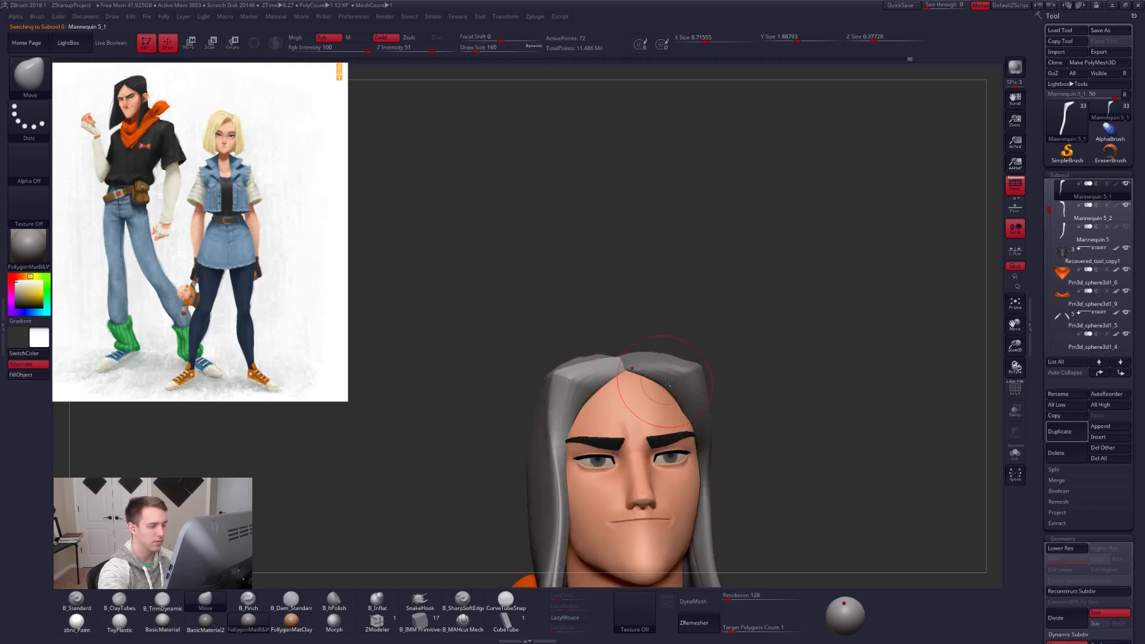
# Reselect the left front hair strip and refine its upper end at the parting with the Move brush at draw size 130.
pyautogui.keyDown('alt'); pyautogui.click(663, 370); pyautogui.keyUp('alt')
pyautogui.press('space')
pyautogui.moveTo(623, 382); pyautogui.dragTo(622, 381)
pyautogui.moveTo(621, 381)
pyautogui.mouseDown(button='right')
pyautogui.moveTo(669, 394)
pyautogui.moveTo(656, 405)
pyautogui.mouseUp(button='right')
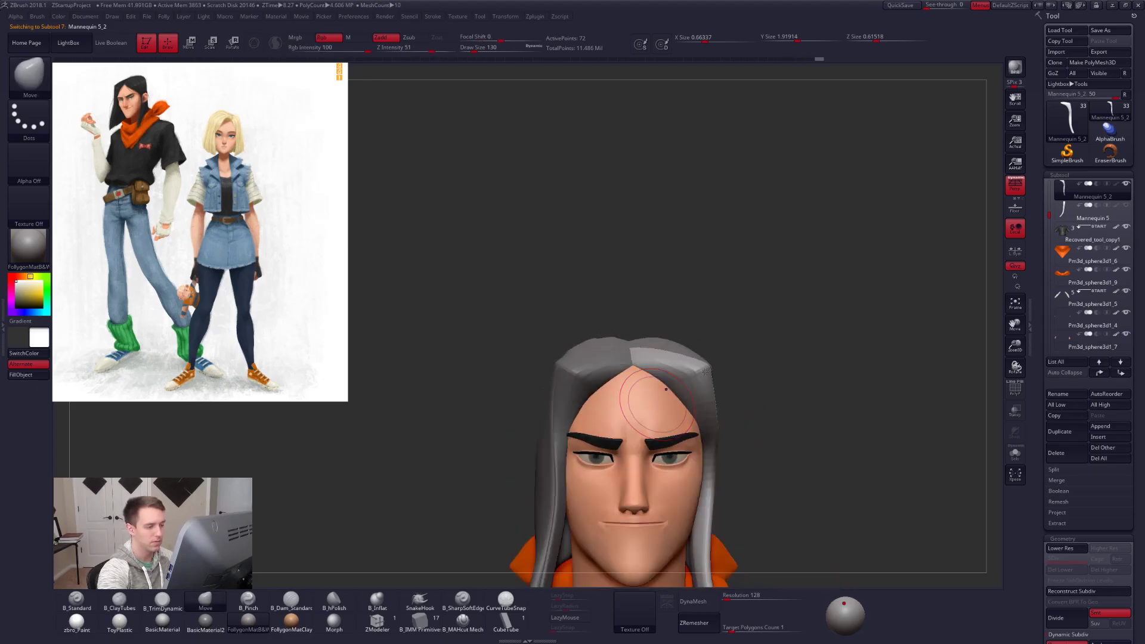
# Isolate the hair cap and flatten its crown beside the parting with B_TrimDynamic at draw size 160.
pyautogui.moveTo(681, 345)
pyautogui.mouseDown(button='right')
pyautogui.moveTo(728, 363)
pyautogui.moveTo(787, 358)
pyautogui.moveTo(656, 361)
pyautogui.moveTo(679, 395)
pyautogui.mouseUp(button='right')
pyautogui.hotkey('alt', 's')
pyautogui.press('2')
pyautogui.rightClick(649, 414)
pyautogui.press('3')
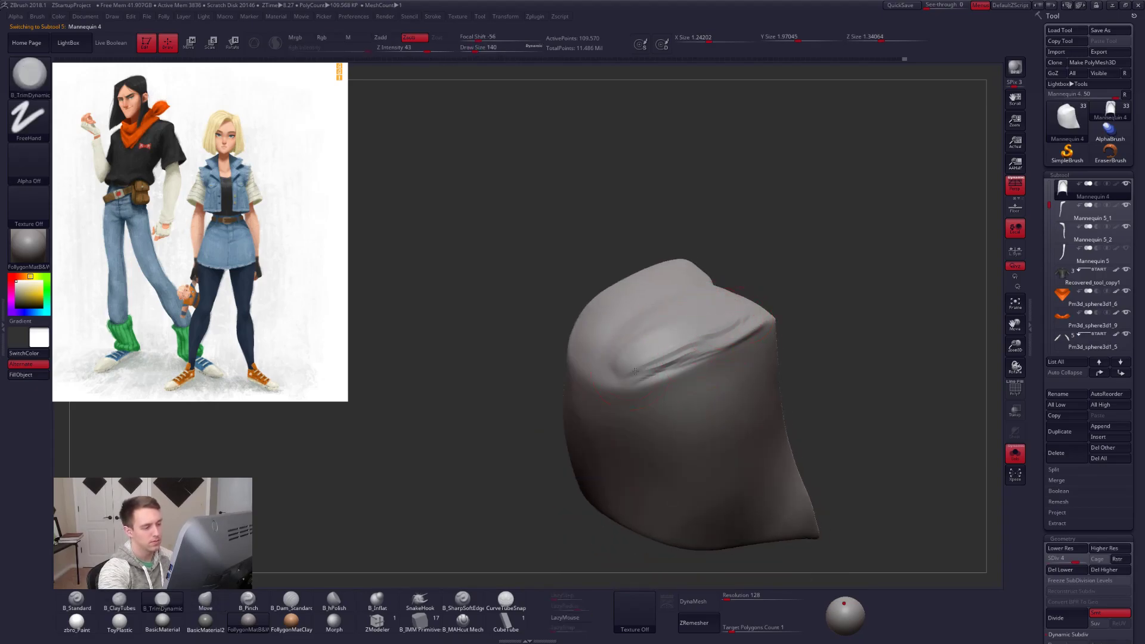
pyautogui.moveTo(632, 366); pyautogui.dragTo(632, 406, button='right')
pyautogui.rightClick(632, 406)
pyautogui.moveTo(665, 350); pyautogui.dragTo(670, 350)
pyautogui.moveTo(622, 362)
pyautogui.mouseDown(button='right')
pyautogui.moveTo(692, 294)
pyautogui.moveTo(702, 306)
pyautogui.mouseUp(button='right')
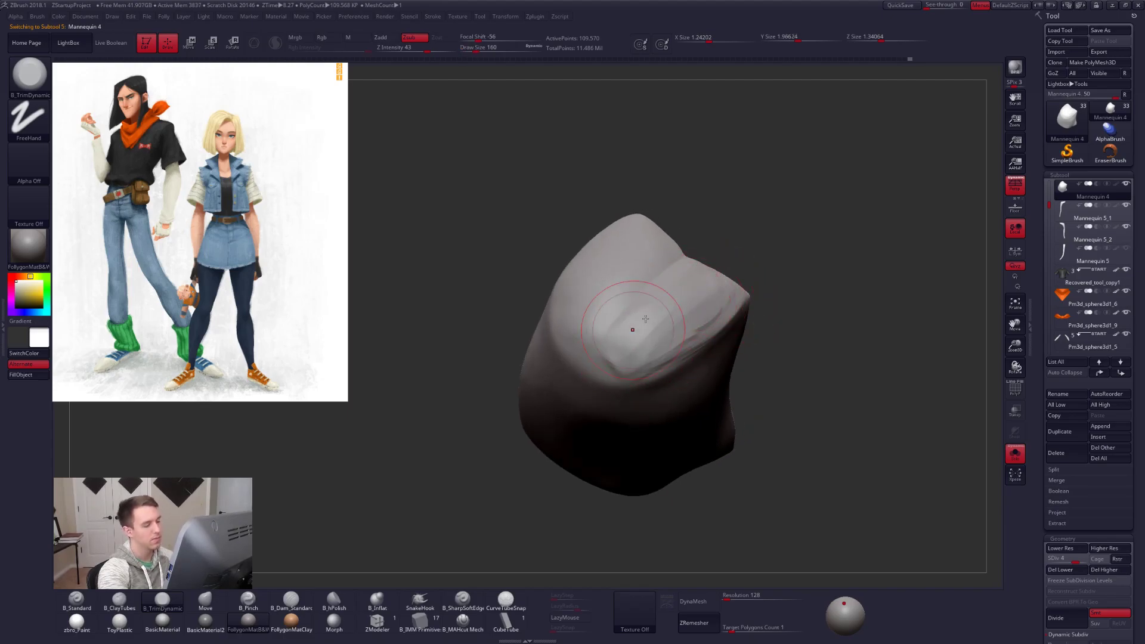
# Show the full character again and lower the hair cap to subdivision level 2.
pyautogui.moveTo(658, 354)
pyautogui.mouseDown(button='right')
pyautogui.moveTo(736, 425)
pyautogui.moveTo(699, 416)
pyautogui.moveTo(800, 542)
pyautogui.moveTo(770, 517)
pyautogui.moveTo(799, 518)
pyautogui.mouseUp(button='right')
pyautogui.hotkey('shift', 'd')
pyautogui.hotkey('shift', 'd')
# Reshape the back and side silhouette of the hair cap with the Move brush at draw size 308.
pyautogui.press('space')
pyautogui.moveTo(616, 427); pyautogui.dragTo(624, 427)
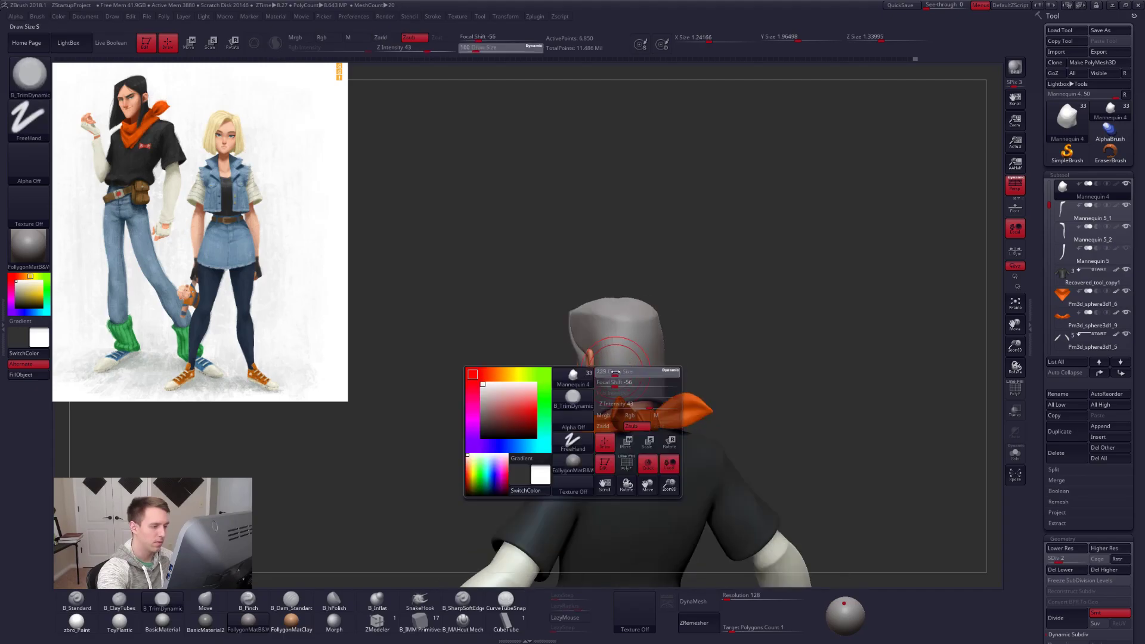
pyautogui.press('b')
pyautogui.press('m')
pyautogui.press('v')
pyautogui.moveTo(613, 367); pyautogui.dragTo(597, 366, button='right')
pyautogui.press('space')
pyautogui.moveTo(613, 366); pyautogui.dragTo(617, 363)
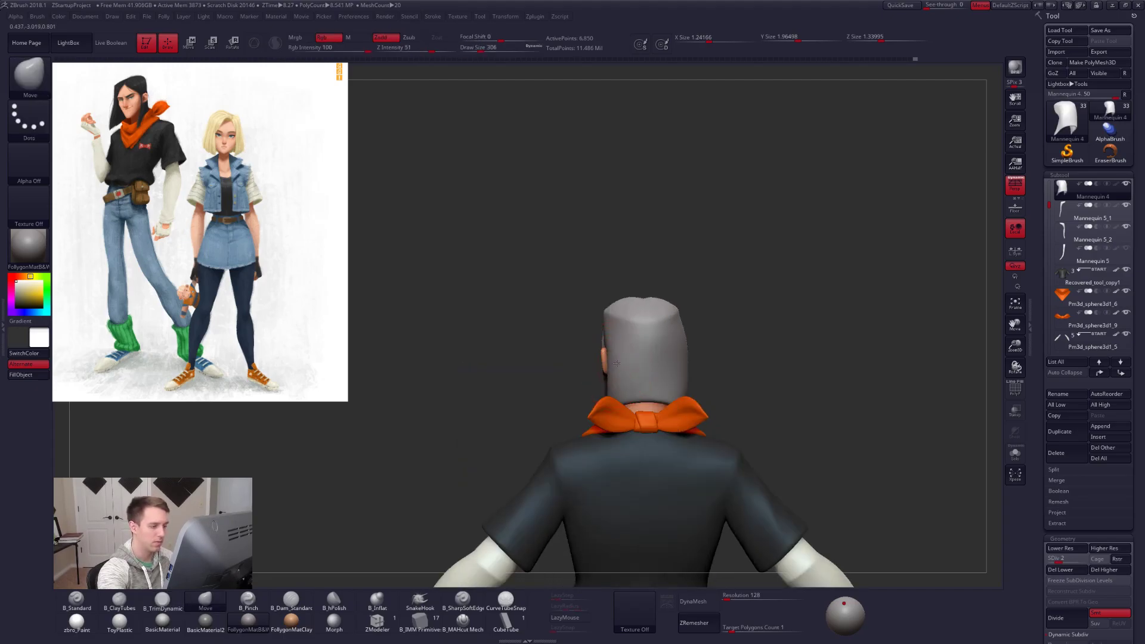
pyautogui.moveTo(617, 380)
pyautogui.mouseDown(button='right')
pyautogui.moveTo(615, 356)
pyautogui.moveTo(632, 381)
pyautogui.moveTo(682, 386)
pyautogui.moveTo(642, 378)
pyautogui.moveTo(685, 365)
pyautogui.mouseUp(button='right')
pyautogui.press('shift')
pyautogui.press('space')
pyautogui.moveTo(675, 367); pyautogui.dragTo(671, 368)
pyautogui.moveTo(667, 370)
pyautogui.mouseDown(button='right')
pyautogui.moveTo(628, 364)
pyautogui.moveTo(640, 365)
pyautogui.moveTo(622, 425)
pyautogui.moveTo(637, 442)
pyautogui.mouseUp(button='right')
# Select and isolate the head, and adjust the ears with the Move brush.
pyautogui.keyDown('alt'); pyautogui.click(618, 365); pyautogui.keyUp('alt')
pyautogui.press('space')
pyautogui.moveTo(671, 383); pyautogui.dragTo(637, 373)
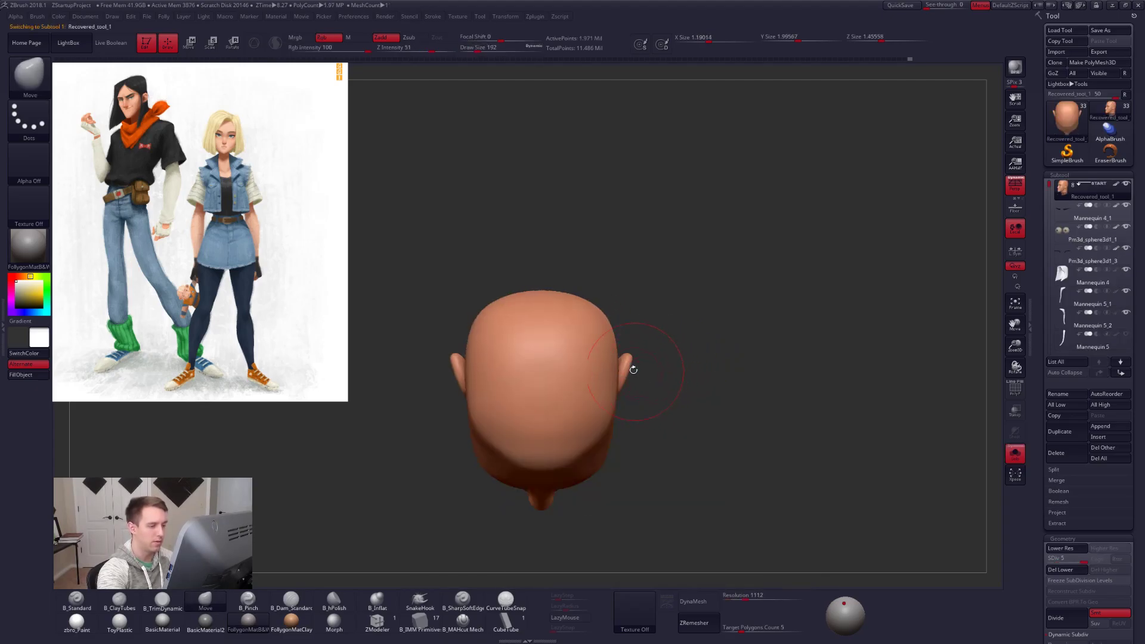
pyautogui.moveTo(632, 389)
pyautogui.mouseDown(button='right')
pyautogui.moveTo(610, 383)
pyautogui.moveTo(647, 391)
pyautogui.moveTo(675, 374)
pyautogui.mouseUp(button='right')
pyautogui.press('space')
pyautogui.moveTo(675, 374); pyautogui.dragTo(663, 372)
pyautogui.moveTo(680, 368); pyautogui.dragTo(716, 383, button='right')
pyautogui.press('space')
pyautogui.moveTo(655, 384); pyautogui.dragTo(648, 386)
pyautogui.moveTo(655, 404)
pyautogui.keyDown('alt'); pyautogui.mouseDown(button='right')
pyautogui.moveTo(664, 415)
pyautogui.moveTo(658, 376)
pyautogui.mouseUp(button='right'); pyautogui.keyUp('alt')
# Hide the head mesh except the ear area and smooth the surface where the ear meets the head.
pyautogui.keyDown('ctrl'); pyautogui.keyDown('shift'); pyautogui.moveTo(639, 361); pyautogui.dragTo(666, 411); pyautogui.keyUp('shift'); pyautogui.keyUp('ctrl')
pyautogui.rightClick(669, 421)
pyautogui.moveTo(668, 419)
pyautogui.mouseDown(button='right')
pyautogui.moveTo(683, 365)
pyautogui.moveTo(644, 357)
pyautogui.mouseUp(button='right')
pyautogui.keyDown('ctrl'); pyautogui.keyDown('shift'); pyautogui.click(641, 355); pyautogui.keyUp('shift'); pyautogui.keyUp('ctrl')
pyautogui.keyDown('ctrl'); pyautogui.keyDown('shift'); pyautogui.moveTo(658, 458); pyautogui.dragTo(646, 306); pyautogui.keyUp('shift'); pyautogui.keyUp('ctrl')
pyautogui.moveTo(646, 316)
pyautogui.mouseDown(button='right')
pyautogui.moveTo(671, 395)
pyautogui.moveTo(641, 377)
pyautogui.moveTo(632, 393)
pyautogui.mouseUp(button='right')
pyautogui.keyDown('shift'); pyautogui.moveTo(623, 388); pyautogui.dragTo(627, 380); pyautogui.keyUp('shift')
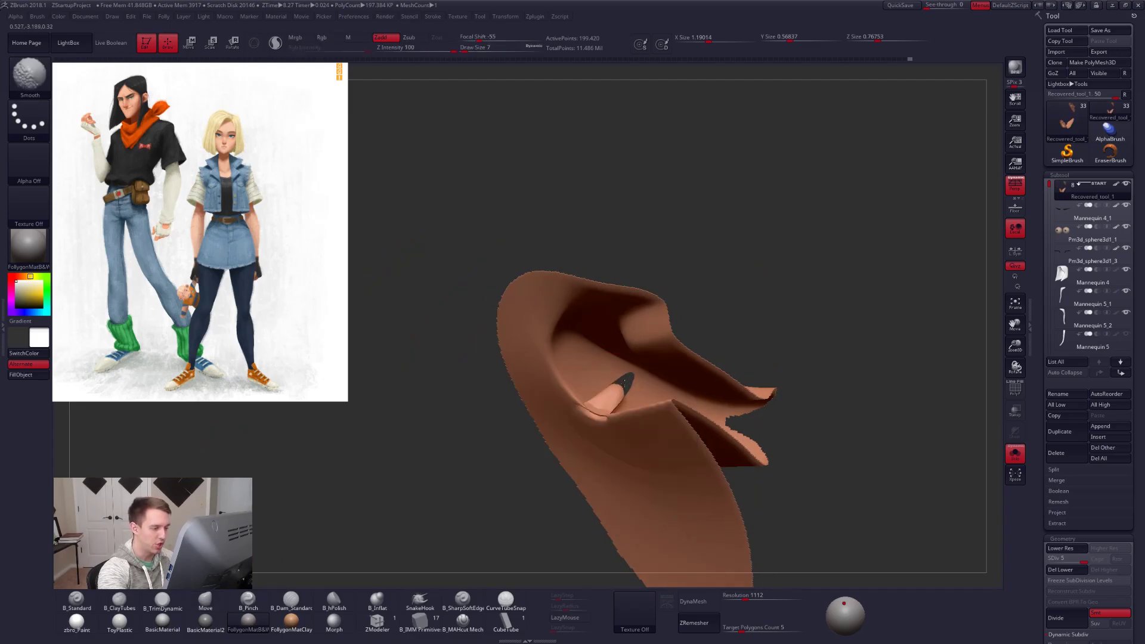
# Lower the head to subdivision level 3 and rework the crease behind the ear with the Move brush at draw size 14.
pyautogui.moveTo(604, 405)
pyautogui.mouseDown(button='right')
pyautogui.moveTo(607, 385)
pyautogui.moveTo(609, 411)
pyautogui.moveTo(594, 409)
pyautogui.mouseUp(button='right')
pyautogui.hotkey('shift', 'd')
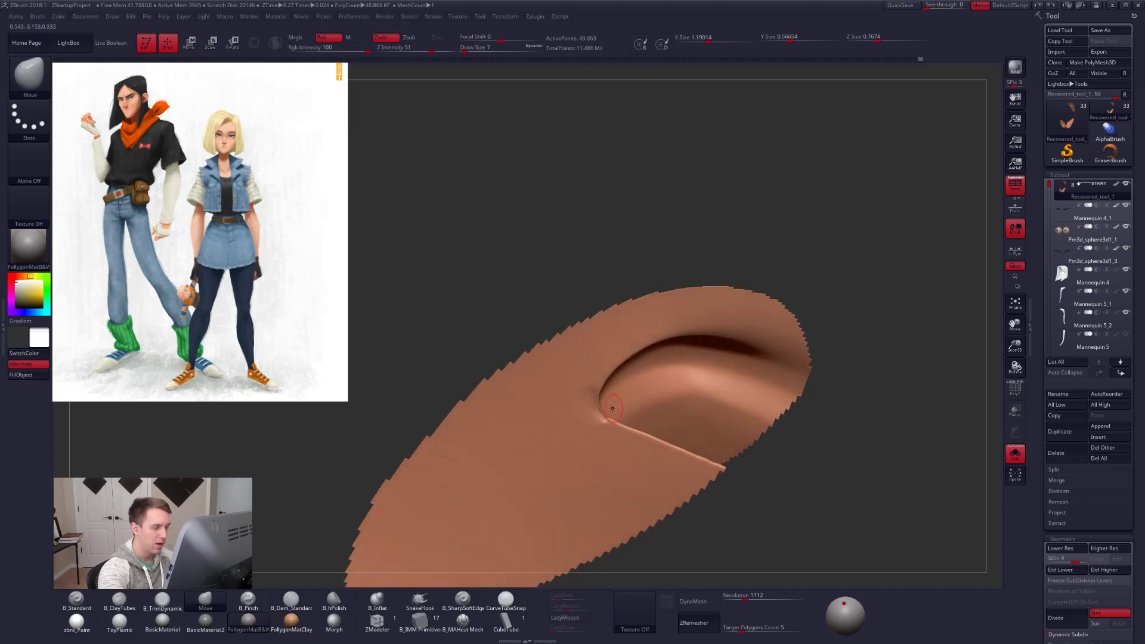
pyautogui.hotkey('shift', 'd')
pyautogui.press('b')
pyautogui.press('m')
pyautogui.press('v')
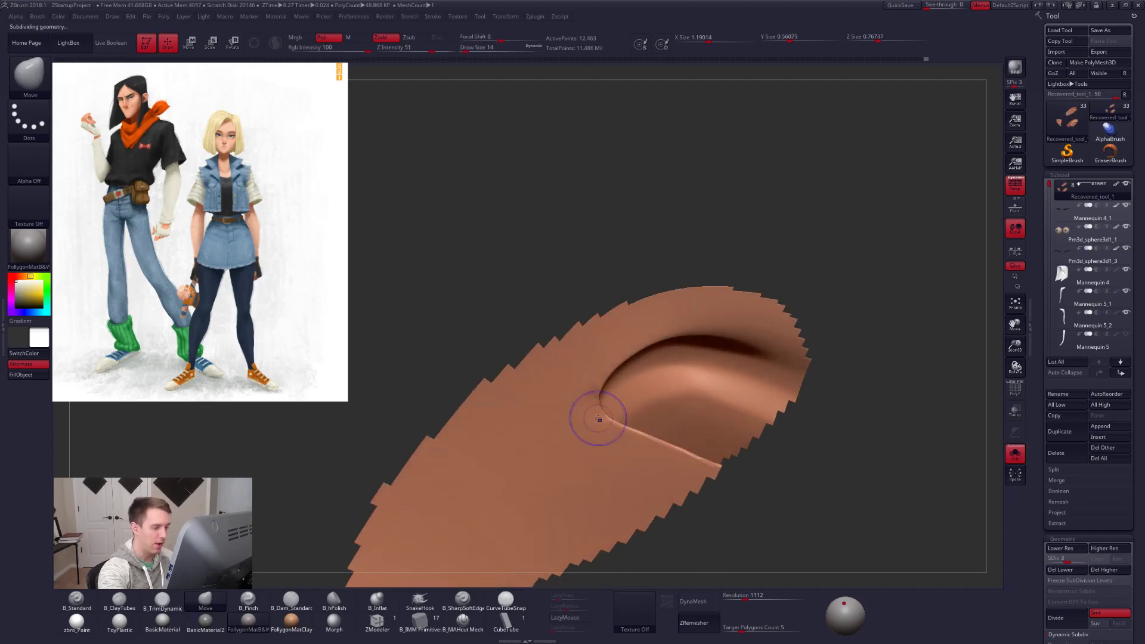
pyautogui.press('shift')
pyautogui.press('d')
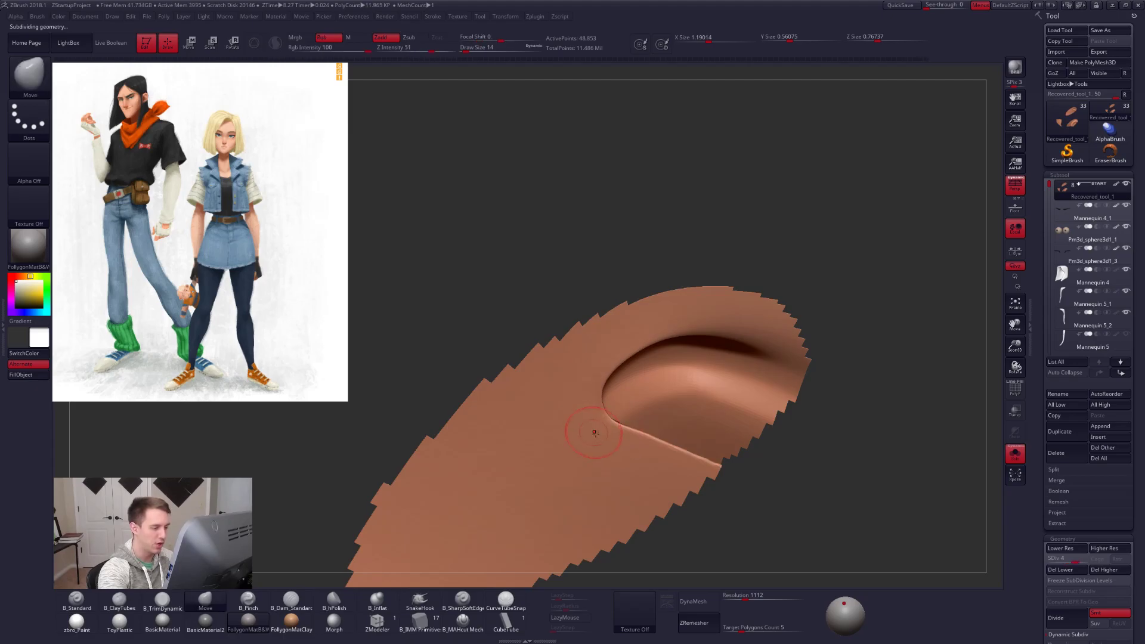
# Smooth the crease behind the ear at subdivision level 4 and raise the head back to level 5.
pyautogui.moveTo(579, 439); pyautogui.dragTo(568, 440, button='right')
pyautogui.press('d')
pyautogui.keyDown('shift'); pyautogui.moveTo(593, 431); pyautogui.dragTo(604, 411); pyautogui.keyUp('shift')
pyautogui.moveTo(621, 423); pyautogui.dragTo(569, 415, button='right')
pyautogui.keyDown('shift'); pyautogui.moveTo(571, 411); pyautogui.dragTo(573, 405); pyautogui.keyUp('shift')
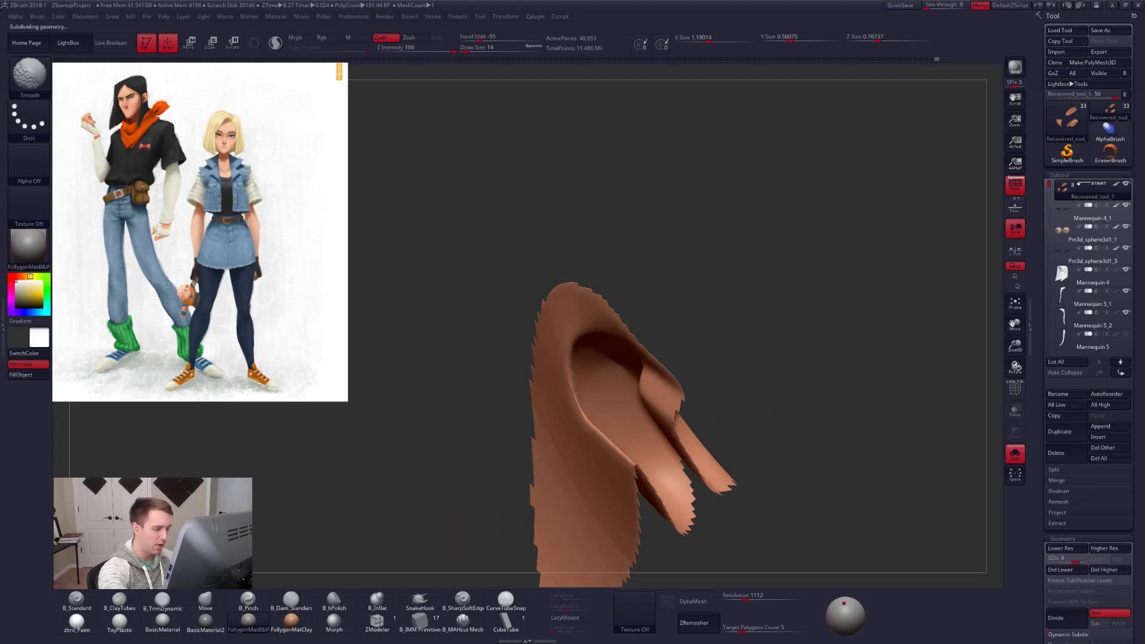
pyautogui.moveTo(578, 426)
pyautogui.mouseDown(button='right')
pyautogui.moveTo(568, 410)
pyautogui.moveTo(620, 403)
pyautogui.moveTo(572, 422)
pyautogui.moveTo(583, 450)
pyautogui.moveTo(600, 451)
pyautogui.moveTo(575, 431)
pyautogui.moveTo(571, 405)
pyautogui.moveTo(556, 409)
pyautogui.moveTo(648, 425)
pyautogui.moveTo(668, 448)
pyautogui.moveTo(645, 420)
pyautogui.mouseUp(button='right')
pyautogui.hotkey('shift', 'd')
pyautogui.press('d')
pyautogui.press('d')
# Isolate the ears with a patch of surrounding head mesh and turn off perspective.
pyautogui.keyDown('ctrl'); pyautogui.keyDown('shift'); pyautogui.click(621, 493); pyautogui.keyUp('shift'); pyautogui.keyUp('ctrl')
pyautogui.moveTo(621, 493)
pyautogui.mouseDown(button='right')
pyautogui.moveTo(613, 453)
pyautogui.moveTo(674, 449)
pyautogui.moveTo(607, 447)
pyautogui.mouseUp(button='right')
pyautogui.keyDown('ctrl'); pyautogui.keyDown('shift'); pyautogui.moveTo(580, 523); pyautogui.dragTo(651, 401); pyautogui.keyUp('shift'); pyautogui.keyUp('ctrl')
pyautogui.keyDown('alt'); pyautogui.moveTo(653, 406); pyautogui.dragTo(710, 297, button='right'); pyautogui.keyUp('alt')
pyautogui.click(1014, 184)
pyautogui.moveTo(651, 329); pyautogui.dragTo(633, 399, button='right')
# Hide the remaining head polygons around the ears in sections with the SelectLasso brush.
pyautogui.hotkey('ctrl', 'shift')
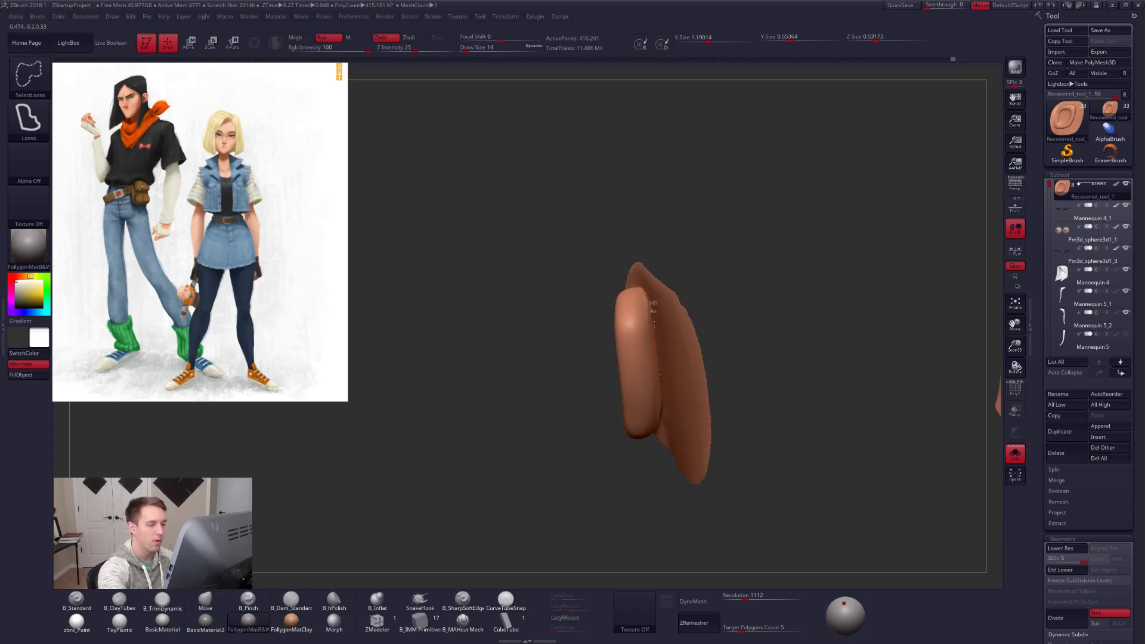
pyautogui.moveTo(662, 383)
pyautogui.keyDown('ctrl'); pyautogui.keyDown('alt'); pyautogui.keyDown('shift'); pyautogui.mouseDown()
pyautogui.moveTo(737, 462)
pyautogui.moveTo(740, 218)
pyautogui.mouseUp(); pyautogui.keyUp('shift'); pyautogui.keyUp('alt'); pyautogui.keyUp('ctrl')
pyautogui.moveTo(709, 268)
pyautogui.mouseDown(button='right')
pyautogui.moveTo(624, 394)
pyautogui.moveTo(672, 409)
pyautogui.mouseUp(button='right')
pyautogui.hotkey('ctrl', 'shift')
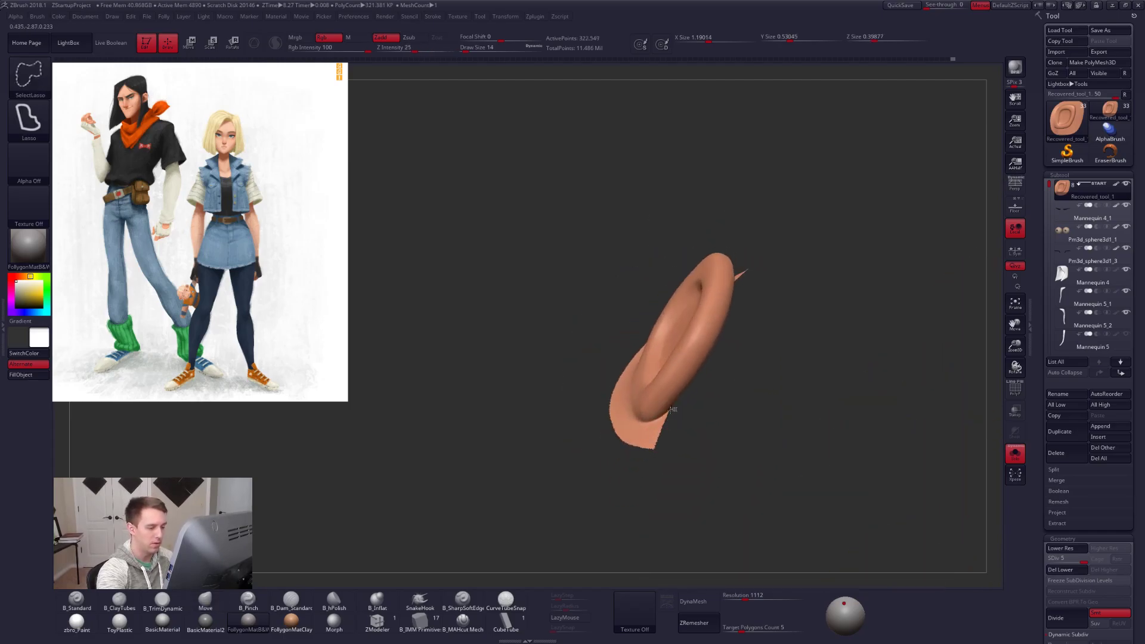
pyautogui.keyDown('ctrl'); pyautogui.keyDown('alt'); pyautogui.keyDown('shift'); pyautogui.moveTo(626, 429); pyautogui.dragTo(708, 467); pyautogui.keyUp('shift'); pyautogui.keyUp('alt'); pyautogui.keyUp('ctrl')
pyautogui.moveTo(708, 453); pyautogui.dragTo(632, 379, button='right')
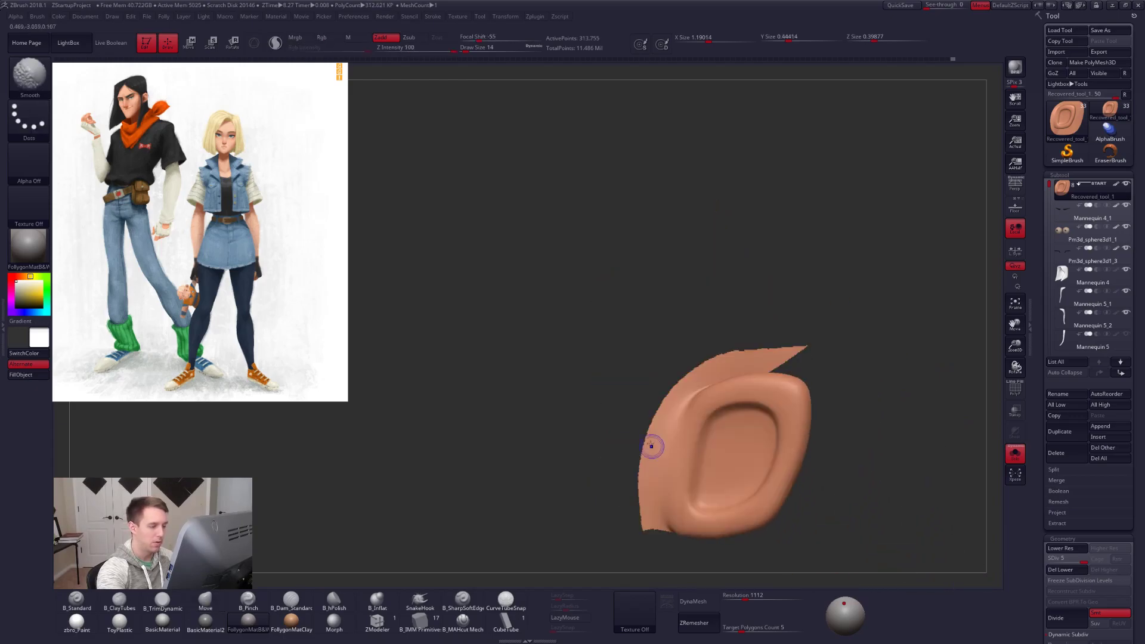
pyautogui.moveTo(638, 472)
pyautogui.keyDown('alt'); pyautogui.mouseDown(button='right')
pyautogui.moveTo(566, 288)
pyautogui.moveTo(573, 357)
pyautogui.mouseUp(button='right'); pyautogui.keyUp('alt')
pyautogui.keyDown('alt'); pyautogui.moveTo(572, 358); pyautogui.dragTo(575, 431, button='right'); pyautogui.keyUp('alt')
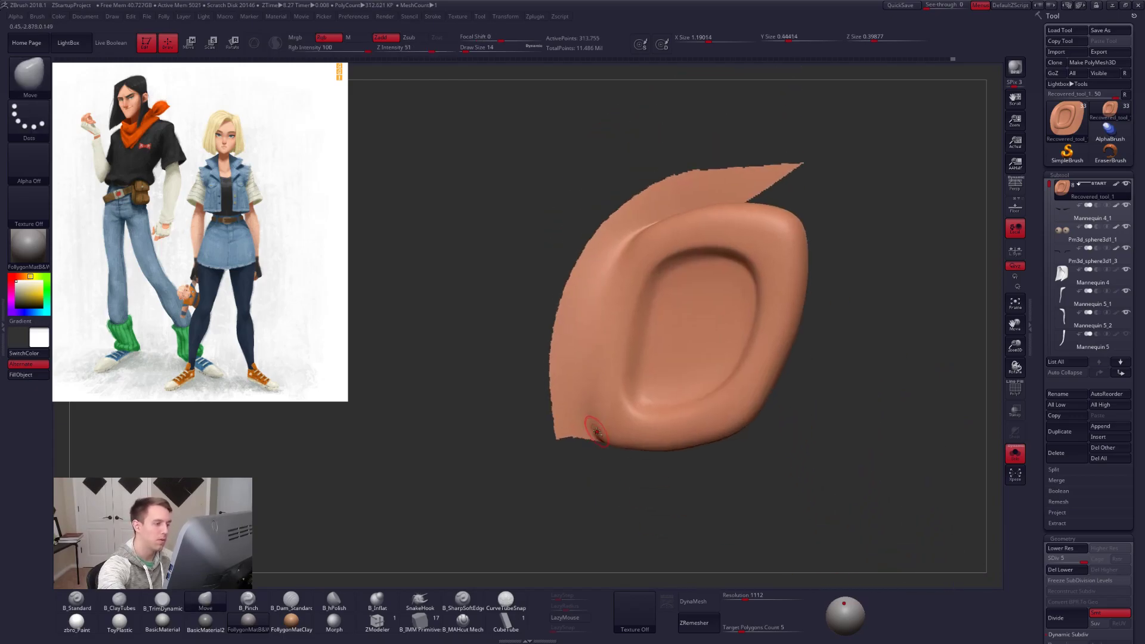
pyautogui.hotkey('ctrl', 'shift')
pyautogui.moveTo(583, 388)
pyautogui.keyDown('ctrl'); pyautogui.keyDown('alt'); pyautogui.keyDown('shift'); pyautogui.mouseDown()
pyautogui.moveTo(590, 225)
pyautogui.moveTo(550, 549)
pyautogui.mouseUp(); pyautogui.keyUp('shift'); pyautogui.keyUp('alt'); pyautogui.keyUp('ctrl')
pyautogui.keyDown('ctrl'); pyautogui.keyDown('alt'); pyautogui.keyDown('shift'); pyautogui.moveTo(663, 406); pyautogui.dragTo(662, 408); pyautogui.keyUp('shift'); pyautogui.keyUp('alt'); pyautogui.keyUp('ctrl')
pyautogui.moveTo(662, 408); pyautogui.dragTo(615, 336, button='right')
pyautogui.hotkey('ctrl', 'shift')
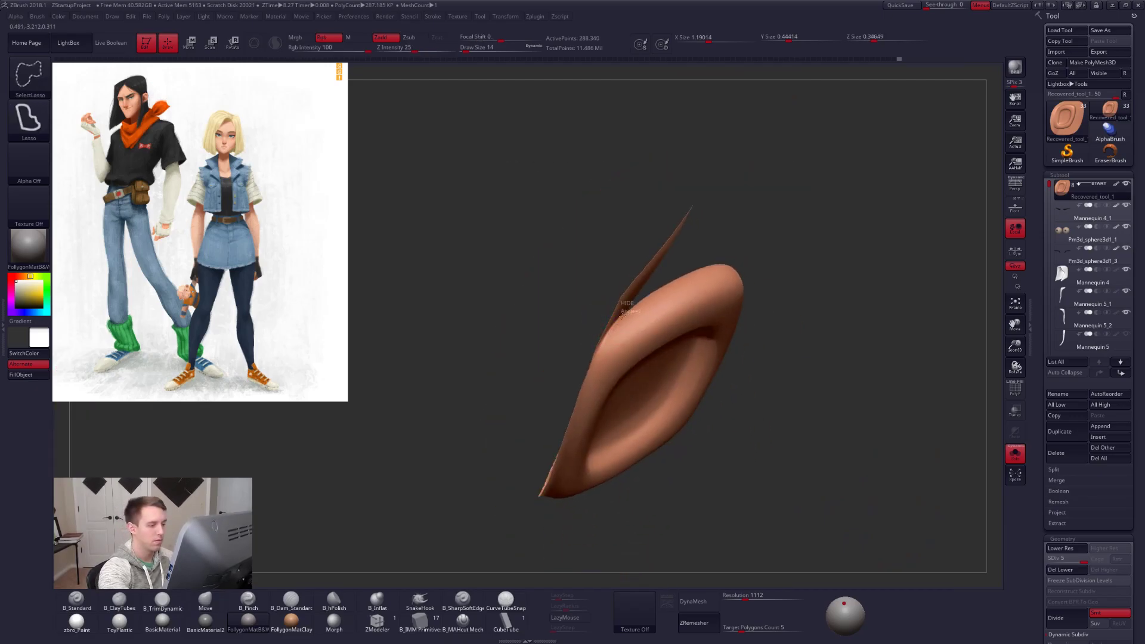
pyautogui.keyDown('ctrl'); pyautogui.keyDown('alt'); pyautogui.keyDown('shift'); pyautogui.moveTo(543, 405); pyautogui.dragTo(754, 154); pyautogui.keyUp('shift'); pyautogui.keyUp('alt'); pyautogui.keyUp('ctrl')
# Lower the head to subdivision level 1 and show the whole mesh with everything except the ears masked.
pyautogui.keyDown('ctrl'); pyautogui.moveTo(669, 325); pyautogui.dragTo(653, 301, button='right'); pyautogui.keyUp('ctrl')
pyautogui.moveTo(653, 301); pyautogui.dragTo(693, 396, button='right')
pyautogui.hotkey('shift', 'd')
pyautogui.hotkey('shift', 'd')
pyautogui.hotkey('shift', 'd')
pyautogui.hotkey('shift', 'd')
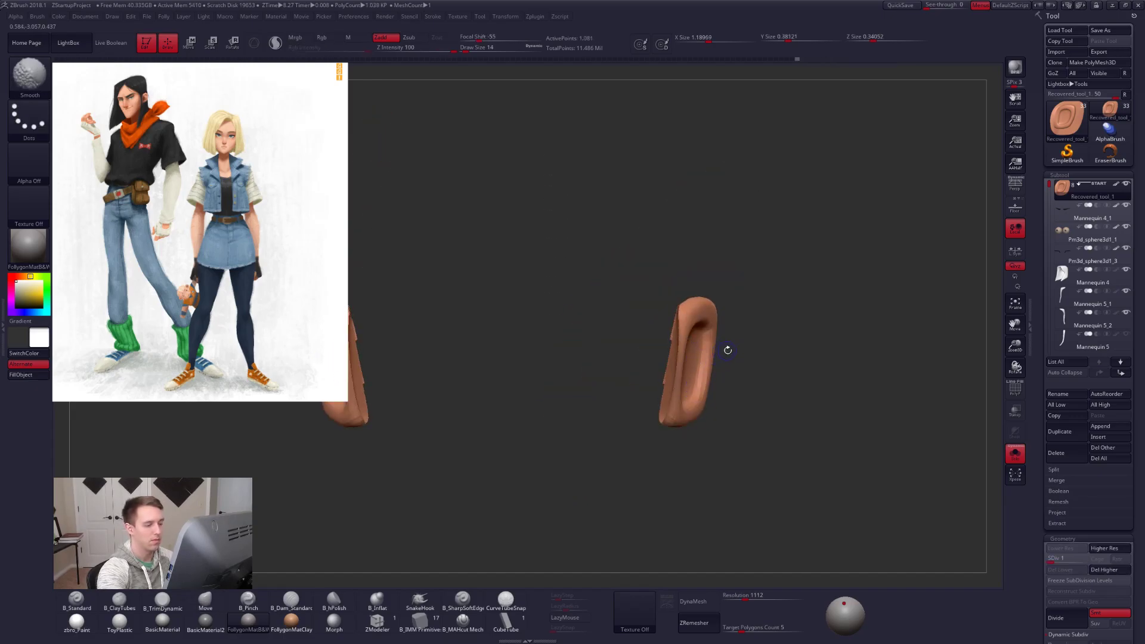
pyautogui.keyDown('ctrl'); pyautogui.keyDown('shift'); pyautogui.click(734, 353); pyautogui.keyUp('shift'); pyautogui.keyUp('ctrl')
pyautogui.moveTo(731, 355)
pyautogui.mouseDown(button='right')
pyautogui.moveTo(685, 404)
pyautogui.moveTo(736, 344)
pyautogui.mouseUp(button='right')
pyautogui.hotkey('shift', 'z')
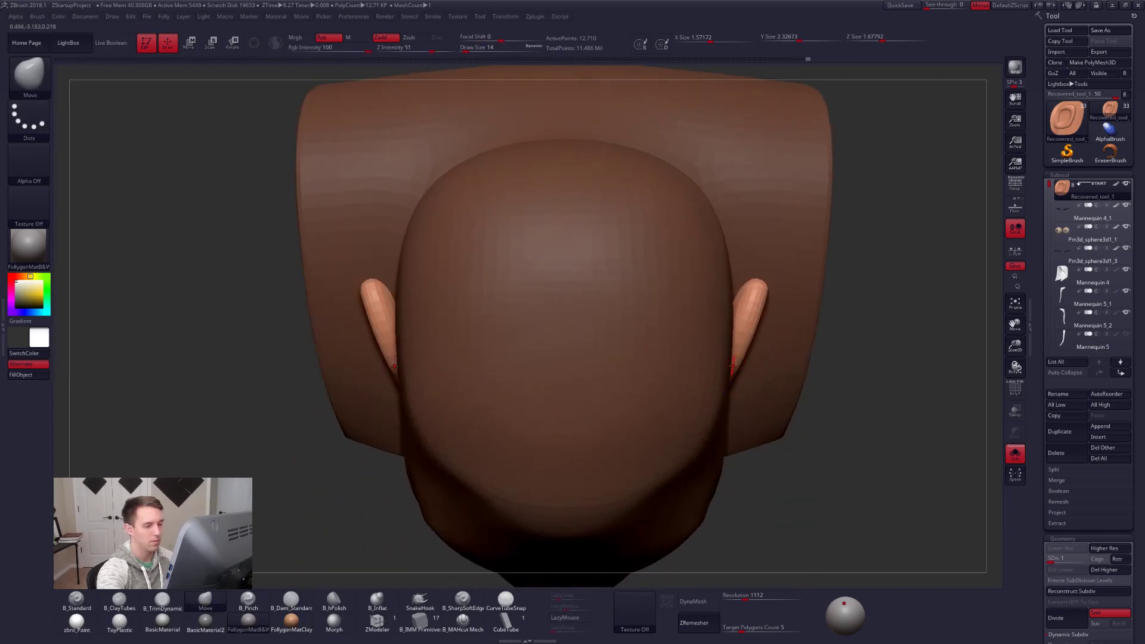
# Rotate the unmasked ears, compare the change with undo and redo, and clear the mask.
pyautogui.press('r')
pyautogui.moveTo(730, 375)
pyautogui.mouseDown()
pyautogui.moveTo(871, 130)
pyautogui.moveTo(859, 141)
pyautogui.mouseUp()
pyautogui.moveTo(841, 147)
pyautogui.mouseDown(button='right')
pyautogui.moveTo(859, 465)
pyautogui.moveTo(883, 178)
pyautogui.moveTo(786, 544)
pyautogui.moveTo(798, 507)
pyautogui.mouseUp(button='right')
pyautogui.press('f')
pyautogui.press('q')
pyautogui.hotkey('ctrl', 'z')
pyautogui.hotkey('ctrl', 'shift', 'z')
pyautogui.moveTo(800, 514); pyautogui.dragTo(790, 521)
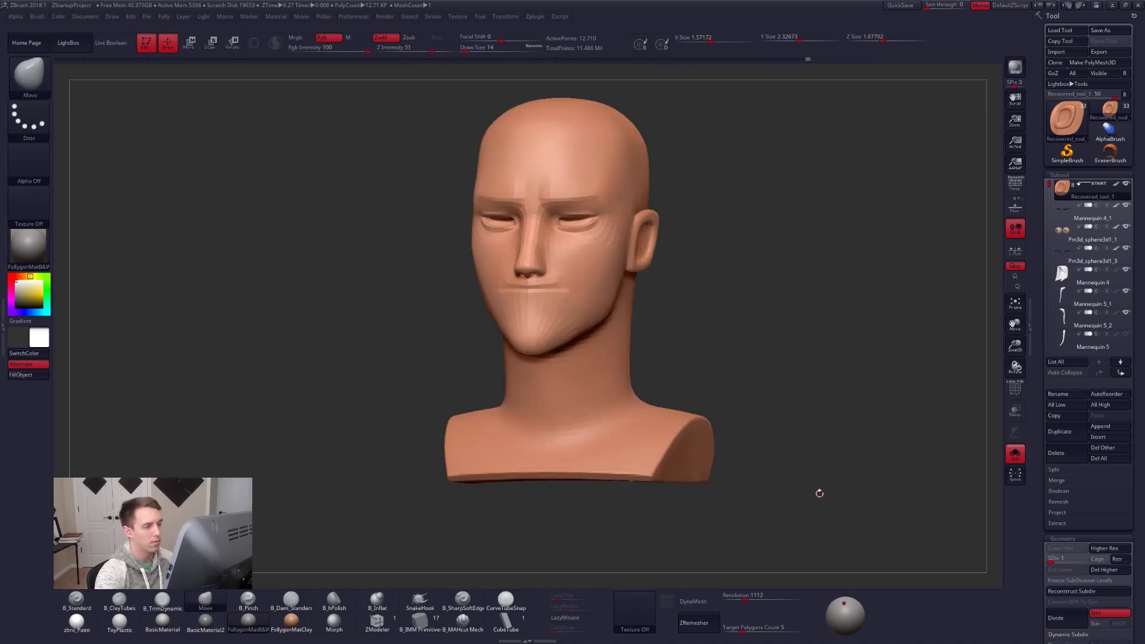
# Turn perspective back on, raise the head's subdivision level by three and show the full character.
pyautogui.click(1013, 186)
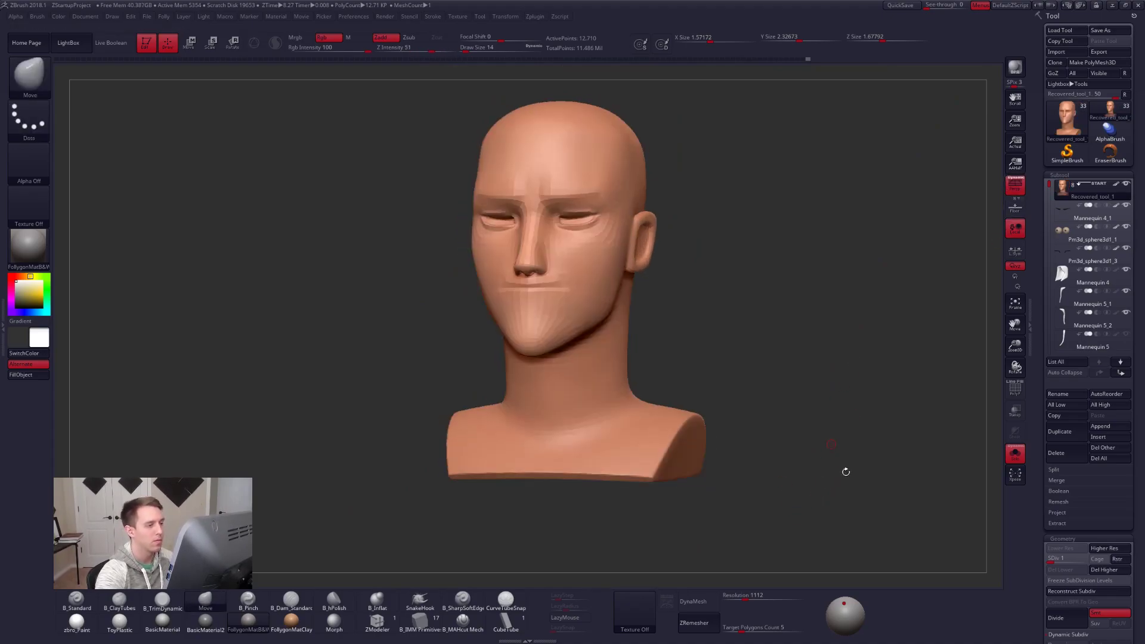
pyautogui.press('d')
pyautogui.press('d')
pyautogui.press('d')
pyautogui.hotkey('alt', 's')
# Select the hair cap and reshape its back with the Move brush at draw size 279, smoothing the surface.
pyautogui.moveTo(847, 490)
pyautogui.keyDown('alt'); pyautogui.mouseDown()
pyautogui.moveTo(804, 498)
pyautogui.moveTo(825, 501)
pyautogui.moveTo(715, 369)
pyautogui.moveTo(752, 280)
pyautogui.moveTo(778, 261)
pyautogui.mouseUp(); pyautogui.keyUp('alt')
pyautogui.keyDown('alt'); pyautogui.click(759, 263); pyautogui.keyUp('alt')
pyautogui.press('space')
pyautogui.moveTo(560, 274)
pyautogui.mouseDown()
pyautogui.moveTo(672, 247)
pyautogui.moveTo(604, 323)
pyautogui.mouseUp()
pyautogui.moveTo(656, 339); pyautogui.dragTo(616, 382, button='right')
pyautogui.press('space')
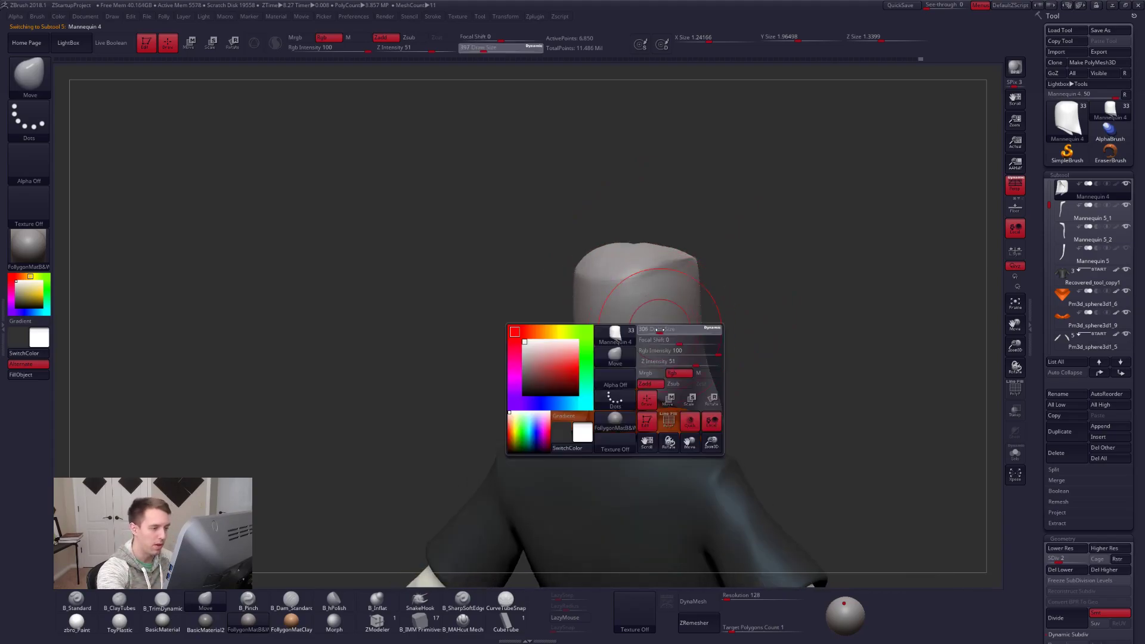
pyautogui.moveTo(684, 372); pyautogui.dragTo(678, 372)
pyautogui.keyDown('shift'); pyautogui.moveTo(653, 334); pyautogui.dragTo(669, 311); pyautogui.keyUp('shift')
pyautogui.moveTo(670, 340)
pyautogui.mouseDown(button='right')
pyautogui.moveTo(704, 339)
pyautogui.moveTo(642, 359)
pyautogui.mouseUp(button='right')
# Build up the side of the hair cap with B_ClayTubes at draw size 279 and smooth it.
pyautogui.press('3')
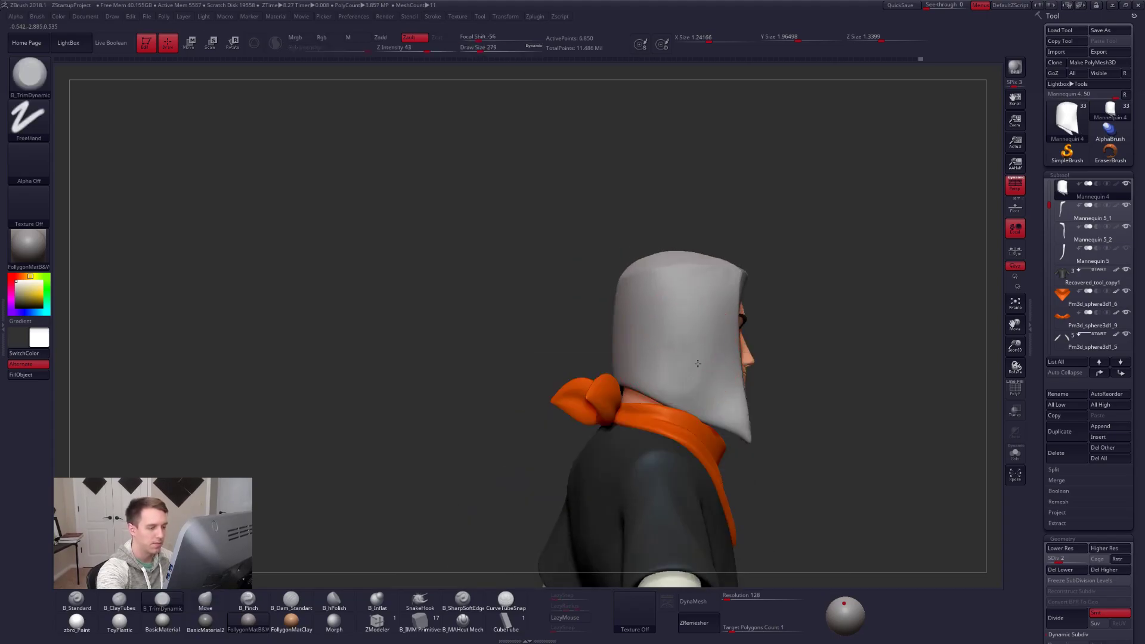
pyautogui.press('2')
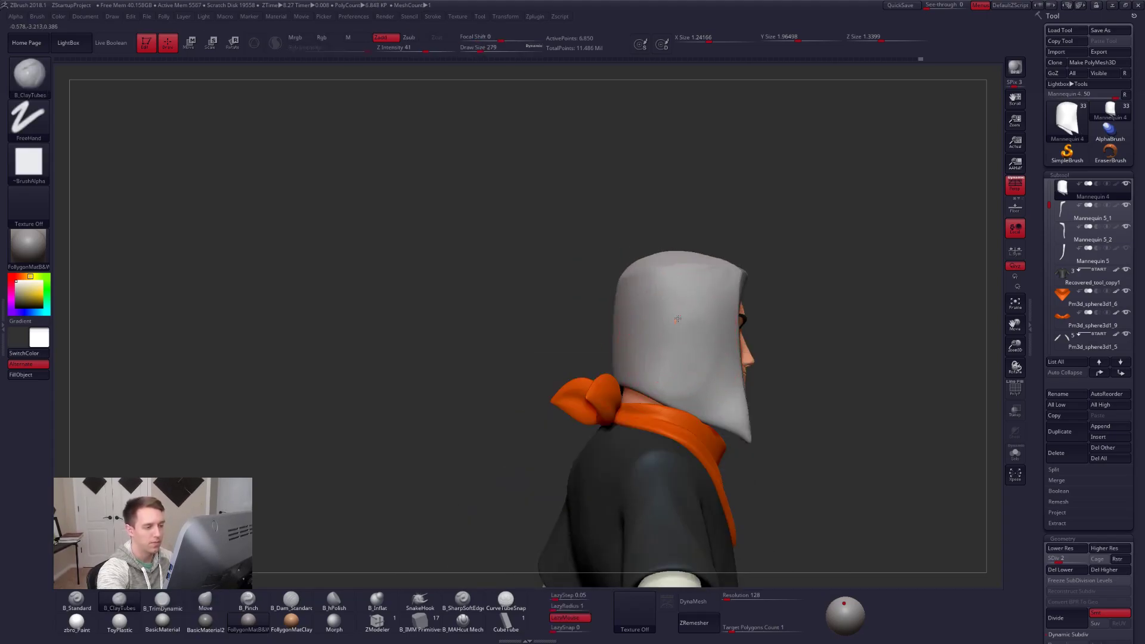
pyautogui.moveTo(679, 316); pyautogui.dragTo(674, 349)
pyautogui.keyDown('shift'); pyautogui.moveTo(674, 349); pyautogui.dragTo(689, 360); pyautogui.keyUp('shift')
pyautogui.keyDown('shift'); pyautogui.moveTo(623, 343); pyautogui.dragTo(740, 370, button='right'); pyautogui.keyUp('shift')
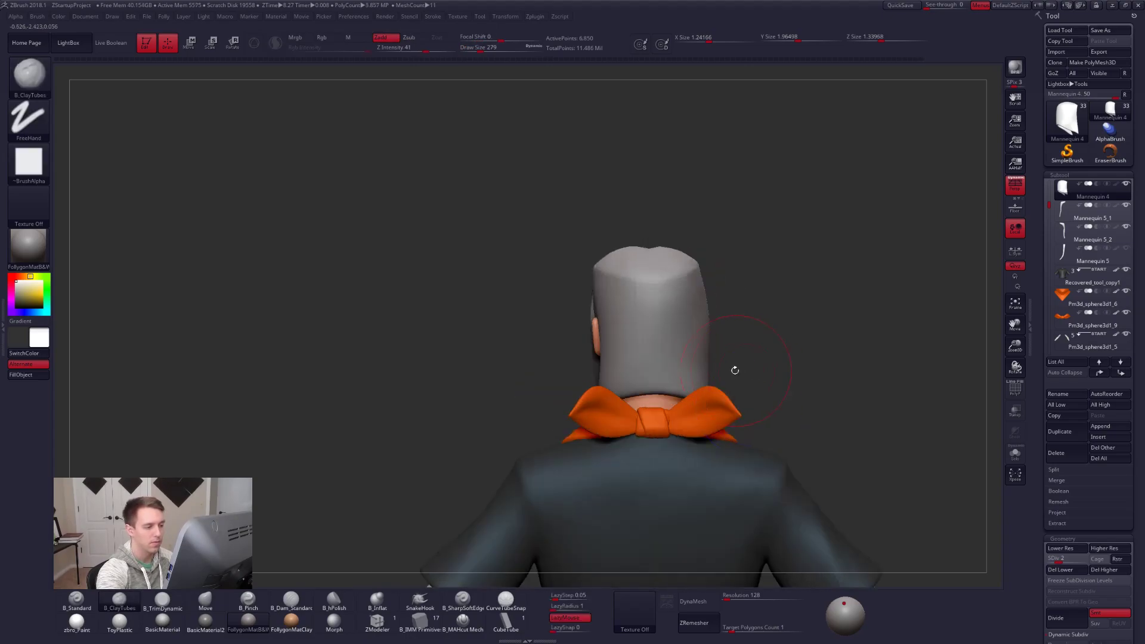
pyautogui.moveTo(724, 310); pyautogui.dragTo(742, 349, button='right')
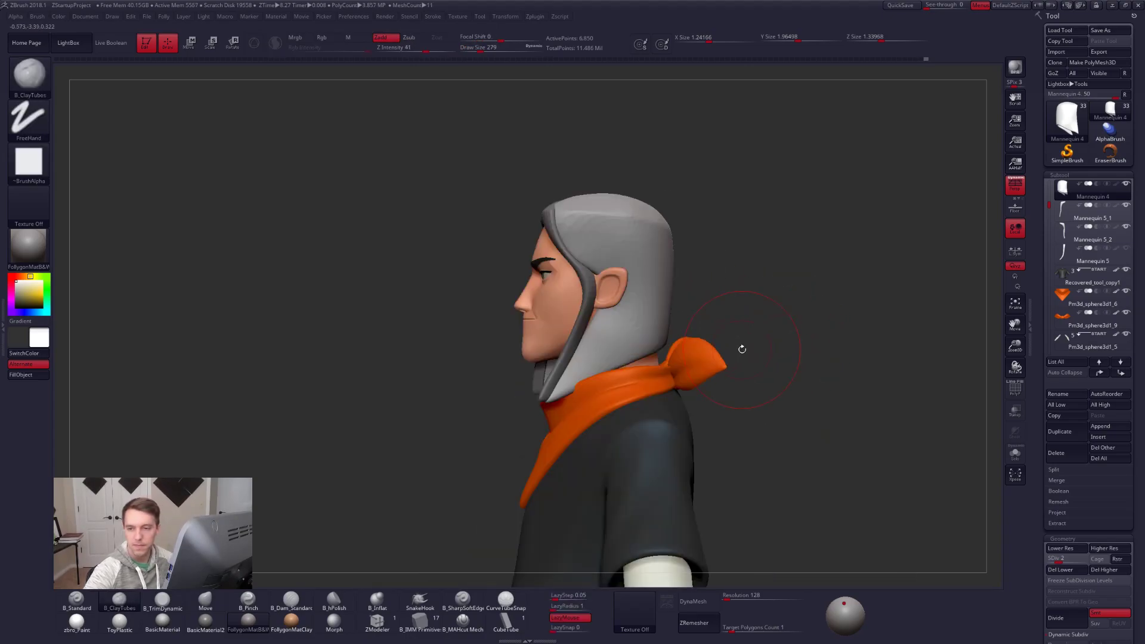
pyautogui.moveTo(647, 320); pyautogui.dragTo(709, 311, button='right')
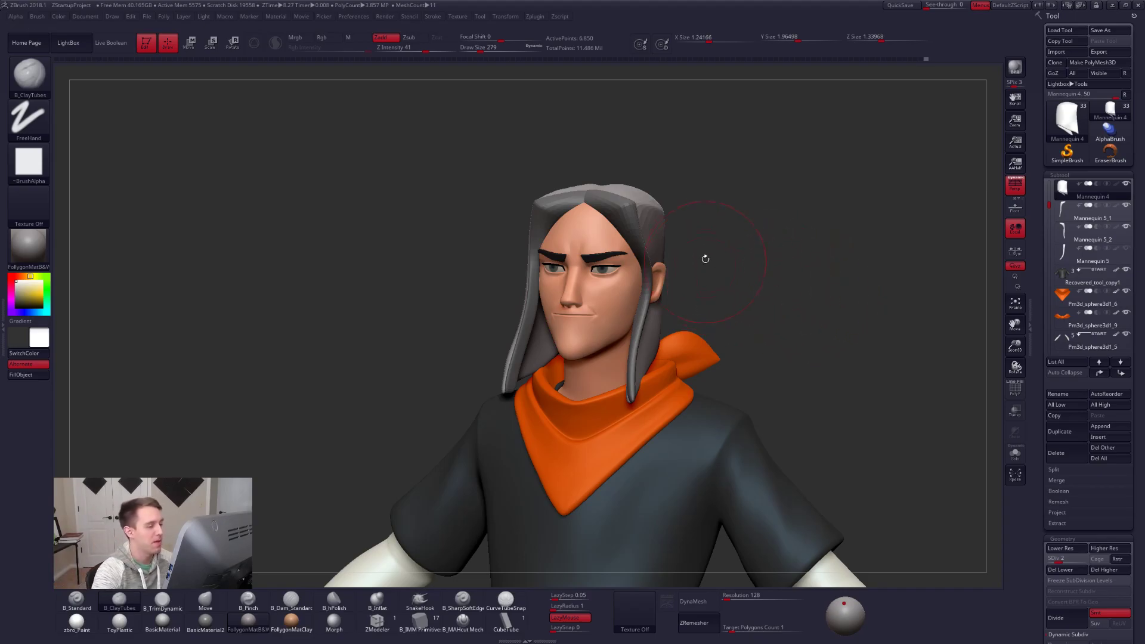
# Isolate the hair cap at subdivision level 4, build up its front edge with B_ClayTubes at draw size 113 and smooth it.
pyautogui.press('d')
pyautogui.press('space')
pyautogui.moveTo(694, 233)
pyautogui.mouseDown()
pyautogui.moveTo(680, 325)
pyautogui.moveTo(694, 310)
pyautogui.moveTo(716, 338)
pyautogui.moveTo(679, 471)
pyautogui.mouseUp()
pyautogui.hotkey('alt', 's')
pyautogui.hotkey('shift', 'd')
pyautogui.press('space')
pyautogui.moveTo(630, 411); pyautogui.dragTo(627, 412)
pyautogui.moveTo(646, 360); pyautogui.dragTo(662, 373)
pyautogui.moveTo(686, 429); pyautogui.dragTo(707, 426)
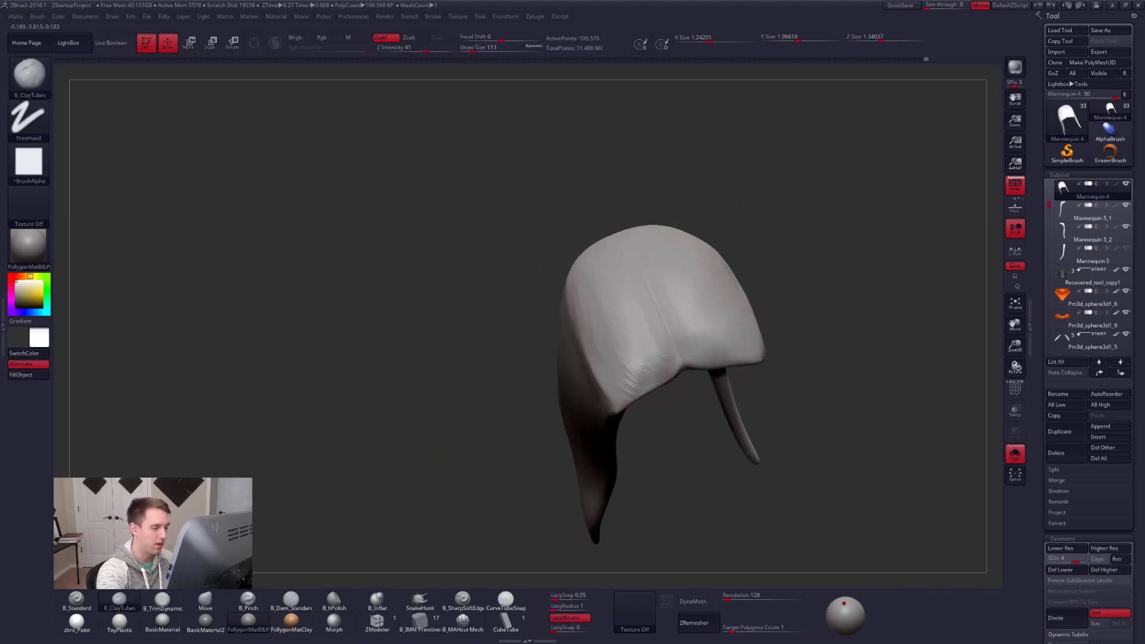
pyautogui.moveTo(659, 386); pyautogui.dragTo(611, 393)
pyautogui.press('shift')
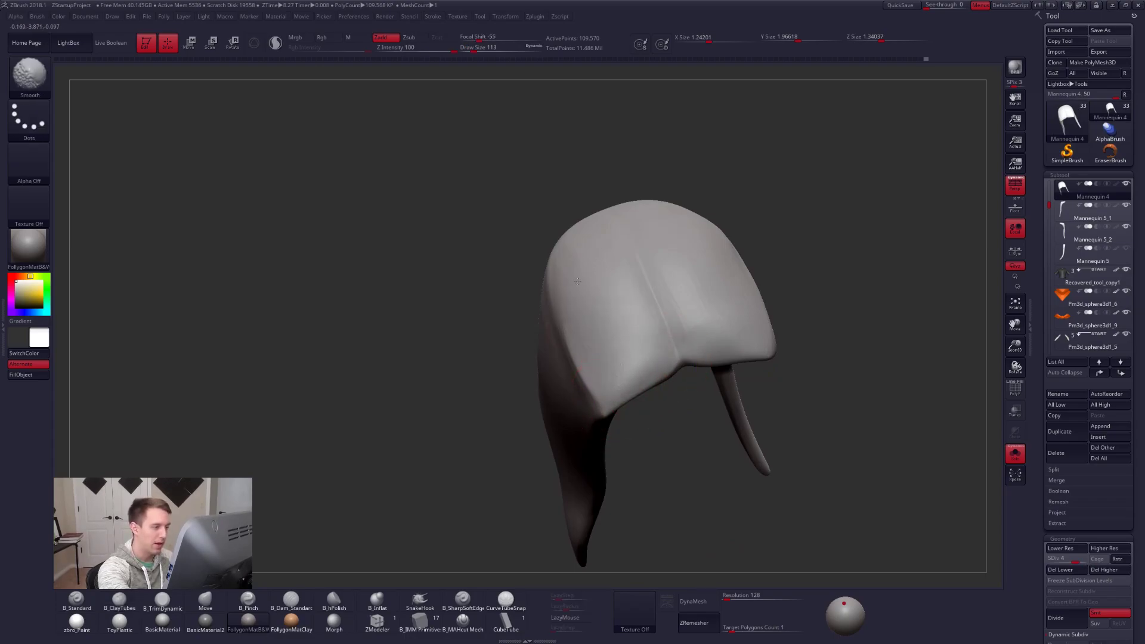
pyautogui.keyDown('shift'); pyautogui.moveTo(581, 251); pyautogui.dragTo(628, 326); pyautogui.keyUp('shift')
# Flatten the hair cap's front beside the parting with B_TrimDynamic at draw size 150 and smooth it.
pyautogui.press('space')
pyautogui.press('3')
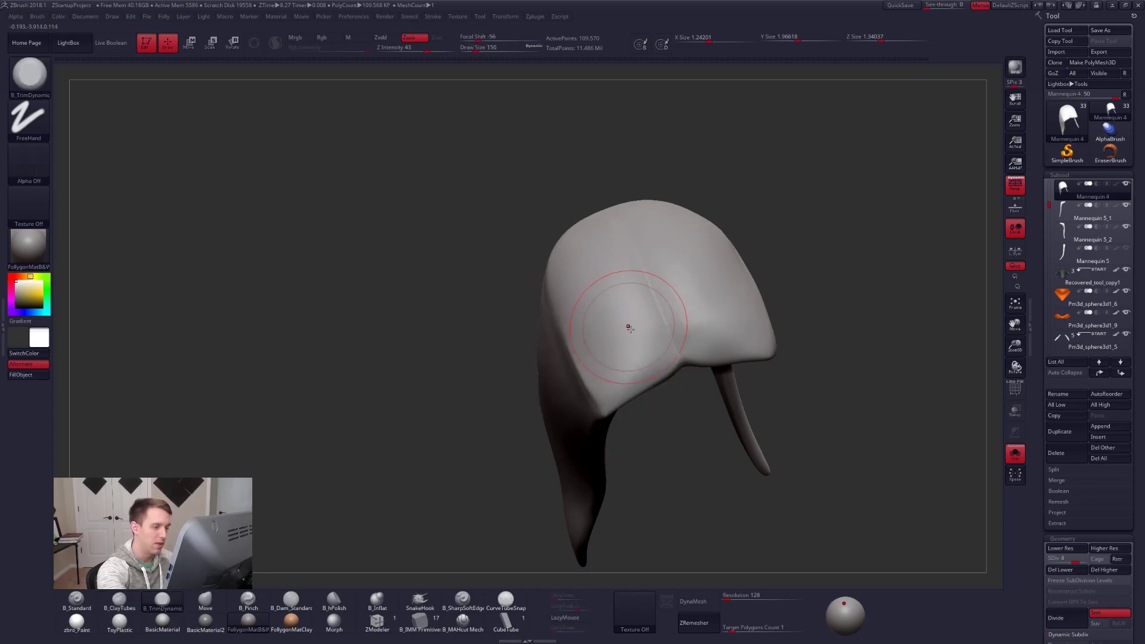
pyautogui.moveTo(622, 368)
pyautogui.keyDown('shift'); pyautogui.mouseDown()
pyautogui.moveTo(613, 322)
pyautogui.moveTo(626, 305)
pyautogui.mouseUp(); pyautogui.keyUp('shift')
pyautogui.moveTo(639, 292); pyautogui.dragTo(753, 243, button='right')
# Sharpen the hair cap's side ridge with B_Pinch at draw size 150 and smooth the surface beside it.
pyautogui.moveTo(723, 299)
pyautogui.keyDown('alt'); pyautogui.mouseDown(button='right')
pyautogui.moveTo(672, 308)
pyautogui.moveTo(680, 318)
pyautogui.mouseUp(button='right'); pyautogui.keyUp('alt')
pyautogui.keyDown('shift'); pyautogui.moveTo(716, 203); pyautogui.dragTo(712, 229); pyautogui.keyUp('shift')
pyautogui.press('5')
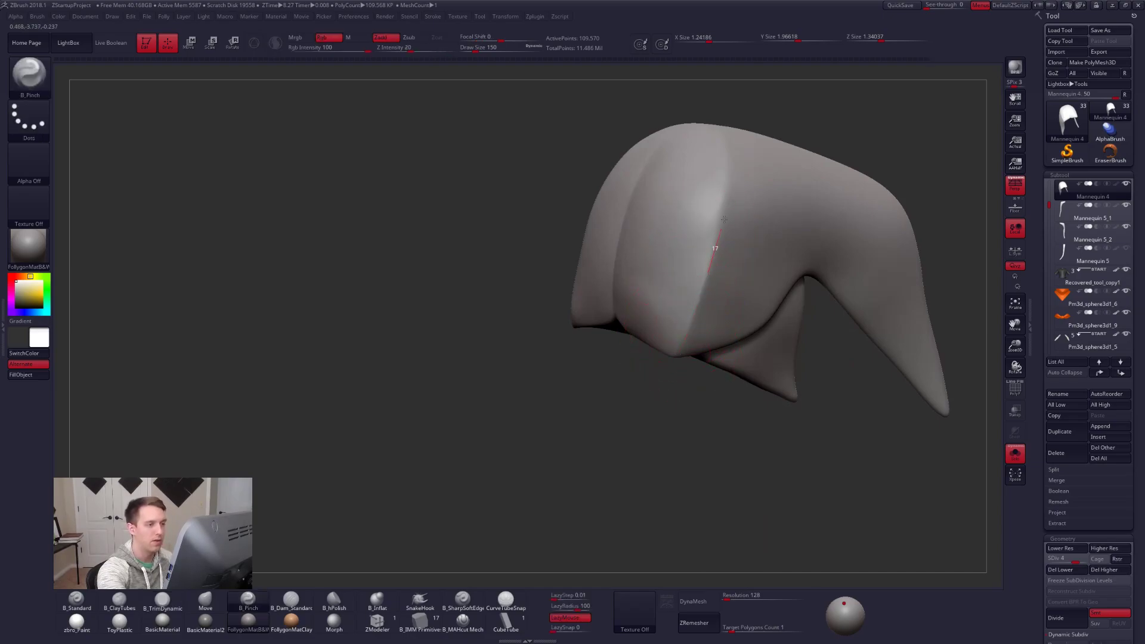
pyautogui.moveTo(725, 101); pyautogui.dragTo(746, 191, button='right')
pyautogui.keyDown('shift'); pyautogui.moveTo(703, 210); pyautogui.dragTo(665, 285); pyautogui.keyUp('shift')
pyautogui.moveTo(645, 246)
pyautogui.mouseDown(button='right')
pyautogui.moveTo(570, 274)
pyautogui.moveTo(549, 340)
pyautogui.moveTo(560, 248)
pyautogui.moveTo(722, 268)
pyautogui.mouseUp(button='right')
# Show the full character again and smooth the upper side of the hair cap.
pyautogui.press('4')
pyautogui.hotkey('alt', 's')
pyautogui.press(']')
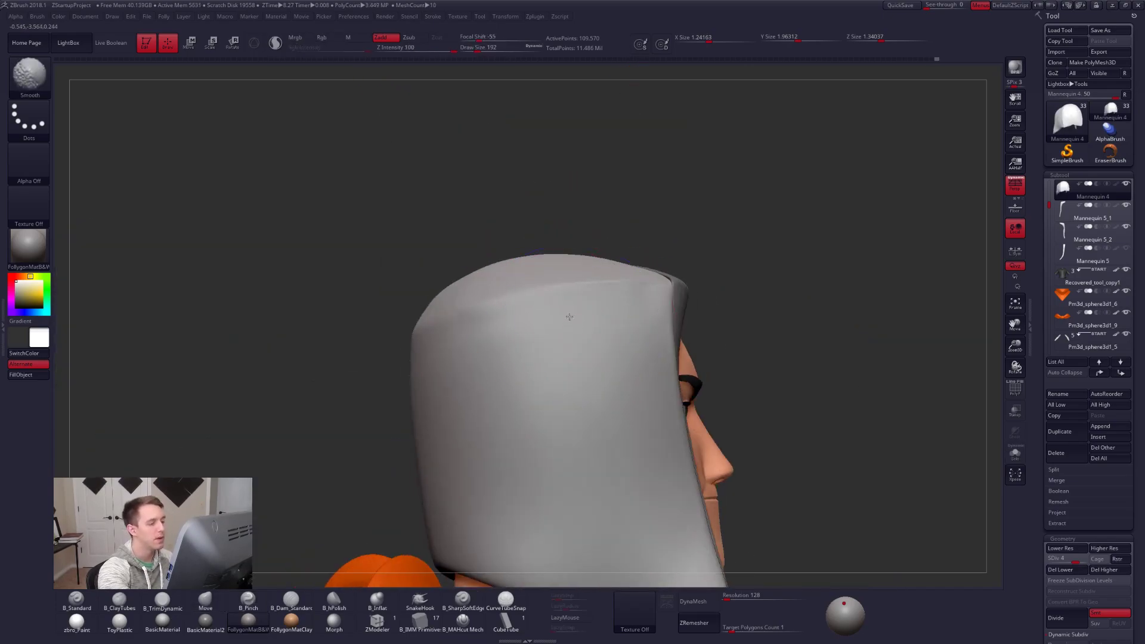
pyautogui.moveTo(537, 358)
pyautogui.keyDown('ctrl'); pyautogui.mouseDown(button='right')
pyautogui.moveTo(646, 350)
pyautogui.moveTo(592, 338)
pyautogui.mouseUp(button='right'); pyautogui.keyUp('ctrl')
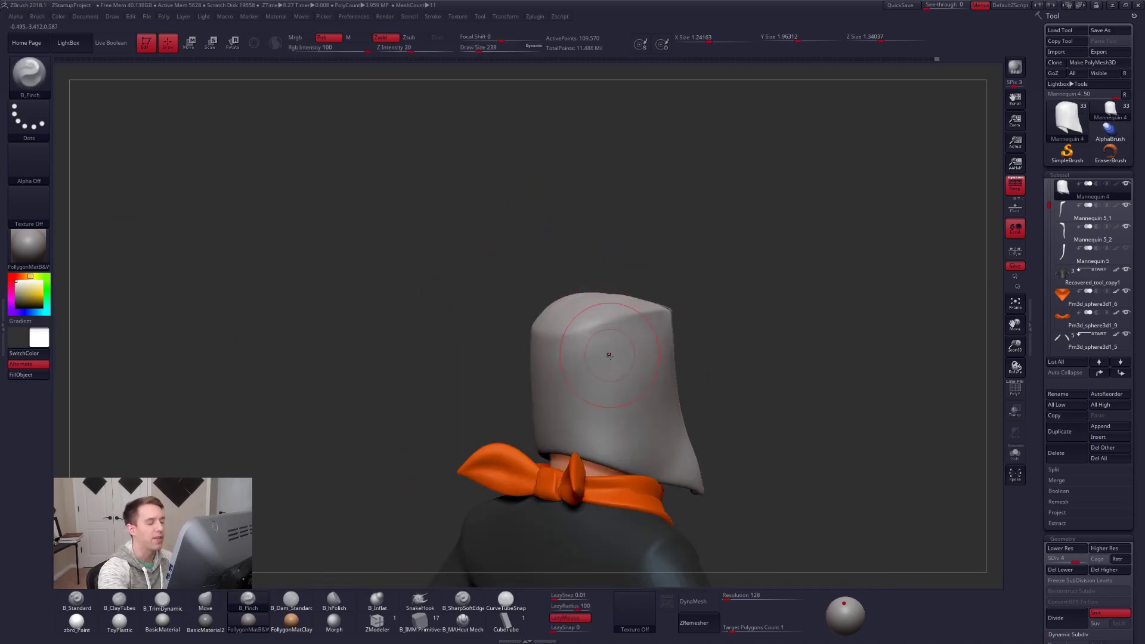
pyautogui.moveTo(677, 340); pyautogui.dragTo(586, 379, button='right')
pyautogui.rightClick(586, 374)
# Turn on transparency, lasso-mask the hair cap's lower side, lower it to subdivision level 2, and invert and blur the mask.
pyautogui.click(1014, 413)
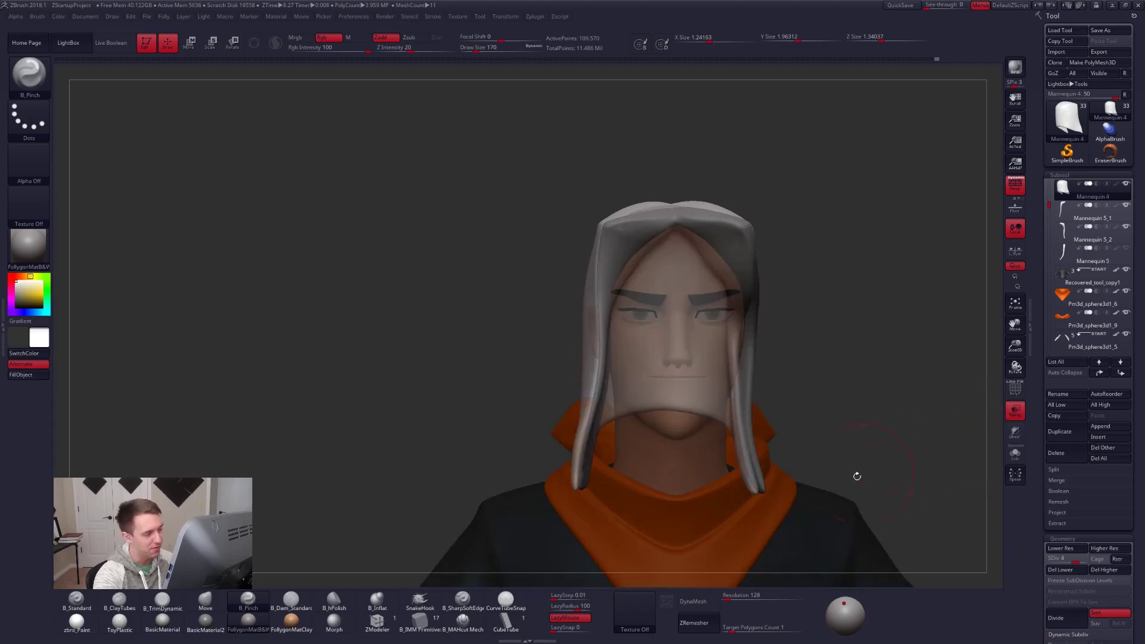
pyautogui.keyDown('ctrl'); pyautogui.moveTo(587, 323); pyautogui.dragTo(581, 341, button='right'); pyautogui.keyUp('ctrl')
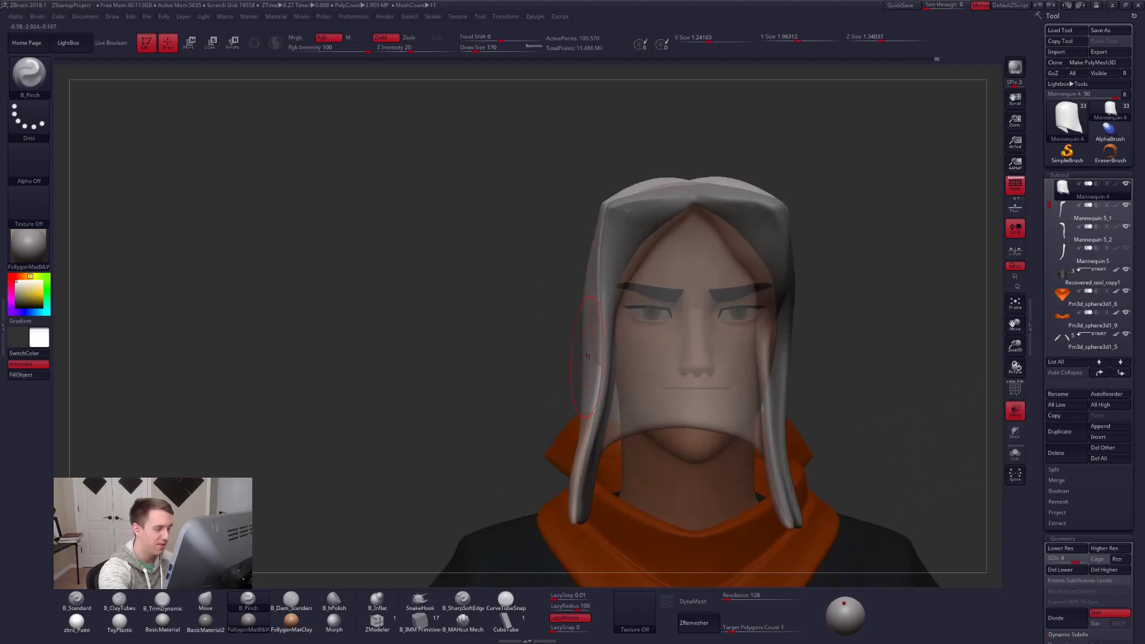
pyautogui.moveTo(616, 423)
pyautogui.keyDown('ctrl'); pyautogui.mouseDown()
pyautogui.moveTo(495, 486)
pyautogui.moveTo(487, 465)
pyautogui.mouseUp(); pyautogui.keyUp('ctrl')
pyautogui.hotkey('shift', 'd')
pyautogui.hotkey('shift', 'd')
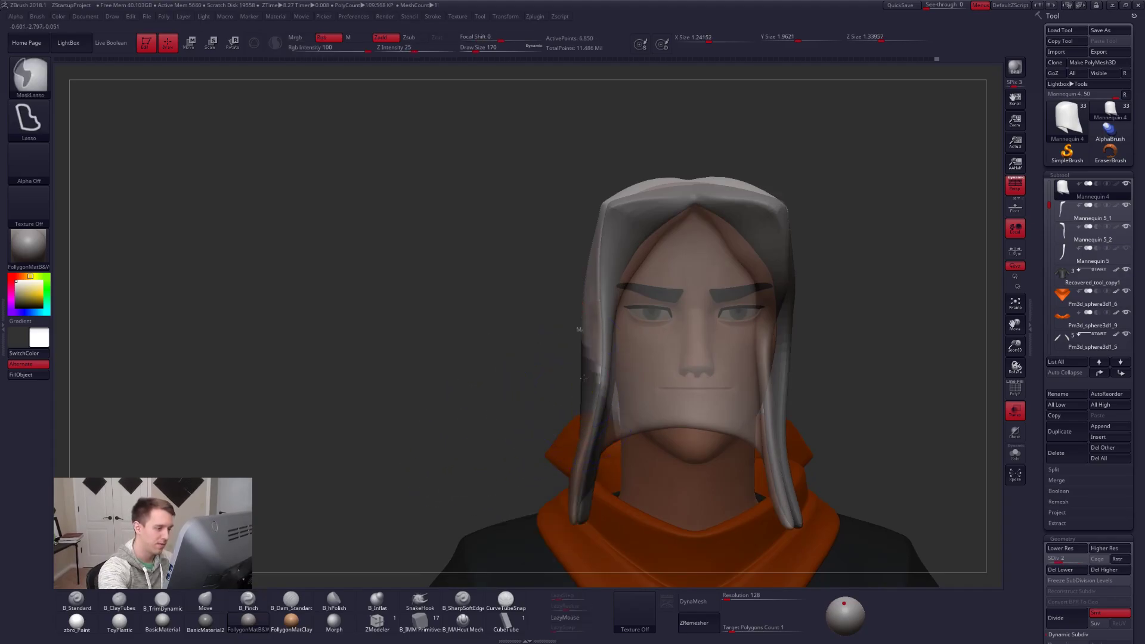
pyautogui.keyDown('ctrl'); pyautogui.click(567, 378); pyautogui.keyUp('ctrl')
pyautogui.keyDown('ctrl'); pyautogui.click(592, 383); pyautogui.keyUp('ctrl')
# Reshape the unmasked lower side of the hair cap with the Move brush at draw size 321 and turn off transparency.
pyautogui.press('space')
pyautogui.moveTo(584, 378); pyautogui.dragTo(590, 378)
pyautogui.press('b')
pyautogui.press('m')
pyautogui.press('v')
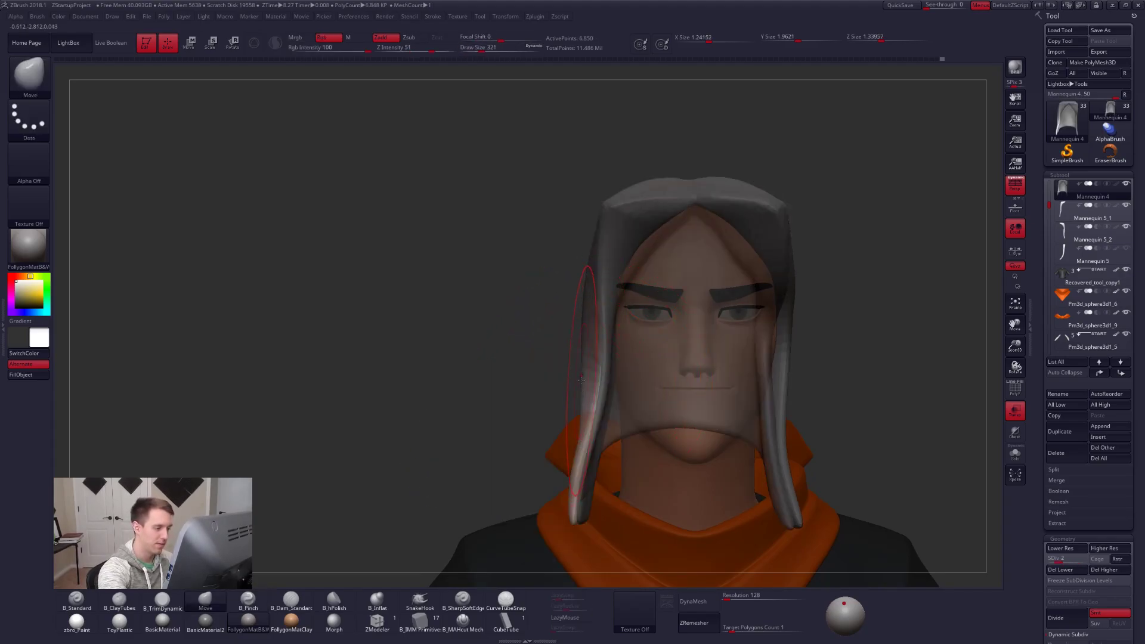
pyautogui.click(1012, 407)
pyautogui.moveTo(536, 429)
pyautogui.keyDown('alt'); pyautogui.mouseDown()
pyautogui.moveTo(596, 379)
pyautogui.moveTo(640, 375)
pyautogui.mouseUp(); pyautogui.keyUp('alt')
# Narrow the hair cap's side beside the ear from the back with the Move brush at draw size 265.
pyautogui.press('space')
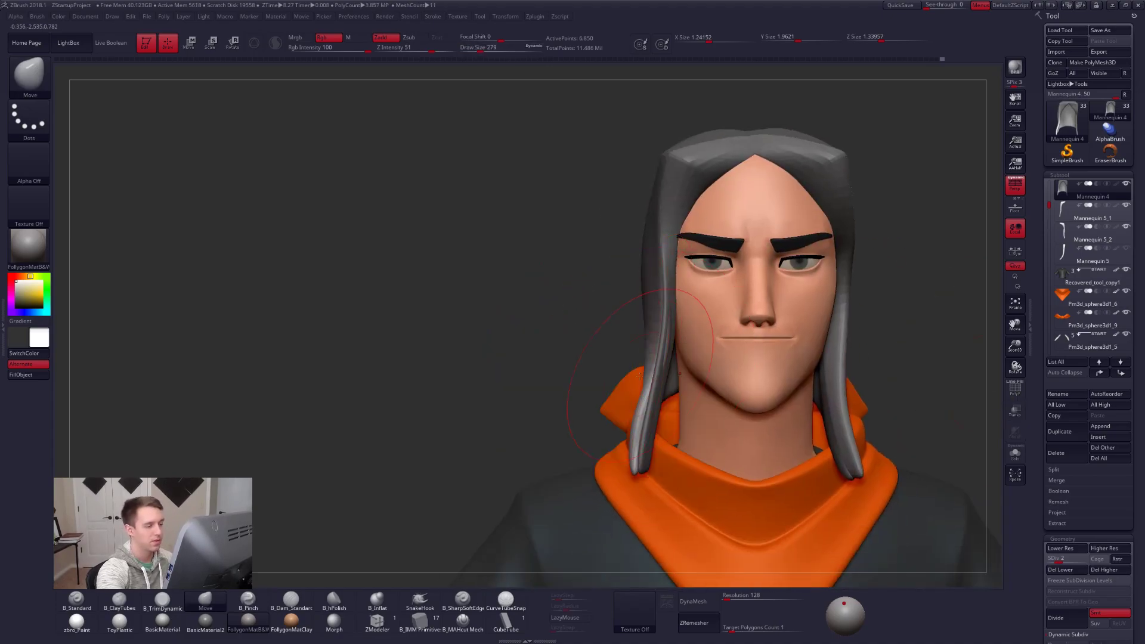
pyautogui.moveTo(647, 376)
pyautogui.mouseDown(button='right')
pyautogui.moveTo(716, 365)
pyautogui.moveTo(729, 351)
pyautogui.moveTo(653, 392)
pyautogui.moveTo(700, 384)
pyautogui.mouseUp(button='right')
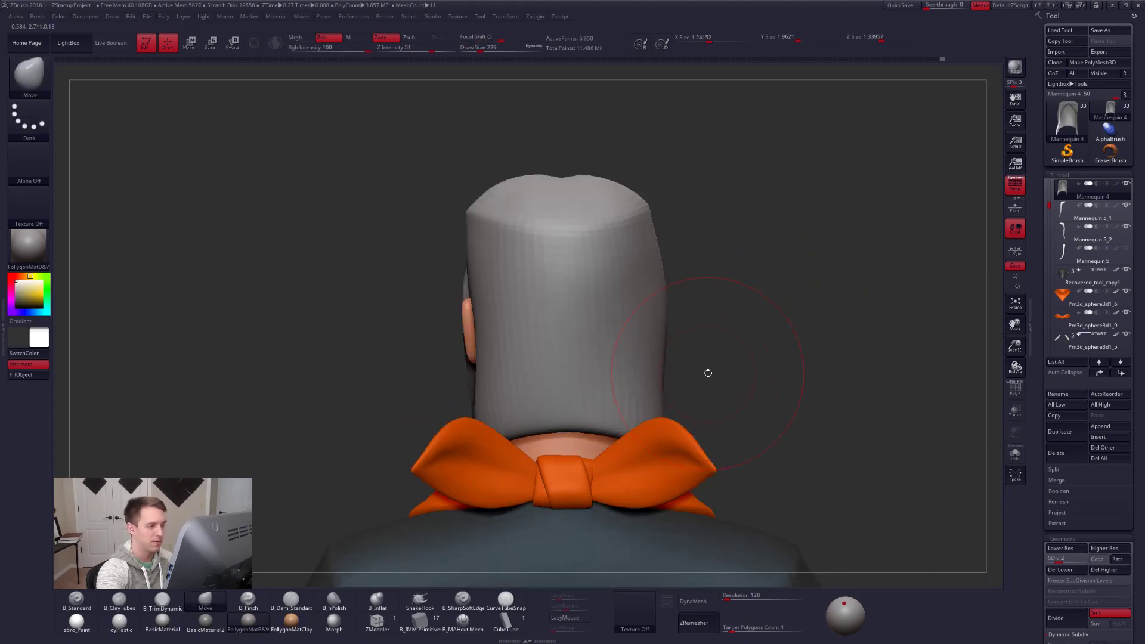
pyautogui.press('space')
pyautogui.moveTo(675, 324); pyautogui.dragTo(659, 318)
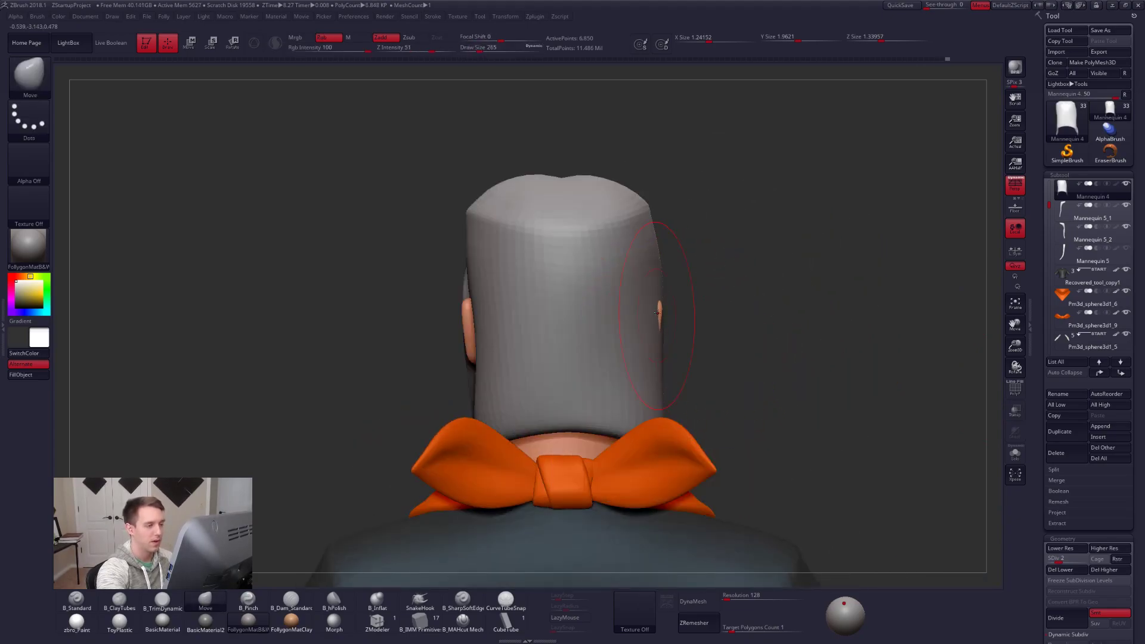
pyautogui.moveTo(641, 309)
pyautogui.mouseDown(button='right')
pyautogui.moveTo(672, 315)
pyautogui.moveTo(614, 396)
pyautogui.moveTo(660, 429)
pyautogui.moveTo(709, 409)
pyautogui.mouseUp(button='right')
pyautogui.press('space')
pyautogui.moveTo(694, 391); pyautogui.dragTo(687, 391)
# Raise the hair cap to subdivision level 3 and smooth its side near the ear.
pyautogui.press('d')
pyautogui.keyDown('shift'); pyautogui.moveTo(635, 351); pyautogui.dragTo(640, 343); pyautogui.keyUp('shift')
pyautogui.moveTo(599, 307)
pyautogui.mouseDown(button='right')
pyautogui.moveTo(647, 322)
pyautogui.moveTo(636, 365)
pyautogui.mouseUp(button='right')
pyautogui.press('space')
pyautogui.moveTo(633, 365); pyautogui.dragTo(640, 364)
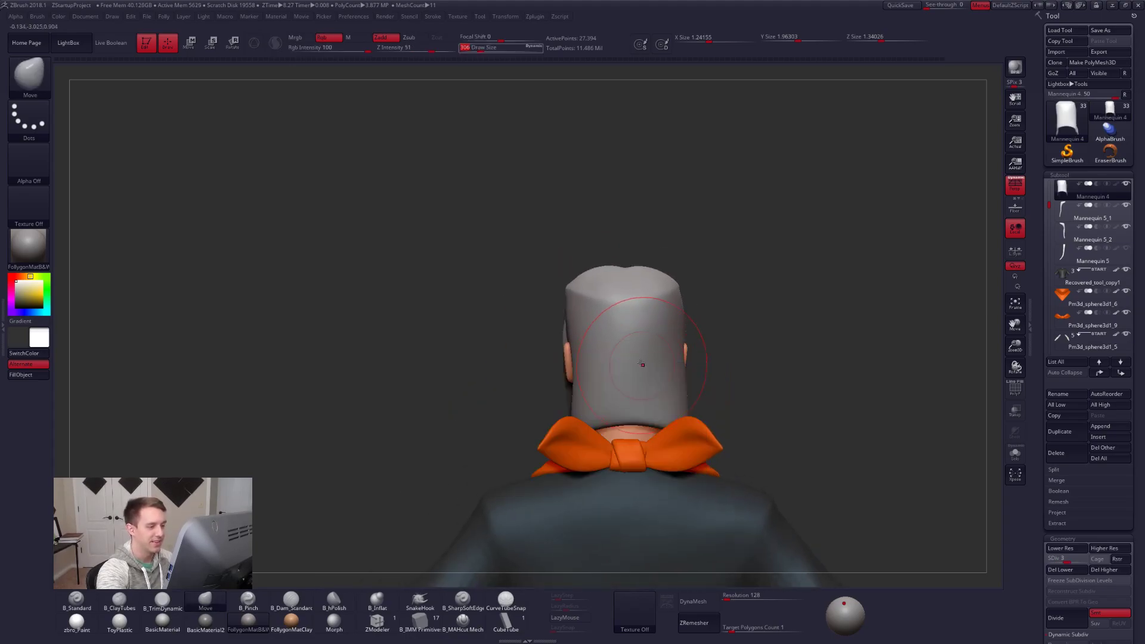
pyautogui.moveTo(620, 366); pyautogui.dragTo(715, 368, button='right')
pyautogui.keyDown('alt'); pyautogui.moveTo(638, 404); pyautogui.dragTo(643, 335, button='right'); pyautogui.keyUp('alt')
# Adjust the hair cap's lower side edge with the Move brush at draw sizes 252 and 279.
pyautogui.press('space')
pyautogui.moveTo(587, 334); pyautogui.dragTo(582, 334)
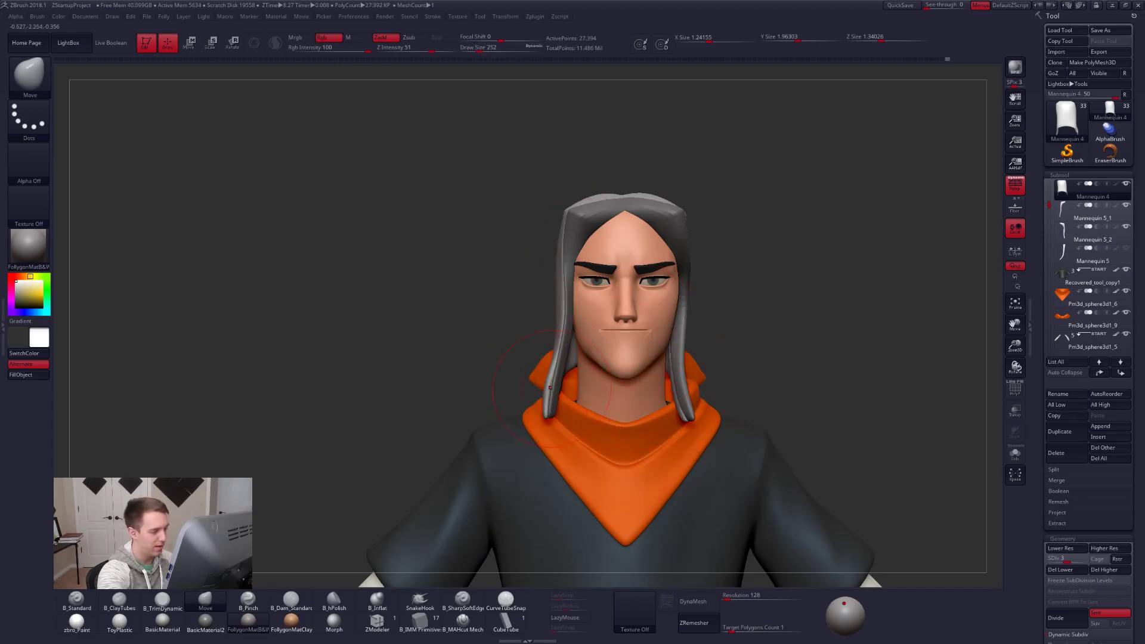
pyautogui.moveTo(563, 398); pyautogui.dragTo(628, 391, button='right')
pyautogui.press('space')
pyautogui.moveTo(624, 390); pyautogui.dragTo(627, 389)
pyautogui.moveTo(621, 387); pyautogui.dragTo(619, 385)
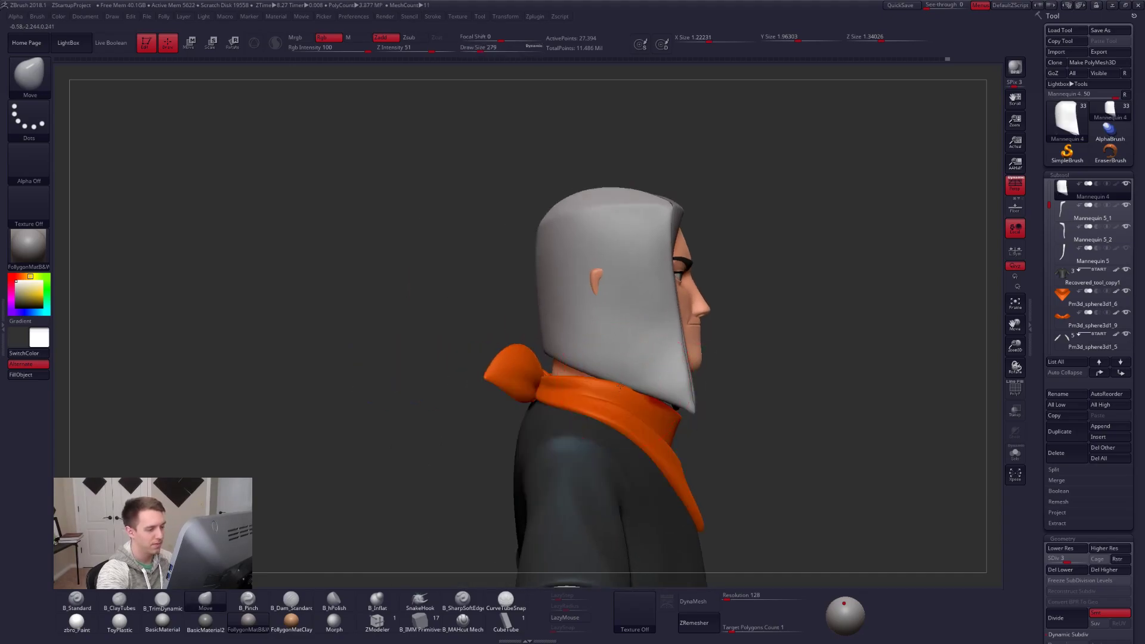
pyautogui.moveTo(637, 397); pyautogui.dragTo(621, 342, button='right')
# Raise the hair cap to subdivision level 5, isolate it, and sharpen its side ridge with B_Pinch at draw size 140.
pyautogui.keyDown('alt'); pyautogui.moveTo(621, 342); pyautogui.dragTo(567, 157, button='right'); pyautogui.keyUp('alt')
pyautogui.moveTo(889, 508); pyautogui.dragTo(691, 421, button='right')
pyautogui.keyDown('alt'); pyautogui.moveTo(630, 218); pyautogui.dragTo(639, 294, button='right'); pyautogui.keyUp('alt')
pyautogui.press('5')
pyautogui.moveTo(642, 286); pyautogui.dragTo(652, 283)
pyautogui.moveTo(728, 298)
pyautogui.mouseDown(button='right')
pyautogui.moveTo(674, 324)
pyautogui.moveTo(671, 351)
pyautogui.mouseUp(button='right')
pyautogui.press('d')
pyautogui.press('d')
pyautogui.press('space')
pyautogui.moveTo(670, 267); pyautogui.dragTo(666, 268)
pyautogui.keyDown('alt'); pyautogui.moveTo(646, 273); pyautogui.dragTo(670, 325, button='right'); pyautogui.keyUp('alt')
pyautogui.hotkey('alt', 's')
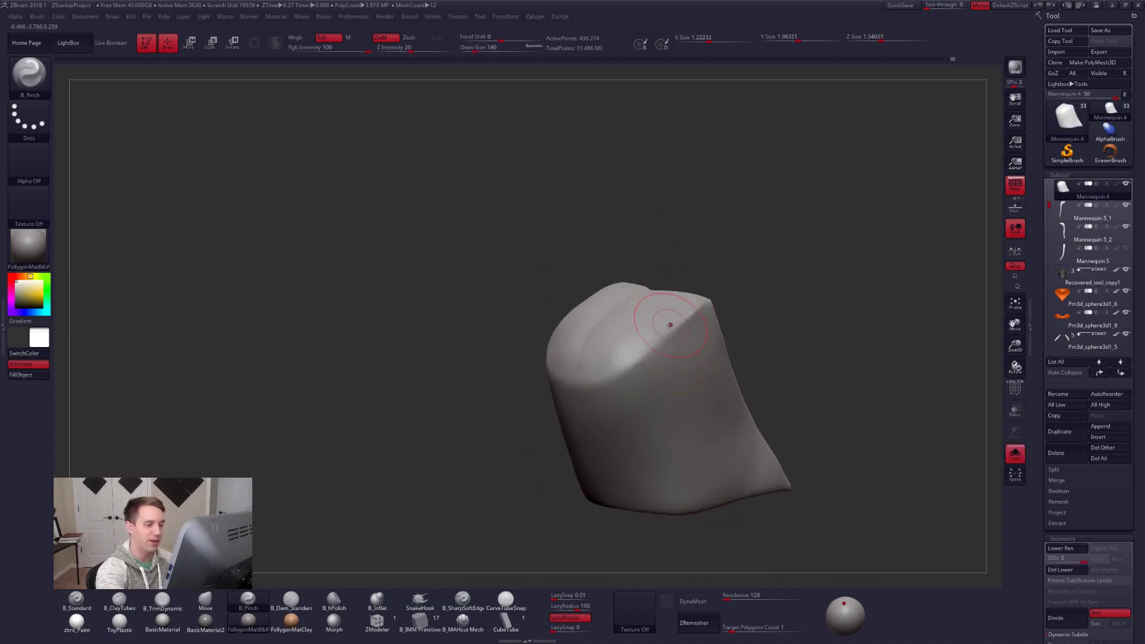
pyautogui.moveTo(578, 392); pyautogui.dragTo(588, 416, button='right')
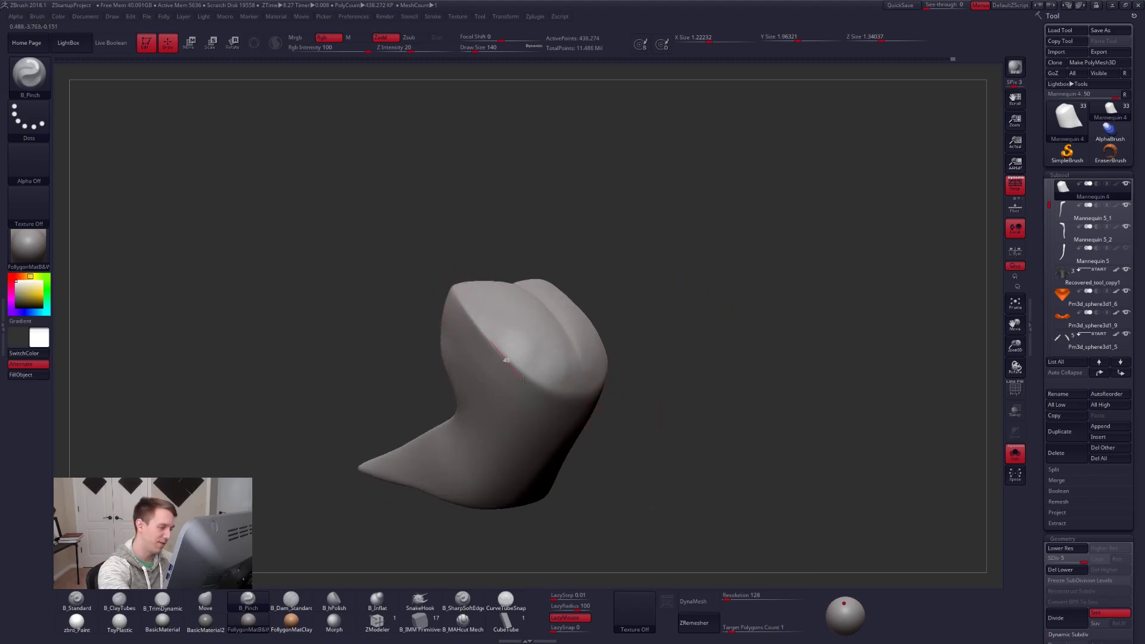
# Sharpen the parting groove on the hair cap's top with B_Pinch at draw size 140 and show the full character.
pyautogui.moveTo(617, 380)
pyautogui.keyDown('shift'); pyautogui.mouseDown(button='right')
pyautogui.moveTo(556, 374)
pyautogui.moveTo(550, 216)
pyautogui.mouseUp(button='right'); pyautogui.keyUp('shift')
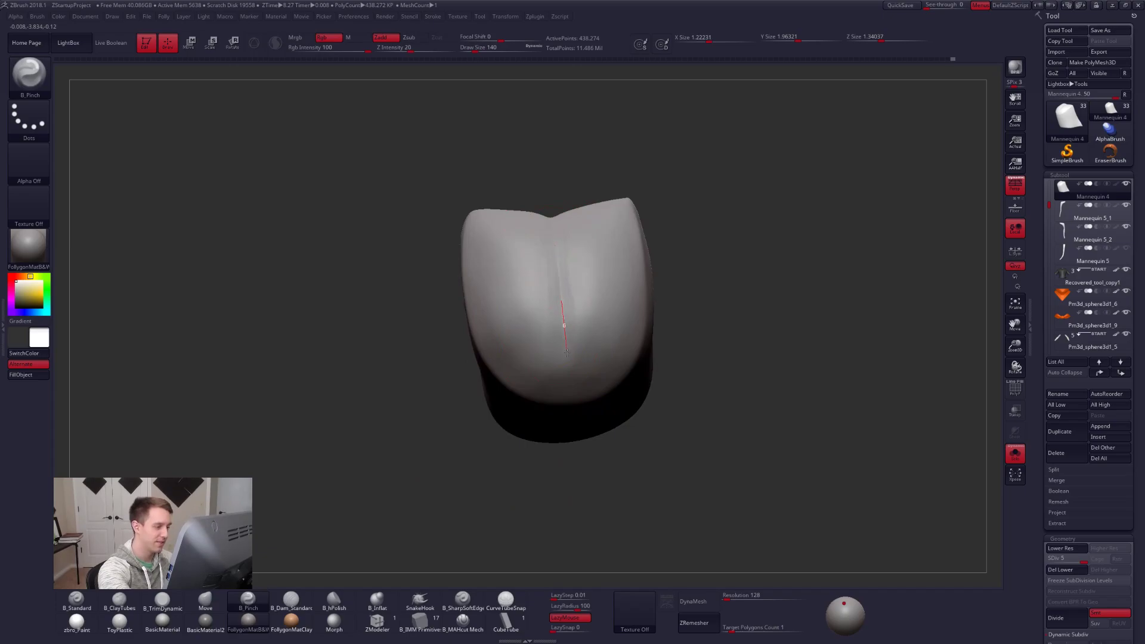
pyautogui.moveTo(566, 349)
pyautogui.mouseDown(button='right')
pyautogui.moveTo(576, 359)
pyautogui.moveTo(555, 336)
pyautogui.moveTo(615, 334)
pyautogui.mouseUp(button='right')
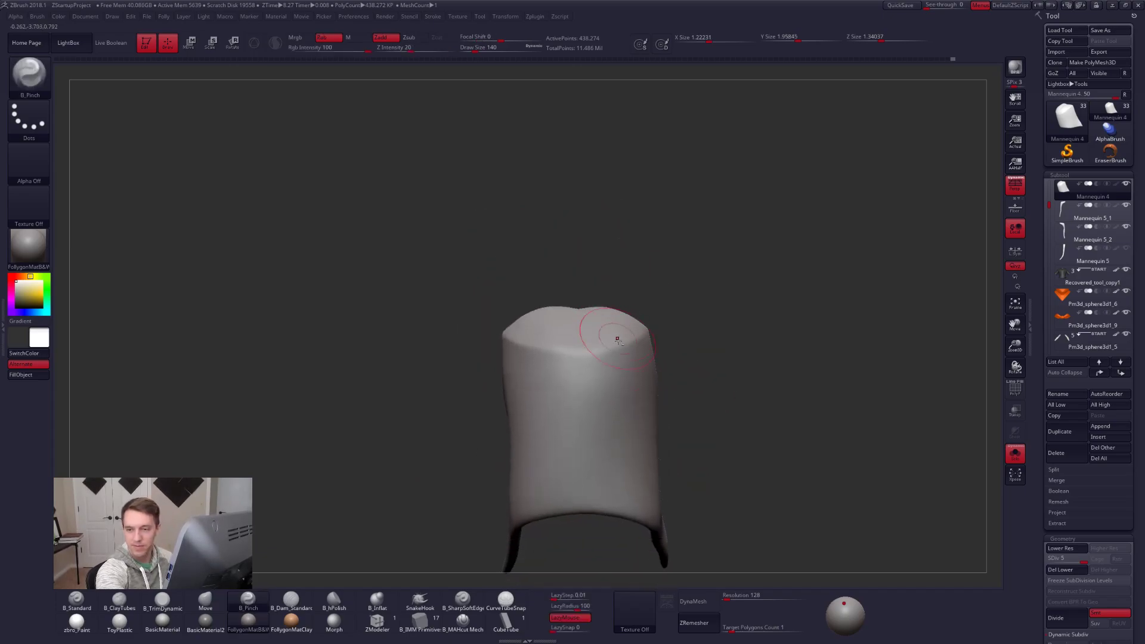
pyautogui.hotkey('ctrl', 'shift', 's')
pyautogui.moveTo(762, 483)
pyautogui.mouseDown(button='right')
pyautogui.moveTo(739, 510)
pyautogui.moveTo(790, 503)
pyautogui.moveTo(718, 453)
pyautogui.moveTo(718, 423)
pyautogui.moveTo(686, 420)
pyautogui.moveTo(706, 421)
pyautogui.moveTo(700, 354)
pyautogui.moveTo(664, 427)
pyautogui.moveTo(657, 391)
pyautogui.moveTo(672, 446)
pyautogui.mouseUp(button='right')
pyautogui.rightClick(662, 436)
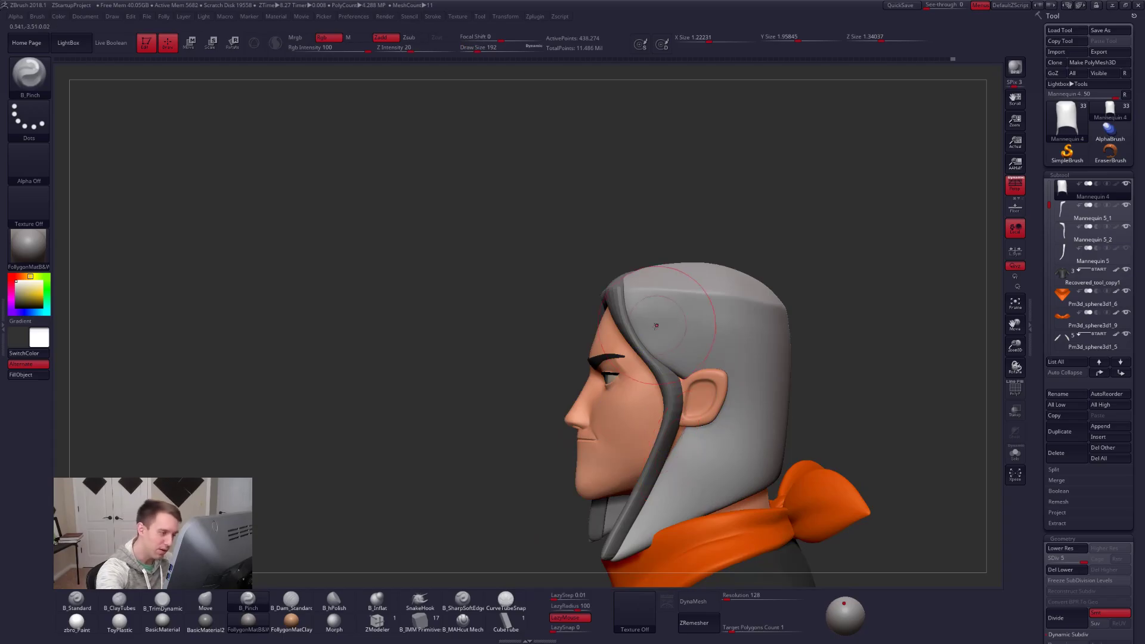
# Isolate the hair cap, lasso-mask its side, lower it to subdivision level 3, and invert the mask.
pyautogui.hotkey('alt', 's')
pyautogui.press('space')
pyautogui.moveTo(614, 298)
pyautogui.mouseDown(button='right')
pyautogui.moveTo(660, 288)
pyautogui.moveTo(637, 266)
pyautogui.mouseUp(button='right')
pyautogui.moveTo(645, 257)
pyautogui.keyDown('ctrl'); pyautogui.mouseDown()
pyautogui.moveTo(596, 280)
pyautogui.moveTo(710, 526)
pyautogui.moveTo(713, 507)
pyautogui.mouseUp(); pyautogui.keyUp('ctrl')
pyautogui.moveTo(704, 382)
pyautogui.mouseDown(button='right')
pyautogui.moveTo(629, 368)
pyautogui.moveTo(558, 379)
pyautogui.mouseUp(button='right')
pyautogui.hotkey('shift', 'd')
pyautogui.hotkey('shift', 'd')
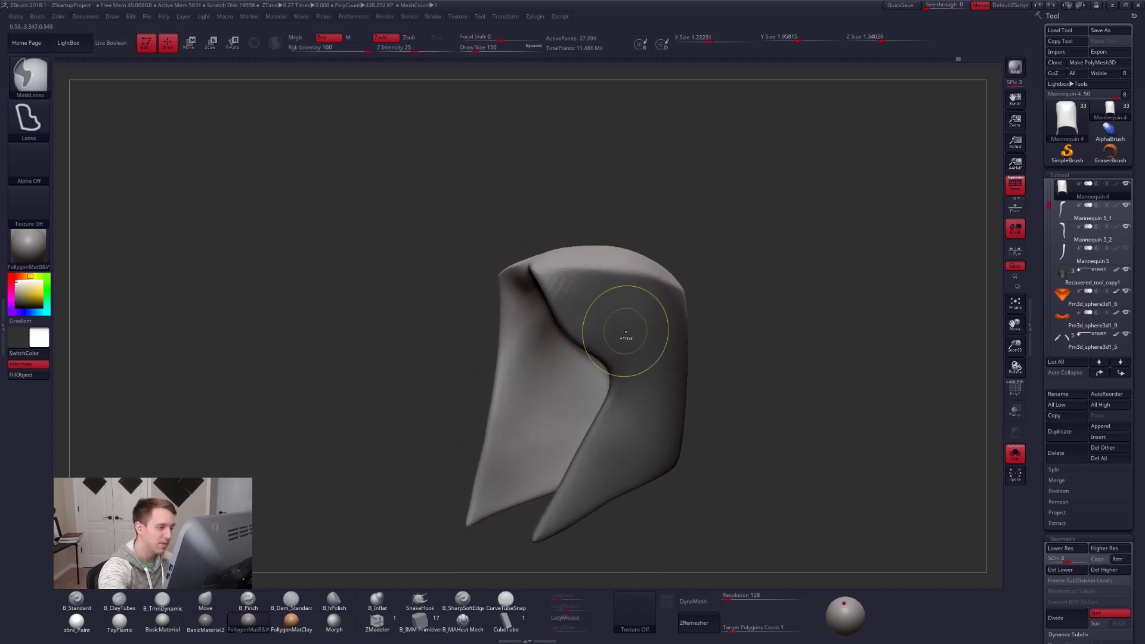
pyautogui.moveTo(689, 338); pyautogui.dragTo(596, 327, button='right')
pyautogui.hotkey('alt', 's')
pyautogui.press('shift')
pyautogui.hotkey('alt', 's')
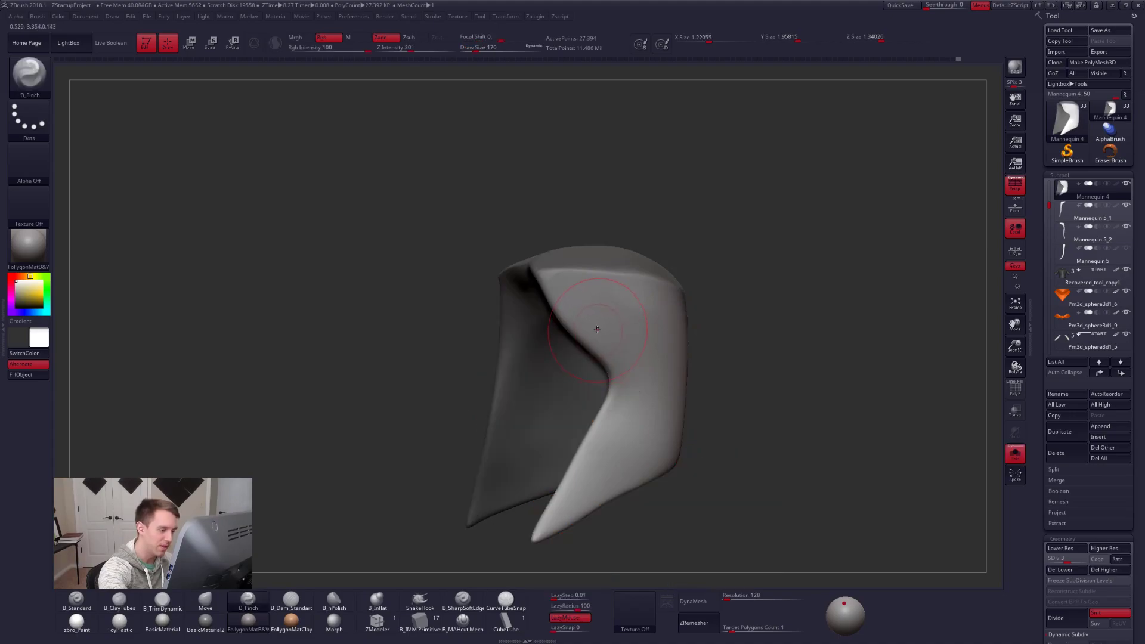
# Flatten the hair cap's side around the ear notch with B_TrimDynamic at draw size 170, smooth it, and show the full character.
pyautogui.moveTo(599, 330); pyautogui.dragTo(566, 303, button='right')
pyautogui.press('3')
pyautogui.moveTo(598, 333); pyautogui.dragTo(624, 359)
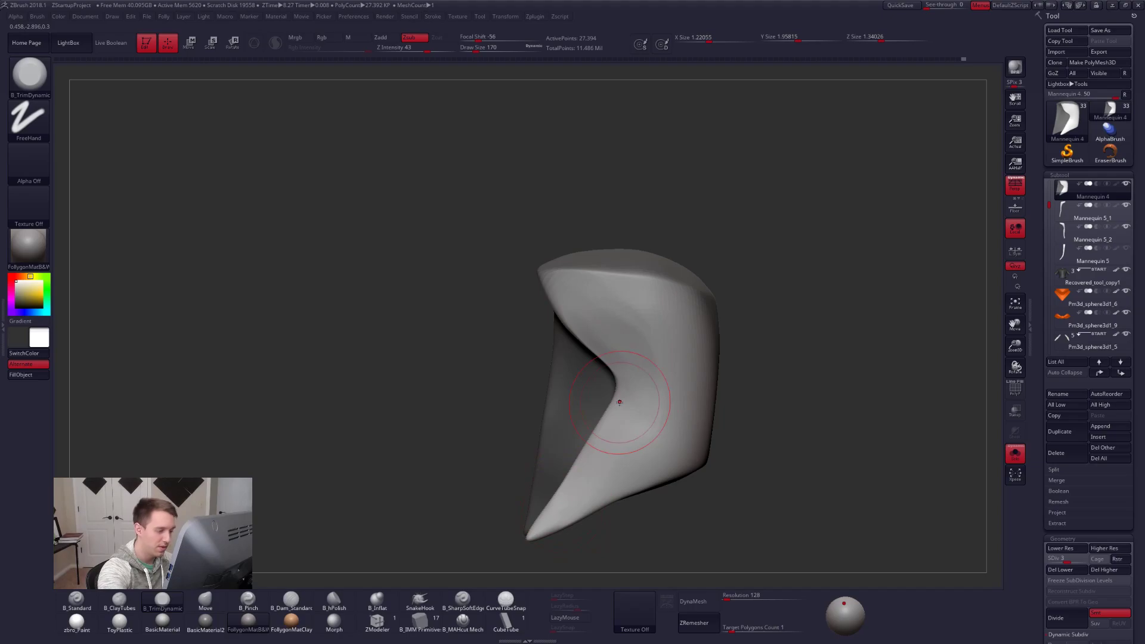
pyautogui.moveTo(620, 402); pyautogui.dragTo(617, 340, button='right')
pyautogui.press('space')
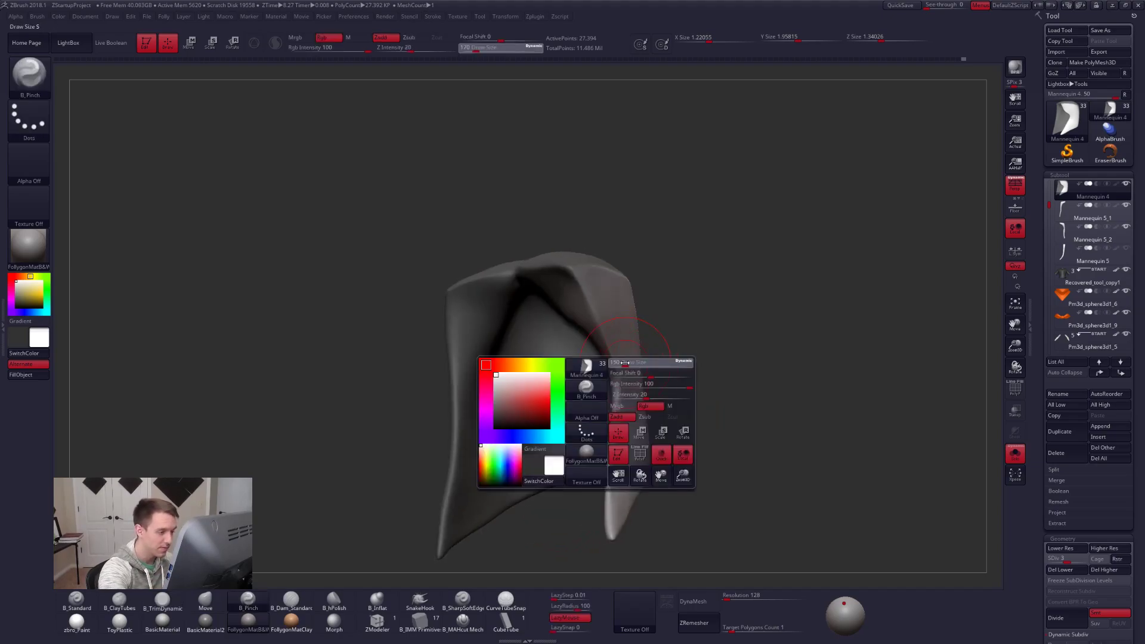
pyautogui.press('shift')
pyautogui.keyDown('shift'); pyautogui.moveTo(627, 381); pyautogui.dragTo(603, 405, button='right'); pyautogui.keyUp('shift')
pyautogui.hotkey('alt', 's')
# Fit the hair cap's side edge around the ear with the Move brush and smooth the area below the ear.
pyautogui.press('4')
pyautogui.press('space')
pyautogui.moveTo(583, 357); pyautogui.dragTo(586, 358)
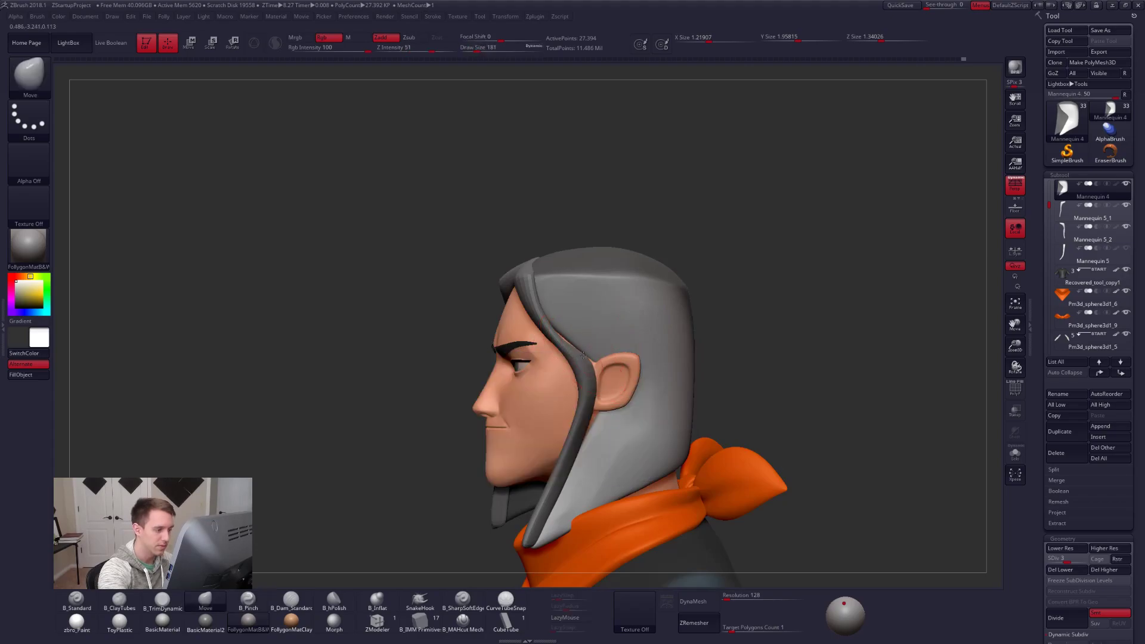
pyautogui.moveTo(602, 369); pyautogui.dragTo(653, 371, button='right')
pyautogui.press('shift')
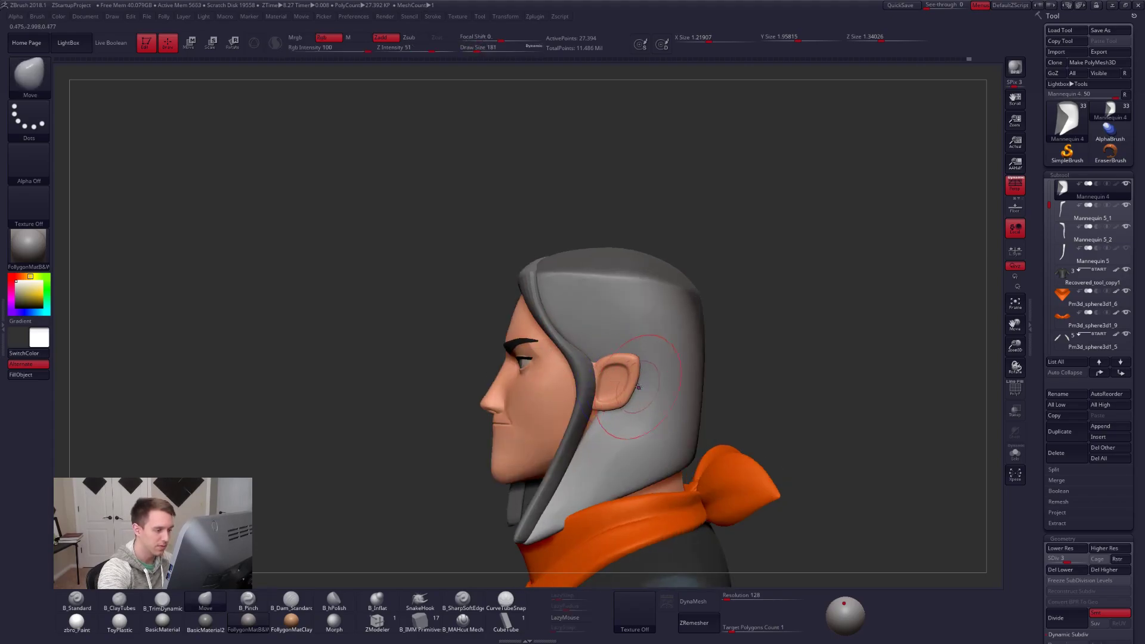
pyautogui.moveTo(588, 453)
pyautogui.keyDown('alt'); pyautogui.mouseDown(button='right')
pyautogui.moveTo(614, 411)
pyautogui.moveTo(656, 406)
pyautogui.mouseUp(button='right'); pyautogui.keyUp('alt')
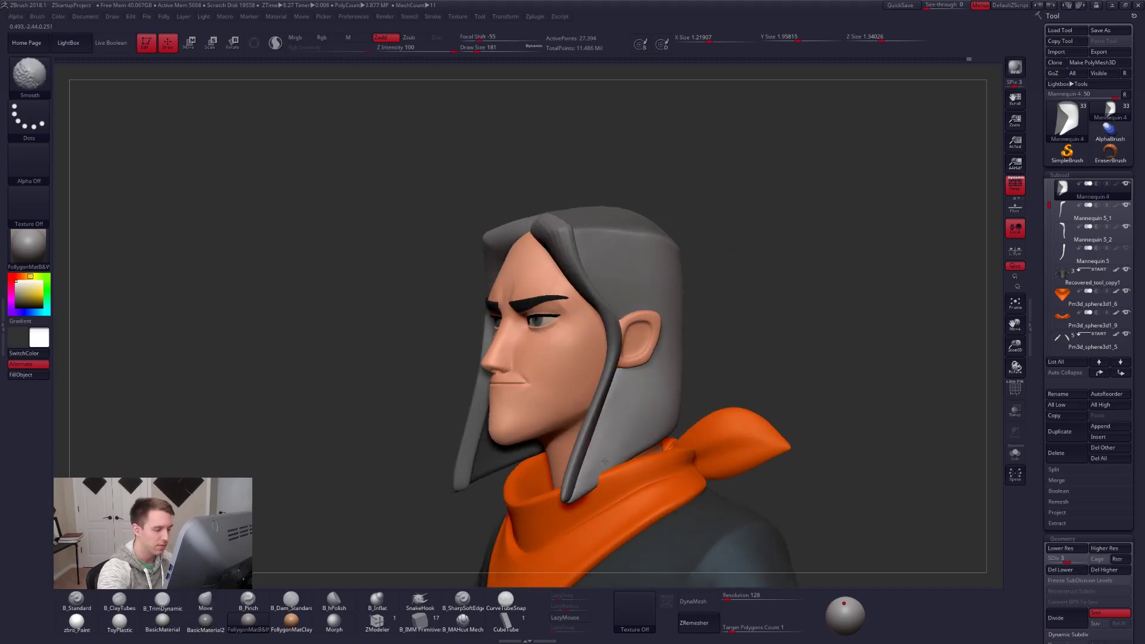
pyautogui.keyDown('shift'); pyautogui.moveTo(573, 414); pyautogui.dragTo(622, 413, button='right'); pyautogui.keyUp('shift')
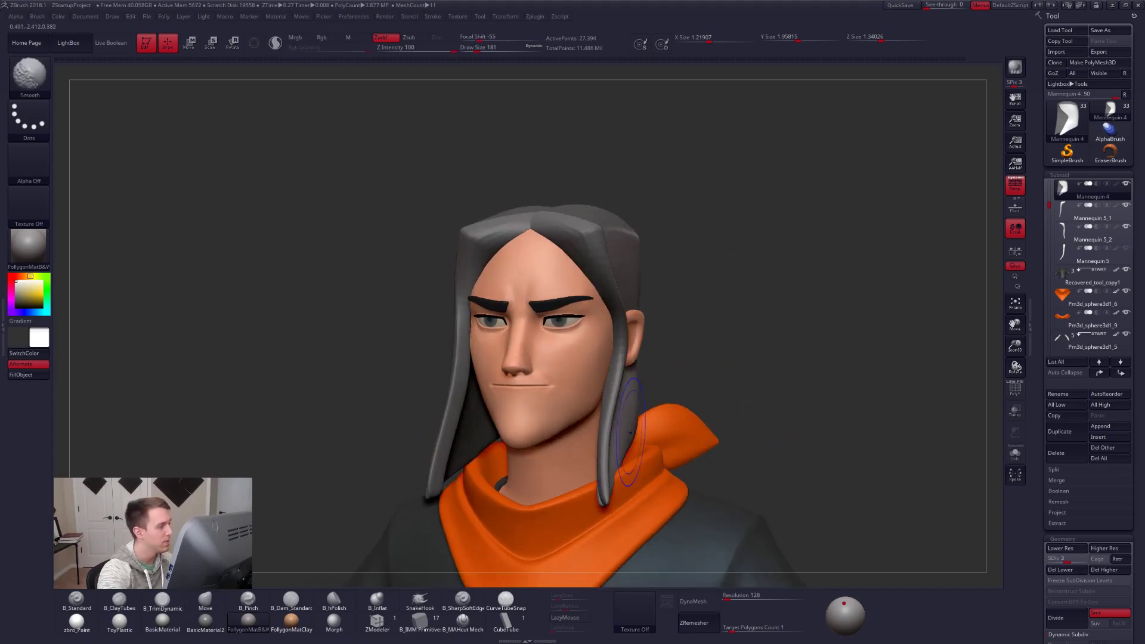
# Show the reference art and compare the hair's silhouette with it in side view.
pyautogui.hotkey('shift', 'z')
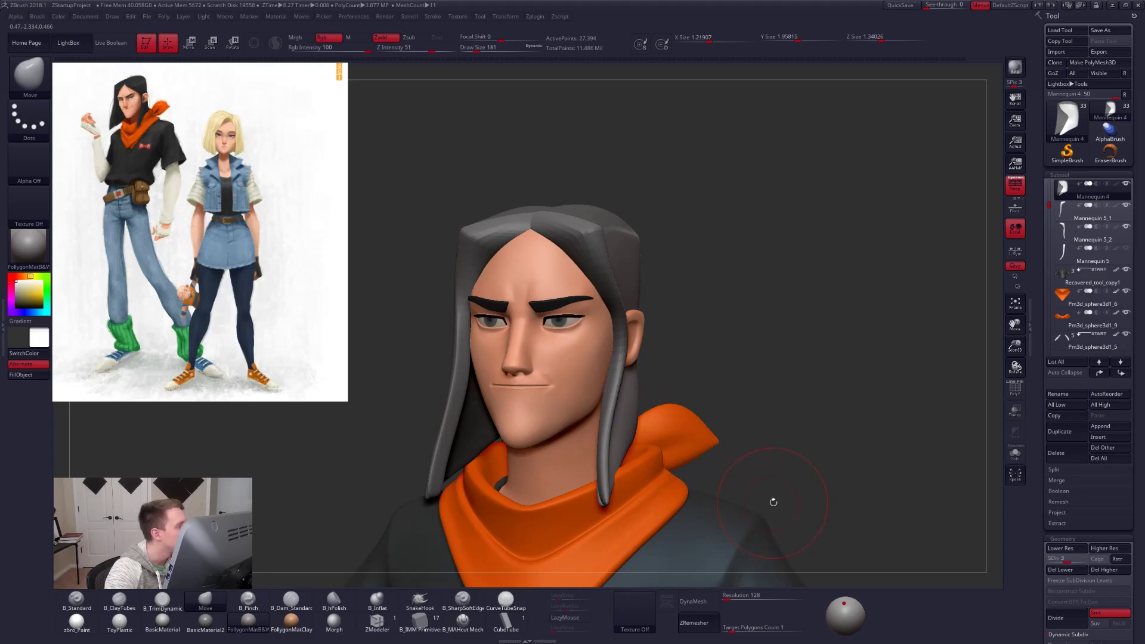
pyautogui.press('shift')
pyautogui.hotkey('shift', 'z')
pyautogui.moveTo(752, 430); pyautogui.dragTo(662, 418, button='right')
pyautogui.keyDown('alt'); pyautogui.moveTo(710, 339); pyautogui.dragTo(737, 388, button='right'); pyautogui.keyUp('alt')
pyautogui.hotkey('shift', 'z')
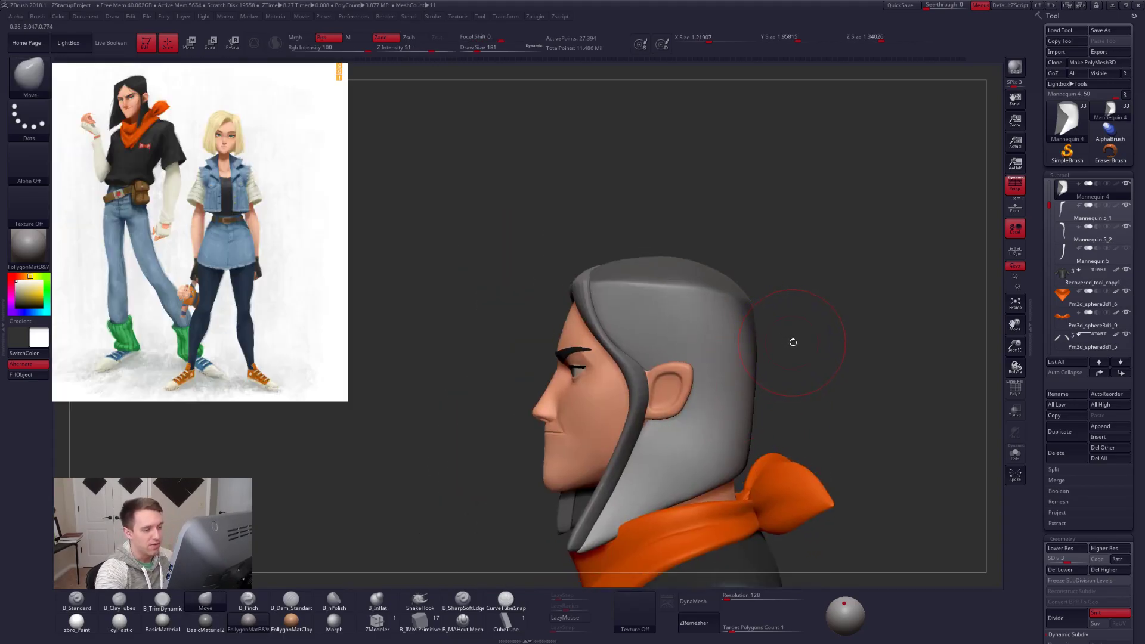
# Move the two-character image away in Spotlight and enlarge the man's head close-up beside the model.
pyautogui.press('space')
pyautogui.click(681, 316)
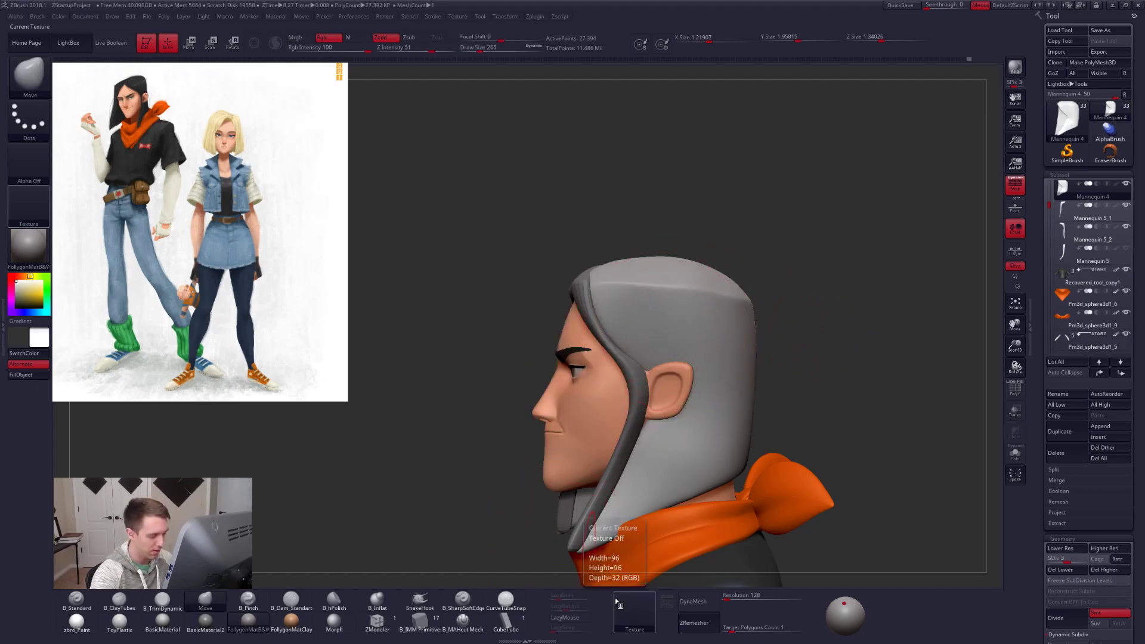
pyautogui.click(634, 611)
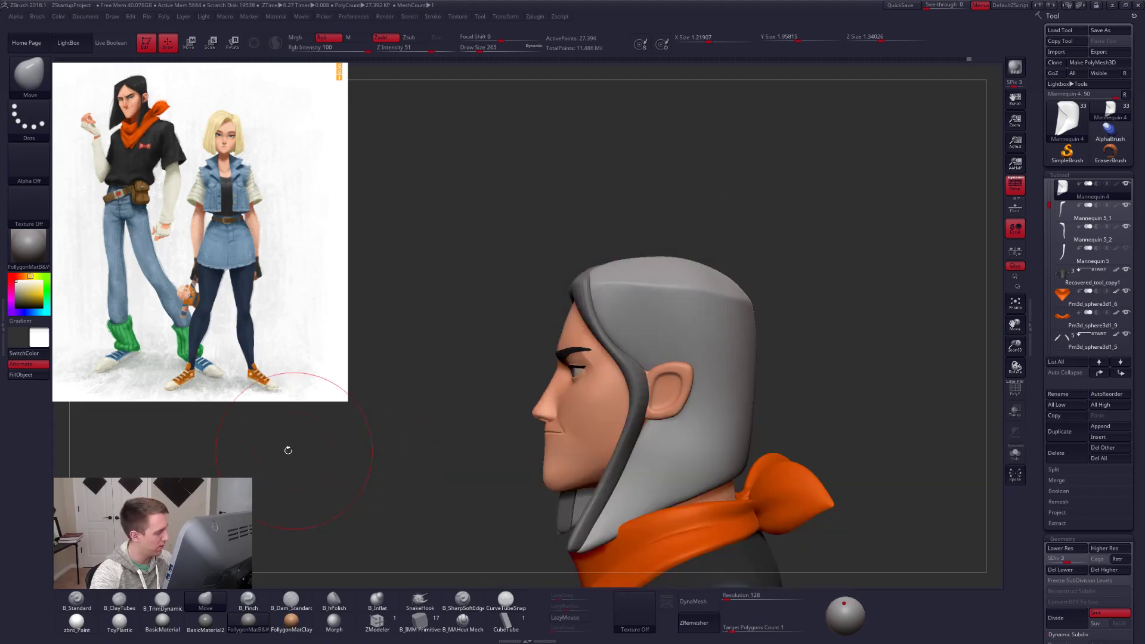
pyautogui.press('z')
pyautogui.click(177, 454)
pyautogui.moveTo(176, 454); pyautogui.dragTo(317, 413)
pyautogui.click(182, 462)
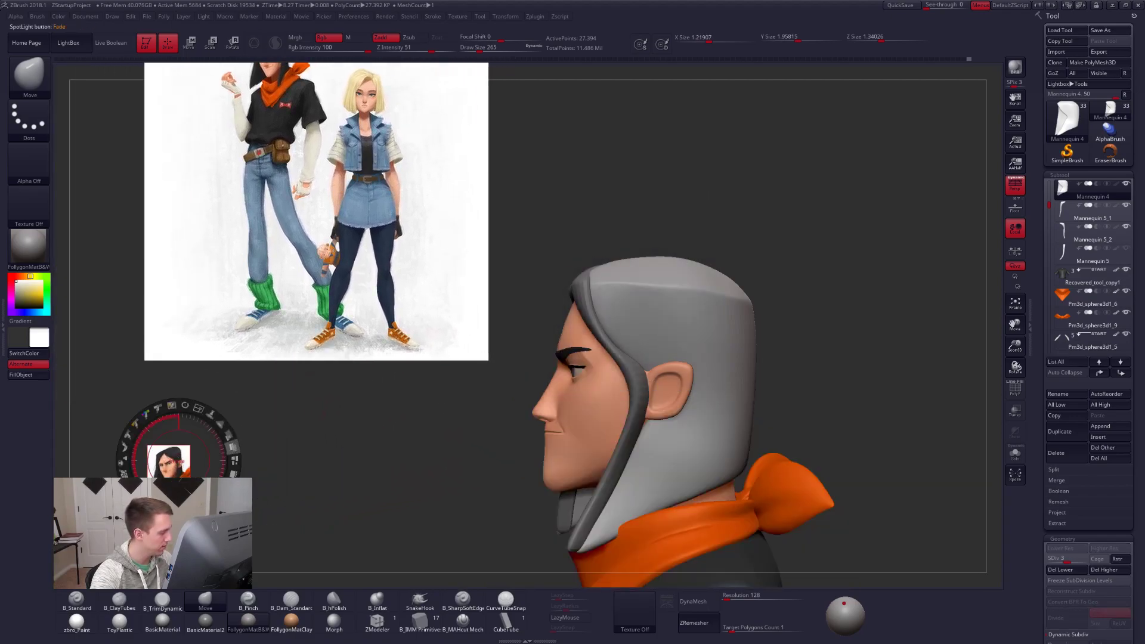
pyautogui.click(233, 471)
pyautogui.moveTo(305, 477); pyautogui.dragTo(21, 438)
pyautogui.moveTo(113, 513); pyautogui.dragTo(1, 502)
pyautogui.moveTo(318, 526); pyautogui.dragTo(257, 526)
pyautogui.moveTo(171, 334); pyautogui.dragTo(240, 341)
pyautogui.press('z')
# Compare the hair cap with the close-up reference from several angles and inspect its wireframe.
pyautogui.moveTo(495, 334); pyautogui.dragTo(644, 330)
pyautogui.moveTo(537, 310)
pyautogui.keyDown('ctrl'); pyautogui.mouseDown(button='right')
pyautogui.moveTo(518, 300)
pyautogui.moveTo(525, 323)
pyautogui.mouseUp(button='right'); pyautogui.keyUp('ctrl')
pyautogui.press('space')
pyautogui.click(567, 265)
pyautogui.moveTo(570, 261); pyautogui.dragTo(580, 305, button='right')
pyautogui.hotkey('shift', 'f')
pyautogui.hotkey('shift', 'f')
pyautogui.moveTo(731, 411); pyautogui.dragTo(625, 353, button='right')
# Isolate the hair cap, build up its side ridge with B_ClayTubes at draw size 150, and smooth it at subdivision level 4.
pyautogui.hotkey('shift', 's')
pyautogui.press('b')
pyautogui.press('c')
pyautogui.press('t')
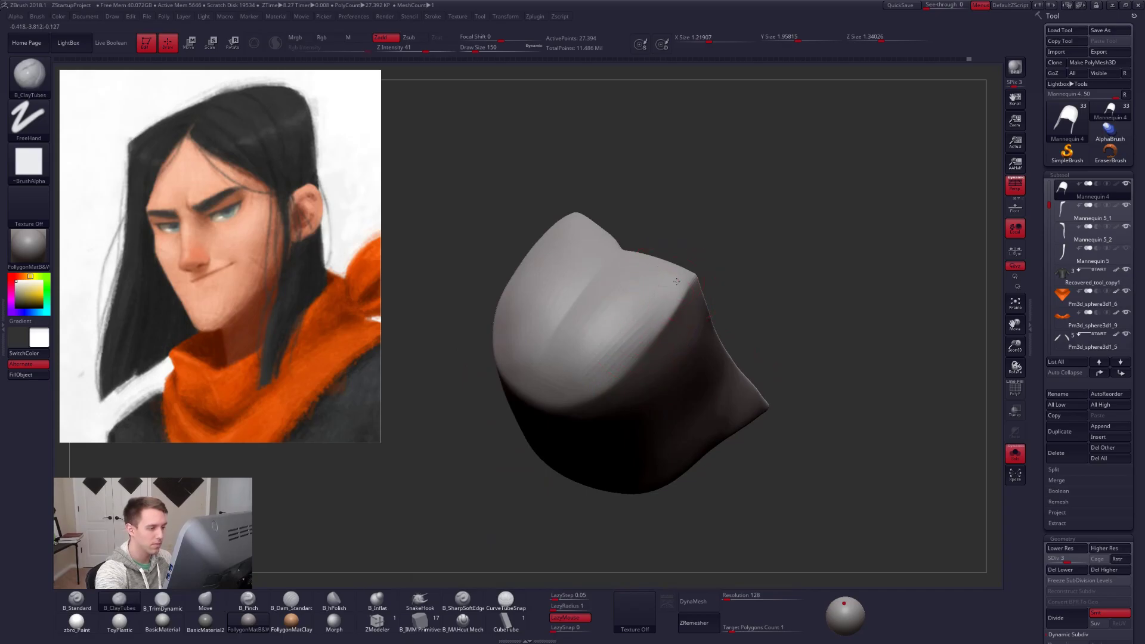
pyautogui.press('d')
pyautogui.press('shift')
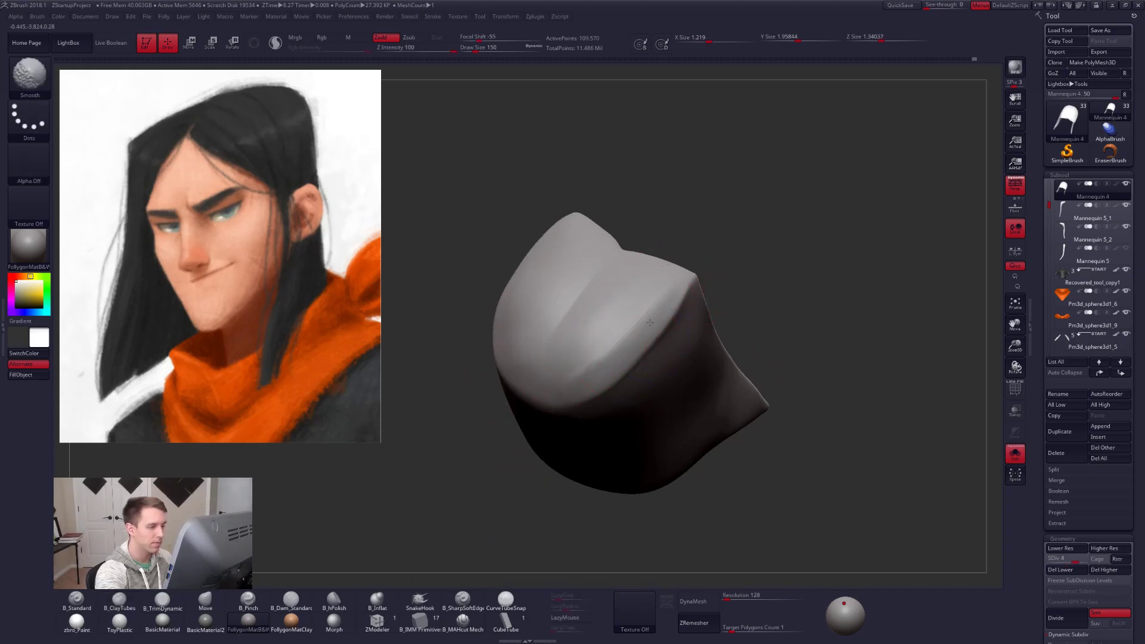
pyautogui.moveTo(638, 336); pyautogui.dragTo(654, 344, button='right')
# Sharpen the side ridge with B_Pinch at draw size 150, and fill and smooth the surface below it at subdivision level 3.
pyautogui.press('b')
pyautogui.press('p')
pyautogui.press('i')
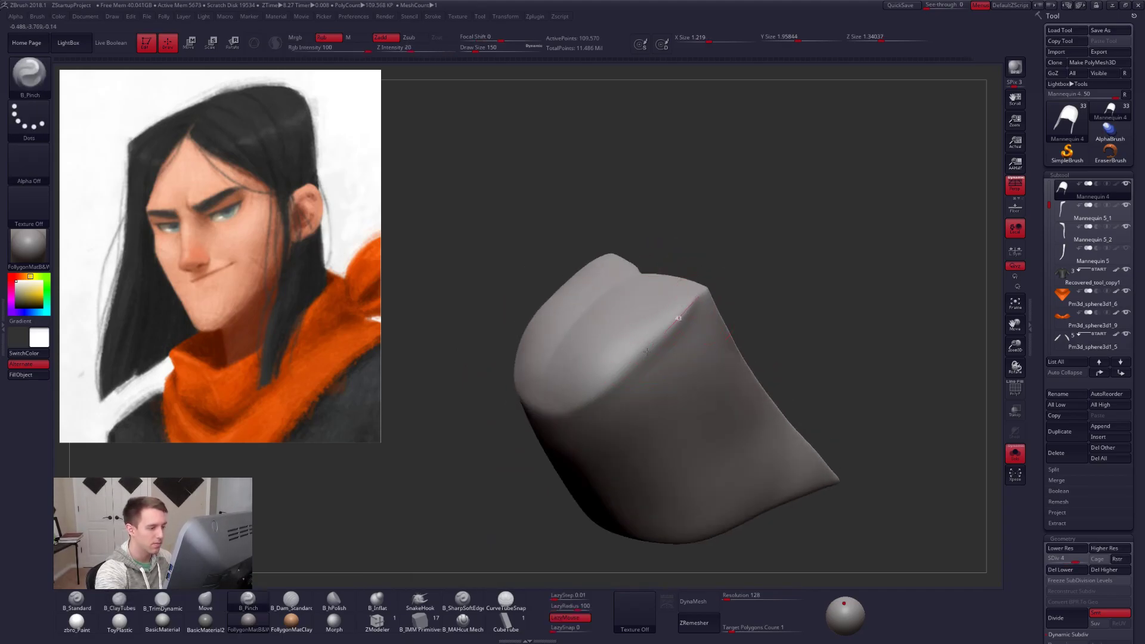
pyautogui.press('b')
pyautogui.press('c')
pyautogui.press('t')
pyautogui.hotkey('shift', 'd')
pyautogui.press('shift')
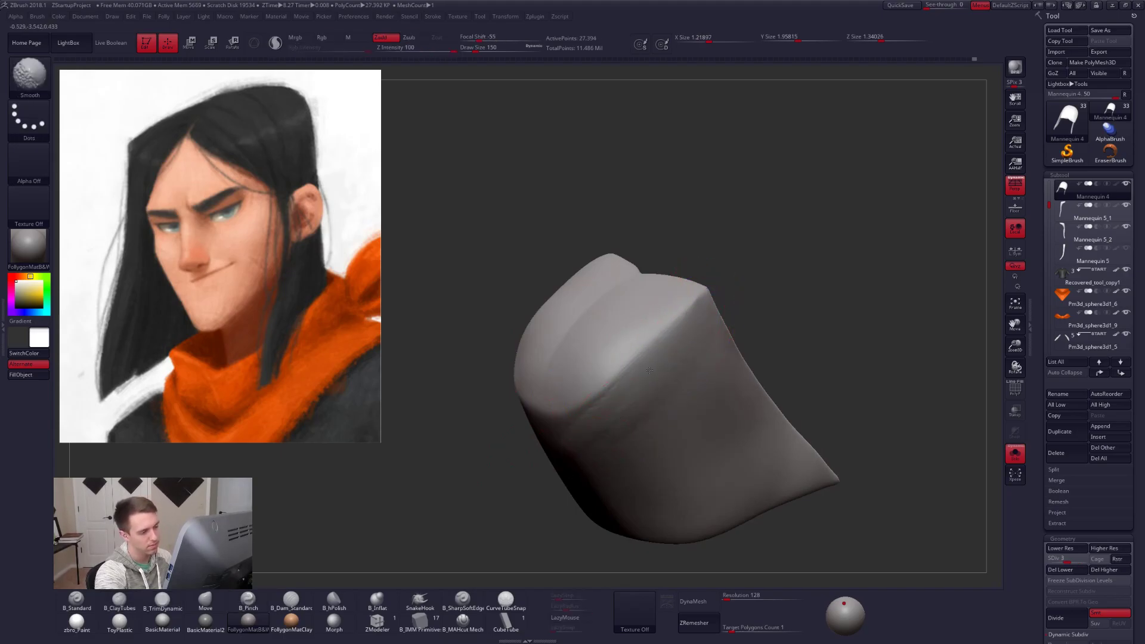
# Flatten the hair cap's side below the ridge with B_TrimDynamic at draw size 192 and smooth it.
pyautogui.moveTo(628, 395); pyautogui.dragTo(607, 408, button='right')
pyautogui.press('b')
pyautogui.press('t')
pyautogui.press('d')
pyautogui.moveTo(644, 361); pyautogui.dragTo(649, 385)
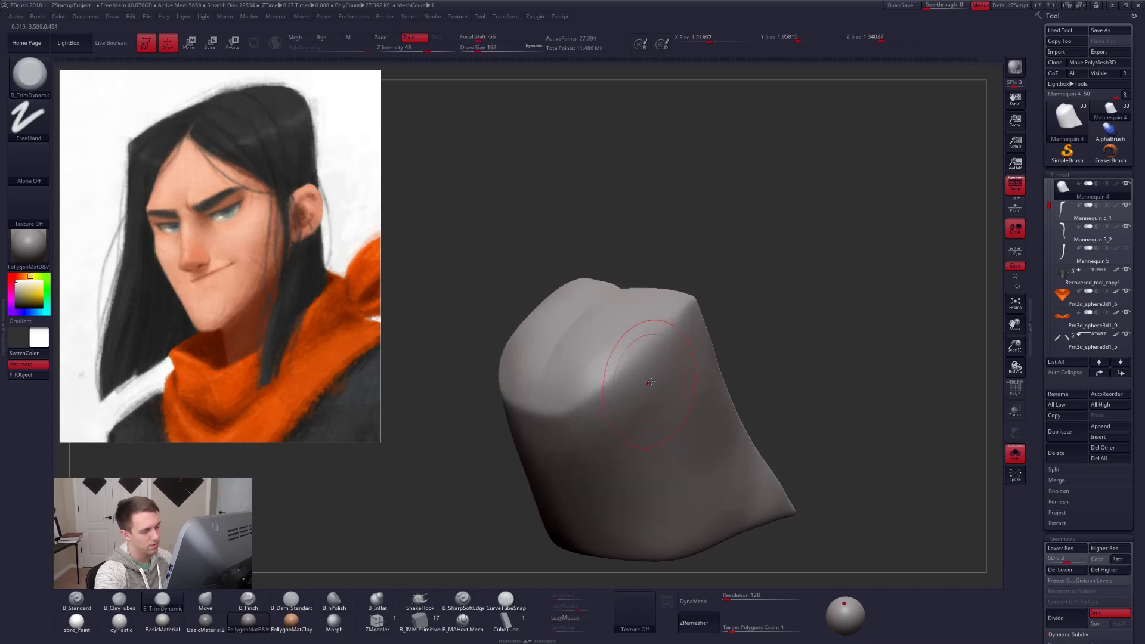
pyautogui.press('shift')
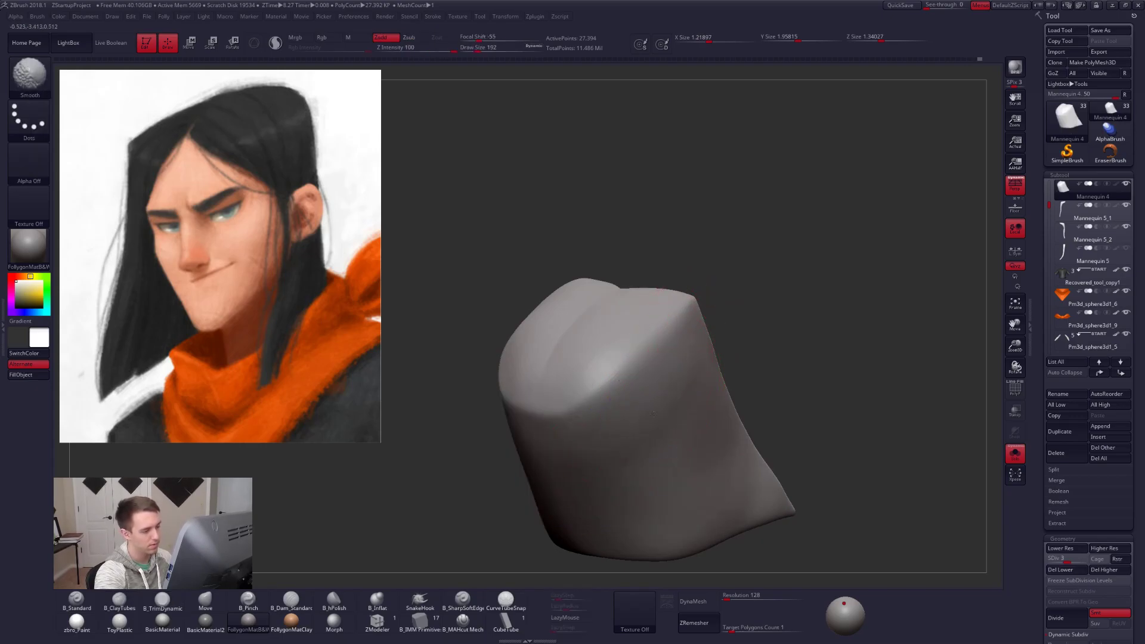
pyautogui.moveTo(632, 426); pyautogui.dragTo(554, 417, button='right')
# Sharpen the side ridge with B_Pinch at draw size 192 on subdivision level 4, smooth beside it, and show the full character.
pyautogui.moveTo(597, 382); pyautogui.dragTo(674, 371, button='right')
pyautogui.press('d')
pyautogui.press('b')
pyautogui.press('p')
pyautogui.press('i')
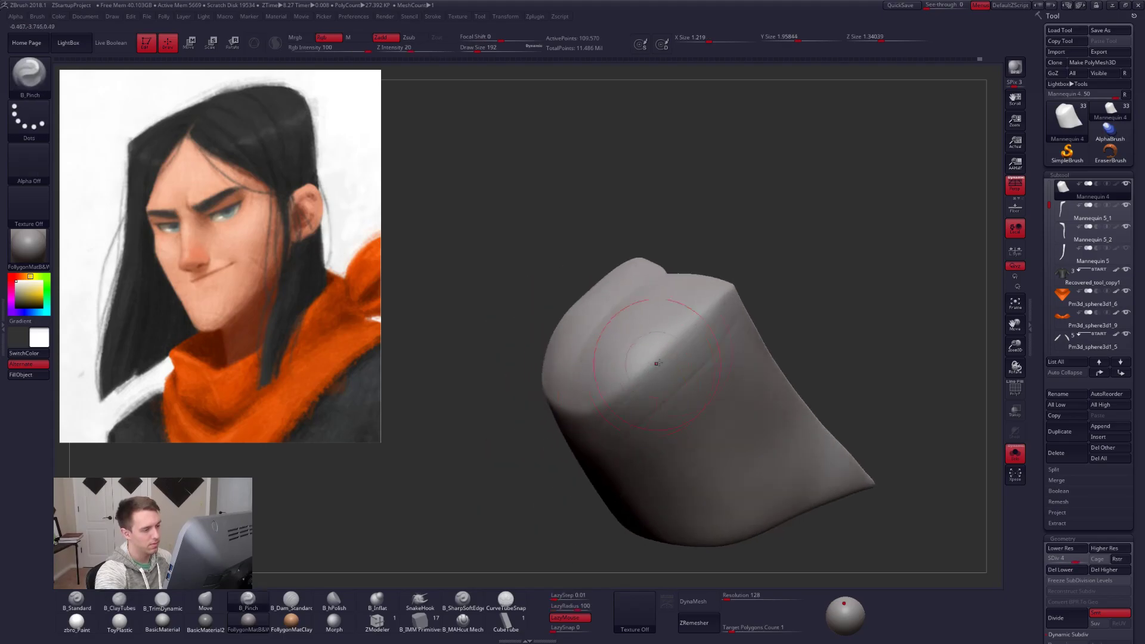
pyautogui.press('shift')
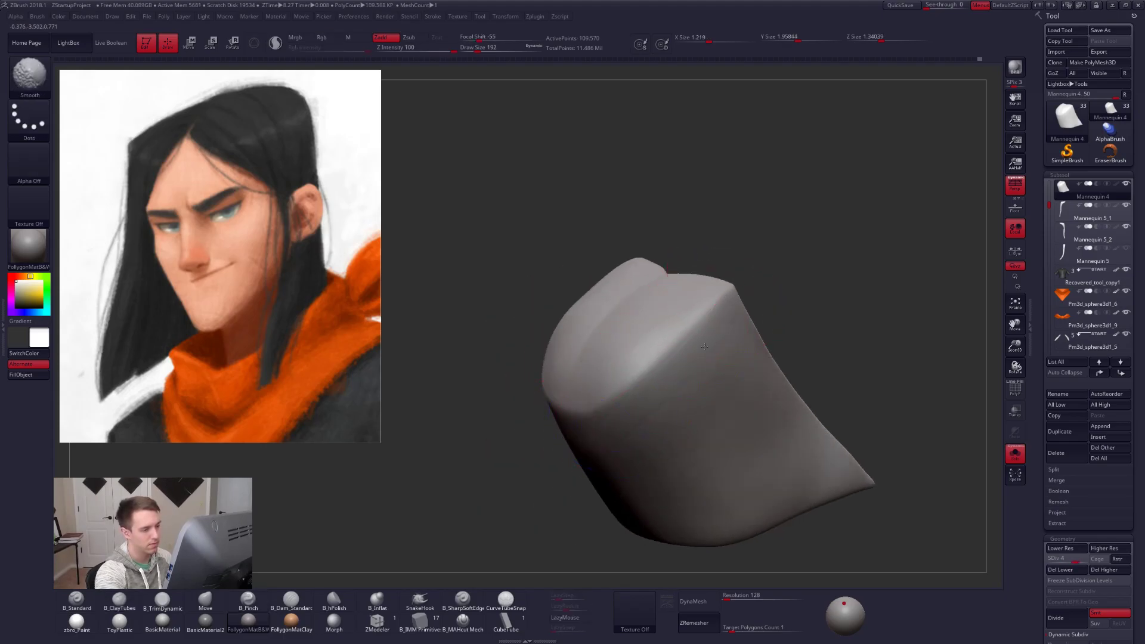
pyautogui.keyDown('ctrl'); pyautogui.moveTo(692, 471); pyautogui.dragTo(680, 393, button='right'); pyautogui.keyUp('ctrl')
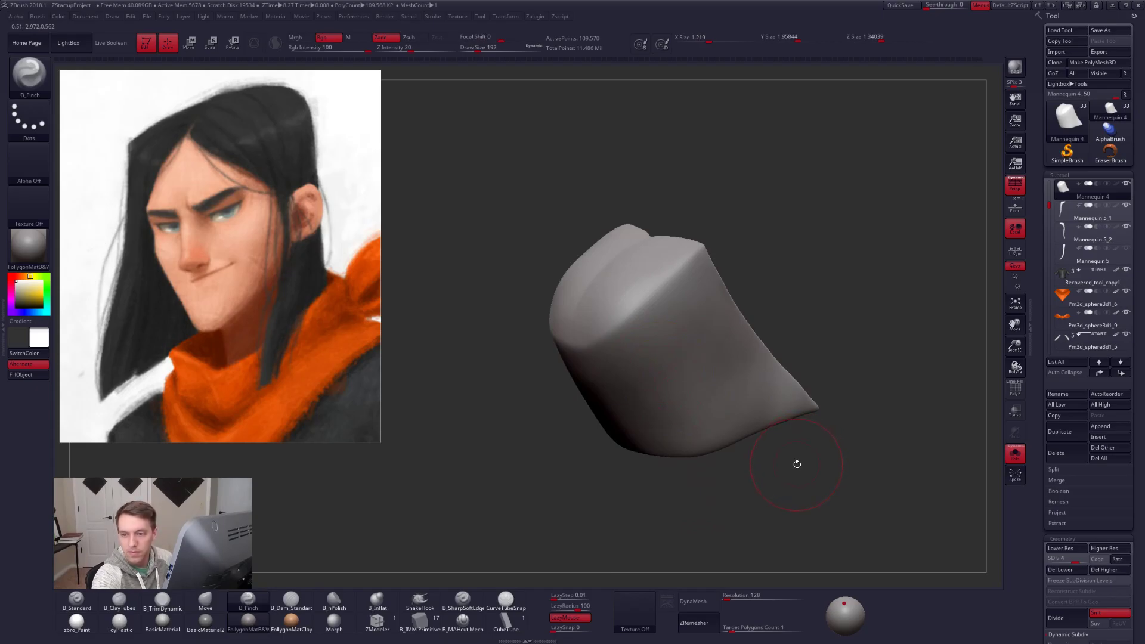
pyautogui.moveTo(795, 466)
pyautogui.mouseDown(button='right')
pyautogui.moveTo(817, 469)
pyautogui.moveTo(793, 463)
pyautogui.moveTo(704, 378)
pyautogui.moveTo(731, 368)
pyautogui.moveTo(665, 357)
pyautogui.moveTo(756, 372)
pyautogui.mouseUp(button='right')
pyautogui.hotkey('alt', 's')
pyautogui.keyDown('shift'); pyautogui.moveTo(657, 362); pyautogui.dragTo(636, 350); pyautogui.keyUp('shift')
pyautogui.moveTo(637, 350); pyautogui.dragTo(674, 387, button='right')
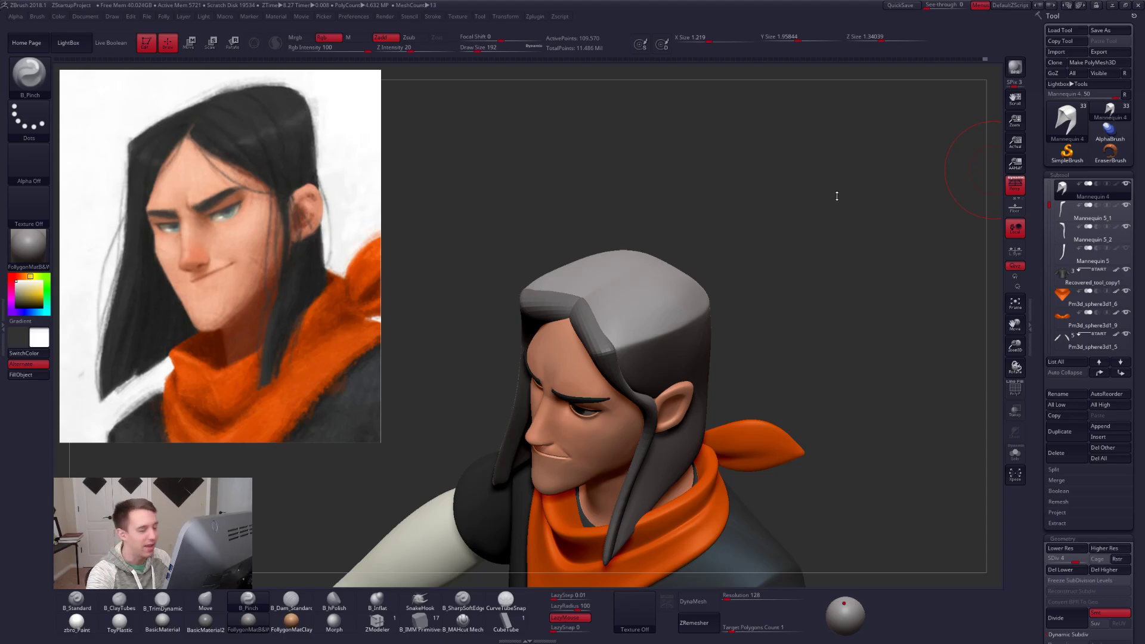
# Reshape the upper silhouette of the hair cap in side view with the Move brush at draw size 192.
pyautogui.keyDown('shift'); pyautogui.moveTo(838, 197); pyautogui.dragTo(706, 244, button='right'); pyautogui.keyUp('shift')
pyautogui.keyDown('ctrl'); pyautogui.moveTo(705, 343); pyautogui.dragTo(717, 368, button='right'); pyautogui.keyUp('ctrl')
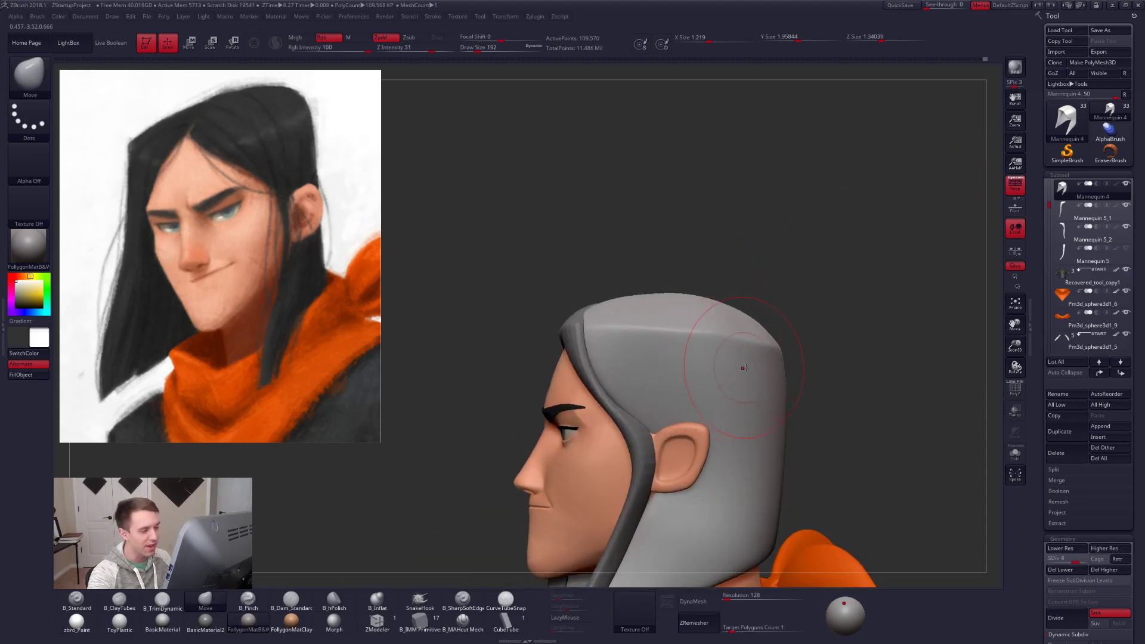
pyautogui.moveTo(639, 371); pyautogui.dragTo(690, 330, button='right')
pyautogui.press('space')
pyautogui.moveTo(707, 334); pyautogui.dragTo(714, 333)
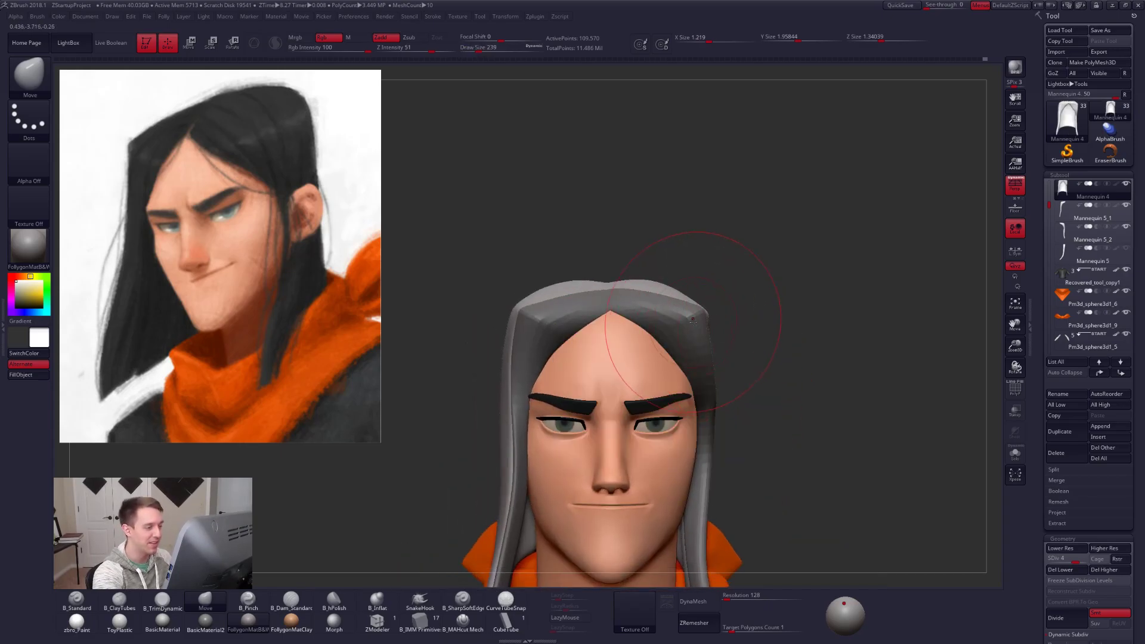
# Adjust the hair cap's front corners from the front and side with the Move brush at draw size 203.
pyautogui.moveTo(724, 337)
pyautogui.mouseDown(button='right')
pyautogui.moveTo(690, 338)
pyautogui.moveTo(697, 327)
pyautogui.mouseUp(button='right')
pyautogui.press('space')
pyautogui.moveTo(701, 327); pyautogui.dragTo(695, 326)
pyautogui.moveTo(696, 328); pyautogui.dragTo(690, 319, button='right')
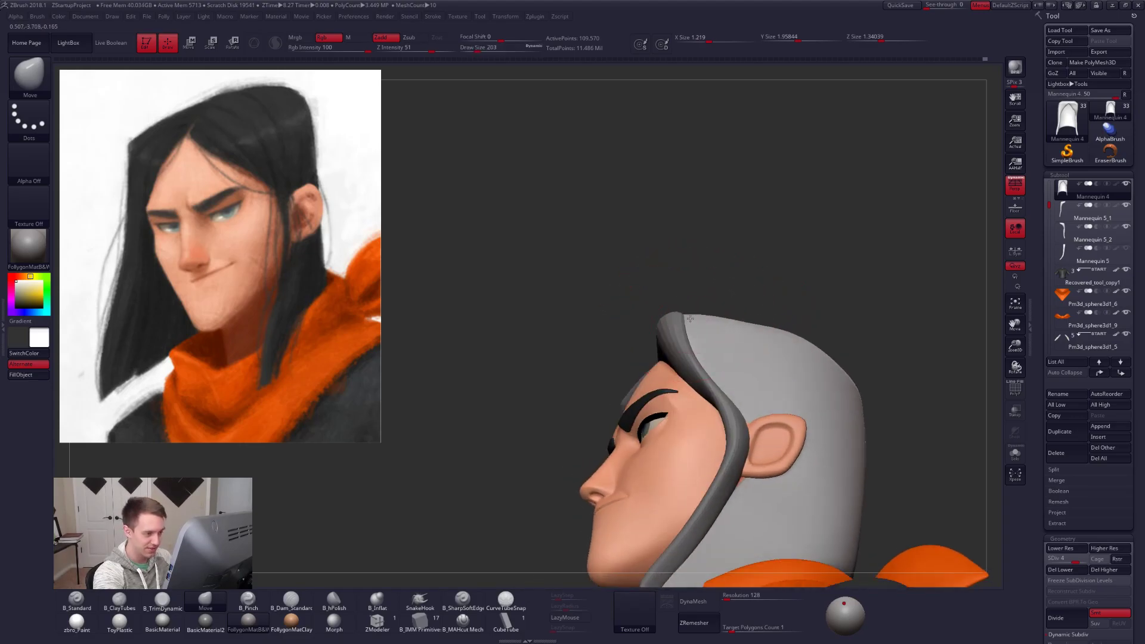
pyautogui.press('space')
pyautogui.moveTo(745, 330); pyautogui.dragTo(756, 332)
pyautogui.press('space')
pyautogui.moveTo(806, 376)
pyautogui.mouseDown(button='right')
pyautogui.moveTo(721, 460)
pyautogui.moveTo(701, 343)
pyautogui.mouseUp(button='right')
# Isolate the hair cap at subdivision level 5 and sharpen its side ridge toward the front with B_Pinch at draw size 140.
pyautogui.press('d')
pyautogui.press('space')
pyautogui.moveTo(644, 296); pyautogui.dragTo(621, 295)
pyautogui.hotkey('alt', 's')
pyautogui.moveTo(647, 280); pyautogui.dragTo(656, 382, button='right')
pyautogui.press('5')
pyautogui.moveTo(566, 256)
pyautogui.mouseDown(button='right')
pyautogui.moveTo(594, 266)
pyautogui.moveTo(616, 308)
pyautogui.moveTo(580, 360)
pyautogui.mouseUp(button='right')
pyautogui.press('space')
pyautogui.moveTo(619, 328); pyautogui.dragTo(615, 328)
pyautogui.moveTo(587, 357); pyautogui.dragTo(608, 341, button='right')
pyautogui.moveTo(701, 244); pyautogui.dragTo(708, 240)
# Smooth the hair cap's surface around the side ridge at draw size 140.
pyautogui.moveTo(673, 268); pyautogui.dragTo(716, 273, button='right')
pyautogui.keyDown('shift'); pyautogui.moveTo(701, 277); pyautogui.dragTo(692, 284); pyautogui.keyUp('shift')
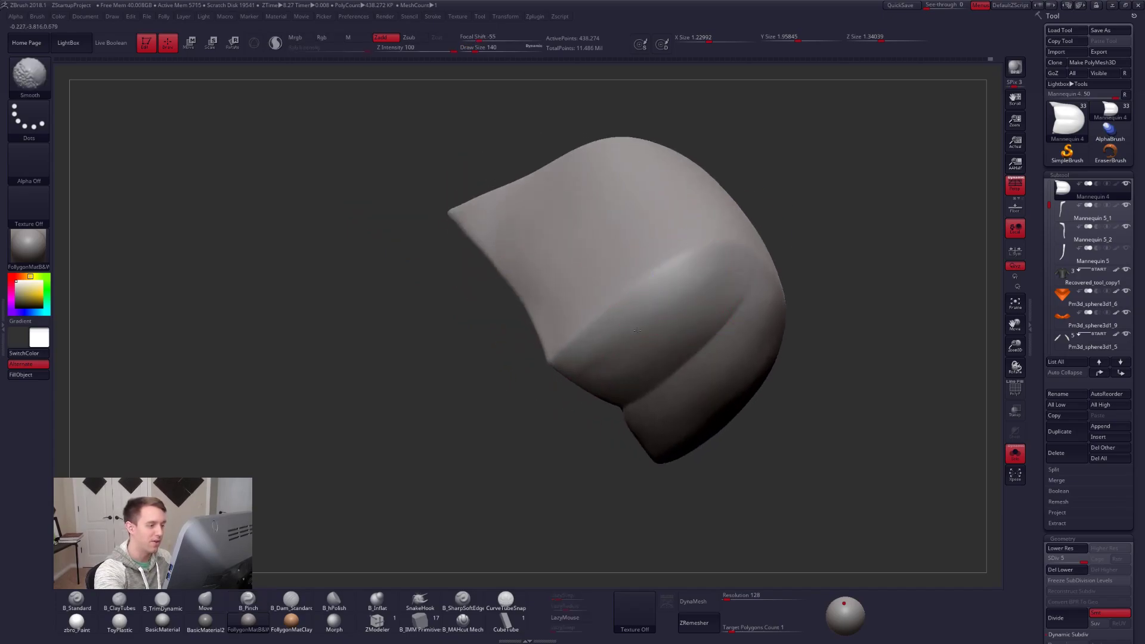
pyautogui.moveTo(610, 367); pyautogui.dragTo(642, 334, button='right')
pyautogui.keyDown('shift'); pyautogui.moveTo(627, 352); pyautogui.dragTo(613, 376); pyautogui.keyUp('shift')
pyautogui.moveTo(620, 382)
pyautogui.keyDown('shift'); pyautogui.mouseDown(button='right')
pyautogui.moveTo(669, 353)
pyautogui.moveTo(644, 319)
pyautogui.moveTo(683, 406)
pyautogui.mouseUp(button='right'); pyautogui.keyUp('shift')
# Show the full character and reshape the hair cap's front hairline with the Move brush at draw sizes 170 and 140.
pyautogui.hotkey('shift', 's')
pyautogui.press('space')
pyautogui.moveTo(674, 353); pyautogui.dragTo(672, 352)
pyautogui.moveTo(682, 352)
pyautogui.mouseDown(button='right')
pyautogui.moveTo(680, 394)
pyautogui.moveTo(712, 321)
pyautogui.moveTo(705, 382)
pyautogui.moveTo(743, 390)
pyautogui.moveTo(717, 374)
pyautogui.moveTo(708, 391)
pyautogui.mouseUp(button='right')
pyautogui.press('shift')
pyautogui.press('b')
pyautogui.press('m')
pyautogui.press('v')
pyautogui.press('s')
pyautogui.press('s')
pyautogui.moveTo(708, 392); pyautogui.dragTo(705, 379)
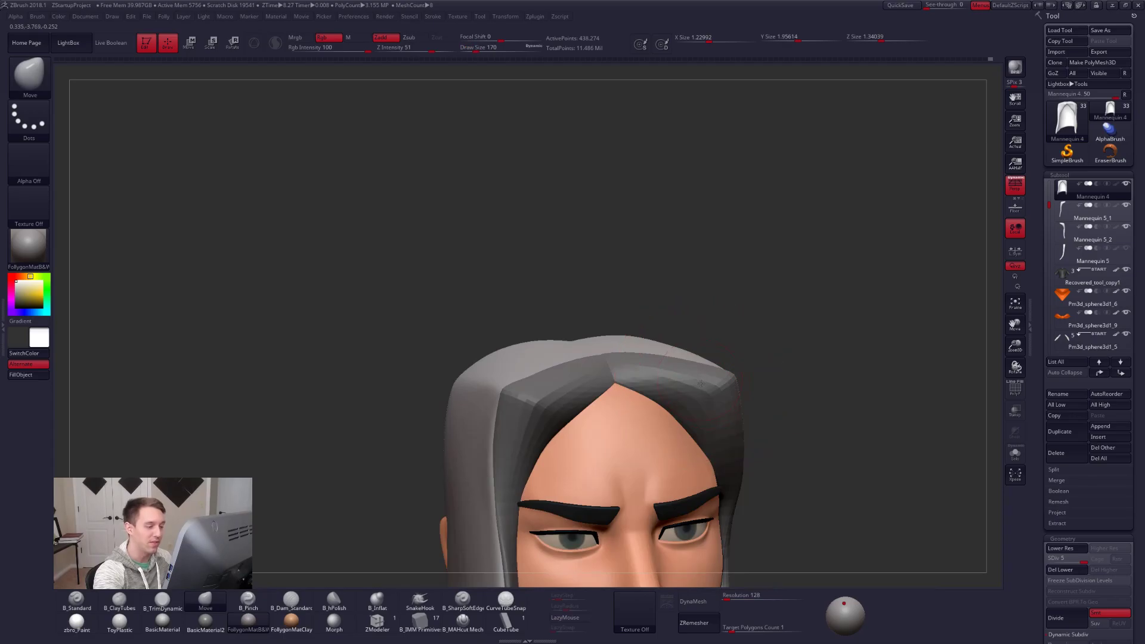
pyautogui.moveTo(524, 390); pyautogui.dragTo(602, 435, button='right')
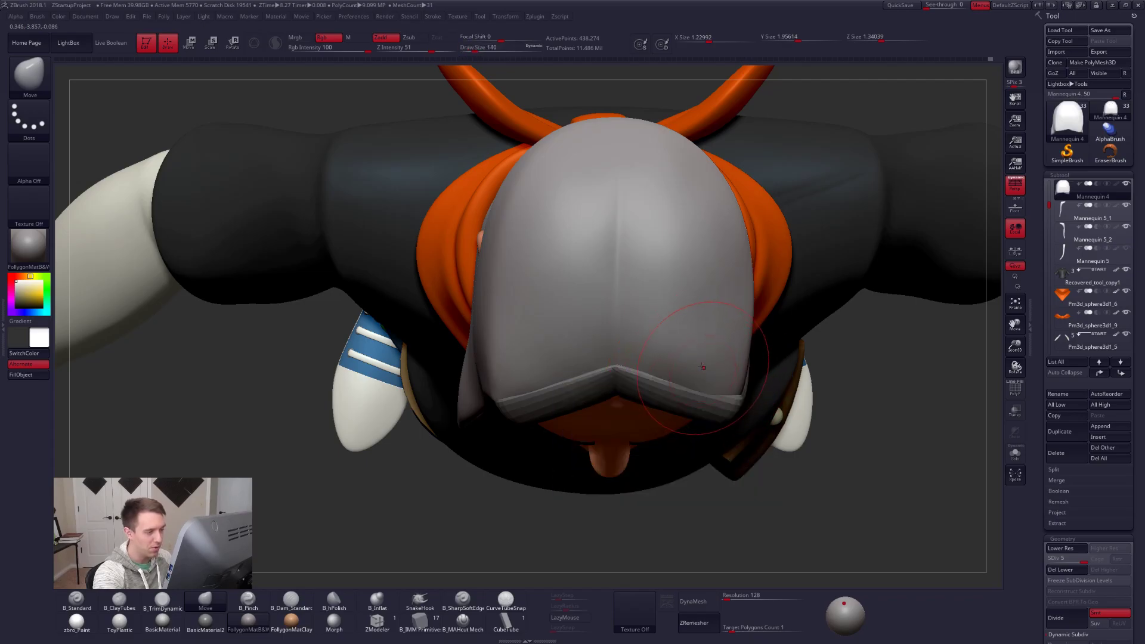
pyautogui.press('shift')
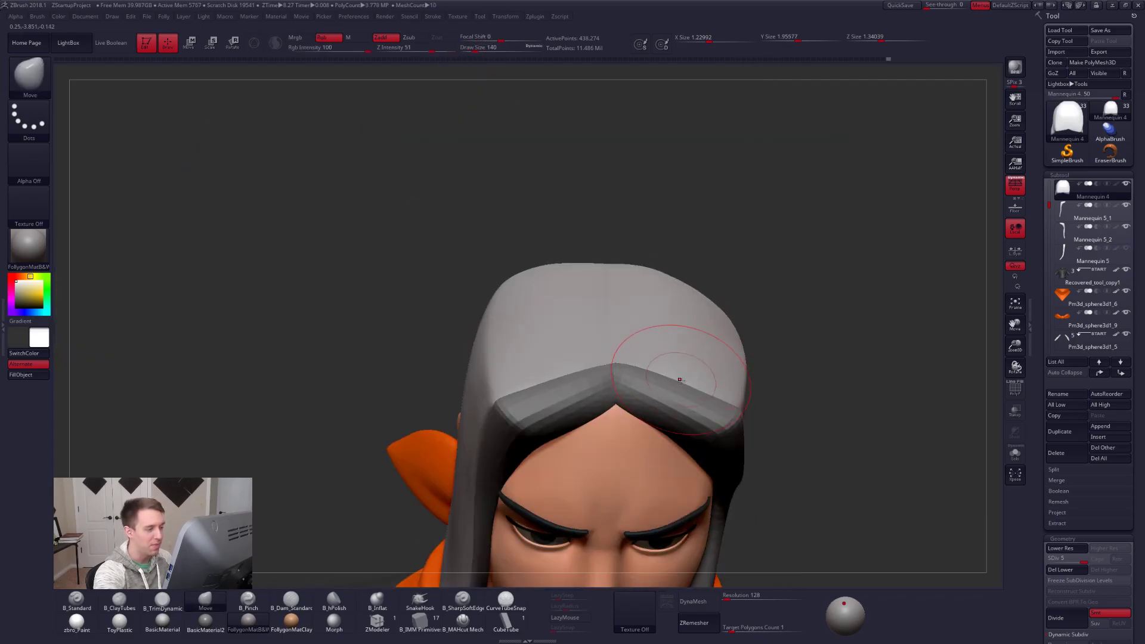
# Fit the hair cap's front edge and corners to the front strips with the Move brush at draw size 181.
pyautogui.press('space')
pyautogui.moveTo(695, 390); pyautogui.dragTo(699, 391)
pyautogui.moveTo(695, 400); pyautogui.dragTo(688, 392, button='right')
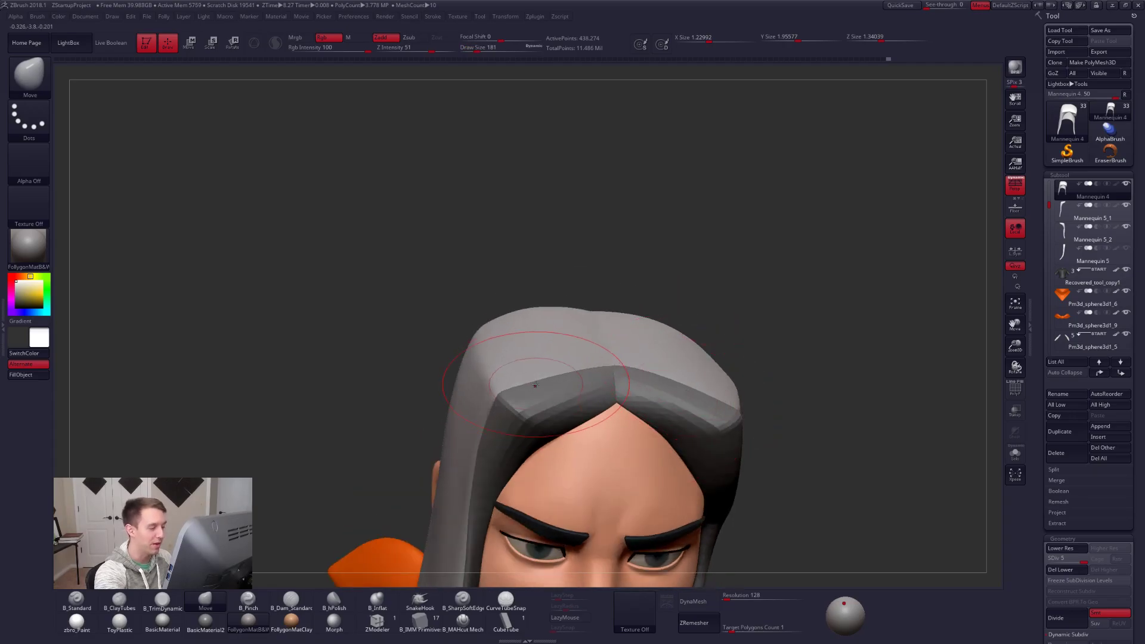
pyautogui.moveTo(536, 385); pyautogui.dragTo(547, 425, button='right')
pyautogui.press('space')
pyautogui.moveTo(606, 383); pyautogui.dragTo(604, 384)
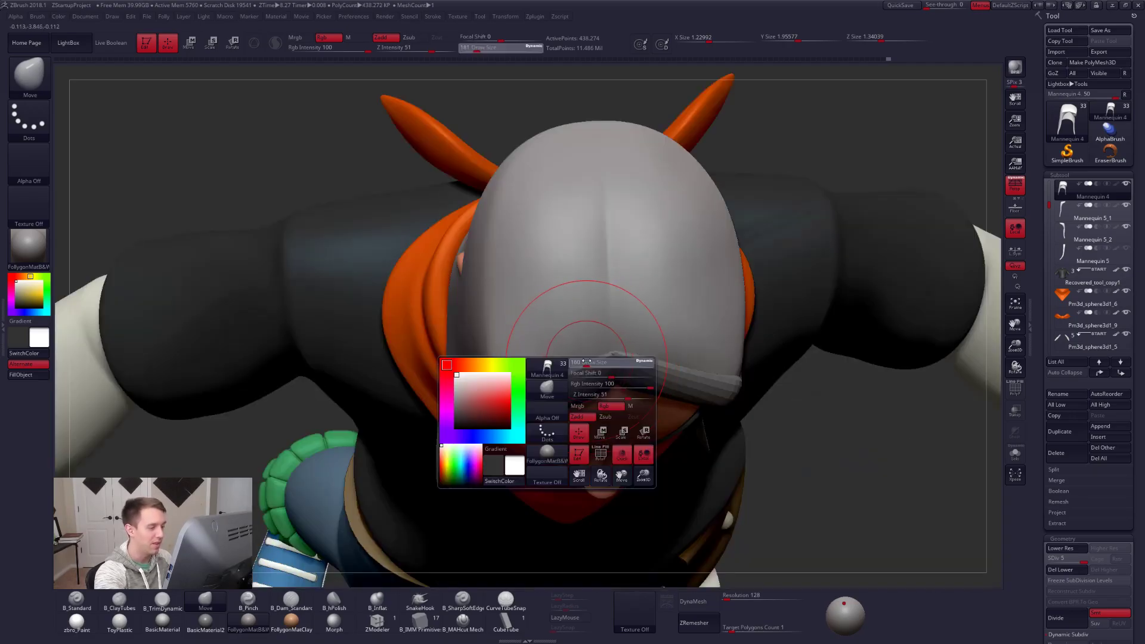
pyautogui.moveTo(583, 379); pyautogui.dragTo(571, 376, button='right')
# Isolate the hair cap and flatten its top near the front edge with B_TrimDynamic at draw size 121.
pyautogui.hotkey('alt', 's')
pyautogui.press('space')
pyautogui.moveTo(601, 376); pyautogui.dragTo(591, 375)
pyautogui.moveTo(590, 376)
pyautogui.mouseDown(button='right')
pyautogui.moveTo(625, 378)
pyautogui.moveTo(610, 383)
pyautogui.mouseUp(button='right')
pyautogui.press('3')
pyautogui.moveTo(610, 384); pyautogui.dragTo(614, 385)
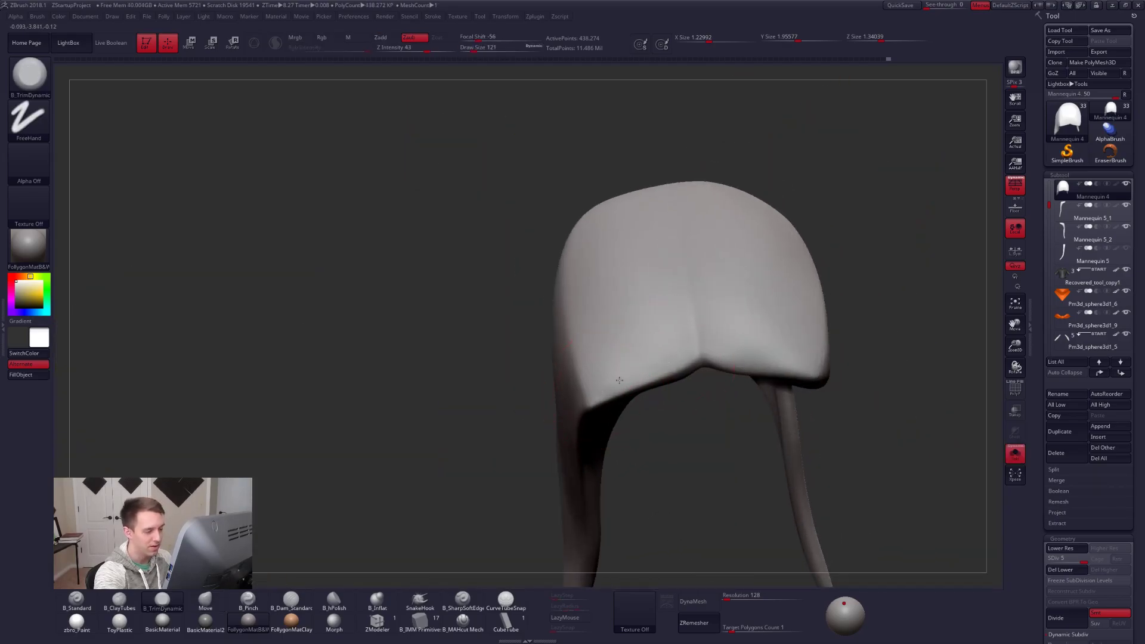
pyautogui.moveTo(713, 375)
pyautogui.mouseDown(button='right')
pyautogui.moveTo(678, 438)
pyautogui.moveTo(677, 401)
pyautogui.moveTo(671, 441)
pyautogui.mouseUp(button='right')
# Sharpen the hair cap's front edge between the corner and the central part with B_Pinch at draw size 67.
pyautogui.press('b')
pyautogui.press('p')
pyautogui.press('i')
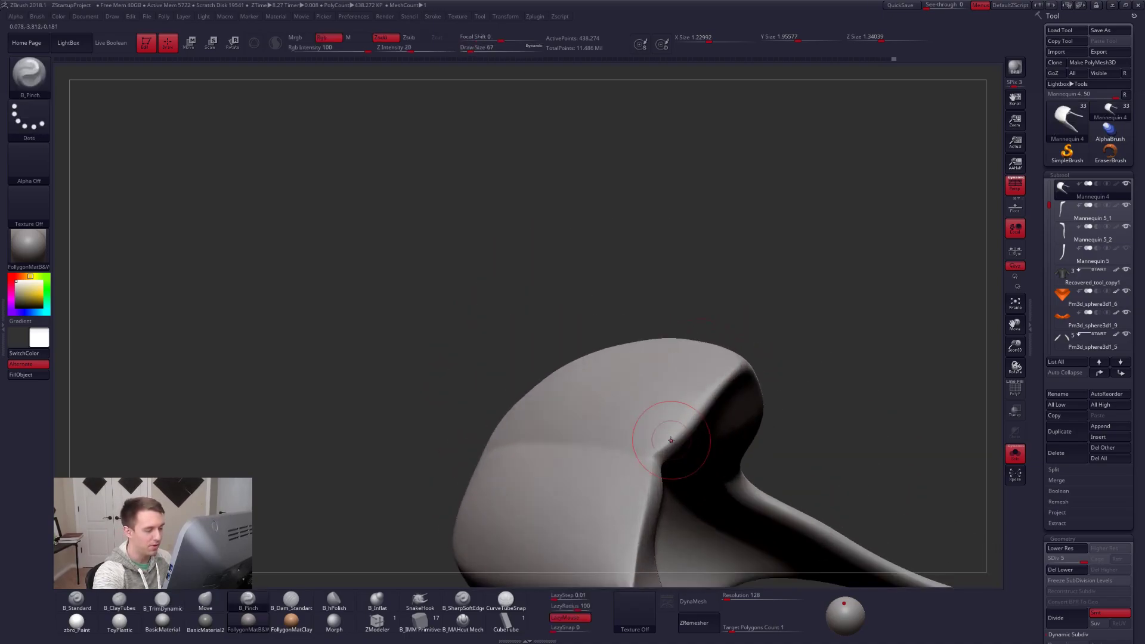
pyautogui.moveTo(751, 350); pyautogui.dragTo(773, 333)
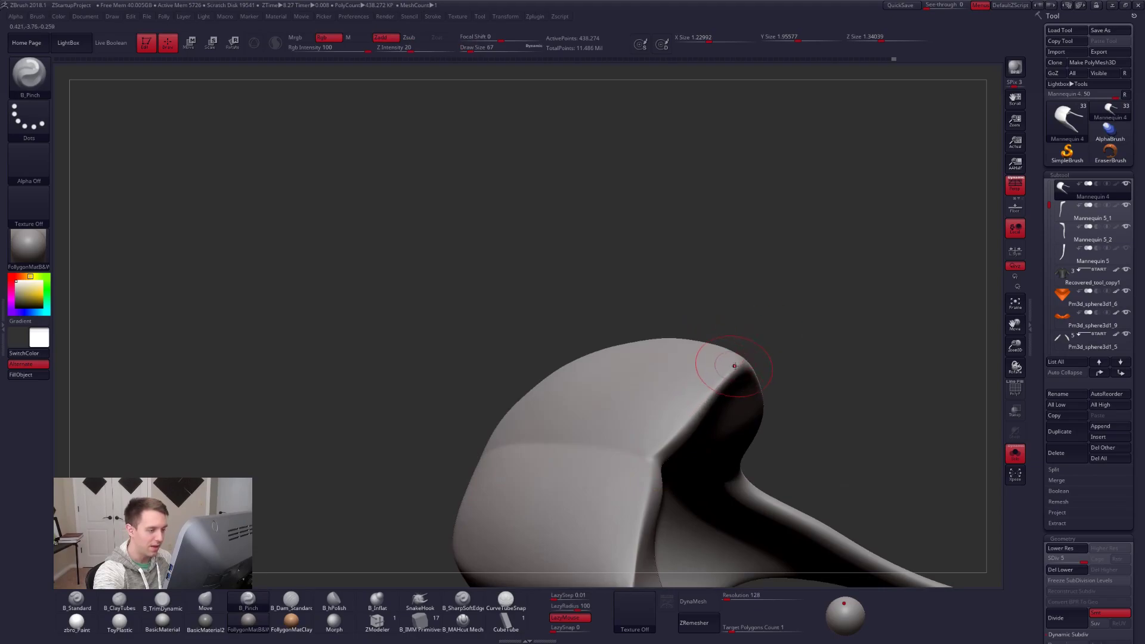
pyautogui.moveTo(668, 447); pyautogui.dragTo(653, 458)
pyautogui.rightClick(650, 470)
pyautogui.moveTo(668, 403); pyautogui.dragTo(698, 414, button='right')
# Adjust the hair cap's top front surface with the Move brush at draw size 130 and smooth it.
pyautogui.press('b')
pyautogui.press('m')
pyautogui.press('v')
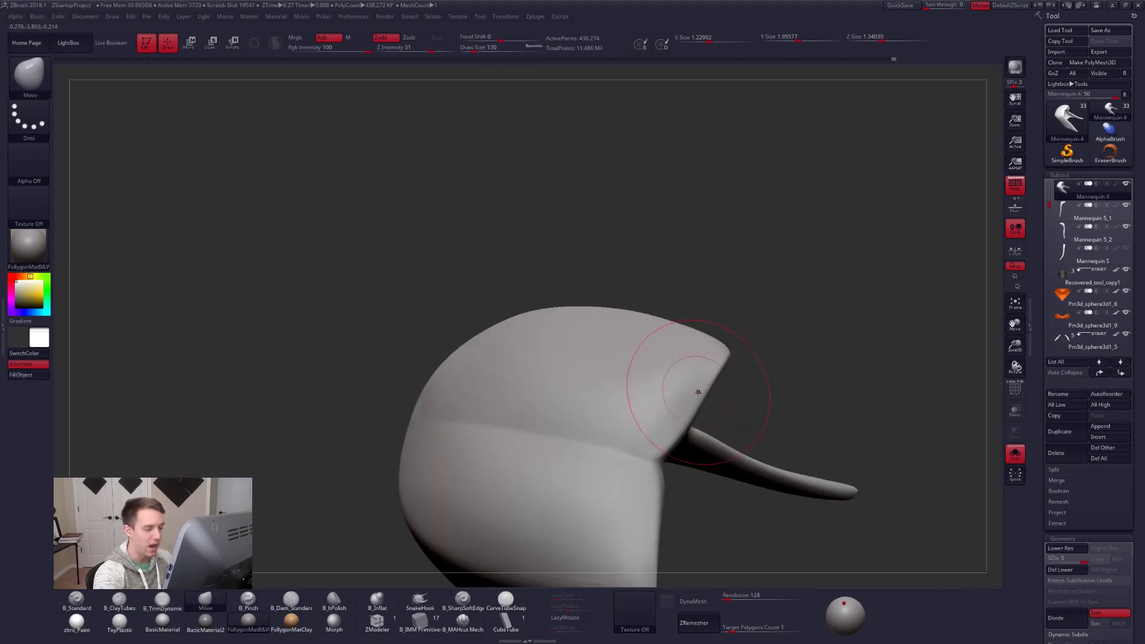
pyautogui.moveTo(706, 393)
pyautogui.keyDown('shift'); pyautogui.mouseDown()
pyautogui.moveTo(683, 392)
pyautogui.moveTo(669, 413)
pyautogui.mouseUp(); pyautogui.keyUp('shift')
pyautogui.moveTo(672, 424)
pyautogui.mouseDown(button='right')
pyautogui.moveTo(739, 437)
pyautogui.moveTo(692, 416)
pyautogui.moveTo(744, 427)
pyautogui.moveTo(682, 381)
pyautogui.mouseUp(button='right')
pyautogui.rightClick(681, 376)
# Flatten the hair cap's top beside the central part with B_TrimDynamic, smooth it, and show the full character.
pyautogui.press('b')
pyautogui.press('t')
pyautogui.press('d')
pyautogui.keyDown('shift'); pyautogui.moveTo(671, 397); pyautogui.dragTo(673, 371); pyautogui.keyUp('shift')
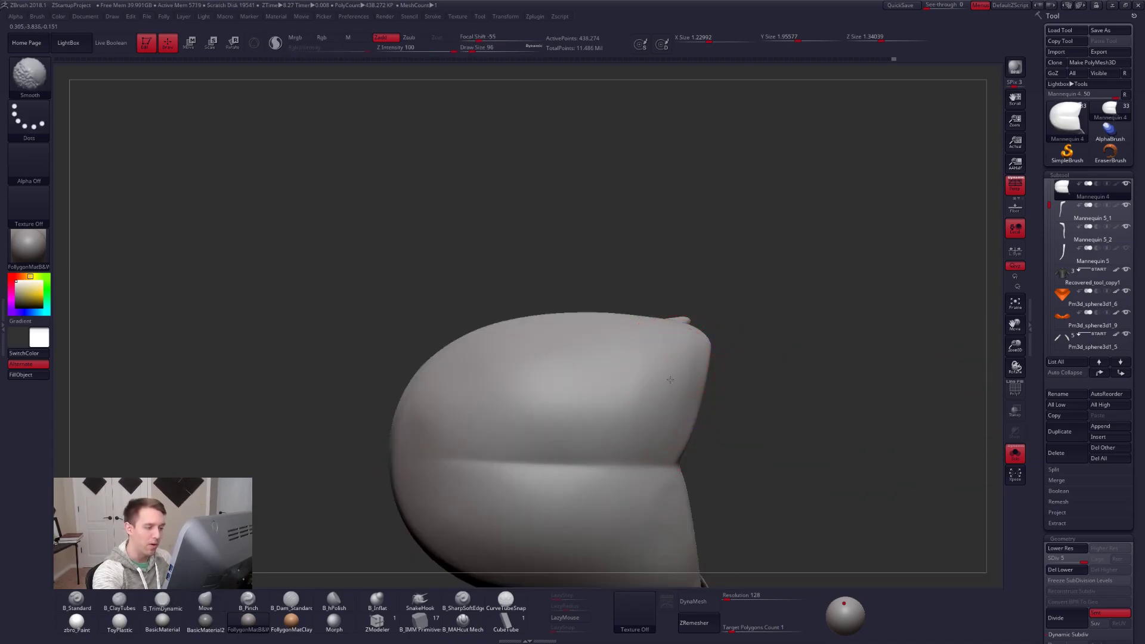
pyautogui.keyDown('ctrl'); pyautogui.moveTo(598, 413); pyautogui.dragTo(642, 316, button='right'); pyautogui.keyUp('ctrl')
pyautogui.keyDown('shift'); pyautogui.moveTo(685, 388); pyautogui.dragTo(692, 409); pyautogui.keyUp('shift')
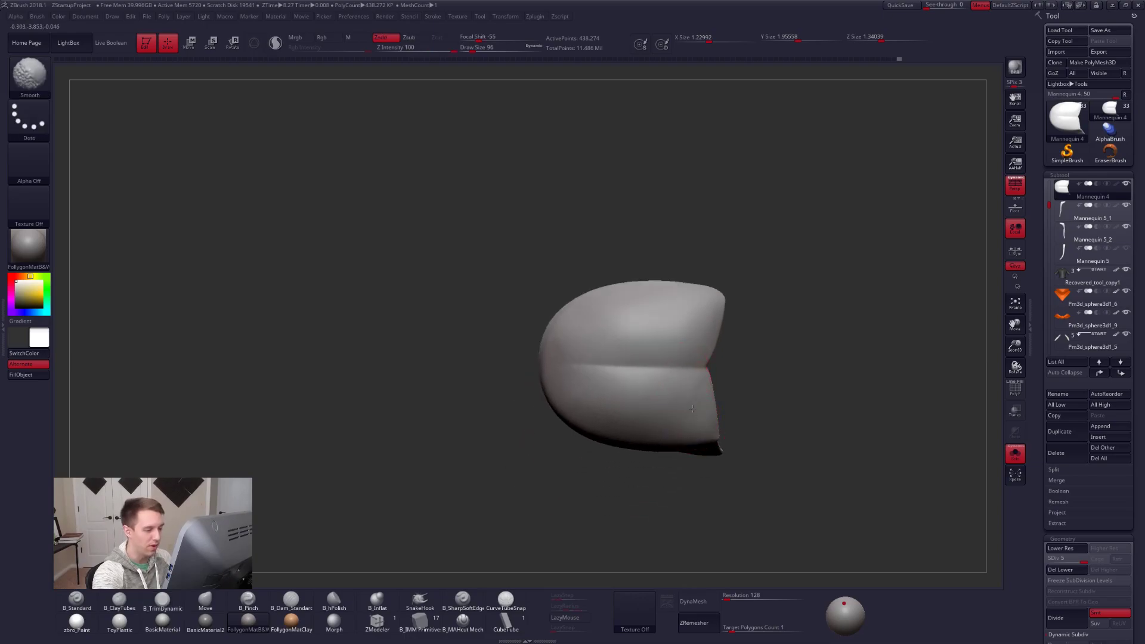
pyautogui.rightClick(682, 456)
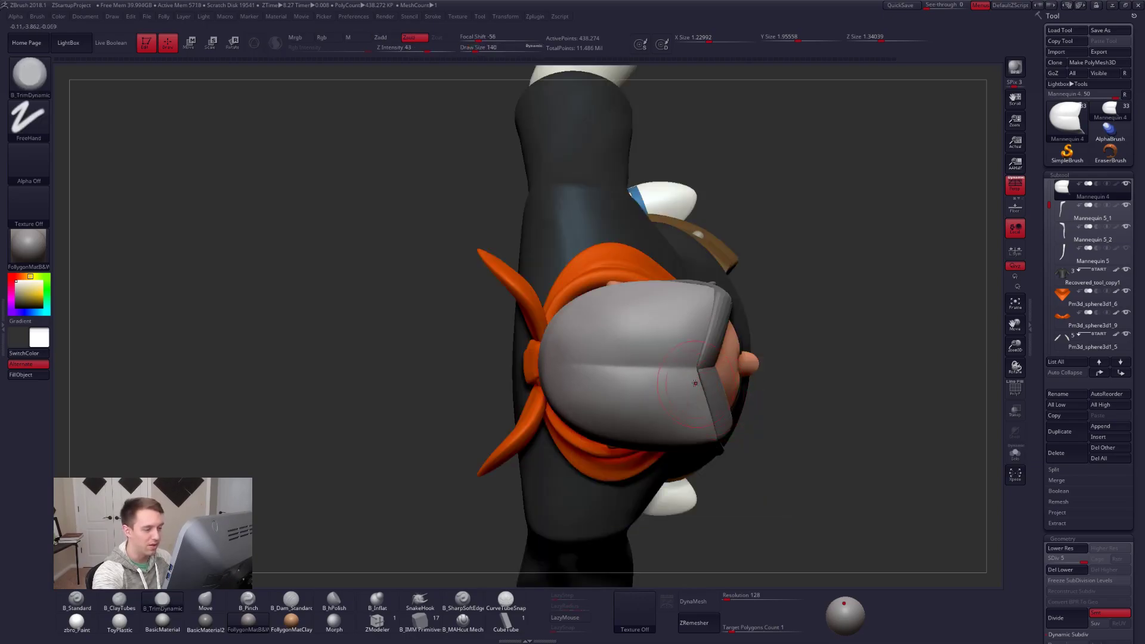
# Sharpen the hair cap's central part line near the front with B_Pinch at draw size 140.
pyautogui.moveTo(670, 391)
pyautogui.mouseDown(button='right')
pyautogui.moveTo(652, 378)
pyautogui.moveTo(677, 415)
pyautogui.moveTo(671, 369)
pyautogui.mouseUp(button='right')
pyautogui.press('5')
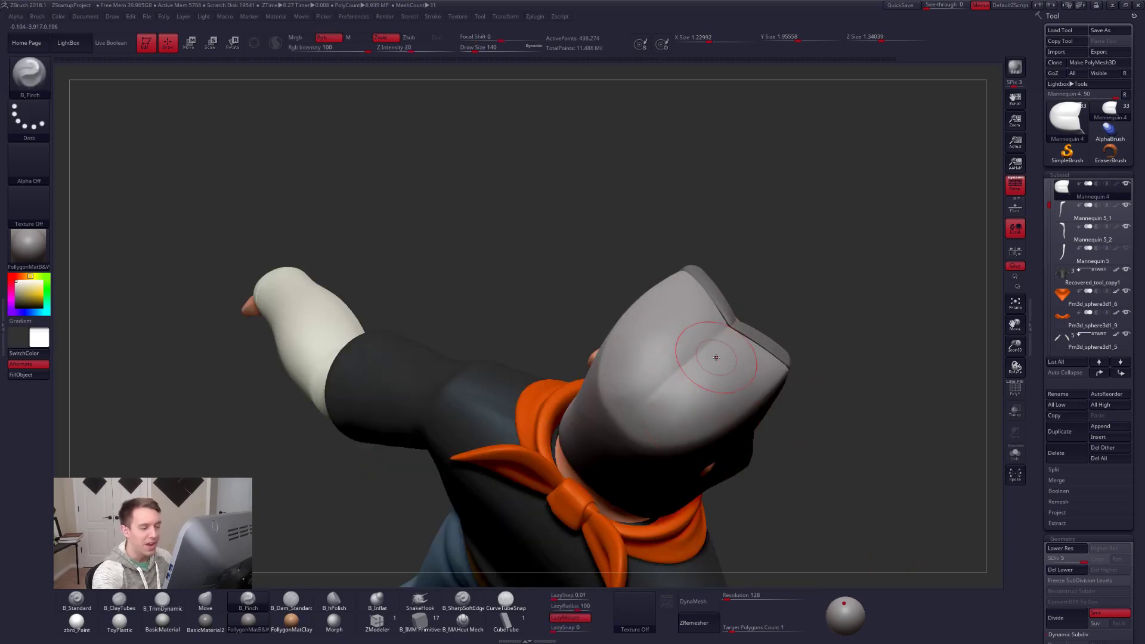
pyautogui.press('space')
pyautogui.moveTo(717, 304); pyautogui.dragTo(723, 304)
# Fit both front hair strips against the cap's front edge with the Move brush at draw sizes 181 and 227.
pyautogui.press('4')
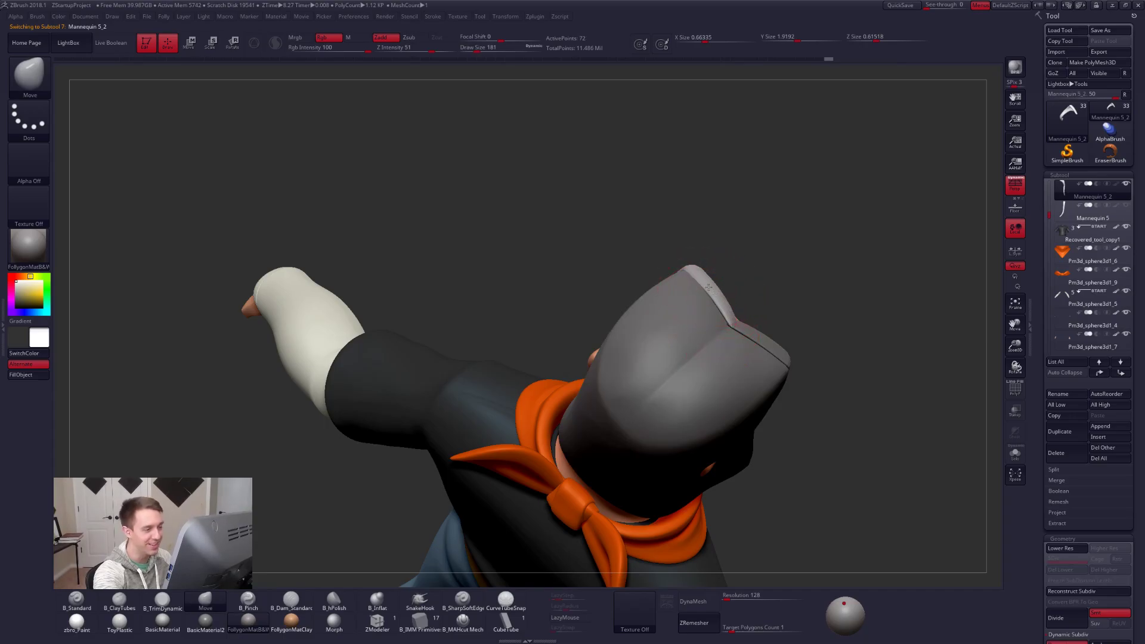
pyautogui.moveTo(735, 355)
pyautogui.mouseDown(button='right')
pyautogui.moveTo(739, 329)
pyautogui.moveTo(722, 324)
pyautogui.moveTo(766, 346)
pyautogui.mouseUp(button='right')
pyautogui.keyDown('alt'); pyautogui.click(774, 339); pyautogui.keyUp('alt')
pyautogui.press('space')
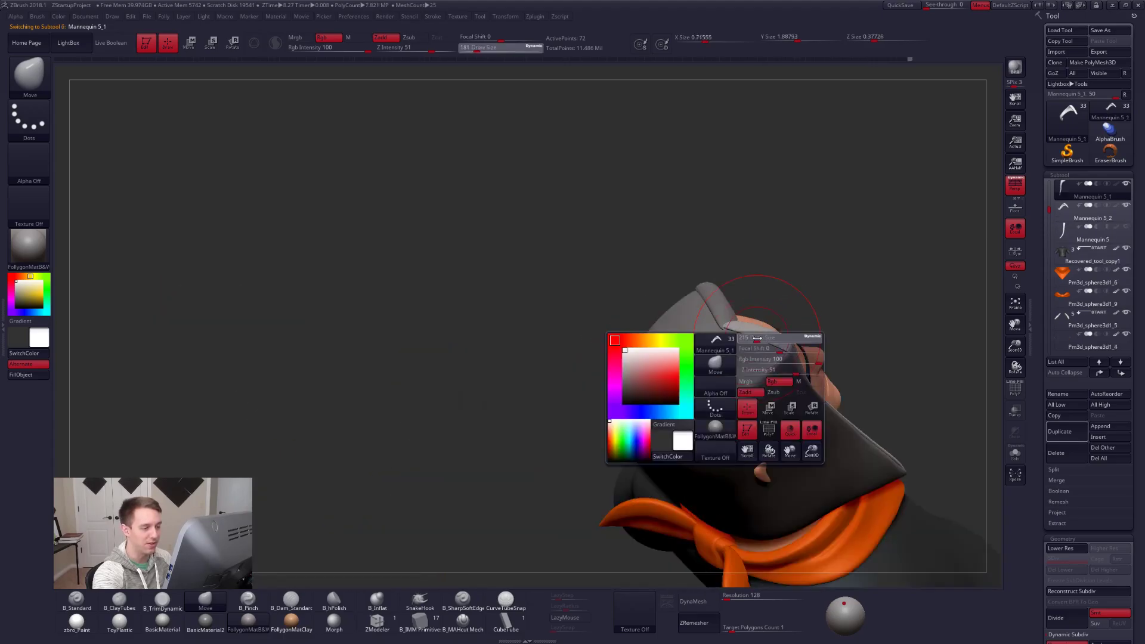
pyautogui.moveTo(769, 382); pyautogui.dragTo(773, 382)
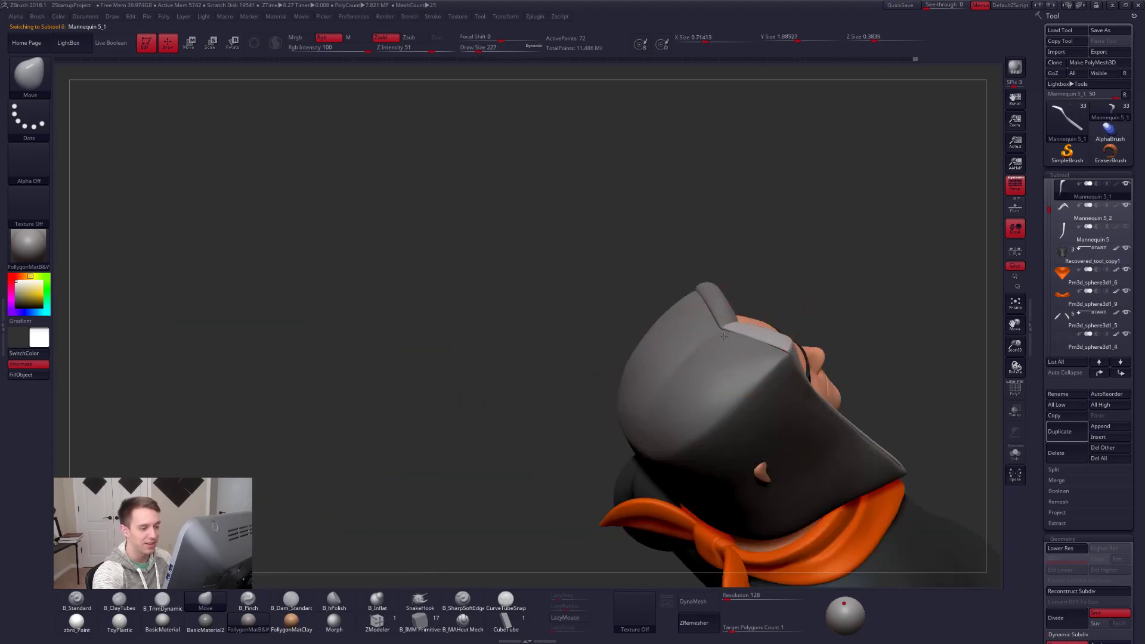
pyautogui.moveTo(753, 344)
pyautogui.mouseDown(button='right')
pyautogui.moveTo(700, 352)
pyautogui.moveTo(718, 351)
pyautogui.mouseUp(button='right')
# Select the hair cap again and smooth its back and side around the ridge at draw size 170.
pyautogui.keyDown('alt'); pyautogui.click(692, 355); pyautogui.keyUp('alt')
pyautogui.press('space')
pyautogui.moveTo(709, 378); pyautogui.dragTo(704, 378)
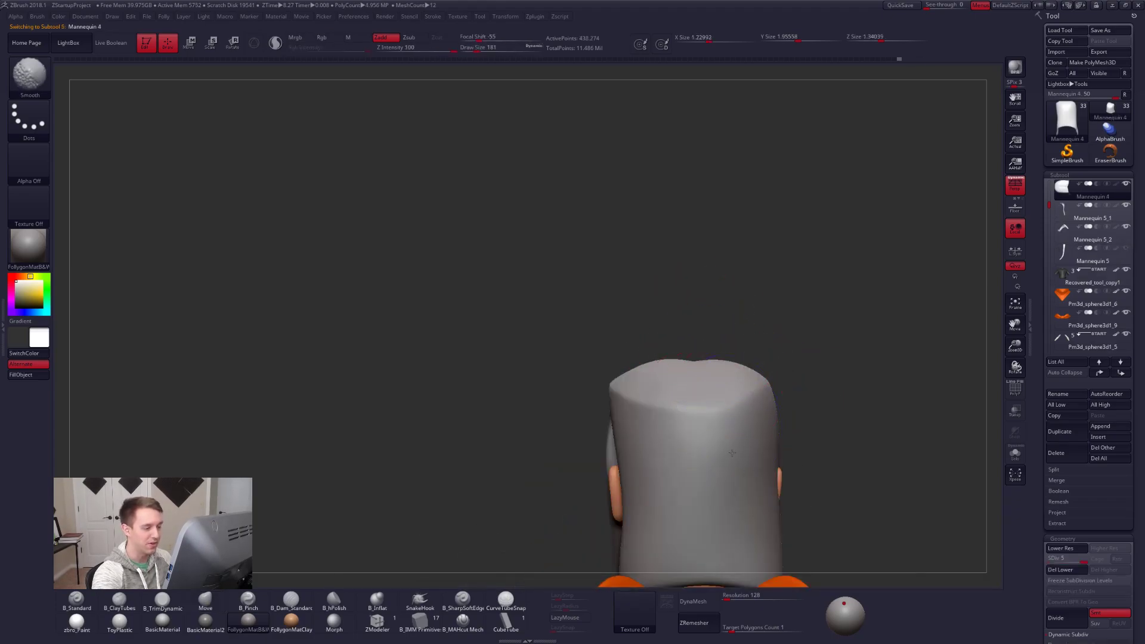
pyautogui.moveTo(710, 409); pyautogui.dragTo(663, 410, button='right')
pyautogui.moveTo(714, 413); pyautogui.dragTo(766, 389)
pyautogui.keyDown('alt'); pyautogui.moveTo(779, 392); pyautogui.dragTo(714, 390, button='right'); pyautogui.keyUp('alt')
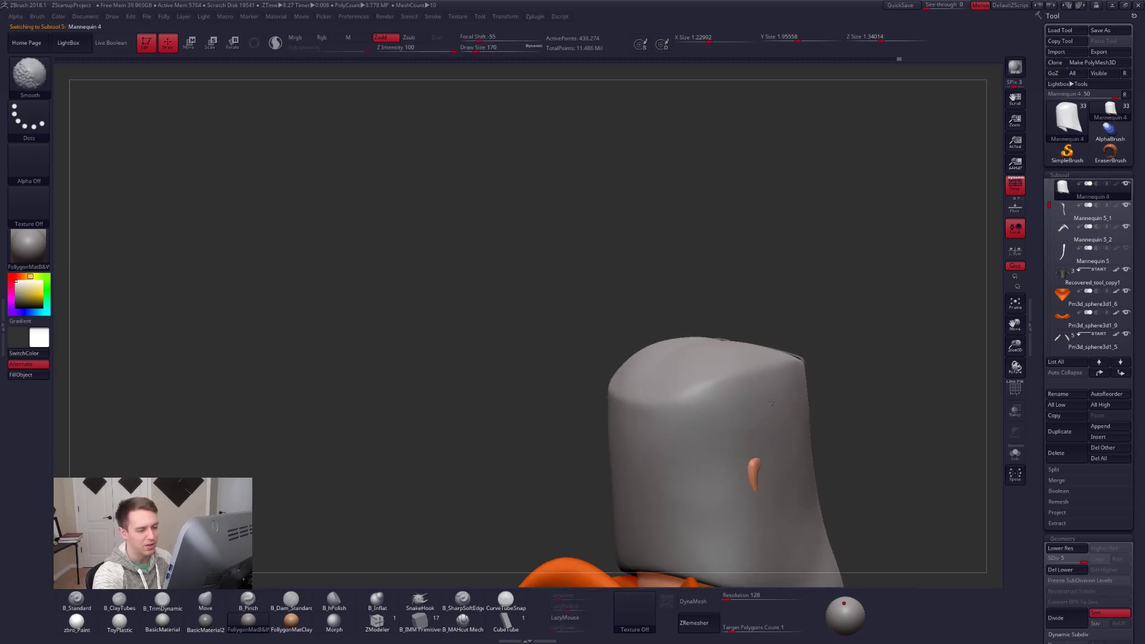
pyautogui.keyDown('shift'); pyautogui.moveTo(770, 408); pyautogui.dragTo(756, 422); pyautogui.keyUp('shift')
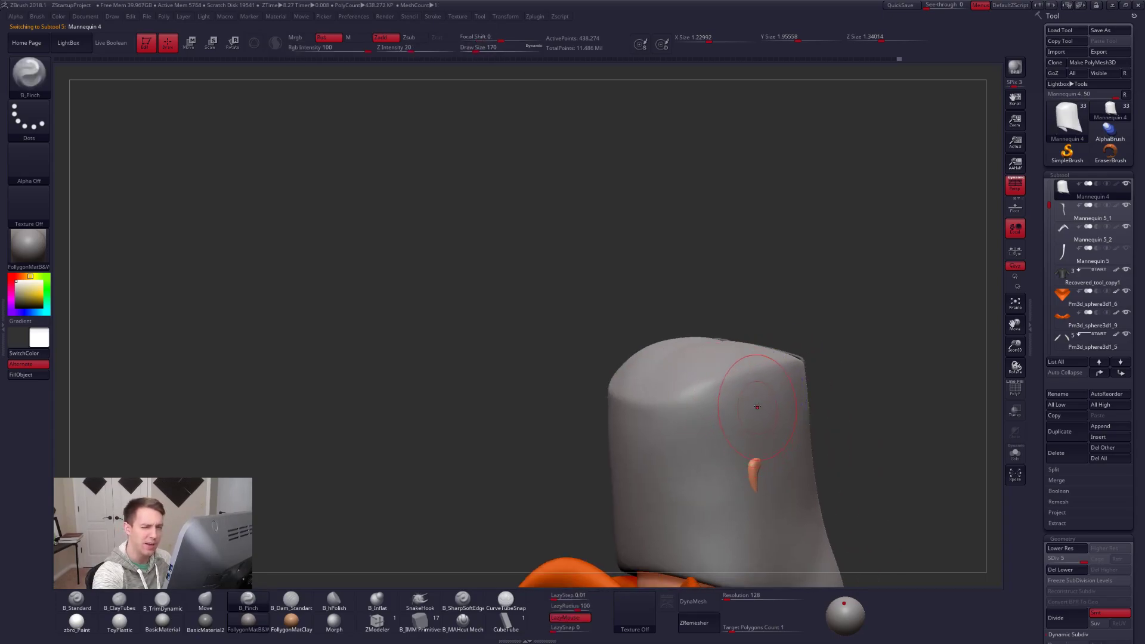
# Isolate the hair cap and sharpen its side ridge with B_Pinch at draw size 170 on subdivision level 5.
pyautogui.hotkey('shift', 's')
pyautogui.moveTo(744, 396); pyautogui.dragTo(778, 378, button='right')
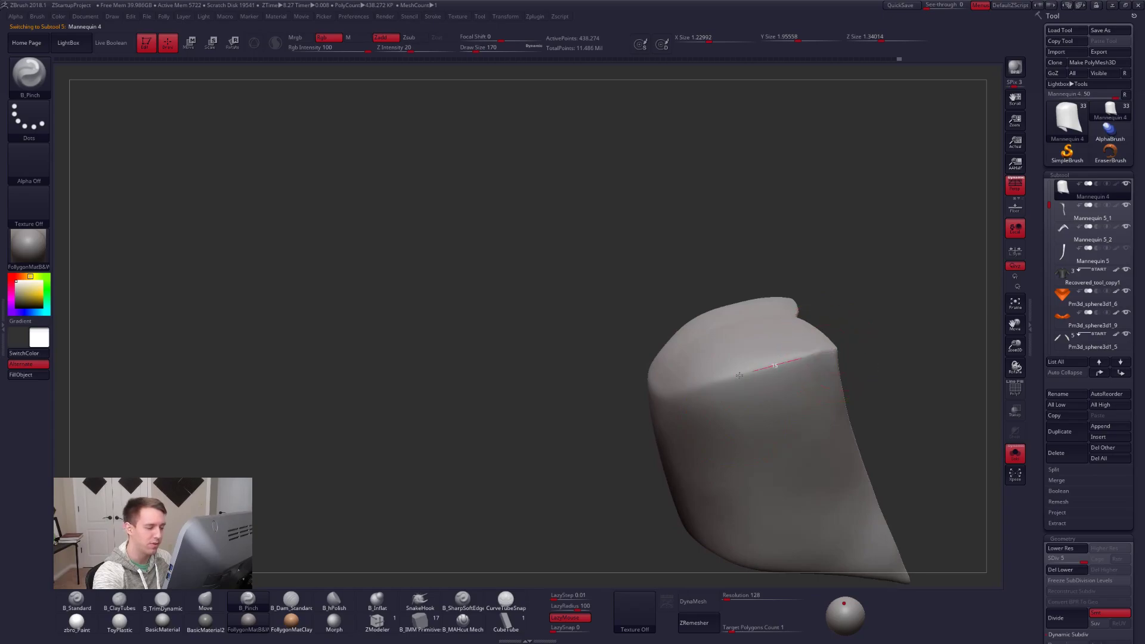
pyautogui.moveTo(676, 417); pyautogui.dragTo(732, 379, button='right')
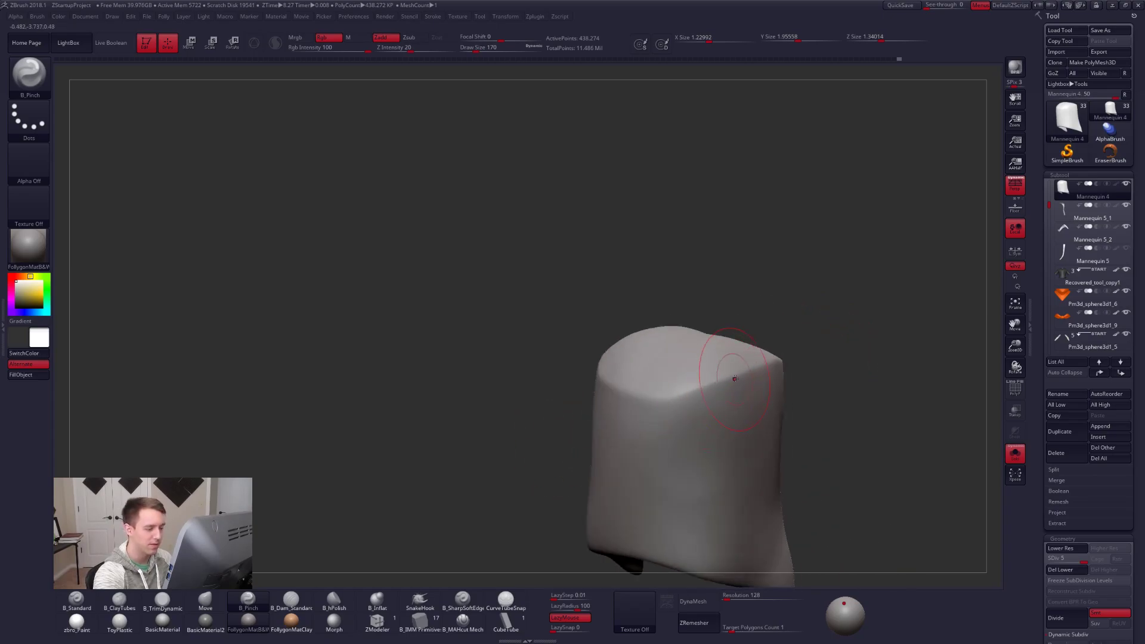
pyautogui.press('shift')
# Flatten the hair cap's side below the ridge with B_TrimDynamic at draw size 215 on subdivision level 3 and smooth it.
pyautogui.moveTo(723, 470)
pyautogui.mouseDown(button='right')
pyautogui.moveTo(742, 395)
pyautogui.moveTo(702, 387)
pyautogui.mouseUp(button='right')
pyautogui.hotkey('shift', 'd')
pyautogui.hotkey('shift', 'd')
pyautogui.press('3')
pyautogui.press('shift')
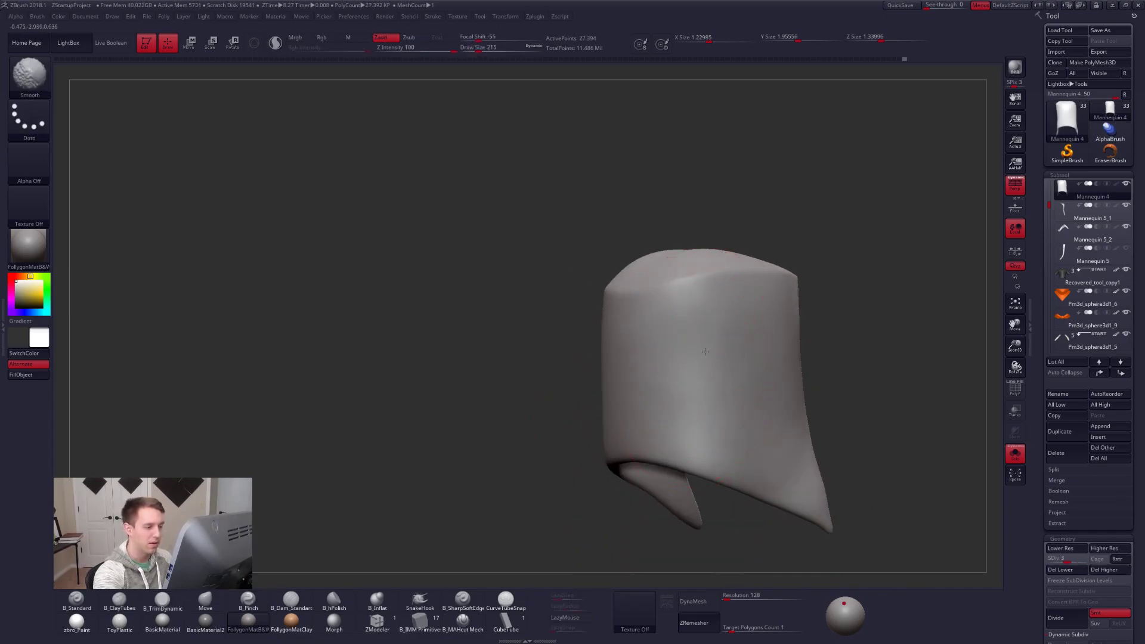
pyautogui.moveTo(709, 408)
pyautogui.mouseDown(button='right')
pyautogui.moveTo(734, 378)
pyautogui.moveTo(686, 358)
pyautogui.mouseUp(button='right')
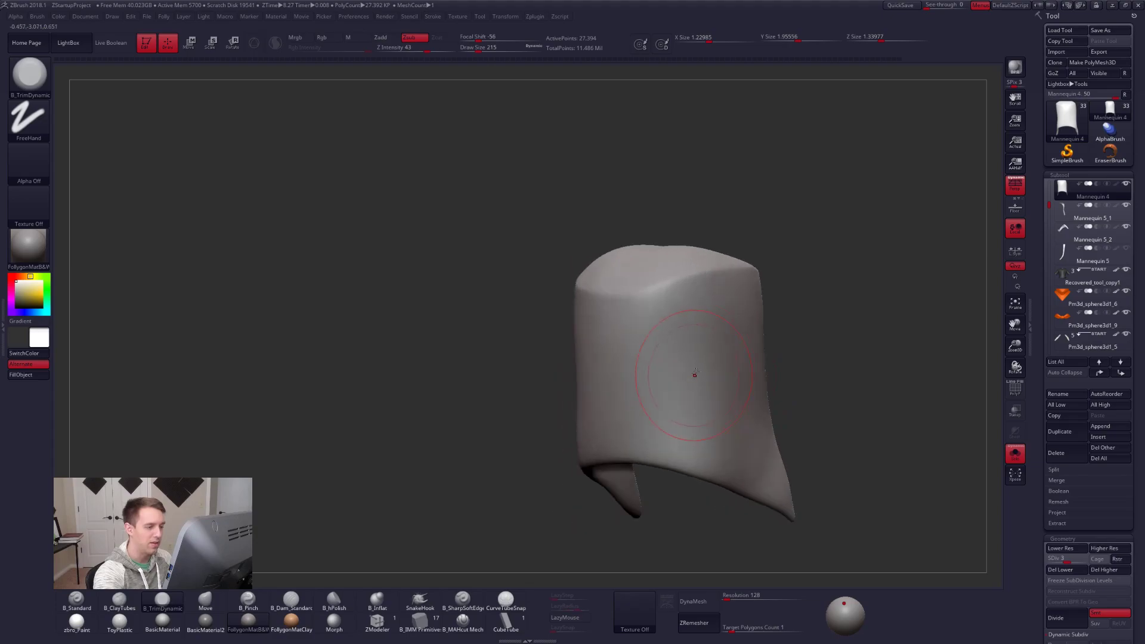
pyautogui.press('shift')
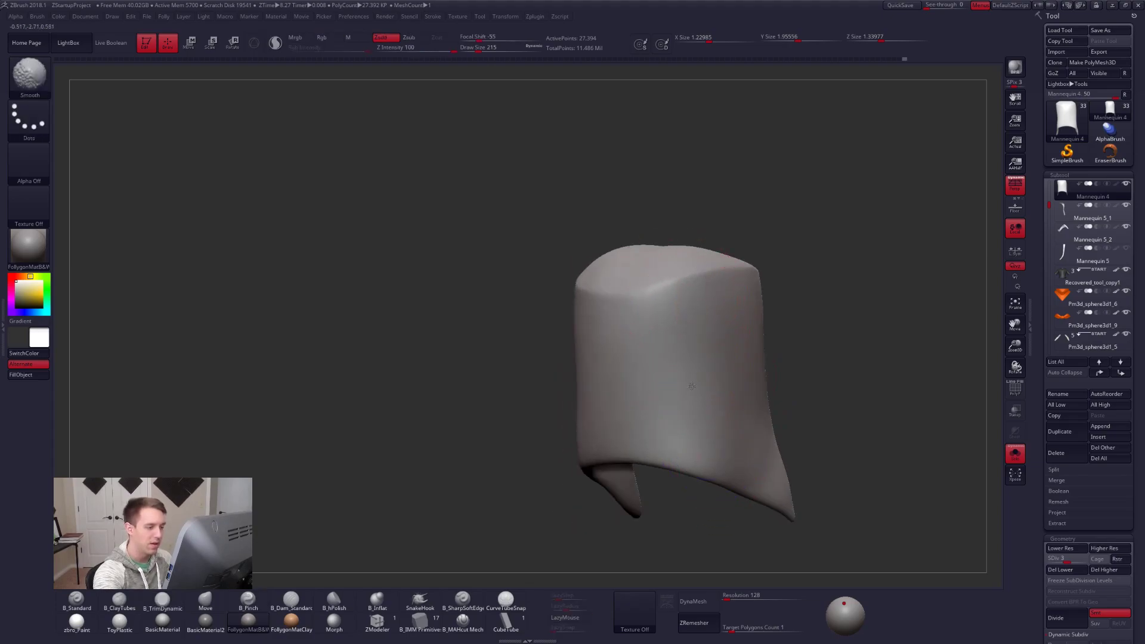
pyautogui.moveTo(722, 432); pyautogui.dragTo(760, 348, button='right')
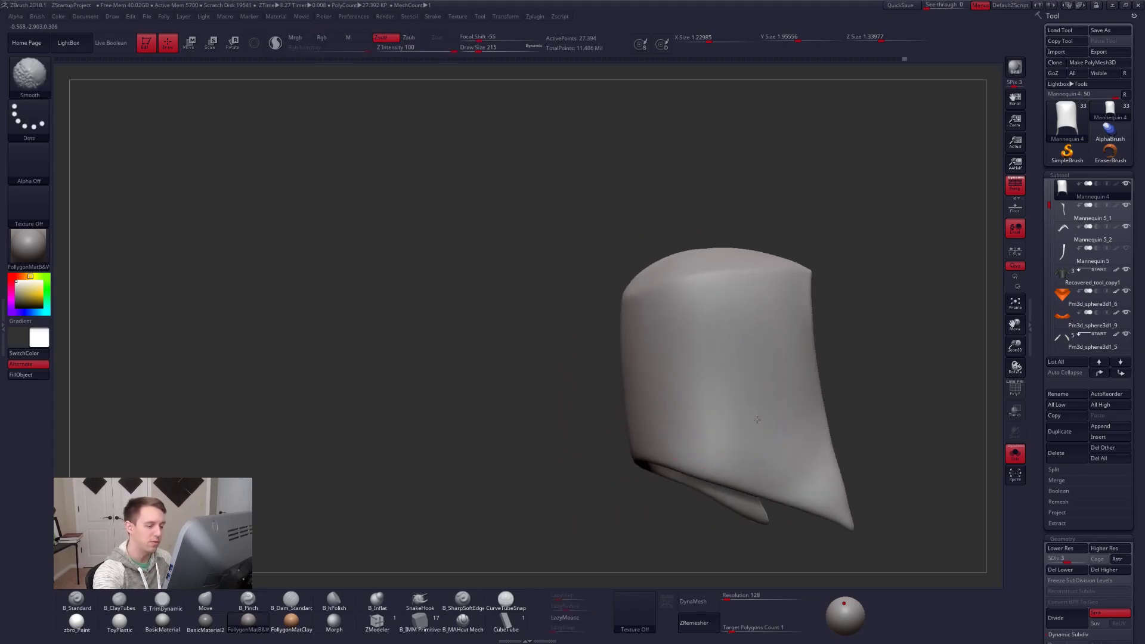
pyautogui.moveTo(755, 418); pyautogui.dragTo(769, 383, button='right')
pyautogui.press('shift')
pyautogui.moveTo(710, 414); pyautogui.dragTo(765, 400, button='right')
# Raise the hair cap's lower edge above the scarf with the Move brush at draw sizes 430 and 265 on subdivision level 1.
pyautogui.press('space')
pyautogui.moveTo(770, 403); pyautogui.dragTo(774, 403)
pyautogui.moveTo(780, 402)
pyautogui.keyDown('ctrl'); pyautogui.mouseDown(button='right')
pyautogui.moveTo(794, 461)
pyautogui.moveTo(835, 408)
pyautogui.mouseUp(button='right'); pyautogui.keyUp('ctrl')
pyautogui.press('space')
pyautogui.moveTo(737, 402); pyautogui.dragTo(742, 402)
pyautogui.moveTo(742, 403)
pyautogui.keyDown('alt'); pyautogui.mouseDown(button='right')
pyautogui.moveTo(754, 408)
pyautogui.moveTo(740, 372)
pyautogui.mouseUp(button='right'); pyautogui.keyUp('alt')
pyautogui.hotkey('shift', 'd')
pyautogui.hotkey('shift', 'd')
pyautogui.press('b')
pyautogui.press('m')
pyautogui.press('v')
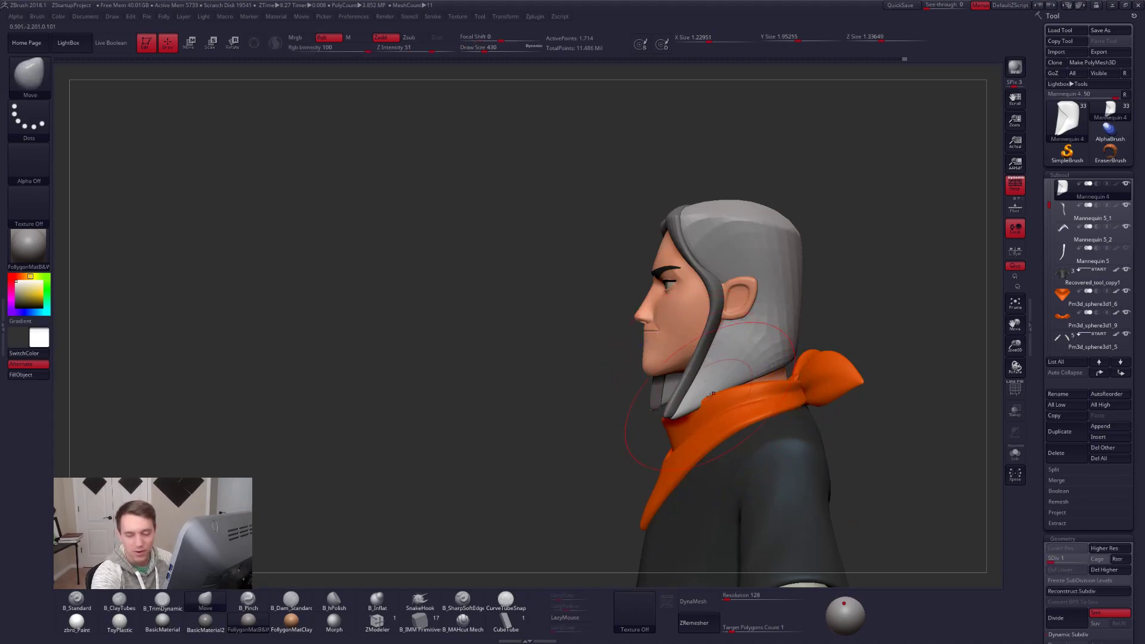
pyautogui.press('space')
pyautogui.moveTo(690, 402)
pyautogui.mouseDown()
pyautogui.moveTo(687, 411)
pyautogui.moveTo(695, 407)
pyautogui.mouseUp()
pyautogui.press('space')
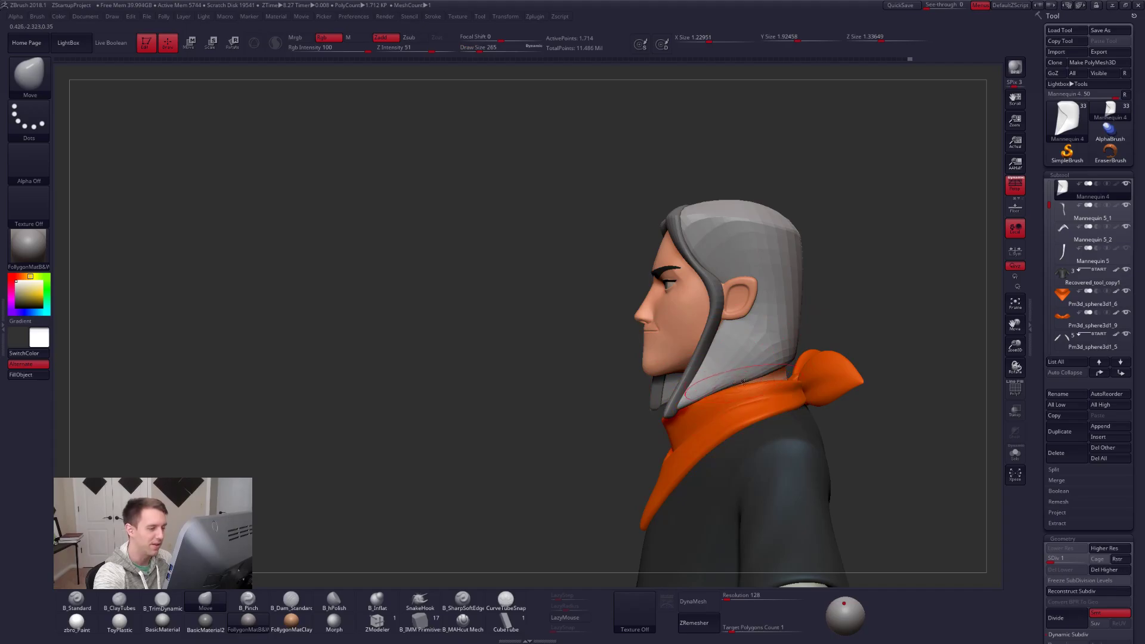
# Adjust the hair cap's sides from the front with the Move brush at draw size 335, and return to subdivision level 5.
pyautogui.moveTo(720, 391); pyautogui.dragTo(823, 391, button='right')
pyautogui.press('space')
pyautogui.moveTo(710, 389); pyautogui.dragTo(713, 397)
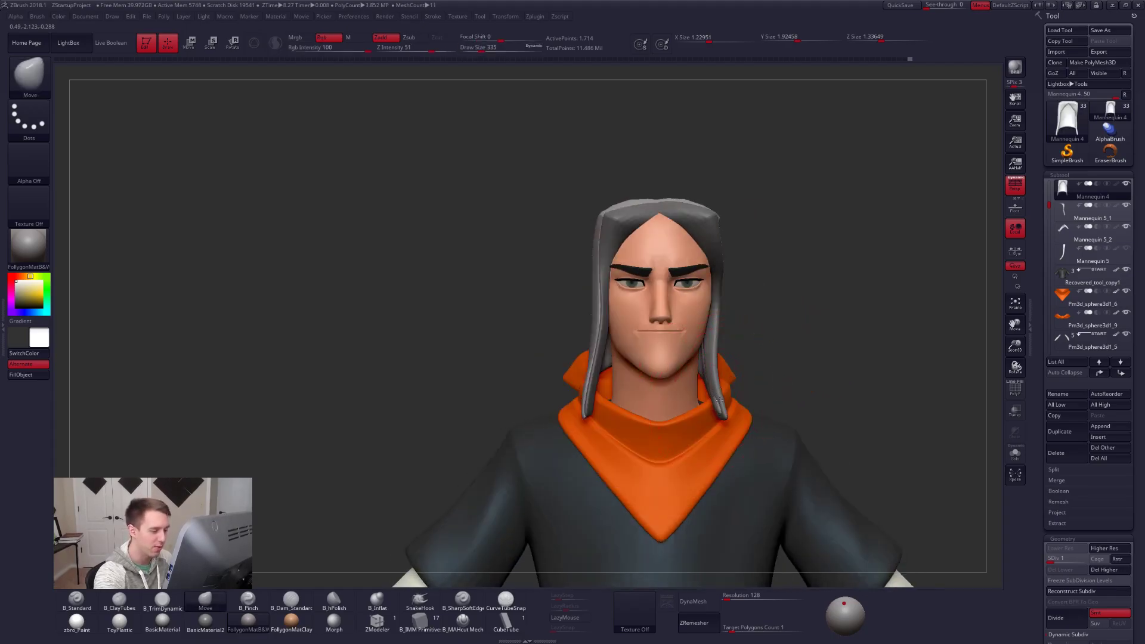
pyautogui.moveTo(693, 376)
pyautogui.mouseDown(button='right')
pyautogui.moveTo(703, 408)
pyautogui.moveTo(665, 382)
pyautogui.mouseUp(button='right')
pyautogui.moveTo(745, 377); pyautogui.dragTo(856, 378, button='right')
pyautogui.press('d')
pyautogui.press('d')
pyautogui.press('d')
pyautogui.press('d')
pyautogui.moveTo(897, 440); pyautogui.dragTo(691, 446, button='right')
# Build up the hair cap's upper front side with B_ClayTubes at draw size 160 on subdivision level 5.
pyautogui.hotkey('alt', 's')
pyautogui.rightClick(621, 373)
pyautogui.moveTo(621, 373)
pyautogui.keyDown('alt'); pyautogui.mouseDown(button='right')
pyautogui.moveTo(699, 403)
pyautogui.moveTo(690, 396)
pyautogui.mouseUp(button='right'); pyautogui.keyUp('alt')
pyautogui.press('space')
pyautogui.moveTo(707, 397); pyautogui.dragTo(696, 396)
pyautogui.press('2')
pyautogui.moveTo(696, 397)
pyautogui.mouseDown(button='right')
pyautogui.moveTo(658, 407)
pyautogui.moveTo(724, 364)
pyautogui.moveTo(733, 378)
pyautogui.mouseUp(button='right')
pyautogui.hotkey('alt', 's')
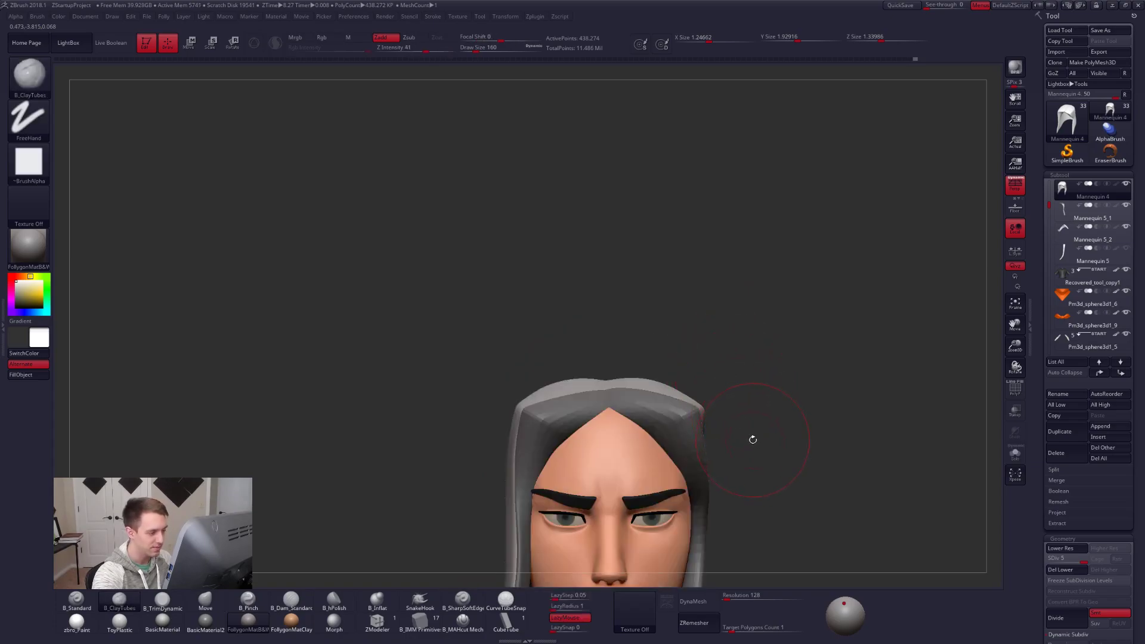
# Isolate the hair cap, lasso-mask a section of its front, and adjust the mask at a lower subdivision level.
pyautogui.hotkey('alt', 's')
pyautogui.moveTo(733, 441); pyautogui.dragTo(722, 477, button='right')
pyautogui.keyDown('ctrl'); pyautogui.moveTo(649, 427); pyautogui.dragTo(674, 332); pyautogui.keyUp('ctrl')
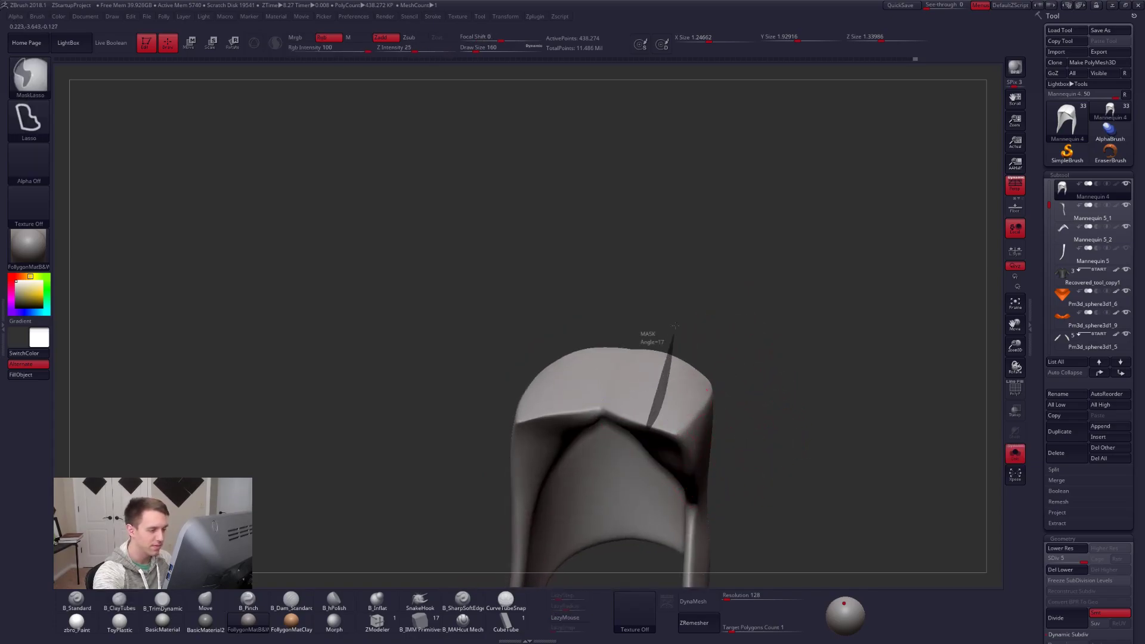
pyautogui.keyDown('ctrl'); pyautogui.moveTo(633, 485); pyautogui.dragTo(640, 481); pyautogui.keyUp('ctrl')
pyautogui.moveTo(668, 471)
pyautogui.mouseDown(button='right')
pyautogui.moveTo(608, 435)
pyautogui.moveTo(656, 406)
pyautogui.mouseUp(button='right')
pyautogui.hotkey('shift', 'd')
pyautogui.hotkey('shift', 'd')
pyautogui.hotkey('shift', 'd')
pyautogui.keyDown('ctrl'); pyautogui.click(675, 386); pyautogui.keyUp('ctrl')
pyautogui.keyDown('ctrl'); pyautogui.click(741, 374); pyautogui.keyUp('ctrl')
pyautogui.keyDown('ctrl'); pyautogui.click(692, 377); pyautogui.keyUp('ctrl')
# Smooth the hair cap's front and sharpen its upper ridge with B_Pinch at draw size 160 on subdivision level 3.
pyautogui.moveTo(679, 367)
pyautogui.mouseDown(button='right')
pyautogui.moveTo(677, 415)
pyautogui.moveTo(609, 373)
pyautogui.mouseUp(button='right')
pyautogui.moveTo(705, 332)
pyautogui.mouseDown(button='right')
pyautogui.moveTo(746, 308)
pyautogui.moveTo(700, 329)
pyautogui.moveTo(733, 301)
pyautogui.mouseUp(button='right')
pyautogui.keyDown('shift'); pyautogui.moveTo(725, 316); pyautogui.dragTo(641, 368); pyautogui.keyUp('shift')
pyautogui.press('b')
pyautogui.press('p')
pyautogui.press('i')
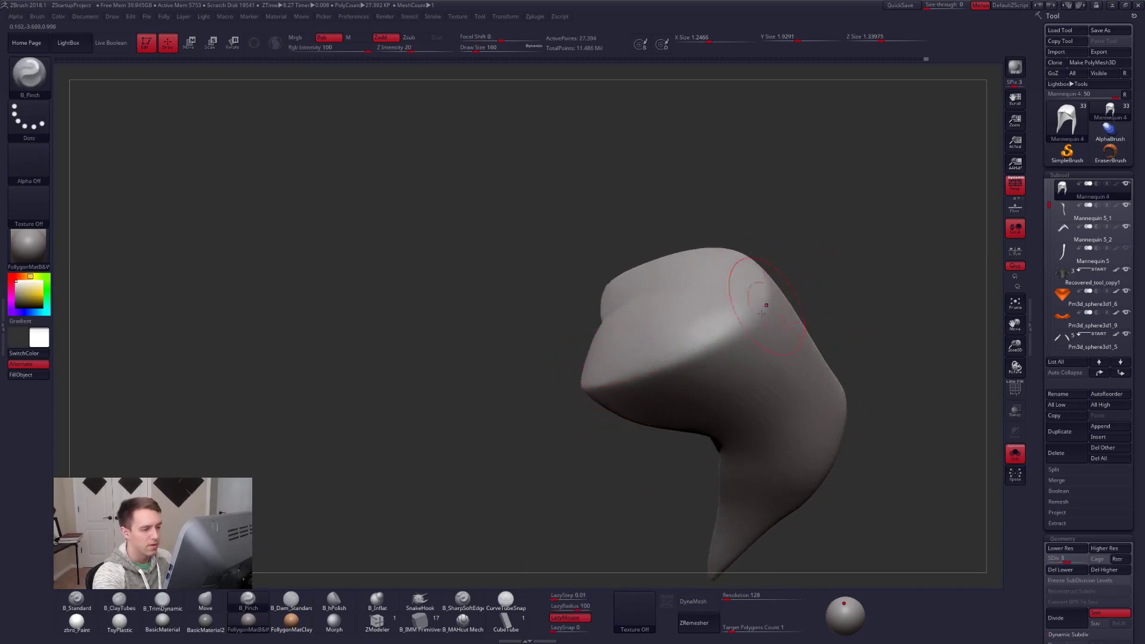
pyautogui.moveTo(766, 307); pyautogui.dragTo(718, 338, button='right')
pyautogui.keyDown('shift'); pyautogui.moveTo(718, 338); pyautogui.dragTo(731, 310); pyautogui.keyUp('shift')
pyautogui.keyDown('shift'); pyautogui.moveTo(731, 309); pyautogui.dragTo(705, 328, button='right'); pyautogui.keyUp('shift')
# Refine the hair cap's side ridge with B_Pinch on subdivision level 4, and show the whole character again.
pyautogui.press('d')
pyautogui.hotkey('alt', 's')
pyautogui.moveTo(770, 483)
pyautogui.mouseDown(button='right')
pyautogui.moveTo(797, 463)
pyautogui.moveTo(826, 492)
pyautogui.moveTo(769, 507)
pyautogui.mouseUp(button='right')
pyautogui.hotkey('alt', 's')
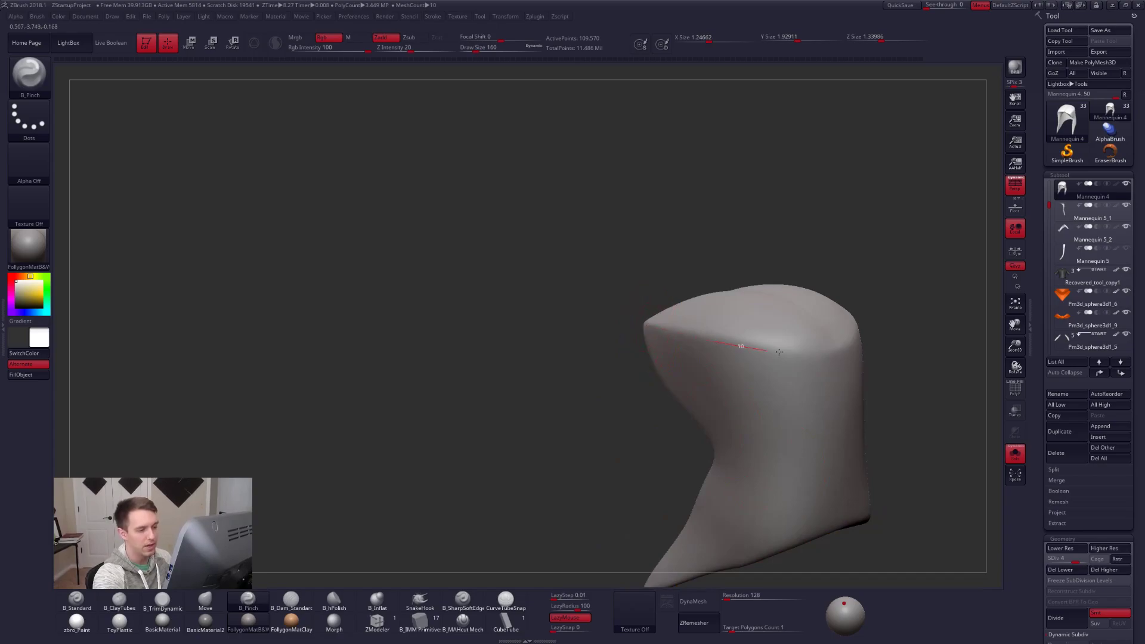
pyautogui.moveTo(845, 350)
pyautogui.mouseDown(button='right')
pyautogui.moveTo(793, 475)
pyautogui.moveTo(876, 504)
pyautogui.moveTo(829, 495)
pyautogui.moveTo(660, 379)
pyautogui.moveTo(680, 380)
pyautogui.moveTo(669, 377)
pyautogui.moveTo(715, 316)
pyautogui.moveTo(681, 306)
pyautogui.moveTo(666, 374)
pyautogui.mouseUp(button='right')
pyautogui.hotkey('alt', 's')
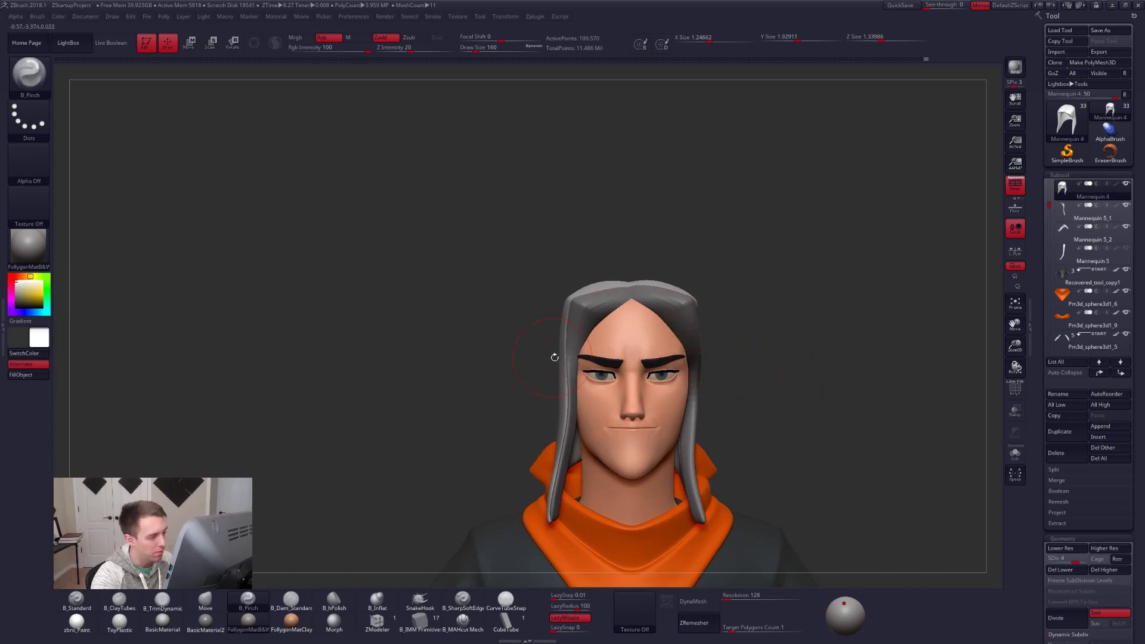
# Bring up the reference image, and isolate the head subtool with perspective turned off.
pyautogui.hotkey('shift', 'z')
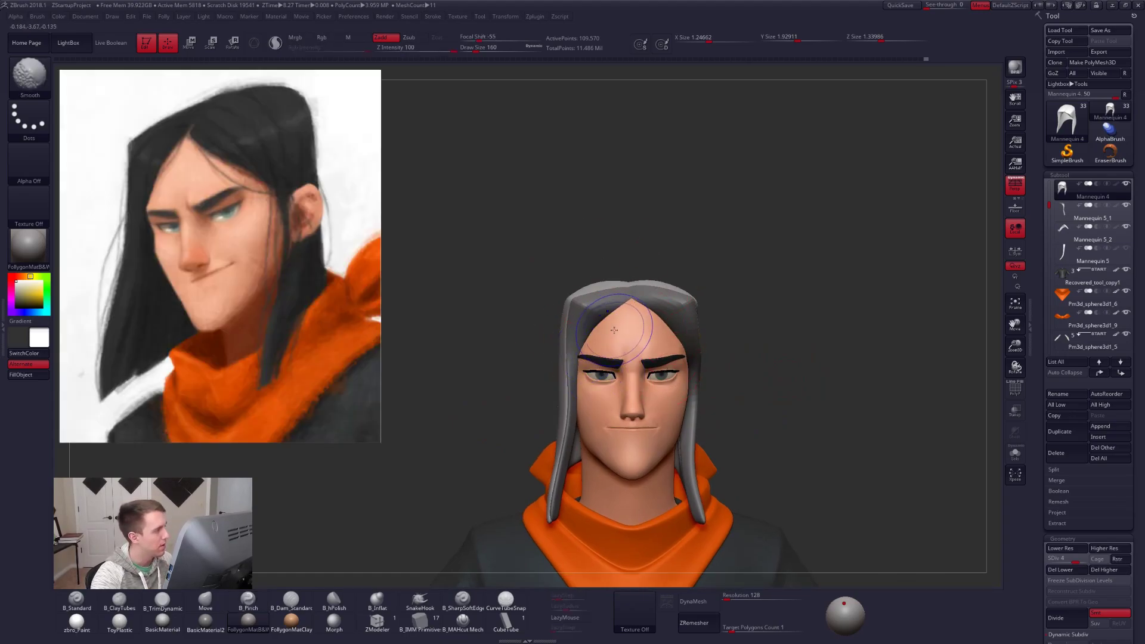
pyautogui.moveTo(614, 330)
pyautogui.mouseDown(button='right')
pyautogui.moveTo(582, 335)
pyautogui.moveTo(632, 351)
pyautogui.mouseUp(button='right')
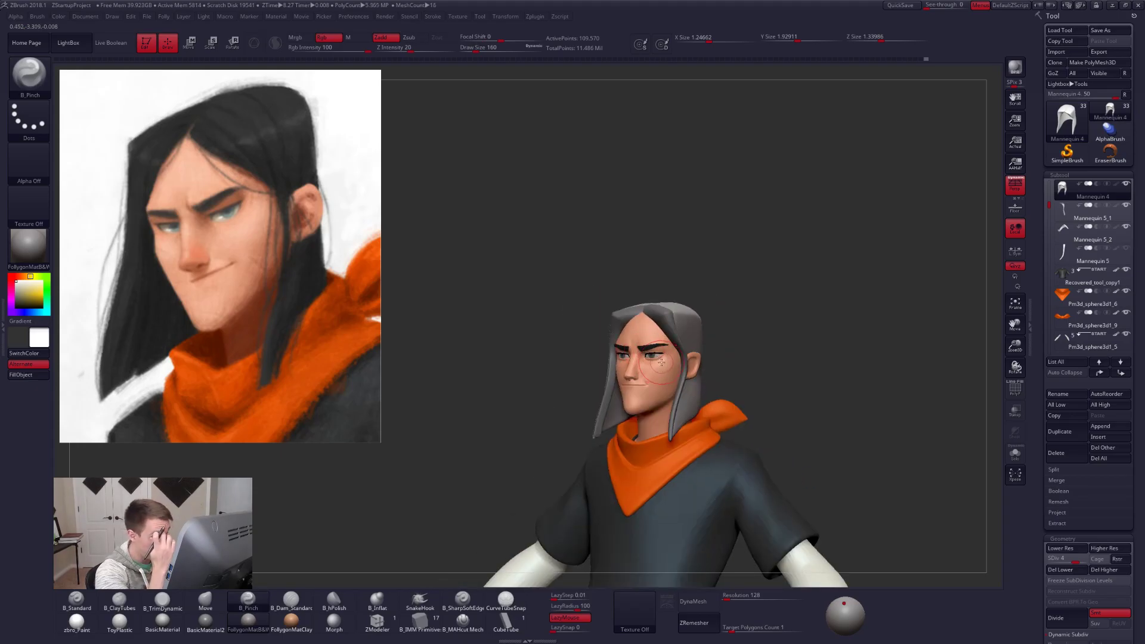
pyautogui.keyDown('shift'); pyautogui.moveTo(655, 335); pyautogui.dragTo(686, 356, button='right'); pyautogui.keyUp('shift')
pyautogui.keyDown('alt'); pyautogui.click(656, 323); pyautogui.keyUp('alt')
pyautogui.click(1014, 187)
pyautogui.click(1015, 453)
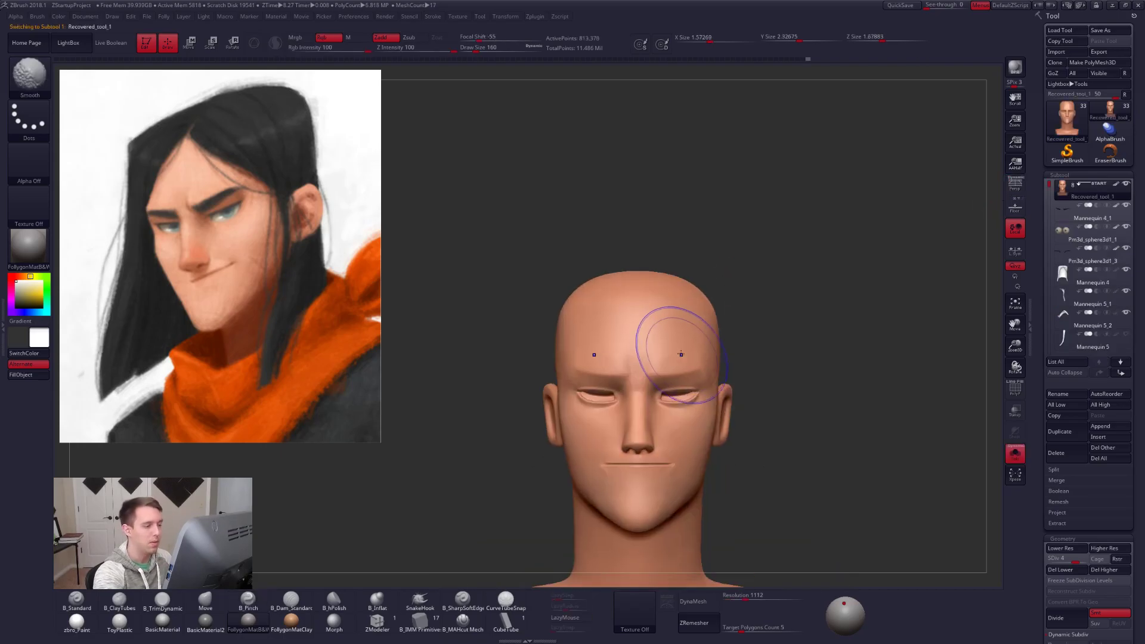
# Mask the head below the crown on subdivision level 1 and blur the mask's edge.
pyautogui.hotkey('shift', 'd')
pyautogui.hotkey('shift', 'd')
pyautogui.hotkey('shift', 'd')
pyautogui.moveTo(720, 275)
pyautogui.keyDown('ctrl'); pyautogui.mouseDown()
pyautogui.moveTo(723, 365)
pyautogui.moveTo(576, 290)
pyautogui.moveTo(832, 298)
pyautogui.mouseUp(); pyautogui.keyUp('ctrl')
pyautogui.keyDown('ctrl'); pyautogui.click(706, 332); pyautogui.keyUp('ctrl')
pyautogui.keyDown('ctrl'); pyautogui.click(707, 332); pyautogui.keyUp('ctrl')
pyautogui.keyDown('ctrl'); pyautogui.click(732, 327); pyautogui.keyUp('ctrl')
pyautogui.hotkey('alt', 's')
pyautogui.moveTo(573, 340)
pyautogui.mouseDown(button='right')
pyautogui.moveTo(718, 348)
pyautogui.moveTo(624, 349)
pyautogui.mouseUp(button='right')
pyautogui.hotkey('alt', 's')
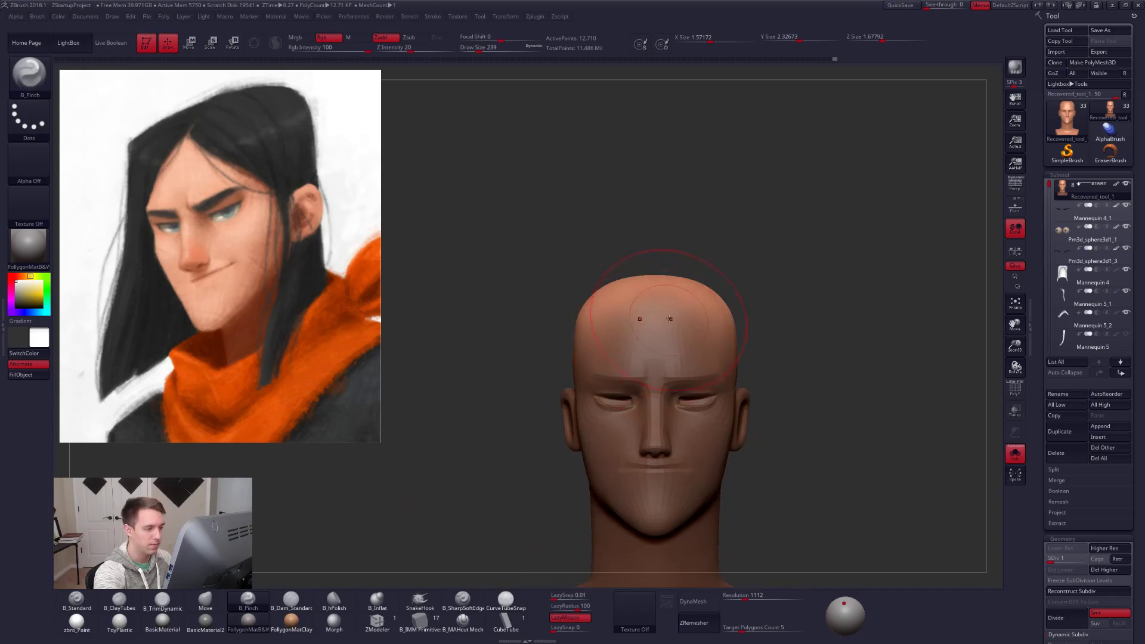
# Try to lower the head's unmasked crown with a Transpose Move line drawn in profile.
pyautogui.press('w')
pyautogui.keyDown('shift'); pyautogui.moveTo(660, 304); pyautogui.dragTo(757, 303); pyautogui.keyUp('shift')
pyautogui.hotkey('shift', 'f')
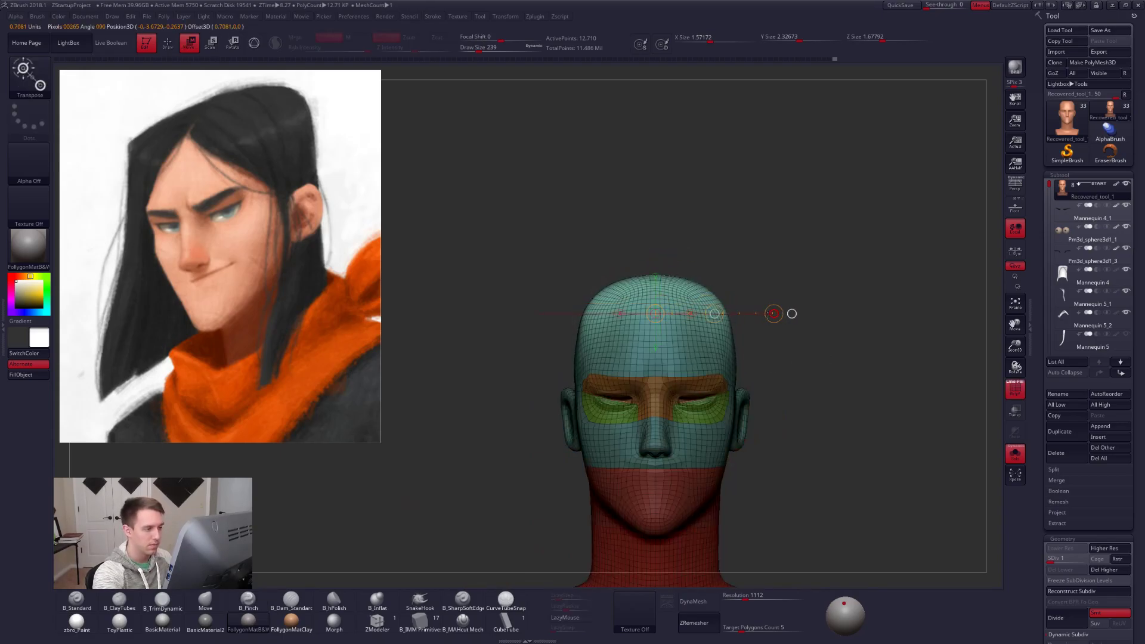
pyautogui.hotkey('shift', 'f')
pyautogui.press('q')
pyautogui.moveTo(693, 351)
pyautogui.keyDown('shift'); pyautogui.mouseDown(button='right')
pyautogui.moveTo(731, 349)
pyautogui.moveTo(659, 307)
pyautogui.mouseUp(button='right'); pyautogui.keyUp('shift')
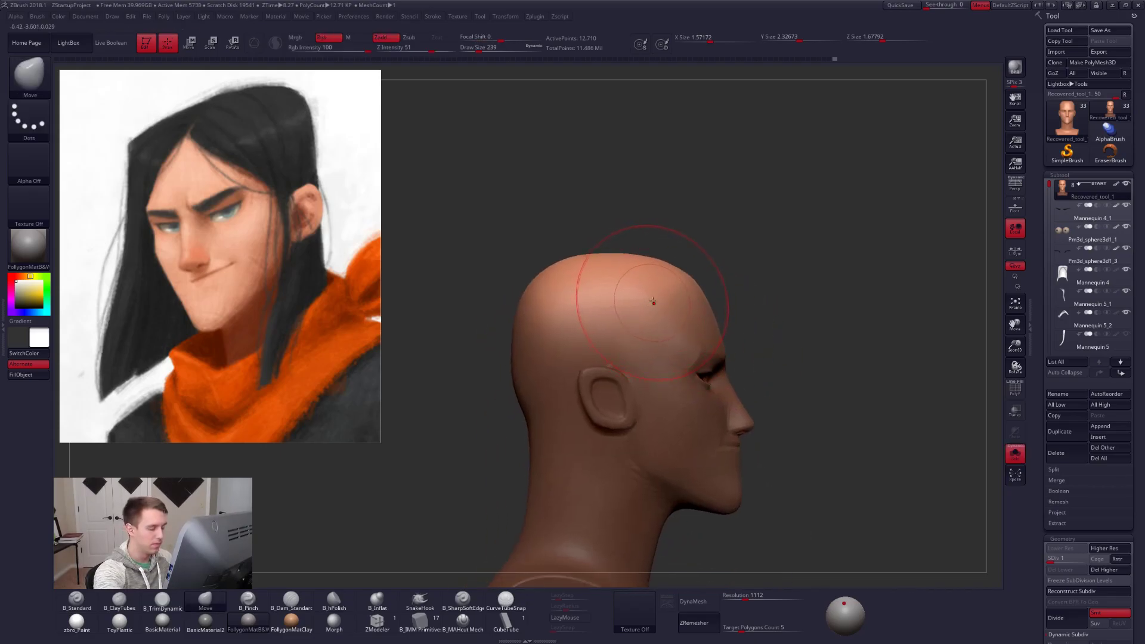
pyautogui.press('w')
pyautogui.moveTo(661, 292)
pyautogui.keyDown('shift'); pyautogui.mouseDown()
pyautogui.moveTo(661, 367)
pyautogui.moveTo(662, 333)
pyautogui.moveTo(660, 349)
pyautogui.mouseUp(); pyautogui.keyUp('shift')
pyautogui.moveTo(661, 351); pyautogui.dragTo(573, 353, button='right')
pyautogui.keyDown('alt'); pyautogui.moveTo(742, 391); pyautogui.dragTo(677, 353, button='right'); pyautogui.keyUp('alt')
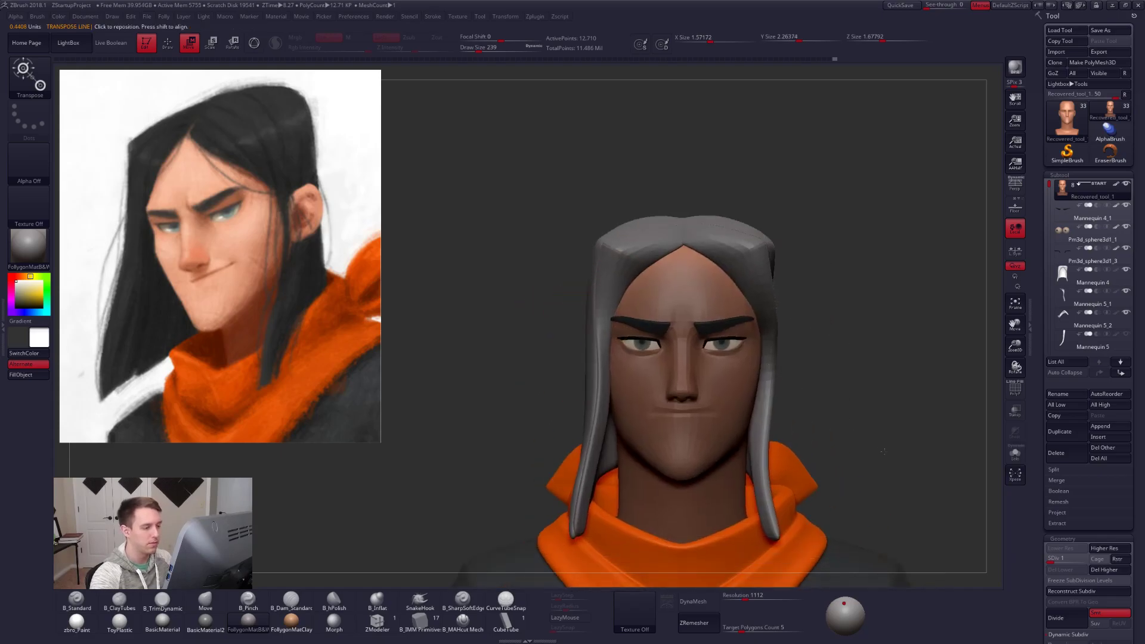
pyautogui.press('ctrl')
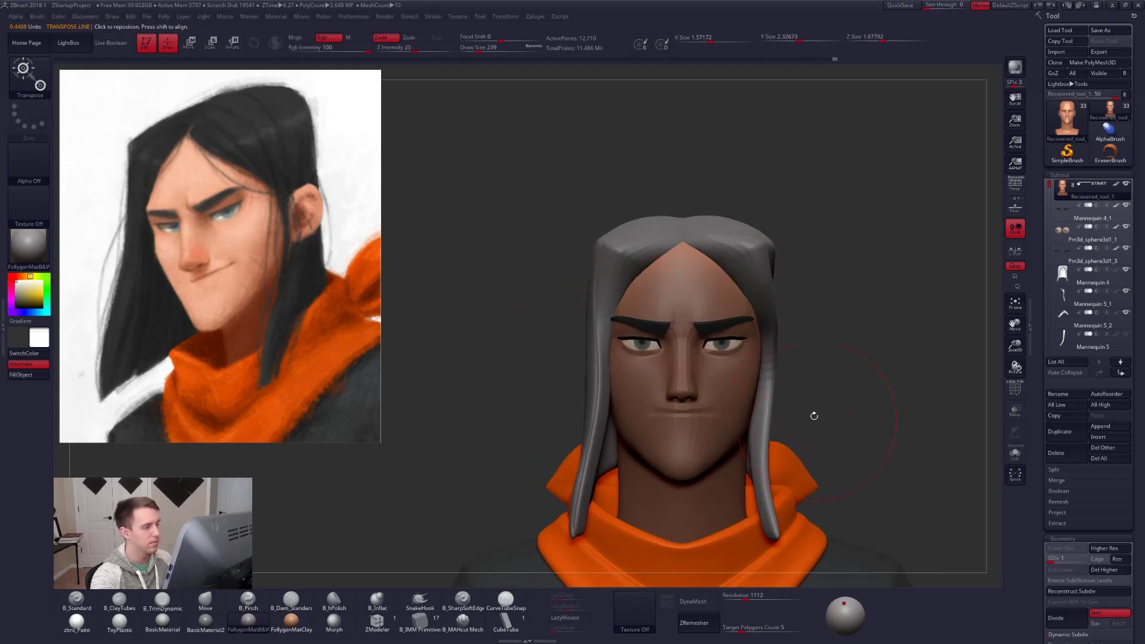
# Blur the head mask further and lower the crown slightly along a vertical Transpose Move line.
pyautogui.press('q')
pyautogui.keyDown('ctrl'); pyautogui.click(836, 326); pyautogui.keyUp('ctrl')
pyautogui.keyDown('ctrl'); pyautogui.click(821, 341); pyautogui.keyUp('ctrl')
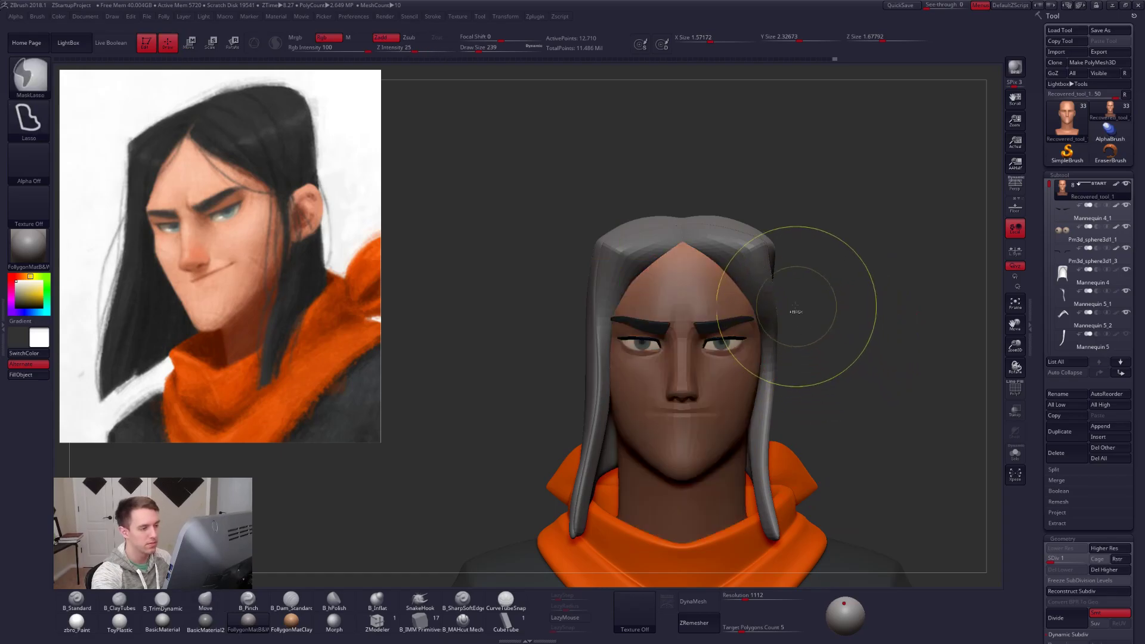
pyautogui.press('w')
pyautogui.moveTo(745, 295); pyautogui.dragTo(745, 351)
pyautogui.keyDown('shift'); pyautogui.moveTo(748, 274); pyautogui.dragTo(748, 356); pyautogui.keyUp('shift')
pyautogui.moveTo(748, 315); pyautogui.dragTo(748, 316)
pyautogui.keyDown('shift'); pyautogui.moveTo(751, 304); pyautogui.dragTo(621, 307, button='right'); pyautogui.keyUp('shift')
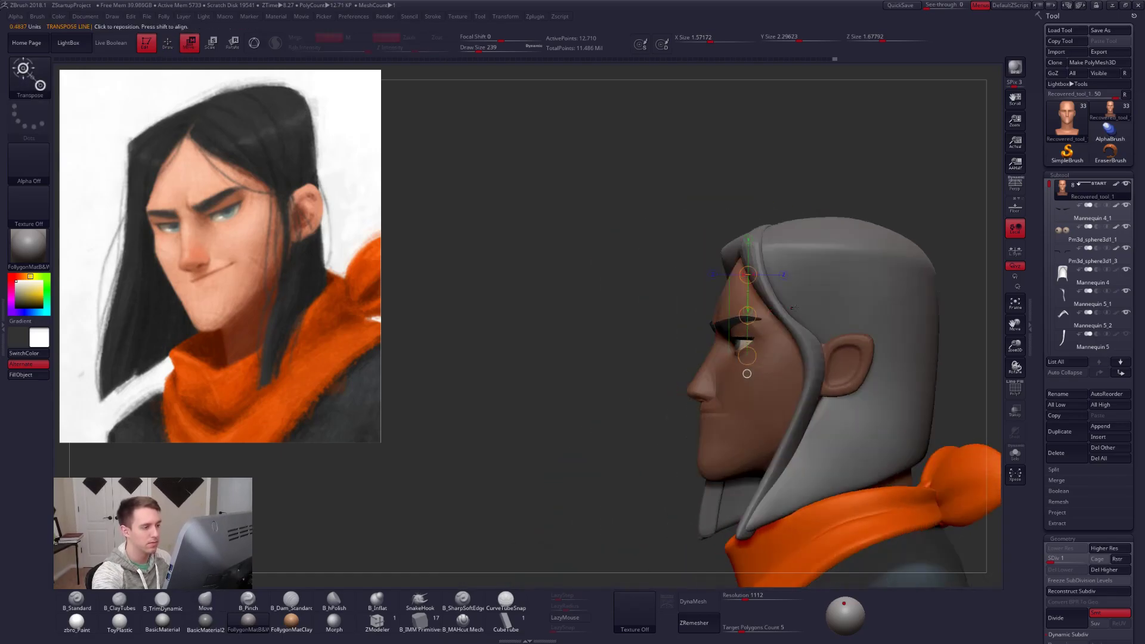
# Isolate the head in profile, compare the lowered crown with its previous shape, and clear the mask.
pyautogui.click(1015, 455)
pyautogui.keyDown('alt'); pyautogui.moveTo(885, 368); pyautogui.dragTo(769, 380, button='right'); pyautogui.keyUp('alt')
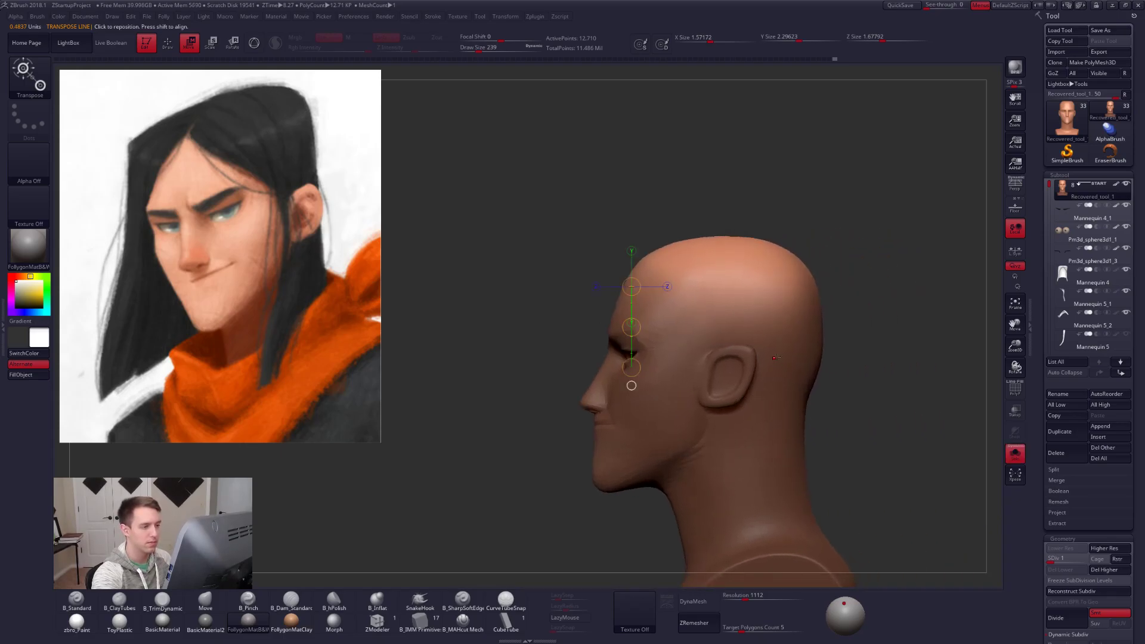
pyautogui.hotkey('ctrl', 'z')
pyautogui.hotkey('ctrl', 'shift', 'z')
pyautogui.press('q')
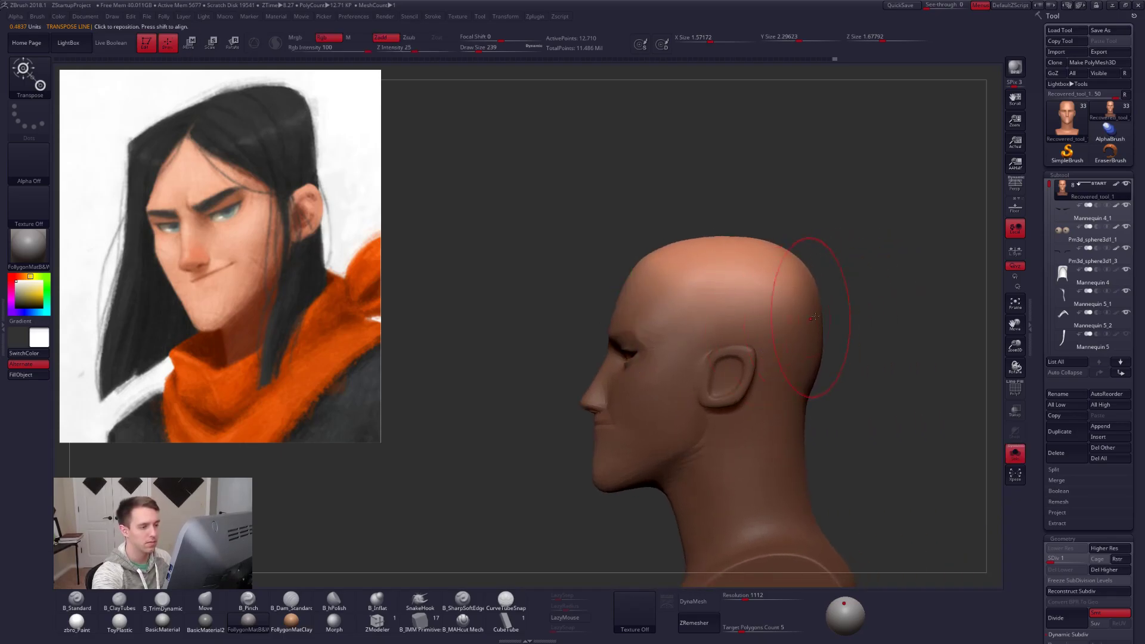
pyautogui.keyDown('ctrl'); pyautogui.moveTo(859, 334); pyautogui.dragTo(879, 370); pyautogui.keyUp('ctrl')
pyautogui.press('w')
pyautogui.moveTo(835, 379)
pyautogui.keyDown('ctrl'); pyautogui.mouseDown(button='right')
pyautogui.moveTo(782, 328)
pyautogui.moveTo(759, 339)
pyautogui.mouseUp(button='right'); pyautogui.keyUp('ctrl')
# Show the whole character again and return the head to subdivision level 5.
pyautogui.press('q')
pyautogui.hotkey('alt', 's')
pyautogui.press('d')
pyautogui.press('d')
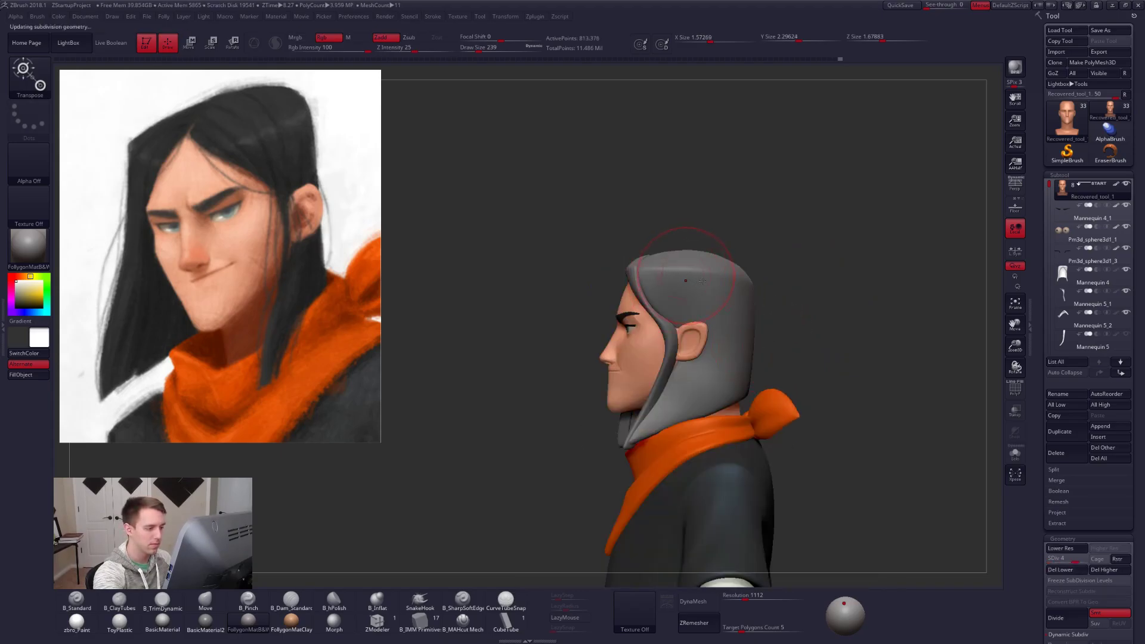
pyautogui.press('d')
pyautogui.keyDown('shift'); pyautogui.moveTo(700, 280); pyautogui.dragTo(793, 281, button='right'); pyautogui.keyUp('shift')
pyautogui.press('w')
pyautogui.press('q')
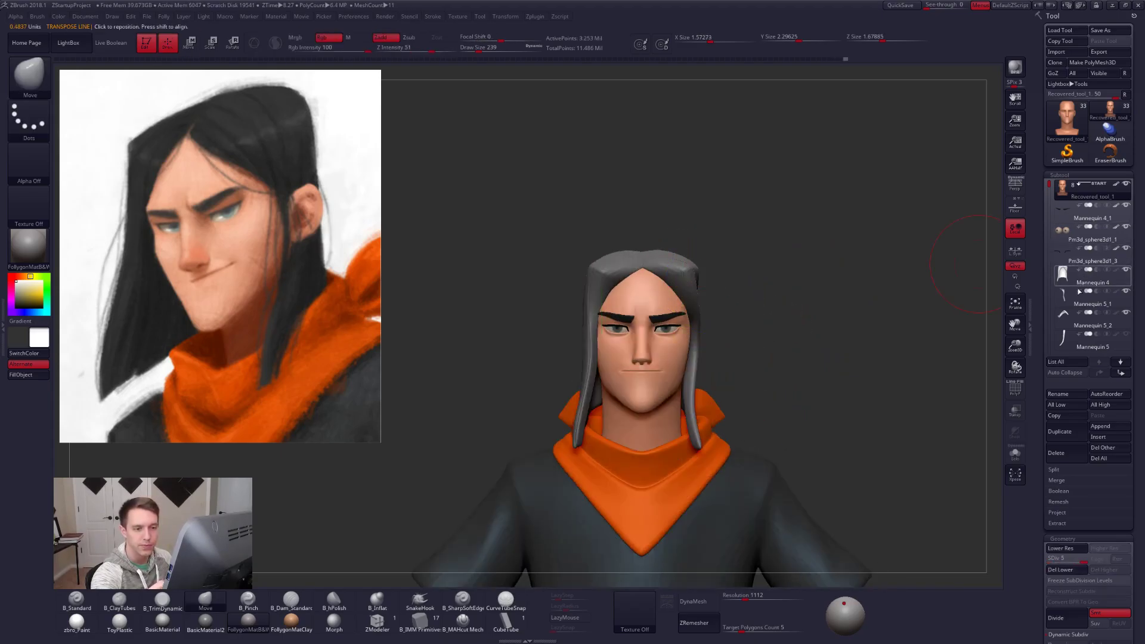
# Hide the scarf, shirt, arms, belt and leg subtools so only the head and hair pieces stay visible.
pyautogui.moveTo(1053, 185); pyautogui.dragTo(1052, 234)
pyautogui.click(1121, 229)
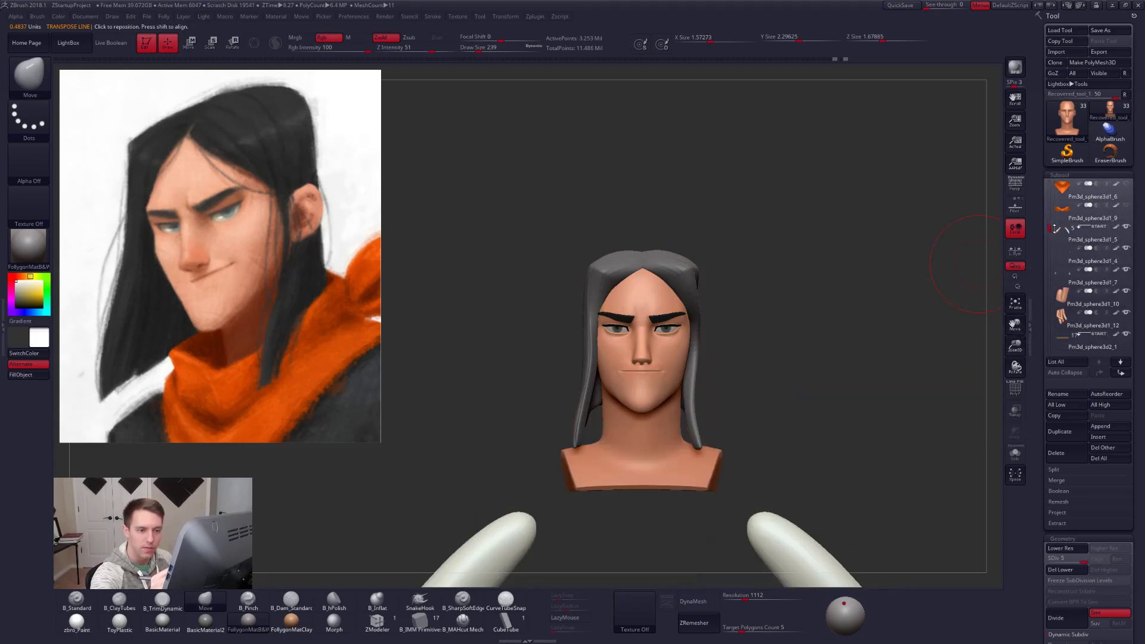
pyautogui.click(1126, 227)
pyautogui.keyDown('alt'); pyautogui.moveTo(913, 280); pyautogui.dragTo(799, 292); pyautogui.keyUp('alt')
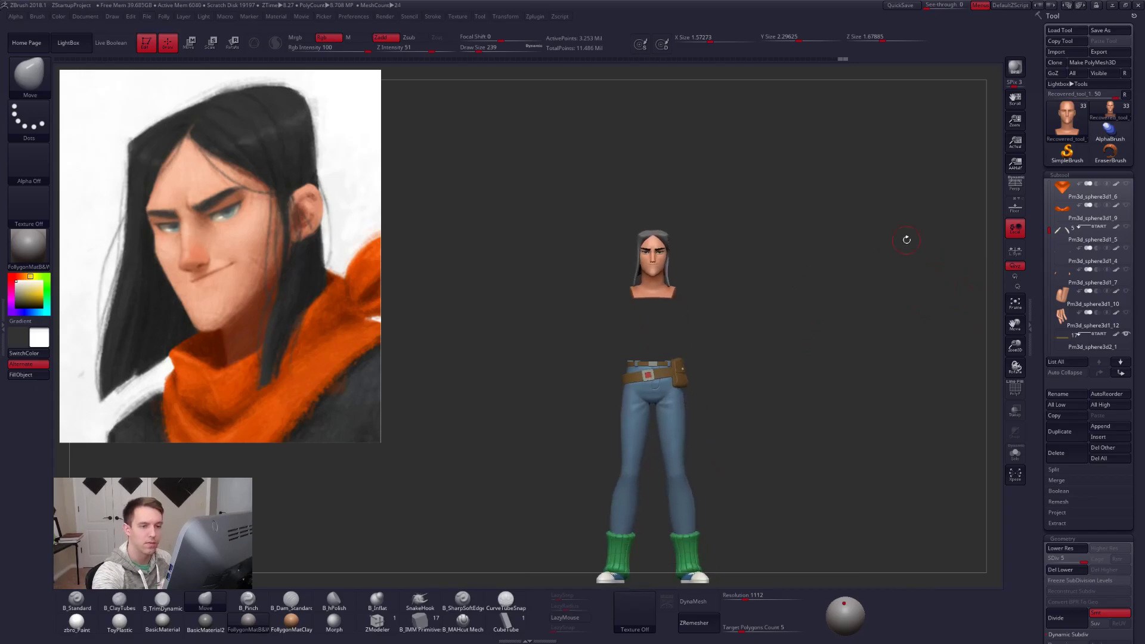
pyautogui.moveTo(1050, 227); pyautogui.dragTo(1050, 255)
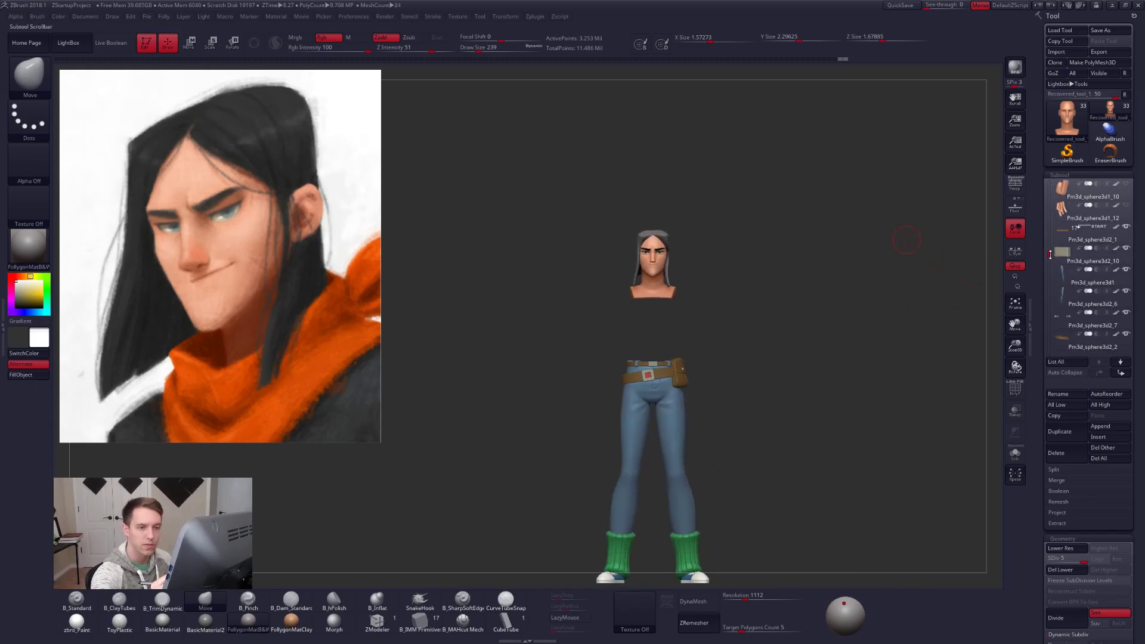
pyautogui.click(1126, 228)
pyautogui.keyDown('alt'); pyautogui.moveTo(707, 258); pyautogui.dragTo(721, 336); pyautogui.keyUp('alt')
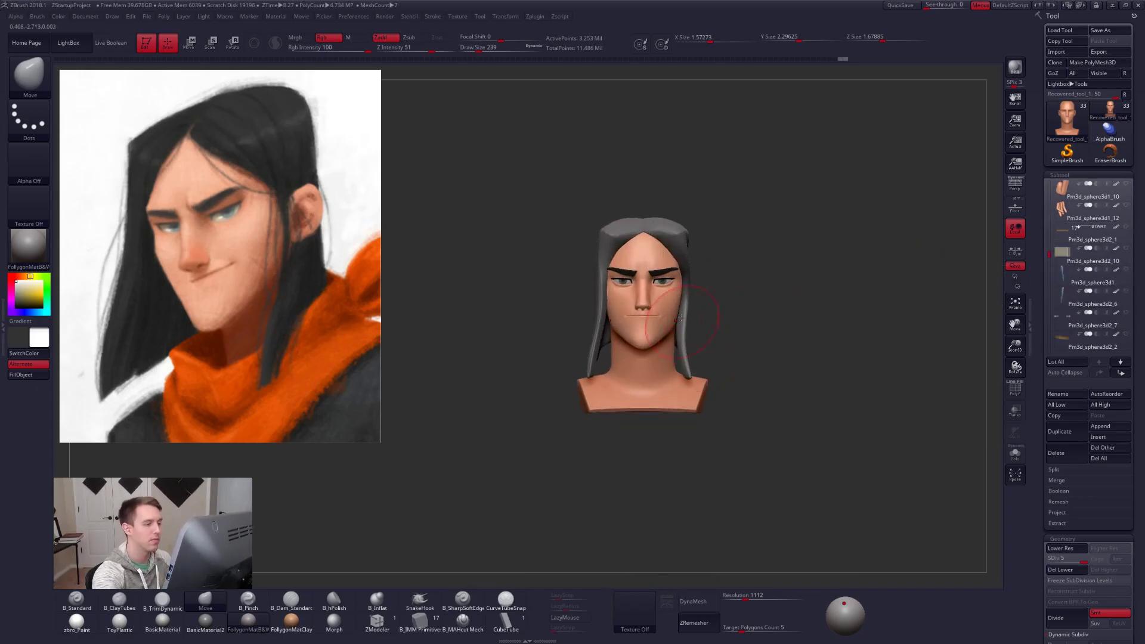
# Combine the visible head and hair into one Transpose Master TPose mesh and inspect its polygroups.
pyautogui.press('space')
pyautogui.click(745, 404)
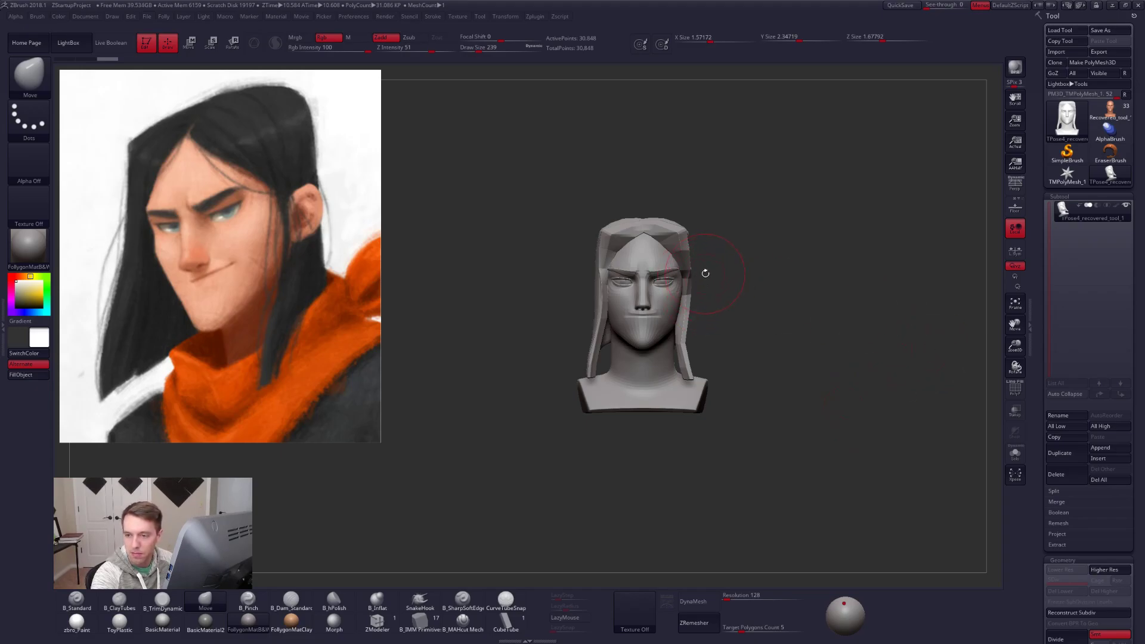
pyautogui.keyDown('ctrl'); pyautogui.moveTo(663, 209); pyautogui.dragTo(668, 245, button='right'); pyautogui.keyUp('ctrl')
pyautogui.hotkey('shift', 'f')
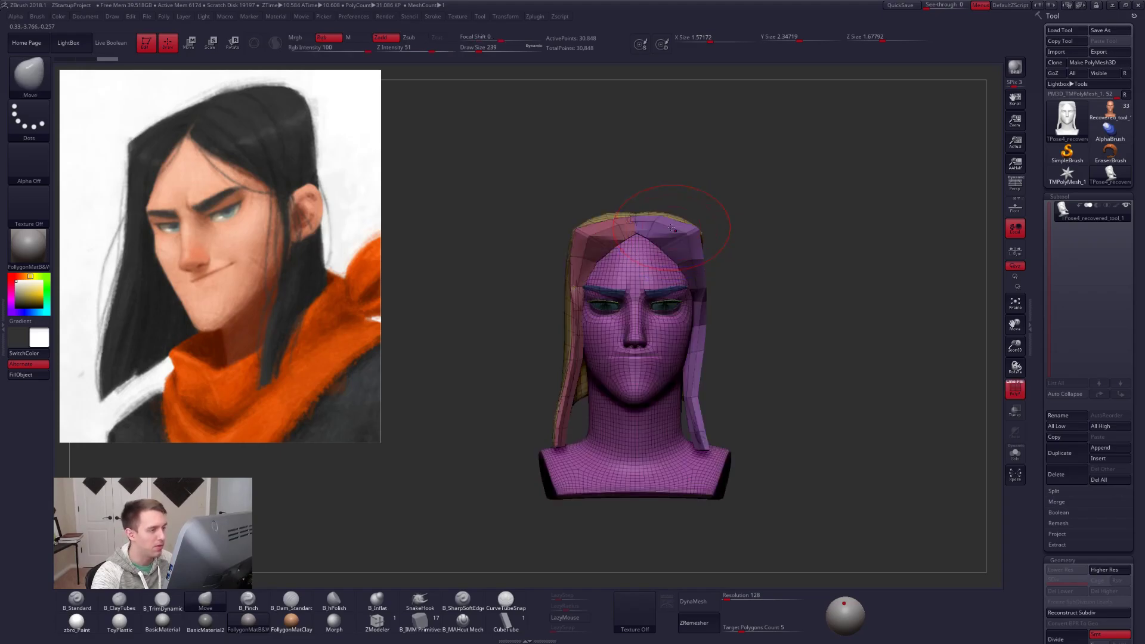
pyautogui.hotkey('shift', 'f')
# Try hiding the hair pieces of the TPose mesh by polygroup, and show the full mesh again.
pyautogui.keyDown('ctrl'); pyautogui.keyDown('shift'); pyautogui.click(656, 227); pyautogui.keyUp('shift'); pyautogui.keyUp('ctrl')
pyautogui.keyDown('ctrl'); pyautogui.keyDown('shift'); pyautogui.click(652, 203); pyautogui.keyUp('shift'); pyautogui.keyUp('ctrl')
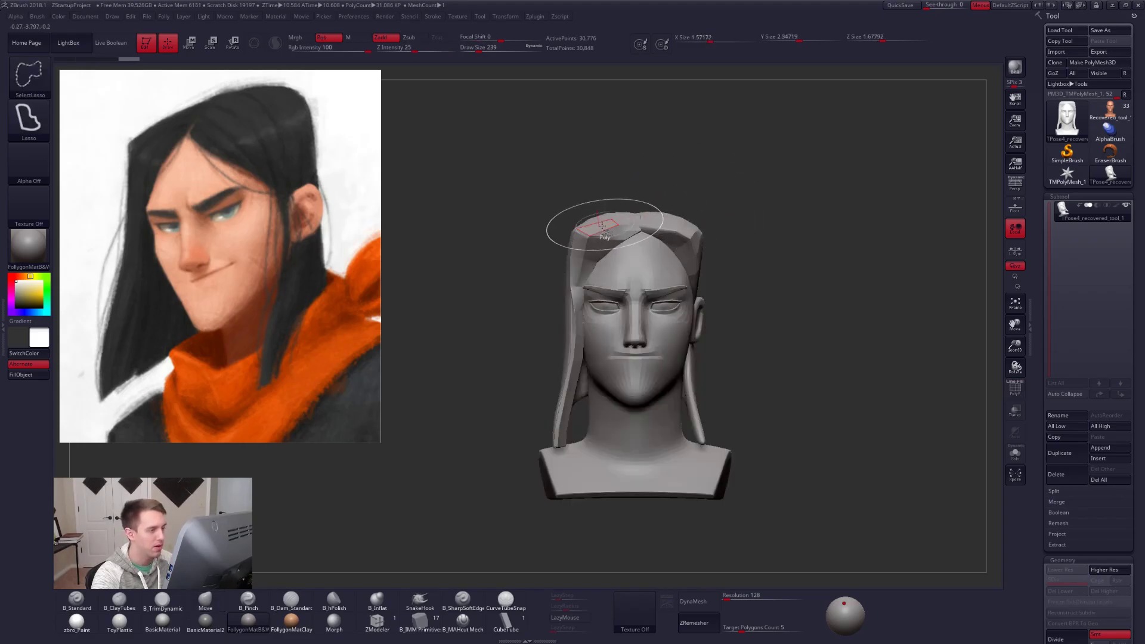
pyautogui.keyDown('ctrl'); pyautogui.keyDown('shift'); pyautogui.click(641, 223); pyautogui.keyUp('shift'); pyautogui.keyUp('ctrl')
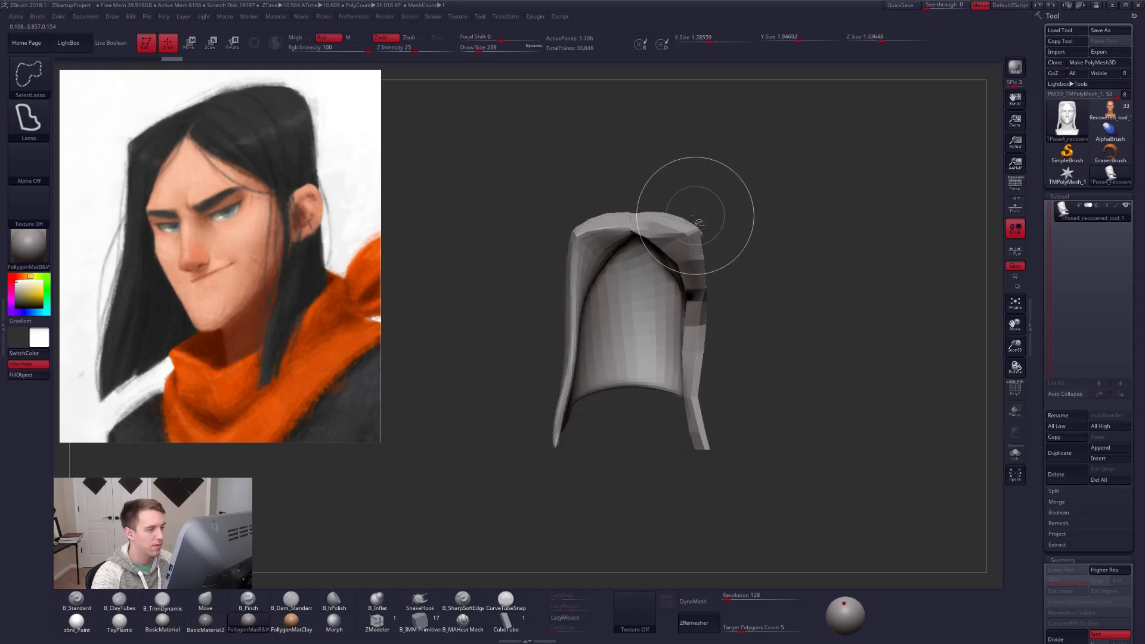
pyautogui.keyDown('ctrl'); pyautogui.keyDown('shift'); pyautogui.click(691, 224); pyautogui.keyUp('shift'); pyautogui.keyUp('ctrl')
pyautogui.keyDown('ctrl'); pyautogui.keyDown('shift'); pyautogui.click(585, 233); pyautogui.keyUp('shift'); pyautogui.keyUp('ctrl')
pyautogui.hotkey('ctrl', 'z')
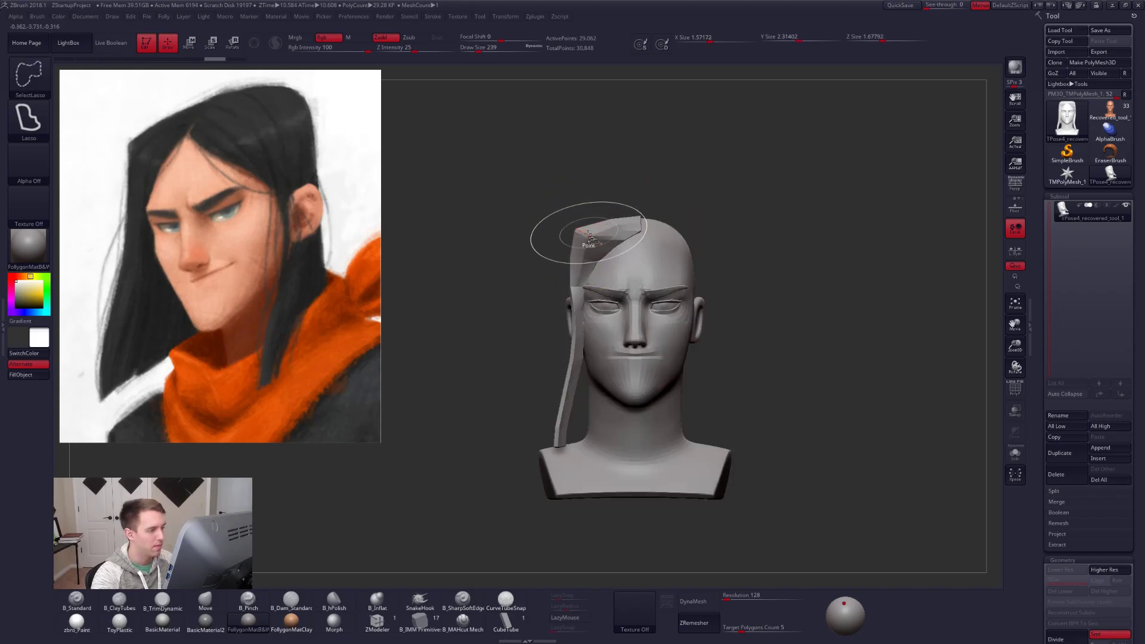
pyautogui.hotkey('shift', 'f')
pyautogui.moveTo(745, 191)
pyautogui.mouseDown()
pyautogui.moveTo(620, 200)
pyautogui.moveTo(626, 253)
pyautogui.moveTo(578, 203)
pyautogui.mouseUp()
pyautogui.keyDown('ctrl'); pyautogui.keyDown('shift'); pyautogui.click(587, 234); pyautogui.keyUp('shift'); pyautogui.keyUp('ctrl')
pyautogui.keyDown('shift'); pyautogui.moveTo(578, 202); pyautogui.dragTo(666, 243); pyautogui.keyUp('shift')
pyautogui.keyDown('ctrl'); pyautogui.keyDown('shift'); pyautogui.click(749, 225); pyautogui.keyUp('shift'); pyautogui.keyUp('ctrl')
pyautogui.hotkey('shift', 'f')
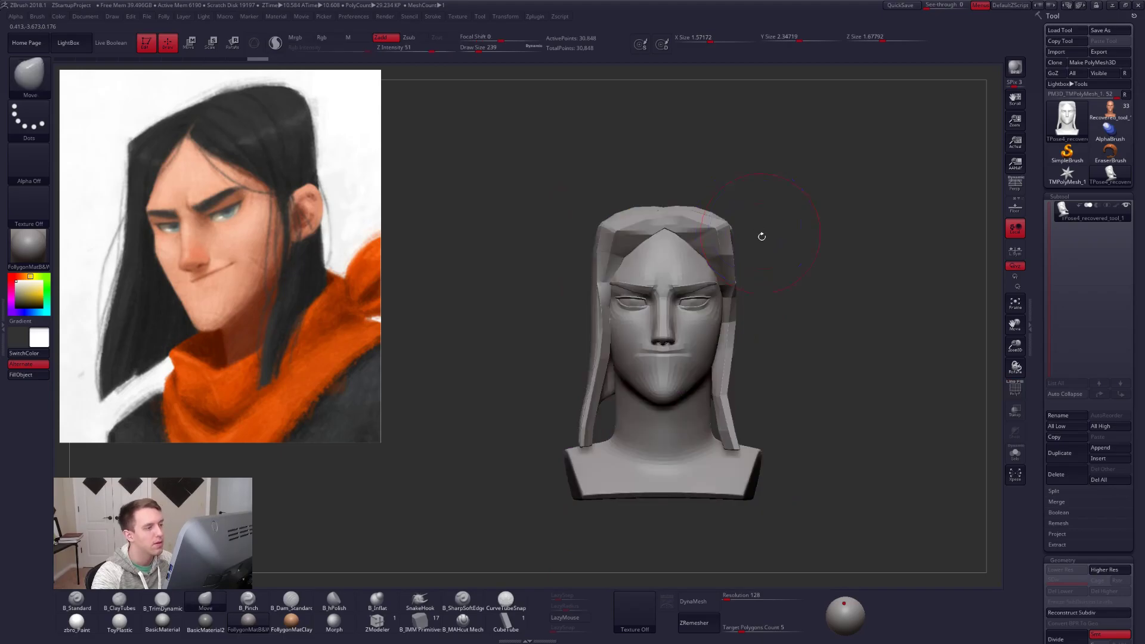
# Mask the head polygroup of the TPose mesh, leaving the hair unmasked, and show all parts.
pyautogui.keyDown('alt'); pyautogui.moveTo(759, 235); pyautogui.dragTo(673, 322); pyautogui.keyUp('alt')
pyautogui.keyDown('ctrl'); pyautogui.keyDown('shift'); pyautogui.click(690, 275); pyautogui.keyUp('shift'); pyautogui.keyUp('ctrl')
pyautogui.moveTo(690, 282)
pyautogui.keyDown('alt'); pyautogui.mouseDown()
pyautogui.moveTo(749, 235)
pyautogui.moveTo(765, 248)
pyautogui.moveTo(758, 276)
pyautogui.mouseUp(); pyautogui.keyUp('alt')
pyautogui.keyDown('ctrl'); pyautogui.click(750, 236); pyautogui.keyUp('ctrl')
pyautogui.keyDown('ctrl'); pyautogui.keyDown('shift'); pyautogui.click(755, 239); pyautogui.keyUp('shift'); pyautogui.keyUp('ctrl')
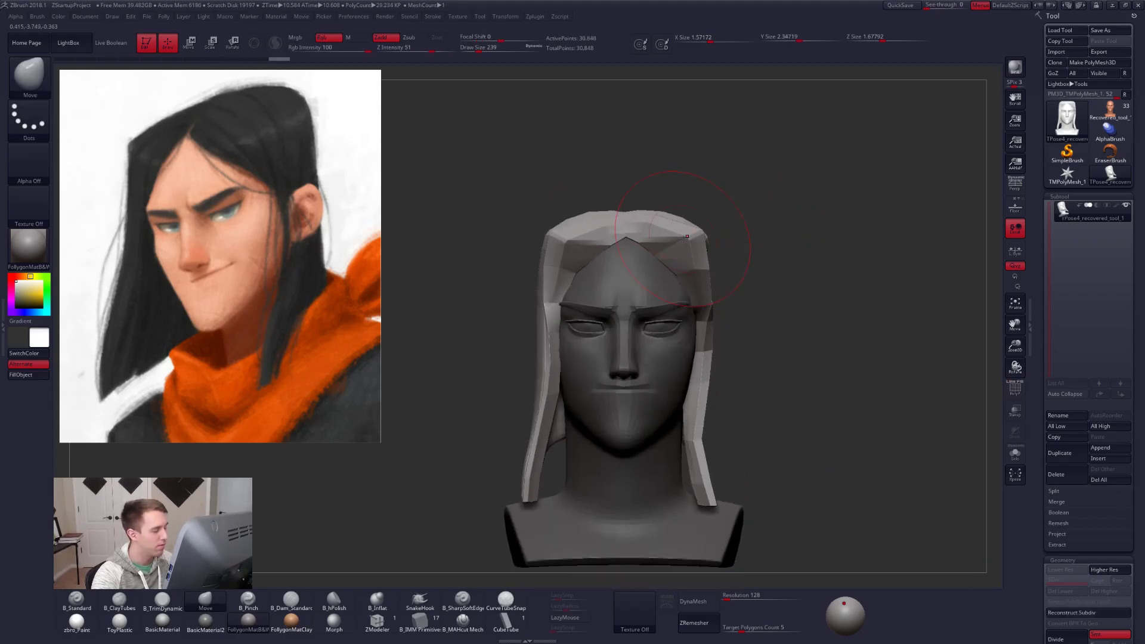
# Adjust the hair's upper front around the part line with the Move brush at draw size 96.
pyautogui.press('space')
pyautogui.moveTo(773, 226); pyautogui.dragTo(770, 226)
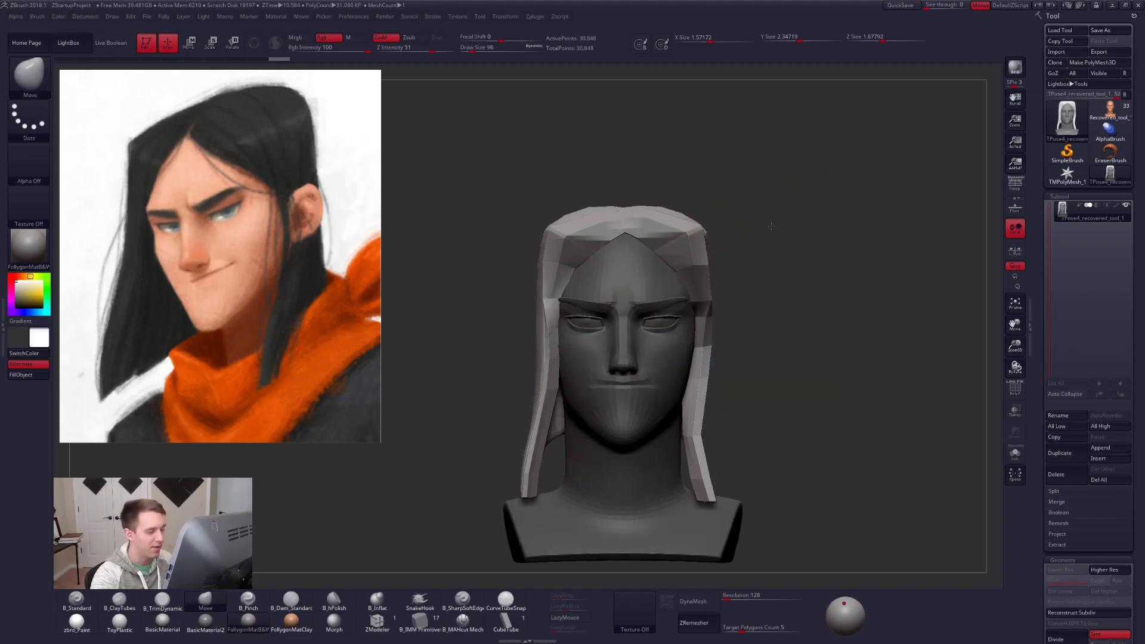
pyautogui.press('space')
pyautogui.moveTo(667, 240); pyautogui.dragTo(673, 240)
pyautogui.moveTo(781, 239)
pyautogui.keyDown('shift'); pyautogui.mouseDown()
pyautogui.moveTo(679, 247)
pyautogui.moveTo(740, 243)
pyautogui.mouseUp(); pyautogui.keyUp('shift')
# Raise and reshape the hair's crown from both sides with the Move brush at draw size 335.
pyautogui.press('space')
pyautogui.keyDown('alt'); pyautogui.moveTo(753, 271); pyautogui.dragTo(701, 252, button='right'); pyautogui.keyUp('alt')
pyautogui.press('space')
pyautogui.moveTo(690, 219)
pyautogui.mouseDown()
pyautogui.moveTo(698, 232)
pyautogui.moveTo(688, 222)
pyautogui.mouseUp()
pyautogui.press('space')
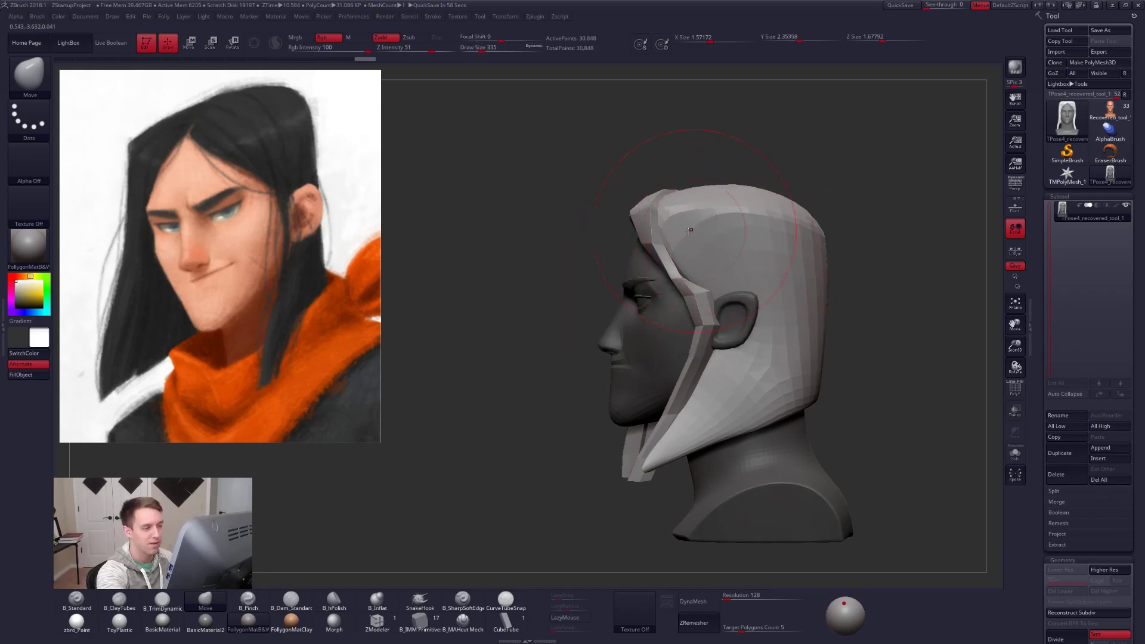
pyautogui.moveTo(738, 227); pyautogui.dragTo(756, 236)
pyautogui.moveTo(759, 237)
pyautogui.mouseDown(button='right')
pyautogui.moveTo(803, 232)
pyautogui.moveTo(739, 241)
pyautogui.moveTo(777, 244)
pyautogui.mouseUp(button='right')
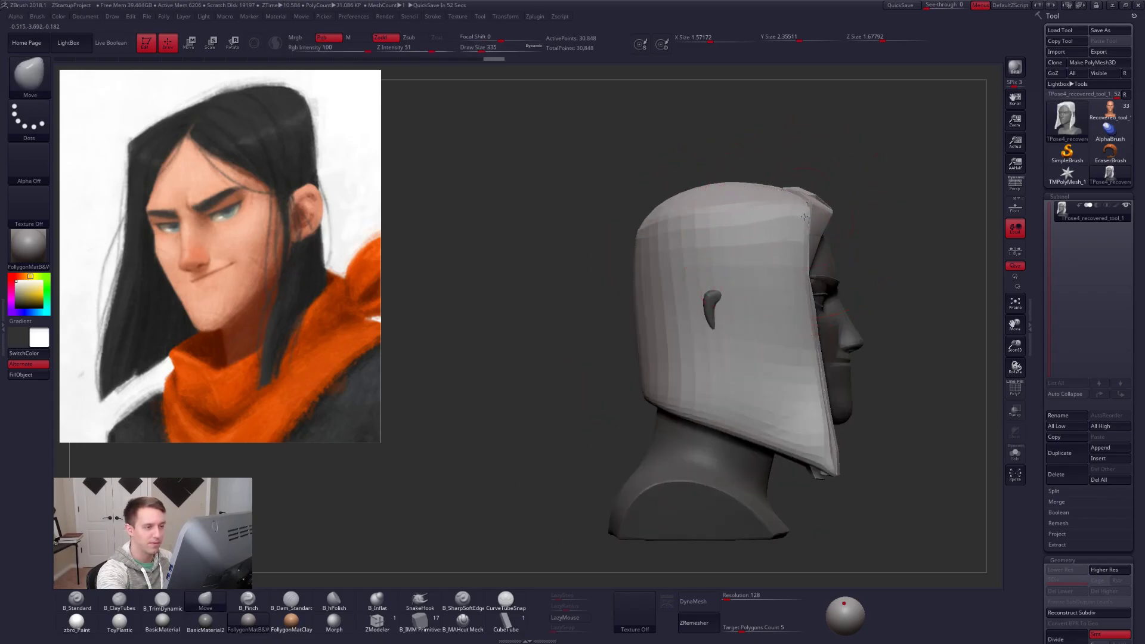
pyautogui.moveTo(680, 228)
pyautogui.mouseDown(button='right')
pyautogui.moveTo(628, 249)
pyautogui.moveTo(741, 225)
pyautogui.moveTo(684, 238)
pyautogui.mouseUp(button='right')
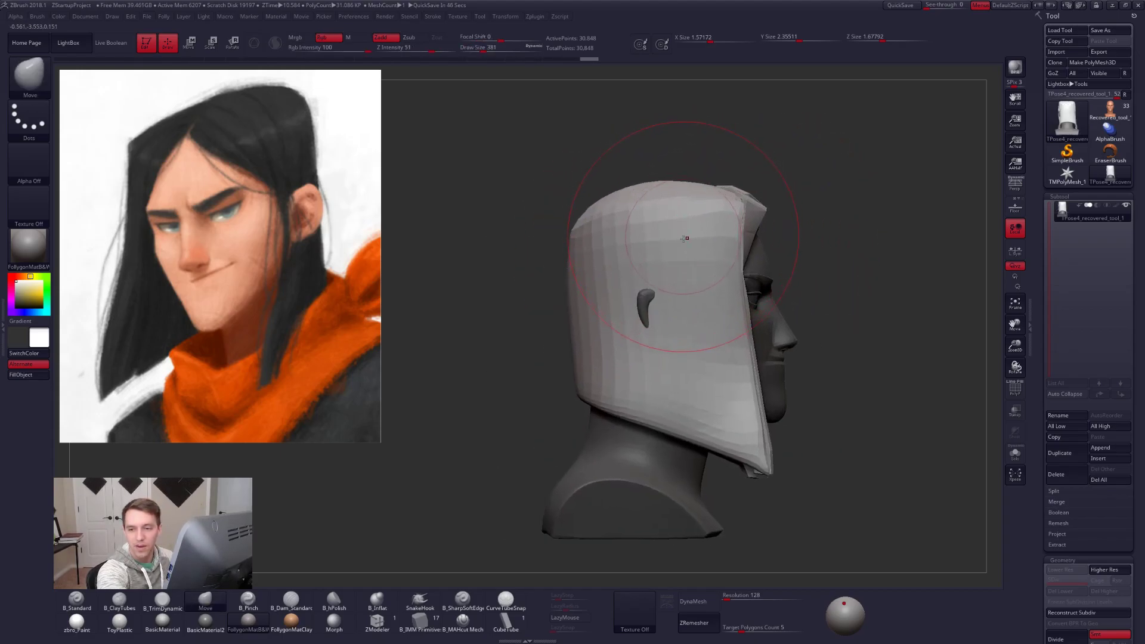
# Adjust the side and back of the hair with the Move brush at draw sizes between 321 and 430.
pyautogui.press('[')
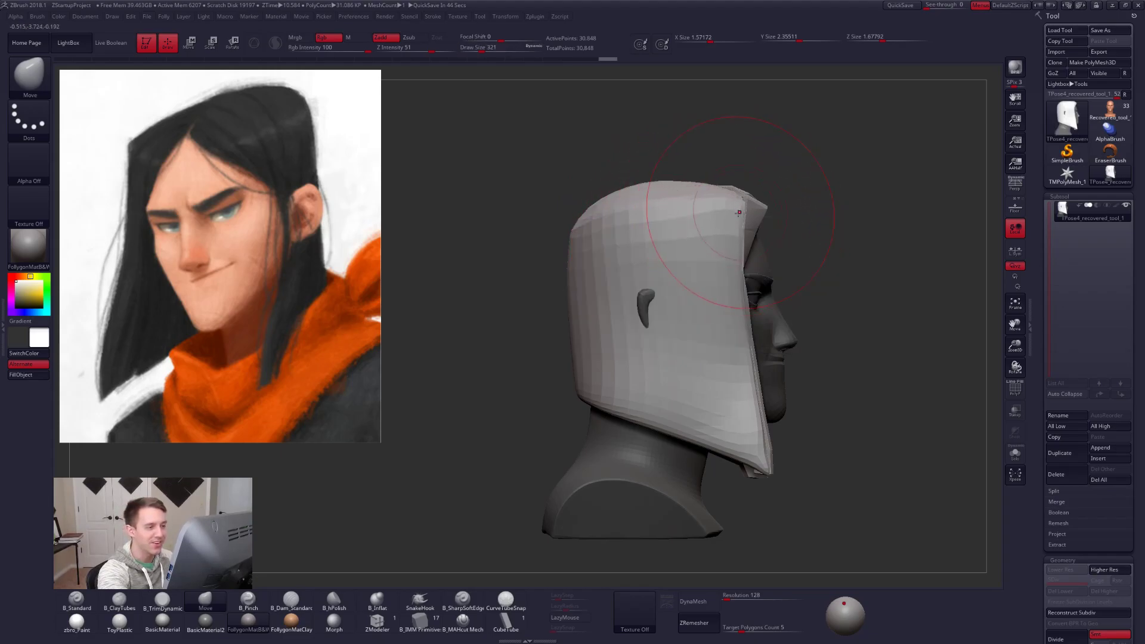
pyautogui.moveTo(654, 213); pyautogui.dragTo(655, 209)
pyautogui.moveTo(656, 210); pyautogui.dragTo(736, 227, button='right')
pyautogui.press('space')
pyautogui.moveTo(619, 253); pyautogui.dragTo(626, 252)
pyautogui.moveTo(626, 253)
pyautogui.keyDown('alt'); pyautogui.mouseDown(button='right')
pyautogui.moveTo(700, 253)
pyautogui.moveTo(715, 238)
pyautogui.mouseUp(button='right'); pyautogui.keyUp('alt')
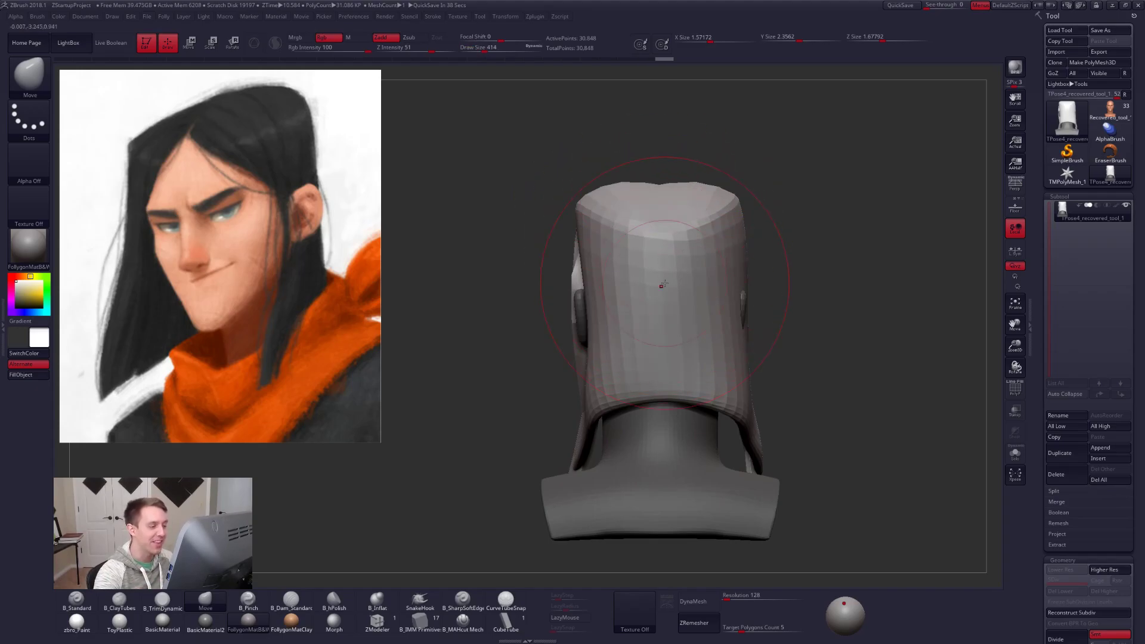
pyautogui.press('space')
pyautogui.moveTo(715, 296); pyautogui.dragTo(712, 295)
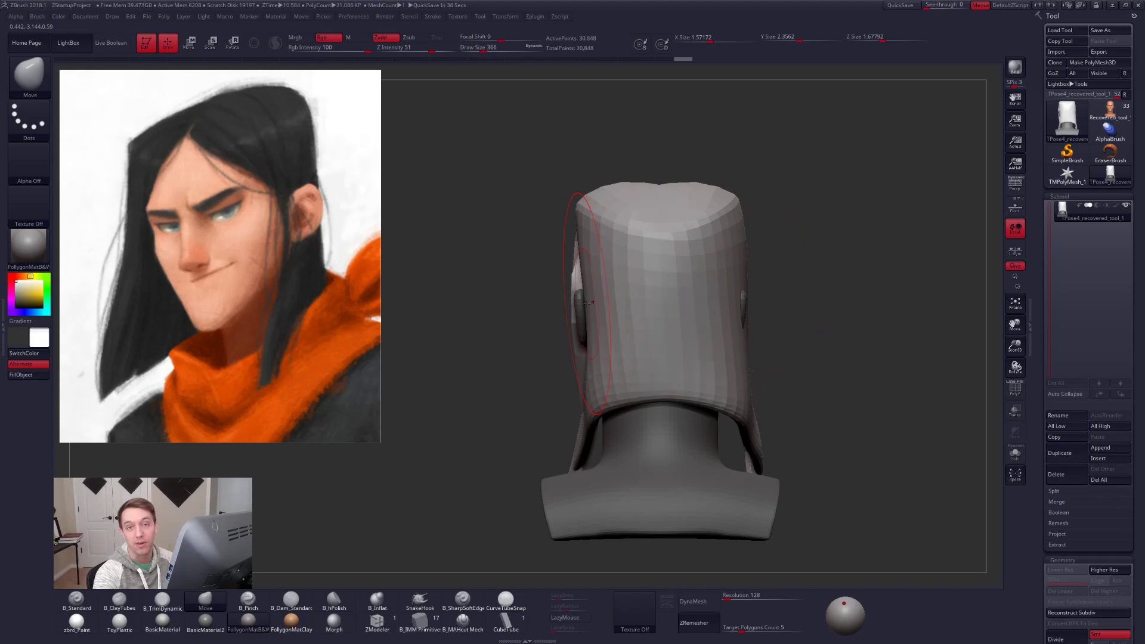
pyautogui.press('space')
pyautogui.moveTo(755, 334); pyautogui.dragTo(755, 338)
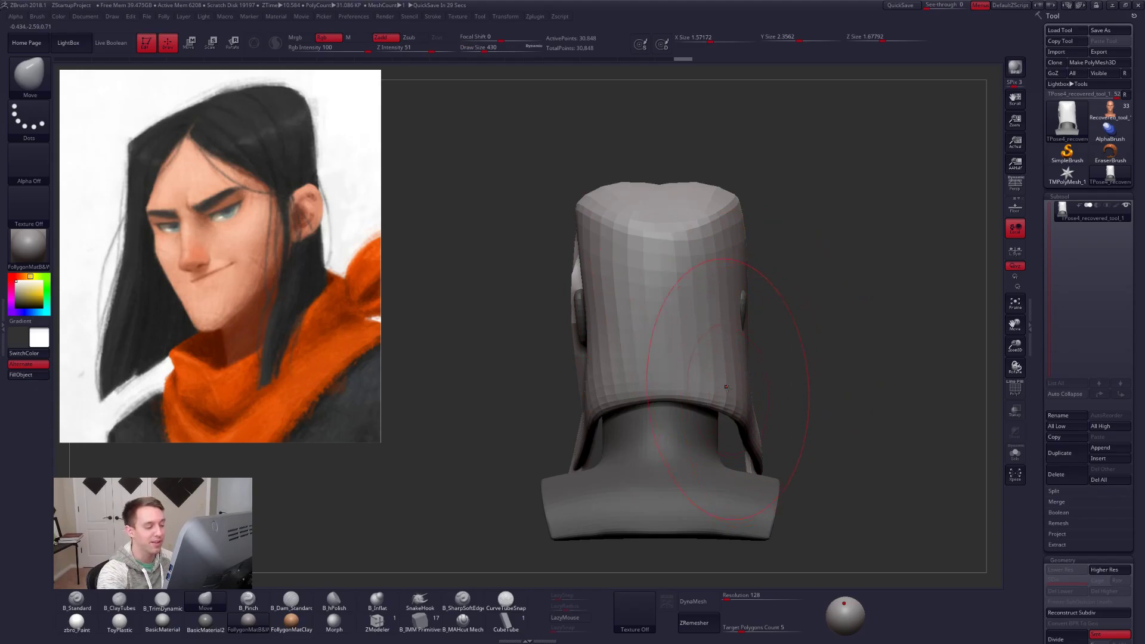
# Refine the hair's silhouette from the back around to the front with the Move brush at draw size 279.
pyautogui.keyDown('alt'); pyautogui.moveTo(726, 389); pyautogui.dragTo(686, 363, button='right'); pyautogui.keyUp('alt')
pyautogui.press('space')
pyautogui.moveTo(684, 363); pyautogui.dragTo(680, 369)
pyautogui.moveTo(680, 371)
pyautogui.keyDown('shift'); pyautogui.mouseDown(button='right')
pyautogui.moveTo(695, 355)
pyautogui.moveTo(683, 348)
pyautogui.moveTo(715, 359)
pyautogui.mouseUp(button='right'); pyautogui.keyUp('shift')
pyautogui.press('space')
pyautogui.moveTo(715, 360); pyautogui.dragTo(720, 359)
pyautogui.keyDown('alt'); pyautogui.moveTo(707, 279); pyautogui.dragTo(709, 322, button='right'); pyautogui.keyUp('alt')
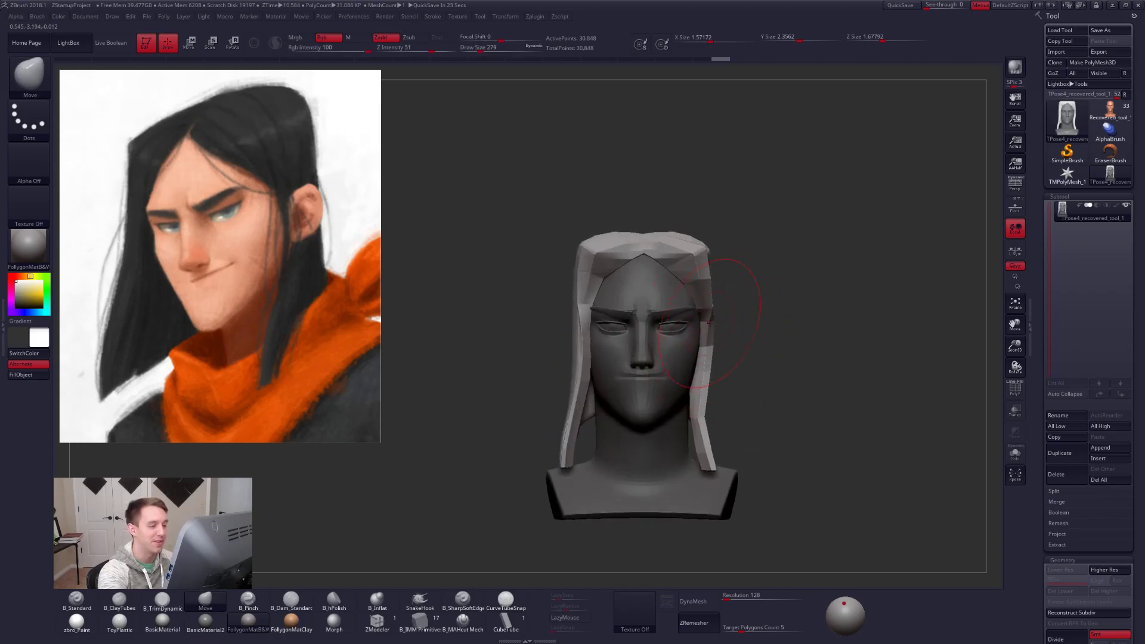
pyautogui.moveTo(710, 276)
pyautogui.mouseDown(button='right')
pyautogui.moveTo(640, 270)
pyautogui.moveTo(756, 293)
pyautogui.moveTo(744, 345)
pyautogui.moveTo(776, 374)
pyautogui.mouseUp(button='right')
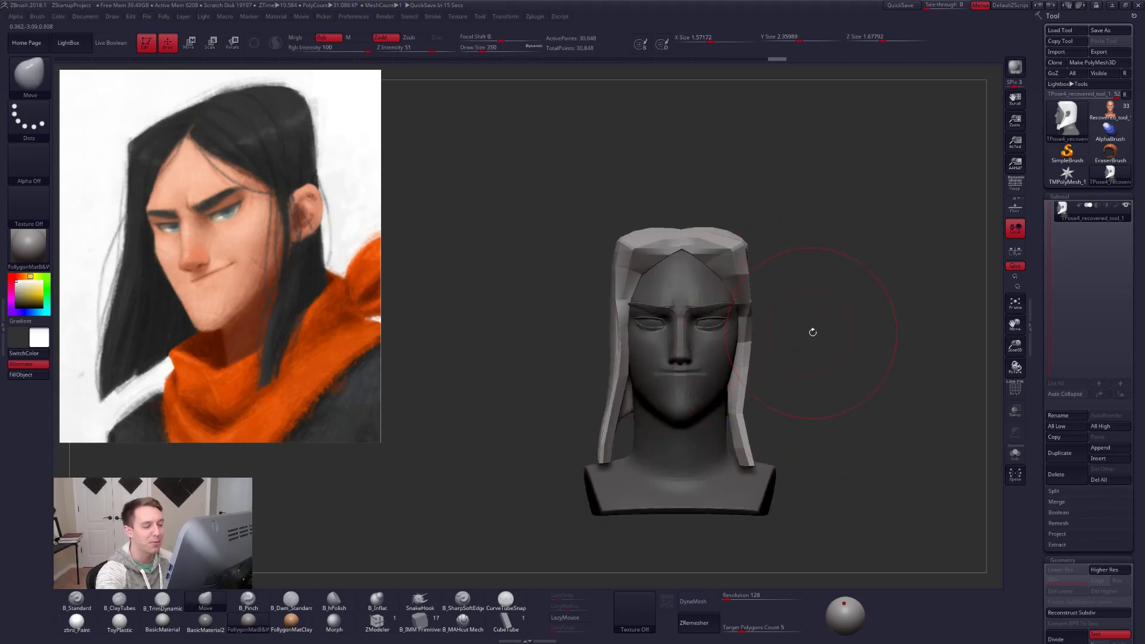
# Turn on perspective and show the TPose mesh at its highest subdivision level, checking the hair from the front and above.
pyautogui.moveTo(812, 332); pyautogui.dragTo(931, 422, button='right')
pyautogui.press('p')
pyautogui.moveTo(913, 376); pyautogui.dragTo(859, 471, button='right')
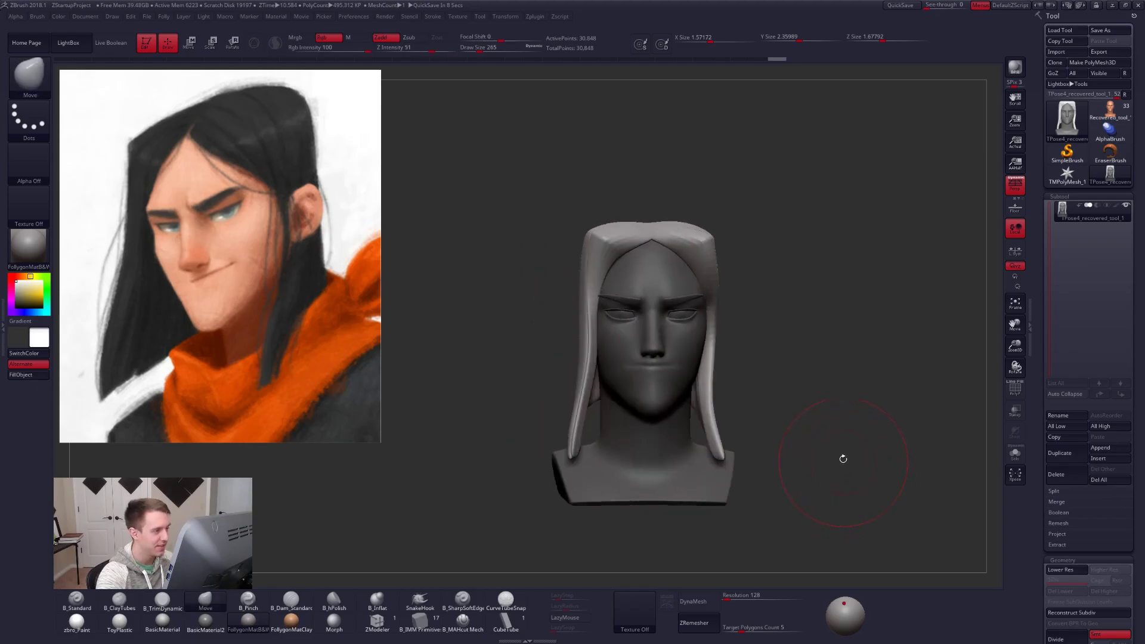
pyautogui.moveTo(696, 324); pyautogui.dragTo(667, 377, button='right')
pyautogui.keyDown('alt'); pyautogui.moveTo(691, 303); pyautogui.dragTo(655, 424, button='right'); pyautogui.keyUp('alt')
pyautogui.press(']')
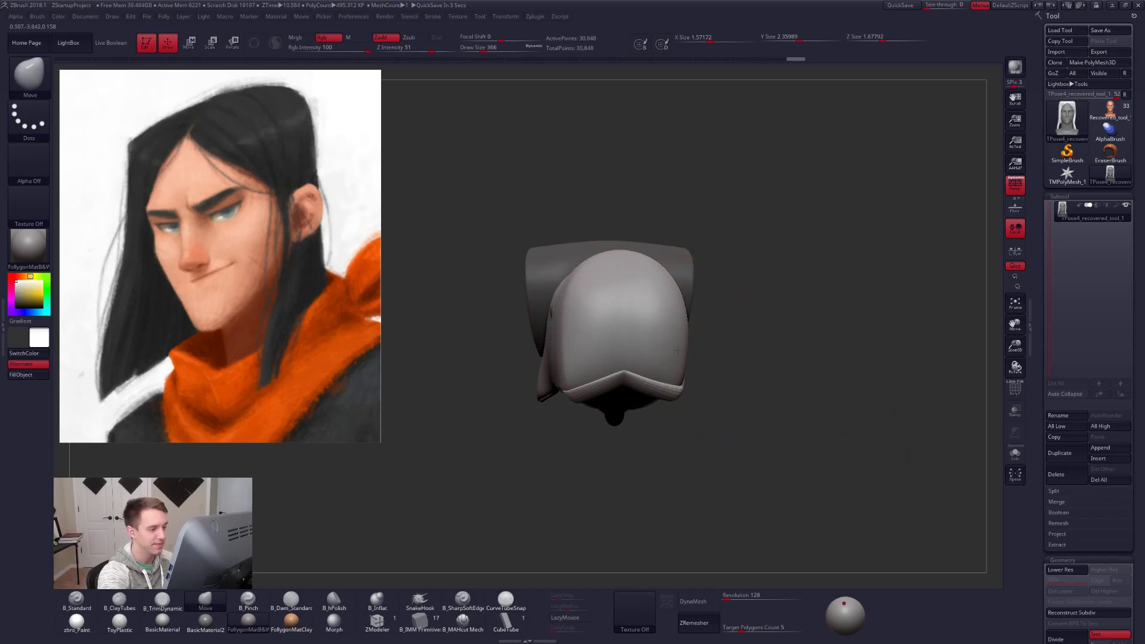
pyautogui.moveTo(675, 325); pyautogui.dragTo(725, 309, button='right')
pyautogui.moveTo(787, 378); pyautogui.dragTo(780, 346, button='right')
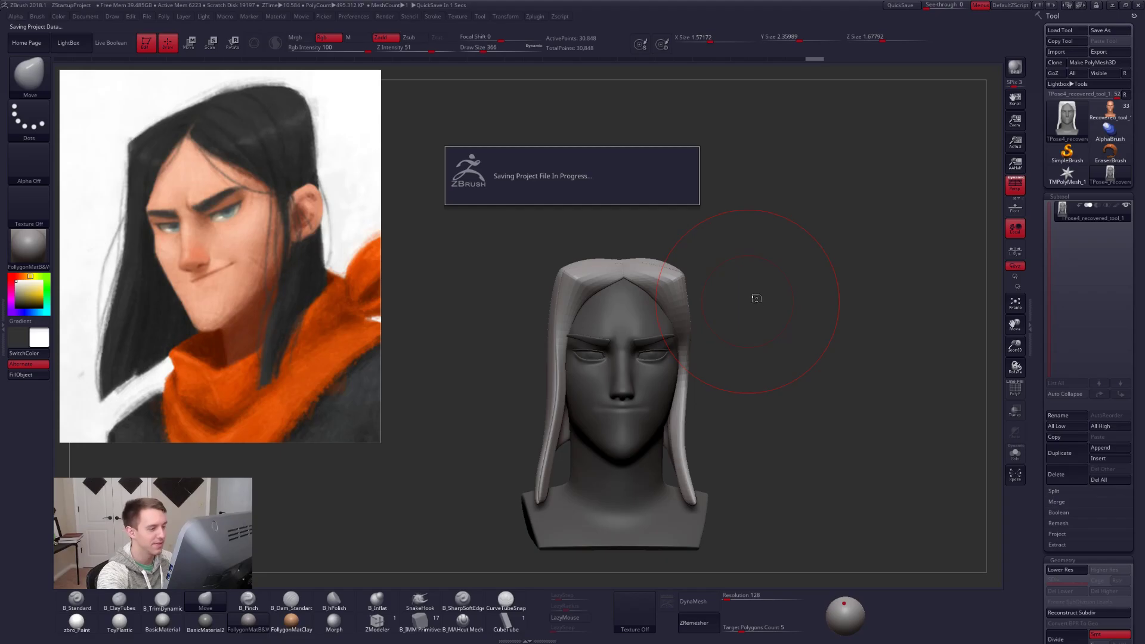
# Fine-tune the hair's upper front shape with the Move brush at draw size 215.
pyautogui.moveTo(737, 286); pyautogui.dragTo(729, 301, button='right')
pyautogui.press('space')
pyautogui.moveTo(732, 293); pyautogui.dragTo(748, 267)
pyautogui.press('space')
pyautogui.moveTo(831, 463)
pyautogui.mouseDown(button='right')
pyautogui.moveTo(807, 493)
pyautogui.moveTo(858, 480)
pyautogui.moveTo(799, 488)
pyautogui.moveTo(738, 411)
pyautogui.moveTo(774, 417)
pyautogui.moveTo(841, 470)
pyautogui.moveTo(831, 480)
pyautogui.moveTo(846, 478)
pyautogui.mouseUp(button='right')
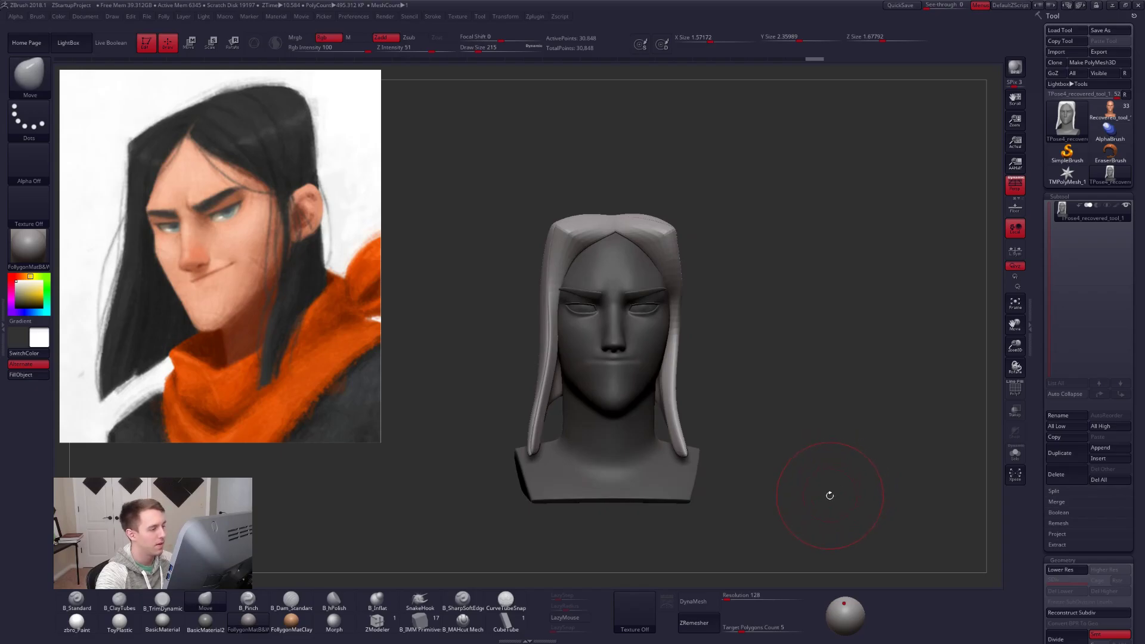
pyautogui.moveTo(791, 489); pyautogui.dragTo(709, 424, button='right')
pyautogui.moveTo(648, 262); pyautogui.dragTo(605, 240, button='right')
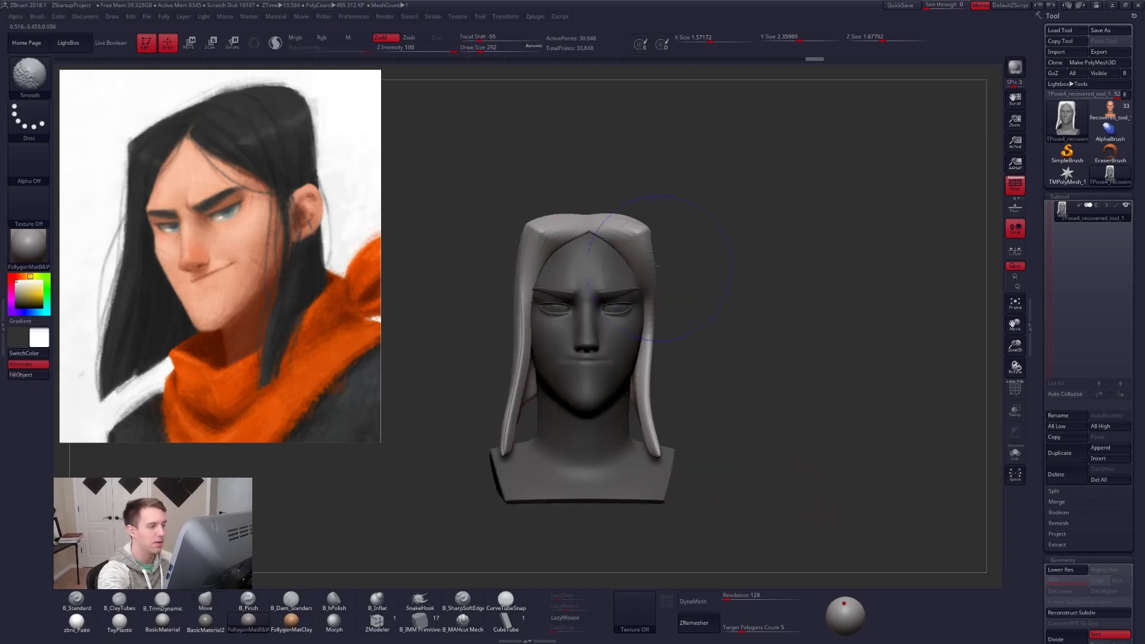
# Lower the unmasked hair by about 0.08 units with a Transpose line, comparing it with the previous position through undo and redo.
pyautogui.moveTo(606, 240)
pyautogui.keyDown('ctrl'); pyautogui.mouseDown()
pyautogui.moveTo(574, 232)
pyautogui.moveTo(574, 161)
pyautogui.mouseUp(); pyautogui.keyUp('ctrl')
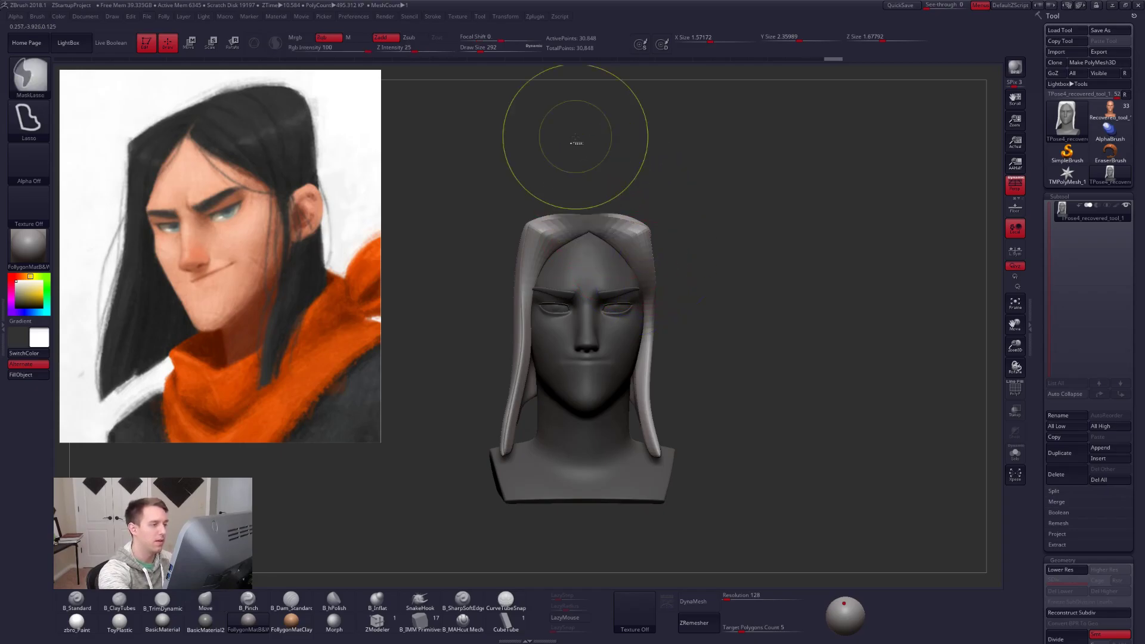
pyautogui.keyDown('ctrl'); pyautogui.click(646, 222); pyautogui.keyUp('ctrl')
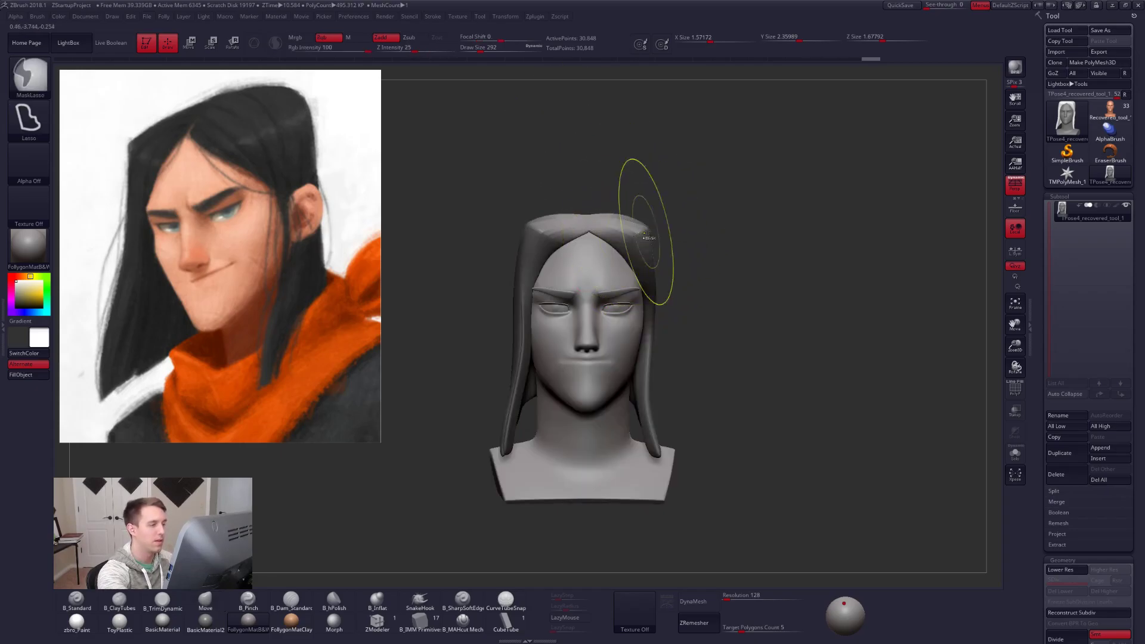
pyautogui.press('w')
pyautogui.moveTo(648, 289); pyautogui.dragTo(648, 429)
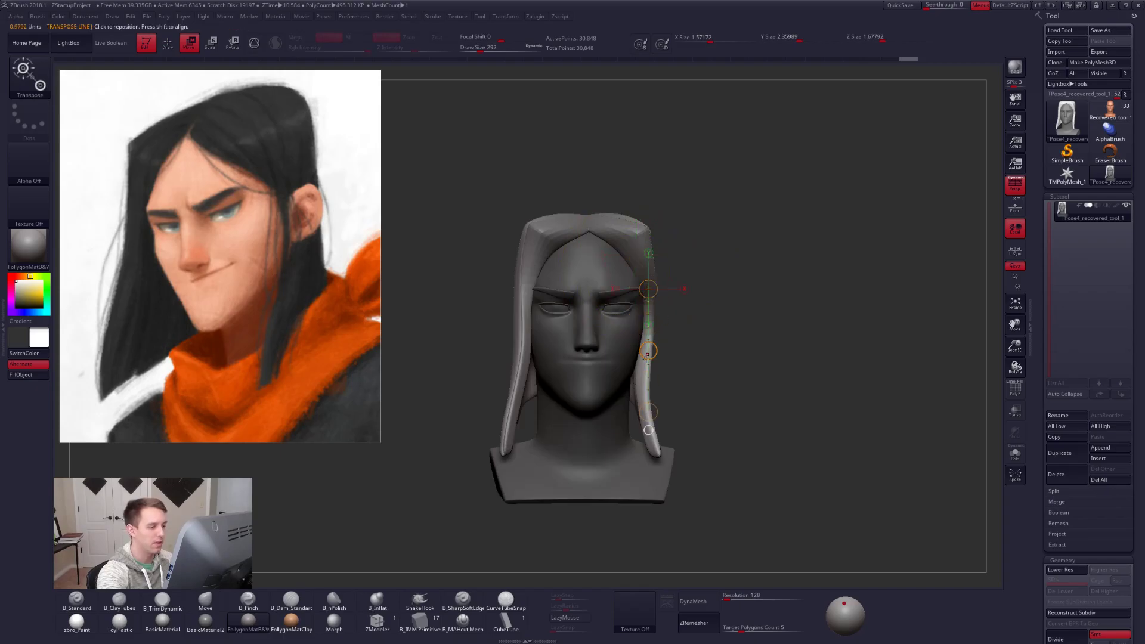
pyautogui.moveTo(649, 352); pyautogui.dragTo(650, 365)
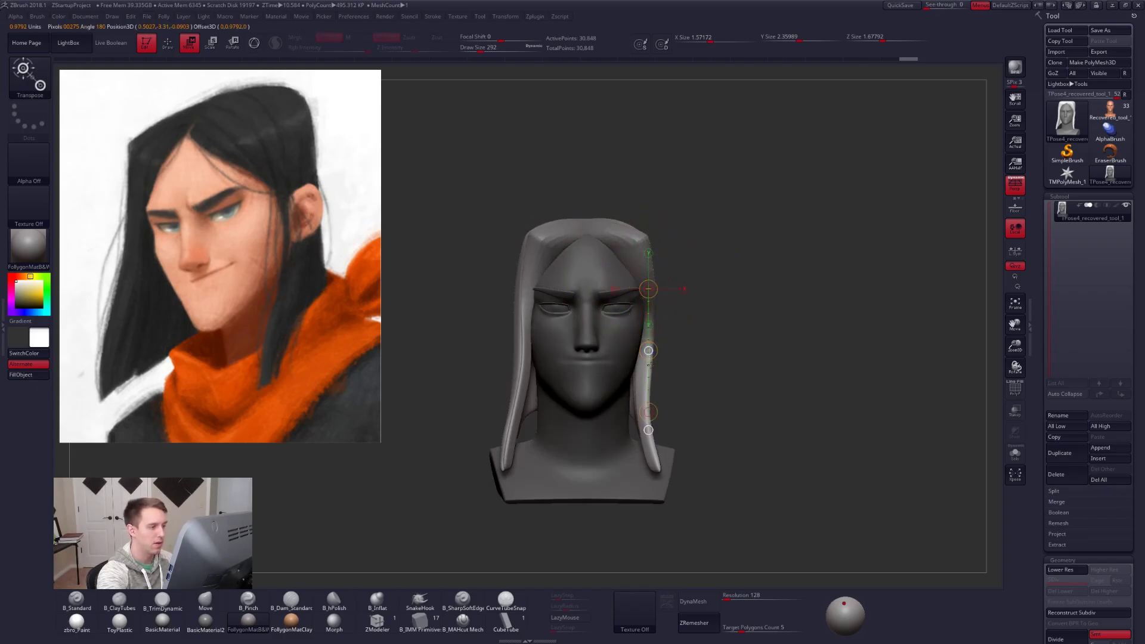
pyautogui.moveTo(889, 471); pyautogui.dragTo(800, 519)
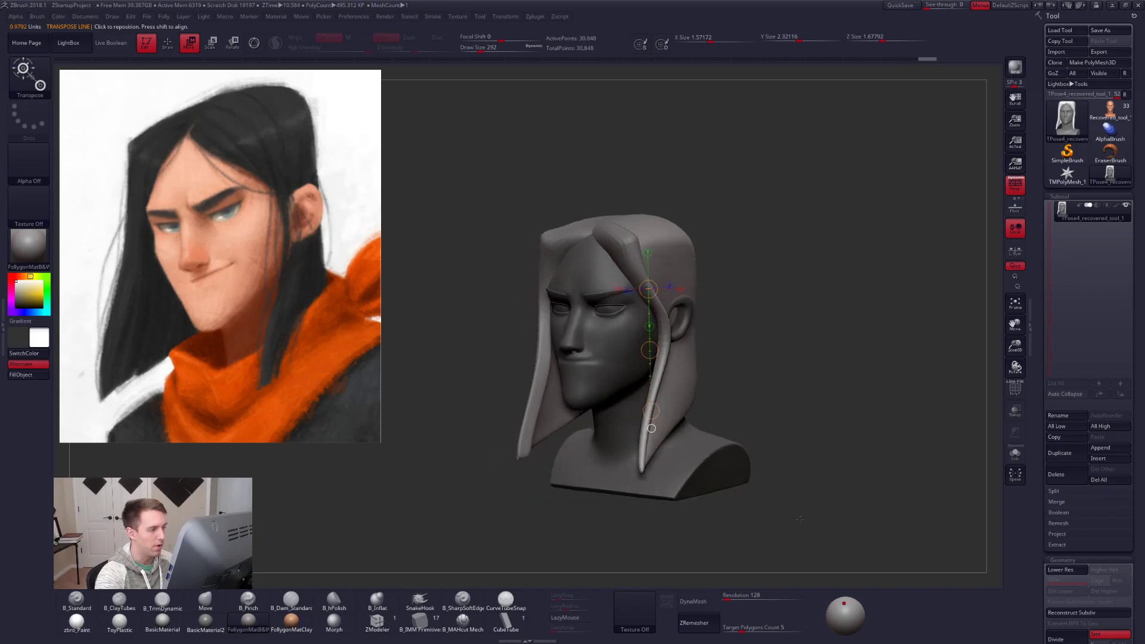
pyautogui.hotkey('ctrl', 'shift')
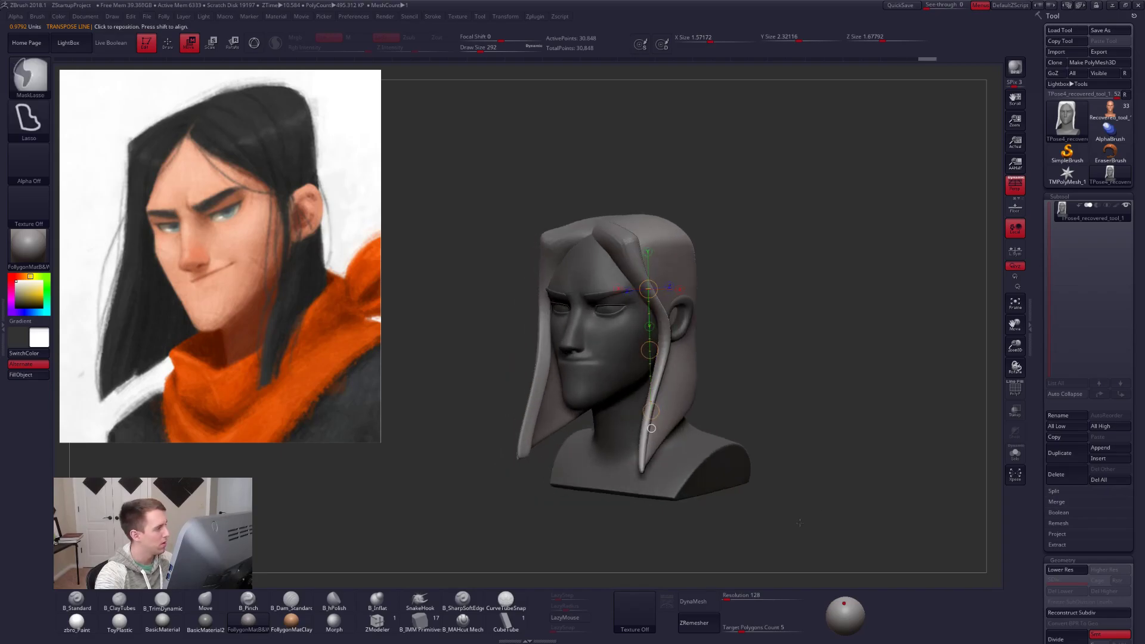
pyautogui.hotkey('ctrl', 'z')
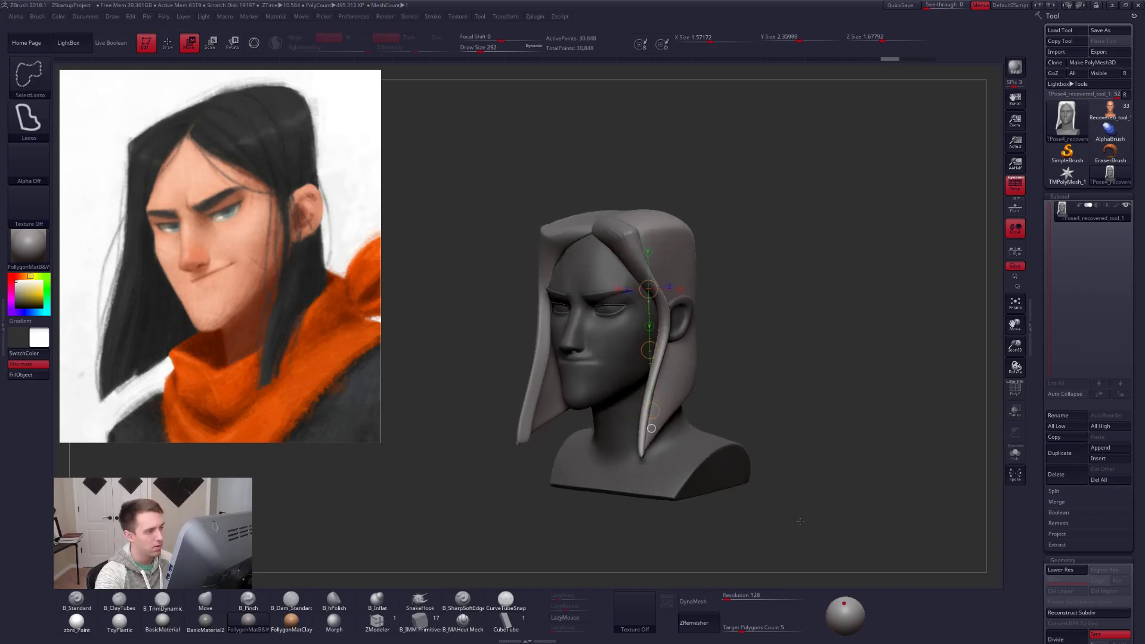
pyautogui.hotkey('ctrl', 'shift', 'z')
pyautogui.moveTo(730, 435); pyautogui.dragTo(826, 436)
# Try adjusting the top of the hair with the Move brush at draw size 239.
pyautogui.press('q')
pyautogui.keyDown('alt'); pyautogui.moveTo(666, 241); pyautogui.dragTo(640, 295, button='right'); pyautogui.keyUp('alt')
pyautogui.press('space')
pyautogui.moveTo(675, 276); pyautogui.dragTo(663, 274)
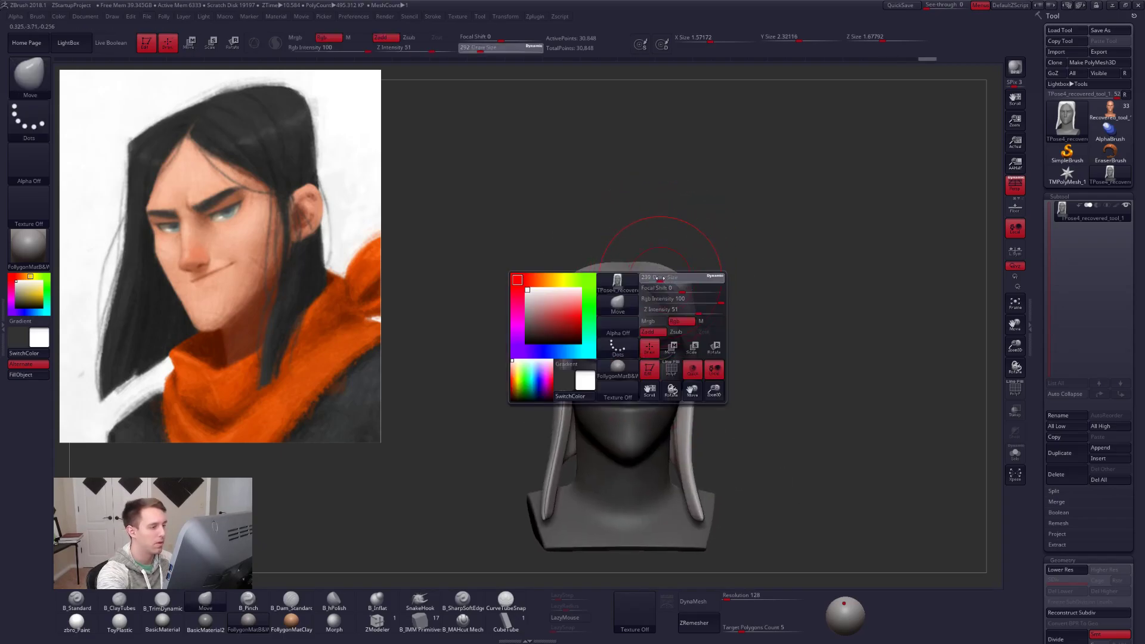
pyautogui.moveTo(666, 235)
pyautogui.mouseDown()
pyautogui.moveTo(727, 278)
pyautogui.moveTo(728, 255)
pyautogui.moveTo(669, 240)
pyautogui.mouseUp()
pyautogui.hotkey('ctrl', 'z')
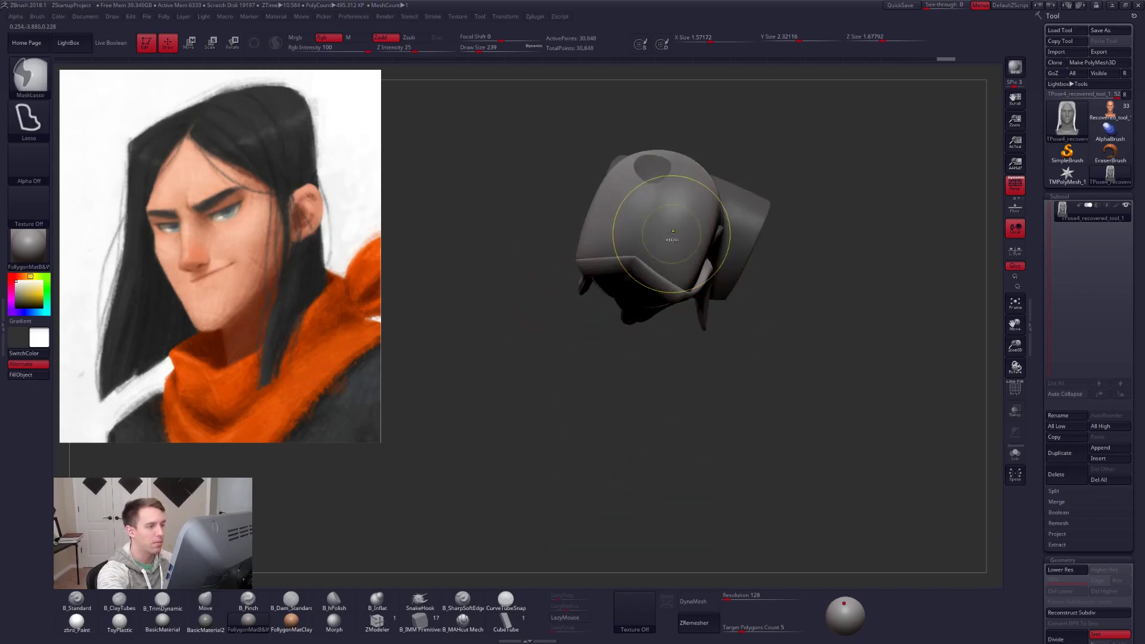
# Mask the back hair piece, leaving the front locks unmasked, with all parts shown.
pyautogui.moveTo(668, 239); pyautogui.dragTo(719, 220, button='right')
pyautogui.hotkey('shift', 'd')
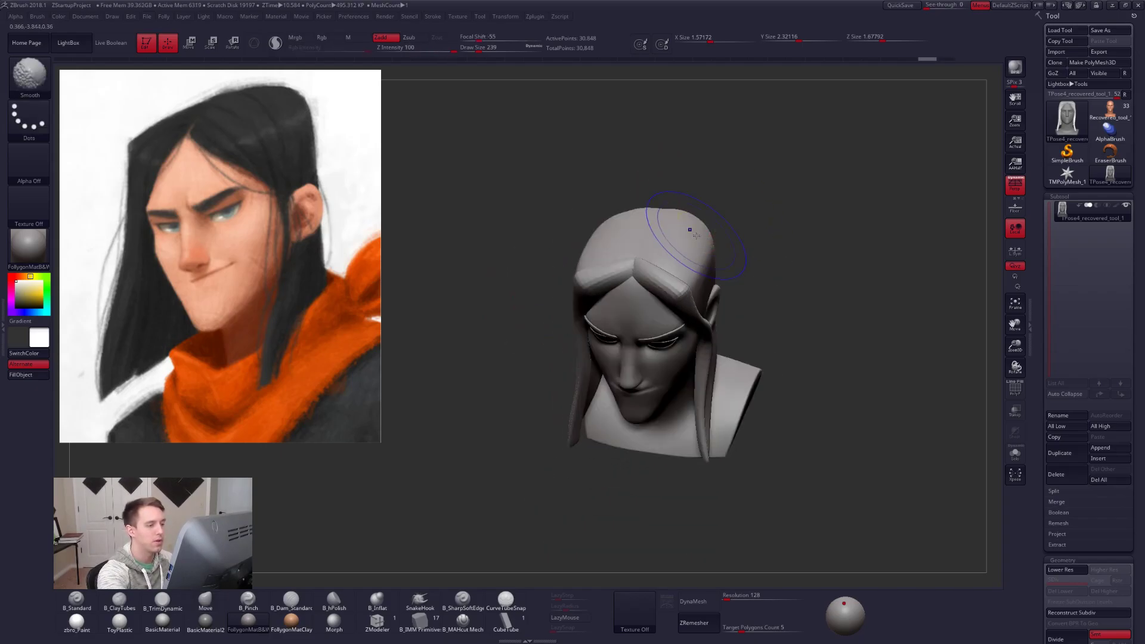
pyautogui.keyDown('ctrl'); pyautogui.keyDown('shift'); pyautogui.click(693, 231); pyautogui.keyUp('shift'); pyautogui.keyUp('ctrl')
pyautogui.keyDown('ctrl'); pyautogui.keyDown('shift'); pyautogui.click(723, 225); pyautogui.keyUp('shift'); pyautogui.keyUp('ctrl')
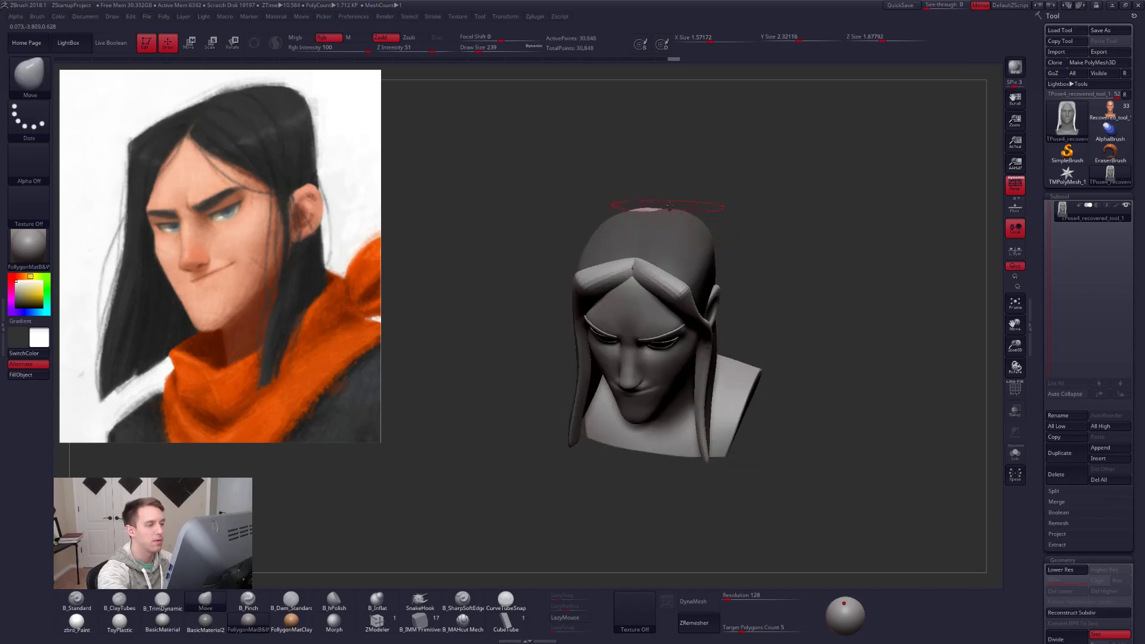
# Adjust the front hair locks around the part with the Move brush at draw size 203, and clear the mask.
pyautogui.moveTo(656, 221); pyautogui.dragTo(605, 263, button='right')
pyautogui.press('space')
pyautogui.click(646, 219)
pyautogui.moveTo(626, 186); pyautogui.dragTo(668, 280, button='right')
pyautogui.press('space')
pyautogui.keyDown('ctrl'); pyautogui.moveTo(724, 284); pyautogui.dragTo(714, 288); pyautogui.keyUp('ctrl')
pyautogui.moveTo(714, 288); pyautogui.dragTo(665, 302, button='right')
# Turn on the polygroup wireframe display and hide every hair piece so only the head remains.
pyautogui.keyDown('ctrl'); pyautogui.keyDown('shift'); pyautogui.click(666, 304); pyautogui.keyUp('shift'); pyautogui.keyUp('ctrl')
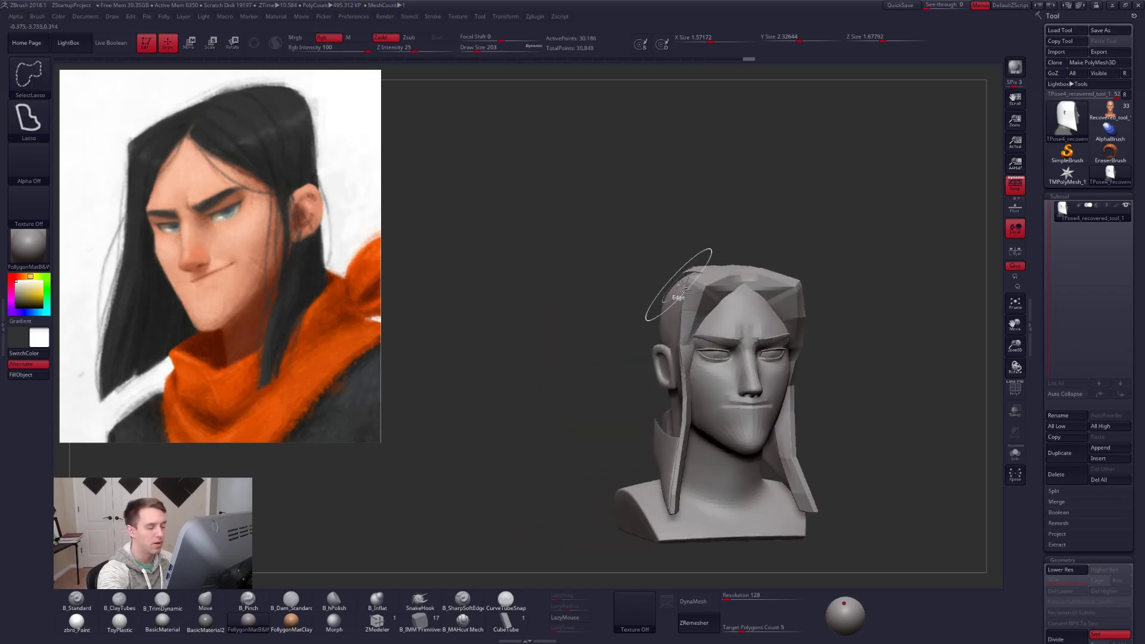
pyautogui.keyDown('ctrl'); pyautogui.keyDown('shift'); pyautogui.click(717, 276); pyautogui.keyUp('shift'); pyautogui.keyUp('ctrl')
pyautogui.hotkey('shift', 'f')
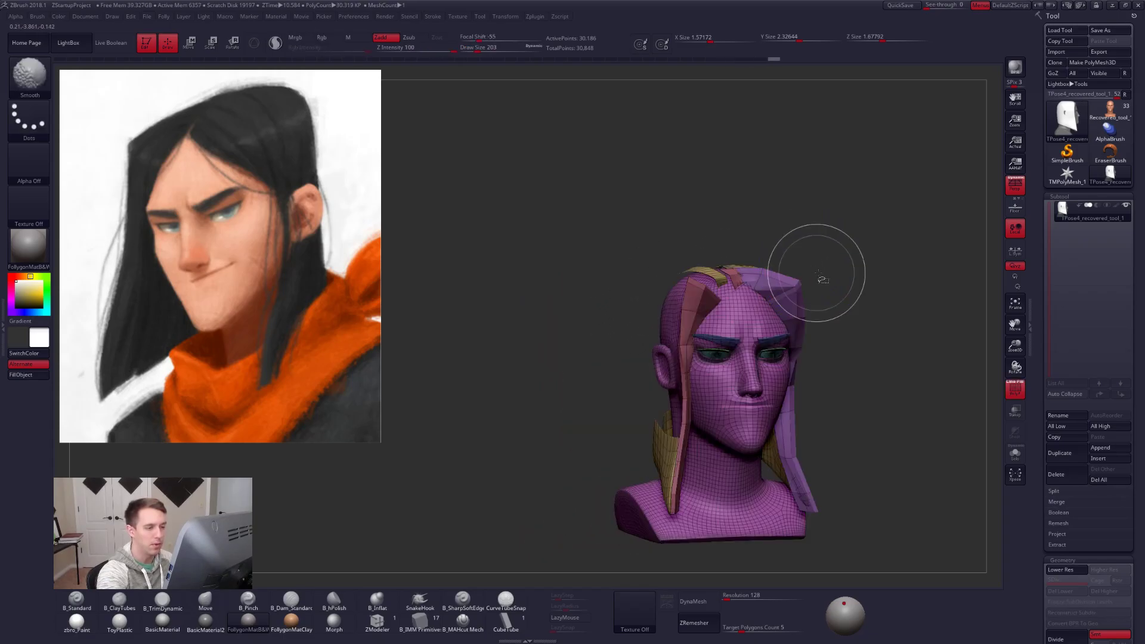
pyautogui.hotkey('ctrl', 'f')
pyautogui.keyDown('ctrl'); pyautogui.keyDown('shift'); pyautogui.click(810, 504); pyautogui.keyUp('shift'); pyautogui.keyUp('ctrl')
pyautogui.moveTo(853, 411); pyautogui.dragTo(789, 386, button='right')
pyautogui.keyDown('ctrl'); pyautogui.keyDown('shift'); pyautogui.click(789, 386); pyautogui.keyUp('shift'); pyautogui.keyUp('ctrl')
pyautogui.keyDown('ctrl'); pyautogui.keyDown('shift'); pyautogui.click(726, 280); pyautogui.keyUp('shift'); pyautogui.keyUp('ctrl')
pyautogui.keyDown('ctrl'); pyautogui.keyDown('shift'); pyautogui.moveTo(750, 225); pyautogui.dragTo(718, 243); pyautogui.keyUp('shift'); pyautogui.keyUp('ctrl')
pyautogui.keyDown('ctrl'); pyautogui.keyDown('shift'); pyautogui.click(696, 275); pyautogui.keyUp('shift'); pyautogui.keyUp('ctrl')
pyautogui.keyDown('ctrl'); pyautogui.keyDown('shift'); pyautogui.click(667, 273); pyautogui.keyUp('shift'); pyautogui.keyUp('ctrl')
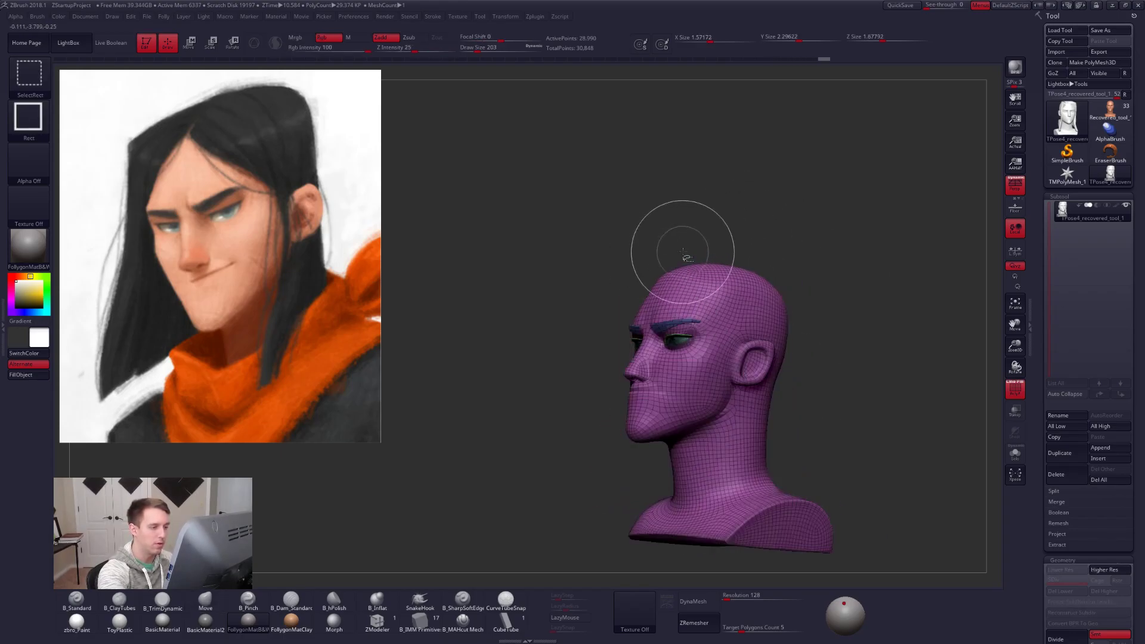
# Mask the head, show all parts, turn off the wireframe display, and return to the highest subdivision level.
pyautogui.keyDown('ctrl'); pyautogui.click(698, 239); pyautogui.keyUp('ctrl')
pyautogui.keyDown('ctrl'); pyautogui.keyDown('shift'); pyautogui.click(708, 230); pyautogui.keyUp('shift'); pyautogui.keyUp('ctrl')
pyautogui.moveTo(826, 295); pyautogui.dragTo(668, 298)
pyautogui.hotkey('shift', 'f')
pyautogui.press('d')
pyautogui.press('d')
# Reshape the hair's crown and top outline with the Move brush at draw sizes 227 and 366.
pyautogui.press('space')
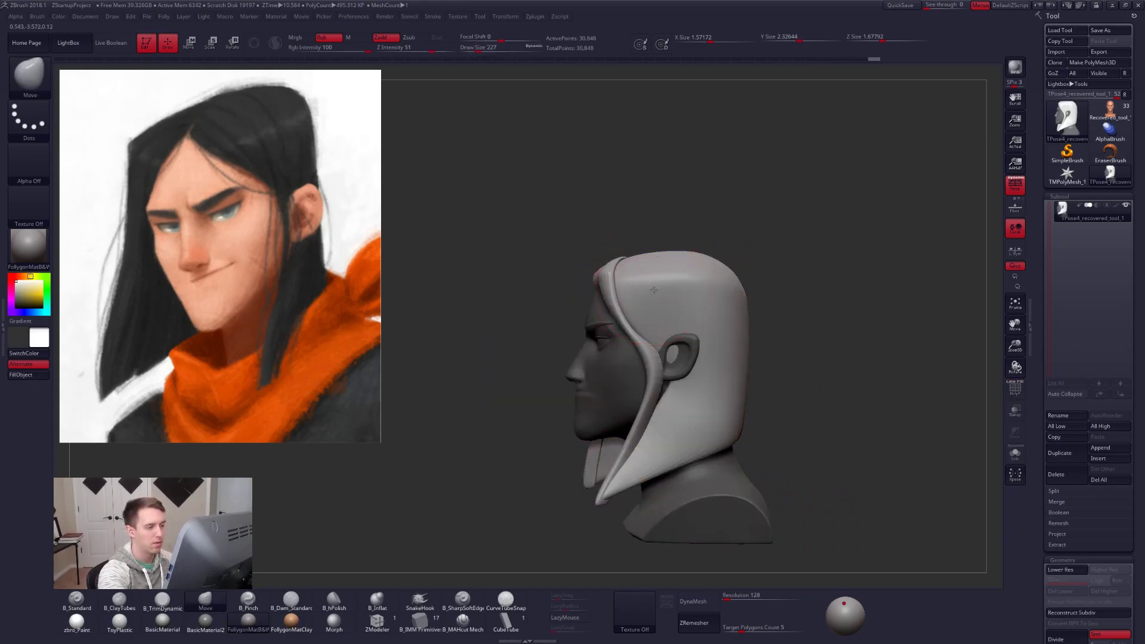
pyautogui.moveTo(524, 288); pyautogui.dragTo(650, 287)
pyautogui.moveTo(444, 285); pyautogui.dragTo(570, 283)
pyautogui.keyDown('alt'); pyautogui.moveTo(584, 290); pyautogui.dragTo(692, 327, button='right'); pyautogui.keyUp('alt')
pyautogui.press('space')
pyautogui.press('space')
pyautogui.moveTo(665, 312); pyautogui.dragTo(676, 313)
pyautogui.moveTo(686, 319)
pyautogui.mouseDown(button='right')
pyautogui.moveTo(649, 322)
pyautogui.moveTo(705, 355)
pyautogui.moveTo(644, 447)
pyautogui.mouseUp(button='right')
pyautogui.press('space')
pyautogui.moveTo(664, 326); pyautogui.dragTo(676, 326)
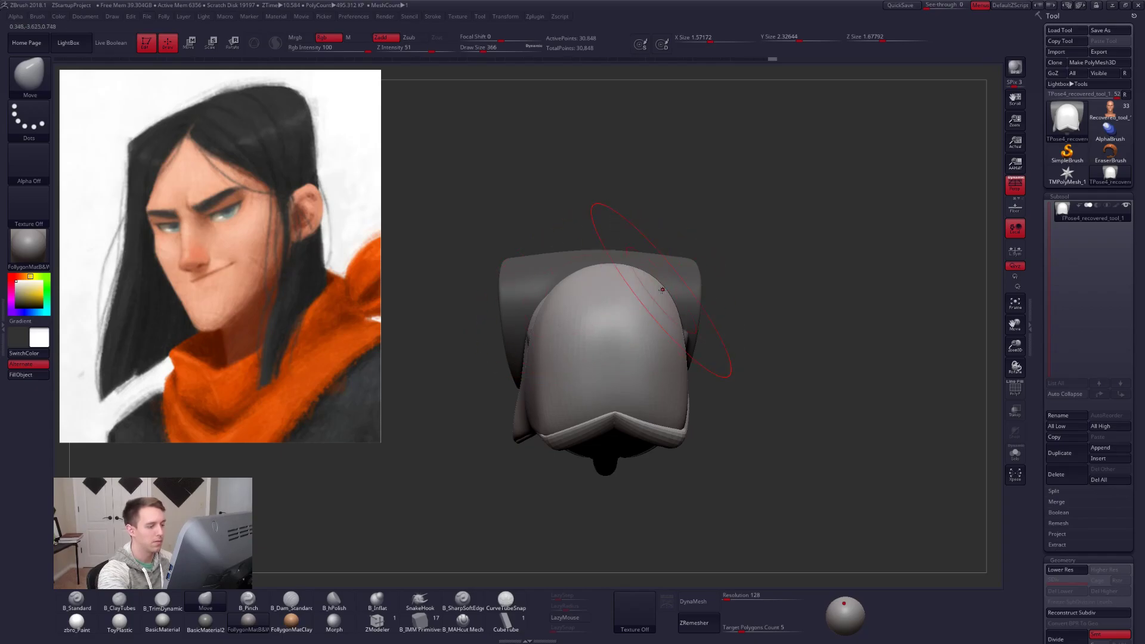
# Refine the hair's sides and upper front with the Move brush at draw sizes 140 and 265.
pyautogui.moveTo(910, 409)
pyautogui.mouseDown()
pyautogui.moveTo(894, 322)
pyautogui.moveTo(861, 376)
pyautogui.moveTo(831, 368)
pyautogui.moveTo(840, 479)
pyautogui.moveTo(759, 442)
pyautogui.moveTo(832, 450)
pyautogui.mouseUp()
pyautogui.press('space')
pyautogui.press('space')
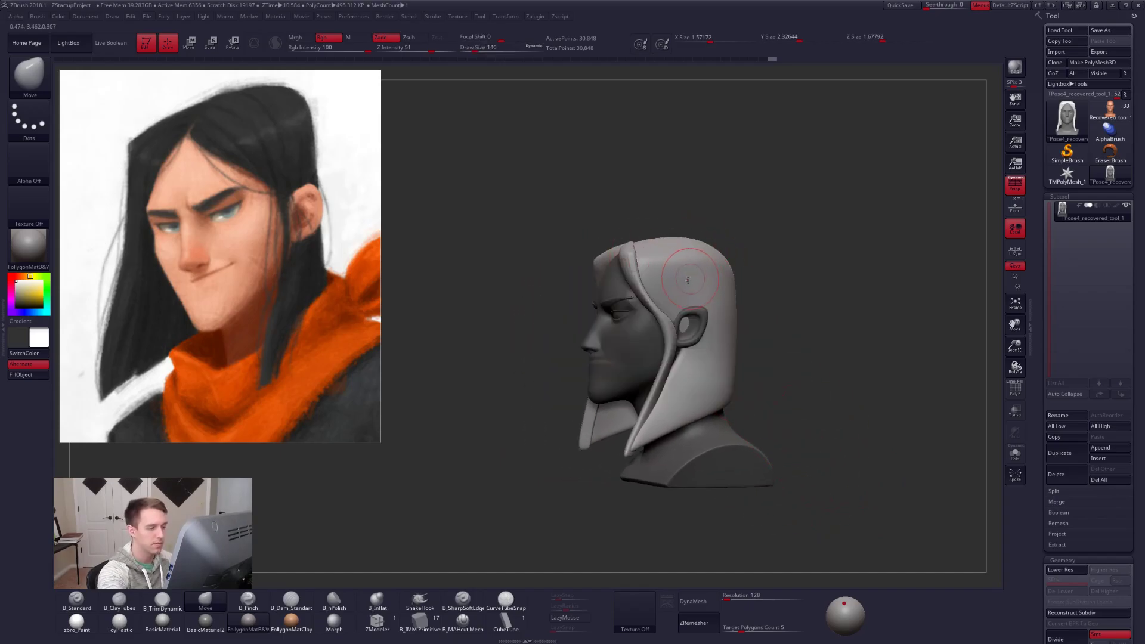
pyautogui.moveTo(787, 406); pyautogui.dragTo(841, 412)
pyautogui.press('space')
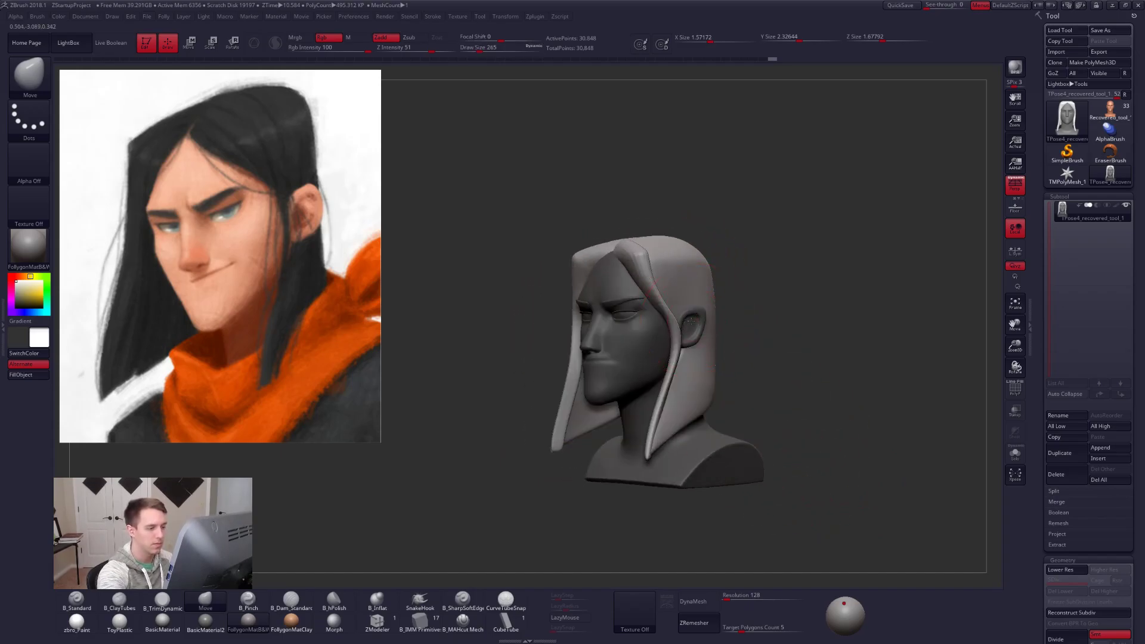
pyautogui.keyDown('shift'); pyautogui.moveTo(692, 322); pyautogui.dragTo(709, 315, button='right'); pyautogui.keyUp('shift')
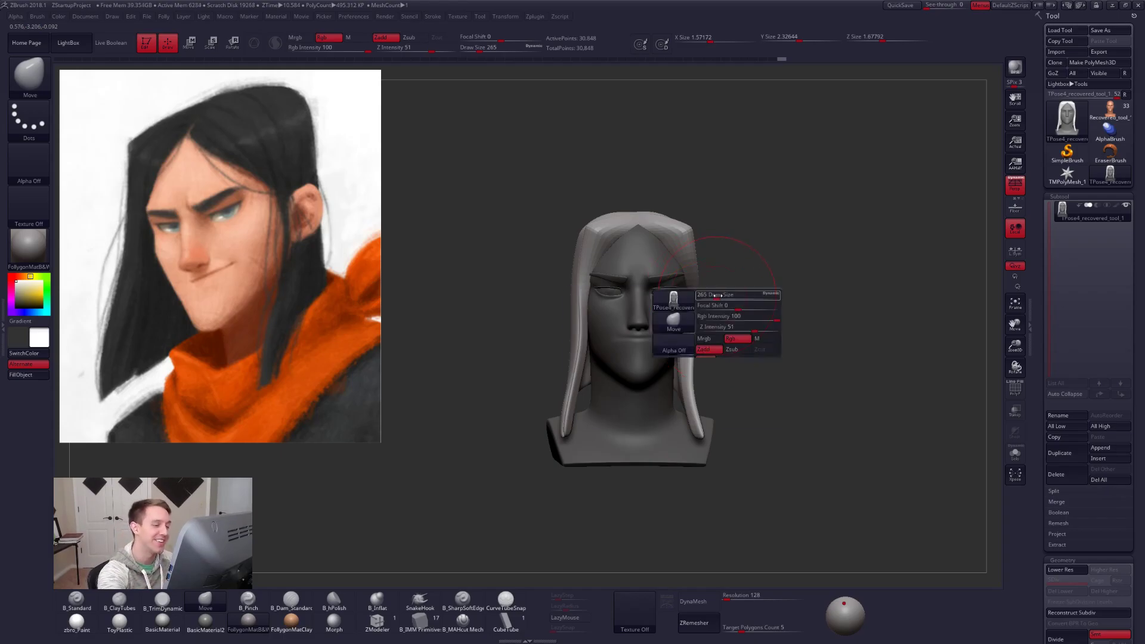
pyautogui.moveTo(726, 289)
pyautogui.mouseDown()
pyautogui.moveTo(697, 292)
pyautogui.moveTo(760, 285)
pyautogui.mouseUp()
pyautogui.press('space')
pyautogui.moveTo(654, 237)
pyautogui.mouseDown()
pyautogui.moveTo(635, 234)
pyautogui.moveTo(684, 257)
pyautogui.moveTo(644, 288)
pyautogui.mouseUp()
# Switch to the B_Pinch brush at draw size 170 over the hair's upper back edge.
pyautogui.press('space')
pyautogui.moveTo(644, 289); pyautogui.dragTo(662, 285, button='right')
pyautogui.moveTo(591, 283)
pyautogui.keyDown('alt'); pyautogui.mouseDown(button='right')
pyautogui.moveTo(648, 282)
pyautogui.moveTo(655, 295)
pyautogui.mouseUp(button='right'); pyautogui.keyUp('alt')
pyautogui.press('5')
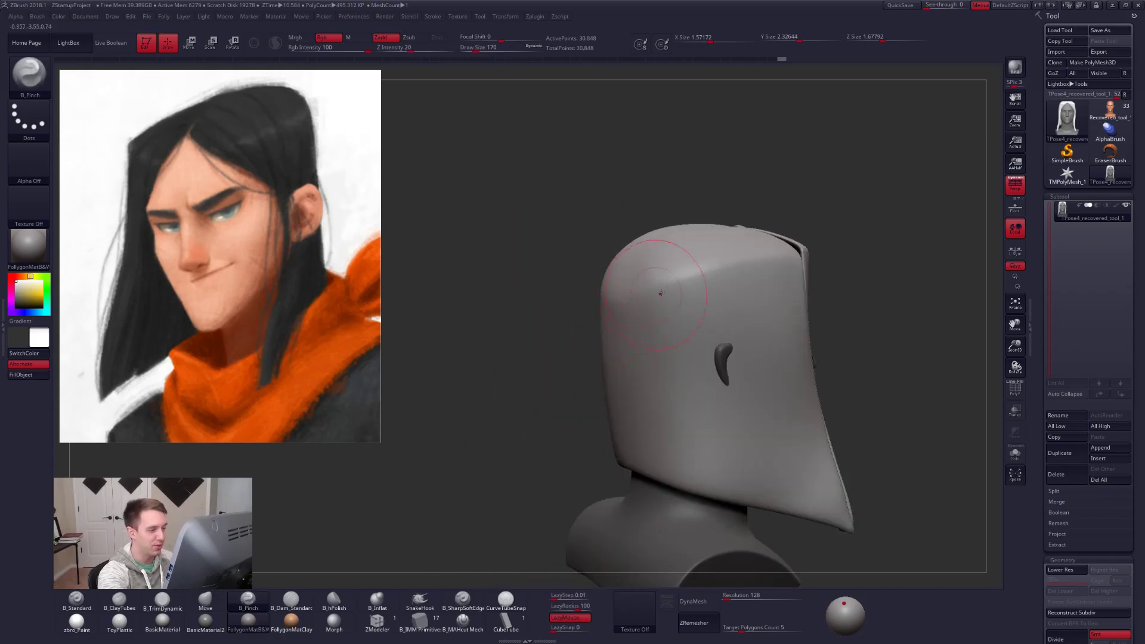
# Transfer the reshaped merged mesh back onto the original subtools with TPose|SubT.
pyautogui.keyDown('shift'); pyautogui.moveTo(637, 316); pyautogui.dragTo(663, 320); pyautogui.keyUp('shift')
pyautogui.moveTo(632, 322); pyautogui.dragTo(698, 331, button='right')
pyautogui.moveTo(697, 331)
pyautogui.keyDown('ctrl'); pyautogui.mouseDown(button='right')
pyautogui.moveTo(689, 335)
pyautogui.moveTo(698, 304)
pyautogui.mouseUp(button='right'); pyautogui.keyUp('ctrl')
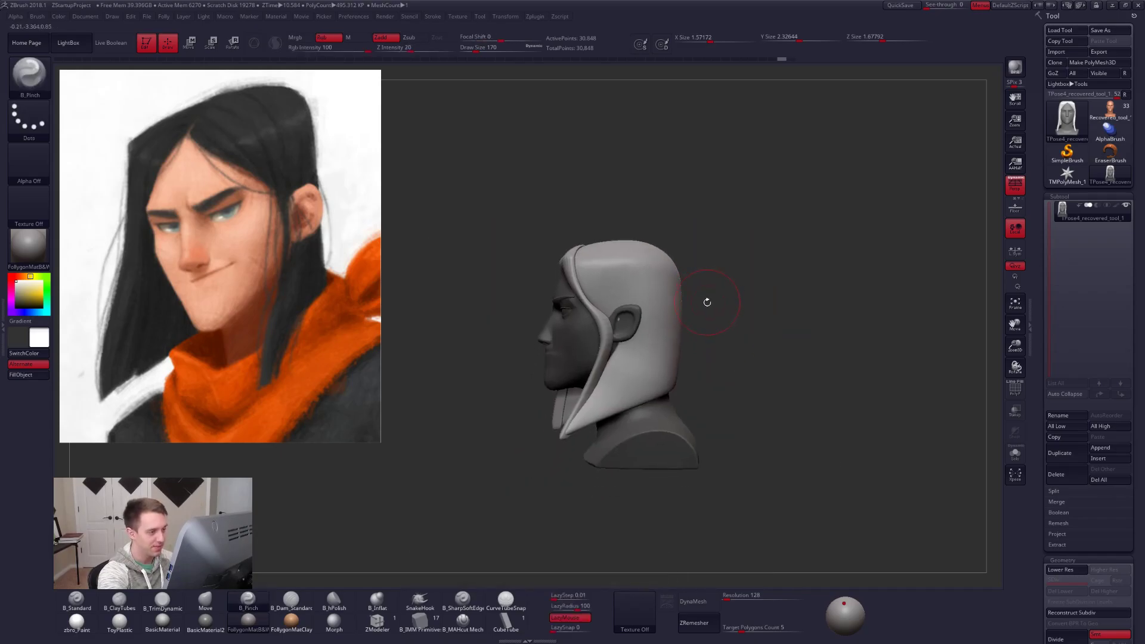
pyautogui.keyDown('ctrl'); pyautogui.moveTo(723, 299); pyautogui.dragTo(743, 292); pyautogui.keyUp('ctrl')
pyautogui.press('space')
pyautogui.click(776, 434)
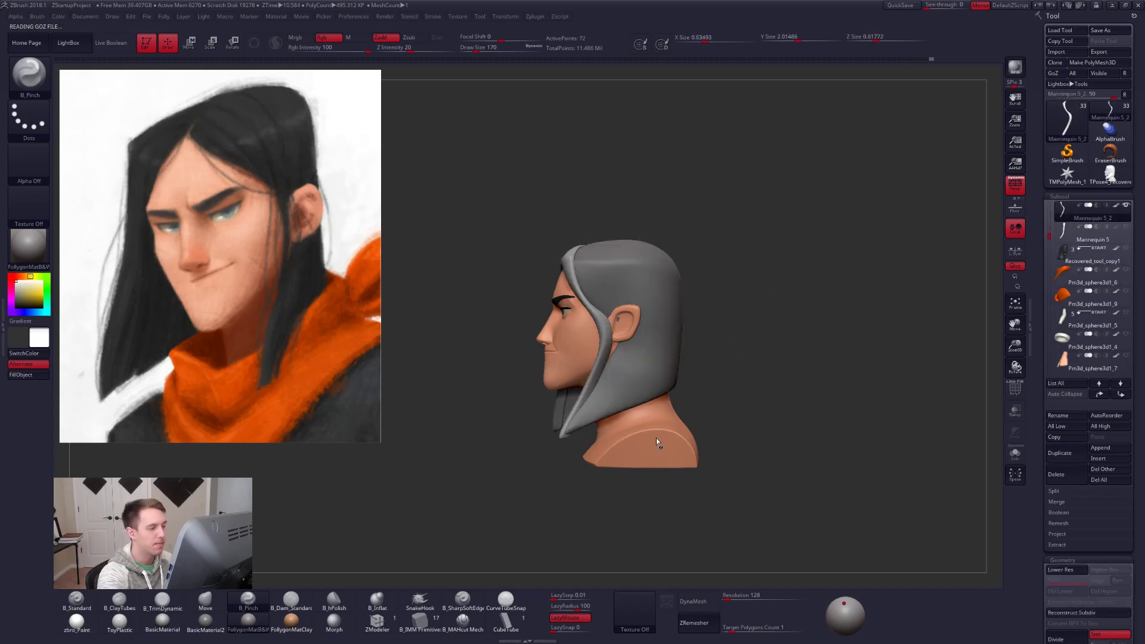
# Select the main hair shell subtool and isolate it.
pyautogui.moveTo(695, 355); pyautogui.dragTo(697, 315)
pyautogui.keyDown('alt'); pyautogui.moveTo(616, 288); pyautogui.dragTo(662, 314); pyautogui.keyUp('alt')
pyautogui.moveTo(686, 251)
pyautogui.mouseDown()
pyautogui.moveTo(632, 274)
pyautogui.moveTo(675, 273)
pyautogui.moveTo(668, 263)
pyautogui.moveTo(645, 275)
pyautogui.mouseUp()
pyautogui.keyDown('alt'); pyautogui.click(647, 269); pyautogui.keyUp('alt')
pyautogui.hotkey('shift', 's')
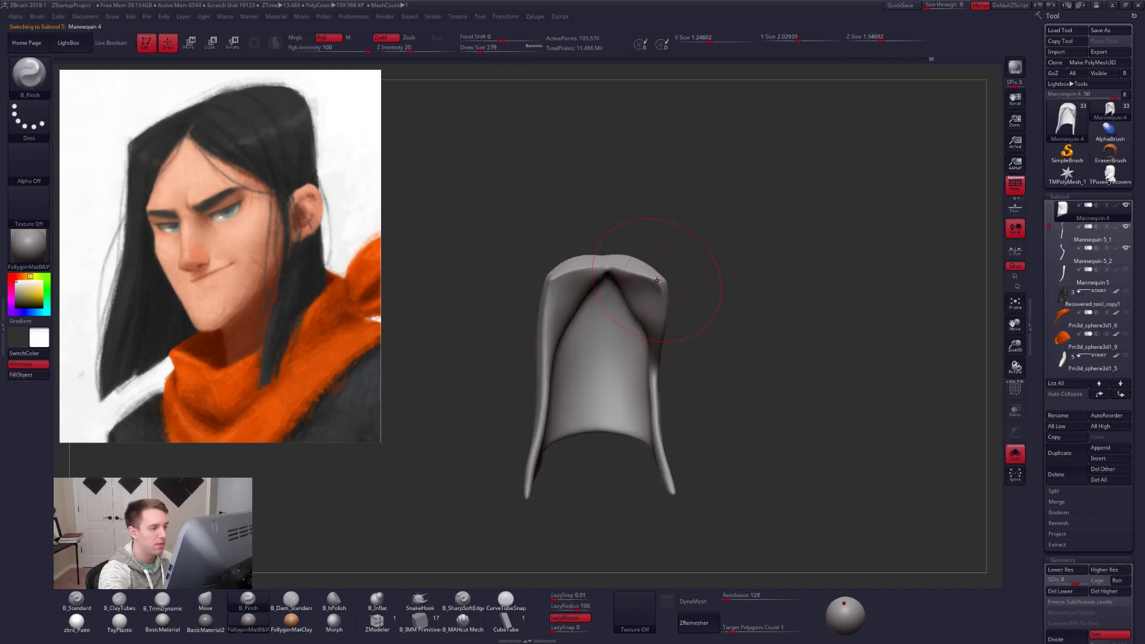
# Show the full head and reshape the main hair shell using the Move brush at draw size 160.
pyautogui.keyDown('alt'); pyautogui.moveTo(706, 229); pyautogui.dragTo(738, 246); pyautogui.keyUp('alt')
pyautogui.press('space')
pyautogui.moveTo(684, 281)
pyautogui.mouseDown()
pyautogui.moveTo(659, 281)
pyautogui.moveTo(659, 308)
pyautogui.mouseUp()
pyautogui.hotkey('shift', 's')
pyautogui.press('s')
pyautogui.press('b')
pyautogui.press('m')
pyautogui.press('v')
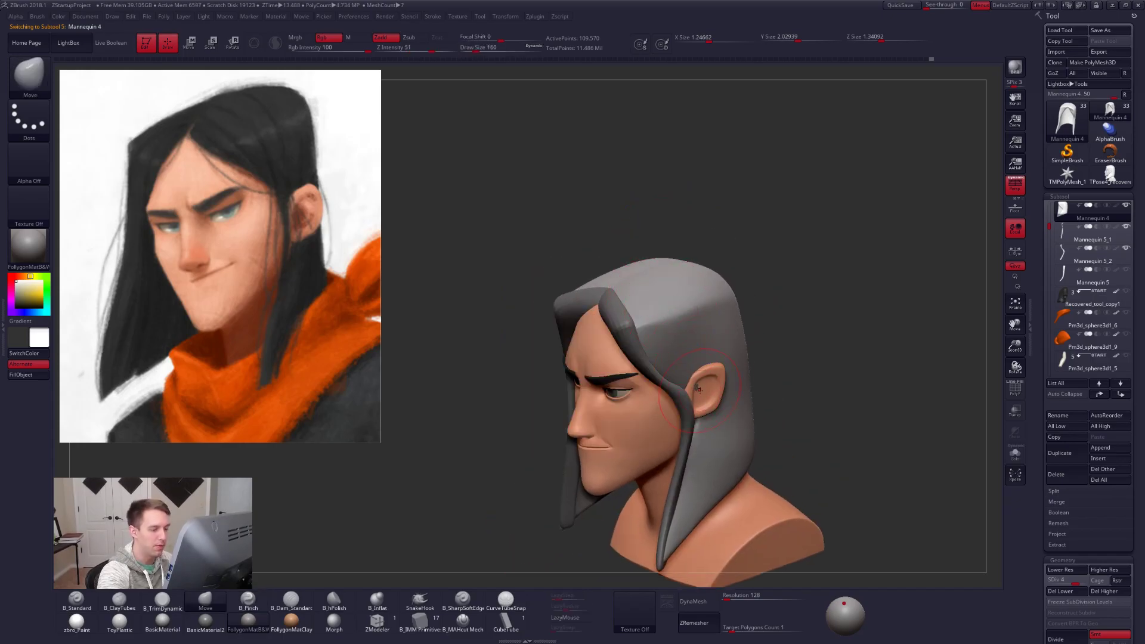
pyautogui.moveTo(697, 389)
pyautogui.mouseDown(button='right')
pyautogui.moveTo(678, 391)
pyautogui.moveTo(684, 366)
pyautogui.mouseUp(button='right')
# Sharpen the upper front corner of the isolated hair shell using the Pinch brush at draw size 150.
pyautogui.press('b')
pyautogui.press('p')
pyautogui.press('i')
pyautogui.press('space')
pyautogui.moveTo(736, 358); pyautogui.dragTo(729, 358)
pyautogui.hotkey('alt', 's')
pyautogui.moveTo(739, 366); pyautogui.dragTo(693, 384, button='right')
pyautogui.moveTo(720, 337); pyautogui.dragTo(574, 267, button='right')
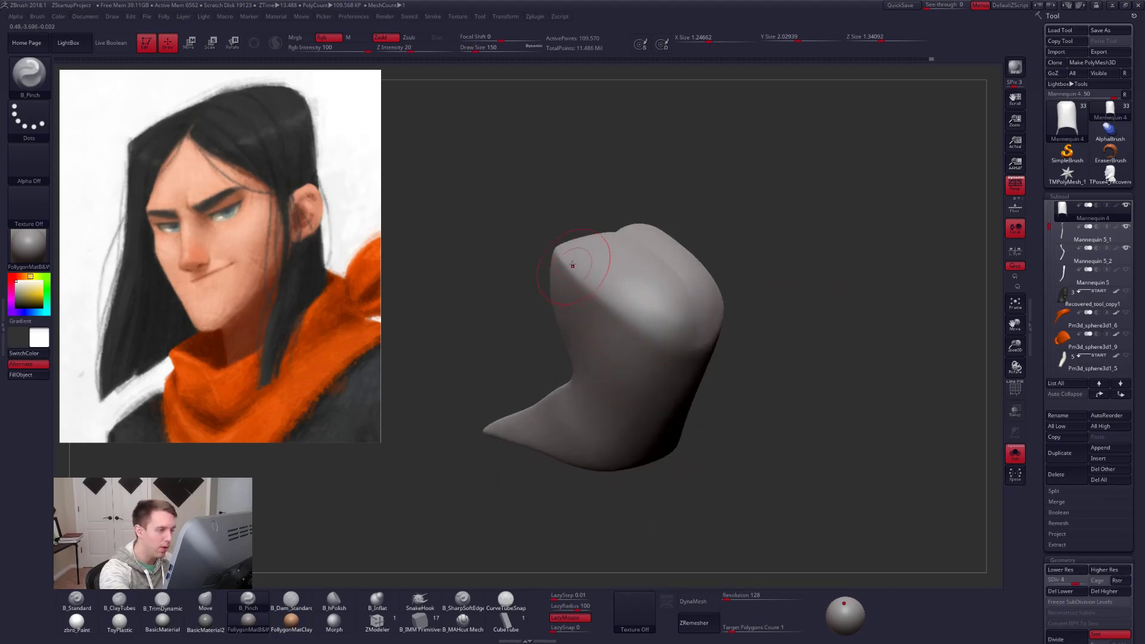
pyautogui.moveTo(643, 331); pyautogui.dragTo(677, 239, button='right')
pyautogui.hotkey('alt', 's')
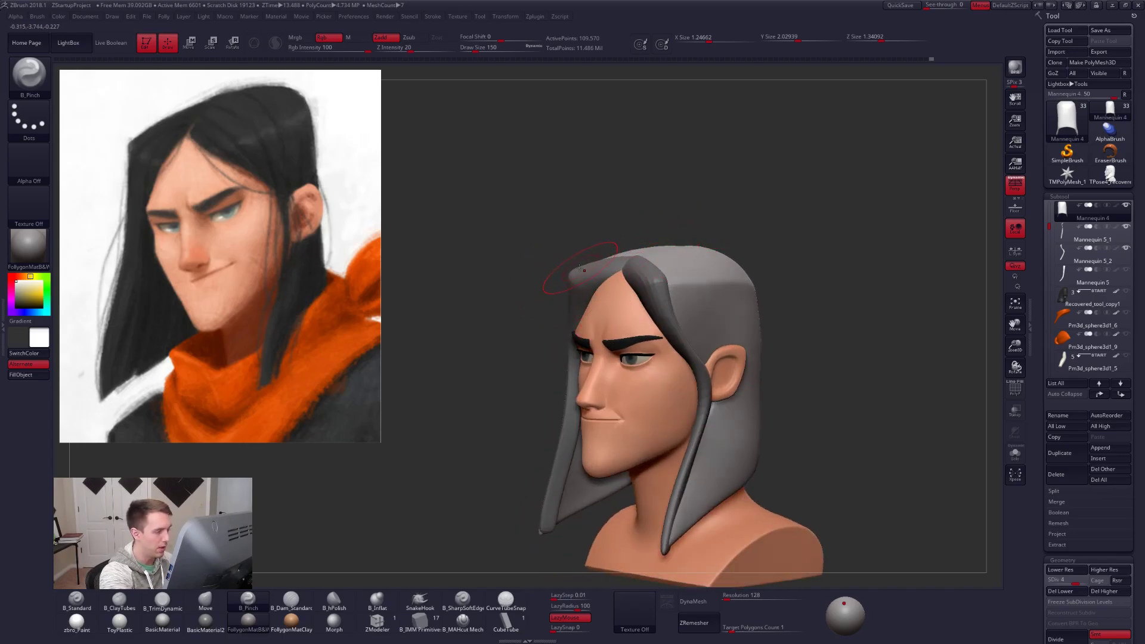
# Isolate the hair shell and lower it by two subdivision levels.
pyautogui.moveTo(522, 552); pyautogui.dragTo(585, 496, button='right')
pyautogui.moveTo(804, 454); pyautogui.dragTo(805, 491, button='right')
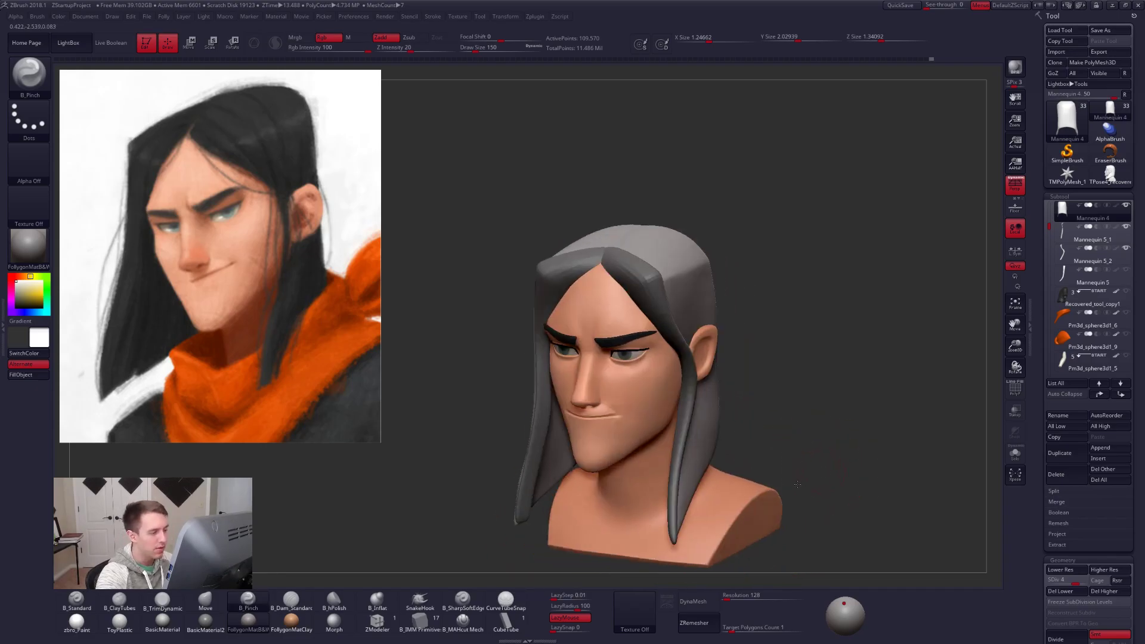
pyautogui.hotkey('alt', 's')
pyautogui.moveTo(674, 251); pyautogui.dragTo(619, 343, button='right')
pyautogui.hotkey('shift', 'd')
pyautogui.hotkey('shift', 'd')
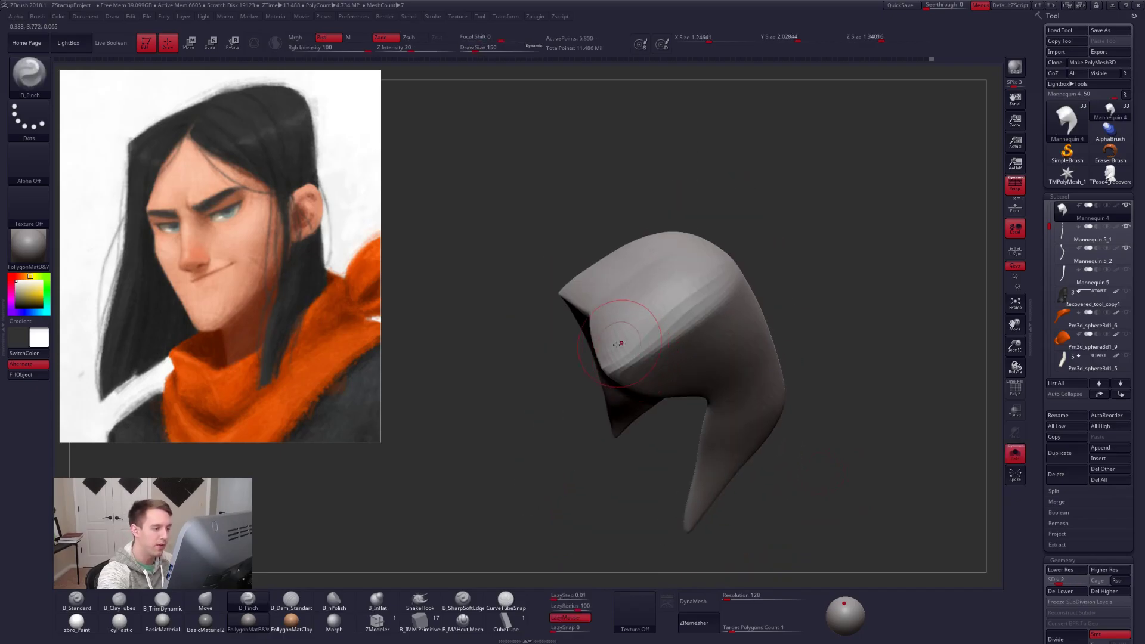
# Build up the upper side plane of the hair with ClayTubes and smooth the strokes.
pyautogui.press('b')
pyautogui.press('c')
pyautogui.press('t')
pyautogui.press(']')
pyautogui.press('shift')
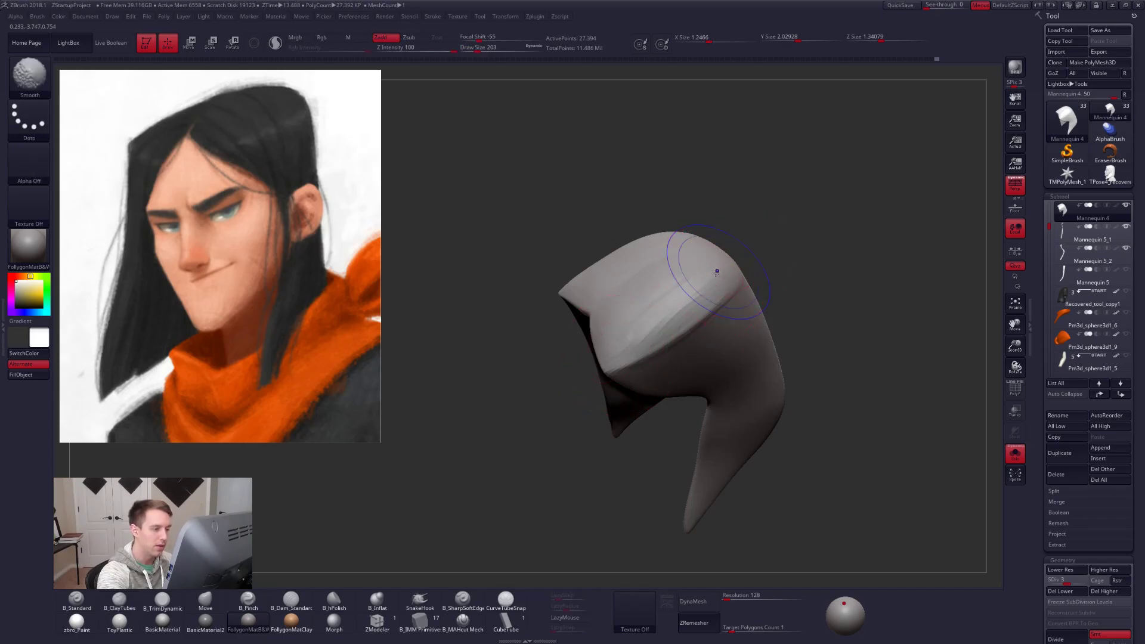
# Crisp the ridge along the hair's upper side edge with the Pinch brush, and bring back the full head.
pyautogui.moveTo(677, 309); pyautogui.dragTo(626, 349, button='right')
pyautogui.press('b')
pyautogui.press('p')
pyautogui.press('i')
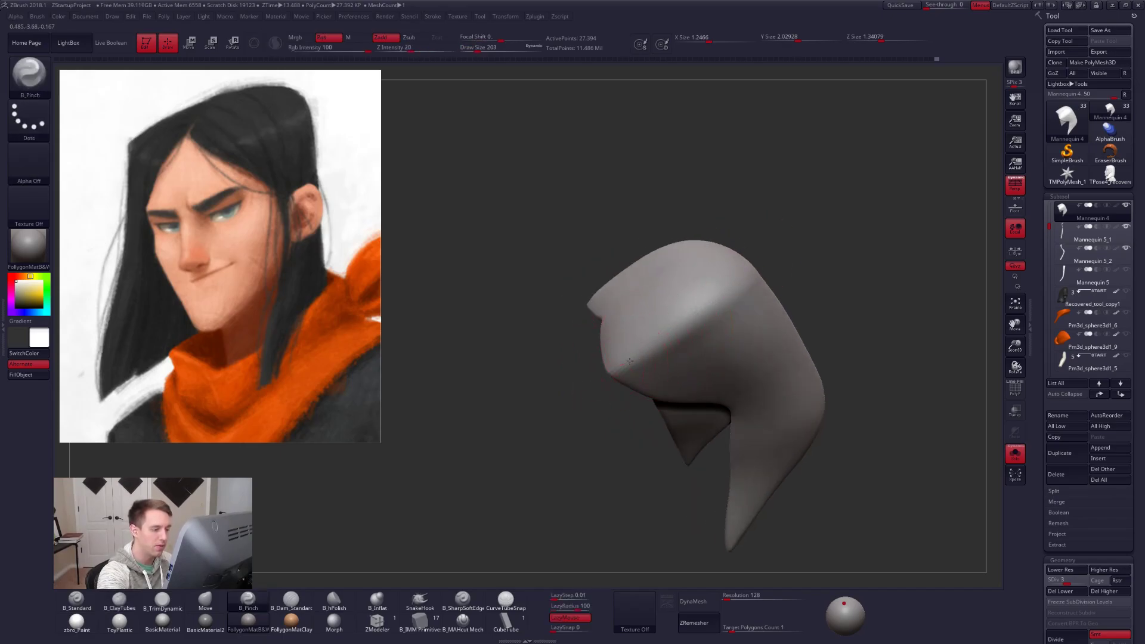
pyautogui.moveTo(773, 245); pyautogui.dragTo(728, 427)
pyautogui.hotkey('shift', 's')
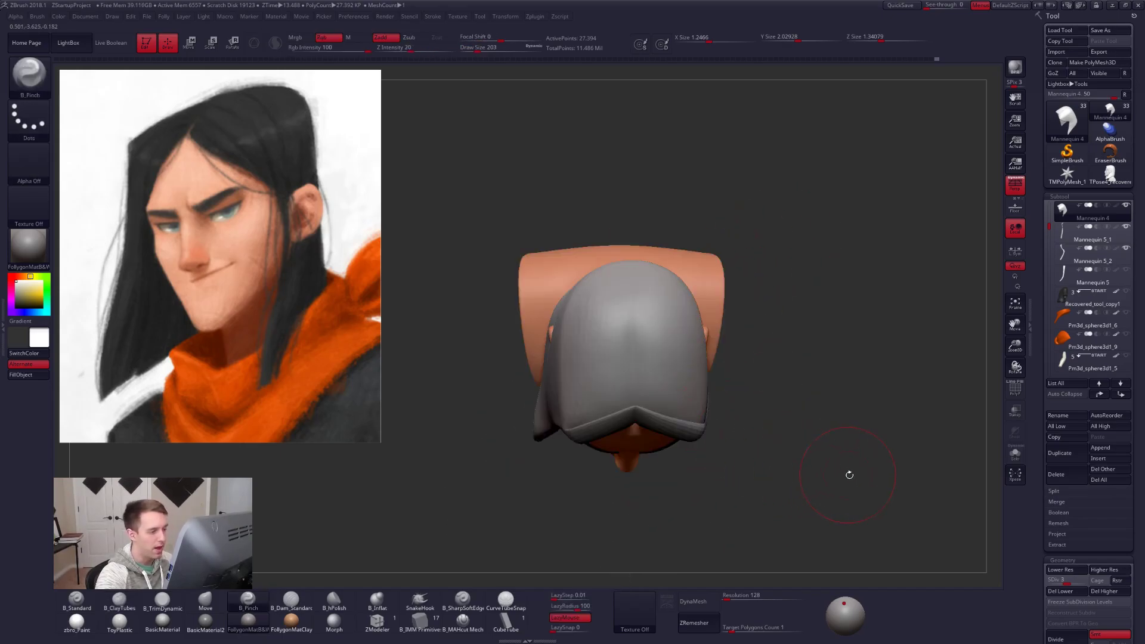
# Compare the head from above and other angles with perspective toggled.
pyautogui.moveTo(857, 477)
pyautogui.keyDown('alt'); pyautogui.mouseDown()
pyautogui.moveTo(860, 435)
pyautogui.moveTo(844, 421)
pyautogui.mouseUp(); pyautogui.keyUp('alt')
pyautogui.click(1015, 186)
pyautogui.press('space')
pyautogui.moveTo(665, 315); pyautogui.dragTo(671, 315)
pyautogui.moveTo(637, 316)
pyautogui.mouseDown(button='right')
pyautogui.moveTo(633, 341)
pyautogui.moveTo(627, 316)
pyautogui.moveTo(654, 360)
pyautogui.moveTo(682, 335)
pyautogui.moveTo(677, 405)
pyautogui.moveTo(692, 394)
pyautogui.mouseUp(button='right')
pyautogui.press('p')
pyautogui.moveTo(768, 468)
pyautogui.mouseDown(button='right')
pyautogui.moveTo(783, 503)
pyautogui.moveTo(675, 354)
pyautogui.moveTo(695, 347)
pyautogui.mouseUp(button='right')
# Adjust the top and side silhouette of the hair with the Move brush and raise it by two subdivision levels.
pyautogui.press('space')
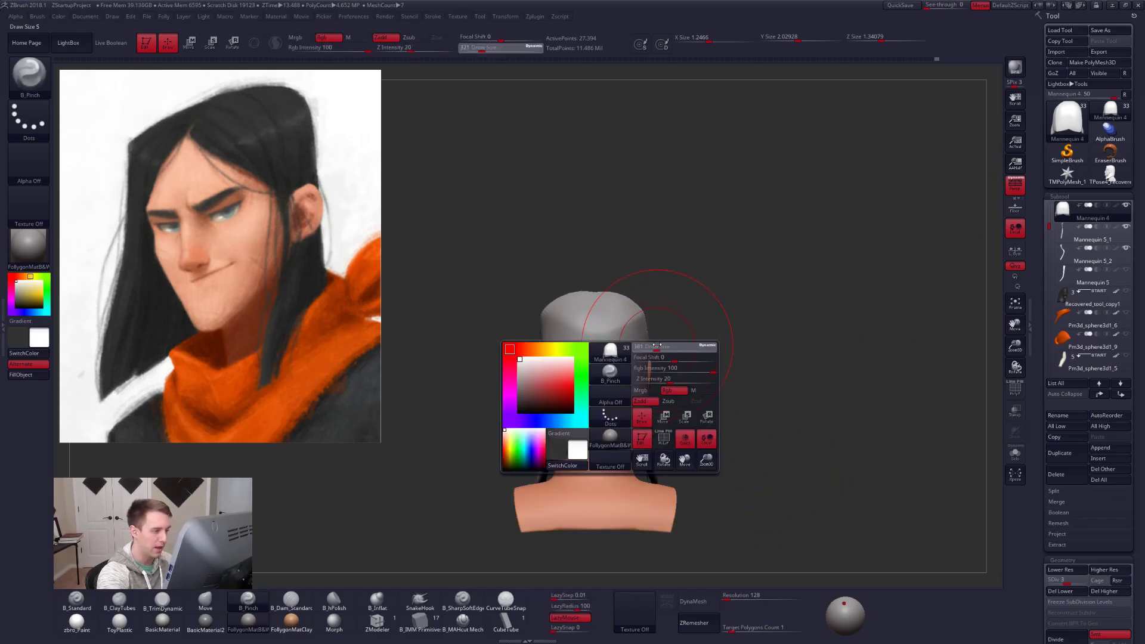
pyautogui.moveTo(660, 357); pyautogui.dragTo(664, 357)
pyautogui.press('b')
pyautogui.press('m')
pyautogui.press('v')
pyautogui.moveTo(555, 376)
pyautogui.mouseDown(button='right')
pyautogui.moveTo(611, 344)
pyautogui.moveTo(583, 335)
pyautogui.moveTo(574, 371)
pyautogui.moveTo(557, 361)
pyautogui.mouseUp(button='right')
pyautogui.press('d')
pyautogui.press('d')
# Tighten the hair's front edge with the Pinch brush at draw size 181 and isolate the hair shell.
pyautogui.press('b')
pyautogui.press('p')
pyautogui.press('i')
pyautogui.press('space')
pyautogui.moveTo(542, 361); pyautogui.dragTo(538, 361)
pyautogui.hotkey('shift', 's')
pyautogui.moveTo(676, 325); pyautogui.dragTo(676, 341, button='right')
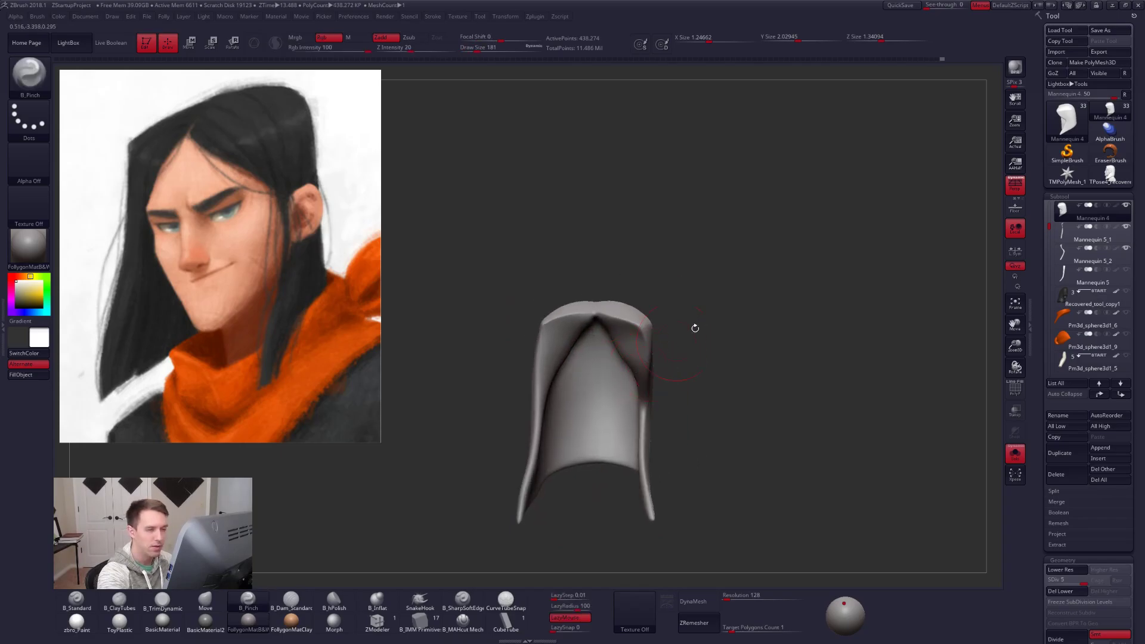
# Turn off perspective and isolate the hair shell in front view.
pyautogui.click(1014, 186)
pyautogui.hotkey('shift', 's')
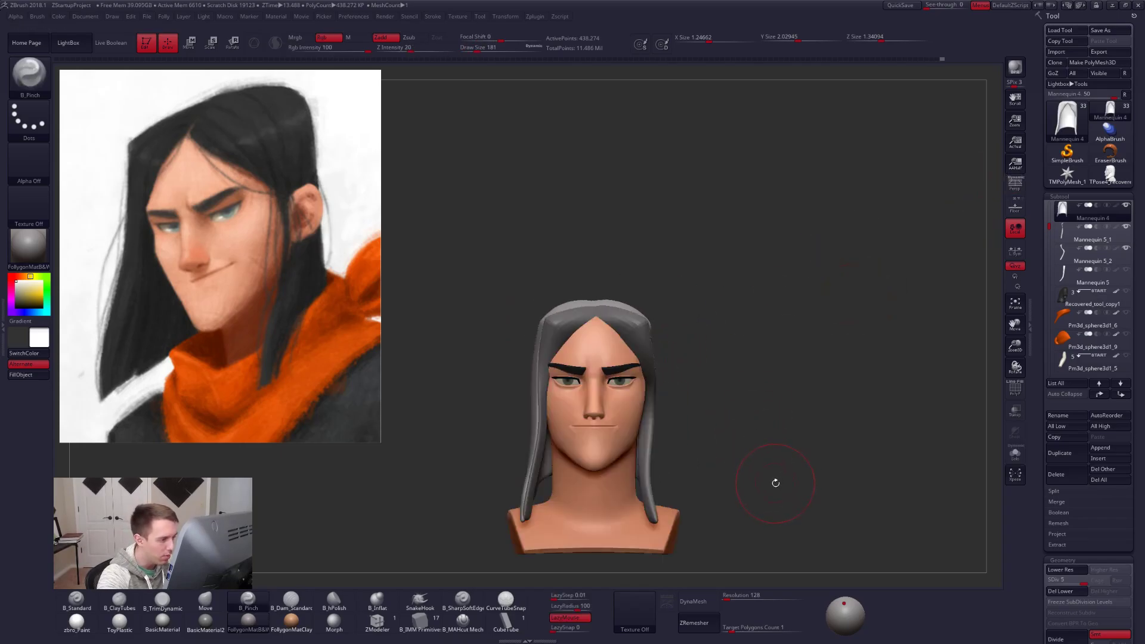
pyautogui.hotkey('shift', 's')
pyautogui.moveTo(756, 485); pyautogui.dragTo(762, 467, button='right')
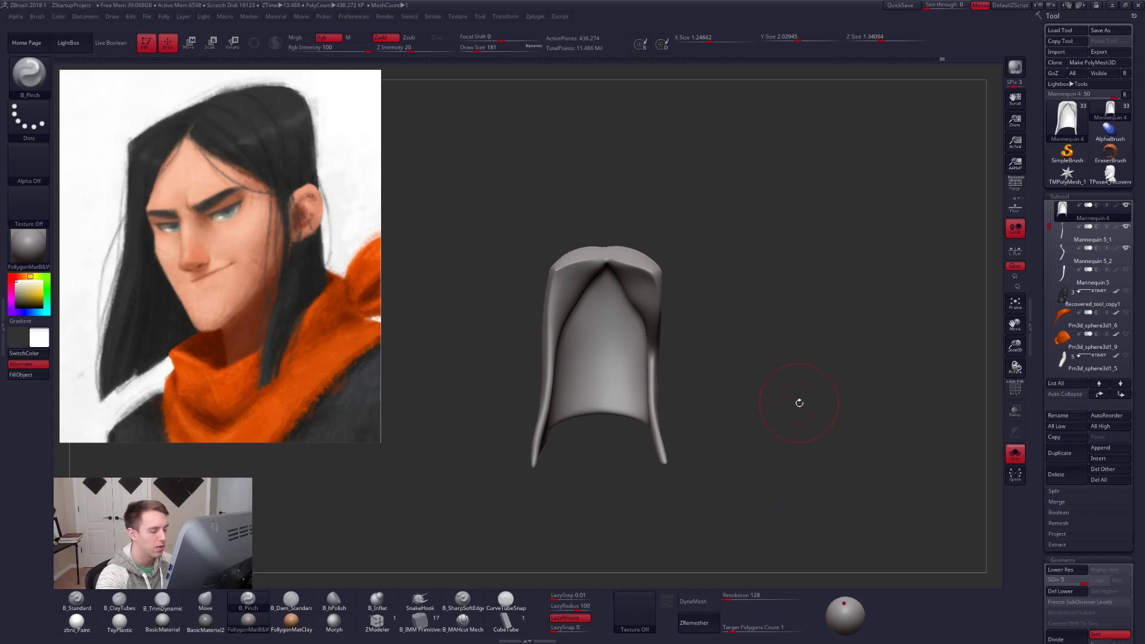
# Delete the hair's lower subdivision levels, then Mirror and Weld it so both sides match.
pyautogui.click(1069, 595)
pyautogui.press('space')
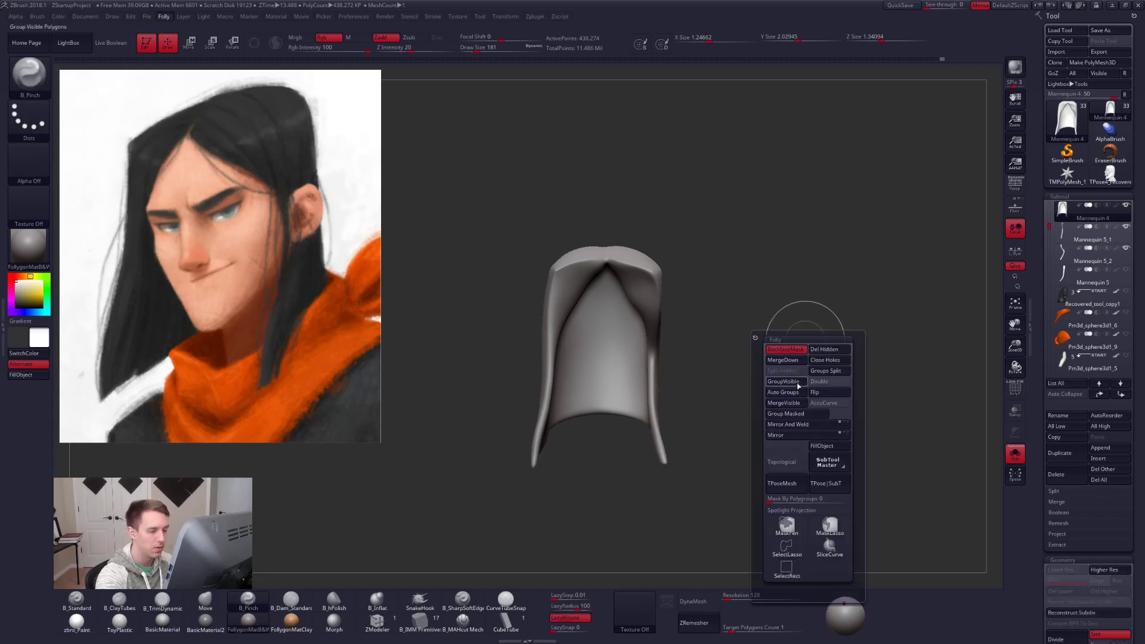
pyautogui.click(795, 427)
pyautogui.hotkey('ctrl', 'z')
pyautogui.hotkey('ctrl', 'shift', 'z')
pyautogui.hotkey('ctrl', 'z')
pyautogui.hotkey('ctrl', 'shift', 'z')
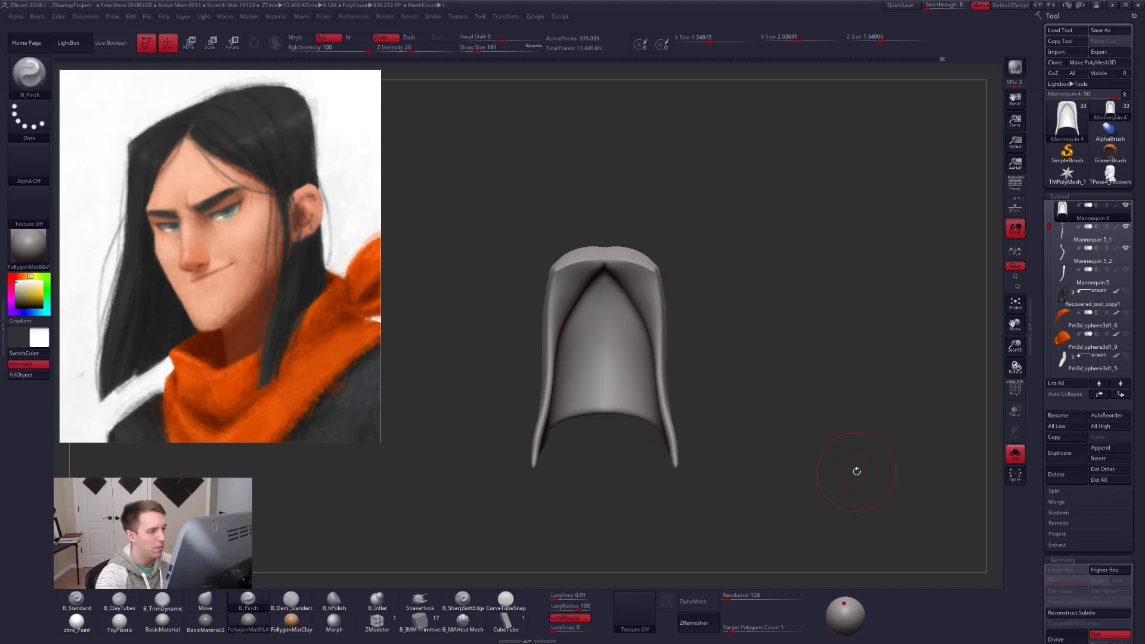
pyautogui.hotkey('shift', 's')
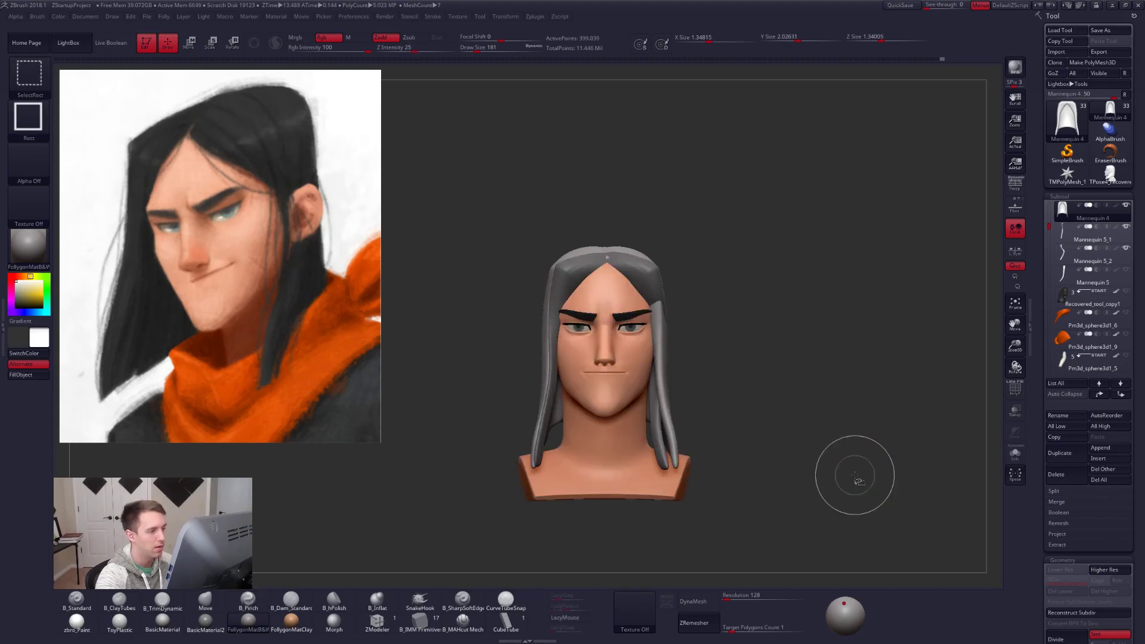
# Reshape the mirrored hair around the ear and the back of the head with the Move brush in side view.
pyautogui.hotkey('ctrl', 'z')
pyautogui.moveTo(859, 467)
pyautogui.keyDown('shift'); pyautogui.mouseDown()
pyautogui.moveTo(826, 481)
pyautogui.moveTo(878, 475)
pyautogui.moveTo(818, 493)
pyautogui.moveTo(813, 483)
pyautogui.moveTo(813, 503)
pyautogui.moveTo(854, 489)
pyautogui.moveTo(846, 517)
pyautogui.moveTo(825, 485)
pyautogui.moveTo(699, 389)
pyautogui.mouseUp(); pyautogui.keyUp('shift')
pyautogui.hotkey('ctrl', 'z')
pyautogui.press('space')
pyautogui.moveTo(612, 406); pyautogui.dragTo(621, 407)
pyautogui.press('b')
pyautogui.press('m')
pyautogui.press('v')
pyautogui.moveTo(607, 352)
pyautogui.mouseDown()
pyautogui.moveTo(642, 351)
pyautogui.moveTo(686, 312)
pyautogui.mouseUp()
pyautogui.press('space')
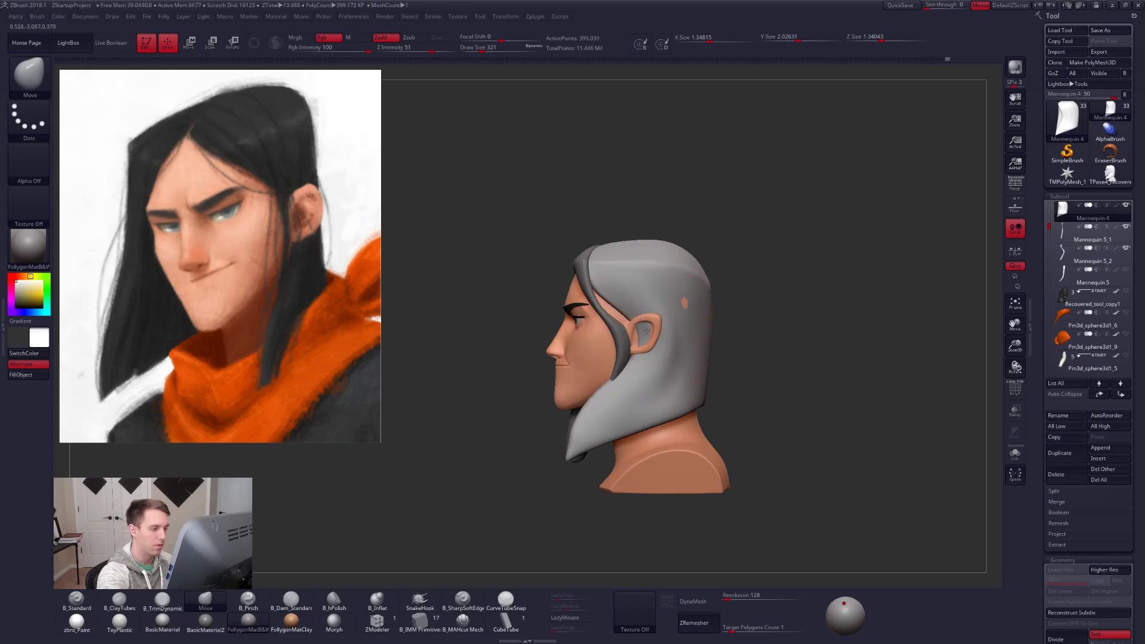
pyautogui.press('space')
pyautogui.moveTo(645, 330); pyautogui.dragTo(675, 325)
# Flatten the side of the isolated hair behind the ear using TrimDynamic at draw size 215.
pyautogui.keyDown('ctrl'); pyautogui.moveTo(690, 309); pyautogui.dragTo(682, 341, button='right'); pyautogui.keyUp('ctrl')
pyautogui.press('3')
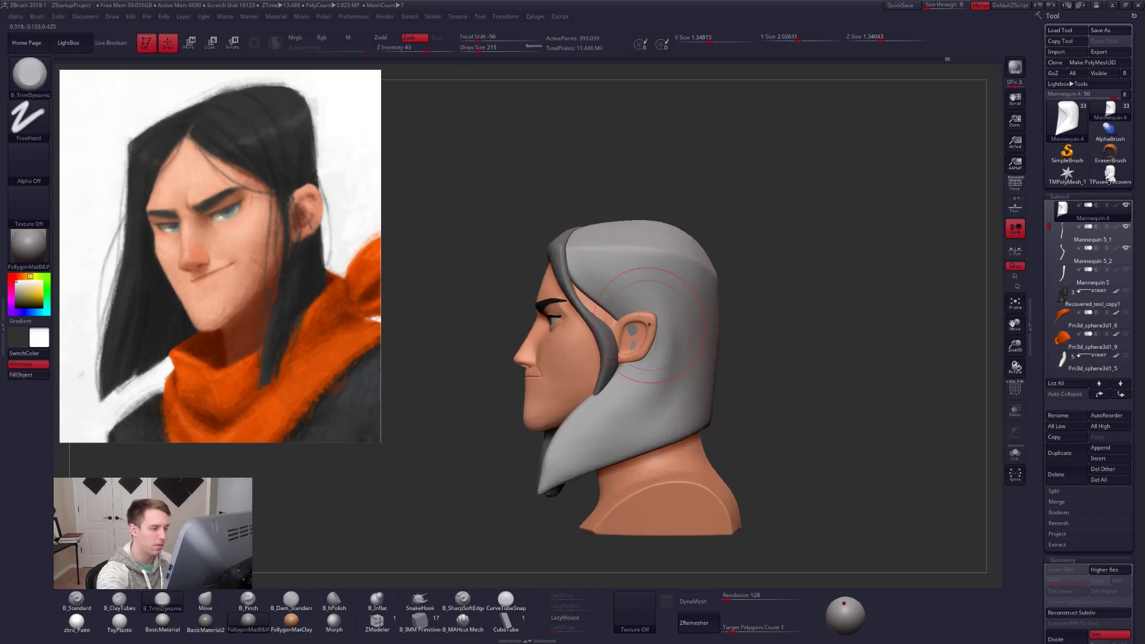
pyautogui.hotkey('alt', 's')
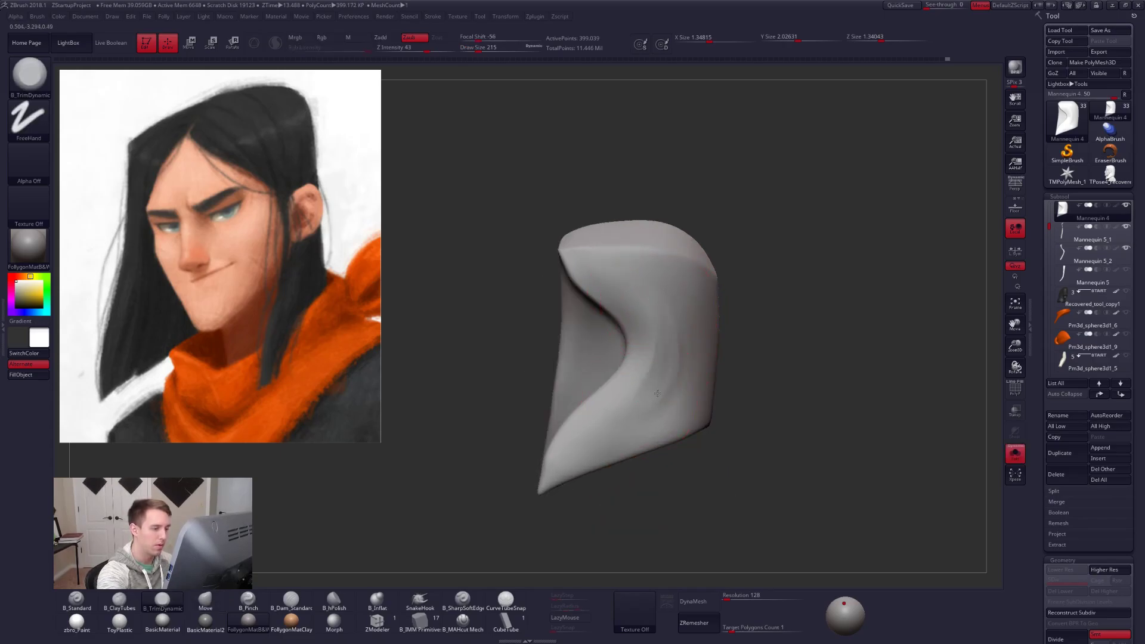
pyautogui.moveTo(667, 379)
pyautogui.mouseDown(button='right')
pyautogui.moveTo(729, 393)
pyautogui.moveTo(658, 427)
pyautogui.moveTo(637, 412)
pyautogui.mouseUp(button='right')
# Reshape the lower front point of the hair using the Move brush at draw size 335.
pyautogui.hotkey('alt', 's')
pyautogui.press('space')
pyautogui.moveTo(637, 411); pyautogui.dragTo(645, 411)
pyautogui.press('4')
pyautogui.press('space')
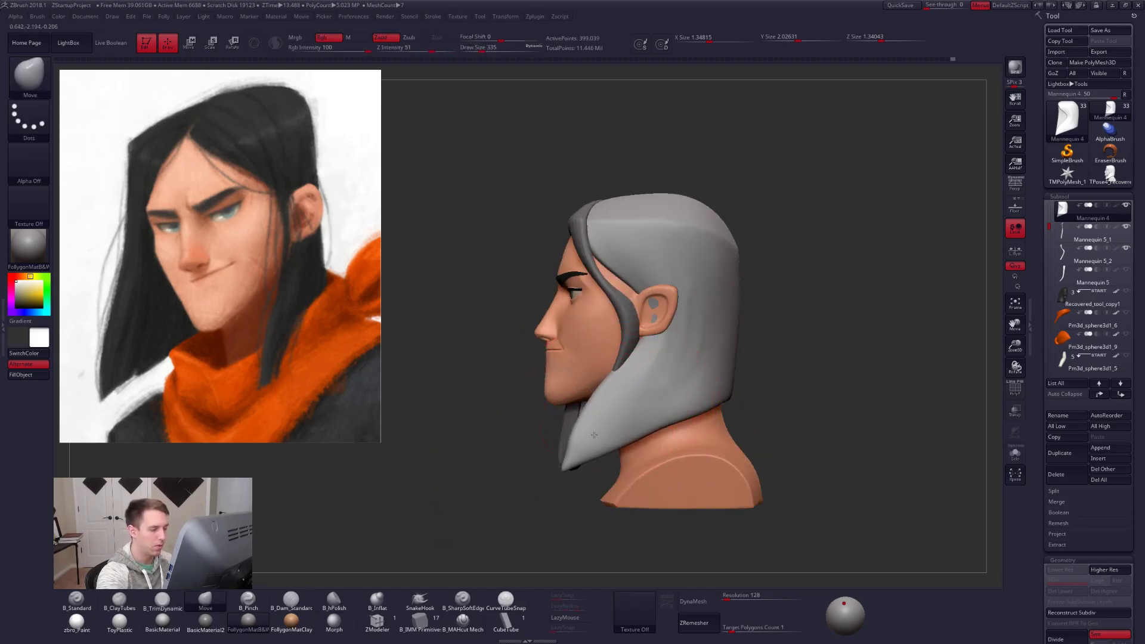
pyautogui.moveTo(605, 438); pyautogui.dragTo(602, 435)
# Pull the hair shell's sides inward to fit the front strands with the Move brush.
pyautogui.moveTo(570, 437)
pyautogui.mouseDown(button='right')
pyautogui.moveTo(645, 434)
pyautogui.moveTo(624, 388)
pyautogui.moveTo(588, 358)
pyautogui.moveTo(616, 302)
pyautogui.moveTo(653, 341)
pyautogui.mouseUp(button='right')
pyautogui.hotkey('alt', 's')
pyautogui.hotkey('alt', 's')
pyautogui.moveTo(802, 481); pyautogui.dragTo(772, 491, button='right')
pyautogui.press('space')
pyautogui.moveTo(669, 323); pyautogui.dragTo(680, 335)
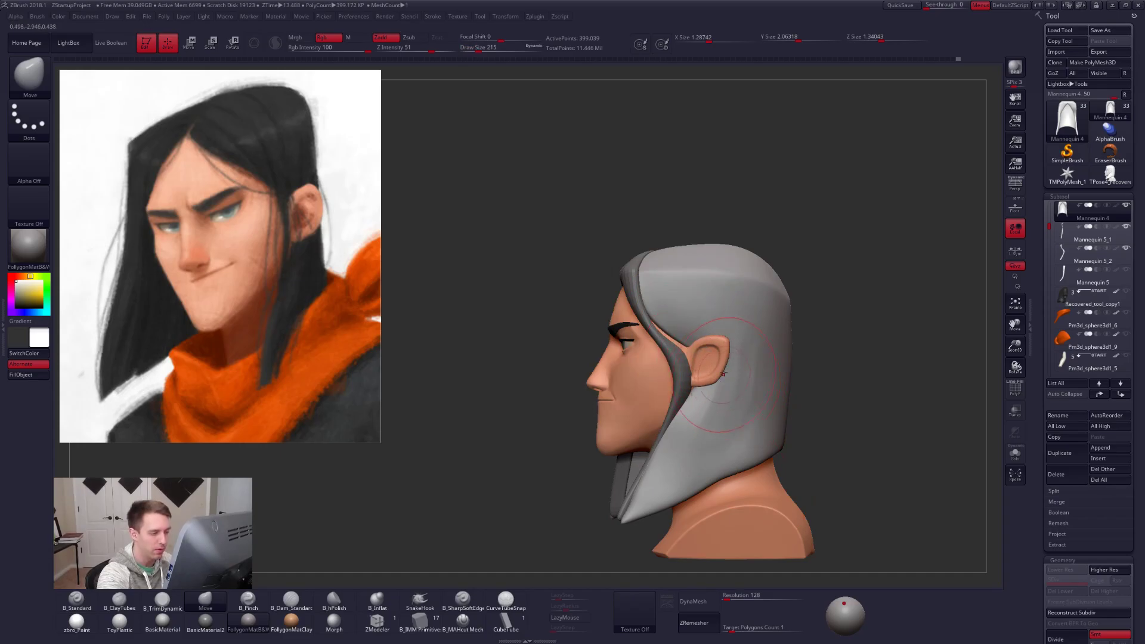
# Isolate the hair and even out its side surface with TrimDynamic and smoothing.
pyautogui.hotkey('alt', 's')
pyautogui.press('3')
pyautogui.keyDown('shift'); pyautogui.moveTo(710, 433); pyautogui.dragTo(734, 363, button='right'); pyautogui.keyUp('shift')
pyautogui.hotkey('alt', 's')
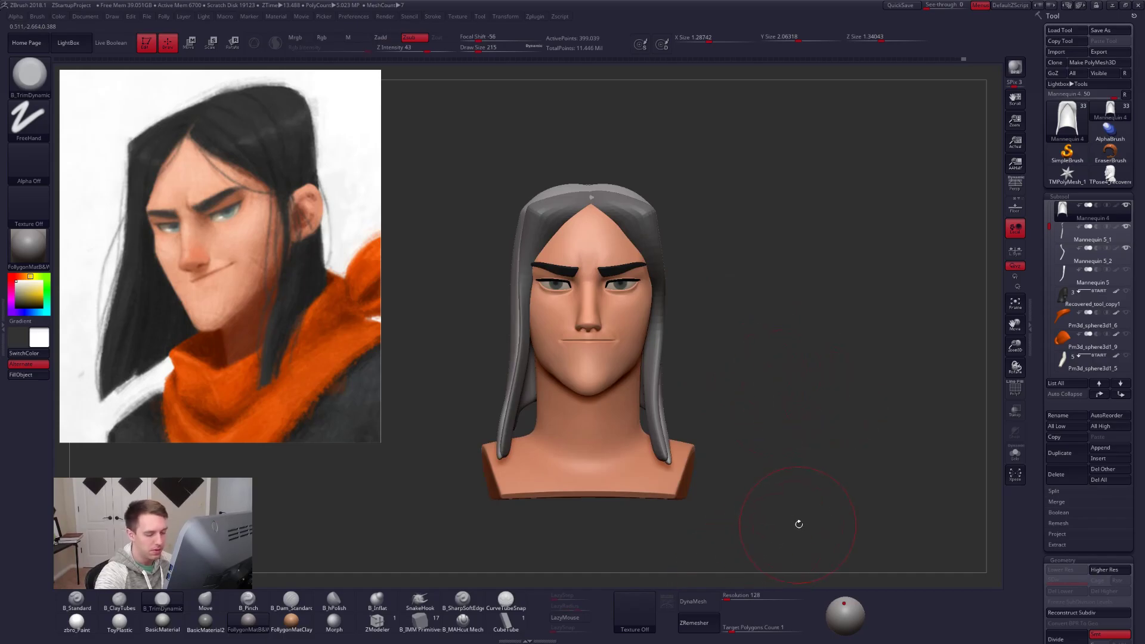
# Remesh the hair shell with ZRemesher, turn on dynamic subdivision smoothing and isolate it.
pyautogui.hotkey('alt', 's')
pyautogui.hotkey('alt', 's')
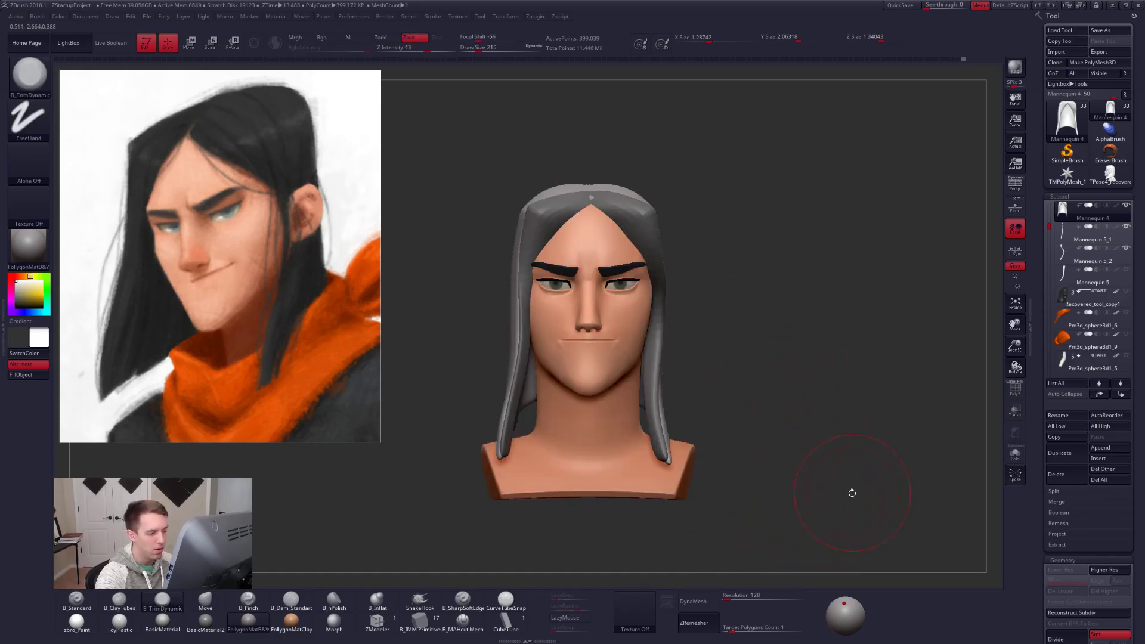
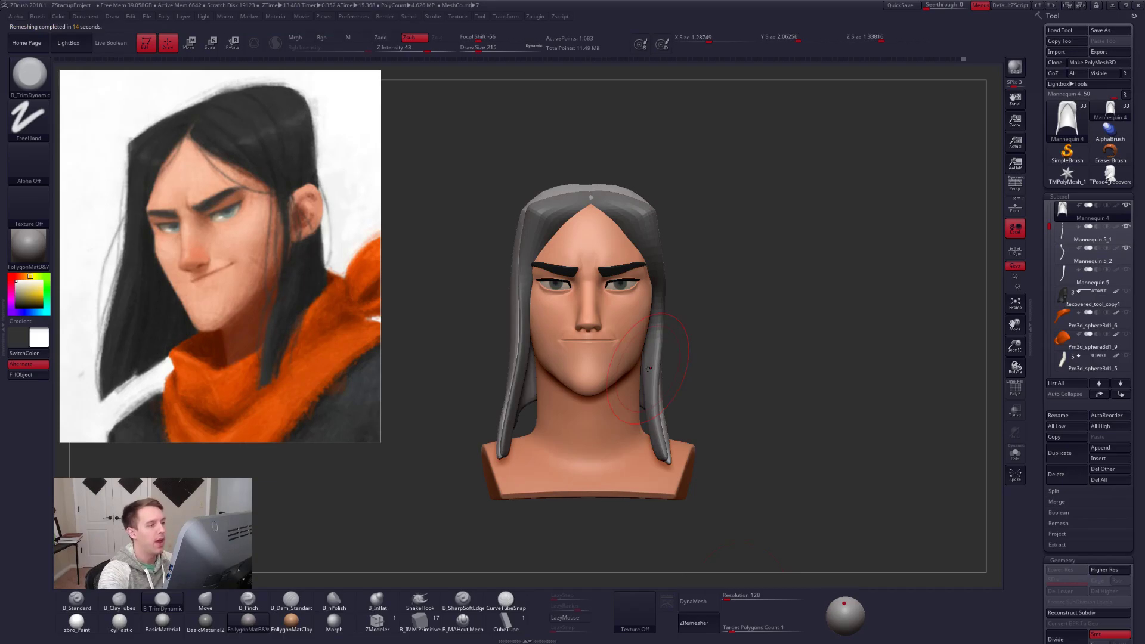
pyautogui.moveTo(669, 283); pyautogui.dragTo(673, 337)
pyautogui.press('d')
pyautogui.hotkey('shift', 'alt', 's')
pyautogui.moveTo(641, 373); pyautogui.dragTo(601, 320)
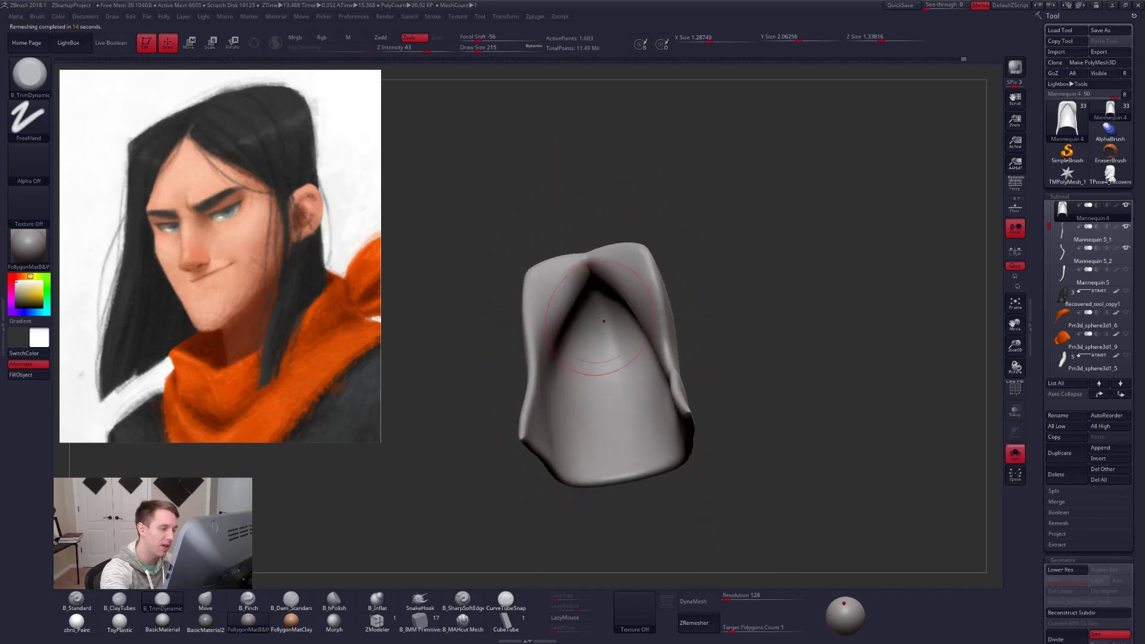
# Reshape the remeshed hair's side profile and lower front edge using the Move brush at about draw size 279.
pyautogui.moveTo(608, 322)
pyautogui.mouseDown(button='right')
pyautogui.moveTo(618, 434)
pyautogui.moveTo(590, 426)
pyautogui.moveTo(654, 350)
pyautogui.mouseUp(button='right')
pyautogui.press('space')
pyautogui.click(643, 342)
pyautogui.press('b')
pyautogui.press('m')
pyautogui.press('v')
pyautogui.press('space')
pyautogui.click(610, 343)
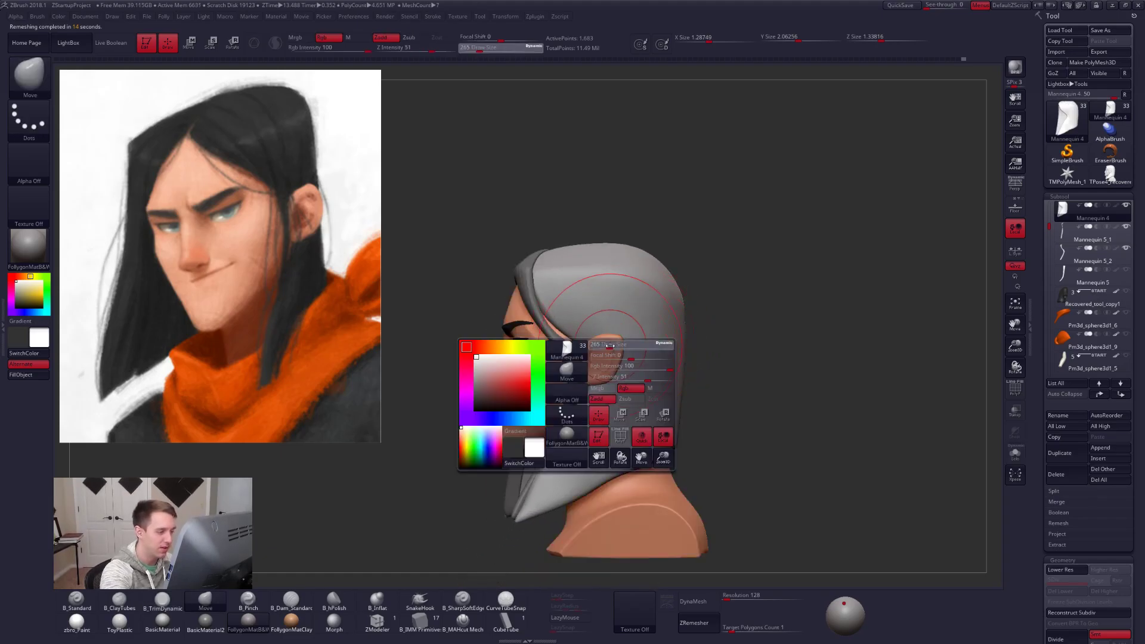
pyautogui.moveTo(591, 399)
pyautogui.keyDown('alt'); pyautogui.mouseDown(button='right')
pyautogui.moveTo(629, 374)
pyautogui.moveTo(601, 422)
pyautogui.mouseUp(button='right'); pyautogui.keyUp('alt')
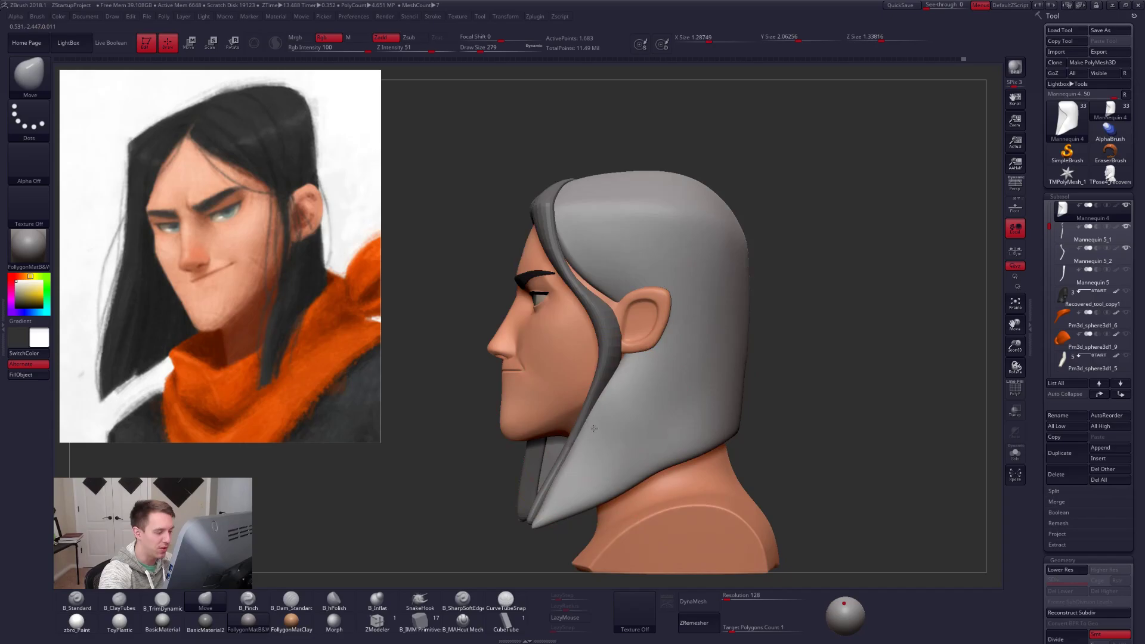
pyautogui.press(']')
pyautogui.keyDown('alt'); pyautogui.moveTo(556, 510); pyautogui.dragTo(585, 445, button='right'); pyautogui.keyUp('alt')
pyautogui.moveTo(569, 454)
pyautogui.mouseDown()
pyautogui.moveTo(738, 374)
pyautogui.moveTo(723, 383)
pyautogui.mouseUp()
# Refine the hair's lower tip and bottom edge in side view using the Move brush at about draw size 265.
pyautogui.press('space')
pyautogui.click(622, 447)
pyautogui.press('space')
pyautogui.click(675, 446)
pyautogui.press('space')
pyautogui.press('space')
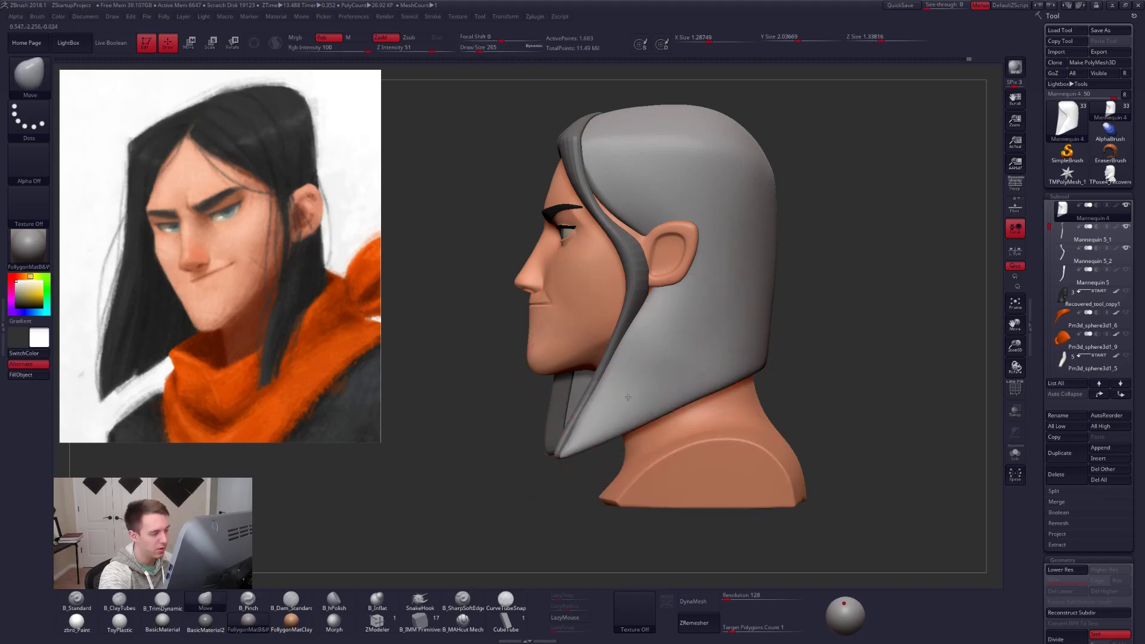
pyautogui.moveTo(618, 396); pyautogui.dragTo(644, 388, button='right')
pyautogui.press('space')
pyautogui.moveTo(621, 397)
pyautogui.mouseDown()
pyautogui.moveTo(603, 406)
pyautogui.moveTo(652, 307)
pyautogui.moveTo(597, 388)
pyautogui.mouseUp()
# Hide the reference image and refine the hair behind the ear using the Move brush at draw sizes 239 to 252.
pyautogui.hotkey('shift', 'z')
pyautogui.press('space')
pyautogui.moveTo(627, 296); pyautogui.dragTo(622, 295)
pyautogui.moveTo(710, 331); pyautogui.dragTo(643, 318)
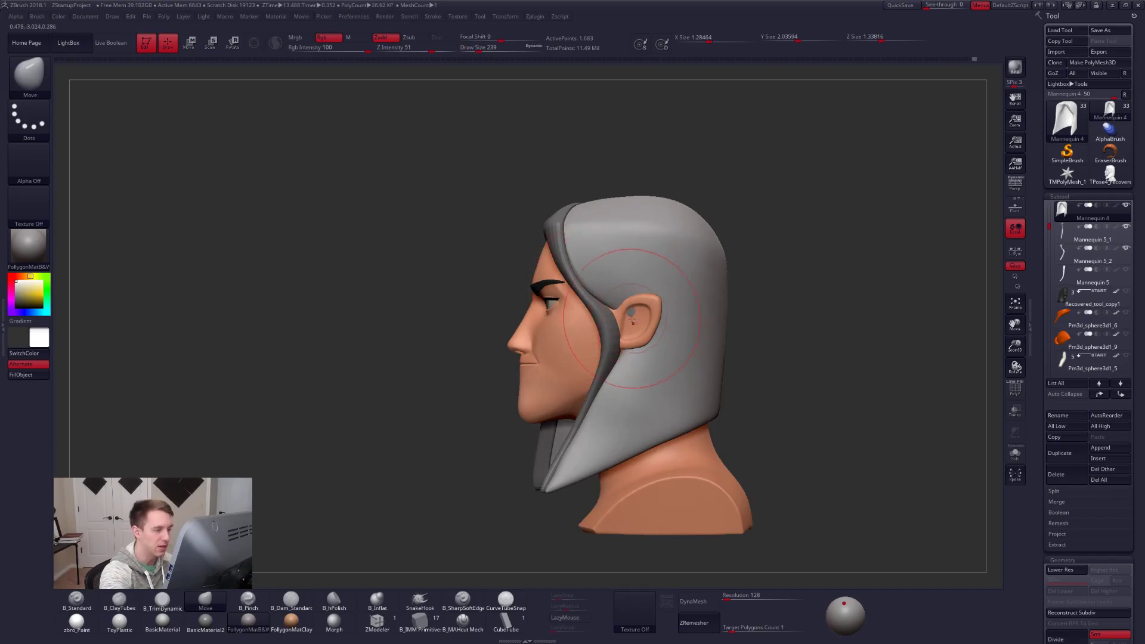
pyautogui.moveTo(644, 323); pyautogui.dragTo(663, 325, button='right')
pyautogui.moveTo(599, 434)
pyautogui.keyDown('shift'); pyautogui.mouseDown()
pyautogui.moveTo(608, 389)
pyautogui.moveTo(519, 390)
pyautogui.moveTo(554, 447)
pyautogui.moveTo(566, 340)
pyautogui.moveTo(584, 310)
pyautogui.mouseUp(); pyautogui.keyUp('shift')
pyautogui.moveTo(616, 242); pyautogui.dragTo(649, 379)
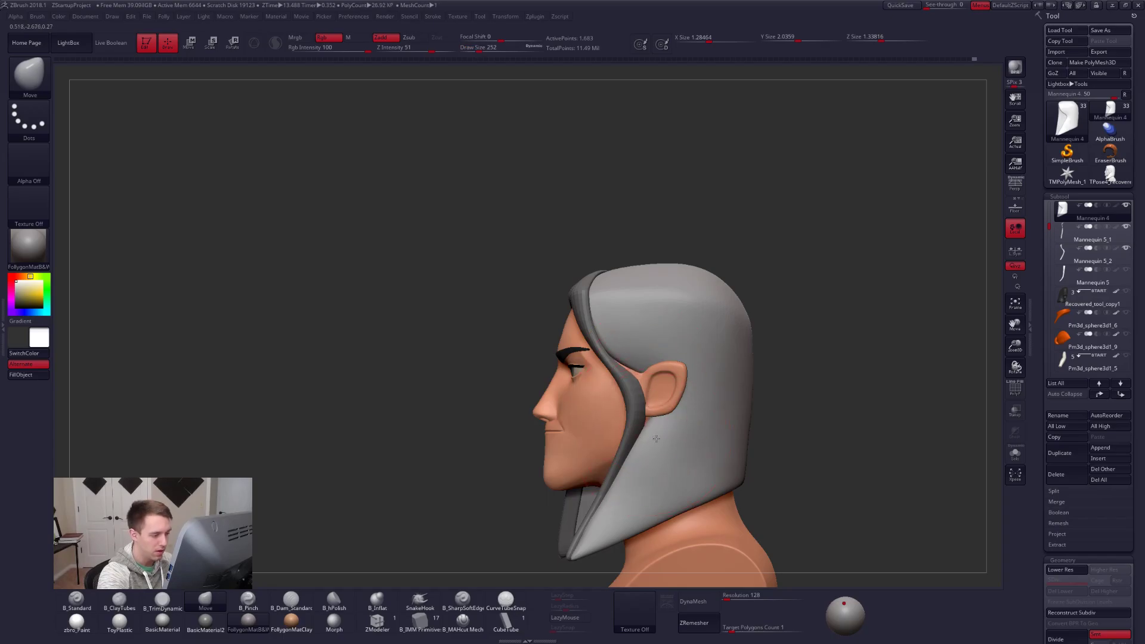
# Select the front hair strand beside the face and adjust its shape with the Move brush.
pyautogui.keyDown('alt'); pyautogui.click(635, 383); pyautogui.keyUp('alt')
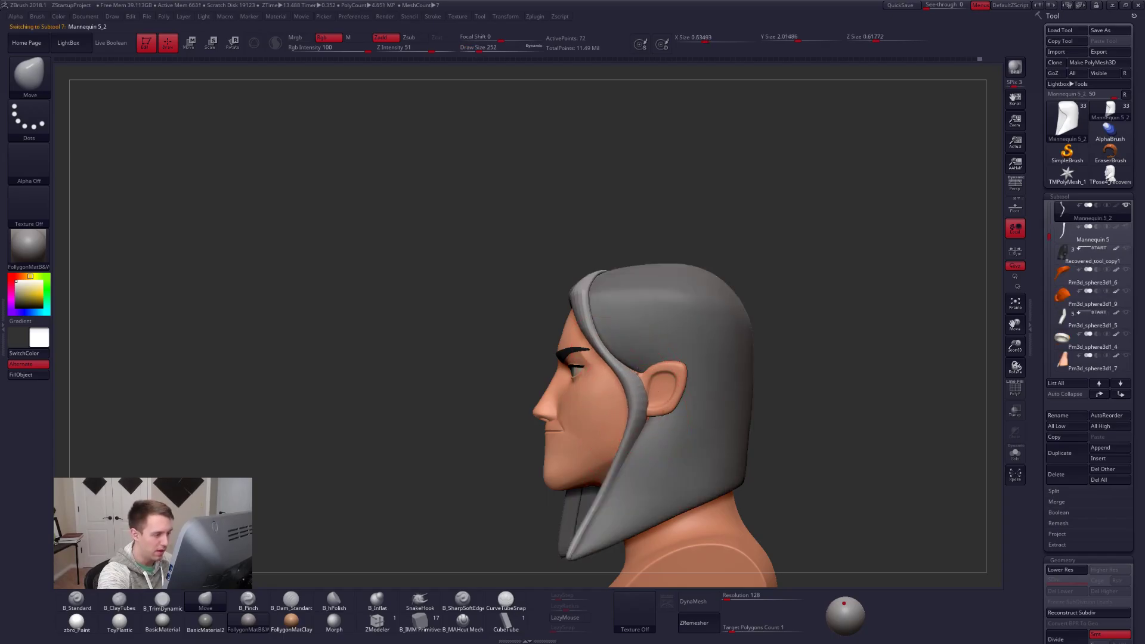
pyautogui.moveTo(639, 378)
pyautogui.keyDown('shift'); pyautogui.mouseDown(button='right')
pyautogui.moveTo(682, 376)
pyautogui.moveTo(674, 368)
pyautogui.moveTo(679, 380)
pyautogui.moveTo(696, 356)
pyautogui.moveTo(612, 312)
pyautogui.moveTo(780, 394)
pyautogui.moveTo(769, 375)
pyautogui.mouseUp(button='right'); pyautogui.keyUp('shift')
pyautogui.keyDown('ctrl'); pyautogui.moveTo(768, 375); pyautogui.dragTo(747, 301, button='right'); pyautogui.keyUp('ctrl')
# Show all subtools and bring the full character into view.
pyautogui.click(1065, 210)
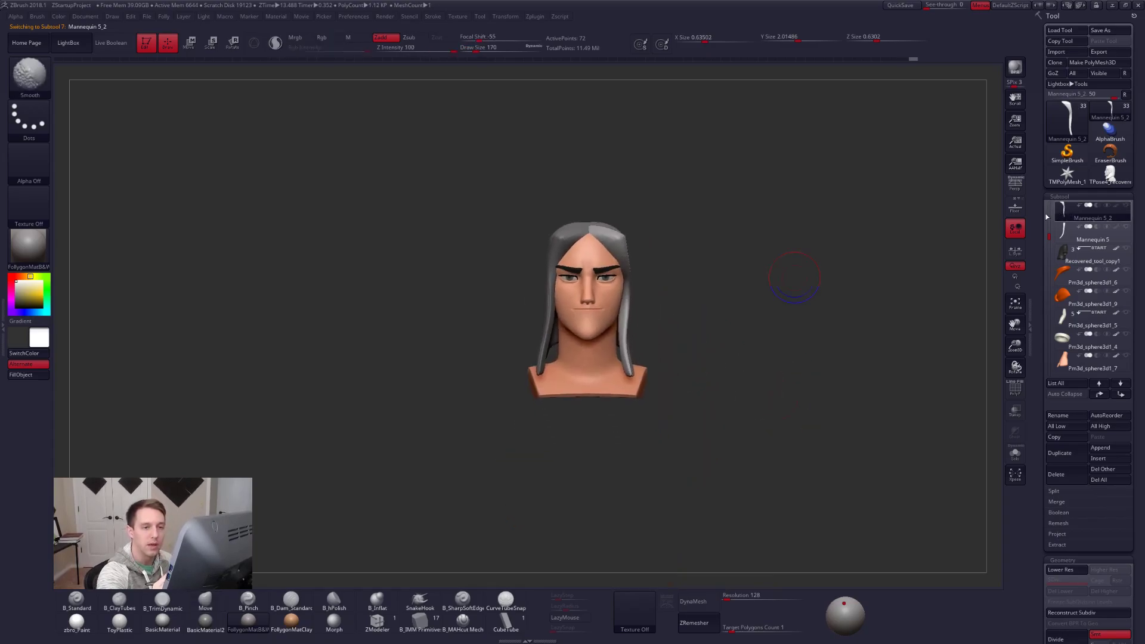
pyautogui.keyDown('shift'); pyautogui.click(1126, 205); pyautogui.keyUp('shift')
pyautogui.keyDown('alt'); pyautogui.moveTo(806, 405); pyautogui.dragTo(807, 302, button='right'); pyautogui.keyUp('alt')
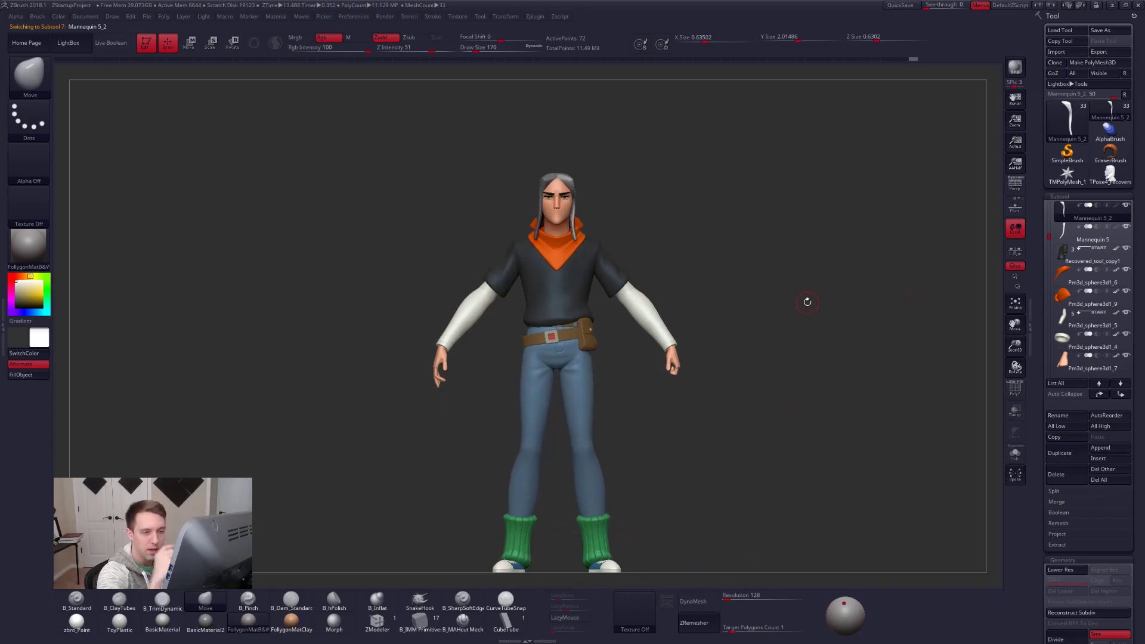
# Turn on perspective for the full character and select the thin Mannequin 5 hair strand subtool.
pyautogui.click(1016, 192)
pyautogui.moveTo(927, 445); pyautogui.dragTo(861, 475, button='right')
pyautogui.moveTo(814, 506); pyautogui.dragTo(699, 415, button='right')
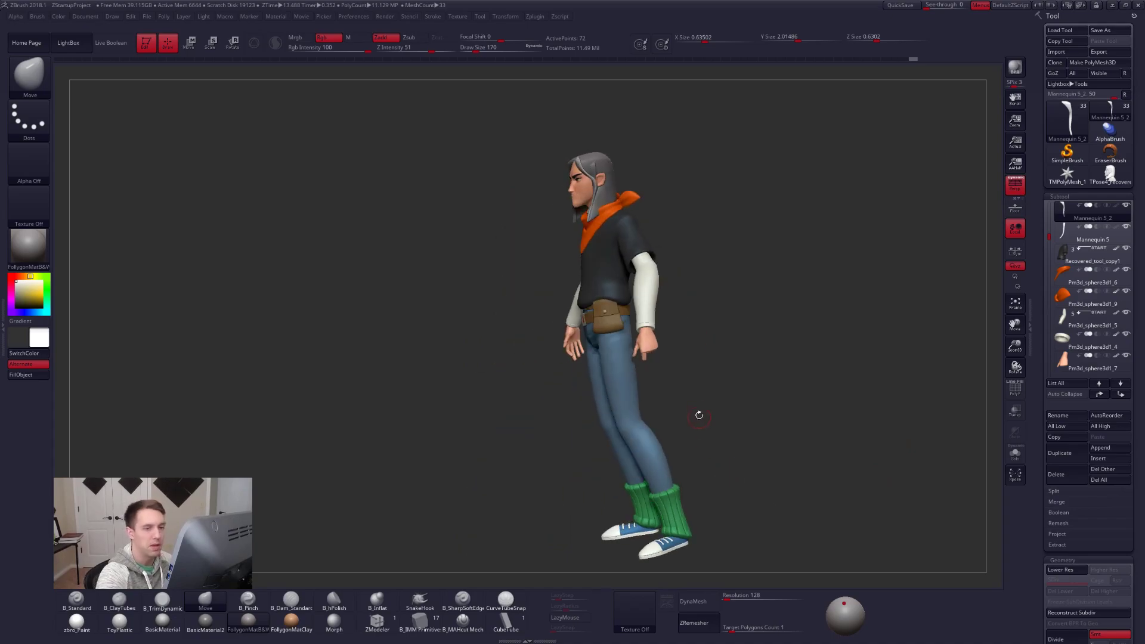
pyautogui.click(1065, 234)
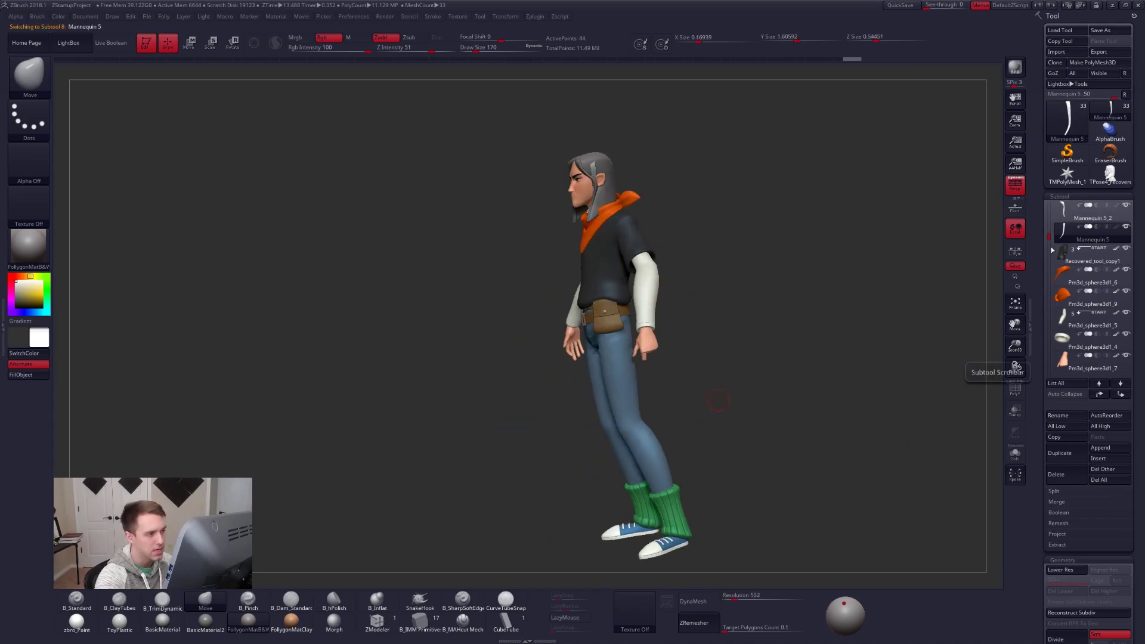
pyautogui.moveTo(766, 505)
pyautogui.mouseDown()
pyautogui.moveTo(753, 504)
pyautogui.moveTo(799, 502)
pyautogui.moveTo(770, 511)
pyautogui.mouseUp()
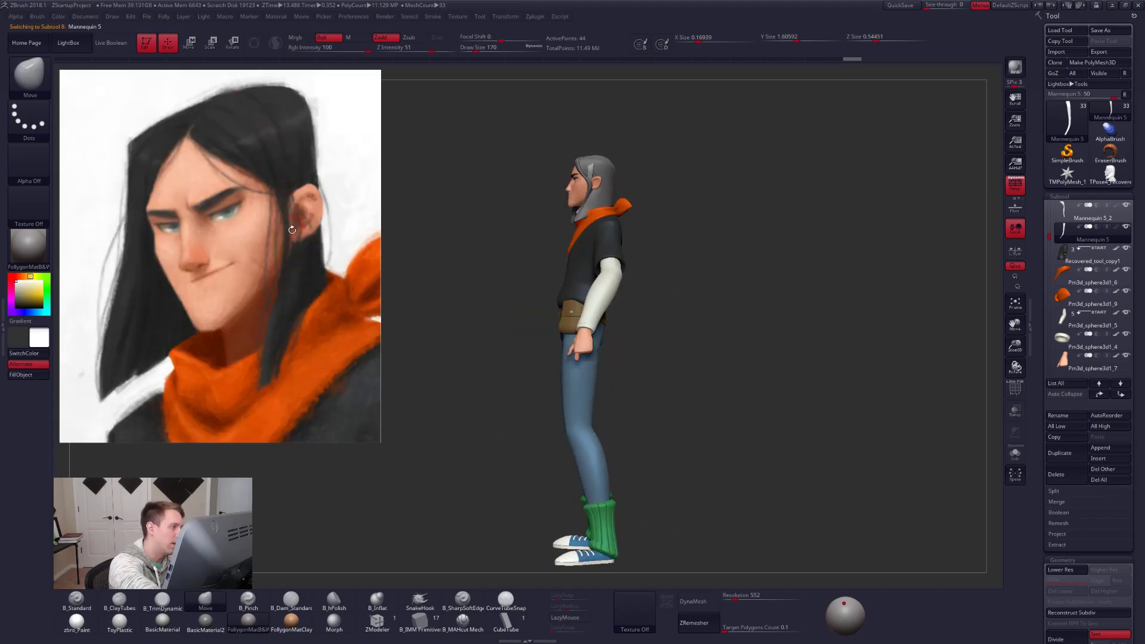
# Reposition and lengthen the thin hair strand beside the face using the Move brush at draw size 335.
pyautogui.keyDown('alt'); pyautogui.moveTo(501, 243); pyautogui.dragTo(513, 430); pyautogui.keyUp('alt')
pyautogui.press('space')
pyautogui.moveTo(604, 251); pyautogui.dragTo(610, 251)
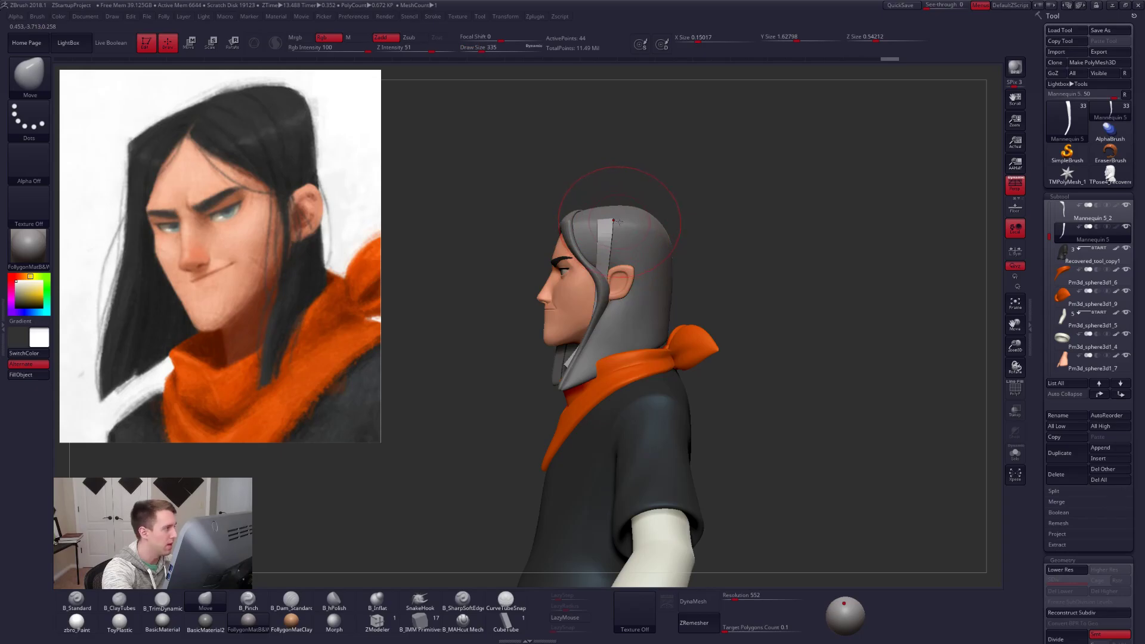
pyautogui.moveTo(686, 240); pyautogui.dragTo(713, 291)
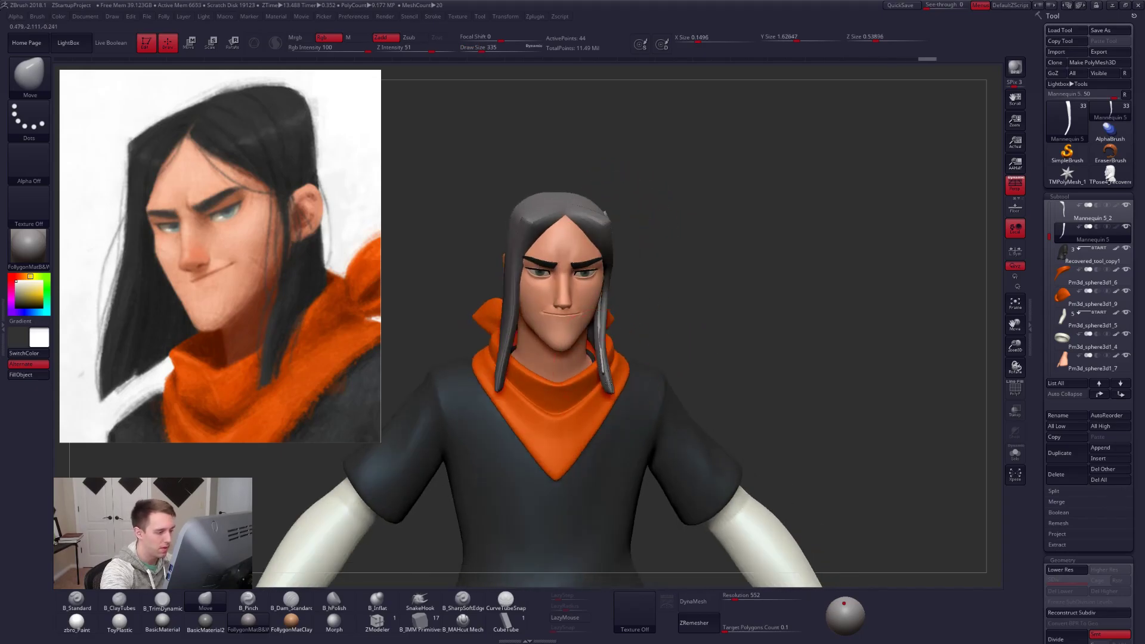
pyautogui.moveTo(610, 352); pyautogui.dragTo(607, 353)
pyautogui.keyDown('shift'); pyautogui.moveTo(745, 334); pyautogui.dragTo(639, 335); pyautogui.keyUp('shift')
pyautogui.moveTo(592, 370); pyautogui.dragTo(583, 394)
pyautogui.keyDown('shift'); pyautogui.moveTo(501, 337); pyautogui.dragTo(625, 334); pyautogui.keyUp('shift')
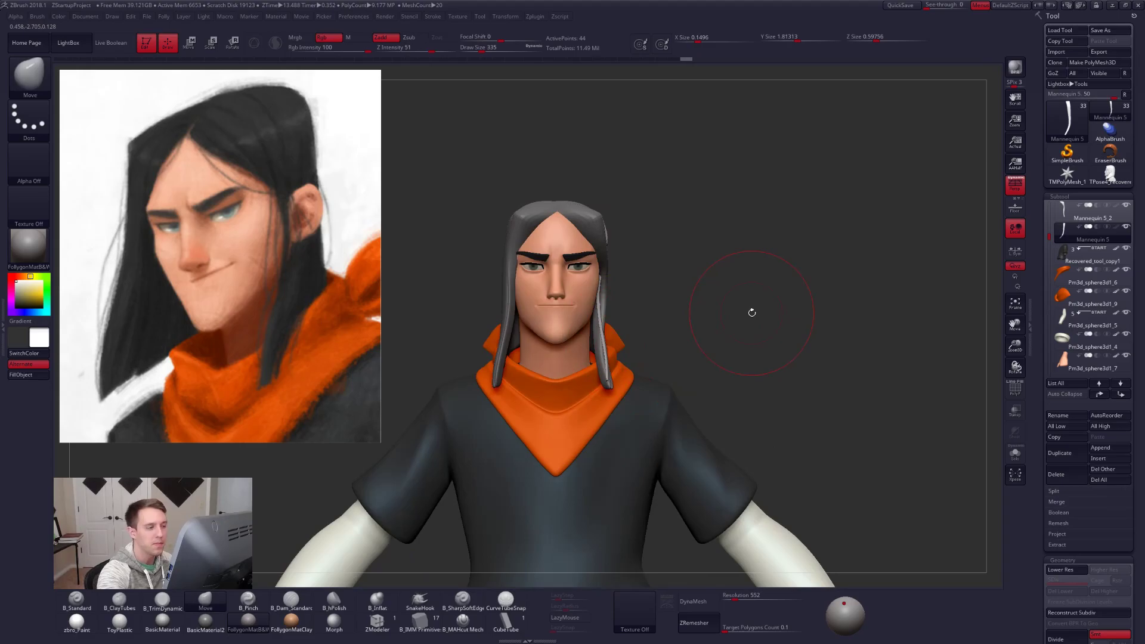
# Isolate the hair strands, the Mannequin 4 hair shell and the head parts by hiding the other subtools.
pyautogui.keyDown('alt'); pyautogui.click(599, 256); pyautogui.keyUp('alt')
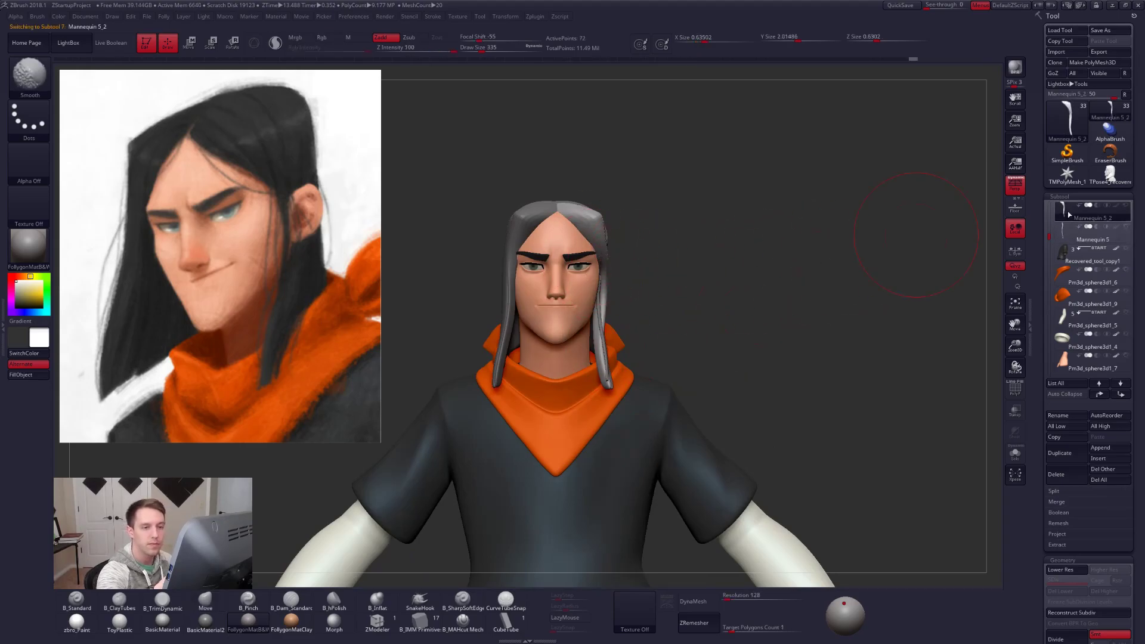
pyautogui.click(1126, 206)
pyautogui.moveTo(1049, 236); pyautogui.dragTo(1052, 209)
pyautogui.click(1065, 337)
pyautogui.click(1064, 298)
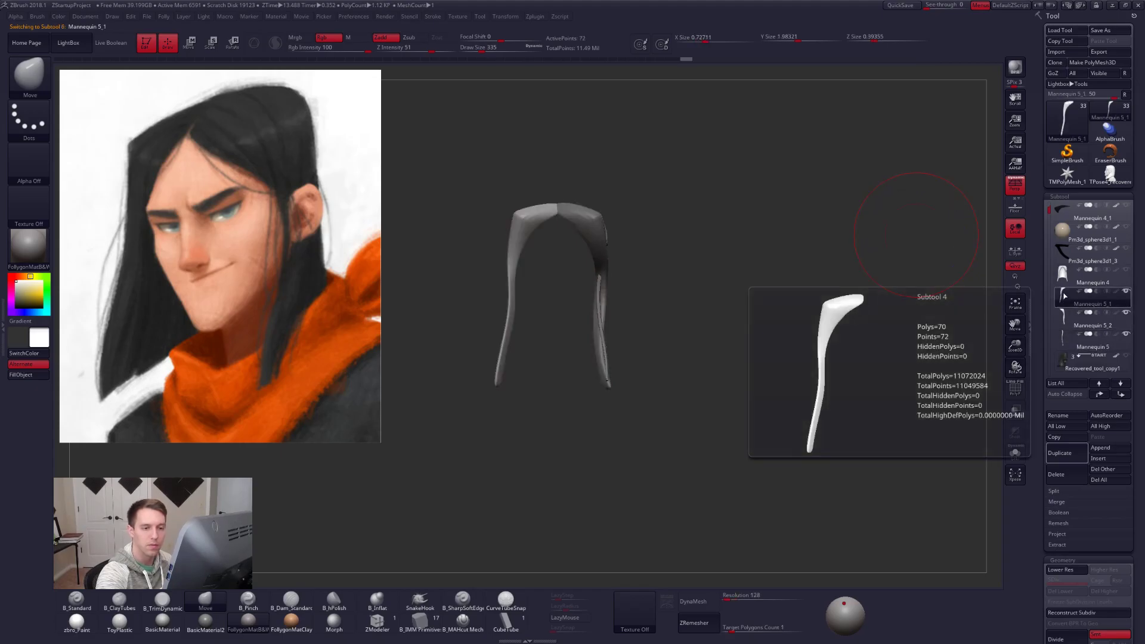
pyautogui.click(1063, 276)
pyautogui.moveTo(1050, 210); pyautogui.dragTo(1051, 204)
pyautogui.click(1126, 206)
pyautogui.click(1057, 219)
# Solo the head mesh and hide its neck and shoulder polygons to expose the hair from below.
pyautogui.moveTo(736, 322); pyautogui.dragTo(596, 480)
pyautogui.hotkey('alt', 's')
pyautogui.keyDown('ctrl'); pyautogui.keyDown('shift'); pyautogui.click(638, 447); pyautogui.keyUp('shift'); pyautogui.keyUp('ctrl')
pyautogui.press('space')
pyautogui.click(672, 604)
pyautogui.moveTo(693, 333)
pyautogui.keyDown('ctrl'); pyautogui.keyDown('alt'); pyautogui.keyDown('shift'); pyautogui.mouseDown()
pyautogui.moveTo(471, 440)
pyautogui.moveTo(793, 394)
pyautogui.moveTo(753, 358)
pyautogui.moveTo(695, 250)
pyautogui.mouseUp(); pyautogui.keyUp('shift'); pyautogui.keyUp('alt'); pyautogui.keyUp('ctrl')
pyautogui.hotkey('alt', 's')
# Select the hair shell at its lowest subdivision and refine its sides with the Move brush at draw size 381, reducing it to 279.
pyautogui.keyDown('alt'); pyautogui.click(652, 276); pyautogui.keyUp('alt')
pyautogui.hotkey('shift', 'd')
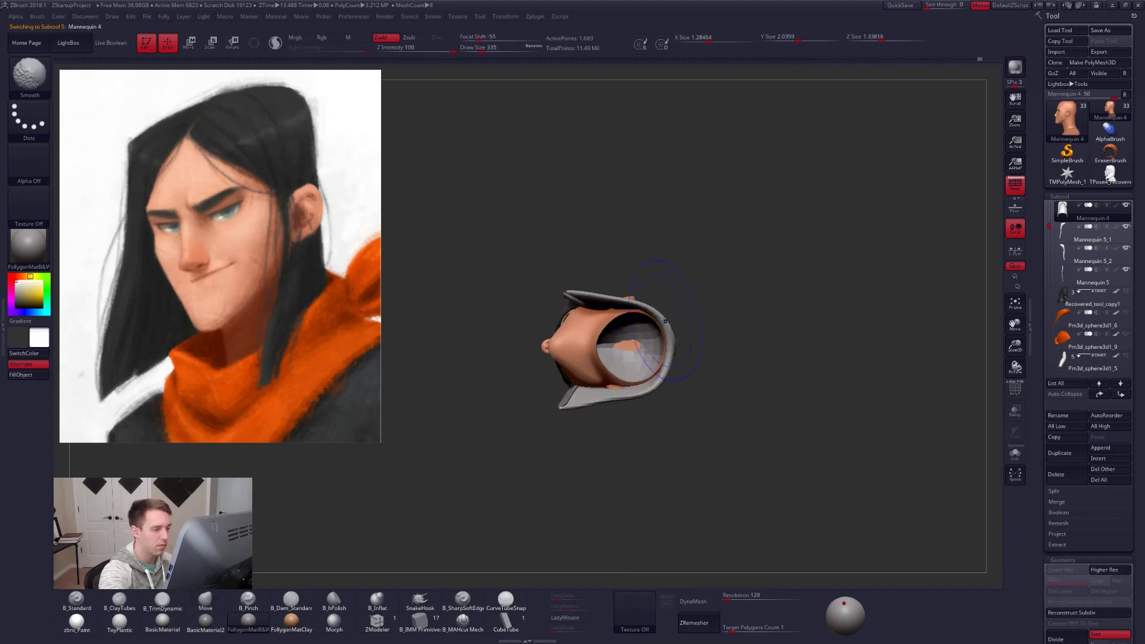
pyautogui.press('b')
pyautogui.press('m')
pyautogui.press('v')
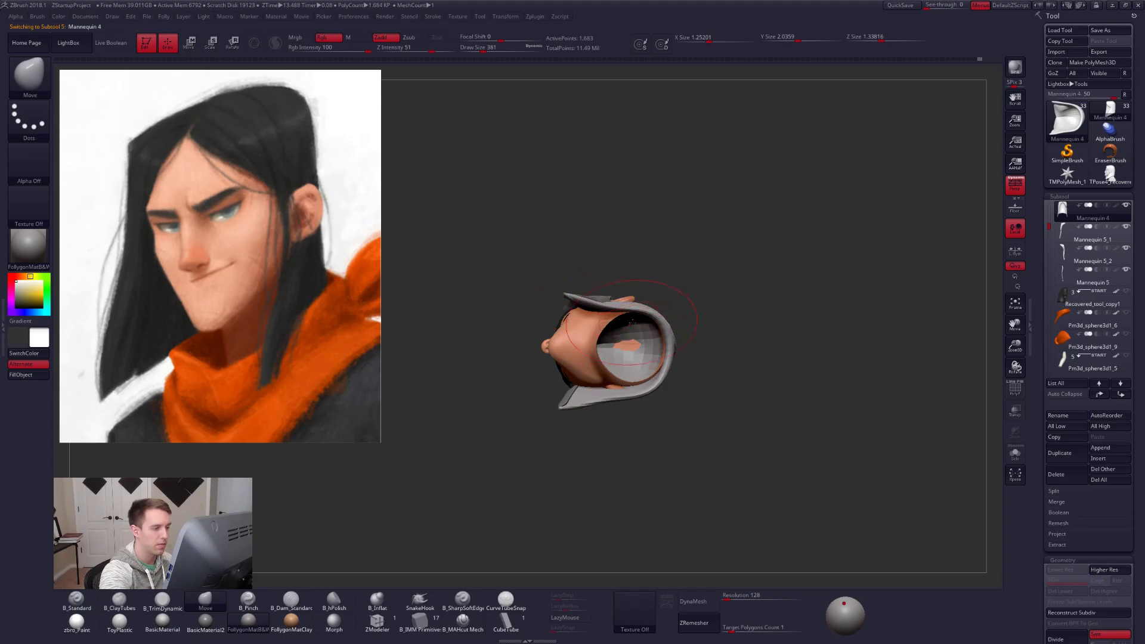
pyautogui.moveTo(710, 346)
pyautogui.mouseDown()
pyautogui.moveTo(707, 444)
pyautogui.moveTo(698, 427)
pyautogui.mouseUp()
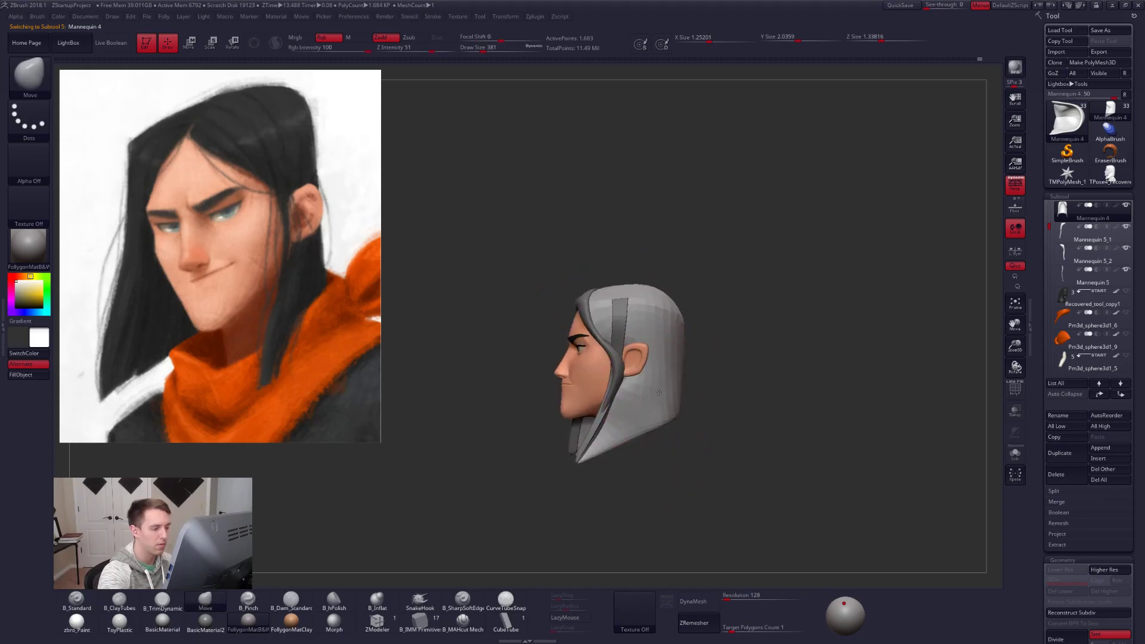
pyautogui.press('space')
pyautogui.moveTo(639, 392); pyautogui.dragTo(635, 391)
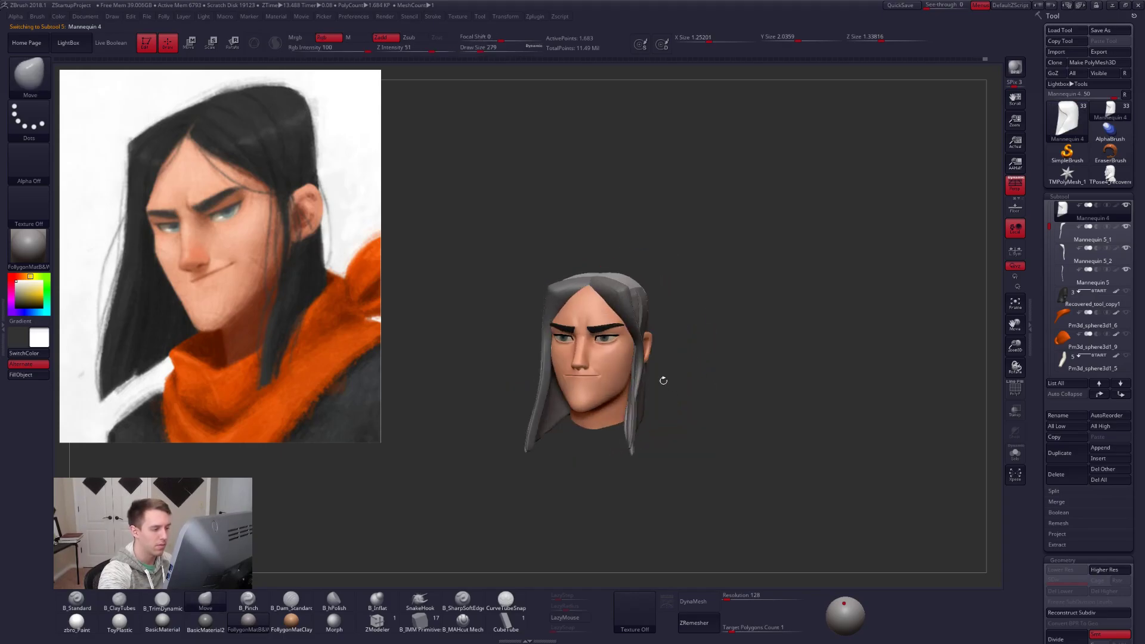
# Solo the head mesh and step it down to its lowest subdivision level.
pyautogui.hotkey('alt', 's')
pyautogui.keyDown('alt'); pyautogui.moveTo(669, 361); pyautogui.dragTo(716, 405); pyautogui.keyUp('alt')
pyautogui.moveTo(483, 349)
pyautogui.mouseDown()
pyautogui.moveTo(673, 320)
pyautogui.moveTo(668, 382)
pyautogui.mouseUp()
pyautogui.hotkey('shift', 'd')
pyautogui.hotkey('shift', 'd')
pyautogui.hotkey('shift', 'd')
pyautogui.hotkey('shift', 'd')
# Display the head's polyframe and isolate the ear polygons with lasso selections.
pyautogui.moveTo(590, 370)
pyautogui.keyDown('ctrl'); pyautogui.keyDown('shift'); pyautogui.mouseDown()
pyautogui.moveTo(646, 276)
pyautogui.moveTo(660, 410)
pyautogui.moveTo(637, 421)
pyautogui.moveTo(608, 382)
pyautogui.mouseUp(); pyautogui.keyUp('shift'); pyautogui.keyUp('ctrl')
pyautogui.hotkey('shift', 'f')
pyautogui.moveTo(587, 292)
pyautogui.mouseDown()
pyautogui.moveTo(567, 300)
pyautogui.moveTo(567, 280)
pyautogui.moveTo(491, 480)
pyautogui.moveTo(504, 299)
pyautogui.mouseUp()
pyautogui.moveTo(733, 346)
pyautogui.mouseDown()
pyautogui.moveTo(645, 381)
pyautogui.moveTo(620, 363)
pyautogui.mouseUp()
pyautogui.moveTo(655, 251)
pyautogui.keyDown('ctrl'); pyautogui.keyDown('alt'); pyautogui.keyDown('shift'); pyautogui.mouseDown()
pyautogui.moveTo(657, 383)
pyautogui.moveTo(843, 486)
pyautogui.moveTo(670, 380)
pyautogui.mouseUp(); pyautogui.keyUp('shift'); pyautogui.keyUp('alt'); pyautogui.keyUp('ctrl')
pyautogui.rightClick(639, 357)
pyautogui.moveTo(639, 358); pyautogui.dragTo(680, 378, button='right')
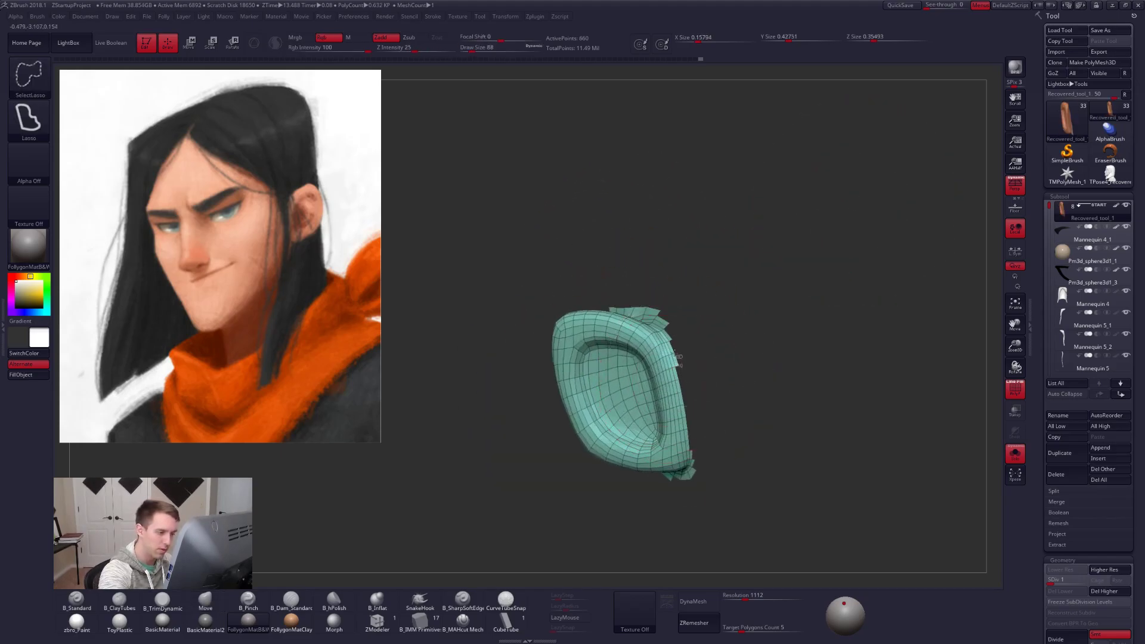
# Trim the stray polygons from the ear selection, mask the ear and give it its own polygroup.
pyautogui.keyDown('ctrl'); pyautogui.keyDown('alt'); pyautogui.keyDown('shift'); pyautogui.moveTo(705, 258); pyautogui.dragTo(767, 352); pyautogui.keyUp('shift'); pyautogui.keyUp('alt'); pyautogui.keyUp('ctrl')
pyautogui.moveTo(767, 351)
pyautogui.mouseDown(button='right')
pyautogui.moveTo(626, 325)
pyautogui.moveTo(710, 428)
pyautogui.moveTo(676, 381)
pyautogui.mouseUp(button='right')
pyautogui.keyDown('ctrl'); pyautogui.keyDown('shift'); pyautogui.click(700, 447); pyautogui.keyUp('shift'); pyautogui.keyUp('ctrl')
pyautogui.moveTo(708, 416)
pyautogui.keyDown('alt'); pyautogui.mouseDown(button='right')
pyautogui.moveTo(667, 383)
pyautogui.moveTo(676, 408)
pyautogui.mouseUp(button='right'); pyautogui.keyUp('alt')
pyautogui.keyDown('ctrl'); pyautogui.keyDown('alt'); pyautogui.click(663, 385); pyautogui.keyUp('alt'); pyautogui.keyUp('ctrl')
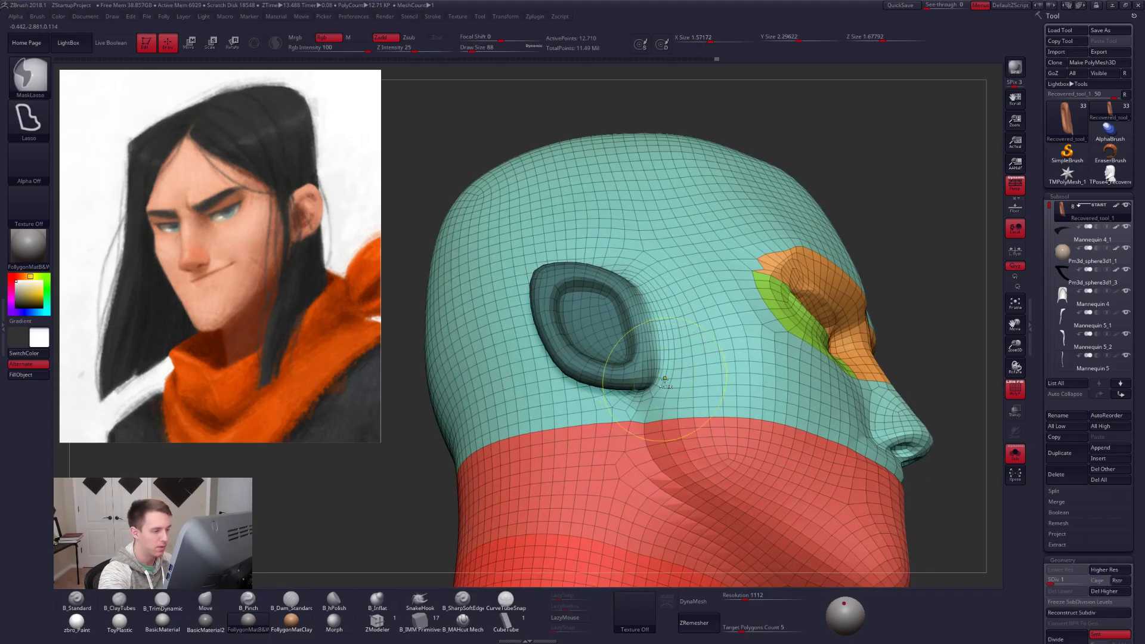
pyautogui.keyDown('ctrl'); pyautogui.keyDown('shift'); pyautogui.click(644, 382); pyautogui.keyUp('shift'); pyautogui.keyUp('ctrl')
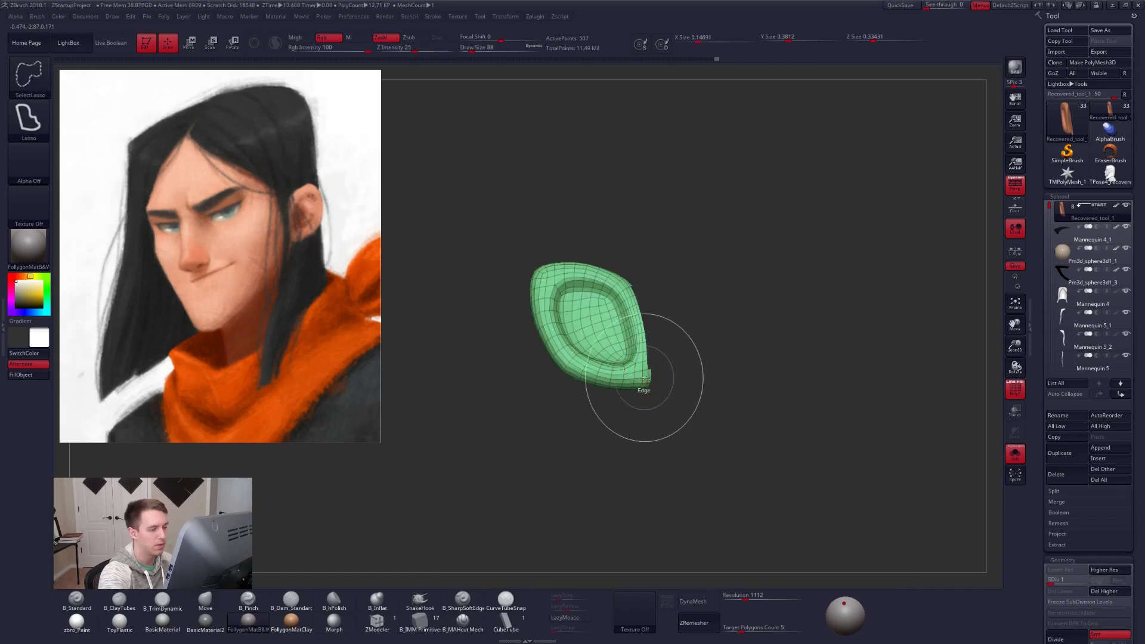
pyautogui.moveTo(645, 383); pyautogui.dragTo(668, 382, button='right')
pyautogui.keyDown('ctrl'); pyautogui.keyDown('shift'); pyautogui.click(569, 426); pyautogui.keyUp('shift'); pyautogui.keyUp('ctrl')
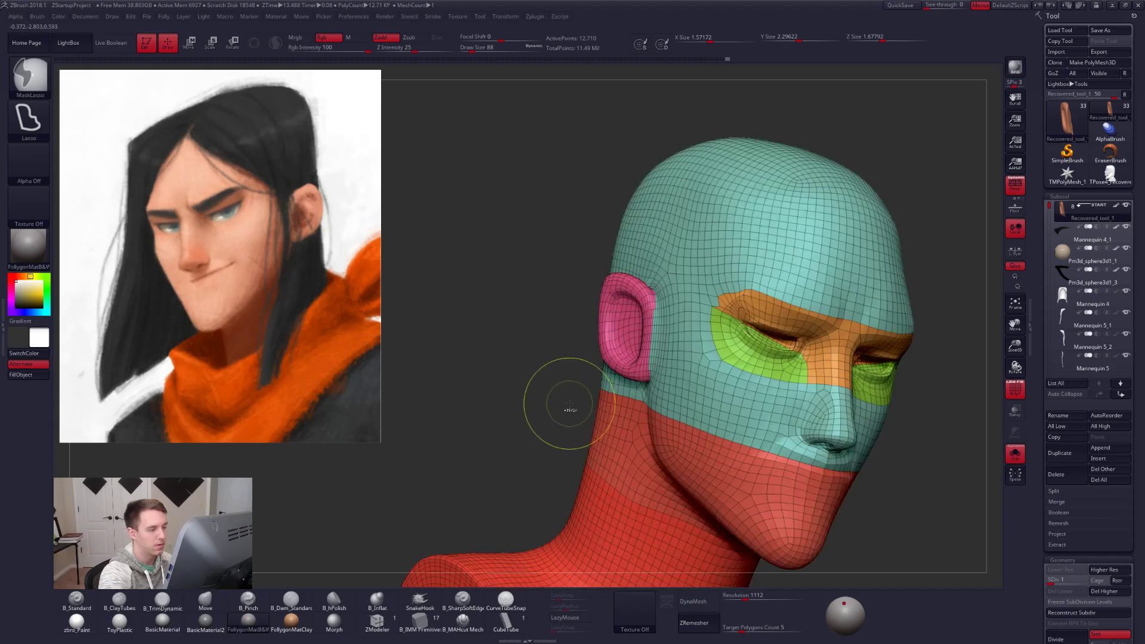
# Hide the ear polygroup, turn off the polyframe and raise the head to subdivision level 5.
pyautogui.keyDown('ctrl'); pyautogui.keyDown('shift'); pyautogui.click(621, 376); pyautogui.keyUp('shift'); pyautogui.keyUp('ctrl')
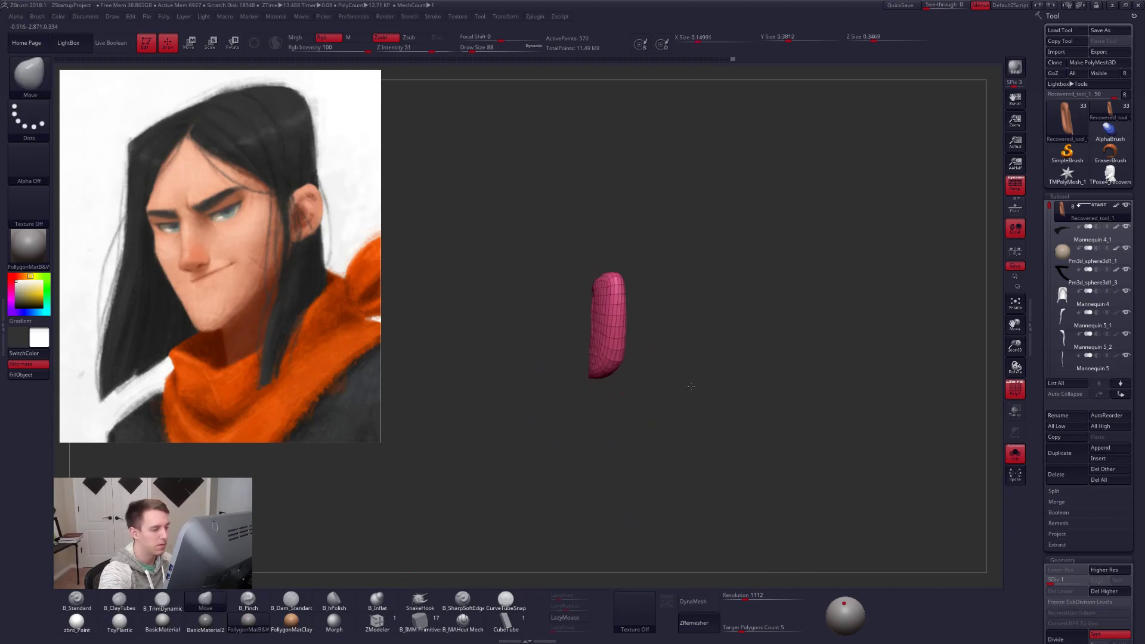
pyautogui.keyDown('ctrl'); pyautogui.keyDown('shift'); pyautogui.moveTo(690, 387); pyautogui.dragTo(694, 420); pyautogui.keyUp('shift'); pyautogui.keyUp('ctrl')
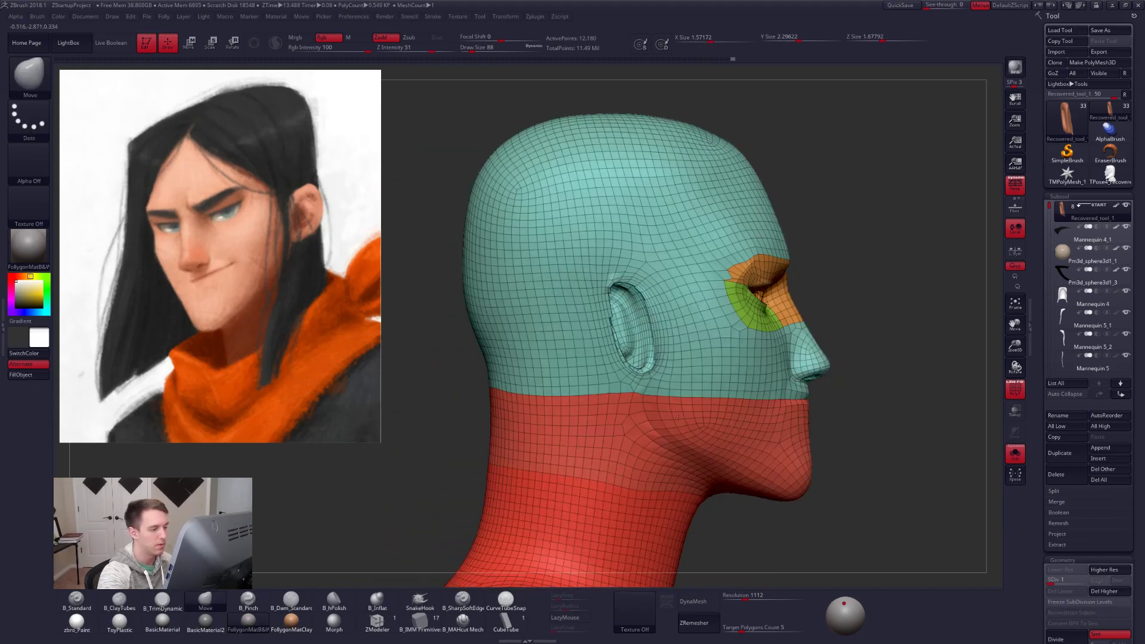
pyautogui.hotkey('shift', 'f')
pyautogui.hotkey('ctrl', 'd')
pyautogui.hotkey('ctrl', 'd')
pyautogui.hotkey('ctrl', 'd')
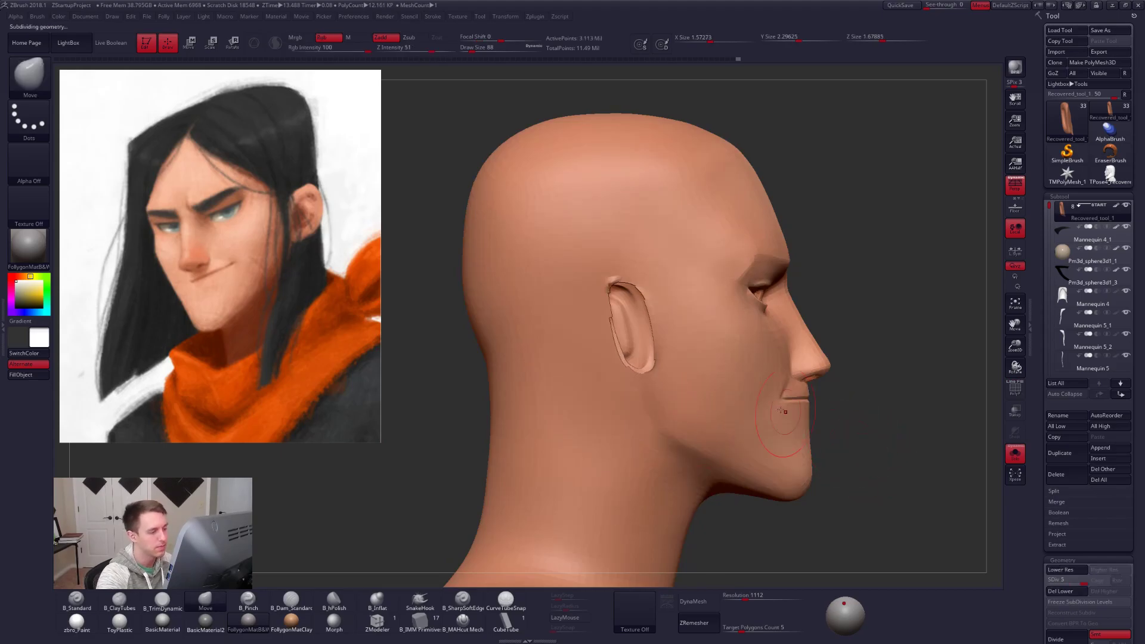
# Smooth the pinched surface at the top of the ear opening with the brush at draw size 38.
pyautogui.moveTo(624, 275); pyautogui.dragTo(626, 316, button='right')
pyautogui.press('space')
pyautogui.moveTo(624, 275); pyautogui.dragTo(621, 275)
pyautogui.moveTo(621, 275)
pyautogui.mouseDown(button='right')
pyautogui.moveTo(679, 277)
pyautogui.moveTo(612, 292)
pyautogui.mouseUp(button='right')
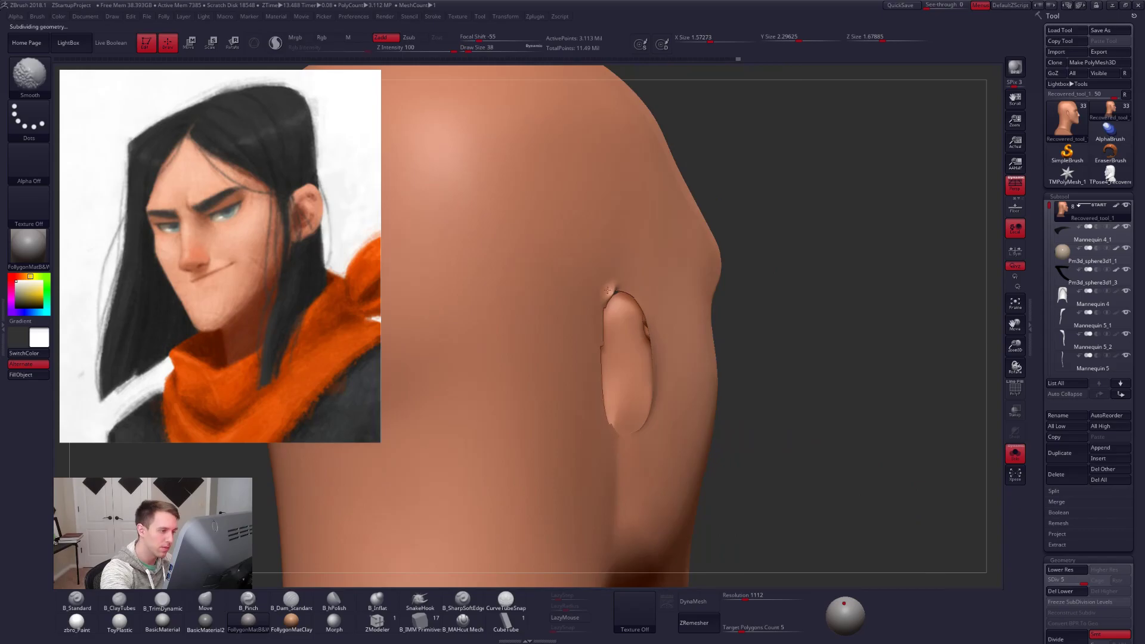
pyautogui.keyDown('shift'); pyautogui.moveTo(607, 292); pyautogui.dragTo(615, 289); pyautogui.keyUp('shift')
pyautogui.moveTo(614, 289)
pyautogui.mouseDown(button='right')
pyautogui.moveTo(604, 285)
pyautogui.moveTo(605, 244)
pyautogui.mouseUp(button='right')
pyautogui.moveTo(606, 245)
pyautogui.mouseDown(button='right')
pyautogui.moveTo(679, 310)
pyautogui.moveTo(575, 285)
pyautogui.moveTo(582, 302)
pyautogui.mouseUp(button='right')
pyautogui.moveTo(583, 300)
pyautogui.keyDown('ctrl'); pyautogui.keyDown('shift'); pyautogui.mouseDown()
pyautogui.moveTo(550, 344)
pyautogui.moveTo(551, 372)
pyautogui.mouseUp(); pyautogui.keyUp('shift'); pyautogui.keyUp('ctrl')
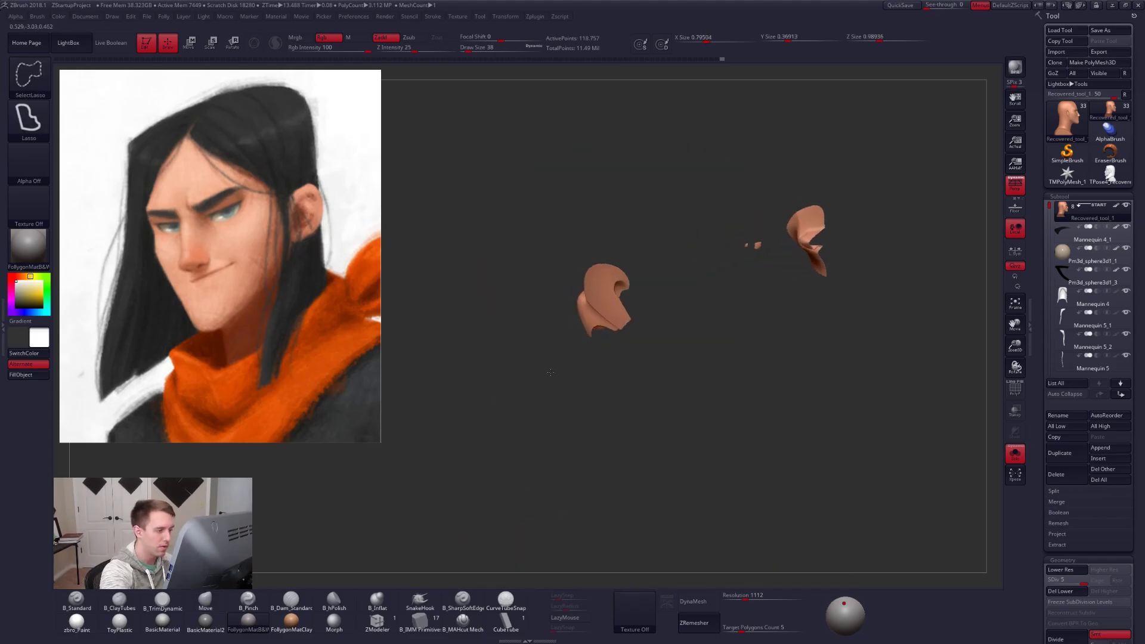
pyautogui.keyDown('ctrl'); pyautogui.keyDown('shift'); pyautogui.click(547, 366); pyautogui.keyUp('shift'); pyautogui.keyUp('ctrl')
# Lower the head two subdivision levels and smooth the remaining pinch behind the top of the ear.
pyautogui.moveTo(769, 334)
pyautogui.mouseDown(button='right')
pyautogui.moveTo(633, 338)
pyautogui.moveTo(659, 363)
pyautogui.mouseUp(button='right')
pyautogui.press('3')
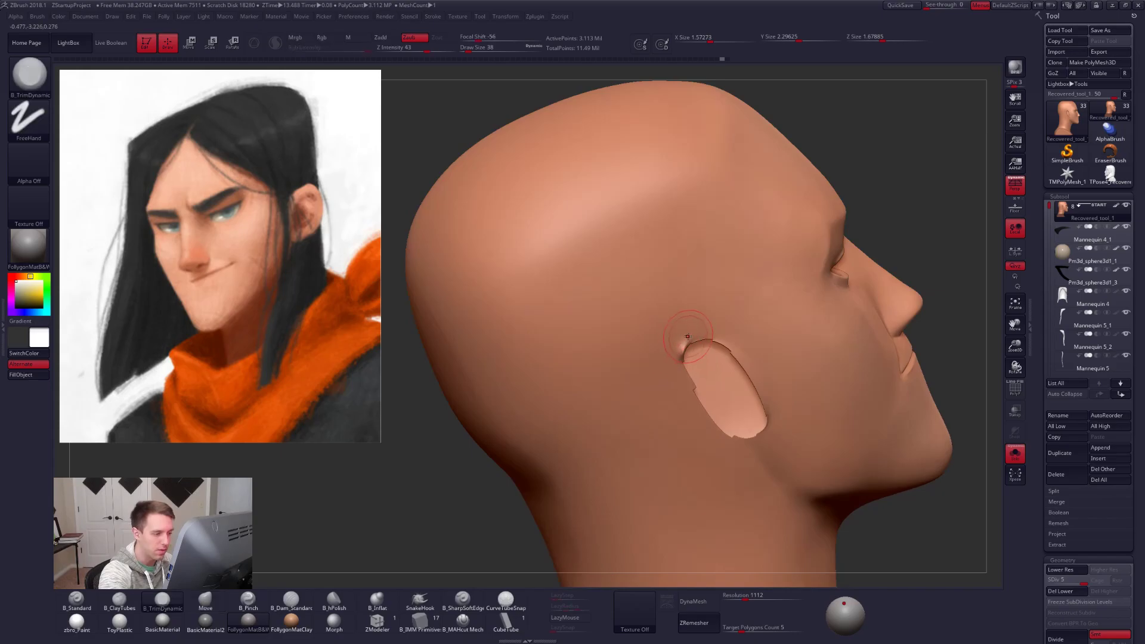
pyautogui.hotkey('shift', 'd')
pyautogui.hotkey('shift', 'd')
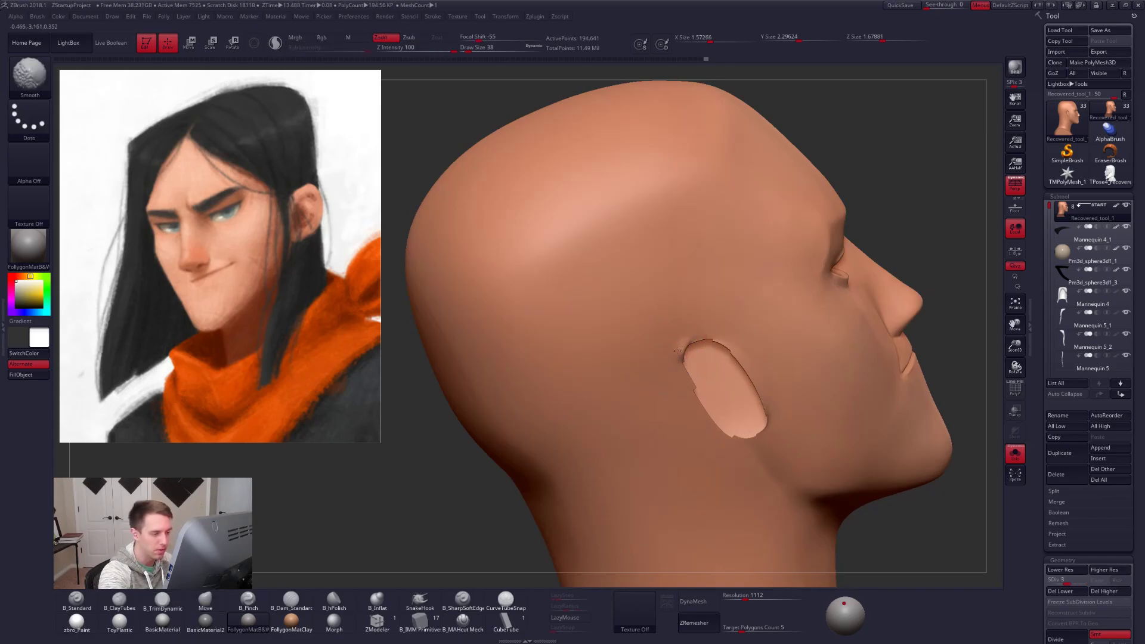
pyautogui.keyDown('shift'); pyautogui.moveTo(678, 357); pyautogui.dragTo(701, 338, button='right'); pyautogui.keyUp('shift')
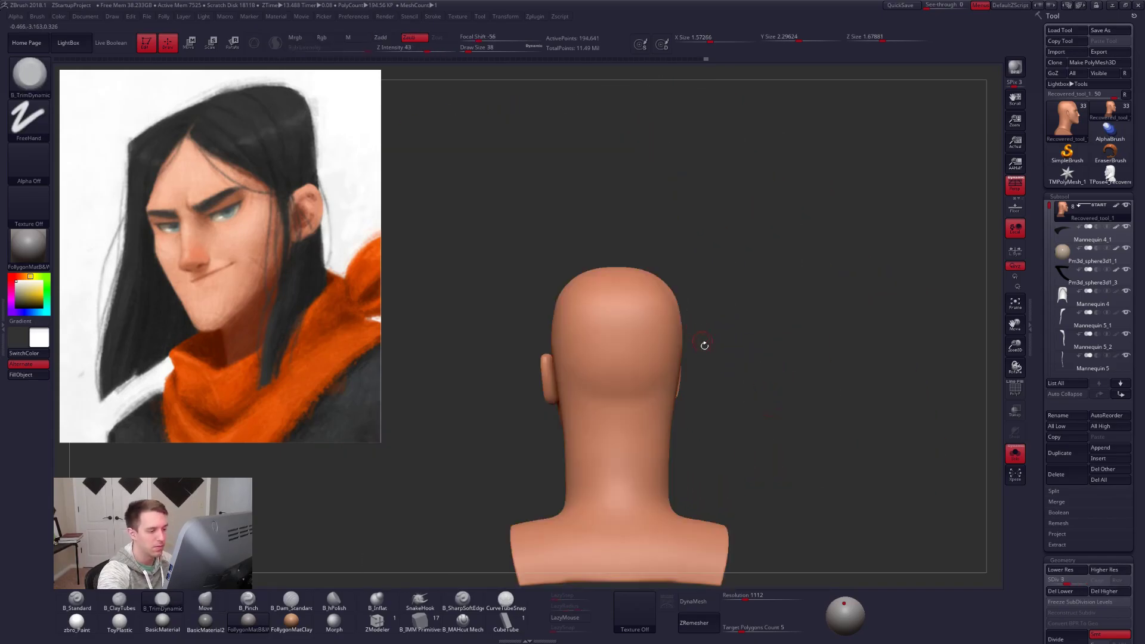
# Return the head to its highest subdivision level and leave solo mode to show the hair again.
pyautogui.press('d')
pyautogui.moveTo(811, 484); pyautogui.dragTo(775, 495, button='right')
pyautogui.keyDown('alt'); pyautogui.moveTo(853, 520); pyautogui.dragTo(761, 450, button='right'); pyautogui.keyUp('alt')
pyautogui.hotkey('alt', 's')
pyautogui.keyDown('alt'); pyautogui.moveTo(834, 487); pyautogui.dragTo(788, 498, button='right'); pyautogui.keyUp('alt')
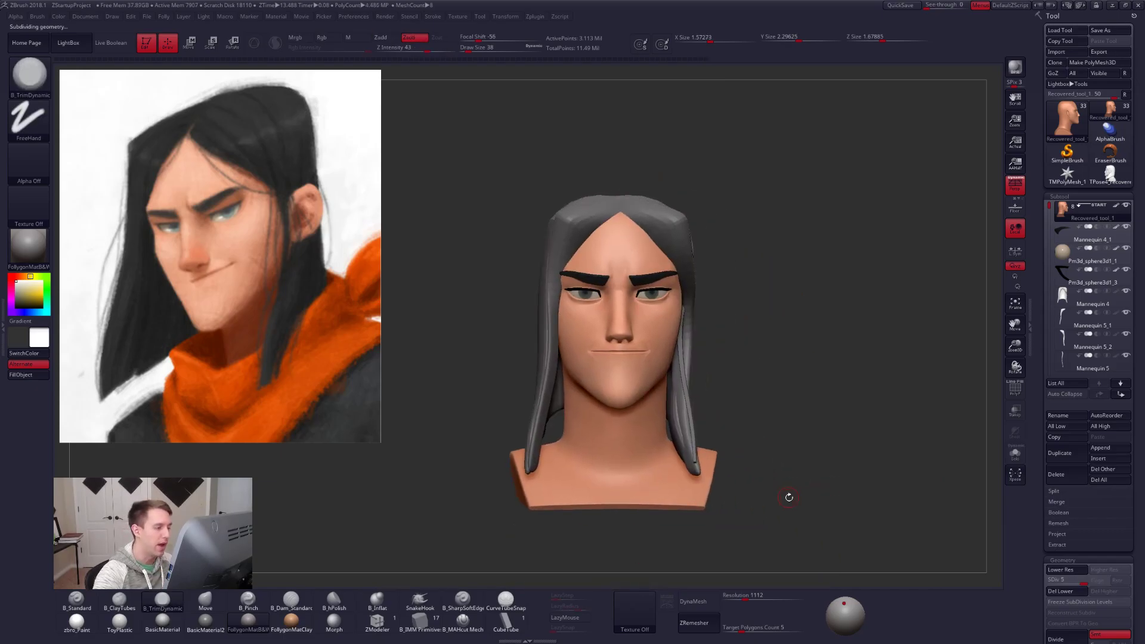
# Select the hair shell, switch to the Move brush and adjust its draw size.
pyautogui.moveTo(569, 337)
pyautogui.mouseDown(button='right')
pyautogui.moveTo(507, 346)
pyautogui.moveTo(591, 308)
pyautogui.moveTo(644, 307)
pyautogui.moveTo(602, 346)
pyautogui.moveTo(658, 357)
pyautogui.mouseUp(button='right')
pyautogui.keyDown('alt'); pyautogui.click(531, 328); pyautogui.keyUp('alt')
pyautogui.press('b')
pyautogui.press('m')
pyautogui.press('v')
pyautogui.press('space')
pyautogui.press('space')
pyautogui.moveTo(611, 334); pyautogui.dragTo(619, 334)
# Try to reshape the back of the hair shell with the Move brush at draw size 321, and undo it.
pyautogui.moveTo(655, 339); pyautogui.dragTo(543, 355, button='right')
pyautogui.keyDown('alt'); pyautogui.moveTo(724, 371); pyautogui.dragTo(663, 371, button='right'); pyautogui.keyUp('alt')
pyautogui.press('space')
pyautogui.moveTo(722, 358); pyautogui.dragTo(714, 355)
pyautogui.moveTo(507, 344)
pyautogui.mouseDown()
pyautogui.moveTo(628, 339)
pyautogui.moveTo(663, 351)
pyautogui.moveTo(632, 310)
pyautogui.moveTo(603, 302)
pyautogui.moveTo(619, 238)
pyautogui.moveTo(654, 237)
pyautogui.moveTo(644, 447)
pyautogui.moveTo(612, 423)
pyautogui.mouseUp()
pyautogui.hotkey('ctrl', 'z')
pyautogui.hotkey('ctrl', 'z')
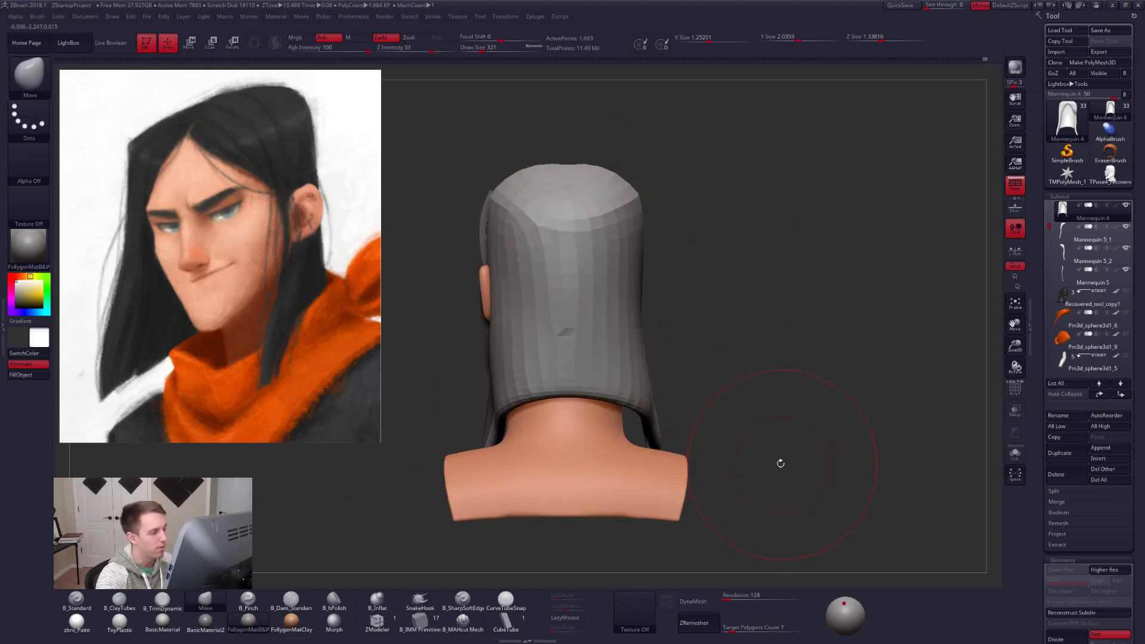
# Refine the side contour of the hair shell behind the ear with the Move brush at draw size 366.
pyautogui.press('space')
pyautogui.moveTo(656, 330); pyautogui.dragTo(658, 330)
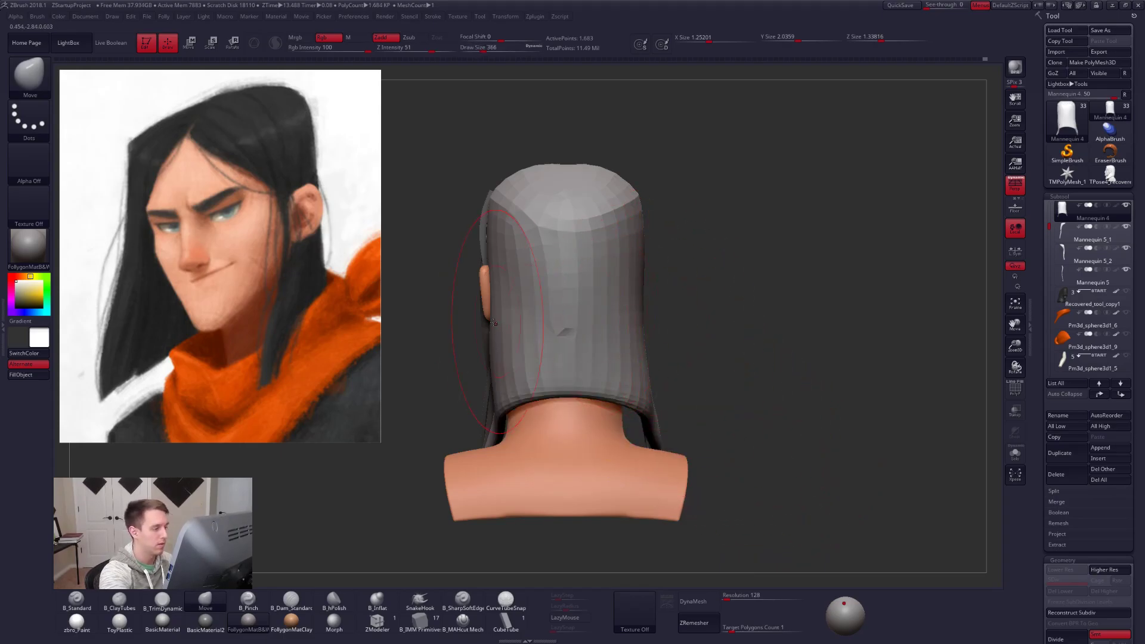
pyautogui.moveTo(769, 546)
pyautogui.keyDown('alt'); pyautogui.mouseDown()
pyautogui.moveTo(783, 536)
pyautogui.moveTo(785, 493)
pyautogui.moveTo(828, 481)
pyautogui.mouseUp(); pyautogui.keyUp('alt')
pyautogui.moveTo(685, 473)
pyautogui.keyDown('alt'); pyautogui.mouseDown()
pyautogui.moveTo(833, 450)
pyautogui.moveTo(833, 467)
pyautogui.mouseUp(); pyautogui.keyUp('alt')
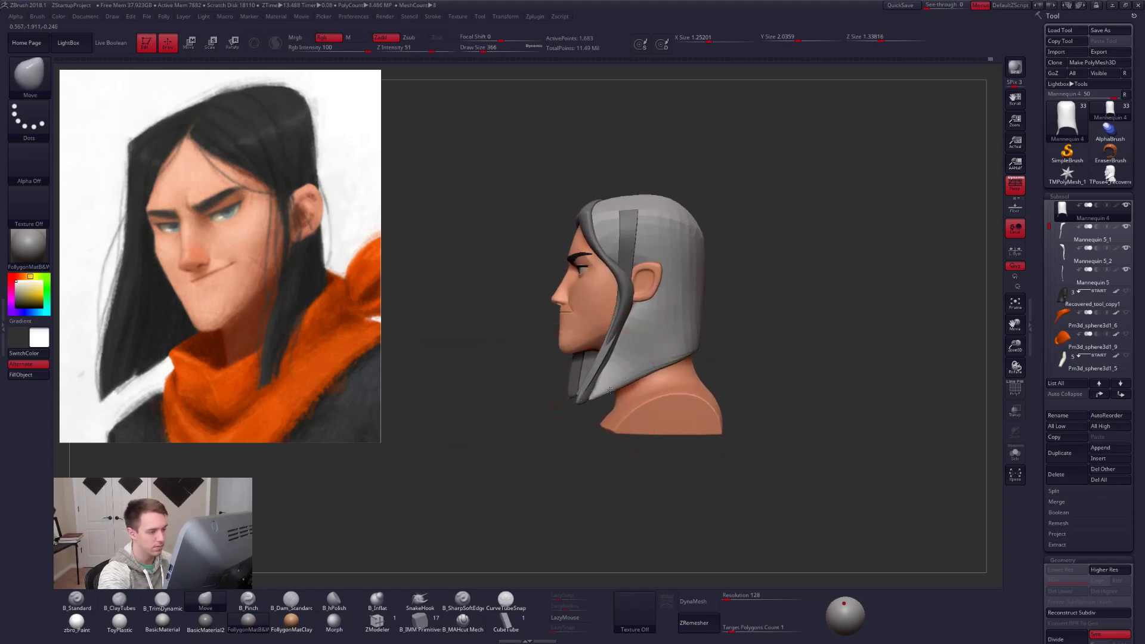
# Solo the hair shell to reshape its pointed lower front tip, then bring the head and strands back.
pyautogui.hotkey('alt', 'shift', 's')
pyautogui.moveTo(610, 385)
pyautogui.keyDown('shift'); pyautogui.mouseDown()
pyautogui.moveTo(615, 373)
pyautogui.moveTo(601, 386)
pyautogui.mouseUp(); pyautogui.keyUp('shift')
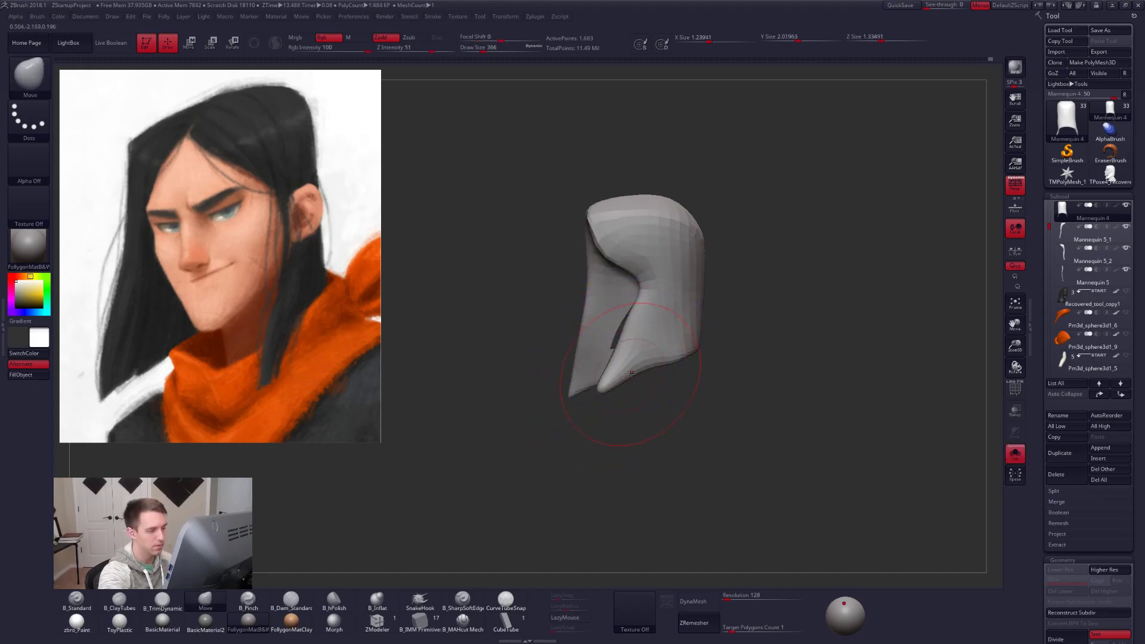
pyautogui.hotkey('shift', 's')
pyautogui.press('space')
pyautogui.moveTo(640, 370); pyautogui.dragTo(641, 375)
pyautogui.keyDown('alt'); pyautogui.moveTo(552, 411); pyautogui.dragTo(559, 441); pyautogui.keyUp('alt')
# Select the thin front hair strand and adjust its lower end with the Move brush at draw size 265.
pyautogui.keyDown('alt'); pyautogui.click(581, 387); pyautogui.keyUp('alt')
pyautogui.press('space')
pyautogui.moveTo(583, 381); pyautogui.dragTo(599, 374)
pyautogui.press('space')
pyautogui.keyDown('alt'); pyautogui.click(587, 377); pyautogui.keyUp('alt')
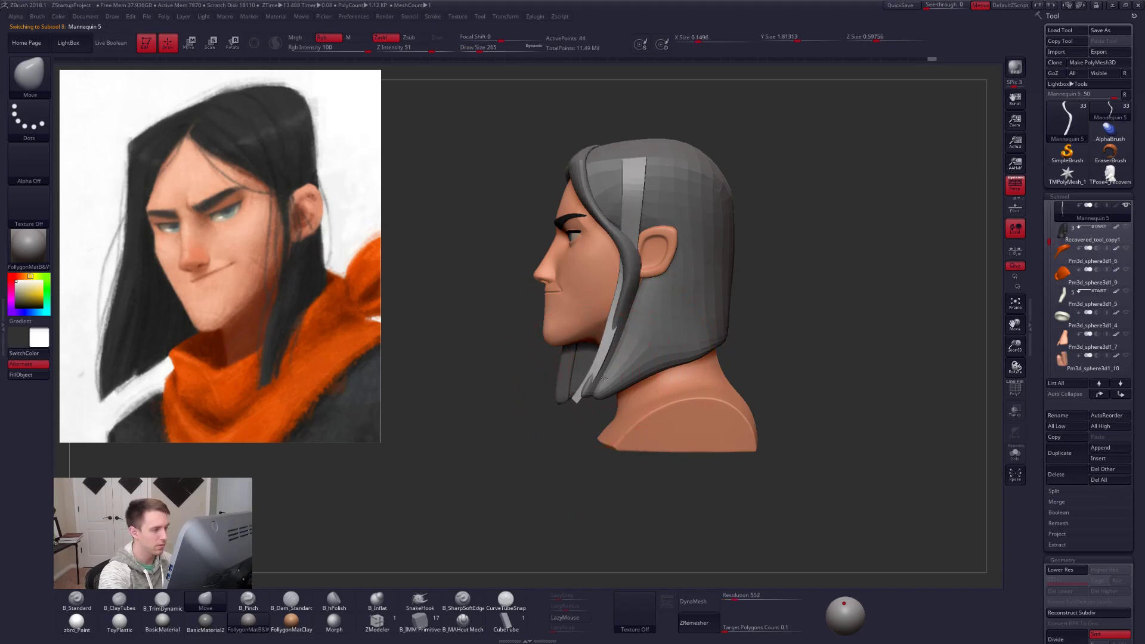
pyautogui.keyDown('shift'); pyautogui.moveTo(596, 377); pyautogui.dragTo(652, 380, button='right'); pyautogui.keyUp('shift')
pyautogui.keyDown('alt'); pyautogui.moveTo(653, 380); pyautogui.dragTo(710, 397); pyautogui.keyUp('alt')
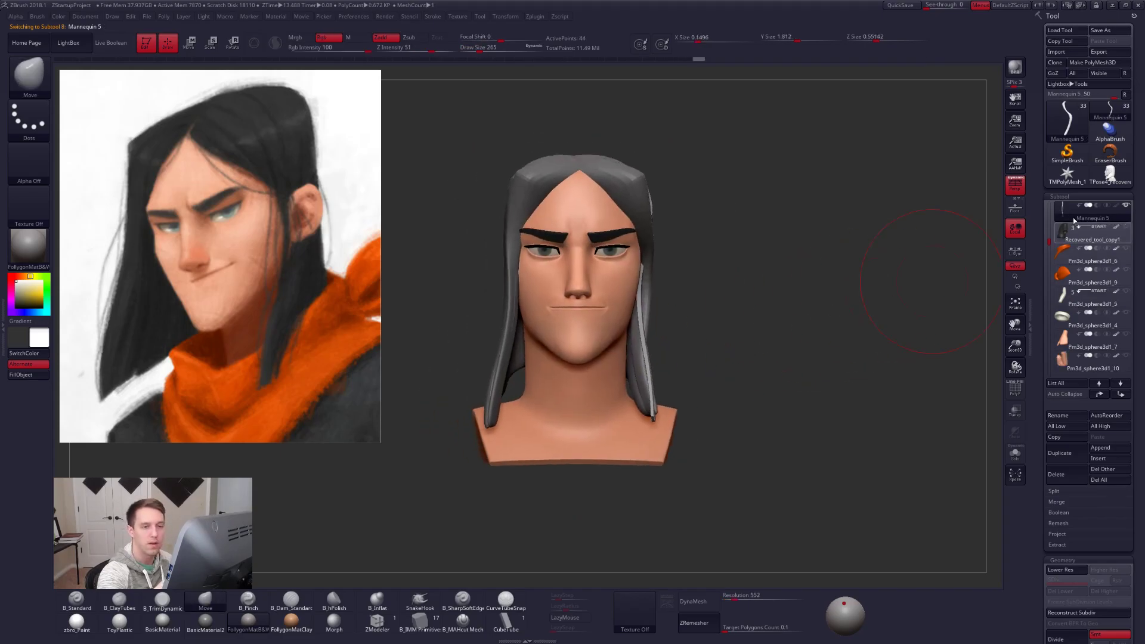
# Show all subtools and bring the character's body into view below the refined hair.
pyautogui.keyDown('shift'); pyautogui.click(1125, 205); pyautogui.keyUp('shift')
pyautogui.keyDown('alt'); pyautogui.moveTo(928, 255); pyautogui.dragTo(823, 284); pyautogui.keyUp('alt')
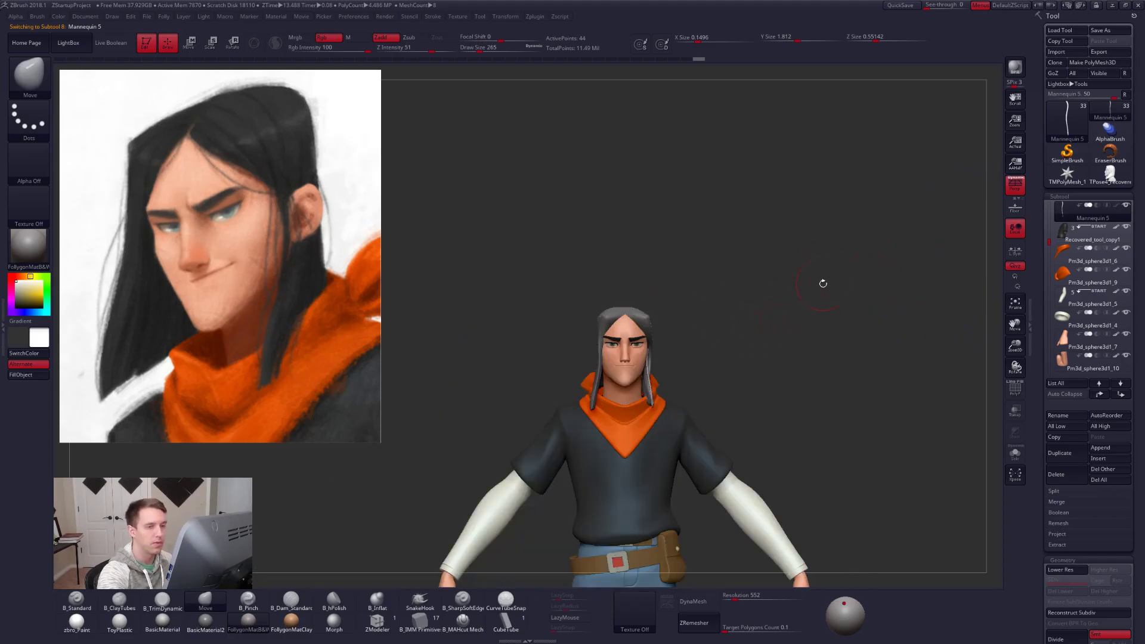
pyautogui.click(1109, 175)
pyautogui.click(1056, 476)
pyautogui.click(985, 498)
pyautogui.click(1110, 111)
pyautogui.click(1125, 94)
# Frame the full character from the front beside the reference and activate the Spotlight controls on the reference image.
pyautogui.keyDown('alt'); pyautogui.moveTo(861, 312); pyautogui.dragTo(723, 210); pyautogui.keyUp('alt')
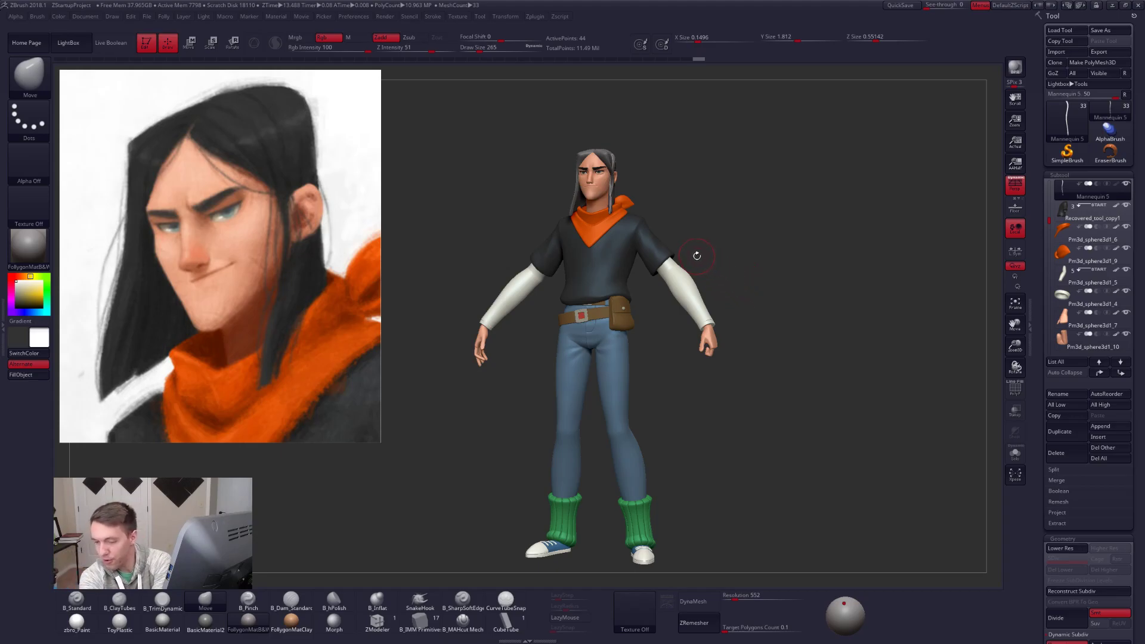
pyautogui.hotkey('ctrl', 'shift', 'space')
pyautogui.keyDown('alt'); pyautogui.moveTo(741, 283); pyautogui.dragTo(747, 262); pyautogui.keyUp('alt')
pyautogui.hotkey('ctrl', 'shift', 'space')
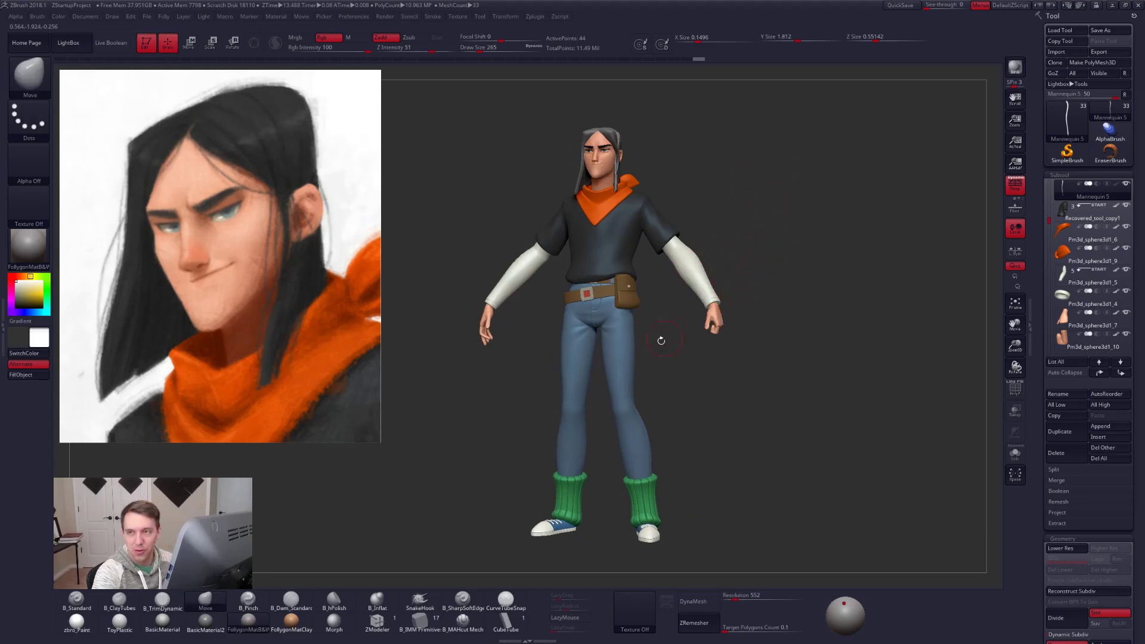
pyautogui.moveTo(769, 329)
pyautogui.mouseDown()
pyautogui.moveTo(746, 328)
pyautogui.moveTo(775, 330)
pyautogui.mouseUp()
pyautogui.keyDown('alt'); pyautogui.moveTo(662, 320); pyautogui.dragTo(664, 376); pyautogui.keyUp('alt')
pyautogui.hotkey('shift', 'z')
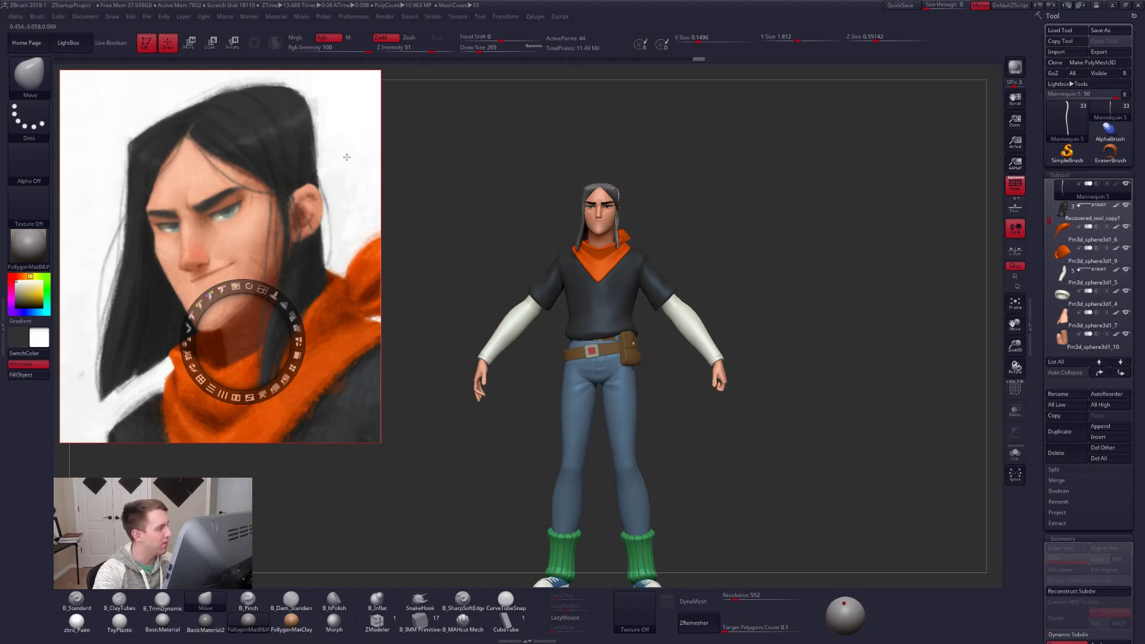
# Leave Spotlight editing, choose the zbro_Paint material, and fill the hair shell with it and the dark hair colour.
pyautogui.hotkey('shift', 'z')
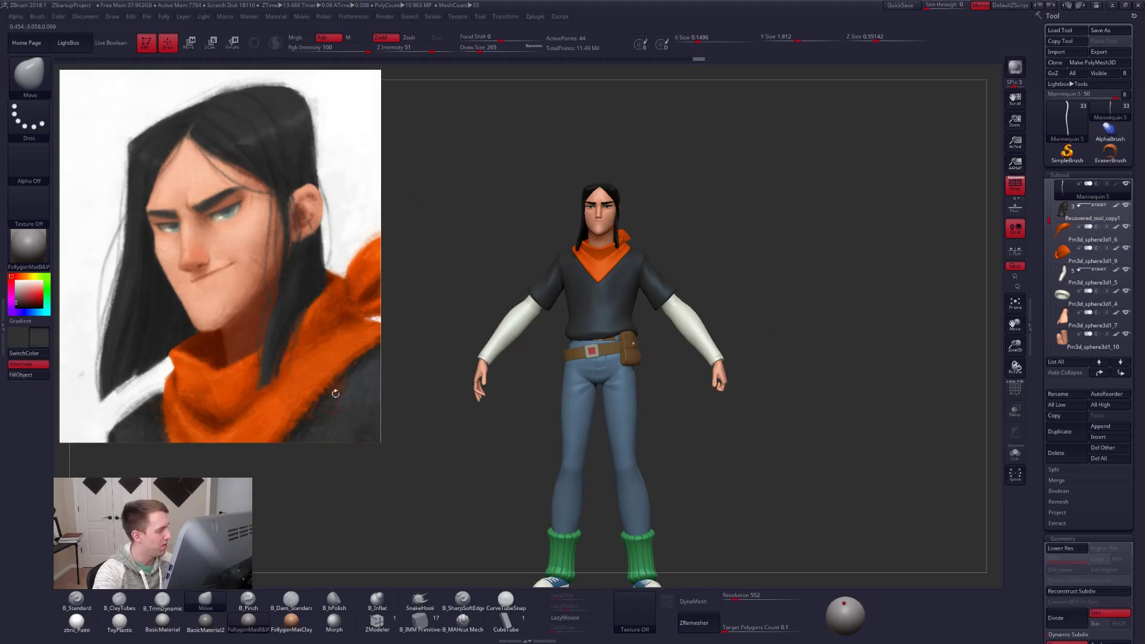
pyautogui.click(76, 622)
pyautogui.moveTo(511, 454); pyautogui.dragTo(438, 466)
pyautogui.keyDown('alt'); pyautogui.moveTo(525, 257); pyautogui.dragTo(537, 322); pyautogui.keyUp('alt')
pyautogui.keyDown('alt'); pyautogui.click(630, 194); pyautogui.keyUp('alt')
pyautogui.press('1')
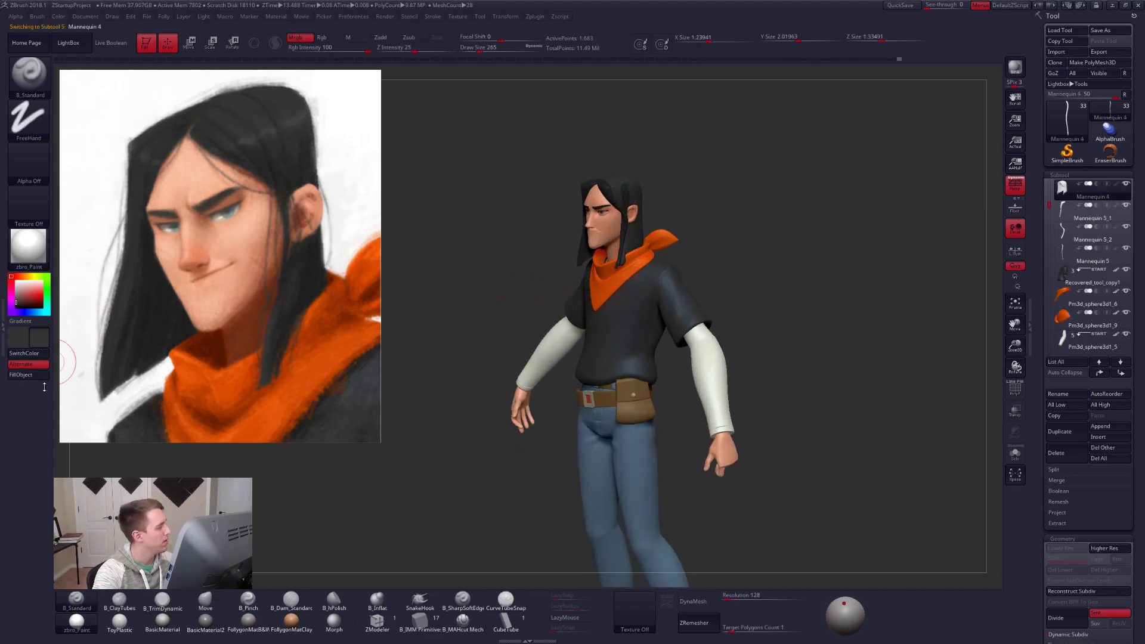
pyautogui.click(31, 376)
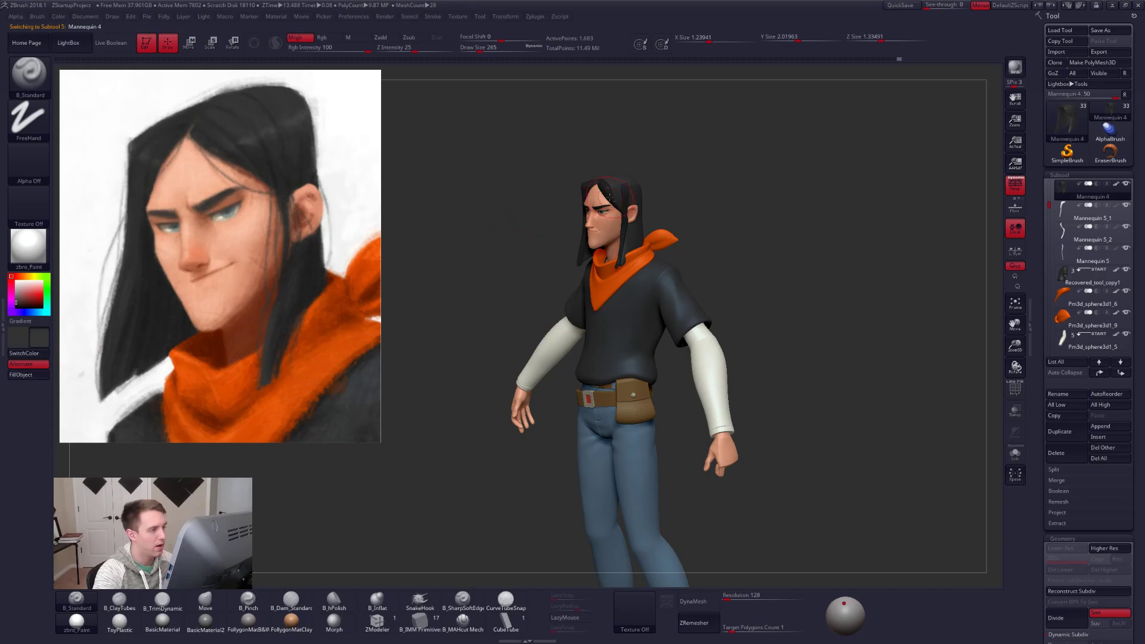
# Fill the separate hair strands with the same zbro_Paint material and dark colour.
pyautogui.keyDown('alt'); pyautogui.click(621, 216); pyautogui.keyUp('alt')
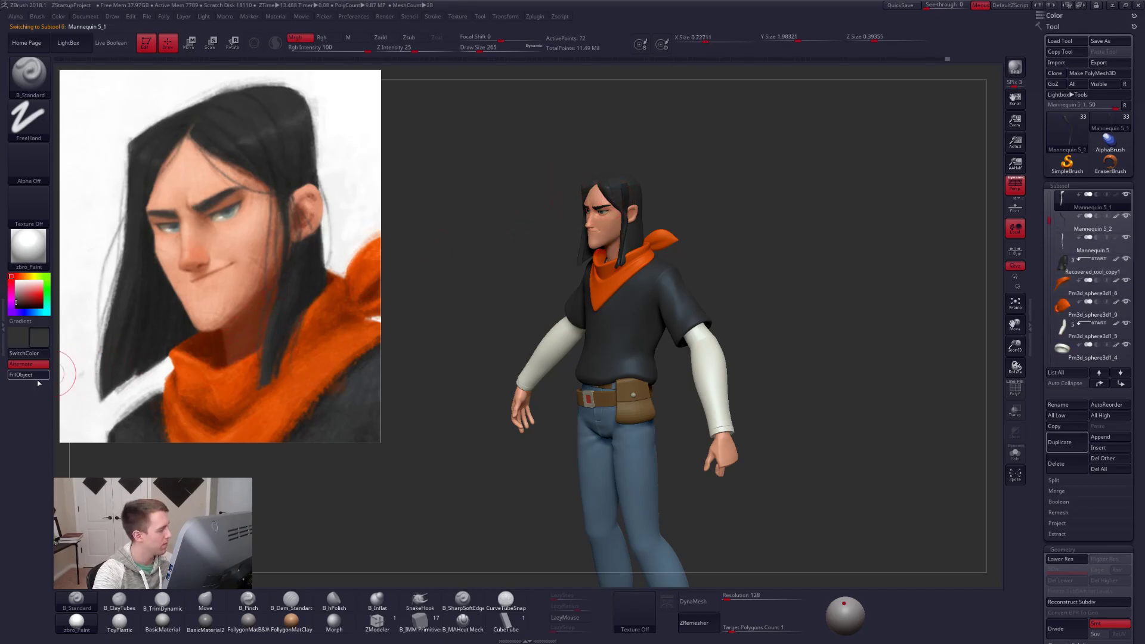
pyautogui.press('Down')
pyautogui.press('Down')
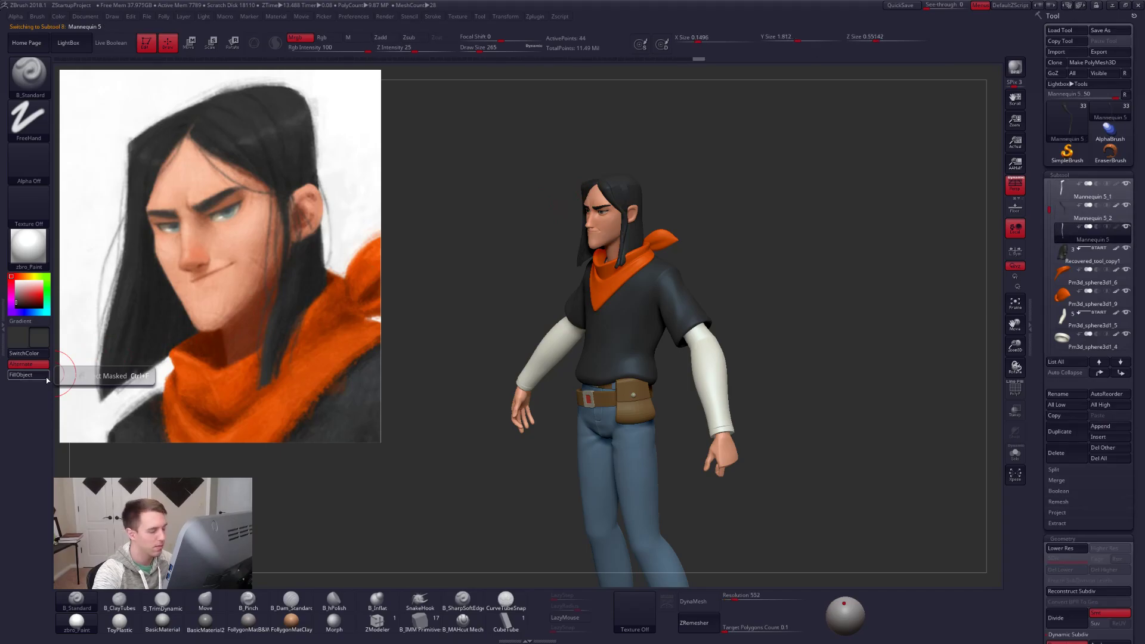
pyautogui.moveTo(192, 364); pyautogui.dragTo(287, 362)
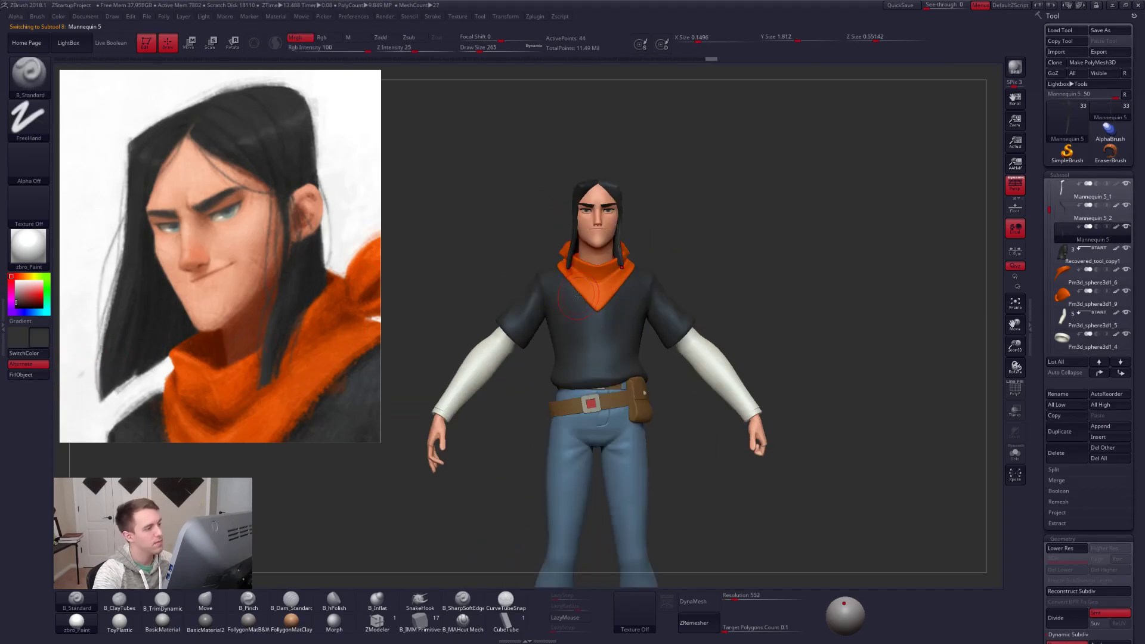
pyautogui.keyDown('alt'); pyautogui.click(589, 185); pyautogui.keyUp('alt')
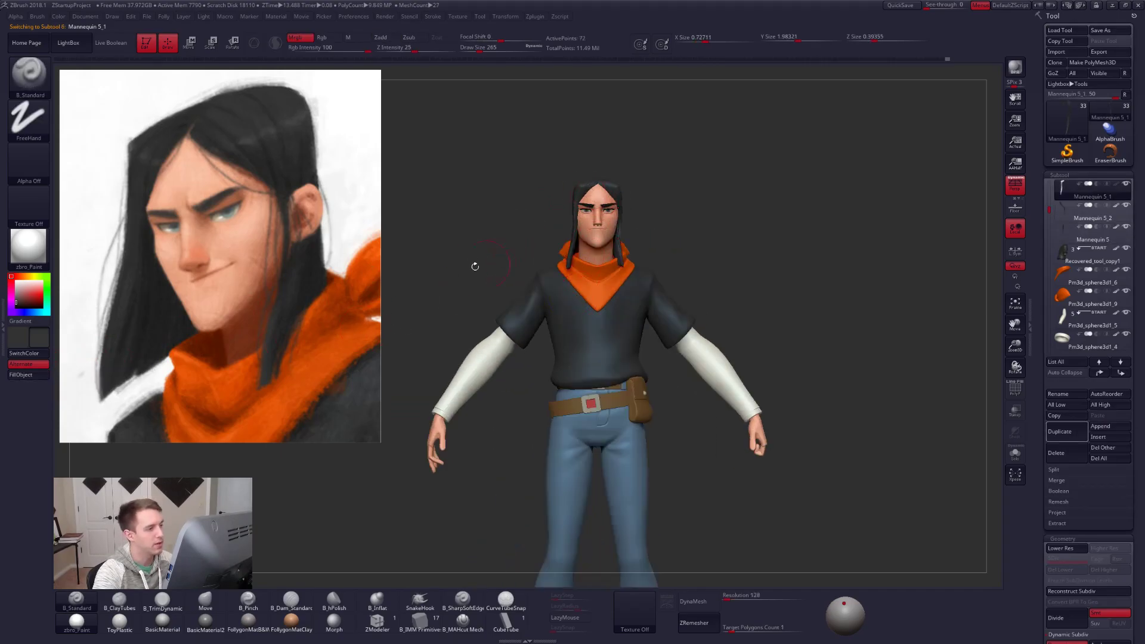
pyautogui.click(30, 376)
# Select the shirt, frame the full character from the front, and switch to the Move brush with the FollygonMatB&W material.
pyautogui.keyDown('alt'); pyautogui.click(573, 343); pyautogui.keyUp('alt')
pyautogui.moveTo(550, 343); pyautogui.dragTo(576, 367)
pyautogui.keyDown('alt'); pyautogui.moveTo(632, 417); pyautogui.dragTo(718, 293); pyautogui.keyUp('alt')
pyautogui.moveTo(619, 311)
pyautogui.mouseDown()
pyautogui.moveTo(606, 333)
pyautogui.moveTo(581, 322)
pyautogui.moveTo(627, 297)
pyautogui.moveTo(606, 227)
pyautogui.moveTo(670, 321)
pyautogui.mouseUp()
pyautogui.press('b')
pyautogui.press('m')
pyautogui.press('v')
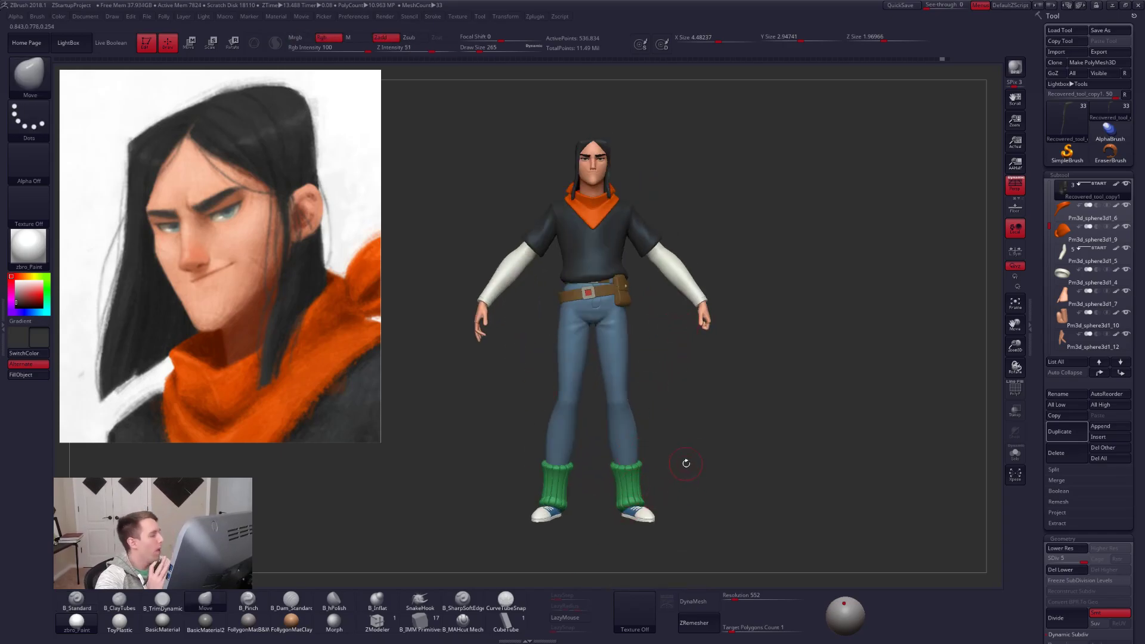
pyautogui.click(16, 282)
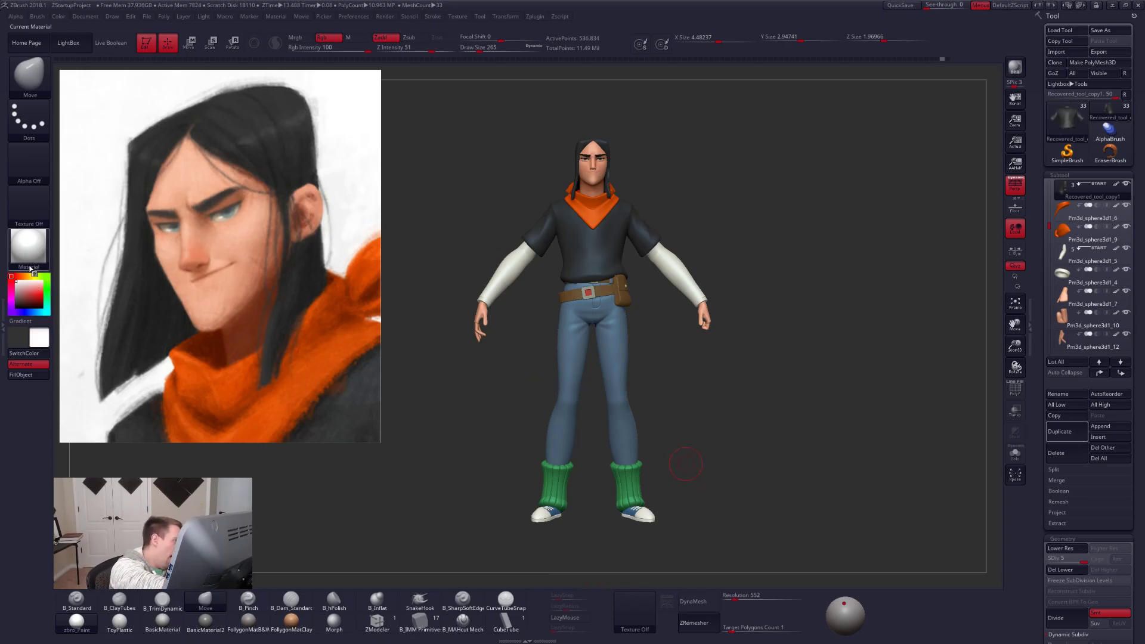
pyautogui.click(252, 624)
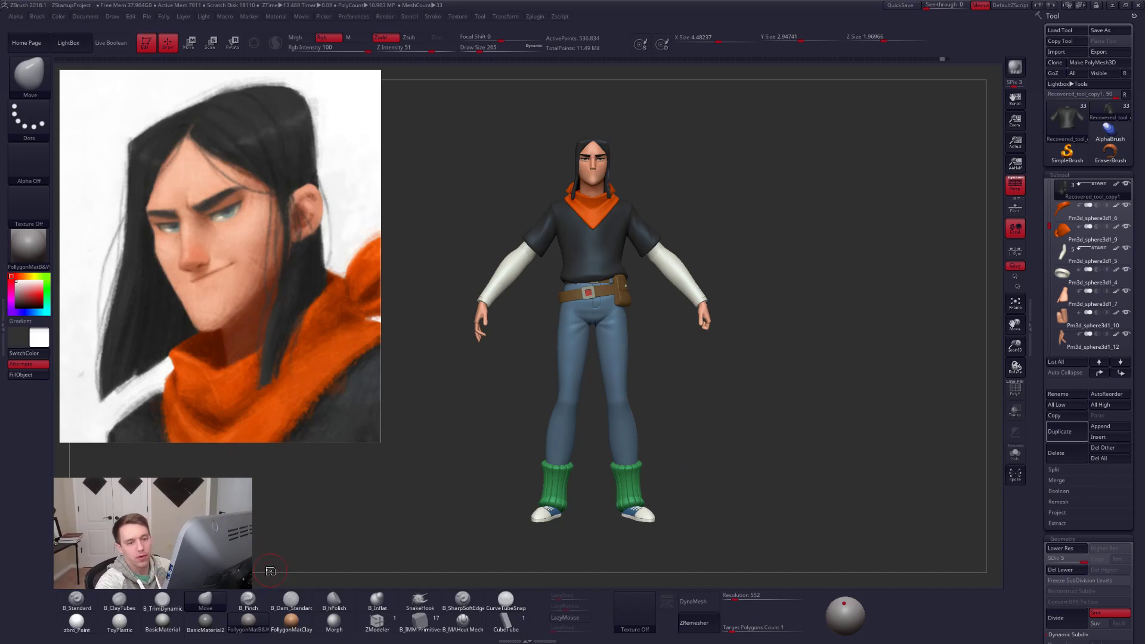
# Replace the close-up portrait reference with the full-body painting of both characters, scaled down beside the model.
pyautogui.press('z')
pyautogui.moveTo(129, 521); pyautogui.dragTo(409, 432)
pyautogui.click(135, 350)
pyautogui.moveTo(134, 349); pyautogui.dragTo(146, 249)
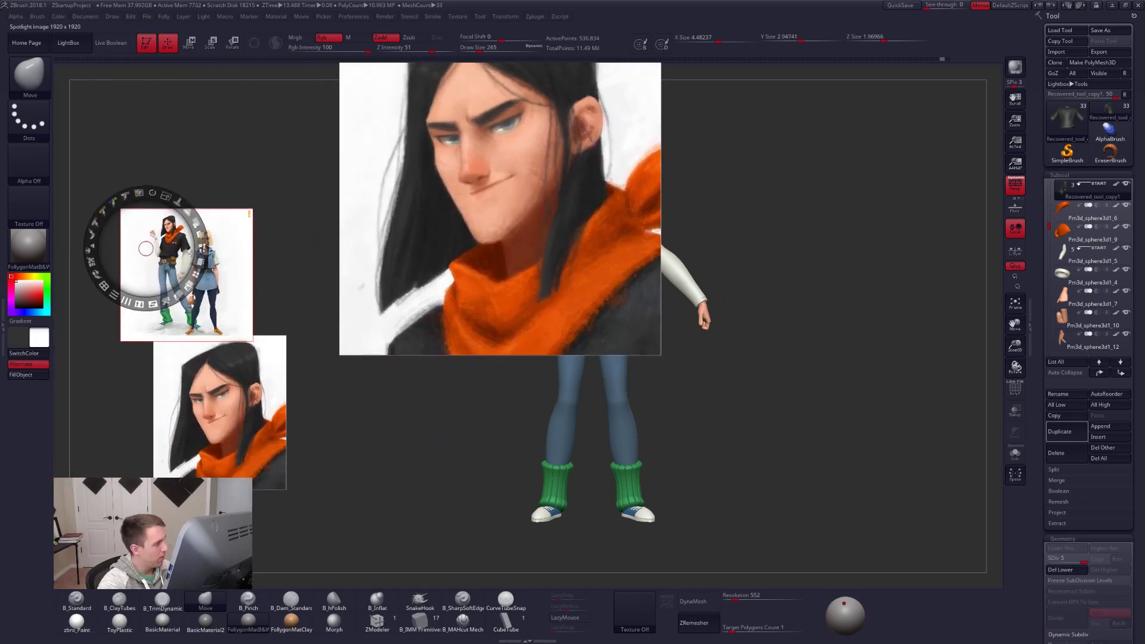
pyautogui.click(200, 262)
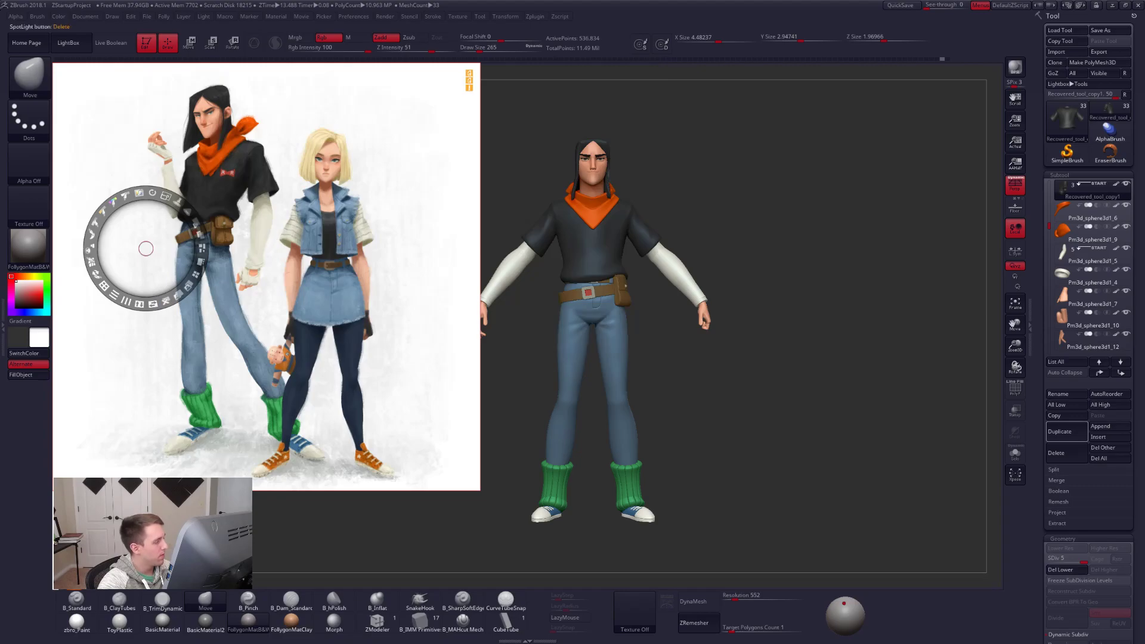
pyautogui.moveTo(298, 331); pyautogui.dragTo(280, 348)
pyautogui.moveTo(300, 296); pyautogui.dragTo(226, 191)
pyautogui.click(273, 269)
pyautogui.press('z')
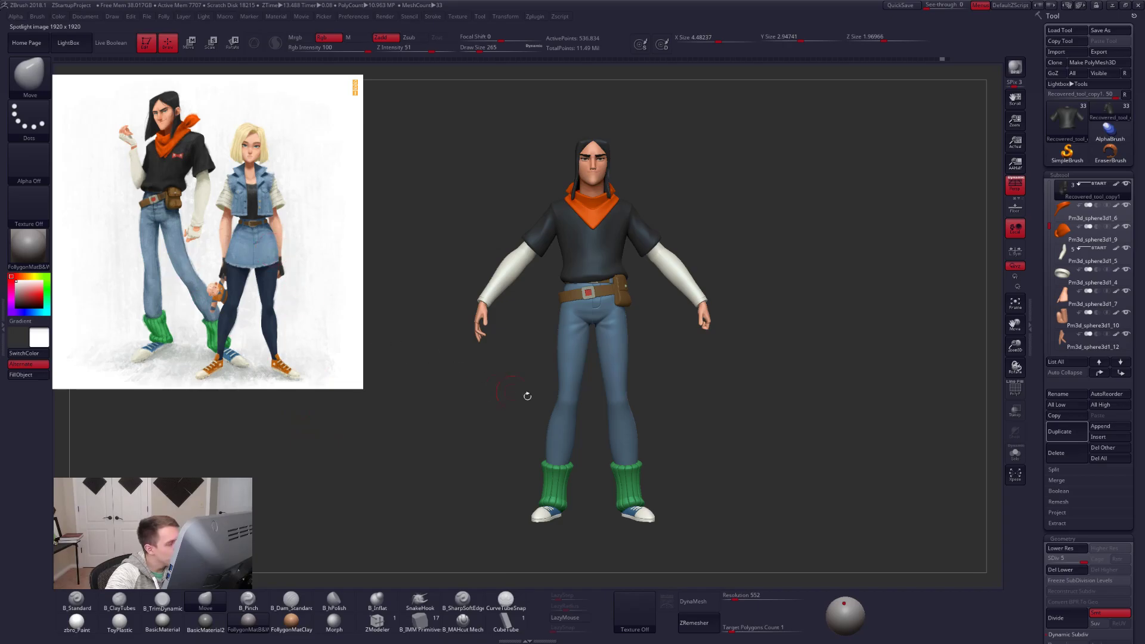
# Isolate the jeans and build up the fold on the upper front thigh with the ClayTubes brush at draw size 96.
pyautogui.keyDown('alt'); pyautogui.click(616, 326); pyautogui.keyUp('alt')
pyautogui.hotkey('ctrl', 'shift', 's')
pyautogui.keyDown('alt'); pyautogui.moveTo(616, 328); pyautogui.dragTo(645, 446, button='right'); pyautogui.keyUp('alt')
pyautogui.press('space')
pyautogui.moveTo(631, 360); pyautogui.dragTo(620, 361)
pyautogui.moveTo(537, 363); pyautogui.dragTo(643, 378, button='right')
pyautogui.moveTo(642, 377); pyautogui.dragTo(594, 352)
pyautogui.press('space')
pyautogui.press('space')
pyautogui.press('1')
pyautogui.moveTo(582, 346)
pyautogui.mouseDown(button='right')
pyautogui.moveTo(594, 346)
pyautogui.moveTo(583, 356)
pyautogui.mouseUp(button='right')
pyautogui.press('2')
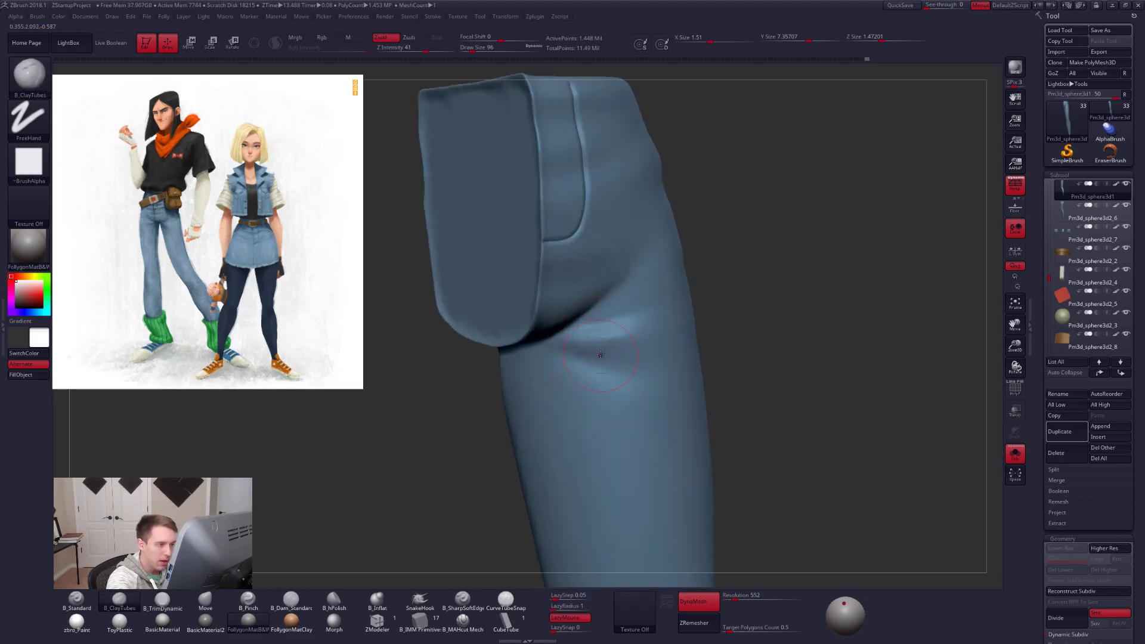
# Smooth the upper thigh fold and refine it with the TrimDynamic brush at draw size 104.
pyautogui.press('shift')
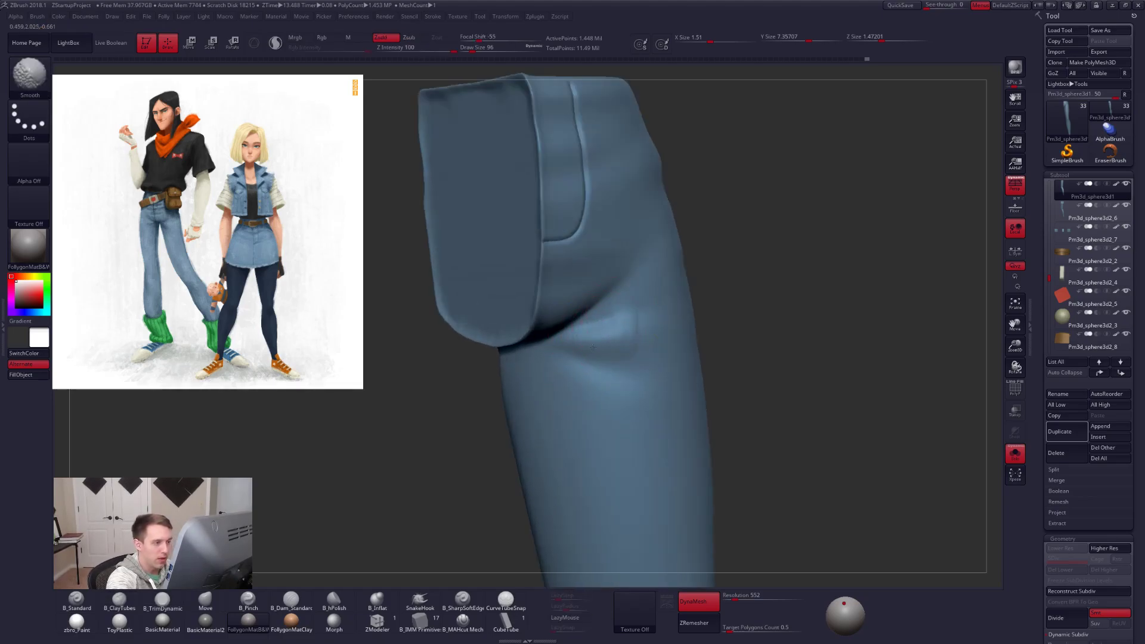
pyautogui.keyDown('shift'); pyautogui.moveTo(622, 326); pyautogui.dragTo(648, 352); pyautogui.keyUp('shift')
pyautogui.moveTo(649, 353)
pyautogui.mouseDown(button='right')
pyautogui.moveTo(572, 347)
pyautogui.moveTo(608, 342)
pyautogui.mouseUp(button='right')
pyautogui.moveTo(608, 343)
pyautogui.keyDown('shift'); pyautogui.mouseDown()
pyautogui.moveTo(644, 335)
pyautogui.moveTo(581, 343)
pyautogui.mouseUp(); pyautogui.keyUp('shift')
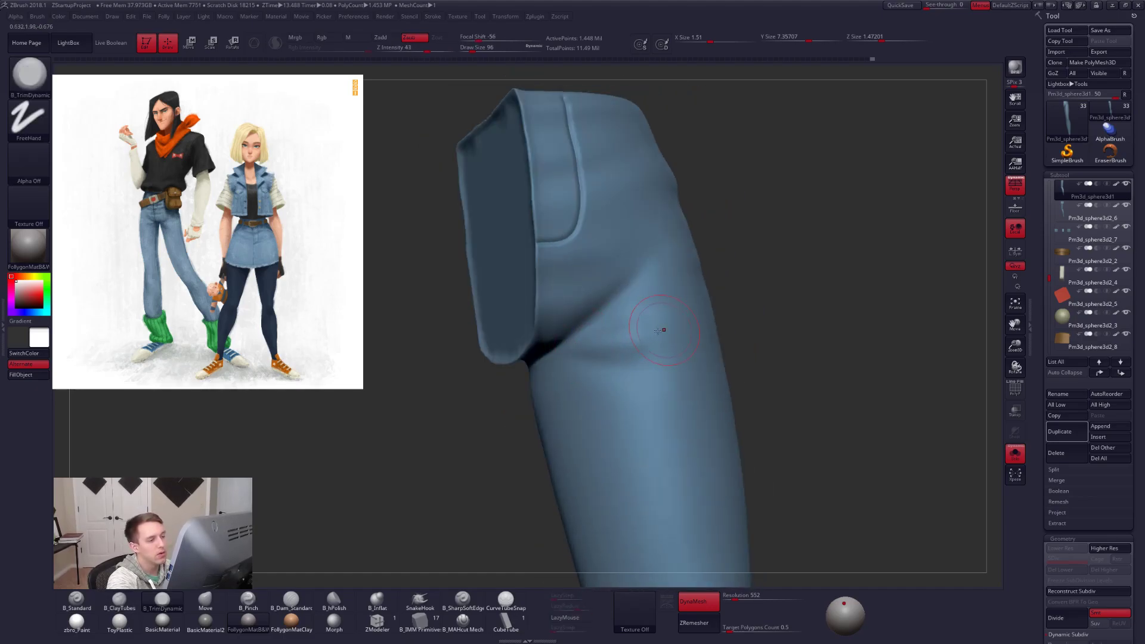
pyautogui.moveTo(626, 343); pyautogui.dragTo(599, 350, button='right')
pyautogui.press('shift')
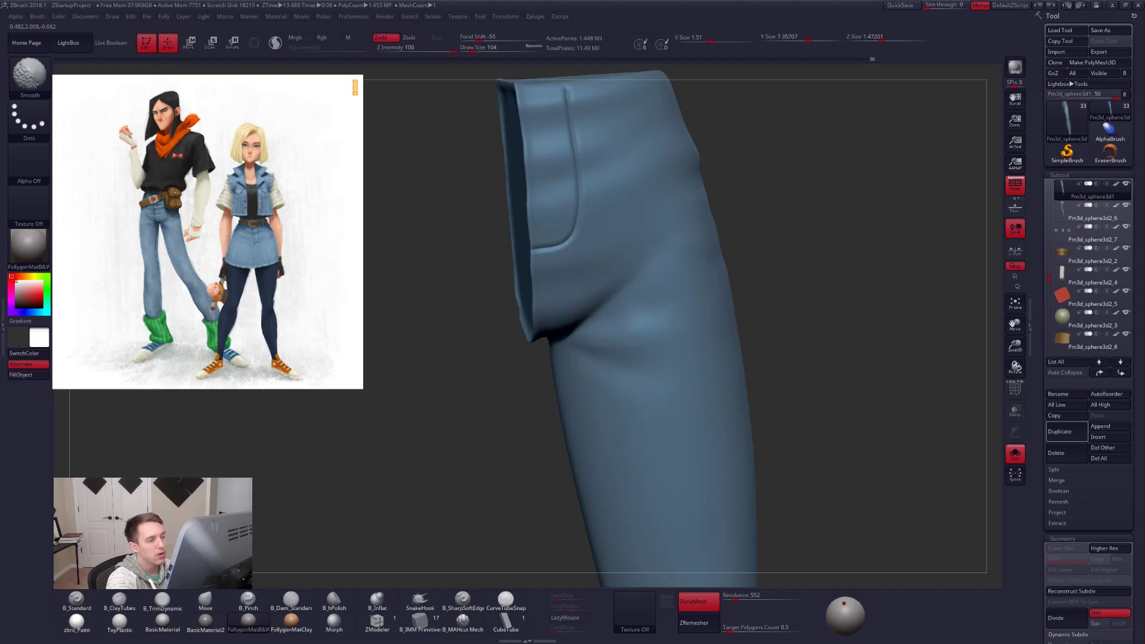
pyautogui.moveTo(642, 339)
pyautogui.mouseDown(button='right')
pyautogui.moveTo(654, 330)
pyautogui.moveTo(635, 325)
pyautogui.moveTo(662, 335)
pyautogui.mouseUp(button='right')
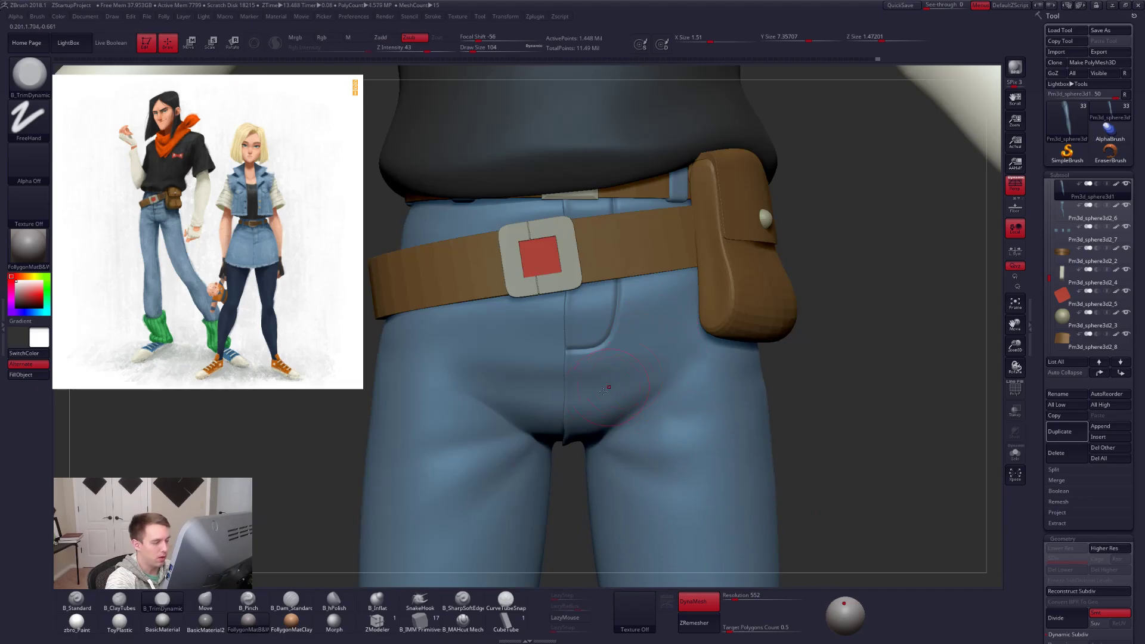
# Reshape the crotch and inner seam edge of the jeans from the front and underneath with the Move brush.
pyautogui.press('b')
pyautogui.press('m')
pyautogui.press('v')
pyautogui.press('space')
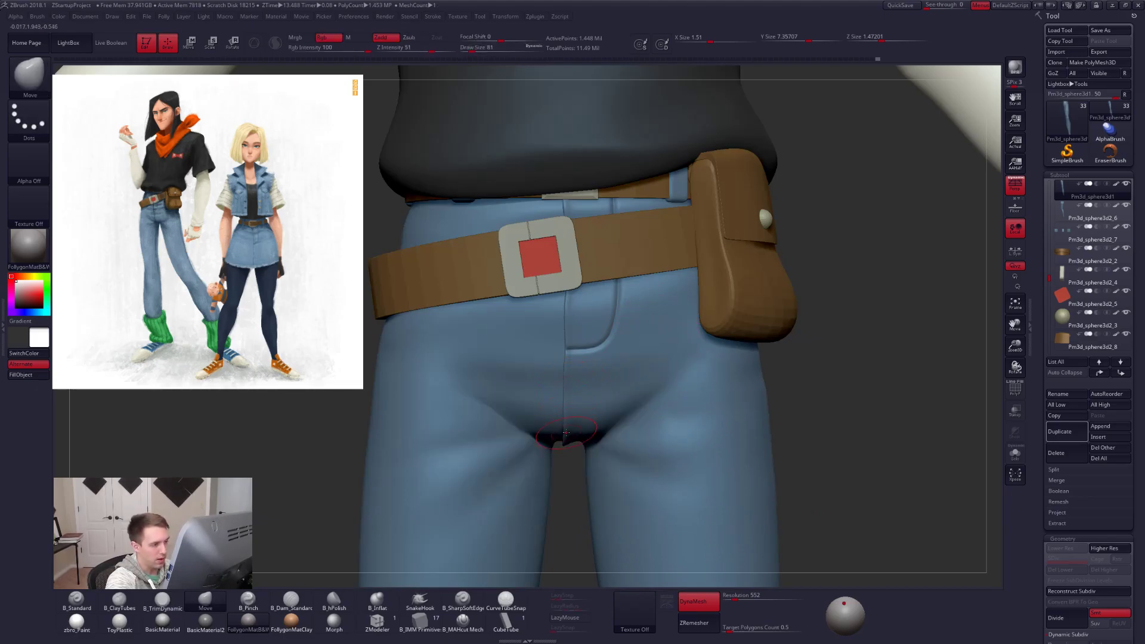
pyautogui.moveTo(566, 432); pyautogui.dragTo(565, 357, button='right')
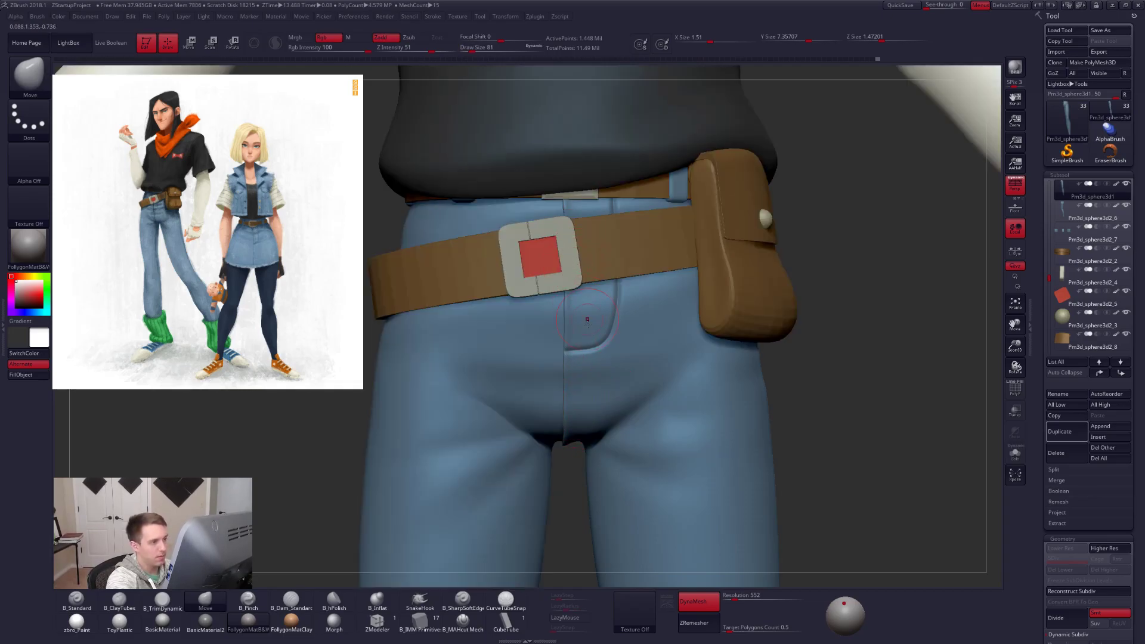
pyautogui.moveTo(572, 256); pyautogui.dragTo(574, 422, button='right')
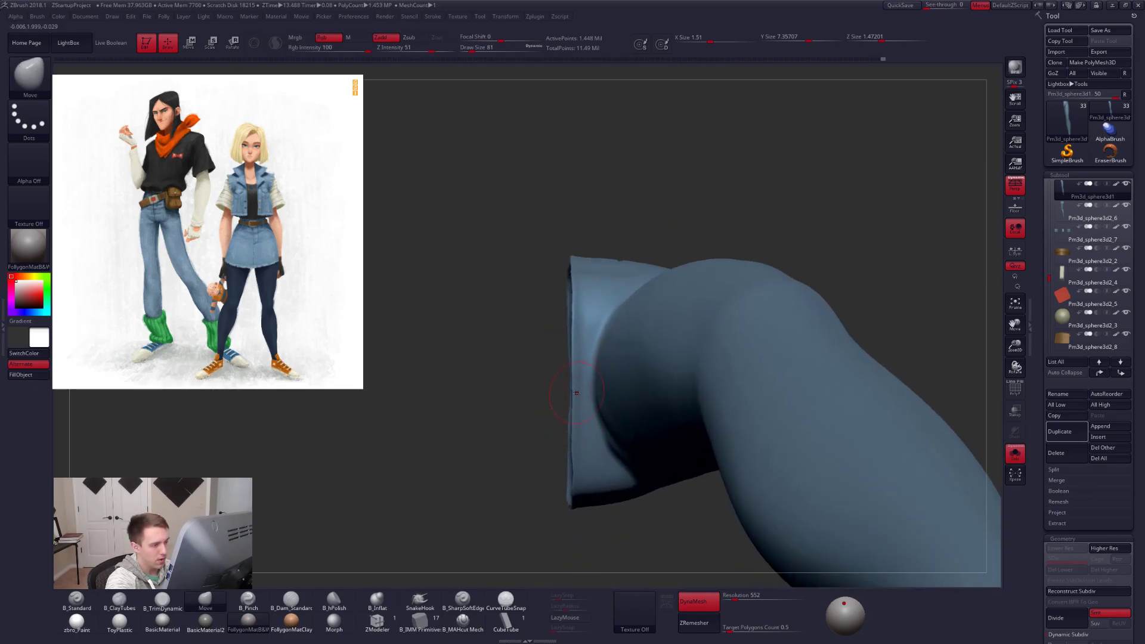
pyautogui.moveTo(574, 394); pyautogui.dragTo(578, 416)
# Adjust the rear centre seam of the jeans with a larger Move brush at draw size 130.
pyautogui.press(']')
pyautogui.moveTo(576, 499); pyautogui.dragTo(576, 382, button='right')
pyautogui.moveTo(574, 475); pyautogui.dragTo(581, 441, button='right')
pyautogui.press('space')
pyautogui.press('space')
pyautogui.moveTo(581, 441); pyautogui.dragTo(586, 434)
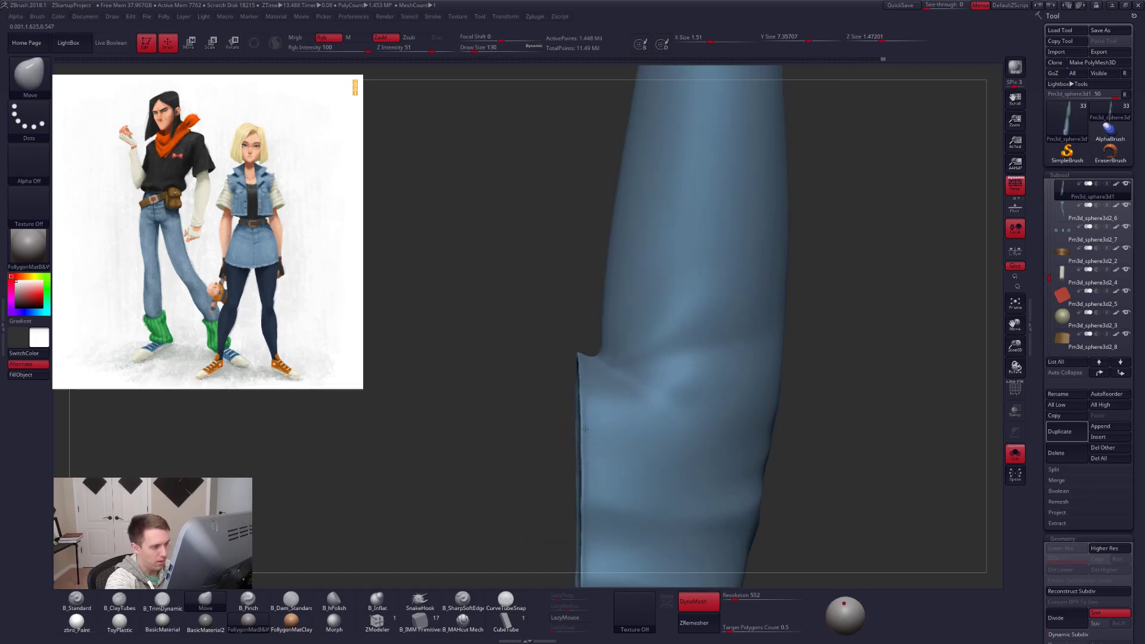
# Nudge the seam edge along the open inner side of the jeans and update the DynaMesh.
pyautogui.moveTo(584, 451); pyautogui.dragTo(564, 397, button='right')
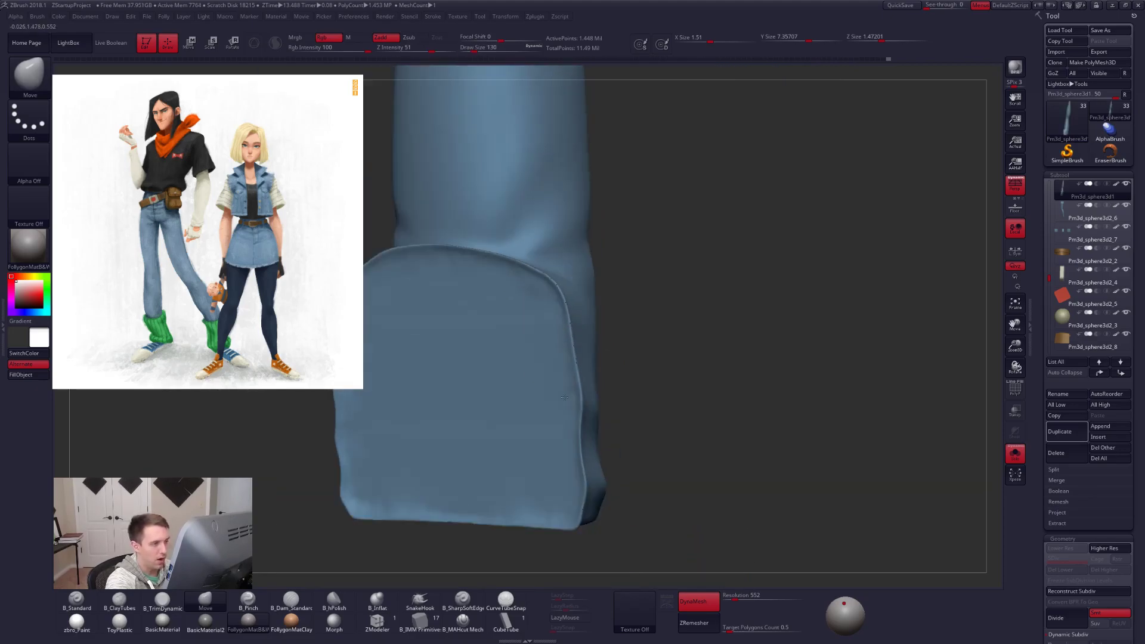
pyautogui.moveTo(583, 408)
pyautogui.mouseDown(button='right')
pyautogui.moveTo(579, 434)
pyautogui.moveTo(581, 389)
pyautogui.mouseUp(button='right')
pyautogui.press('space')
pyautogui.moveTo(579, 388); pyautogui.dragTo(574, 382)
pyautogui.keyDown('ctrl'); pyautogui.moveTo(742, 475); pyautogui.dragTo(865, 371); pyautogui.keyUp('ctrl')
pyautogui.moveTo(571, 329)
pyautogui.mouseDown(button='right')
pyautogui.moveTo(591, 321)
pyautogui.moveTo(564, 320)
pyautogui.mouseUp(button='right')
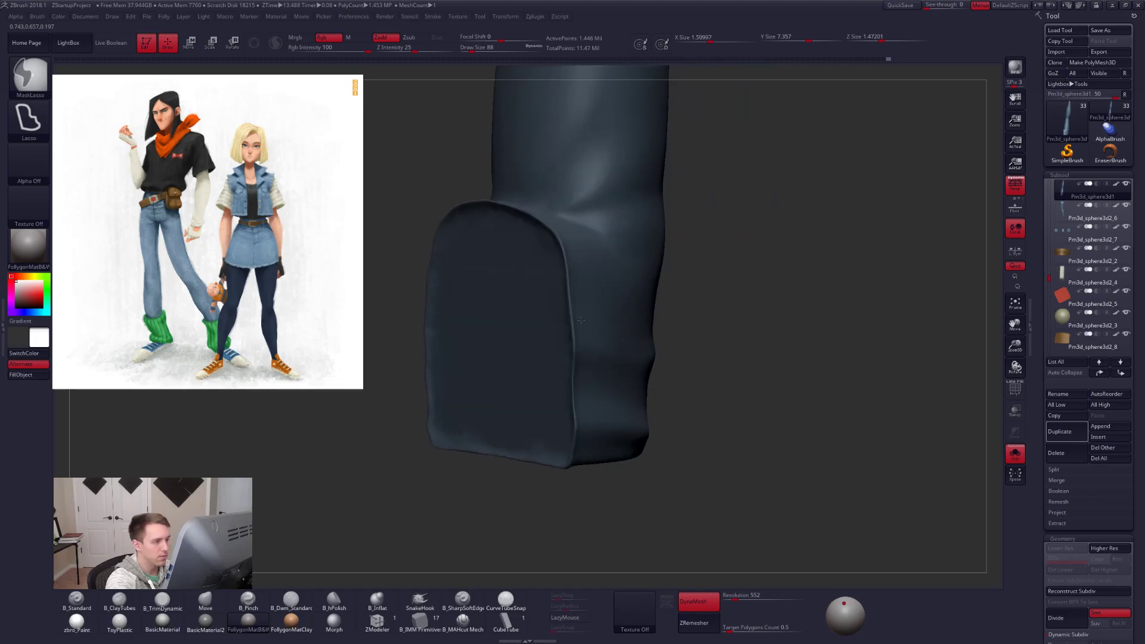
# Undo the white fill on the jeans, sample their blue colour, and fill them with it and the zbro_Paint material.
pyautogui.click(77, 622)
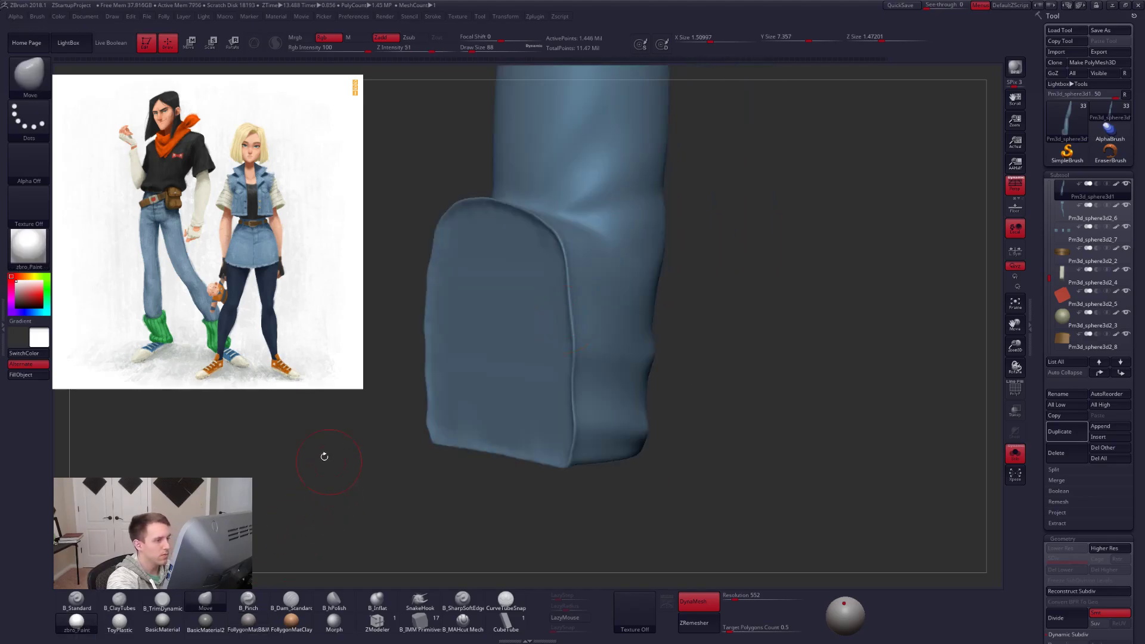
pyautogui.press('1')
pyautogui.click(40, 376)
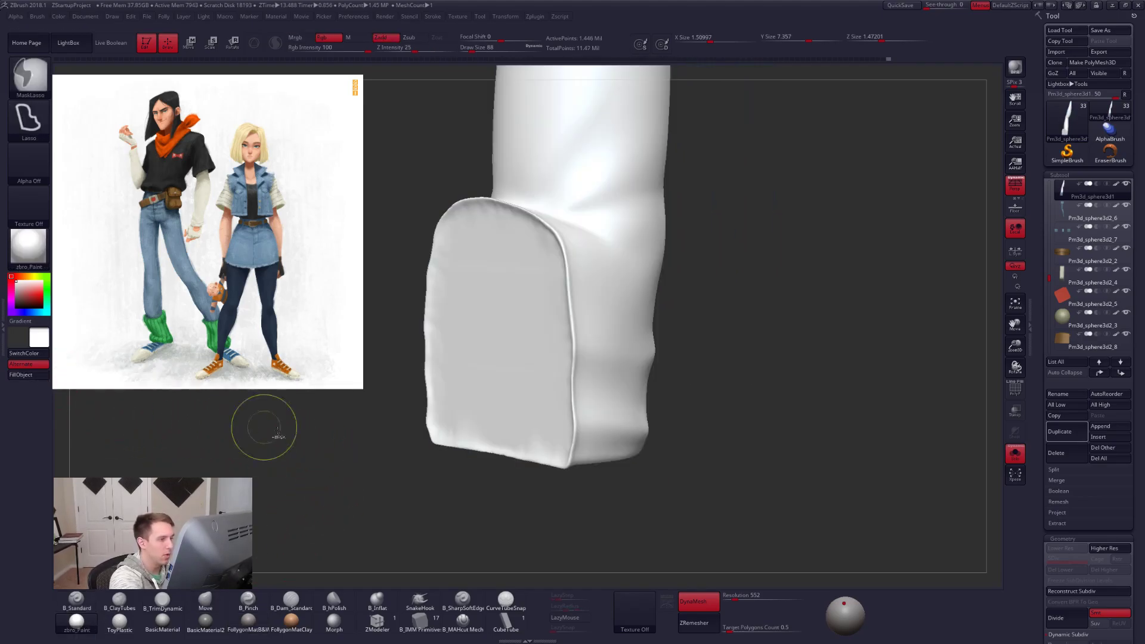
pyautogui.hotkey('ctrl', 'z')
pyautogui.press('c')
pyautogui.click(41, 377)
# Check the jeans' wireframe, and refine the fold below the crotch with TrimDynamic and Smooth.
pyautogui.moveTo(602, 282)
pyautogui.mouseDown(button='right')
pyautogui.moveTo(554, 278)
pyautogui.moveTo(598, 281)
pyautogui.moveTo(588, 316)
pyautogui.mouseUp(button='right')
pyautogui.hotkey('shift', 'f')
pyautogui.hotkey('shift', 'f')
pyautogui.moveTo(528, 280)
pyautogui.mouseDown(button='right')
pyautogui.moveTo(580, 273)
pyautogui.moveTo(574, 241)
pyautogui.moveTo(589, 413)
pyautogui.moveTo(591, 355)
pyautogui.mouseUp(button='right')
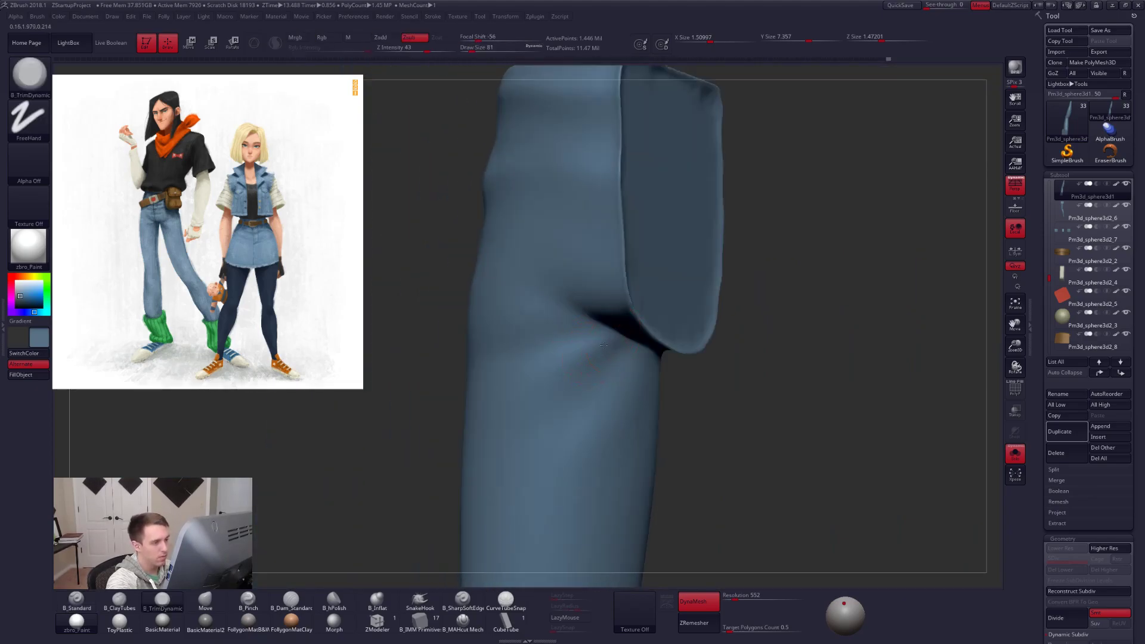
pyautogui.press('shift')
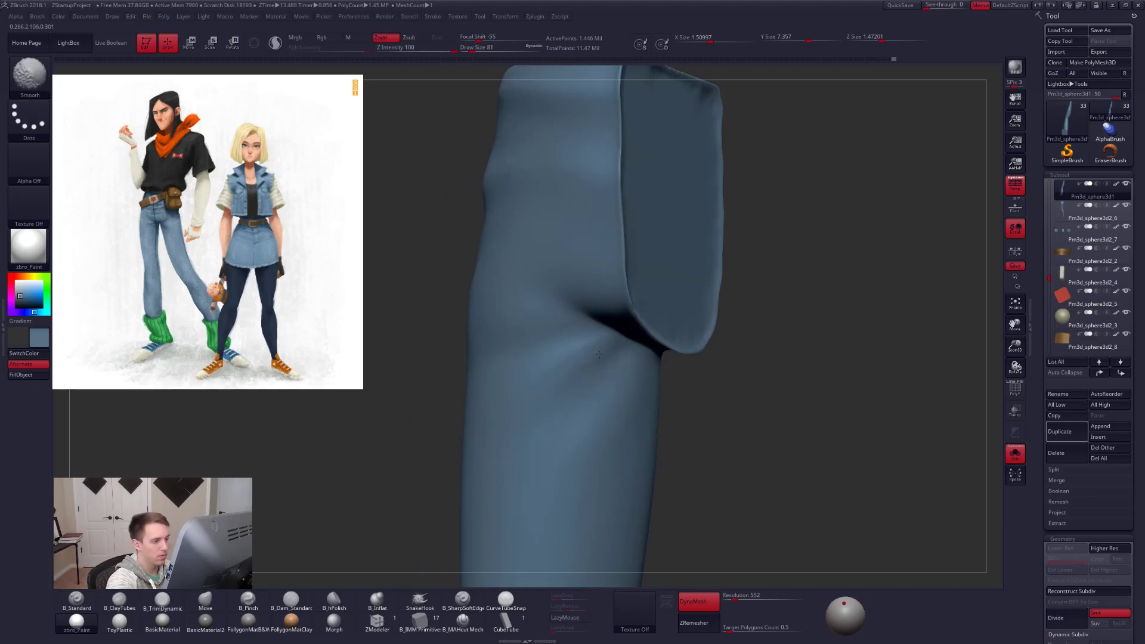
pyautogui.moveTo(553, 380)
pyautogui.mouseDown(button='right')
pyautogui.moveTo(590, 388)
pyautogui.moveTo(527, 380)
pyautogui.moveTo(587, 400)
pyautogui.moveTo(542, 366)
pyautogui.mouseUp(button='right')
pyautogui.hotkey('shift', 's')
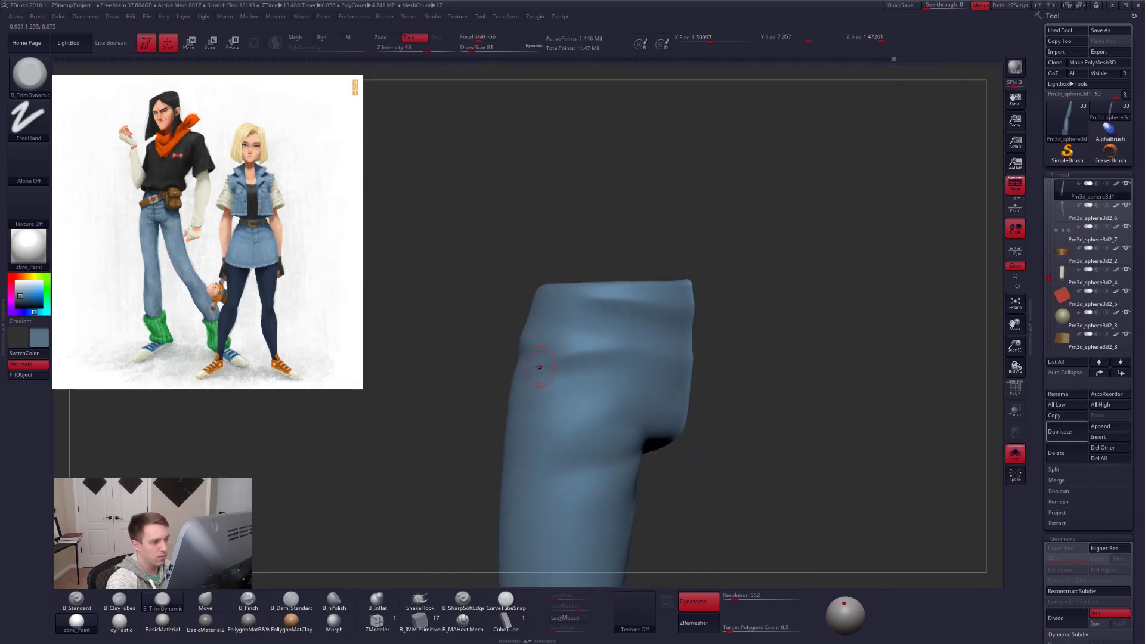
# Smooth and trim the folds around the hip and seat of the jeans at draw size 67.
pyautogui.press('shift')
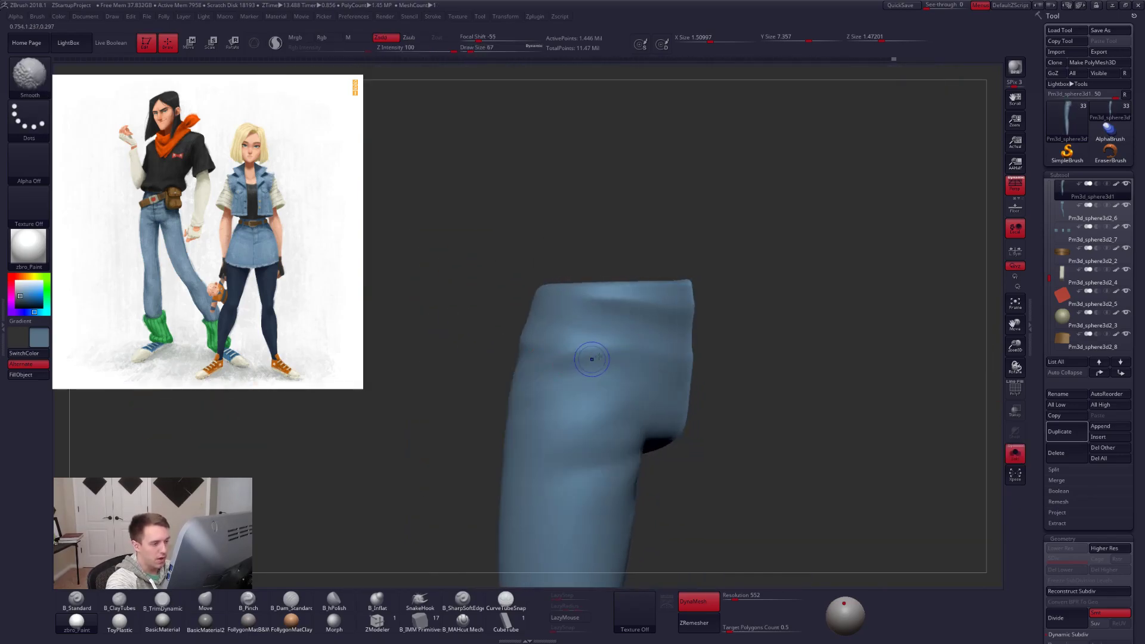
pyautogui.moveTo(558, 361)
pyautogui.mouseDown(button='right')
pyautogui.moveTo(577, 437)
pyautogui.moveTo(634, 371)
pyautogui.mouseUp(button='right')
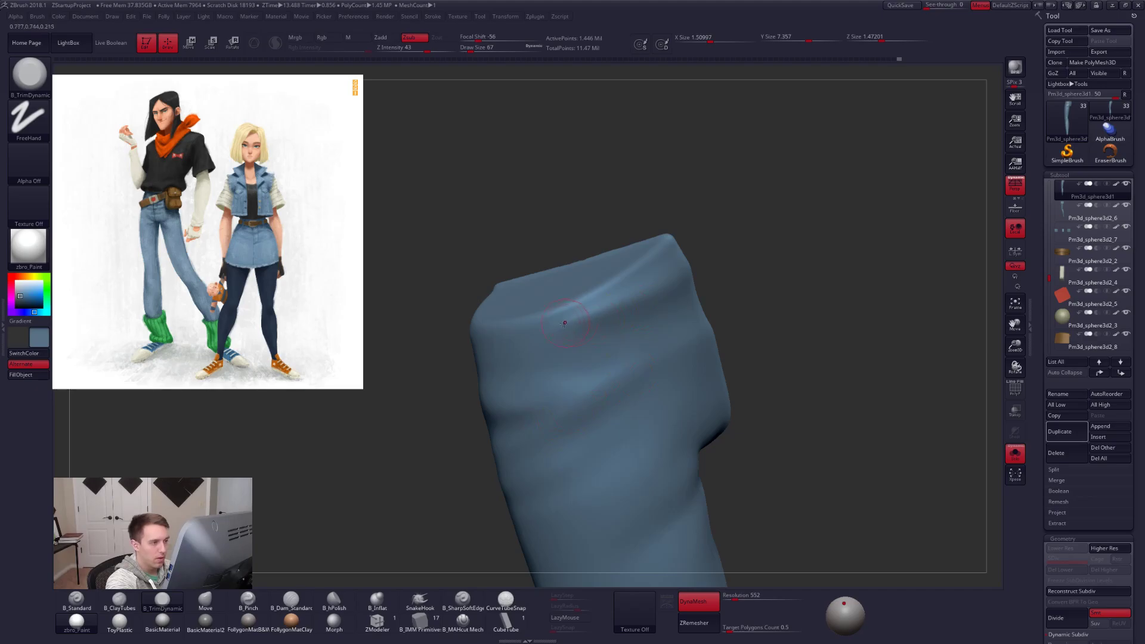
pyautogui.moveTo(683, 282); pyautogui.dragTo(651, 295, button='right')
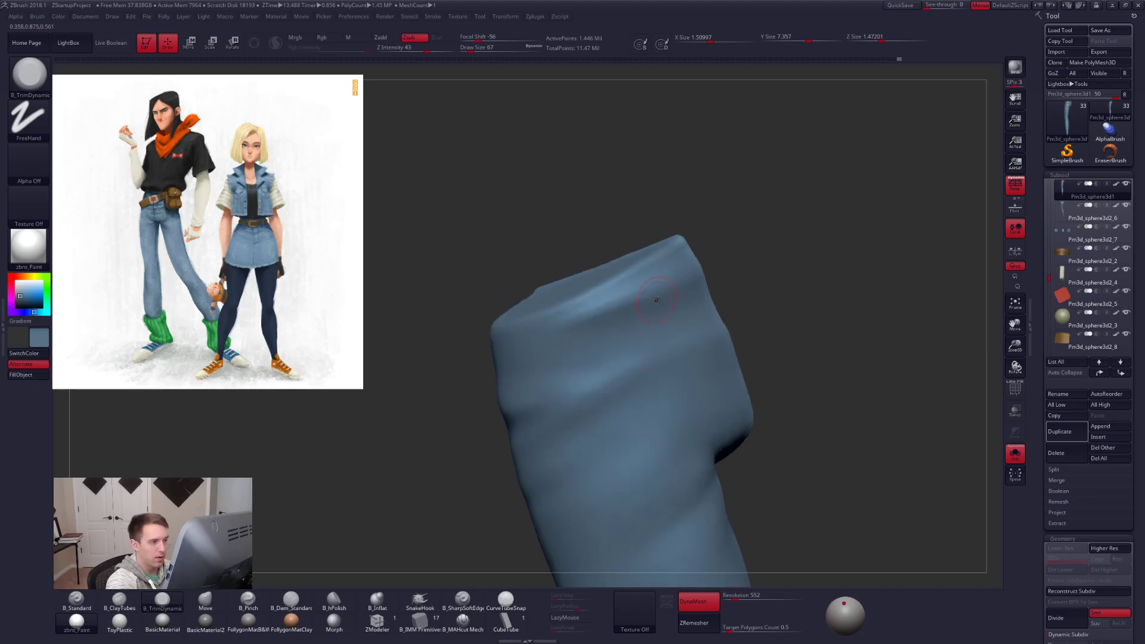
pyautogui.press('shift')
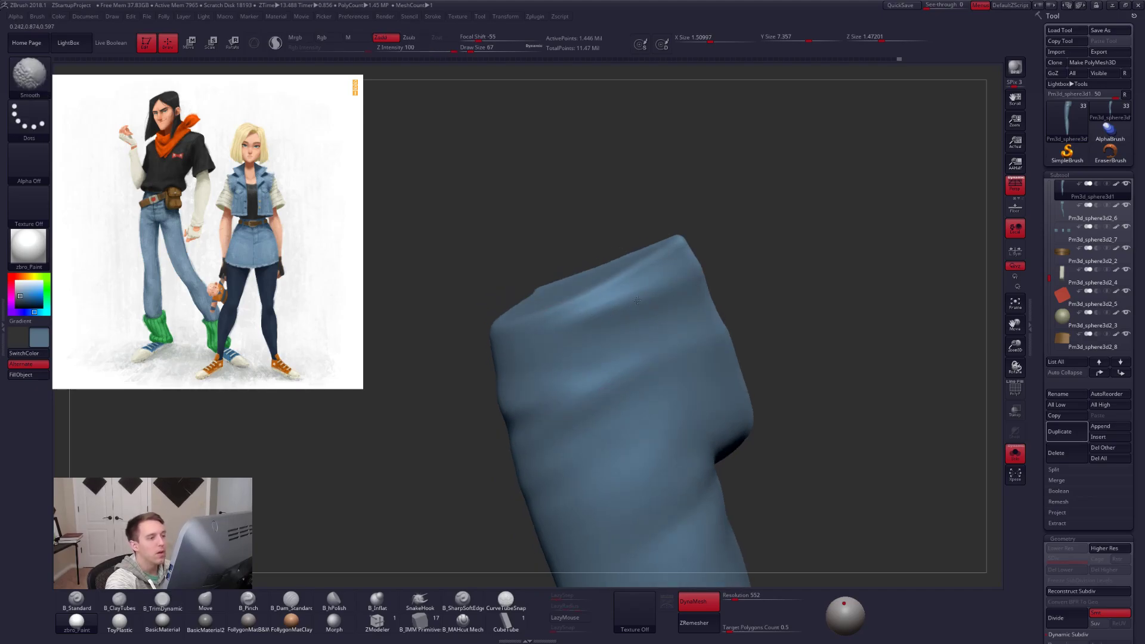
pyautogui.moveTo(636, 332)
pyautogui.mouseDown(button='right')
pyautogui.moveTo(643, 358)
pyautogui.moveTo(576, 393)
pyautogui.moveTo(580, 425)
pyautogui.moveTo(606, 414)
pyautogui.moveTo(550, 454)
pyautogui.moveTo(587, 433)
pyautogui.moveTo(596, 443)
pyautogui.moveTo(560, 424)
pyautogui.mouseUp(button='right')
# Resize the TrimDynamic brush and soften the front thigh crease beside the crotch with Smooth.
pyautogui.hotkey('alt', 's')
pyautogui.hotkey('alt', 's')
pyautogui.press('space')
pyautogui.moveTo(560, 423); pyautogui.dragTo(562, 424)
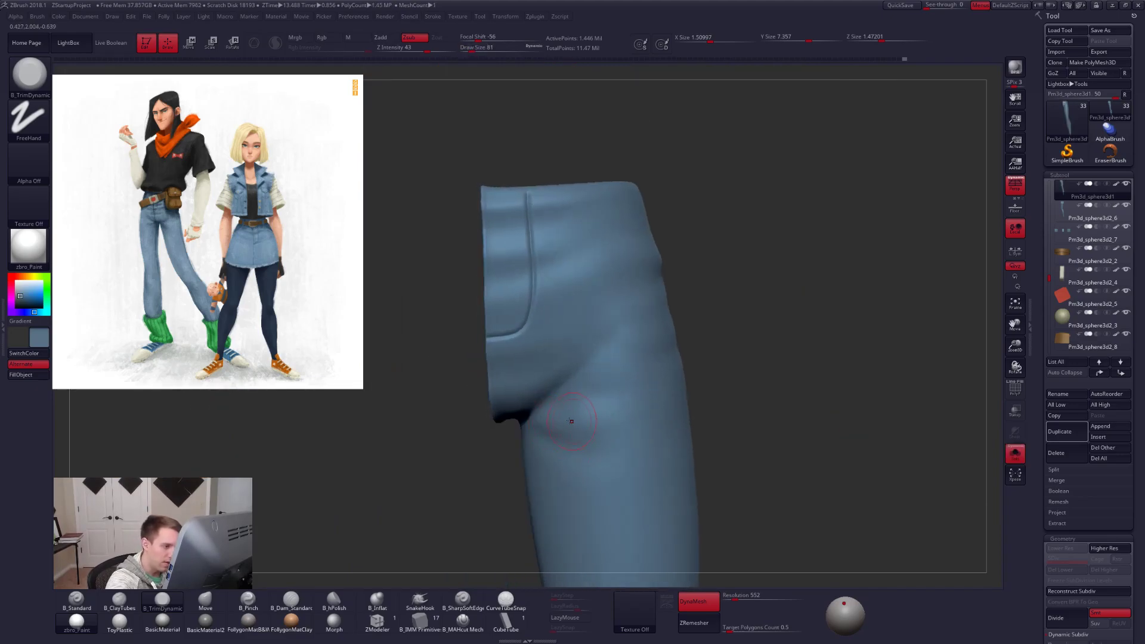
pyautogui.press('shift')
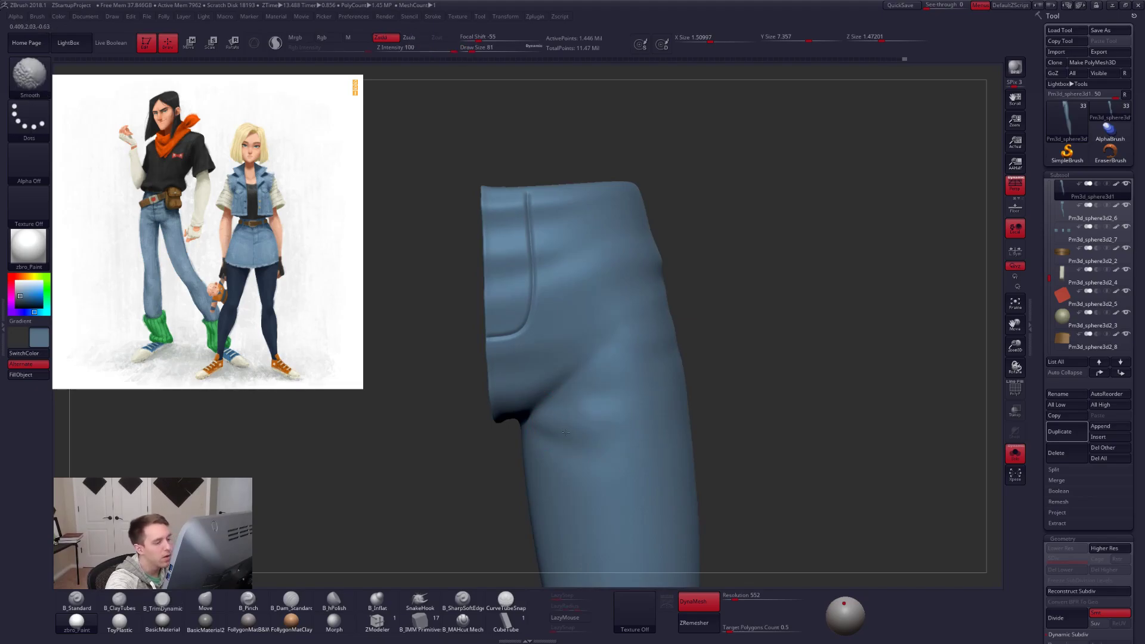
# Select the opposite jeans leg, isolate it, and set the TrimDynamic draw size to 104 for work around the crotch and hip.
pyautogui.moveTo(622, 418); pyautogui.dragTo(496, 421, button='right')
pyautogui.moveTo(496, 420)
pyautogui.keyDown('alt'); pyautogui.mouseDown(button='right')
pyautogui.moveTo(620, 416)
pyautogui.moveTo(612, 394)
pyautogui.moveTo(618, 411)
pyautogui.mouseUp(button='right'); pyautogui.keyUp('alt')
pyautogui.hotkey('alt', 's')
pyautogui.keyDown('alt'); pyautogui.click(587, 421); pyautogui.keyUp('alt')
pyautogui.hotkey('alt', 's')
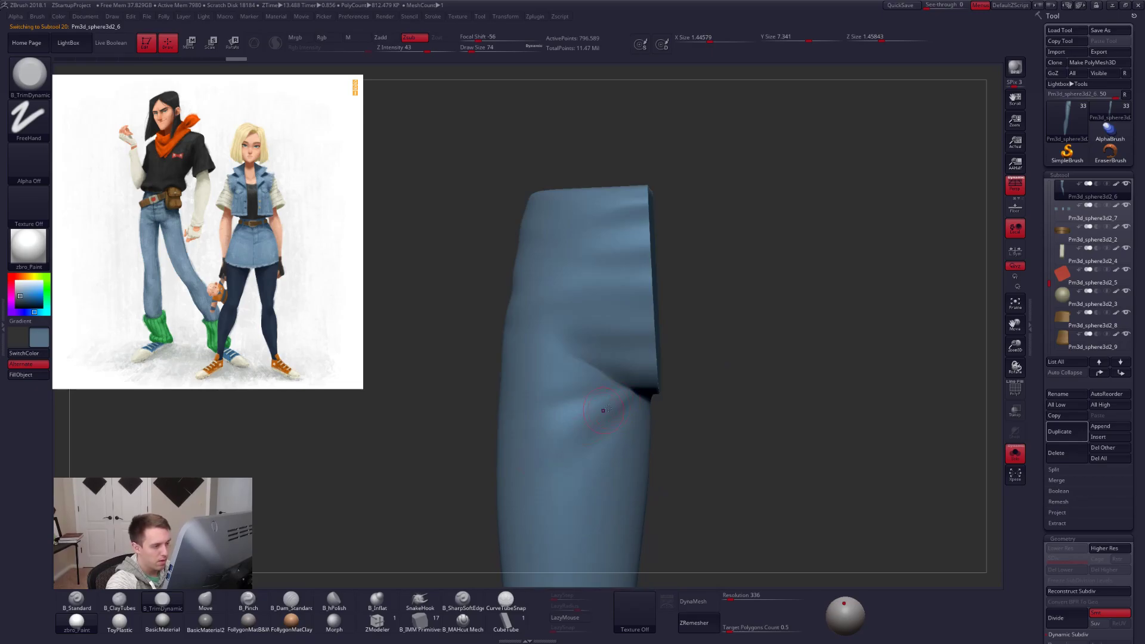
pyautogui.press('shift')
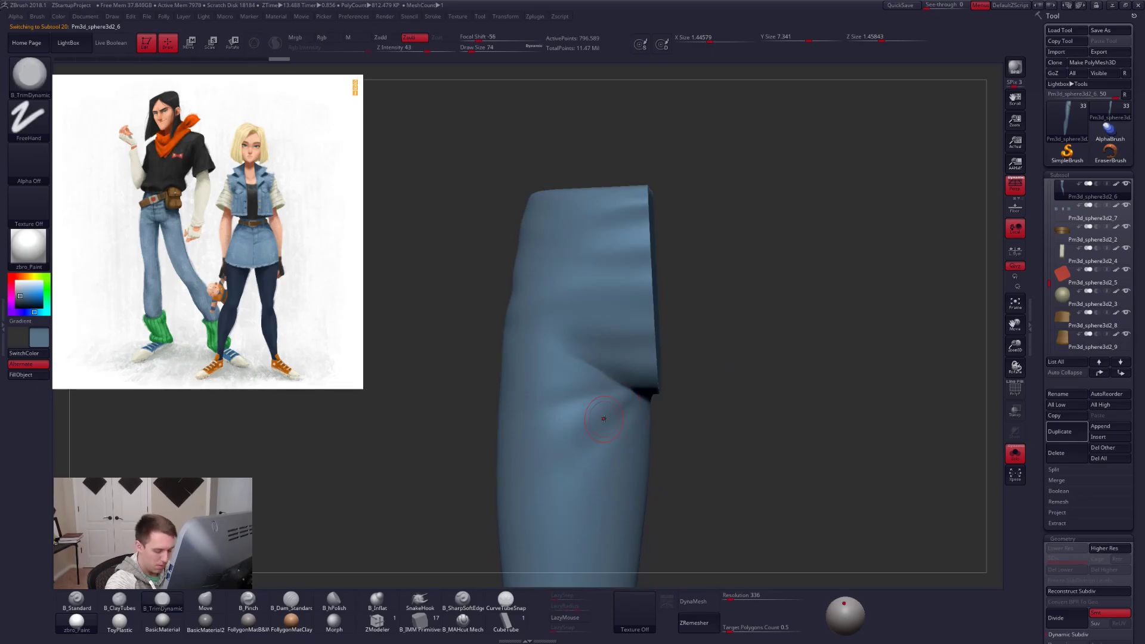
pyautogui.moveTo(589, 392); pyautogui.dragTo(673, 426, button='right')
pyautogui.hotkey('alt', 's')
pyautogui.hotkey('alt', 's')
pyautogui.moveTo(605, 460)
pyautogui.mouseDown(button='right')
pyautogui.moveTo(656, 429)
pyautogui.moveTo(551, 445)
pyautogui.mouseUp(button='right')
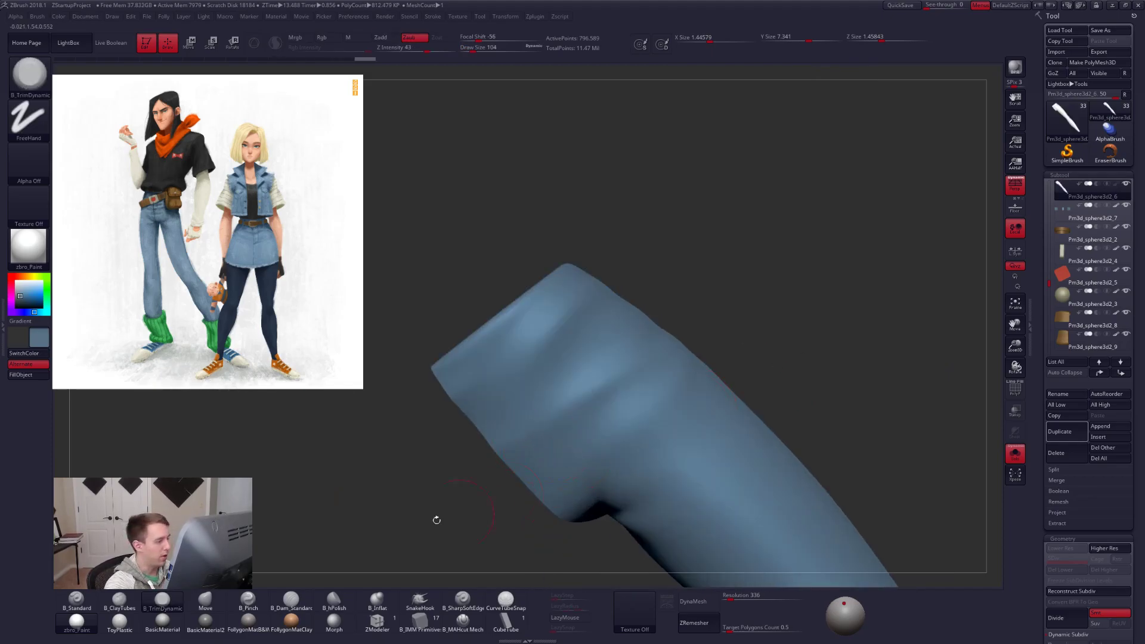
# Switch the leg's preview to white with BasicMaterial and trim the folds across the hip.
pyautogui.press('v')
pyautogui.moveTo(32, 285); pyautogui.dragTo(16, 280)
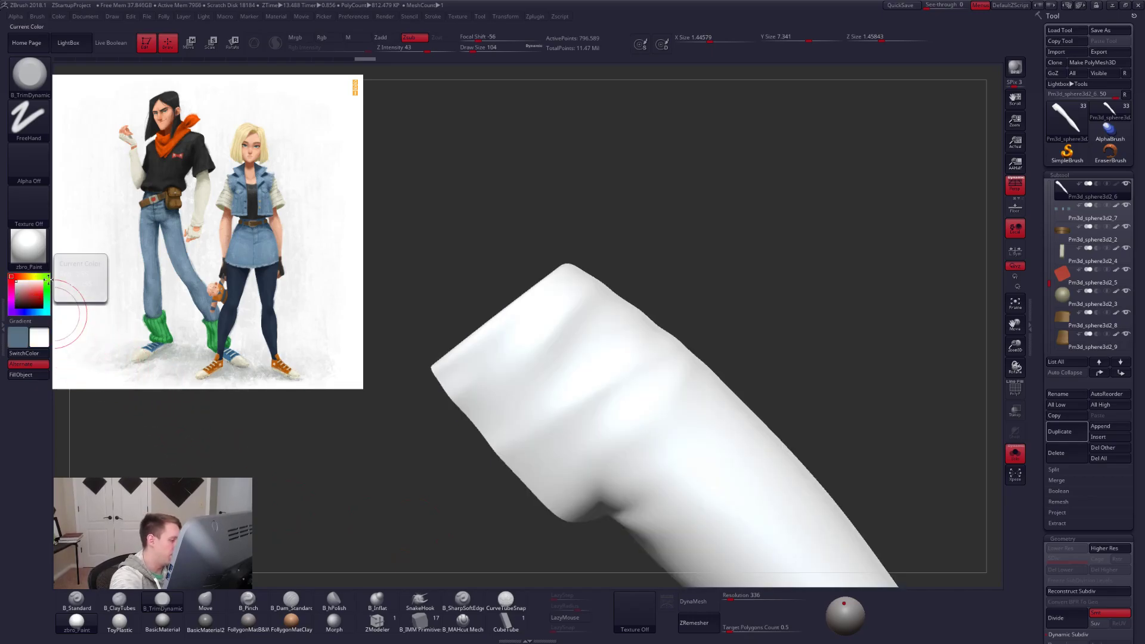
pyautogui.click(162, 622)
pyautogui.moveTo(589, 412); pyautogui.dragTo(611, 452, button='right')
pyautogui.moveTo(560, 415); pyautogui.dragTo(665, 346)
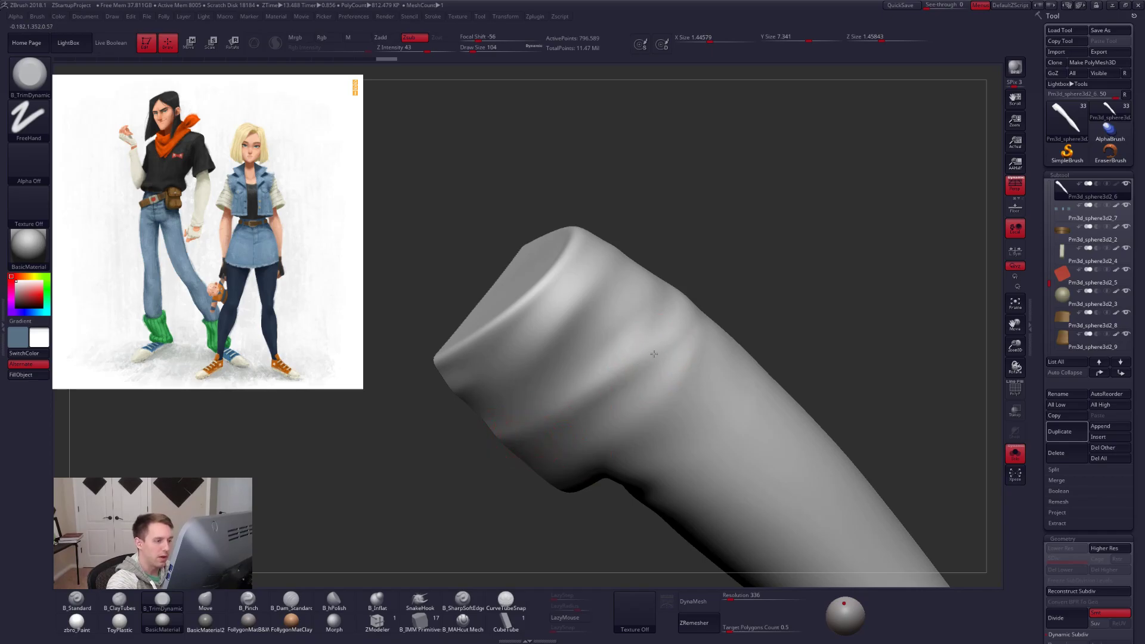
pyautogui.press('shift')
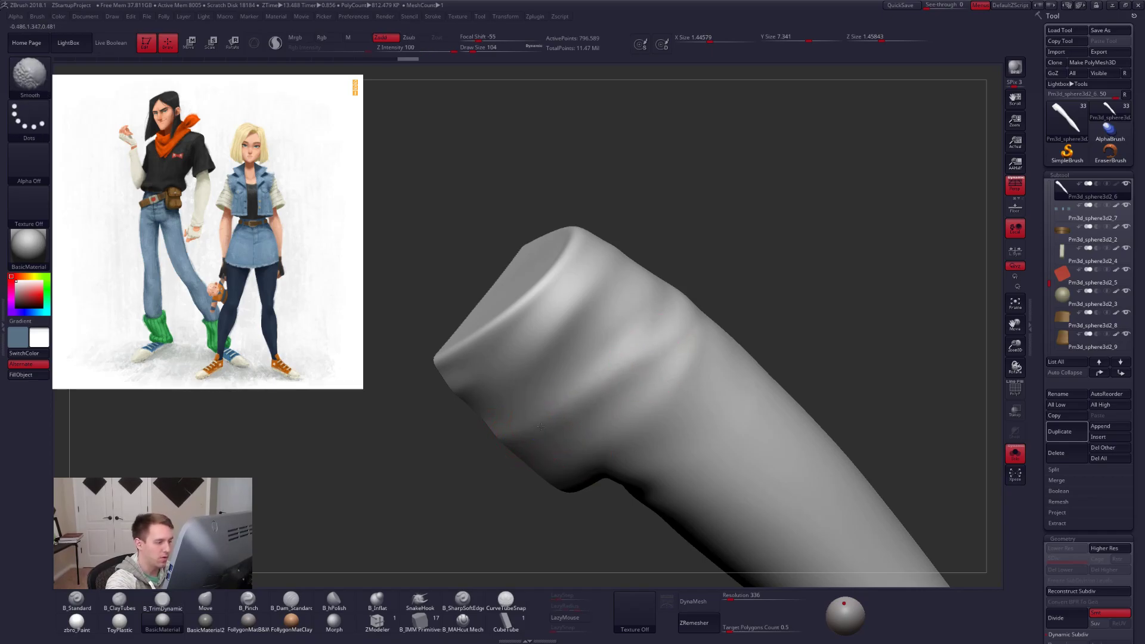
# Preview the leg in BasicMaterial2 and soften the hip folds below the waistband with TrimDynamic and Smooth.
pyautogui.click(205, 622)
pyautogui.moveTo(396, 486); pyautogui.dragTo(444, 525)
pyautogui.moveTo(601, 432); pyautogui.dragTo(567, 431)
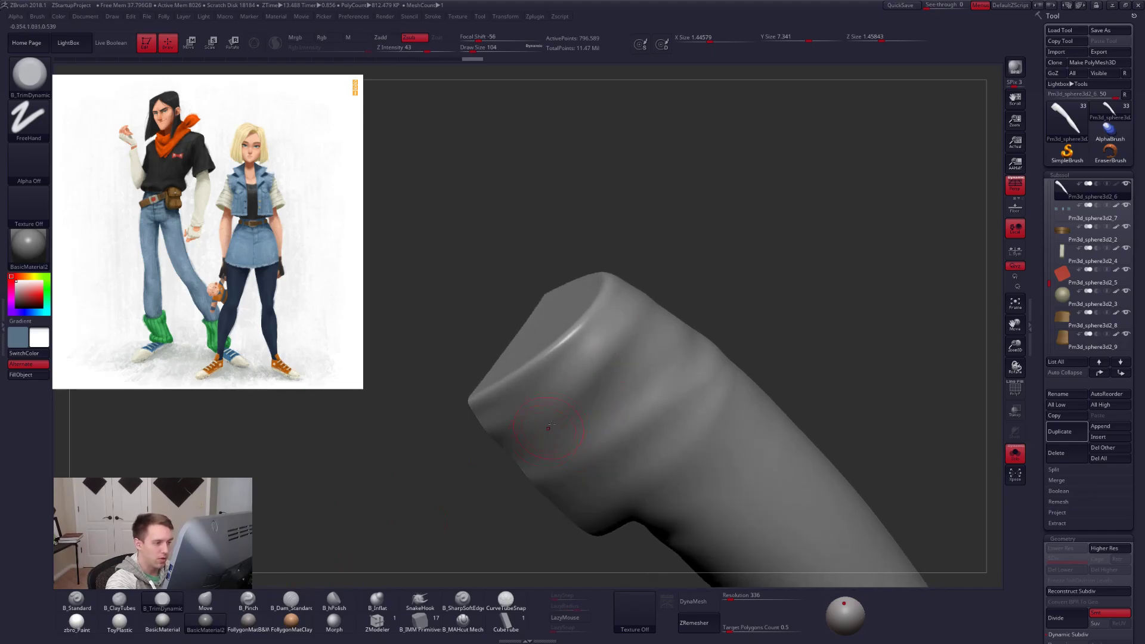
pyautogui.press('shift')
pyautogui.keyDown('shift'); pyautogui.moveTo(539, 455); pyautogui.dragTo(530, 464); pyautogui.keyUp('shift')
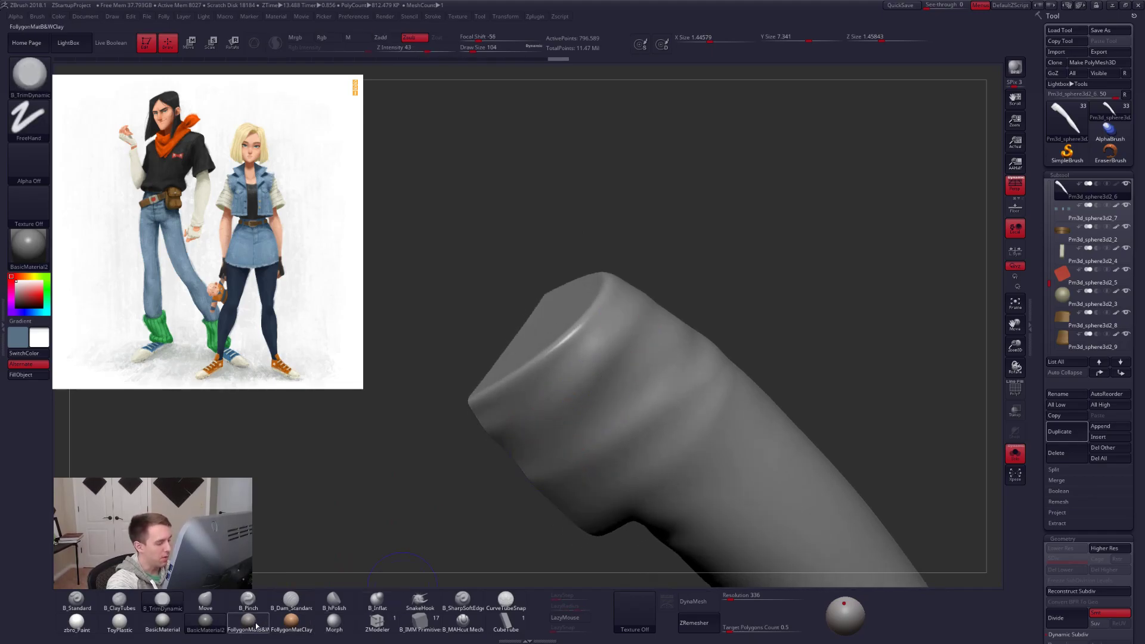
# Preview the leg in FollygonMatB&WClay, undo the last stroke, and smooth and trim the hip and upper thigh folds.
pyautogui.click(248, 622)
pyautogui.moveTo(396, 477)
pyautogui.mouseDown()
pyautogui.moveTo(631, 387)
pyautogui.moveTo(620, 319)
pyautogui.mouseUp()
pyautogui.hotkey('ctrl', 'z')
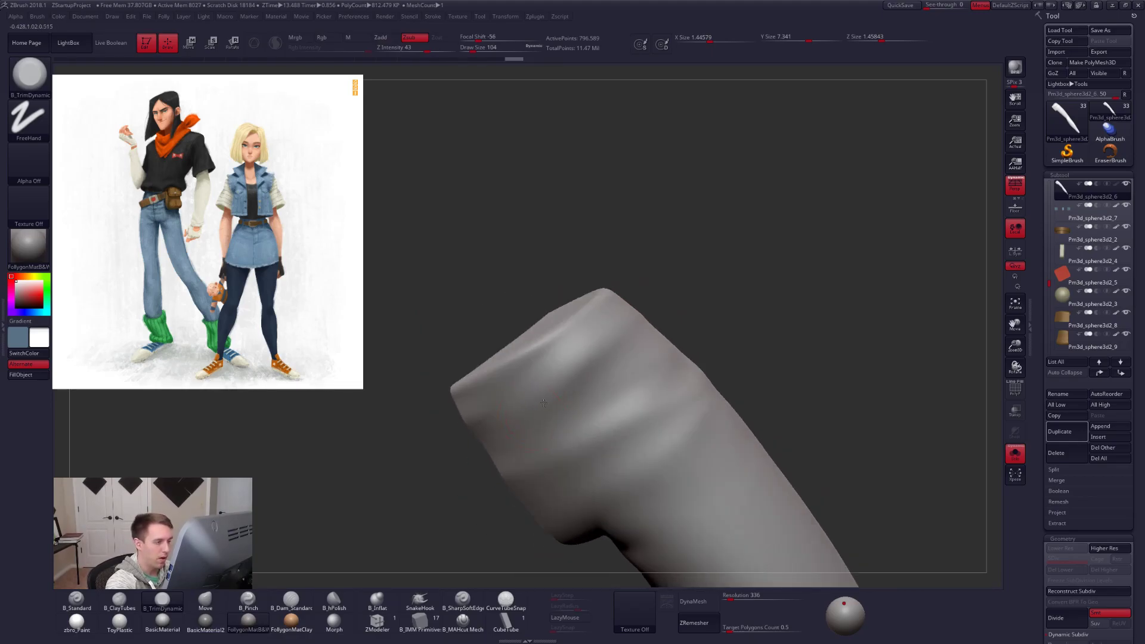
pyautogui.press('shift')
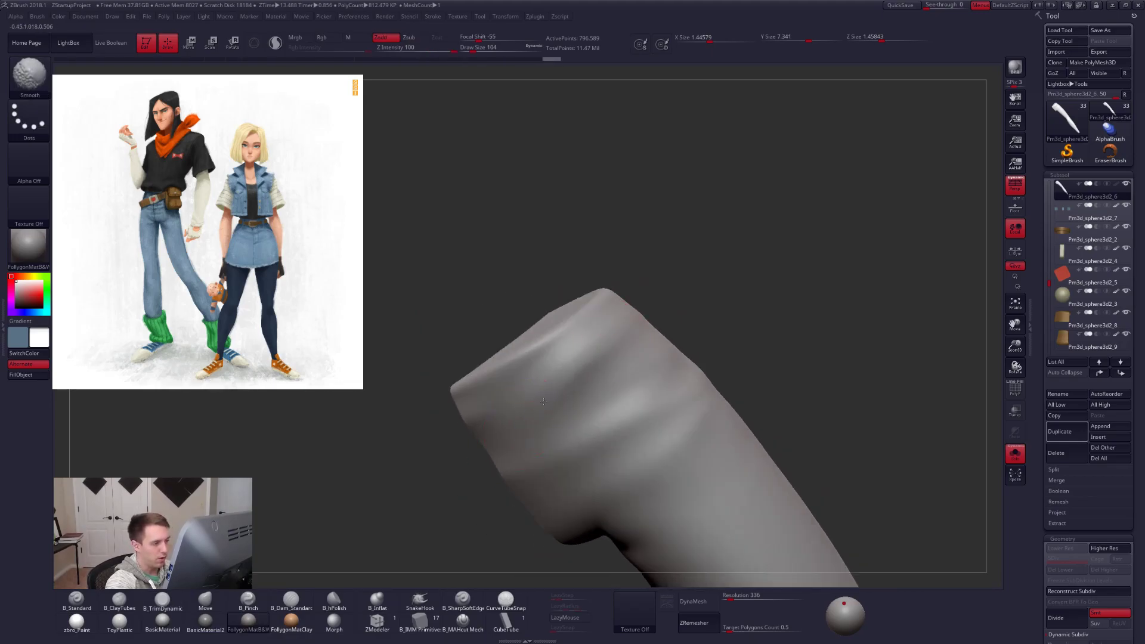
pyautogui.keyDown('shift'); pyautogui.moveTo(557, 395); pyautogui.dragTo(631, 382); pyautogui.keyUp('shift')
pyautogui.moveTo(727, 316)
pyautogui.mouseDown()
pyautogui.moveTo(618, 358)
pyautogui.moveTo(536, 370)
pyautogui.mouseUp()
pyautogui.moveTo(669, 358)
pyautogui.keyDown('ctrl'); pyautogui.mouseDown(button='right')
pyautogui.moveTo(692, 384)
pyautogui.moveTo(641, 415)
pyautogui.moveTo(629, 390)
pyautogui.mouseUp(button='right'); pyautogui.keyUp('ctrl')
pyautogui.moveTo(515, 470); pyautogui.dragTo(621, 404)
pyautogui.moveTo(563, 439)
pyautogui.mouseDown(button='right')
pyautogui.moveTo(615, 407)
pyautogui.moveTo(716, 388)
pyautogui.moveTo(613, 373)
pyautogui.mouseUp(button='right')
# Compare the leg with the full outfit, isolate it again, and smooth its front hip folds at draw size 61.
pyautogui.hotkey('alt', 's')
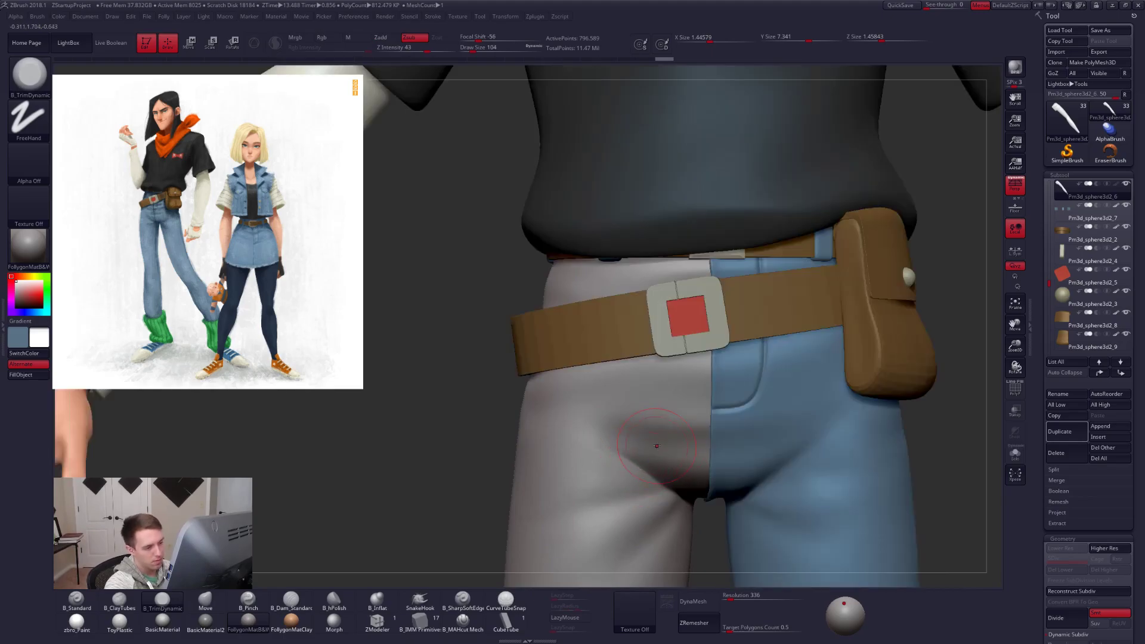
pyautogui.keyDown('alt'); pyautogui.moveTo(680, 443); pyautogui.dragTo(616, 457, button='right'); pyautogui.keyUp('alt')
pyautogui.hotkey('alt', 's')
pyautogui.press('space')
pyautogui.moveTo(621, 458); pyautogui.dragTo(617, 457)
pyautogui.press('shift')
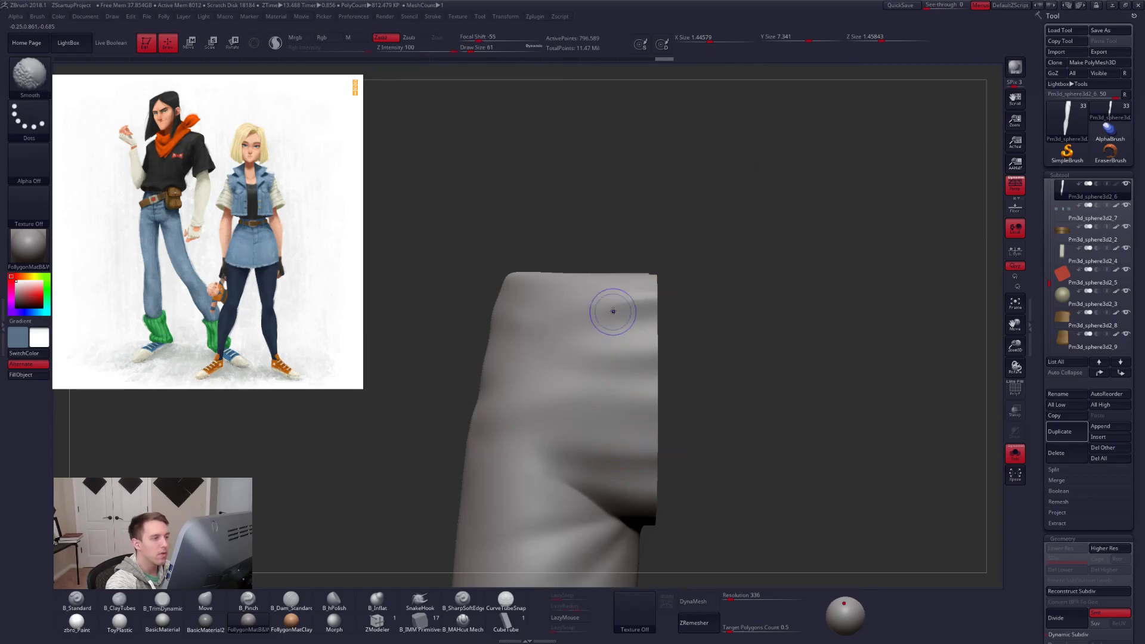
pyautogui.keyDown('shift'); pyautogui.moveTo(591, 311); pyautogui.dragTo(601, 329); pyautogui.keyUp('shift')
pyautogui.keyDown('shift'); pyautogui.moveTo(614, 363); pyautogui.dragTo(597, 403); pyautogui.keyUp('shift')
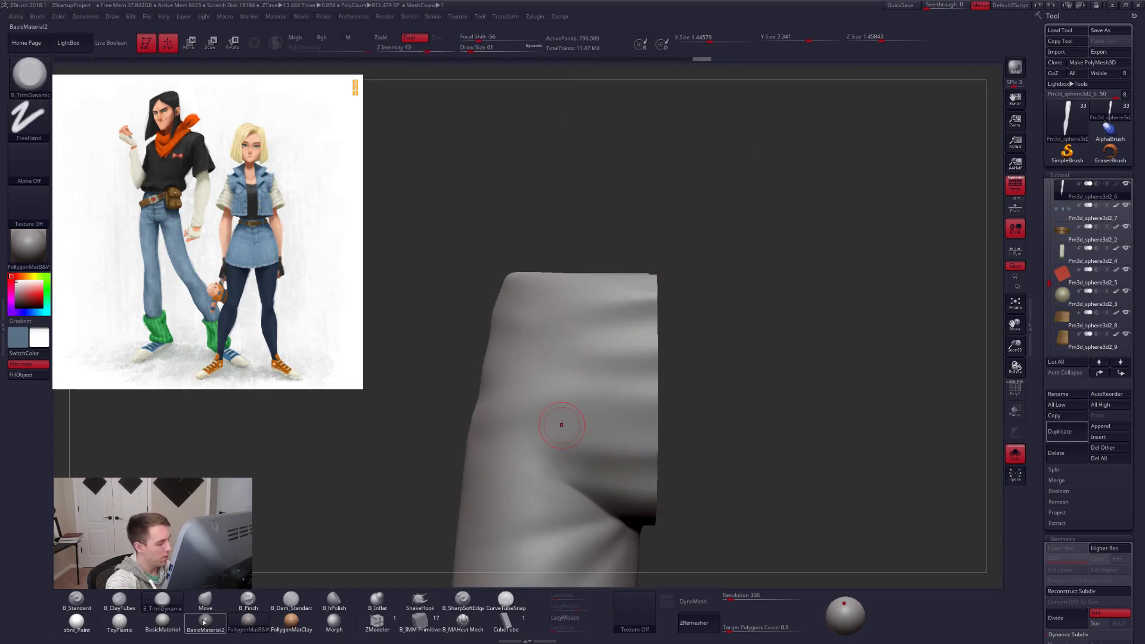
# Return the preview to BasicMaterial and smooth the folds above the crotch crease at draw size 74.
pyautogui.click(163, 620)
pyautogui.moveTo(562, 421)
pyautogui.mouseDown(button='right')
pyautogui.moveTo(618, 453)
pyautogui.moveTo(609, 491)
pyautogui.moveTo(617, 451)
pyautogui.moveTo(621, 467)
pyautogui.mouseUp(button='right')
pyautogui.press('s')
pyautogui.moveTo(622, 468); pyautogui.dragTo(617, 468)
pyautogui.moveTo(623, 471); pyautogui.dragTo(646, 409, button='right')
pyautogui.press(']')
pyautogui.press(']')
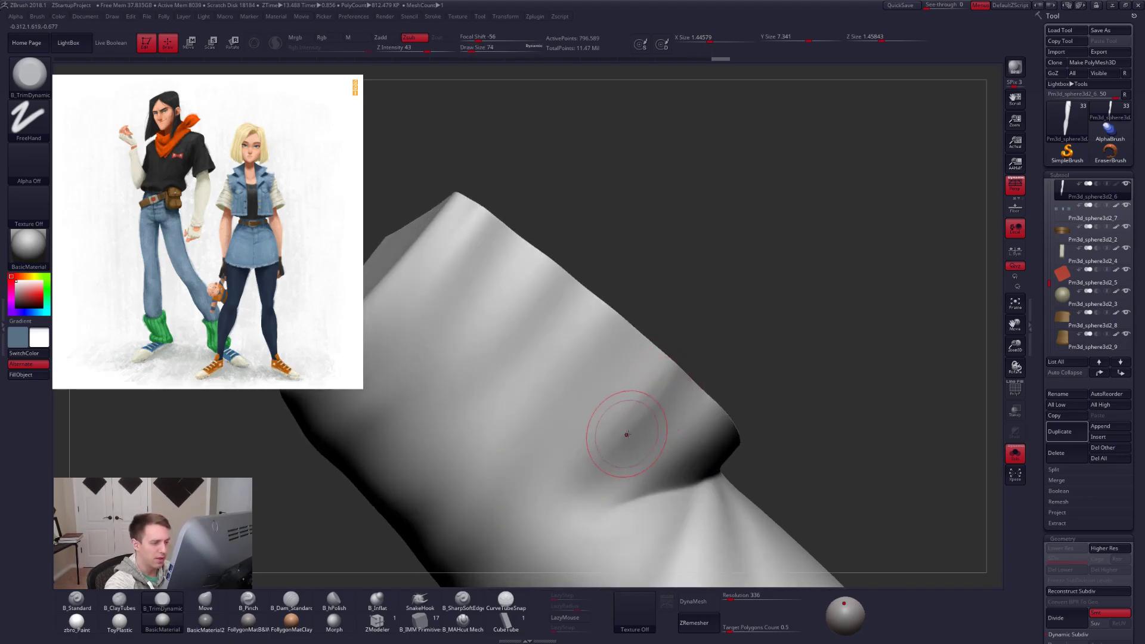
pyautogui.press('shift')
pyautogui.keyDown('shift'); pyautogui.moveTo(582, 475); pyautogui.dragTo(596, 495); pyautogui.keyUp('shift')
# Refine the folds around the crotch and inner thigh from several angles, reducing the draw size to 61.
pyautogui.moveTo(767, 486)
pyautogui.keyDown('ctrl'); pyautogui.mouseDown(button='right')
pyautogui.moveTo(769, 442)
pyautogui.moveTo(770, 468)
pyautogui.mouseUp(button='right'); pyautogui.keyUp('ctrl')
pyautogui.moveTo(633, 425)
pyautogui.mouseDown(button='right')
pyautogui.moveTo(639, 411)
pyautogui.moveTo(588, 414)
pyautogui.moveTo(614, 388)
pyautogui.moveTo(652, 425)
pyautogui.moveTo(634, 401)
pyautogui.moveTo(589, 486)
pyautogui.mouseUp(button='right')
pyautogui.press('shift')
pyautogui.rightClick(589, 486)
pyautogui.press('shift')
pyautogui.moveTo(648, 405); pyautogui.dragTo(672, 396, button='right')
pyautogui.moveTo(680, 401); pyautogui.dragTo(700, 386)
pyautogui.moveTo(700, 385)
pyautogui.mouseDown(button='right')
pyautogui.moveTo(718, 396)
pyautogui.moveTo(696, 421)
pyautogui.mouseUp(button='right')
pyautogui.press('space')
pyautogui.press('space')
pyautogui.moveTo(694, 387); pyautogui.dragTo(700, 387)
pyautogui.moveTo(672, 421)
pyautogui.mouseDown(button='right')
pyautogui.moveTo(696, 384)
pyautogui.moveTo(692, 417)
pyautogui.moveTo(747, 415)
pyautogui.moveTo(672, 431)
pyautogui.mouseUp(button='right')
pyautogui.press('shift')
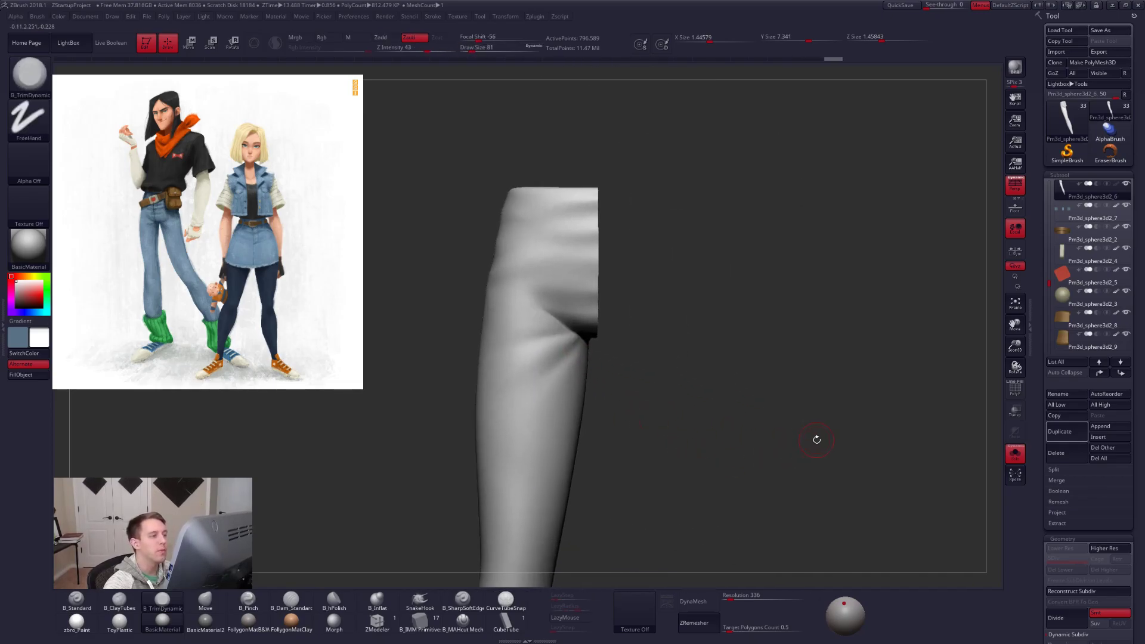
# Build up the thigh beside the crotch crease with ClayTubes at draw size 121 and blend it with Smooth.
pyautogui.hotkey('alt', 's')
pyautogui.moveTo(770, 458)
pyautogui.keyDown('ctrl'); pyautogui.mouseDown(button='right')
pyautogui.moveTo(756, 481)
pyautogui.moveTo(790, 486)
pyautogui.moveTo(757, 474)
pyautogui.mouseUp(button='right'); pyautogui.keyUp('ctrl')
pyautogui.hotkey('alt', 's')
pyautogui.press('space')
pyautogui.keyDown('ctrl'); pyautogui.moveTo(598, 376); pyautogui.dragTo(638, 412, button='right'); pyautogui.keyUp('ctrl')
pyautogui.press('2')
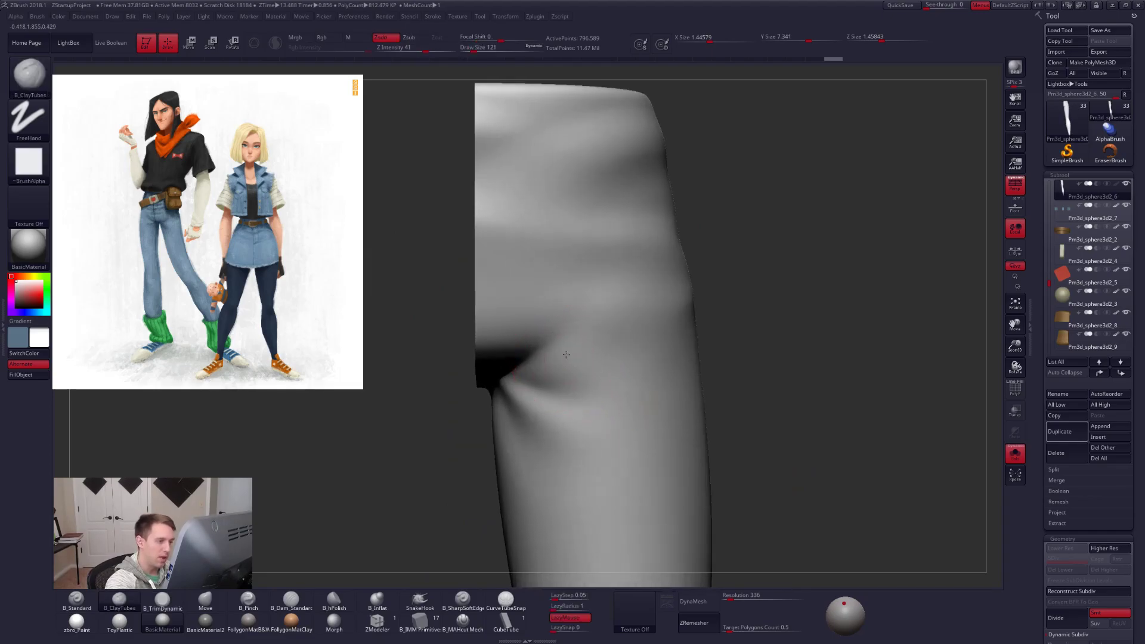
pyautogui.moveTo(580, 358); pyautogui.dragTo(599, 342)
pyautogui.moveTo(586, 368)
pyautogui.mouseDown()
pyautogui.moveTo(607, 356)
pyautogui.moveTo(593, 366)
pyautogui.mouseUp()
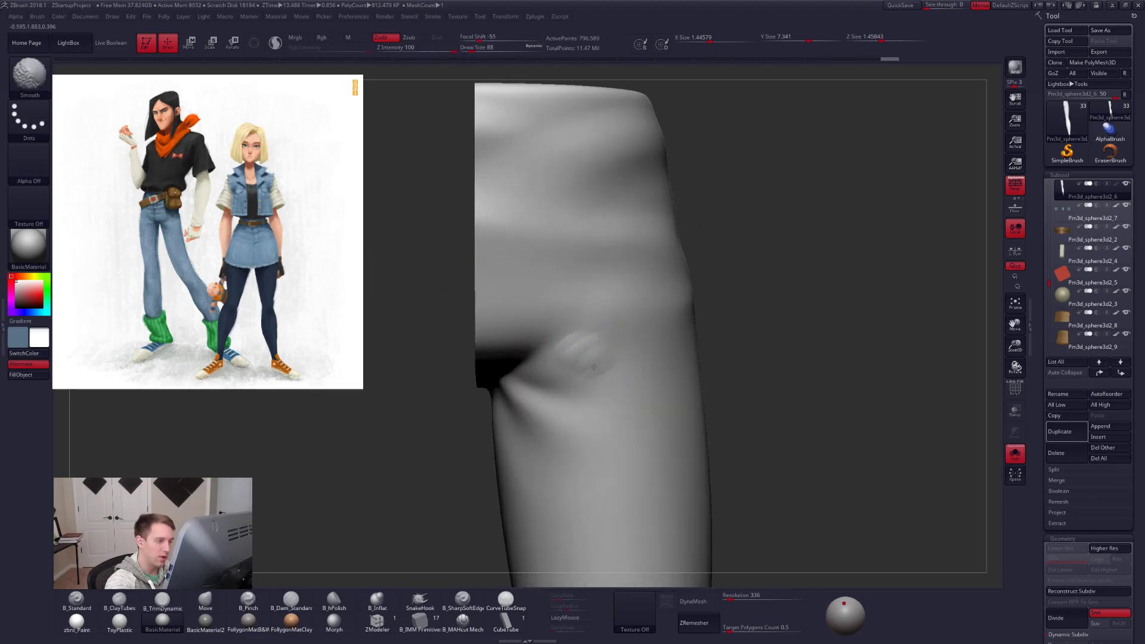
pyautogui.moveTo(570, 369); pyautogui.dragTo(624, 376, button='right')
# Choose the Pinch brush, return to TrimDynamic, and flatten the bumps on the upper hip at draw size 150.
pyautogui.press('b')
pyautogui.press('p')
pyautogui.press('i')
pyautogui.press('shift')
pyautogui.moveTo(690, 396)
pyautogui.mouseDown(button='right')
pyautogui.moveTo(669, 381)
pyautogui.moveTo(724, 374)
pyautogui.mouseUp(button='right')
pyautogui.rightClick(724, 341)
pyautogui.moveTo(713, 310)
pyautogui.keyDown('alt'); pyautogui.mouseDown(button='right')
pyautogui.moveTo(690, 381)
pyautogui.moveTo(722, 393)
pyautogui.moveTo(716, 321)
pyautogui.mouseUp(button='right'); pyautogui.keyUp('alt')
pyautogui.press('b')
pyautogui.press('t')
pyautogui.press('d')
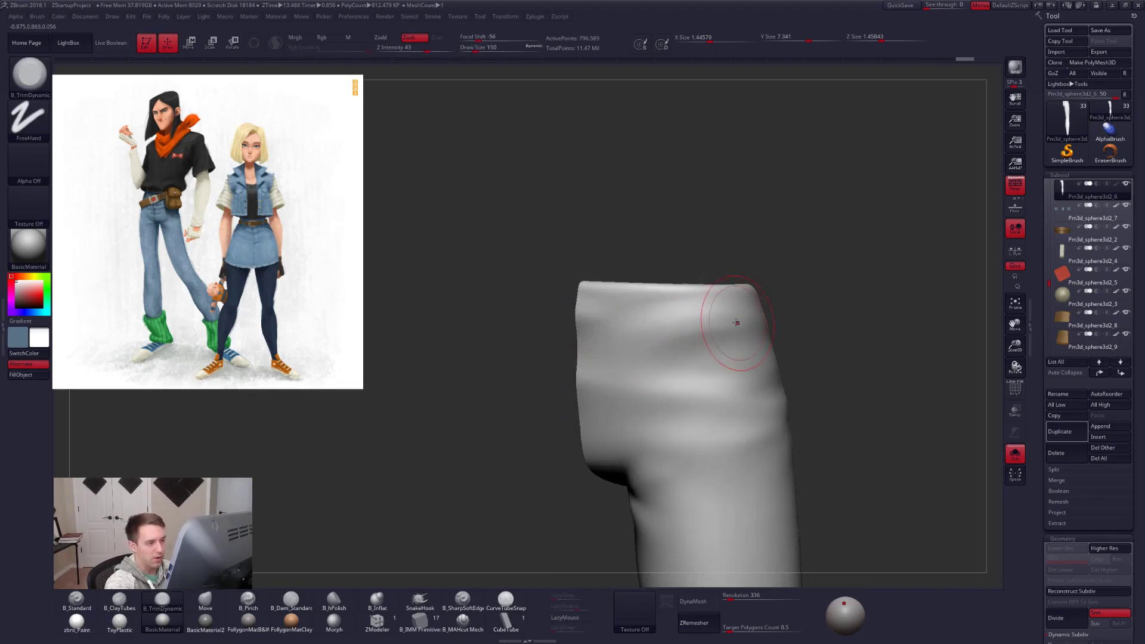
pyautogui.moveTo(725, 329); pyautogui.dragTo(700, 348)
# Review the leg on the full character in BasicMaterial2, and switch its preview to the Green Metallic material.
pyautogui.keyDown('alt'); pyautogui.moveTo(698, 360); pyautogui.dragTo(692, 316, button='right'); pyautogui.keyUp('alt')
pyautogui.click(206, 622)
pyautogui.moveTo(525, 424)
pyautogui.mouseDown(button='right')
pyautogui.moveTo(690, 399)
pyautogui.moveTo(820, 406)
pyautogui.moveTo(793, 370)
pyautogui.mouseUp(button='right')
pyautogui.hotkey('alt', 's')
pyautogui.keyDown('alt'); pyautogui.moveTo(669, 430); pyautogui.dragTo(627, 366, button='right'); pyautogui.keyUp('alt')
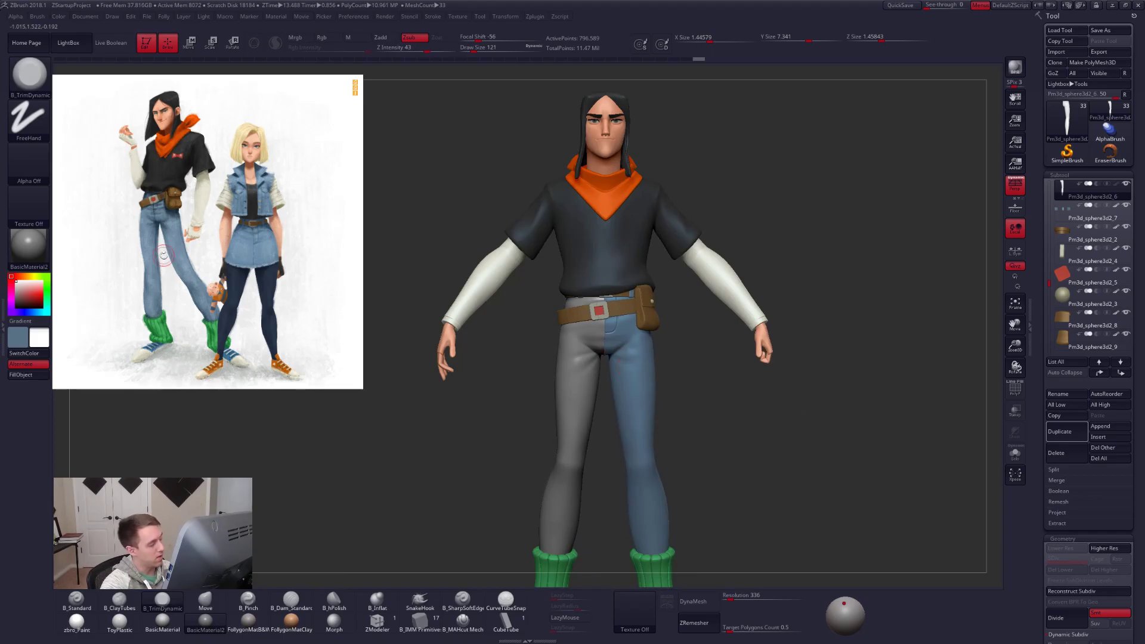
pyautogui.click(29, 247)
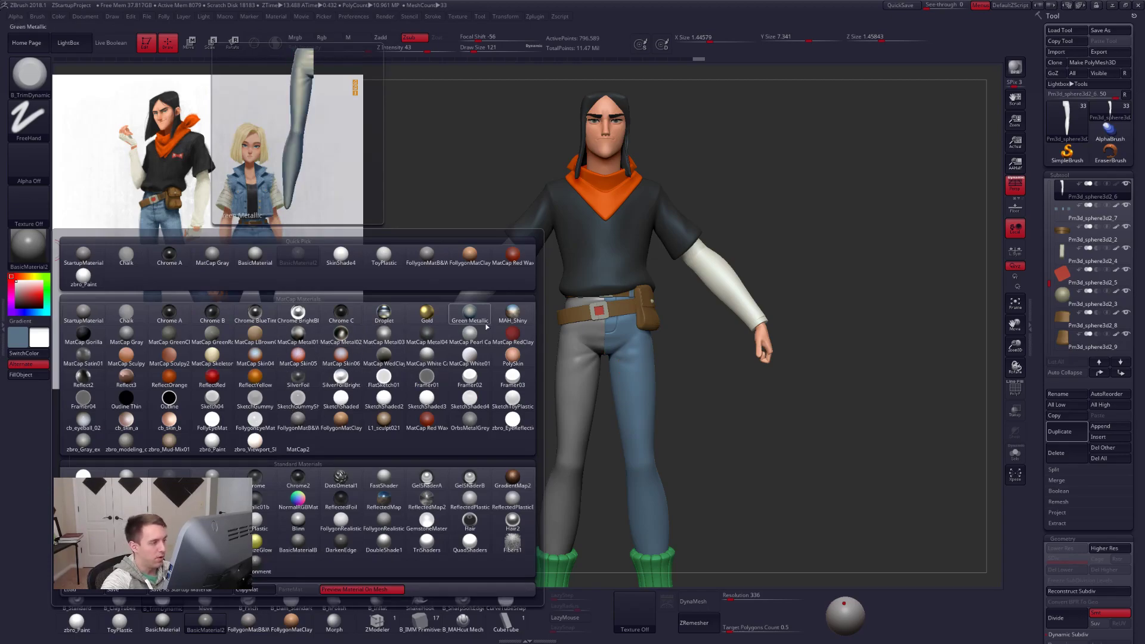
pyautogui.click(470, 313)
# Isolate the leg, smooth its front folds above the crotch at draw size 74, and show the full character again.
pyautogui.keyDown('ctrl'); pyautogui.moveTo(596, 344); pyautogui.dragTo(528, 379, button='right'); pyautogui.keyUp('ctrl')
pyautogui.hotkey('alt', 's')
pyautogui.moveTo(574, 316); pyautogui.dragTo(599, 360, button='right')
pyautogui.press('space')
pyautogui.moveTo(582, 332); pyautogui.dragTo(567, 337)
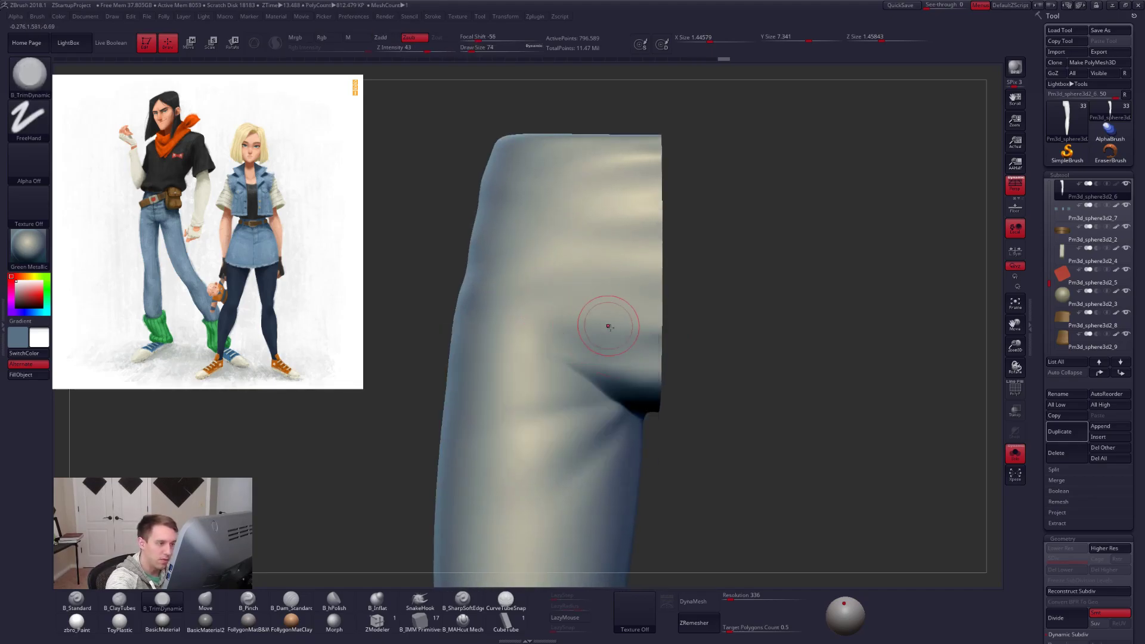
pyautogui.press('shift')
pyautogui.keyDown('shift'); pyautogui.moveTo(575, 317); pyautogui.dragTo(582, 319); pyautogui.keyUp('shift')
pyautogui.moveTo(582, 319)
pyautogui.mouseDown(button='right')
pyautogui.moveTo(606, 296)
pyautogui.moveTo(638, 298)
pyautogui.moveTo(620, 268)
pyautogui.mouseUp(button='right')
pyautogui.keyDown('shift'); pyautogui.moveTo(818, 480); pyautogui.dragTo(804, 485); pyautogui.keyUp('shift')
pyautogui.keyDown('ctrl'); pyautogui.moveTo(804, 486); pyautogui.dragTo(735, 506, button='right'); pyautogui.keyUp('ctrl')
pyautogui.hotkey('shift', 's')
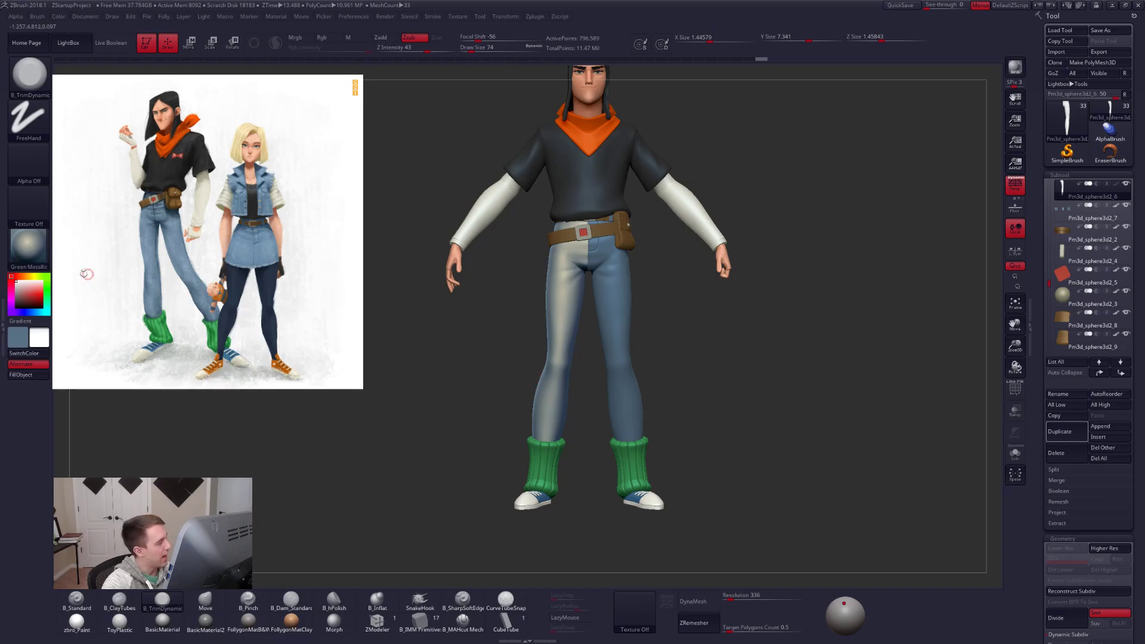
# Preview the leg in Gold and FollygonMatB&WClay, and restore zbro_Paint, the blue colour and the Standard brush.
pyautogui.click(29, 246)
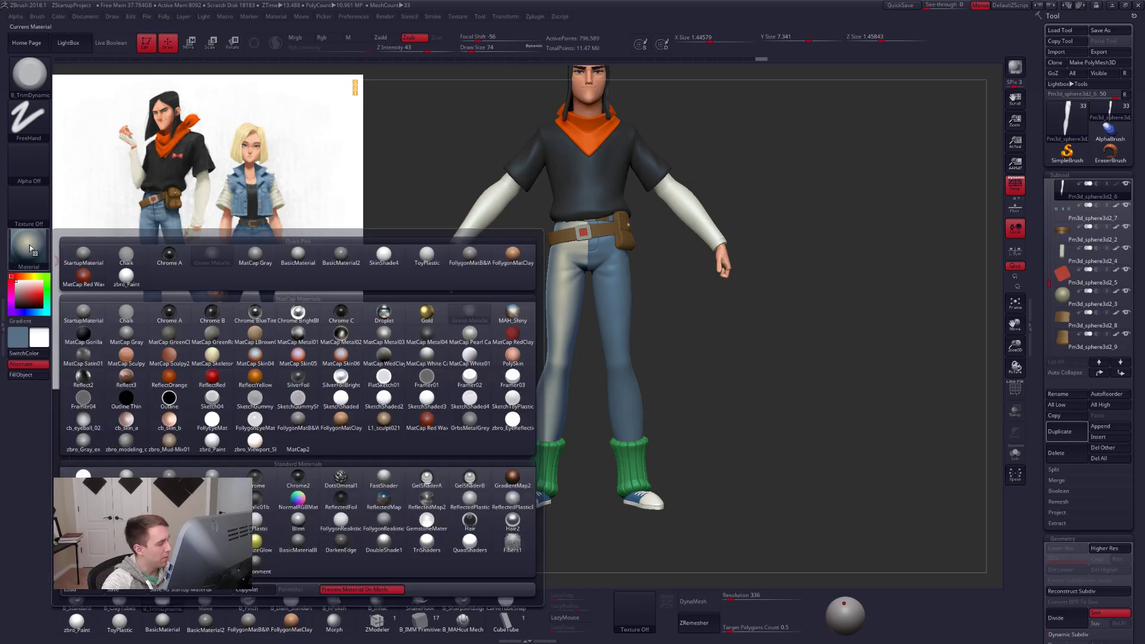
pyautogui.click(426, 312)
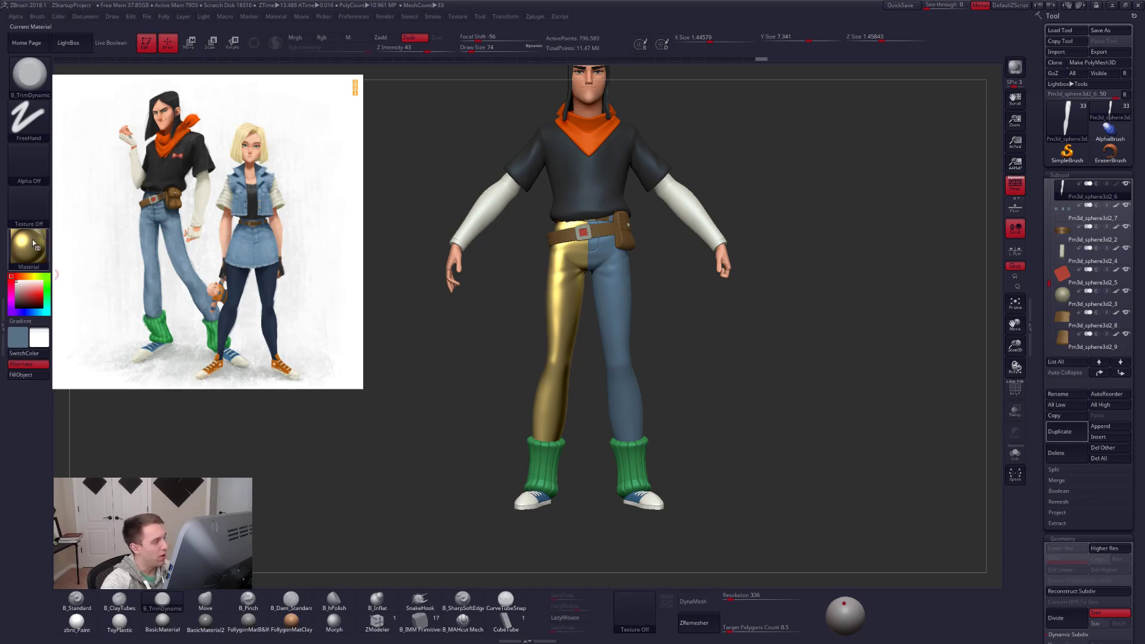
pyautogui.click(256, 626)
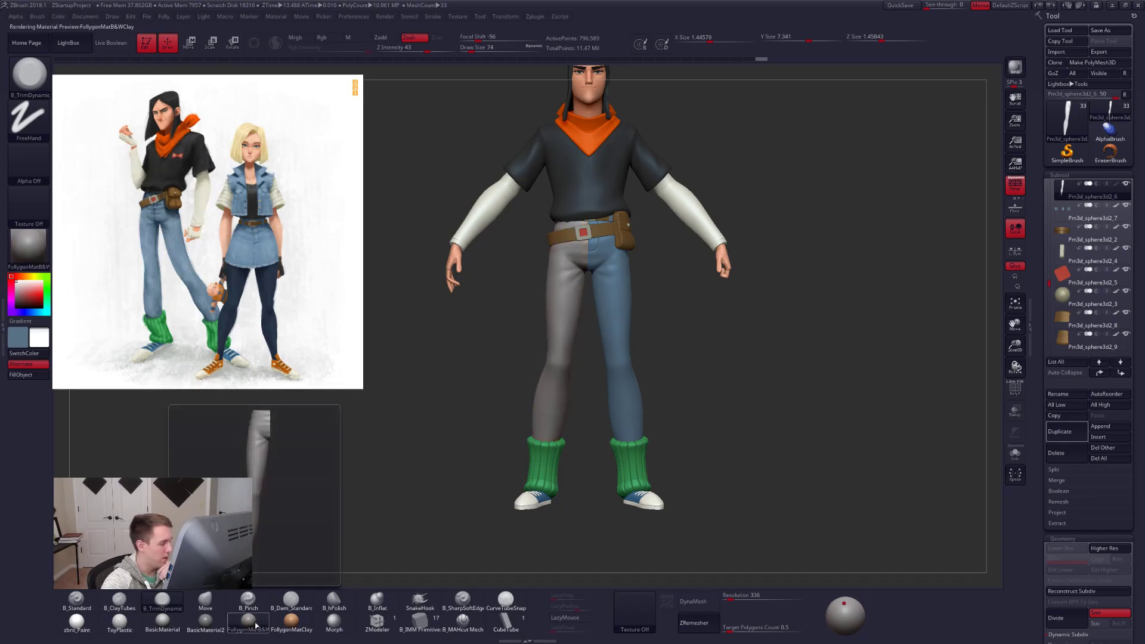
pyautogui.click(75, 628)
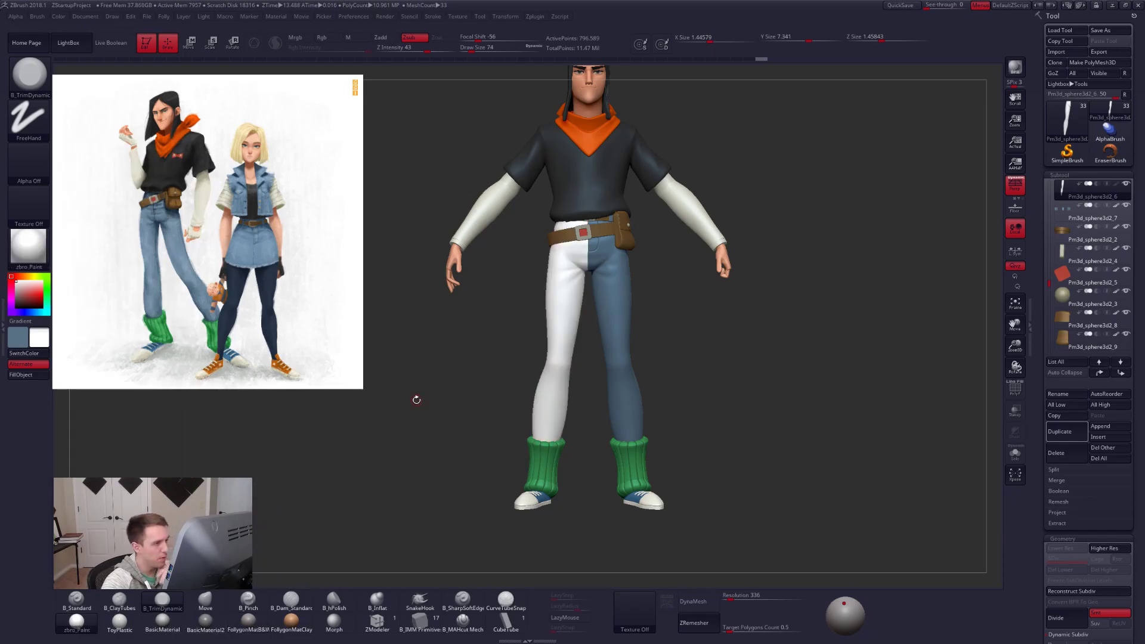
pyautogui.press('b')
pyautogui.press('s')
pyautogui.press('t')
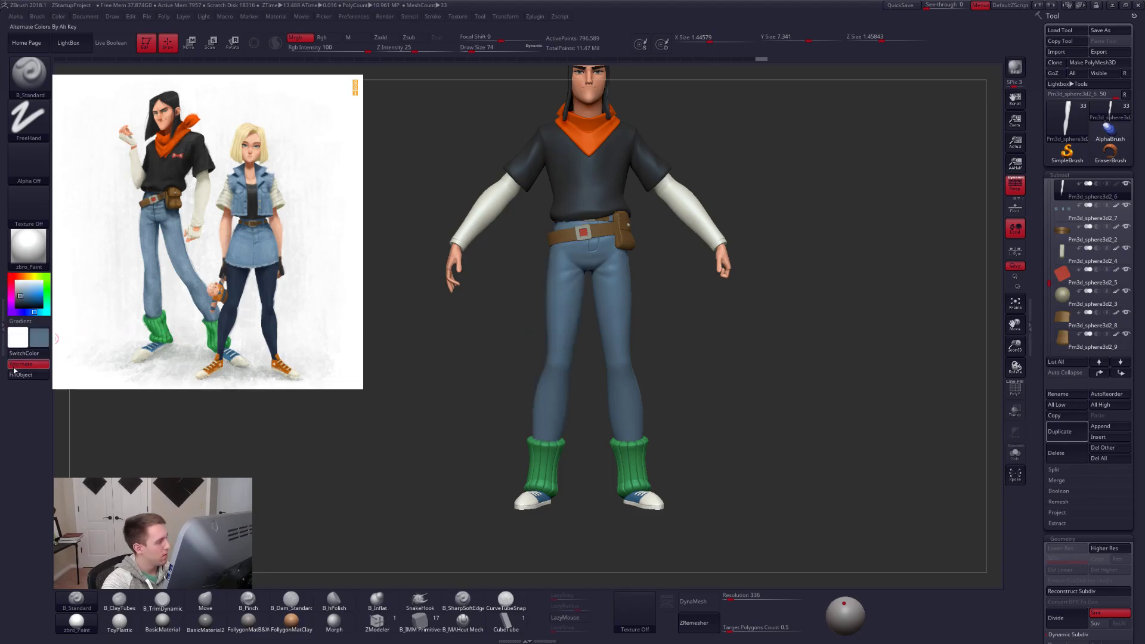
# Select the sleeve of the arm on the belt-pouch side, isolate it, and make its cuff the active subtool.
pyautogui.moveTo(567, 315); pyautogui.dragTo(548, 374, button='right')
pyautogui.keyDown('alt'); pyautogui.click(680, 376); pyautogui.keyUp('alt')
pyautogui.hotkey('alt', 's')
pyautogui.hotkey('alt', 's')
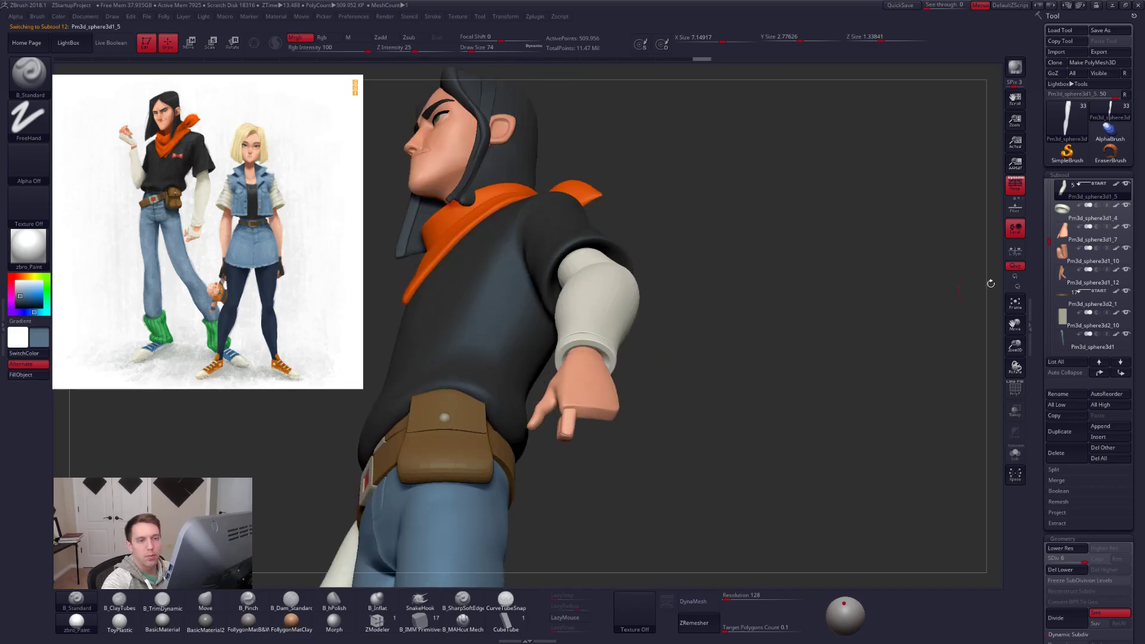
pyautogui.click(1126, 183)
pyautogui.click(1092, 213)
# Check the wireframe of the cuff and the sleeve.
pyautogui.moveTo(646, 326)
pyautogui.keyDown('alt'); pyautogui.mouseDown(button='right')
pyautogui.moveTo(684, 338)
pyautogui.moveTo(634, 369)
pyautogui.moveTo(648, 412)
pyautogui.moveTo(661, 412)
pyautogui.moveTo(647, 487)
pyautogui.moveTo(669, 483)
pyautogui.mouseUp(button='right'); pyautogui.keyUp('alt')
pyautogui.hotkey('shift', 'f')
pyautogui.hotkey('shift', 'f')
pyautogui.hotkey('shift', 'f')
pyautogui.hotkey('alt', 's')
pyautogui.moveTo(737, 512)
pyautogui.mouseDown()
pyautogui.moveTo(735, 551)
pyautogui.moveTo(728, 521)
pyautogui.moveTo(738, 538)
pyautogui.moveTo(768, 496)
pyautogui.moveTo(705, 531)
pyautogui.moveTo(758, 509)
pyautogui.moveTo(686, 453)
pyautogui.moveTo(684, 421)
pyautogui.mouseUp()
pyautogui.hotkey('shift', 'f')
# Lower the sleeve to subdivision level 3 and adjust its wrist end beside the cuff with Move at draw size 192.
pyautogui.hotkey('ctrl', 'shift', 's')
pyautogui.press('b')
pyautogui.press('m')
pyautogui.press('v')
pyautogui.press('space')
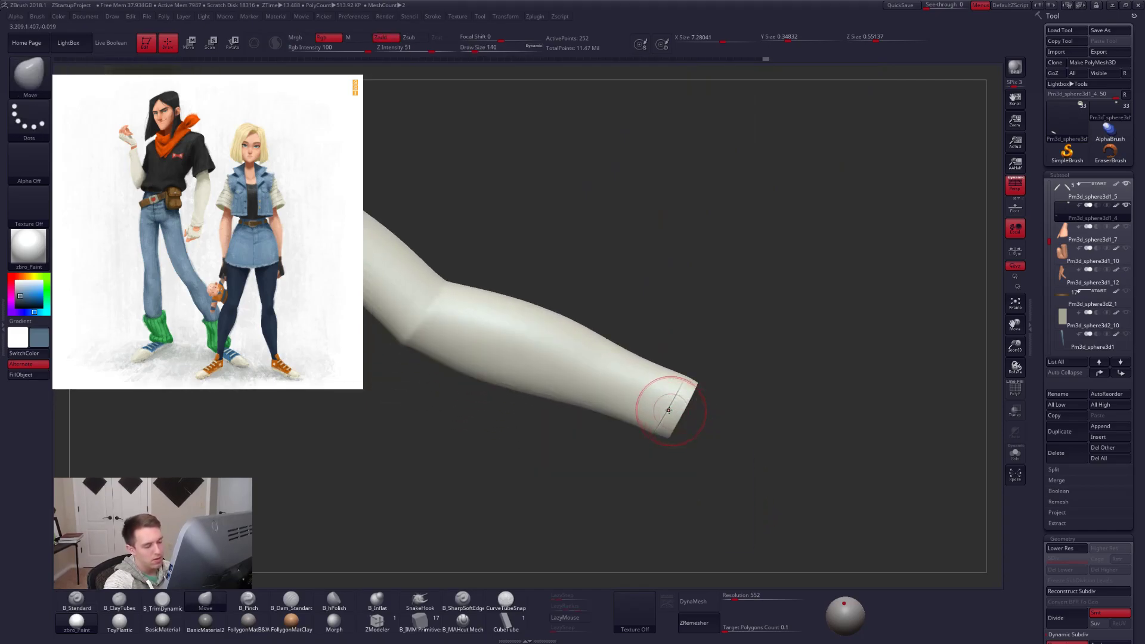
pyautogui.keyDown('alt'); pyautogui.click(661, 403); pyautogui.keyUp('alt')
pyautogui.keyDown('ctrl'); pyautogui.moveTo(658, 399); pyautogui.dragTo(669, 439, button='right'); pyautogui.keyUp('ctrl')
pyautogui.hotkey('shift', 'd')
pyautogui.hotkey('shift', 'd')
pyautogui.hotkey('shift', 'd')
pyautogui.press('space')
pyautogui.moveTo(650, 428); pyautogui.dragTo(651, 450)
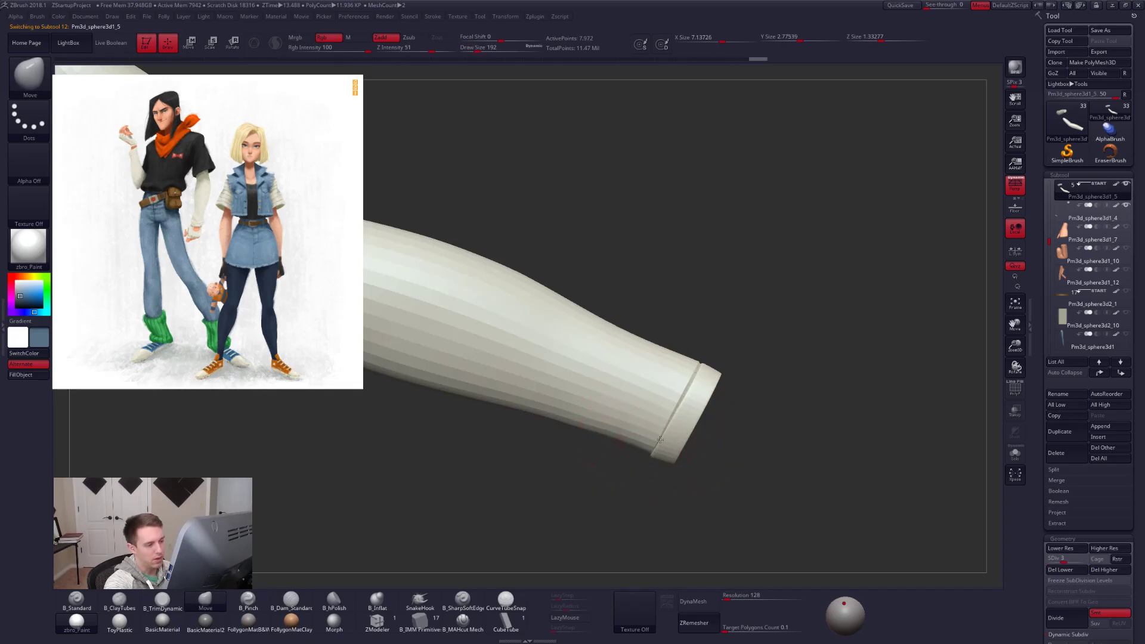
# Switch to the reference painting in Photos and examine the sleeve end, fingerless glove and jeans up close.
pyautogui.hotkey('alt', 'Tab')
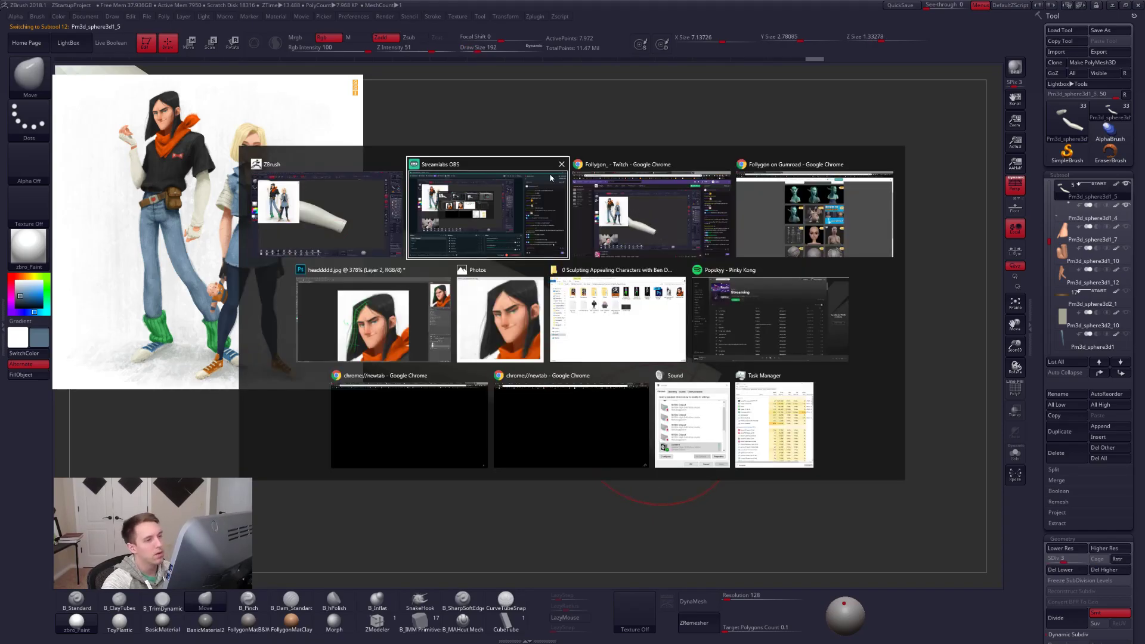
pyautogui.click(455, 310)
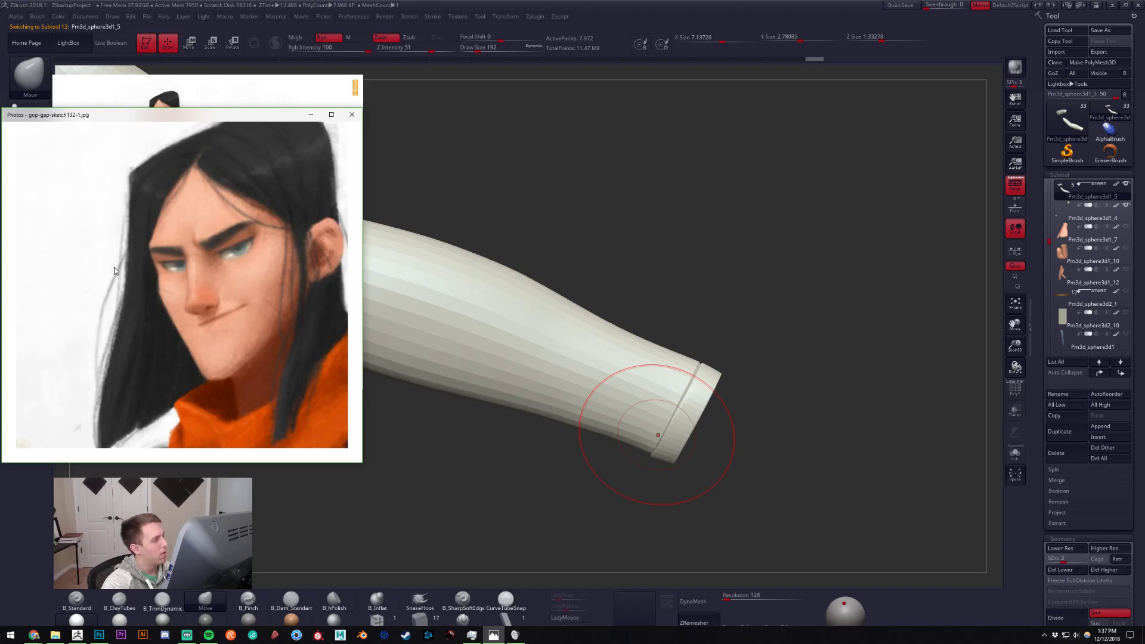
pyautogui.scroll(-3, 115, 271)
pyautogui.scroll(5, 185, 244)
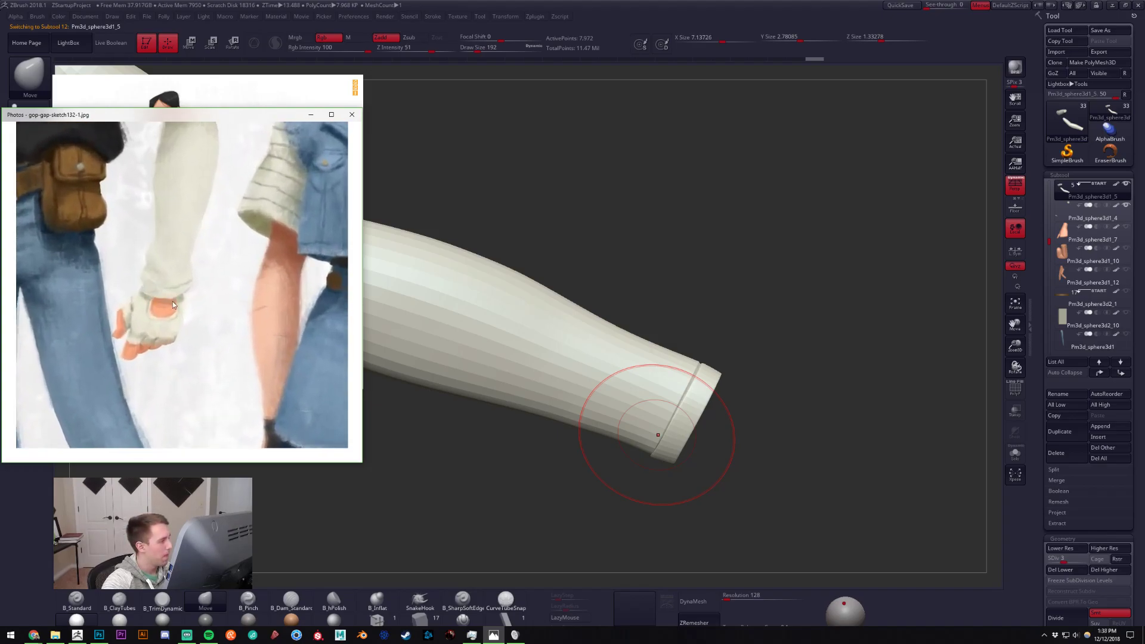
pyautogui.scroll(2, 172, 303)
pyautogui.scroll(2, 217, 278)
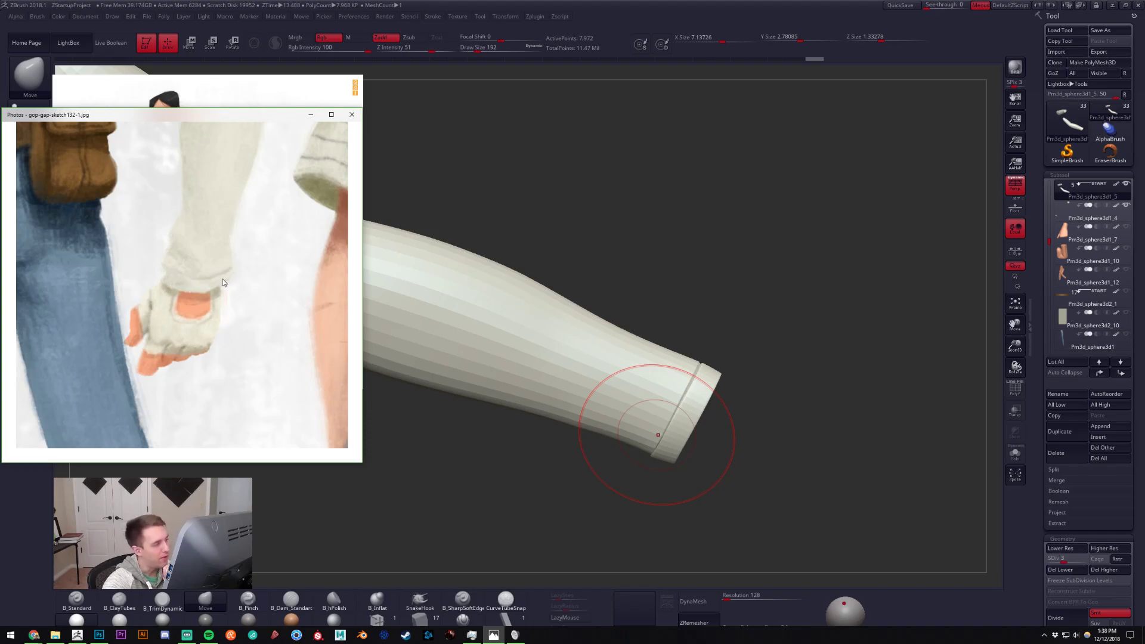
pyautogui.moveTo(108, 290); pyautogui.dragTo(267, 297)
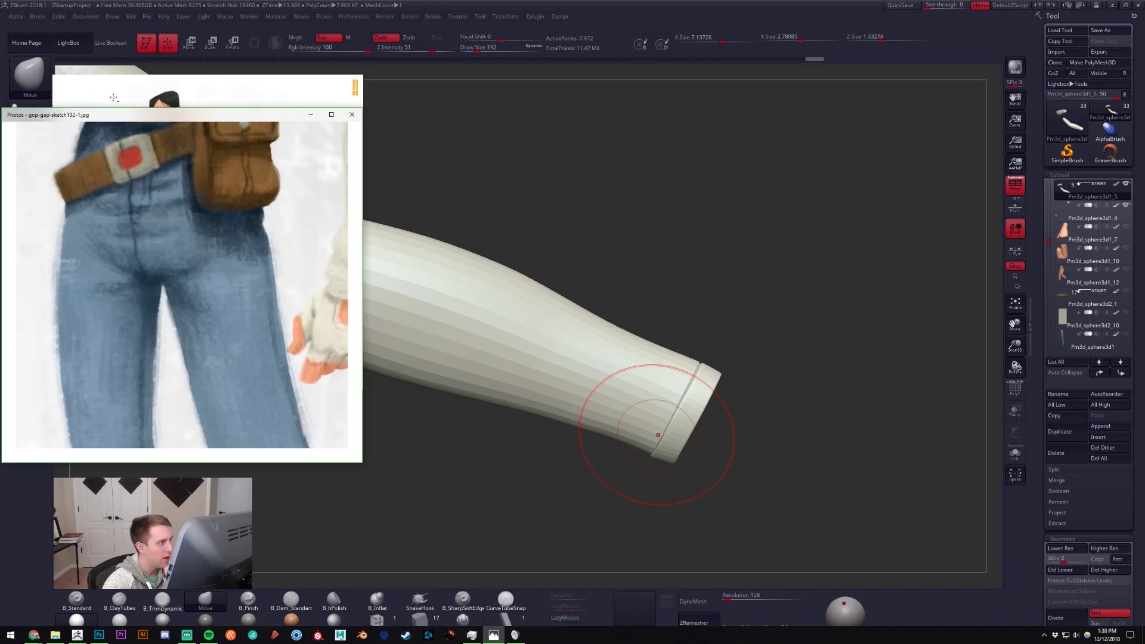
# Examine the sleeve end and fingerless glove in the reference painting, then switch back to ZBrush.
pyautogui.moveTo(166, 275); pyautogui.dragTo(95, 288)
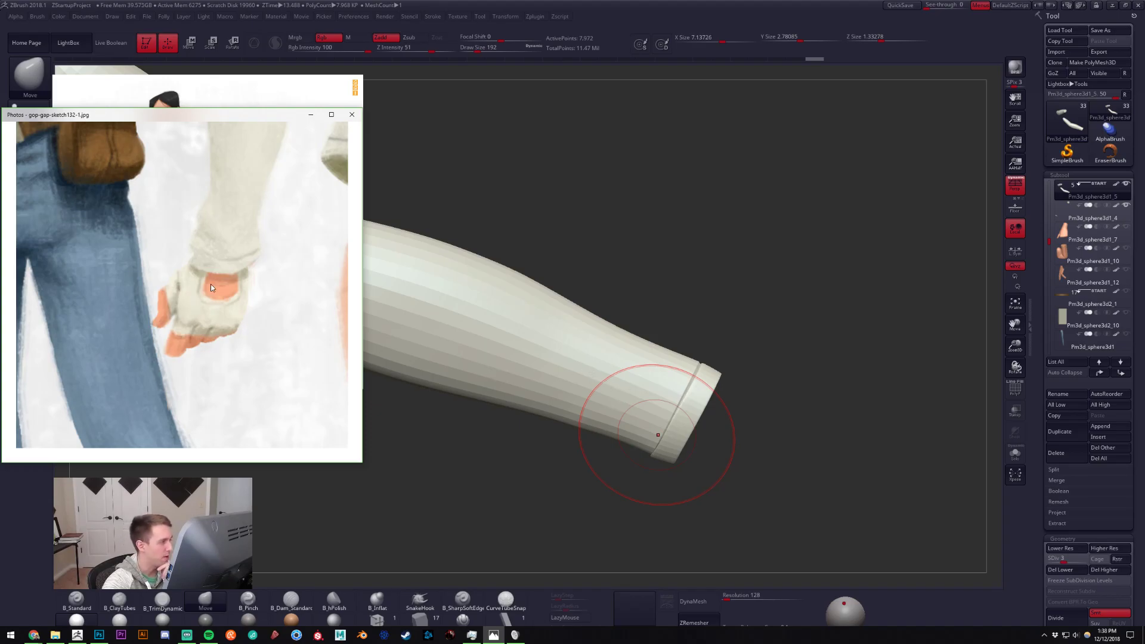
pyautogui.scroll(-8, 216, 272)
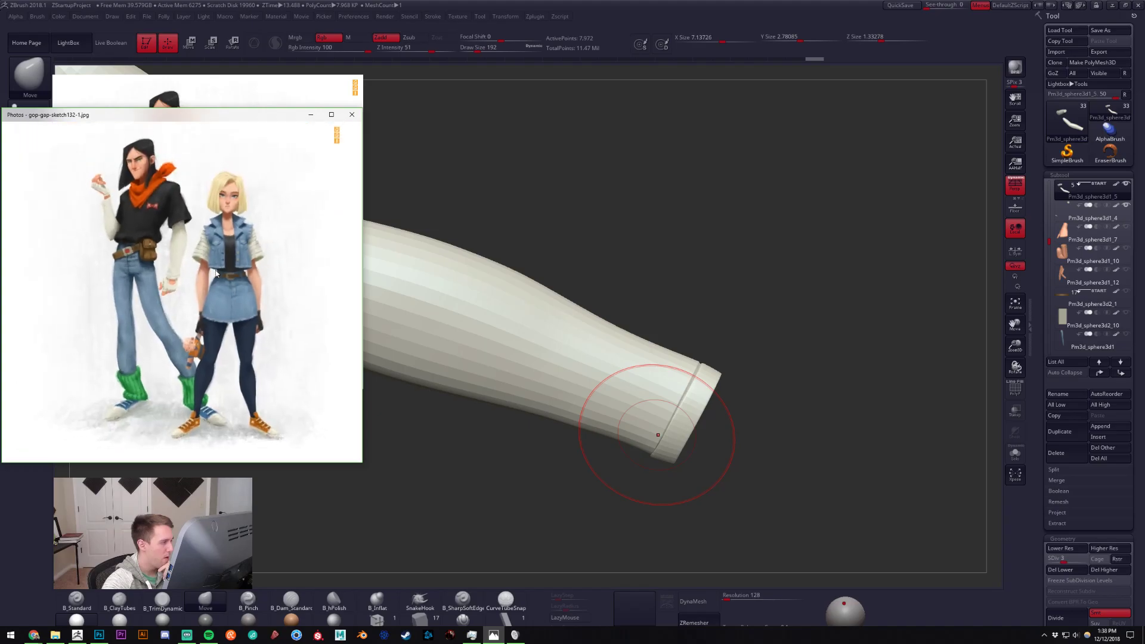
pyautogui.scroll(3, 213, 273)
pyautogui.moveTo(161, 279); pyautogui.dragTo(205, 269)
pyautogui.click(598, 221)
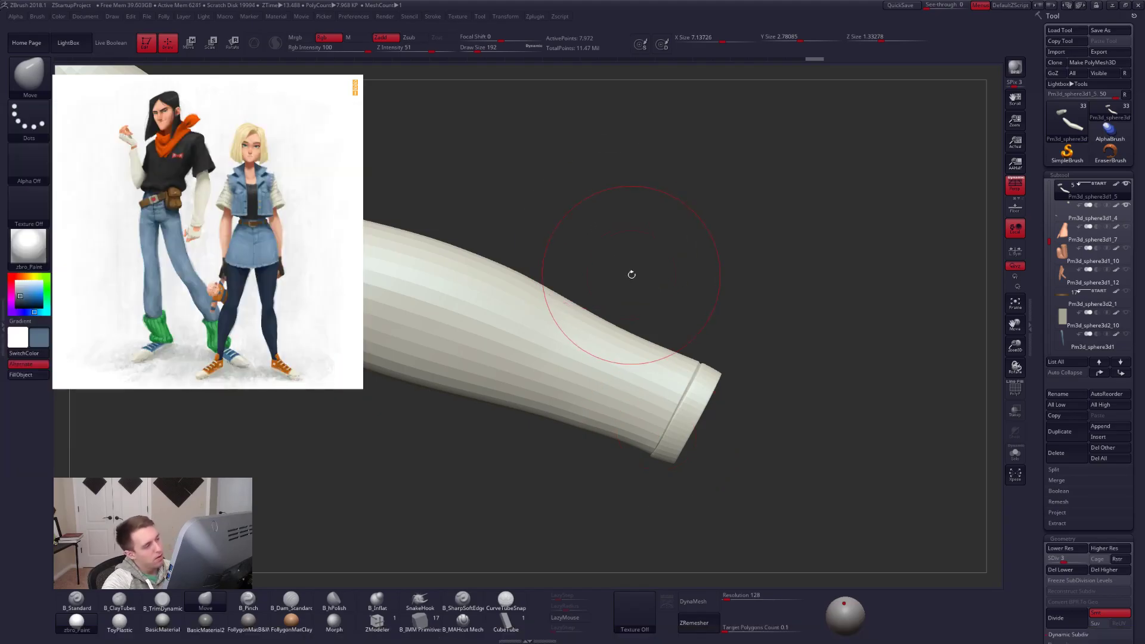
# Review an early state in the sleeve's undo history, restore the recent version, and raise it to its highest subdivision level.
pyautogui.moveTo(628, 271); pyautogui.dragTo(674, 316)
pyautogui.moveTo(758, 316); pyautogui.dragTo(805, 299)
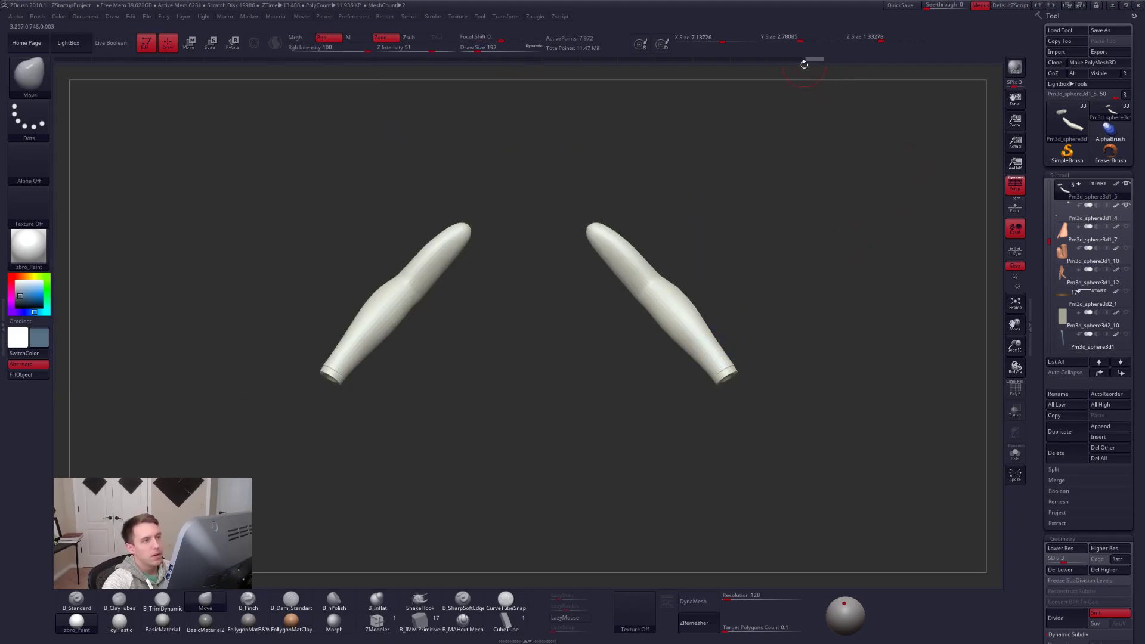
pyautogui.moveTo(821, 60); pyautogui.dragTo(35, 134)
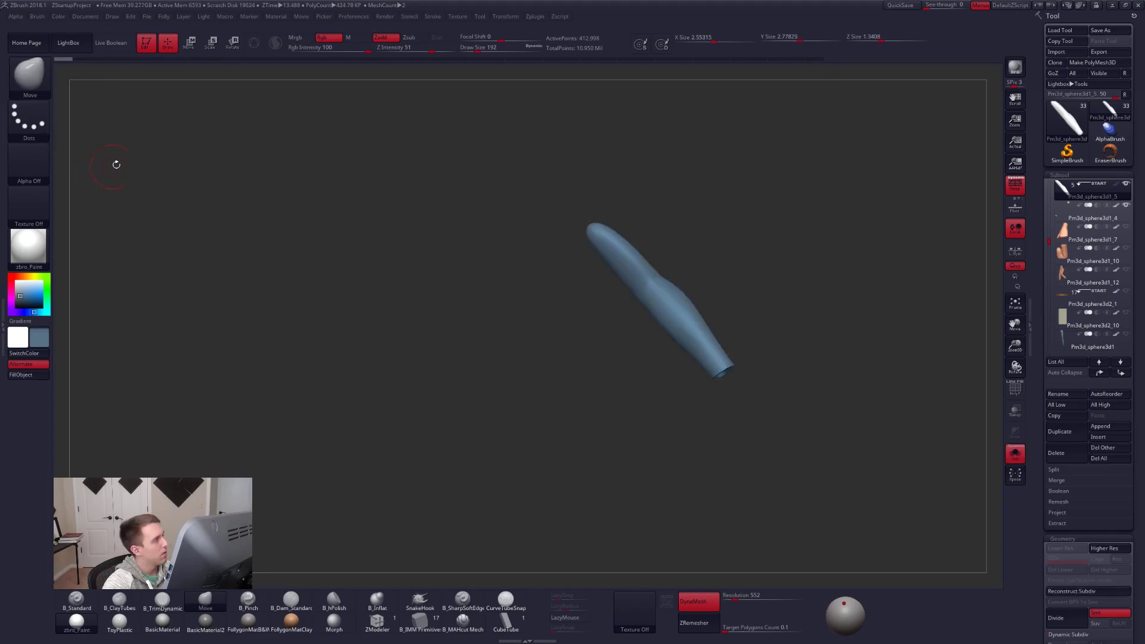
pyautogui.keyDown('alt'); pyautogui.moveTo(537, 233); pyautogui.dragTo(492, 266); pyautogui.keyUp('alt')
pyautogui.keyDown('alt'); pyautogui.moveTo(666, 319); pyautogui.dragTo(625, 301); pyautogui.keyUp('alt')
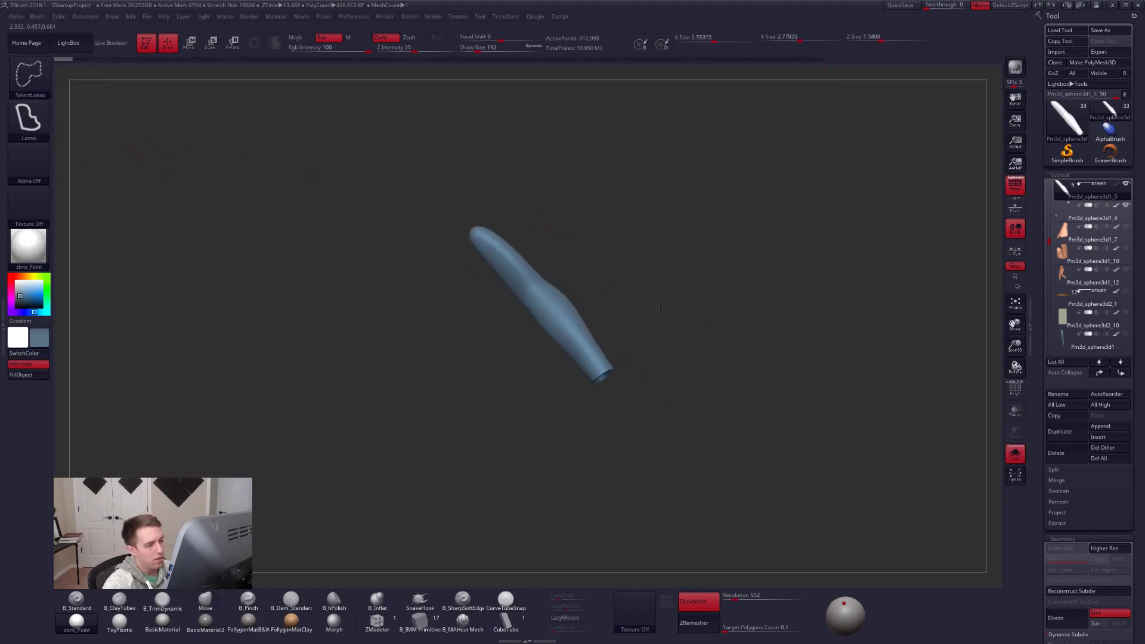
pyautogui.click(813, 60)
pyautogui.keyDown('alt'); pyautogui.moveTo(603, 328); pyautogui.dragTo(632, 376); pyautogui.keyUp('alt')
pyautogui.press('d')
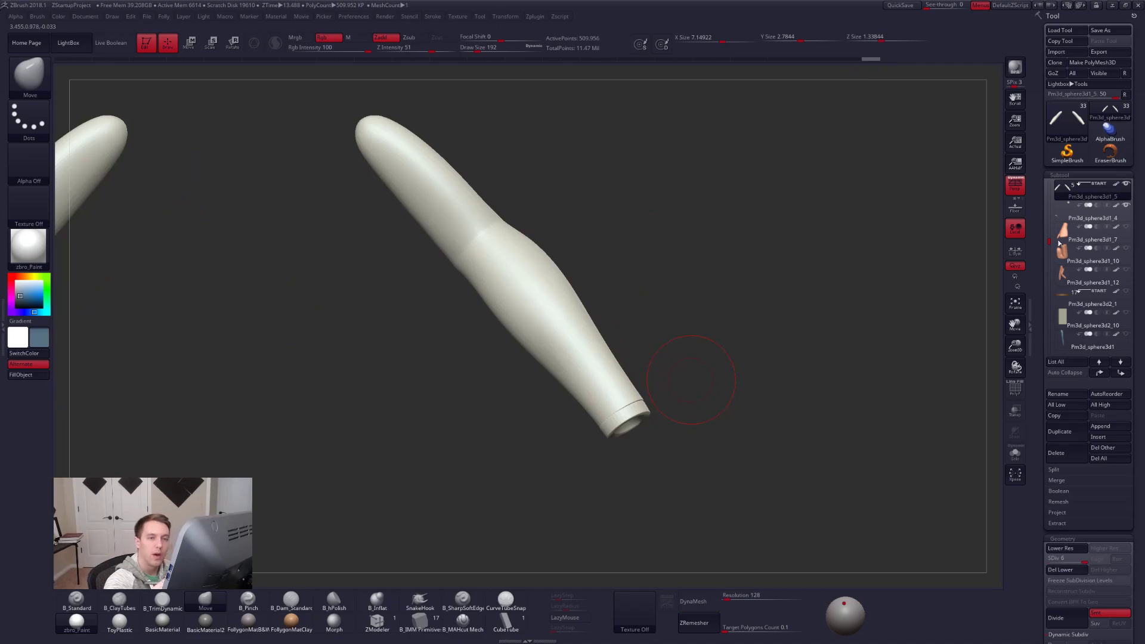
# Make the cuff the active subtool and nudge its edge against the sleeve with Move at draw size 170.
pyautogui.keyDown('alt'); pyautogui.click(617, 410); pyautogui.keyUp('alt')
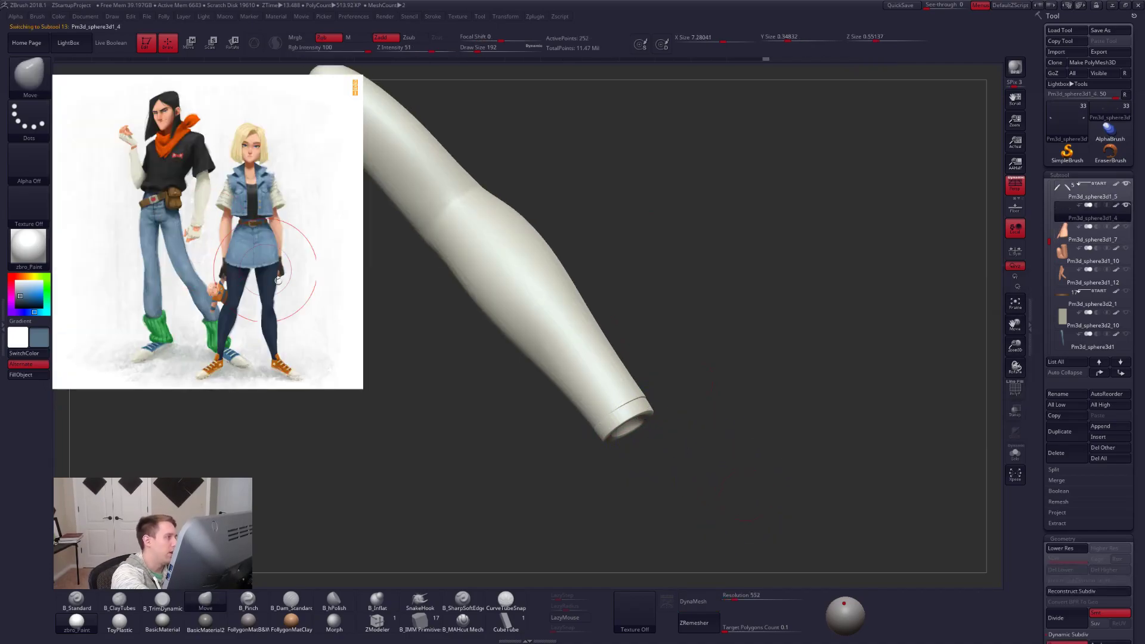
pyautogui.press('s')
pyautogui.click(691, 406)
pyautogui.moveTo(690, 406); pyautogui.dragTo(640, 398)
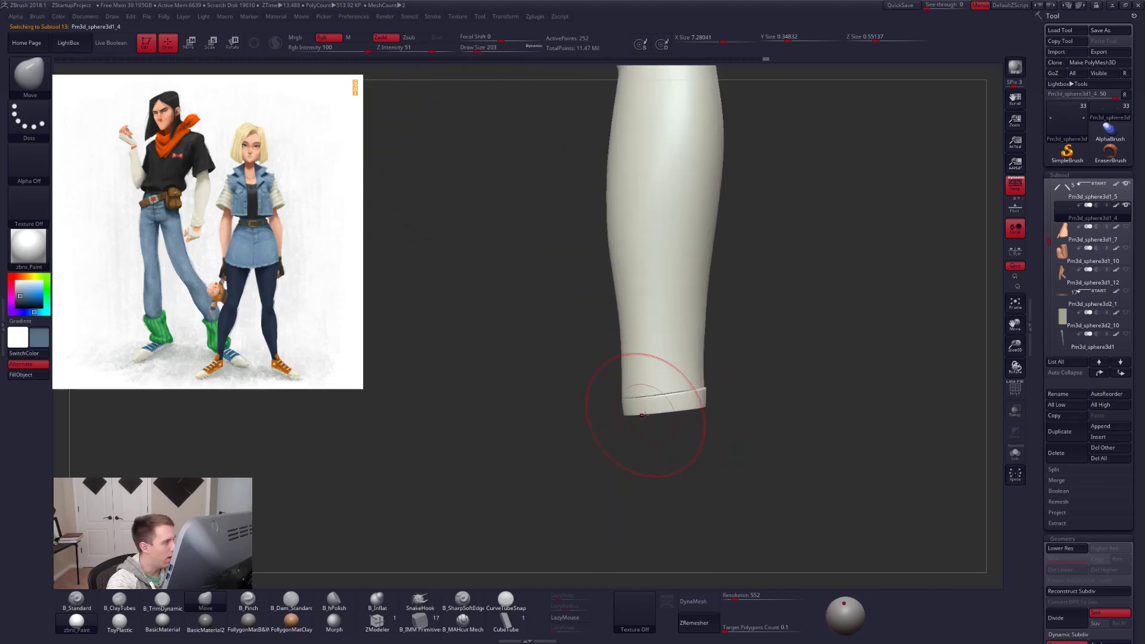
pyautogui.press('[')
pyautogui.press('[')
pyautogui.press('[')
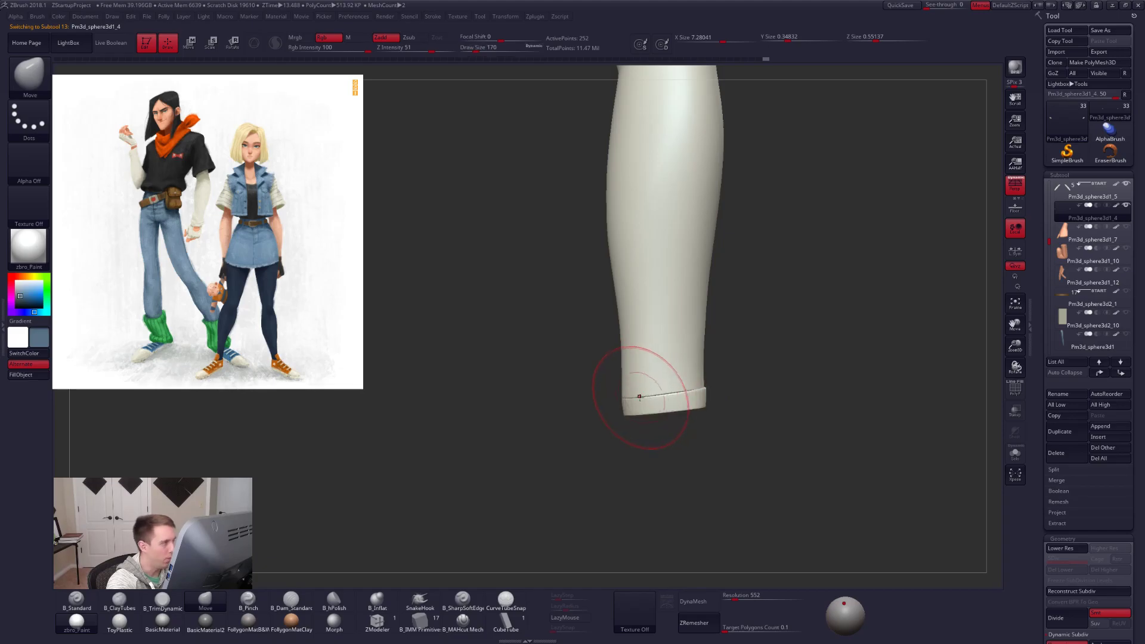
pyautogui.press('s')
pyautogui.moveTo(640, 399); pyautogui.dragTo(638, 396)
# Reshape the cuff's rim around the wrist from several sides with Move at draw size 227.
pyautogui.press('s')
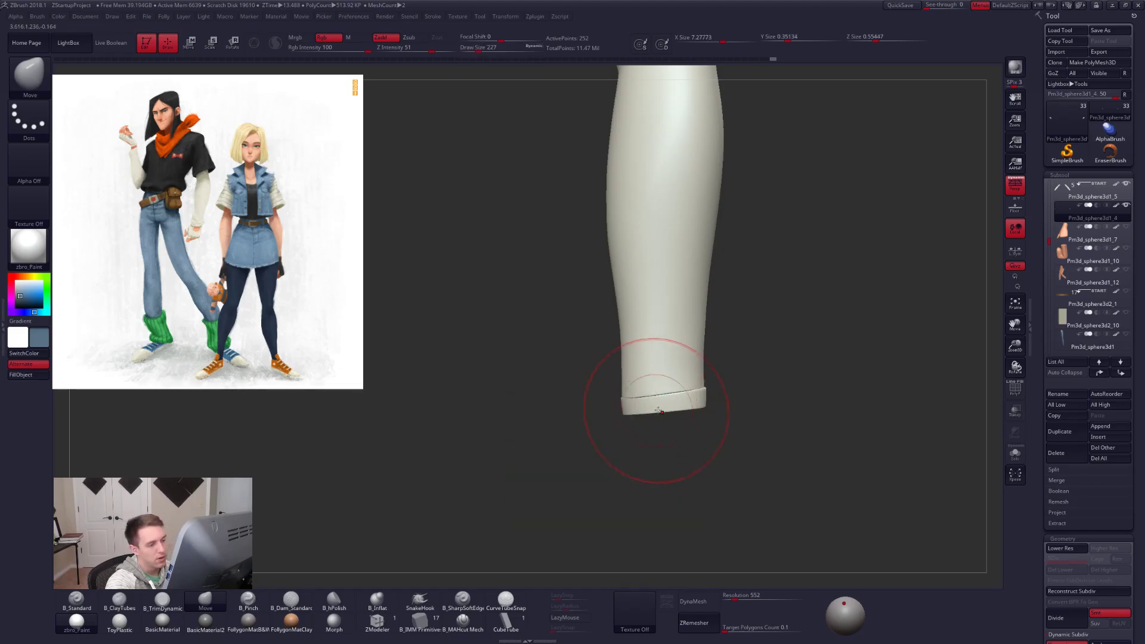
pyautogui.moveTo(674, 404); pyautogui.dragTo(752, 400, button='right')
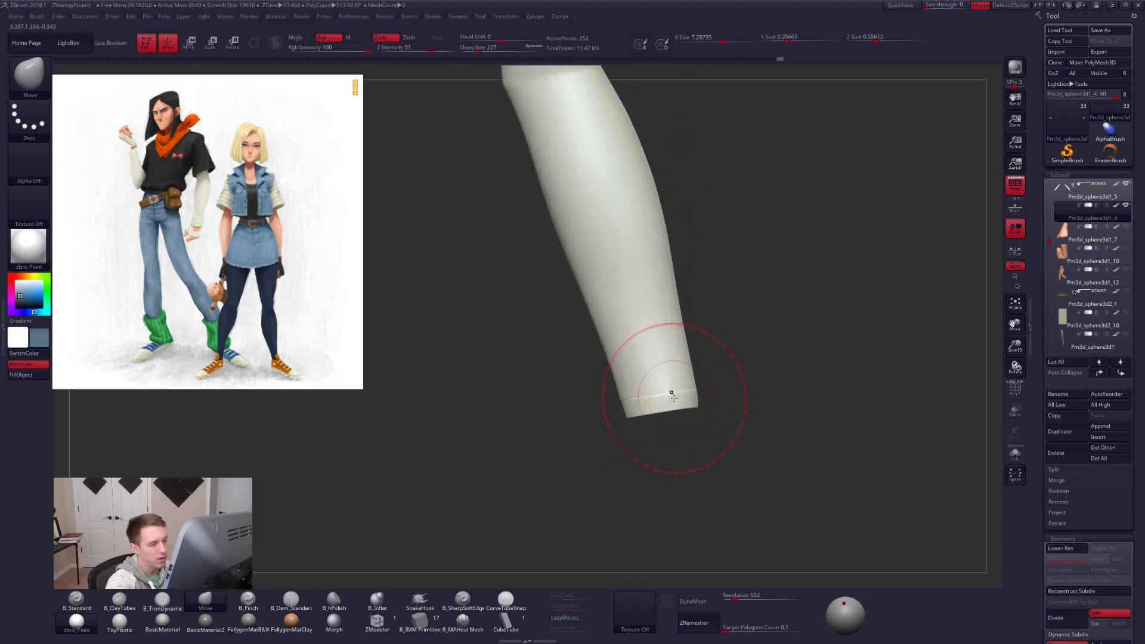
pyautogui.moveTo(679, 402); pyautogui.dragTo(591, 429, button='right')
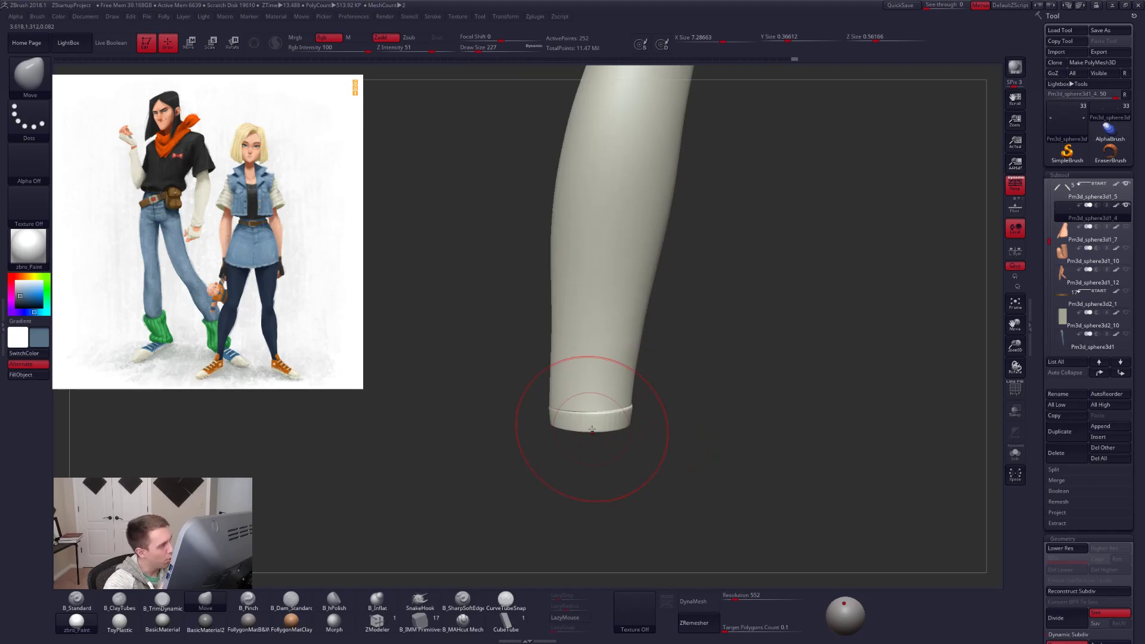
pyautogui.moveTo(565, 422); pyautogui.dragTo(561, 426)
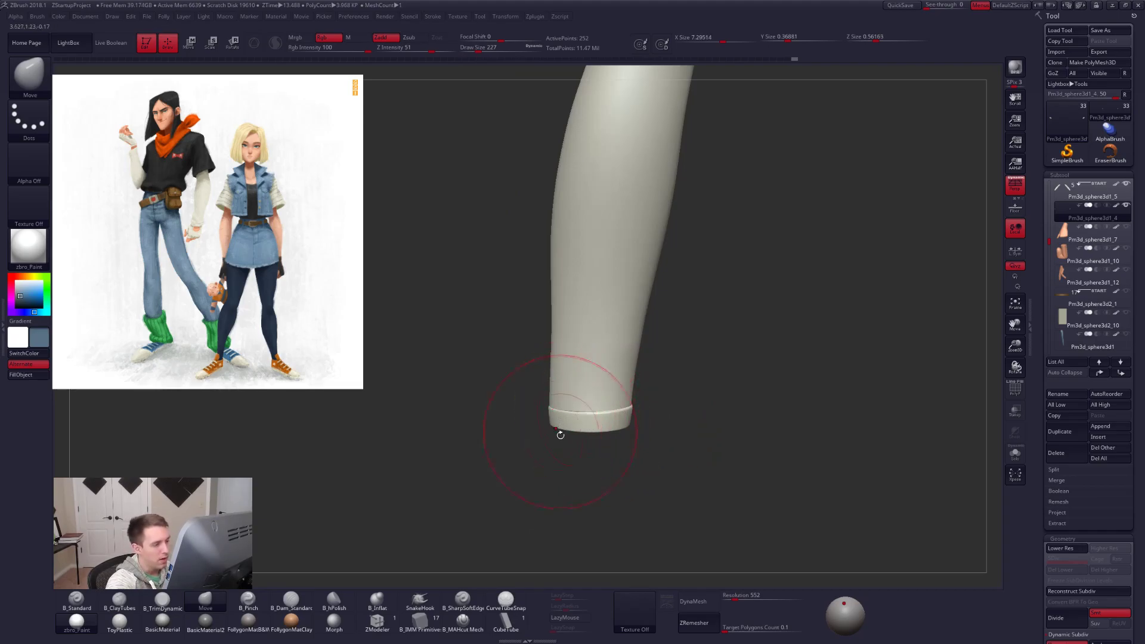
pyautogui.moveTo(589, 432); pyautogui.dragTo(593, 396, button='right')
# Show all subtools and check the sleeves and cuffs on the full character against the reference.
pyautogui.hotkey('shift', 's')
pyautogui.moveTo(680, 412); pyautogui.dragTo(647, 483, button='right')
pyautogui.hotkey('shift', 's')
pyautogui.moveTo(760, 490); pyautogui.dragTo(830, 493, button='right')
pyautogui.keyDown('shift'); pyautogui.click(1126, 205); pyautogui.keyUp('shift')
pyautogui.keyDown('ctrl'); pyautogui.moveTo(752, 418); pyautogui.dragTo(757, 368, button='right'); pyautogui.keyUp('ctrl')
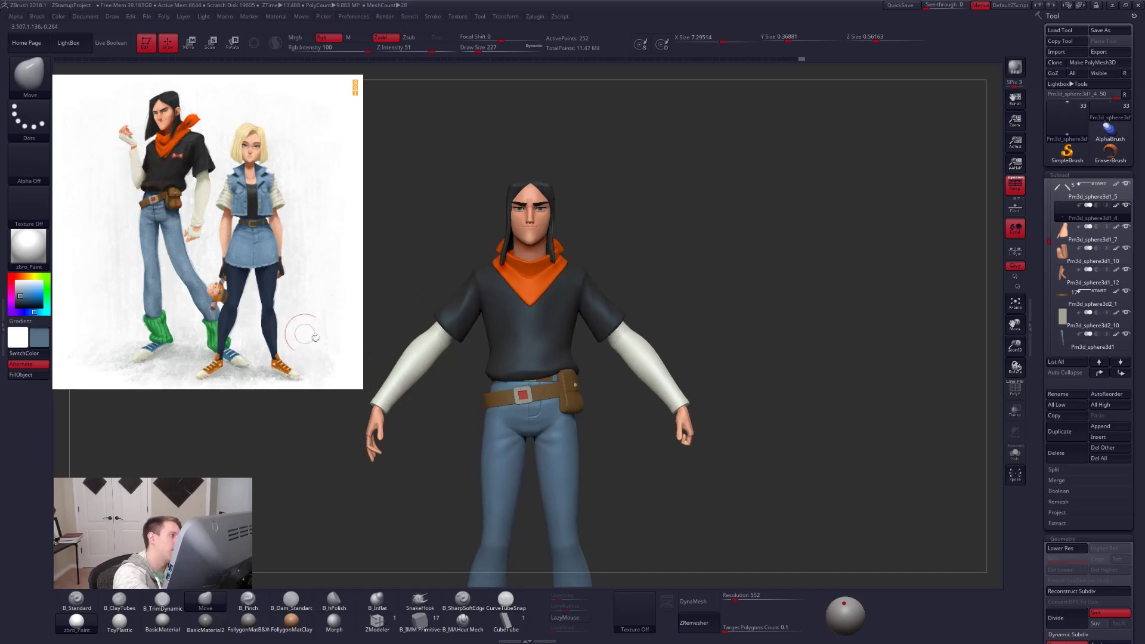
# Make the sleeve the active subtool, isolate it, and lower it to subdivision level 5.
pyautogui.moveTo(848, 459); pyautogui.dragTo(780, 490, button='right')
pyautogui.keyDown('alt'); pyautogui.click(680, 395); pyautogui.keyUp('alt')
pyautogui.hotkey('alt', 's')
pyautogui.moveTo(680, 393)
pyautogui.keyDown('alt'); pyautogui.mouseDown(button='right')
pyautogui.moveTo(639, 396)
pyautogui.moveTo(713, 404)
pyautogui.moveTo(674, 382)
pyautogui.moveTo(662, 417)
pyautogui.moveTo(670, 411)
pyautogui.moveTo(644, 416)
pyautogui.moveTo(678, 400)
pyautogui.mouseUp(button='right'); pyautogui.keyUp('alt')
pyautogui.press('ctrl')
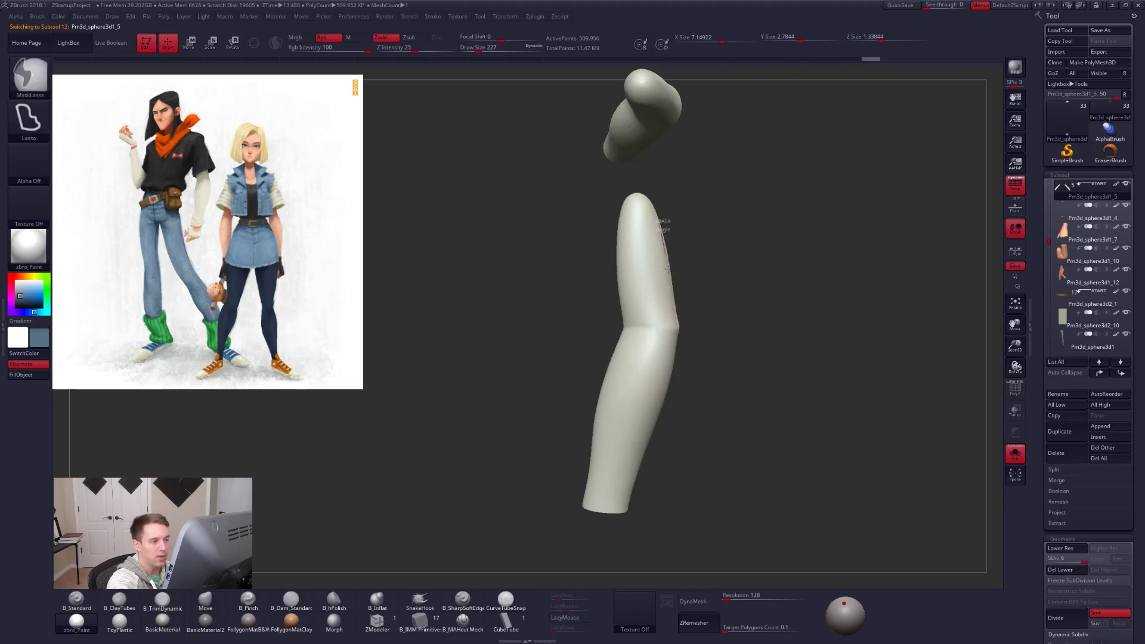
pyautogui.moveTo(681, 324)
pyautogui.keyDown('ctrl'); pyautogui.mouseDown()
pyautogui.moveTo(643, 507)
pyautogui.moveTo(635, 477)
pyautogui.moveTo(700, 471)
pyautogui.mouseUp(); pyautogui.keyUp('ctrl')
pyautogui.moveTo(685, 412)
pyautogui.mouseDown(button='right')
pyautogui.moveTo(660, 379)
pyautogui.moveTo(626, 416)
pyautogui.mouseUp(button='right')
pyautogui.rightClick(624, 418)
pyautogui.hotkey('shift', 'd')
pyautogui.press('d')
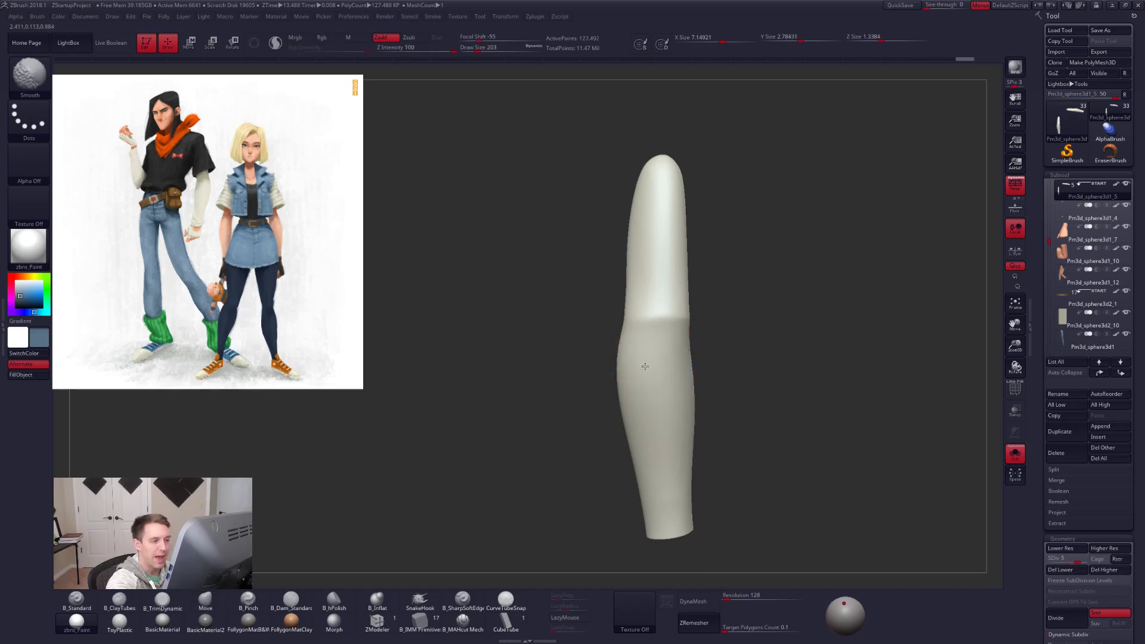
# Soften the sleeve's elbow crease with Smooth and build volume across it with B_ClayTubes at draw size 160.
pyautogui.moveTo(645, 362); pyautogui.dragTo(690, 360, button='right')
pyautogui.moveTo(660, 322)
pyautogui.mouseDown(button='right')
pyautogui.moveTo(673, 323)
pyautogui.moveTo(595, 358)
pyautogui.moveTo(649, 394)
pyautogui.moveTo(686, 329)
pyautogui.mouseUp(button='right')
pyautogui.moveTo(598, 375)
pyautogui.mouseDown(button='right')
pyautogui.moveTo(679, 328)
pyautogui.moveTo(672, 337)
pyautogui.moveTo(652, 319)
pyautogui.moveTo(621, 376)
pyautogui.moveTo(644, 399)
pyautogui.moveTo(665, 354)
pyautogui.mouseUp(button='right')
pyautogui.press('2')
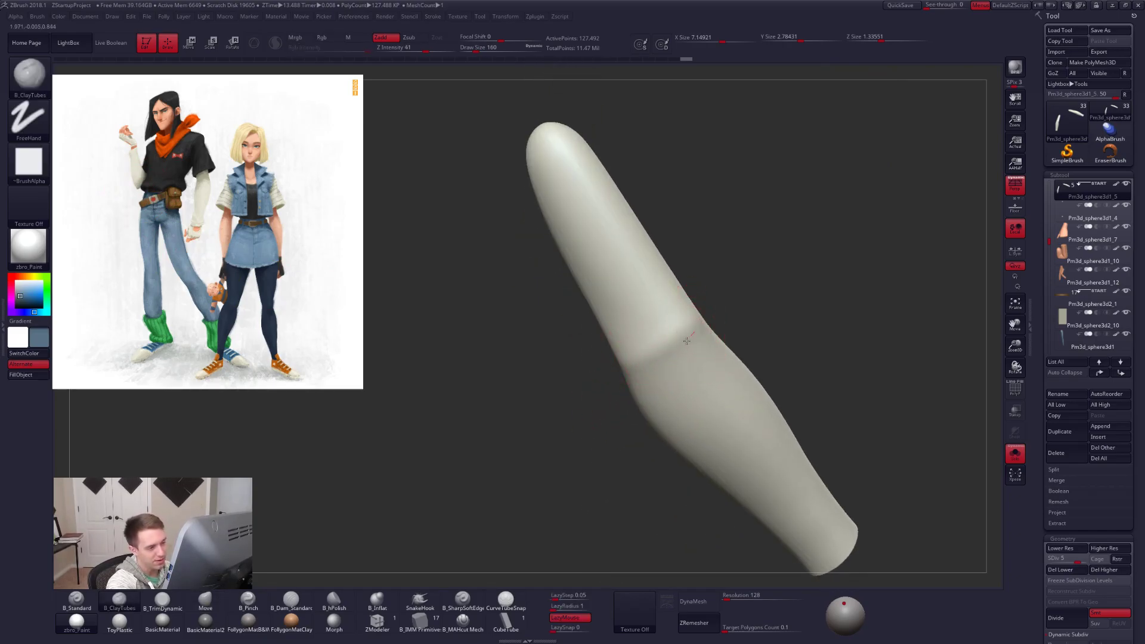
pyautogui.moveTo(628, 391)
pyautogui.mouseDown(button='right')
pyautogui.moveTo(686, 364)
pyautogui.moveTo(647, 364)
pyautogui.mouseUp(button='right')
pyautogui.hotkey('shift', 'd')
pyautogui.moveTo(695, 345); pyautogui.dragTo(654, 383)
pyautogui.press('shift')
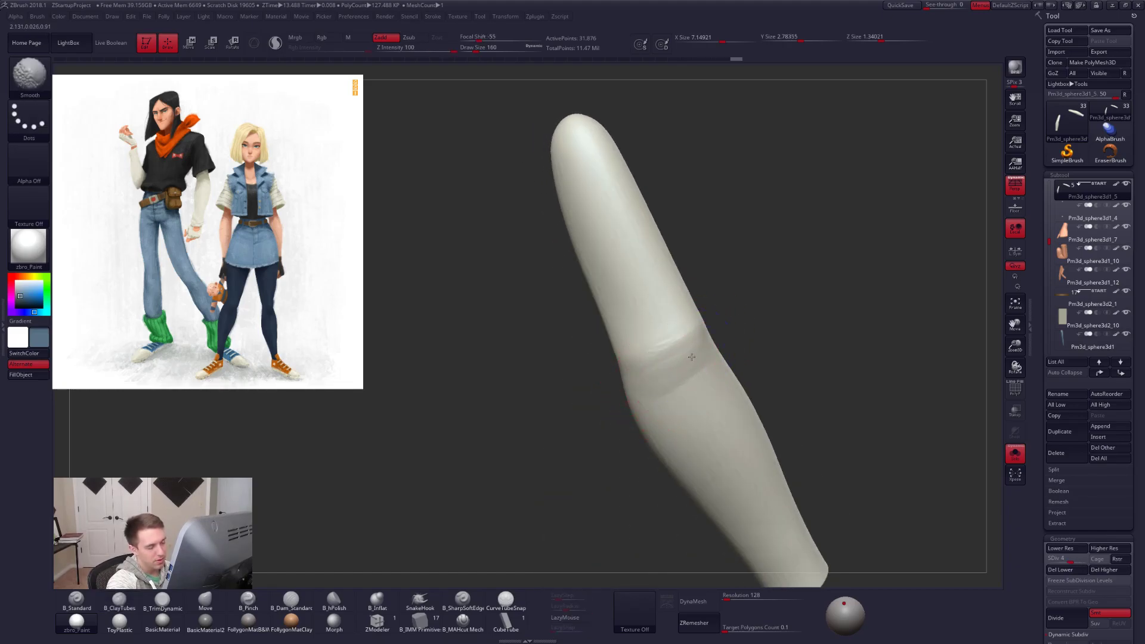
pyautogui.press('d')
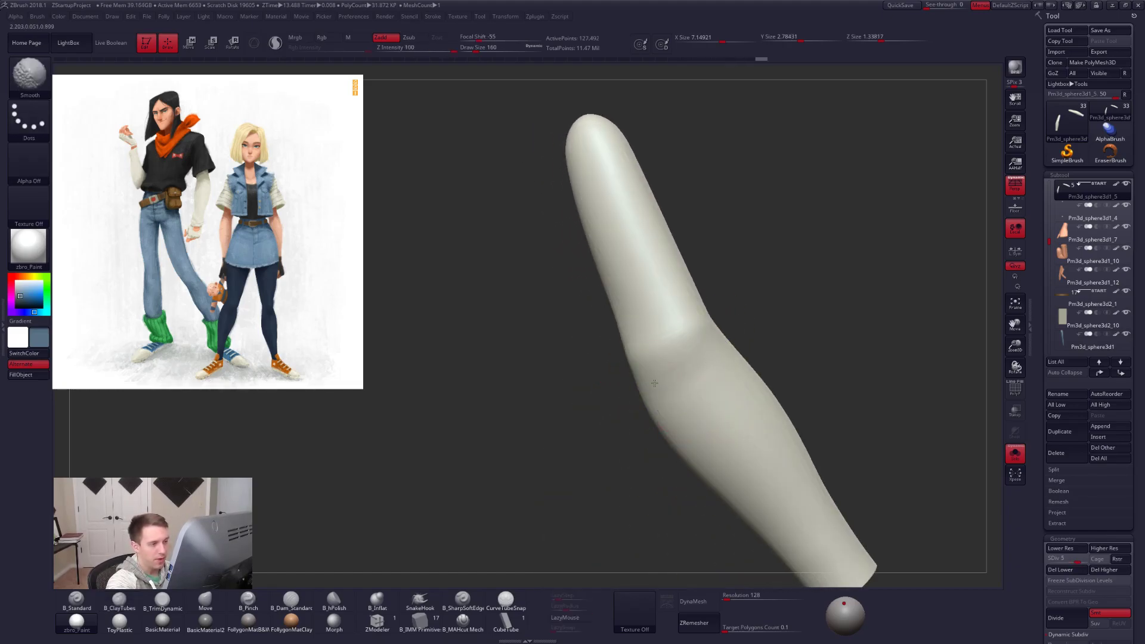
# Fill in the inside of the elbow with B_ClayTubes and smooth it at subdivision level 4.
pyautogui.moveTo(668, 376); pyautogui.dragTo(649, 383, button='right')
pyautogui.moveTo(699, 352); pyautogui.dragTo(647, 399)
pyautogui.keyDown('shift'); pyautogui.moveTo(674, 388); pyautogui.dragTo(672, 393); pyautogui.keyUp('shift')
pyautogui.hotkey('shift', 'd')
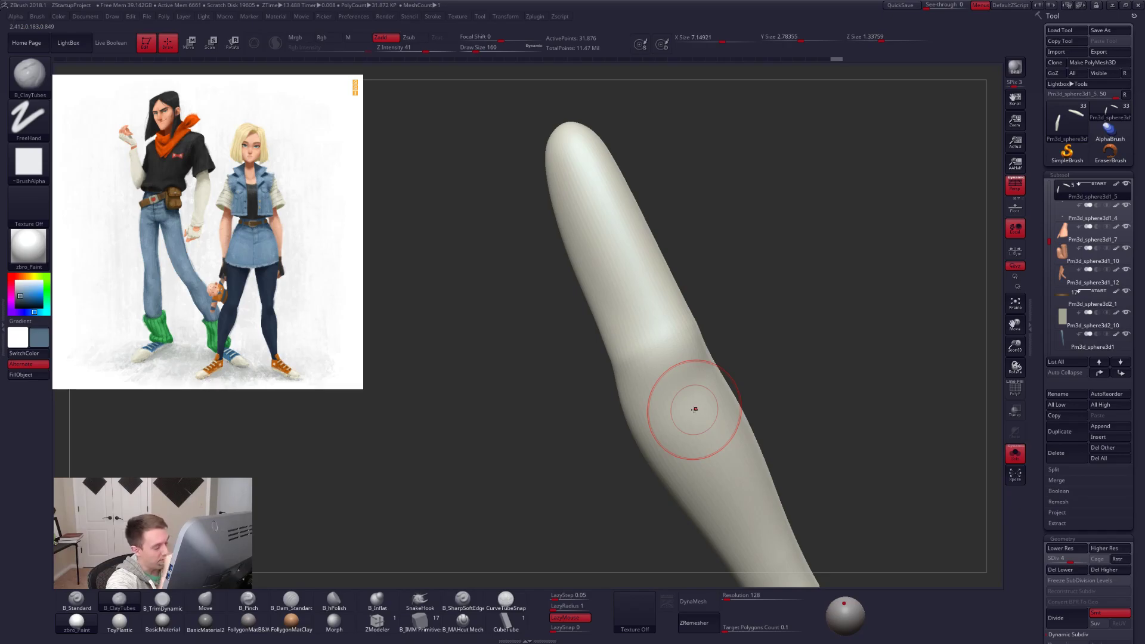
# Sharpen the elbow crease with B_Pinch at draw size 170 on subdivision level 5, and smooth the fold beside it.
pyautogui.moveTo(716, 487)
pyautogui.mouseDown(button='right')
pyautogui.moveTo(749, 490)
pyautogui.moveTo(676, 367)
pyautogui.moveTo(697, 358)
pyautogui.moveTo(707, 370)
pyautogui.moveTo(674, 362)
pyautogui.moveTo(668, 387)
pyautogui.moveTo(675, 339)
pyautogui.moveTo(656, 365)
pyautogui.moveTo(601, 337)
pyautogui.mouseUp(button='right')
pyautogui.press('5')
pyautogui.hotkey('shift', 'd')
pyautogui.press('d')
pyautogui.press('5')
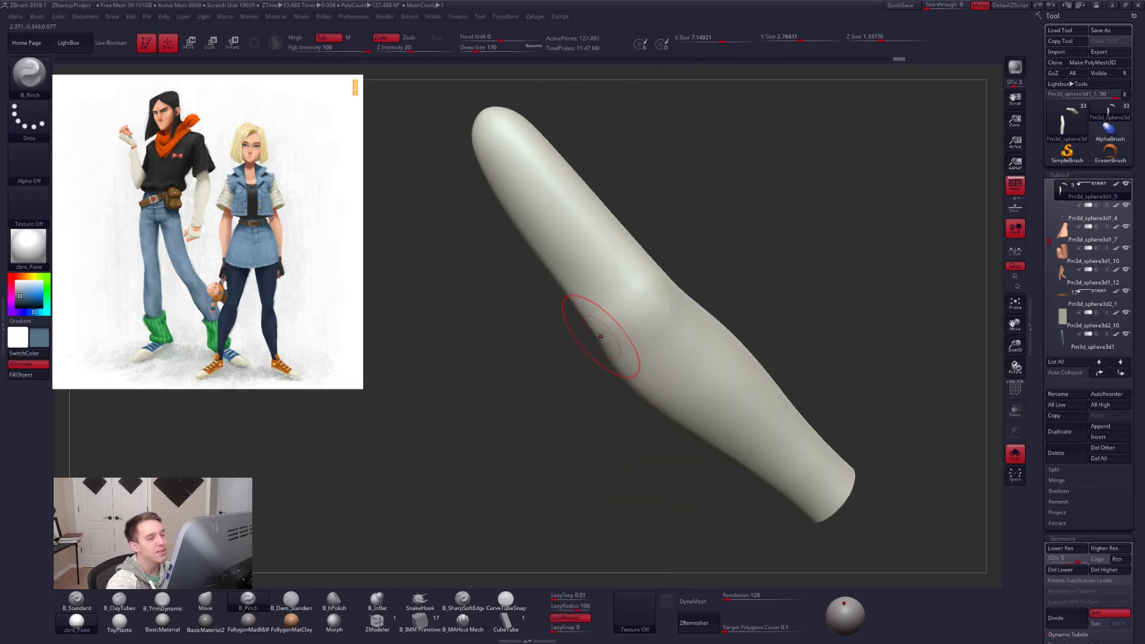
pyautogui.moveTo(661, 285); pyautogui.dragTo(677, 268)
pyautogui.moveTo(665, 292); pyautogui.dragTo(608, 322, button='right')
pyautogui.press('shift')
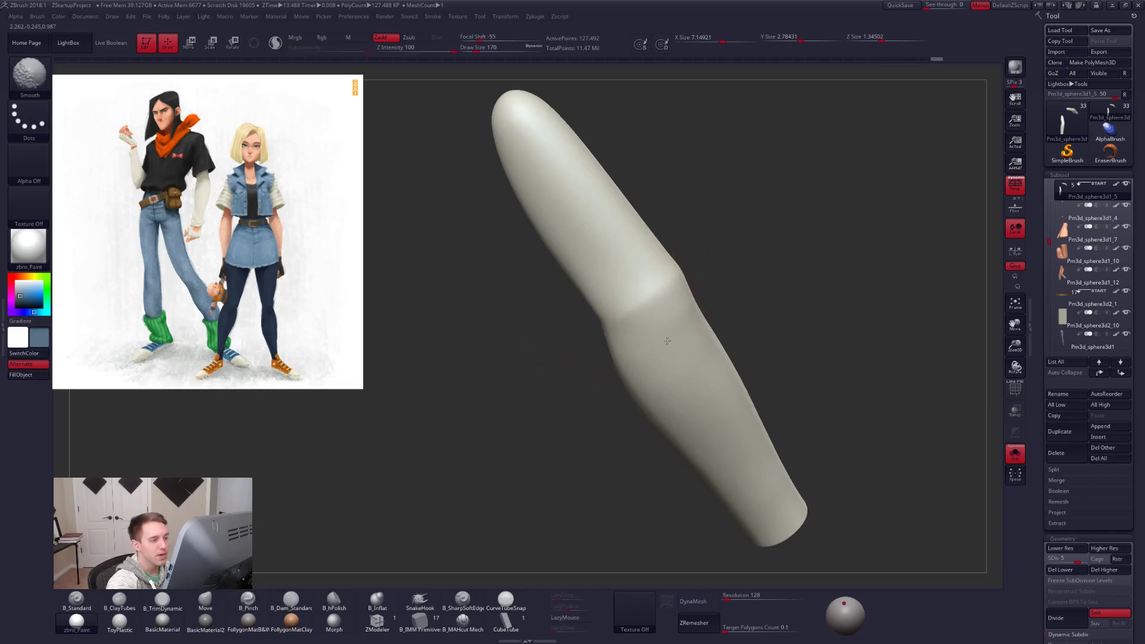
pyautogui.keyDown('shift'); pyautogui.moveTo(665, 312); pyautogui.dragTo(654, 317); pyautogui.keyUp('shift')
# Tighten the elbow fold around the other side of the sleeve with B_Pinch and raise the subdivision level.
pyautogui.moveTo(609, 334); pyautogui.dragTo(670, 351, button='right')
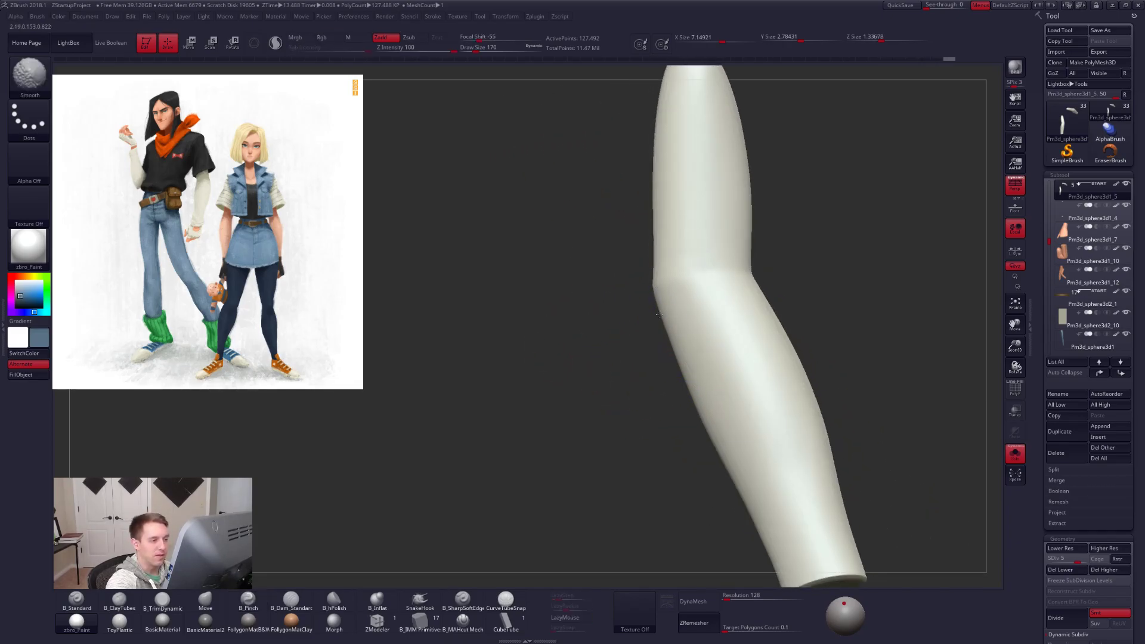
pyautogui.moveTo(658, 308); pyautogui.dragTo(705, 332)
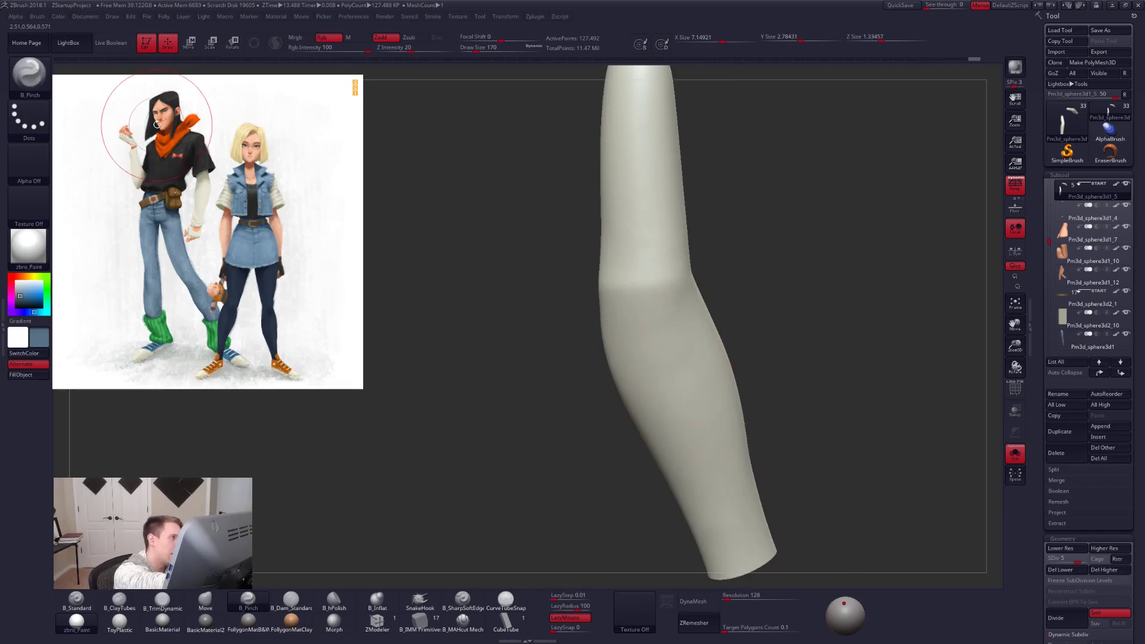
pyautogui.moveTo(662, 376); pyautogui.dragTo(664, 306, button='right')
pyautogui.moveTo(639, 350)
pyautogui.mouseDown(button='right')
pyautogui.moveTo(644, 304)
pyautogui.moveTo(566, 286)
pyautogui.moveTo(579, 325)
pyautogui.moveTo(576, 351)
pyautogui.moveTo(567, 345)
pyautogui.moveTo(594, 289)
pyautogui.moveTo(682, 401)
pyautogui.mouseUp(button='right')
pyautogui.press('d')
# Show the whole character, make the head the active subtool, isolate it, and choose the Move brush.
pyautogui.hotkey('alt', 's')
pyautogui.moveTo(668, 451); pyautogui.dragTo(790, 477, button='right')
pyautogui.keyDown('ctrl'); pyautogui.moveTo(770, 519); pyautogui.dragTo(650, 339, button='right'); pyautogui.keyUp('ctrl')
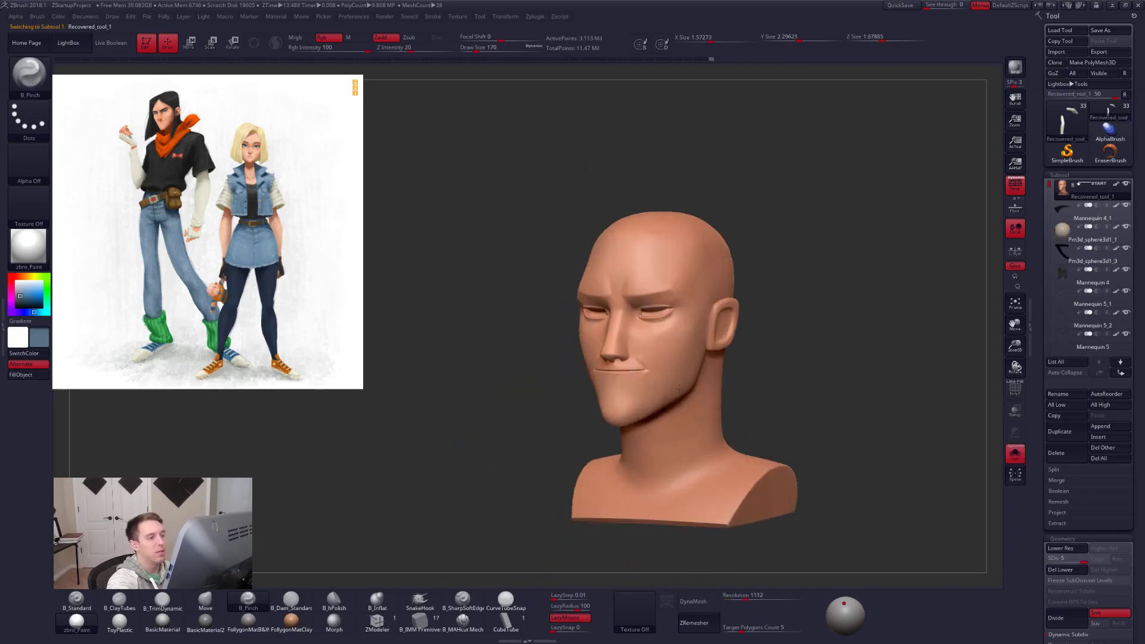
pyautogui.press('space')
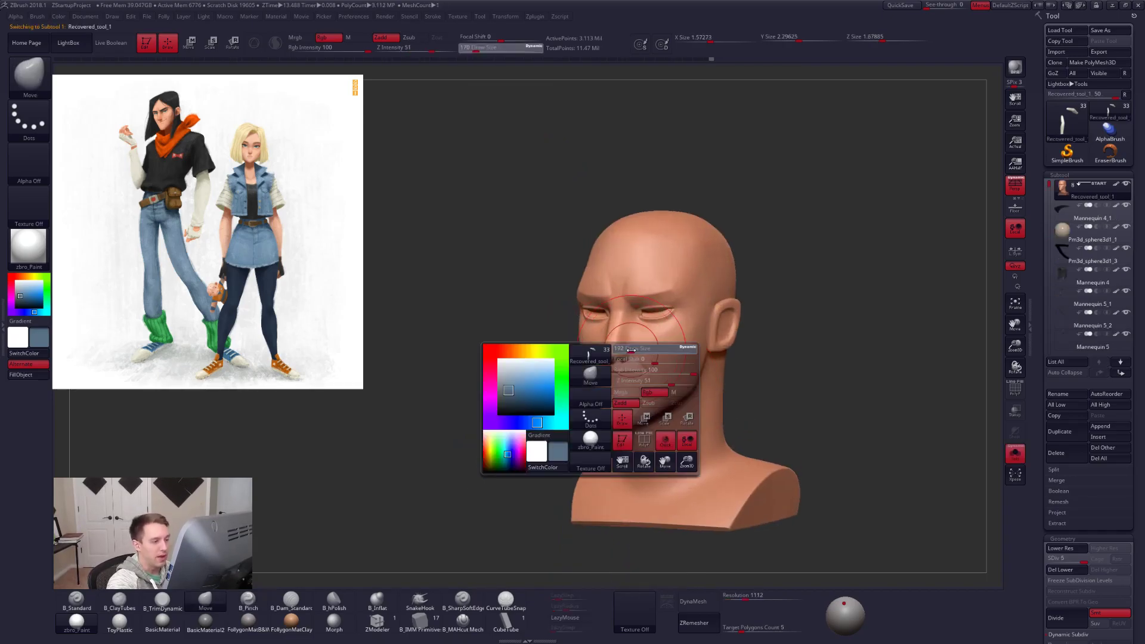
pyautogui.press('b')
pyautogui.press('m')
pyautogui.press('v')
pyautogui.keyDown('ctrl'); pyautogui.moveTo(681, 343); pyautogui.dragTo(635, 351, button='right'); pyautogui.keyUp('ctrl')
# Adjust the contour of the cheekbone beside the eye with Move at draw size 113.
pyautogui.hotkey('ctrl', 'shift', 'f')
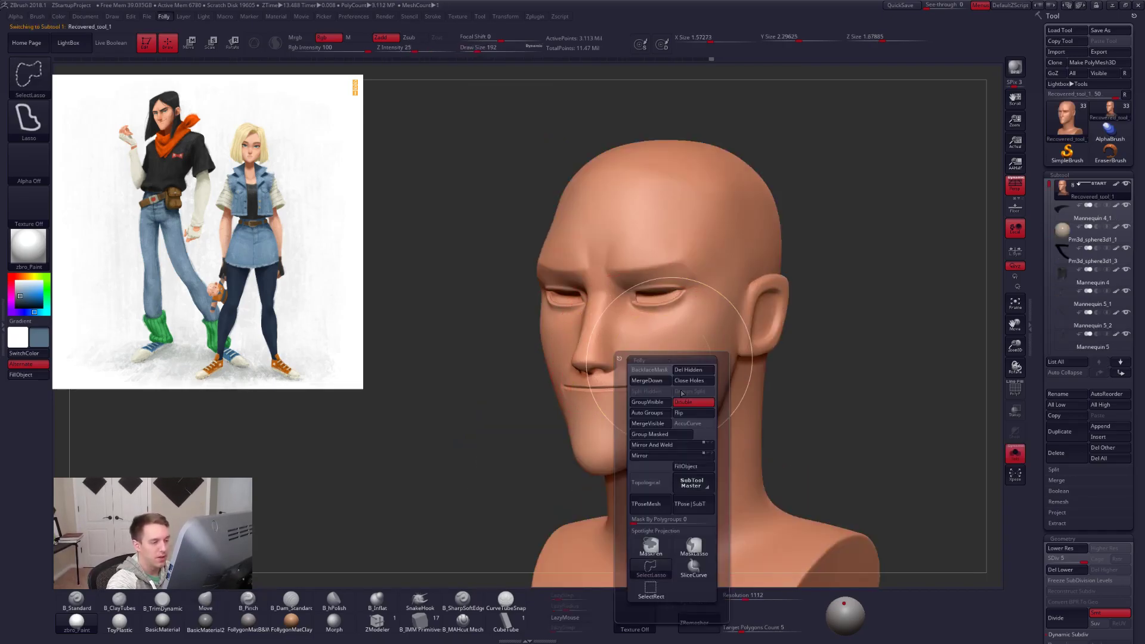
pyautogui.hotkey('shift', 'f')
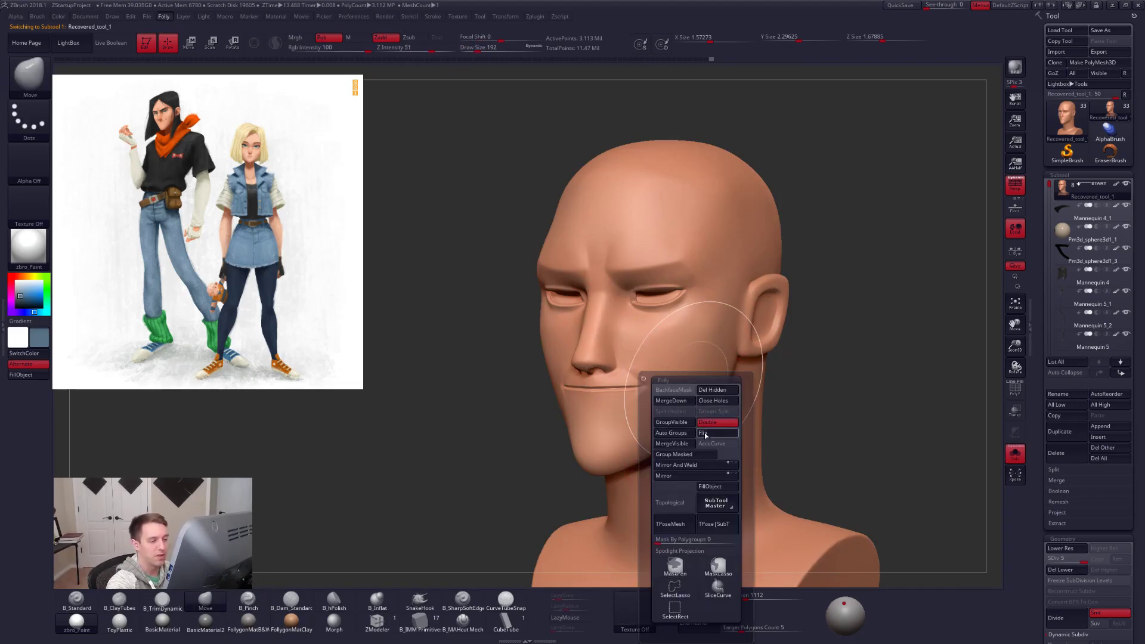
pyautogui.press('space')
pyautogui.moveTo(549, 334); pyautogui.dragTo(543, 334)
pyautogui.moveTo(514, 334); pyautogui.dragTo(539, 331, button='right')
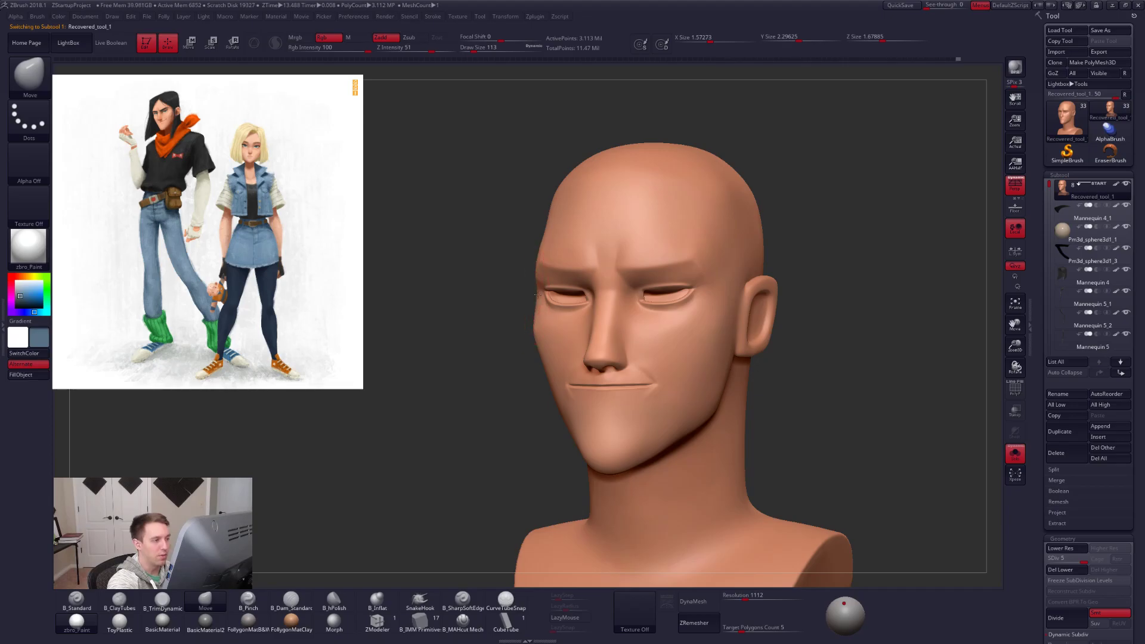
pyautogui.moveTo(547, 310); pyautogui.dragTo(565, 360, button='right')
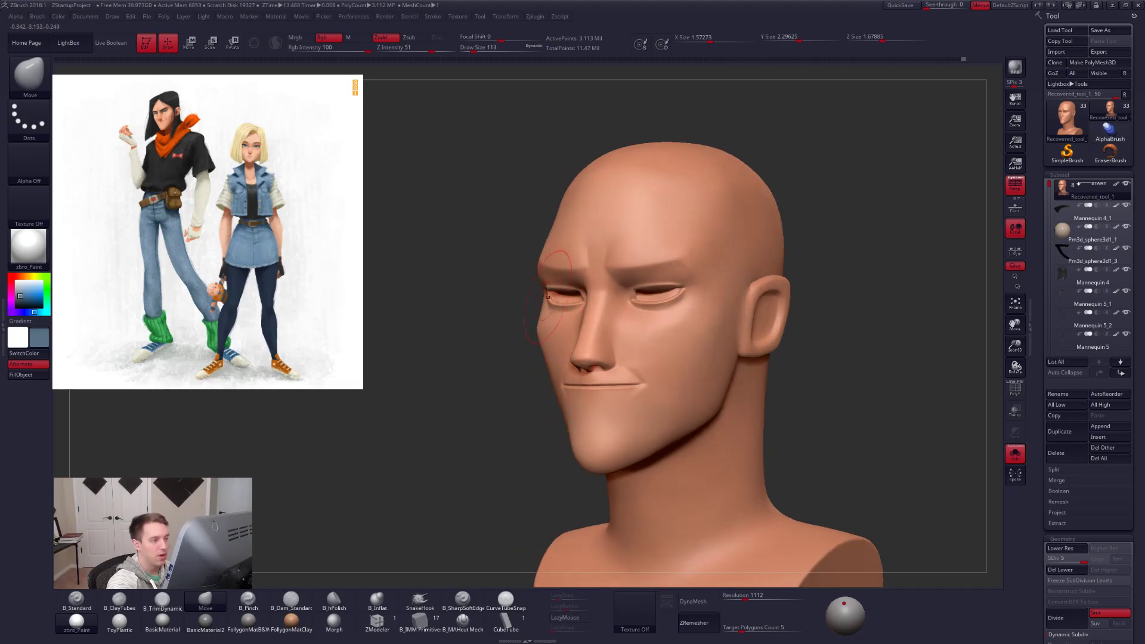
# Check the face with the hair and scarf shown, and refine the cheek outline on the isolated head.
pyautogui.keyDown('alt'); pyautogui.moveTo(802, 475); pyautogui.dragTo(780, 472, button='right'); pyautogui.keyUp('alt')
pyautogui.hotkey('alt', 's')
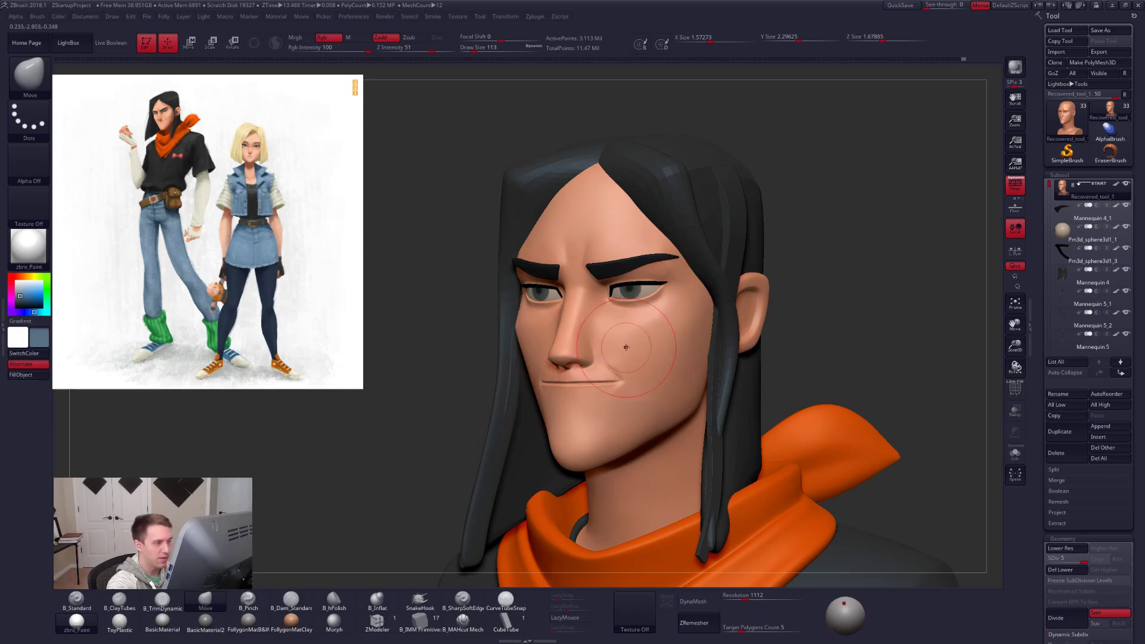
pyautogui.hotkey('alt', 's')
pyautogui.moveTo(630, 353)
pyautogui.mouseDown(button='right')
pyautogui.moveTo(692, 346)
pyautogui.moveTo(646, 327)
pyautogui.moveTo(646, 353)
pyautogui.moveTo(534, 334)
pyautogui.moveTo(566, 336)
pyautogui.mouseUp(button='right')
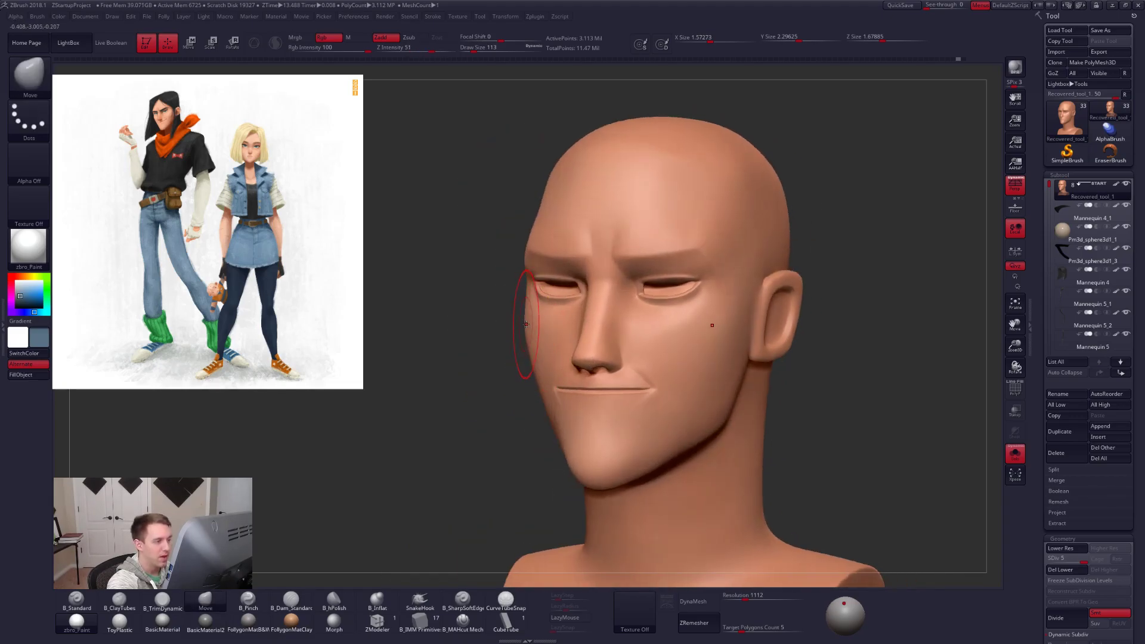
pyautogui.moveTo(527, 337); pyautogui.dragTo(683, 401, button='right')
pyautogui.hotkey('shift', 's')
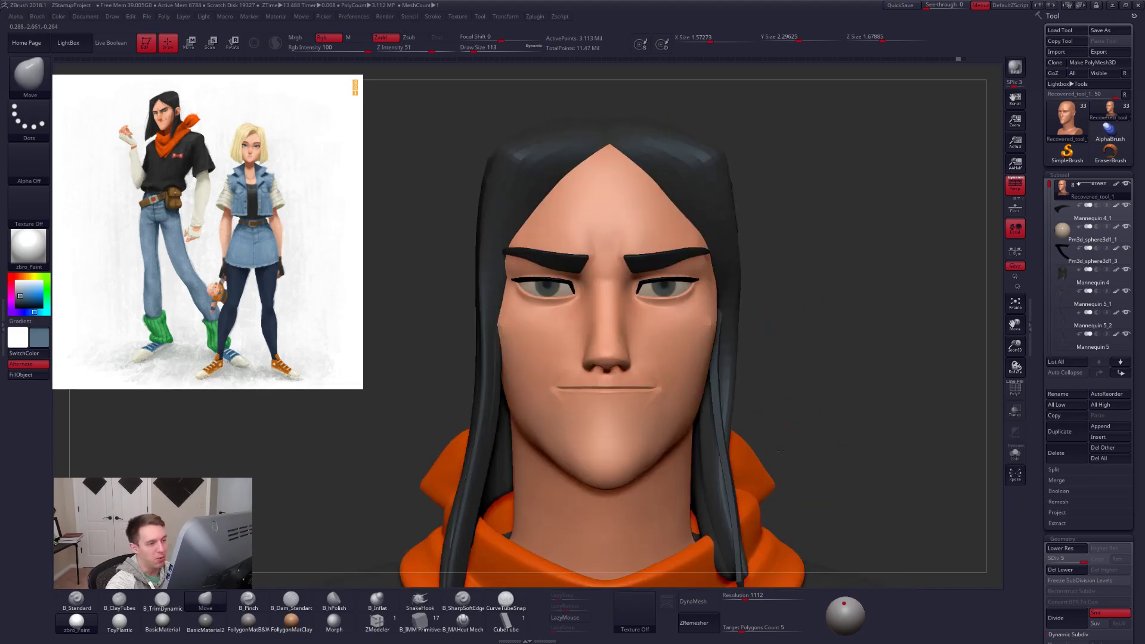
# Isolate the head and refine its cheek with Move at draw size 61, smoothing the surface and lowering the subdivision level.
pyautogui.moveTo(780, 452); pyautogui.dragTo(777, 448, button='right')
pyautogui.hotkey('shift', 's')
pyautogui.press('s')
pyautogui.moveTo(713, 344); pyautogui.dragTo(711, 344)
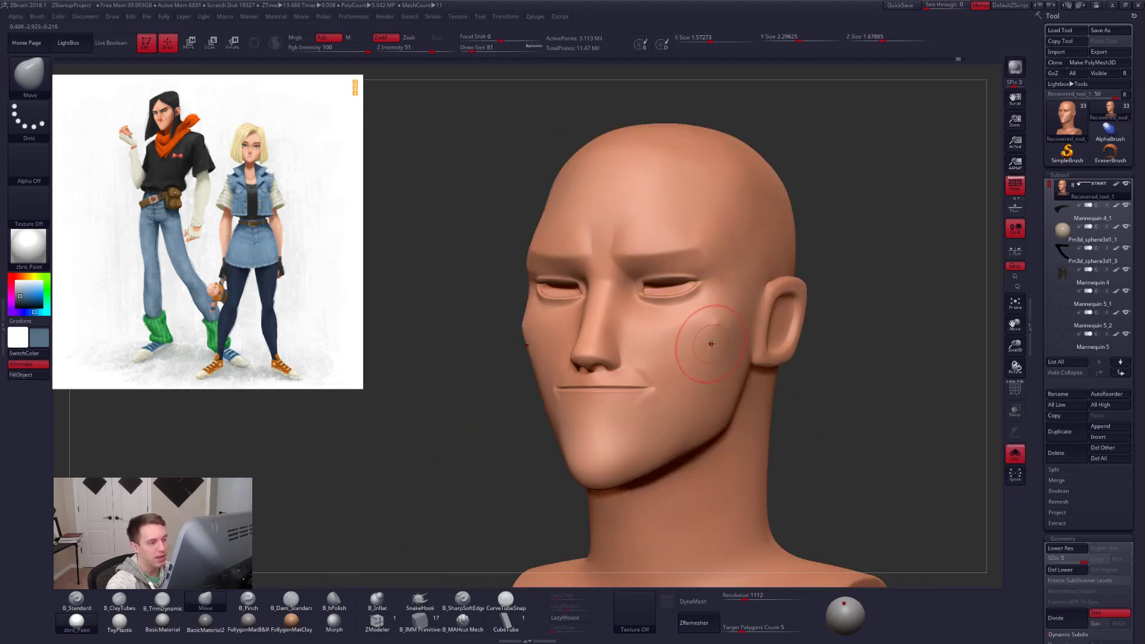
pyautogui.moveTo(722, 348)
pyautogui.mouseDown(button='right')
pyautogui.moveTo(832, 350)
pyautogui.moveTo(708, 350)
pyautogui.mouseUp(button='right')
pyautogui.moveTo(709, 347)
pyautogui.keyDown('shift'); pyautogui.mouseDown()
pyautogui.moveTo(721, 337)
pyautogui.moveTo(708, 344)
pyautogui.mouseUp(); pyautogui.keyUp('shift')
pyautogui.hotkey('shift', 'd')
# Sharpen the cheekbone edge below the eye with B_Pinch and smooth the cheek beneath it.
pyautogui.moveTo(706, 344)
pyautogui.mouseDown(button='right')
pyautogui.moveTo(728, 350)
pyautogui.moveTo(663, 350)
pyautogui.mouseUp(button='right')
pyautogui.press('5')
pyautogui.moveTo(644, 336); pyautogui.dragTo(673, 332)
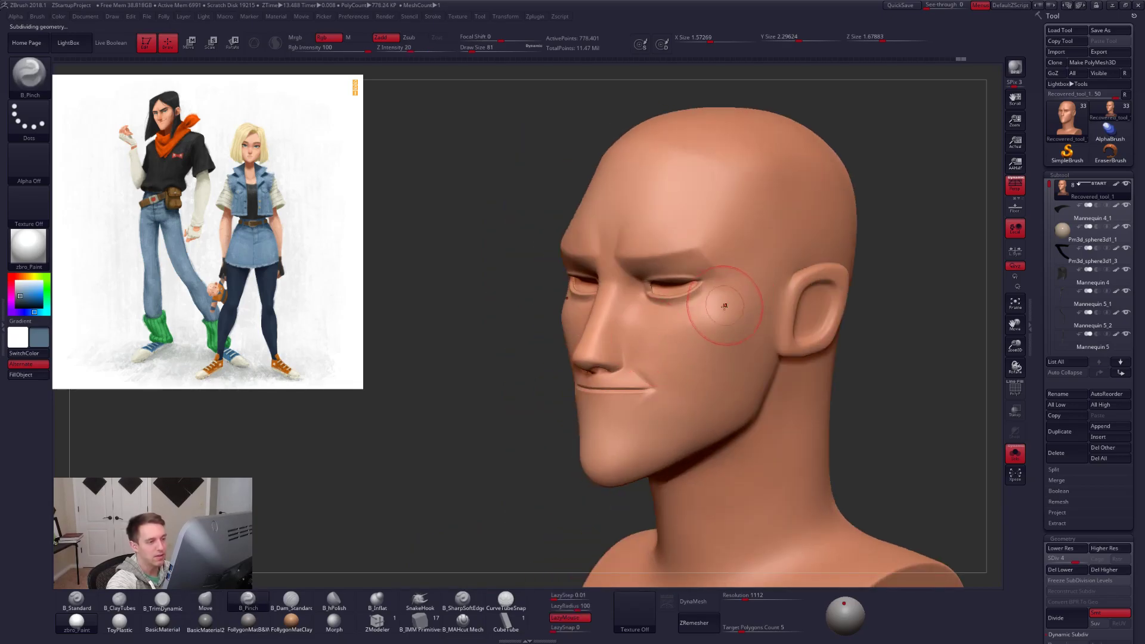
pyautogui.moveTo(746, 280); pyautogui.dragTo(770, 326, button='right')
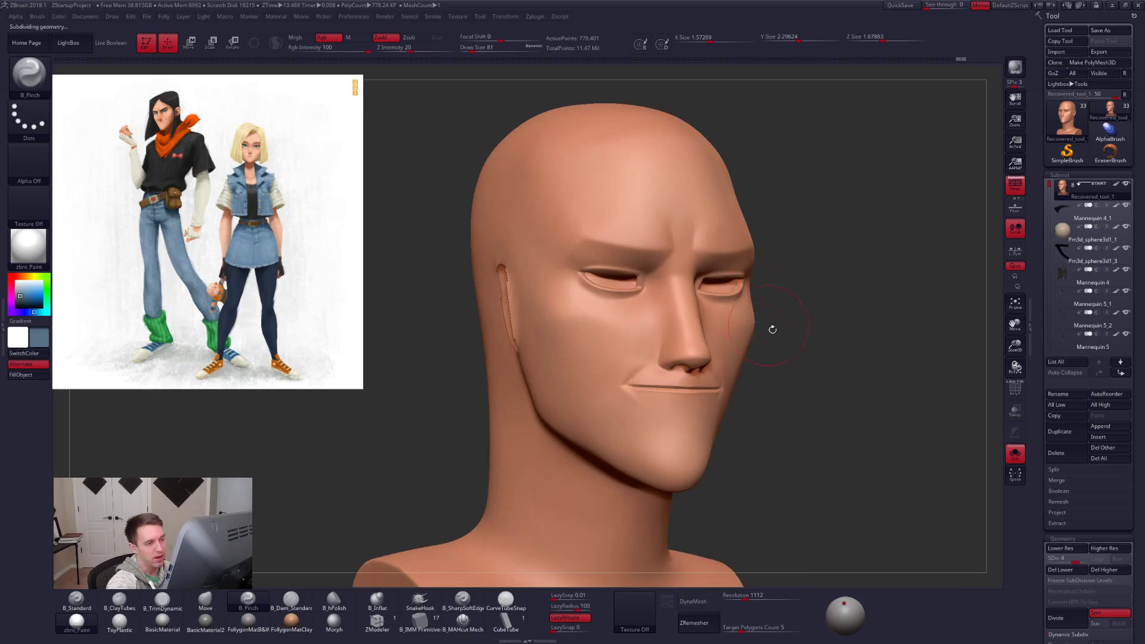
pyautogui.hotkey('alt', 's')
pyautogui.moveTo(855, 453)
pyautogui.mouseDown(button='right')
pyautogui.moveTo(734, 420)
pyautogui.moveTo(713, 370)
pyautogui.mouseUp(button='right')
pyautogui.moveTo(708, 352)
pyautogui.keyDown('shift'); pyautogui.mouseDown()
pyautogui.moveTo(717, 322)
pyautogui.moveTo(714, 344)
pyautogui.mouseUp(); pyautogui.keyUp('shift')
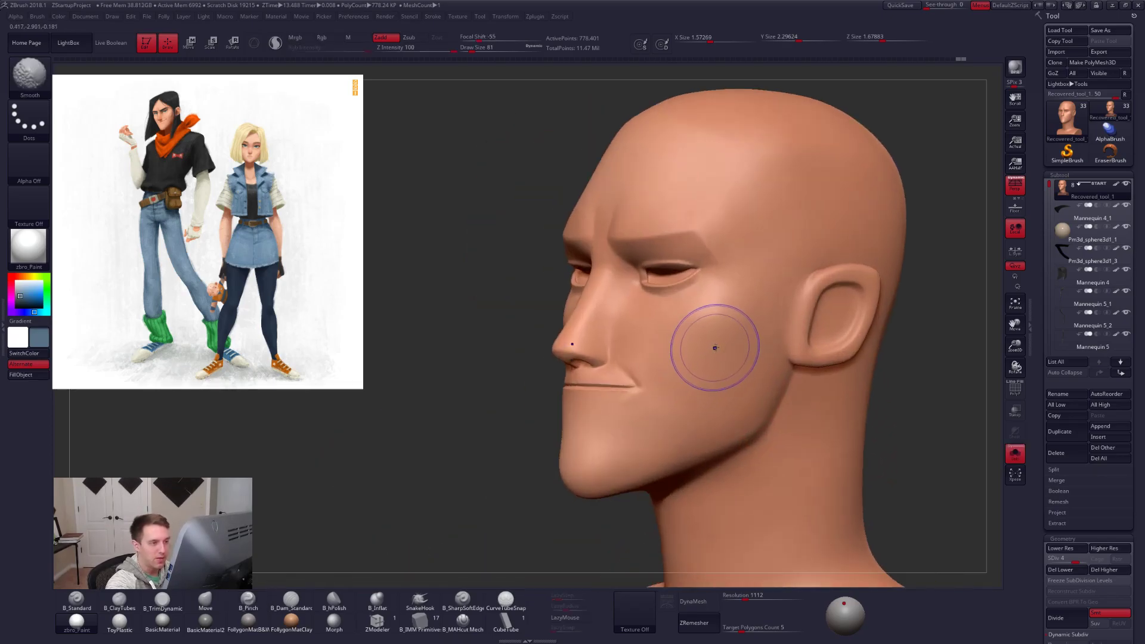
# Toggle backface masking for the B_Pinch and Move brushes.
pyautogui.hotkey('ctrl', 'f')
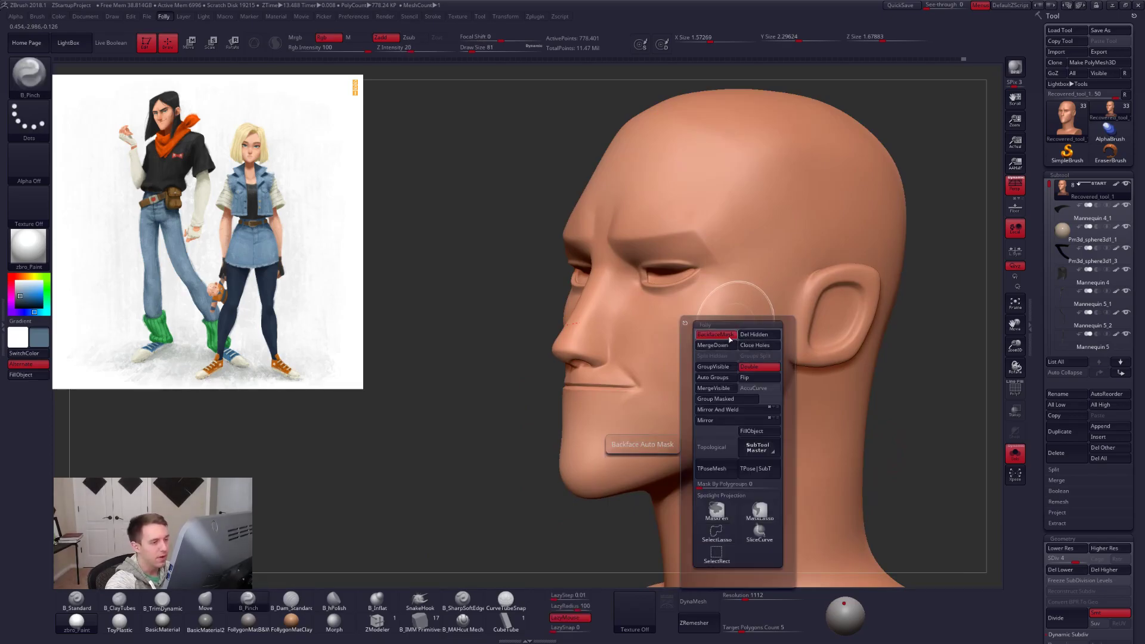
pyautogui.press('4')
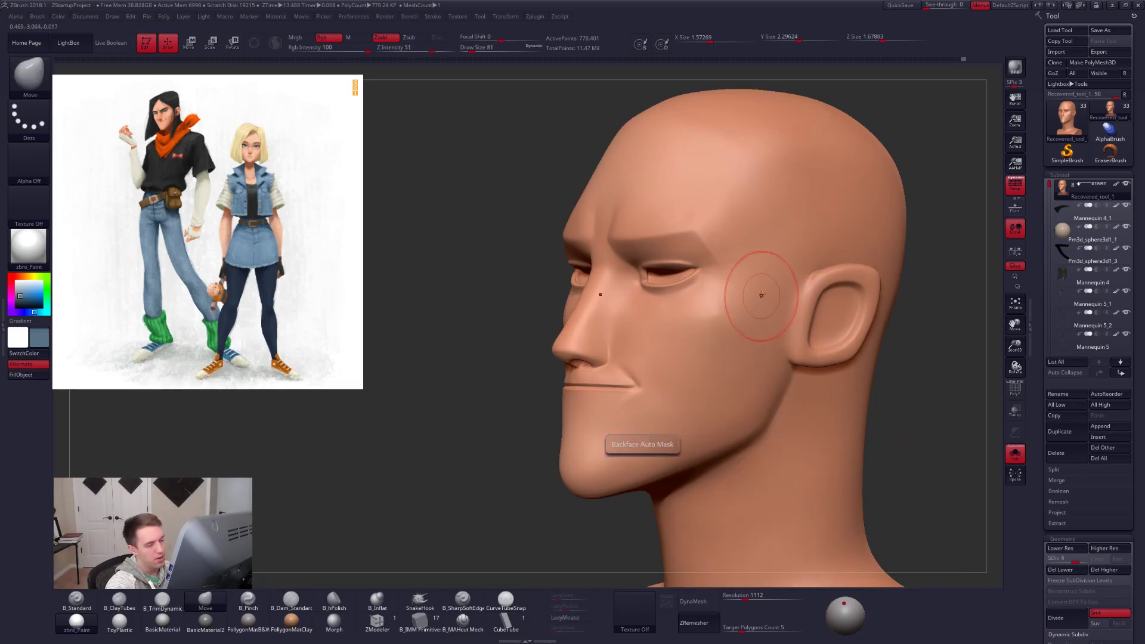
pyautogui.hotkey('ctrl', 'f')
pyautogui.click(739, 376)
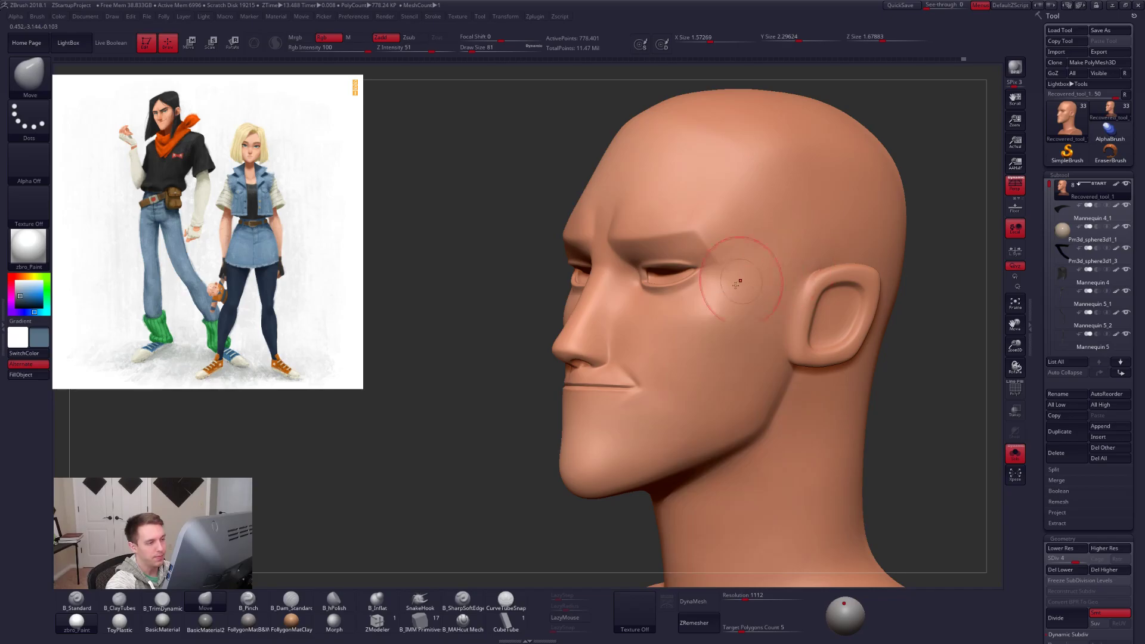
# Flatten and smooth the cheek plane with B_TrimDynamic and raise the head to subdivision level 5.
pyautogui.press('b')
pyautogui.press('t')
pyautogui.press('d')
pyautogui.moveTo(699, 329)
pyautogui.mouseDown(button='right')
pyautogui.moveTo(736, 345)
pyautogui.moveTo(676, 351)
pyautogui.moveTo(669, 340)
pyautogui.mouseUp(button='right')
pyautogui.hotkey('shift', 'd')
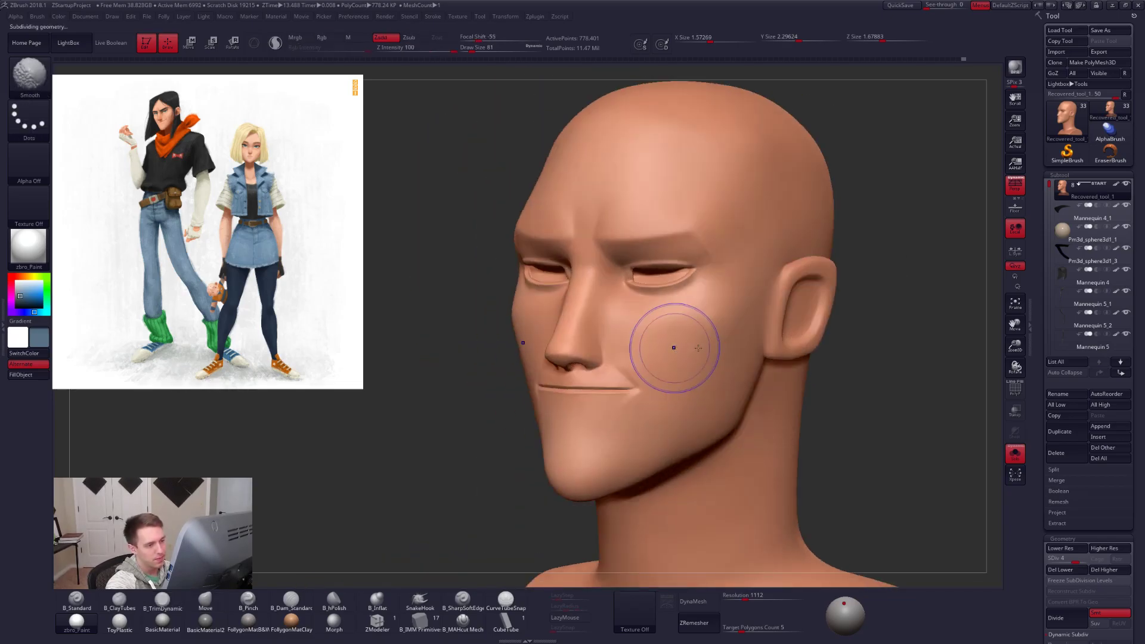
pyautogui.press('d')
pyautogui.moveTo(687, 358); pyautogui.dragTo(714, 387, button='right')
pyautogui.press('d')
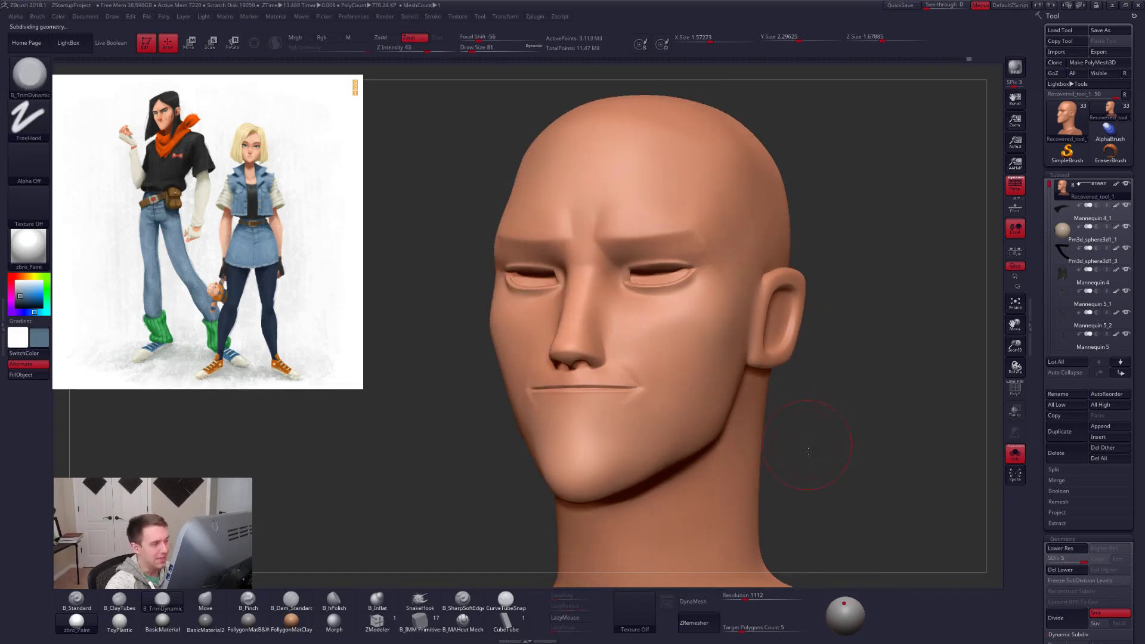
# Review the face from several angles, show the whole character again, and compare its upper body from the side.
pyautogui.moveTo(809, 451); pyautogui.dragTo(769, 417, button='right')
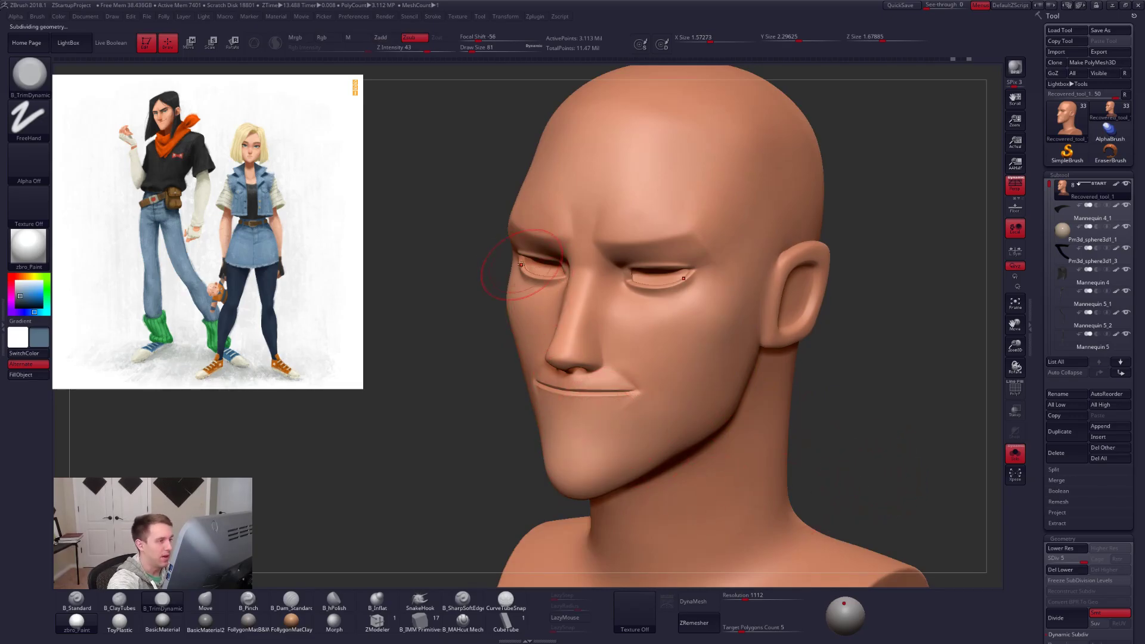
pyautogui.keyDown('alt'); pyautogui.moveTo(880, 451); pyautogui.dragTo(857, 375); pyautogui.keyUp('alt')
pyautogui.moveTo(874, 486); pyautogui.dragTo(838, 467)
pyautogui.hotkey('alt', 'shift', 's')
pyautogui.keyDown('ctrl'); pyautogui.moveTo(838, 468); pyautogui.dragTo(833, 440, button='right'); pyautogui.keyUp('ctrl')
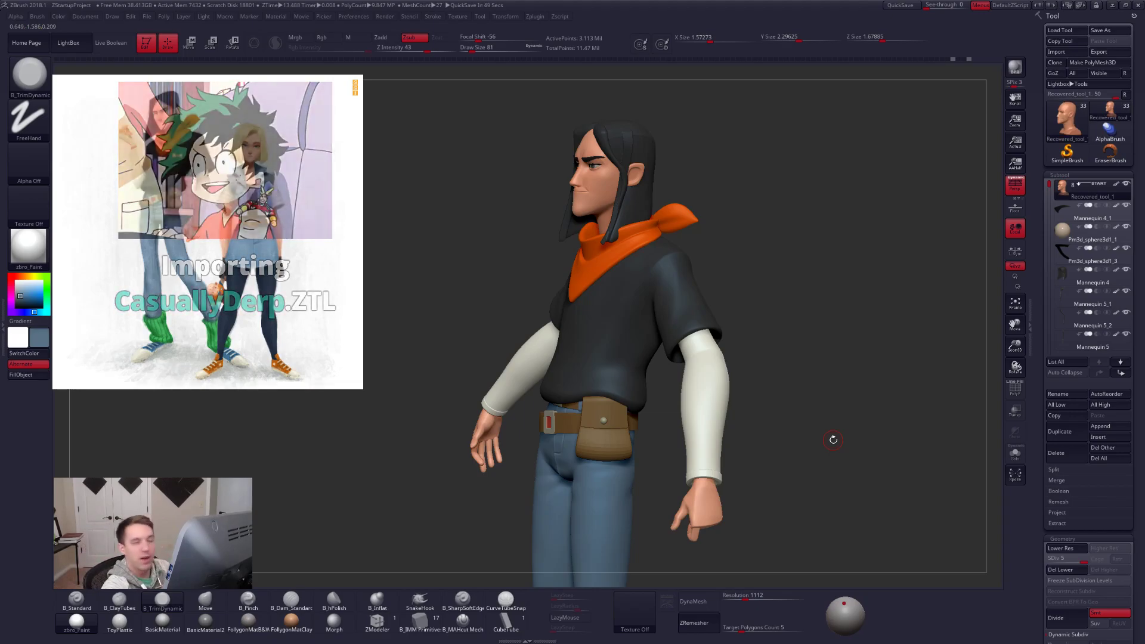
pyautogui.moveTo(795, 444); pyautogui.dragTo(777, 445)
pyautogui.moveTo(776, 445); pyautogui.dragTo(685, 457, button='right')
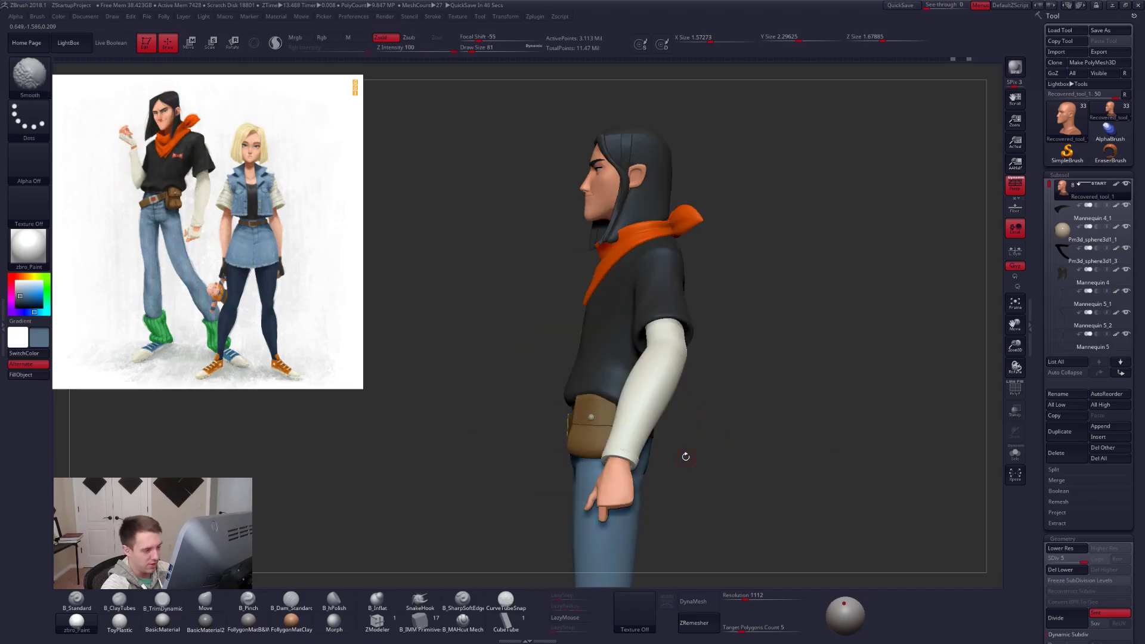
# Make the sleeves the active subtool, choose the Move brush at draw size 203, and check the wireframe around the cuff.
pyautogui.keyDown('alt'); pyautogui.click(662, 412); pyautogui.keyUp('alt')
pyautogui.moveTo(569, 426); pyautogui.dragTo(657, 417)
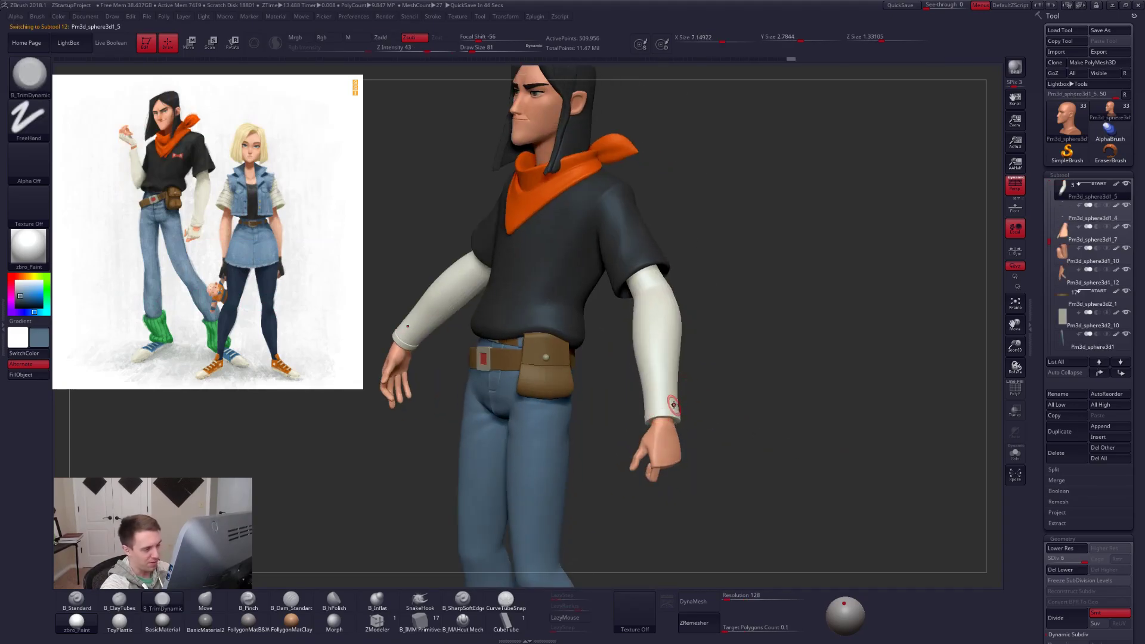
pyautogui.keyDown('ctrl'); pyautogui.moveTo(675, 410); pyautogui.dragTo(670, 419, button='right'); pyautogui.keyUp('ctrl')
pyautogui.press('space')
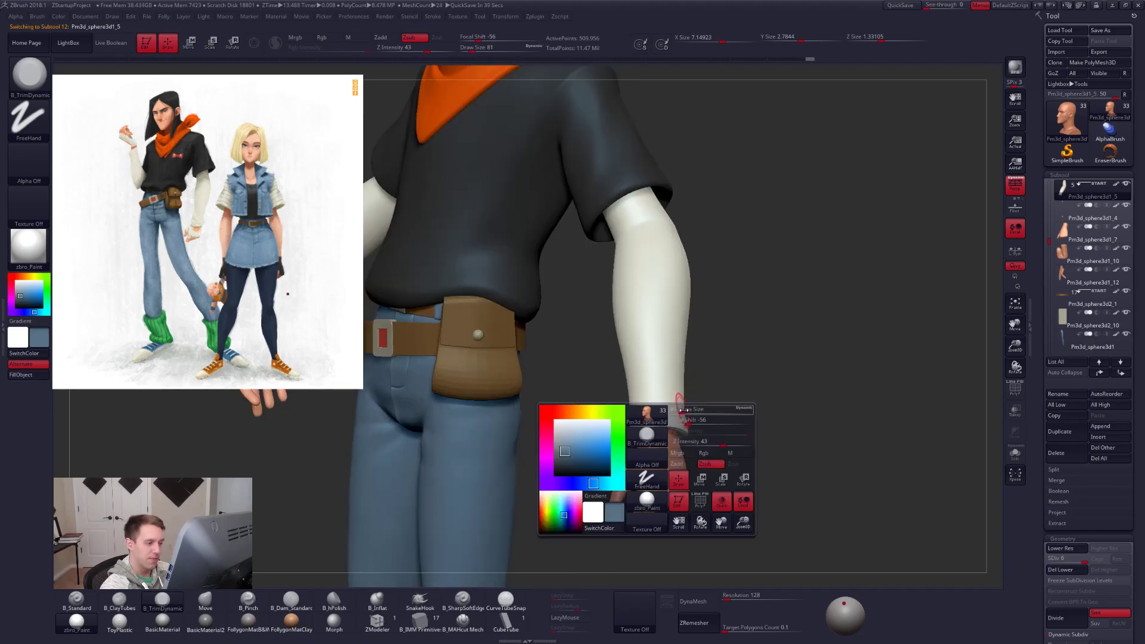
pyautogui.moveTo(674, 419); pyautogui.dragTo(681, 417)
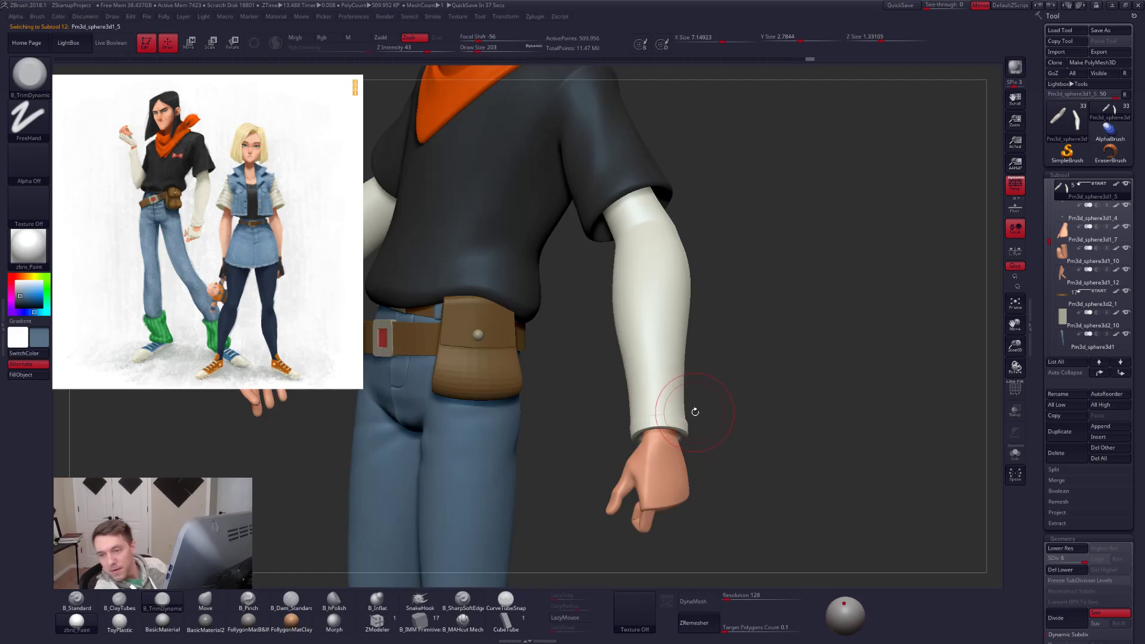
pyautogui.press('b')
pyautogui.press('m')
pyautogui.press('v')
pyautogui.press('space')
pyautogui.moveTo(693, 434); pyautogui.dragTo(696, 435)
pyautogui.hotkey('shift', 'f')
pyautogui.hotkey('shift', 'f')
# Leave a snapshot of the full character on the canvas, show only the hands, and make the curled finger piece the active subtool.
pyautogui.keyDown('alt'); pyautogui.click(678, 489); pyautogui.keyUp('alt')
pyautogui.press('space')
pyautogui.moveTo(744, 466); pyautogui.dragTo(741, 466)
pyautogui.keyDown('alt'); pyautogui.moveTo(677, 532); pyautogui.dragTo(707, 458); pyautogui.keyUp('alt')
pyautogui.moveTo(850, 443)
pyautogui.mouseDown()
pyautogui.moveTo(739, 446)
pyautogui.moveTo(770, 455)
pyautogui.moveTo(853, 352)
pyautogui.moveTo(915, 349)
pyautogui.moveTo(928, 375)
pyautogui.moveTo(895, 378)
pyautogui.mouseUp()
pyautogui.hotkey('shift', 's')
pyautogui.keyDown('alt'); pyautogui.moveTo(906, 238); pyautogui.dragTo(695, 382); pyautogui.keyUp('alt')
pyautogui.click(1071, 210)
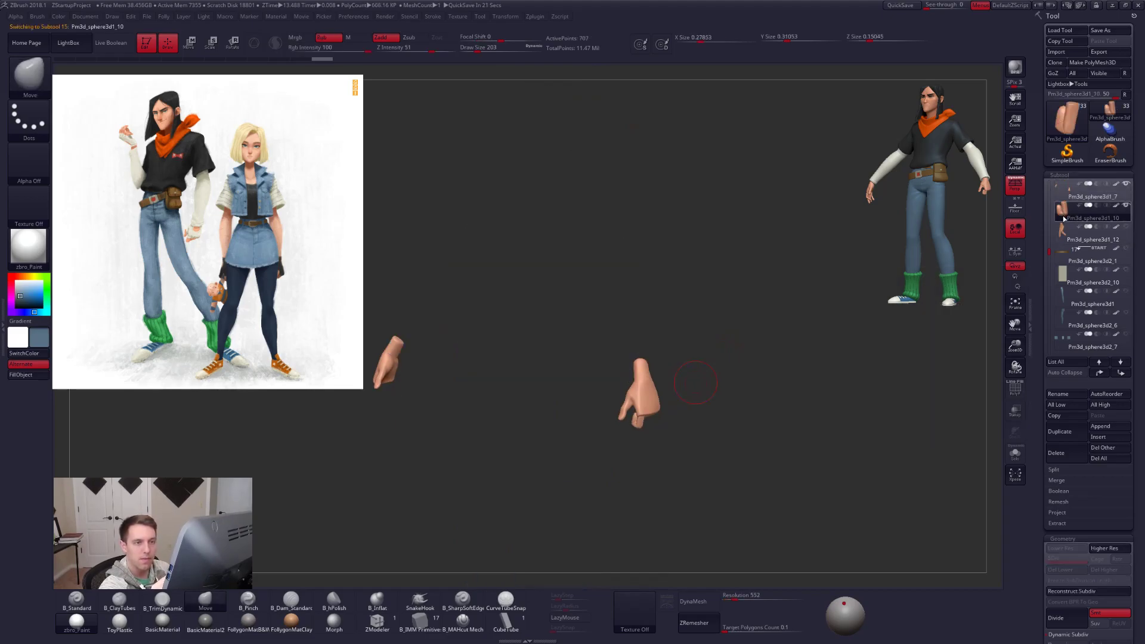
# Inspect the curled finger piece and its wireframe from several sides, with the Move brush at draw size 67.
pyautogui.keyDown('alt'); pyautogui.moveTo(622, 400); pyautogui.dragTo(629, 490); pyautogui.keyUp('alt')
pyautogui.press('space')
pyautogui.moveTo(671, 438)
pyautogui.mouseDown()
pyautogui.moveTo(683, 424)
pyautogui.moveTo(680, 462)
pyautogui.moveTo(642, 441)
pyautogui.moveTo(663, 434)
pyautogui.mouseUp()
pyautogui.press('space')
pyautogui.press('space')
pyautogui.hotkey('shift', 'f')
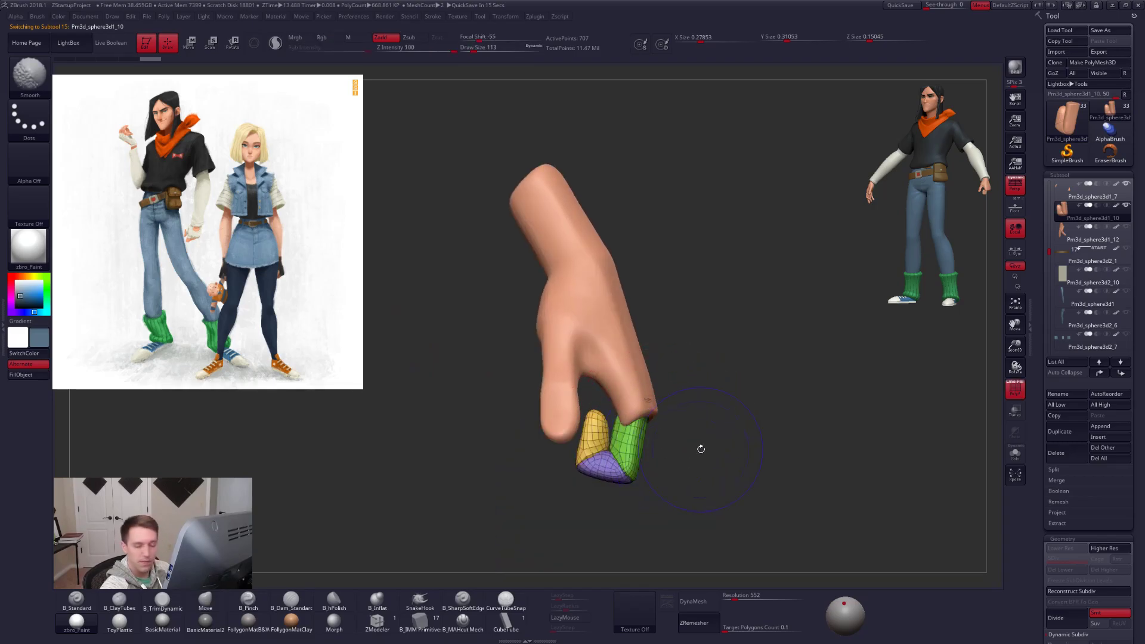
pyautogui.hotkey('shift', 'f')
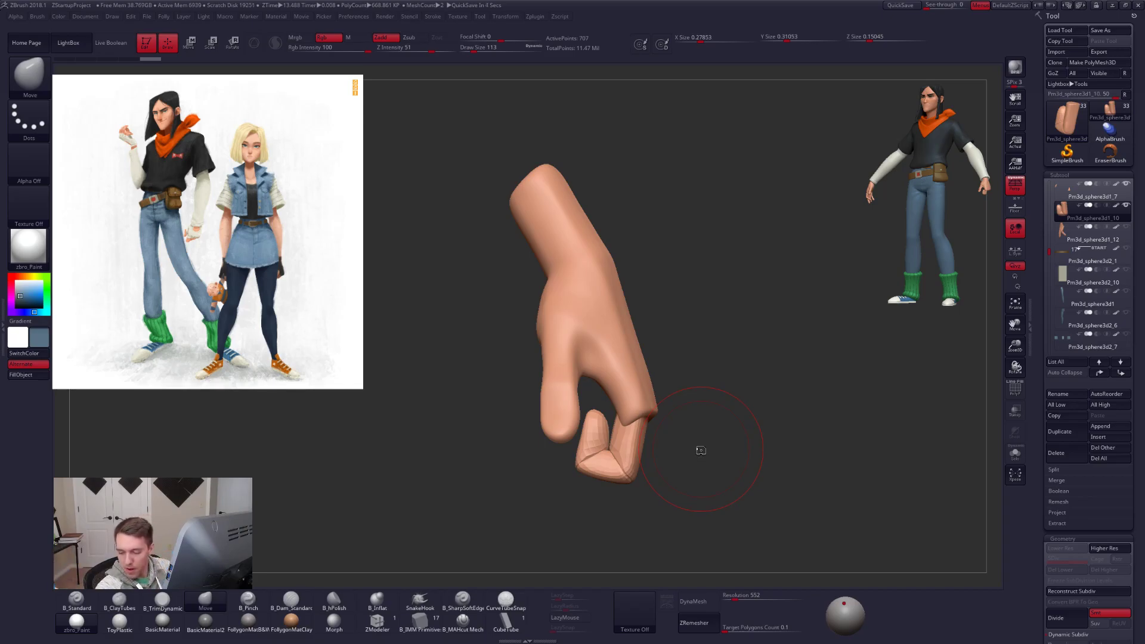
pyautogui.press('space')
pyautogui.moveTo(652, 391); pyautogui.dragTo(644, 390)
pyautogui.moveTo(477, 456); pyautogui.dragTo(615, 463)
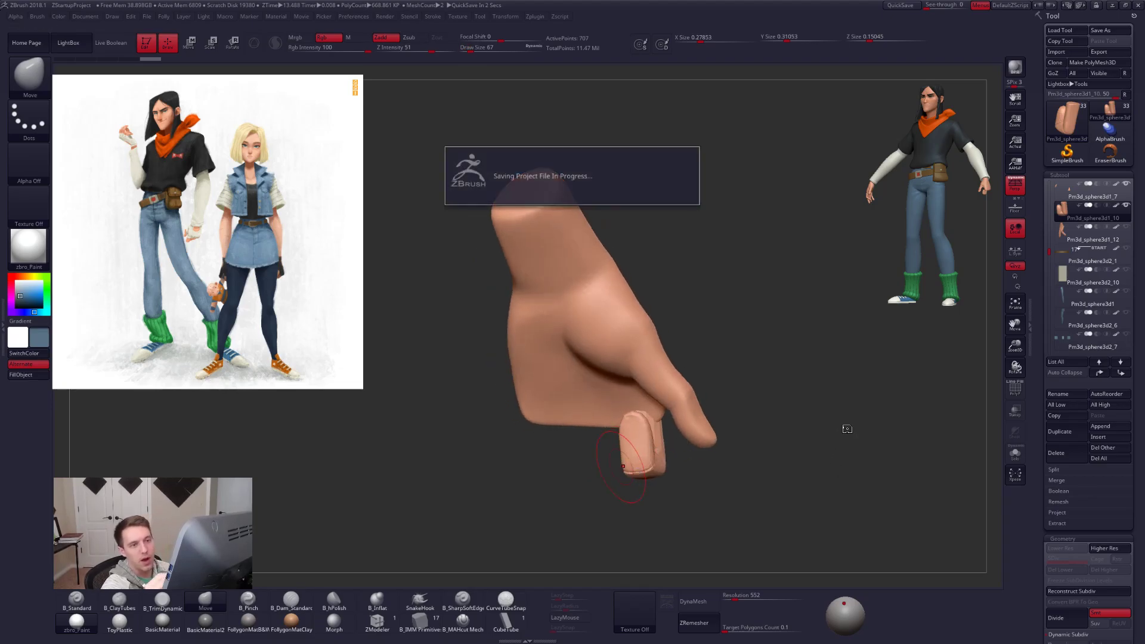
# Make the pair of hands the active subtool and delete its lower subdivision levels.
pyautogui.keyDown('alt'); pyautogui.click(615, 317); pyautogui.keyUp('alt')
pyautogui.moveTo(942, 367); pyautogui.dragTo(781, 442)
pyautogui.click(1056, 572)
pyautogui.moveTo(713, 403); pyautogui.dragTo(569, 401)
pyautogui.keyDown('shift'); pyautogui.moveTo(661, 364); pyautogui.dragTo(663, 362); pyautogui.keyUp('shift')
pyautogui.moveTo(590, 365); pyautogui.dragTo(629, 361)
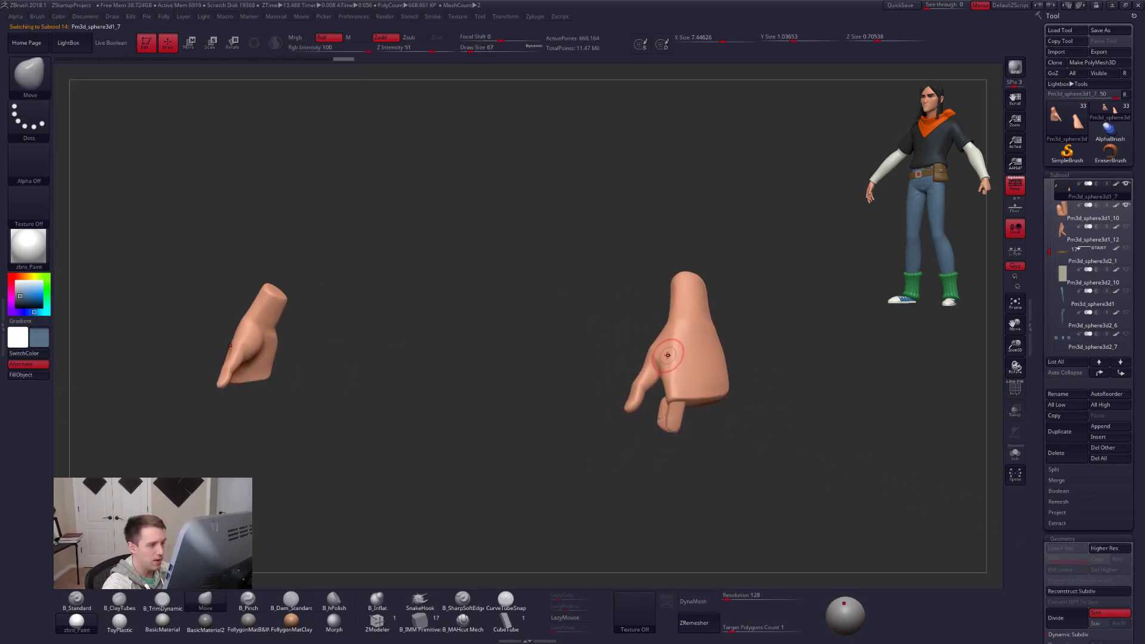
# Delete the mirrored hand without fingers and reconstruct the remaining hand's subdivisions up to five levels.
pyautogui.moveTo(637, 307)
pyautogui.keyDown('ctrl'); pyautogui.keyDown('shift'); pyautogui.mouseDown()
pyautogui.moveTo(695, 501)
pyautogui.moveTo(614, 194)
pyautogui.moveTo(637, 307)
pyautogui.mouseUp(); pyautogui.keyUp('shift'); pyautogui.keyUp('ctrl')
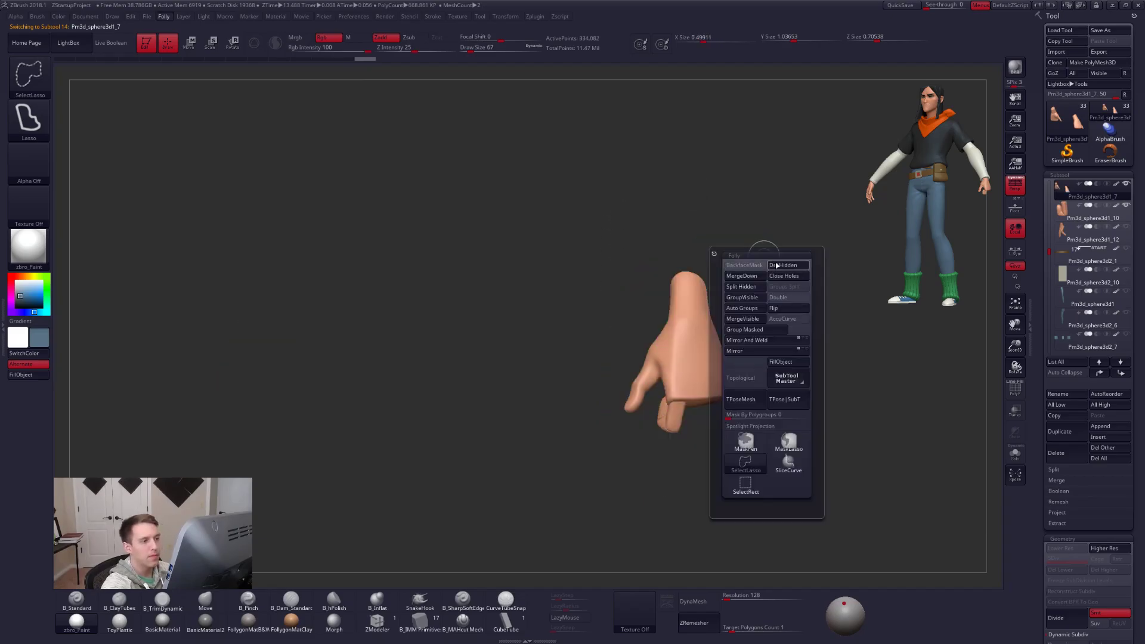
pyautogui.click(1043, 592)
pyautogui.click(1043, 592)
pyautogui.keyDown('ctrl'); pyautogui.moveTo(700, 376); pyautogui.dragTo(749, 483, button='right'); pyautogui.keyUp('ctrl')
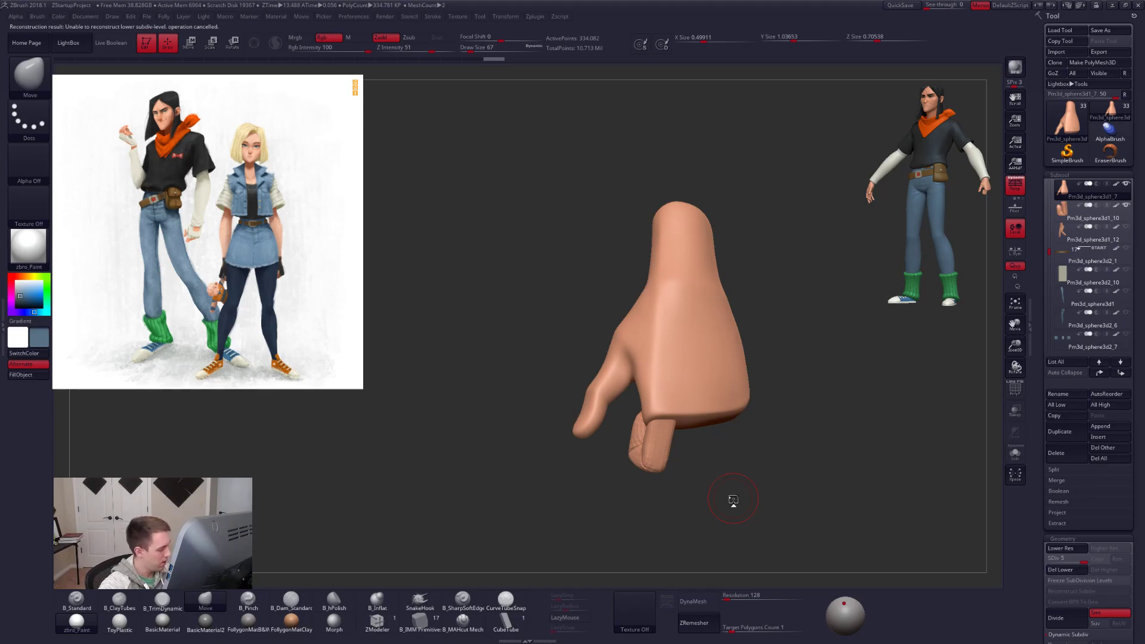
# Switch to the reference painting in Photos, examine the gloved hand up close, and return to ZBrush.
pyautogui.hotkey('alt', 'Tab')
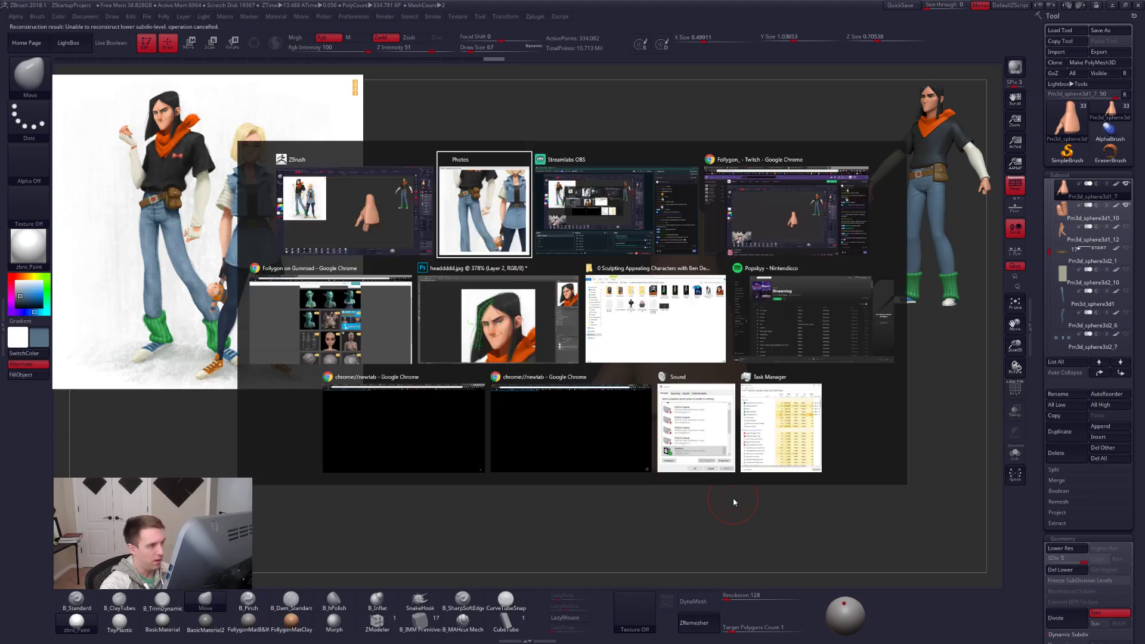
pyautogui.click(455, 201)
pyautogui.scroll(-3, 223, 301)
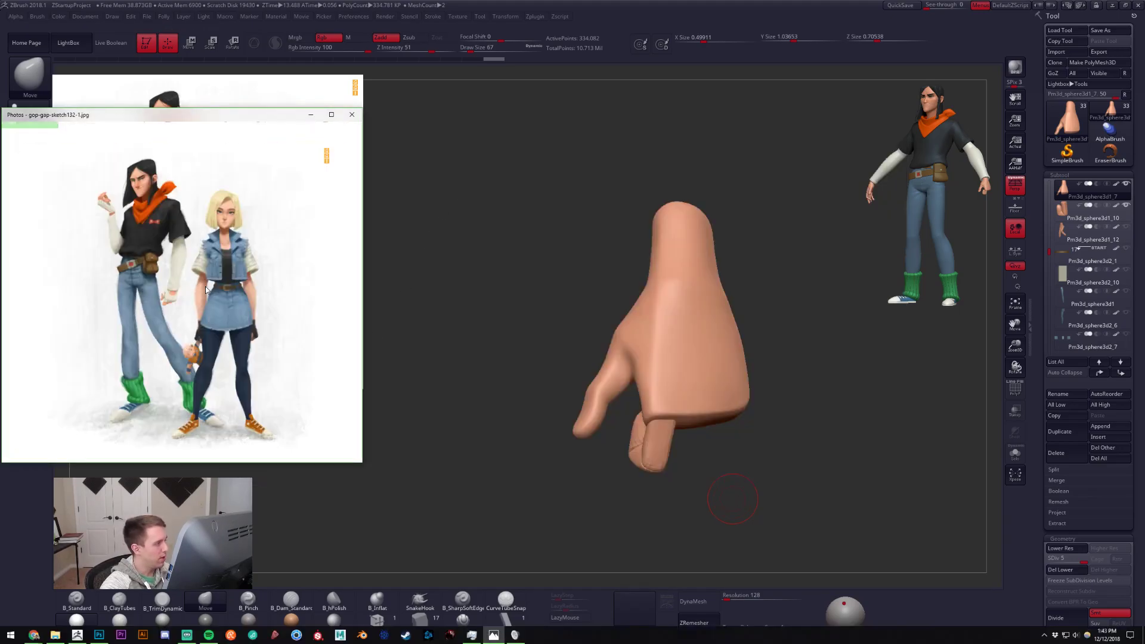
pyautogui.scroll(4, 147, 310)
pyautogui.scroll(3, 180, 248)
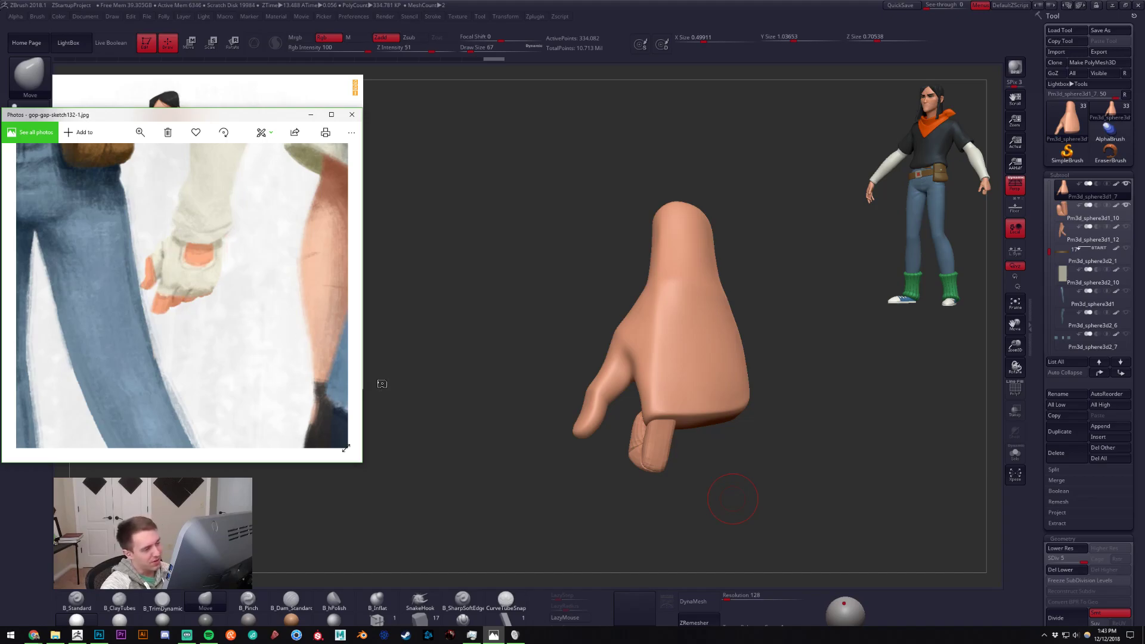
pyautogui.click(460, 350)
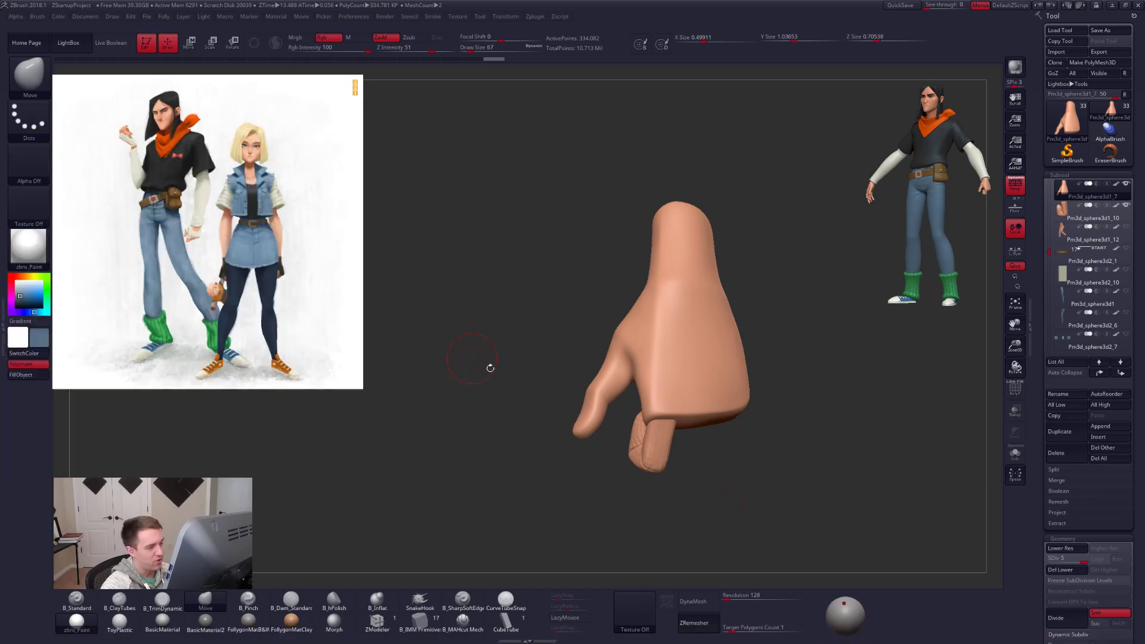
# Lower the hand to subdivision level 2 and prepare the Move brush at draw size 43 beside the thumb.
pyautogui.moveTo(594, 394); pyautogui.dragTo(597, 390)
pyautogui.hotkey('shift', 'f')
pyautogui.hotkey('shift', 'f')
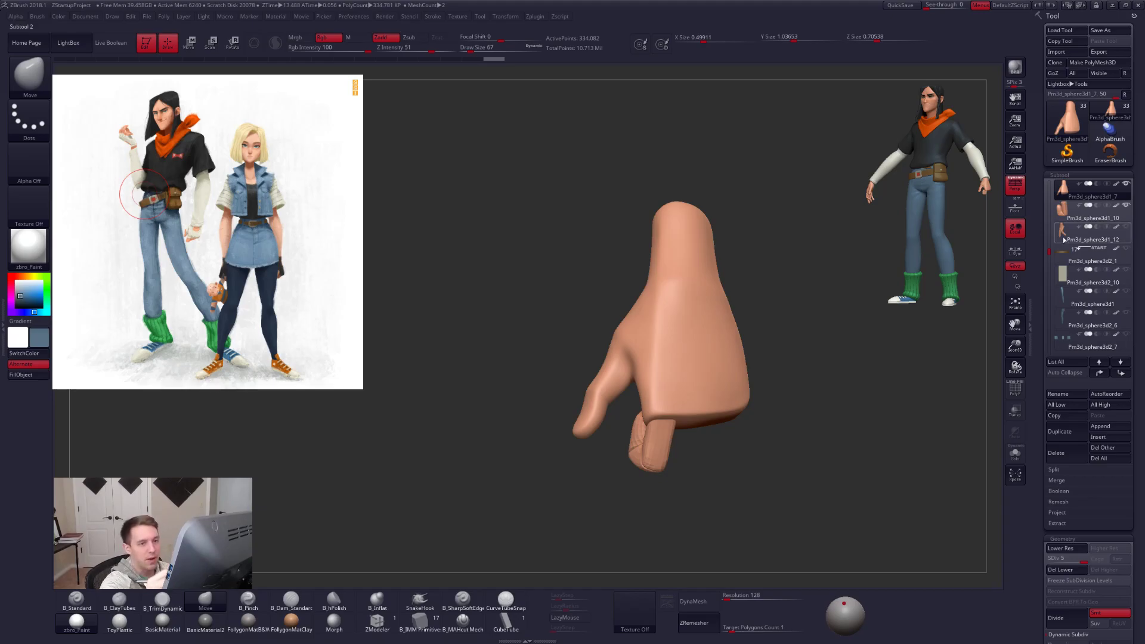
pyautogui.moveTo(1070, 239)
pyautogui.moveTo(620, 421)
pyautogui.mouseDown(button='right')
pyautogui.moveTo(637, 427)
pyautogui.moveTo(606, 414)
pyautogui.mouseUp(button='right')
pyautogui.hotkey('shift', 'd')
pyautogui.hotkey('shift', 'd')
pyautogui.hotkey('shift', 'd')
pyautogui.press('space')
pyautogui.moveTo(628, 413); pyautogui.dragTo(621, 412)
pyautogui.keyDown('ctrl'); pyautogui.moveTo(609, 412); pyautogui.dragTo(617, 423, button='right'); pyautogui.keyUp('ctrl')
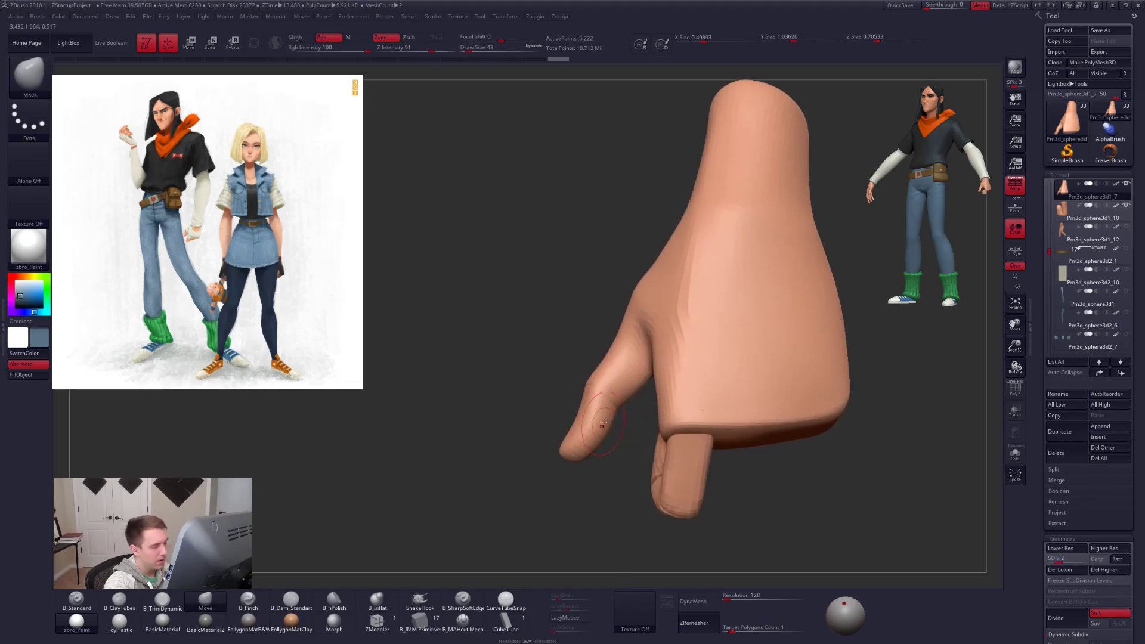
# At the lowest subdivision level, mask everything but the thumb tip and rotate the tip toward the fingers.
pyautogui.hotkey('shift', 'f')
pyautogui.hotkey('shift', 'd')
pyautogui.press('ctrl')
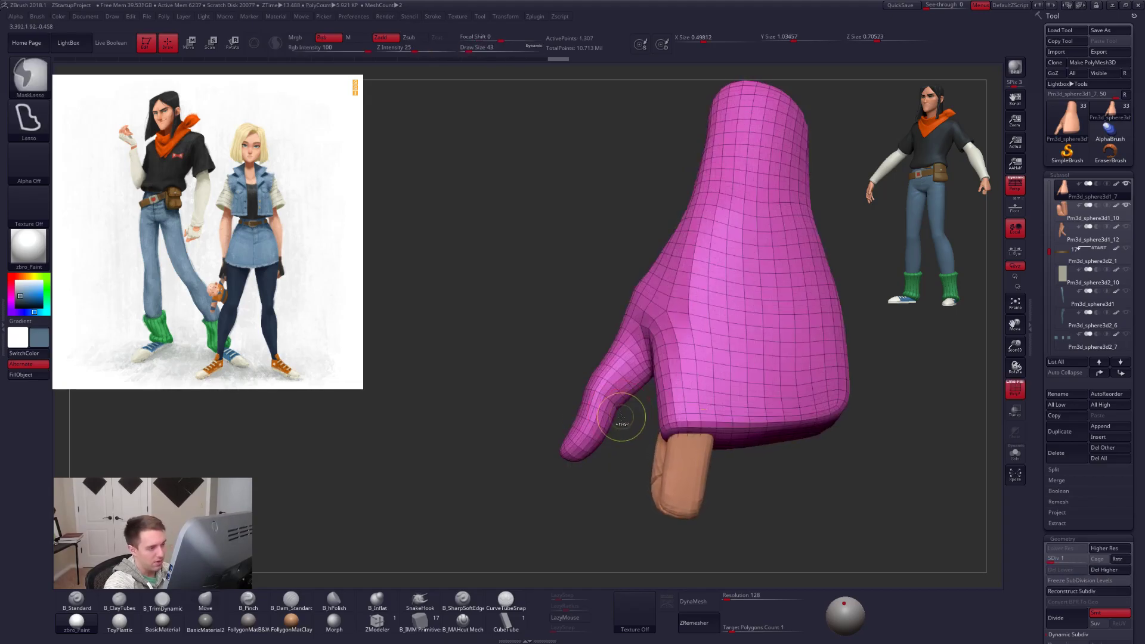
pyautogui.moveTo(591, 395)
pyautogui.keyDown('ctrl'); pyautogui.mouseDown()
pyautogui.moveTo(614, 525)
pyautogui.moveTo(619, 507)
pyautogui.mouseUp(); pyautogui.keyUp('ctrl')
pyautogui.keyDown('ctrl'); pyautogui.click(619, 500); pyautogui.keyUp('ctrl')
pyautogui.press('r')
pyautogui.moveTo(599, 393); pyautogui.dragTo(549, 502)
pyautogui.moveTo(573, 446); pyautogui.dragTo(585, 508)
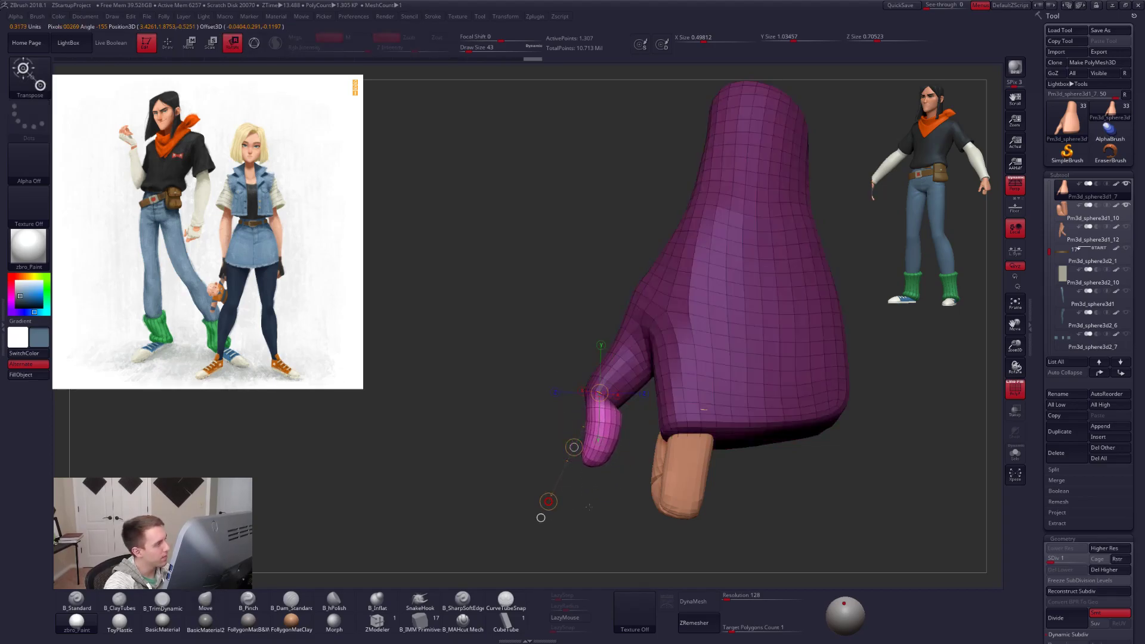
pyautogui.press('q')
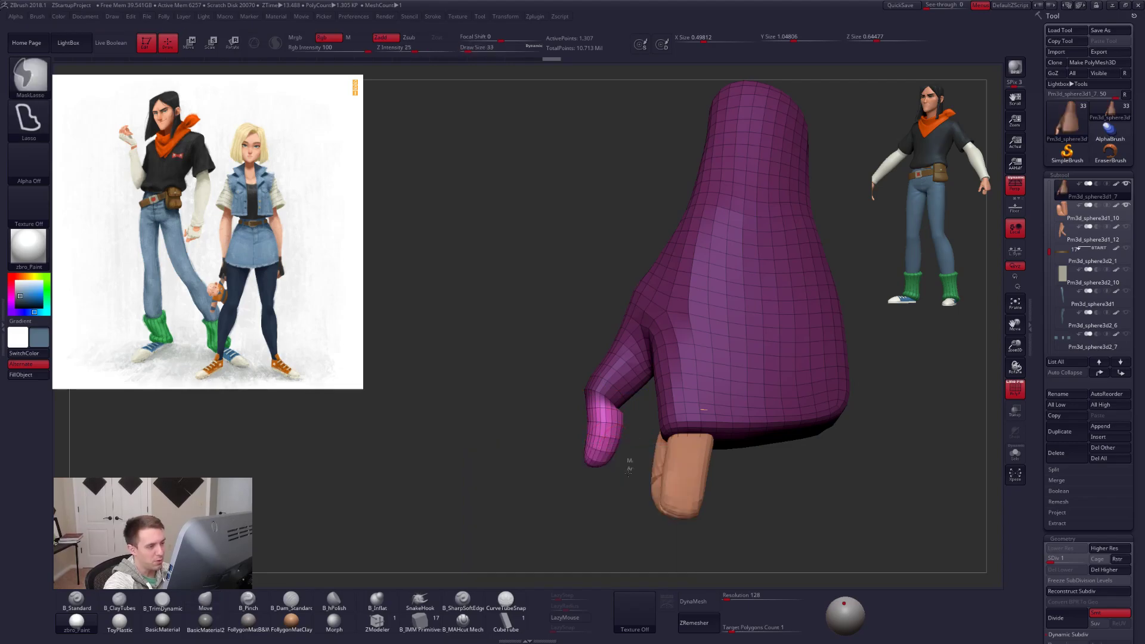
# Clear the mask, adjust the thumb joint with Move at draw size 33, and raise the hand to subdivision level 5.
pyautogui.keyDown('ctrl'); pyautogui.moveTo(627, 461); pyautogui.dragTo(631, 471); pyautogui.keyUp('ctrl')
pyautogui.hotkey('alt', 's')
pyautogui.moveTo(599, 439); pyautogui.dragTo(593, 368, button='right')
pyautogui.press('d')
pyautogui.moveTo(592, 411); pyautogui.dragTo(608, 433, button='right')
pyautogui.moveTo(608, 432)
pyautogui.keyDown('alt'); pyautogui.mouseDown(button='right')
pyautogui.moveTo(637, 390)
pyautogui.moveTo(603, 447)
pyautogui.moveTo(626, 431)
pyautogui.moveTo(628, 401)
pyautogui.mouseUp(button='right'); pyautogui.keyUp('alt')
pyautogui.hotkey('shift', 'f')
pyautogui.hotkey('ctrl', 'd')
pyautogui.hotkey('ctrl', 'd')
pyautogui.hotkey('ctrl', 'd')
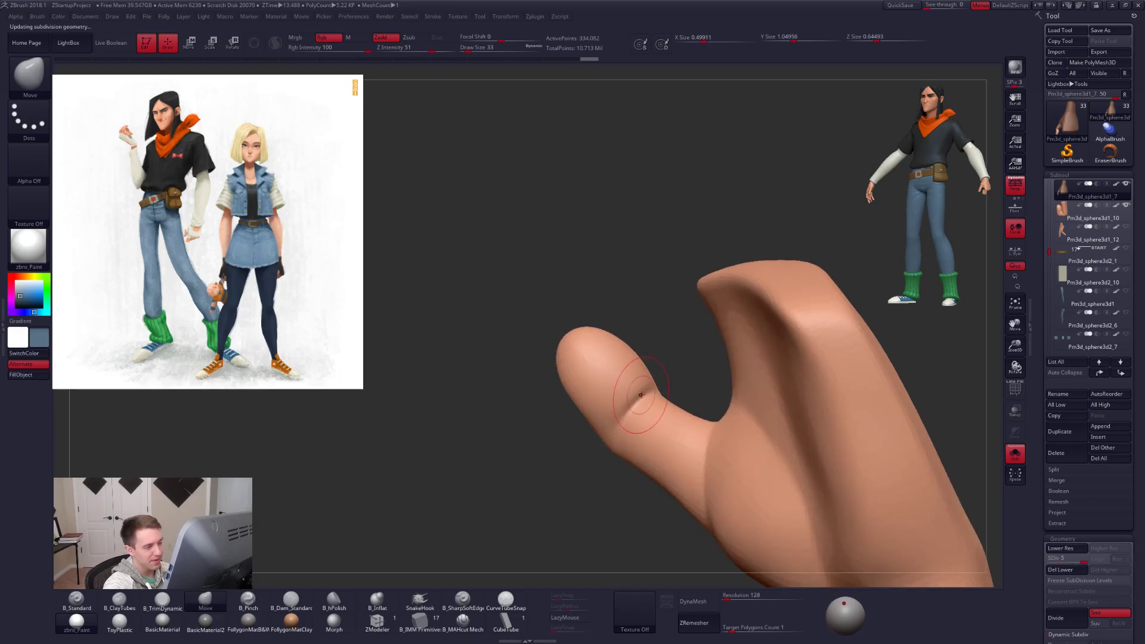
# Rework the crease at the thumb joint with B_ClayTubes and smooth it at subdivision level 4.
pyautogui.press('b')
pyautogui.press('c')
pyautogui.press('t')
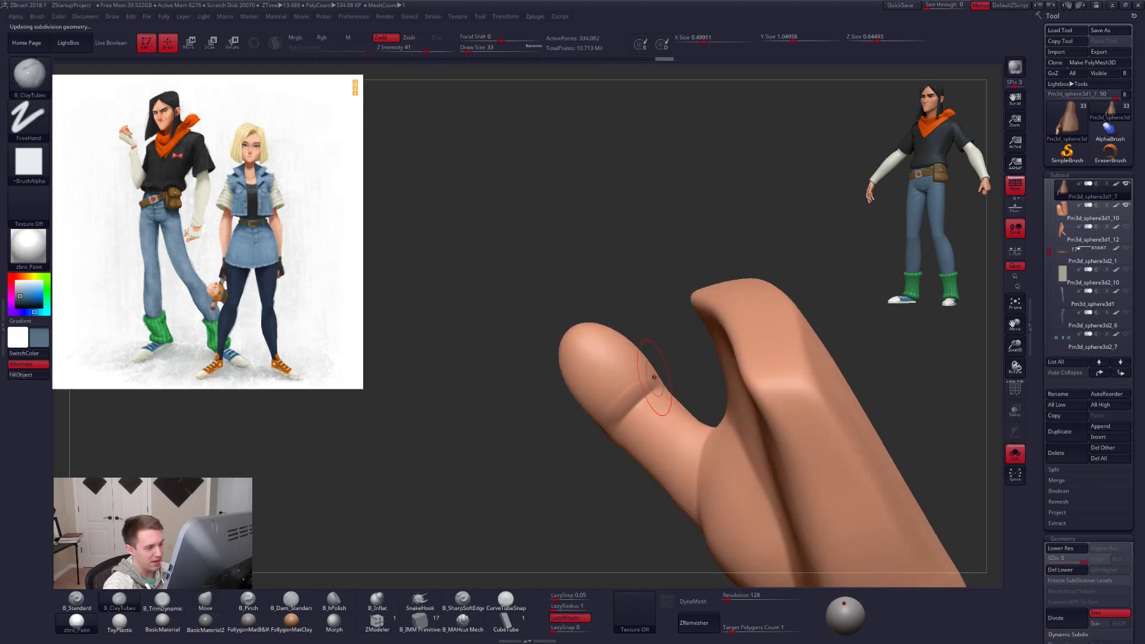
pyautogui.press('shift')
pyautogui.hotkey('shift', 'd')
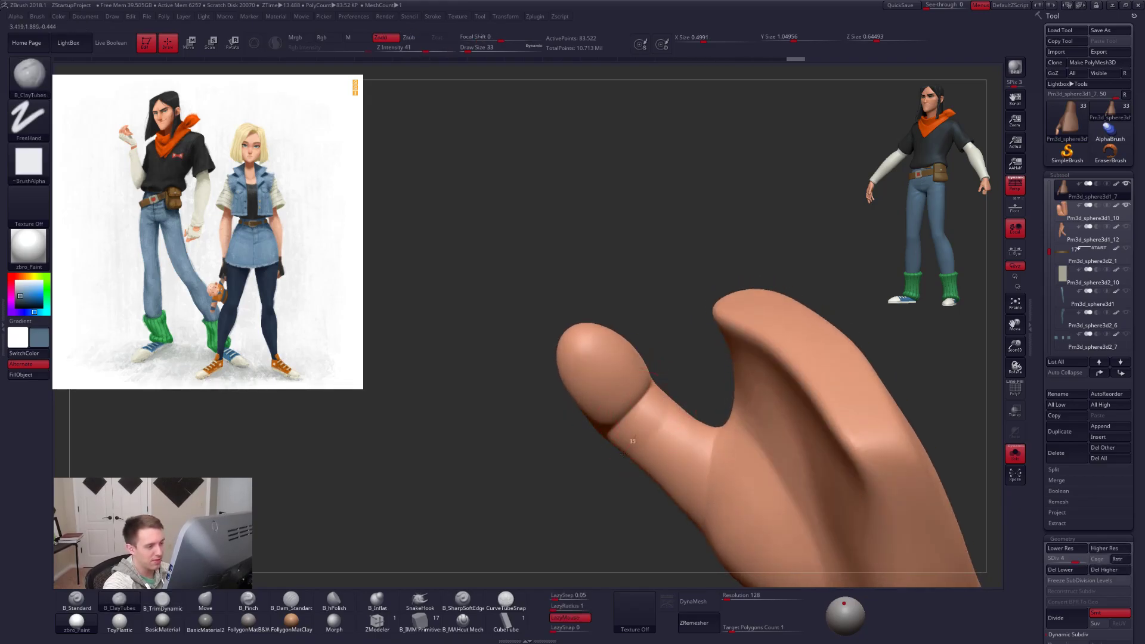
pyautogui.press('shift')
pyautogui.keyDown('shift'); pyautogui.moveTo(651, 413); pyautogui.dragTo(669, 426); pyautogui.keyUp('shift')
pyautogui.moveTo(669, 426)
pyautogui.mouseDown(button='right')
pyautogui.moveTo(691, 395)
pyautogui.moveTo(620, 411)
pyautogui.mouseUp(button='right')
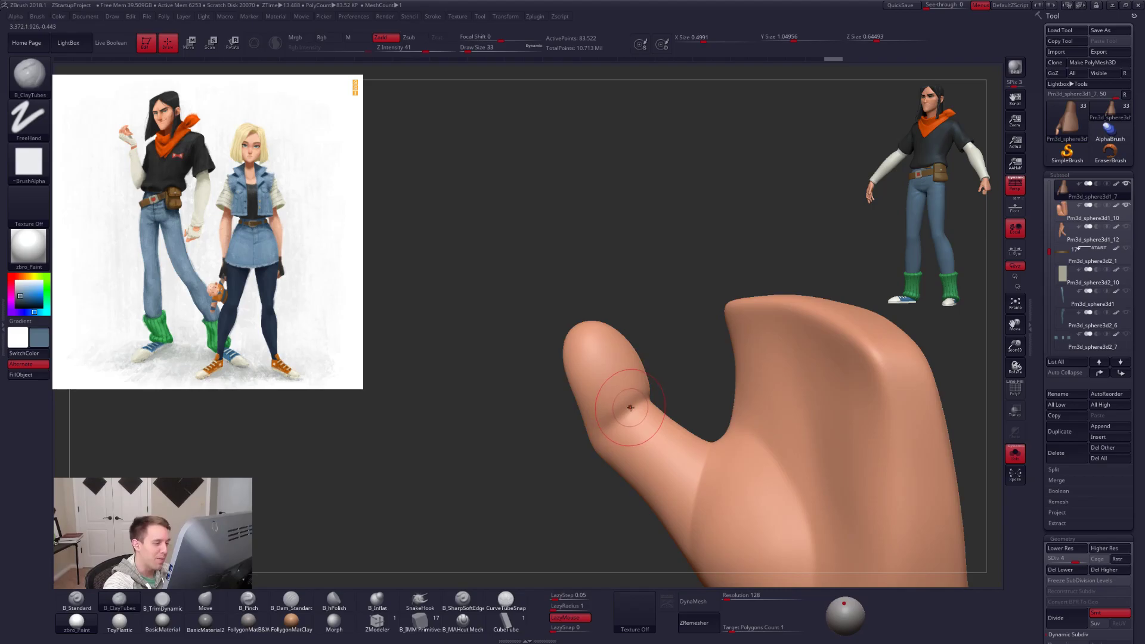
# Raise the hand to subdivision level 5 and sharpen the thumb joint crease with B_MAHcut Mech at draw size 21.
pyautogui.moveTo(607, 407)
pyautogui.mouseDown(button='right')
pyautogui.moveTo(650, 416)
pyautogui.moveTo(593, 444)
pyautogui.moveTo(647, 428)
pyautogui.moveTo(650, 444)
pyautogui.mouseUp(button='right')
pyautogui.press('d')
pyautogui.click(456, 620)
pyautogui.press('space')
pyautogui.moveTo(658, 401); pyautogui.dragTo(657, 401)
pyautogui.moveTo(650, 439); pyautogui.dragTo(625, 467, button='right')
pyautogui.press('space')
pyautogui.moveTo(655, 407); pyautogui.dragTo(653, 407)
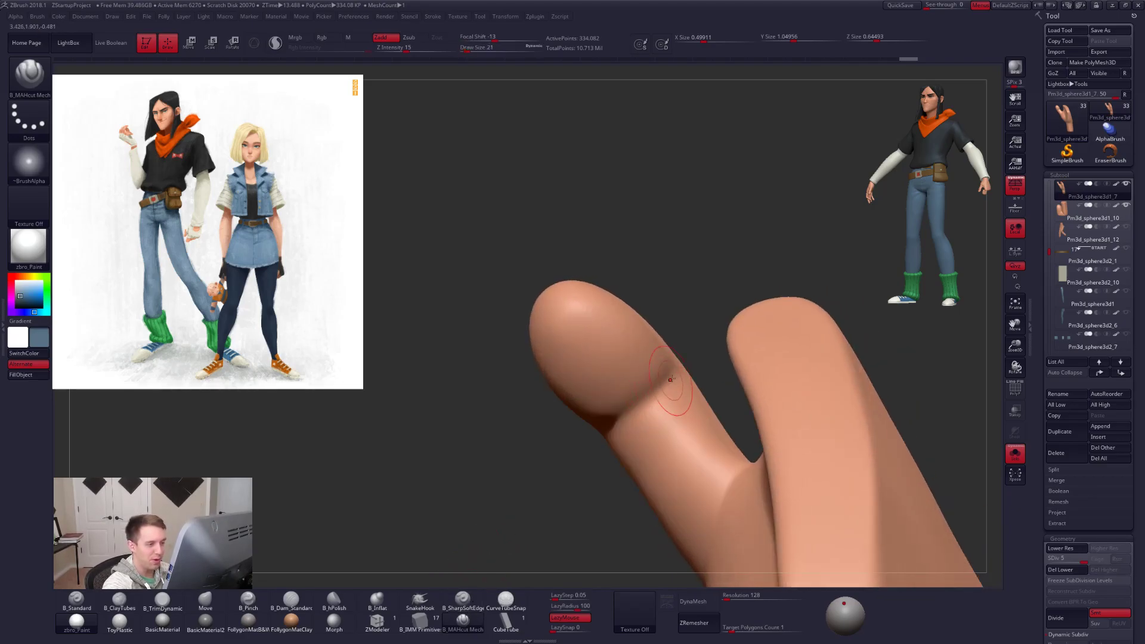
pyautogui.moveTo(620, 428); pyautogui.dragTo(591, 439, button='right')
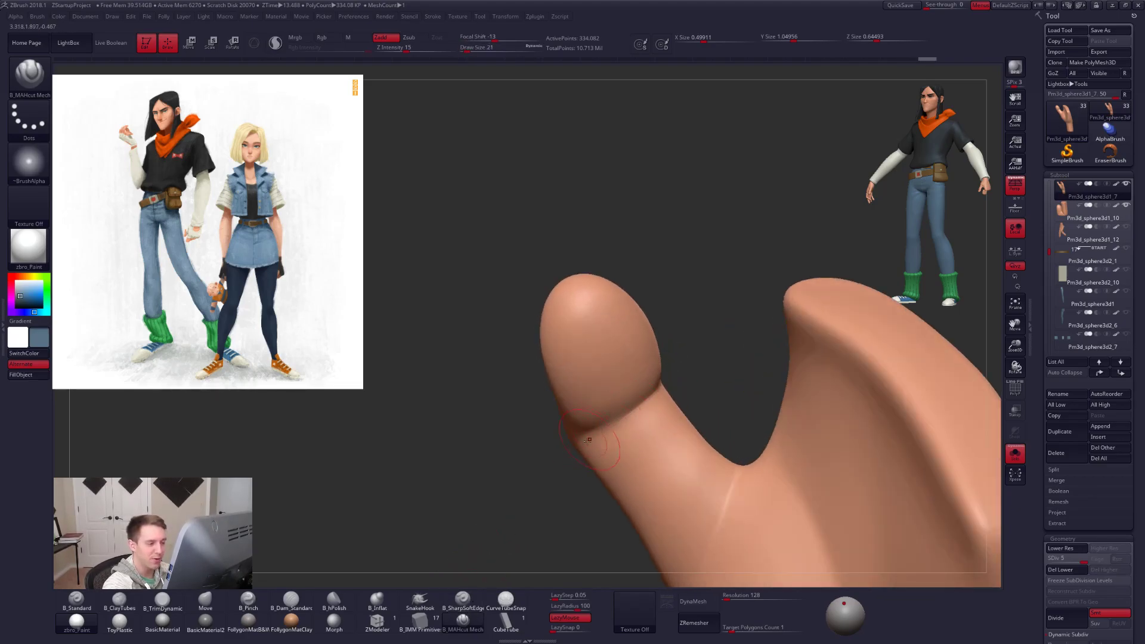
pyautogui.moveTo(693, 375)
pyautogui.mouseDown(button='right')
pyautogui.moveTo(669, 393)
pyautogui.moveTo(716, 370)
pyautogui.moveTo(646, 347)
pyautogui.moveTo(659, 487)
pyautogui.moveTo(698, 417)
pyautogui.moveTo(666, 409)
pyautogui.moveTo(704, 442)
pyautogui.moveTo(692, 477)
pyautogui.moveTo(656, 454)
pyautogui.moveTo(666, 482)
pyautogui.mouseUp(button='right')
pyautogui.press('shift')
# Select the index finger subtool and slightly inflate it with the Inflate deformation.
pyautogui.keyDown('alt'); pyautogui.click(647, 455); pyautogui.keyUp('alt')
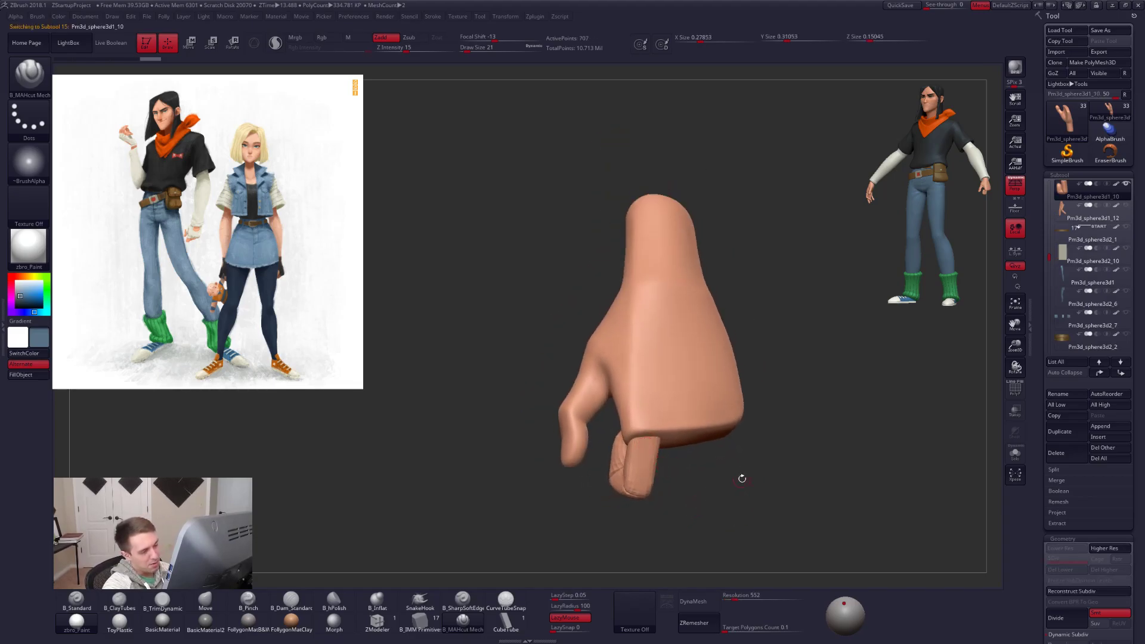
pyautogui.moveTo(1045, 419); pyautogui.dragTo(1086, 281)
pyautogui.moveTo(1088, 493); pyautogui.dragTo(1091, 493)
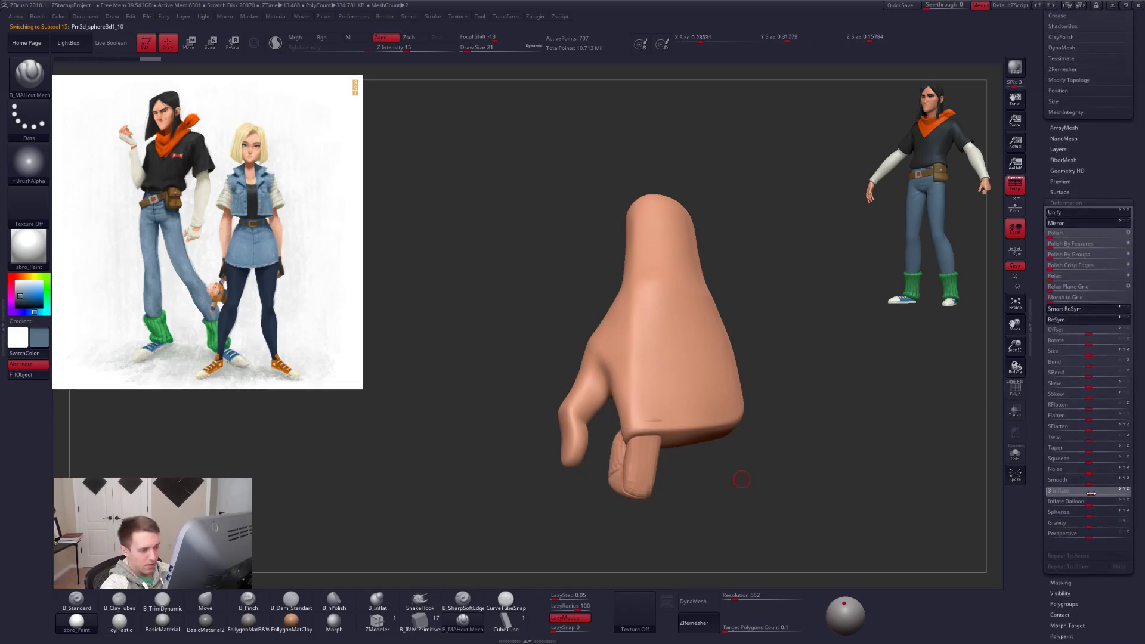
pyautogui.press('e')
pyautogui.press('q')
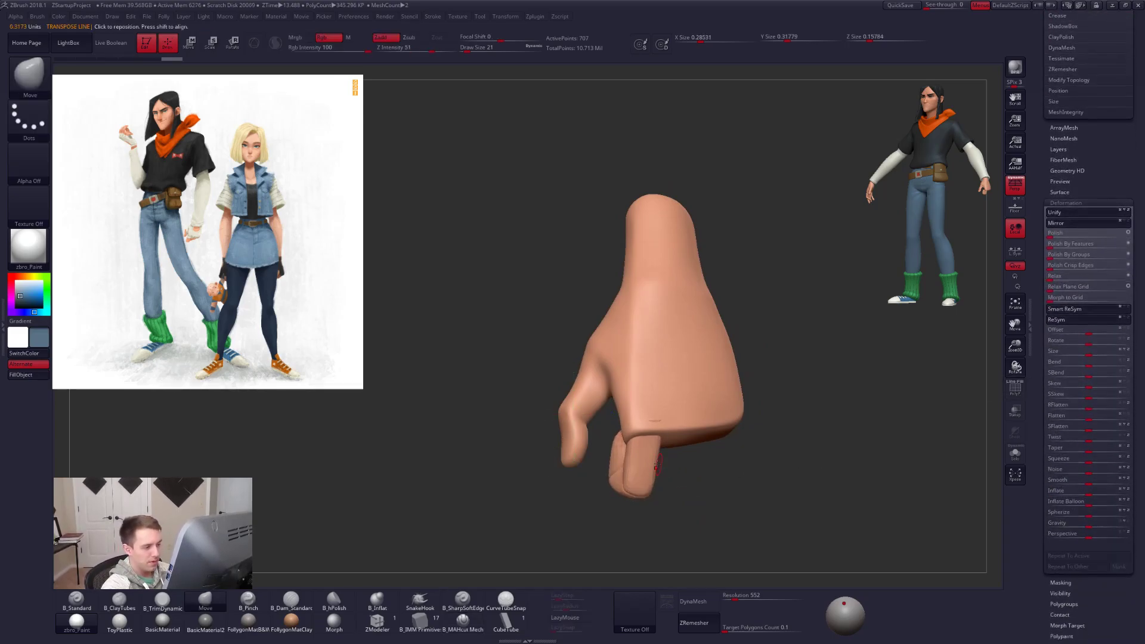
# Set the Move brush to draw size 140 and adjust the index finger's angle at the knuckle with Rotate.
pyautogui.moveTo(656, 463); pyautogui.dragTo(644, 450, button='right')
pyautogui.press('s')
pyautogui.moveTo(644, 450); pyautogui.dragTo(655, 449)
pyautogui.rightClick(682, 424)
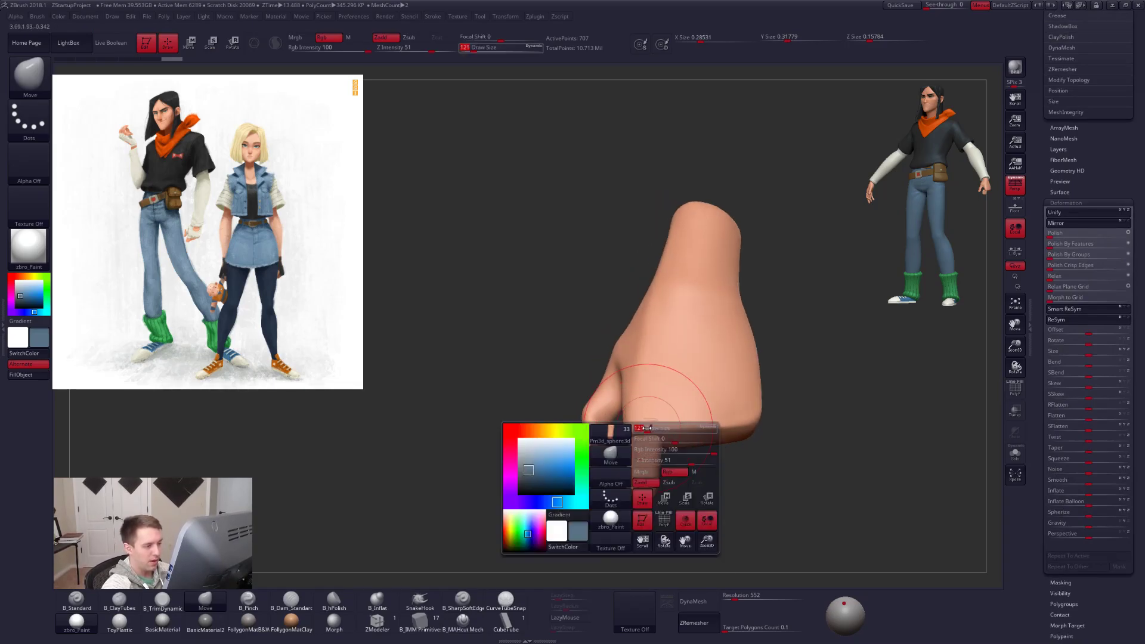
pyautogui.moveTo(608, 447); pyautogui.dragTo(670, 451, button='right')
pyautogui.keyDown('alt'); pyautogui.moveTo(613, 477); pyautogui.dragTo(652, 459, button='right'); pyautogui.keyUp('alt')
pyautogui.press('s')
pyautogui.moveTo(675, 443); pyautogui.dragTo(679, 443)
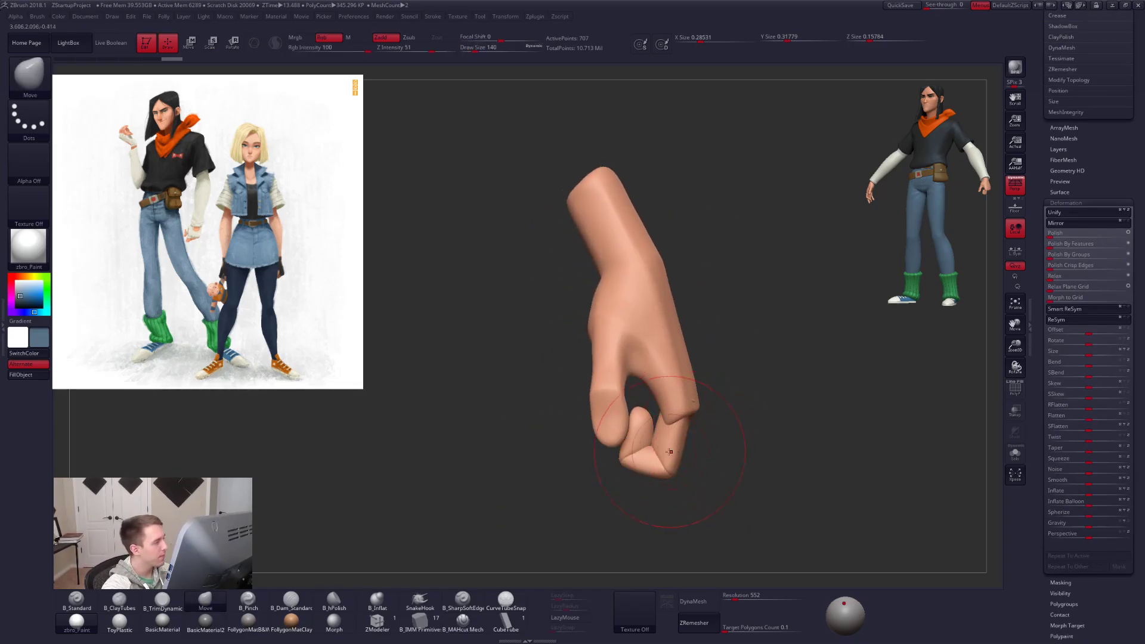
pyautogui.moveTo(712, 474); pyautogui.dragTo(719, 473, button='right')
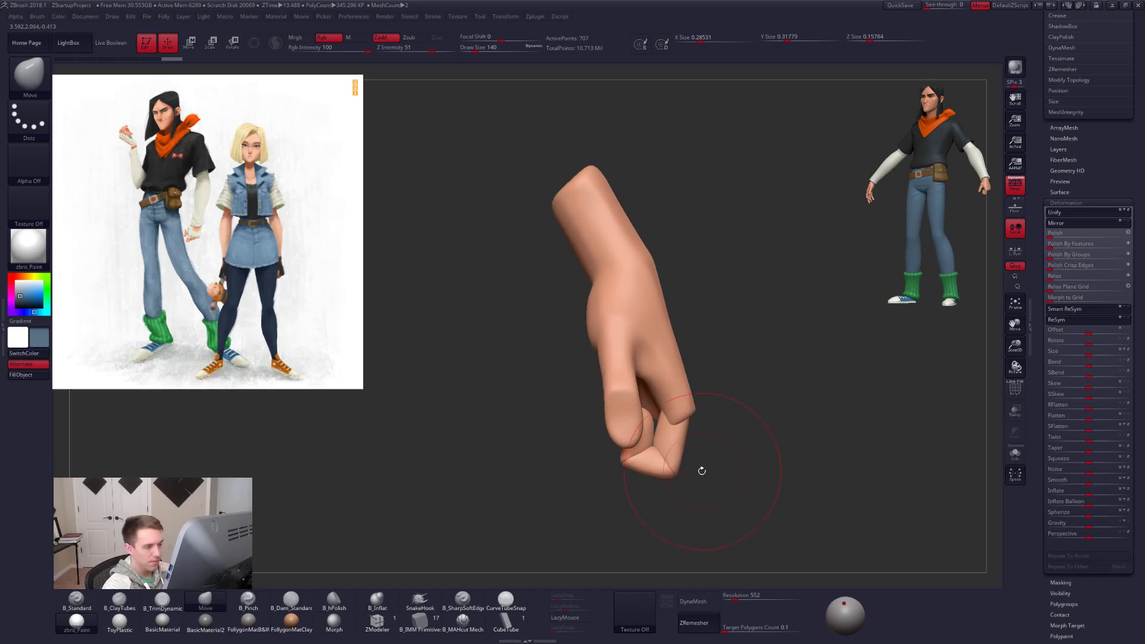
pyautogui.press('r')
pyautogui.moveTo(655, 535)
pyautogui.mouseDown(button='right')
pyautogui.moveTo(668, 514)
pyautogui.moveTo(678, 525)
pyautogui.moveTo(690, 477)
pyautogui.moveTo(638, 527)
pyautogui.mouseUp(button='right')
pyautogui.keyDown('alt'); pyautogui.moveTo(772, 494); pyautogui.dragTo(750, 514); pyautogui.keyUp('alt')
# Try to reshape the back of the hand subtool with Move at draw size 215 and undo it.
pyautogui.press('q')
pyautogui.keyDown('alt'); pyautogui.click(668, 391); pyautogui.keyUp('alt')
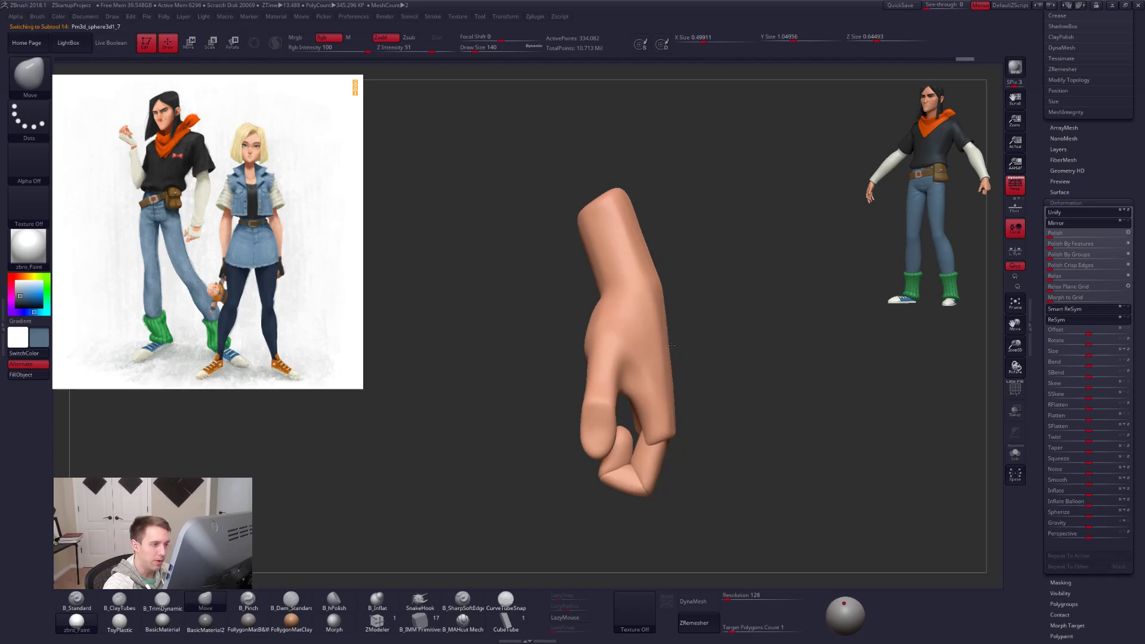
pyautogui.press('space')
pyautogui.click(664, 366)
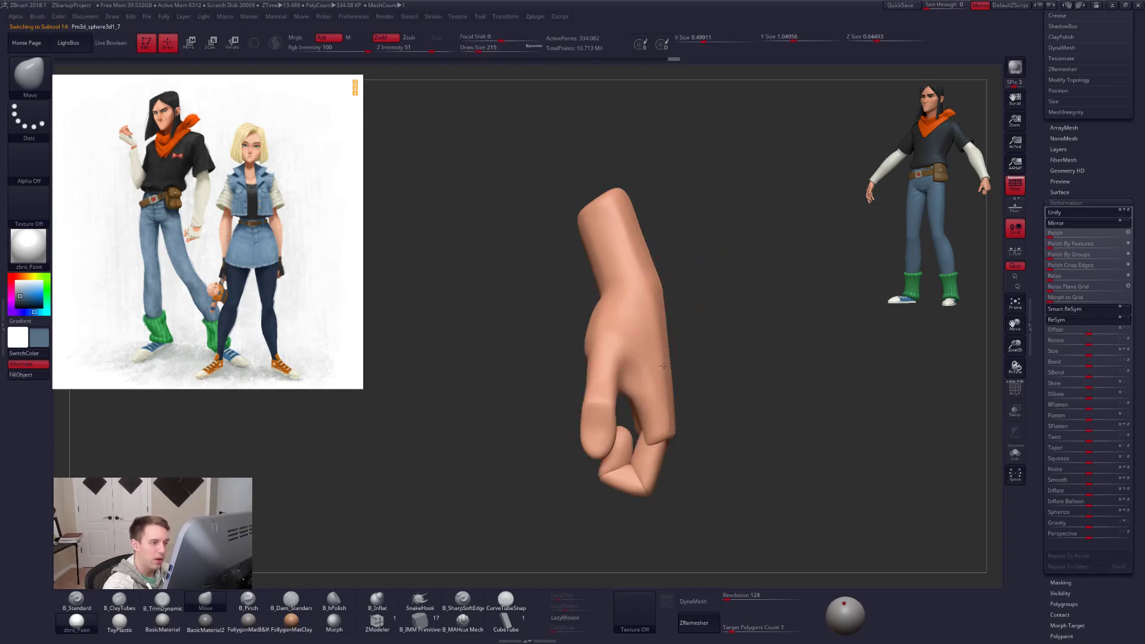
pyautogui.moveTo(666, 360)
pyautogui.mouseDown()
pyautogui.moveTo(683, 359)
pyautogui.moveTo(652, 360)
pyautogui.moveTo(684, 355)
pyautogui.mouseUp()
pyautogui.hotkey('ctrl', 'z')
# Set the draw size to 68, check the hand's wireframe, and duplicate the index finger subtool.
pyautogui.moveTo(700, 469)
pyautogui.mouseDown()
pyautogui.moveTo(689, 489)
pyautogui.moveTo(717, 478)
pyautogui.moveTo(648, 441)
pyautogui.mouseUp()
pyautogui.press('space')
pyautogui.click(714, 479)
pyautogui.moveTo(1044, 250); pyautogui.dragTo(1044, 442)
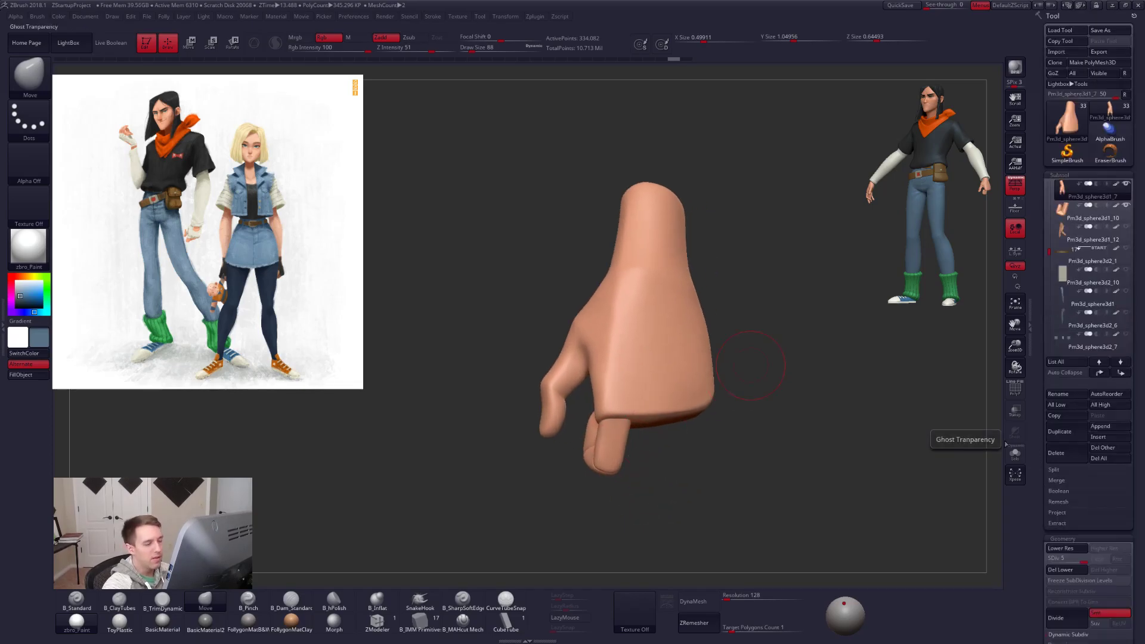
pyautogui.hotkey('shift', 'f')
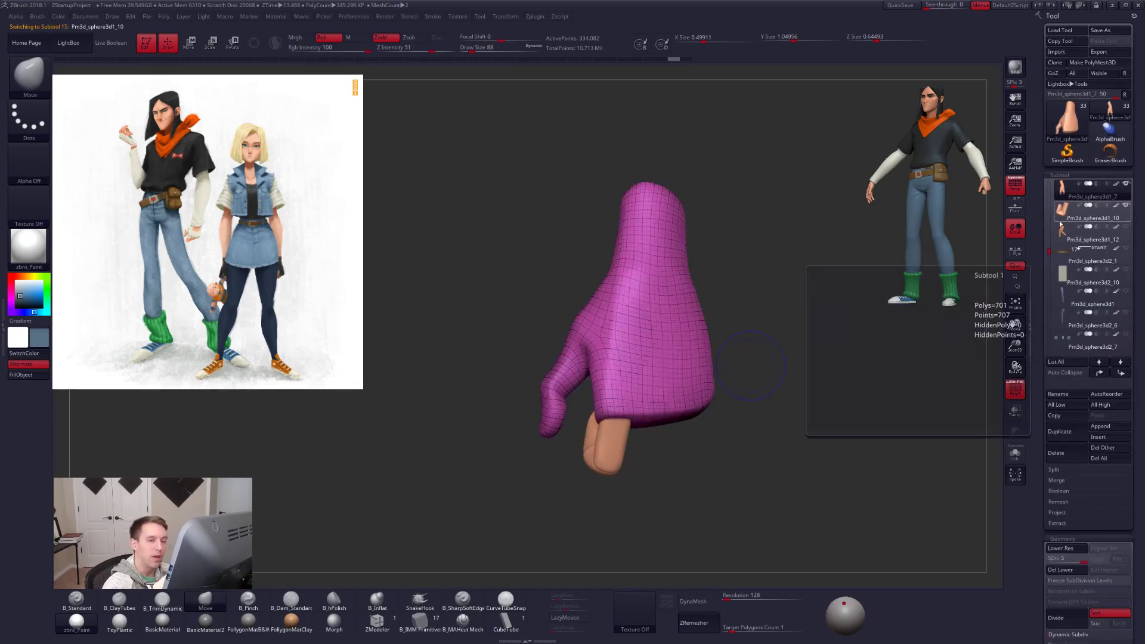
pyautogui.click(1088, 212)
pyautogui.hotkey('shift', 'f')
pyautogui.moveTo(679, 548)
pyautogui.mouseDown()
pyautogui.moveTo(678, 509)
pyautogui.moveTo(710, 519)
pyautogui.moveTo(820, 429)
pyautogui.mouseUp()
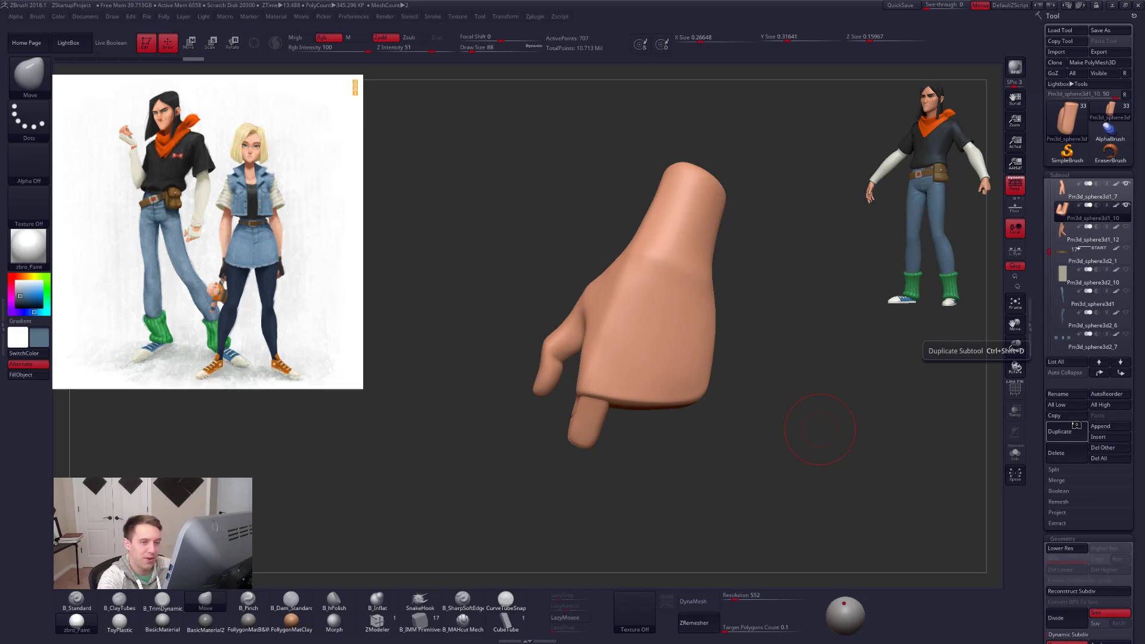
pyautogui.click(1077, 426)
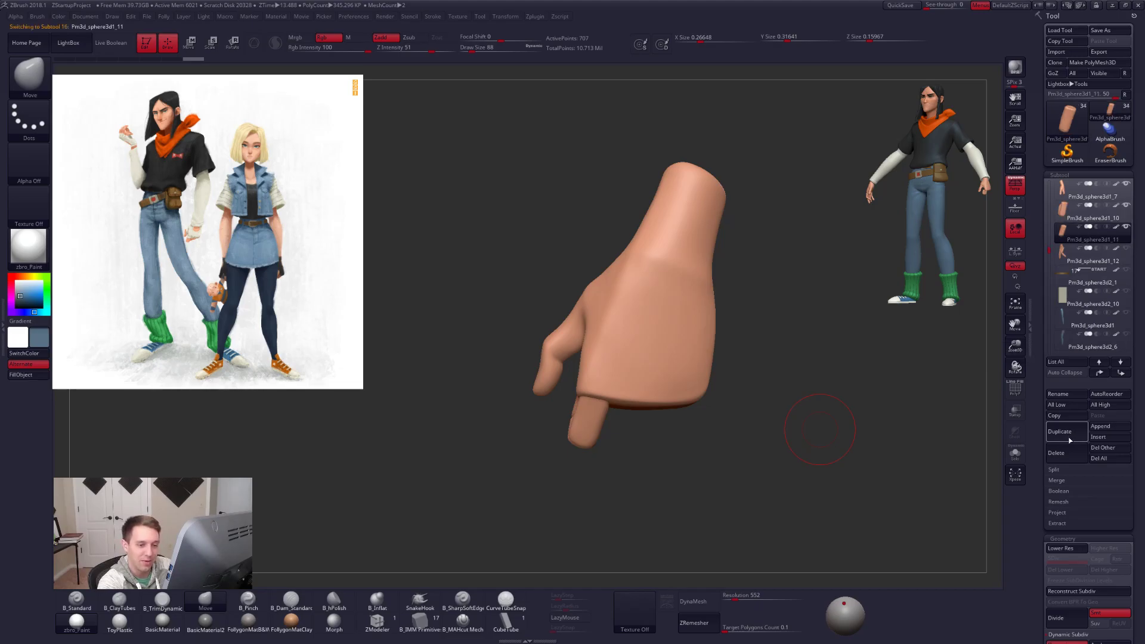
# Move the duplicated finger beside the index finger and rotate it to form the middle finger.
pyautogui.keyDown('ctrl'); pyautogui.moveTo(602, 417); pyautogui.dragTo(638, 411, button='right'); pyautogui.keyUp('ctrl')
pyautogui.press('space')
pyautogui.moveTo(622, 409)
pyautogui.mouseDown()
pyautogui.moveTo(708, 406)
pyautogui.moveTo(677, 401)
pyautogui.moveTo(712, 413)
pyautogui.mouseUp()
pyautogui.press('w')
pyautogui.press('r')
pyautogui.moveTo(665, 348)
pyautogui.mouseDown()
pyautogui.moveTo(631, 462)
pyautogui.moveTo(664, 478)
pyautogui.moveTo(678, 406)
pyautogui.moveTo(633, 298)
pyautogui.mouseUp()
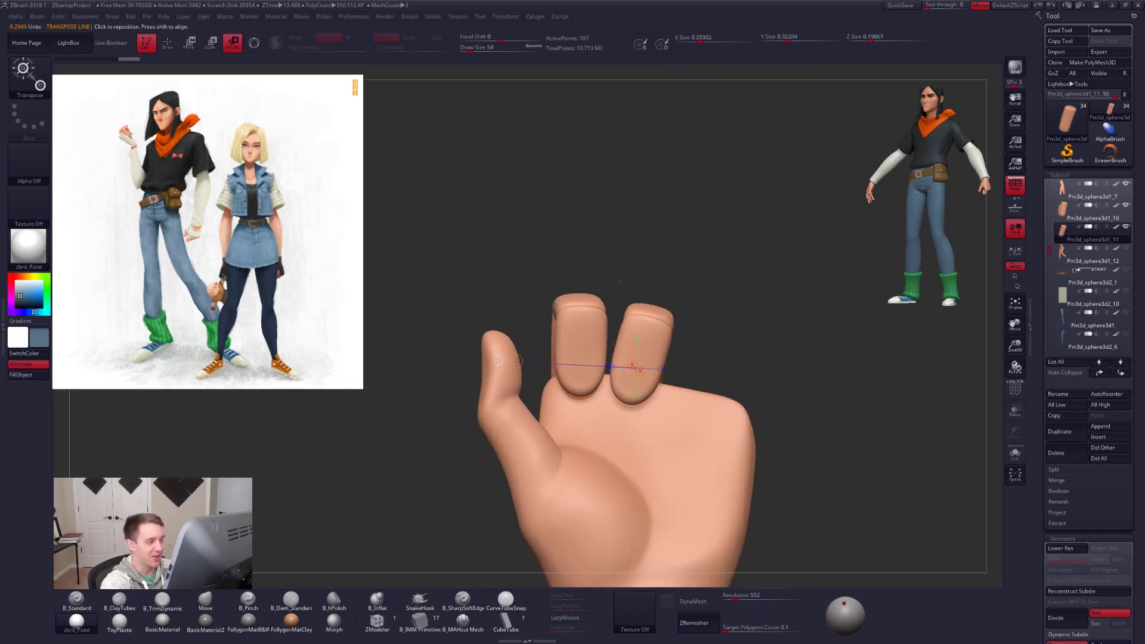
pyautogui.click(662, 369)
# Scale up the middle finger and rotate it into line with the knuckles.
pyautogui.press('e')
pyautogui.moveTo(757, 375); pyautogui.dragTo(693, 440)
pyautogui.moveTo(652, 395)
pyautogui.mouseDown()
pyautogui.moveTo(636, 276)
pyautogui.moveTo(616, 236)
pyautogui.mouseUp()
pyautogui.moveTo(641, 320)
pyautogui.mouseDown()
pyautogui.moveTo(774, 362)
pyautogui.moveTo(714, 403)
pyautogui.moveTo(695, 263)
pyautogui.moveTo(719, 252)
pyautogui.mouseUp()
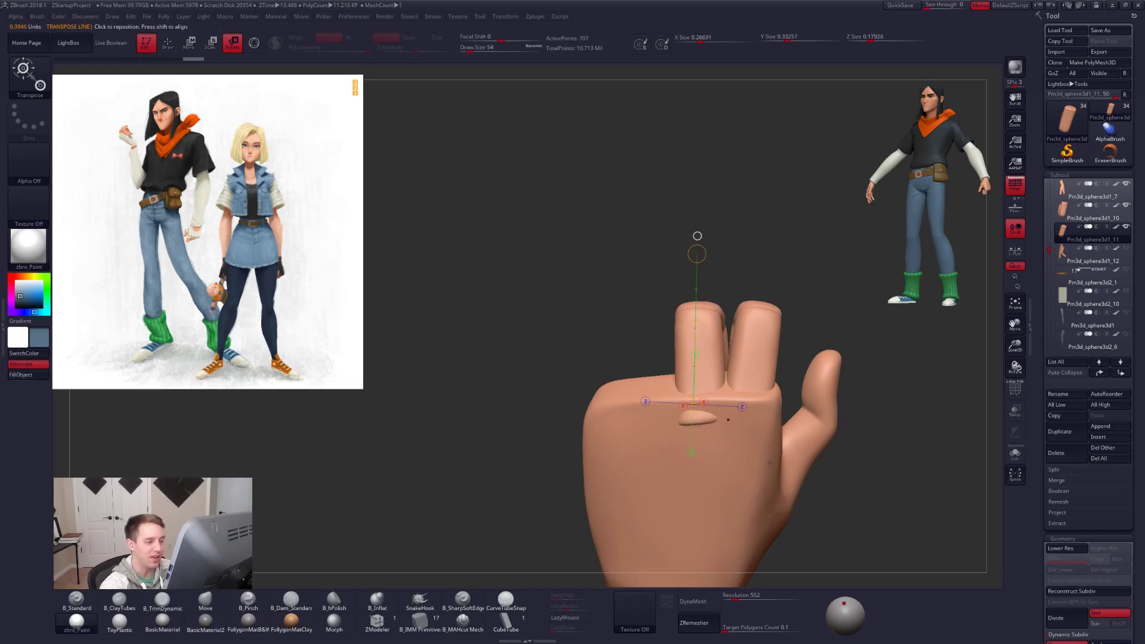
# Adjust the middle finger's shape at its base with Move, raising the draw size to 150.
pyautogui.press('q')
pyautogui.moveTo(719, 469); pyautogui.dragTo(759, 464, button='right')
pyautogui.press('space')
pyautogui.moveTo(761, 466); pyautogui.dragTo(785, 465)
pyautogui.press('space')
pyautogui.moveTo(752, 407); pyautogui.dragTo(758, 407)
pyautogui.moveTo(739, 401)
pyautogui.mouseDown(button='right')
pyautogui.moveTo(653, 404)
pyautogui.moveTo(707, 431)
pyautogui.moveTo(717, 467)
pyautogui.mouseUp(button='right')
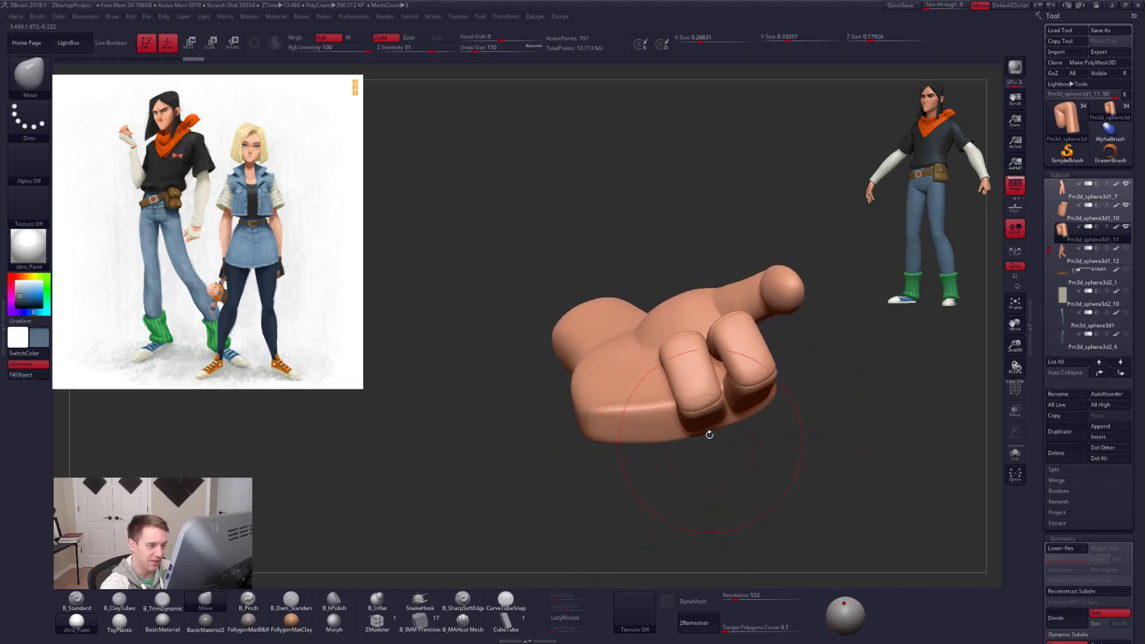
# Rotate the middle finger from its knuckle and shift it along the palm edge with Transpose.
pyautogui.press('r')
pyautogui.moveTo(707, 431); pyautogui.dragTo(727, 496)
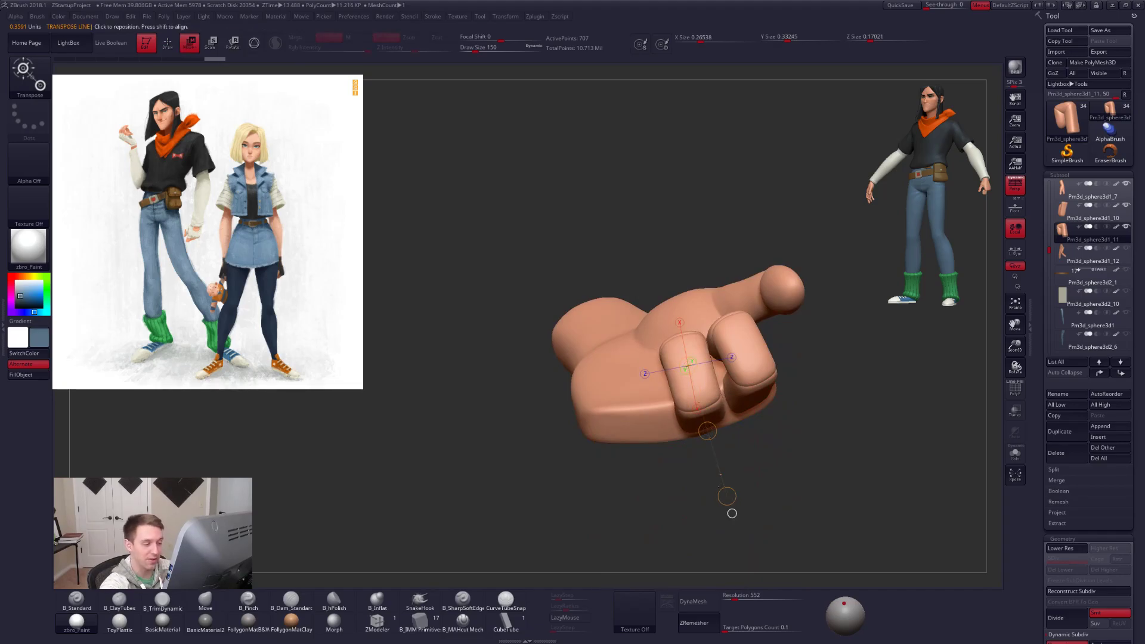
pyautogui.press('r')
pyautogui.moveTo(731, 513); pyautogui.dragTo(760, 555)
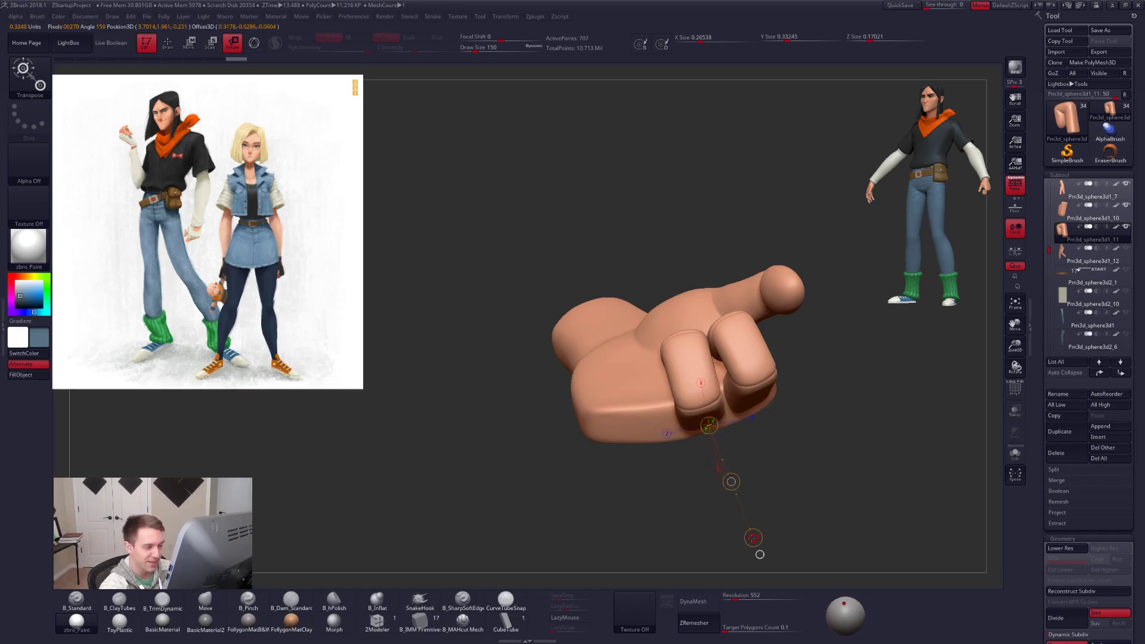
pyautogui.press('w')
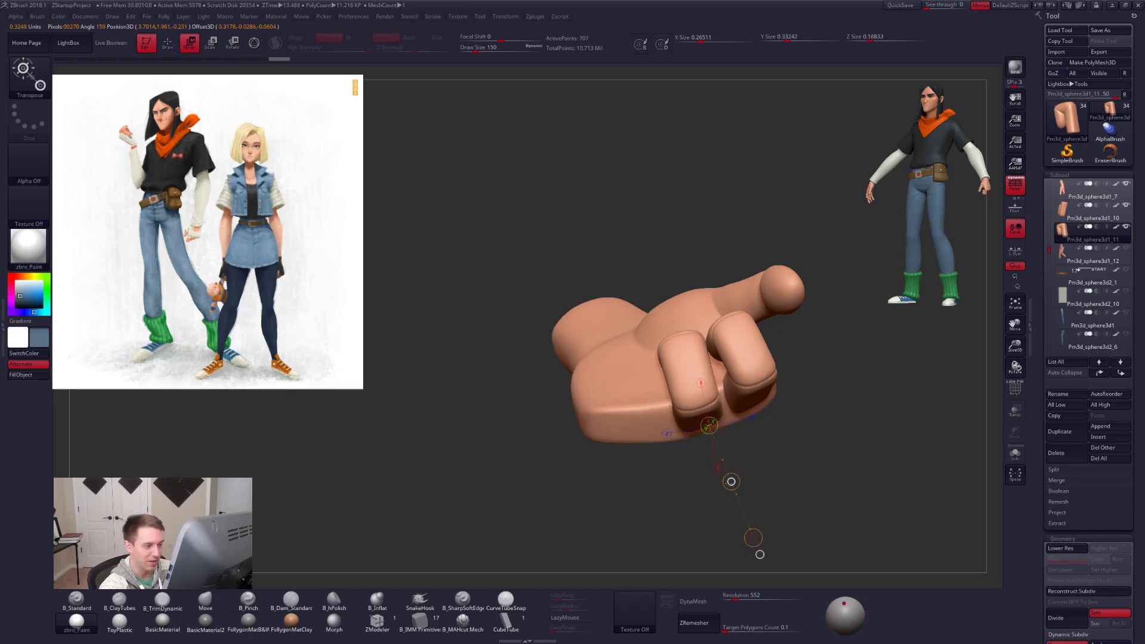
# Refine the middle finger with Move at draw size 61 and rotate it about its knuckle.
pyautogui.press('q')
pyautogui.moveTo(767, 478)
pyautogui.mouseDown()
pyautogui.moveTo(741, 516)
pyautogui.moveTo(810, 490)
pyautogui.moveTo(739, 540)
pyautogui.moveTo(744, 488)
pyautogui.mouseUp()
pyautogui.press('space')
pyautogui.moveTo(785, 429); pyautogui.dragTo(803, 433)
pyautogui.press('r')
pyautogui.moveTo(692, 370)
pyautogui.mouseDown()
pyautogui.moveTo(550, 422)
pyautogui.moveTo(787, 491)
pyautogui.moveTo(811, 449)
pyautogui.mouseUp()
pyautogui.moveTo(820, 456); pyautogui.dragTo(888, 455)
pyautogui.keyDown('alt'); pyautogui.moveTo(745, 501); pyautogui.dragTo(785, 472); pyautogui.keyUp('alt')
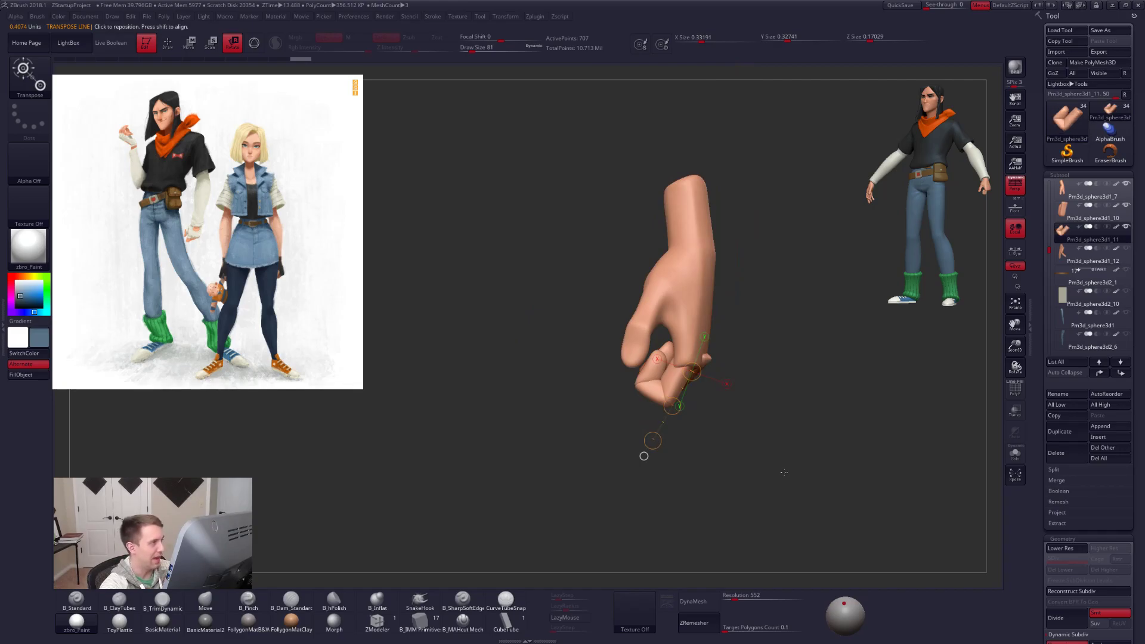
# Select the separate four-finger subtool Pm3d_sphere3d1_12, frame it, and hide the reference painting.
pyautogui.click(1075, 255)
pyautogui.moveTo(837, 335); pyautogui.dragTo(506, 355)
pyautogui.press('f')
pyautogui.press('q')
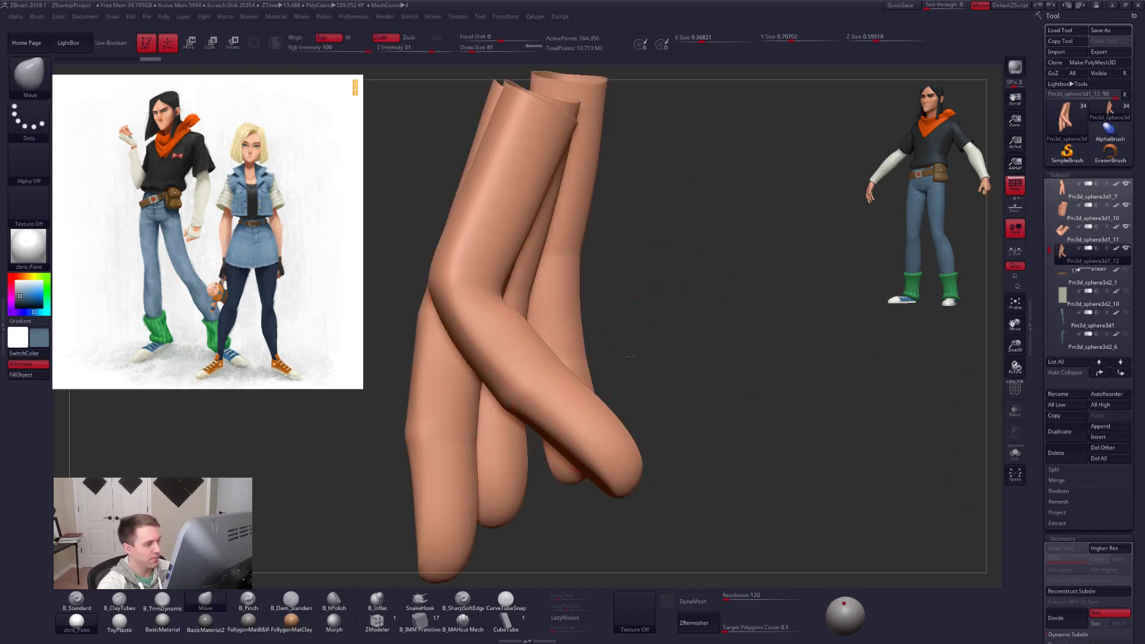
pyautogui.press('f')
pyautogui.press('f')
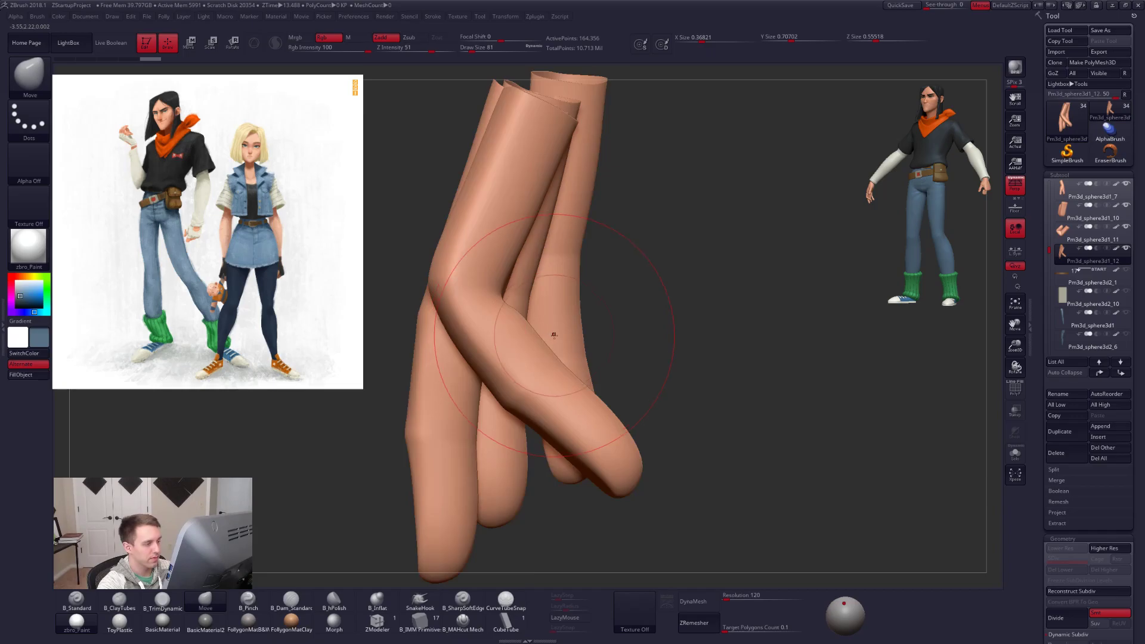
pyautogui.moveTo(580, 340); pyautogui.dragTo(545, 350, button='right')
pyautogui.hotkey('shift', 'z')
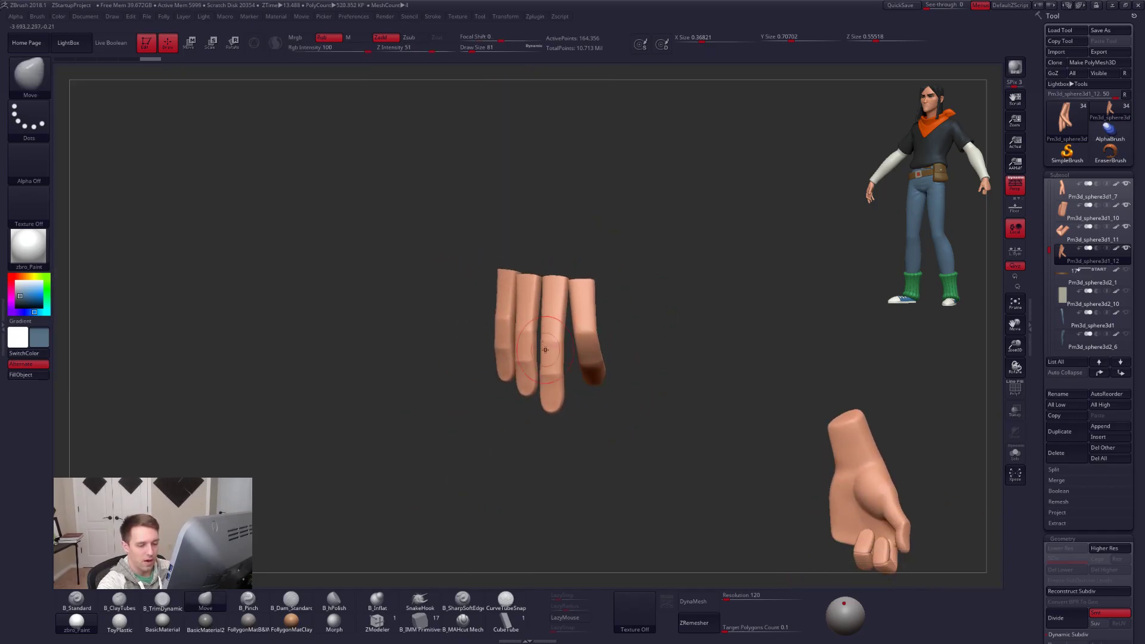
# Try inserting a hand mesh over the four fingers with the InsertHand brush and undo it.
pyautogui.press('b')
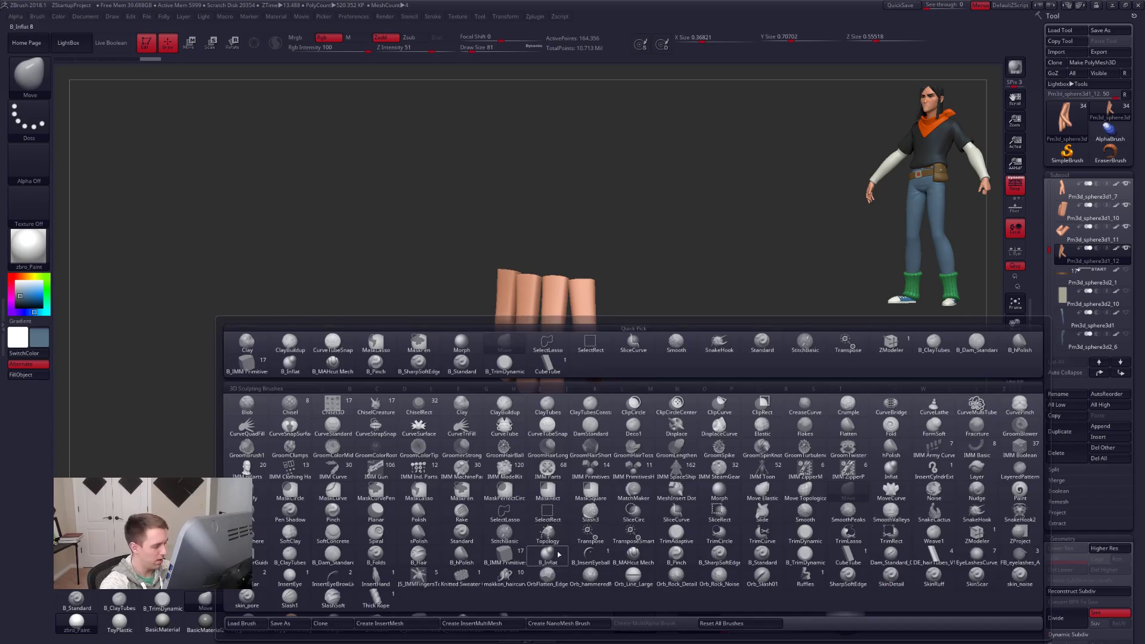
pyautogui.press('i')
pyautogui.click(379, 583)
pyautogui.moveTo(566, 376)
pyautogui.mouseDown(button='right')
pyautogui.moveTo(631, 377)
pyautogui.moveTo(564, 377)
pyautogui.moveTo(592, 378)
pyautogui.mouseUp(button='right')
pyautogui.keyDown('ctrl'); pyautogui.moveTo(592, 378); pyautogui.dragTo(599, 392, button='right'); pyautogui.keyUp('ctrl')
pyautogui.moveTo(605, 379); pyautogui.dragTo(602, 435)
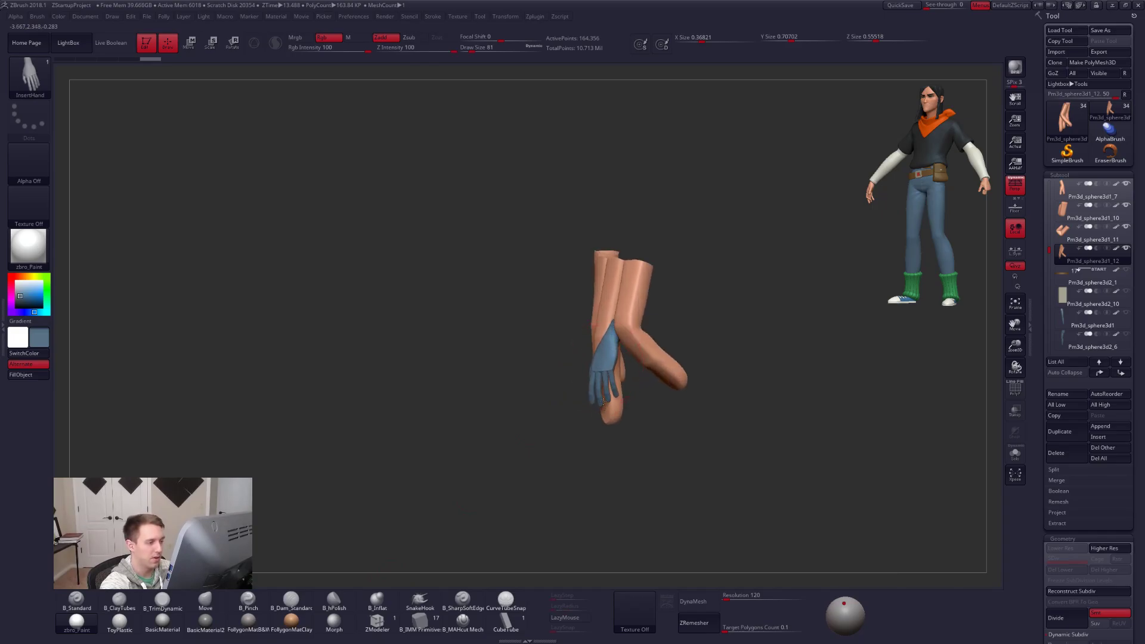
pyautogui.hotkey('ctrl', 'z')
# Swap the active colors, choose the FollygonMatB&P material, and insert a hand mesh among the four fingers.
pyautogui.press('v')
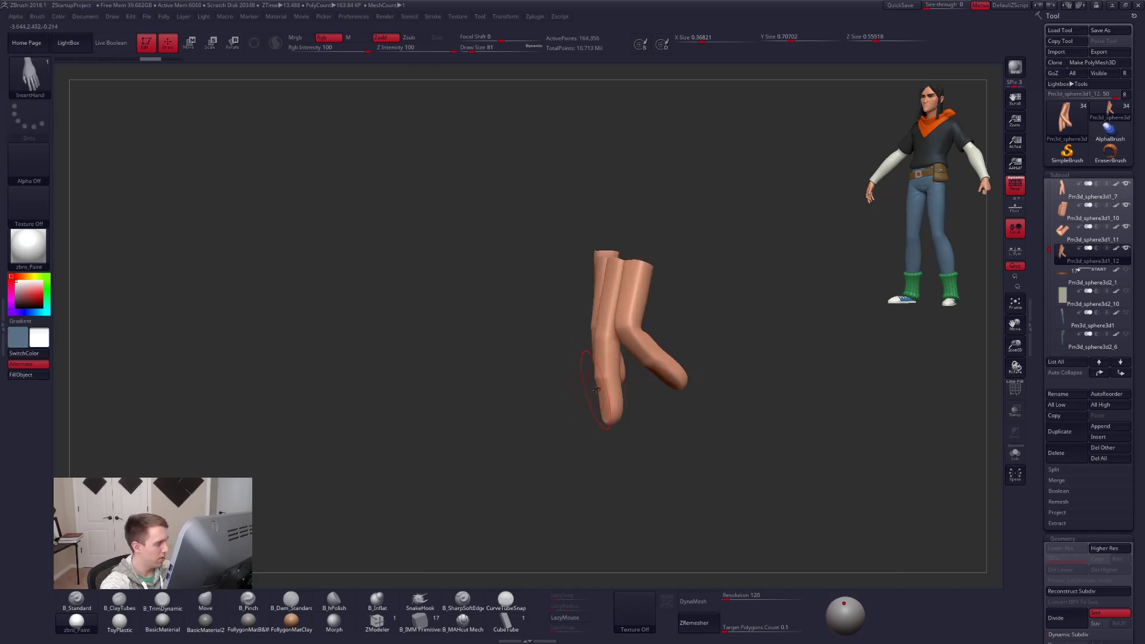
pyautogui.click(263, 625)
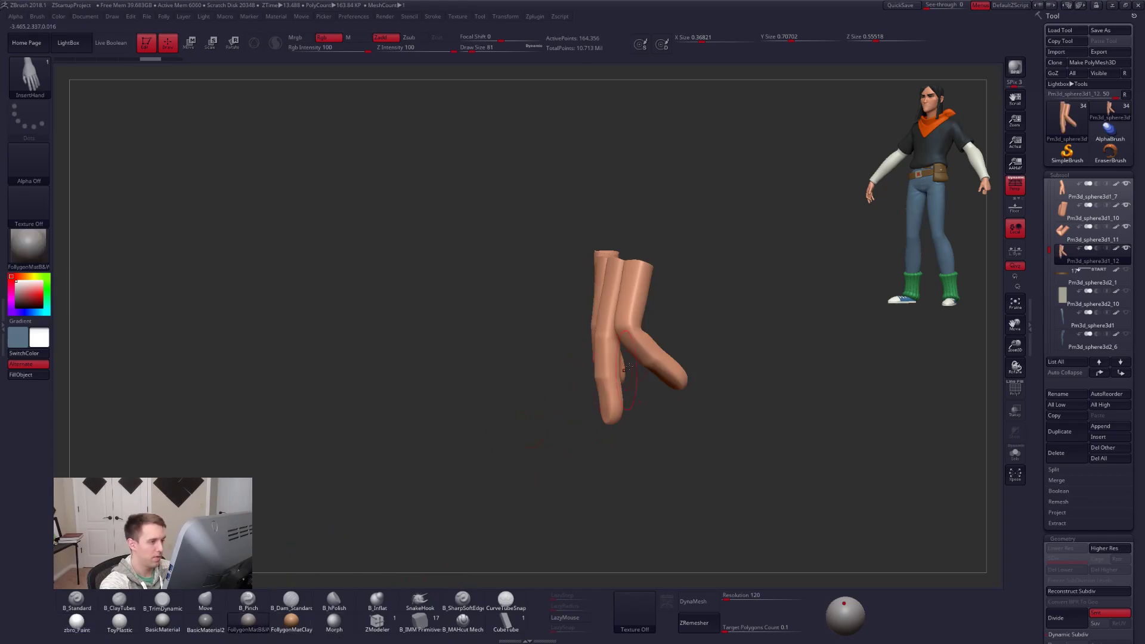
pyautogui.moveTo(608, 431); pyautogui.dragTo(628, 432)
pyautogui.moveTo(628, 433)
pyautogui.keyDown('ctrl'); pyautogui.mouseDown(button='right')
pyautogui.moveTo(618, 519)
pyautogui.moveTo(647, 417)
pyautogui.mouseUp(button='right'); pyautogui.keyUp('ctrl')
# Clear the mask, isolate the inserted hand from the four fingers, and examine its finger placement at draw size 18.
pyautogui.keyDown('ctrl'); pyautogui.click(748, 321); pyautogui.keyUp('ctrl')
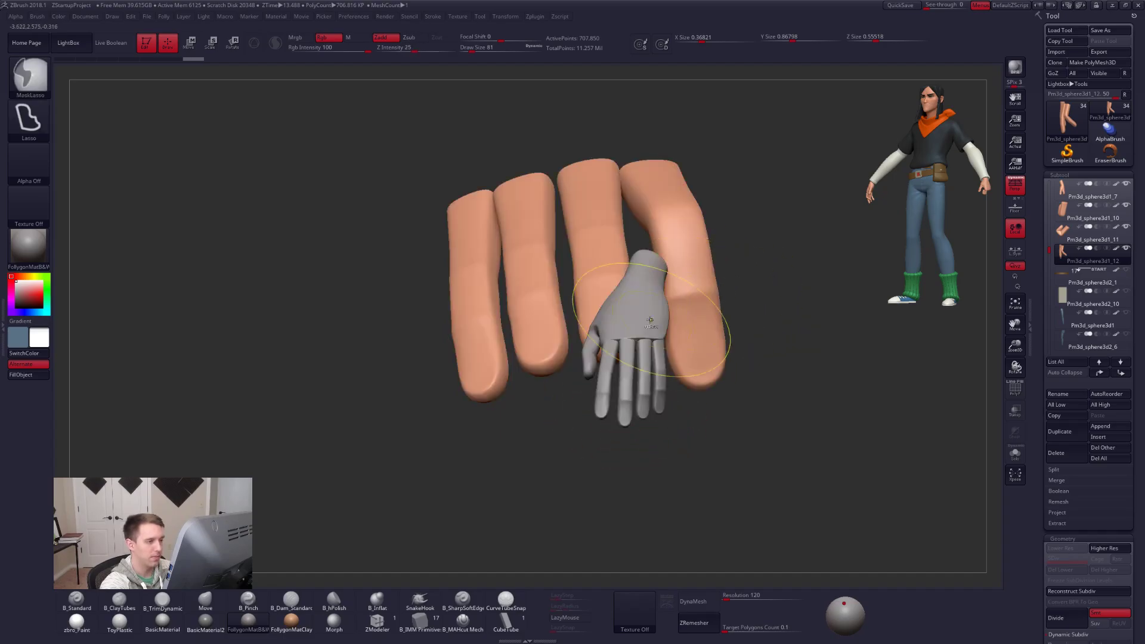
pyautogui.keyDown('ctrl'); pyautogui.keyDown('shift'); pyautogui.click(642, 329); pyautogui.keyUp('shift'); pyautogui.keyUp('ctrl')
pyautogui.keyDown('ctrl'); pyautogui.keyDown('shift'); pyautogui.click(645, 332); pyautogui.keyUp('shift'); pyautogui.keyUp('ctrl')
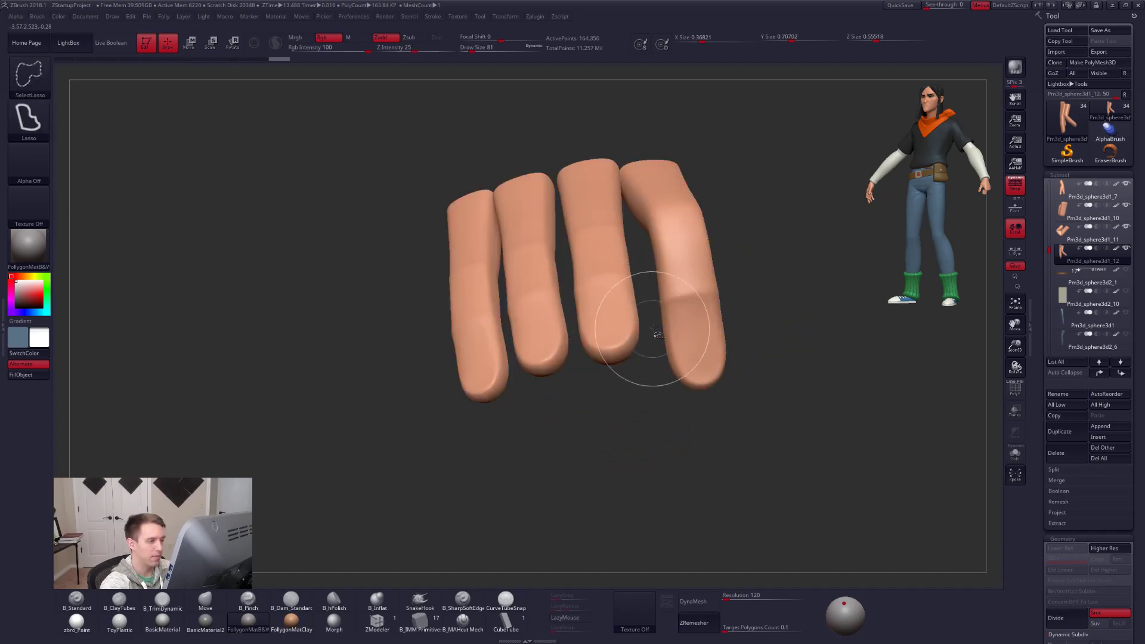
pyautogui.keyDown('ctrl'); pyautogui.keyDown('shift'); pyautogui.moveTo(752, 292); pyautogui.dragTo(798, 291); pyautogui.keyUp('shift'); pyautogui.keyUp('ctrl')
pyautogui.moveTo(677, 379)
pyautogui.keyDown('ctrl'); pyautogui.mouseDown(button='right')
pyautogui.moveTo(770, 462)
pyautogui.moveTo(825, 468)
pyautogui.moveTo(848, 446)
pyautogui.moveTo(877, 472)
pyautogui.moveTo(820, 444)
pyautogui.mouseUp(button='right'); pyautogui.keyUp('ctrl')
pyautogui.keyDown('ctrl'); pyautogui.keyDown('shift'); pyautogui.click(767, 453); pyautogui.keyUp('shift'); pyautogui.keyUp('ctrl')
pyautogui.press('space')
pyautogui.moveTo(820, 443); pyautogui.dragTo(815, 450)
pyautogui.moveTo(815, 453); pyautogui.dragTo(797, 478, button='right')
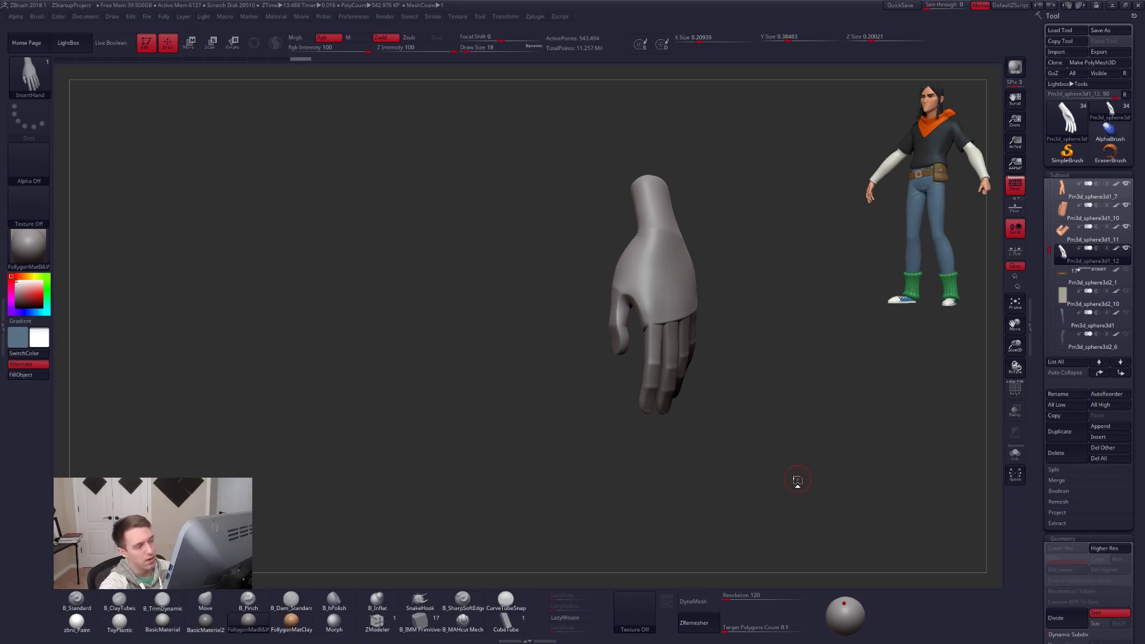
pyautogui.moveTo(800, 458); pyautogui.dragTo(779, 468)
# Undo the isolation and insertion of the hand mesh to restore the four-finger subtool.
pyautogui.hotkey('ctrl', 'z')
pyautogui.hotkey('ctrl', 'z')
pyautogui.hotkey('ctrl', 'z')
pyautogui.hotkey('ctrl', 'z')
pyautogui.hotkey('ctrl', 'z')
pyautogui.hotkey('ctrl', 'z')
pyautogui.keyDown('alt'); pyautogui.moveTo(795, 490); pyautogui.dragTo(713, 480); pyautogui.keyUp('alt')
pyautogui.hotkey('ctrl', 'z')
pyautogui.hotkey('ctrl', 'z')
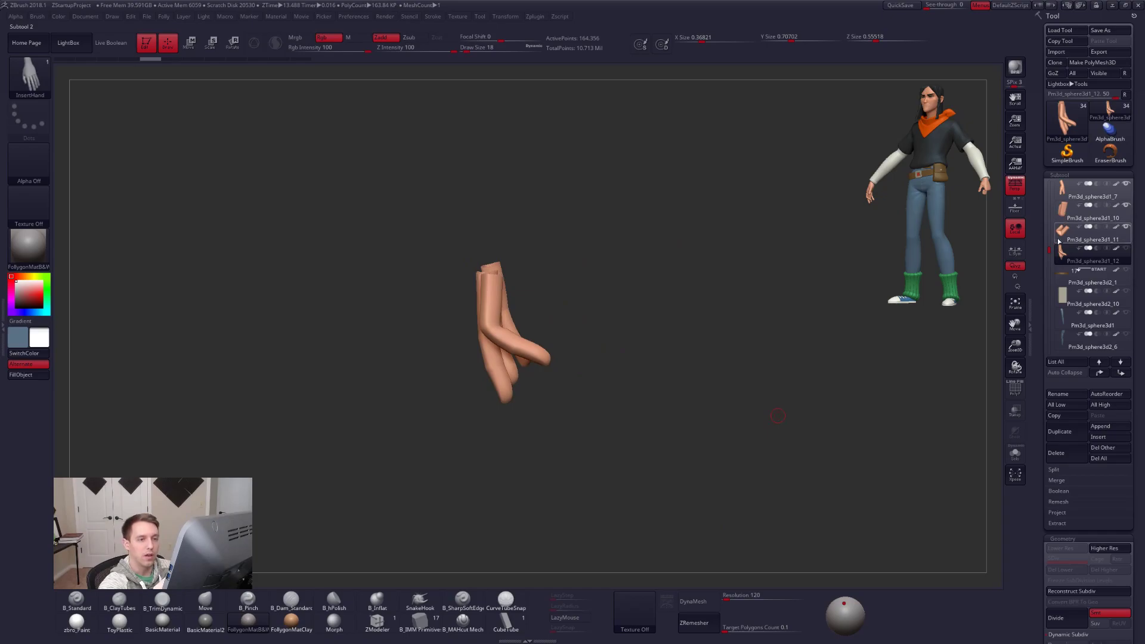
# Return to the hand subtool, frame it from the back, and select the middle finger subtool Pm3d_sphere3d1_11.
pyautogui.click(1063, 194)
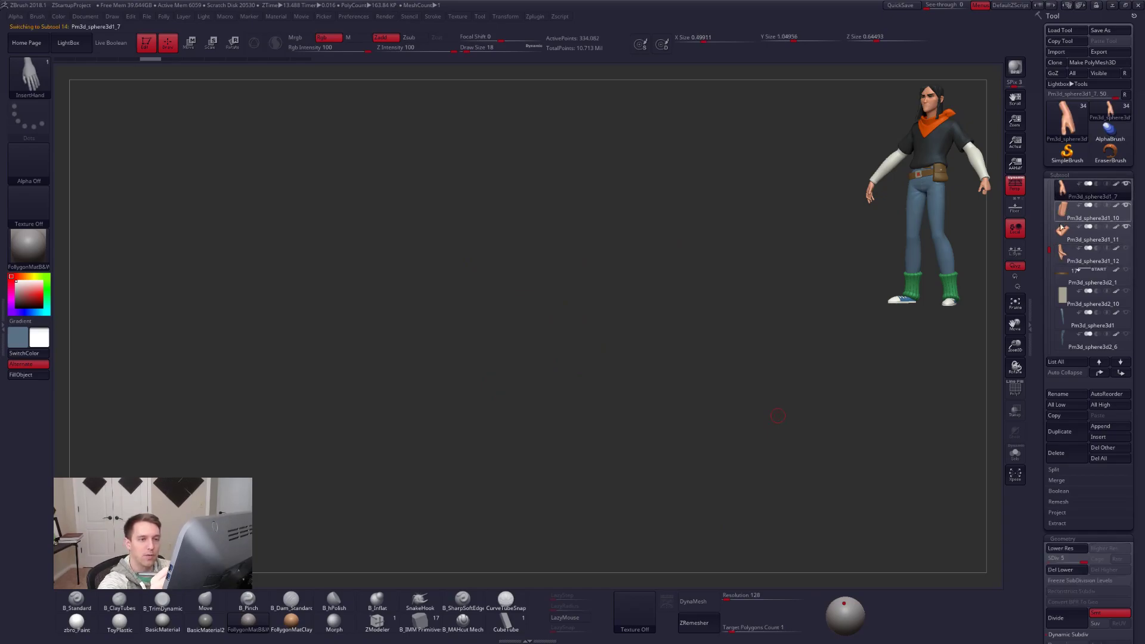
pyautogui.hotkey('alt', 's')
pyautogui.press('f')
pyautogui.press('f')
pyautogui.press('f')
pyautogui.press('f')
pyautogui.keyDown('ctrl'); pyautogui.moveTo(587, 389); pyautogui.dragTo(603, 333, button='right'); pyautogui.keyUp('ctrl')
pyautogui.moveTo(658, 420); pyautogui.dragTo(695, 479, button='right')
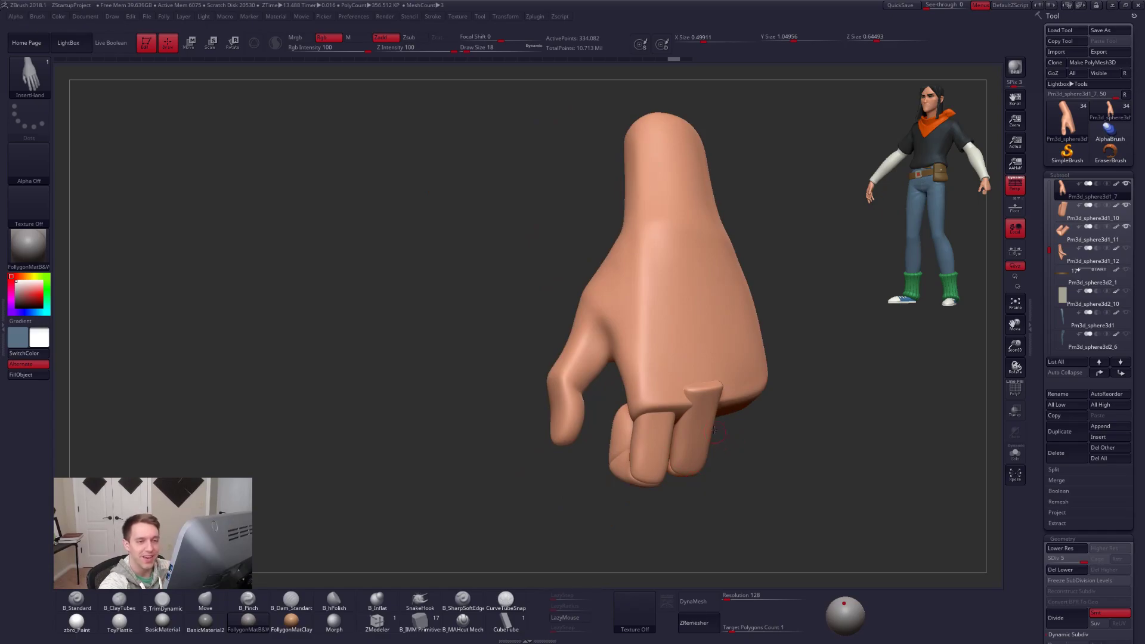
pyautogui.moveTo(734, 441); pyautogui.dragTo(767, 381, button='right')
pyautogui.click(1063, 232)
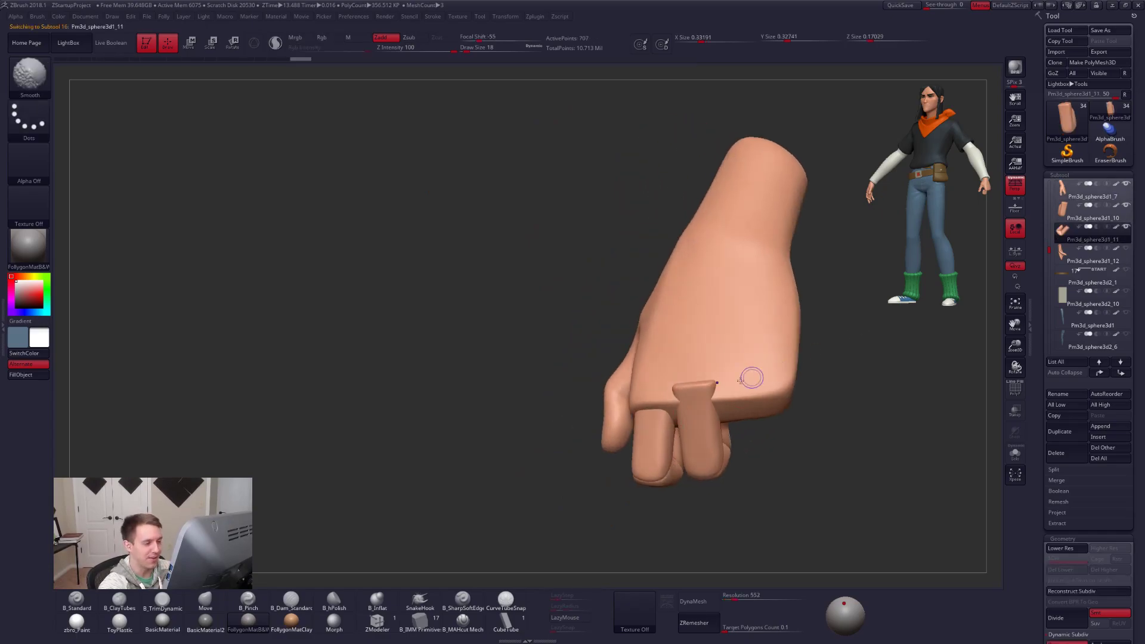
# Rotate the middle finger and reposition its base at the hand's knuckle edge.
pyautogui.moveTo(686, 393); pyautogui.dragTo(692, 469, button='right')
pyautogui.hotkey('shift', 'z')
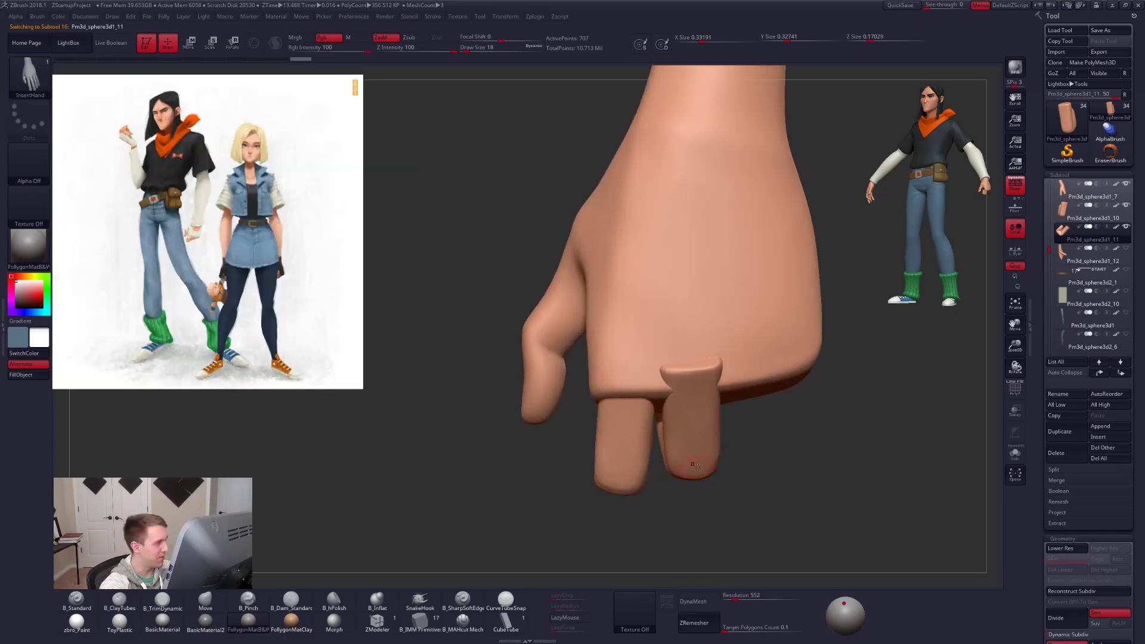
pyautogui.press('r')
pyautogui.moveTo(686, 390); pyautogui.dragTo(689, 523)
pyautogui.moveTo(687, 456); pyautogui.dragTo(686, 457)
pyautogui.press('w')
pyautogui.press('q')
# Isolate the index finger subtool and adjust its curled shape with the Move brush.
pyautogui.moveTo(659, 456)
pyautogui.mouseDown(button='right')
pyautogui.moveTo(729, 452)
pyautogui.moveTo(731, 473)
pyautogui.moveTo(699, 490)
pyautogui.moveTo(720, 497)
pyautogui.mouseUp(button='right')
pyautogui.keyDown('alt'); pyautogui.click(688, 447); pyautogui.keyUp('alt')
pyautogui.hotkey('alt', 's')
pyautogui.hotkey('shift', 'f')
pyautogui.hotkey('shift', 'f')
pyautogui.hotkey('shift', 'f')
pyautogui.hotkey('shift', 'f')
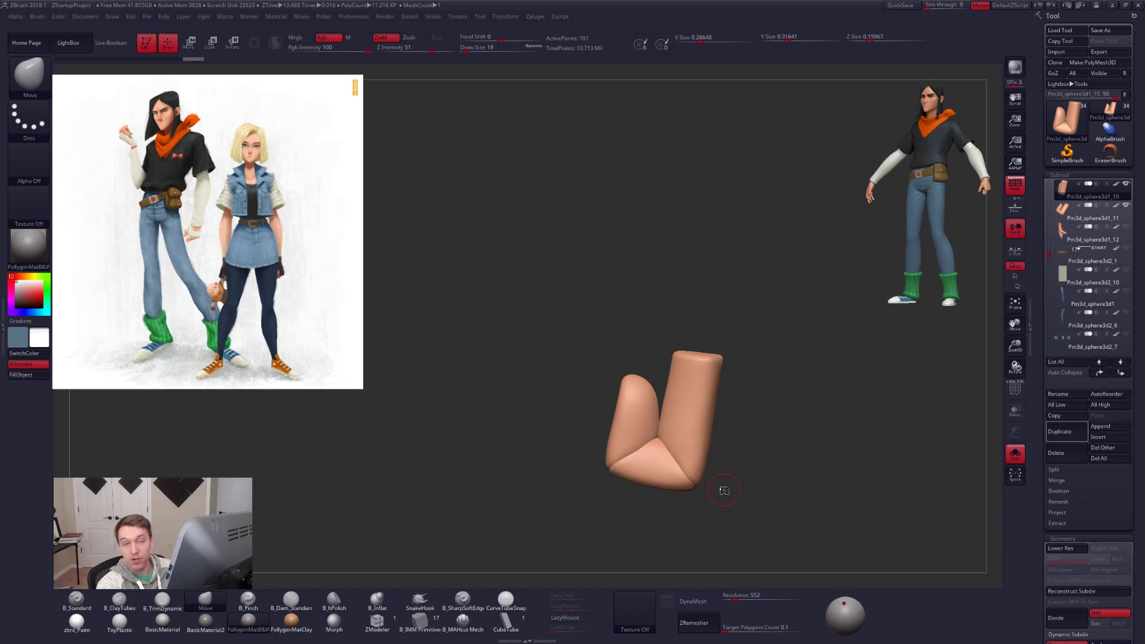
pyautogui.keyDown('alt'); pyautogui.moveTo(724, 490); pyautogui.dragTo(758, 470); pyautogui.keyUp('alt')
pyautogui.press('space')
pyautogui.moveTo(694, 448)
pyautogui.mouseDown()
pyautogui.moveTo(696, 458)
pyautogui.moveTo(798, 472)
pyautogui.moveTo(764, 467)
pyautogui.moveTo(773, 465)
pyautogui.moveTo(780, 475)
pyautogui.moveTo(759, 467)
pyautogui.moveTo(743, 477)
pyautogui.mouseUp()
pyautogui.press('space')
pyautogui.click(707, 459)
# Duplicate the middle finger subtool and move the copy beside it as the ring finger.
pyautogui.keyDown('alt'); pyautogui.click(755, 466); pyautogui.keyUp('alt')
pyautogui.press('space')
pyautogui.press('space')
pyautogui.moveTo(749, 478)
pyautogui.keyDown('ctrl'); pyautogui.mouseDown(button='right')
pyautogui.moveTo(740, 468)
pyautogui.moveTo(785, 470)
pyautogui.mouseUp(button='right'); pyautogui.keyUp('ctrl')
pyautogui.moveTo(786, 470); pyautogui.dragTo(685, 496)
pyautogui.click(1065, 432)
pyautogui.keyDown('ctrl'); pyautogui.moveTo(685, 496); pyautogui.dragTo(687, 507, button='right'); pyautogui.keyUp('ctrl')
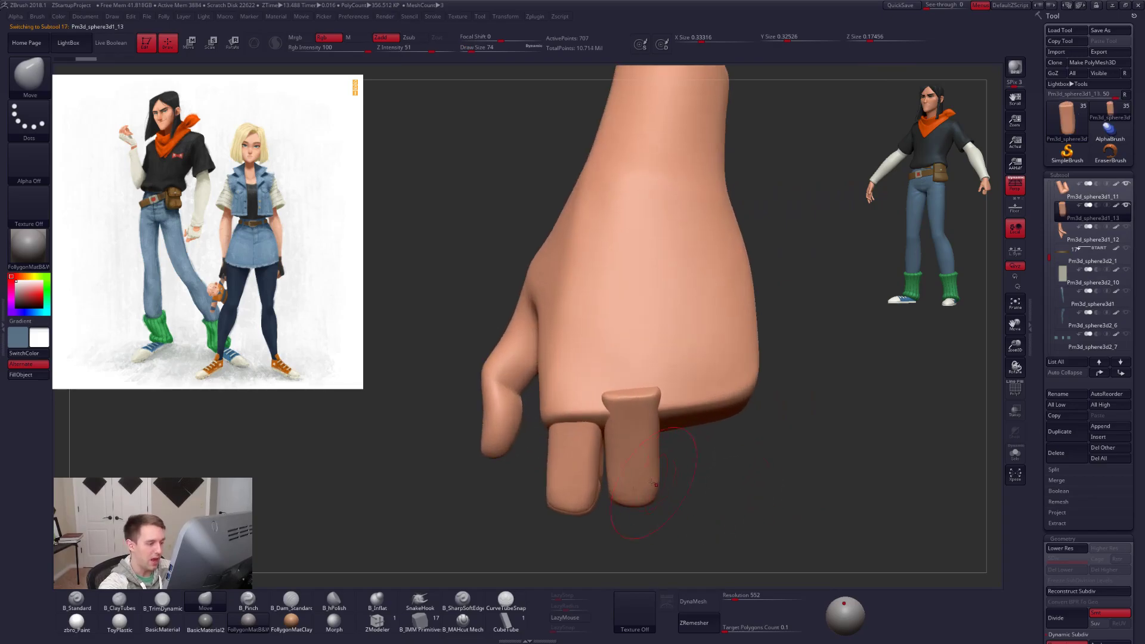
pyautogui.press('w')
pyautogui.moveTo(621, 464)
pyautogui.mouseDown()
pyautogui.moveTo(747, 461)
pyautogui.moveTo(728, 468)
pyautogui.moveTo(692, 448)
pyautogui.mouseUp()
pyautogui.press('q')
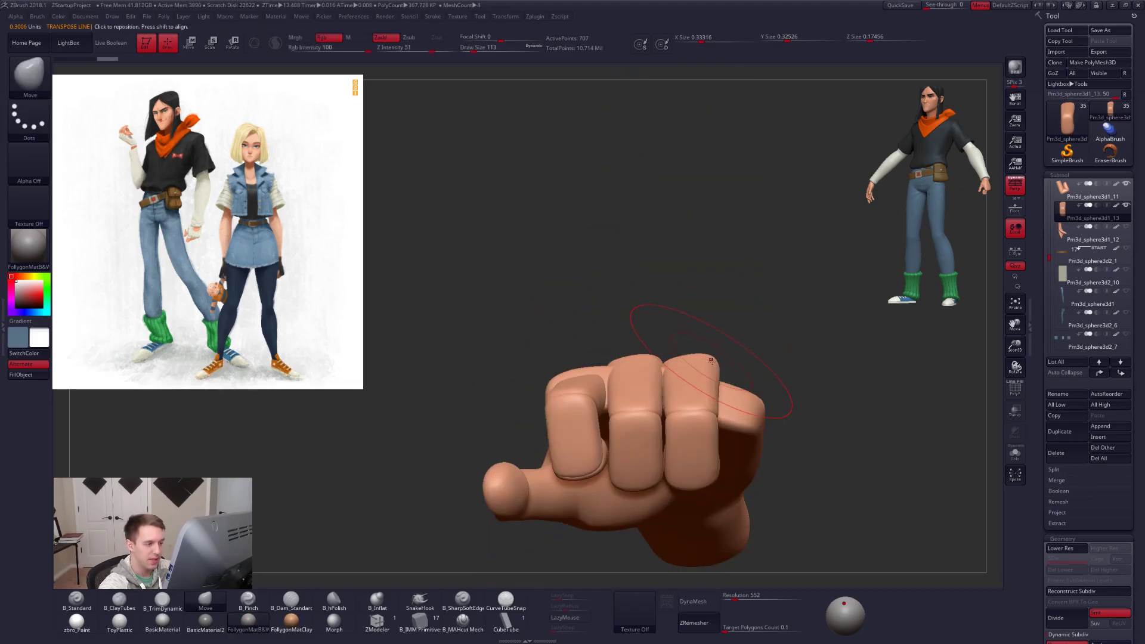
# Reshape the ring finger's knuckle and sides with the Move brush at draw size 113.
pyautogui.press('e')
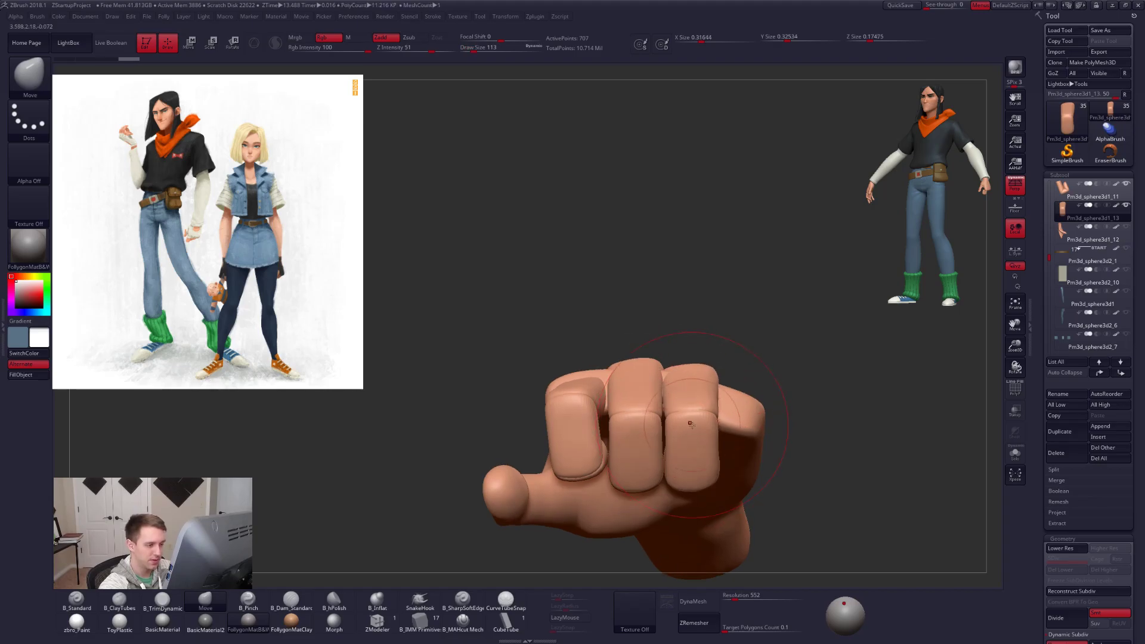
pyautogui.moveTo(656, 422)
pyautogui.mouseDown()
pyautogui.moveTo(832, 445)
pyautogui.moveTo(824, 392)
pyautogui.mouseUp()
pyautogui.moveTo(754, 397); pyautogui.dragTo(720, 460)
pyautogui.moveTo(726, 426); pyautogui.dragTo(745, 411, button='right')
# Rotate the ring finger into line with the hand's knuckle edge and scale it down slightly.
pyautogui.press('r')
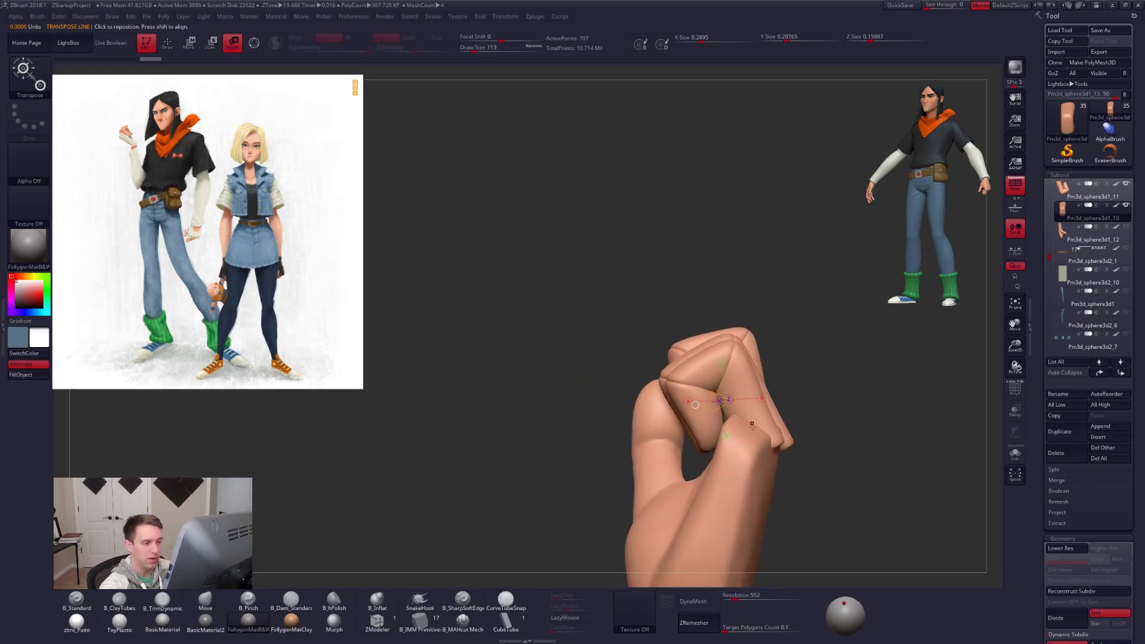
pyautogui.moveTo(745, 411); pyautogui.dragTo(693, 288)
pyautogui.moveTo(693, 288); pyautogui.dragTo(651, 319)
pyautogui.moveTo(662, 411); pyautogui.dragTo(835, 465, button='right')
pyautogui.keyDown('alt'); pyautogui.moveTo(835, 465); pyautogui.dragTo(651, 408, button='right'); pyautogui.keyUp('alt')
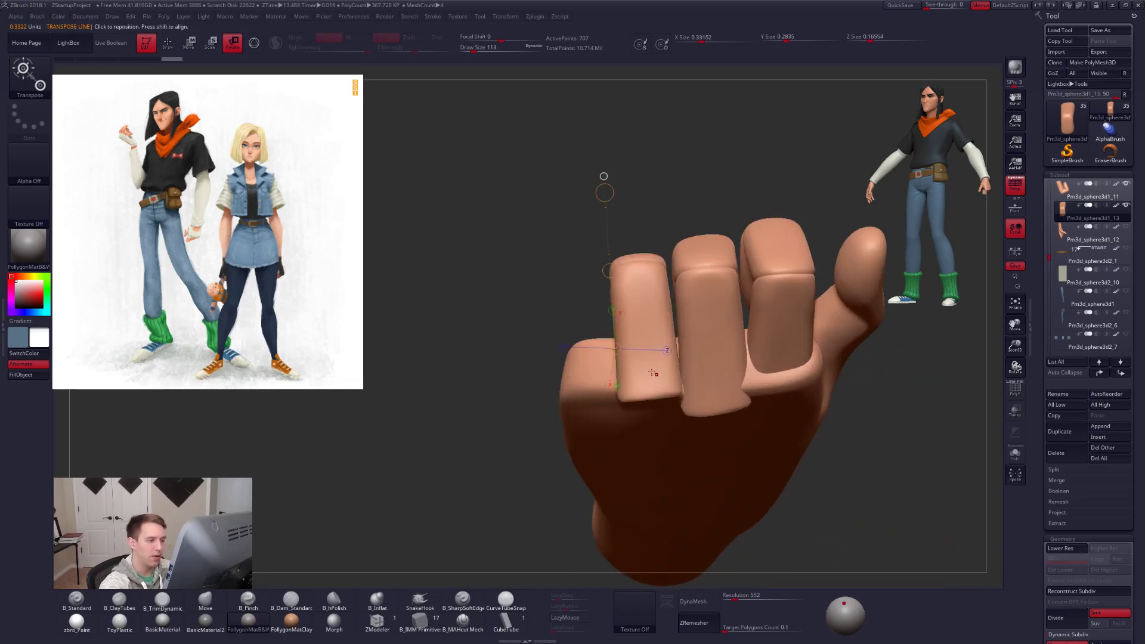
pyautogui.moveTo(648, 402); pyautogui.dragTo(632, 207)
pyautogui.moveTo(640, 305); pyautogui.dragTo(651, 327)
pyautogui.moveTo(653, 329); pyautogui.dragTo(811, 481, button='right')
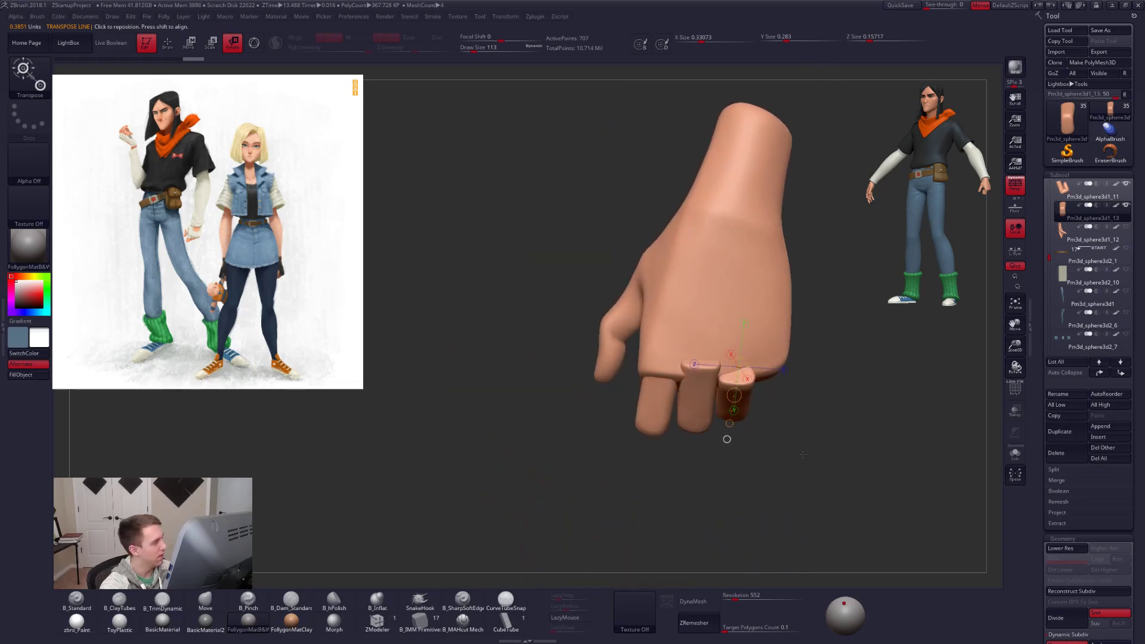
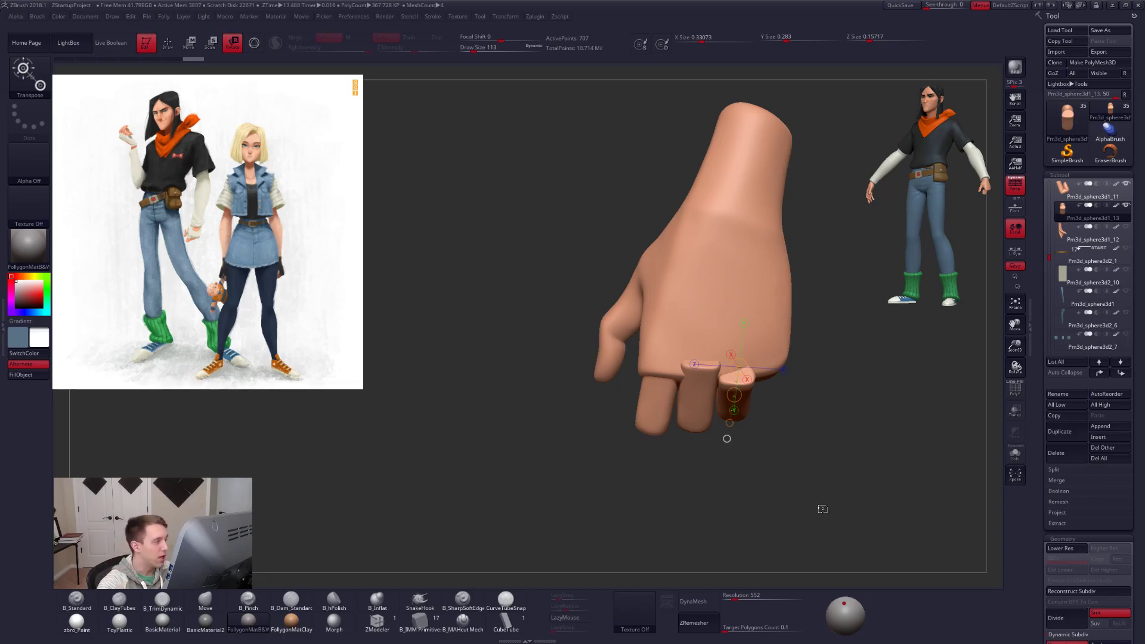
pyautogui.moveTo(834, 457); pyautogui.dragTo(771, 479)
pyautogui.keyDown('ctrl'); pyautogui.moveTo(765, 469); pyautogui.dragTo(767, 481, button='right'); pyautogui.keyUp('ctrl')
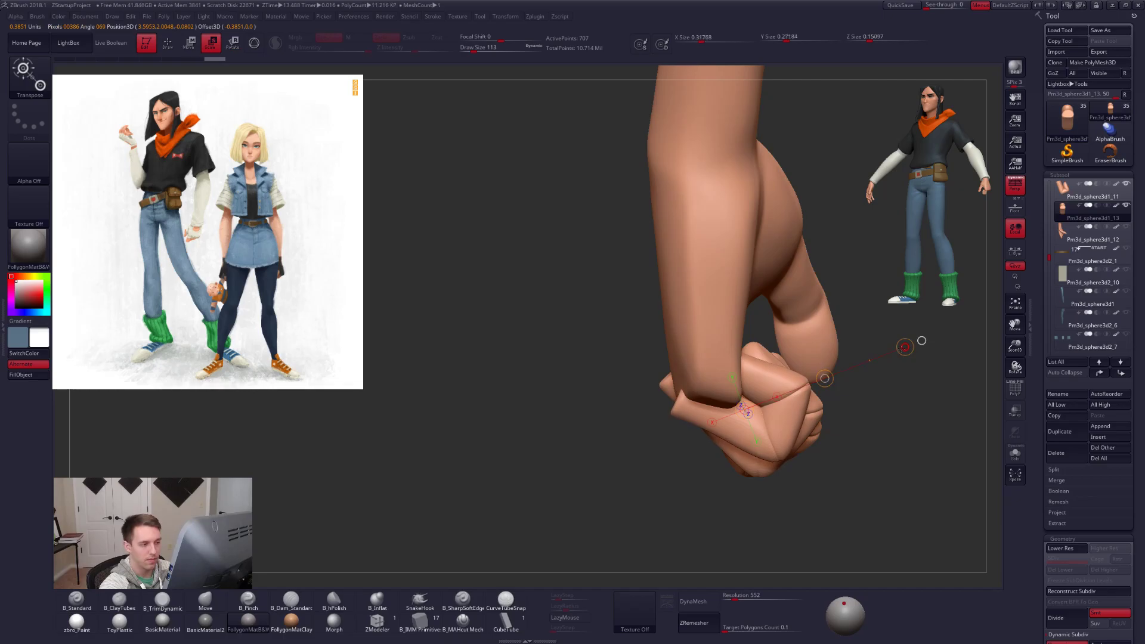
# Duplicate the ring finger, move the copy to the pinky position, and scale it down.
pyautogui.click(1061, 438)
pyautogui.moveTo(667, 373); pyautogui.dragTo(794, 482, button='right')
pyautogui.moveTo(793, 482)
pyautogui.mouseDown()
pyautogui.moveTo(665, 444)
pyautogui.moveTo(770, 440)
pyautogui.moveTo(784, 417)
pyautogui.moveTo(780, 352)
pyautogui.moveTo(767, 351)
pyautogui.mouseUp()
pyautogui.press('w')
pyautogui.click(770, 417)
pyautogui.press('e')
pyautogui.press('r')
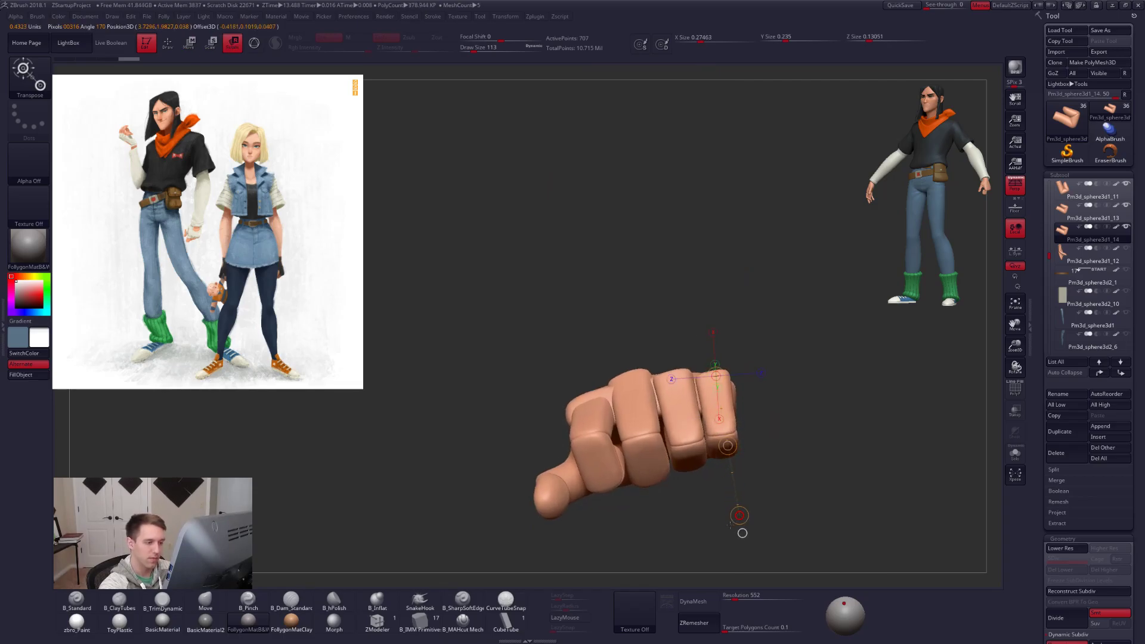
# Rotate the pinky to follow the curl of the other fingers and shift it against the hand.
pyautogui.moveTo(723, 528); pyautogui.dragTo(704, 443)
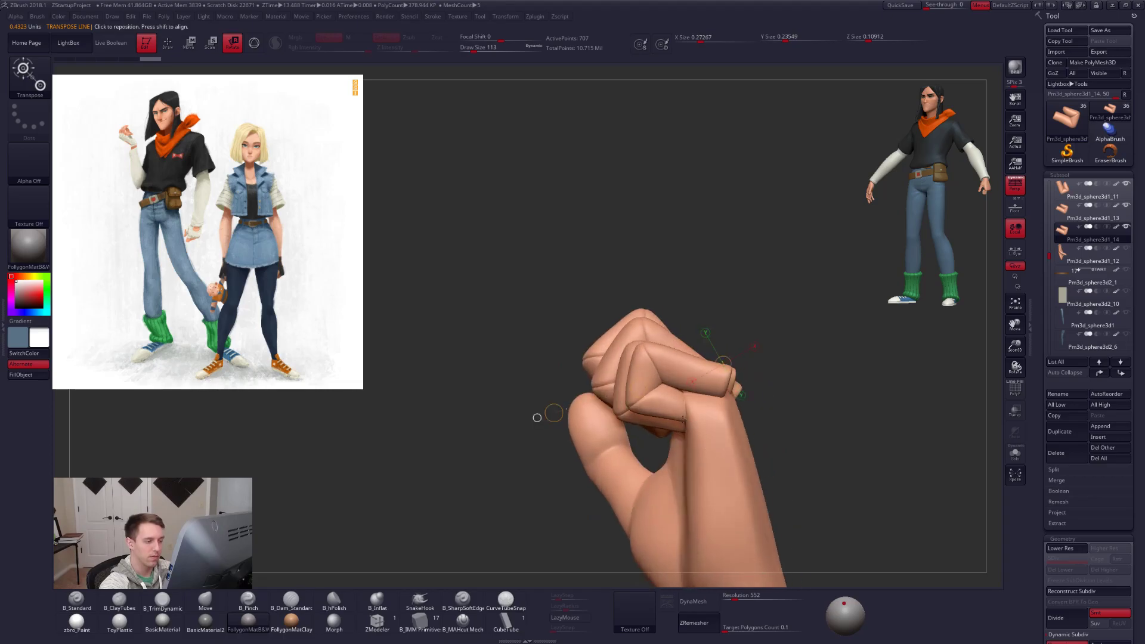
pyautogui.press('w')
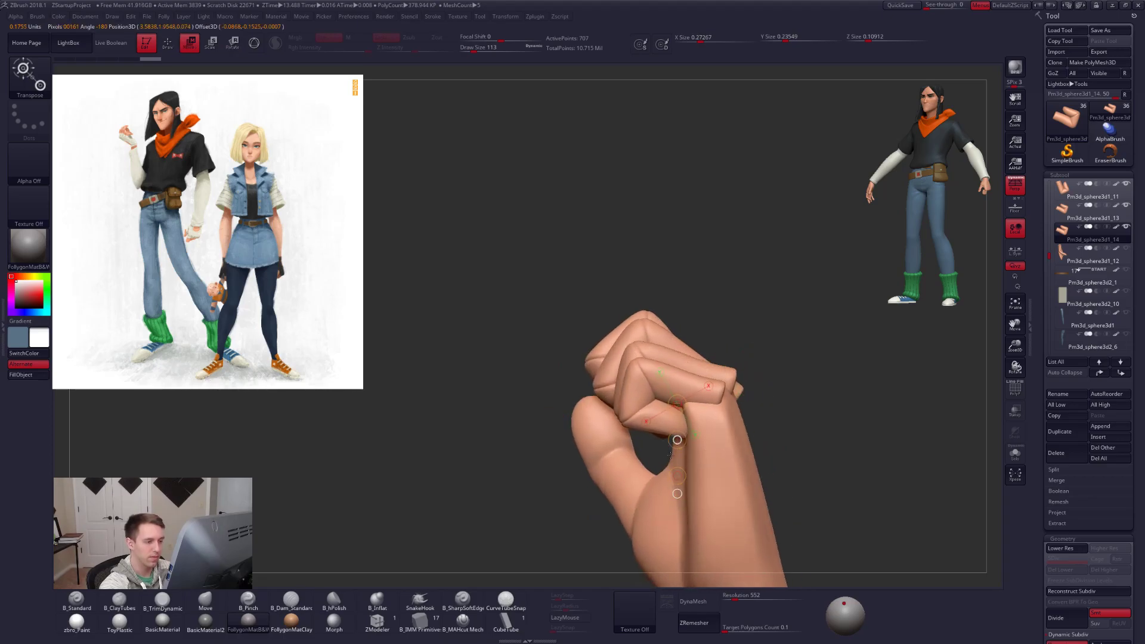
pyautogui.moveTo(671, 457); pyautogui.dragTo(649, 406)
# Select and rotate the ring finger to fit between its neighbours, and set the Move brush's draw size to 61.
pyautogui.keyDown('alt'); pyautogui.click(649, 404); pyautogui.keyUp('alt')
pyautogui.moveTo(648, 434); pyautogui.dragTo(650, 402, button='right')
pyautogui.press('r')
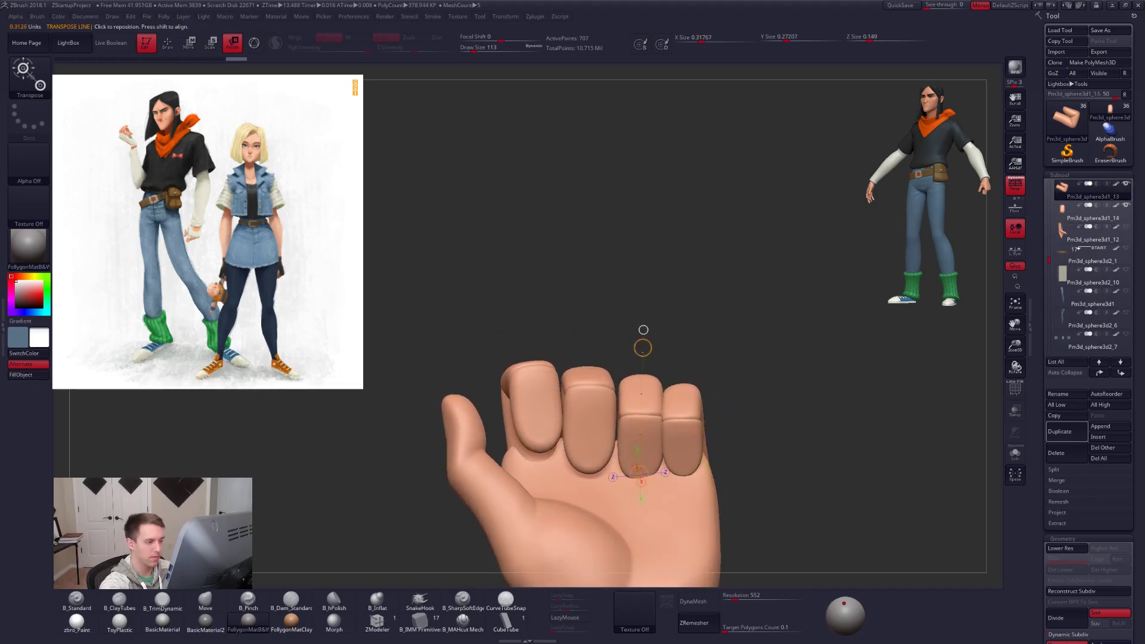
pyautogui.moveTo(687, 436)
pyautogui.mouseDown(button='right')
pyautogui.moveTo(737, 495)
pyautogui.moveTo(734, 528)
pyautogui.moveTo(725, 489)
pyautogui.moveTo(719, 556)
pyautogui.moveTo(745, 490)
pyautogui.moveTo(815, 493)
pyautogui.moveTo(776, 492)
pyautogui.moveTo(786, 477)
pyautogui.moveTo(765, 500)
pyautogui.moveTo(764, 481)
pyautogui.moveTo(670, 462)
pyautogui.moveTo(696, 415)
pyautogui.moveTo(672, 403)
pyautogui.mouseUp(button='right')
pyautogui.press('q')
pyautogui.rightClick(673, 403)
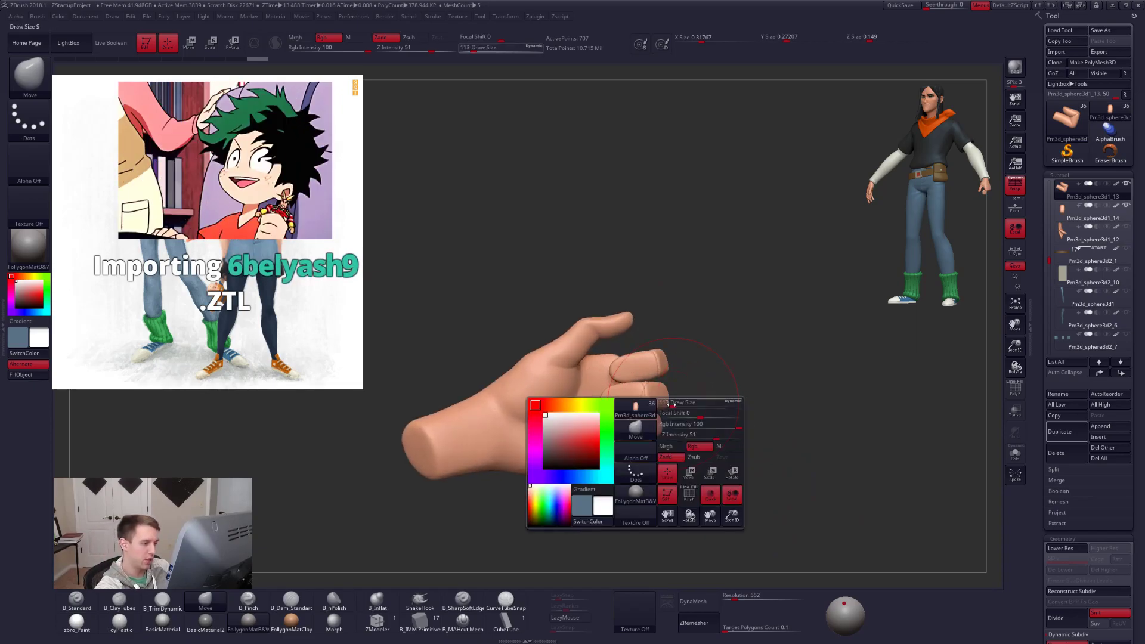
pyautogui.moveTo(673, 405); pyautogui.dragTo(668, 404)
pyautogui.moveTo(710, 439); pyautogui.dragTo(682, 432, button='right')
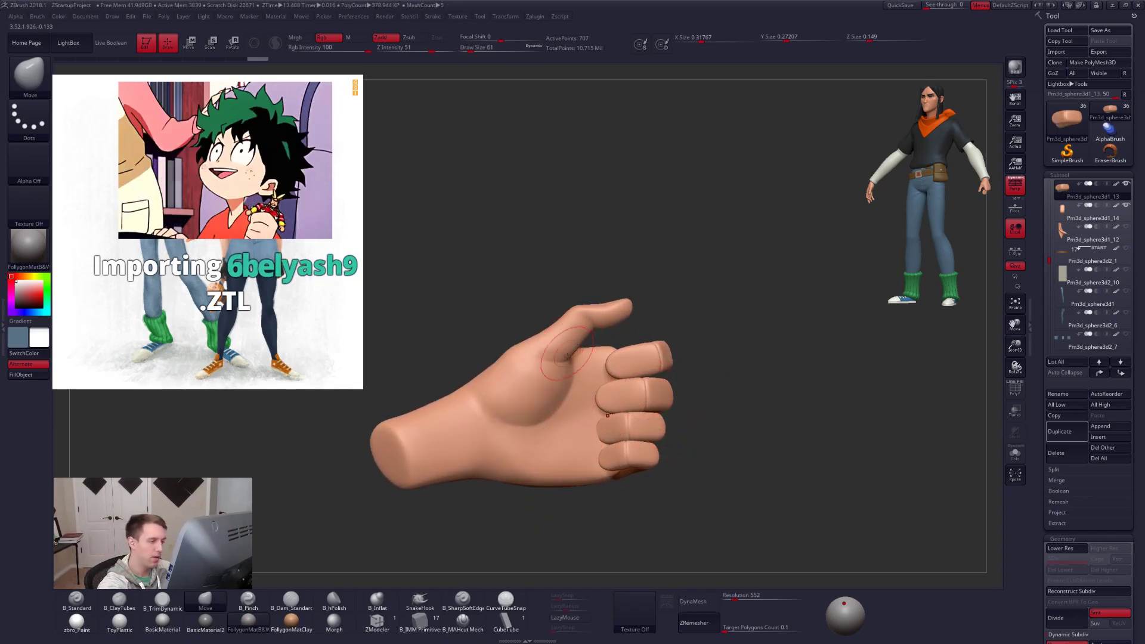
# Try outlining a lasso mask across the thumb tip and the curled fingers.
pyautogui.moveTo(571, 504)
pyautogui.keyDown('ctrl'); pyautogui.mouseDown()
pyautogui.moveTo(577, 271)
pyautogui.moveTo(774, 243)
pyautogui.moveTo(841, 280)
pyautogui.moveTo(833, 315)
pyautogui.moveTo(625, 309)
pyautogui.mouseUp(); pyautogui.keyUp('ctrl')
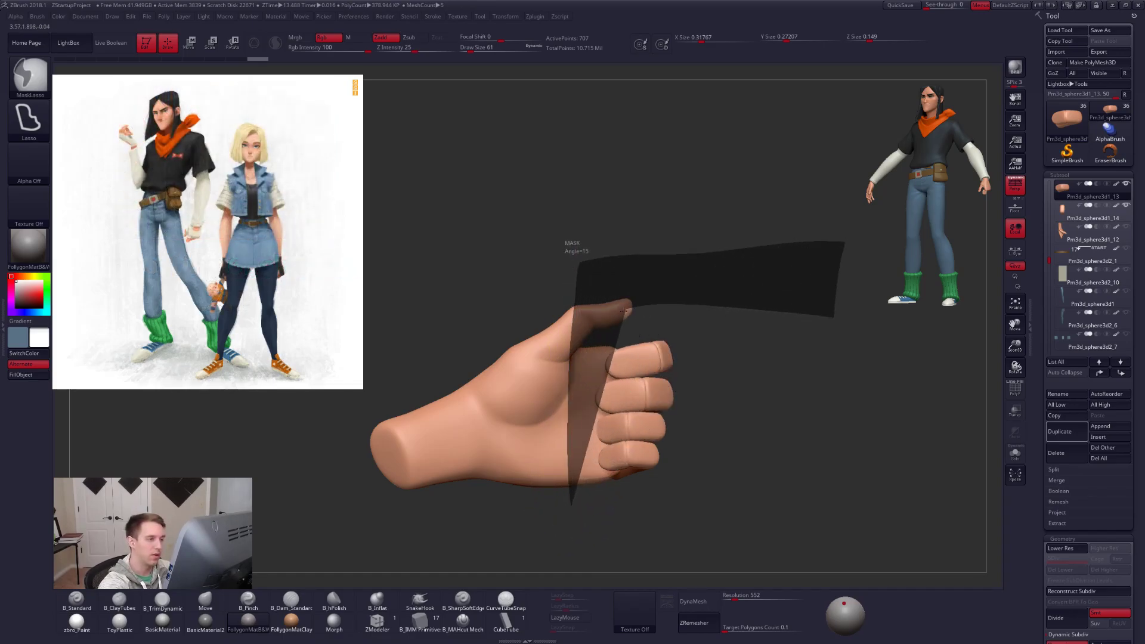
pyautogui.keyDown('ctrl'); pyautogui.moveTo(629, 364); pyautogui.dragTo(631, 530); pyautogui.keyUp('ctrl')
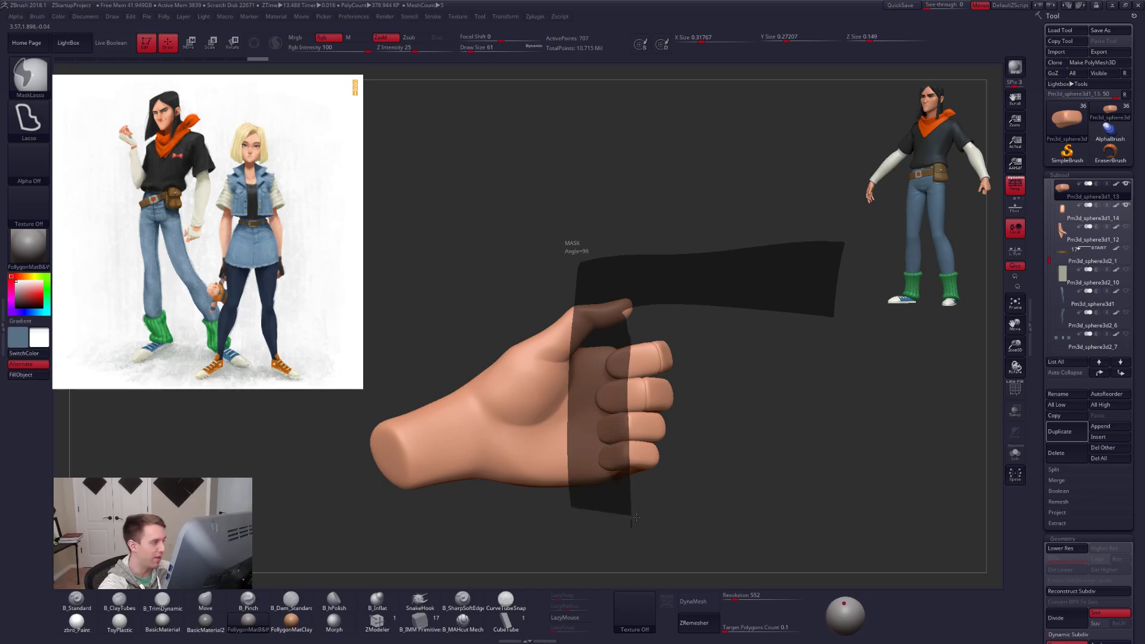
pyautogui.keyDown('ctrl'); pyautogui.moveTo(634, 521); pyautogui.dragTo(632, 524); pyautogui.keyUp('ctrl')
# Select the index finger and rotate it to adjust its angle against the palm.
pyautogui.moveTo(726, 499)
pyautogui.mouseDown()
pyautogui.moveTo(774, 458)
pyautogui.moveTo(774, 470)
pyautogui.moveTo(790, 466)
pyautogui.mouseUp()
pyautogui.keyDown('alt'); pyautogui.click(695, 362); pyautogui.keyUp('alt')
pyautogui.moveTo(695, 363); pyautogui.dragTo(686, 405, button='right')
pyautogui.hotkey('shift', 'f')
pyautogui.hotkey('shift', 'f')
pyautogui.press('r')
pyautogui.moveTo(633, 358); pyautogui.dragTo(766, 360)
pyautogui.moveTo(823, 405); pyautogui.dragTo(725, 415)
# Select the middle finger, scale it down slightly, and move it into place beside the index finger.
pyautogui.keyDown('alt'); pyautogui.click(719, 418); pyautogui.keyUp('alt')
pyautogui.press('q')
pyautogui.moveTo(602, 414); pyautogui.dragTo(735, 426)
pyautogui.press('e')
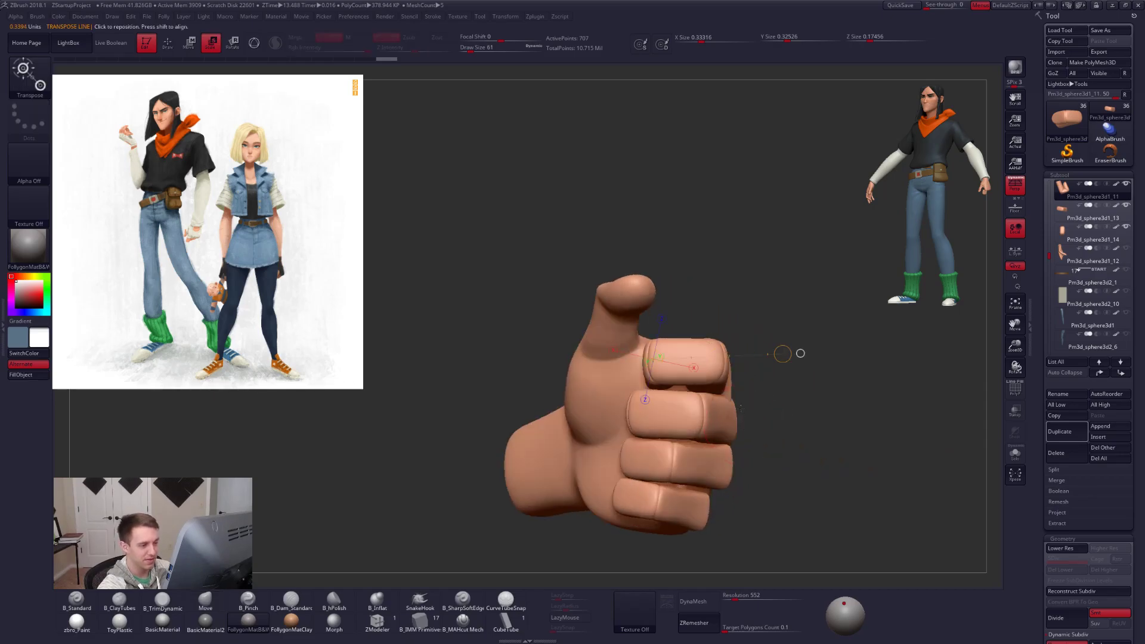
pyautogui.hotkey('shift', 'f')
pyautogui.moveTo(709, 290); pyautogui.dragTo(710, 291)
pyautogui.hotkey('shift', 'f')
pyautogui.moveTo(763, 334); pyautogui.dragTo(805, 334)
pyautogui.press('w')
pyautogui.moveTo(680, 436)
pyautogui.mouseDown()
pyautogui.moveTo(679, 507)
pyautogui.moveTo(679, 465)
pyautogui.mouseUp()
# Select the pinky from the side of the hand and rotate it into a tighter curl angle.
pyautogui.press('q')
pyautogui.moveTo(680, 468)
pyautogui.mouseDown(button='right')
pyautogui.moveTo(731, 474)
pyautogui.moveTo(724, 441)
pyautogui.moveTo(787, 495)
pyautogui.moveTo(811, 481)
pyautogui.mouseUp(button='right')
pyautogui.moveTo(730, 468); pyautogui.dragTo(777, 455, button='right')
pyautogui.moveTo(777, 455); pyautogui.dragTo(771, 448)
pyautogui.moveTo(772, 459); pyautogui.dragTo(719, 484, button='right')
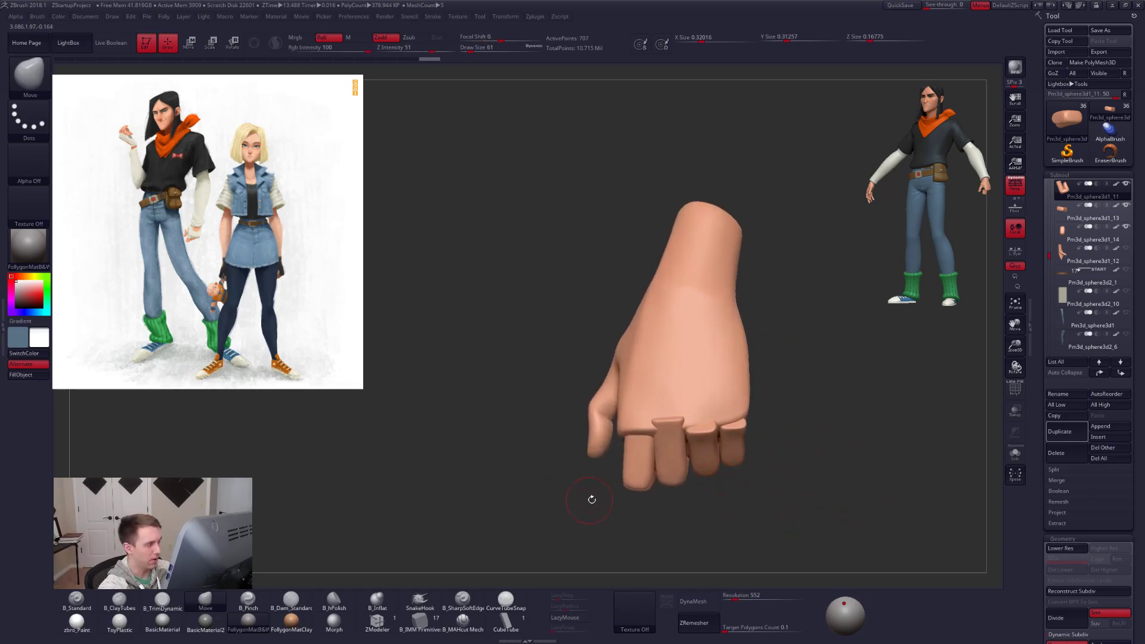
pyautogui.moveTo(746, 445); pyautogui.dragTo(691, 463, button='right')
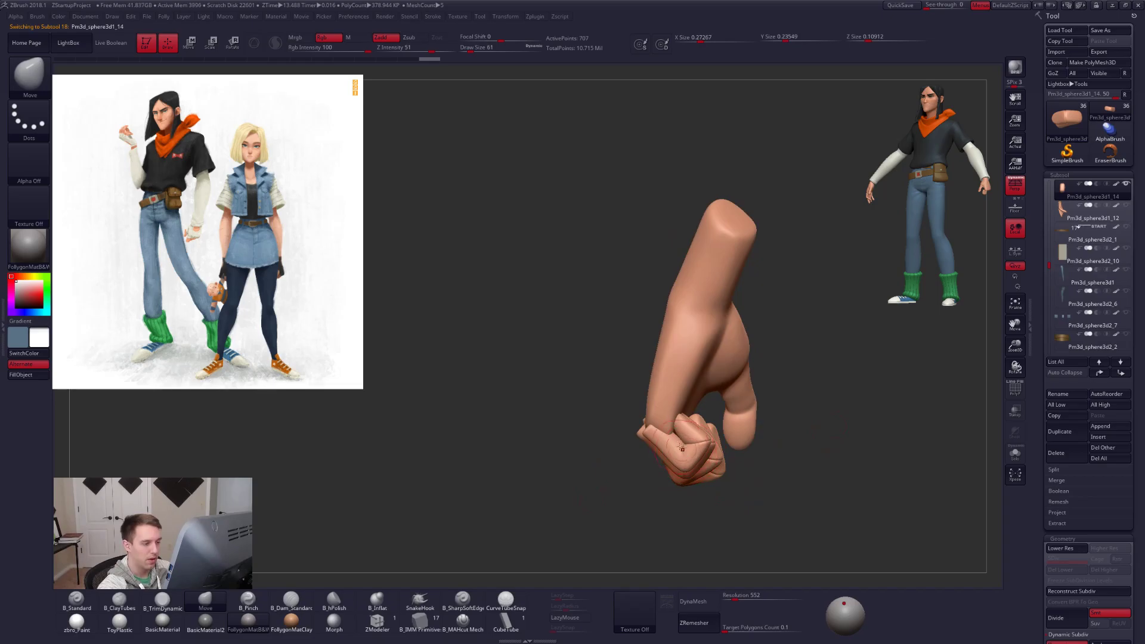
pyautogui.press('r')
pyautogui.moveTo(765, 498); pyautogui.dragTo(783, 504)
pyautogui.moveTo(782, 461); pyautogui.dragTo(773, 451)
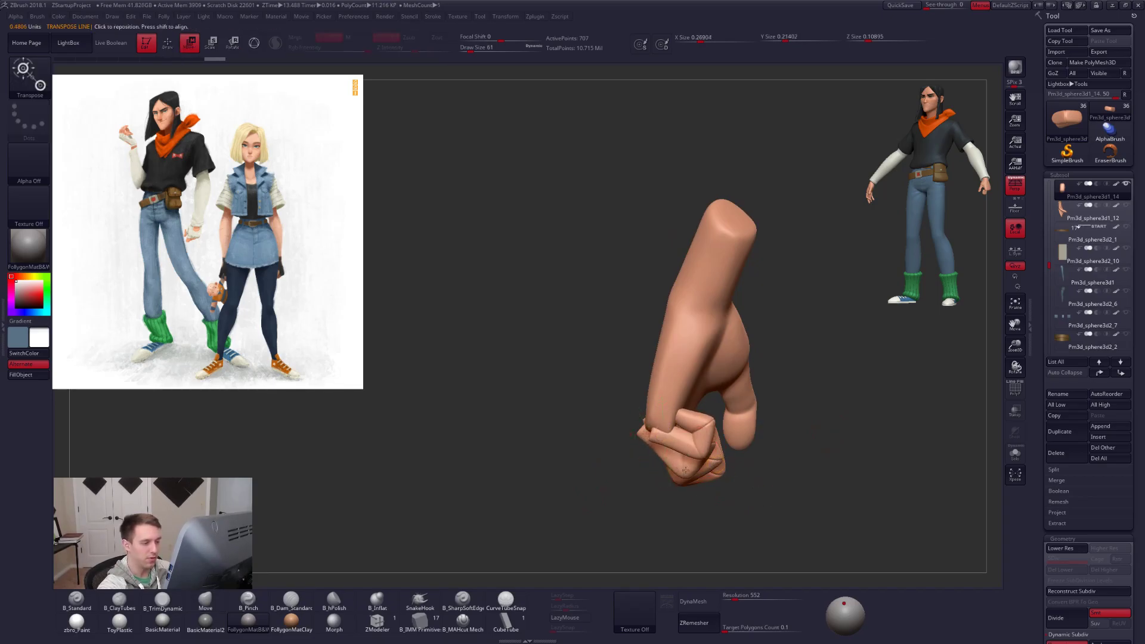
# Rotate the ring and middle fingers toward the pinky's angle and adjust the middle finger with the Move brush.
pyautogui.hotkey('ctrl', 'shift', 'd')
pyautogui.press('r')
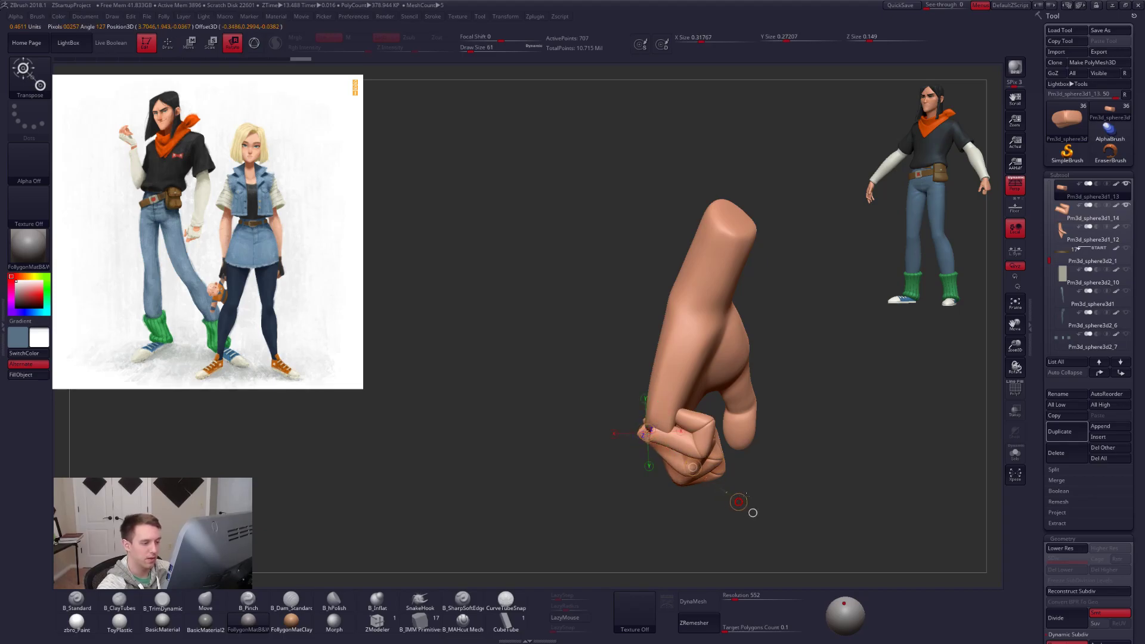
pyautogui.moveTo(738, 502); pyautogui.dragTo(731, 507, button='right')
pyautogui.keyDown('alt'); pyautogui.click(671, 476); pyautogui.keyUp('alt')
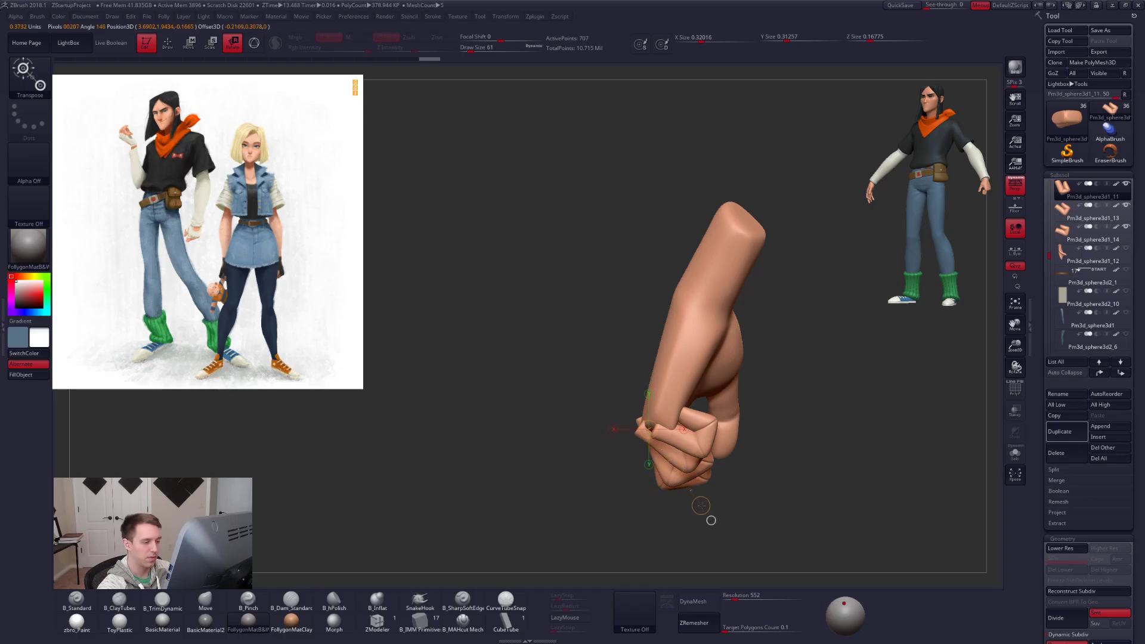
pyautogui.press('q')
pyautogui.moveTo(713, 514)
pyautogui.mouseDown()
pyautogui.moveTo(764, 487)
pyautogui.moveTo(621, 485)
pyautogui.mouseUp()
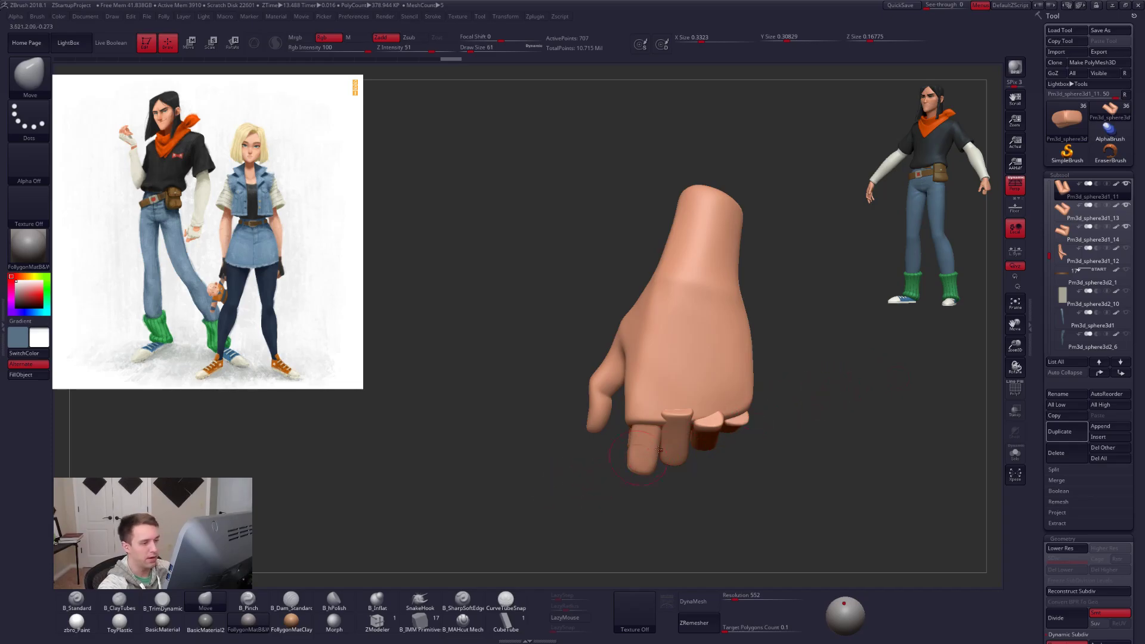
pyautogui.moveTo(744, 428)
pyautogui.mouseDown()
pyautogui.moveTo(674, 426)
pyautogui.moveTo(814, 418)
pyautogui.moveTo(740, 425)
pyautogui.mouseUp()
# Try building up the hand's knuckle edge above the fingers with the ClayTubes brush.
pyautogui.press('2')
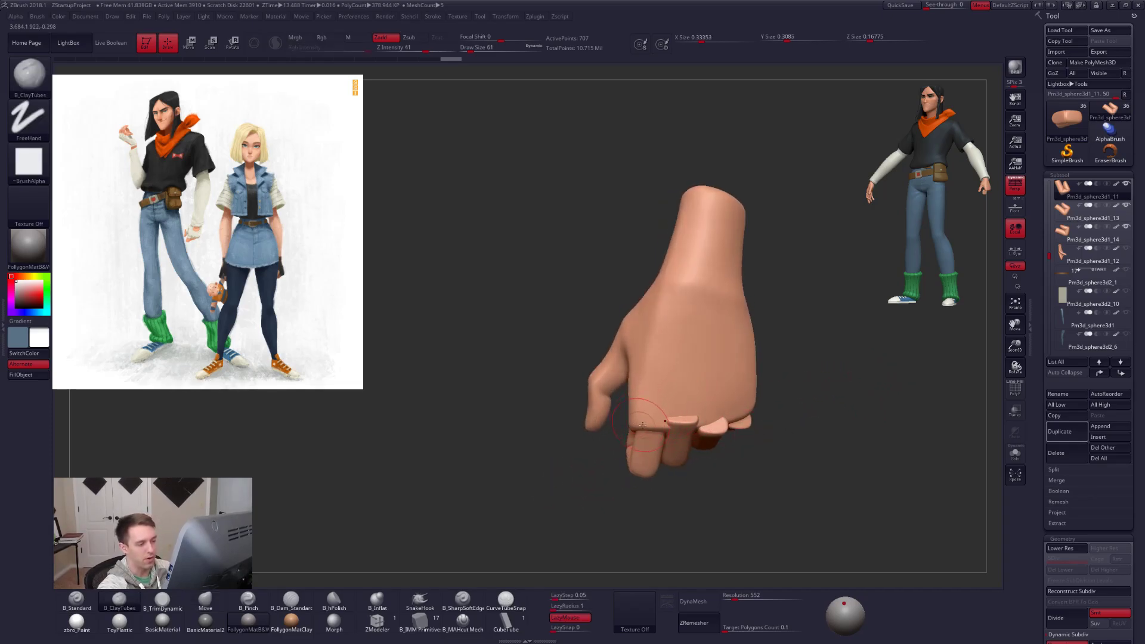
pyautogui.keyDown('alt'); pyautogui.click(708, 409); pyautogui.keyUp('alt')
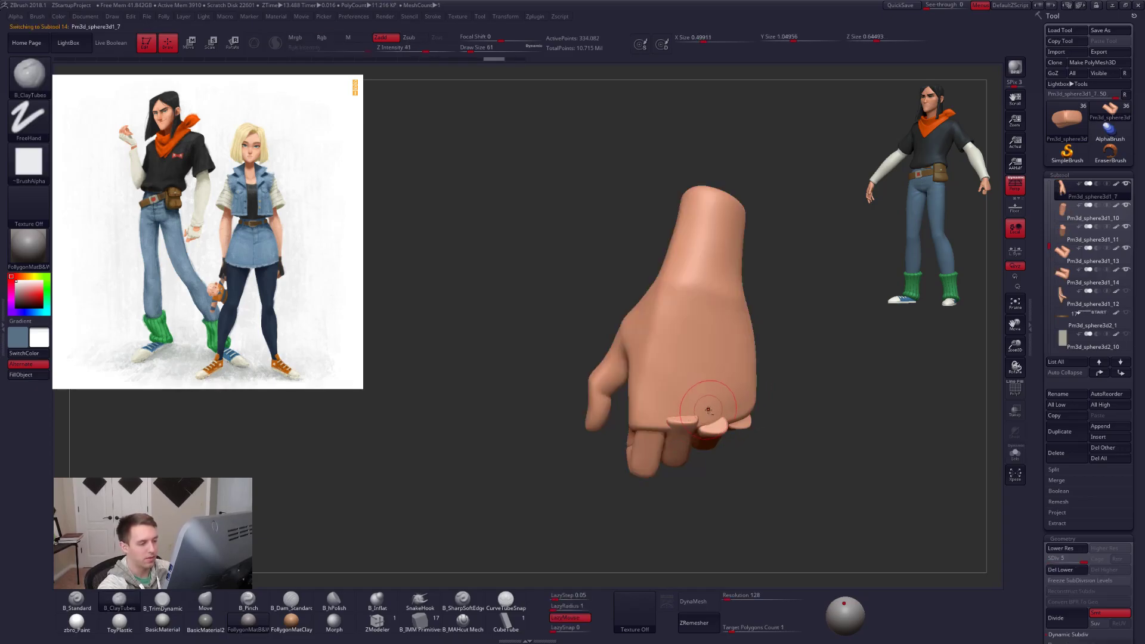
pyautogui.hotkey('shift', 's')
pyautogui.moveTo(644, 420); pyautogui.dragTo(664, 419)
pyautogui.hotkey('ctrl', 'shift', 's')
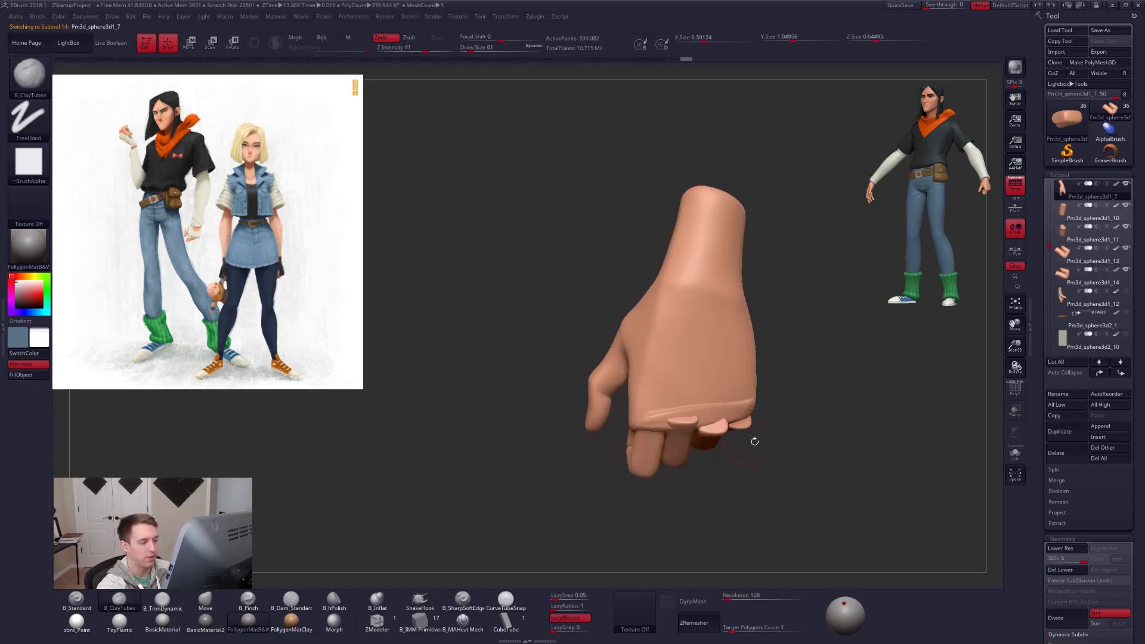
pyautogui.moveTo(815, 455)
pyautogui.keyDown('shift'); pyautogui.mouseDown()
pyautogui.moveTo(837, 481)
pyautogui.moveTo(832, 472)
pyautogui.moveTo(799, 512)
pyautogui.moveTo(799, 461)
pyautogui.mouseUp(); pyautogui.keyUp('shift')
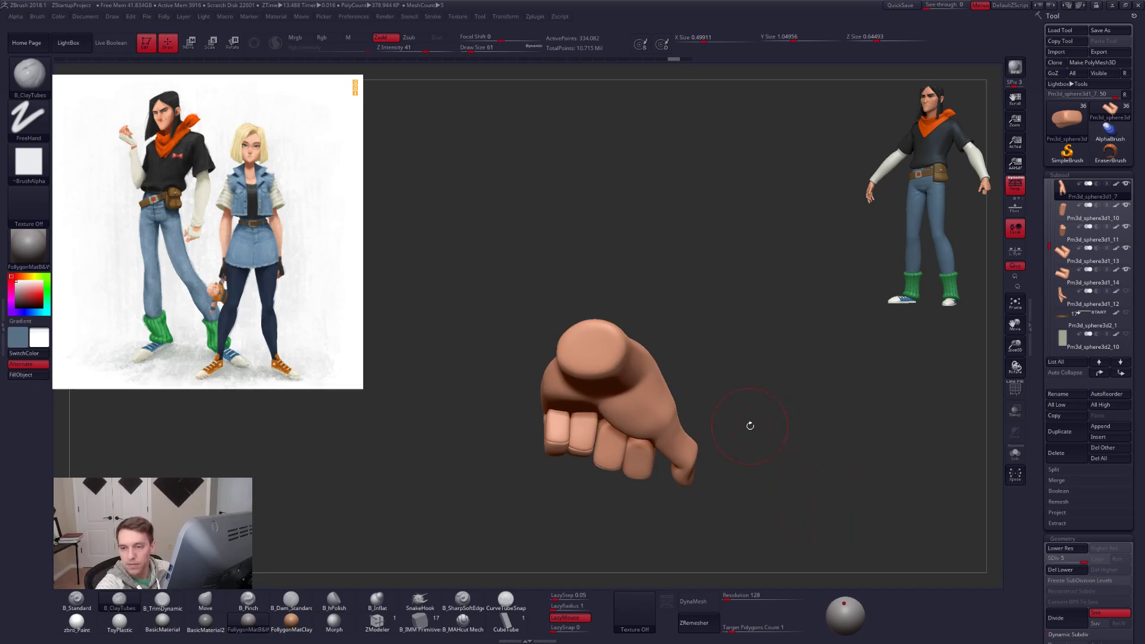
# Select the ring finger from the palm side and rotate it to even its spacing with the neighbouring fingers.
pyautogui.moveTo(699, 414); pyautogui.dragTo(705, 377)
pyautogui.keyDown('ctrl'); pyautogui.moveTo(677, 413); pyautogui.dragTo(656, 377, button='right'); pyautogui.keyUp('ctrl')
pyautogui.keyDown('alt'); pyautogui.click(595, 436); pyautogui.keyUp('alt')
pyautogui.hotkey('alt', 's')
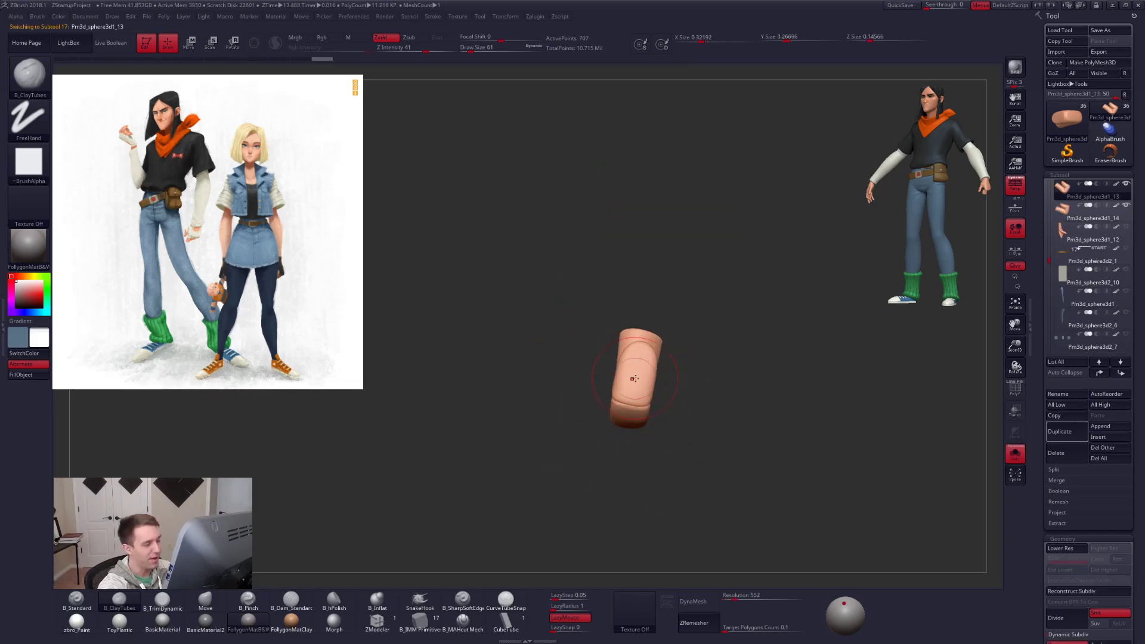
pyautogui.press('r')
pyautogui.hotkey('alt', 's')
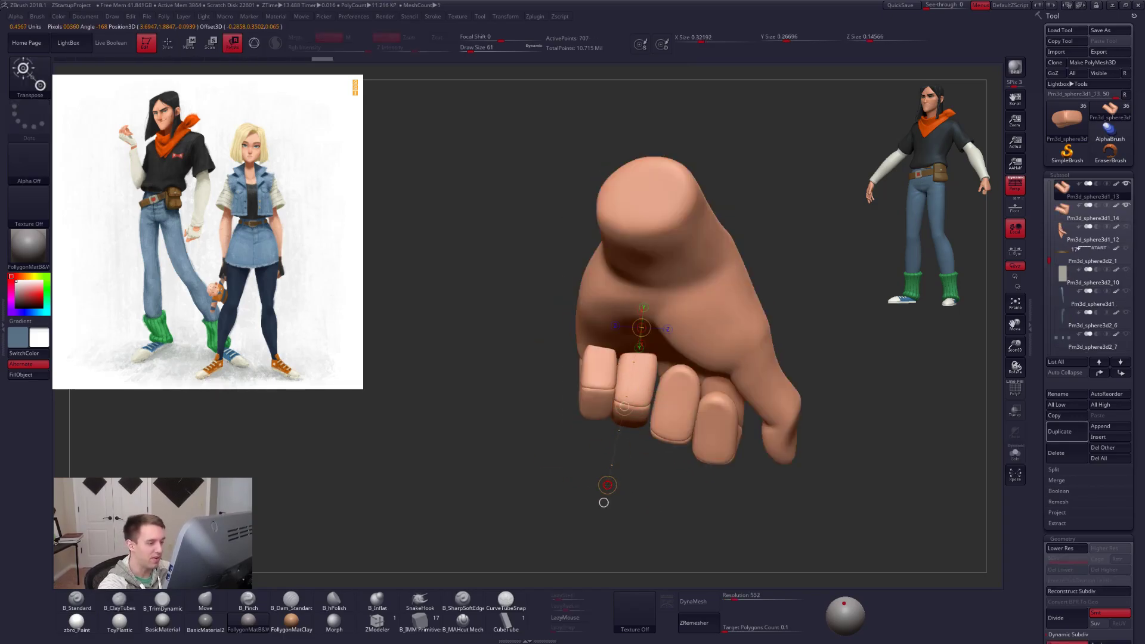
# Isolate the ring finger and refine its tip and bend with the Move brush at varying draw sizes.
pyautogui.press('q')
pyautogui.press('space')
pyautogui.hotkey('alt', 's')
pyautogui.press('space')
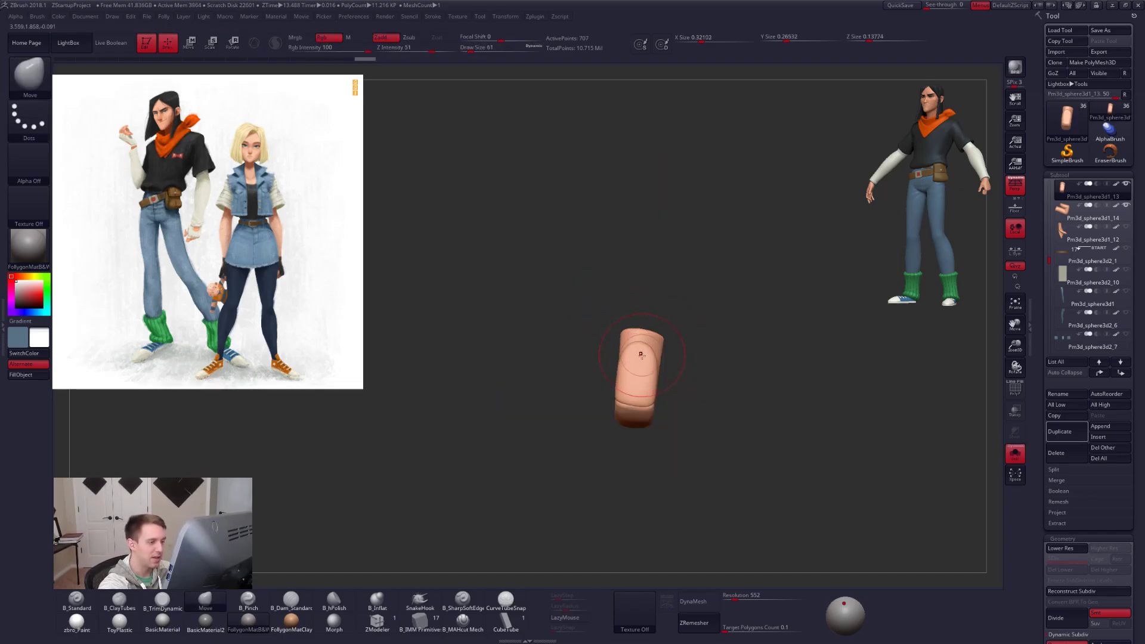
pyautogui.press('space')
pyautogui.moveTo(639, 420); pyautogui.dragTo(637, 420)
pyautogui.moveTo(638, 418); pyautogui.dragTo(655, 320, button='right')
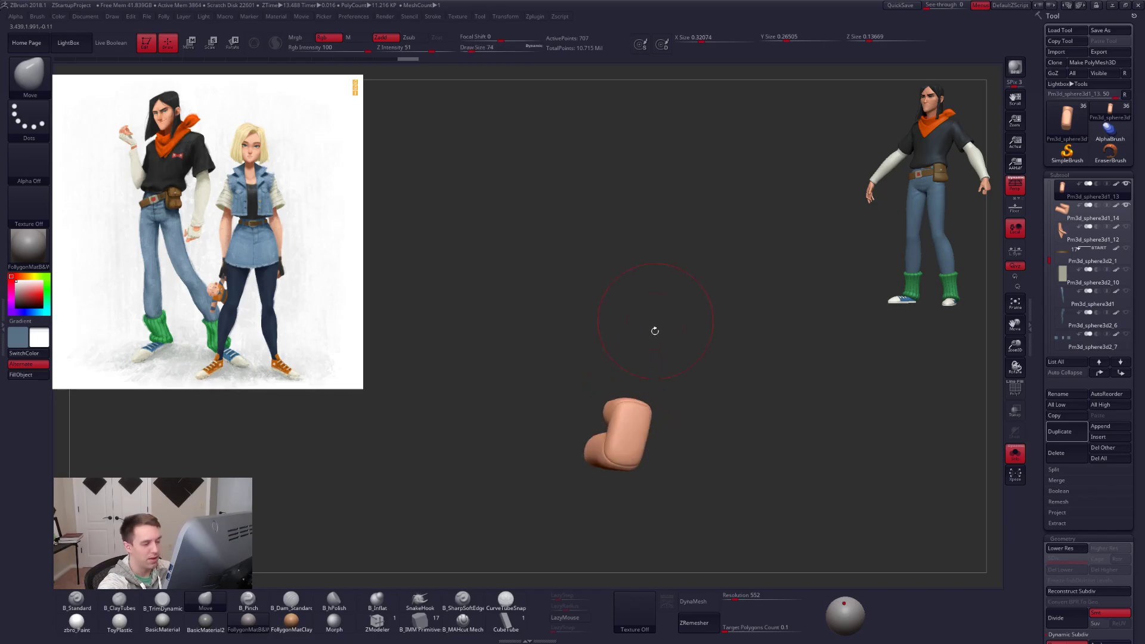
pyautogui.press('space')
pyautogui.moveTo(651, 409)
pyautogui.mouseDown(button='right')
pyautogui.moveTo(638, 456)
pyautogui.moveTo(653, 453)
pyautogui.mouseUp(button='right')
pyautogui.press('space')
pyautogui.moveTo(676, 460); pyautogui.dragTo(673, 460)
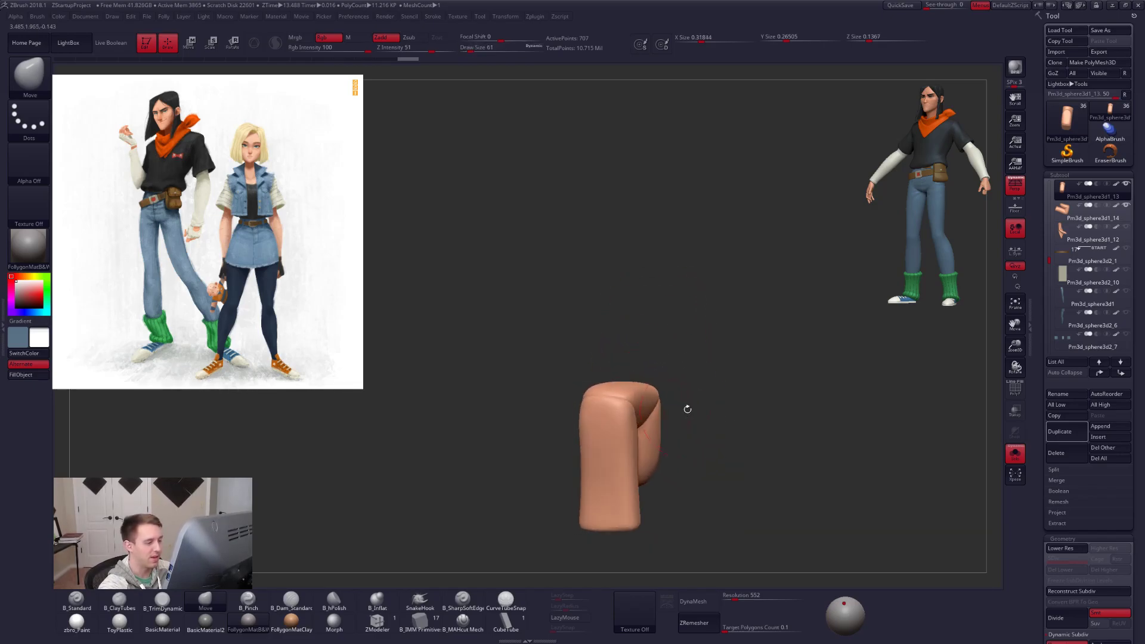
# Show the whole hand again and refine the finger beside the ring finger with the Move brush at varying draw sizes.
pyautogui.hotkey('alt', 's')
pyautogui.moveTo(674, 408); pyautogui.dragTo(688, 374)
pyautogui.keyDown('alt'); pyautogui.click(695, 452); pyautogui.keyUp('alt')
pyautogui.moveTo(688, 375); pyautogui.dragTo(680, 412, button='right')
pyautogui.press('space')
pyautogui.moveTo(681, 416); pyautogui.dragTo(686, 415)
pyautogui.moveTo(686, 416); pyautogui.dragTo(656, 368, button='right')
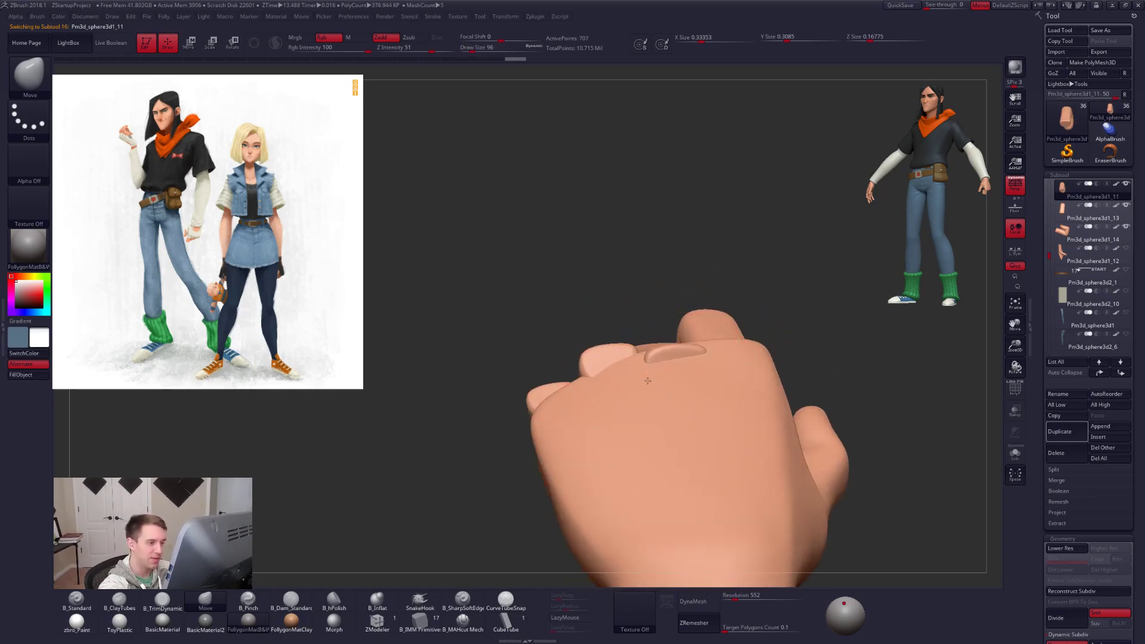
pyautogui.press('space')
pyautogui.moveTo(651, 387); pyautogui.dragTo(646, 386)
pyautogui.moveTo(646, 387)
pyautogui.mouseDown(button='right')
pyautogui.moveTo(681, 393)
pyautogui.moveTo(651, 394)
pyautogui.moveTo(659, 322)
pyautogui.mouseUp(button='right')
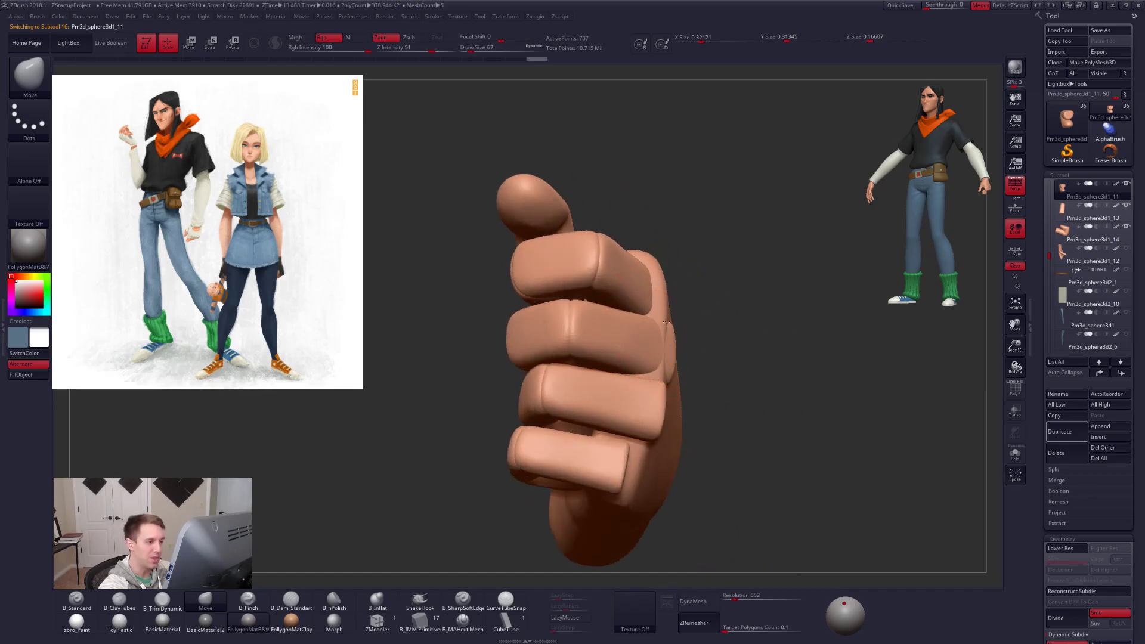
pyautogui.moveTo(664, 373)
pyautogui.mouseDown(button='right')
pyautogui.moveTo(742, 388)
pyautogui.moveTo(809, 437)
pyautogui.mouseUp(button='right')
pyautogui.press('space')
pyautogui.moveTo(809, 435); pyautogui.dragTo(813, 434)
pyautogui.moveTo(812, 433); pyautogui.dragTo(697, 456, button='right')
# Select the palm mesh and adjust its shape around the thumb and fingers with the Move brush.
pyautogui.keyDown('alt'); pyautogui.click(696, 392); pyautogui.keyUp('alt')
pyautogui.moveTo(668, 405)
pyautogui.keyDown('ctrl'); pyautogui.mouseDown(button='right')
pyautogui.moveTo(644, 455)
pyautogui.moveTo(695, 416)
pyautogui.mouseUp(button='right'); pyautogui.keyUp('ctrl')
pyautogui.press('space')
pyautogui.moveTo(632, 464); pyautogui.dragTo(627, 464)
pyautogui.moveTo(620, 411)
pyautogui.keyDown('ctrl'); pyautogui.mouseDown(button='right')
pyautogui.moveTo(635, 446)
pyautogui.moveTo(664, 463)
pyautogui.mouseUp(button='right'); pyautogui.keyUp('ctrl')
pyautogui.press('space')
pyautogui.moveTo(718, 518)
pyautogui.keyDown('ctrl'); pyautogui.mouseDown(button='right')
pyautogui.moveTo(726, 479)
pyautogui.moveTo(695, 478)
pyautogui.mouseUp(button='right'); pyautogui.keyUp('ctrl')
# Lower the palm mesh to its lowest subdivision level, mask everything except the thumb, and reposition the thumb with Transpose.
pyautogui.hotkey('shift', 'd')
pyautogui.hotkey('shift', 'd')
pyautogui.hotkey('shift', 'd')
pyautogui.hotkey('shift', 'd')
pyautogui.hotkey('shift', 'f')
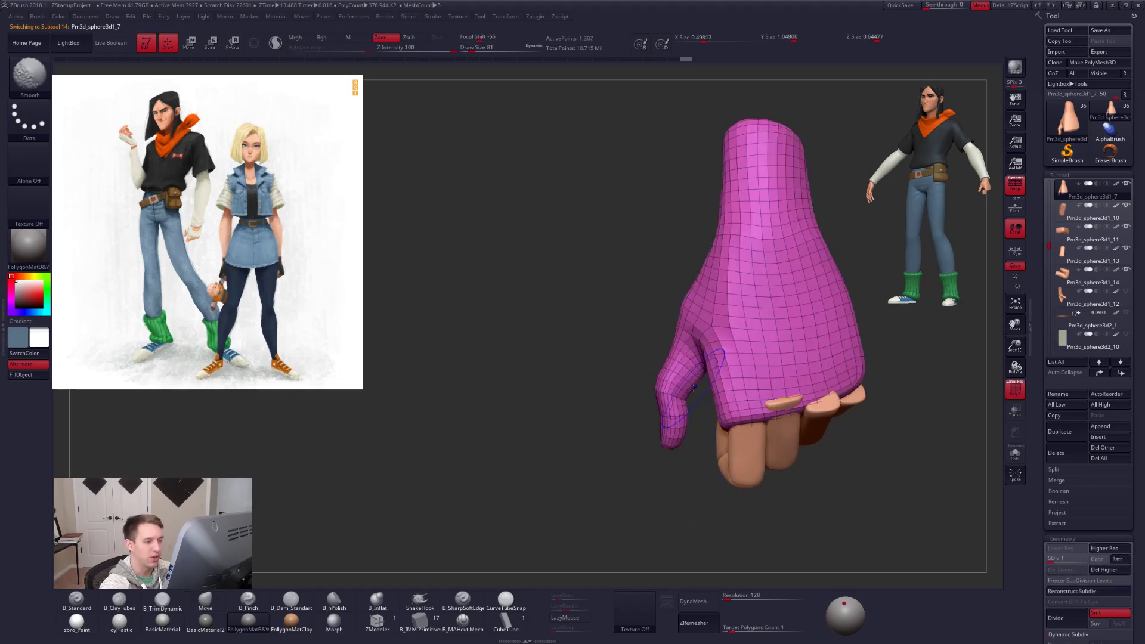
pyautogui.keyDown('ctrl'); pyautogui.click(673, 440); pyautogui.keyUp('ctrl')
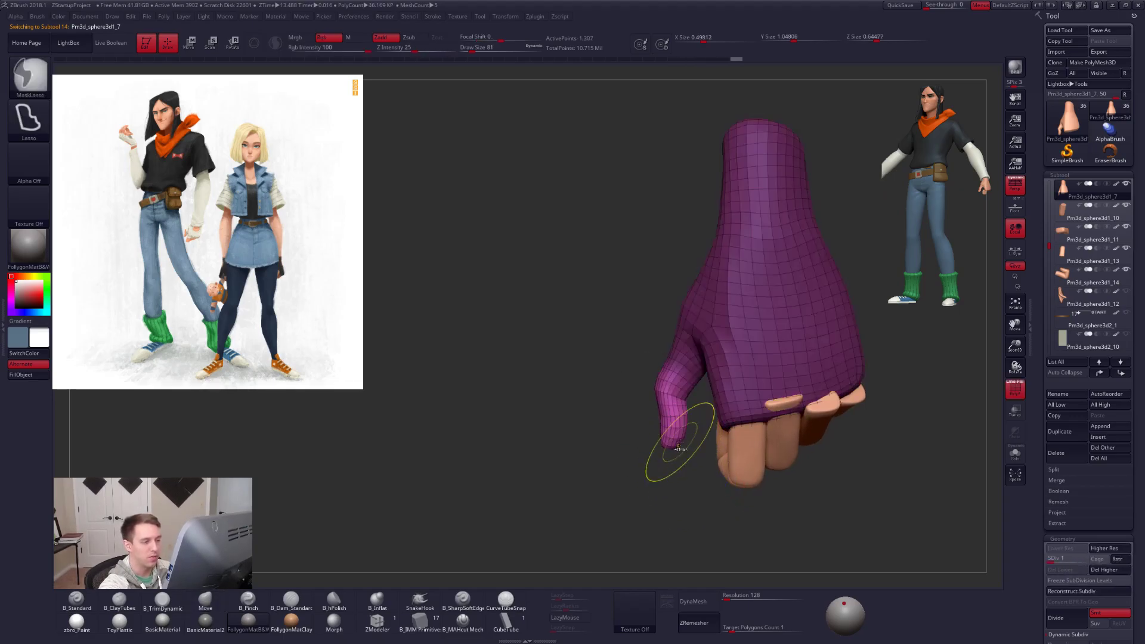
pyautogui.press('w')
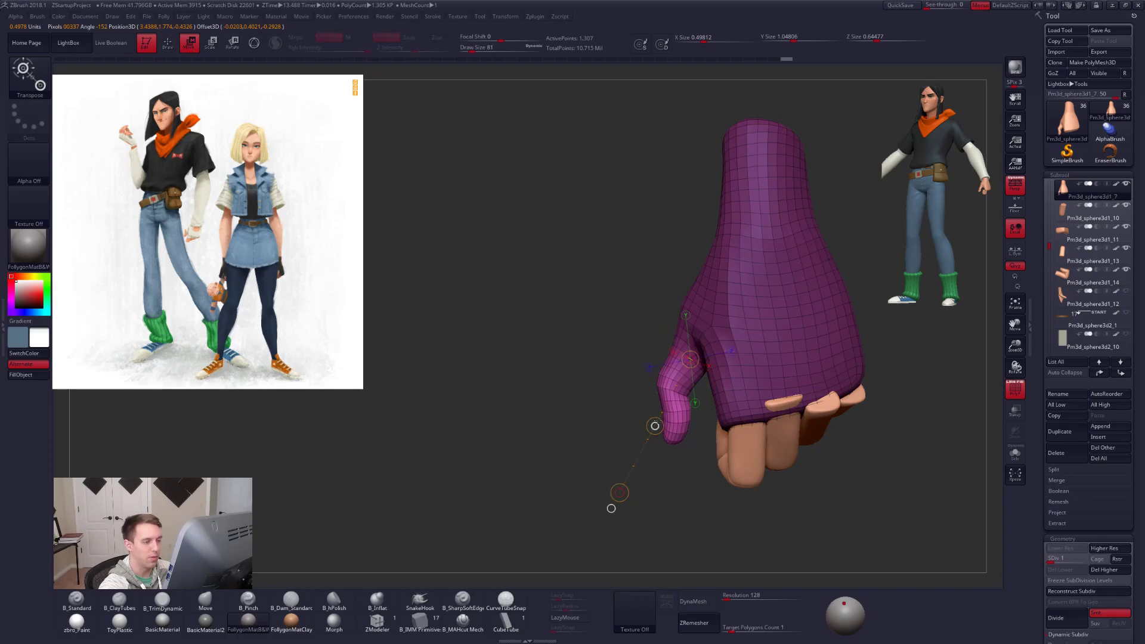
pyautogui.hotkey('shift', 'f')
pyautogui.press('q')
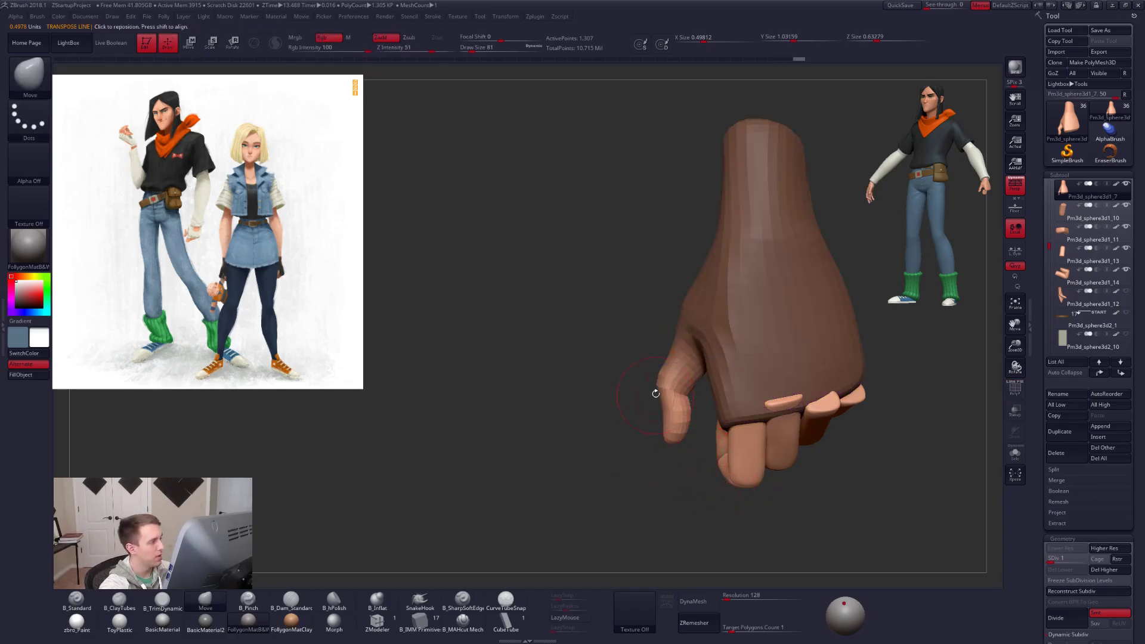
# Clear the thumb mask and rework the base of the thumb with the Move and ClayTubes brushes.
pyautogui.moveTo(667, 399)
pyautogui.mouseDown(button='right')
pyautogui.moveTo(775, 403)
pyautogui.moveTo(713, 431)
pyautogui.mouseUp(button='right')
pyautogui.moveTo(711, 431); pyautogui.dragTo(676, 464)
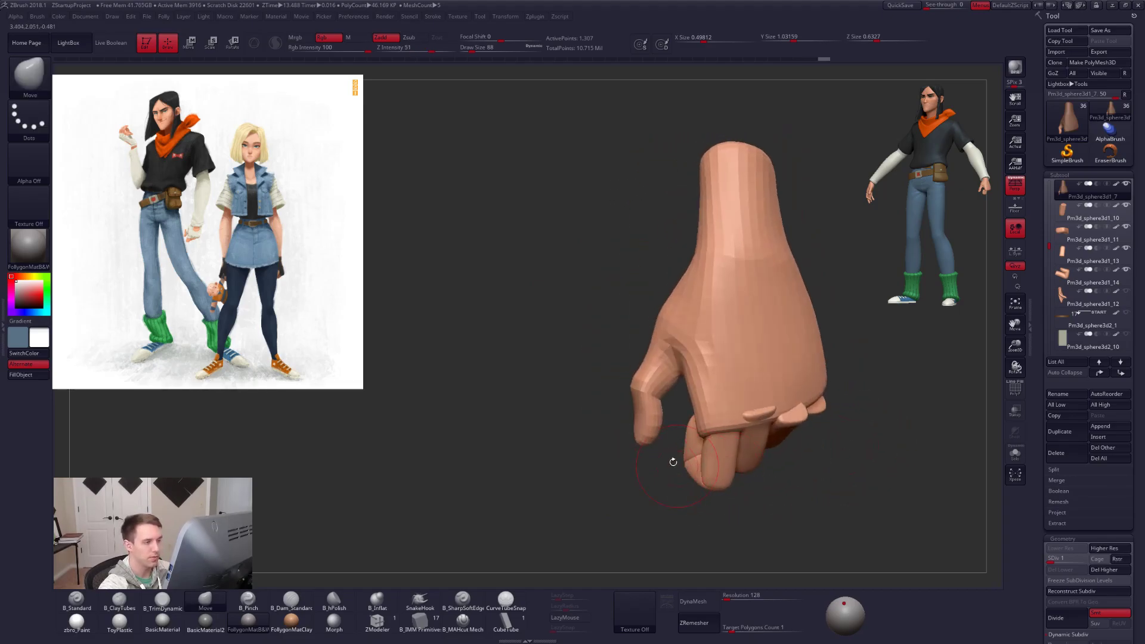
pyautogui.press('d')
pyautogui.moveTo(671, 378)
pyautogui.mouseDown()
pyautogui.moveTo(728, 340)
pyautogui.moveTo(707, 356)
pyautogui.moveTo(706, 381)
pyautogui.moveTo(690, 324)
pyautogui.moveTo(702, 327)
pyautogui.mouseUp()
pyautogui.press('b')
pyautogui.press('c')
pyautogui.press('t')
pyautogui.moveTo(698, 334)
pyautogui.mouseDown(button='right')
pyautogui.moveTo(687, 366)
pyautogui.moveTo(697, 342)
pyautogui.mouseUp(button='right')
# Raise the hand to subdivision level 5 and sharpen the edge along the thumb's base with the B_Pinch brush.
pyautogui.press('d')
pyautogui.press('d')
pyautogui.press('d')
pyautogui.press('b')
pyautogui.press('p')
pyautogui.press('i')
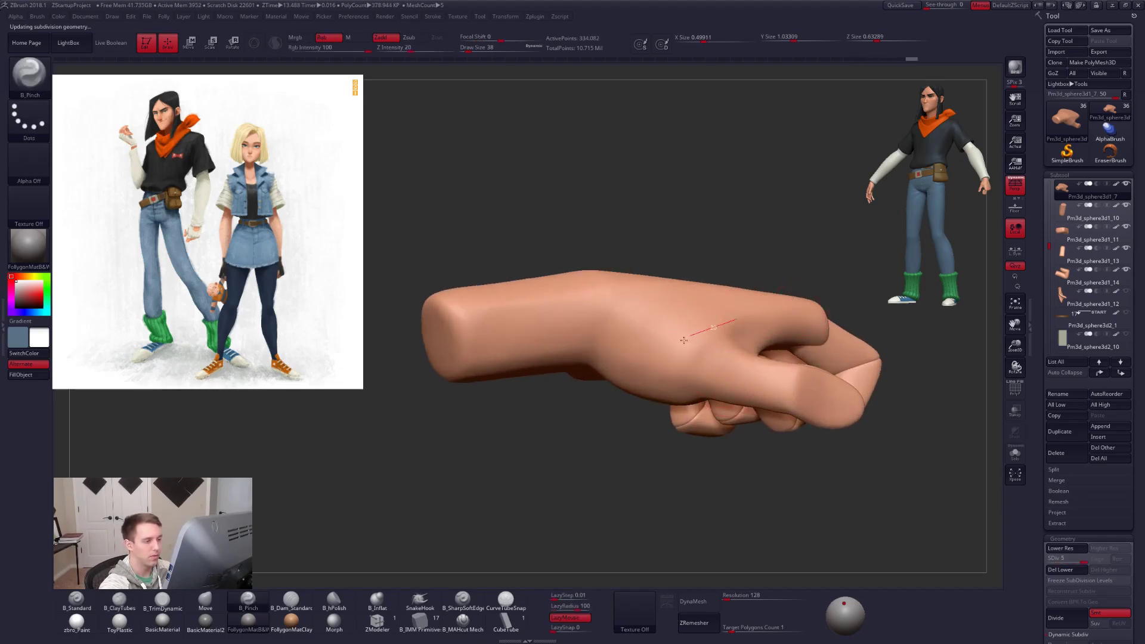
pyautogui.moveTo(656, 414); pyautogui.dragTo(650, 427, button='right')
pyautogui.press('space')
pyautogui.moveTo(684, 379); pyautogui.dragTo(686, 379)
pyautogui.moveTo(686, 381); pyautogui.dragTo(736, 290, button='right')
pyautogui.moveTo(701, 332)
pyautogui.mouseDown(button='right')
pyautogui.moveTo(701, 380)
pyautogui.moveTo(678, 394)
pyautogui.moveTo(693, 380)
pyautogui.mouseUp(button='right')
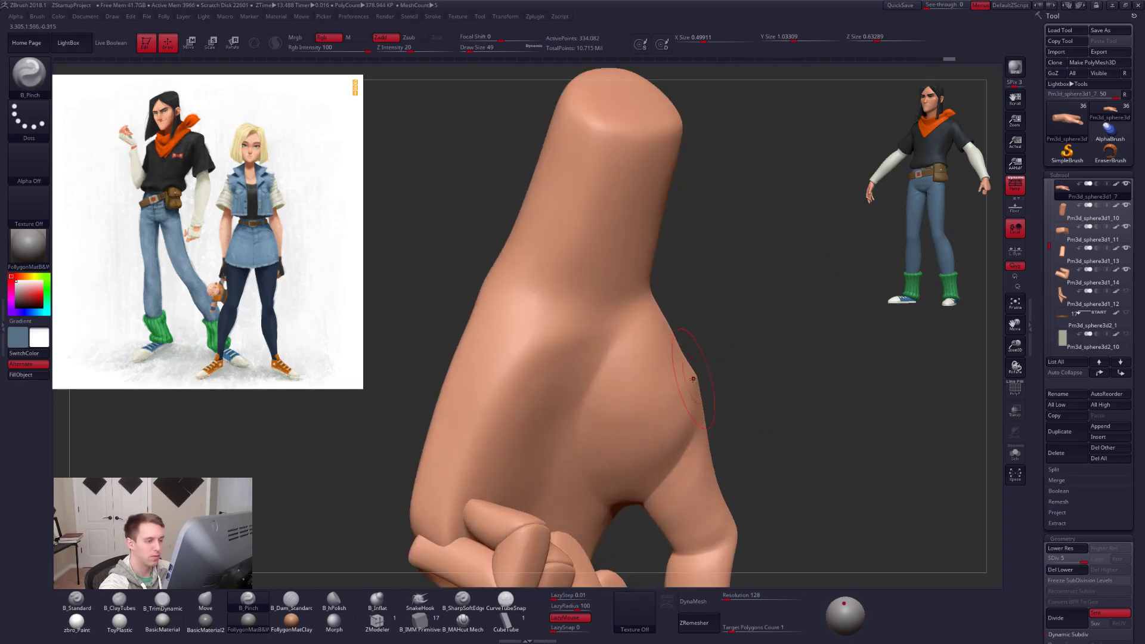
# Mask the outer side of the thumb, drop to subdivision level 3, and reshape the bump at its base with Move and Smooth.
pyautogui.keyDown('ctrl'); pyautogui.moveTo(703, 366); pyautogui.dragTo(769, 499); pyautogui.keyUp('ctrl')
pyautogui.hotkey('shift', 'd')
pyautogui.hotkey('shift', 'd')
pyautogui.press('4')
pyautogui.press('space')
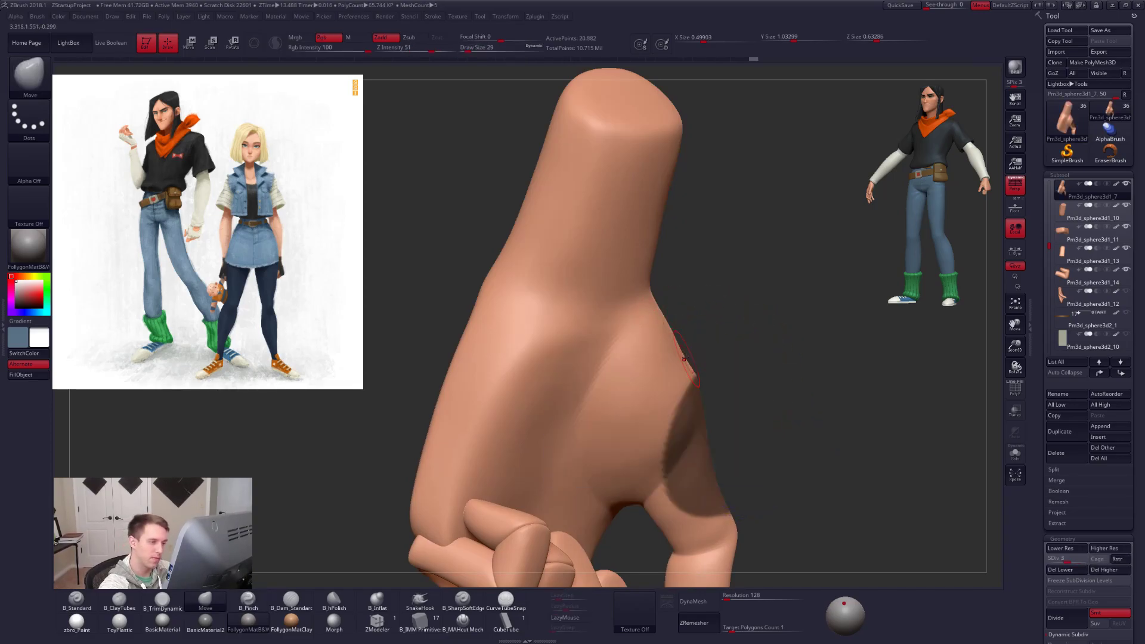
pyautogui.moveTo(687, 355); pyautogui.dragTo(695, 353)
pyautogui.moveTo(769, 352); pyautogui.dragTo(721, 344, button='right')
pyautogui.keyDown('shift'); pyautogui.moveTo(721, 345); pyautogui.dragTo(741, 335); pyautogui.keyUp('shift')
pyautogui.moveTo(742, 334)
pyautogui.mouseDown(button='right')
pyautogui.moveTo(746, 409)
pyautogui.moveTo(747, 358)
pyautogui.mouseUp(button='right')
pyautogui.keyDown('alt'); pyautogui.moveTo(747, 358); pyautogui.dragTo(686, 365, button='right'); pyautogui.keyUp('alt')
# Clear the mask and adjust the thumb's outline from the back of the hand with a larger Move brush.
pyautogui.keyDown('ctrl'); pyautogui.moveTo(815, 430); pyautogui.dragTo(833, 454); pyautogui.keyUp('ctrl')
pyautogui.moveTo(833, 455); pyautogui.dragTo(774, 465, button='right')
pyautogui.keyDown('ctrl'); pyautogui.moveTo(646, 444); pyautogui.dragTo(649, 466, button='right'); pyautogui.keyUp('ctrl')
pyautogui.press('space')
pyautogui.moveTo(629, 429); pyautogui.dragTo(637, 428)
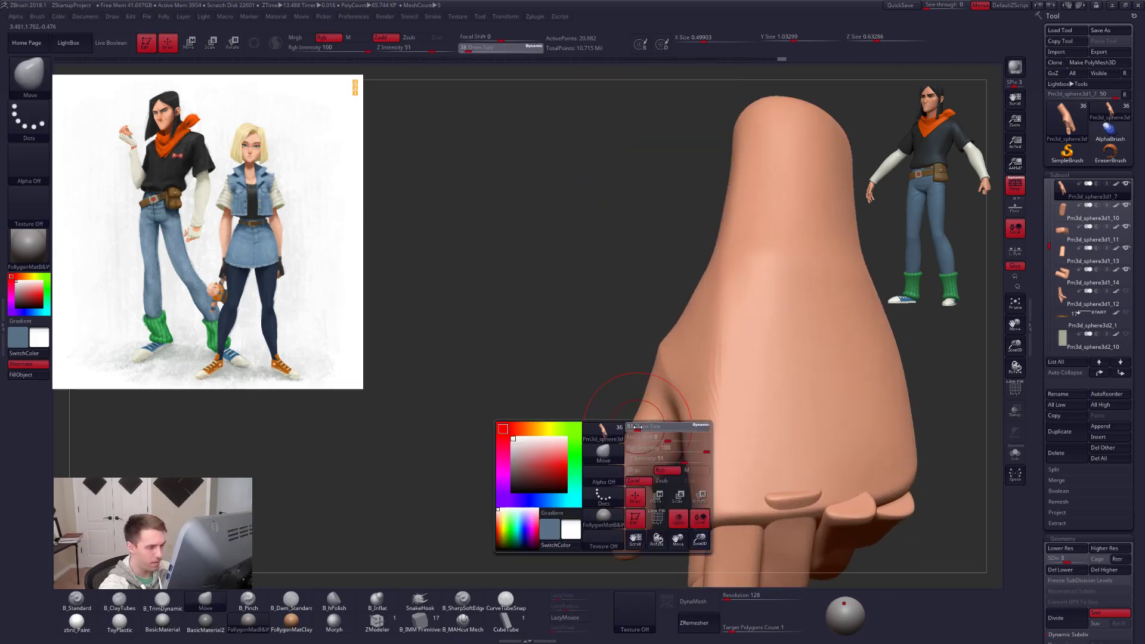
pyautogui.keyDown('alt'); pyautogui.moveTo(644, 429); pyautogui.dragTo(641, 350, button='right'); pyautogui.keyUp('alt')
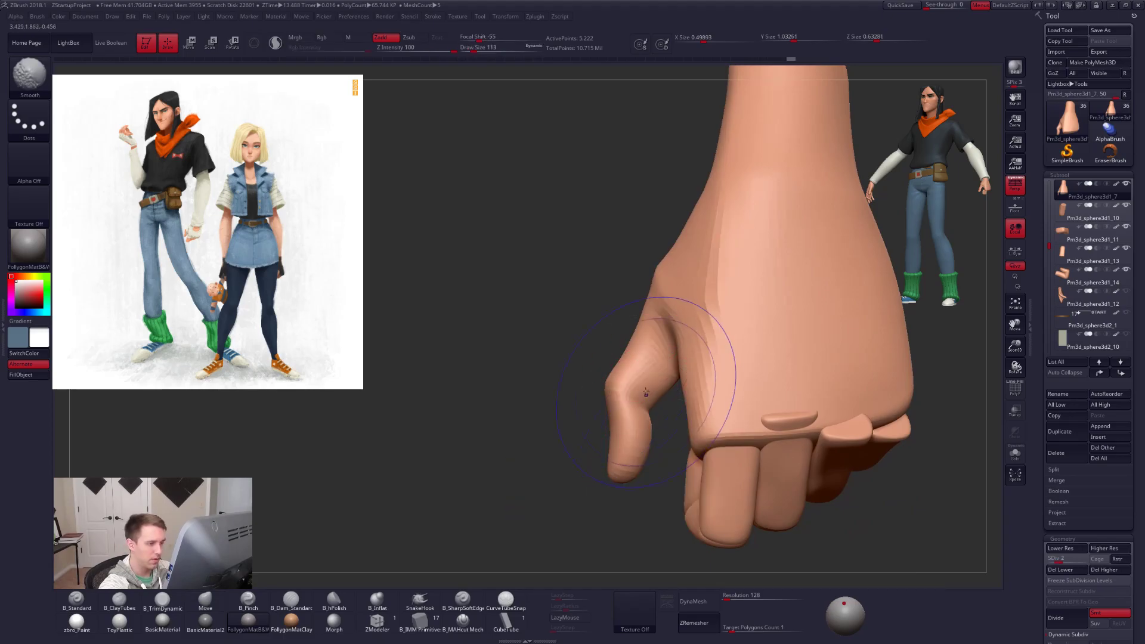
# Isolate the thumb with a lasso mask at the lowest subdivision level, reposition it with Transpose, and clear the mask.
pyautogui.hotkey('shift', 'd')
pyautogui.hotkey('shift', 'd')
pyautogui.hotkey('shift', 'f')
pyautogui.keyDown('ctrl'); pyautogui.moveTo(617, 353); pyautogui.dragTo(634, 501); pyautogui.keyUp('ctrl')
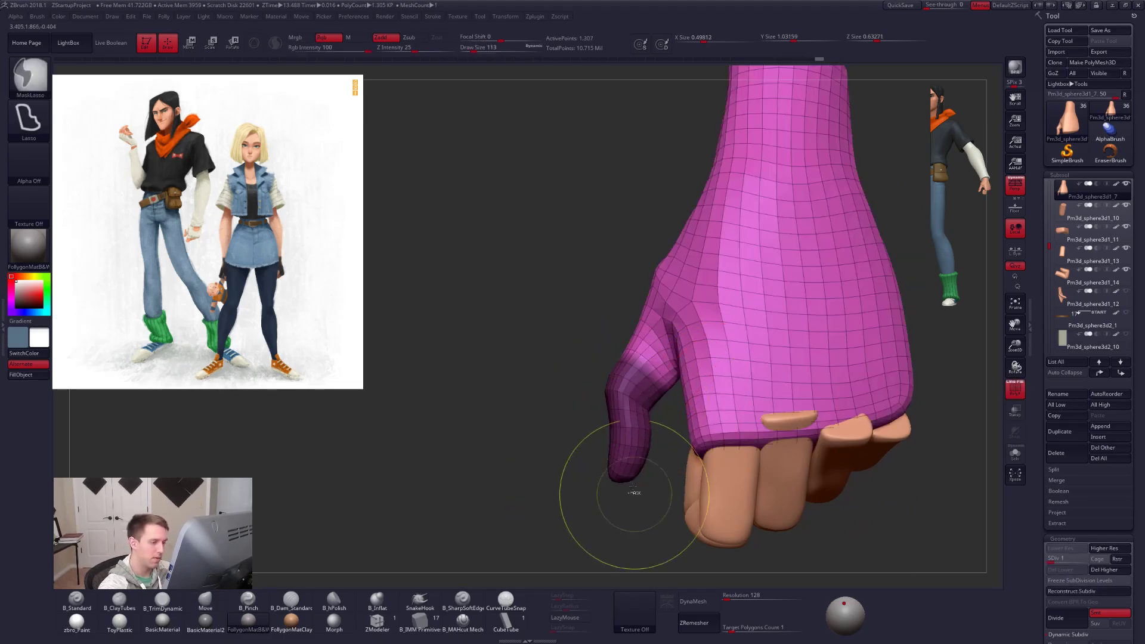
pyautogui.keyDown('ctrl'); pyautogui.click(649, 489); pyautogui.keyUp('ctrl')
pyautogui.moveTo(640, 470)
pyautogui.mouseDown(button='right')
pyautogui.moveTo(650, 468)
pyautogui.moveTo(629, 417)
pyautogui.mouseUp(button='right')
pyautogui.press('w')
pyautogui.moveTo(631, 315)
pyautogui.mouseDown()
pyautogui.moveTo(511, 500)
pyautogui.moveTo(539, 501)
pyautogui.moveTo(533, 514)
pyautogui.mouseUp()
pyautogui.press('q')
pyautogui.moveTo(660, 456); pyautogui.dragTo(658, 444, button='right')
pyautogui.keyDown('ctrl'); pyautogui.moveTo(641, 477); pyautogui.dragTo(659, 500); pyautogui.keyUp('ctrl')
pyautogui.moveTo(685, 507); pyautogui.dragTo(748, 454, button='right')
pyautogui.hotkey('shift', 'f')
pyautogui.hotkey('ctrl', 'd')
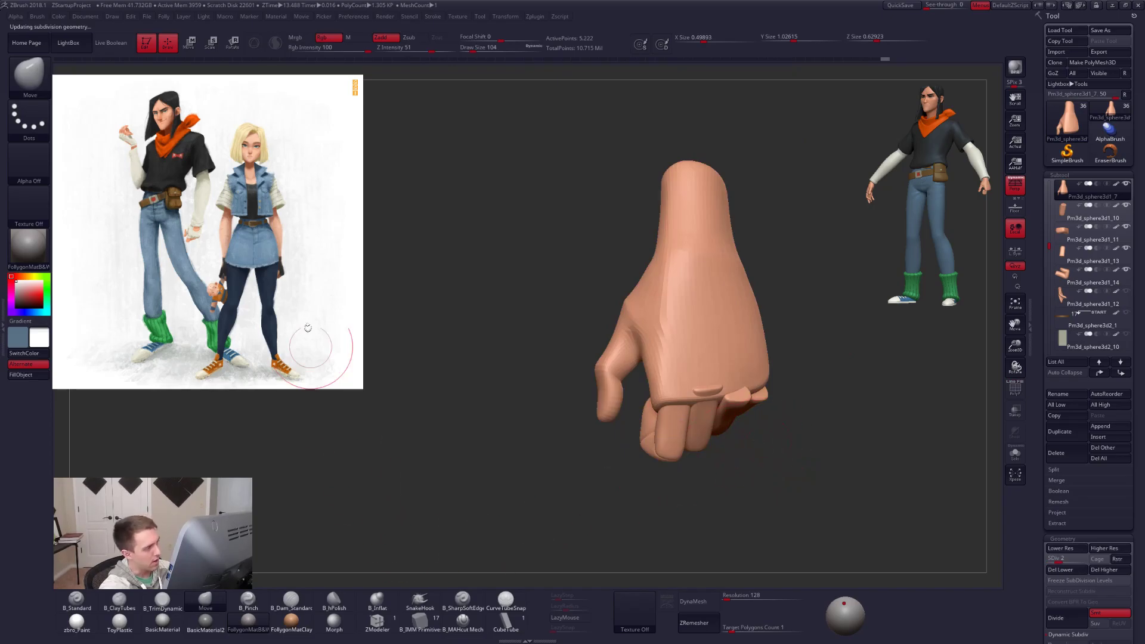
# Raise the hand to subdivision level 5 and crisp the thumb's joint and planes with the B_Pinch brush.
pyautogui.moveTo(759, 465); pyautogui.dragTo(795, 460, button='right')
pyautogui.press('d')
pyautogui.moveTo(709, 441); pyautogui.dragTo(730, 456, button='right')
pyautogui.keyDown('ctrl'); pyautogui.moveTo(680, 376); pyautogui.dragTo(669, 412, button='right'); pyautogui.keyUp('ctrl')
pyautogui.press('space')
pyautogui.moveTo(669, 412); pyautogui.dragTo(659, 410)
pyautogui.press('b')
pyautogui.press('p')
pyautogui.press('i')
pyautogui.moveTo(656, 405); pyautogui.dragTo(691, 417, button='right')
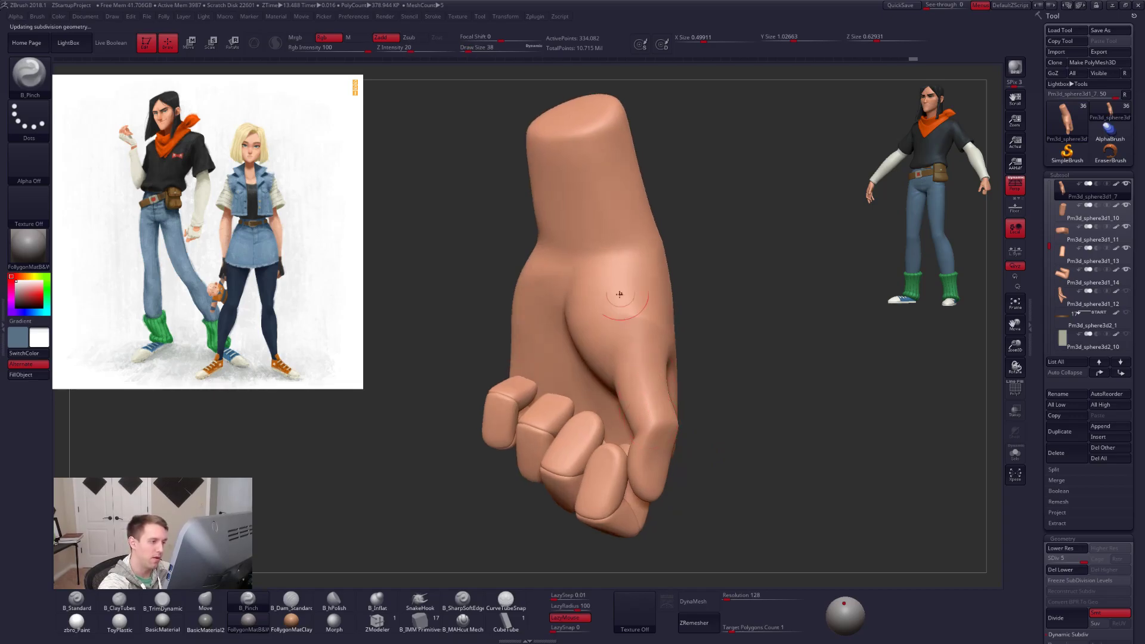
pyautogui.moveTo(659, 457); pyautogui.dragTo(661, 468)
pyautogui.moveTo(686, 444); pyautogui.dragTo(655, 418, button='right')
pyautogui.press('space')
pyautogui.moveTo(656, 417); pyautogui.dragTo(655, 417)
pyautogui.moveTo(697, 377); pyautogui.dragTo(734, 457, button='right')
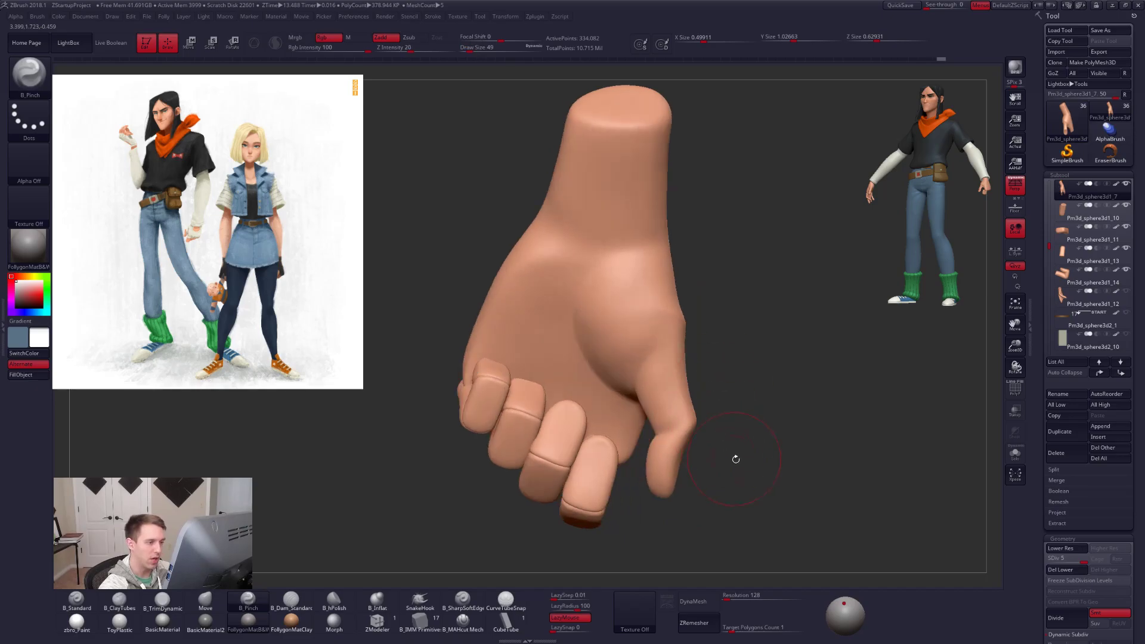
# Sharpen the plane edges on the back of the hand and wrist with the B_Pinch brush.
pyautogui.moveTo(800, 436); pyautogui.dragTo(664, 404, button='right')
pyautogui.keyDown('alt'); pyautogui.moveTo(631, 350); pyautogui.dragTo(726, 324, button='right'); pyautogui.keyUp('alt')
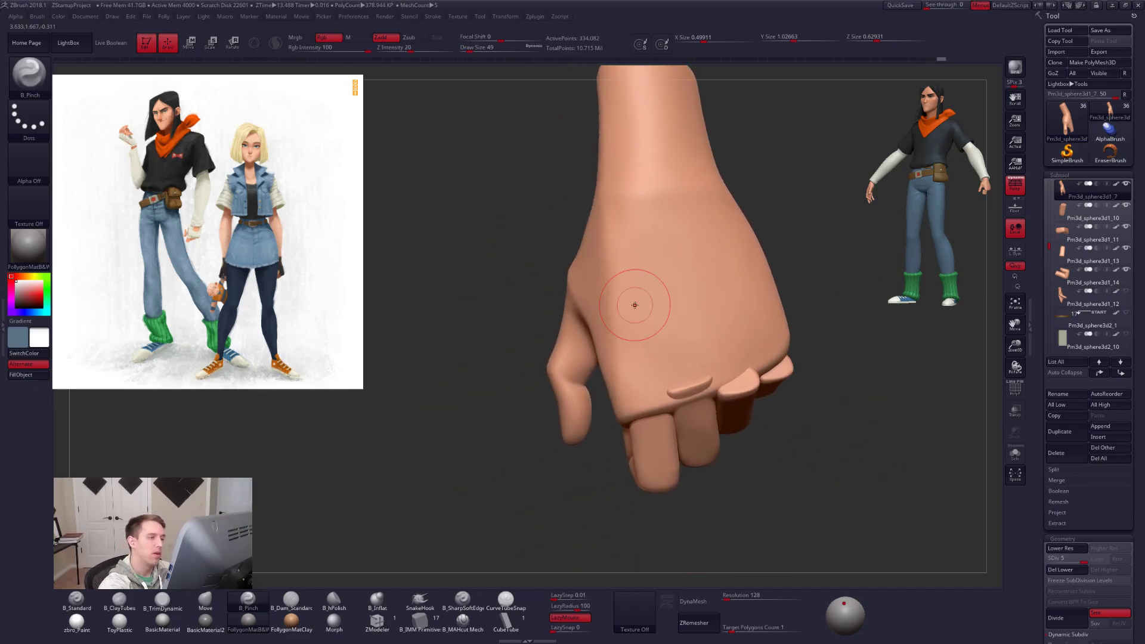
pyautogui.press('space')
pyautogui.moveTo(621, 267); pyautogui.dragTo(614, 334, button='right')
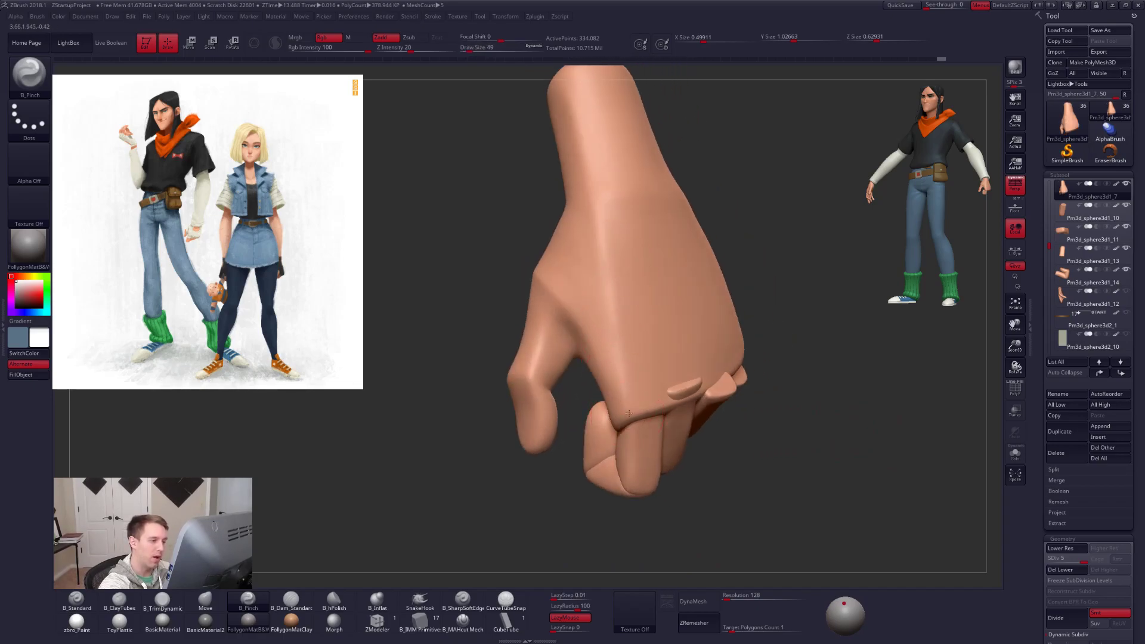
pyautogui.moveTo(597, 168); pyautogui.dragTo(597, 167)
pyautogui.moveTo(624, 218)
pyautogui.keyDown('alt'); pyautogui.mouseDown(button='right')
pyautogui.moveTo(675, 363)
pyautogui.moveTo(704, 402)
pyautogui.moveTo(623, 373)
pyautogui.mouseUp(button='right'); pyautogui.keyUp('alt')
pyautogui.moveTo(719, 270)
pyautogui.mouseDown(button='right')
pyautogui.moveTo(670, 384)
pyautogui.moveTo(695, 370)
pyautogui.mouseUp(button='right')
# Drop the hand to subdivision level 3 and pinch the broader forms of the palm and wrist at varying draw sizes.
pyautogui.hotkey('shift', 'd')
pyautogui.hotkey('shift', 'd')
pyautogui.press('space')
pyautogui.moveTo(713, 409); pyautogui.dragTo(718, 409)
pyautogui.moveTo(718, 382)
pyautogui.mouseDown(button='right')
pyautogui.moveTo(718, 323)
pyautogui.moveTo(737, 338)
pyautogui.moveTo(715, 394)
pyautogui.moveTo(665, 461)
pyautogui.mouseUp(button='right')
pyautogui.press('space')
pyautogui.moveTo(665, 461); pyautogui.dragTo(661, 462)
pyautogui.moveTo(660, 461)
pyautogui.mouseDown(button='right')
pyautogui.moveTo(670, 440)
pyautogui.moveTo(674, 451)
pyautogui.mouseUp(button='right')
pyautogui.press('space')
pyautogui.moveTo(674, 452); pyautogui.dragTo(671, 452)
pyautogui.moveTo(672, 452); pyautogui.dragTo(684, 388, button='right')
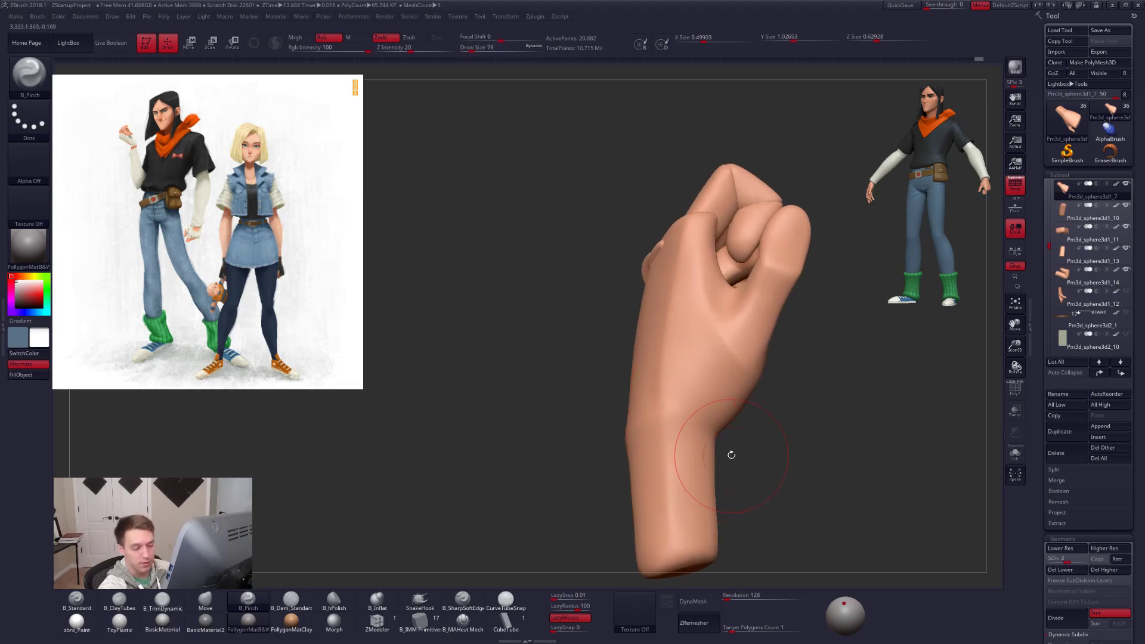
# Raise the subdivision level and smooth the planes of the wrist and the back of the hand.
pyautogui.press('3')
pyautogui.moveTo(732, 455); pyautogui.dragTo(774, 448, button='right')
pyautogui.press('d')
pyautogui.moveTo(662, 375)
pyautogui.mouseDown(button='right')
pyautogui.moveTo(647, 493)
pyautogui.moveTo(615, 412)
pyautogui.moveTo(580, 448)
pyautogui.mouseUp(button='right')
pyautogui.keyDown('shift'); pyautogui.moveTo(585, 446); pyautogui.dragTo(595, 449); pyautogui.keyUp('shift')
pyautogui.moveTo(652, 457); pyautogui.dragTo(665, 384, button='right')
pyautogui.press('space')
pyautogui.moveTo(650, 316)
pyautogui.keyDown('shift'); pyautogui.mouseDown()
pyautogui.moveTo(651, 263)
pyautogui.moveTo(666, 293)
pyautogui.mouseUp(); pyautogui.keyUp('shift')
pyautogui.keyDown('shift'); pyautogui.moveTo(663, 236); pyautogui.dragTo(649, 249); pyautogui.keyUp('shift')
pyautogui.keyDown('shift'); pyautogui.moveTo(659, 451); pyautogui.dragTo(685, 477); pyautogui.keyUp('shift')
pyautogui.moveTo(710, 504)
pyautogui.mouseDown(button='right')
pyautogui.moveTo(700, 438)
pyautogui.moveTo(656, 432)
pyautogui.mouseUp(button='right')
pyautogui.press('space')
pyautogui.moveTo(753, 427); pyautogui.dragTo(759, 427)
pyautogui.moveTo(759, 427)
pyautogui.mouseDown(button='right')
pyautogui.moveTo(802, 435)
pyautogui.moveTo(684, 459)
pyautogui.mouseUp(button='right')
# Refine the silhouette of the hand and wrist with the Move brush and check it from the palm side.
pyautogui.press('5')
pyautogui.moveTo(737, 392); pyautogui.dragTo(704, 438, button='right')
pyautogui.moveTo(827, 366)
pyautogui.mouseDown(button='right')
pyautogui.moveTo(685, 460)
pyautogui.moveTo(698, 419)
pyautogui.moveTo(744, 471)
pyautogui.moveTo(753, 498)
pyautogui.moveTo(733, 502)
pyautogui.mouseUp(button='right')
pyautogui.press('space')
pyautogui.moveTo(724, 468); pyautogui.dragTo(730, 468)
pyautogui.press('4')
pyautogui.press('space')
pyautogui.moveTo(638, 394)
pyautogui.mouseDown()
pyautogui.moveTo(620, 371)
pyautogui.moveTo(641, 379)
pyautogui.mouseUp()
pyautogui.press('space')
pyautogui.moveTo(620, 387); pyautogui.dragTo(651, 375, button='right')
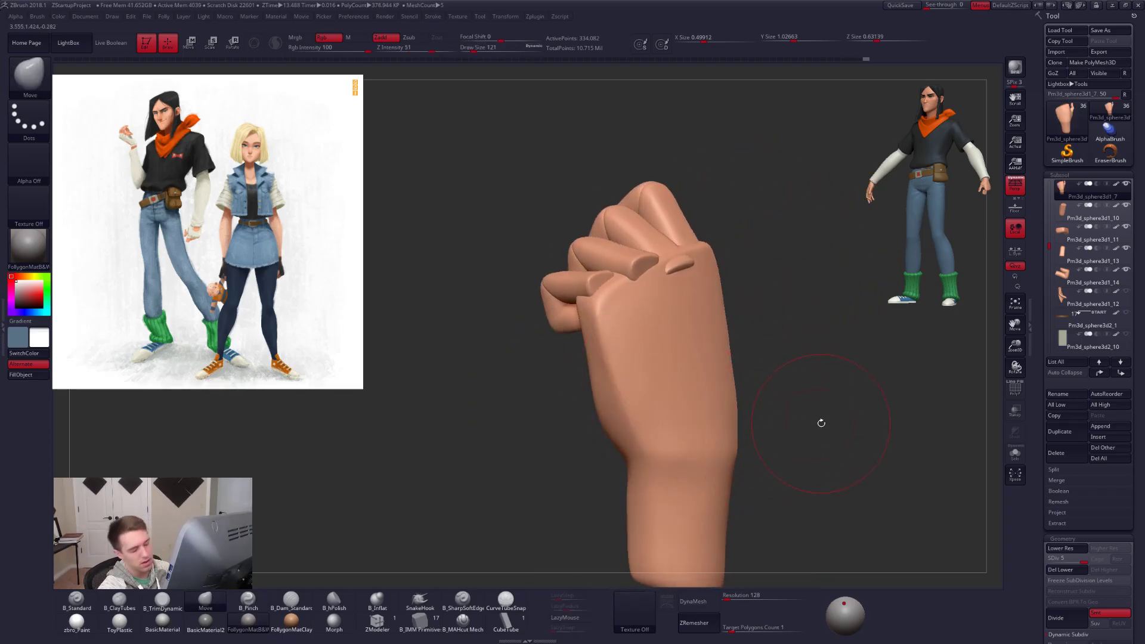
pyautogui.moveTo(812, 421)
pyautogui.mouseDown(button='right')
pyautogui.moveTo(856, 434)
pyautogui.moveTo(832, 406)
pyautogui.mouseUp(button='right')
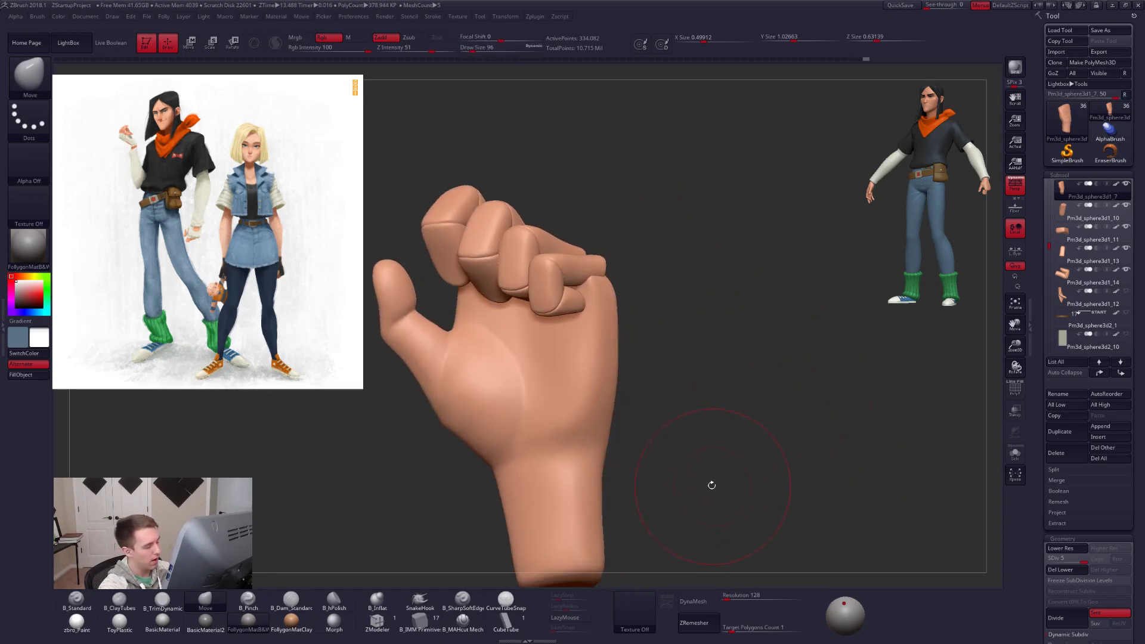
pyautogui.moveTo(713, 486); pyautogui.dragTo(718, 464, button='right')
# Switch to Chrome, search Google for "gop gap" in a new tab, and open the Gop Gap ArtStation portfolio.
pyautogui.hotkey('alt', 'Tab')
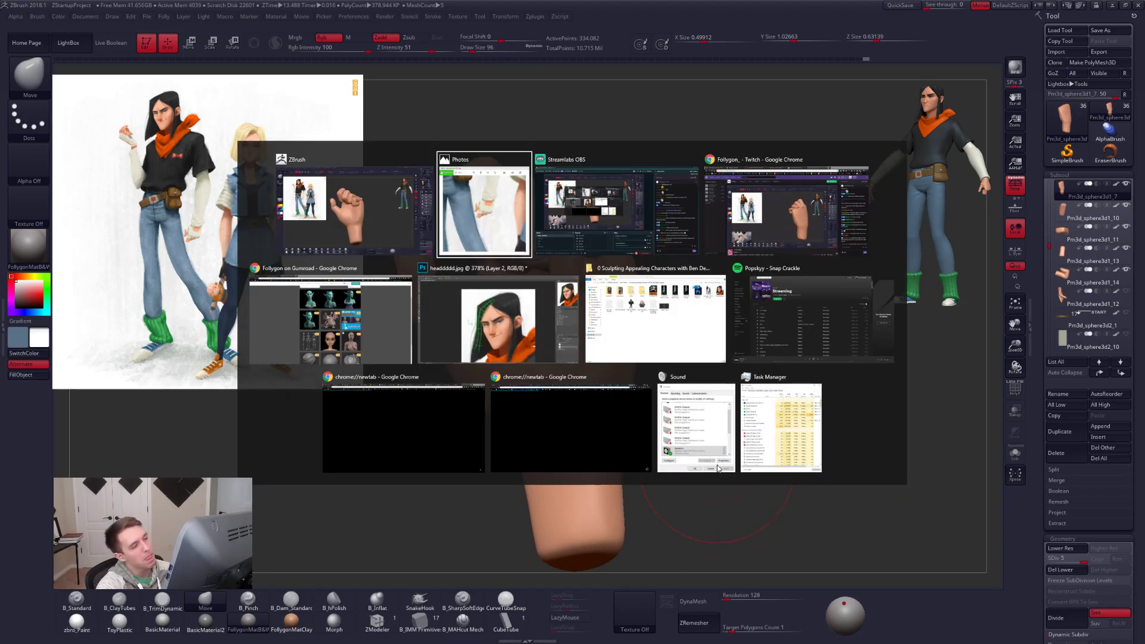
pyautogui.click(369, 330)
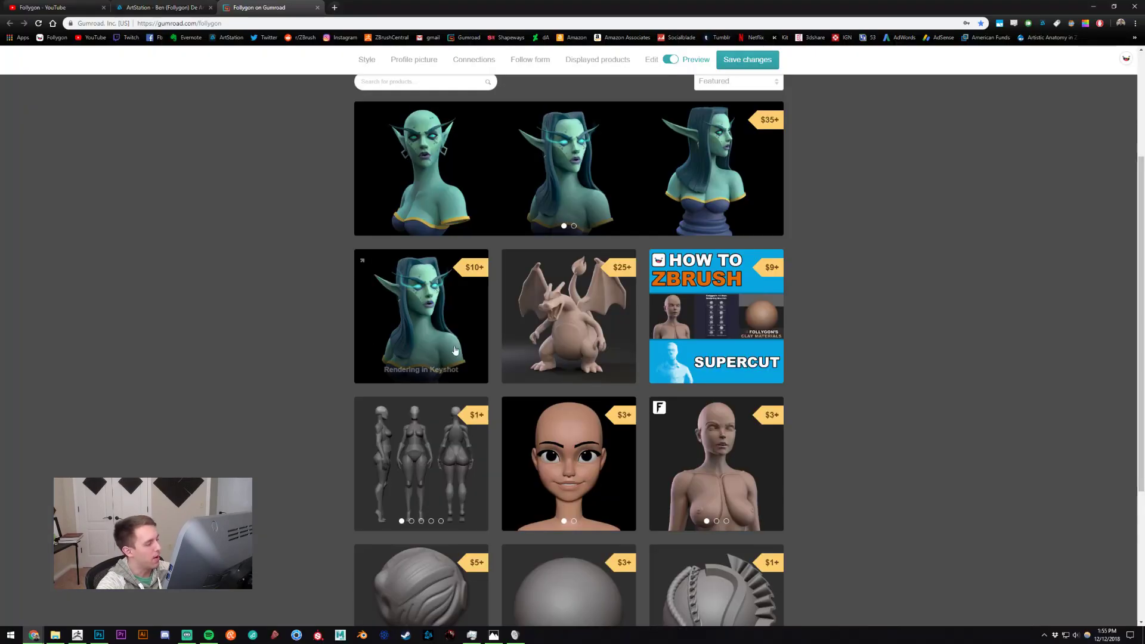
pyautogui.hotkey('ctrl', 't')
pyautogui.write('gop gap')
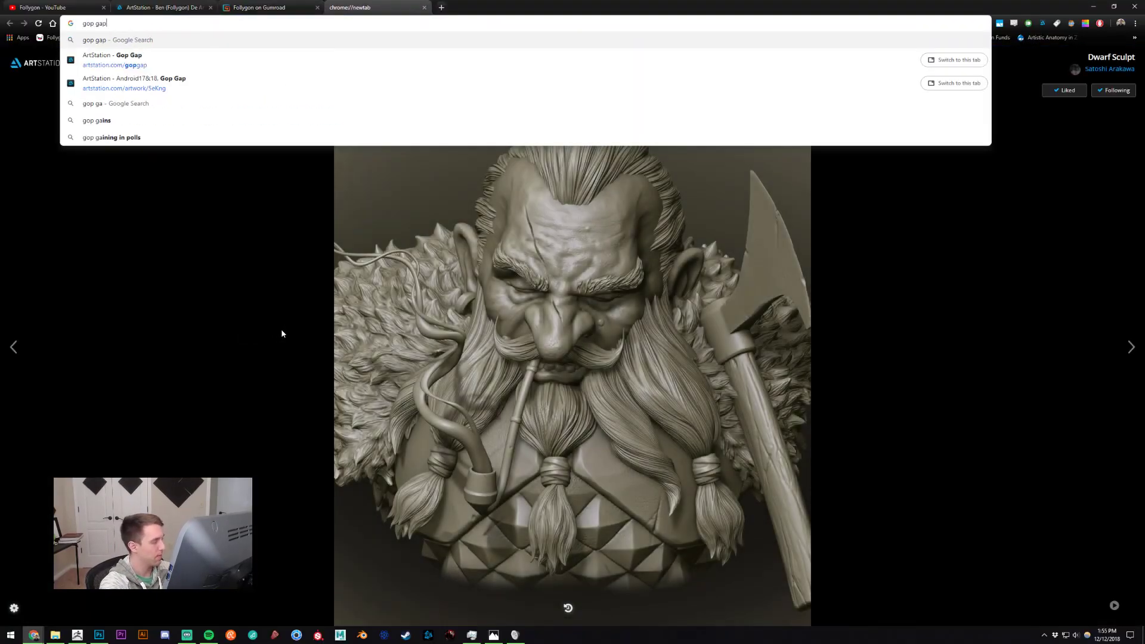
pyautogui.press('Return')
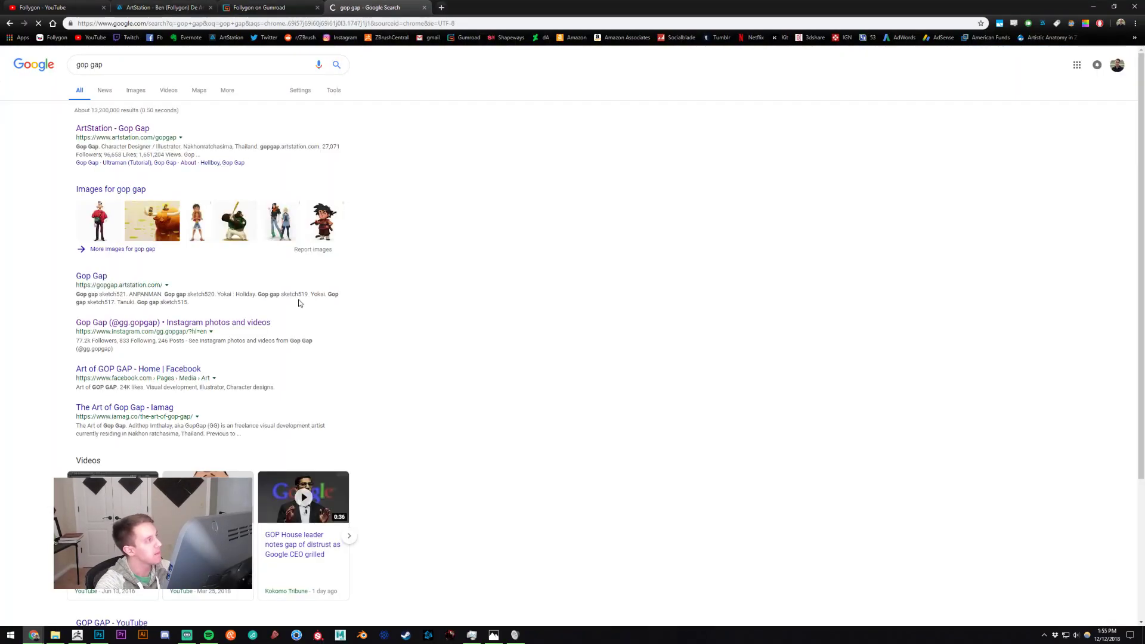
pyautogui.click(138, 128)
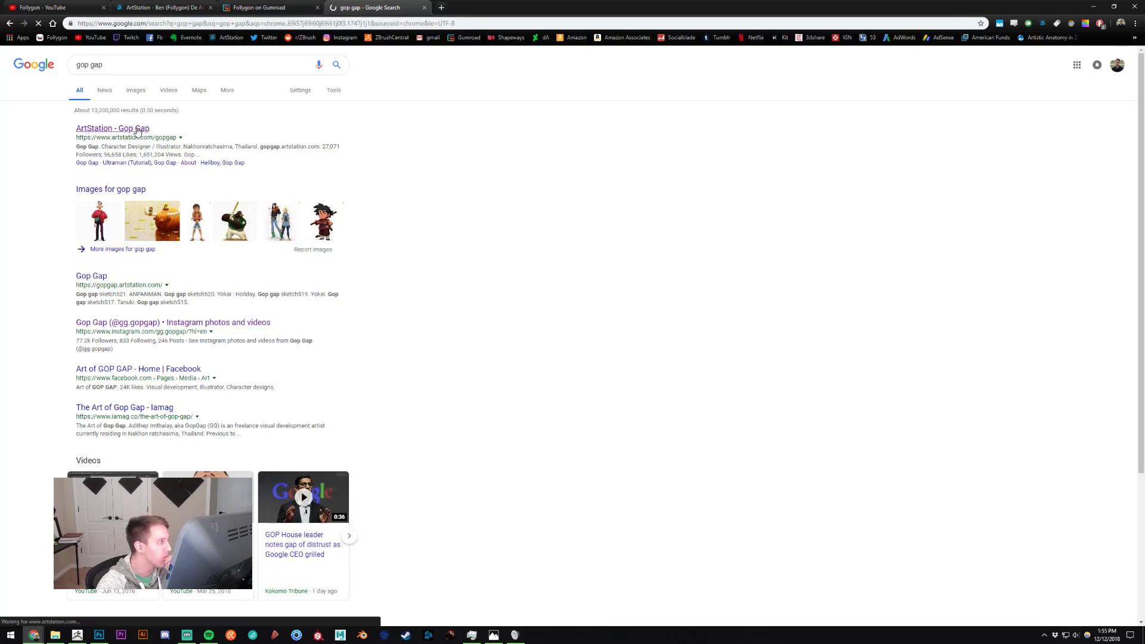
# Browse the Gop Gap portfolio for stylized character artwork and open Ping Pong Kong in a new tab.
pyautogui.scroll(-8, 823, 247)
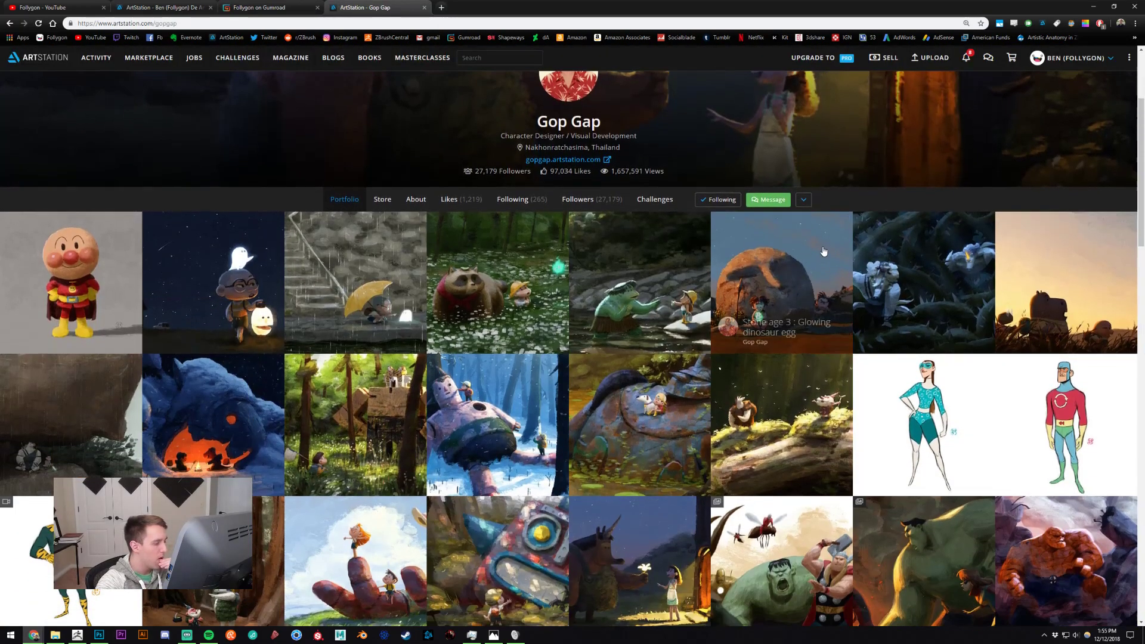
pyautogui.scroll(-4, 824, 247)
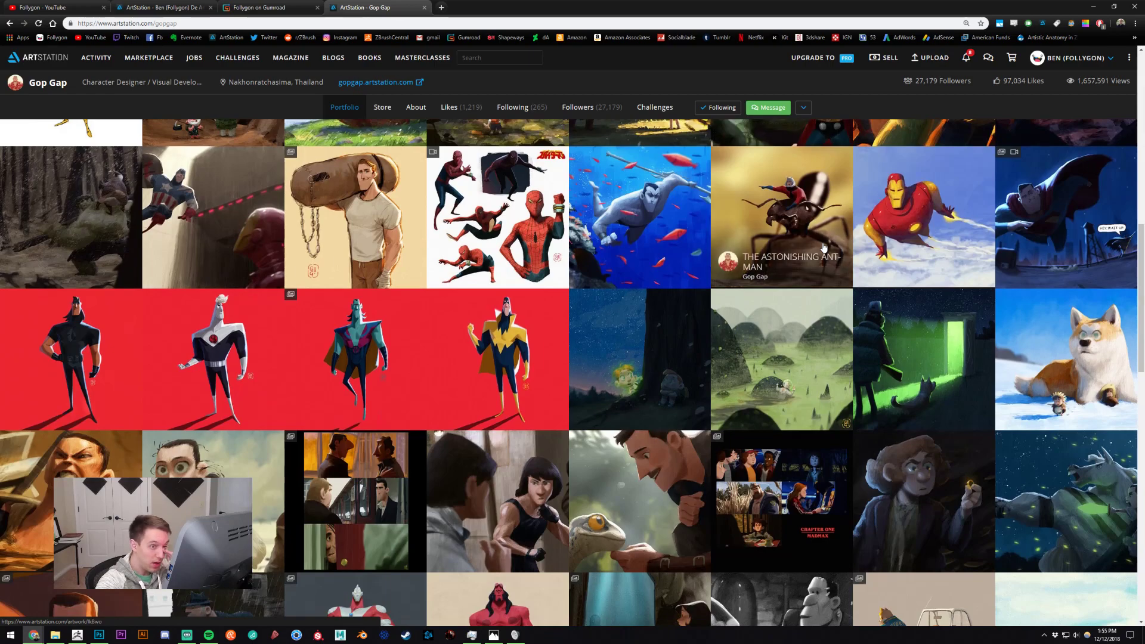
pyautogui.scroll(-5, 823, 248)
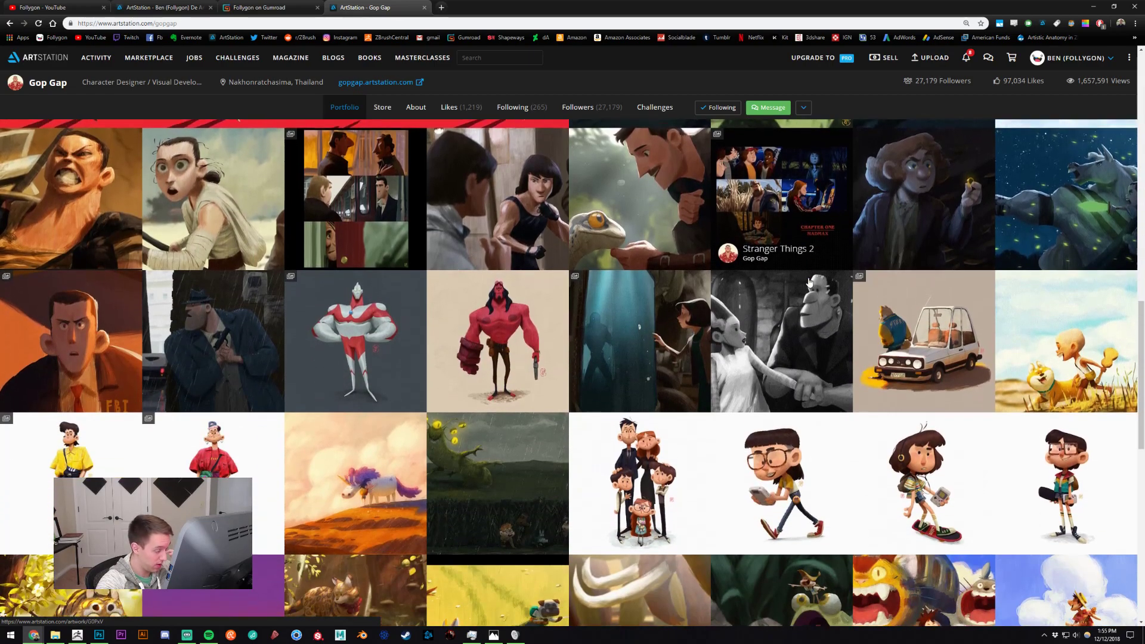
pyautogui.scroll(-2, 809, 282)
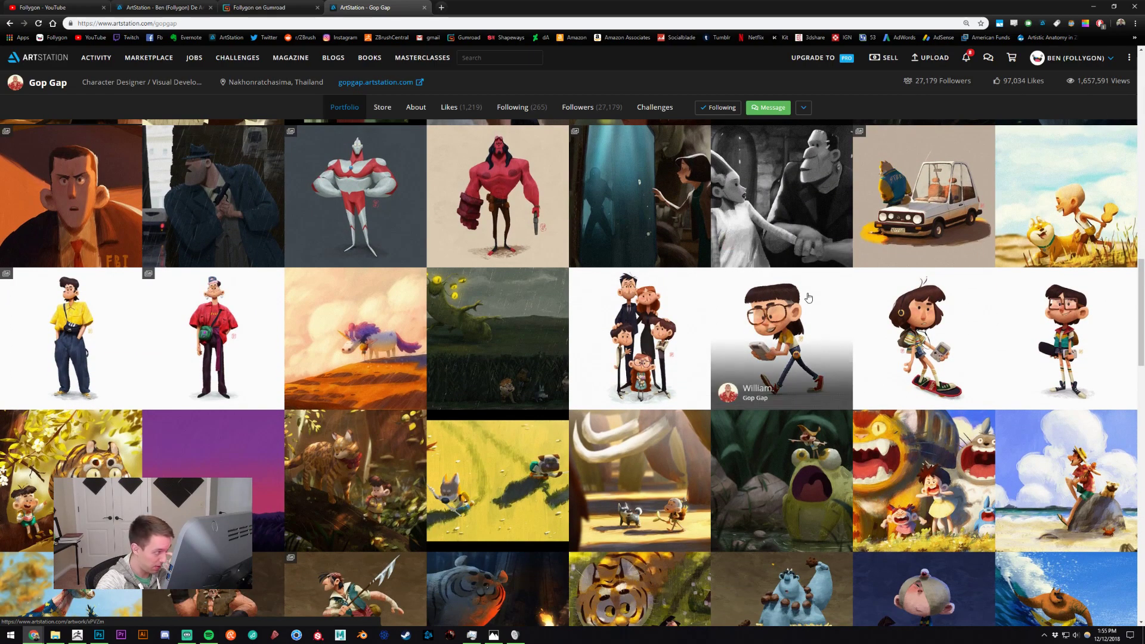
pyautogui.scroll(-3, 809, 297)
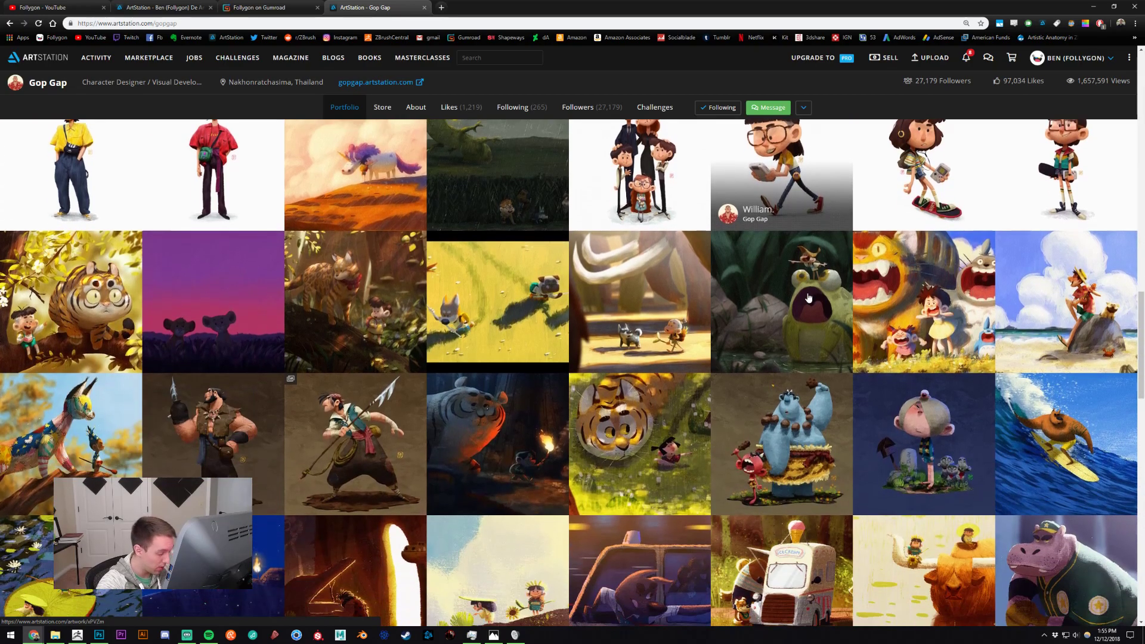
pyautogui.scroll(-1, 809, 297)
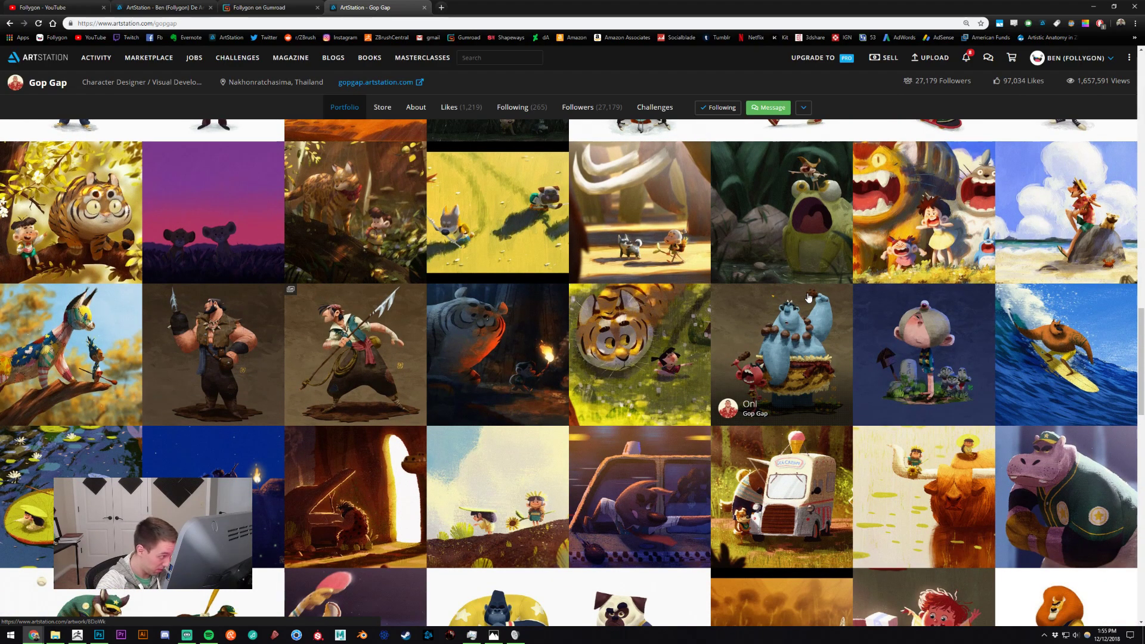
pyautogui.scroll(-5, 808, 297)
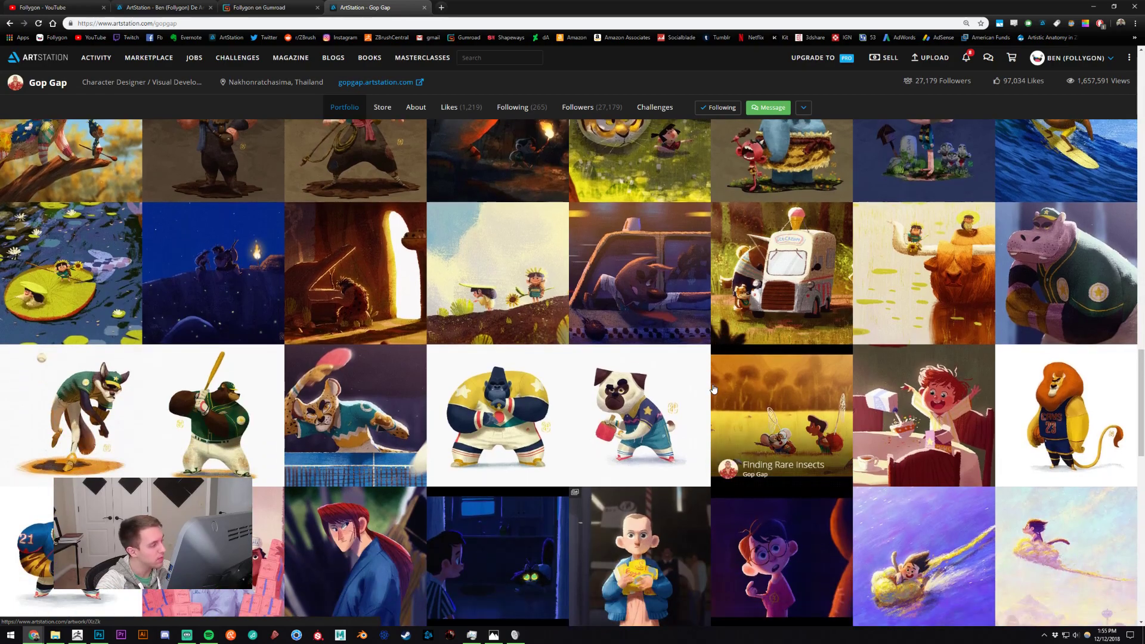
pyautogui.scroll(1, 505, 325)
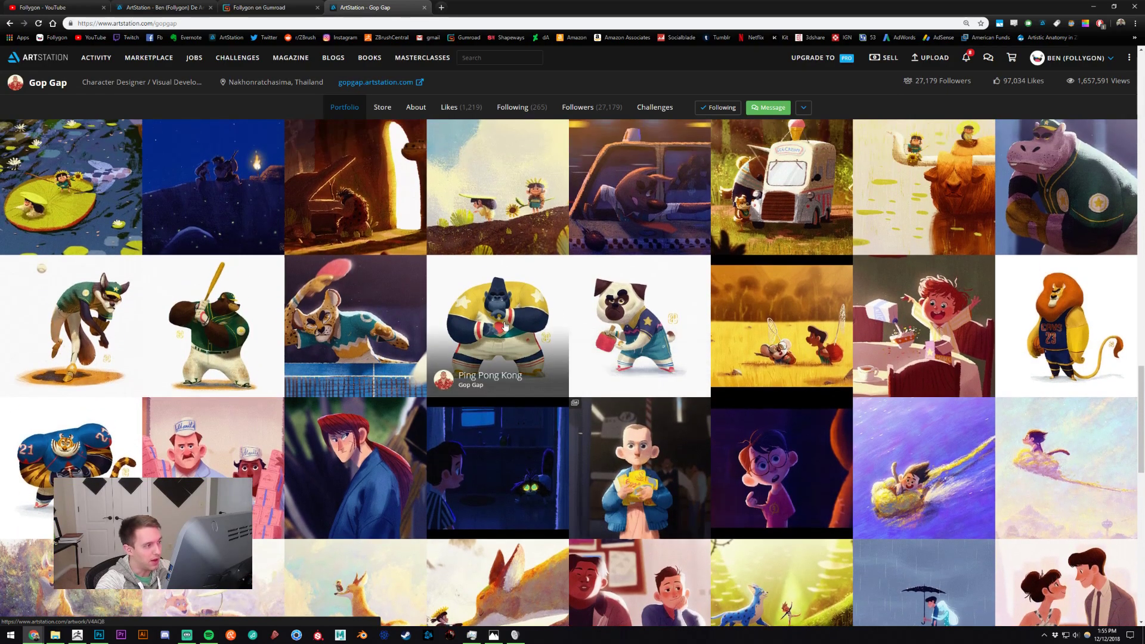
pyautogui.middleClick(505, 326)
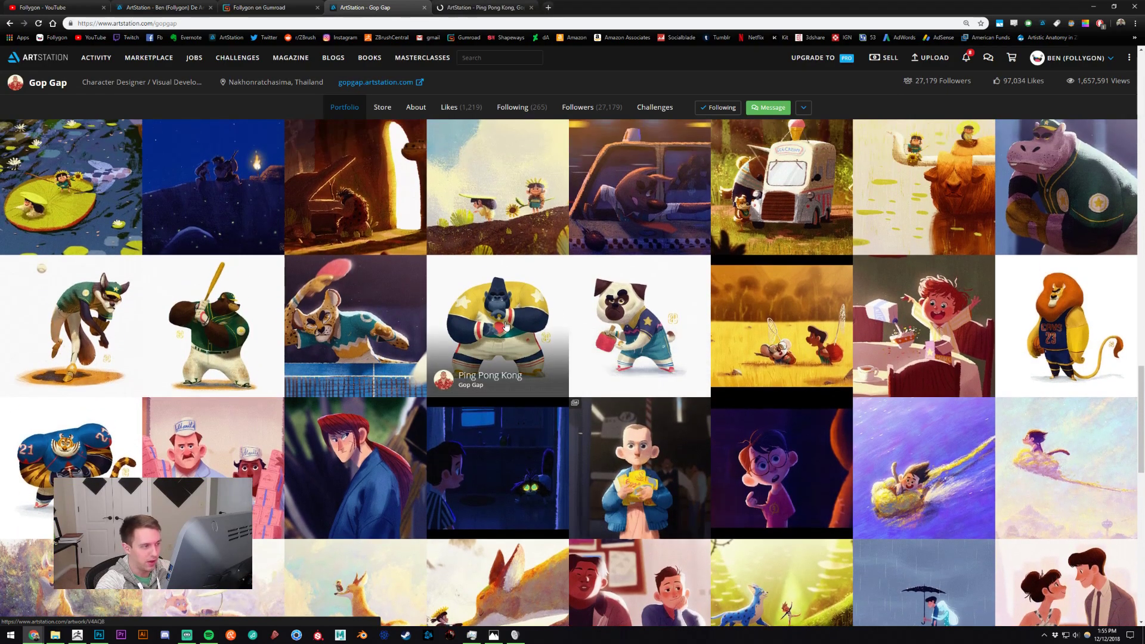
# Search ArtStation for "Ping Pong Kong" and open the 3D model project based on the painting.
pyautogui.click(517, 6)
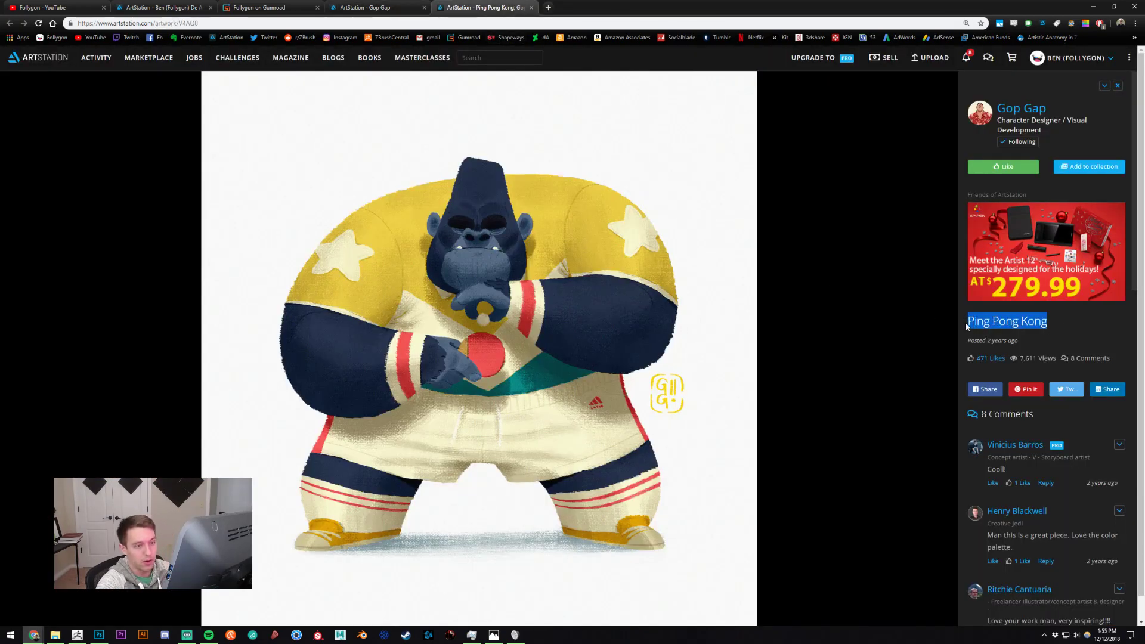
pyautogui.click(509, 62)
pyautogui.write('Ping Pong Kong')
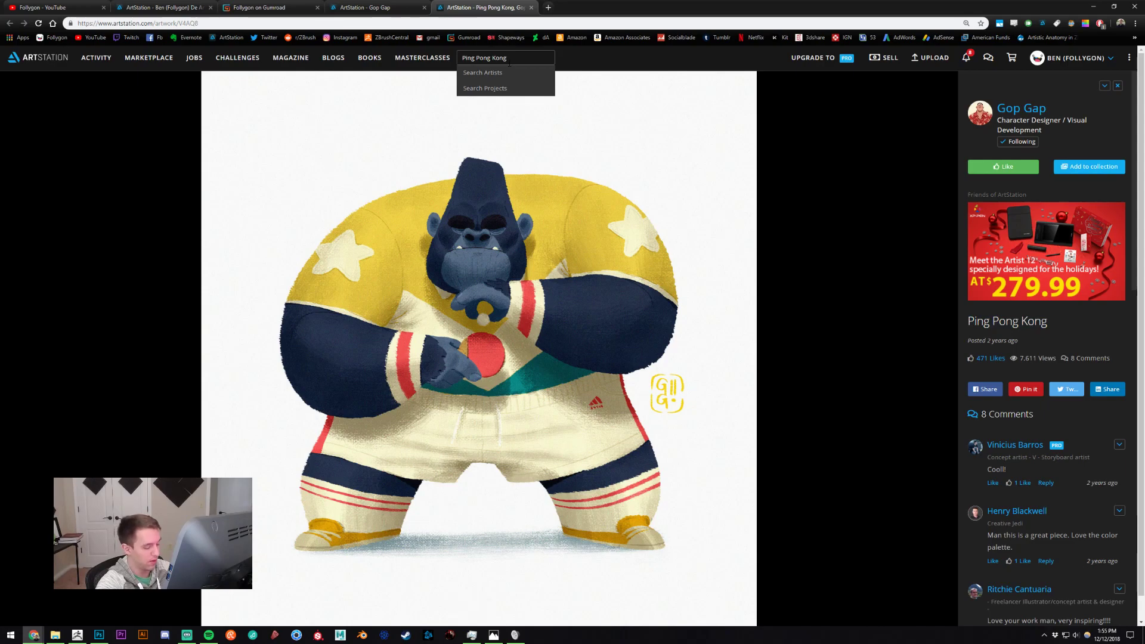
pyautogui.press('Return')
pyautogui.middleClick(388, 6)
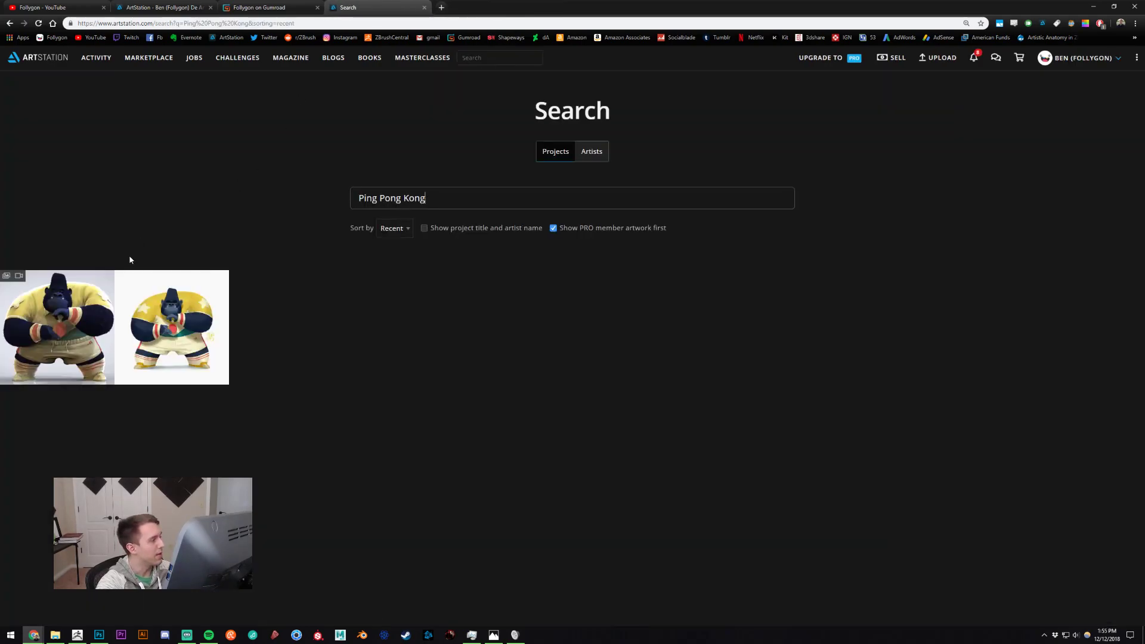
pyautogui.click(73, 329)
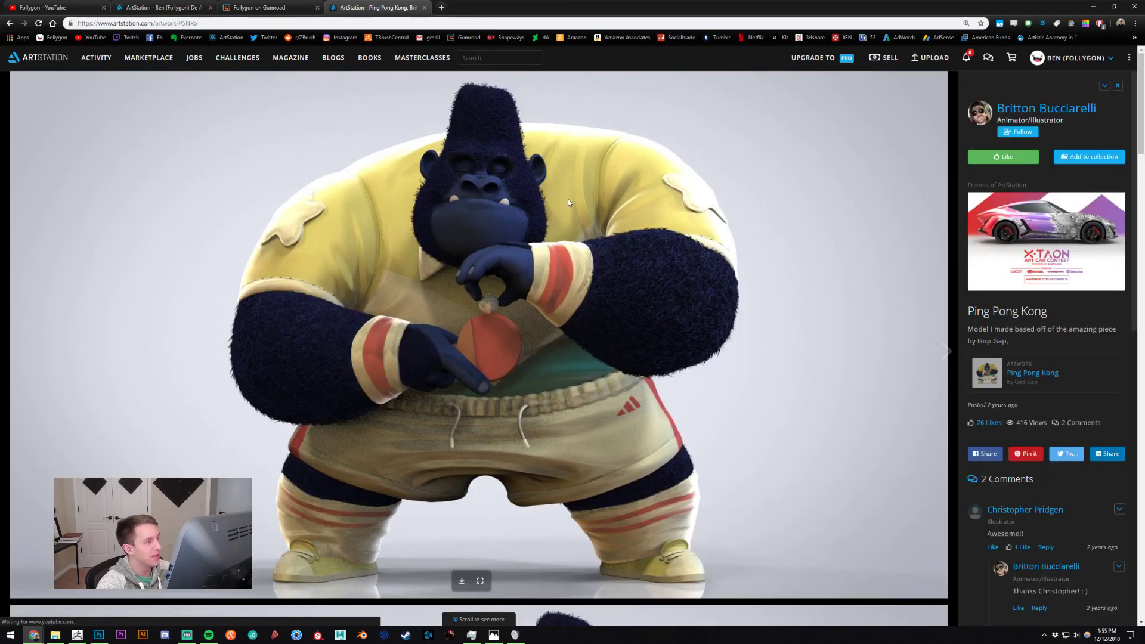
# Return to the search results, open the original Ping Pong Kong painting and go to its artist's profile.
pyautogui.click(9, 25)
pyautogui.click(159, 303)
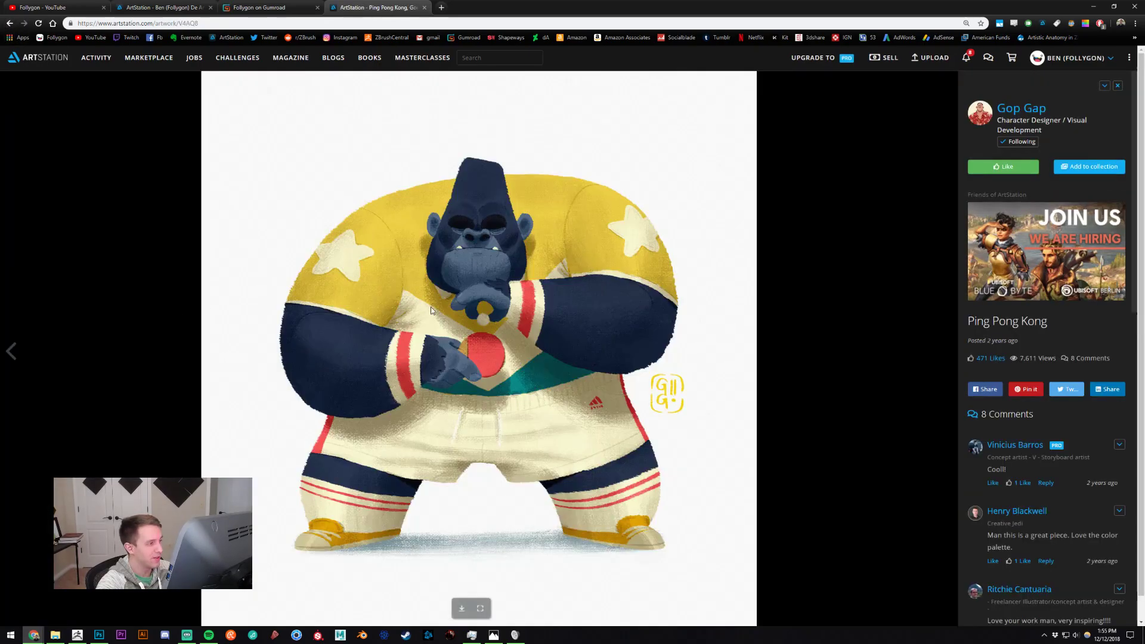
pyautogui.click(977, 122)
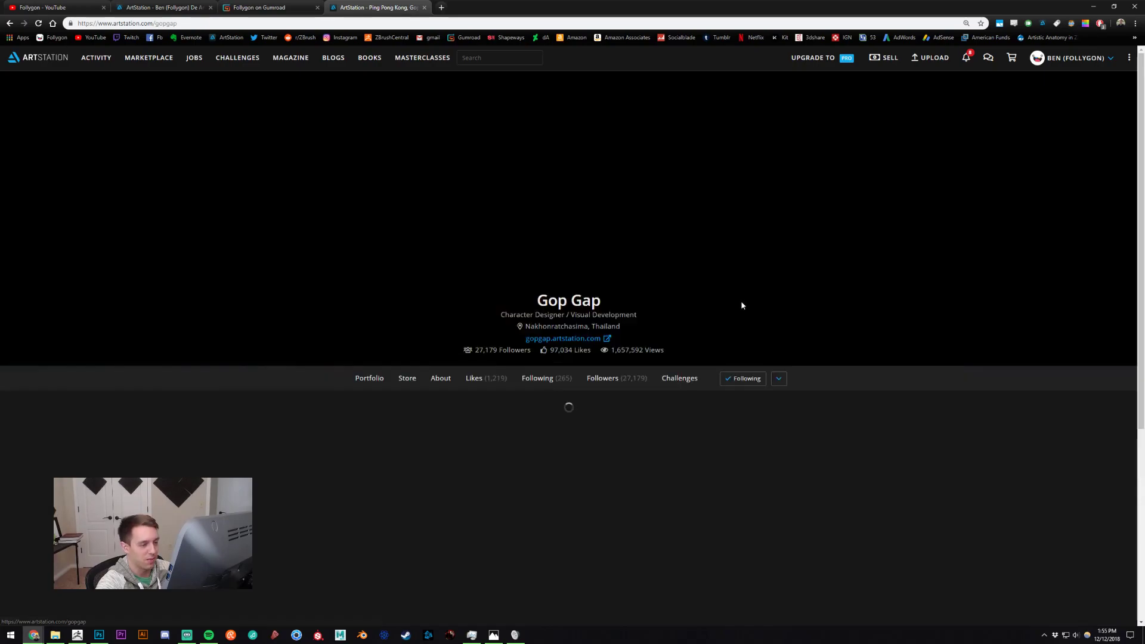
# Browse the older character artwork in the Gop Gap portfolio and open the Android17&18 piece.
pyautogui.scroll(-5, 742, 308)
pyautogui.scroll(-15, 741, 308)
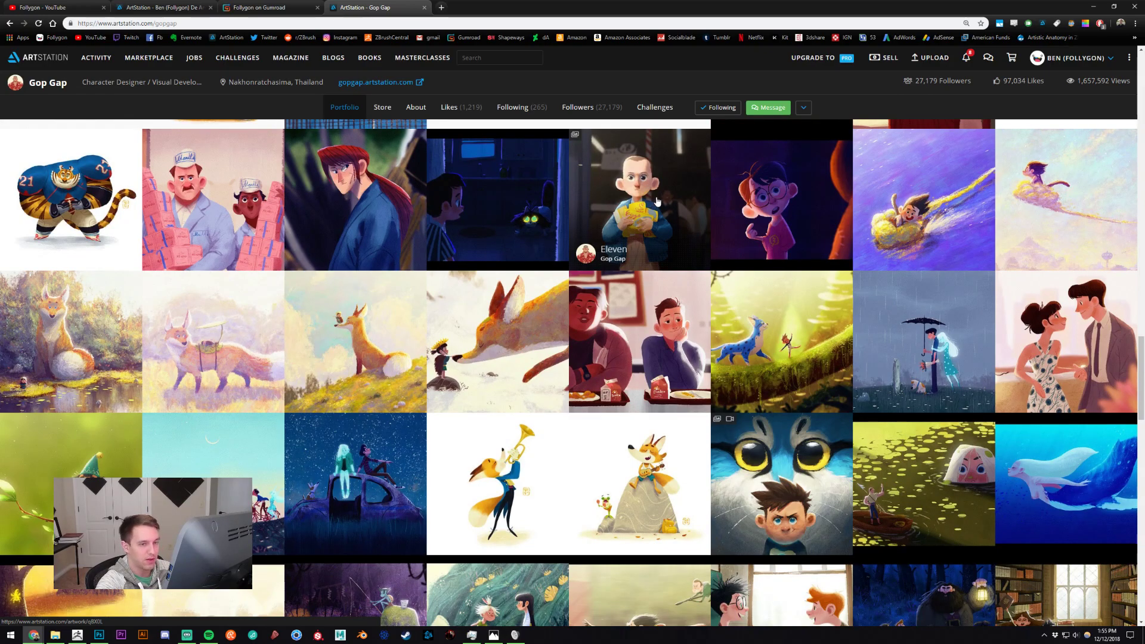
pyautogui.scroll(-10, 657, 201)
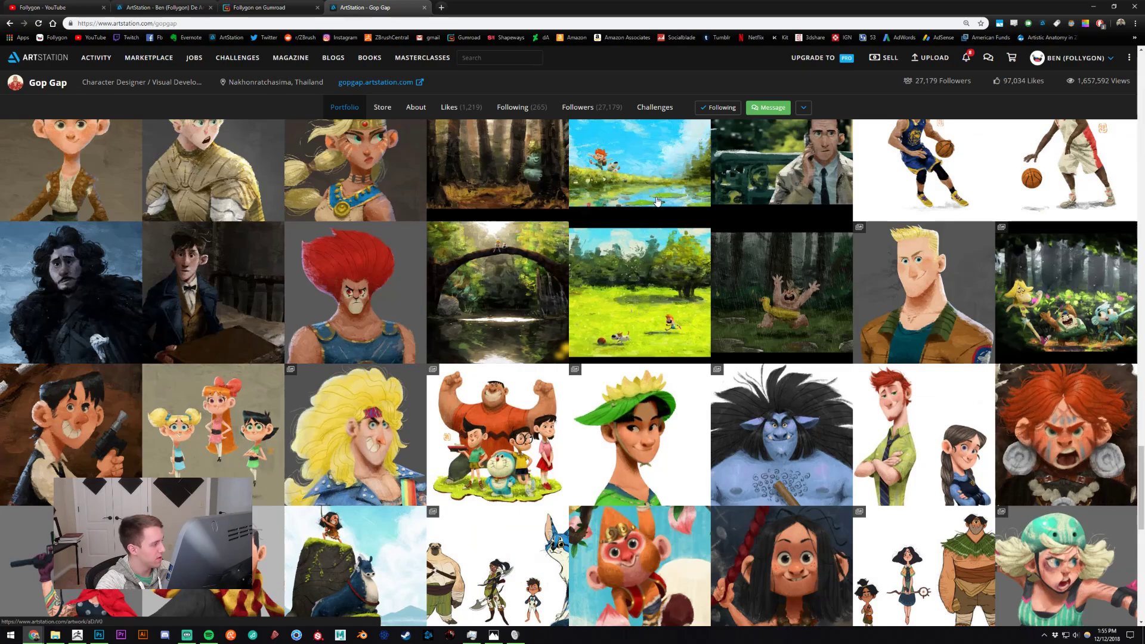
pyautogui.scroll(-3, 657, 201)
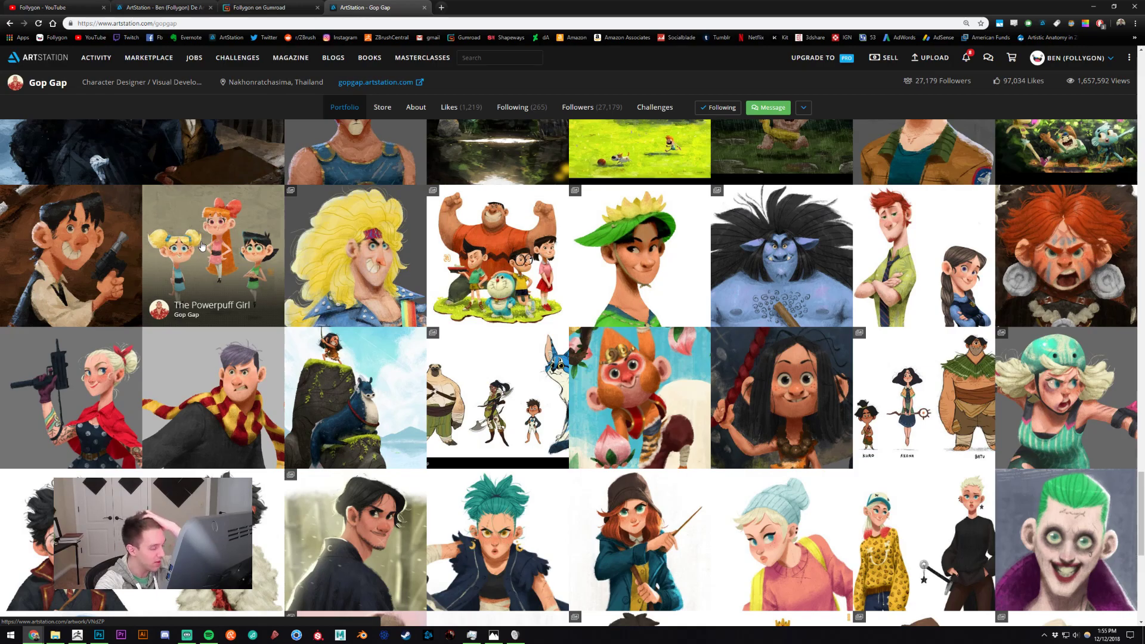
pyautogui.scroll(-3, 206, 245)
pyautogui.scroll(-3, 214, 247)
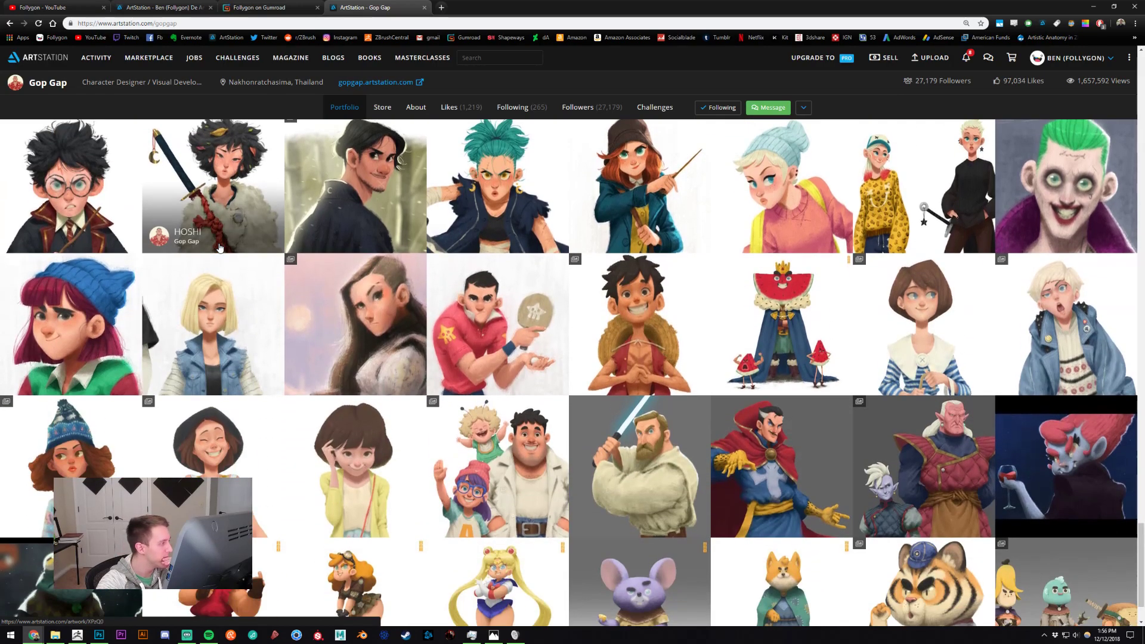
pyautogui.scroll(-1, 219, 248)
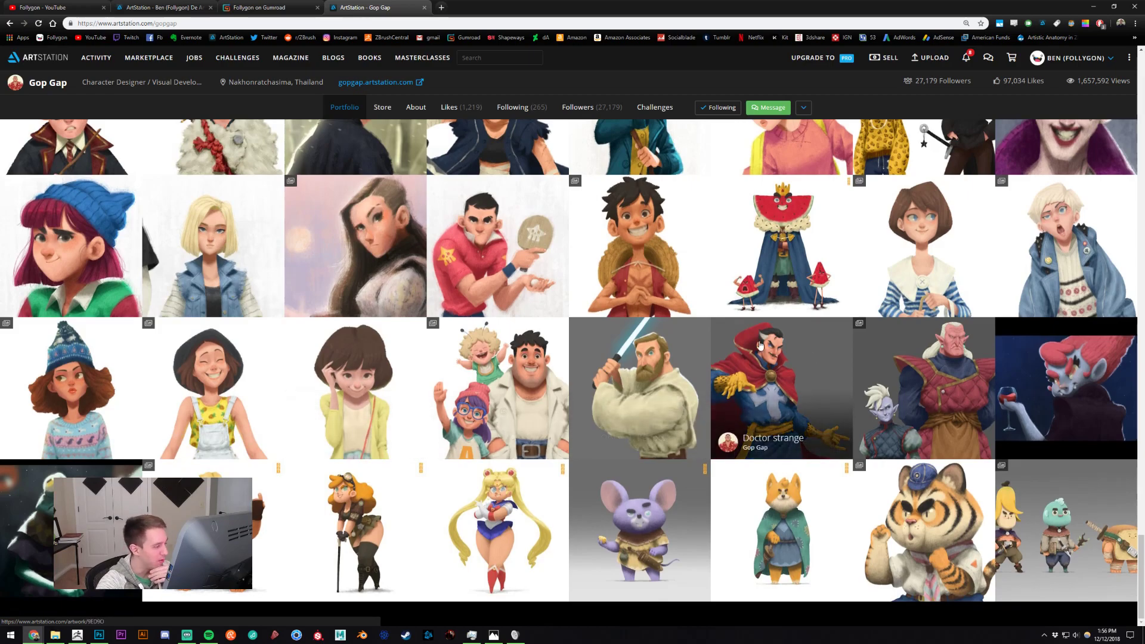
pyautogui.click(226, 248)
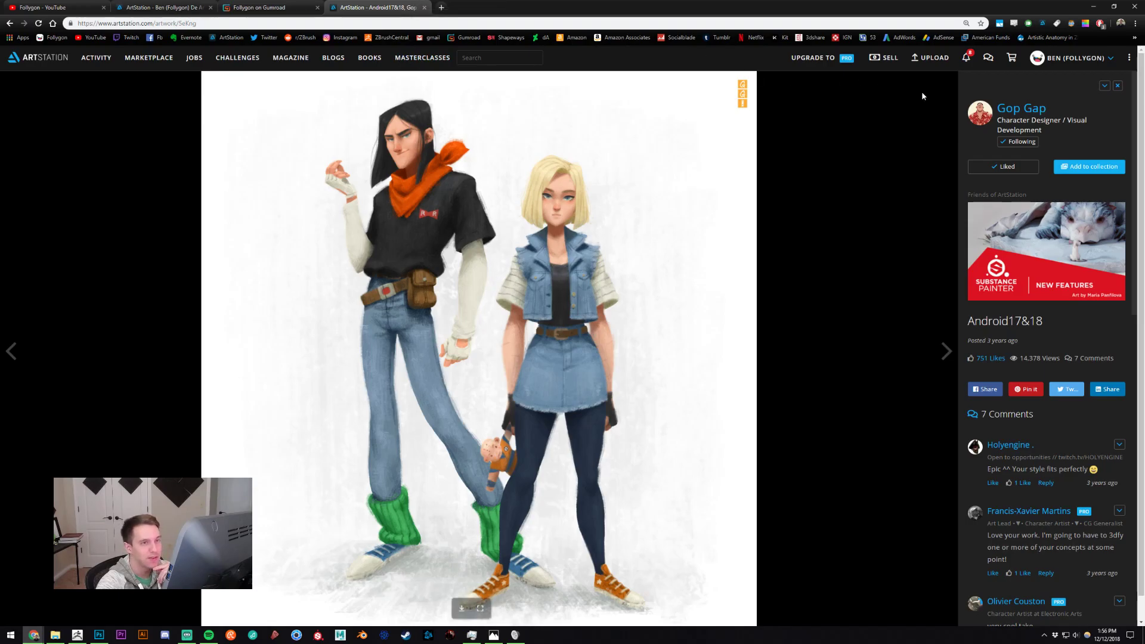
# Return to the Gop Gap portfolio, look through its newer works and open The Horsemen and Son with Glowing sword.
pyautogui.click(1021, 108)
pyautogui.scroll(-20, 517, 329)
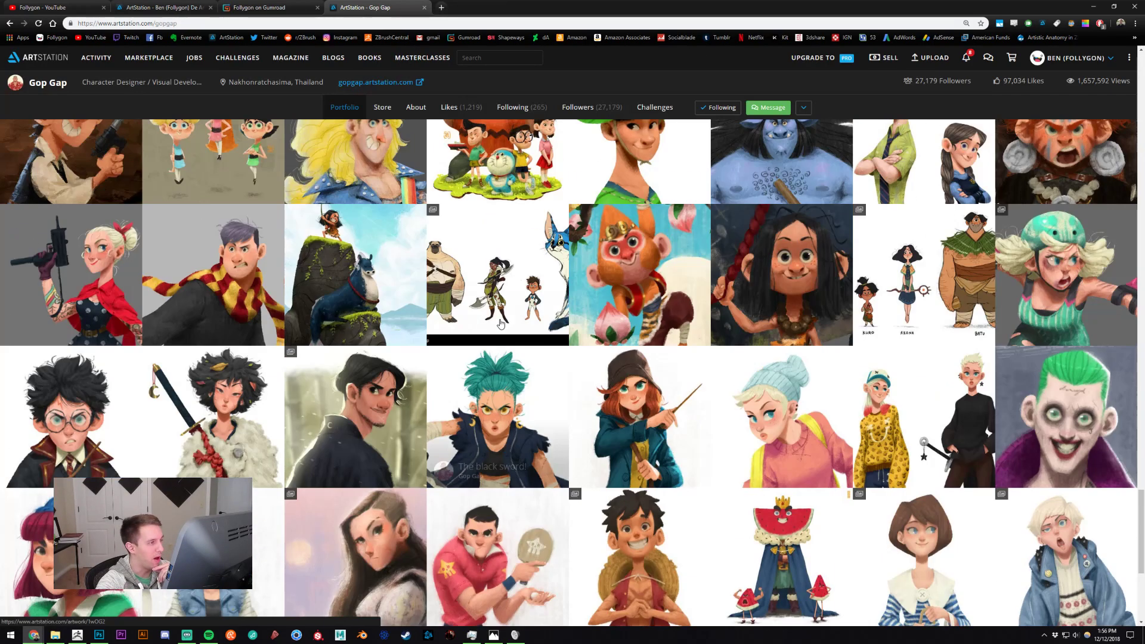
pyautogui.scroll(20, 518, 329)
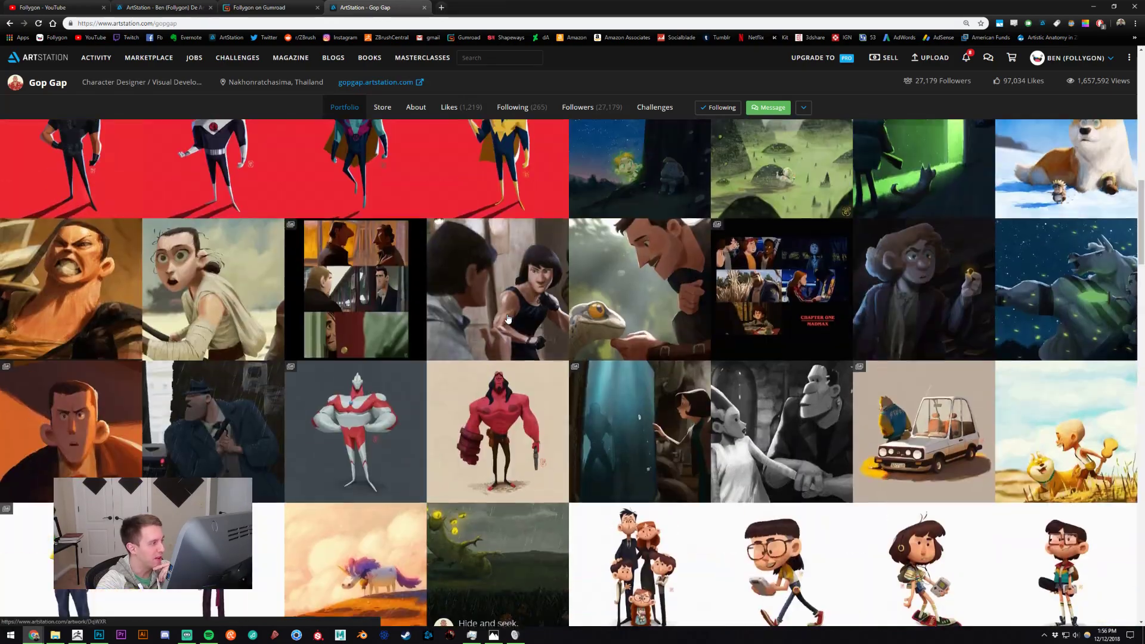
pyautogui.scroll(-3, 956, 285)
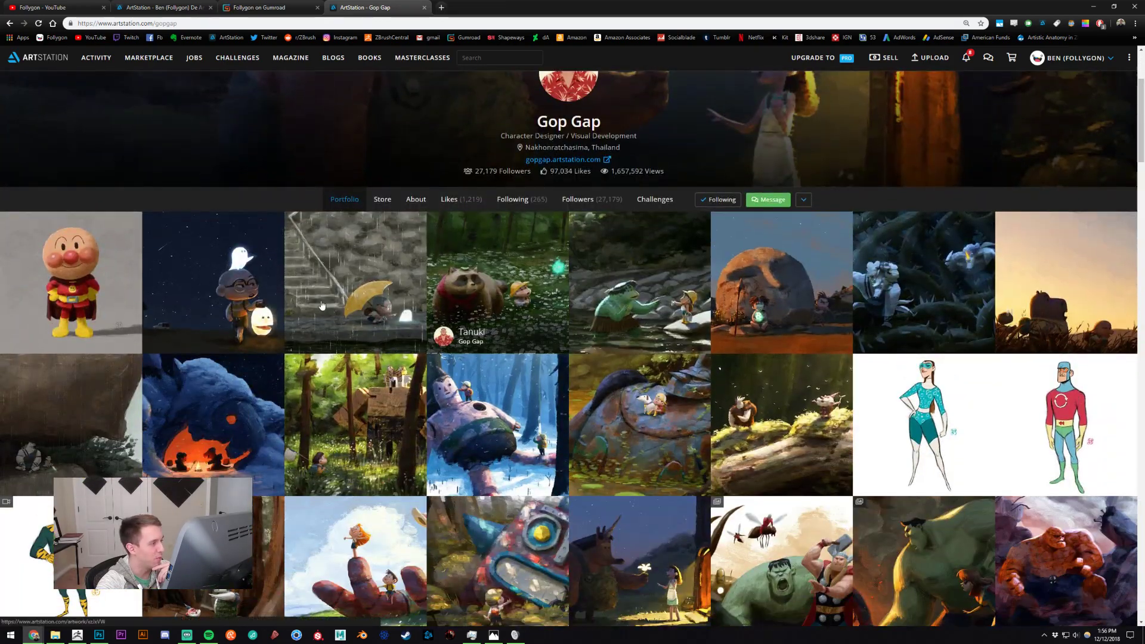
pyautogui.scroll(-2, 179, 310)
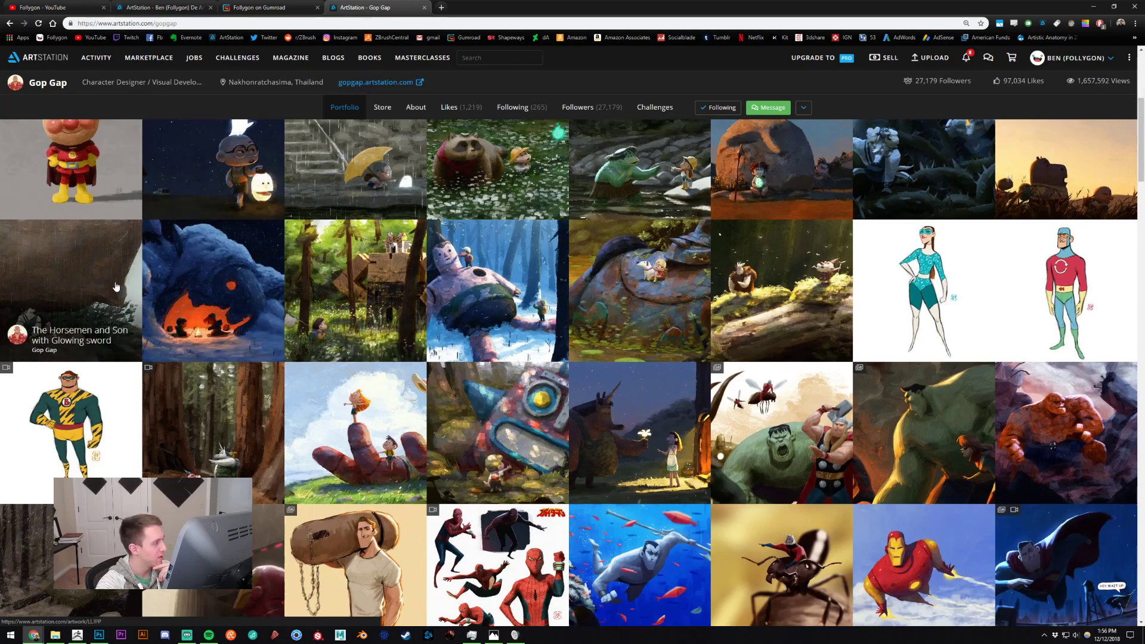
pyautogui.click(116, 287)
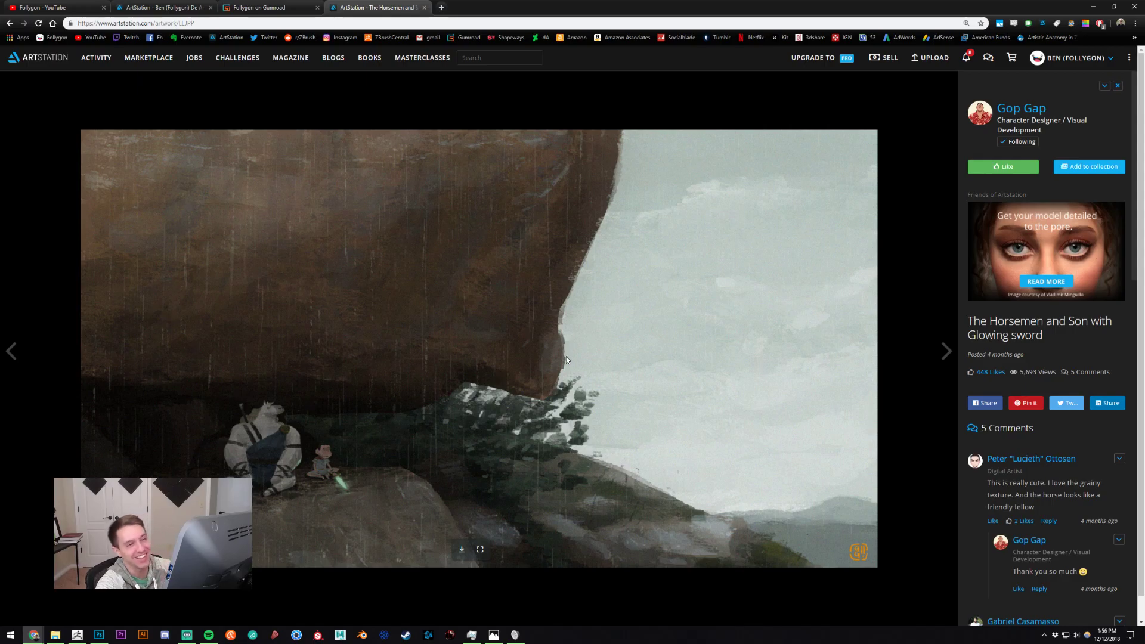
# Close the artwork page and switch back to the hand sculpt in ZBrush.
pyautogui.click(424, 7)
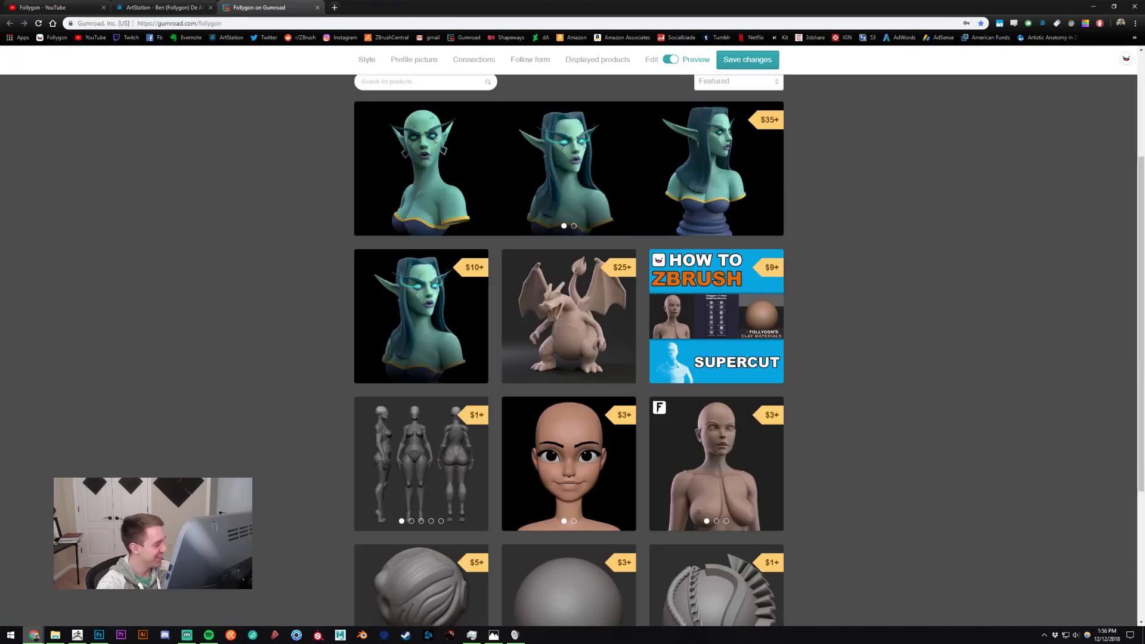
pyautogui.click(86, 635)
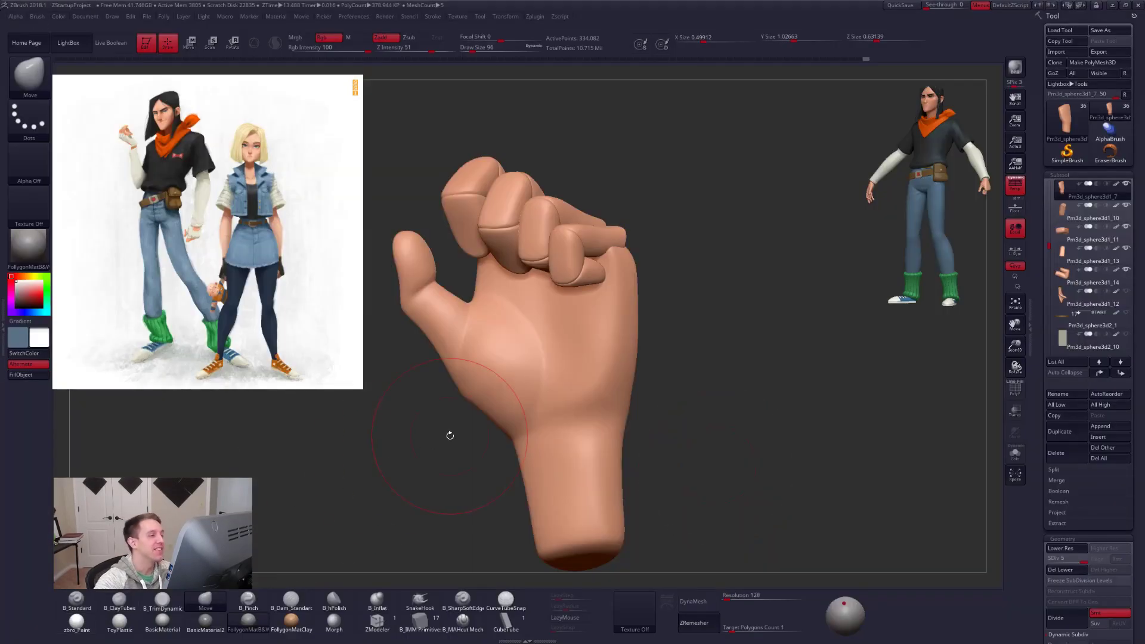
# Refine the hand's form around the base of the fingers with the Move brush.
pyautogui.keyDown('alt'); pyautogui.moveTo(621, 283); pyautogui.dragTo(696, 336, button='right'); pyautogui.keyUp('alt')
pyautogui.press('space')
pyautogui.moveTo(641, 309); pyautogui.dragTo(624, 309)
pyautogui.moveTo(602, 305)
pyautogui.mouseDown(button='right')
pyautogui.moveTo(648, 288)
pyautogui.moveTo(645, 306)
pyautogui.mouseUp(button='right')
pyautogui.keyDown('alt'); pyautogui.moveTo(645, 305); pyautogui.dragTo(679, 328, button='right'); pyautogui.keyUp('alt')
pyautogui.press('space')
pyautogui.moveTo(658, 326); pyautogui.dragTo(674, 326)
pyautogui.moveTo(673, 319)
pyautogui.mouseDown(button='right')
pyautogui.moveTo(644, 292)
pyautogui.moveTo(681, 294)
pyautogui.moveTo(709, 345)
pyautogui.moveTo(689, 347)
pyautogui.moveTo(708, 357)
pyautogui.moveTo(648, 389)
pyautogui.mouseUp(button='right')
# Adjust the shape of a finger with the Move brush and lower the subdivision by two levels.
pyautogui.keyDown('alt'); pyautogui.click(645, 287); pyautogui.keyUp('alt')
pyautogui.press('space')
pyautogui.moveTo(698, 397)
pyautogui.mouseDown()
pyautogui.moveTo(711, 397)
pyautogui.moveTo(675, 389)
pyautogui.mouseUp()
pyautogui.keyDown('alt'); pyautogui.click(669, 400); pyautogui.keyUp('alt')
pyautogui.press('space')
pyautogui.hotkey('shift', 'd')
pyautogui.hotkey('shift', 'd')
# Select the ring finger and rotate it with the Transpose line, adjusting it from the back and front of the knuckles.
pyautogui.moveTo(718, 407)
pyautogui.mouseDown(button='right')
pyautogui.moveTo(685, 412)
pyautogui.moveTo(702, 388)
pyautogui.moveTo(685, 365)
pyautogui.moveTo(704, 361)
pyautogui.mouseUp(button='right')
pyautogui.moveTo(635, 353); pyautogui.dragTo(690, 358, button='right')
pyautogui.keyDown('alt'); pyautogui.click(650, 325); pyautogui.keyUp('alt')
pyautogui.press('r')
pyautogui.moveTo(645, 292); pyautogui.dragTo(646, 223)
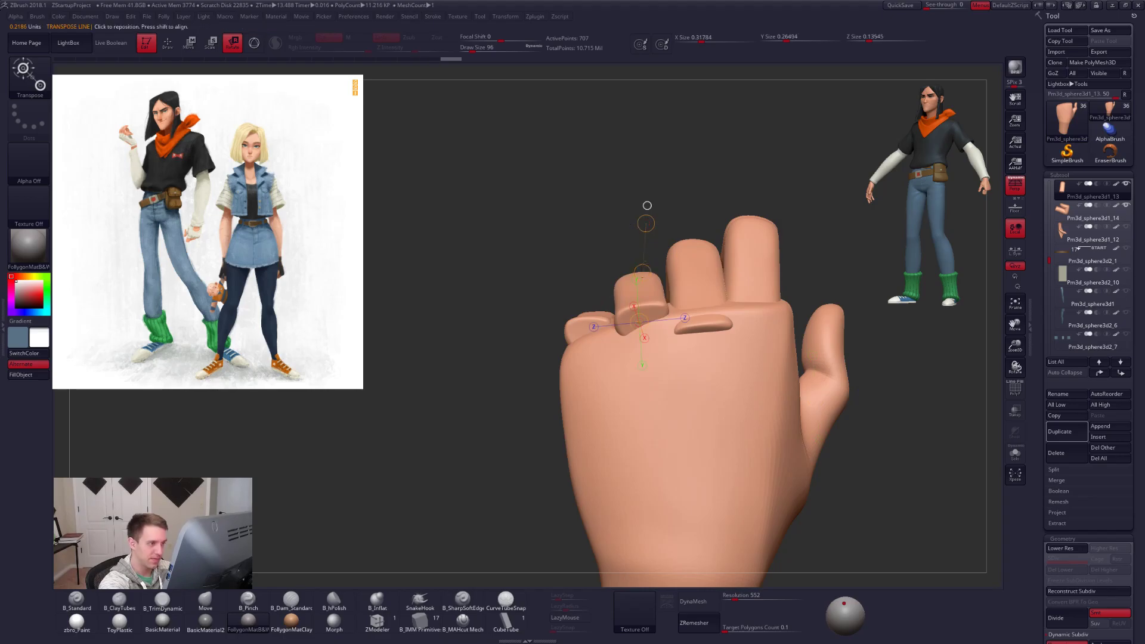
pyautogui.press('q')
pyautogui.moveTo(650, 292)
pyautogui.mouseDown(button='right')
pyautogui.moveTo(679, 342)
pyautogui.moveTo(669, 327)
pyautogui.mouseUp(button='right')
pyautogui.press('r')
pyautogui.moveTo(636, 212)
pyautogui.mouseDown(button='right')
pyautogui.moveTo(660, 431)
pyautogui.moveTo(651, 434)
pyautogui.mouseUp(button='right')
pyautogui.moveTo(669, 243); pyautogui.dragTo(621, 430)
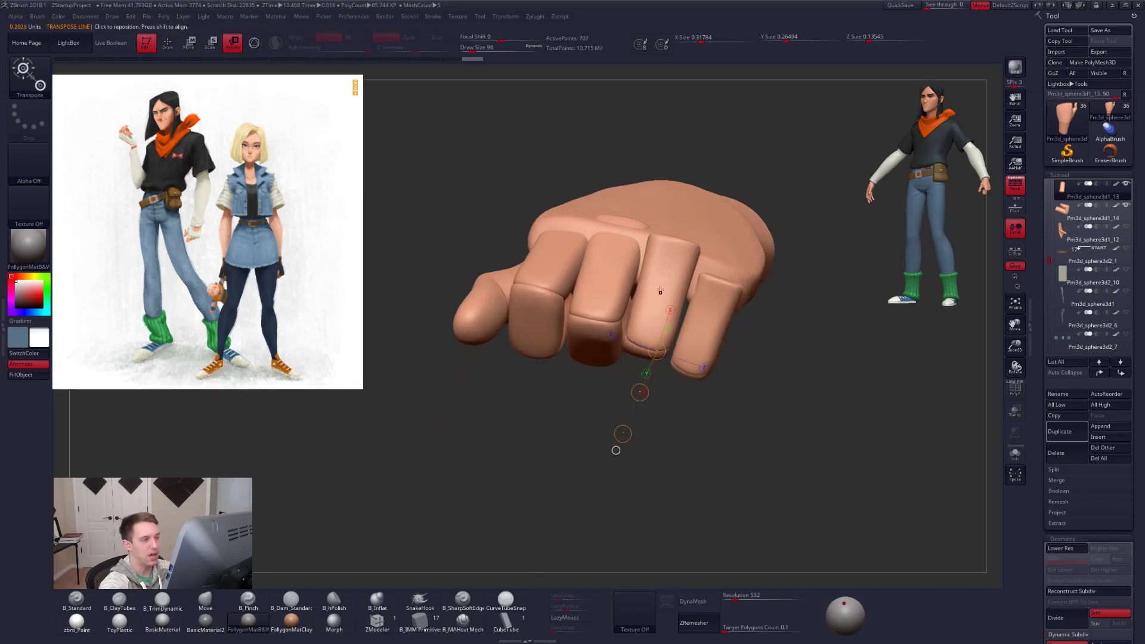
pyautogui.moveTo(668, 241); pyautogui.dragTo(625, 428)
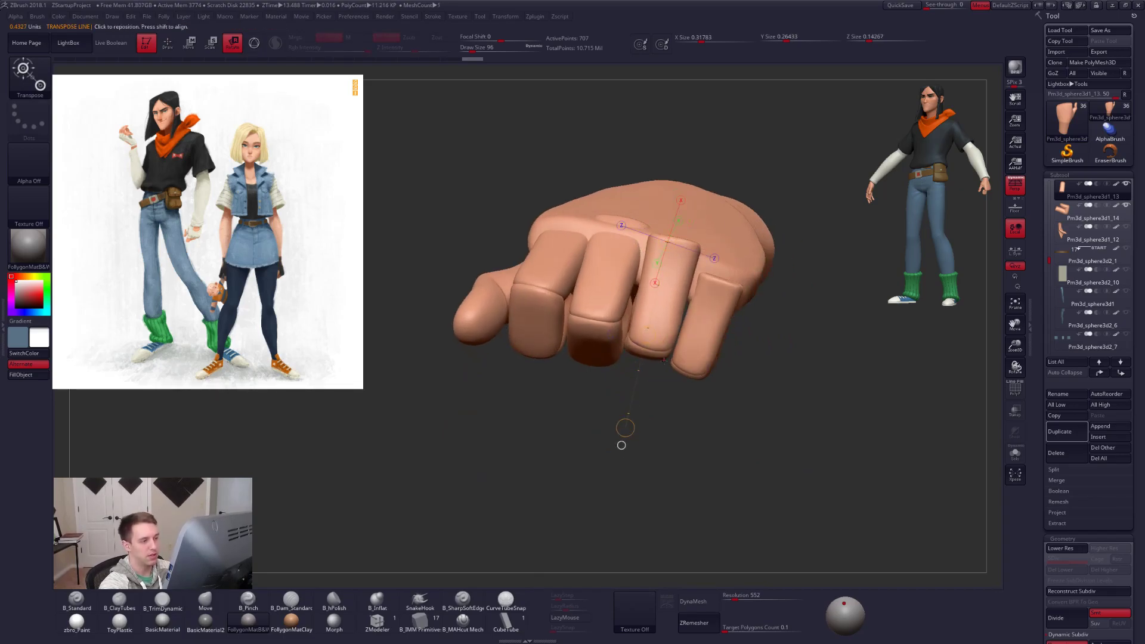
# Select the little finger and adjust it with the Move brush.
pyautogui.keyDown('alt'); pyautogui.click(646, 335); pyautogui.keyUp('alt')
pyautogui.moveTo(645, 335)
pyautogui.mouseDown(button='right')
pyautogui.moveTo(780, 480)
pyautogui.moveTo(823, 477)
pyautogui.moveTo(741, 472)
pyautogui.mouseUp(button='right')
pyautogui.press('q')
pyautogui.moveTo(715, 433); pyautogui.dragTo(737, 422)
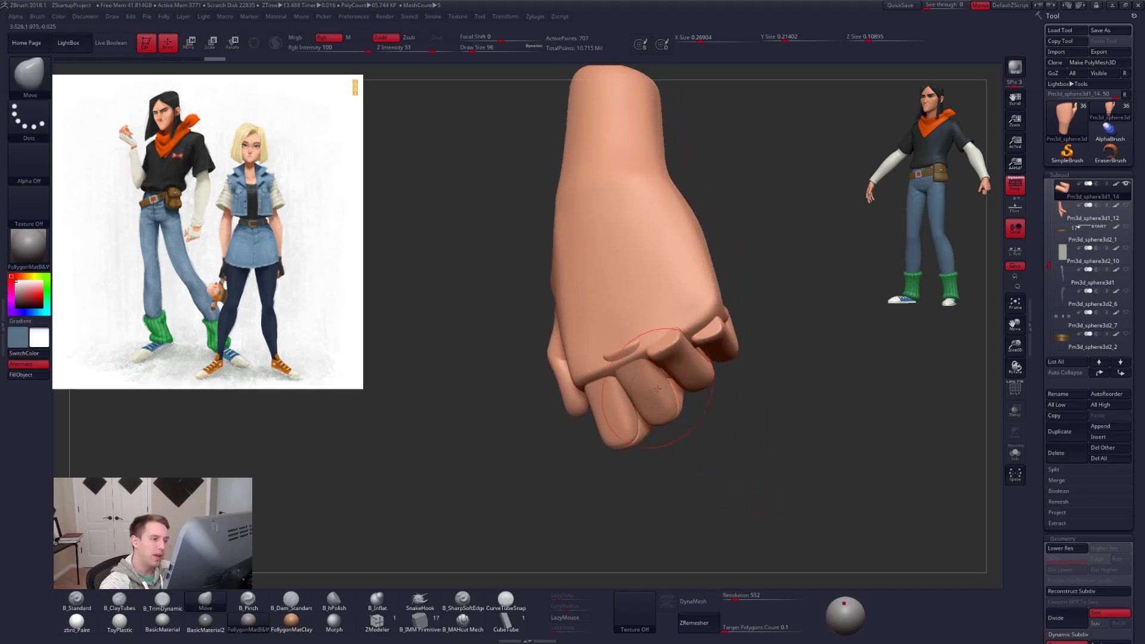
# Isolate the middle finger at a lower subdivision level and examine its wireframe and polygroups with parts hidden.
pyautogui.keyDown('alt'); pyautogui.click(650, 390); pyautogui.keyUp('alt')
pyautogui.hotkey('alt', 's')
pyautogui.hotkey('shift', 'd')
pyautogui.hotkey('shift', 'd')
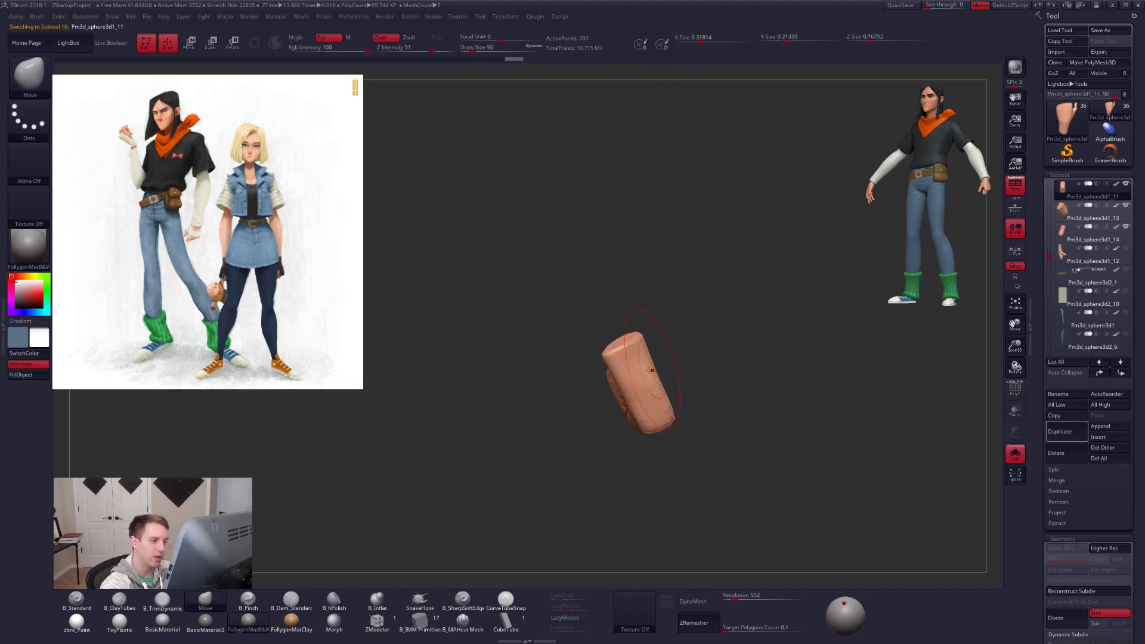
pyautogui.hotkey('shift', 'f')
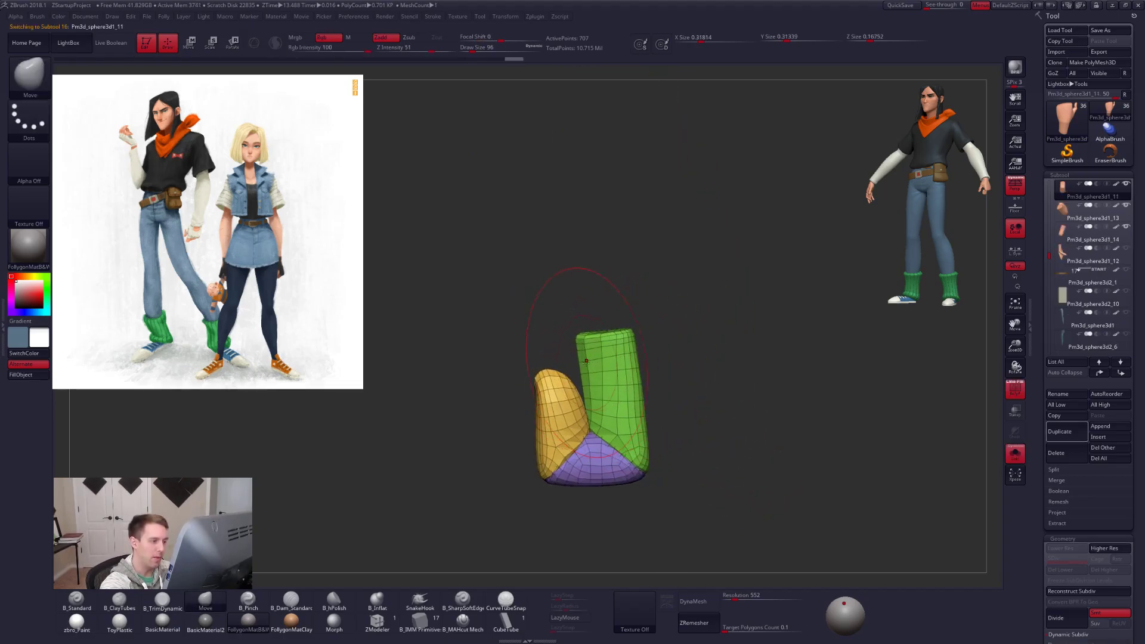
pyautogui.hotkey('ctrl', 'shift')
pyautogui.moveTo(658, 341)
pyautogui.keyDown('ctrl'); pyautogui.keyDown('alt'); pyautogui.keyDown('shift'); pyautogui.mouseDown()
pyautogui.moveTo(685, 358)
pyautogui.moveTo(723, 330)
pyautogui.moveTo(604, 378)
pyautogui.mouseUp(); pyautogui.keyUp('shift'); pyautogui.keyUp('alt'); pyautogui.keyUp('ctrl')
pyautogui.hotkey('shift', 's')
pyautogui.press('d')
pyautogui.hotkey('ctrl', 'shift')
pyautogui.keyDown('ctrl'); pyautogui.keyDown('shift'); pyautogui.rightClick(744, 332); pyautogui.keyUp('shift'); pyautogui.keyUp('ctrl')
pyautogui.keyDown('ctrl'); pyautogui.keyDown('shift'); pyautogui.click(682, 355); pyautogui.keyUp('shift'); pyautogui.keyUp('ctrl')
pyautogui.hotkey('shift', 'f')
pyautogui.moveTo(604, 379)
pyautogui.mouseDown(button='right')
pyautogui.moveTo(669, 340)
pyautogui.moveTo(662, 393)
pyautogui.moveTo(694, 390)
pyautogui.moveTo(675, 387)
pyautogui.mouseUp(button='right')
# Shift the ring finger slightly with the Transpose line and refine its base against the knuckles with the Move brush.
pyautogui.keyDown('alt'); pyautogui.click(649, 361); pyautogui.keyUp('alt')
pyautogui.hotkey('shift', 'f')
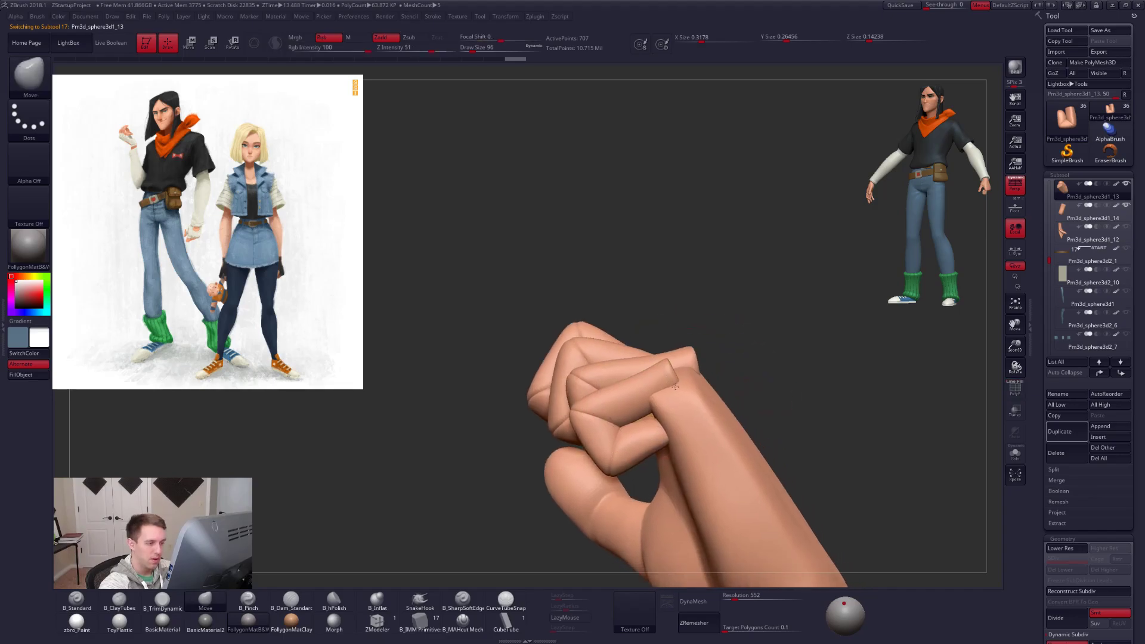
pyautogui.press('w')
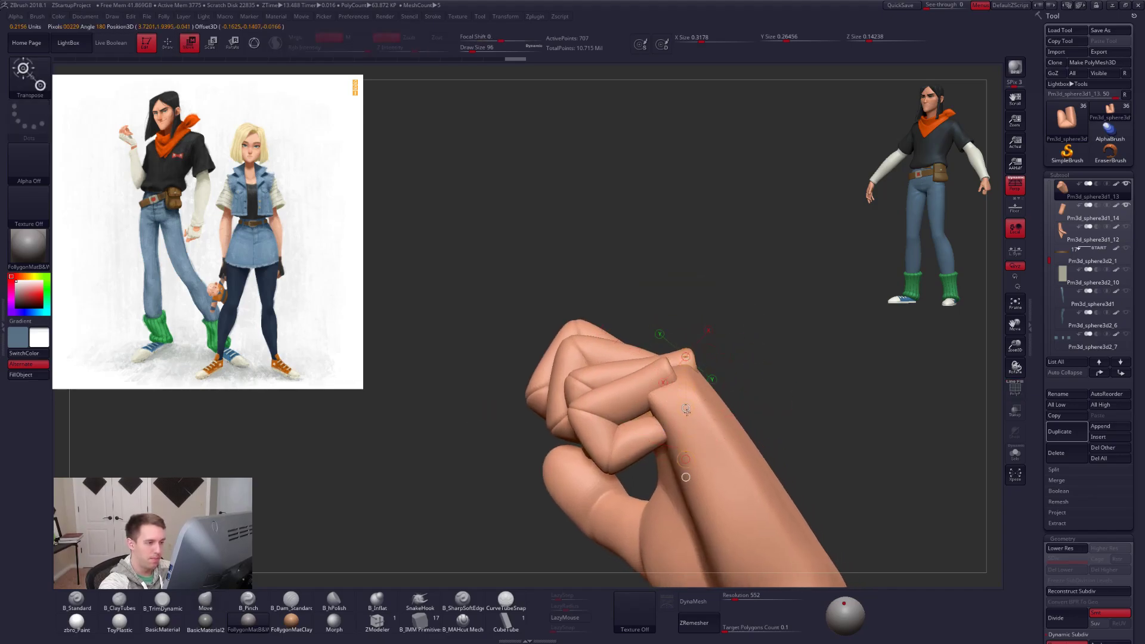
pyautogui.press('q')
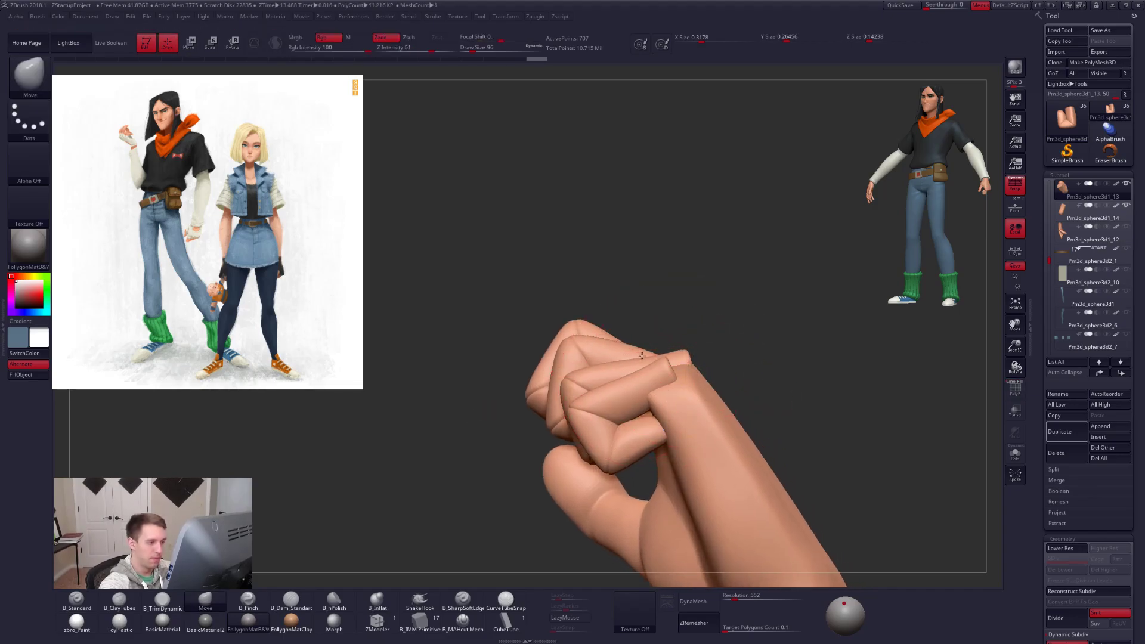
pyautogui.press('space')
pyautogui.moveTo(692, 382); pyautogui.dragTo(677, 365)
pyautogui.moveTo(802, 357)
pyautogui.mouseDown(button='right')
pyautogui.moveTo(695, 386)
pyautogui.moveTo(750, 403)
pyautogui.moveTo(675, 465)
pyautogui.moveTo(687, 349)
pyautogui.mouseUp(button='right')
pyautogui.press('space')
pyautogui.moveTo(711, 343); pyautogui.dragTo(706, 342)
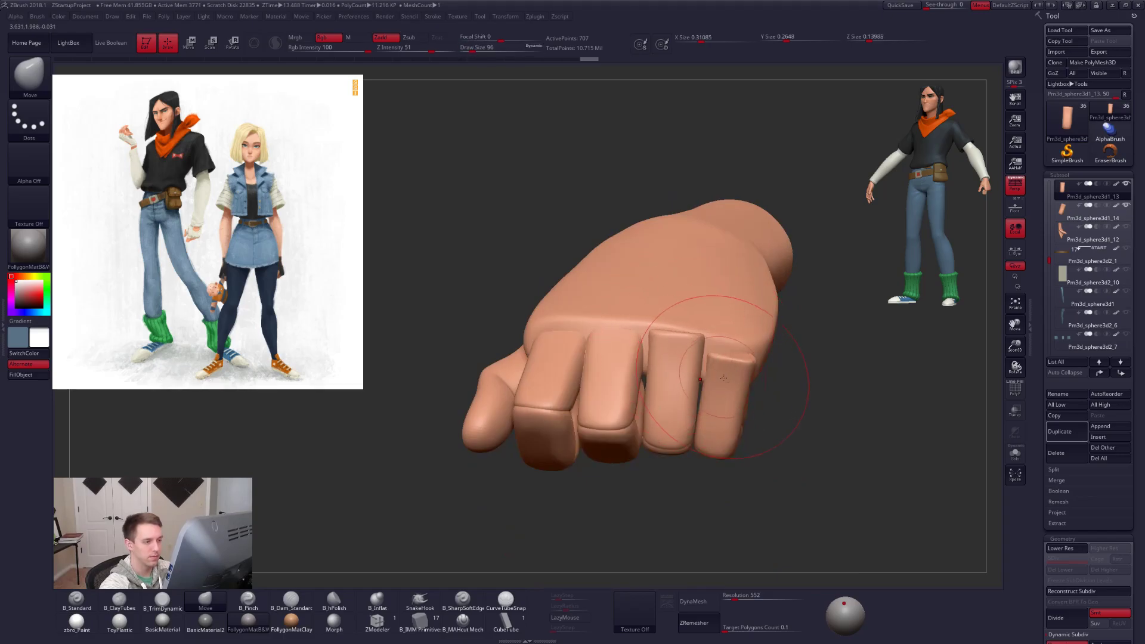
# Reposition the little finger with the Transpose line, then refine its shape with the Move brush at draw size 61.
pyautogui.keyDown('alt'); pyautogui.click(722, 377); pyautogui.keyUp('alt')
pyautogui.moveTo(722, 377); pyautogui.dragTo(738, 411, button='right')
pyautogui.press('w')
pyautogui.moveTo(761, 408); pyautogui.dragTo(638, 449)
pyautogui.moveTo(700, 428); pyautogui.dragTo(704, 427)
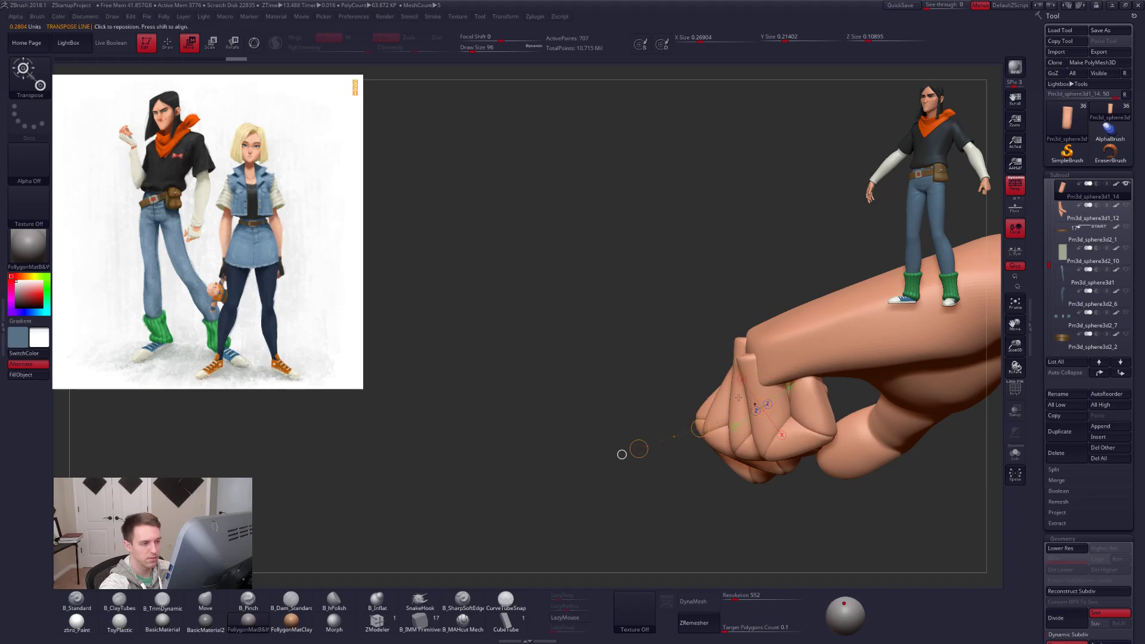
pyautogui.press('q')
pyautogui.press('space')
pyautogui.moveTo(753, 399); pyautogui.dragTo(748, 399)
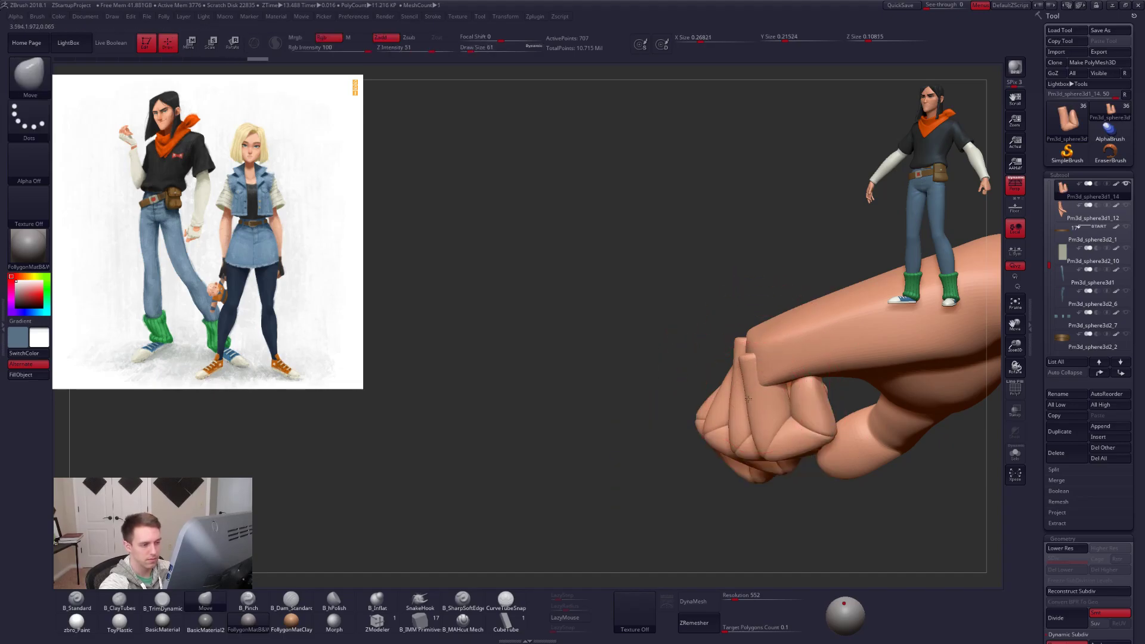
pyautogui.moveTo(753, 358); pyautogui.dragTo(753, 361)
pyautogui.moveTo(685, 352)
pyautogui.mouseDown()
pyautogui.moveTo(769, 381)
pyautogui.moveTo(757, 346)
pyautogui.mouseUp()
pyautogui.moveTo(769, 417)
pyautogui.mouseDown()
pyautogui.moveTo(751, 370)
pyautogui.moveTo(764, 439)
pyautogui.moveTo(746, 441)
pyautogui.mouseUp()
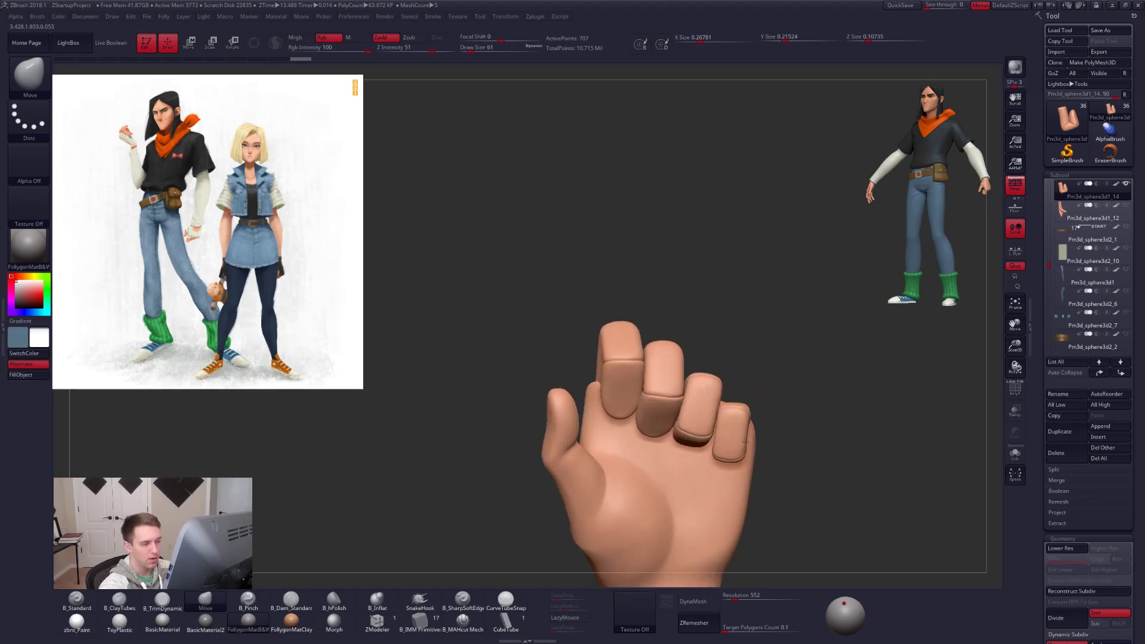
# Select the ring finger again and adjust its angle with the Rotate Transpose line from the palm side.
pyautogui.keyDown('alt'); pyautogui.click(698, 417); pyautogui.keyUp('alt')
pyautogui.moveTo(769, 382)
pyautogui.mouseDown()
pyautogui.moveTo(757, 405)
pyautogui.moveTo(764, 373)
pyautogui.mouseUp()
pyautogui.press('r')
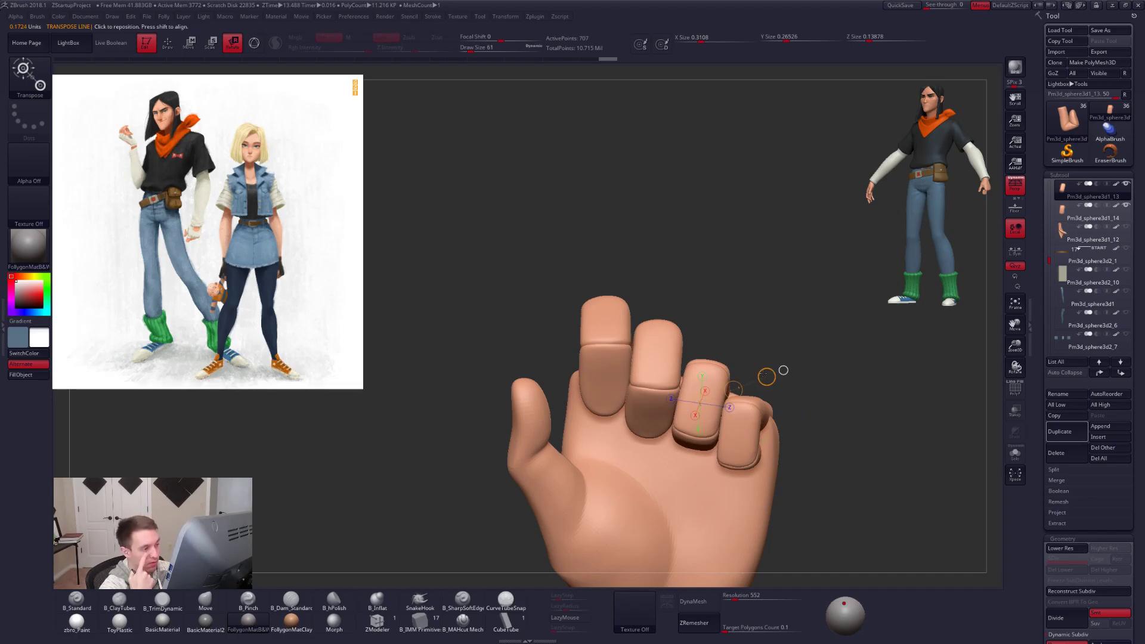
# Select the index finger and adjust its angle with a Rotate Transpose line running from the fingertip toward the palm.
pyautogui.keyDown('alt'); pyautogui.click(605, 389); pyautogui.keyUp('alt')
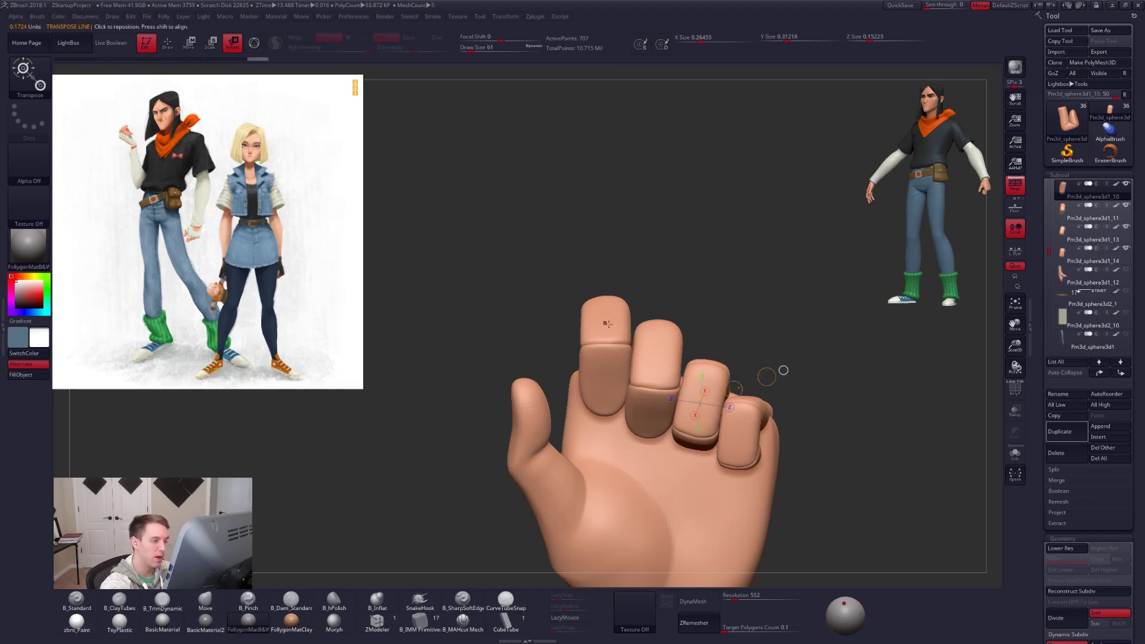
pyautogui.moveTo(606, 323); pyautogui.dragTo(604, 474)
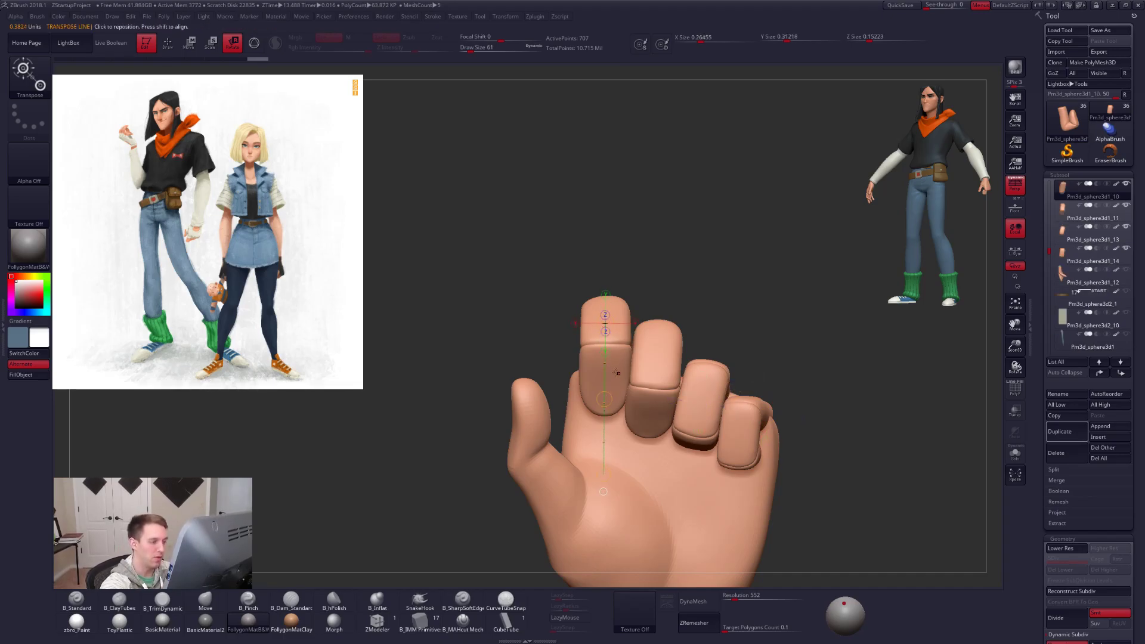
pyautogui.moveTo(613, 329); pyautogui.dragTo(657, 323)
pyautogui.moveTo(736, 305); pyautogui.dragTo(733, 305)
pyautogui.press('q')
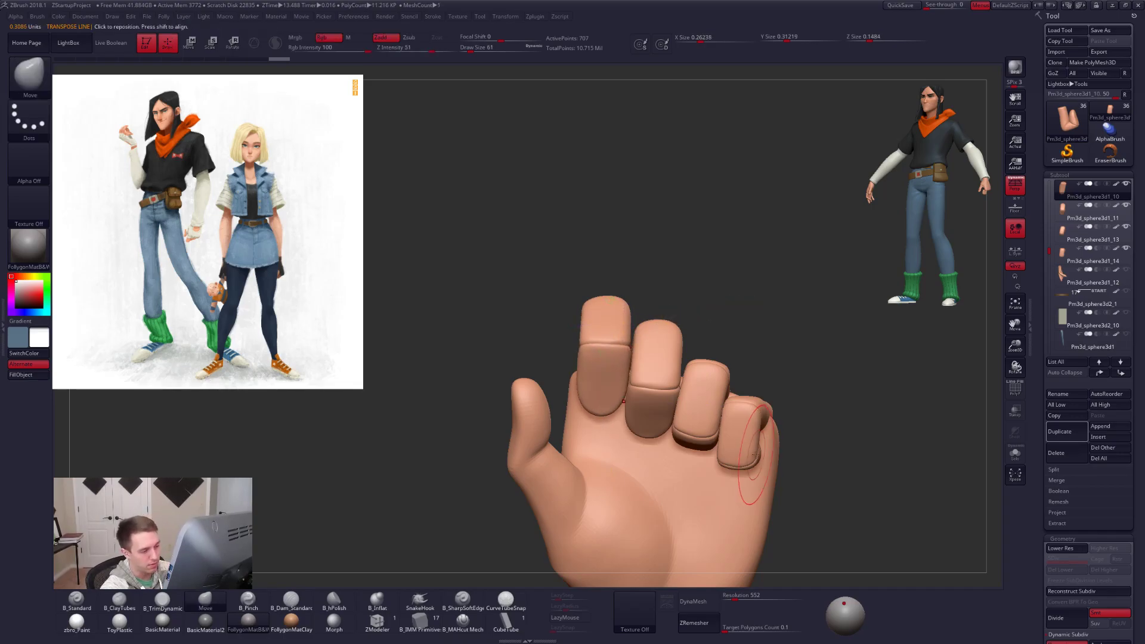
# Select the little finger and adjust its angle with the Rotate Transpose line.
pyautogui.keyDown('alt'); pyautogui.click(751, 455); pyautogui.keyUp('alt')
pyautogui.press('r')
pyautogui.moveTo(742, 437)
pyautogui.mouseDown()
pyautogui.moveTo(827, 418)
pyautogui.moveTo(685, 441)
pyautogui.mouseUp()
pyautogui.press('q')
# Refine the little finger's shape from several sides with the Move brush at draw size 43.
pyautogui.press('space')
pyautogui.hotkey('alt', 's')
pyautogui.press('space')
pyautogui.moveTo(778, 417)
pyautogui.mouseDown()
pyautogui.moveTo(739, 434)
pyautogui.moveTo(723, 413)
pyautogui.moveTo(721, 423)
pyautogui.mouseUp()
pyautogui.press('space')
pyautogui.press('space')
pyautogui.moveTo(659, 428)
pyautogui.mouseDown()
pyautogui.moveTo(725, 439)
pyautogui.moveTo(714, 416)
pyautogui.moveTo(696, 415)
pyautogui.moveTo(703, 393)
pyautogui.mouseUp()
pyautogui.hotkey('alt', 's')
pyautogui.press('space')
pyautogui.press('space')
pyautogui.moveTo(704, 411); pyautogui.dragTo(742, 457, button='right')
# Isolate the hand mesh, lower it to subdivision level 1 and mask everything except the thumb with a softened edge.
pyautogui.keyDown('alt'); pyautogui.click(740, 457); pyautogui.keyUp('alt')
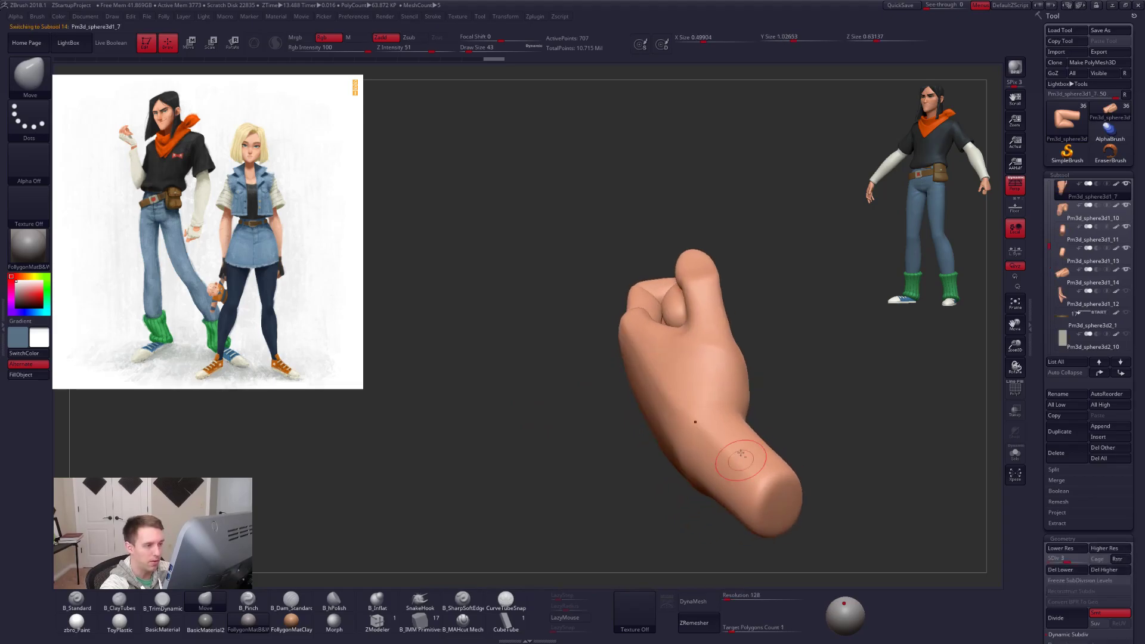
pyautogui.moveTo(711, 356); pyautogui.dragTo(726, 280, button='right')
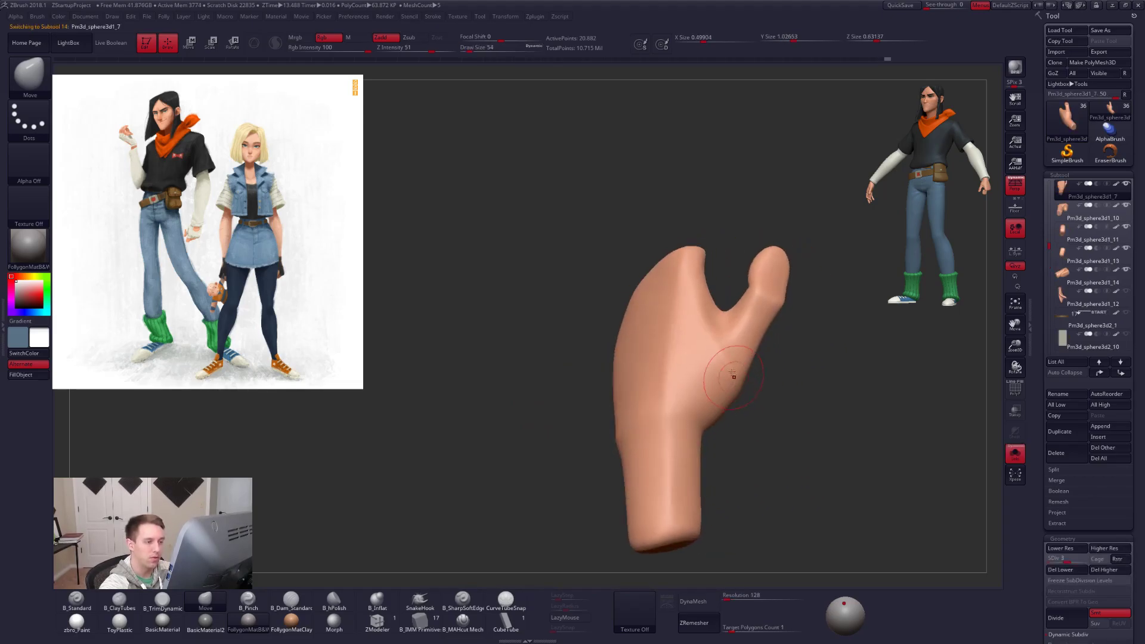
pyautogui.press('ctrl')
pyautogui.keyDown('ctrl'); pyautogui.moveTo(721, 461); pyautogui.dragTo(796, 178); pyautogui.keyUp('ctrl')
pyautogui.moveTo(820, 334)
pyautogui.mouseDown(button='right')
pyautogui.moveTo(790, 346)
pyautogui.moveTo(774, 398)
pyautogui.mouseUp(button='right')
pyautogui.hotkey('shift', 'd')
pyautogui.hotkey('shift', 'd')
pyautogui.keyDown('ctrl'); pyautogui.click(721, 403); pyautogui.keyUp('ctrl')
pyautogui.hotkey('ctrl', 'i')
pyautogui.press('space')
pyautogui.moveTo(718, 412); pyautogui.dragTo(709, 413)
pyautogui.keyDown('ctrl'); pyautogui.click(720, 413); pyautogui.keyUp('ctrl')
# Bring back the fingers and reshape the unmasked thumb toward them with the Move brush at draw size 130.
pyautogui.press('space')
pyautogui.press('space')
pyautogui.moveTo(708, 412); pyautogui.dragTo(712, 412)
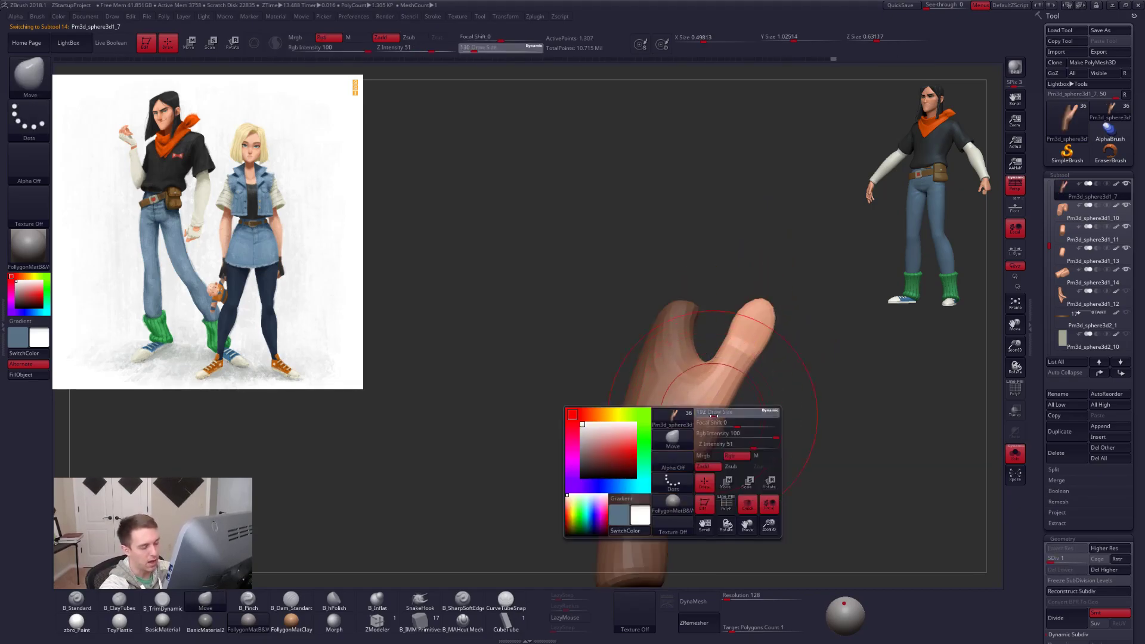
pyautogui.hotkey('alt', 's')
pyautogui.press('space')
pyautogui.moveTo(768, 475); pyautogui.dragTo(762, 475)
pyautogui.moveTo(761, 475); pyautogui.dragTo(805, 465, button='right')
pyautogui.press('space')
pyautogui.moveTo(771, 449); pyautogui.dragTo(766, 447)
pyautogui.moveTo(766, 448); pyautogui.dragTo(788, 525, button='right')
pyautogui.moveTo(789, 525)
pyautogui.mouseDown()
pyautogui.moveTo(774, 442)
pyautogui.moveTo(740, 388)
pyautogui.mouseUp()
pyautogui.moveTo(754, 383); pyautogui.dragTo(741, 394, button='right')
pyautogui.press('space')
pyautogui.moveTo(744, 398); pyautogui.dragTo(746, 398)
pyautogui.press('space')
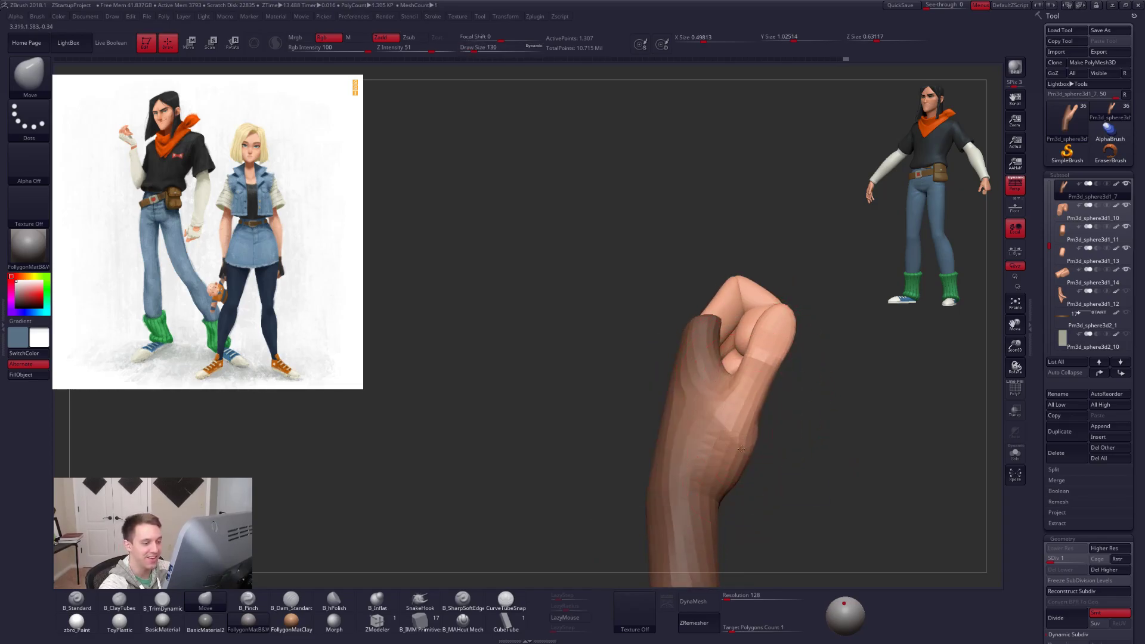
pyautogui.moveTo(740, 449); pyautogui.dragTo(756, 440, button='right')
pyautogui.press('space')
# Clear the mask from the hand mesh and raise it back to subdivision level 5.
pyautogui.moveTo(776, 440)
pyautogui.keyDown('ctrl'); pyautogui.mouseDown()
pyautogui.moveTo(790, 453)
pyautogui.moveTo(783, 417)
pyautogui.mouseUp(); pyautogui.keyUp('ctrl')
pyautogui.press('d')
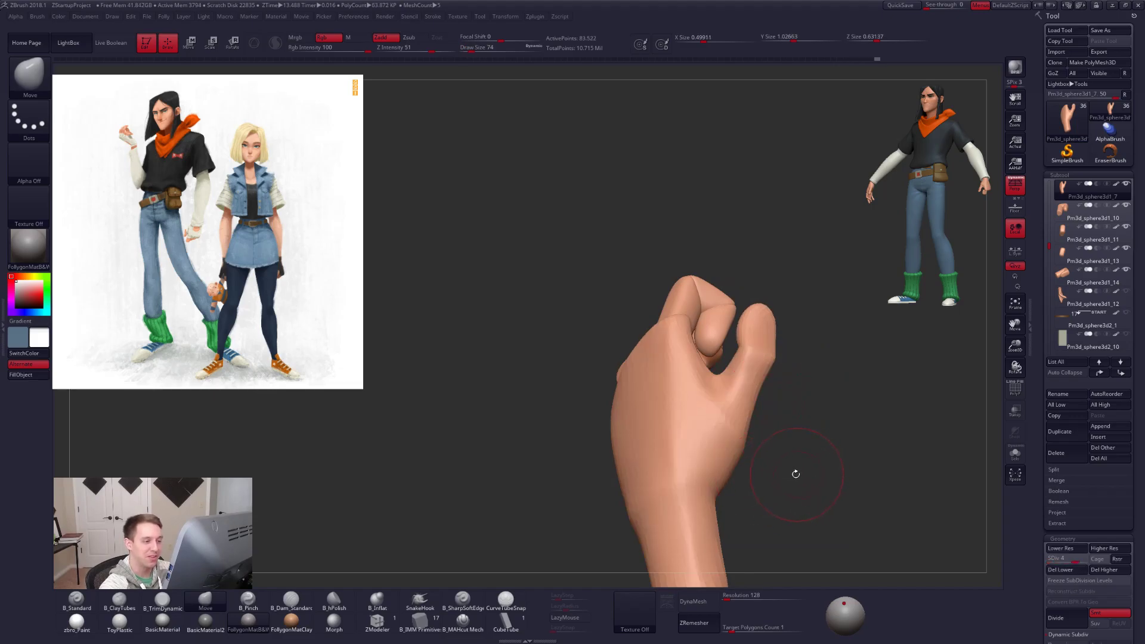
pyautogui.press('d')
pyautogui.moveTo(798, 474); pyautogui.dragTo(790, 469)
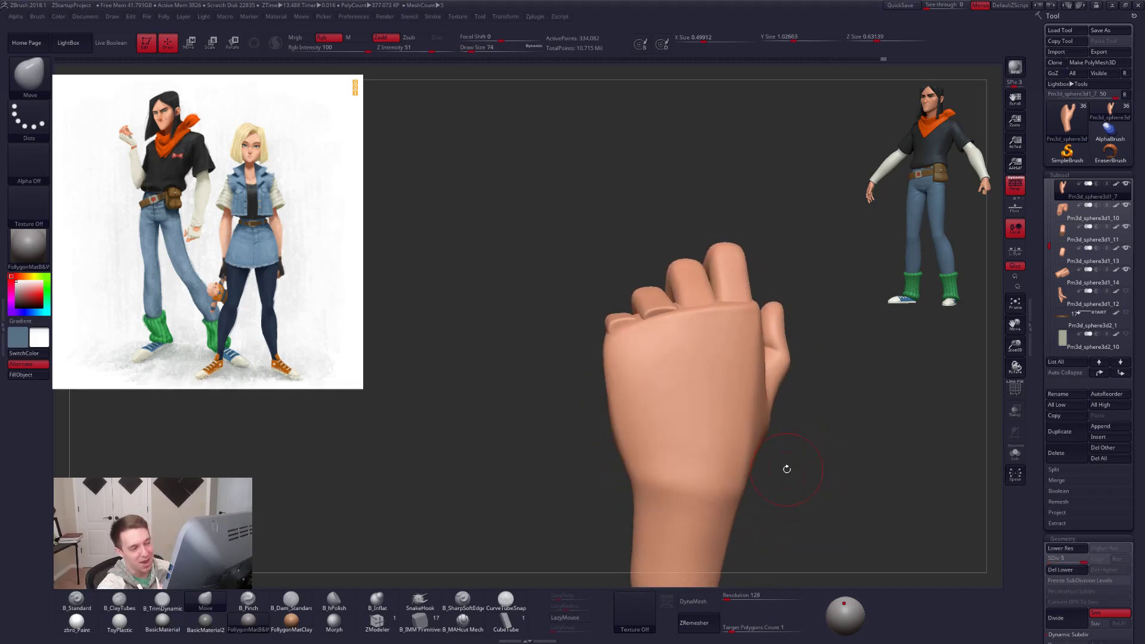
pyautogui.moveTo(827, 457); pyautogui.dragTo(907, 447)
# Refine the area where the fingers meet the back of the hand with the Move brush.
pyautogui.press('space')
pyautogui.moveTo(720, 331); pyautogui.dragTo(717, 331)
pyautogui.moveTo(769, 406)
pyautogui.mouseDown()
pyautogui.moveTo(832, 417)
pyautogui.moveTo(834, 400)
pyautogui.moveTo(829, 417)
pyautogui.mouseUp()
pyautogui.moveTo(629, 309); pyautogui.dragTo(835, 370)
pyautogui.keyDown('alt'); pyautogui.click(704, 335); pyautogui.keyUp('alt')
pyautogui.moveTo(686, 363)
pyautogui.mouseDown()
pyautogui.moveTo(665, 355)
pyautogui.moveTo(674, 394)
pyautogui.mouseUp()
# Select the middle finger and shift its position with the Move Transpose line.
pyautogui.keyDown('alt'); pyautogui.moveTo(779, 427); pyautogui.dragTo(690, 457, button='right'); pyautogui.keyUp('alt')
pyautogui.moveTo(629, 406)
pyautogui.mouseDown(button='right')
pyautogui.moveTo(676, 409)
pyautogui.moveTo(615, 402)
pyautogui.mouseUp(button='right')
pyautogui.keyDown('alt'); pyautogui.click(616, 402); pyautogui.keyUp('alt')
pyautogui.press('w')
pyautogui.keyDown('shift'); pyautogui.moveTo(615, 402); pyautogui.dragTo(787, 401); pyautogui.keyUp('shift')
pyautogui.press('q')
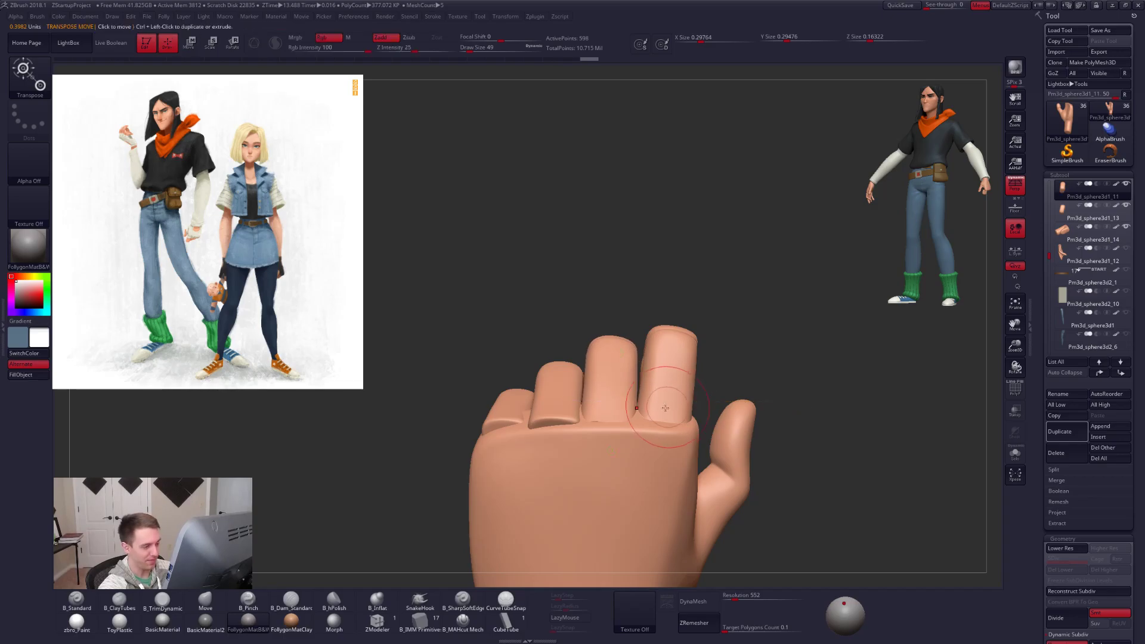
# Refine the middle finger's base, then reselect the hand mesh and adjust its knuckle edge with the Move brush at draw size 61.
pyautogui.moveTo(599, 449); pyautogui.dragTo(655, 456, button='right')
pyautogui.press('space')
pyautogui.moveTo(603, 421); pyautogui.dragTo(609, 421)
pyautogui.moveTo(582, 389)
pyautogui.mouseDown(button='right')
pyautogui.moveTo(600, 429)
pyautogui.moveTo(630, 434)
pyautogui.mouseUp(button='right')
pyautogui.keyDown('alt'); pyautogui.click(621, 439); pyautogui.keyUp('alt')
pyautogui.press('space')
pyautogui.moveTo(654, 428); pyautogui.dragTo(649, 428)
pyautogui.moveTo(645, 418)
pyautogui.mouseDown(button='right')
pyautogui.moveTo(719, 370)
pyautogui.moveTo(744, 506)
pyautogui.mouseUp(button='right')
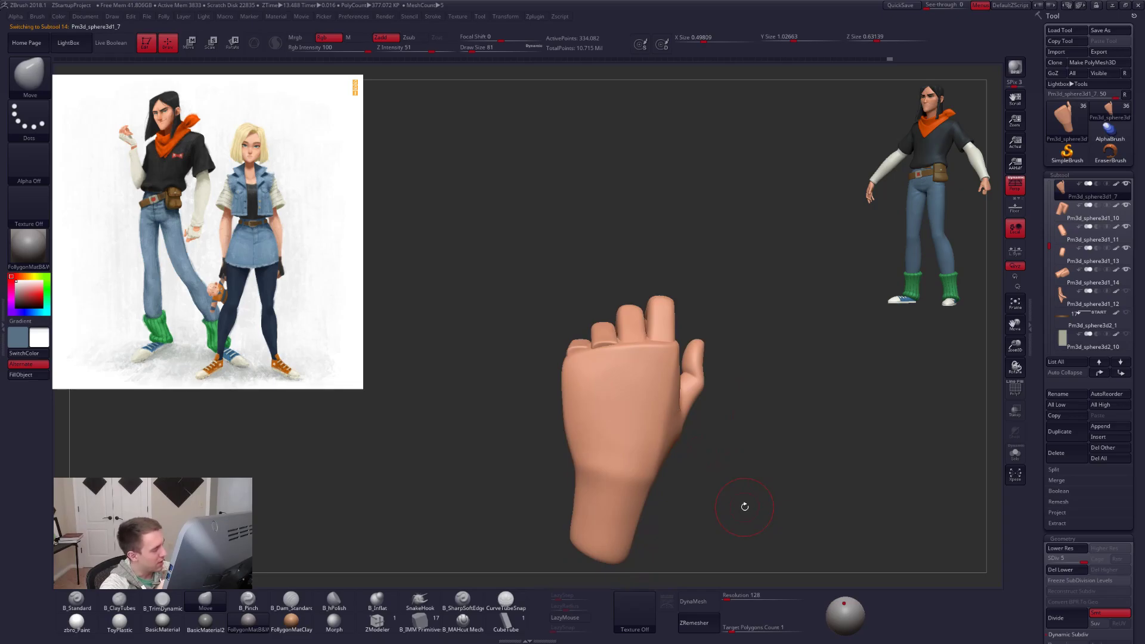
# Switch to the Photos app and examine the gloved hand in the reference painting.
pyautogui.hotkey('alt', 'Tab')
pyautogui.press('Tab')
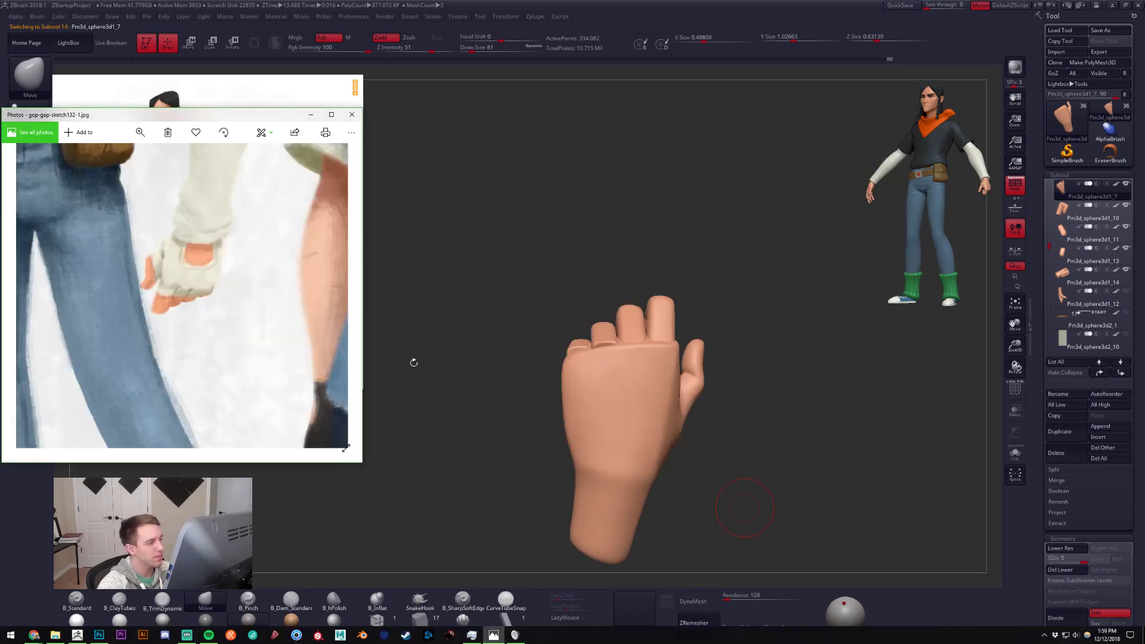
pyautogui.moveTo(258, 301); pyautogui.dragTo(261, 313)
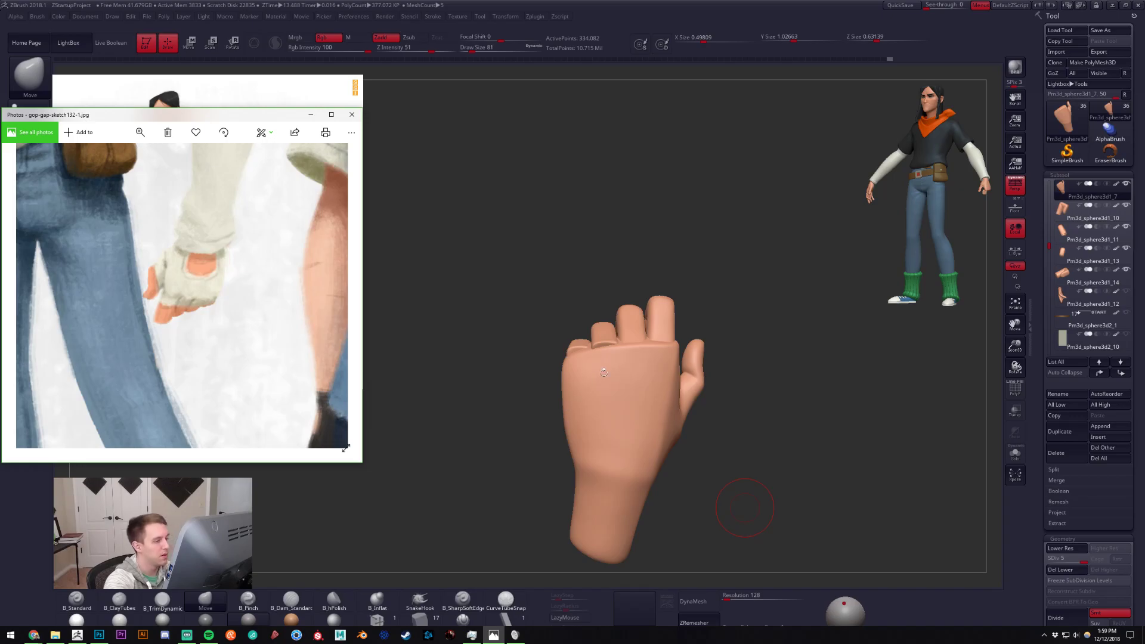
# Shape the hand's knuckle edge into scallops around the fingers with the Move brush at draw size 49, isolating the mesh as needed.
pyautogui.moveTo(738, 452); pyautogui.dragTo(705, 527)
pyautogui.moveTo(705, 528)
pyautogui.keyDown('alt'); pyautogui.mouseDown(button='right')
pyautogui.moveTo(660, 345)
pyautogui.moveTo(660, 412)
pyautogui.mouseUp(button='right'); pyautogui.keyUp('alt')
pyautogui.press('space')
pyautogui.moveTo(657, 355); pyautogui.dragTo(625, 354)
pyautogui.moveTo(625, 355); pyautogui.dragTo(606, 361, button='right')
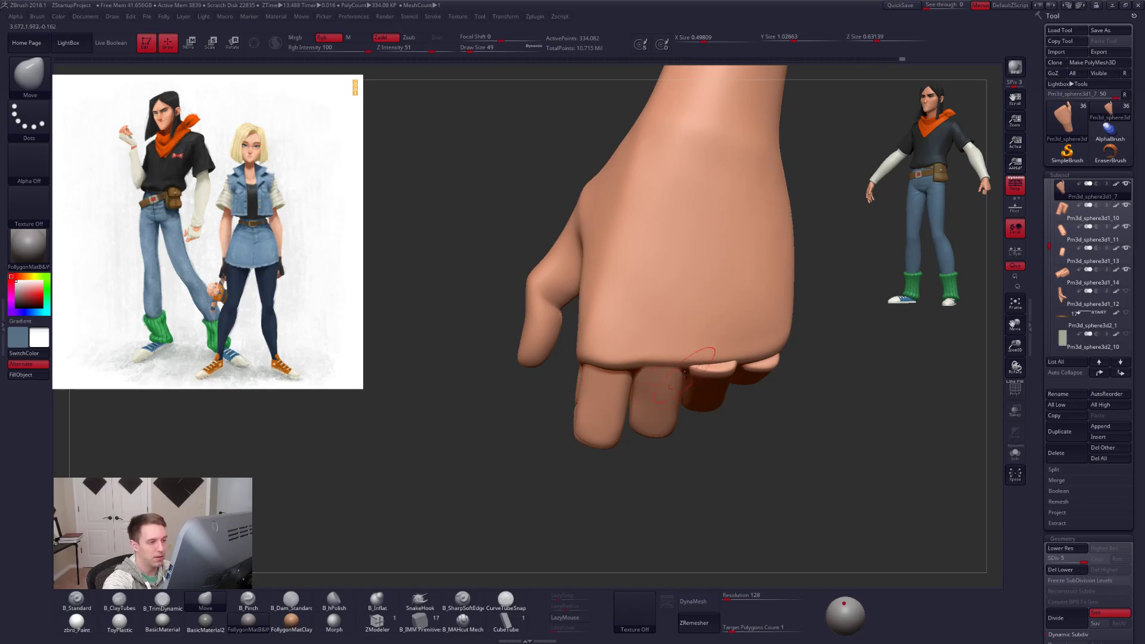
pyautogui.hotkey('ctrl', 'shift', 'f')
pyautogui.click(768, 440)
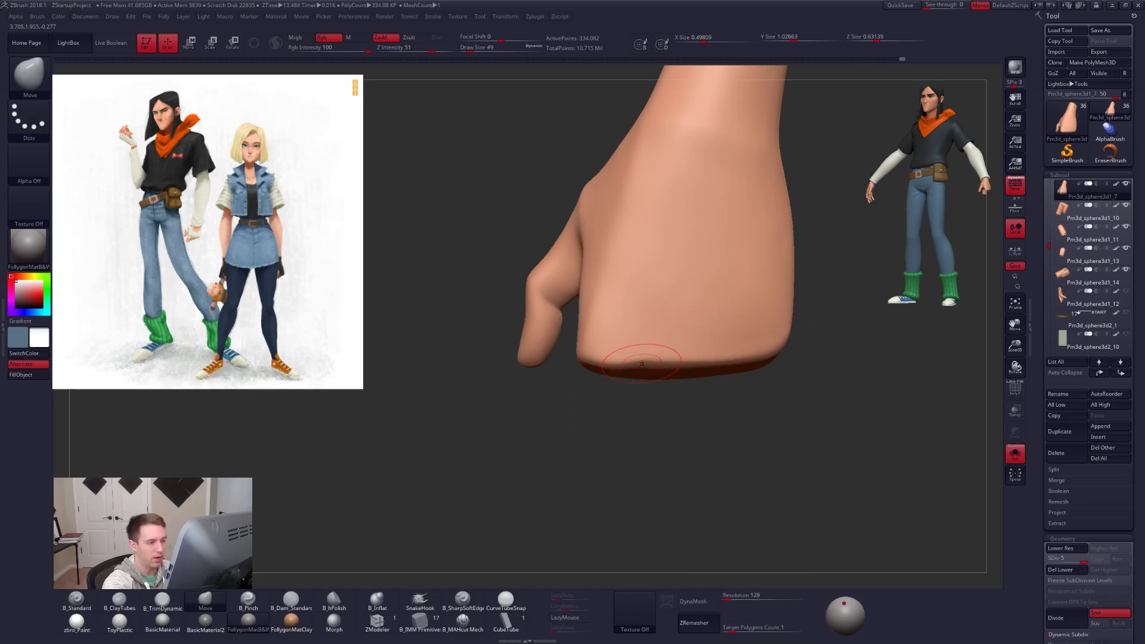
pyautogui.moveTo(641, 351); pyautogui.dragTo(642, 350)
pyautogui.hotkey('ctrl', 'shift', 'f')
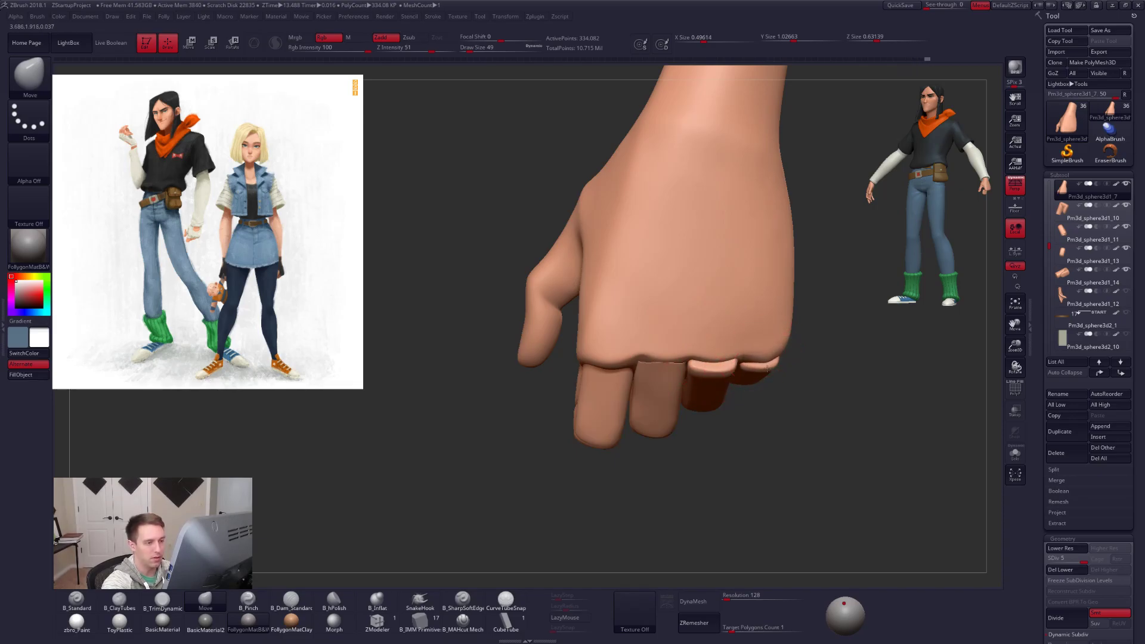
# Sharpen the dips in the knuckle edge between the index and middle fingers with the Move brush at draw size 33.
pyautogui.hotkey('ctrl', 'shift', 'f')
pyautogui.press('space')
pyautogui.click(672, 351)
pyautogui.moveTo(672, 351); pyautogui.dragTo(654, 365, button='right')
pyautogui.press('space')
pyautogui.click(658, 366)
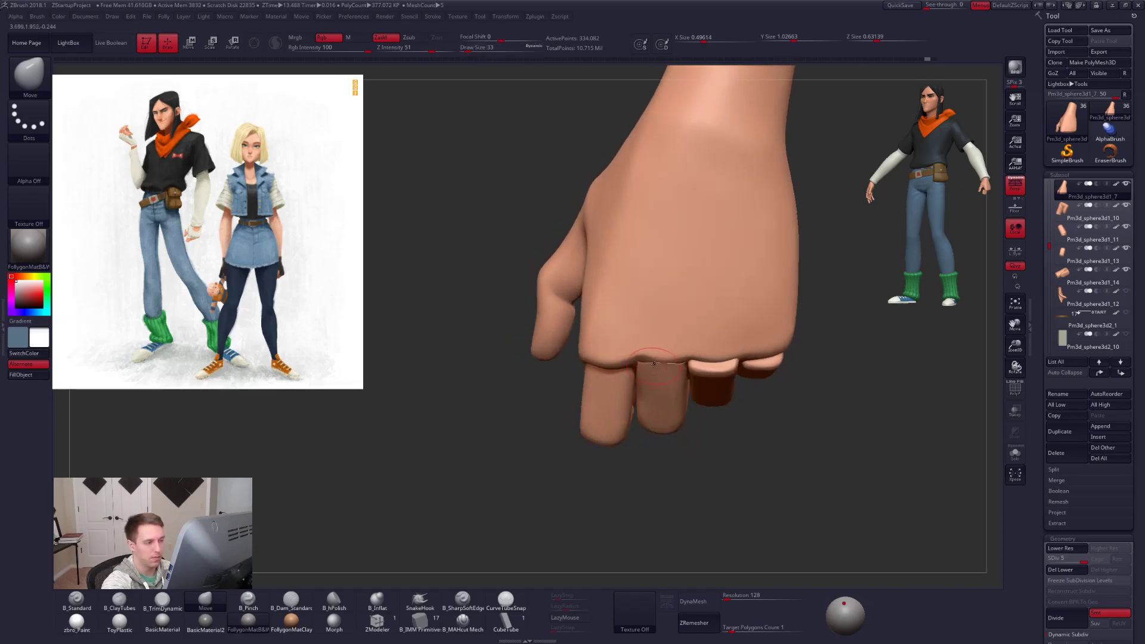
pyautogui.press('space')
pyautogui.click(659, 371)
pyautogui.hotkey('ctrl', 'shift', 's')
pyautogui.press('space')
pyautogui.click(655, 379)
pyautogui.moveTo(654, 356); pyautogui.dragTo(654, 302, button='right')
# Build up the knuckle face of the isolated hand with the ClayTubes brush at draw sizes 74 and 43, smoothing the strokes.
pyautogui.press('2')
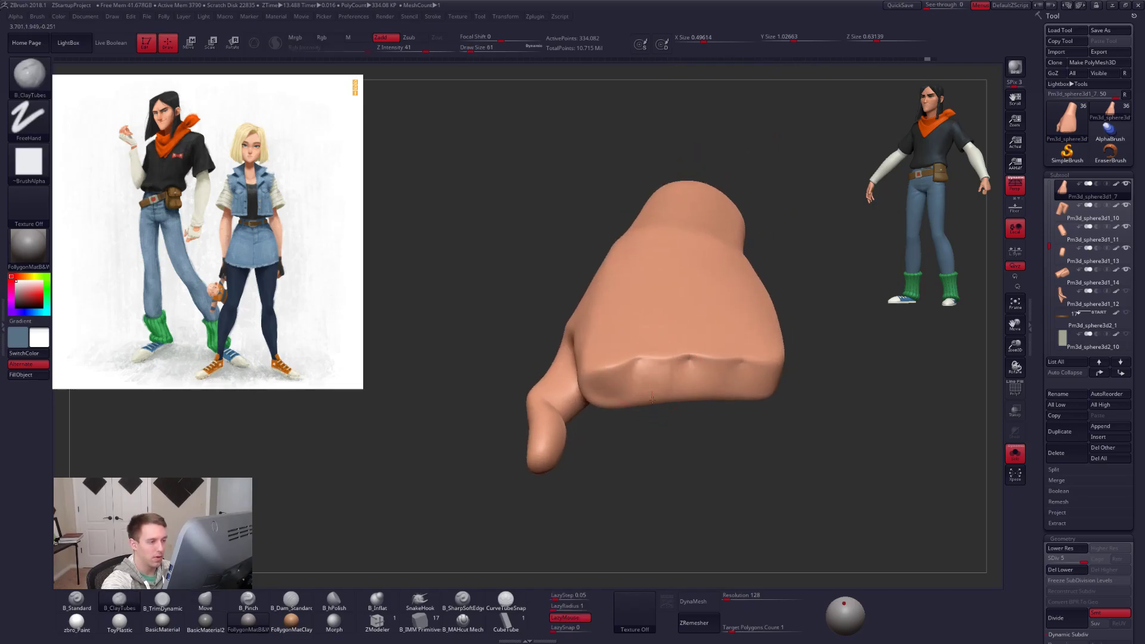
pyautogui.moveTo(655, 407); pyautogui.dragTo(665, 398, button='right')
pyautogui.press('space')
pyautogui.click(666, 383)
pyautogui.keyDown('shift'); pyautogui.moveTo(680, 379); pyautogui.dragTo(635, 382); pyautogui.keyUp('shift')
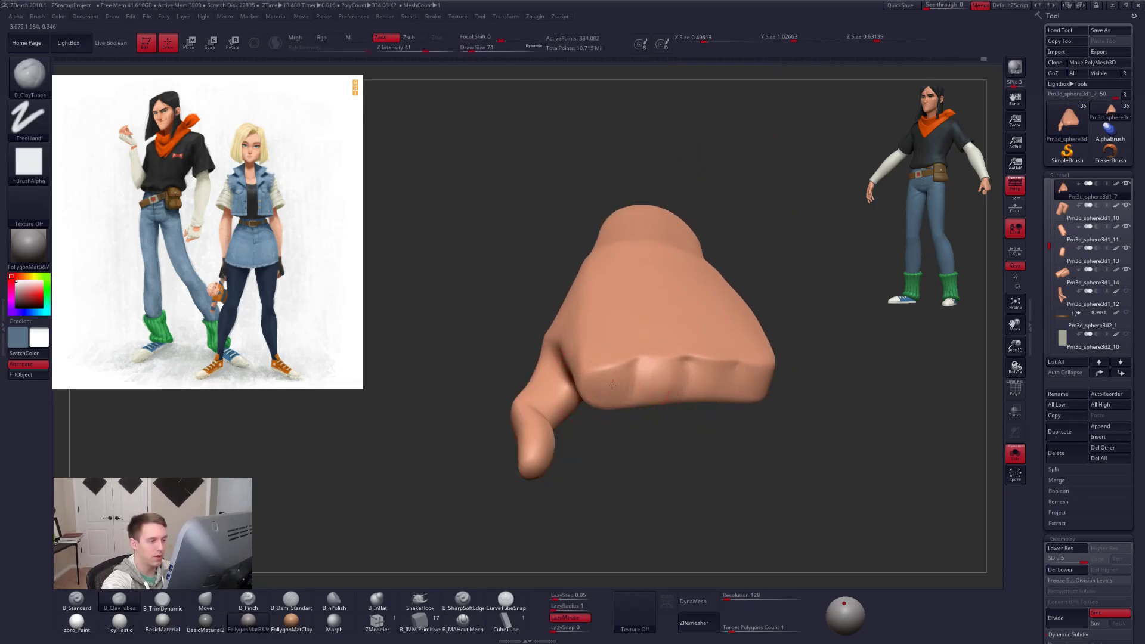
pyautogui.press('space')
pyautogui.click(699, 371)
pyautogui.moveTo(710, 384); pyautogui.dragTo(684, 385, button='right')
pyautogui.moveTo(702, 365); pyautogui.dragTo(704, 383)
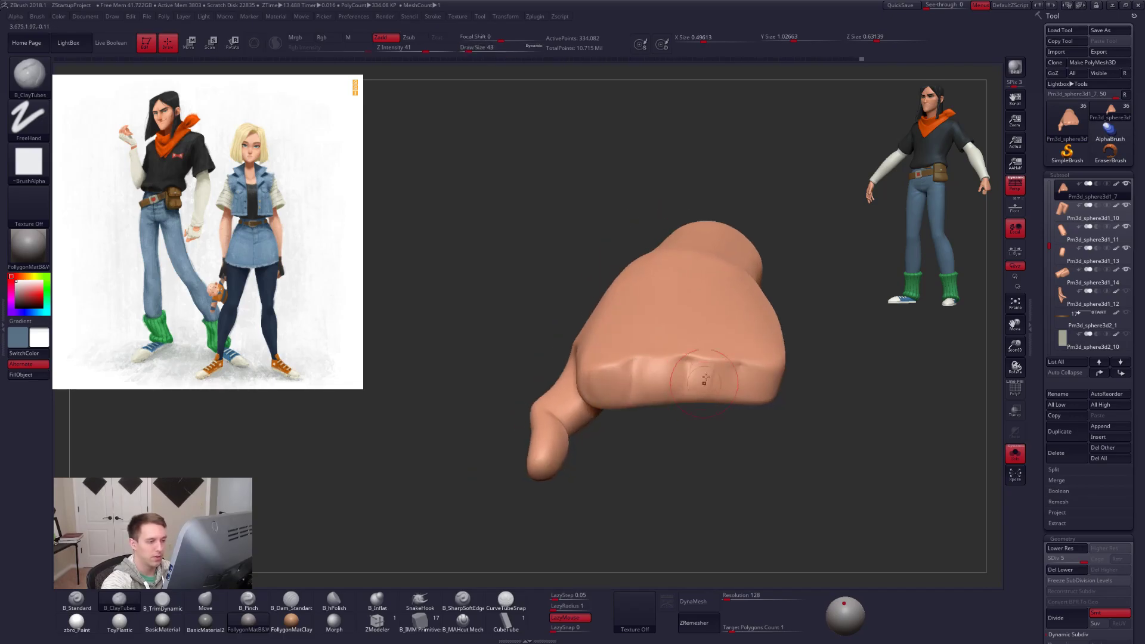
pyautogui.moveTo(773, 372); pyautogui.dragTo(706, 369, button='right')
pyautogui.hotkey('alt', 's')
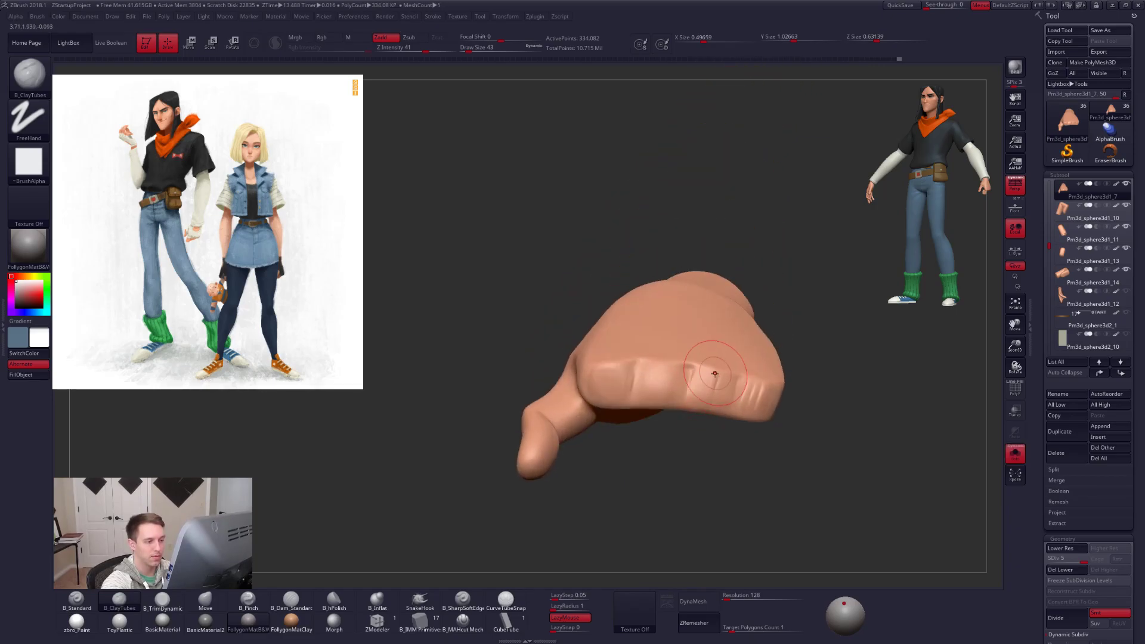
pyautogui.moveTo(778, 412); pyautogui.dragTo(781, 518, button='right')
# Adjust the hand's knuckles and overall form against the visible fingers with the Move brush, enlarging it to draw size 130.
pyautogui.hotkey('alt', 's')
pyautogui.moveTo(785, 472); pyautogui.dragTo(778, 546, button='right')
pyautogui.press('b')
pyautogui.press('m')
pyautogui.press('v')
pyautogui.press('space')
pyautogui.moveTo(692, 441); pyautogui.dragTo(710, 438)
pyautogui.moveTo(685, 420); pyautogui.dragTo(668, 412, button='right')
pyautogui.press('space')
pyautogui.moveTo(662, 427)
pyautogui.mouseDown()
pyautogui.moveTo(680, 426)
pyautogui.moveTo(649, 431)
pyautogui.mouseUp()
pyautogui.hotkey('alt', 's')
pyautogui.hotkey('alt', 's')
pyautogui.press('space')
pyautogui.press('space')
pyautogui.moveTo(769, 501); pyautogui.dragTo(745, 322)
pyautogui.moveTo(830, 503); pyautogui.dragTo(685, 486)
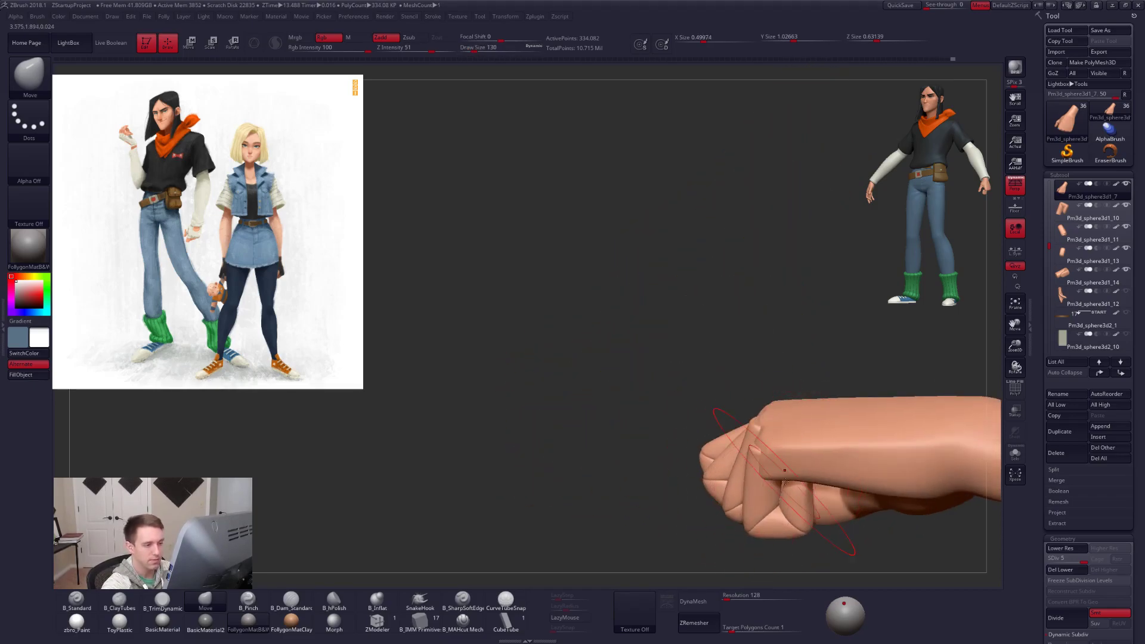
# Isolate the ring finger, mask its outer segments, and rotate its base segment to adjust how it meets the fist.
pyautogui.moveTo(783, 483); pyautogui.dragTo(770, 456, button='right')
pyautogui.press('space')
pyautogui.moveTo(793, 469); pyautogui.dragTo(786, 468)
pyautogui.moveTo(760, 462)
pyautogui.mouseDown(button='right')
pyautogui.moveTo(767, 496)
pyautogui.moveTo(710, 478)
pyautogui.moveTo(666, 422)
pyautogui.moveTo(681, 419)
pyautogui.mouseUp(button='right')
pyautogui.keyDown('alt'); pyautogui.click(710, 478); pyautogui.keyUp('alt')
pyautogui.hotkey('alt', 's')
pyautogui.press('w')
pyautogui.moveTo(674, 446)
pyautogui.keyDown('ctrl'); pyautogui.mouseDown()
pyautogui.moveTo(714, 468)
pyautogui.moveTo(687, 303)
pyautogui.mouseUp(); pyautogui.keyUp('ctrl')
pyautogui.press('r')
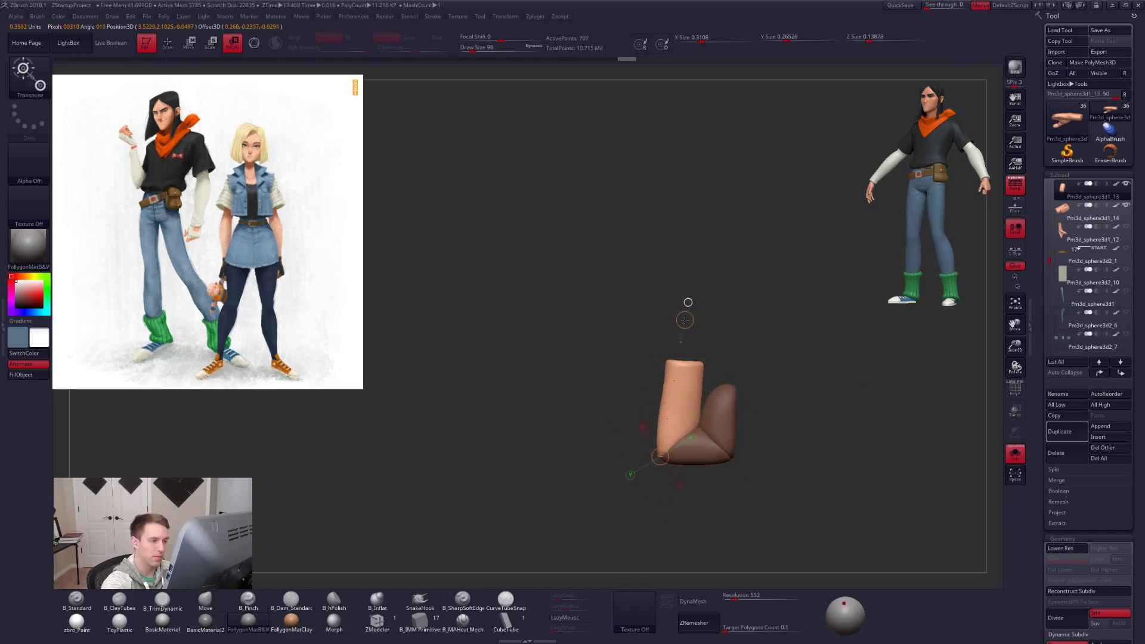
pyautogui.hotkey('alt', 's')
pyautogui.press('q')
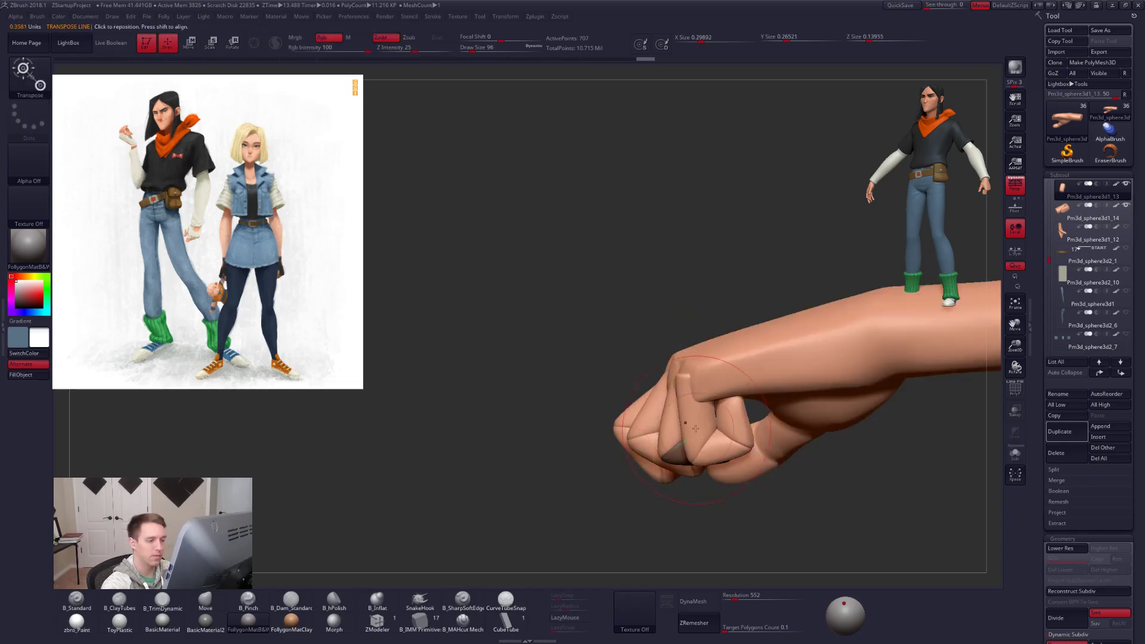
# Select the pinky, mask its outer segments, and adjust its base segment with the transpose line.
pyautogui.press('b')
pyautogui.press('m')
pyautogui.press('v')
pyautogui.keyDown('alt'); pyautogui.click(714, 442); pyautogui.keyUp('alt')
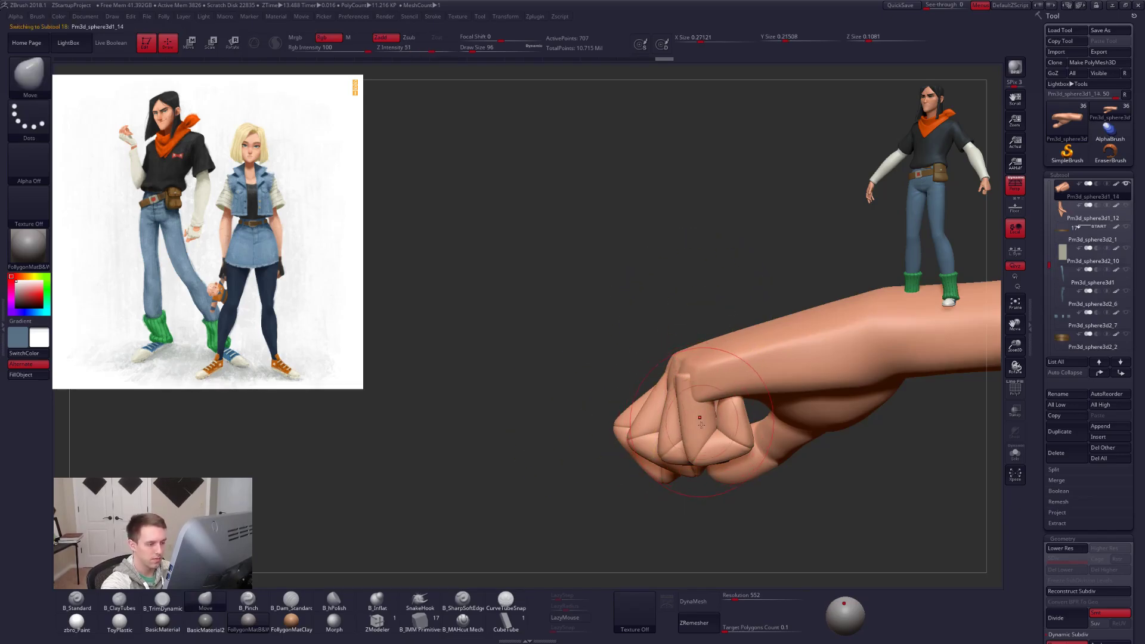
pyautogui.press('w')
pyautogui.keyDown('ctrl'); pyautogui.moveTo(698, 436); pyautogui.dragTo(737, 452); pyautogui.keyUp('ctrl')
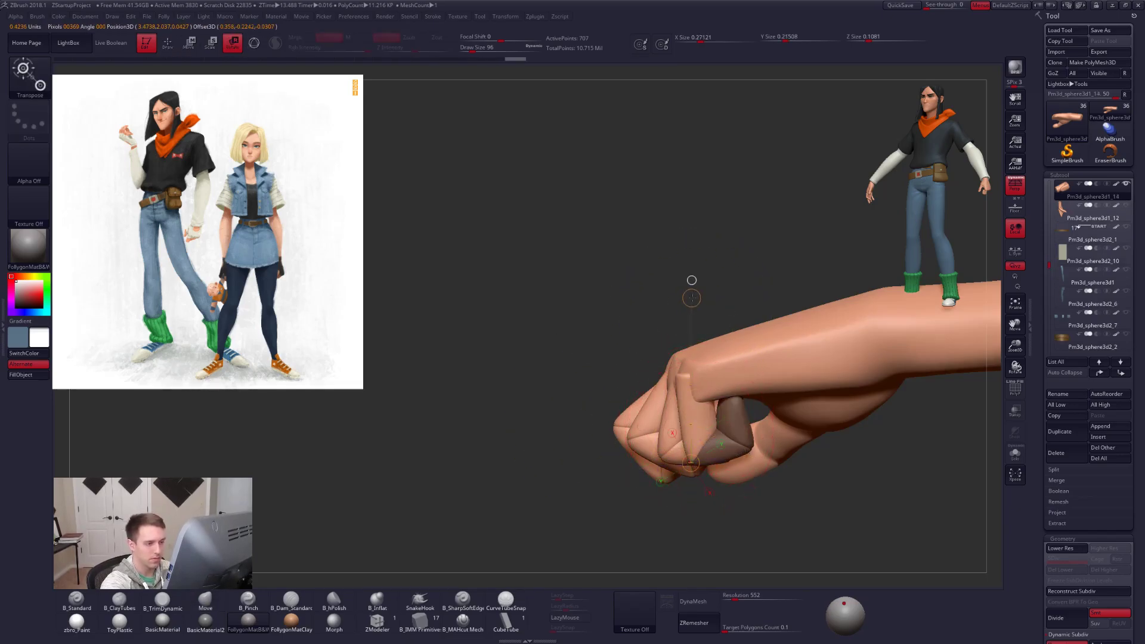
pyautogui.press('q')
# Switch to the Move brush at a smaller size and isolate the palm subtool in Solo mode.
pyautogui.press('b')
pyautogui.press('m')
pyautogui.press('v')
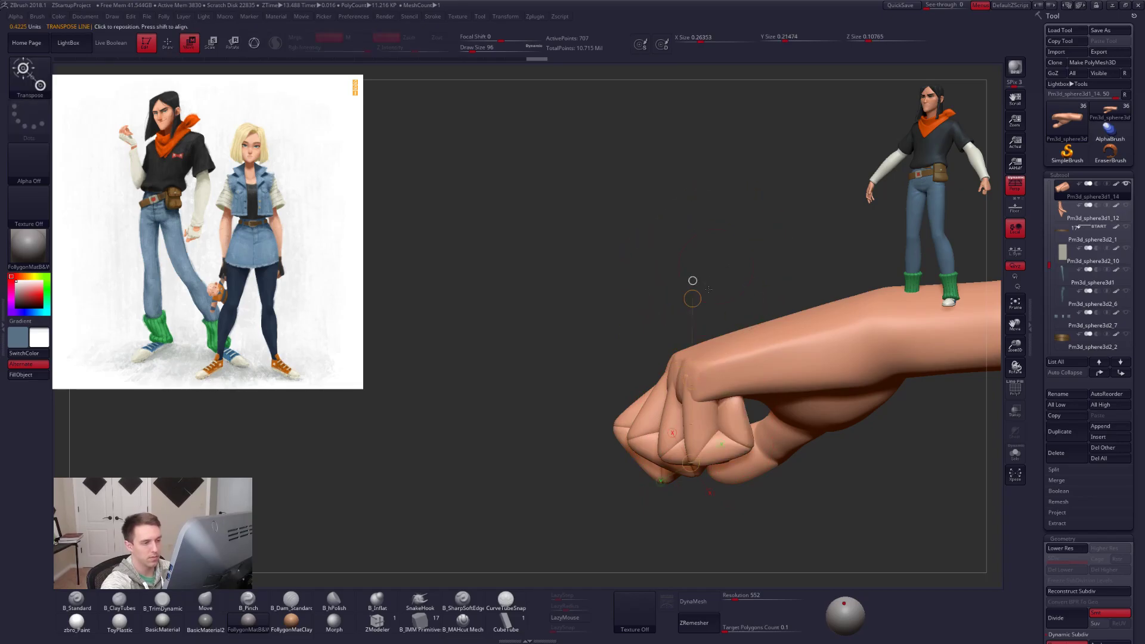
pyautogui.press('space')
pyautogui.moveTo(717, 311); pyautogui.dragTo(719, 311)
pyautogui.moveTo(719, 311); pyautogui.dragTo(749, 339, button='right')
pyautogui.keyDown('alt'); pyautogui.click(703, 376); pyautogui.keyUp('alt')
pyautogui.moveTo(703, 378)
pyautogui.mouseDown(button='right')
pyautogui.moveTo(742, 383)
pyautogui.moveTo(710, 386)
pyautogui.moveTo(644, 477)
pyautogui.mouseUp(button='right')
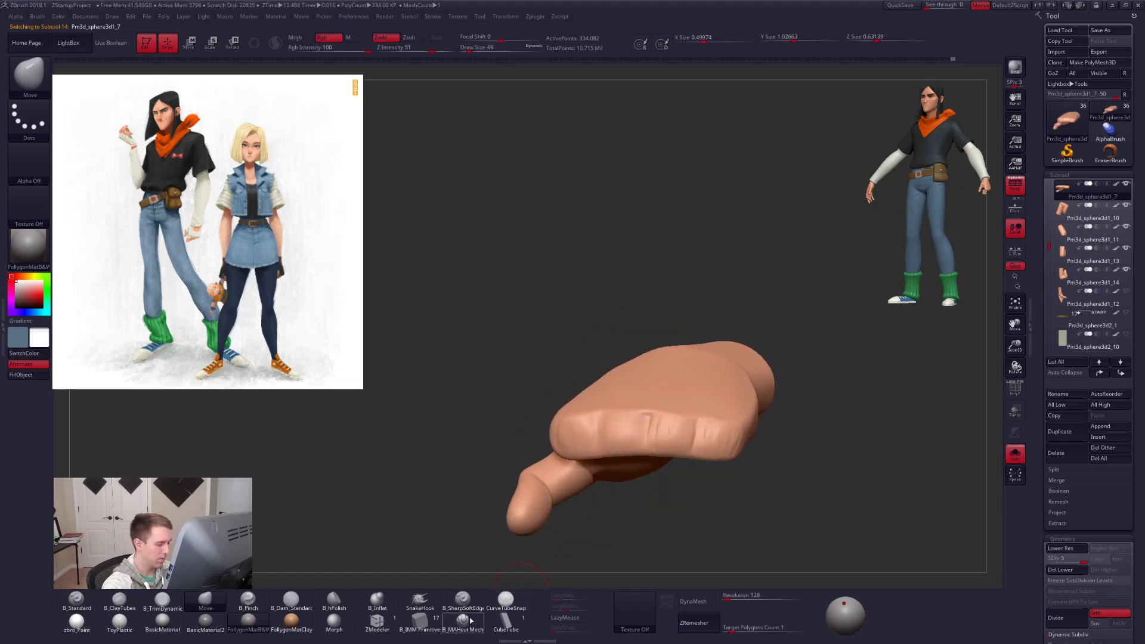
# Subdivide the palm once and ready the B_MAHcut Mech brush with a draw size of 21.
pyautogui.click(463, 620)
pyautogui.keyDown('ctrl'); pyautogui.moveTo(678, 404); pyautogui.dragTo(684, 424, button='right'); pyautogui.keyUp('ctrl')
pyautogui.hotkey('ctrl', 'd')
pyautogui.press('space')
pyautogui.moveTo(717, 440); pyautogui.dragTo(706, 441)
pyautogui.moveTo(703, 465); pyautogui.dragTo(703, 477, button='right')
pyautogui.hotkey('alt', 's')
pyautogui.hotkey('alt', 's')
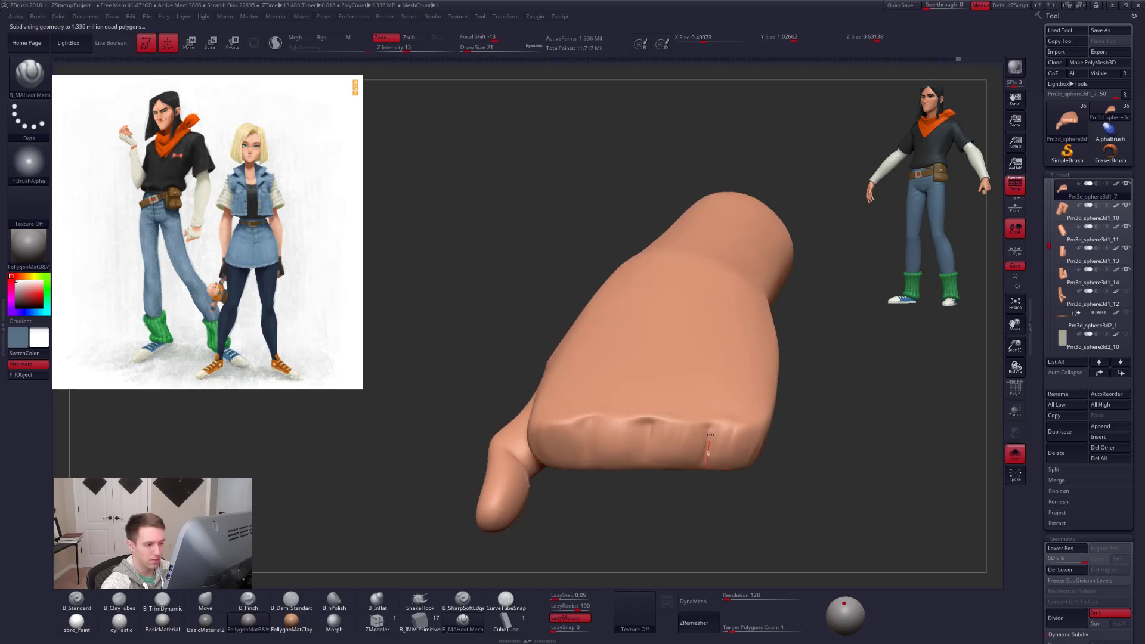
# Carve grooves between the knuckles along the front edge of the palm, checking them against the fingers.
pyautogui.moveTo(720, 399); pyautogui.dragTo(731, 351)
pyautogui.hotkey('alt', 's')
pyautogui.moveTo(785, 492)
pyautogui.mouseDown(button='right')
pyautogui.moveTo(776, 563)
pyautogui.moveTo(777, 476)
pyautogui.mouseUp(button='right')
pyautogui.hotkey('alt', 's')
pyautogui.moveTo(647, 491); pyautogui.dragTo(648, 468, button='right')
pyautogui.hotkey('alt', 's')
pyautogui.moveTo(675, 421)
pyautogui.mouseDown(button='right')
pyautogui.moveTo(638, 454)
pyautogui.moveTo(659, 463)
pyautogui.mouseUp(button='right')
pyautogui.hotkey('alt', 's')
pyautogui.moveTo(591, 444); pyautogui.dragTo(606, 345)
pyautogui.hotkey('alt', 's')
pyautogui.moveTo(687, 424); pyautogui.dragTo(796, 508, button='right')
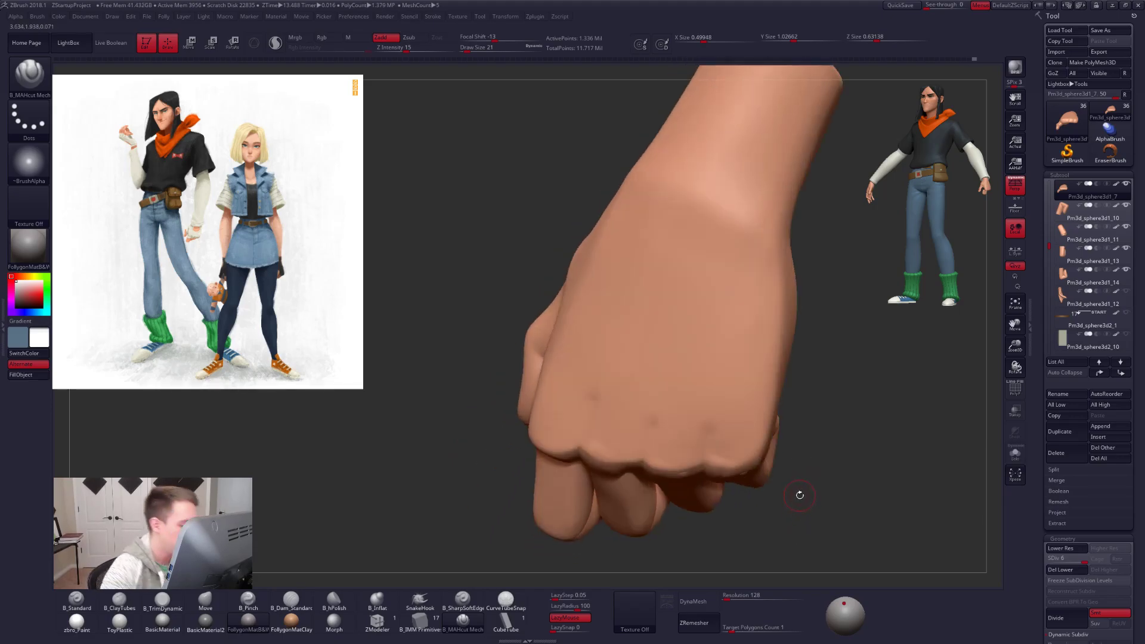
# Set the carving brush's draw size to 40 while facing the front of the fist.
pyautogui.moveTo(799, 495)
pyautogui.mouseDown(button='right')
pyautogui.moveTo(698, 384)
pyautogui.moveTo(692, 478)
pyautogui.moveTo(679, 334)
pyautogui.mouseUp(button='right')
pyautogui.press('space')
pyautogui.moveTo(680, 354); pyautogui.dragTo(684, 356)
pyautogui.moveTo(682, 388); pyautogui.dragTo(685, 360, button='right')
pyautogui.press('space')
pyautogui.moveTo(694, 366); pyautogui.dragTo(690, 366)
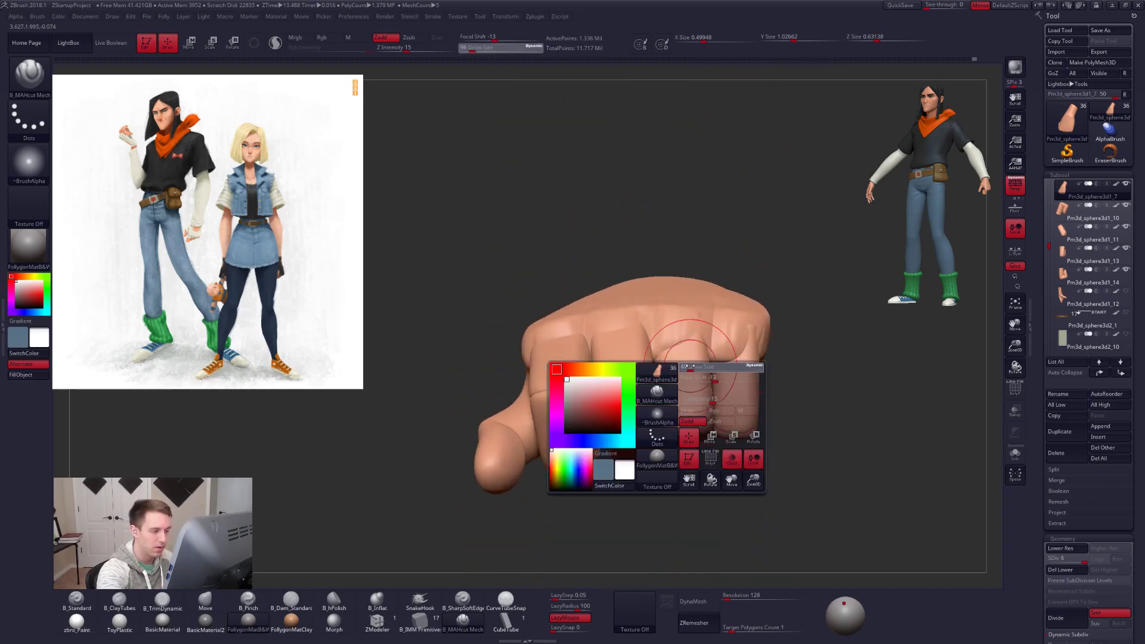
# Switch to Photos to examine the Wrist Control reference sheet, and move its window off the sculpting canvas.
pyautogui.hotkey('alt', 'Tab')
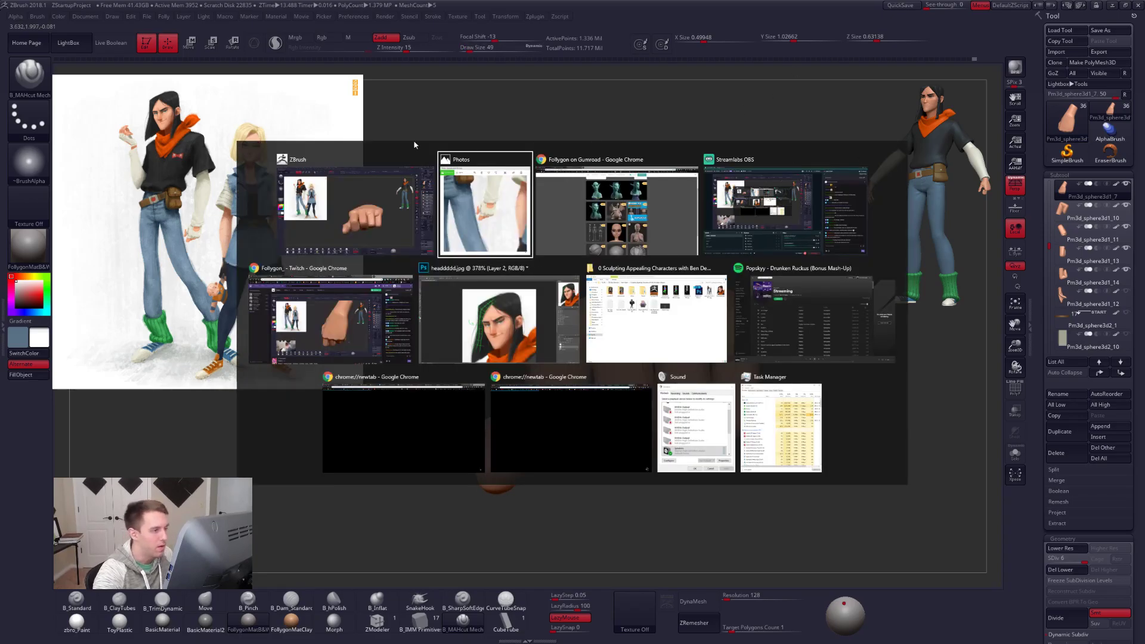
pyautogui.press('Escape')
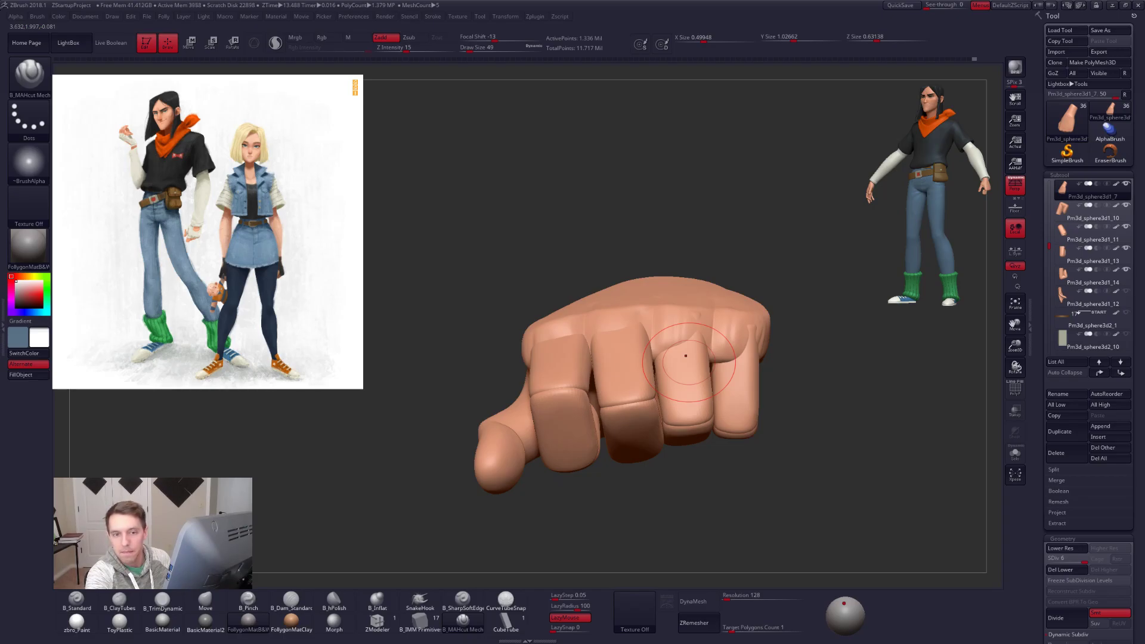
pyautogui.hotkey('alt', 'Tab')
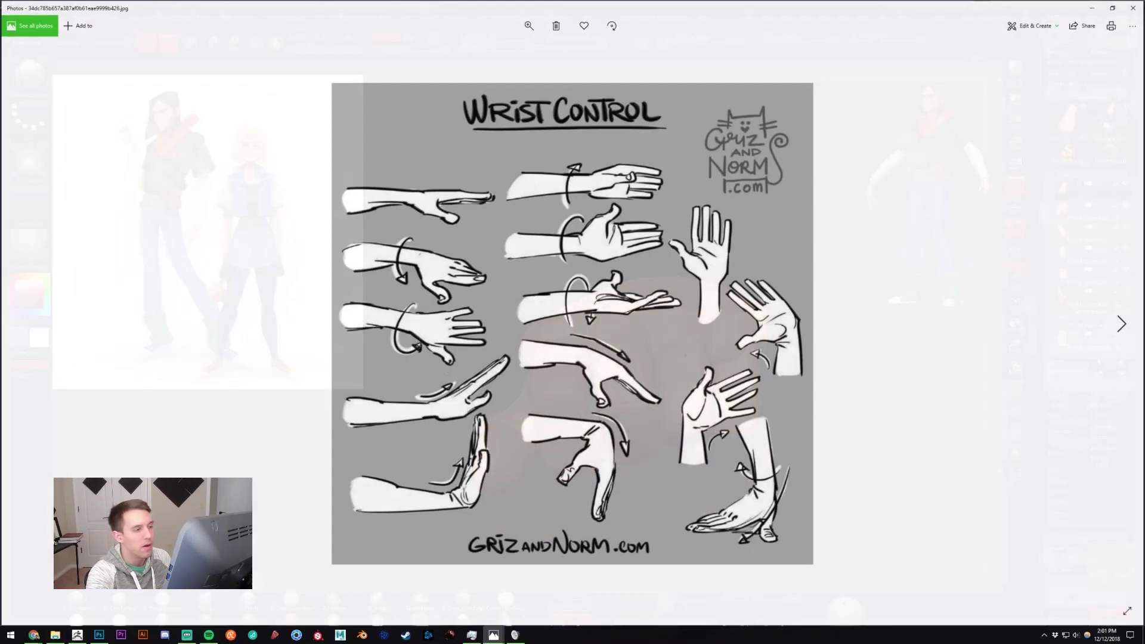
pyautogui.moveTo(680, 7); pyautogui.dragTo(532, 148)
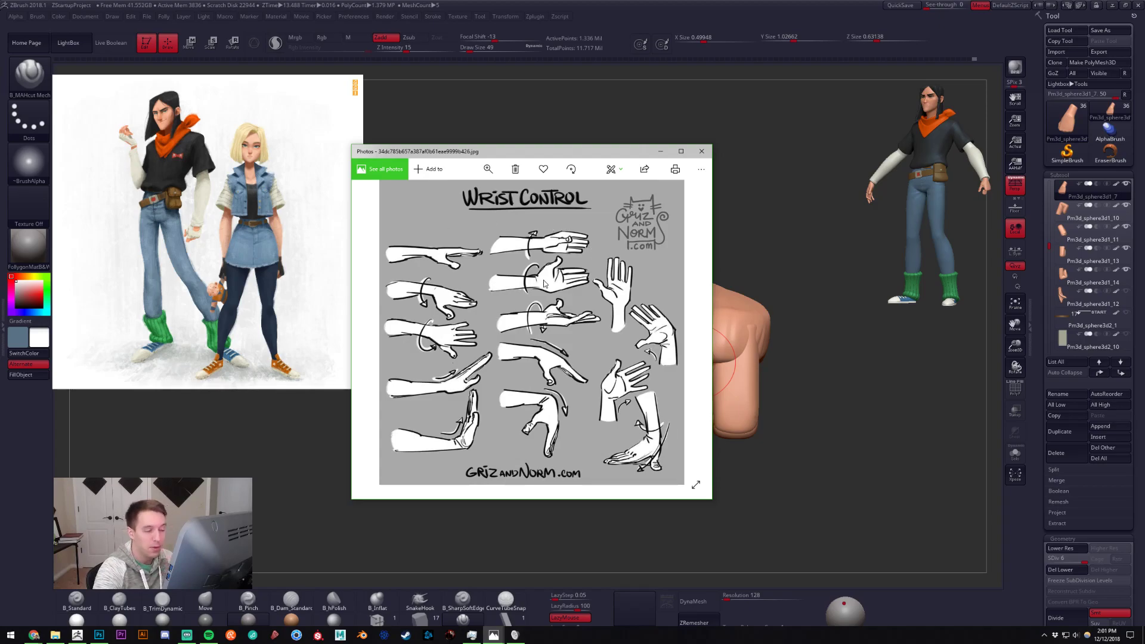
pyautogui.moveTo(597, 155); pyautogui.dragTo(1144, 142)
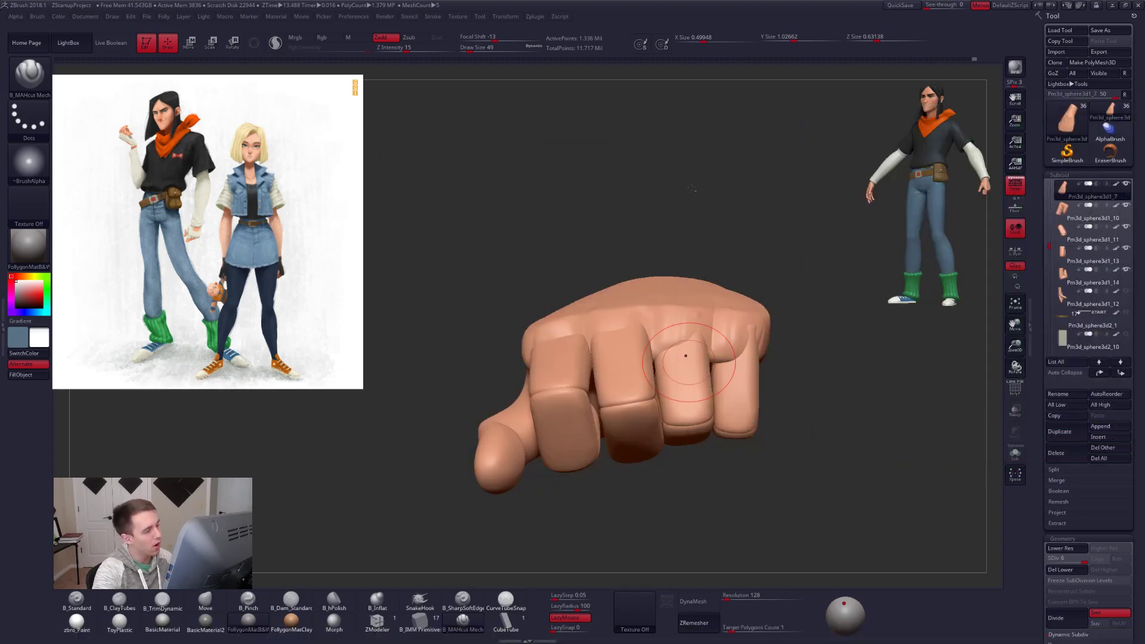
# Switch to Chrome and run an image search for "100 tuesday tips" in a new tab.
pyautogui.hotkey('alt', 'Tab')
pyautogui.click(766, 237)
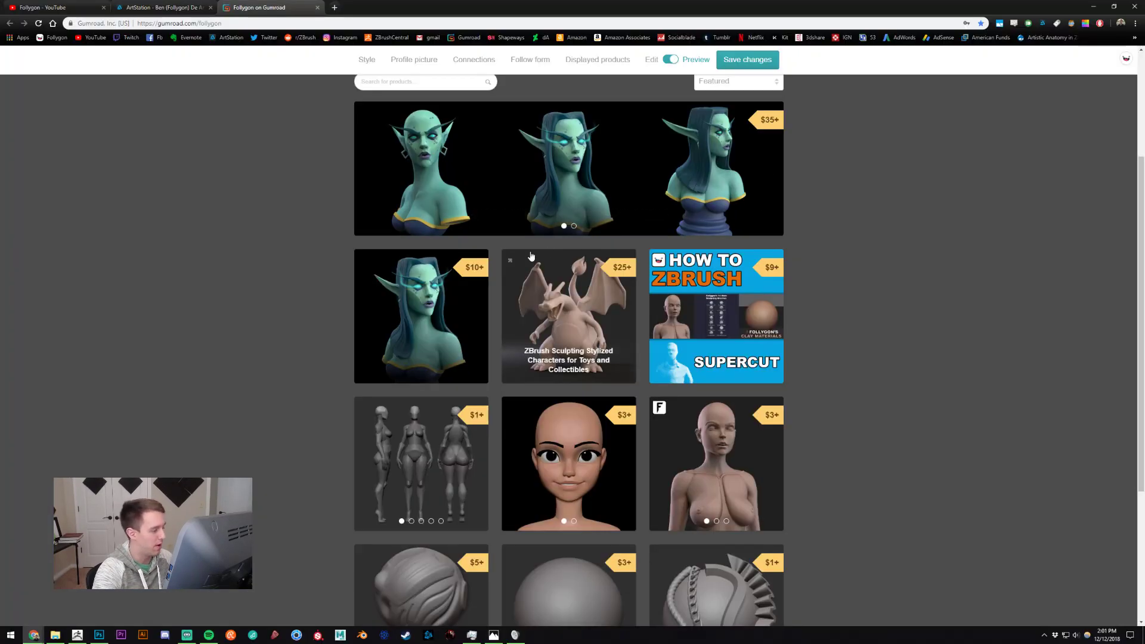
pyautogui.hotkey('ctrl', 't')
pyautogui.write('100 t')
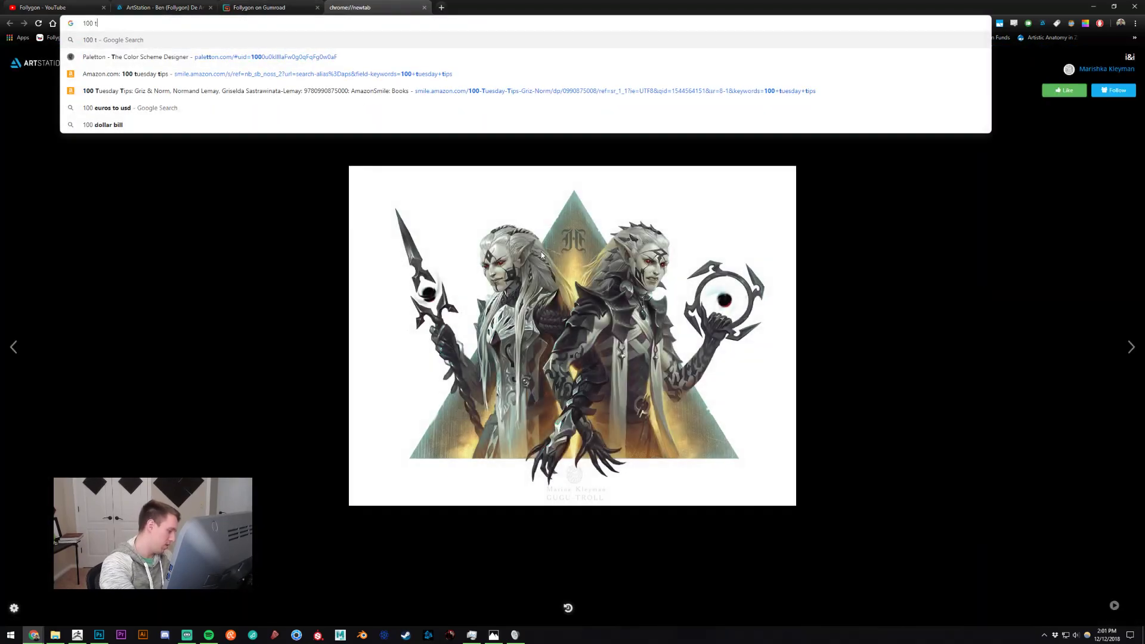
pyautogui.write('uesday tio')
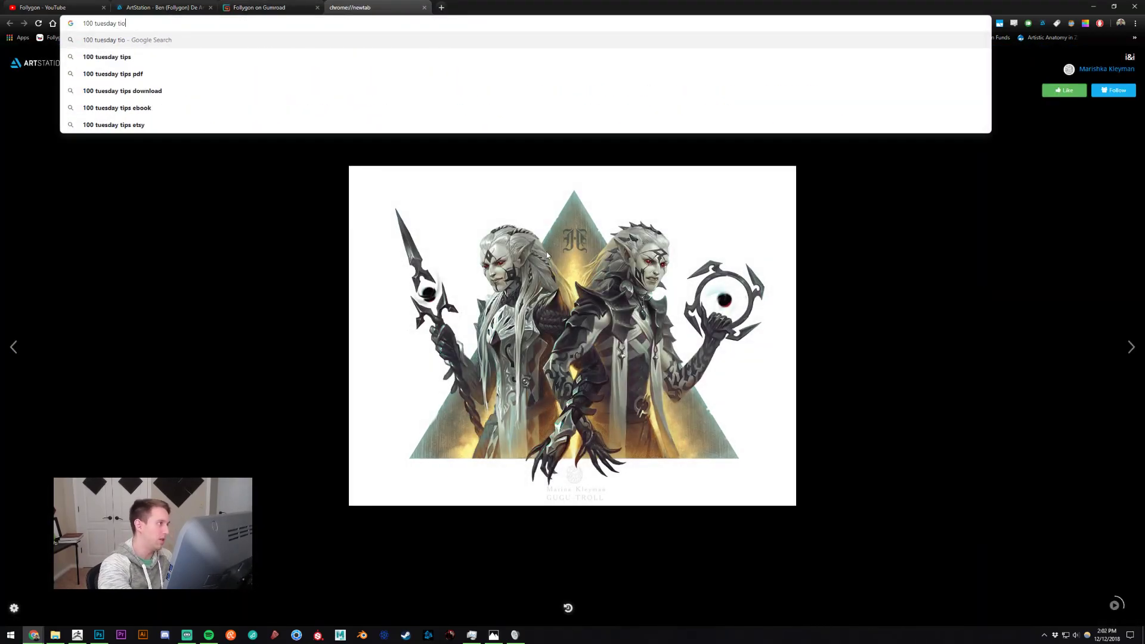
pyautogui.press('BackSpace')
pyautogui.write('ps')
pyautogui.press('Return')
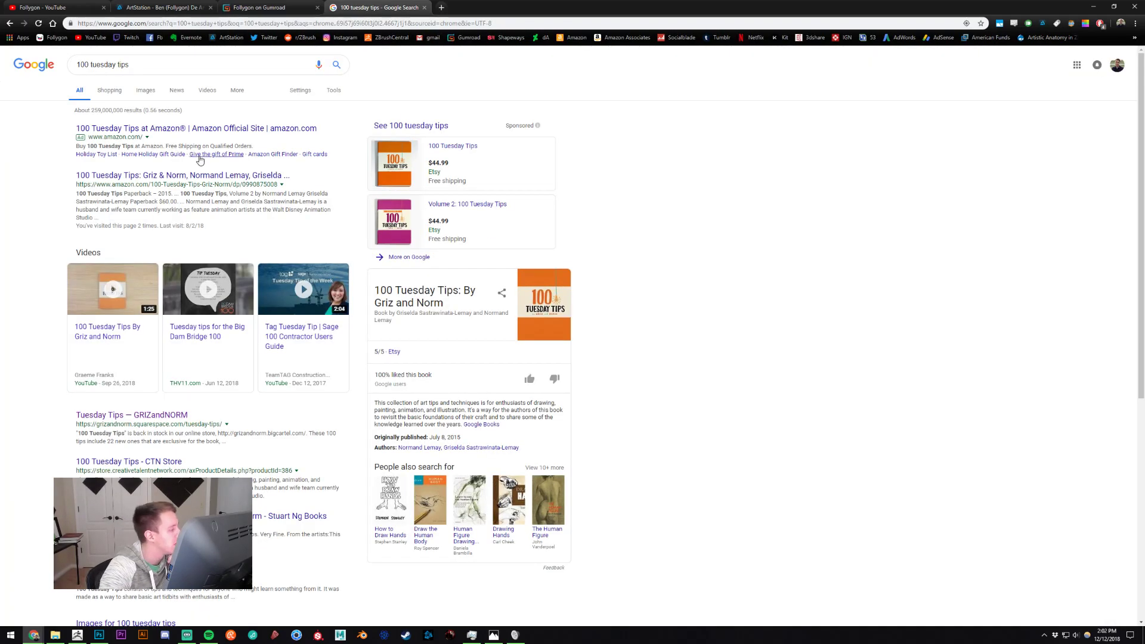
pyautogui.click(147, 92)
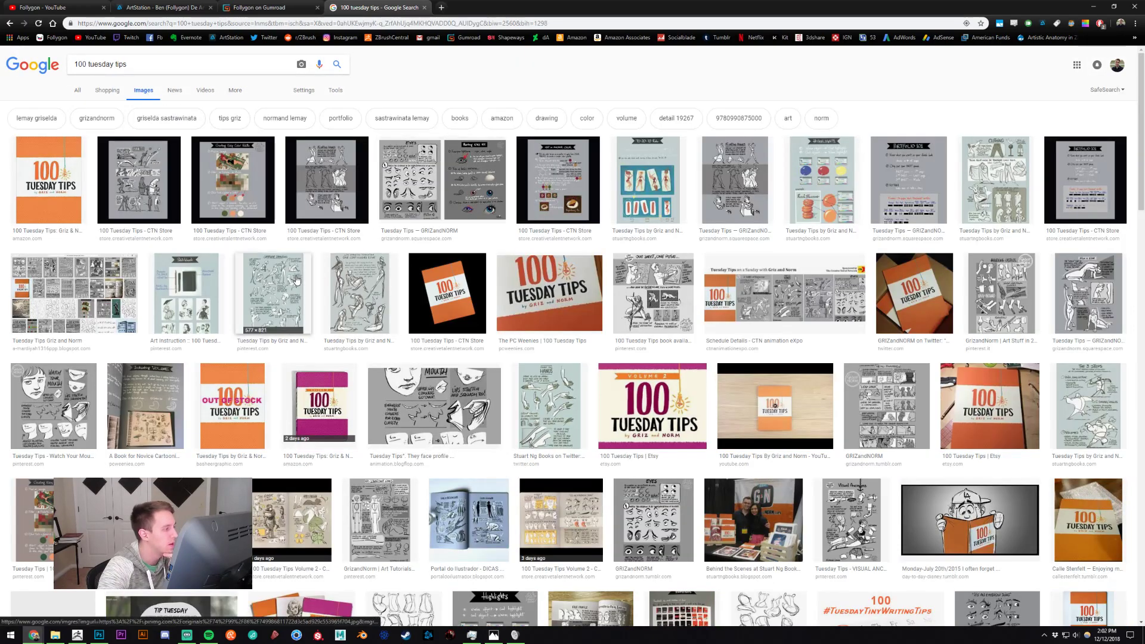
# Preview the gesture, hands and eyes tip sheets in the image results, close the search tab, and return to ZBrush.
pyautogui.click(280, 280)
pyautogui.scroll(-1, 410, 308)
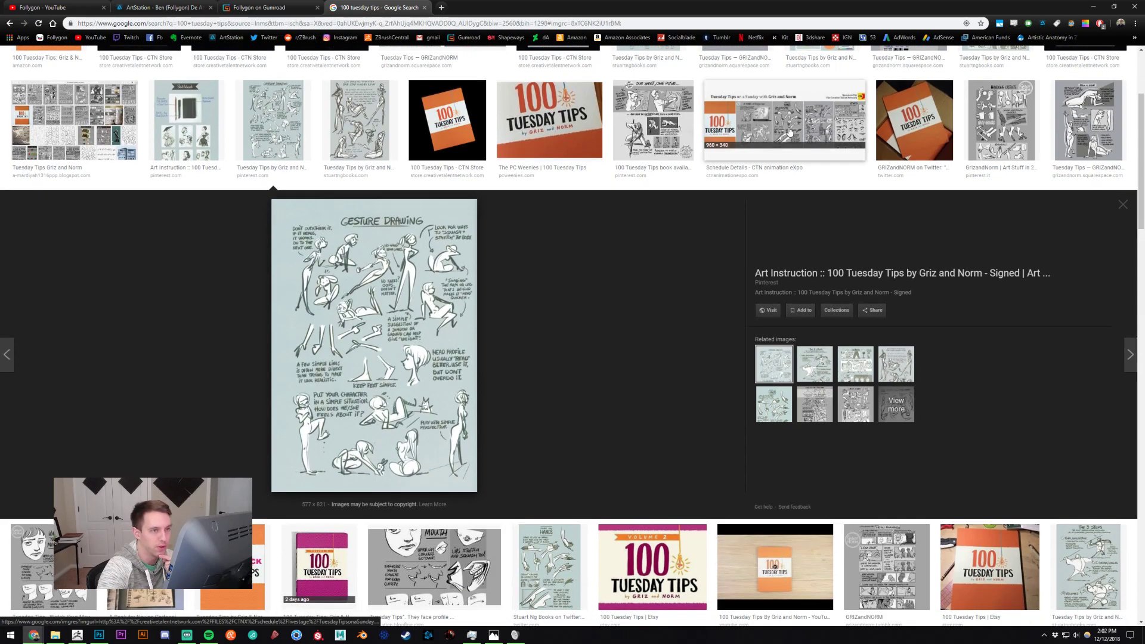
pyautogui.click(1001, 125)
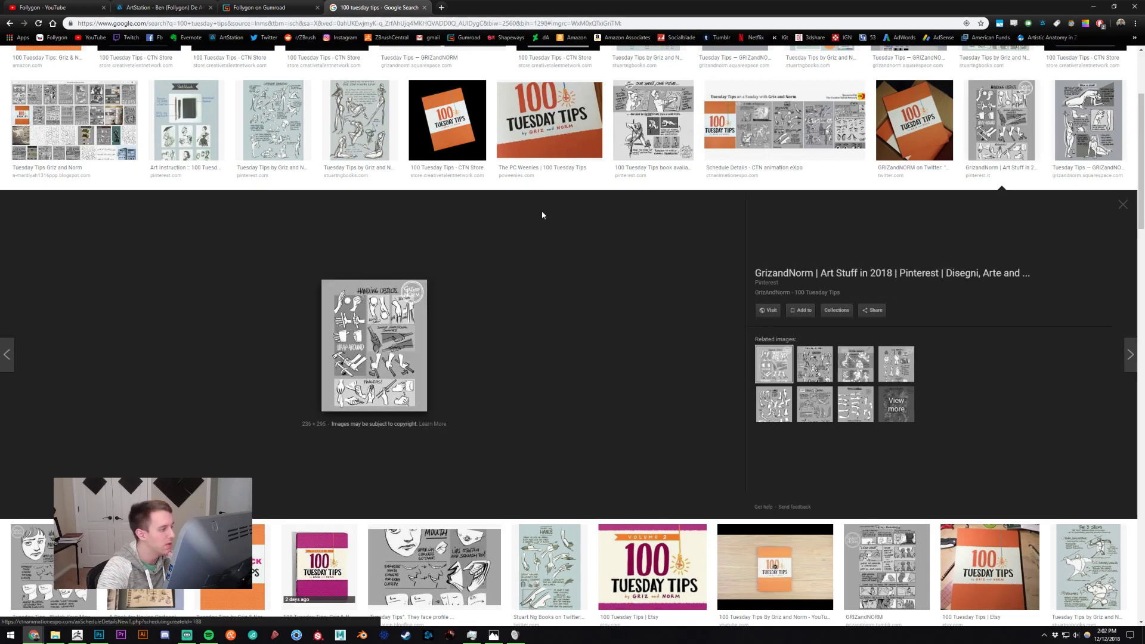
pyautogui.scroll(3, 545, 273)
pyautogui.click(443, 179)
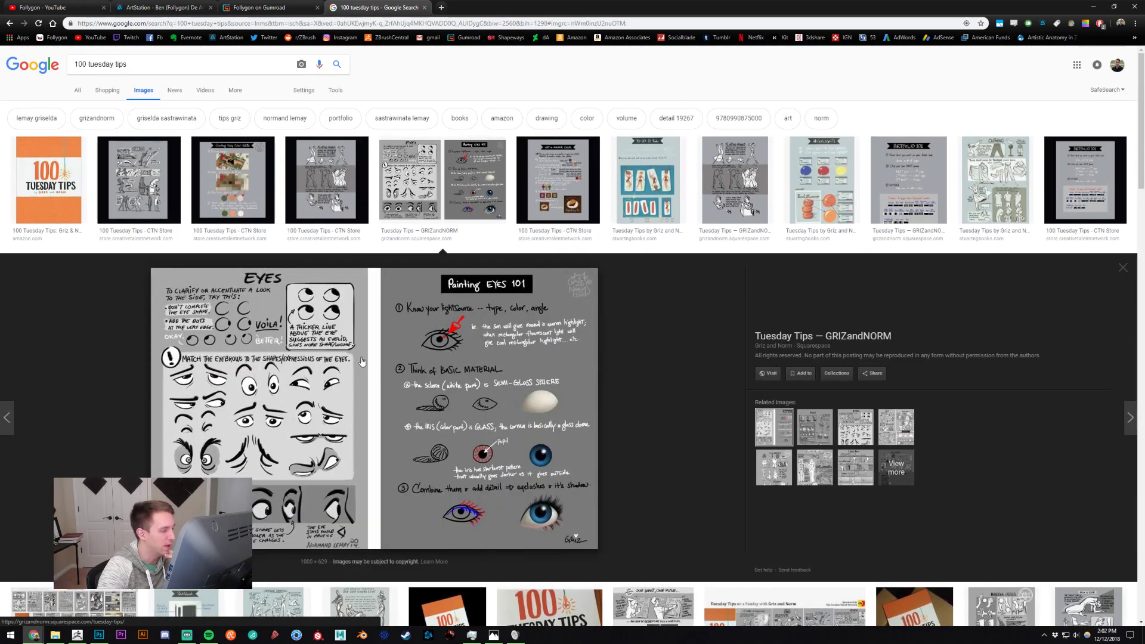
pyautogui.click(293, 218)
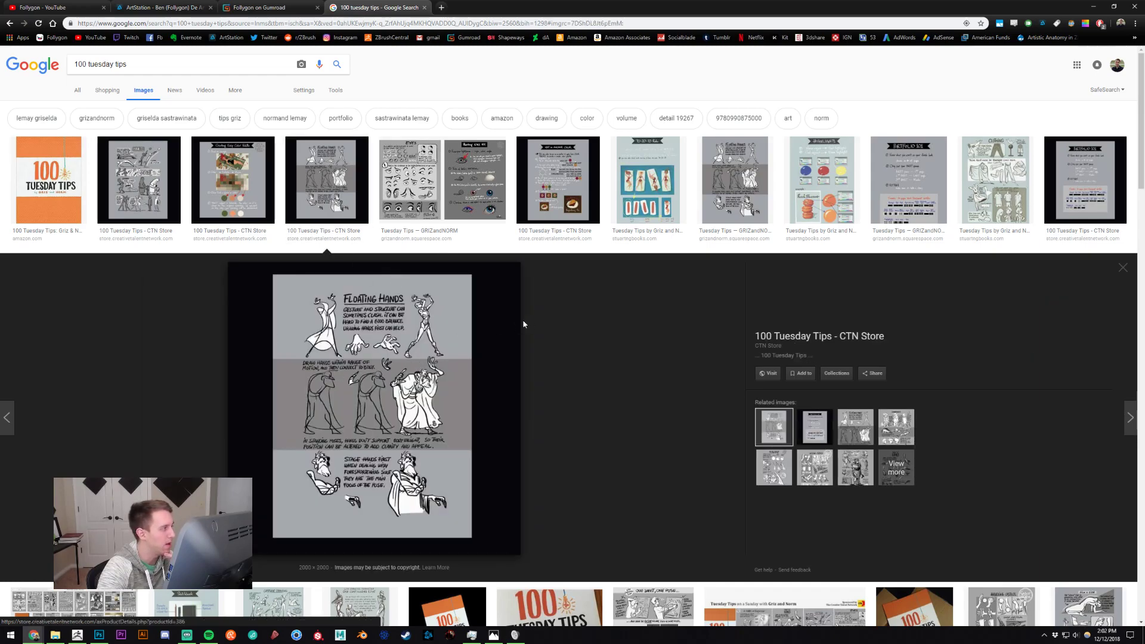
pyautogui.click(356, 203)
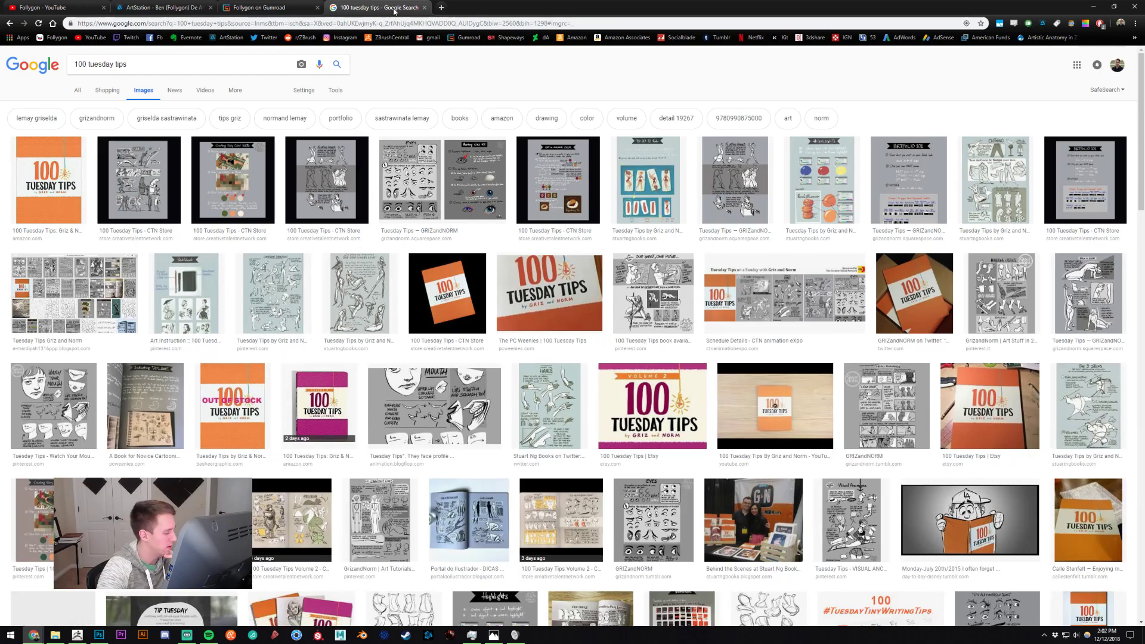
pyautogui.middleClick(393, 11)
pyautogui.click(77, 635)
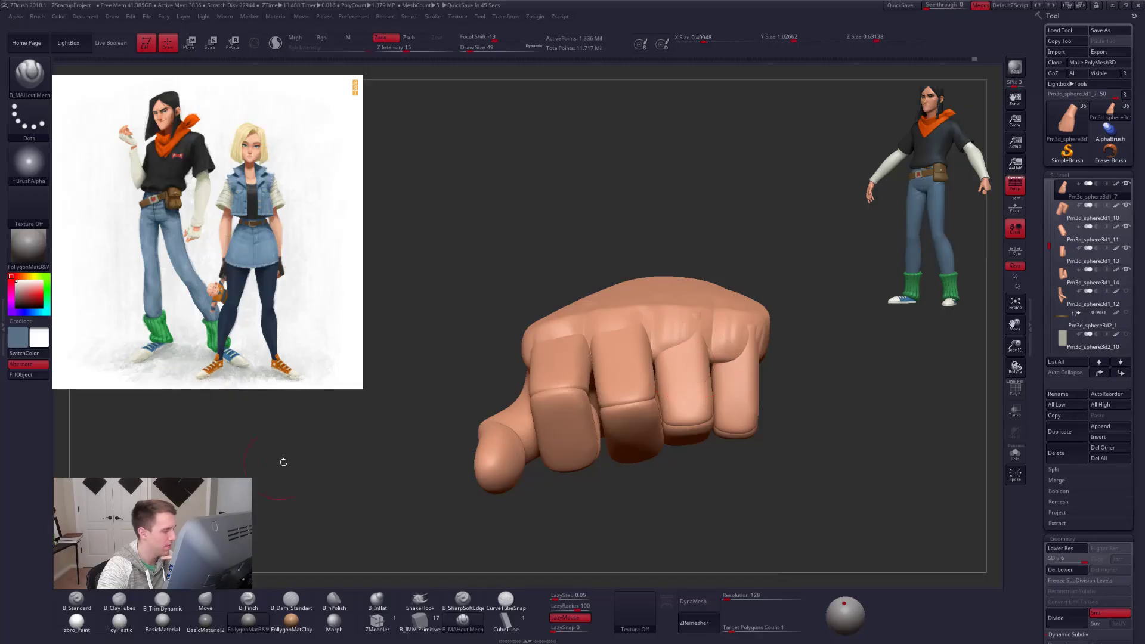
# Show the middle finger's polyframe, adjust the finger with the rotate transpose tool, and reselect the palm.
pyautogui.moveTo(287, 458)
pyautogui.mouseDown()
pyautogui.moveTo(291, 477)
pyautogui.moveTo(289, 454)
pyautogui.mouseUp()
pyautogui.keyDown('alt'); pyautogui.click(633, 370); pyautogui.keyUp('alt')
pyautogui.hotkey('shift', 'f')
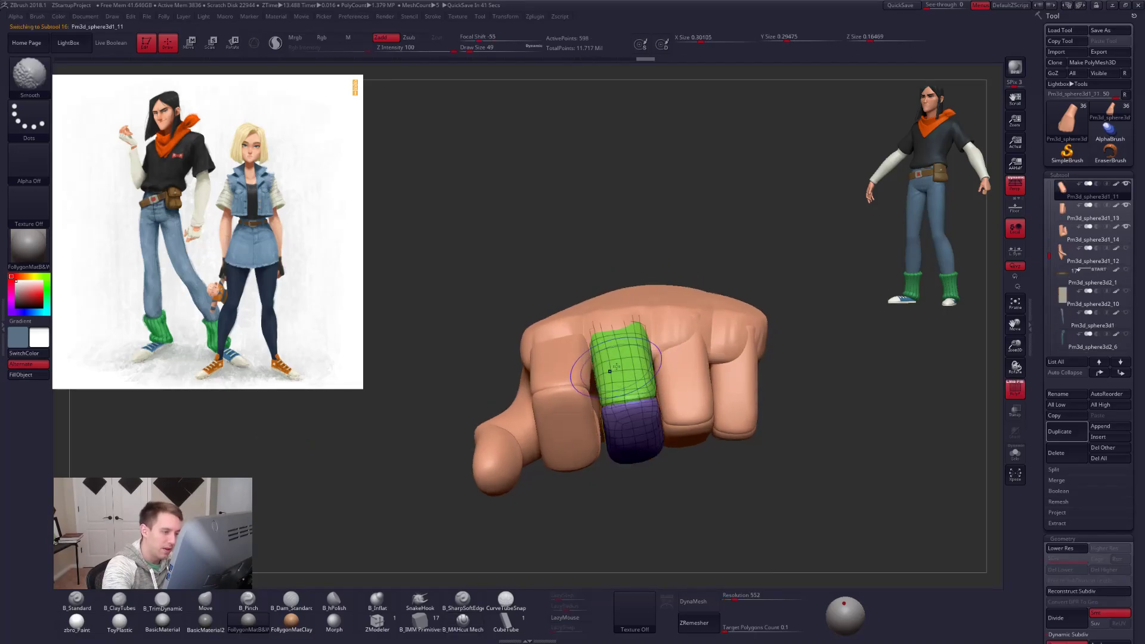
pyautogui.press('r')
pyautogui.moveTo(644, 497)
pyautogui.mouseDown()
pyautogui.moveTo(632, 507)
pyautogui.moveTo(626, 431)
pyautogui.moveTo(615, 468)
pyautogui.moveTo(506, 505)
pyautogui.mouseUp()
pyautogui.press('q')
pyautogui.keyDown('alt'); pyautogui.click(650, 359); pyautogui.keyUp('alt')
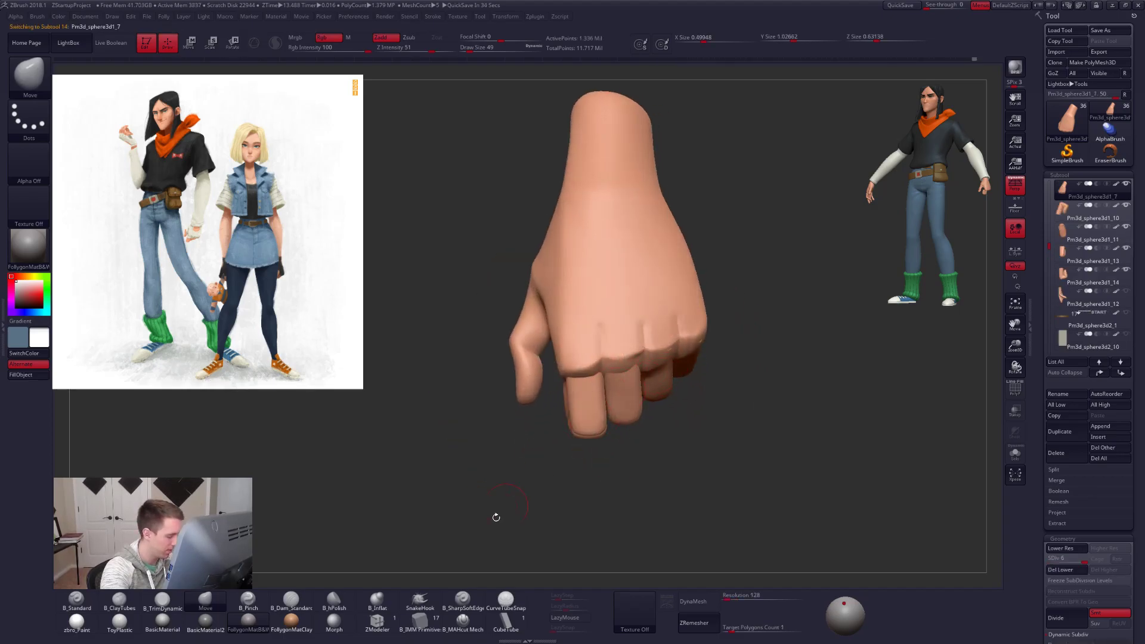
# Deepen the grooves between the knuckles with B_MAHcut Mech and extend them onto the back of the hand.
pyautogui.click(462, 622)
pyautogui.hotkey('shift', 's')
pyautogui.moveTo(621, 398)
pyautogui.mouseDown()
pyautogui.moveTo(635, 370)
pyautogui.moveTo(613, 408)
pyautogui.mouseUp()
pyautogui.press('space')
pyautogui.moveTo(655, 350); pyautogui.dragTo(647, 351)
pyautogui.moveTo(617, 441); pyautogui.dragTo(650, 373)
pyautogui.moveTo(656, 296); pyautogui.dragTo(656, 271)
pyautogui.keyDown('alt'); pyautogui.moveTo(660, 411); pyautogui.dragTo(613, 447); pyautogui.keyUp('alt')
pyautogui.moveTo(614, 447); pyautogui.dragTo(629, 420)
pyautogui.moveTo(666, 308); pyautogui.dragTo(666, 291)
pyautogui.moveTo(663, 304); pyautogui.dragTo(605, 368, button='right')
# Switch to the B_ClayTubes brush and lower the palm to subdivision level 5.
pyautogui.press('2')
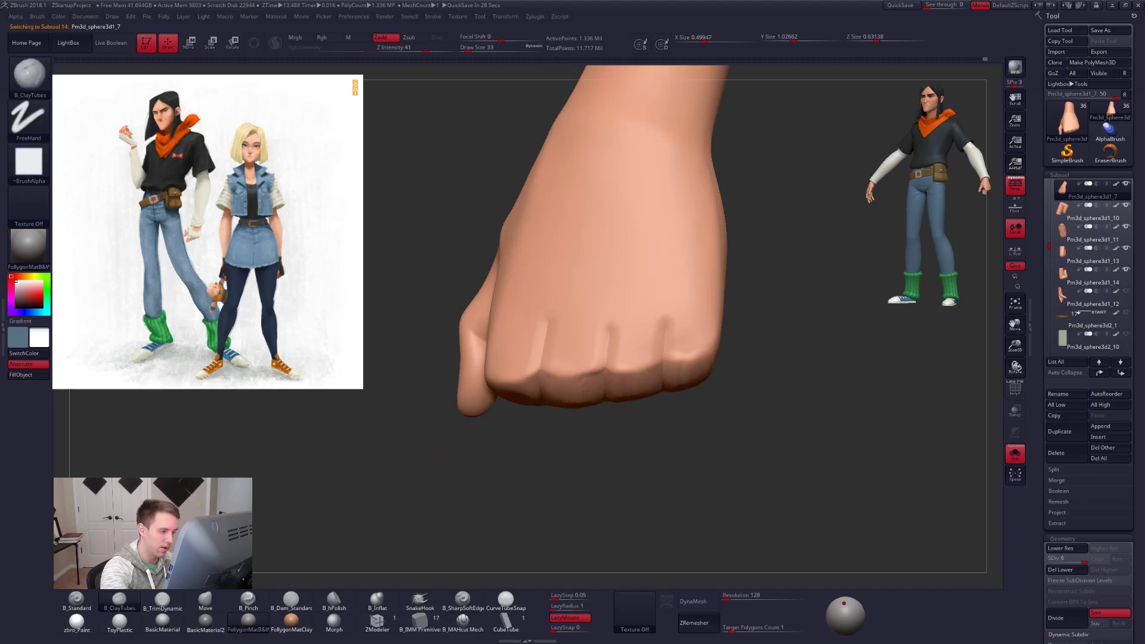
pyautogui.press('shift')
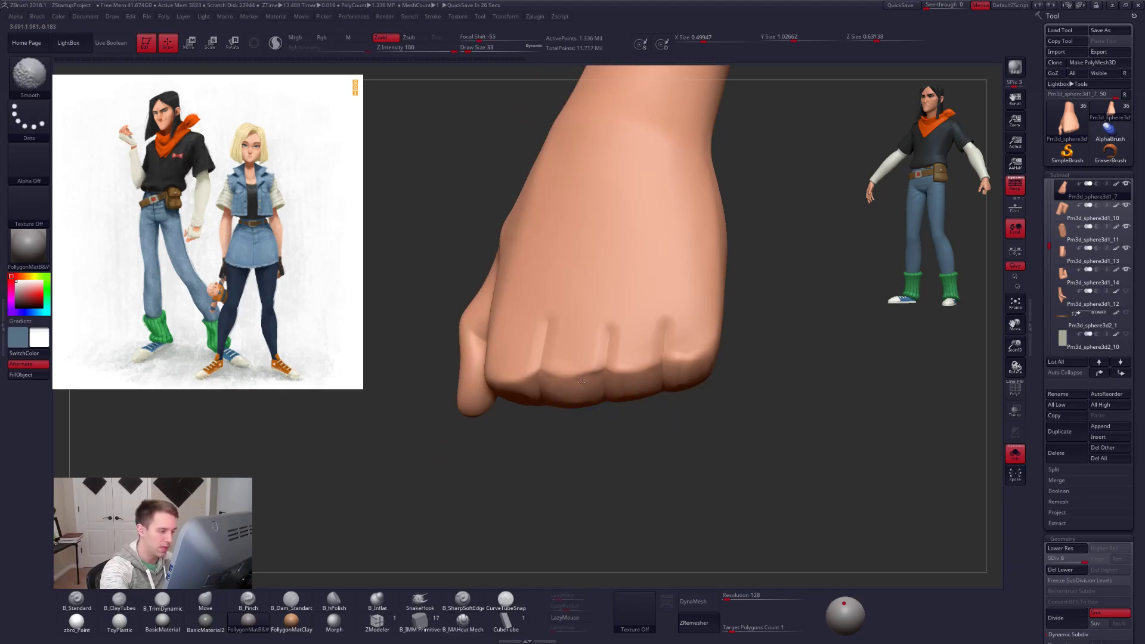
pyautogui.moveTo(582, 383); pyautogui.dragTo(596, 417, button='right')
pyautogui.hotkey('shift', 'd')
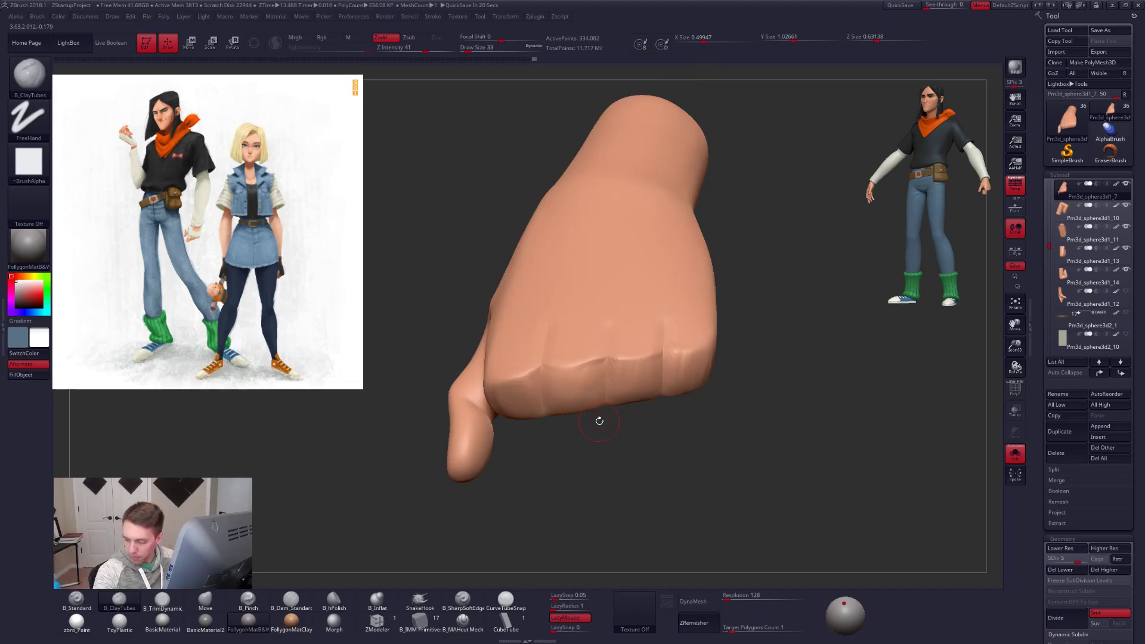
# Build up the knuckles between the carved grooves with B_ClayTubes at a draw size of 38.
pyautogui.moveTo(539, 456)
pyautogui.mouseDown()
pyautogui.moveTo(662, 378)
pyautogui.moveTo(662, 412)
pyautogui.mouseUp()
pyautogui.press('s')
pyautogui.moveTo(595, 325); pyautogui.dragTo(597, 325)
pyautogui.moveTo(608, 441); pyautogui.dragTo(584, 388)
pyautogui.moveTo(573, 320)
pyautogui.mouseDown()
pyautogui.moveTo(578, 361)
pyautogui.moveTo(598, 373)
pyautogui.mouseUp()
pyautogui.moveTo(621, 429); pyautogui.dragTo(566, 427)
pyautogui.moveTo(626, 313); pyautogui.dragTo(611, 374)
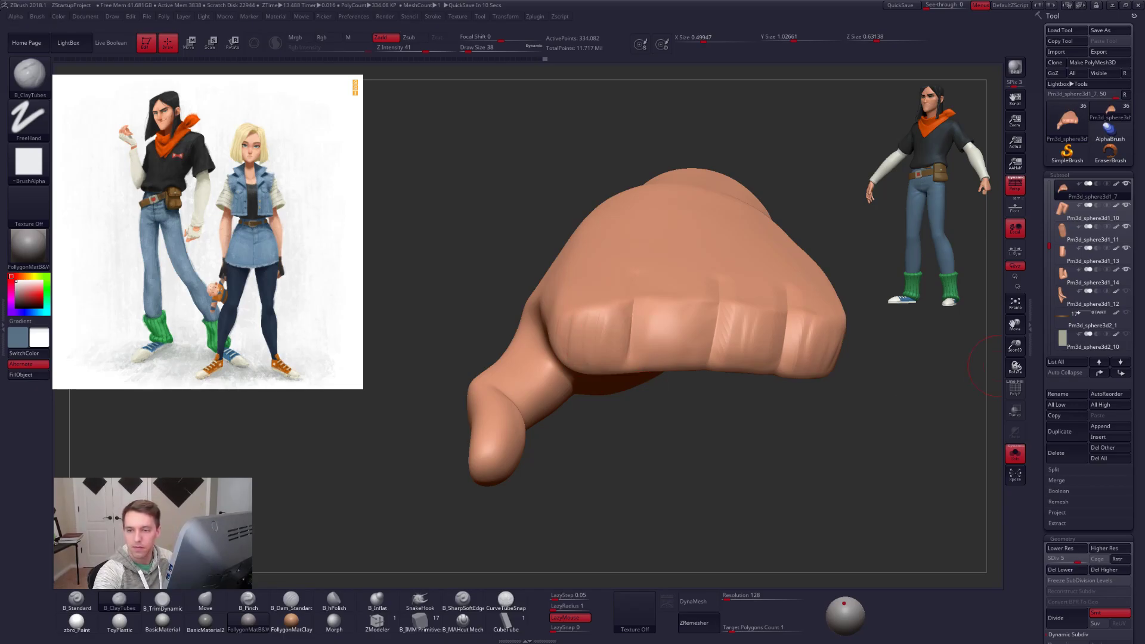
# Set the draw size to 43, undo the last stroke, and continue rounding the knuckles across the palm's front edge.
pyautogui.moveTo(570, 329)
pyautogui.mouseDown()
pyautogui.moveTo(562, 345)
pyautogui.moveTo(586, 341)
pyautogui.mouseUp()
pyautogui.press('space')
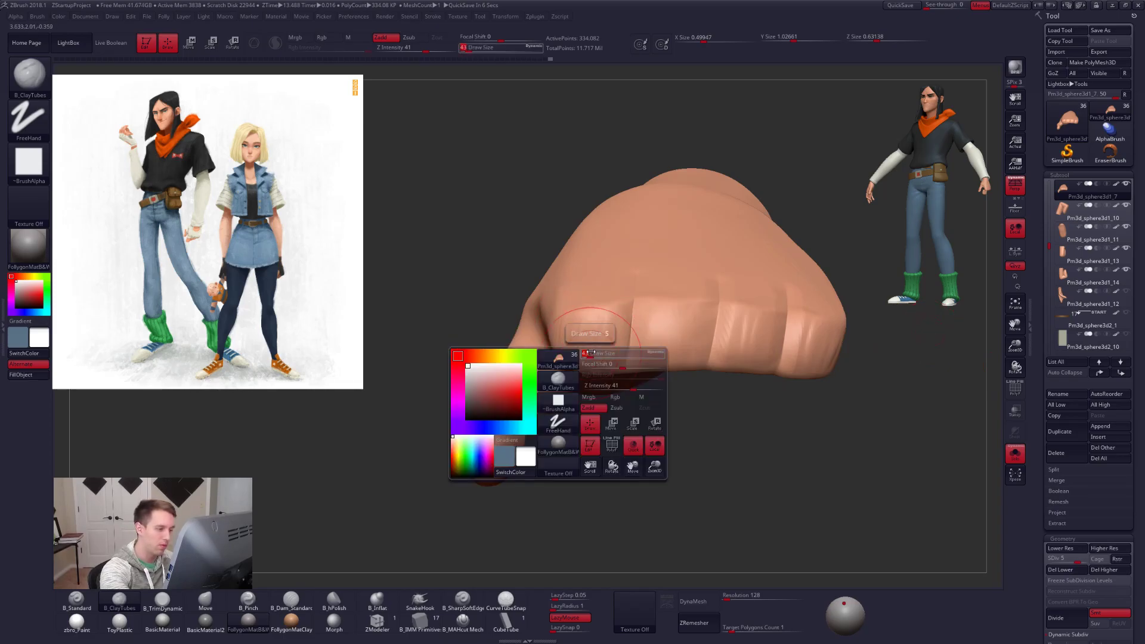
pyautogui.press('ctrl')
pyautogui.hotkey('ctrl', 'z')
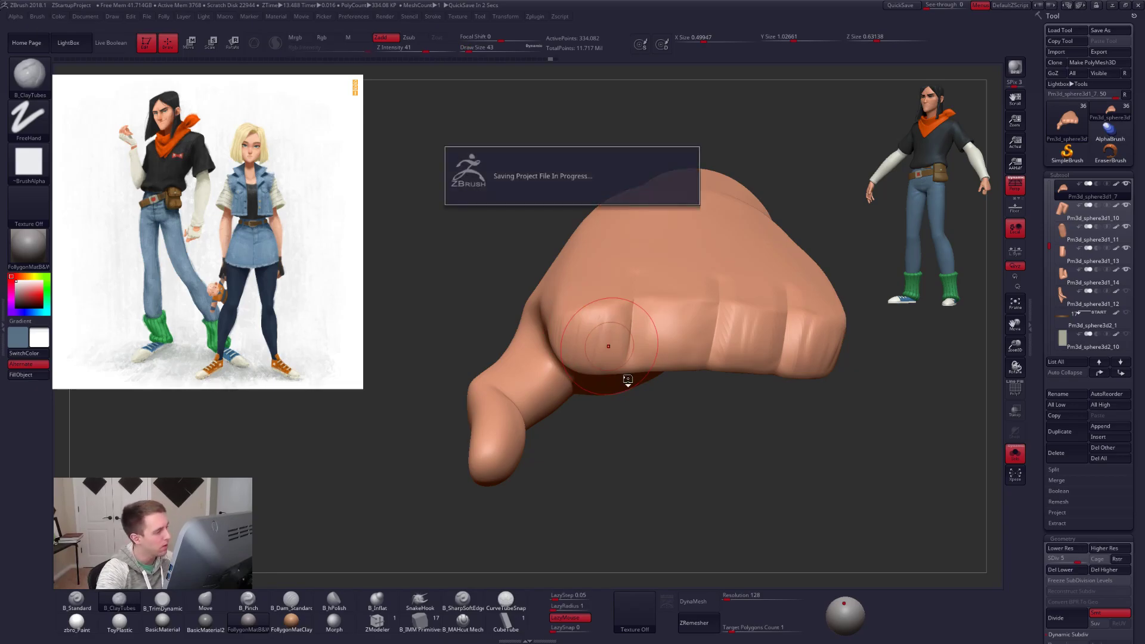
pyautogui.moveTo(644, 311)
pyautogui.mouseDown()
pyautogui.moveTo(667, 359)
pyautogui.moveTo(700, 310)
pyautogui.moveTo(662, 355)
pyautogui.mouseUp()
pyautogui.moveTo(709, 335)
pyautogui.keyDown('alt'); pyautogui.mouseDown(button='right')
pyautogui.moveTo(646, 350)
pyautogui.moveTo(677, 342)
pyautogui.moveTo(656, 398)
pyautogui.mouseUp(button='right'); pyautogui.keyUp('alt')
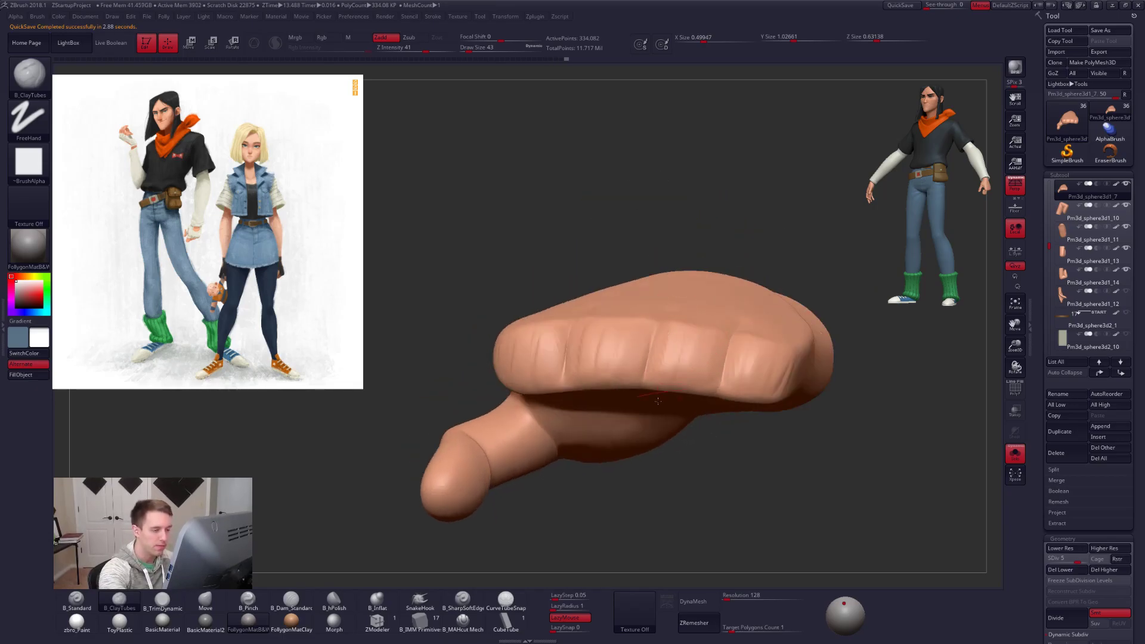
pyautogui.keyDown('alt'); pyautogui.moveTo(714, 347); pyautogui.dragTo(690, 382, button='right'); pyautogui.keyUp('alt')
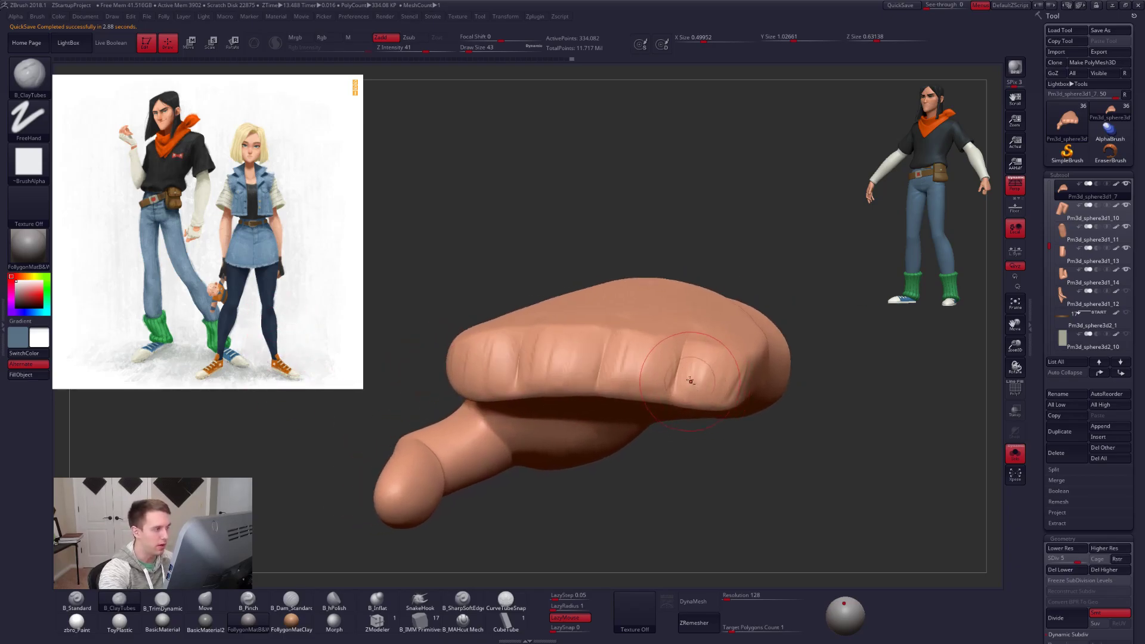
# Round the end knuckle on the palm's front edge with B_ClayTubes and smooth its surface.
pyautogui.moveTo(696, 353); pyautogui.dragTo(692, 367)
pyautogui.moveTo(715, 407); pyautogui.dragTo(638, 396, button='right')
pyautogui.keyDown('shift'); pyautogui.moveTo(715, 376); pyautogui.dragTo(716, 378); pyautogui.keyUp('shift')
pyautogui.moveTo(727, 384)
pyautogui.mouseDown(button='right')
pyautogui.moveTo(704, 365)
pyautogui.moveTo(724, 361)
pyautogui.moveTo(702, 302)
pyautogui.moveTo(755, 340)
pyautogui.mouseUp(button='right')
# Set the draw size to 121 and lower the palm to subdivision level 1 with its wireframe displayed.
pyautogui.press('space')
pyautogui.moveTo(666, 379); pyautogui.dragTo(672, 381)
pyautogui.moveTo(672, 381); pyautogui.dragTo(769, 411, button='right')
pyautogui.hotkey('shift', 'd')
pyautogui.hotkey('shift', 'd')
pyautogui.hotkey('shift', 'd')
pyautogui.hotkey('shift', 'd')
pyautogui.moveTo(769, 411)
pyautogui.keyDown('ctrl'); pyautogui.mouseDown(button='right')
pyautogui.moveTo(790, 441)
pyautogui.moveTo(754, 411)
pyautogui.mouseUp(button='right'); pyautogui.keyUp('ctrl')
pyautogui.hotkey('shift', 'f')
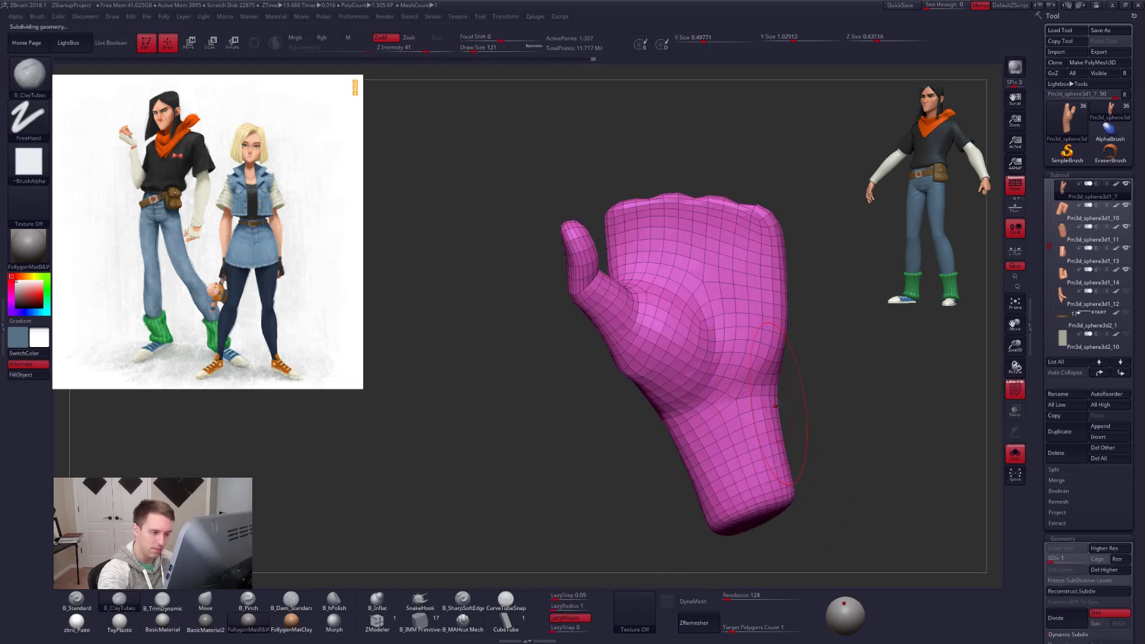
# Lasso-mask the hand section above the wrist, adjust the mask, and return the palm to subdivision level 6.
pyautogui.press('ctrl')
pyautogui.moveTo(621, 443)
pyautogui.keyDown('ctrl'); pyautogui.mouseDown()
pyautogui.moveTo(821, 136)
pyautogui.moveTo(825, 155)
pyautogui.mouseUp(); pyautogui.keyUp('ctrl')
pyautogui.moveTo(741, 370)
pyautogui.mouseDown(button='right')
pyautogui.moveTo(732, 386)
pyautogui.moveTo(742, 377)
pyautogui.mouseUp(button='right')
pyautogui.hotkey('shift', 'f')
pyautogui.keyDown('ctrl'); pyautogui.click(739, 375); pyautogui.keyUp('ctrl')
pyautogui.press('d')
pyautogui.press('d')
pyautogui.press('d')
pyautogui.press('d')
pyautogui.press('d')
pyautogui.keyDown('ctrl'); pyautogui.click(785, 403); pyautogui.keyUp('ctrl')
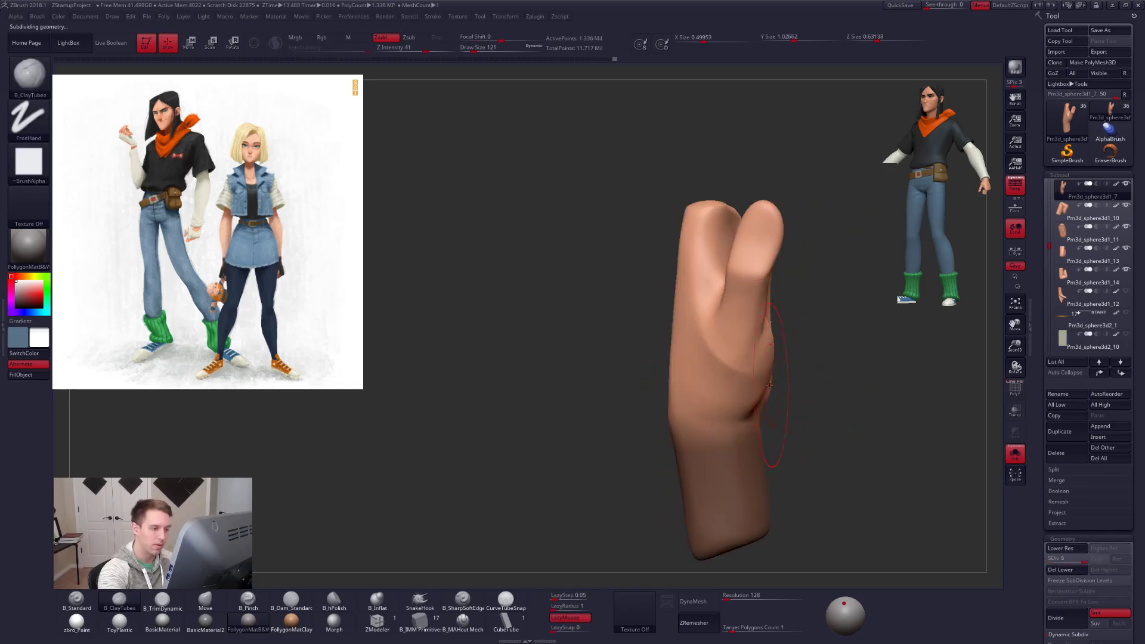
# Adjust the bend between the hand and forearm at the wrist with Transpose Rotate.
pyautogui.press('r')
pyautogui.hotkey('alt', 's')
pyautogui.moveTo(709, 424)
pyautogui.mouseDown()
pyautogui.moveTo(715, 143)
pyautogui.moveTo(719, 154)
pyautogui.mouseUp()
pyautogui.moveTo(621, 286); pyautogui.dragTo(738, 218, button='right')
pyautogui.moveTo(669, 282); pyautogui.dragTo(692, 328, button='right')
pyautogui.moveTo(578, 334); pyautogui.dragTo(758, 341)
pyautogui.moveTo(775, 465)
pyautogui.mouseDown()
pyautogui.moveTo(829, 477)
pyautogui.moveTo(718, 521)
pyautogui.moveTo(803, 450)
pyautogui.moveTo(756, 460)
pyautogui.moveTo(793, 495)
pyautogui.moveTo(878, 539)
pyautogui.moveTo(837, 546)
pyautogui.moveTo(723, 512)
pyautogui.moveTo(680, 516)
pyautogui.moveTo(725, 415)
pyautogui.mouseUp()
pyautogui.press('ctrl')
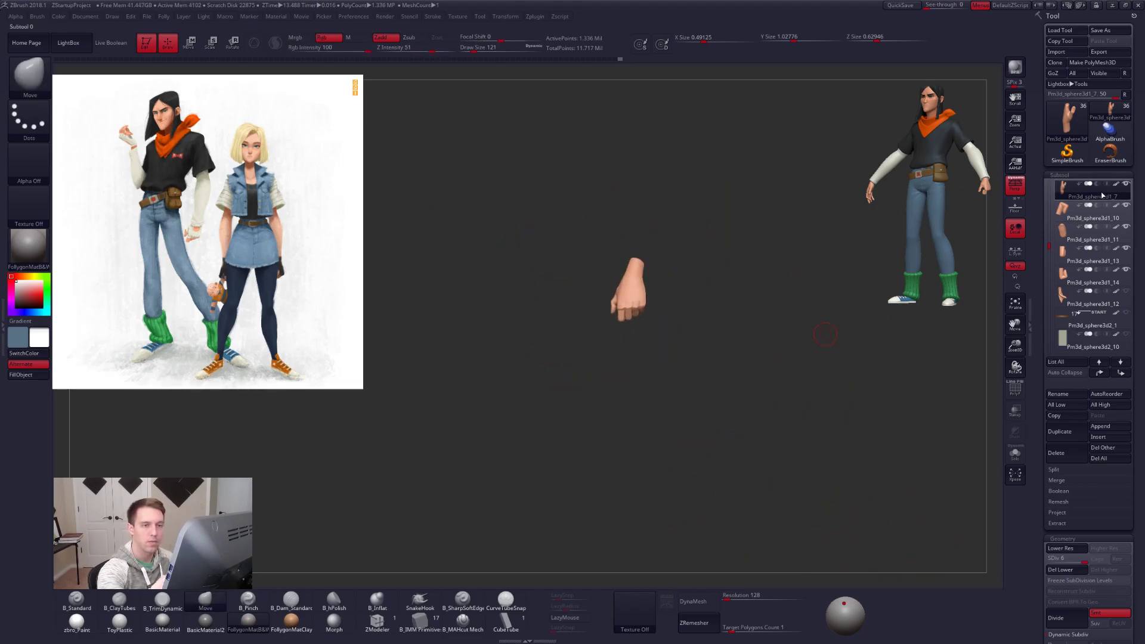
# Turn off the painted skin colour on the palm and finger subtools.
pyautogui.click(1117, 250)
pyautogui.click(1116, 271)
pyautogui.keyDown('alt'); pyautogui.moveTo(674, 370); pyautogui.dragTo(646, 444); pyautogui.keyUp('alt')
pyautogui.moveTo(641, 379); pyautogui.dragTo(672, 358)
# Isolate the middle finger at its lowest subdivision level and slide its curled tip segment with Transpose Move at a draw size of 88.
pyautogui.keyDown('alt'); pyautogui.click(672, 344); pyautogui.keyUp('alt')
pyautogui.keyDown('ctrl'); pyautogui.moveTo(672, 345); pyautogui.dragTo(674, 343, button='right'); pyautogui.keyUp('ctrl')
pyautogui.press('space')
pyautogui.click(719, 373)
pyautogui.hotkey('alt', 's')
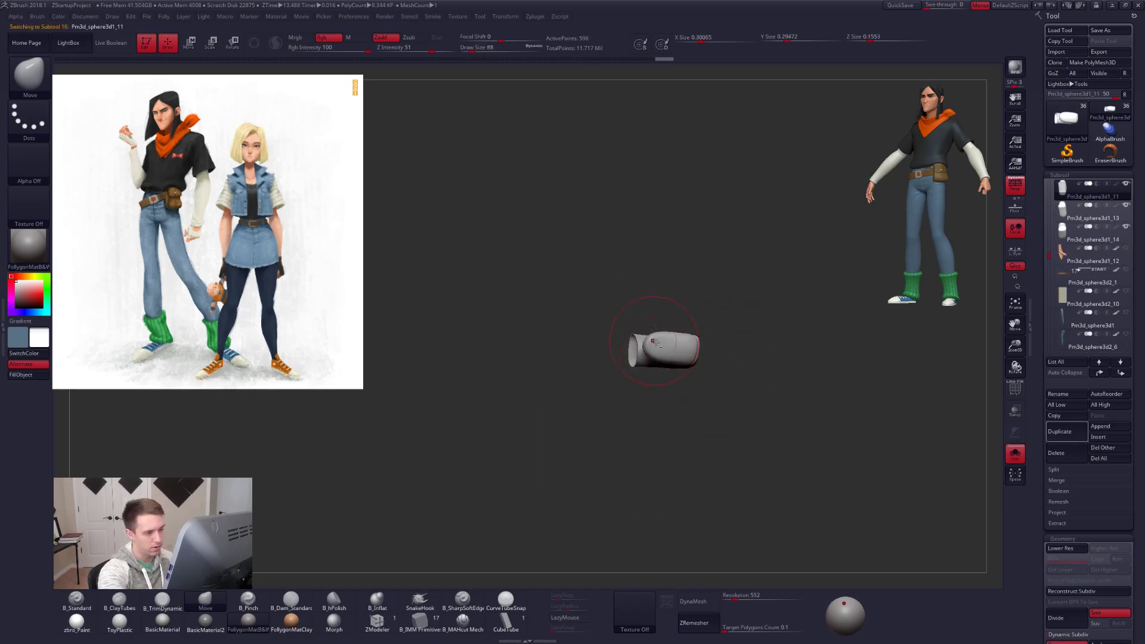
pyautogui.hotkey('shift', 'd')
pyautogui.hotkey('shift', 'f')
pyautogui.press('w')
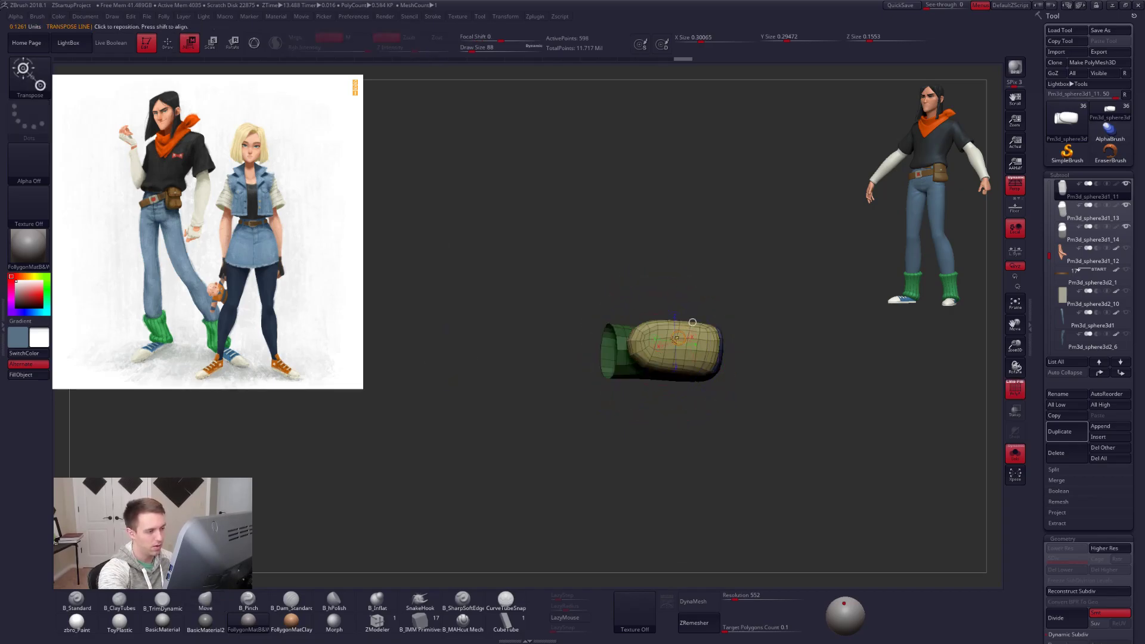
pyautogui.moveTo(769, 349); pyautogui.dragTo(805, 353)
pyautogui.hotkey('alt', 's')
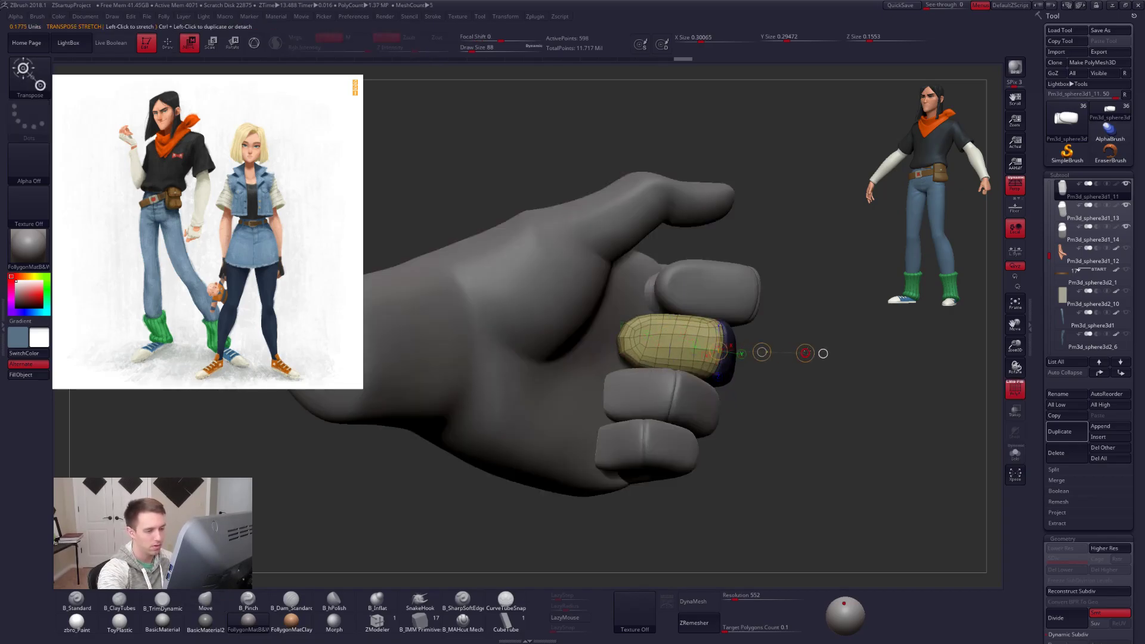
pyautogui.hotkey('shift', 'f')
pyautogui.press('q')
pyautogui.moveTo(680, 395)
pyautogui.mouseDown(button='right')
pyautogui.moveTo(835, 395)
pyautogui.moveTo(690, 397)
pyautogui.moveTo(706, 398)
pyautogui.mouseUp(button='right')
pyautogui.moveTo(706, 397); pyautogui.dragTo(674, 397)
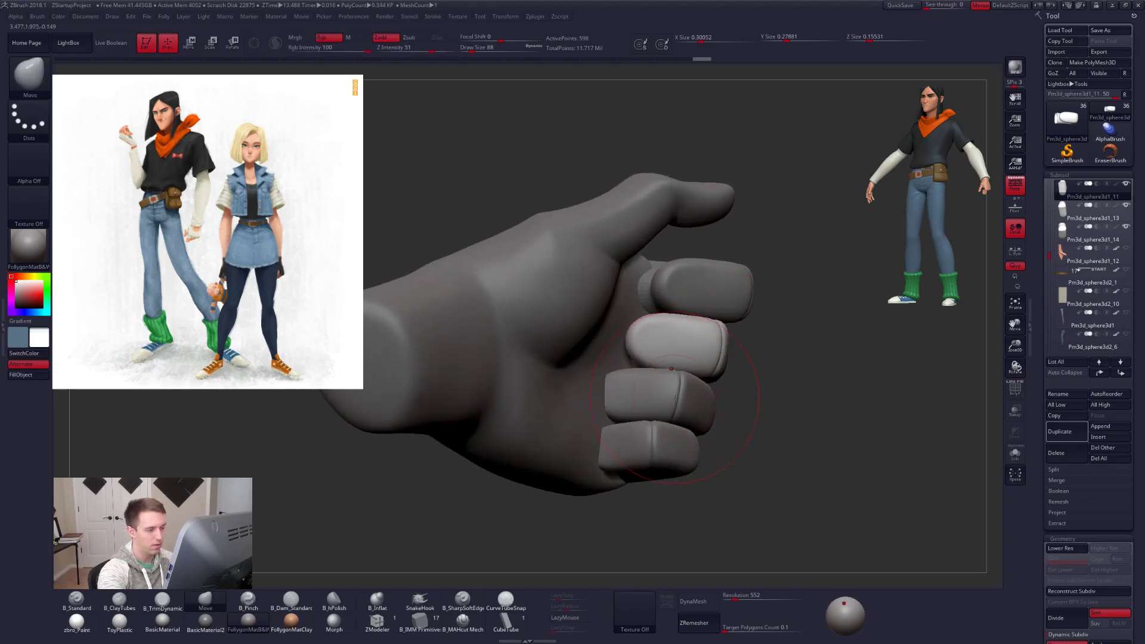
# Isolate the ring finger, slide its curled tip segment with Transpose Move, and show the full hand again.
pyautogui.keyDown('alt'); pyautogui.click(667, 401); pyautogui.keyUp('alt')
pyautogui.hotkey('alt', 's')
pyautogui.press('w')
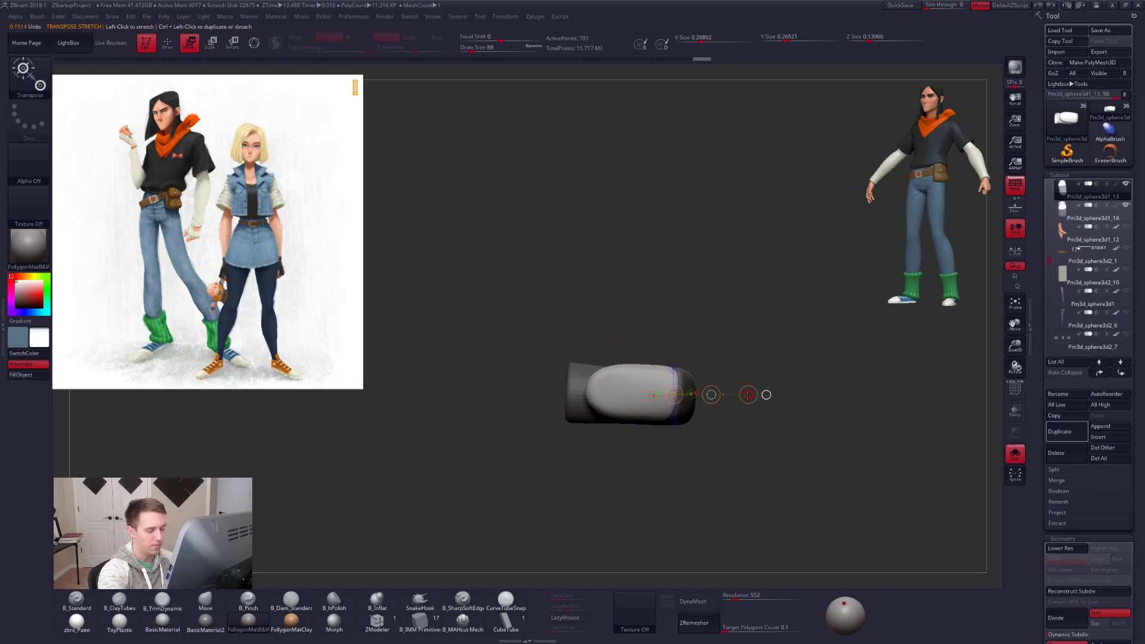
pyautogui.hotkey('alt', 's')
pyautogui.moveTo(739, 394)
pyautogui.mouseDown(button='right')
pyautogui.moveTo(655, 398)
pyautogui.moveTo(673, 444)
pyautogui.moveTo(665, 391)
pyautogui.moveTo(654, 392)
pyautogui.moveTo(662, 459)
pyautogui.mouseUp(button='right')
pyautogui.press('q')
pyautogui.press('s')
pyautogui.moveTo(753, 405); pyautogui.dragTo(704, 411, button='right')
# Isolate the little finger, shift its curled tip segment with Transpose Move, and return to the Move brush.
pyautogui.keyDown('alt'); pyautogui.click(669, 416); pyautogui.keyUp('alt')
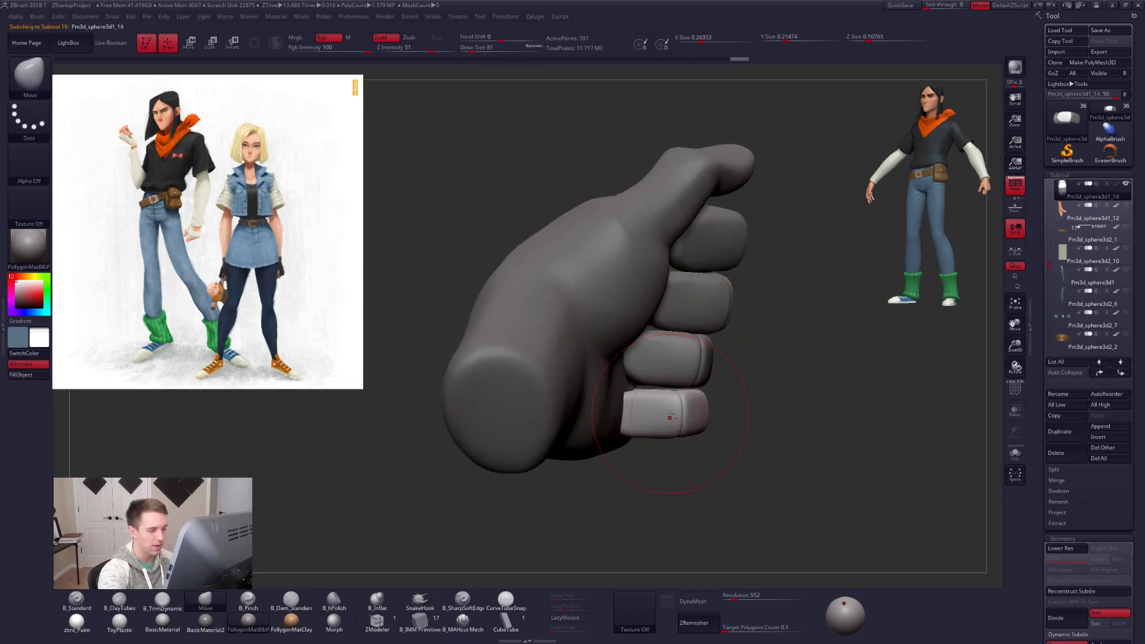
pyautogui.hotkey('alt', 's')
pyautogui.press('w')
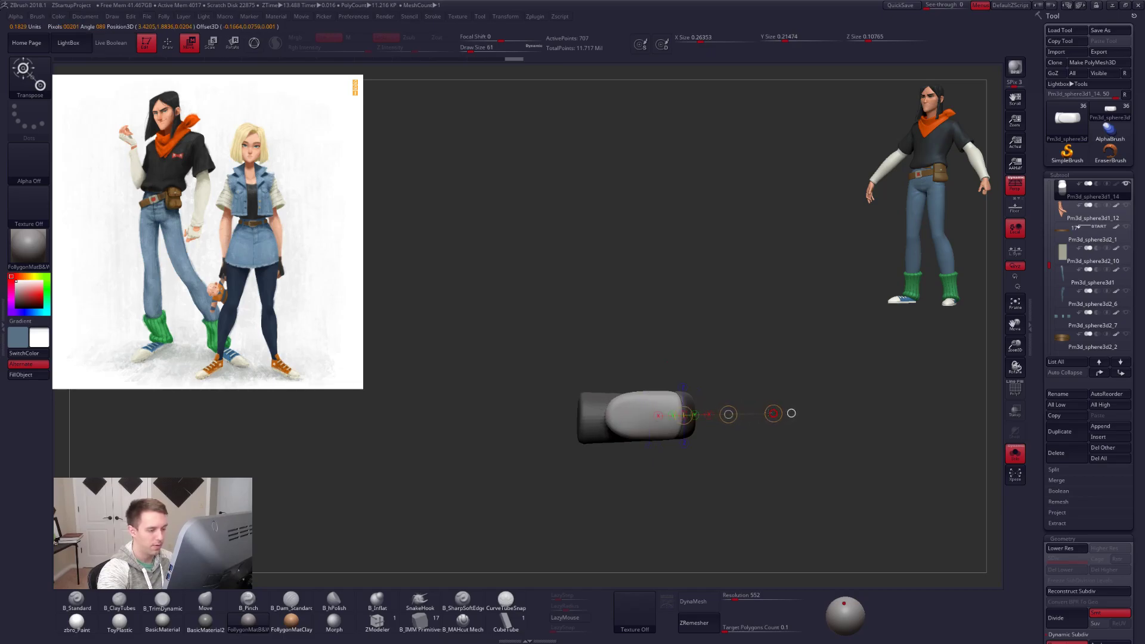
pyautogui.hotkey('alt', 's')
pyautogui.moveTo(754, 423); pyautogui.dragTo(780, 352, button='right')
pyautogui.moveTo(664, 435)
pyautogui.mouseDown(button='right')
pyautogui.moveTo(680, 453)
pyautogui.moveTo(668, 473)
pyautogui.moveTo(740, 406)
pyautogui.moveTo(715, 411)
pyautogui.moveTo(712, 400)
pyautogui.moveTo(703, 411)
pyautogui.mouseUp(button='right')
pyautogui.press('q')
pyautogui.press('s')
pyautogui.moveTo(695, 412); pyautogui.dragTo(704, 413)
# Refine the little finger's shape with the Move brush at a draw size of 113, checking it in isolation.
pyautogui.moveTo(705, 413)
pyautogui.mouseDown(button='right')
pyautogui.moveTo(692, 417)
pyautogui.moveTo(697, 443)
pyautogui.mouseUp(button='right')
pyautogui.press('[')
pyautogui.press('[')
pyautogui.press('[')
pyautogui.moveTo(682, 427); pyautogui.dragTo(686, 422)
pyautogui.hotkey('shift', 's')
pyautogui.press(']')
pyautogui.rightClick(678, 424)
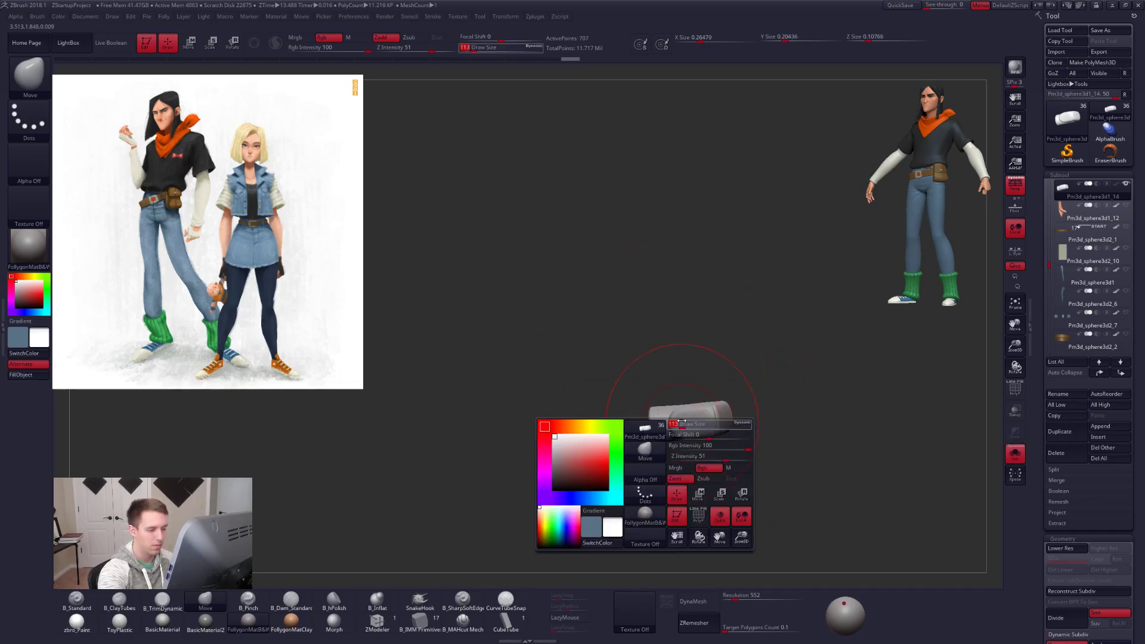
pyautogui.hotkey('shift', 's')
pyautogui.moveTo(691, 423)
pyautogui.mouseDown(button='right')
pyautogui.moveTo(727, 458)
pyautogui.moveTo(706, 470)
pyautogui.moveTo(725, 385)
pyautogui.moveTo(681, 394)
pyautogui.moveTo(723, 414)
pyautogui.moveTo(764, 519)
pyautogui.moveTo(778, 516)
pyautogui.moveTo(700, 444)
pyautogui.moveTo(713, 449)
pyautogui.moveTo(653, 452)
pyautogui.mouseUp(button='right')
pyautogui.keyDown('alt'); pyautogui.click(681, 394); pyautogui.keyUp('alt')
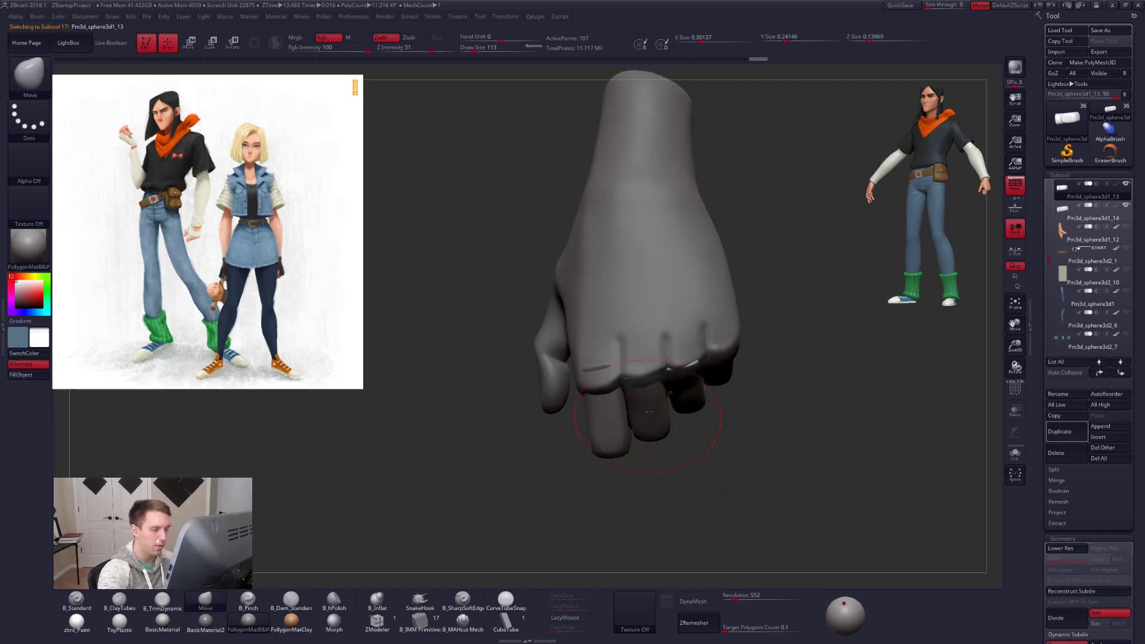
pyautogui.moveTo(598, 462); pyautogui.dragTo(603, 462, button='right')
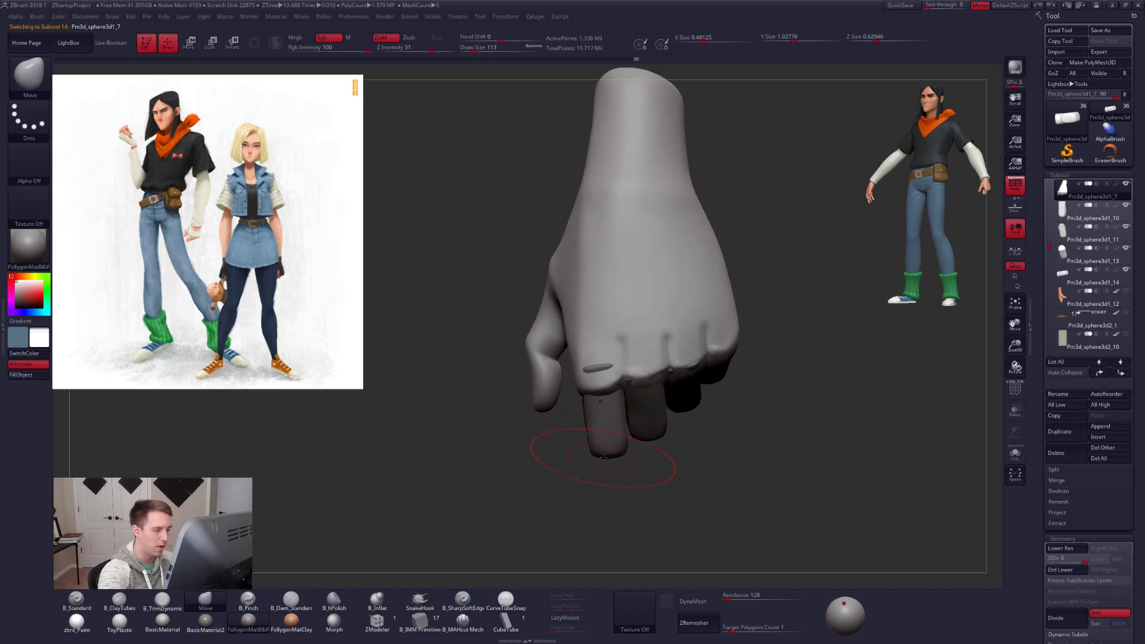
pyautogui.press('ctrl')
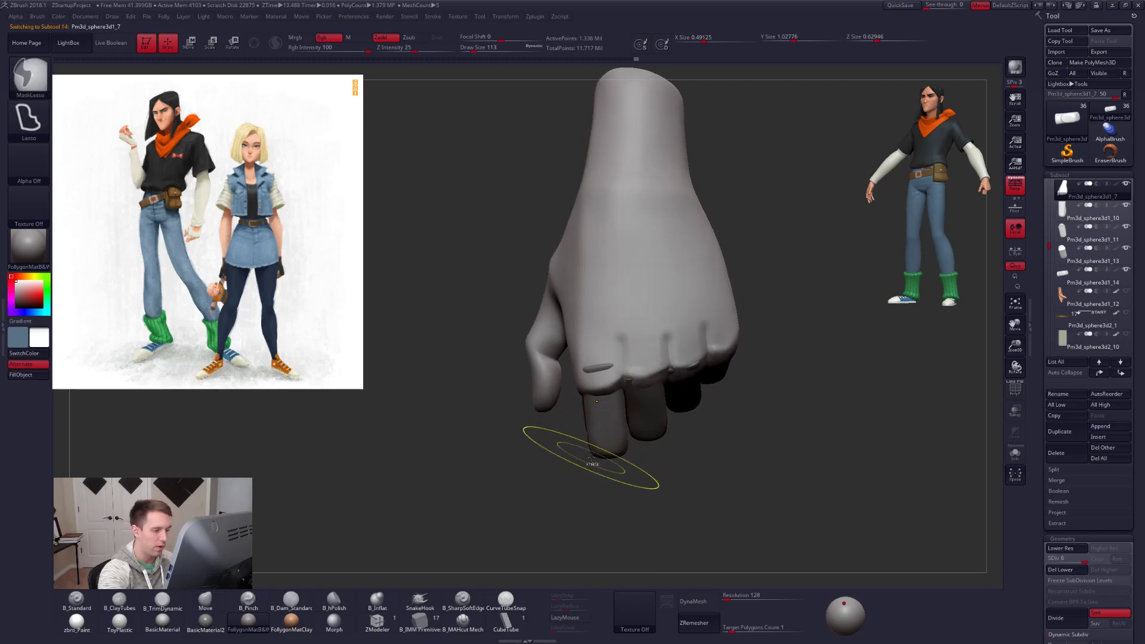
pyautogui.moveTo(598, 458)
pyautogui.keyDown('ctrl'); pyautogui.mouseDown()
pyautogui.moveTo(819, 257)
pyautogui.moveTo(842, 219)
pyautogui.mouseUp(); pyautogui.keyUp('ctrl')
pyautogui.keyDown('ctrl'); pyautogui.moveTo(804, 311); pyautogui.dragTo(799, 309); pyautogui.keyUp('ctrl')
# Isolate the middle finger to check its curl, then rotate it about its knuckle with Transpose Rotate.
pyautogui.moveTo(639, 408); pyautogui.dragTo(670, 401, button='right')
pyautogui.keyDown('alt'); pyautogui.click(644, 409); pyautogui.keyUp('alt')
pyautogui.hotkey('alt', 'shift', 's')
pyautogui.press('r')
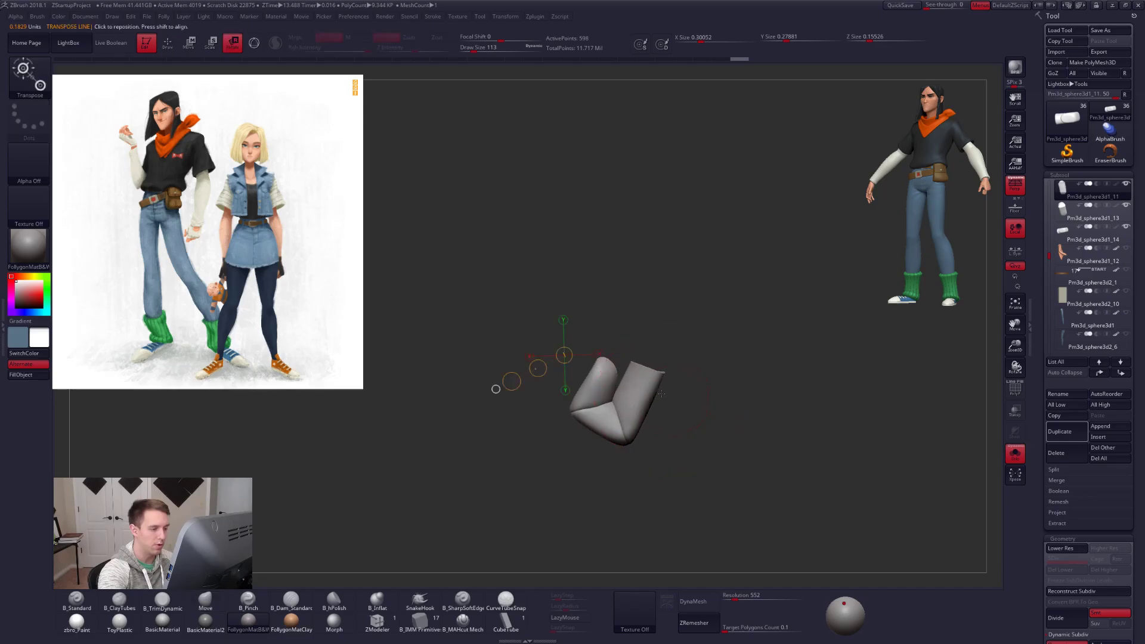
pyautogui.hotkey('alt', 'shift', 's')
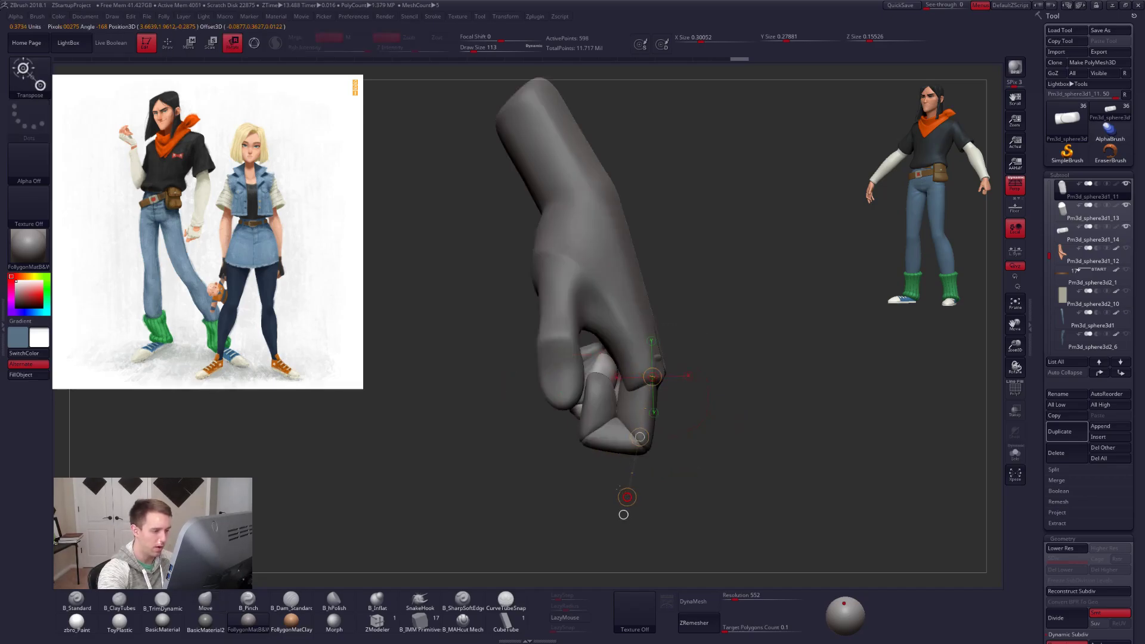
pyautogui.moveTo(653, 377); pyautogui.dragTo(522, 458)
pyautogui.press('q')
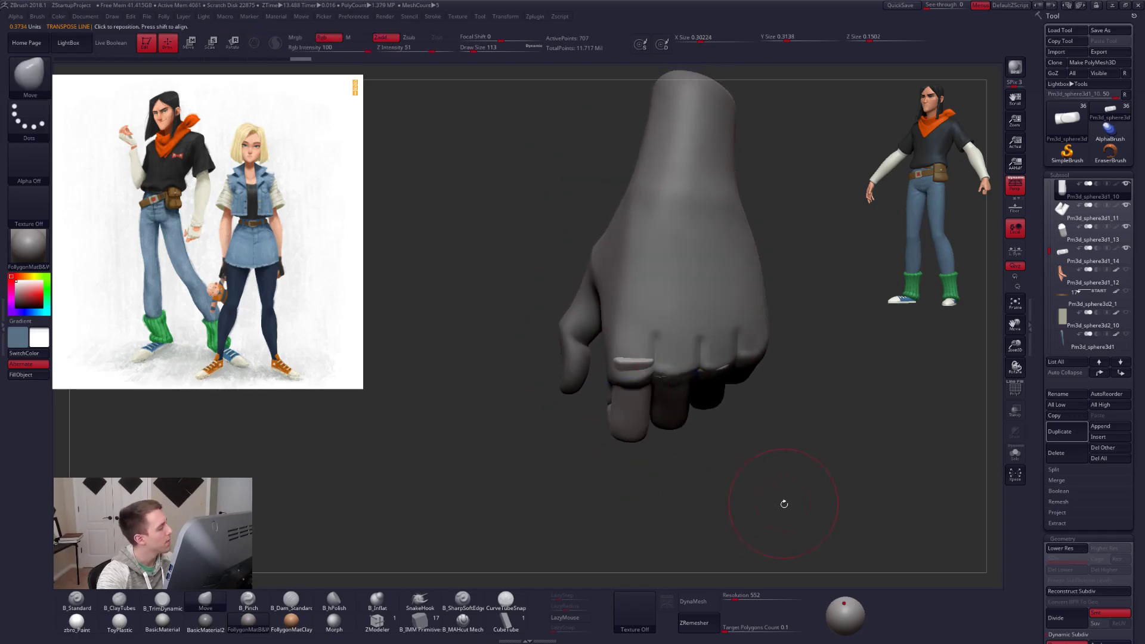
# Set the draw size to 61 and isolate the index finger at its lowest subdivision level with its polygroups displayed.
pyautogui.press('space')
pyautogui.moveTo(742, 437); pyautogui.dragTo(737, 437)
pyautogui.keyDown('alt'); pyautogui.moveTo(752, 469); pyautogui.dragTo(717, 504); pyautogui.keyUp('alt')
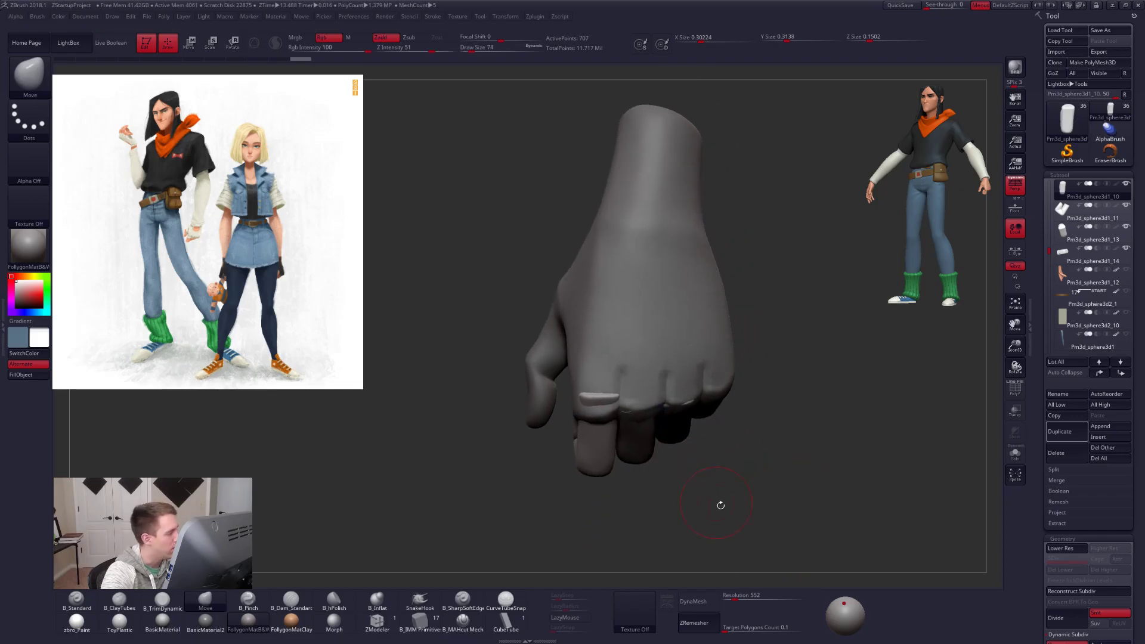
pyautogui.moveTo(817, 492); pyautogui.dragTo(762, 535)
pyautogui.keyDown('alt'); pyautogui.moveTo(699, 487); pyautogui.dragTo(744, 470); pyautogui.keyUp('alt')
pyautogui.moveTo(719, 382)
pyautogui.keyDown('alt'); pyautogui.mouseDown()
pyautogui.moveTo(705, 427)
pyautogui.moveTo(700, 406)
pyautogui.mouseUp(); pyautogui.keyUp('alt')
pyautogui.hotkey('shift', 'd')
pyautogui.press('space')
pyautogui.hotkey('shift', 's')
pyautogui.hotkey('shift', 'f')
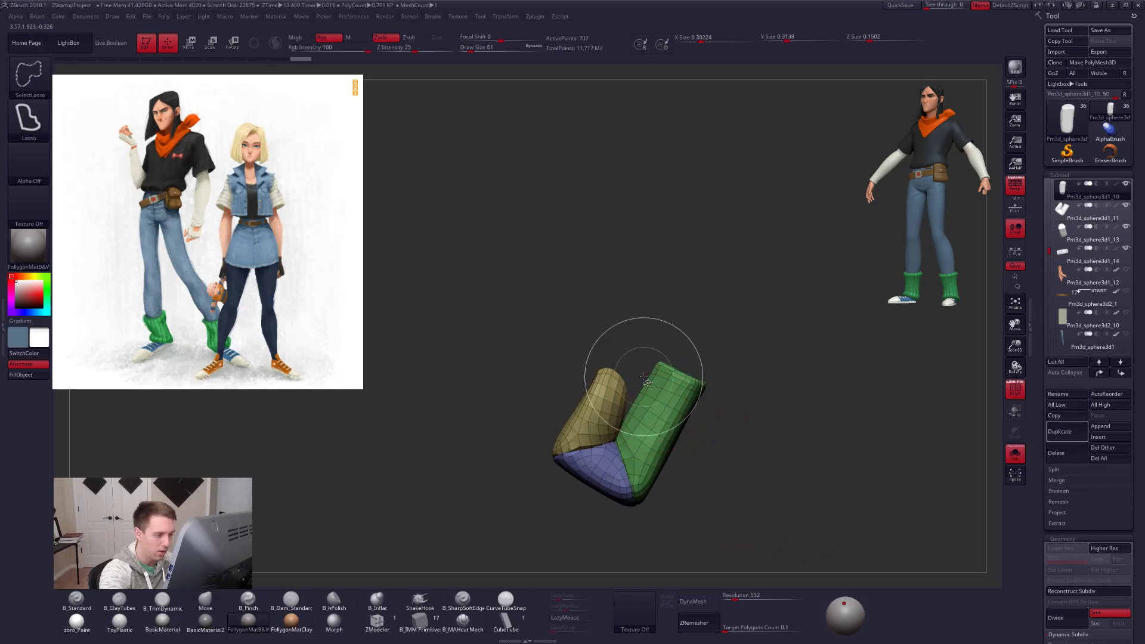
# Show the whole hand again, turn off the index finger's wireframe, and raise its subdivision level.
pyautogui.keyDown('ctrl'); pyautogui.keyDown('shift'); pyautogui.click(731, 426); pyautogui.keyUp('shift'); pyautogui.keyUp('ctrl')
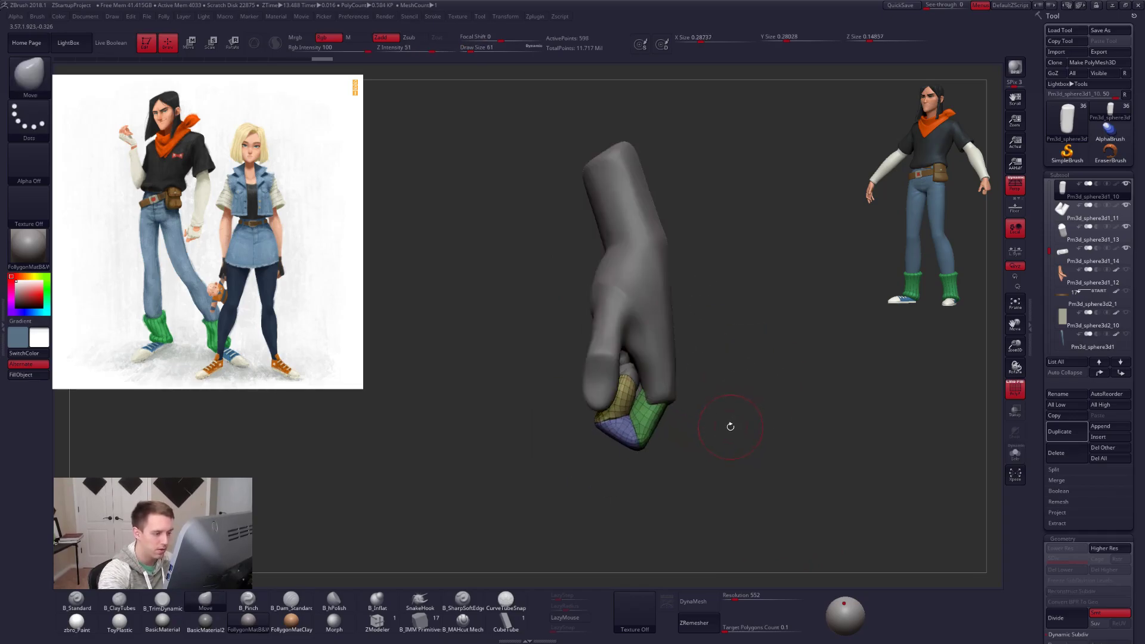
pyautogui.moveTo(722, 424); pyautogui.dragTo(701, 409)
pyautogui.hotkey('shift', 'f')
pyautogui.hotkey('ctrl', 'f')
pyautogui.click(745, 398)
pyautogui.press('d')
pyautogui.moveTo(785, 371); pyautogui.dragTo(740, 445)
pyautogui.keyDown('alt'); pyautogui.click(684, 397); pyautogui.keyUp('alt')
pyautogui.moveTo(736, 369); pyautogui.dragTo(774, 523)
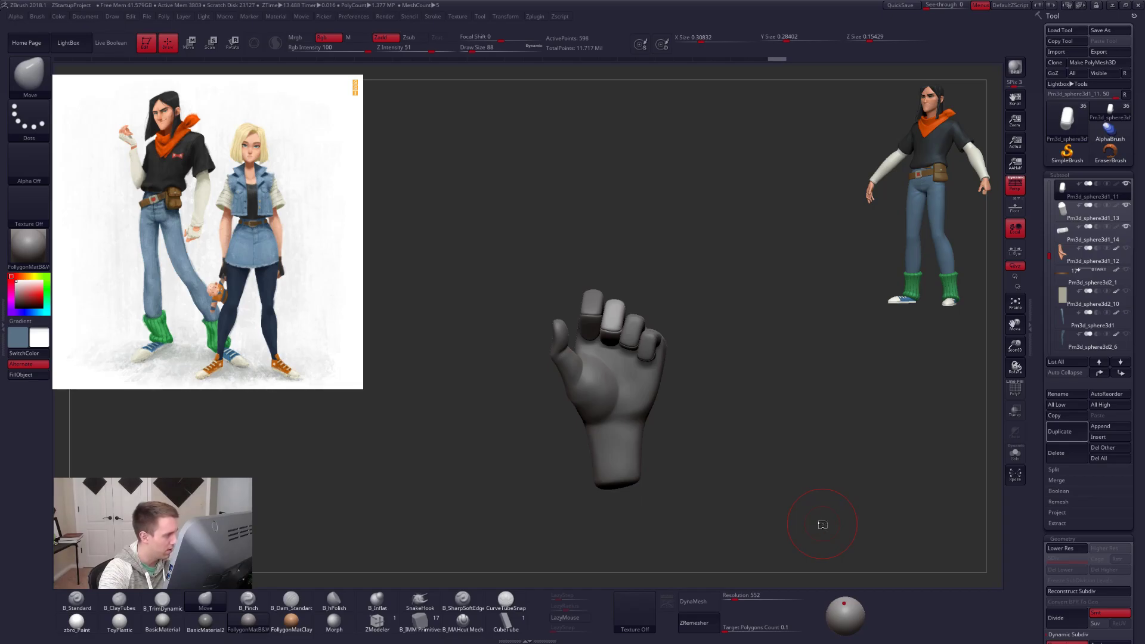
# Lower the palm to subdivision level 3 and adjust its side profile with the Move brush at a draw size of 88.
pyautogui.moveTo(639, 401); pyautogui.dragTo(719, 394, button='right')
pyautogui.moveTo(719, 394)
pyautogui.mouseDown()
pyautogui.moveTo(697, 403)
pyautogui.moveTo(670, 366)
pyautogui.moveTo(689, 412)
pyautogui.mouseUp()
pyautogui.keyDown('alt'); pyautogui.click(634, 382); pyautogui.keyUp('alt')
pyautogui.hotkey('shift', 'd')
pyautogui.hotkey('shift', 'd')
pyautogui.hotkey('shift', 'd')
pyautogui.press('space')
pyautogui.moveTo(666, 368)
pyautogui.mouseDown()
pyautogui.moveTo(656, 391)
pyautogui.moveTo(627, 381)
pyautogui.moveTo(635, 406)
pyautogui.mouseUp()
pyautogui.press('space')
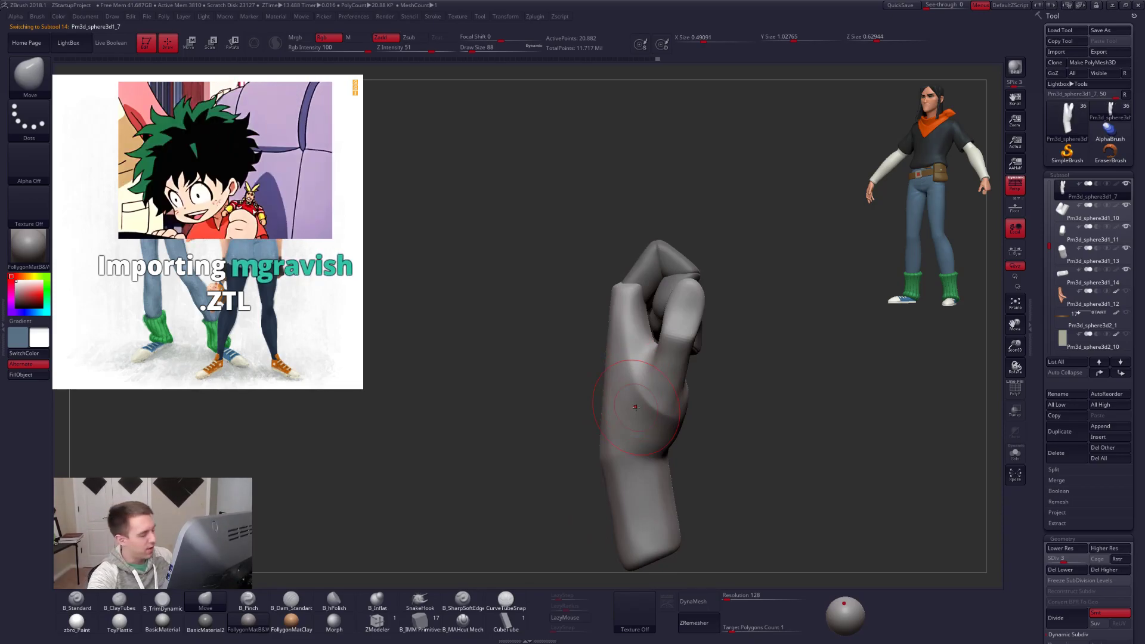
# Refine the palm's contour around the thumb with the Move brush at a draw size of 74.
pyautogui.press('space')
pyautogui.moveTo(690, 396); pyautogui.dragTo(646, 374, button='right')
pyautogui.press('space')
pyautogui.press('space')
pyautogui.moveTo(646, 374); pyautogui.dragTo(653, 356)
pyautogui.press('space')
pyautogui.moveTo(643, 380)
pyautogui.mouseDown(button='right')
pyautogui.moveTo(697, 401)
pyautogui.moveTo(691, 419)
pyautogui.moveTo(773, 460)
pyautogui.mouseUp(button='right')
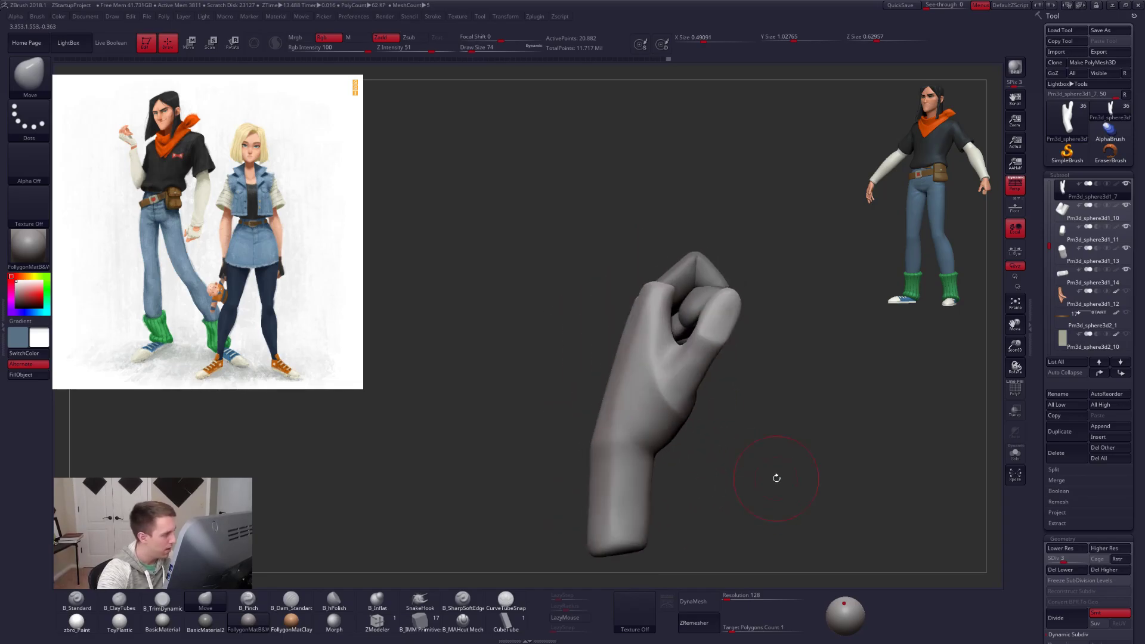
# Lower the palm to subdivision level 1 and mask everything except the thumb.
pyautogui.moveTo(777, 478)
pyautogui.mouseDown(button='right')
pyautogui.moveTo(795, 534)
pyautogui.moveTo(806, 505)
pyautogui.moveTo(803, 557)
pyautogui.moveTo(828, 532)
pyautogui.moveTo(785, 539)
pyautogui.moveTo(799, 544)
pyautogui.moveTo(820, 469)
pyautogui.moveTo(805, 477)
pyautogui.moveTo(818, 476)
pyautogui.moveTo(828, 526)
pyautogui.moveTo(778, 444)
pyautogui.moveTo(761, 502)
pyautogui.moveTo(775, 540)
pyautogui.moveTo(802, 519)
pyautogui.moveTo(826, 540)
pyautogui.mouseUp(button='right')
pyautogui.hotkey('shift', 'd')
pyautogui.hotkey('shift', 'd')
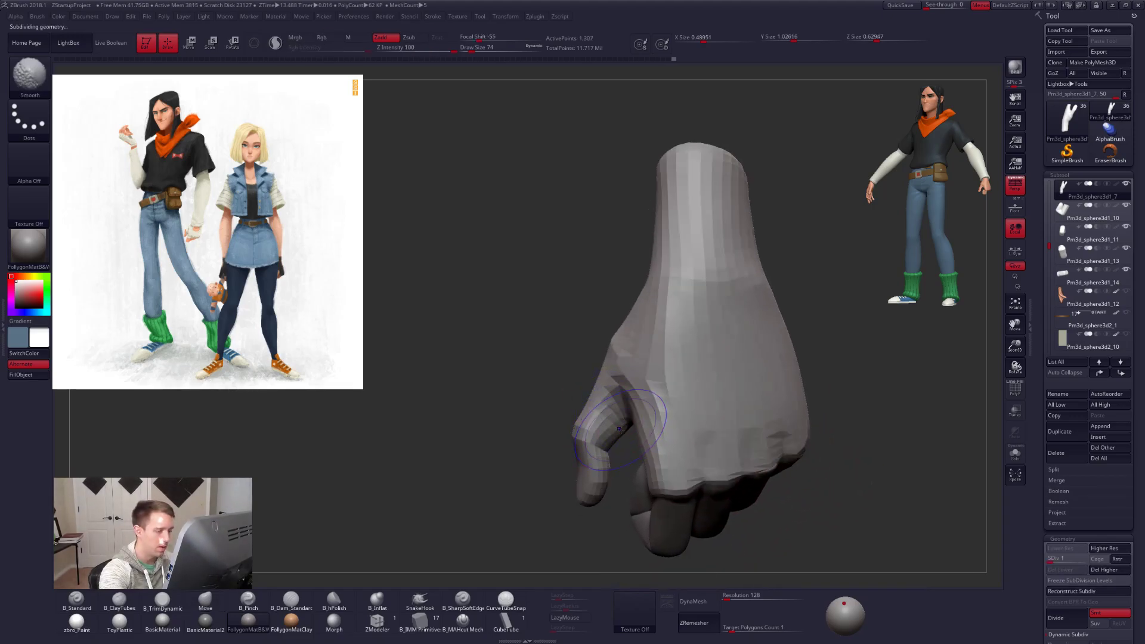
pyautogui.hotkey('shift', 'f')
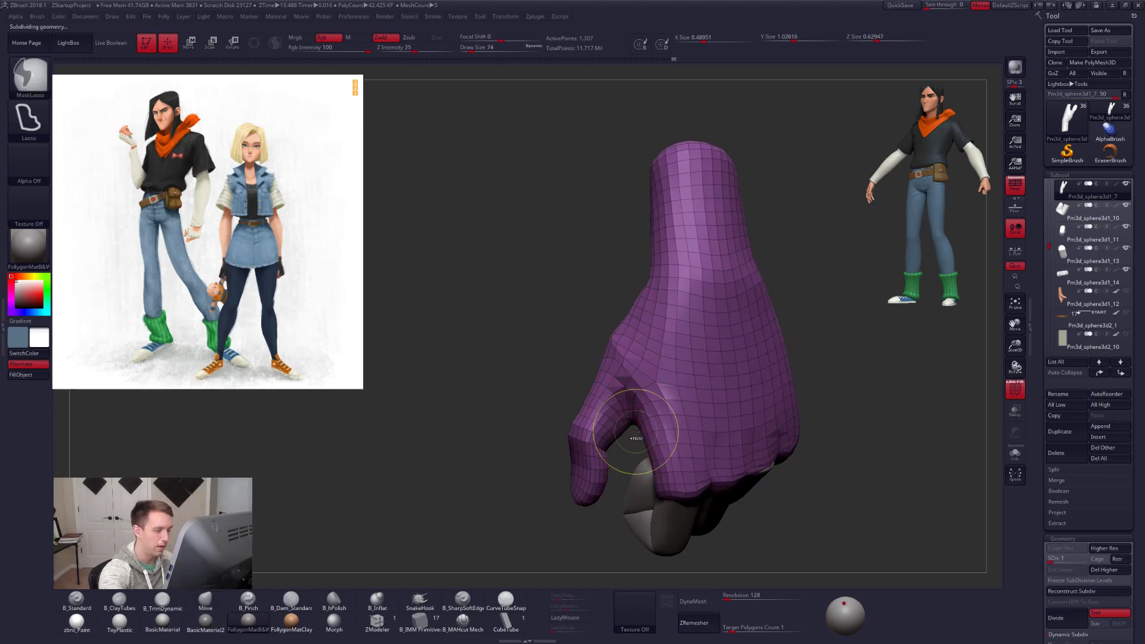
pyautogui.moveTo(591, 341)
pyautogui.keyDown('ctrl'); pyautogui.mouseDown()
pyautogui.moveTo(602, 510)
pyautogui.moveTo(537, 355)
pyautogui.moveTo(542, 484)
pyautogui.moveTo(690, 445)
pyautogui.moveTo(612, 444)
pyautogui.moveTo(637, 348)
pyautogui.moveTo(638, 470)
pyautogui.mouseUp(); pyautogui.keyUp('ctrl')
pyautogui.keyDown('ctrl'); pyautogui.click(617, 464); pyautogui.keyUp('ctrl')
# Reposition the unmasked thumb beside the curled fingers with Transpose Move and undo the last unwanted change.
pyautogui.press('w')
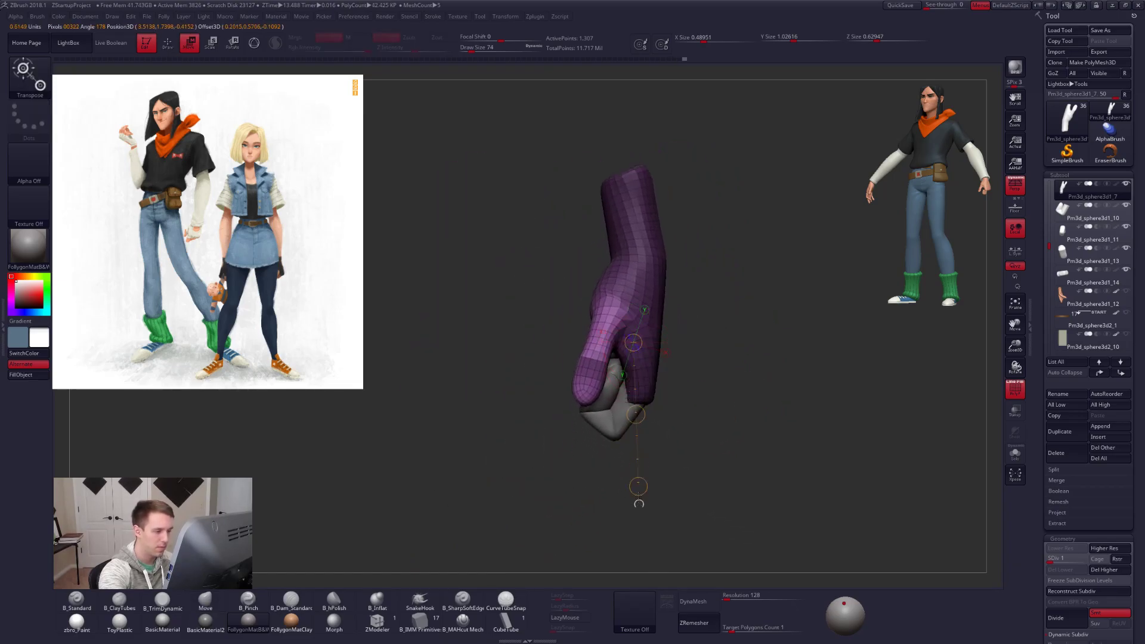
pyautogui.moveTo(638, 517); pyautogui.dragTo(609, 505)
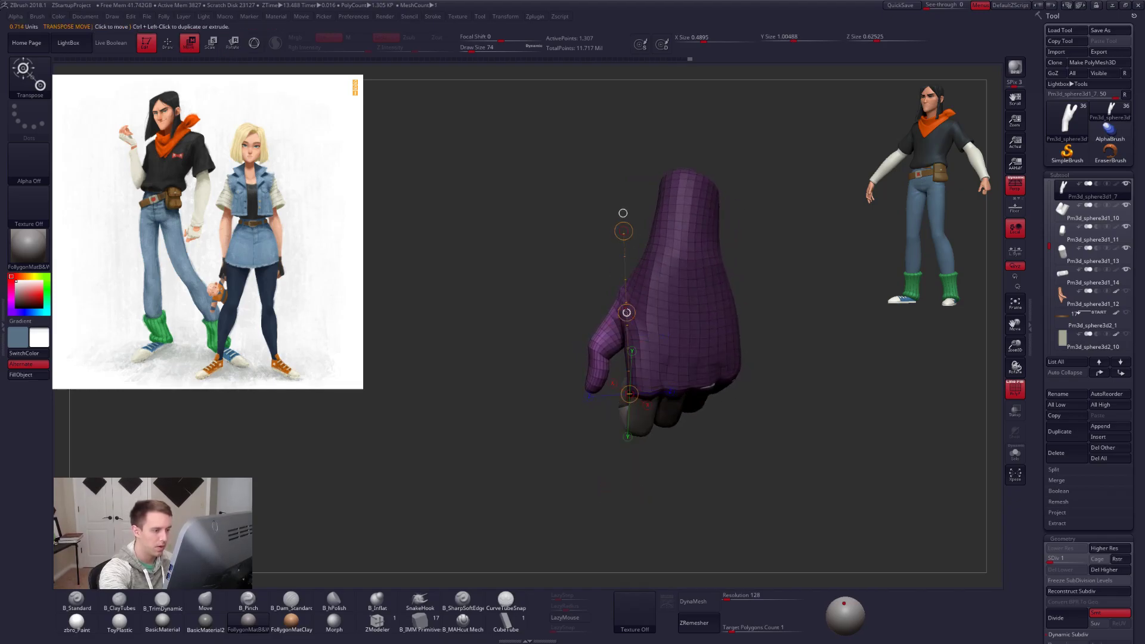
pyautogui.press('q')
pyautogui.hotkey('shift', 'f')
pyautogui.moveTo(731, 477); pyautogui.dragTo(808, 492)
pyautogui.keyDown('ctrl'); pyautogui.click(803, 498); pyautogui.keyUp('ctrl')
pyautogui.hotkey('ctrl', 'z')
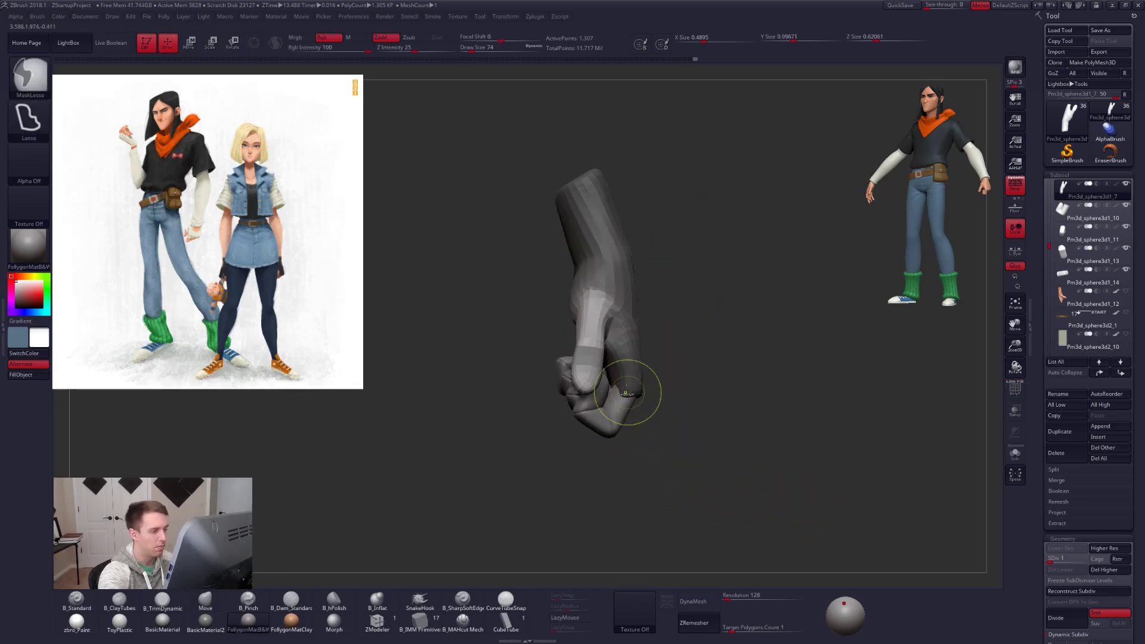
# Rotate the thumb about its base with Transpose Rotate.
pyautogui.press('r')
pyautogui.moveTo(619, 346)
pyautogui.mouseDown(button='right')
pyautogui.moveTo(575, 382)
pyautogui.moveTo(609, 387)
pyautogui.mouseUp(button='right')
pyautogui.press('r')
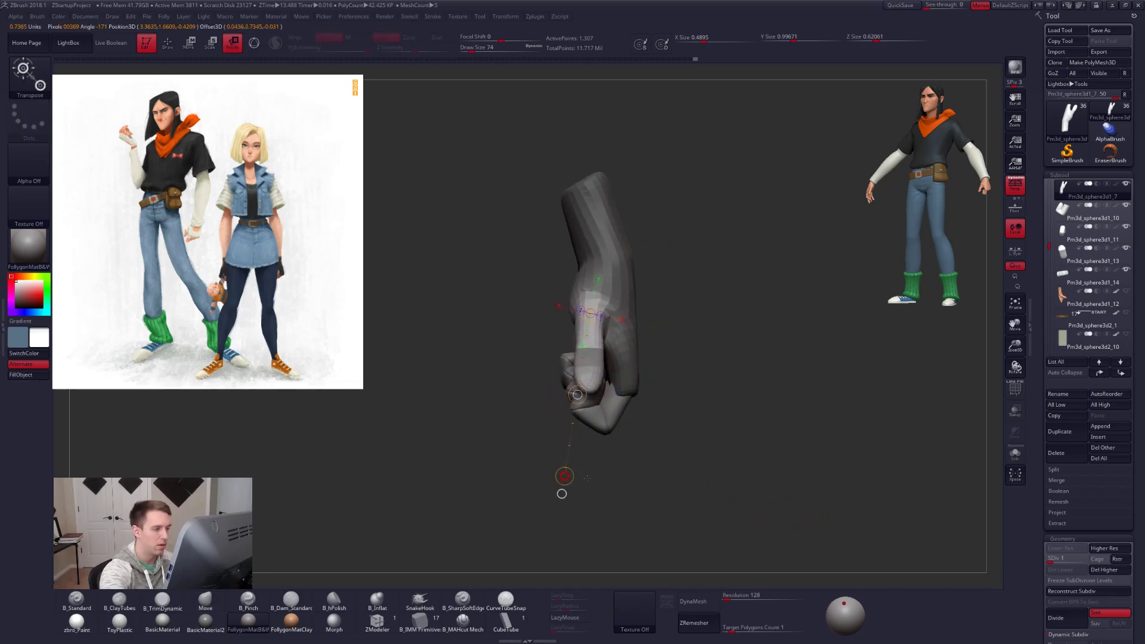
pyautogui.moveTo(562, 494)
pyautogui.mouseDown(button='right')
pyautogui.moveTo(592, 477)
pyautogui.moveTo(572, 477)
pyautogui.mouseUp(button='right')
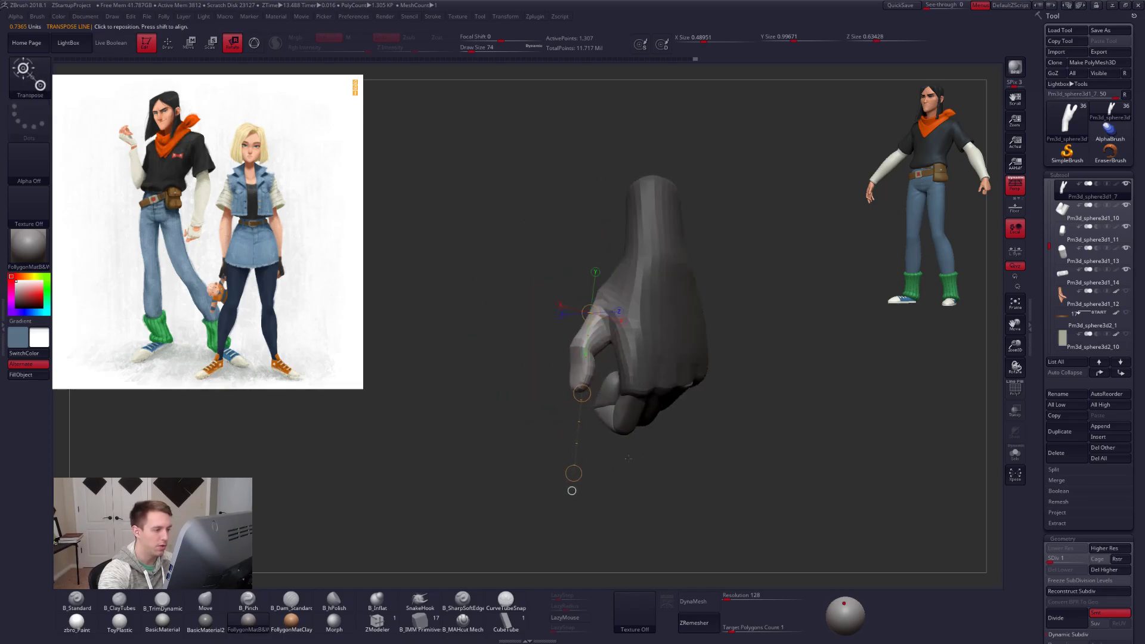
pyautogui.press('q')
pyautogui.moveTo(629, 455); pyautogui.dragTo(623, 474, button='right')
pyautogui.moveTo(607, 439); pyautogui.dragTo(680, 441)
# Raise the palm to subdivision level 3 and pinch the thumb's base with B_Pinch at a draw size of 43.
pyautogui.press('d')
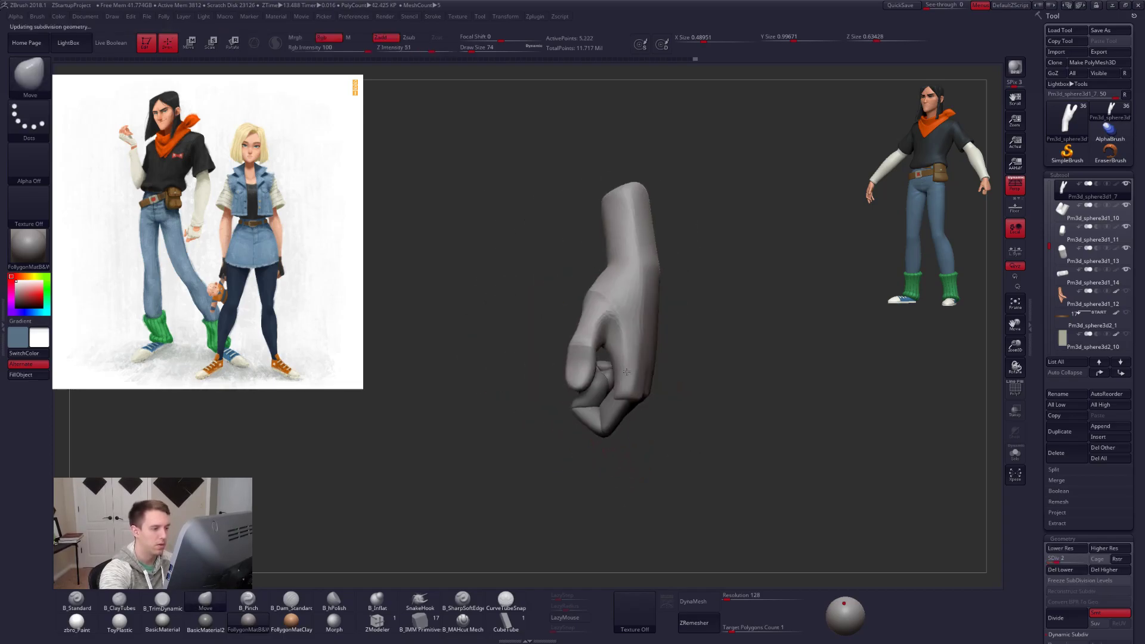
pyautogui.keyDown('alt'); pyautogui.moveTo(507, 358); pyautogui.dragTo(506, 442); pyautogui.keyUp('alt')
pyautogui.press('5')
pyautogui.press('s')
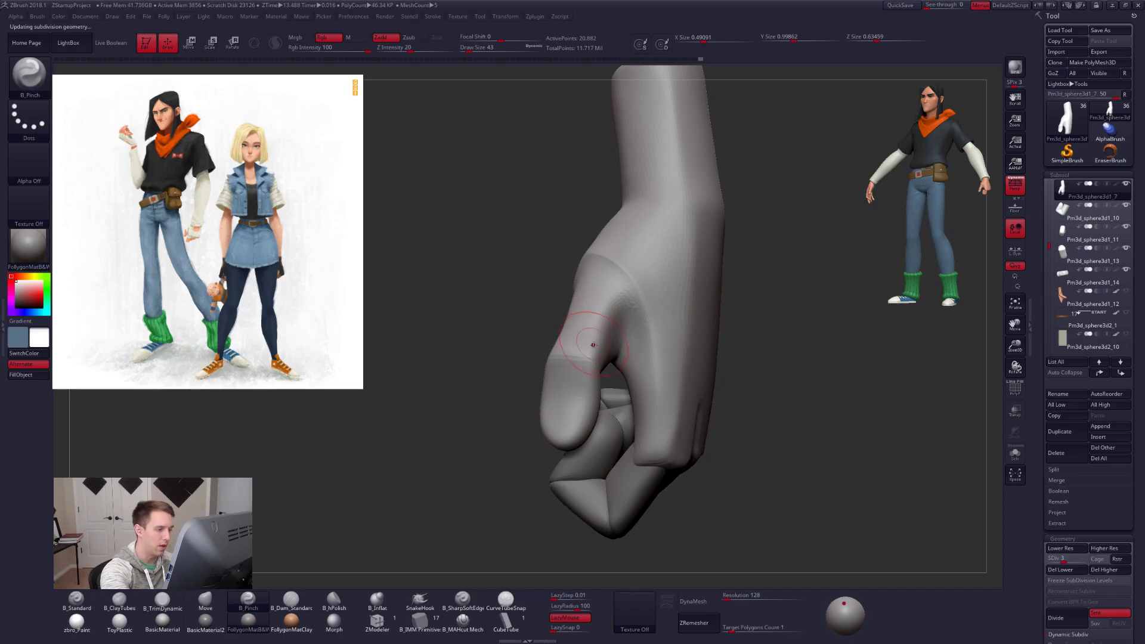
pyautogui.moveTo(612, 335); pyautogui.dragTo(647, 365, button='right')
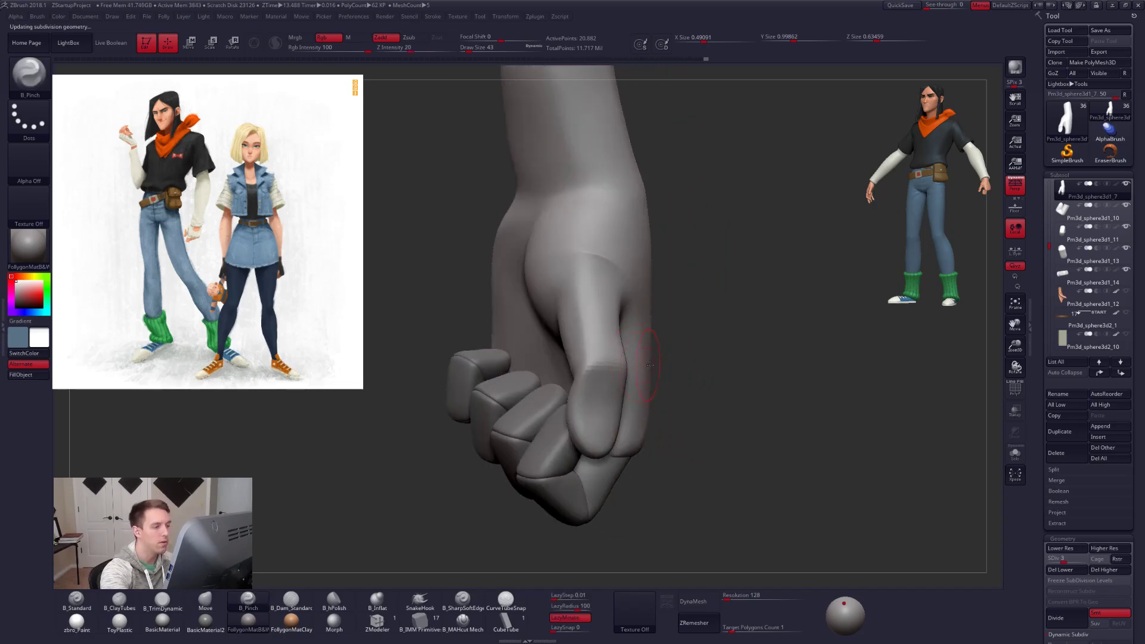
pyautogui.moveTo(583, 257); pyautogui.dragTo(573, 252)
pyautogui.moveTo(583, 257); pyautogui.dragTo(597, 290, button='right')
# Flatten the thumb with B_TrimDynamic and smooth the area around its base at subdivision level 4.
pyautogui.press('3')
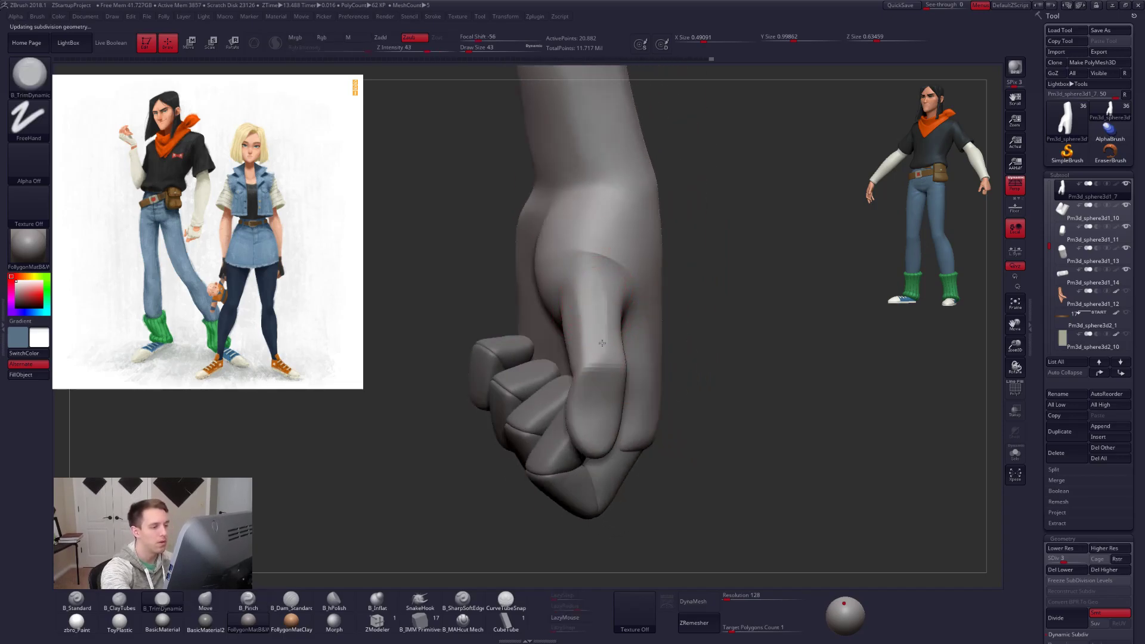
pyautogui.moveTo(605, 325); pyautogui.dragTo(771, 520)
pyautogui.press('d')
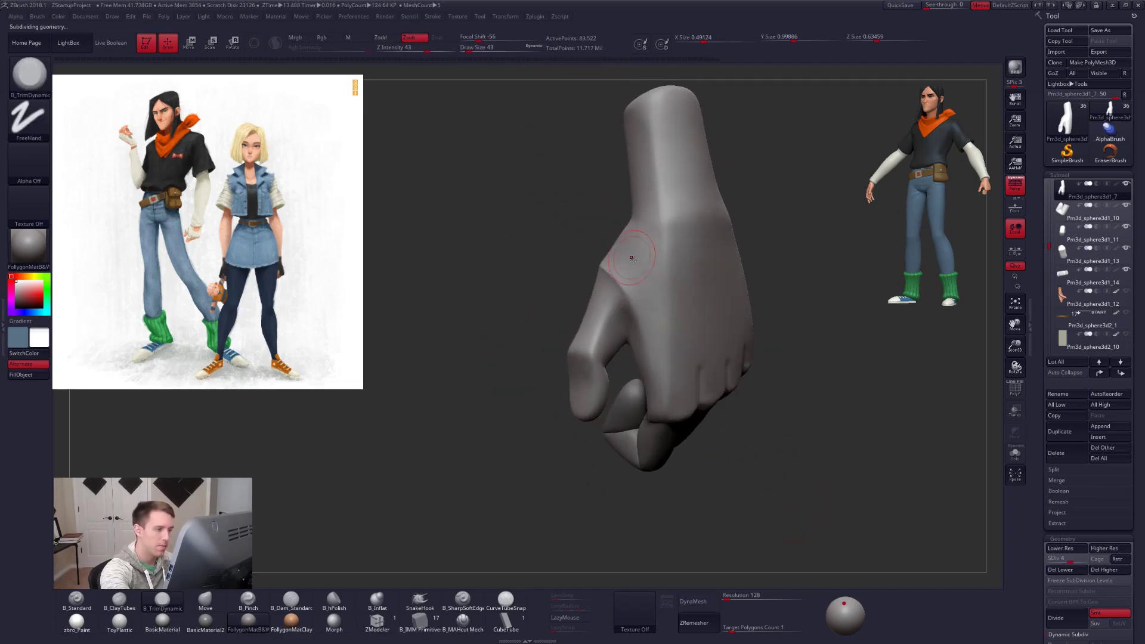
pyautogui.moveTo(647, 254); pyautogui.dragTo(639, 253, button='right')
pyautogui.keyDown('shift'); pyautogui.moveTo(639, 253); pyautogui.dragTo(613, 255); pyautogui.keyUp('shift')
# Reshape the outline at the thumb's base with the Move brush at a draw size of 74.
pyautogui.press('space')
pyautogui.hotkey('shift', 'd')
pyautogui.press('4')
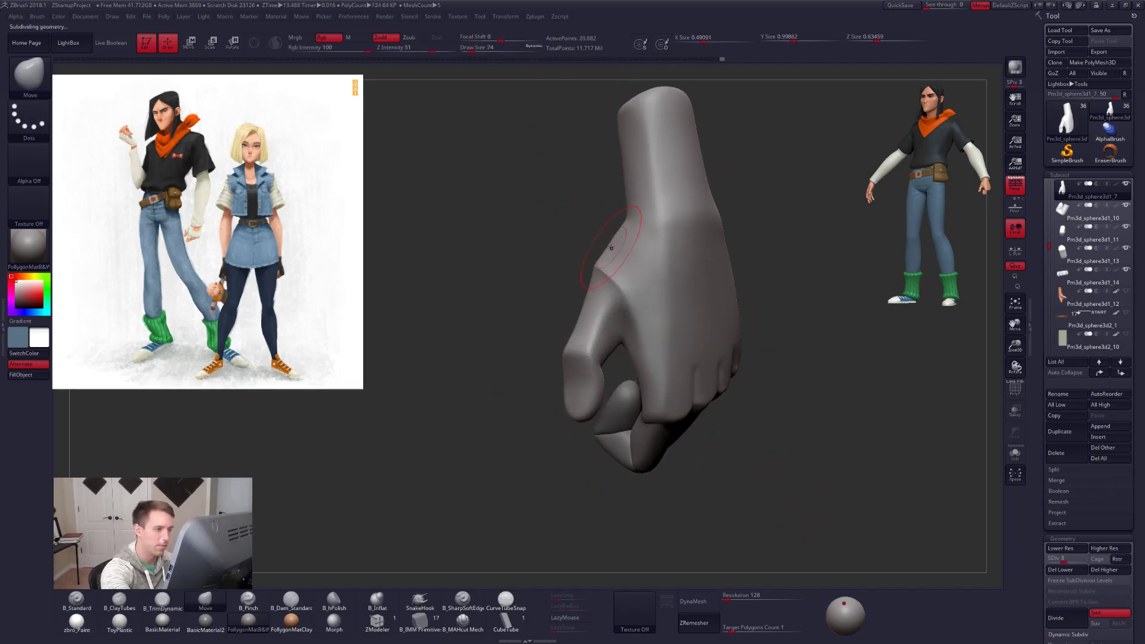
pyautogui.moveTo(611, 245)
pyautogui.mouseDown(button='right')
pyautogui.moveTo(686, 248)
pyautogui.moveTo(695, 263)
pyautogui.mouseUp(button='right')
pyautogui.moveTo(599, 256); pyautogui.dragTo(590, 263)
pyautogui.moveTo(620, 256)
pyautogui.mouseDown(button='right')
pyautogui.moveTo(585, 251)
pyautogui.moveTo(638, 254)
pyautogui.moveTo(620, 256)
pyautogui.moveTo(635, 281)
pyautogui.moveTo(583, 298)
pyautogui.mouseUp(button='right')
# Build up the area between the thumb and palm with a smaller B_ClayTubes brush and smooth it.
pyautogui.press('b')
pyautogui.press('c')
pyautogui.press('t')
pyautogui.press('[')
pyautogui.press('[')
pyautogui.press('[')
pyautogui.press('shift')
pyautogui.moveTo(614, 357); pyautogui.dragTo(596, 400)
pyautogui.press('shift')
# Raise the hand to its highest subdivision level, flatten the knuckles with B_TrimDynamic and smooth them.
pyautogui.moveTo(671, 358)
pyautogui.mouseDown(button='right')
pyautogui.moveTo(574, 366)
pyautogui.moveTo(625, 343)
pyautogui.moveTo(584, 334)
pyautogui.moveTo(620, 334)
pyautogui.moveTo(588, 358)
pyautogui.mouseUp(button='right')
pyautogui.press('d')
pyautogui.press('d')
pyautogui.press('3')
pyautogui.moveTo(583, 411); pyautogui.dragTo(585, 361, button='right')
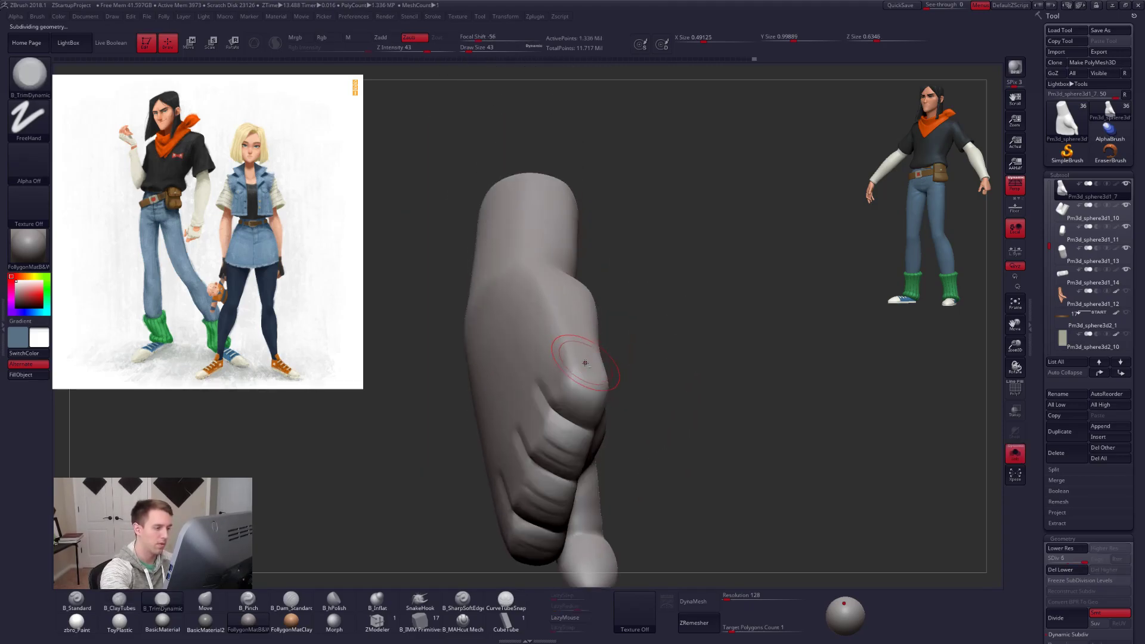
pyautogui.moveTo(583, 410); pyautogui.dragTo(603, 384, button='right')
pyautogui.press('shift')
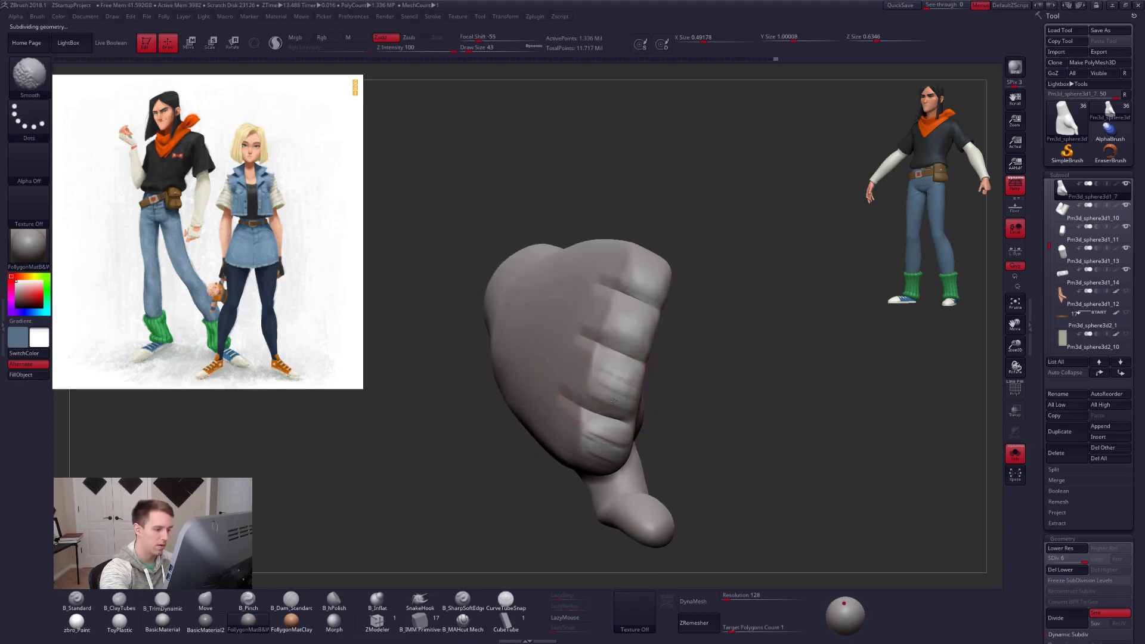
# Remesh the hand with DynaMesh at a resolution of 552.
pyautogui.moveTo(593, 413)
pyautogui.mouseDown(button='right')
pyautogui.moveTo(603, 455)
pyautogui.moveTo(635, 459)
pyautogui.moveTo(633, 420)
pyautogui.moveTo(647, 438)
pyautogui.moveTo(633, 512)
pyautogui.moveTo(743, 581)
pyautogui.mouseUp(button='right')
pyautogui.moveTo(726, 596); pyautogui.dragTo(733, 596)
pyautogui.click(691, 601)
pyautogui.click(650, 623)
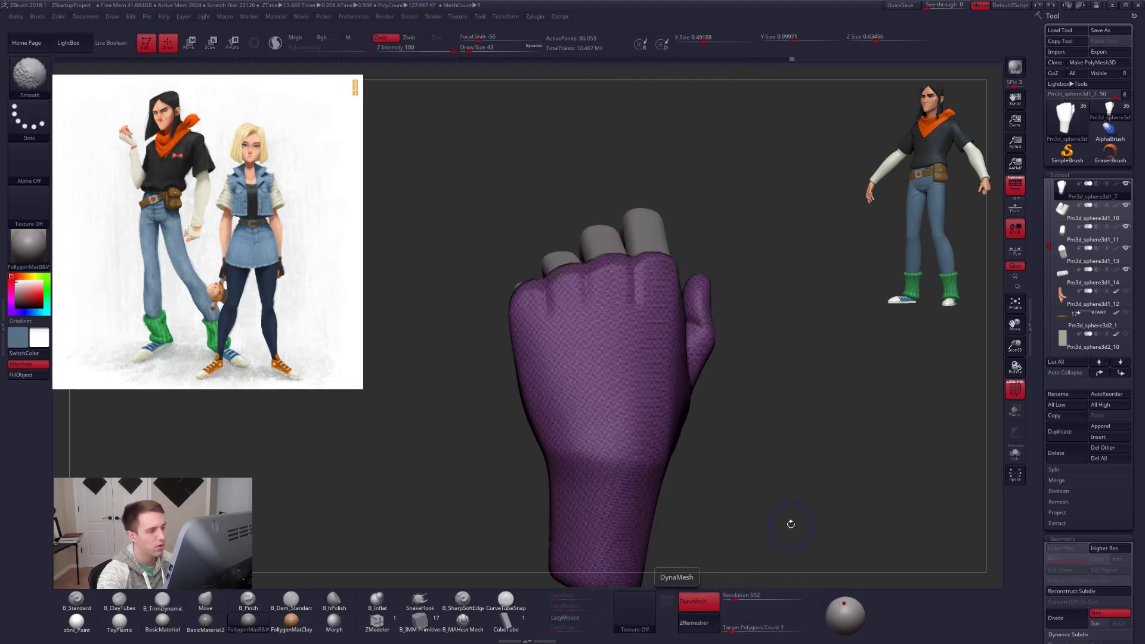
# Cut the grooves between the knuckles on the back of the hand with the B_MAHcut Mech brush.
pyautogui.moveTo(728, 465)
pyautogui.mouseDown(button='right')
pyautogui.moveTo(691, 507)
pyautogui.moveTo(709, 417)
pyautogui.moveTo(711, 489)
pyautogui.mouseUp(button='right')
pyautogui.click(469, 622)
pyautogui.hotkey('shift', 's')
pyautogui.moveTo(637, 387)
pyautogui.keyDown('ctrl'); pyautogui.mouseDown(button='right')
pyautogui.moveTo(617, 372)
pyautogui.moveTo(637, 362)
pyautogui.mouseUp(button='right'); pyautogui.keyUp('ctrl')
pyautogui.press('space')
pyautogui.moveTo(636, 363); pyautogui.dragTo(640, 364)
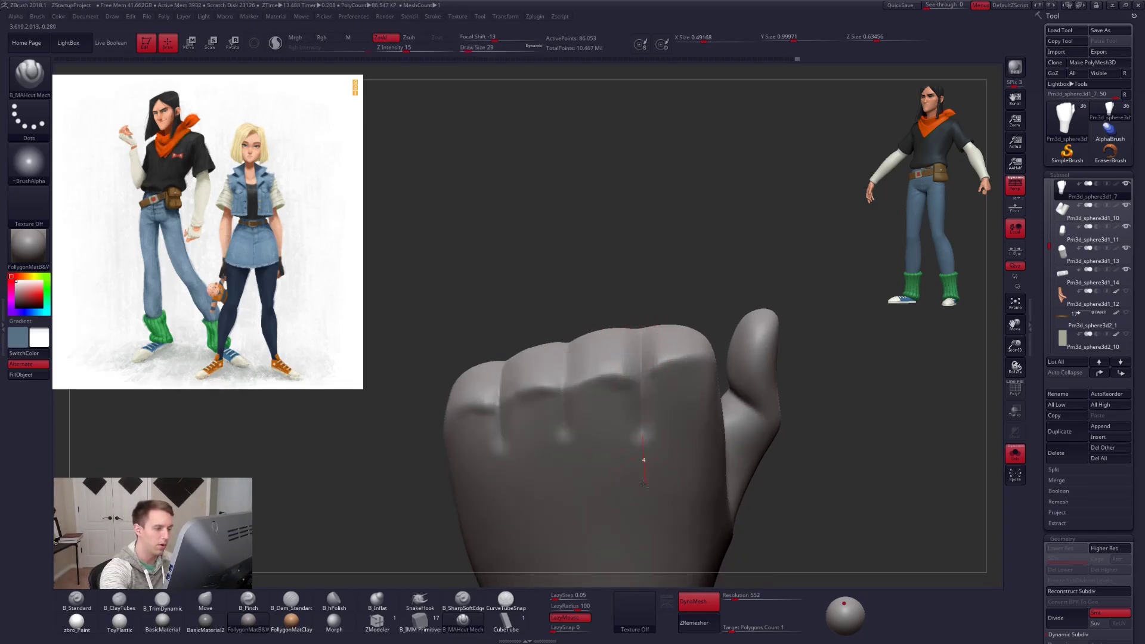
# Extend the knuckle grooves toward the little finger with B_MAHcut Mech at a draw size of 38.
pyautogui.moveTo(644, 435); pyautogui.dragTo(647, 380, button='right')
pyautogui.press('space')
pyautogui.moveTo(647, 379); pyautogui.dragTo(648, 379)
pyautogui.hotkey('alt', 's')
pyautogui.moveTo(638, 355); pyautogui.dragTo(621, 362, button='right')
pyautogui.moveTo(563, 346); pyautogui.dragTo(567, 477)
pyautogui.hotkey('alt', 's')
pyautogui.moveTo(536, 414)
pyautogui.keyDown('alt'); pyautogui.mouseDown(button='right')
pyautogui.moveTo(629, 429)
pyautogui.moveTo(597, 379)
pyautogui.mouseUp(button='right'); pyautogui.keyUp('alt')
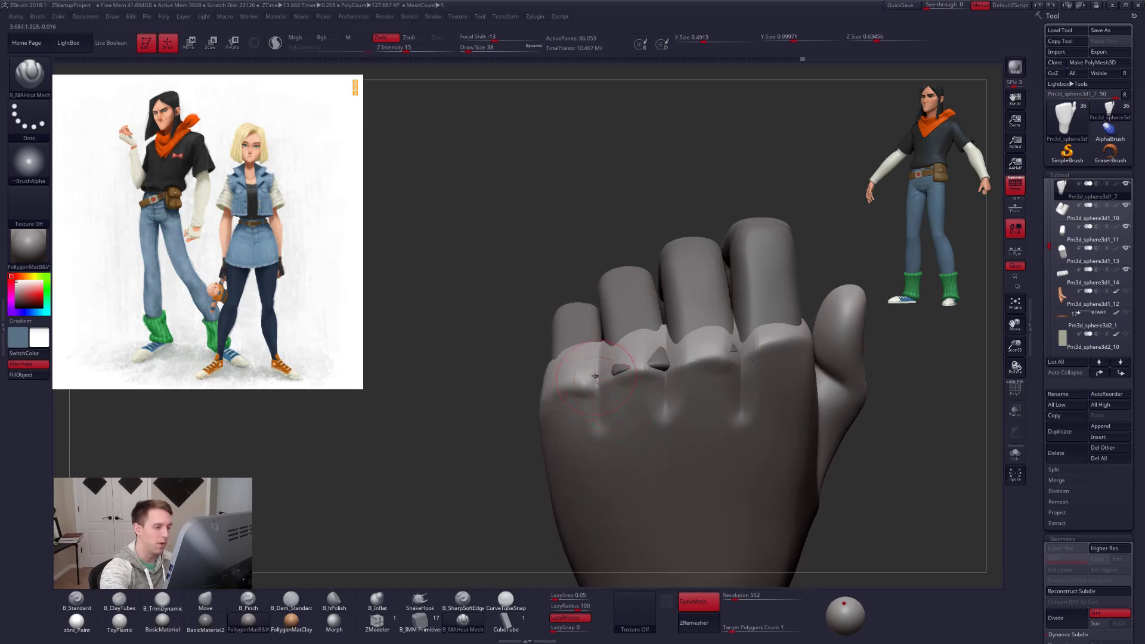
pyautogui.moveTo(598, 425)
pyautogui.mouseDown(button='right')
pyautogui.moveTo(655, 415)
pyautogui.moveTo(625, 470)
pyautogui.moveTo(652, 455)
pyautogui.moveTo(659, 475)
pyautogui.moveTo(695, 452)
pyautogui.mouseUp(button='right')
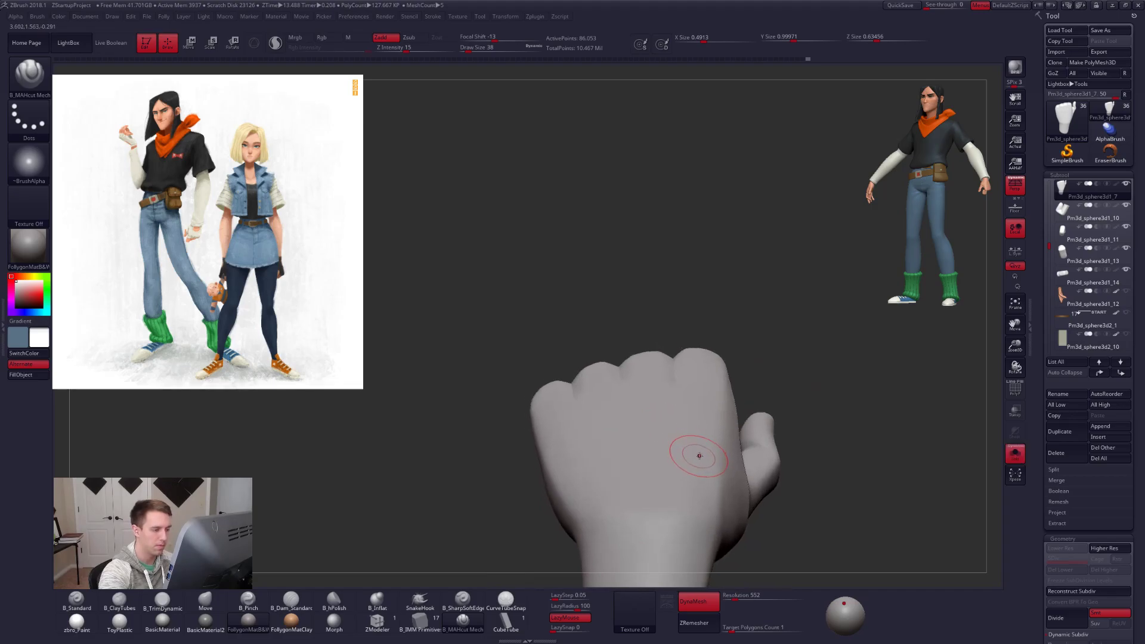
# Adjust the silhouette of the index knuckle with the Move brush.
pyautogui.press('b')
pyautogui.press('m')
pyautogui.press('v')
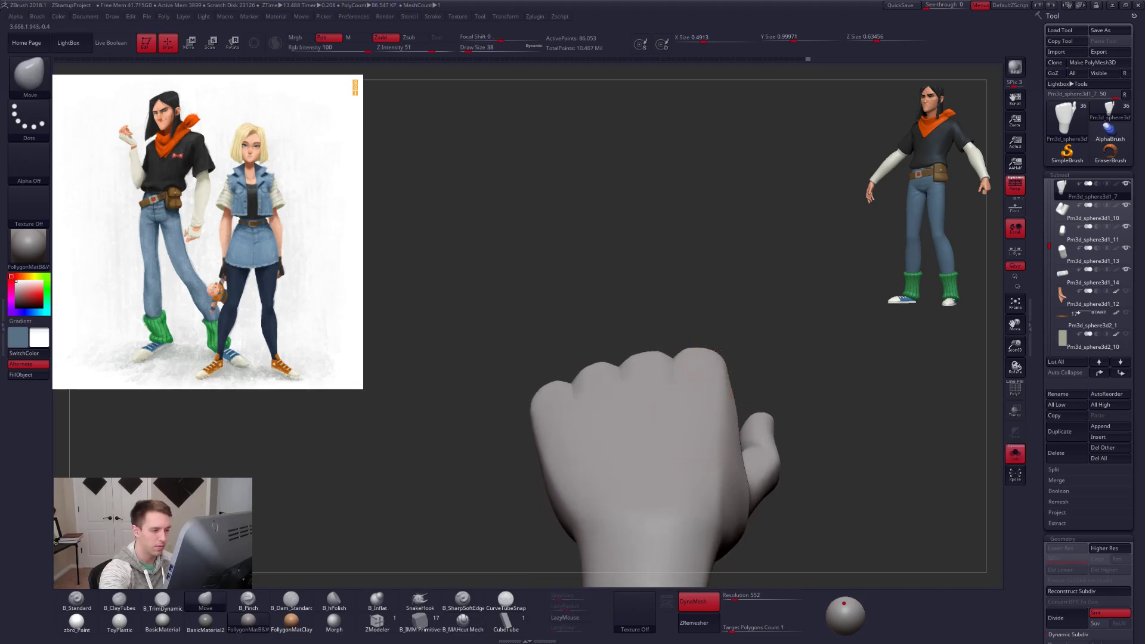
pyautogui.moveTo(718, 350); pyautogui.dragTo(718, 351)
pyautogui.press('space')
pyautogui.moveTo(687, 402); pyautogui.dragTo(693, 402)
# Nudge the index and middle finger subtools into line with their knuckles using Move at draw sizes 150 and 113.
pyautogui.moveTo(708, 363); pyautogui.dragTo(708, 399, button='right')
pyautogui.keyDown('alt'); pyautogui.click(705, 309); pyautogui.keyUp('alt')
pyautogui.press('space')
pyautogui.moveTo(705, 309); pyautogui.dragTo(709, 313)
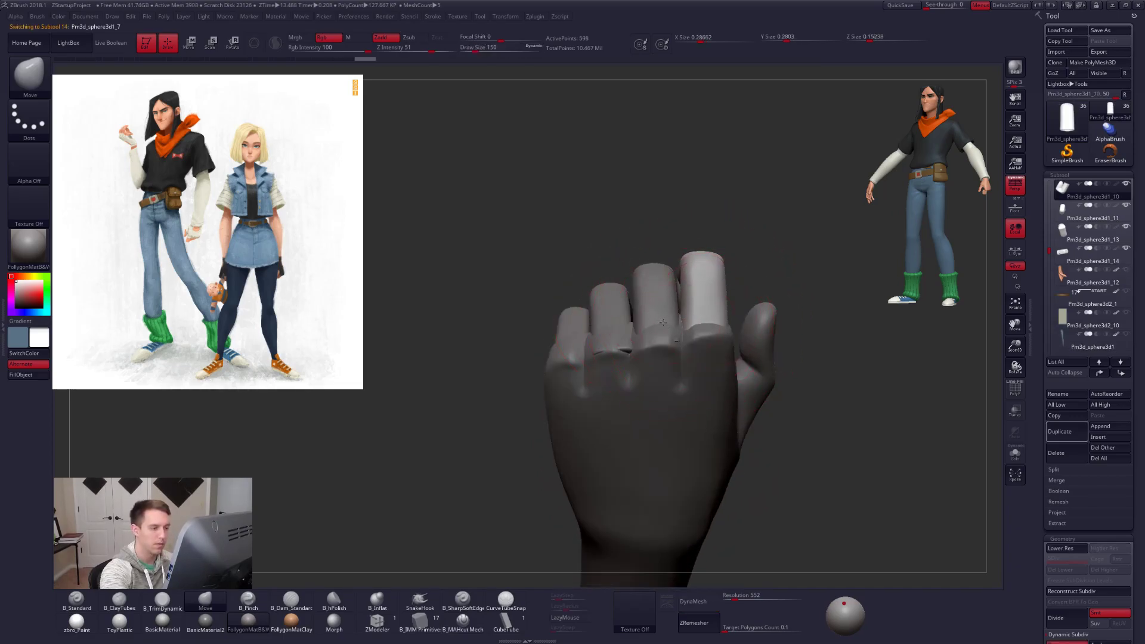
pyautogui.keyDown('alt'); pyautogui.click(665, 350); pyautogui.keyUp('alt')
pyautogui.press('[')
pyautogui.moveTo(663, 351); pyautogui.dragTo(669, 351)
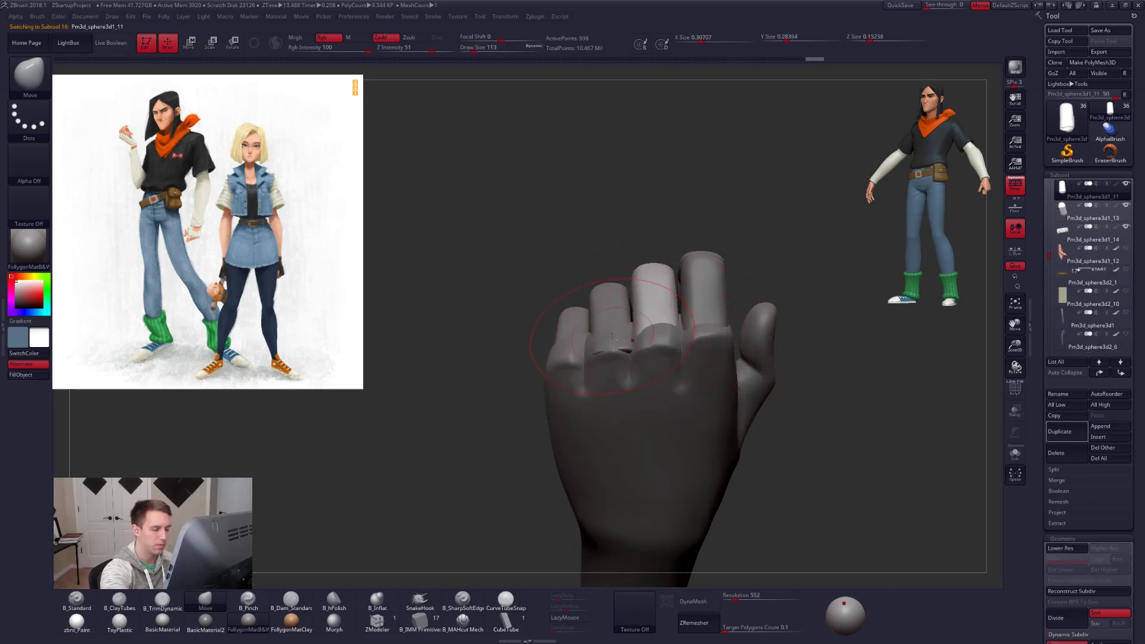
# Select the ring finger subtool and fit its shape under its knuckle with the Move brush.
pyautogui.keyDown('alt'); pyautogui.click(616, 315); pyautogui.keyUp('alt')
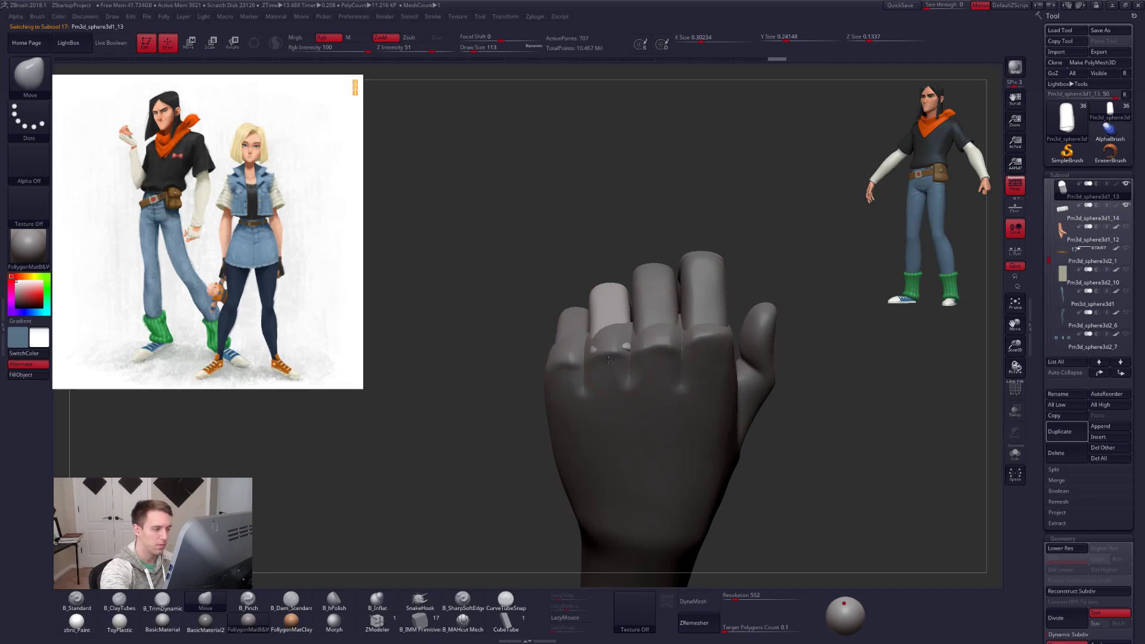
pyautogui.moveTo(613, 355)
pyautogui.mouseDown(button='right')
pyautogui.moveTo(615, 382)
pyautogui.moveTo(609, 372)
pyautogui.mouseUp(button='right')
pyautogui.hotkey('alt', 's')
pyautogui.hotkey('shift', 'd')
pyautogui.hotkey('shift', 'f')
pyautogui.moveTo(650, 342)
pyautogui.keyDown('ctrl'); pyautogui.keyDown('alt'); pyautogui.keyDown('shift'); pyautogui.mouseDown()
pyautogui.moveTo(600, 439)
pyautogui.moveTo(647, 374)
pyautogui.mouseUp(); pyautogui.keyUp('shift'); pyautogui.keyUp('alt'); pyautogui.keyUp('ctrl')
pyautogui.moveTo(647, 372); pyautogui.dragTo(672, 337, button='right')
pyautogui.hotkey('ctrl', 'shift', 'f')
pyautogui.click(684, 340)
pyautogui.hotkey('alt', 's')
pyautogui.press('d')
pyautogui.moveTo(618, 372); pyautogui.dragTo(623, 346, button='right')
pyautogui.hotkey('shift', 'f')
pyautogui.moveTo(614, 272); pyautogui.dragTo(621, 268)
# Select the little finger subtool and pull it into place under its knuckle with the Move brush.
pyautogui.moveTo(572, 310)
pyautogui.mouseDown(button='right')
pyautogui.moveTo(601, 352)
pyautogui.moveTo(635, 360)
pyautogui.moveTo(650, 325)
pyautogui.moveTo(686, 340)
pyautogui.moveTo(618, 301)
pyautogui.mouseUp(button='right')
pyautogui.keyDown('alt'); pyautogui.click(617, 313); pyautogui.keyUp('alt')
pyautogui.moveTo(618, 302); pyautogui.dragTo(677, 374)
pyautogui.moveTo(677, 375)
pyautogui.mouseDown(button='right')
pyautogui.moveTo(708, 342)
pyautogui.moveTo(700, 312)
pyautogui.mouseUp(button='right')
# Select the palm subtool and smooth the back of the hand below the knuckles at a draw size of 67.
pyautogui.keyDown('alt'); pyautogui.click(715, 341); pyautogui.keyUp('alt')
pyautogui.rightClick(715, 364)
pyautogui.keyDown('shift'); pyautogui.moveTo(700, 311); pyautogui.dragTo(707, 320); pyautogui.keyUp('shift')
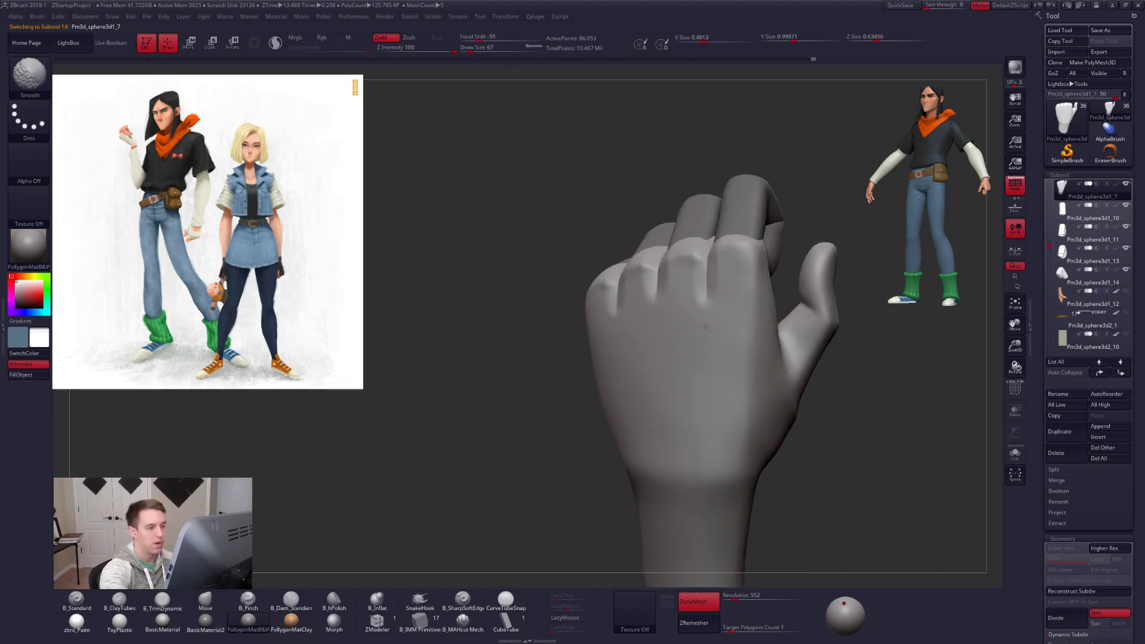
pyautogui.moveTo(697, 345); pyautogui.dragTo(707, 319, button='right')
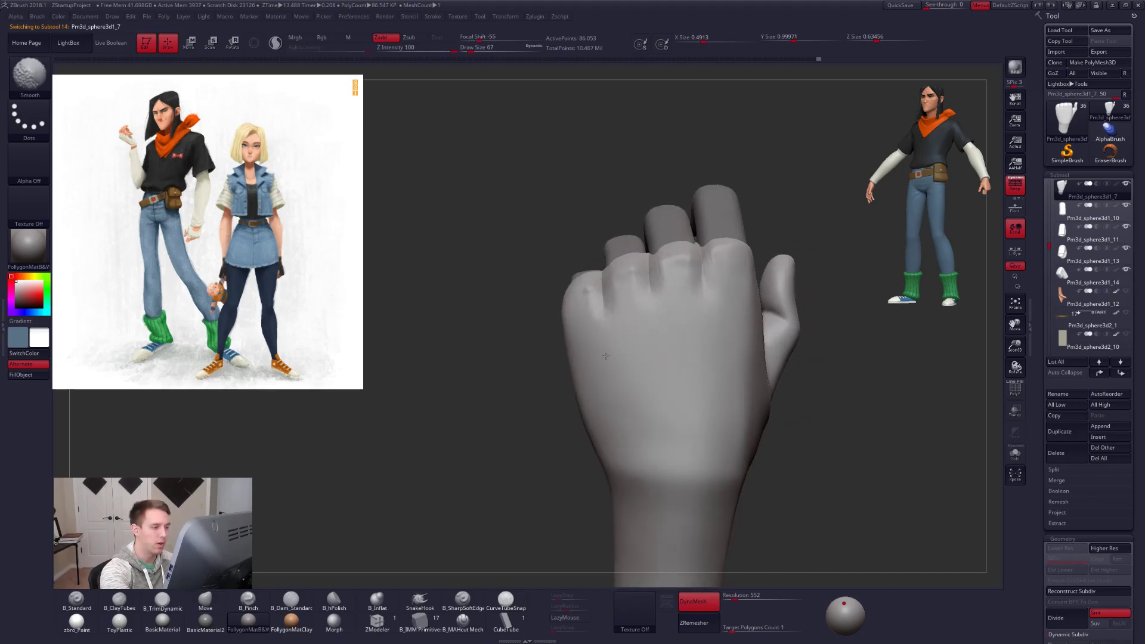
pyautogui.rightClick(649, 342)
pyautogui.moveTo(652, 336)
pyautogui.keyDown('alt'); pyautogui.mouseDown(button='right')
pyautogui.moveTo(632, 399)
pyautogui.moveTo(606, 396)
pyautogui.mouseUp(button='right'); pyautogui.keyUp('alt')
# Try a diagonal B_Pinch stroke across the back of the hand and undo it.
pyautogui.press('5')
pyautogui.rightClick(655, 405)
pyautogui.rightClick(625, 365)
pyautogui.hotkey('alt', 's')
pyautogui.moveTo(596, 374); pyautogui.dragTo(687, 272)
pyautogui.press('space')
pyautogui.moveTo(681, 346); pyautogui.dragTo(678, 346)
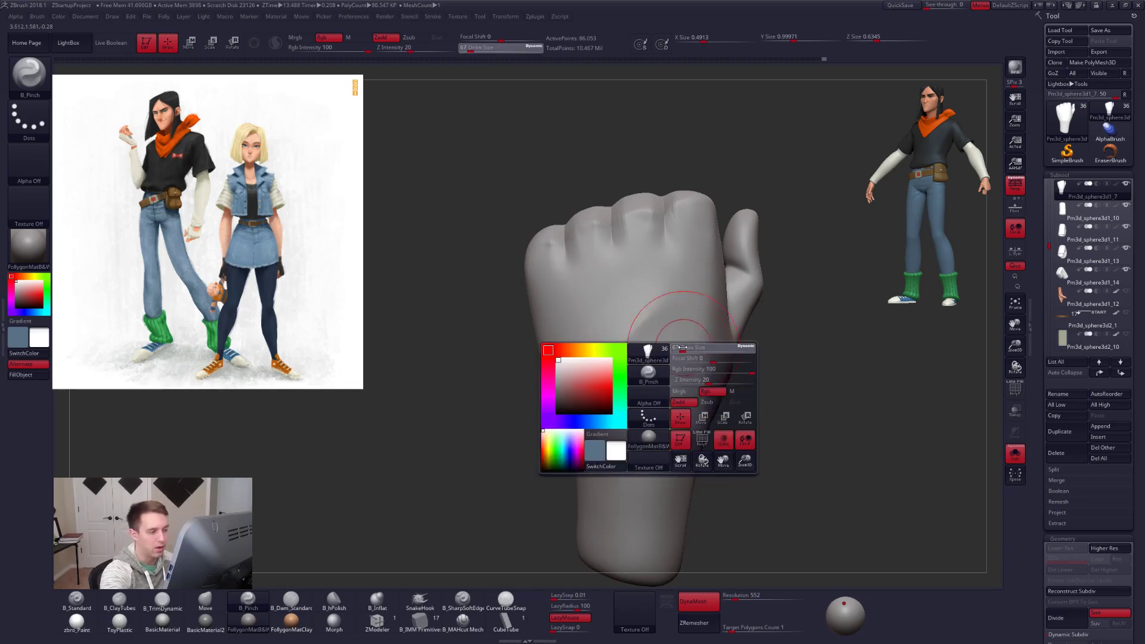
pyautogui.hotkey('ctrl', 'z')
# Try diagonal B_Standard strokes across the back of the hand at a draw size of 33 and undo them.
pyautogui.press('2')
pyautogui.press('space')
pyautogui.moveTo(626, 291); pyautogui.dragTo(625, 292)
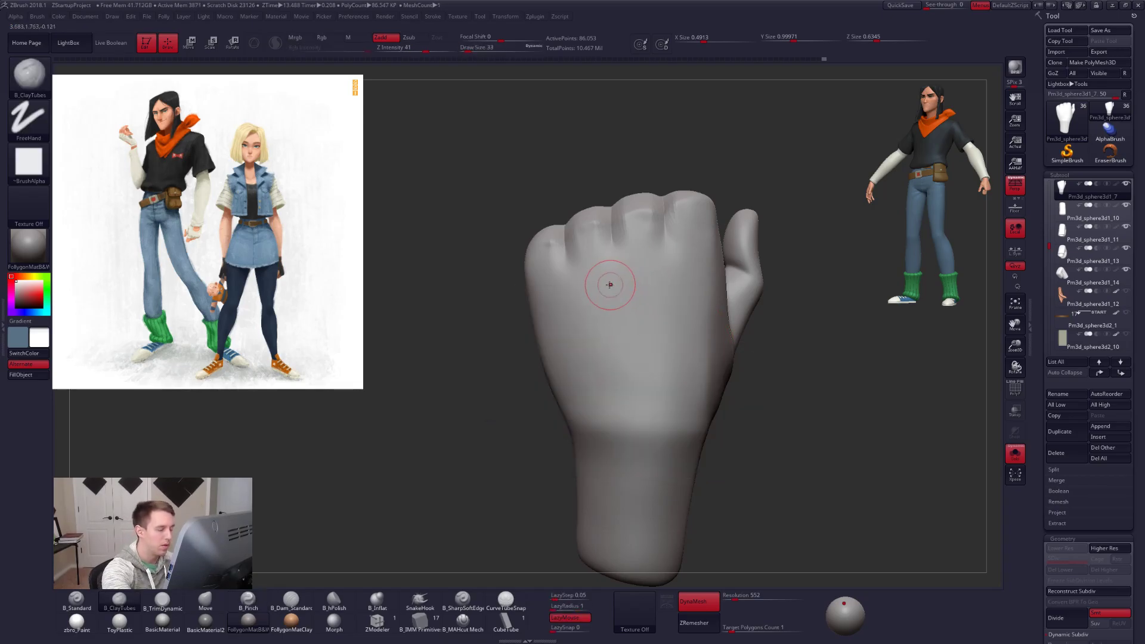
pyautogui.press('b')
pyautogui.press('s')
pyautogui.press('t')
pyautogui.click(305, 37)
pyautogui.moveTo(588, 304); pyautogui.dragTo(682, 334)
pyautogui.hotkey('ctrl', 'z')
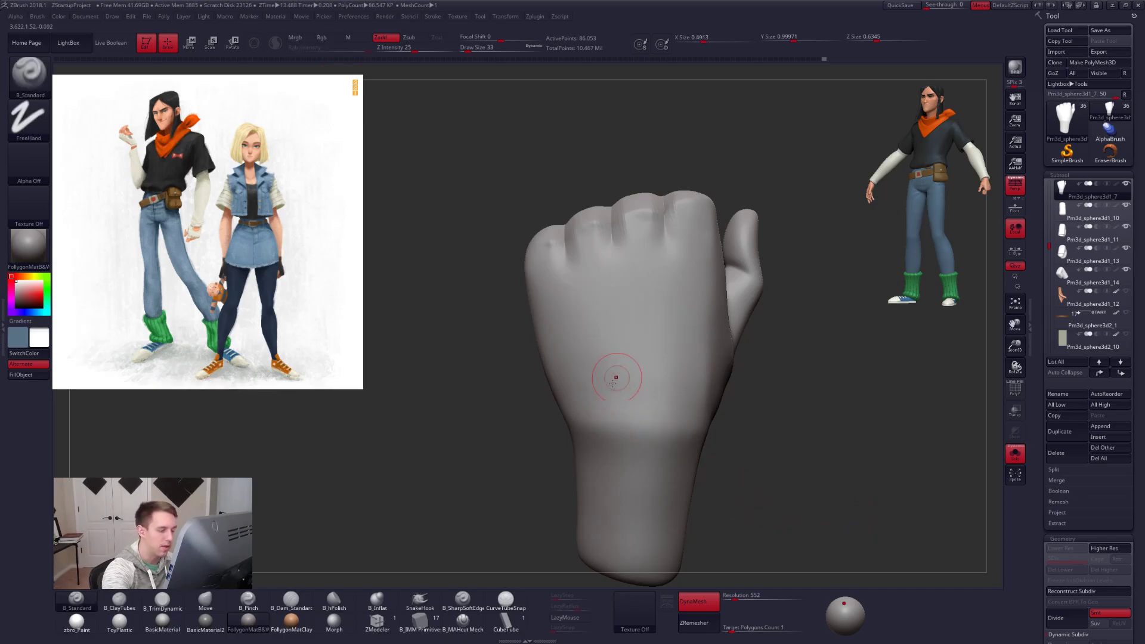
pyautogui.moveTo(594, 393); pyautogui.dragTo(645, 297)
pyautogui.hotkey('ctrl', 'z')
# Try a raised diagonal stroke on the back of the hand with B_ClayTubes at intensity 20 and draw size 38.
pyautogui.press('b')
pyautogui.press('c')
pyautogui.press('t')
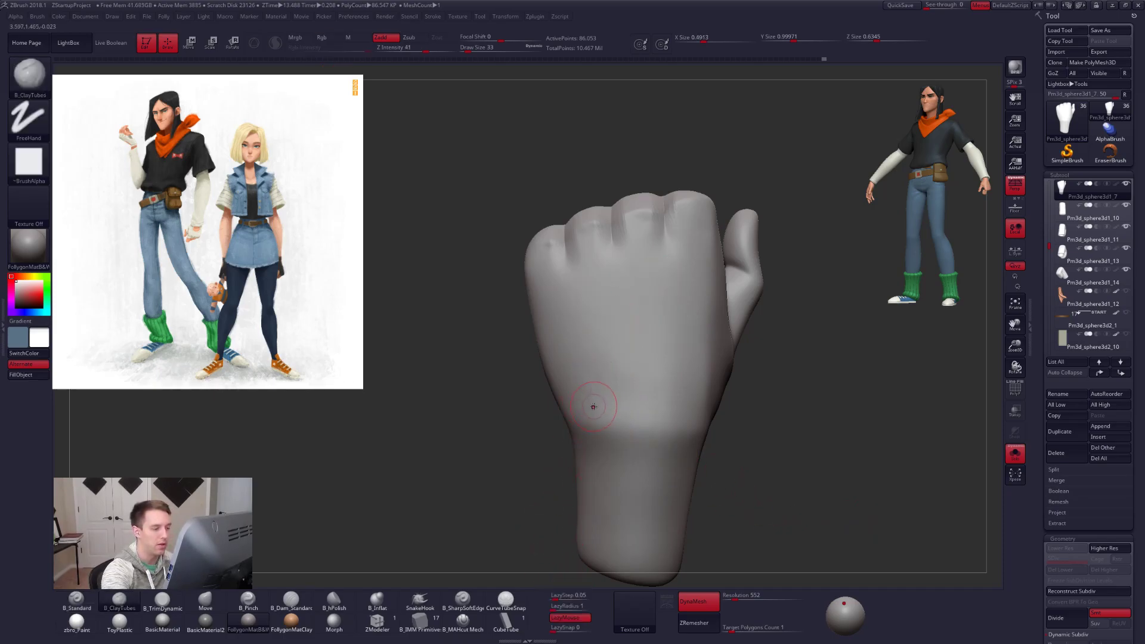
pyautogui.hotkey('ctrl', 'z')
pyautogui.press('space')
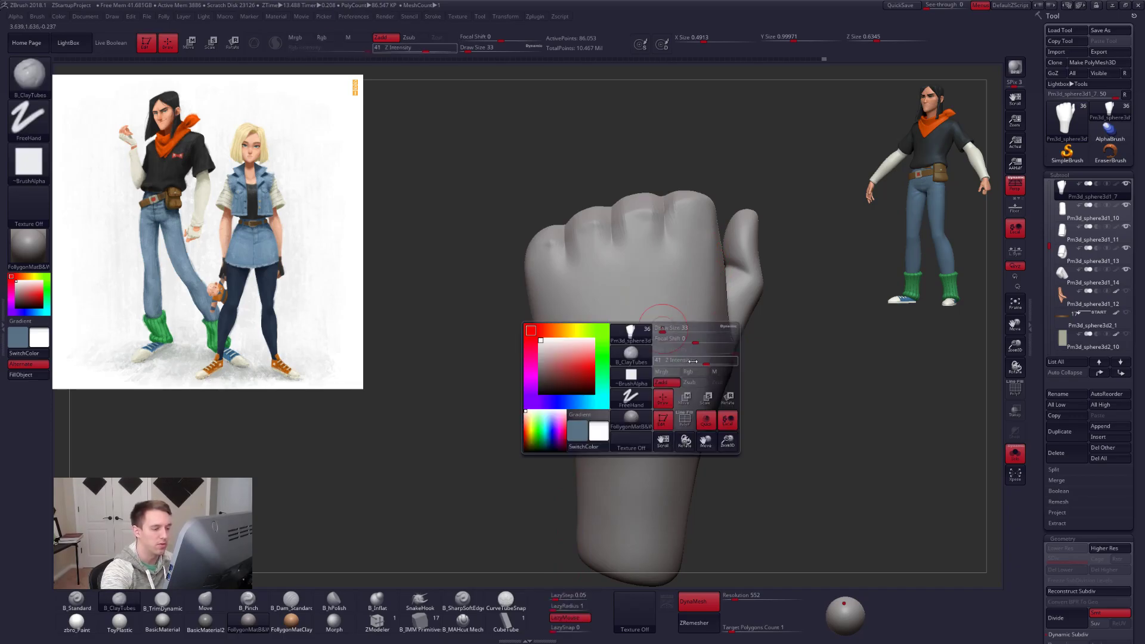
pyautogui.click(687, 363)
pyautogui.write('15')
pyautogui.moveTo(690, 364); pyautogui.dragTo(691, 363)
pyautogui.press('s')
pyautogui.moveTo(759, 309); pyautogui.dragTo(762, 309)
pyautogui.press('s')
pyautogui.moveTo(593, 341); pyautogui.dragTo(641, 304)
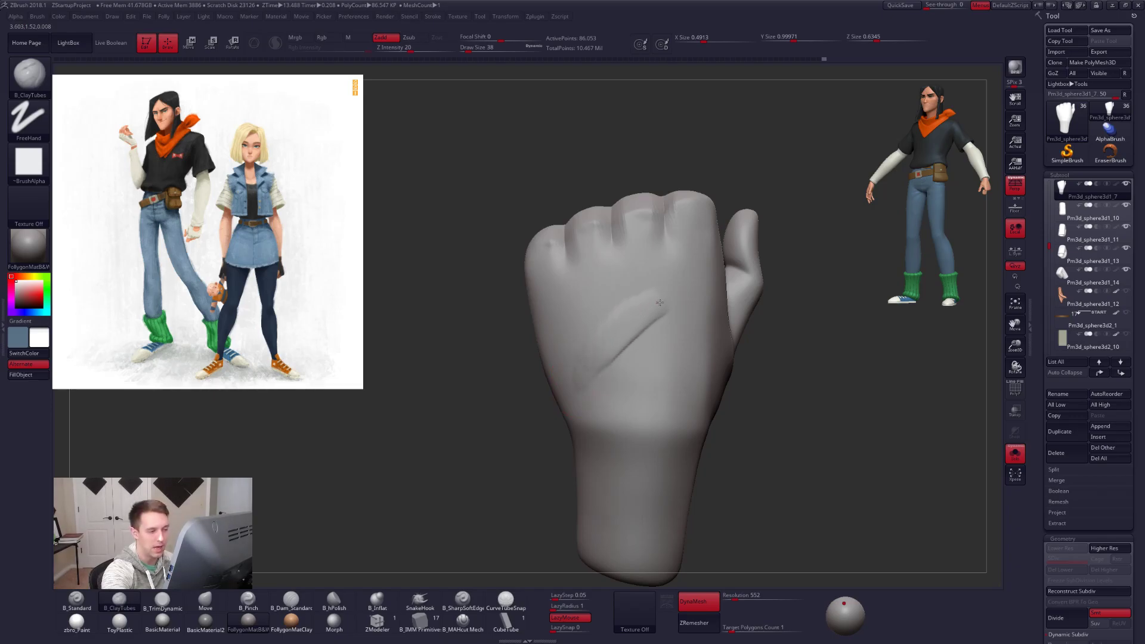
pyautogui.hotkey('ctrl', 'z')
pyautogui.hotkey('ctrl', 'z')
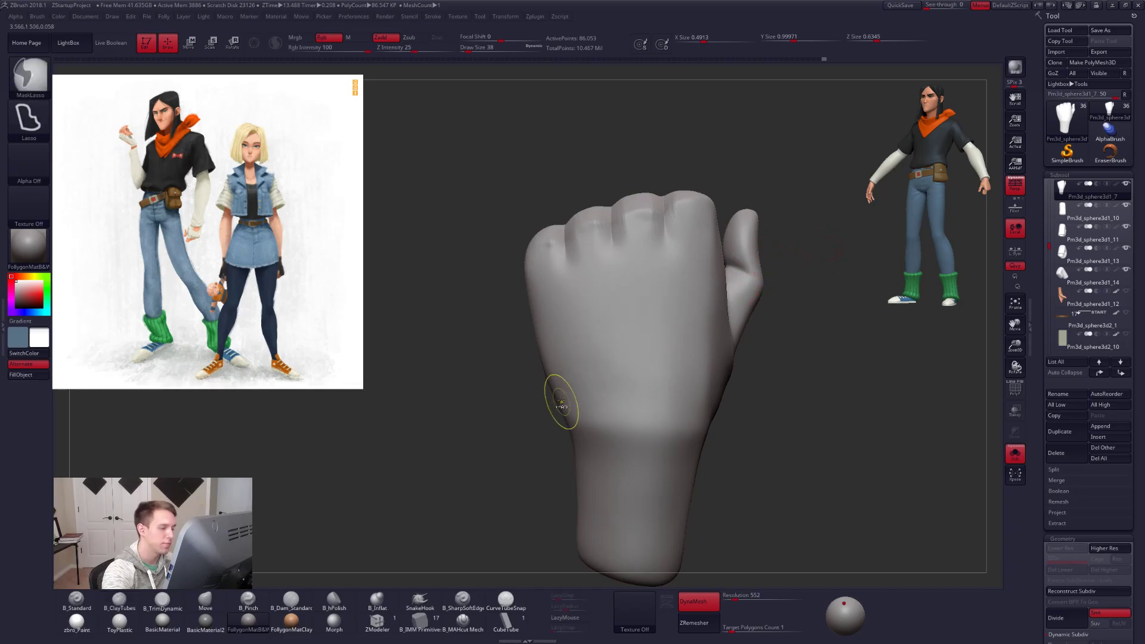
# Layer several diagonal B_ClayTubes strokes from the wrist toward the index knuckle and soften them lightly.
pyautogui.moveTo(600, 360); pyautogui.dragTo(685, 270)
pyautogui.moveTo(605, 392); pyautogui.dragTo(692, 299)
pyautogui.moveTo(685, 288)
pyautogui.mouseDown()
pyautogui.moveTo(596, 371)
pyautogui.moveTo(693, 287)
pyautogui.moveTo(620, 371)
pyautogui.mouseUp()
pyautogui.moveTo(685, 319); pyautogui.dragTo(622, 375)
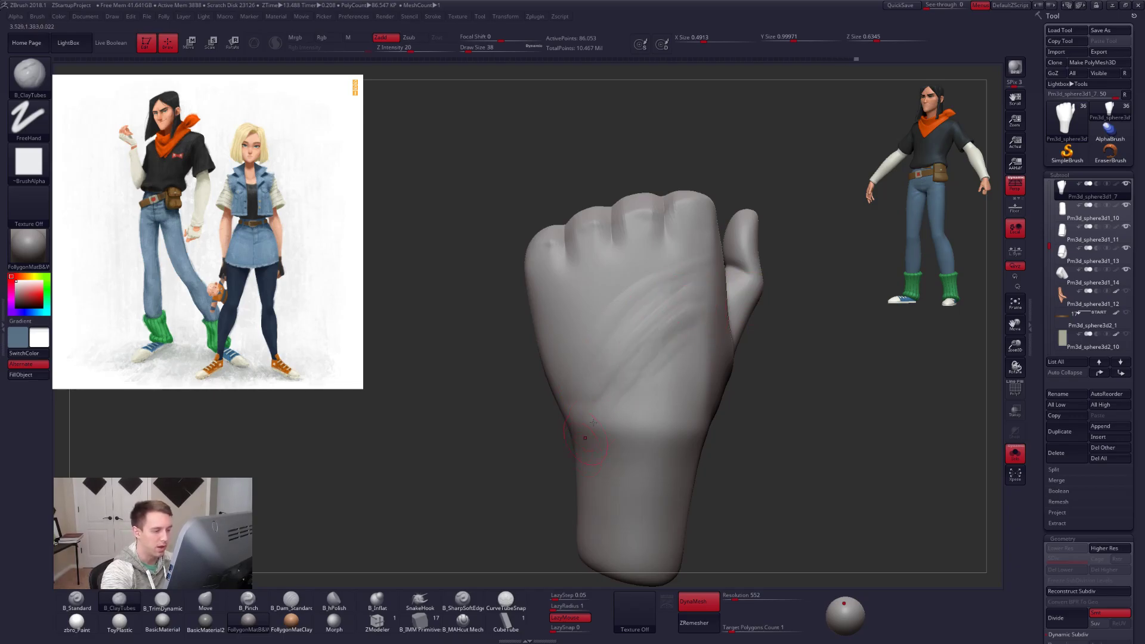
pyautogui.keyDown('shift'); pyautogui.moveTo(674, 335); pyautogui.dragTo(647, 356); pyautogui.keyUp('shift')
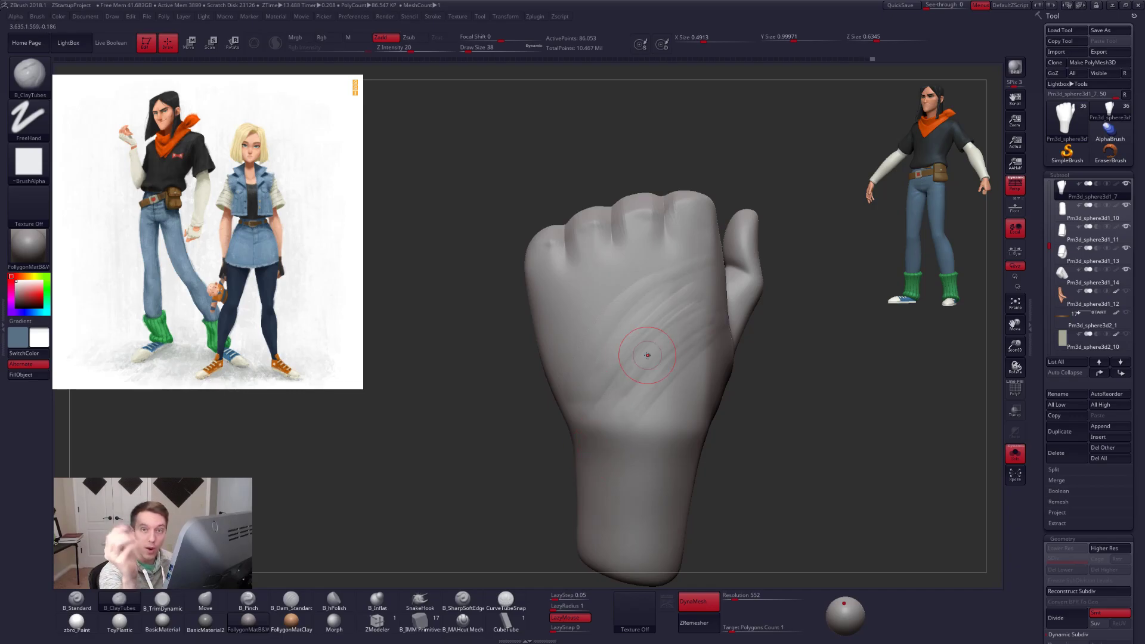
# Undo the diagonal clay strokes on the back of the hand.
pyautogui.press('ctrl')
pyautogui.hotkey('ctrl', 'z')
pyautogui.hotkey('ctrl', 'z')
pyautogui.hotkey('ctrl', 'z')
pyautogui.hotkey('ctrl', 'z')
pyautogui.hotkey('ctrl', 'z')
pyautogui.hotkey('ctrl', 'z')
pyautogui.hotkey('ctrl', 'z')
# Flatten the knuckle tops with B_TrimDynamic at a draw size of 38 and preview the hand with dynamic subdivision.
pyautogui.moveTo(635, 257)
pyautogui.keyDown('alt'); pyautogui.mouseDown(button='right')
pyautogui.moveTo(649, 371)
pyautogui.moveTo(639, 346)
pyautogui.mouseUp(button='right'); pyautogui.keyUp('alt')
pyautogui.press('3')
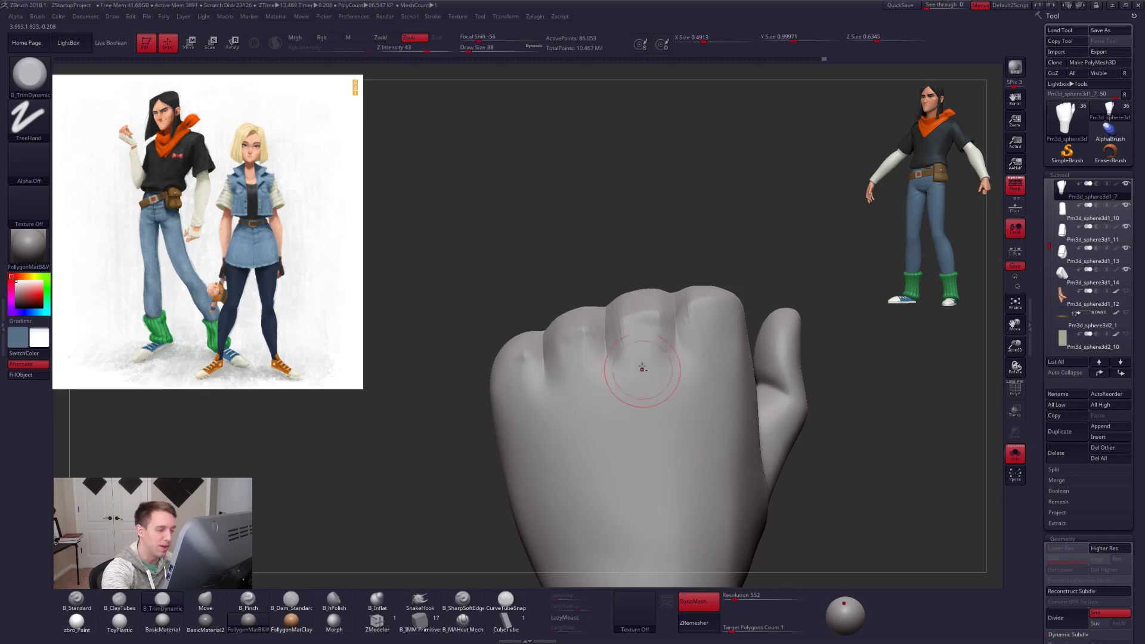
pyautogui.hotkey('shift', 'd')
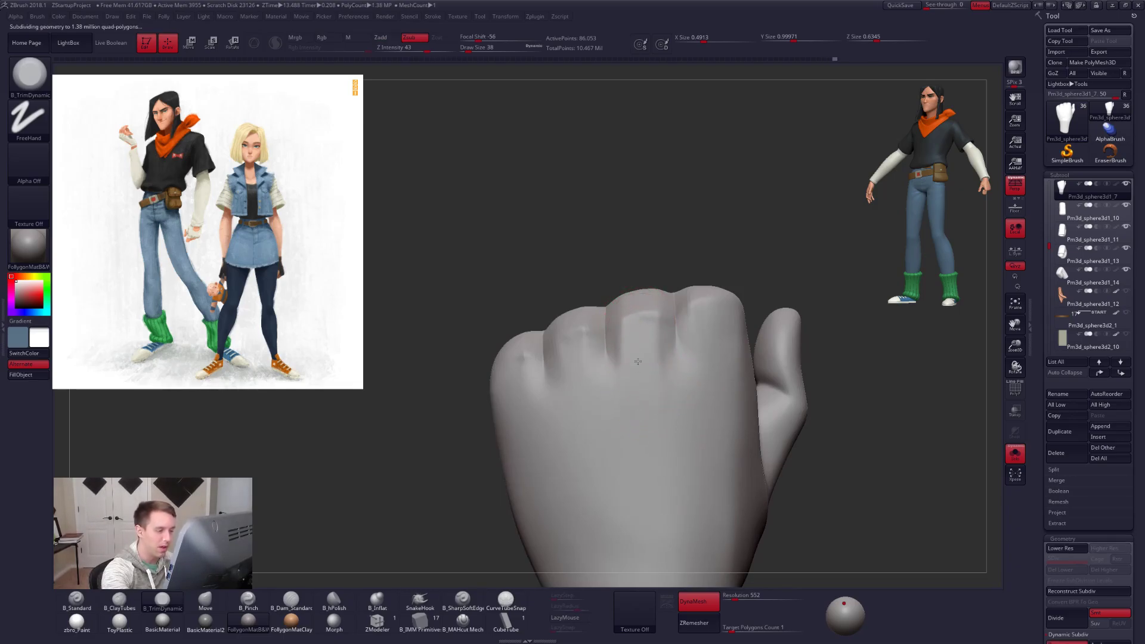
pyautogui.moveTo(651, 379); pyautogui.dragTo(625, 368, button='right')
# Sharpen the knuckle edges with B_Pinch at a reduced draw size.
pyautogui.press('5')
pyautogui.press('space')
pyautogui.moveTo(624, 331); pyautogui.dragTo(621, 331)
pyautogui.press('space')
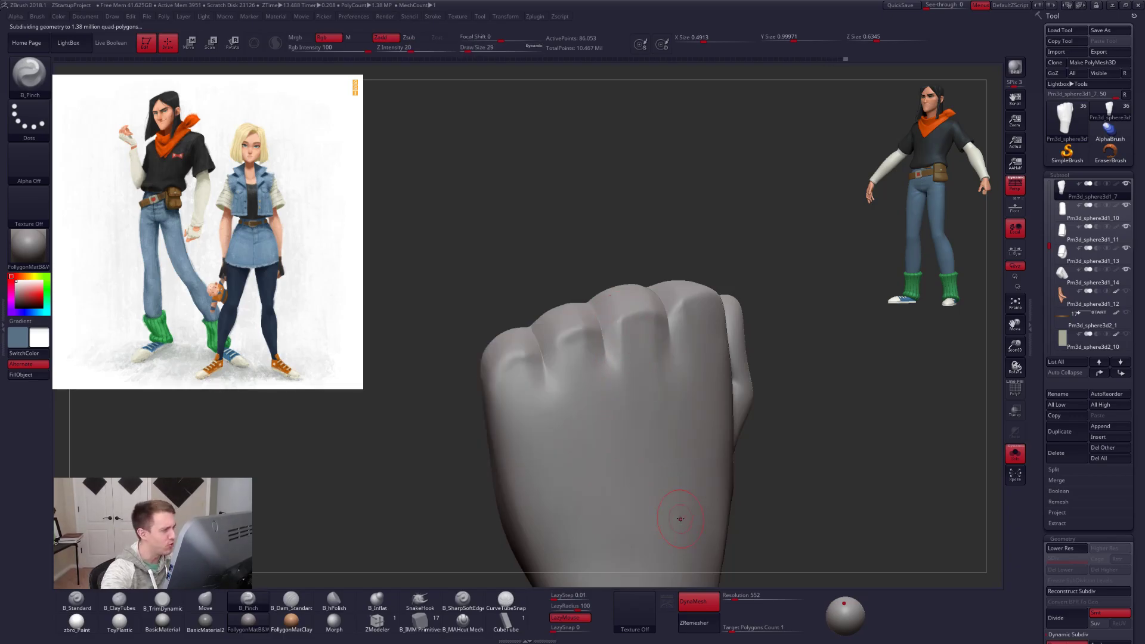
pyautogui.moveTo(662, 442); pyautogui.dragTo(676, 384, button='right')
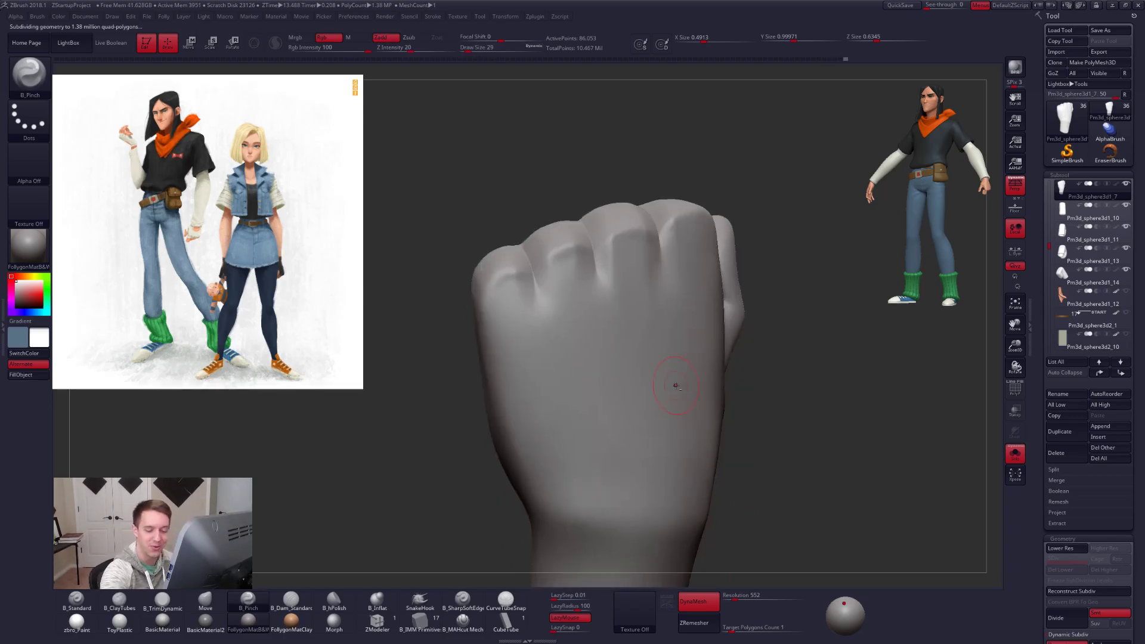
# Divide the hand's geometry twice to add real subdivision levels.
pyautogui.moveTo(1048, 534); pyautogui.dragTo(1048, 429)
pyautogui.click(1075, 542)
pyautogui.hotkey('ctrl', 'd')
pyautogui.moveTo(660, 306); pyautogui.dragTo(647, 299, button='right')
pyautogui.hotkey('ctrl', 'd')
# Pinch the crease between the middle and ring knuckles with B_Pinch and compare the form at lower subdivision levels.
pyautogui.moveTo(607, 262); pyautogui.dragTo(616, 259, button='right')
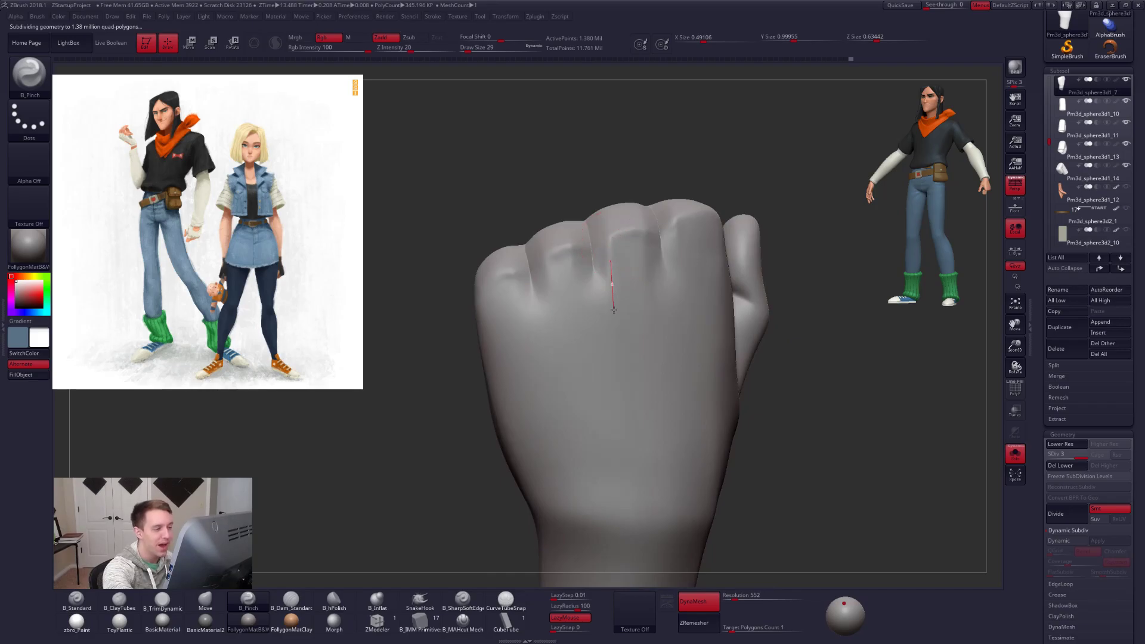
pyautogui.moveTo(616, 309); pyautogui.dragTo(623, 307, button='right')
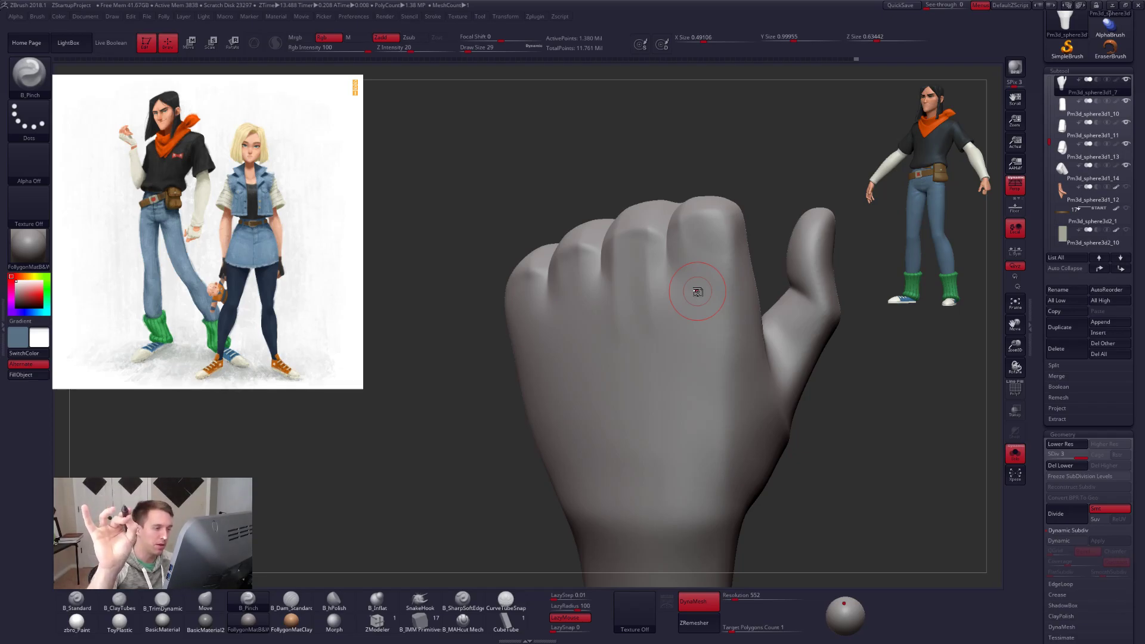
pyautogui.moveTo(690, 243)
pyautogui.mouseDown(button='right')
pyautogui.moveTo(683, 229)
pyautogui.moveTo(661, 289)
pyautogui.moveTo(637, 292)
pyautogui.mouseUp(button='right')
pyautogui.hotkey('shift', 'd')
pyautogui.hotkey('shift', 'd')
pyautogui.press('d')
pyautogui.press('d')
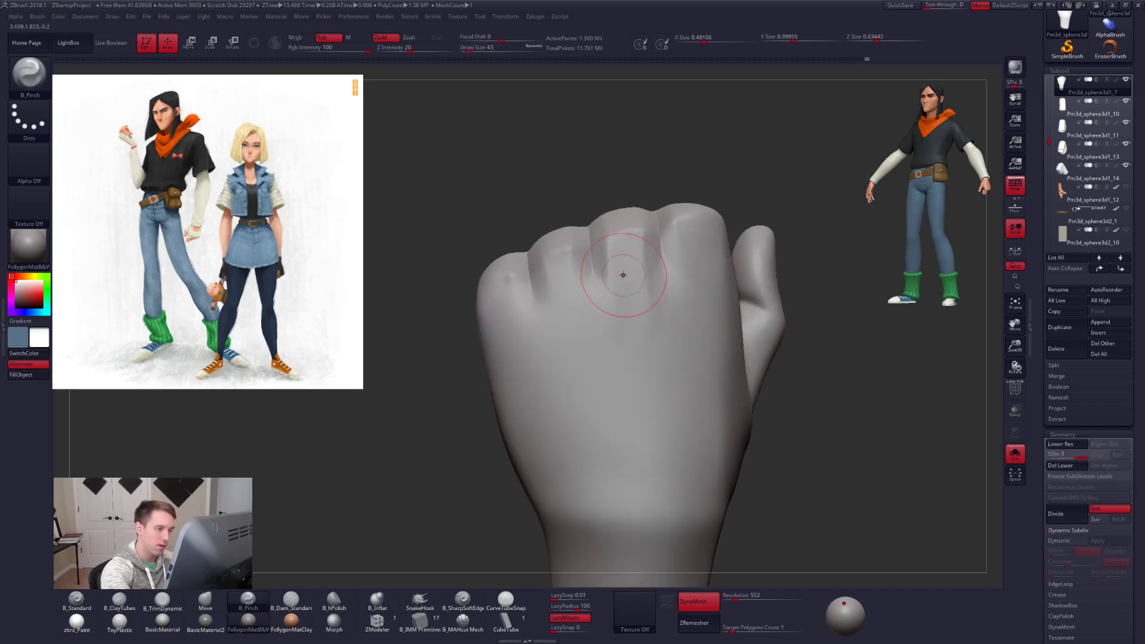
# Tighten the index knuckle and the grooves toward the little finger with B_Pinch at a draw size of 25.
pyautogui.moveTo(621, 245); pyautogui.dragTo(636, 306, button='right')
pyautogui.rightClick(640, 308)
pyautogui.moveTo(640, 308); pyautogui.dragTo(638, 308)
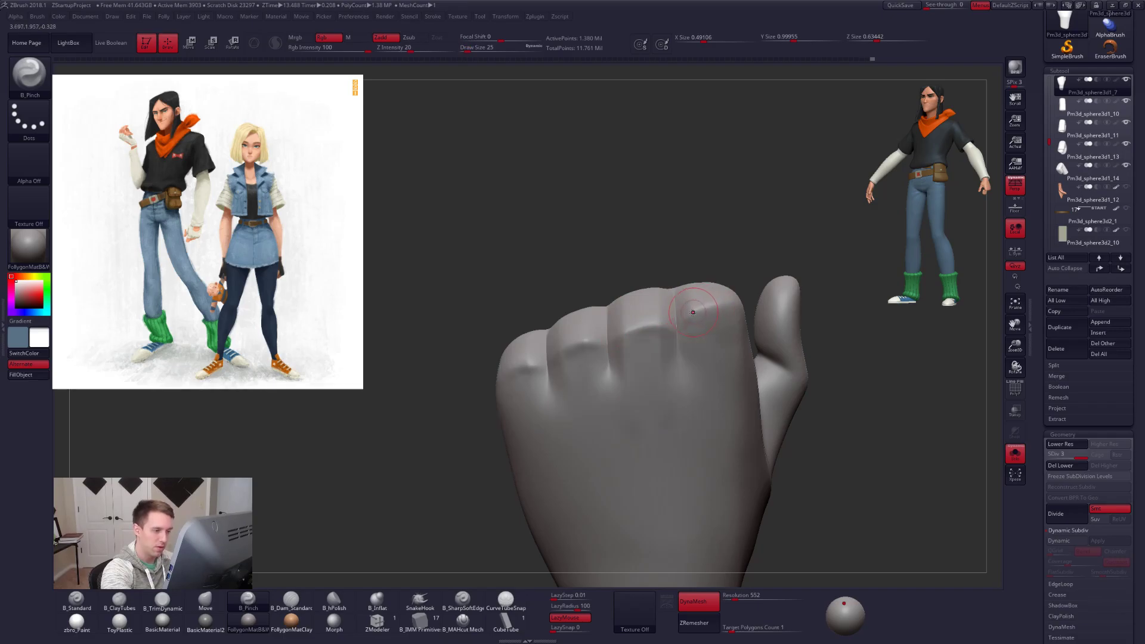
pyautogui.moveTo(757, 286); pyautogui.dragTo(700, 310)
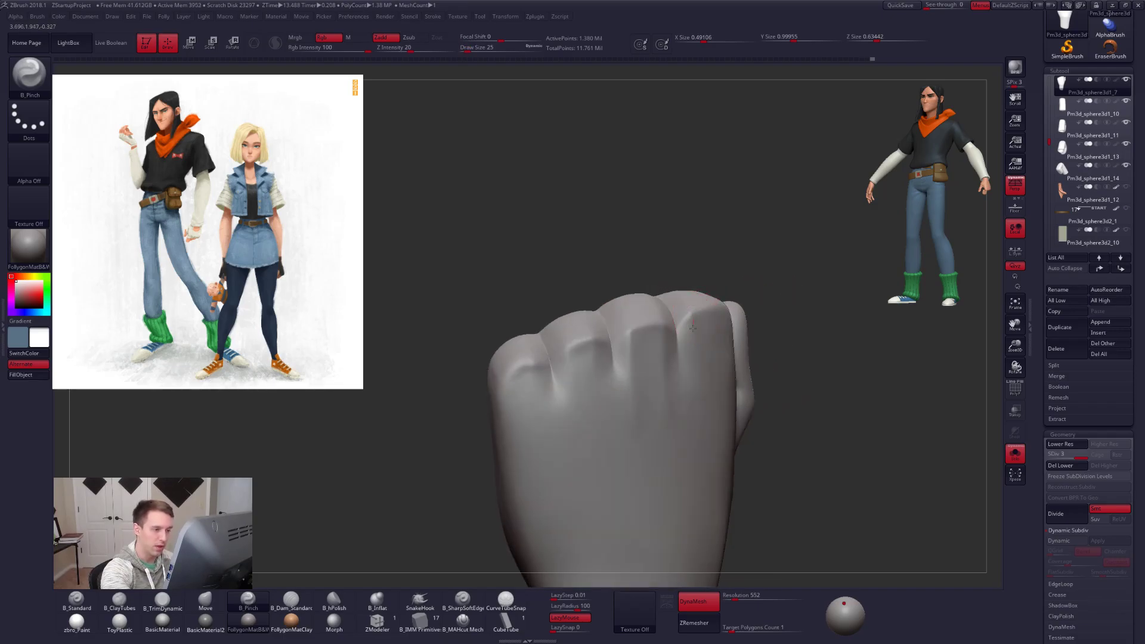
pyautogui.moveTo(595, 353); pyautogui.dragTo(595, 348, button='right')
pyautogui.moveTo(604, 444); pyautogui.dragTo(614, 331)
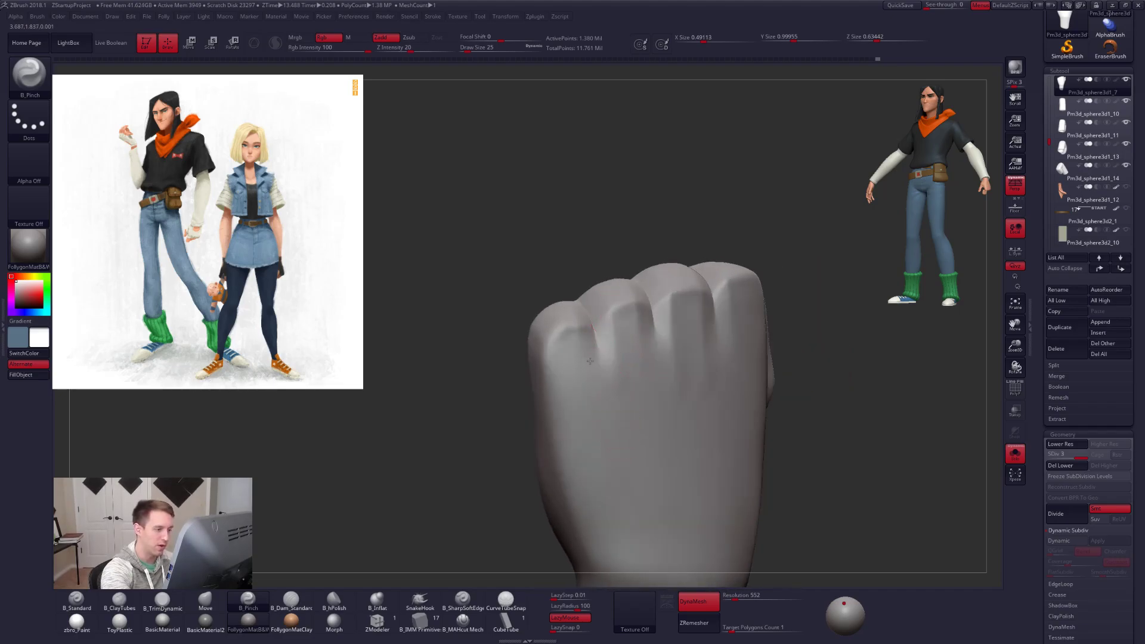
# Smooth the little finger's knuckle and the outer edge of the hand beneath it at a draw size of 29.
pyautogui.moveTo(592, 360); pyautogui.dragTo(584, 329, button='right')
pyautogui.moveTo(593, 424); pyautogui.dragTo(594, 430)
pyautogui.moveTo(514, 421); pyautogui.dragTo(542, 424, button='right')
pyautogui.press('space')
pyautogui.moveTo(571, 362); pyautogui.dragTo(575, 363)
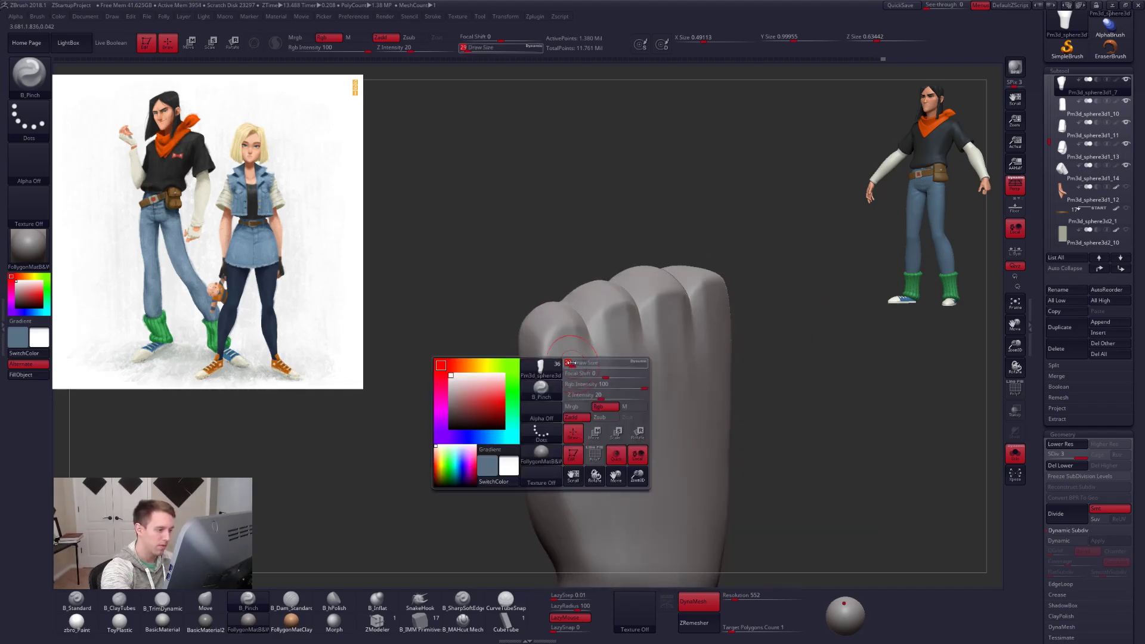
pyautogui.press('shift')
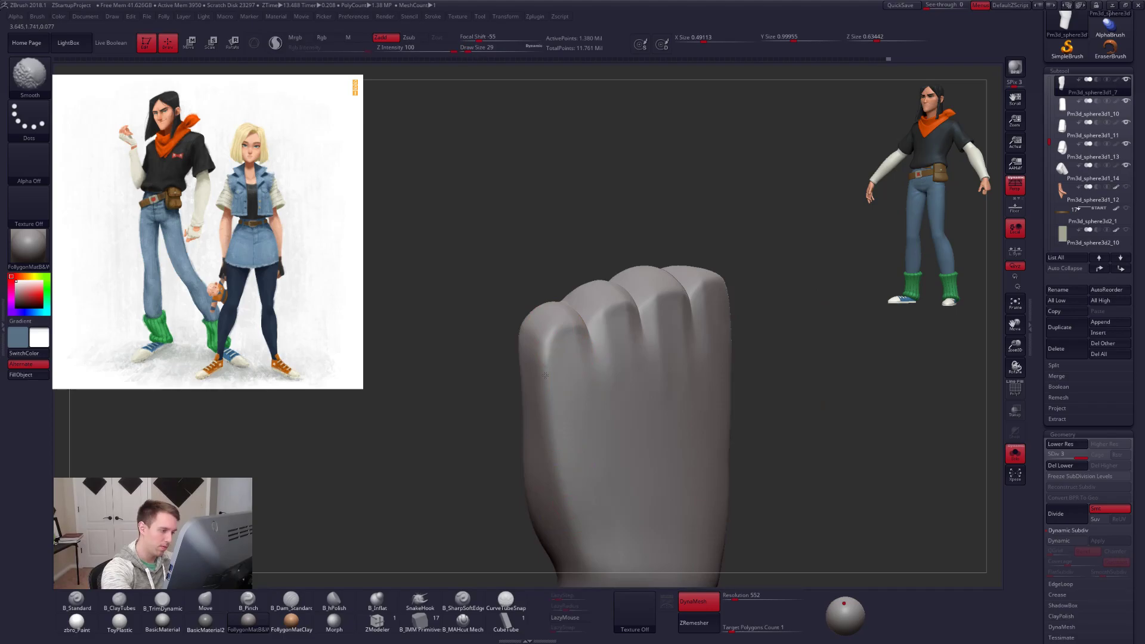
pyautogui.keyDown('shift'); pyautogui.moveTo(541, 434); pyautogui.dragTo(547, 381); pyautogui.keyUp('shift')
pyautogui.keyDown('shift'); pyautogui.moveTo(560, 334); pyautogui.dragTo(573, 353); pyautogui.keyUp('shift')
# Drop the hand to subdivision level 2 and smooth the area below the index knuckle at a draw size of 49.
pyautogui.moveTo(620, 376)
pyautogui.mouseDown(button='right')
pyautogui.moveTo(600, 381)
pyautogui.moveTo(649, 408)
pyautogui.mouseUp(button='right')
pyautogui.press('space')
pyautogui.moveTo(603, 350); pyautogui.dragTo(615, 351)
pyautogui.press('space')
pyautogui.hotkey('shift', 'd')
pyautogui.moveTo(624, 320)
pyautogui.mouseDown(button='right')
pyautogui.moveTo(692, 358)
pyautogui.moveTo(797, 339)
pyautogui.mouseUp(button='right')
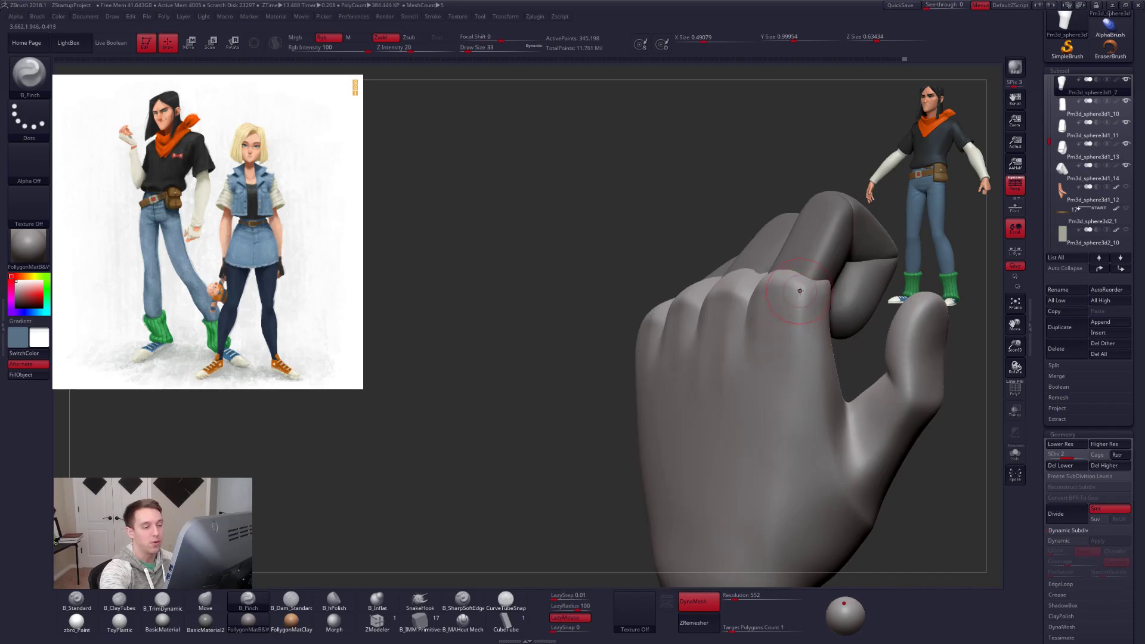
pyautogui.press('space')
pyautogui.moveTo(785, 407); pyautogui.dragTo(789, 407)
pyautogui.keyDown('shift'); pyautogui.moveTo(801, 360); pyautogui.dragTo(804, 348); pyautogui.keyUp('shift')
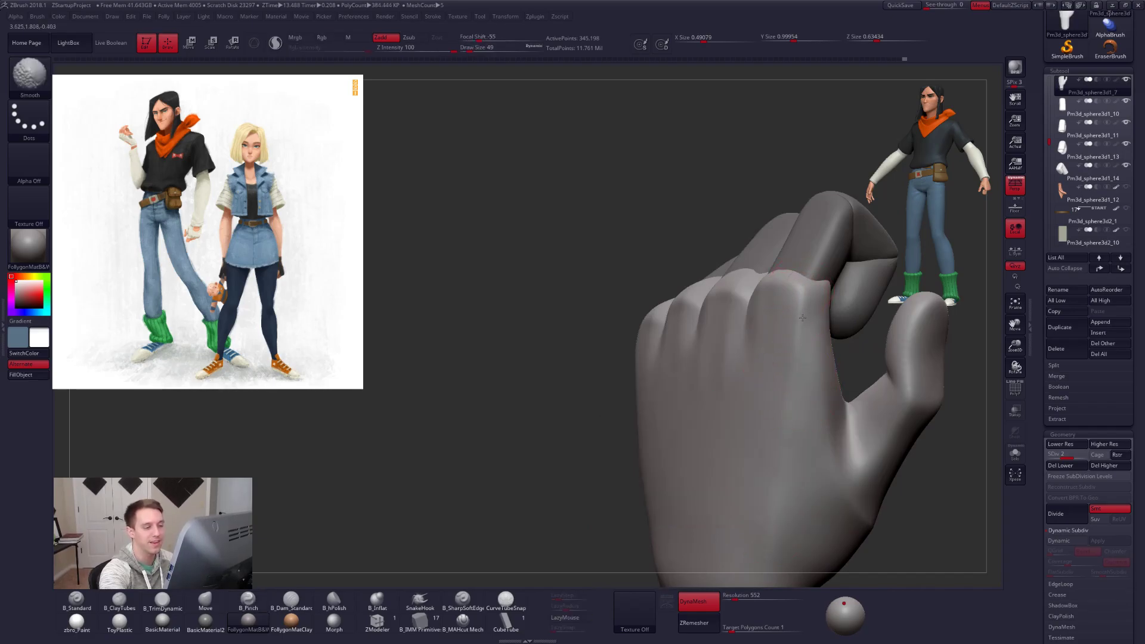
# Build up the back of the hand below the middle knuckle with B_ClayTubes at a draw size of 43.
pyautogui.moveTo(759, 504)
pyautogui.keyDown('shift'); pyautogui.mouseDown(button='right')
pyautogui.moveTo(695, 356)
pyautogui.moveTo(721, 252)
pyautogui.mouseUp(button='right'); pyautogui.keyUp('shift')
pyautogui.rightClick(698, 357)
pyautogui.press('2')
pyautogui.press('space')
pyautogui.moveTo(725, 261); pyautogui.dragTo(723, 260)
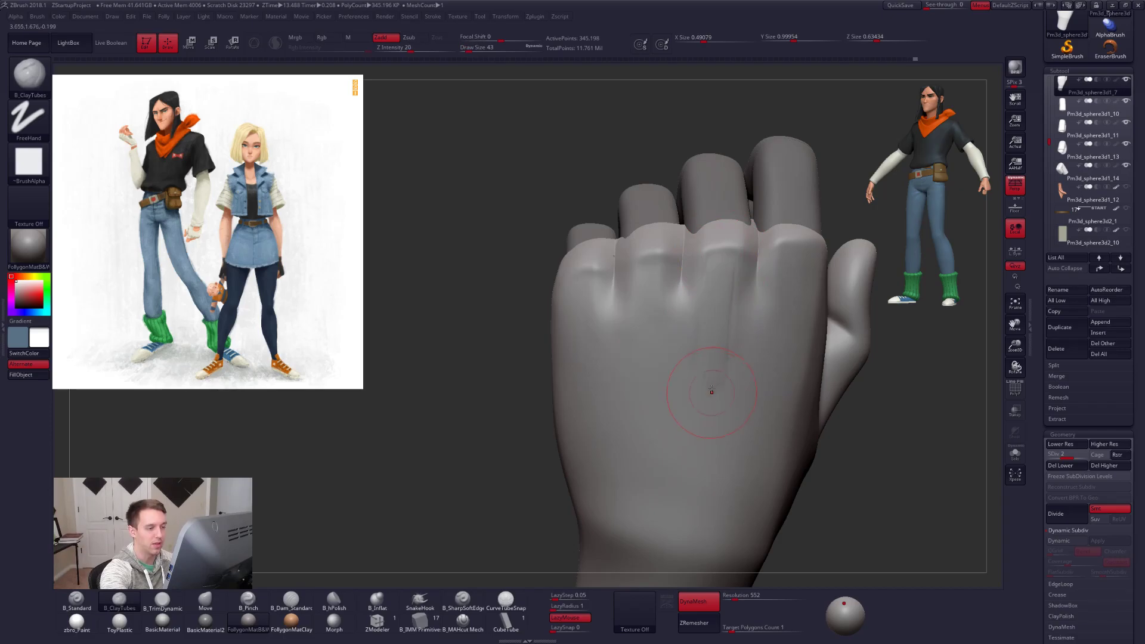
# Smooth the added clay on the back of the hand, continuing at the lowest subdivision level.
pyautogui.keyDown('shift'); pyautogui.moveTo(712, 395); pyautogui.dragTo(717, 317); pyautogui.keyUp('shift')
pyautogui.hotkey('shift', 'd')
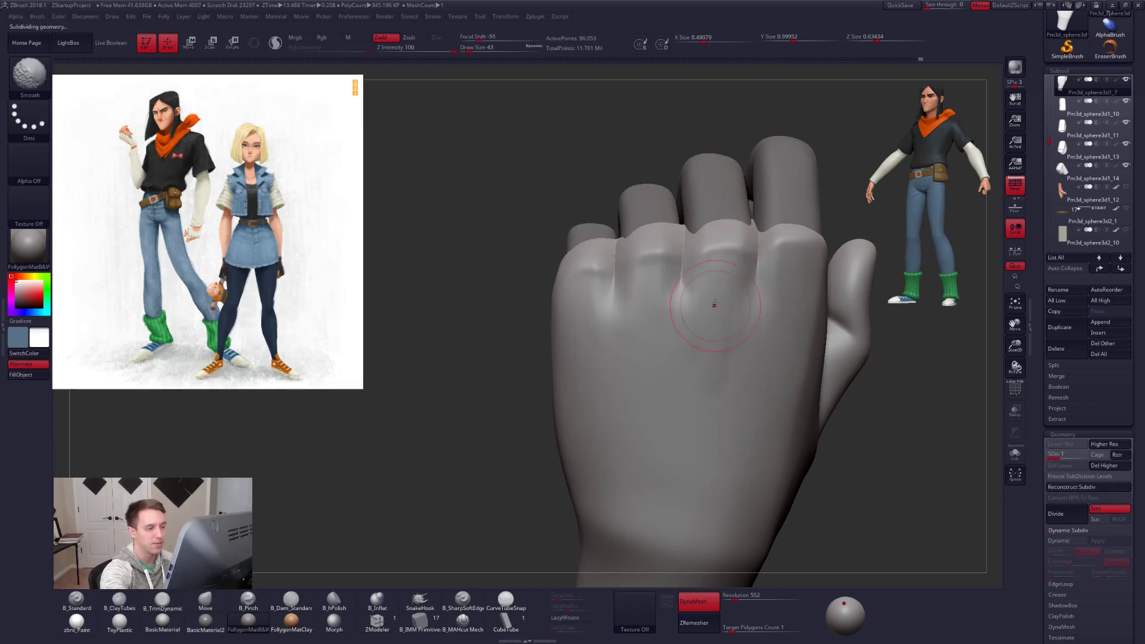
pyautogui.keyDown('shift'); pyautogui.moveTo(710, 310); pyautogui.dragTo(719, 279); pyautogui.keyUp('shift')
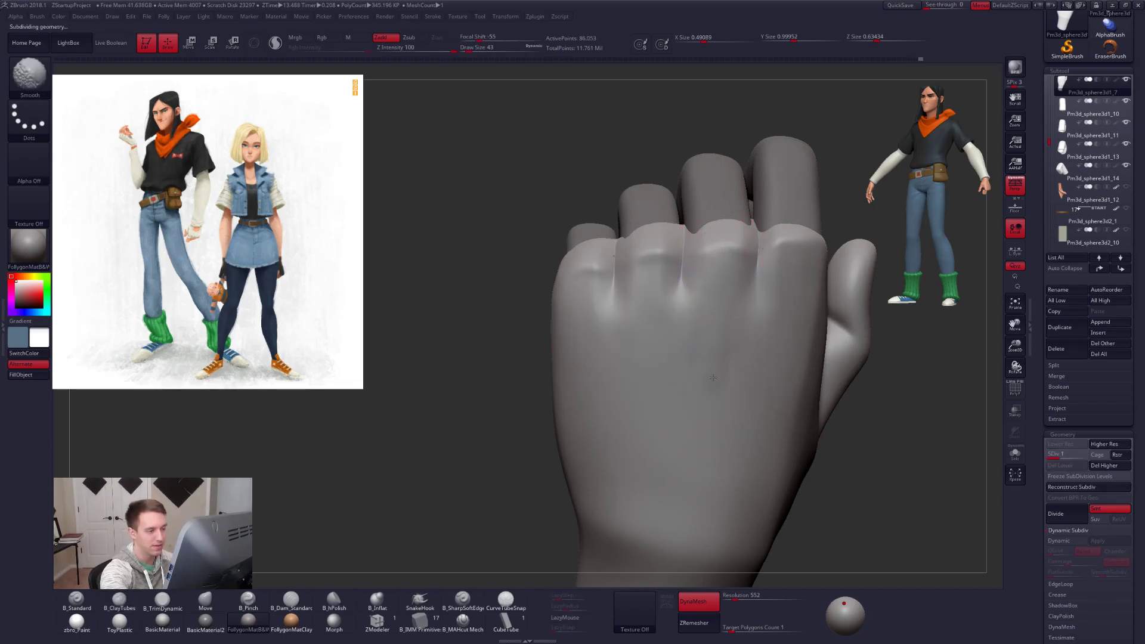
pyautogui.keyDown('shift'); pyautogui.moveTo(713, 372); pyautogui.dragTo(709, 368); pyautogui.keyUp('shift')
pyautogui.moveTo(703, 363); pyautogui.dragTo(674, 365, button='right')
pyautogui.moveTo(649, 339)
pyautogui.keyDown('shift'); pyautogui.mouseDown()
pyautogui.moveTo(649, 310)
pyautogui.moveTo(650, 340)
pyautogui.mouseUp(); pyautogui.keyUp('shift')
pyautogui.moveTo(662, 383)
pyautogui.mouseDown(button='right')
pyautogui.moveTo(636, 391)
pyautogui.moveTo(656, 371)
pyautogui.mouseUp(button='right')
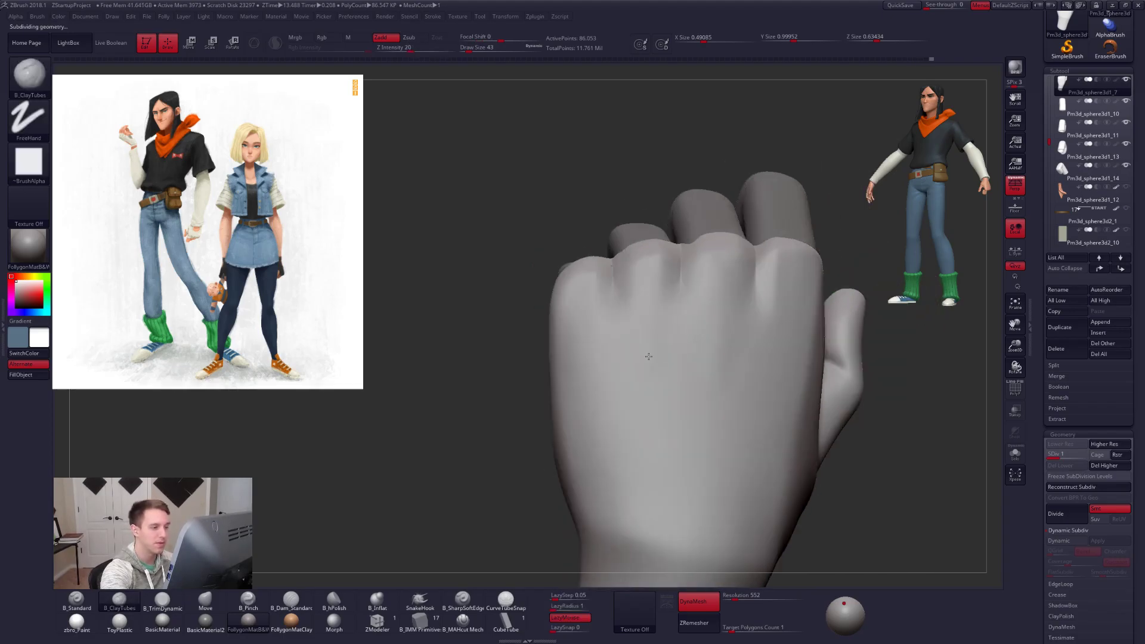
# Add clay below the ring and little knuckles with B_ClayTubes at a draw size of 29 and return to subdivision level 3.
pyautogui.moveTo(617, 303); pyautogui.dragTo(588, 289, button='right')
pyautogui.press('space')
pyautogui.moveTo(624, 326); pyautogui.dragTo(619, 327)
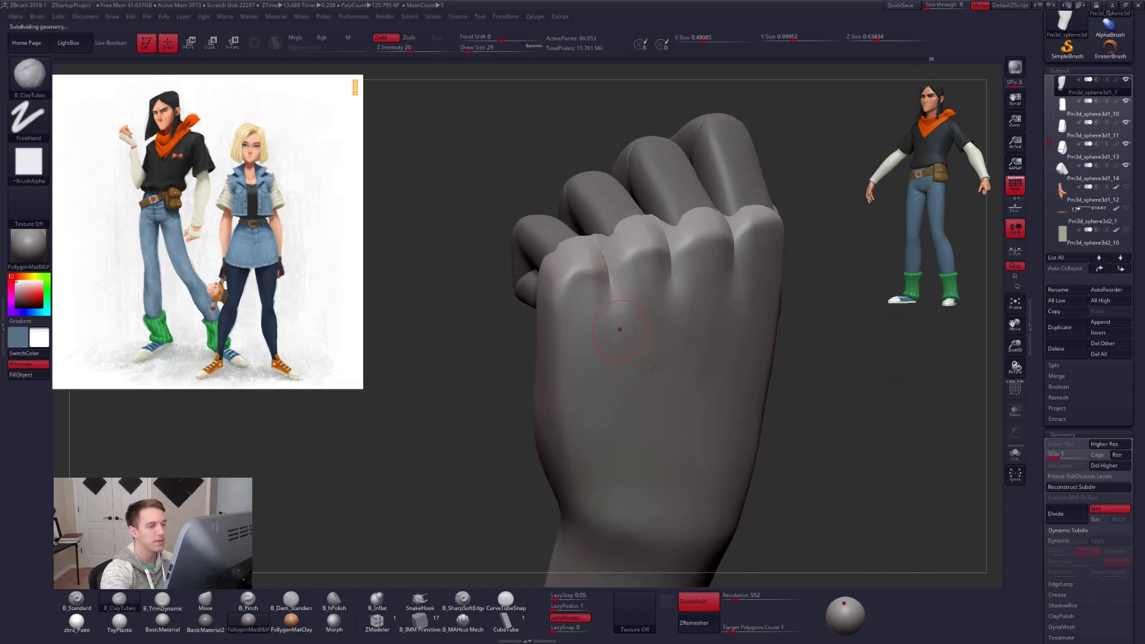
pyautogui.press('d')
pyautogui.press('d')
pyautogui.moveTo(664, 369); pyautogui.dragTo(654, 380, button='right')
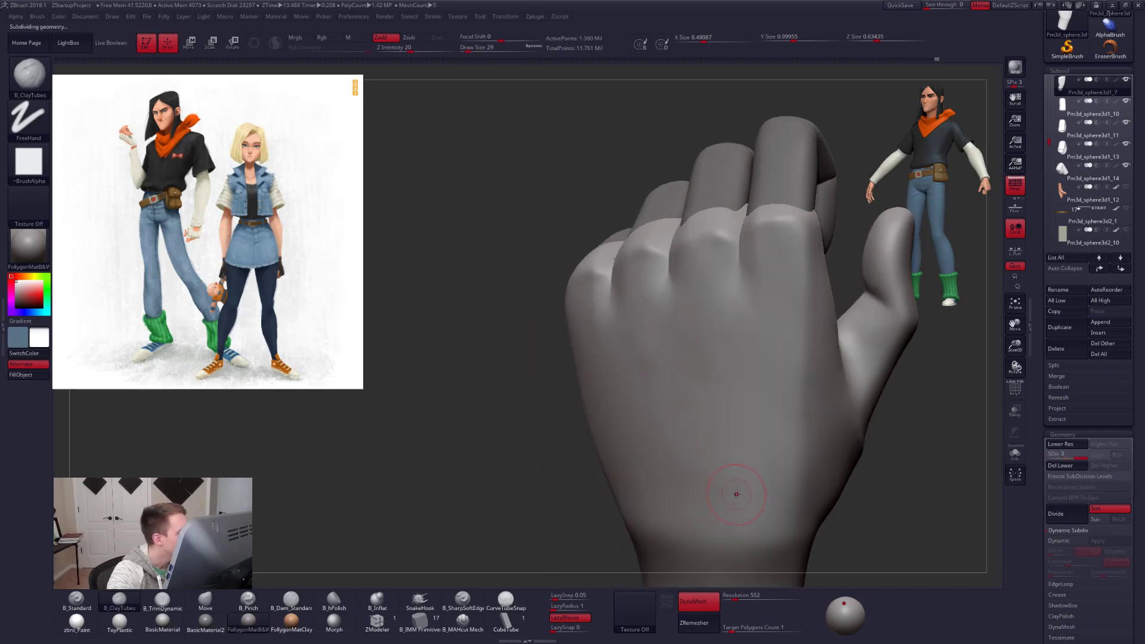
# Switch to the Photos window and study the gloved hand in the reference sketch.
pyautogui.hotkey('alt', 'Tab')
pyautogui.hotkey('alt', 'Tab')
pyautogui.hotkey('alt', 'Tab')
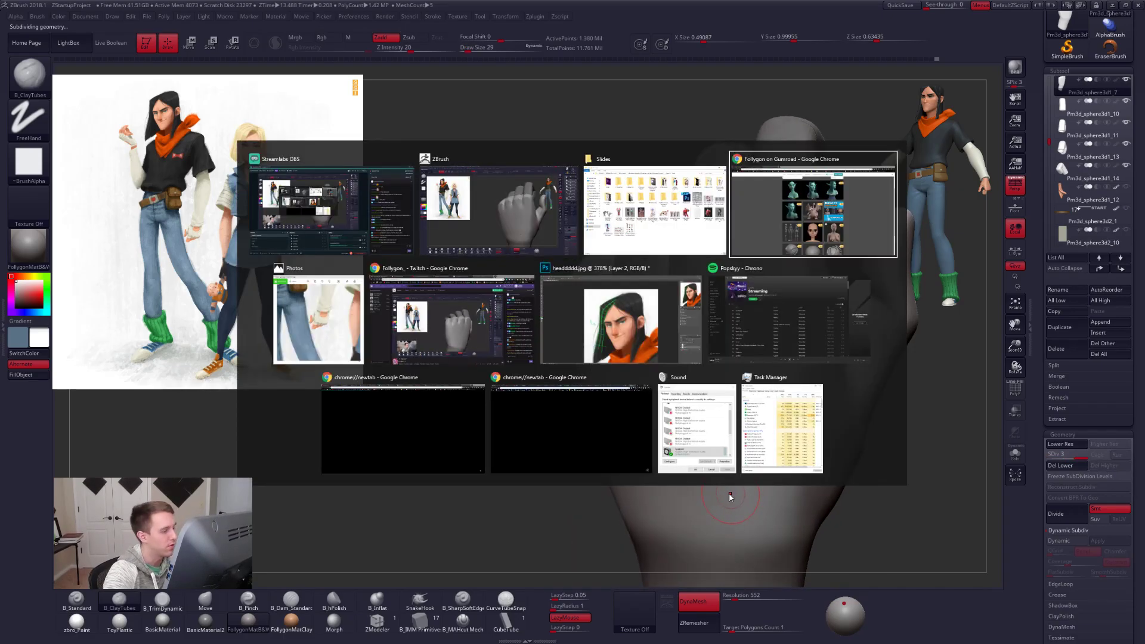
pyautogui.click(346, 317)
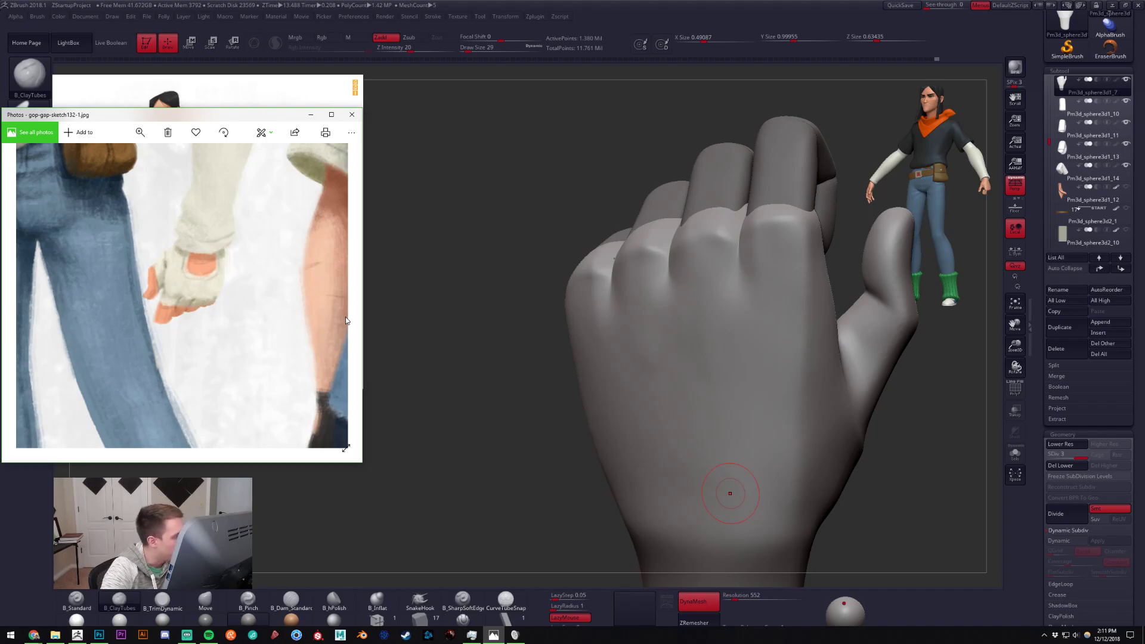
# Return to ZBrush and pinch the ridges of the little and ring knuckles with B_Pinch, undoing one stroke.
pyautogui.moveTo(680, 334)
pyautogui.mouseDown(button='right')
pyautogui.moveTo(674, 322)
pyautogui.moveTo(728, 310)
pyautogui.moveTo(764, 388)
pyautogui.moveTo(740, 376)
pyautogui.mouseUp(button='right')
pyautogui.press('5')
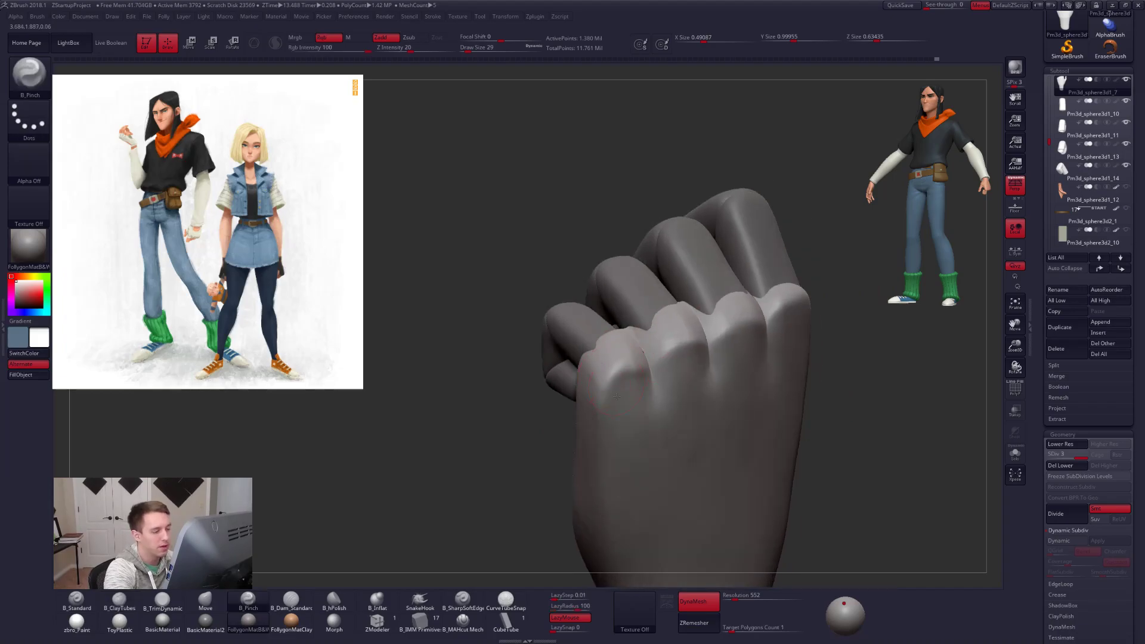
pyautogui.moveTo(620, 358); pyautogui.dragTo(606, 374, button='right')
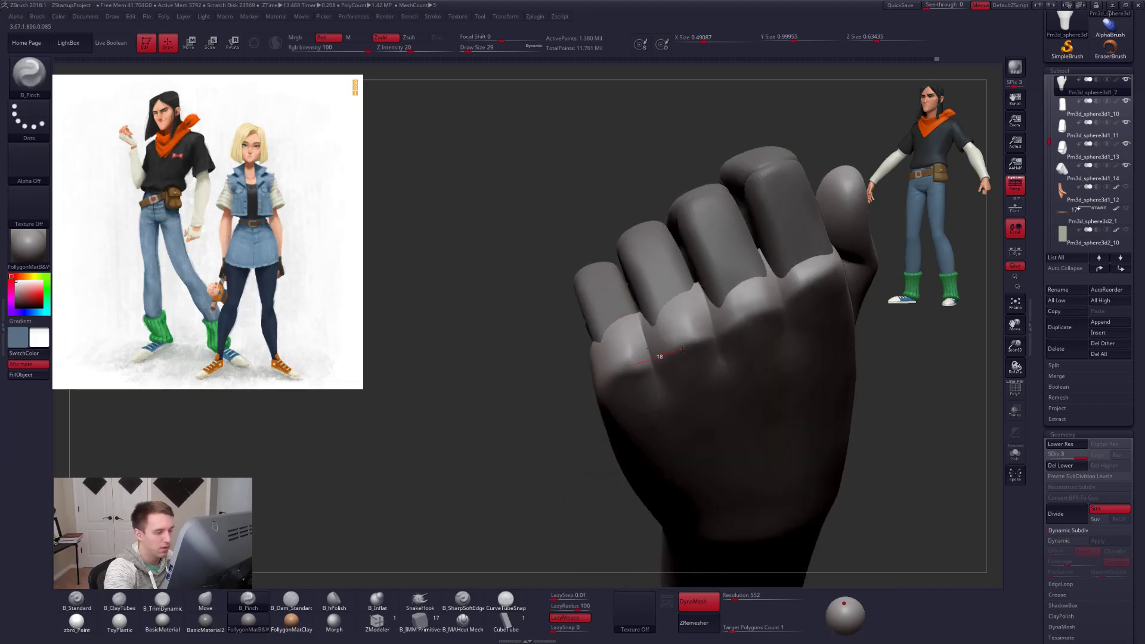
pyautogui.moveTo(659, 358)
pyautogui.mouseDown()
pyautogui.moveTo(686, 344)
pyautogui.moveTo(696, 314)
pyautogui.mouseUp()
pyautogui.hotkey('ctrl', 'z')
pyautogui.moveTo(699, 372); pyautogui.dragTo(669, 479, button='right')
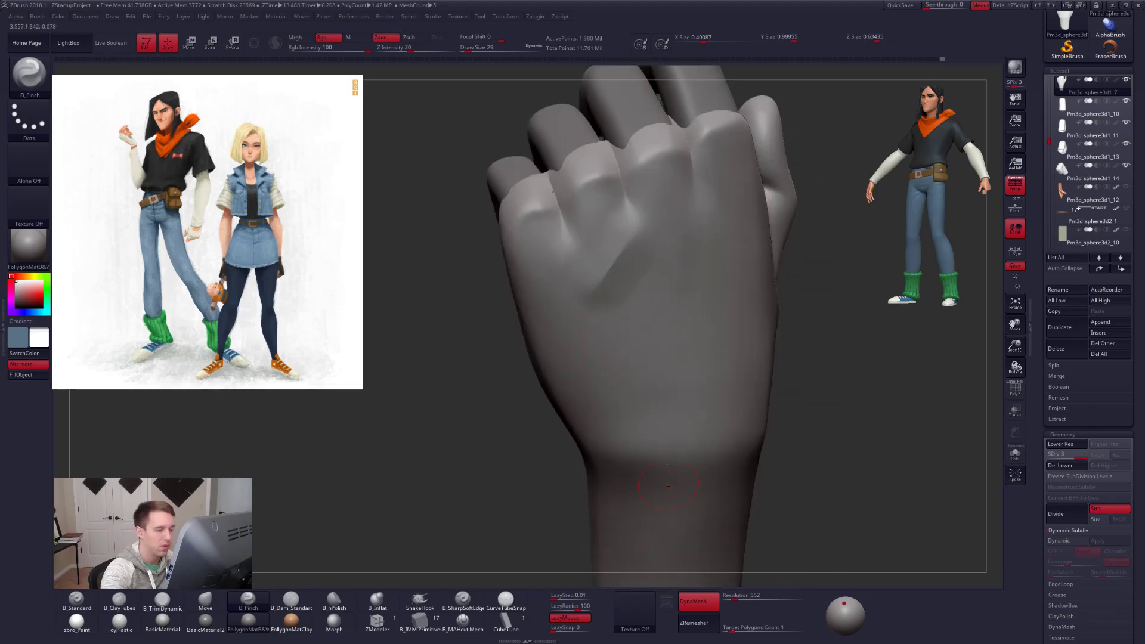
pyautogui.moveTo(614, 281); pyautogui.dragTo(647, 402, button='right')
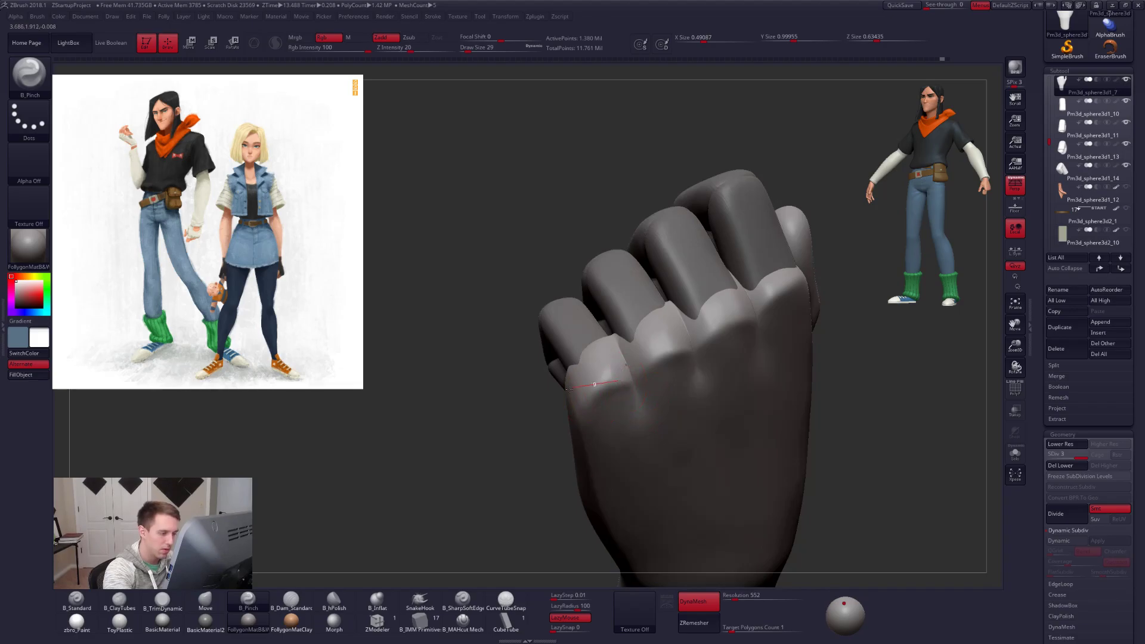
# Drop the hand to subdivision level 1 and smooth below the little finger's knuckle.
pyautogui.moveTo(564, 453); pyautogui.dragTo(606, 405, button='right')
pyautogui.hotkey('shift', 'd')
pyautogui.hotkey('shift', 'd')
pyautogui.keyDown('shift'); pyautogui.moveTo(607, 404); pyautogui.dragTo(608, 411); pyautogui.keyUp('shift')
pyautogui.moveTo(608, 412)
pyautogui.mouseDown(button='right')
pyautogui.moveTo(610, 396)
pyautogui.moveTo(670, 369)
pyautogui.moveTo(621, 354)
pyautogui.mouseUp(button='right')
# Sharpen the middle and index knuckle ridges with B_Pinch at a draw size of 43 and soften the index side.
pyautogui.press('space')
pyautogui.press('b')
pyautogui.press('p')
pyautogui.press('i')
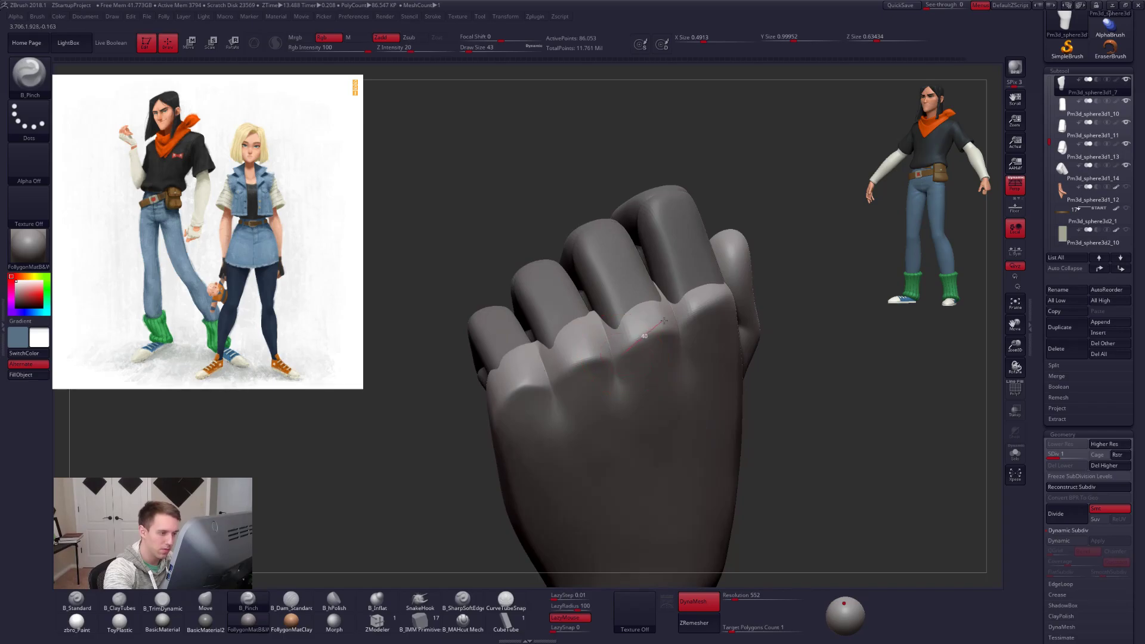
pyautogui.moveTo(715, 332); pyautogui.dragTo(691, 317, button='right')
pyautogui.moveTo(754, 286); pyautogui.dragTo(714, 330, button='right')
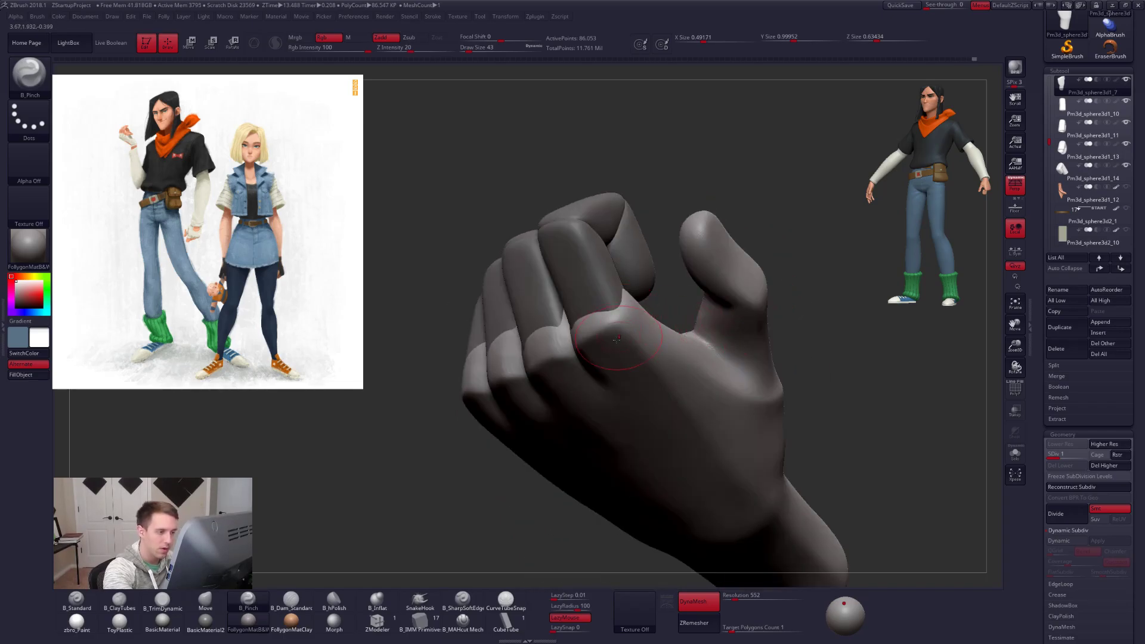
pyautogui.moveTo(617, 339); pyautogui.dragTo(596, 333, button='right')
pyautogui.moveTo(673, 341); pyautogui.dragTo(641, 331, button='right')
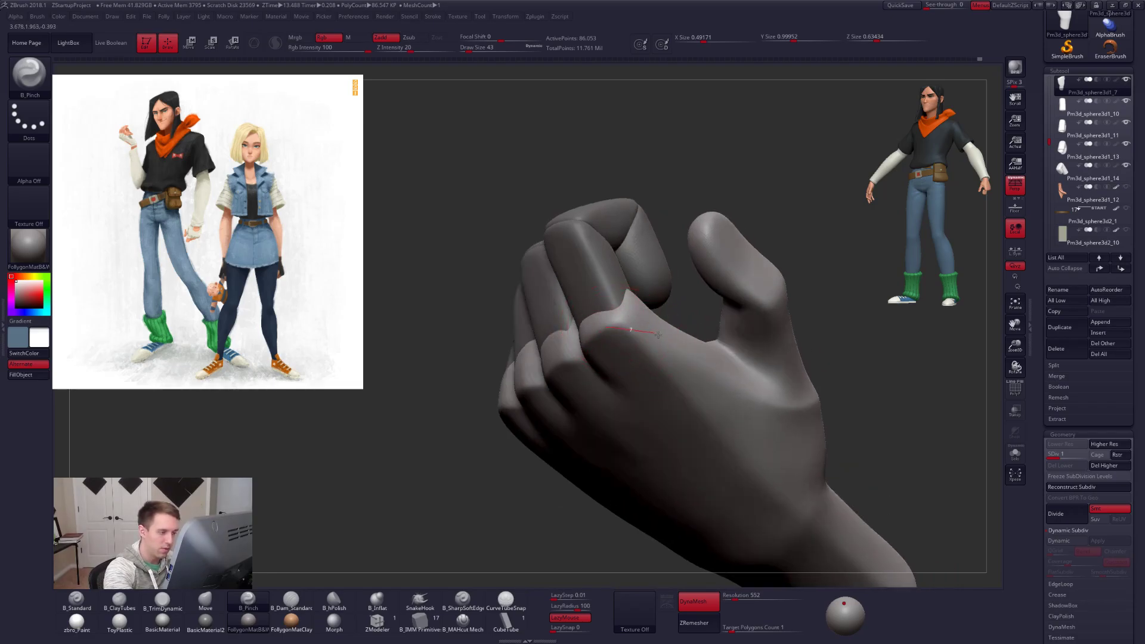
pyautogui.moveTo(674, 372); pyautogui.dragTo(648, 368, button='right')
pyautogui.keyDown('shift'); pyautogui.moveTo(649, 369); pyautogui.dragTo(662, 355); pyautogui.keyUp('shift')
pyautogui.moveTo(662, 355)
pyautogui.mouseDown(button='right')
pyautogui.moveTo(646, 339)
pyautogui.moveTo(675, 366)
pyautogui.moveTo(744, 391)
pyautogui.moveTo(712, 433)
pyautogui.moveTo(685, 396)
pyautogui.moveTo(662, 391)
pyautogui.moveTo(677, 384)
pyautogui.moveTo(675, 400)
pyautogui.moveTo(647, 372)
pyautogui.mouseUp(button='right')
# Adjust the shape of the index knuckle area with the Move brush.
pyautogui.press('b')
pyautogui.press('m')
pyautogui.press('v')
pyautogui.press('s')
pyautogui.moveTo(692, 391); pyautogui.dragTo(683, 390)
pyautogui.moveTo(683, 391)
pyautogui.mouseDown(button='right')
pyautogui.moveTo(649, 376)
pyautogui.moveTo(649, 351)
pyautogui.moveTo(665, 369)
pyautogui.mouseUp(button='right')
# Isolate the palm, flatten the knuckle faces with B_TrimDynamic at a draw size of 33, and compare subdivision levels.
pyautogui.hotkey('alt', 's')
pyautogui.press('3')
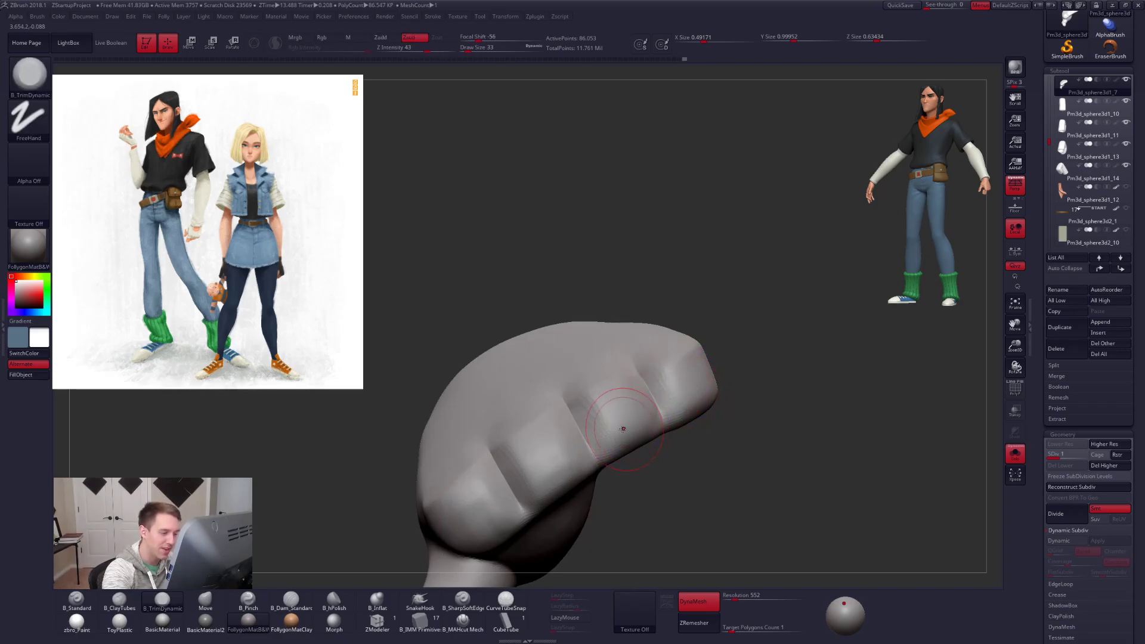
pyautogui.hotkey('ctrl', 'd')
pyautogui.hotkey('ctrl', 'd')
pyautogui.moveTo(620, 427); pyautogui.dragTo(610, 425, button='right')
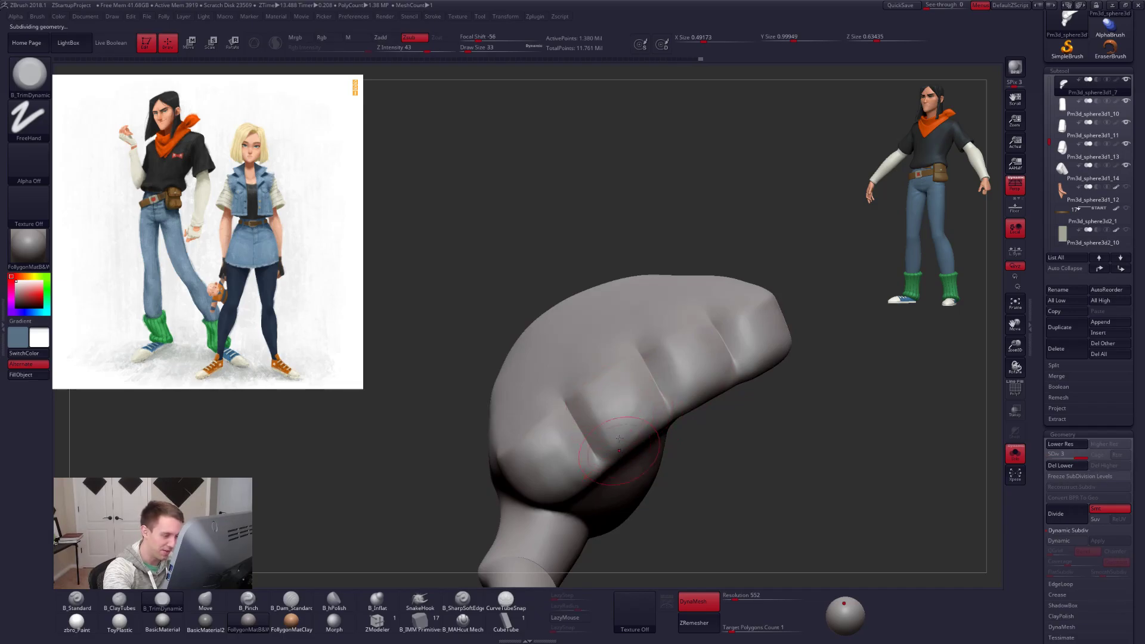
pyautogui.hotkey('shift', 'd')
pyautogui.moveTo(618, 444); pyautogui.dragTo(700, 451, button='right')
pyautogui.press('d')
pyautogui.moveTo(796, 516); pyautogui.dragTo(836, 532, button='right')
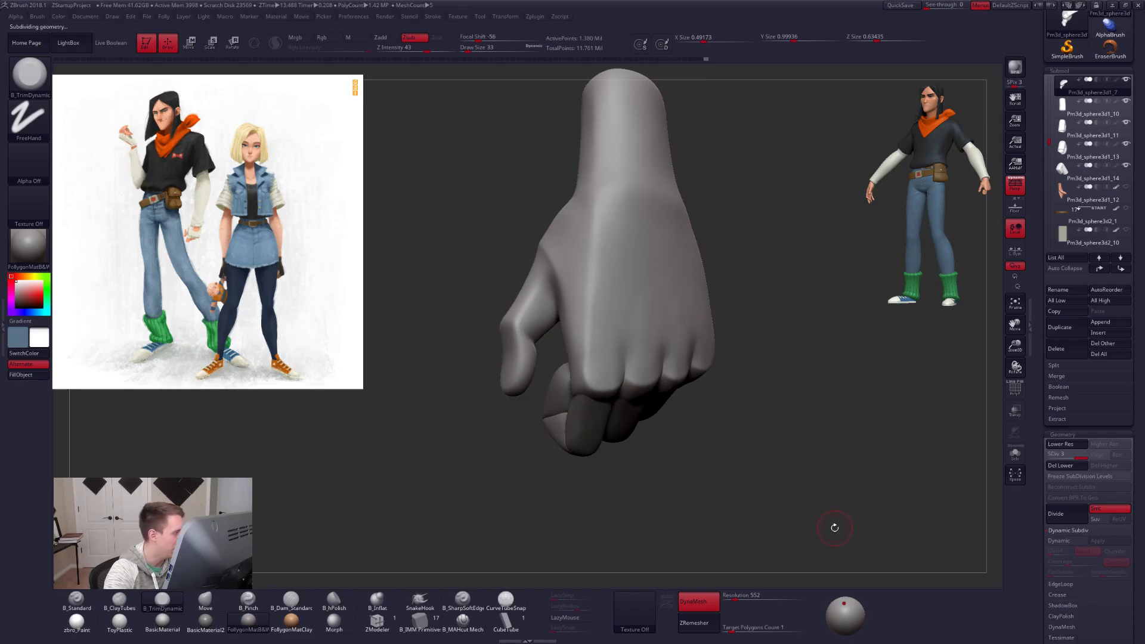
pyautogui.moveTo(833, 530); pyautogui.dragTo(839, 521)
# Try to remesh the palm with DynaMesh at a resolution of 1016, check its wireframe, and undo the remesh.
pyautogui.hotkey('shift', 'f')
pyautogui.hotkey('shift', 'f')
pyautogui.moveTo(731, 600); pyautogui.dragTo(743, 599)
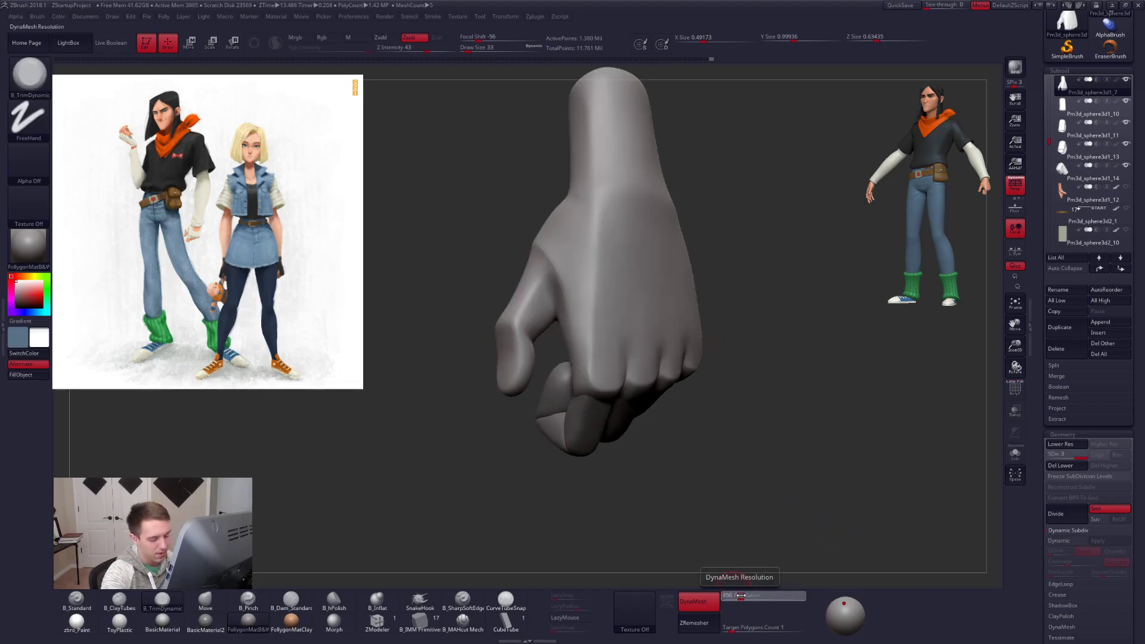
pyautogui.keyDown('ctrl'); pyautogui.moveTo(763, 552); pyautogui.dragTo(849, 497); pyautogui.keyUp('ctrl')
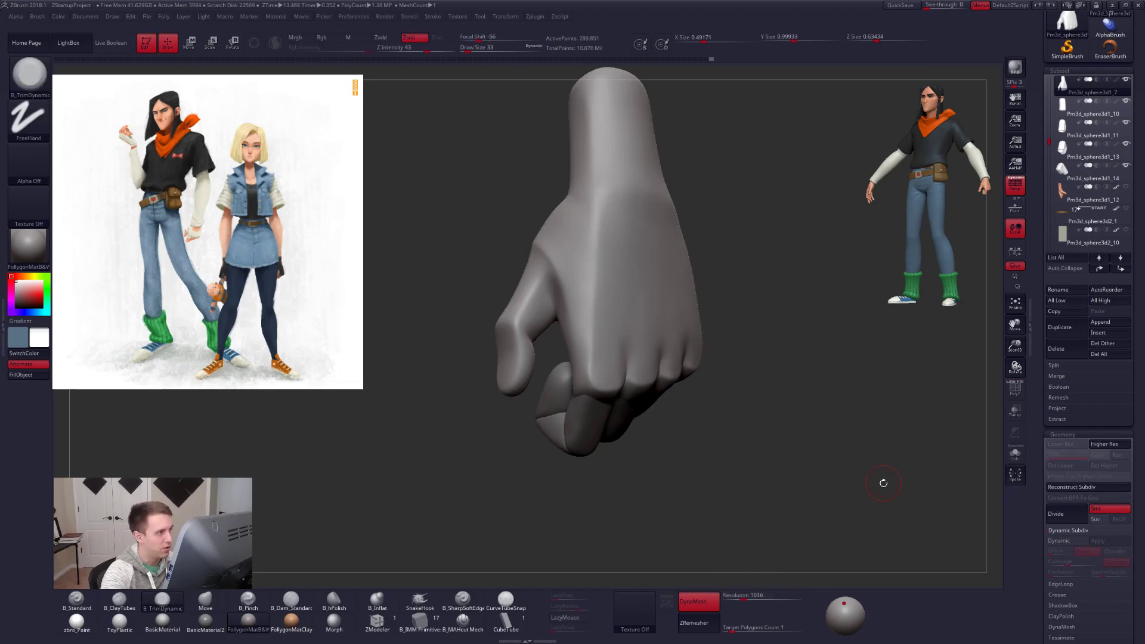
pyautogui.hotkey('shift', 'f')
pyautogui.hotkey('shift', 'f')
pyautogui.hotkey('ctrl', 'z')
# Remesh the palm with DynaMesh at a resolution of 1440 and inspect the resulting wireframe.
pyautogui.moveTo(742, 597); pyautogui.dragTo(753, 597)
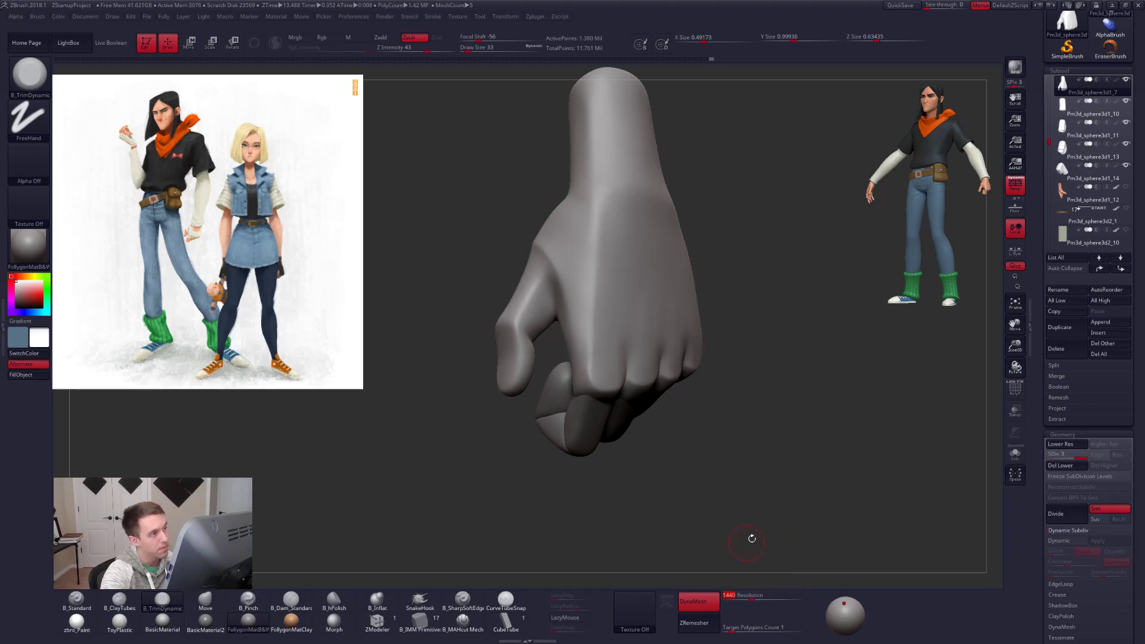
pyautogui.hotkey('shift', 'f')
pyautogui.hotkey('shift', 'f')
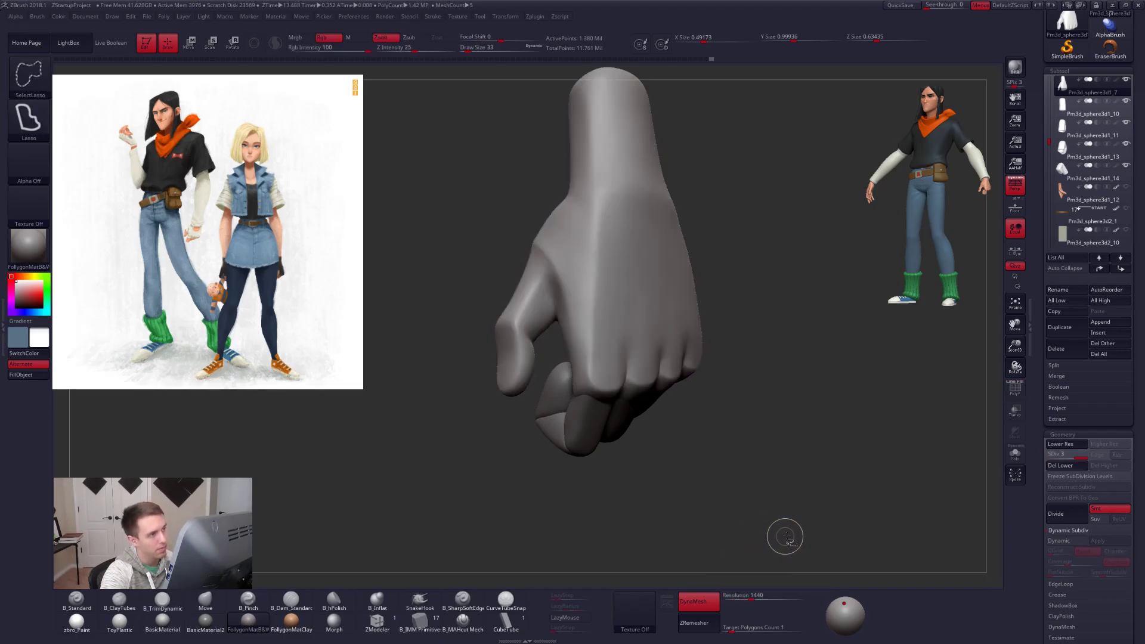
pyautogui.hotkey('shift', 'f')
pyautogui.hotkey('shift', 'f')
pyautogui.keyDown('shift'); pyautogui.moveTo(651, 308); pyautogui.dragTo(647, 304); pyautogui.keyUp('shift')
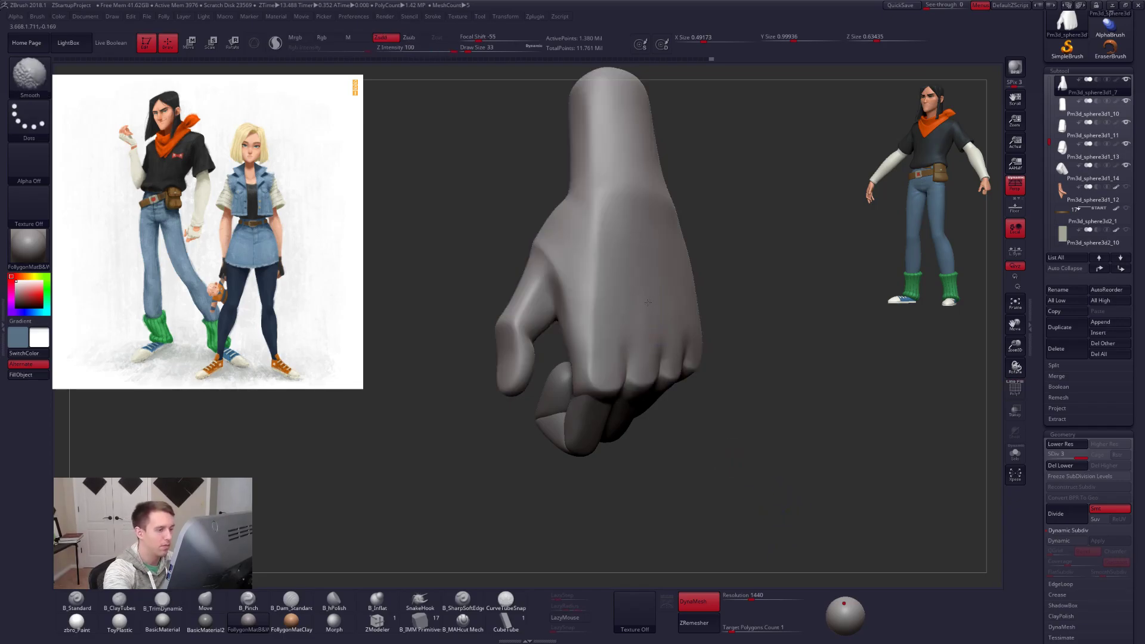
pyautogui.keyDown('ctrl'); pyautogui.moveTo(740, 442); pyautogui.dragTo(839, 373); pyautogui.keyUp('ctrl')
pyautogui.hotkey('shift', 'f')
pyautogui.hotkey('shift', 'f')
# Reshape the knuckle row's edge using the Move brush at a draw size of 67, toggling AccuCurve for the strokes.
pyautogui.moveTo(784, 514); pyautogui.dragTo(663, 411)
pyautogui.press('s')
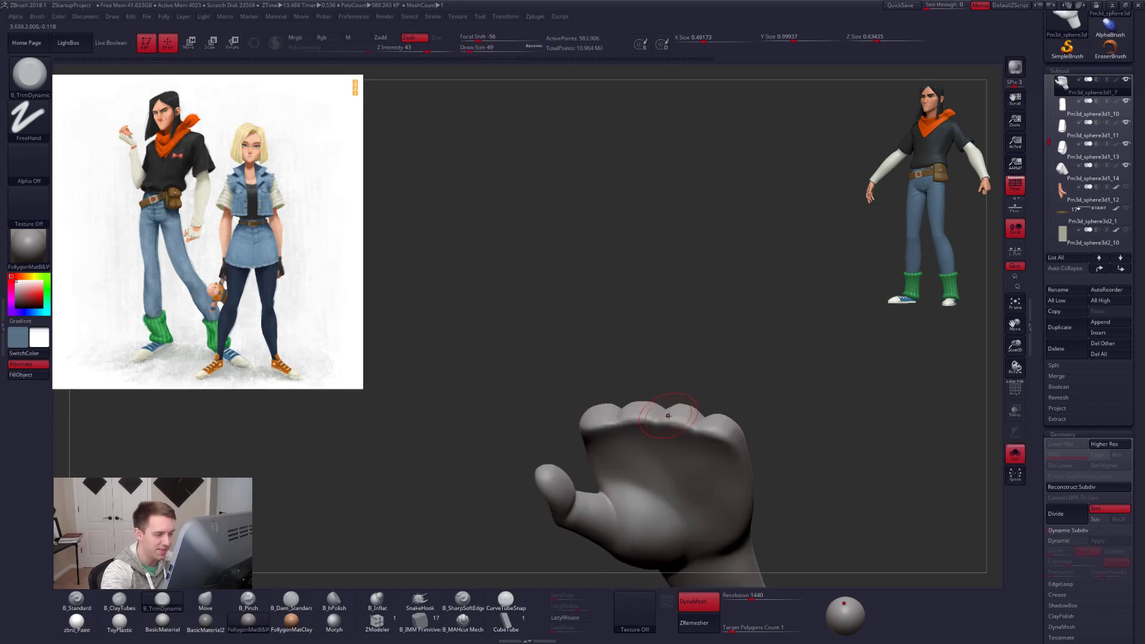
pyautogui.moveTo(669, 414); pyautogui.dragTo(676, 426, button='right')
pyautogui.press('4')
pyautogui.press('s')
pyautogui.press('f')
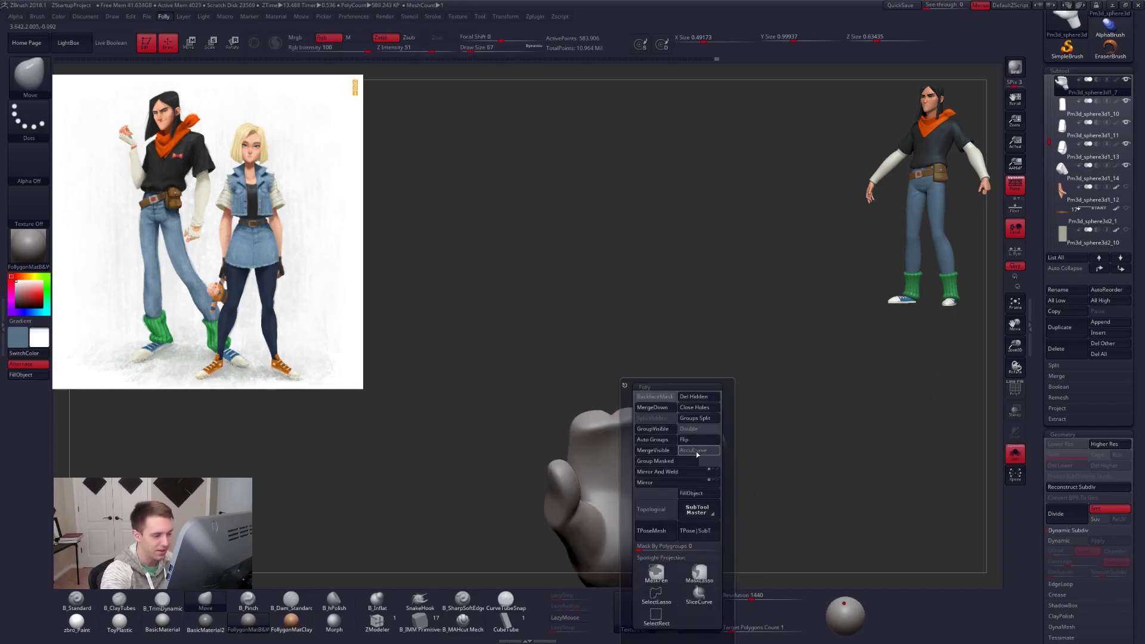
pyautogui.click(696, 452)
pyautogui.moveTo(749, 335); pyautogui.dragTo(744, 314)
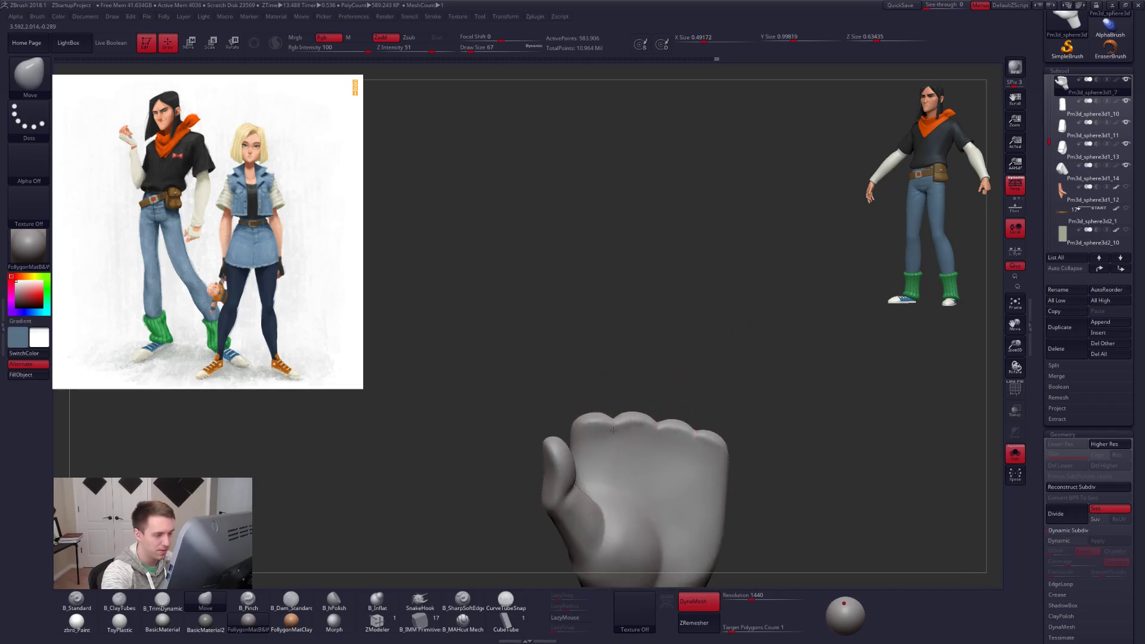
pyautogui.moveTo(691, 442); pyautogui.dragTo(684, 557, button='right')
pyautogui.moveTo(683, 446); pyautogui.dragTo(679, 411, button='right')
pyautogui.press('f')
pyautogui.click(703, 454)
# Flatten the front faces of the knuckles with B_TrimDynamic at a draw size of 38.
pyautogui.press('3')
pyautogui.press('space')
pyautogui.moveTo(708, 471); pyautogui.dragTo(695, 471)
pyautogui.keyDown('alt'); pyautogui.moveTo(666, 421); pyautogui.dragTo(682, 448, button='right'); pyautogui.keyUp('alt')
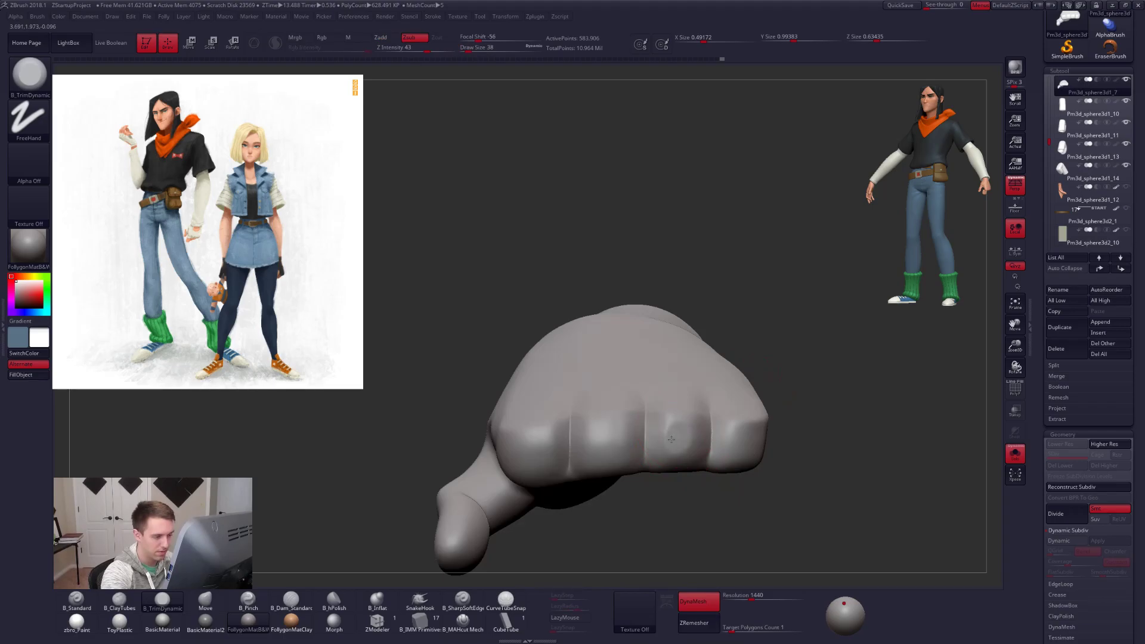
pyautogui.moveTo(678, 449); pyautogui.dragTo(742, 371, button='right')
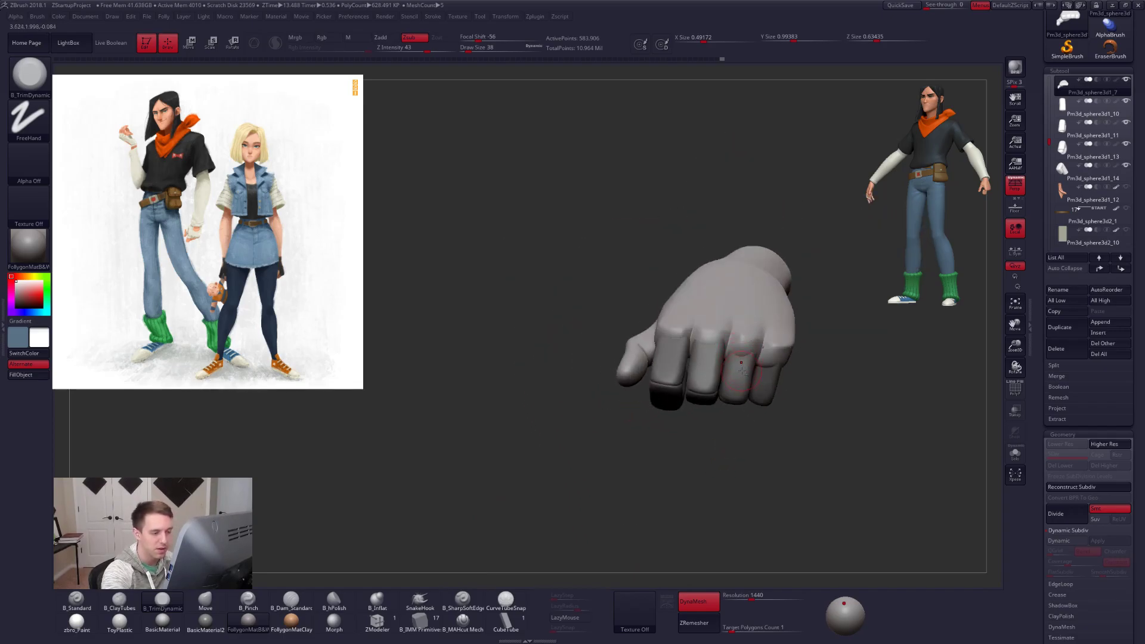
# Select the ring finger and adjust its fit against the knuckles with the Move brush.
pyautogui.keyDown('alt'); pyautogui.click(741, 373); pyautogui.keyUp('alt')
pyautogui.press('space')
pyautogui.moveTo(749, 369); pyautogui.dragTo(750, 353)
pyautogui.press('b')
pyautogui.press('m')
pyautogui.press('v')
pyautogui.moveTo(750, 353); pyautogui.dragTo(686, 360, button='right')
pyautogui.moveTo(770, 362); pyautogui.dragTo(719, 346, button='right')
# Select and isolate the Pm3d_sphere3d1_10 finger, then divide its geometry up to subdivision level 4.
pyautogui.keyDown('alt'); pyautogui.click(731, 333); pyautogui.keyUp('alt')
pyautogui.hotkey('alt', 's')
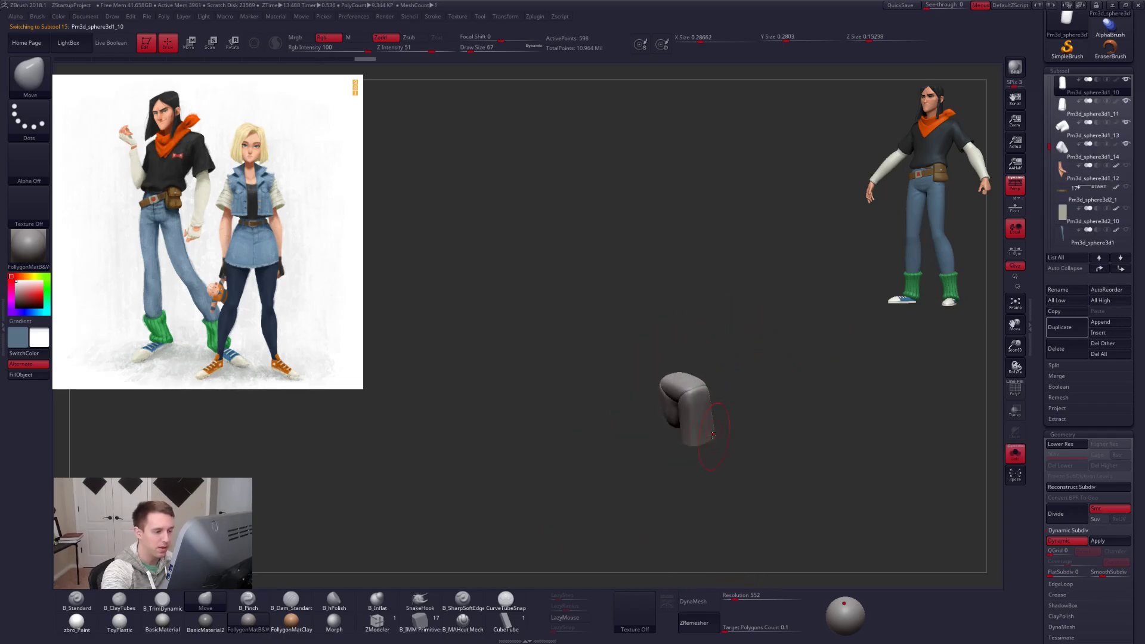
pyautogui.hotkey('shift', 'd')
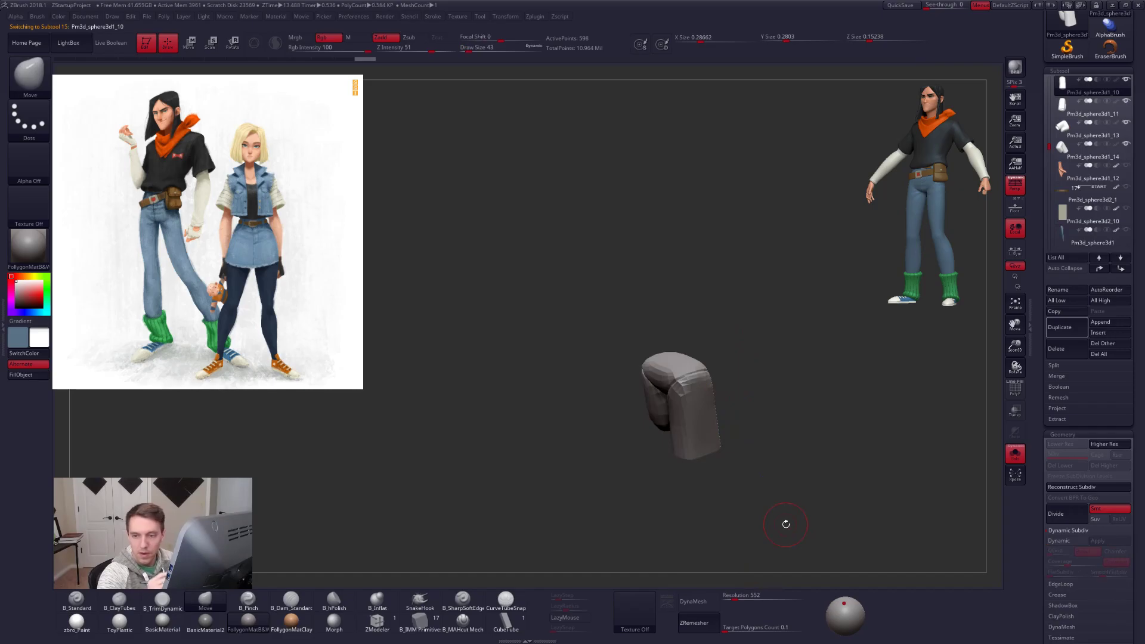
pyautogui.hotkey('ctrl', 'd')
pyautogui.moveTo(786, 525)
pyautogui.mouseDown()
pyautogui.moveTo(810, 493)
pyautogui.moveTo(852, 498)
pyautogui.moveTo(817, 500)
pyautogui.mouseUp()
pyautogui.click(807, 498)
pyautogui.click(817, 500)
pyautogui.moveTo(748, 433); pyautogui.dragTo(765, 466)
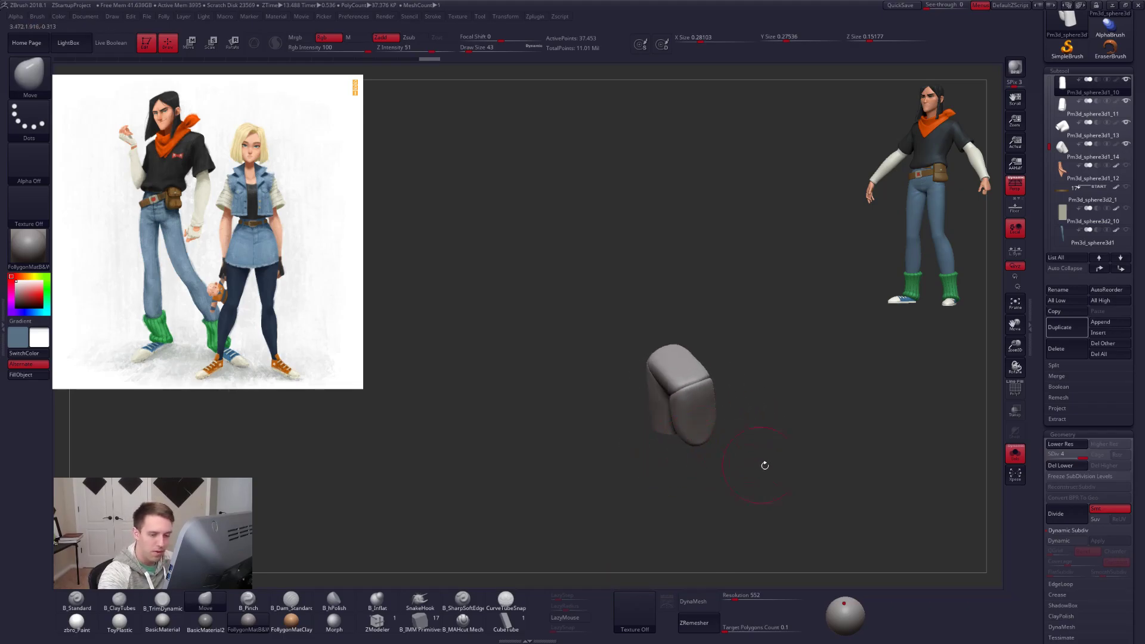
pyautogui.click(1059, 465)
pyautogui.click(697, 601)
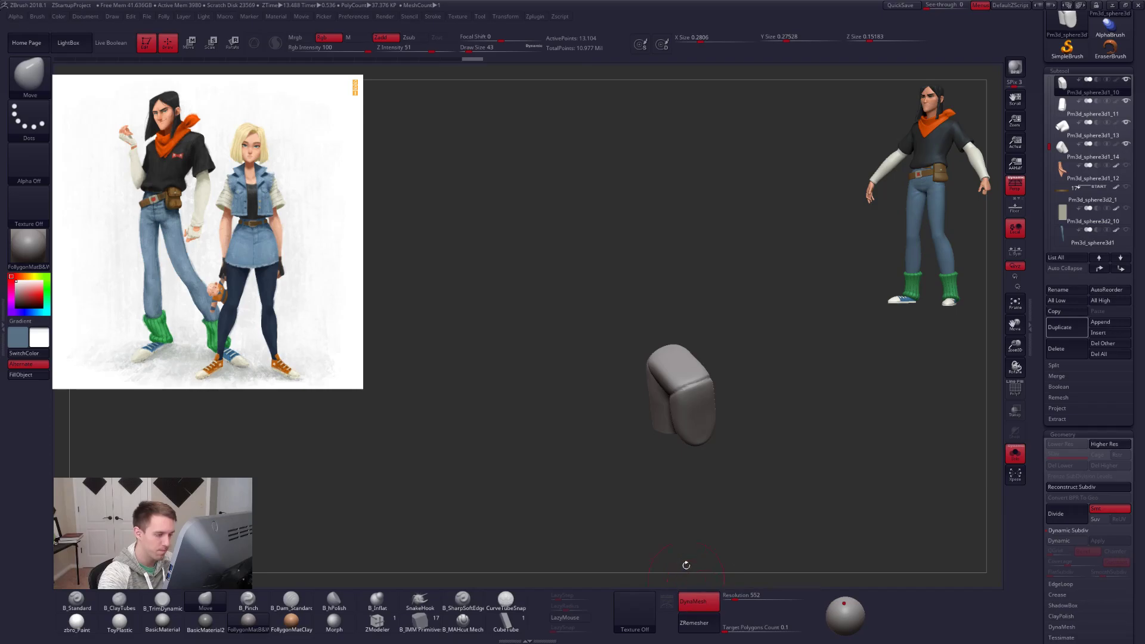
pyautogui.moveTo(686, 575); pyautogui.dragTo(718, 414)
pyautogui.hotkey('shift', 'f')
pyautogui.hotkey('shift', 'f')
pyautogui.moveTo(784, 514)
pyautogui.mouseDown()
pyautogui.moveTo(805, 488)
pyautogui.moveTo(802, 505)
pyautogui.moveTo(779, 514)
pyautogui.moveTo(789, 507)
pyautogui.mouseUp()
pyautogui.hotkey('ctrl', 'z')
pyautogui.hotkey('ctrl', 'z')
# Mask the finger by polygroup, shift the unmasked fingertip segment slightly away from the base segment, and clear the mask.
pyautogui.hotkey('shift', 'f')
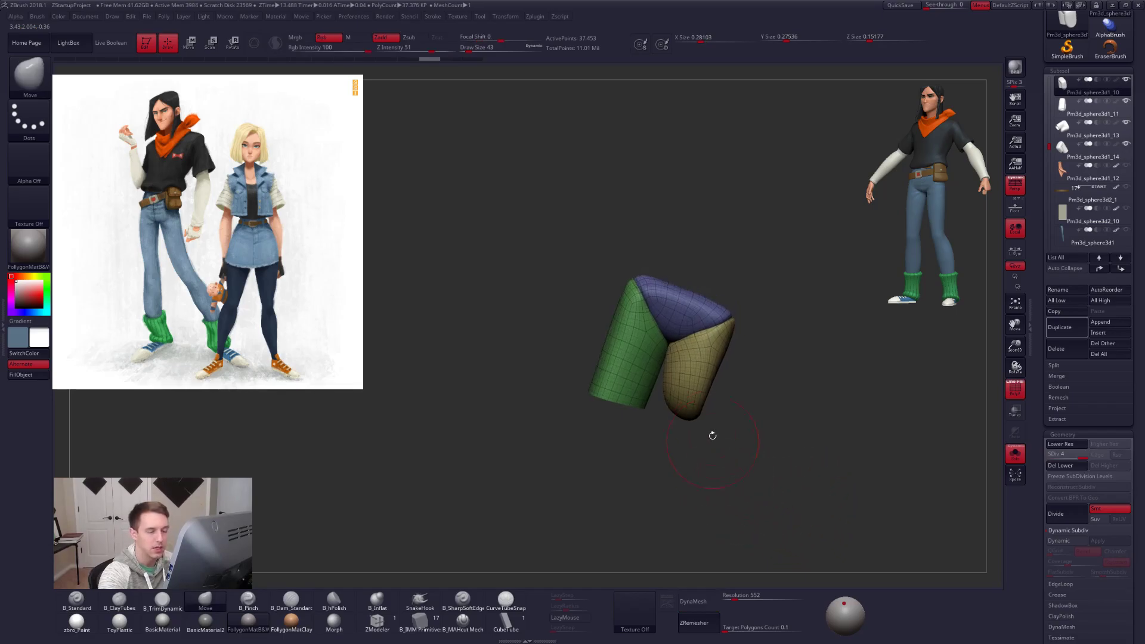
pyautogui.press('w')
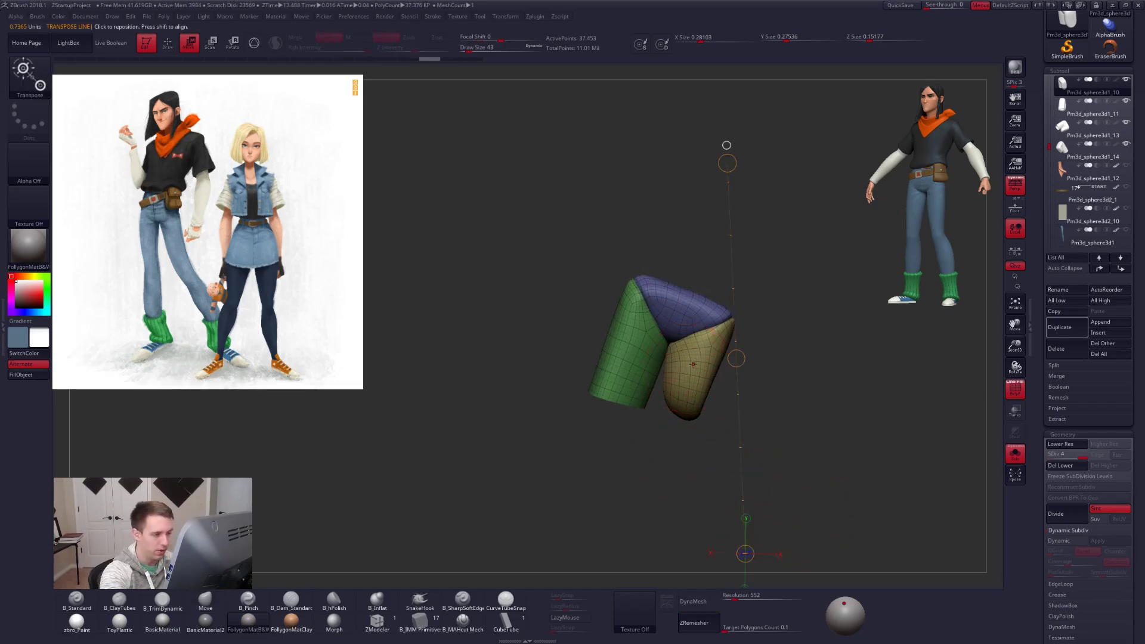
pyautogui.keyDown('ctrl'); pyautogui.click(692, 366); pyautogui.keyUp('ctrl')
pyautogui.press('r')
pyautogui.press('w')
pyautogui.moveTo(700, 331)
pyautogui.mouseDown()
pyautogui.moveTo(681, 482)
pyautogui.moveTo(714, 482)
pyautogui.mouseUp()
pyautogui.hotkey('shift', 'f')
pyautogui.press('q')
pyautogui.keyDown('ctrl'); pyautogui.moveTo(761, 437); pyautogui.dragTo(799, 412); pyautogui.keyUp('ctrl')
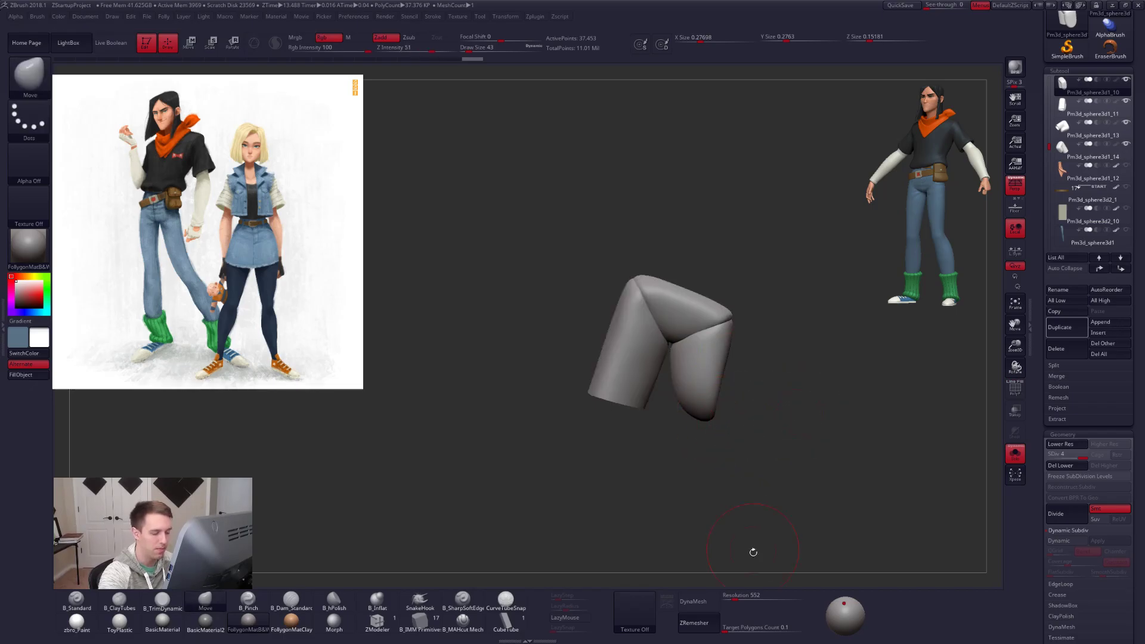
# DynaMesh the finger at a resolution of 1112 without freezing its subdivision levels, and inspect its polygroups.
pyautogui.write('1111')
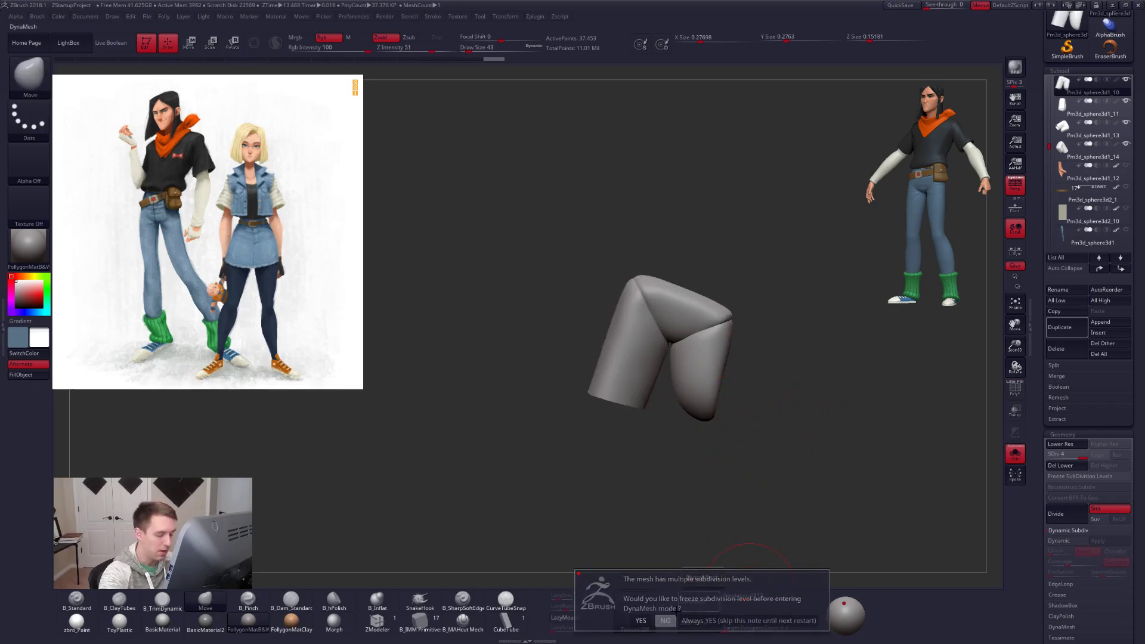
pyautogui.click(666, 621)
pyautogui.hotkey('shift', 'f')
pyautogui.hotkey('shift', 'f')
pyautogui.press('space')
pyautogui.moveTo(787, 352)
pyautogui.mouseDown()
pyautogui.moveTo(746, 353)
pyautogui.moveTo(713, 322)
pyautogui.moveTo(776, 315)
pyautogui.moveTo(743, 365)
pyautogui.mouseUp()
pyautogui.press('5')
pyautogui.hotkey('shift', 'f')
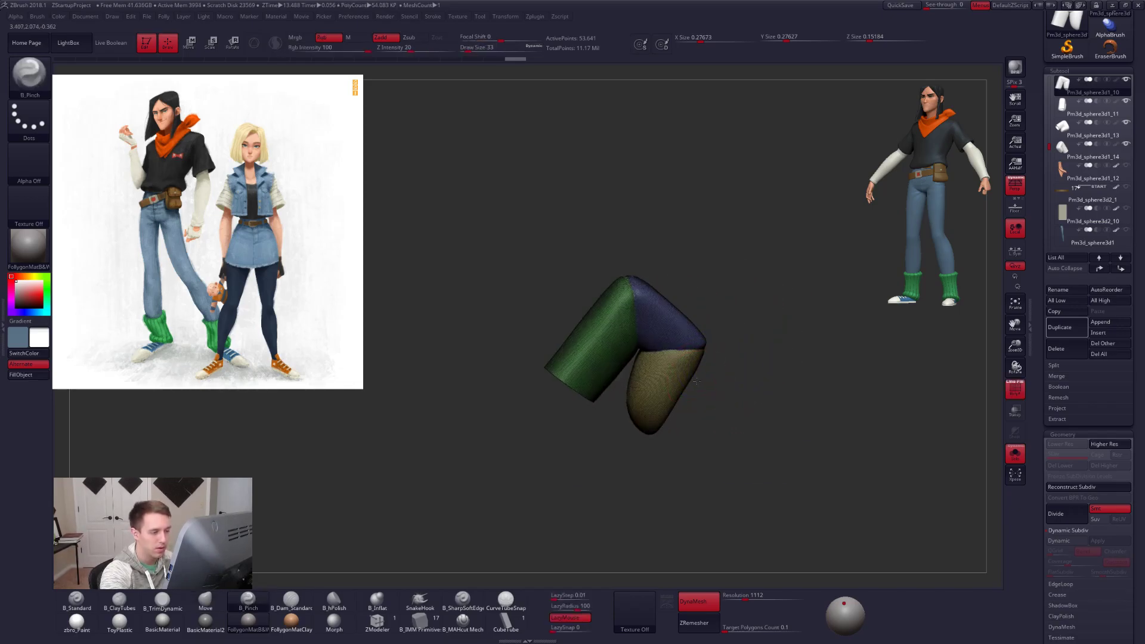
# Retopologize the finger with ZRemesher, keeping groups at a target polygon count of 0.1, and divide it to subdivision level 2.
pyautogui.moveTo(1038, 396); pyautogui.dragTo(1038, 124)
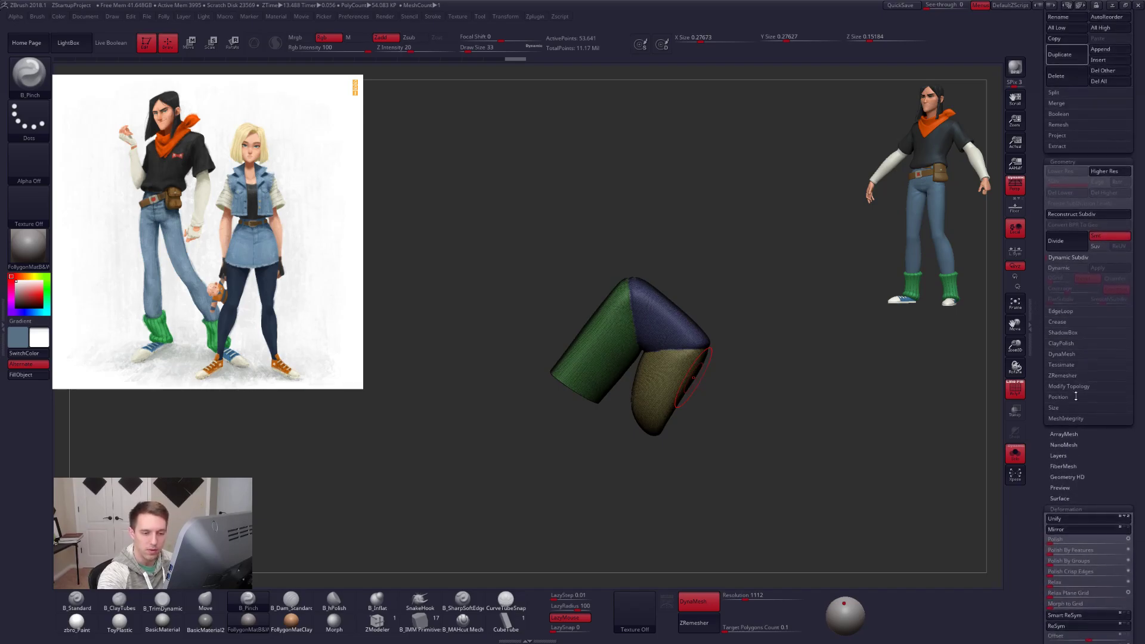
pyautogui.click(1068, 377)
pyautogui.click(1062, 351)
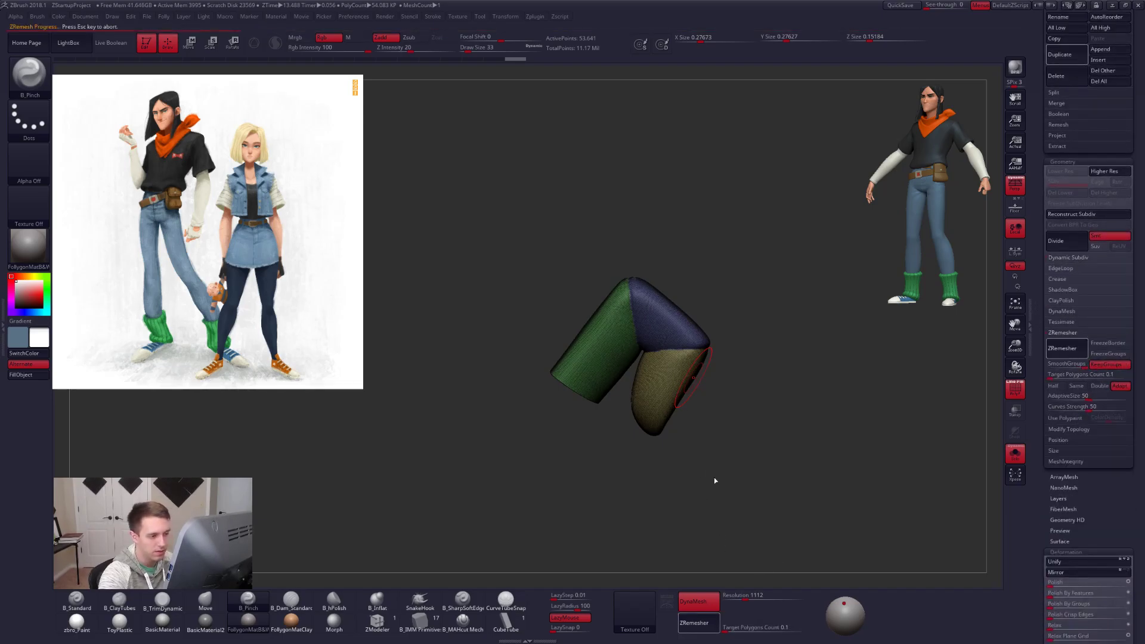
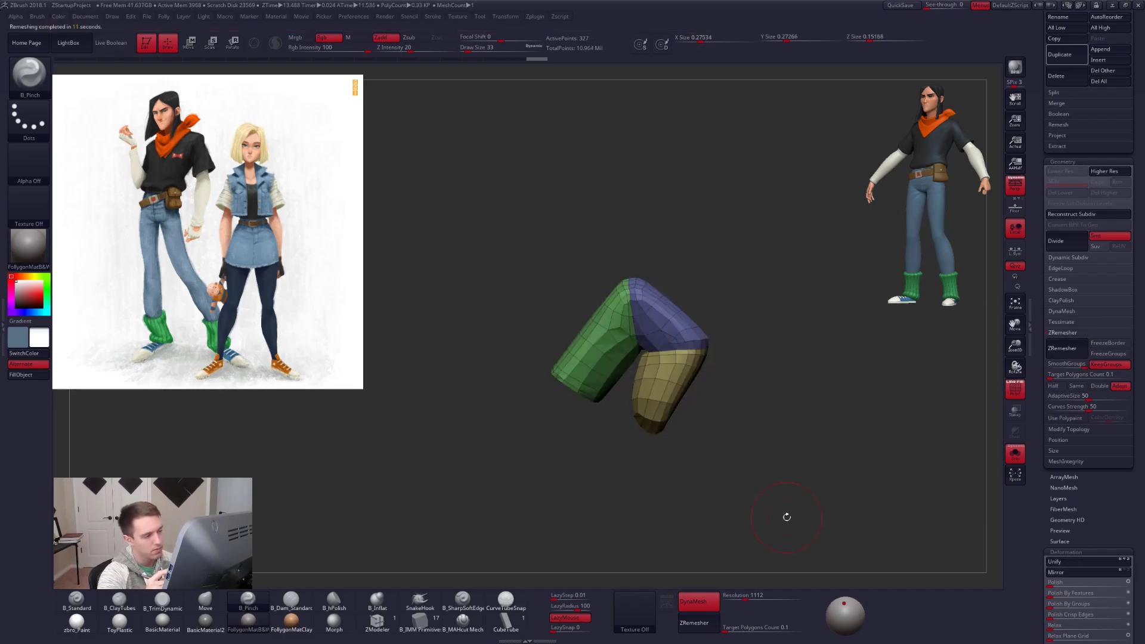
pyautogui.moveTo(716, 446); pyautogui.dragTo(678, 346)
pyautogui.hotkey('ctrl', 'd')
pyautogui.hotkey('shift', 'f')
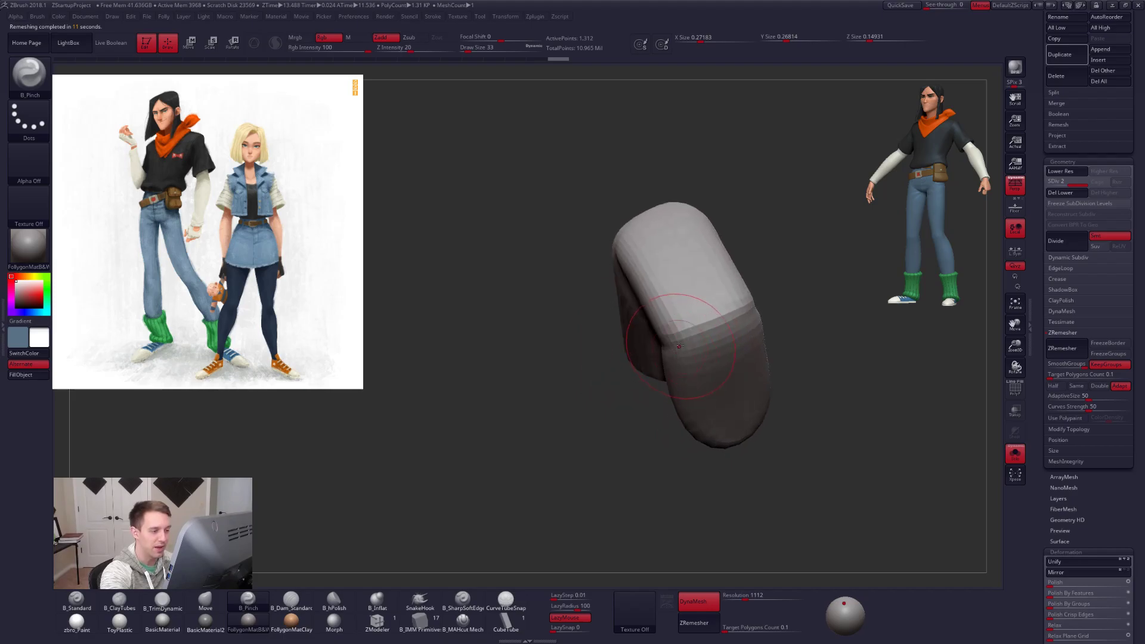
# Pinch the finger's outer joint edge, adjust its shape with the Move brush, and raise the mesh to subdivision level 3.
pyautogui.moveTo(787, 305); pyautogui.dragTo(750, 328)
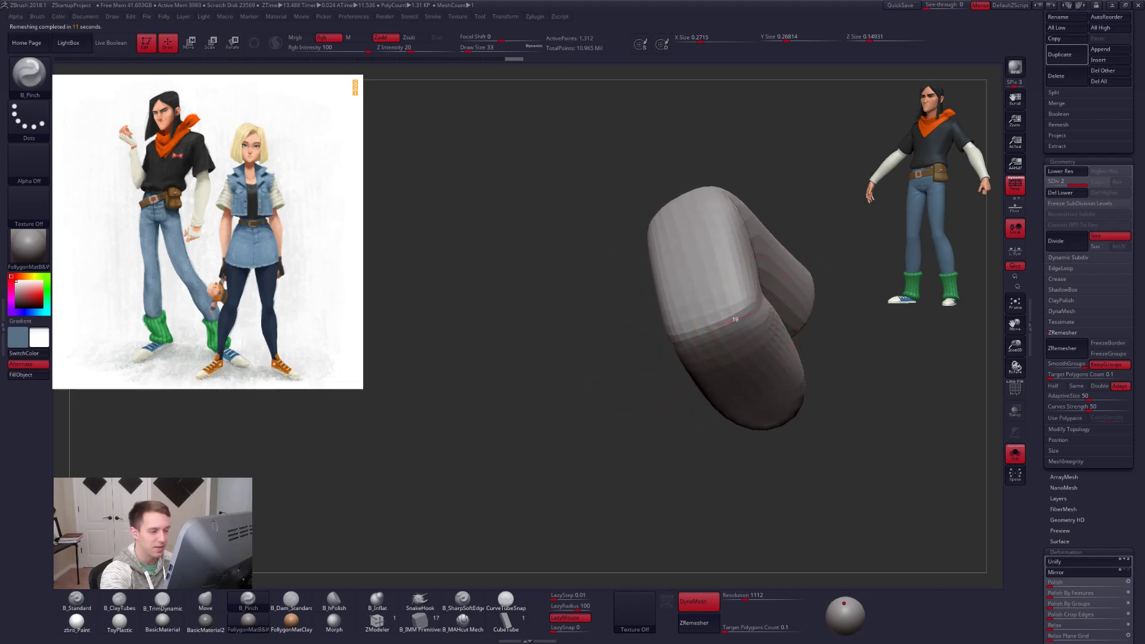
pyautogui.moveTo(673, 353)
pyautogui.mouseDown()
pyautogui.moveTo(624, 358)
pyautogui.moveTo(685, 360)
pyautogui.moveTo(694, 338)
pyautogui.mouseUp()
pyautogui.press('b')
pyautogui.press('m')
pyautogui.press('v')
pyautogui.moveTo(750, 335)
pyautogui.mouseDown(button='right')
pyautogui.moveTo(760, 362)
pyautogui.moveTo(730, 352)
pyautogui.moveTo(703, 382)
pyautogui.mouseUp(button='right')
pyautogui.press('d')
# Sharpen the finger's joint ridges and side creases with the B_Pinch brush, checking the polygroup borders and the whole hand.
pyautogui.press('b')
pyautogui.press('p')
pyautogui.press('i')
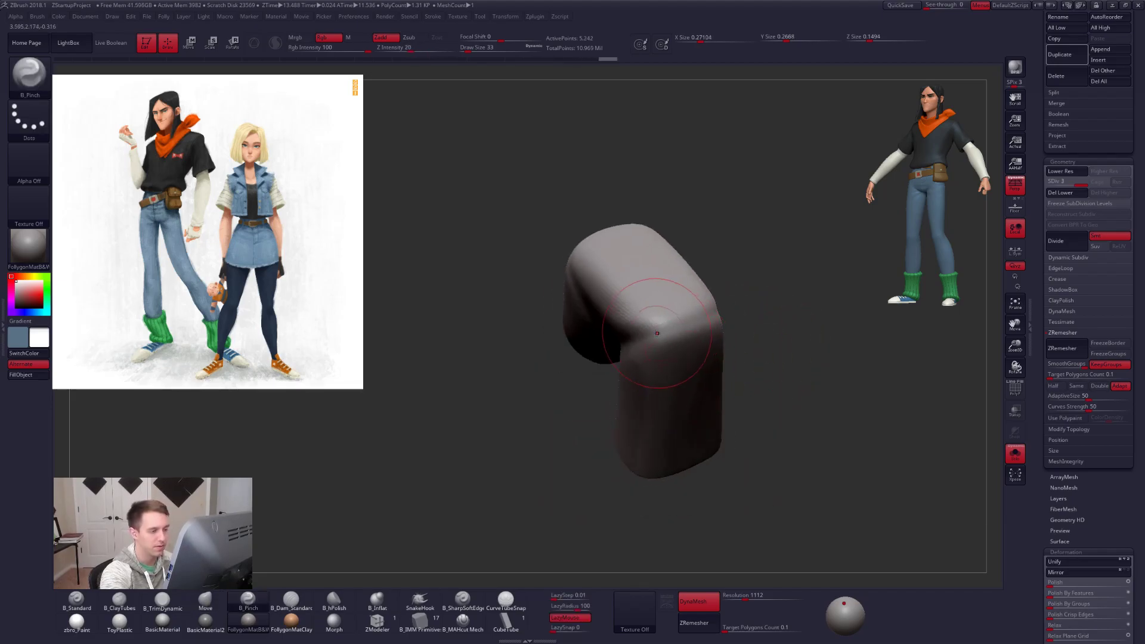
pyautogui.moveTo(671, 322); pyautogui.dragTo(649, 336, button='right')
pyautogui.moveTo(767, 303); pyautogui.dragTo(654, 401, button='right')
pyautogui.hotkey('shift', 'f')
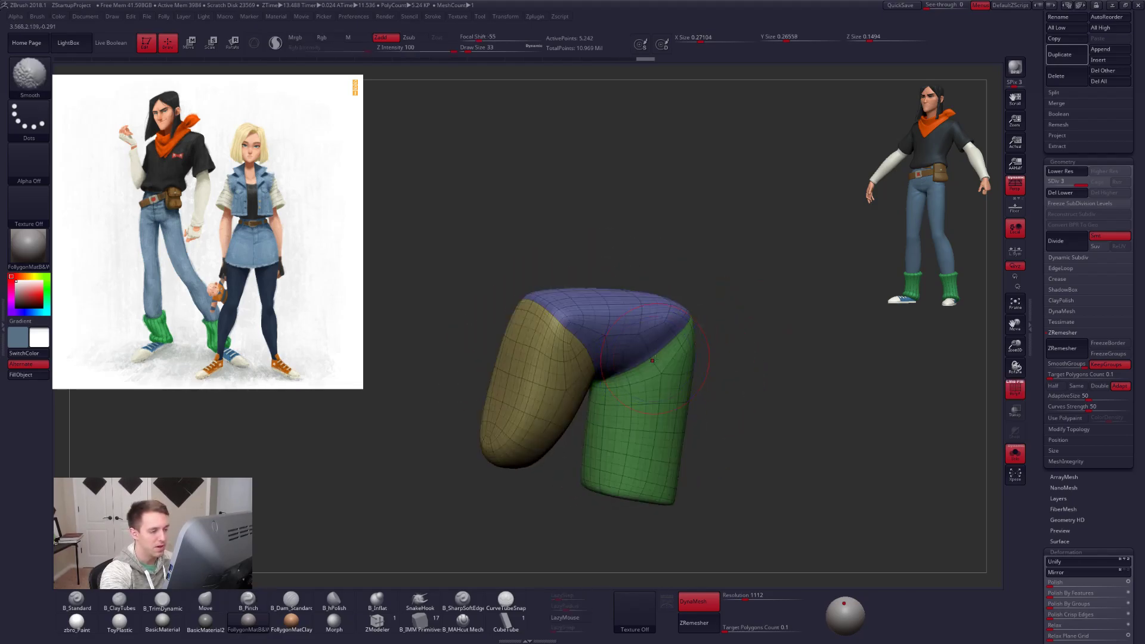
pyautogui.hotkey('shift', 'f')
pyautogui.moveTo(650, 337); pyautogui.dragTo(662, 357, button='right')
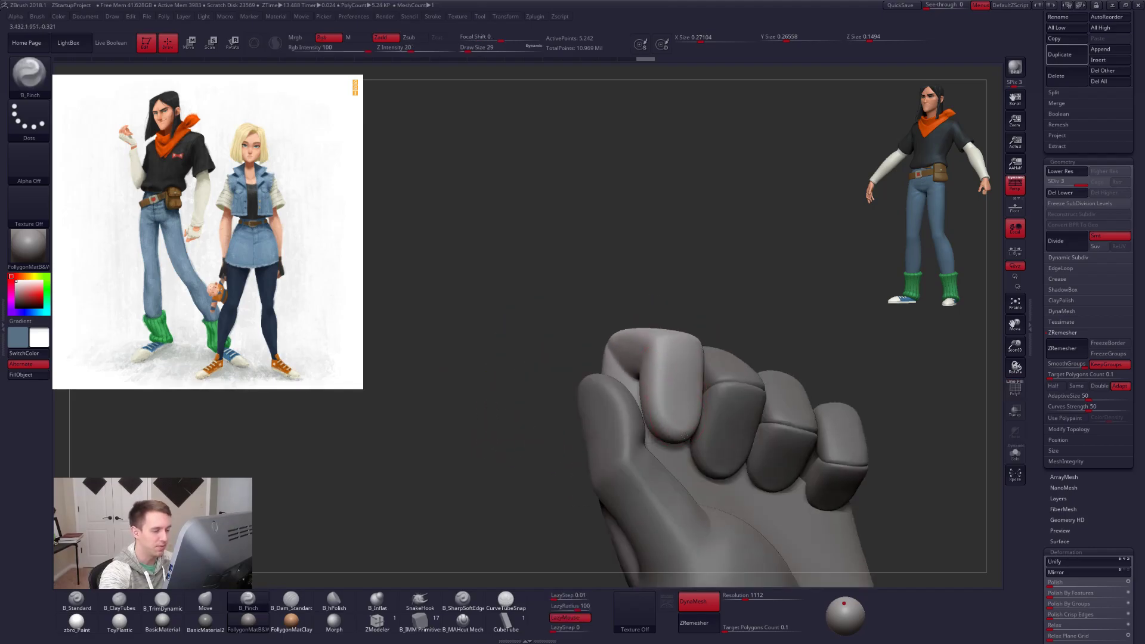
pyautogui.moveTo(686, 417)
pyautogui.mouseDown(button='right')
pyautogui.moveTo(710, 431)
pyautogui.moveTo(632, 425)
pyautogui.mouseUp(button='right')
# Reshape the index finger's bent joint with the Move brush at a draw size of 49.
pyautogui.press('space')
pyautogui.moveTo(647, 384); pyautogui.dragTo(652, 384)
pyautogui.press('b')
pyautogui.press('m')
pyautogui.press('v')
pyautogui.moveTo(618, 330); pyautogui.dragTo(688, 360, button='right')
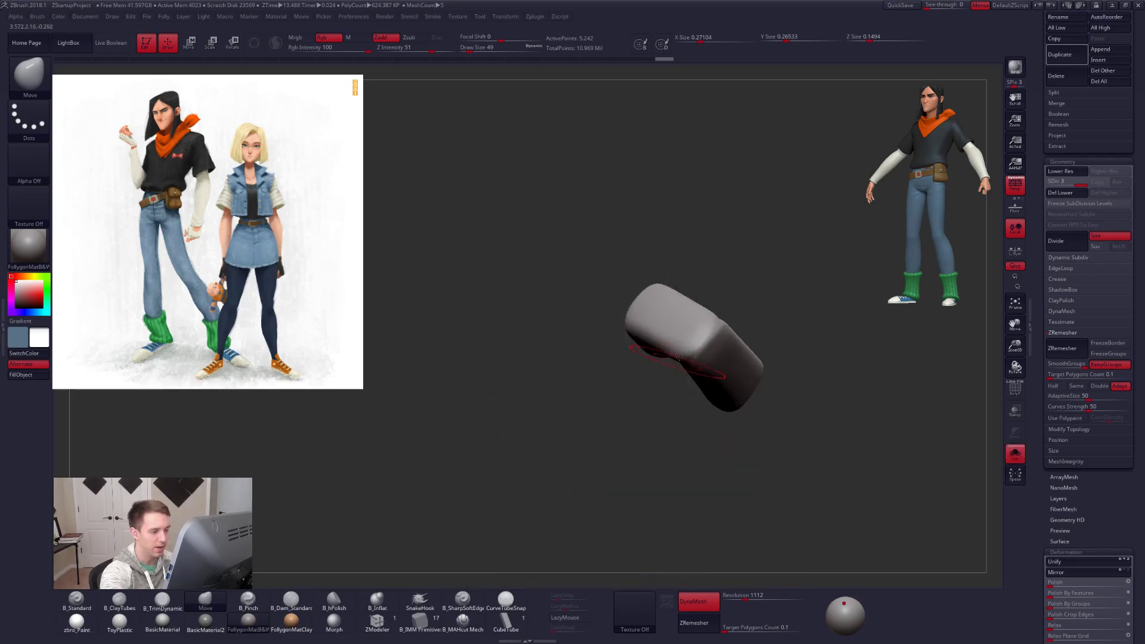
pyautogui.moveTo(692, 349); pyautogui.dragTo(707, 340, button='right')
# Tighten the index finger's outer joint edge with the B_Pinch brush.
pyautogui.press('space')
pyautogui.moveTo(725, 332)
pyautogui.mouseDown()
pyautogui.moveTo(716, 326)
pyautogui.moveTo(699, 352)
pyautogui.mouseUp()
pyautogui.press('b')
pyautogui.press('p')
pyautogui.press('i')
pyautogui.moveTo(699, 351); pyautogui.dragTo(668, 377, button='right')
# Flatten the index finger's outer faces at subdivision level 4 with B_TrimDynamic at a draw size of 38.
pyautogui.press('space')
pyautogui.moveTo(668, 378); pyautogui.dragTo(672, 377)
pyautogui.press('b')
pyautogui.press('t')
pyautogui.press('d')
pyautogui.moveTo(671, 378)
pyautogui.mouseDown(button='right')
pyautogui.moveTo(715, 363)
pyautogui.moveTo(674, 374)
pyautogui.moveTo(683, 325)
pyautogui.mouseUp(button='right')
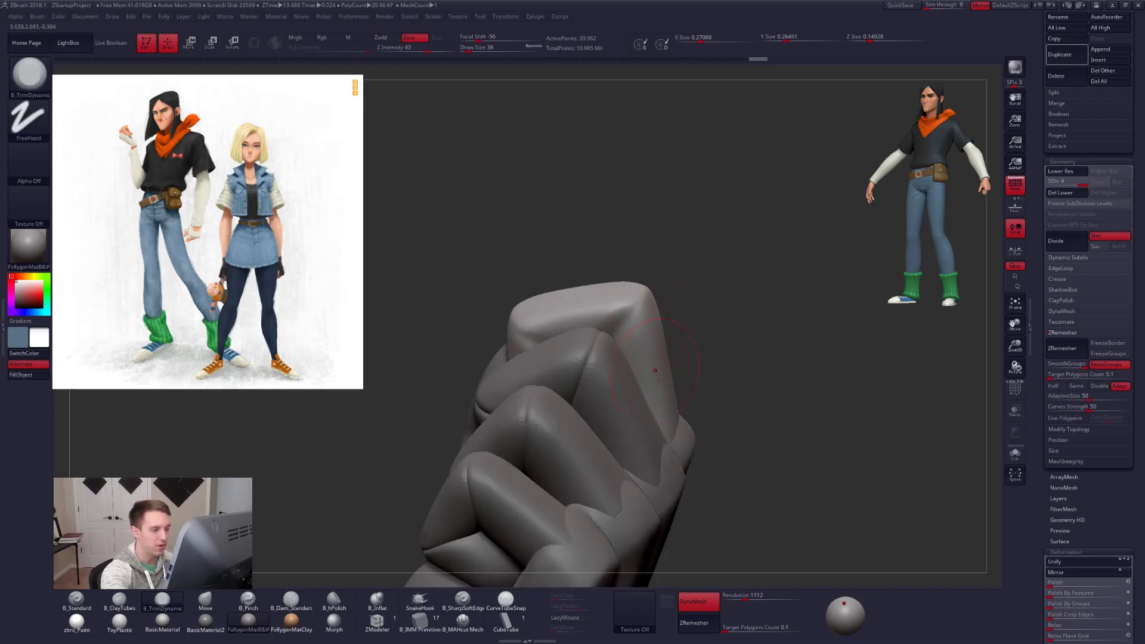
pyautogui.moveTo(680, 387); pyautogui.dragTo(677, 410, button='right')
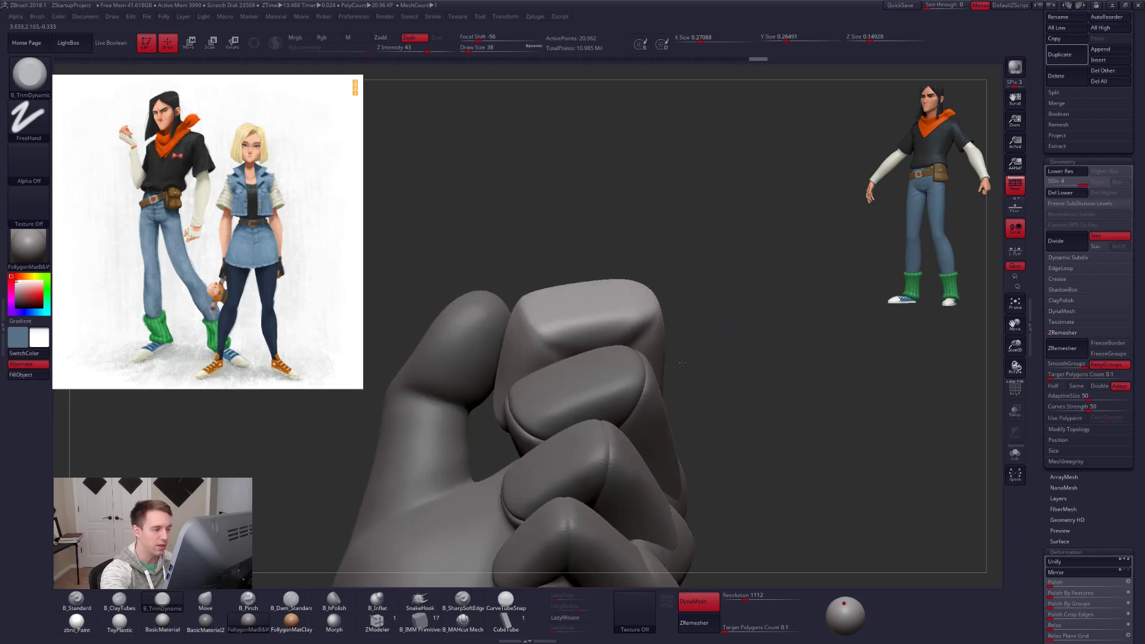
pyautogui.moveTo(679, 415); pyautogui.dragTo(642, 376, button='right')
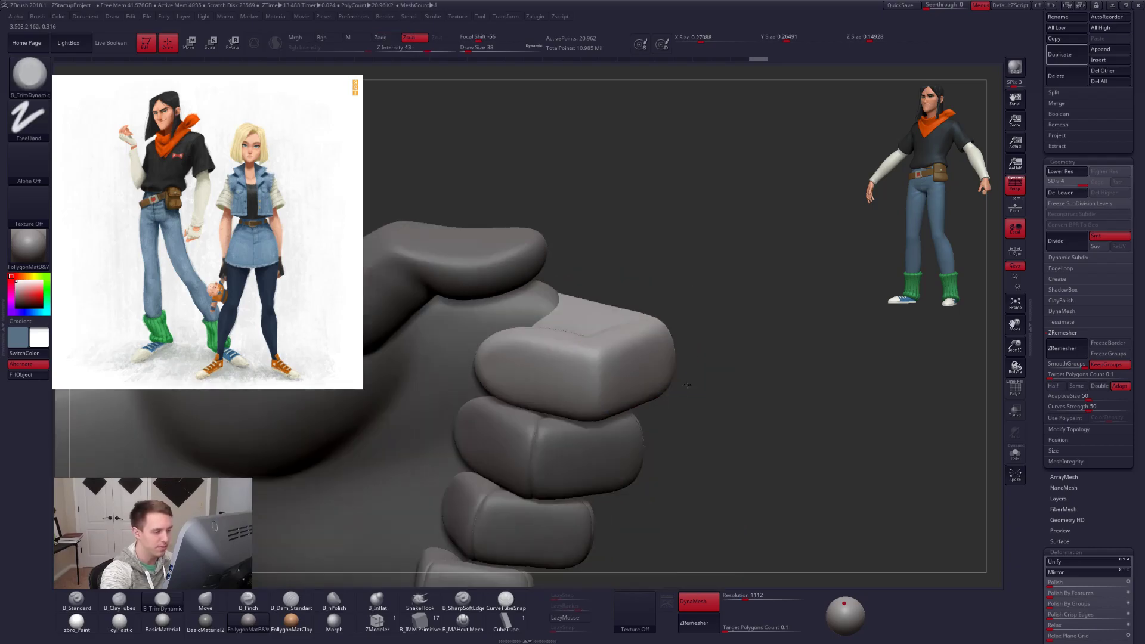
# Isolate the index finger, raise it to subdivision level 5, and work the bend crease with B_SharpSoftEdge at a draw size of 33.
pyautogui.moveTo(575, 381); pyautogui.dragTo(562, 374, button='right')
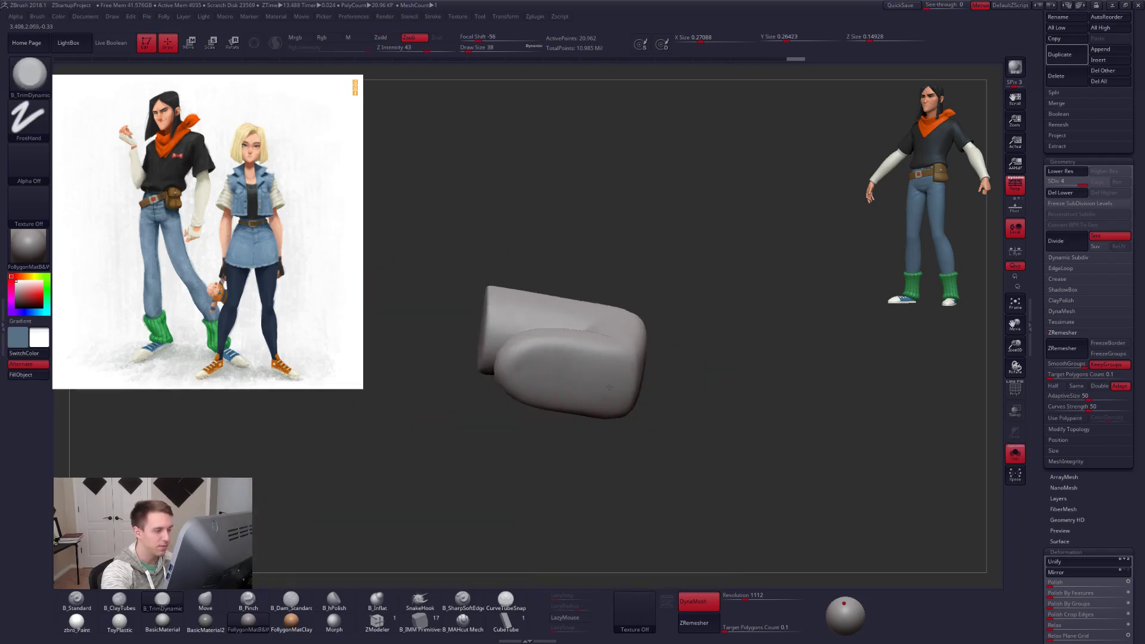
pyautogui.moveTo(596, 358)
pyautogui.mouseDown(button='right')
pyautogui.moveTo(665, 400)
pyautogui.moveTo(547, 474)
pyautogui.mouseUp(button='right')
pyautogui.press('space')
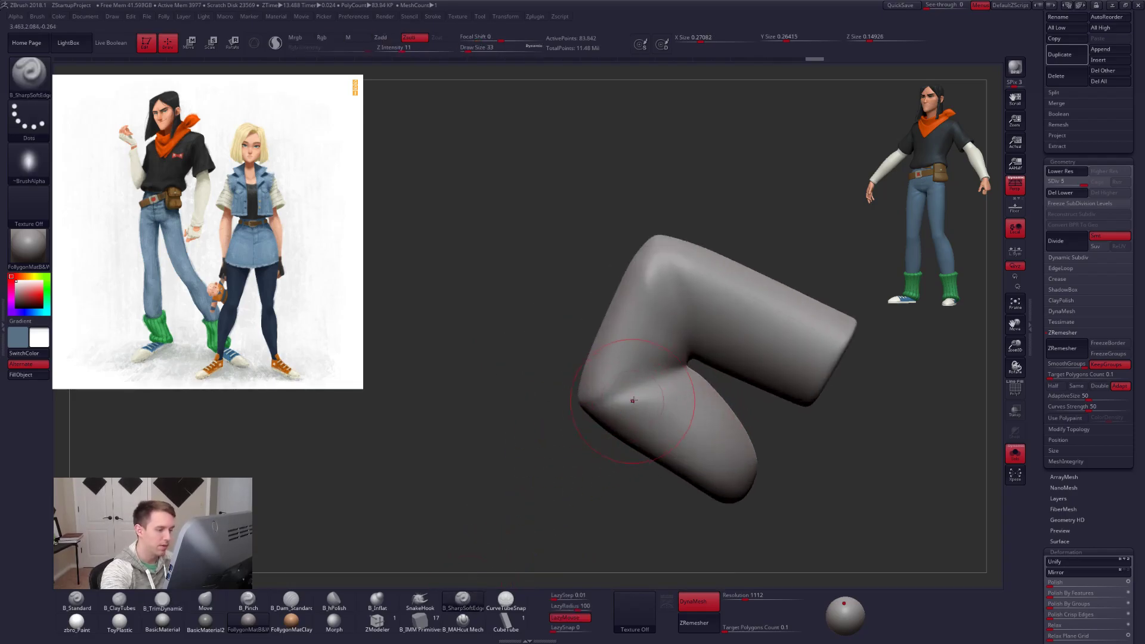
pyautogui.press('space')
pyautogui.press('space')
# Build up the middle segment's side around the bend creases with B_ClayTubes at a draw size of 25.
pyautogui.moveTo(617, 391); pyautogui.dragTo(621, 393)
pyautogui.press('b')
pyautogui.press('c')
pyautogui.press('t')
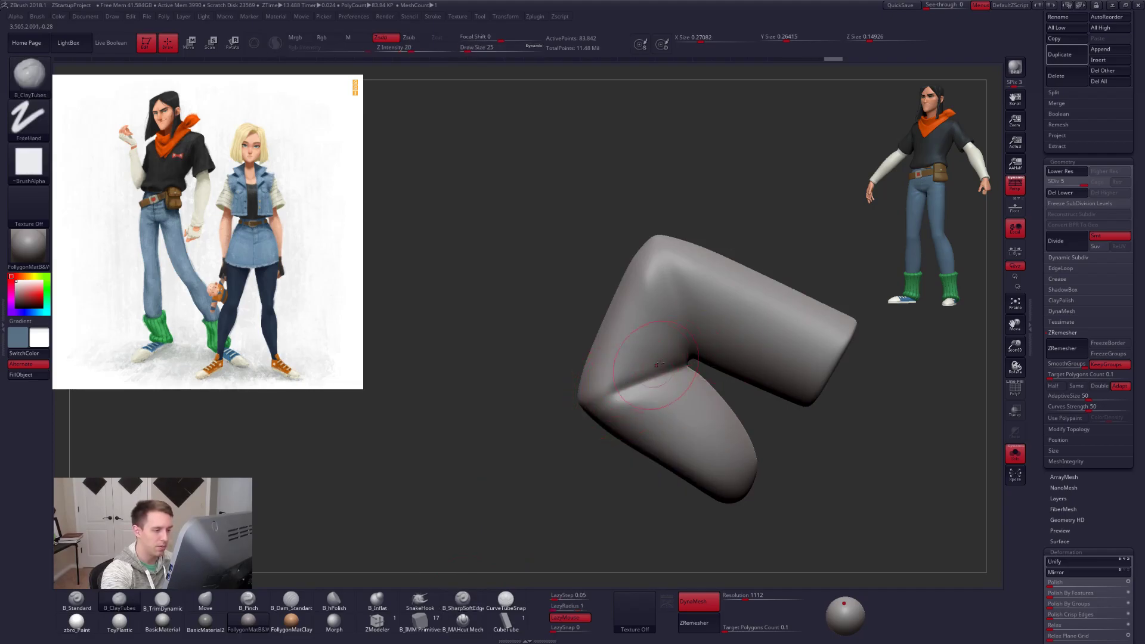
pyautogui.moveTo(647, 336); pyautogui.dragTo(676, 353, button='right')
pyautogui.moveTo(677, 353); pyautogui.dragTo(697, 301)
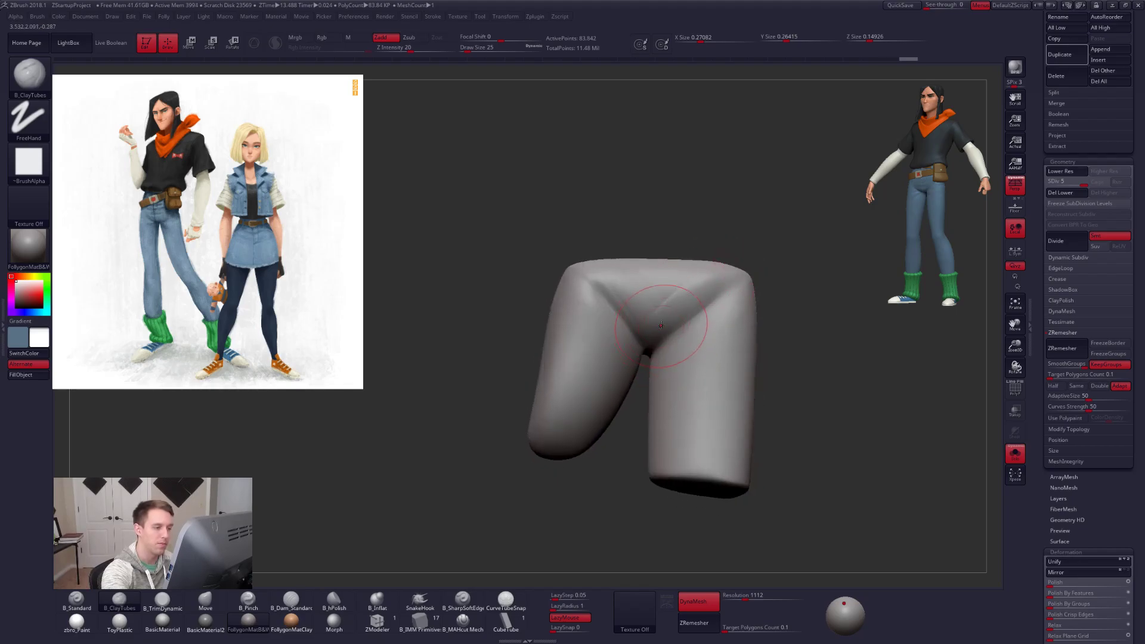
# Carve both bend creases on the finger's side with B_SharpSoftEdge at a draw size of 14, turning perspective off.
pyautogui.click(471, 607)
pyautogui.press('space')
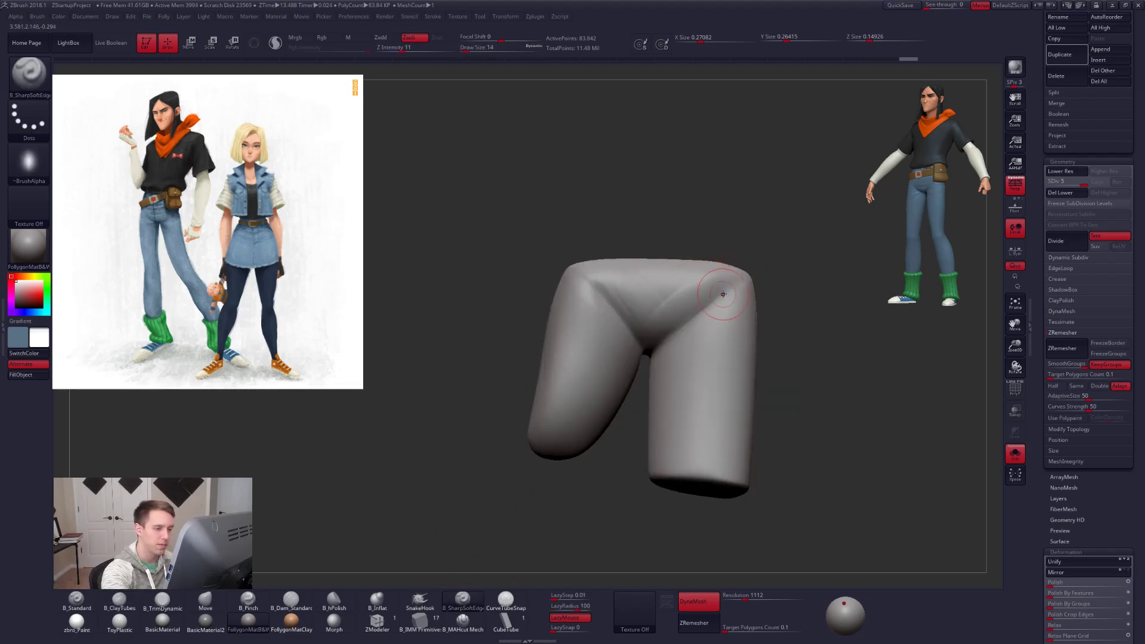
pyautogui.moveTo(636, 361); pyautogui.dragTo(676, 372, button='right')
pyautogui.moveTo(638, 380); pyautogui.dragTo(705, 331)
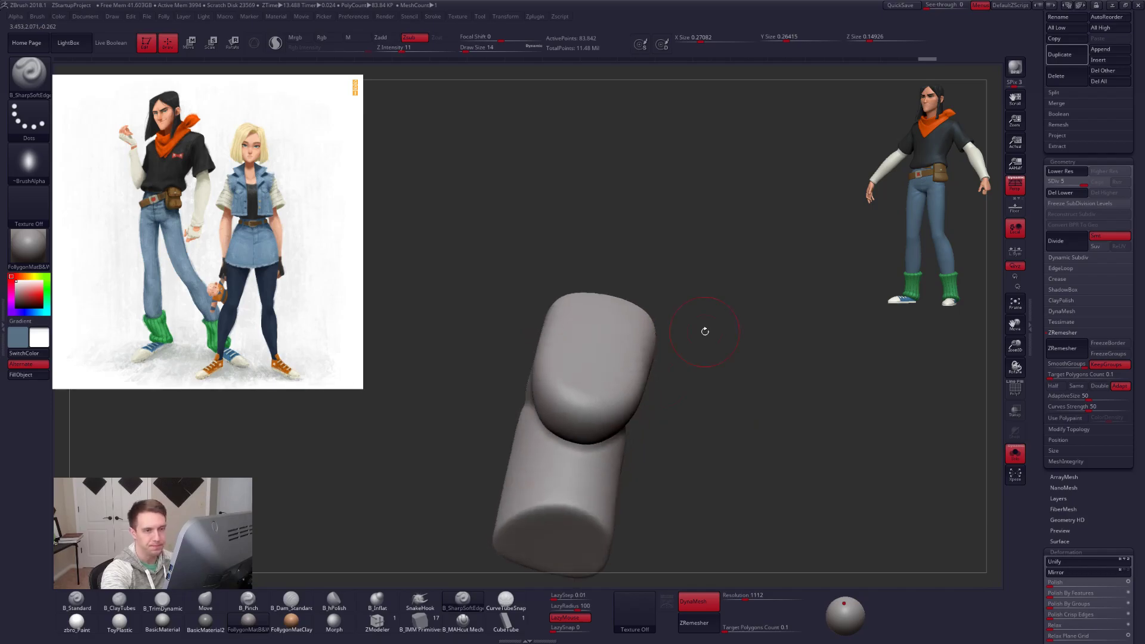
pyautogui.click(1013, 190)
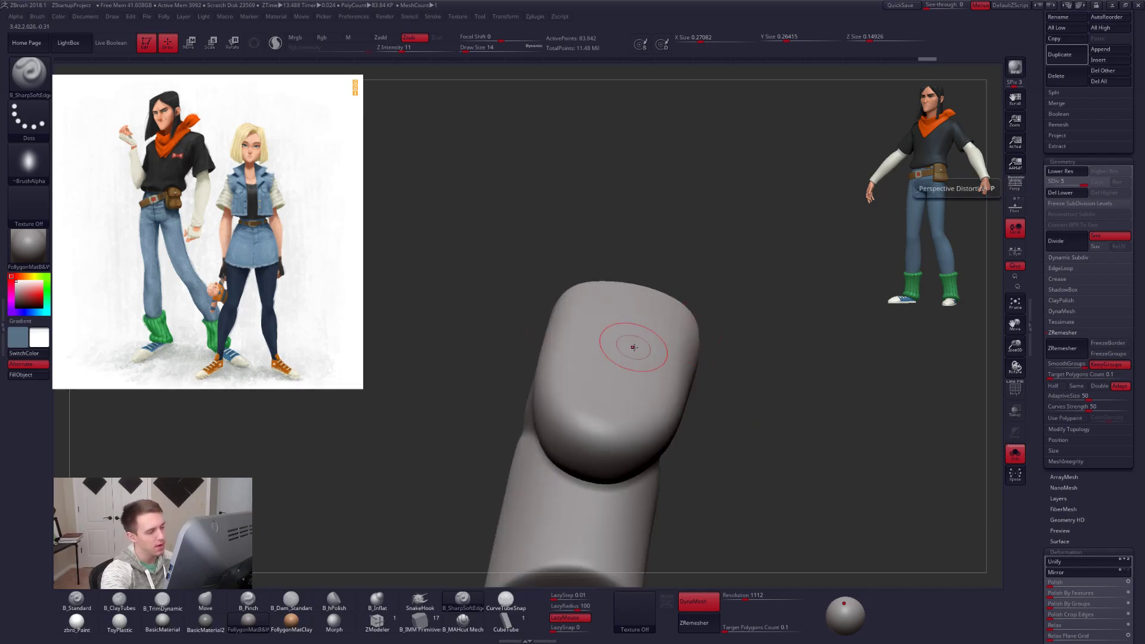
pyautogui.moveTo(646, 340)
pyautogui.mouseDown(button='right')
pyautogui.moveTo(655, 388)
pyautogui.moveTo(720, 292)
pyautogui.mouseUp(button='right')
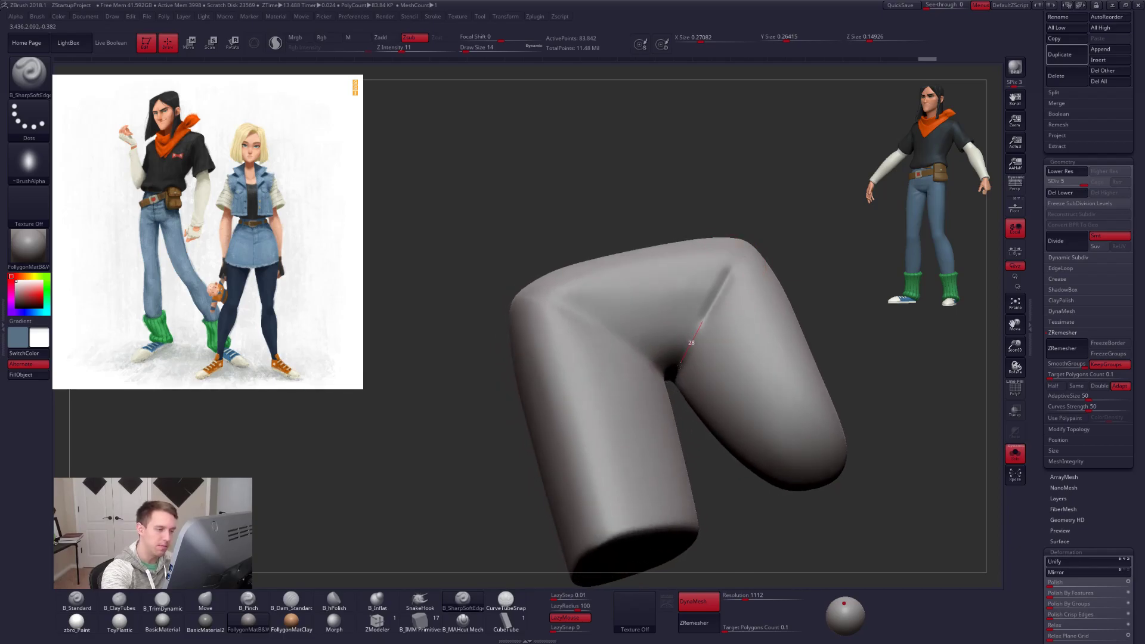
pyautogui.moveTo(680, 363); pyautogui.dragTo(635, 333, button='right')
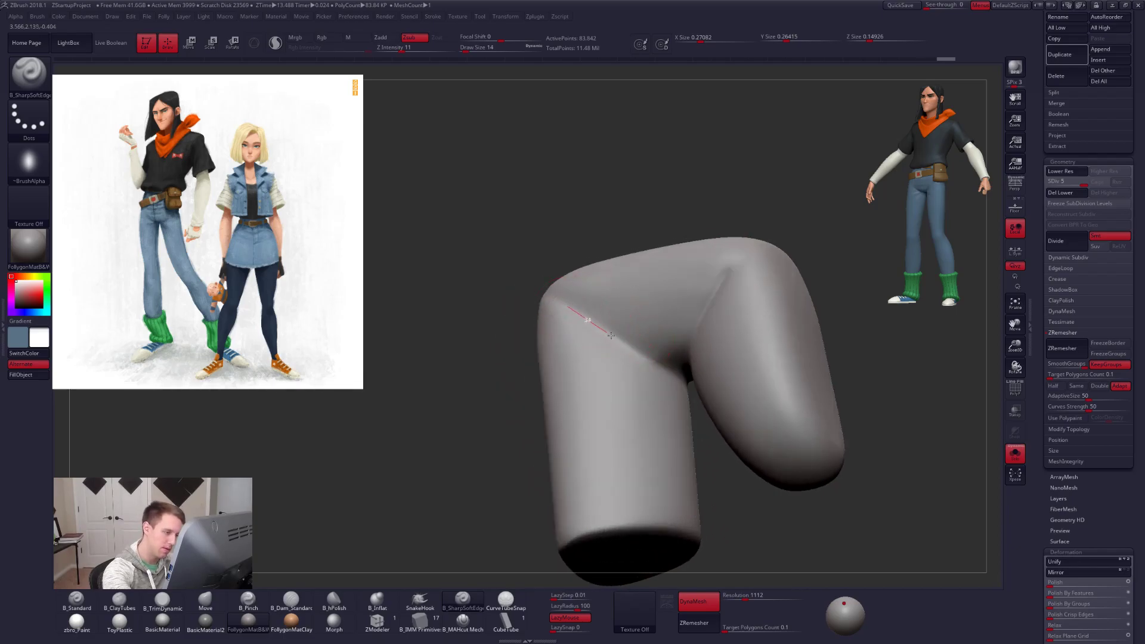
# Mask the finger's base and tip segments by polygroup, leaving only the middle segment editable.
pyautogui.moveTo(685, 367)
pyautogui.mouseDown(button='right')
pyautogui.moveTo(637, 401)
pyautogui.moveTo(647, 411)
pyautogui.moveTo(677, 400)
pyautogui.moveTo(687, 364)
pyautogui.moveTo(662, 368)
pyautogui.moveTo(668, 338)
pyautogui.mouseUp(button='right')
pyautogui.press('2')
pyautogui.press('w')
pyautogui.keyDown('ctrl'); pyautogui.click(670, 341); pyautogui.keyUp('ctrl')
pyautogui.press('4')
pyautogui.moveTo(655, 367); pyautogui.dragTo(653, 425)
pyautogui.hotkey('ctrl', 'z')
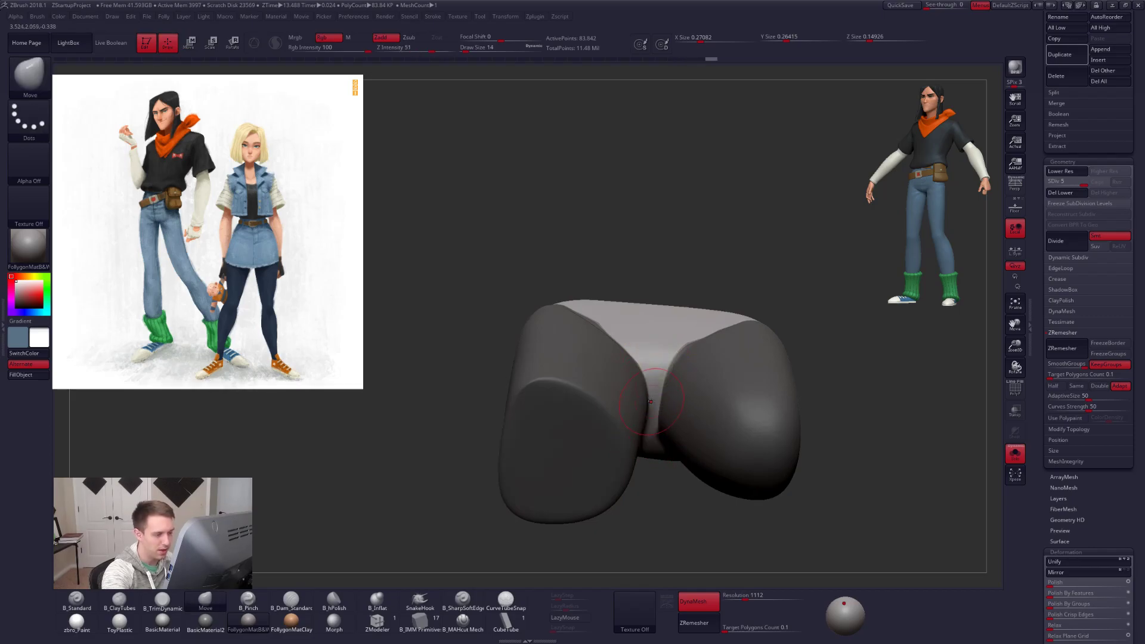
# Fill and smooth the middle segment's inner bend at subdivision level 4 with B_ClayTubes at a draw size of 14.
pyautogui.press('2')
pyautogui.moveTo(653, 439)
pyautogui.mouseDown(button='right')
pyautogui.moveTo(650, 398)
pyautogui.moveTo(645, 458)
pyautogui.mouseUp(button='right')
pyautogui.moveTo(655, 391); pyautogui.dragTo(655, 389, button='right')
pyautogui.hotkey('shift', 'd')
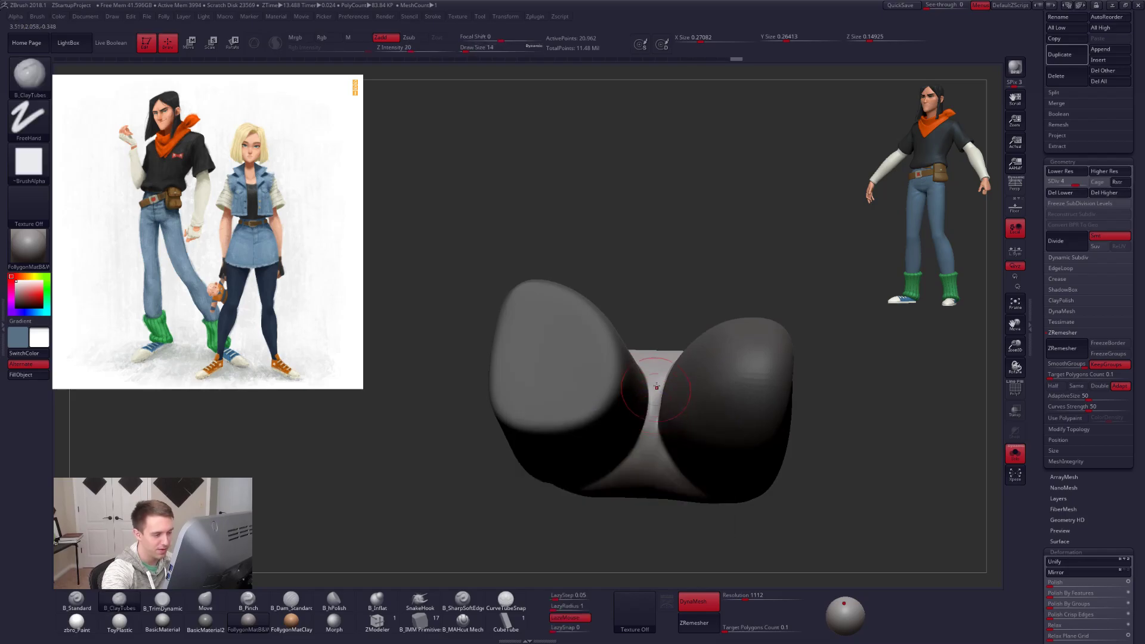
pyautogui.keyDown('shift'); pyautogui.moveTo(646, 411); pyautogui.dragTo(656, 391); pyautogui.keyUp('shift')
pyautogui.moveTo(654, 393); pyautogui.dragTo(632, 452, button='right')
# Return to subdivision level 5, build up the middle segment with B_ClayTubes at a draw size of 18, and smooth its creases.
pyautogui.press('space')
pyautogui.moveTo(648, 396); pyautogui.dragTo(653, 396)
pyautogui.press('d')
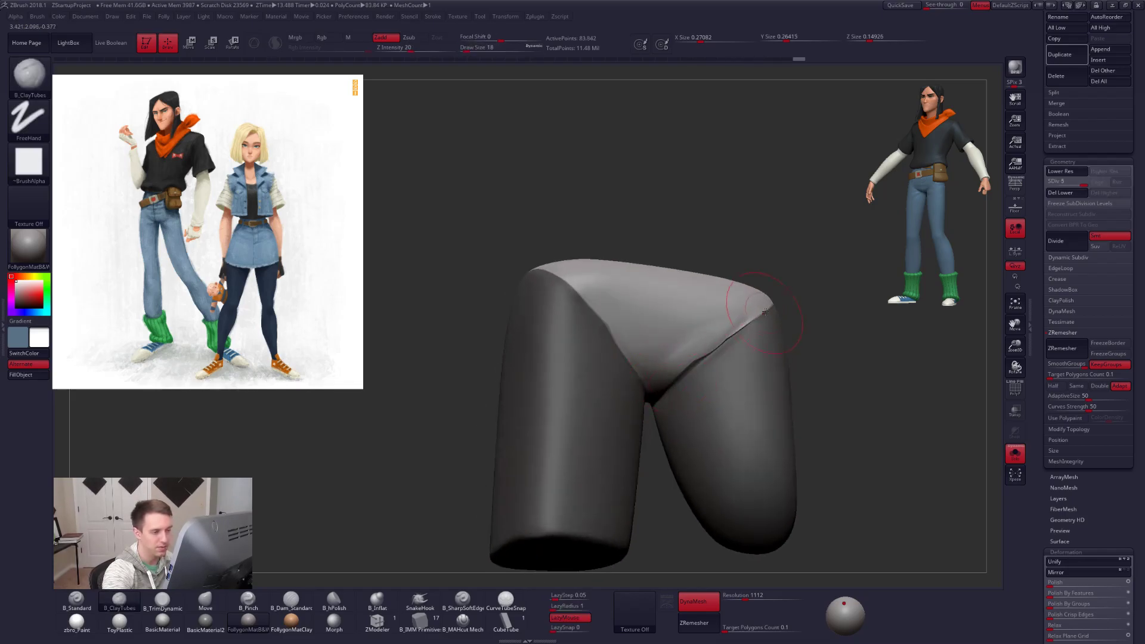
pyautogui.moveTo(682, 357); pyautogui.dragTo(637, 320, button='right')
pyautogui.keyDown('shift'); pyautogui.moveTo(617, 308); pyautogui.dragTo(628, 329); pyautogui.keyUp('shift')
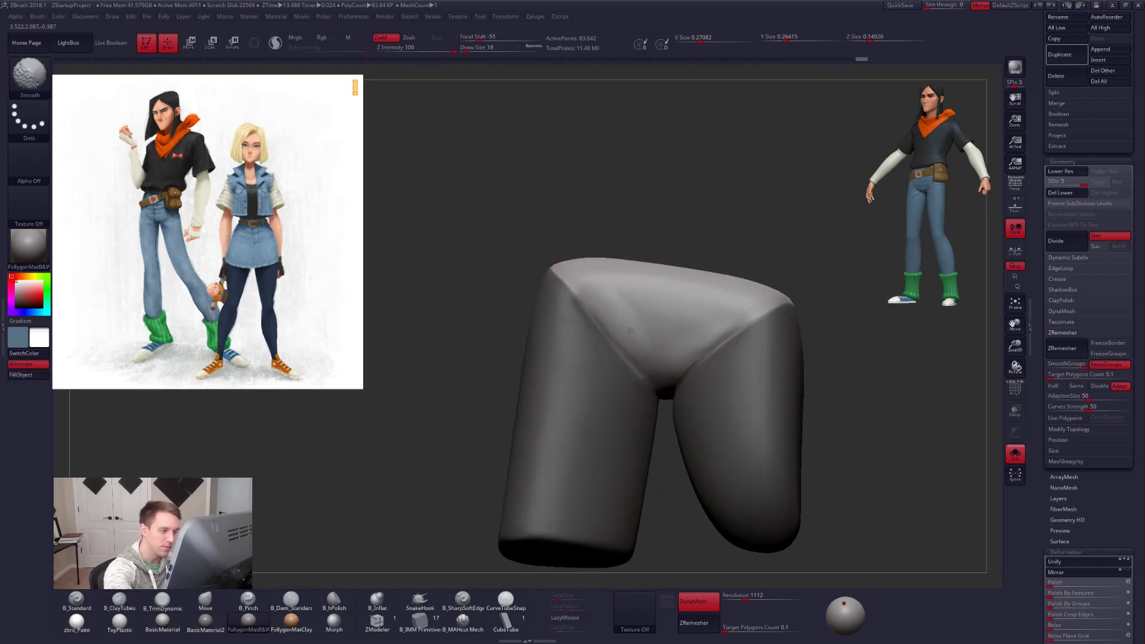
pyautogui.moveTo(660, 335); pyautogui.dragTo(633, 343, button='right')
pyautogui.keyDown('shift'); pyautogui.moveTo(713, 335); pyautogui.dragTo(671, 365); pyautogui.keyUp('shift')
pyautogui.moveTo(657, 359); pyautogui.dragTo(665, 358, button='right')
pyautogui.moveTo(704, 323)
pyautogui.mouseDown(button='right')
pyautogui.moveTo(690, 351)
pyautogui.moveTo(822, 362)
pyautogui.mouseUp(button='right')
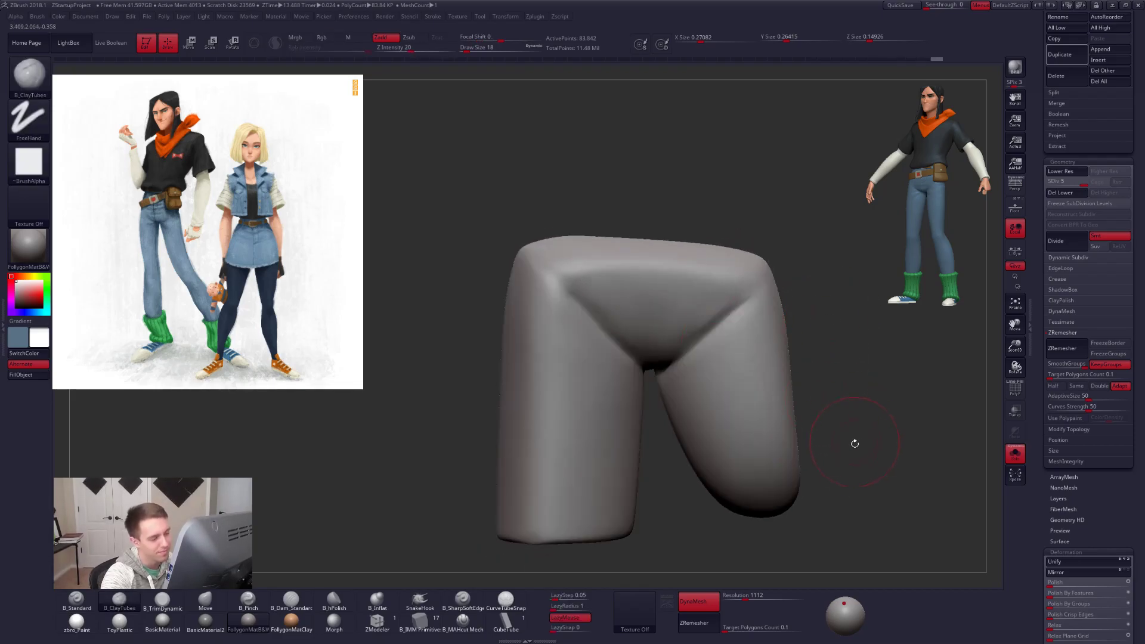
# Cut the crease lines along the middle segment's side with B_MAHcut Mech at a draw size of 18 and smooth their ends.
pyautogui.moveTo(856, 440); pyautogui.dragTo(817, 416, button='right')
pyautogui.click(462, 623)
pyautogui.press('space')
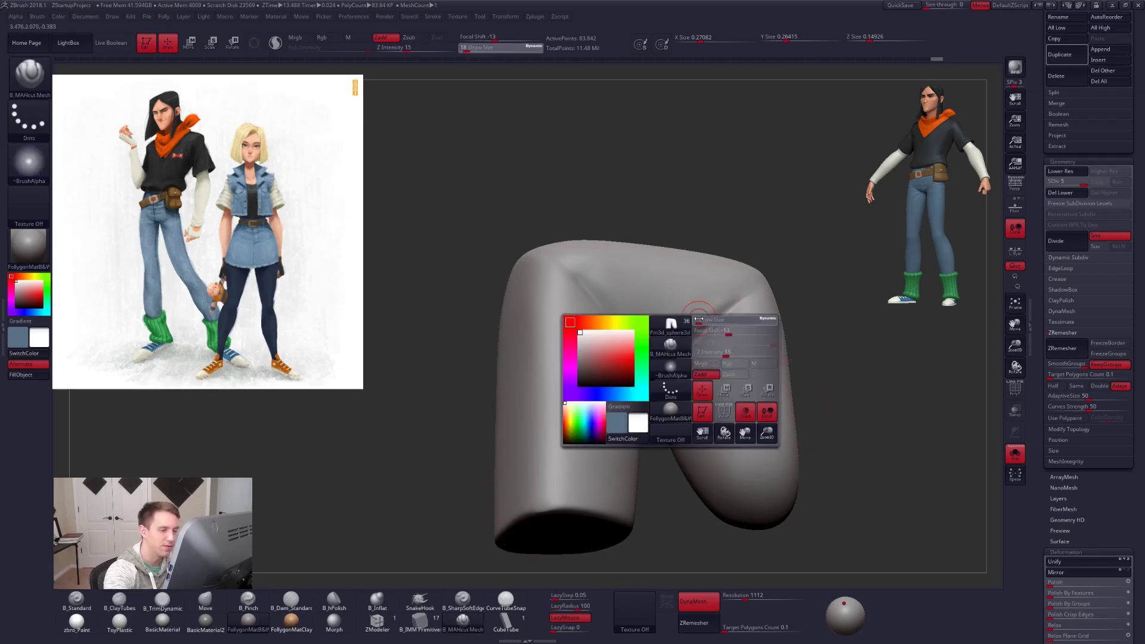
pyautogui.press('space')
pyautogui.moveTo(660, 369); pyautogui.dragTo(654, 376)
pyautogui.click(698, 344)
pyautogui.press('space')
pyautogui.click(683, 371)
pyautogui.moveTo(429, 406); pyautogui.dragTo(507, 382)
pyautogui.keyDown('shift'); pyautogui.moveTo(533, 291); pyautogui.dragTo(578, 290); pyautogui.keyUp('shift')
pyautogui.moveTo(769, 292)
pyautogui.mouseDown()
pyautogui.moveTo(603, 298)
pyautogui.moveTo(593, 366)
pyautogui.mouseUp()
# Lower the index finger slightly on the hand using the Transpose move line.
pyautogui.moveTo(592, 365); pyautogui.dragTo(699, 339, button='right')
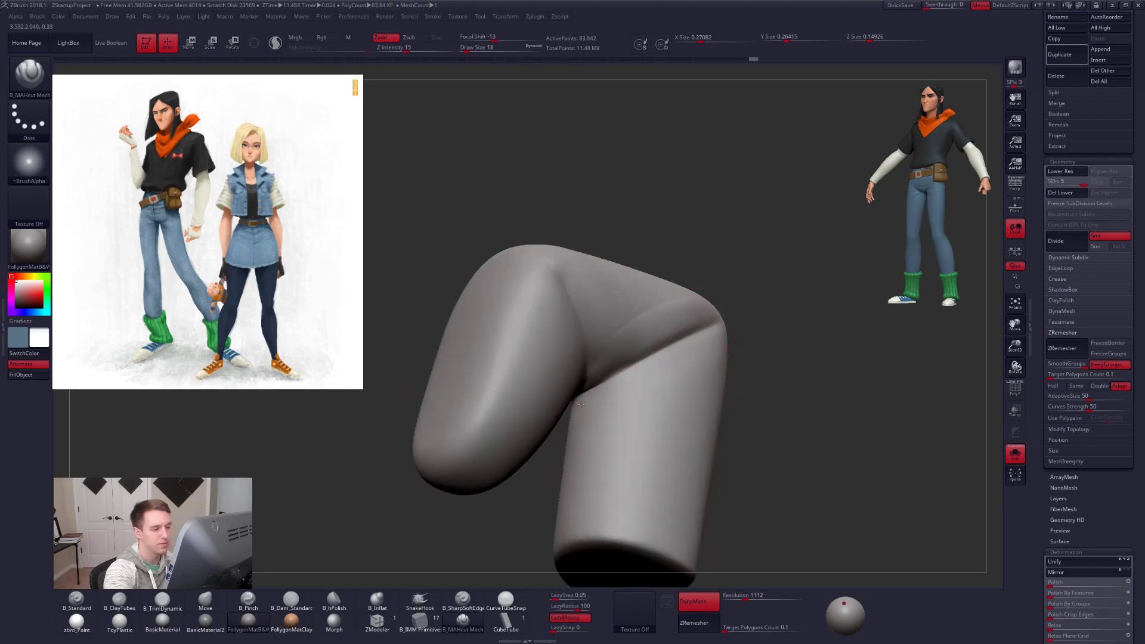
pyautogui.moveTo(580, 405); pyautogui.dragTo(551, 296, button='right')
pyautogui.moveTo(582, 388); pyautogui.dragTo(580, 327, button='right')
pyautogui.press('shift')
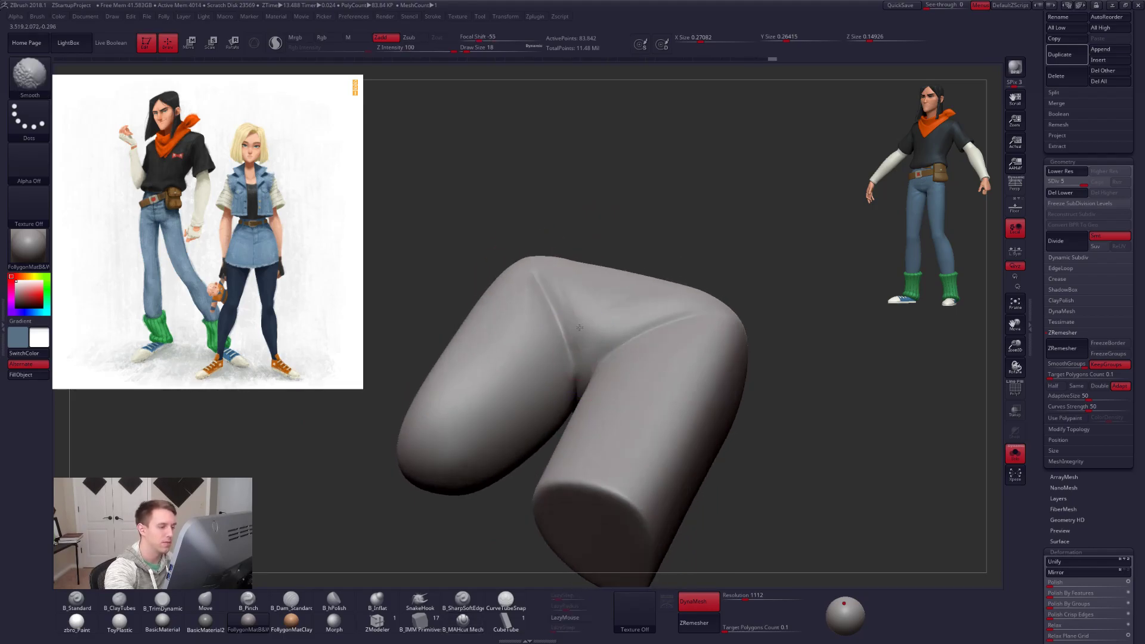
pyautogui.moveTo(654, 316)
pyautogui.mouseDown(button='right')
pyautogui.moveTo(603, 347)
pyautogui.moveTo(616, 435)
pyautogui.moveTo(656, 438)
pyautogui.mouseUp(button='right')
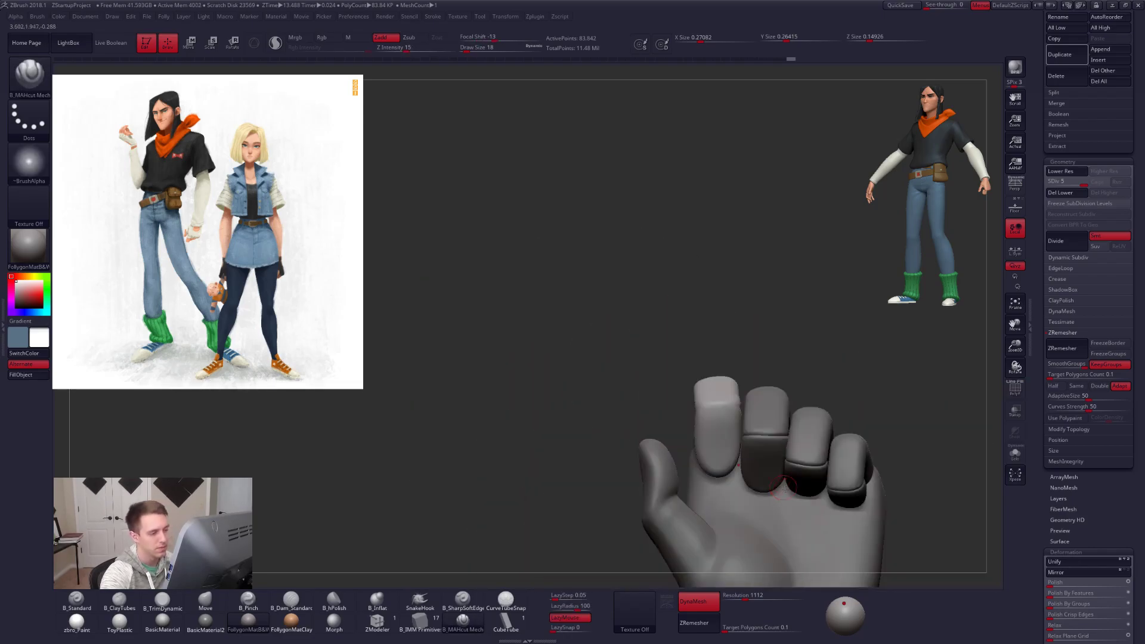
pyautogui.moveTo(784, 488)
pyautogui.mouseDown(button='right')
pyautogui.moveTo(825, 503)
pyautogui.moveTo(709, 450)
pyautogui.moveTo(689, 419)
pyautogui.mouseUp(button='right')
pyautogui.press('w')
pyautogui.moveTo(674, 398)
pyautogui.mouseDown()
pyautogui.moveTo(709, 384)
pyautogui.moveTo(719, 275)
pyautogui.mouseUp()
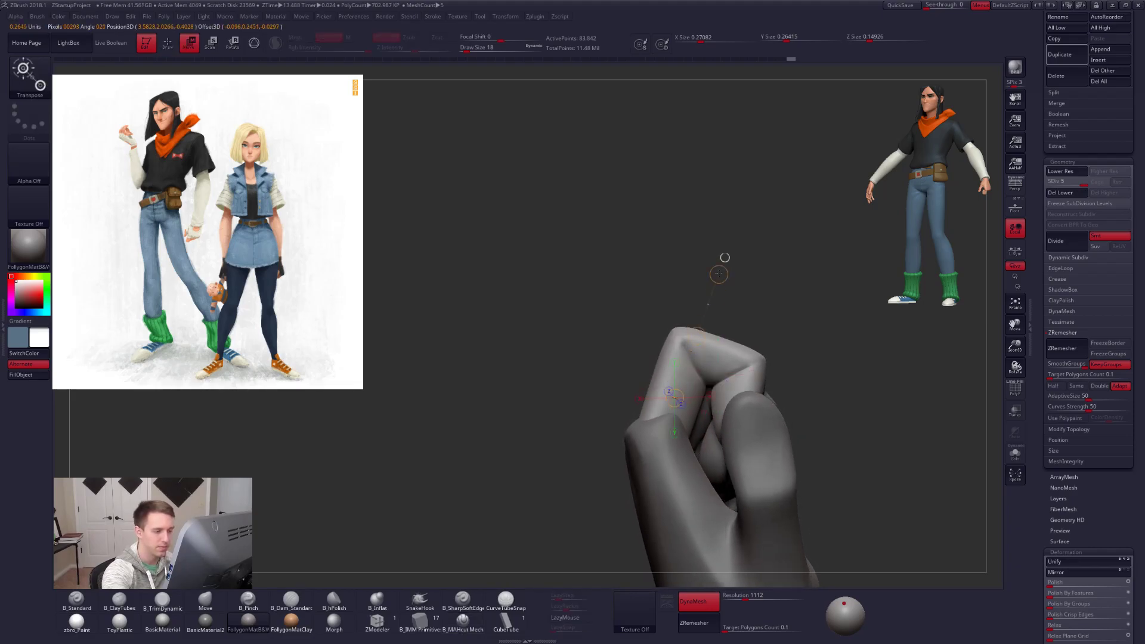
pyautogui.moveTo(696, 335); pyautogui.dragTo(695, 349)
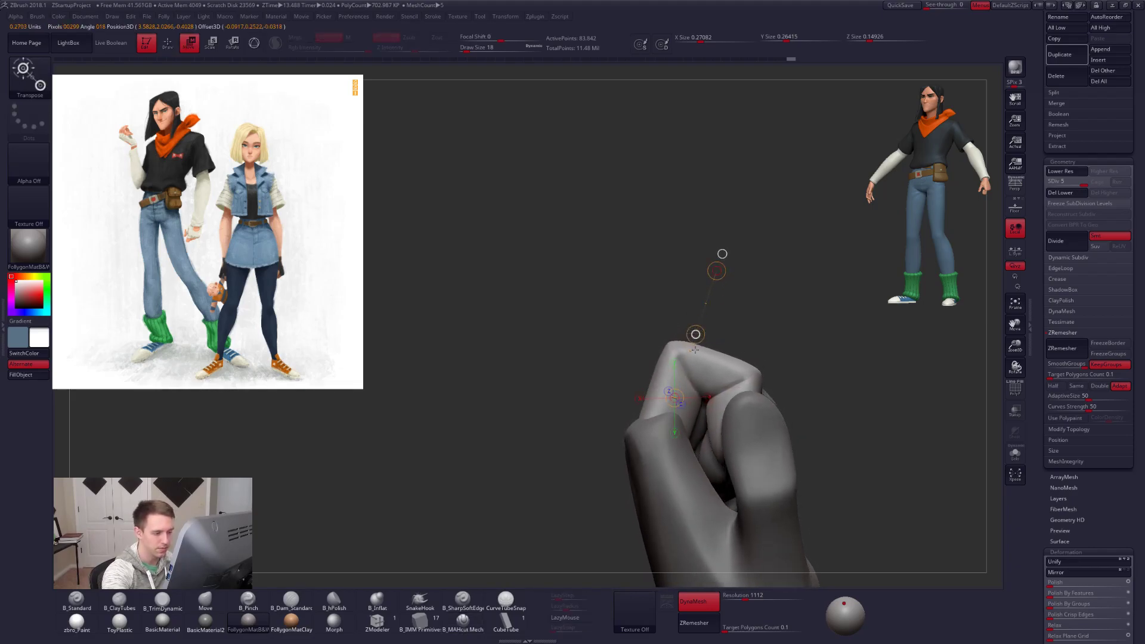
pyautogui.press('q')
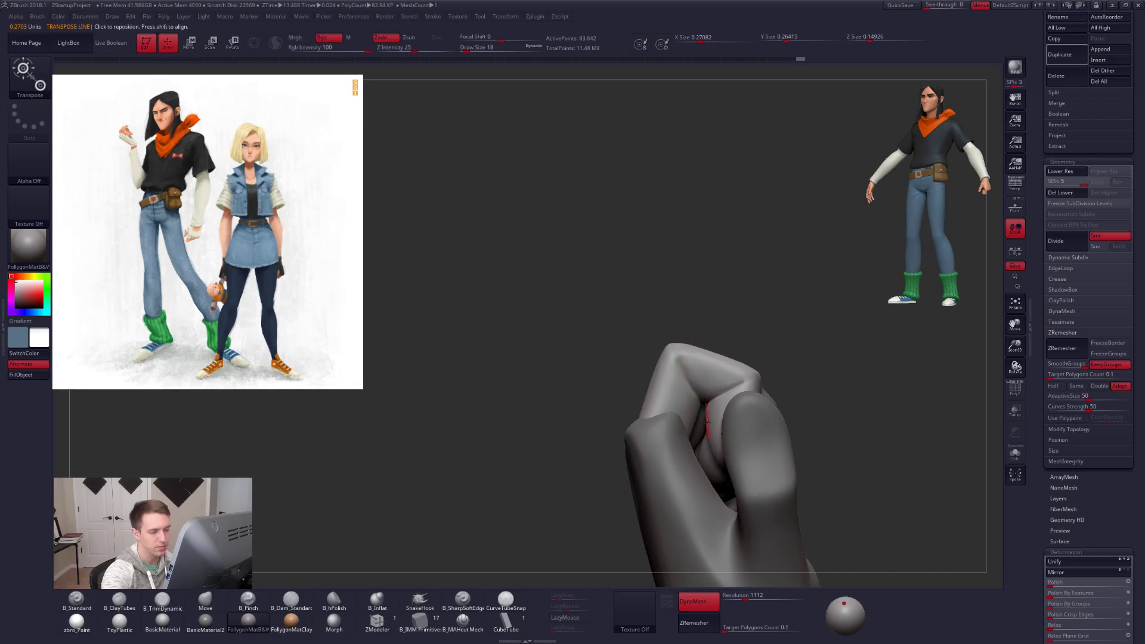
# Isolate the index finger and re-DynaMesh it at a resolution of 1112.
pyautogui.hotkey('alt', 's')
pyautogui.keyDown('alt'); pyautogui.moveTo(773, 445); pyautogui.dragTo(734, 395, button='right'); pyautogui.keyUp('alt')
pyautogui.keyDown('alt'); pyautogui.moveTo(802, 478); pyautogui.dragTo(745, 458, button='right'); pyautogui.keyUp('alt')
pyautogui.keyDown('ctrl'); pyautogui.moveTo(835, 414); pyautogui.dragTo(892, 375); pyautogui.keyUp('ctrl')
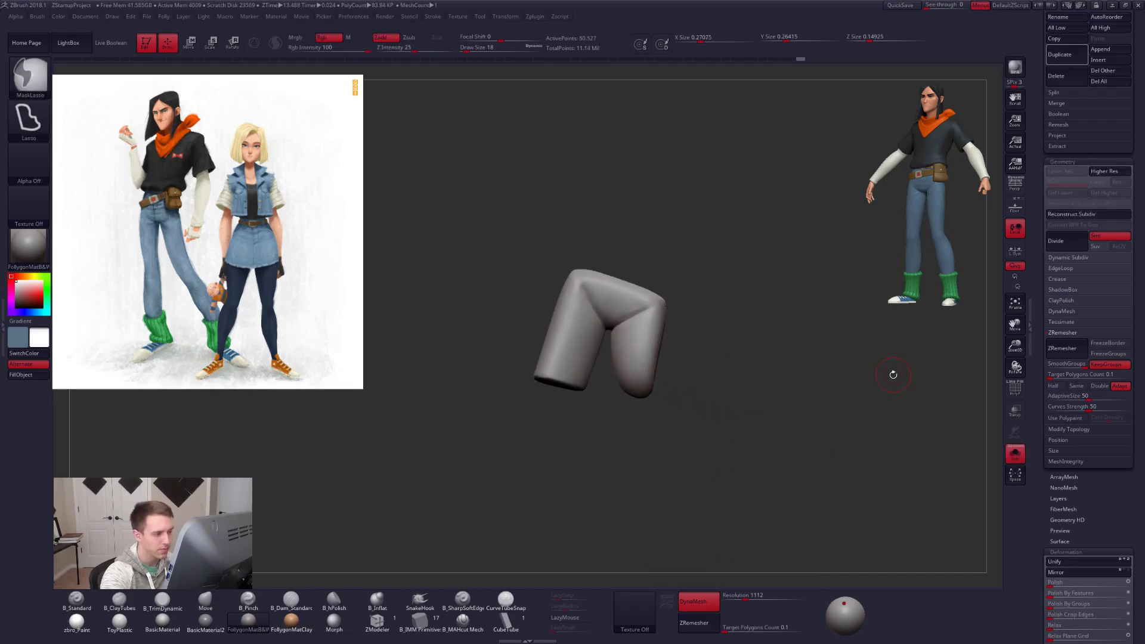
pyautogui.keyDown('ctrl'); pyautogui.moveTo(646, 322); pyautogui.dragTo(650, 366, button='right'); pyautogui.keyUp('ctrl')
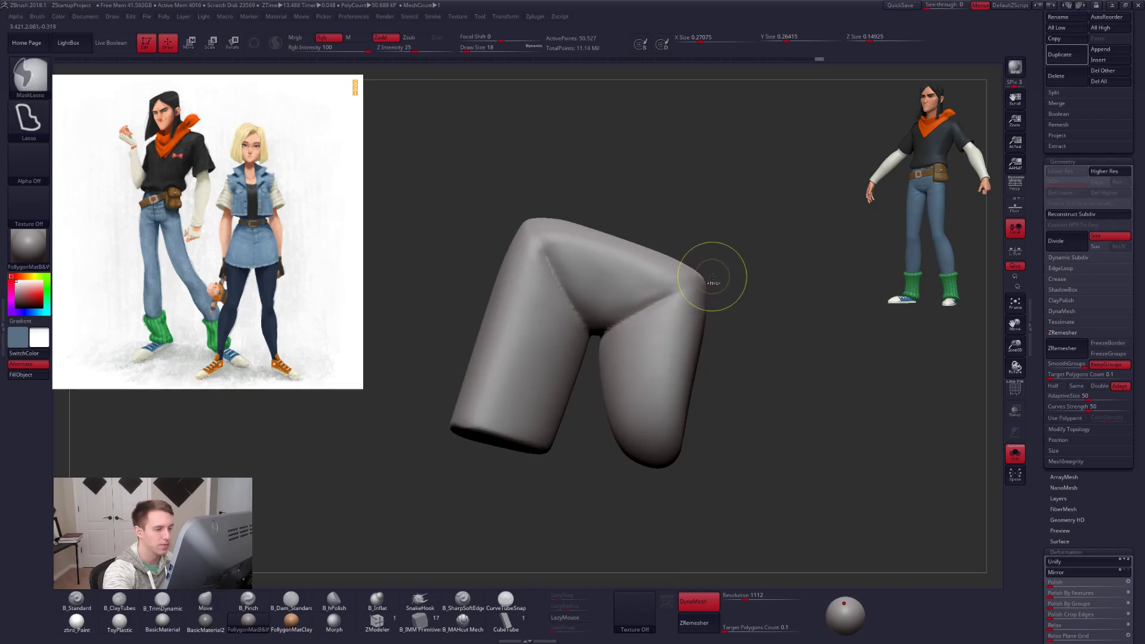
# Lasso-mask the finger's tip segment along the bend and turn the masked area into its own polygroup.
pyautogui.moveTo(614, 323)
pyautogui.keyDown('ctrl'); pyautogui.mouseDown()
pyautogui.moveTo(584, 405)
pyautogui.moveTo(779, 525)
pyautogui.moveTo(870, 481)
pyautogui.mouseUp(); pyautogui.keyUp('ctrl')
pyautogui.moveTo(864, 495); pyautogui.dragTo(734, 493, button='right')
pyautogui.moveTo(655, 332)
pyautogui.keyDown('ctrl'); pyautogui.mouseDown()
pyautogui.moveTo(647, 257)
pyautogui.moveTo(480, 245)
pyautogui.moveTo(507, 316)
pyautogui.mouseUp(); pyautogui.keyUp('ctrl')
pyautogui.moveTo(527, 347); pyautogui.dragTo(692, 355, button='right')
pyautogui.hotkey('shift', 'f')
pyautogui.keyDown('alt'); pyautogui.moveTo(572, 368); pyautogui.dragTo(678, 370, button='right'); pyautogui.keyUp('alt')
pyautogui.hotkey('ctrl', 'w')
# Hide the tip segment, mask along the other bend to split base and middle into separate polygroups, and show the whole finger.
pyautogui.keyDown('ctrl'); pyautogui.keyDown('shift'); pyautogui.click(601, 310); pyautogui.keyUp('shift'); pyautogui.keyUp('ctrl')
pyautogui.keyDown('ctrl'); pyautogui.keyDown('shift'); pyautogui.click(622, 291); pyautogui.keyUp('shift'); pyautogui.keyUp('ctrl')
pyautogui.keyDown('ctrl'); pyautogui.keyDown('shift'); pyautogui.moveTo(648, 254); pyautogui.dragTo(682, 217); pyautogui.keyUp('shift'); pyautogui.keyUp('ctrl')
pyautogui.moveTo(609, 348)
pyautogui.keyDown('ctrl'); pyautogui.mouseDown()
pyautogui.moveTo(520, 179)
pyautogui.moveTo(493, 181)
pyautogui.mouseUp(); pyautogui.keyUp('ctrl')
pyautogui.moveTo(793, 325)
pyautogui.mouseDown(button='right')
pyautogui.moveTo(666, 313)
pyautogui.moveTo(647, 296)
pyautogui.mouseUp(button='right')
pyautogui.hotkey('shift', 'f')
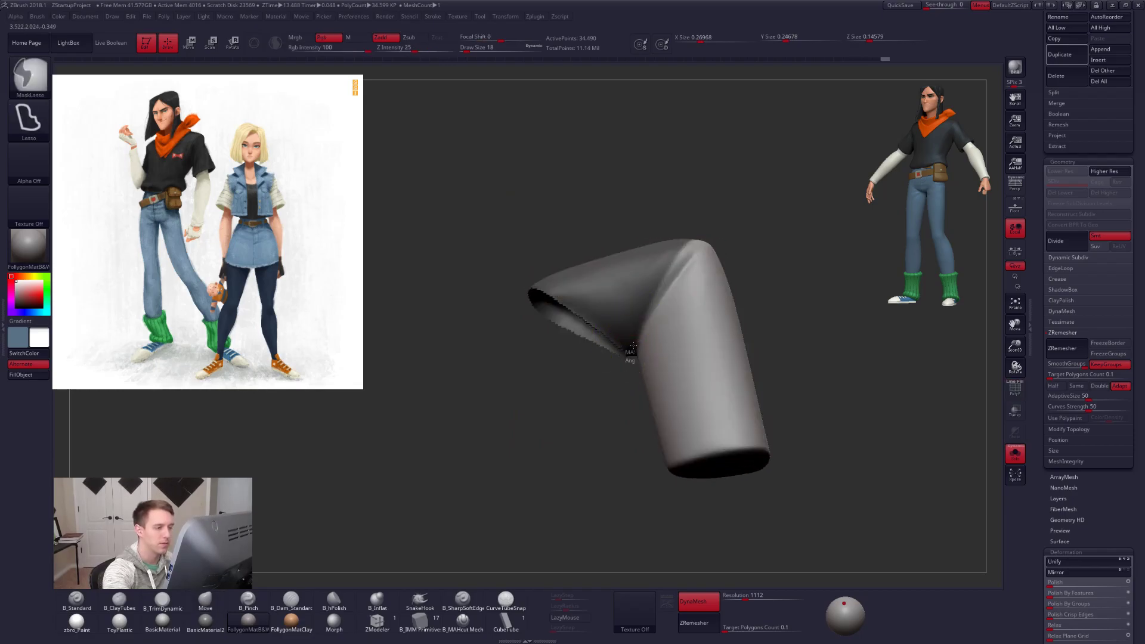
pyautogui.keyDown('ctrl'); pyautogui.moveTo(731, 187); pyautogui.dragTo(536, 357); pyautogui.keyUp('ctrl')
pyautogui.moveTo(596, 358)
pyautogui.mouseDown(button='right')
pyautogui.moveTo(617, 411)
pyautogui.moveTo(636, 421)
pyautogui.moveTo(647, 373)
pyautogui.mouseUp(button='right')
pyautogui.moveTo(655, 269)
pyautogui.keyDown('ctrl'); pyautogui.mouseDown()
pyautogui.moveTo(760, 203)
pyautogui.moveTo(604, 361)
pyautogui.mouseUp(); pyautogui.keyUp('ctrl')
pyautogui.hotkey('ctrl', 'w')
pyautogui.moveTo(604, 361)
pyautogui.mouseDown(button='right')
pyautogui.moveTo(701, 323)
pyautogui.moveTo(802, 397)
pyautogui.moveTo(705, 371)
pyautogui.mouseUp(button='right')
pyautogui.keyDown('ctrl'); pyautogui.keyDown('shift'); pyautogui.click(740, 343); pyautogui.keyUp('shift'); pyautogui.keyUp('ctrl')
# Try to ZRemesh the three-group finger with KeepGroups on and a target polygon count of 0.26168.
pyautogui.moveTo(1103, 372); pyautogui.dragTo(1058, 378)
pyautogui.click(1068, 349)
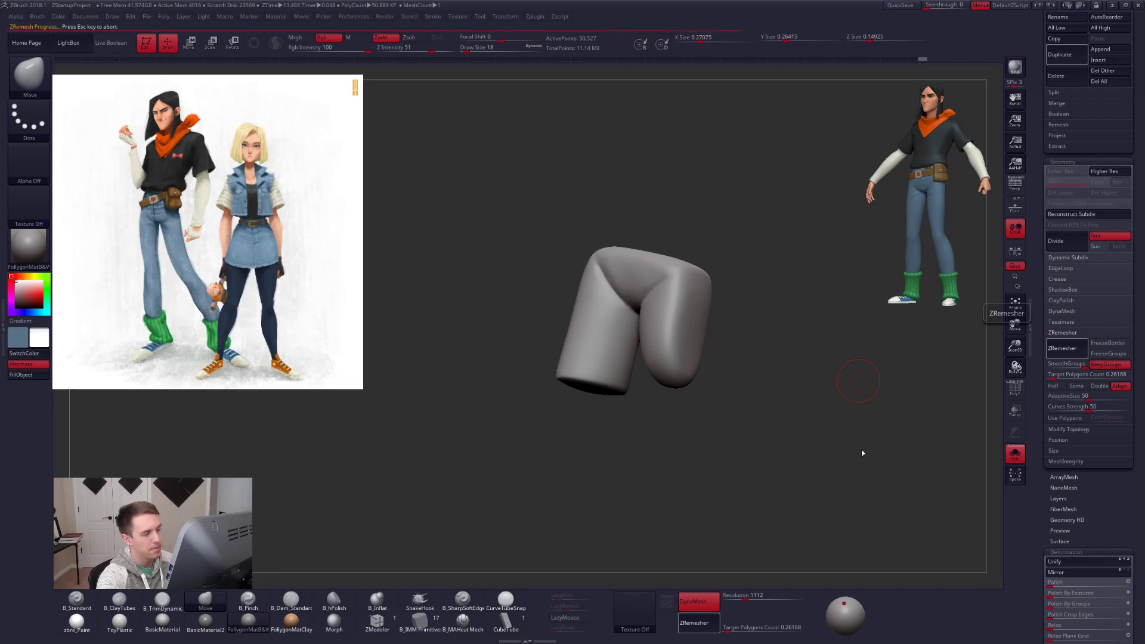
pyautogui.hotkey('shift', 'f')
pyautogui.keyDown('ctrl'); pyautogui.moveTo(688, 340); pyautogui.dragTo(692, 424, button='right'); pyautogui.keyUp('ctrl')
pyautogui.hotkey('ctrl', 'z')
# Slice across the finger's middle, base and tip segments with SliceCurve to divide each into two polygroups.
pyautogui.hotkey('ctrl', 'shift', 'f')
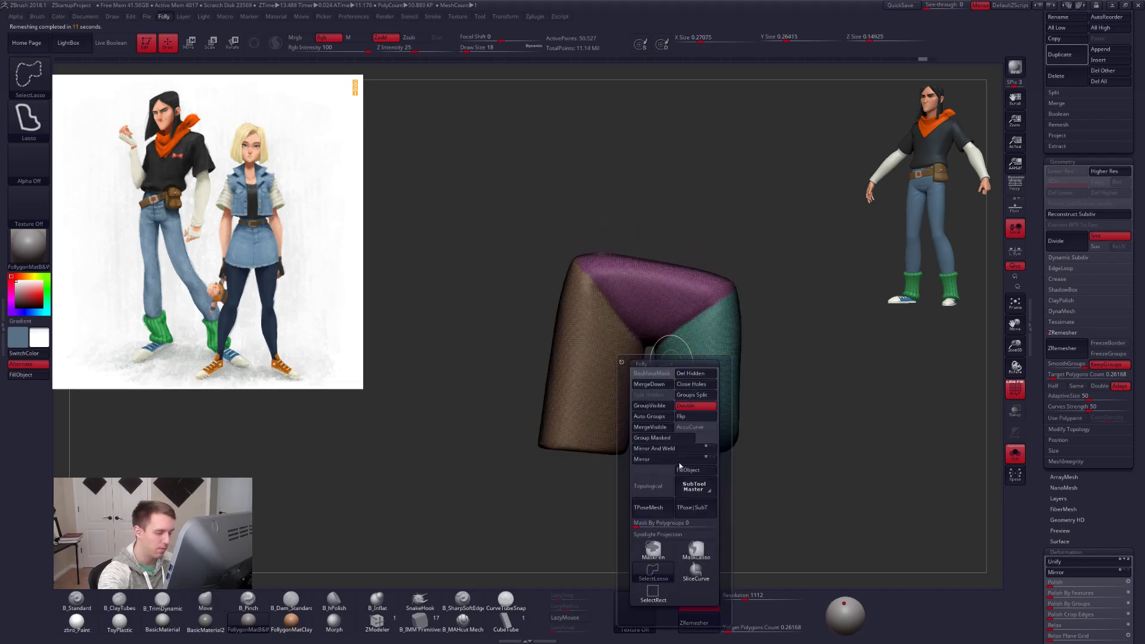
pyautogui.keyDown('ctrl'); pyautogui.keyDown('shift'); pyautogui.click(697, 571); pyautogui.keyUp('shift'); pyautogui.keyUp('ctrl')
pyautogui.keyDown('alt'); pyautogui.moveTo(687, 294); pyautogui.dragTo(656, 254, button='right'); pyautogui.keyUp('alt')
pyautogui.keyDown('ctrl'); pyautogui.keyDown('shift'); pyautogui.moveTo(659, 233); pyautogui.dragTo(644, 324); pyautogui.keyUp('shift'); pyautogui.keyUp('ctrl')
pyautogui.keyDown('ctrl'); pyautogui.keyDown('shift'); pyautogui.moveTo(641, 385); pyautogui.dragTo(639, 383); pyautogui.keyUp('shift'); pyautogui.keyUp('ctrl')
pyautogui.keyDown('ctrl'); pyautogui.keyDown('shift'); pyautogui.moveTo(628, 486); pyautogui.dragTo(627, 486); pyautogui.keyUp('shift'); pyautogui.keyUp('ctrl')
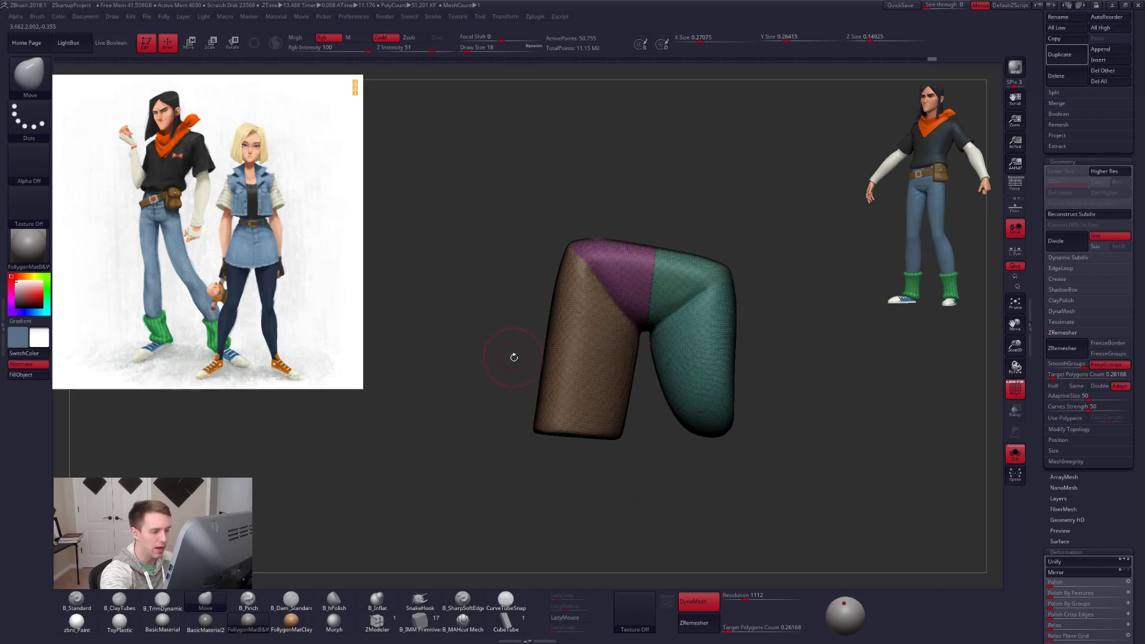
pyautogui.moveTo(511, 357)
pyautogui.keyDown('ctrl'); pyautogui.keyDown('shift'); pyautogui.mouseDown()
pyautogui.moveTo(644, 374)
pyautogui.moveTo(774, 352)
pyautogui.mouseUp(); pyautogui.keyUp('shift'); pyautogui.keyUp('ctrl')
# Try to ZRemesh the sliced finger with a target polygon count of 0.26168.
pyautogui.click(1076, 353)
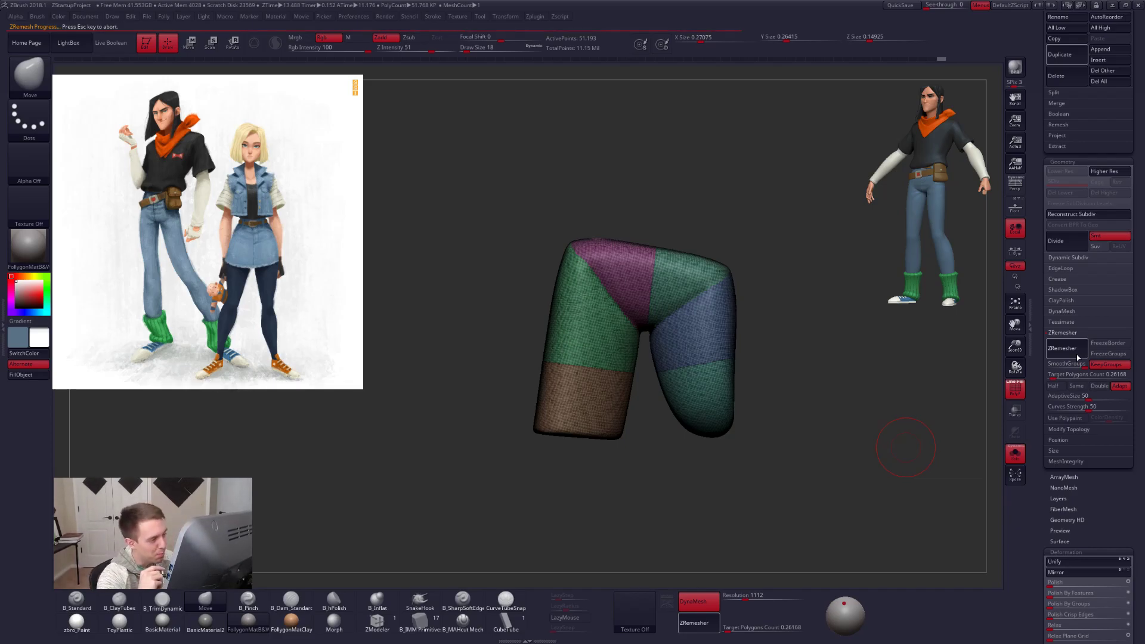
pyautogui.moveTo(856, 460); pyautogui.dragTo(895, 449)
pyautogui.hotkey('ctrl', 'z')
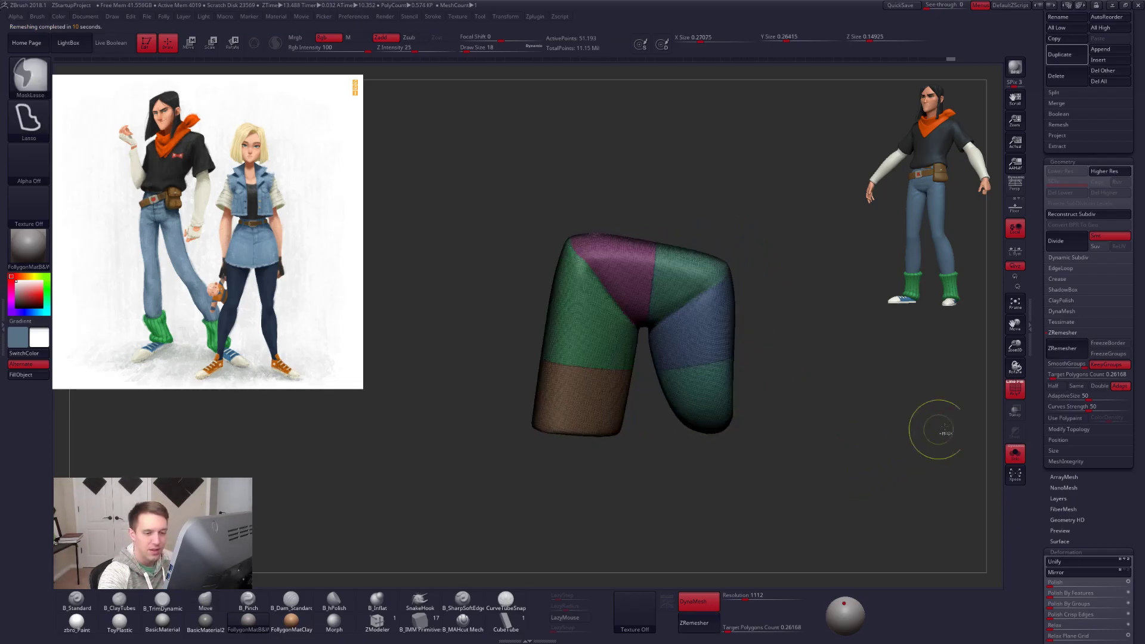
# Lower the target polygon count to 0.1 and try the ZRemesh on the sliced finger again.
pyautogui.moveTo(1062, 375); pyautogui.dragTo(1048, 375)
pyautogui.click(1061, 356)
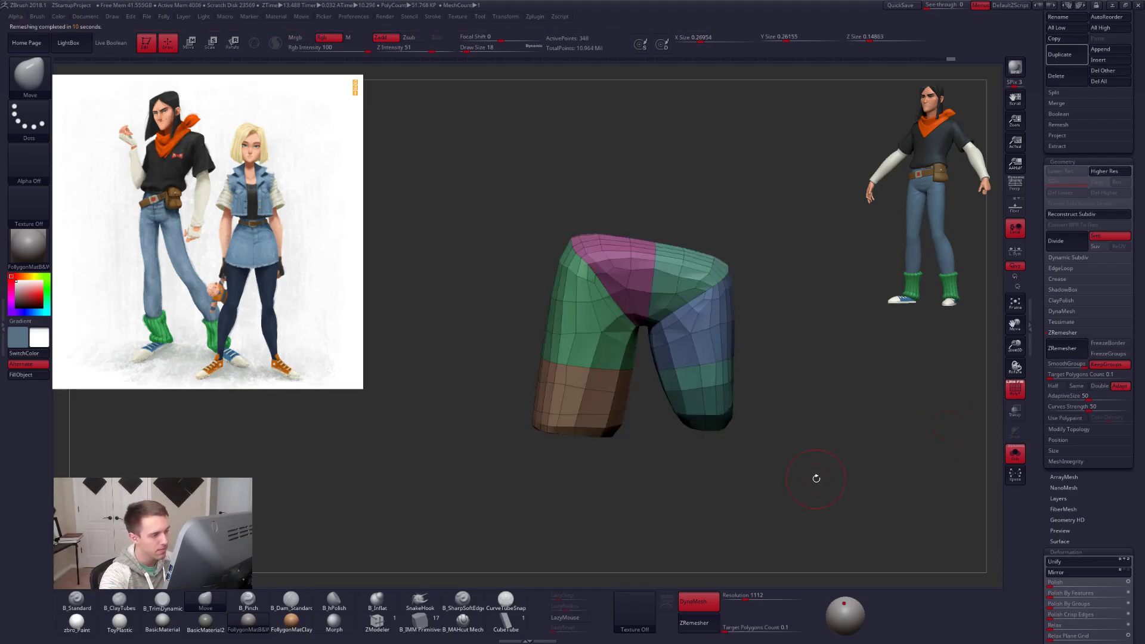
pyautogui.moveTo(814, 488)
pyautogui.mouseDown()
pyautogui.moveTo(865, 481)
pyautogui.moveTo(818, 534)
pyautogui.moveTo(853, 480)
pyautogui.moveTo(823, 505)
pyautogui.mouseUp()
pyautogui.hotkey('ctrl', 'z')
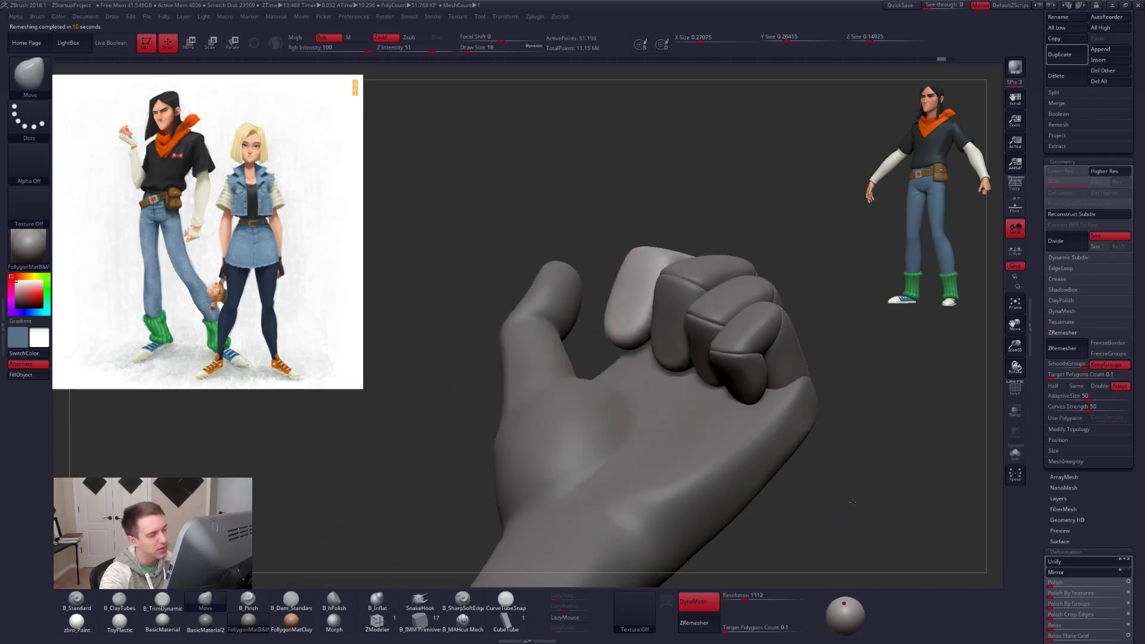
# Try to ZRemesh the finger as a single polygroup at a target count of 0.1 and subdivide the result twice.
pyautogui.moveTo(853, 502); pyautogui.dragTo(804, 509)
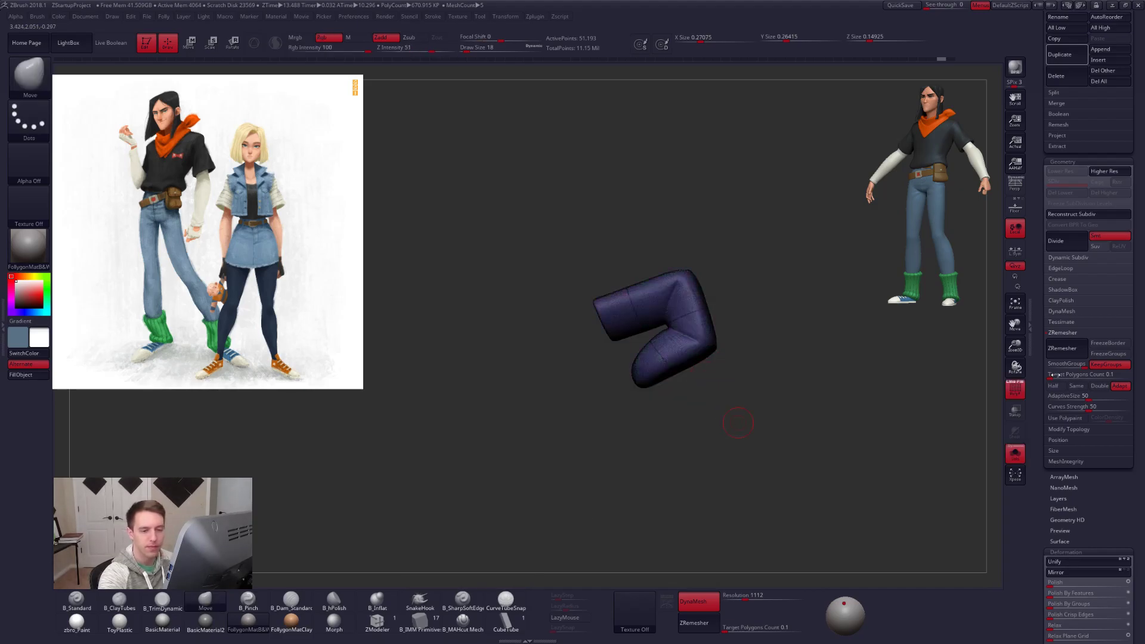
pyautogui.click(1060, 351)
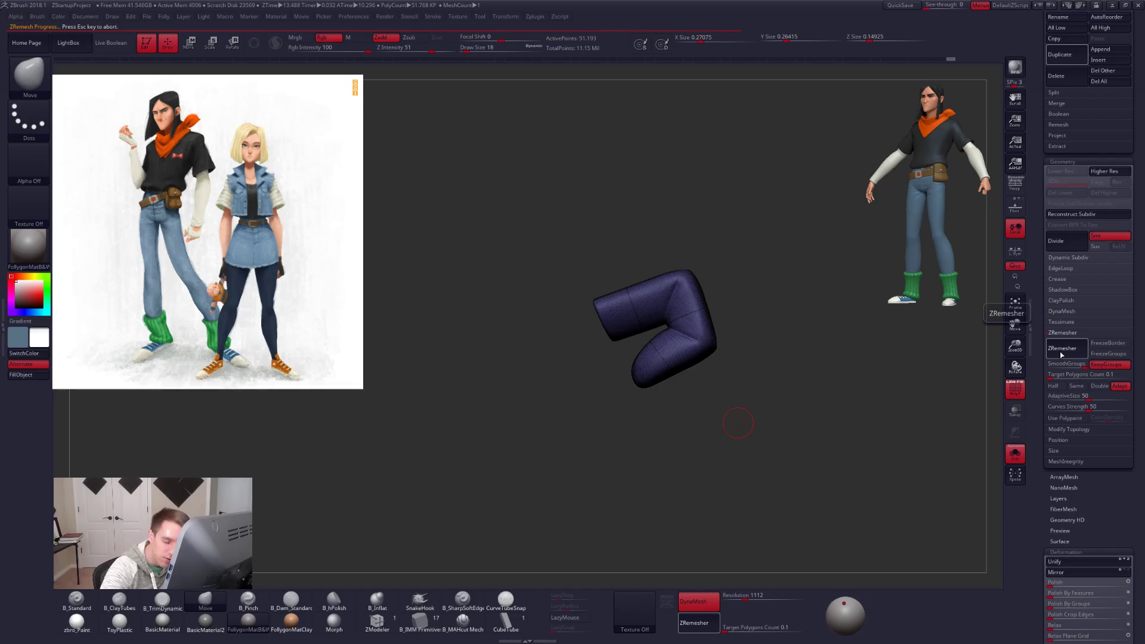
pyautogui.moveTo(740, 420); pyautogui.dragTo(705, 405)
pyautogui.hotkey('shift', 'f')
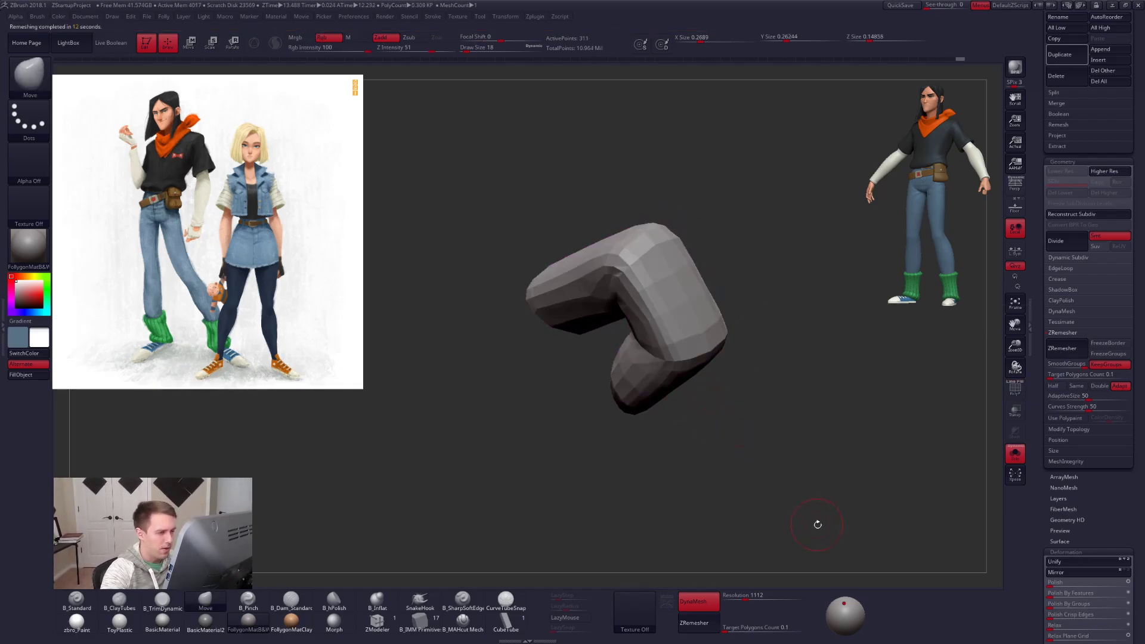
pyautogui.moveTo(818, 524); pyautogui.dragTo(844, 500)
pyautogui.hotkey('ctrl', 'd')
pyautogui.hotkey('ctrl', 'd')
pyautogui.hotkey('shift', 'f')
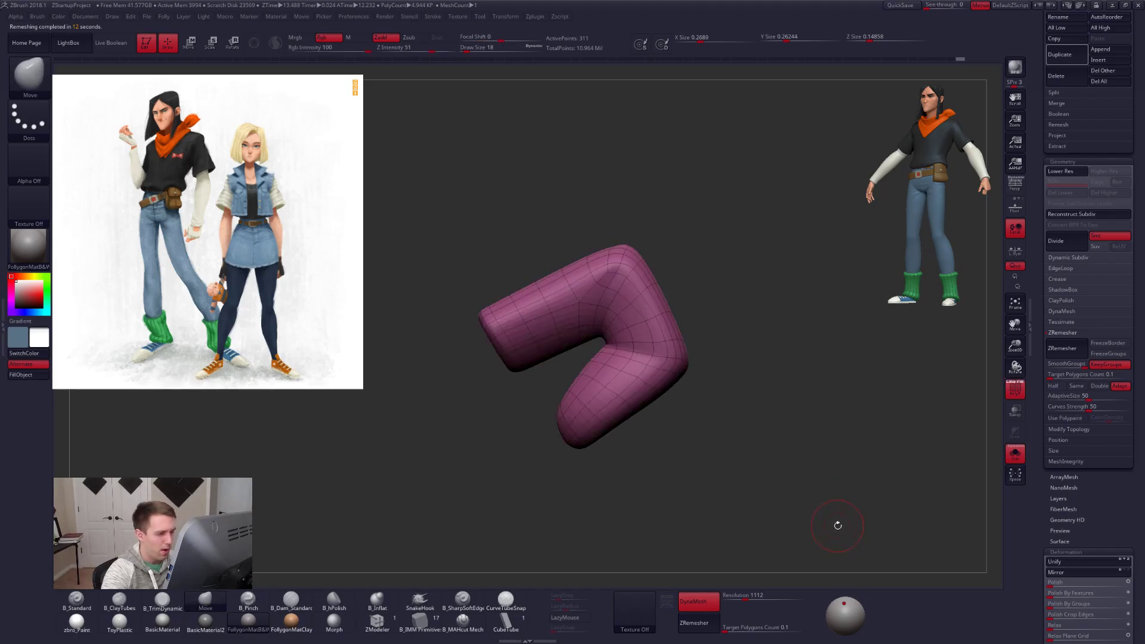
pyautogui.hotkey('ctrl', 'z')
# Isolate the dense index finger and pinch the edges around its bend with B_Pinch.
pyautogui.moveTo(837, 527)
pyautogui.keyDown('alt'); pyautogui.mouseDown()
pyautogui.moveTo(769, 513)
pyautogui.moveTo(590, 385)
pyautogui.moveTo(639, 346)
pyautogui.mouseUp(); pyautogui.keyUp('alt')
pyautogui.hotkey('shift', 'f')
pyautogui.hotkey('alt', 's')
pyautogui.hotkey('alt', 's')
pyautogui.moveTo(725, 412); pyautogui.dragTo(679, 399)
pyautogui.moveTo(751, 381)
pyautogui.mouseDown()
pyautogui.moveTo(668, 339)
pyautogui.moveTo(745, 334)
pyautogui.mouseUp()
pyautogui.press('b')
pyautogui.press('p')
pyautogui.press('i')
pyautogui.press('space')
pyautogui.moveTo(647, 315); pyautogui.dragTo(663, 314)
pyautogui.moveTo(727, 286); pyautogui.dragTo(695, 352)
# Set the B_Pinch draw size to 25 and sharpen the finger's knuckle edges and inner crease.
pyautogui.press('space')
pyautogui.moveTo(660, 320); pyautogui.dragTo(648, 320)
pyautogui.moveTo(710, 334); pyautogui.dragTo(757, 316)
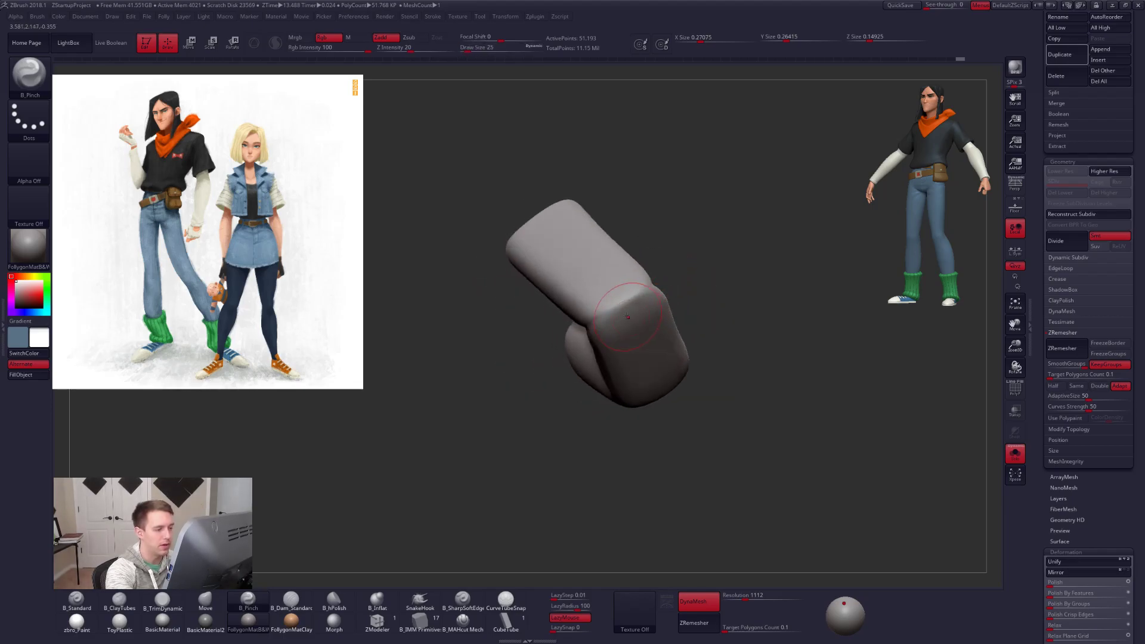
pyautogui.moveTo(513, 334); pyautogui.dragTo(531, 316)
pyautogui.moveTo(614, 304); pyautogui.dragTo(587, 327)
pyautogui.moveTo(513, 358)
pyautogui.mouseDown()
pyautogui.moveTo(623, 307)
pyautogui.moveTo(654, 274)
pyautogui.mouseUp()
# Build up the knuckle area with B_ClayTubes and tighten its edges with B_Pinch at a draw size of 25.
pyautogui.press('b')
pyautogui.press('c')
pyautogui.press('t')
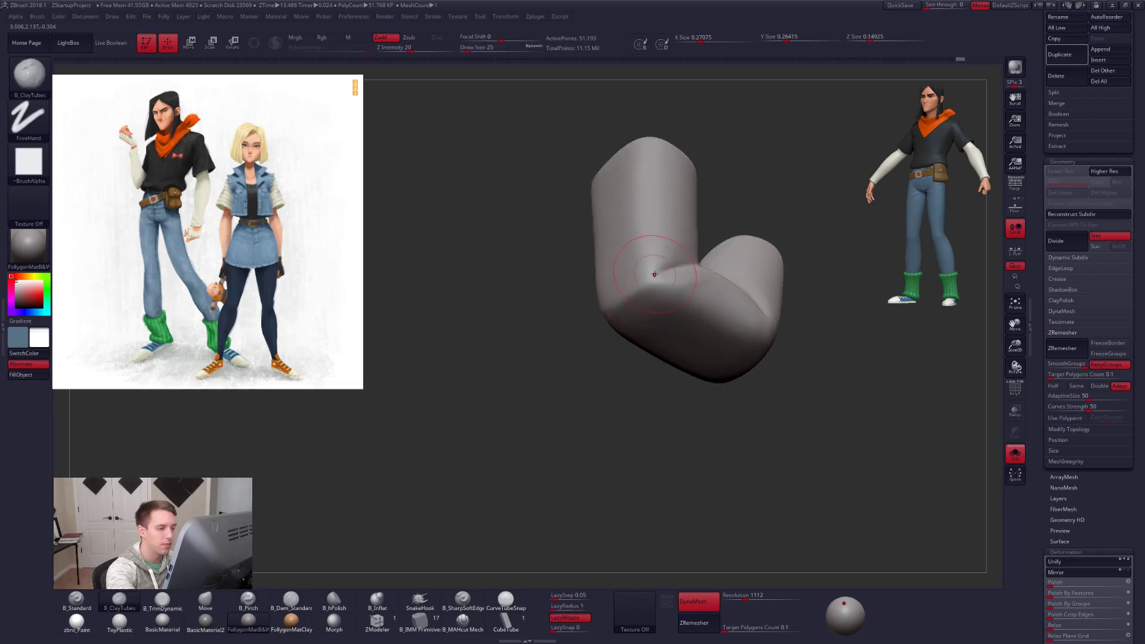
pyautogui.moveTo(709, 250)
pyautogui.mouseDown()
pyautogui.moveTo(690, 233)
pyautogui.moveTo(603, 318)
pyautogui.moveTo(649, 343)
pyautogui.moveTo(662, 370)
pyautogui.mouseUp()
pyautogui.press('b')
pyautogui.press('p')
pyautogui.press('i')
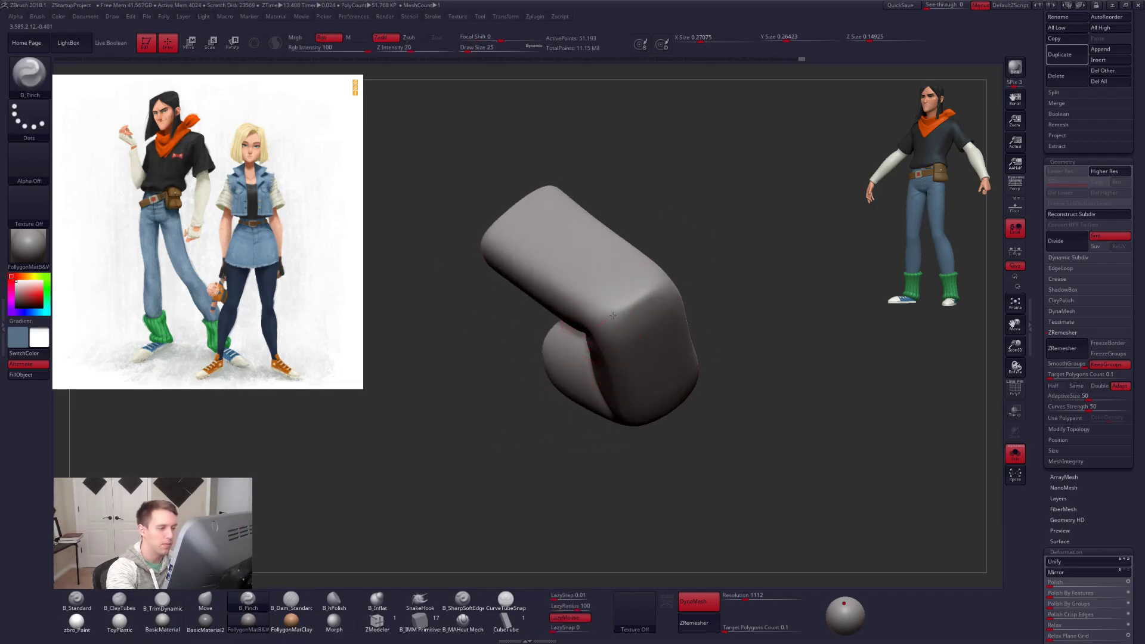
pyautogui.moveTo(695, 261); pyautogui.dragTo(662, 284)
pyautogui.moveTo(581, 331); pyautogui.dragTo(644, 317)
# Flatten the planes around the knuckle with B_TrimDynamic and sharpen the bordering edges with B_Pinch.
pyautogui.press('b')
pyautogui.press('t')
pyautogui.press('d')
pyautogui.moveTo(645, 365)
pyautogui.mouseDown(button='right')
pyautogui.moveTo(632, 323)
pyautogui.moveTo(656, 331)
pyautogui.moveTo(623, 367)
pyautogui.moveTo(570, 270)
pyautogui.mouseUp(button='right')
pyautogui.moveTo(594, 314); pyautogui.dragTo(621, 310, button='right')
pyautogui.moveTo(621, 311); pyautogui.dragTo(622, 352)
pyautogui.press('b')
pyautogui.press('p')
pyautogui.press('i')
pyautogui.moveTo(620, 309)
pyautogui.mouseDown(button='right')
pyautogui.moveTo(561, 286)
pyautogui.moveTo(579, 295)
pyautogui.moveTo(618, 263)
pyautogui.mouseUp(button='right')
pyautogui.moveTo(632, 410)
pyautogui.mouseDown(button='right')
pyautogui.moveTo(614, 268)
pyautogui.moveTo(662, 357)
pyautogui.moveTo(652, 322)
pyautogui.mouseUp(button='right')
# Adjust the outline of the finger's knuckle end with the Move brush at a draw size of 54.
pyautogui.press('b')
pyautogui.press('m')
pyautogui.press('v')
pyautogui.moveTo(642, 201); pyautogui.dragTo(629, 207, button='right')
pyautogui.press('space')
pyautogui.moveTo(629, 207); pyautogui.dragTo(640, 194)
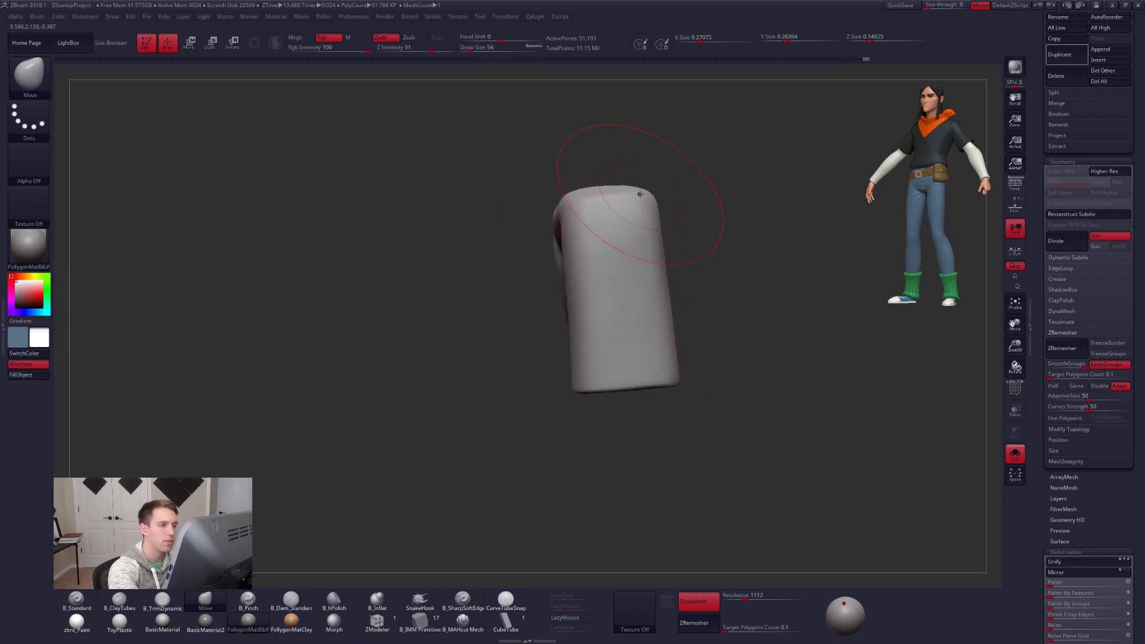
pyautogui.moveTo(589, 201)
pyautogui.mouseDown(button='right')
pyautogui.moveTo(605, 187)
pyautogui.moveTo(671, 264)
pyautogui.mouseUp(button='right')
# Refine the finger's overall silhouette with the Move brush at a draw size of 61.
pyautogui.press('space')
pyautogui.moveTo(680, 277); pyautogui.dragTo(673, 277)
pyautogui.press('5')
pyautogui.moveTo(646, 289)
pyautogui.mouseDown(button='right')
pyautogui.moveTo(622, 276)
pyautogui.moveTo(679, 335)
pyautogui.moveTo(648, 360)
pyautogui.mouseUp(button='right')
pyautogui.moveTo(631, 320)
pyautogui.mouseDown(button='right')
pyautogui.moveTo(679, 267)
pyautogui.moveTo(644, 285)
pyautogui.moveTo(653, 321)
pyautogui.mouseUp(button='right')
pyautogui.press('space')
pyautogui.moveTo(655, 321); pyautogui.dragTo(663, 321)
pyautogui.press('4')
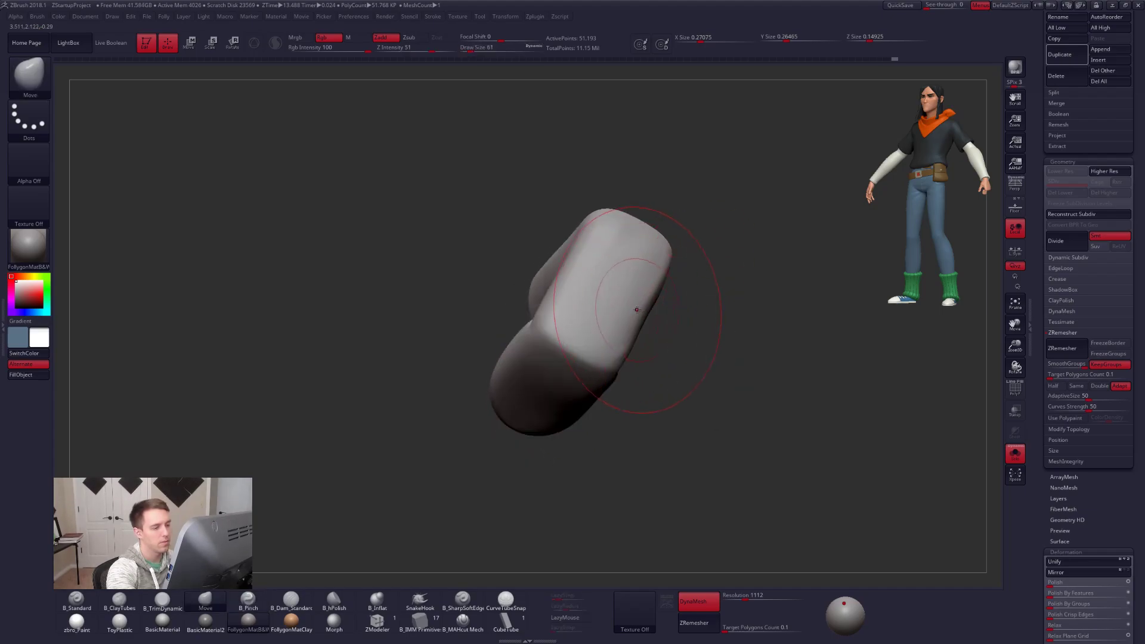
# Flatten the back of the middle segment with B_TrimDynamic, starting at a draw size of 49.
pyautogui.press('b')
pyautogui.press('t')
pyautogui.press('d')
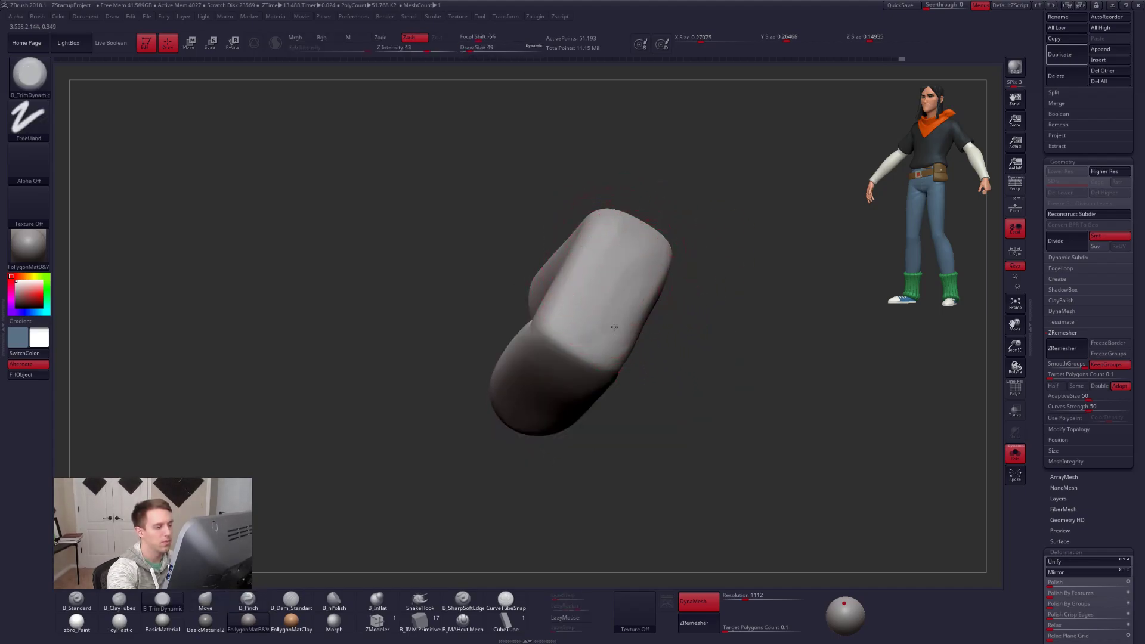
pyautogui.moveTo(587, 287); pyautogui.dragTo(597, 315)
pyautogui.moveTo(599, 319)
pyautogui.mouseDown(button='right')
pyautogui.moveTo(602, 303)
pyautogui.moveTo(621, 334)
pyautogui.moveTo(582, 369)
pyautogui.mouseUp(button='right')
pyautogui.press('space')
pyautogui.moveTo(582, 371); pyautogui.dragTo(575, 368)
pyautogui.moveTo(574, 369)
pyautogui.mouseDown(button='right')
pyautogui.moveTo(539, 356)
pyautogui.moveTo(675, 334)
pyautogui.moveTo(633, 356)
pyautogui.moveTo(614, 340)
pyautogui.mouseUp(button='right')
# Sharpen the edges of the flattened middle segment with B_Pinch.
pyautogui.press('b')
pyautogui.press('c')
pyautogui.press('t')
pyautogui.press('b')
pyautogui.press('p')
pyautogui.press('i')
pyautogui.press('space')
pyautogui.press('space')
pyautogui.moveTo(613, 341); pyautogui.dragTo(616, 340)
pyautogui.moveTo(614, 342); pyautogui.dragTo(624, 332, button='right')
pyautogui.moveTo(570, 367); pyautogui.dragTo(601, 275, button='right')
# Touch up the finger's planes with B_TrimDynamic at a draw size of 38 and show the full hand again.
pyautogui.press('space')
pyautogui.moveTo(603, 323); pyautogui.dragTo(598, 322)
pyautogui.moveTo(579, 398); pyautogui.dragTo(595, 390, button='right')
pyautogui.moveTo(595, 482)
pyautogui.mouseDown(button='right')
pyautogui.moveTo(641, 477)
pyautogui.moveTo(644, 514)
pyautogui.mouseUp(button='right')
pyautogui.press('3')
pyautogui.press('space')
pyautogui.moveTo(591, 341)
pyautogui.mouseDown()
pyautogui.moveTo(587, 329)
pyautogui.moveTo(564, 352)
pyautogui.mouseUp()
pyautogui.press('space')
pyautogui.moveTo(703, 346)
pyautogui.mouseDown(button='right')
pyautogui.moveTo(646, 335)
pyautogui.moveTo(633, 375)
pyautogui.moveTo(819, 523)
pyautogui.mouseUp(button='right')
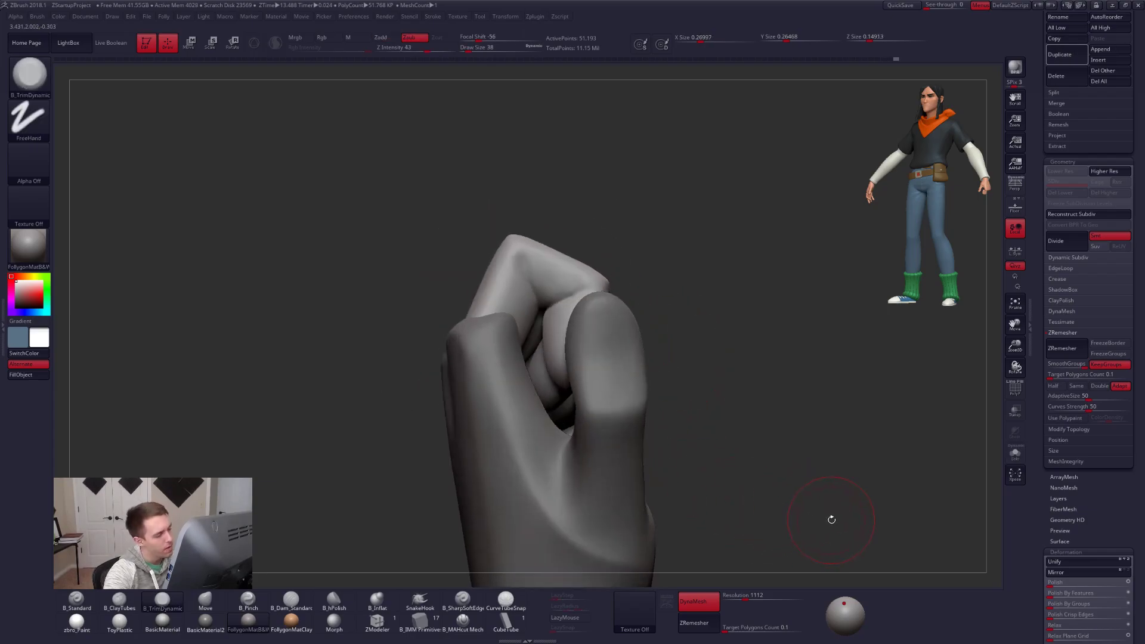
# Compare the finger with the full hand, isolate it, and trim its planes with B_TrimDynamic at a draw size of 53.
pyautogui.hotkey('alt', 's')
pyautogui.hotkey('alt', 's')
pyautogui.moveTo(829, 526); pyautogui.dragTo(796, 514, button='right')
pyautogui.hotkey('alt', 's')
pyautogui.moveTo(740, 441); pyautogui.dragTo(726, 418, button='right')
pyautogui.press('space')
pyautogui.moveTo(643, 354); pyautogui.dragTo(637, 354)
pyautogui.moveTo(650, 346)
pyautogui.mouseDown(button='right')
pyautogui.moveTo(685, 381)
pyautogui.moveTo(610, 311)
pyautogui.mouseUp(button='right')
pyautogui.press('space')
pyautogui.press('space')
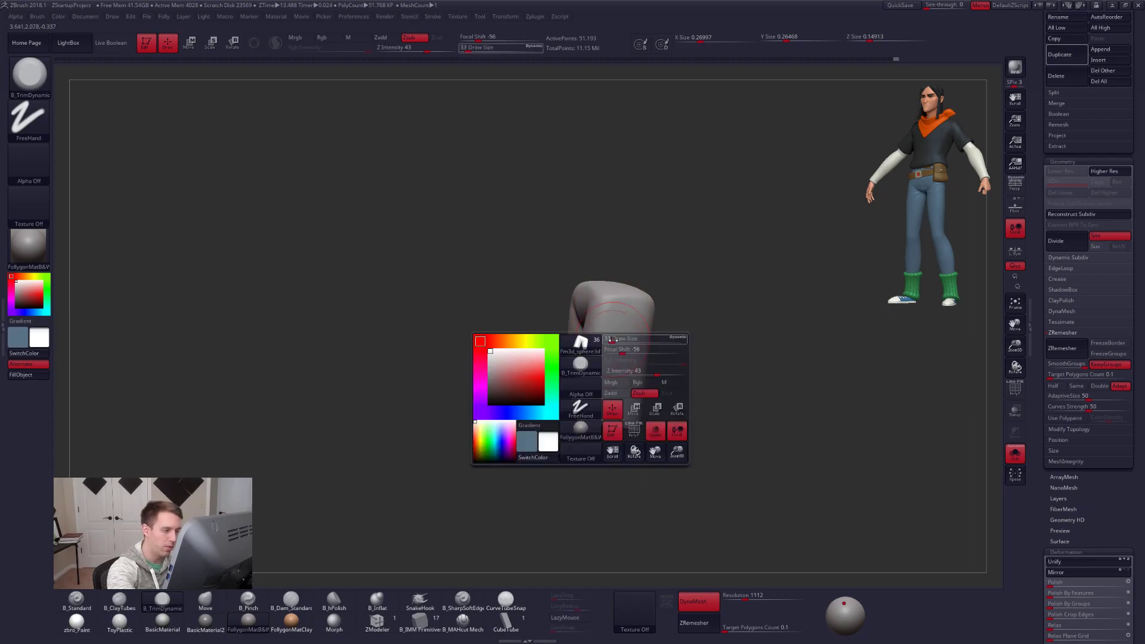
# Trim the smaller planes around the finger's bends with B_TrimDynamic, reducing the draw size to 21.
pyautogui.press('space')
pyautogui.moveTo(625, 355); pyautogui.dragTo(609, 358)
pyautogui.moveTo(608, 358)
pyautogui.mouseDown(button='right')
pyautogui.moveTo(652, 349)
pyautogui.moveTo(615, 329)
pyautogui.moveTo(633, 322)
pyautogui.moveTo(614, 328)
pyautogui.mouseUp(button='right')
pyautogui.press('space')
pyautogui.moveTo(576, 323); pyautogui.dragTo(573, 323)
pyautogui.keyDown('ctrl'); pyautogui.moveTo(562, 301); pyautogui.dragTo(580, 365, button='right'); pyautogui.keyUp('ctrl')
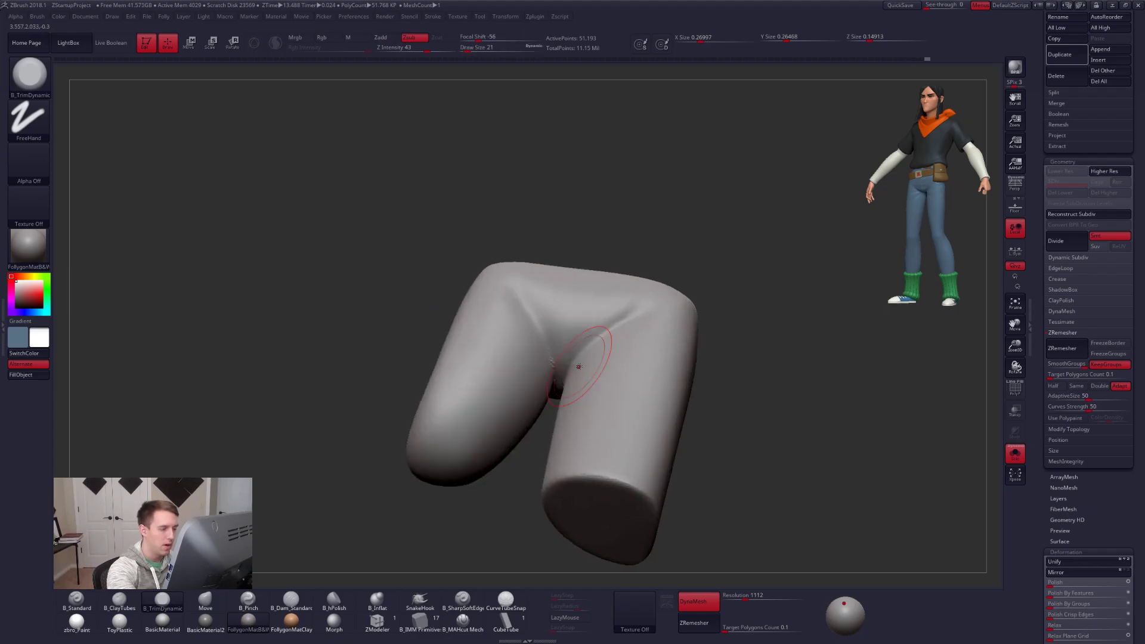
# Build up volume along the base-side bend crease with B_ClayTubes at a draw size of 9 and smooth it.
pyautogui.press('2')
pyautogui.press('space')
pyautogui.moveTo(558, 318); pyautogui.dragTo(555, 319)
pyautogui.moveTo(535, 295); pyautogui.dragTo(559, 367, button='right')
pyautogui.moveTo(567, 323); pyautogui.dragTo(565, 413, button='right')
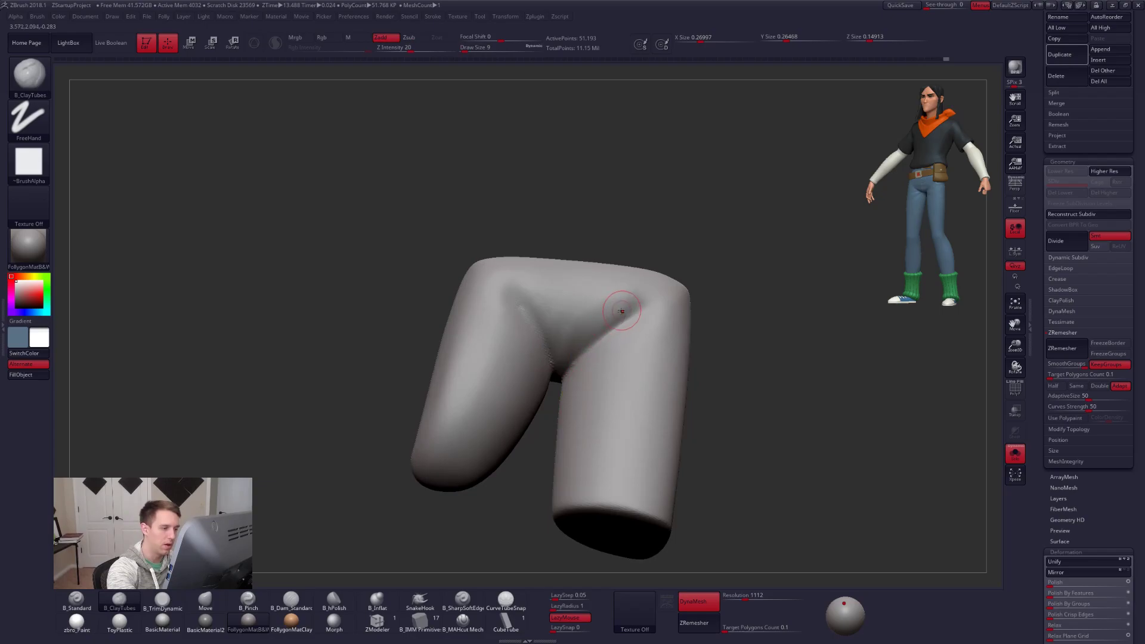
pyautogui.moveTo(575, 361); pyautogui.dragTo(636, 301)
pyautogui.press('shift')
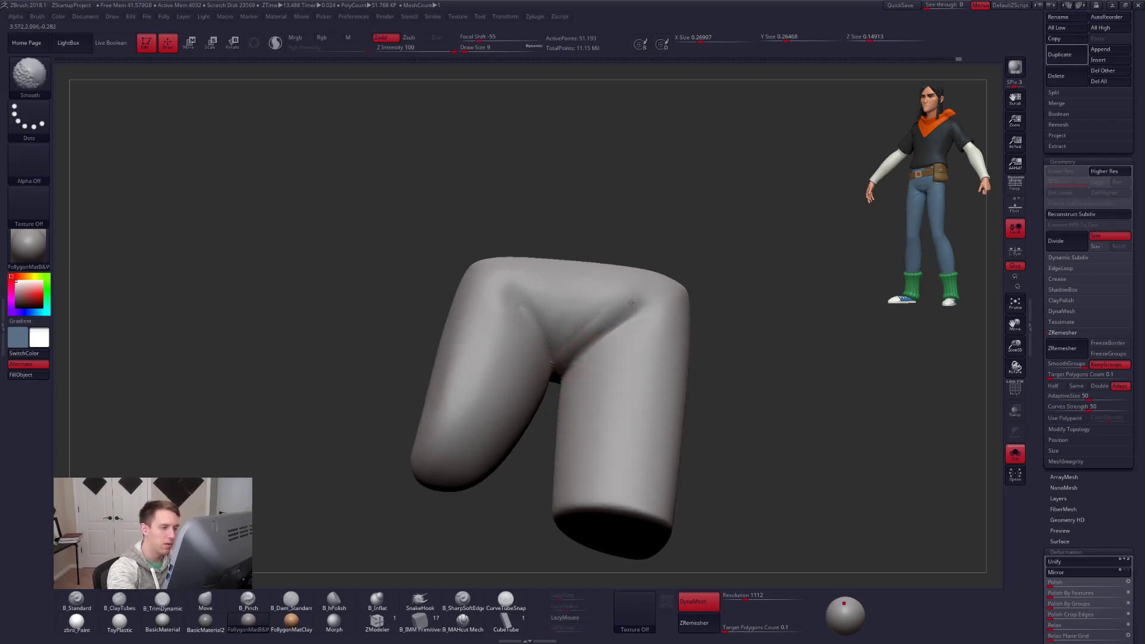
pyautogui.press('shift')
pyautogui.moveTo(587, 327); pyautogui.dragTo(536, 334, button='right')
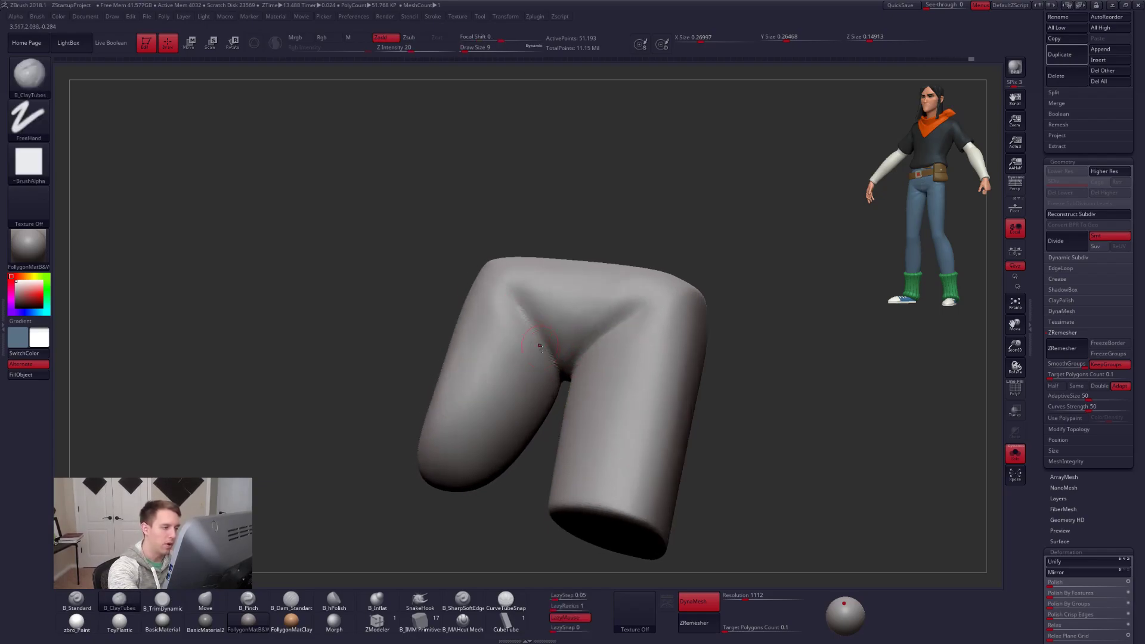
# Remesh the finger with DynaMesh at a resolution of 1656 and check its wireframe.
pyautogui.click(756, 597)
pyautogui.keyDown('ctrl'); pyautogui.moveTo(769, 499); pyautogui.dragTo(837, 426); pyautogui.keyUp('ctrl')
pyautogui.hotkey('shift', 'f')
pyautogui.hotkey('shift', 'f')
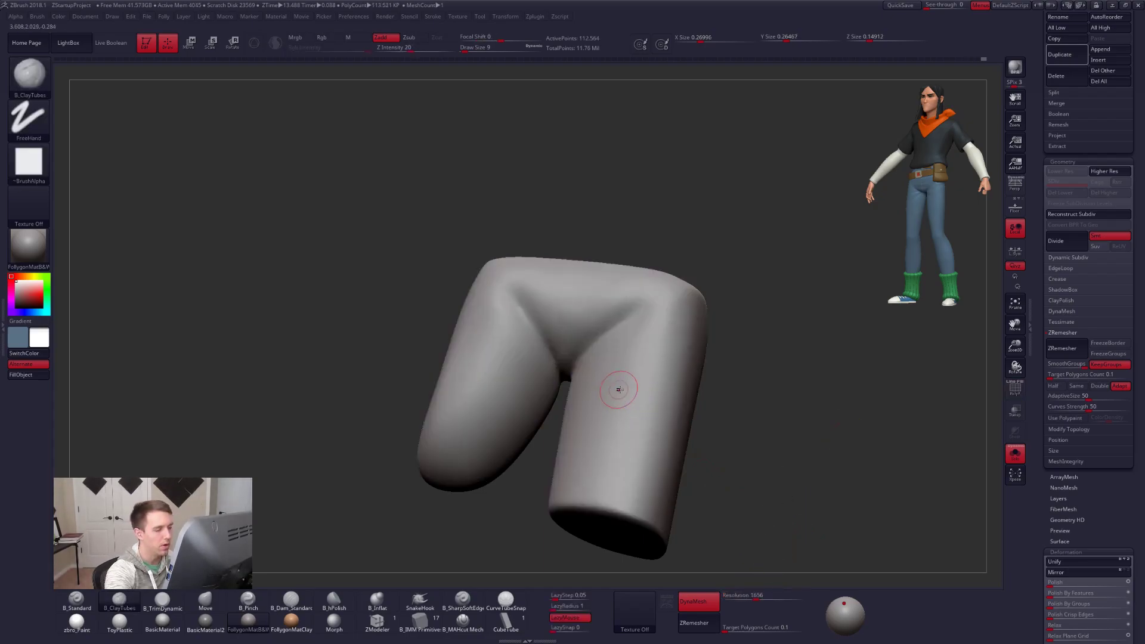
# Subdivide the finger once and cut the base-side bend crease with B_MAHcut Mech at a draw size of 12.
pyautogui.moveTo(616, 391); pyautogui.dragTo(479, 503, button='right')
pyautogui.click(462, 623)
pyautogui.moveTo(525, 453)
pyautogui.mouseDown(button='right')
pyautogui.moveTo(613, 341)
pyautogui.moveTo(644, 332)
pyautogui.mouseUp(button='right')
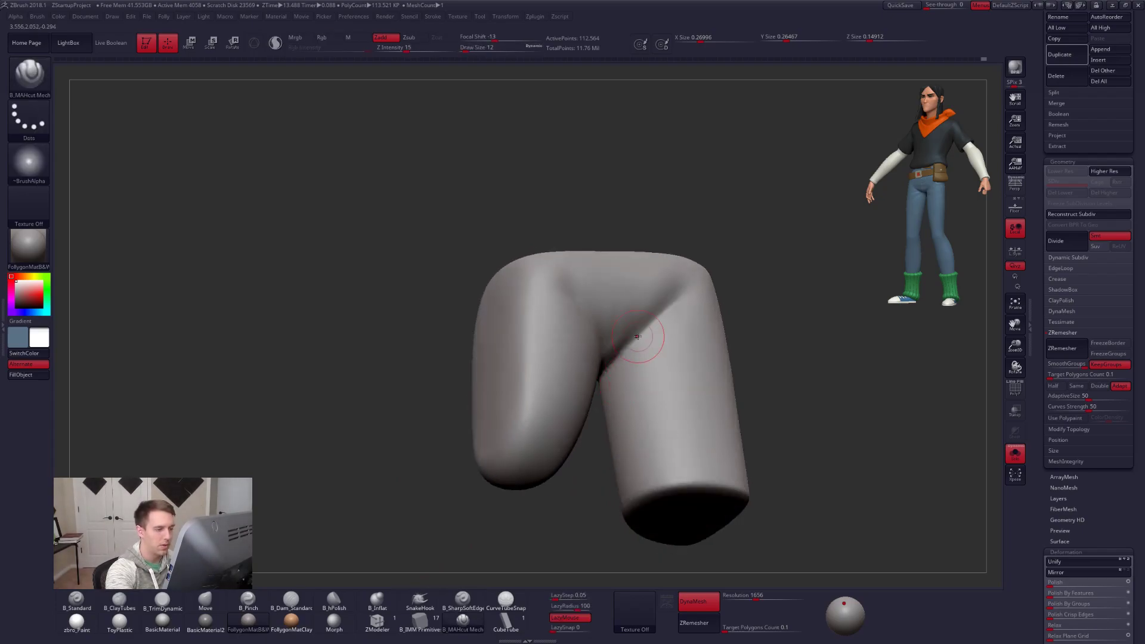
pyautogui.hotkey('ctrl', 'd')
pyautogui.moveTo(647, 333)
pyautogui.mouseDown()
pyautogui.moveTo(684, 302)
pyautogui.moveTo(636, 334)
pyautogui.mouseUp()
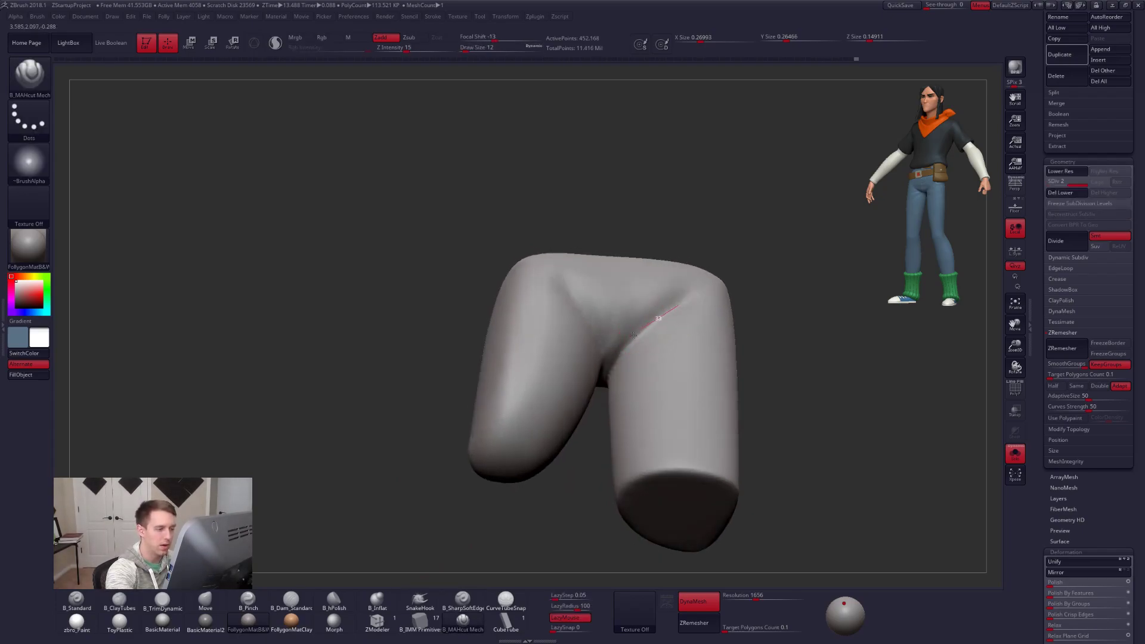
pyautogui.moveTo(597, 376); pyautogui.dragTo(594, 383)
pyautogui.moveTo(686, 300); pyautogui.dragTo(596, 382)
pyautogui.moveTo(596, 400); pyautogui.dragTo(626, 350, button='right')
pyautogui.moveTo(590, 423); pyautogui.dragTo(591, 442)
# Cut the bend creases on the other side of the finger with B_MAHcut Mech and smooth the rough cuts.
pyautogui.moveTo(591, 443); pyautogui.dragTo(613, 372, button='right')
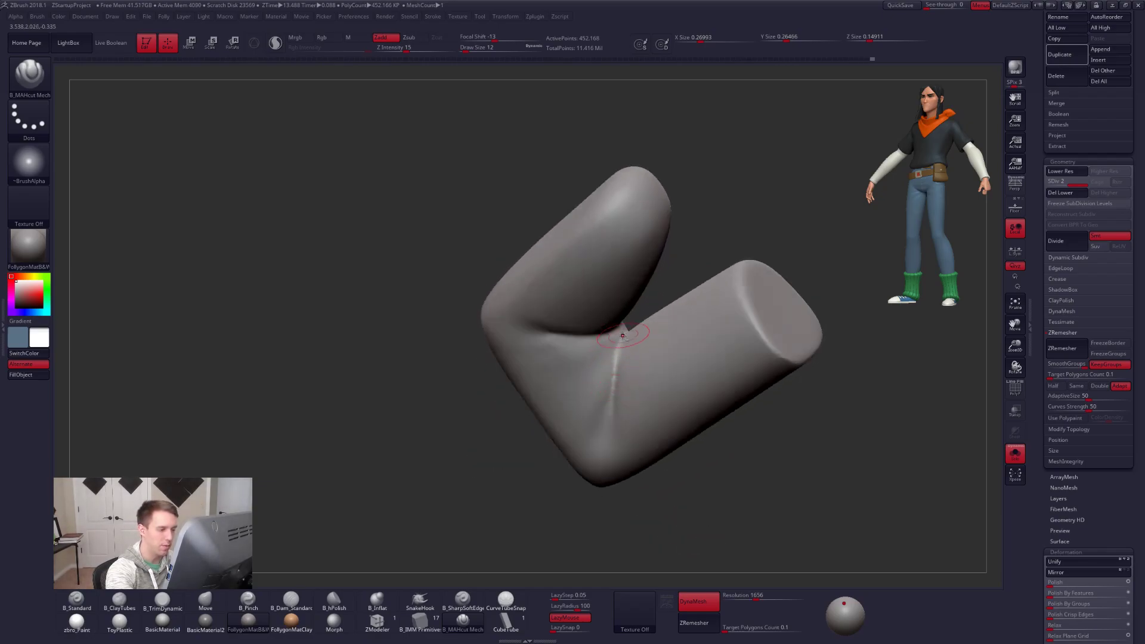
pyautogui.moveTo(608, 406); pyautogui.dragTo(608, 408)
pyautogui.press('shift')
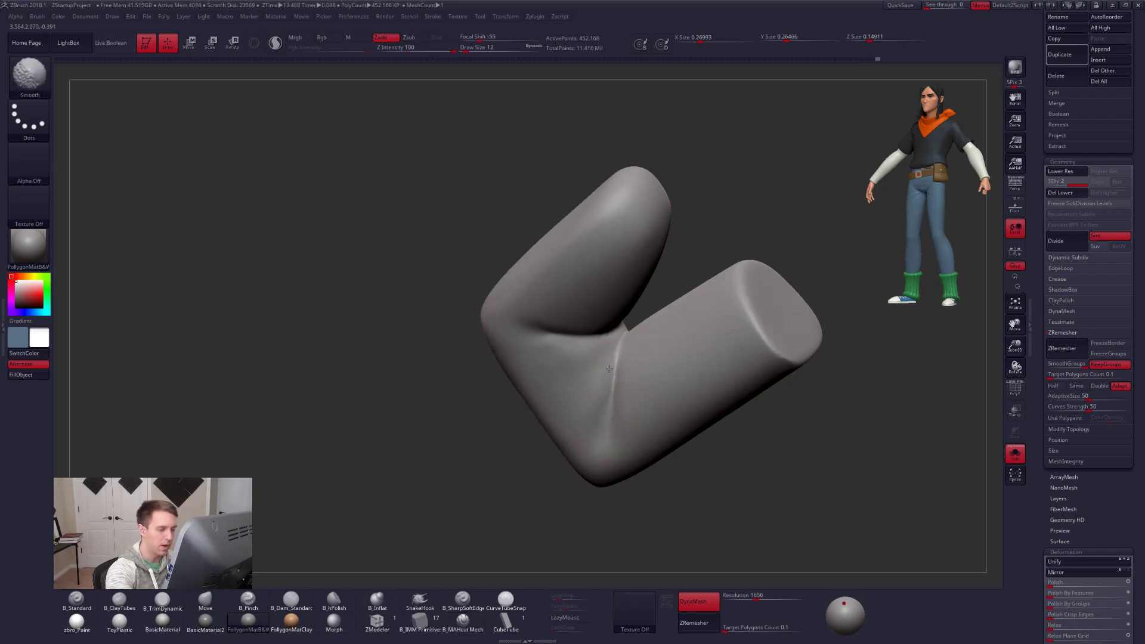
pyautogui.moveTo(608, 367); pyautogui.dragTo(538, 335, button='right')
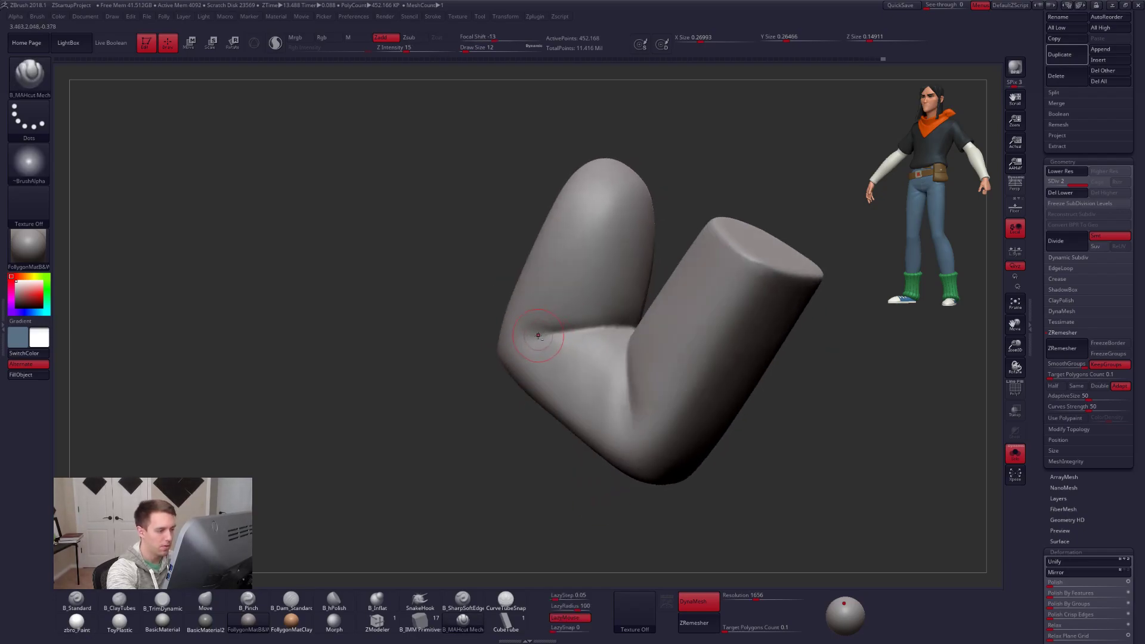
pyautogui.moveTo(639, 319); pyautogui.dragTo(708, 282, button='right')
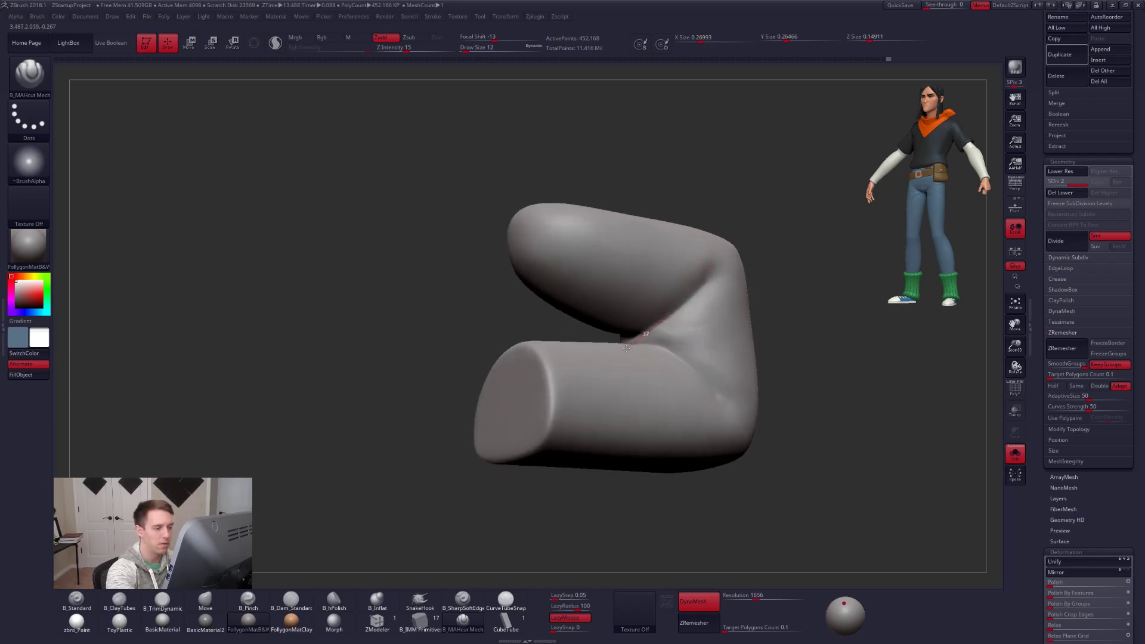
pyautogui.moveTo(618, 343)
pyautogui.mouseDown(button='right')
pyautogui.moveTo(582, 347)
pyautogui.moveTo(596, 373)
pyautogui.mouseUp(button='right')
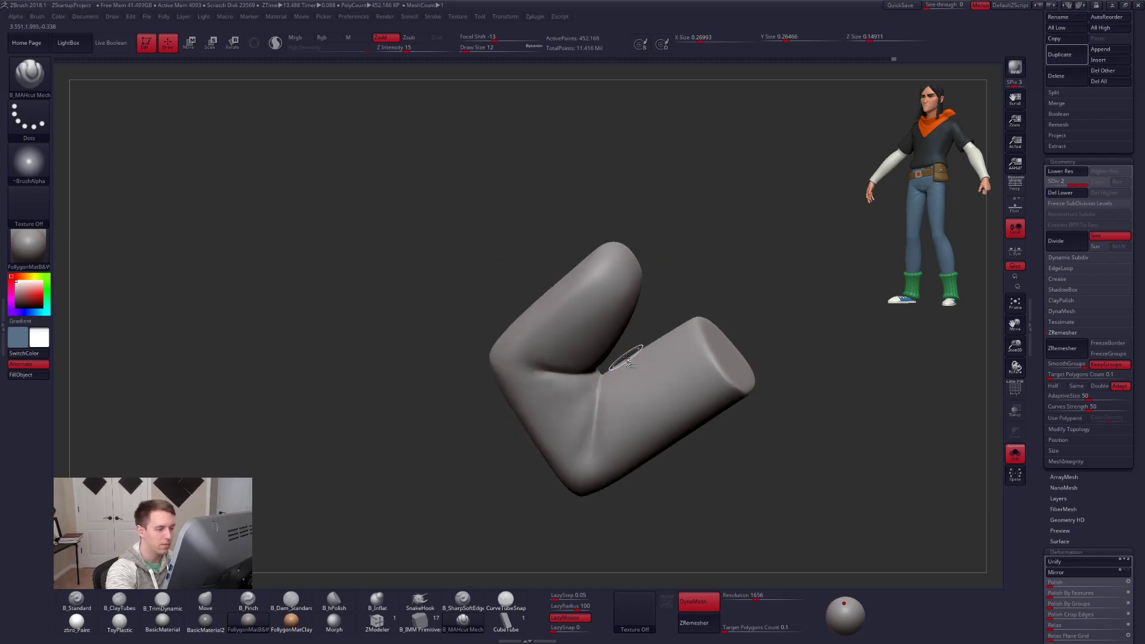
# Switch the selection brush to SelectLasso and hide the base segment to expose the inner fingertip bend.
pyautogui.hotkey('ctrl', 'shift')
pyautogui.keyDown('ctrl'); pyautogui.keyDown('shift'); pyautogui.moveTo(575, 394); pyautogui.dragTo(572, 396); pyautogui.keyUp('shift'); pyautogui.keyUp('ctrl')
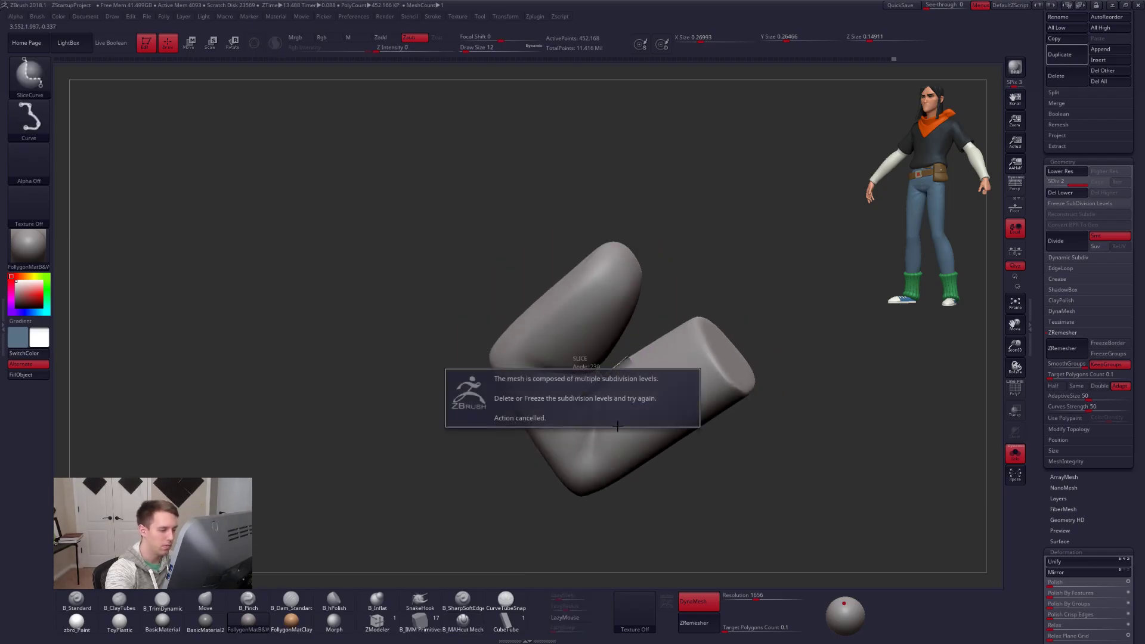
pyautogui.press('space')
pyautogui.click(613, 595)
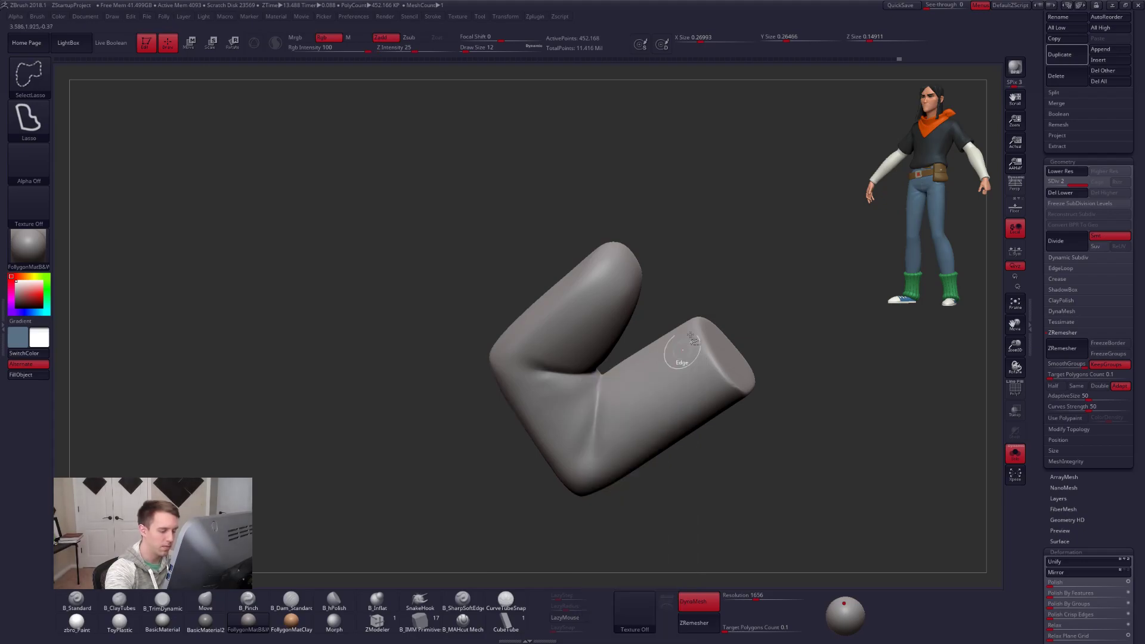
pyautogui.moveTo(620, 359)
pyautogui.keyDown('ctrl'); pyautogui.keyDown('alt'); pyautogui.keyDown('shift'); pyautogui.mouseDown()
pyautogui.moveTo(639, 561)
pyautogui.moveTo(662, 319)
pyautogui.mouseUp(); pyautogui.keyUp('shift'); pyautogui.keyUp('alt'); pyautogui.keyUp('ctrl')
pyautogui.moveTo(632, 297); pyautogui.dragTo(641, 420, button='right')
# Cut the exposed inner crease with B_MAHcut Mech at a draw size of 9 and unhide the whole finger.
pyautogui.press('space')
pyautogui.moveTo(628, 368); pyautogui.dragTo(625, 368)
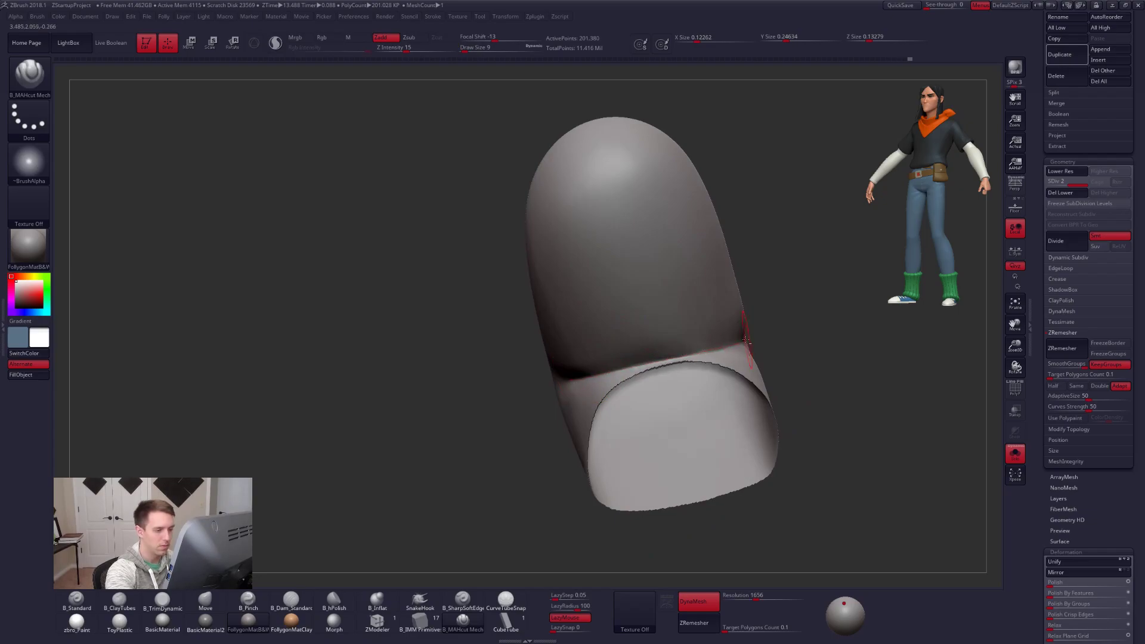
pyautogui.moveTo(747, 341); pyautogui.dragTo(684, 365, button='right')
pyautogui.moveTo(795, 325)
pyautogui.mouseDown(button='right')
pyautogui.moveTo(782, 355)
pyautogui.moveTo(813, 347)
pyautogui.moveTo(743, 377)
pyautogui.mouseUp(button='right')
pyautogui.keyDown('ctrl'); pyautogui.keyDown('shift'); pyautogui.click(813, 347); pyautogui.keyUp('shift'); pyautogui.keyUp('ctrl')
pyautogui.moveTo(693, 378)
pyautogui.mouseDown(button='right')
pyautogui.moveTo(712, 384)
pyautogui.moveTo(673, 396)
pyautogui.moveTo(672, 409)
pyautogui.moveTo(689, 383)
pyautogui.mouseUp(button='right')
# Fill out the side of the middle segment beside the base crease with B_ClayTubes at a draw size of 21.
pyautogui.press('s')
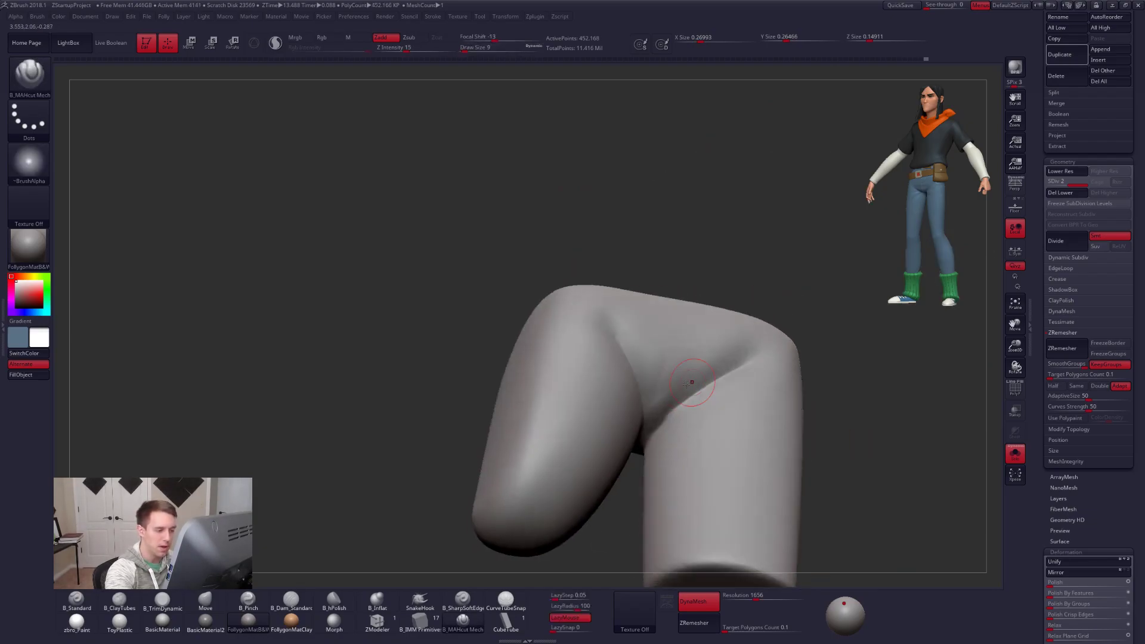
pyautogui.press('2')
pyautogui.press('s')
pyautogui.moveTo(683, 383); pyautogui.dragTo(685, 383)
pyautogui.moveTo(685, 384); pyautogui.dragTo(614, 390, button='right')
pyautogui.press('space')
pyautogui.moveTo(632, 396); pyautogui.dragTo(634, 396)
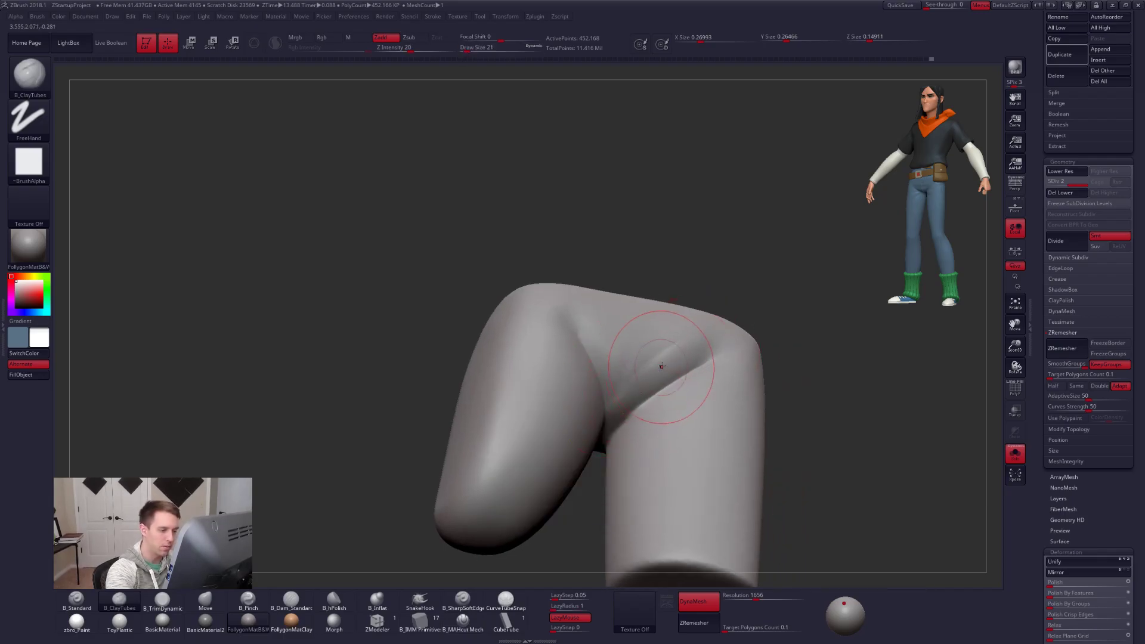
pyautogui.moveTo(618, 358)
pyautogui.mouseDown(button='right')
pyautogui.moveTo(614, 388)
pyautogui.moveTo(610, 329)
pyautogui.mouseUp(button='right')
pyautogui.press('shift')
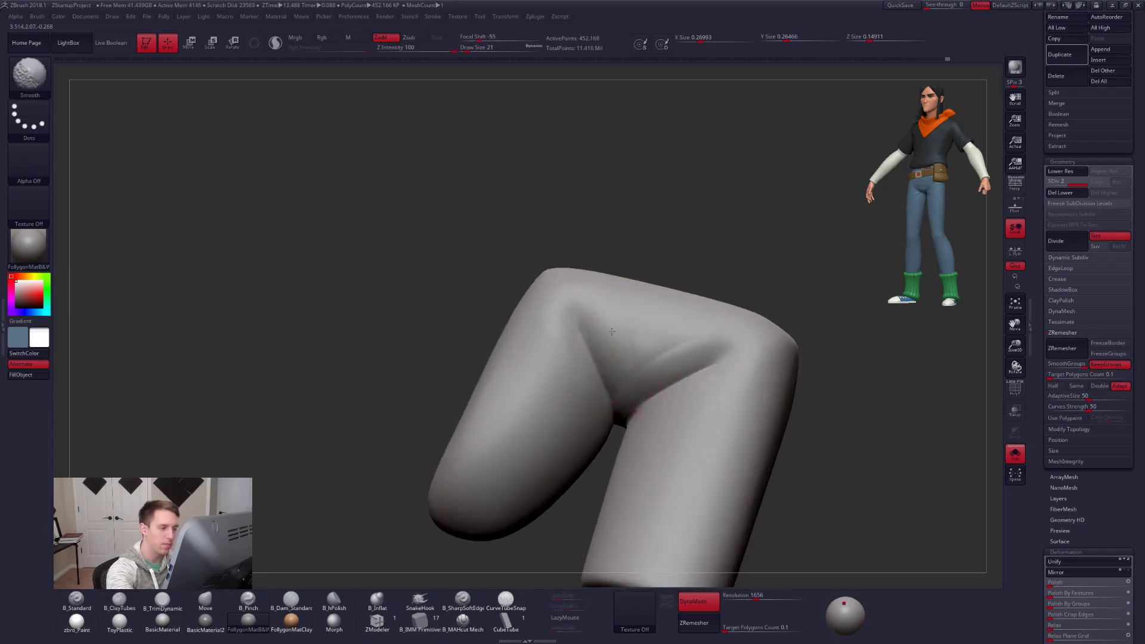
# Flatten the added volume beside the crease with B_TrimDynamic and smooth it at a draw size of 9.
pyautogui.moveTo(683, 353); pyautogui.dragTo(702, 345, button='right')
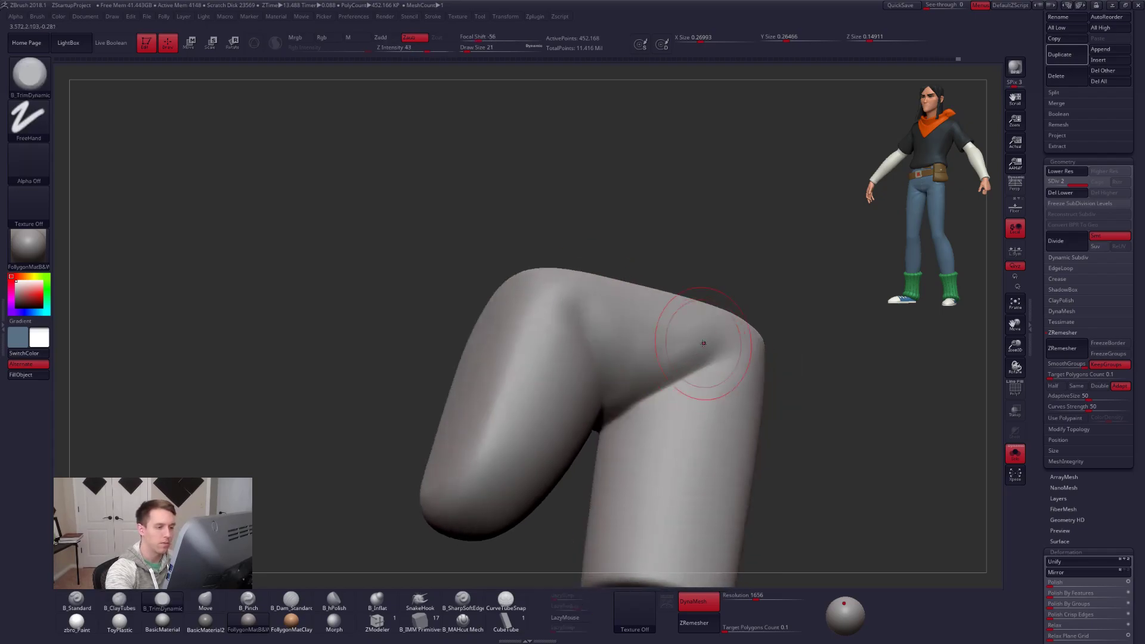
pyautogui.press('space')
pyautogui.press('shift')
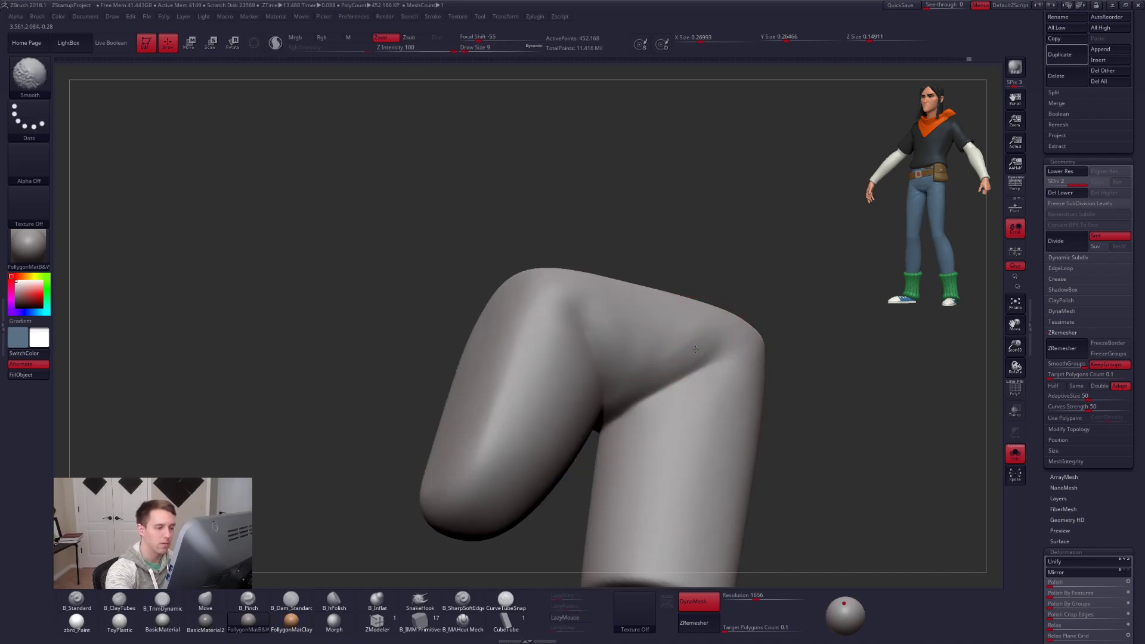
pyautogui.moveTo(670, 354)
pyautogui.mouseDown(button='right')
pyautogui.moveTo(695, 360)
pyautogui.moveTo(639, 365)
pyautogui.moveTo(698, 388)
pyautogui.mouseUp(button='right')
# Check the finger against the hand and tighten the crease on its opposite side with B_Pinch.
pyautogui.hotkey('alt', 's')
pyautogui.moveTo(702, 451); pyautogui.dragTo(769, 420, button='right')
pyautogui.moveTo(613, 396); pyautogui.dragTo(630, 421, button='right')
pyautogui.hotkey('alt', 's')
pyautogui.press('5')
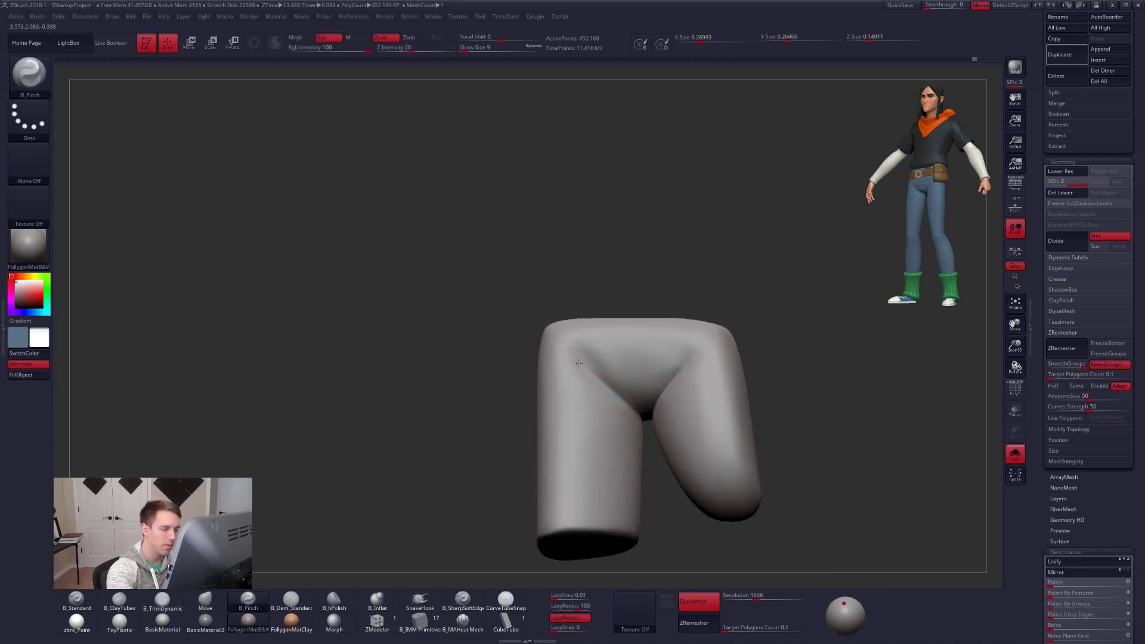
pyautogui.moveTo(585, 358)
pyautogui.mouseDown(button='right')
pyautogui.moveTo(564, 368)
pyautogui.moveTo(588, 349)
pyautogui.moveTo(594, 373)
pyautogui.mouseUp(button='right')
# Build up volume along the opposite side's base crease with B_ClayTubes at a draw size of 12.
pyautogui.press('2')
pyautogui.press('space')
pyautogui.moveTo(609, 374); pyautogui.dragTo(604, 374)
pyautogui.moveTo(598, 361); pyautogui.dragTo(590, 369, button='right')
pyautogui.press('space')
pyautogui.moveTo(591, 368); pyautogui.dragTo(587, 369)
pyautogui.moveTo(580, 357); pyautogui.dragTo(590, 362)
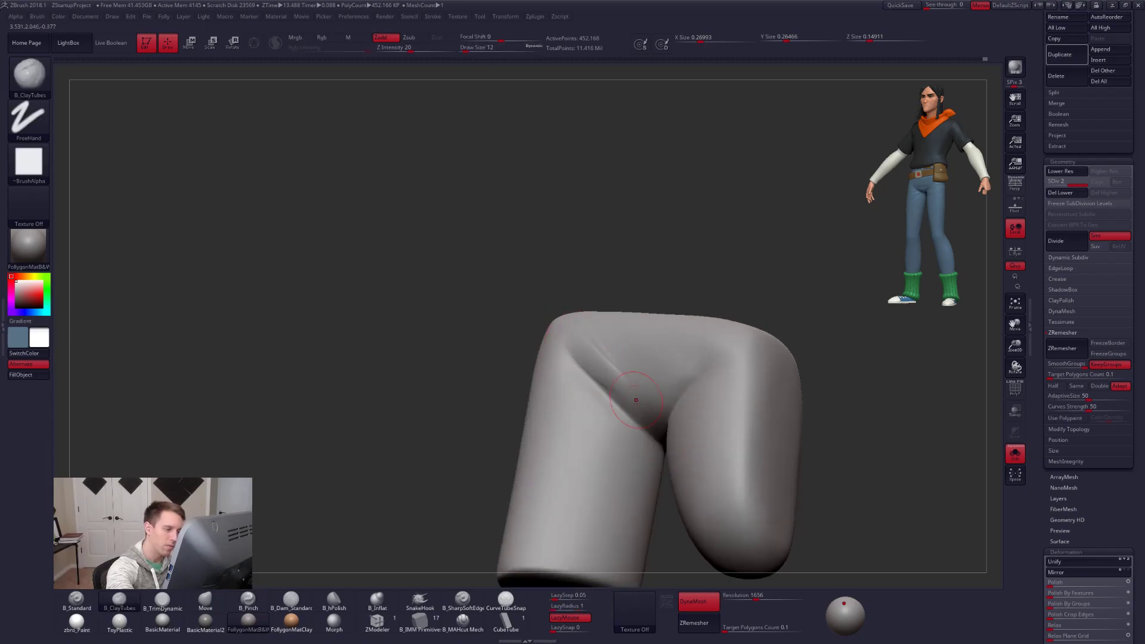
# Flatten the new volume beside the opposite crease with B_TrimDynamic and smooth its upper end.
pyautogui.press('3')
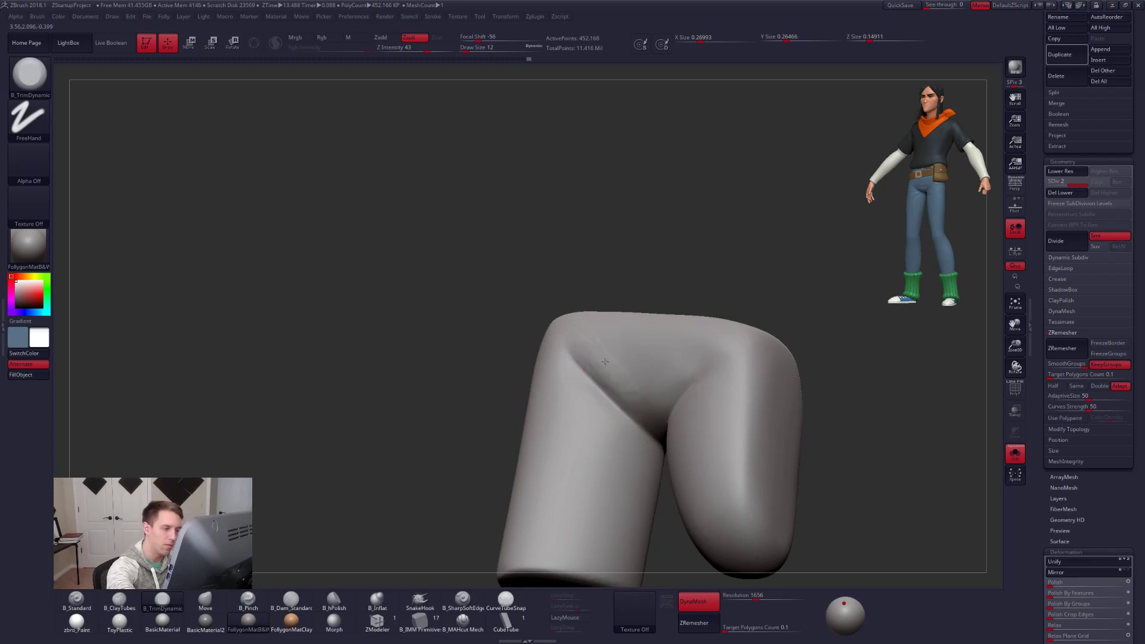
pyautogui.press('shift')
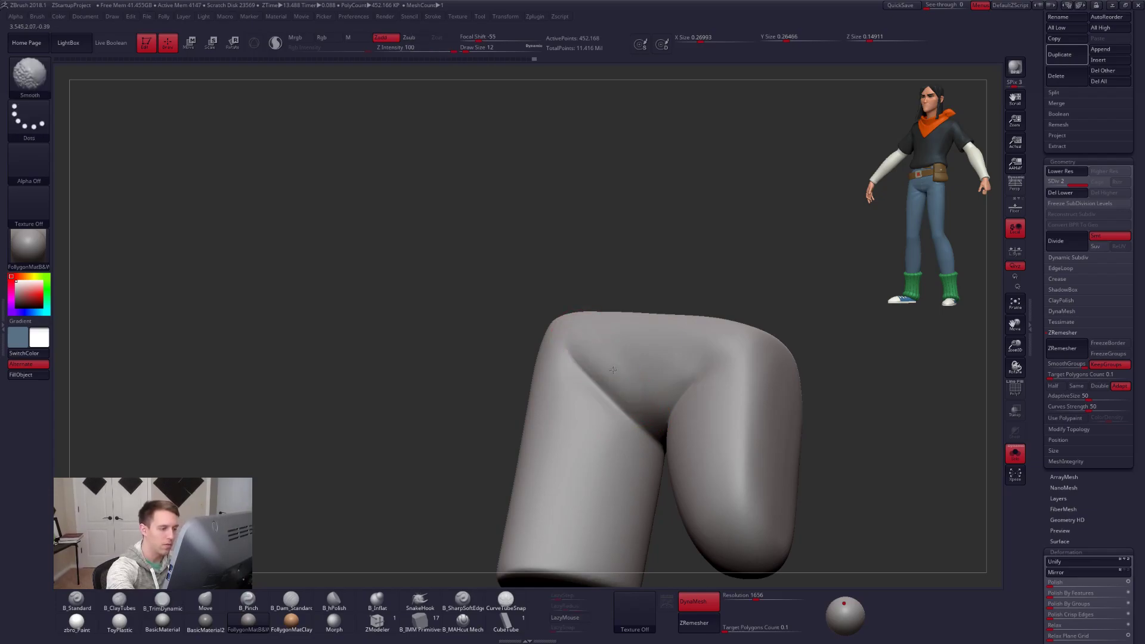
pyautogui.keyDown('shift'); pyautogui.moveTo(576, 340); pyautogui.dragTo(581, 347); pyautogui.keyUp('shift')
# Review the finger within the hand and adjust its silhouette with the Move brush at a draw size of 29.
pyautogui.moveTo(620, 408)
pyautogui.mouseDown(button='right')
pyautogui.moveTo(716, 432)
pyautogui.moveTo(759, 509)
pyautogui.moveTo(728, 478)
pyautogui.mouseUp(button='right')
pyautogui.hotkey('alt', 's')
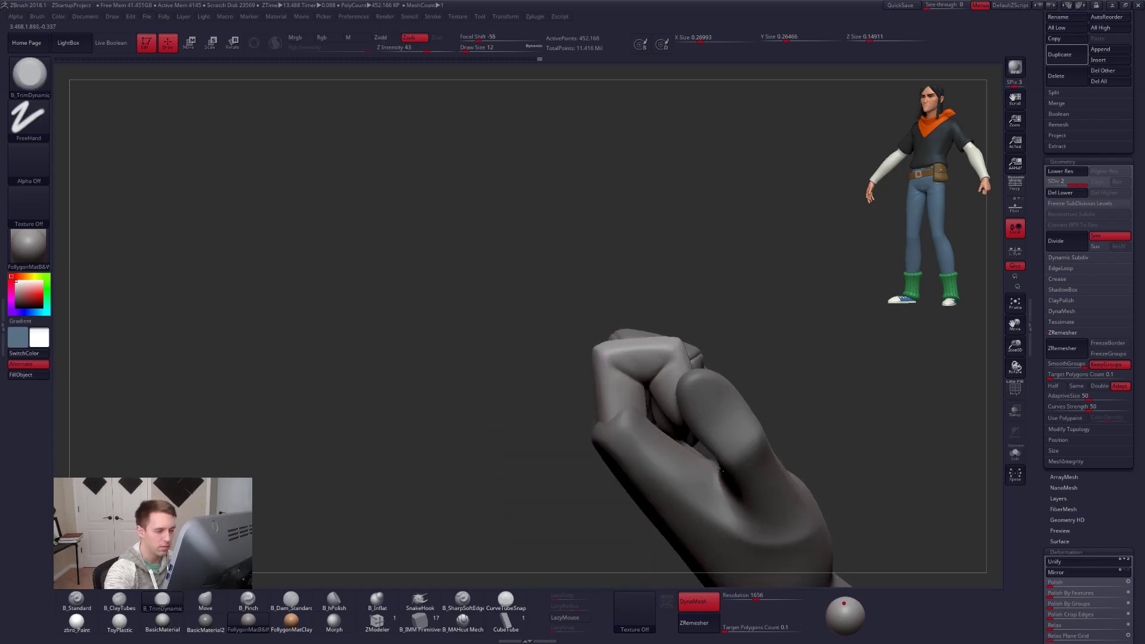
pyautogui.moveTo(618, 386)
pyautogui.mouseDown(button='right')
pyautogui.moveTo(648, 381)
pyautogui.moveTo(628, 392)
pyautogui.mouseUp(button='right')
pyautogui.hotkey('alt', 's')
pyautogui.press('b')
pyautogui.press('m')
pyautogui.press('v')
pyautogui.press('space')
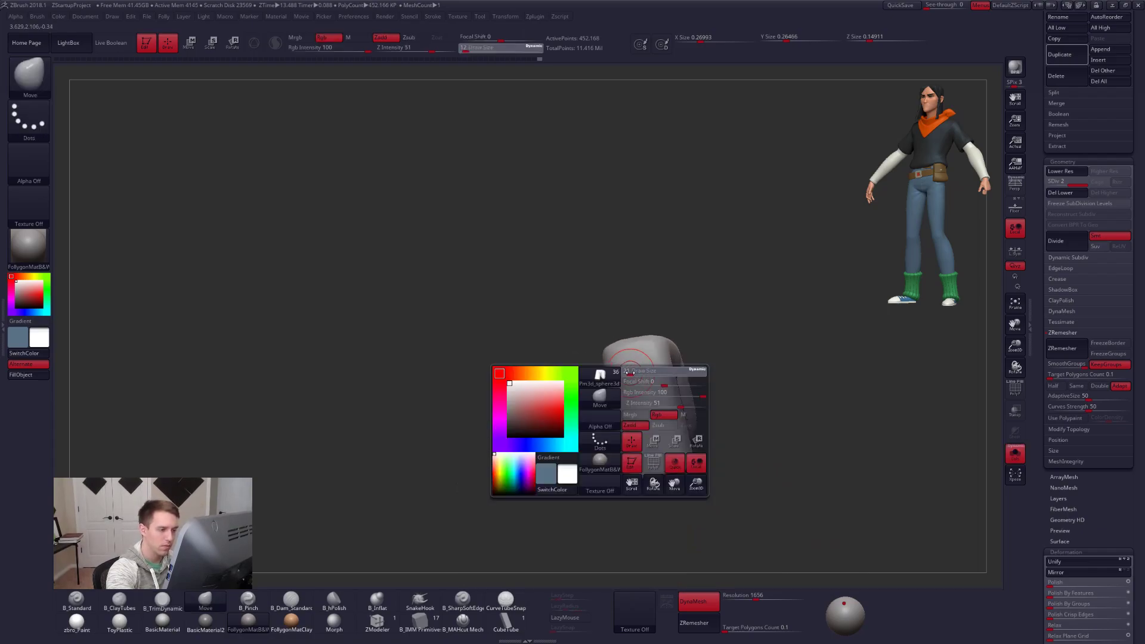
pyautogui.moveTo(629, 373); pyautogui.dragTo(639, 372)
pyautogui.moveTo(651, 351)
pyautogui.mouseDown(button='right')
pyautogui.moveTo(669, 380)
pyautogui.moveTo(610, 353)
pyautogui.mouseUp(button='right')
pyautogui.moveTo(567, 396)
pyautogui.keyDown('alt'); pyautogui.mouseDown(button='right')
pyautogui.moveTo(638, 365)
pyautogui.moveTo(581, 369)
pyautogui.mouseUp(button='right'); pyautogui.keyUp('alt')
# Flatten the back of the middle segment with B_TrimDynamic and smooth the surface.
pyautogui.press('b')
pyautogui.press('t')
pyautogui.press('d')
pyautogui.moveTo(645, 316); pyautogui.dragTo(631, 342, button='right')
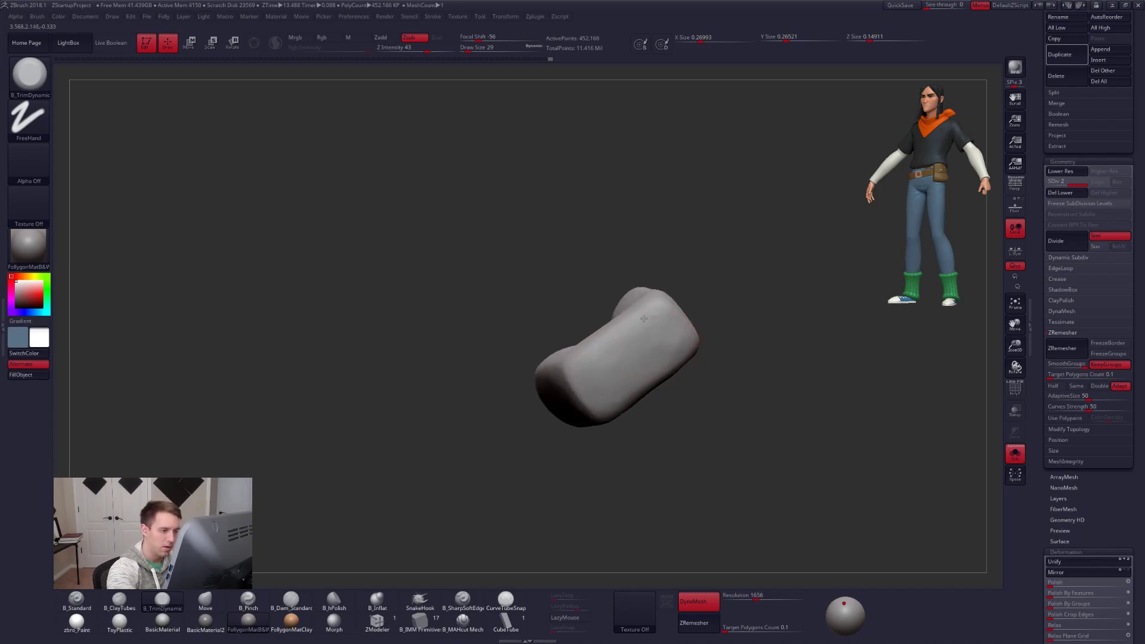
pyautogui.moveTo(625, 380)
pyautogui.mouseDown(button='right')
pyautogui.moveTo(657, 346)
pyautogui.moveTo(636, 369)
pyautogui.moveTo(629, 321)
pyautogui.moveTo(611, 360)
pyautogui.mouseUp(button='right')
pyautogui.keyDown('shift'); pyautogui.moveTo(611, 360); pyautogui.dragTo(607, 397); pyautogui.keyUp('shift')
pyautogui.moveTo(613, 385)
pyautogui.mouseDown(button='right')
pyautogui.moveTo(616, 401)
pyautogui.moveTo(672, 366)
pyautogui.mouseUp(button='right')
# Choose the ZRemesherGuides brush, delete the finger's lower subdivision level, and set the draw size to 64.
pyautogui.press('b')
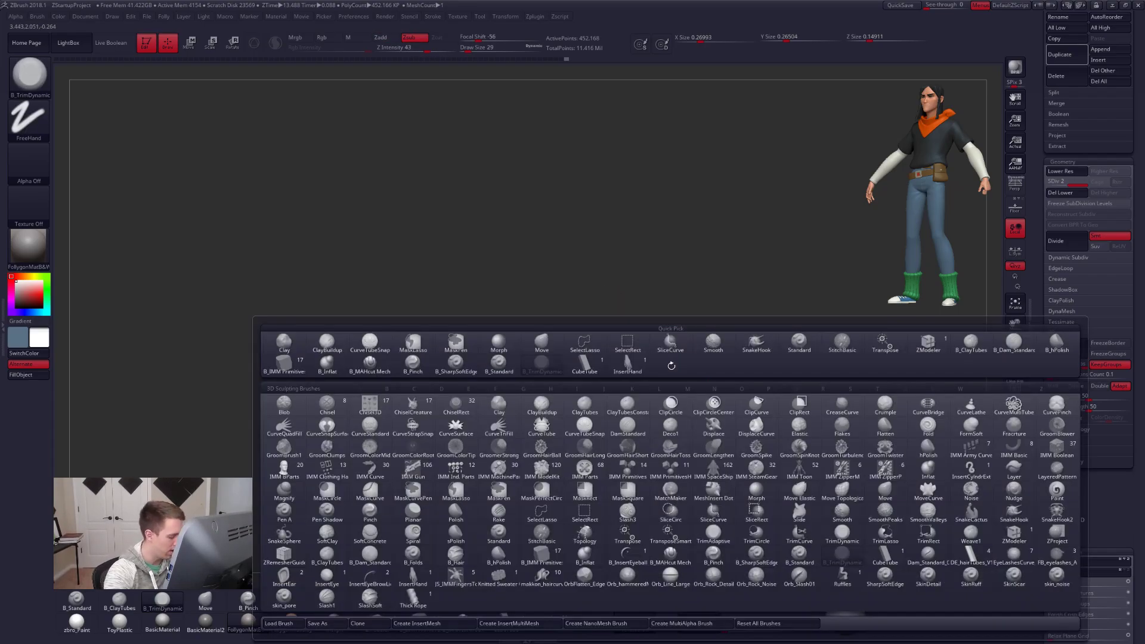
pyautogui.press('z')
pyautogui.press('r')
pyautogui.moveTo(588, 454); pyautogui.dragTo(638, 383, button='right')
pyautogui.click(1072, 195)
pyautogui.press('space')
pyautogui.moveTo(601, 384); pyautogui.dragTo(599, 385)
pyautogui.moveTo(613, 385)
pyautogui.mouseDown(button='right')
pyautogui.moveTo(623, 373)
pyautogui.moveTo(565, 430)
pyautogui.mouseUp(button='right')
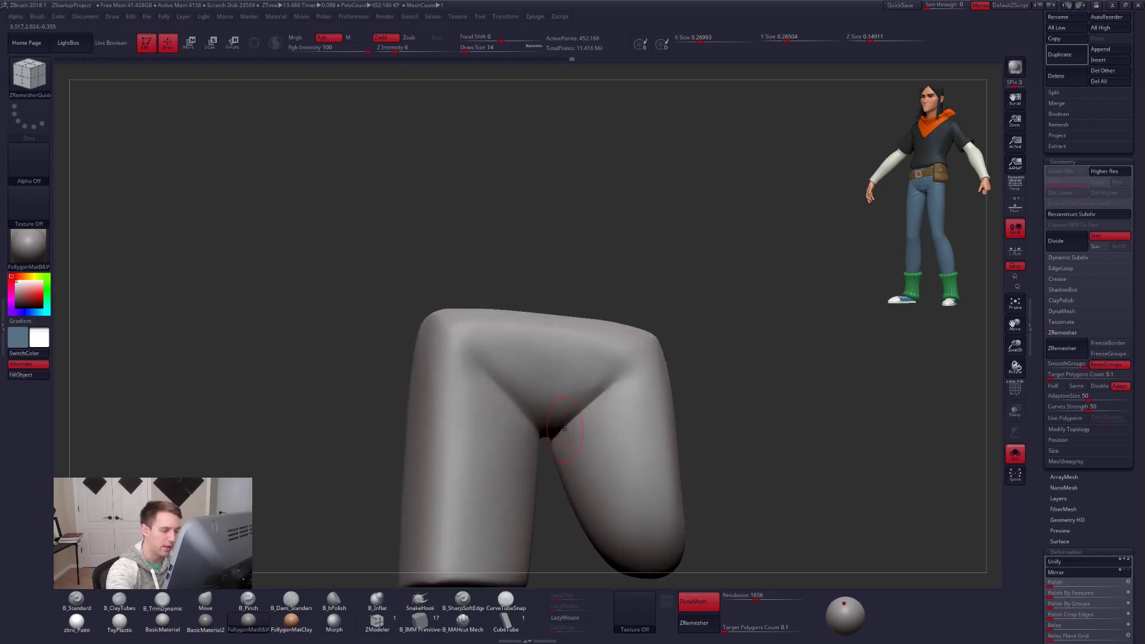
pyautogui.moveTo(648, 347); pyautogui.dragTo(646, 342)
# Draw a ZRemesher guide curve around the fingertip joint, following its bend crease and knuckle edge.
pyautogui.moveTo(638, 352)
pyautogui.mouseDown(button='right')
pyautogui.moveTo(581, 405)
pyautogui.moveTo(587, 436)
pyautogui.mouseUp(button='right')
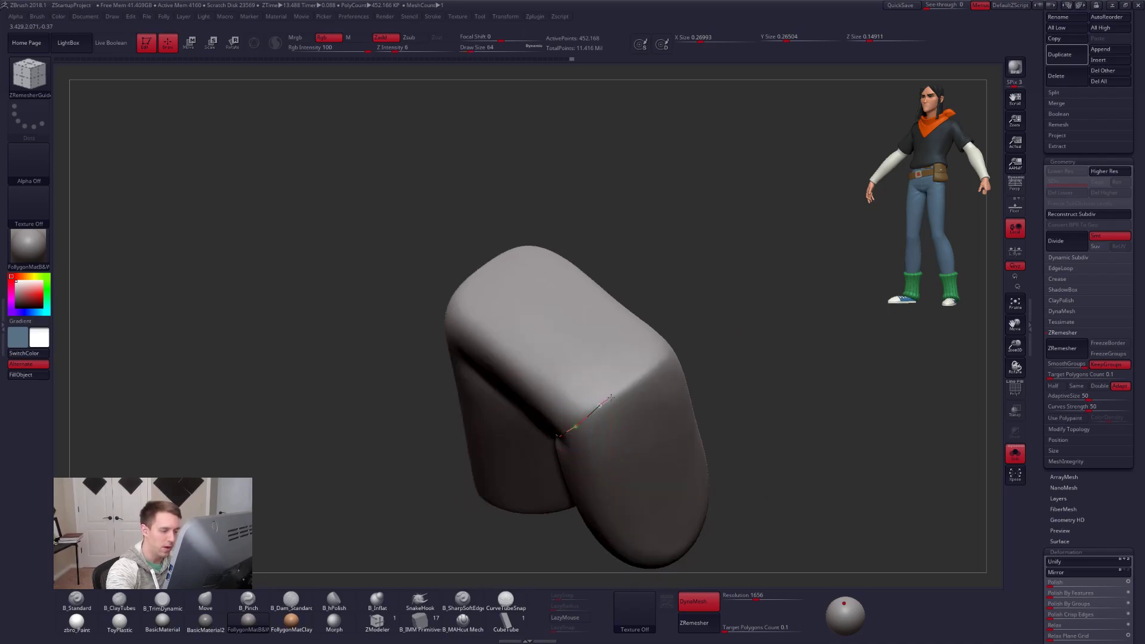
pyautogui.moveTo(663, 364); pyautogui.dragTo(669, 361)
pyautogui.moveTo(665, 373)
pyautogui.mouseDown(button='right')
pyautogui.moveTo(581, 447)
pyautogui.moveTo(601, 474)
pyautogui.moveTo(605, 413)
pyautogui.moveTo(607, 424)
pyautogui.mouseUp(button='right')
pyautogui.moveTo(672, 376); pyautogui.dragTo(585, 432)
pyautogui.moveTo(578, 438)
pyautogui.mouseDown(button='right')
pyautogui.moveTo(564, 442)
pyautogui.moveTo(577, 433)
pyautogui.mouseUp(button='right')
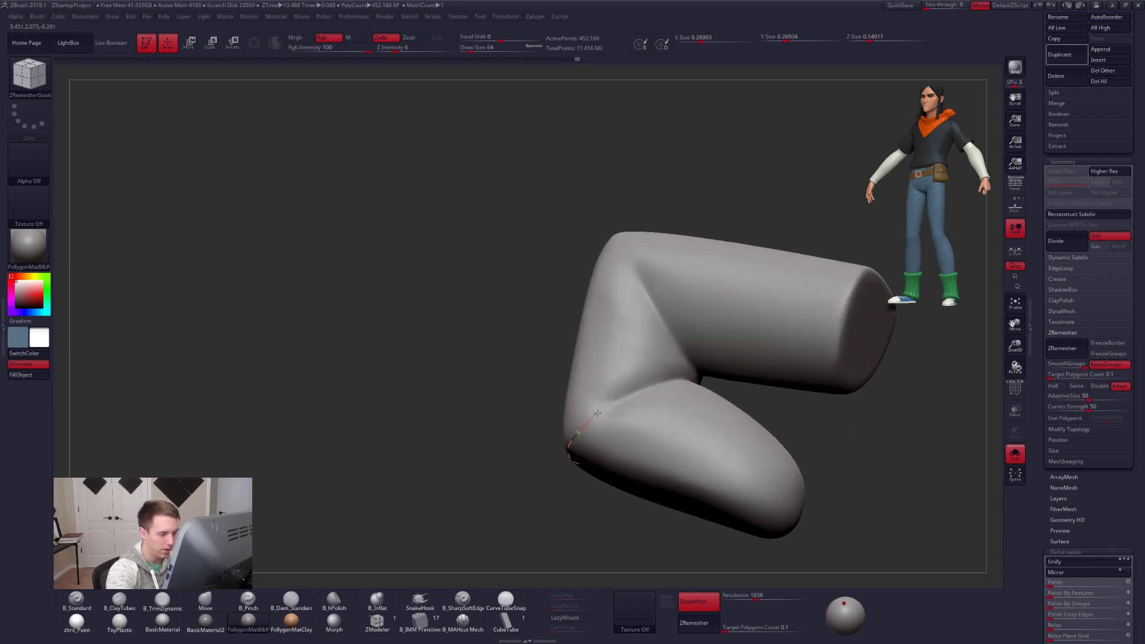
pyautogui.moveTo(675, 379); pyautogui.dragTo(624, 421, button='right')
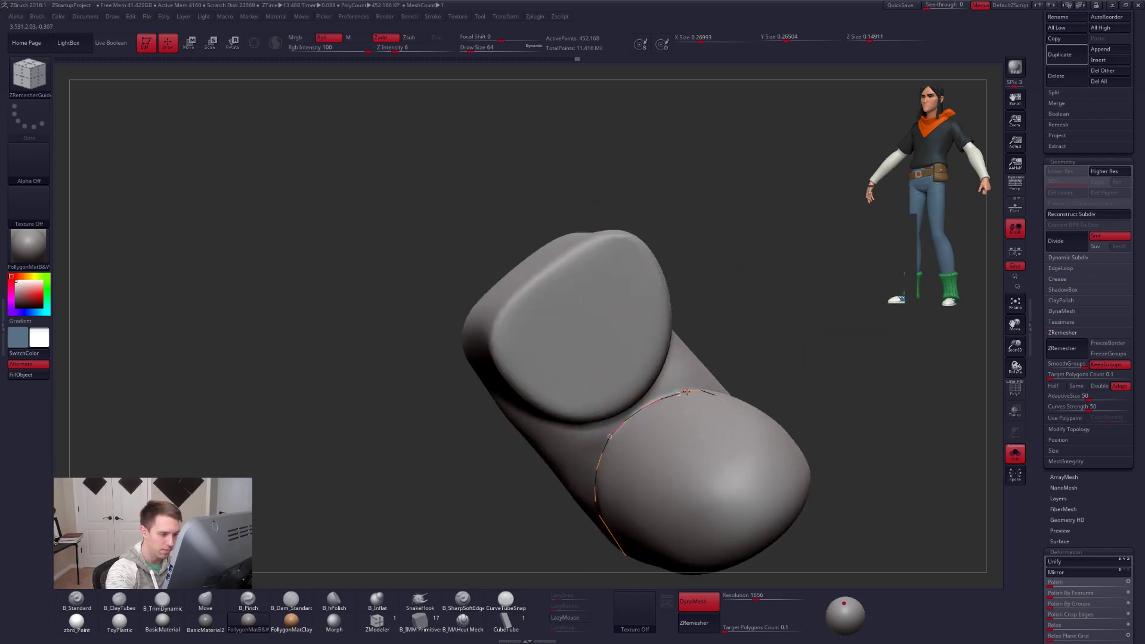
pyautogui.moveTo(670, 429); pyautogui.dragTo(616, 411, button='right')
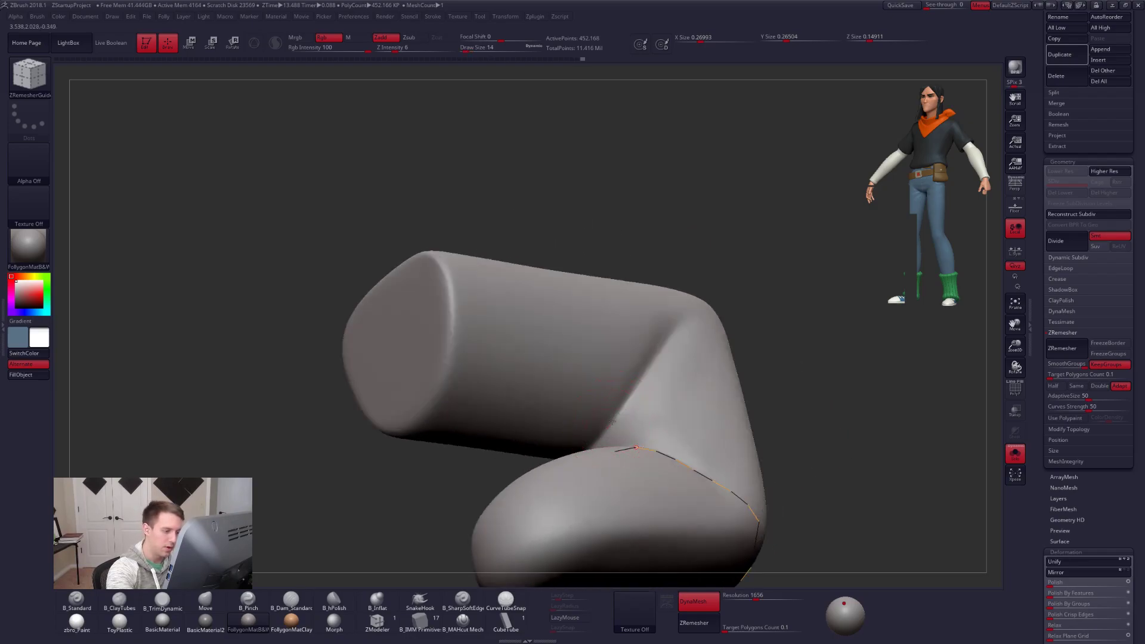
# Begin a ZRemesher guide around the finger's middle joint, running from the outer knuckle edge toward its bend crease.
pyautogui.moveTo(669, 341); pyautogui.dragTo(687, 313)
pyautogui.hotkey('ctrl', 'z')
pyautogui.keyDown('alt'); pyautogui.moveTo(677, 366); pyautogui.dragTo(560, 515, button='right'); pyautogui.keyUp('alt')
pyautogui.moveTo(561, 515); pyautogui.dragTo(592, 464)
pyautogui.moveTo(615, 450)
pyautogui.mouseDown(button='right')
pyautogui.moveTo(604, 462)
pyautogui.moveTo(611, 439)
pyautogui.mouseUp(button='right')
pyautogui.keyDown('alt'); pyautogui.moveTo(689, 355); pyautogui.dragTo(614, 429, button='right'); pyautogui.keyUp('alt')
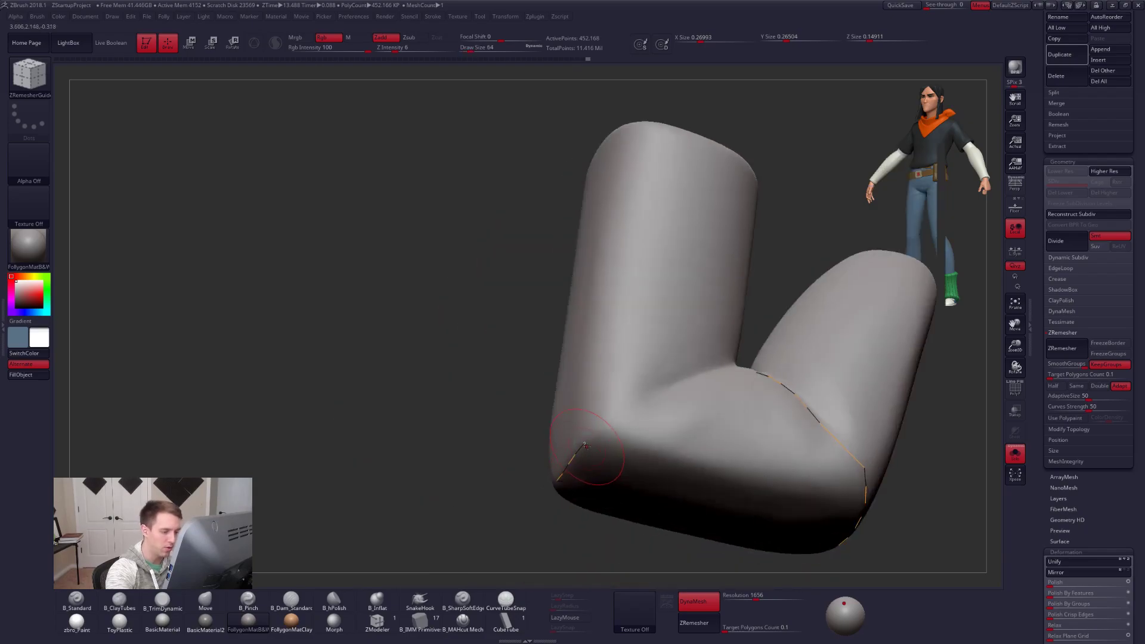
pyautogui.moveTo(678, 391)
pyautogui.mouseDown(button='right')
pyautogui.moveTo(572, 478)
pyautogui.moveTo(553, 460)
pyautogui.mouseUp(button='right')
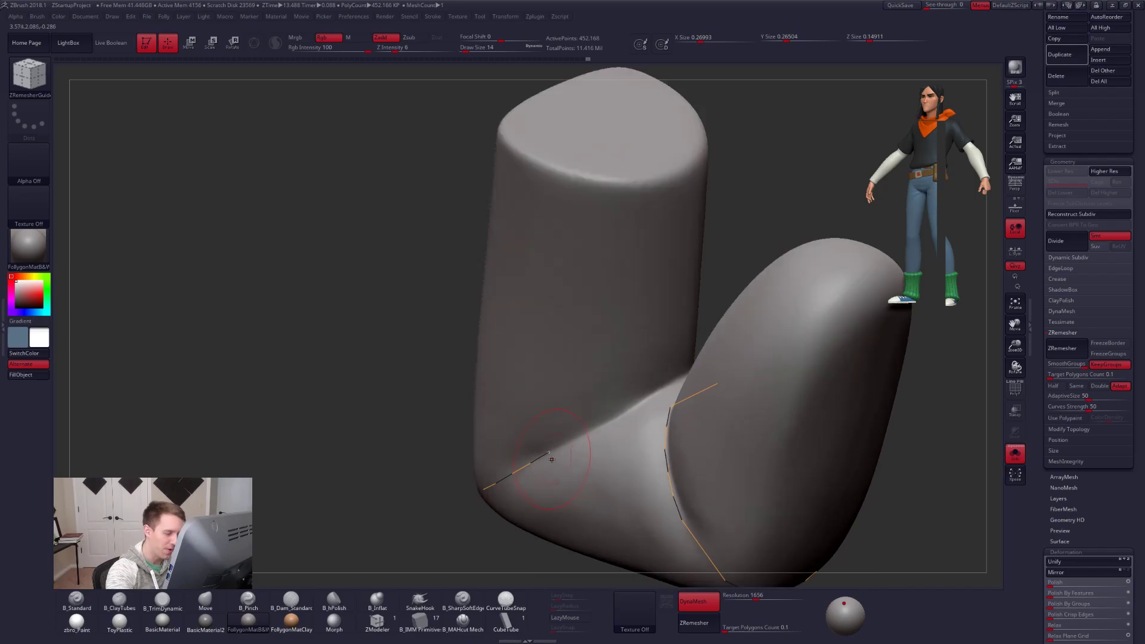
pyautogui.moveTo(620, 414); pyautogui.dragTo(626, 410)
pyautogui.moveTo(626, 410); pyautogui.dragTo(607, 465, button='right')
pyautogui.hotkey('ctrl', 'z')
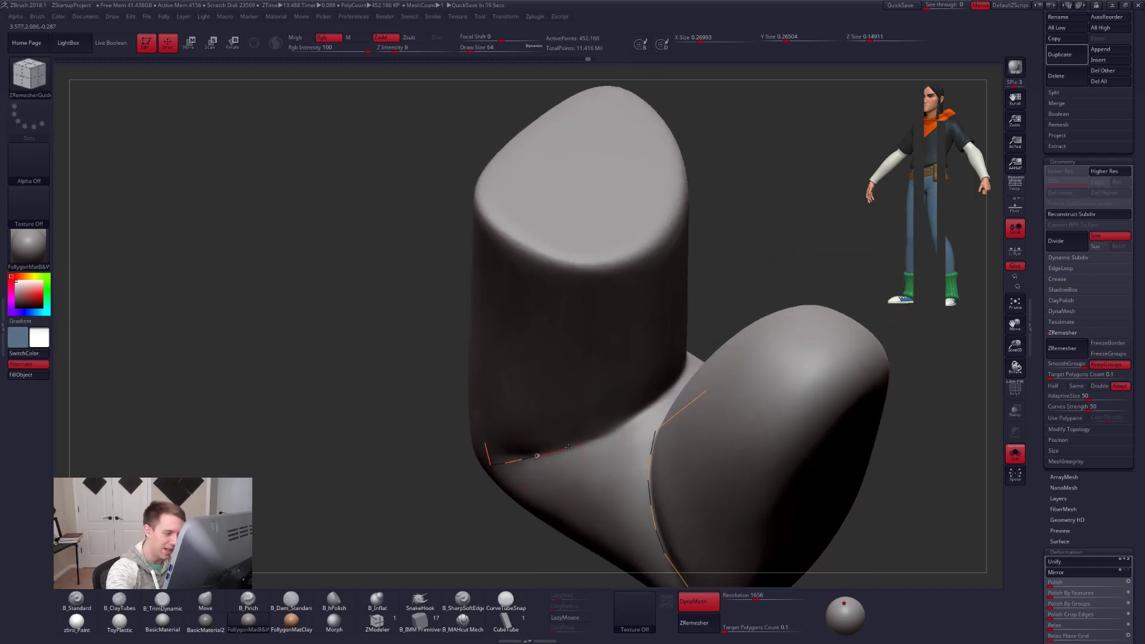
# Reduce the draw size to 2 and continue the middle joint's guide along the crease beneath the base segment.
pyautogui.moveTo(638, 435); pyautogui.dragTo(569, 445, button='right')
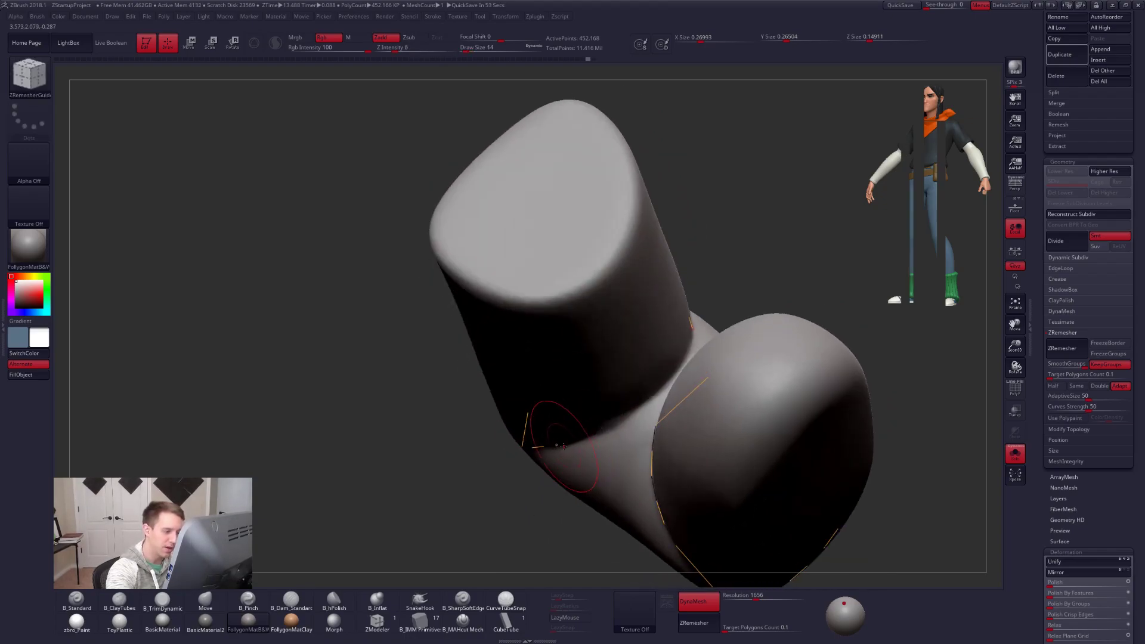
pyautogui.moveTo(651, 394); pyautogui.dragTo(687, 341)
pyautogui.moveTo(662, 382); pyautogui.dragTo(673, 378, button='right')
pyautogui.hotkey('ctrl', 'z')
pyautogui.moveTo(614, 412); pyautogui.dragTo(594, 430, button='right')
pyautogui.press('space')
pyautogui.moveTo(601, 446); pyautogui.dragTo(596, 446)
pyautogui.click(596, 448)
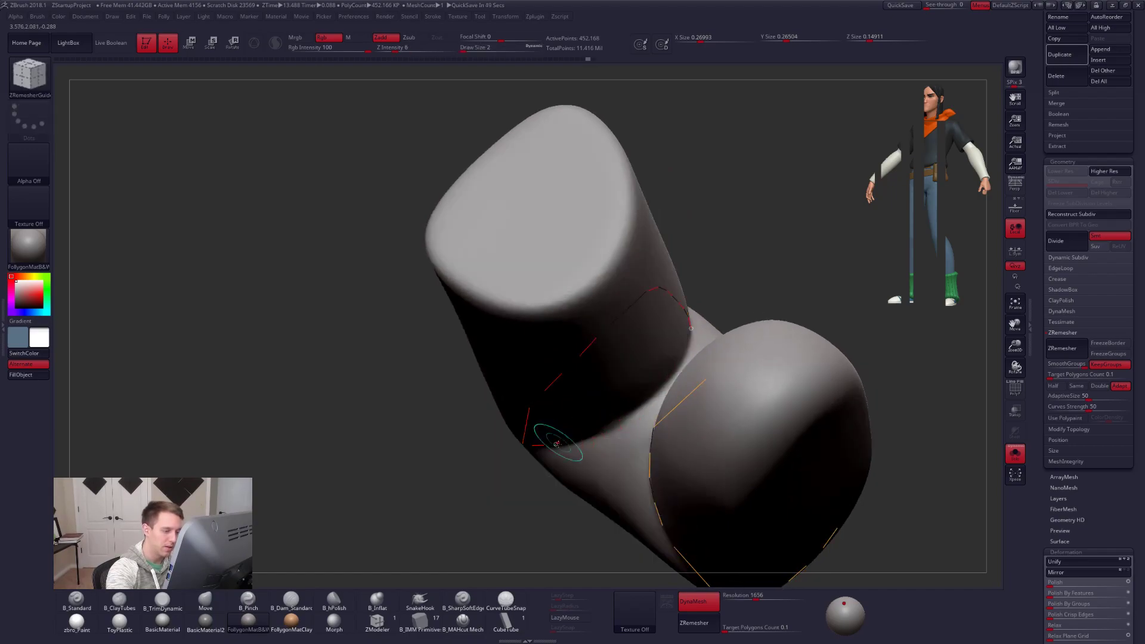
pyautogui.moveTo(666, 380); pyautogui.dragTo(691, 341)
pyautogui.moveTo(621, 394); pyautogui.dragTo(595, 416, button='right')
pyautogui.hotkey('ctrl', 'shift', 'z')
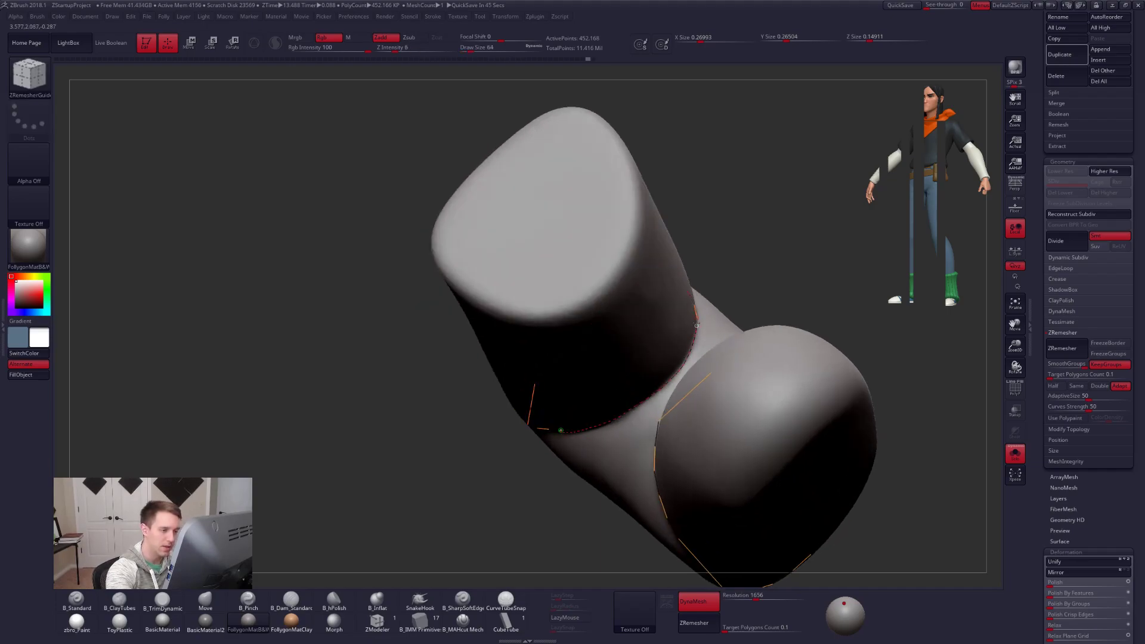
pyautogui.moveTo(697, 319); pyautogui.dragTo(695, 308)
pyautogui.moveTo(667, 429); pyautogui.dragTo(638, 445, button='right')
pyautogui.moveTo(638, 446); pyautogui.dragTo(832, 476)
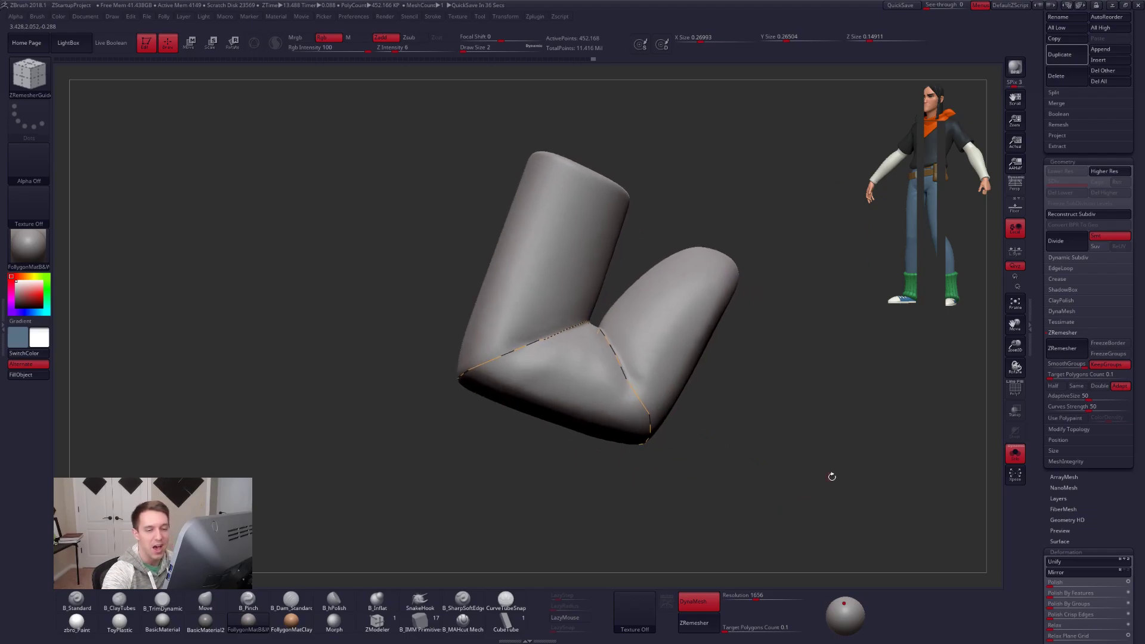
# Set the draw size to 7 and draw a lengthwise ZRemesher guide along the back of the finger across both knuckles.
pyautogui.click(1067, 375)
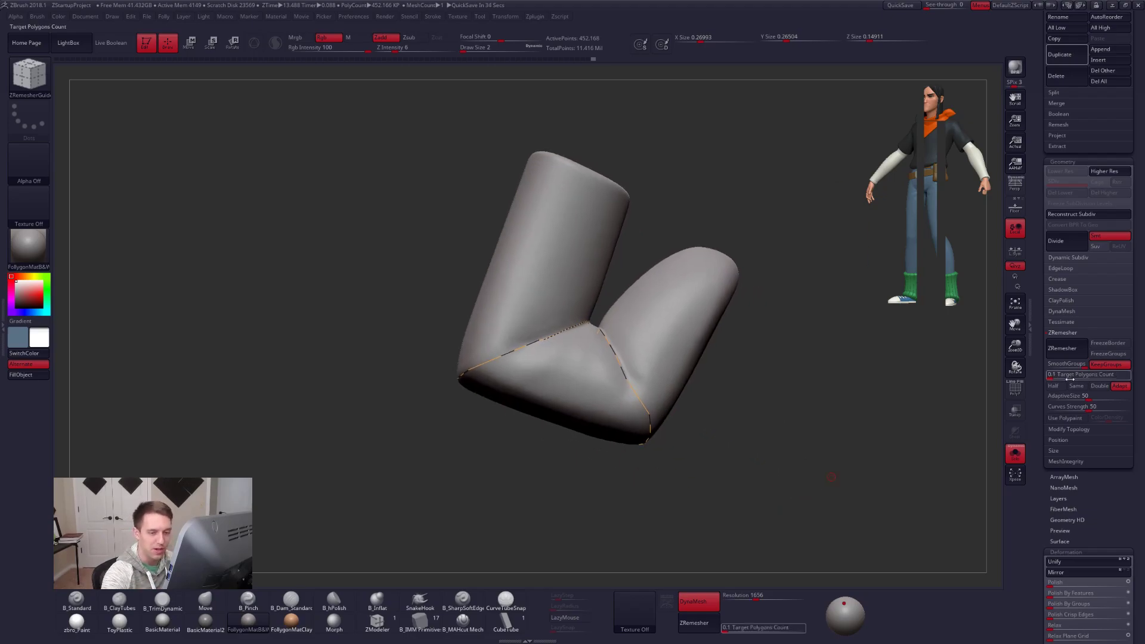
pyautogui.press('Return')
pyautogui.moveTo(662, 439)
pyautogui.mouseDown()
pyautogui.moveTo(718, 488)
pyautogui.moveTo(696, 481)
pyautogui.mouseUp()
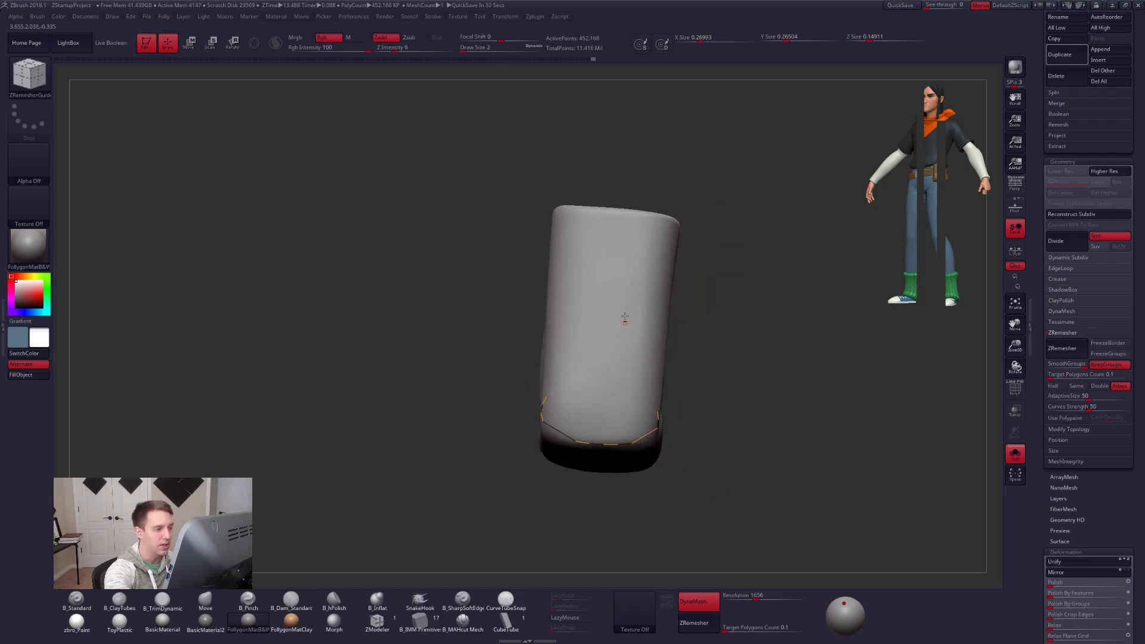
pyautogui.moveTo(615, 211); pyautogui.dragTo(607, 277)
pyautogui.hotkey('ctrl', 'z')
pyautogui.press('s')
pyautogui.moveTo(614, 213); pyautogui.dragTo(596, 462)
pyautogui.moveTo(603, 501); pyautogui.dragTo(608, 334)
pyautogui.keyDown('alt'); pyautogui.moveTo(668, 441); pyautogui.dragTo(685, 310); pyautogui.keyUp('alt')
pyautogui.moveTo(614, 483); pyautogui.dragTo(613, 336)
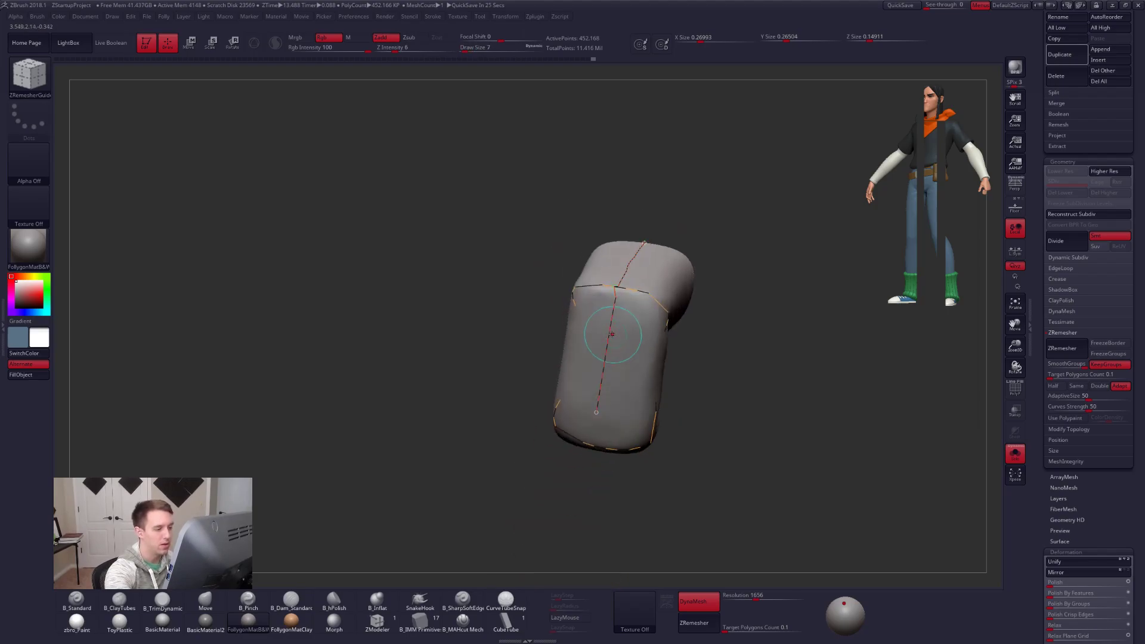
# Undo the latest guide stroke and extend the lengthwise guide along the finger's remaining length.
pyautogui.moveTo(608, 179); pyautogui.dragTo(602, 345)
pyautogui.hotkey('ctrl', 'z')
pyautogui.moveTo(626, 137); pyautogui.dragTo(629, 210)
pyautogui.moveTo(641, 160); pyautogui.dragTo(622, 298)
pyautogui.moveTo(617, 471)
pyautogui.mouseDown()
pyautogui.moveTo(620, 334)
pyautogui.moveTo(600, 438)
pyautogui.mouseUp()
pyautogui.moveTo(602, 519); pyautogui.dragTo(610, 362)
pyautogui.moveTo(596, 511); pyautogui.dragTo(715, 465)
# Try ZRemesher with a target polygons count of 1, inspect the finger's wireframe, and undo the remesh.
pyautogui.click(1062, 375)
pyautogui.write('1')
pyautogui.press('Return')
pyautogui.click(1052, 350)
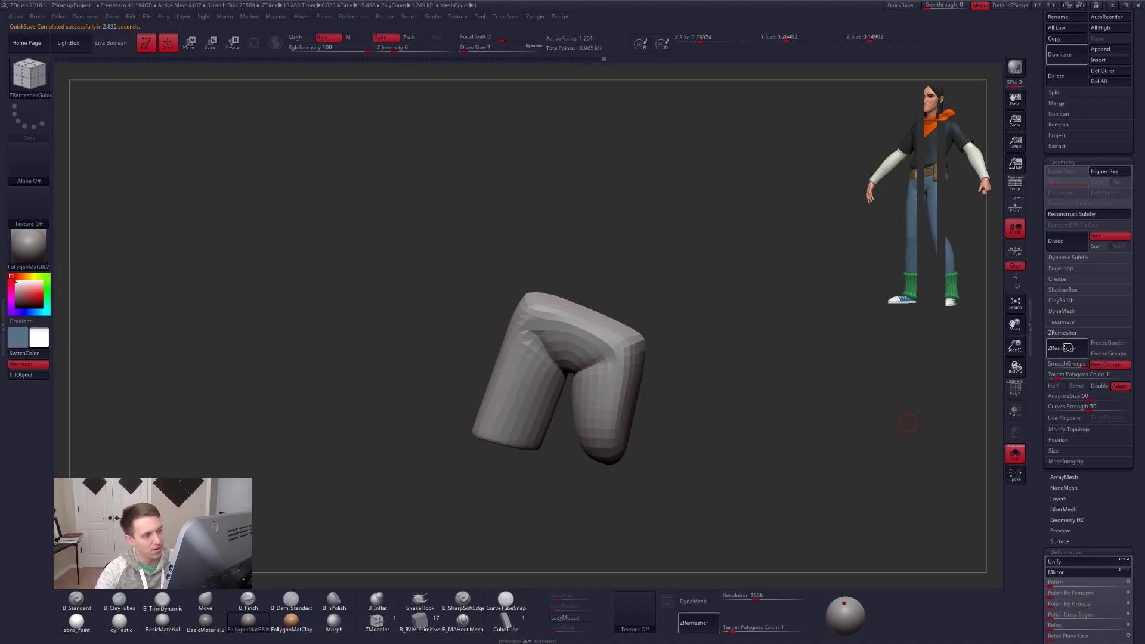
pyautogui.hotkey('shift', 'f')
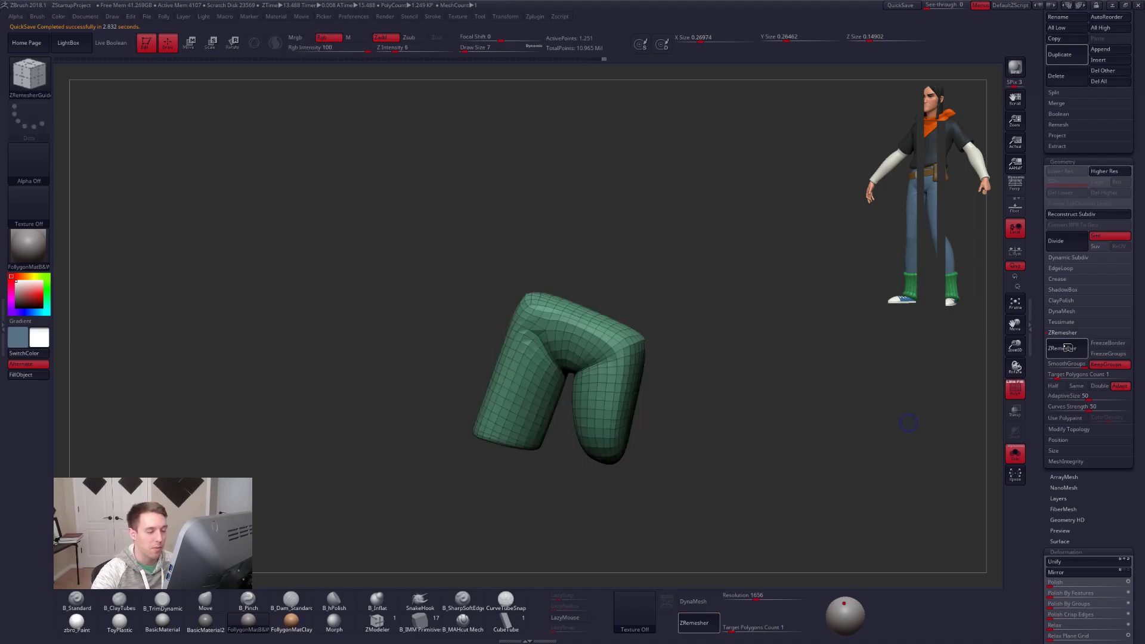
pyautogui.moveTo(703, 471); pyautogui.dragTo(820, 533)
pyautogui.moveTo(658, 482)
pyautogui.mouseDown()
pyautogui.moveTo(569, 471)
pyautogui.moveTo(675, 447)
pyautogui.moveTo(705, 411)
pyautogui.moveTo(730, 415)
pyautogui.moveTo(757, 444)
pyautogui.moveTo(777, 426)
pyautogui.moveTo(774, 396)
pyautogui.mouseUp()
pyautogui.hotkey('ctrl', 'z')
pyautogui.hotkey('shift', 'f')
pyautogui.press('ctrl')
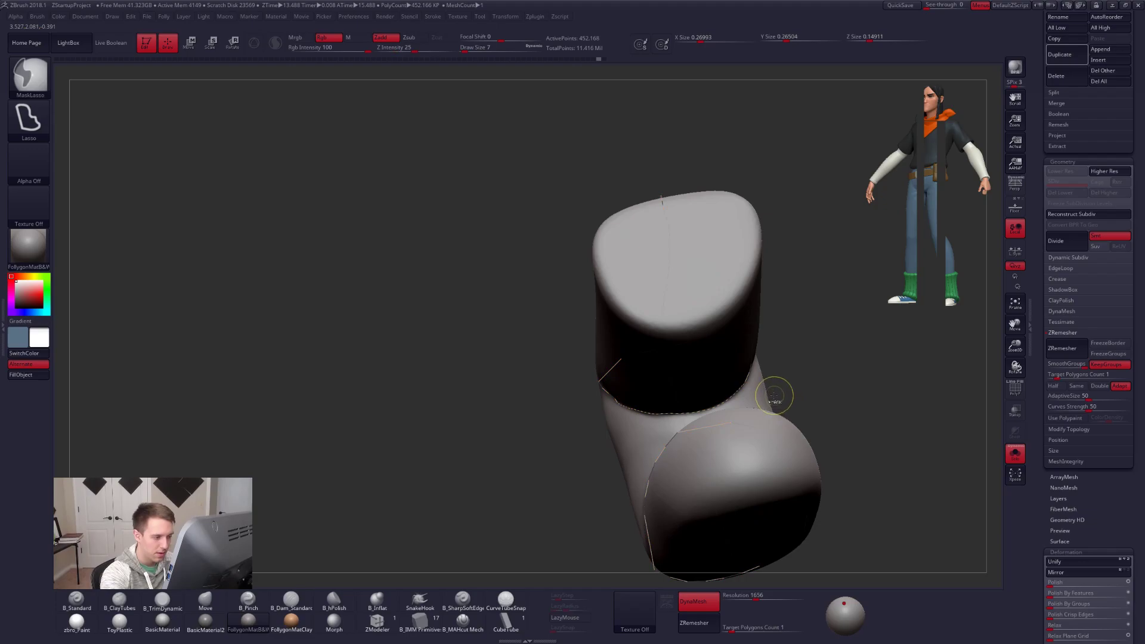
# Reduce the guides to the loops around the two finger joints and set the target polygons count to 0.1.
pyautogui.moveTo(766, 387); pyautogui.dragTo(738, 384, button='right')
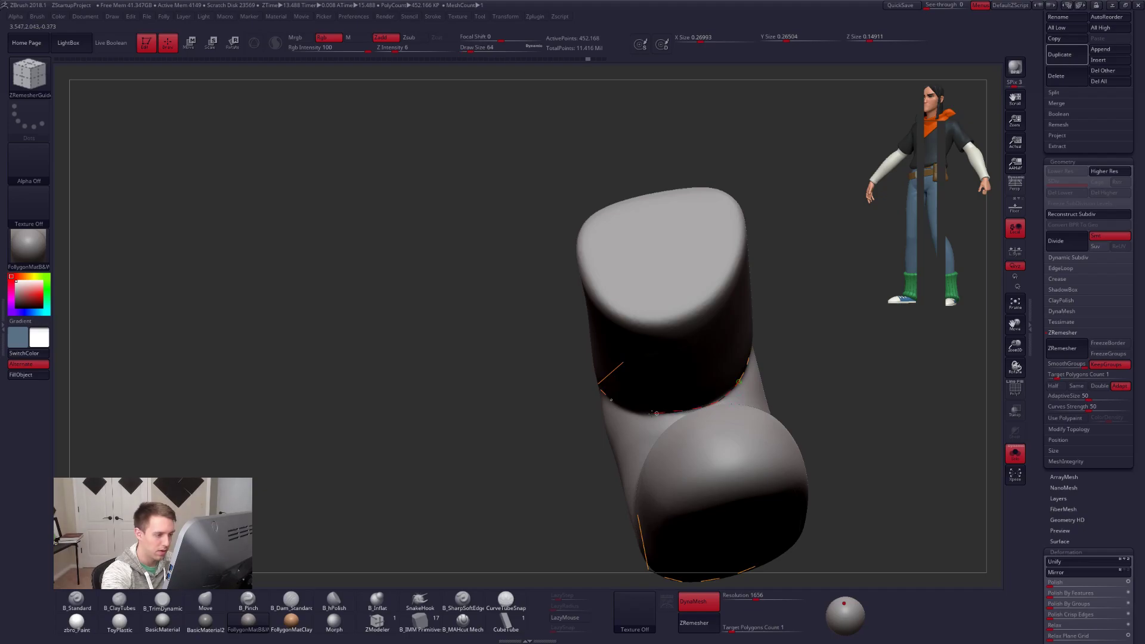
pyautogui.moveTo(625, 402); pyautogui.dragTo(582, 409, button='right')
pyautogui.moveTo(587, 441)
pyautogui.mouseDown(button='right')
pyautogui.moveTo(618, 438)
pyautogui.moveTo(587, 424)
pyautogui.moveTo(592, 411)
pyautogui.moveTo(689, 425)
pyautogui.moveTo(682, 408)
pyautogui.moveTo(704, 419)
pyautogui.mouseUp(button='right')
pyautogui.moveTo(588, 442); pyautogui.dragTo(603, 396, button='right')
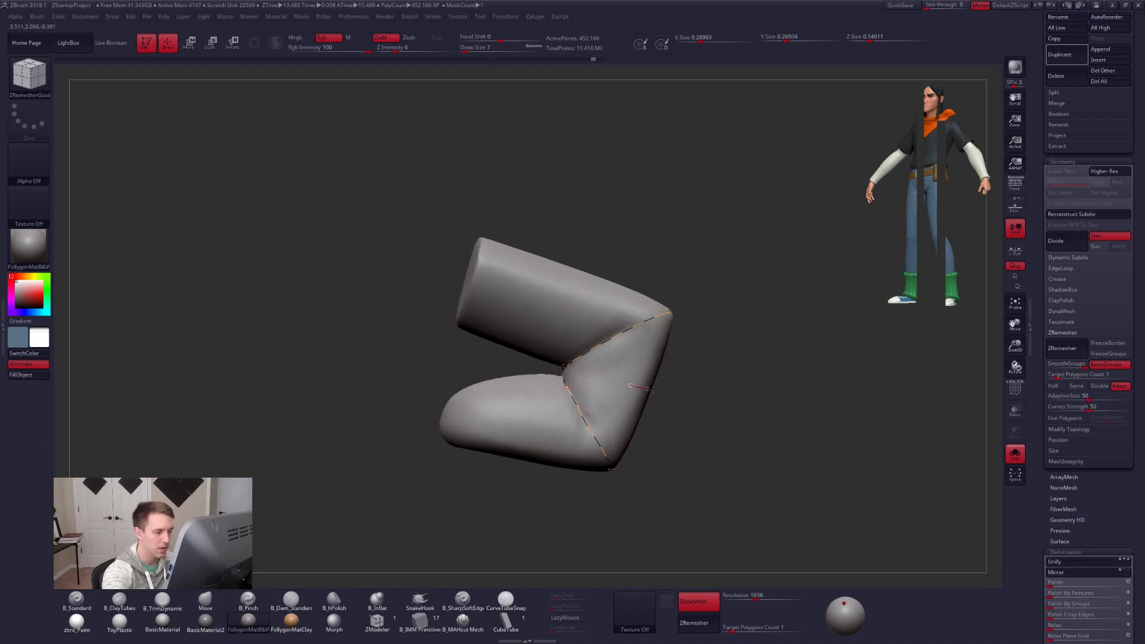
pyautogui.keyDown('shift'); pyautogui.moveTo(730, 415); pyautogui.dragTo(732, 414); pyautogui.keyUp('shift')
pyautogui.moveTo(702, 430)
pyautogui.mouseDown(button='right')
pyautogui.moveTo(617, 436)
pyautogui.moveTo(691, 442)
pyautogui.moveTo(653, 430)
pyautogui.mouseUp(button='right')
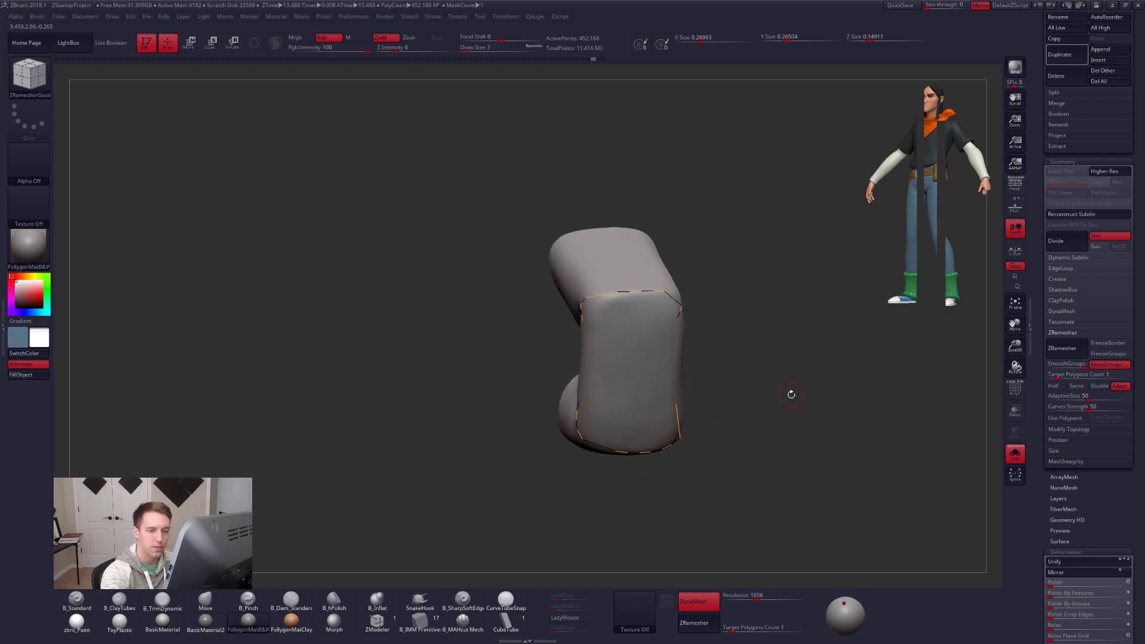
pyautogui.moveTo(1058, 379); pyautogui.dragTo(1055, 379)
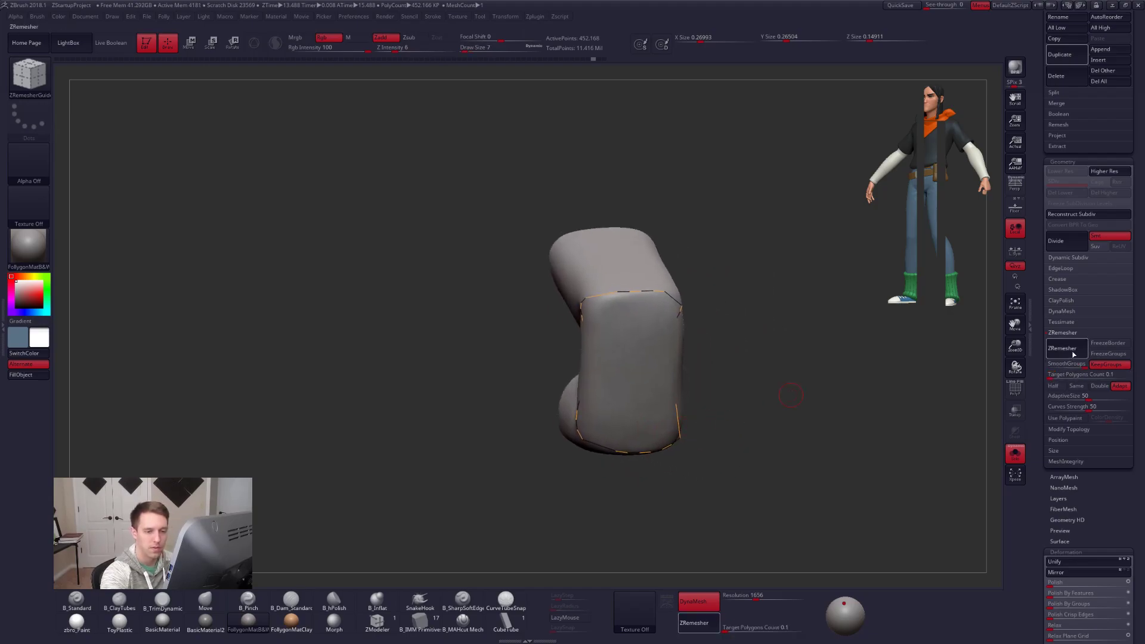
# Try ZRemesher with only the joint guides, inspect the finger's wireframe from the side, and undo the remesh.
pyautogui.click(1056, 353)
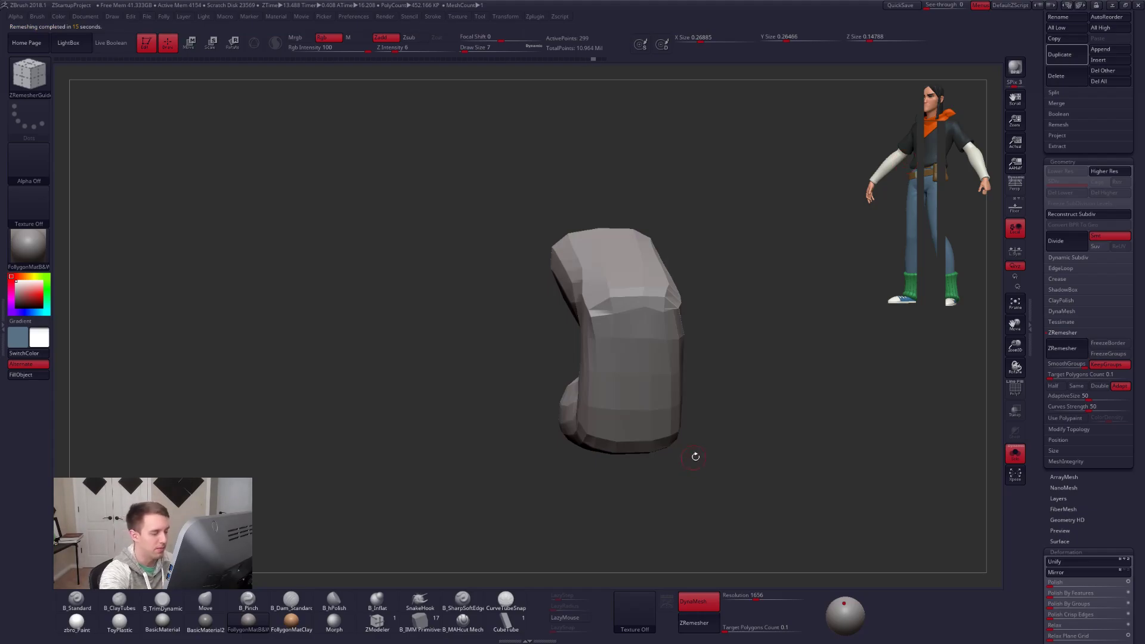
pyautogui.hotkey('shift', 'z')
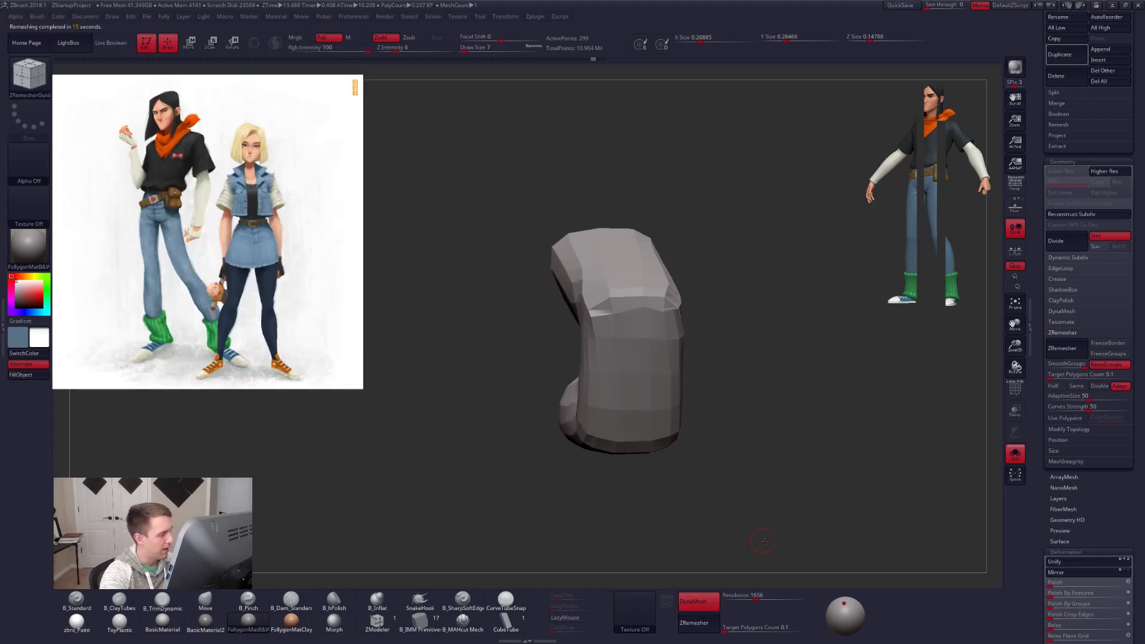
pyautogui.moveTo(762, 540); pyautogui.dragTo(799, 536)
pyautogui.hotkey('shift', 'f')
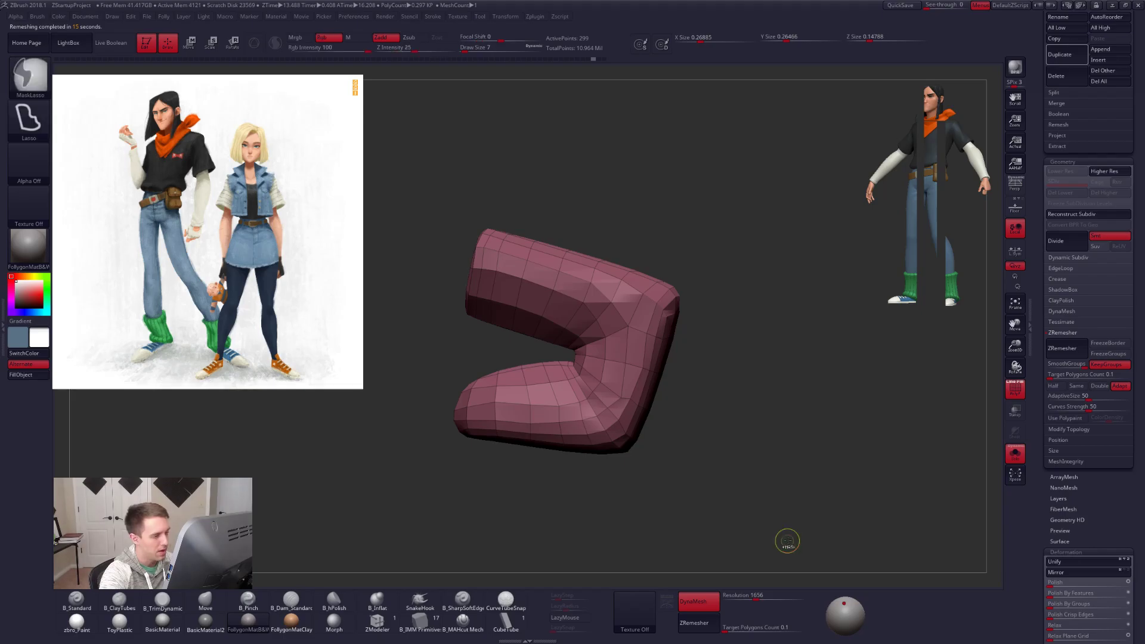
pyautogui.hotkey('ctrl', 'z')
pyautogui.moveTo(777, 546); pyautogui.dragTo(713, 531)
pyautogui.hotkey('shift', 'f')
# Draw a lengthwise ZRemesher guide along the centre of the finger's back, crossing both joint loops and continuing along each end segment.
pyautogui.moveTo(637, 393); pyautogui.dragTo(650, 362, button='right')
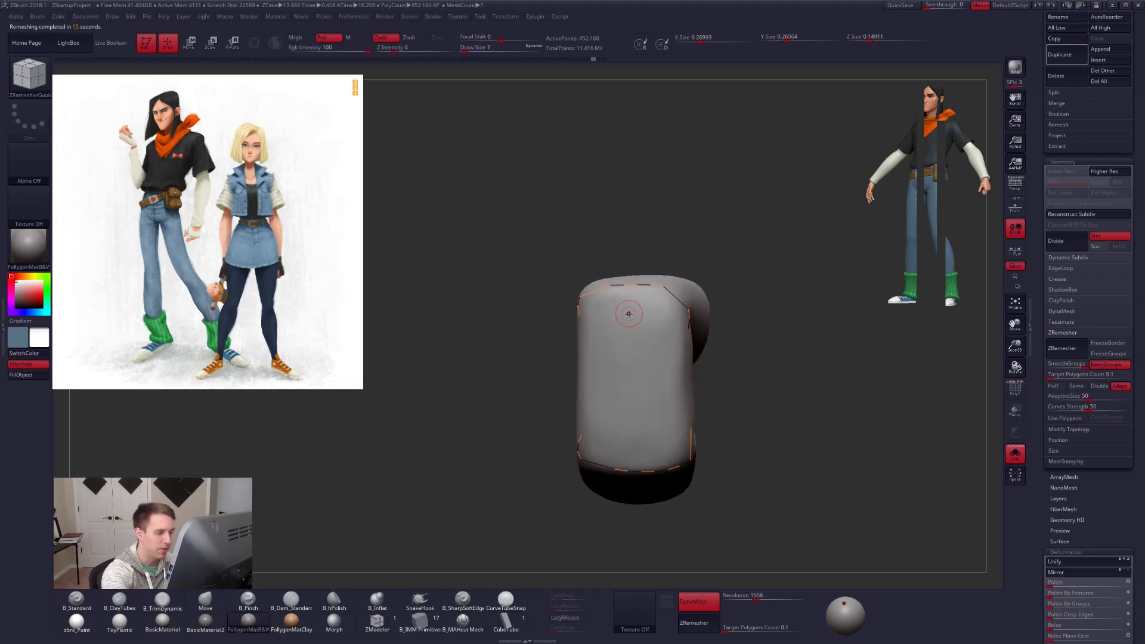
pyautogui.moveTo(629, 313); pyautogui.dragTo(631, 310, button='right')
pyautogui.moveTo(631, 303); pyautogui.dragTo(631, 345)
pyautogui.moveTo(633, 387); pyautogui.dragTo(628, 333)
pyautogui.moveTo(649, 274); pyautogui.dragTo(668, 203)
pyautogui.moveTo(659, 239)
pyautogui.mouseDown(button='right')
pyautogui.moveTo(621, 370)
pyautogui.moveTo(629, 334)
pyautogui.moveTo(621, 345)
pyautogui.mouseUp(button='right')
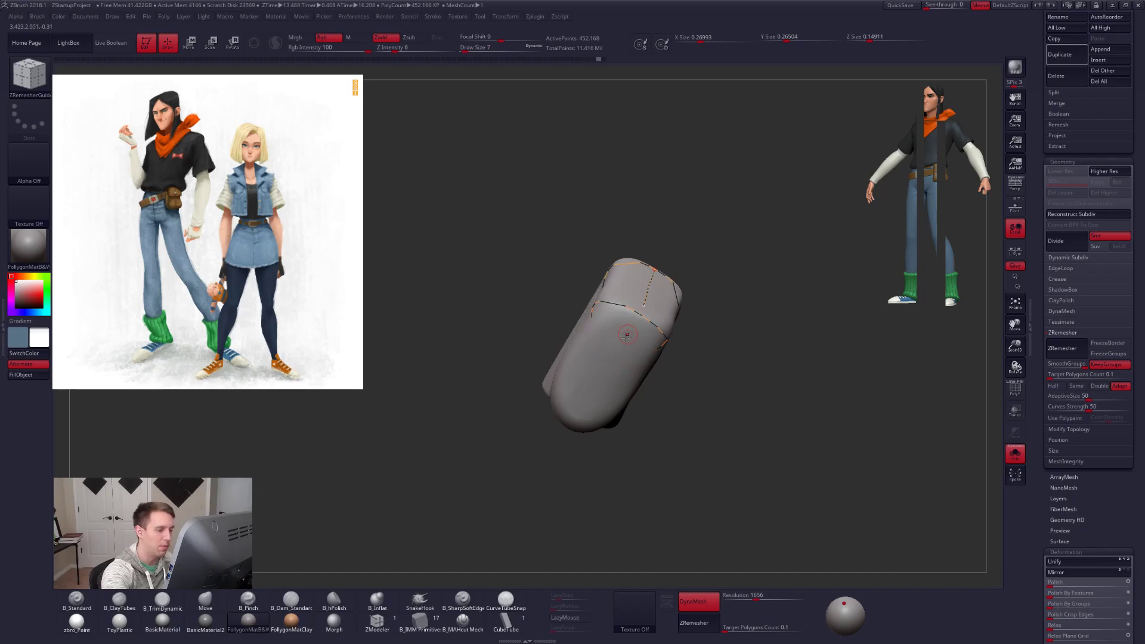
pyautogui.moveTo(593, 419); pyautogui.dragTo(578, 399, button='right')
pyautogui.hotkey('ctrl', 'z')
pyautogui.moveTo(577, 399); pyautogui.dragTo(584, 400)
pyautogui.moveTo(637, 330); pyautogui.dragTo(950, 345)
# Remesh the finger with ZRemesher using the joint and lengthwise guides, then inspect its topology and subdivided form.
pyautogui.click(1061, 349)
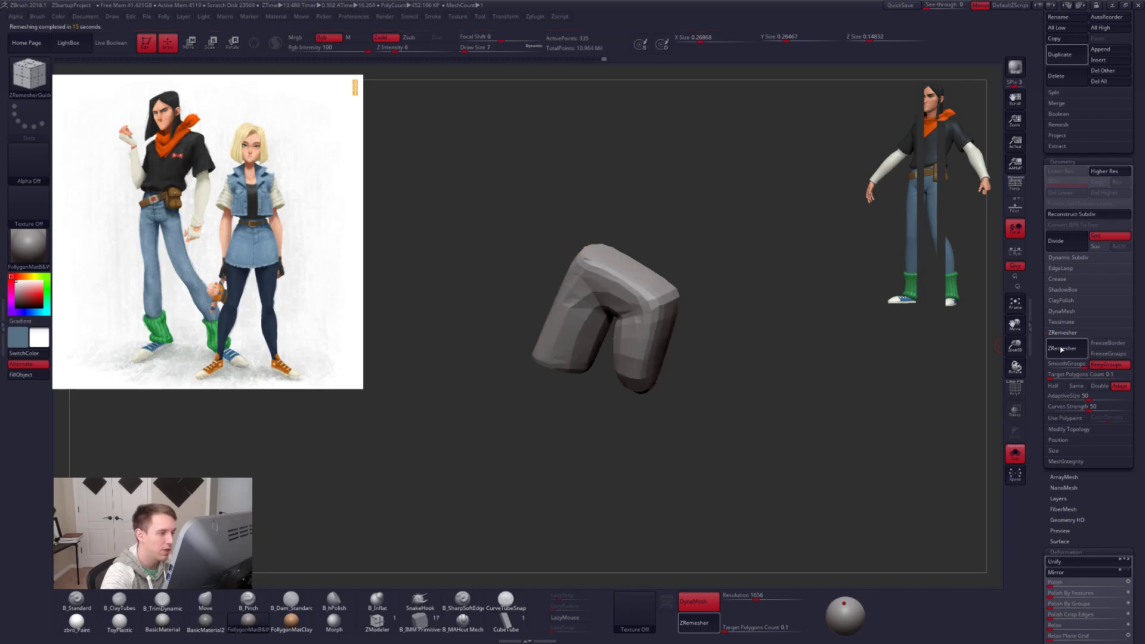
pyautogui.hotkey('shift', 'f')
pyautogui.moveTo(661, 394)
pyautogui.mouseDown()
pyautogui.moveTo(713, 384)
pyautogui.moveTo(641, 391)
pyautogui.mouseUp()
pyautogui.hotkey('ctrl', 'd')
pyautogui.hotkey('shift', 'f')
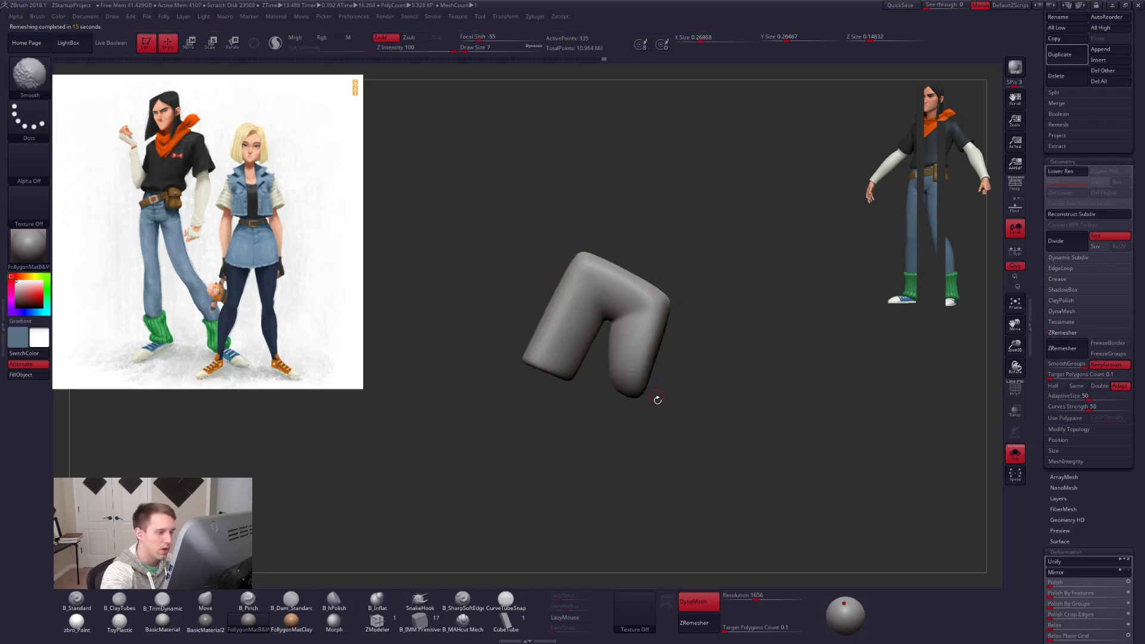
pyautogui.moveTo(779, 490); pyautogui.dragTo(823, 476)
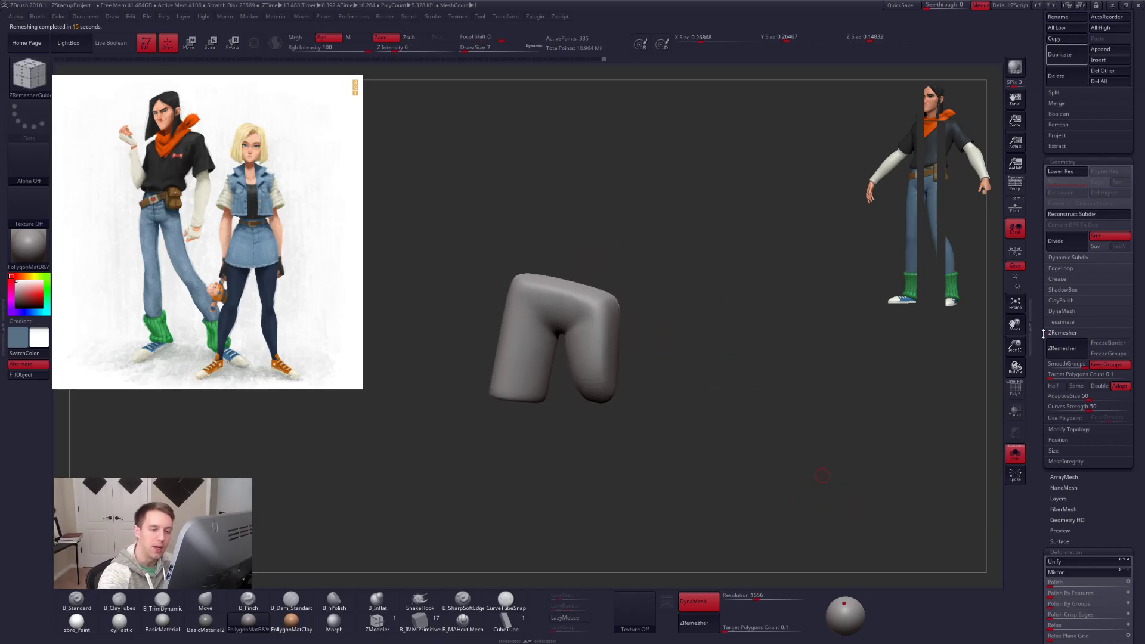
# Duplicate the finger's high-resolution version from before the remesh, then restore the remeshed topology on the original subtool.
pyautogui.scroll(5, 1030, 492)
pyautogui.press('ctrl')
pyautogui.hotkey('ctrl', 'z')
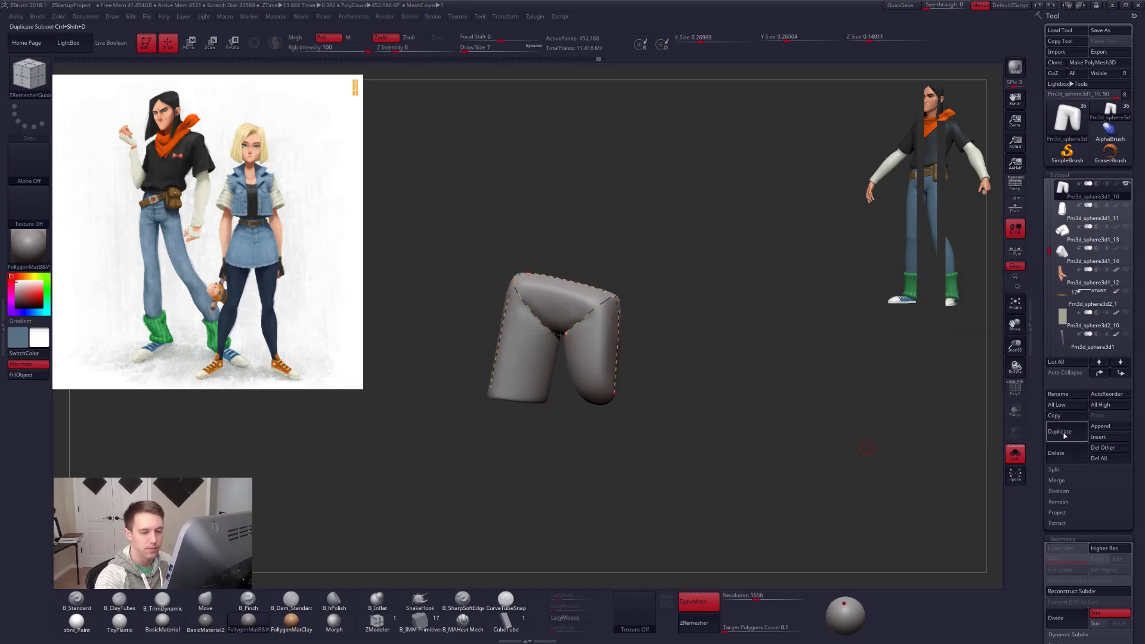
pyautogui.click(1063, 434)
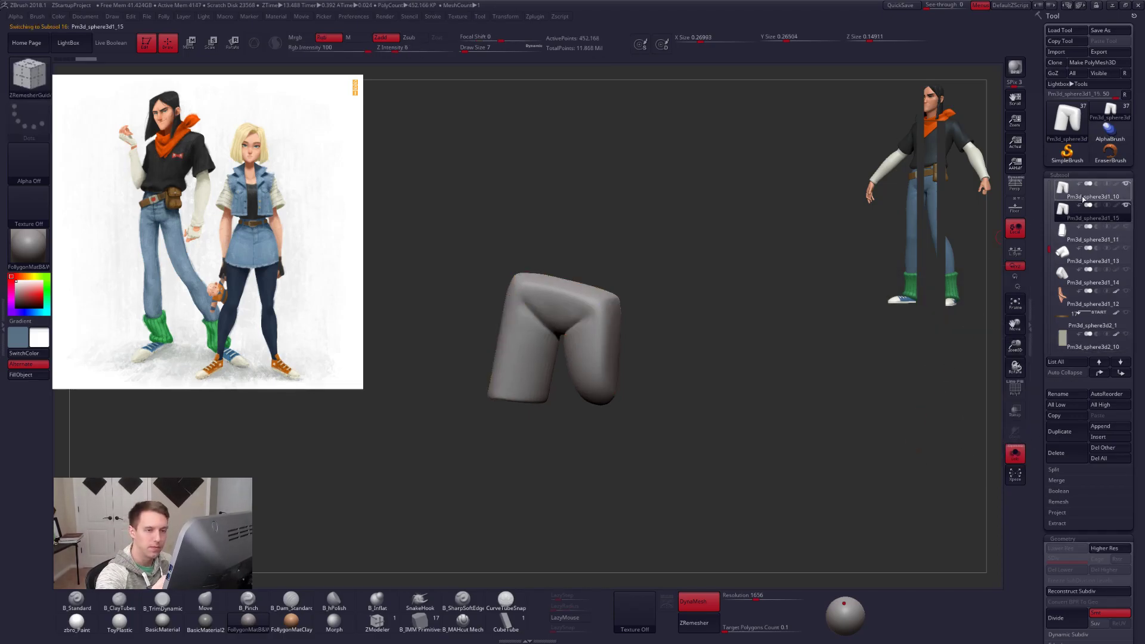
pyautogui.click(1063, 195)
pyautogui.hotkey('ctrl', 'shift', 'z')
pyautogui.hotkey('shift', 'f')
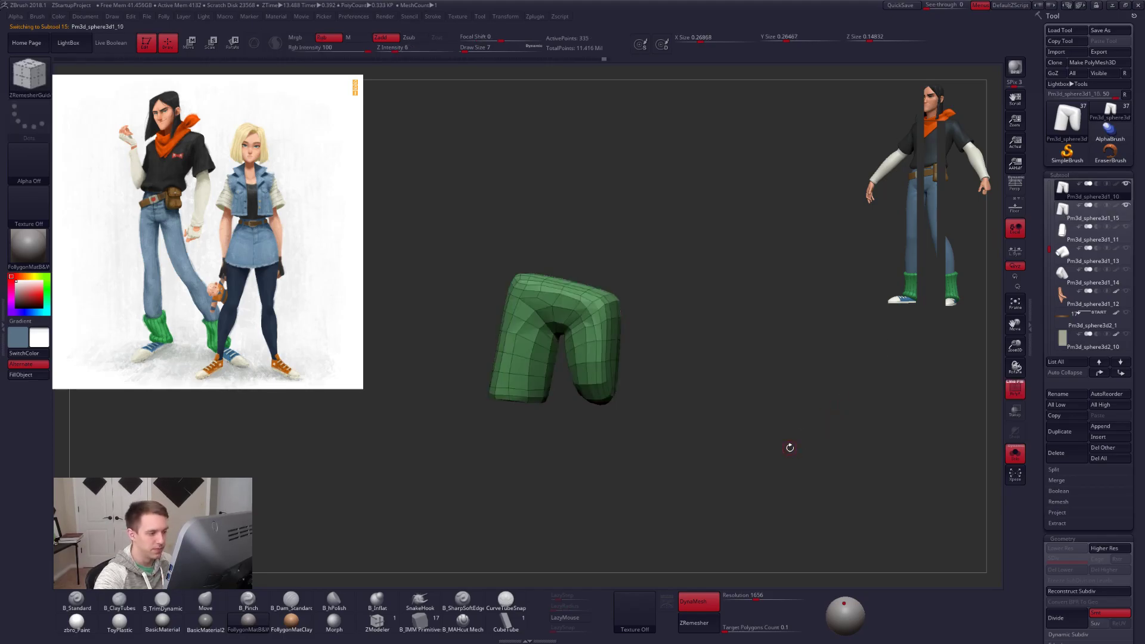
# Subdivide the remeshed finger to level 2 and project the duplicate's shape onto it with ProjectAll.
pyautogui.click(1064, 213)
pyautogui.press('Up')
pyautogui.hotkey('shift', 'f')
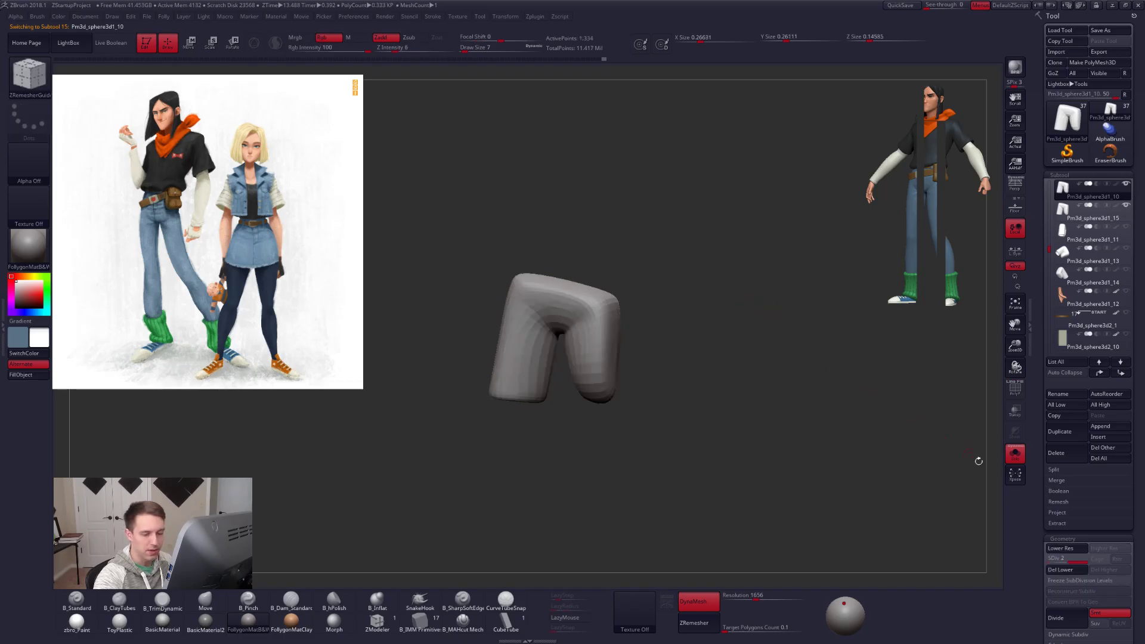
pyautogui.hotkey('shift', 'z')
pyautogui.click(1057, 512)
pyautogui.click(1051, 534)
# Subdivide the finger up to level 5, project the high-resolution duplicate onto it again, and check the surface.
pyautogui.hotkey('ctrl', 'd')
pyautogui.hotkey('ctrl', 'd')
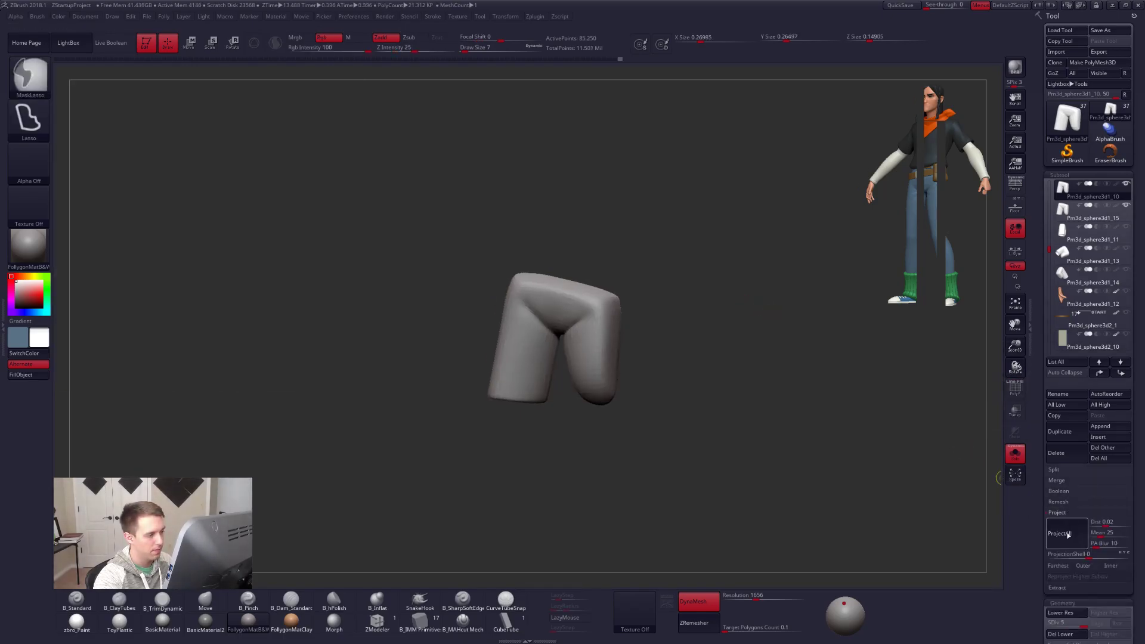
pyautogui.hotkey('ctrl', 'd')
pyautogui.click(1052, 533)
pyautogui.moveTo(583, 347)
pyautogui.mouseDown(button='right')
pyautogui.moveTo(621, 346)
pyautogui.moveTo(631, 365)
pyautogui.moveTo(634, 328)
pyautogui.mouseUp(button='right')
pyautogui.hotkey('shift', 'f')
pyautogui.hotkey('shift', 'f')
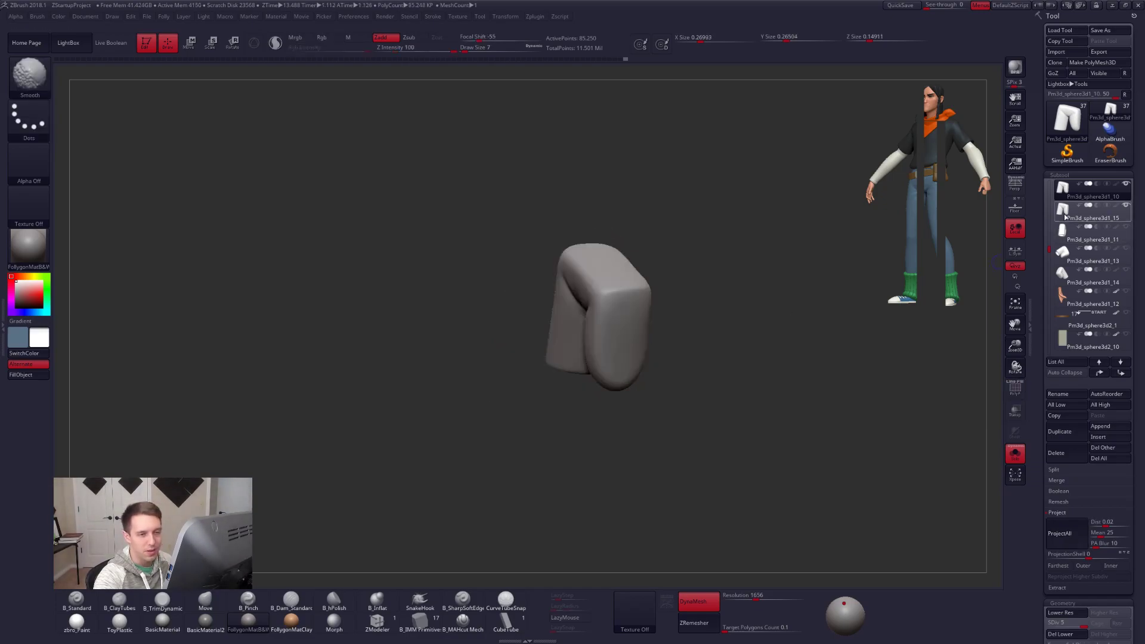
# Delete the high-resolution duplicate finger subtool.
pyautogui.click(1081, 213)
pyautogui.click(1054, 461)
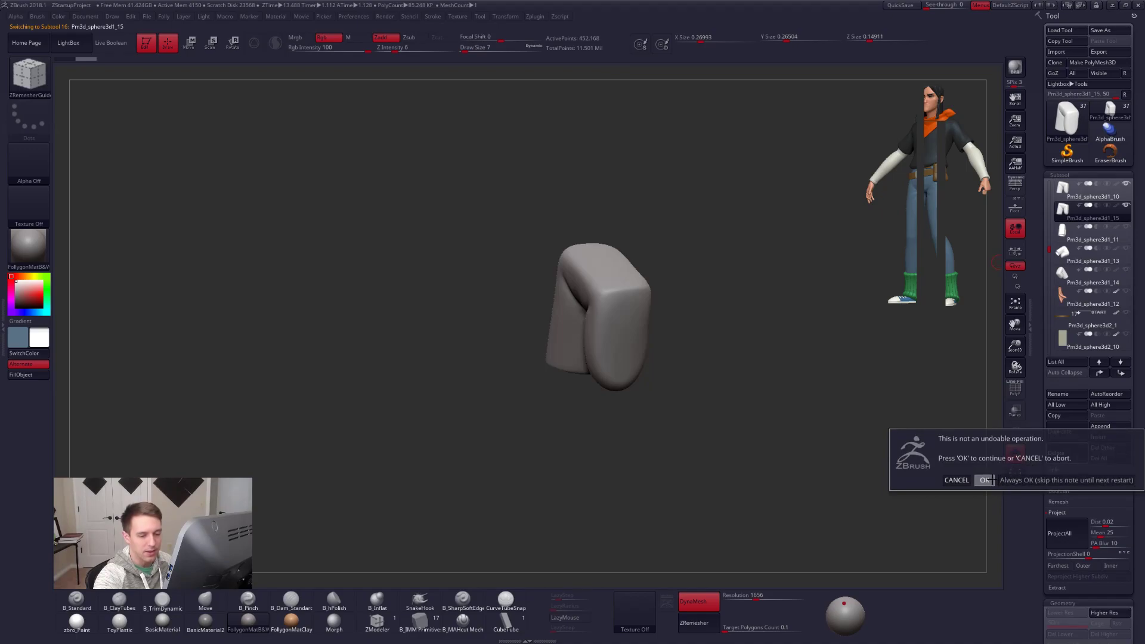
pyautogui.click(985, 480)
pyautogui.moveTo(874, 233); pyautogui.dragTo(795, 220, button='right')
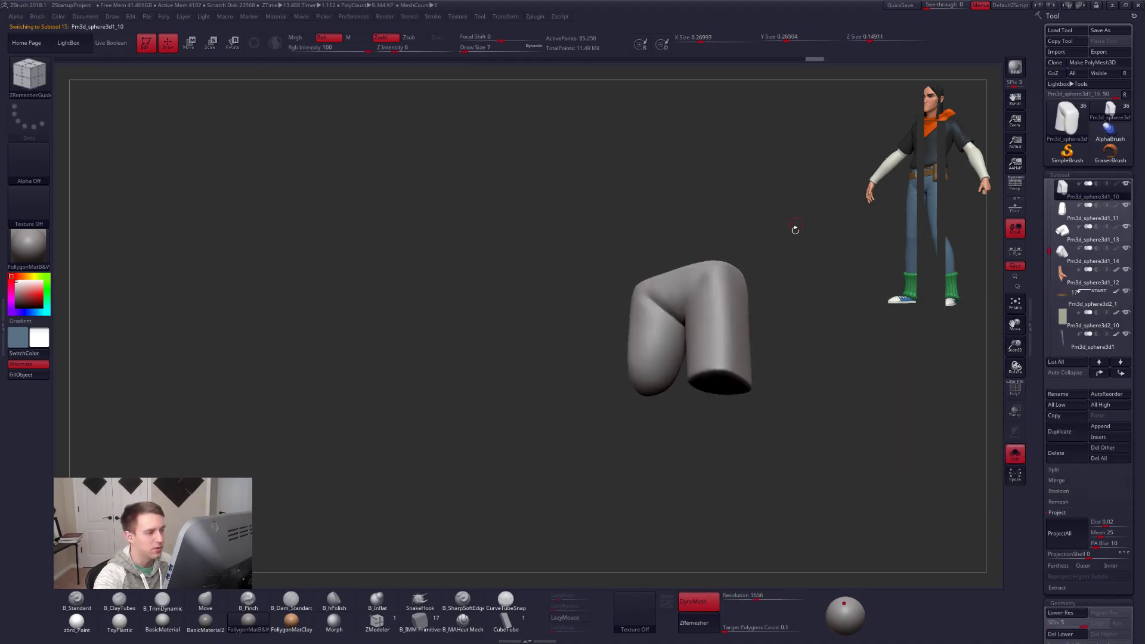
# Show the whole character and examine the finger within the clenched hand beside the reference image.
pyautogui.hotkey('alt', 's')
pyautogui.moveTo(704, 286)
pyautogui.mouseDown(button='right')
pyautogui.moveTo(777, 299)
pyautogui.moveTo(716, 296)
pyautogui.moveTo(721, 369)
pyautogui.moveTo(652, 452)
pyautogui.moveTo(631, 397)
pyautogui.moveTo(650, 408)
pyautogui.moveTo(731, 398)
pyautogui.moveTo(639, 388)
pyautogui.moveTo(629, 414)
pyautogui.mouseUp(button='right')
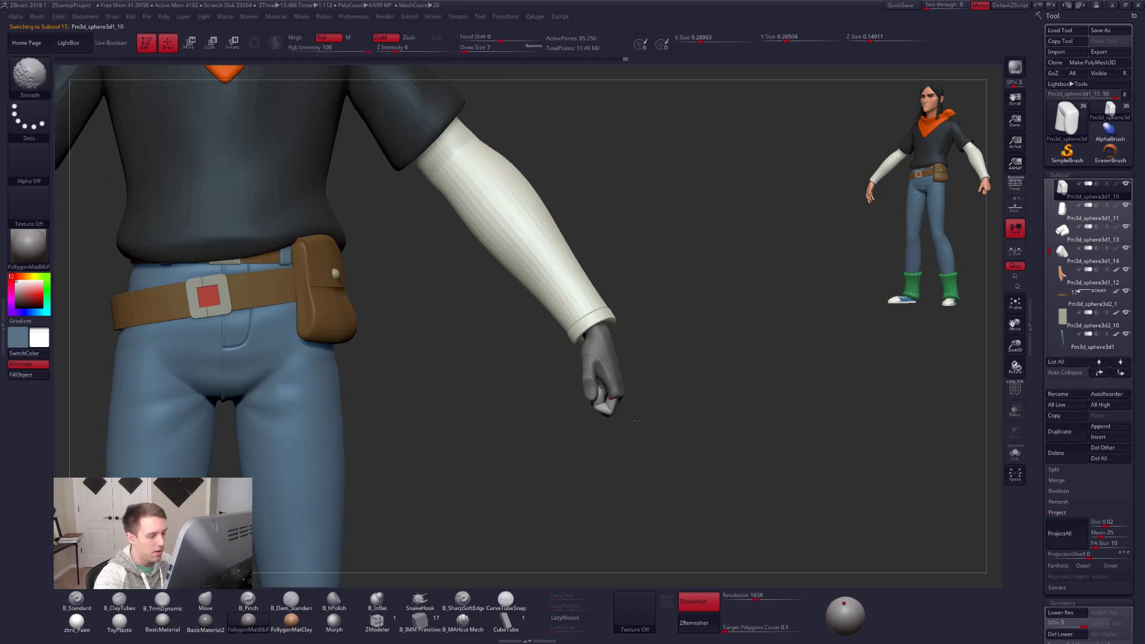
pyautogui.keyDown('alt'); pyautogui.moveTo(653, 431); pyautogui.dragTo(597, 438); pyautogui.keyUp('alt')
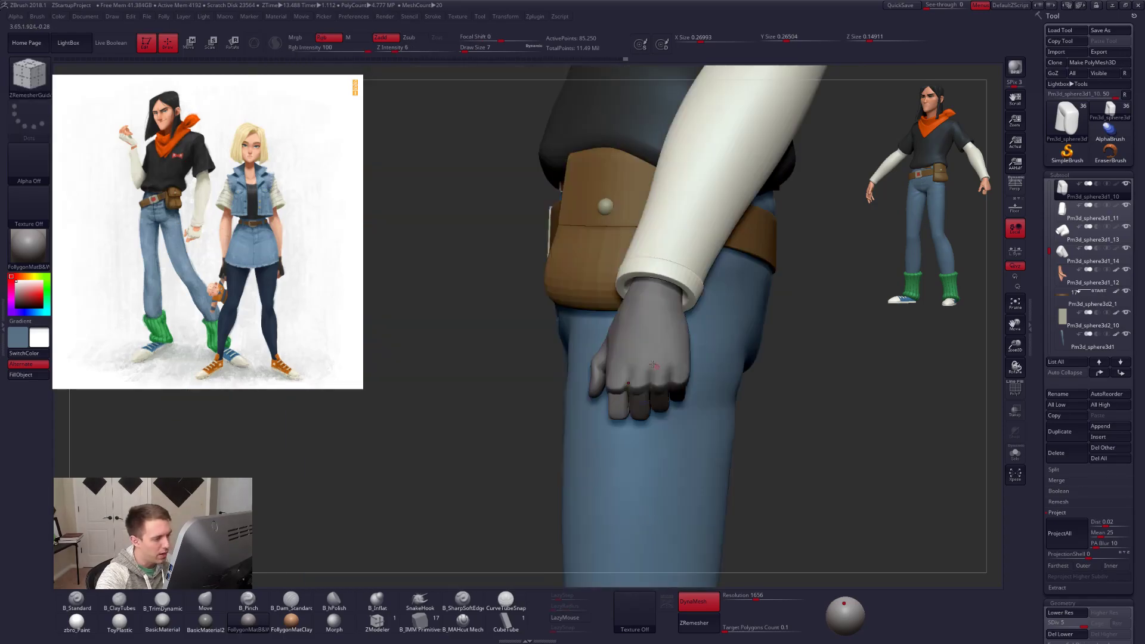
pyautogui.press('w')
pyautogui.moveTo(638, 358); pyautogui.dragTo(847, 361)
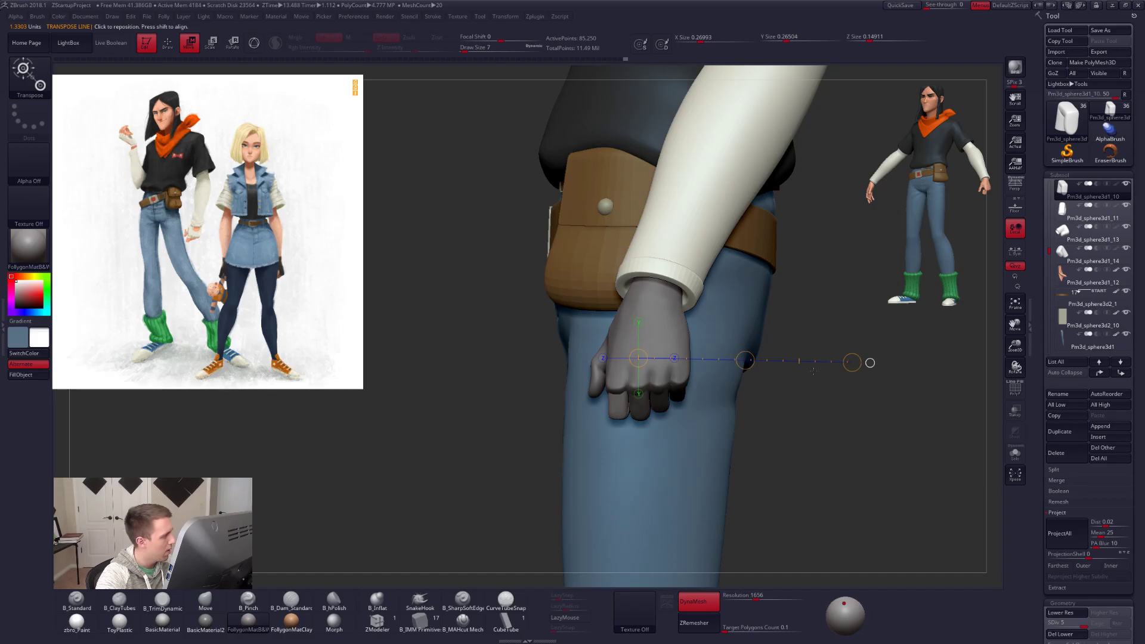
pyautogui.press('q')
pyautogui.moveTo(447, 391)
pyautogui.mouseDown()
pyautogui.moveTo(668, 391)
pyautogui.moveTo(639, 391)
pyautogui.mouseUp()
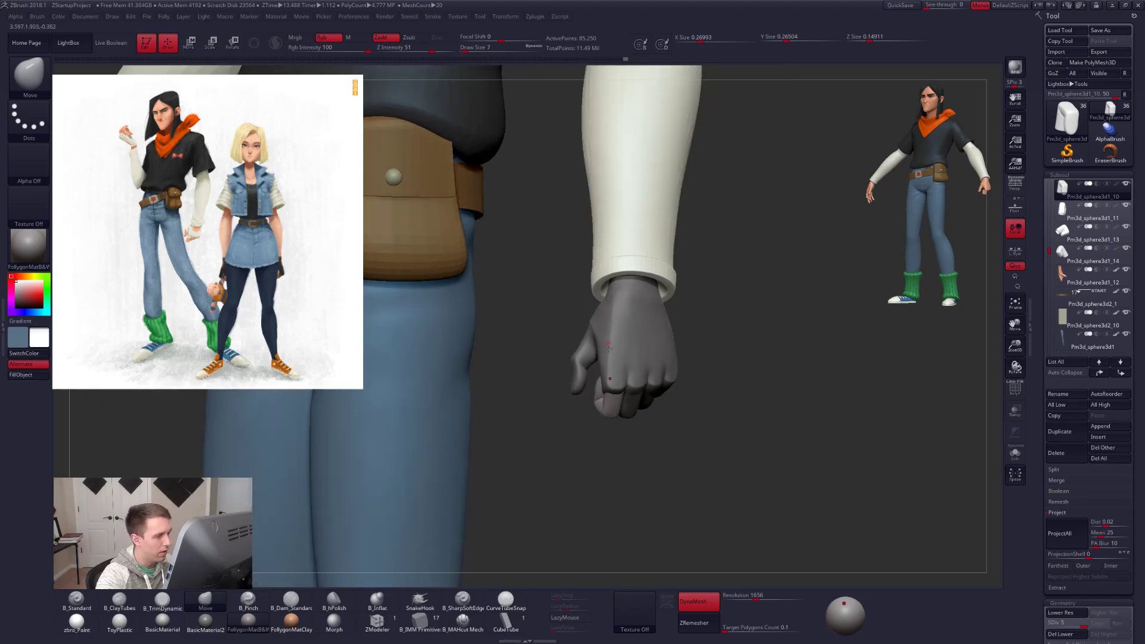
# Select the palm subtool of the clenched hand, frame the whole character from the front and hide the reference image.
pyautogui.keyDown('alt'); pyautogui.click(623, 380); pyautogui.keyUp('alt')
pyautogui.moveTo(586, 429)
pyautogui.keyDown('ctrl'); pyautogui.mouseDown()
pyautogui.moveTo(623, 367)
pyautogui.moveTo(573, 316)
pyautogui.moveTo(609, 382)
pyautogui.moveTo(610, 425)
pyautogui.mouseUp(); pyautogui.keyUp('ctrl')
pyautogui.keyDown('ctrl'); pyautogui.moveTo(719, 420); pyautogui.dragTo(745, 431); pyautogui.keyUp('ctrl')
pyautogui.moveTo(539, 325); pyautogui.dragTo(670, 462)
pyautogui.keyDown('alt'); pyautogui.moveTo(541, 297); pyautogui.dragTo(625, 376); pyautogui.keyUp('alt')
pyautogui.keyDown('shift'); pyautogui.moveTo(769, 436); pyautogui.dragTo(704, 386); pyautogui.keyUp('shift')
pyautogui.hotkey('shift', 'z')
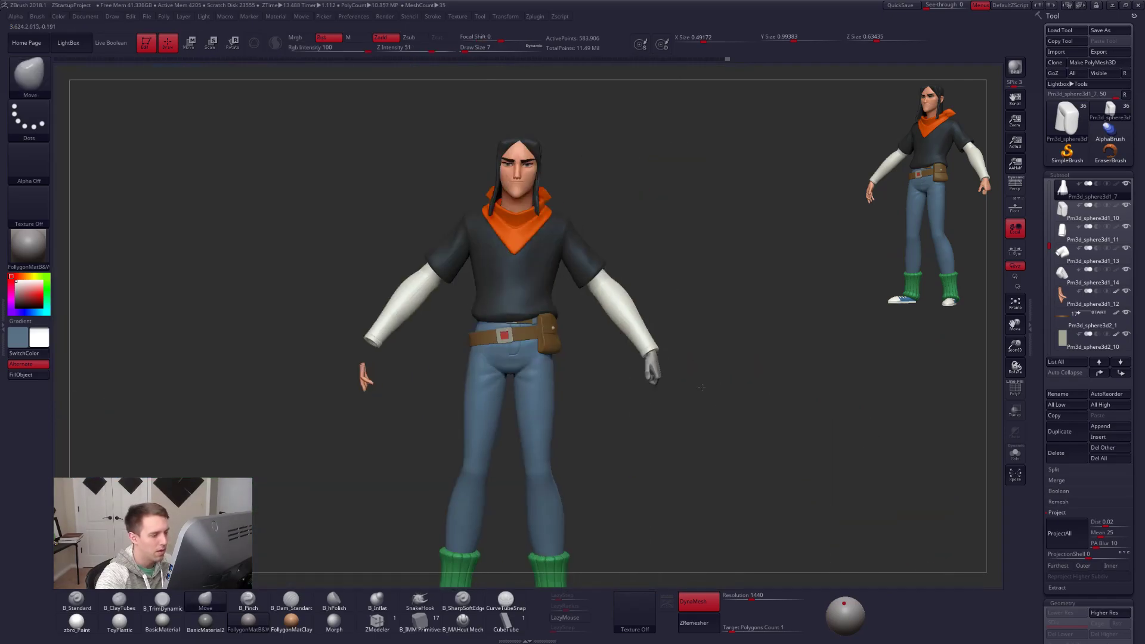
pyautogui.hotkey('shift', 'z')
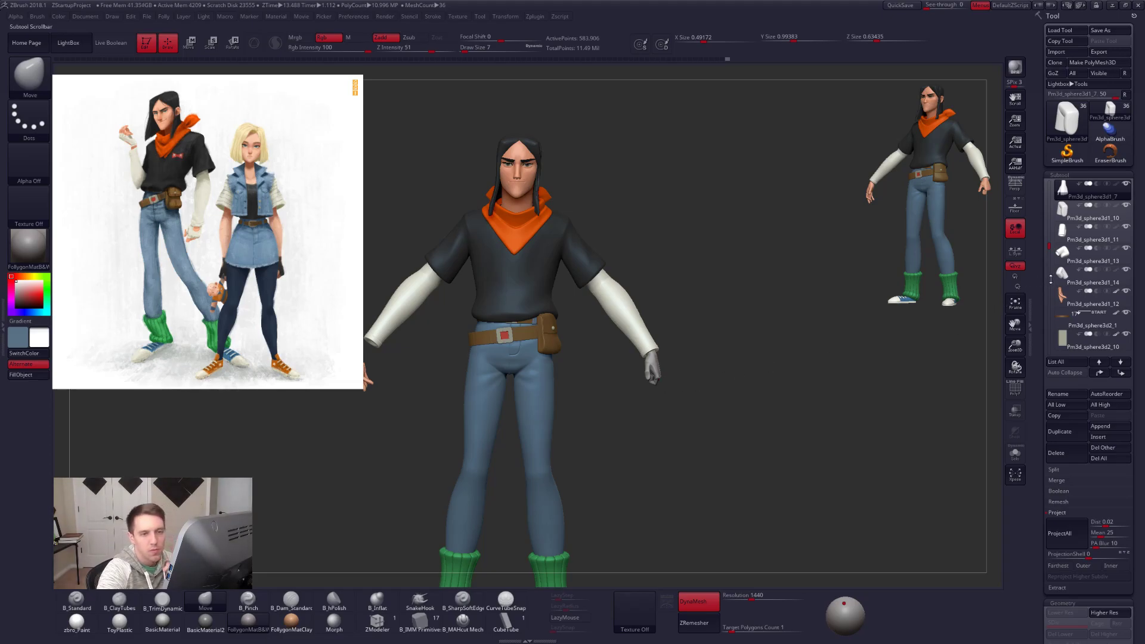
pyautogui.hotkey('shift', 'z')
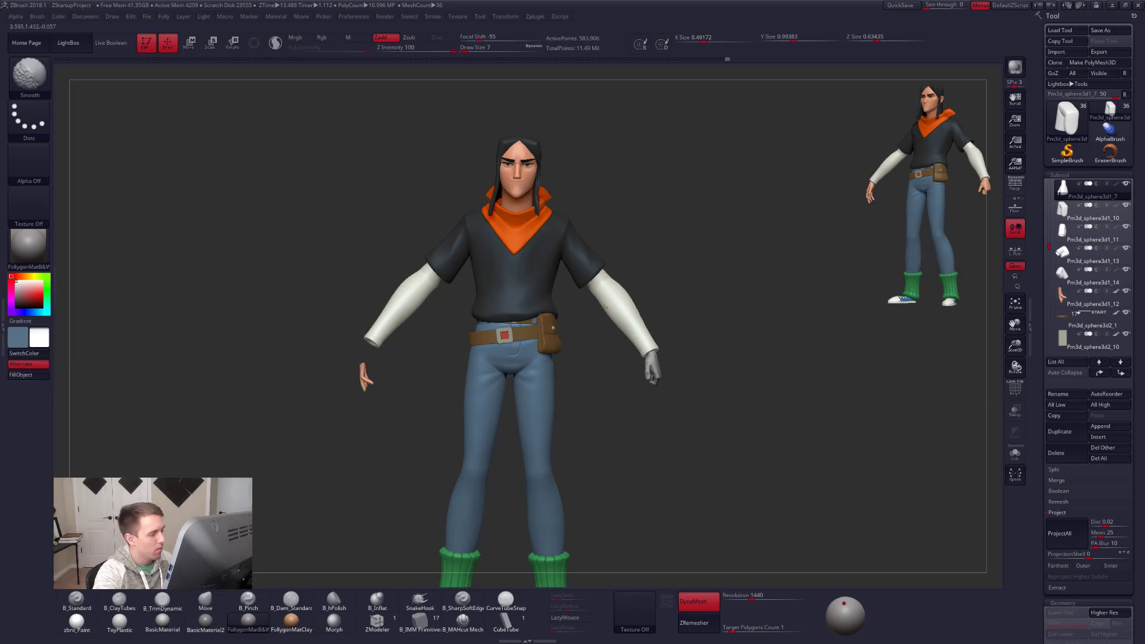
# Create a low-resolution TPoseMesh of the whole character and view it from the front.
pyautogui.moveTo(676, 360); pyautogui.dragTo(603, 360)
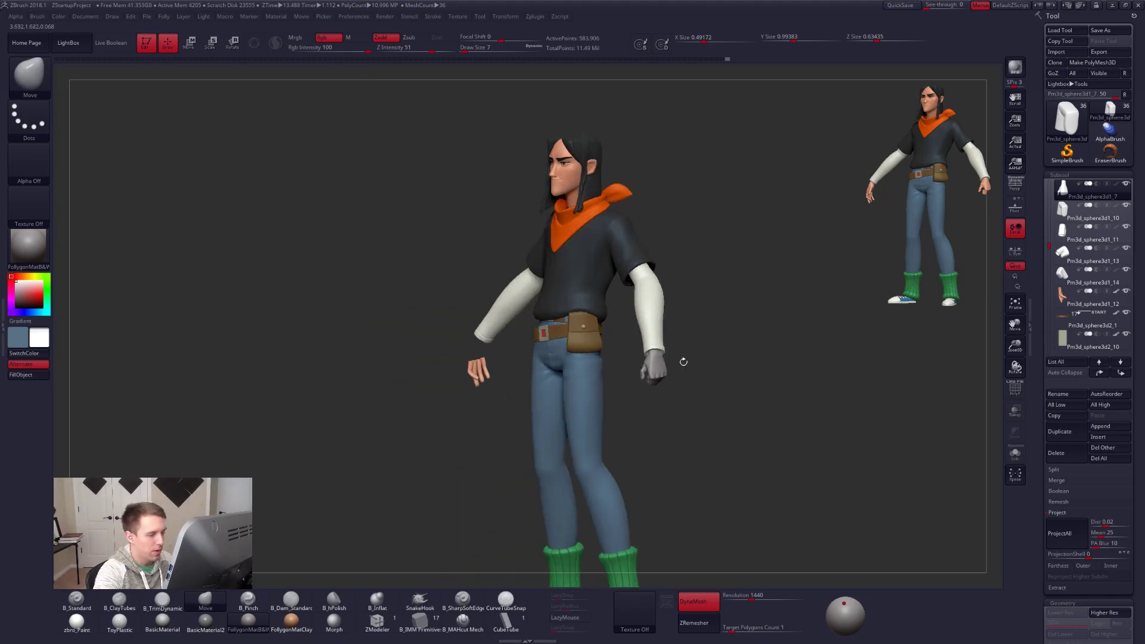
pyautogui.hotkey('ctrl', 'shift', 'f')
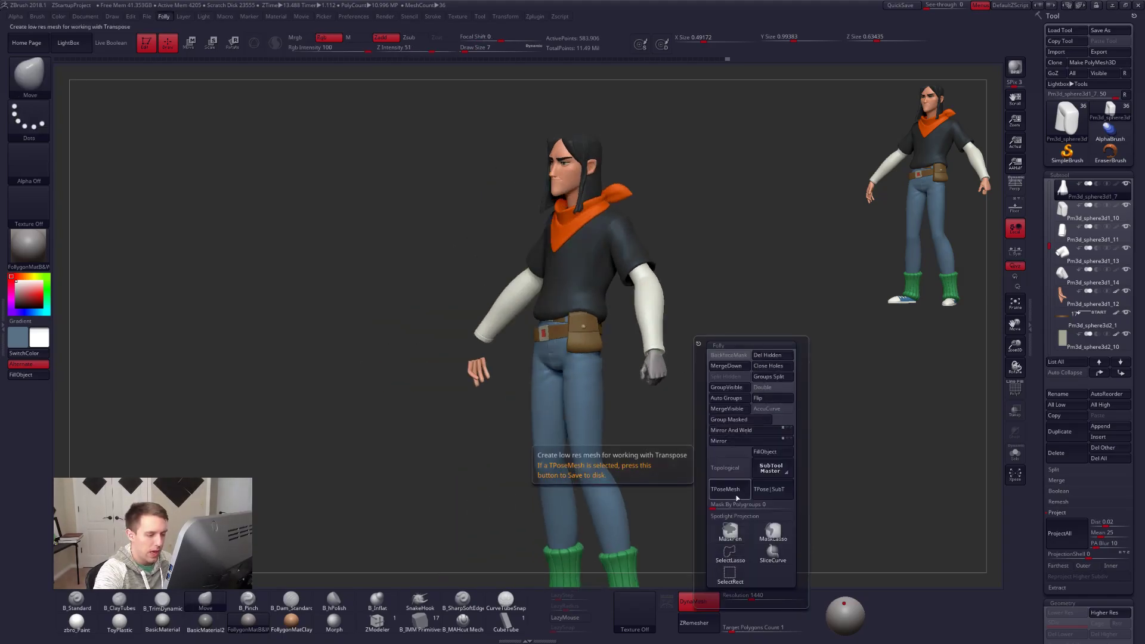
pyautogui.click(738, 498)
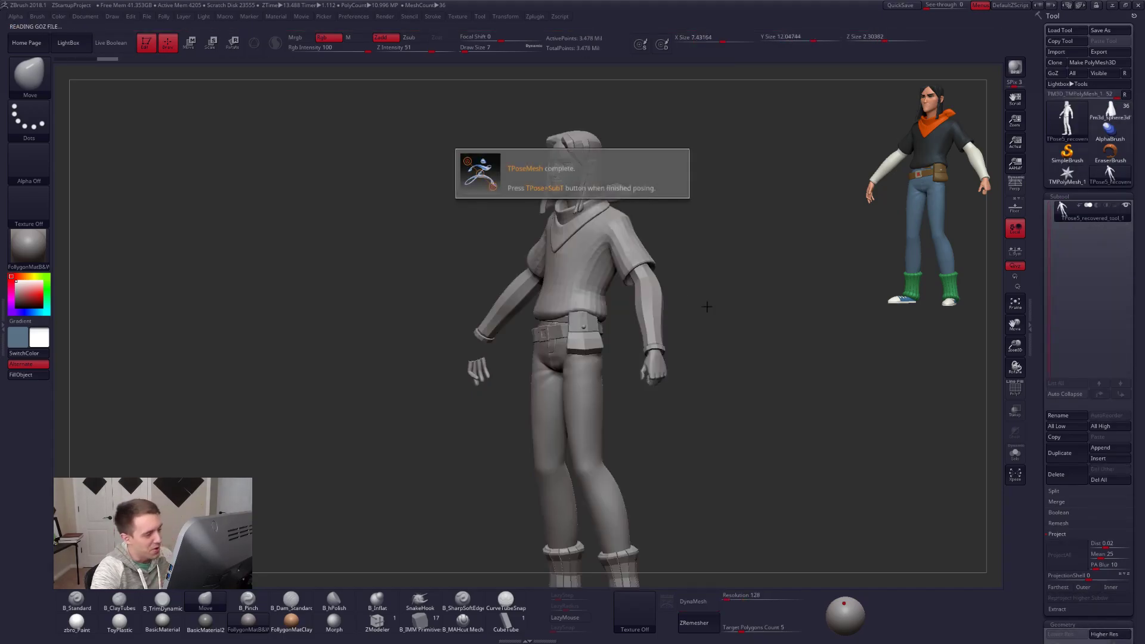
pyautogui.keyDown('shift'); pyautogui.moveTo(654, 373); pyautogui.dragTo(665, 348, button='right'); pyautogui.keyUp('shift')
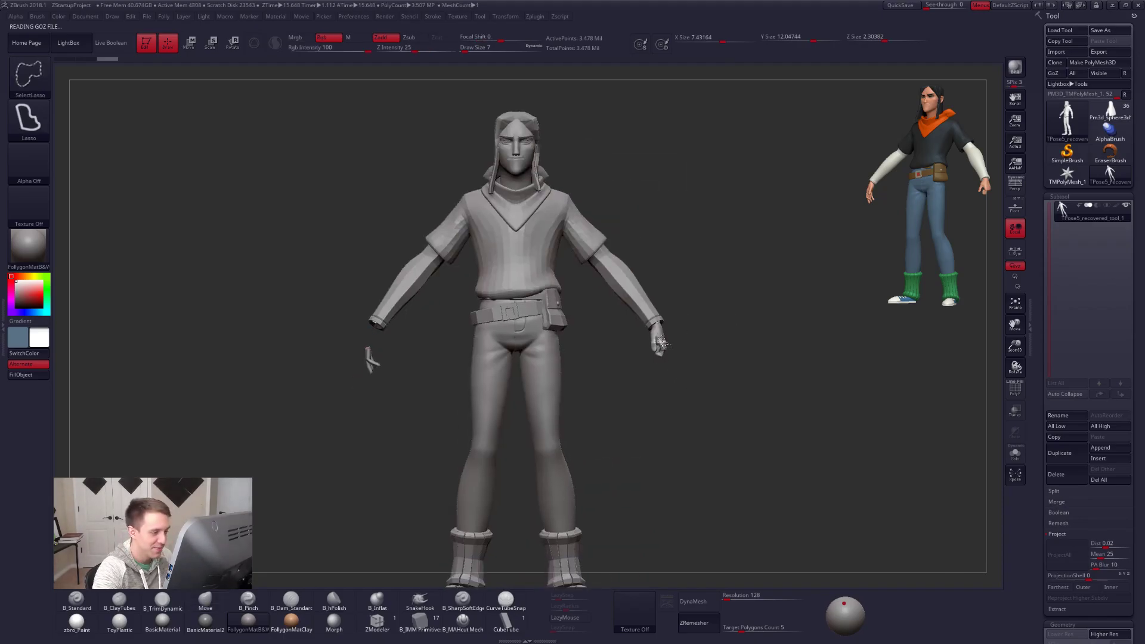
# Hide both hands of the TPose mesh with local symmetry on, leaving the rest of the body visible.
pyautogui.click(1015, 250)
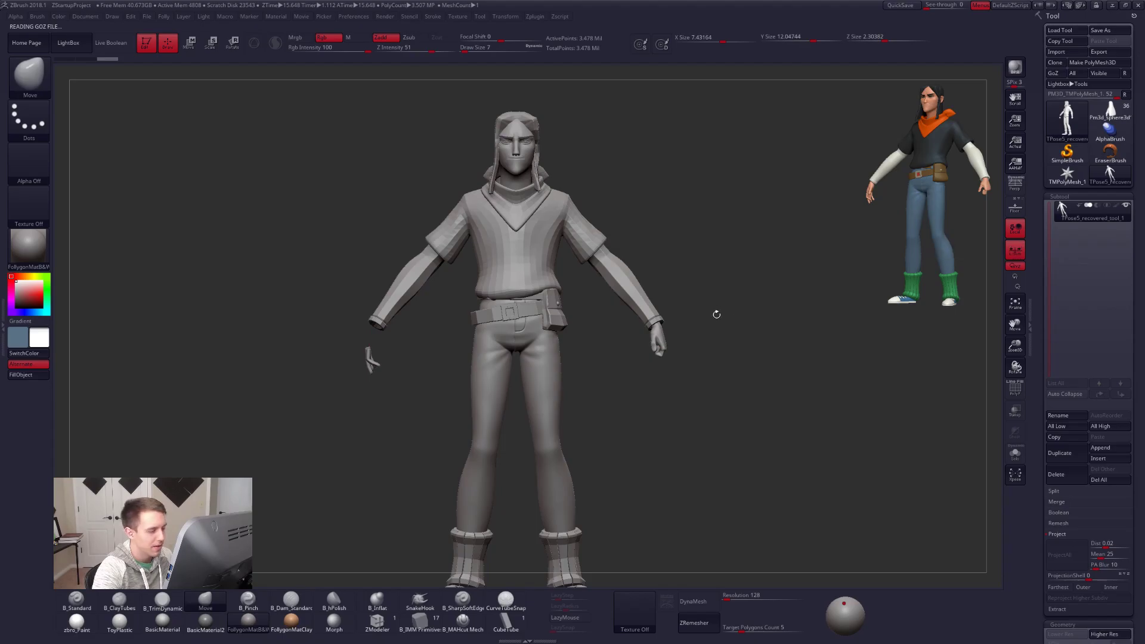
pyautogui.hotkey('ctrl', 'shift')
pyautogui.hotkey('ctrl', 'shift', 'space')
pyautogui.click(626, 616)
pyautogui.keyDown('ctrl'); pyautogui.keyDown('shift'); pyautogui.click(660, 340); pyautogui.keyUp('shift'); pyautogui.keyUp('ctrl')
pyautogui.moveTo(707, 356)
pyautogui.keyDown('ctrl'); pyautogui.keyDown('shift'); pyautogui.mouseDown()
pyautogui.moveTo(745, 402)
pyautogui.moveTo(671, 383)
pyautogui.moveTo(735, 338)
pyautogui.mouseUp(); pyautogui.keyUp('shift'); pyautogui.keyUp('ctrl')
pyautogui.press('ctrl')
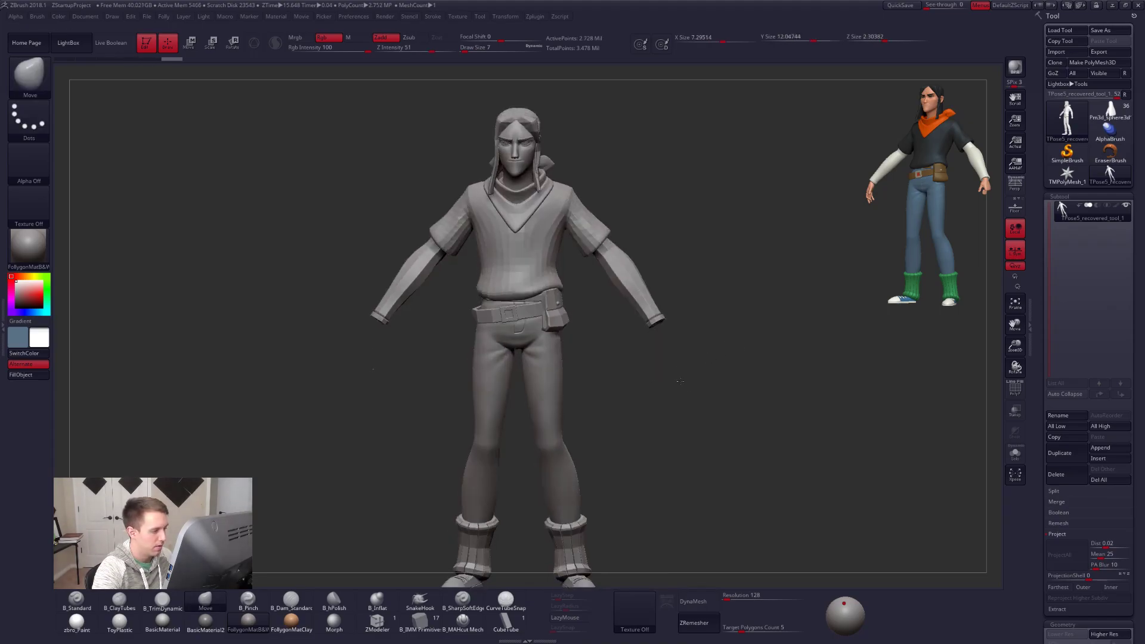
# Mask the visible body, turn local symmetry off and unhide the hands so that only they stay unmasked.
pyautogui.moveTo(398, 386)
pyautogui.keyDown('alt'); pyautogui.mouseDown()
pyautogui.moveTo(511, 365)
pyautogui.moveTo(535, 342)
pyautogui.mouseUp(); pyautogui.keyUp('alt')
pyautogui.keyDown('ctrl'); pyautogui.click(724, 369); pyautogui.keyUp('ctrl')
pyautogui.moveTo(725, 371)
pyautogui.keyDown('alt'); pyautogui.mouseDown()
pyautogui.moveTo(778, 316)
pyautogui.moveTo(793, 260)
pyautogui.moveTo(869, 345)
pyautogui.mouseUp(); pyautogui.keyUp('alt')
pyautogui.press('e')
pyautogui.moveTo(840, 412); pyautogui.dragTo(843, 463)
pyautogui.keyDown('alt'); pyautogui.moveTo(826, 368); pyautogui.dragTo(746, 394); pyautogui.keyUp('alt')
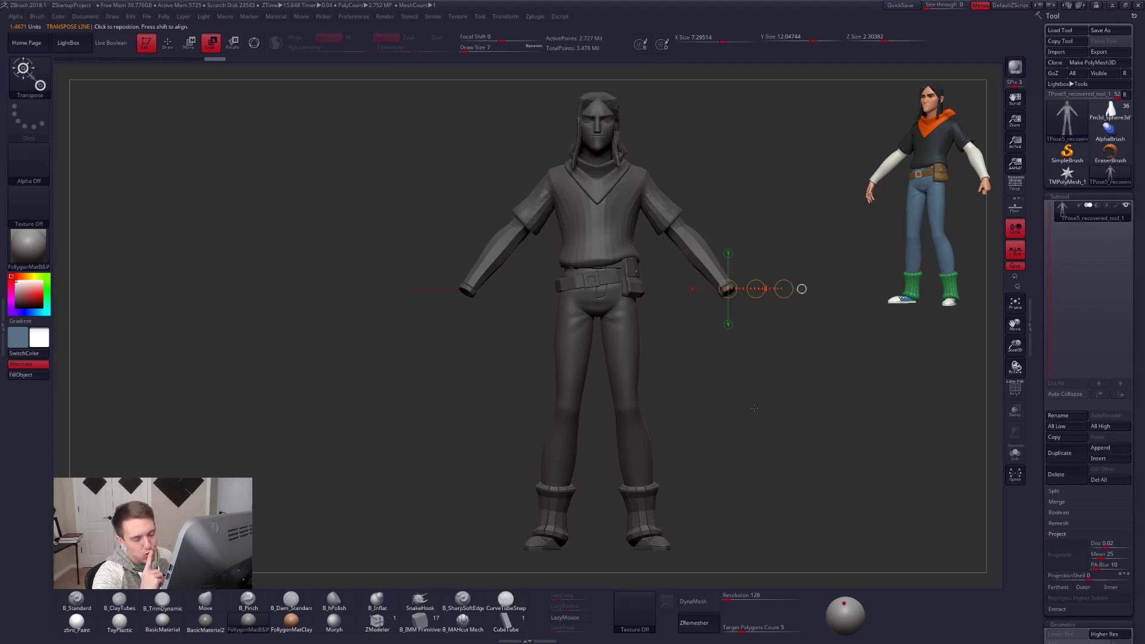
pyautogui.click(1015, 250)
pyautogui.keyDown('ctrl'); pyautogui.keyDown('shift'); pyautogui.click(832, 367); pyautogui.keyUp('shift'); pyautogui.keyUp('ctrl')
pyautogui.keyDown('alt'); pyautogui.moveTo(832, 366); pyautogui.dragTo(771, 434); pyautogui.keyUp('alt')
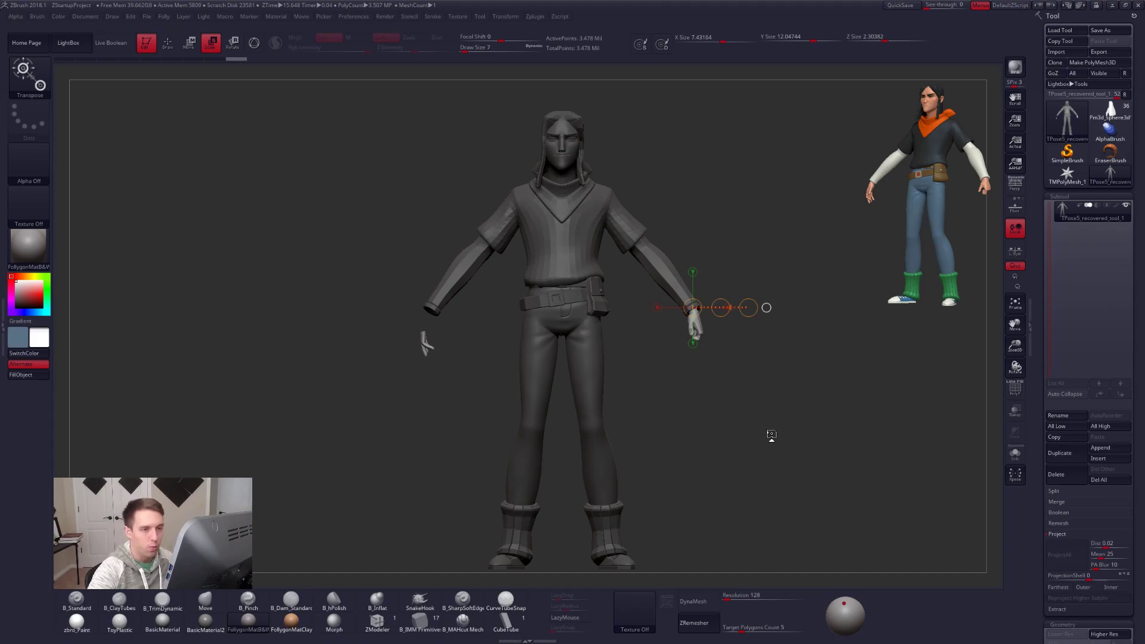
pyautogui.press('q')
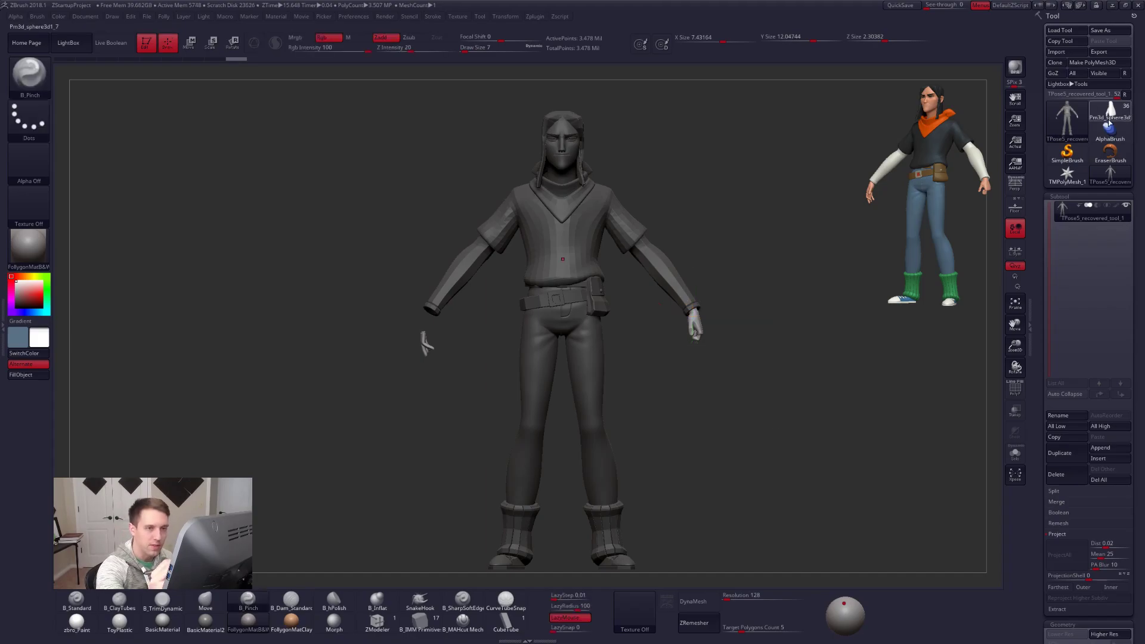
# Switch back to the original character, isolate the palm subtool and mirror it to the other side of the body.
pyautogui.click(1110, 113)
pyautogui.keyDown('alt'); pyautogui.moveTo(664, 353); pyautogui.dragTo(684, 382); pyautogui.keyUp('alt')
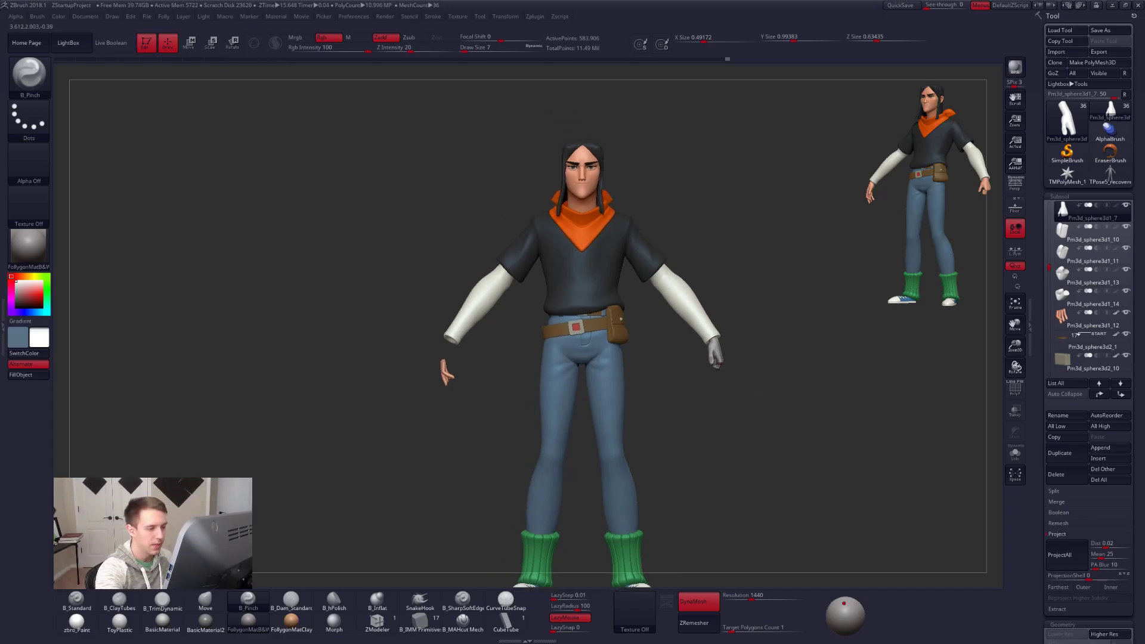
pyautogui.hotkey('alt', 's')
pyautogui.click(1058, 534)
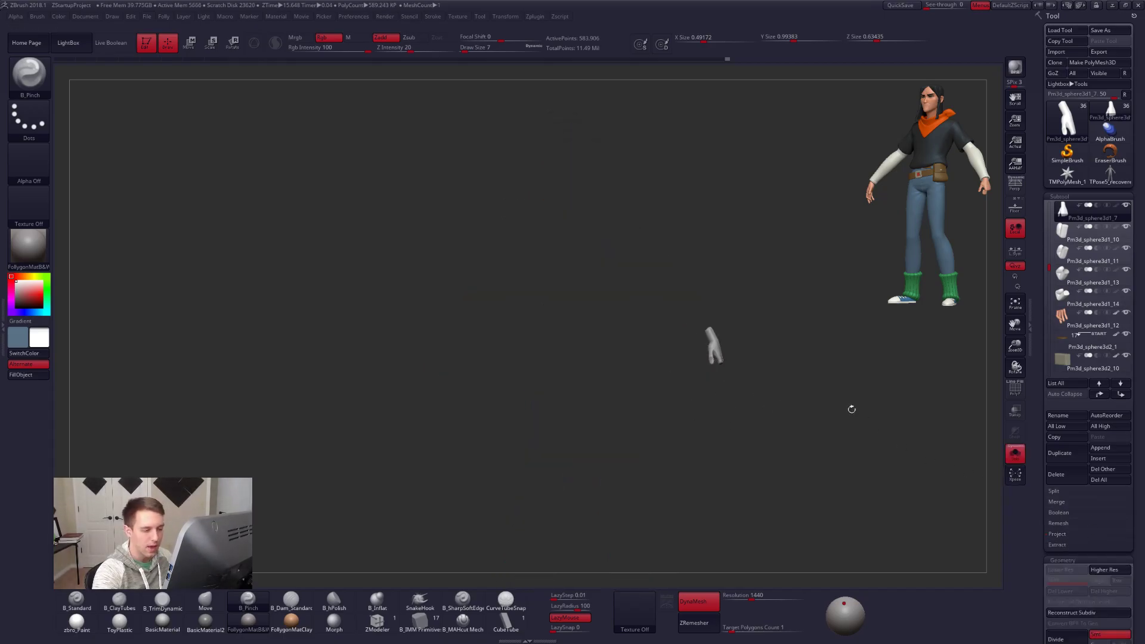
pyautogui.hotkey('ctrl', 'f')
pyautogui.click(817, 451)
pyautogui.click(815, 442)
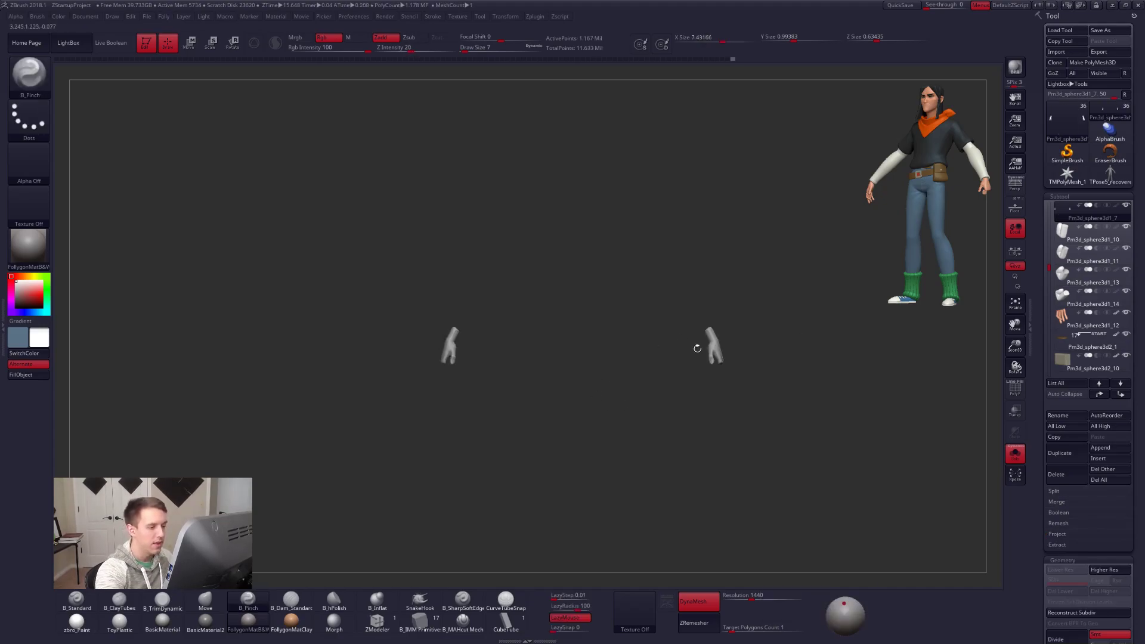
# Try to scale the mirrored palms with the transpose line.
pyautogui.press('e')
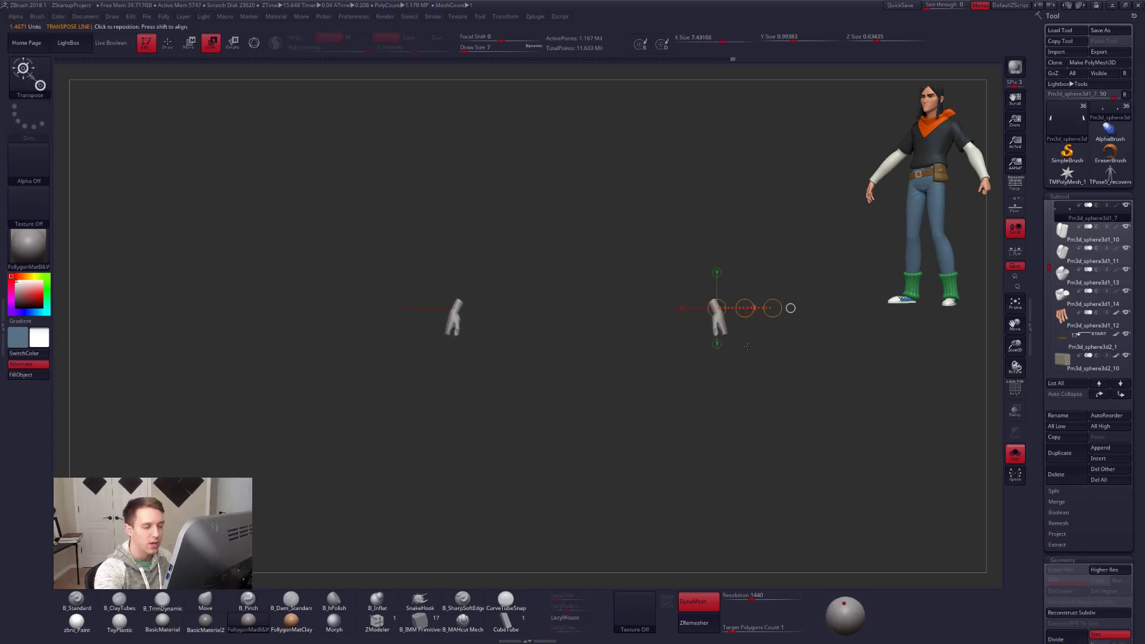
pyautogui.moveTo(722, 322); pyautogui.dragTo(600, 389)
pyautogui.hotkey('ctrl', 'z')
pyautogui.press('q')
pyautogui.press('b')
pyautogui.press('m')
pyautogui.press('v')
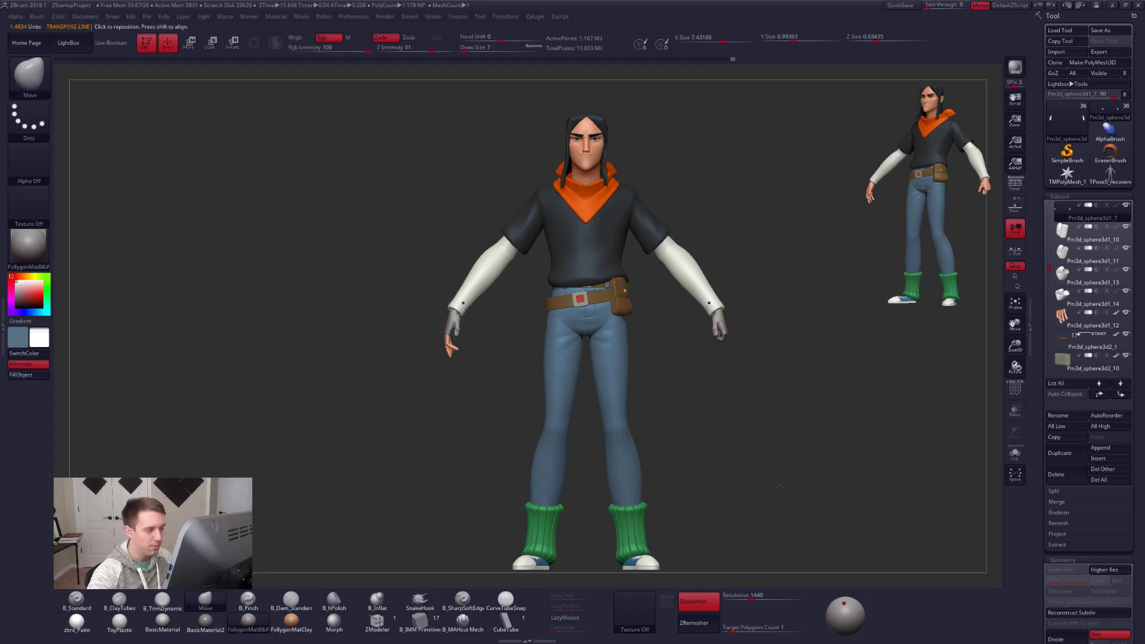
# Try the scale transpose line on the isolated palms with local symmetry turned on.
pyautogui.click(1015, 253)
pyautogui.hotkey('alt', 's')
pyautogui.press('e')
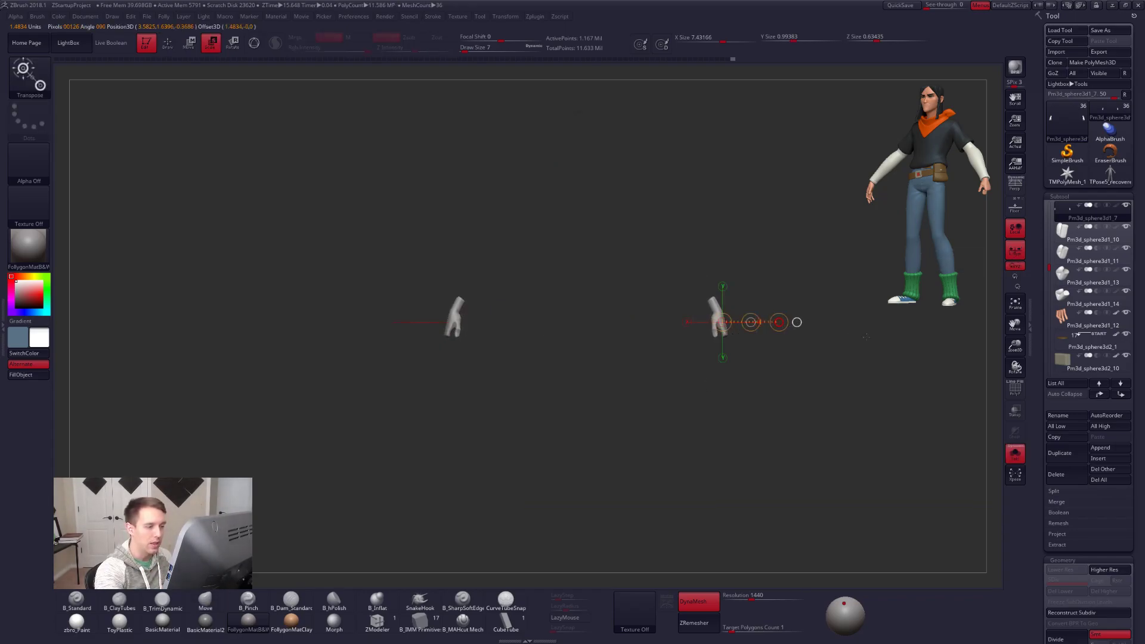
pyautogui.moveTo(838, 360); pyautogui.dragTo(838, 360)
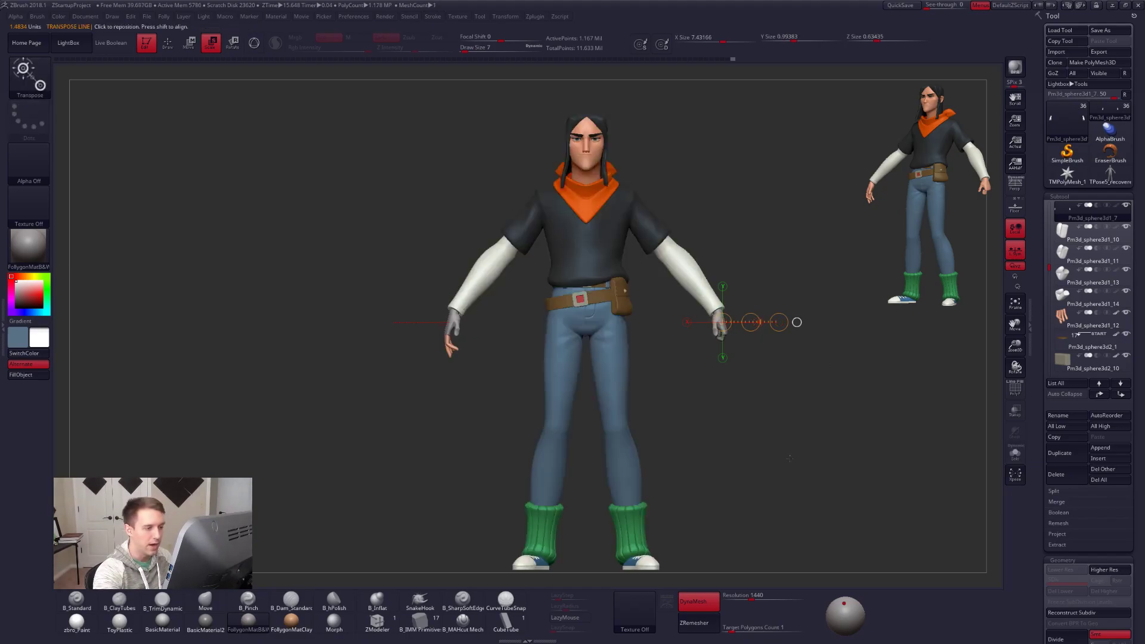
pyautogui.press('q')
pyautogui.click(1015, 250)
# Return to the TPose mesh and enlarge the unmasked hands slightly with the transpose line.
pyautogui.click(1110, 174)
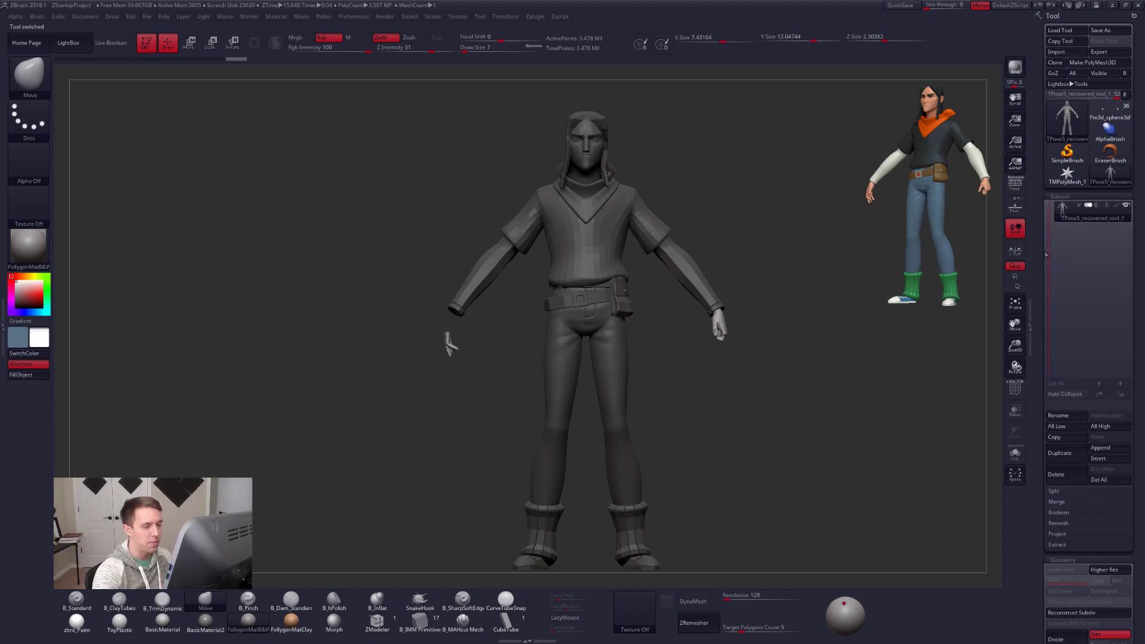
pyautogui.press('e')
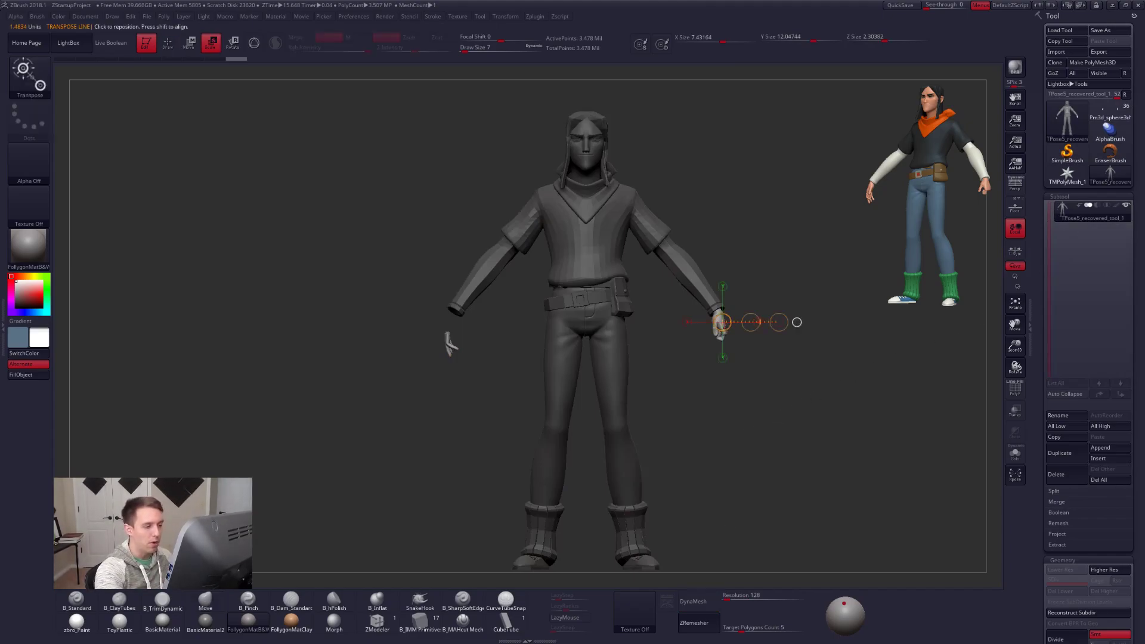
pyautogui.press('q')
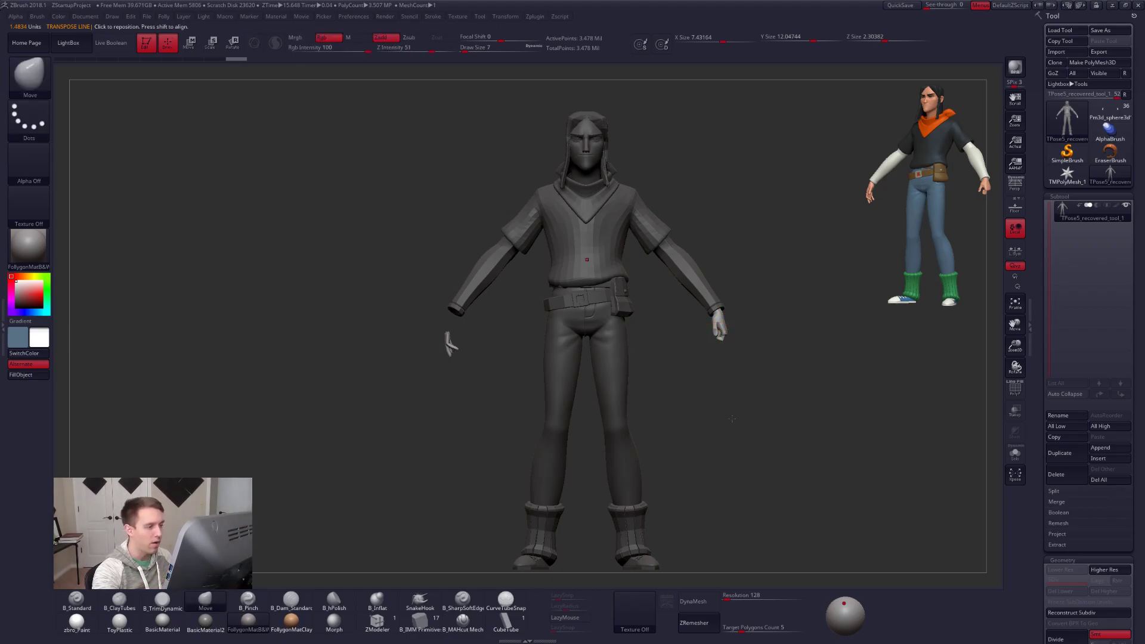
pyautogui.moveTo(712, 373); pyautogui.dragTo(705, 381)
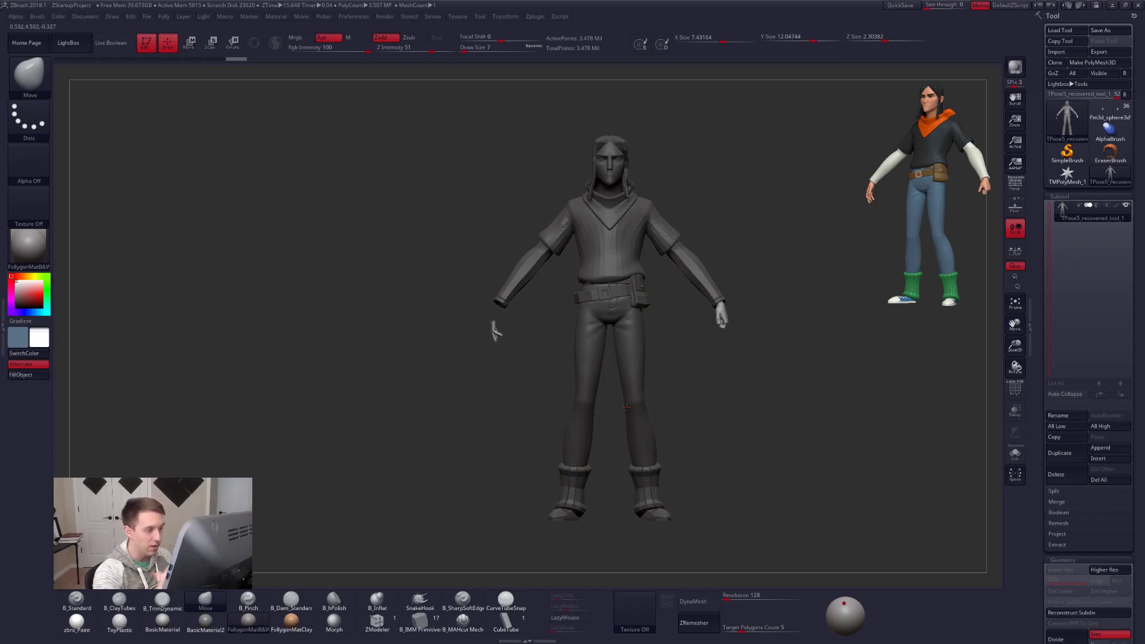
pyautogui.moveTo(622, 160); pyautogui.dragTo(620, 188, button='right')
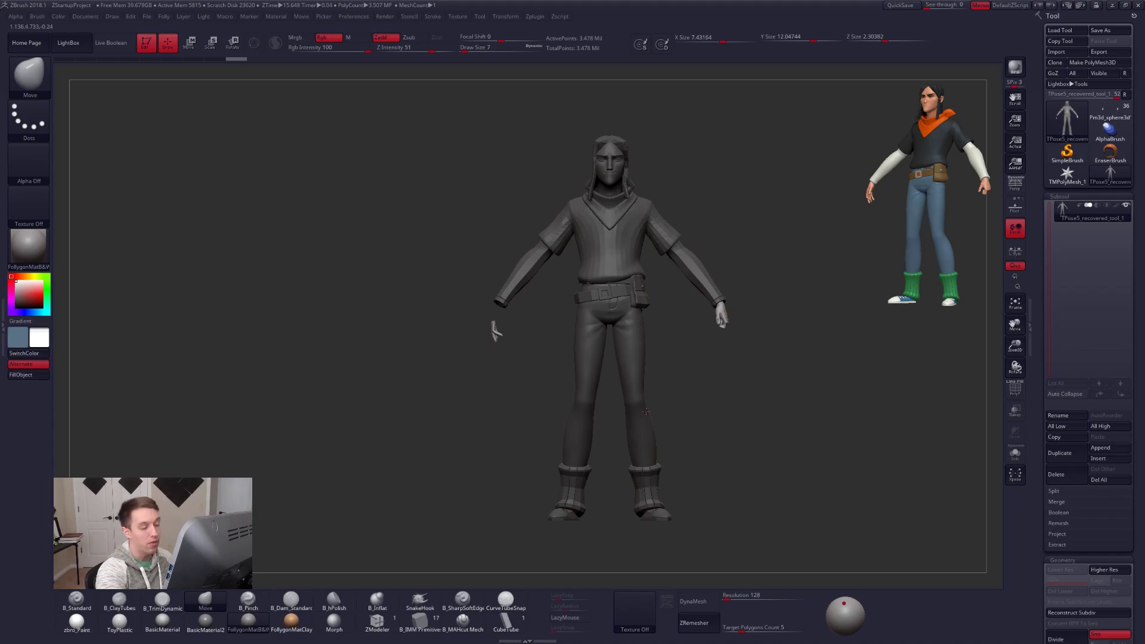
pyautogui.keyDown('ctrl'); pyautogui.moveTo(691, 367); pyautogui.dragTo(723, 338, button='right'); pyautogui.keyUp('ctrl')
pyautogui.press('e')
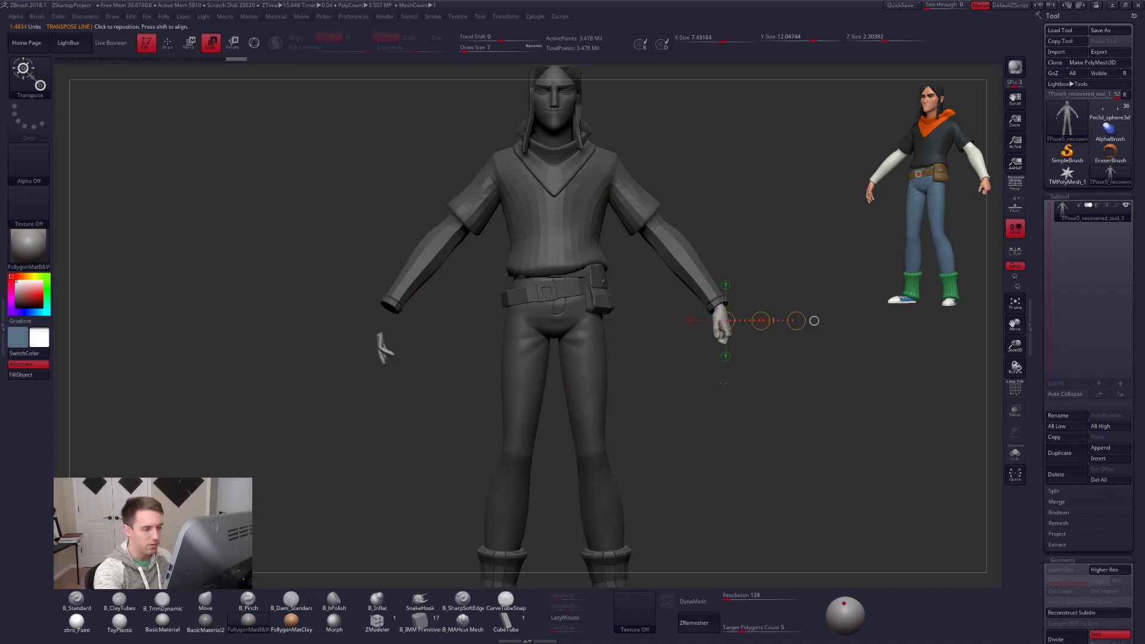
pyautogui.moveTo(796, 321)
pyautogui.mouseDown()
pyautogui.moveTo(810, 325)
pyautogui.moveTo(792, 343)
pyautogui.mouseUp()
pyautogui.hotkey('ctrl', 'z')
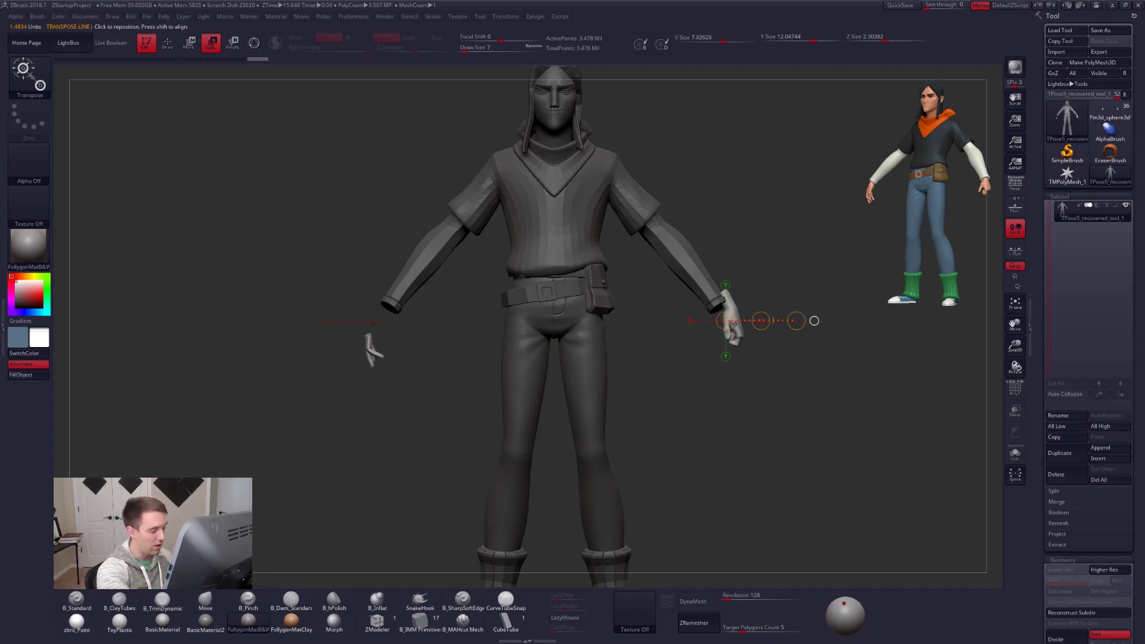
# Move the enlarged hands inward to line up with the sleeve cuffs and compare the proportions with the reference image.
pyautogui.press('w')
pyautogui.moveTo(759, 322); pyautogui.dragTo(761, 321)
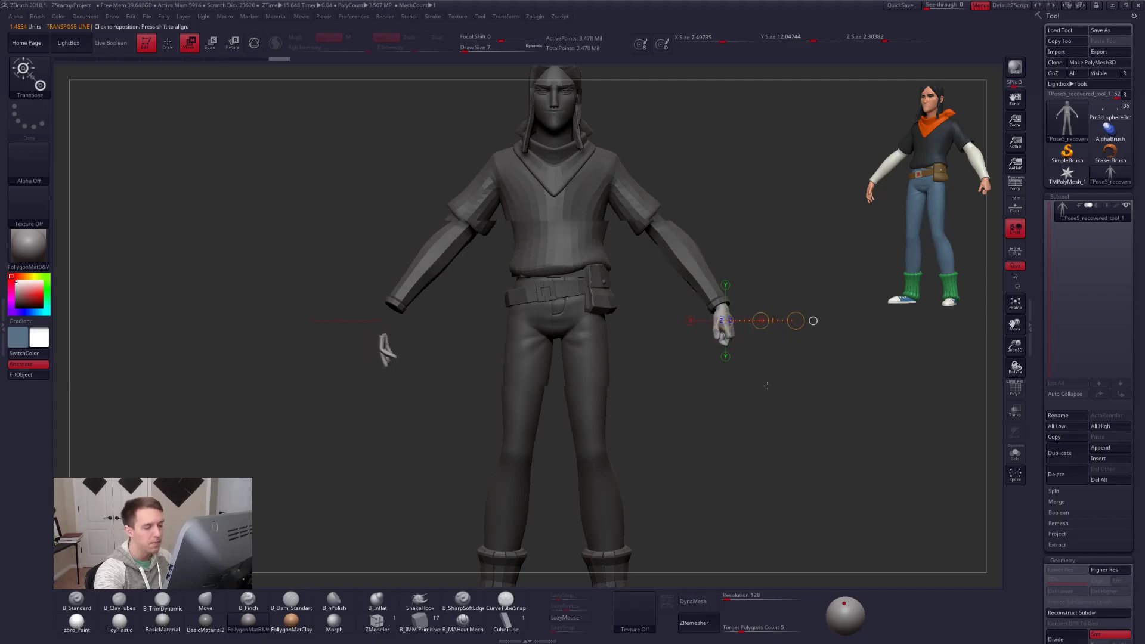
pyautogui.keyDown('shift'); pyautogui.moveTo(769, 386); pyautogui.dragTo(740, 385); pyautogui.keyUp('shift')
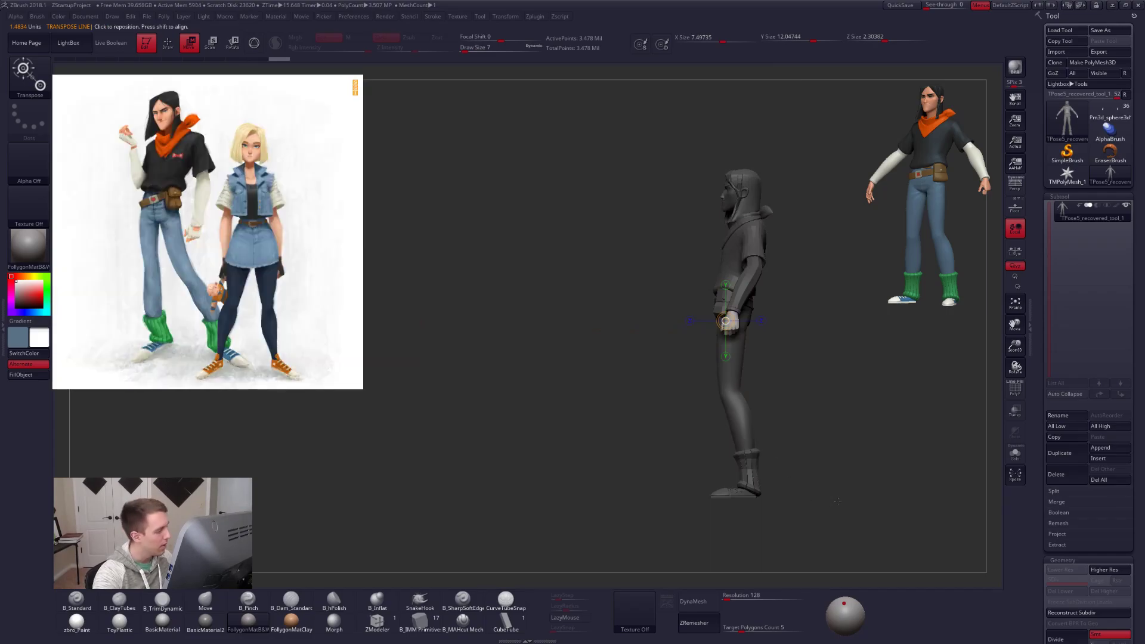
pyautogui.keyDown('shift'); pyautogui.moveTo(849, 496); pyautogui.dragTo(840, 460); pyautogui.keyUp('shift')
pyautogui.keyDown('alt'); pyautogui.moveTo(741, 348); pyautogui.dragTo(752, 371); pyautogui.keyUp('alt')
# Scale the unmasked hands up a little more and reposition them at the wrists.
pyautogui.press('e')
pyautogui.click(774, 321)
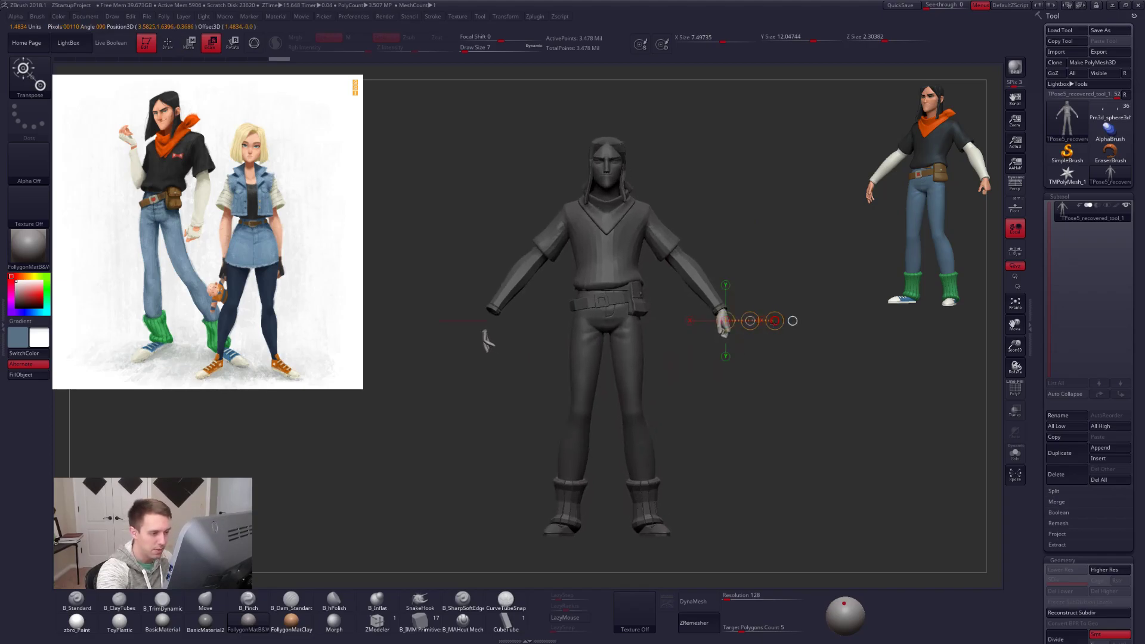
pyautogui.moveTo(785, 324)
pyautogui.mouseDown()
pyautogui.moveTo(800, 325)
pyautogui.moveTo(744, 323)
pyautogui.moveTo(691, 351)
pyautogui.moveTo(754, 341)
pyautogui.moveTo(820, 458)
pyautogui.moveTo(864, 493)
pyautogui.moveTo(844, 497)
pyautogui.mouseUp()
pyautogui.press('w')
pyautogui.press('q')
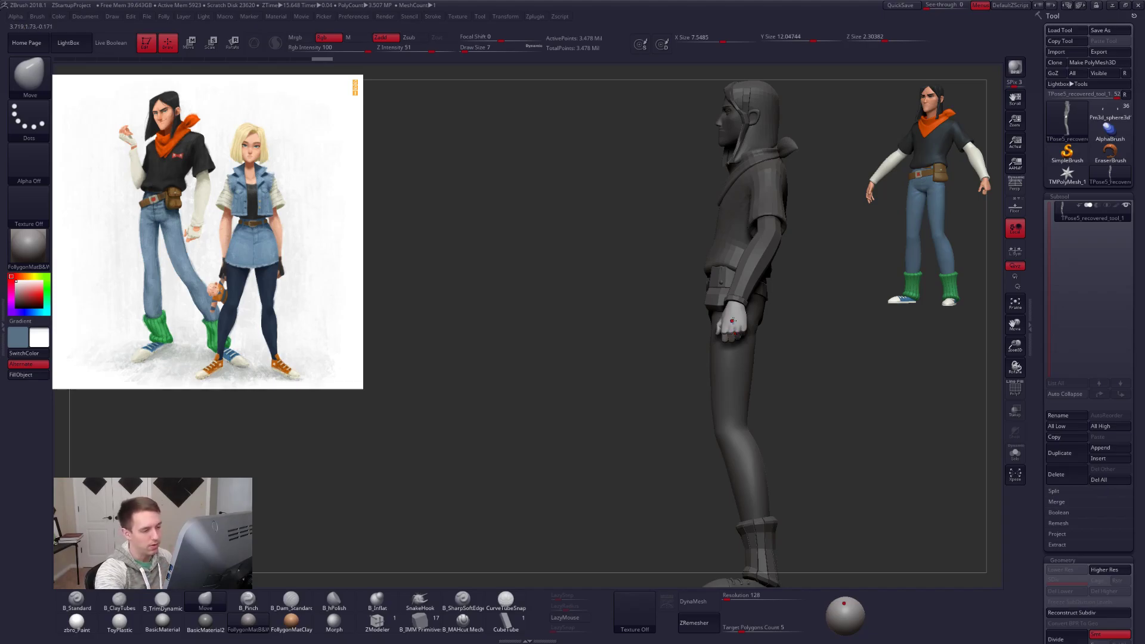
# Check the enlarged hands from the front and transfer the TPose mesh's pose back to the original subtools.
pyautogui.moveTo(698, 328)
pyautogui.mouseDown()
pyautogui.moveTo(783, 353)
pyautogui.moveTo(755, 395)
pyautogui.moveTo(722, 414)
pyautogui.mouseUp()
pyautogui.press('r')
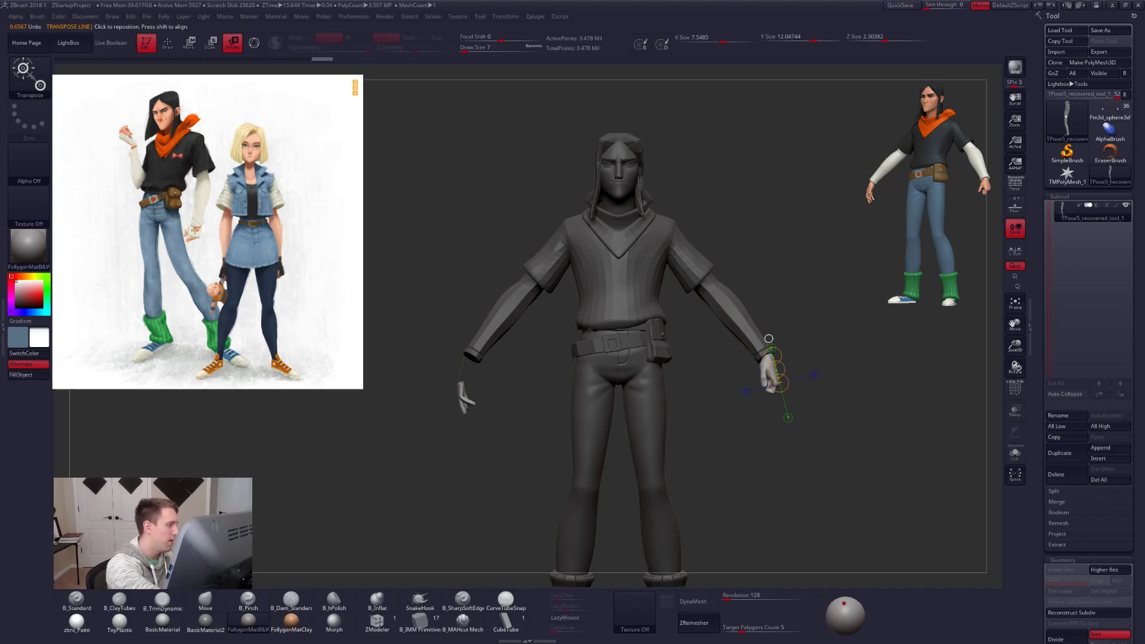
pyautogui.press('q')
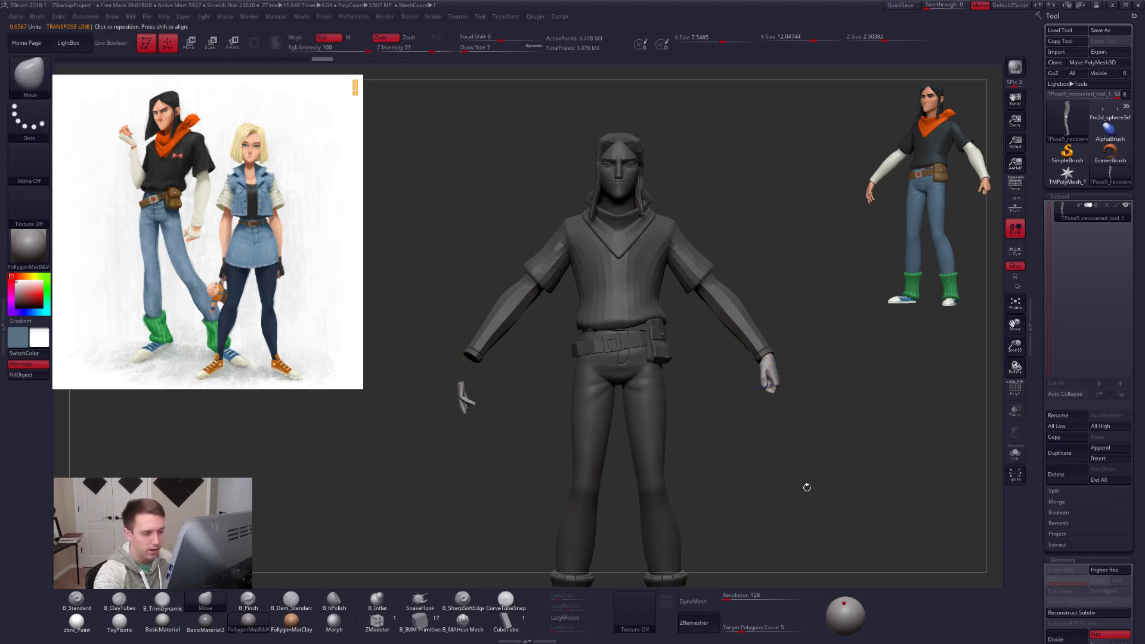
pyautogui.moveTo(799, 436)
pyautogui.keyDown('alt'); pyautogui.mouseDown()
pyautogui.moveTo(765, 407)
pyautogui.moveTo(761, 384)
pyautogui.moveTo(782, 372)
pyautogui.mouseUp(); pyautogui.keyUp('alt')
pyautogui.hotkey('ctrl', 'shift', 'f')
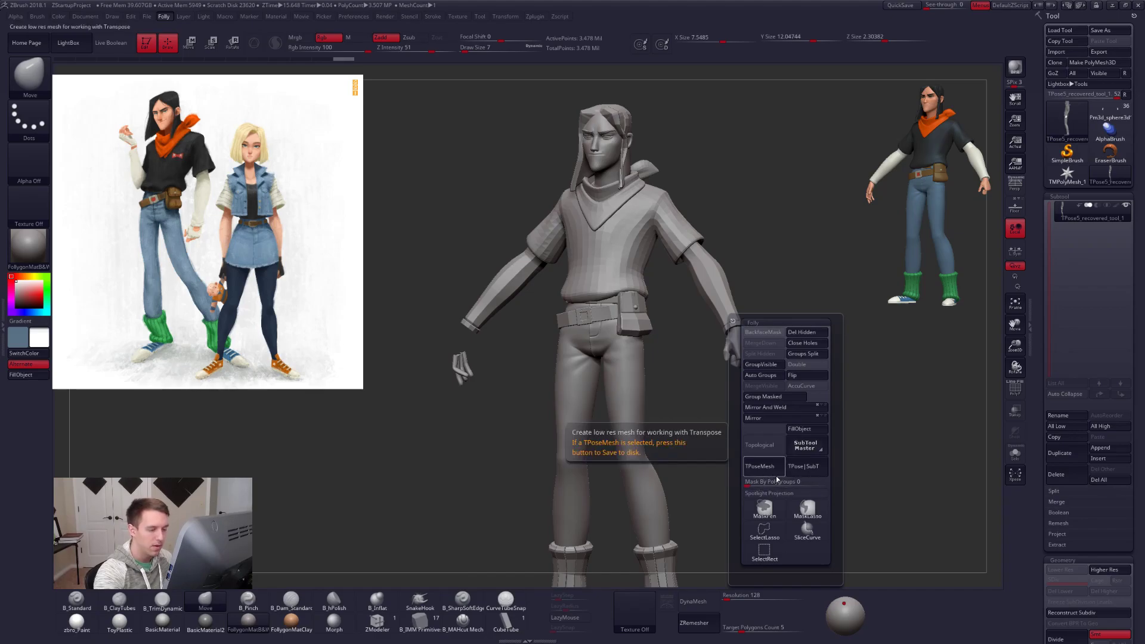
pyautogui.click(779, 469)
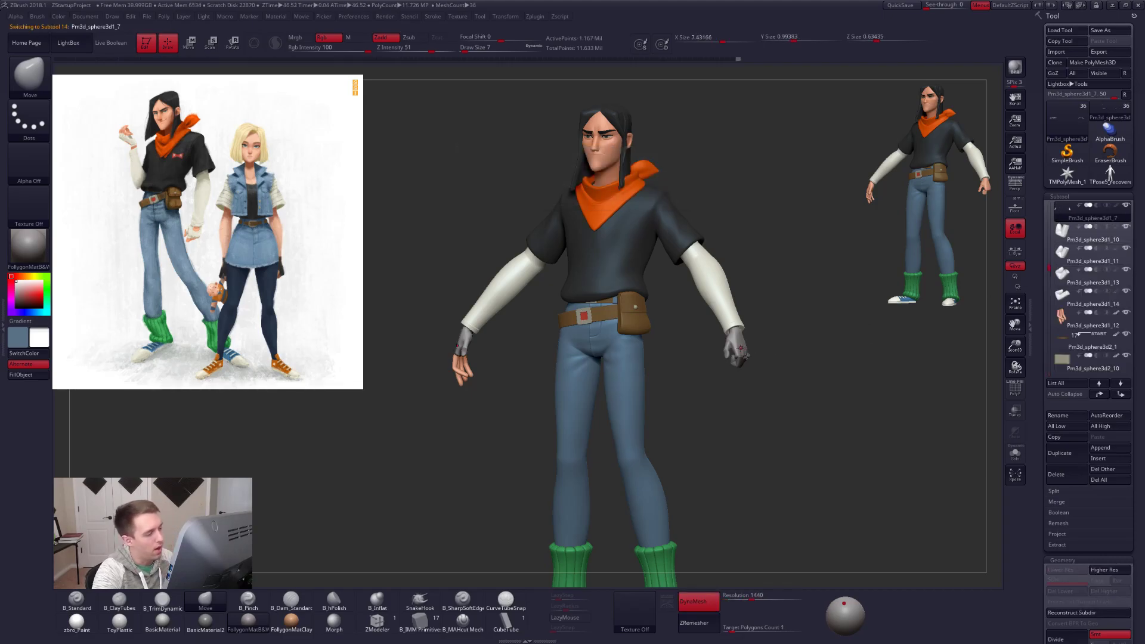
# Isolate the palm subtool and remove the mirrored palm, keeping only the one on the character's left hand.
pyautogui.hotkey('alt', 's')
pyautogui.moveTo(721, 290)
pyautogui.keyDown('ctrl'); pyautogui.keyDown('shift'); pyautogui.mouseDown()
pyautogui.moveTo(804, 377)
pyautogui.moveTo(777, 375)
pyautogui.moveTo(787, 387)
pyautogui.mouseUp(); pyautogui.keyUp('shift'); pyautogui.keyUp('ctrl')
pyautogui.press('space')
pyautogui.moveTo(672, 278)
pyautogui.keyDown('ctrl'); pyautogui.keyDown('shift'); pyautogui.mouseDown()
pyautogui.moveTo(713, 349)
pyautogui.moveTo(787, 415)
pyautogui.mouseUp(); pyautogui.keyUp('shift'); pyautogui.keyUp('ctrl')
pyautogui.rightClick(799, 353)
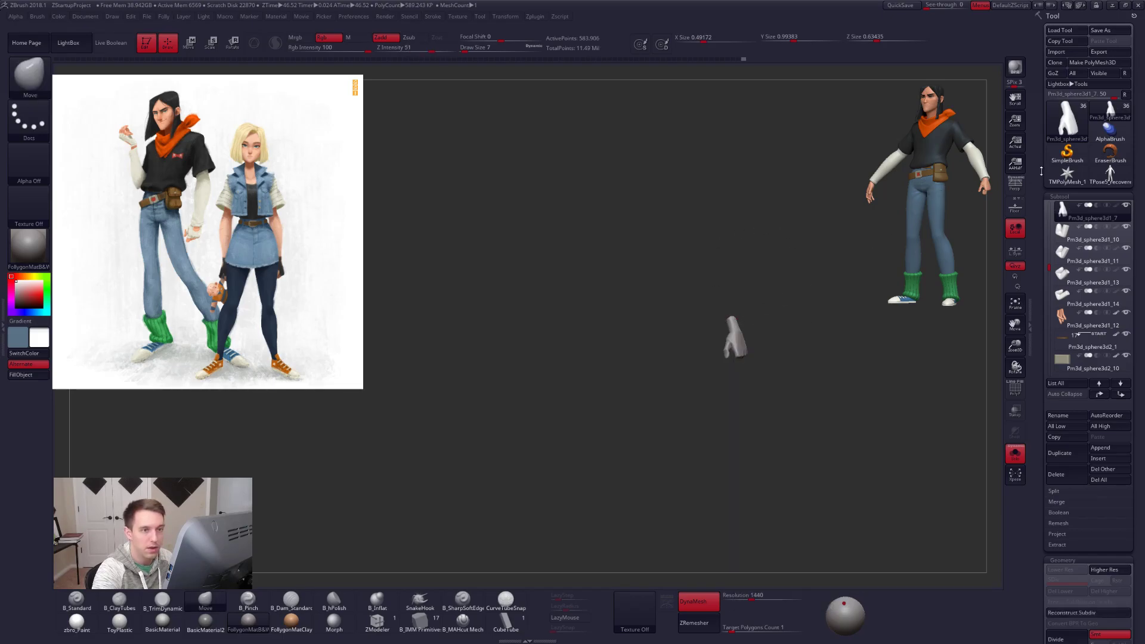
# Return to the TPose mesh, transfer its pose to the subtools again with TPose|SubT, and quick-save the project.
pyautogui.click(1110, 175)
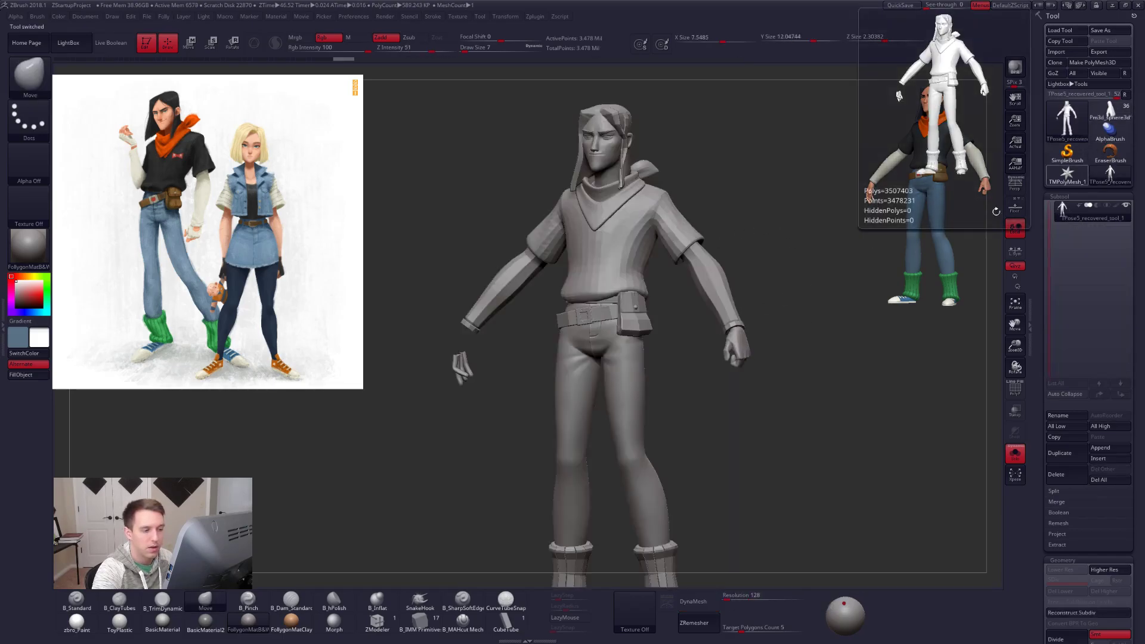
pyautogui.hotkey('ctrl', 'f')
pyautogui.click(805, 309)
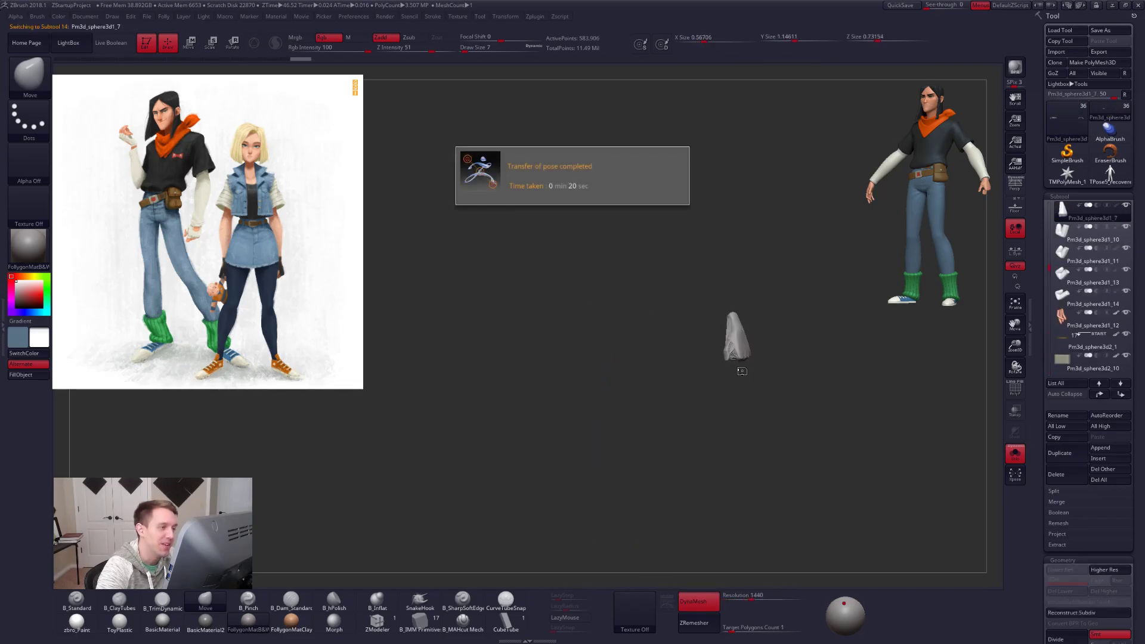
pyautogui.keyDown('ctrl'); pyautogui.moveTo(776, 392); pyautogui.dragTo(839, 457, button='right'); pyautogui.keyUp('ctrl')
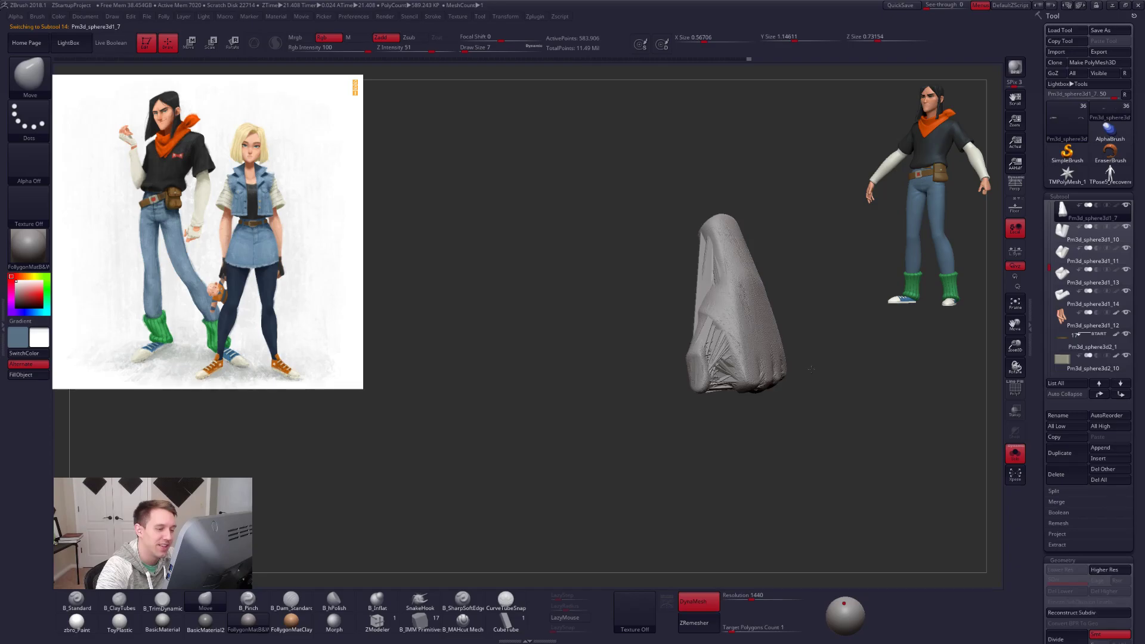
pyautogui.click(900, 4)
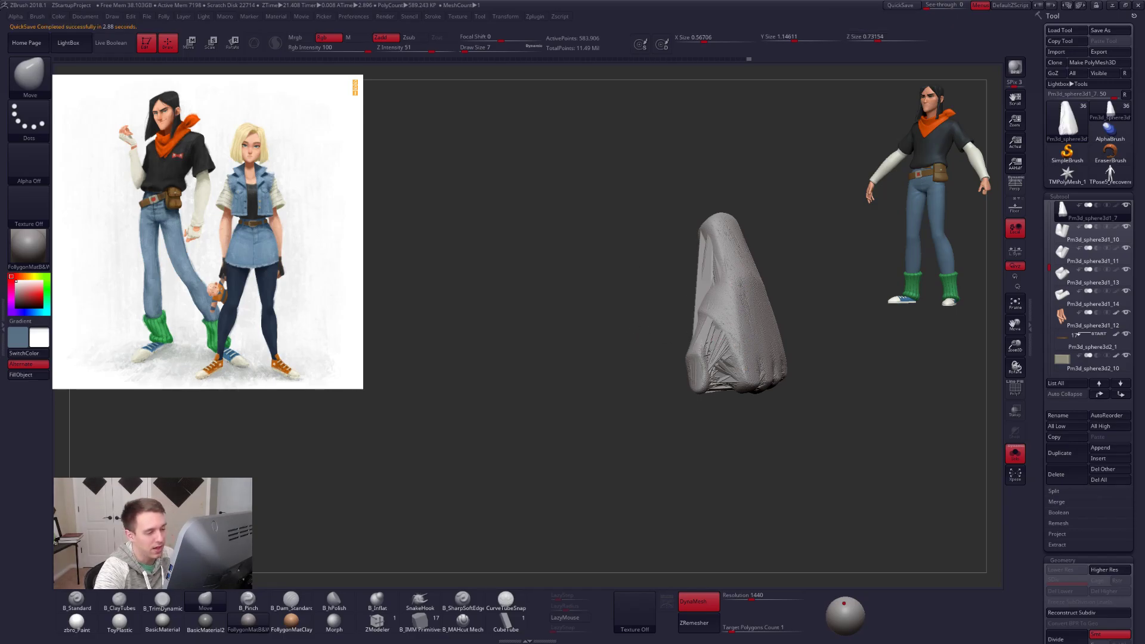
# Inspect the transferred palm against the sleeve and fingers, and undo the pose transfer on the palm subtool.
pyautogui.moveTo(677, 370); pyautogui.dragTo(758, 370)
pyautogui.press('ctrl')
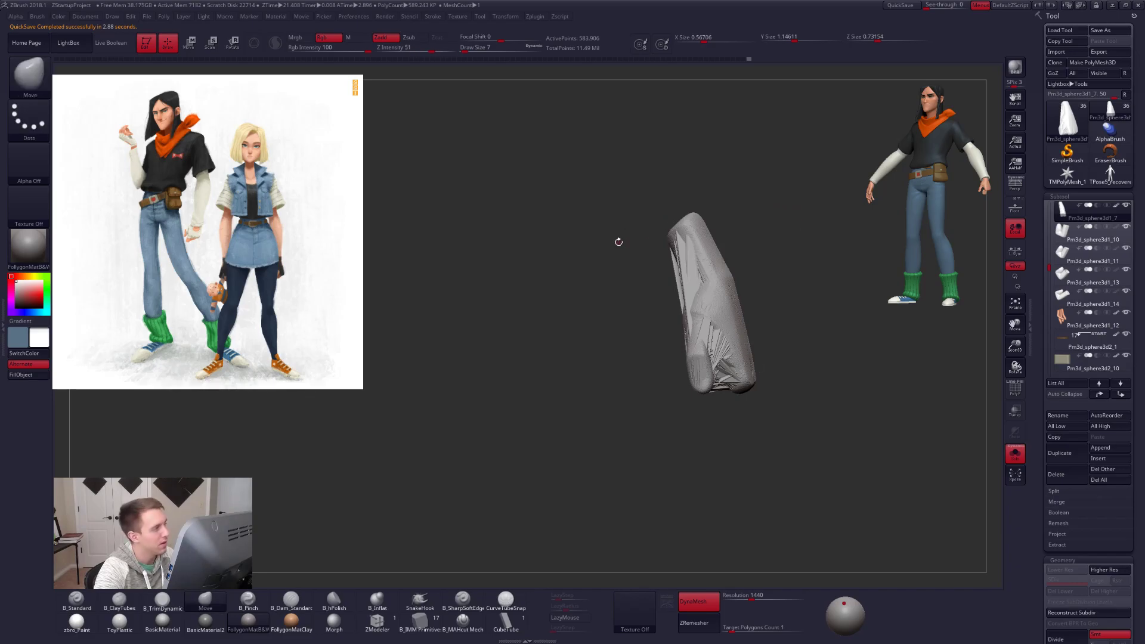
pyautogui.hotkey('alt', 's')
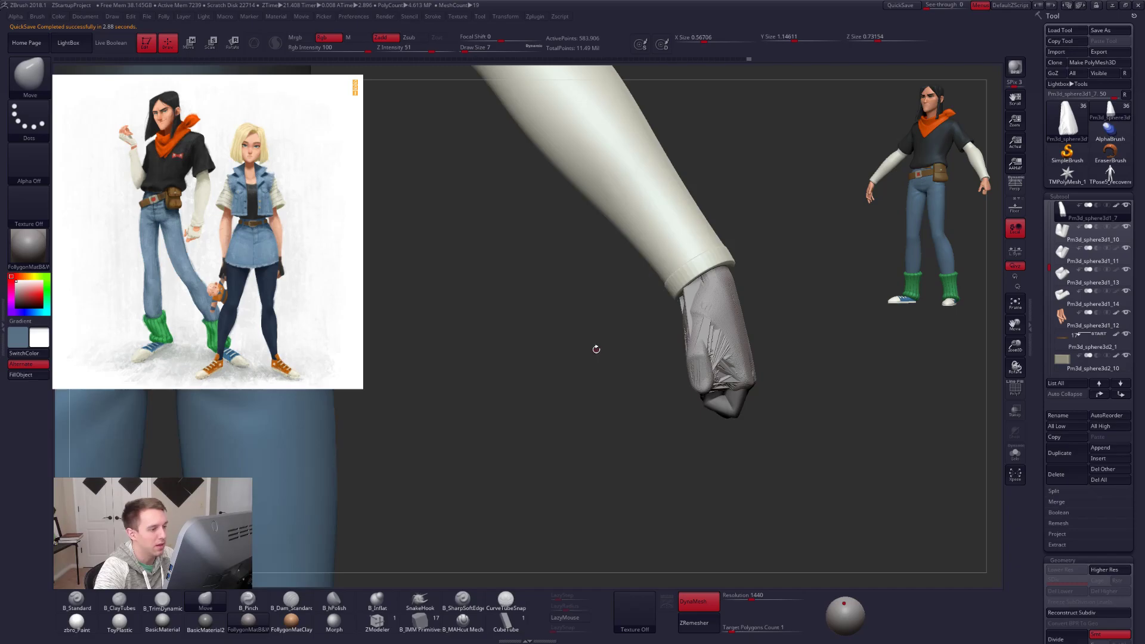
pyautogui.hotkey('ctrl', 'shift', 's')
pyautogui.hotkey('ctrl', 'z')
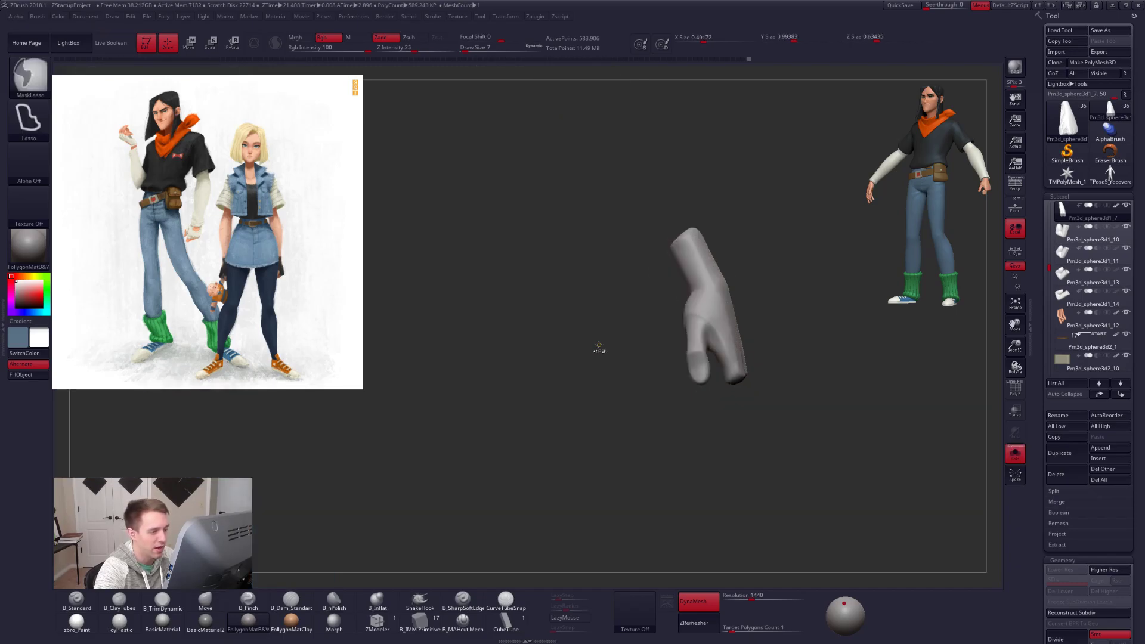
# Isolate the head subtool, step down and up through its subdivision levels, and return to the whole character.
pyautogui.keyDown('alt'); pyautogui.moveTo(741, 299); pyautogui.dragTo(660, 213); pyautogui.keyUp('alt')
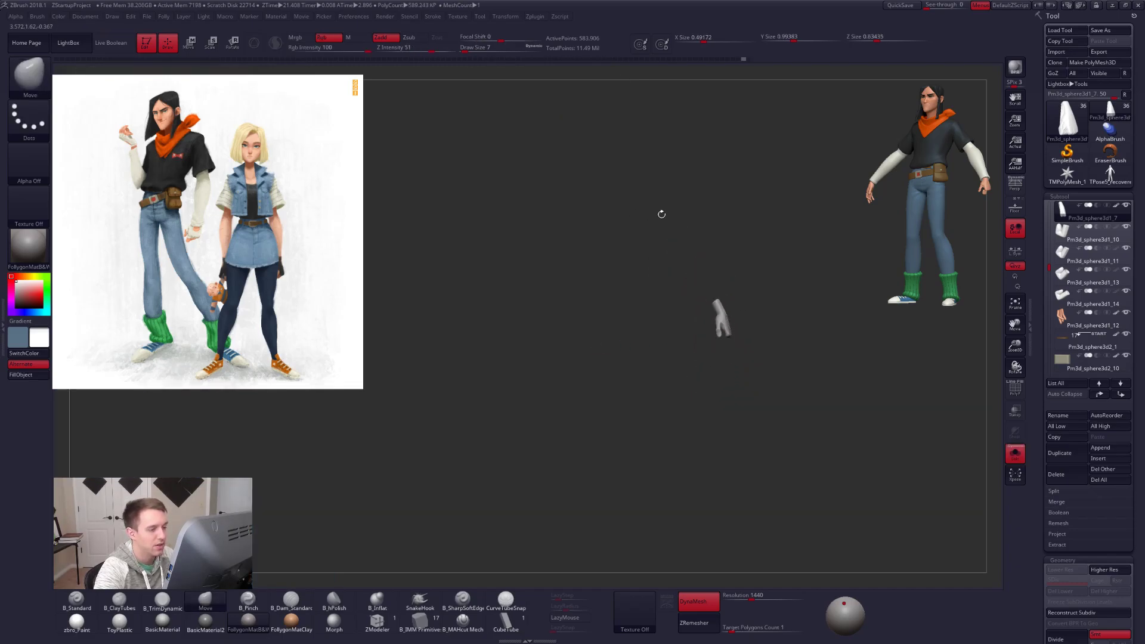
pyautogui.hotkey('ctrl', 'shift', 's')
pyautogui.keyDown('alt'); pyautogui.click(579, 156); pyautogui.keyUp('alt')
pyautogui.hotkey('ctrl', 'shift', 's')
pyautogui.keyDown('alt'); pyautogui.moveTo(579, 156); pyautogui.dragTo(619, 197, button='right'); pyautogui.keyUp('alt')
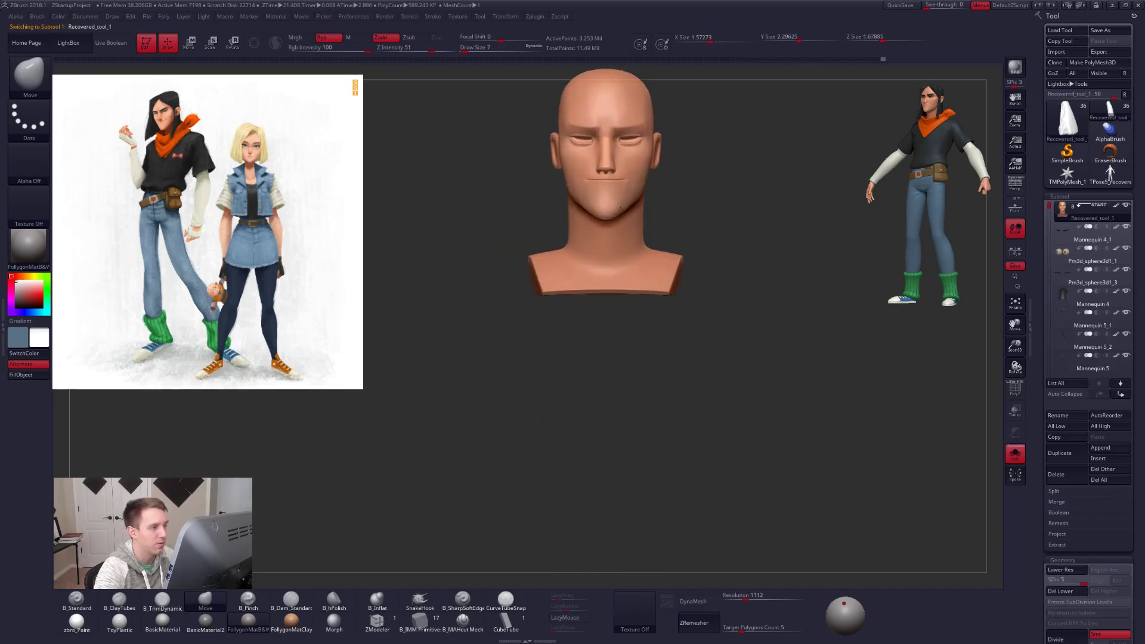
pyautogui.hotkey('shift', 'd')
pyautogui.hotkey('shift', 'd')
pyautogui.hotkey('shift', 'd')
pyautogui.hotkey('shift', 'd')
pyautogui.press('d')
pyautogui.press('d')
pyautogui.press('d')
pyautogui.press('d')
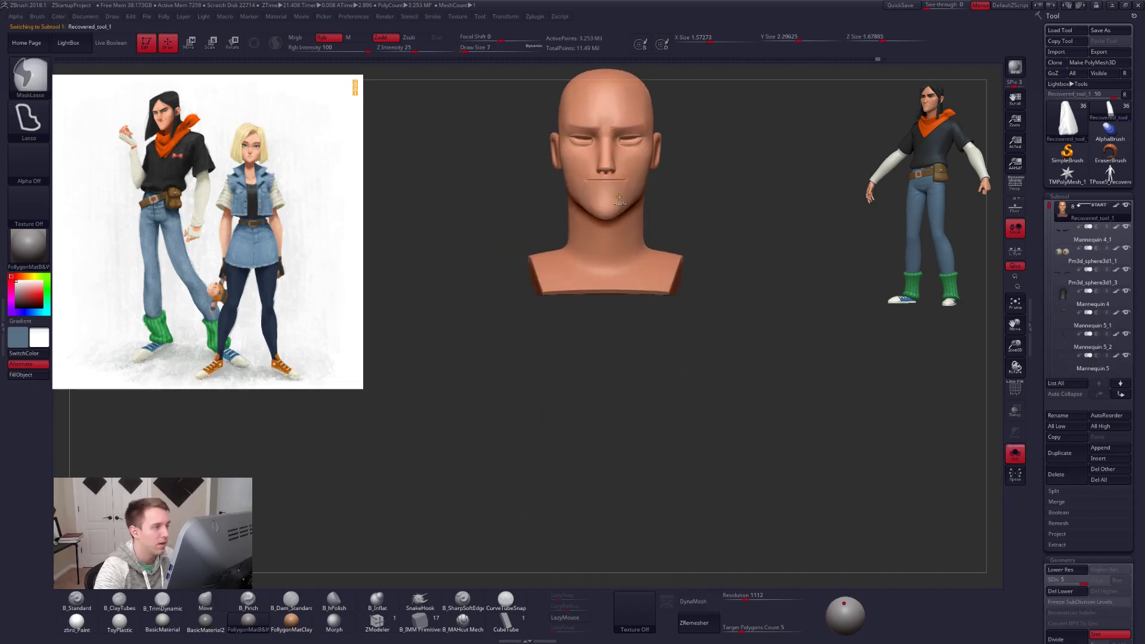
pyautogui.hotkey('shift', 'd')
pyautogui.hotkey('shift', 'd')
pyautogui.hotkey('shift', 'd')
pyautogui.hotkey('shift', 'd')
pyautogui.press('d')
pyautogui.press('d')
pyautogui.press('d')
pyautogui.press('d')
pyautogui.hotkey('ctrl', 'z')
pyautogui.keyDown('ctrl'); pyautogui.moveTo(619, 197); pyautogui.dragTo(595, 197, button='right'); pyautogui.keyUp('ctrl')
pyautogui.hotkey('alt', 's')
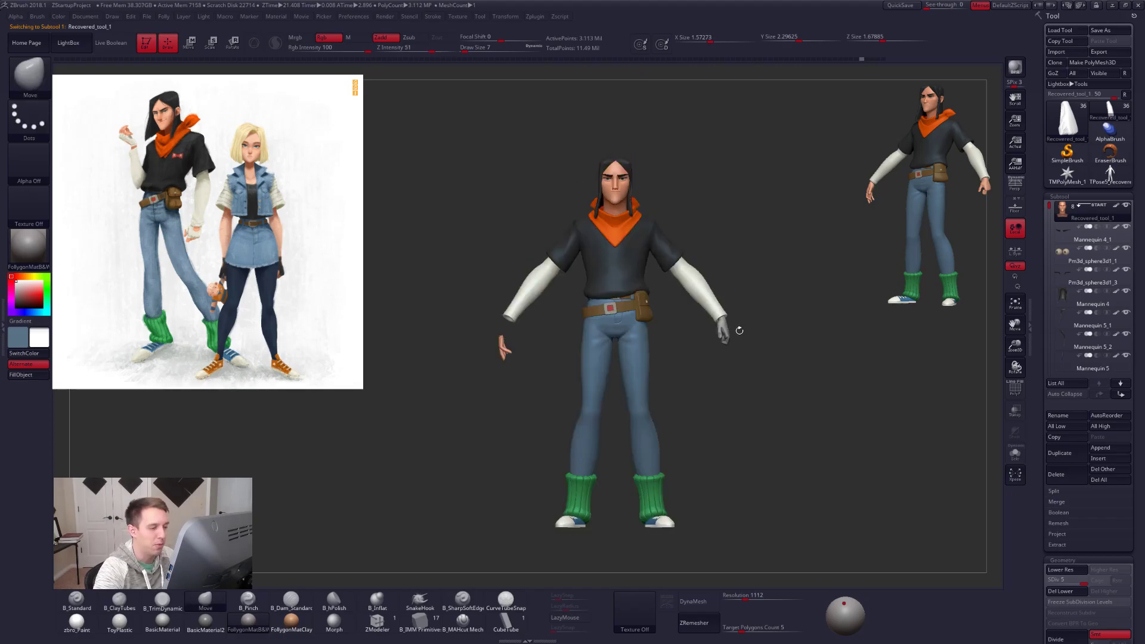
# Select the palm subtool and scale it up with the transpose line to match the enlarged fingers.
pyautogui.keyDown('alt'); pyautogui.click(729, 329); pyautogui.keyUp('alt')
pyautogui.moveTo(731, 329)
pyautogui.keyDown('ctrl'); pyautogui.mouseDown(button='right')
pyautogui.moveTo(780, 426)
pyautogui.moveTo(531, 381)
pyautogui.mouseUp(button='right'); pyautogui.keyUp('ctrl')
pyautogui.moveTo(761, 374); pyautogui.dragTo(725, 375, button='right')
pyautogui.press('e')
pyautogui.click(681, 354)
pyautogui.click(715, 345)
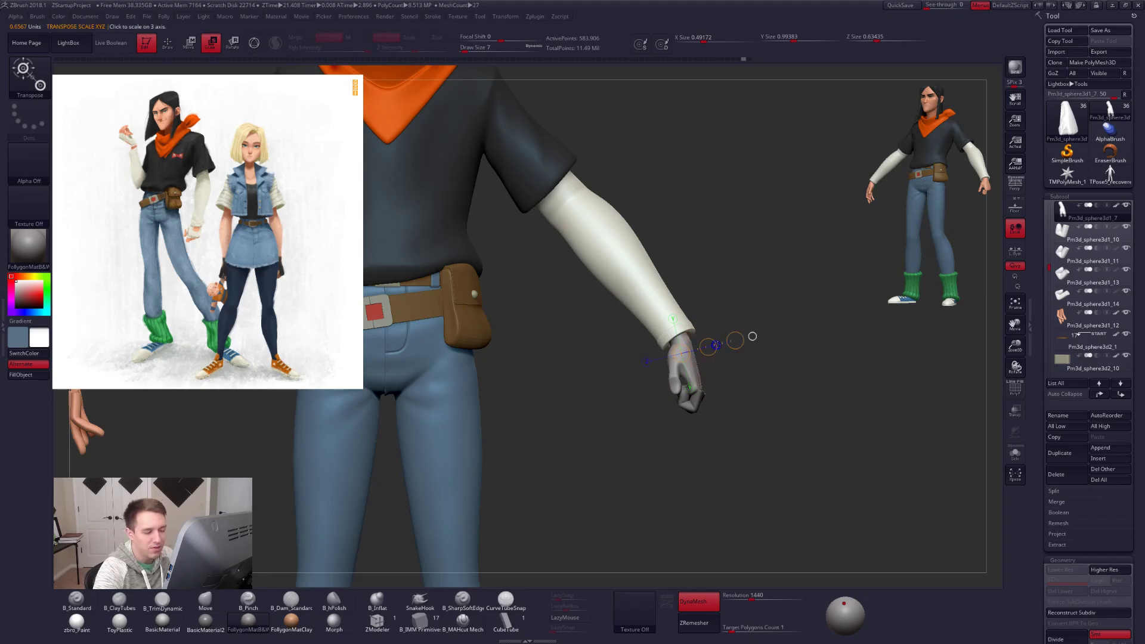
pyautogui.hotkey('alt', 's')
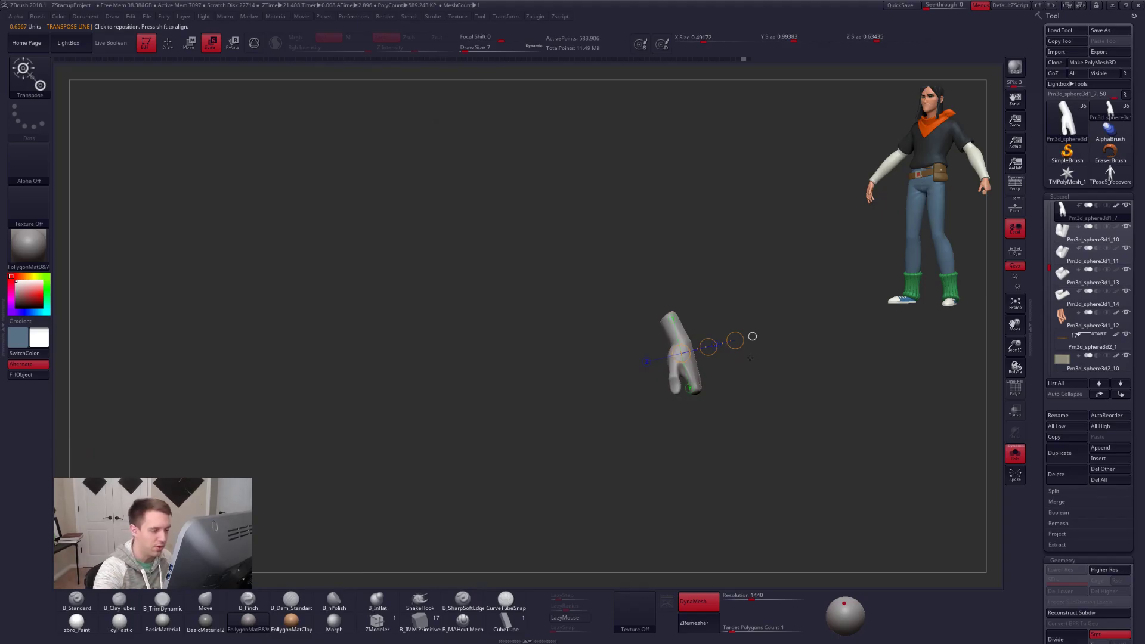
pyautogui.keyDown('ctrl'); pyautogui.moveTo(731, 382); pyautogui.dragTo(716, 331, button='right'); pyautogui.keyUp('ctrl')
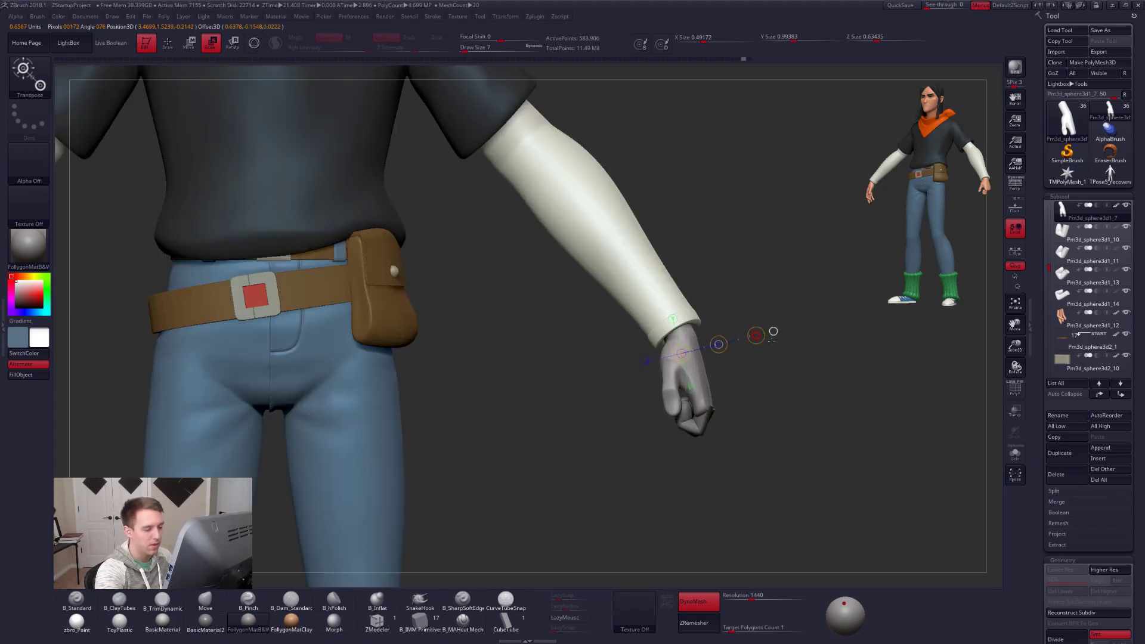
# Move the enlarged palm into place between the sleeve cuff and the fingers, aligning it from front and side.
pyautogui.press('w')
pyautogui.moveTo(704, 374)
pyautogui.mouseDown()
pyautogui.moveTo(771, 374)
pyautogui.moveTo(696, 459)
pyautogui.moveTo(602, 462)
pyautogui.mouseUp()
pyautogui.press('q')
pyautogui.press('w')
pyautogui.moveTo(718, 396)
pyautogui.mouseDown()
pyautogui.moveTo(781, 396)
pyautogui.moveTo(753, 396)
pyautogui.mouseUp()
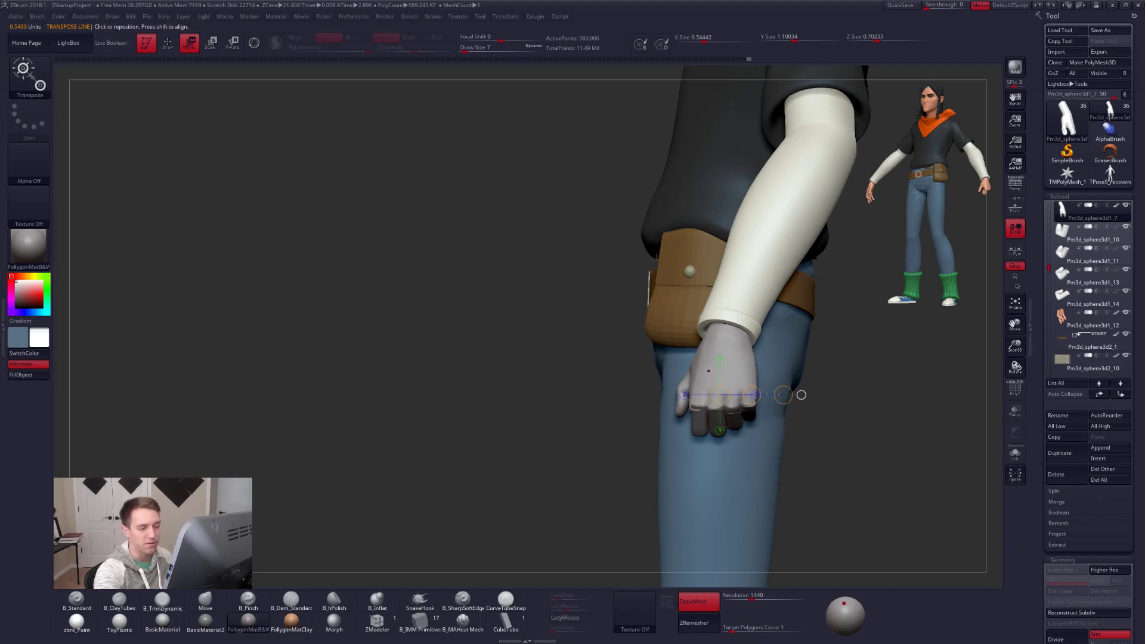
pyautogui.press('q')
pyautogui.moveTo(554, 412); pyautogui.dragTo(744, 414)
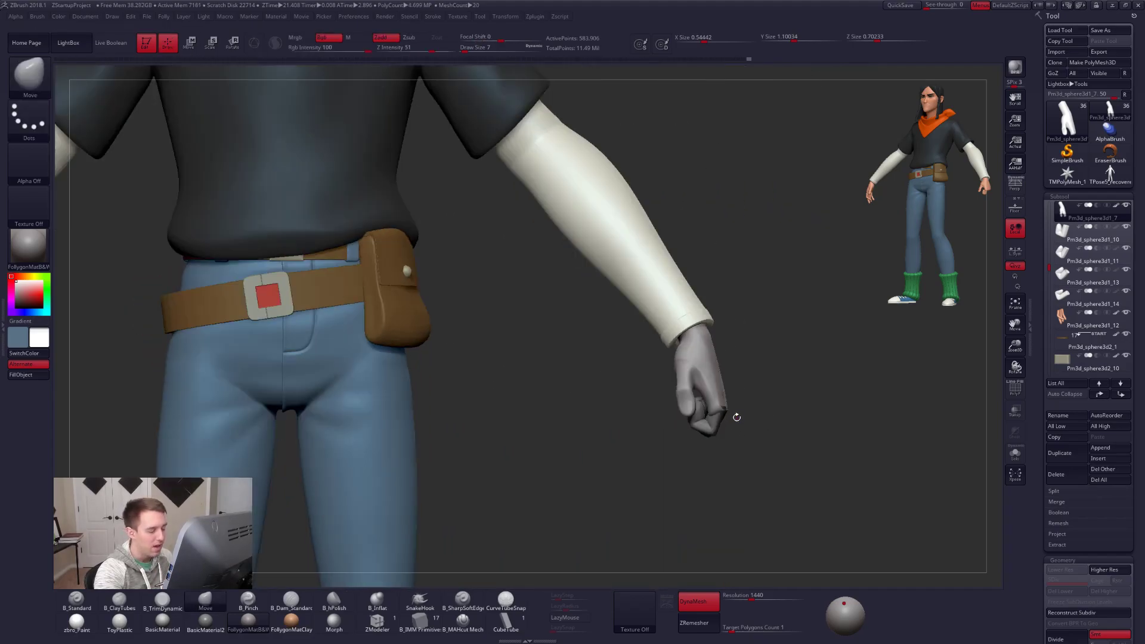
# Fine-tune the palm's position with the transpose line so its knuckles line up with the fingers.
pyautogui.keyDown('alt'); pyautogui.moveTo(727, 456); pyautogui.dragTo(733, 418); pyautogui.keyUp('alt')
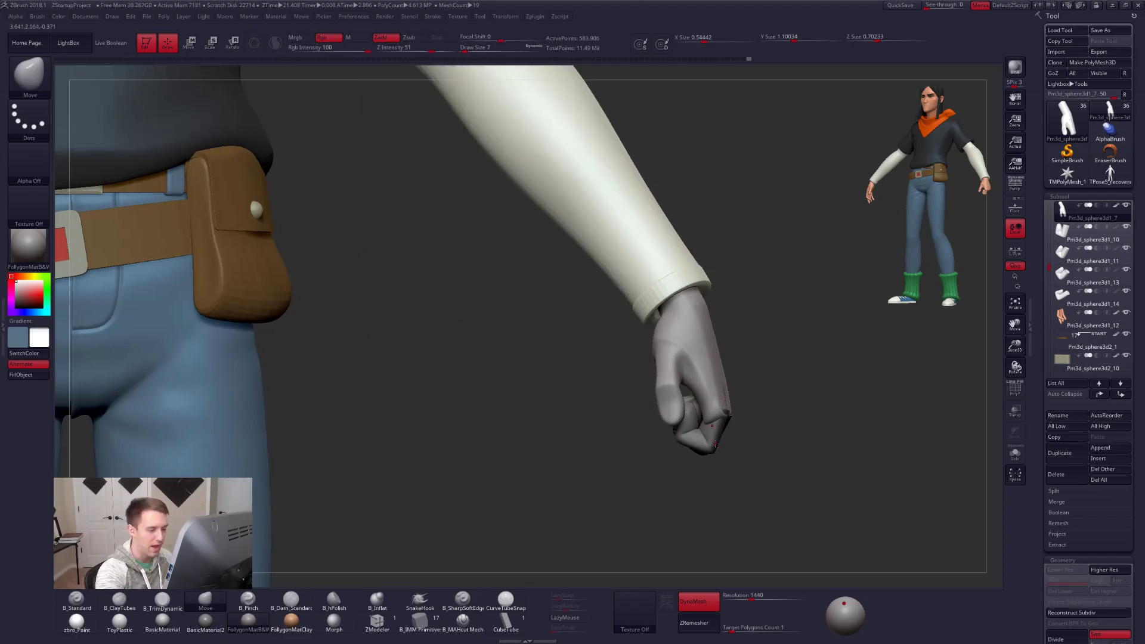
pyautogui.press('w')
pyautogui.moveTo(709, 388)
pyautogui.mouseDown()
pyautogui.moveTo(821, 388)
pyautogui.moveTo(754, 390)
pyautogui.mouseUp()
pyautogui.moveTo(745, 442)
pyautogui.mouseDown()
pyautogui.moveTo(825, 449)
pyautogui.moveTo(741, 464)
pyautogui.mouseUp()
pyautogui.keyDown('shift'); pyautogui.moveTo(681, 413); pyautogui.dragTo(824, 413); pyautogui.keyUp('shift')
pyautogui.moveTo(753, 412); pyautogui.dragTo(754, 412)
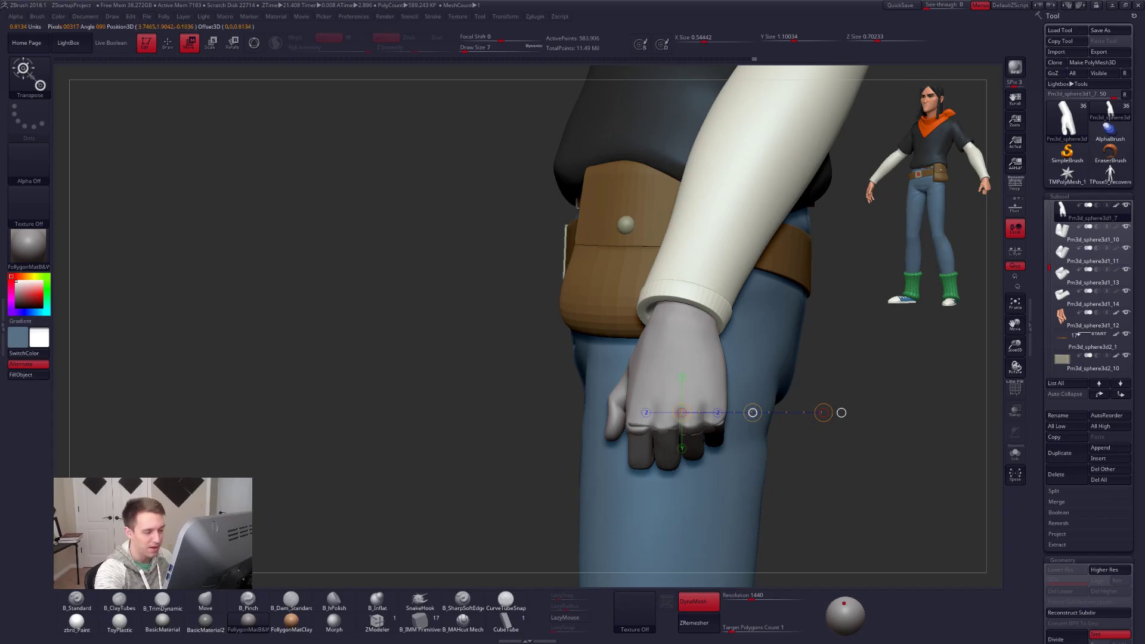
# Check how the palm fits the fingers from several angles, toggle its wireframe, and isolate the palm.
pyautogui.press('q')
pyautogui.moveTo(489, 412); pyautogui.dragTo(702, 369)
pyautogui.moveTo(718, 437)
pyautogui.mouseDown()
pyautogui.moveTo(726, 357)
pyautogui.moveTo(712, 472)
pyautogui.moveTo(711, 457)
pyautogui.moveTo(730, 471)
pyautogui.moveTo(705, 427)
pyautogui.moveTo(689, 440)
pyautogui.moveTo(699, 449)
pyautogui.mouseUp()
pyautogui.hotkey('shift', 'f')
pyautogui.hotkey('shift', 'f')
pyautogui.hotkey('alt', 's')
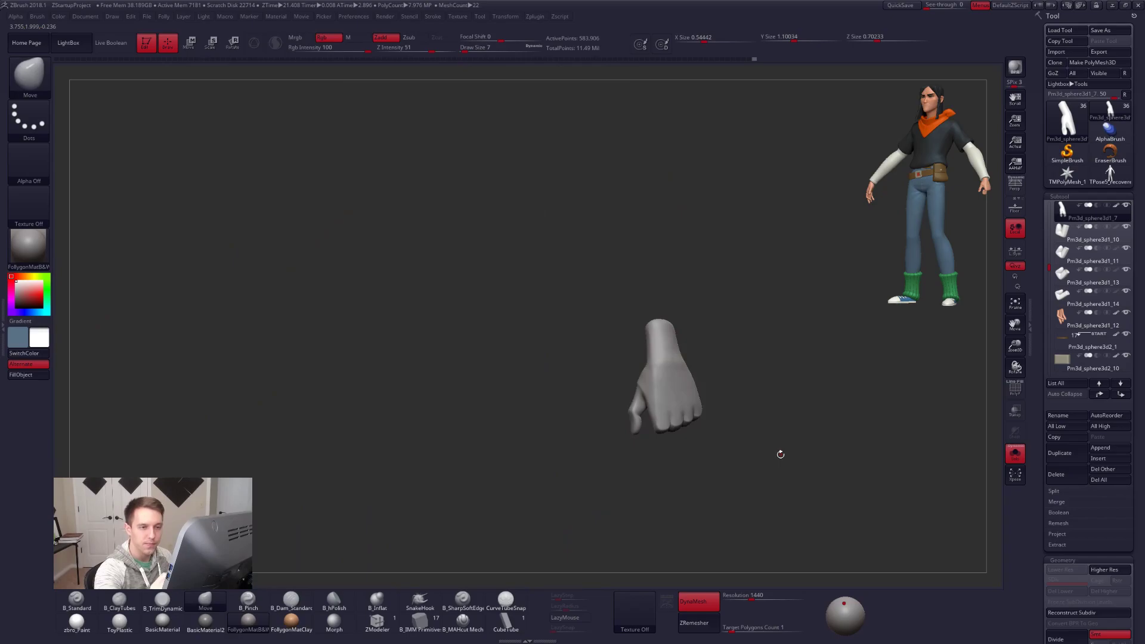
# Delete the TPose mesh tool and return to the character tool with the palm subtool active.
pyautogui.click(1109, 174)
pyautogui.click(1060, 476)
pyautogui.click(984, 495)
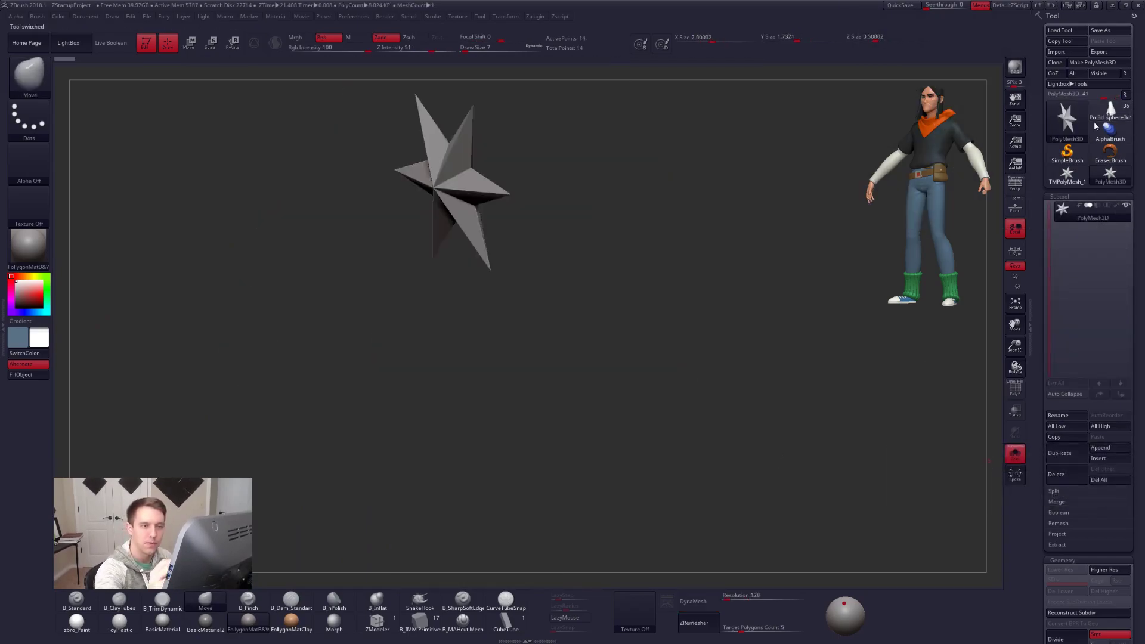
pyautogui.click(1111, 111)
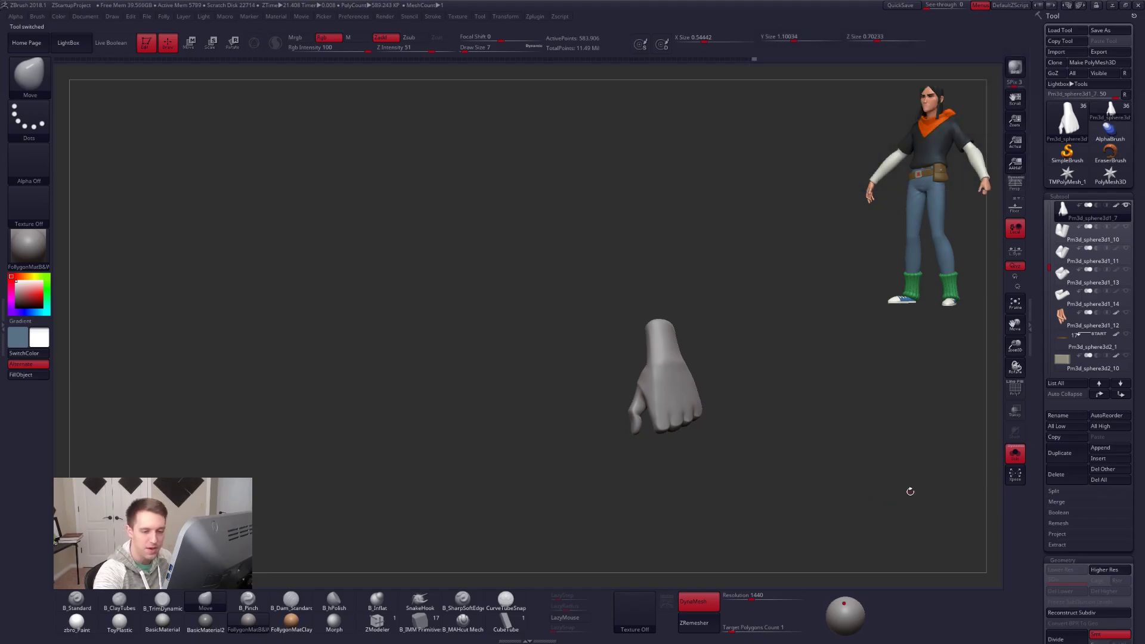
# Duplicate the palm subtool, ZRemesh the active copy, and inspect its new wireframe.
pyautogui.hotkey('alt', 's')
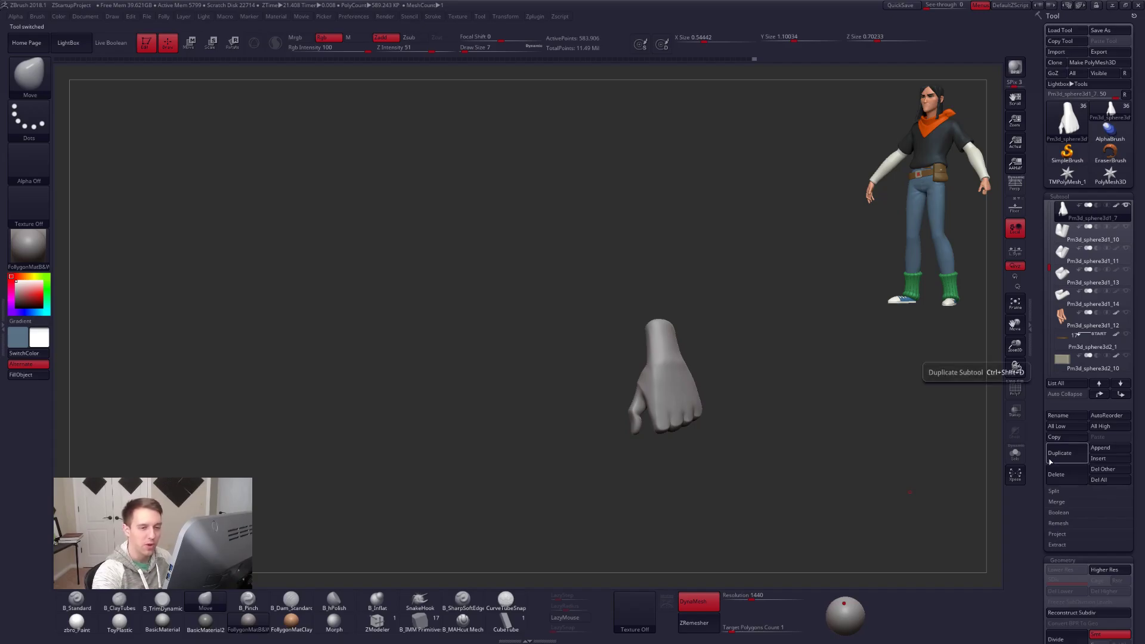
pyautogui.click(1059, 453)
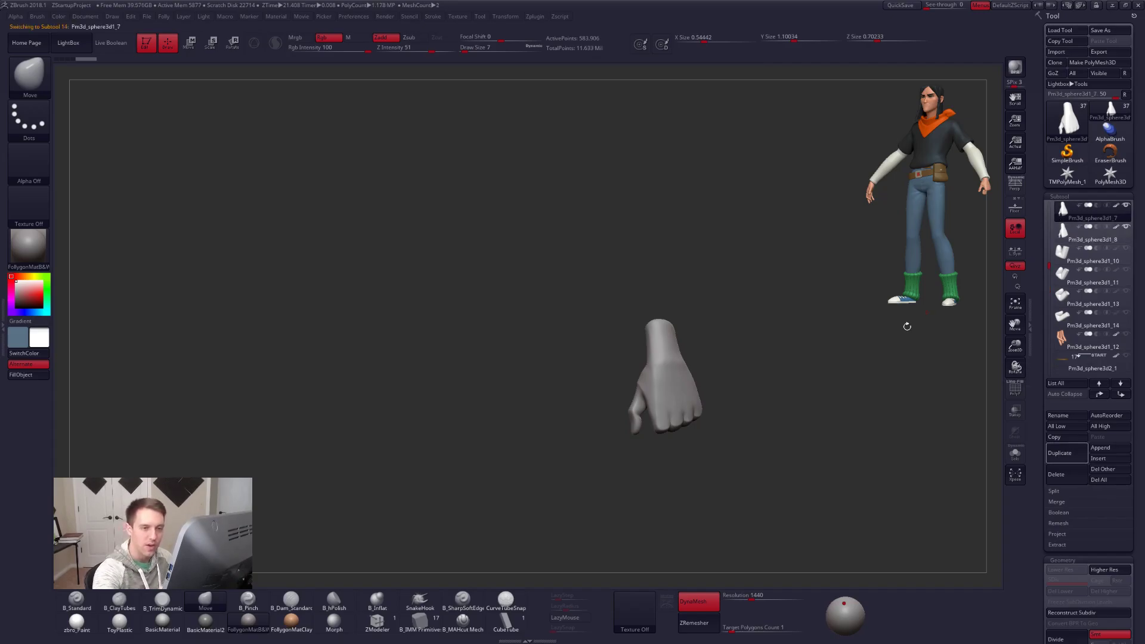
pyautogui.click(710, 622)
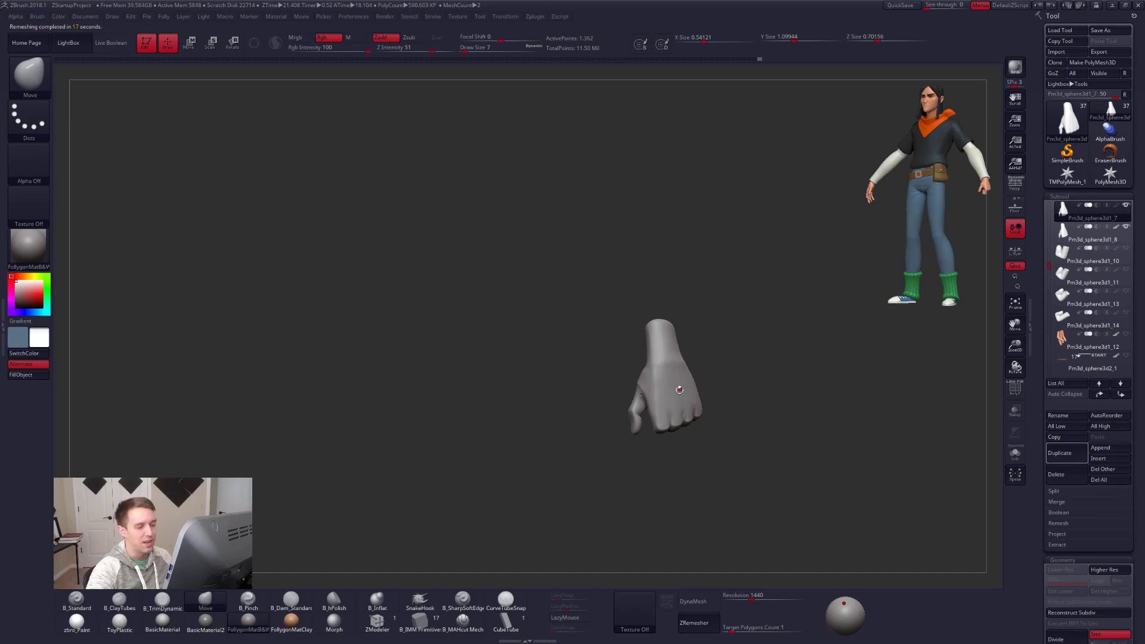
pyautogui.moveTo(690, 396)
pyautogui.keyDown('ctrl'); pyautogui.mouseDown(button='right')
pyautogui.moveTo(707, 441)
pyautogui.moveTo(683, 411)
pyautogui.mouseUp(button='right'); pyautogui.keyUp('ctrl')
pyautogui.hotkey('alt', 's')
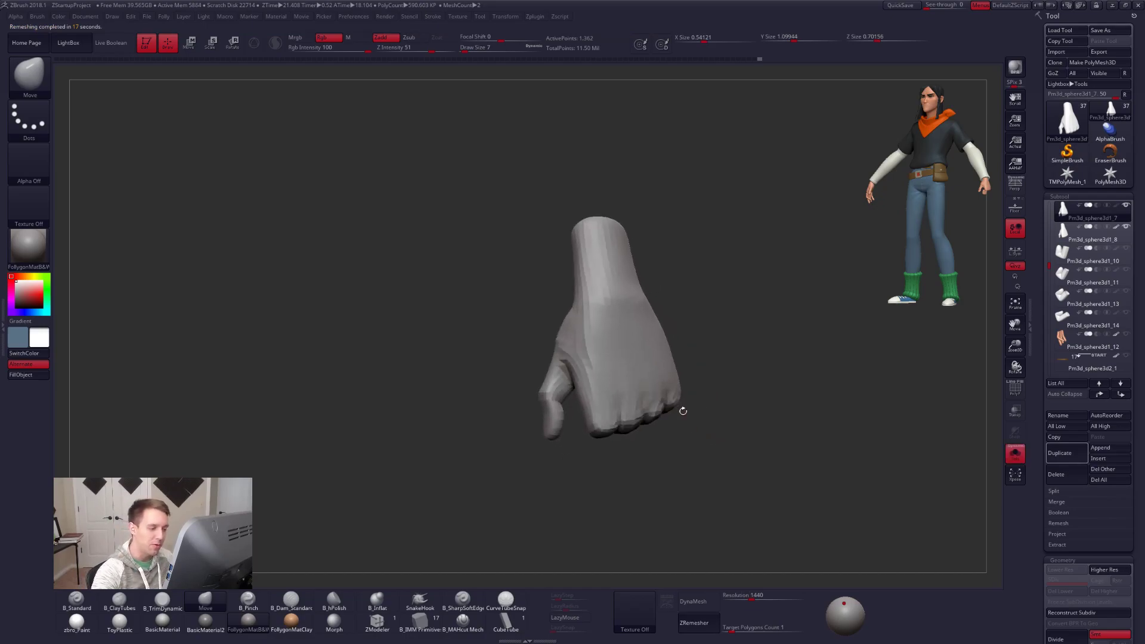
pyautogui.hotkey('shift', 'f')
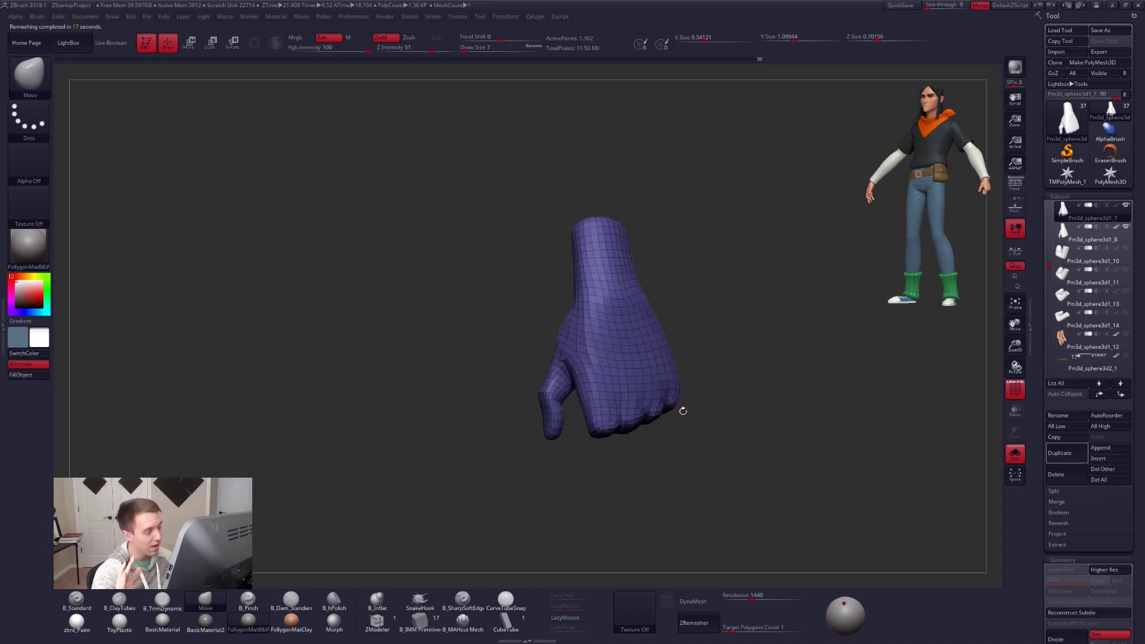
pyautogui.hotkey('shift', 'f')
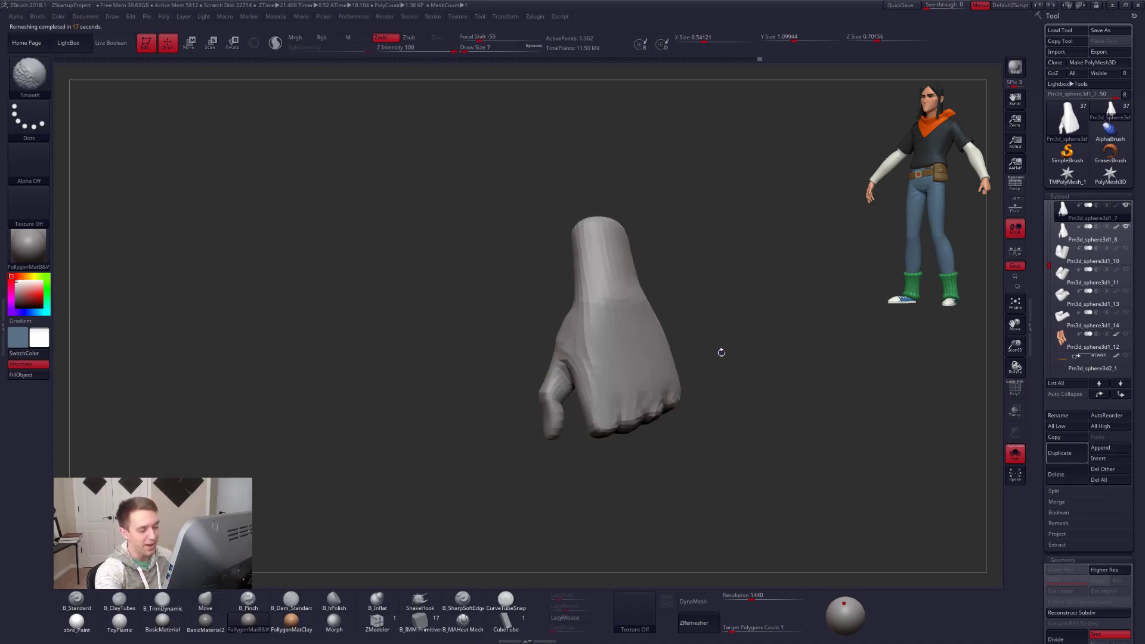
# Subdivide the remeshed palm once.
pyautogui.hotkey('ctrl', 'space')
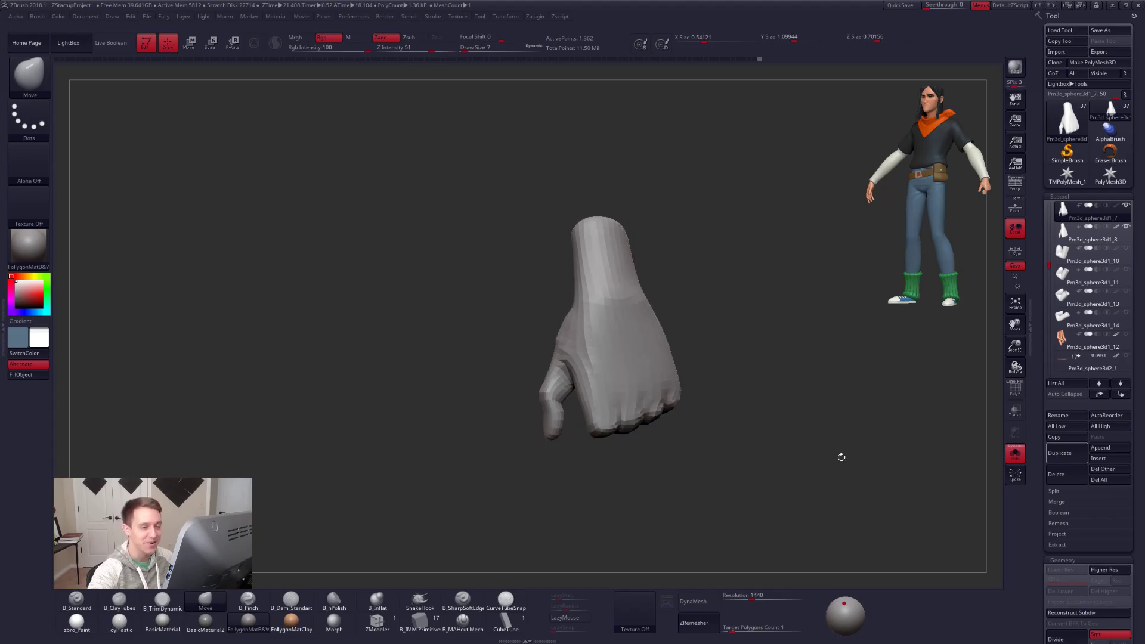
pyautogui.hotkey('shift', 'f')
pyautogui.press('ctrl')
pyautogui.press('space')
pyautogui.hotkey('shift', 'f')
pyautogui.hotkey('ctrl', 'd')
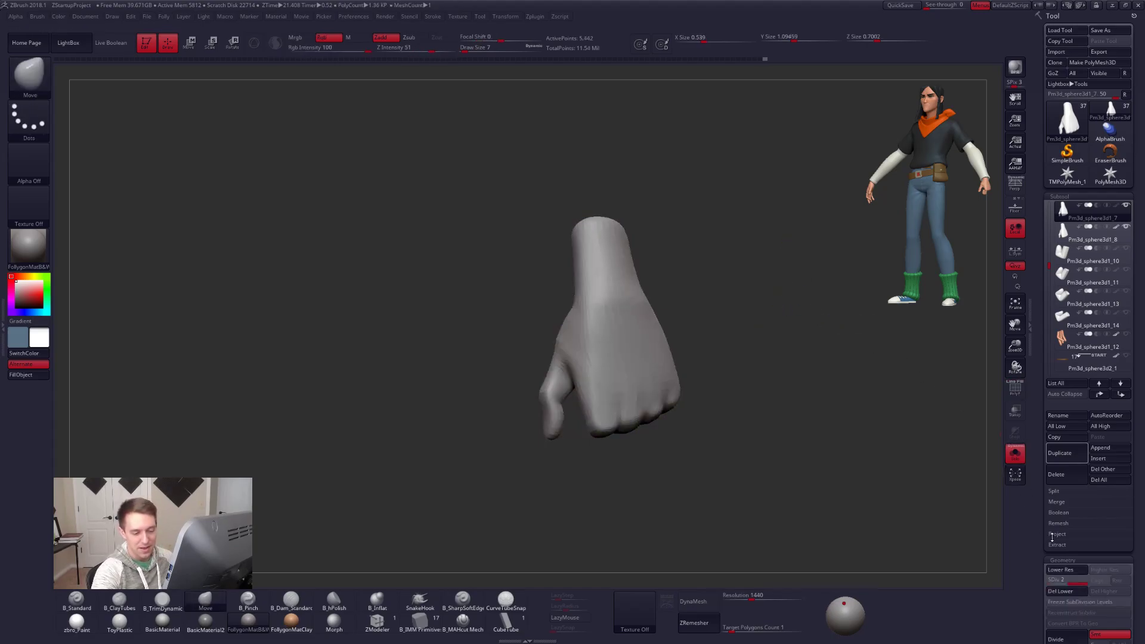
# Project the original palm's sculpted detail onto the remeshed palm, subdividing and reprojecting it at each of three further levels.
pyautogui.click(1052, 535)
pyautogui.click(1066, 552)
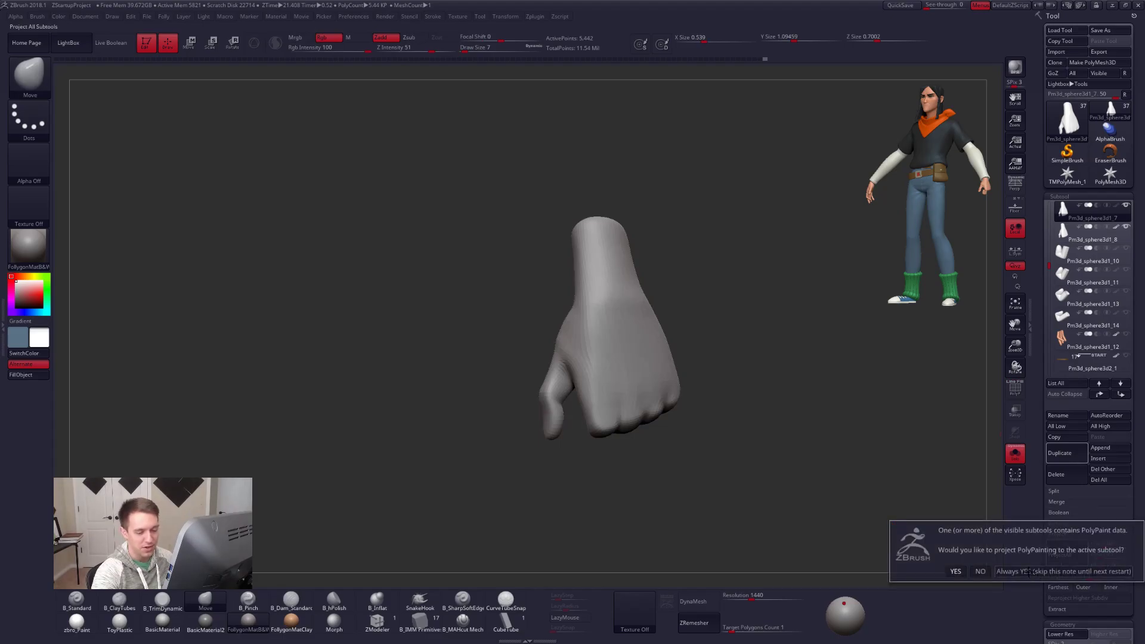
pyautogui.click(1028, 572)
pyautogui.hotkey('ctrl', 'd')
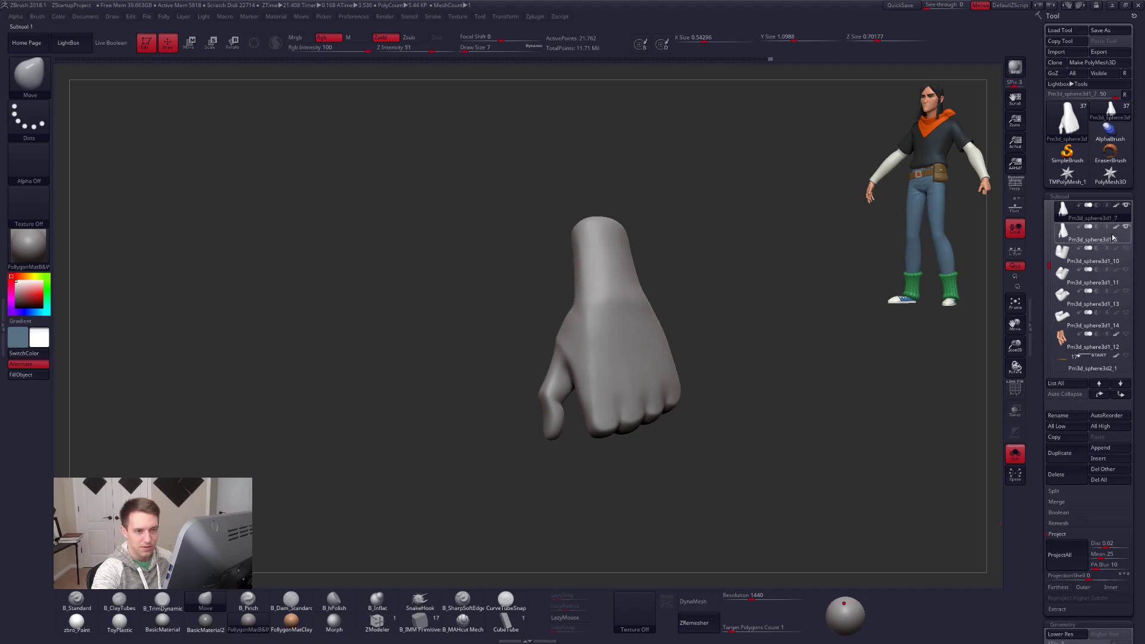
pyautogui.hotkey('ctrl', 'd')
pyautogui.click(1069, 556)
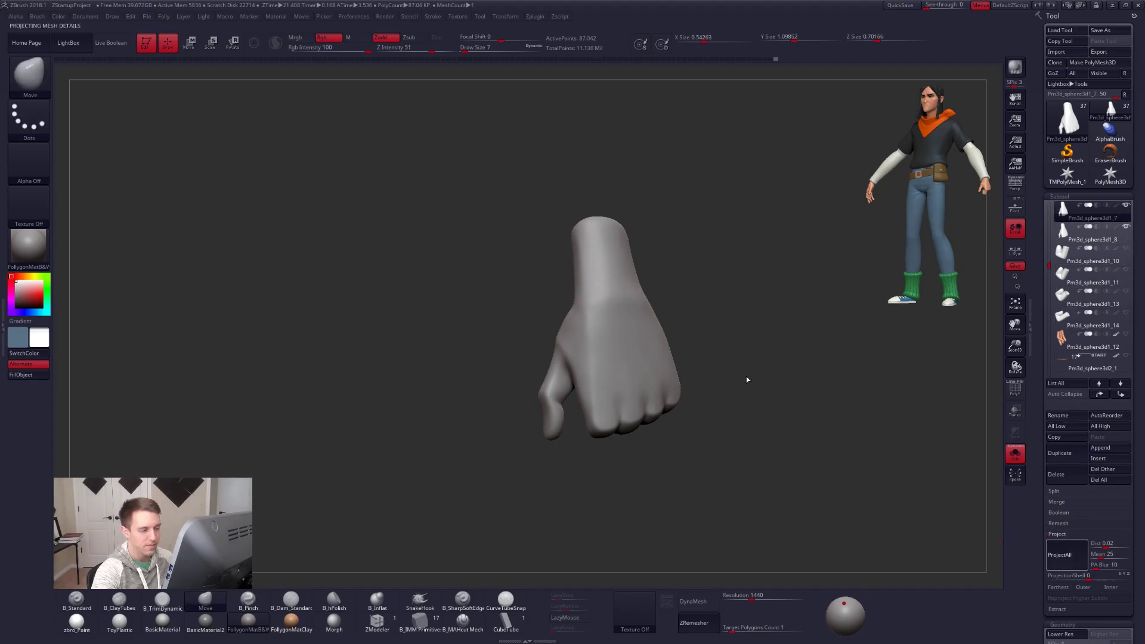
pyautogui.hotkey('ctrl', 'd')
pyautogui.click(1067, 561)
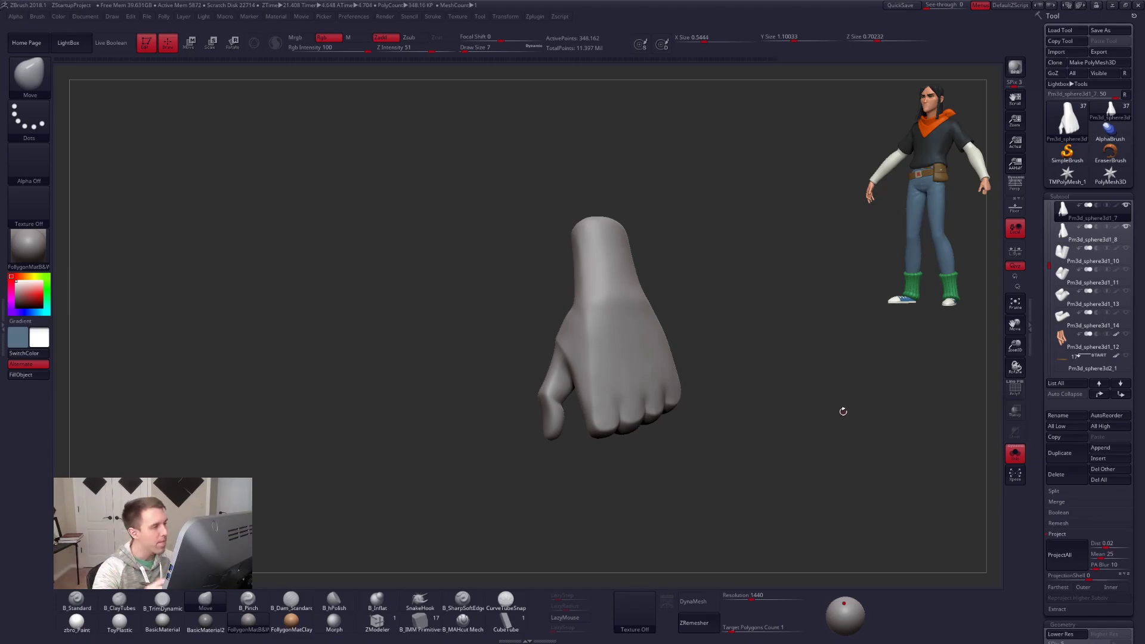
# Delete the original high-resolution palm copy and make the remeshed palm the active subtool.
pyautogui.moveTo(718, 391)
pyautogui.mouseDown()
pyautogui.moveTo(652, 388)
pyautogui.moveTo(676, 391)
pyautogui.mouseUp()
pyautogui.click(1088, 234)
pyautogui.click(1056, 474)
pyautogui.click(986, 488)
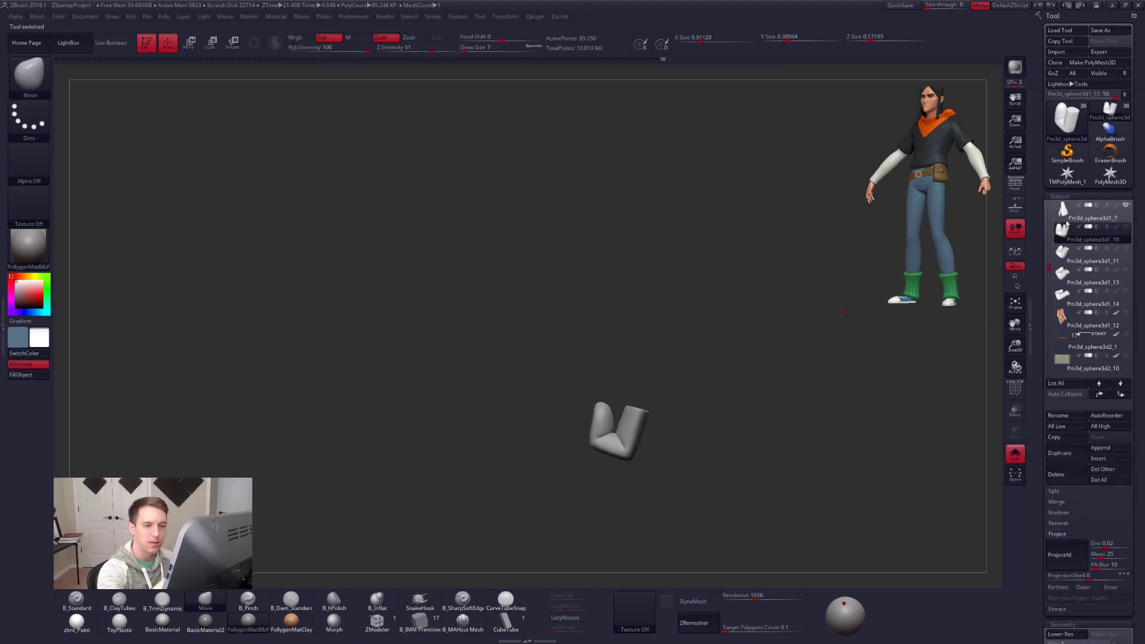
pyautogui.click(1064, 212)
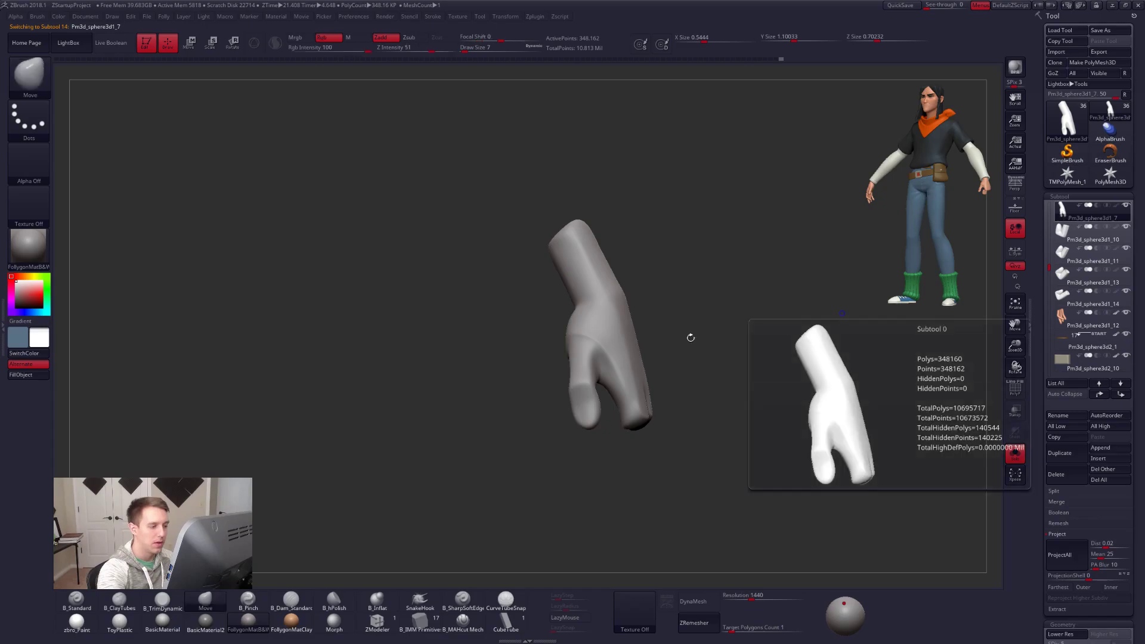
# Isolate the remeshed palm and step it down to its lowest subdivision level.
pyautogui.hotkey('alt', 's')
pyautogui.hotkey('alt', 's')
pyautogui.hotkey('shift', 'd')
pyautogui.hotkey('shift', 'd')
pyautogui.hotkey('shift', 'd')
pyautogui.hotkey('shift', 'd')
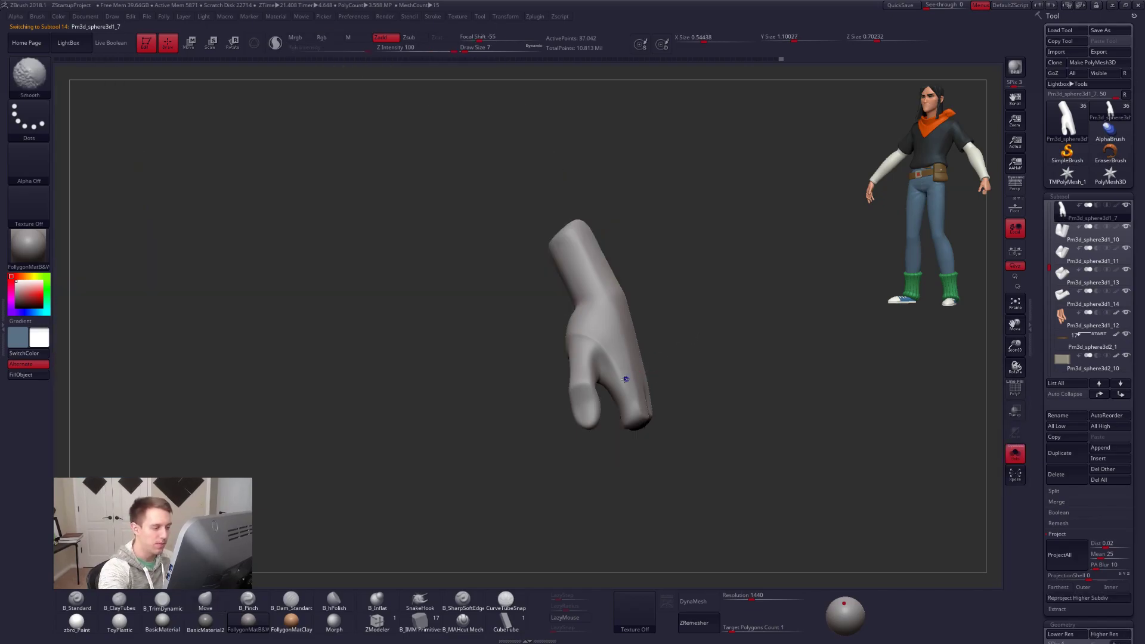
# Mask the thumb and wrist of the remeshed palm, leaving the knuckle end free, and soften the mask.
pyautogui.moveTo(631, 386)
pyautogui.mouseDown(button='right')
pyautogui.moveTo(616, 427)
pyautogui.moveTo(615, 400)
pyautogui.mouseUp(button='right')
pyautogui.moveTo(606, 368)
pyautogui.keyDown('ctrl'); pyautogui.mouseDown()
pyautogui.moveTo(658, 388)
pyautogui.moveTo(616, 475)
pyautogui.mouseUp(); pyautogui.keyUp('ctrl')
pyautogui.moveTo(618, 475); pyautogui.dragTo(542, 468, button='right')
pyautogui.keyDown('ctrl'); pyautogui.click(679, 397); pyautogui.keyUp('ctrl')
pyautogui.moveTo(685, 453); pyautogui.dragTo(644, 417, button='right')
pyautogui.moveTo(614, 374)
pyautogui.keyDown('ctrl'); pyautogui.keyDown('alt'); pyautogui.mouseDown()
pyautogui.moveTo(788, 383)
pyautogui.moveTo(752, 359)
pyautogui.mouseUp(); pyautogui.keyUp('alt'); pyautogui.keyUp('ctrl')
pyautogui.keyDown('ctrl'); pyautogui.click(696, 388); pyautogui.keyUp('ctrl')
pyautogui.keyDown('ctrl'); pyautogui.click(714, 429); pyautogui.keyUp('ctrl')
pyautogui.keyDown('ctrl'); pyautogui.click(719, 426); pyautogui.keyUp('ctrl')
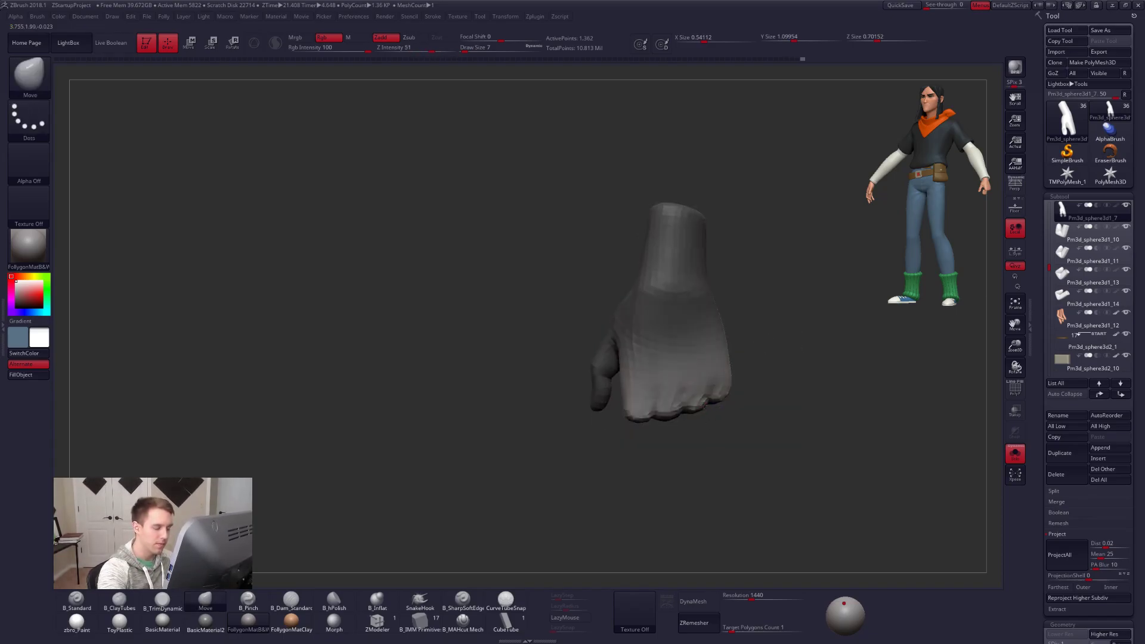
# Move the unmasked knuckle end slightly up toward the wrist with the Transpose line, with the whole character shown.
pyautogui.press('w')
pyautogui.moveTo(676, 377); pyautogui.dragTo(689, 490)
pyautogui.hotkey('alt', 's')
pyautogui.moveTo(683, 433); pyautogui.dragTo(681, 427)
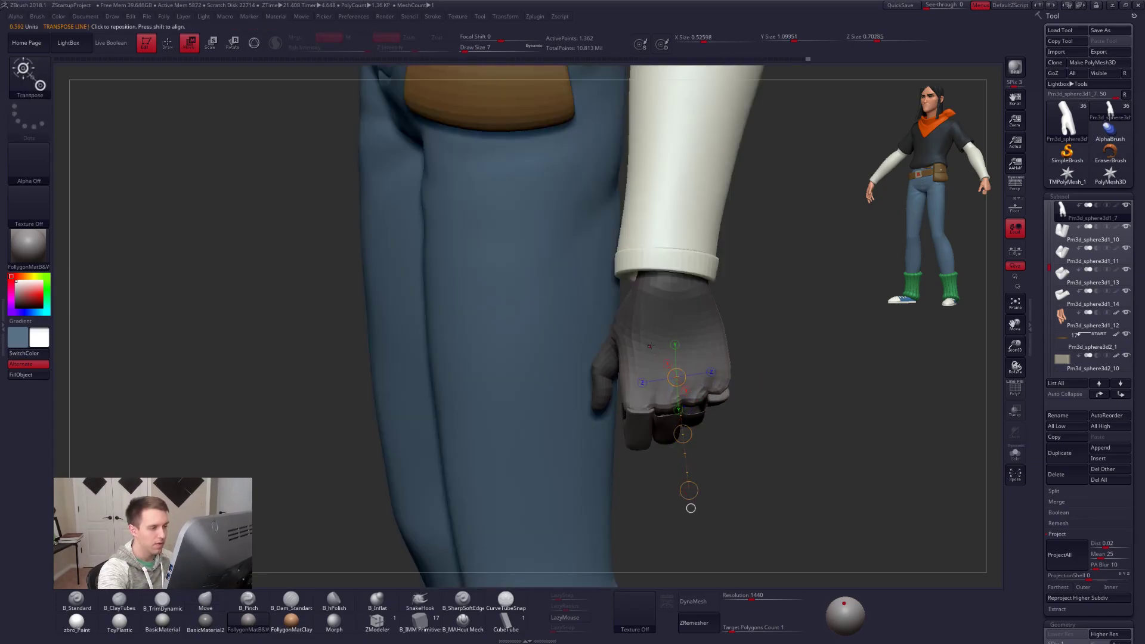
# Mask the wrist area with a lasso, soften the mask, and shift the rest of the palm up with Transpose Move.
pyautogui.press('q')
pyautogui.hotkey('alt', 's')
pyautogui.moveTo(607, 292)
pyautogui.keyDown('ctrl'); pyautogui.mouseDown()
pyautogui.moveTo(539, 359)
pyautogui.moveTo(805, 298)
pyautogui.moveTo(632, 296)
pyautogui.mouseUp(); pyautogui.keyUp('ctrl')
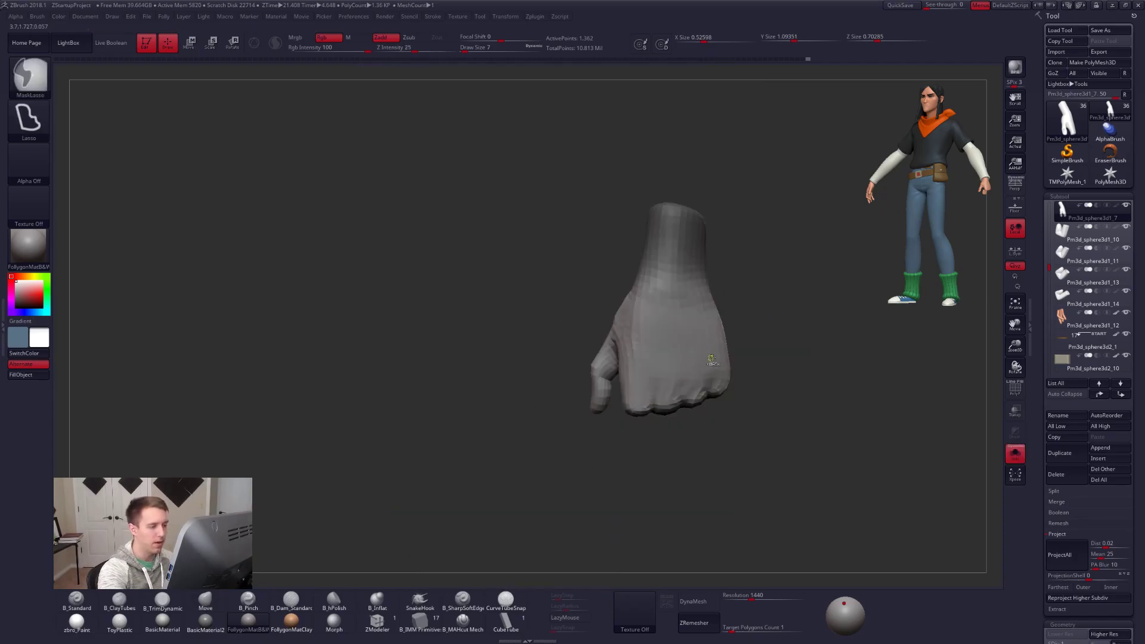
pyautogui.keyDown('ctrl'); pyautogui.click(743, 369); pyautogui.keyUp('ctrl')
pyautogui.press('w')
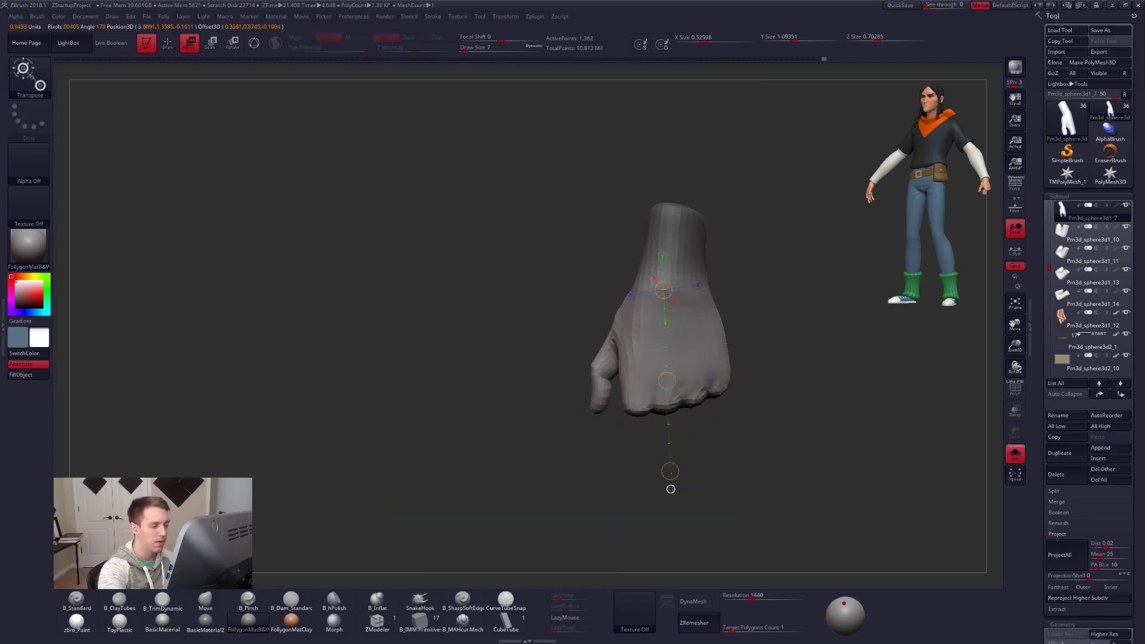
pyautogui.moveTo(675, 484); pyautogui.dragTo(675, 475)
pyautogui.hotkey('alt', 's')
pyautogui.moveTo(675, 405); pyautogui.dragTo(718, 399, button='right')
pyautogui.moveTo(685, 493); pyautogui.dragTo(736, 491)
# Set the Move brush's draw size to 192, adjust the palm's knuckle edge, and show the whole character again.
pyautogui.press('q')
pyautogui.press('space')
pyautogui.moveTo(675, 359); pyautogui.dragTo(694, 358)
pyautogui.press('space')
pyautogui.hotkey('alt', 's')
pyautogui.moveTo(794, 417)
pyautogui.mouseDown()
pyautogui.moveTo(739, 412)
pyautogui.moveTo(767, 382)
pyautogui.moveTo(663, 396)
pyautogui.mouseUp()
pyautogui.press('space')
pyautogui.press('space')
pyautogui.press('space')
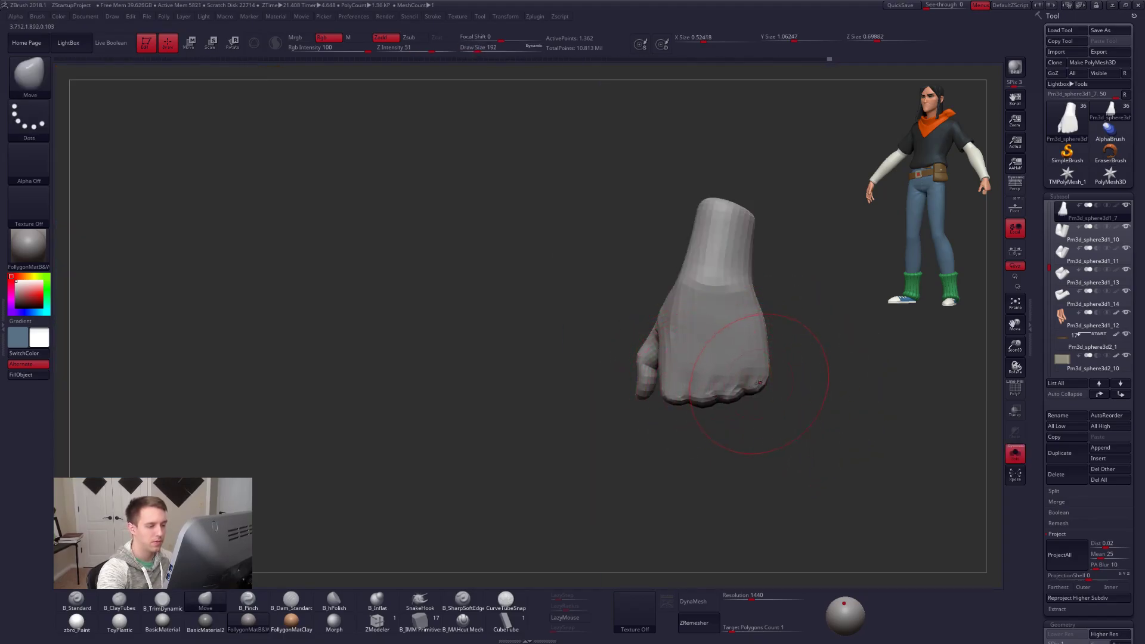
pyautogui.moveTo(760, 380)
pyautogui.mouseDown()
pyautogui.moveTo(820, 353)
pyautogui.moveTo(865, 357)
pyautogui.mouseUp()
pyautogui.hotkey('alt', 's')
# Make the Pm3d_sphere3d1_10 finger the active subtool and reduce the Move brush's draw size to 113.
pyautogui.keyDown('alt'); pyautogui.click(704, 425); pyautogui.keyUp('alt')
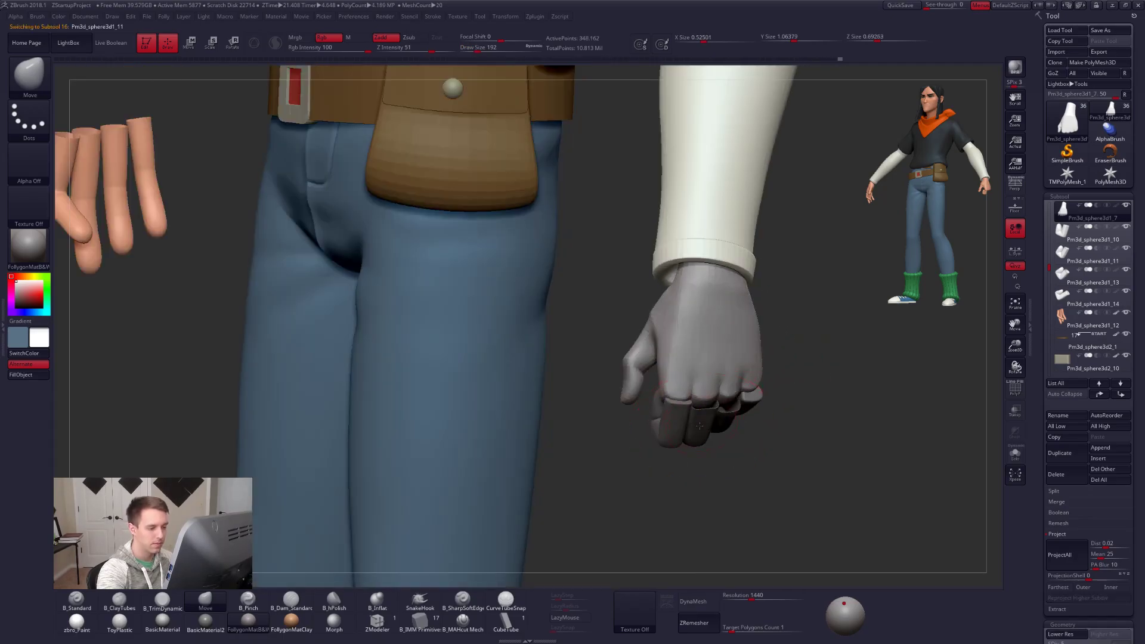
pyautogui.moveTo(788, 422)
pyautogui.mouseDown()
pyautogui.moveTo(853, 425)
pyautogui.moveTo(802, 438)
pyautogui.mouseUp()
pyautogui.press('space')
pyautogui.moveTo(854, 386); pyautogui.dragTo(846, 385)
pyautogui.moveTo(1050, 277); pyautogui.dragTo(1050, 263)
pyautogui.click(1059, 263)
pyautogui.moveTo(833, 352); pyautogui.dragTo(811, 369, button='right')
pyautogui.click(1067, 534)
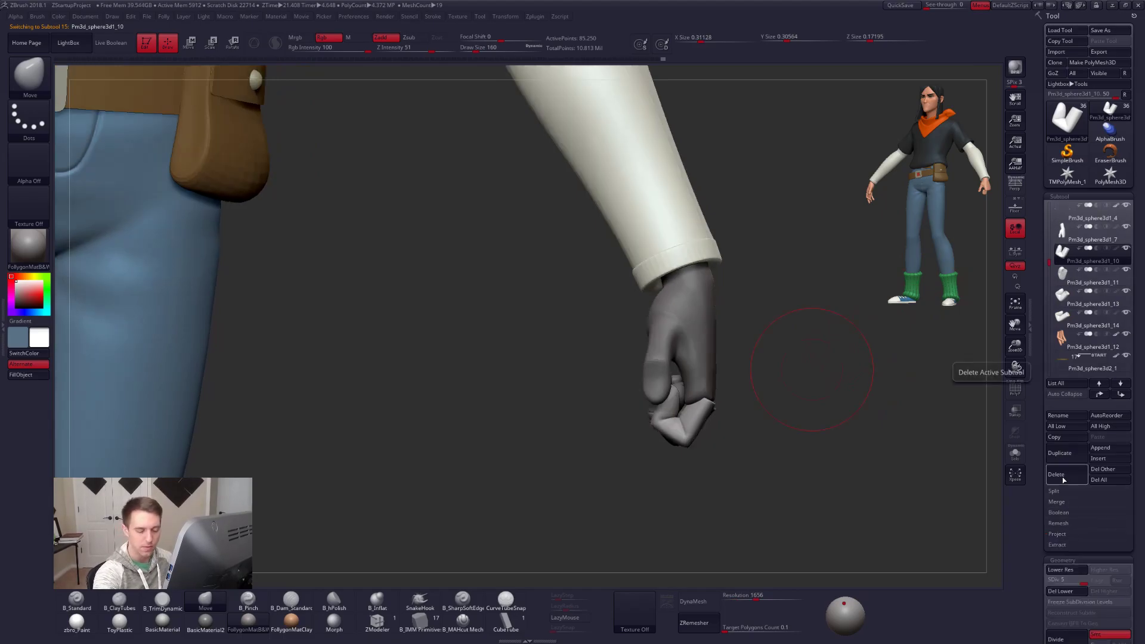
pyautogui.press('space')
pyautogui.moveTo(847, 378); pyautogui.dragTo(840, 377)
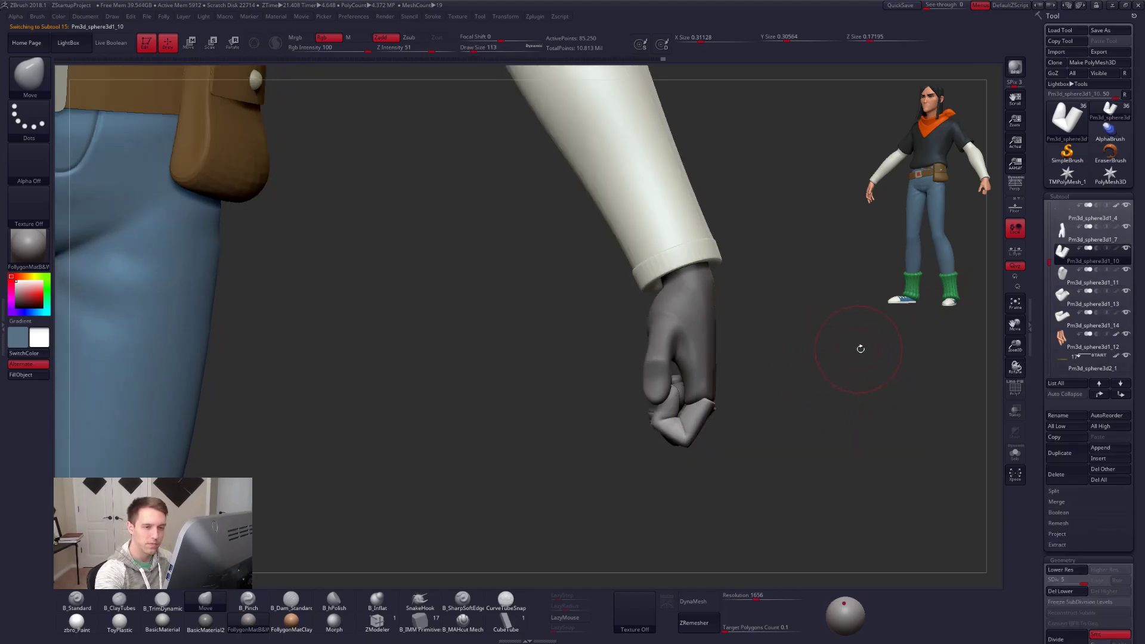
# Merge the four separate finger subtools down into one, accepting the non-undoable operation each time.
pyautogui.hotkey('ctrl', 'shift', 'm')
pyautogui.click(805, 362)
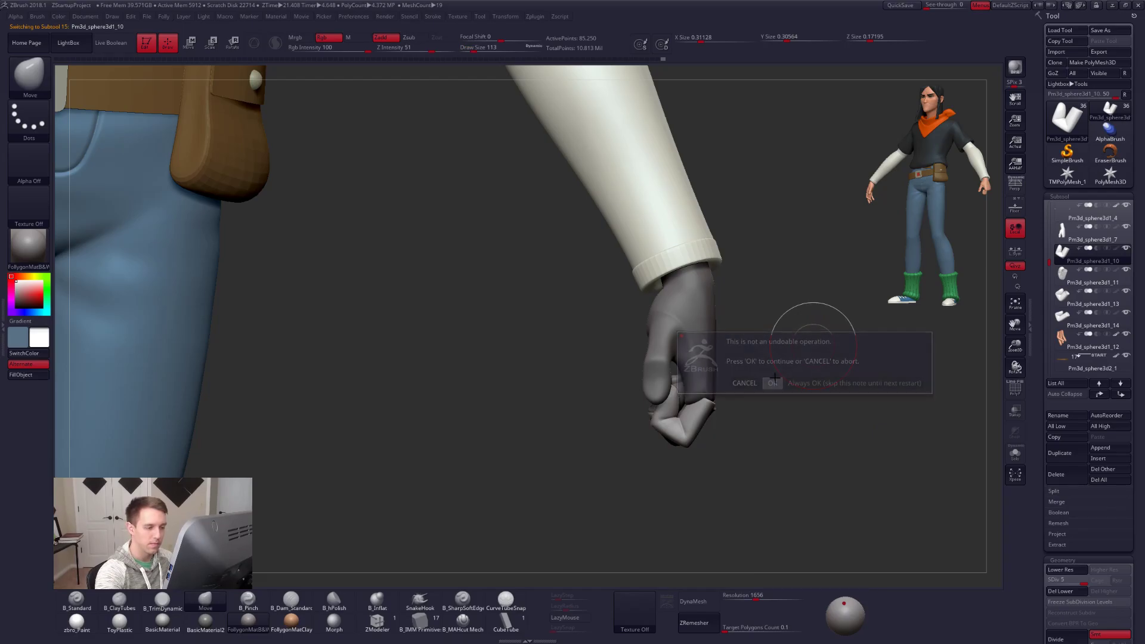
pyautogui.click(774, 379)
pyautogui.hotkey('ctrl', 'shift', 'm')
pyautogui.click(765, 381)
pyautogui.click(733, 399)
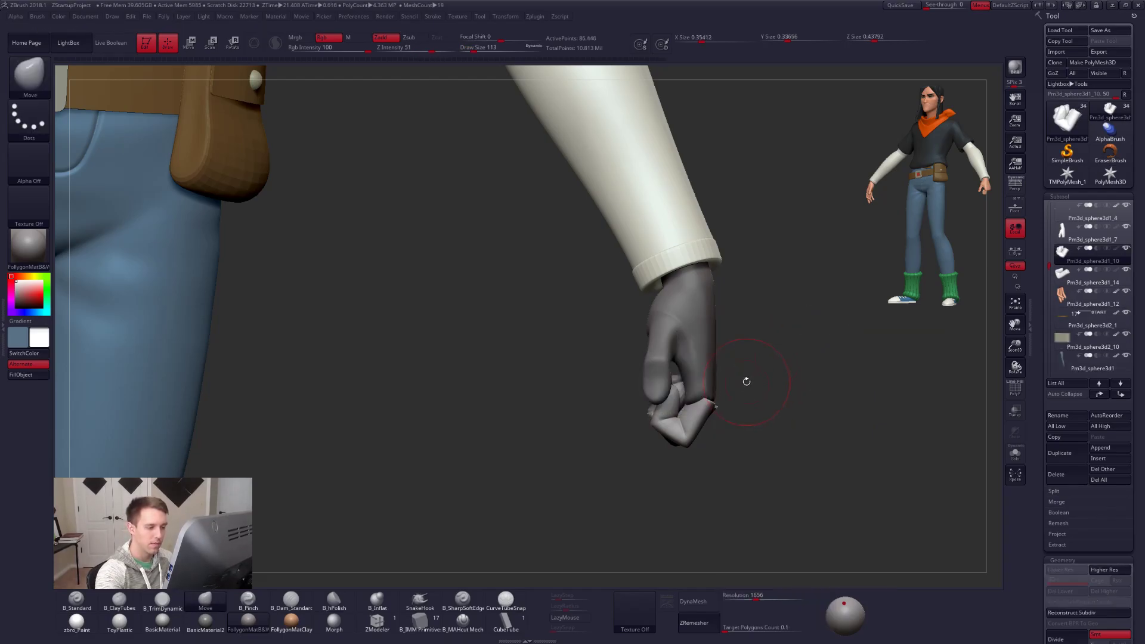
pyautogui.hotkey('ctrl', 'shift', 'm')
pyautogui.click(738, 383)
pyautogui.click(723, 409)
# Nudge the merged fingers slightly up toward the palm with the Transpose Move line.
pyautogui.moveTo(739, 406)
pyautogui.mouseDown()
pyautogui.moveTo(667, 407)
pyautogui.moveTo(713, 507)
pyautogui.mouseUp()
pyautogui.press('w')
pyautogui.moveTo(713, 459); pyautogui.dragTo(713, 448)
pyautogui.moveTo(714, 525); pyautogui.dragTo(780, 517)
pyautogui.moveTo(738, 393)
pyautogui.mouseDown()
pyautogui.moveTo(820, 376)
pyautogui.moveTo(769, 417)
pyautogui.mouseUp()
pyautogui.press('q')
# Frame the whole character from the front and turn on perspective.
pyautogui.moveTo(836, 555)
pyautogui.keyDown('alt'); pyautogui.mouseDown()
pyautogui.moveTo(841, 509)
pyautogui.moveTo(773, 489)
pyautogui.mouseUp(); pyautogui.keyUp('alt')
pyautogui.moveTo(765, 402); pyautogui.dragTo(818, 406)
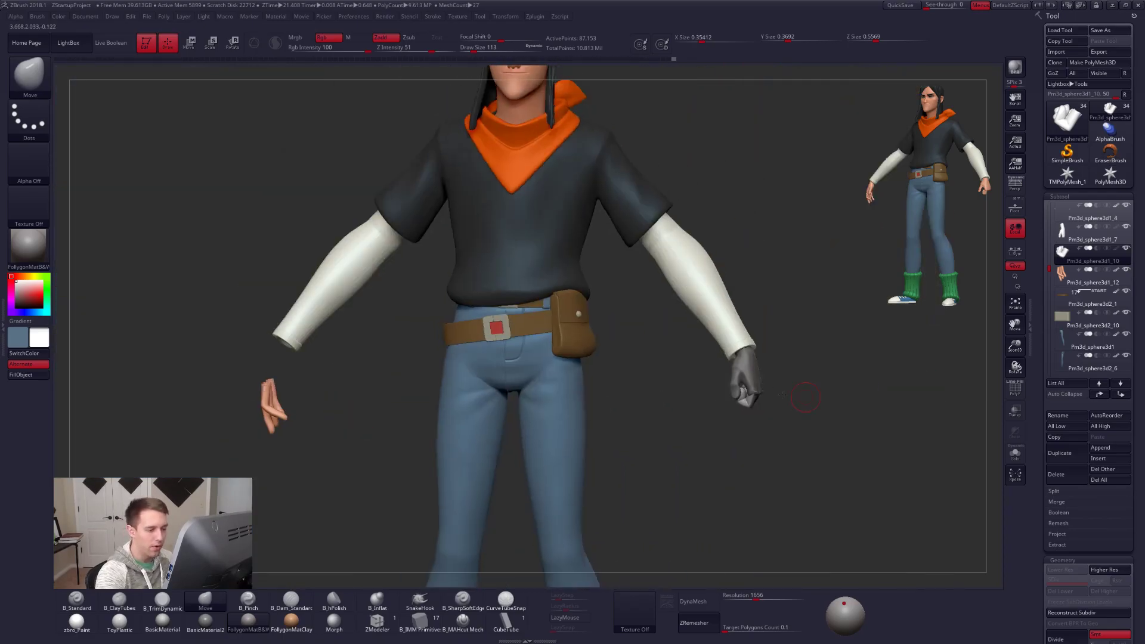
pyautogui.keyDown('alt'); pyautogui.moveTo(850, 498); pyautogui.dragTo(855, 448); pyautogui.keyUp('alt')
pyautogui.keyDown('shift'); pyautogui.moveTo(884, 484); pyautogui.dragTo(772, 497); pyautogui.keyUp('shift')
pyautogui.moveTo(724, 394)
pyautogui.keyDown('shift'); pyautogui.mouseDown()
pyautogui.moveTo(650, 382)
pyautogui.moveTo(721, 365)
pyautogui.moveTo(744, 398)
pyautogui.mouseUp(); pyautogui.keyUp('shift')
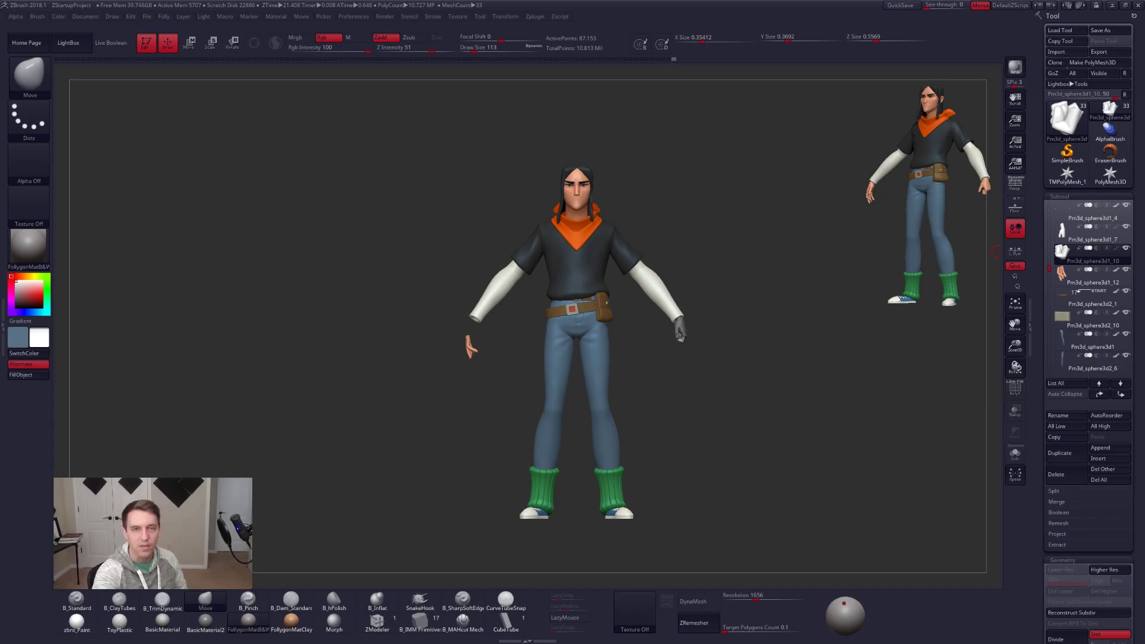
pyautogui.moveTo(694, 320); pyautogui.dragTo(688, 321)
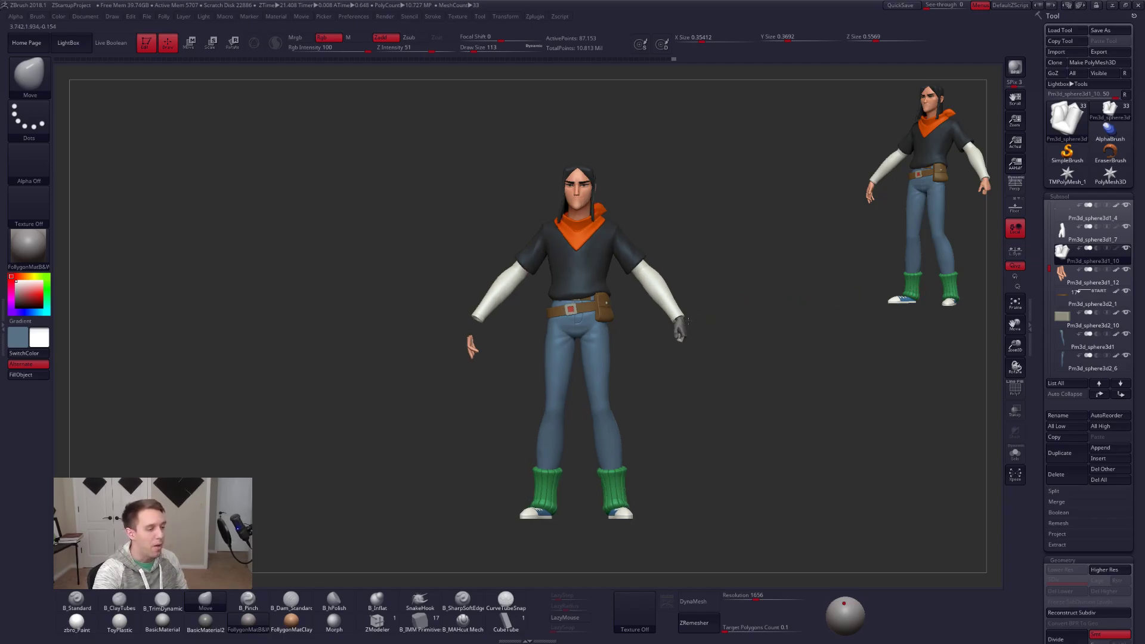
pyautogui.click(1015, 183)
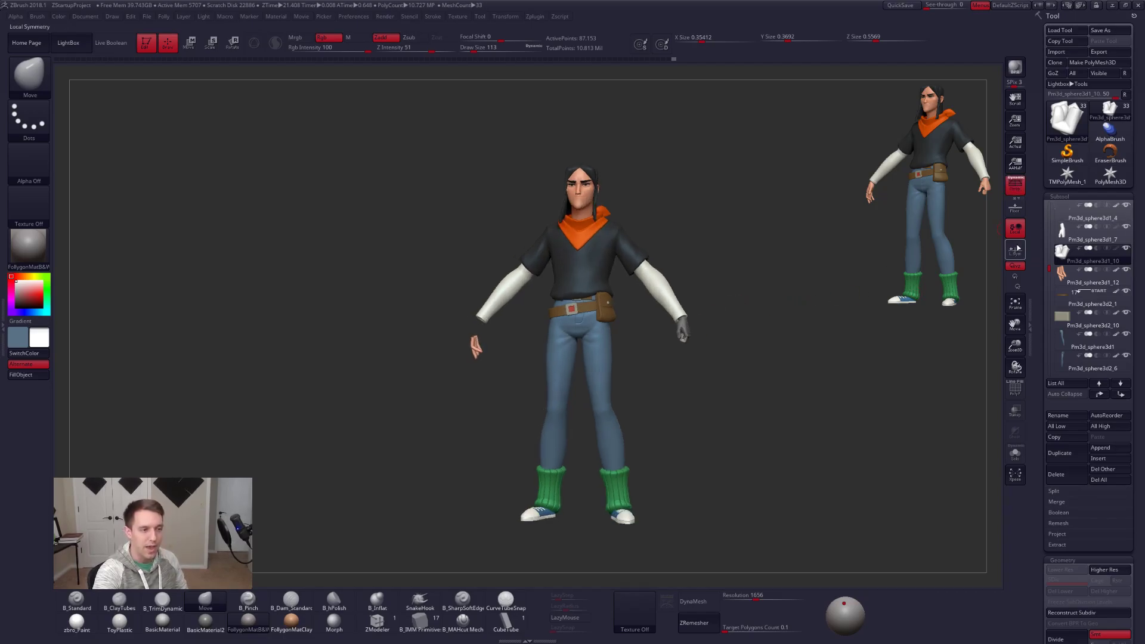
# Bring up the custom Folly command set, and reset the list of recently used tools.
pyautogui.hotkey('ctrl', 'shift', 'f')
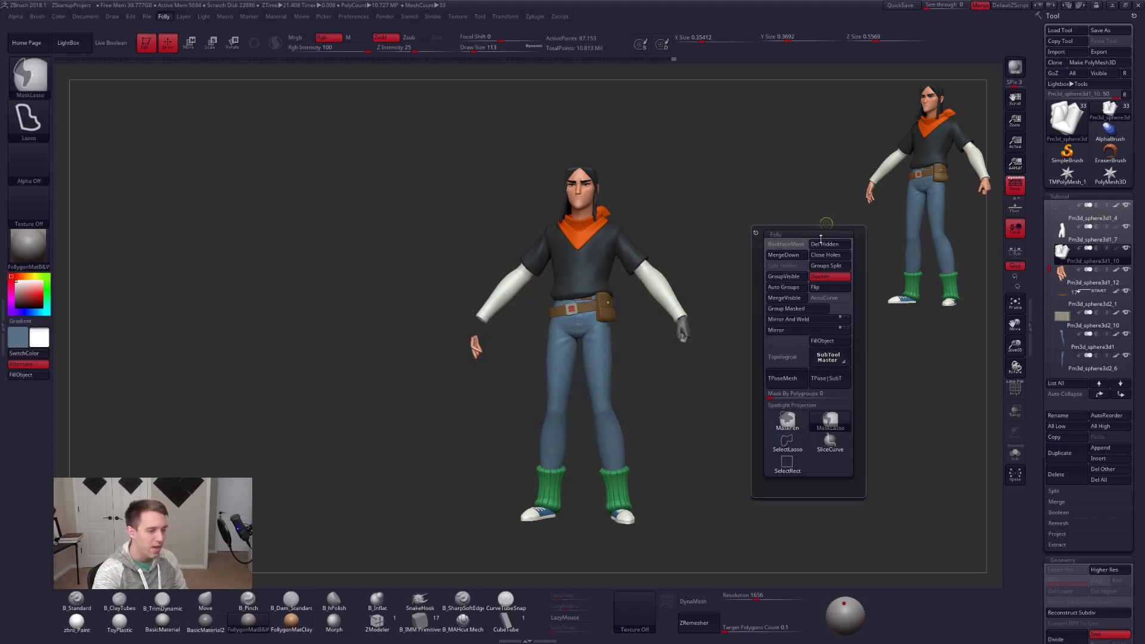
pyautogui.click(830, 441)
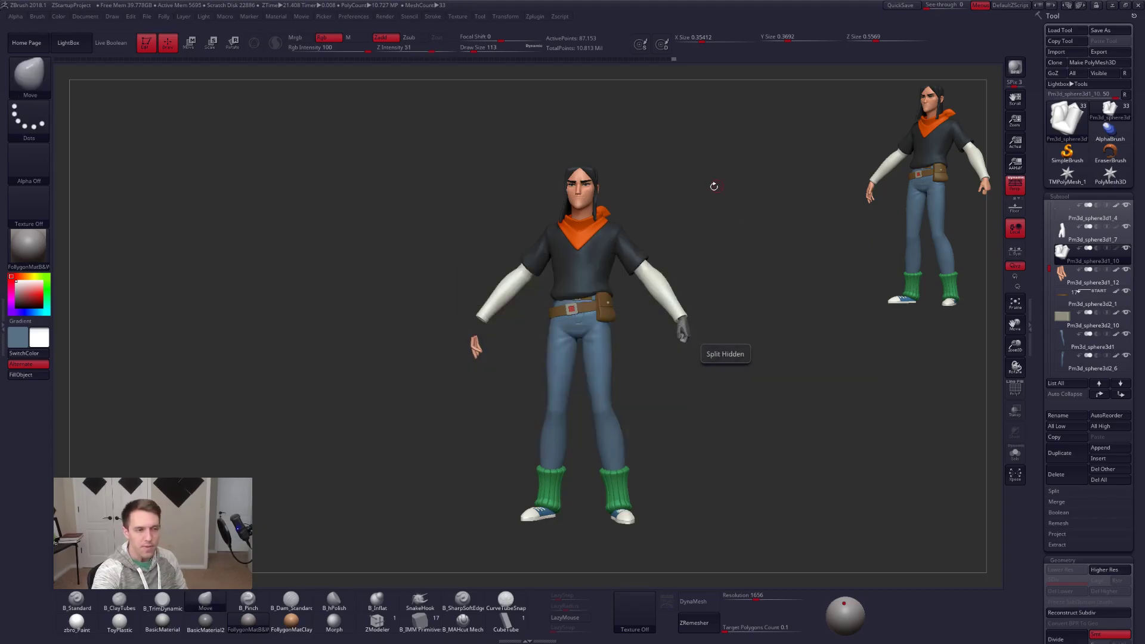
pyautogui.click(1127, 95)
pyautogui.moveTo(707, 227); pyautogui.dragTo(736, 207)
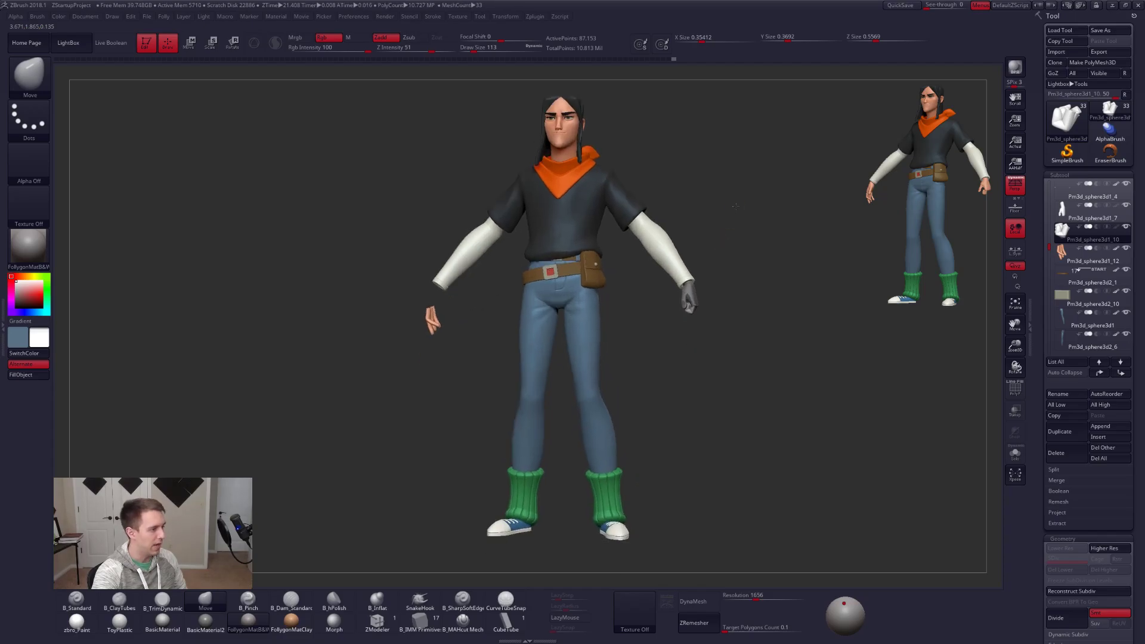
# Change the secondary paint colour to black, keeping white as the active colour.
pyautogui.press('v')
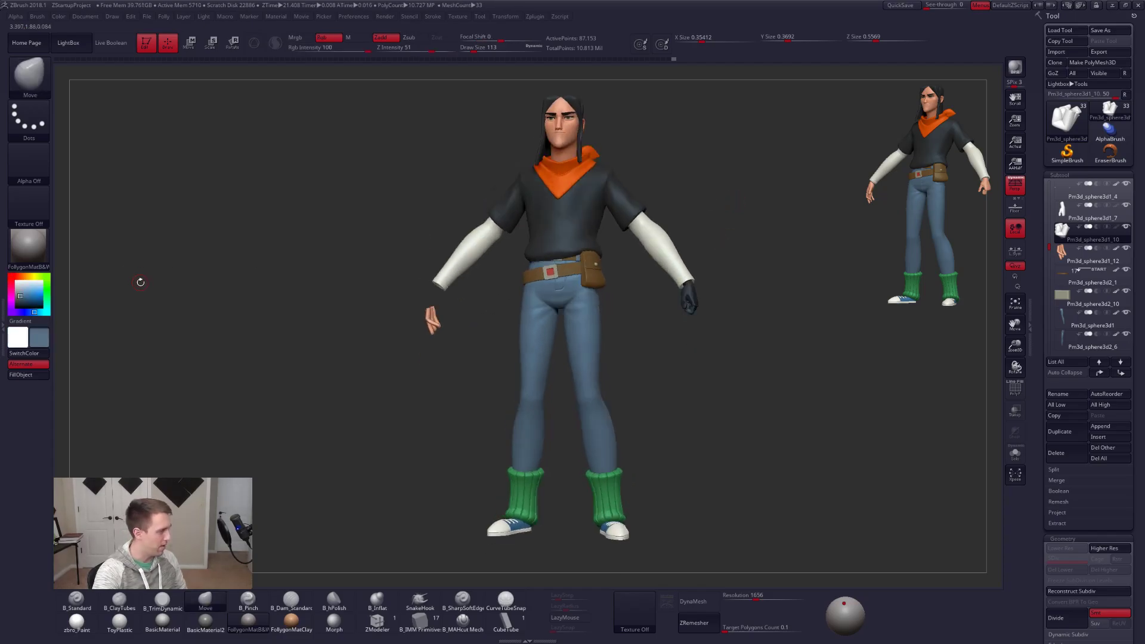
pyautogui.moveTo(32, 303); pyautogui.dragTo(13, 310)
pyautogui.press('v')
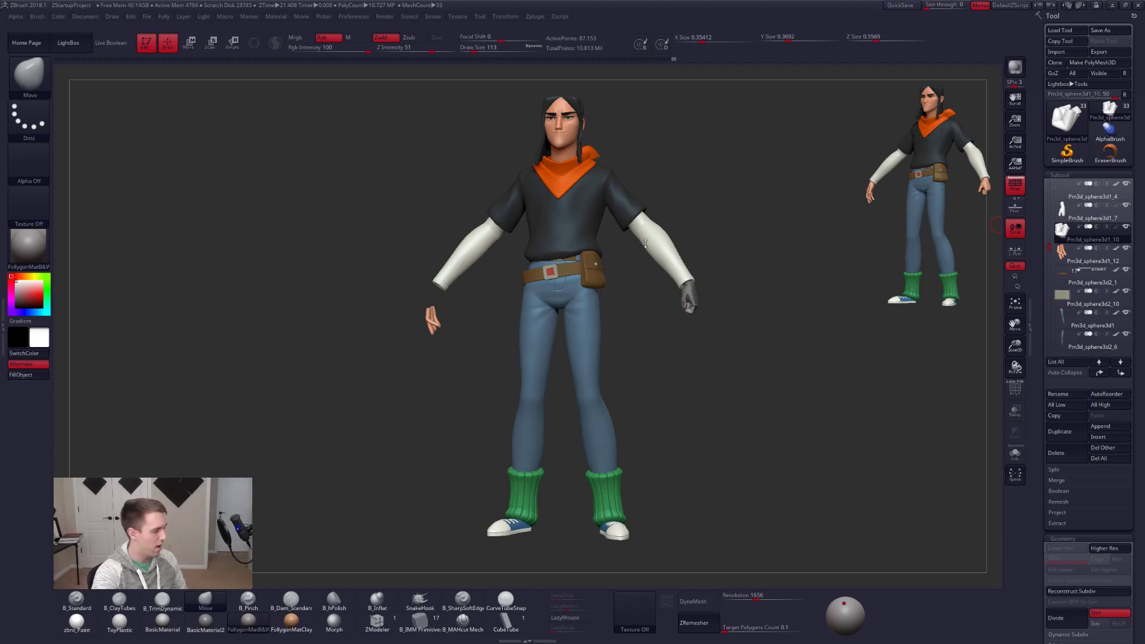
# Switch to the Gumroad store in Chrome, open the Follygon's Brushes listing, and review its included brushes from B_Folds to InsertHand.
pyautogui.hotkey('alt', 'Tab')
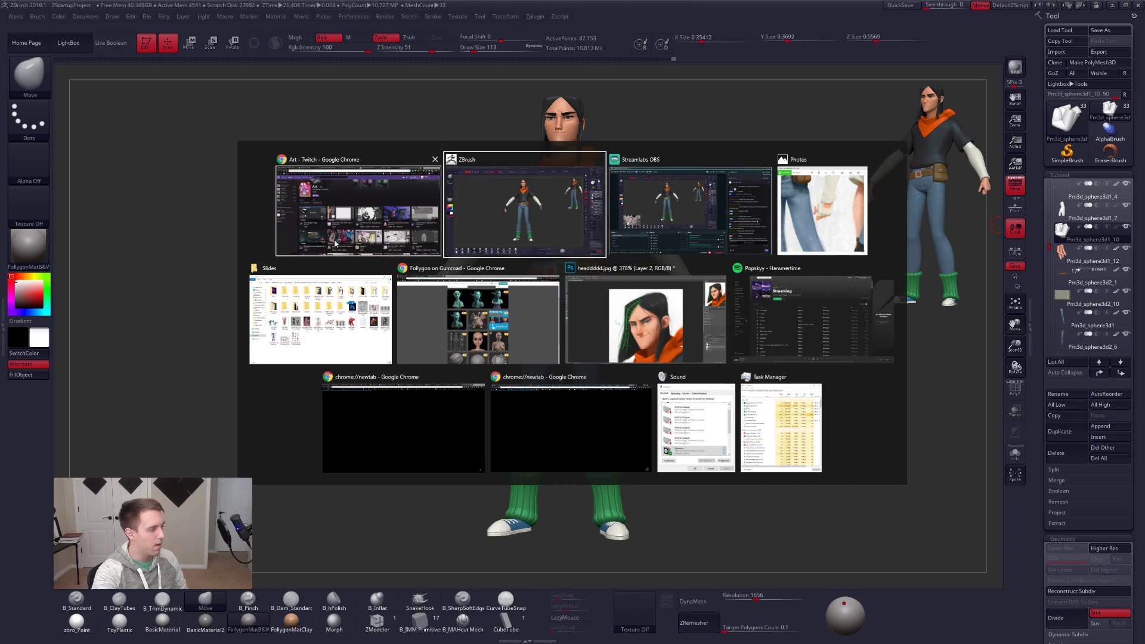
pyautogui.click(518, 319)
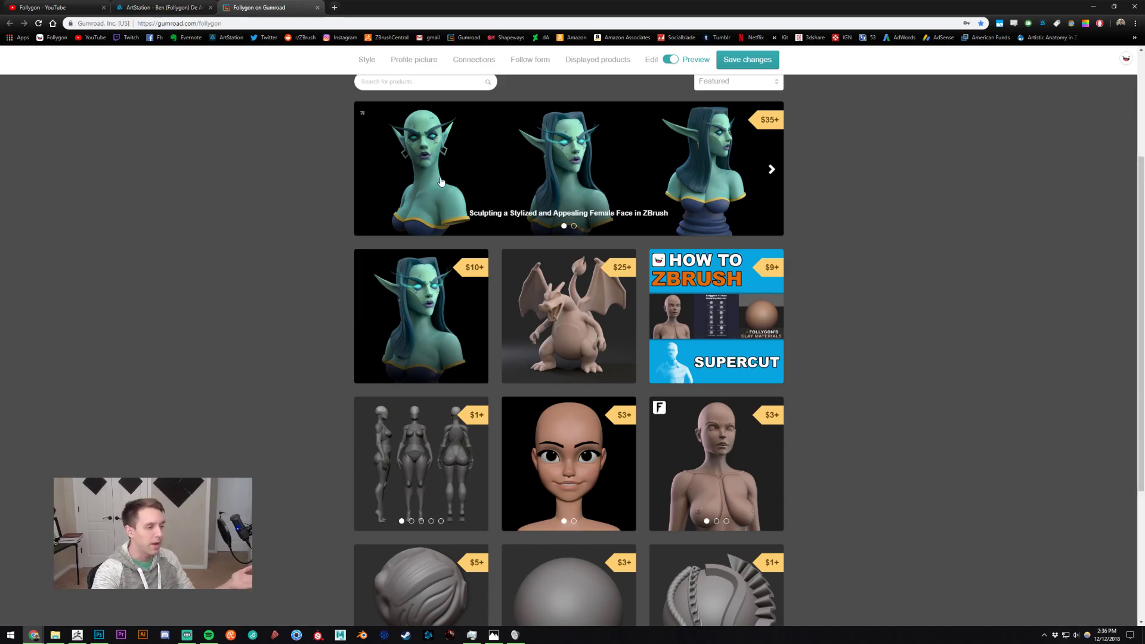
pyautogui.scroll(-4, 610, 288)
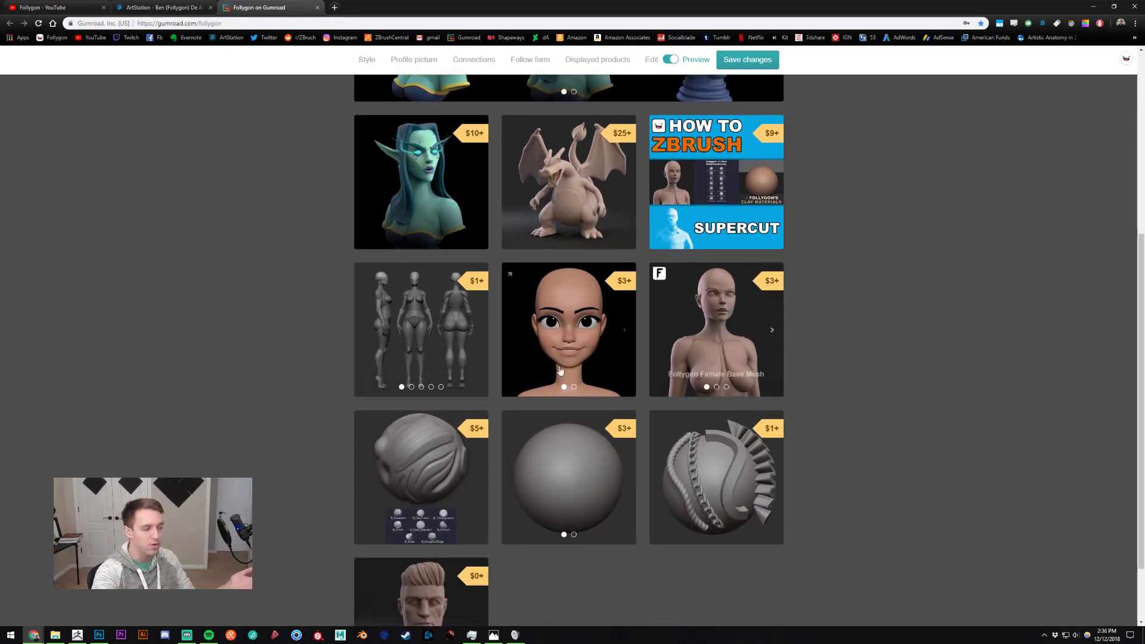
pyautogui.click(421, 393)
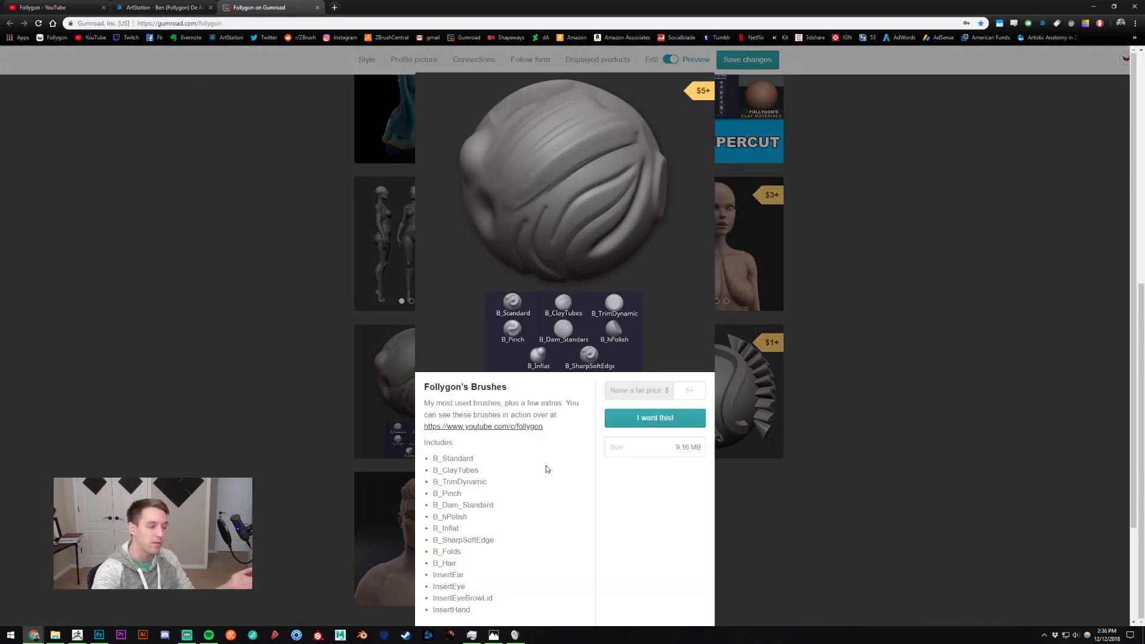
pyautogui.scroll(-2, 528, 528)
pyautogui.moveTo(528, 527); pyautogui.dragTo(434, 463)
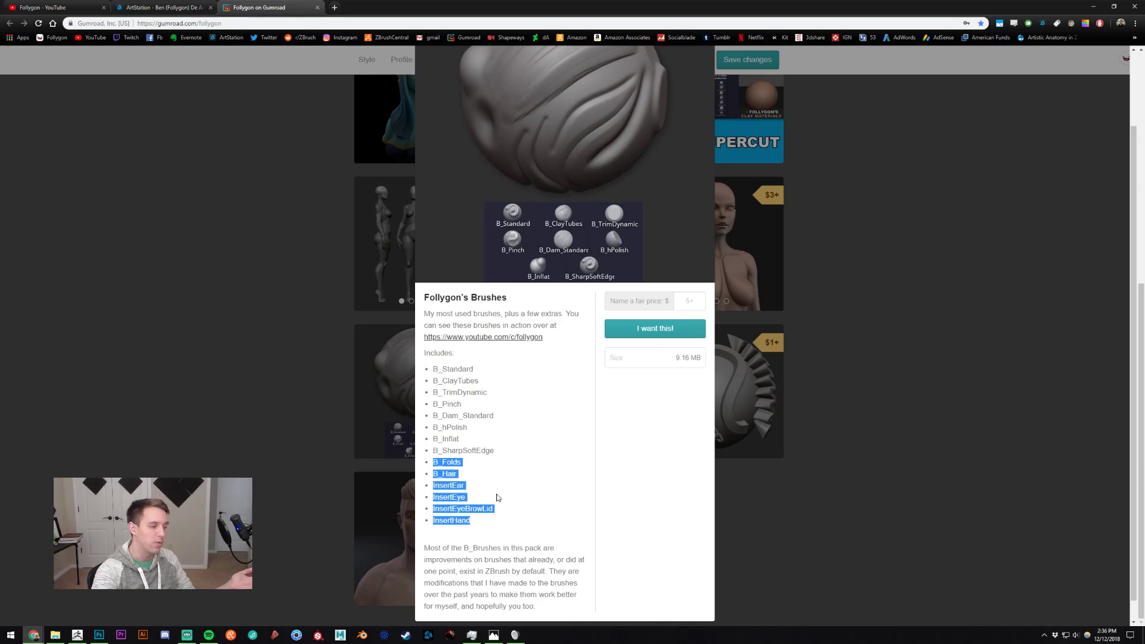
pyautogui.click(542, 505)
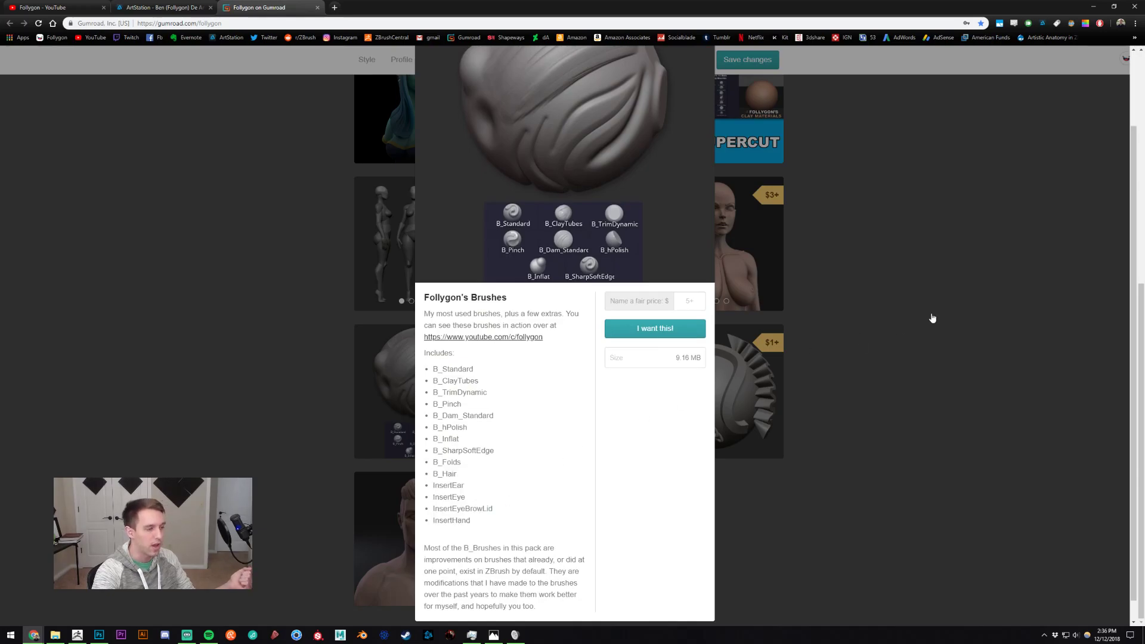
# Close the brush listing, look back over the store page, and switch back to the character in ZBrush.
pyautogui.click(930, 319)
pyautogui.scroll(3, 898, 317)
pyautogui.scroll(1, 898, 327)
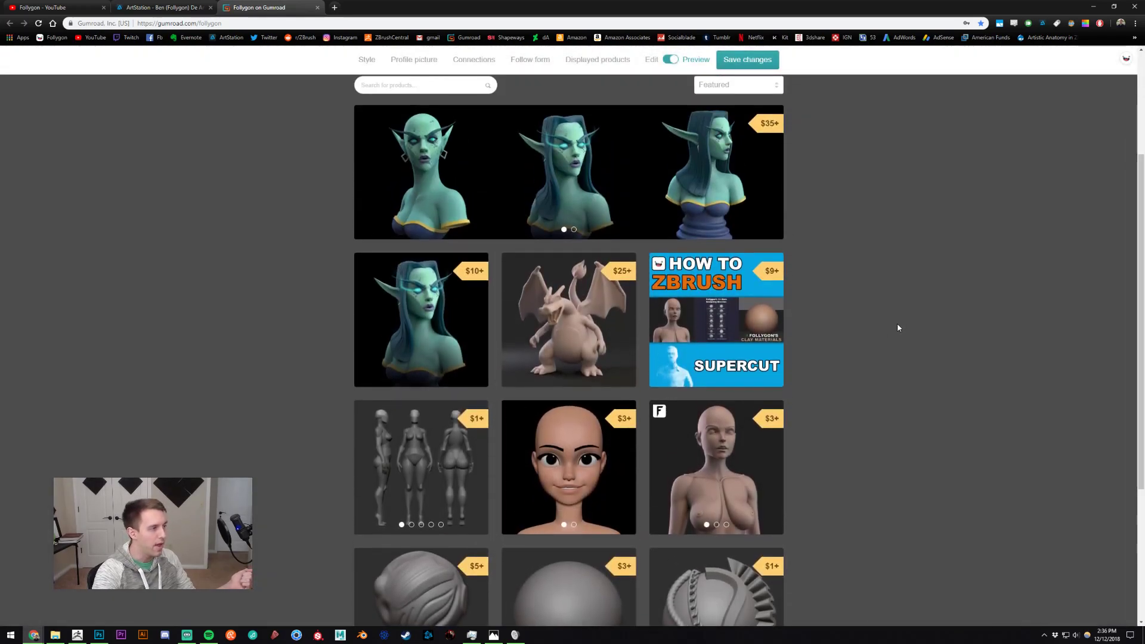
pyautogui.click(81, 635)
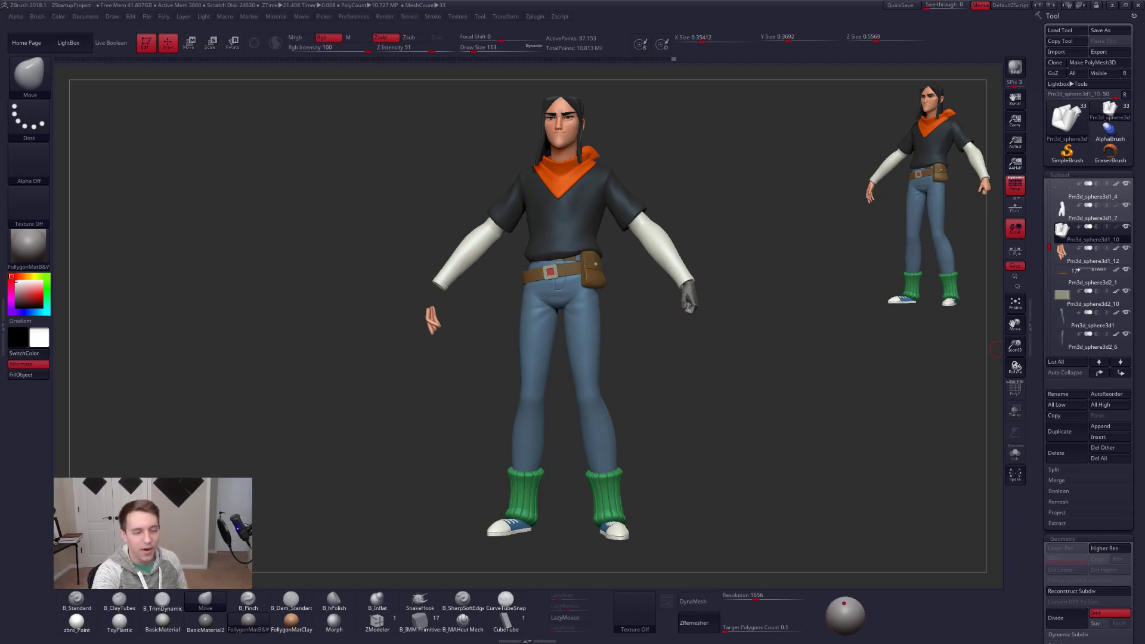
pyautogui.moveTo(646, 335); pyautogui.dragTo(604, 313)
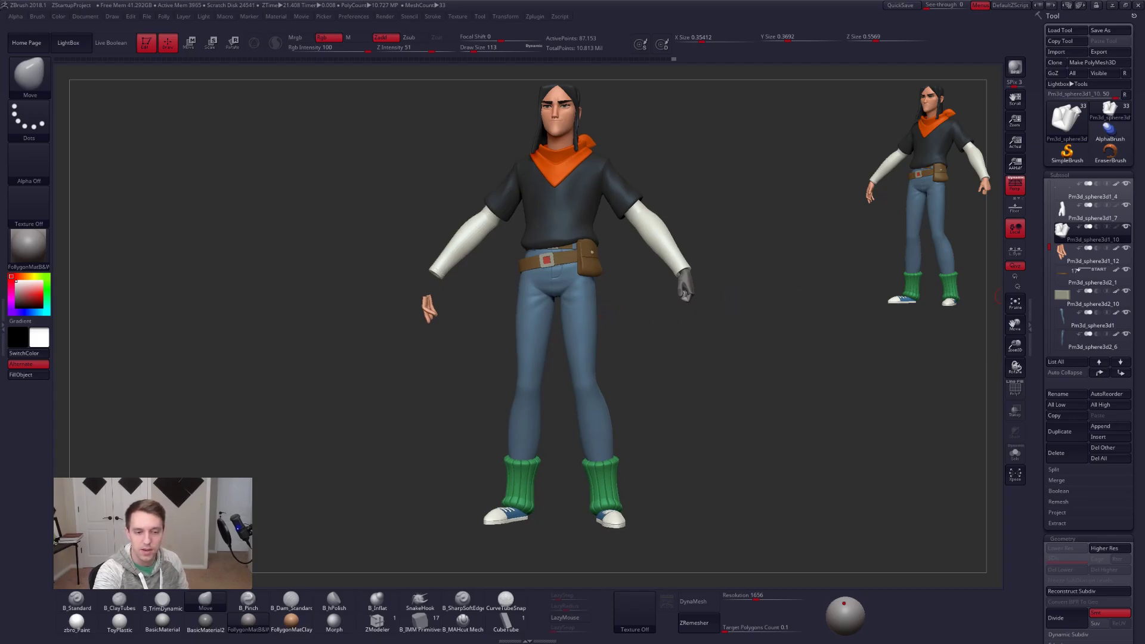